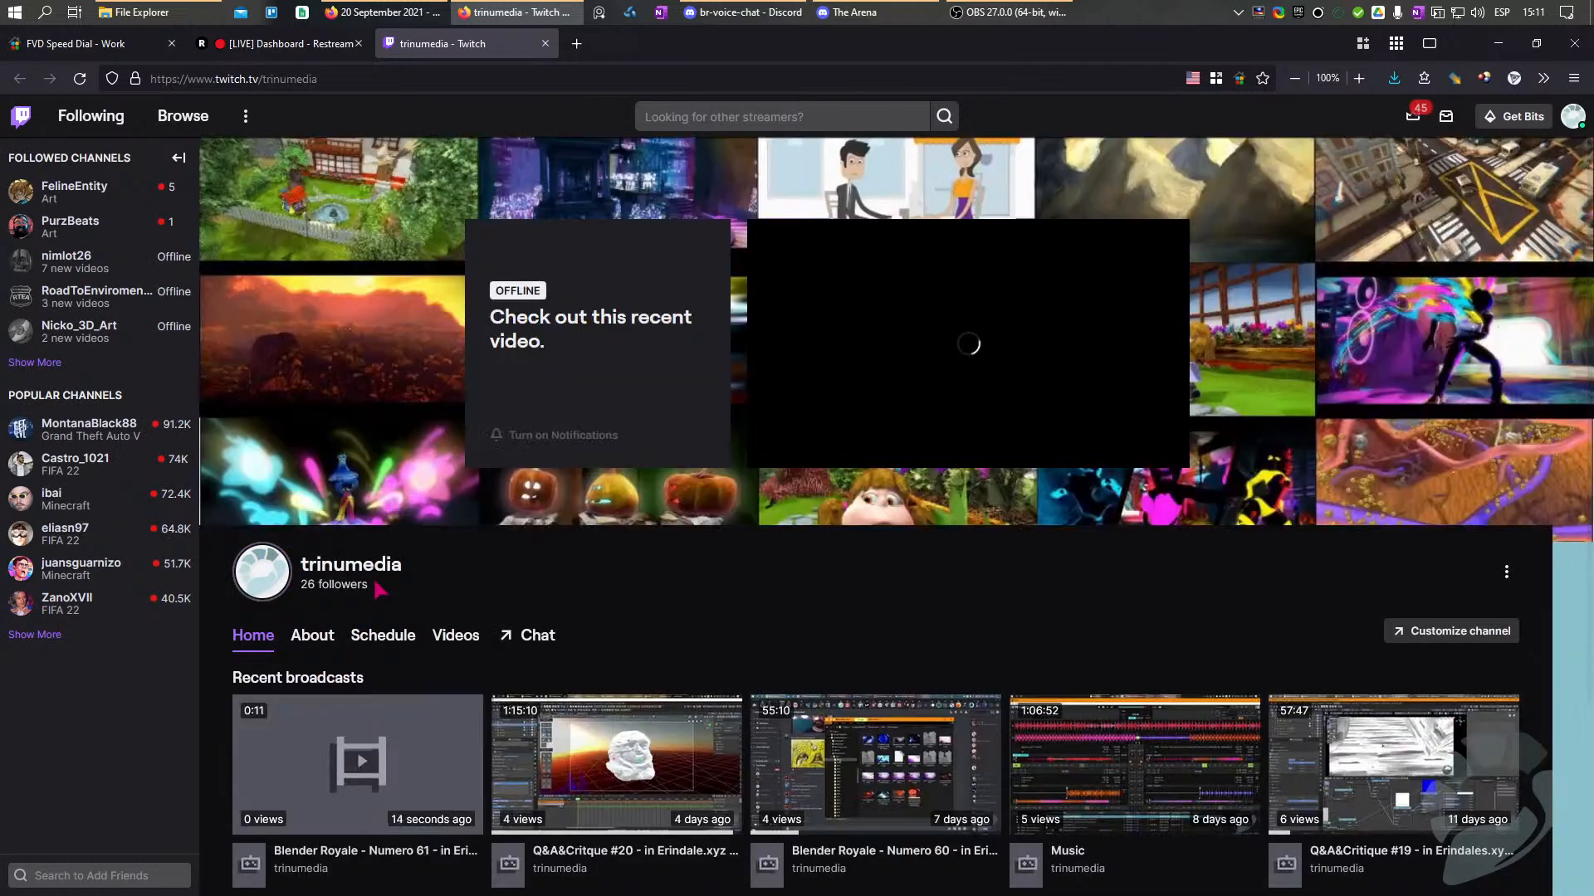
Open the recent Blender Royale - Numero 61 broadcast on Twitch, retry loading its player, and check the Restream dashboard.
{"action": "left_click", "coordinate": [345, 778]}
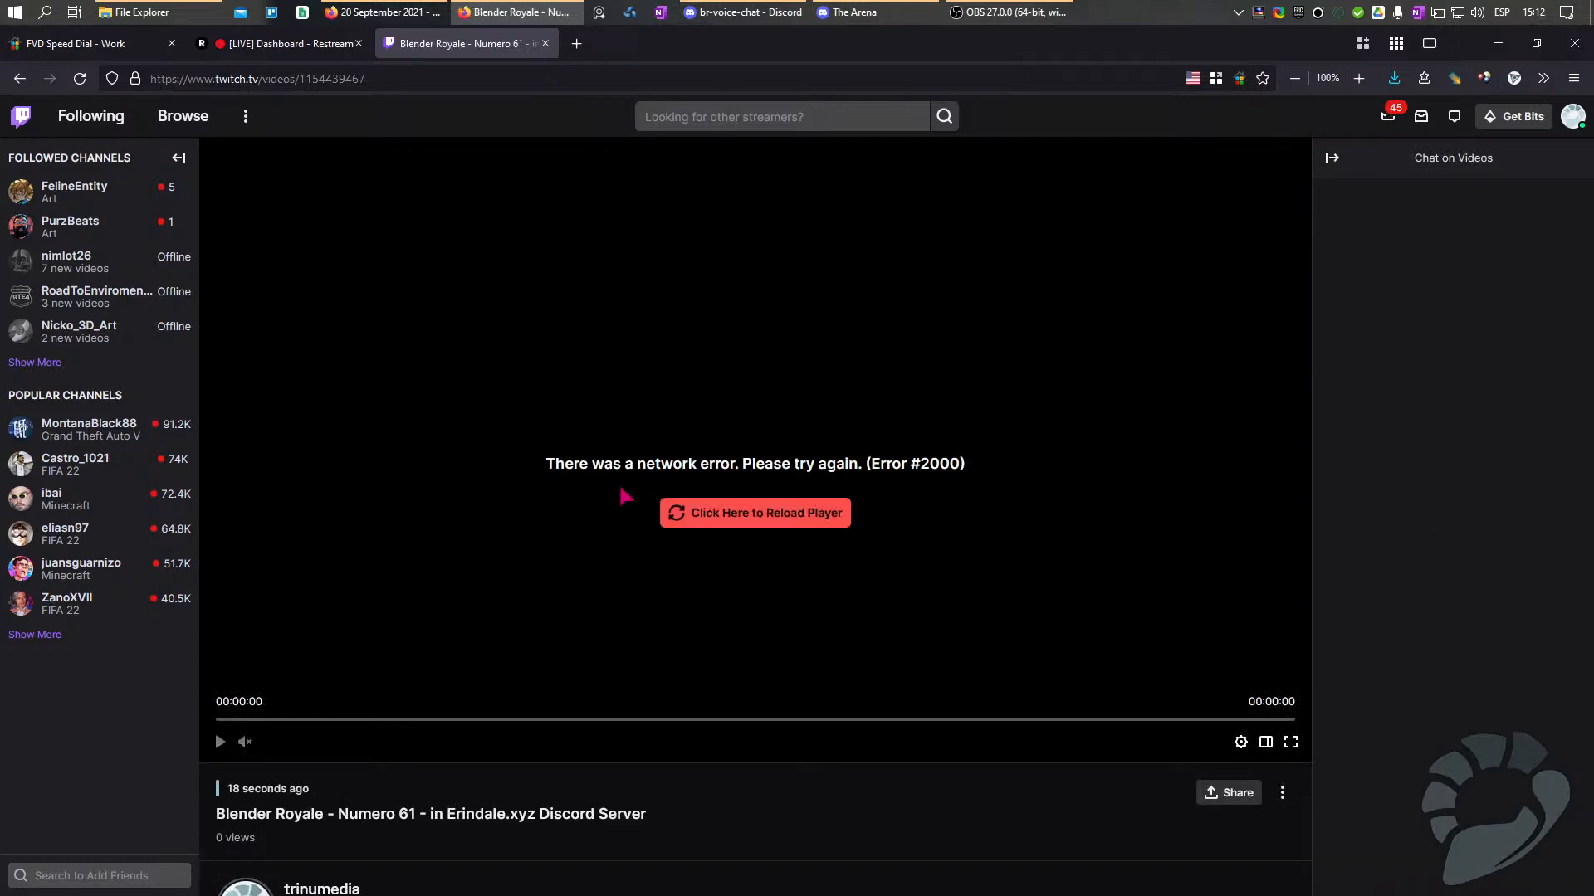
{"action": "left_click", "coordinate": [703, 513]}
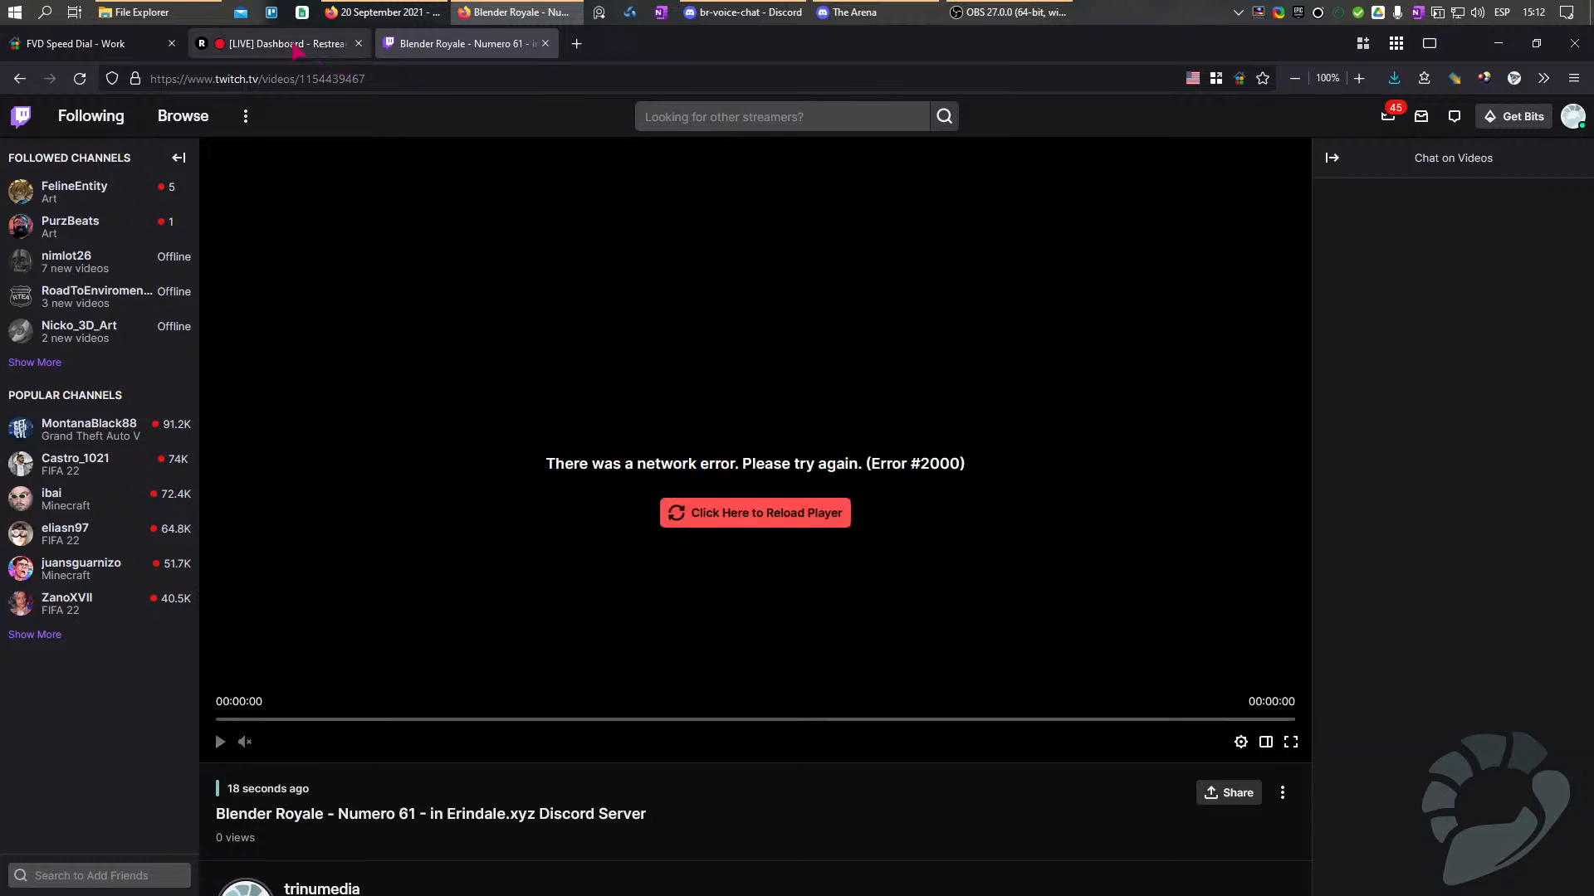
{"action": "left_click", "coordinate": [294, 48]}
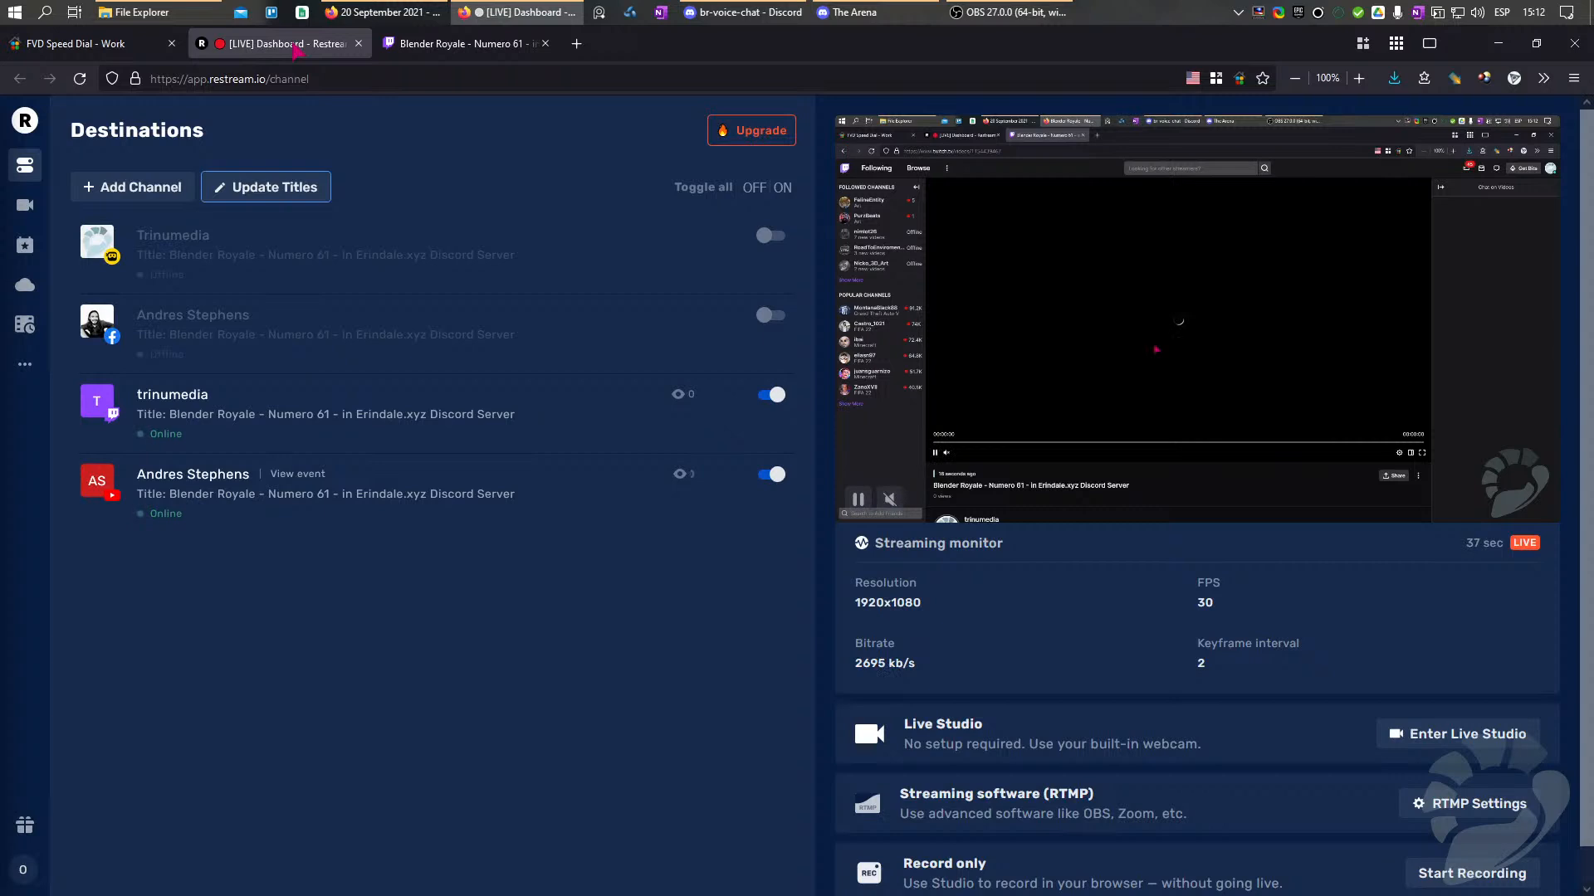
{"action": "left_click", "coordinate": [423, 52]}
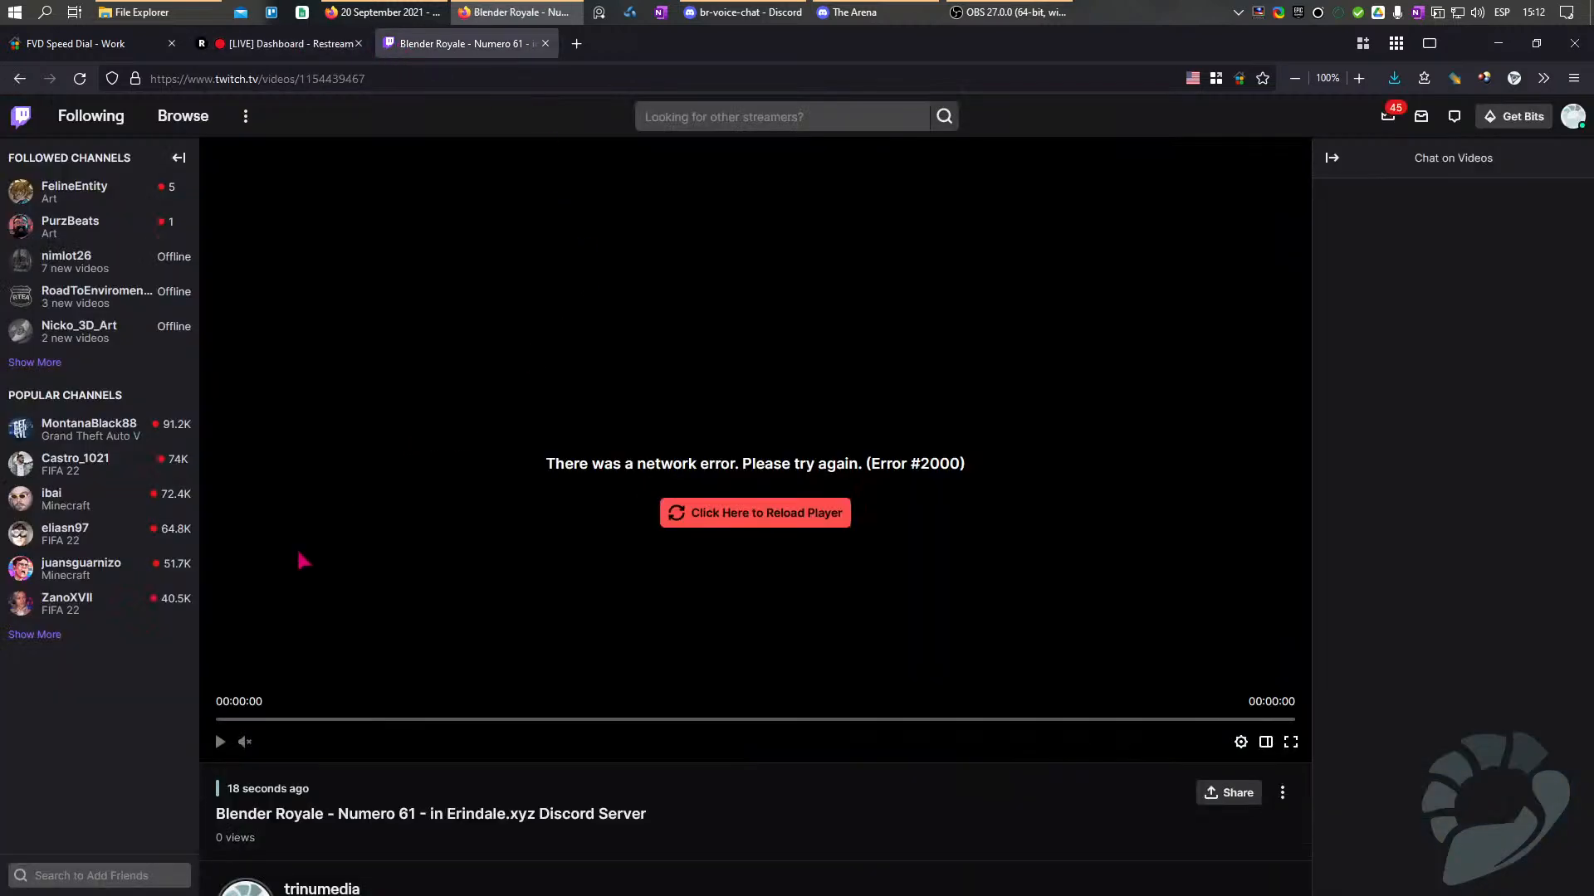
{"action": "key", "text": "F5"}
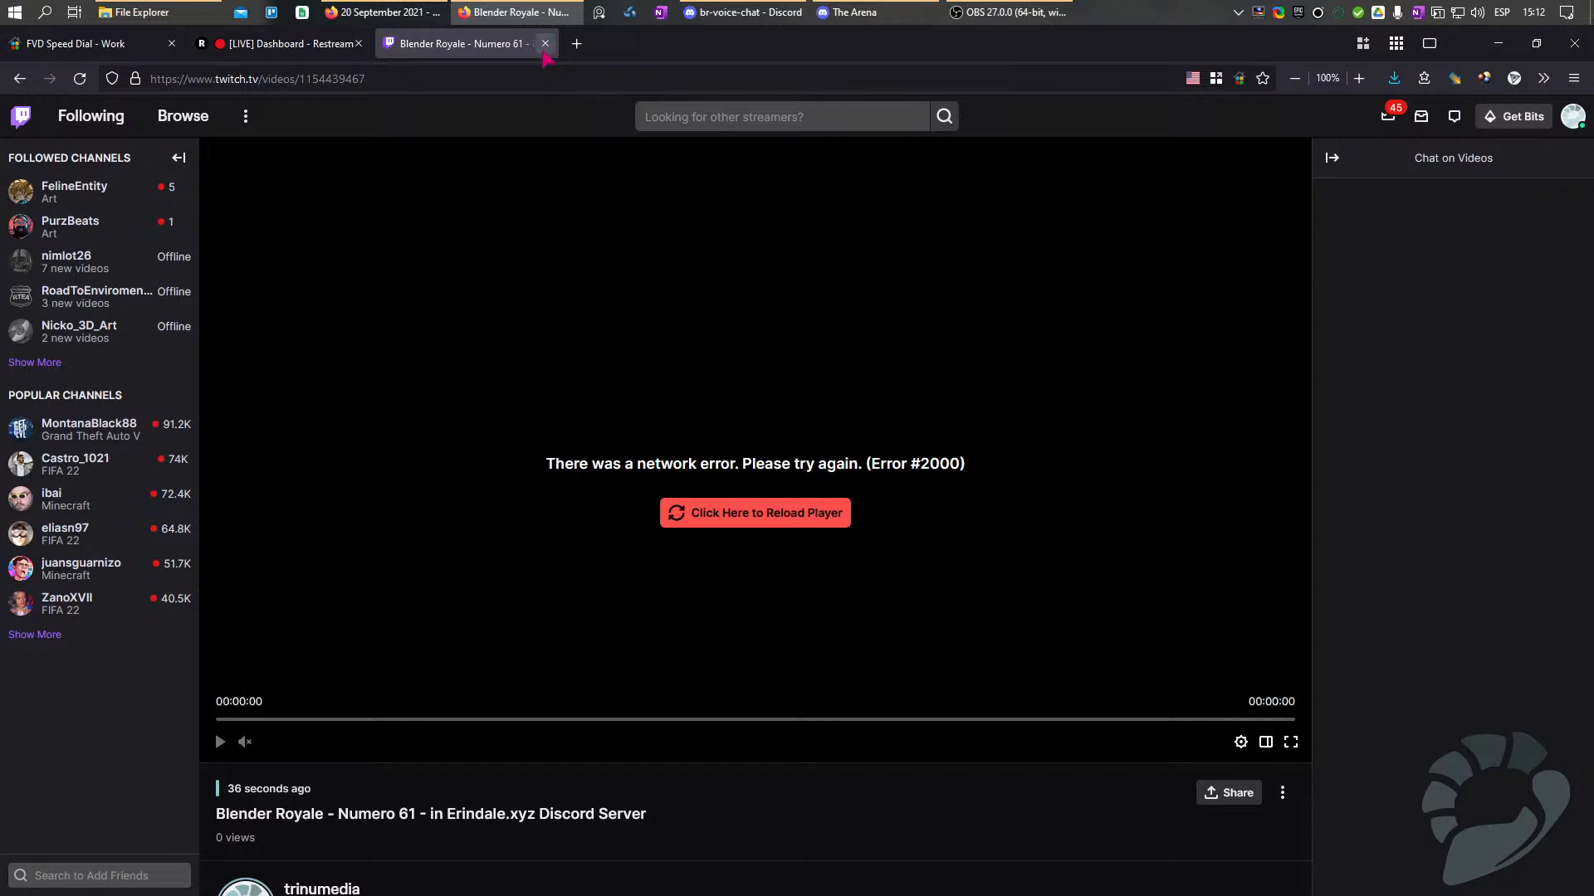
{"action": "left_click", "coordinate": [545, 43]}
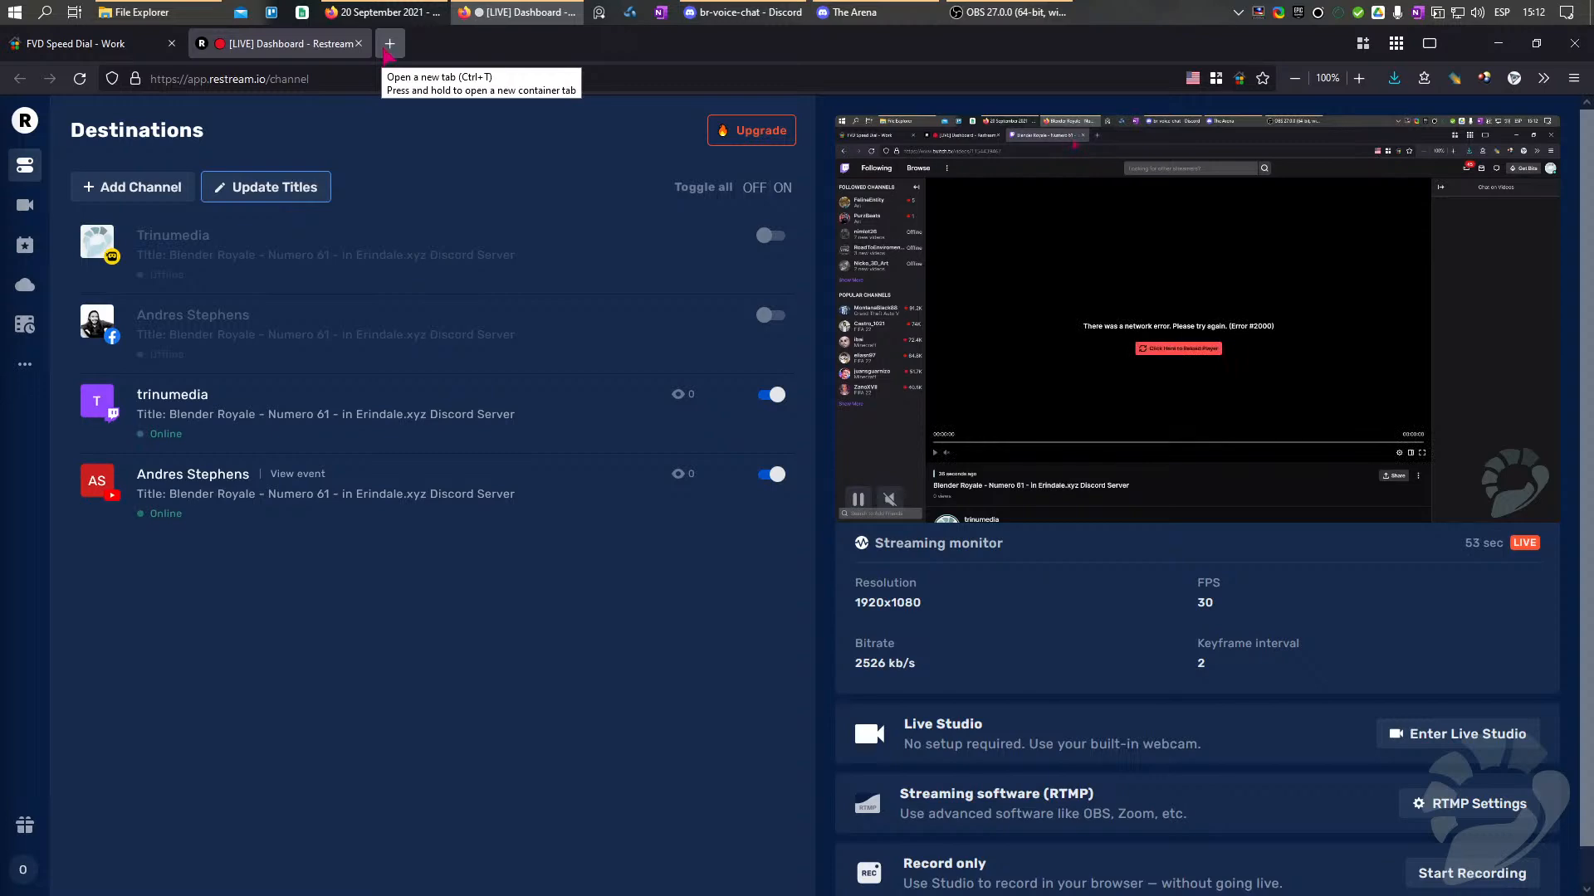
View the trinumedia Twitch channel in a separate tab to check the live stream, and close it.
{"action": "left_click", "coordinate": [389, 43]}
{"action": "type", "text": "twitter.com/"}
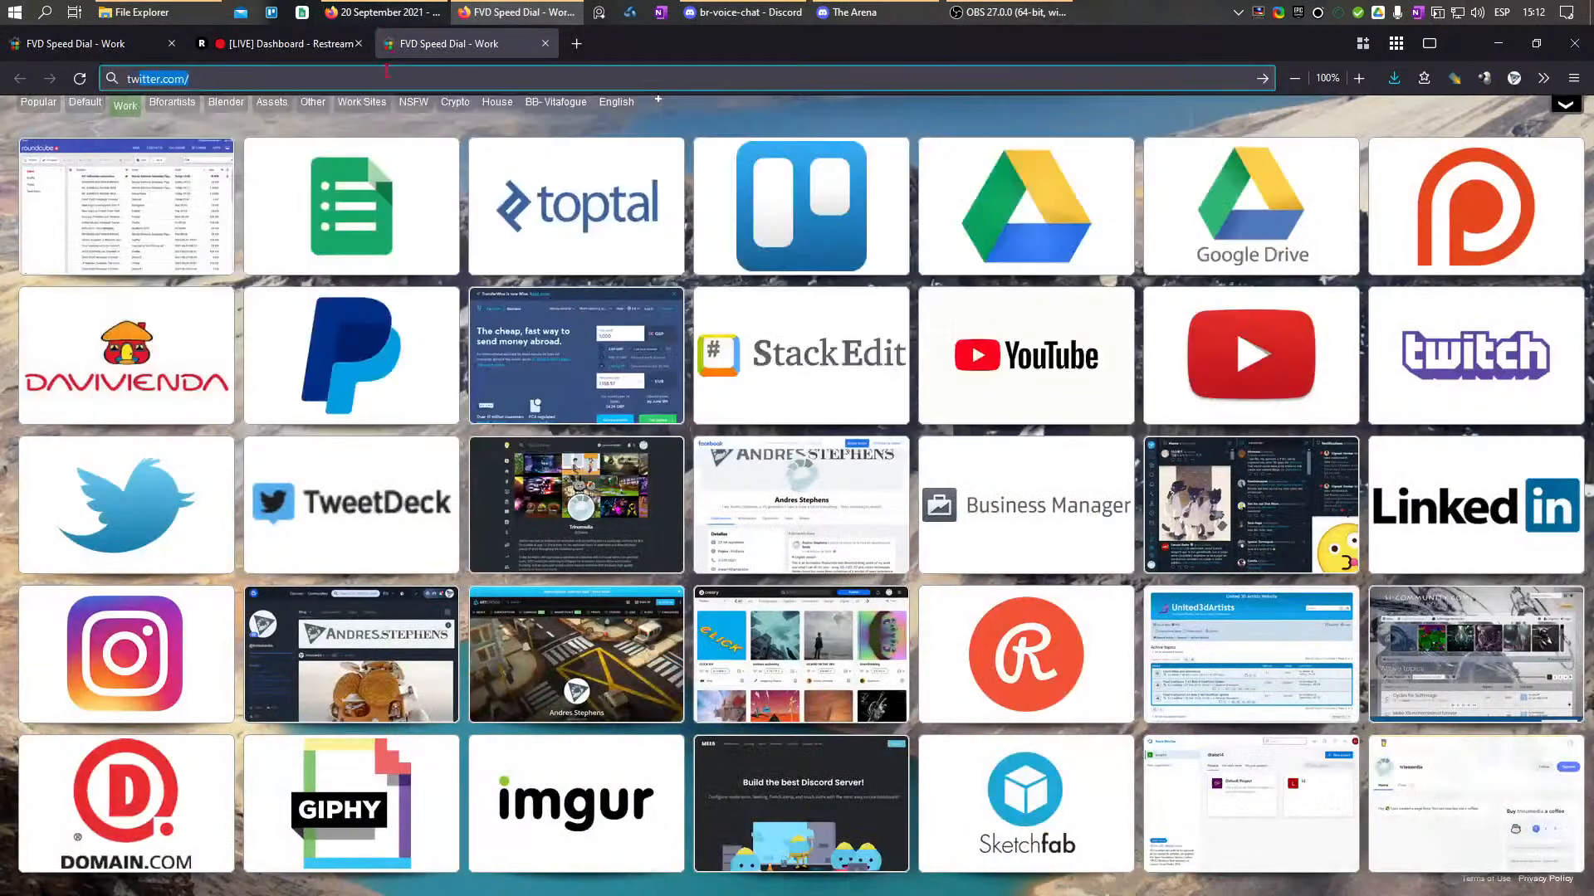
{"action": "middle_click", "coordinate": [453, 140]}
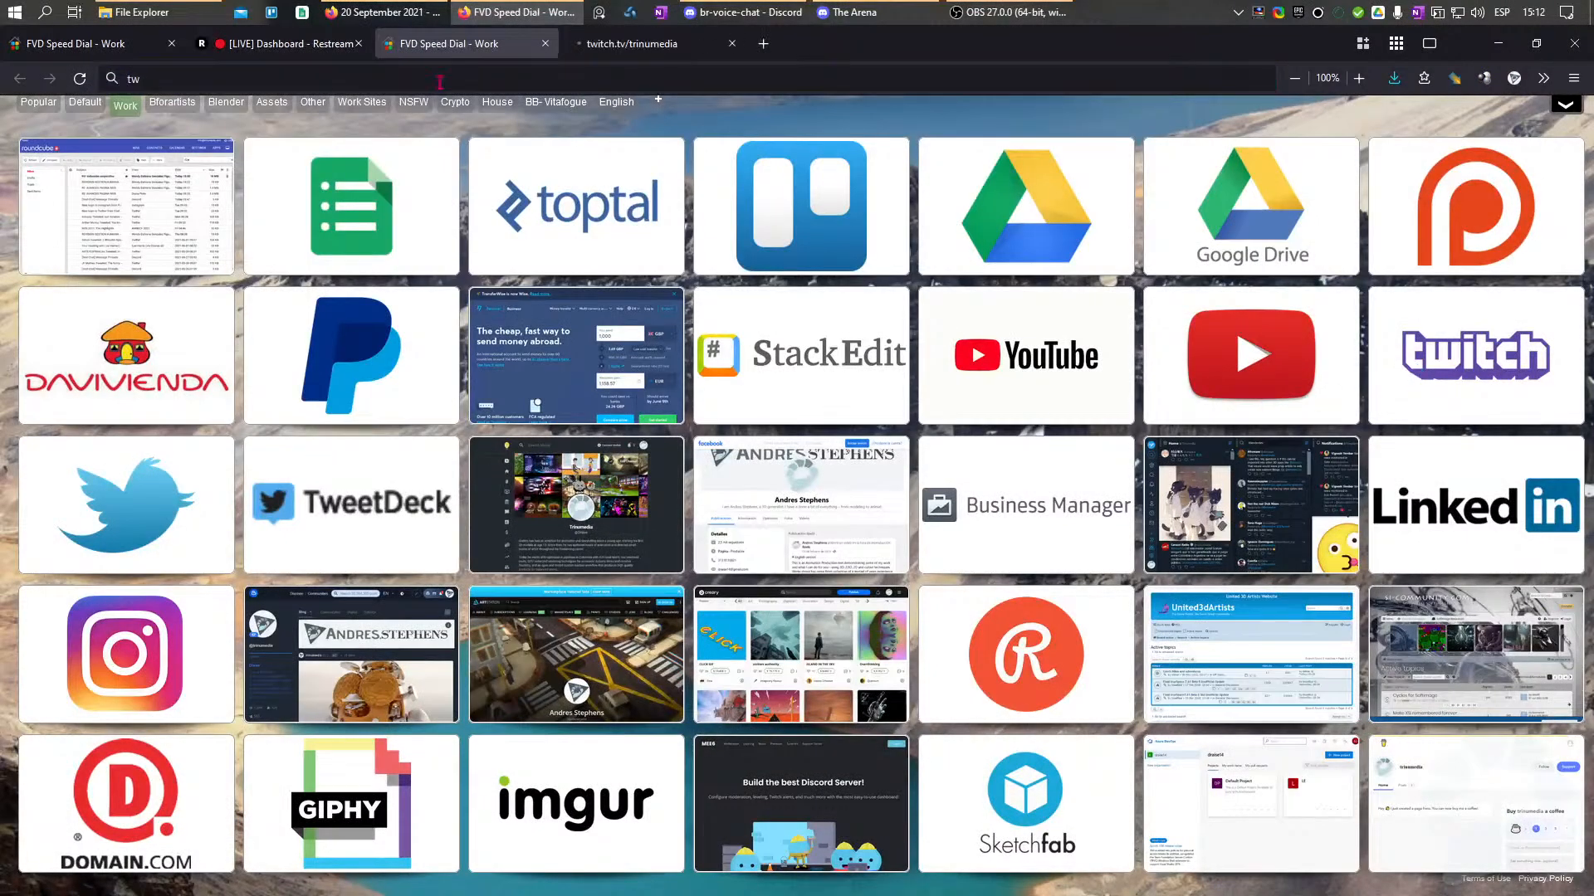
{"action": "left_click", "coordinate": [641, 48]}
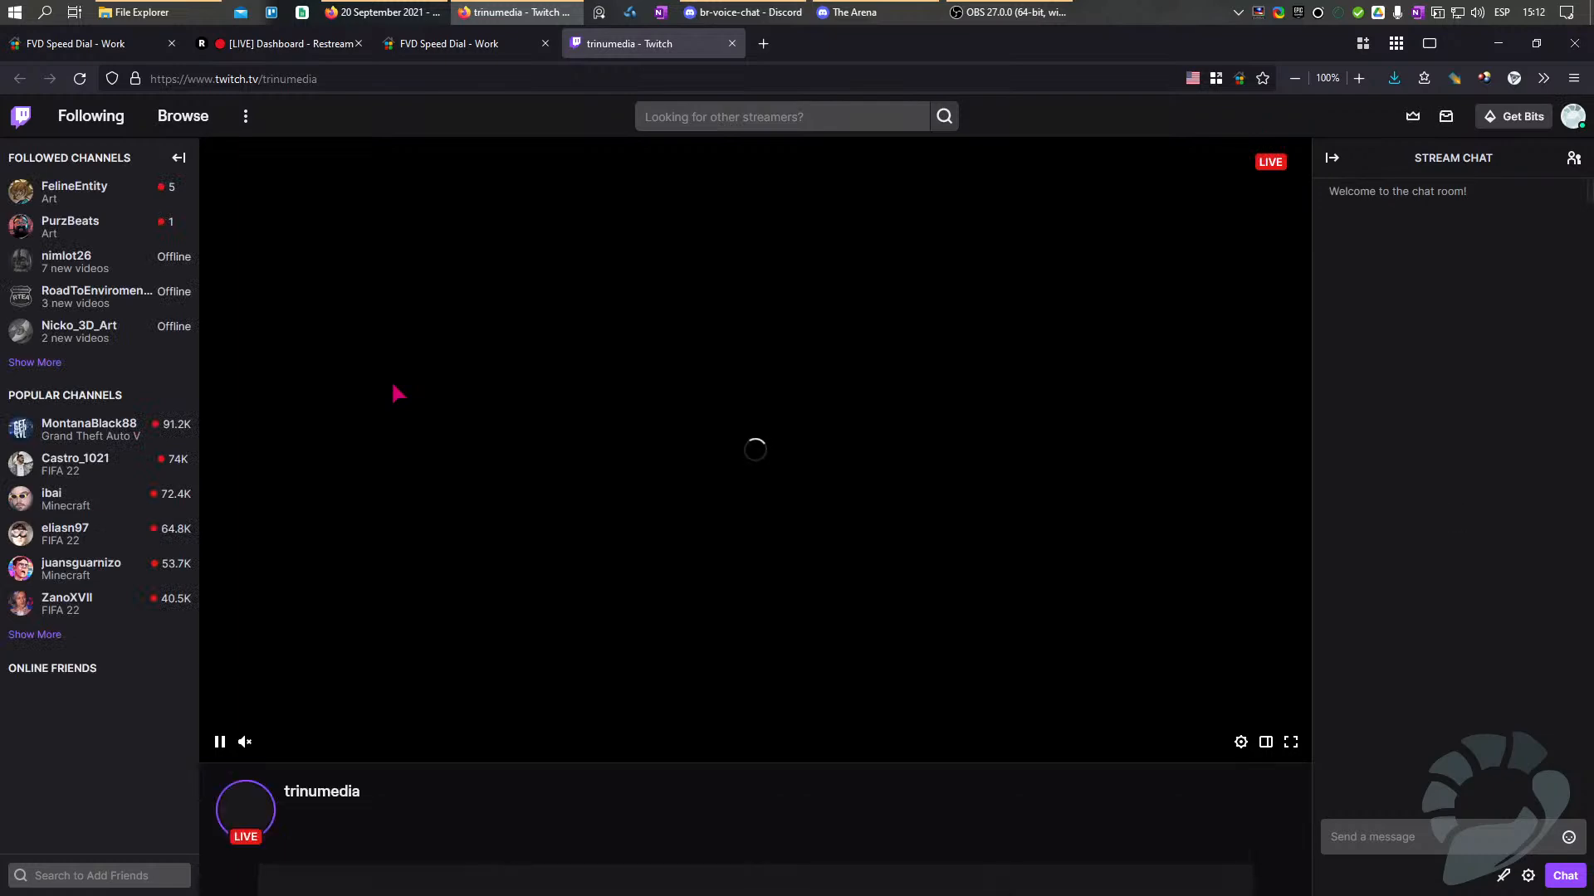
{"action": "left_click", "coordinate": [734, 44]}
Minimize both browser windows and bring The Arena call window to the front.
{"action": "left_click", "coordinate": [1499, 43]}
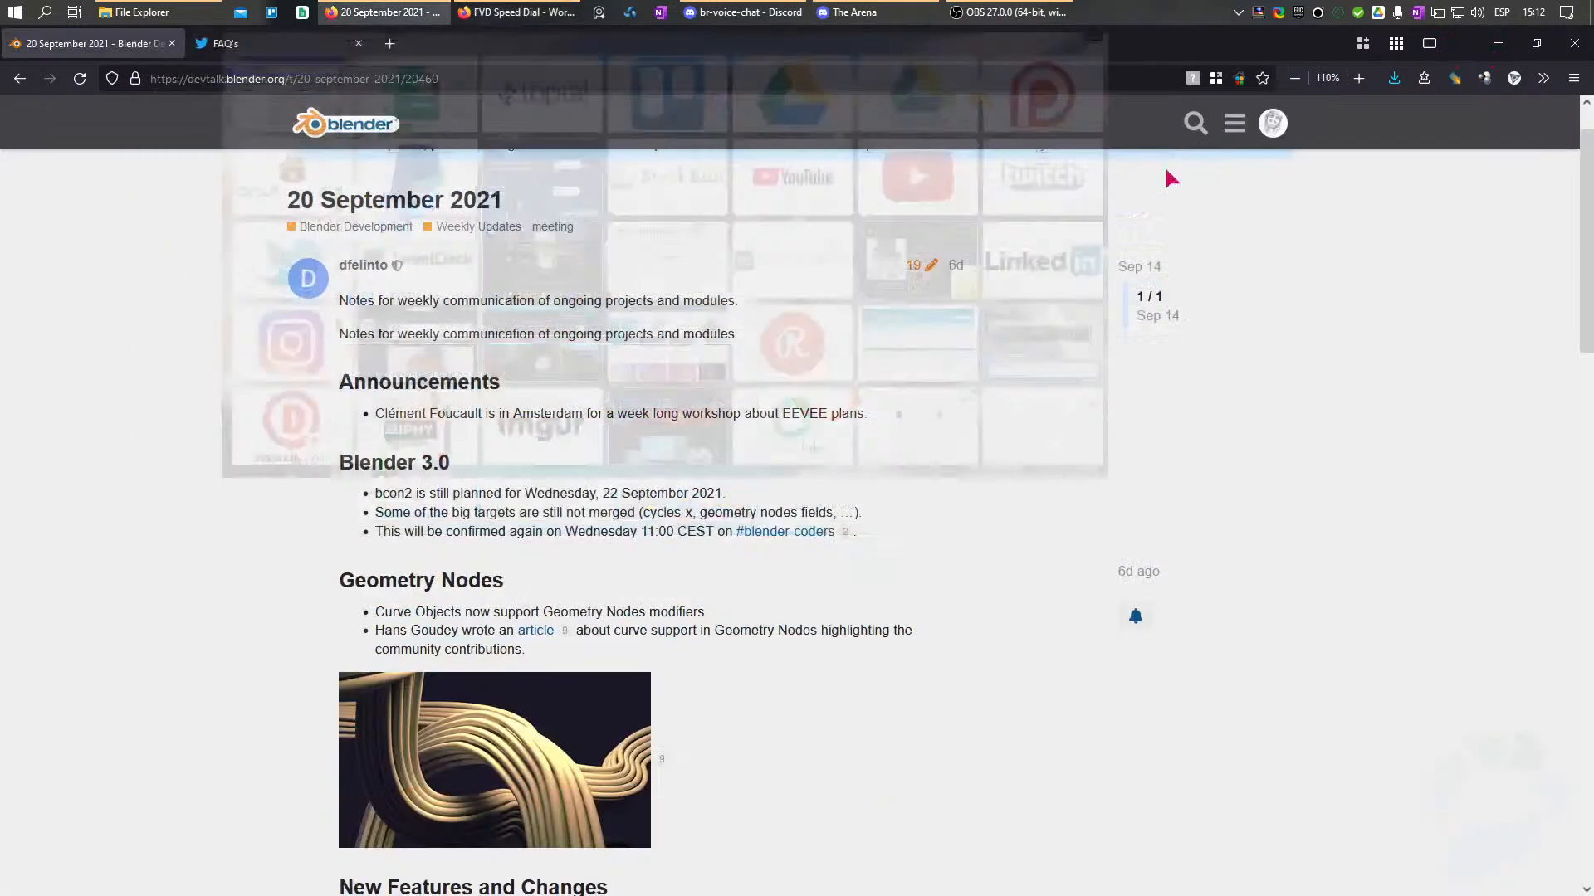
{"action": "left_click", "coordinate": [1498, 44]}
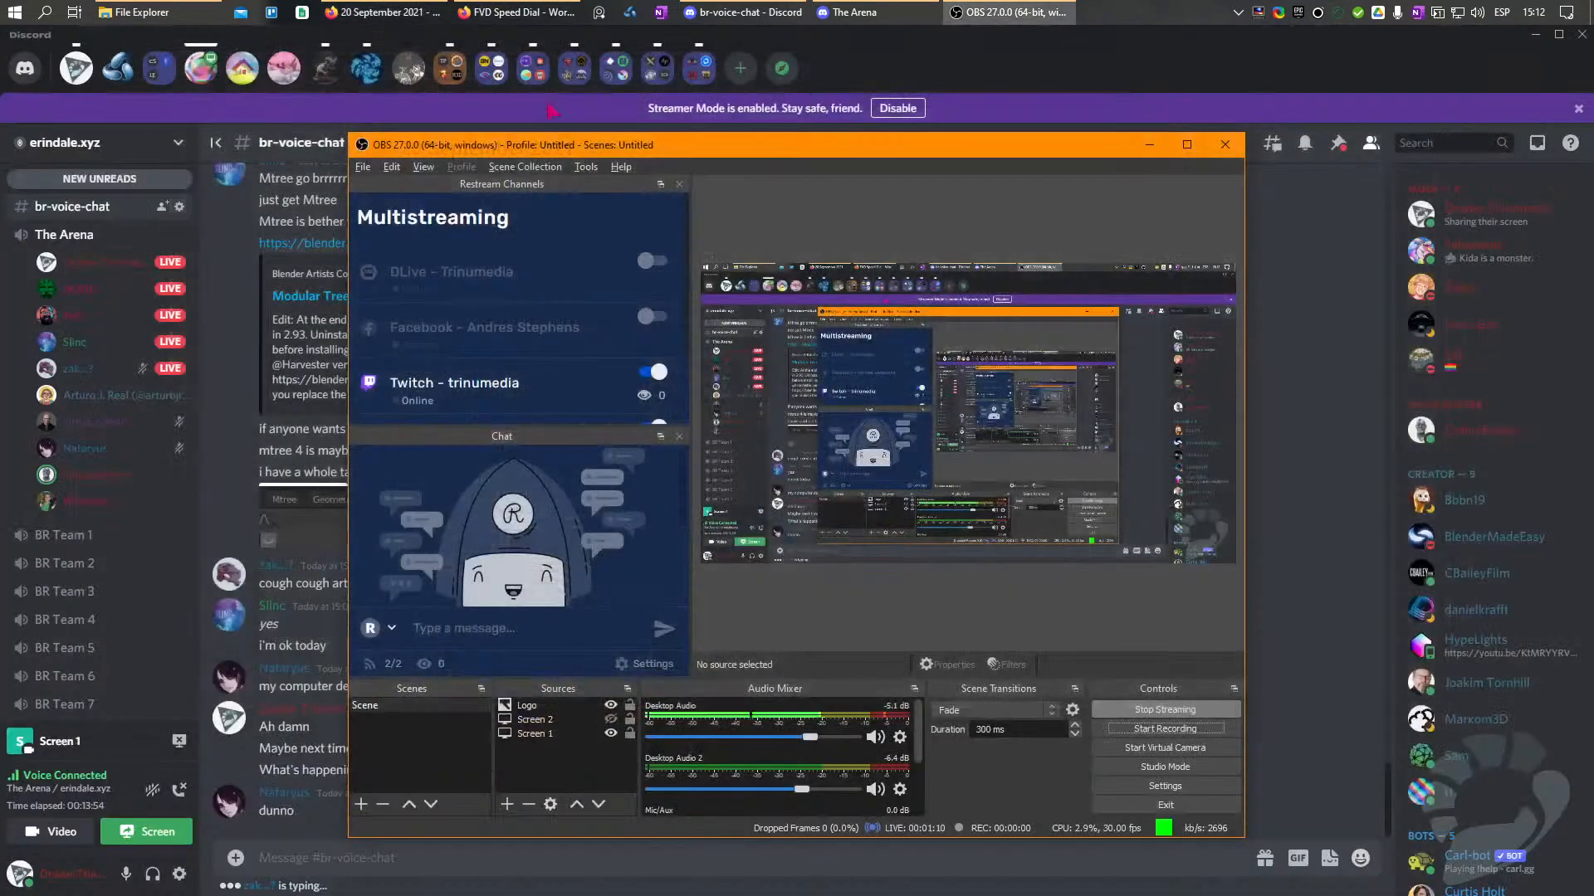
{"action": "key", "text": "alt+Tab"}
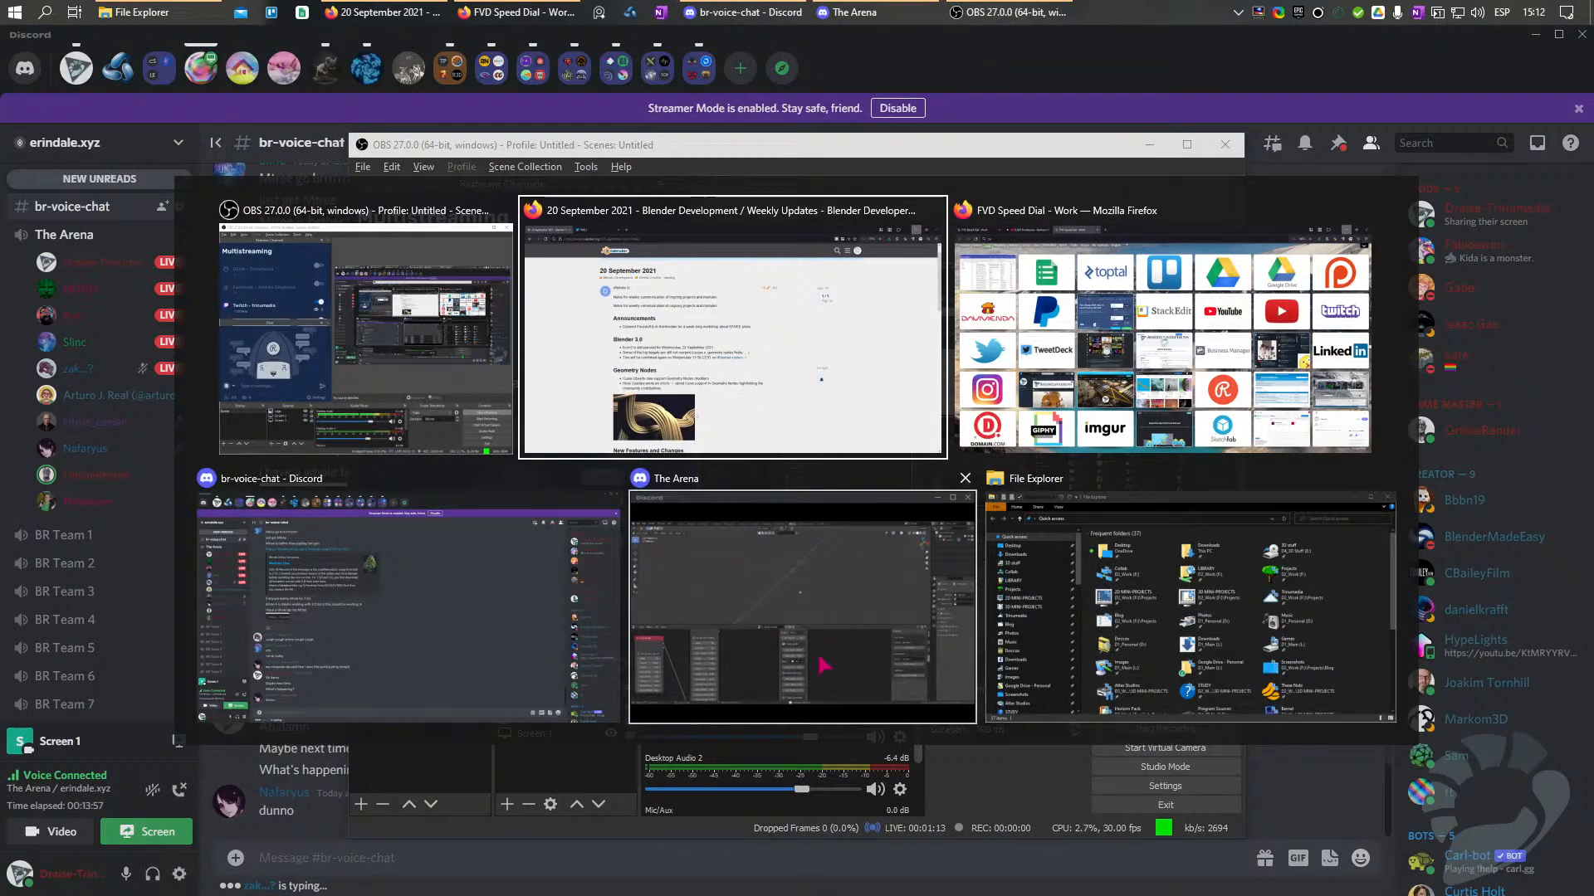
{"action": "left_click", "coordinate": [737, 576]}
{"action": "left_click", "coordinate": [772, 594]}
{"action": "left_click", "coordinate": [1144, 401]}
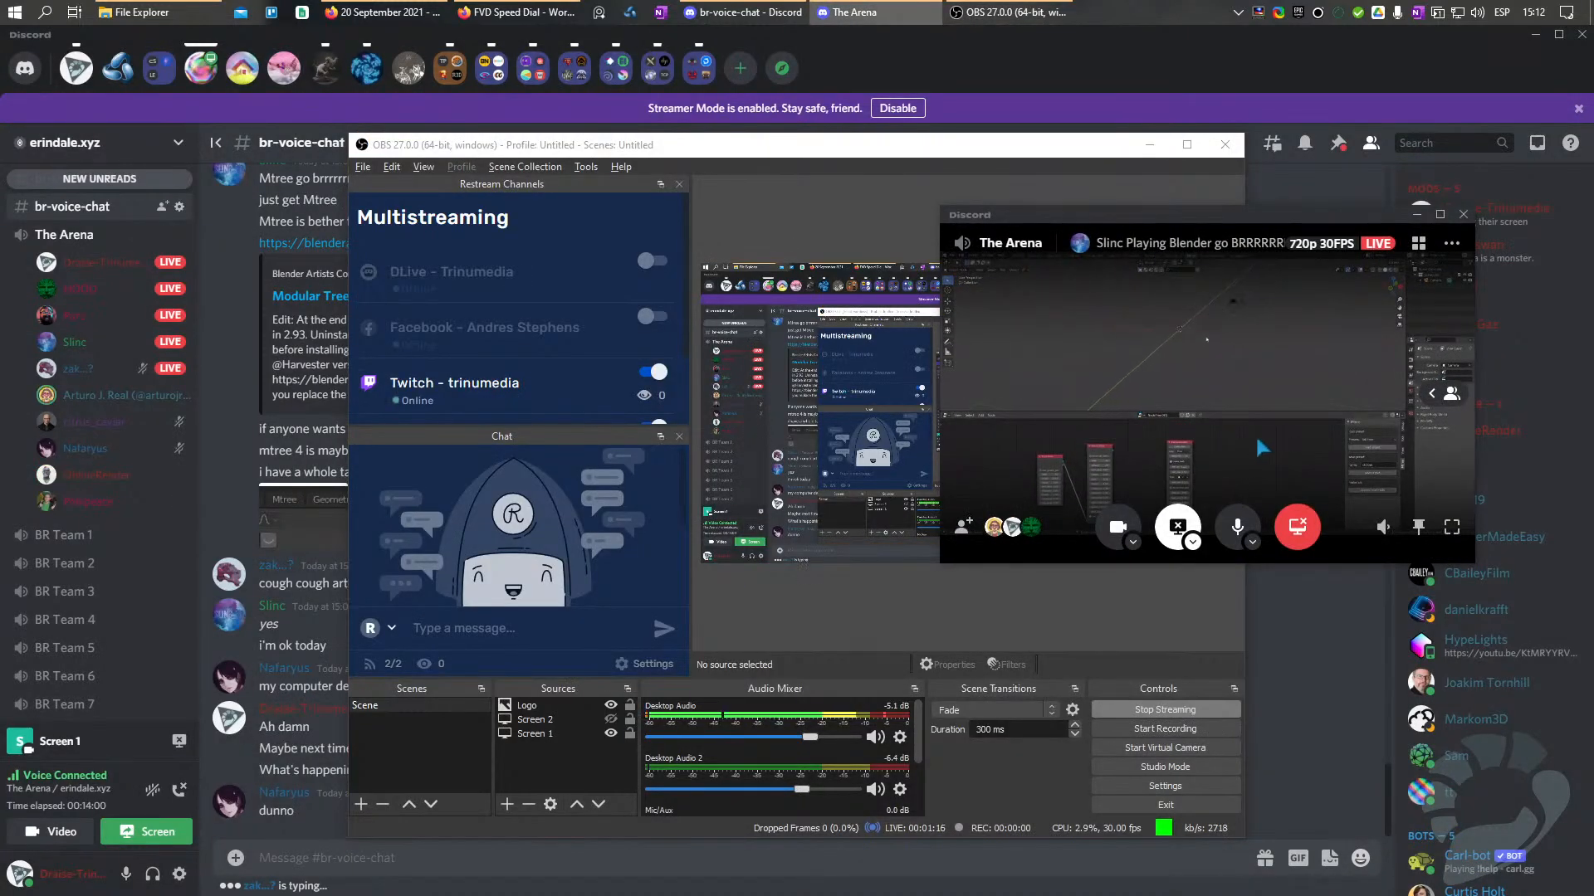
Stop the current Discord screen share and go live again with the first full screen.
{"action": "left_click", "coordinate": [1179, 524]}
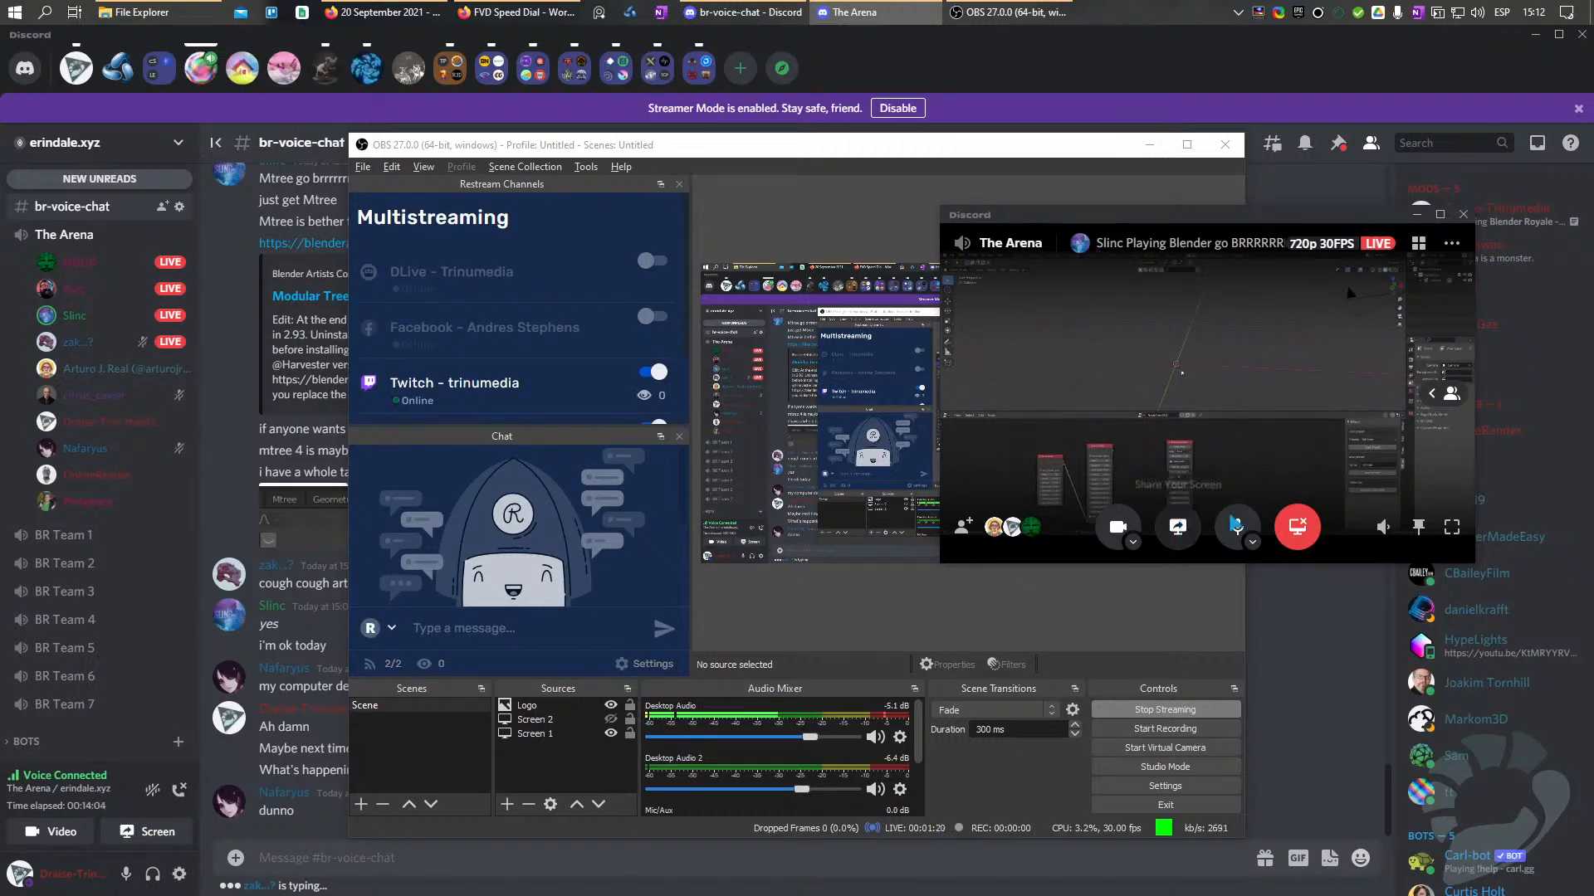
{"action": "left_click", "coordinate": [1190, 526]}
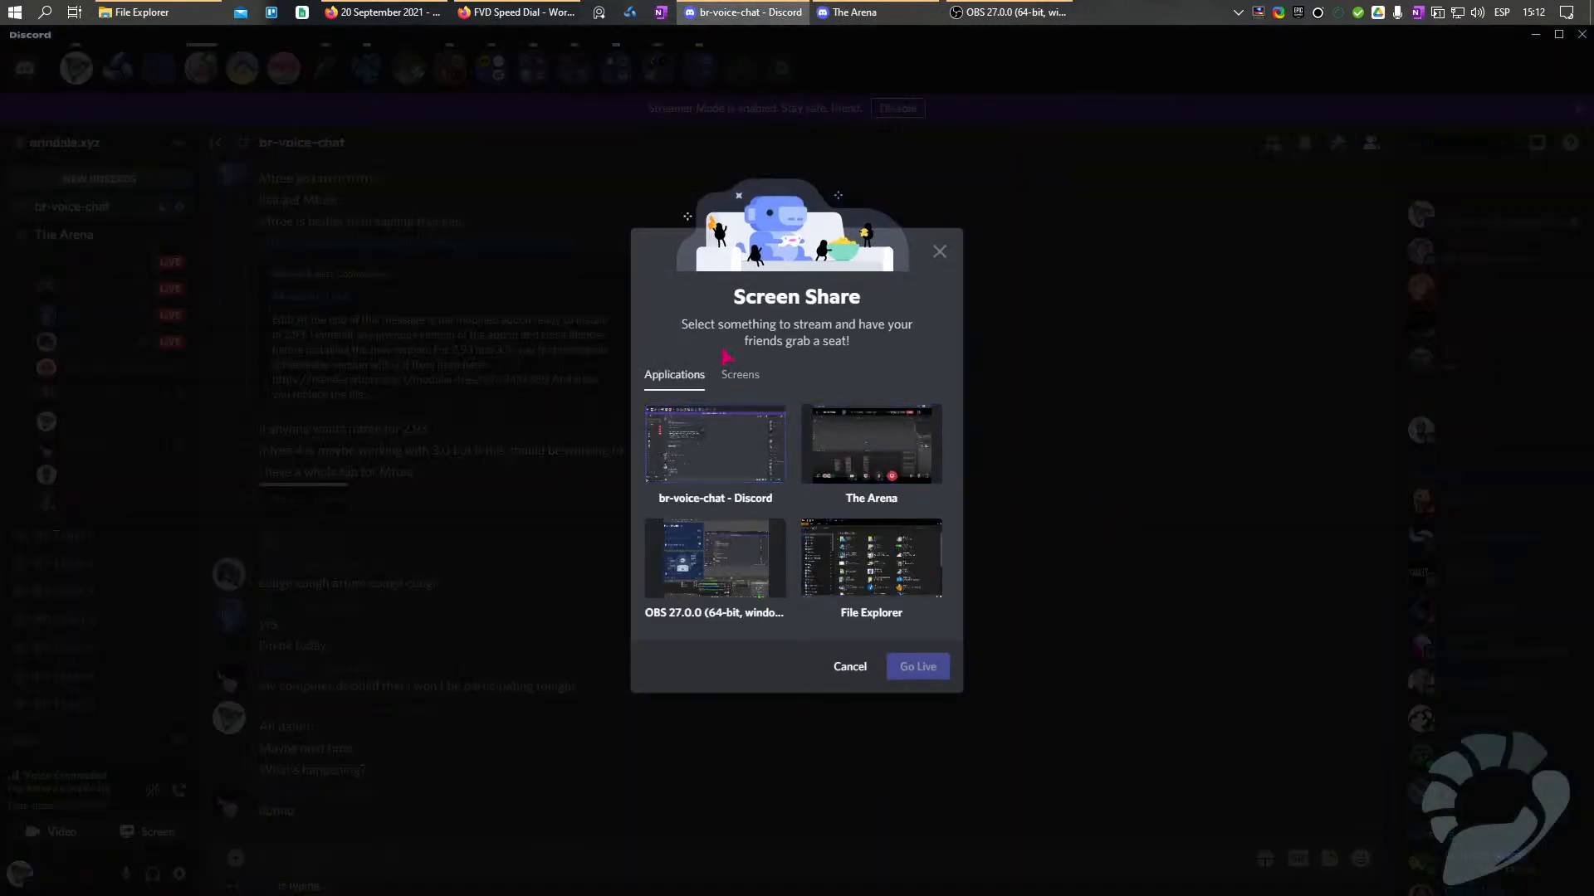
{"action": "left_click", "coordinate": [733, 370]}
{"action": "left_click", "coordinate": [716, 448]}
{"action": "left_click", "coordinate": [918, 686]}
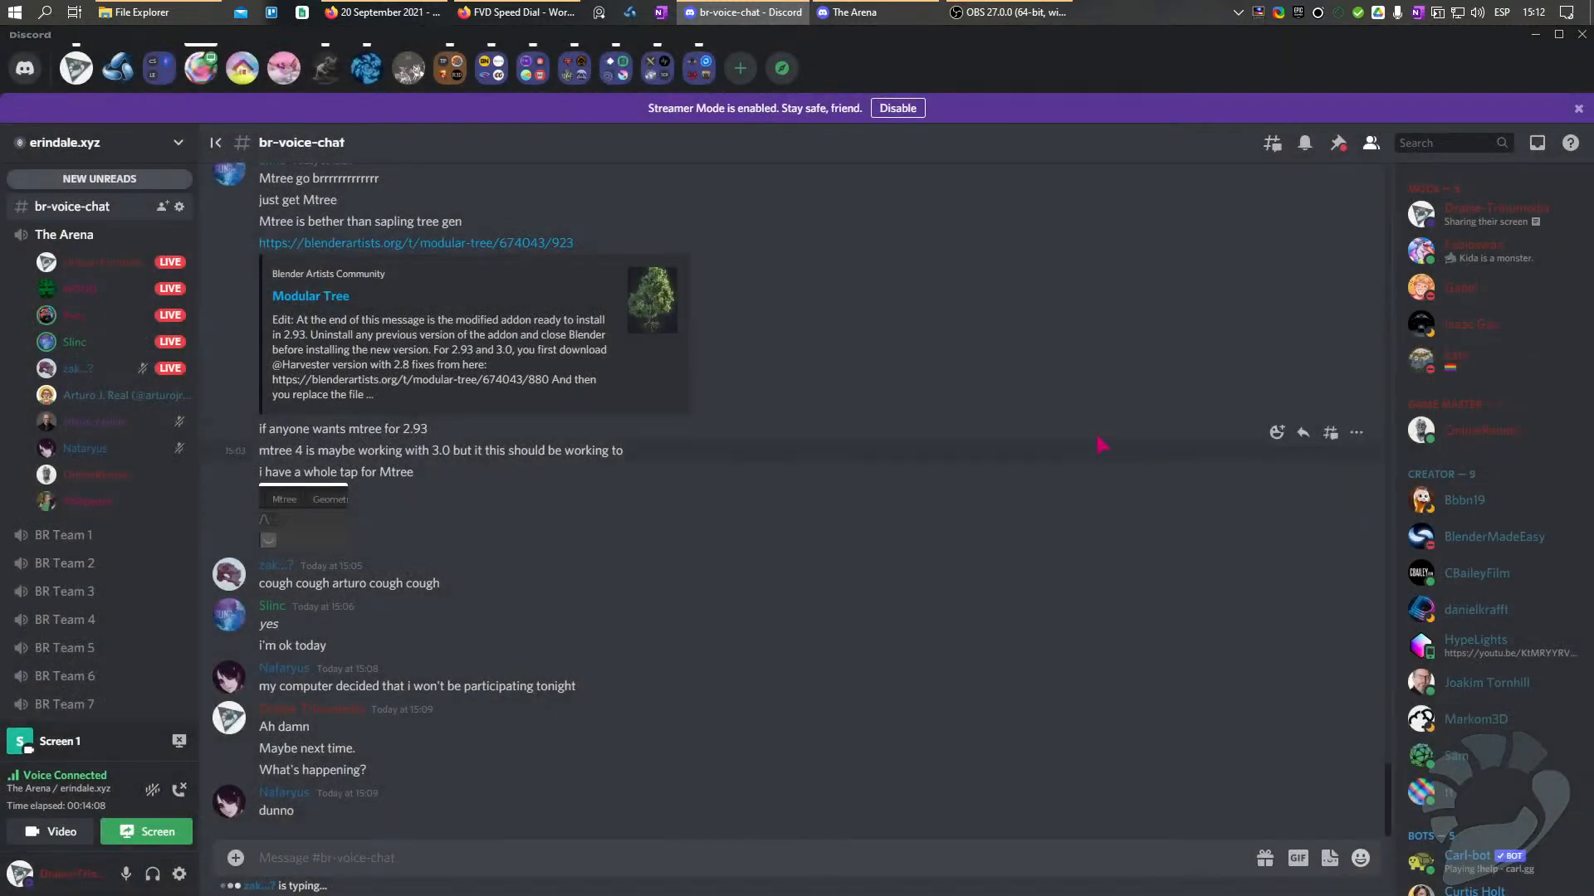
Launch Bforartists Devbuild.
{"action": "key", "text": "super+Tab"}
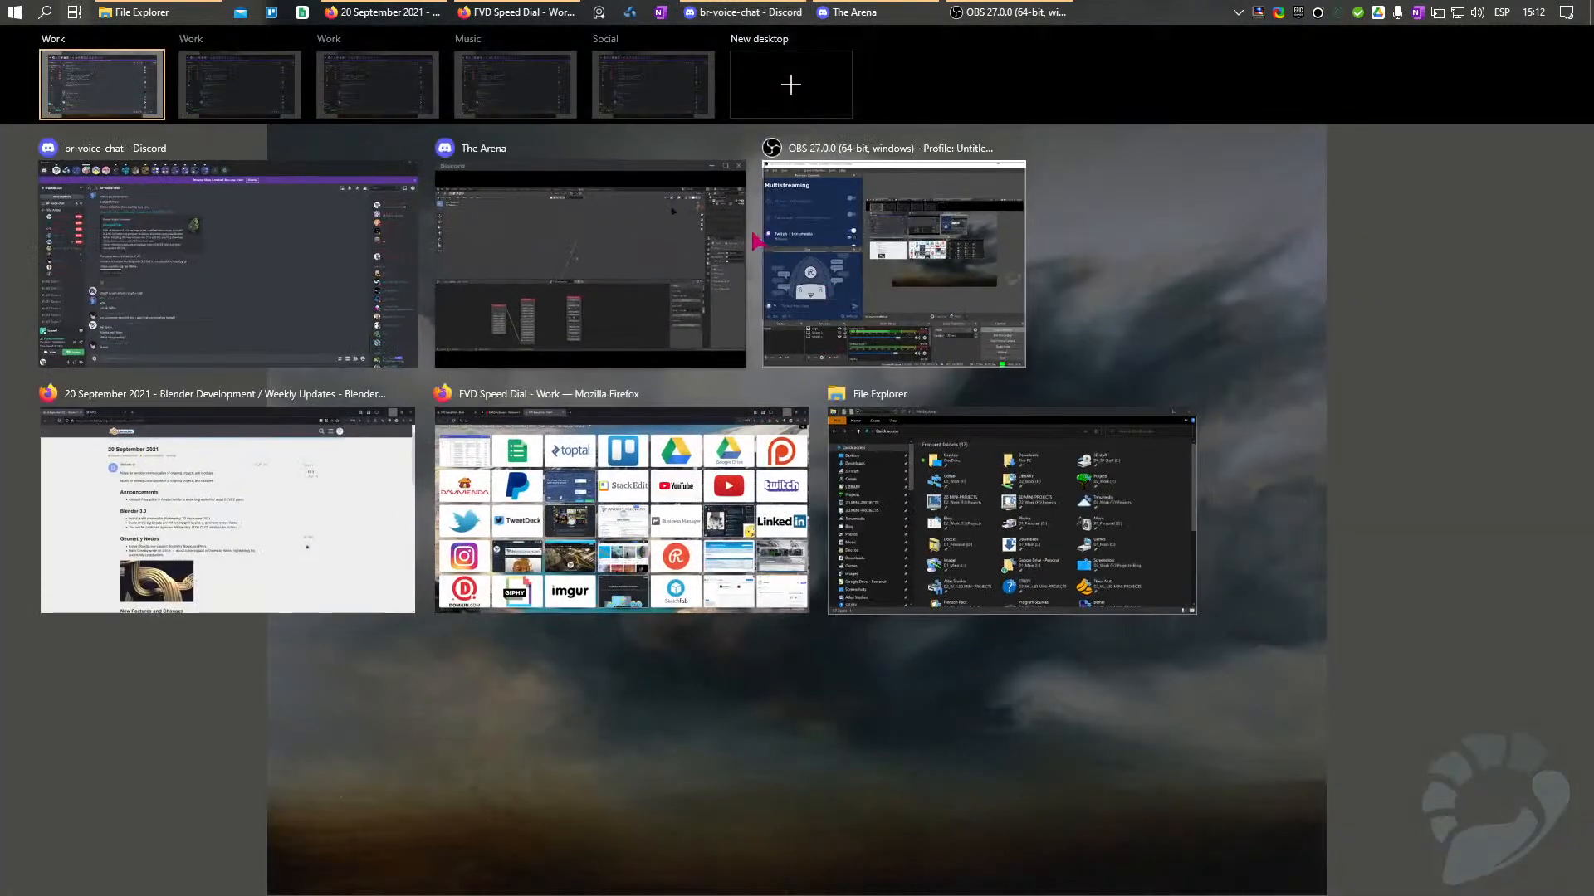
{"action": "key", "text": "Escape"}
{"action": "key", "text": "super"}
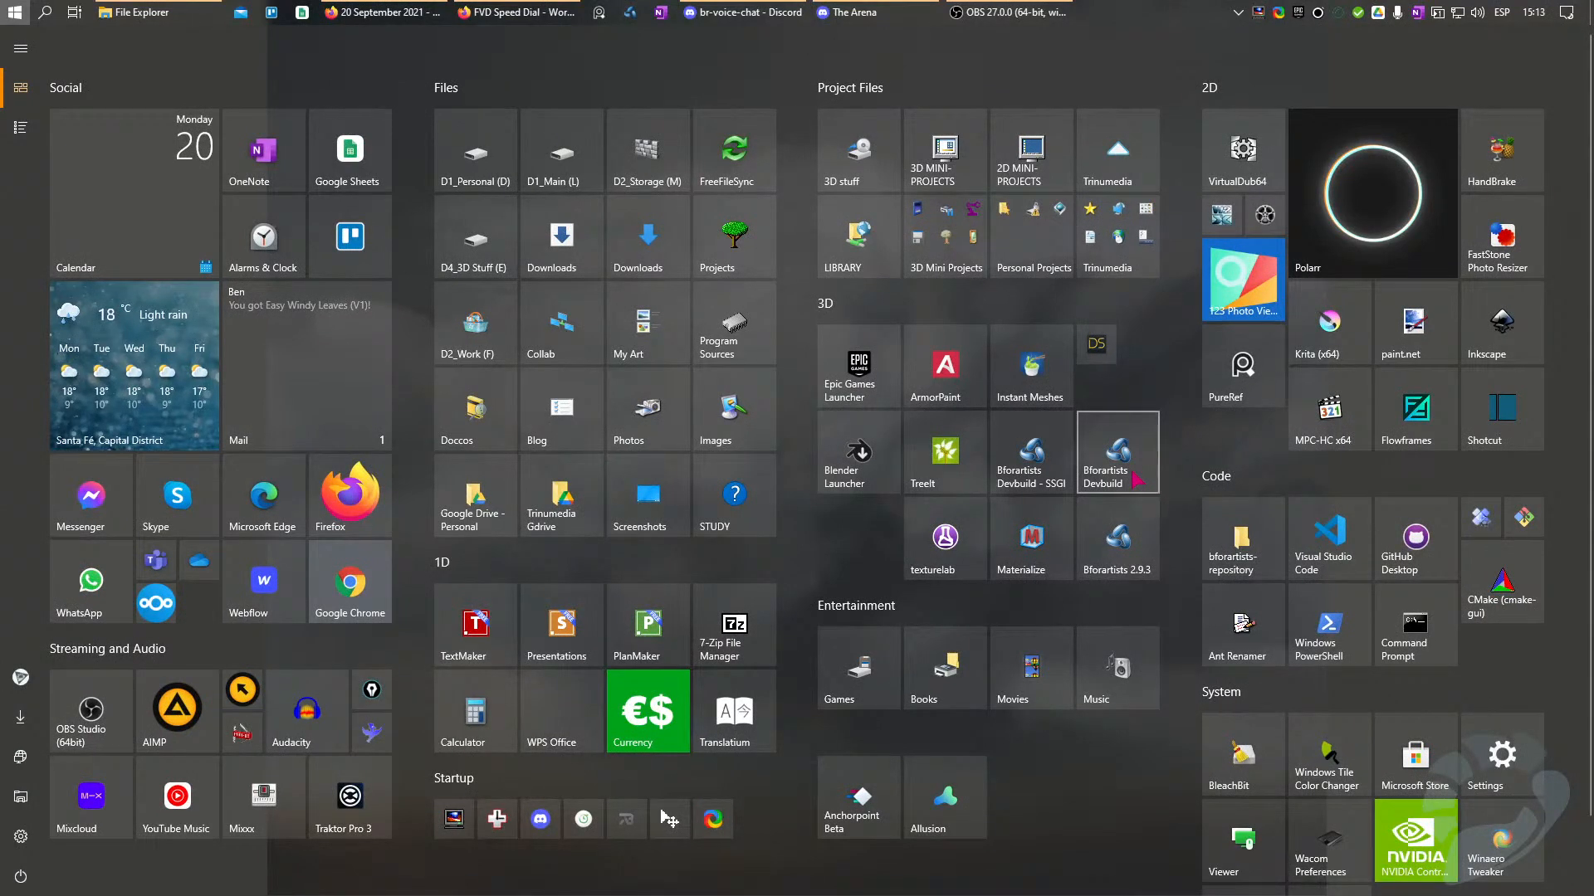
{"action": "key", "text": "super"}
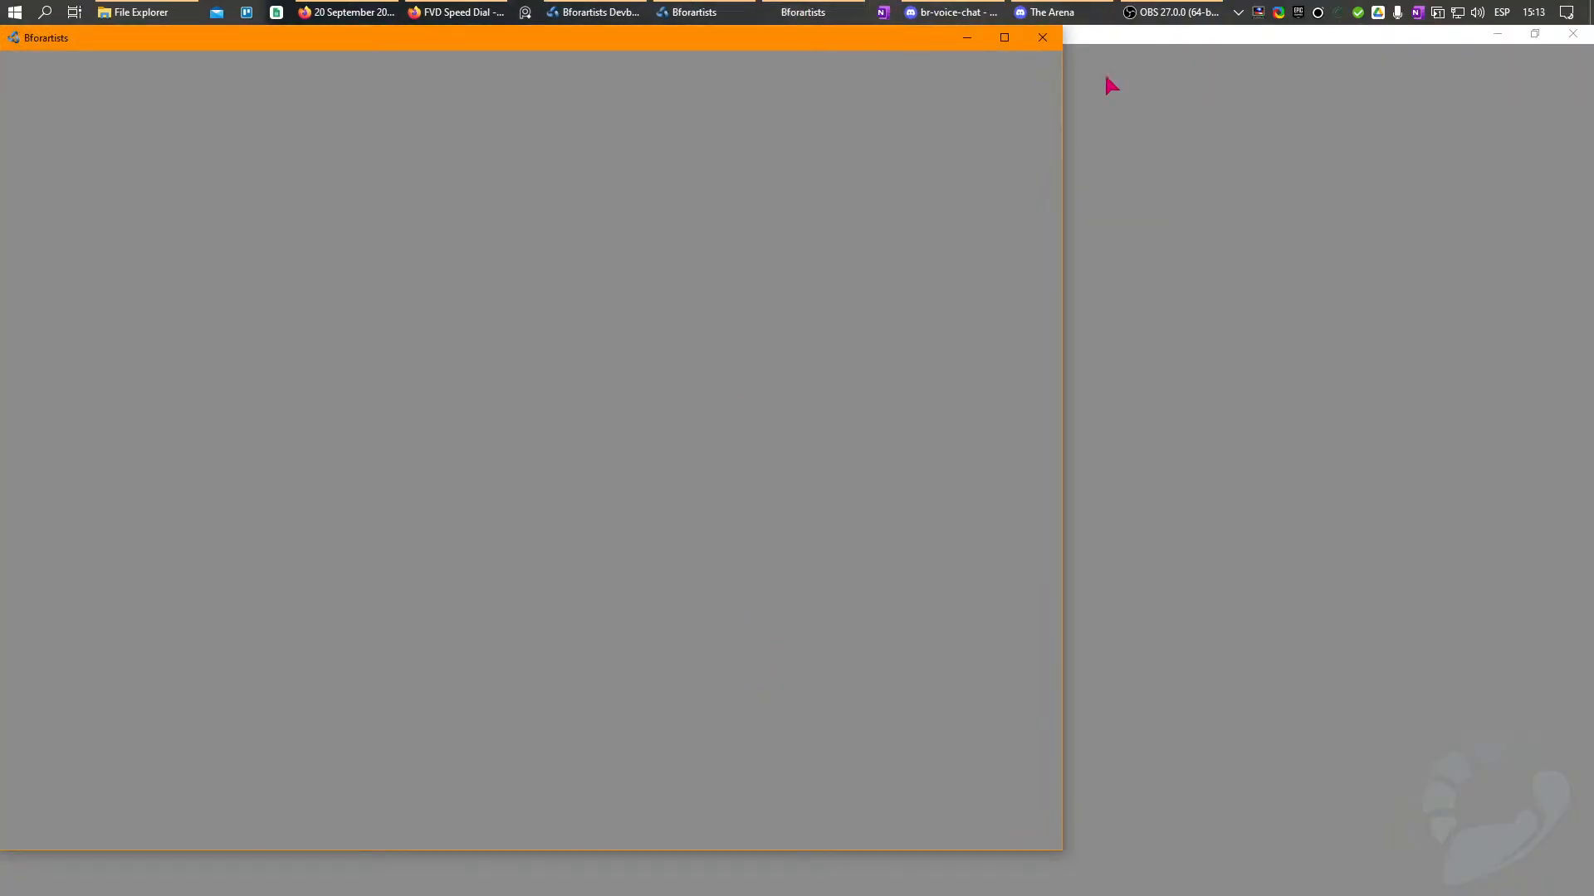
Adjust the Desktop Audio level in OBS and check the non-streaming participant's user volume in Discord's The Arena channel.
{"action": "left_click", "coordinate": [1170, 12]}
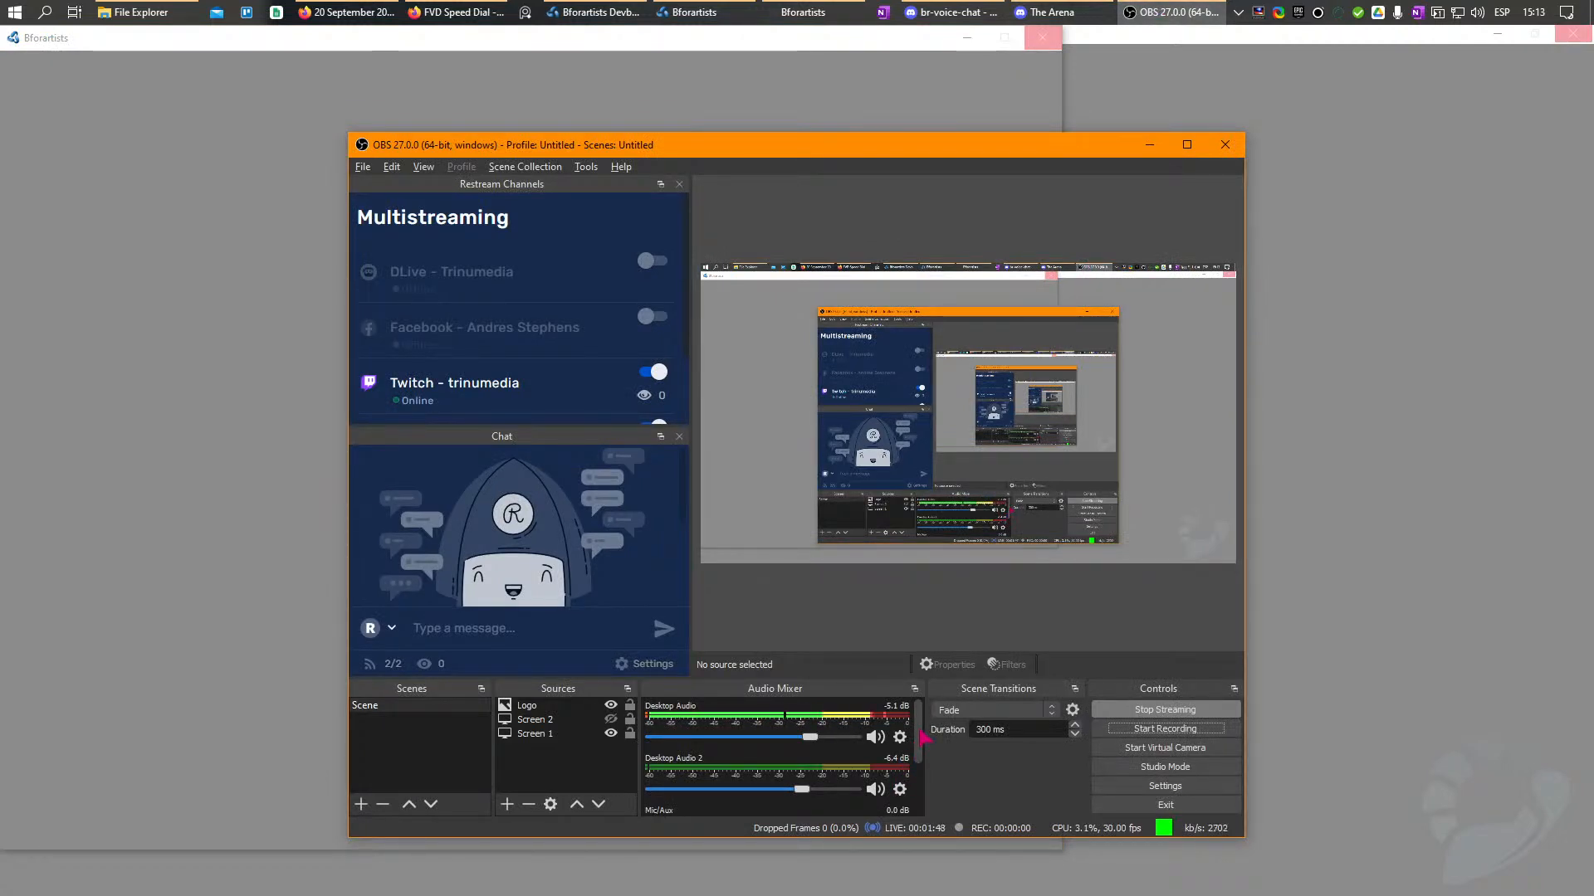
{"action": "left_click_drag", "start_coordinate": [807, 737], "coordinate": [786, 739]}
{"action": "left_click", "coordinate": [955, 11]}
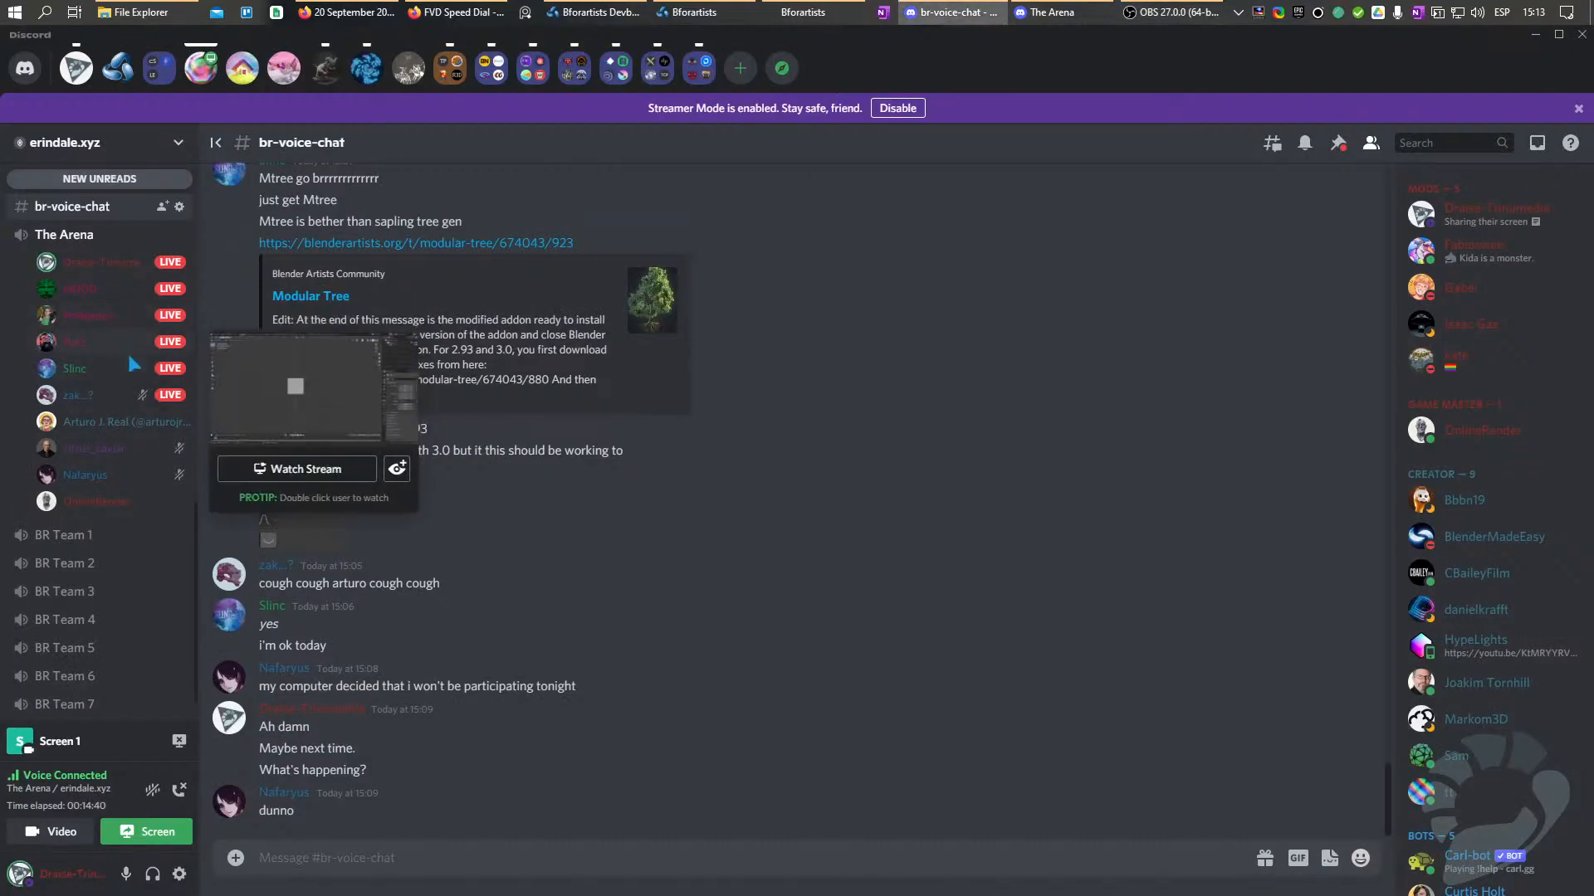
{"action": "right_click", "coordinate": [107, 424]}
{"action": "mouse_move", "coordinate": [179, 563]}
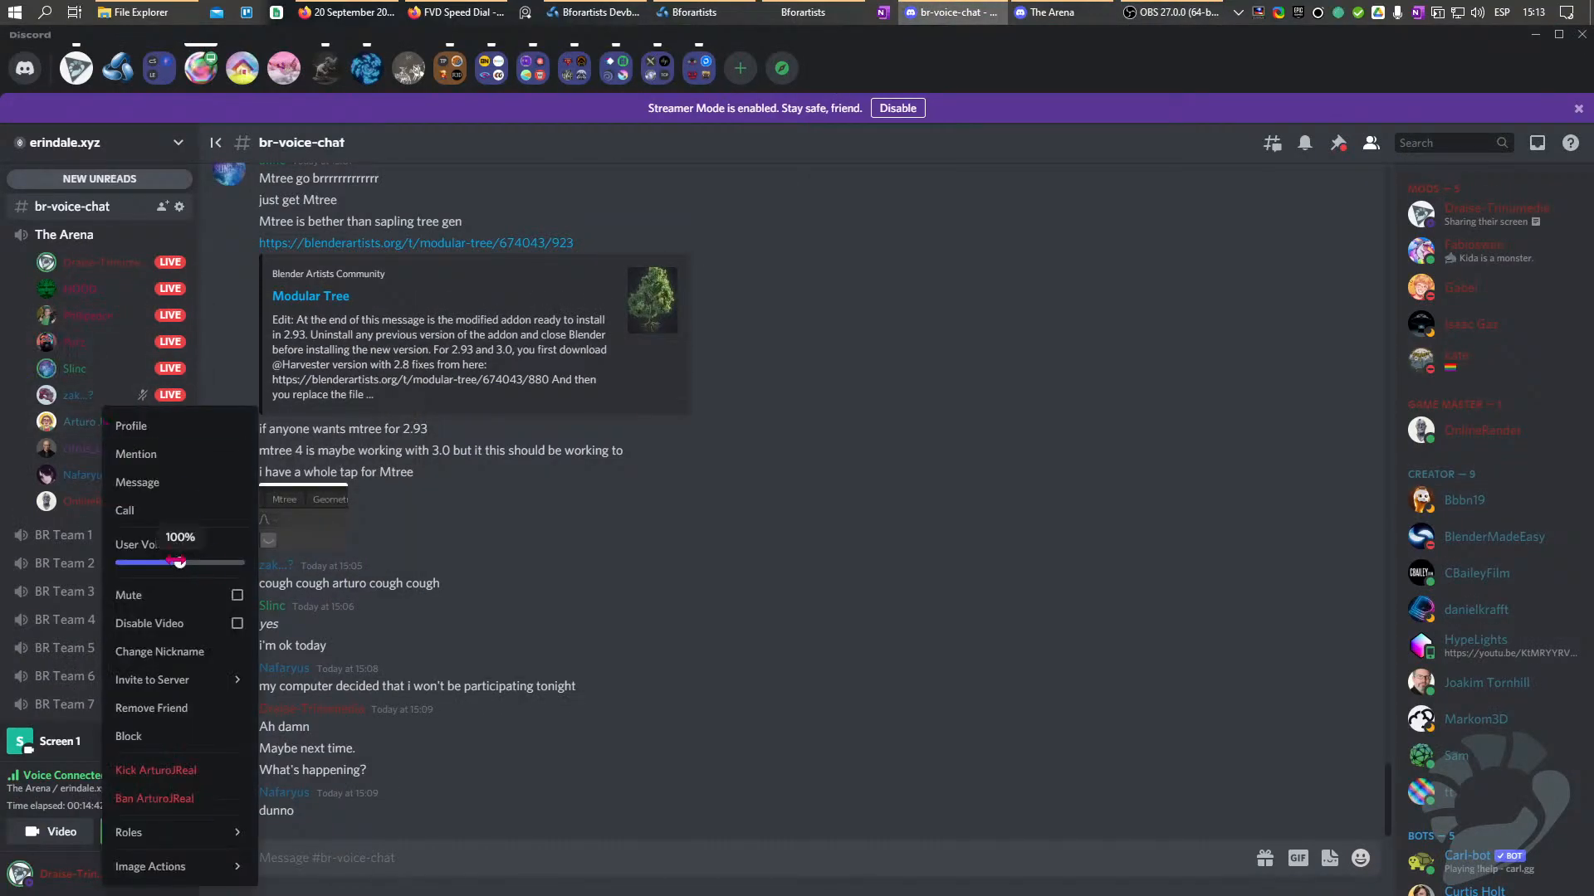
{"action": "left_click", "coordinate": [770, 622]}
Open the br-showcase channel in Discord and read the Week 61 game mode, time and theme.
{"action": "mouse_move", "coordinate": [1026, 10]}
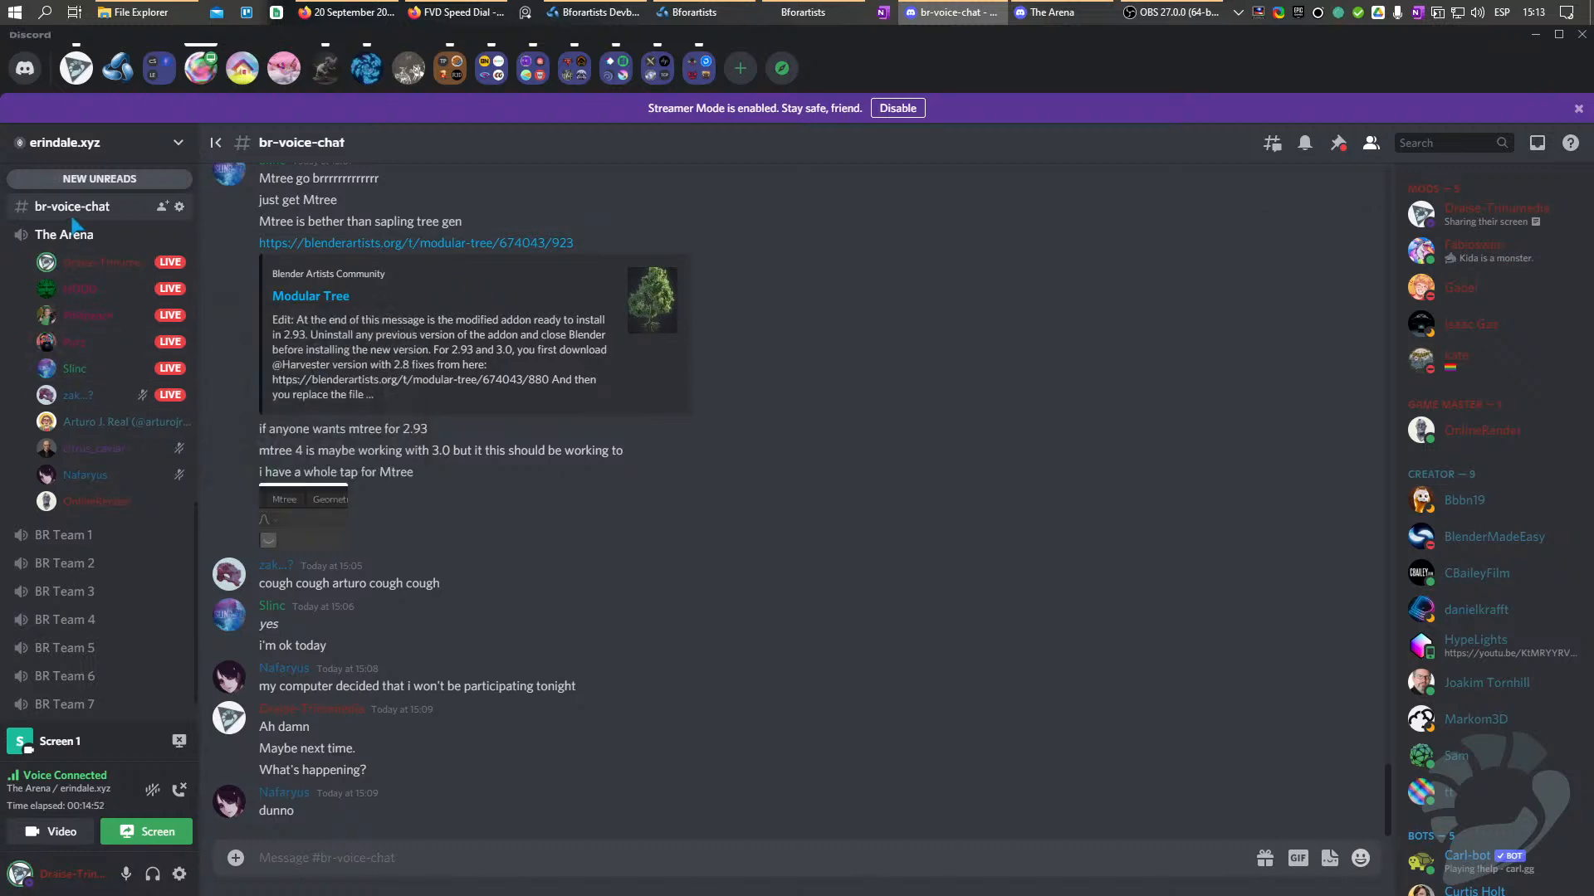
{"action": "scroll", "coordinate": [134, 479], "scroll_direction": "up", "scroll_amount": 1}
{"action": "scroll", "coordinate": [134, 479], "scroll_direction": "up", "scroll_amount": 3}
{"action": "left_click", "coordinate": [83, 511]}
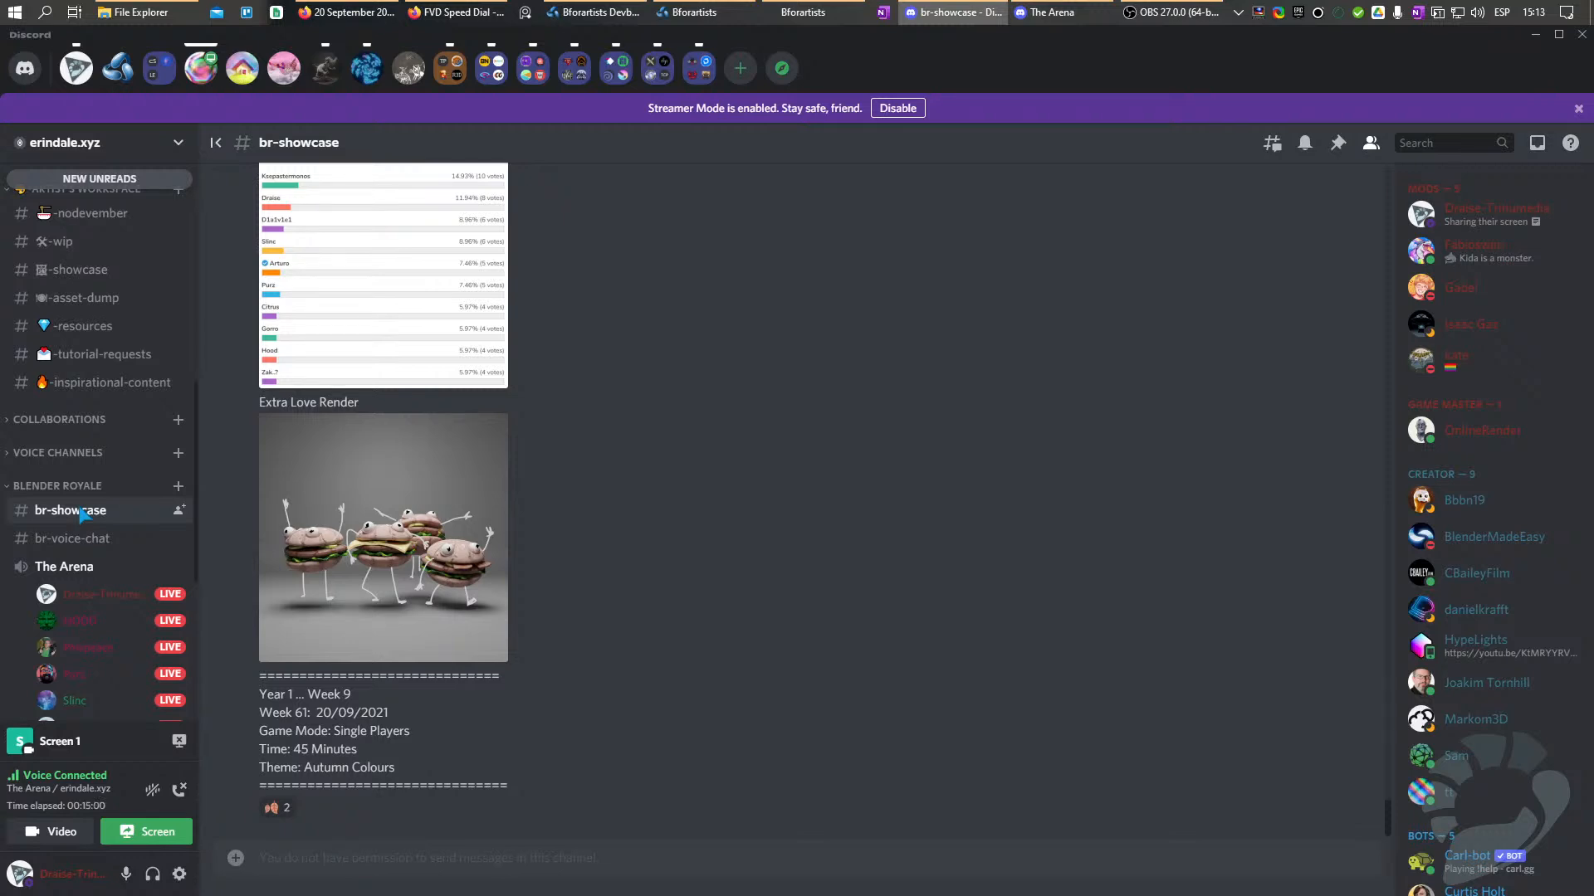
{"action": "scroll", "coordinate": [83, 514], "scroll_direction": "down", "scroll_amount": 5}
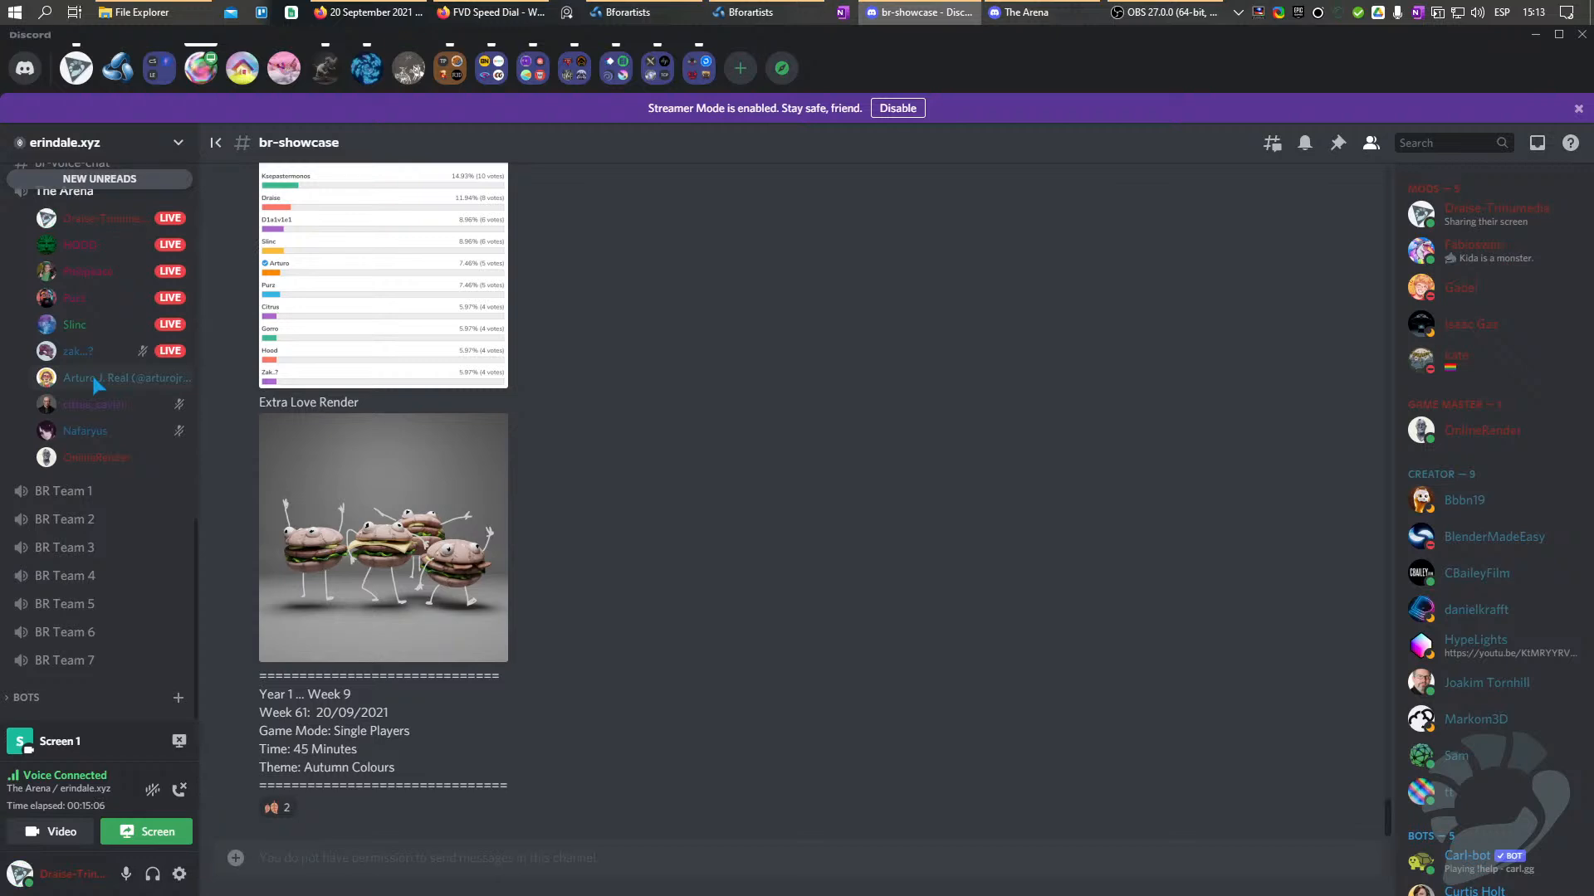
React to the Week 61 announcement with the fallen leaf emoji and the maple leaf emoji.
{"action": "left_click", "coordinate": [276, 808]}
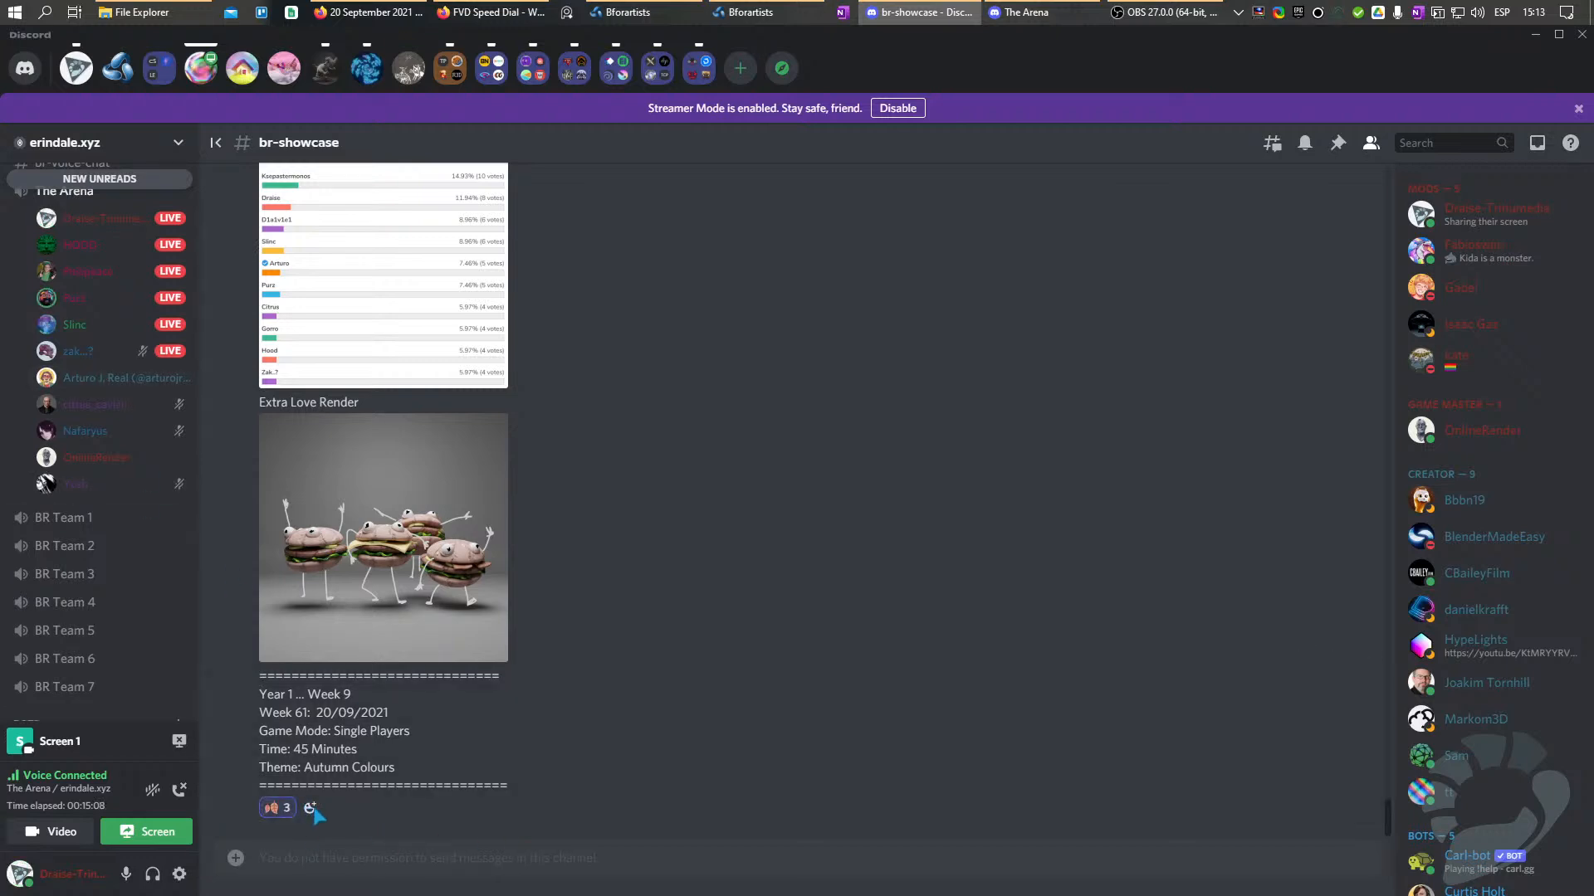
{"action": "left_click", "coordinate": [311, 809]}
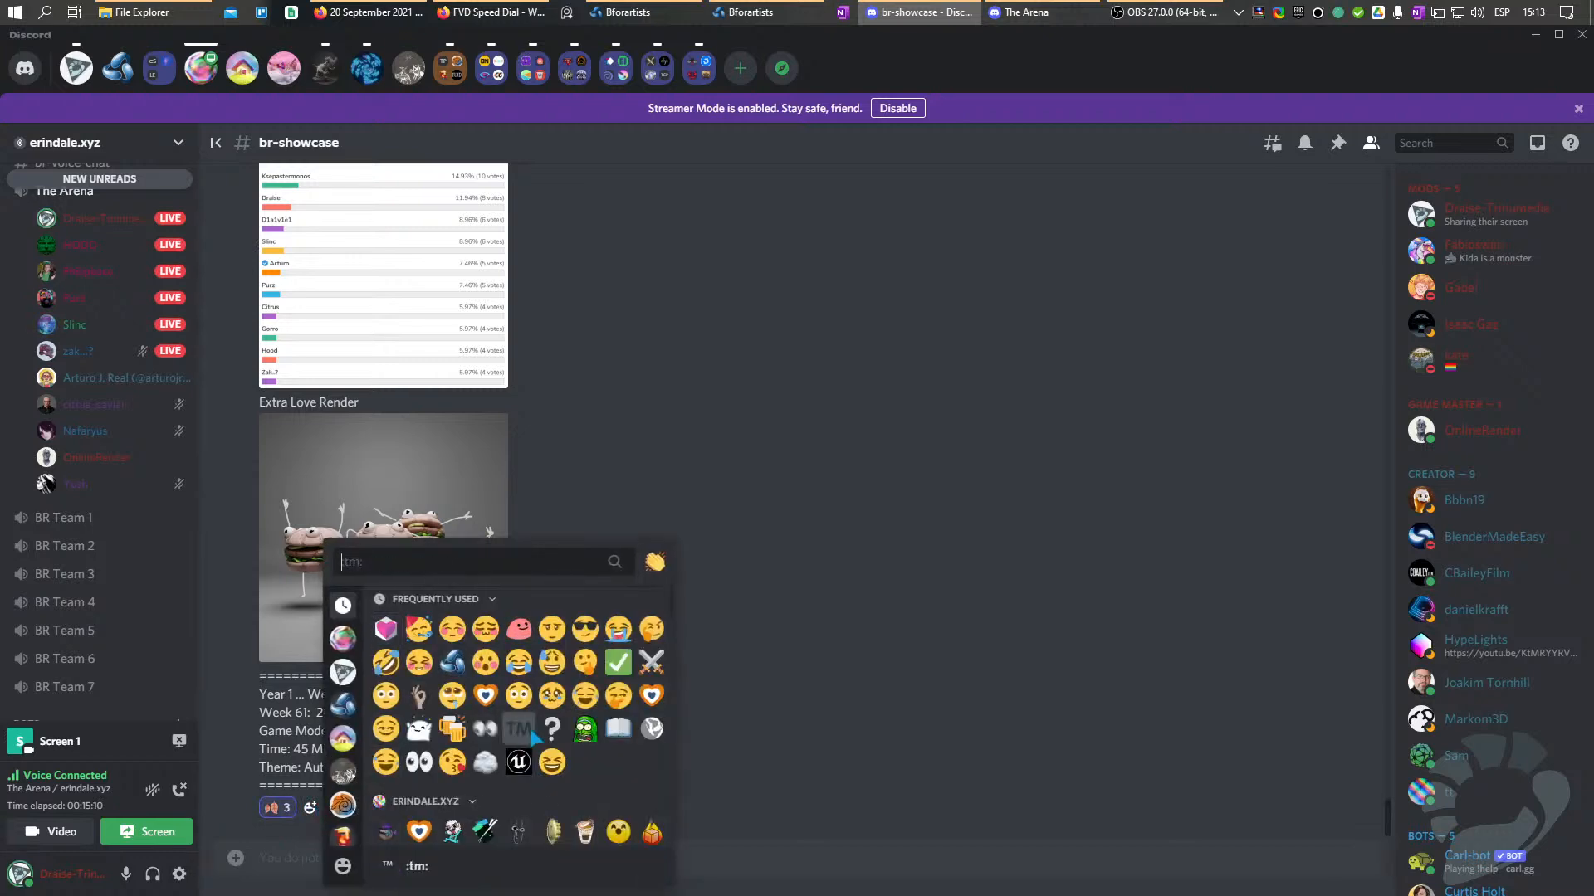
{"action": "scroll", "coordinate": [534, 735], "scroll_direction": "down", "scroll_amount": 5}
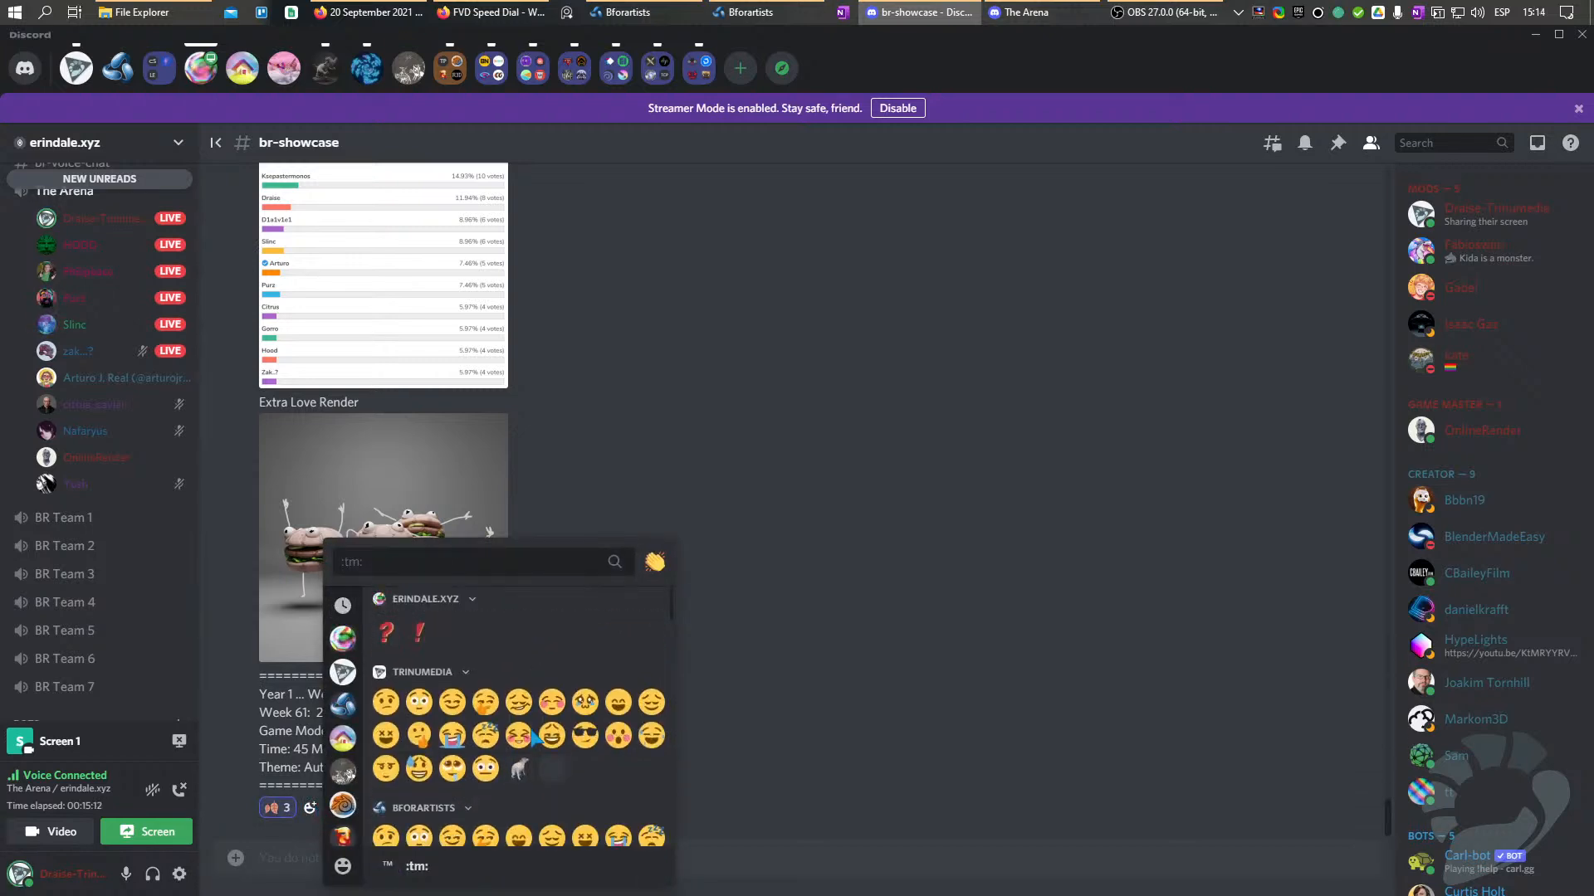
{"action": "scroll", "coordinate": [533, 735], "scroll_direction": "down", "scroll_amount": 5}
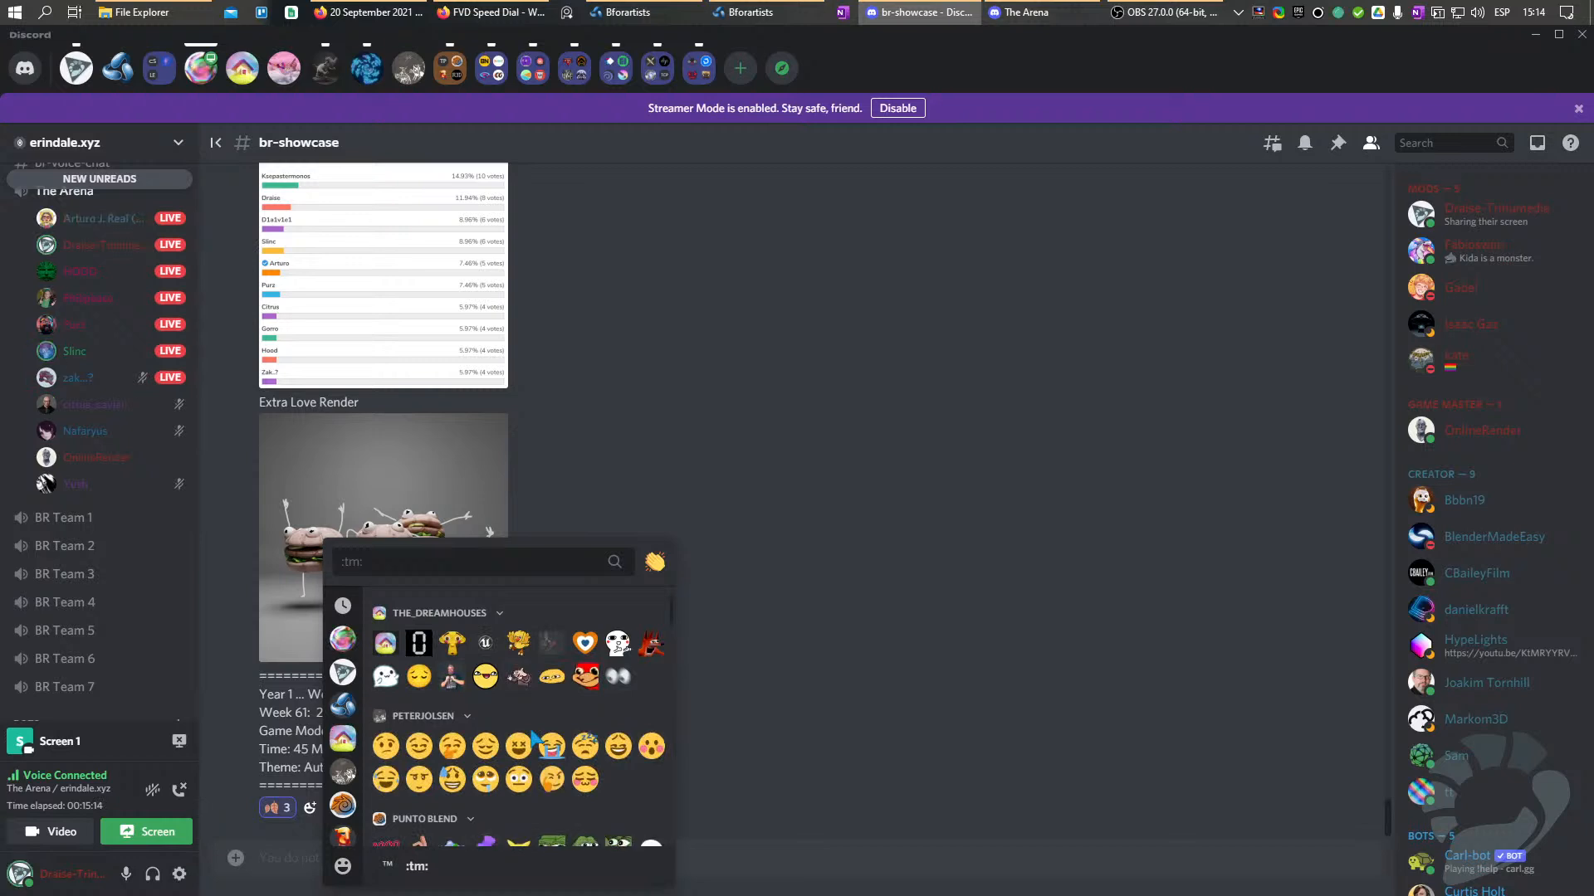
{"action": "type", "text": "leaf"}
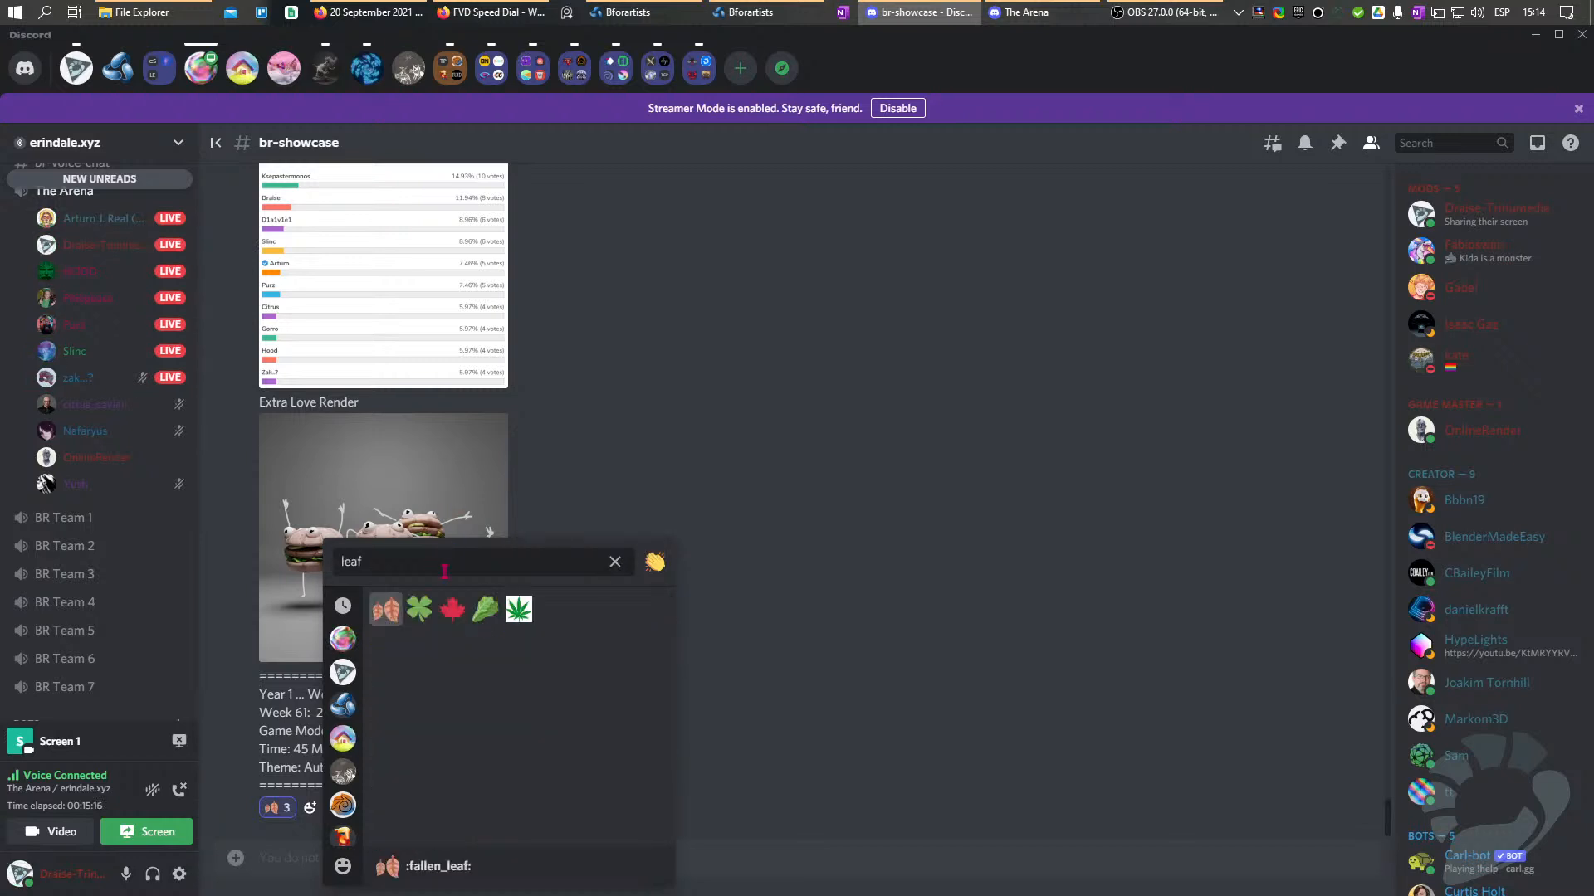
{"action": "left_click", "coordinate": [453, 612]}
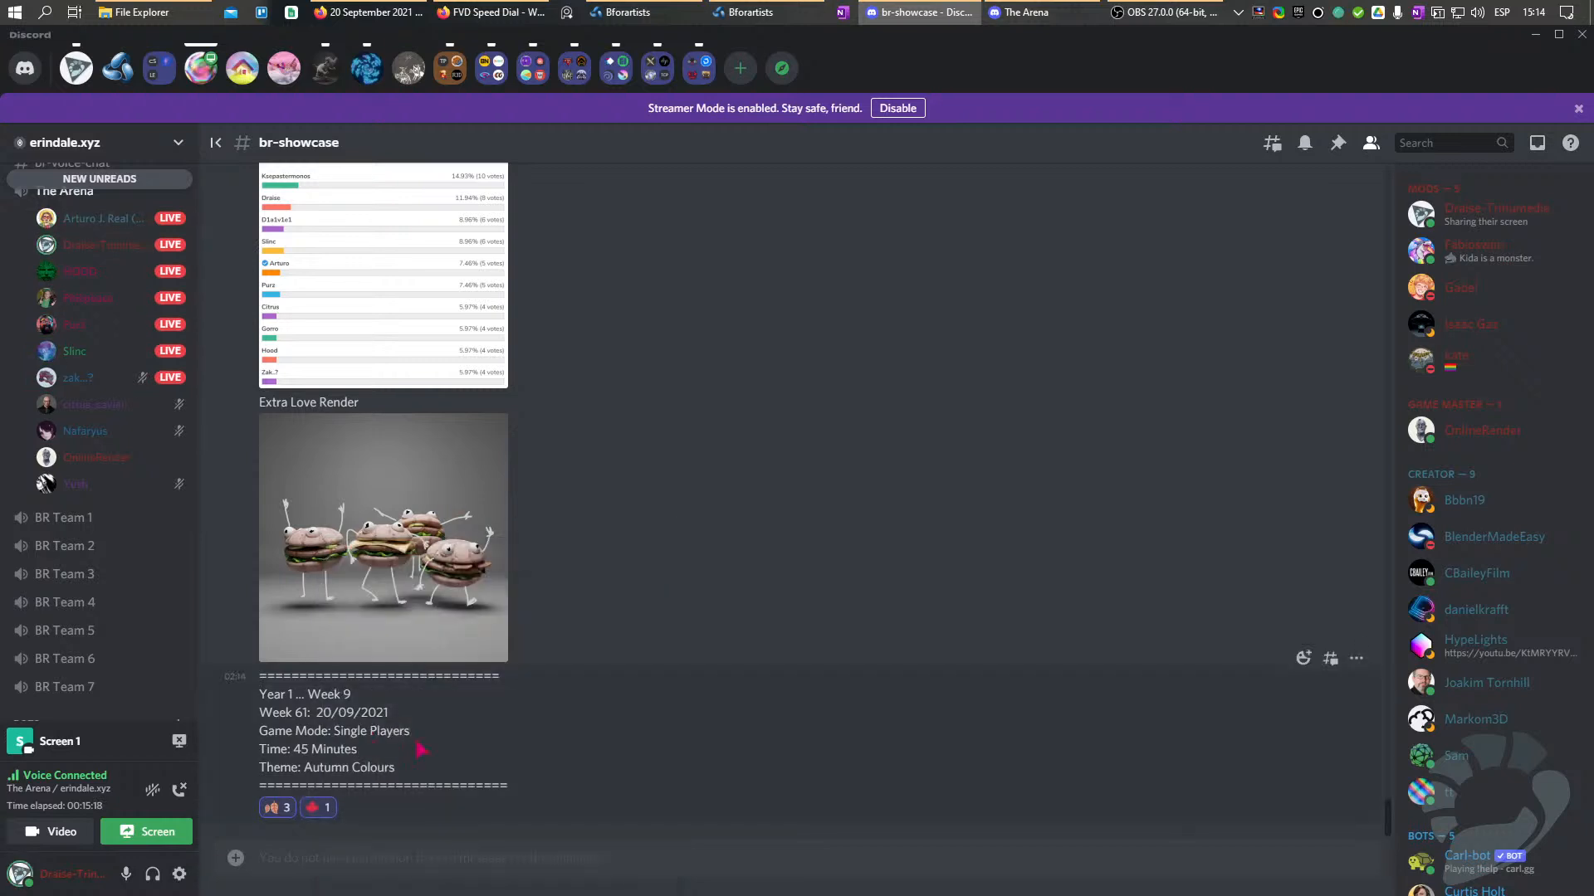
Return to br-voice-chat, slightly adjust the first listed Arena participant's user volume, and switch to OBS.
{"action": "scroll", "coordinate": [92, 373], "scroll_direction": "up", "scroll_amount": 3}
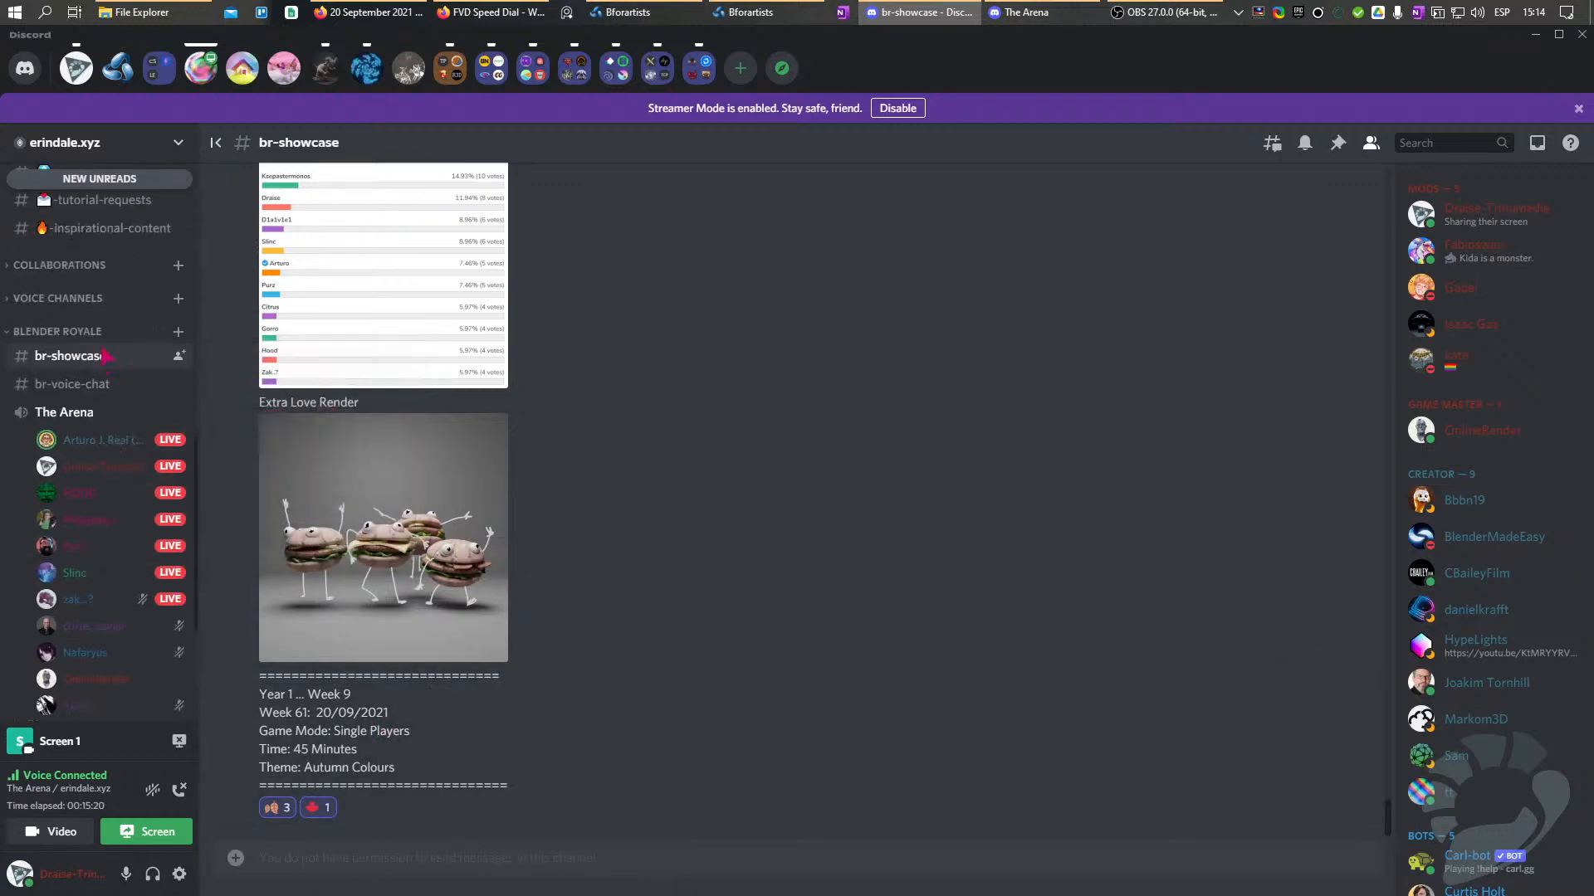
{"action": "left_click", "coordinate": [75, 384]}
{"action": "mouse_move", "coordinate": [117, 448]}
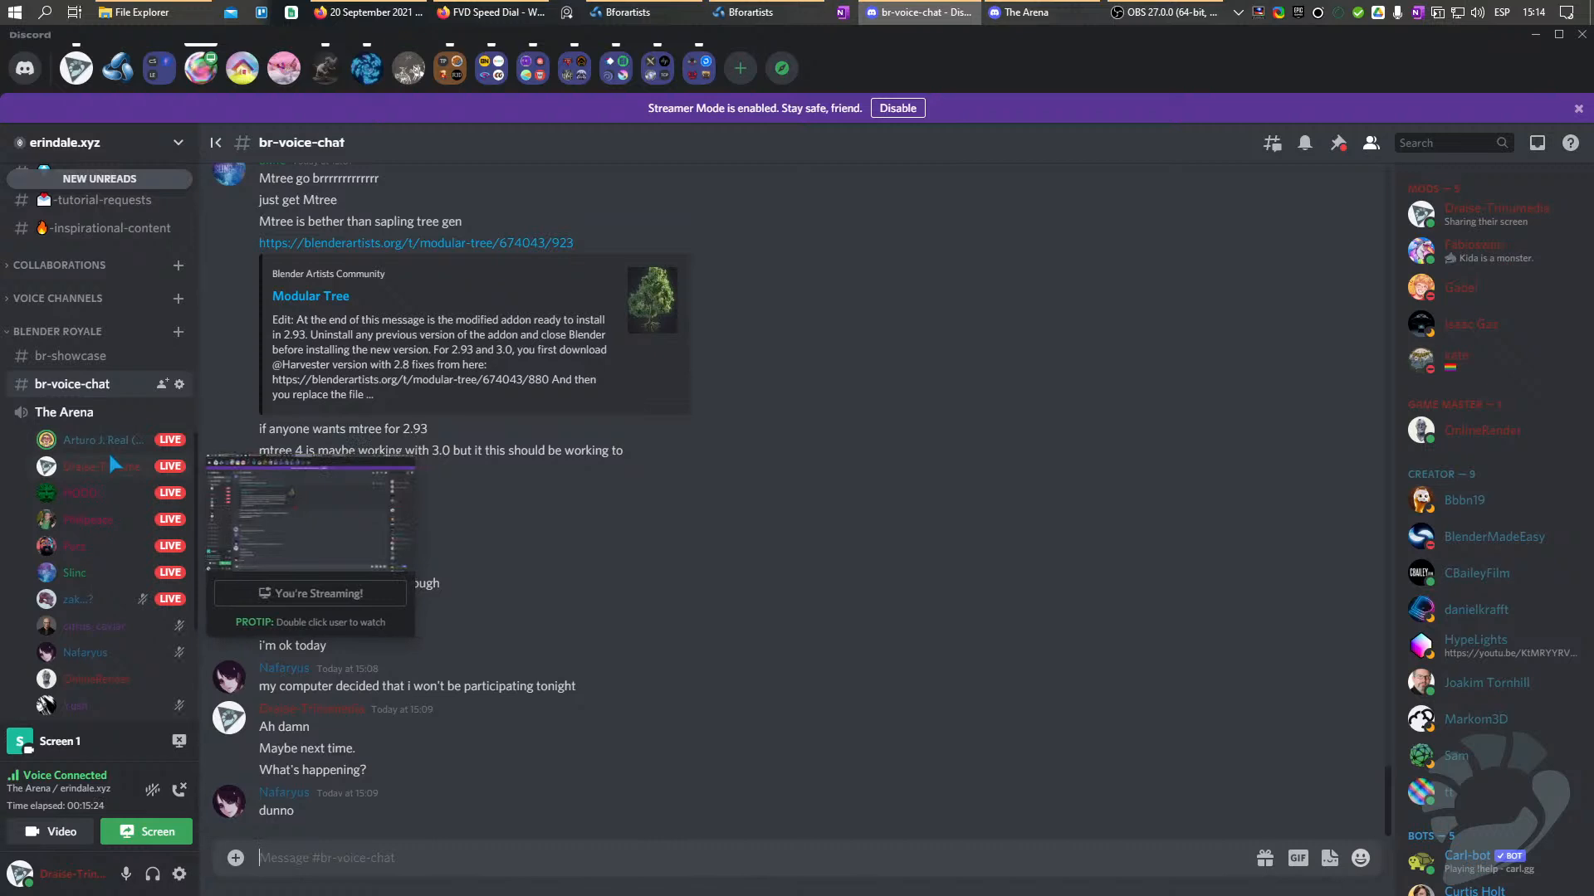
{"action": "right_click", "coordinate": [102, 440]}
{"action": "left_click_drag", "start_coordinate": [172, 563], "coordinate": [174, 564]}
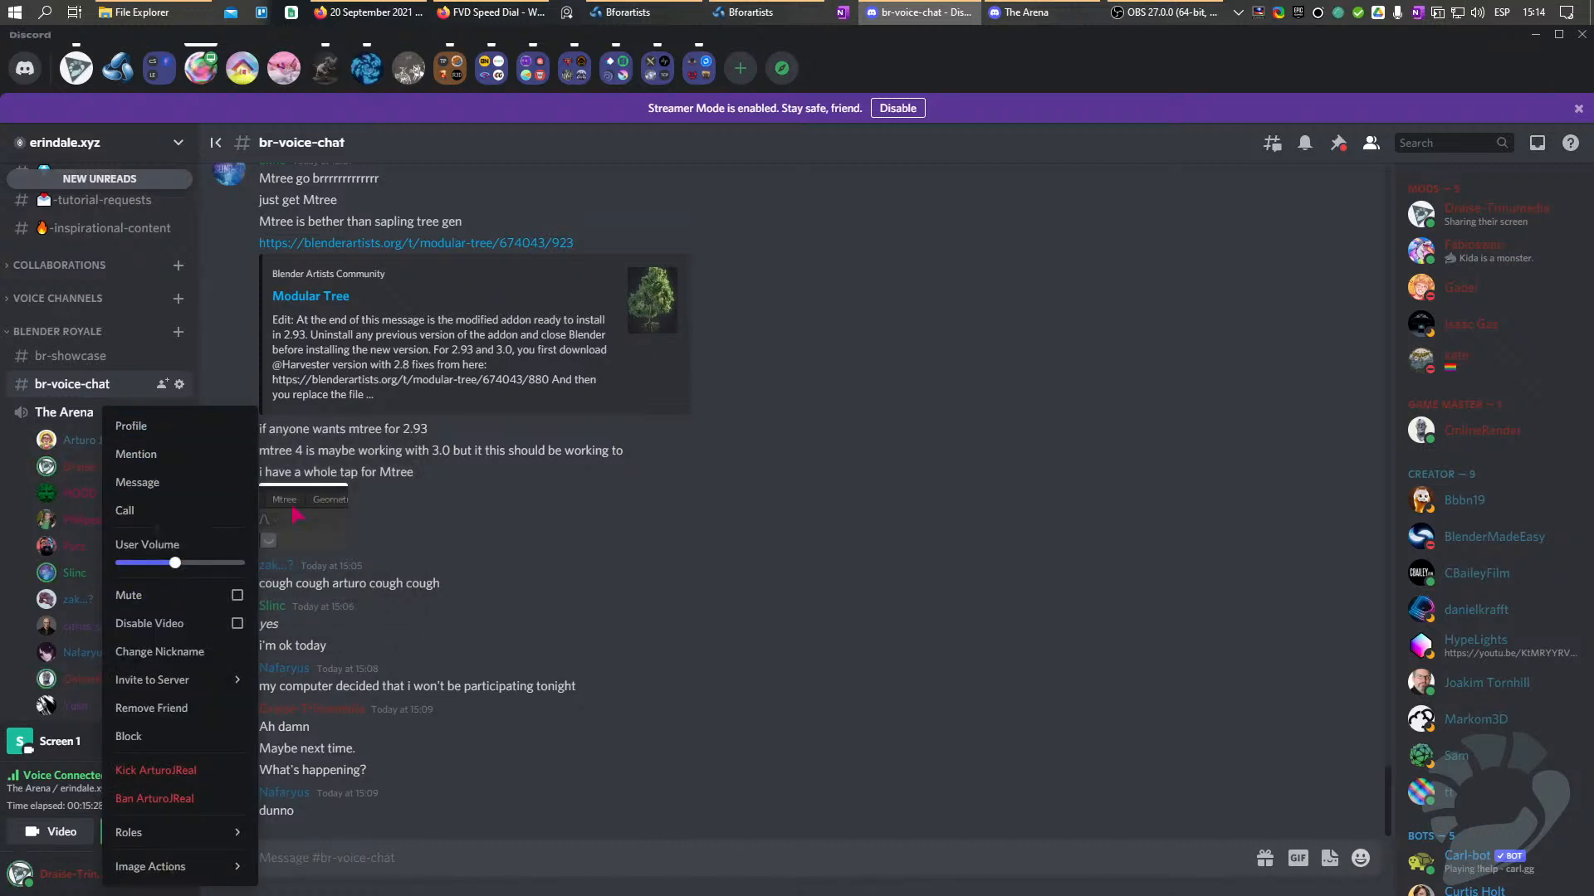
{"action": "left_click", "coordinate": [1133, 18]}
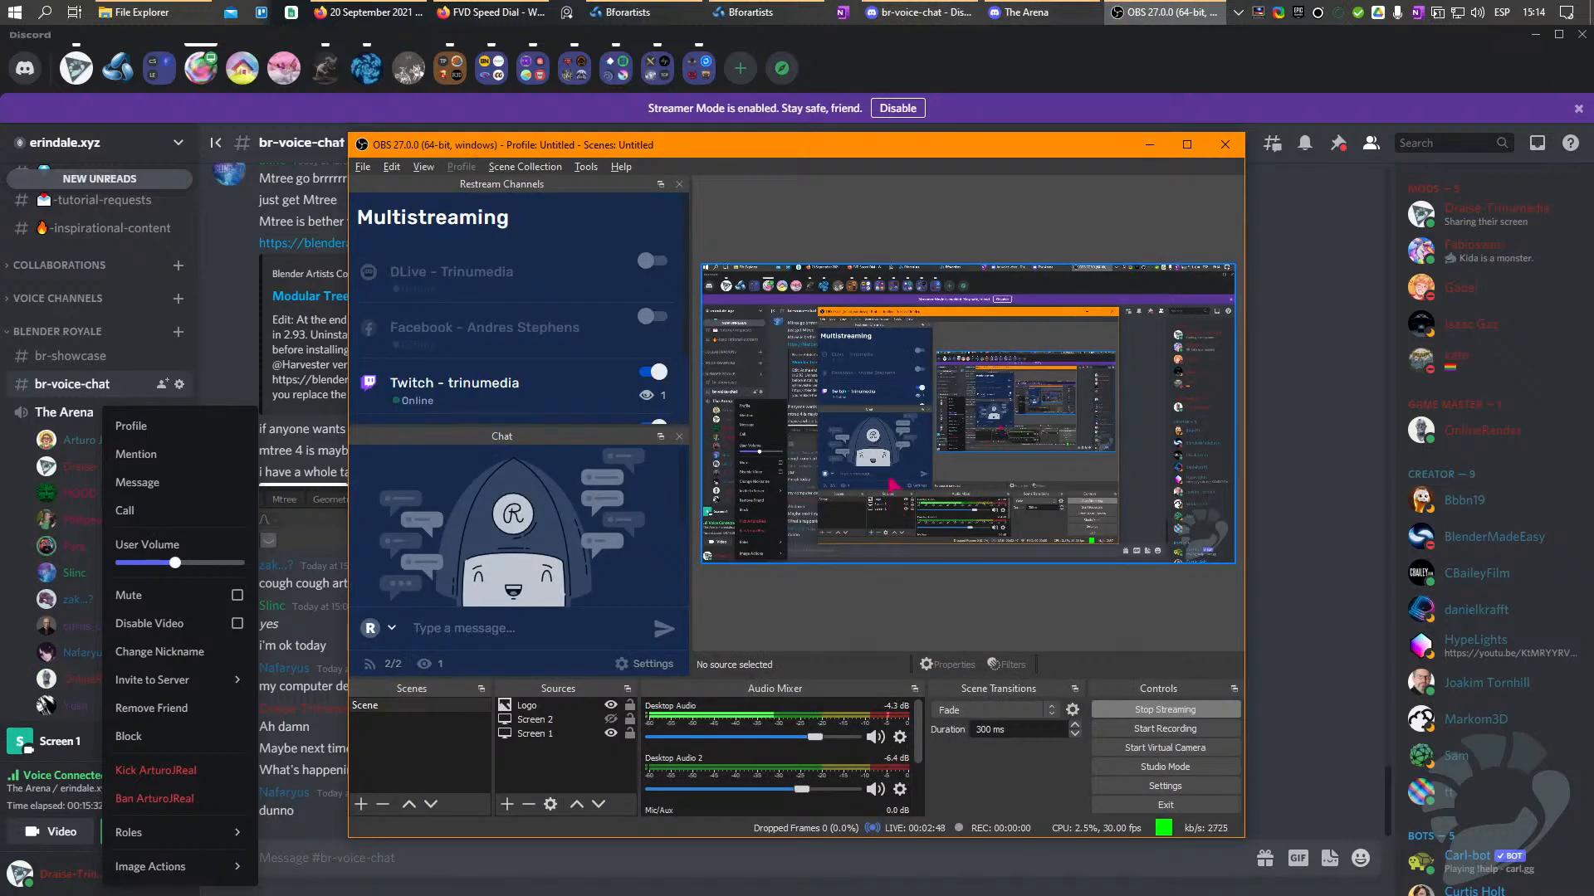
Dismiss the participant's volume menu in Discord and minimize the OBS window.
{"action": "left_click", "coordinate": [1324, 376]}
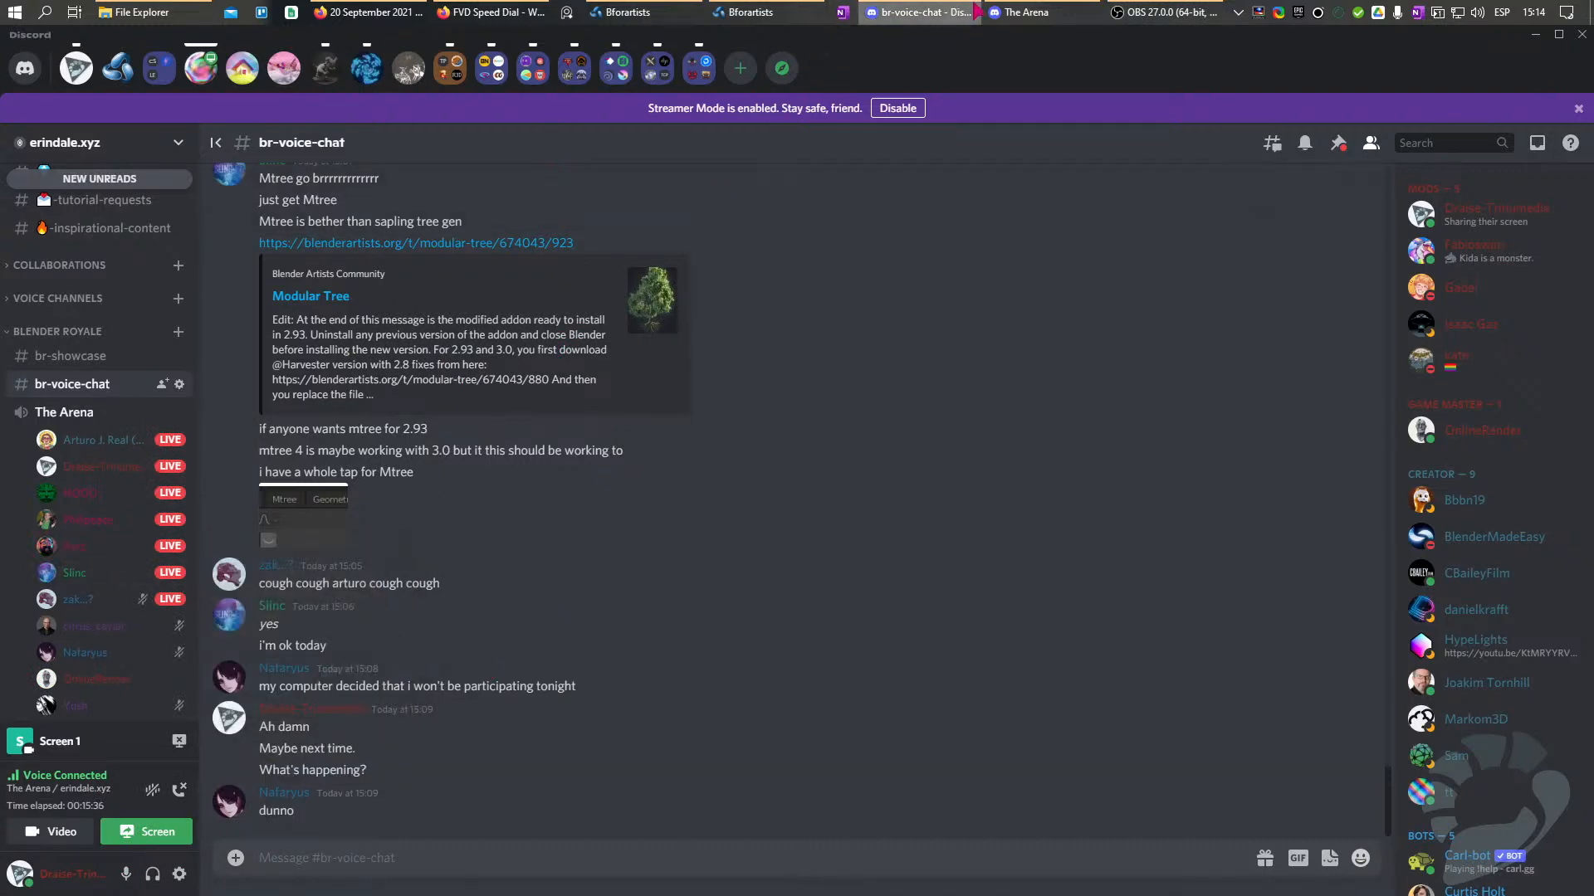
{"action": "left_click", "coordinate": [1178, 15]}
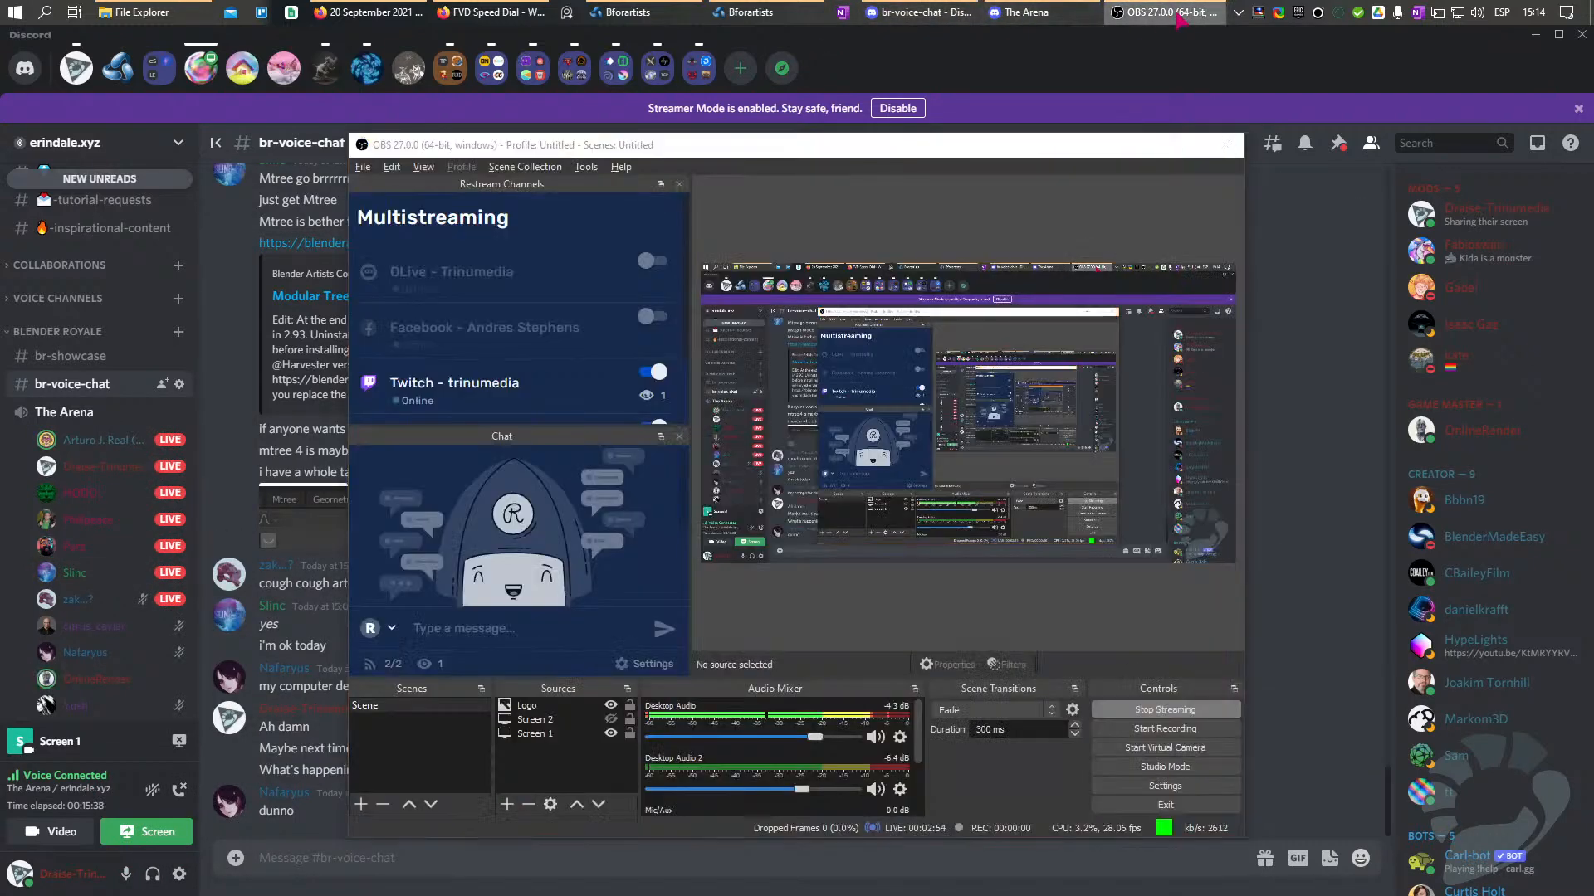
{"action": "left_click", "coordinate": [1177, 15]}
Switch to Bforartists, clear away the separate outliner window and the splash screen, and make the main window's Outliner taller.
{"action": "left_click", "coordinate": [757, 11]}
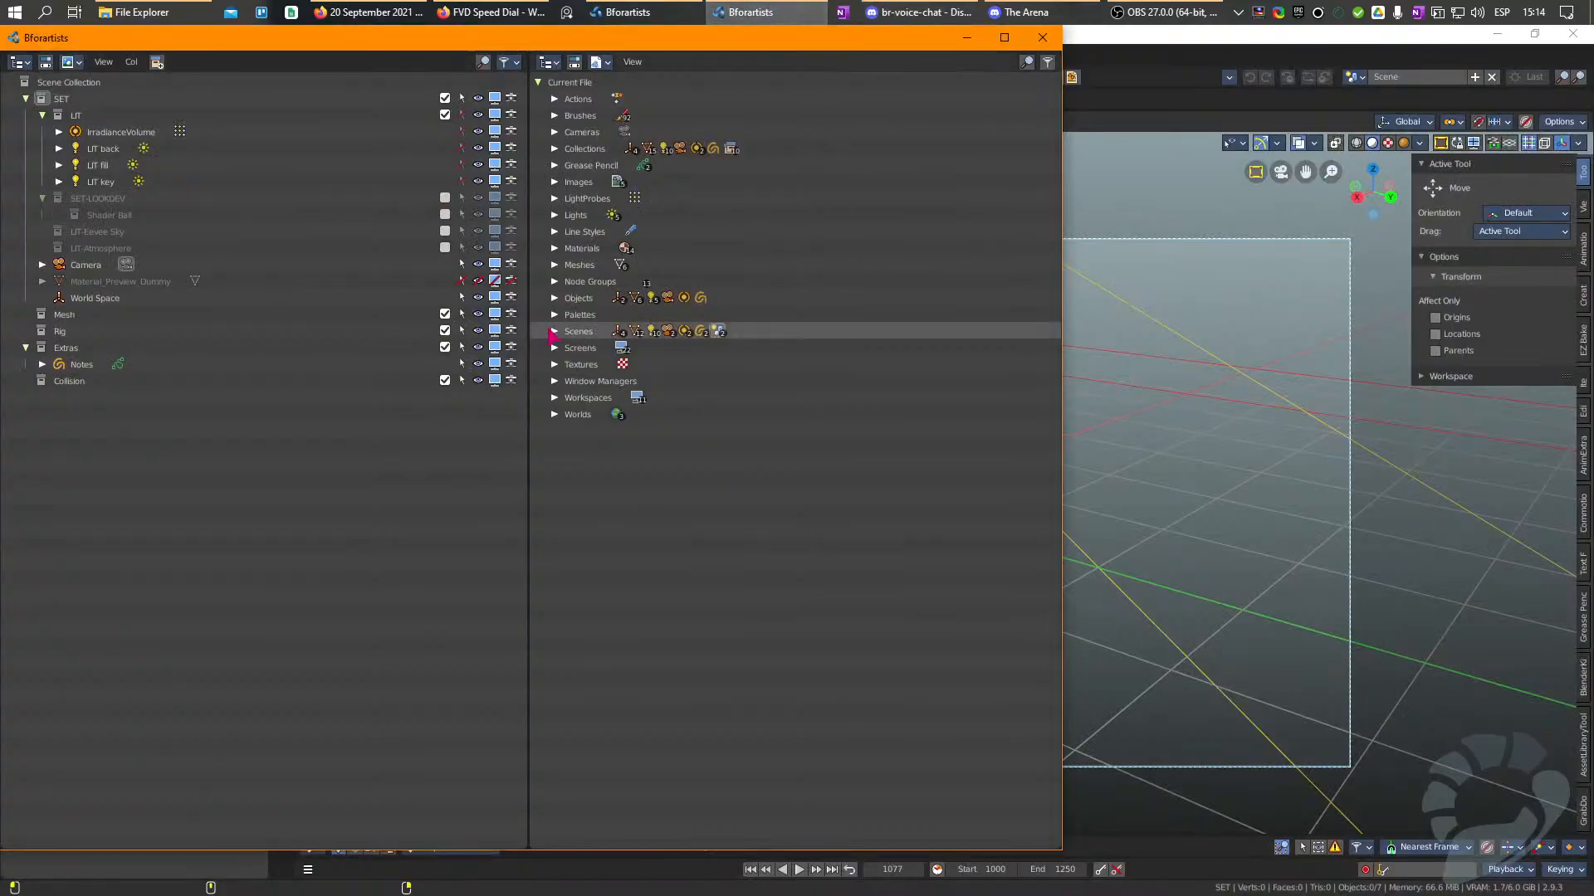
{"action": "left_click", "coordinate": [1043, 37]}
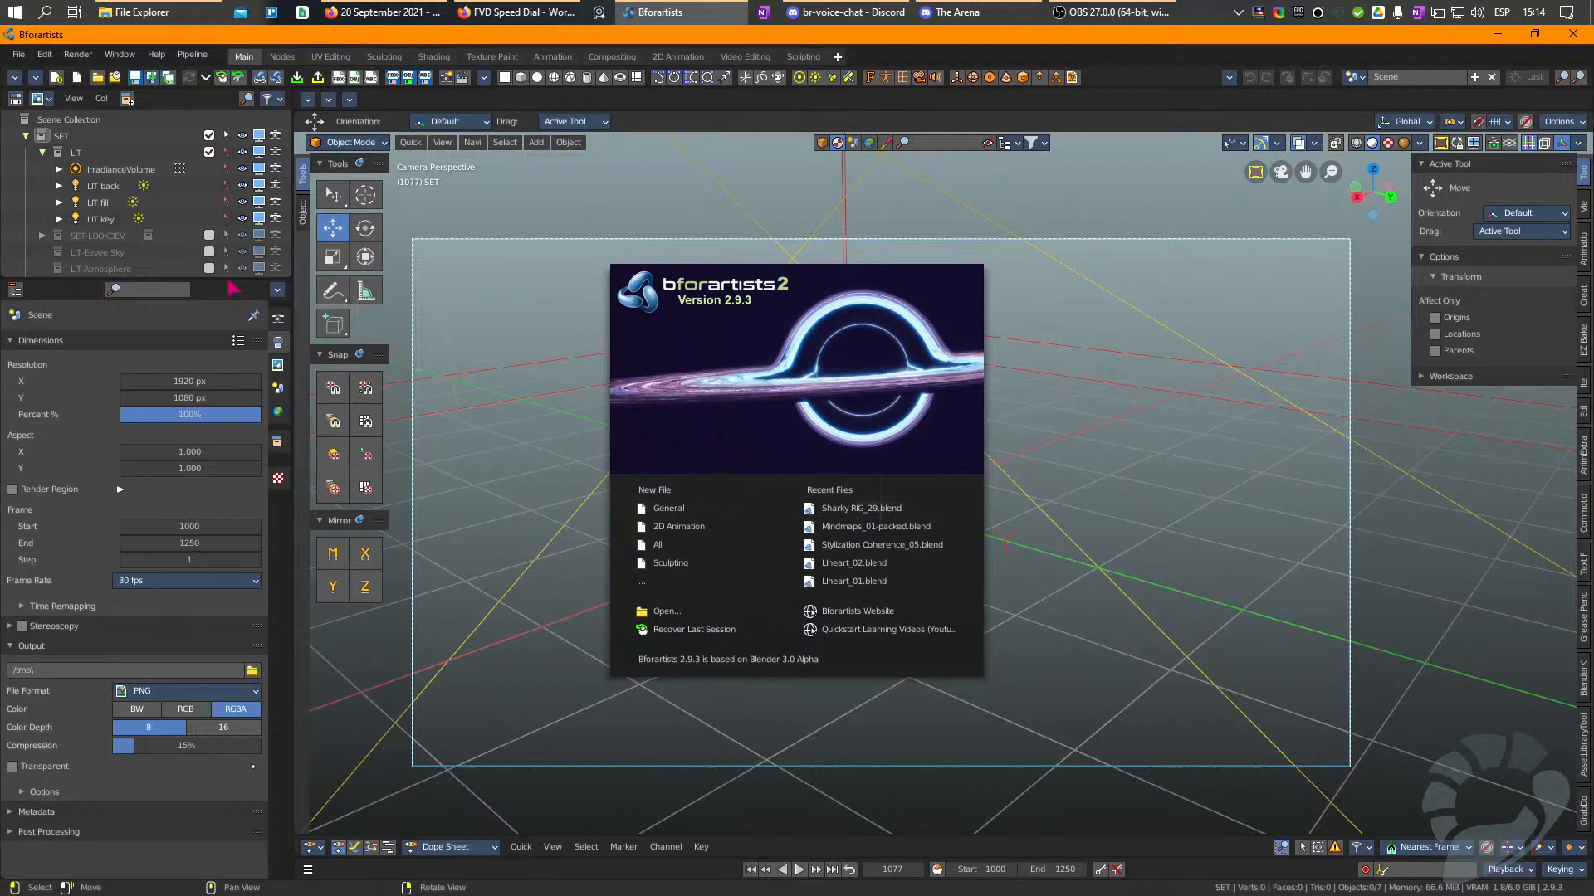
{"action": "left_click", "coordinate": [476, 435]}
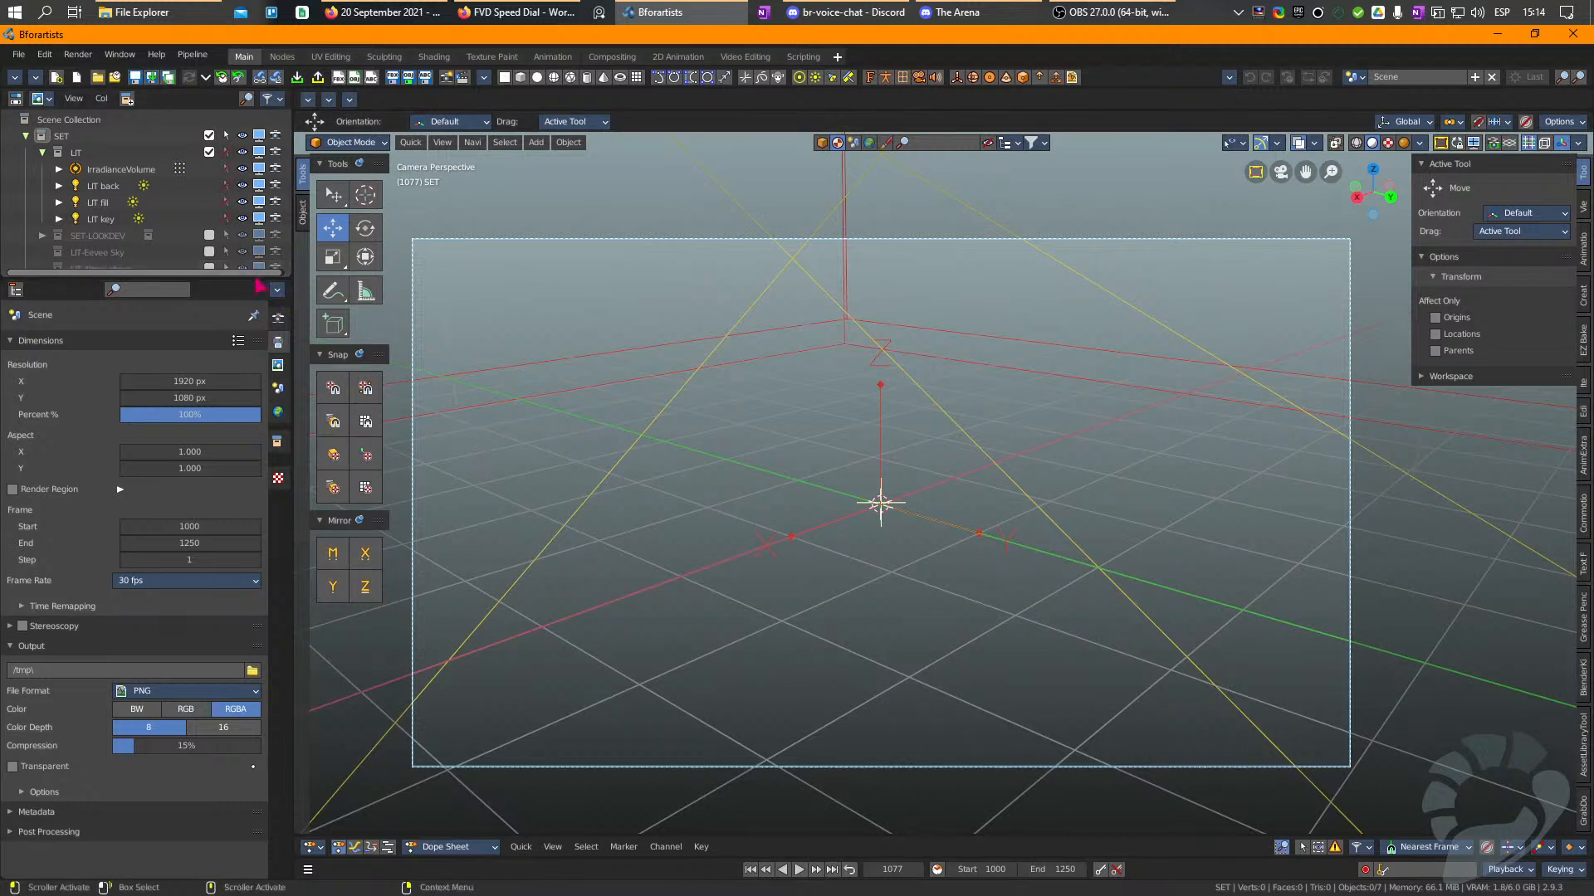
{"action": "left_click_drag", "start_coordinate": [254, 281], "coordinate": [250, 331]}
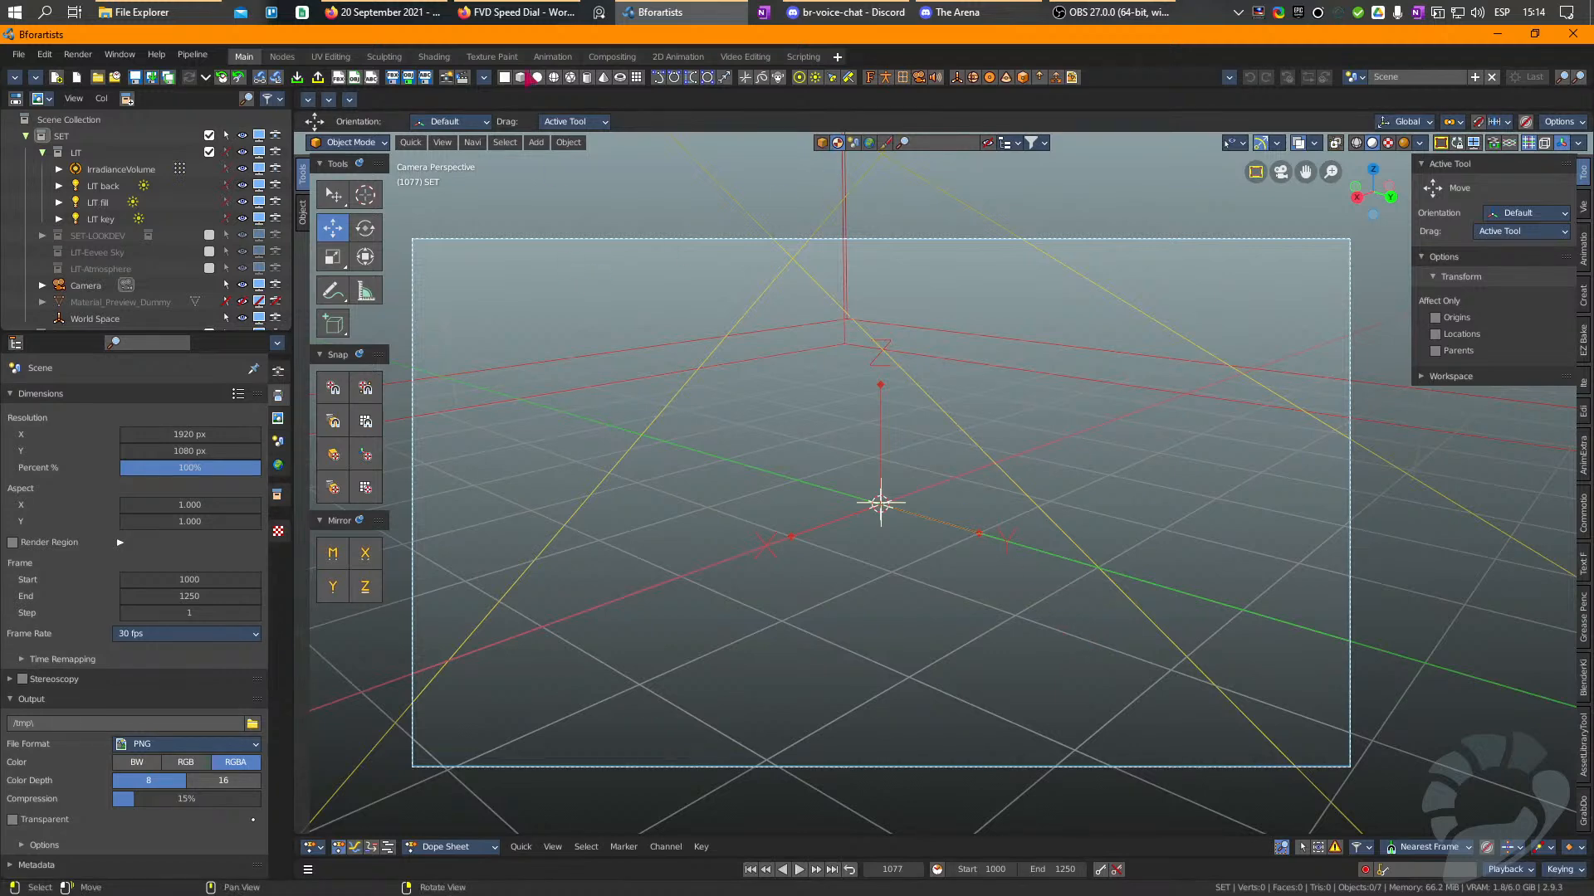
Close the extra FVD Speed Dial tab in the Restream browser window and minimize that window.
{"action": "left_click", "coordinate": [503, 11]}
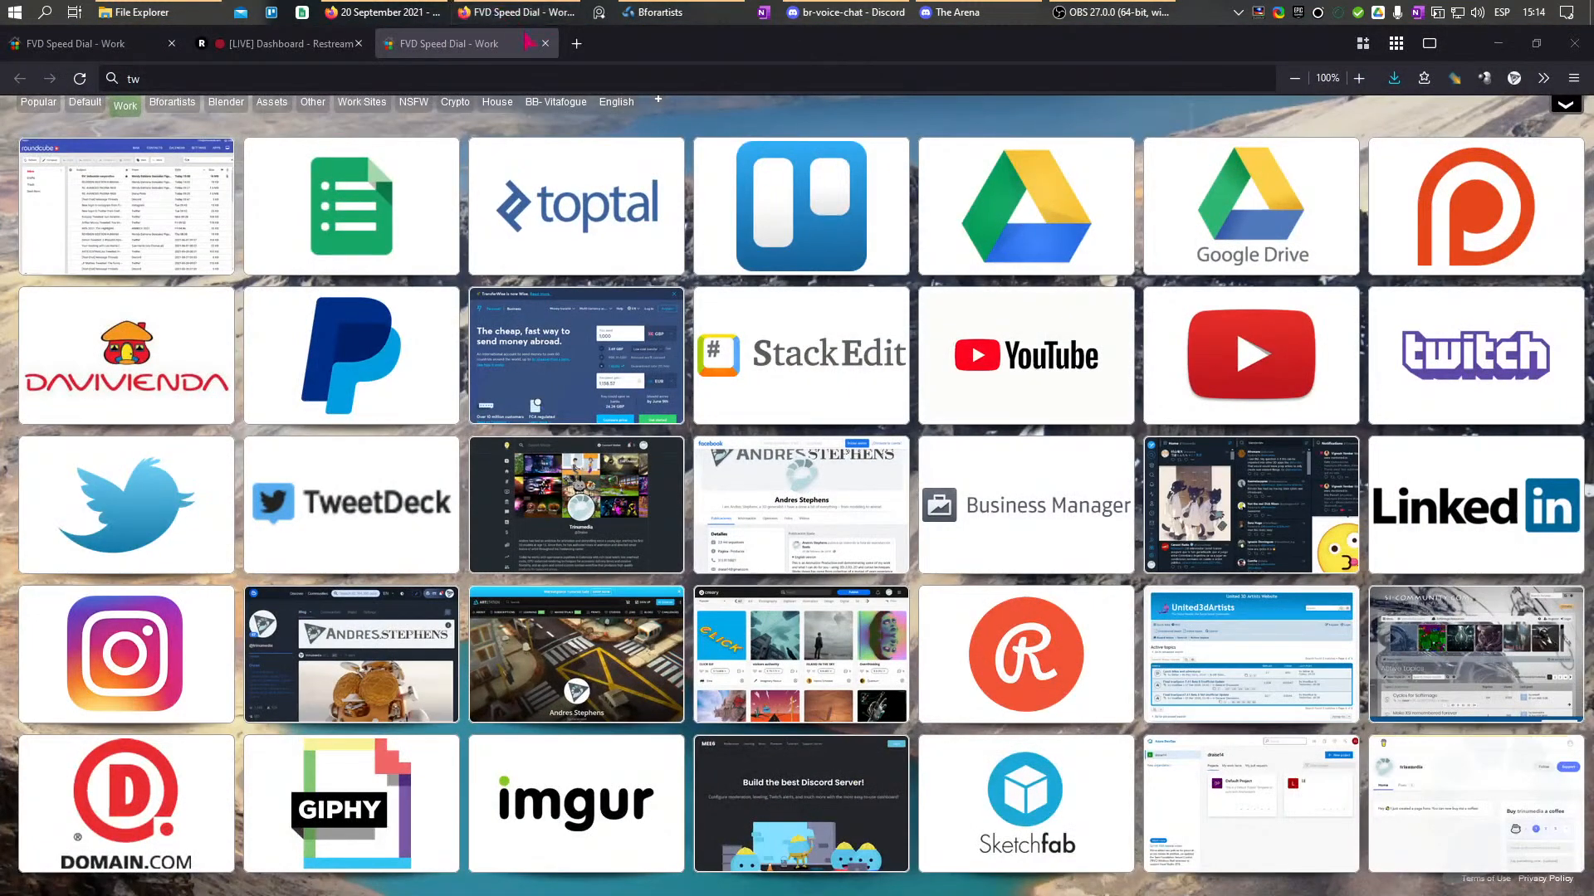
{"action": "left_click", "coordinate": [545, 43]}
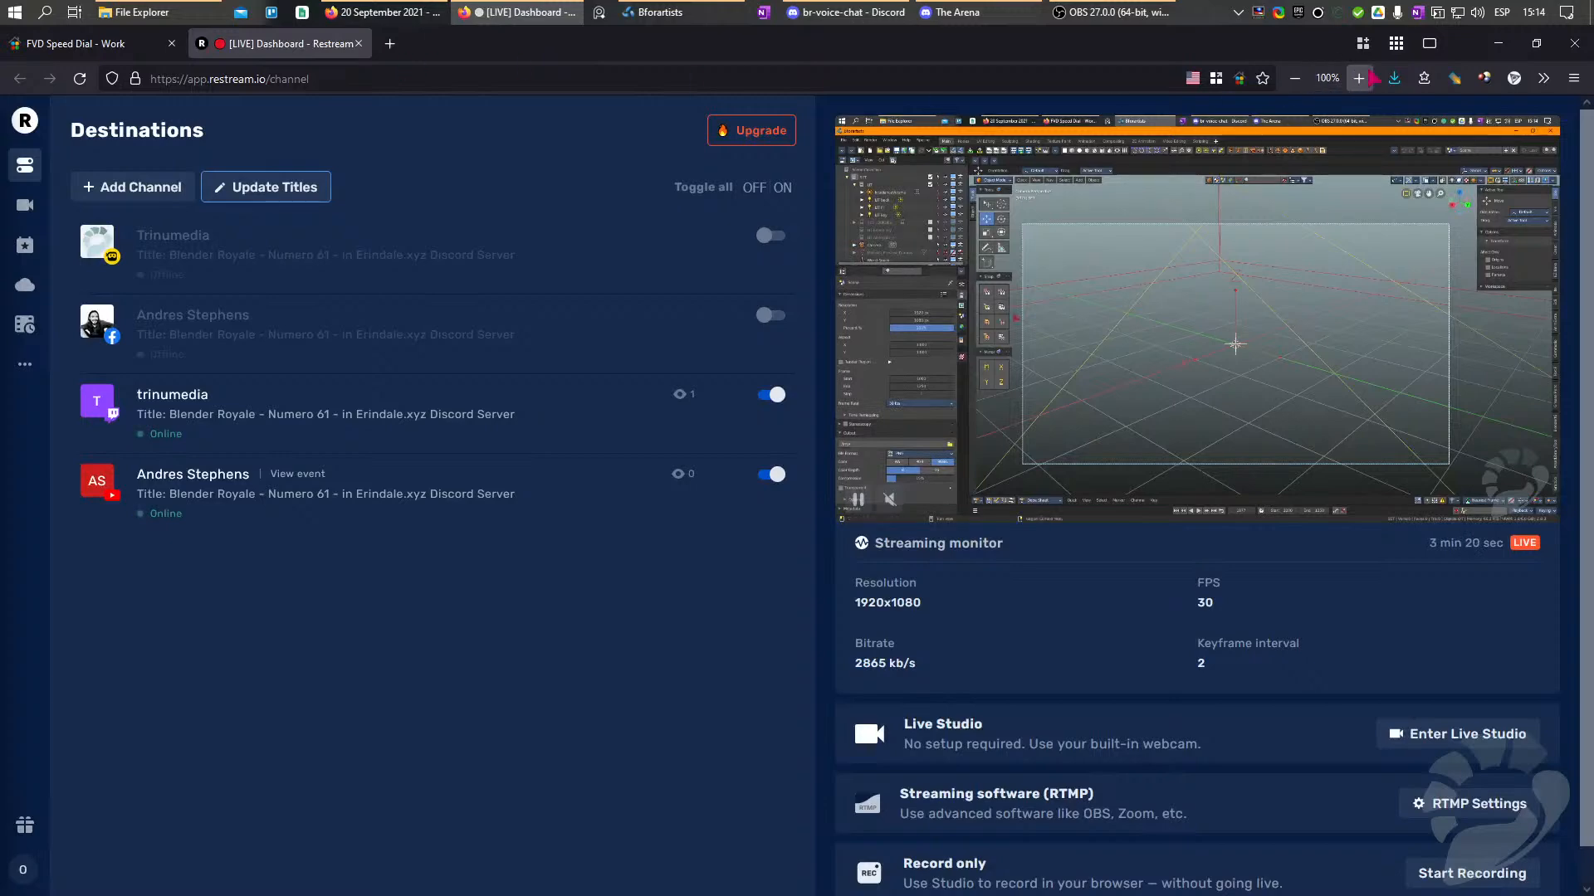
{"action": "left_click", "coordinate": [1498, 44]}
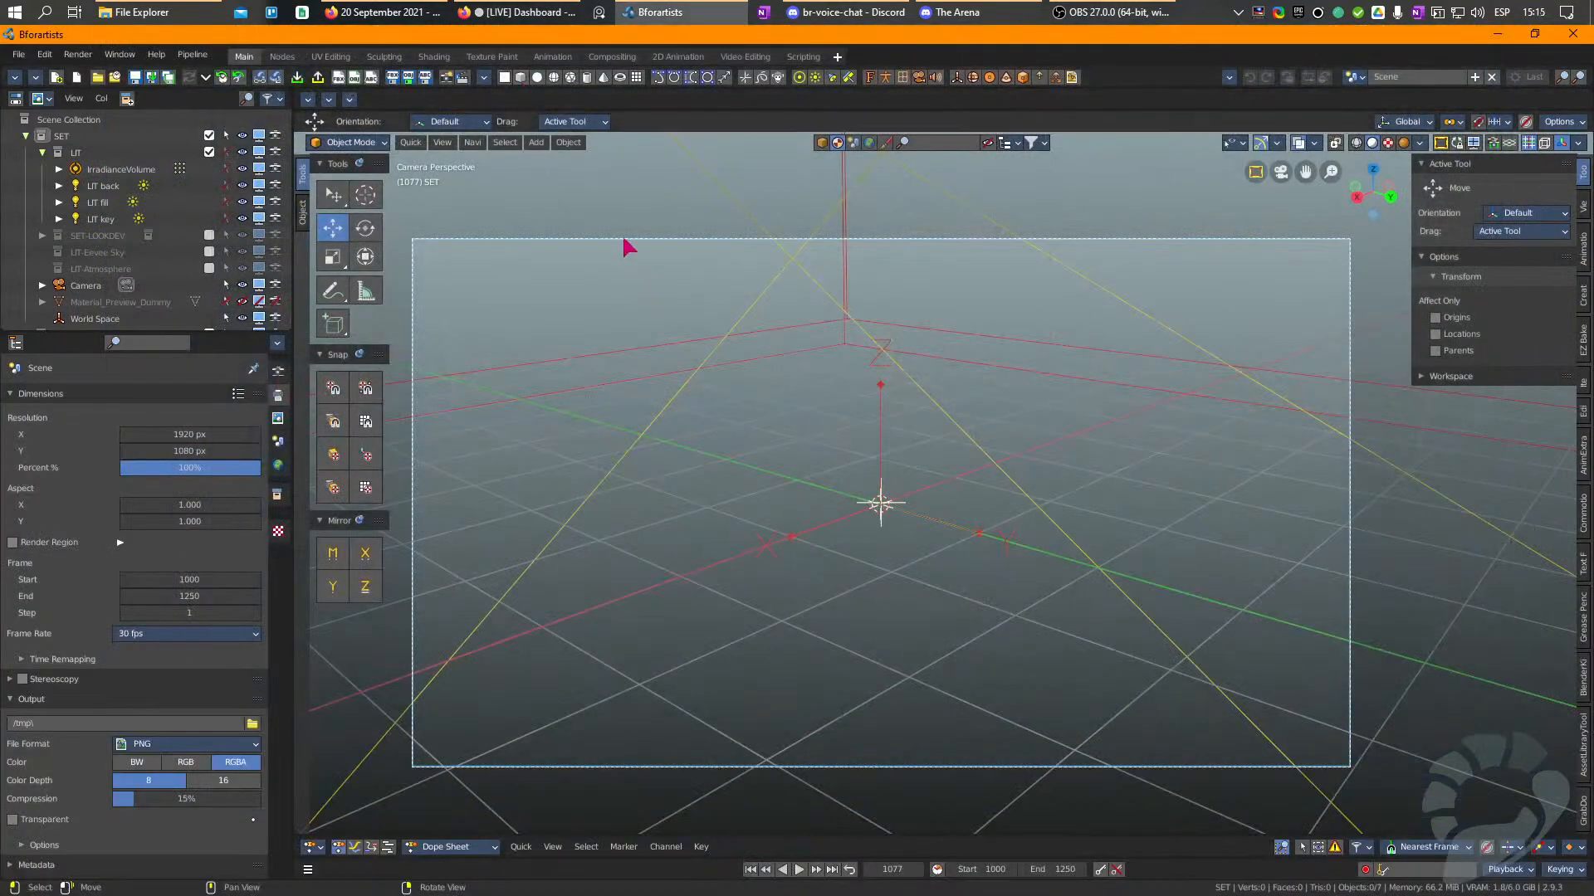
Switch to the Firefox window with the Blender meeting notes and run a DuckDuckGo image search for "autumn" in a new tab.
{"action": "left_click", "coordinate": [382, 12]}
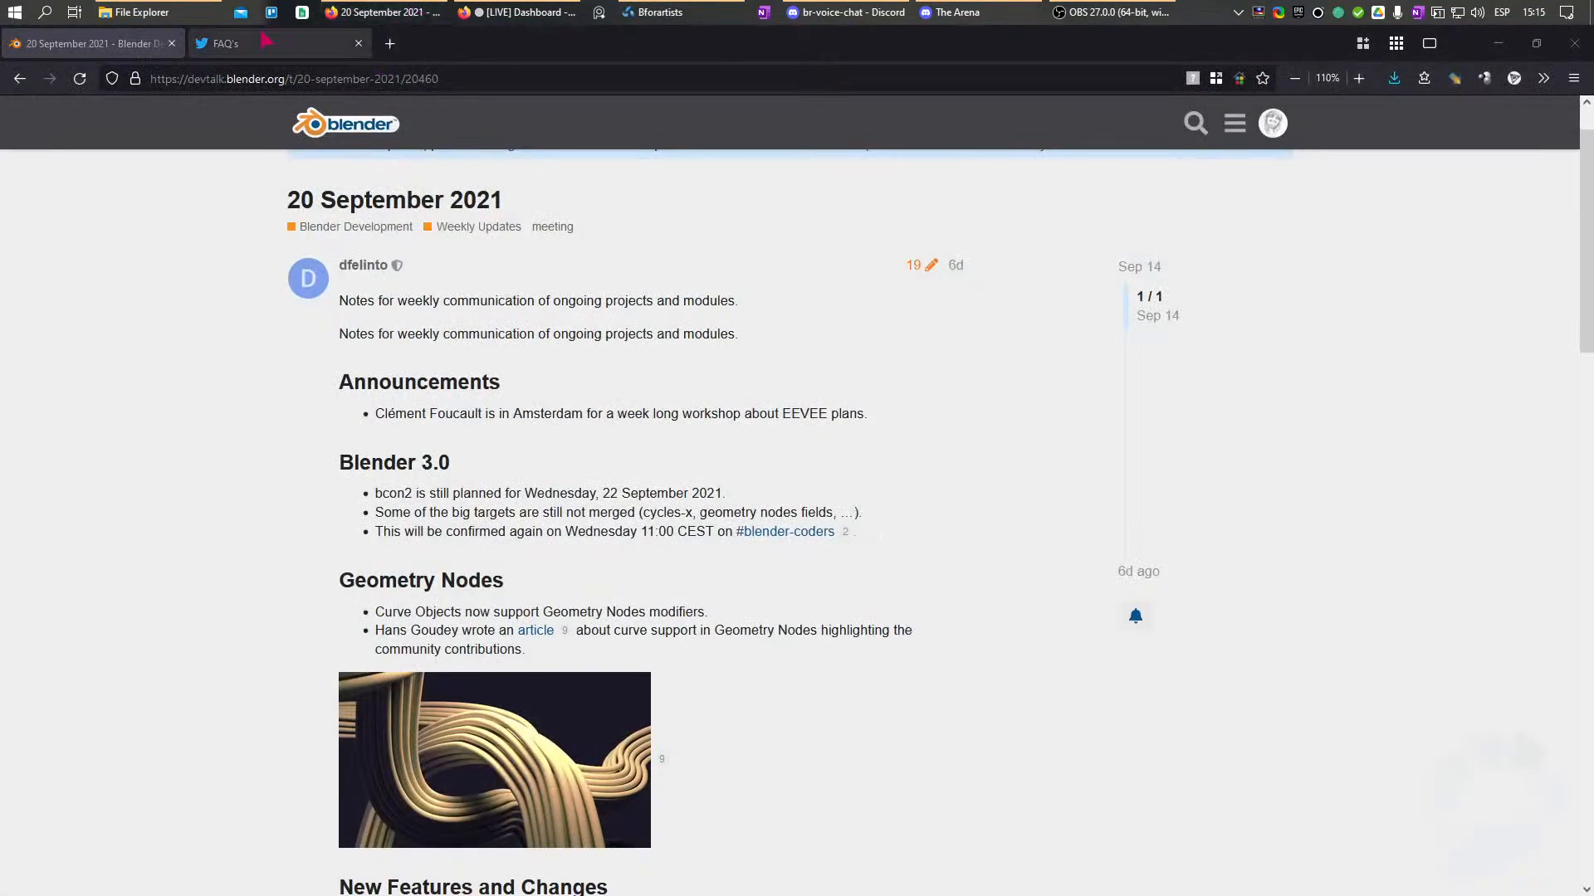
{"action": "left_click", "coordinate": [389, 43]}
{"action": "left_click", "coordinate": [325, 78]}
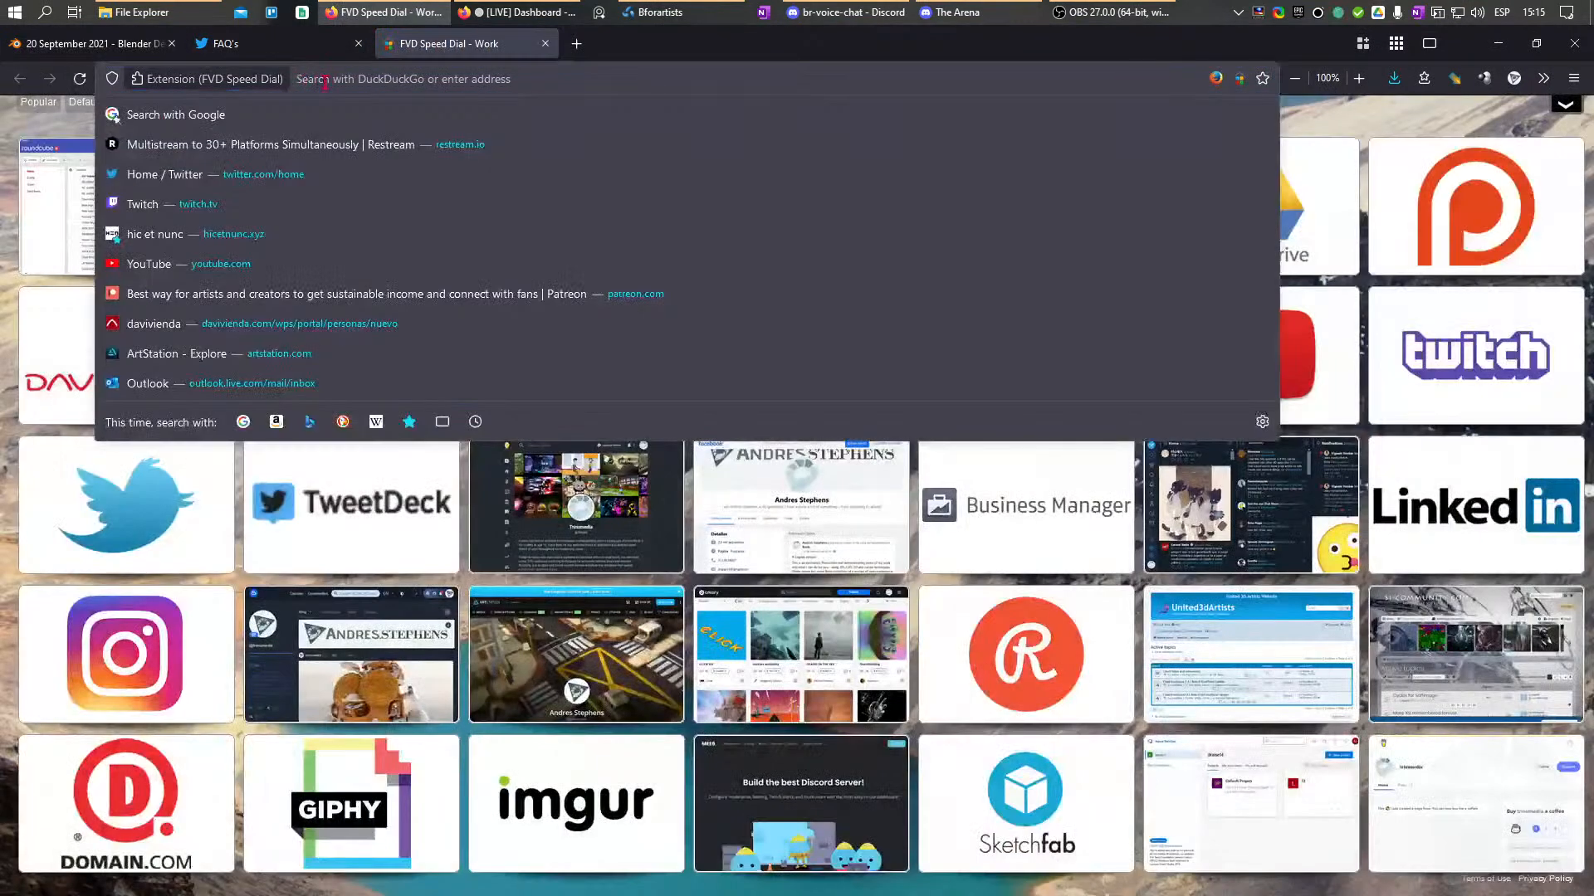
{"action": "right_click", "coordinate": [324, 80]}
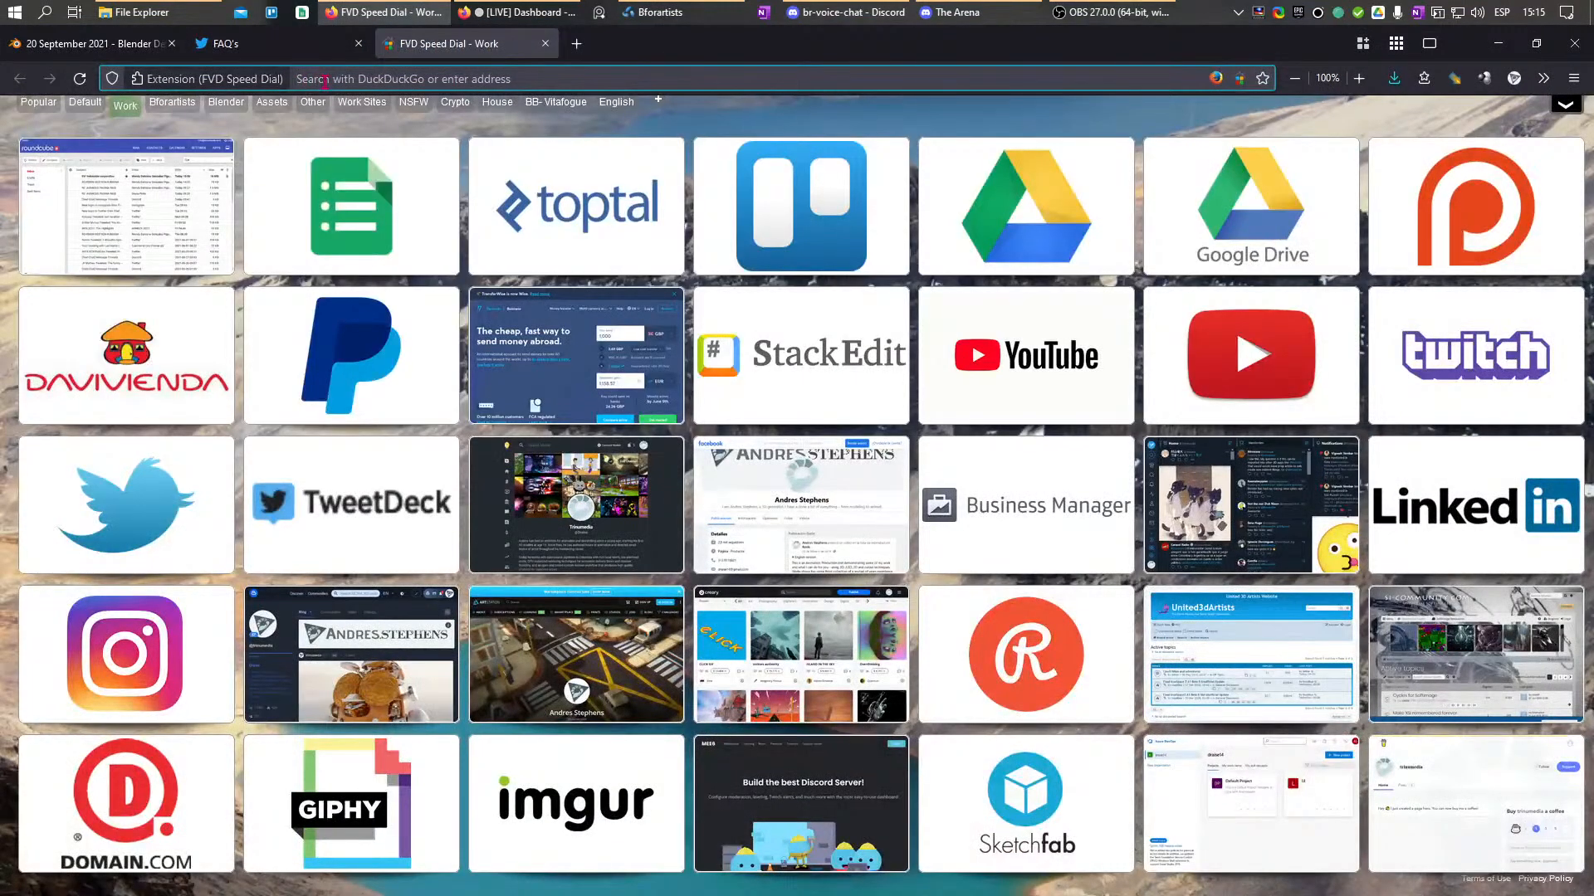
{"action": "left_click", "coordinate": [325, 81]}
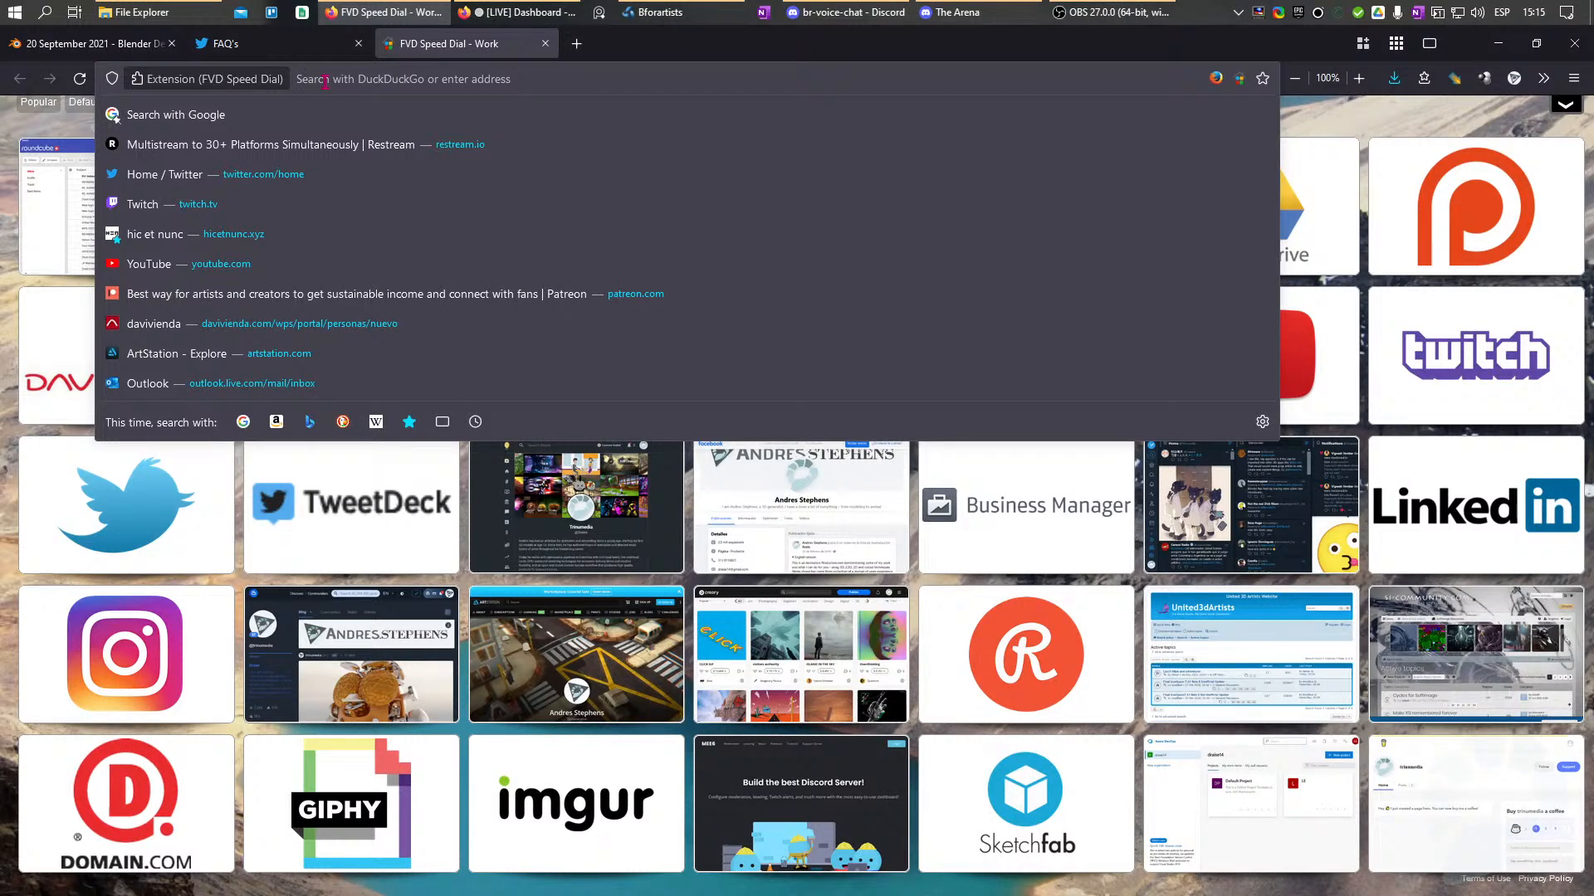
{"action": "type", "text": "autumn"}
{"action": "key", "text": "Return"}
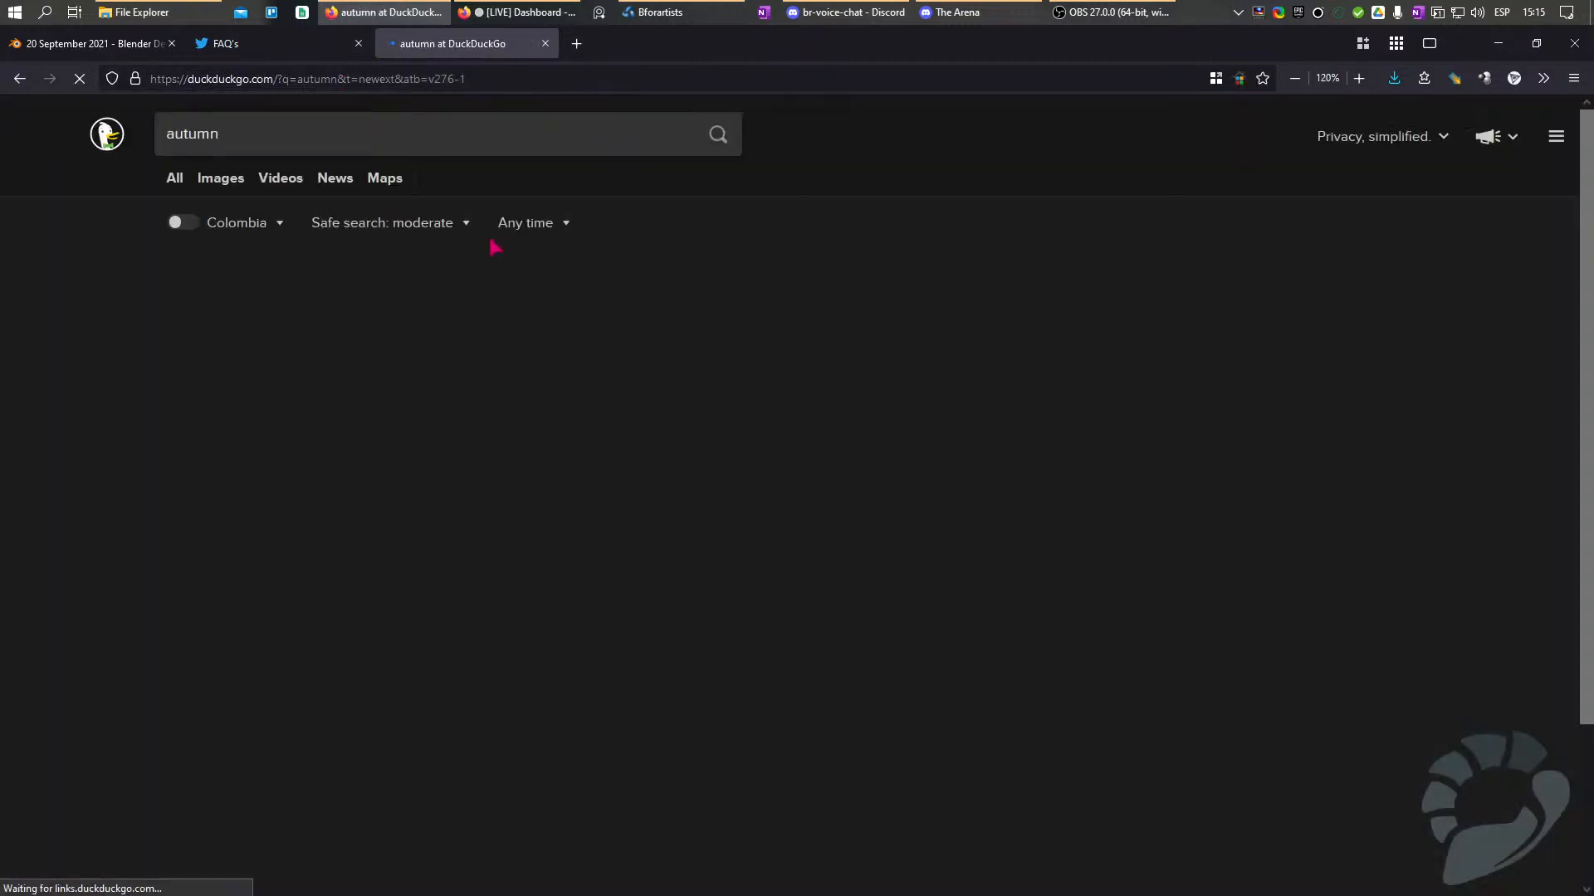
{"action": "left_click", "coordinate": [231, 181]}
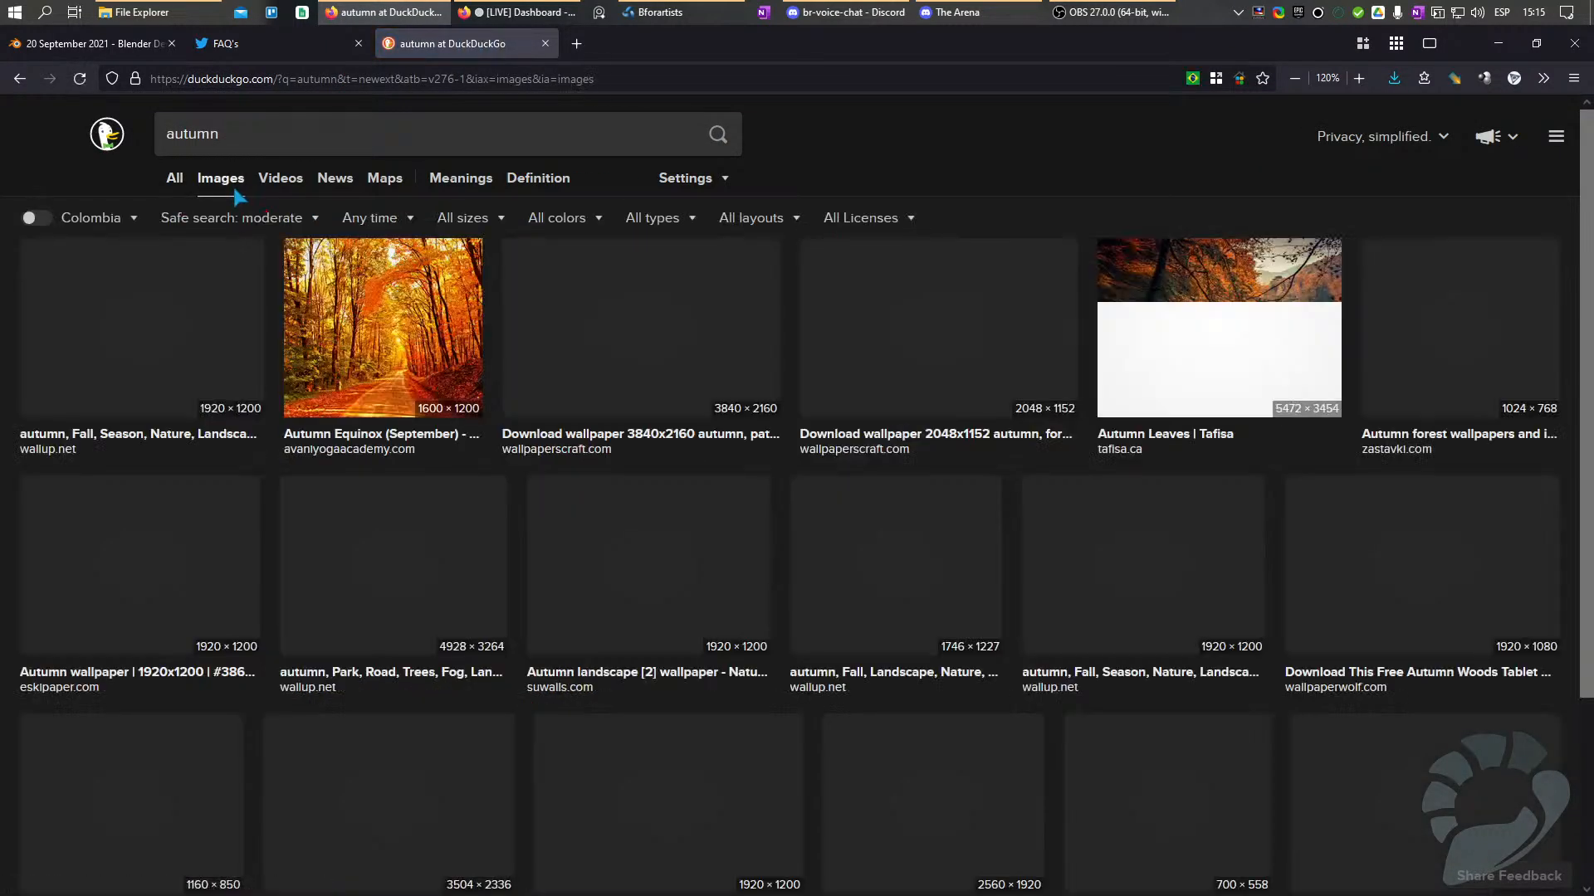
Look through the autumn image results for a reference that suits the Autumn Colours theme.
{"action": "scroll", "coordinate": [441, 437], "scroll_direction": "down", "scroll_amount": 7}
{"action": "scroll", "coordinate": [442, 436], "scroll_direction": "down", "scroll_amount": 10}
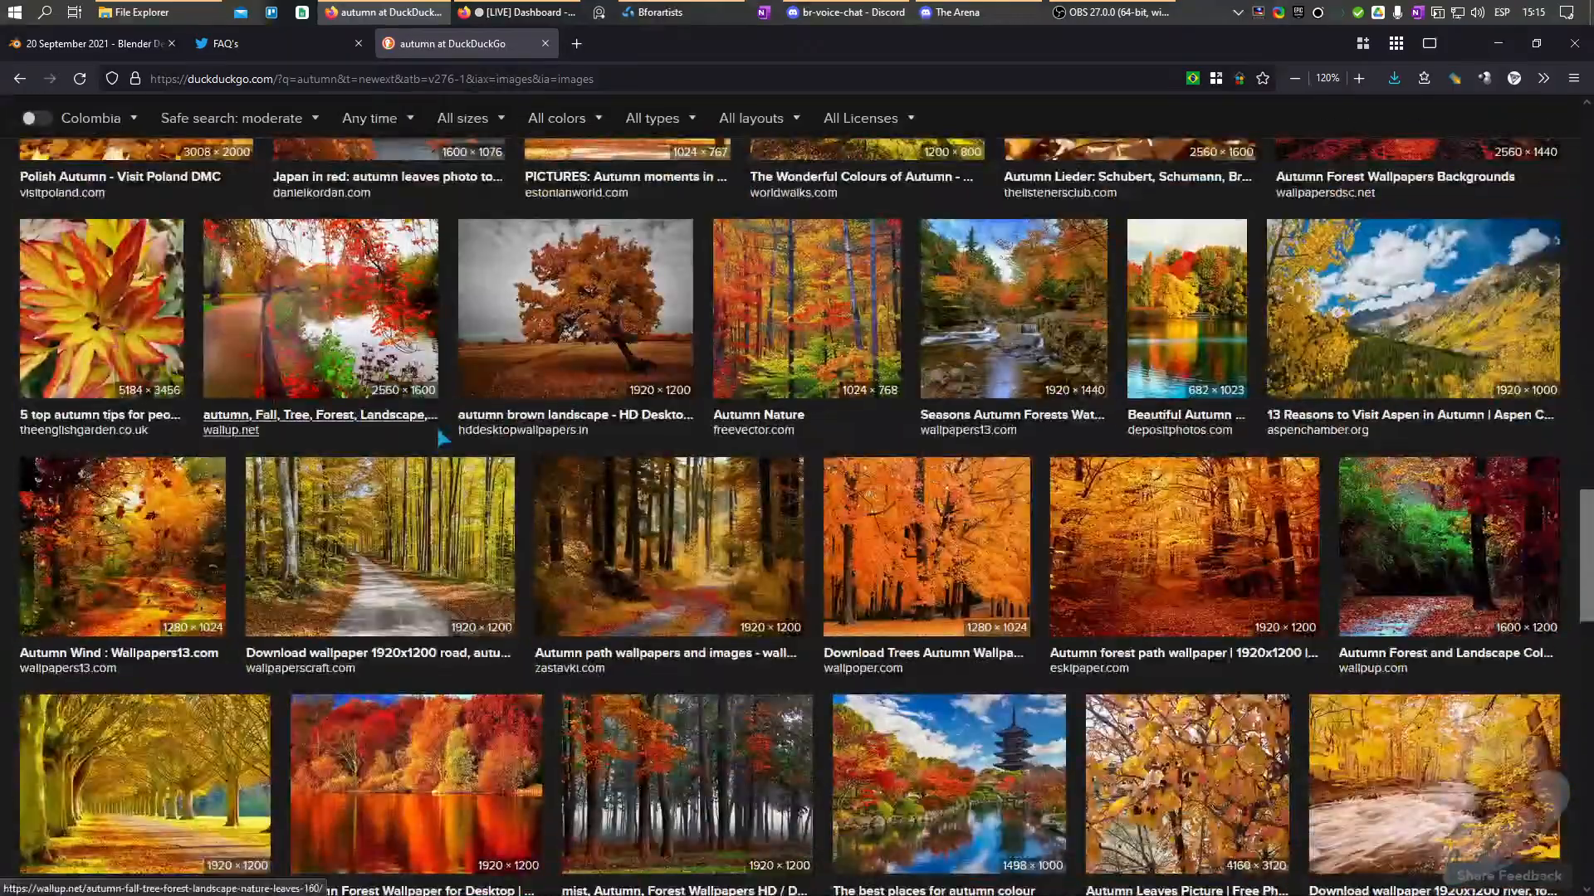
{"action": "scroll", "coordinate": [442, 437], "scroll_direction": "down", "scroll_amount": 10}
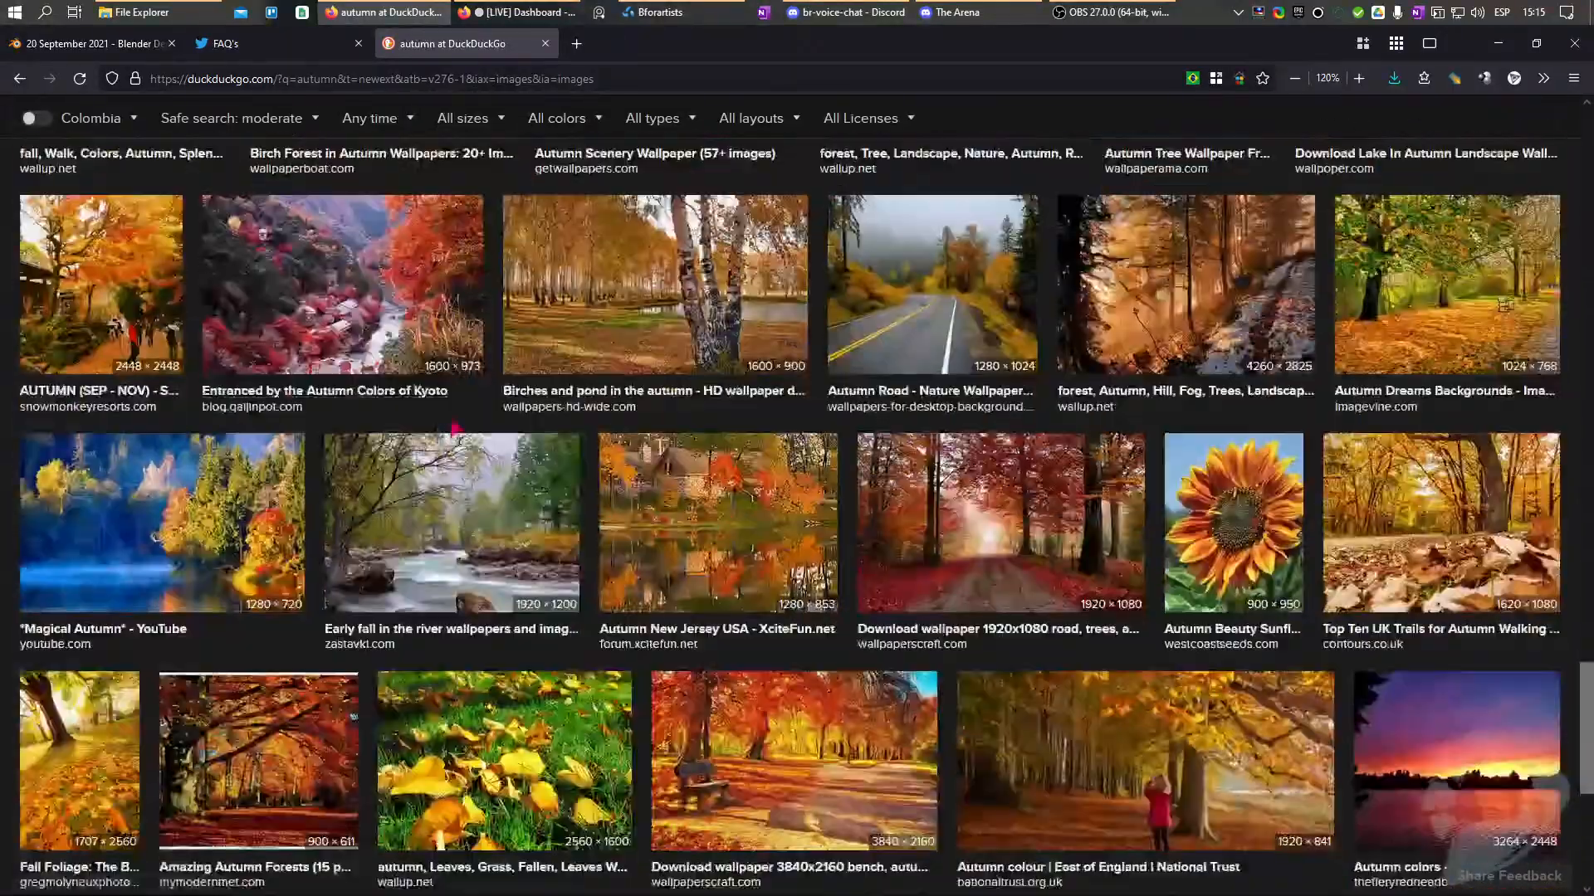
{"action": "scroll", "coordinate": [501, 389], "scroll_direction": "down", "scroll_amount": 4}
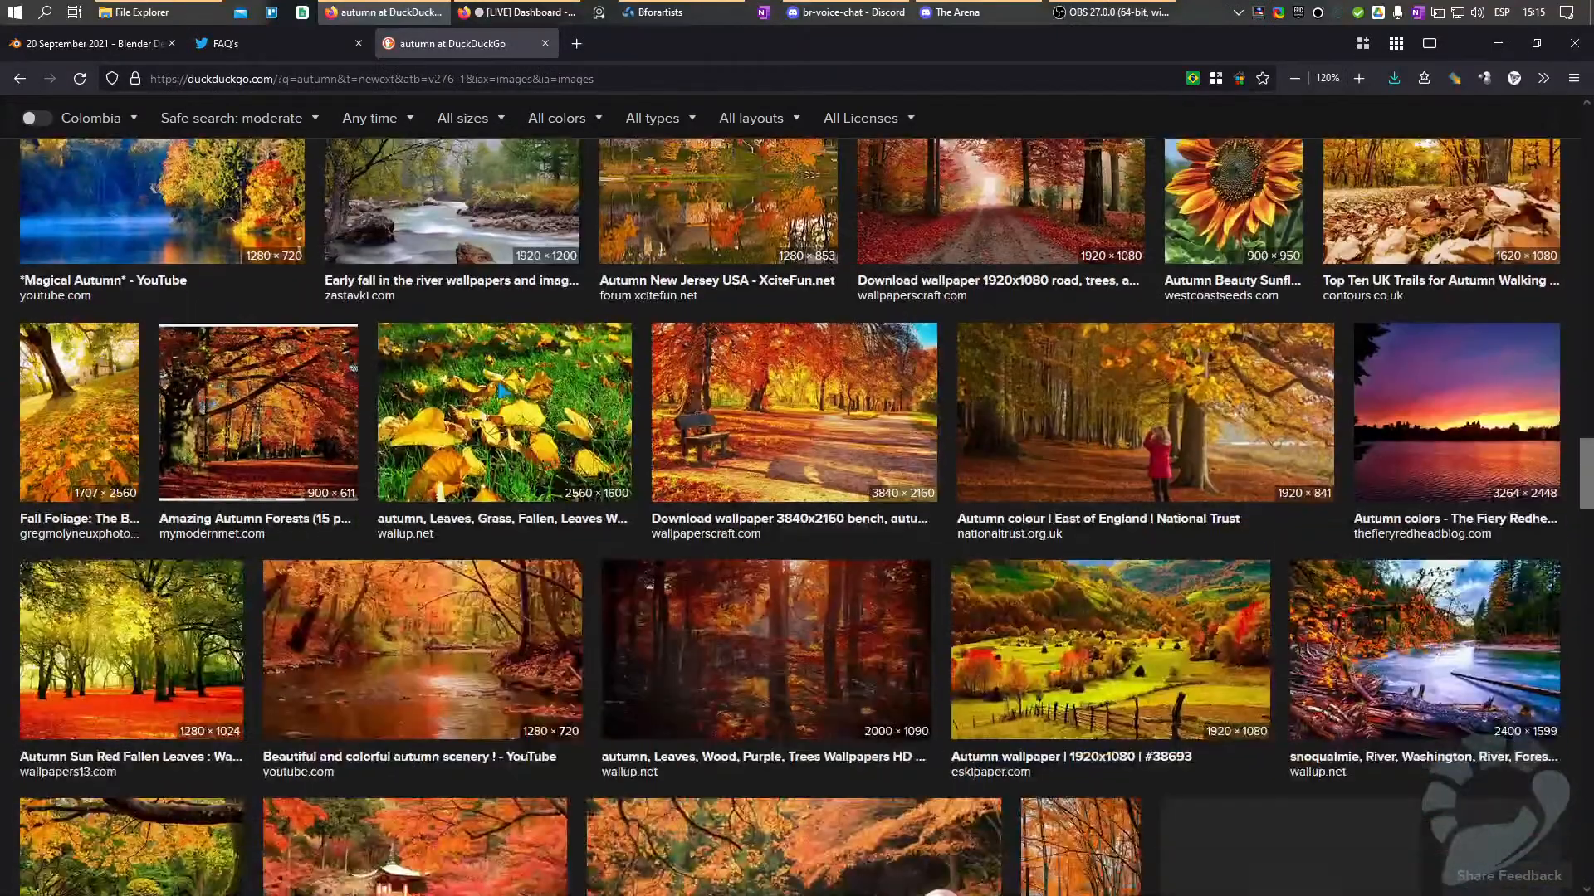
{"action": "scroll", "coordinate": [501, 388], "scroll_direction": "down", "scroll_amount": 7}
{"action": "scroll", "coordinate": [508, 477], "scroll_direction": "down", "scroll_amount": 3}
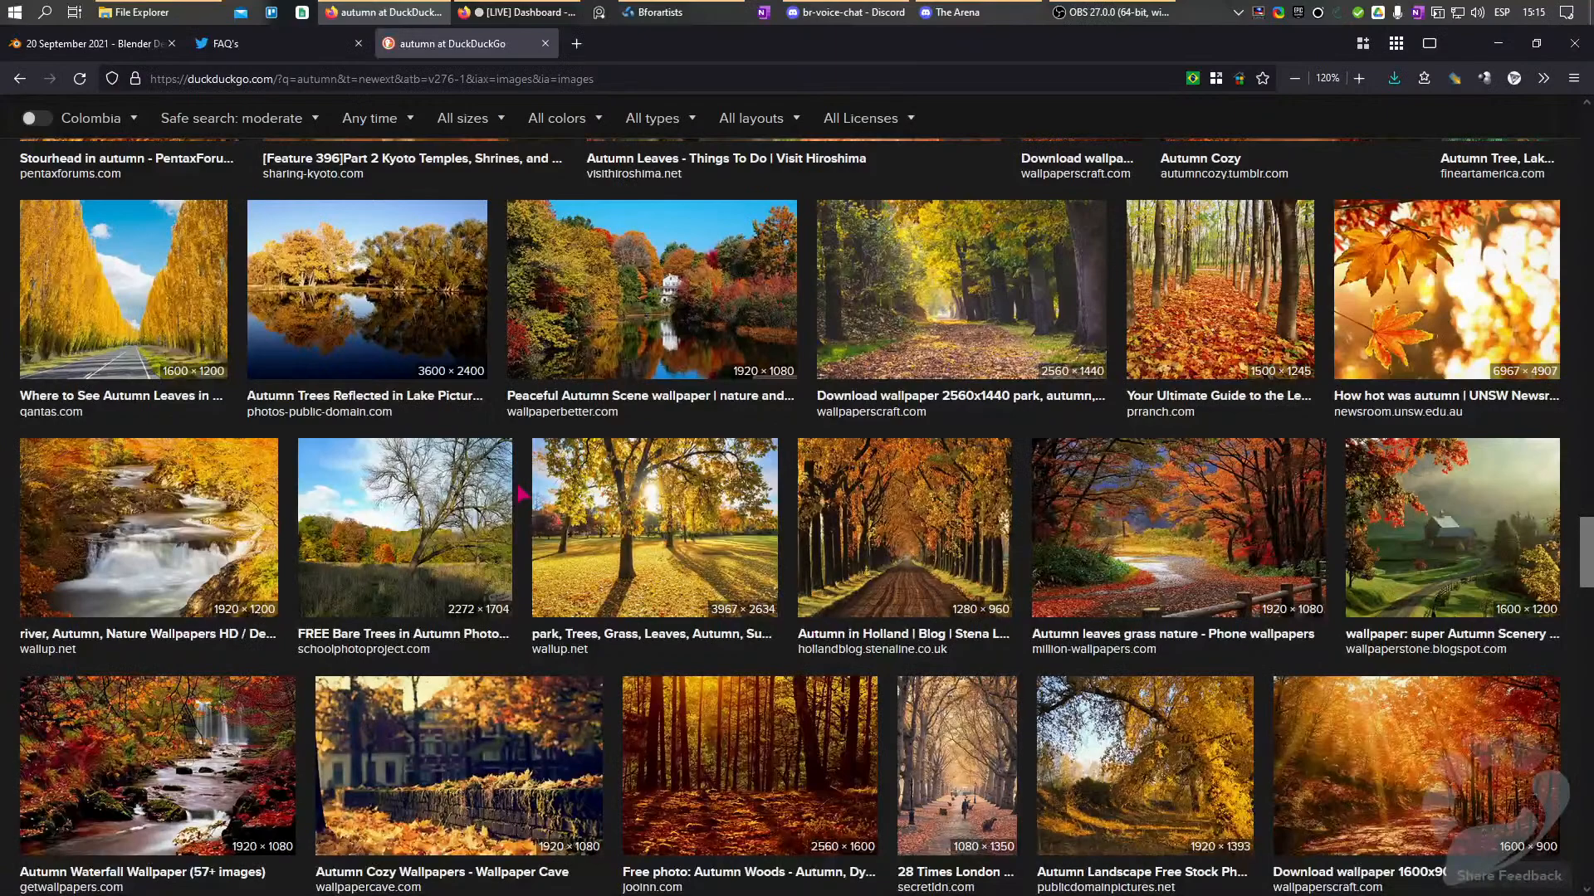
{"action": "scroll", "coordinate": [521, 494], "scroll_direction": "down", "scroll_amount": 2}
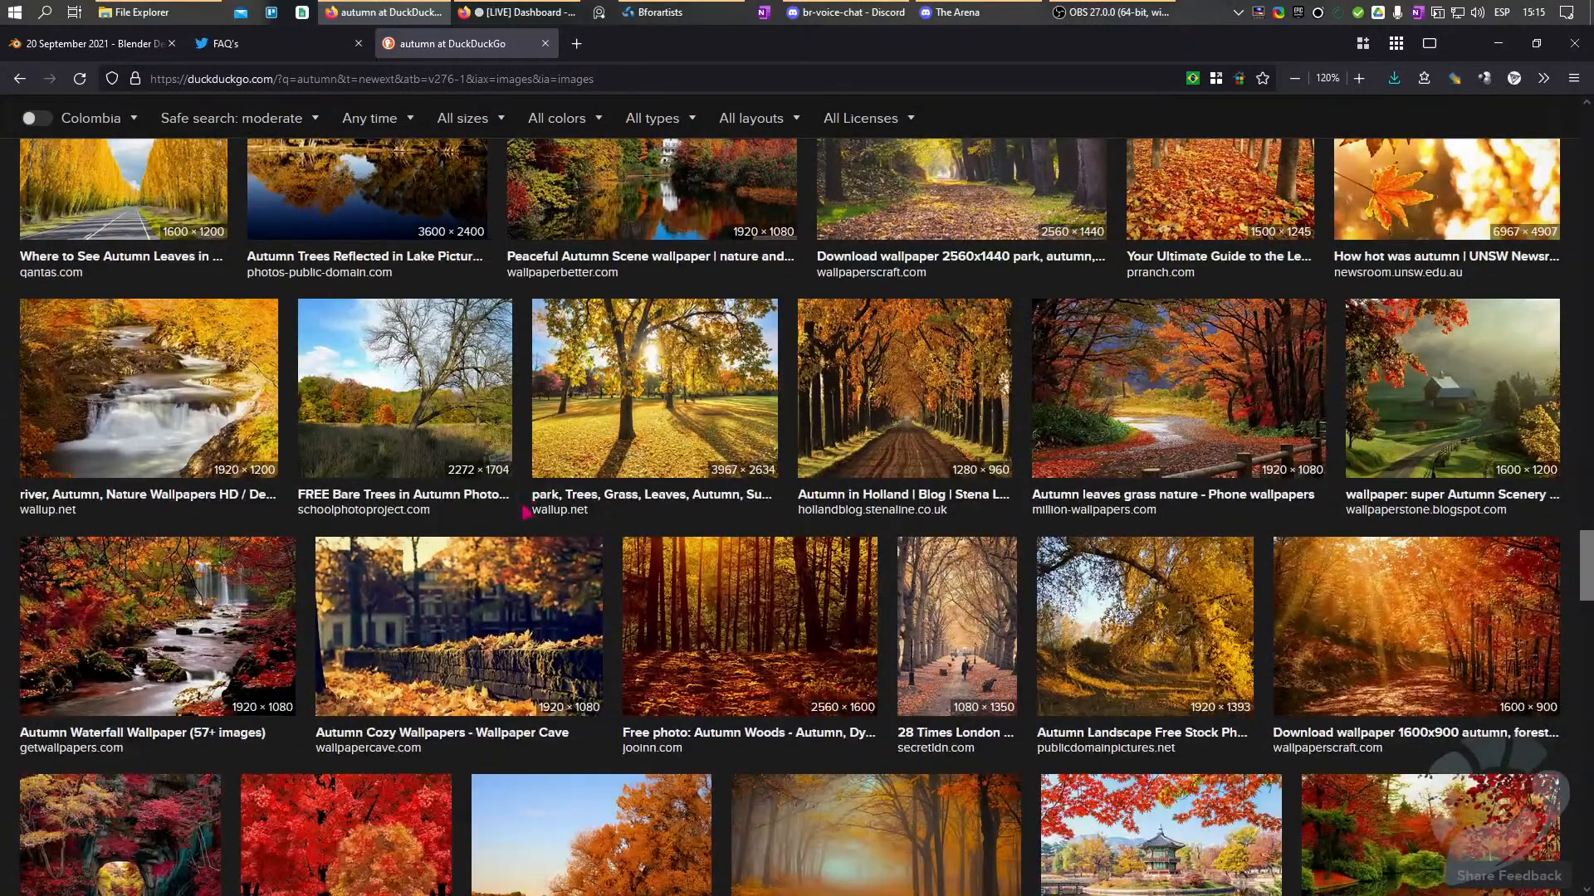
{"action": "scroll", "coordinate": [526, 517], "scroll_direction": "down", "scroll_amount": 3}
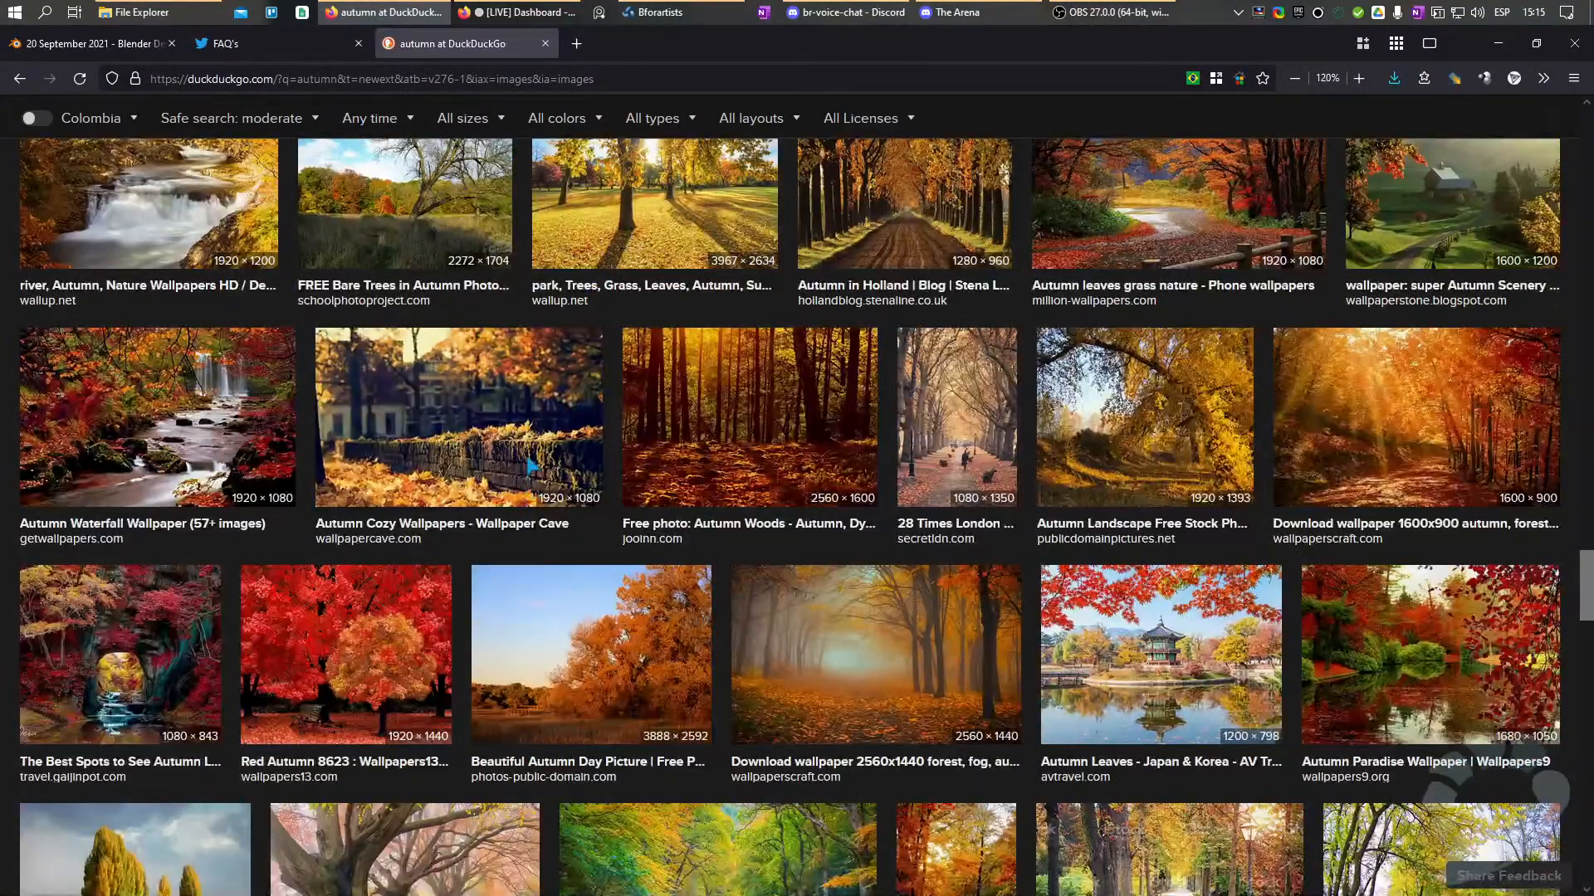
{"action": "mouse_move", "coordinate": [531, 467]}
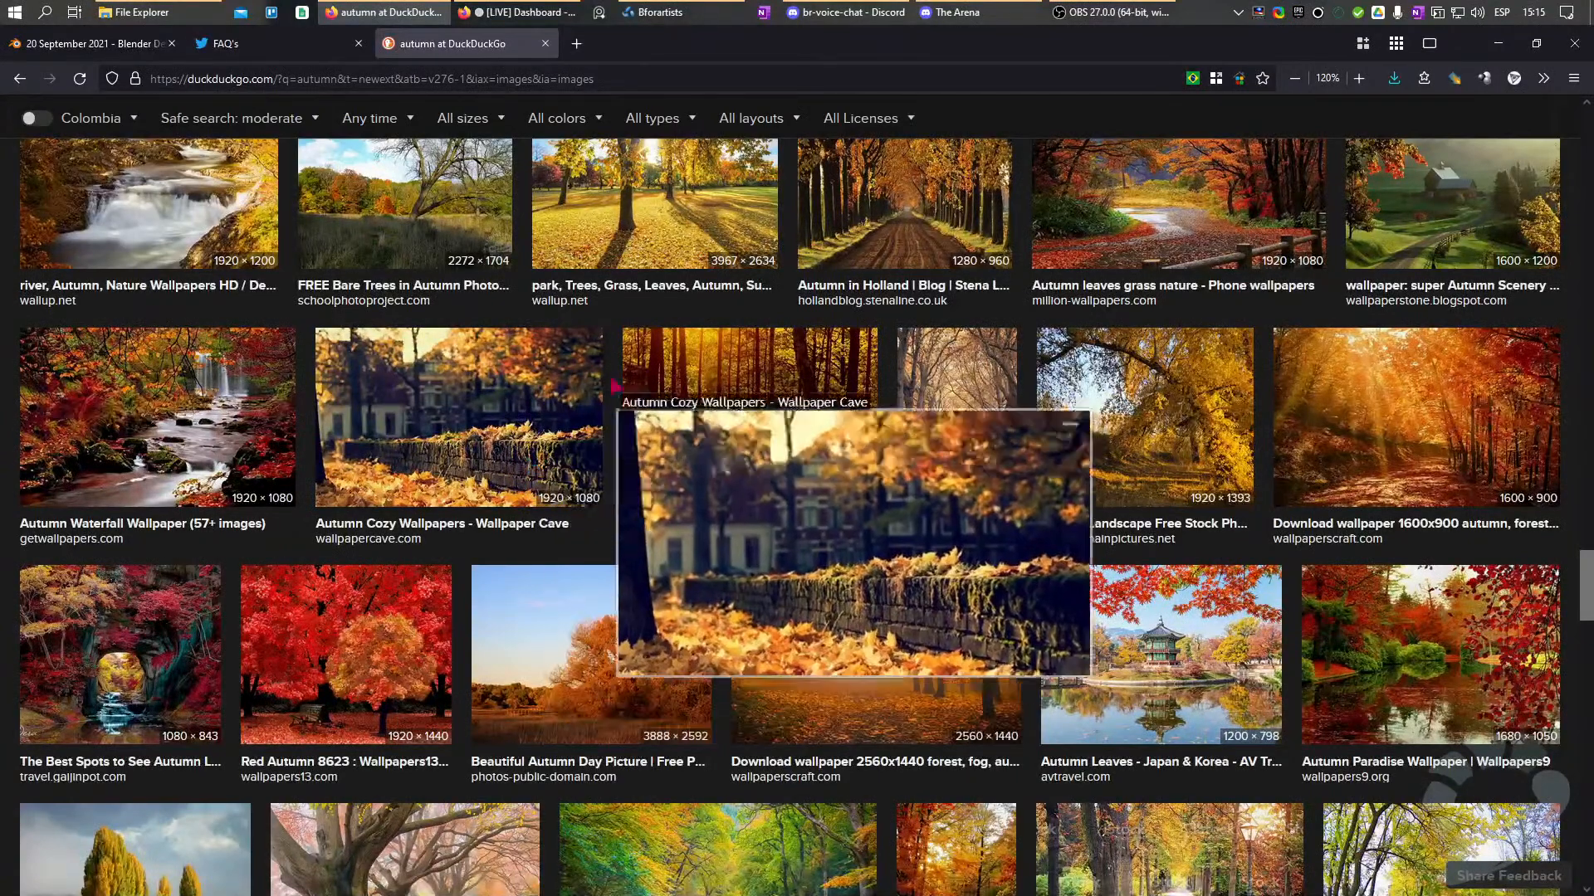
{"action": "scroll", "coordinate": [631, 400], "scroll_direction": "down", "scroll_amount": 2}
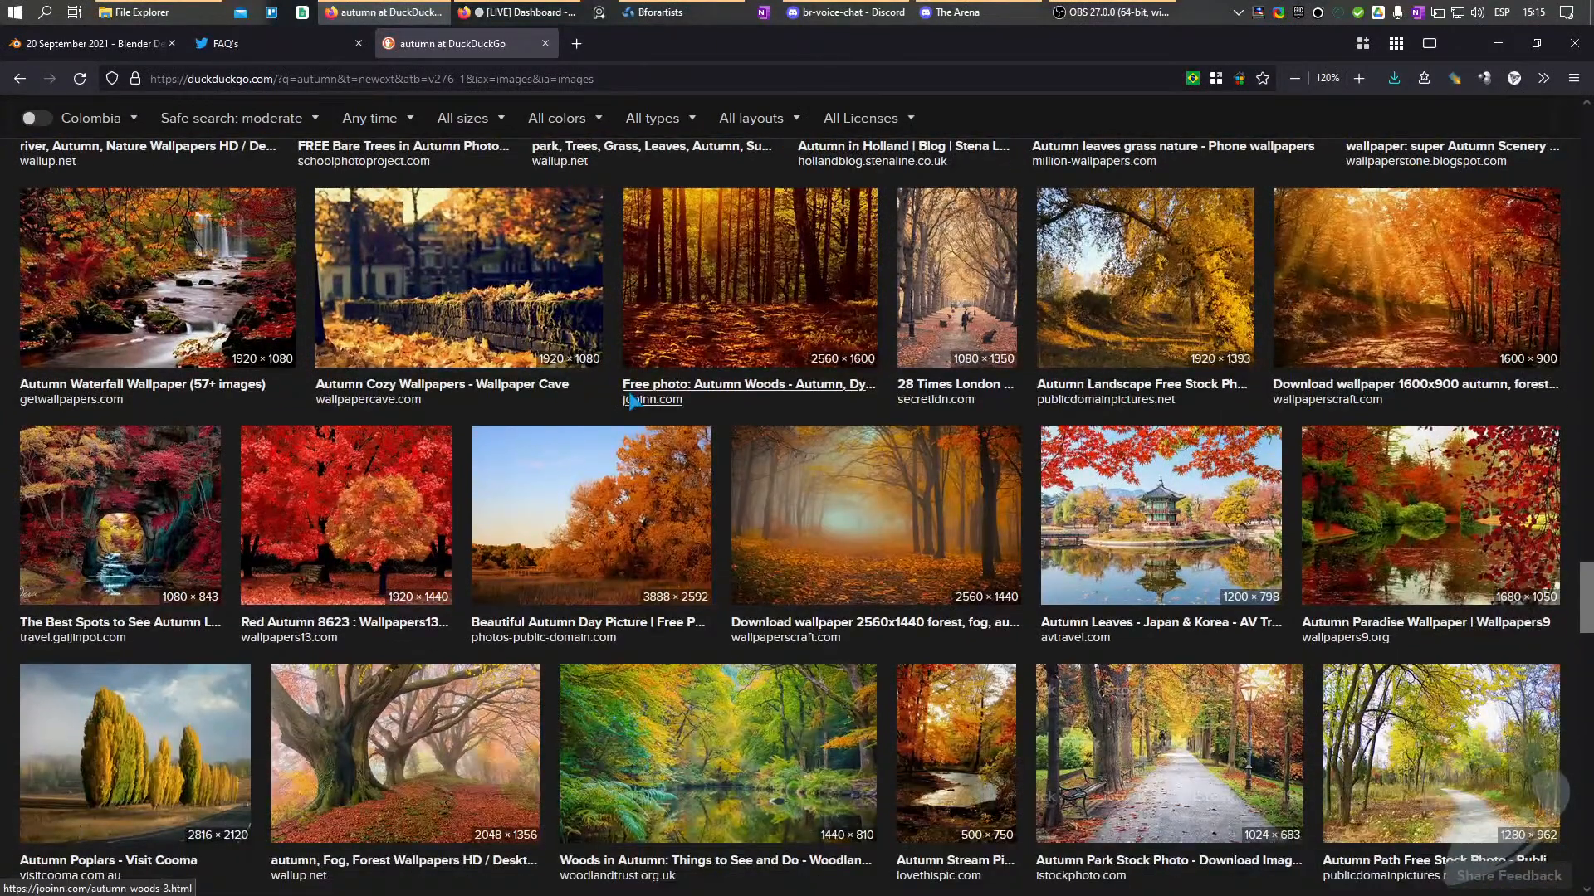
{"action": "scroll", "coordinate": [633, 402], "scroll_direction": "down", "scroll_amount": 2}
{"action": "scroll", "coordinate": [633, 402], "scroll_direction": "down", "scroll_amount": 6}
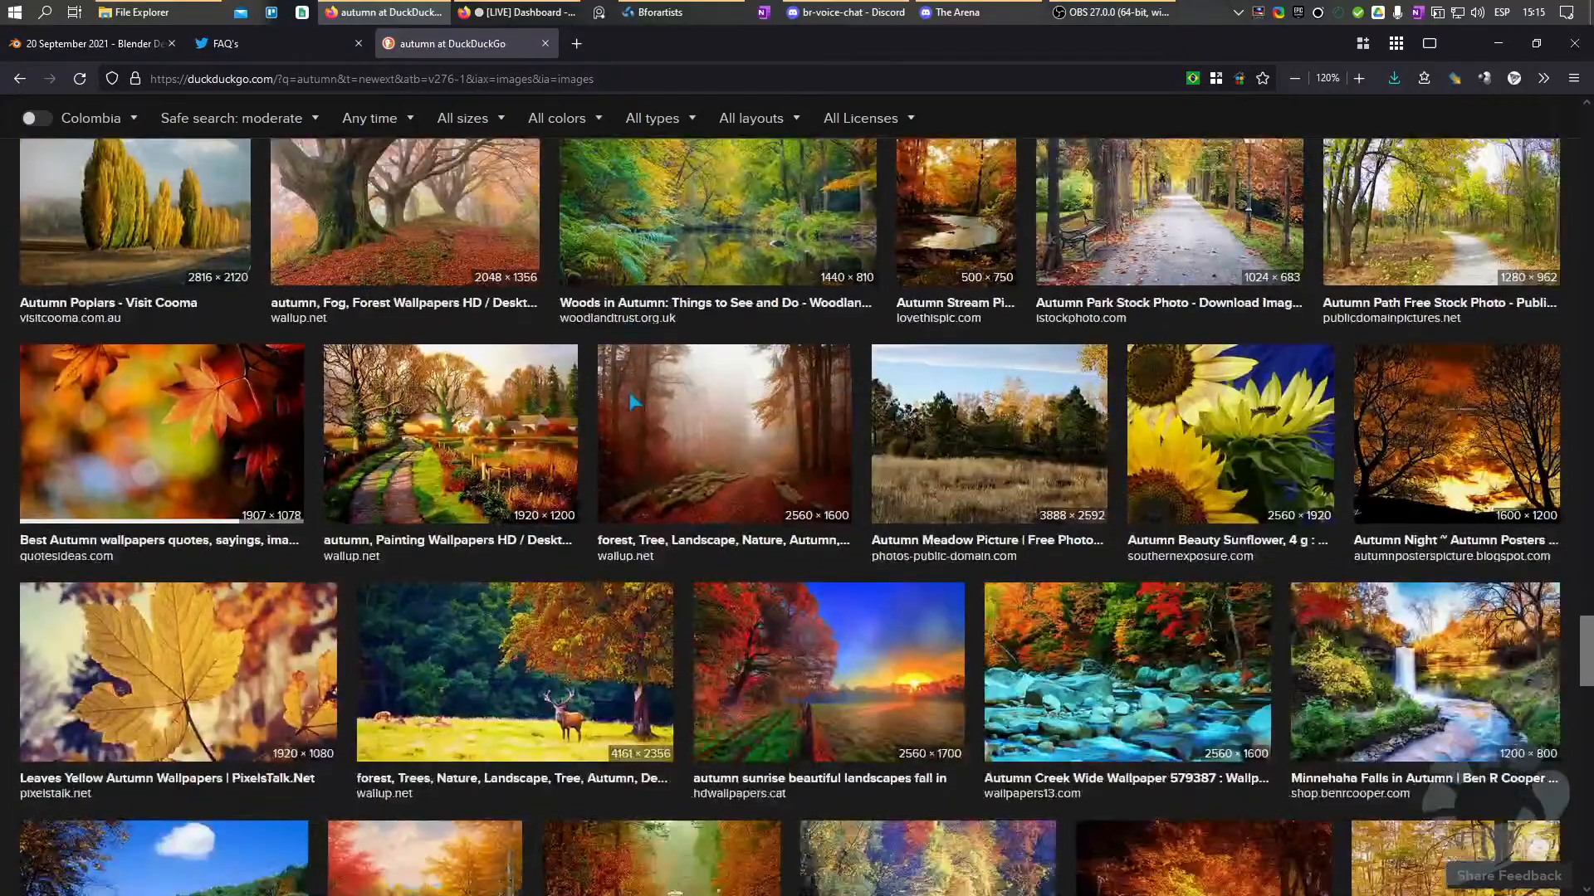
{"action": "scroll", "coordinate": [632, 401], "scroll_direction": "down", "scroll_amount": 4}
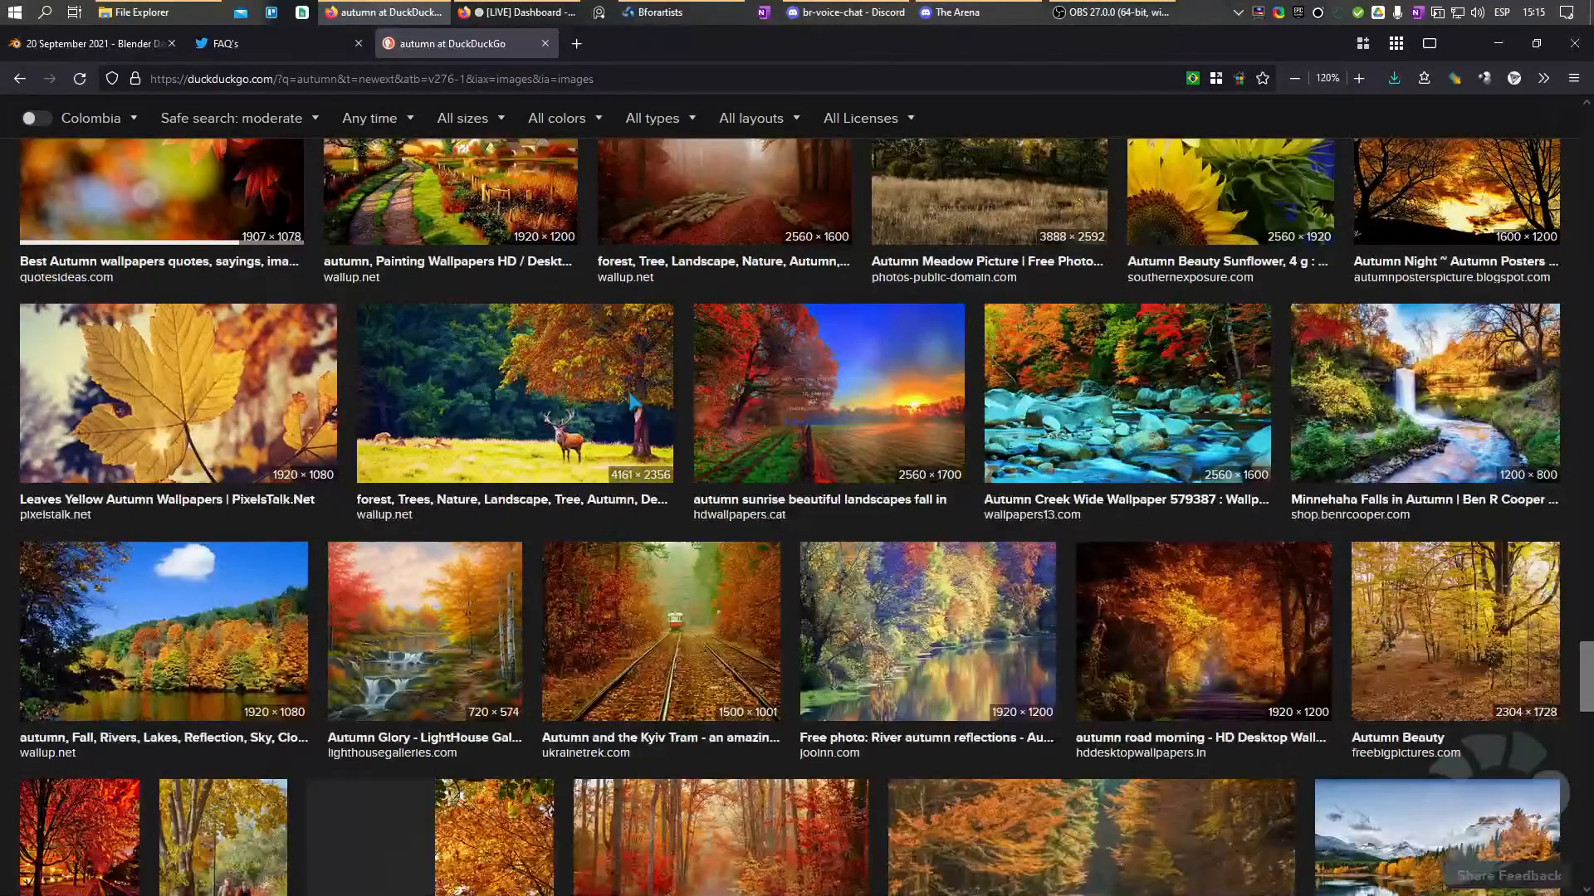
{"action": "scroll", "coordinate": [633, 402], "scroll_direction": "down", "scroll_amount": 5}
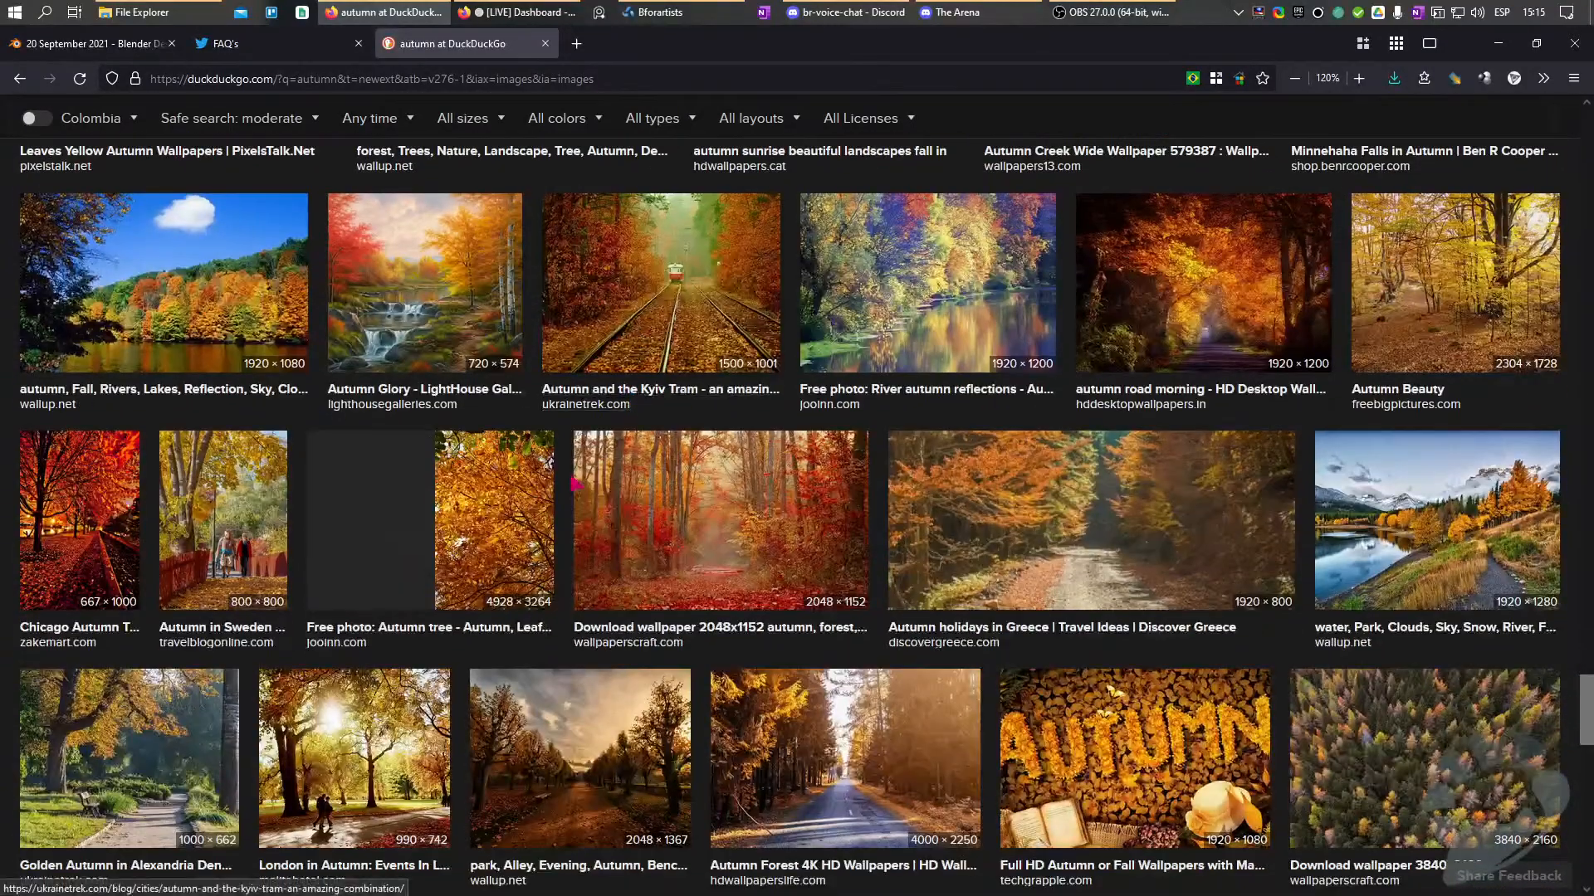
{"action": "scroll", "coordinate": [576, 483], "scroll_direction": "down", "scroll_amount": 1}
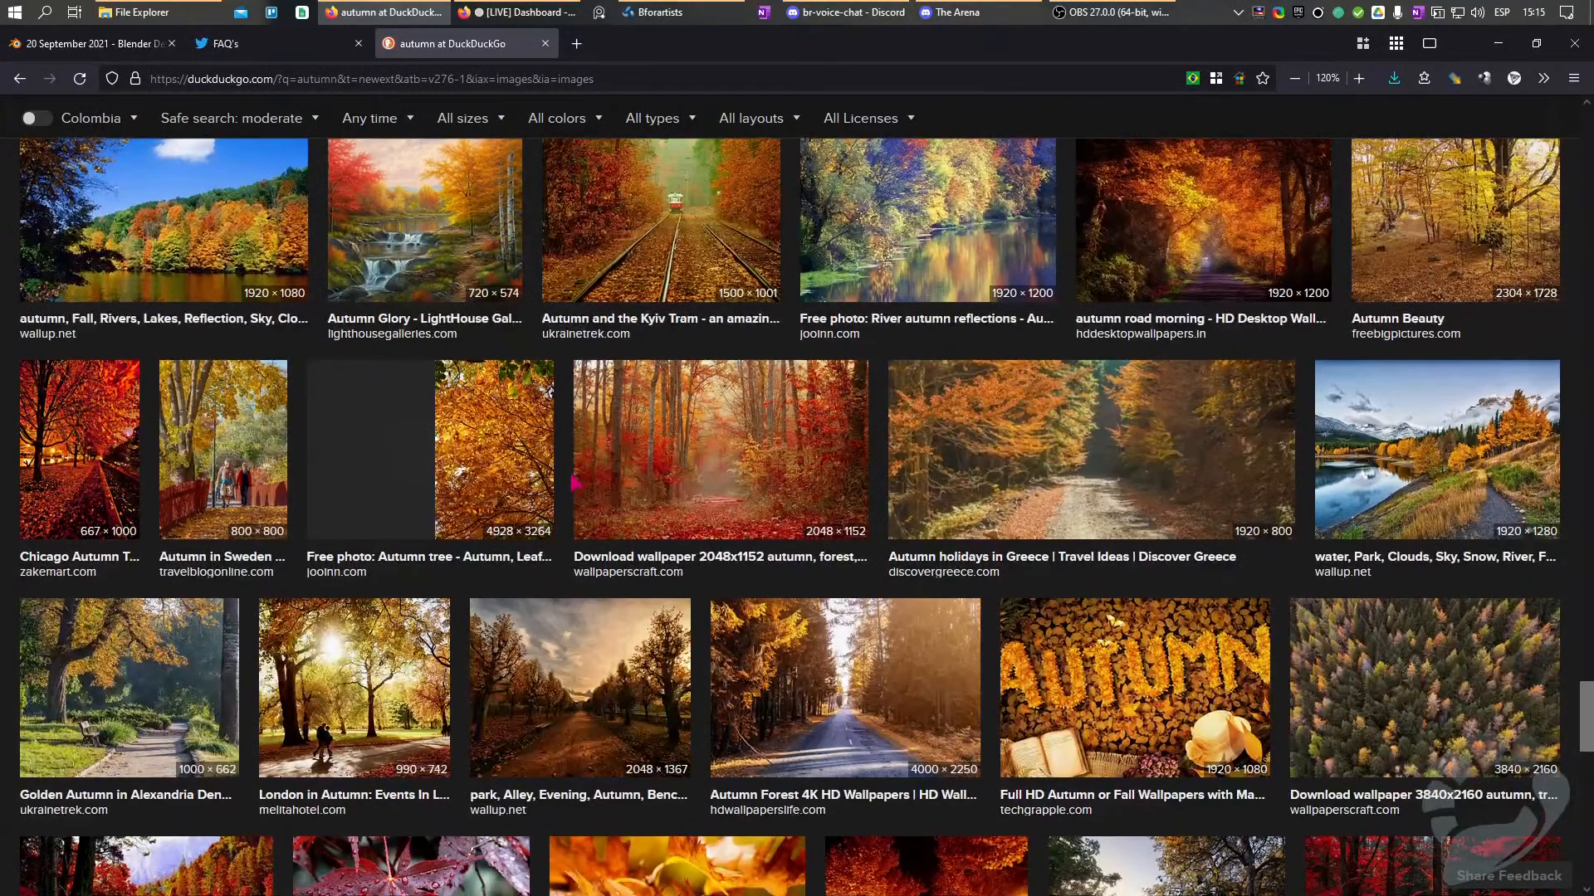
{"action": "scroll", "coordinate": [576, 483], "scroll_direction": "down", "scroll_amount": 6}
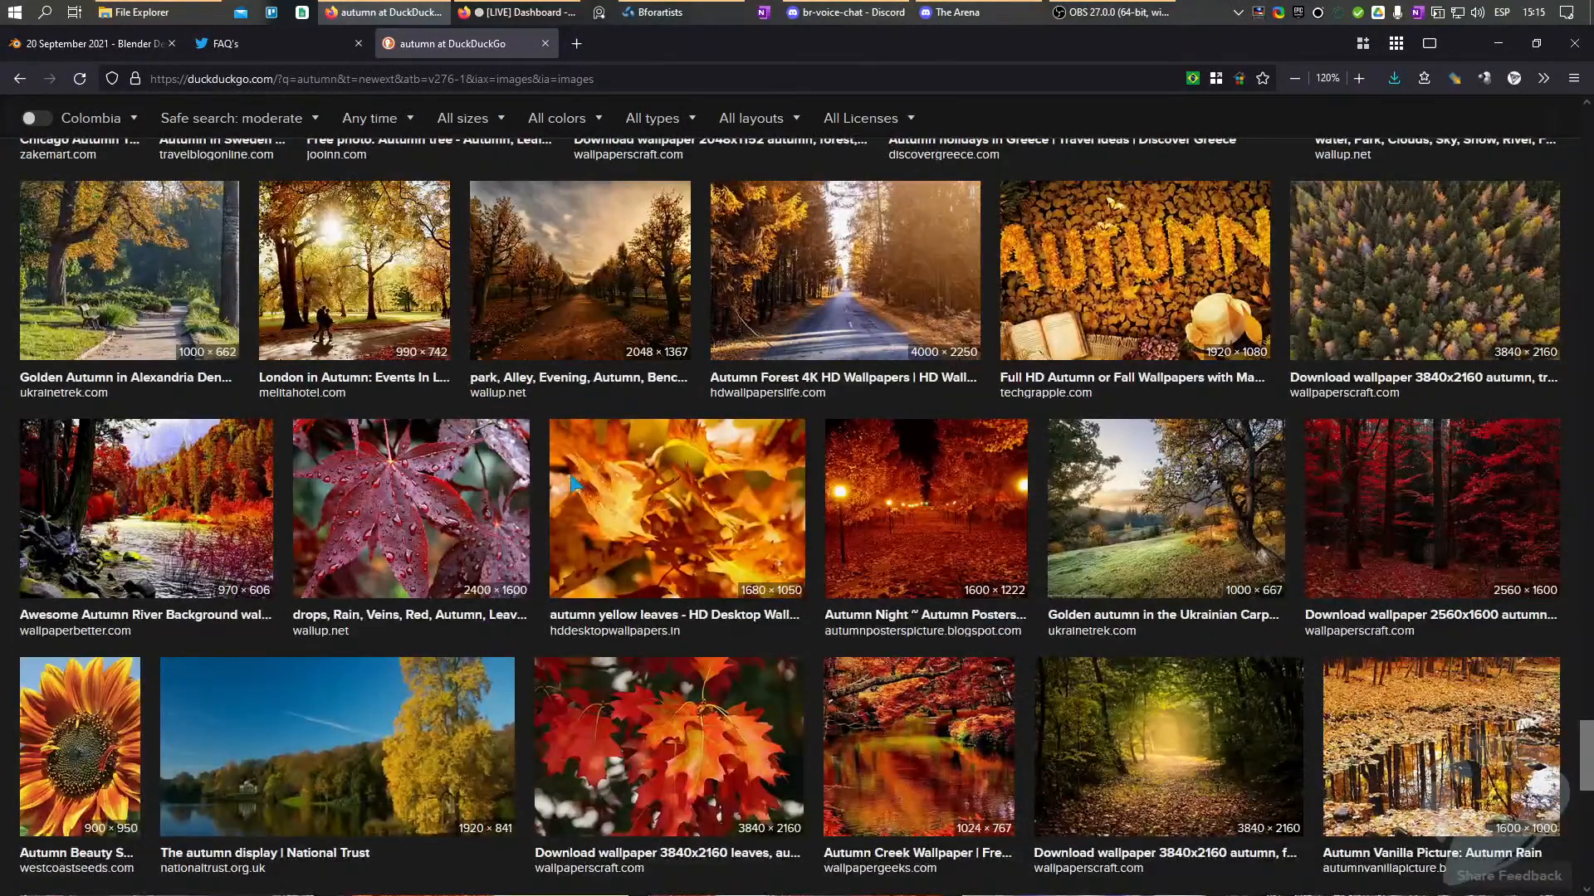
{"action": "scroll", "coordinate": [573, 483], "scroll_direction": "down", "scroll_amount": 4}
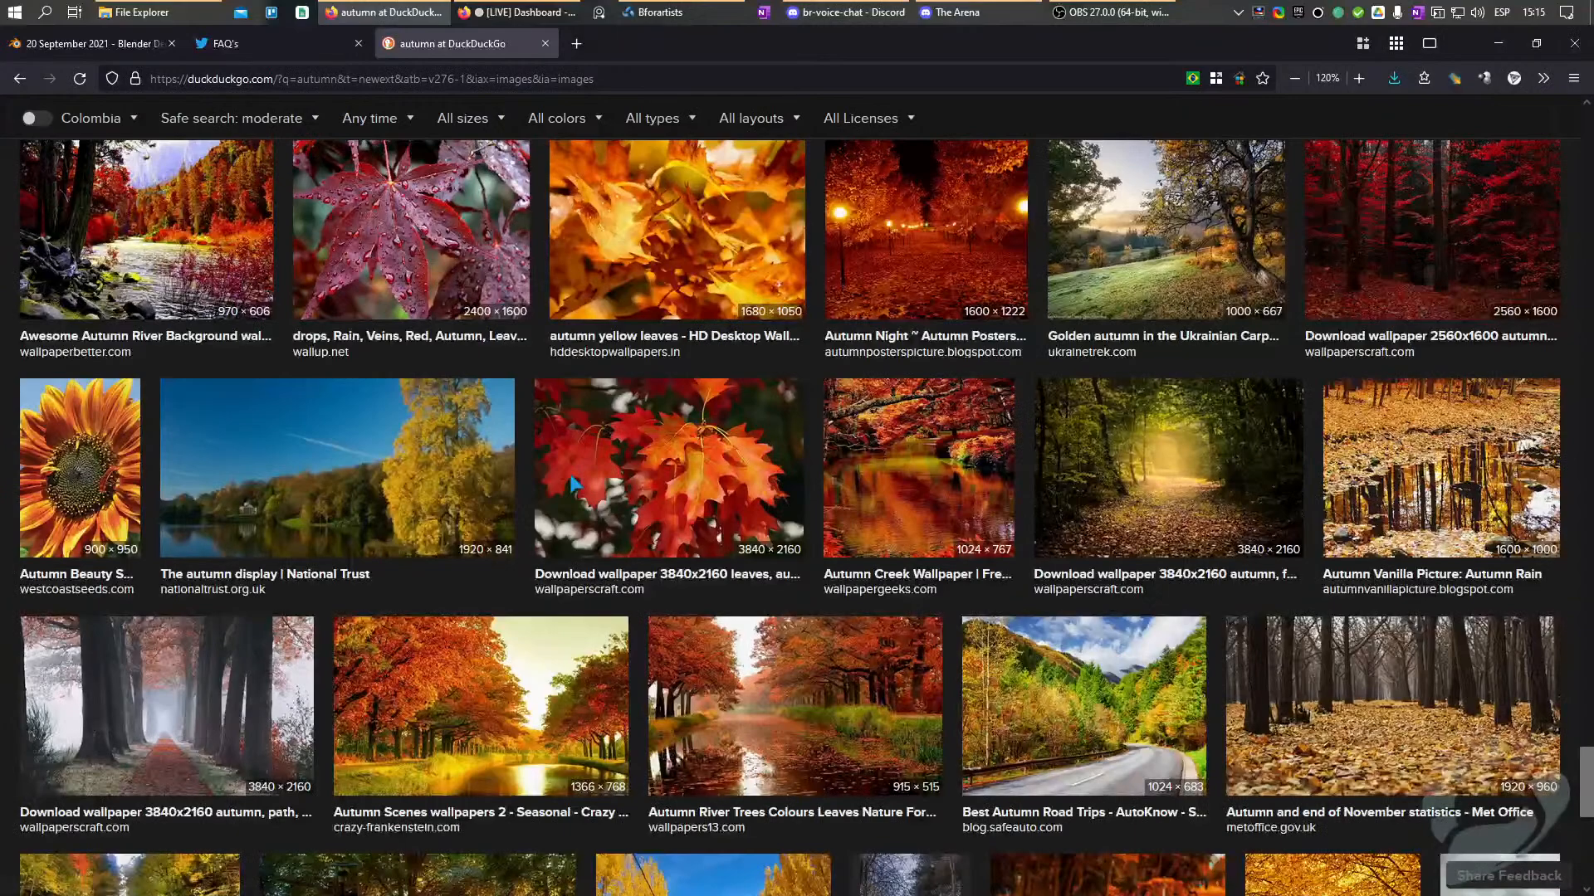
{"action": "scroll", "coordinate": [573, 483], "scroll_direction": "down", "scroll_amount": 2}
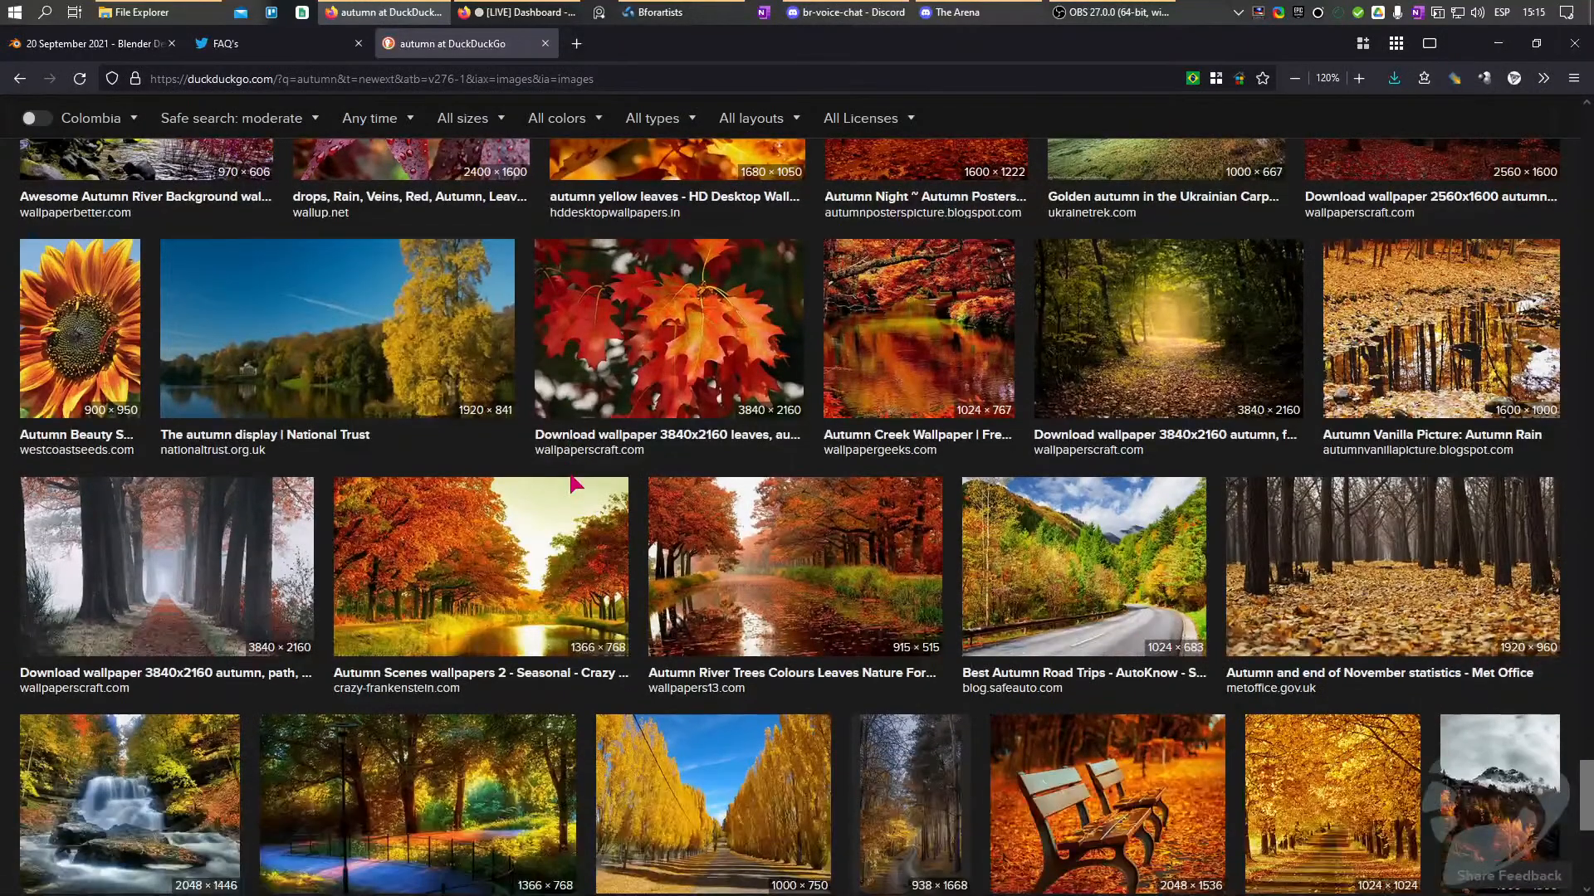
{"action": "scroll", "coordinate": [573, 483], "scroll_direction": "down", "scroll_amount": 7}
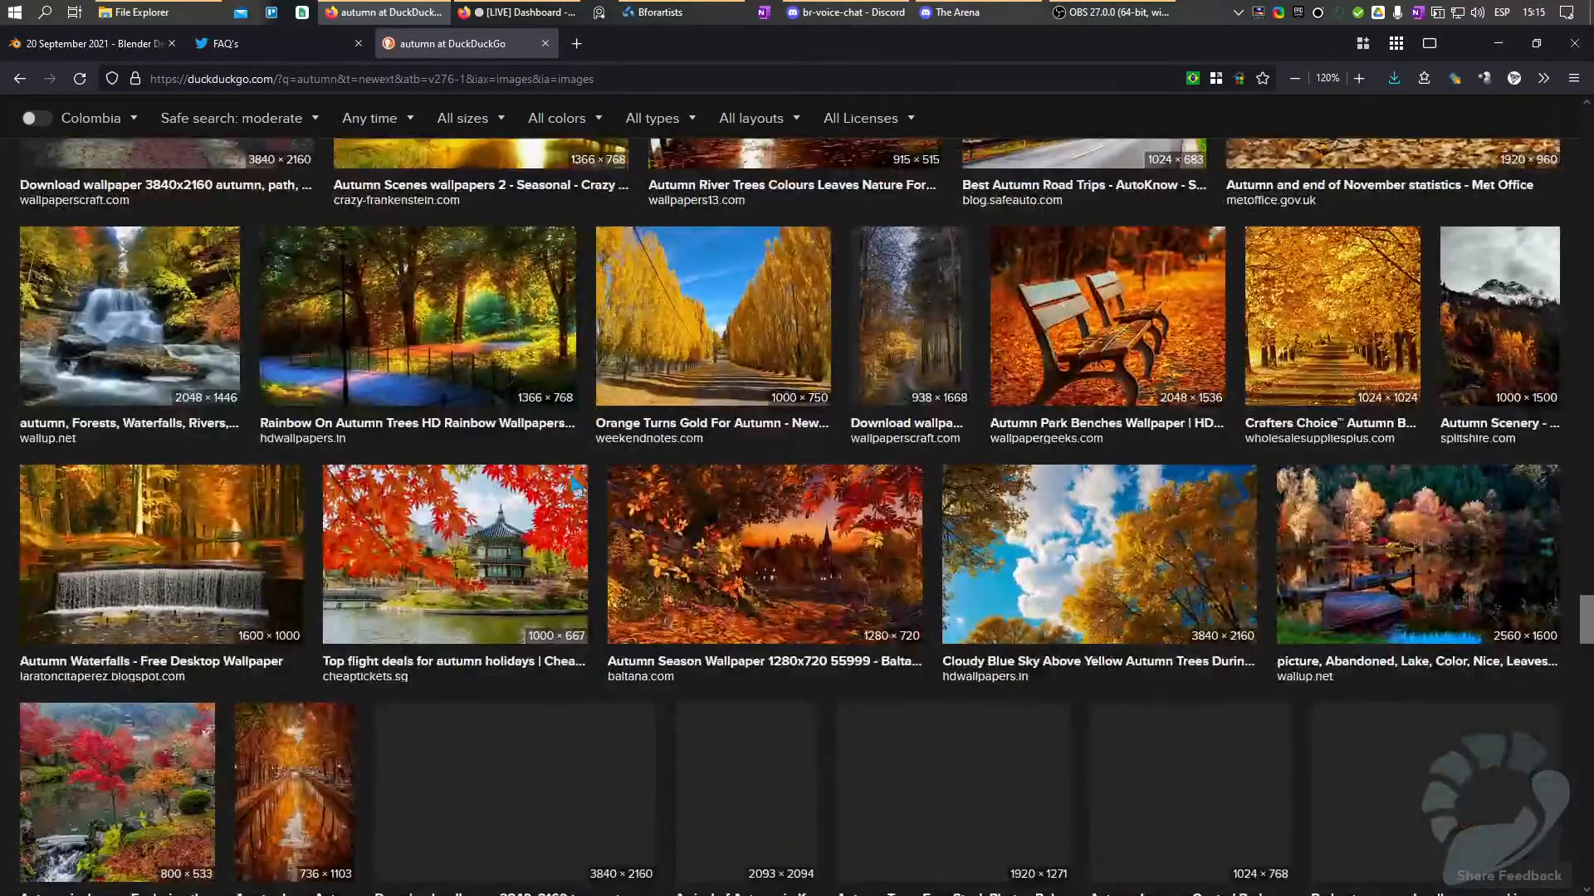
Open the full-size file of the Autumn Park Benches Wallpaper from wallpapergeeks.com and bring up its tab.
{"action": "left_click", "coordinate": [1087, 324]}
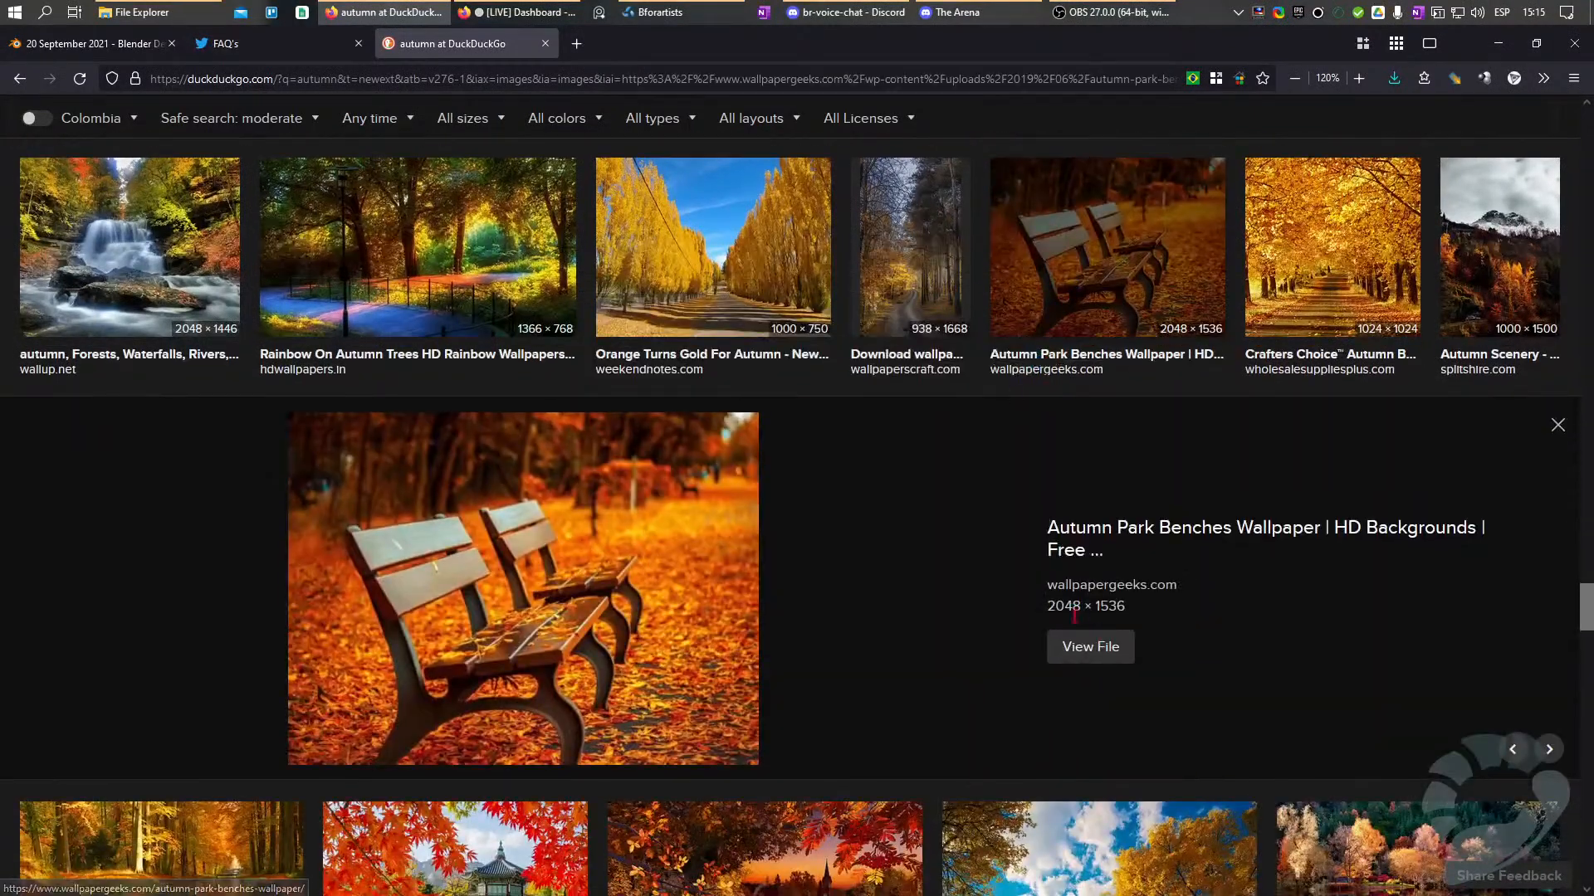
{"action": "left_click", "coordinate": [1089, 652]}
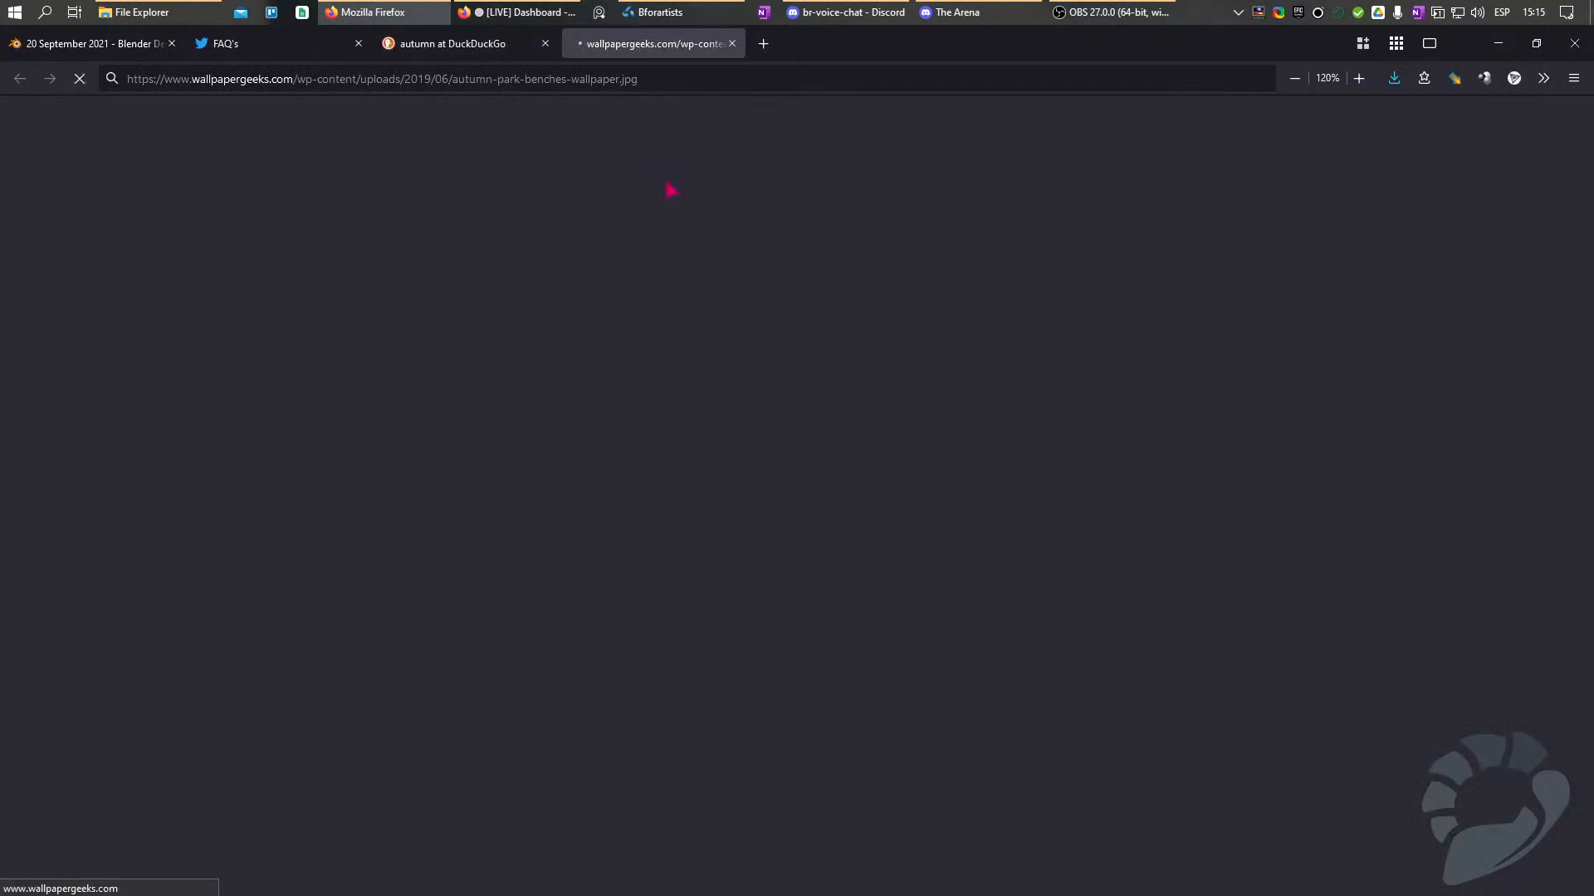
{"action": "left_click", "coordinate": [238, 48]}
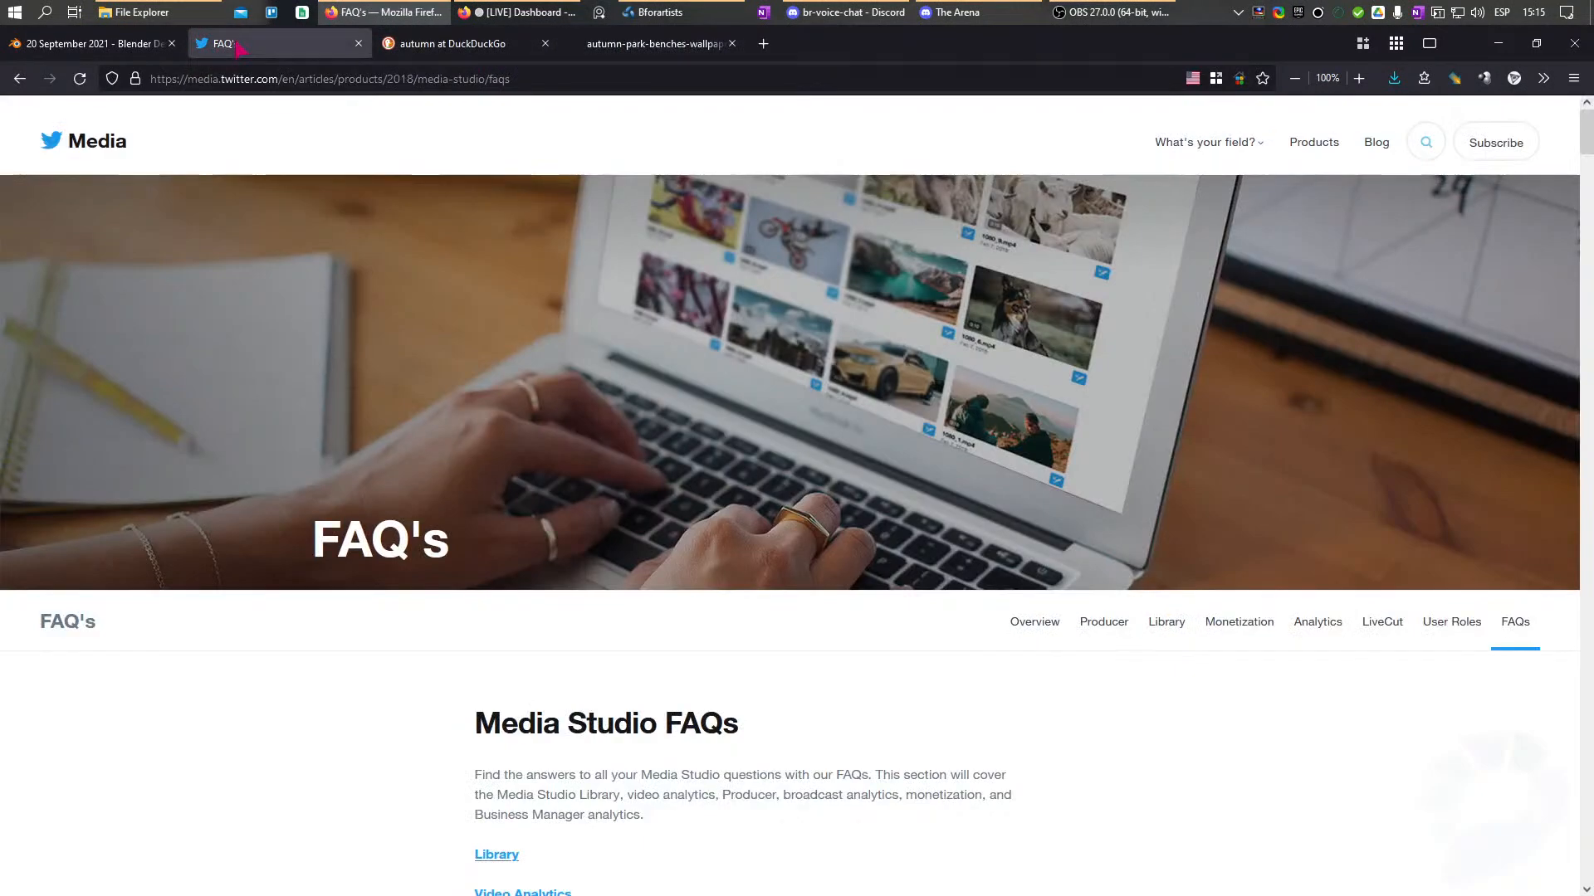
{"action": "left_click", "coordinate": [594, 48]}
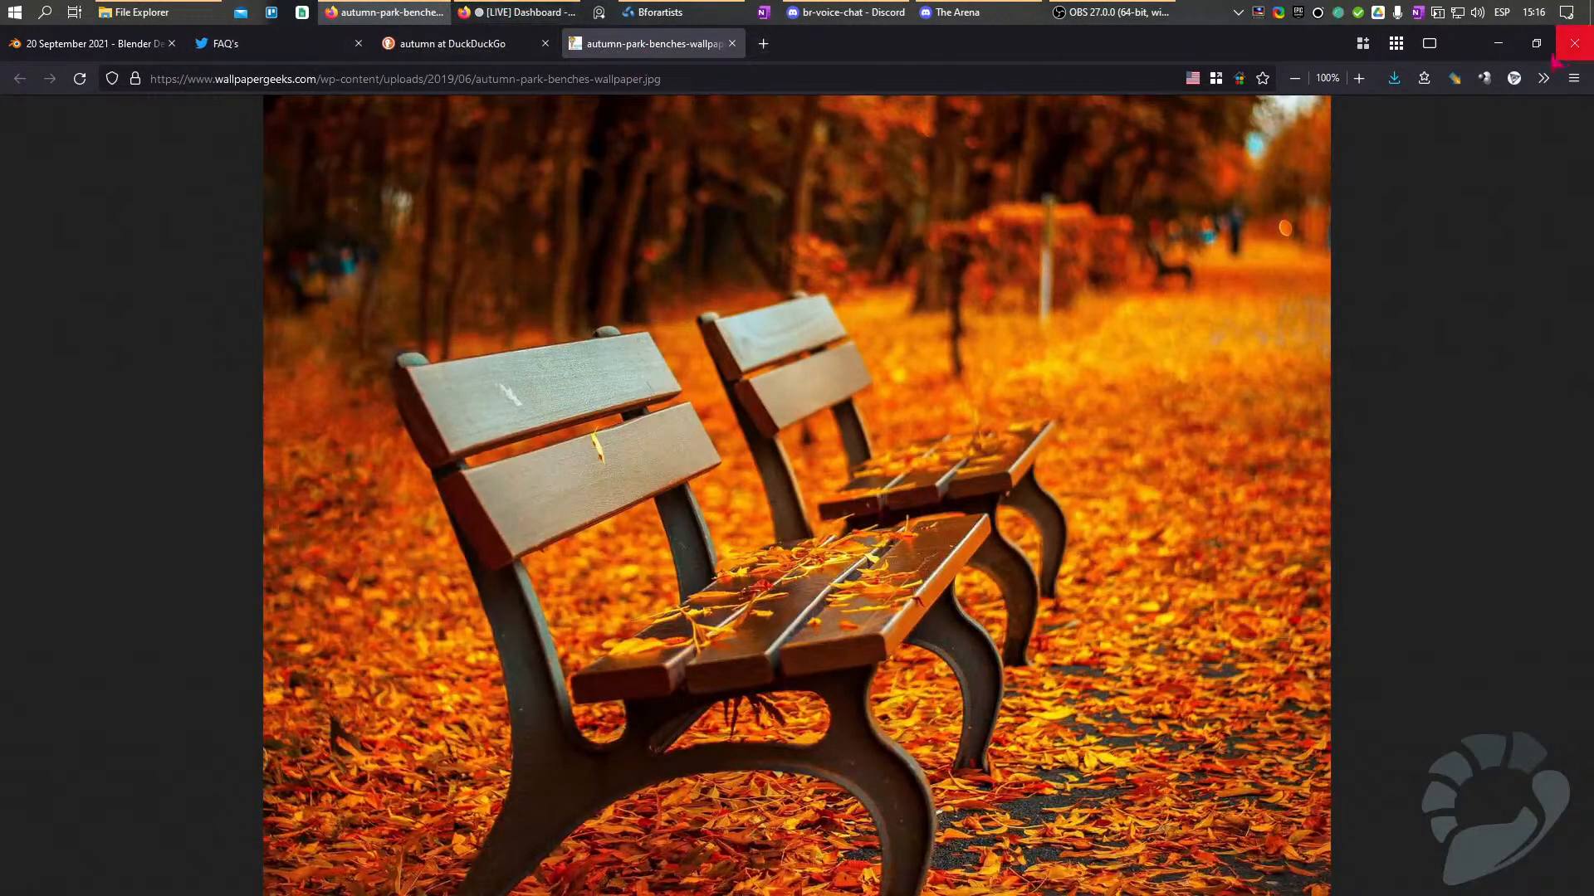
Return to the Bforartists scene and change from the camera view to a free perspective view of the origin.
{"action": "left_click", "coordinate": [1498, 43]}
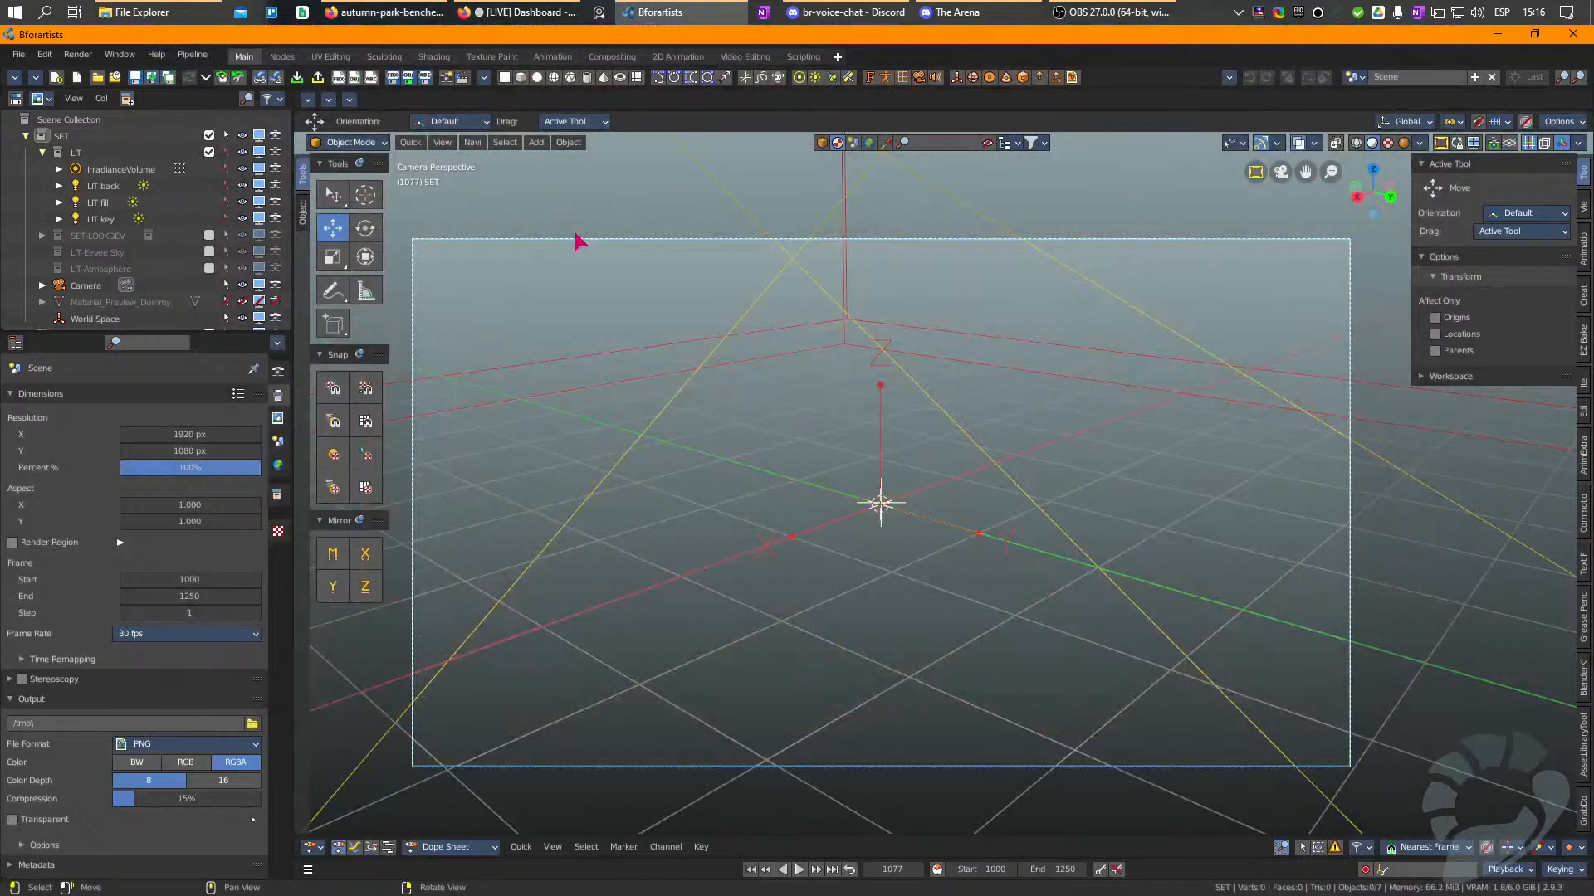
{"action": "left_click", "coordinate": [472, 142]}
{"action": "middle_click_drag", "start_coordinate": [878, 459], "coordinate": [920, 444]}
{"action": "right_click_drag", "start_coordinate": [911, 386], "coordinate": [955, 388]}
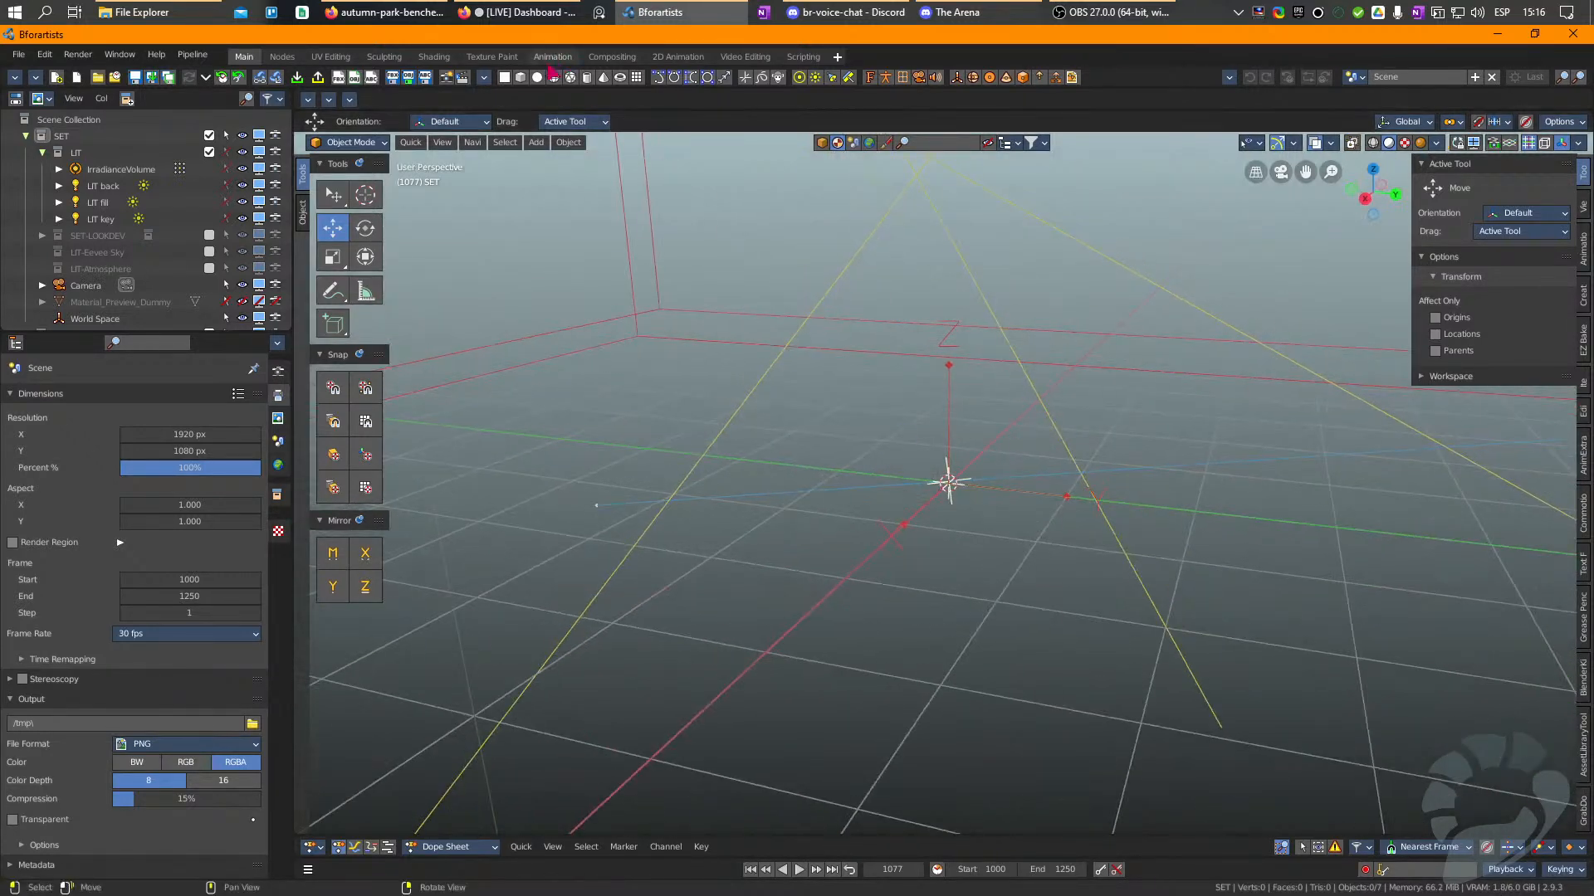
{"action": "left_click", "coordinate": [521, 77]}
{"action": "mouse_move", "coordinate": [944, 498]}
{"action": "middle_mouse_down"}
{"action": "mouse_move", "coordinate": [982, 490]}
{"action": "mouse_move", "coordinate": [930, 505]}
{"action": "middle_mouse_up"}
{"action": "key", "text": "Delete"}
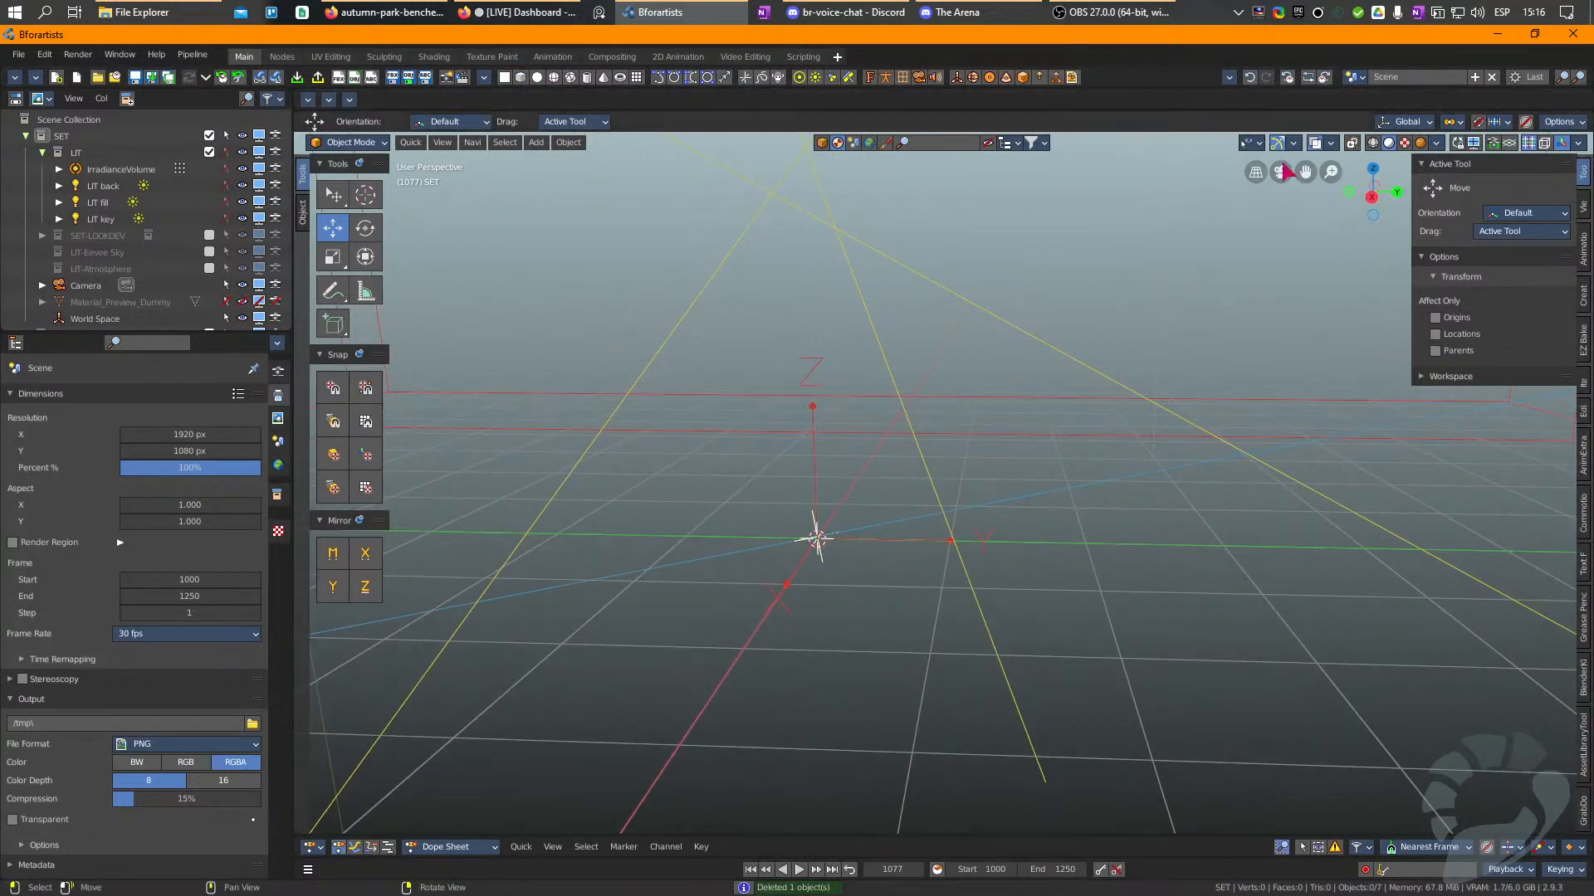
Set the viewport to the top orthographic view and add a Bezier curve at the scene origin.
{"action": "left_click", "coordinate": [1373, 169]}
{"action": "middle_click_drag", "start_coordinate": [749, 512], "coordinate": [910, 358]}
{"action": "scroll", "coordinate": [819, 462], "scroll_direction": "up", "scroll_amount": 1}
{"action": "middle_click_drag", "start_coordinate": [819, 461], "coordinate": [813, 508]}
{"action": "scroll", "coordinate": [727, 594], "scroll_direction": "up", "scroll_amount": 2}
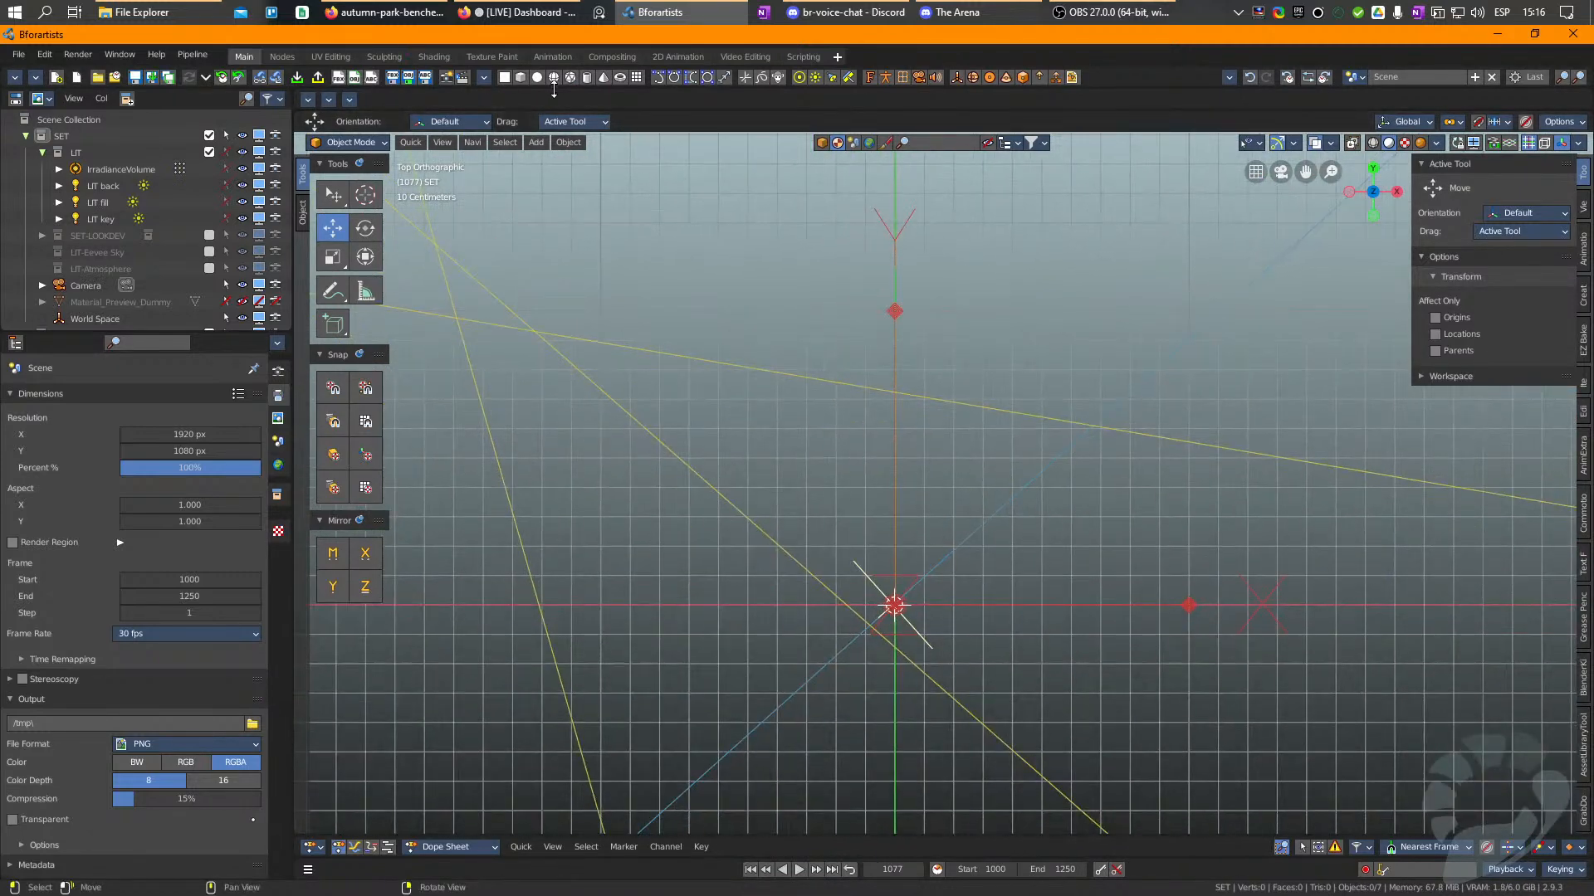
{"action": "left_click", "coordinate": [657, 78]}
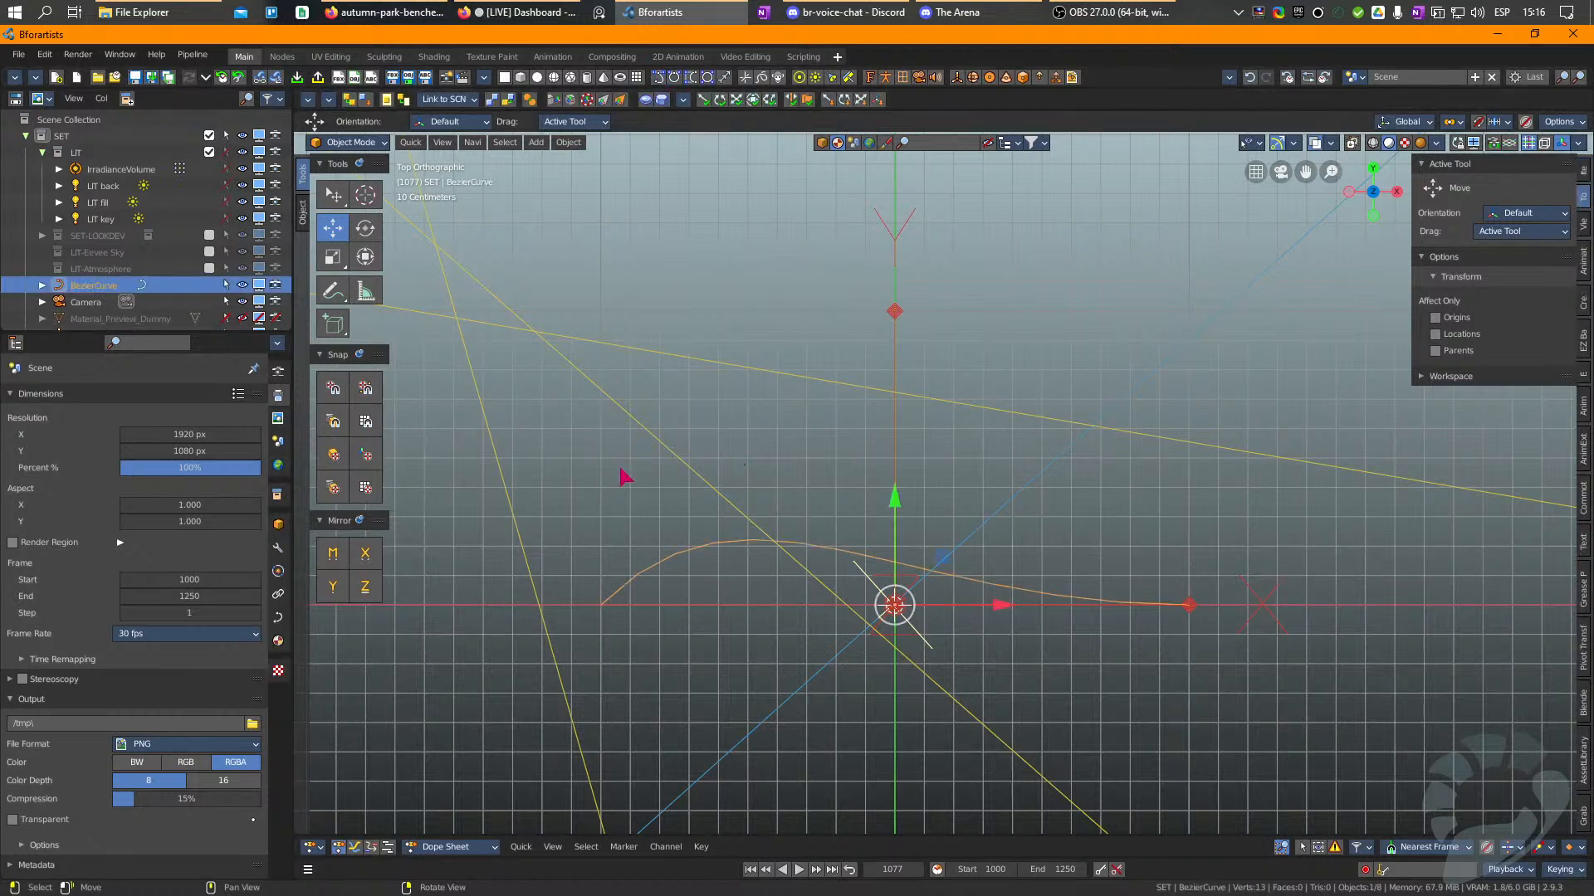
Try sketching the bench's side profile with freehand annotation strokes above the Bezier curve, and undo the strokes.
{"action": "left_click", "coordinate": [332, 290]}
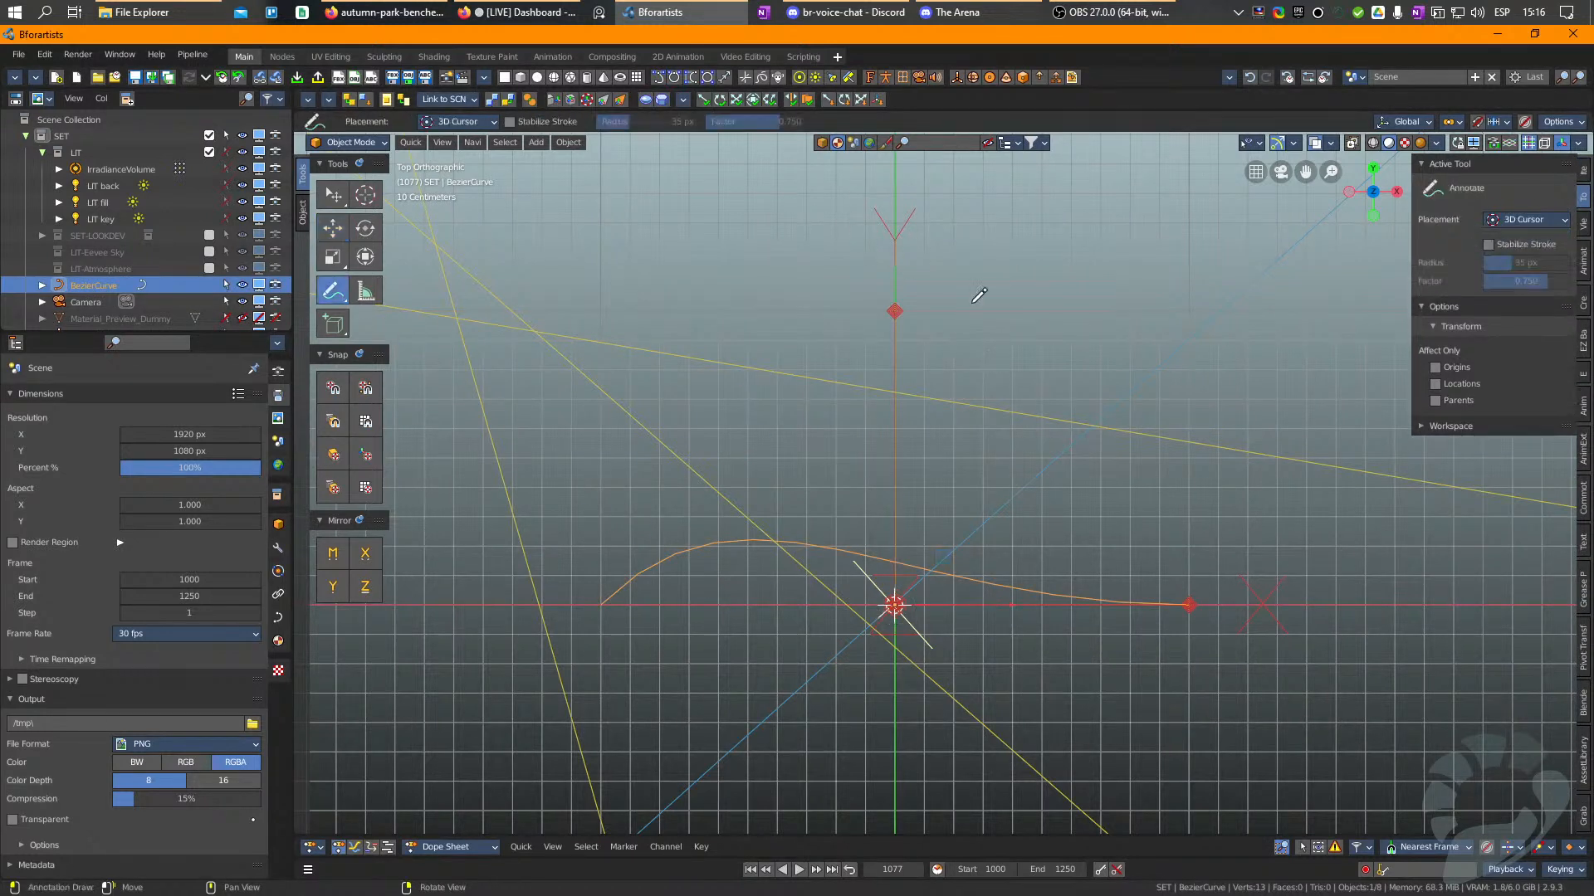
{"action": "mouse_move", "coordinate": [990, 235]}
{"action": "left_mouse_down"}
{"action": "mouse_move", "coordinate": [949, 326]}
{"action": "mouse_move", "coordinate": [940, 591]}
{"action": "left_mouse_up"}
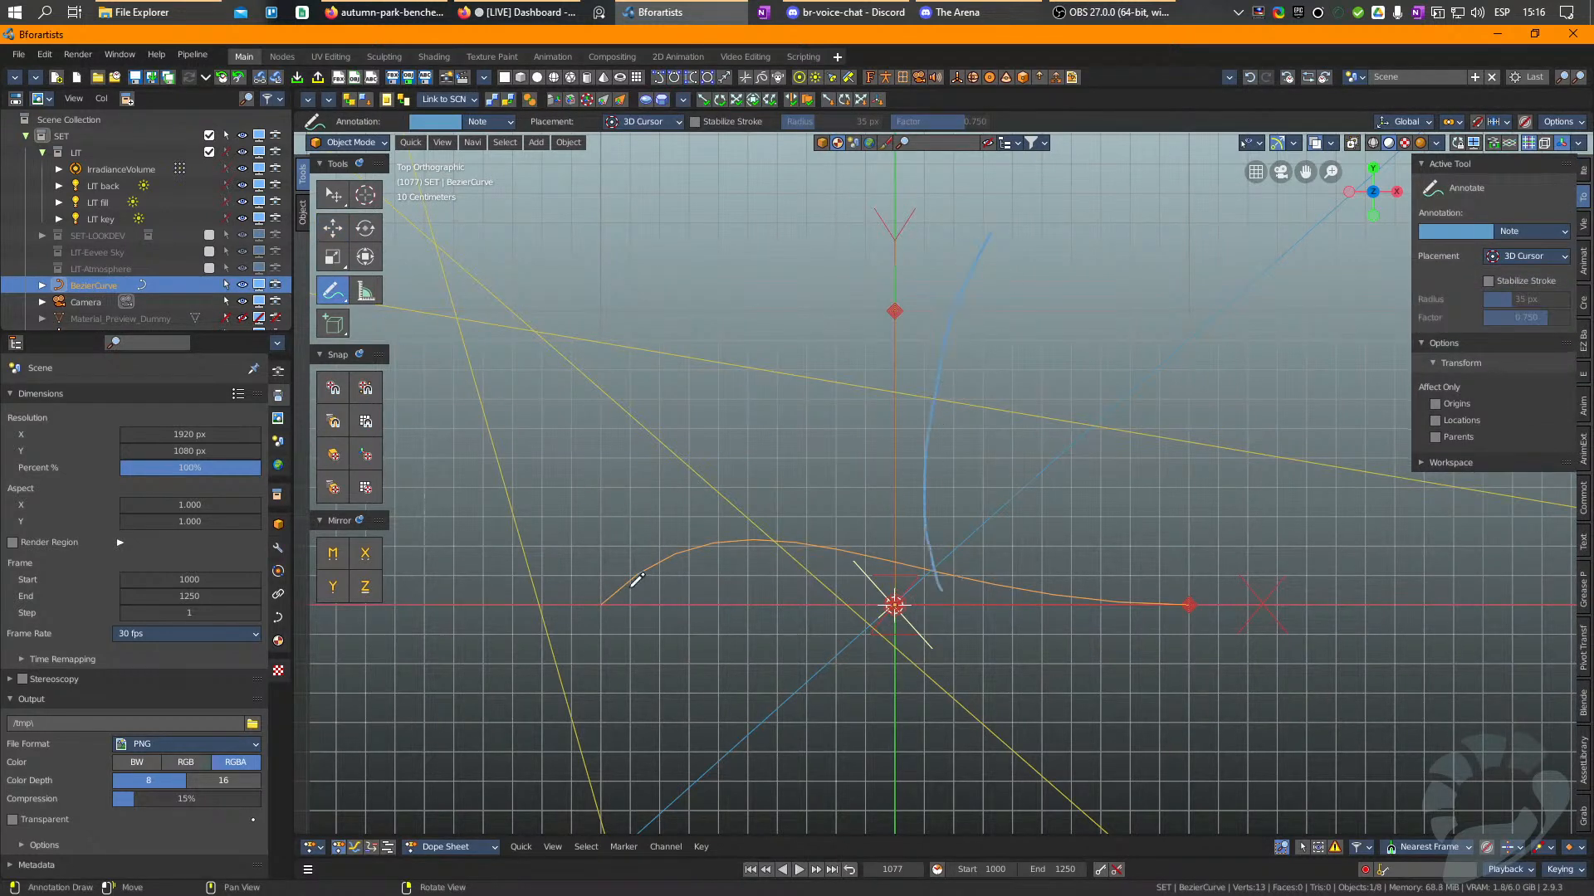
{"action": "mouse_move", "coordinate": [650, 604]}
{"action": "left_mouse_down"}
{"action": "mouse_move", "coordinate": [631, 377]}
{"action": "mouse_move", "coordinate": [722, 407]}
{"action": "mouse_move", "coordinate": [1000, 375]}
{"action": "mouse_move", "coordinate": [1035, 356]}
{"action": "left_mouse_up"}
{"action": "middle_click_drag", "start_coordinate": [926, 349], "coordinate": [834, 456], "text": "shift"}
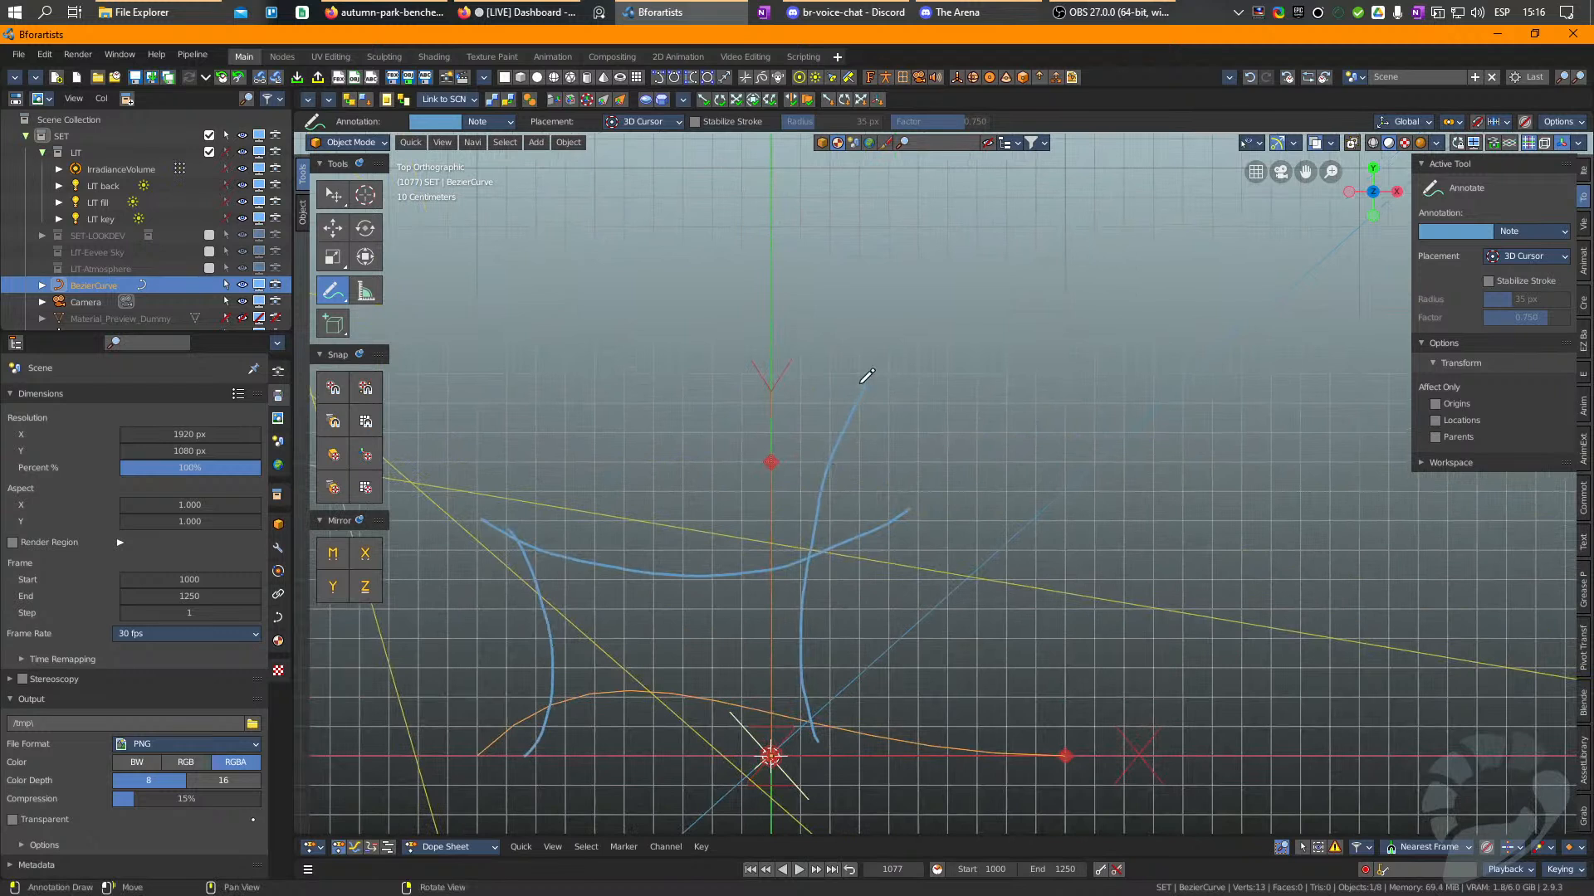
{"action": "key", "text": "ctrl+z"}
{"action": "key", "text": "ctrl+z"}
{"action": "key", "text": "ctrl+z"}
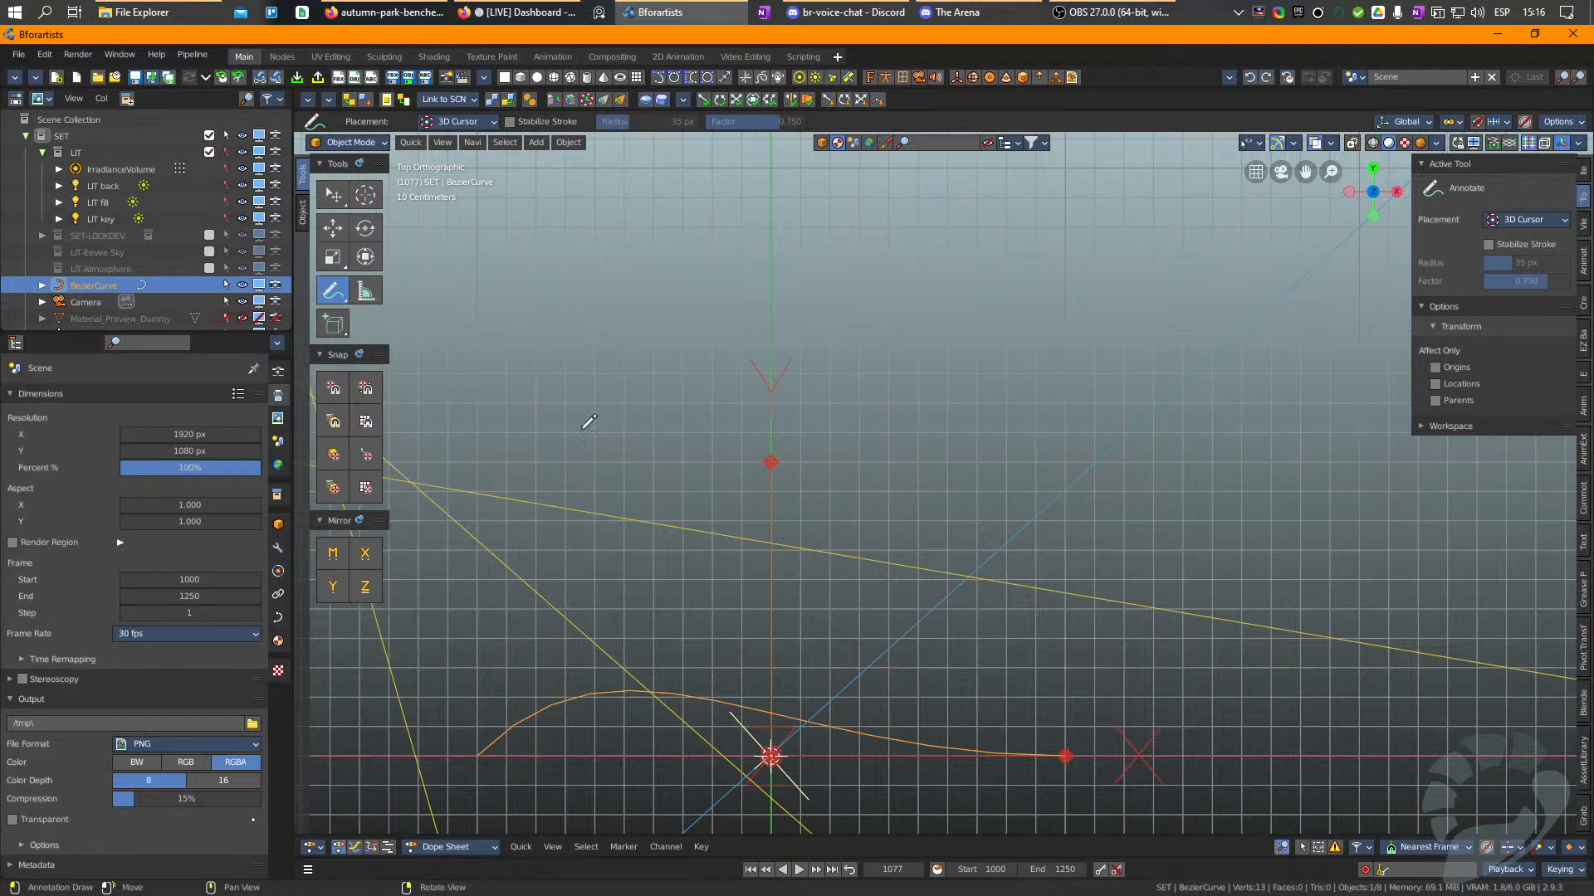
Put the Bezier curve in Edit Mode and draw a freehand vertical stroke for the bench's back support with the Draw tool.
{"action": "middle_click_drag", "start_coordinate": [673, 541], "coordinate": [633, 414], "text": "shift"}
{"action": "left_click", "coordinate": [337, 143]}
{"action": "left_click", "coordinate": [348, 177]}
{"action": "middle_click_drag", "start_coordinate": [538, 460], "coordinate": [573, 347], "text": "shift"}
{"action": "left_click", "coordinate": [332, 324]}
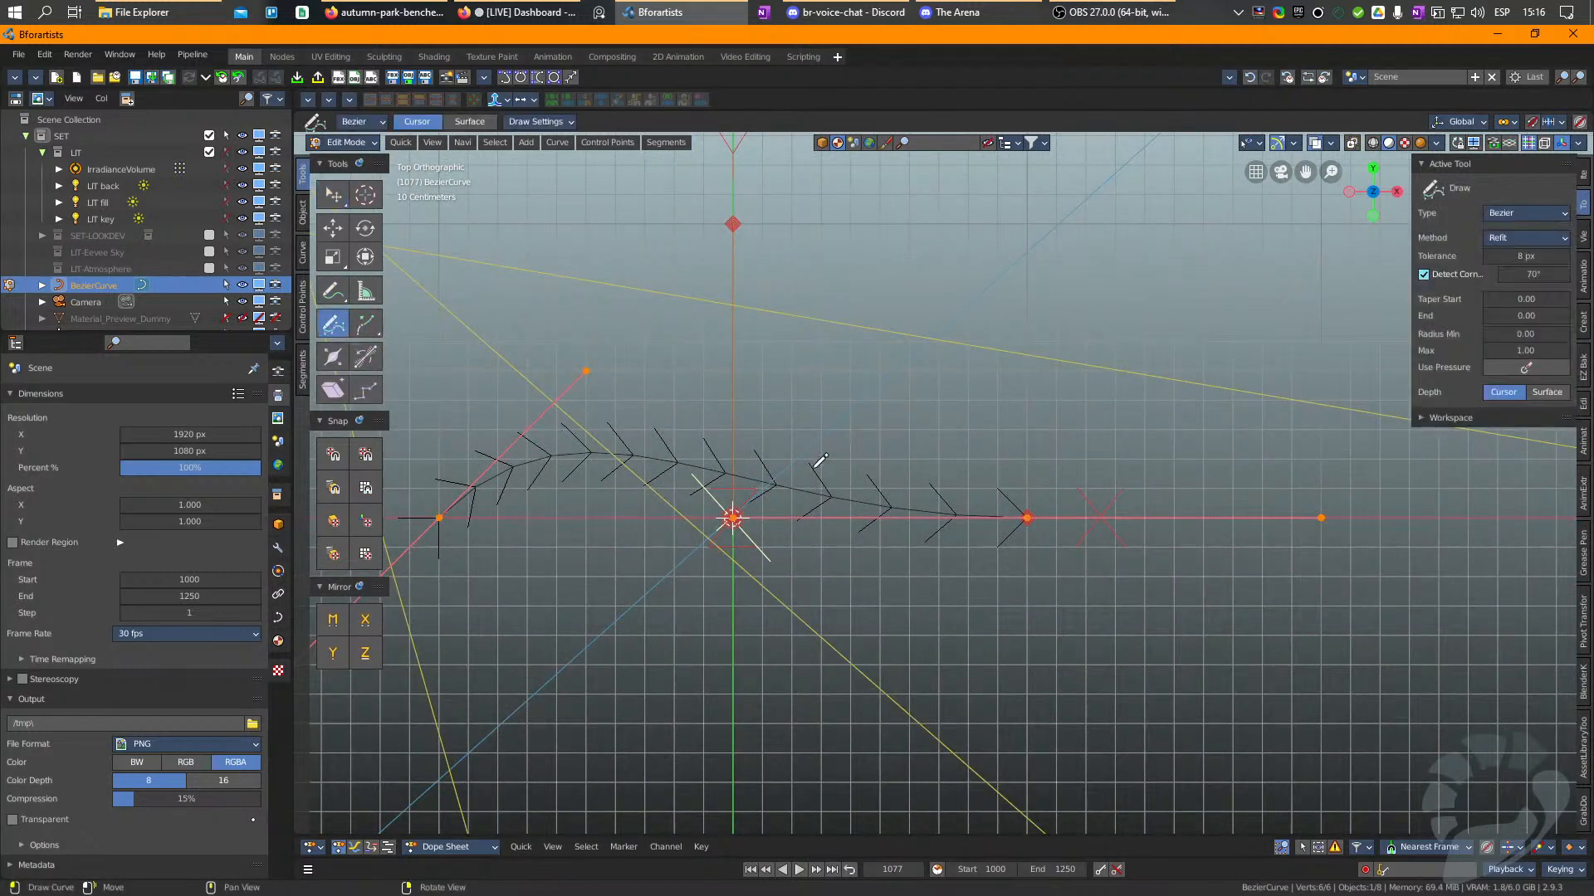
{"action": "middle_click_drag", "start_coordinate": [827, 413], "coordinate": [827, 475]}
{"action": "middle_click_drag", "start_coordinate": [861, 277], "coordinate": [873, 373]}
{"action": "scroll", "coordinate": [878, 391], "scroll_direction": "down", "scroll_amount": 1}
{"action": "scroll", "coordinate": [884, 383], "scroll_direction": "down", "scroll_amount": 1}
{"action": "mouse_move", "coordinate": [923, 249]}
{"action": "left_mouse_down"}
{"action": "mouse_move", "coordinate": [921, 272]}
{"action": "mouse_move", "coordinate": [947, 214]}
{"action": "mouse_move", "coordinate": [887, 224]}
{"action": "mouse_move", "coordinate": [859, 307]}
{"action": "mouse_move", "coordinate": [855, 469]}
{"action": "mouse_move", "coordinate": [912, 599]}
{"action": "mouse_move", "coordinate": [928, 616]}
{"action": "mouse_move", "coordinate": [935, 598]}
{"action": "left_mouse_up"}
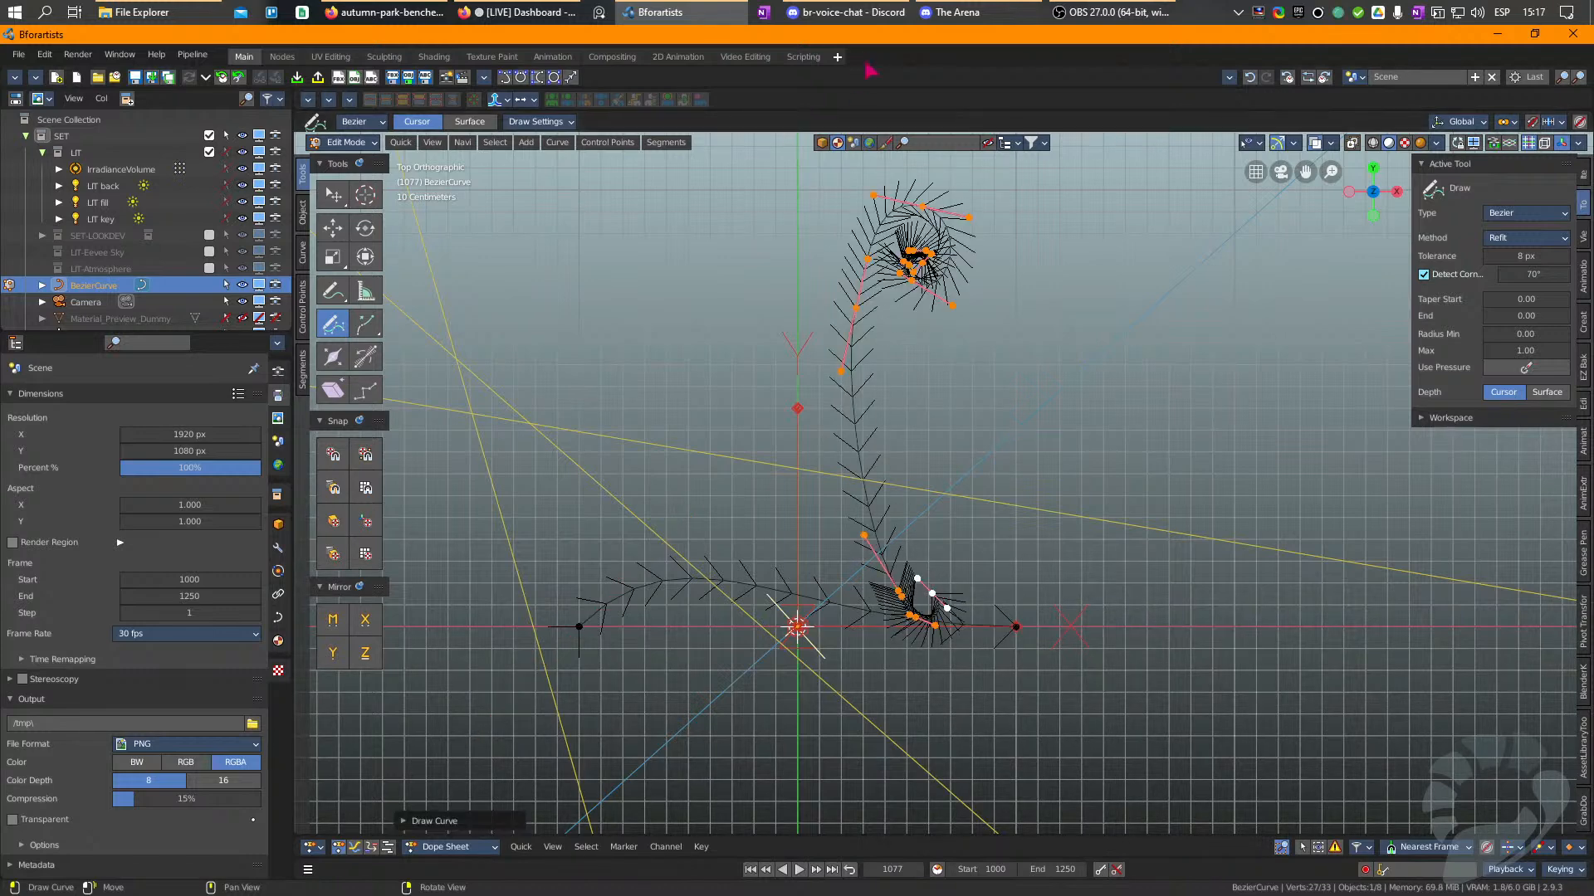
Switch to the Firefox window's 20 September 2021 Blender notes and read the Blender 3.0 and Geometry Nodes sections.
{"action": "left_click", "coordinate": [386, 11]}
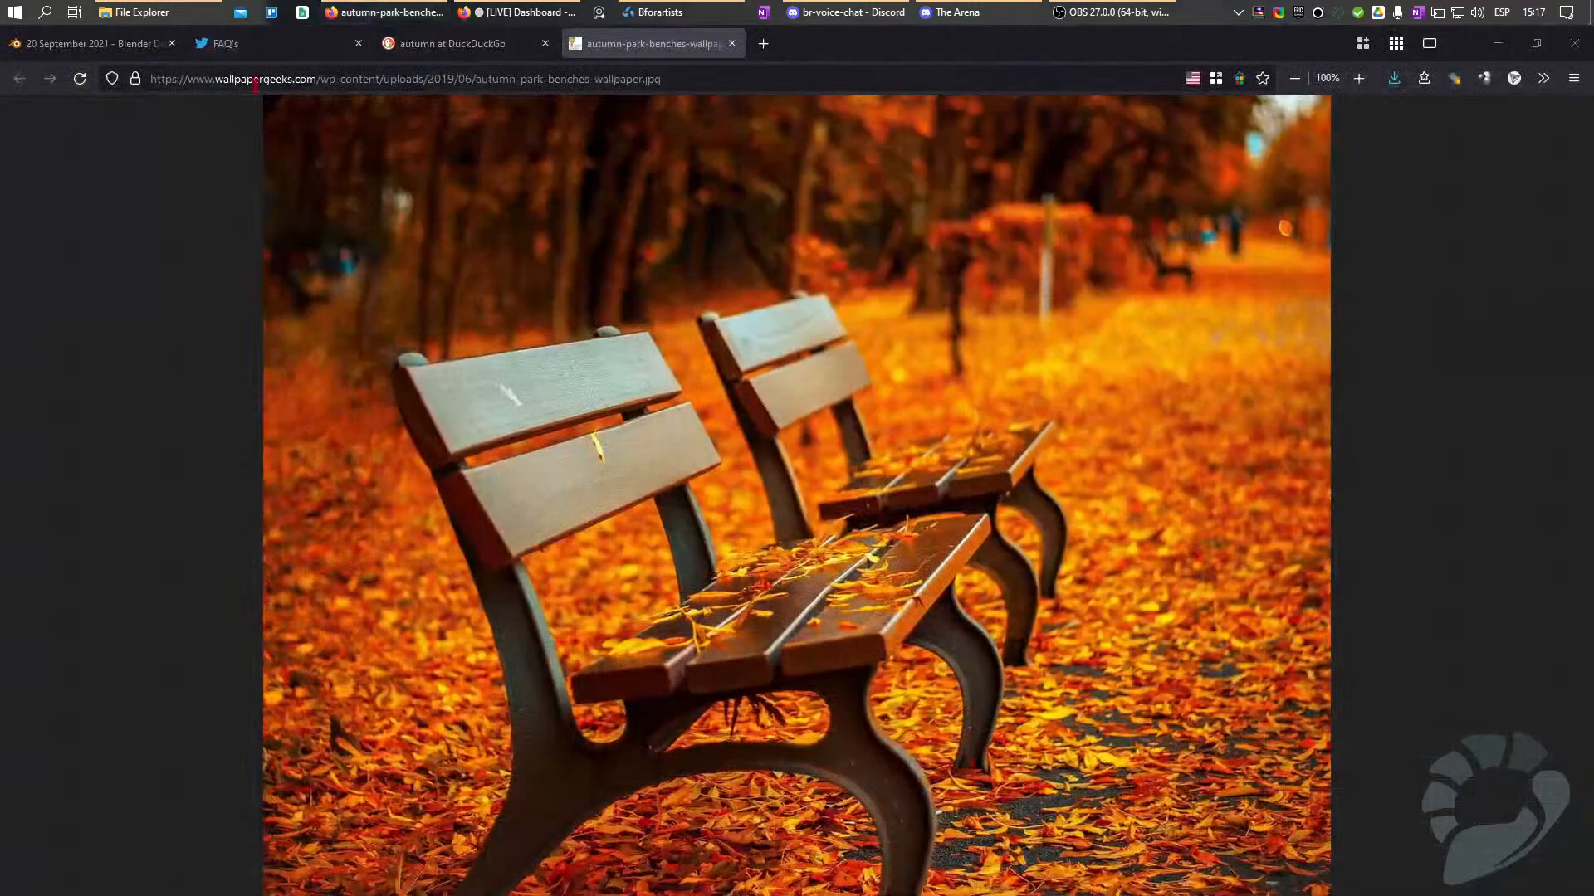
{"action": "left_click", "coordinate": [92, 43]}
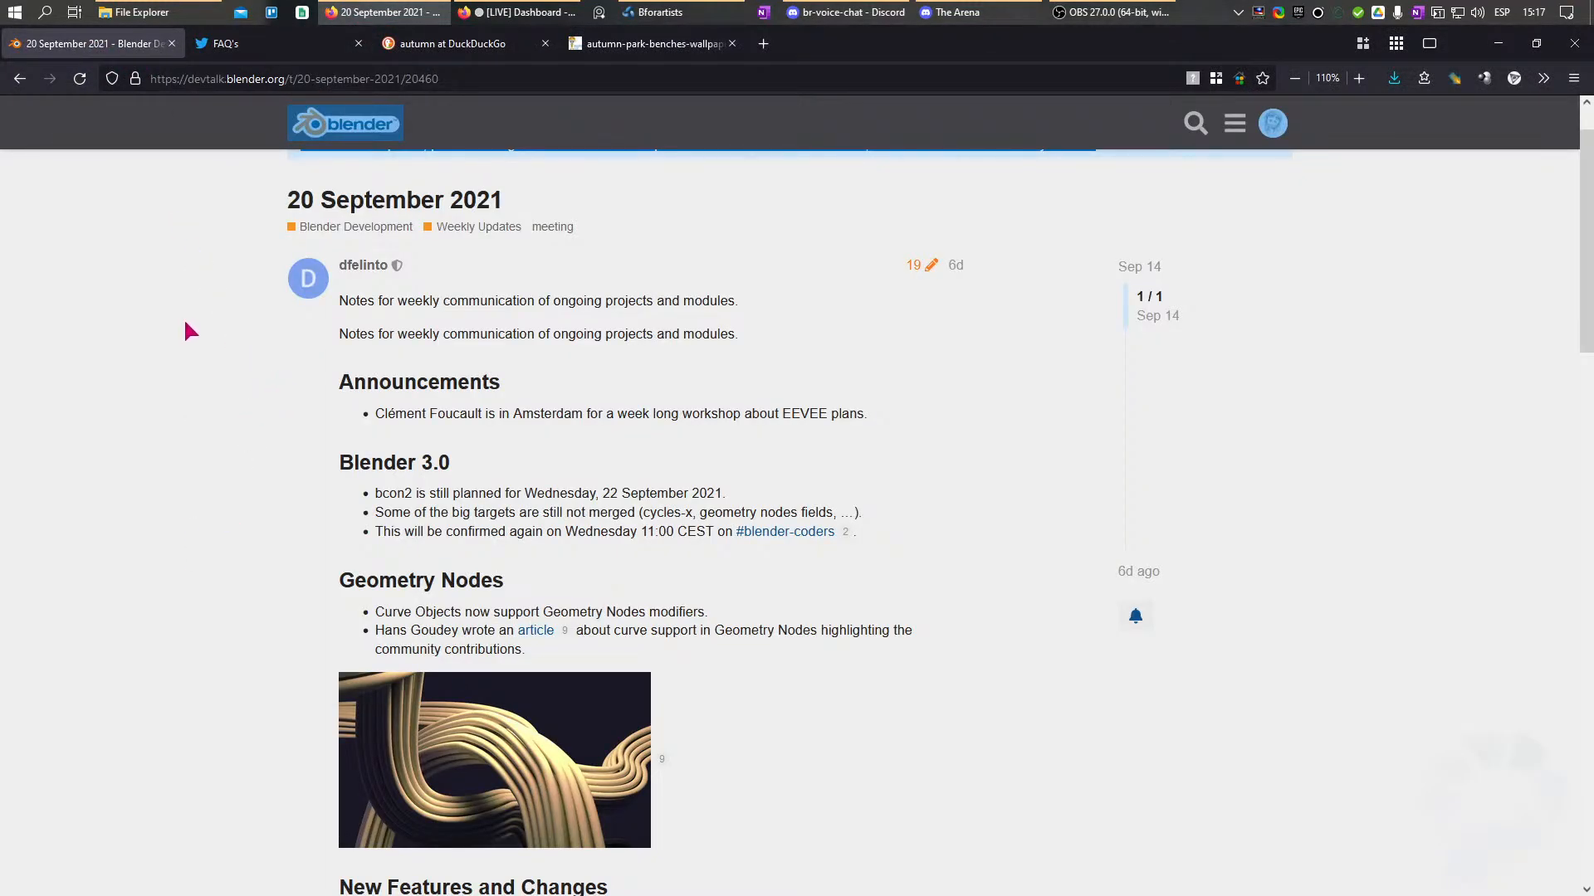
{"action": "scroll", "coordinate": [213, 318], "scroll_direction": "down", "scroll_amount": 20}
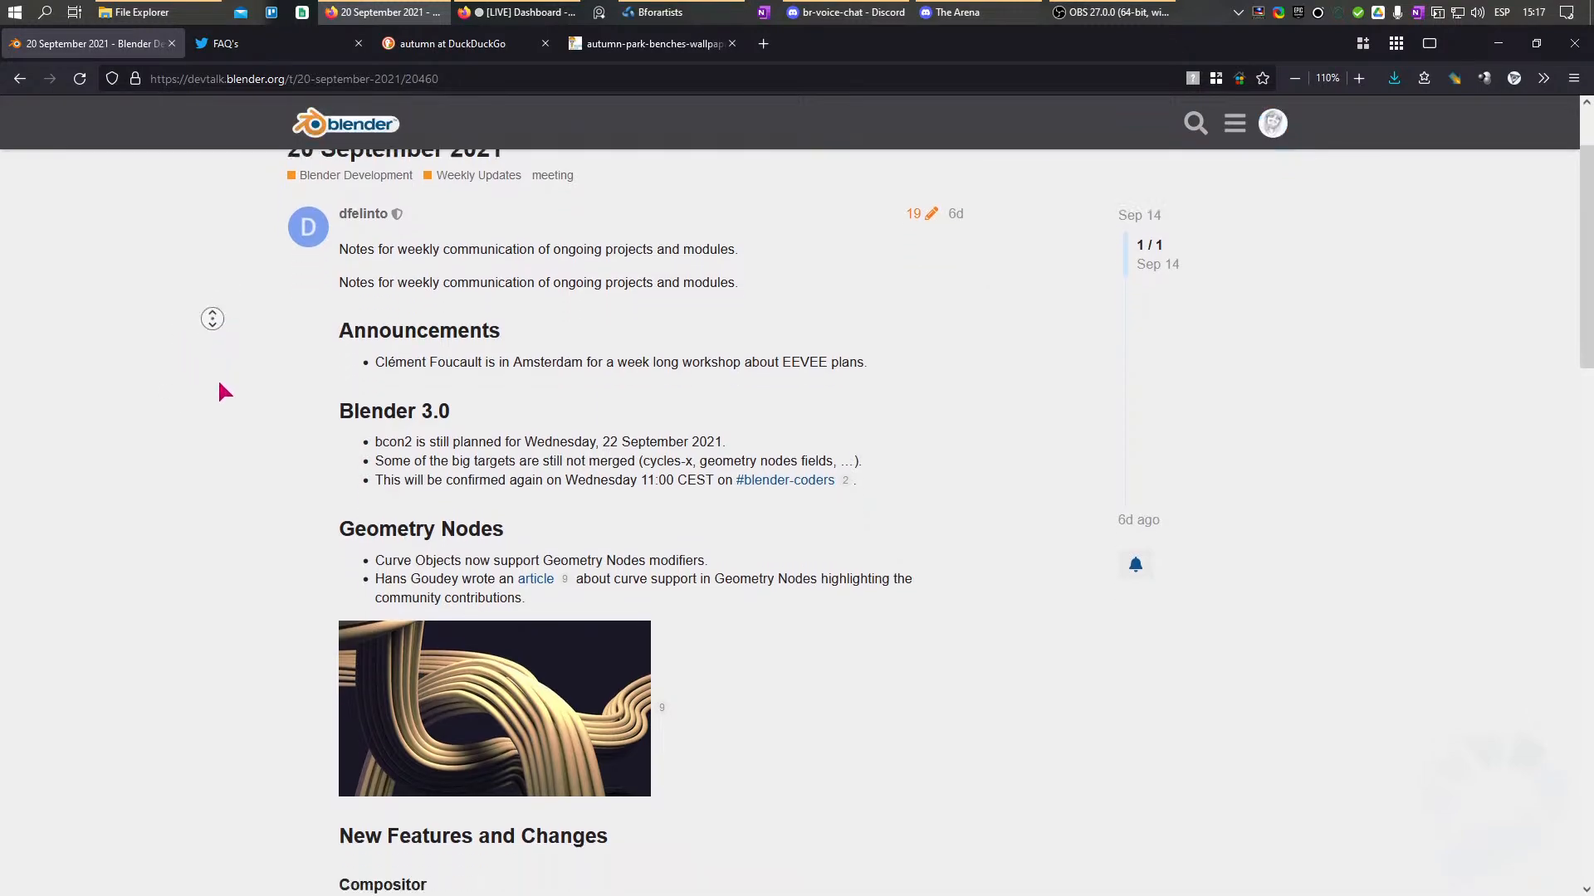
{"action": "scroll", "coordinate": [205, 482], "scroll_direction": "up", "scroll_amount": 20}
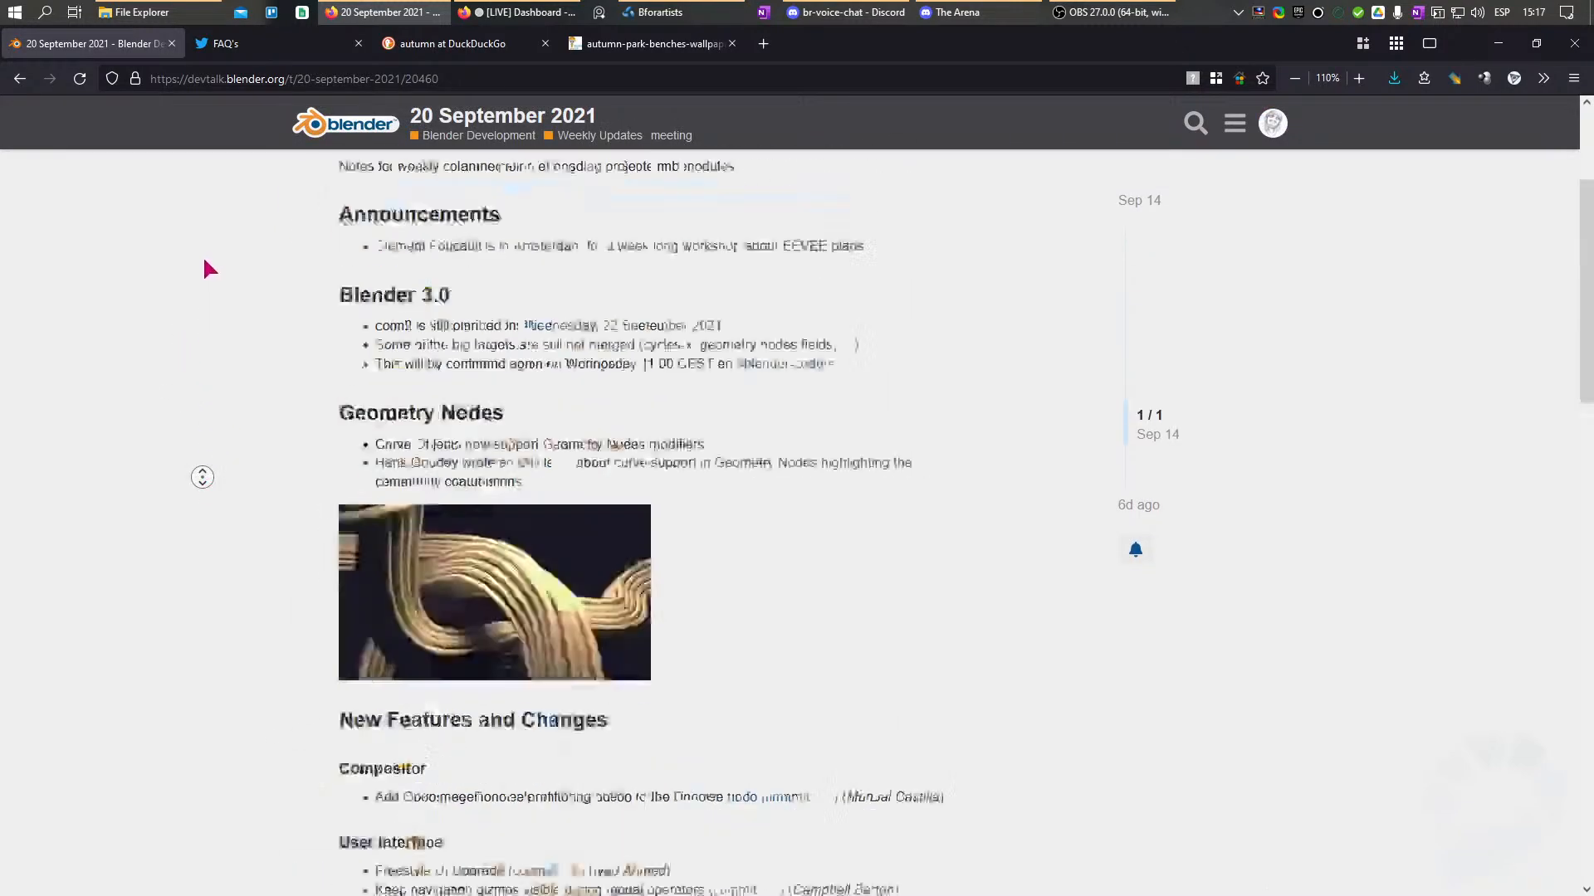
{"action": "scroll", "coordinate": [166, 407], "scroll_direction": "down", "scroll_amount": 5}
{"action": "scroll", "coordinate": [186, 565], "scroll_direction": "up", "scroll_amount": 2}
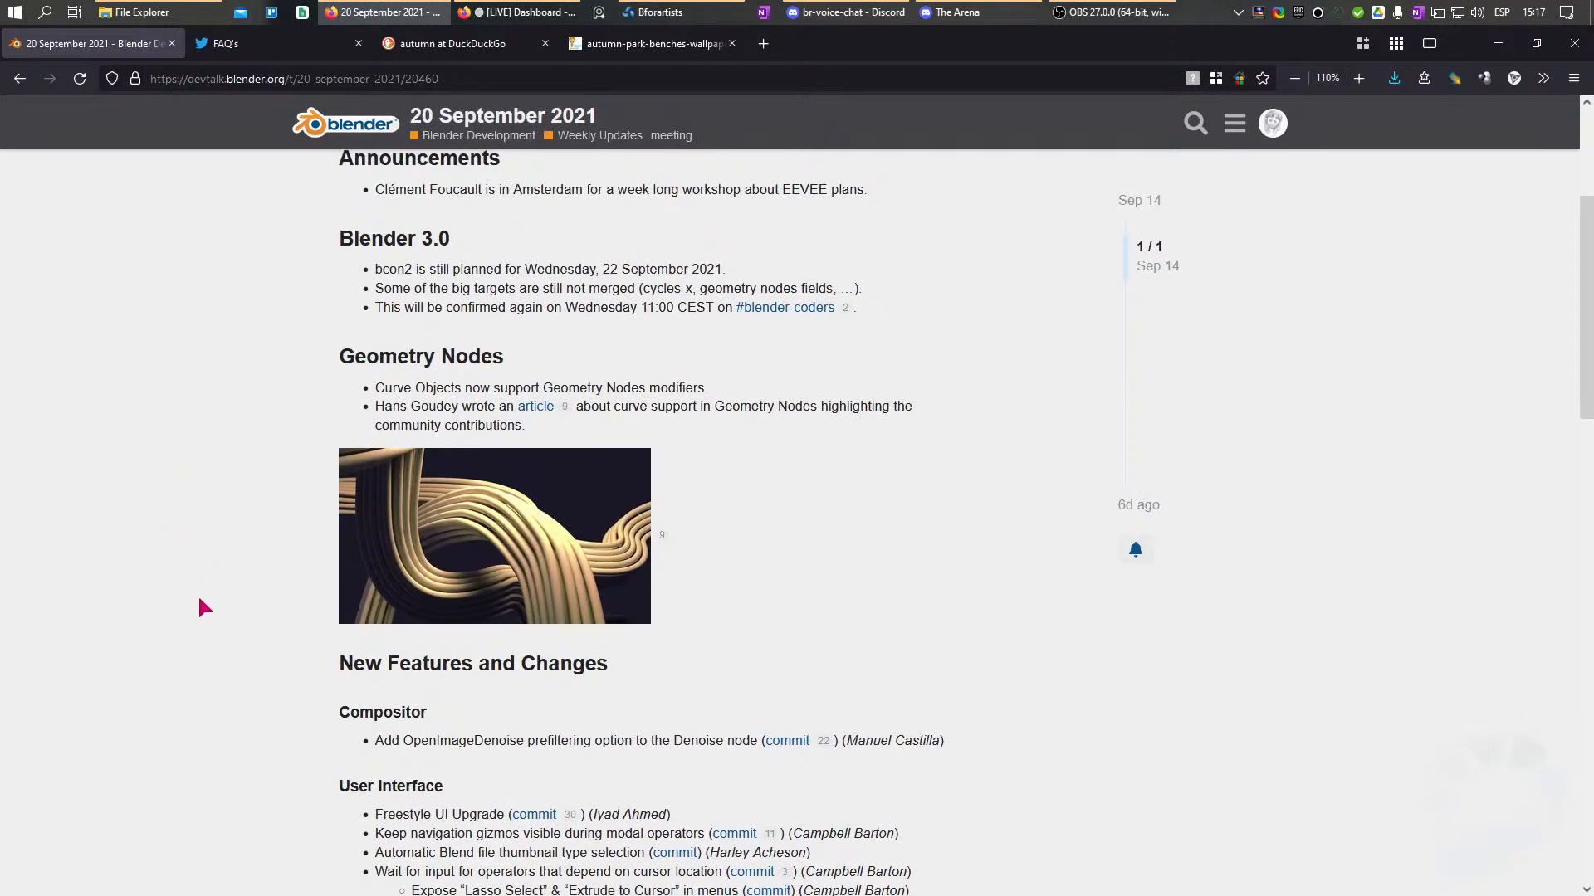
{"action": "scroll", "coordinate": [185, 463], "scroll_direction": "down", "scroll_amount": 2}
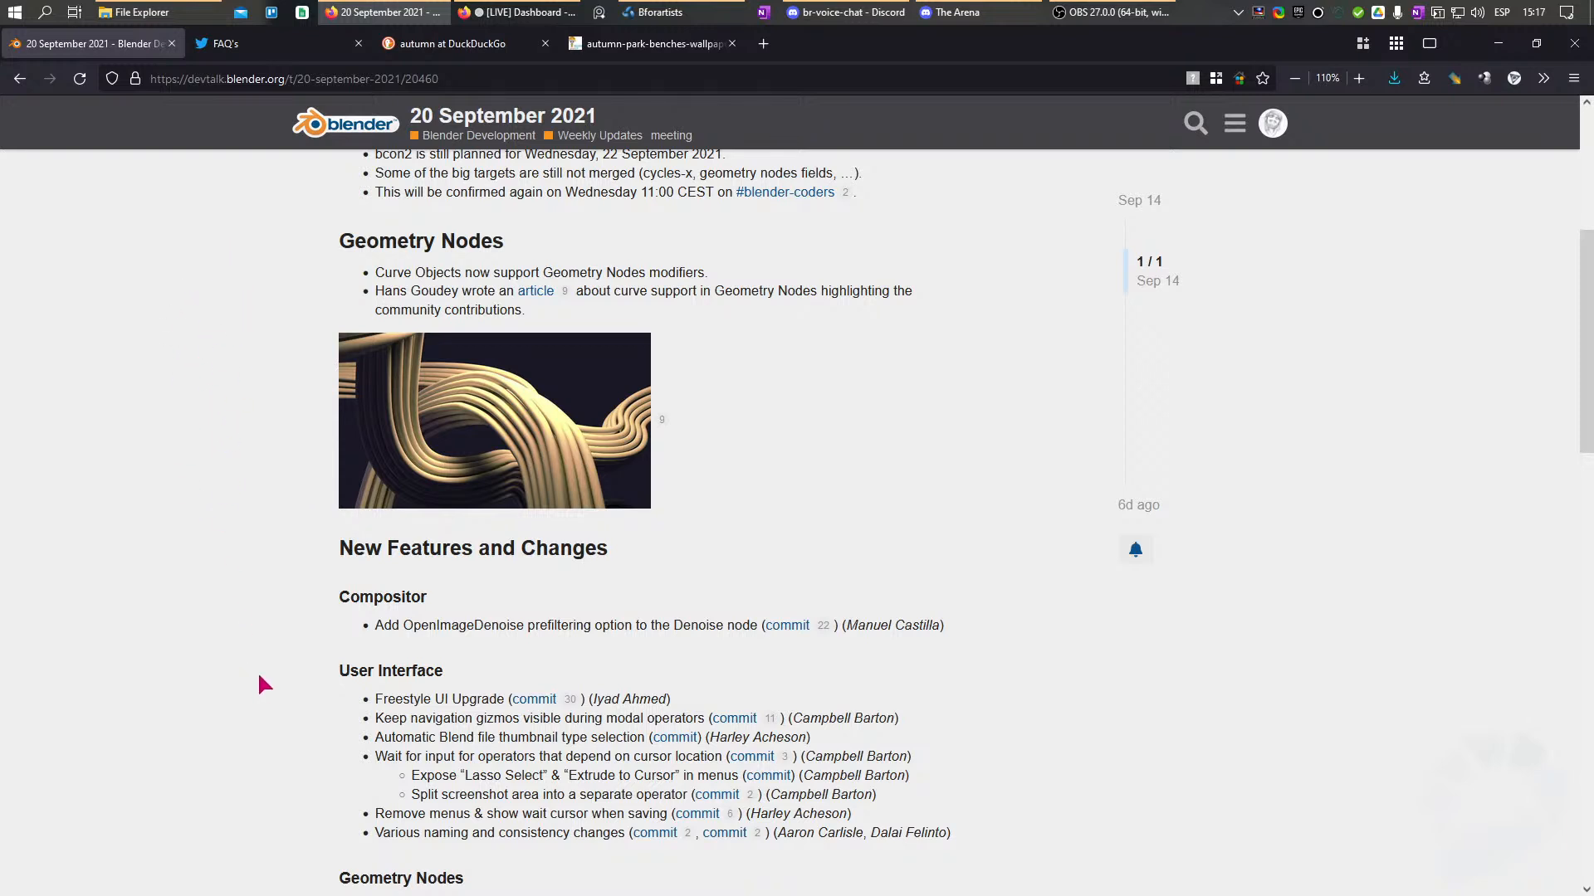
{"action": "scroll", "coordinate": [259, 680], "scroll_direction": "up", "scroll_amount": 2}
{"action": "scroll", "coordinate": [214, 415], "scroll_direction": "down", "scroll_amount": 1}
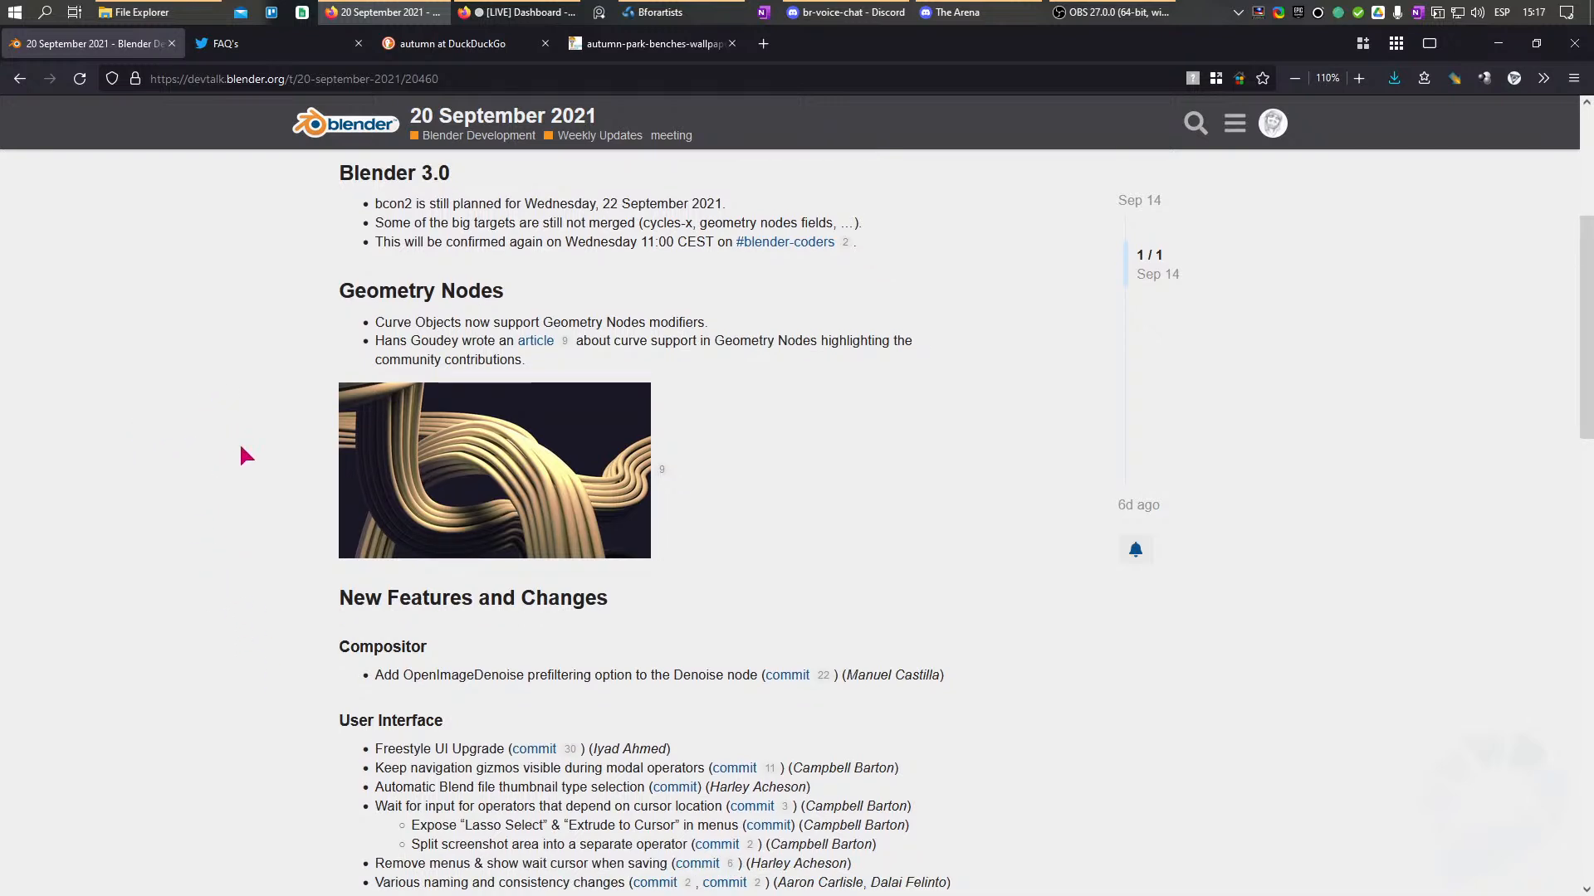
{"action": "middle_click_drag", "start_coordinate": [273, 334], "coordinate": [271, 361]}
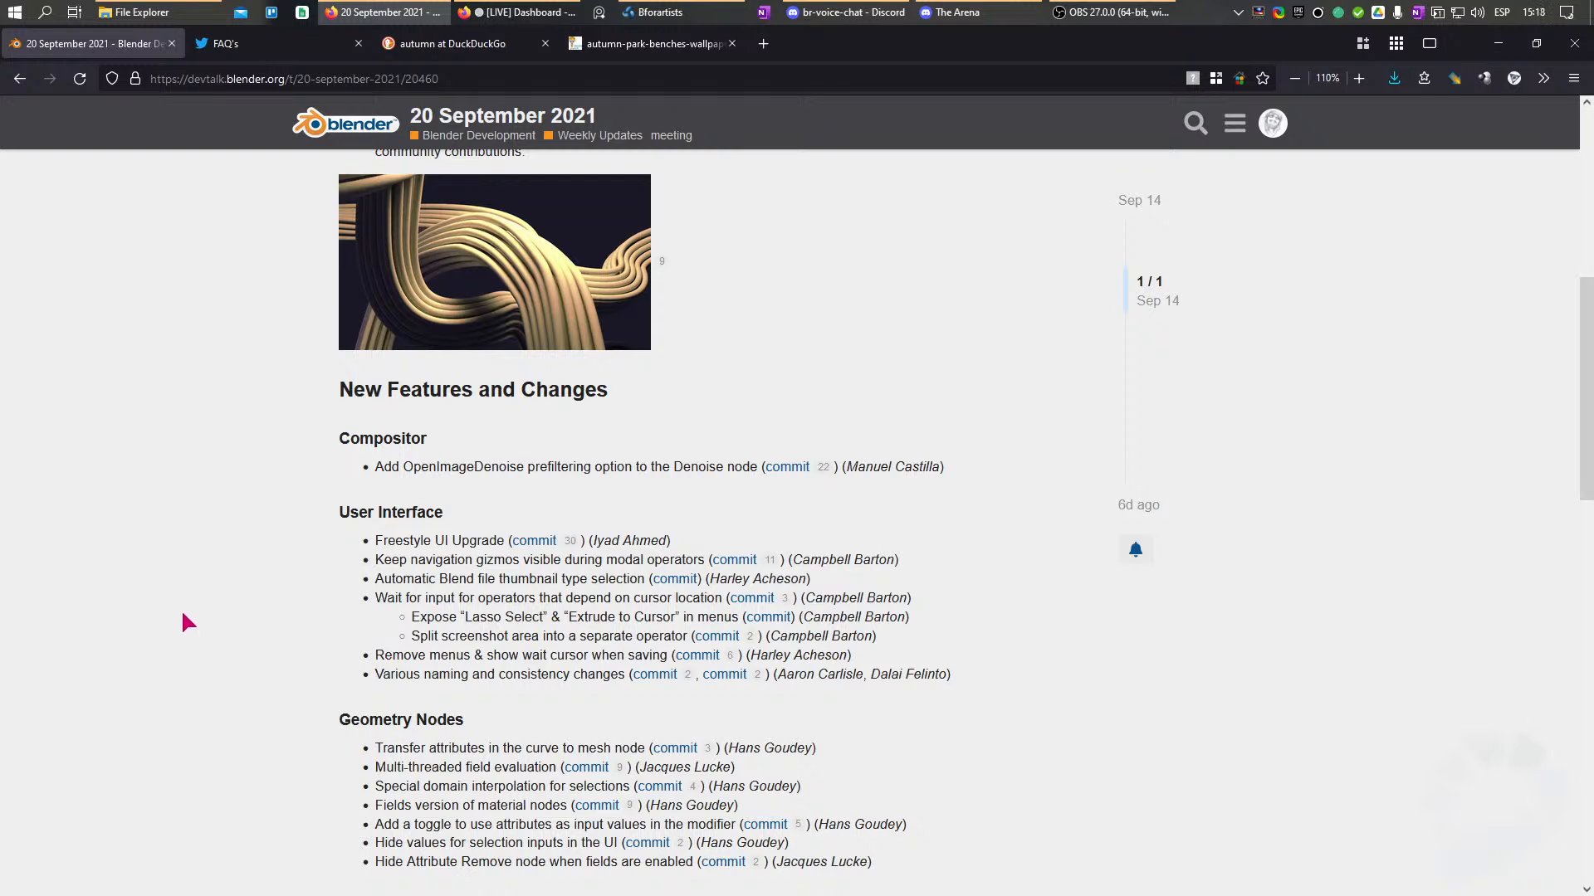
Read the New Features and Changes lists in the meeting notes, dismissing the Current Activity Description pop-up.
{"action": "scroll", "coordinate": [199, 498], "scroll_direction": "down", "scroll_amount": 3}
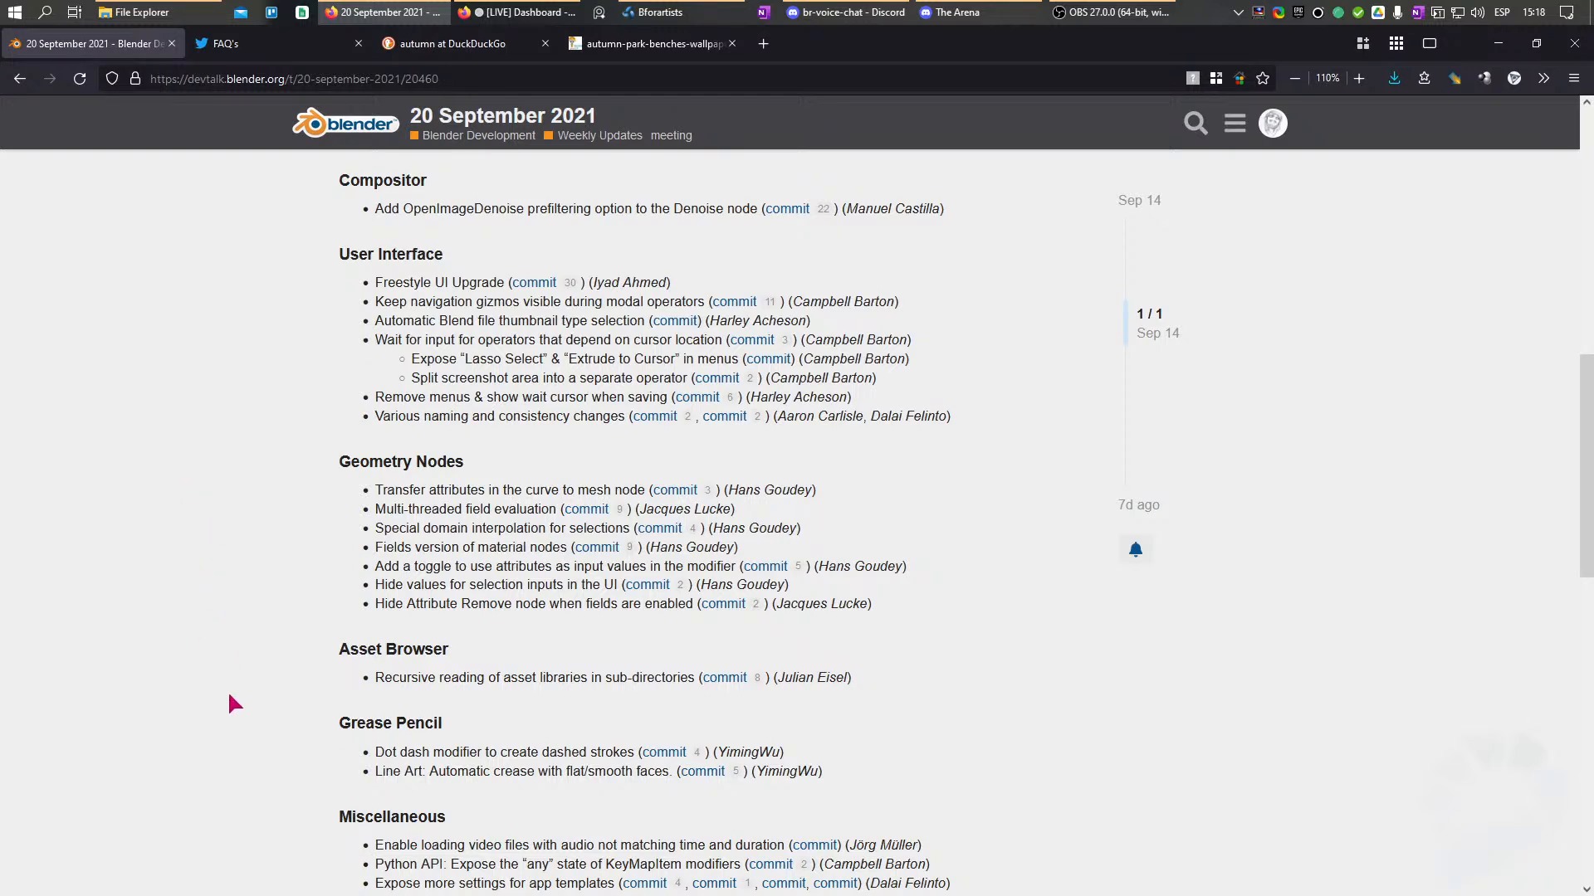
{"action": "scroll", "coordinate": [219, 597], "scroll_direction": "up", "scroll_amount": 6}
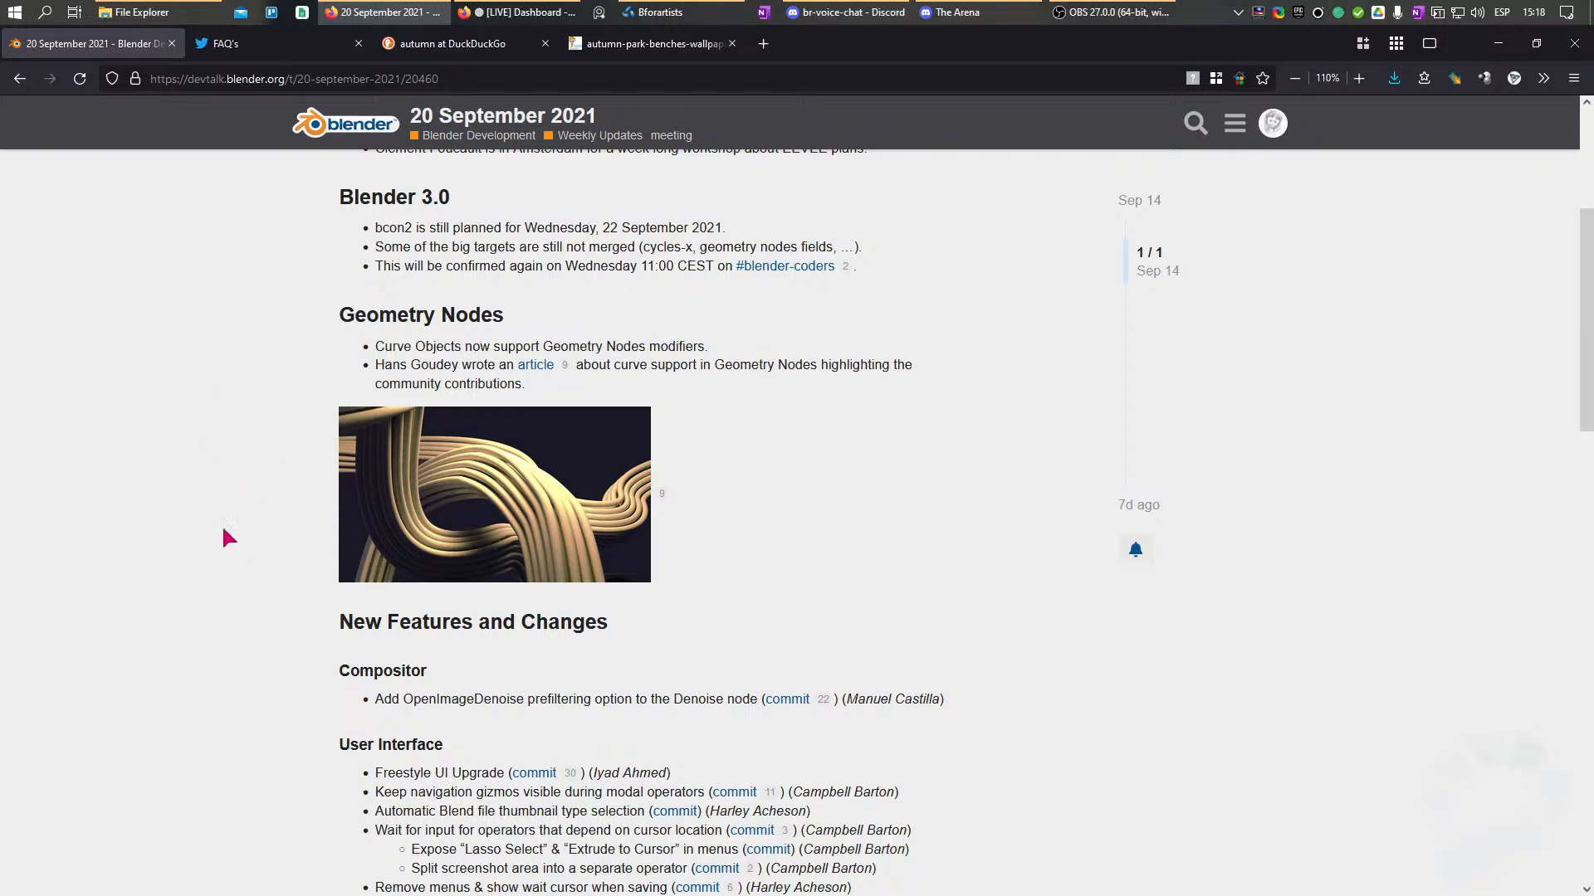
{"action": "scroll", "coordinate": [224, 407], "scroll_direction": "down", "scroll_amount": 6}
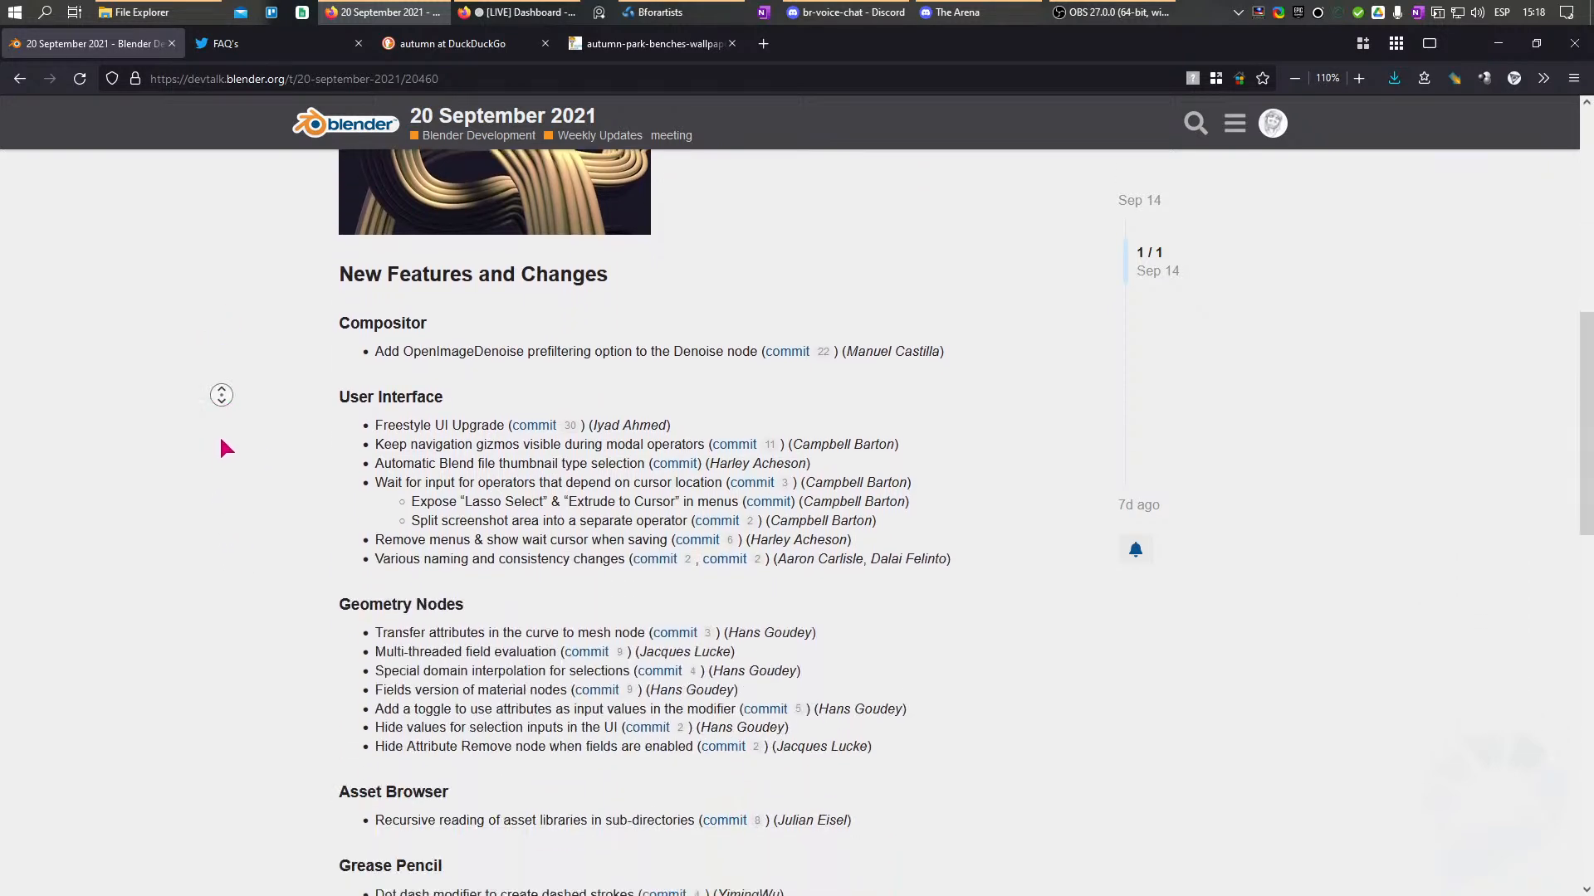
{"action": "scroll", "coordinate": [224, 423], "scroll_direction": "down", "scroll_amount": 3}
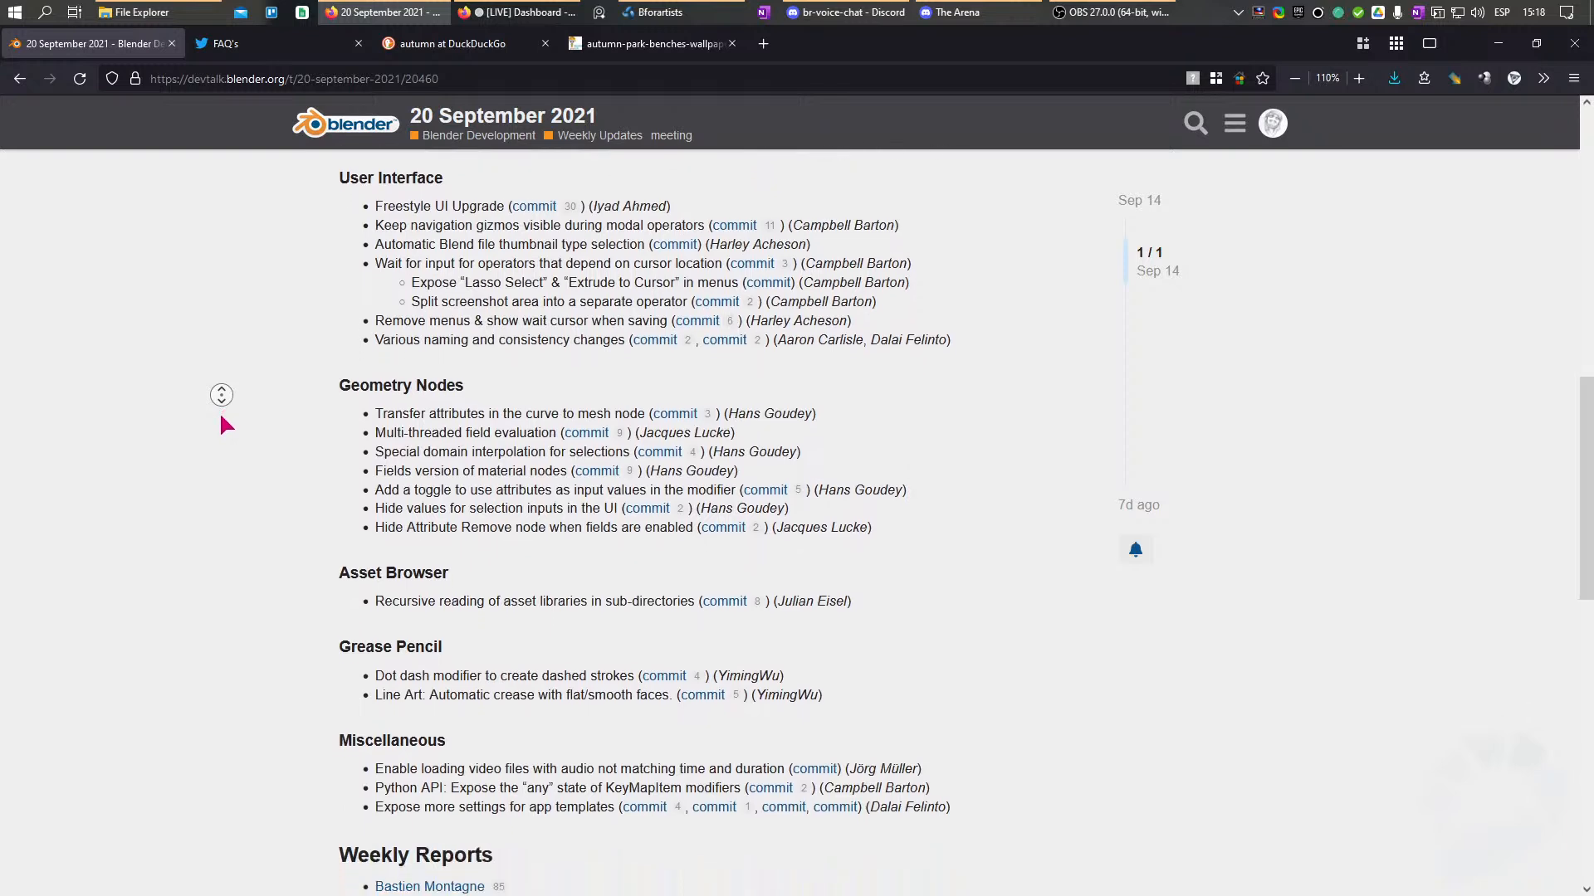
{"action": "scroll", "coordinate": [221, 432], "scroll_direction": "down", "scroll_amount": 1}
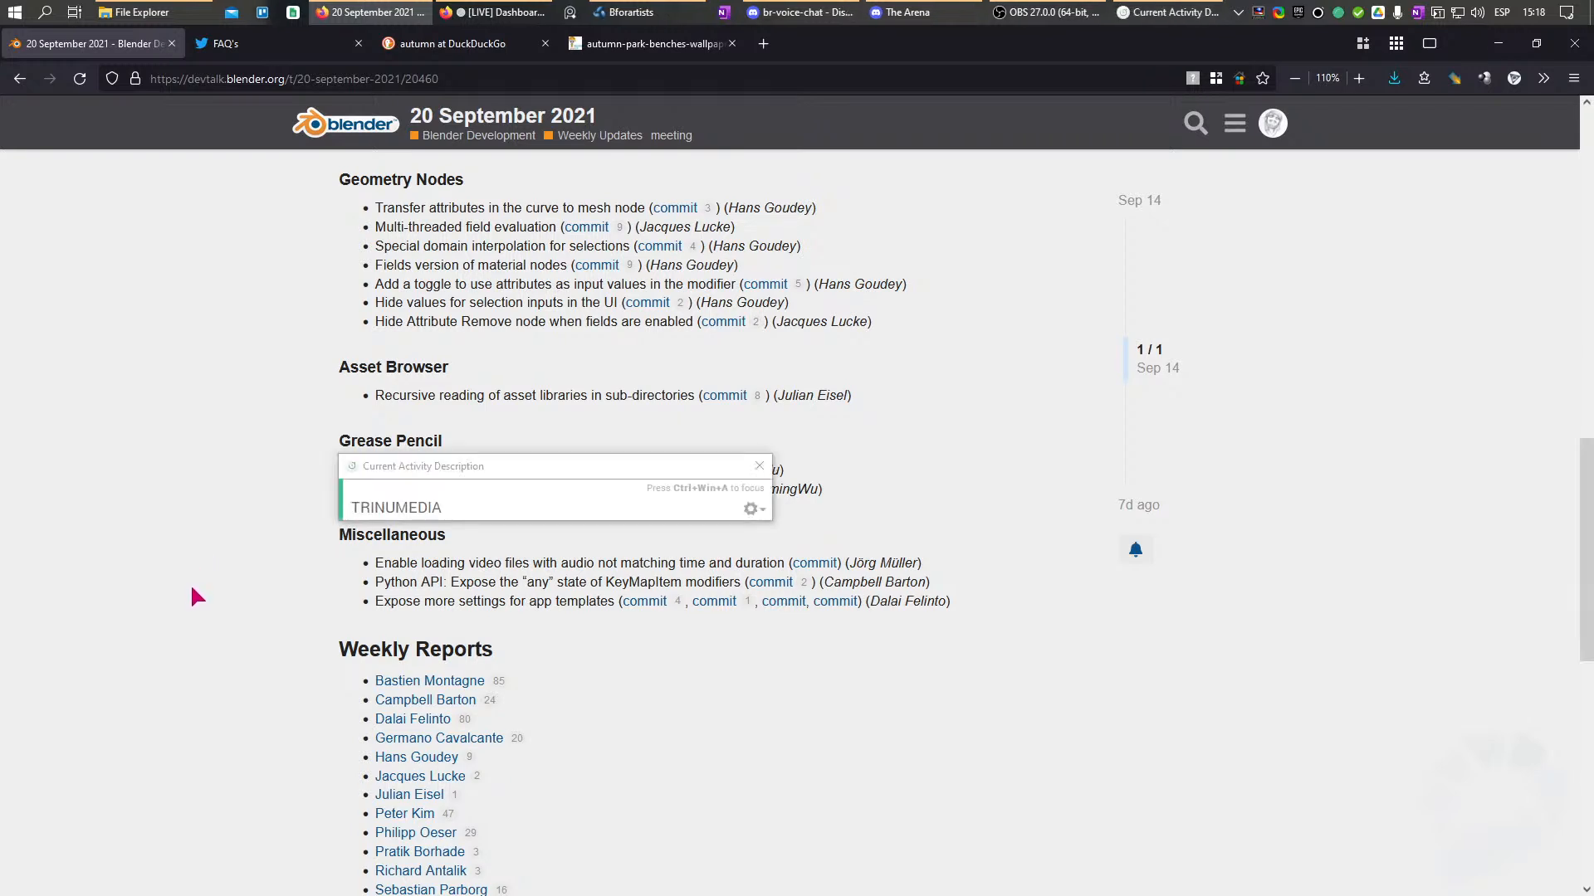
{"action": "left_click", "coordinate": [757, 467]}
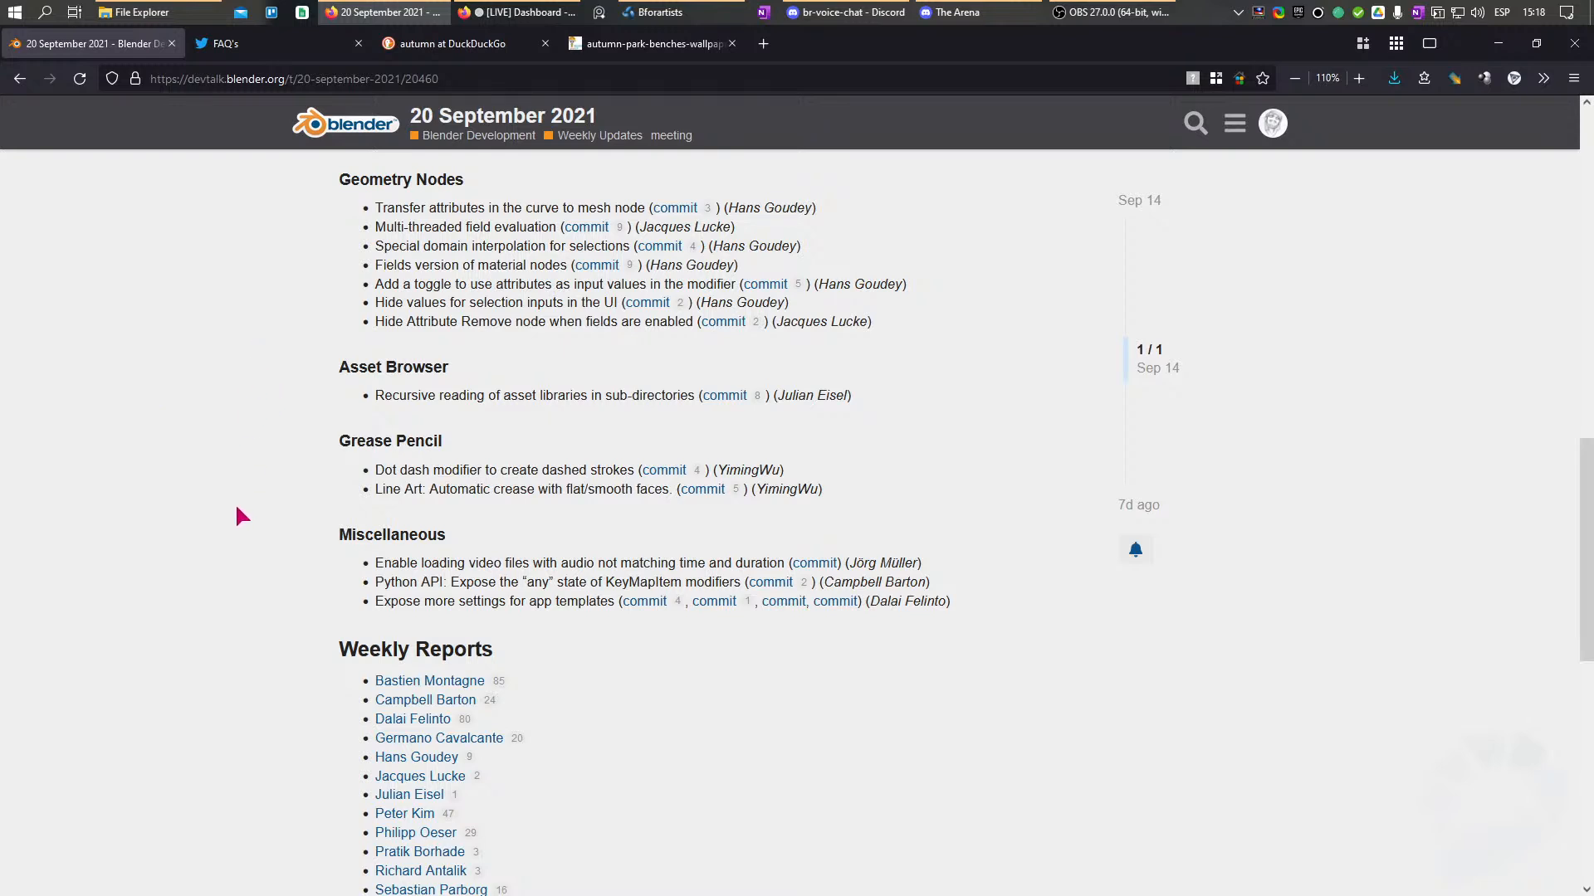
{"action": "middle_click", "coordinate": [239, 577]}
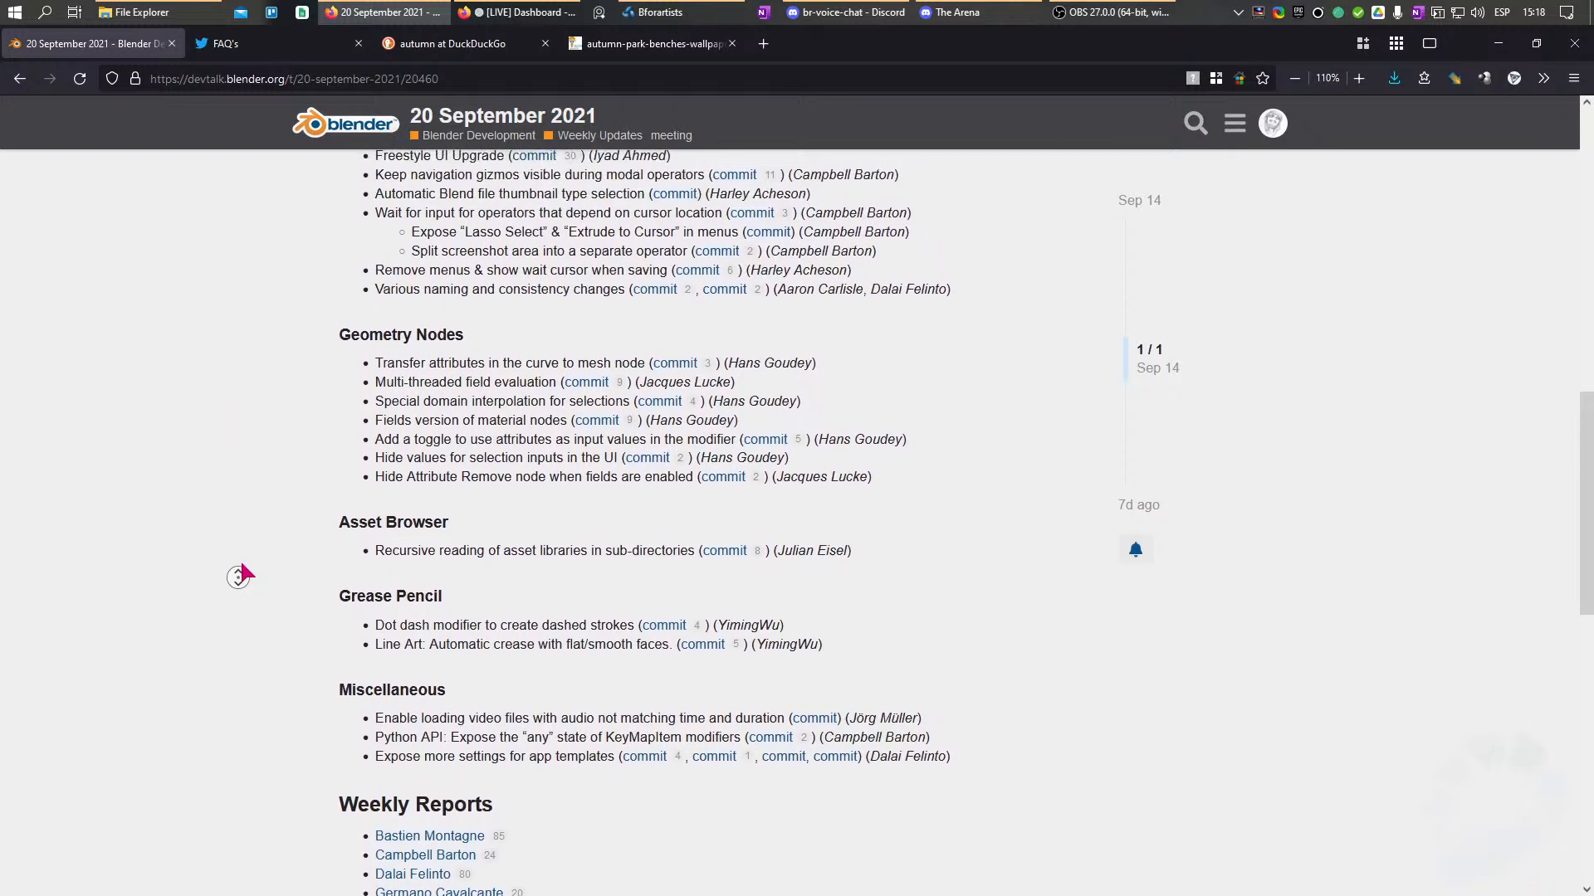
{"action": "scroll", "coordinate": [239, 575], "scroll_direction": "up", "scroll_amount": 1}
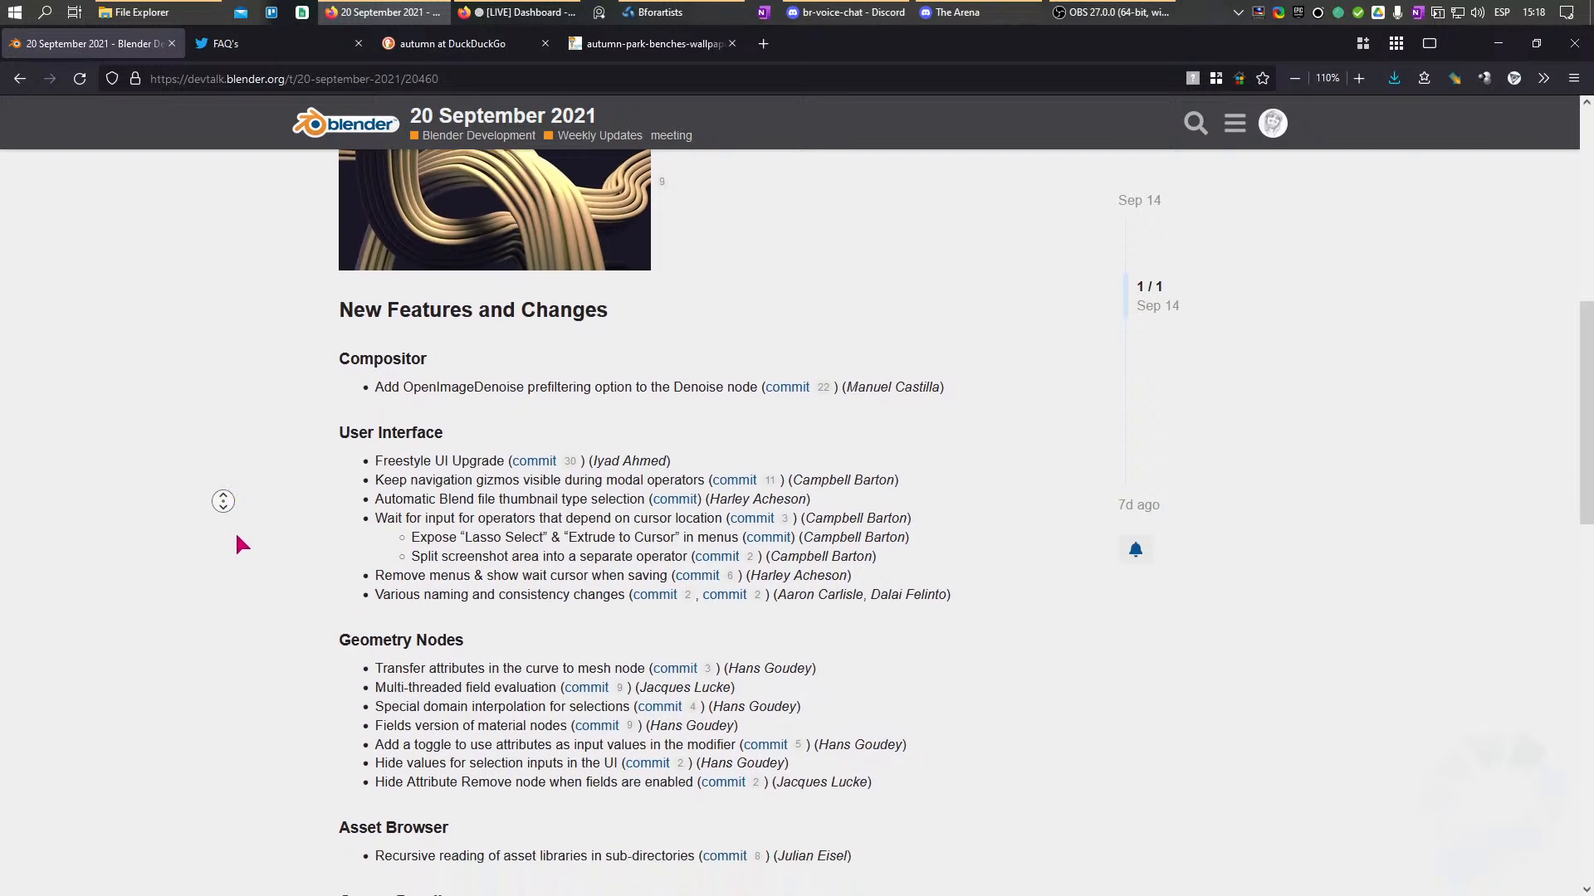
{"action": "mouse_move", "coordinate": [238, 536]}
{"action": "middle_mouse_down"}
{"action": "mouse_move", "coordinate": [235, 592]}
{"action": "mouse_move", "coordinate": [237, 551]}
{"action": "middle_mouse_up"}
{"action": "middle_click_drag", "start_coordinate": [250, 612], "coordinate": [244, 581]}
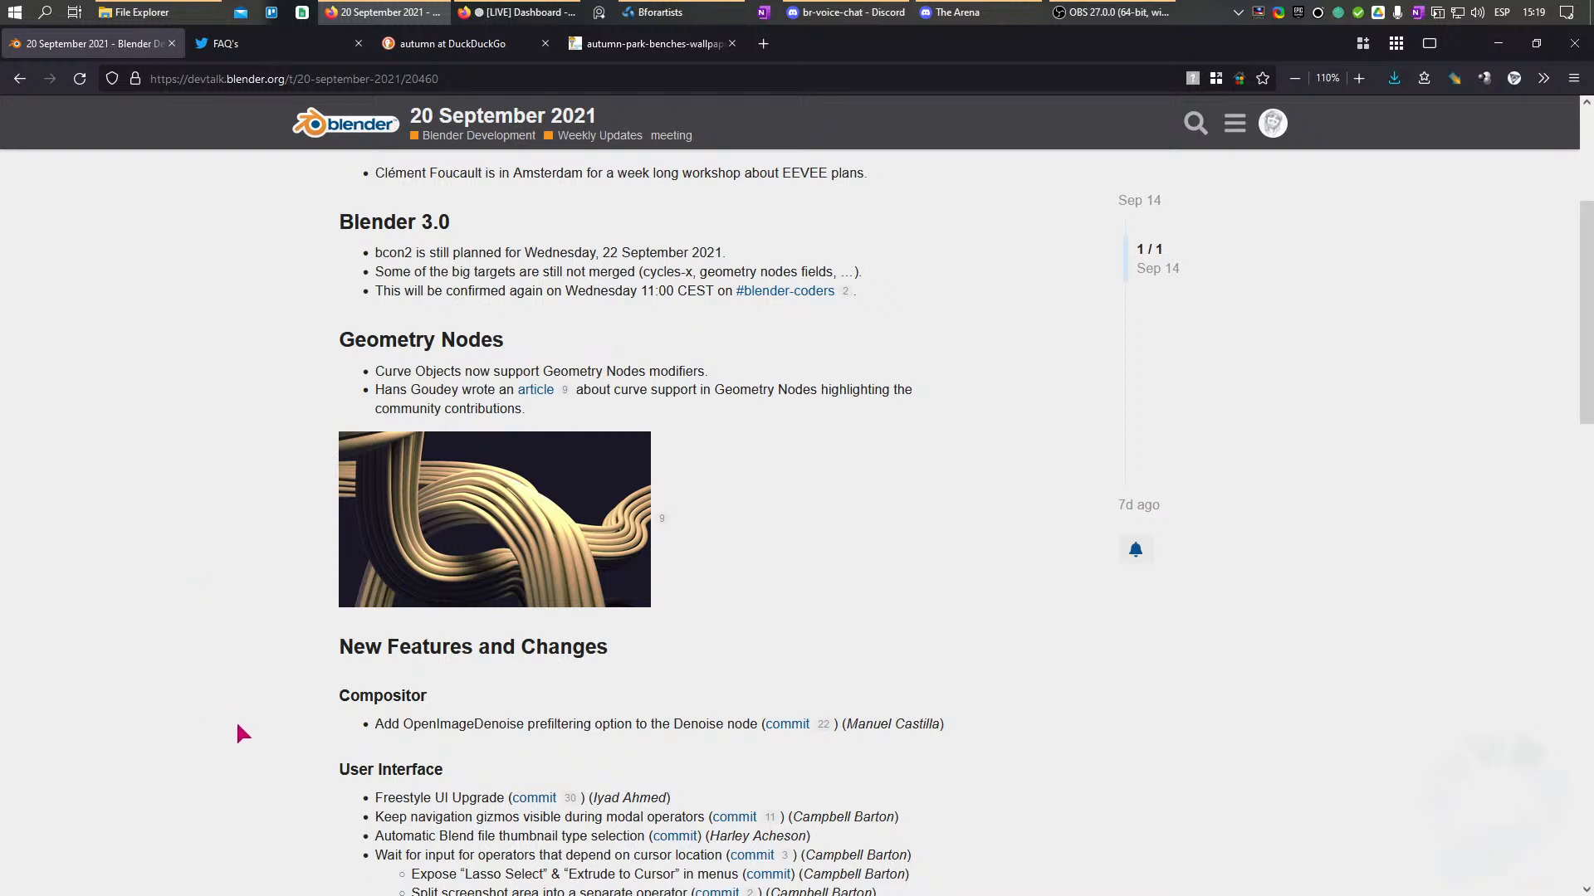
{"action": "scroll", "coordinate": [238, 725], "scroll_direction": "up", "scroll_amount": 3}
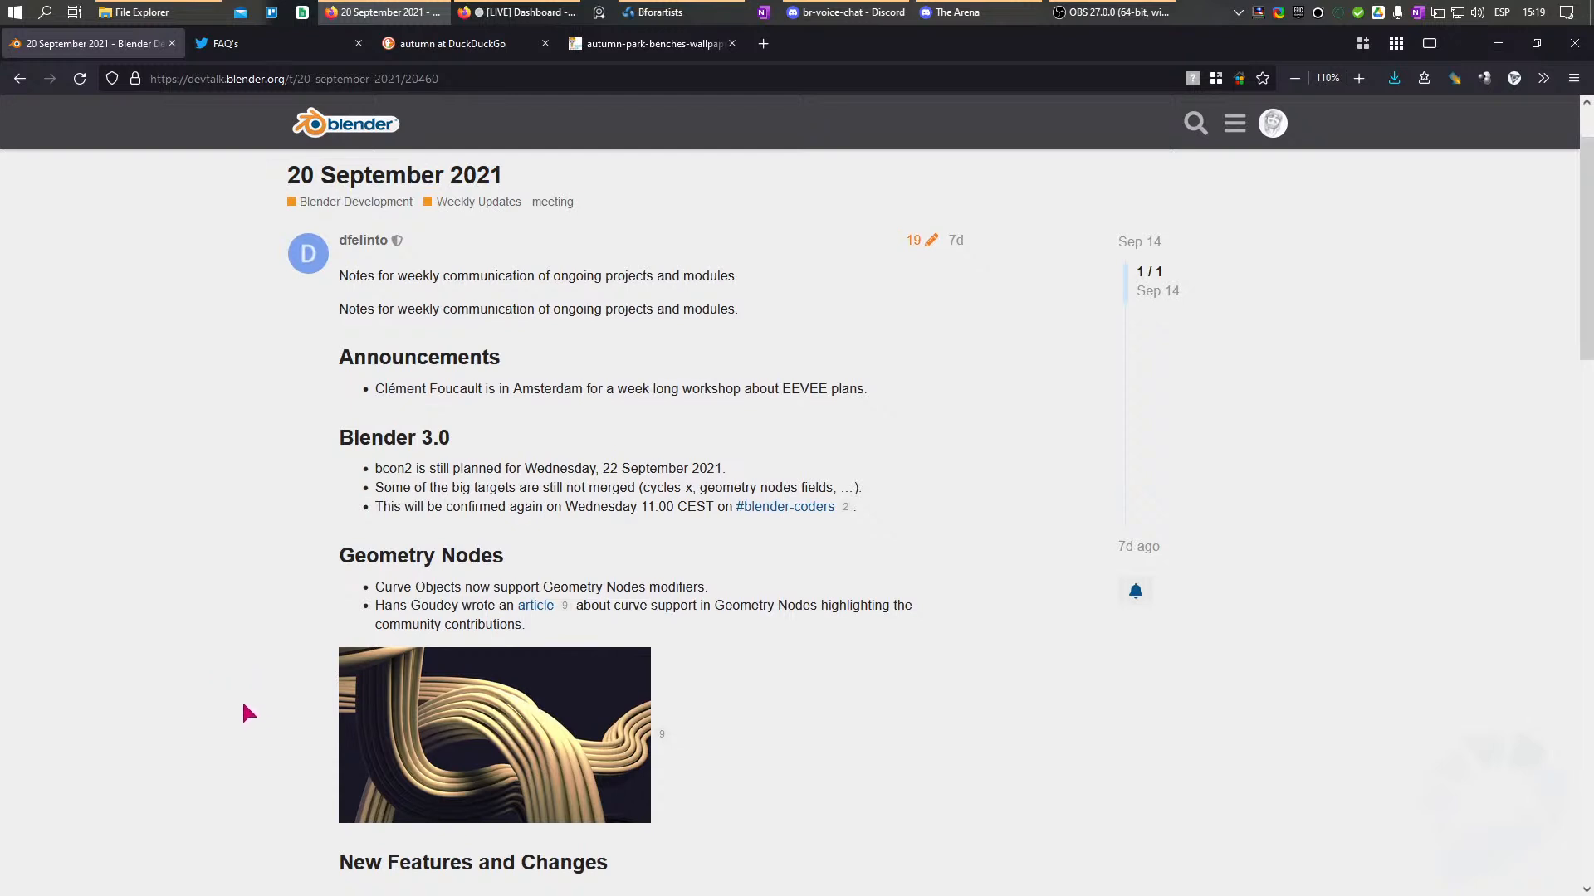
{"action": "middle_click", "coordinate": [233, 686]}
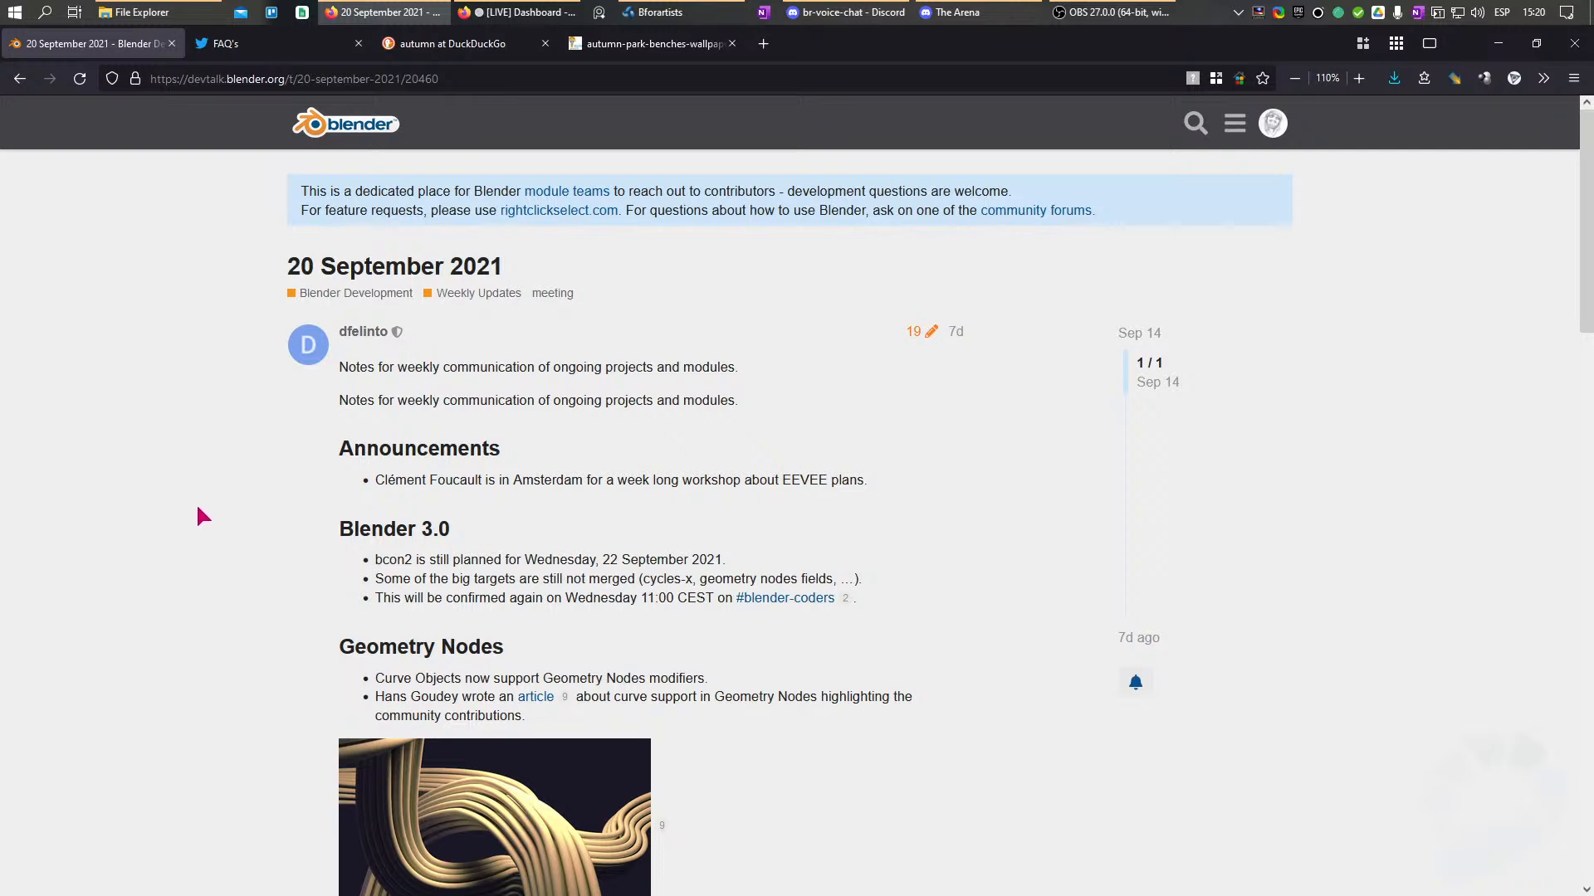
Skim the meeting notes again from Announcements down to Weekly Reports and back up to the Blender 3.0 section.
{"action": "middle_click_drag", "start_coordinate": [147, 371], "coordinate": [161, 452]}
{"action": "middle_click_drag", "start_coordinate": [214, 640], "coordinate": [176, 536]}
{"action": "mouse_move", "coordinate": [173, 335]}
{"action": "middle_mouse_down"}
{"action": "mouse_move", "coordinate": [193, 457]}
{"action": "mouse_move", "coordinate": [186, 580]}
{"action": "mouse_move", "coordinate": [180, 415]}
{"action": "mouse_move", "coordinate": [166, 429]}
{"action": "middle_mouse_up"}
{"action": "middle_click", "coordinate": [172, 347]}
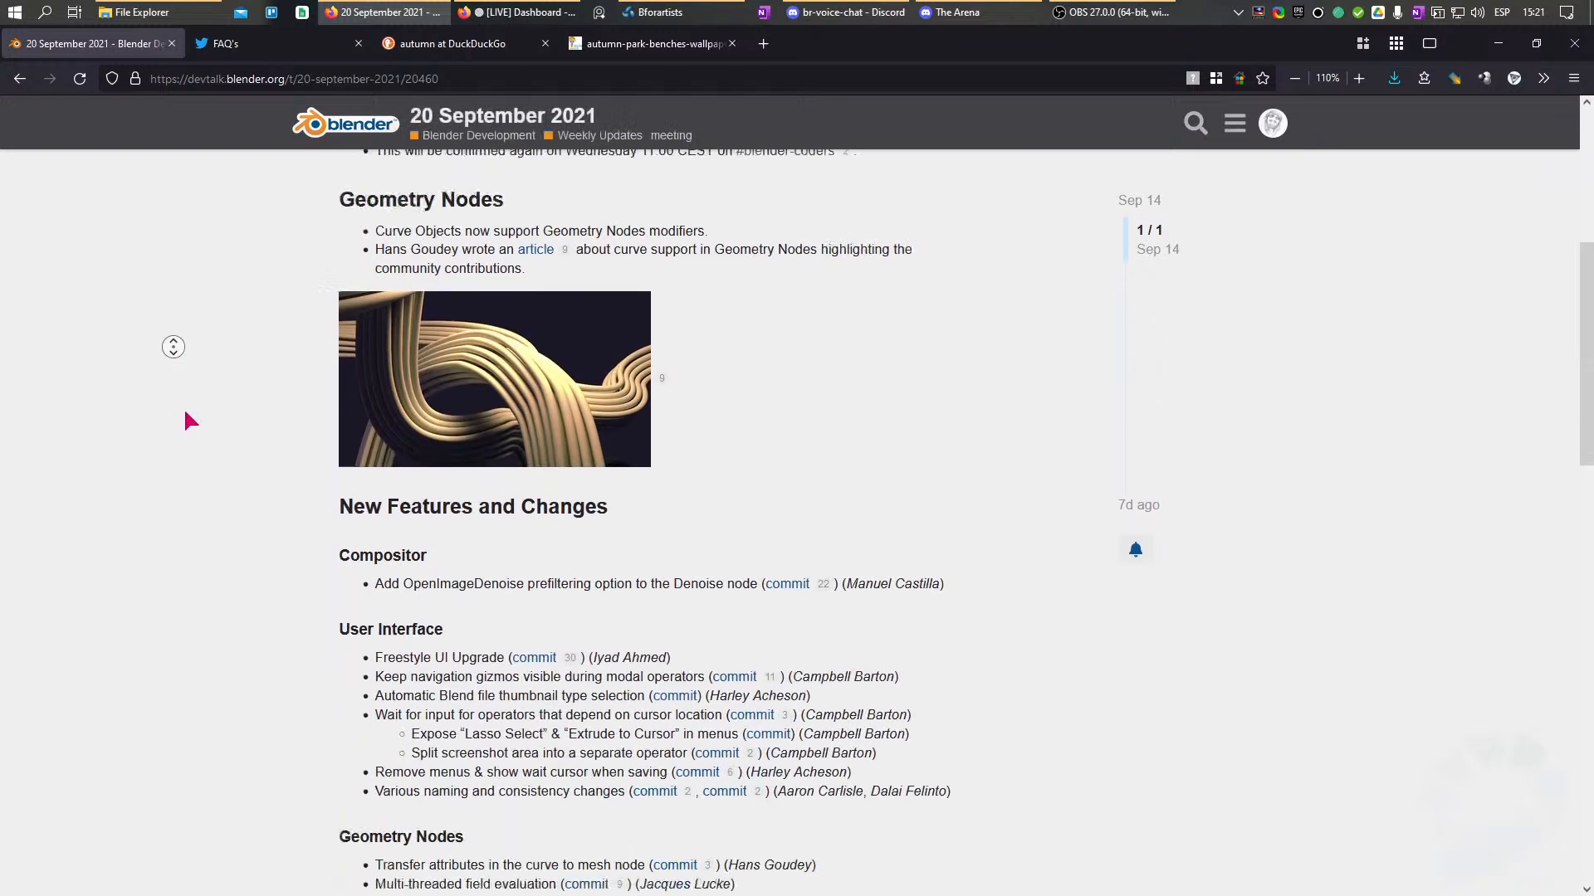
{"action": "middle_click", "coordinate": [178, 388]}
{"action": "middle_click", "coordinate": [242, 576]}
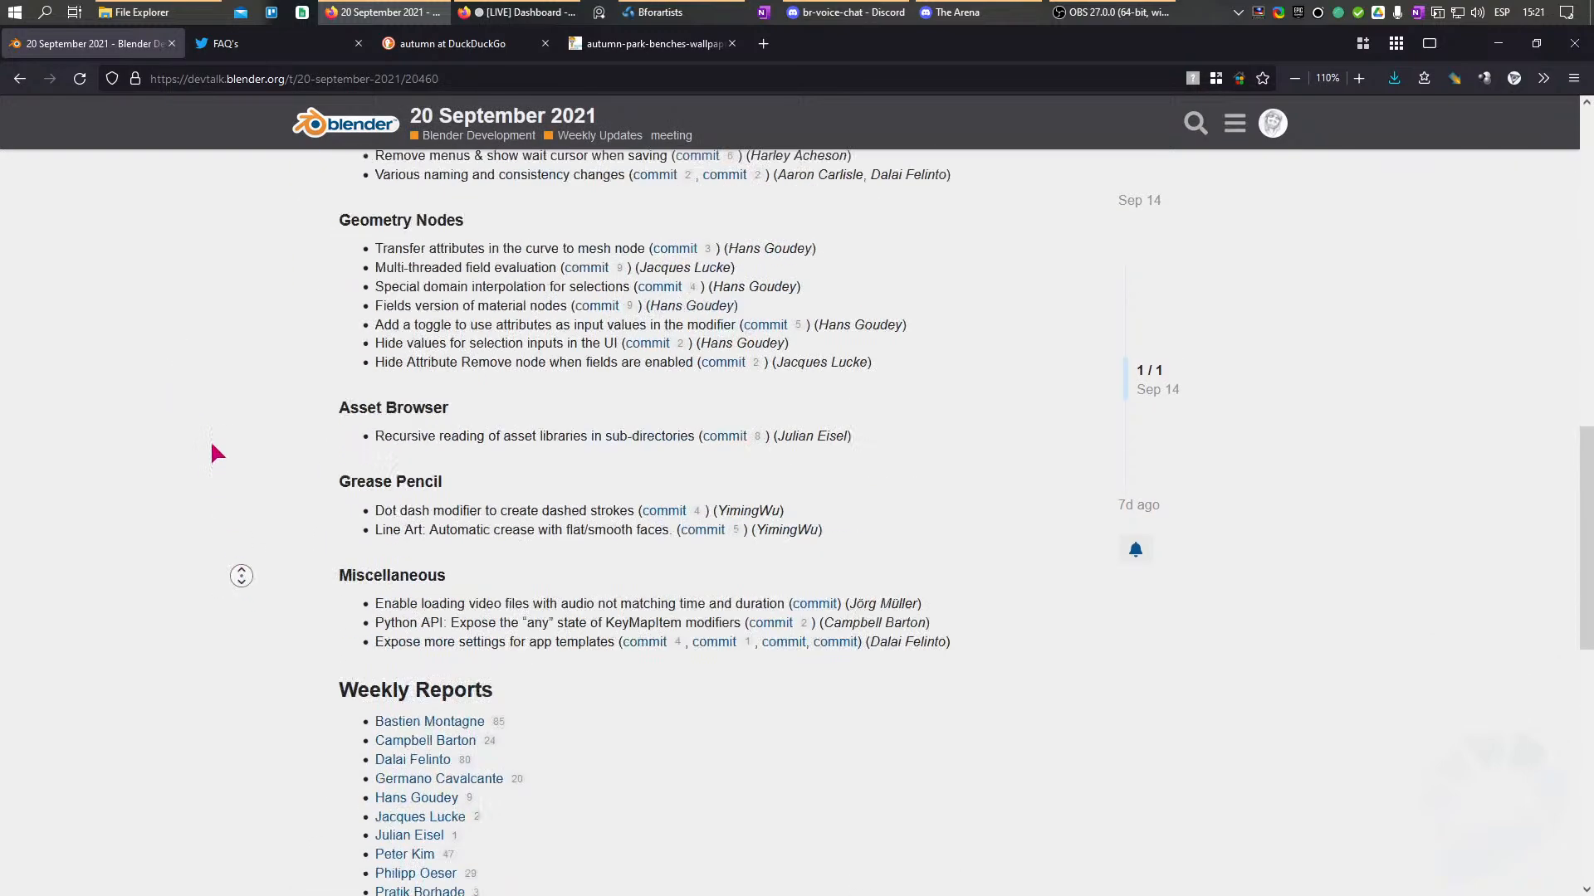
{"action": "middle_click", "coordinate": [199, 448]}
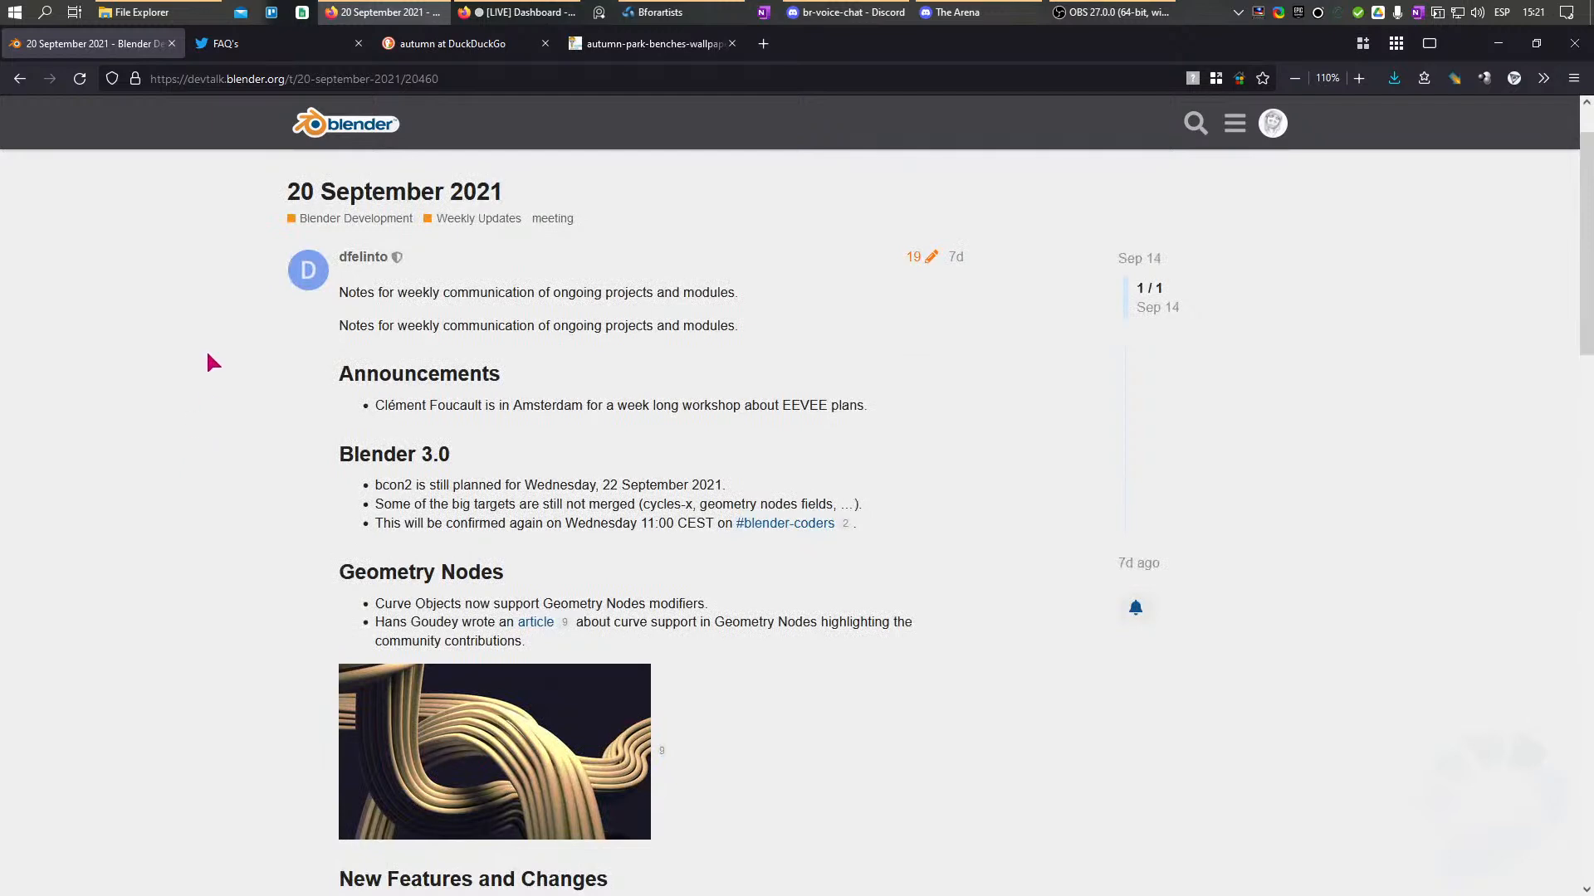
{"action": "mouse_move", "coordinate": [201, 415]}
{"action": "middle_mouse_down"}
{"action": "mouse_move", "coordinate": [216, 464]}
{"action": "mouse_move", "coordinate": [175, 419]}
{"action": "middle_mouse_up"}
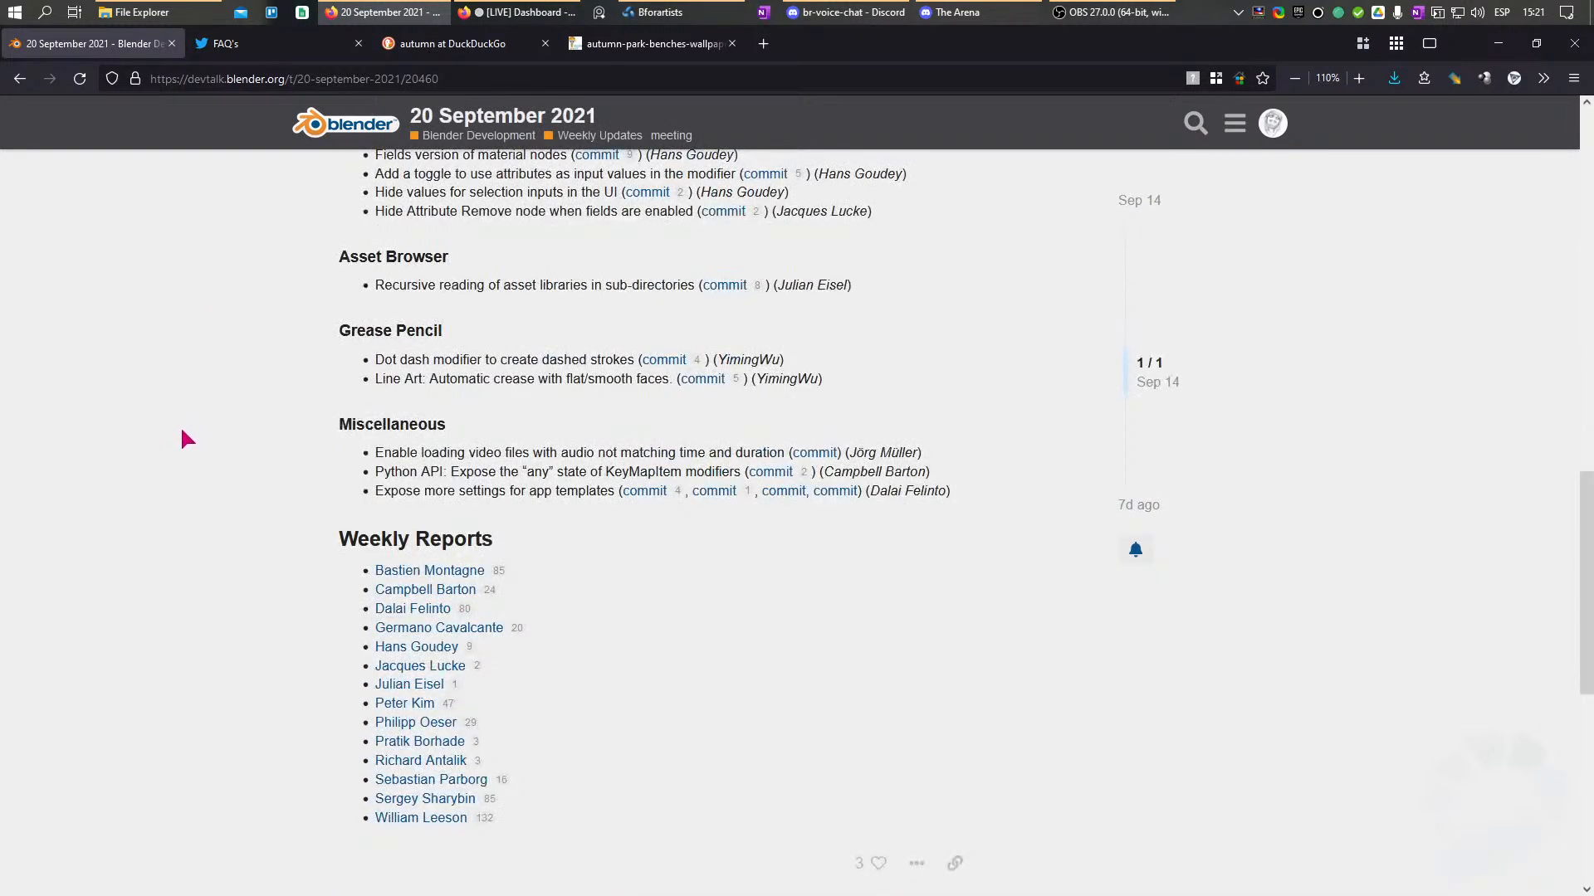
{"action": "middle_click_drag", "start_coordinate": [222, 598], "coordinate": [219, 224]}
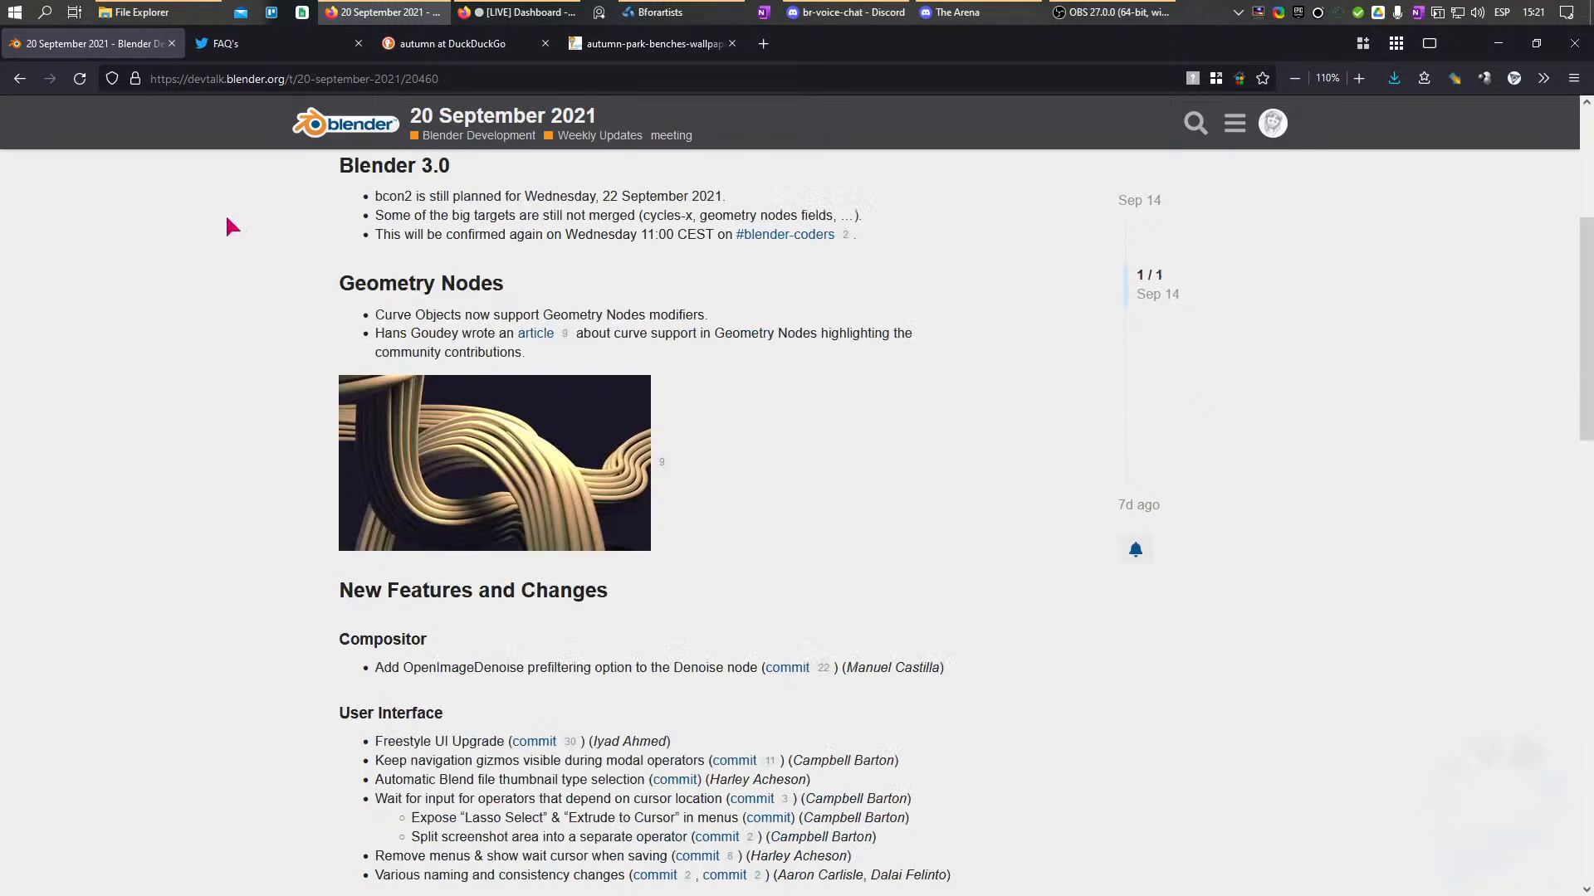
Return to Bforartists and draw freehand curled strokes for the bench's armrest, front leg and small ornamental scrolls.
{"action": "left_click", "coordinate": [1497, 43]}
{"action": "middle_click_drag", "start_coordinate": [758, 491], "coordinate": [745, 555]}
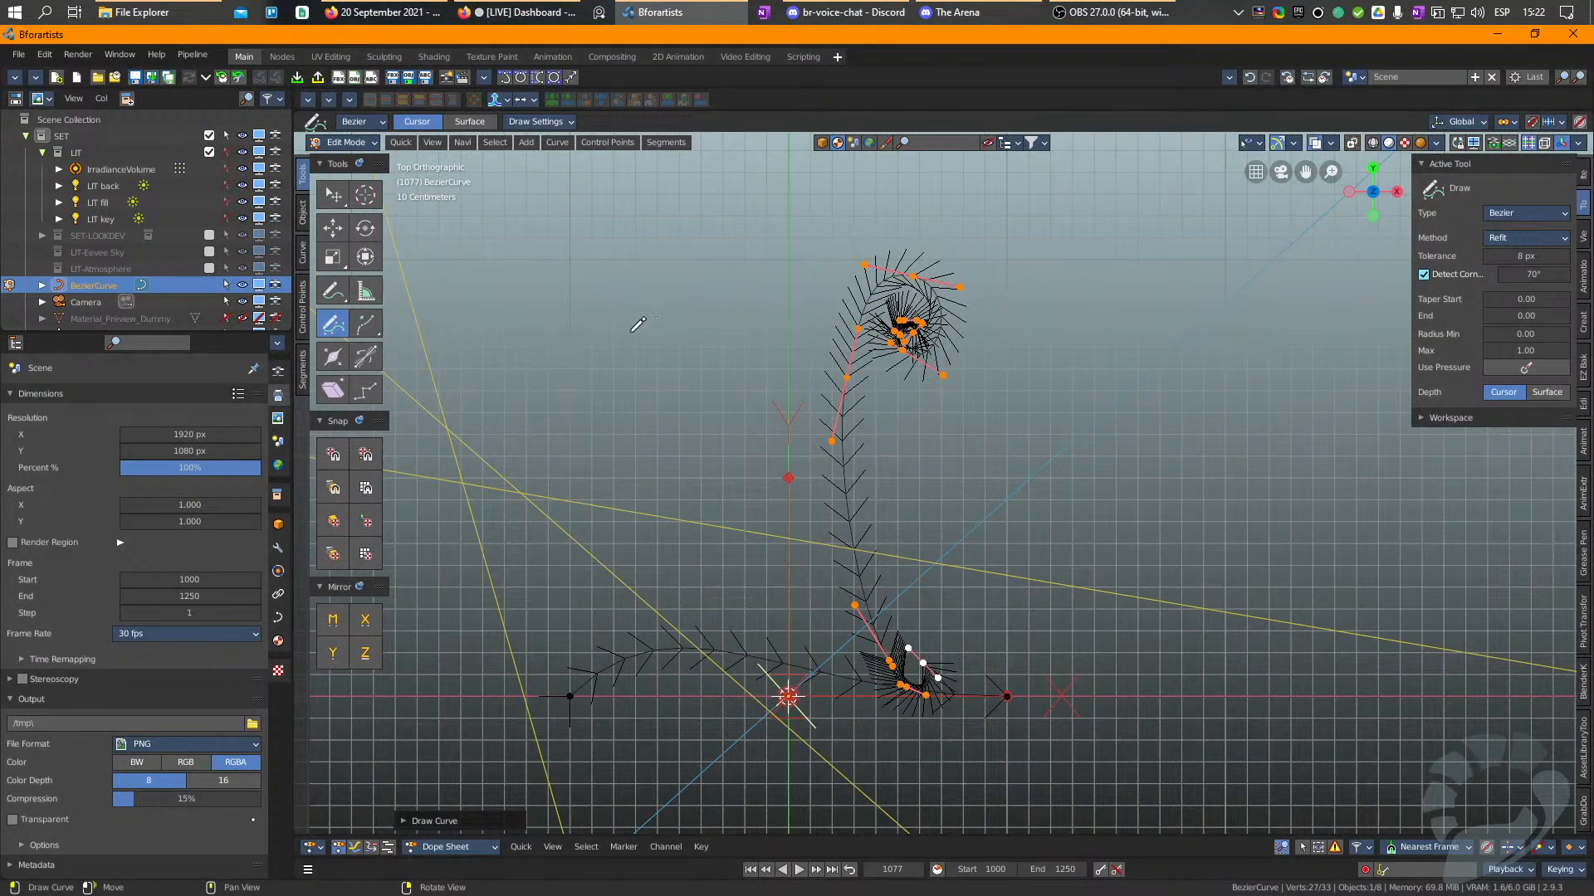
{"action": "mouse_move", "coordinate": [588, 493]}
{"action": "left_mouse_down"}
{"action": "mouse_move", "coordinate": [579, 472]}
{"action": "mouse_move", "coordinate": [616, 503]}
{"action": "mouse_move", "coordinate": [616, 471]}
{"action": "mouse_move", "coordinate": [591, 496]}
{"action": "mouse_move", "coordinate": [581, 466]}
{"action": "mouse_move", "coordinate": [600, 511]}
{"action": "mouse_move", "coordinate": [554, 462]}
{"action": "mouse_move", "coordinate": [605, 432]}
{"action": "mouse_move", "coordinate": [696, 496]}
{"action": "mouse_move", "coordinate": [758, 514]}
{"action": "mouse_move", "coordinate": [894, 465]}
{"action": "mouse_move", "coordinate": [881, 498]}
{"action": "left_mouse_up"}
{"action": "key", "text": "ctrl+z"}
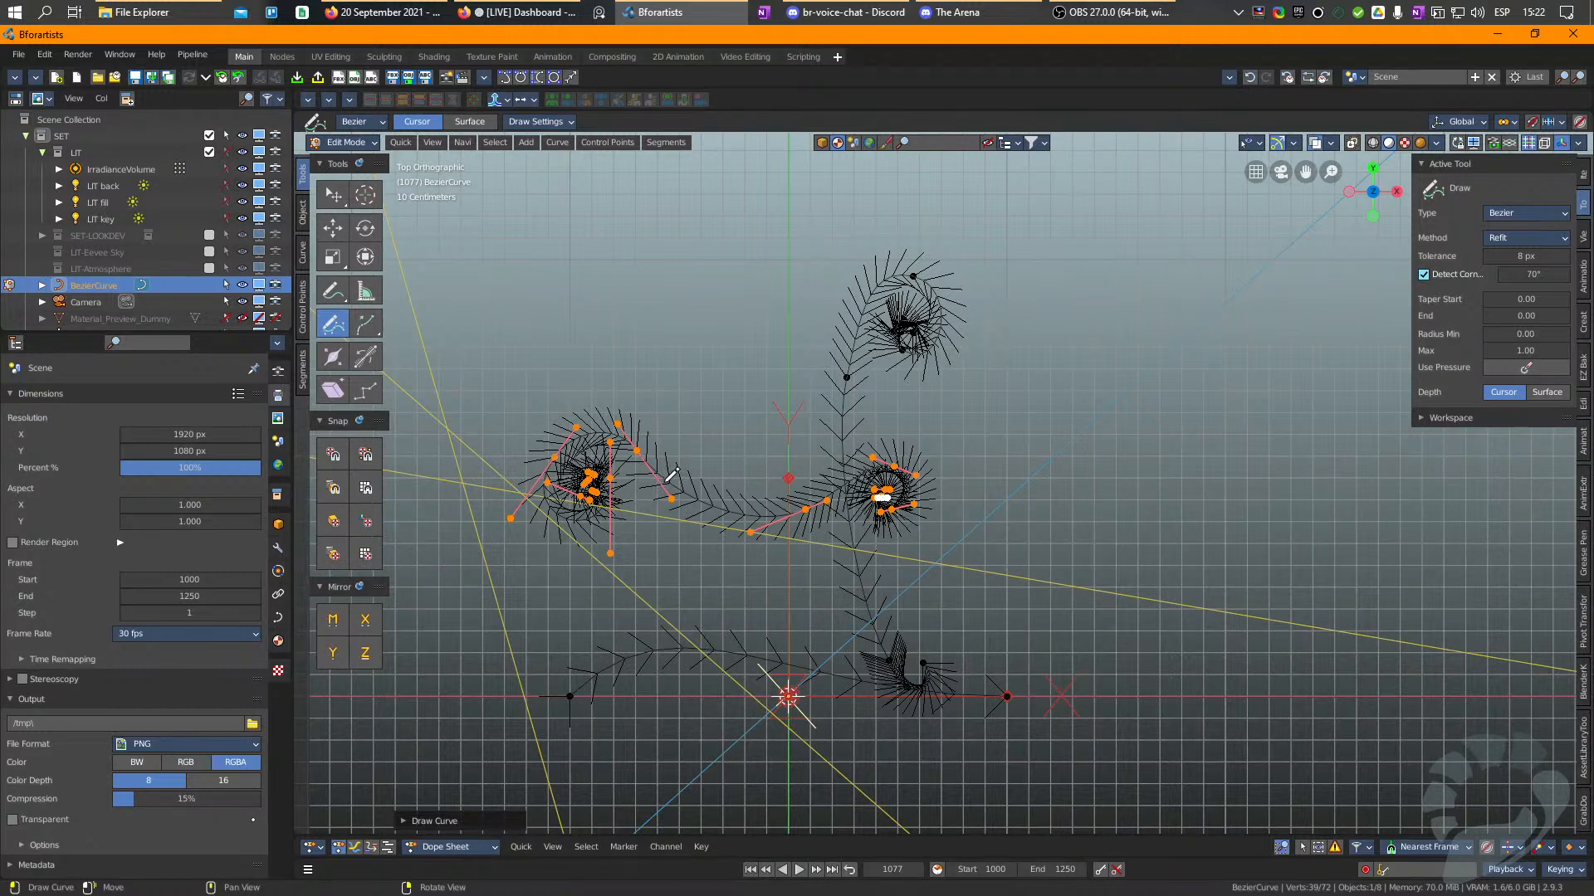
{"action": "mouse_move", "coordinate": [674, 479]}
{"action": "left_mouse_down"}
{"action": "mouse_move", "coordinate": [629, 503]}
{"action": "mouse_move", "coordinate": [624, 536]}
{"action": "mouse_move", "coordinate": [684, 632]}
{"action": "mouse_move", "coordinate": [639, 697]}
{"action": "mouse_move", "coordinate": [590, 654]}
{"action": "mouse_move", "coordinate": [635, 640]}
{"action": "mouse_move", "coordinate": [613, 669]}
{"action": "mouse_move", "coordinate": [622, 657]}
{"action": "left_mouse_up"}
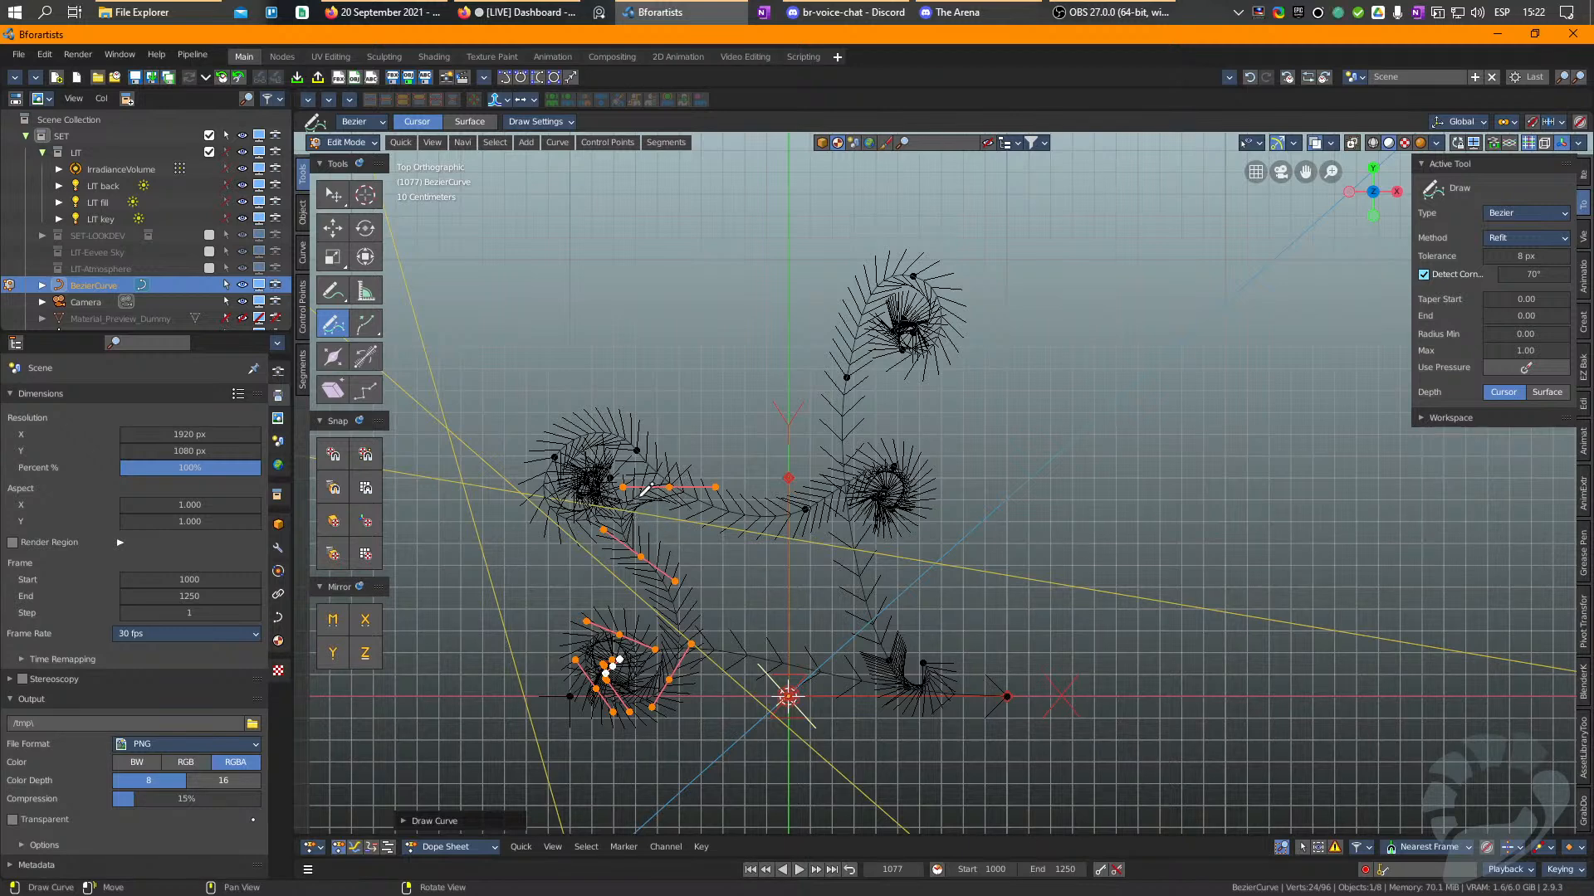
{"action": "mouse_move", "coordinate": [631, 501]}
{"action": "left_mouse_down"}
{"action": "mouse_move", "coordinate": [637, 550]}
{"action": "mouse_move", "coordinate": [663, 573]}
{"action": "mouse_move", "coordinate": [687, 580]}
{"action": "mouse_move", "coordinate": [705, 550]}
{"action": "mouse_move", "coordinate": [691, 527]}
{"action": "mouse_move", "coordinate": [695, 569]}
{"action": "mouse_move", "coordinate": [639, 585]}
{"action": "mouse_move", "coordinate": [679, 608]}
{"action": "mouse_move", "coordinate": [666, 620]}
{"action": "left_mouse_up"}
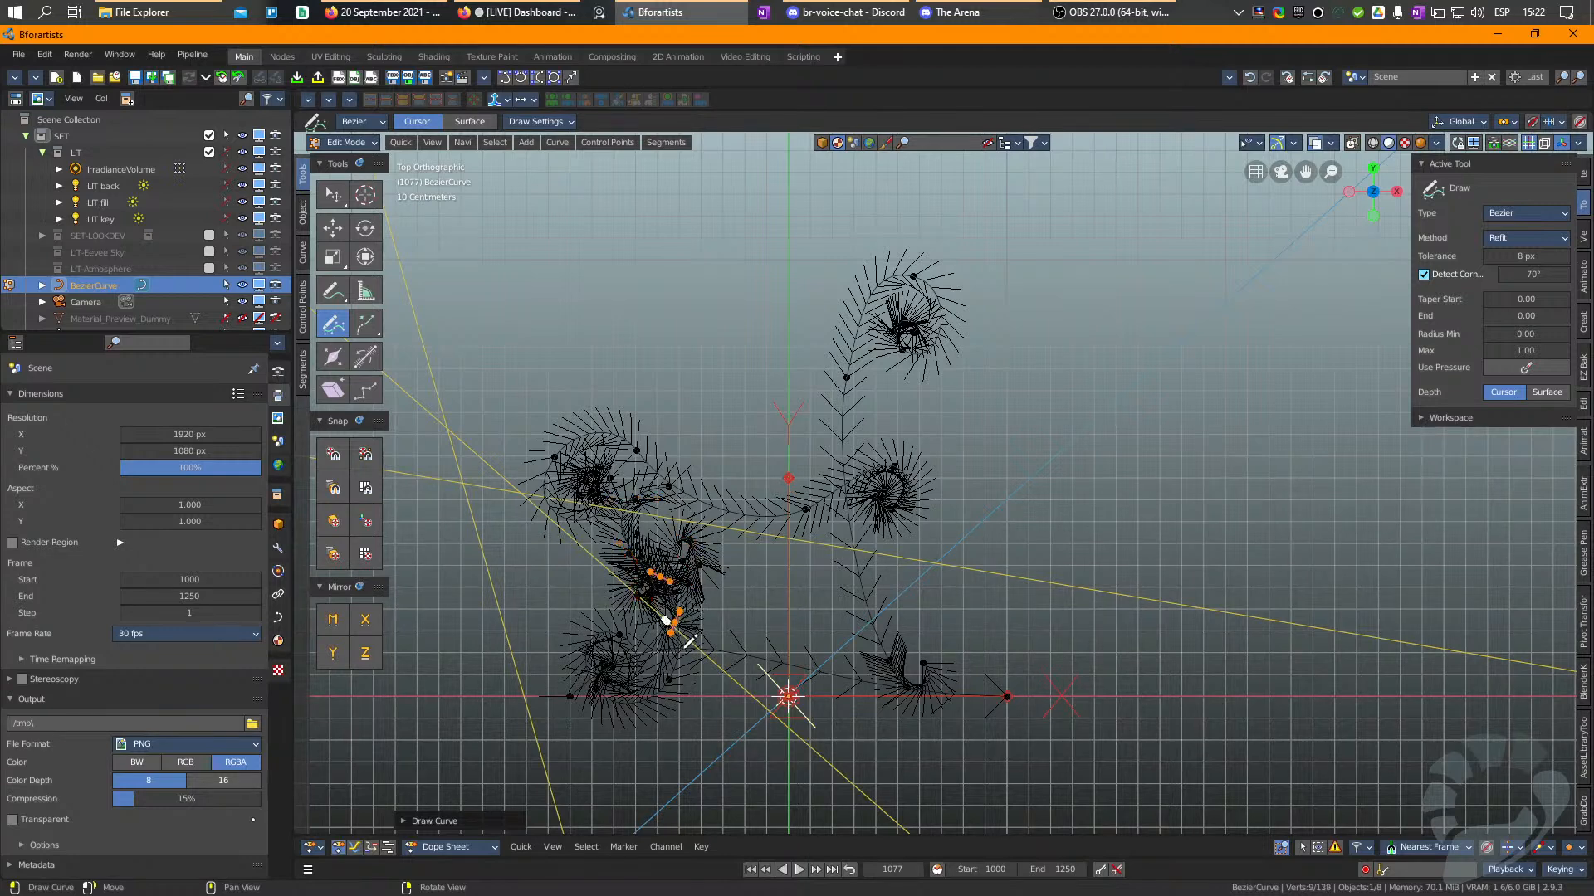
Select the points of the small ornamental scrolls on the front leg and shrink them with the Radius tool.
{"action": "key", "text": "w"}
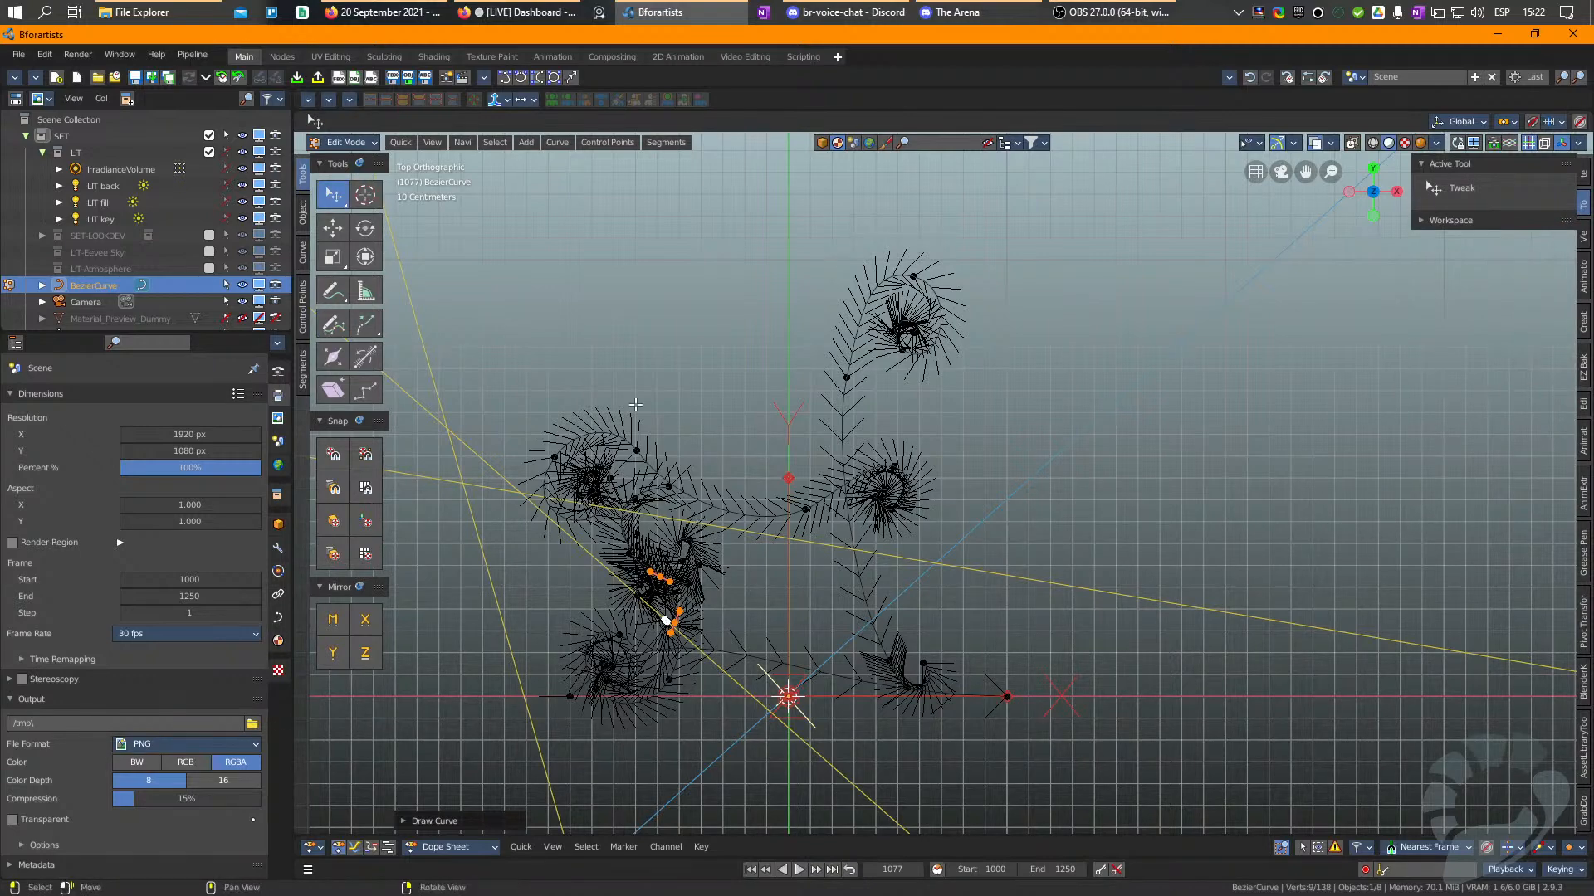
{"action": "scroll", "coordinate": [635, 404], "scroll_direction": "up", "scroll_amount": 4}
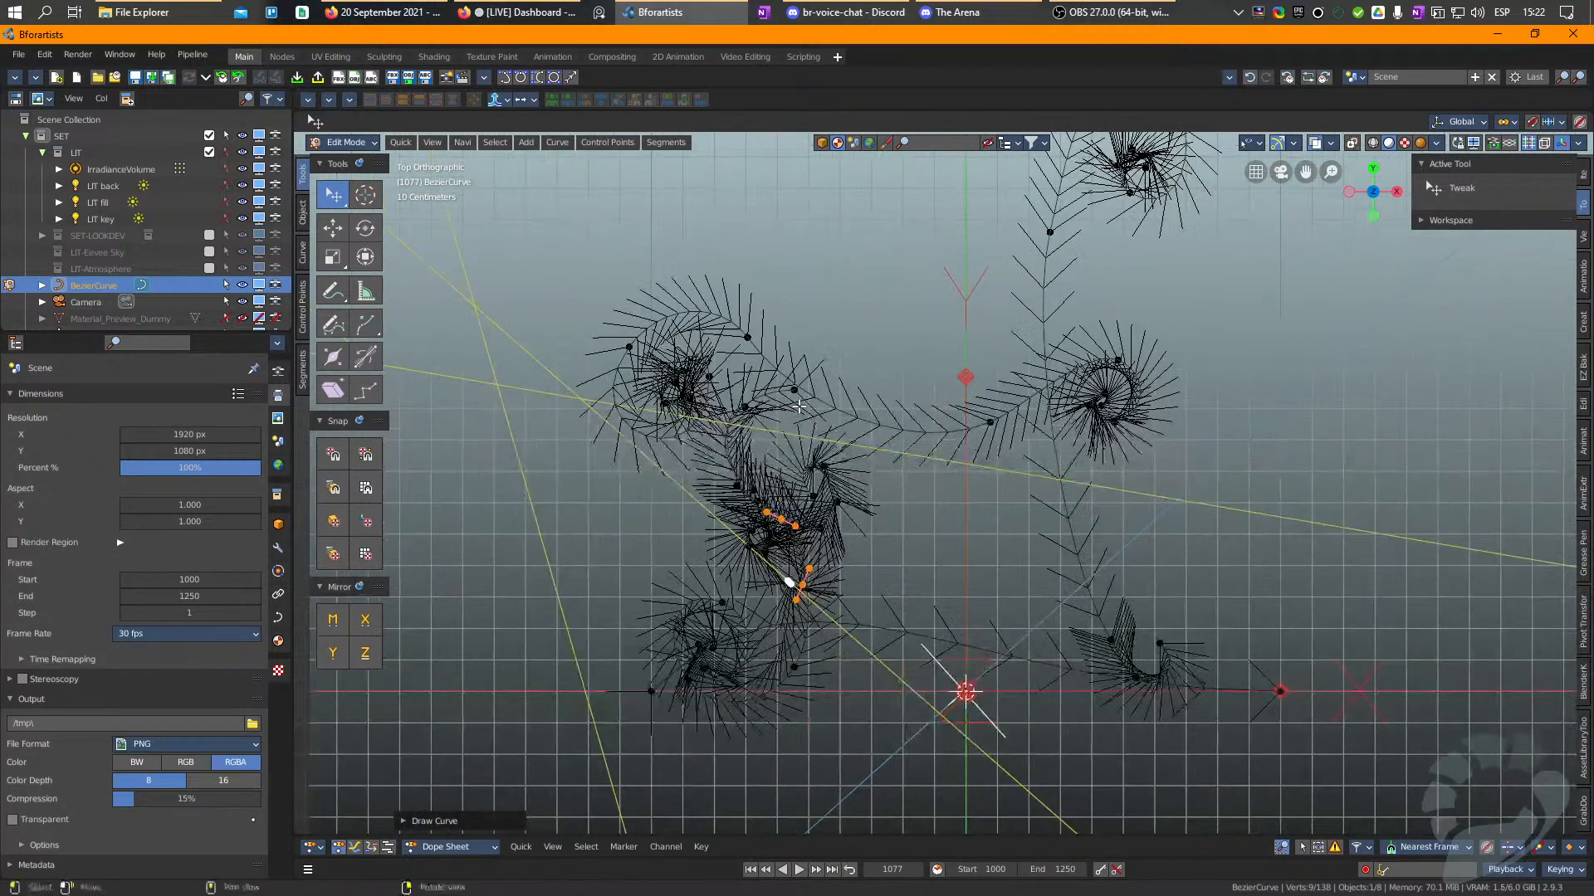
{"action": "left_click", "coordinate": [742, 453]}
{"action": "left_click", "coordinate": [718, 503]}
{"action": "key", "text": "b"}
{"action": "left_click_drag", "start_coordinate": [785, 446], "coordinate": [575, 669]}
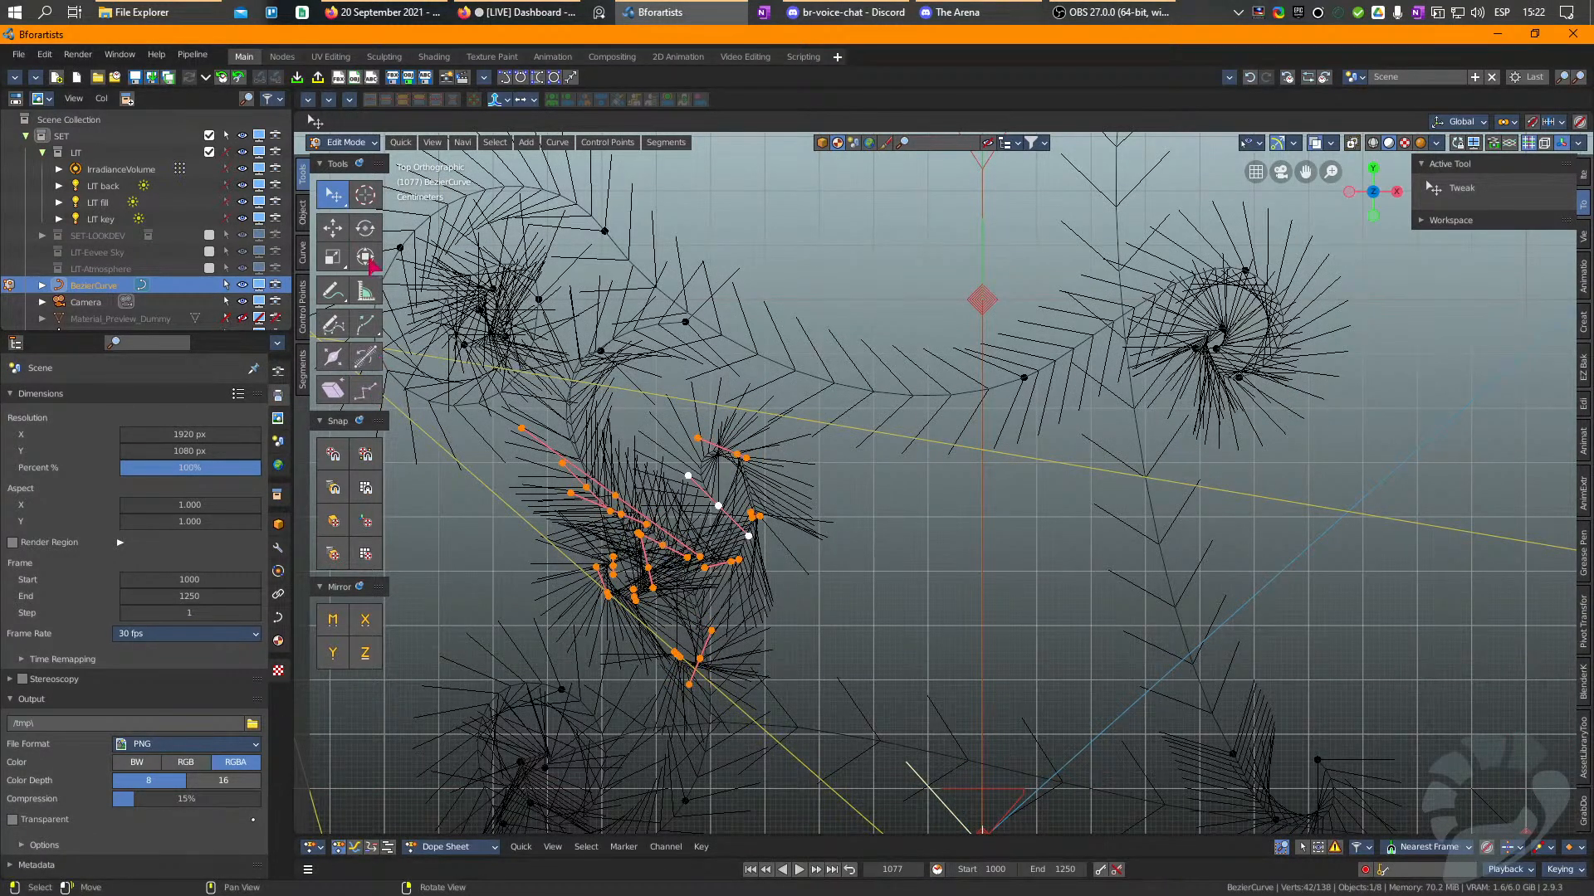
{"action": "left_click", "coordinate": [333, 358]}
{"action": "left_click_drag", "start_coordinate": [840, 496], "coordinate": [692, 523]}
{"action": "left_click", "coordinate": [701, 660]}
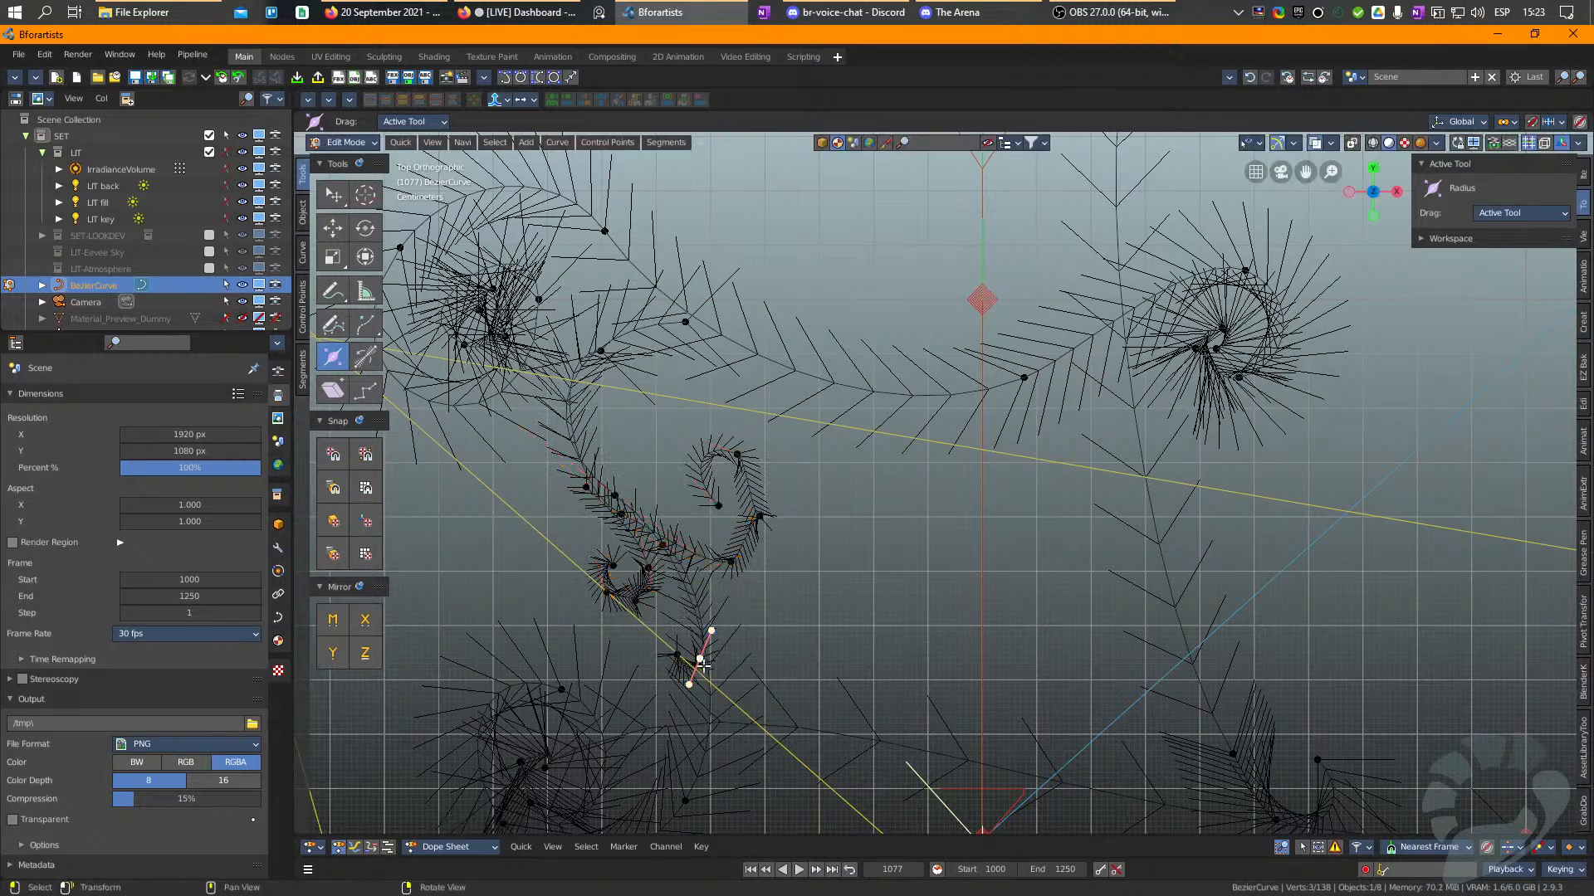
Reduce the radius of the curl at the armrest's rear end and of its front inner curl.
{"action": "scroll", "coordinate": [853, 515], "scroll_direction": "down", "scroll_amount": 3}
{"action": "left_click", "coordinate": [964, 396]}
{"action": "key", "text": "b"}
{"action": "left_click_drag", "start_coordinate": [1175, 299], "coordinate": [1027, 425]}
{"action": "left_click_drag", "start_coordinate": [1303, 416], "coordinate": [1172, 405]}
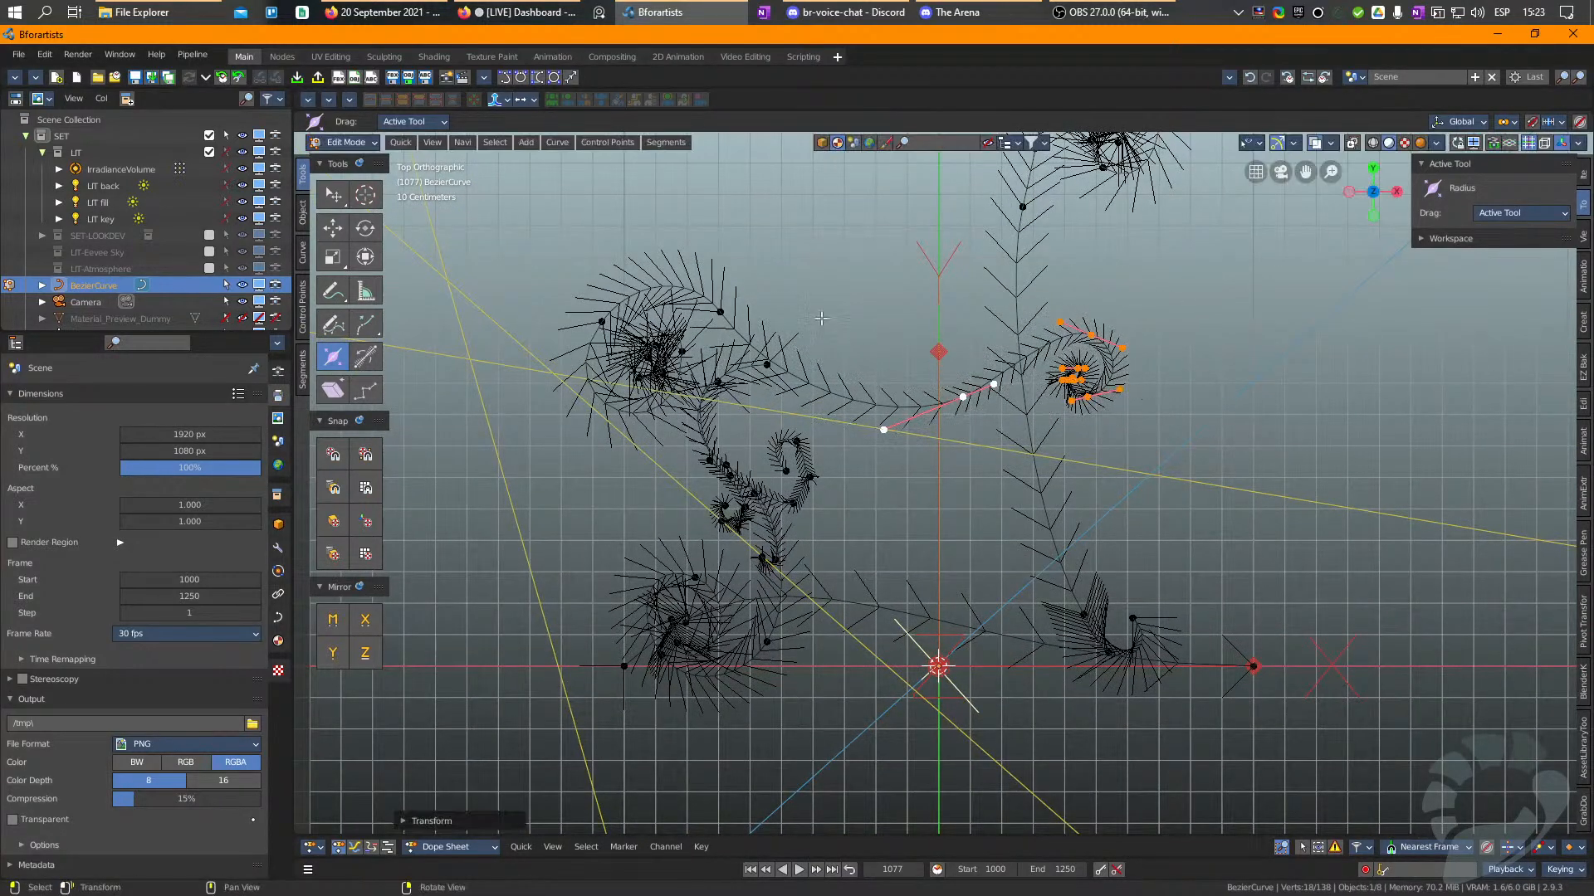
{"action": "left_click", "coordinate": [683, 349]}
{"action": "key", "text": "b"}
{"action": "left_click_drag", "start_coordinate": [684, 327], "coordinate": [613, 397]}
{"action": "left_click_drag", "start_coordinate": [788, 355], "coordinate": [679, 352]}
Reduce the radius of the points in the hook at the back support's foot.
{"action": "left_click", "coordinate": [1253, 666]}
{"action": "key", "text": "b"}
{"action": "mouse_move", "coordinate": [1180, 568]}
{"action": "left_mouse_down"}
{"action": "mouse_move", "coordinate": [1100, 636]}
{"action": "mouse_move", "coordinate": [1088, 671]}
{"action": "left_mouse_up"}
{"action": "left_click_drag", "start_coordinate": [1294, 552], "coordinate": [1157, 595]}
{"action": "left_click", "coordinate": [1060, 581]}
{"action": "left_click", "coordinate": [1096, 595]}
{"action": "left_click_drag", "start_coordinate": [1196, 490], "coordinate": [1156, 527]}
Reduce the radius of the back support's upper point and the inner points of its top curl.
{"action": "middle_click_drag", "start_coordinate": [1076, 288], "coordinate": [1020, 467]}
{"action": "left_click", "coordinate": [972, 389]}
{"action": "left_click_drag", "start_coordinate": [1120, 448], "coordinate": [997, 421]}
{"action": "left_click", "coordinate": [1054, 303]}
{"action": "key", "text": "b"}
{"action": "left_click_drag", "start_coordinate": [1082, 291], "coordinate": [1013, 378]}
{"action": "left_click_drag", "start_coordinate": [1224, 360], "coordinate": [1079, 342]}
Reduce the radius of the inner points in the front leg's lower curl.
{"action": "middle_click_drag", "start_coordinate": [858, 566], "coordinate": [999, 412]}
{"action": "left_click", "coordinate": [771, 645]}
{"action": "key", "text": "b"}
{"action": "left_click_drag", "start_coordinate": [811, 595], "coordinate": [744, 674]}
{"action": "left_click_drag", "start_coordinate": [965, 590], "coordinate": [822, 620]}
Delete both control points of the original default Bezier segment along the X axis.
{"action": "left_click", "coordinate": [743, 688]}
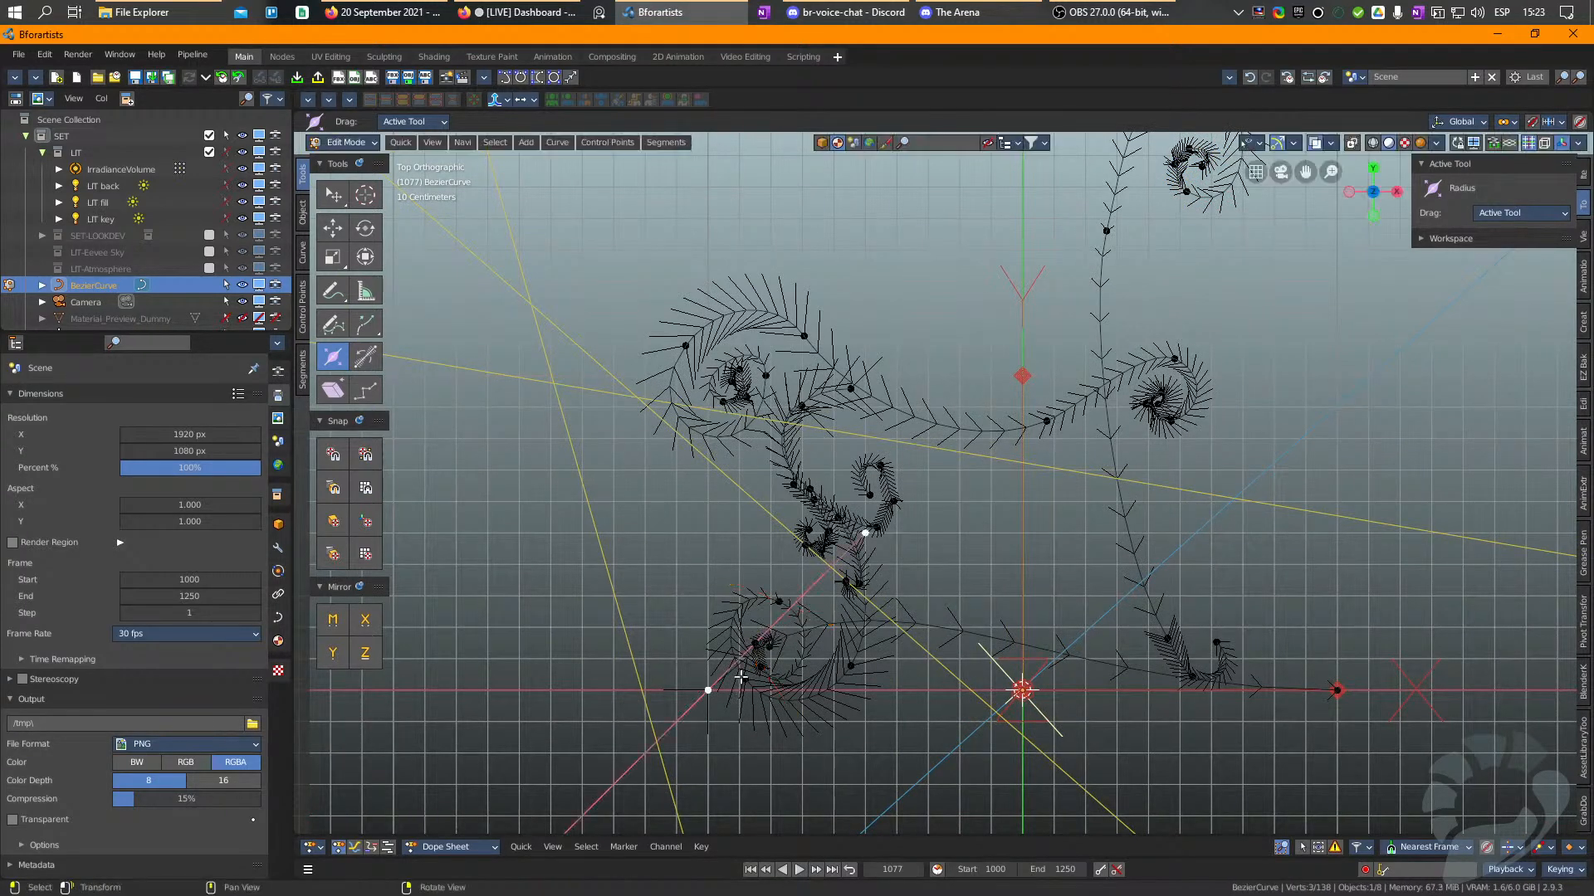
{"action": "left_click", "coordinate": [710, 690]}
{"action": "key", "text": "x"}
{"action": "left_click", "coordinate": [963, 679]}
{"action": "left_click", "coordinate": [1337, 690]}
{"action": "key", "text": "x"}
{"action": "left_click", "coordinate": [1349, 692]}
{"action": "scroll", "coordinate": [1021, 545], "scroll_direction": "down", "scroll_amount": 3}
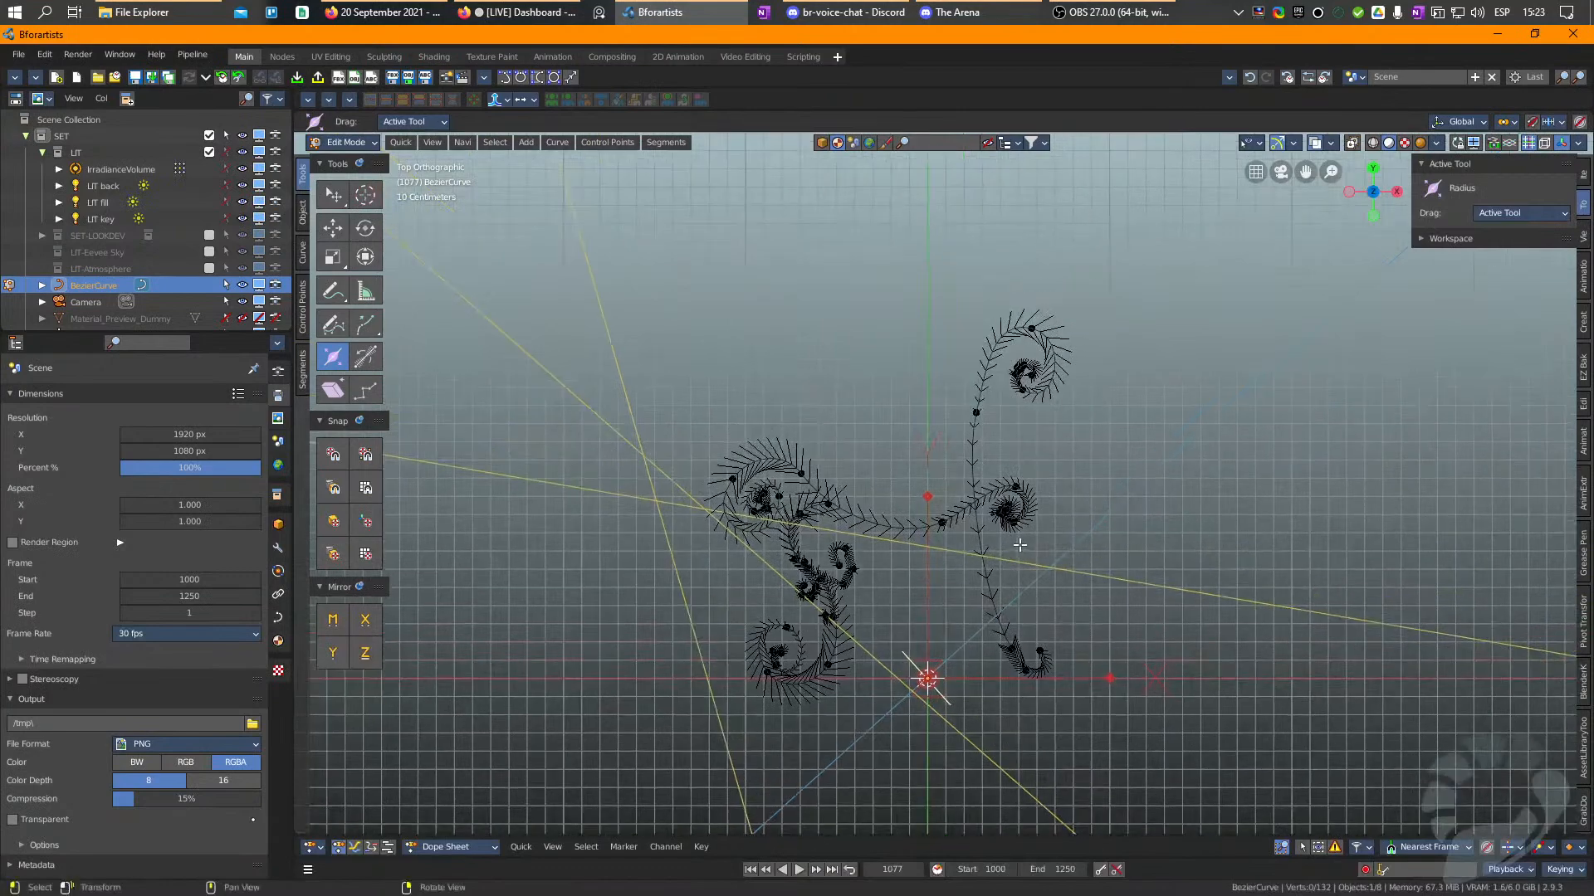
Inspect the scrollwork curves in Object Mode from above and in perspective, checking the small front-leg scroll in Edit Mode.
{"action": "key", "text": "Tab"}
{"action": "scroll", "coordinate": [836, 596], "scroll_direction": "up", "scroll_amount": 2}
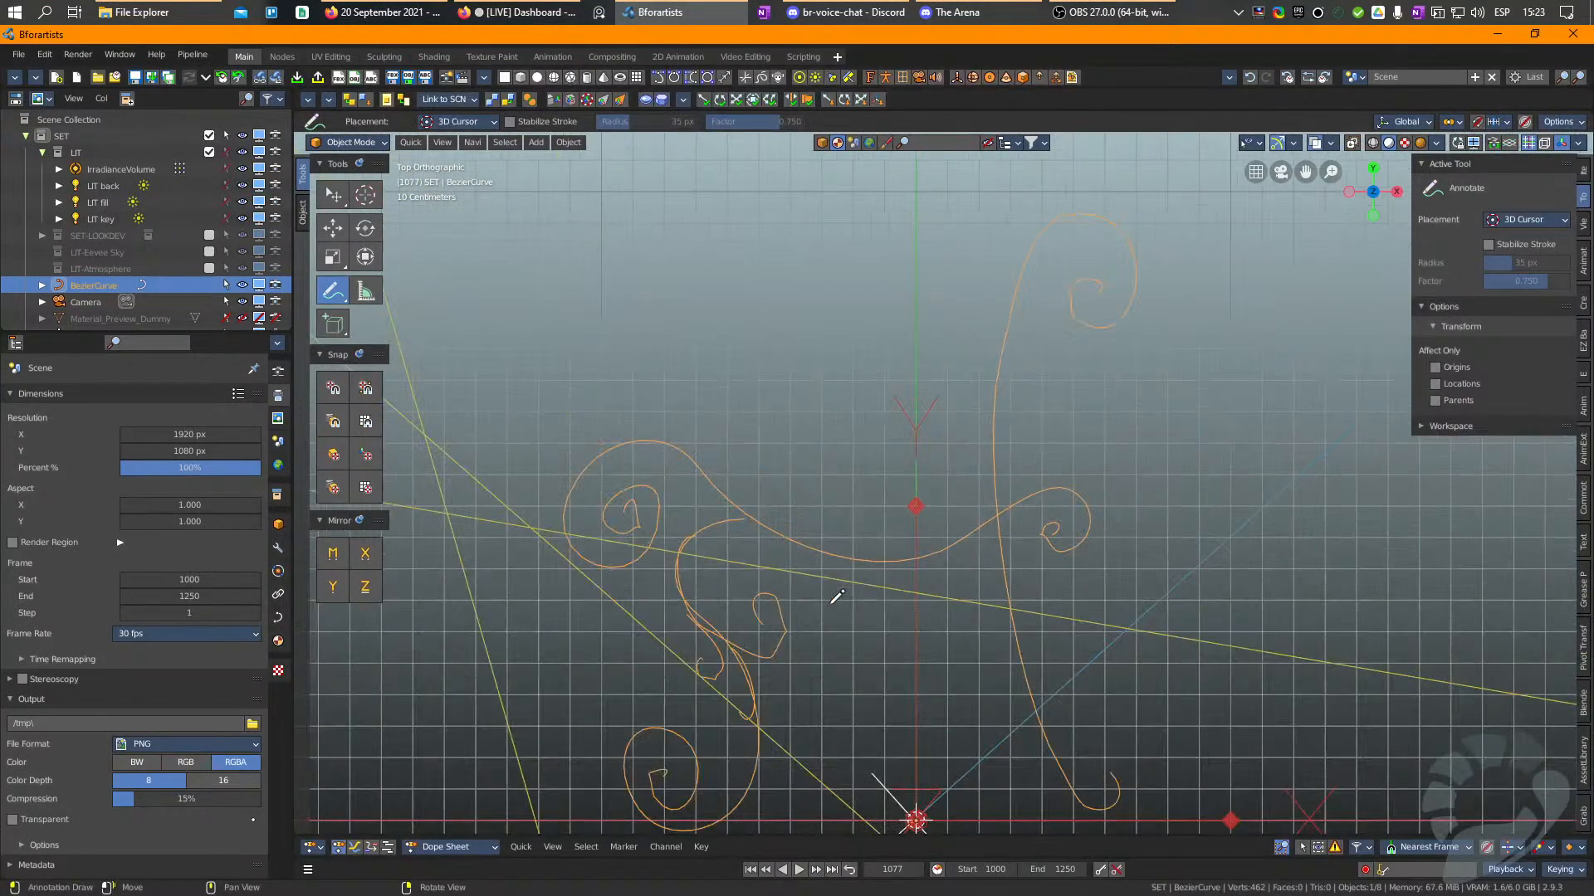
{"action": "key", "text": "Tab"}
{"action": "scroll", "coordinate": [793, 653], "scroll_direction": "up", "scroll_amount": 8}
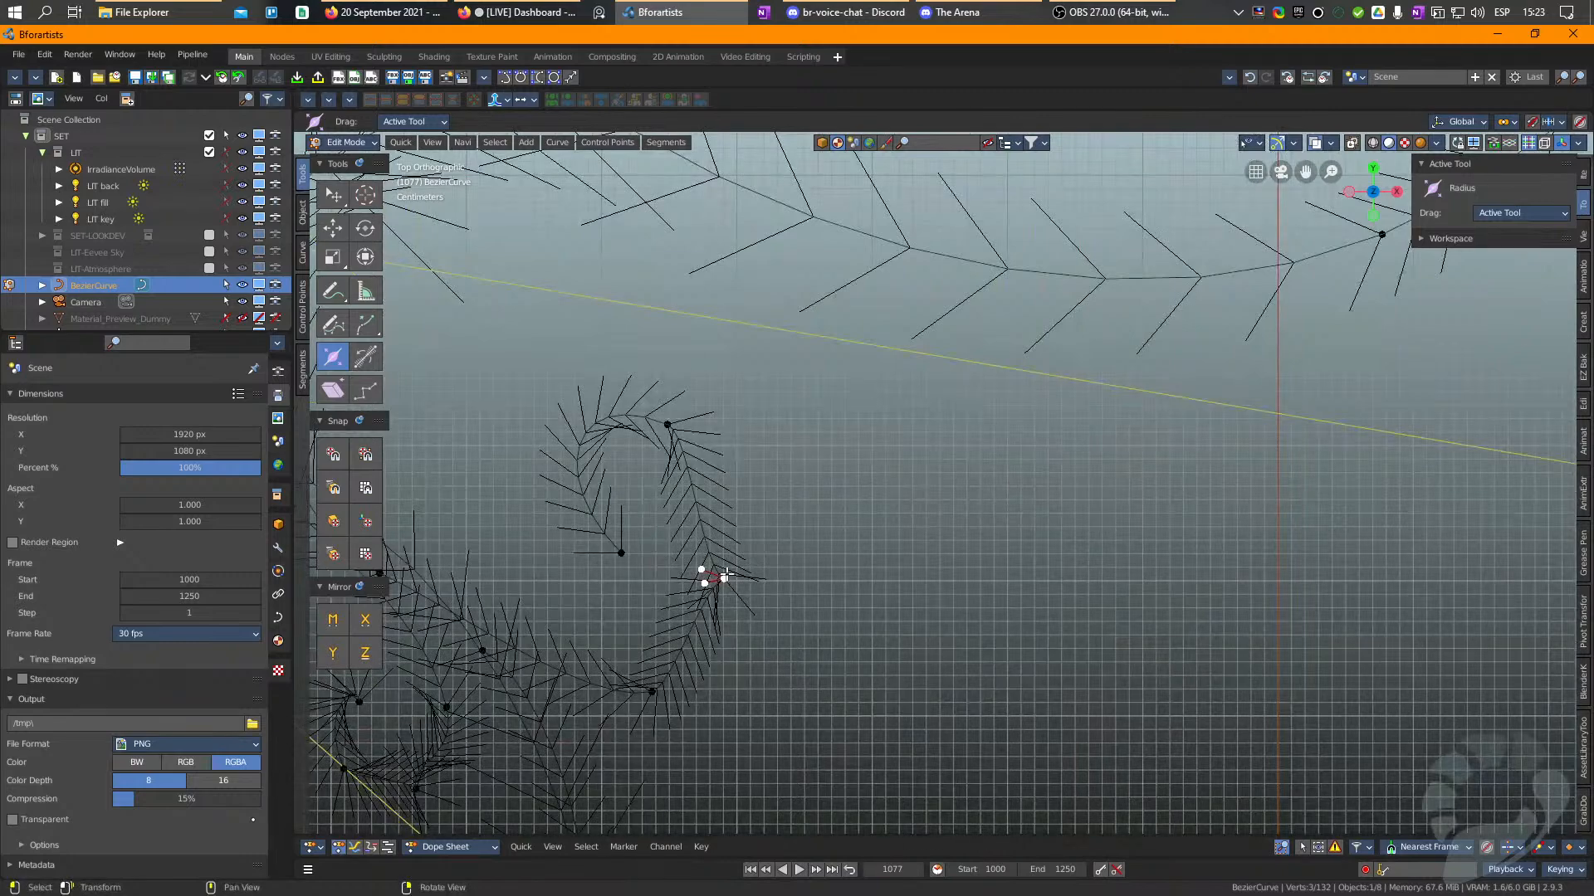
{"action": "scroll", "coordinate": [723, 575], "scroll_direction": "down", "scroll_amount": 8}
{"action": "key", "text": "Tab"}
{"action": "middle_click_drag", "start_coordinate": [954, 559], "coordinate": [864, 580], "text": "shift"}
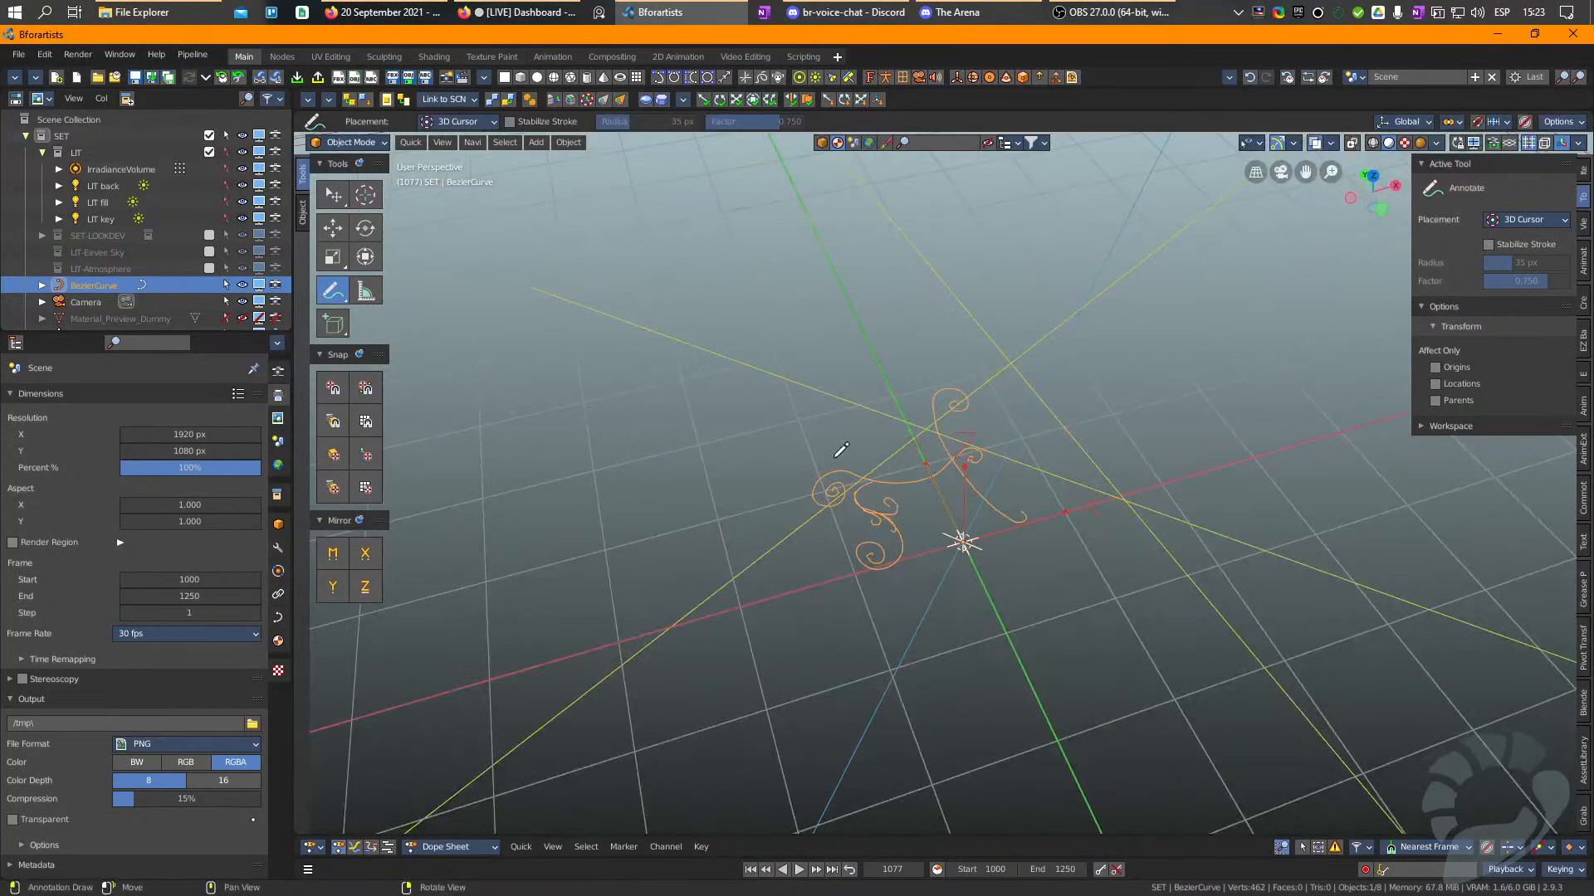
{"action": "scroll", "coordinate": [841, 449], "scroll_direction": "up", "scroll_amount": 2}
{"action": "key", "text": "w"}
{"action": "scroll", "coordinate": [772, 506], "scroll_direction": "up", "scroll_amount": 2}
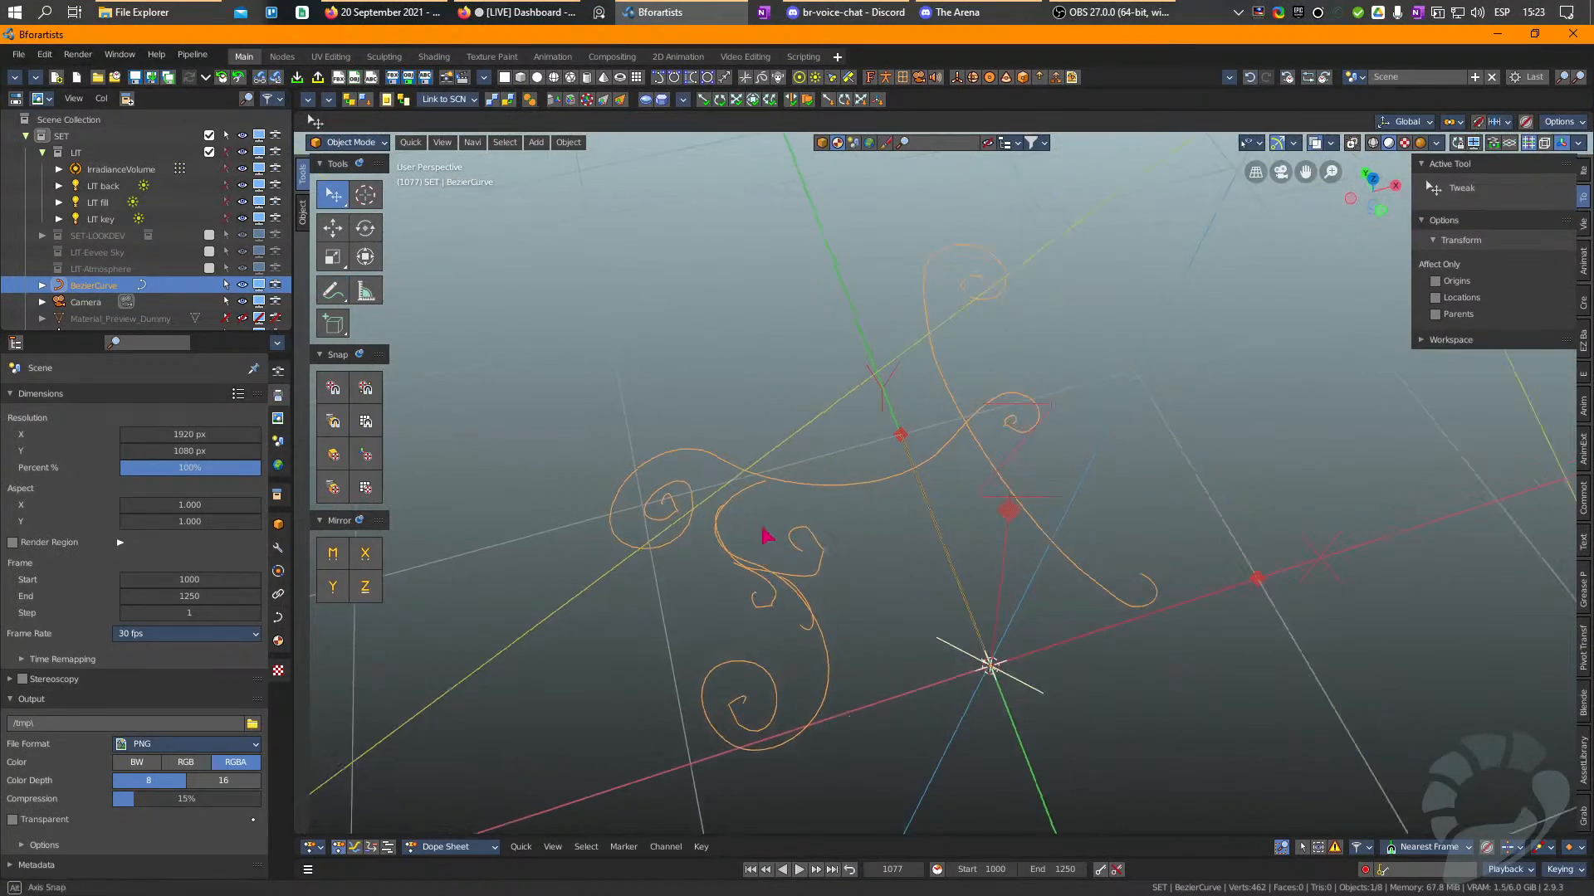
Select the armrest point just behind the front curl, nudge it in top view and rotate its handles along the slope.
{"action": "right_click_drag", "start_coordinate": [772, 506], "coordinate": [782, 537]}
{"action": "key", "text": "Tab"}
{"action": "left_click", "coordinate": [765, 441]}
{"action": "key", "text": "w"}
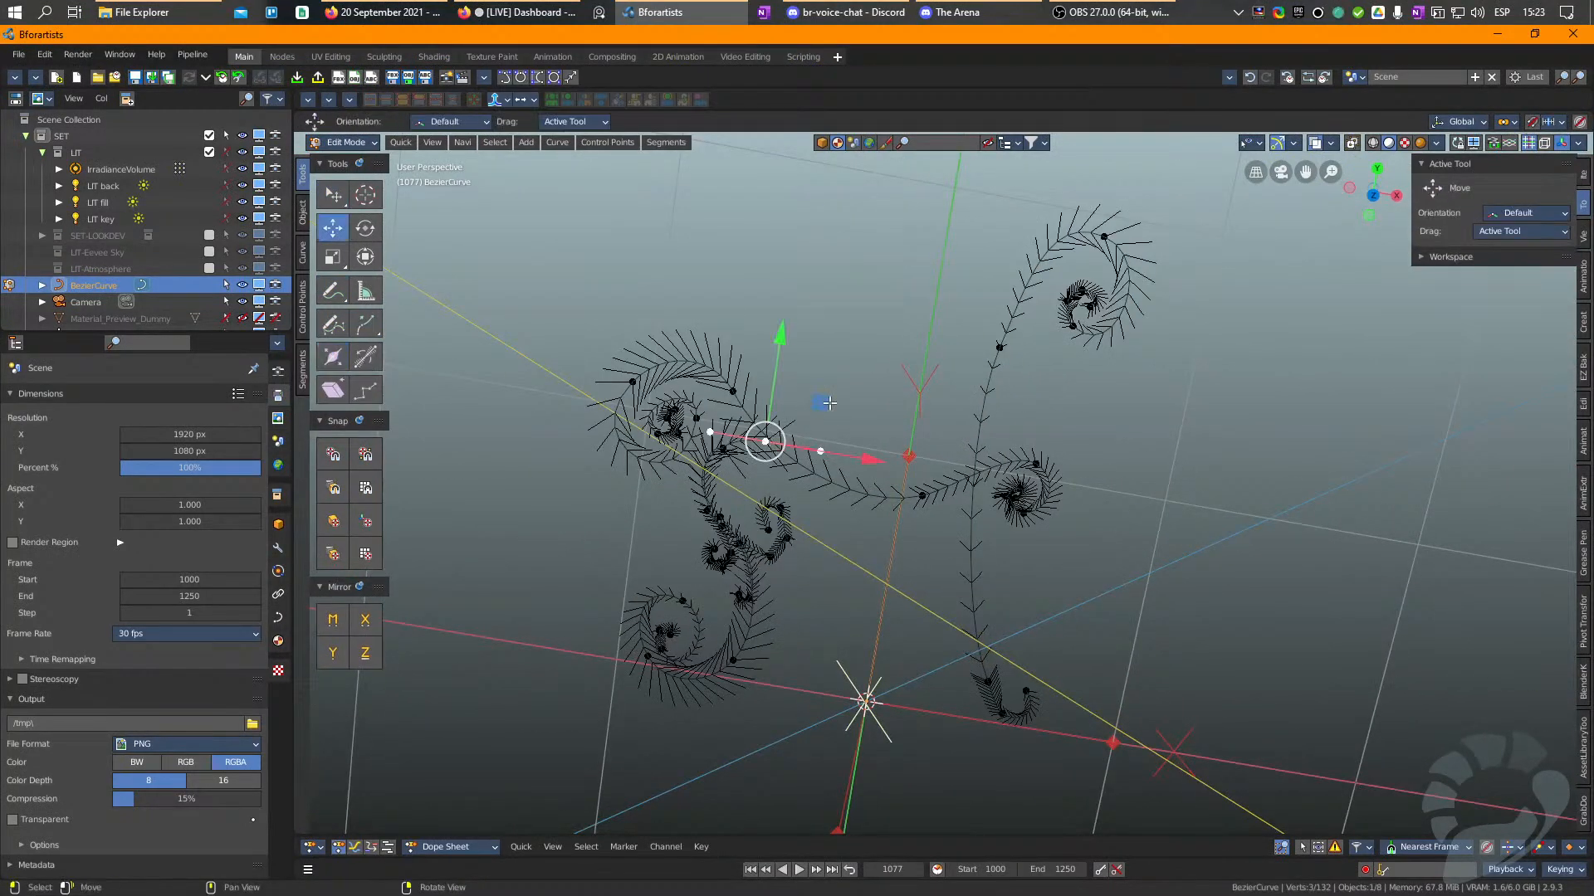
{"action": "left_click", "coordinate": [1373, 196]}
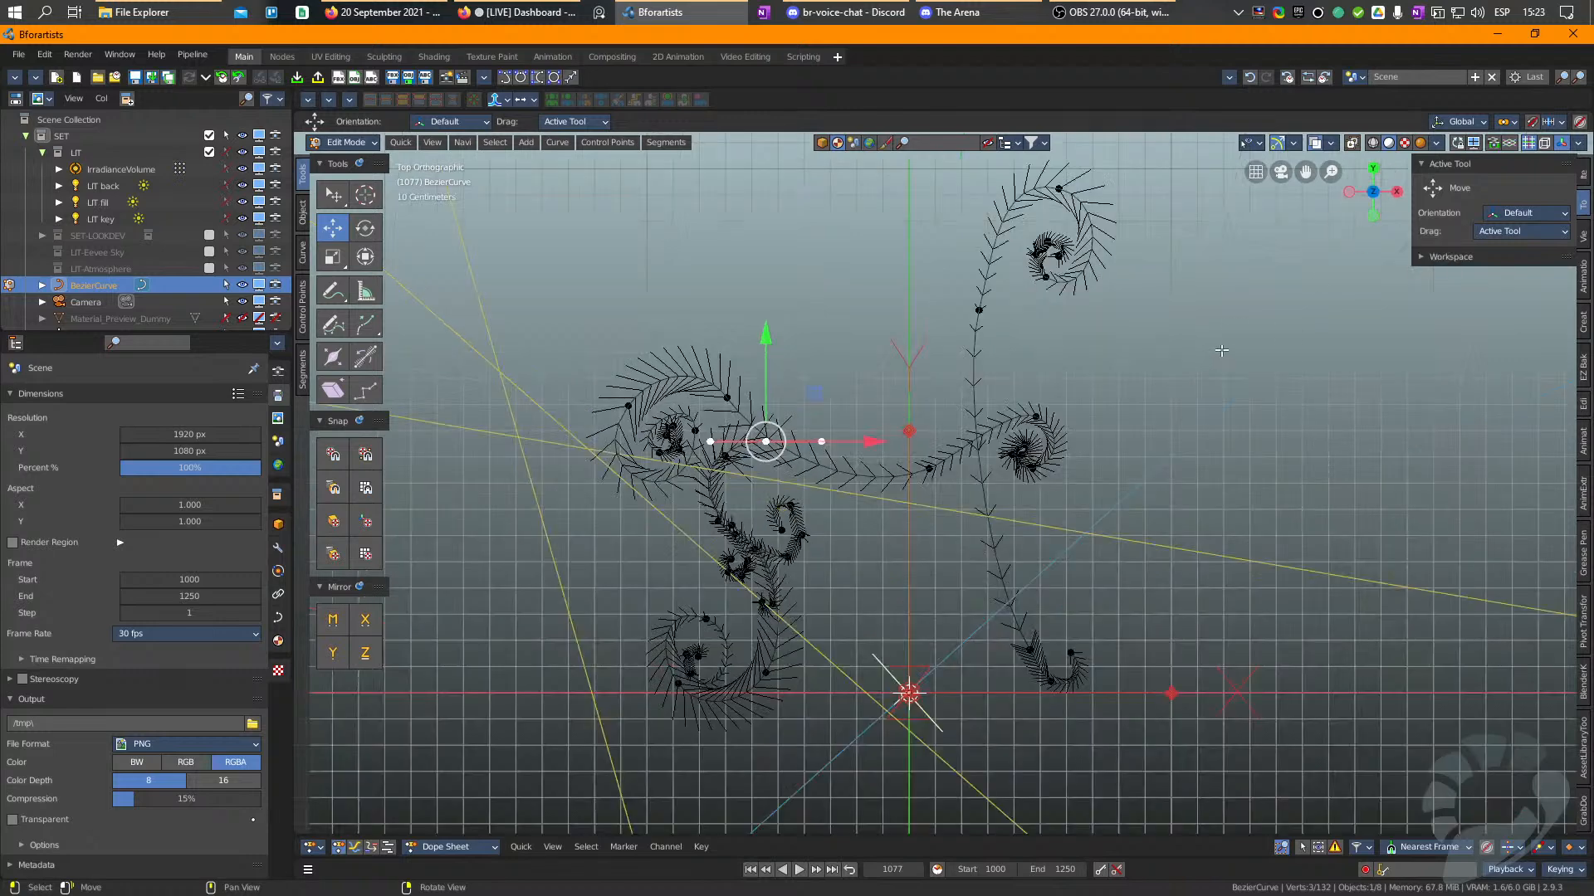
{"action": "left_click_drag", "start_coordinate": [765, 441], "coordinate": [768, 441]}
{"action": "key", "text": "e"}
{"action": "left_click_drag", "start_coordinate": [926, 322], "coordinate": [941, 420]}
{"action": "key", "text": "w"}
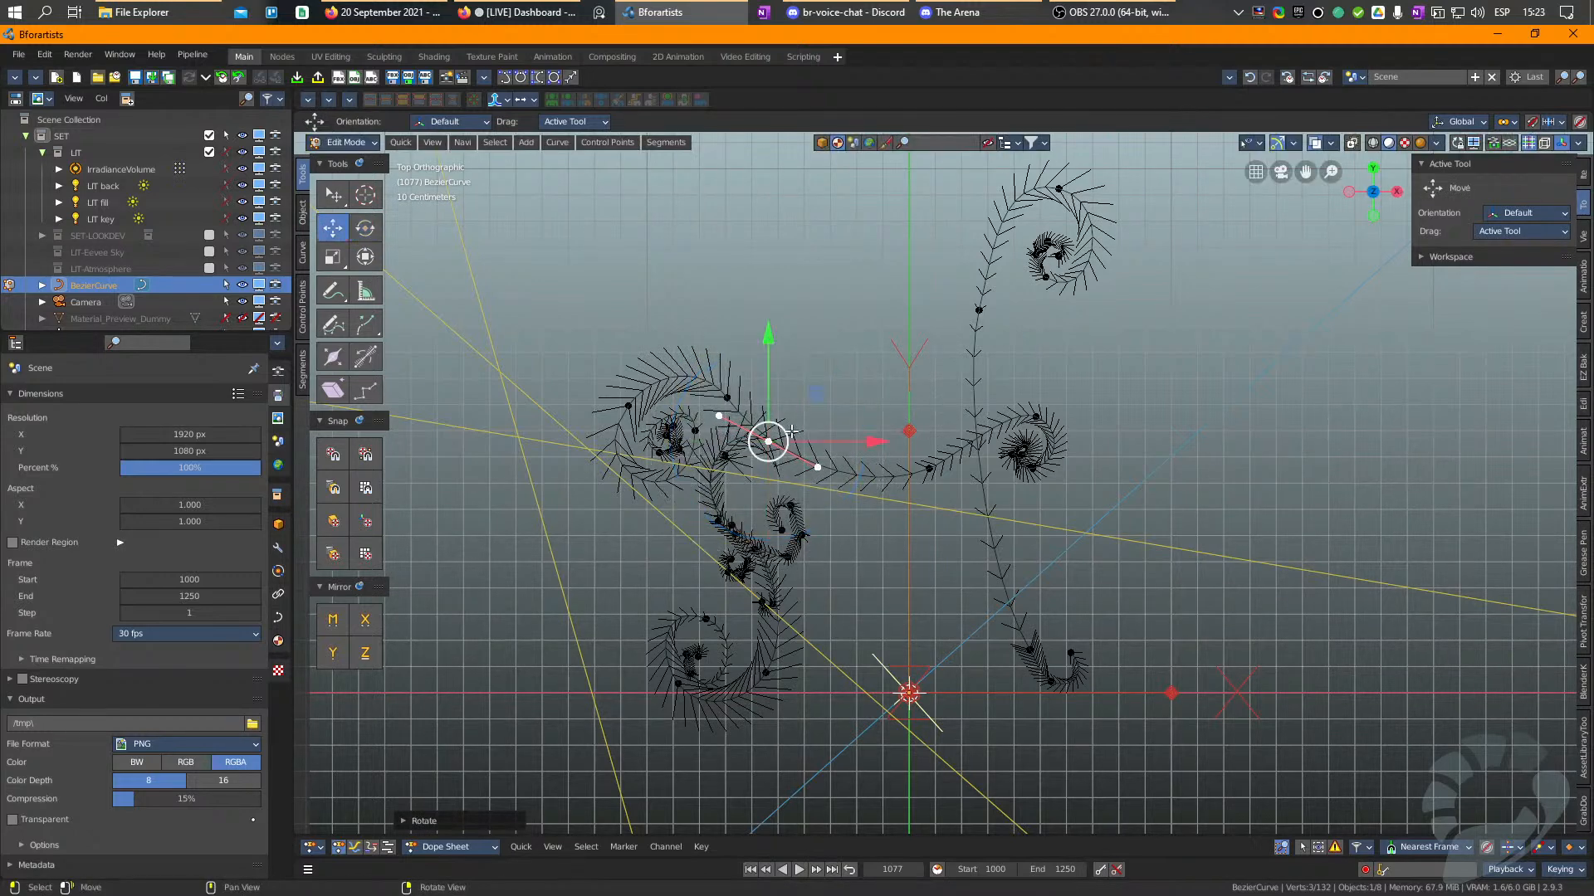
{"action": "key", "text": "g"}
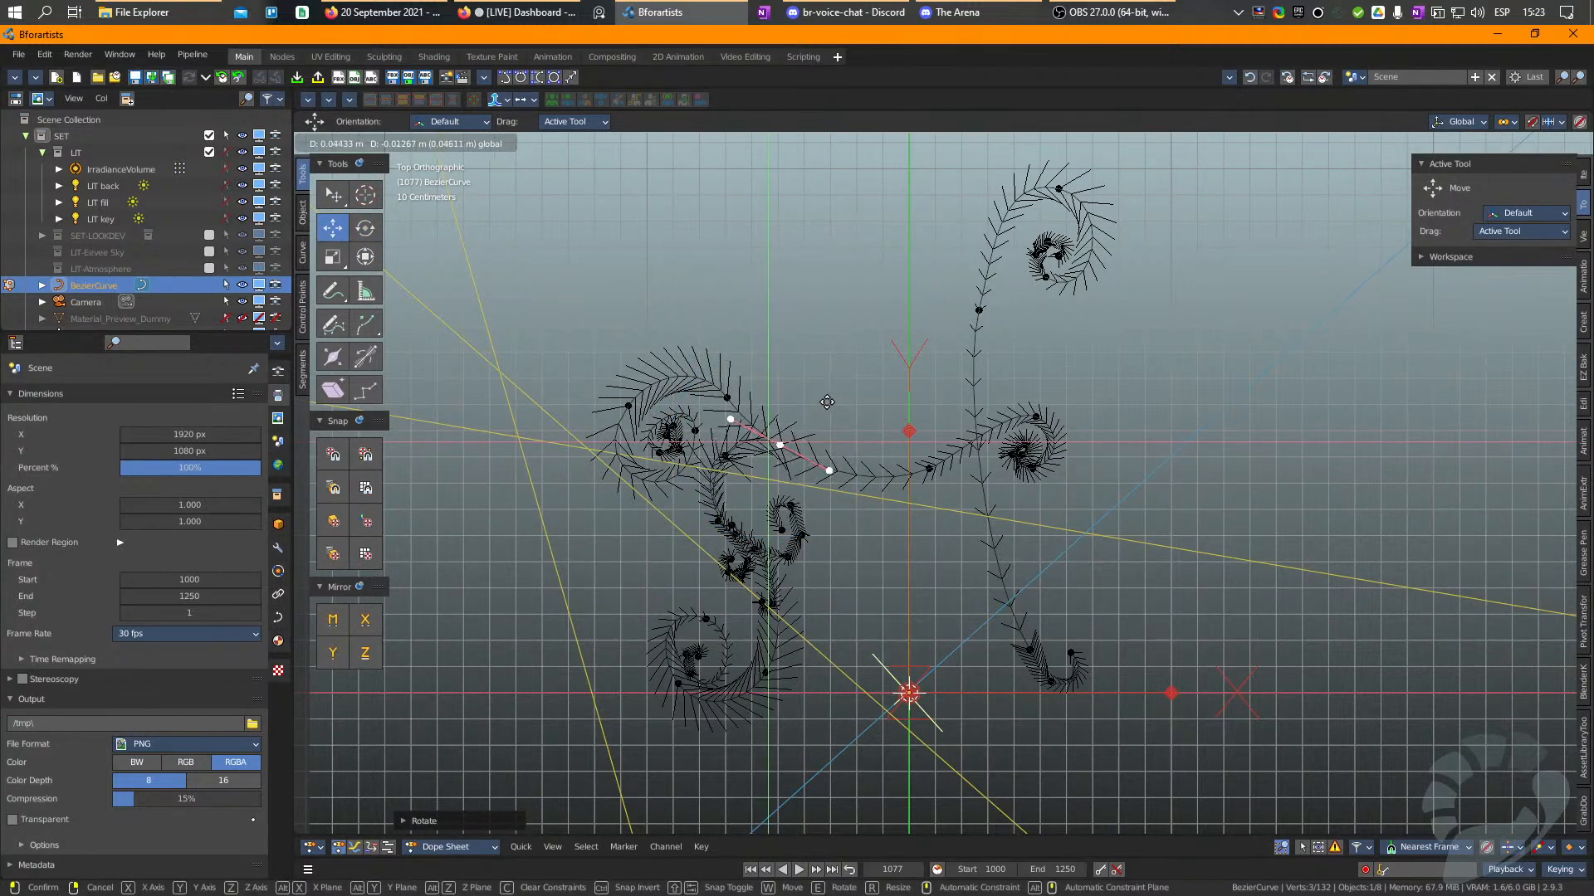
{"action": "left_click", "coordinate": [817, 403]}
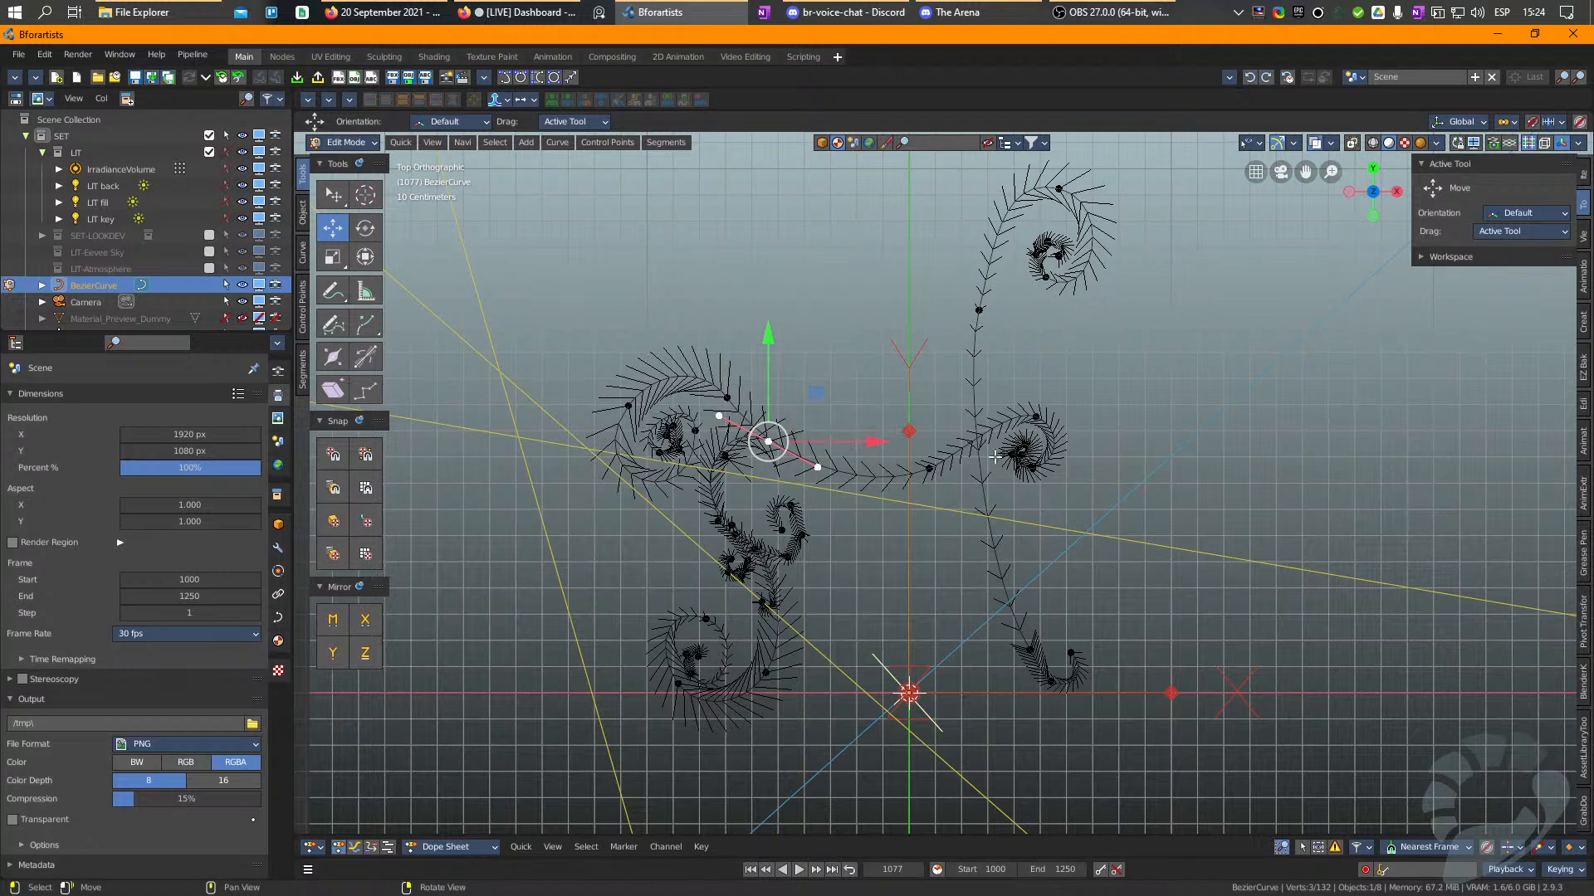
Select the hook at the back support's foot and move it slightly downward.
{"action": "left_click", "coordinate": [928, 469]}
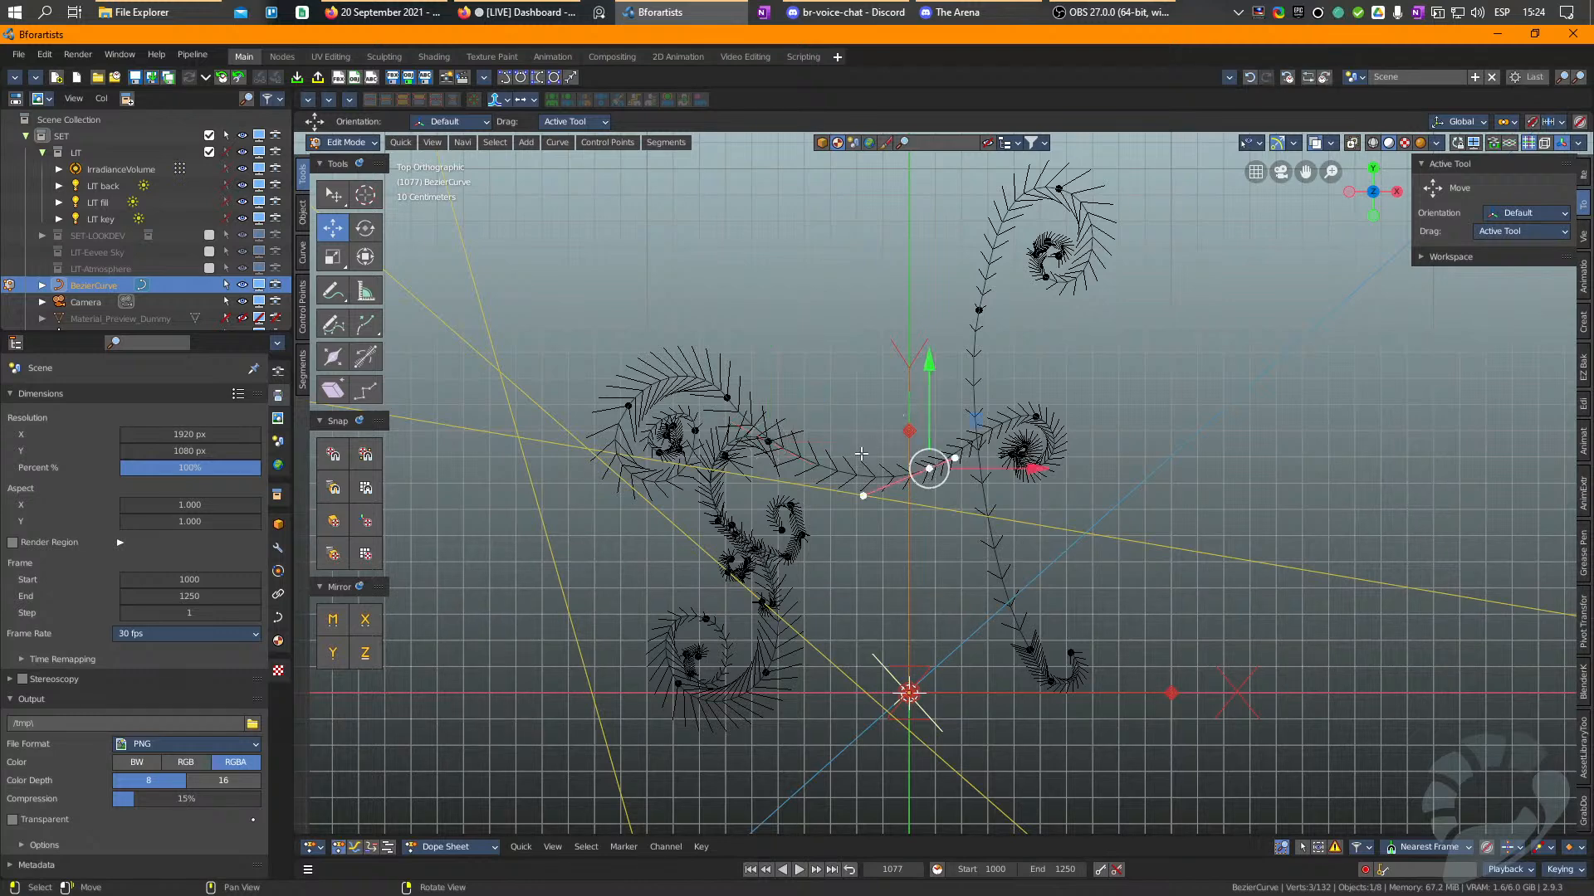
{"action": "middle_click_drag", "start_coordinate": [1049, 363], "coordinate": [1014, 487], "text": "shift"}
{"action": "middle_click_drag", "start_coordinate": [980, 617], "coordinate": [971, 556], "text": "shift"}
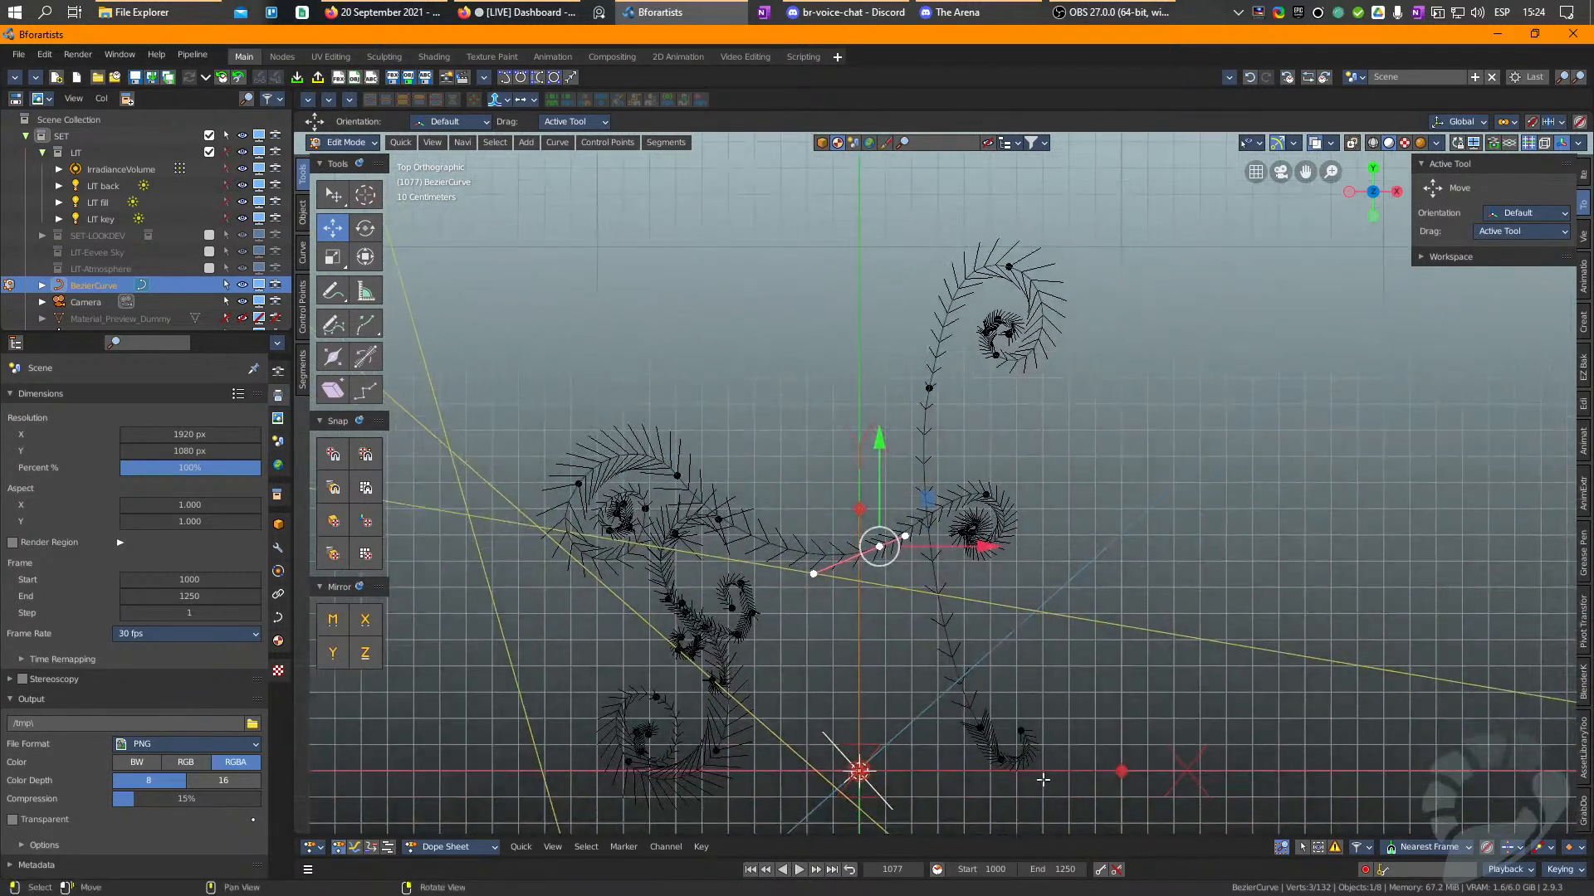
{"action": "left_click", "coordinate": [1001, 761]}
{"action": "left_click", "coordinate": [1023, 729]}
{"action": "key", "text": "b"}
{"action": "left_click_drag", "start_coordinate": [1138, 665], "coordinate": [940, 791]}
{"action": "left_click_drag", "start_coordinate": [1001, 747], "coordinate": [998, 759]}
{"action": "left_click", "coordinate": [1100, 520]}
Select the back support's top curl, move it upward and rotate it clockwise.
{"action": "left_click", "coordinate": [923, 386]}
{"action": "left_click", "coordinate": [1116, 212]}
{"action": "key", "text": "b"}
{"action": "left_click_drag", "start_coordinate": [1121, 214], "coordinate": [878, 430]}
{"action": "middle_click_drag", "start_coordinate": [939, 355], "coordinate": [910, 414]}
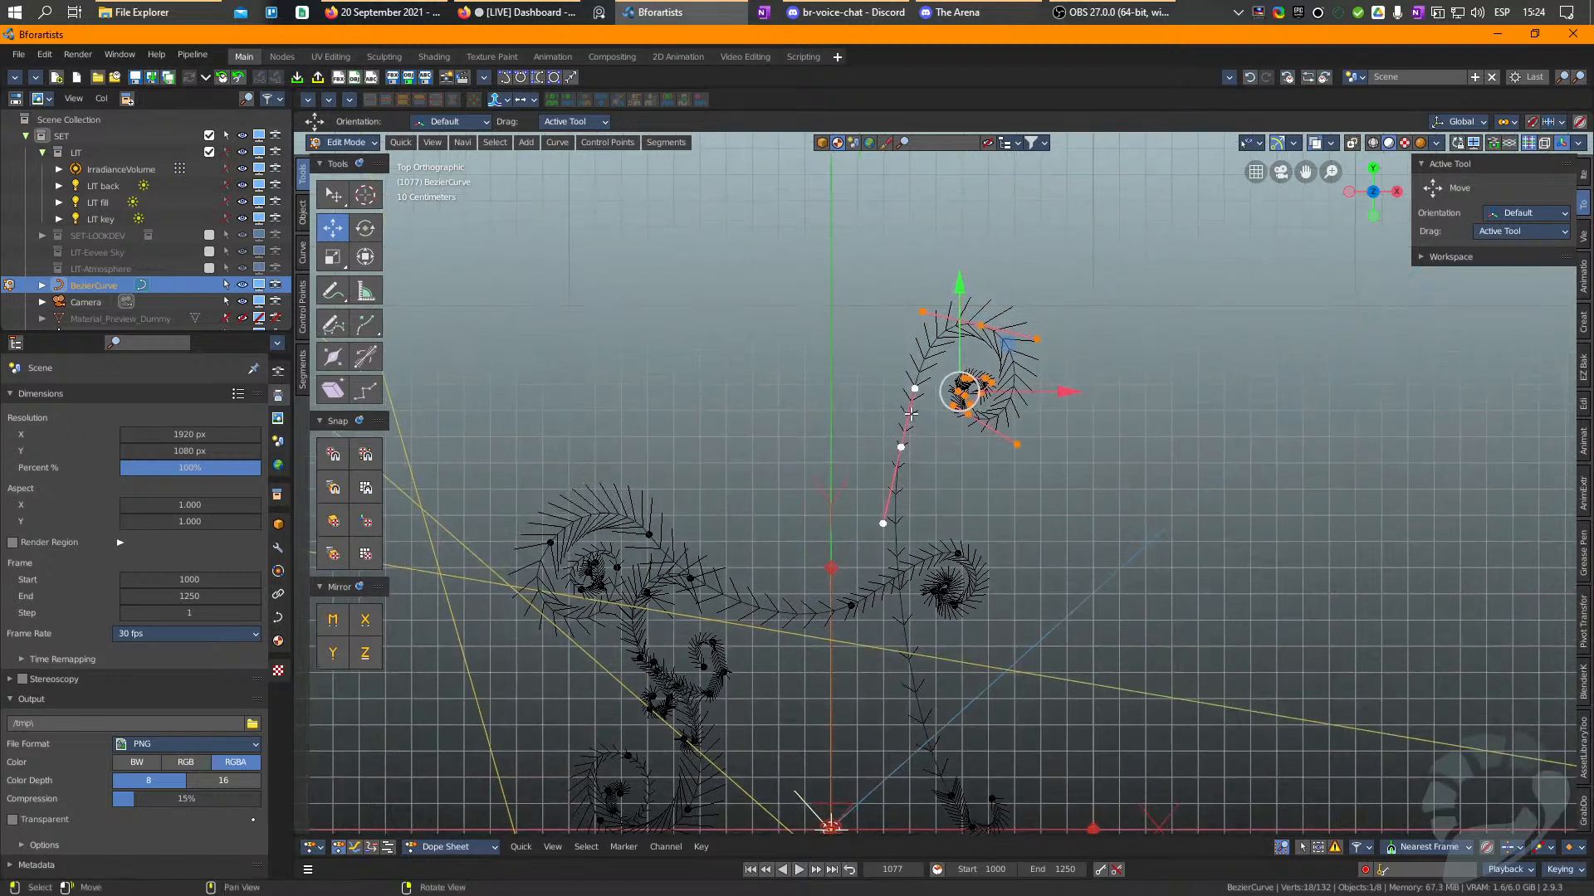
{"action": "left_click_drag", "start_coordinate": [953, 389], "coordinate": [963, 313]}
{"action": "key", "text": "e"}
{"action": "left_click_drag", "start_coordinate": [1084, 299], "coordinate": [1193, 347]}
{"action": "key", "text": "w"}
{"action": "middle_click_drag", "start_coordinate": [1076, 535], "coordinate": [1106, 444]}
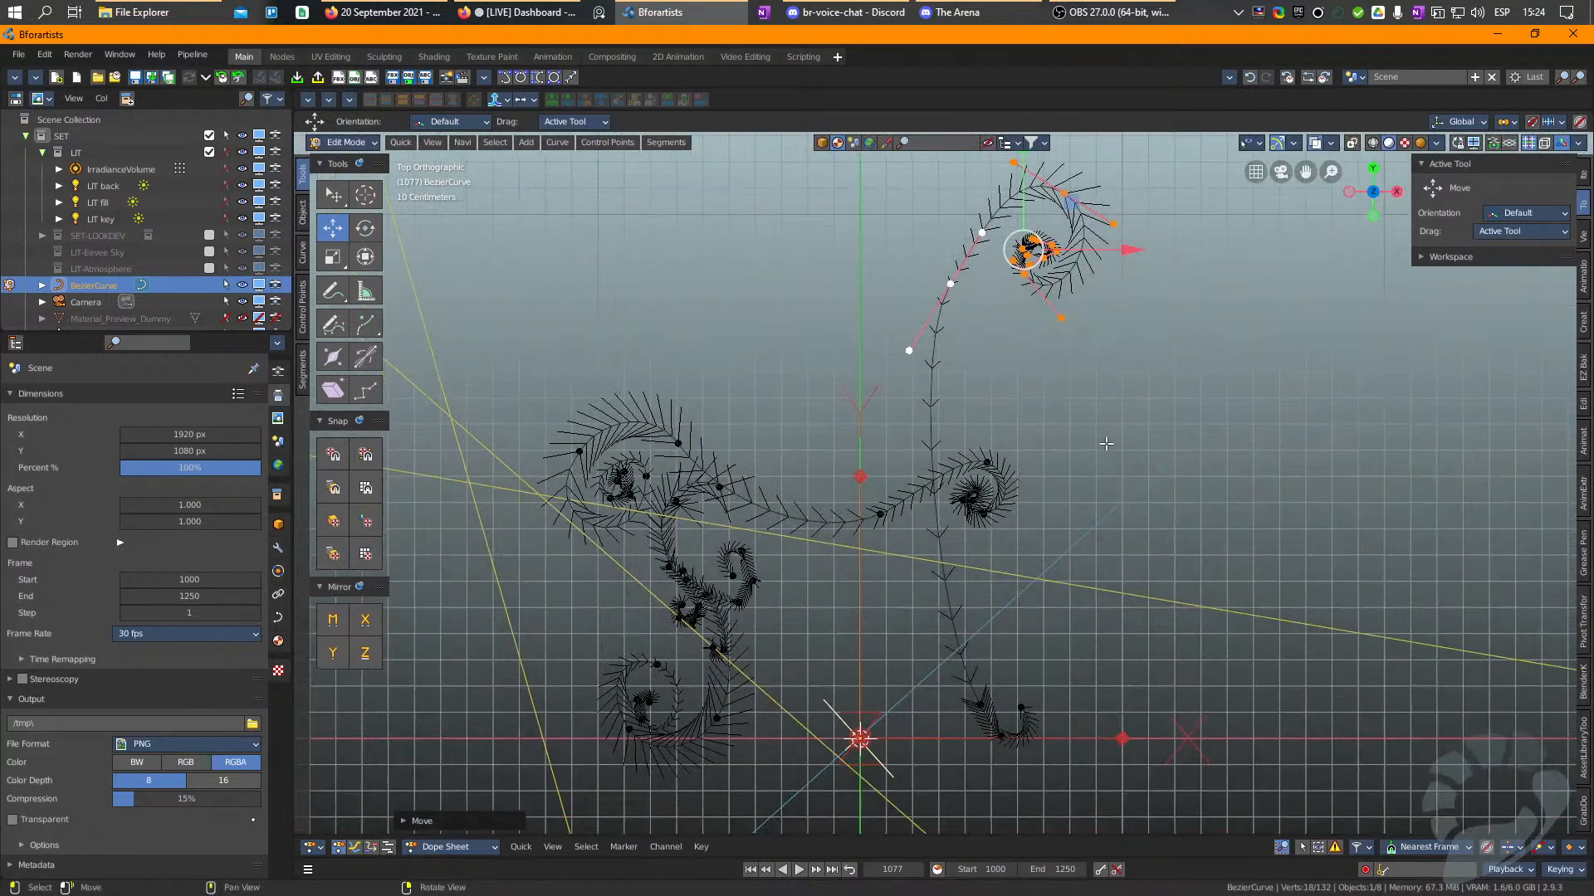
Rotate the handles of the back support point just below the top curl to smooth the bend.
{"action": "left_click", "coordinate": [678, 614]}
{"action": "scroll", "coordinate": [1038, 247], "scroll_direction": "down", "scroll_amount": 1}
{"action": "left_click", "coordinate": [951, 322]}
{"action": "key", "text": "e"}
{"action": "left_click_drag", "start_coordinate": [1044, 349], "coordinate": [1181, 359]}
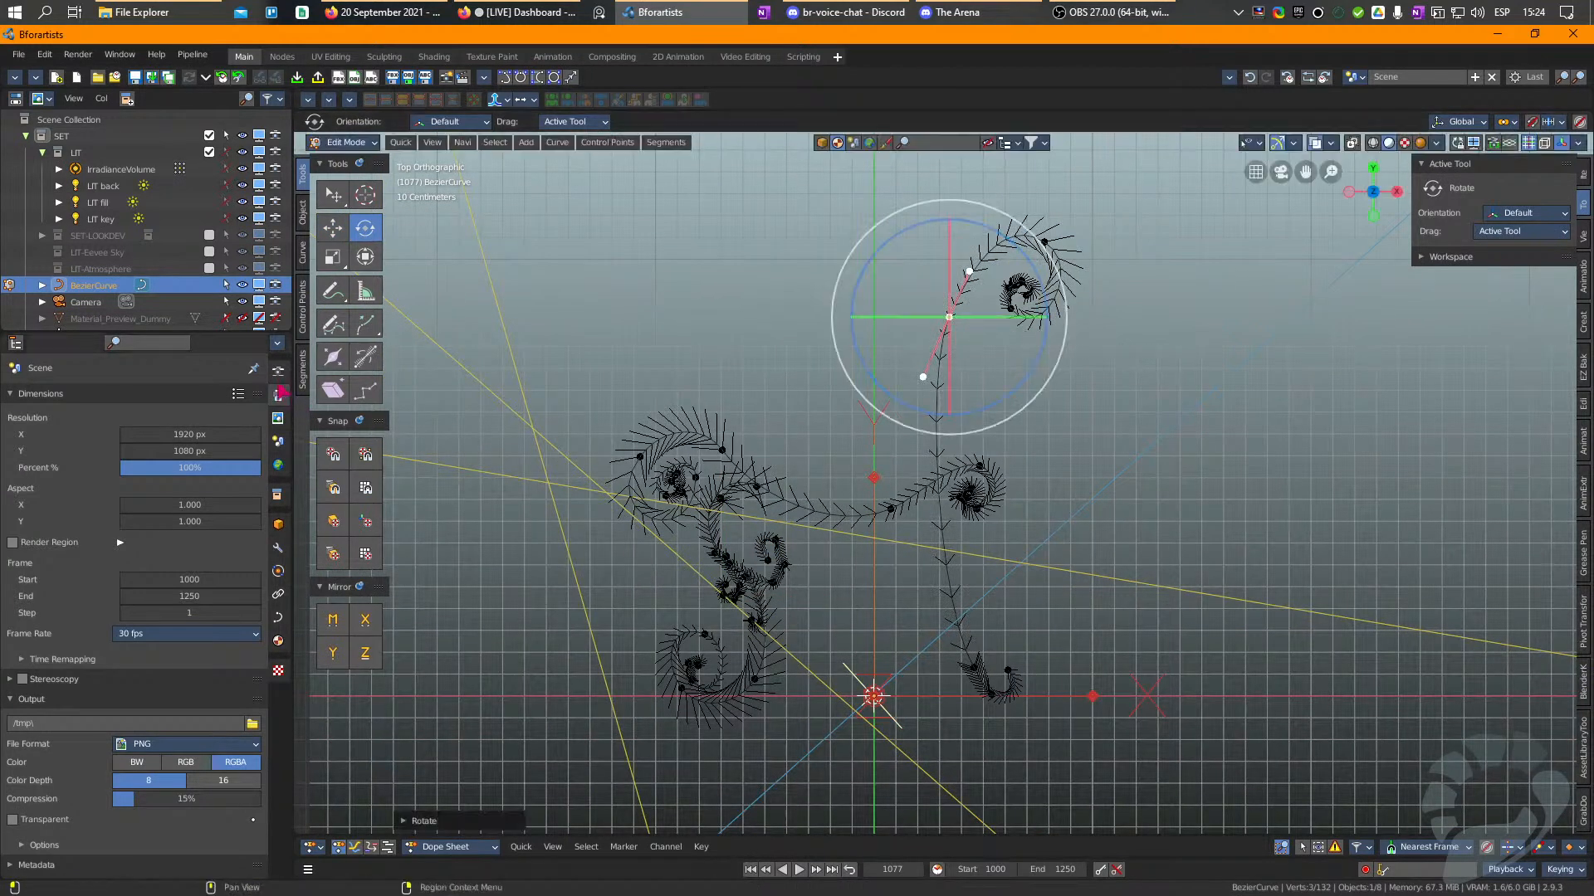
{"action": "left_click", "coordinate": [523, 156]}
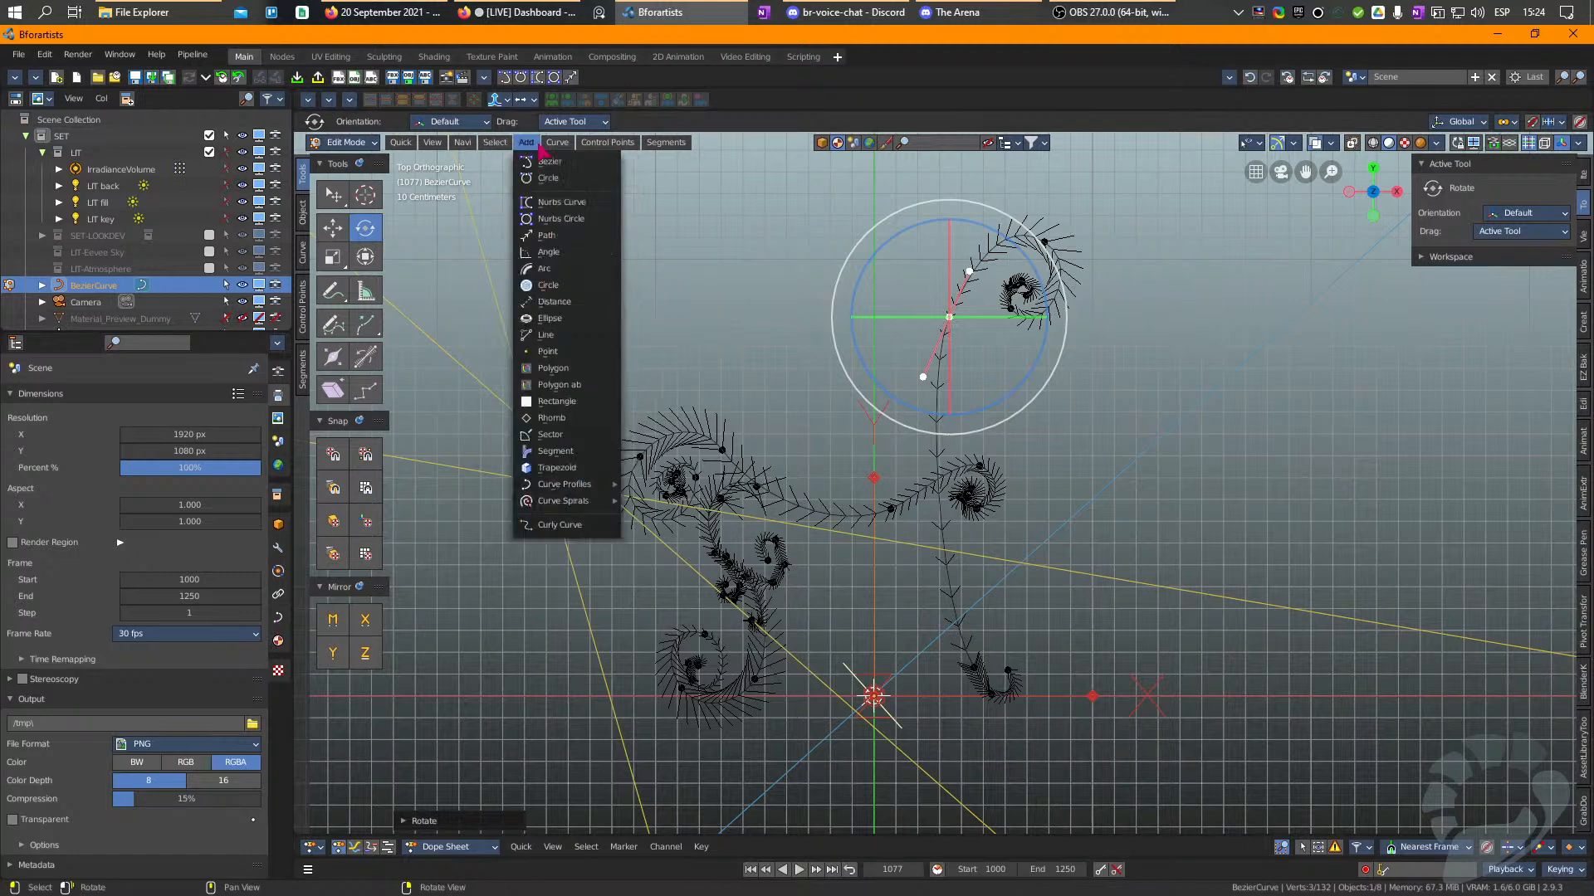
{"action": "mouse_move", "coordinate": [594, 146]}
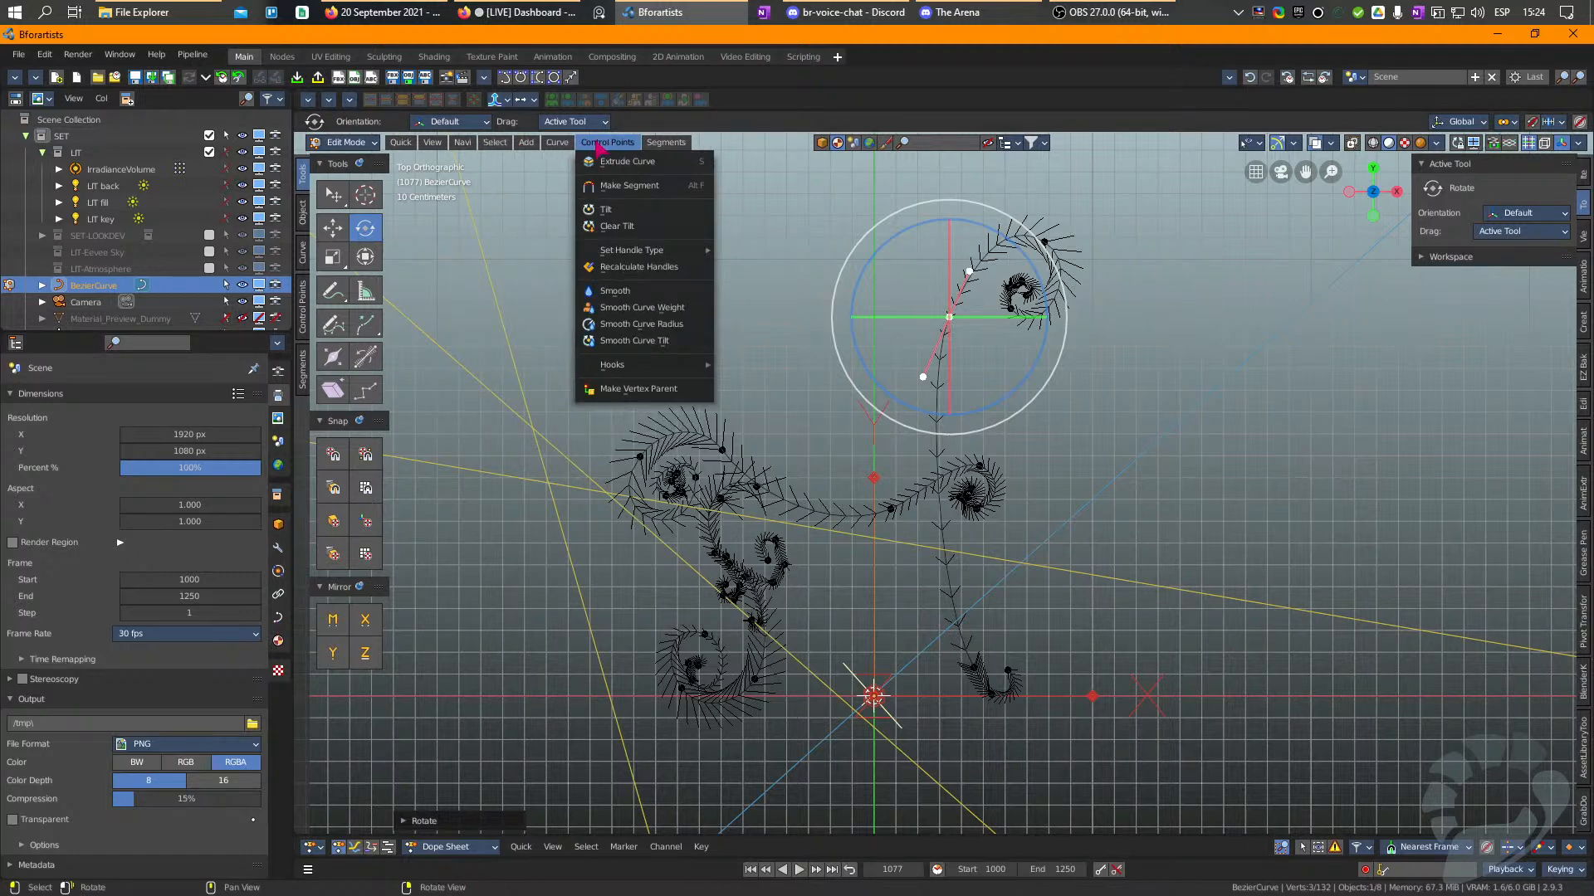
{"action": "left_click", "coordinate": [596, 145]}
Leave Edit Mode and give the curve a round bevel with a depth of 0.13 m in its Geometry settings.
{"action": "key", "text": "Tab"}
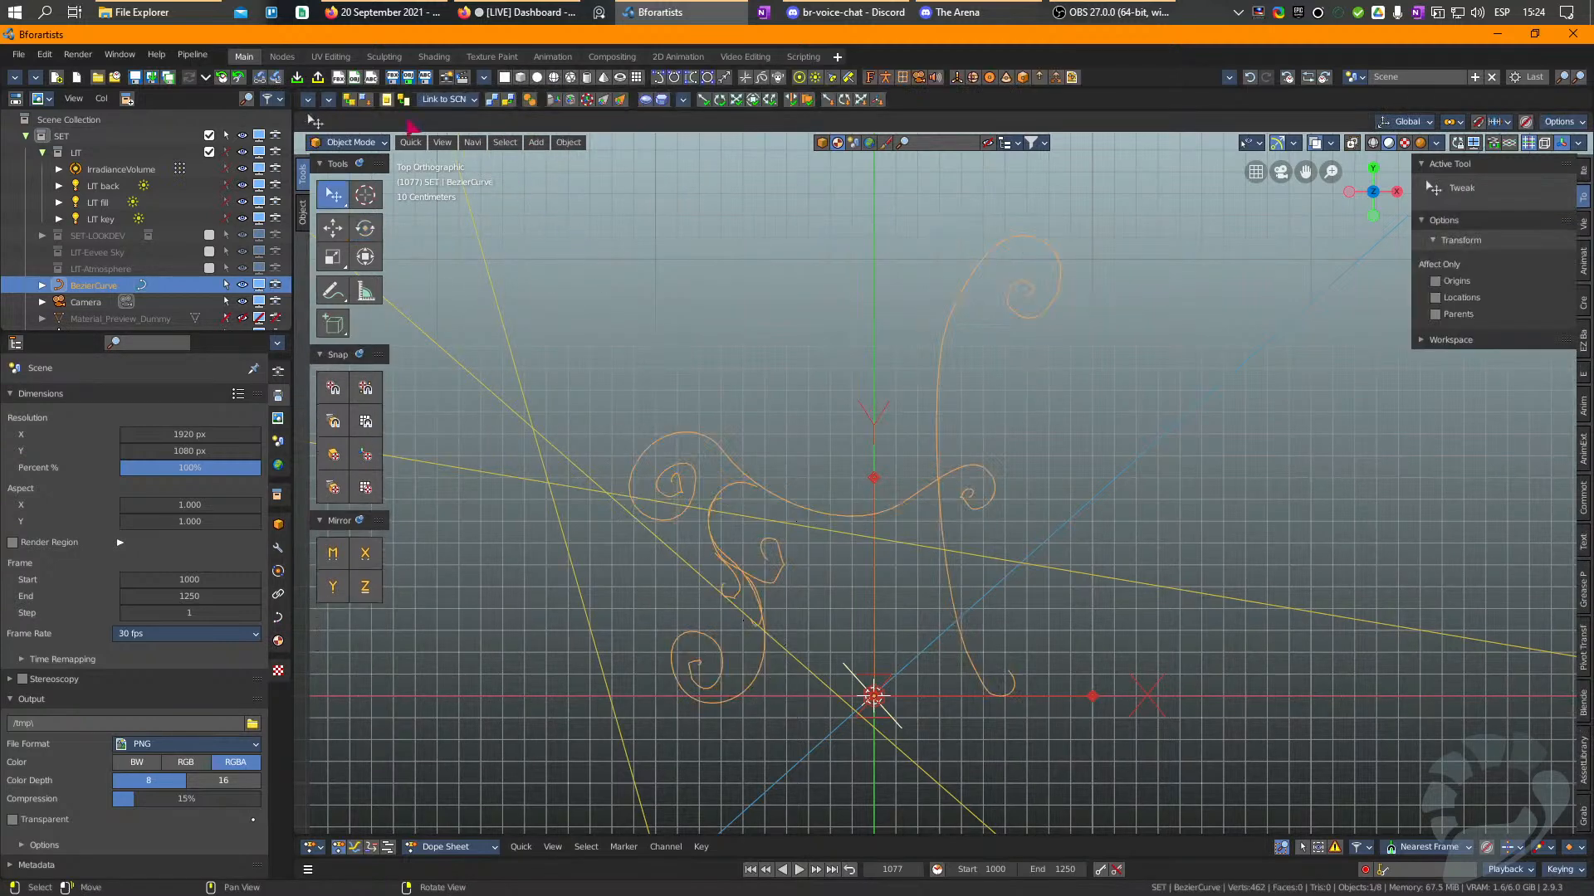
{"action": "middle_click_drag", "start_coordinate": [750, 249], "coordinate": [1042, 445]}
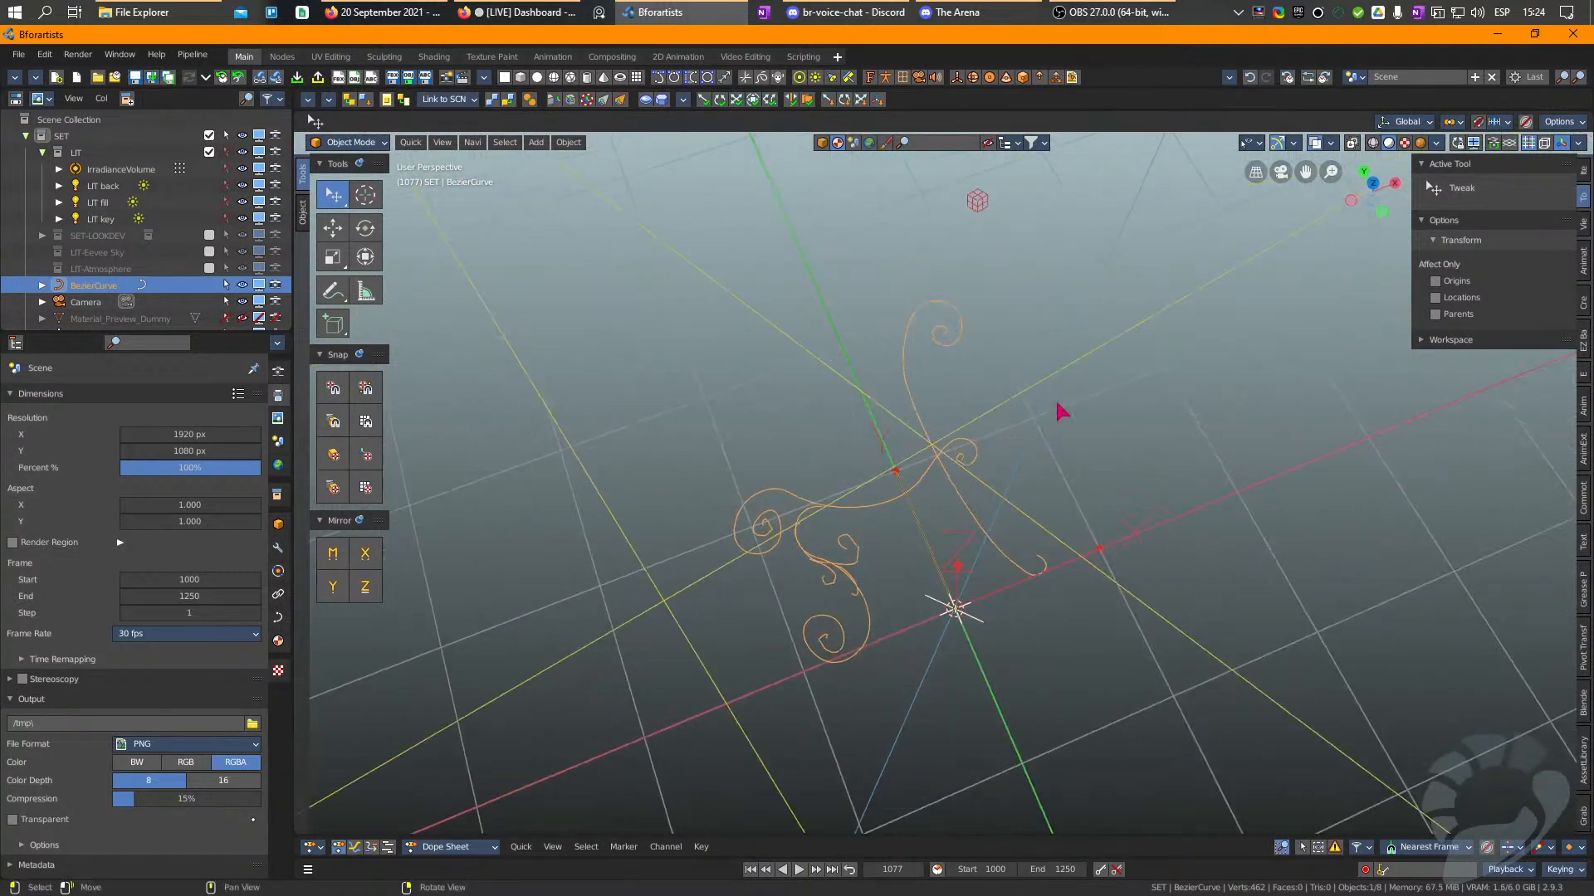
{"action": "left_click", "coordinate": [1373, 184]}
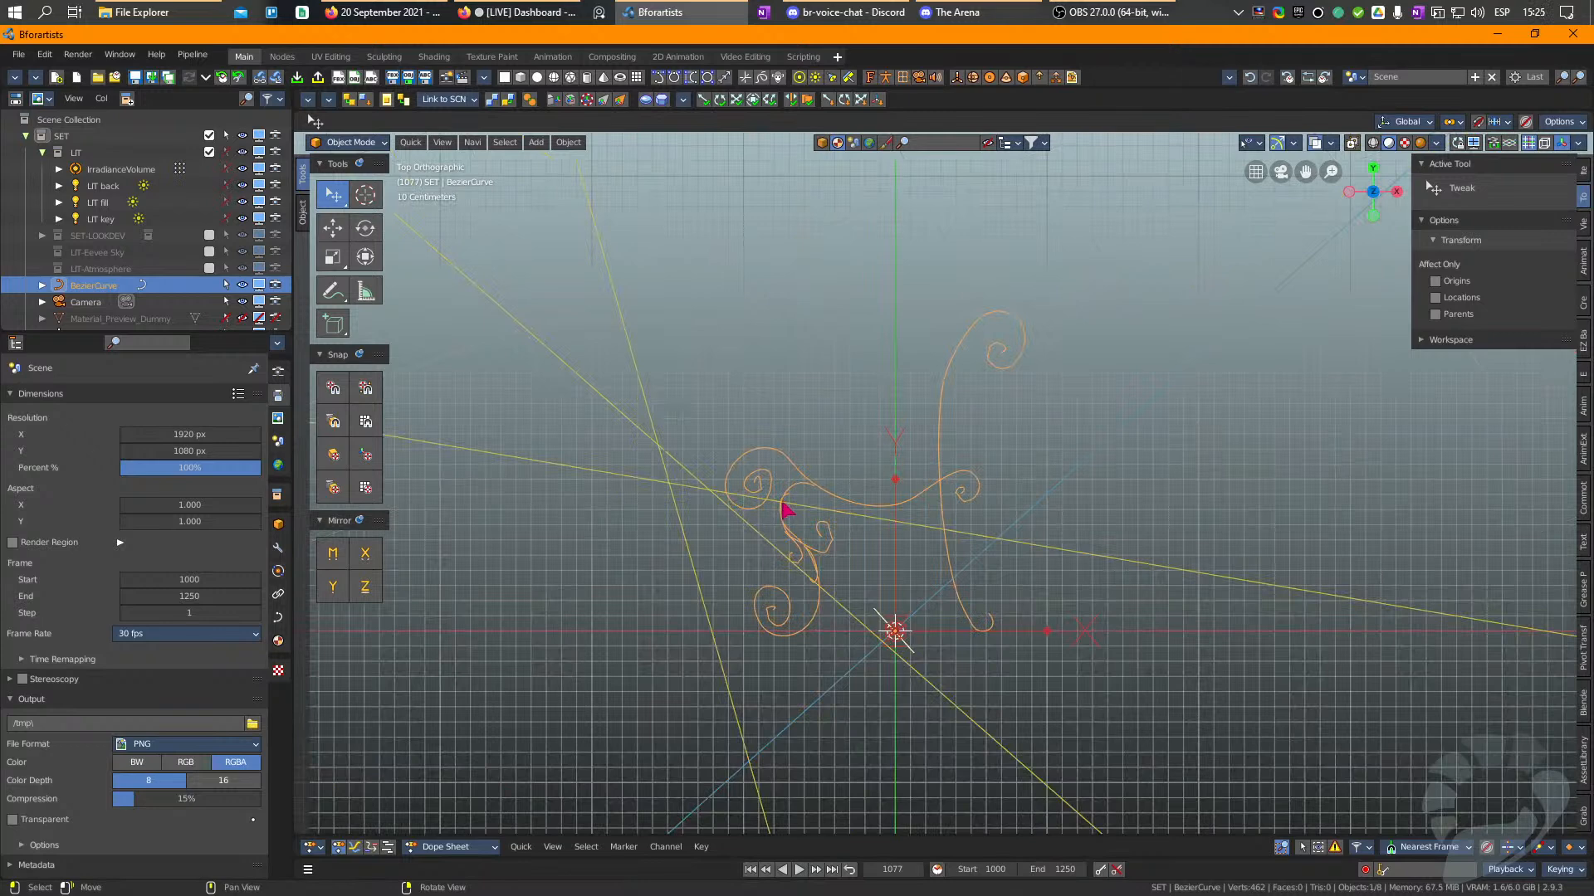
{"action": "left_click", "coordinate": [278, 617]}
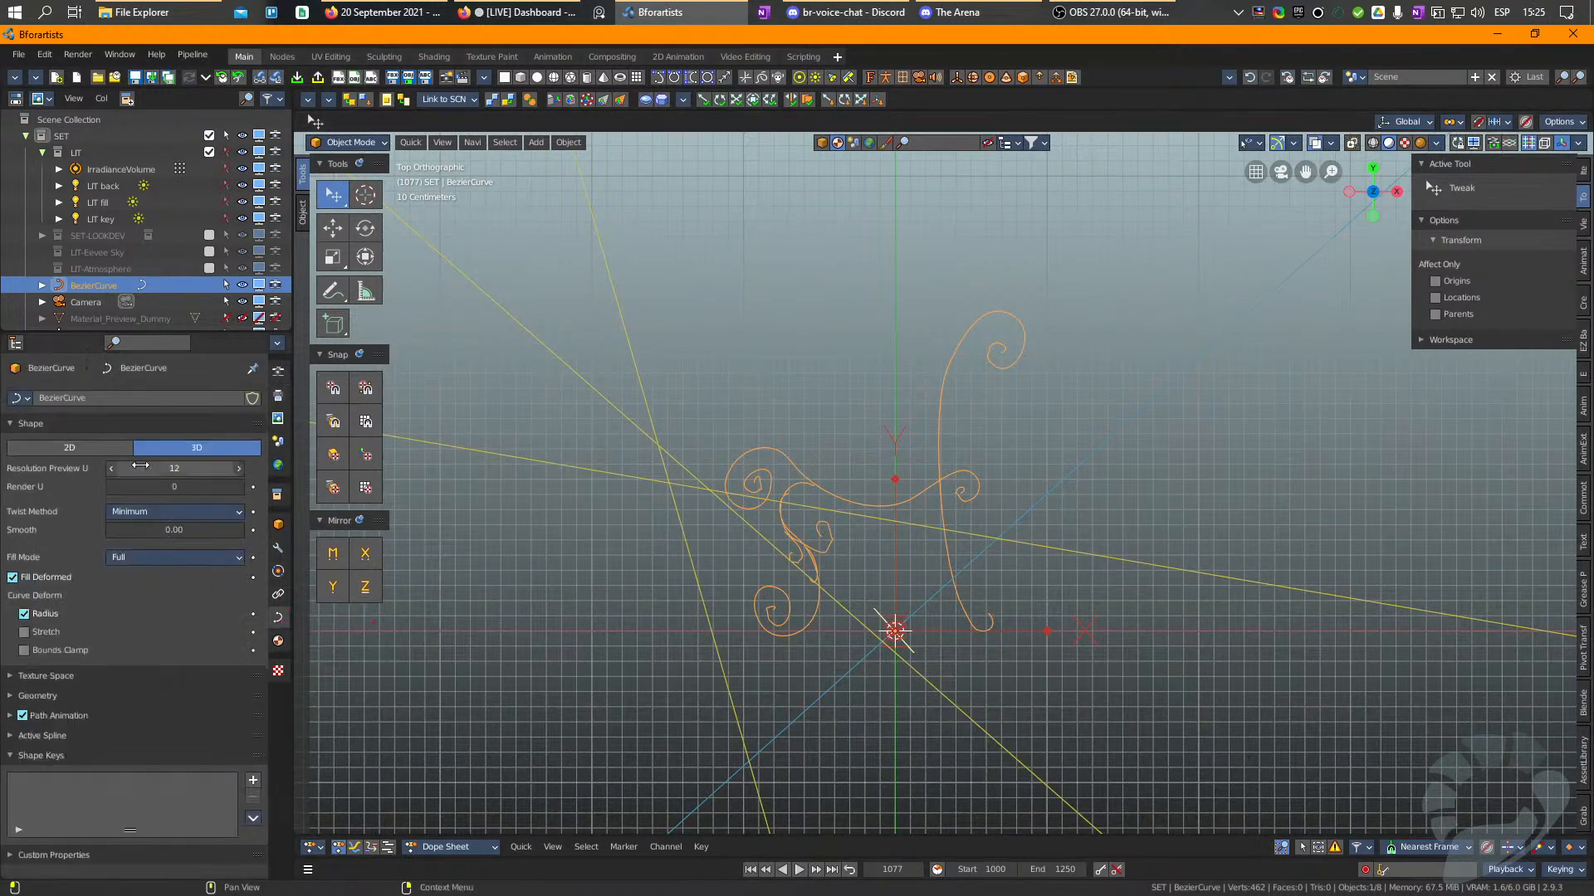
{"action": "left_click", "coordinate": [38, 695]}
{"action": "scroll", "coordinate": [75, 689], "scroll_direction": "down", "scroll_amount": 4}
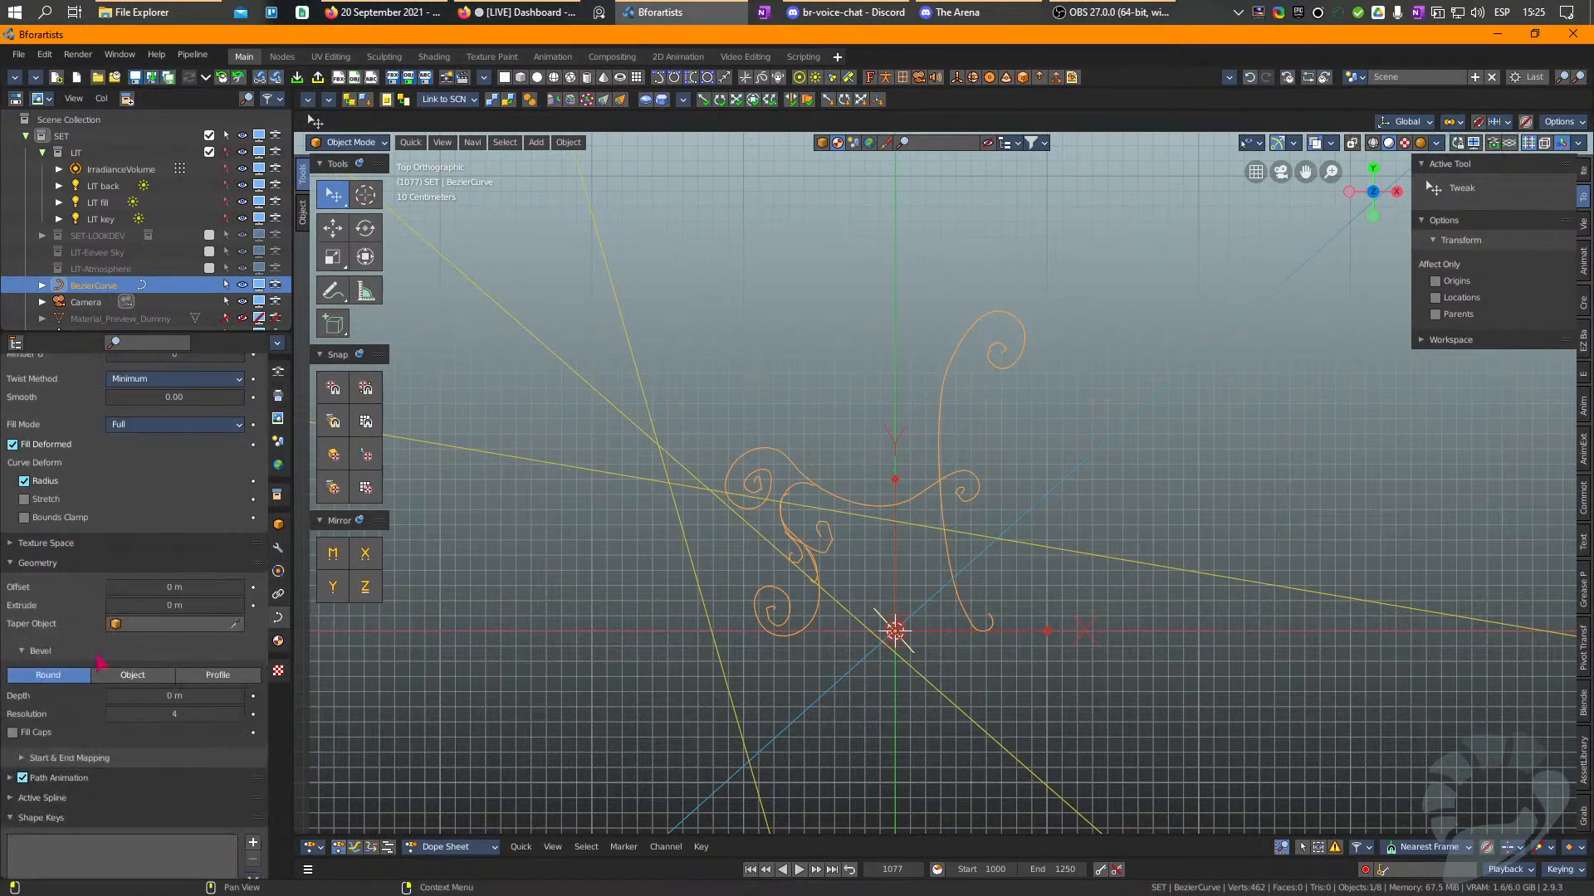
{"action": "left_click", "coordinate": [150, 587]}
{"action": "type", "text": "0"}
{"action": "key", "text": "Return"}
{"action": "mouse_move", "coordinate": [168, 607]}
{"action": "left_mouse_down"}
{"action": "mouse_move", "coordinate": [208, 607]}
{"action": "mouse_move", "coordinate": [170, 608]}
{"action": "left_mouse_up"}
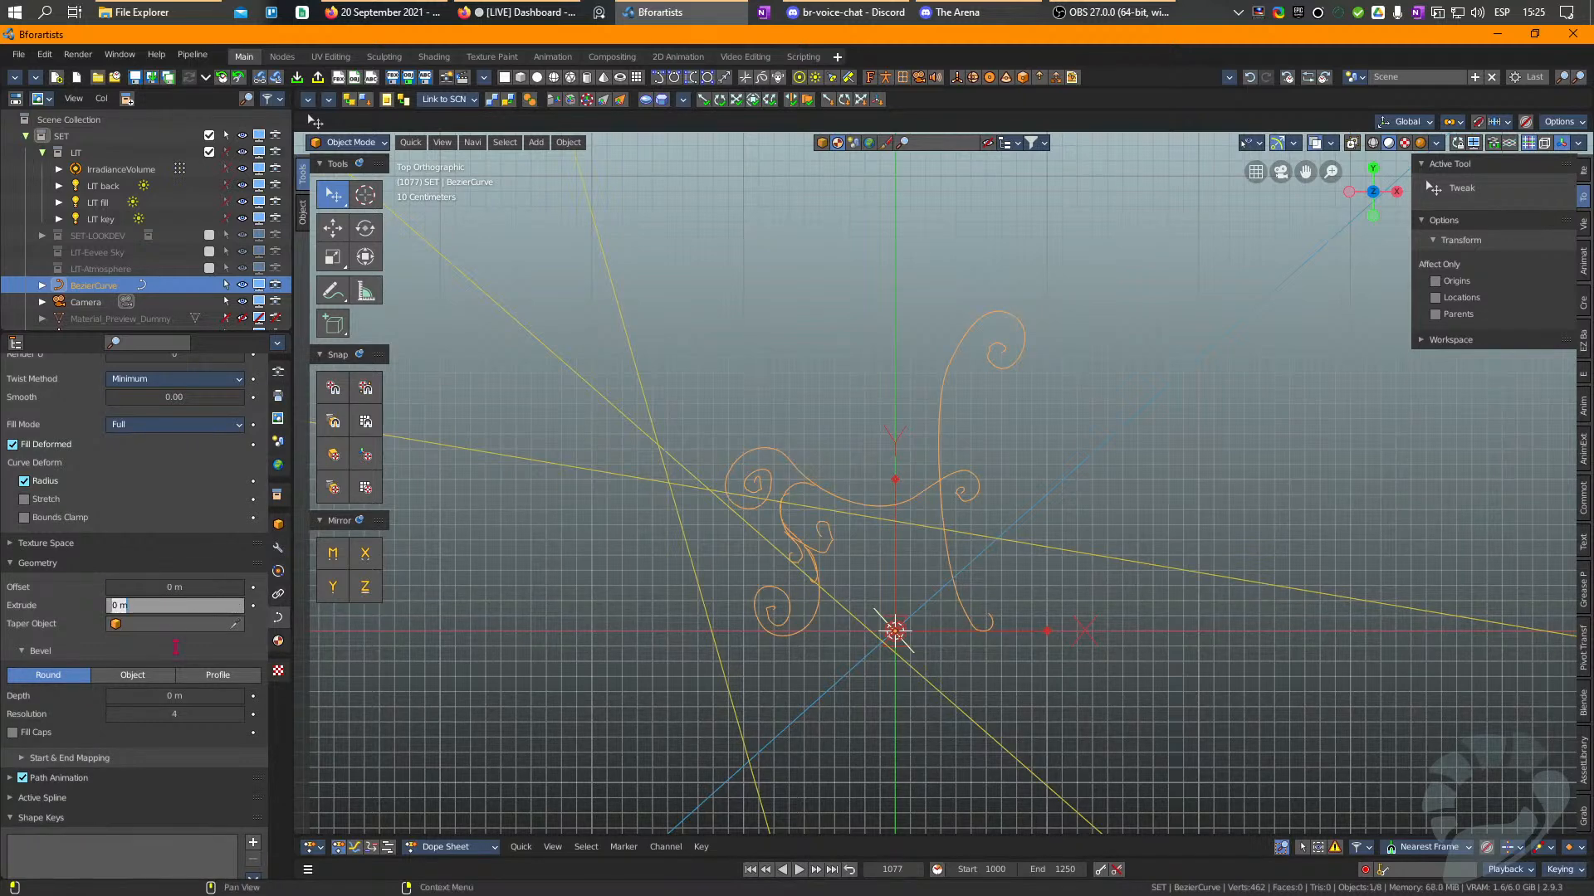
{"action": "key", "text": "Escape"}
{"action": "left_click_drag", "start_coordinate": [174, 698], "coordinate": [208, 698]}
{"action": "scroll", "coordinate": [827, 550], "scroll_direction": "up", "scroll_amount": 4}
Adjust the radius of the armrest point behind the front curl in Edit Mode to even out the tube's thickness.
{"action": "key", "text": "Tab"}
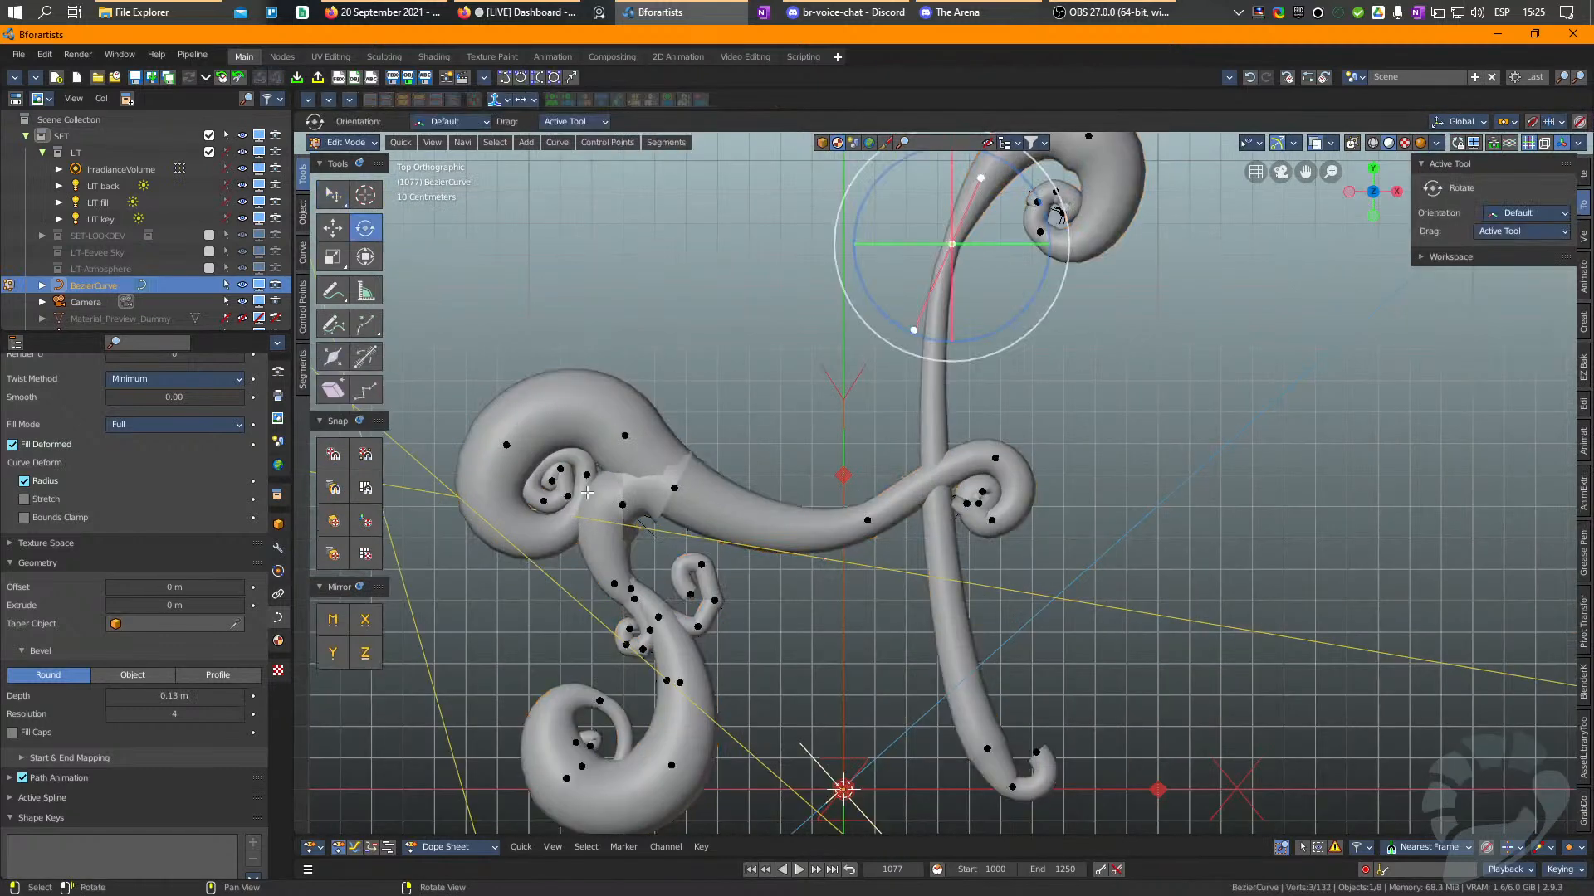
{"action": "left_click", "coordinate": [684, 489]}
{"action": "key", "text": "alt+s"}
{"action": "left_click", "coordinate": [729, 464]}
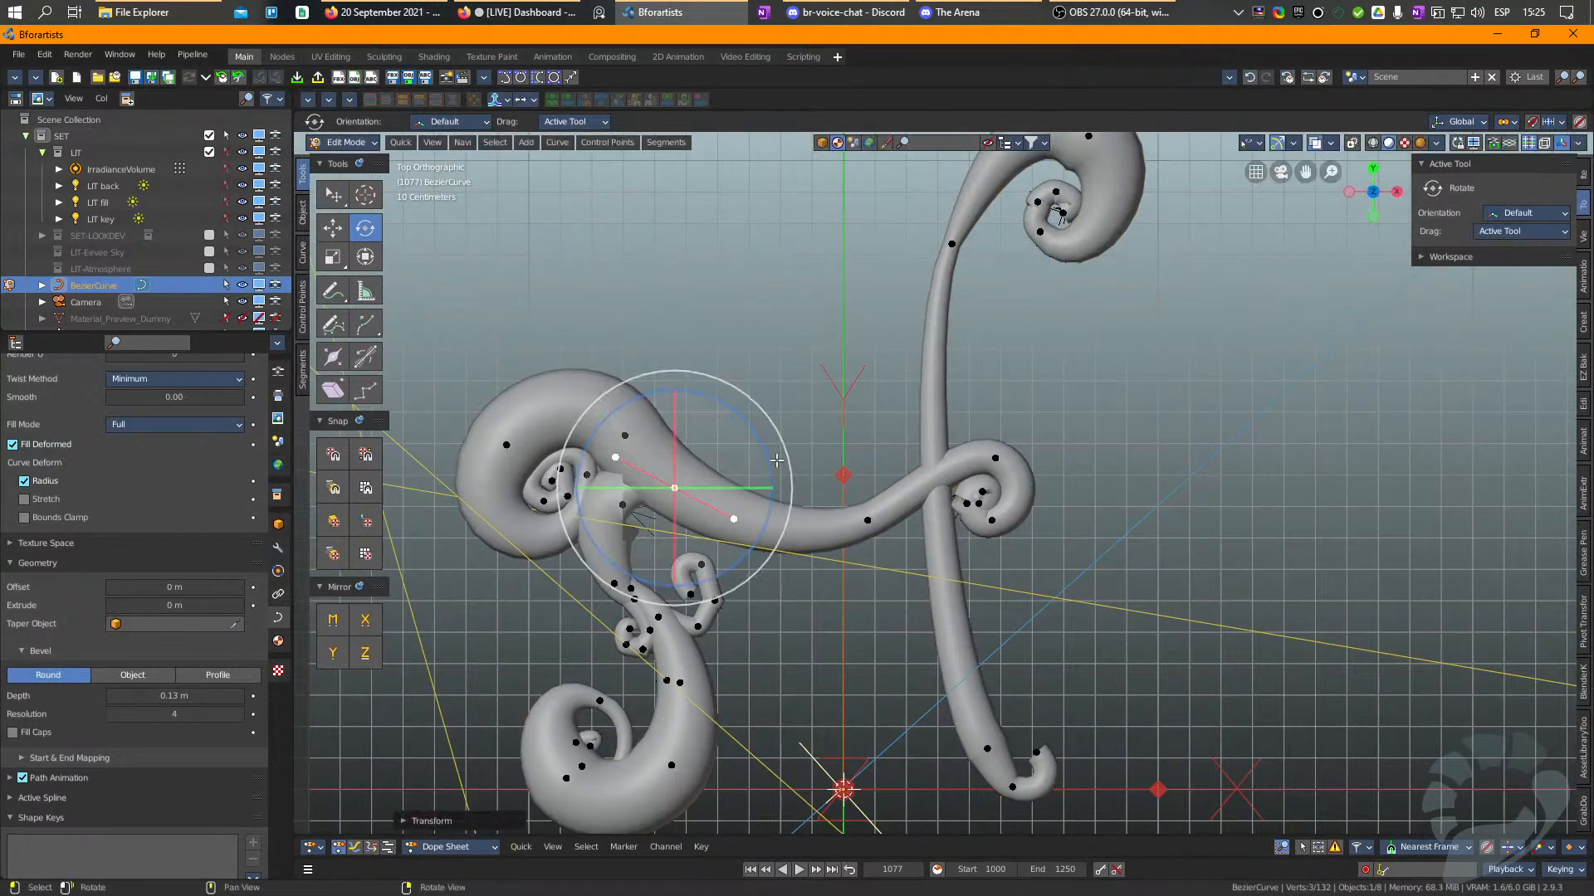
Rotate the handles of the front leg's top point beneath the armrest curl and thin the tube there.
{"action": "left_click", "coordinate": [632, 509]}
{"action": "key", "text": "alt+s"}
{"action": "left_click", "coordinate": [909, 402]}
{"action": "key", "text": "r"}
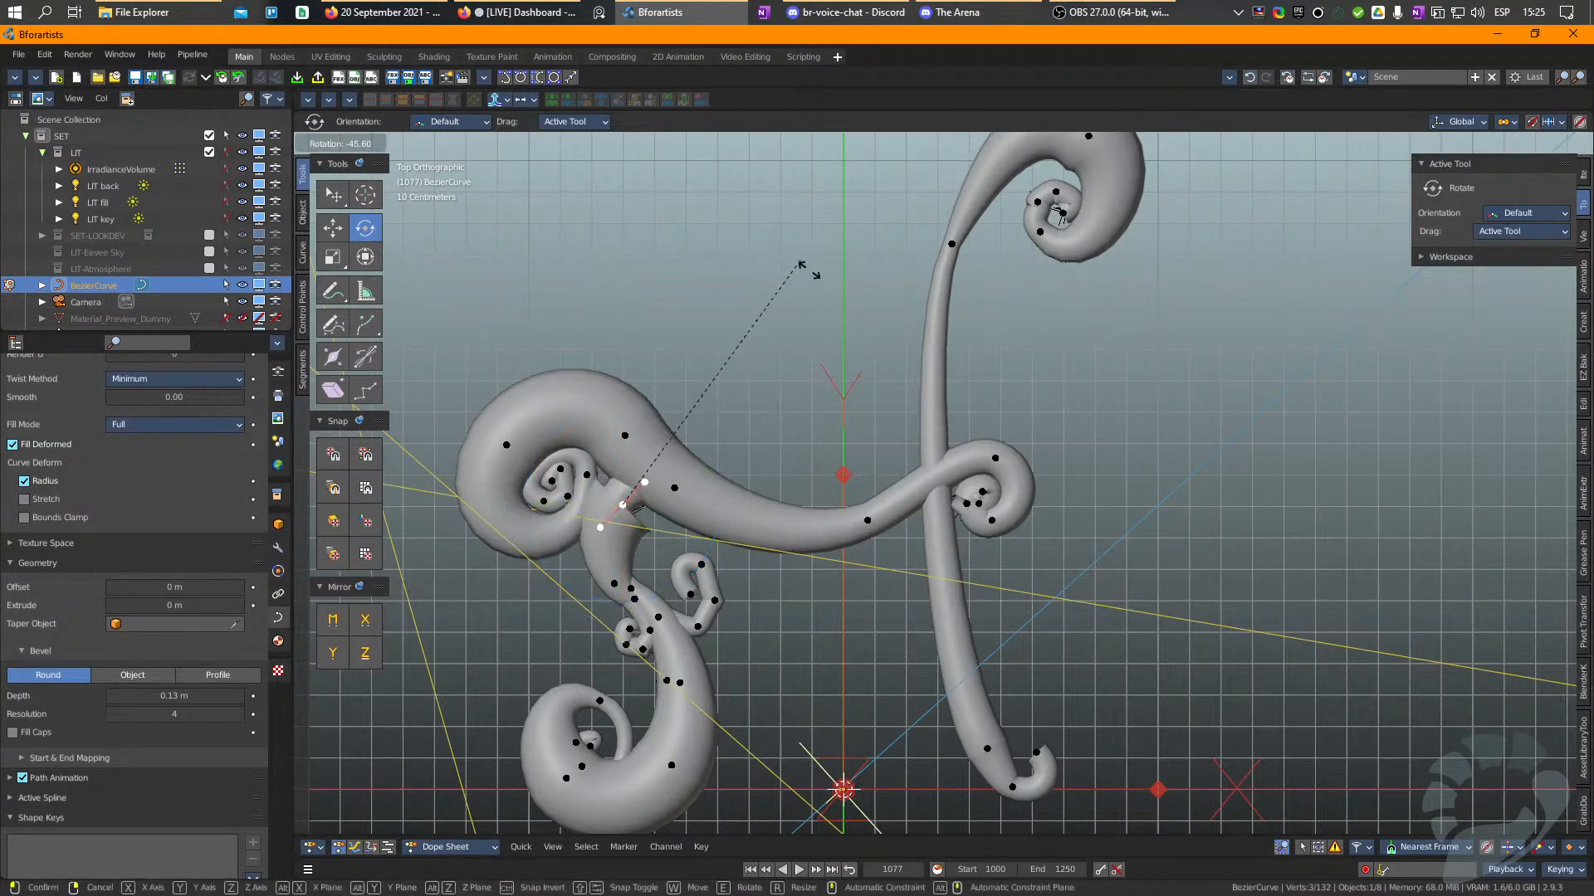
{"action": "left_click", "coordinate": [793, 253]}
{"action": "key", "text": "shift+space"}
{"action": "key", "text": "g"}
{"action": "key", "text": "alt+s"}
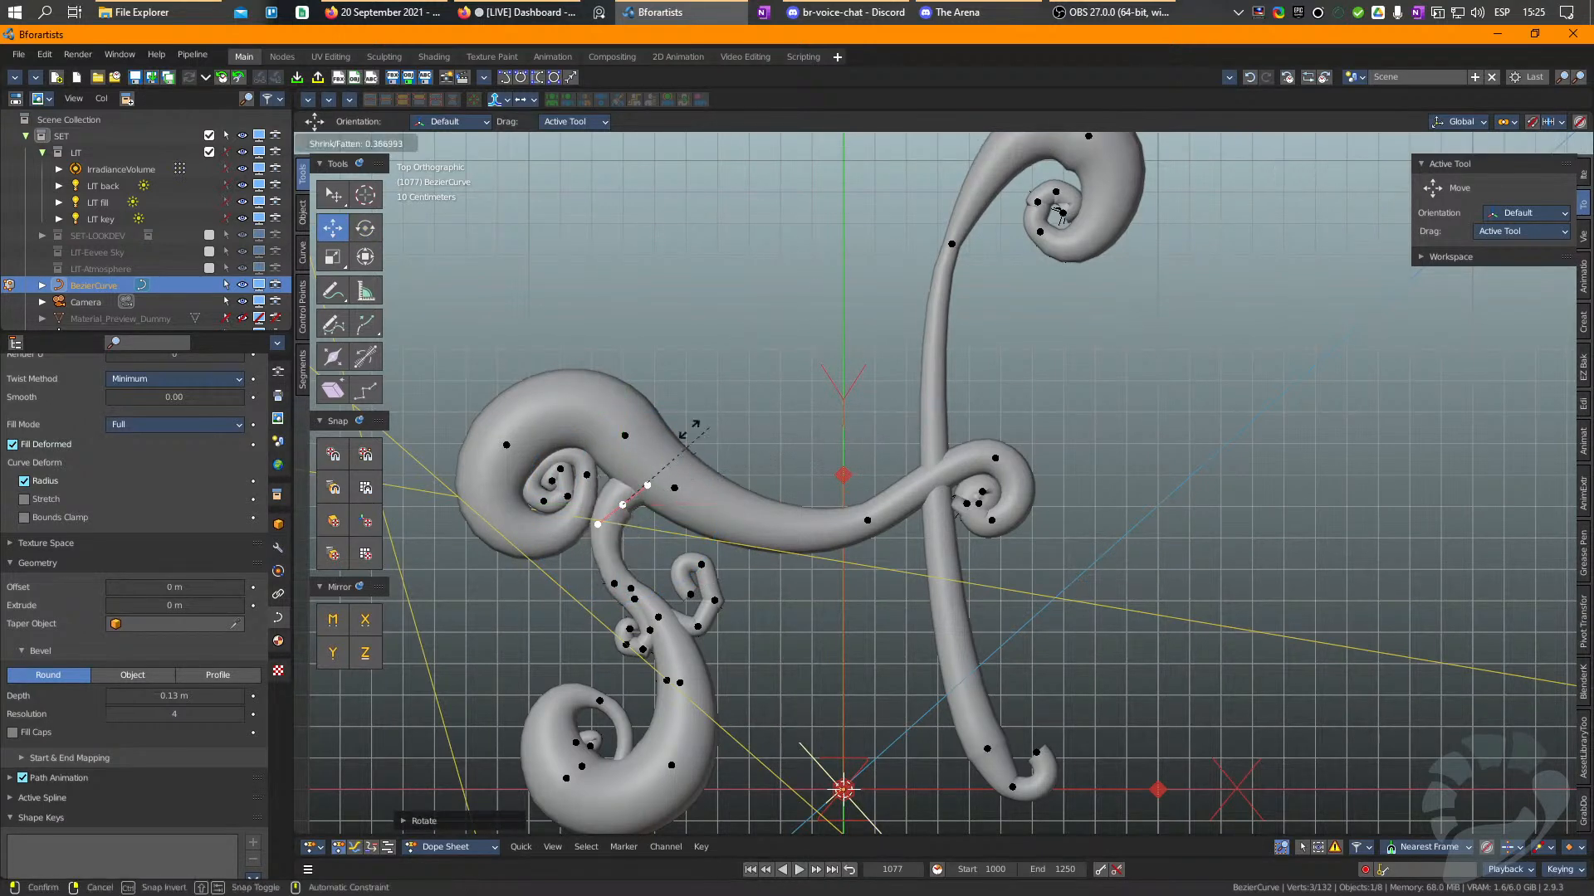
{"action": "left_click", "coordinate": [701, 435]}
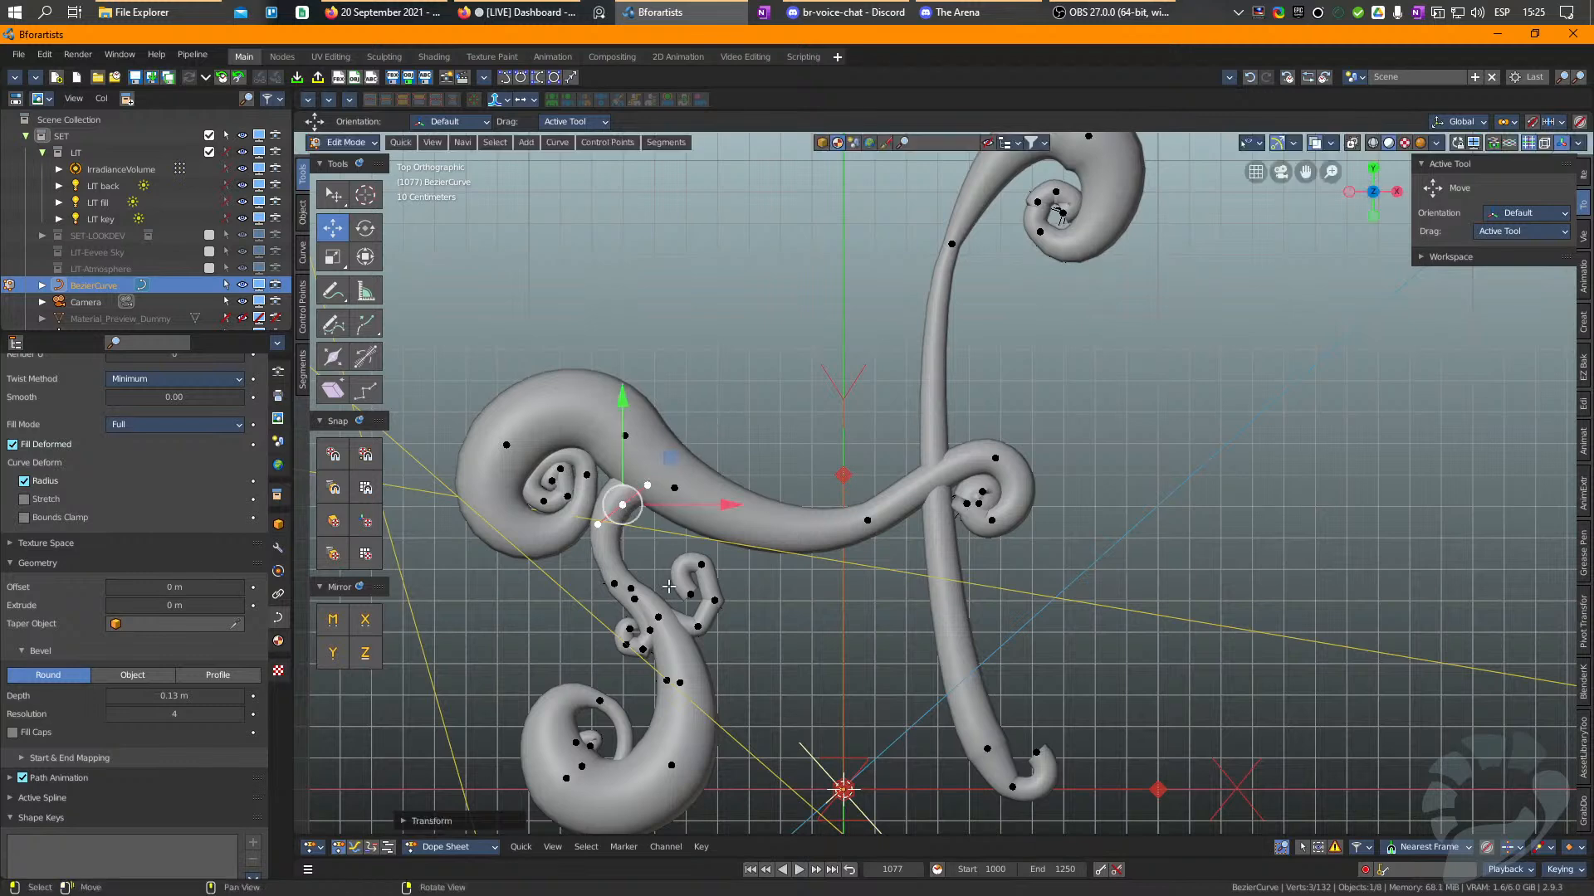
Adjust the tube radius at the outer point of the front leg's bottom curl and thicken the curl's innermost points.
{"action": "left_click", "coordinate": [592, 745]}
{"action": "middle_click_drag", "start_coordinate": [592, 744], "coordinate": [622, 693]}
{"action": "left_click", "coordinate": [596, 728]}
{"action": "key", "text": "alt+s"}
{"action": "left_click", "coordinate": [643, 685]}
{"action": "left_click", "coordinate": [614, 693]}
{"action": "left_click", "coordinate": [618, 710], "text": "shift"}
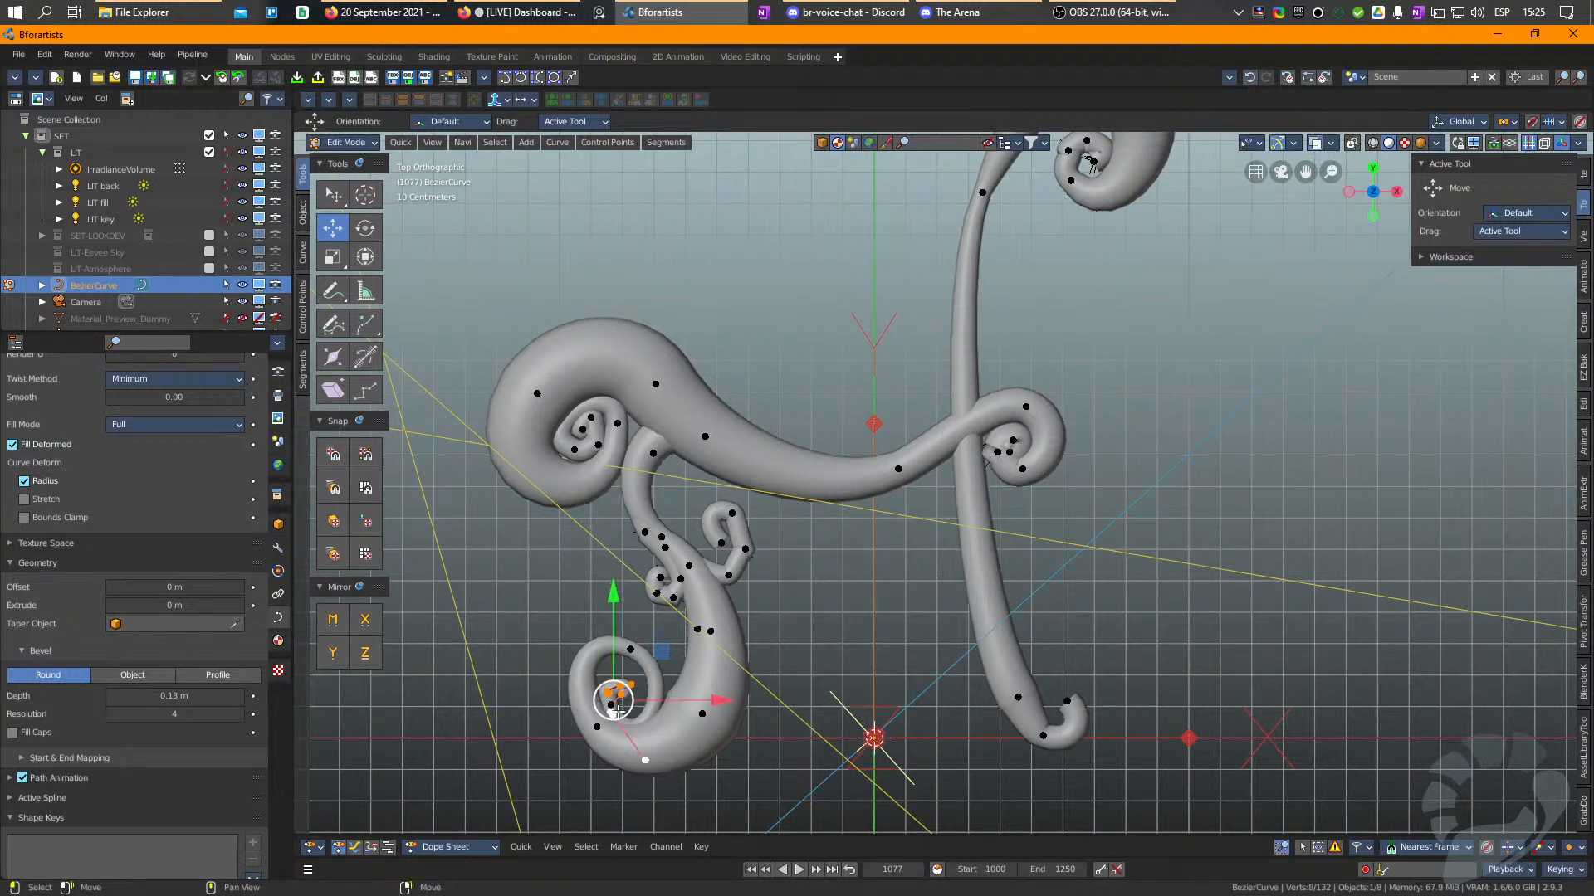
{"action": "key", "text": "alt+s"}
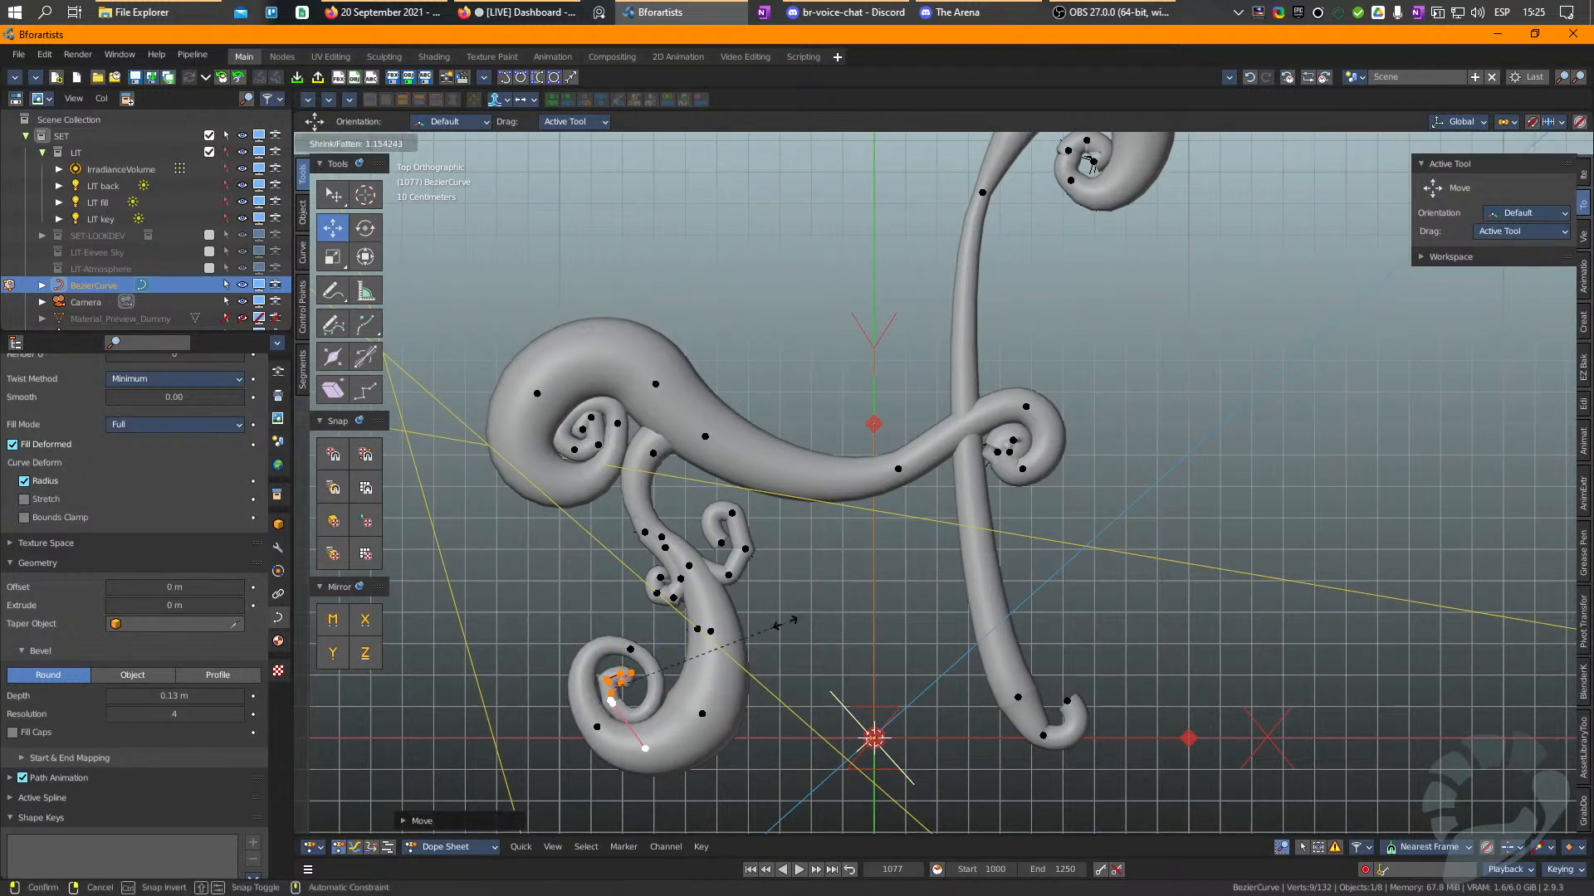
{"action": "left_click", "coordinate": [855, 601]}
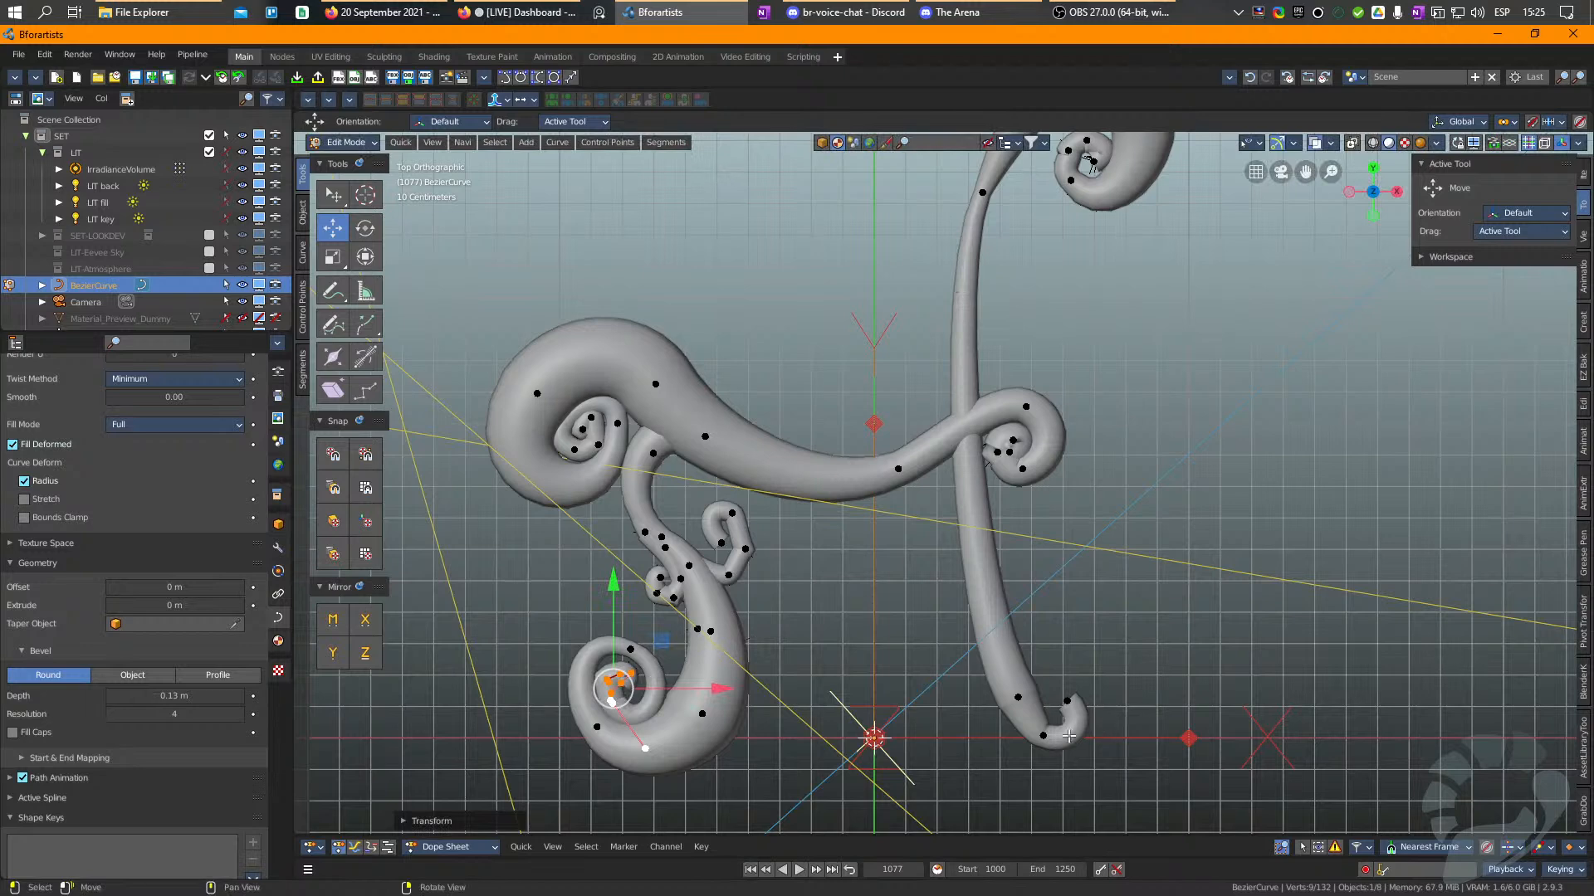
Adjust the radius of the back support's foot tip, then extend and rotate it into a tighter upward curl.
{"action": "left_click", "coordinate": [1069, 702]}
{"action": "key", "text": "alt+s"}
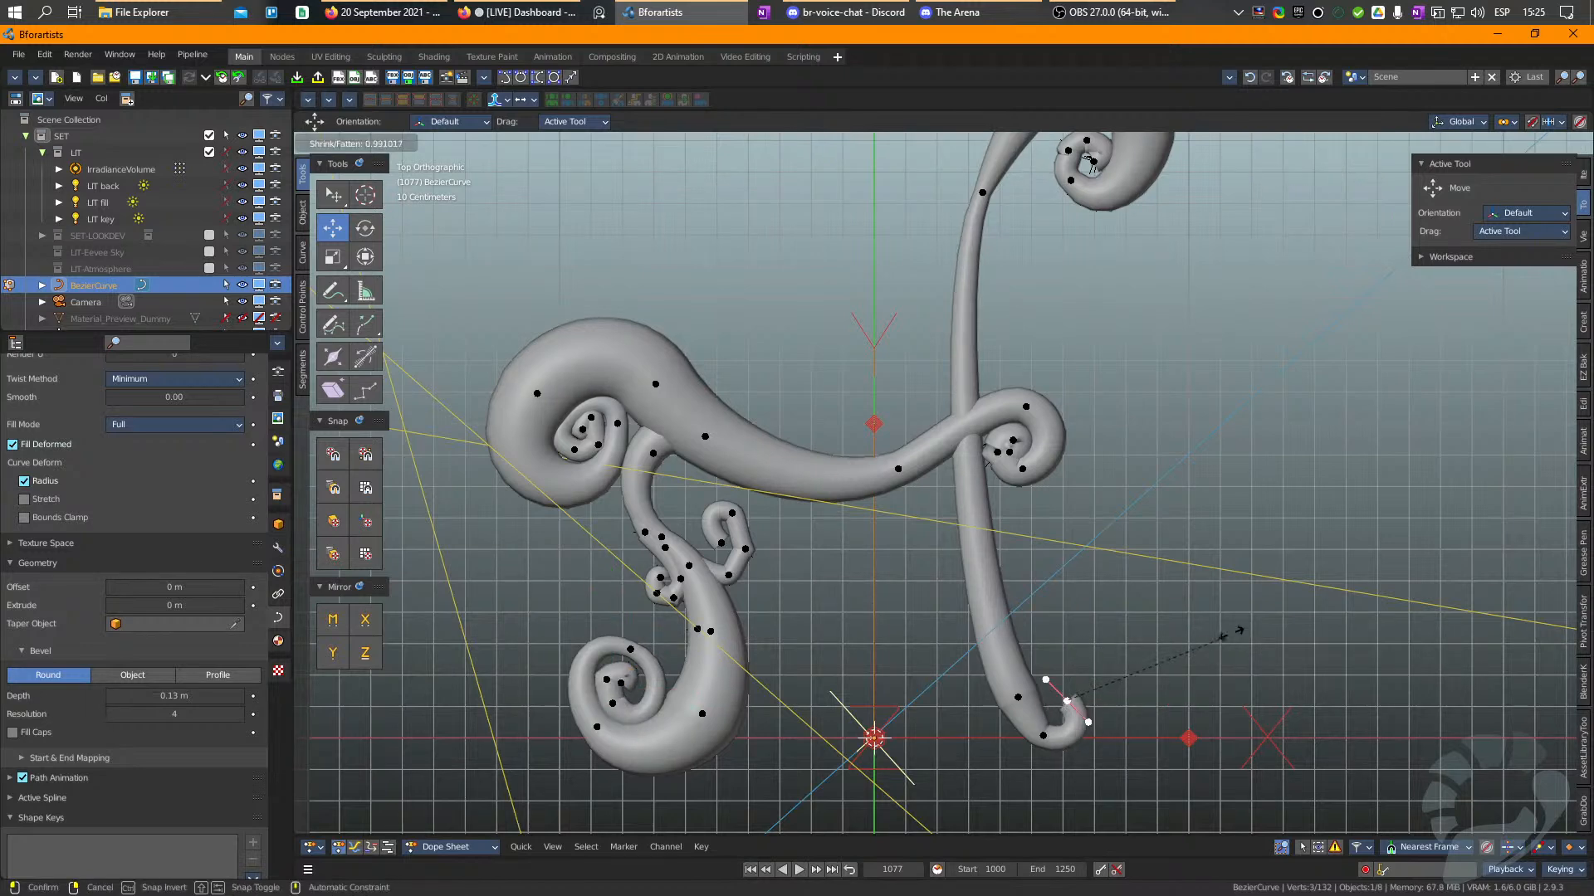
{"action": "left_click", "coordinate": [1269, 600]}
{"action": "key", "text": "e"}
{"action": "left_click_drag", "start_coordinate": [1270, 667], "coordinate": [1196, 605]}
{"action": "key", "text": "w"}
{"action": "left_click", "coordinate": [1195, 652]}
{"action": "key", "text": "e"}
{"action": "key", "text": "alt+s"}
{"action": "left_click", "coordinate": [1174, 495]}
Thicken the back support at the point just above its foot curl and move that point forward.
{"action": "key", "text": "w"}
{"action": "left_click", "coordinate": [1022, 696]}
{"action": "key", "text": "alt+s"}
{"action": "left_click", "coordinate": [1166, 595]}
{"action": "key", "text": "e"}
{"action": "key", "text": "w"}
{"action": "left_click_drag", "start_coordinate": [1189, 546], "coordinate": [1167, 545]}
Move the inner point of the armrest's rear curl slightly outward, adjust its radius and rotate its handles.
{"action": "left_click", "coordinate": [1001, 451]}
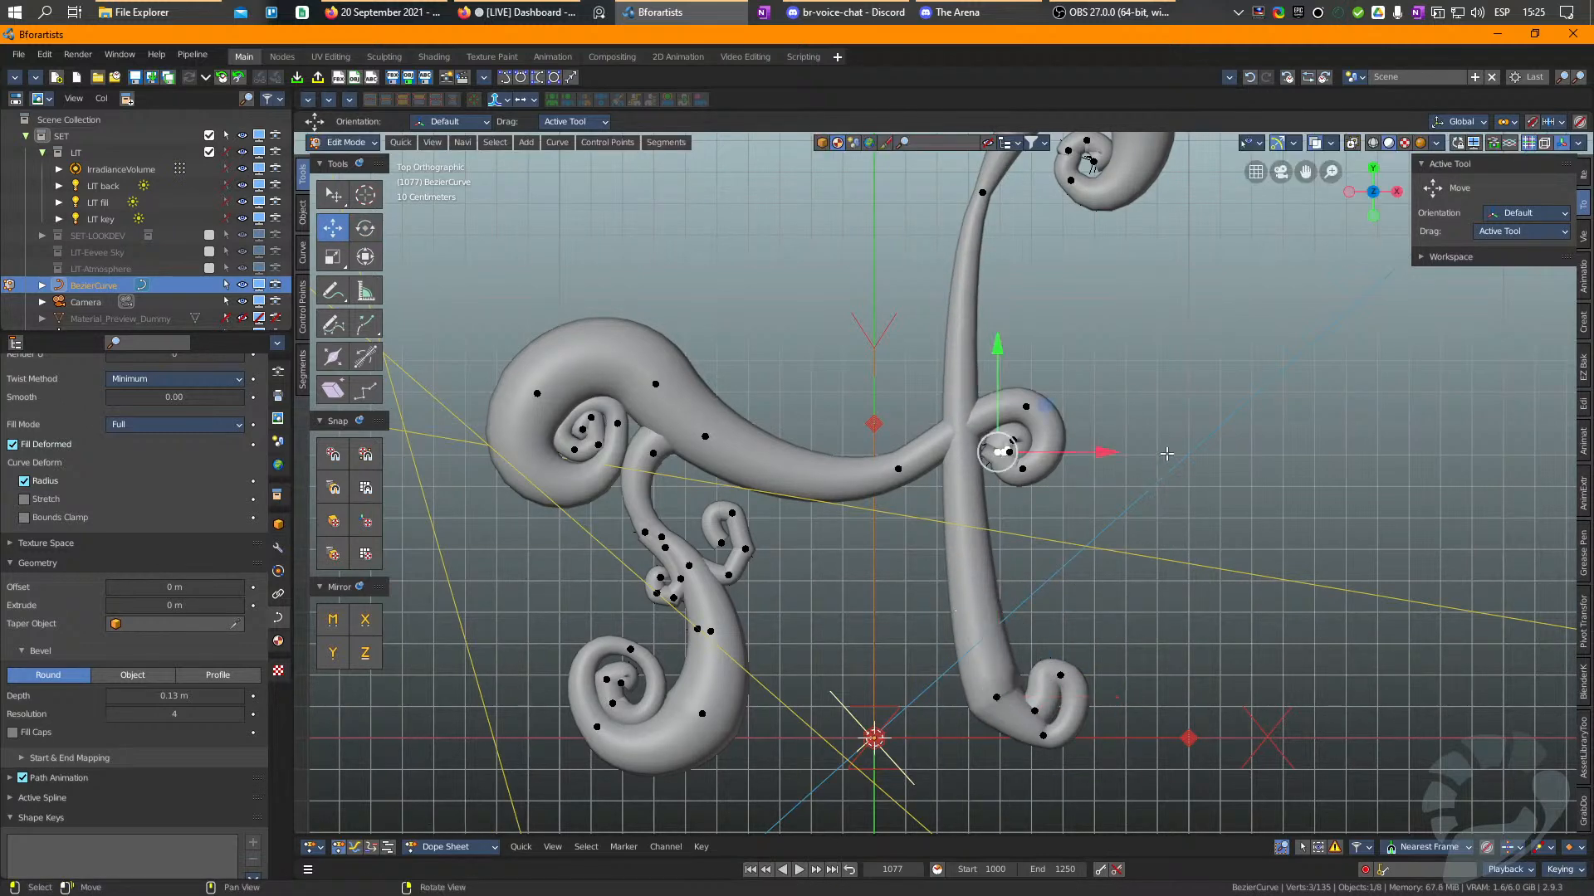
{"action": "key", "text": "g"}
{"action": "left_click_drag", "start_coordinate": [1160, 463], "coordinate": [1047, 503]}
{"action": "key", "text": "alt+s"}
{"action": "left_click", "coordinate": [1156, 453]}
{"action": "key", "text": "e"}
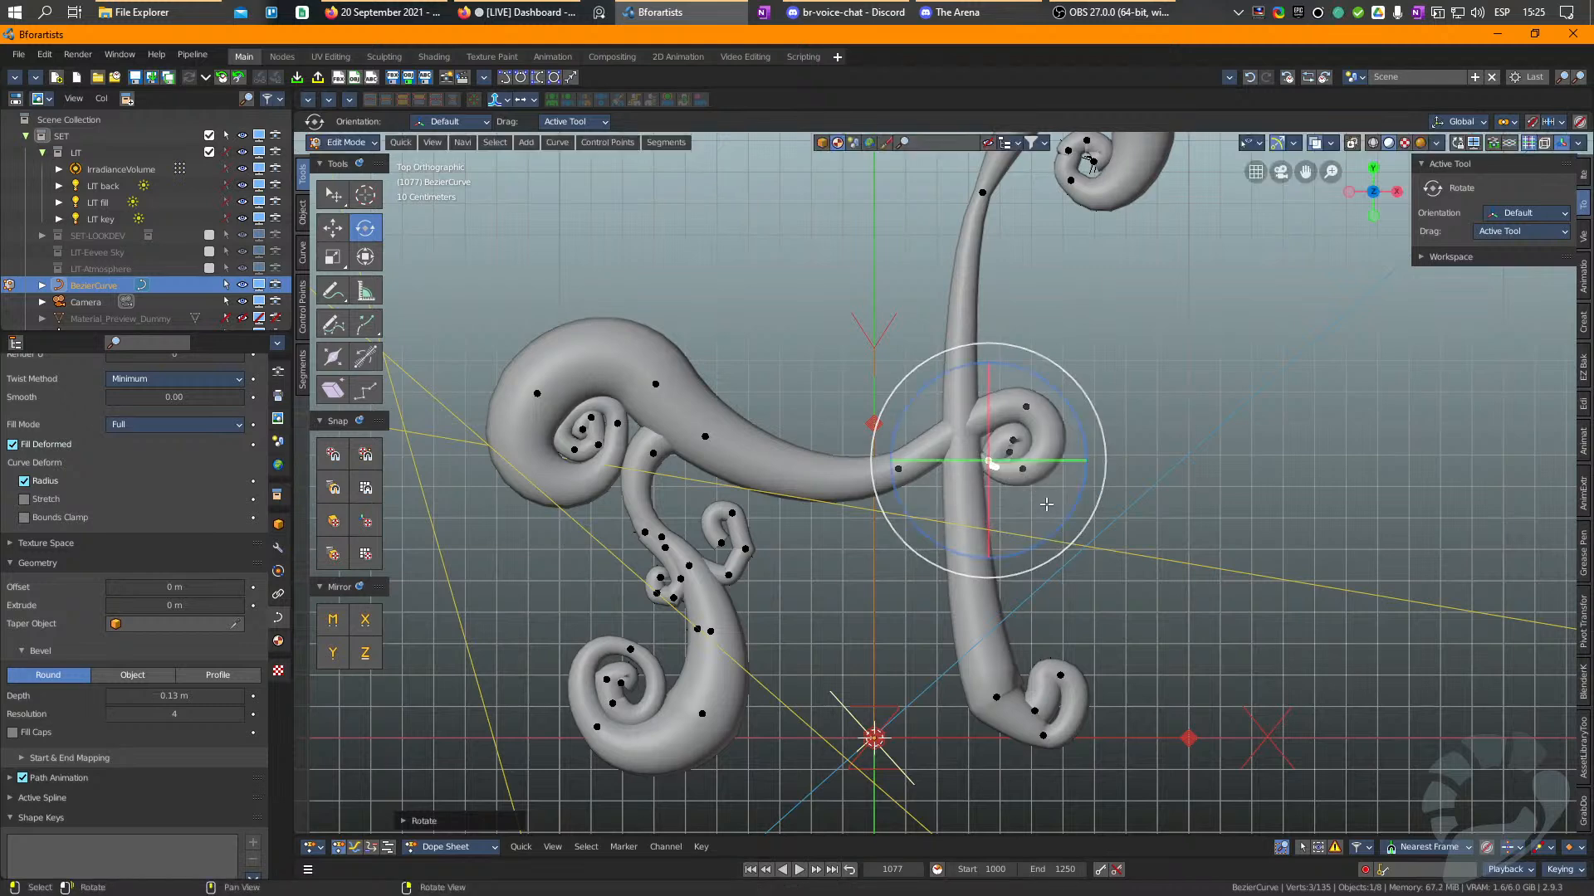
Adjust the tube radius at the next point inside the armrest's rear curl and reposition that point.
{"action": "scroll", "coordinate": [1047, 503], "scroll_direction": "up", "scroll_amount": 4}
{"action": "middle_click_drag", "start_coordinate": [1057, 374], "coordinate": [987, 511]}
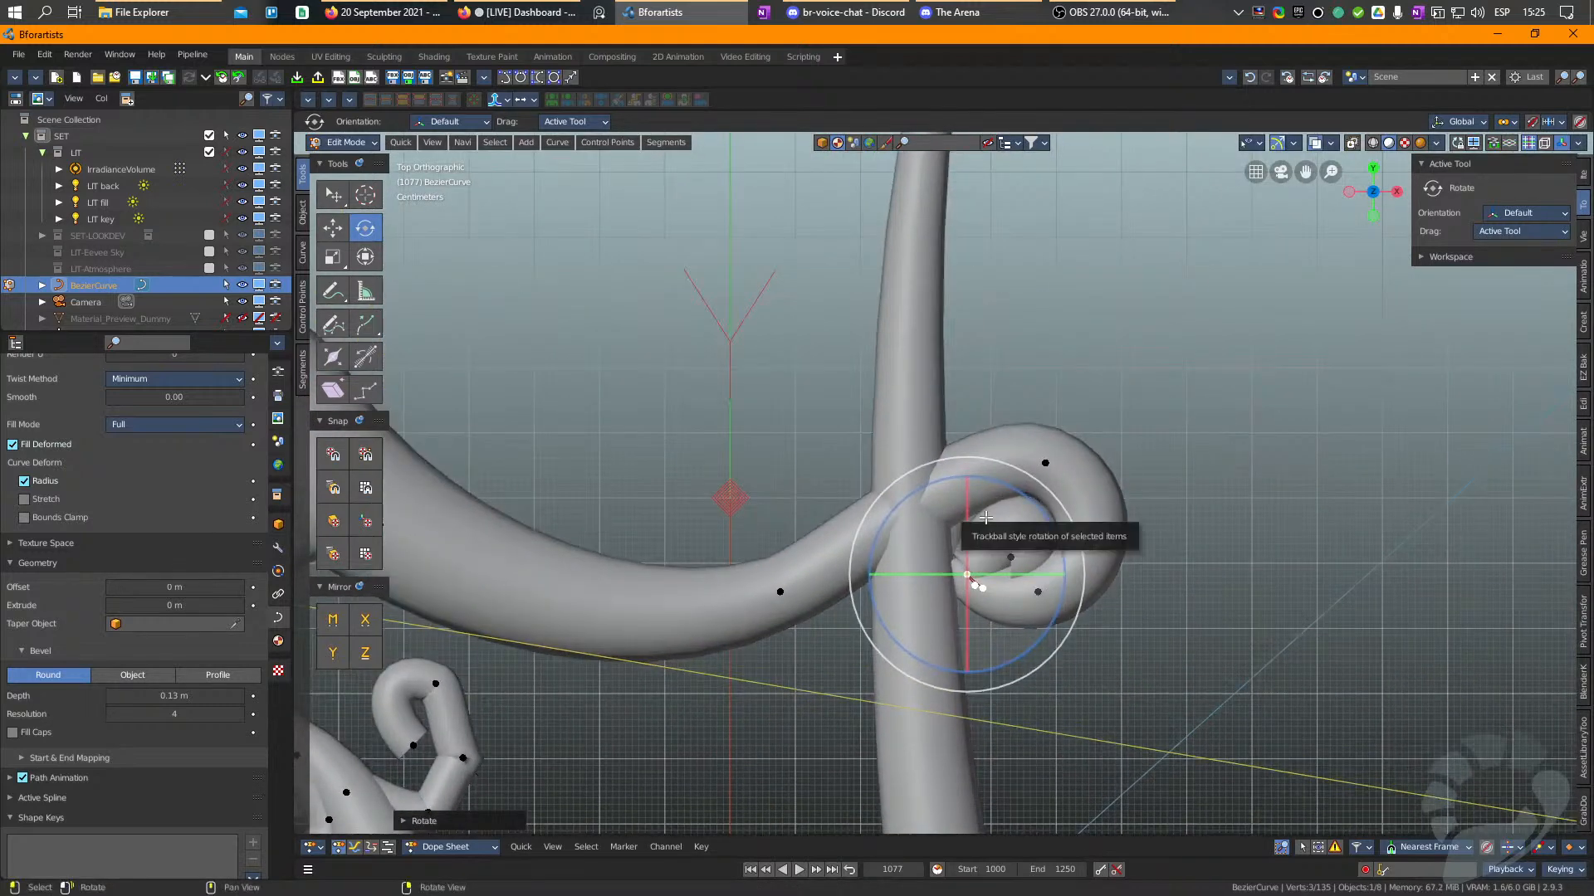
{"action": "left_click", "coordinate": [1011, 559]}
{"action": "key", "text": "alt+s"}
{"action": "left_click", "coordinate": [1225, 565]}
{"action": "key", "text": "alt+s"}
{"action": "left_click", "coordinate": [1235, 543]}
{"action": "key", "text": "w"}
{"action": "left_click_drag", "start_coordinate": [1269, 581], "coordinate": [1246, 583]}
Move a handle of the inner point where the armrest's rear curl meets the back support to reshape the bend.
{"action": "left_click", "coordinate": [968, 575]}
{"action": "key", "text": "e"}
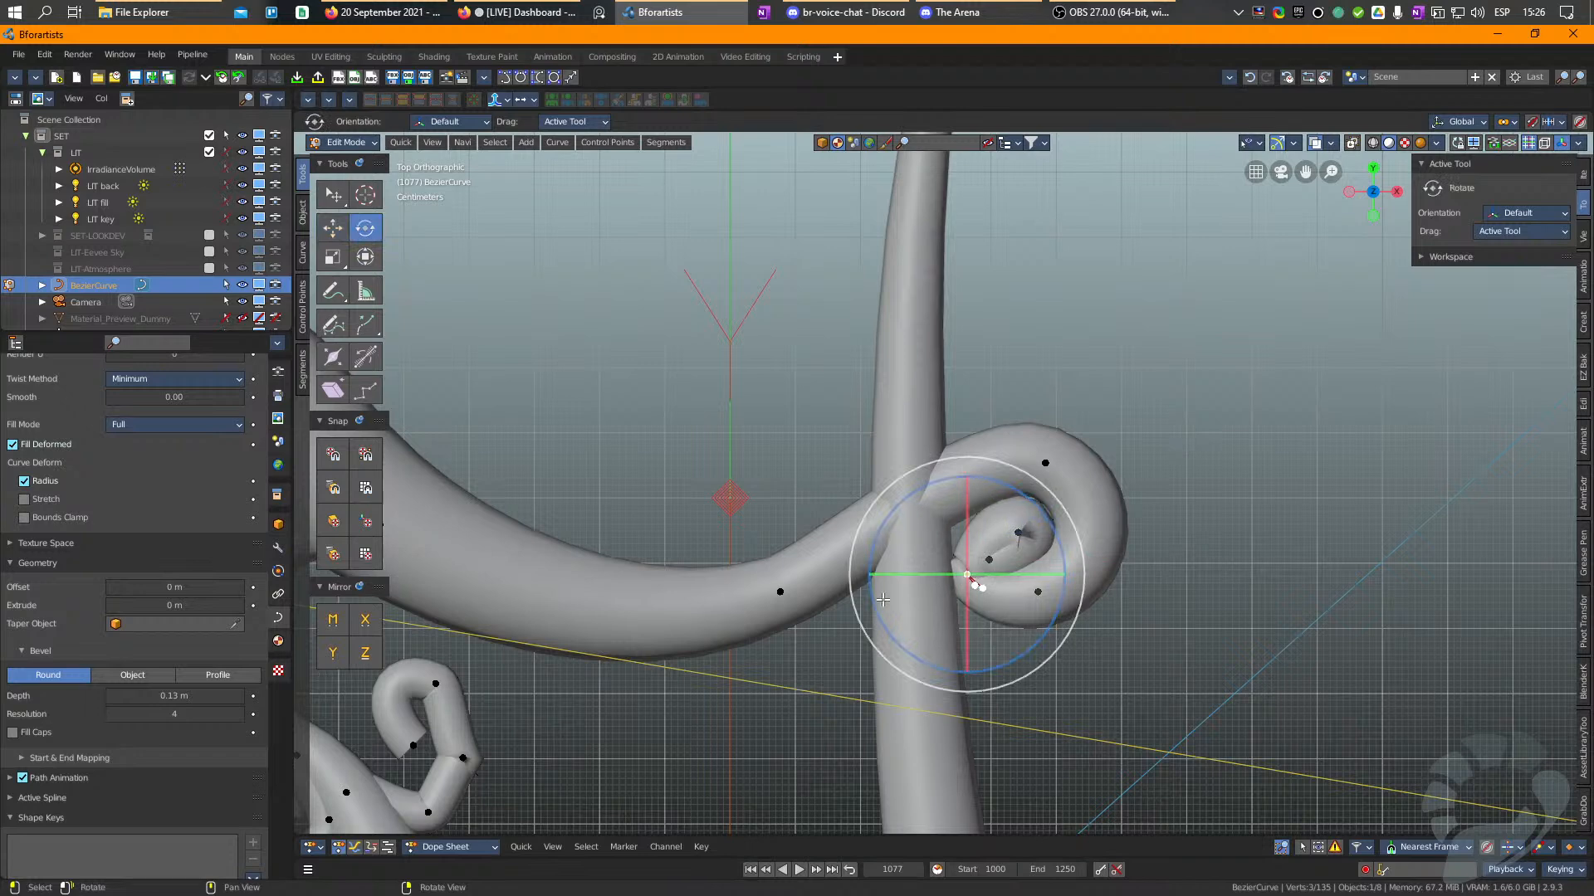
{"action": "left_click", "coordinate": [982, 588]}
{"action": "key", "text": "w"}
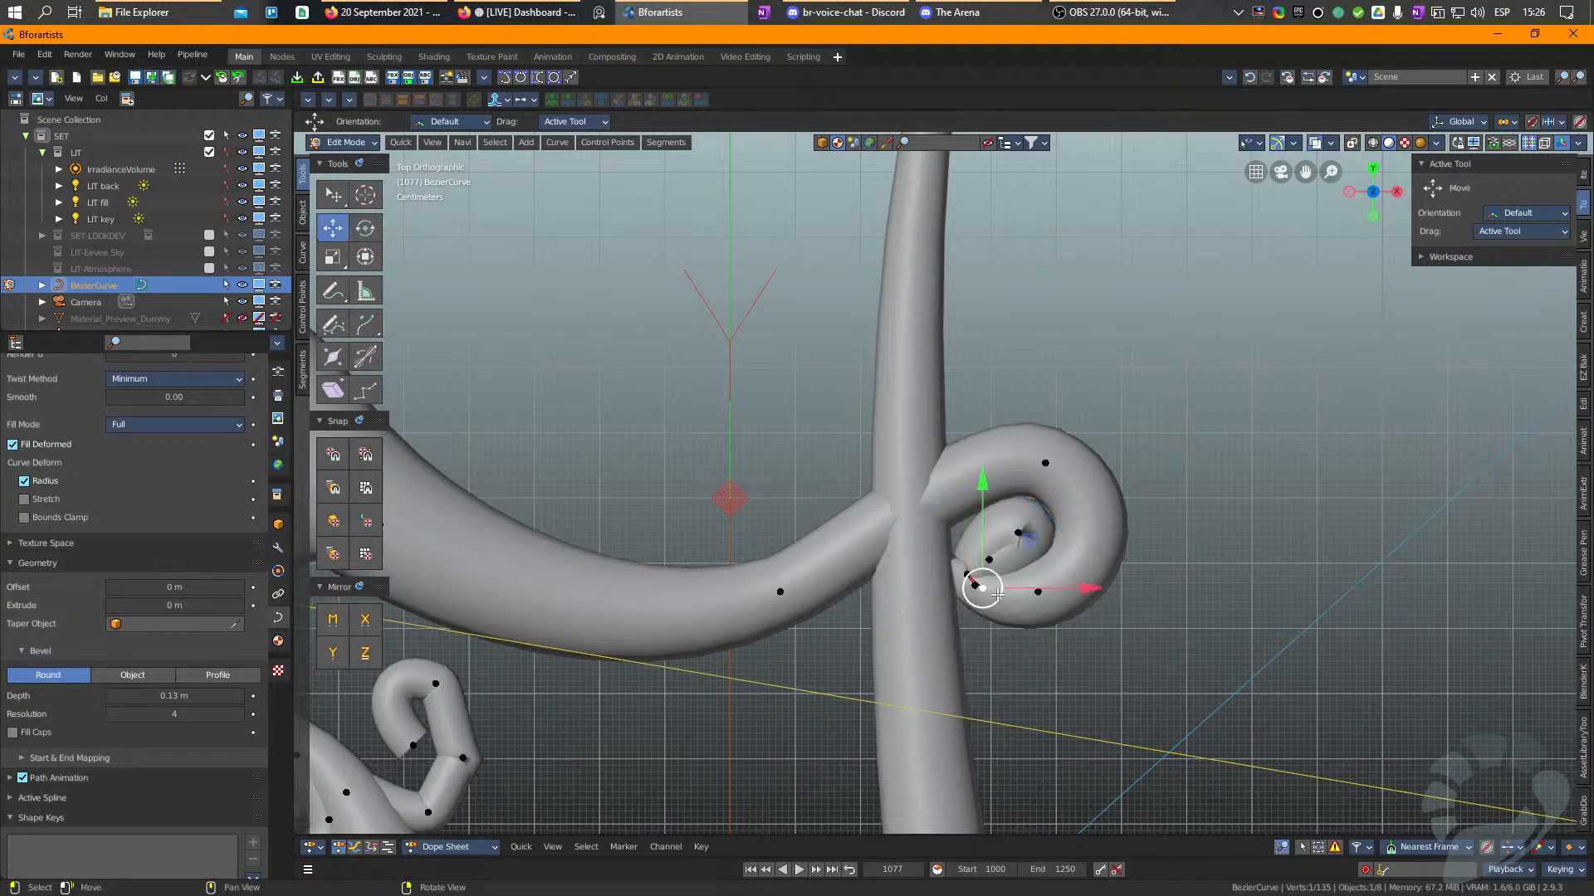
{"action": "left_click_drag", "start_coordinate": [973, 589], "coordinate": [969, 552]}
Scale the handles of the armrest rear curl's innermost point and nudge the point to center the spiral.
{"action": "left_click", "coordinate": [1017, 529]}
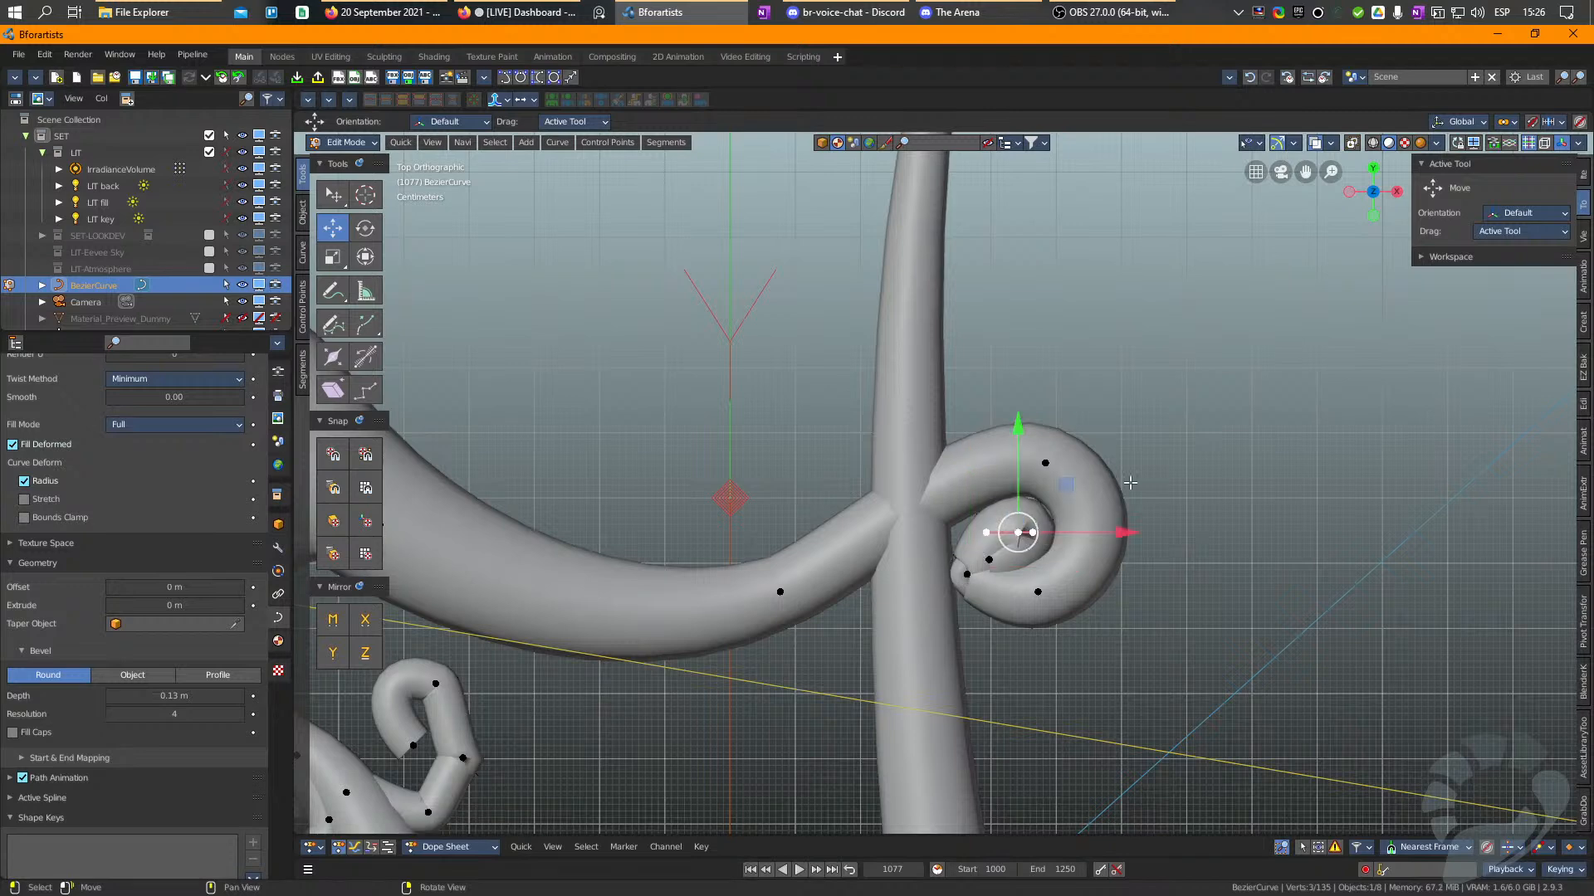
{"action": "key", "text": "shift+space"}
{"action": "key", "text": "s"}
{"action": "mouse_move", "coordinate": [1210, 524]}
{"action": "left_mouse_down"}
{"action": "mouse_move", "coordinate": [1243, 478]}
{"action": "mouse_move", "coordinate": [1207, 498]}
{"action": "left_mouse_up"}
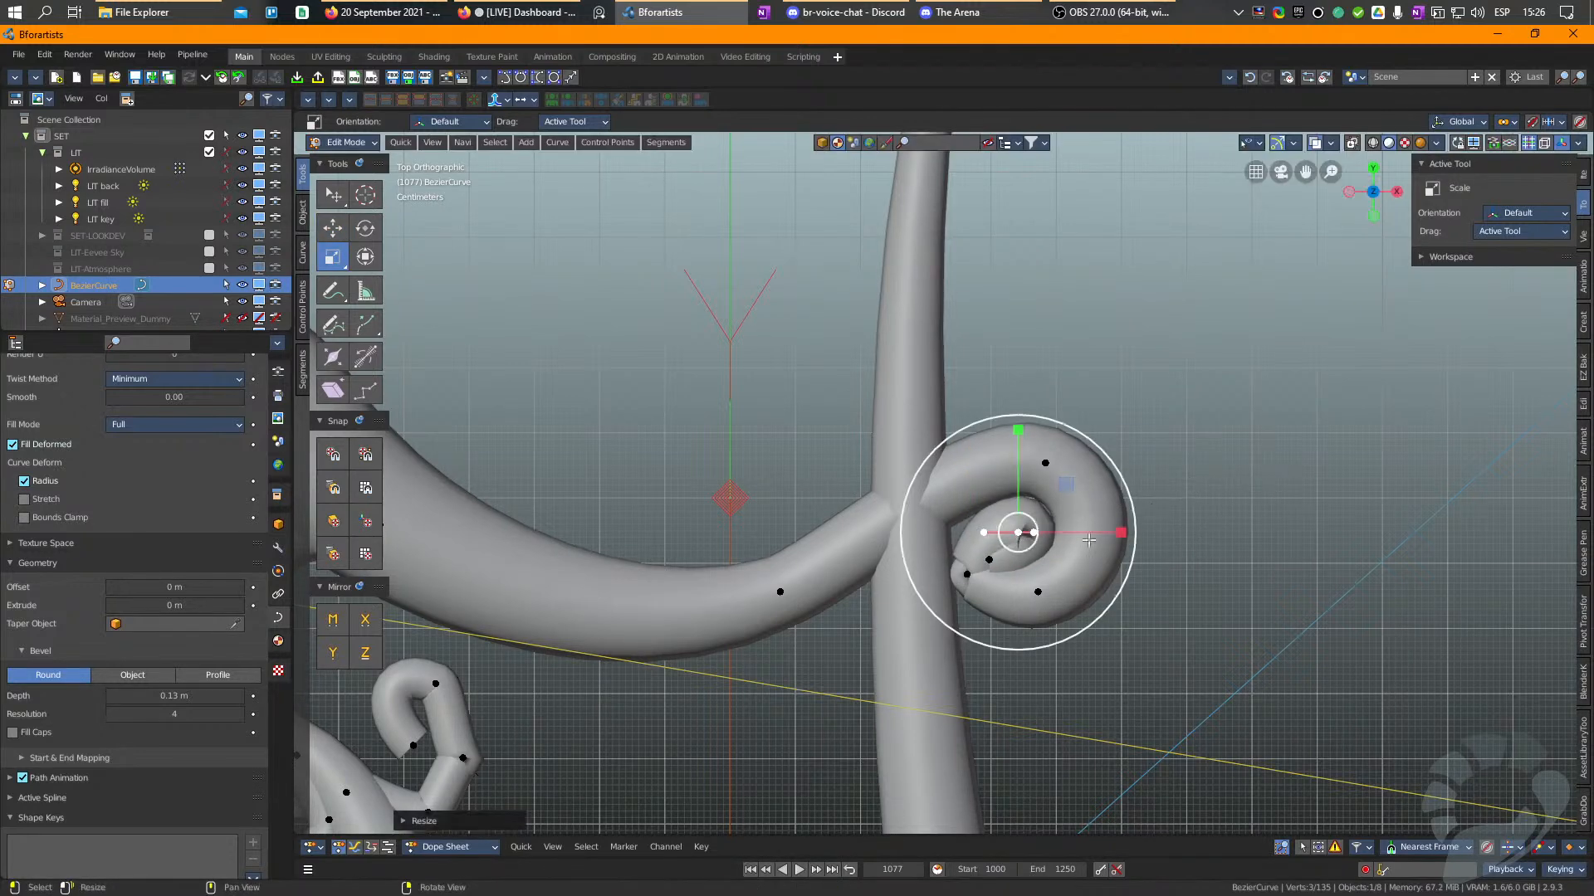
{"action": "key", "text": "shift+space"}
{"action": "key", "text": "g"}
{"action": "left_click_drag", "start_coordinate": [1017, 529], "coordinate": [1010, 532]}
Move the inner handle of the back support's top curl outward to smooth the spiral's bend.
{"action": "left_click", "coordinate": [1044, 464]}
{"action": "scroll", "coordinate": [1000, 468], "scroll_direction": "down", "scroll_amount": 4}
{"action": "middle_click_drag", "start_coordinate": [996, 471], "coordinate": [923, 677]}
{"action": "left_click", "coordinate": [962, 424]}
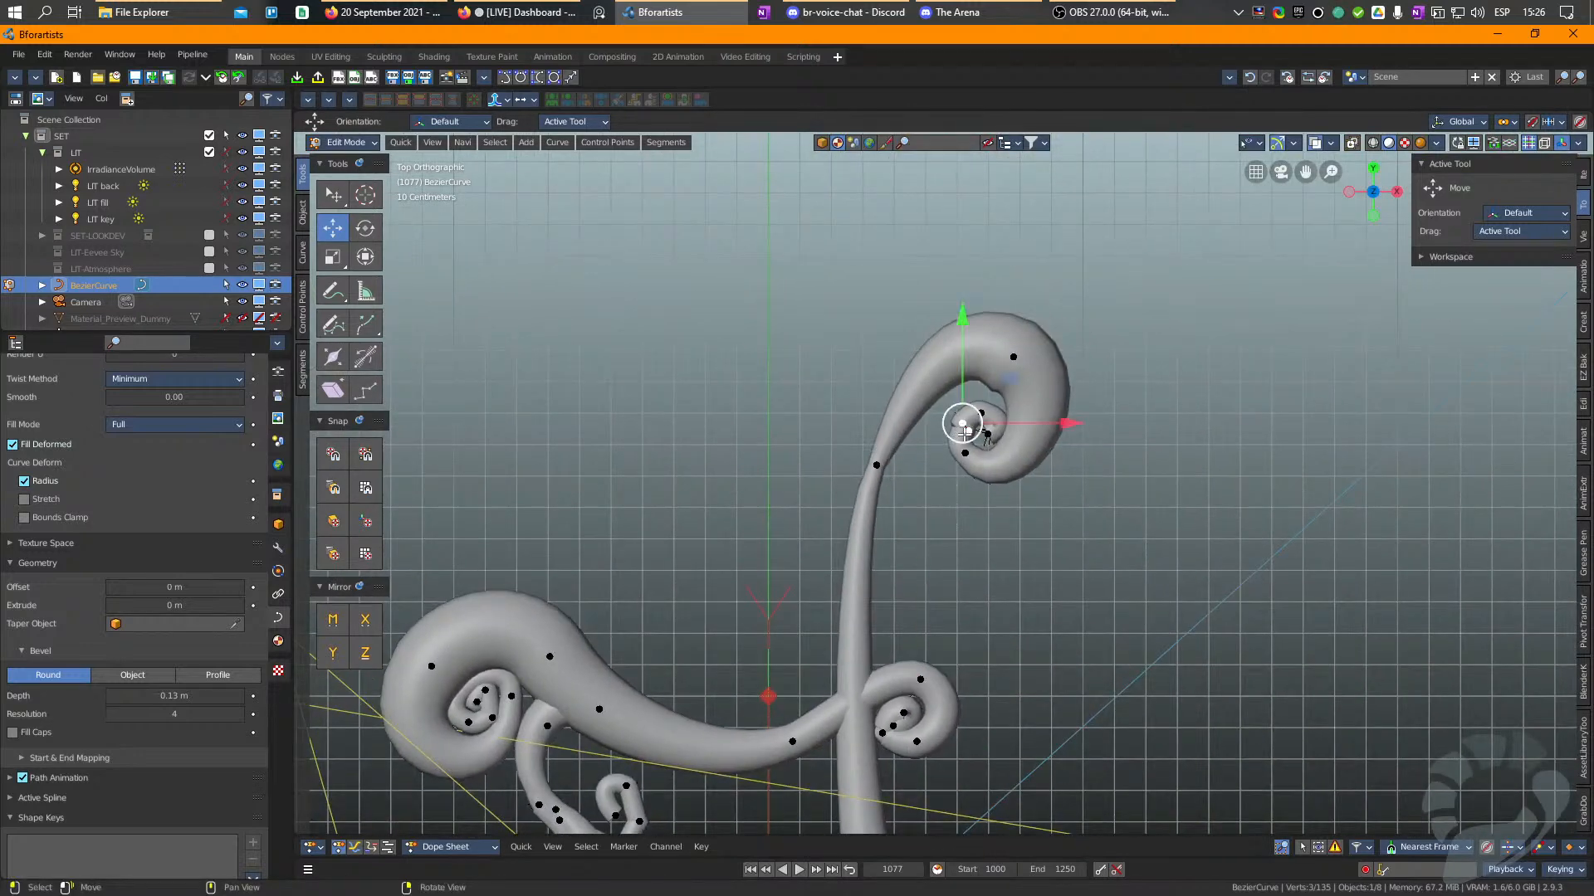
{"action": "scroll", "coordinate": [964, 427], "scroll_direction": "up", "scroll_amount": 5}
{"action": "left_click", "coordinate": [1020, 326]}
{"action": "left_click_drag", "start_coordinate": [1025, 321], "coordinate": [974, 336]}
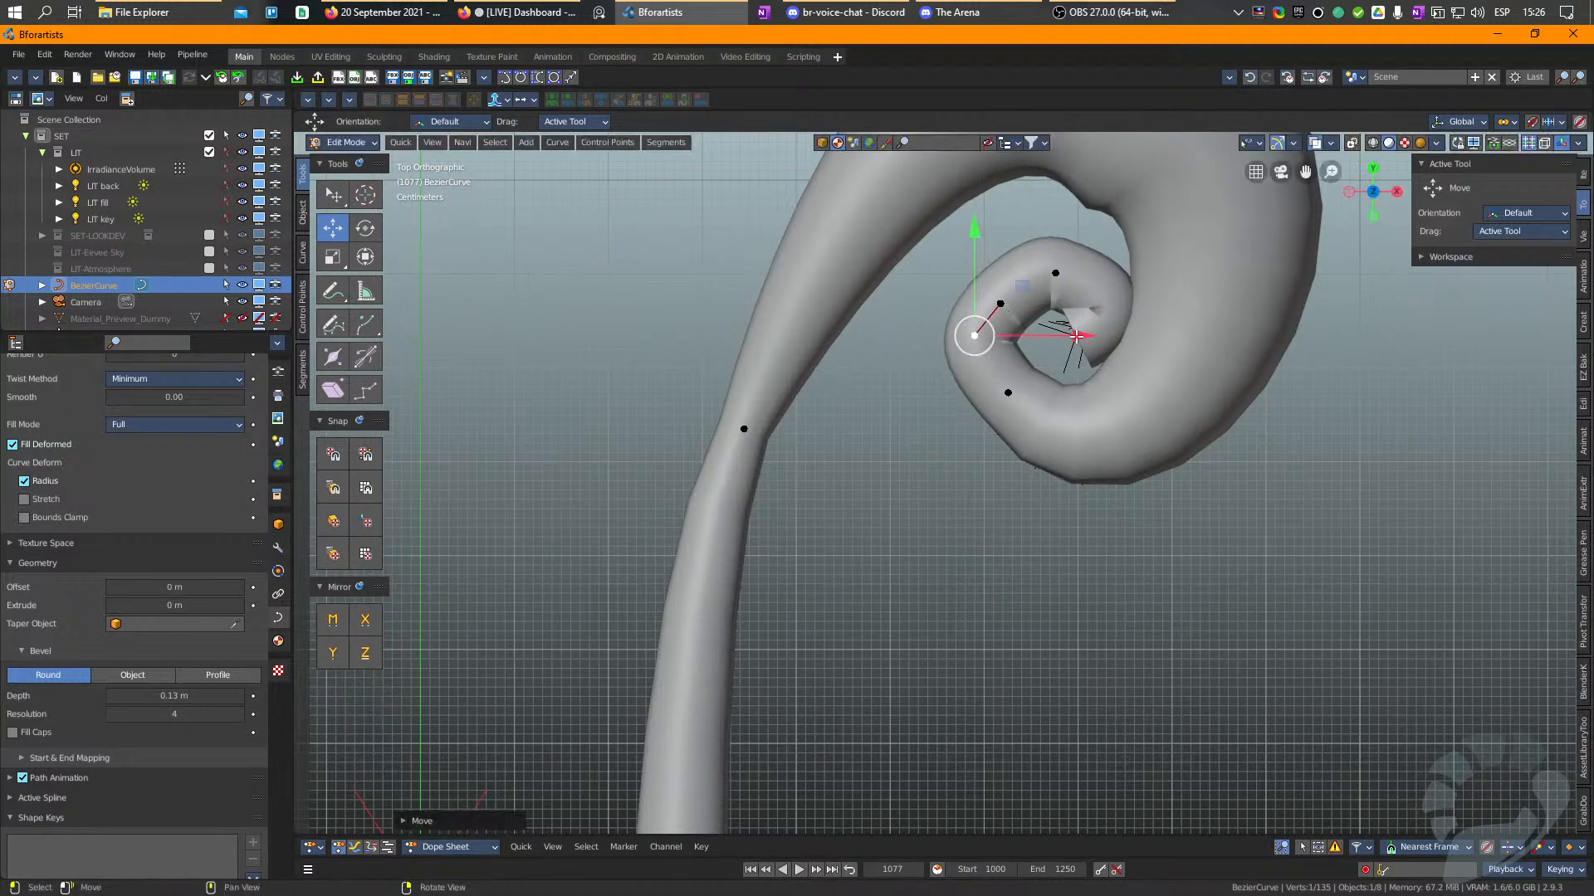
Move the tip point of the back support's top curl inward, lengthen its handles and refine its position.
{"action": "left_click", "coordinate": [1076, 336]}
{"action": "left_click_drag", "start_coordinate": [1077, 336], "coordinate": [1036, 375]}
{"action": "key", "text": "r"}
{"action": "left_click_drag", "start_coordinate": [1356, 402], "coordinate": [1511, 409]}
{"action": "key", "text": "w"}
{"action": "mouse_move", "coordinate": [1281, 412]}
{"action": "left_mouse_down"}
{"action": "mouse_move", "coordinate": [1261, 416]}
{"action": "mouse_move", "coordinate": [1275, 419]}
{"action": "left_mouse_up"}
Scale the handles of the top curl's outer point and of the back support point just below the curl.
{"action": "scroll", "coordinate": [1145, 324], "scroll_direction": "down", "scroll_amount": 3}
{"action": "middle_click_drag", "start_coordinate": [1060, 249], "coordinate": [1051, 349]}
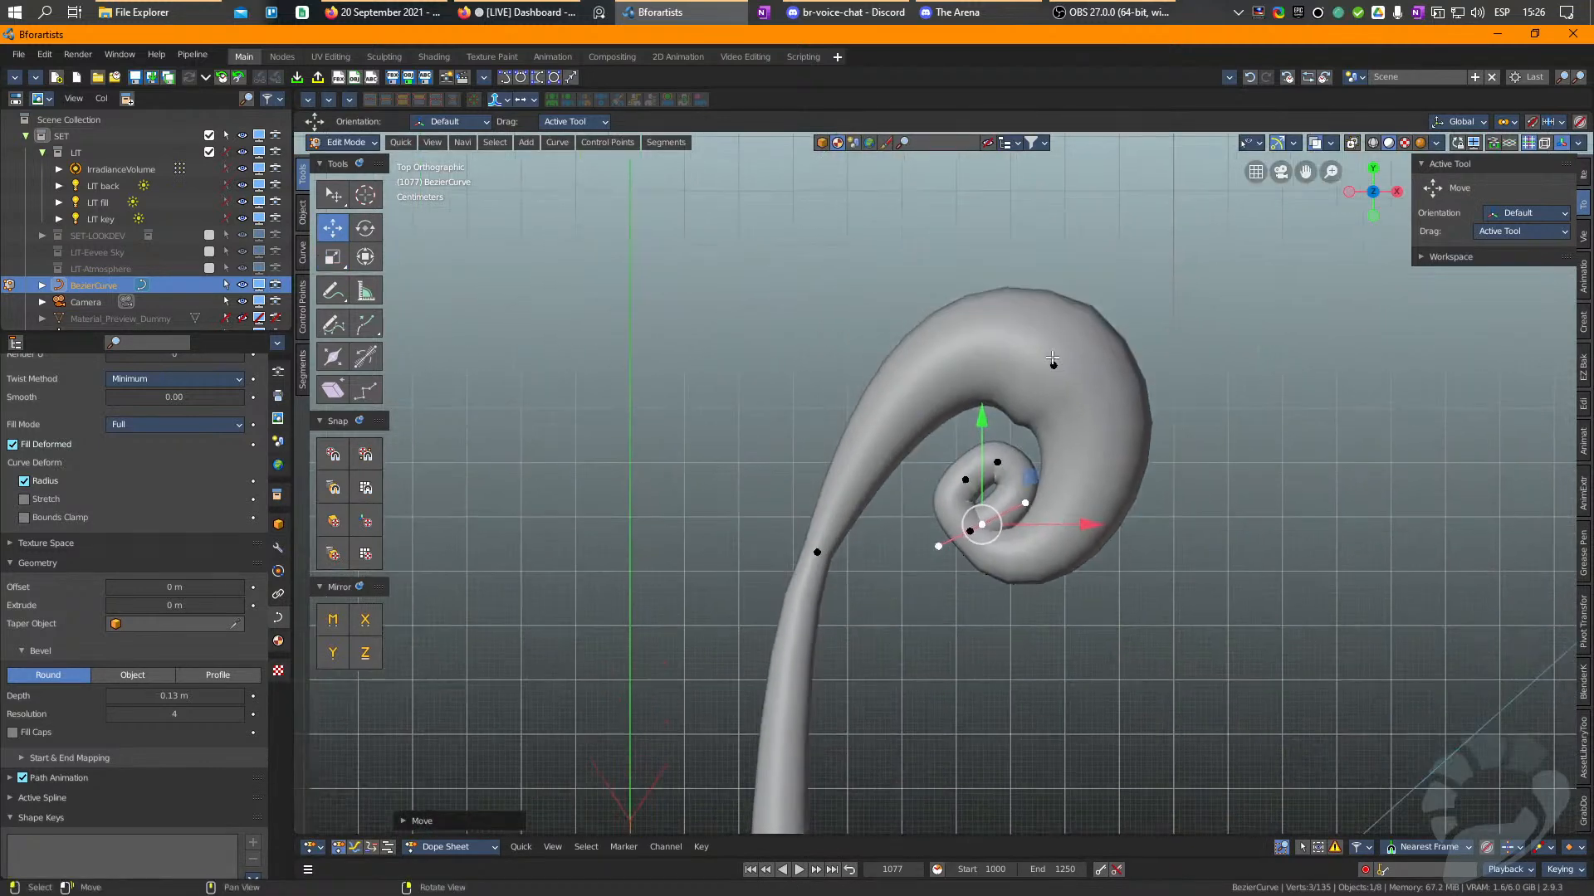
{"action": "left_click", "coordinate": [1054, 363]}
{"action": "key", "text": "r"}
{"action": "left_click_drag", "start_coordinate": [1328, 420], "coordinate": [1326, 472]}
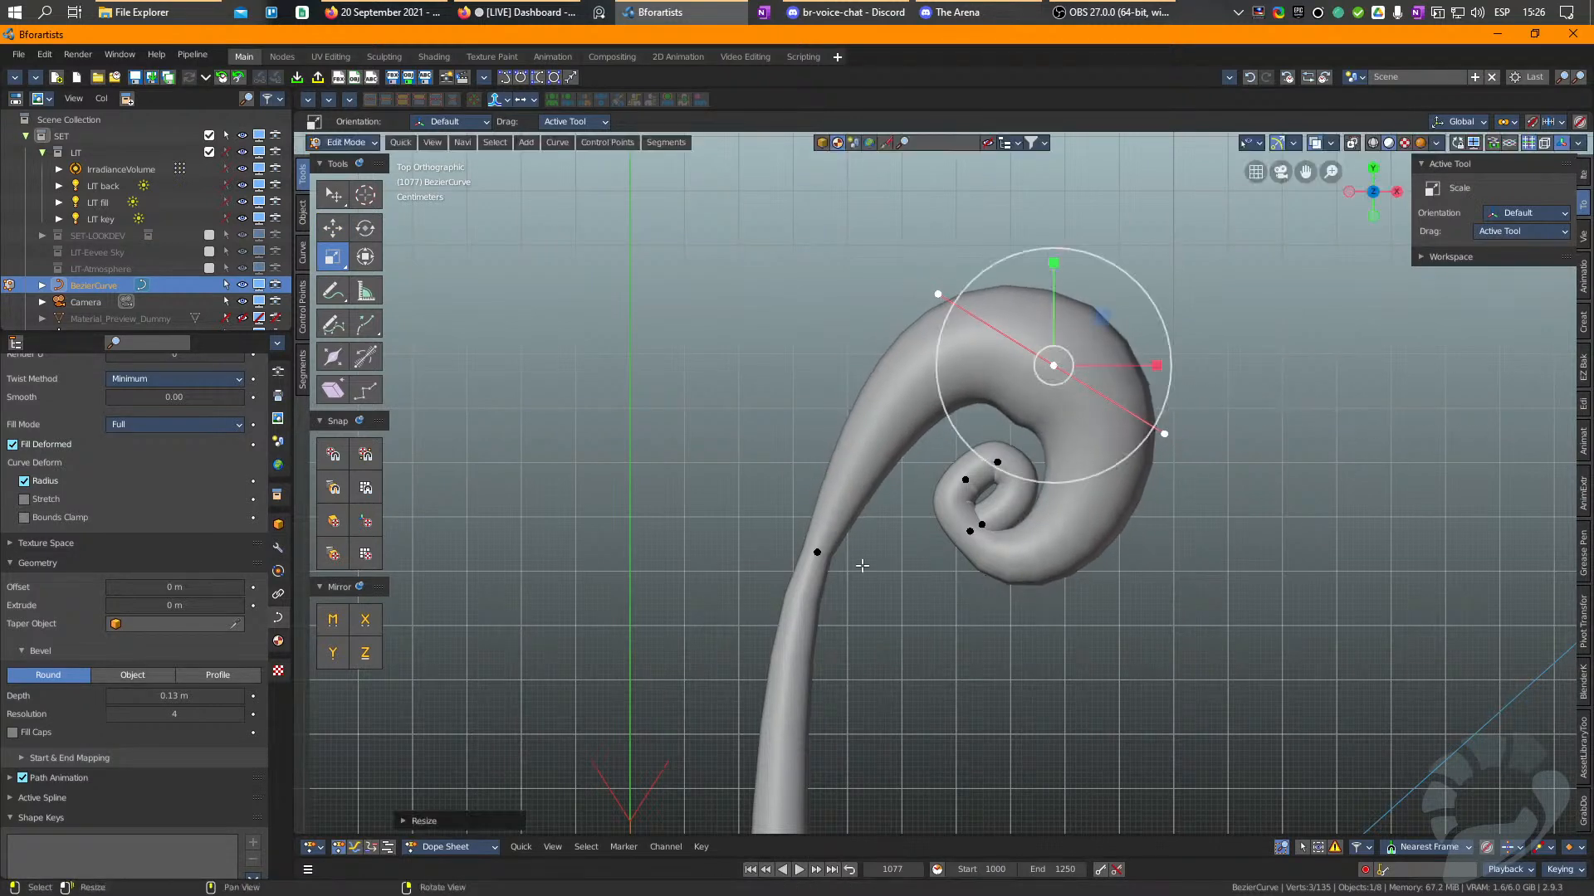
{"action": "left_click", "coordinate": [812, 553]}
{"action": "middle_click_drag", "start_coordinate": [896, 659], "coordinate": [924, 503], "text": "shift"}
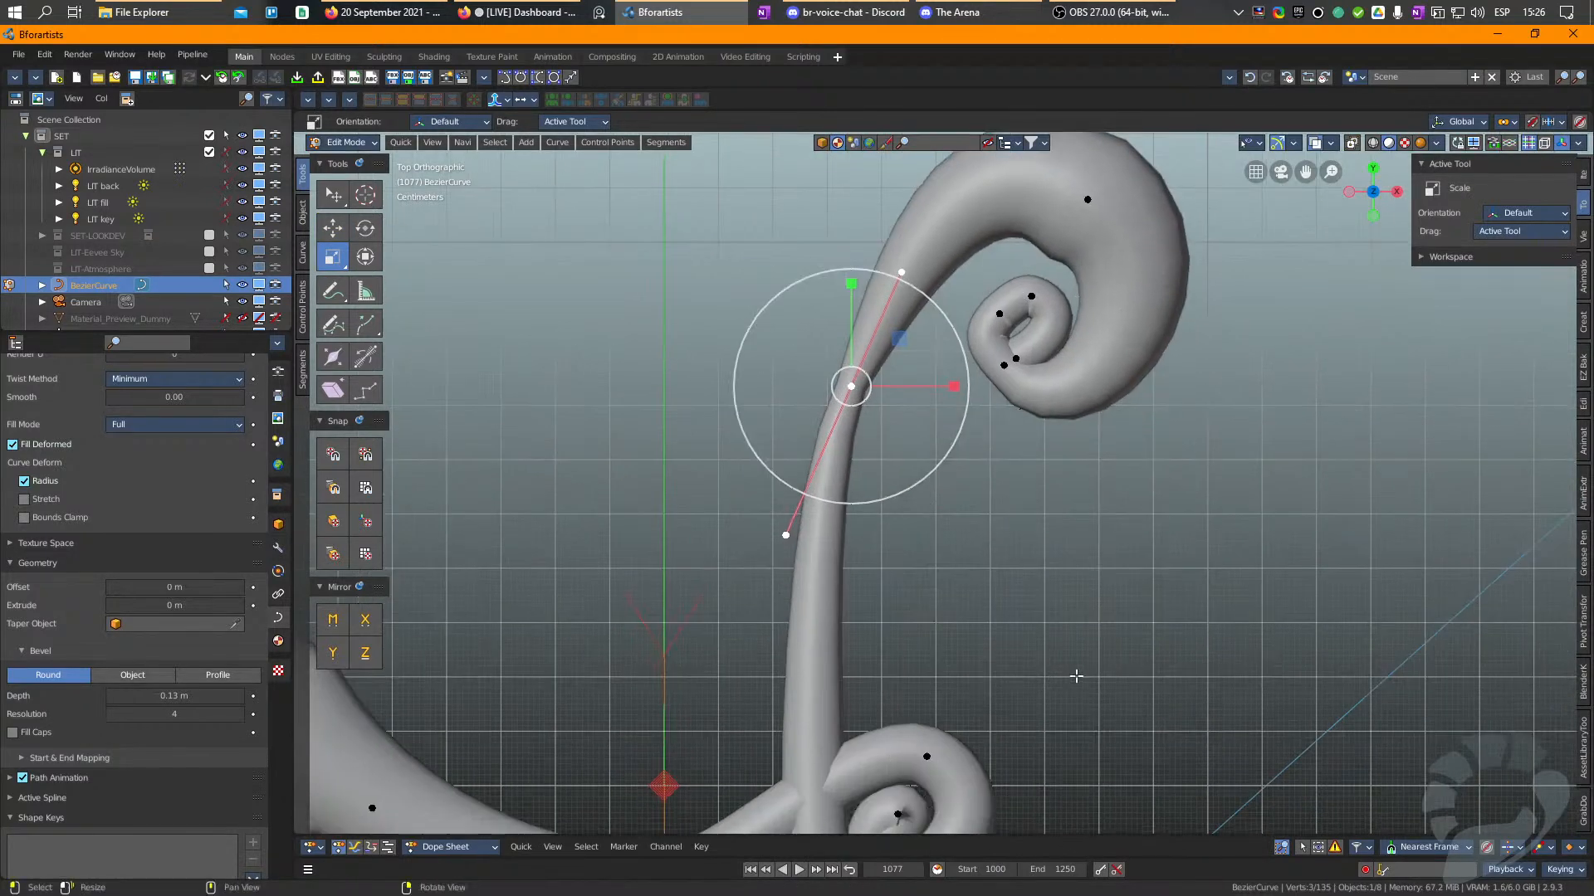
{"action": "mouse_move", "coordinate": [1125, 515]}
{"action": "left_mouse_down"}
{"action": "mouse_move", "coordinate": [1185, 498]}
{"action": "mouse_move", "coordinate": [1032, 503]}
{"action": "mouse_move", "coordinate": [1138, 517]}
{"action": "left_mouse_up"}
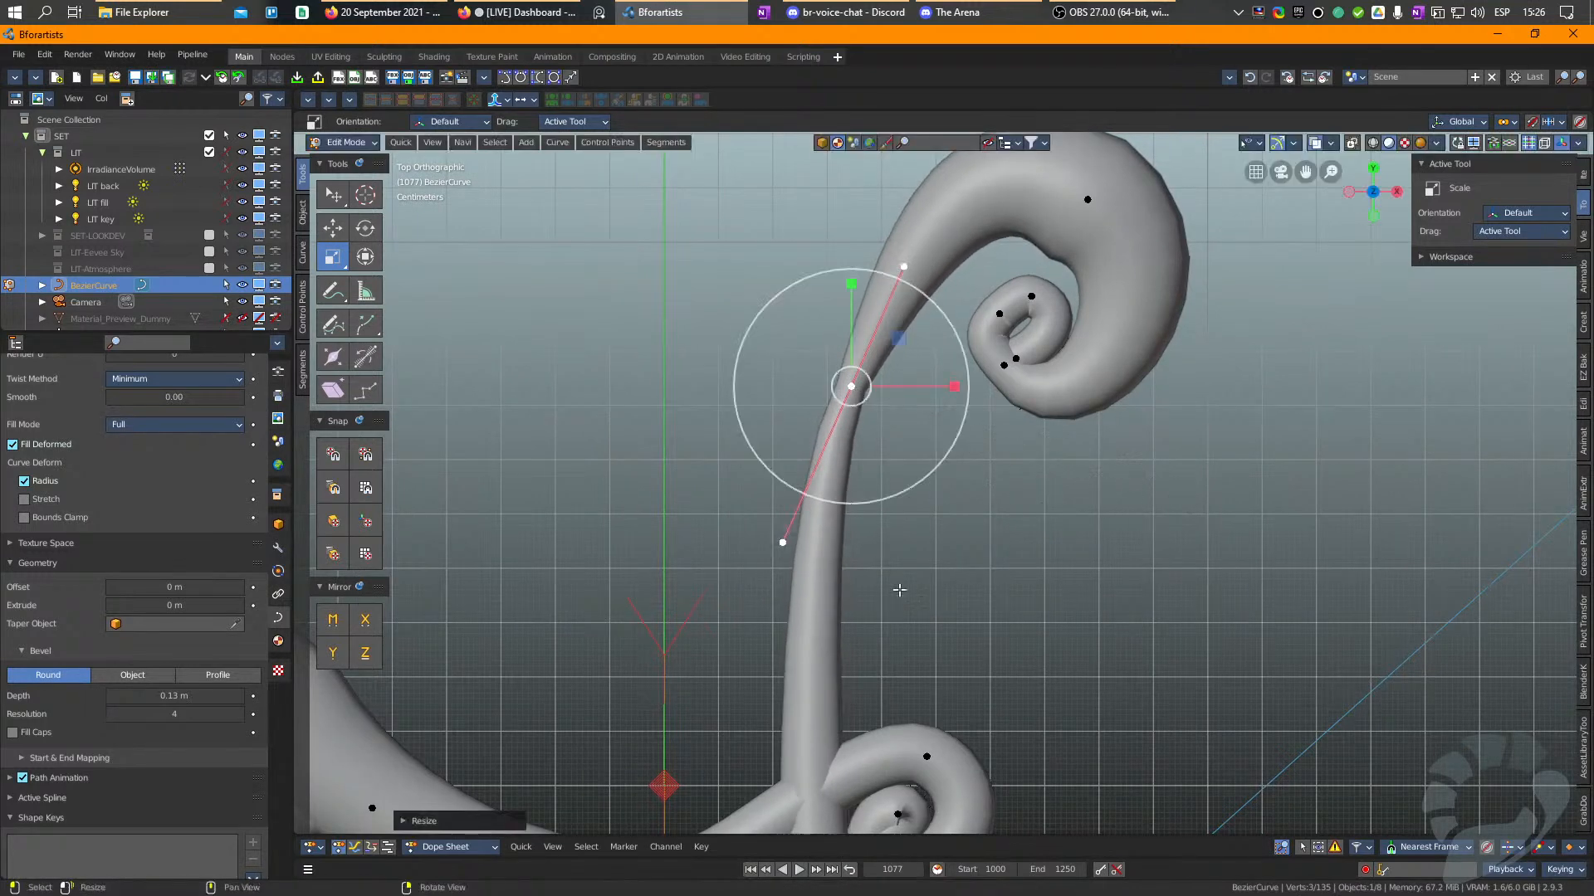
Rotate the inner point of the small curl behind the front leg to wind the curl tighter.
{"action": "scroll", "coordinate": [797, 627], "scroll_direction": "down", "scroll_amount": 1}
{"action": "middle_click_drag", "start_coordinate": [797, 626], "coordinate": [1289, 439]}
{"action": "scroll", "coordinate": [1289, 439], "scroll_direction": "down", "scroll_amount": 2}
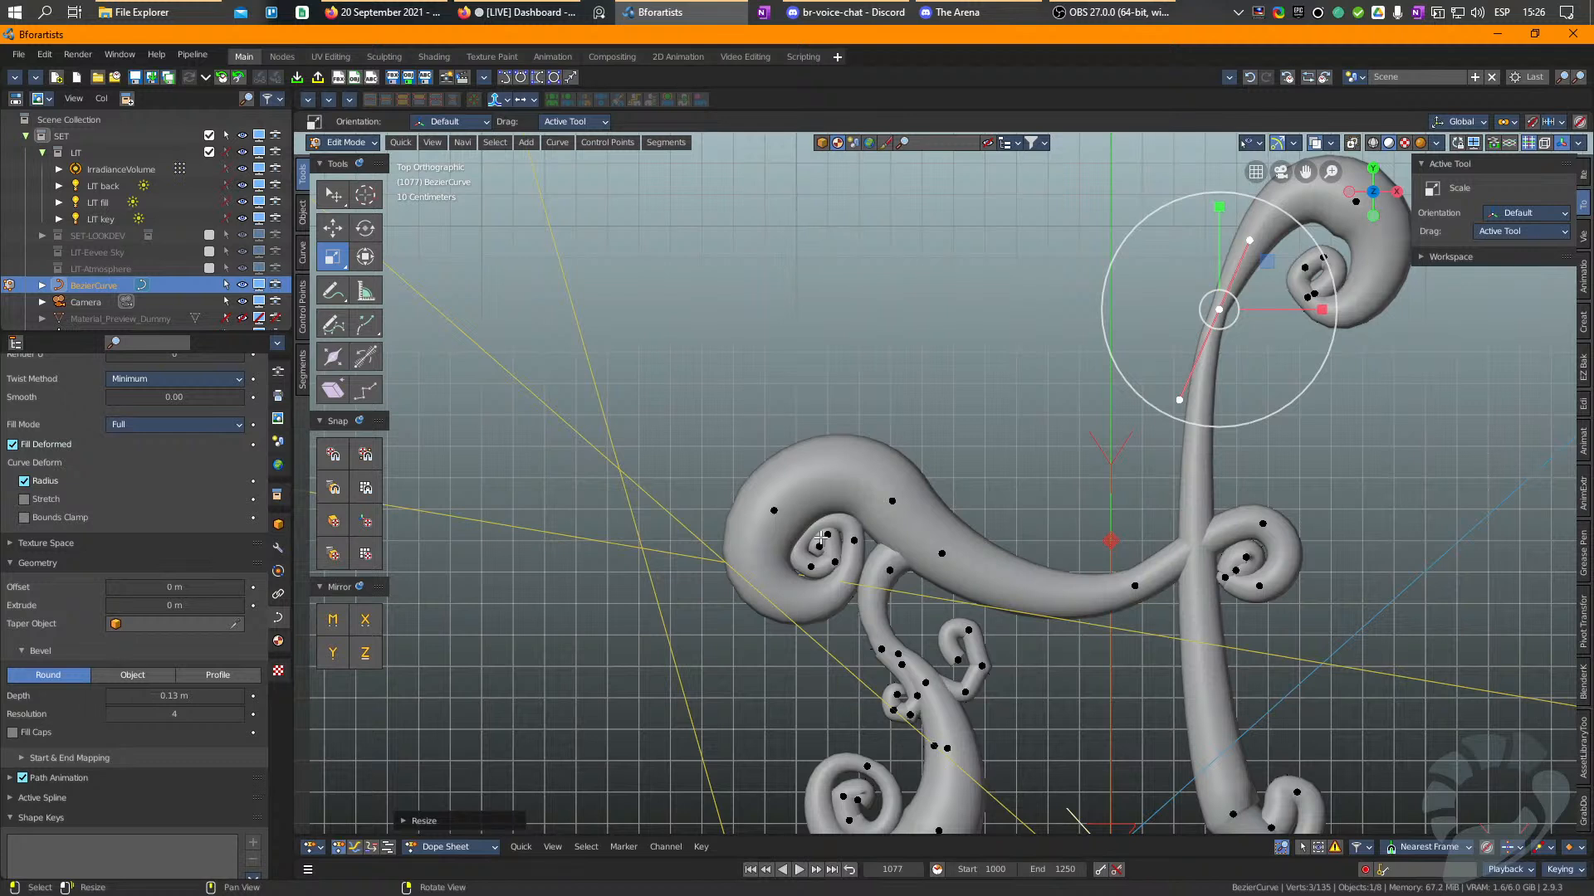
{"action": "left_click", "coordinate": [1124, 596]}
{"action": "left_click", "coordinate": [956, 665]}
{"action": "key", "text": "e"}
{"action": "left_click_drag", "start_coordinate": [1117, 708], "coordinate": [1091, 664]}
Select the inner point of the small curl in front of the front leg and scale its handles.
{"action": "key", "text": "w"}
{"action": "left_click", "coordinate": [894, 695]}
{"action": "scroll", "coordinate": [894, 695], "scroll_direction": "up", "scroll_amount": 4}
{"action": "key", "text": "r"}
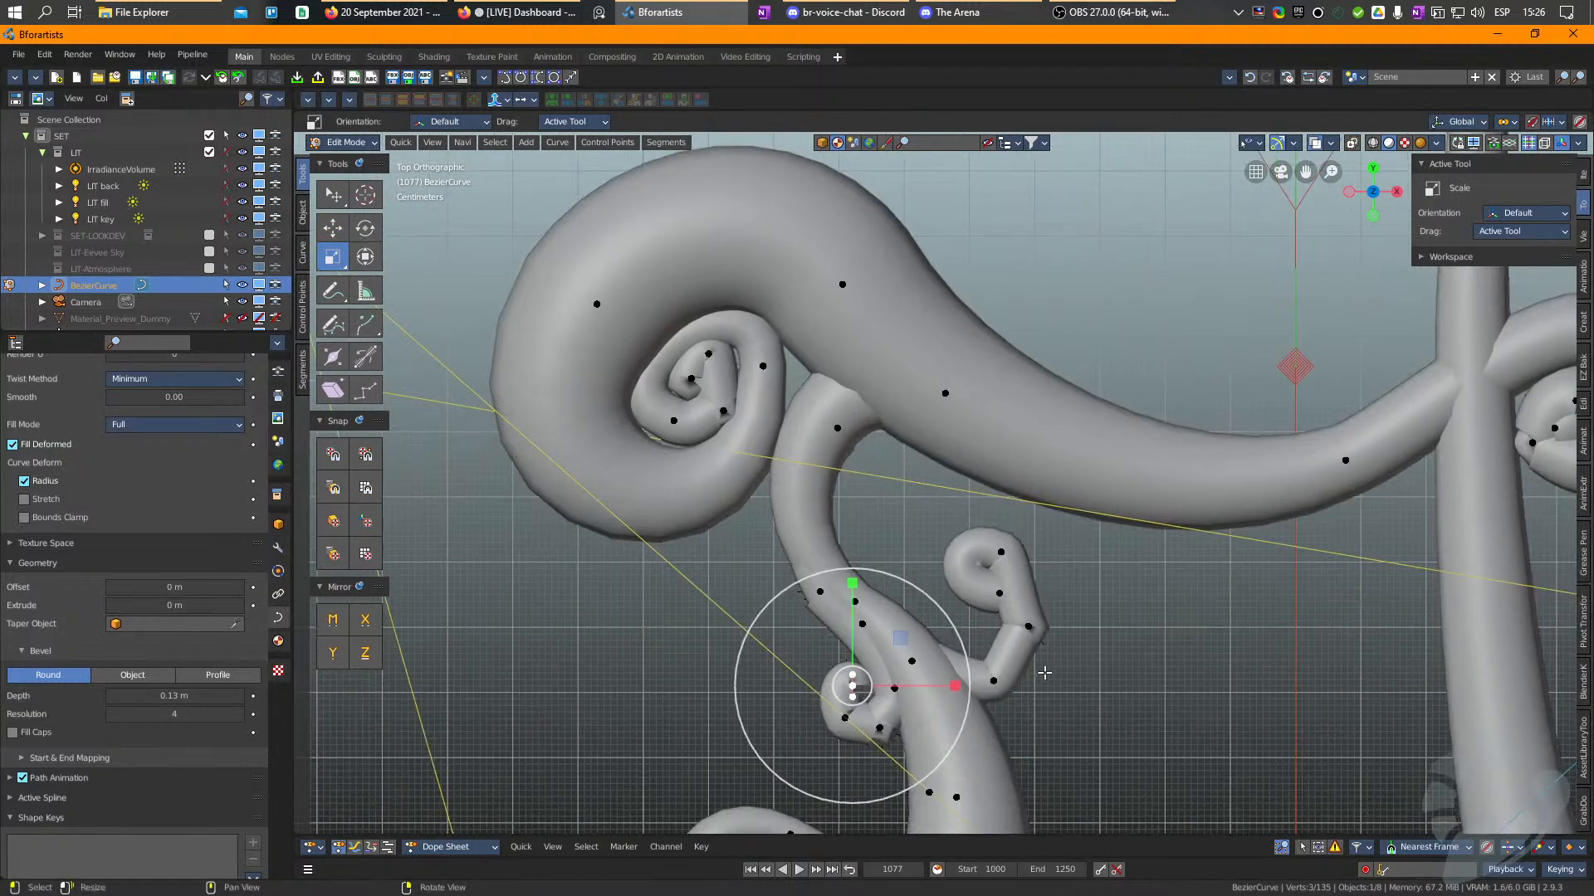
Adjust the tube radius of the front leg just above its small curls and thicken the rear small curl's base point.
{"action": "key", "text": "w"}
{"action": "left_click", "coordinate": [821, 592]}
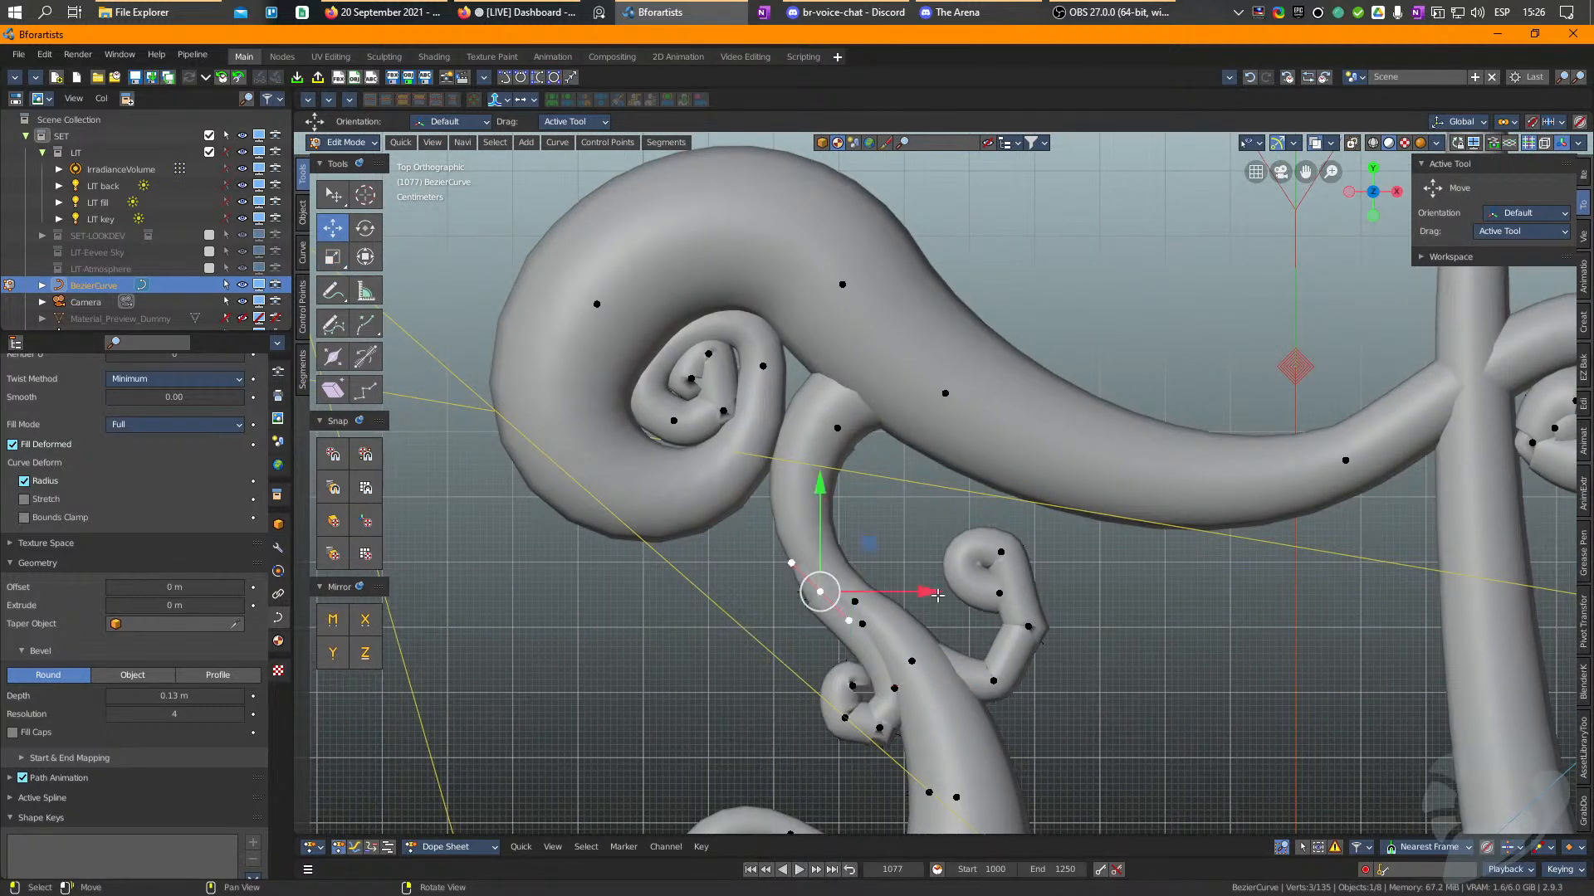
{"action": "key", "text": "alt+s"}
{"action": "left_click", "coordinate": [975, 628]}
{"action": "scroll", "coordinate": [1083, 661], "scroll_direction": "down", "scroll_amount": 3}
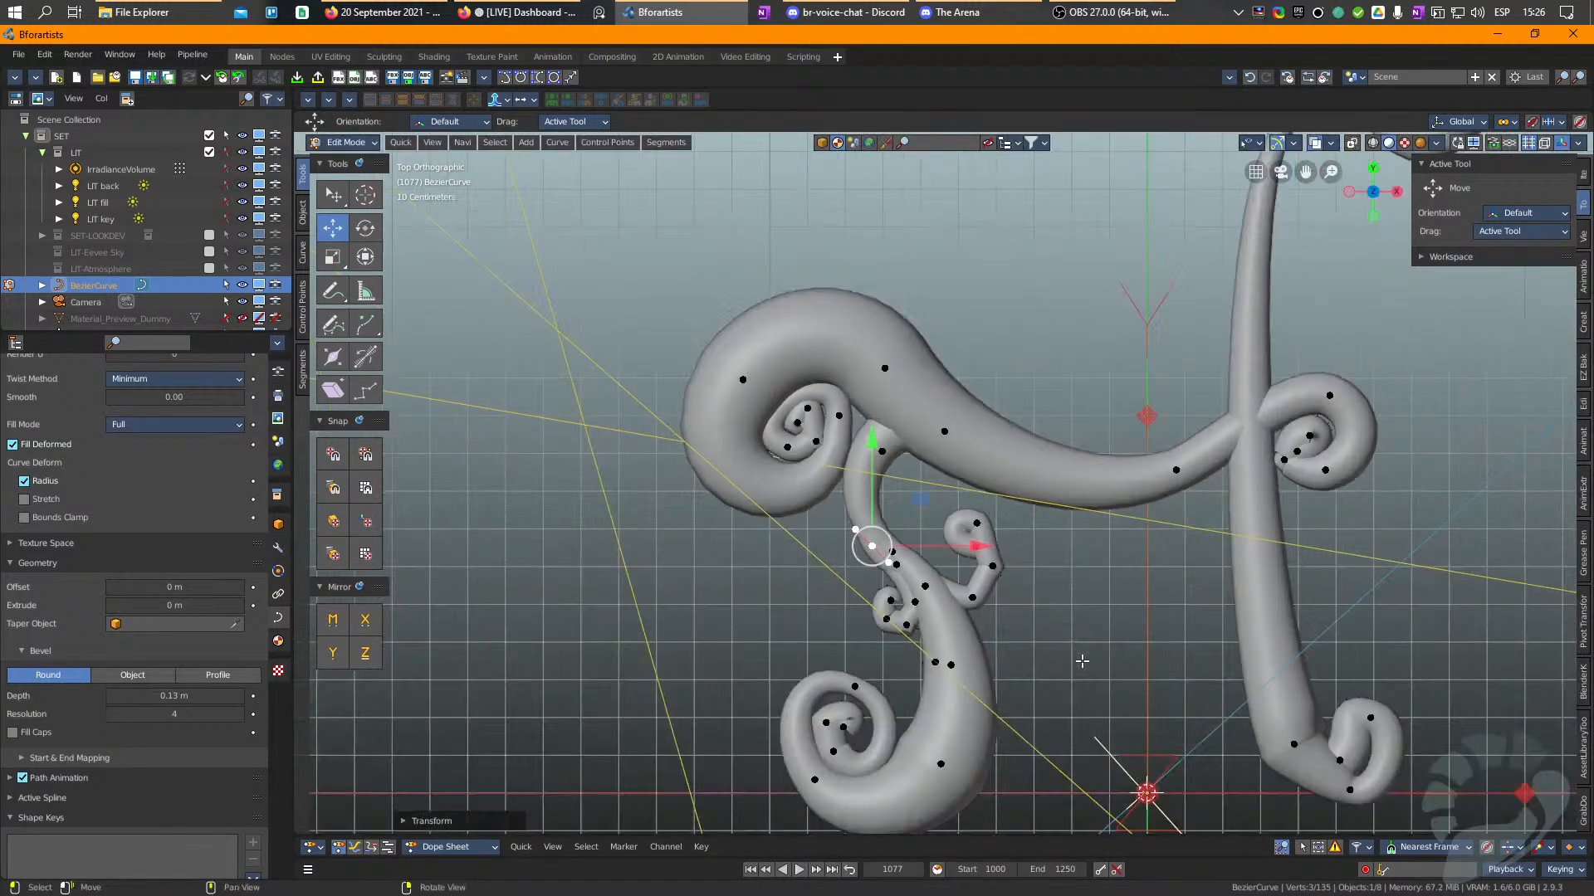
{"action": "left_click", "coordinate": [973, 599]}
{"action": "key", "text": "alt+s"}
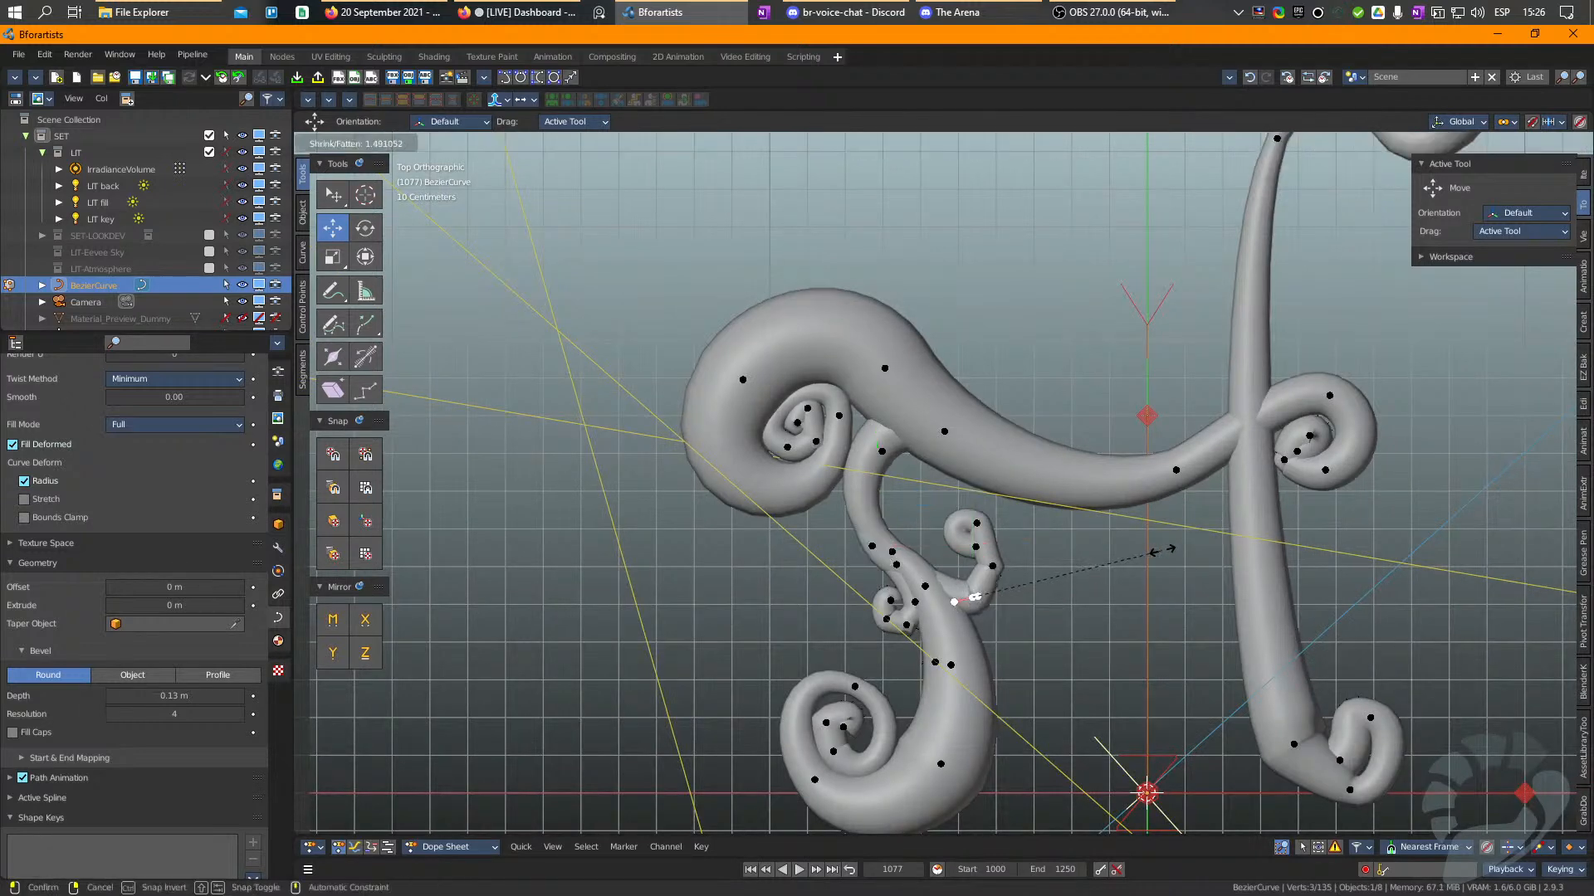
{"action": "left_click", "coordinate": [1131, 554]}
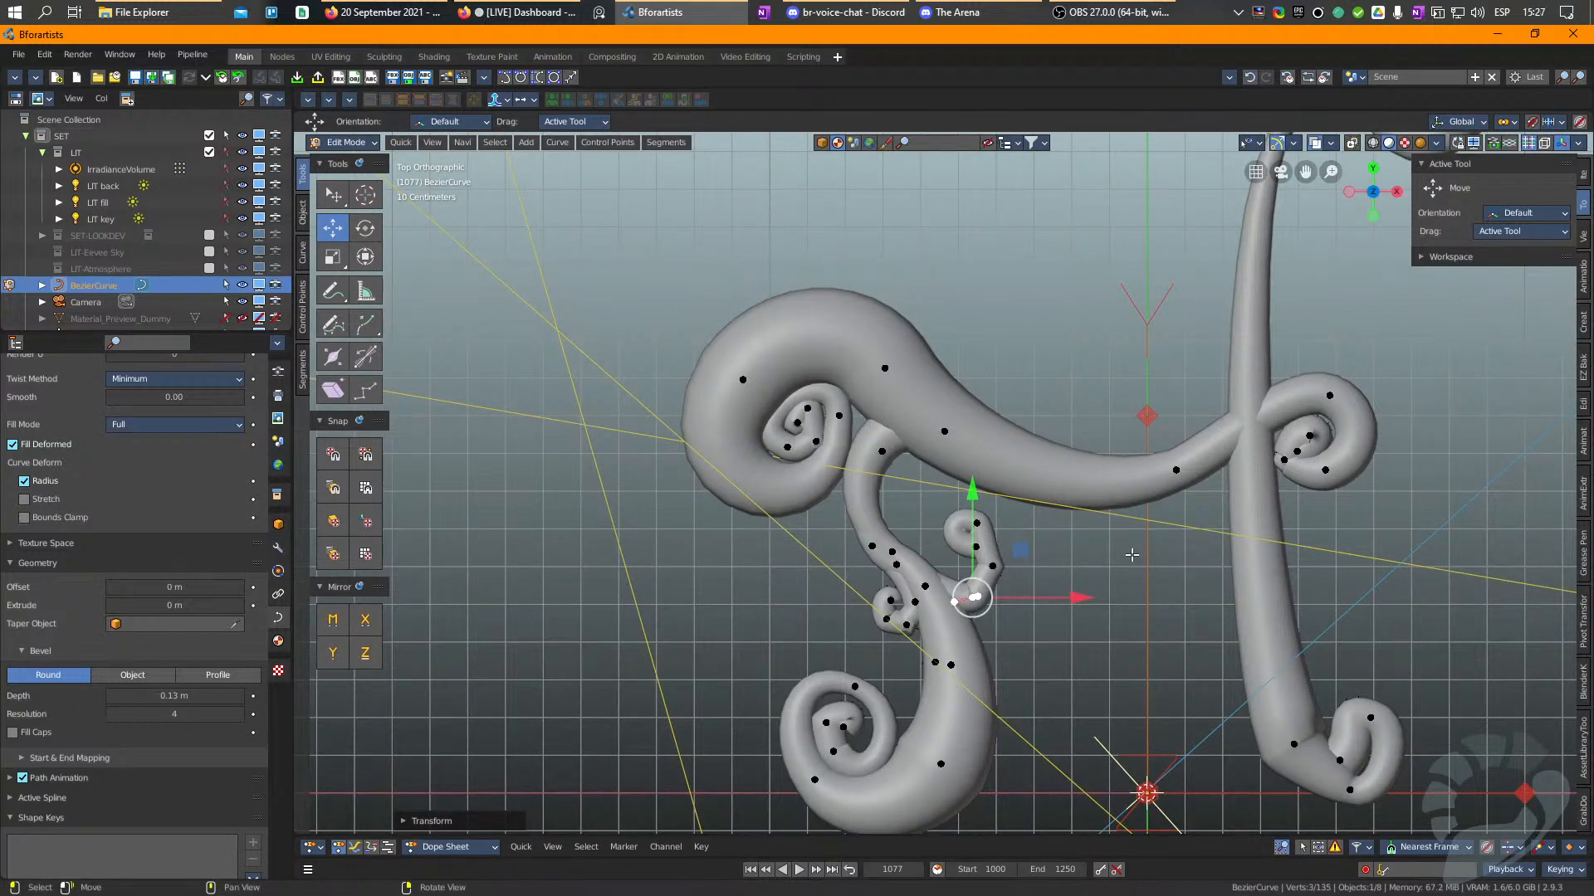
Nudge the outer point of the armrest's front curl slightly and leave Edit Mode.
{"action": "middle_click_drag", "start_coordinate": [975, 516], "coordinate": [923, 514]}
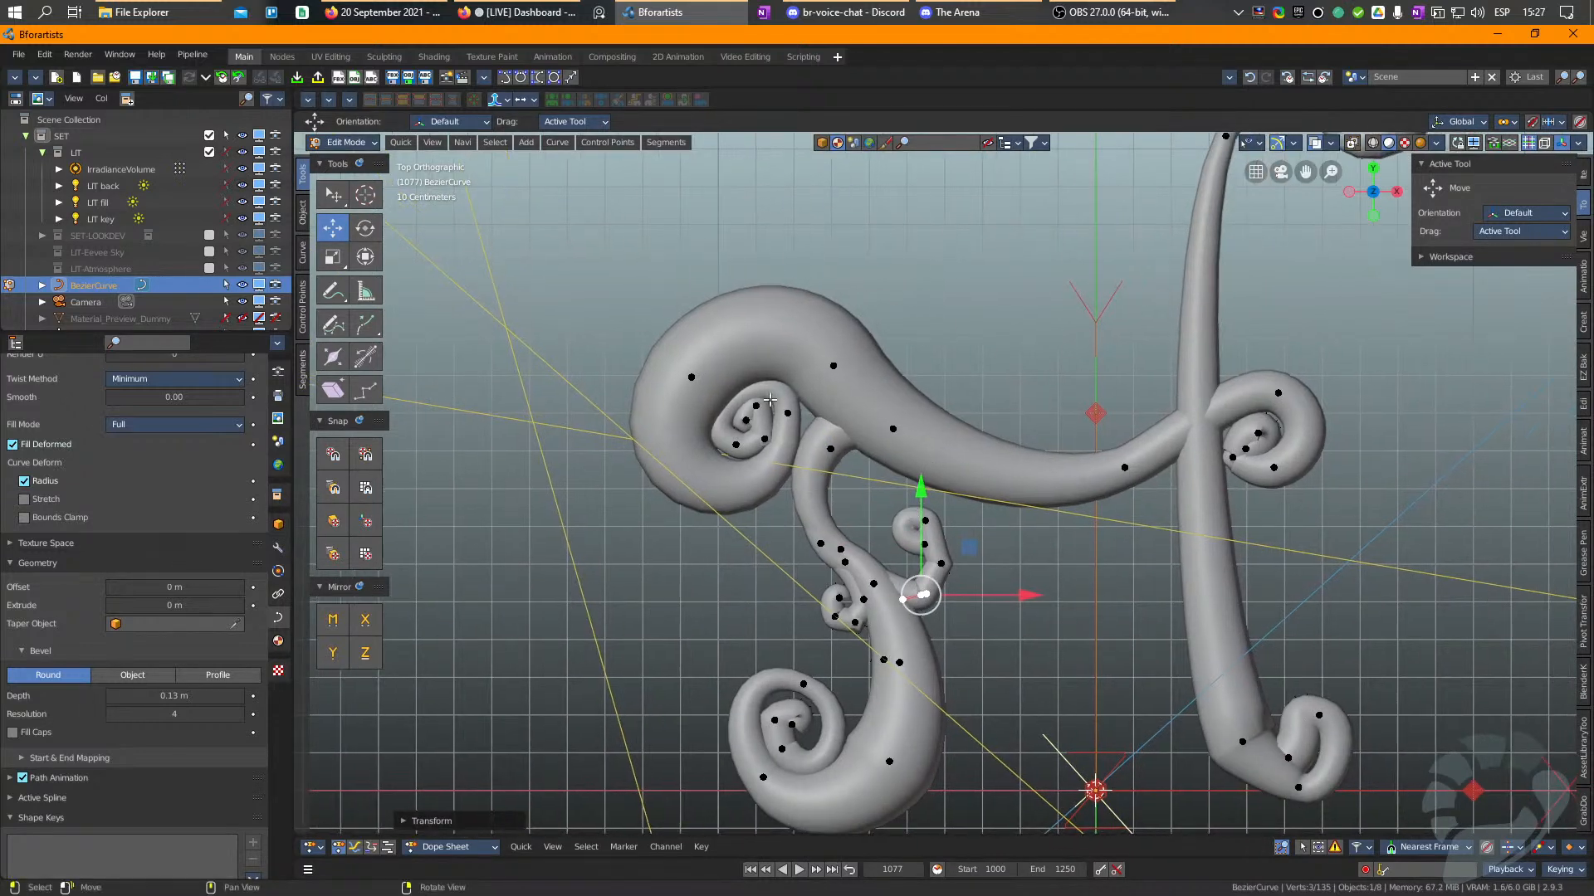
{"action": "left_click", "coordinate": [695, 371]}
{"action": "left_click_drag", "start_coordinate": [697, 383], "coordinate": [692, 375]}
{"action": "scroll", "coordinate": [822, 639], "scroll_direction": "down", "scroll_amount": 5}
{"action": "key", "text": "Tab"}
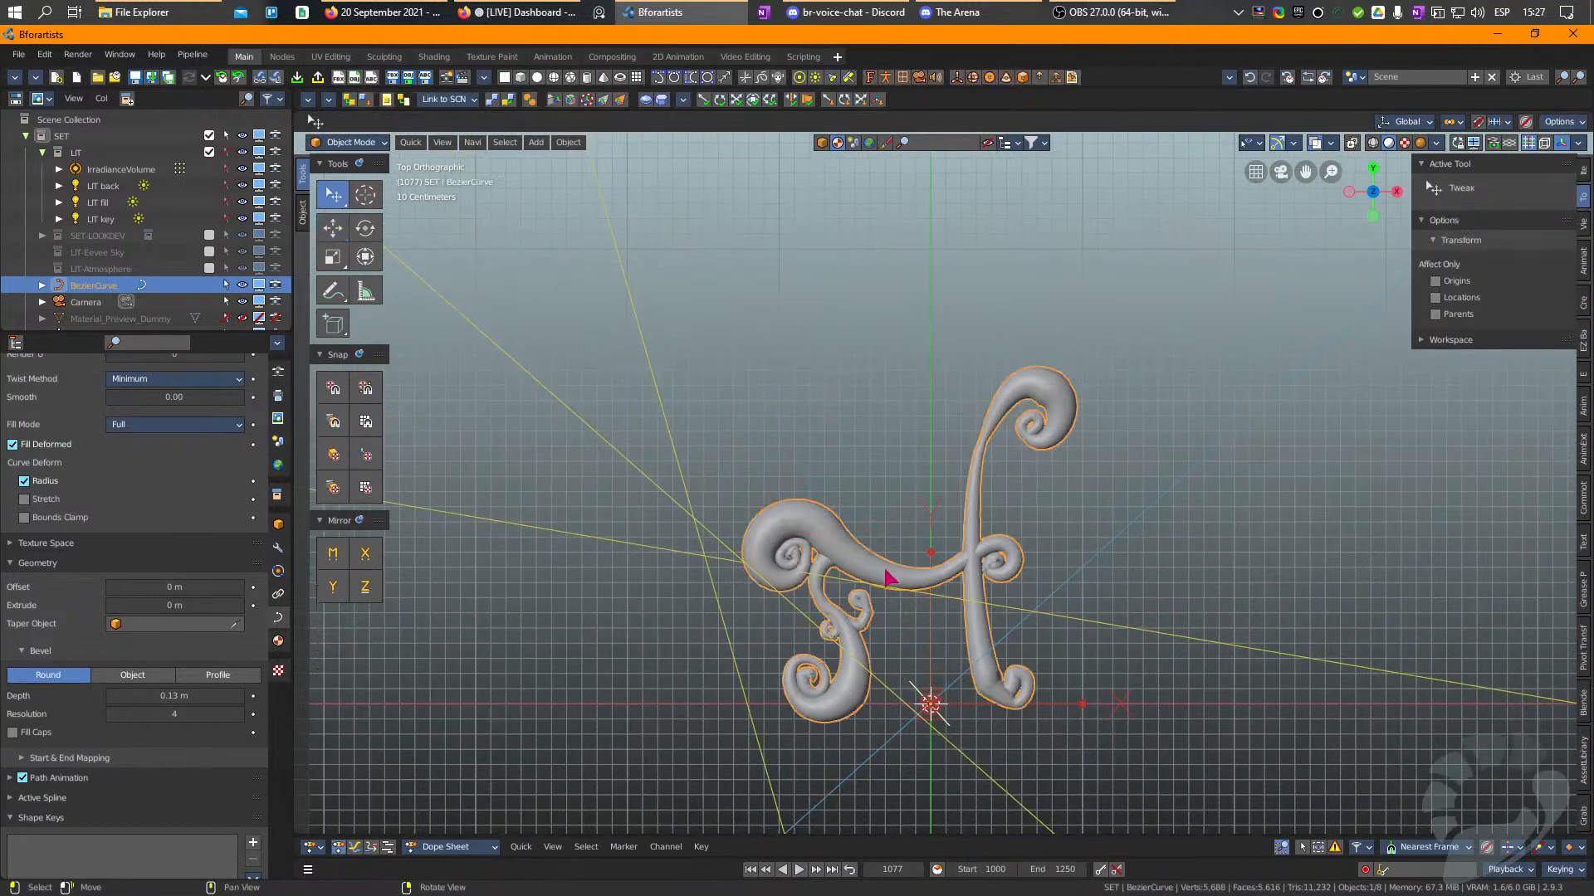
Reshape the back support's foot in Edit Mode by moving its lower points and rotating the bottom point's handles.
{"action": "scroll", "coordinate": [871, 561], "scroll_direction": "up", "scroll_amount": 2}
{"action": "middle_click_drag", "start_coordinate": [872, 559], "coordinate": [776, 297]}
{"action": "key", "text": "Tab"}
{"action": "scroll", "coordinate": [830, 415], "scroll_direction": "up", "scroll_amount": 5}
{"action": "left_click", "coordinate": [890, 549]}
{"action": "left_click_drag", "start_coordinate": [896, 571], "coordinate": [929, 584]}
{"action": "left_click", "coordinate": [956, 574]}
{"action": "scroll", "coordinate": [950, 594], "scroll_direction": "down", "scroll_amount": 1}
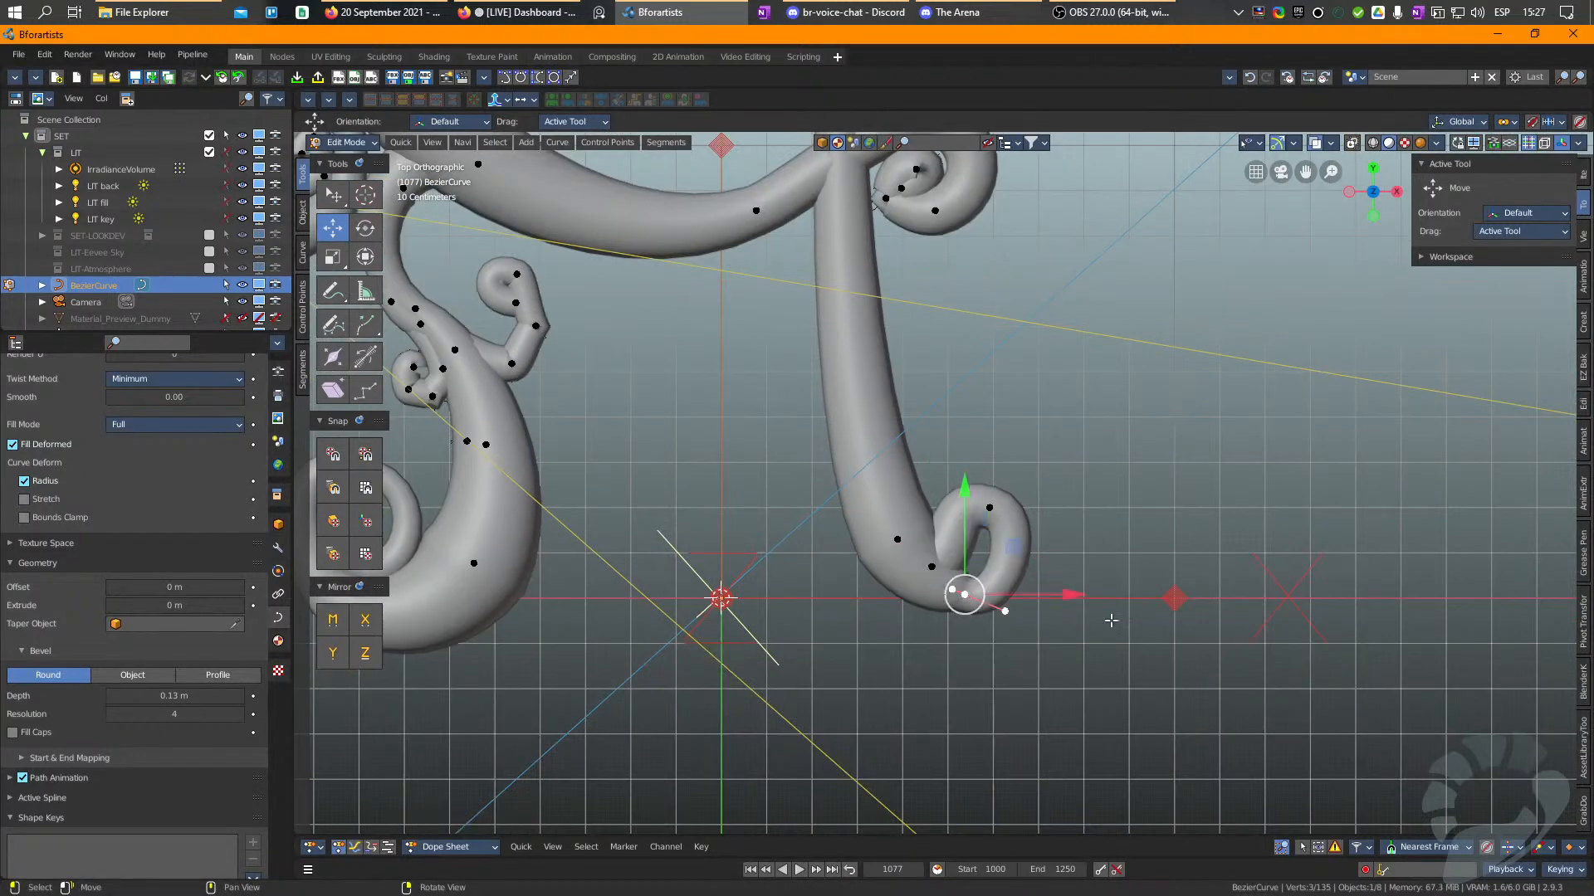
{"action": "key", "text": "r"}
{"action": "left_click", "coordinate": [1133, 552]}
{"action": "scroll", "coordinate": [999, 510], "scroll_direction": "down", "scroll_amount": 4}
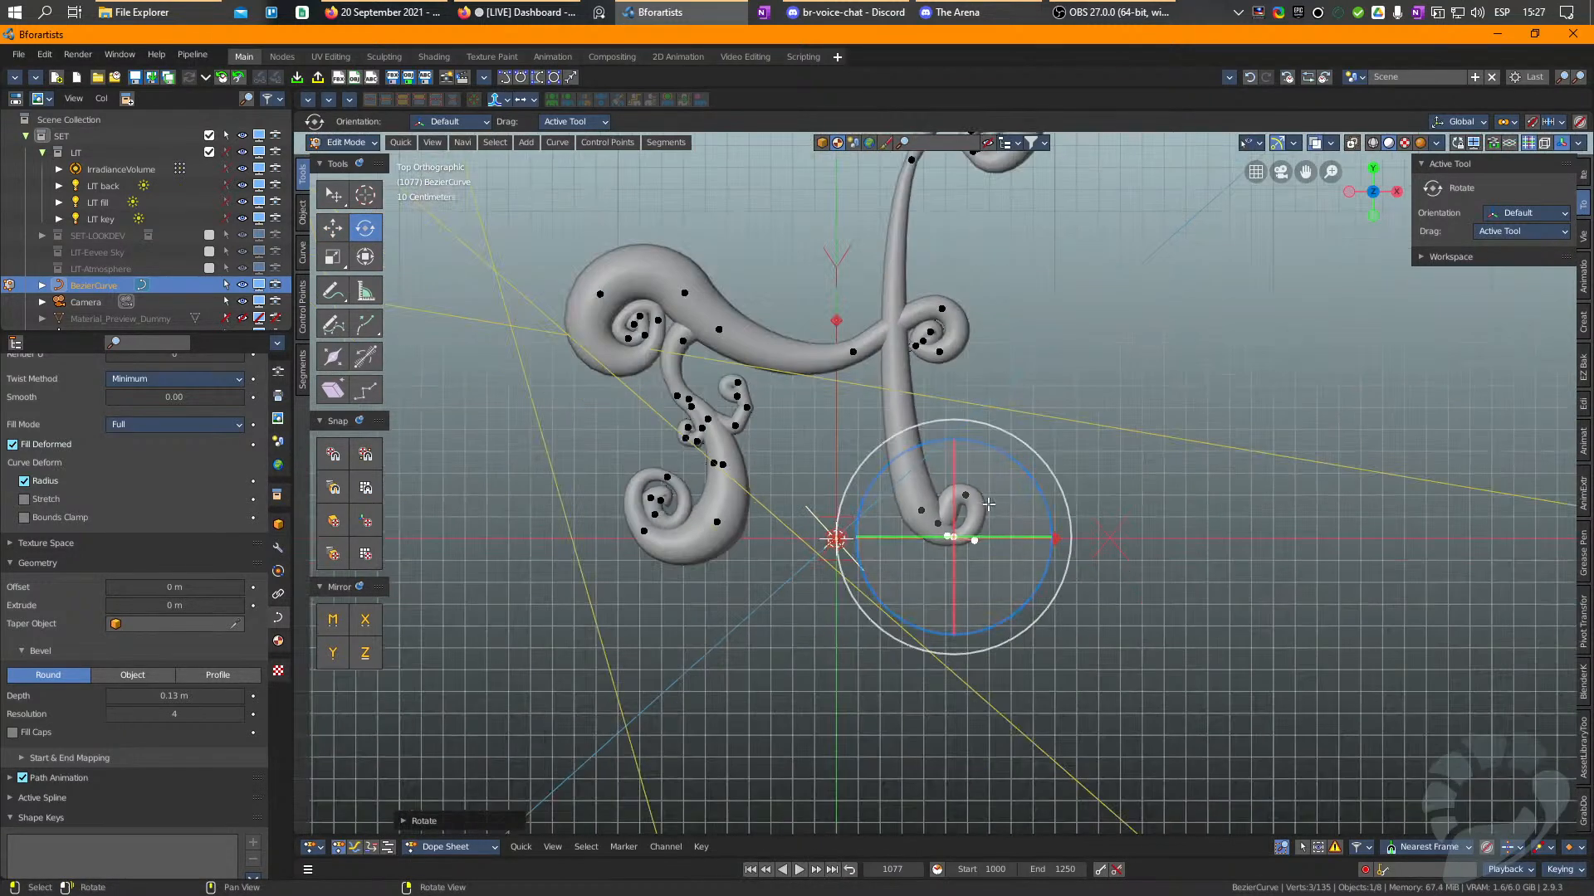
Select all points of the back support's foot curl, move them slightly forward and leave Edit Mode.
{"action": "left_click", "coordinate": [965, 495]}
{"action": "left_click_drag", "start_coordinate": [1118, 475], "coordinate": [942, 546], "text": "shift"}
{"action": "key", "text": "w"}
{"action": "middle_click_drag", "start_coordinate": [912, 432], "coordinate": [917, 561]}
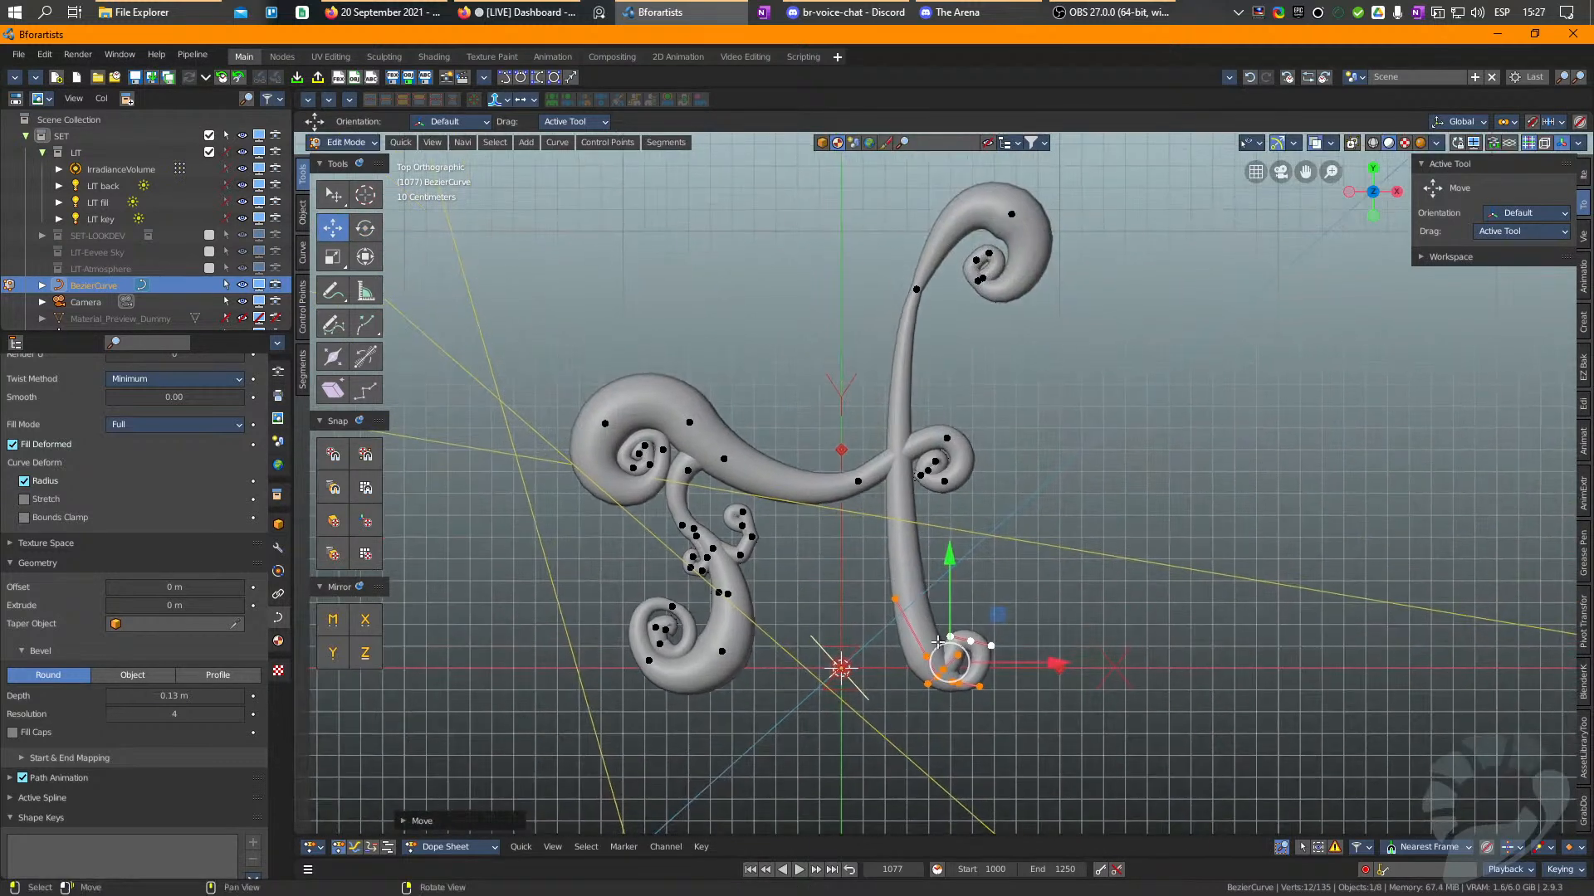
{"action": "left_click_drag", "start_coordinate": [951, 678], "coordinate": [921, 679]}
{"action": "key", "text": "Tab"}
Add an Array modifier to the bench side curve.
{"action": "middle_click_drag", "start_coordinate": [739, 537], "coordinate": [938, 423]}
{"action": "left_click", "coordinate": [278, 548]}
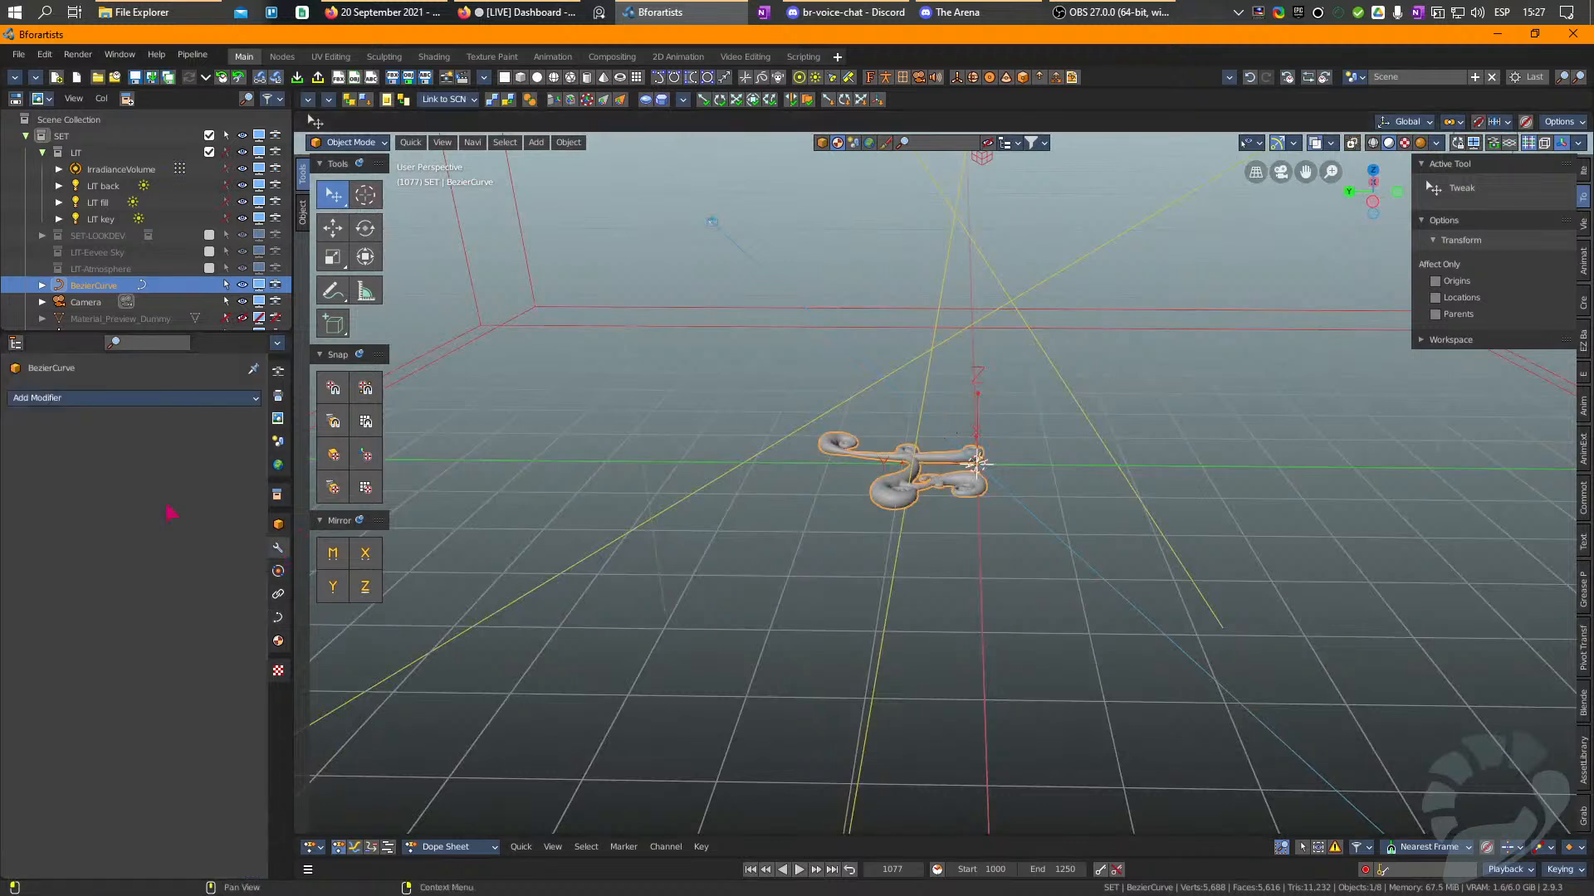
{"action": "left_click", "coordinate": [127, 398]}
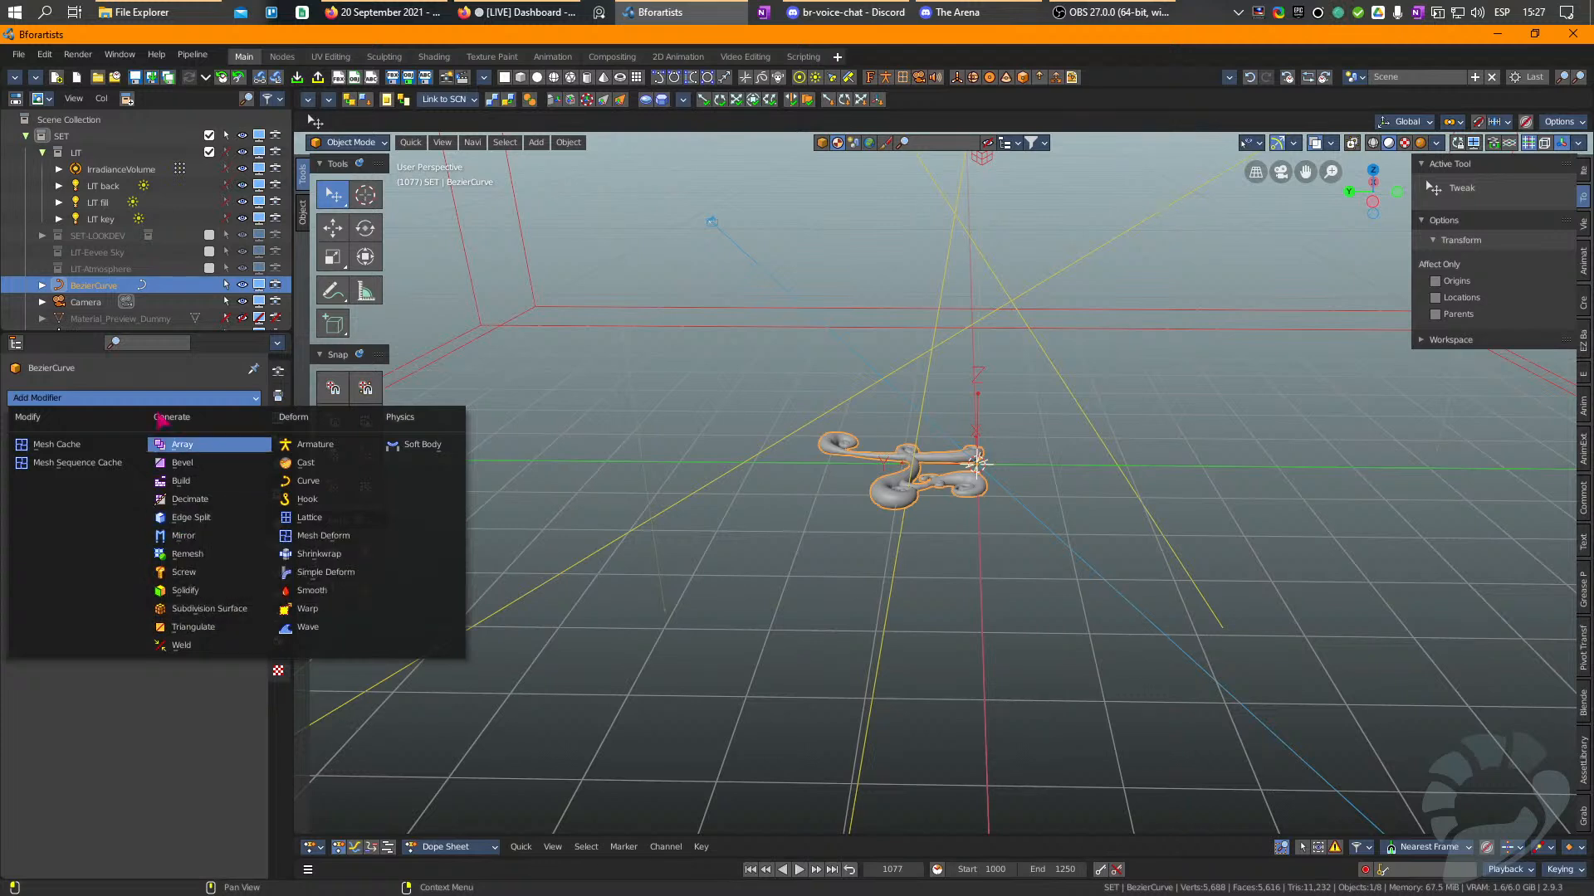
{"action": "left_click", "coordinate": [179, 449]}
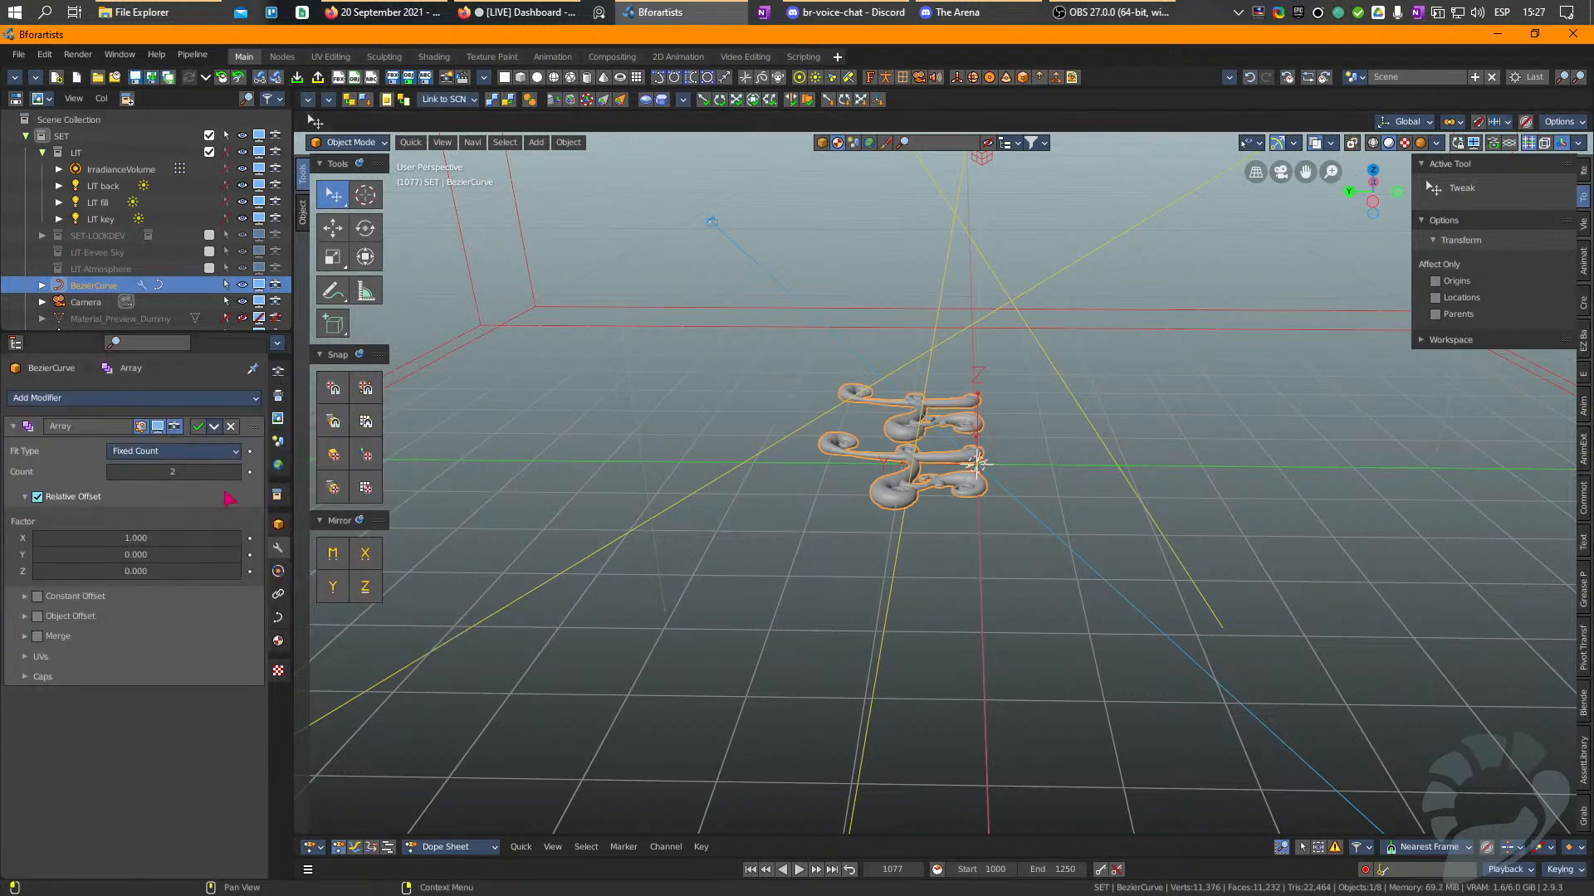
Set the Array's relative offset factors to X 0, Y 0 and Z 7.2 to space the two side frames apart.
{"action": "left_click_drag", "start_coordinate": [141, 537], "coordinate": [182, 571]}
{"action": "double_click", "coordinate": [143, 538]}
{"action": "type", "text": "0"}
{"action": "key", "text": "Return"}
{"action": "double_click", "coordinate": [143, 555]}
{"action": "type", "text": "0"}
{"action": "key", "text": "Return"}
{"action": "middle_click_drag", "start_coordinate": [942, 473], "coordinate": [757, 498]}
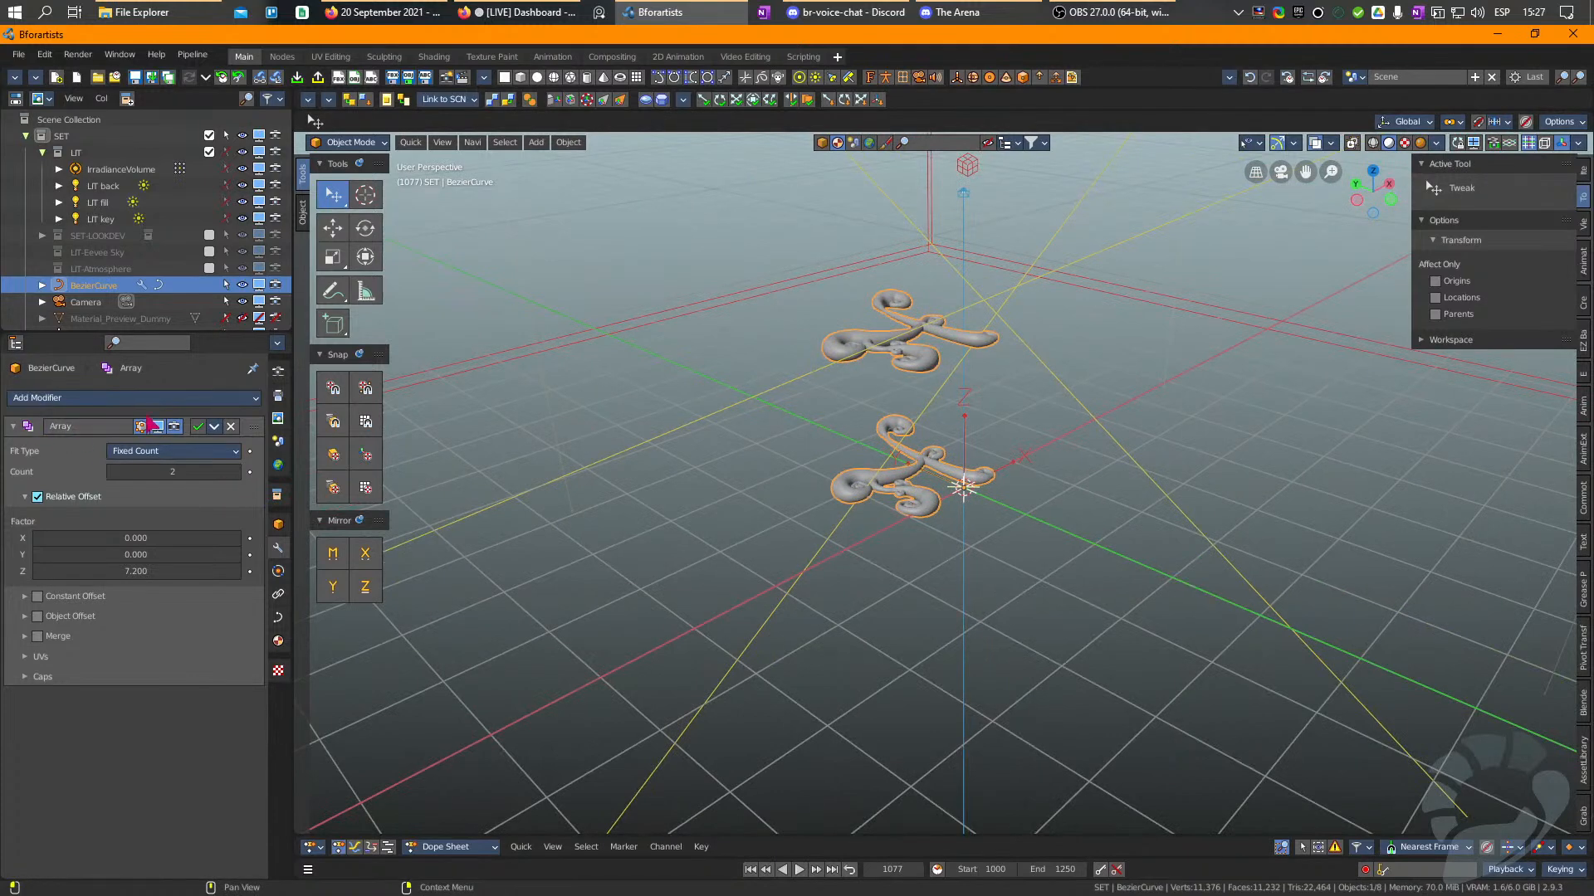
Try to apply the Array modifier to the bench side curve.
{"action": "left_click", "coordinate": [196, 426]}
{"action": "middle_click_drag", "start_coordinate": [807, 362], "coordinate": [791, 388]}
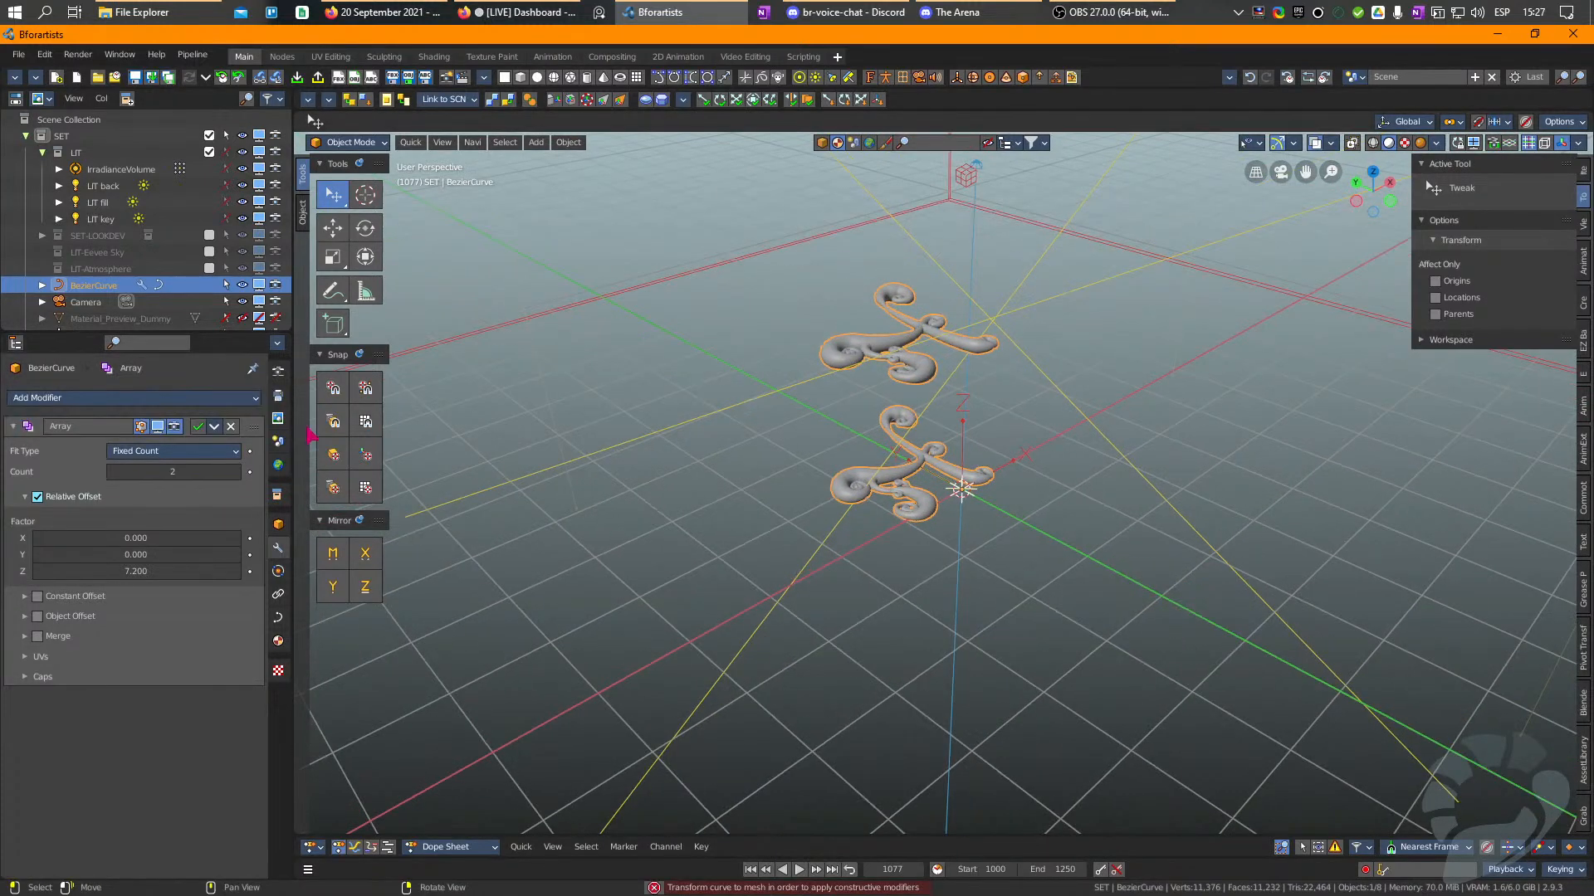
{"action": "left_click", "coordinate": [200, 429]}
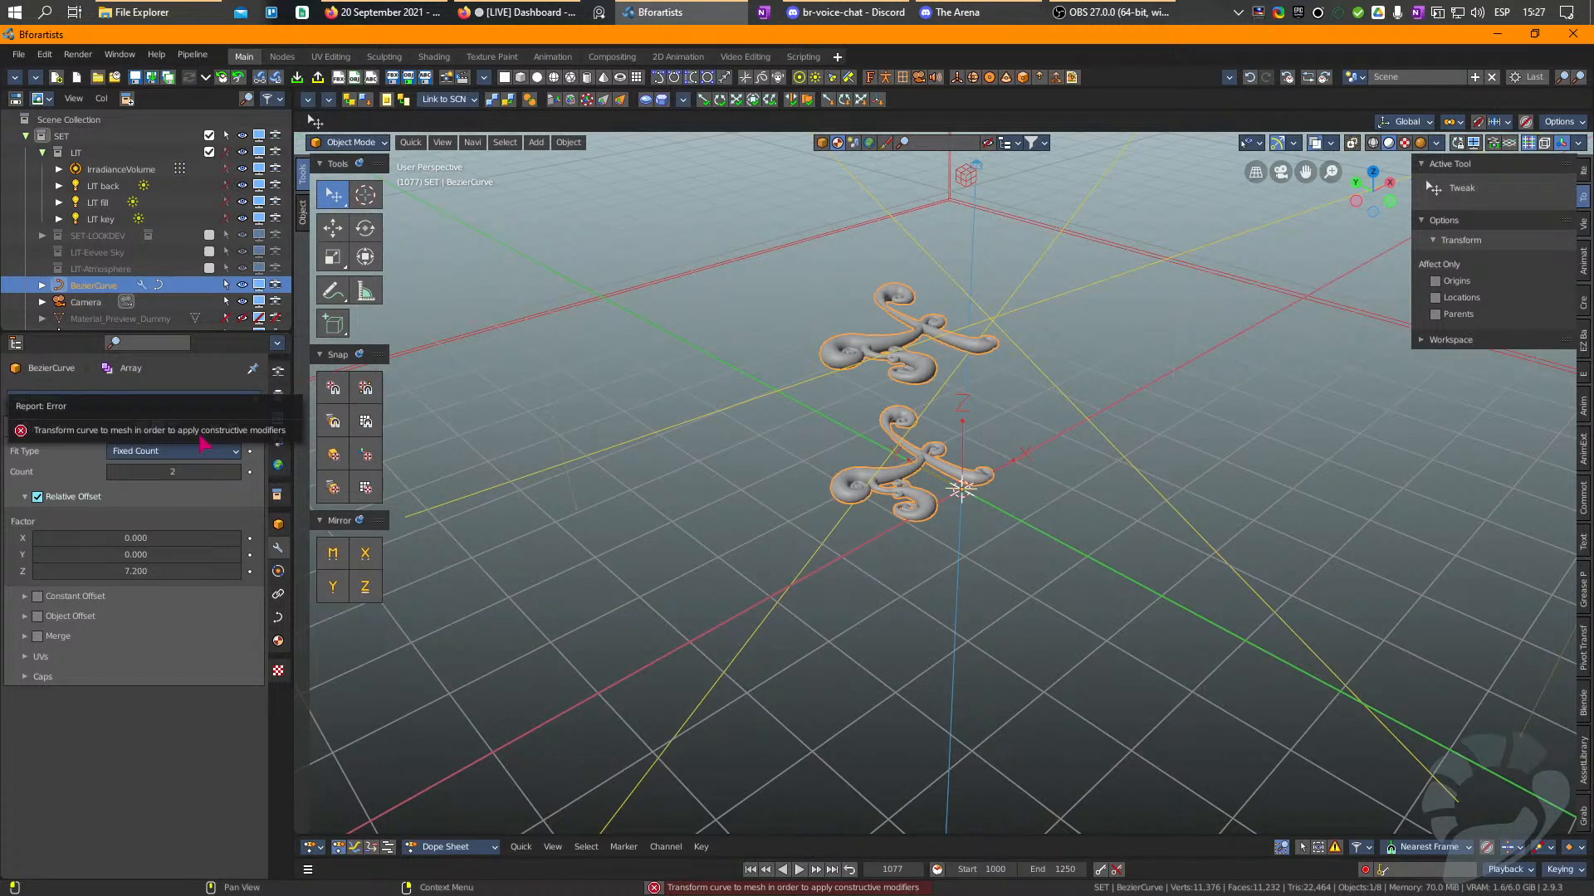
{"action": "right_click_drag", "start_coordinate": [932, 445], "coordinate": [1015, 311]}
{"action": "middle_click_drag", "start_coordinate": [1014, 312], "coordinate": [968, 530]}
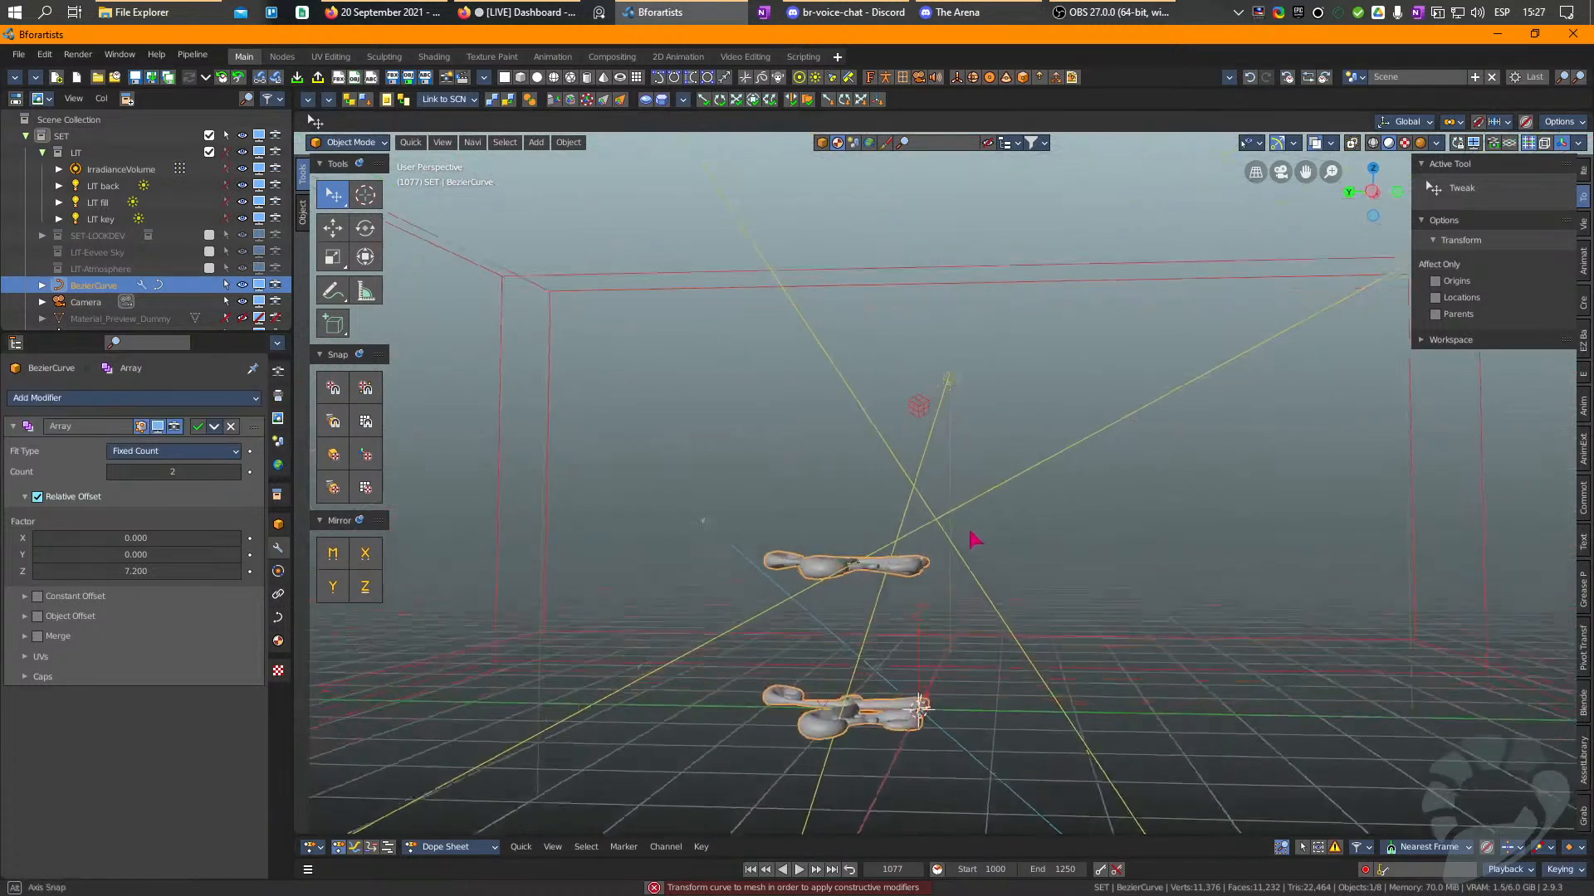
{"action": "right_click_drag", "start_coordinate": [968, 531], "coordinate": [898, 595]}
{"action": "key", "text": "Tab"}
{"action": "key", "text": "Tab"}
{"action": "right_click_drag", "start_coordinate": [896, 651], "coordinate": [840, 576]}
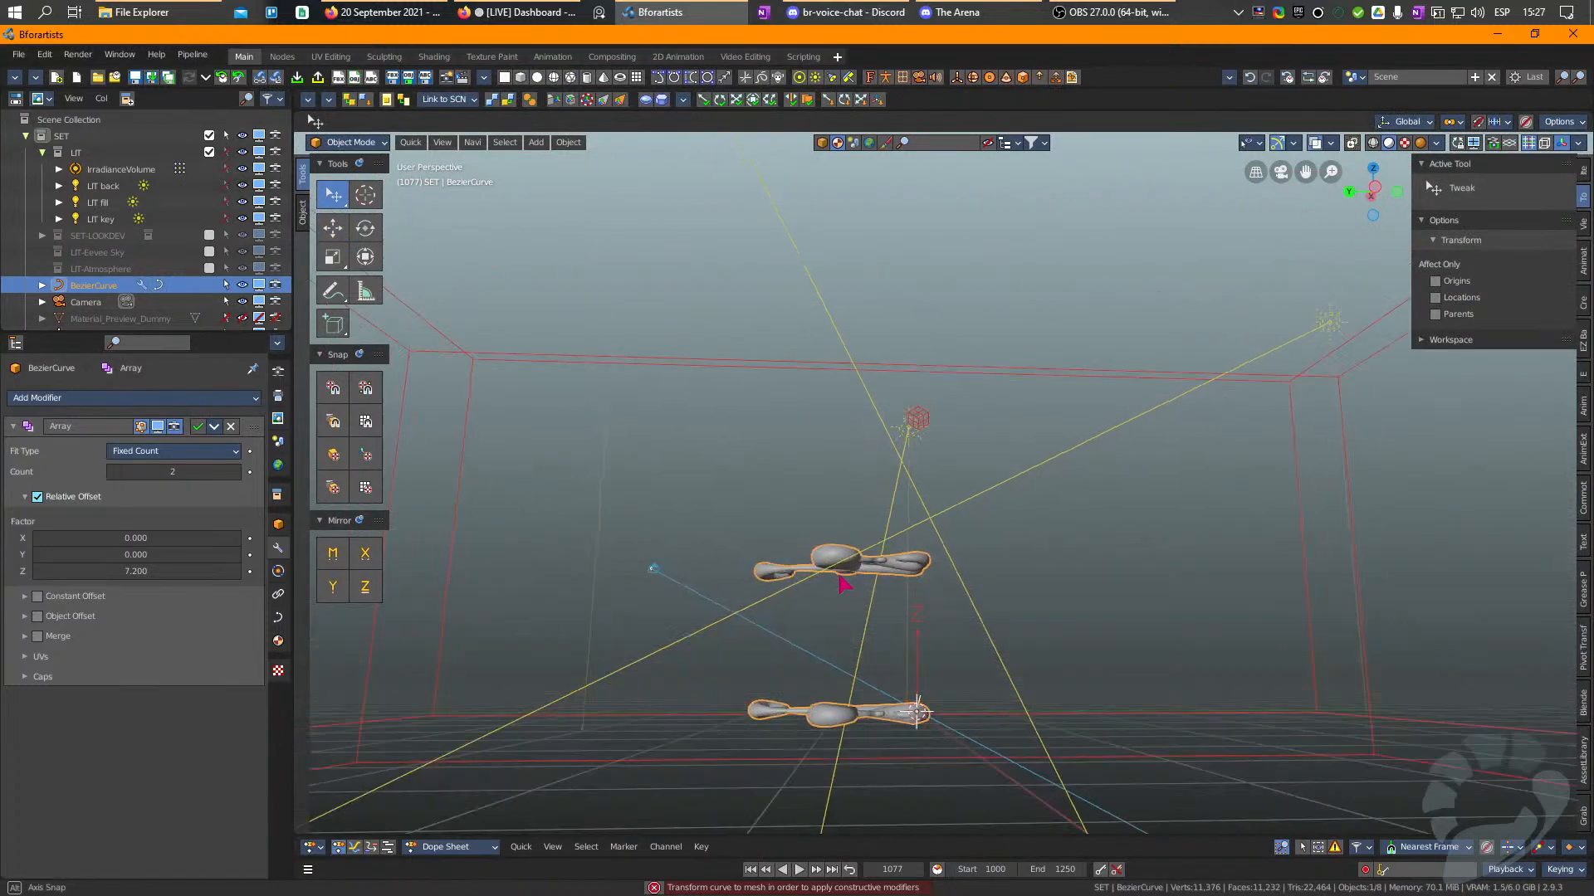
Remove the Array modifier, then duplicate the whole side frame in Edit Mode and raise the copy along Z.
{"action": "left_click", "coordinate": [231, 426]}
{"action": "key", "text": "Tab"}
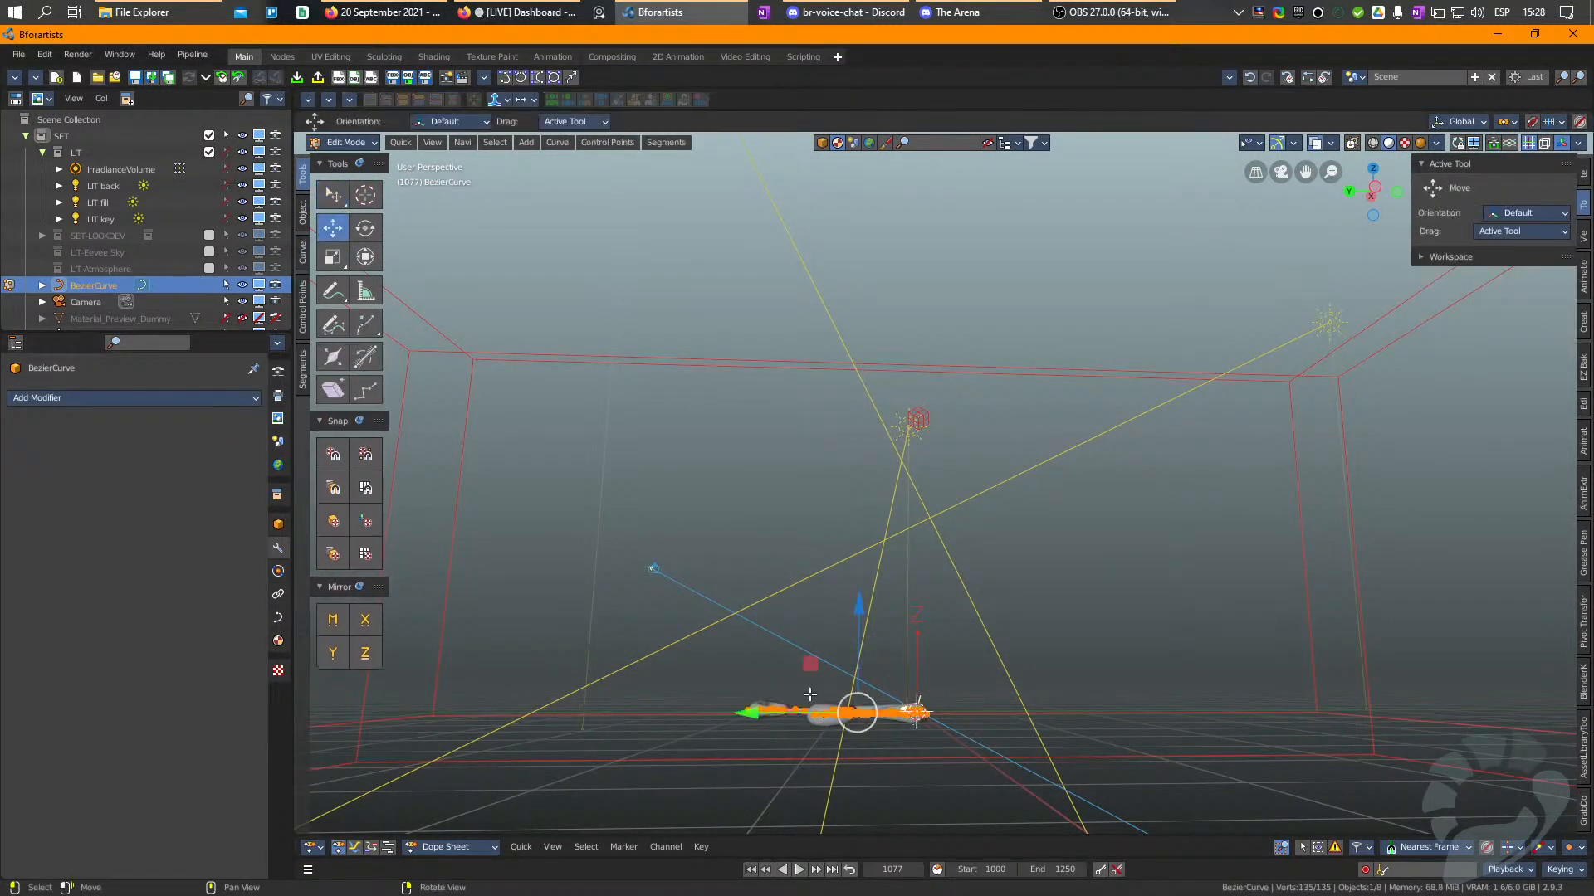
{"action": "key", "text": "shift+d"}
{"action": "right_click", "coordinate": [853, 644]}
{"action": "left_click_drag", "start_coordinate": [857, 603], "coordinate": [857, 422]}
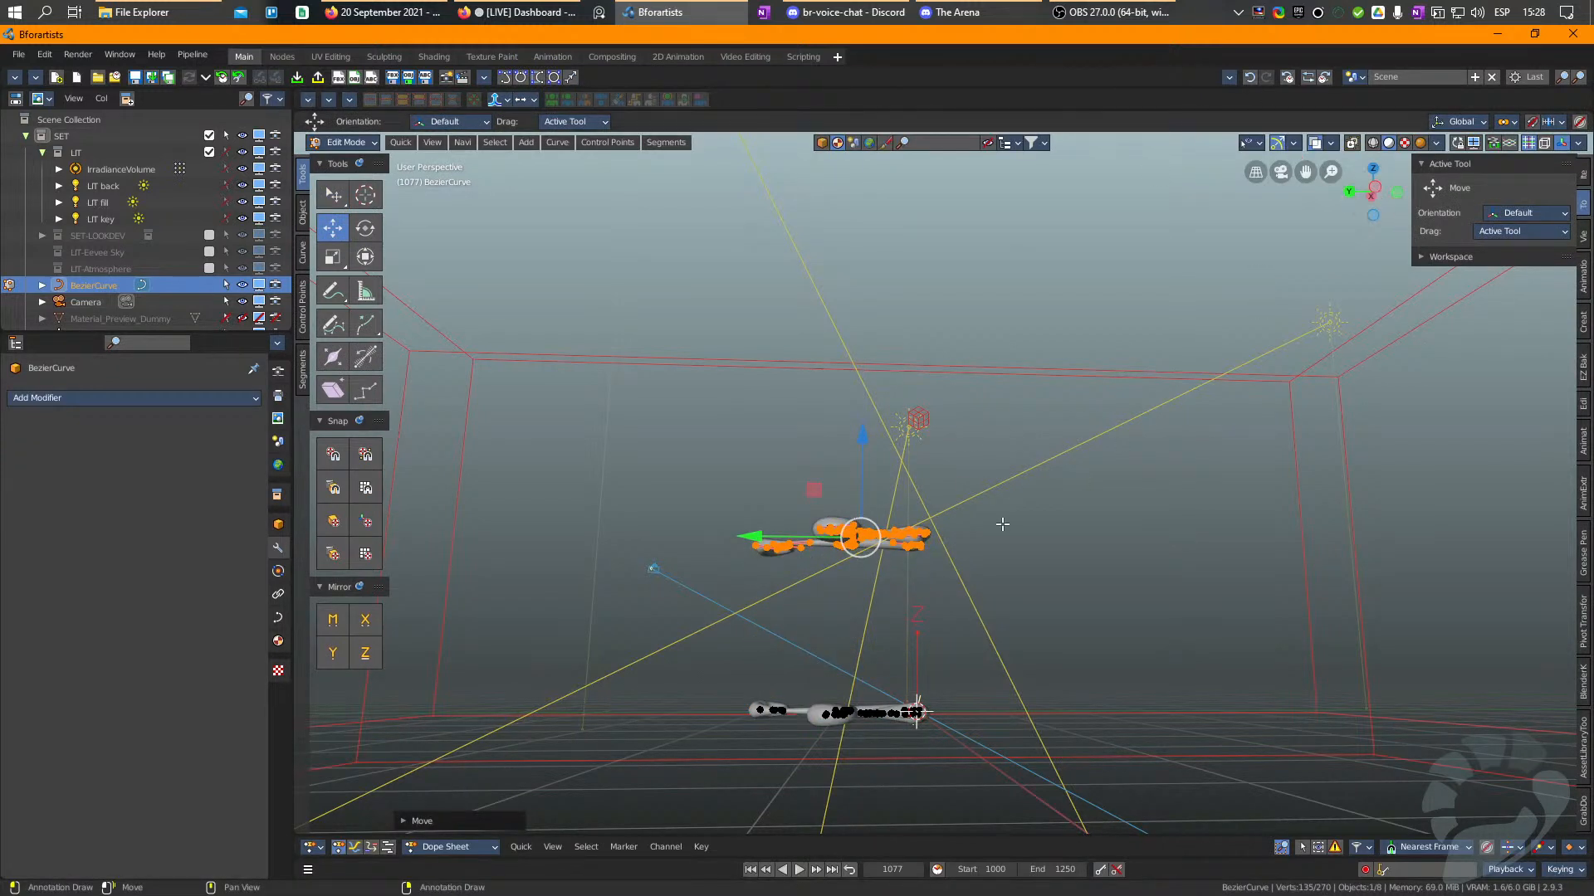
Rotate both side frames together until they stand upright, and lower them along Z onto the ground.
{"action": "key", "text": "a"}
{"action": "key", "text": "r"}
{"action": "left_click_drag", "start_coordinate": [765, 595], "coordinate": [849, 616]}
{"action": "right_click_drag", "start_coordinate": [850, 616], "coordinate": [903, 621]}
{"action": "key", "text": "w"}
{"action": "left_click_drag", "start_coordinate": [861, 506], "coordinate": [858, 560]}
{"action": "right_click_drag", "start_coordinate": [858, 560], "coordinate": [825, 567]}
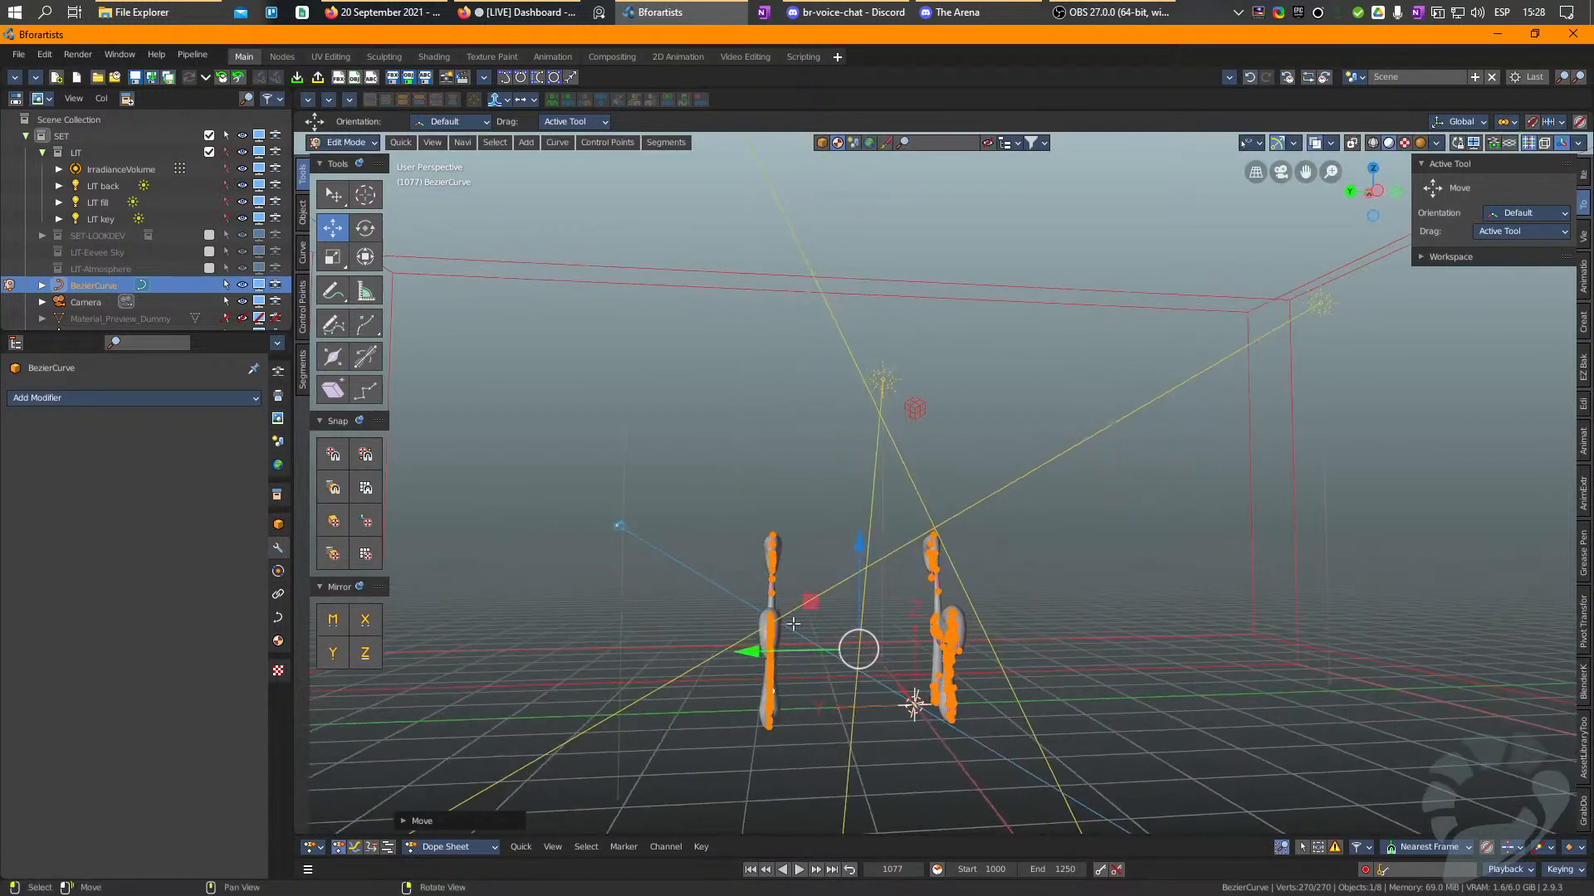
Box-select all points of the side frame farther from the world origin.
{"action": "left_click", "coordinate": [773, 643]}
{"action": "key", "text": "a"}
{"action": "left_click", "coordinate": [782, 544]}
{"action": "key", "text": "b"}
{"action": "left_click_drag", "start_coordinate": [801, 460], "coordinate": [723, 757]}
{"action": "right_click_drag", "start_coordinate": [723, 757], "coordinate": [728, 703]}
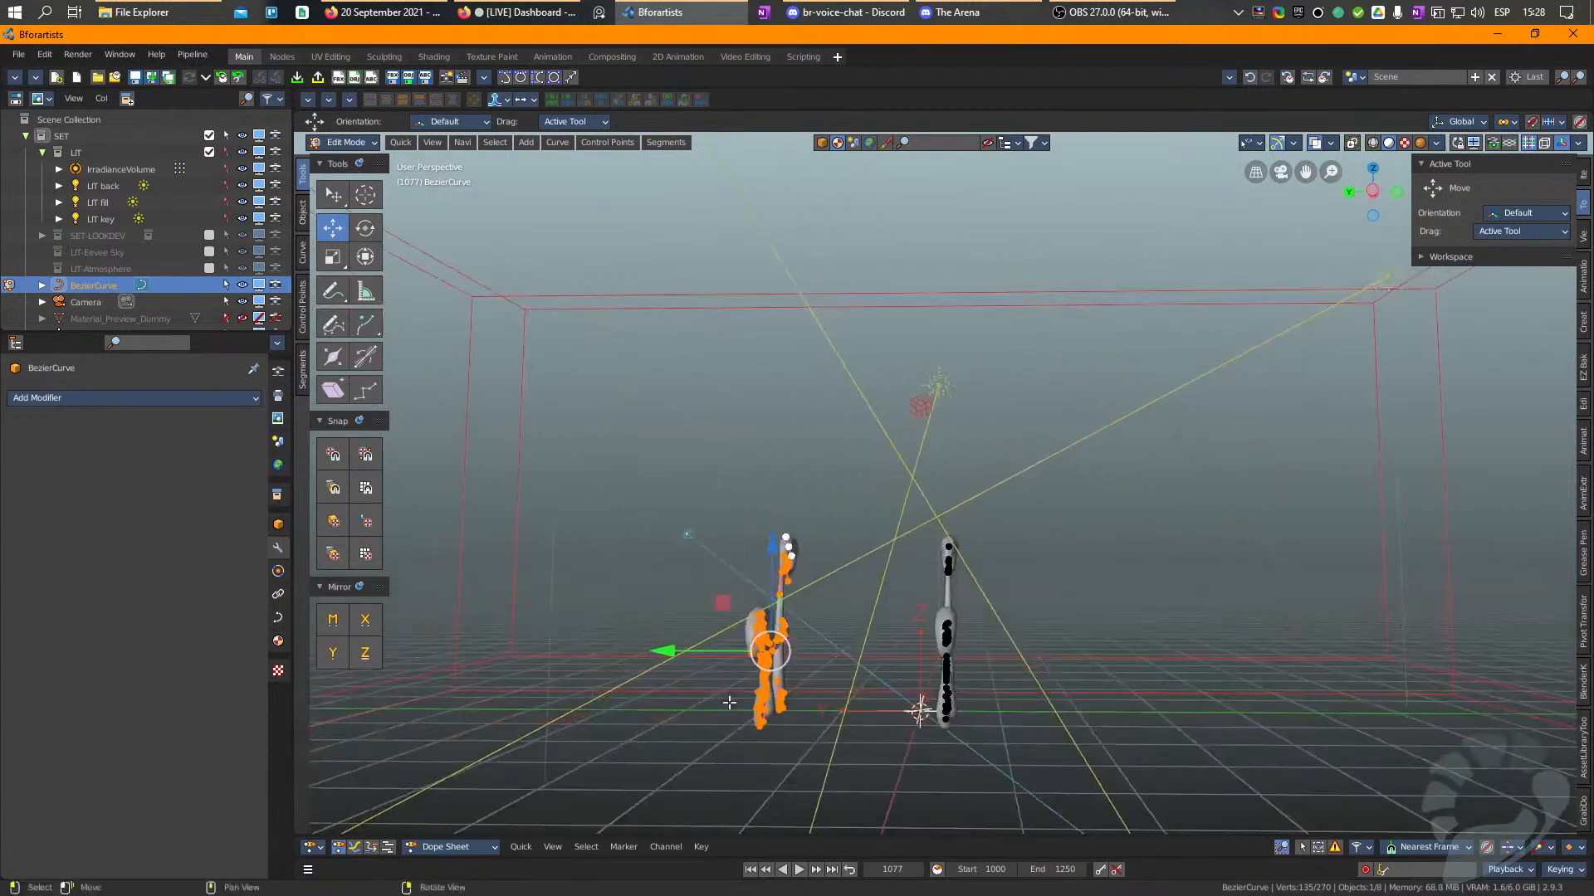
Select the top curl of the side frame farther from the origin, tilt it slightly outward and move it outward along Y.
{"action": "left_click", "coordinate": [787, 541]}
{"action": "left_click", "coordinate": [773, 588], "text": "ctrl"}
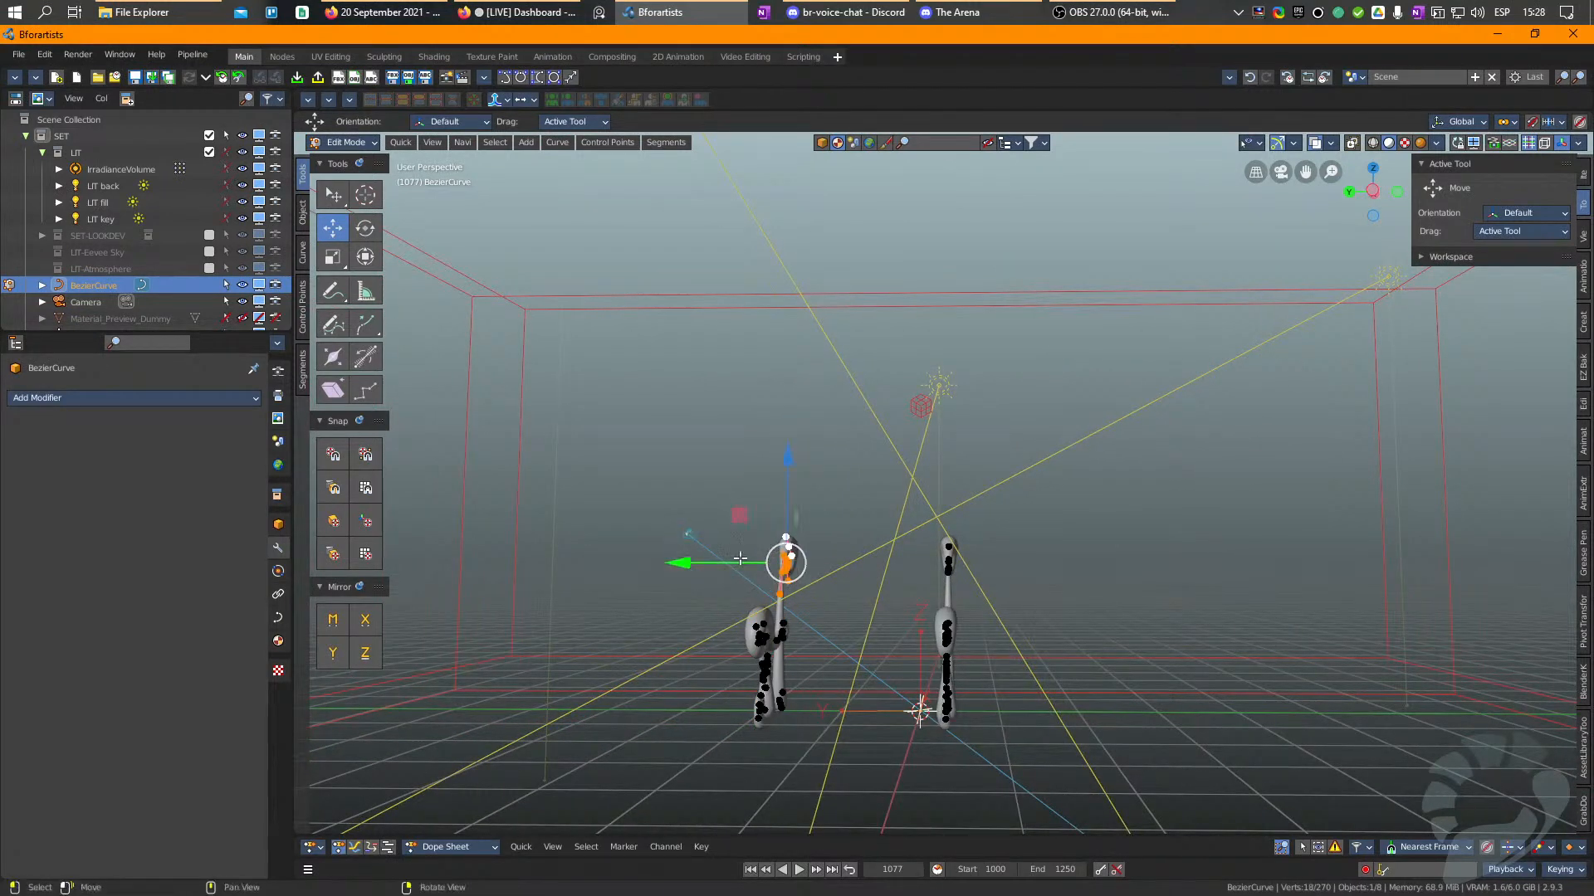
{"action": "left_click_drag", "start_coordinate": [697, 565], "coordinate": [685, 565]}
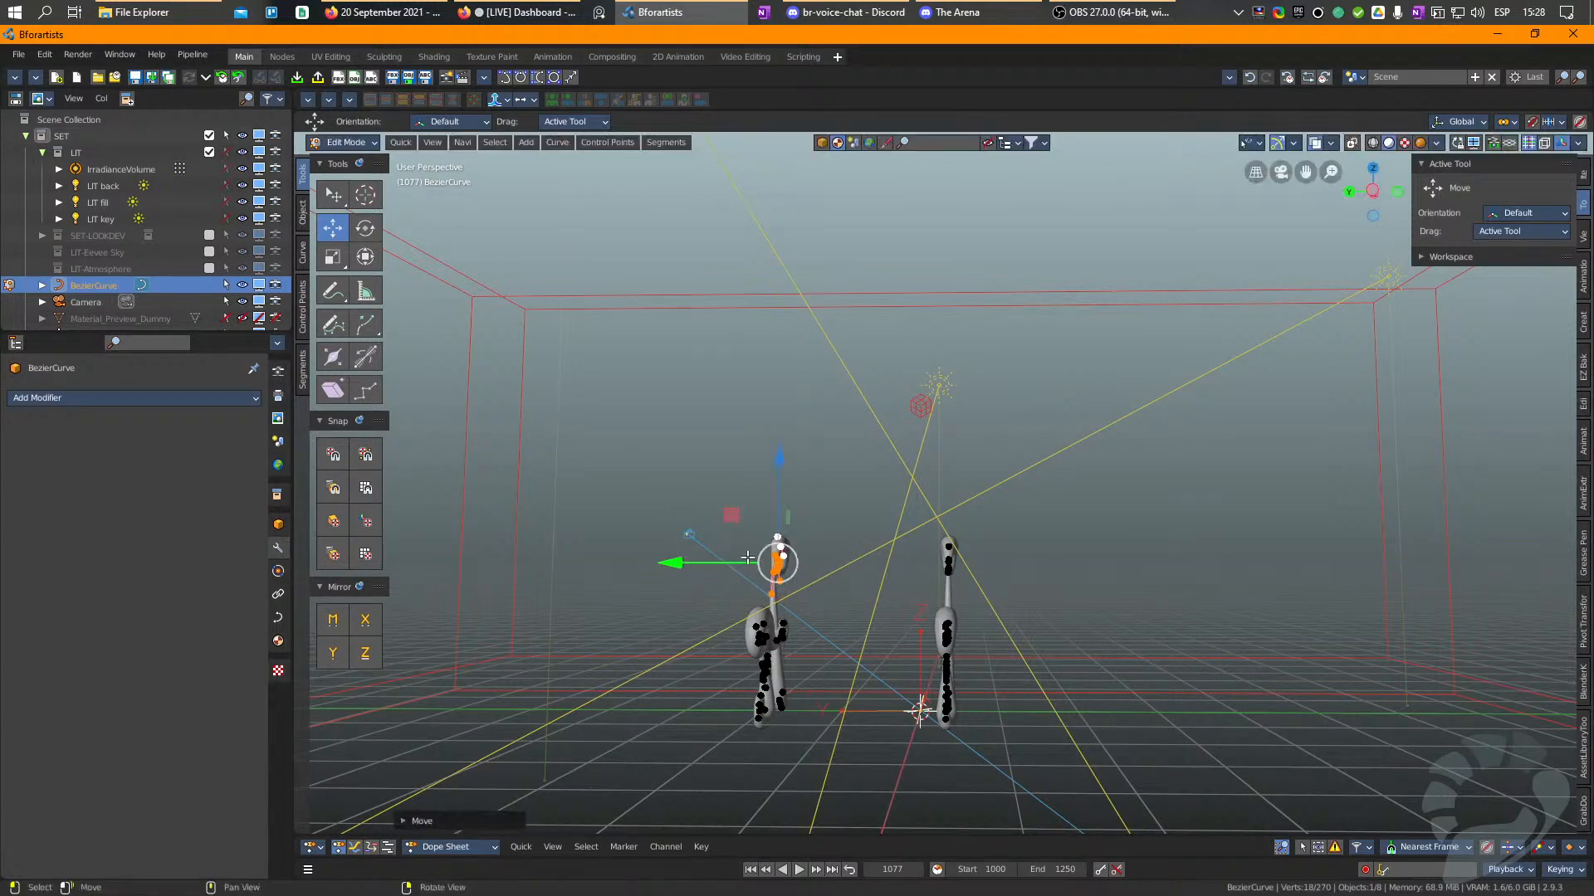
{"action": "key", "text": "ctrl+z"}
{"action": "scroll", "coordinate": [753, 625], "scroll_direction": "up", "scroll_amount": 3}
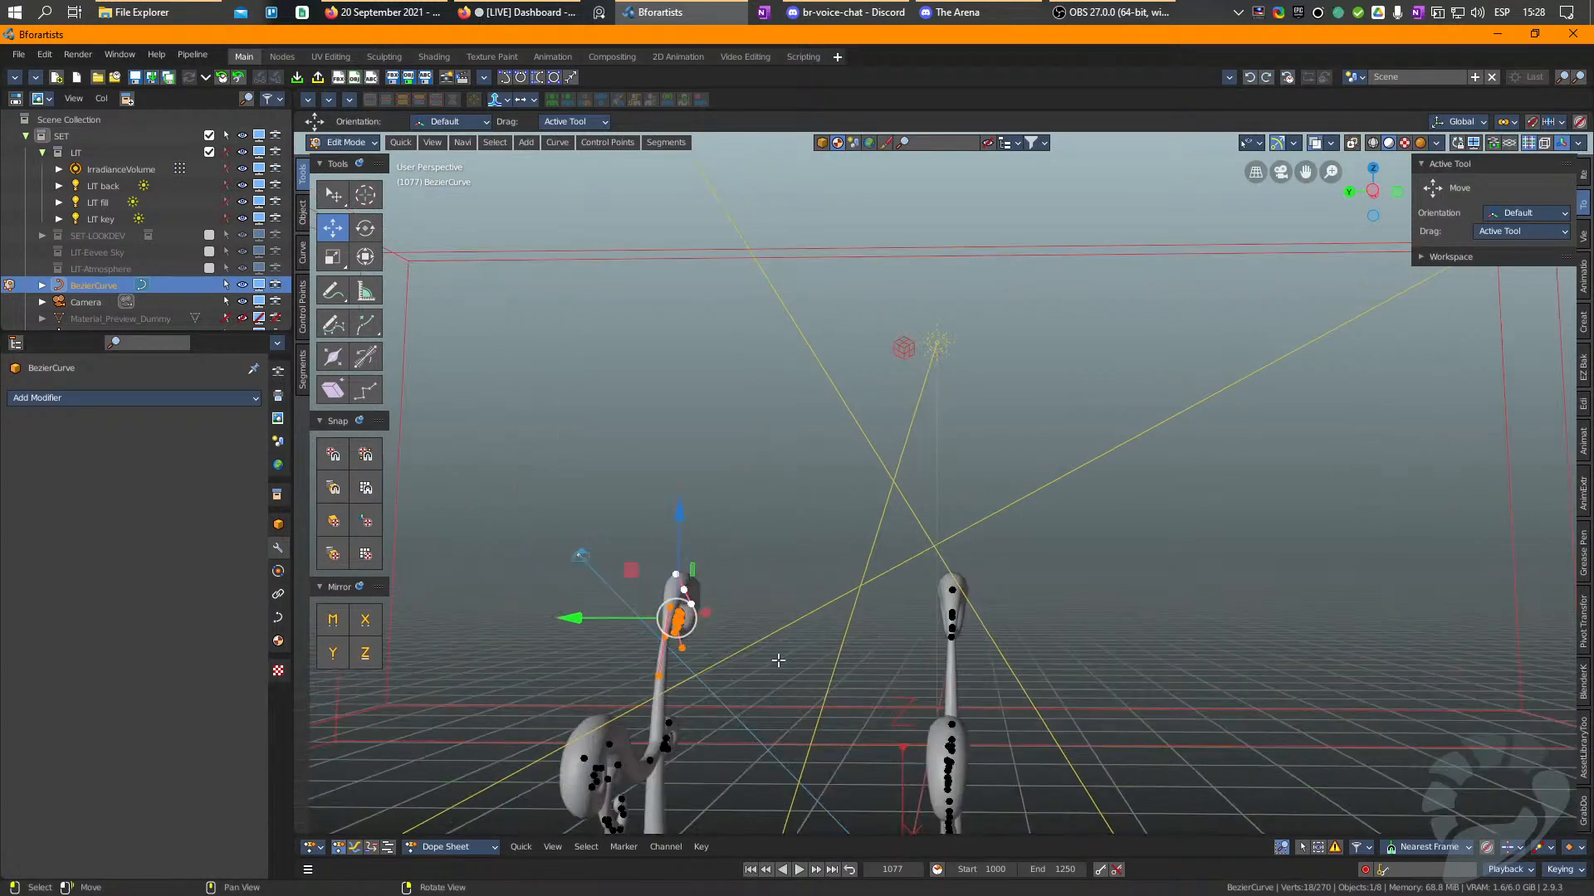
{"action": "middle_click_drag", "start_coordinate": [777, 660], "coordinate": [717, 573]}
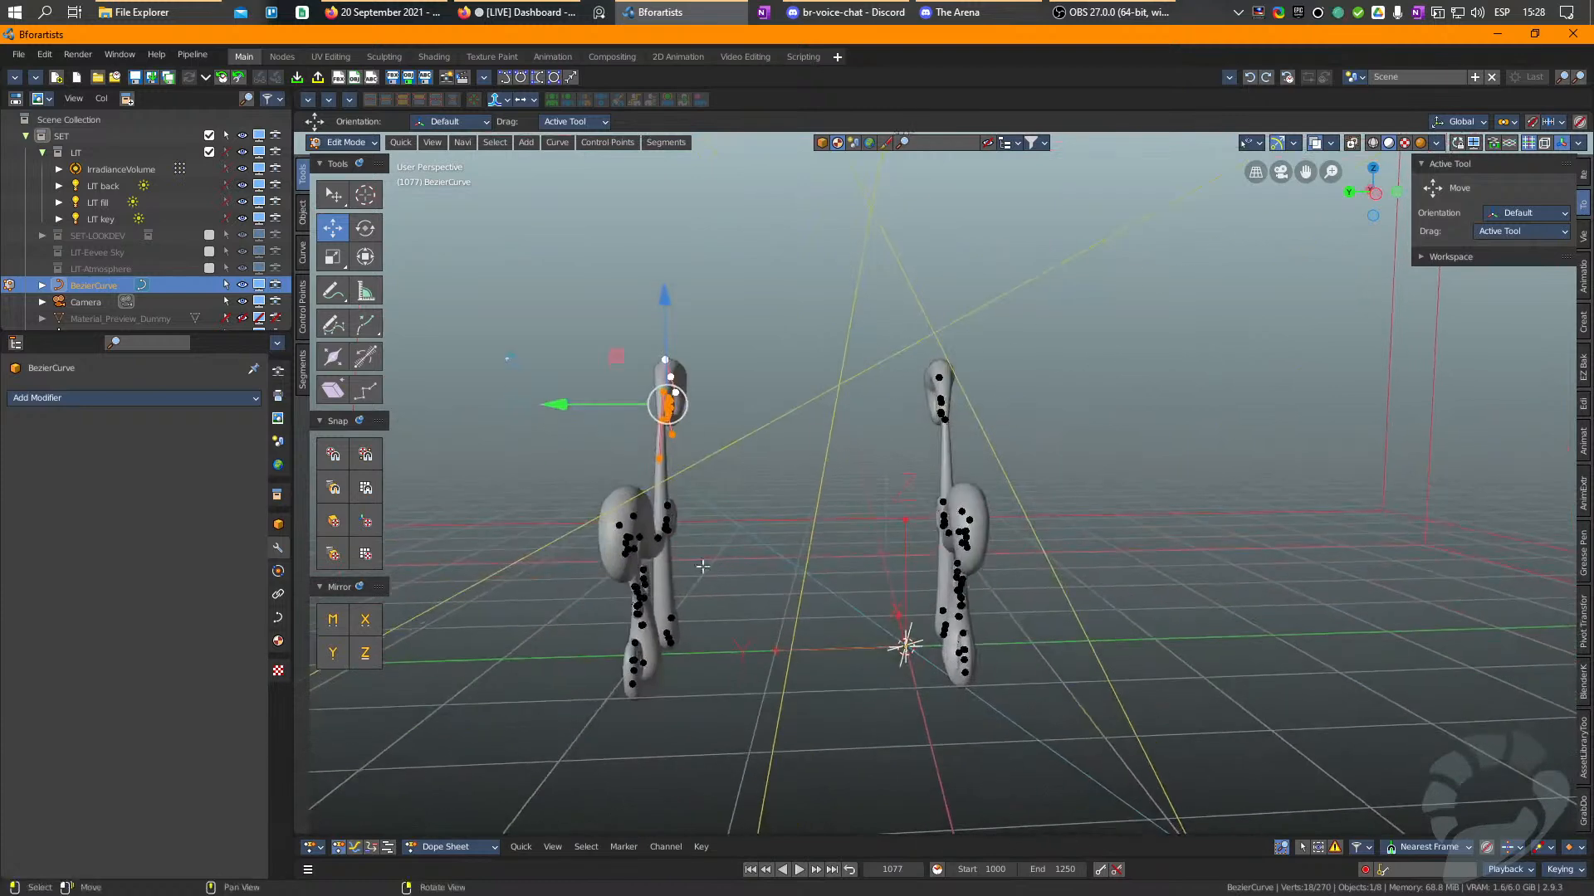
{"action": "key", "text": "e"}
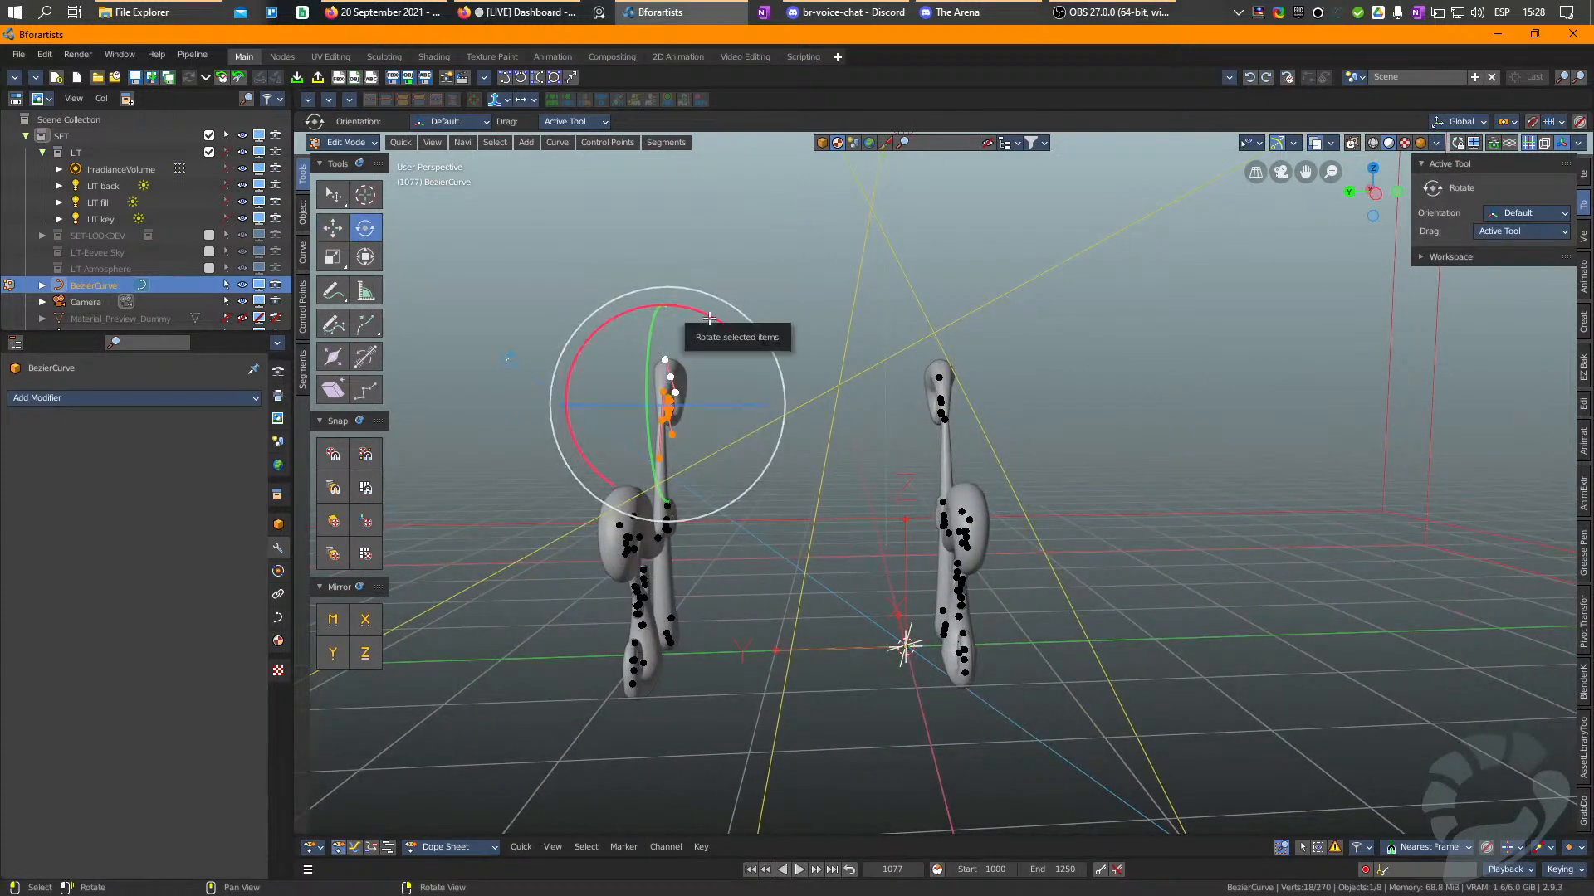
{"action": "left_click_drag", "start_coordinate": [708, 316], "coordinate": [693, 312]}
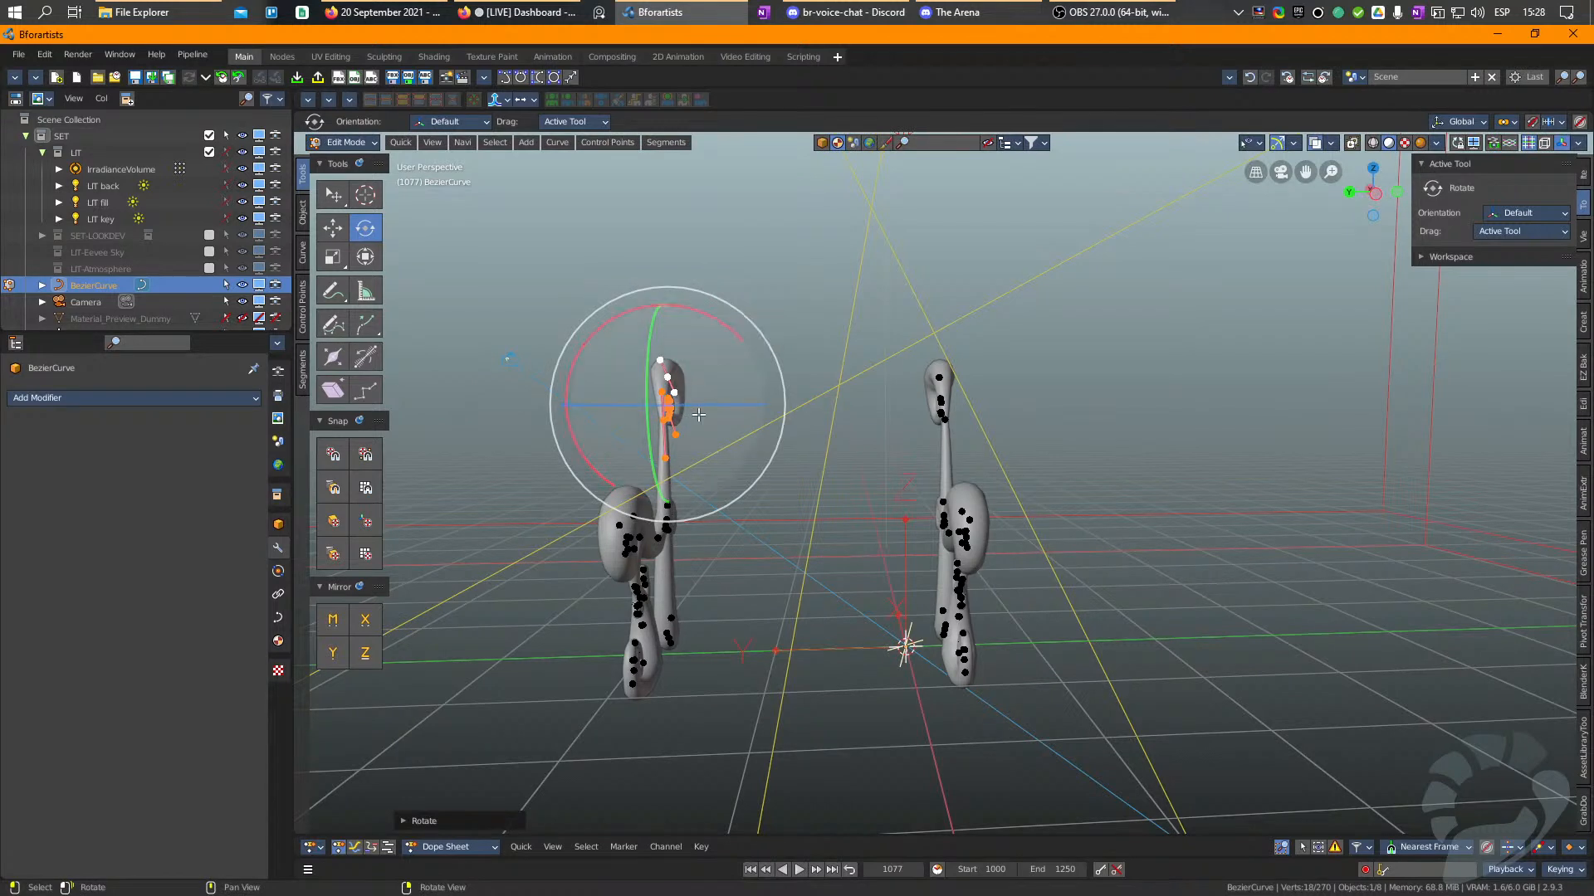
{"action": "key", "text": "w"}
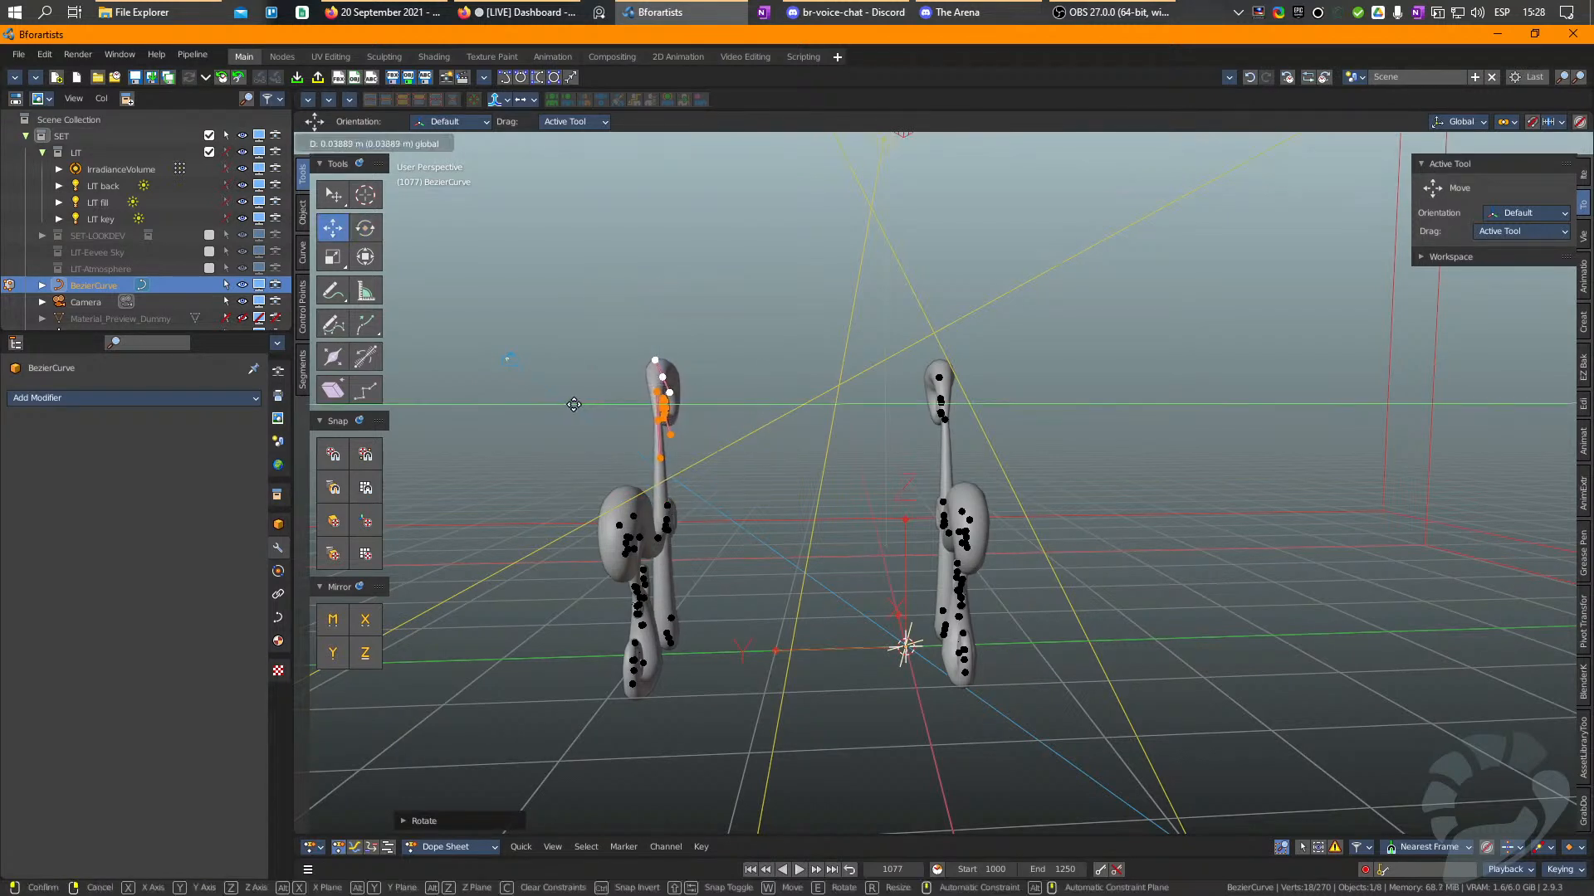
Select the top curl of the side frame nearest the origin, tilt it outward and shift it outward along Y.
{"action": "left_click", "coordinate": [938, 380]}
{"action": "left_click_drag", "start_coordinate": [918, 435], "coordinate": [918, 437]}
{"action": "right_click_drag", "start_coordinate": [1000, 430], "coordinate": [989, 425]}
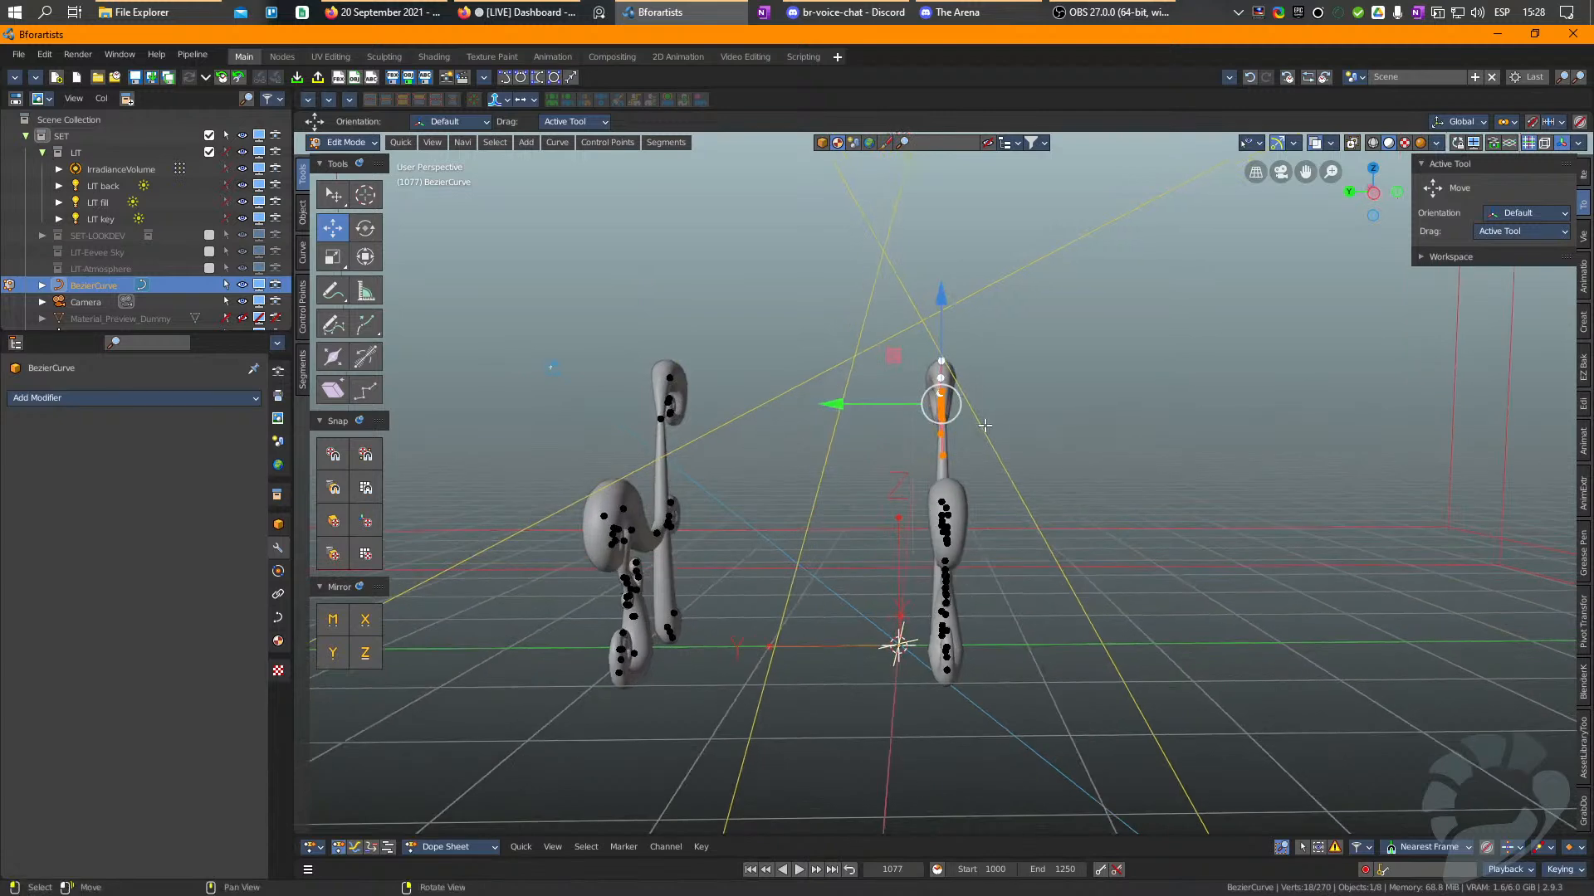
{"action": "key", "text": "e"}
{"action": "left_click_drag", "start_coordinate": [1001, 324], "coordinate": [1019, 337]}
{"action": "key", "text": "w"}
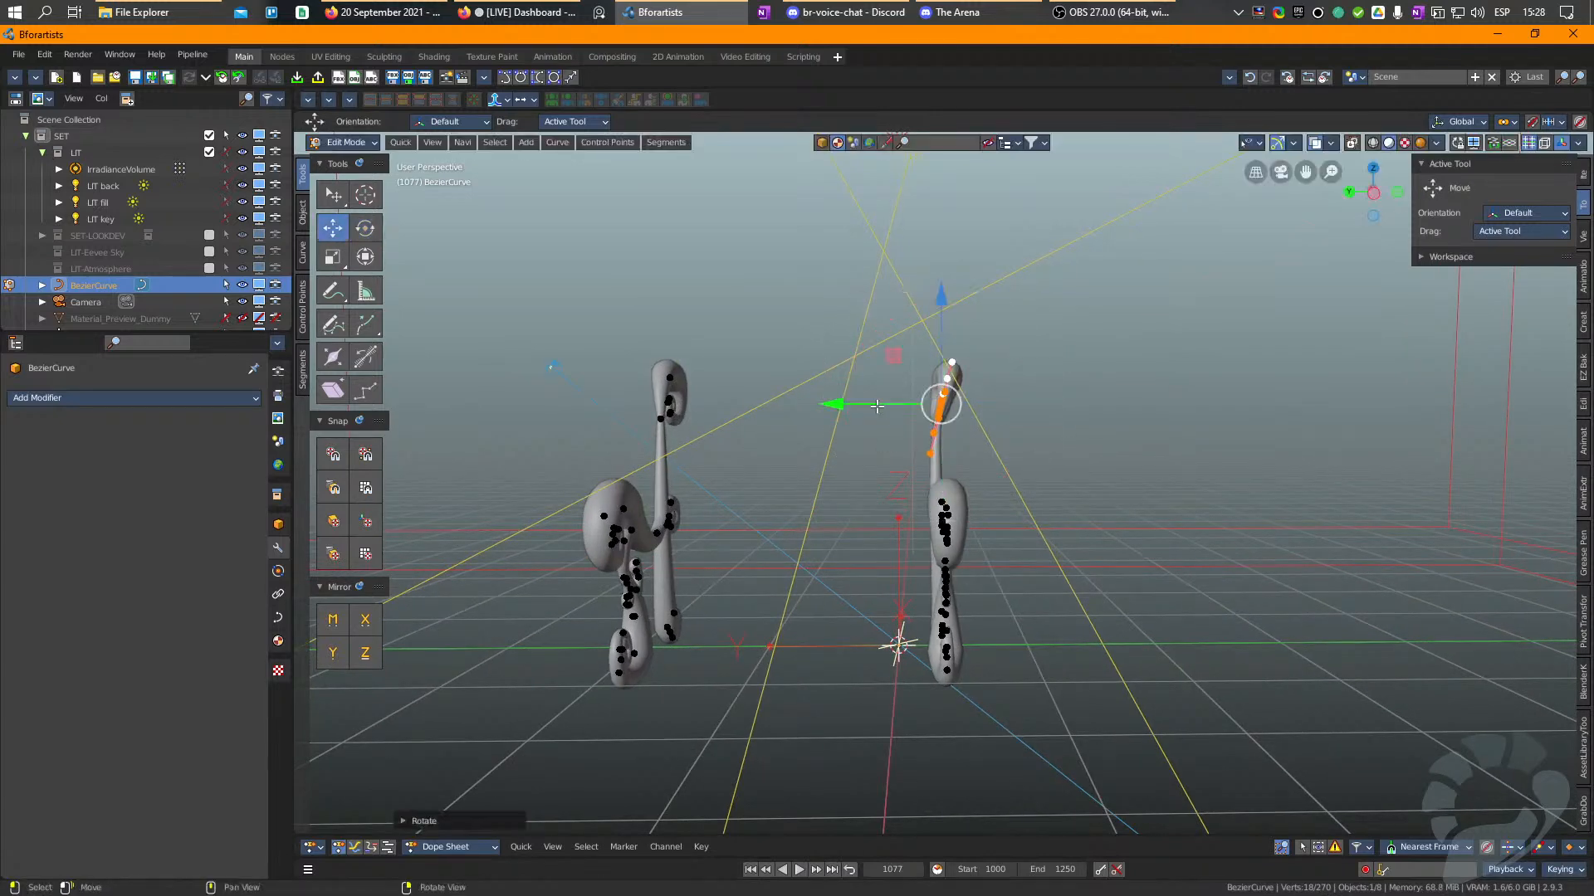
{"action": "left_click_drag", "start_coordinate": [837, 405], "coordinate": [851, 407]}
Select the outer point of the large armrest scroll on each side frame and shift it slightly along Y.
{"action": "right_click_drag", "start_coordinate": [913, 448], "coordinate": [984, 469]}
{"action": "left_click", "coordinate": [1069, 518]}
{"action": "right_click_drag", "start_coordinate": [1069, 521], "coordinate": [1092, 444]}
{"action": "left_click", "coordinate": [1069, 516]}
{"action": "middle_click_drag", "start_coordinate": [1069, 516], "coordinate": [1060, 461]}
{"action": "left_click_drag", "start_coordinate": [973, 523], "coordinate": [986, 524]}
{"action": "middle_click_drag", "start_coordinate": [728, 532], "coordinate": [729, 522]}
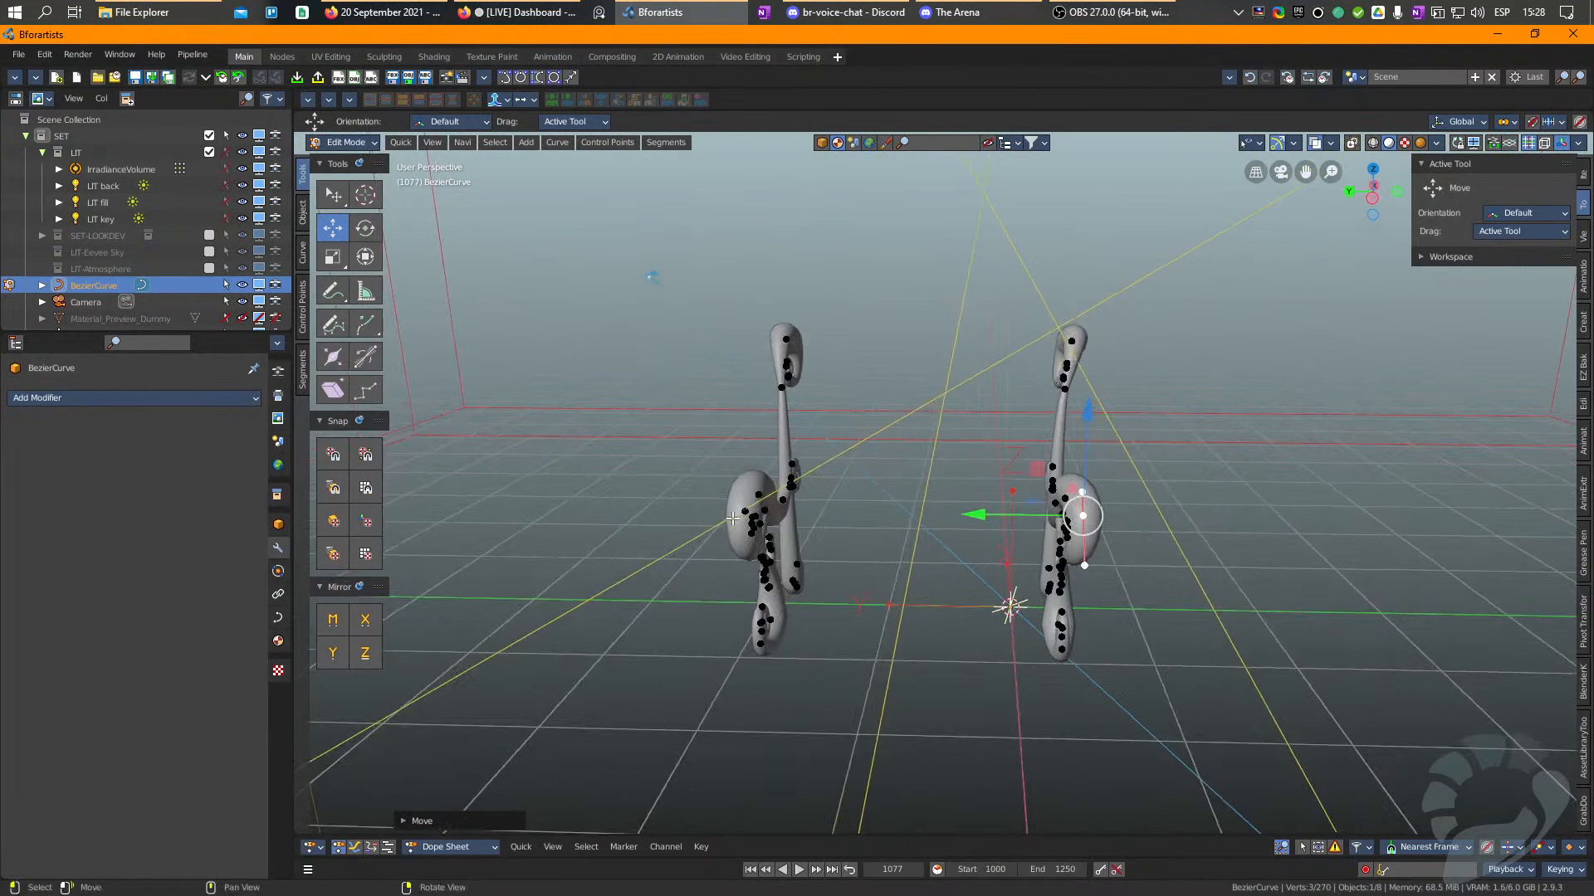
{"action": "left_click", "coordinate": [741, 512]}
{"action": "left_click_drag", "start_coordinate": [702, 513], "coordinate": [709, 510]}
Select the matching armrest scroll points on both side frames and scale them farther apart along Y.
{"action": "middle_click_drag", "start_coordinate": [1061, 490], "coordinate": [1061, 483]}
{"action": "left_click", "coordinate": [1061, 481], "text": "shift"}
{"action": "key", "text": "r"}
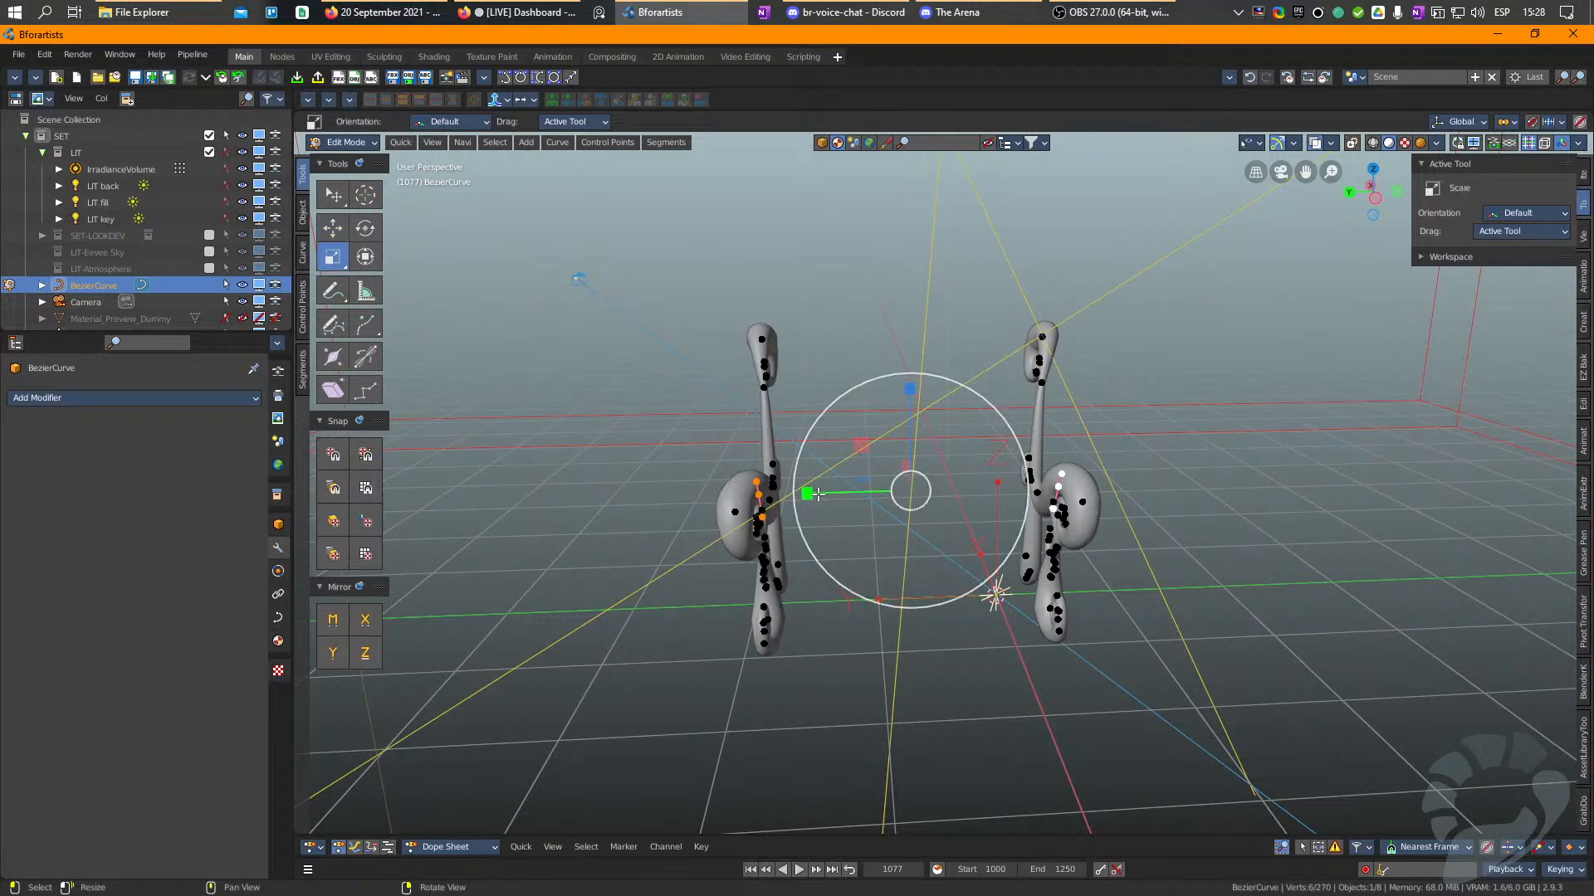
{"action": "left_click_drag", "start_coordinate": [817, 495], "coordinate": [806, 493]}
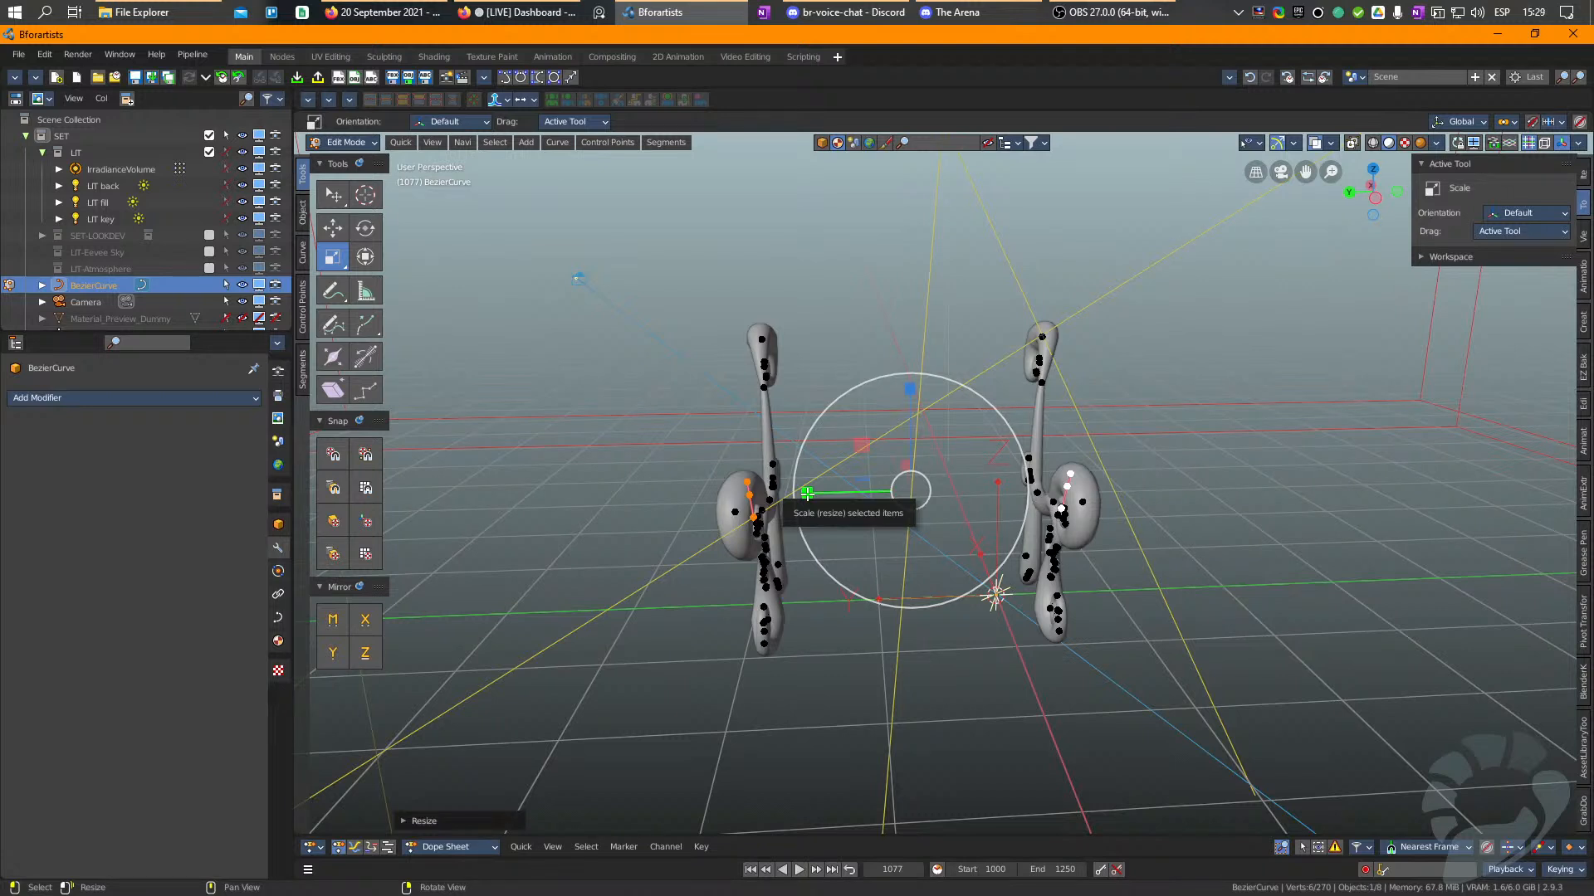
Select the foot curl points of both back supports and scale them slightly farther apart along Y.
{"action": "left_click", "coordinate": [996, 577]}
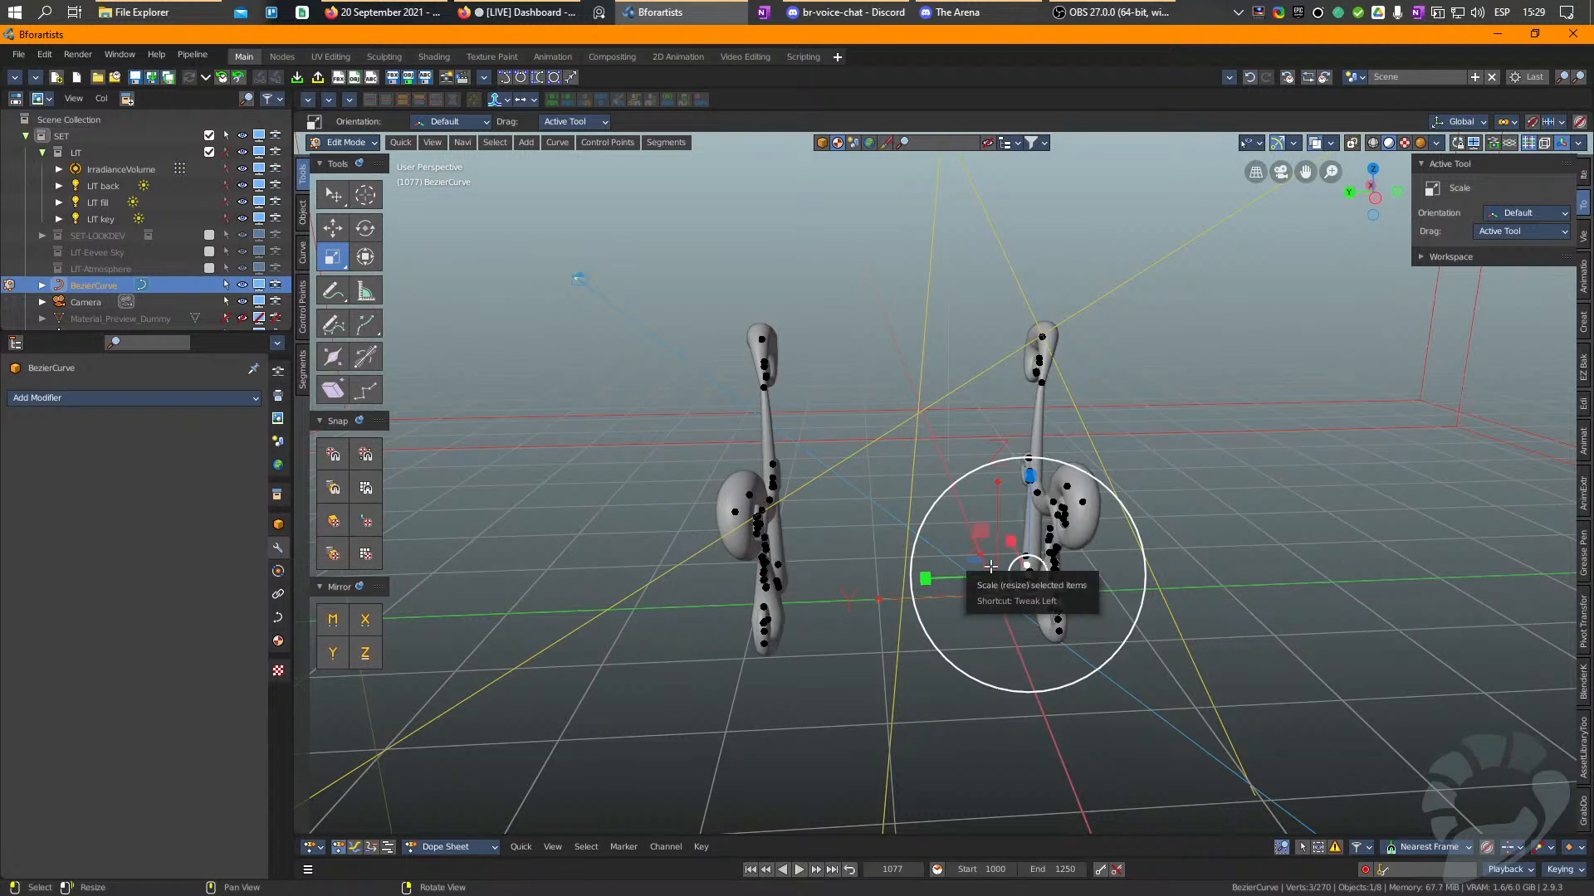
{"action": "left_click_drag", "start_coordinate": [990, 566], "coordinate": [1044, 609]}
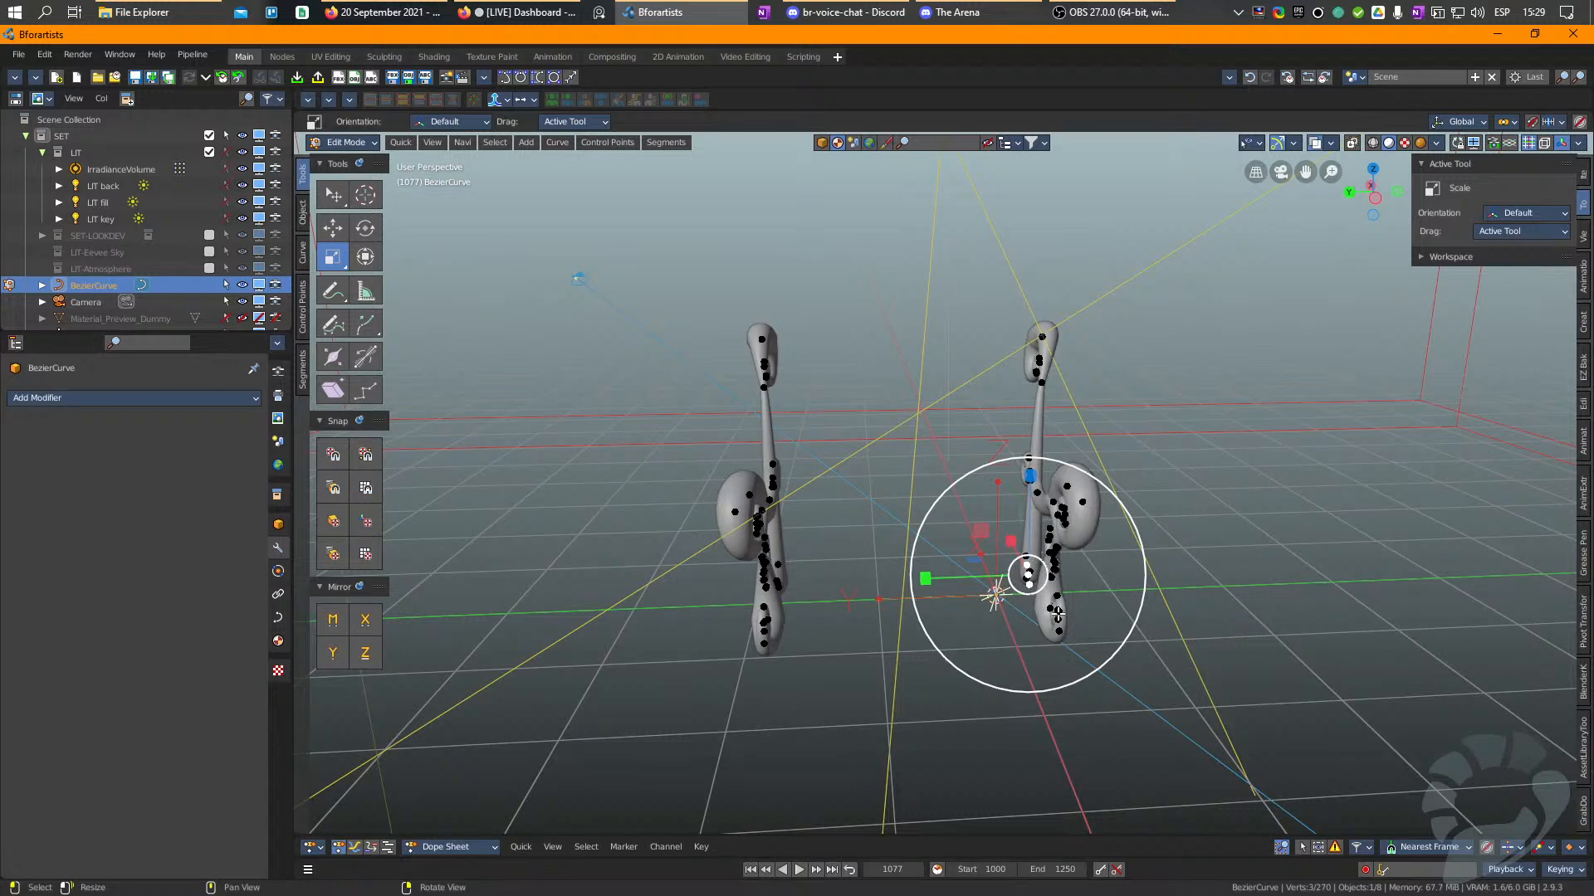
{"action": "middle_click_drag", "start_coordinate": [1053, 614], "coordinate": [1038, 586]}
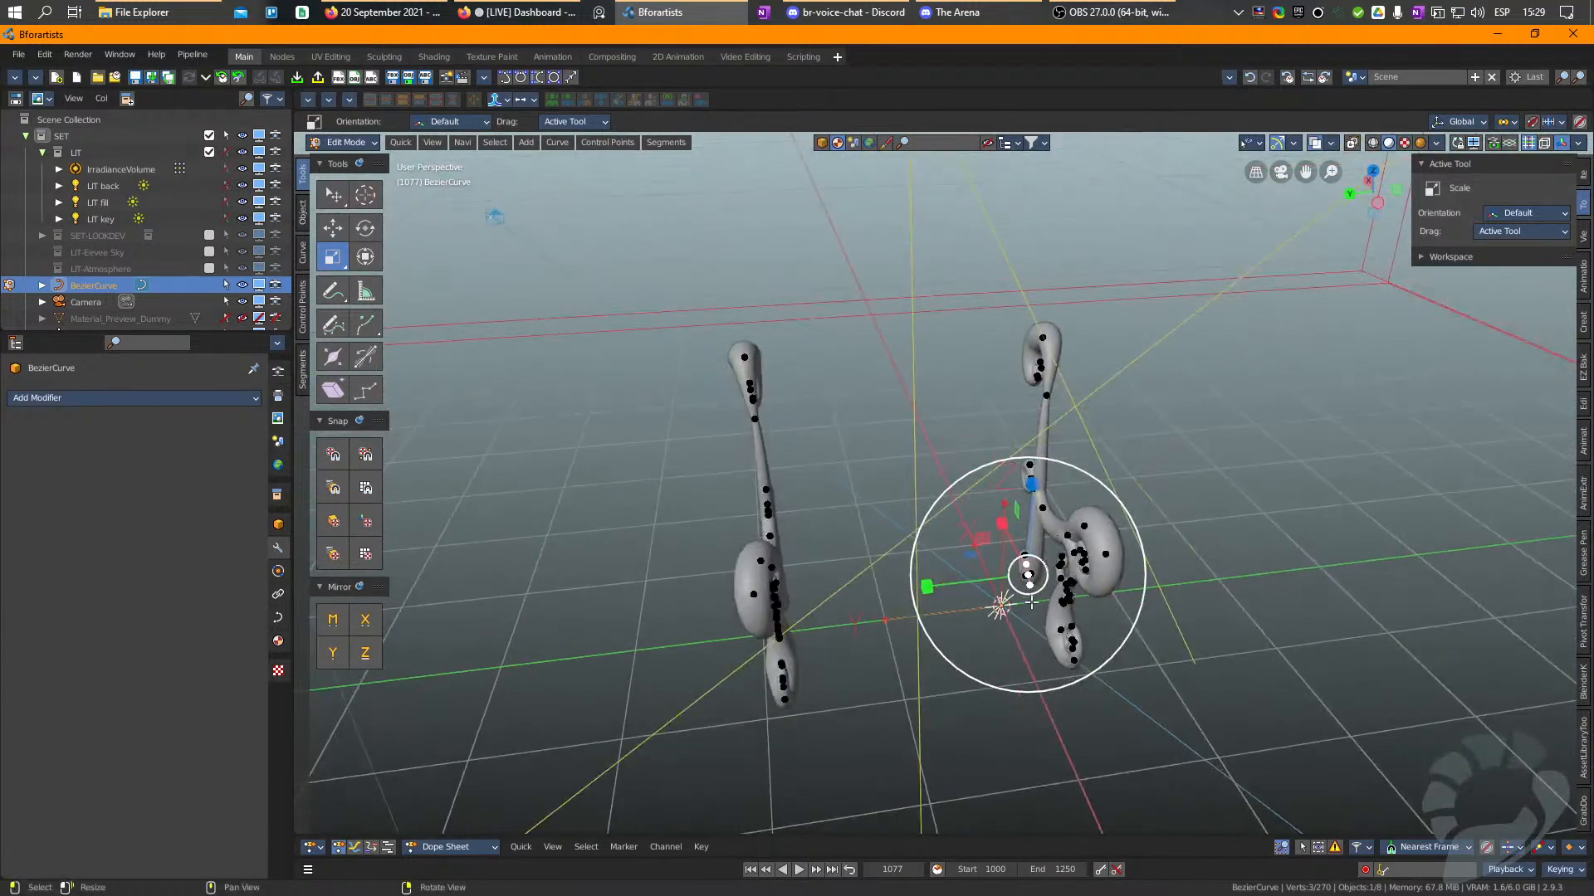
{"action": "left_click", "coordinate": [1035, 581]}
{"action": "left_click", "coordinate": [1023, 581], "text": "ctrl"}
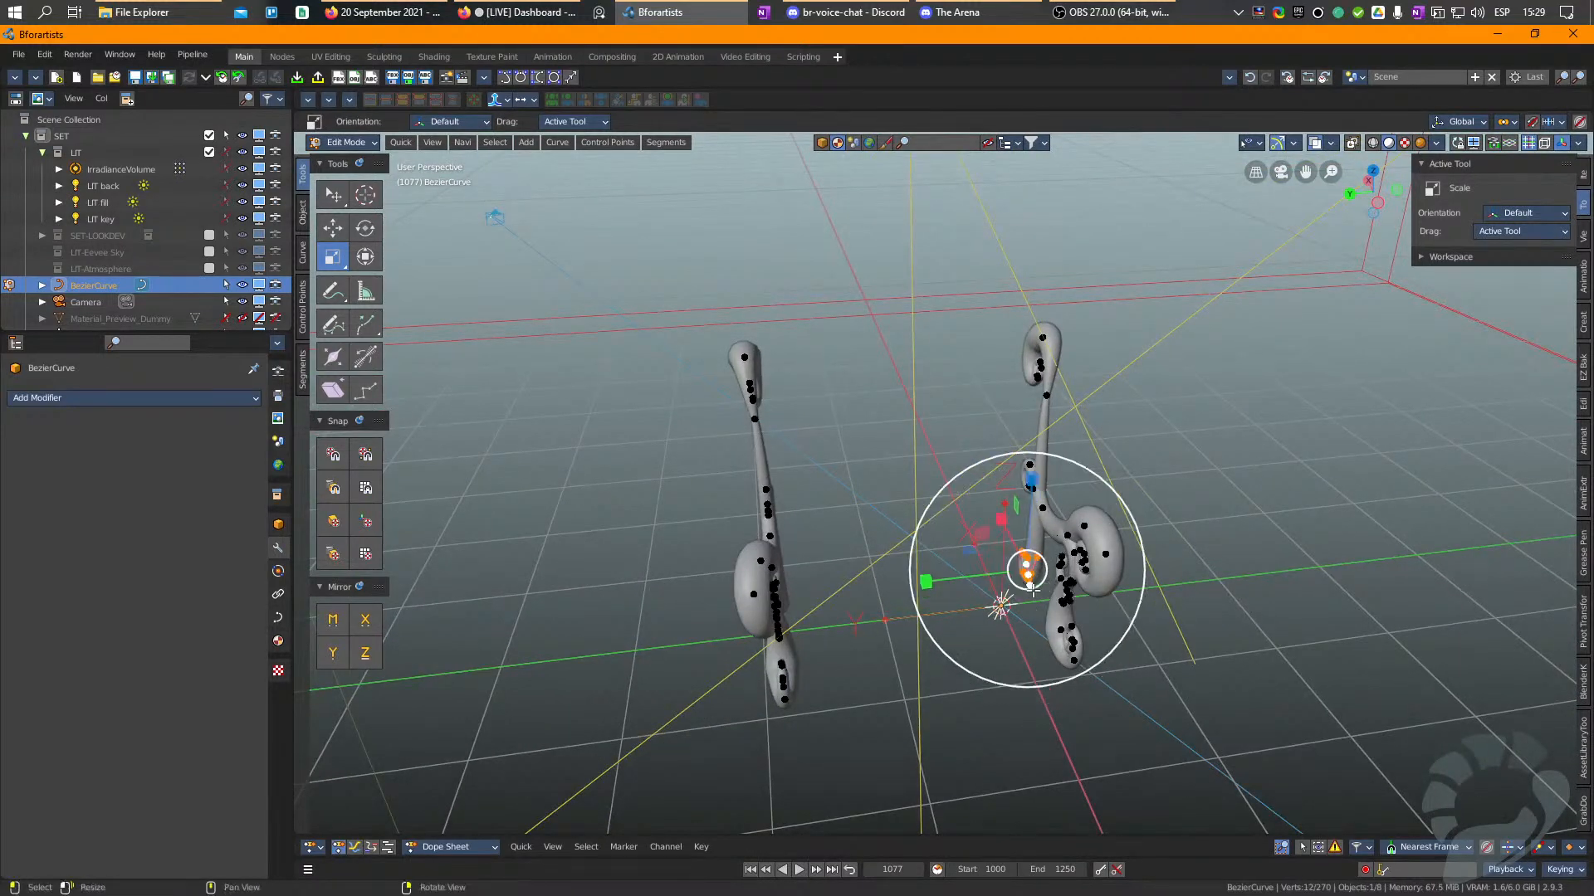
{"action": "middle_click_drag", "start_coordinate": [842, 570], "coordinate": [804, 519]}
{"action": "right_click_drag", "start_coordinate": [815, 534], "coordinate": [785, 575], "text": "ctrl"}
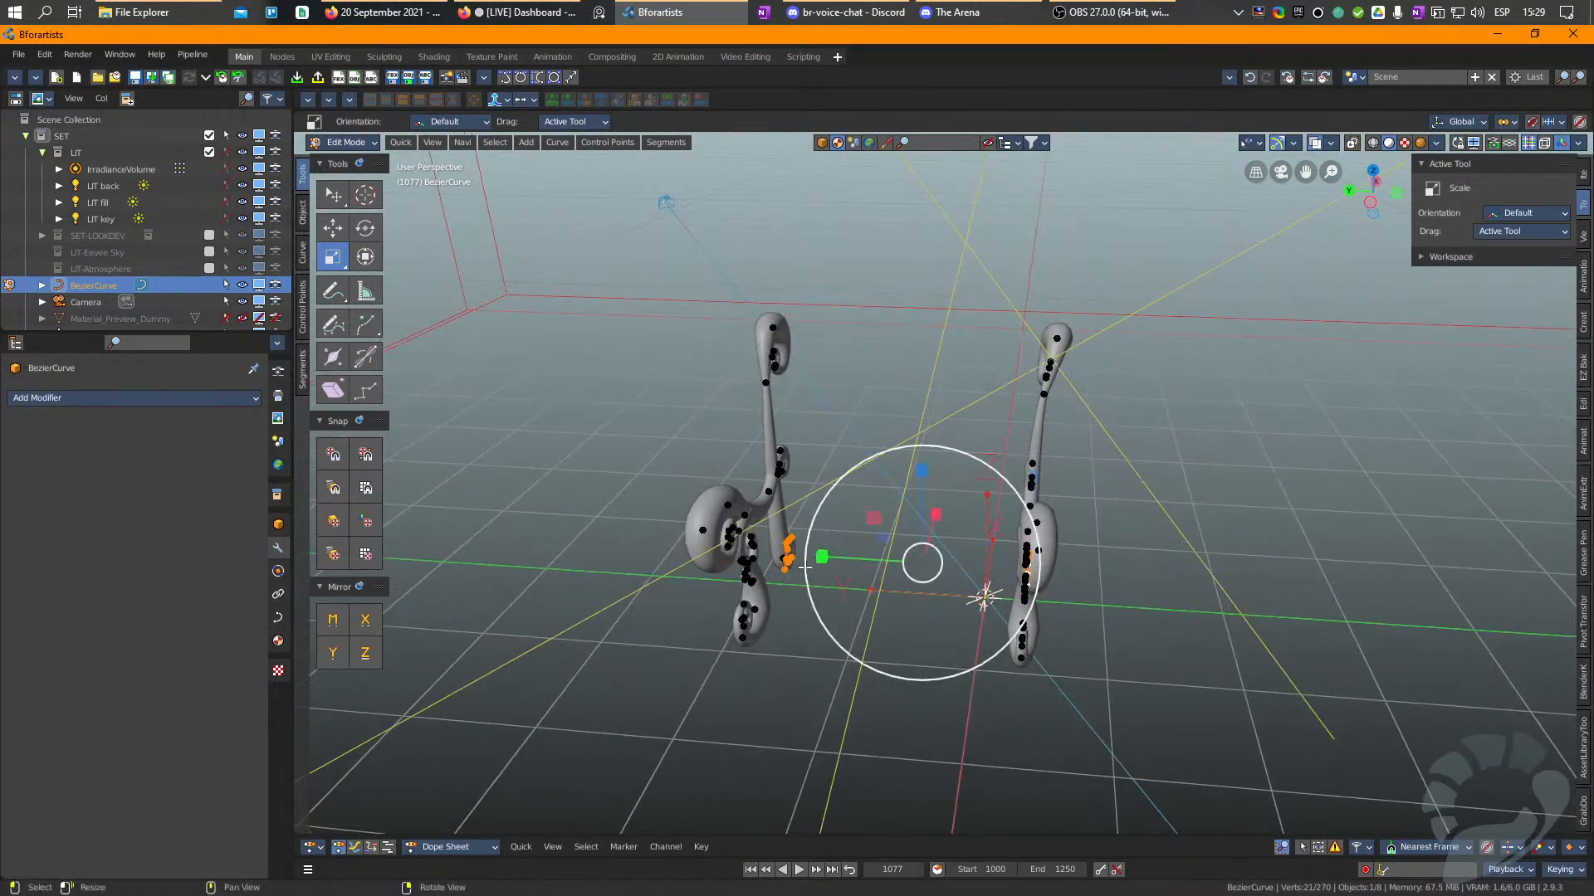
{"action": "middle_click_drag", "start_coordinate": [785, 572], "coordinate": [810, 558]}
{"action": "right_click_drag", "start_coordinate": [798, 547], "coordinate": [790, 571], "text": "ctrl"}
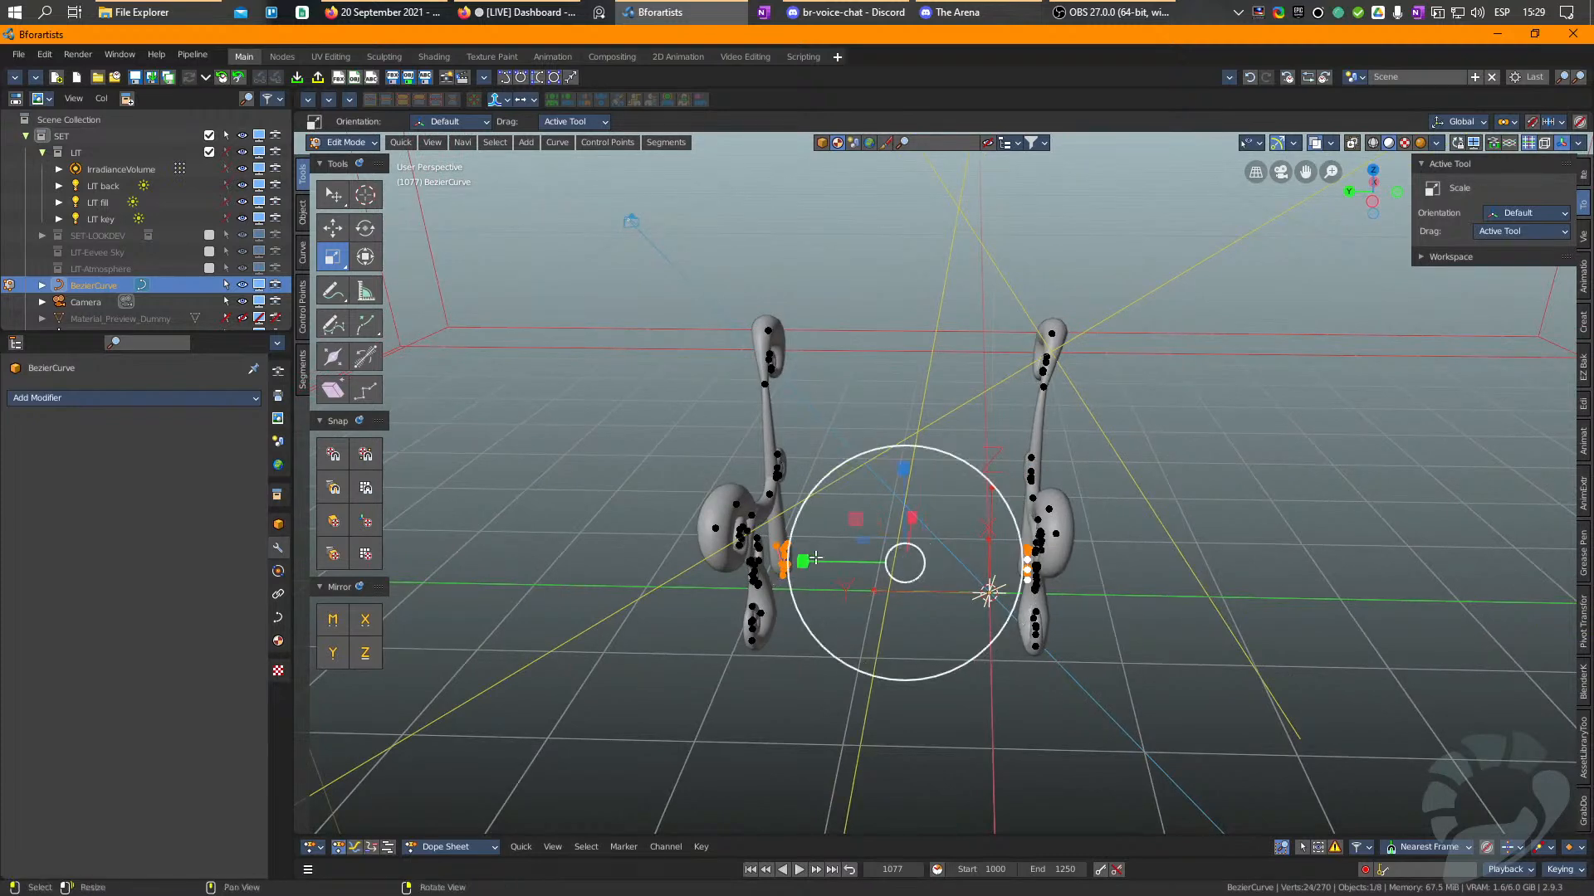
{"action": "left_click_drag", "start_coordinate": [802, 562], "coordinate": [794, 562]}
Try to select the matching lower points and handles above the foot curls on both back supports.
{"action": "right_click_drag", "start_coordinate": [794, 563], "coordinate": [825, 498]}
{"action": "scroll", "coordinate": [991, 526], "scroll_direction": "up", "scroll_amount": 7}
{"action": "scroll", "coordinate": [1228, 615], "scroll_direction": "down", "scroll_amount": 2}
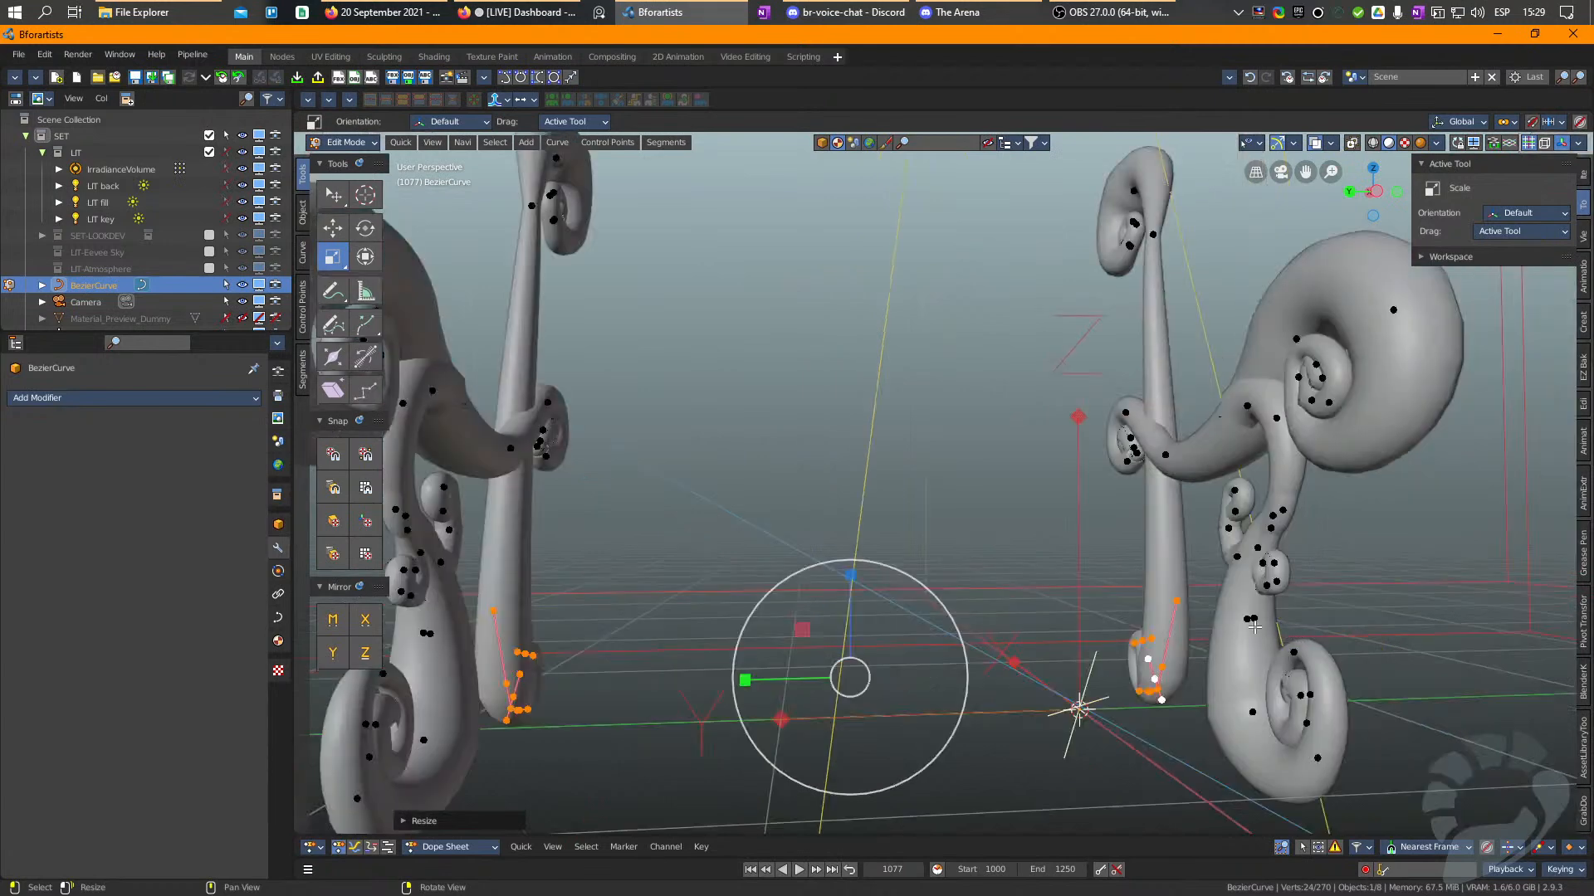
{"action": "left_click", "coordinate": [1178, 603]}
{"action": "scroll", "coordinate": [583, 591], "scroll_direction": "down", "scroll_amount": 4}
{"action": "right_click_drag", "start_coordinate": [569, 580], "coordinate": [973, 540]}
{"action": "scroll", "coordinate": [748, 557], "scroll_direction": "up", "scroll_amount": 2}
{"action": "left_click", "coordinate": [713, 588], "text": "shift"}
{"action": "left_click", "coordinate": [704, 558]}
{"action": "left_click", "coordinate": [981, 541]}
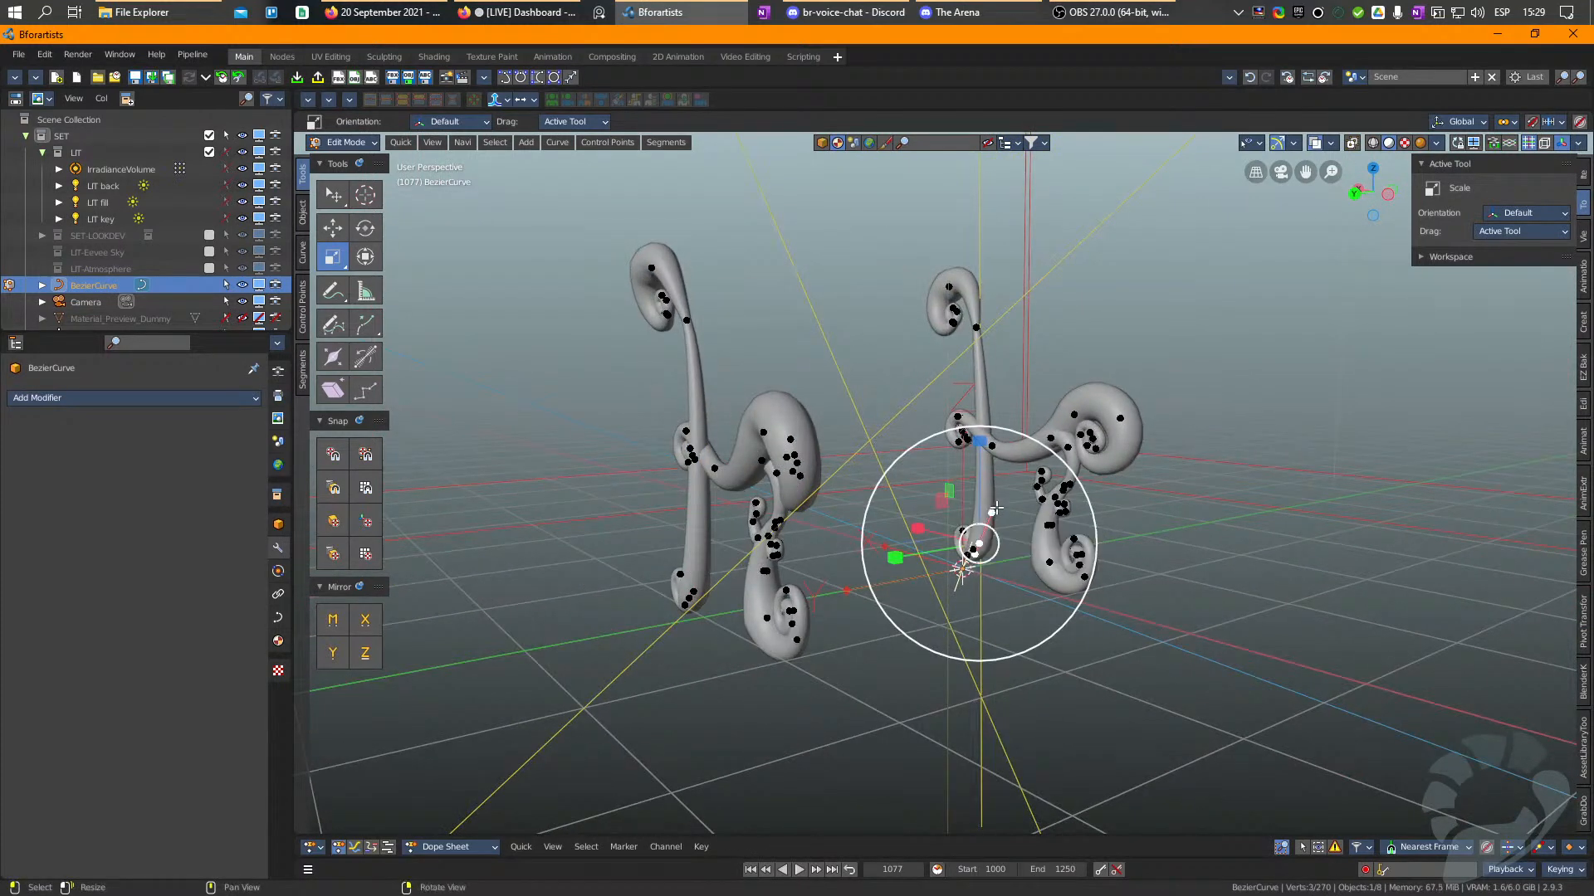
{"action": "left_click", "coordinate": [699, 592], "text": "shift"}
{"action": "left_click", "coordinate": [698, 554]}
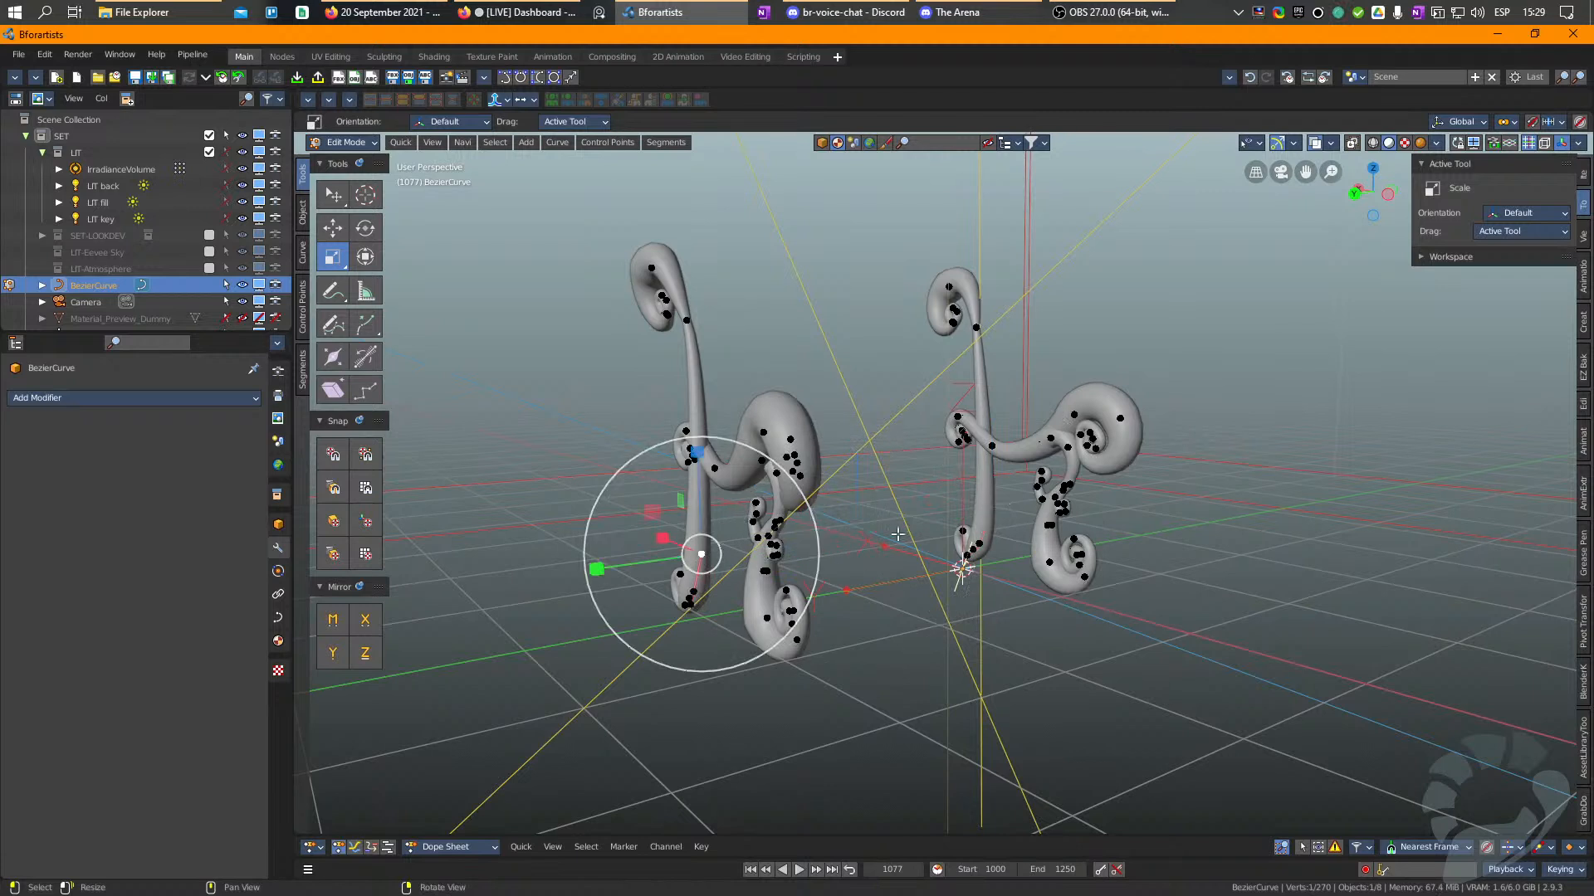
{"action": "left_click", "coordinate": [980, 541], "text": "shift"}
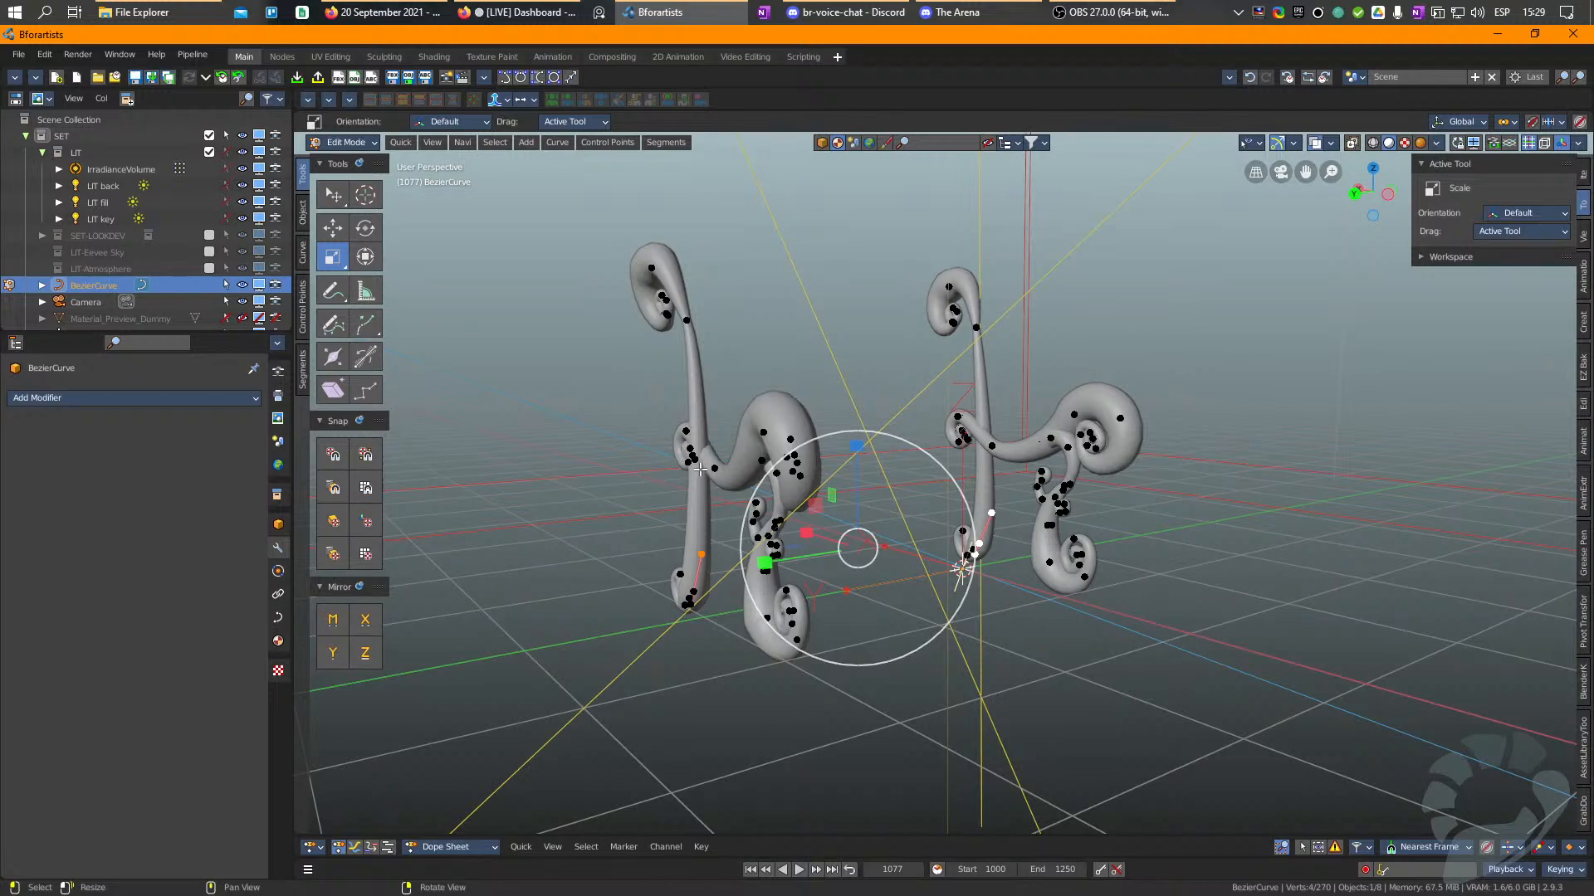
Examine both side frames from several angles for curve points that need adjusting.
{"action": "middle_click_drag", "start_coordinate": [977, 443], "coordinate": [855, 590]}
{"action": "left_click", "coordinate": [840, 605]}
{"action": "right_click_drag", "start_coordinate": [844, 607], "coordinate": [1105, 605]}
{"action": "middle_click_drag", "start_coordinate": [942, 582], "coordinate": [1180, 579]}
{"action": "left_click", "coordinate": [1153, 510]}
{"action": "right_click_drag", "start_coordinate": [1152, 614], "coordinate": [1186, 579]}
{"action": "left_click", "coordinate": [1282, 555]}
{"action": "left_click", "coordinate": [1354, 531]}
{"action": "right_click_drag", "start_coordinate": [1369, 548], "coordinate": [1245, 583]}
{"action": "middle_click_drag", "start_coordinate": [1245, 582], "coordinate": [963, 585]}
{"action": "scroll", "coordinate": [963, 585], "scroll_direction": "down", "scroll_amount": 1}
{"action": "right_click_drag", "start_coordinate": [1279, 603], "coordinate": [1216, 601]}
Select the point where each armrest crosses its back support, scale both points closer along Y, shift them slightly and leave Edit Mode.
{"action": "left_click", "coordinate": [825, 561]}
{"action": "right_click_drag", "start_coordinate": [847, 566], "coordinate": [882, 601]}
{"action": "left_click", "coordinate": [1216, 627], "text": "shift"}
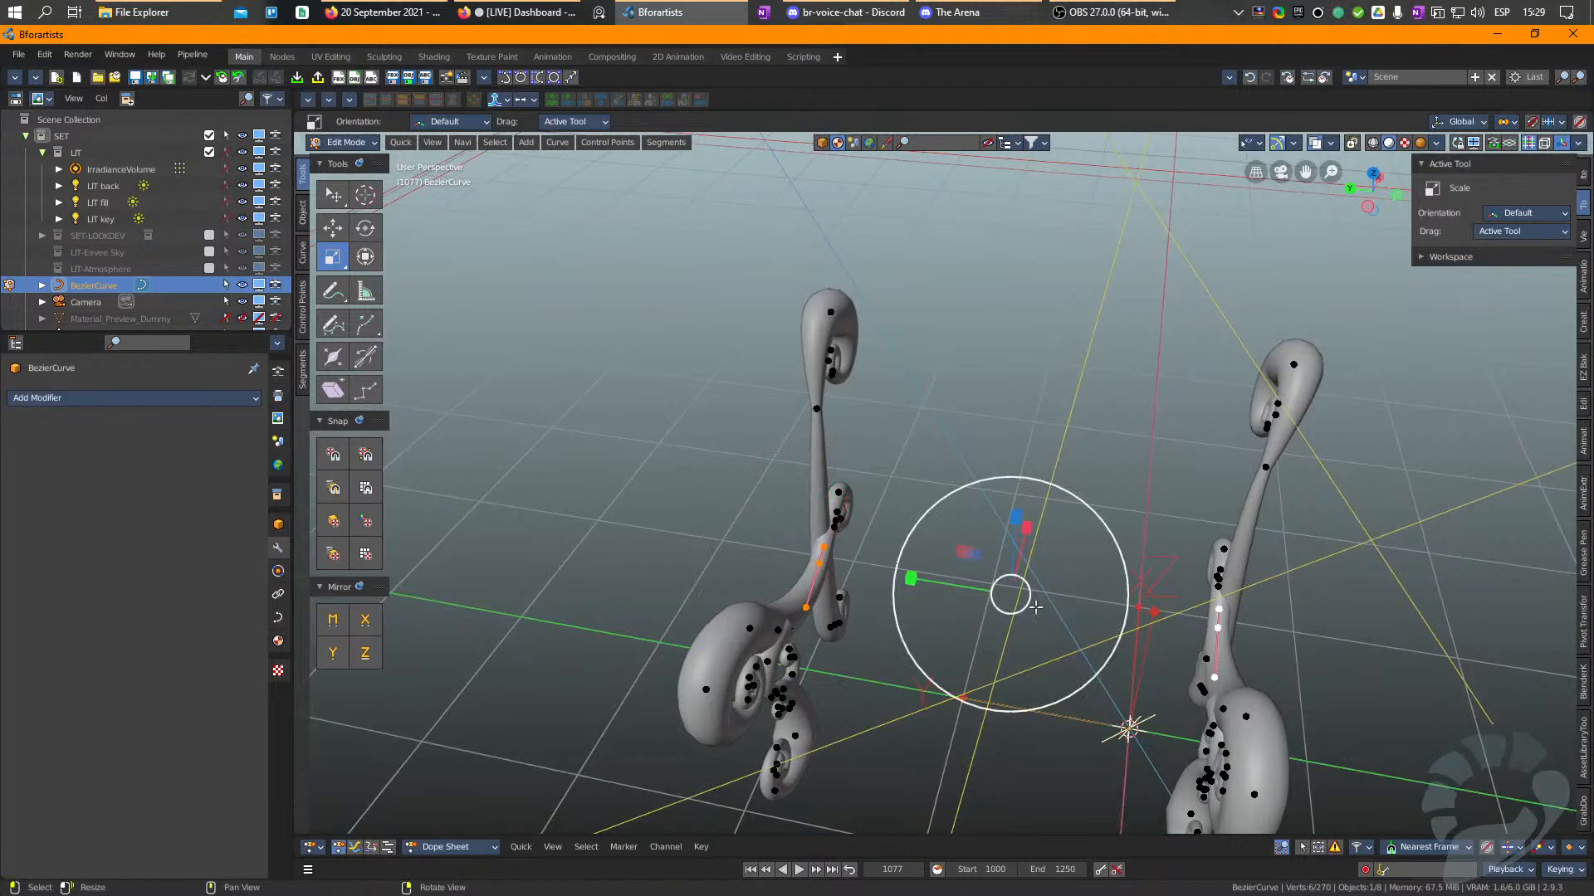
{"action": "left_click_drag", "start_coordinate": [902, 579], "coordinate": [913, 580]}
{"action": "right_click_drag", "start_coordinate": [914, 580], "coordinate": [1051, 575]}
{"action": "key", "text": "w"}
{"action": "left_click_drag", "start_coordinate": [937, 578], "coordinate": [923, 576]}
{"action": "right_click_drag", "start_coordinate": [955, 610], "coordinate": [915, 560]}
{"action": "scroll", "coordinate": [1065, 563], "scroll_direction": "down", "scroll_amount": 4}
{"action": "key", "text": "Tab"}
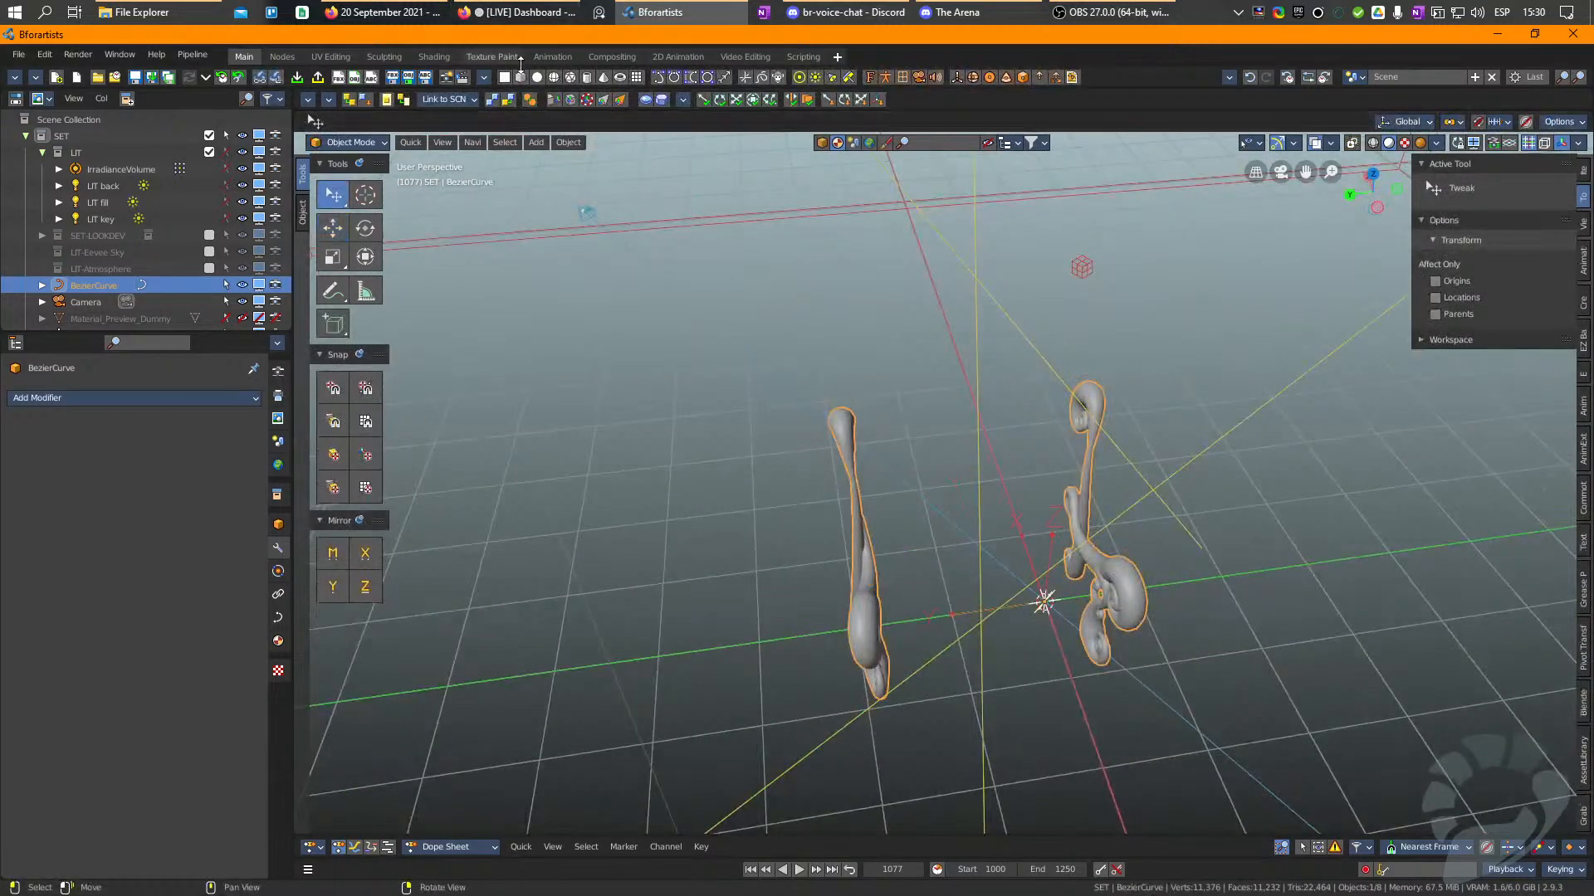
Add a cube for the seat planks and enter Edit Mode on it.
{"action": "left_click", "coordinate": [522, 73]}
{"action": "right_click_drag", "start_coordinate": [874, 452], "coordinate": [927, 397]}
{"action": "right_click_drag", "start_coordinate": [1086, 525], "coordinate": [1099, 501]}
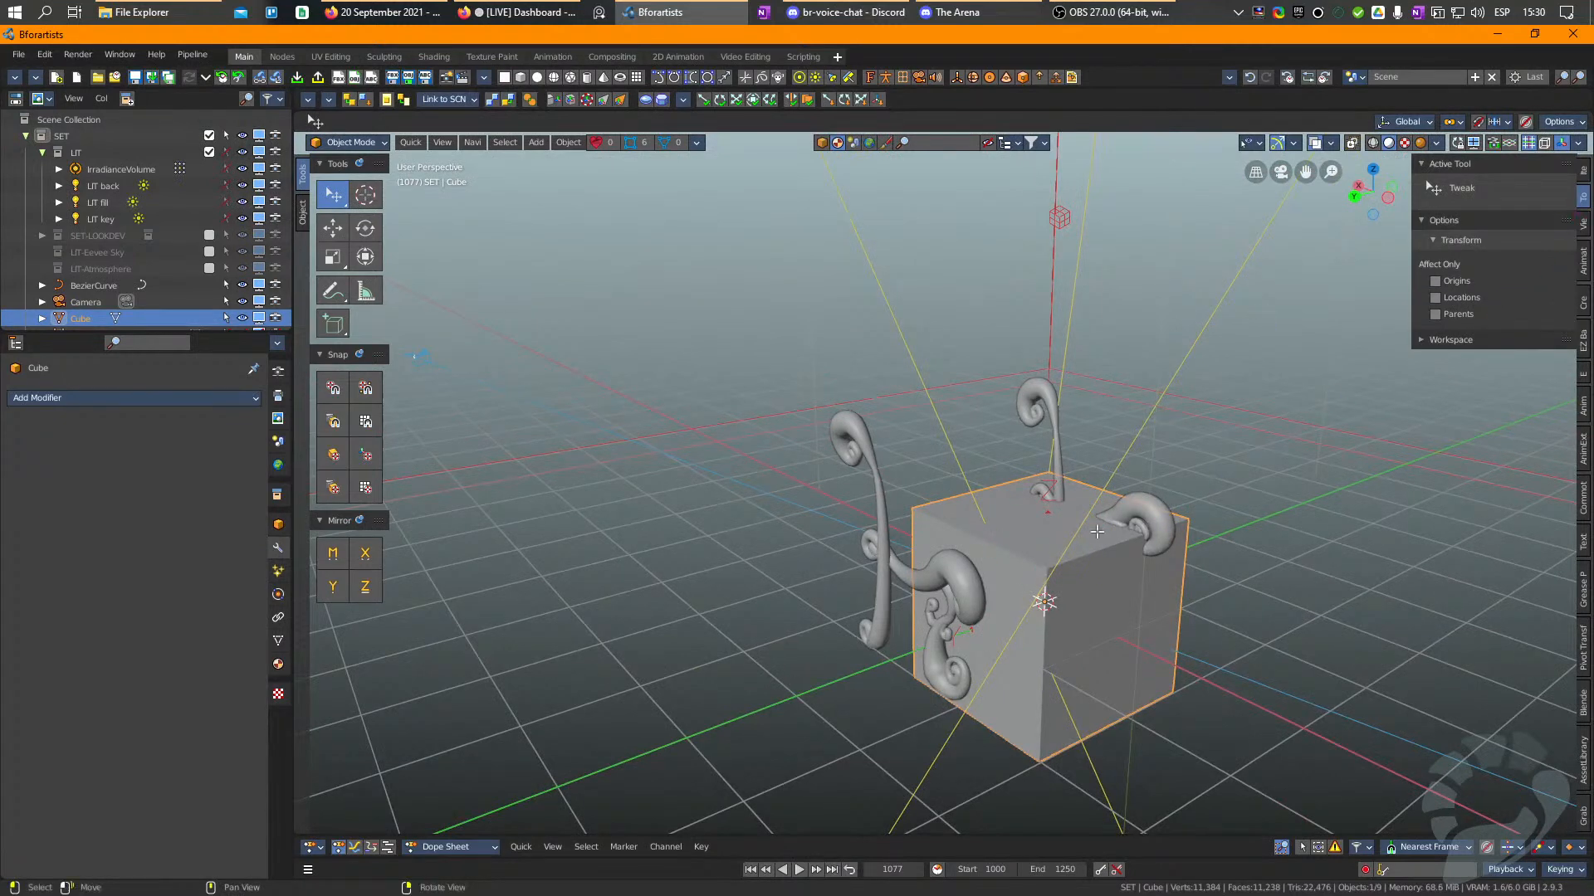
{"action": "key", "text": "Tab"}
{"action": "left_click", "coordinate": [1042, 498]}
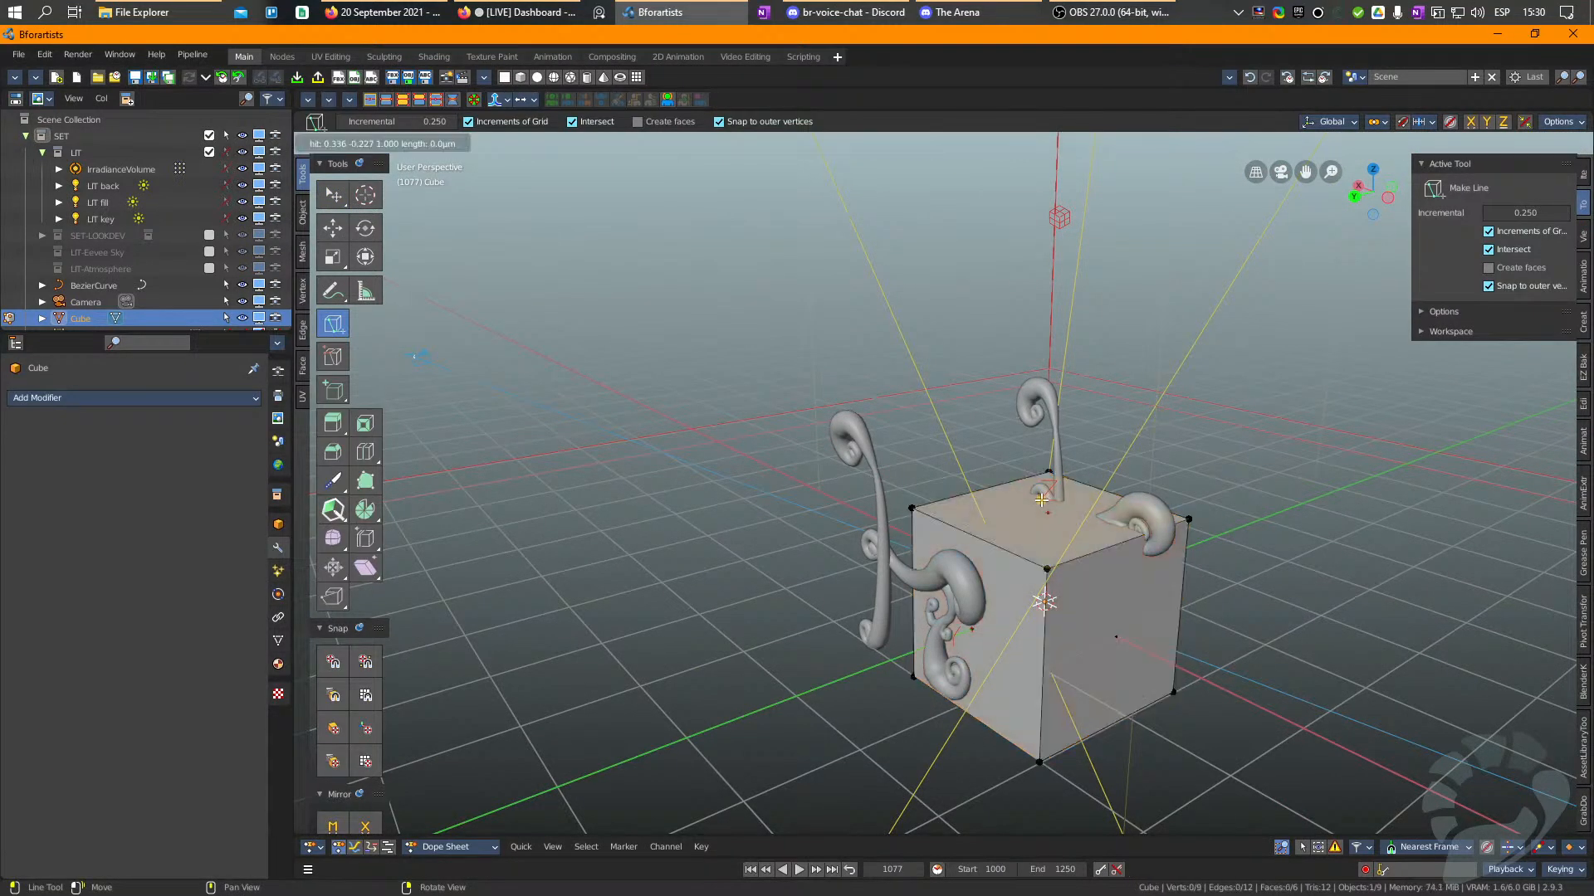
{"action": "right_click_drag", "start_coordinate": [1061, 507], "coordinate": [1051, 501]}
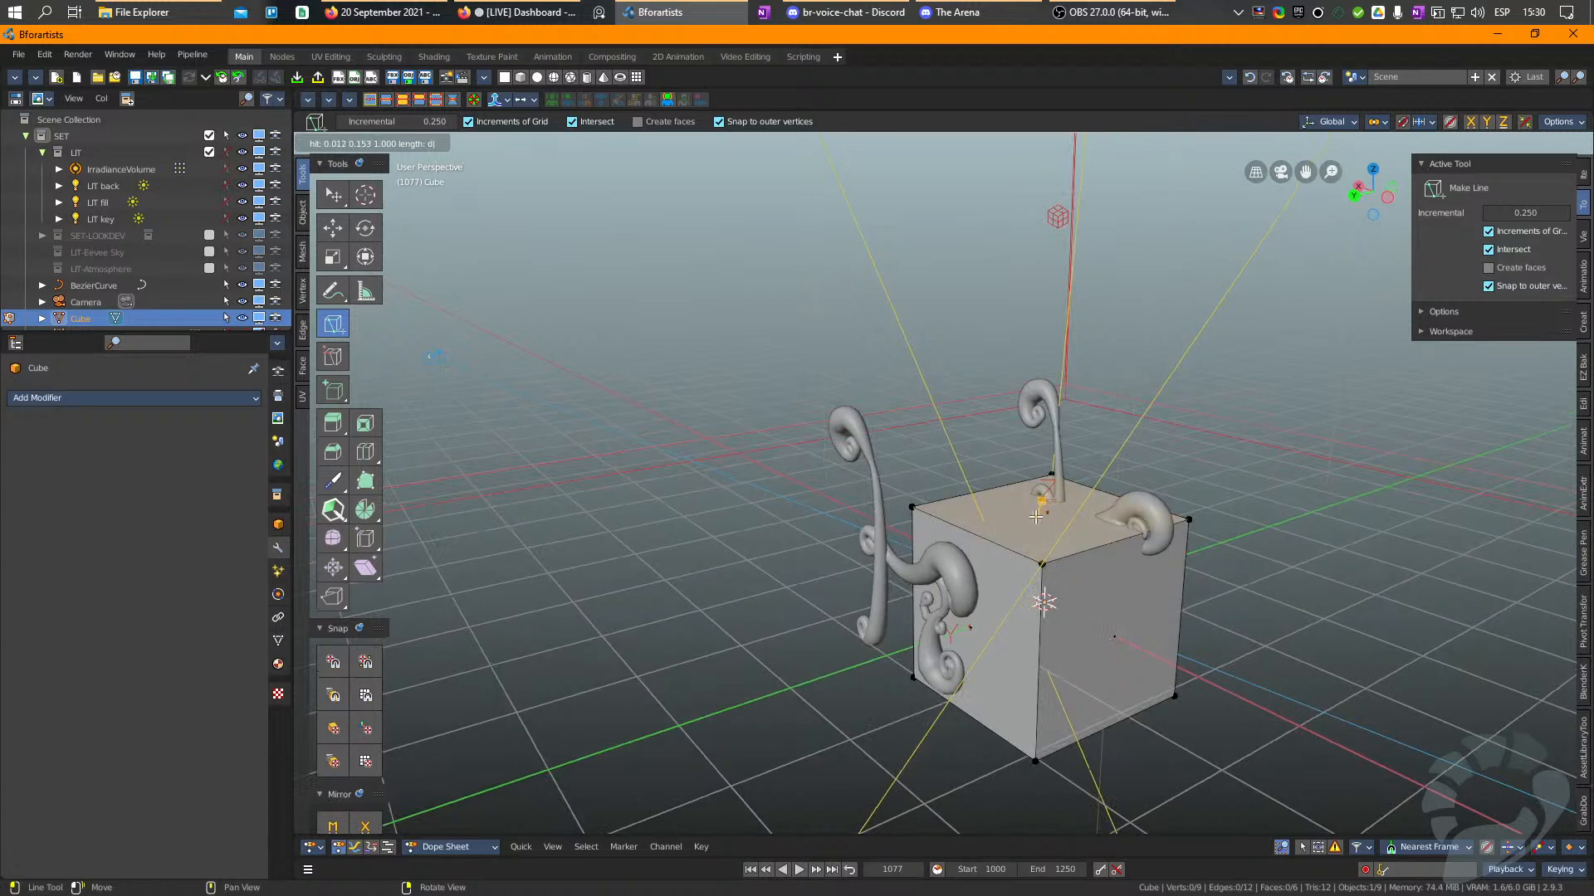
{"action": "key", "text": "Escape"}
Lower the cube's top face to flatten the block and pull one side face inward to narrow it.
{"action": "key", "text": "q"}
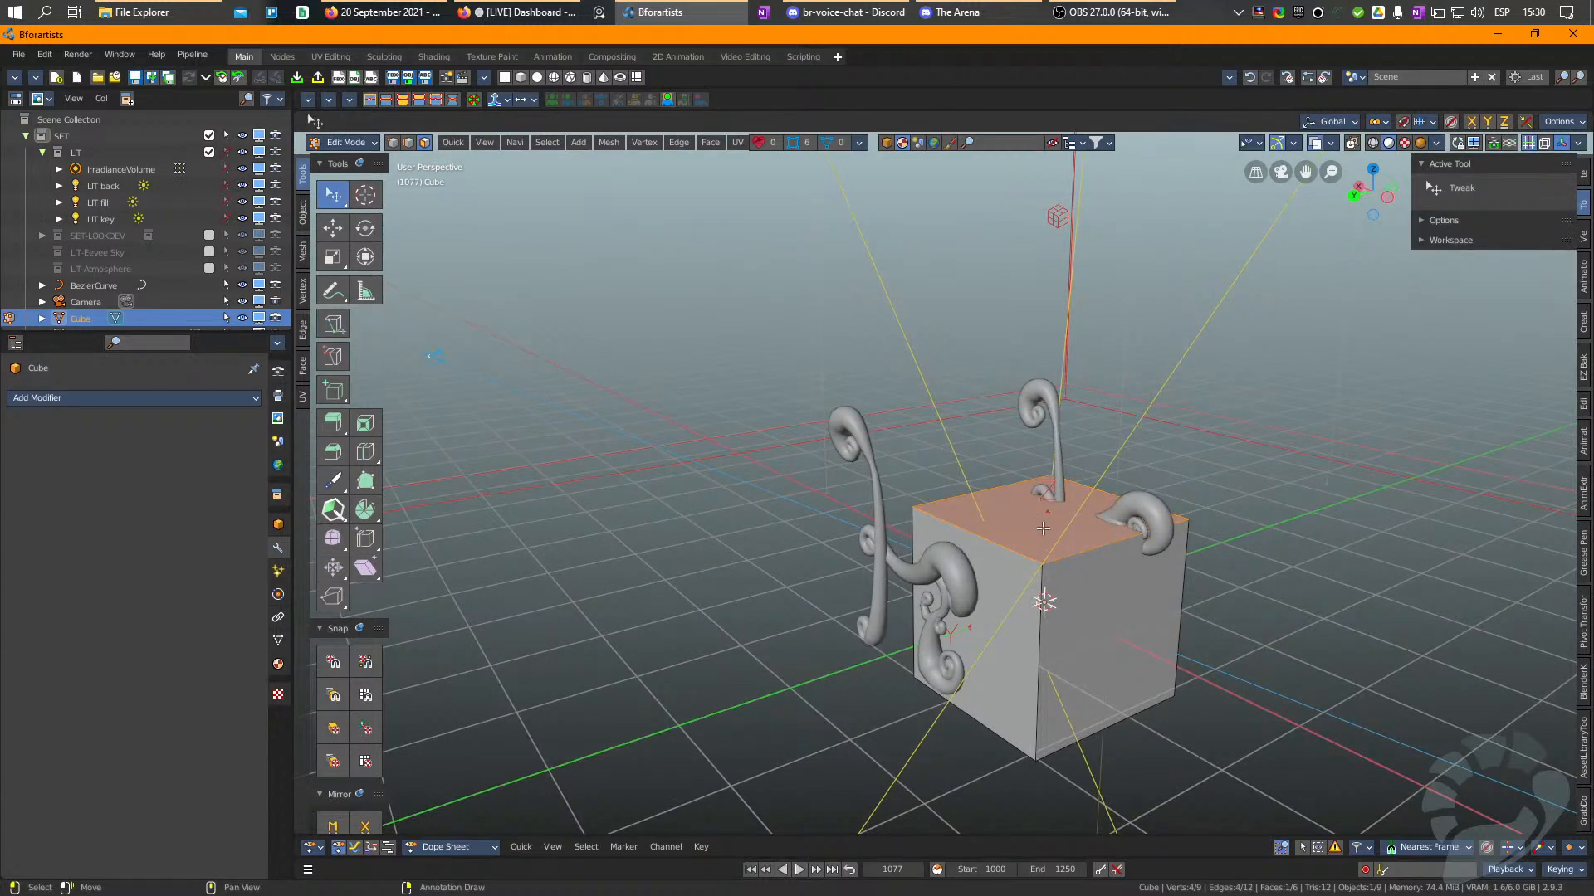
{"action": "left_click", "coordinate": [1043, 529]}
{"action": "key", "text": "w"}
{"action": "left_click_drag", "start_coordinate": [1050, 414], "coordinate": [1066, 560]}
{"action": "right_click_drag", "start_coordinate": [1069, 572], "coordinate": [1103, 575]}
{"action": "left_click", "coordinate": [1123, 706]}
{"action": "left_click_drag", "start_coordinate": [1044, 674], "coordinate": [954, 649]}
{"action": "right_click_drag", "start_coordinate": [957, 649], "coordinate": [986, 621]}
Leave Edit Mode, raise the block along Z and scale it uniformly to 0.484.
{"action": "key", "text": "Tab"}
{"action": "key", "text": "w"}
{"action": "left_click_drag", "start_coordinate": [996, 658], "coordinate": [996, 459]}
{"action": "right_click_drag", "start_coordinate": [1162, 514], "coordinate": [1096, 555]}
{"action": "key", "text": "r"}
{"action": "left_click_drag", "start_coordinate": [1175, 516], "coordinate": [1083, 495]}
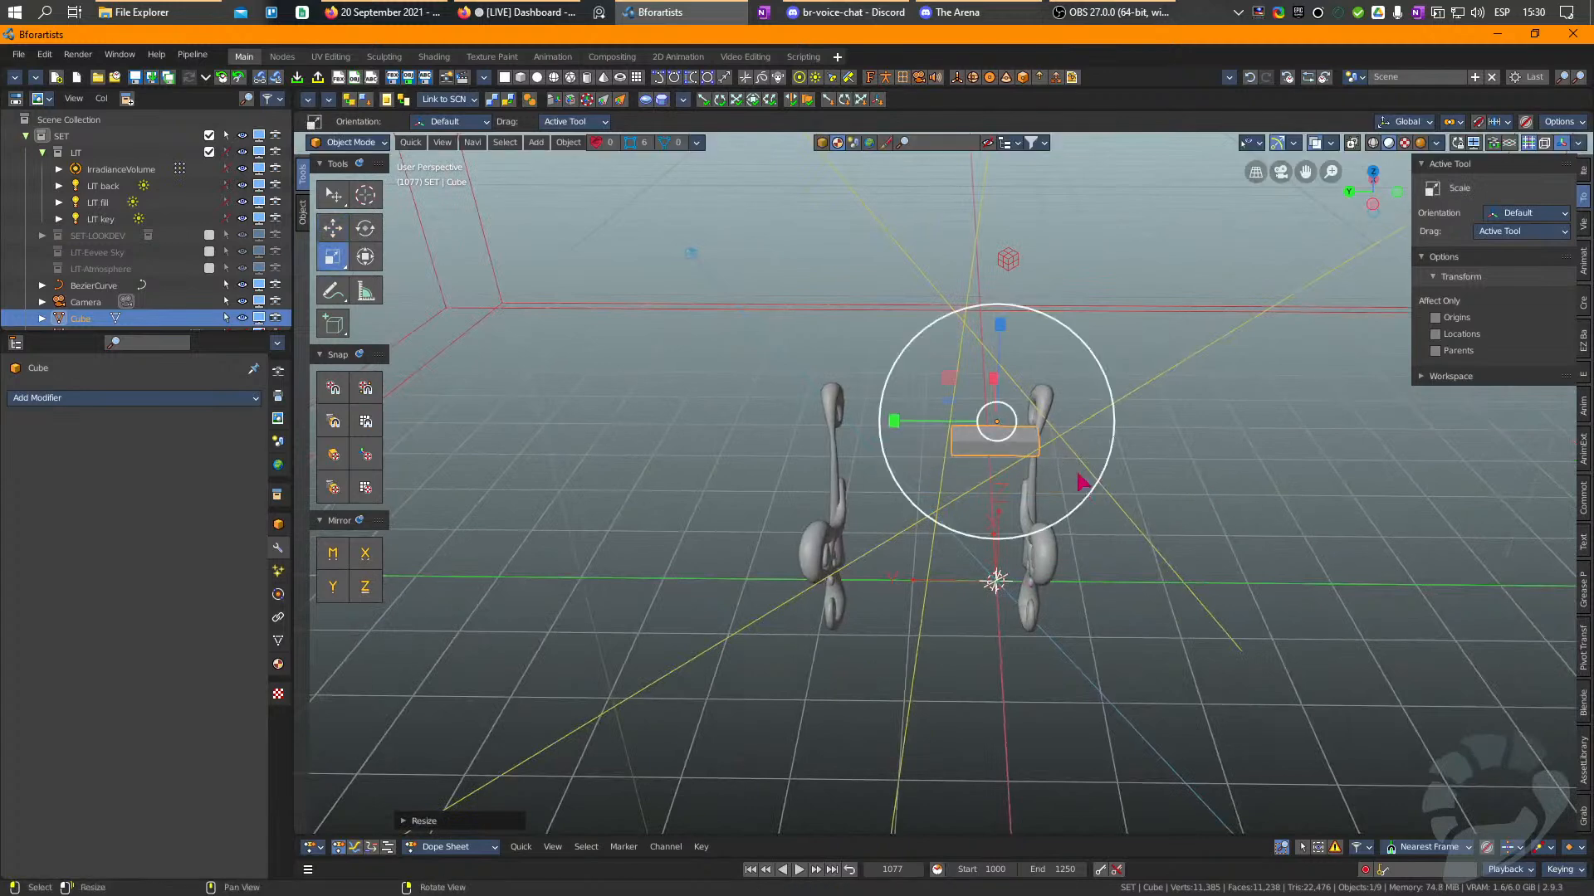
Move the block between the two side frames and lower it slightly toward seat height.
{"action": "key", "text": "w"}
{"action": "right_click_drag", "start_coordinate": [1083, 496], "coordinate": [1097, 503]}
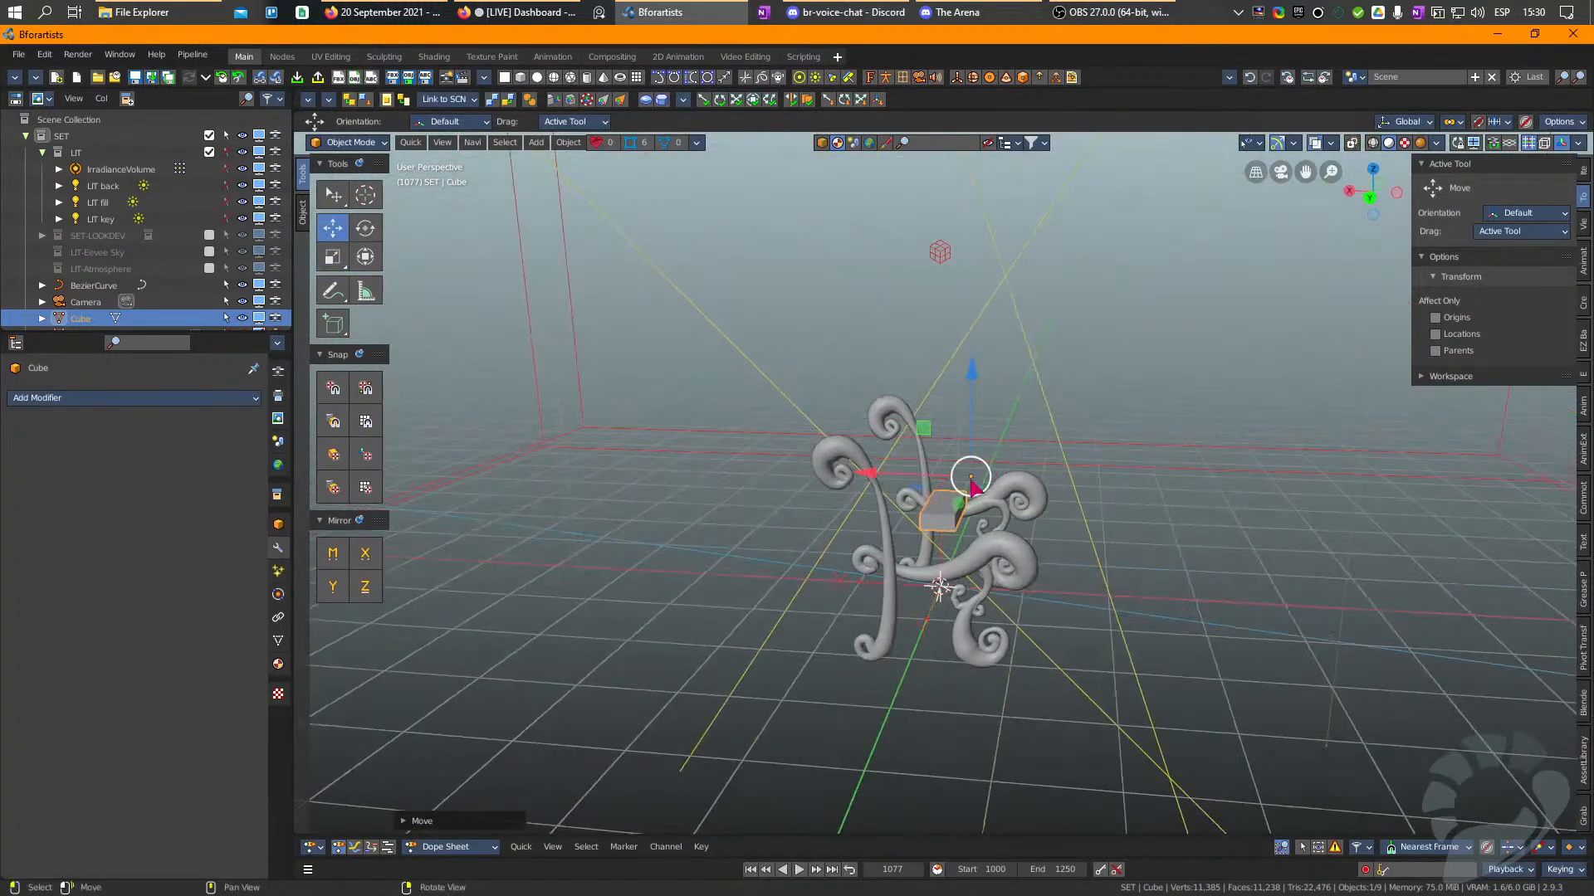
{"action": "right_click_drag", "start_coordinate": [950, 415], "coordinate": [1015, 372]}
{"action": "left_click_drag", "start_coordinate": [954, 402], "coordinate": [955, 419]}
{"action": "right_click_drag", "start_coordinate": [956, 427], "coordinate": [870, 582]}
Stretch the block's mesh along Y until it spans both side frames and thin it along Z into a plank.
{"action": "key", "text": "Tab"}
{"action": "key", "text": "r"}
{"action": "left_click_drag", "start_coordinate": [854, 527], "coordinate": [679, 540]}
{"action": "right_click_drag", "start_coordinate": [1016, 548], "coordinate": [1178, 481]}
{"action": "key", "text": "e"}
{"action": "right_click_drag", "start_coordinate": [1071, 452], "coordinate": [1030, 405]}
{"action": "scroll", "coordinate": [943, 495], "scroll_direction": "up", "scroll_amount": 6}
{"action": "key", "text": "r"}
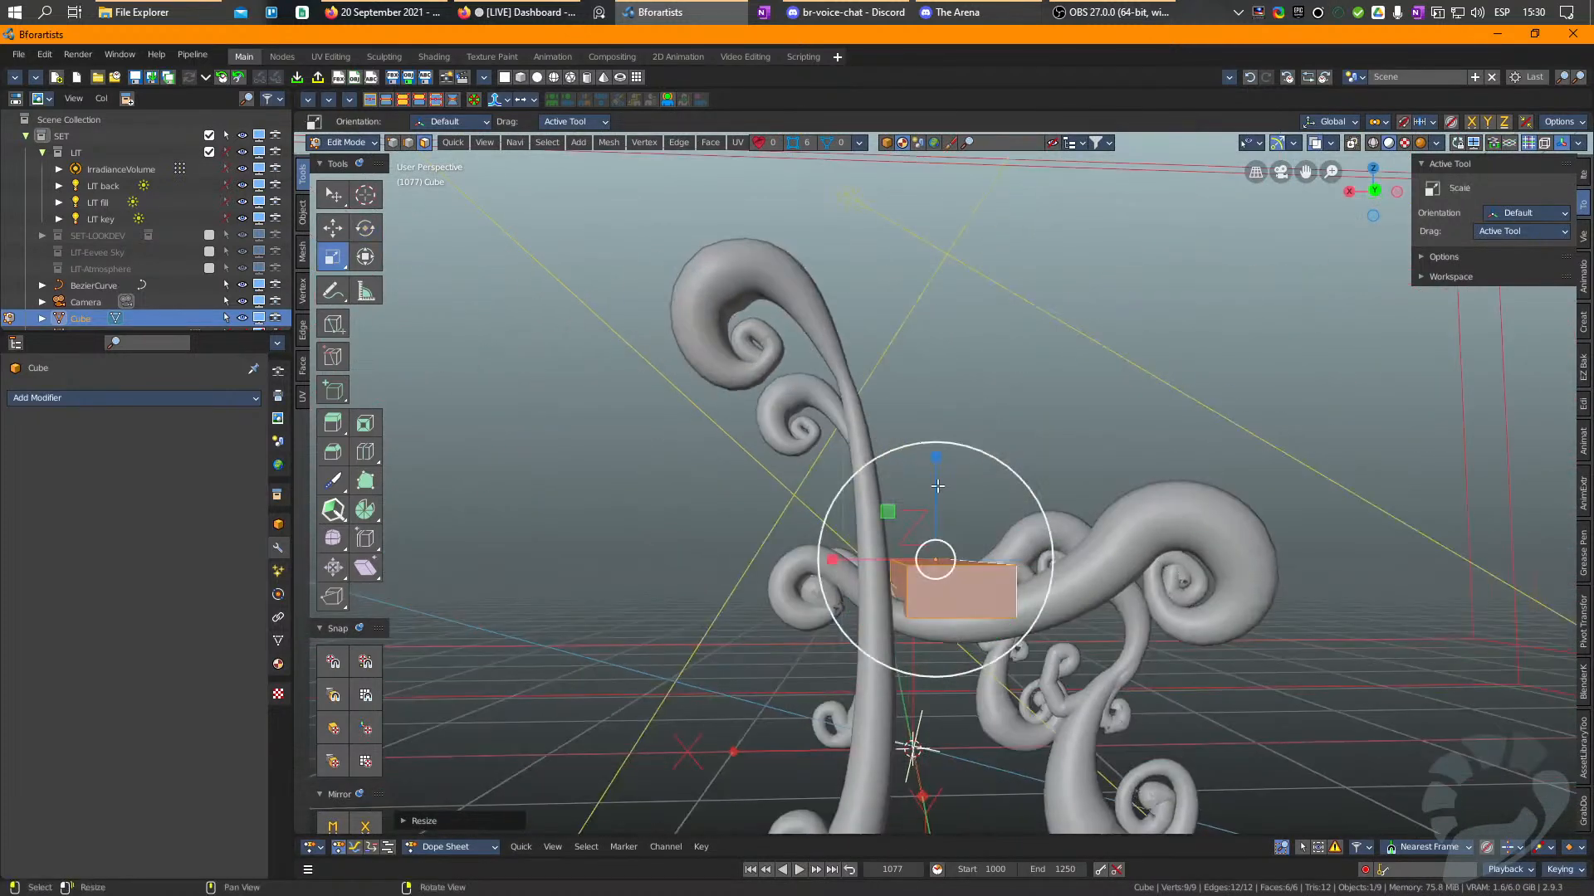
{"action": "left_click_drag", "start_coordinate": [931, 462], "coordinate": [937, 511]}
Rotate the plank's mesh to bring its tilt closer to the rear part of the seat supports.
{"action": "key", "text": "e"}
{"action": "mouse_move", "coordinate": [1234, 490]}
{"action": "middle_mouse_down"}
{"action": "mouse_move", "coordinate": [1216, 427]}
{"action": "mouse_move", "coordinate": [1221, 491]}
{"action": "middle_mouse_up"}
{"action": "left_click_drag", "start_coordinate": [1222, 497], "coordinate": [1259, 421]}
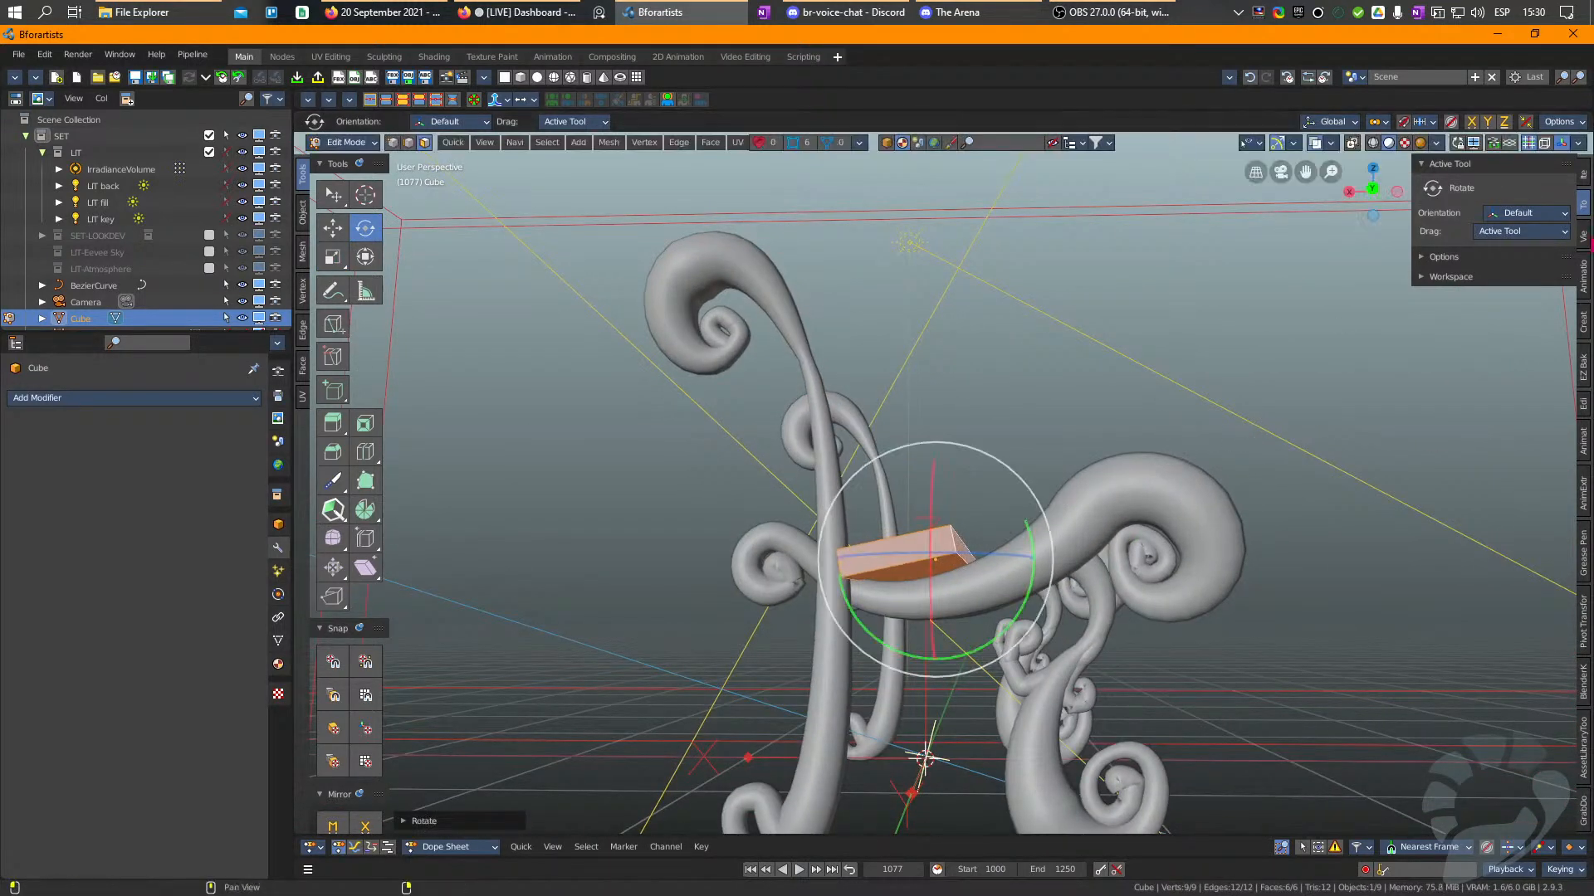
Add a Bevel modifier to the plank with 2 segments and a 0.065 m offset.
{"action": "left_click", "coordinate": [1584, 175]}
{"action": "left_click", "coordinate": [1463, 456]}
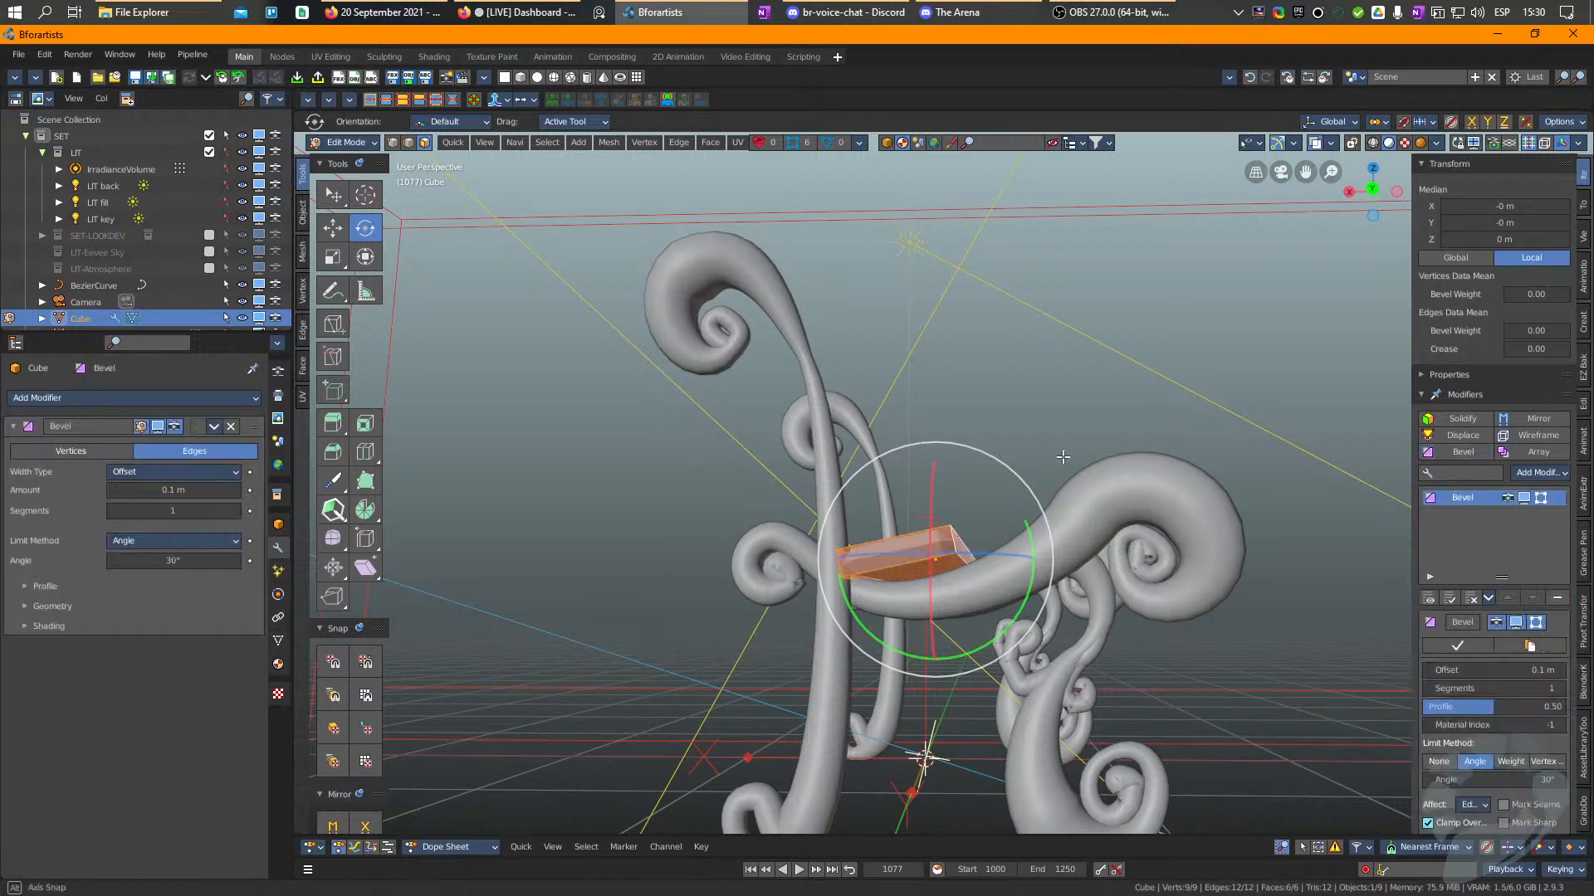
{"action": "middle_click_drag", "start_coordinate": [1065, 452], "coordinate": [1041, 478]}
{"action": "left_click", "coordinate": [1559, 688]}
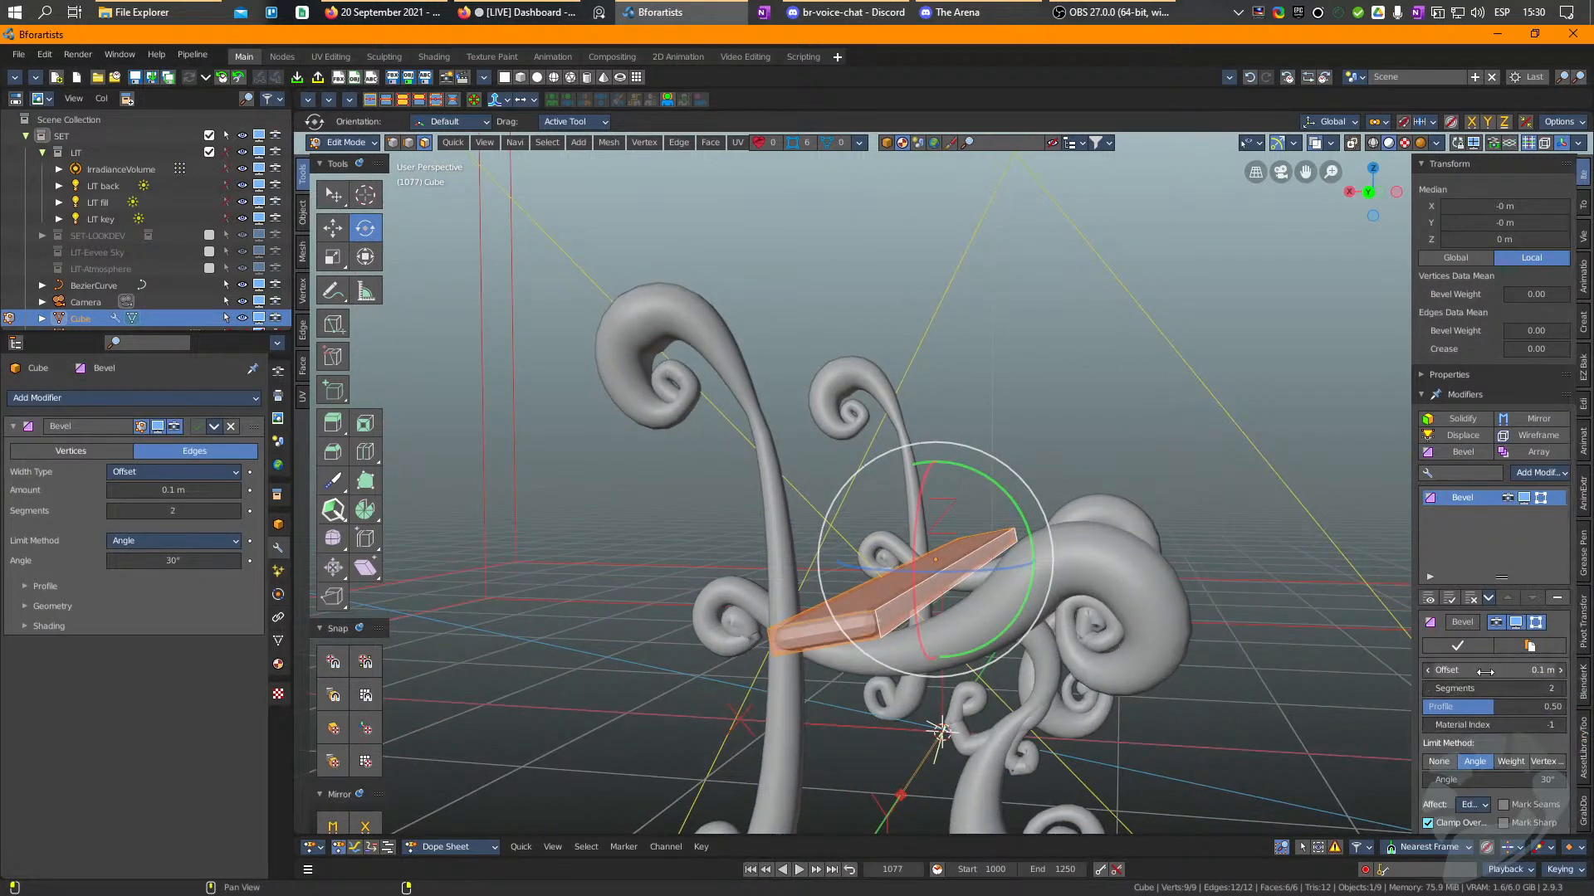
{"action": "middle_click_drag", "start_coordinate": [1220, 467], "coordinate": [1111, 550]}
Tilt the whole plank in Object Mode and shift it so it rests on the side frames beside the back supports.
{"action": "key", "text": "Tab"}
{"action": "right_click_drag", "start_coordinate": [1106, 542], "coordinate": [1266, 390]}
{"action": "key", "text": "r"}
{"action": "left_click_drag", "start_coordinate": [1266, 390], "coordinate": [1260, 442]}
{"action": "key", "text": "g"}
{"action": "left_click_drag", "start_coordinate": [1138, 457], "coordinate": [1133, 465]}
{"action": "right_click_drag", "start_coordinate": [1133, 466], "coordinate": [964, 622]}
Add several loop cuts across the plank and one along its length, leaving Edit Mode when done.
{"action": "key", "text": "Tab"}
{"action": "key", "text": "ctrl+r"}
{"action": "double_click", "coordinate": [911, 555]}
{"action": "key", "text": "ctrl+r"}
{"action": "right_click", "coordinate": [1131, 529]}
{"action": "key", "text": "Tab"}
{"action": "right_click_drag", "start_coordinate": [1011, 639], "coordinate": [1001, 560]}
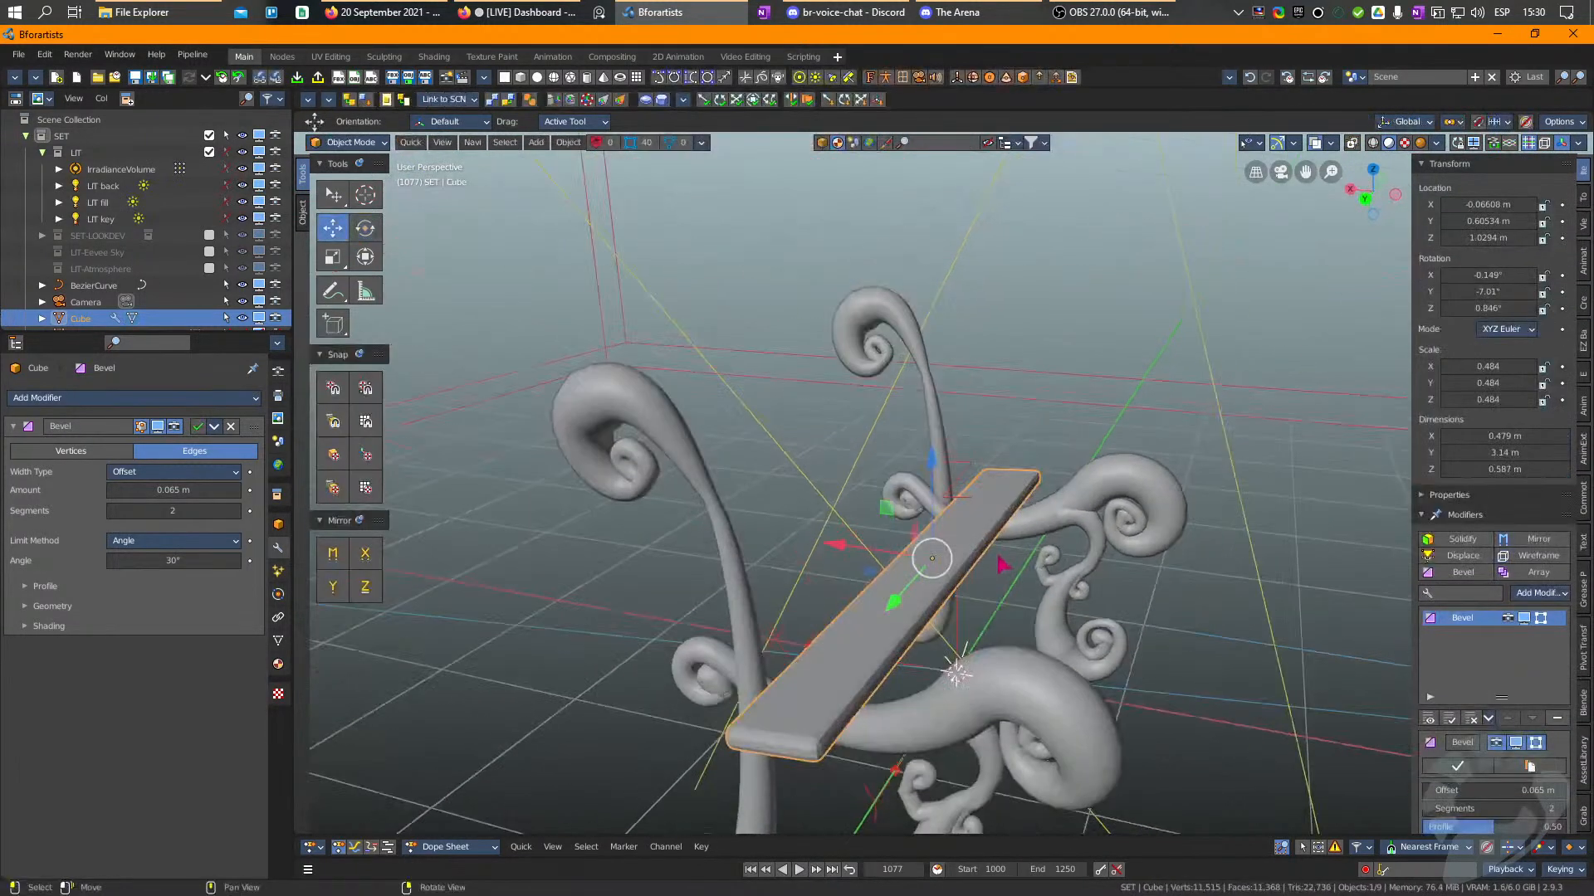
Select the plank's entire mesh and randomize its vertices by a small amount for an uneven wood look.
{"action": "key", "text": "Tab"}
{"action": "key", "text": "a"}
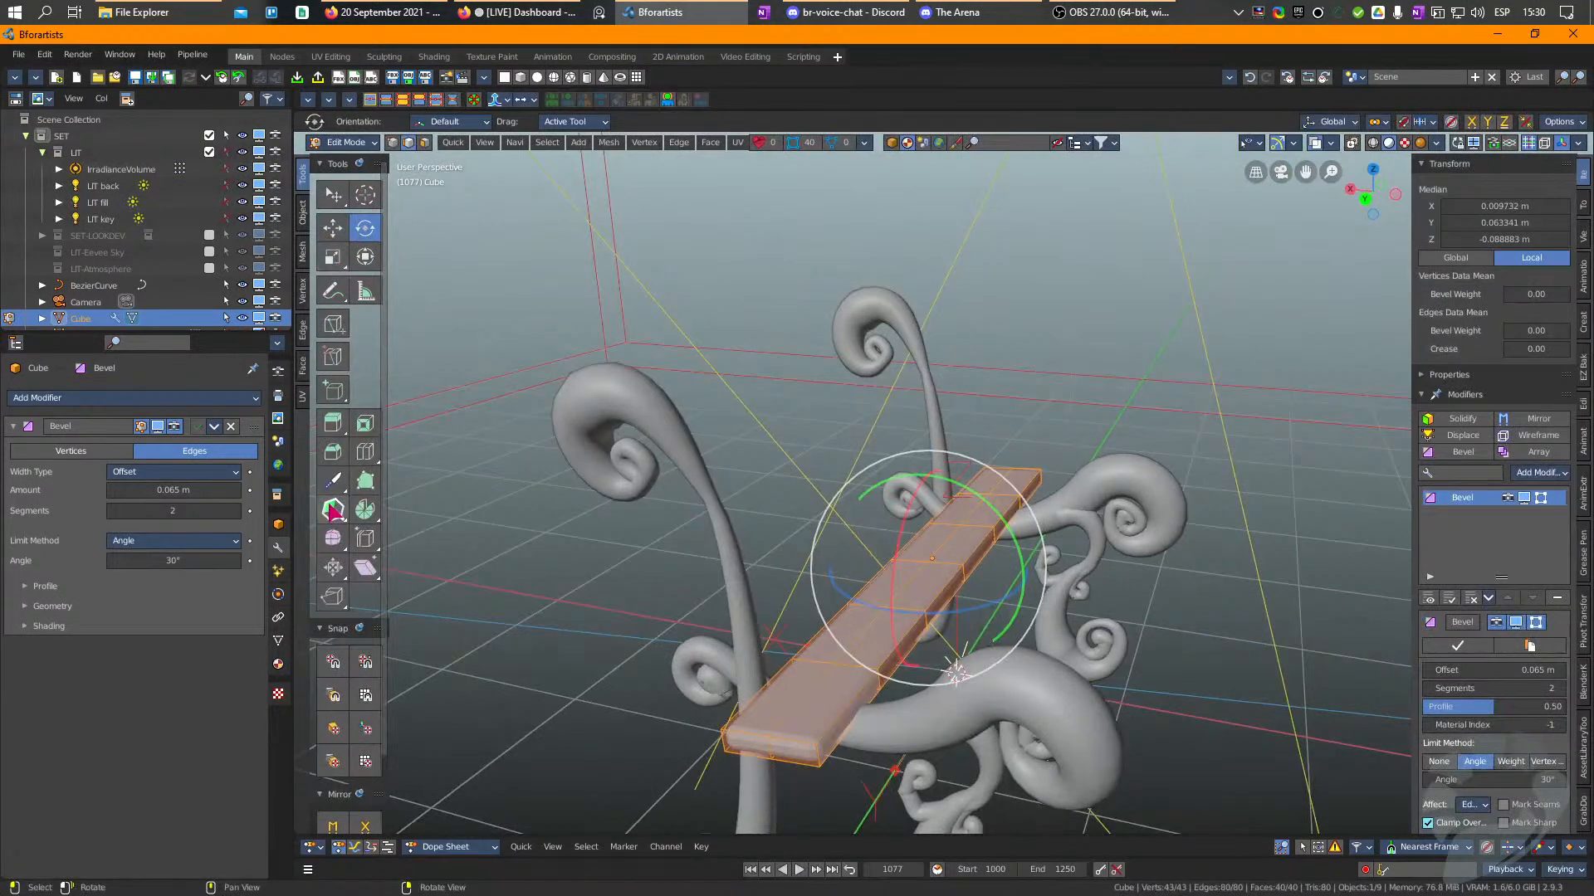
{"action": "scroll", "coordinate": [357, 394], "scroll_direction": "down", "scroll_amount": 4}
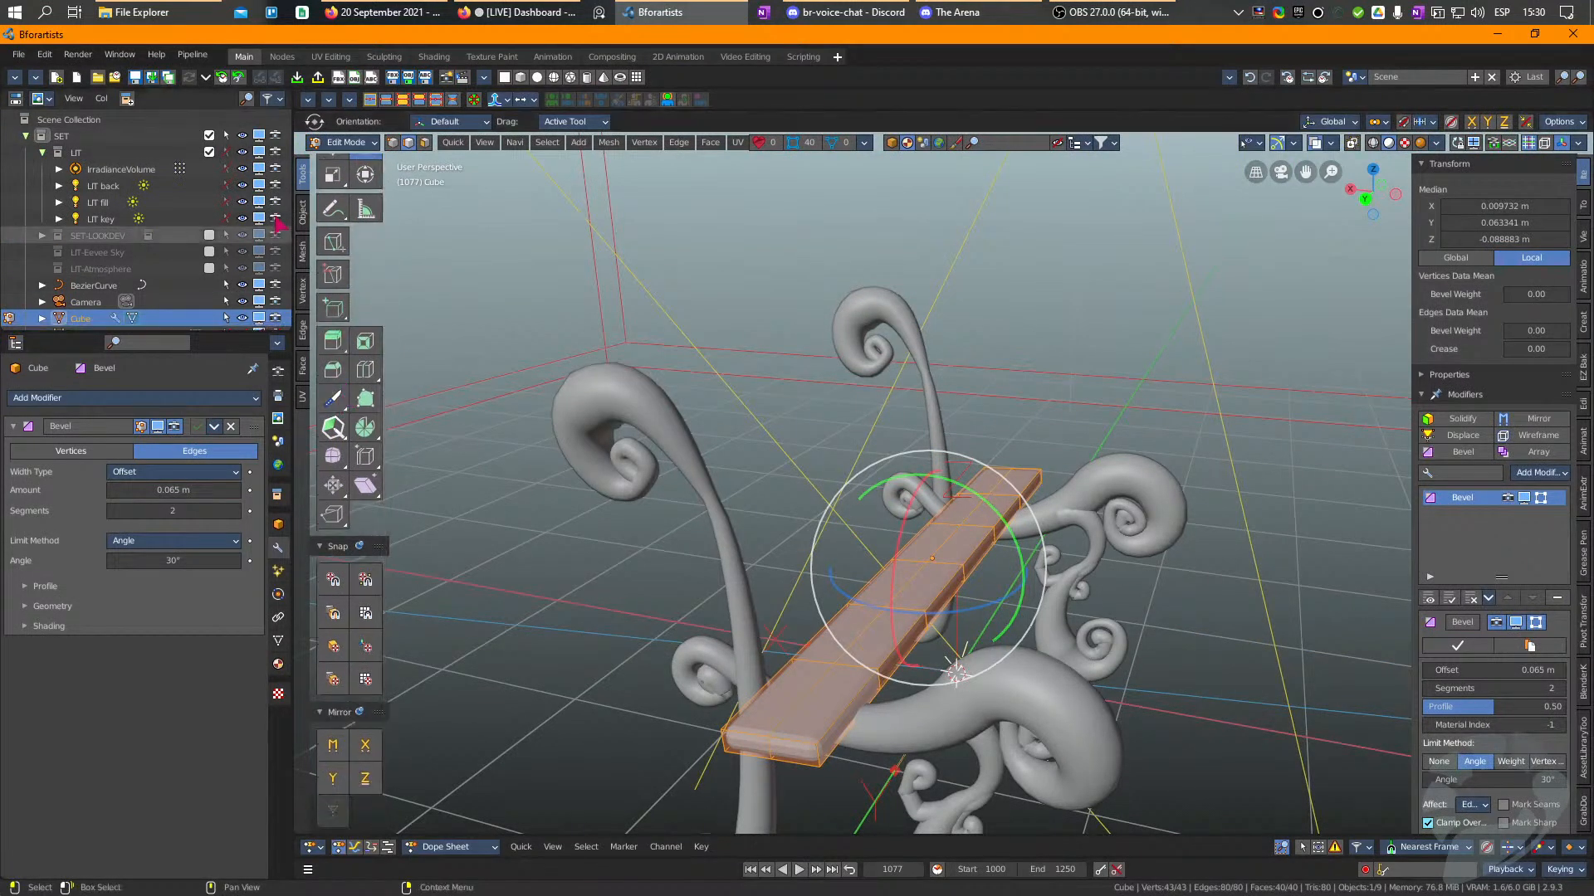
{"action": "scroll", "coordinate": [301, 170], "scroll_direction": "down", "scroll_amount": 1}
{"action": "scroll", "coordinate": [334, 486], "scroll_direction": "down", "scroll_amount": 10}
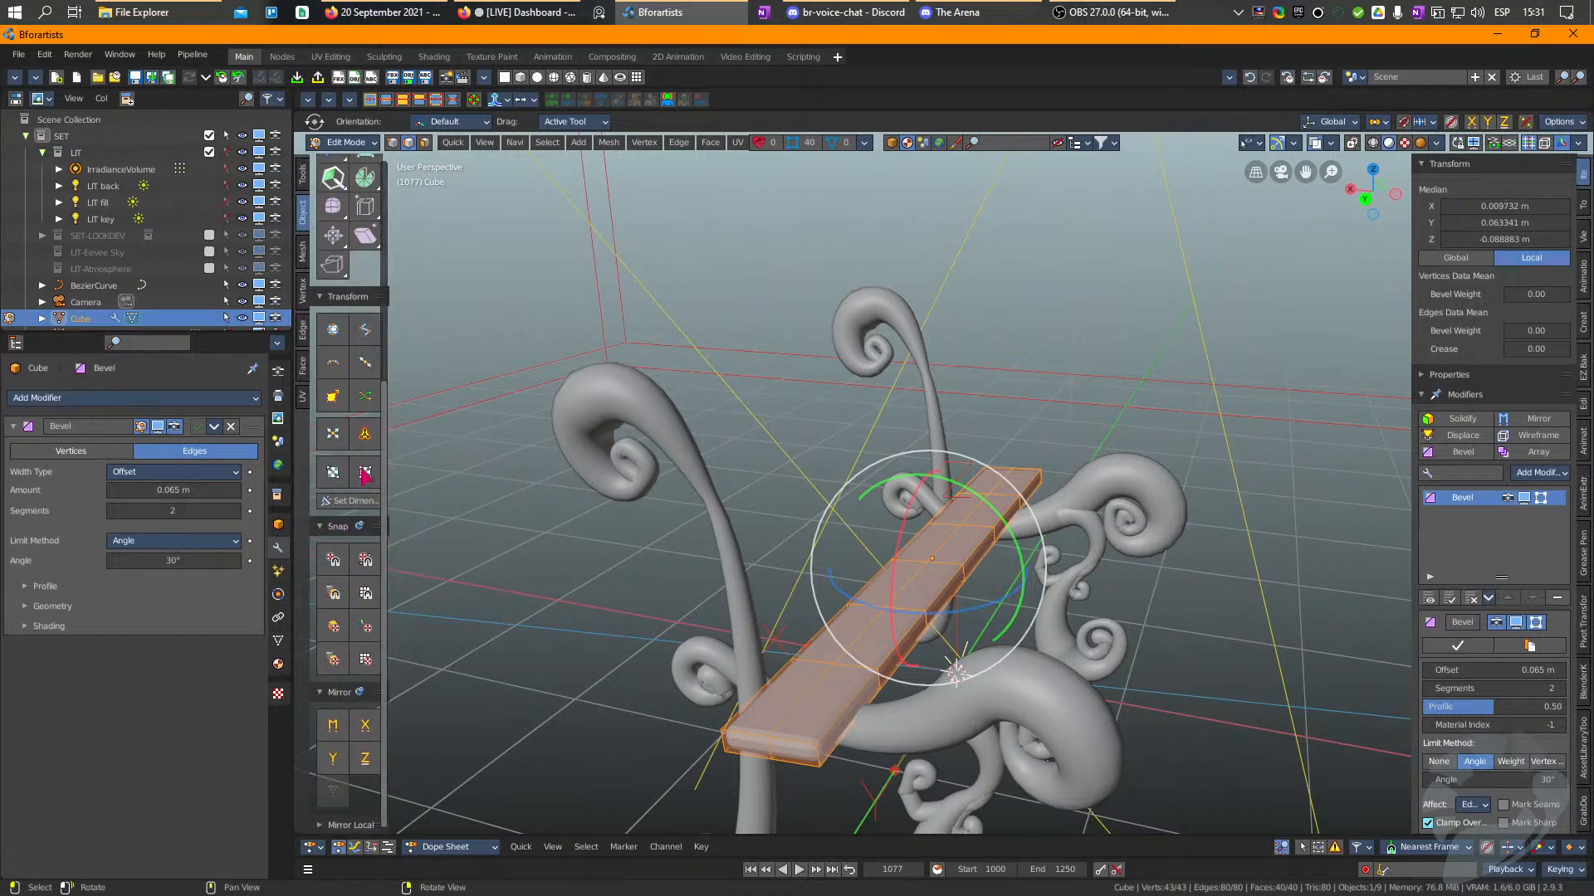
{"action": "left_click", "coordinate": [366, 411]}
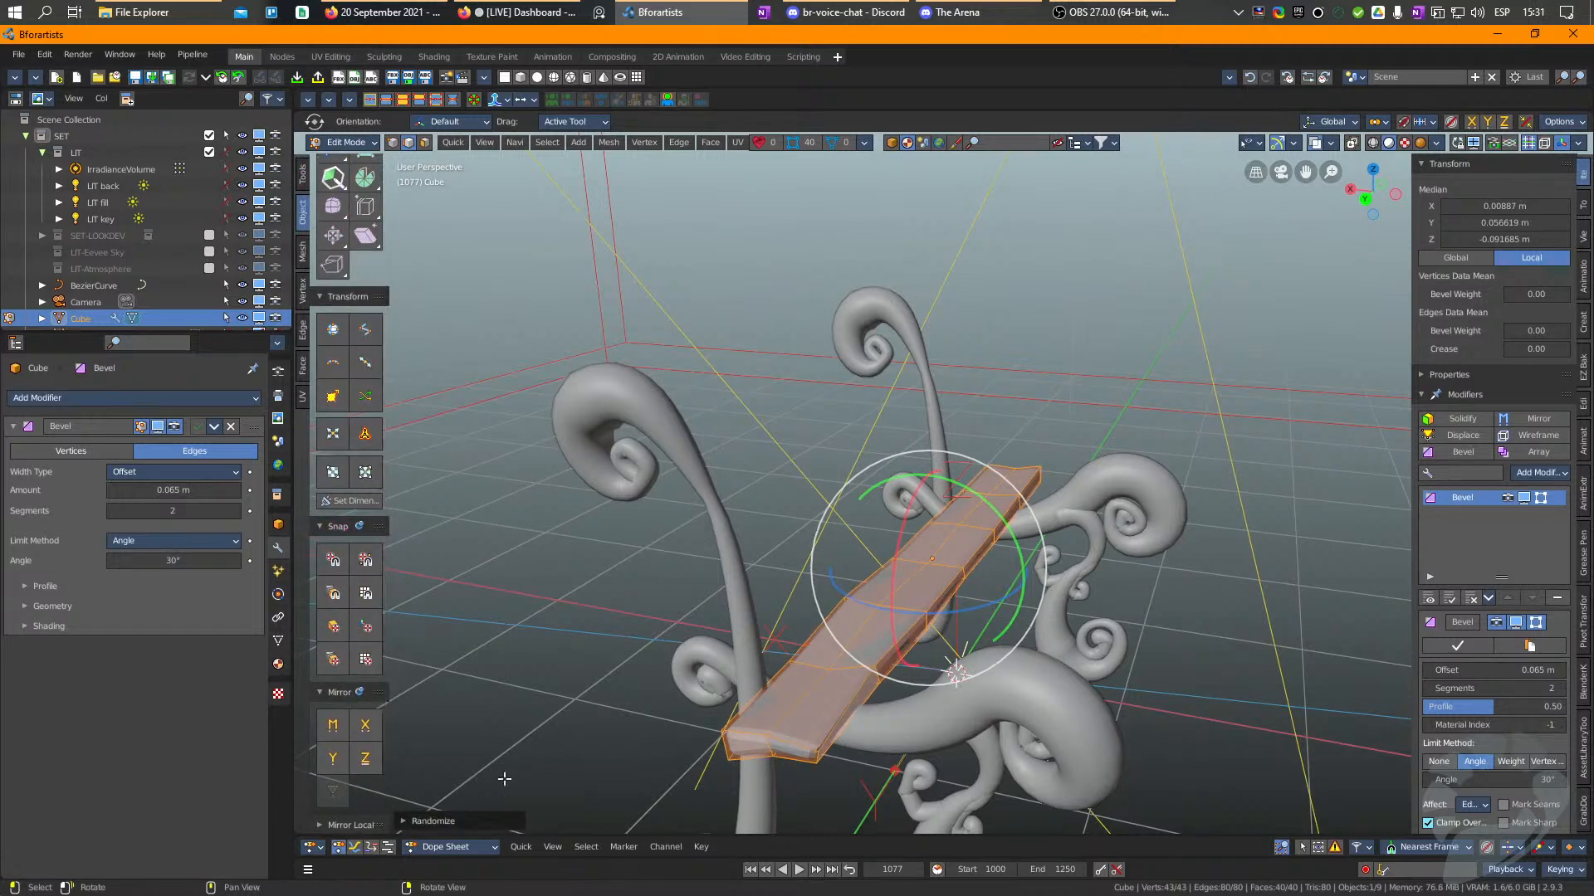
{"action": "left_click", "coordinate": [467, 822]}
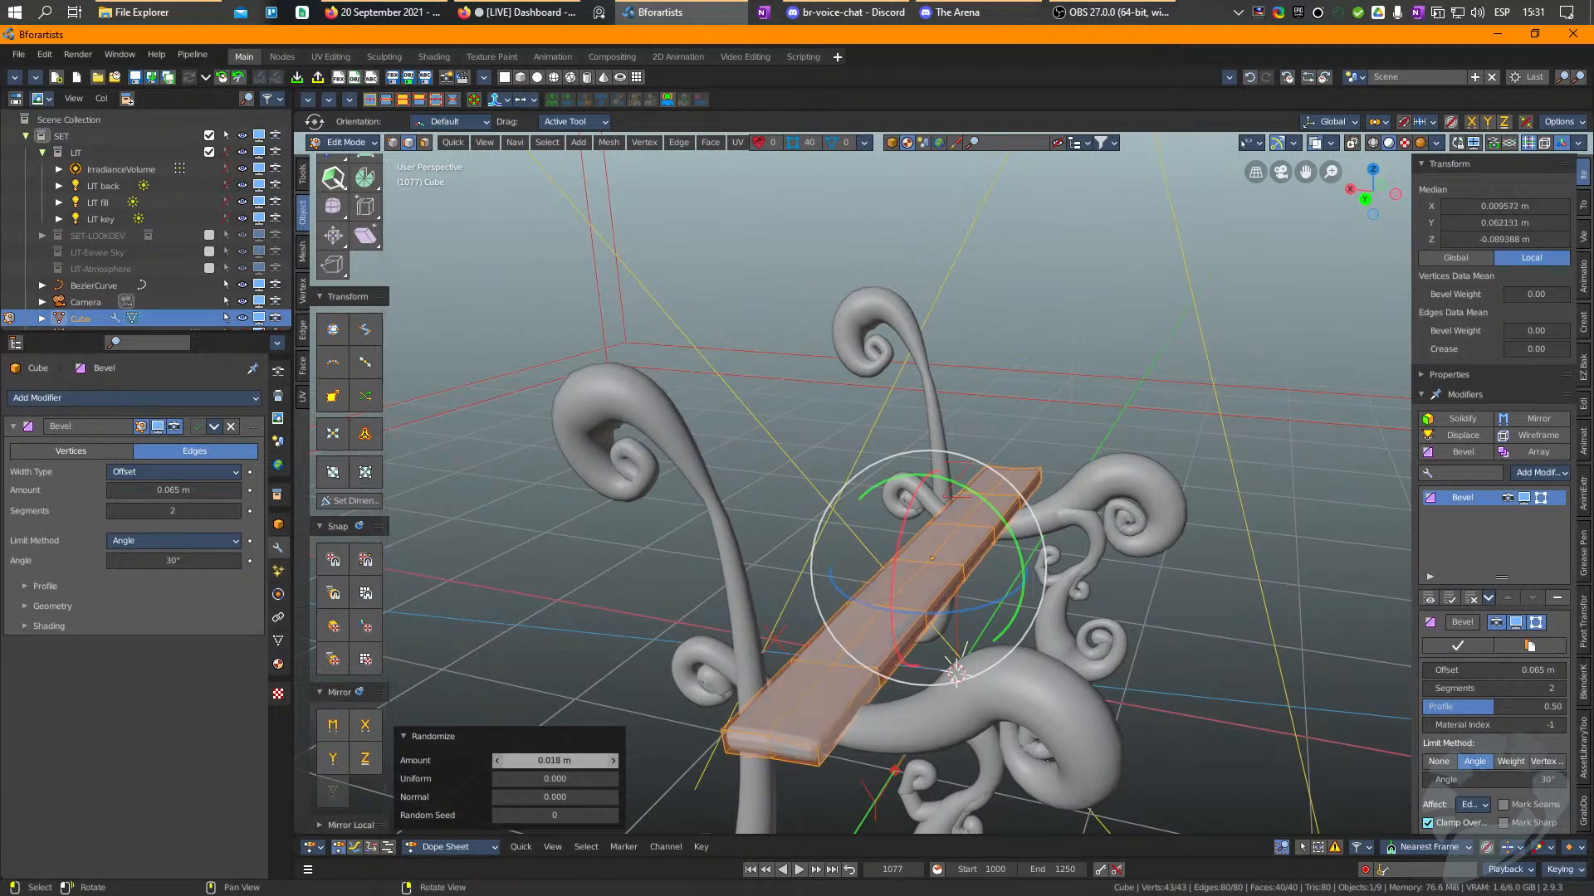
{"action": "key", "text": "Tab"}
Nudge the plank slightly on the side frames.
{"action": "right_click_drag", "start_coordinate": [955, 664], "coordinate": [944, 628]}
{"action": "right_click_drag", "start_coordinate": [971, 545], "coordinate": [857, 568]}
{"action": "left_click_drag", "start_coordinate": [909, 540], "coordinate": [906, 538]}
{"action": "key", "text": "Tab"}
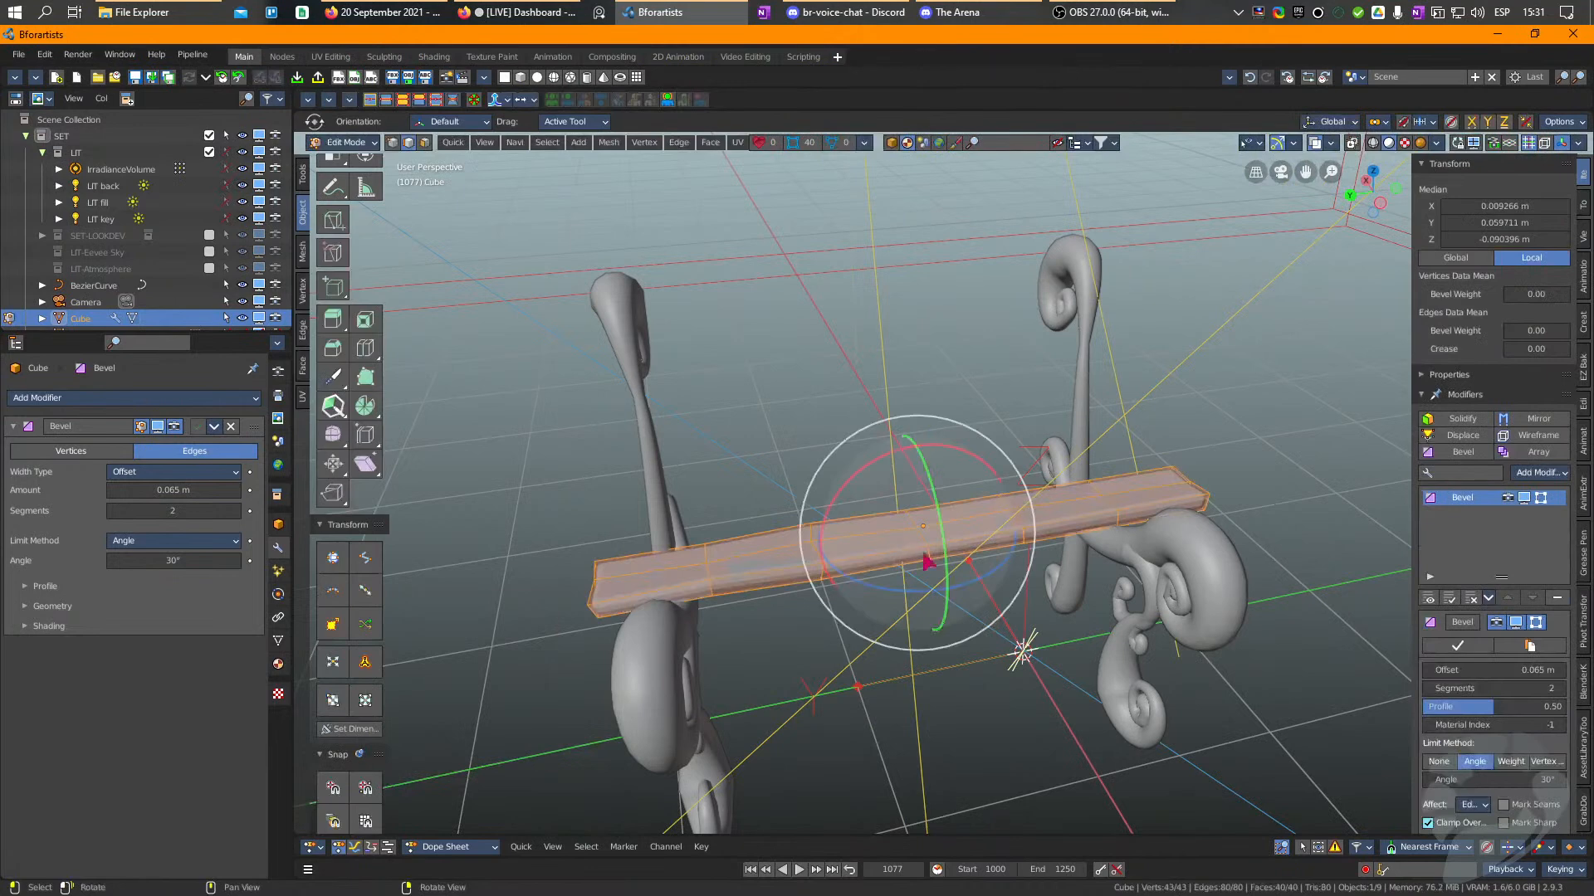
Bend the plank's edges and ends with Elastic Deform strokes in Sculpt Mode, then return to Object Mode.
{"action": "key", "text": "ctrl+Tab"}
{"action": "middle_click_drag", "start_coordinate": [907, 538], "coordinate": [841, 505]}
{"action": "left_click", "coordinate": [333, 389]}
{"action": "left_click_drag", "start_coordinate": [841, 504], "coordinate": [840, 545]}
{"action": "left_click_drag", "start_coordinate": [1088, 508], "coordinate": [1086, 498]}
{"action": "left_click_drag", "start_coordinate": [767, 538], "coordinate": [764, 529]}
{"action": "mouse_move", "coordinate": [720, 532]}
{"action": "right_mouse_down"}
{"action": "mouse_move", "coordinate": [838, 531]}
{"action": "mouse_move", "coordinate": [776, 524]}
{"action": "right_mouse_up"}
{"action": "left_click_drag", "start_coordinate": [591, 536], "coordinate": [585, 512]}
{"action": "mouse_move", "coordinate": [664, 521]}
{"action": "right_mouse_down"}
{"action": "mouse_move", "coordinate": [783, 516]}
{"action": "mouse_move", "coordinate": [811, 567]}
{"action": "right_mouse_up"}
{"action": "key", "text": "ctrl+Tab"}
{"action": "right_click", "coordinate": [812, 562]}
{"action": "left_click", "coordinate": [773, 456]}
Make a linked duplicate of the plank, rotate it about -23.5° in the side view and place it in front of the first.
{"action": "right_click_drag", "start_coordinate": [878, 524], "coordinate": [1110, 464]}
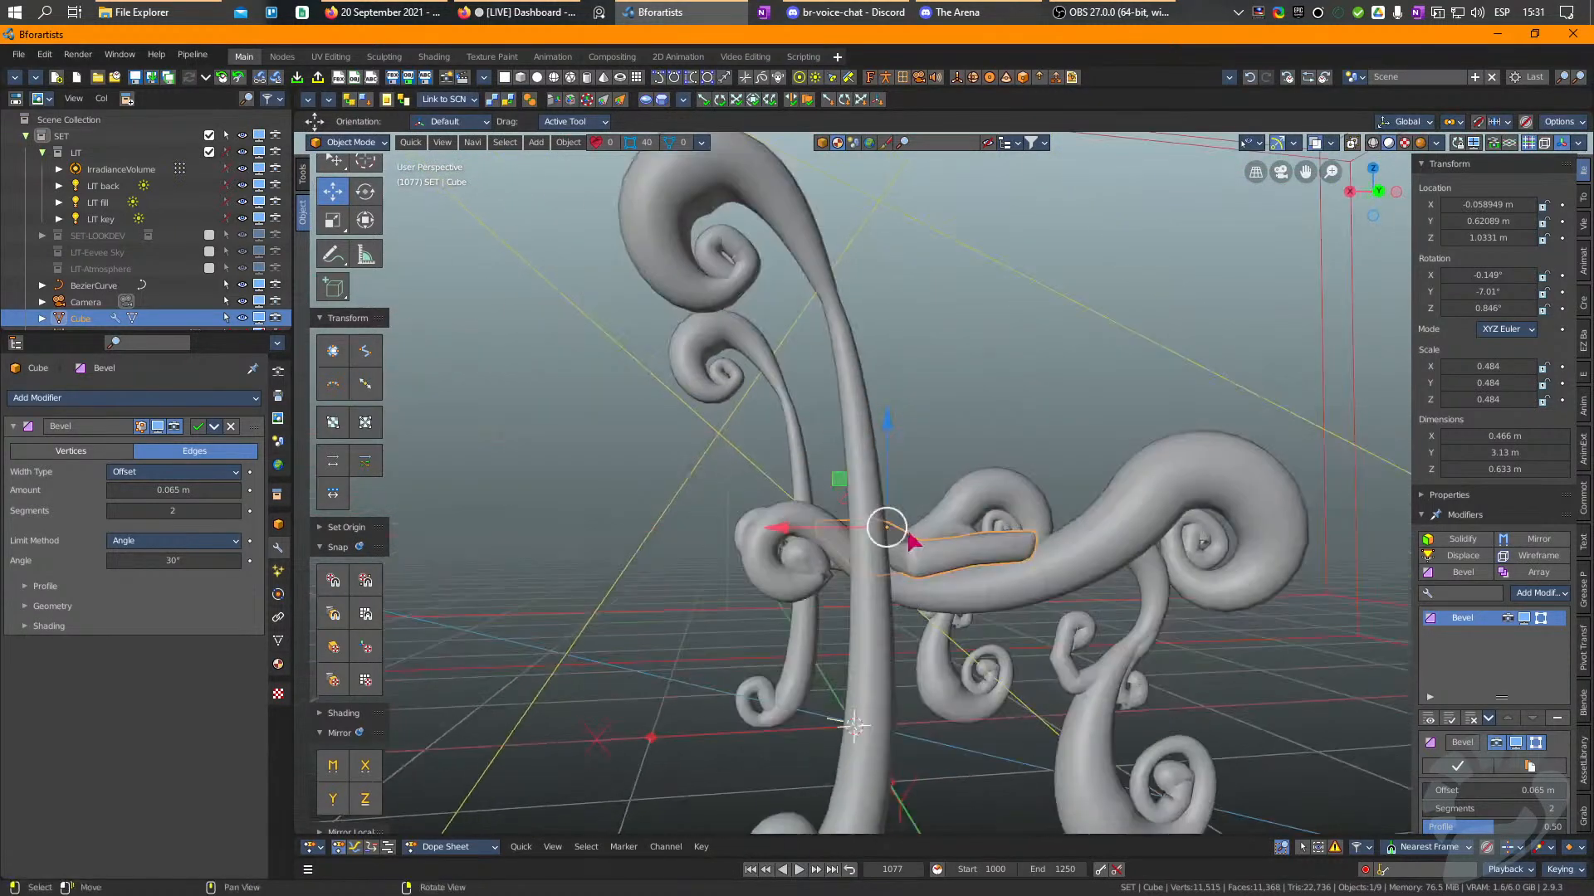
{"action": "key", "text": "alt+d"}
{"action": "left_click", "coordinate": [1017, 514]}
{"action": "key", "text": "e"}
{"action": "key", "text": "r"}
{"action": "left_click", "coordinate": [1182, 433]}
{"action": "key", "text": "g"}
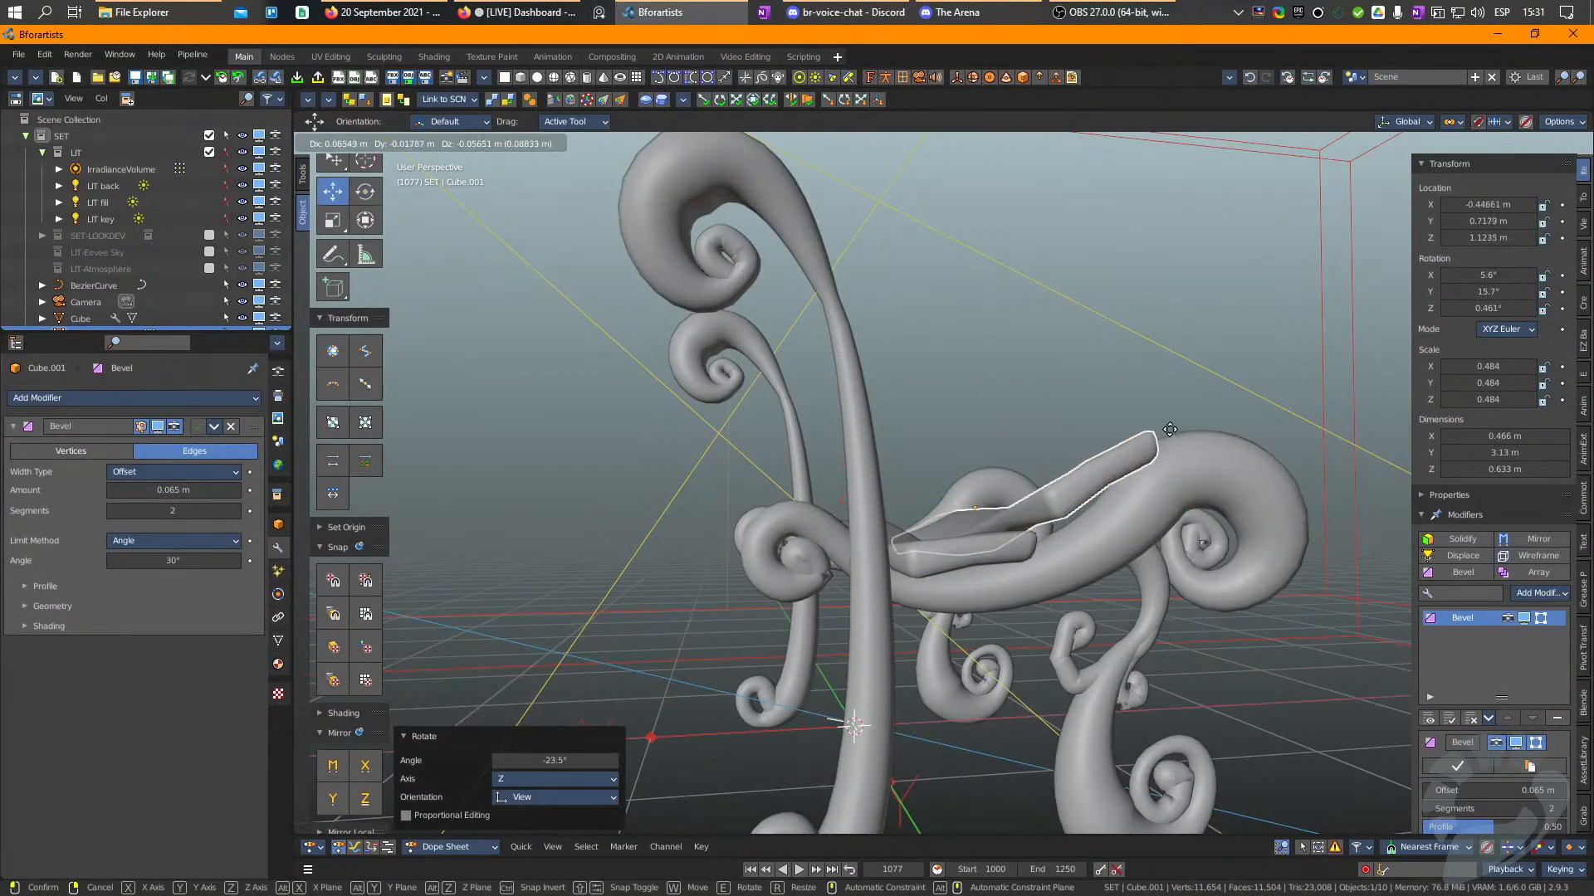
{"action": "left_click", "coordinate": [1162, 414]}
Refine the second plank's tilt with a trackball rotation of 5.73° and lower it onto the side frames.
{"action": "key", "text": "r"}
{"action": "key", "text": "r"}
{"action": "left_click_drag", "start_coordinate": [1048, 476], "coordinate": [1049, 477]}
{"action": "key", "text": "w"}
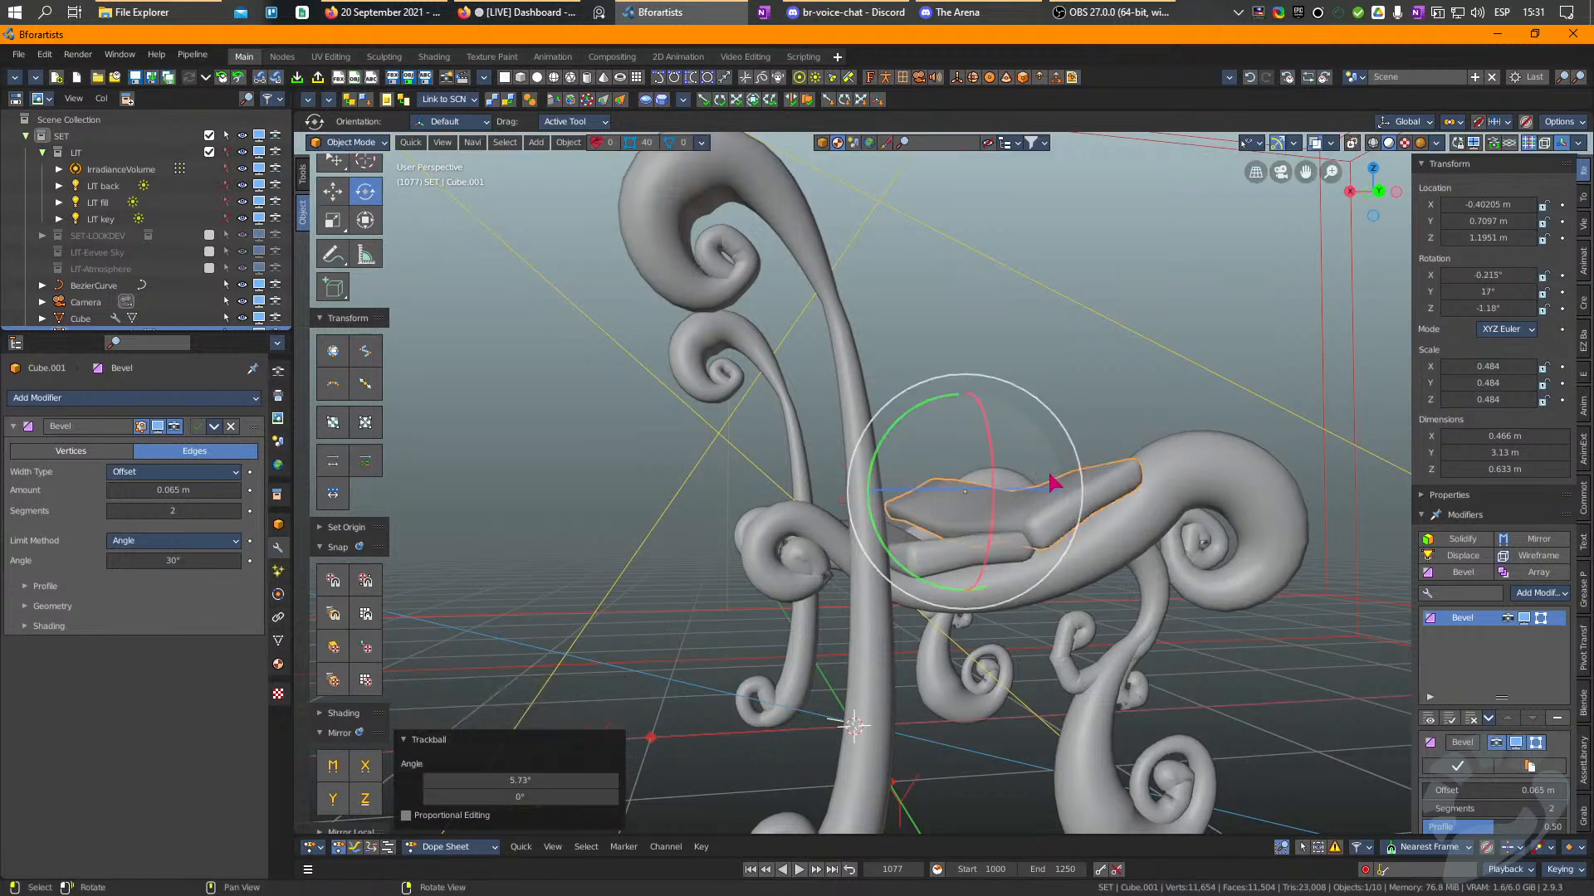
{"action": "left_click_drag", "start_coordinate": [954, 501], "coordinate": [948, 515]}
Make a third linked plank in front of the second and rotate it slightly about Y to follow the frame curve.
{"action": "right_click_drag", "start_coordinate": [1075, 494], "coordinate": [1016, 536]}
{"action": "key", "text": "alt+d"}
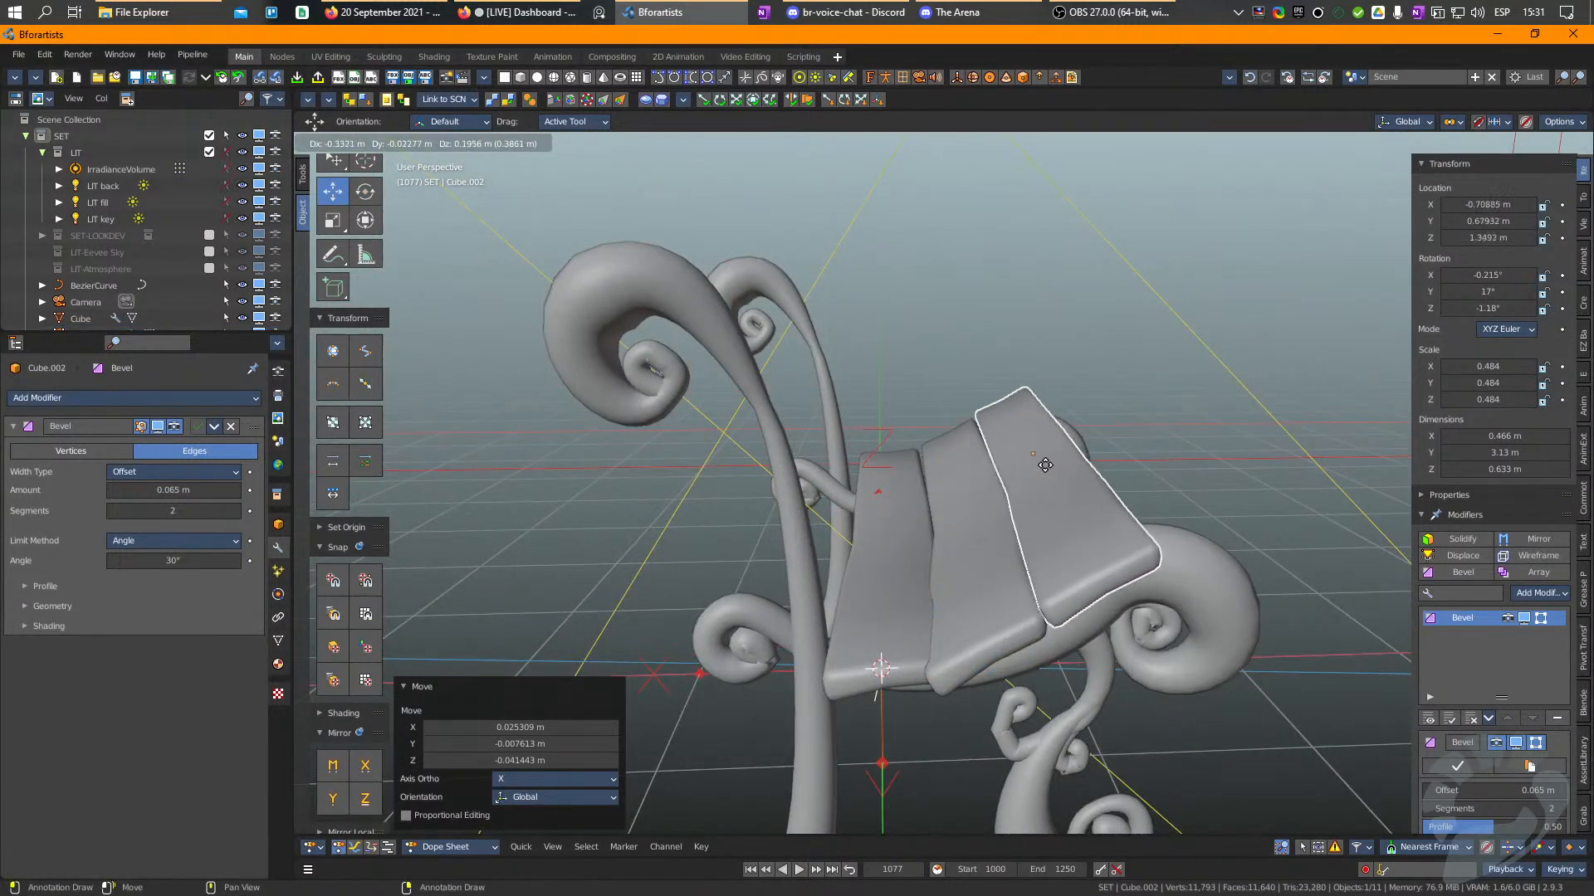
{"action": "left_click", "coordinate": [1045, 465]}
{"action": "key", "text": "e"}
{"action": "left_click_drag", "start_coordinate": [1137, 449], "coordinate": [1205, 403]}
{"action": "mouse_move", "coordinate": [1205, 404]}
{"action": "right_mouse_down"}
{"action": "mouse_move", "coordinate": [1157, 456]}
{"action": "mouse_move", "coordinate": [1190, 429]}
{"action": "right_mouse_up"}
Make a fourth linked plank and tilt it forward over the front curls of the side frames.
{"action": "key", "text": "alt+d"}
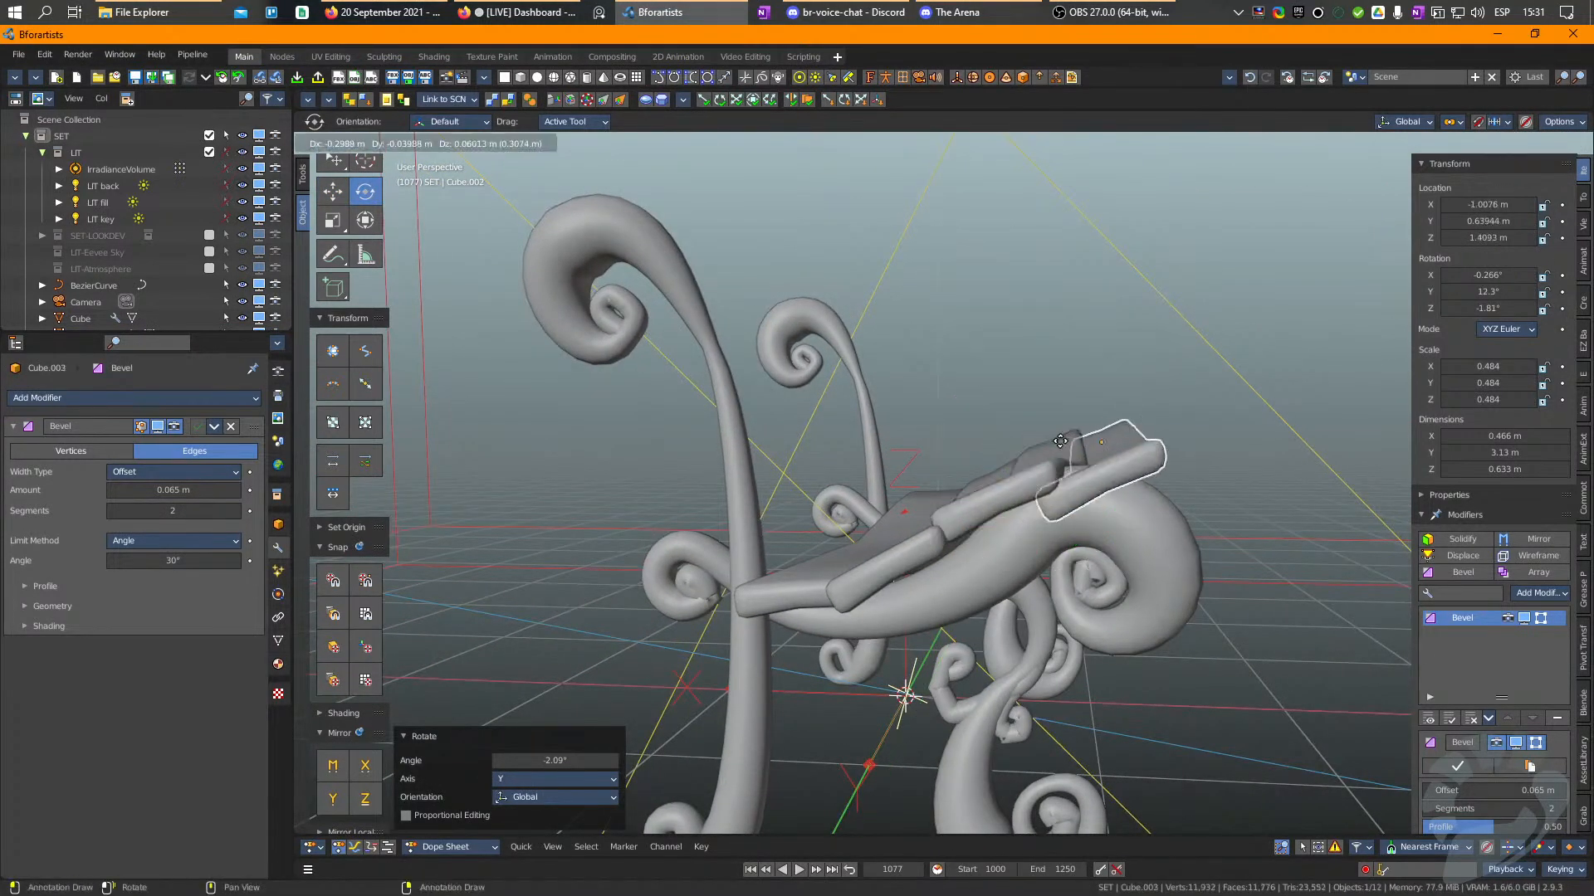
{"action": "left_click", "coordinate": [1071, 425]}
{"action": "left_click_drag", "start_coordinate": [1223, 363], "coordinate": [1283, 425]}
{"action": "left_click_drag", "start_coordinate": [1173, 394], "coordinate": [1122, 442]}
{"action": "key", "text": "w"}
{"action": "mouse_move", "coordinate": [1122, 442]}
{"action": "middle_mouse_down"}
{"action": "mouse_move", "coordinate": [1016, 461]}
{"action": "mouse_move", "coordinate": [1035, 467]}
{"action": "middle_mouse_up"}
Deform the front plank and the rearmost plank with Elastic Deform strokes in Sculpt Mode.
{"action": "key", "text": "ctrl+Tab"}
{"action": "left_click_drag", "start_coordinate": [1063, 475], "coordinate": [1062, 497]}
{"action": "mouse_move", "coordinate": [1106, 498]}
{"action": "middle_mouse_down"}
{"action": "mouse_move", "coordinate": [1264, 529]}
{"action": "mouse_move", "coordinate": [1032, 498]}
{"action": "middle_mouse_up"}
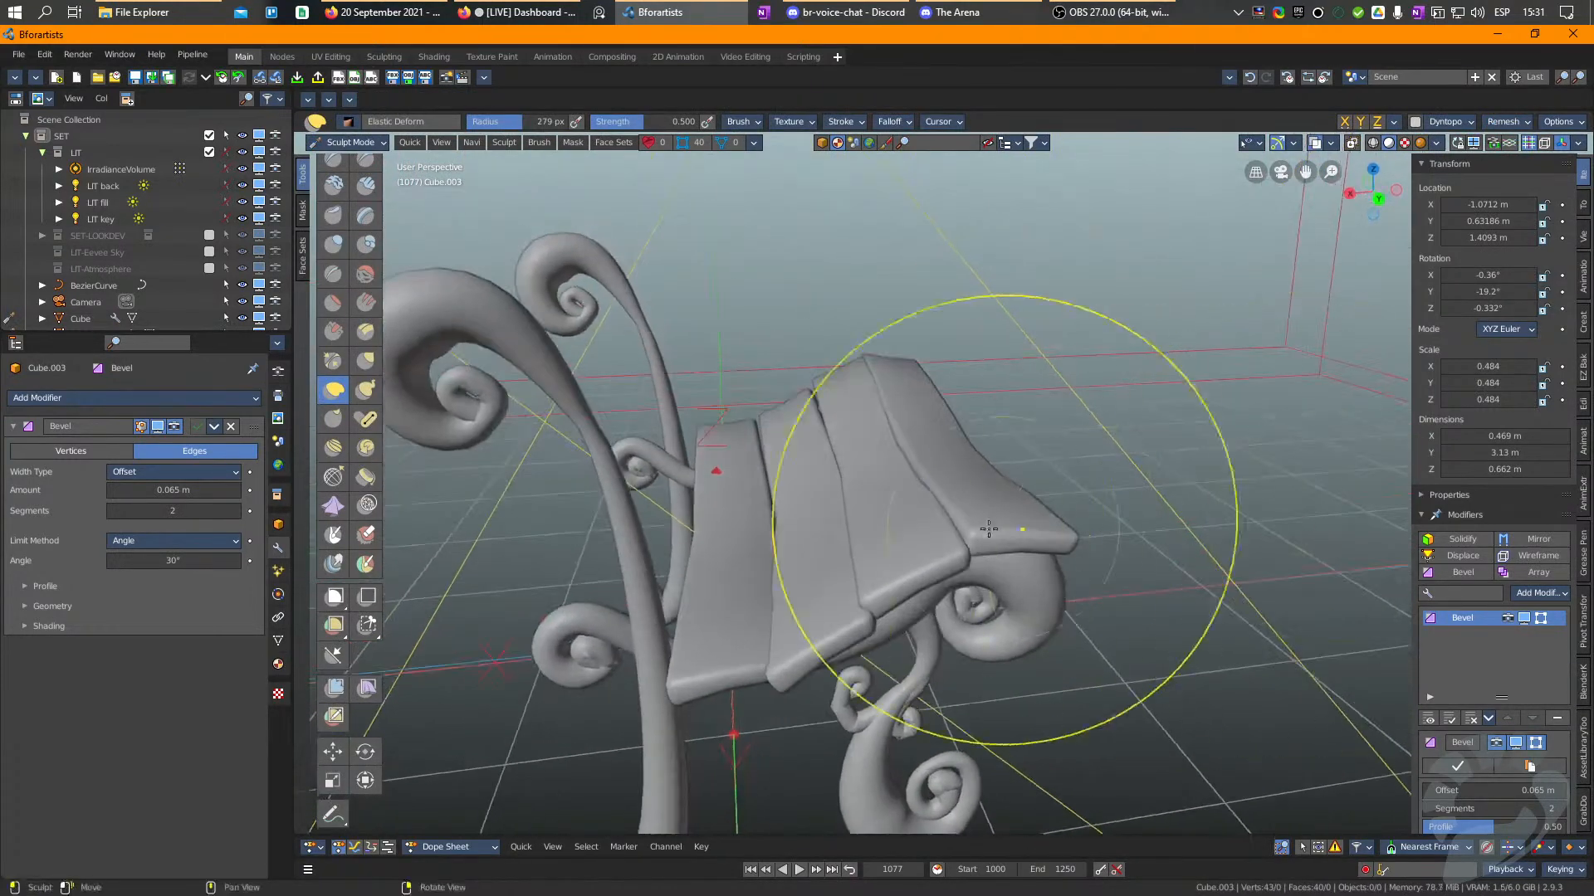
{"action": "mouse_move", "coordinate": [720, 520]}
{"action": "right_mouse_down"}
{"action": "mouse_move", "coordinate": [872, 556]}
{"action": "mouse_move", "coordinate": [926, 600]}
{"action": "mouse_move", "coordinate": [939, 572]}
{"action": "right_mouse_up"}
{"action": "key", "text": "ctrl+Tab"}
{"action": "left_click", "coordinate": [872, 557]}
{"action": "middle_click_drag", "start_coordinate": [942, 581], "coordinate": [880, 600]}
{"action": "key", "text": "ctrl+Tab"}
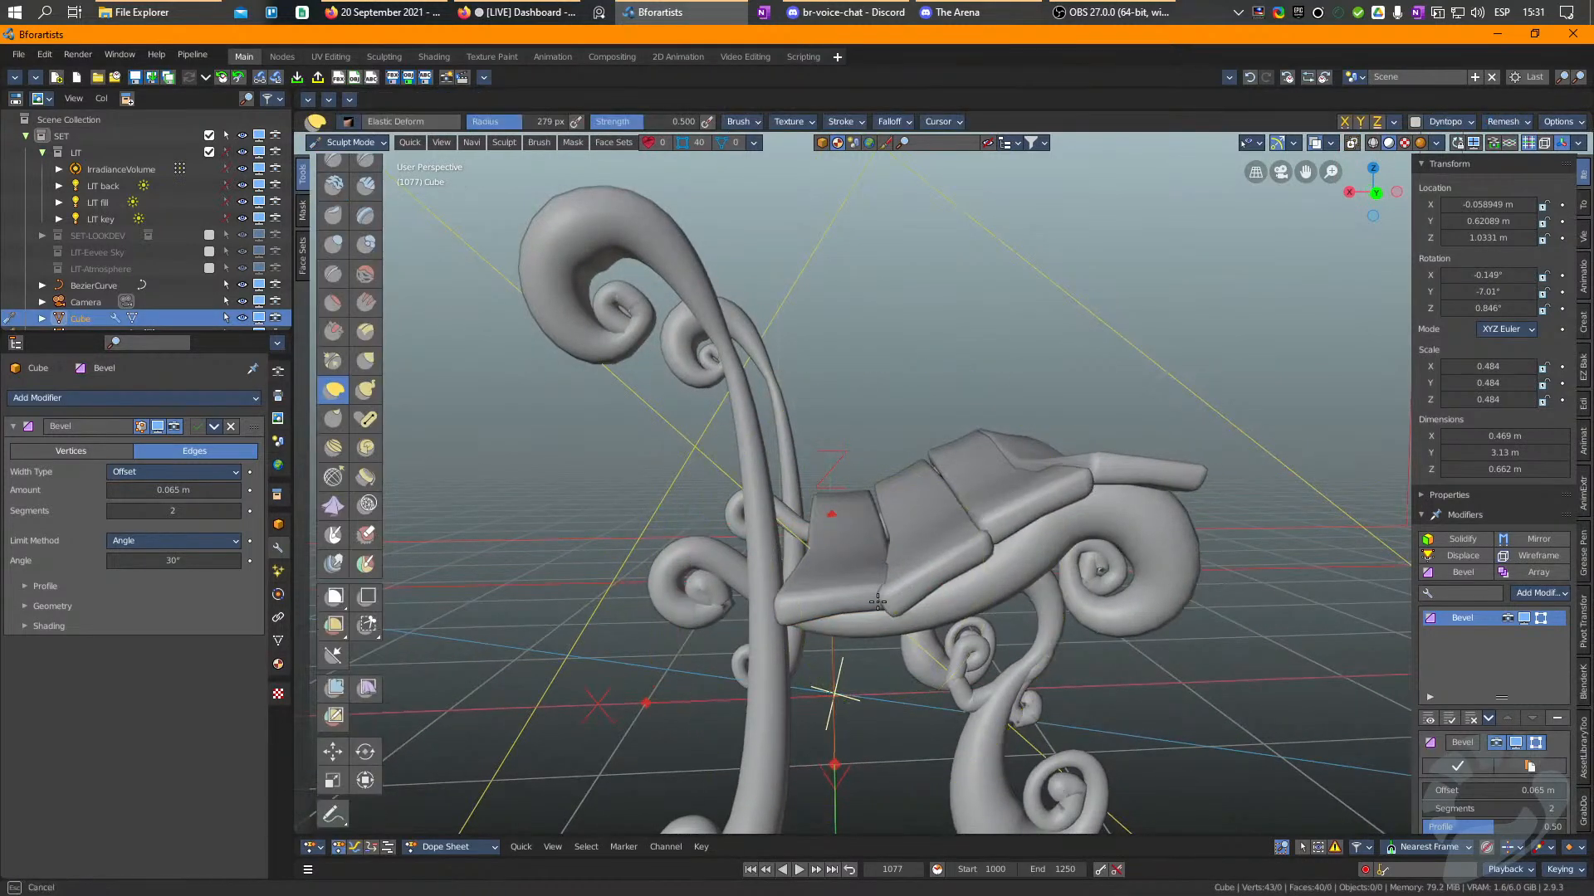
{"action": "left_click_drag", "start_coordinate": [893, 592], "coordinate": [879, 586]}
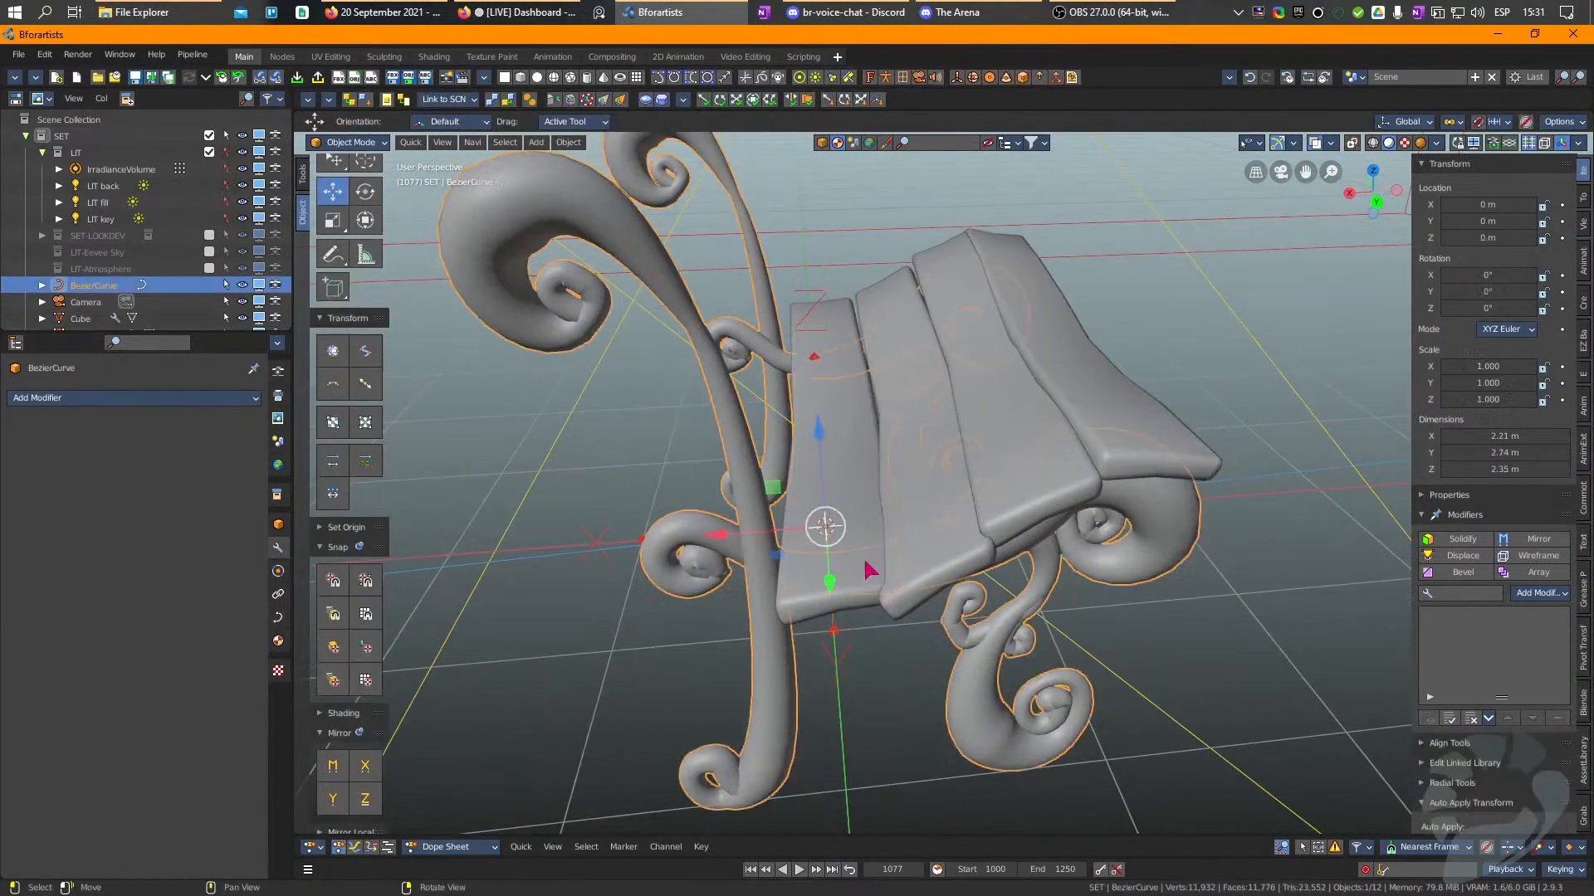
Select the second, third and front planks and make them single-user.
{"action": "left_click", "coordinate": [894, 482]}
{"action": "left_click", "coordinate": [983, 372], "text": "shift"}
{"action": "left_click", "coordinate": [1066, 355], "text": "shift"}
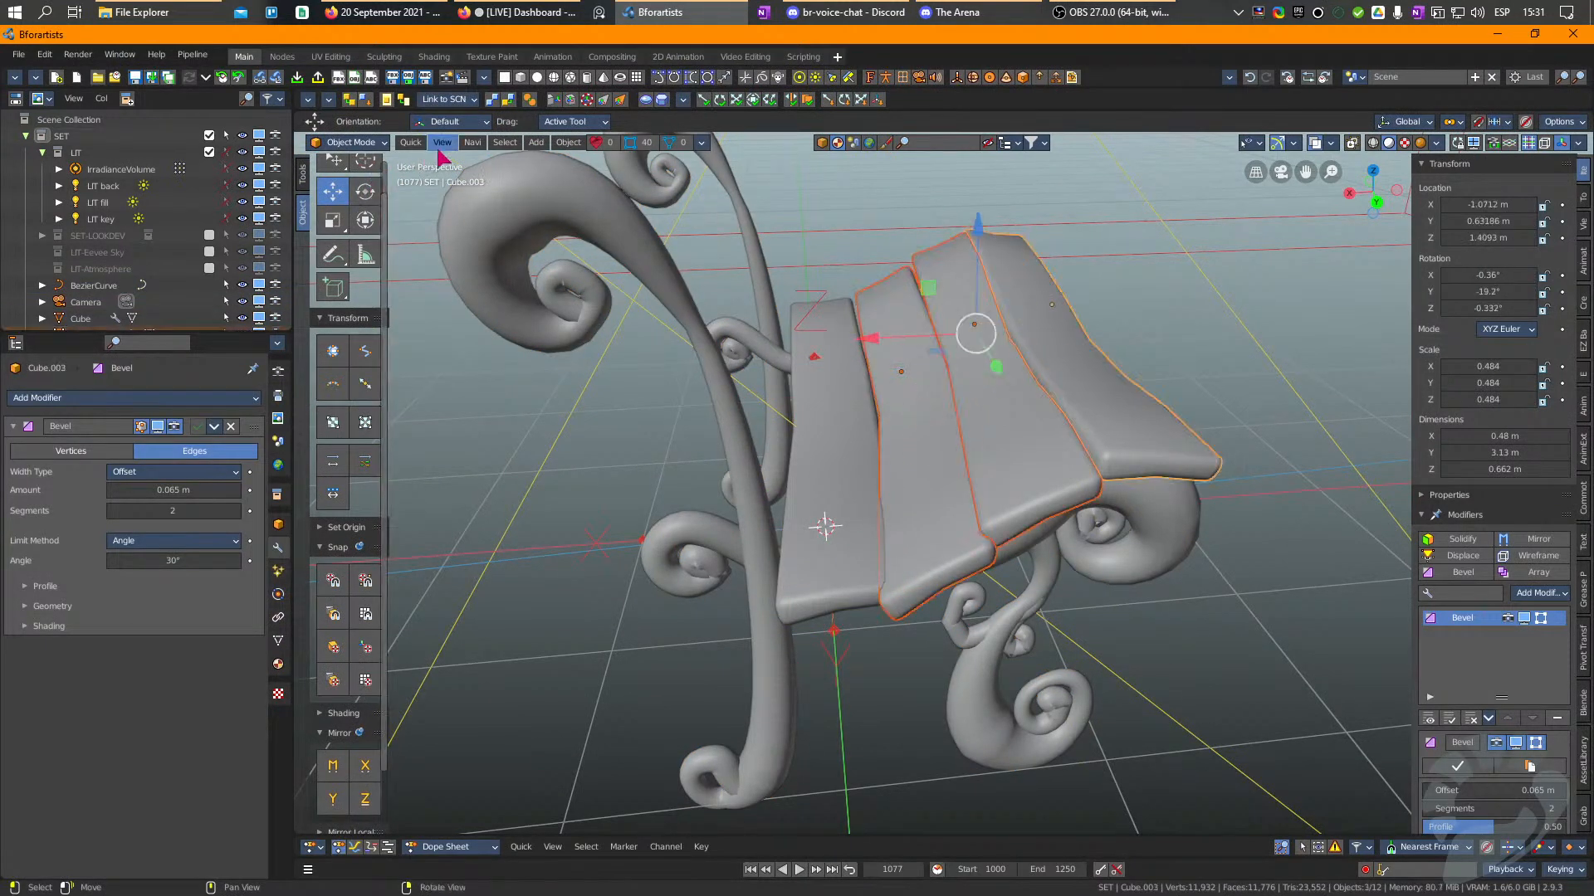
{"action": "left_click", "coordinate": [400, 100]}
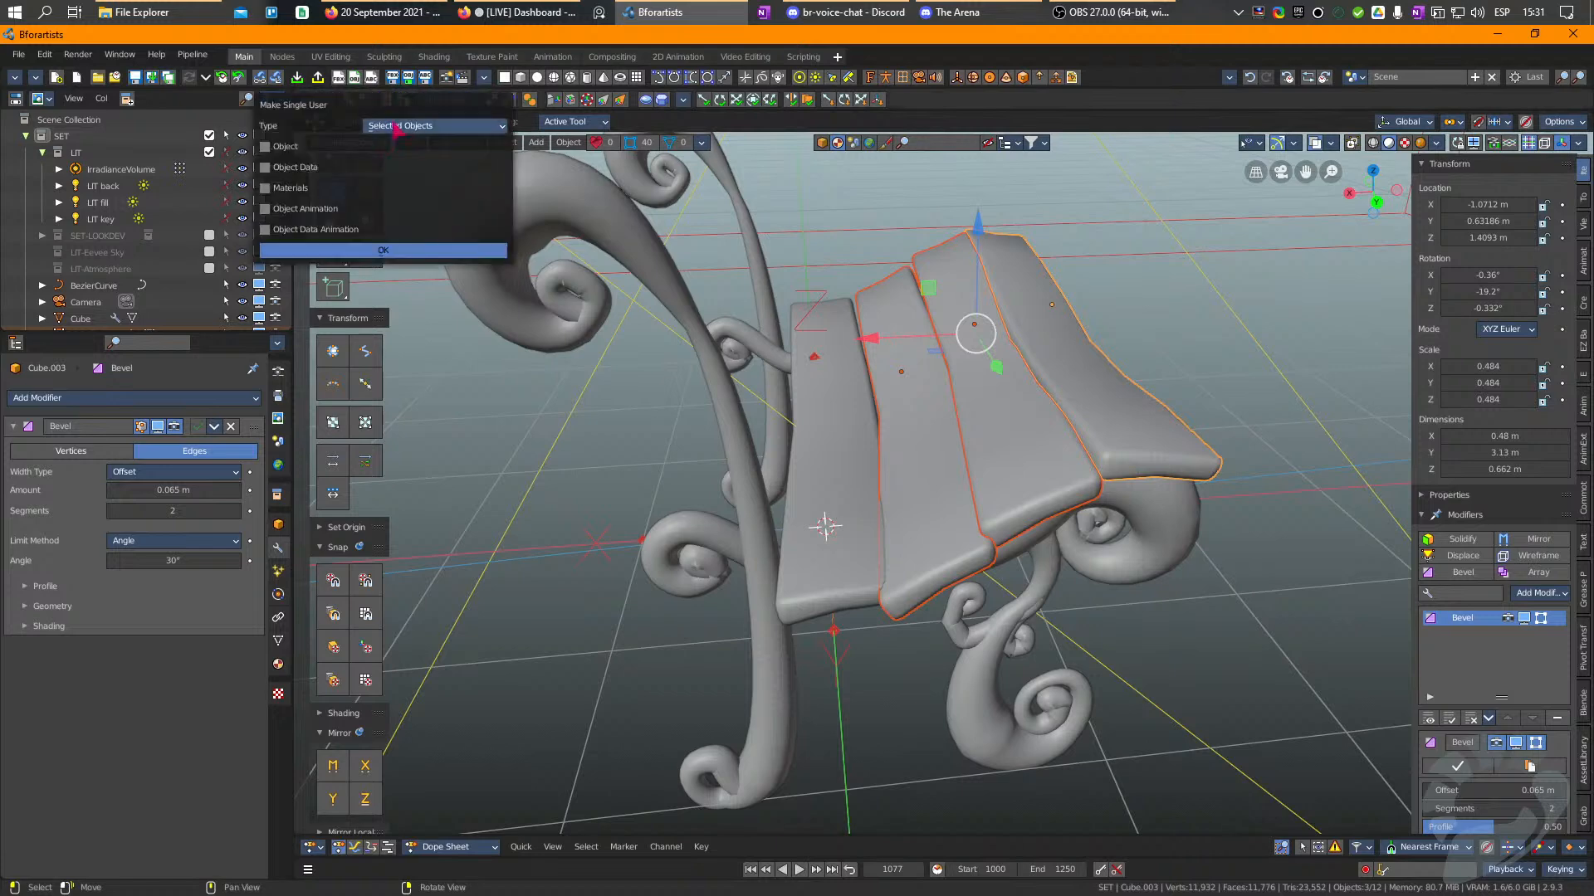
{"action": "left_click", "coordinate": [347, 250]}
Sculpt the second plank's outline with the Grab brush at a 181 px radius.
{"action": "left_click", "coordinate": [882, 400]}
{"action": "key", "text": "ctrl+Tab"}
{"action": "mouse_move", "coordinate": [902, 539]}
{"action": "left_mouse_down"}
{"action": "mouse_move", "coordinate": [961, 506]}
{"action": "mouse_move", "coordinate": [954, 523]}
{"action": "left_mouse_up"}
{"action": "key", "text": "f"}
{"action": "left_click", "coordinate": [921, 514]}
{"action": "key", "text": "g"}
{"action": "mouse_move", "coordinate": [982, 459]}
{"action": "left_mouse_down"}
{"action": "mouse_move", "coordinate": [924, 425]}
{"action": "mouse_move", "coordinate": [930, 440]}
{"action": "left_mouse_up"}
{"action": "key", "text": "ctrl+z"}
{"action": "left_click_drag", "start_coordinate": [961, 382], "coordinate": [938, 375]}
{"action": "left_click_drag", "start_coordinate": [913, 293], "coordinate": [907, 302]}
{"action": "right_click_drag", "start_coordinate": [899, 337], "coordinate": [896, 300]}
Switch to the third plank and adjust its edges with the Grab brush in Sculpt Mode.
{"action": "key", "text": "ctrl+Tab"}
{"action": "left_click", "coordinate": [984, 327]}
{"action": "key", "text": "ctrl+Tab"}
{"action": "left_click_drag", "start_coordinate": [987, 325], "coordinate": [984, 325]}
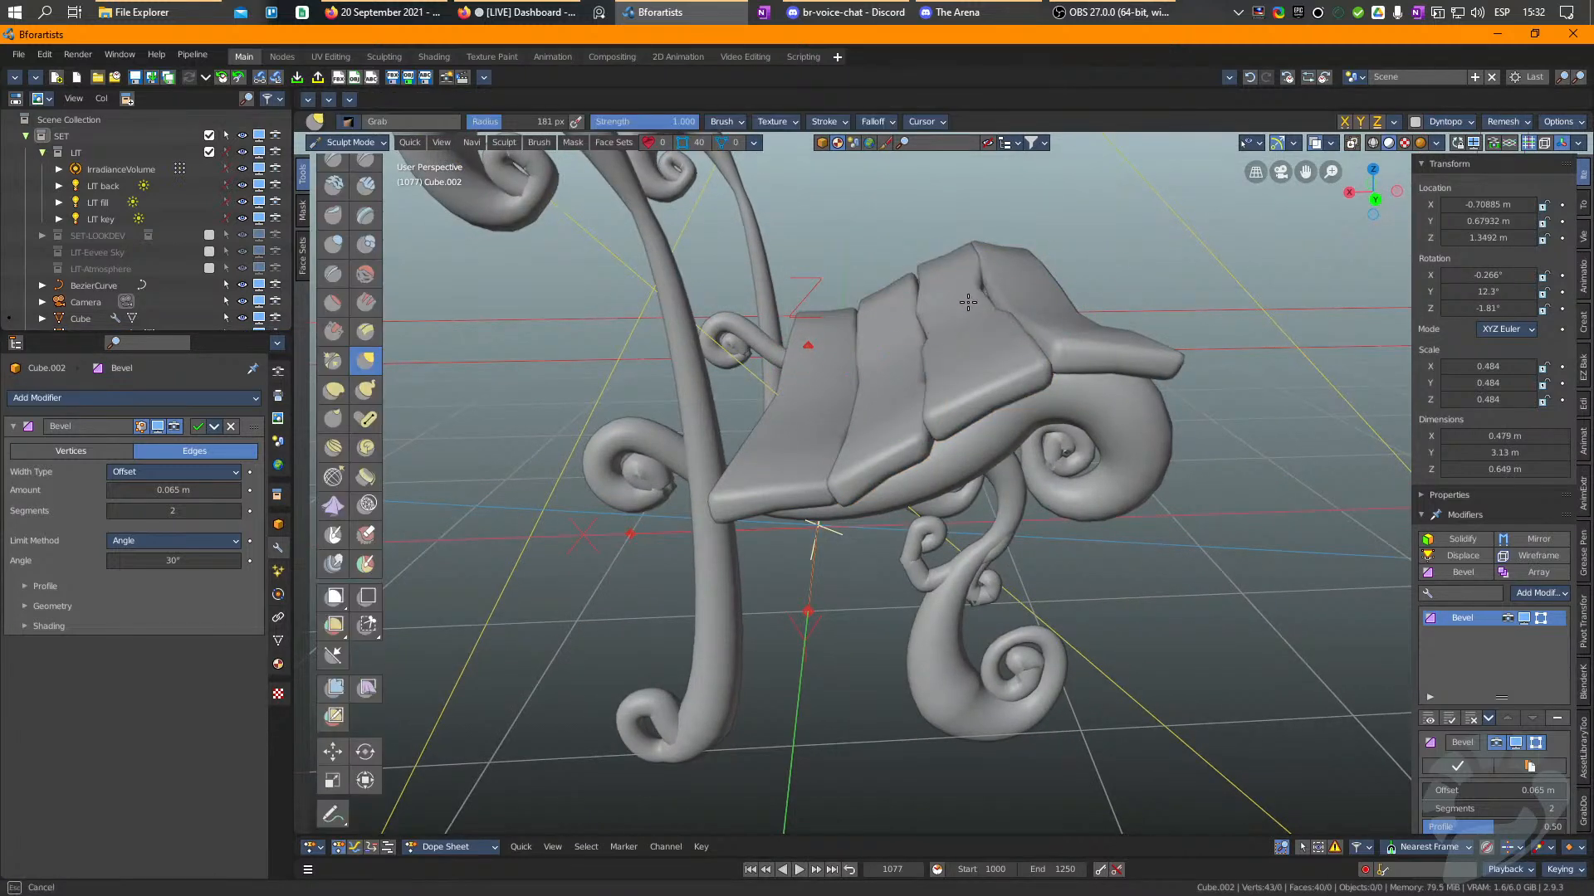
{"action": "middle_click_drag", "start_coordinate": [1003, 334], "coordinate": [1008, 343]}
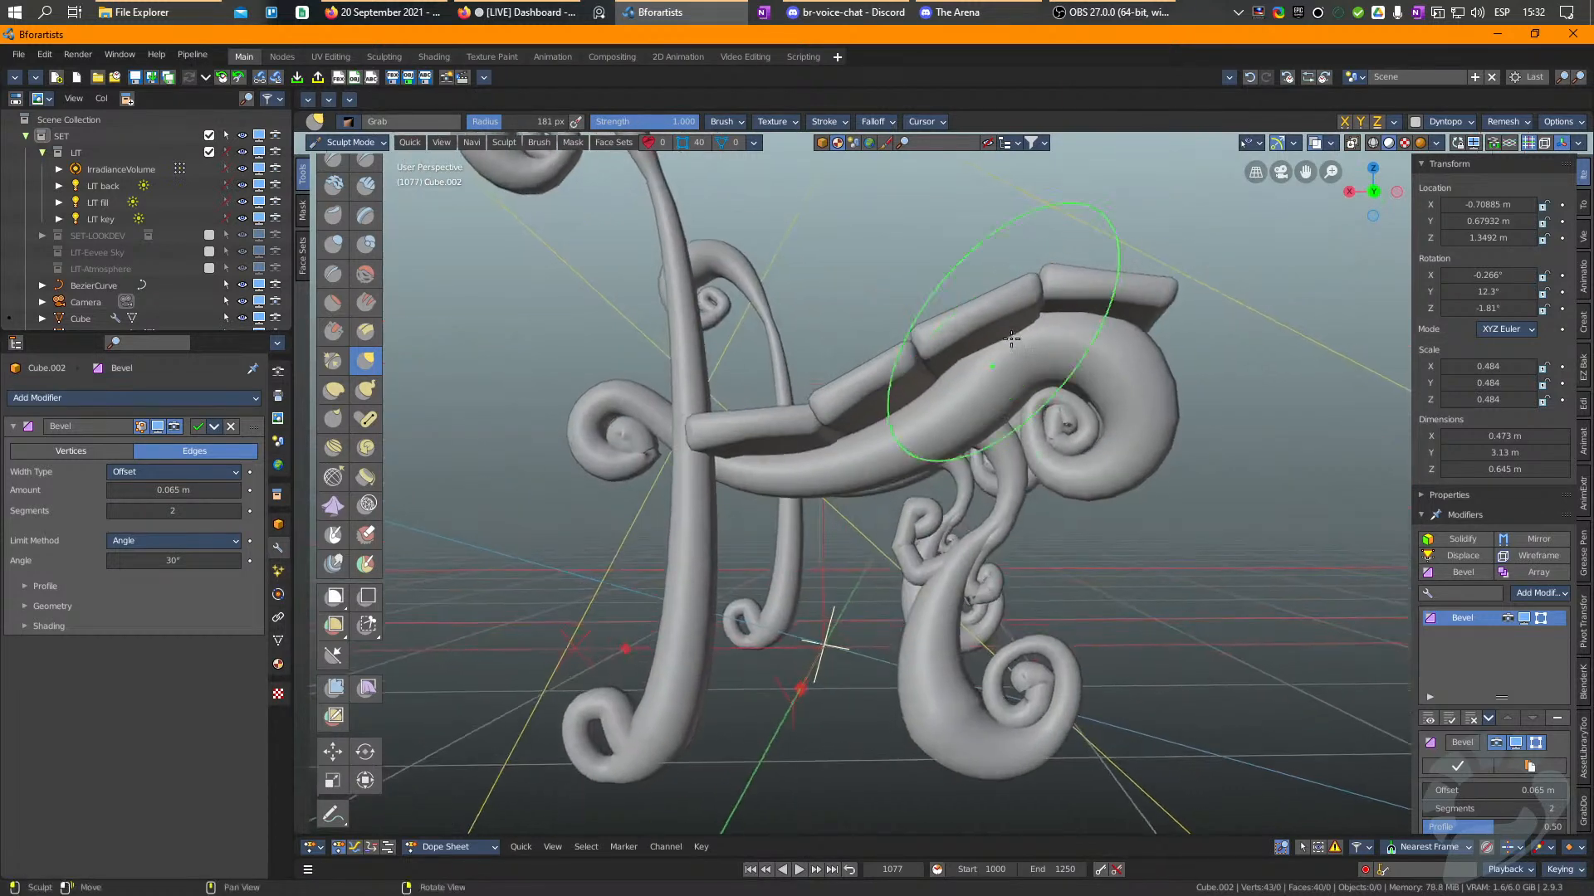
{"action": "left_click_drag", "start_coordinate": [1014, 312], "coordinate": [1015, 310]}
{"action": "right_click_drag", "start_coordinate": [1016, 311], "coordinate": [1026, 321]}
Switch to the front plank and reshape it with the Grab brush in Sculpt Mode, checking the seat from several angles.
{"action": "key", "text": "ctrl+Tab"}
{"action": "left_click", "coordinate": [1082, 311]}
{"action": "key", "text": "ctrl+Tab"}
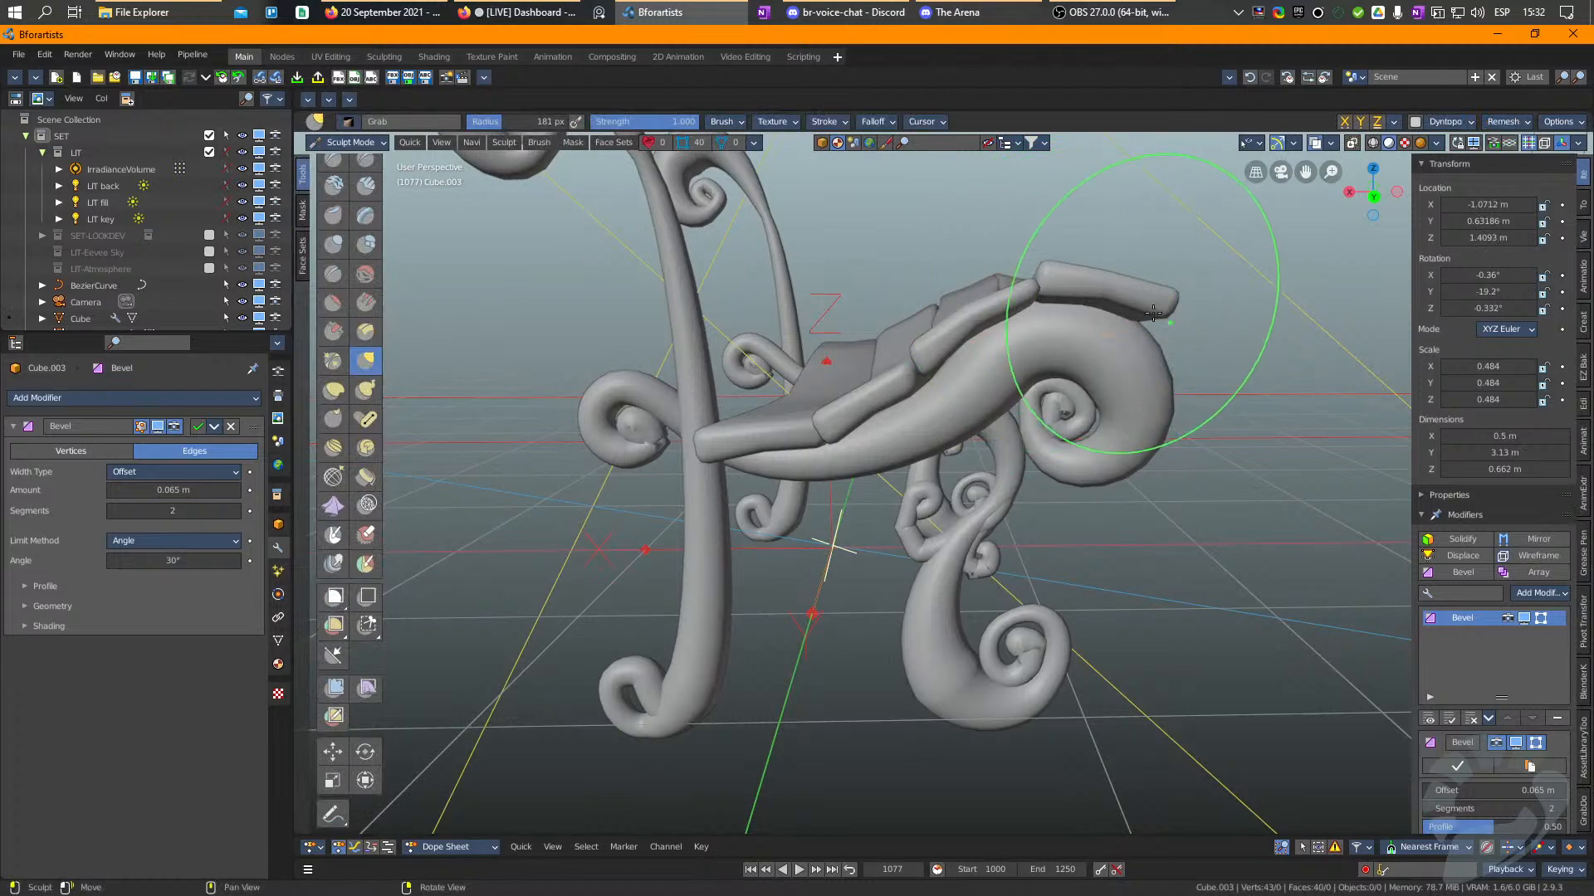
{"action": "right_click_drag", "start_coordinate": [1158, 313], "coordinate": [772, 345]}
{"action": "middle_click_drag", "start_coordinate": [1079, 282], "coordinate": [893, 362]}
{"action": "right_click_drag", "start_coordinate": [893, 363], "coordinate": [818, 320]}
{"action": "mouse_move", "coordinate": [1066, 503]}
{"action": "right_mouse_down"}
{"action": "mouse_move", "coordinate": [1067, 412]}
{"action": "mouse_move", "coordinate": [847, 506]}
{"action": "right_mouse_up"}
{"action": "scroll", "coordinate": [1065, 412], "scroll_direction": "down", "scroll_amount": 4}
{"action": "scroll", "coordinate": [847, 506], "scroll_direction": "up", "scroll_amount": 4}
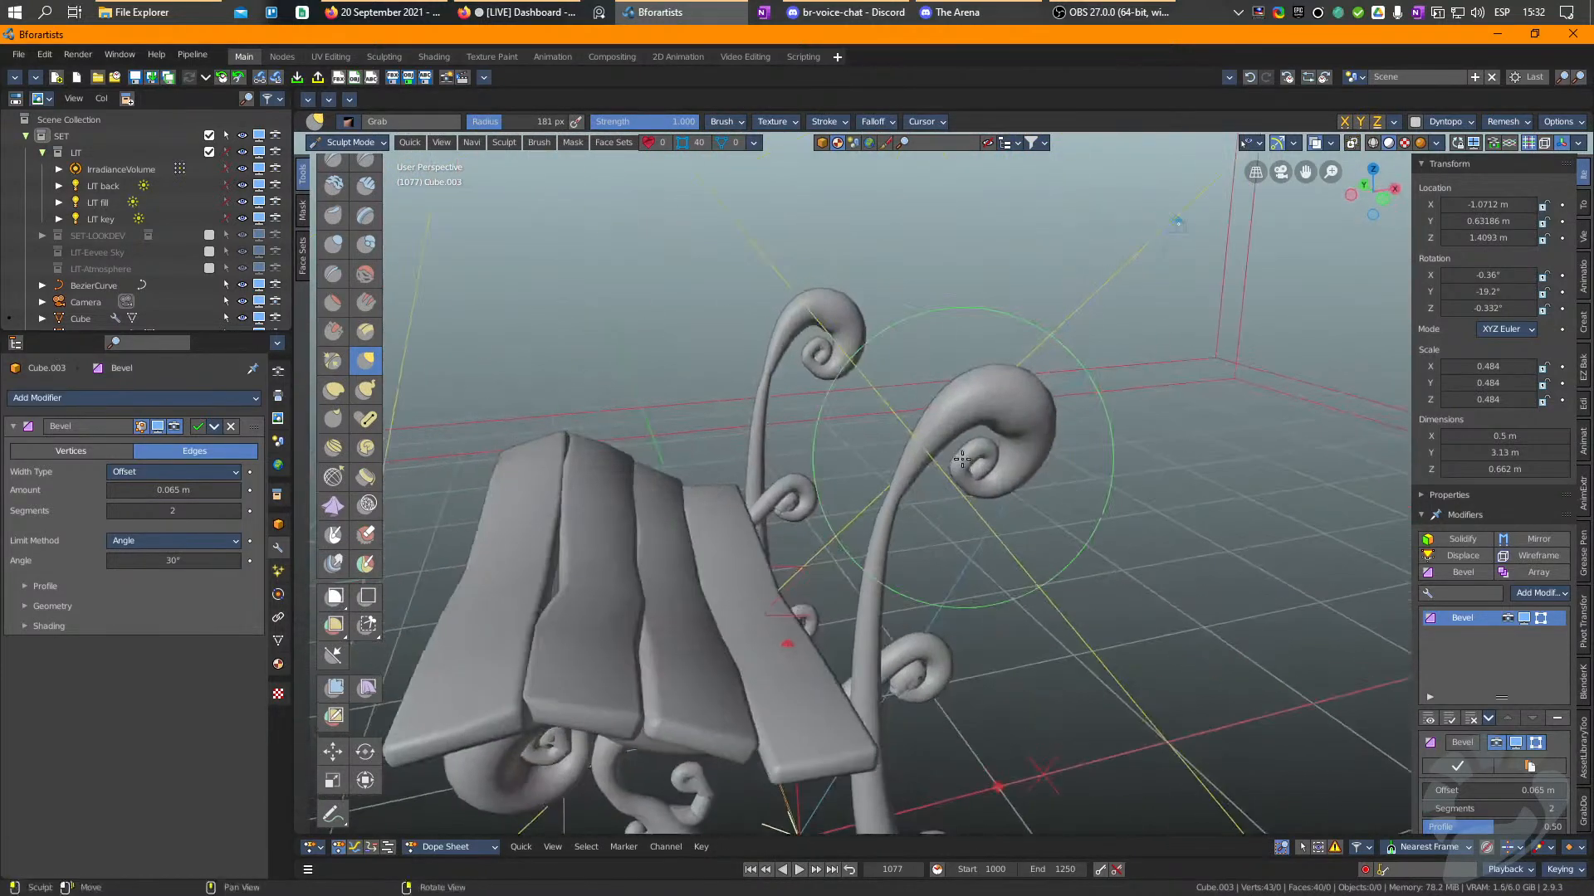
Switch from the front plank to neighbouring seat planks and pull a plank's end sideways with the Grab brush.
{"action": "middle_click_drag", "start_coordinate": [830, 531], "coordinate": [917, 457]}
{"action": "key", "text": "ctrl+Tab"}
{"action": "right_click_drag", "start_coordinate": [789, 538], "coordinate": [821, 523]}
{"action": "key", "text": "ctrl+Tab"}
{"action": "key", "text": "ctrl+Tab"}
{"action": "left_click", "coordinate": [742, 562]}
{"action": "mouse_move", "coordinate": [742, 564]}
{"action": "right_mouse_down"}
{"action": "mouse_move", "coordinate": [654, 606]}
{"action": "mouse_move", "coordinate": [902, 685]}
{"action": "right_mouse_up"}
{"action": "key", "text": "ctrl+Tab"}
{"action": "key", "text": "ctrl+Tab"}
{"action": "left_click", "coordinate": [853, 693]}
{"action": "key", "text": "ctrl+Tab"}
{"action": "left_click_drag", "start_coordinate": [868, 684], "coordinate": [836, 676]}
Switch to the second plank in Sculpt Mode and nudge its near end with the Grab brush.
{"action": "right_click_drag", "start_coordinate": [839, 573], "coordinate": [782, 635]}
{"action": "key", "text": "ctrl+Tab"}
{"action": "left_click", "coordinate": [781, 641]}
{"action": "key", "text": "ctrl+Tab"}
{"action": "left_click_drag", "start_coordinate": [780, 617], "coordinate": [781, 614]}
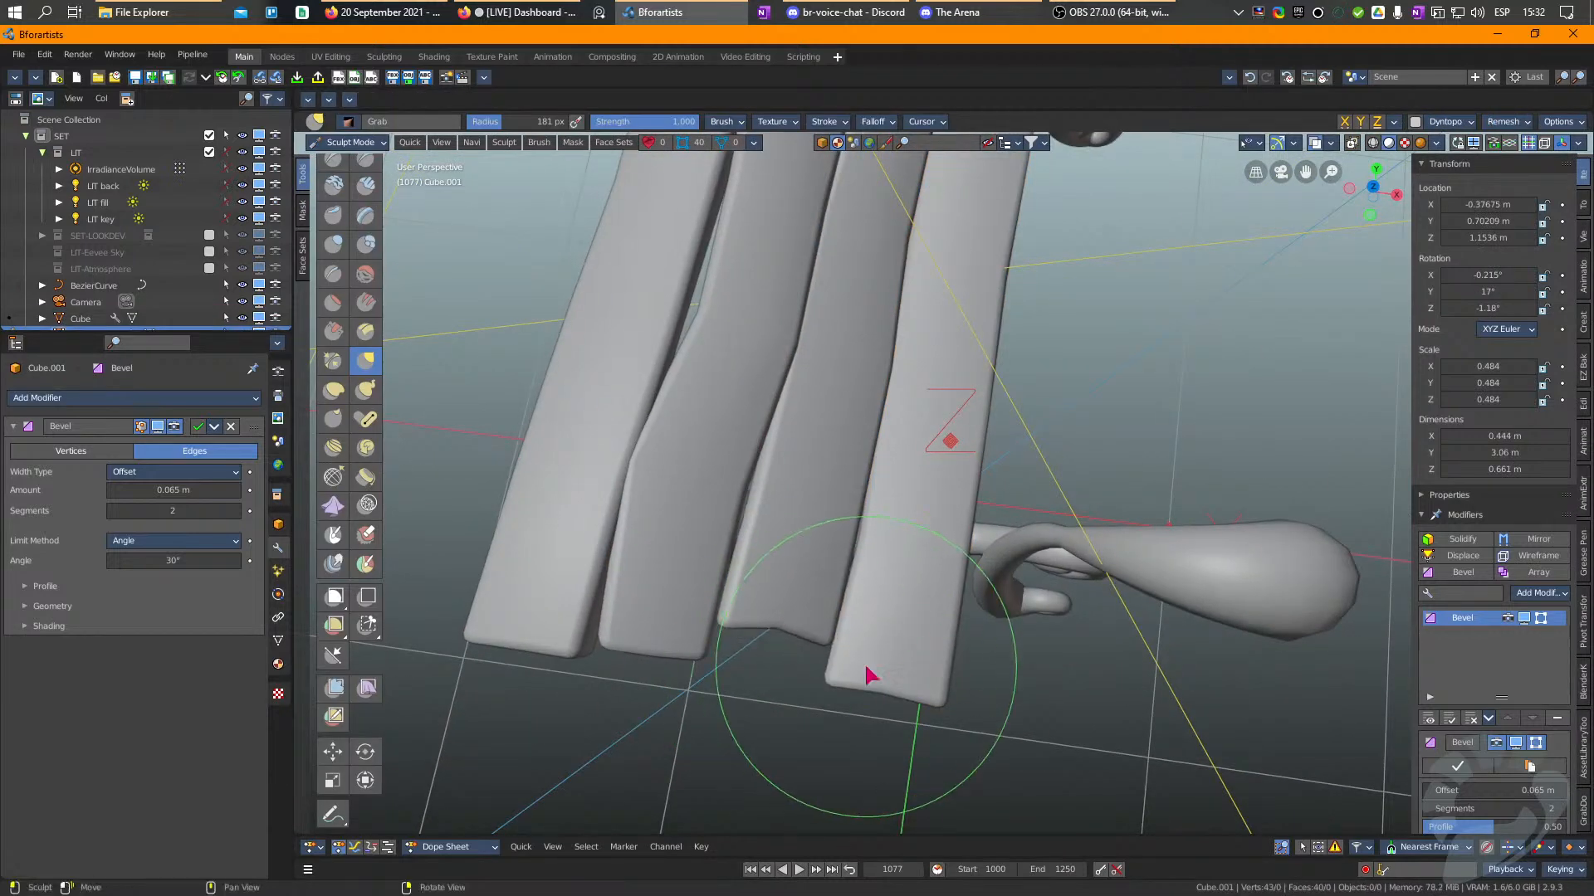
Switch to the rear seat plank and stretch its near end slightly outward with the Grab brush, returning to Object Mode.
{"action": "key", "text": "ctrl+Tab"}
{"action": "left_click", "coordinate": [880, 674]}
{"action": "key", "text": "ctrl+Tab"}
{"action": "left_click_drag", "start_coordinate": [899, 699], "coordinate": [896, 716]}
{"action": "key", "text": "ctrl+Tab"}
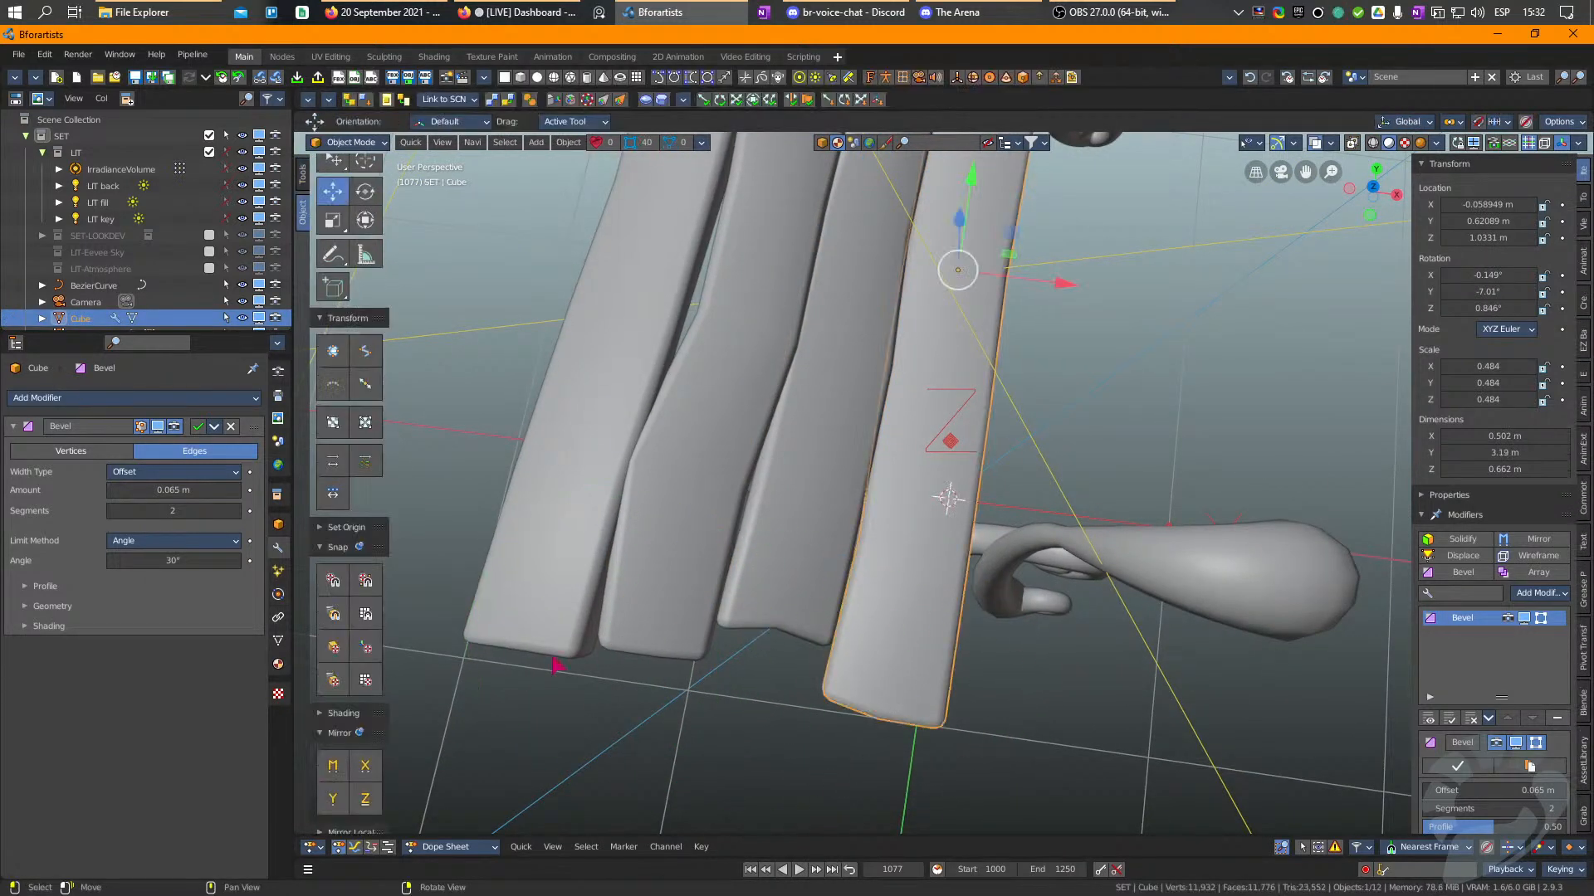
Select the front plank and pull its near end outward and its inner edge slightly with the Grab brush.
{"action": "left_click", "coordinate": [534, 633]}
{"action": "key", "text": "ctrl+Tab"}
{"action": "left_click_drag", "start_coordinate": [533, 634], "coordinate": [523, 677]}
{"action": "middle_click_drag", "start_coordinate": [600, 471], "coordinate": [601, 554]}
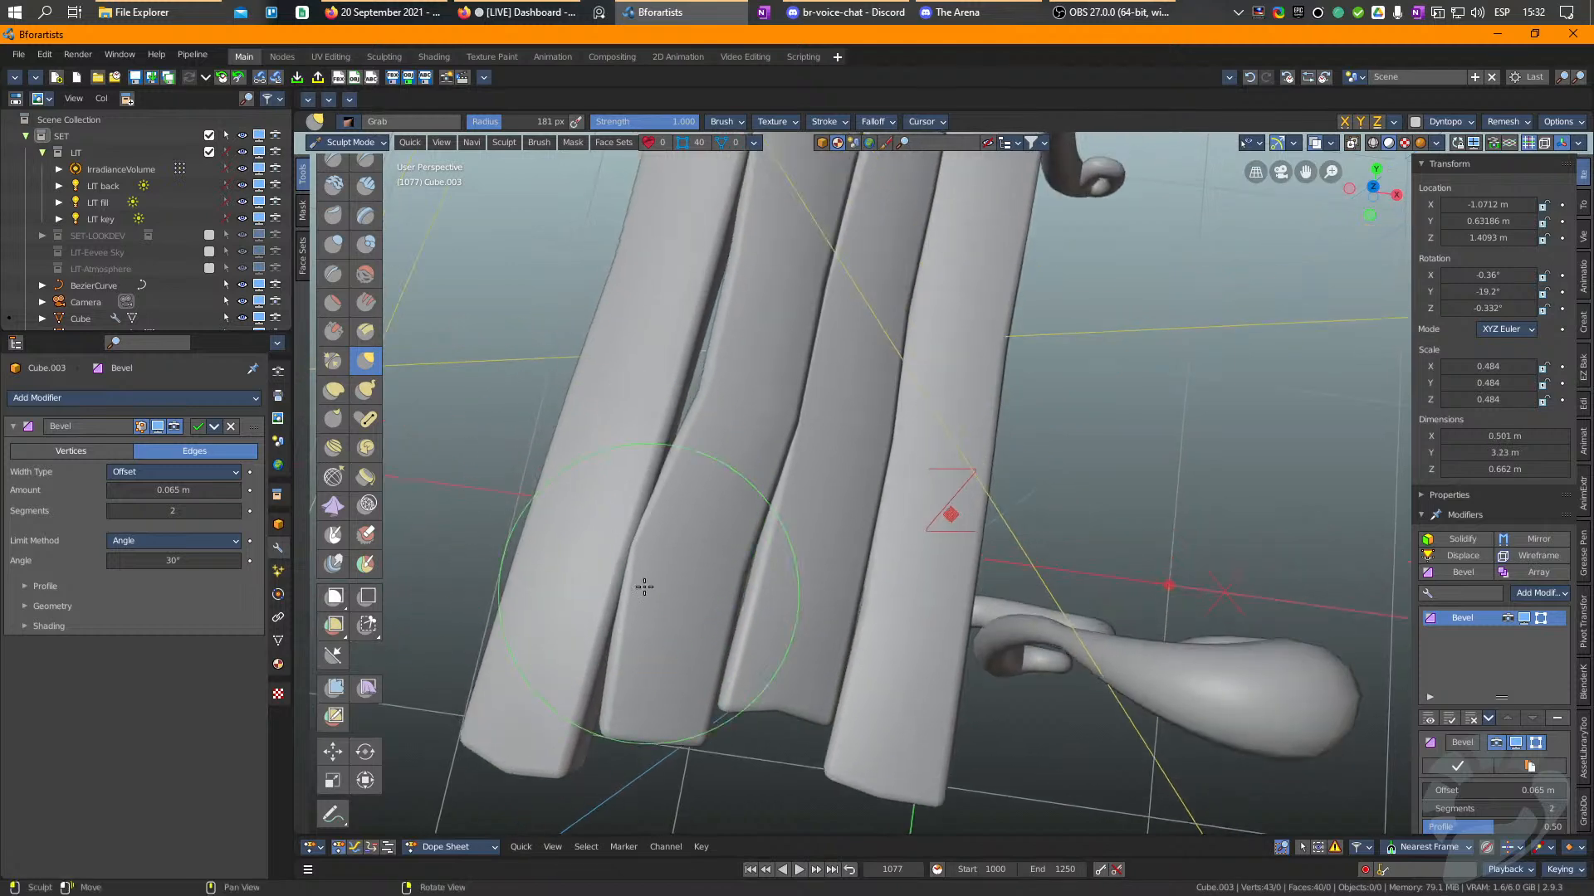
{"action": "left_click_drag", "start_coordinate": [640, 556], "coordinate": [627, 544]}
Reshape the front plank further along its length with the Grab brush and switch between the other planks in Sculpt Mode.
{"action": "middle_click_drag", "start_coordinate": [620, 526], "coordinate": [630, 729], "text": "shift"}
{"action": "middle_click_drag", "start_coordinate": [785, 257], "coordinate": [713, 566], "text": "shift"}
{"action": "left_click_drag", "start_coordinate": [763, 412], "coordinate": [782, 378]}
{"action": "key", "text": "ctrl+Tab"}
{"action": "left_click", "coordinate": [769, 427]}
{"action": "key", "text": "ctrl+Tab"}
{"action": "key", "text": "ctrl+Tab"}
{"action": "left_click", "coordinate": [943, 481]}
{"action": "key", "text": "ctrl+Tab"}
Select all four seat planks and enter Sculpt Mode with the second plank active.
{"action": "scroll", "coordinate": [889, 551], "scroll_direction": "down", "scroll_amount": 5}
{"action": "mouse_move", "coordinate": [873, 662]}
{"action": "right_mouse_down"}
{"action": "mouse_move", "coordinate": [889, 551]}
{"action": "mouse_move", "coordinate": [904, 588]}
{"action": "right_mouse_up"}
{"action": "key", "text": "ctrl+Tab"}
{"action": "scroll", "coordinate": [905, 593], "scroll_direction": "up", "scroll_amount": 2}
{"action": "left_click", "coordinate": [870, 619]}
{"action": "left_click", "coordinate": [821, 664], "text": "shift"}
{"action": "left_click", "coordinate": [993, 638], "text": "shift"}
{"action": "left_click", "coordinate": [937, 651], "text": "shift"}
{"action": "key", "text": "ctrl+Tab"}
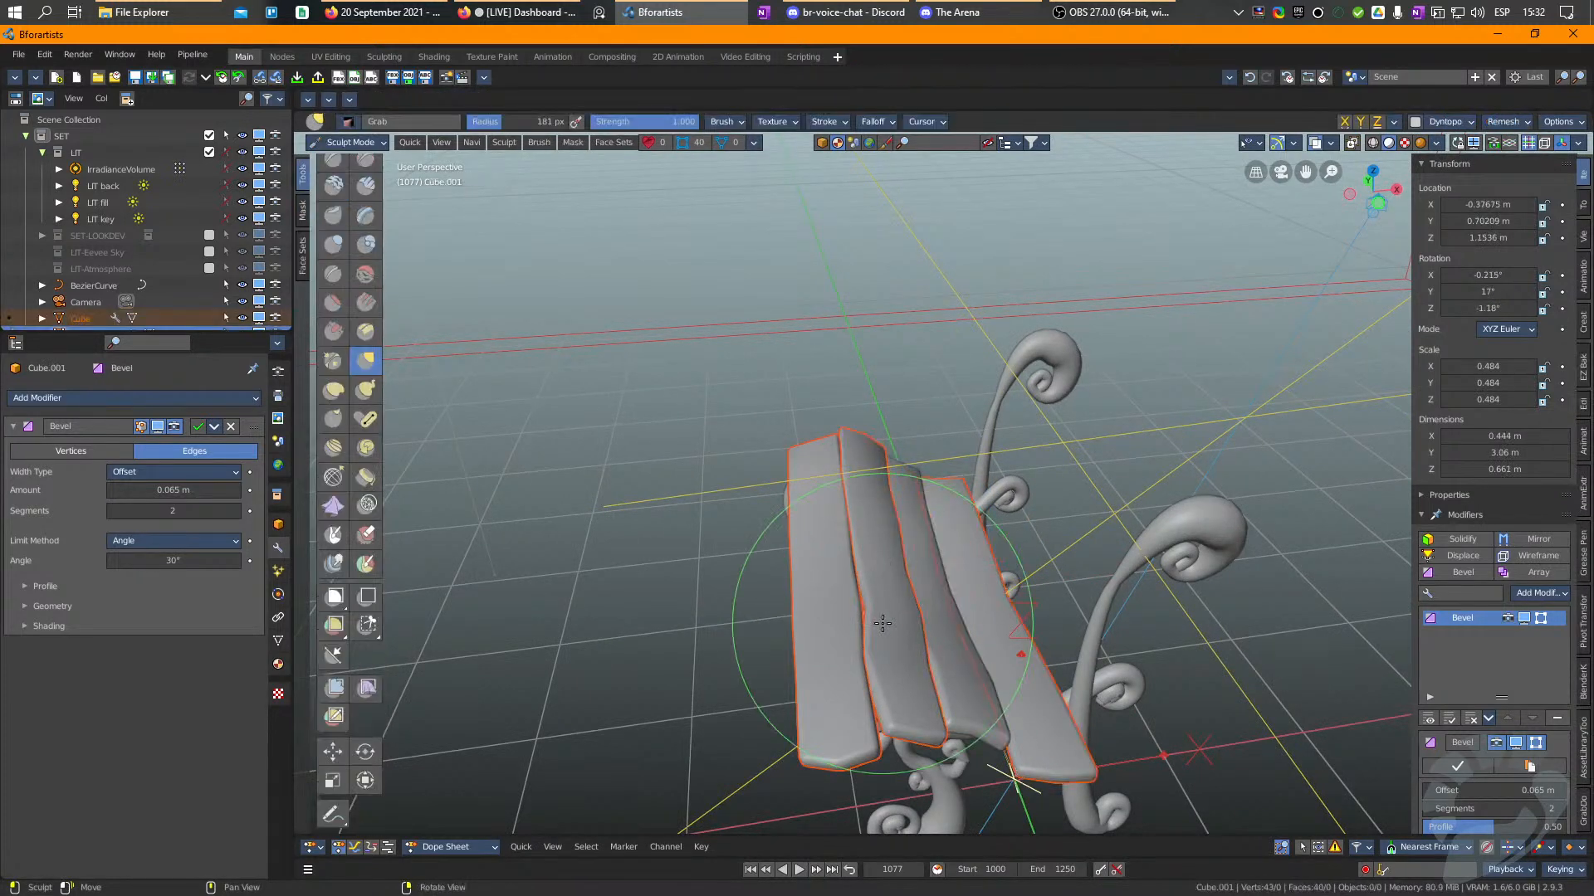
Thicken the second plank with the Inflate/Deflate brush at a 236 px radius and undo the last stroke.
{"action": "scroll", "coordinate": [338, 255], "scroll_direction": "up", "scroll_amount": 2}
{"action": "left_click", "coordinate": [333, 280]}
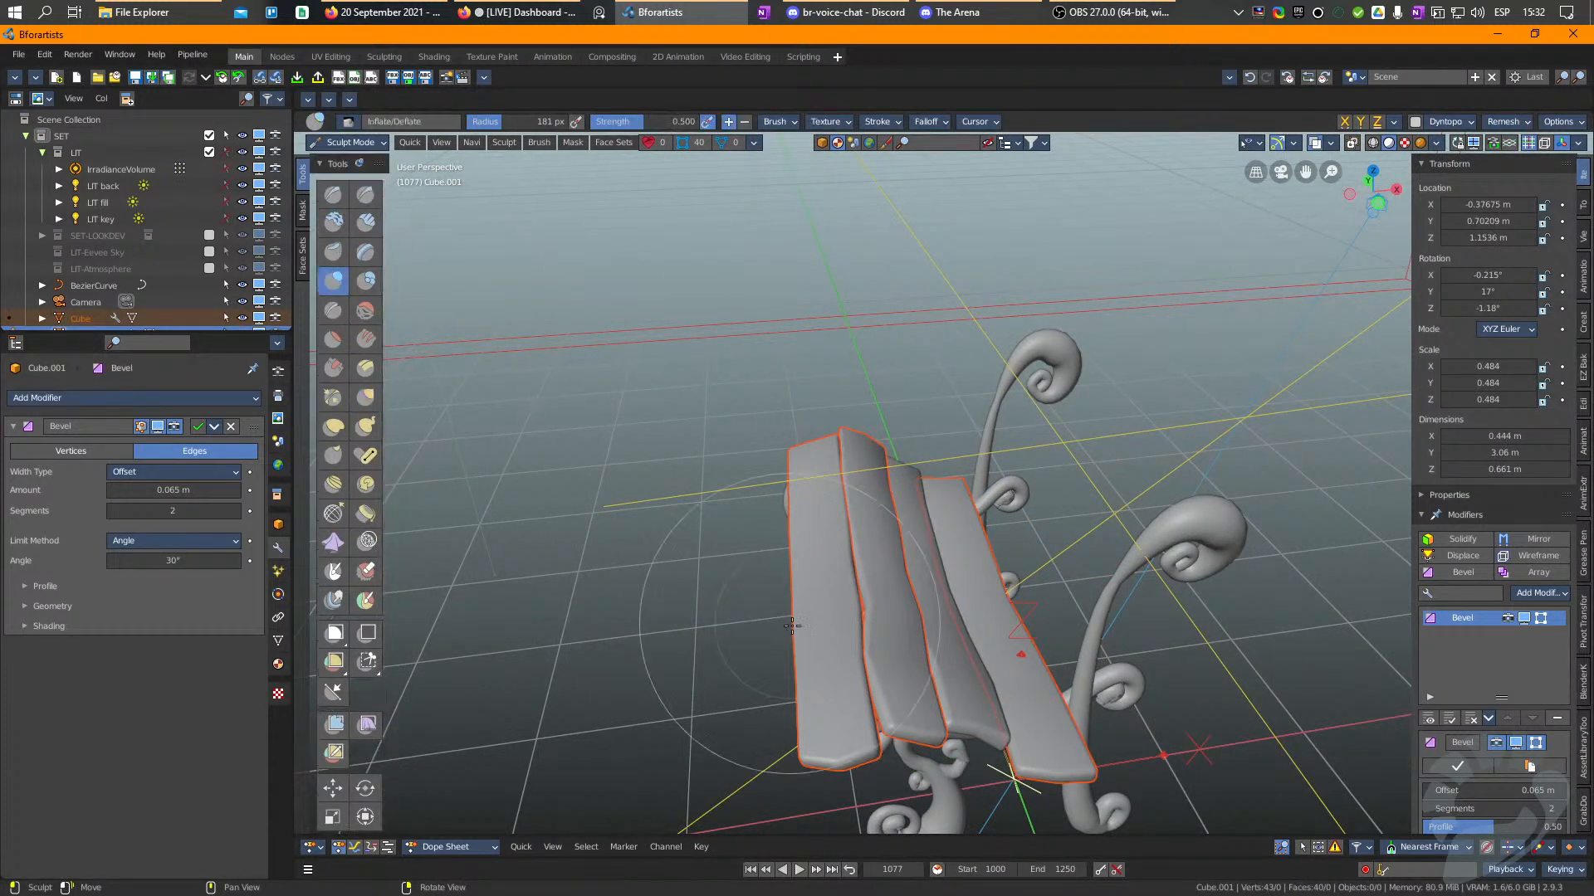
{"action": "mouse_move", "coordinate": [1036, 747]}
{"action": "left_mouse_down"}
{"action": "mouse_move", "coordinate": [1030, 713]}
{"action": "mouse_move", "coordinate": [928, 602]}
{"action": "mouse_move", "coordinate": [903, 462]}
{"action": "mouse_move", "coordinate": [860, 459]}
{"action": "left_mouse_up"}
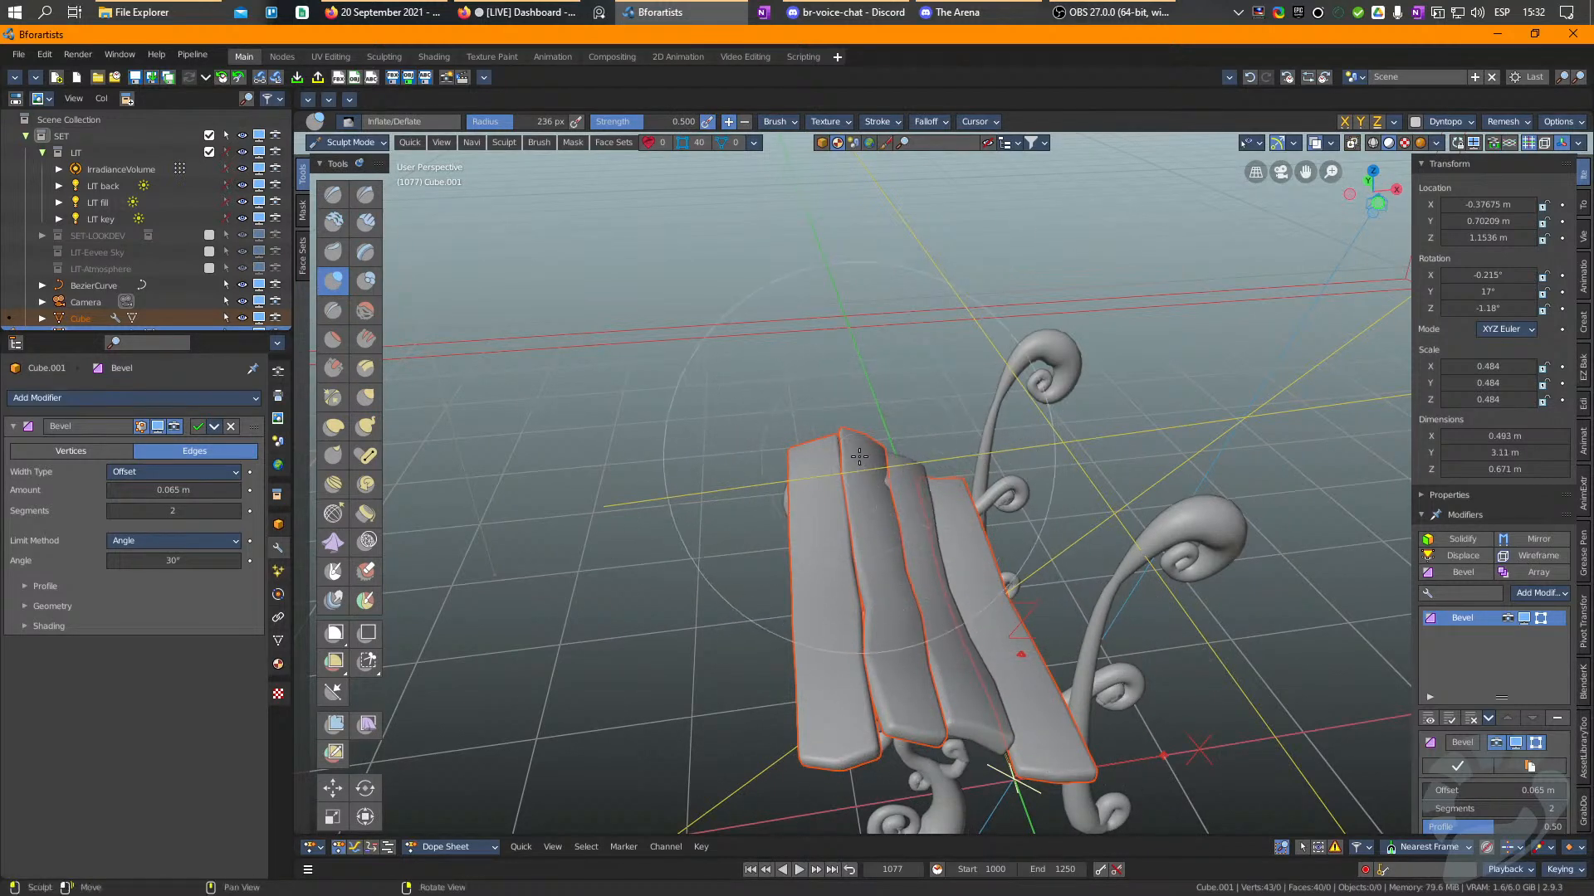
{"action": "key", "text": "ctrl+z"}
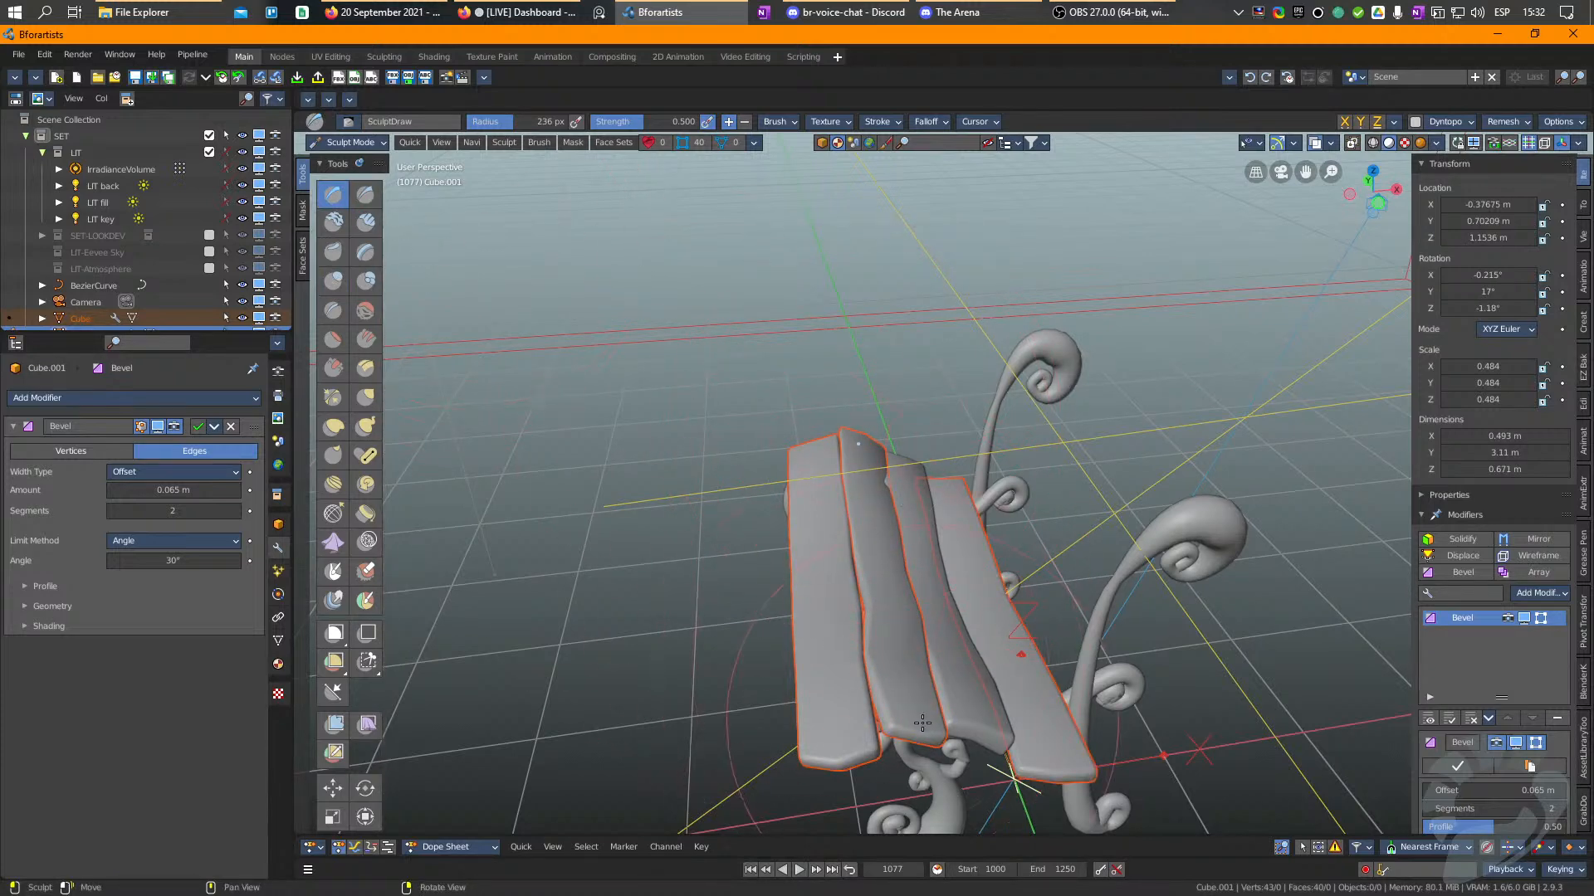
{"action": "middle_click_drag", "start_coordinate": [922, 721], "coordinate": [889, 688]}
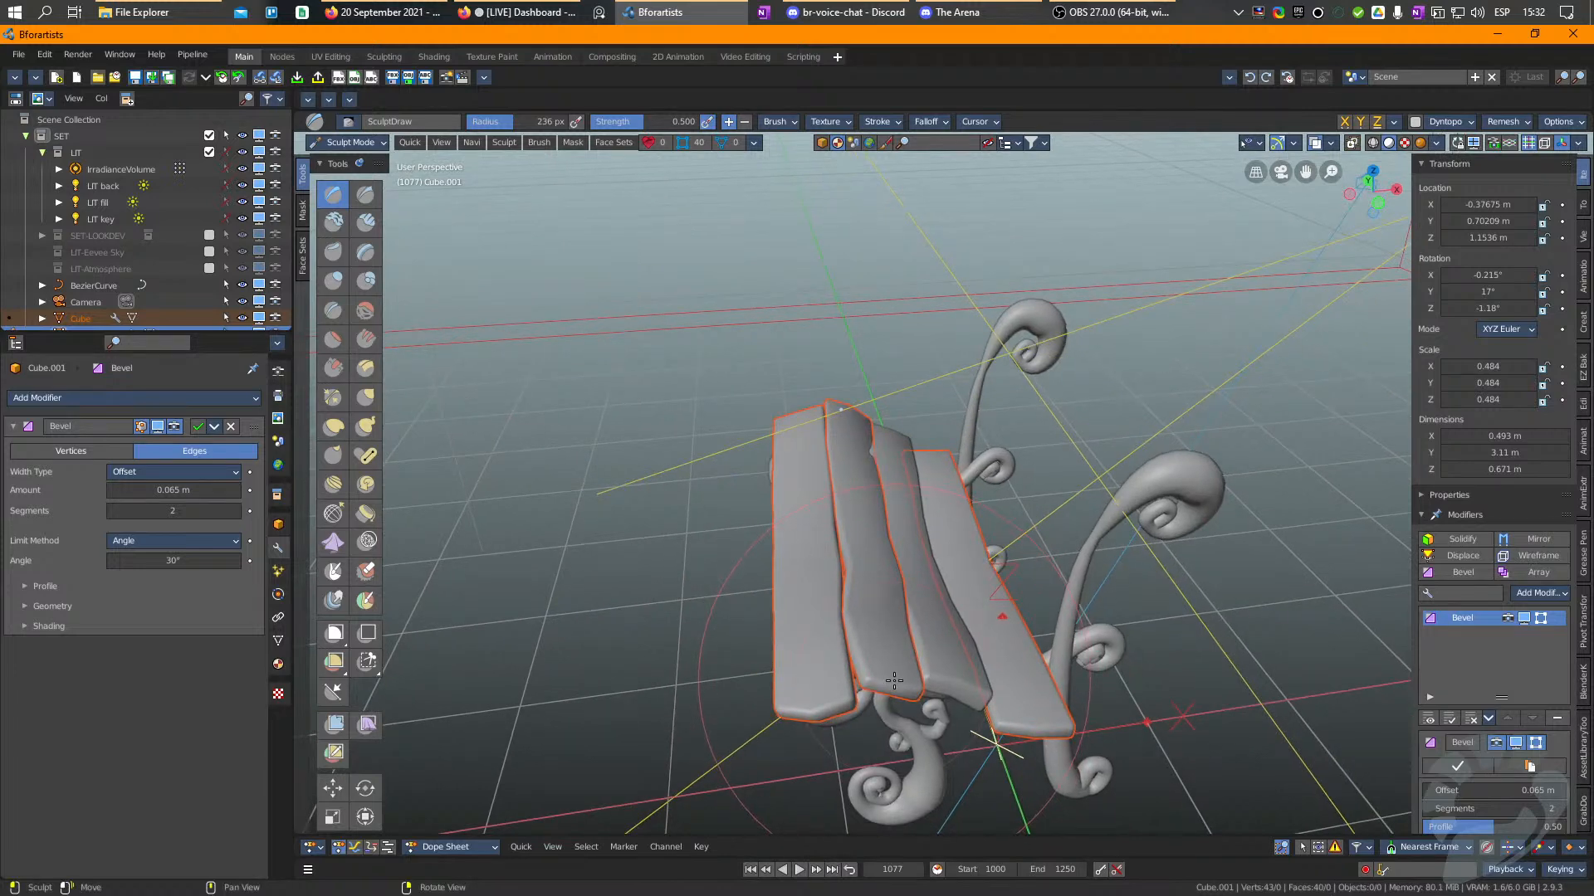
{"action": "left_click", "coordinate": [335, 280]}
{"action": "key", "text": "w"}
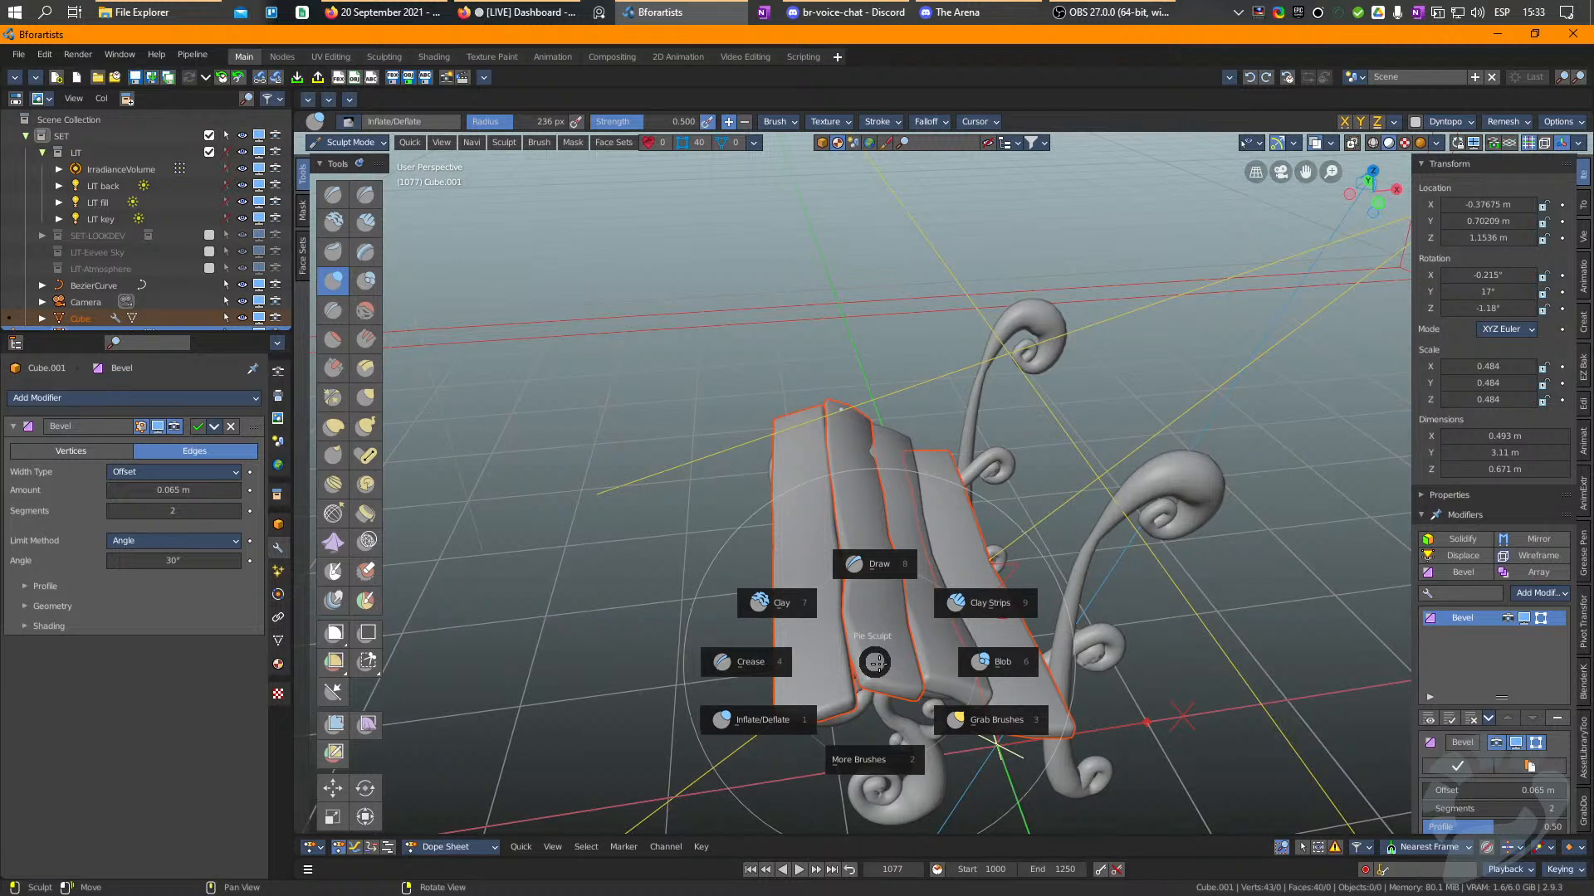
{"action": "left_click", "coordinate": [798, 718]}
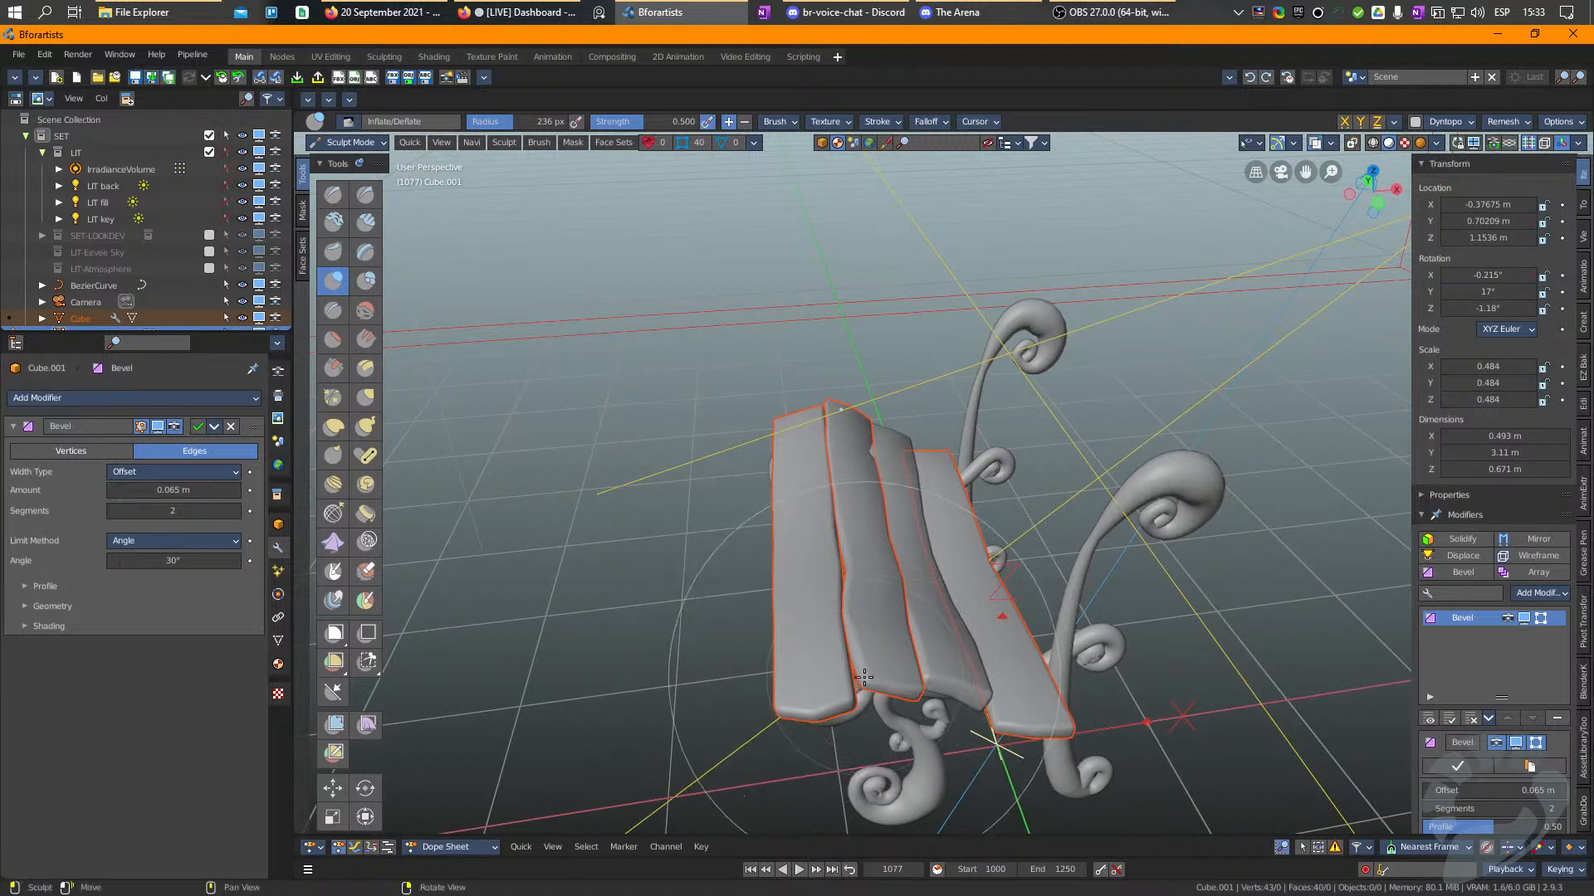
{"action": "key", "text": "d"}
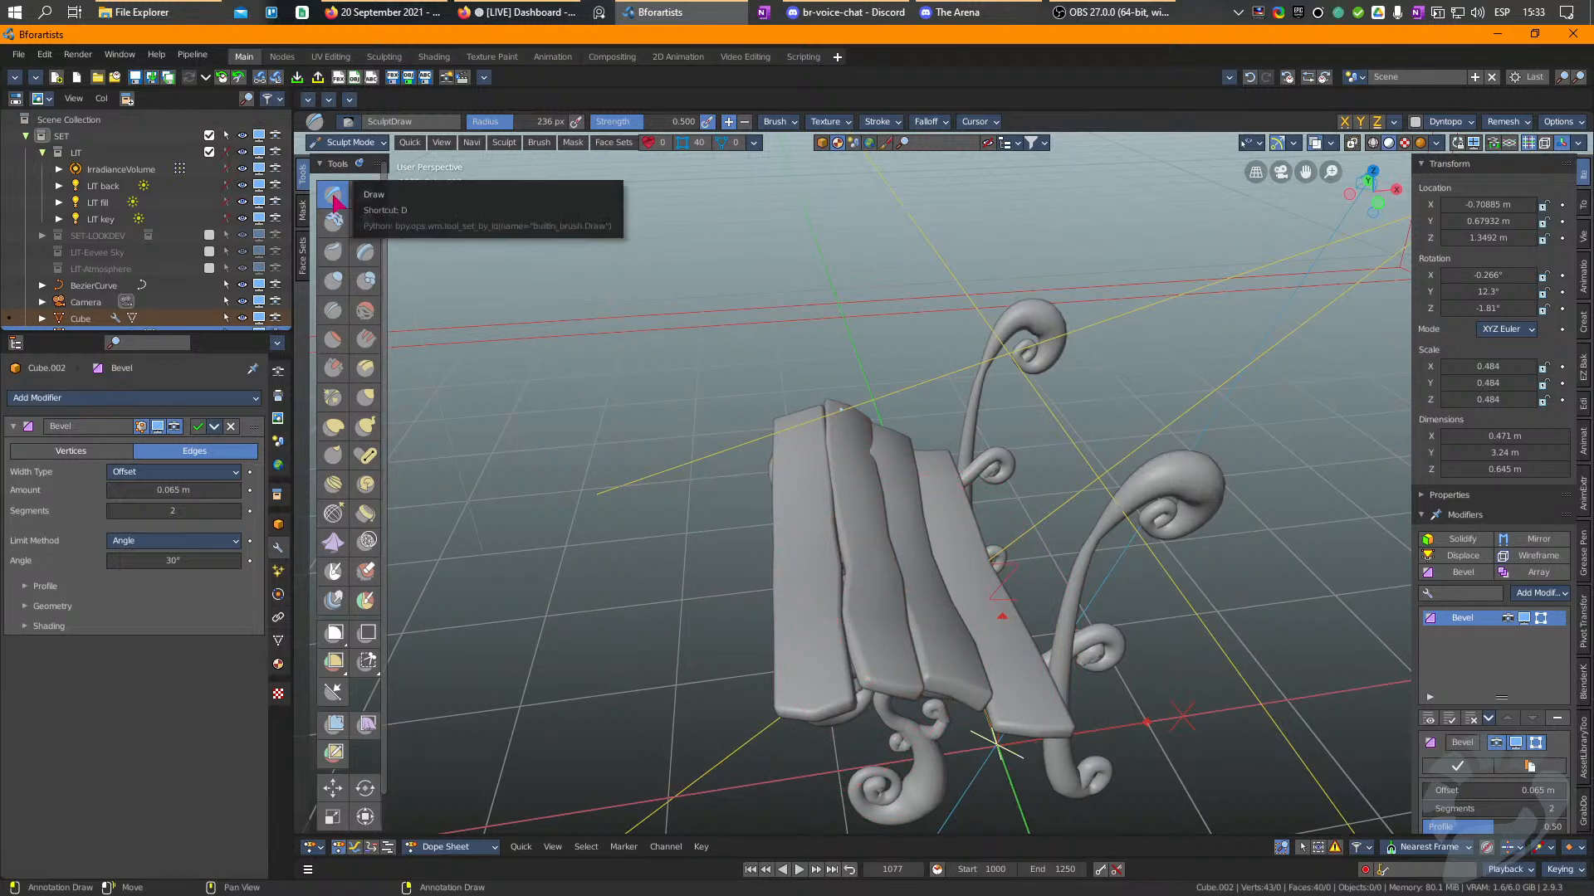
{"action": "left_click", "coordinate": [614, 142]}
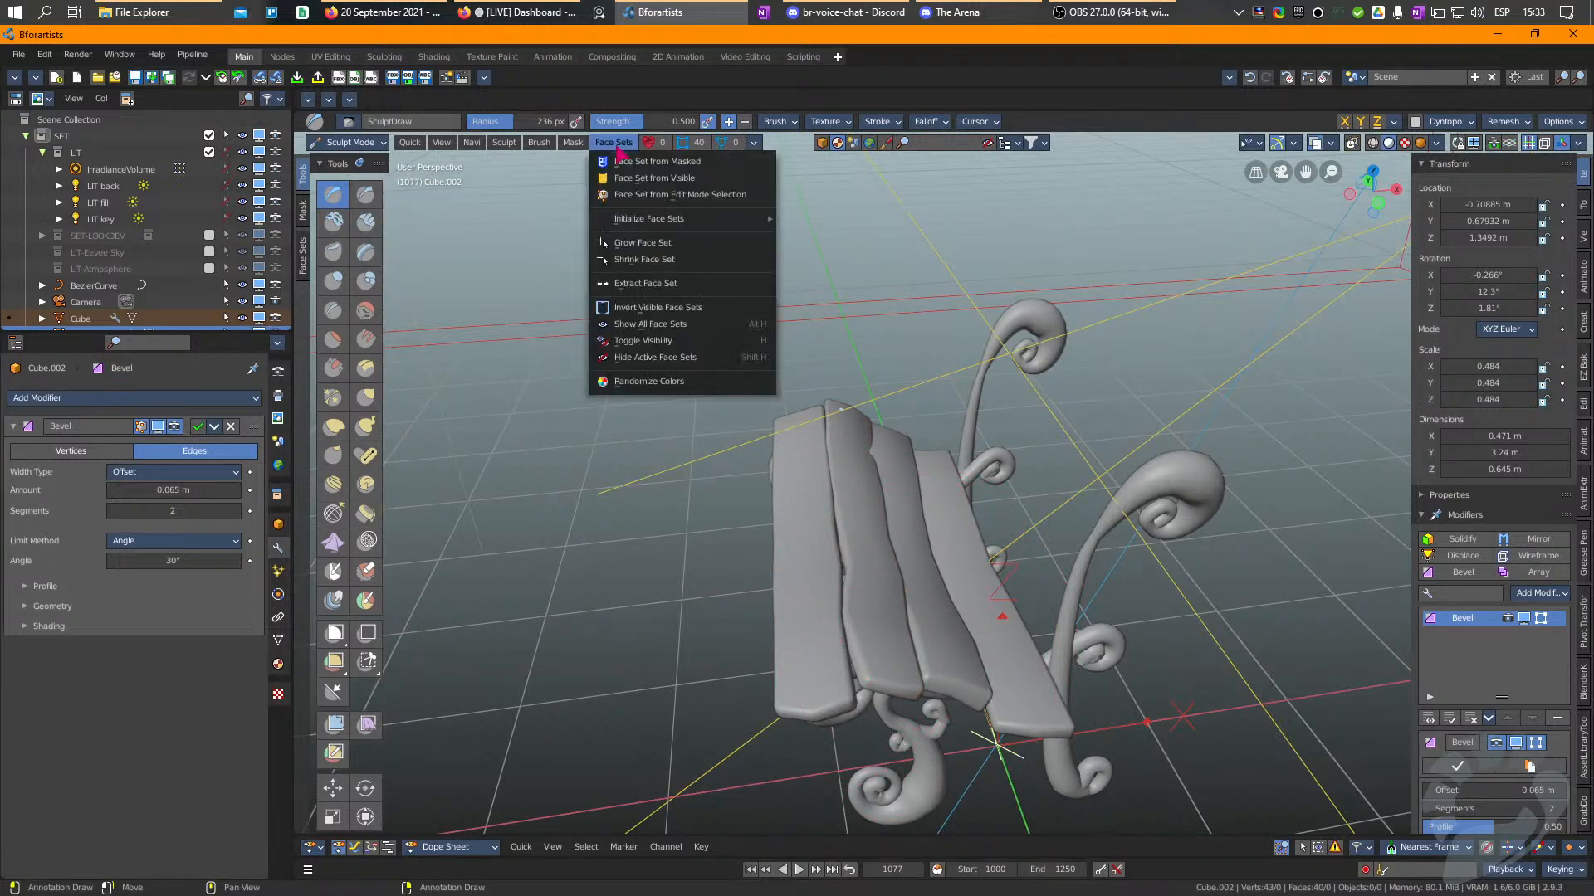
Re-enter Sculpt Mode on the third plank alone and sculpt its near end with the Inflate/Deflate brush.
{"action": "key", "text": "ctrl+Tab"}
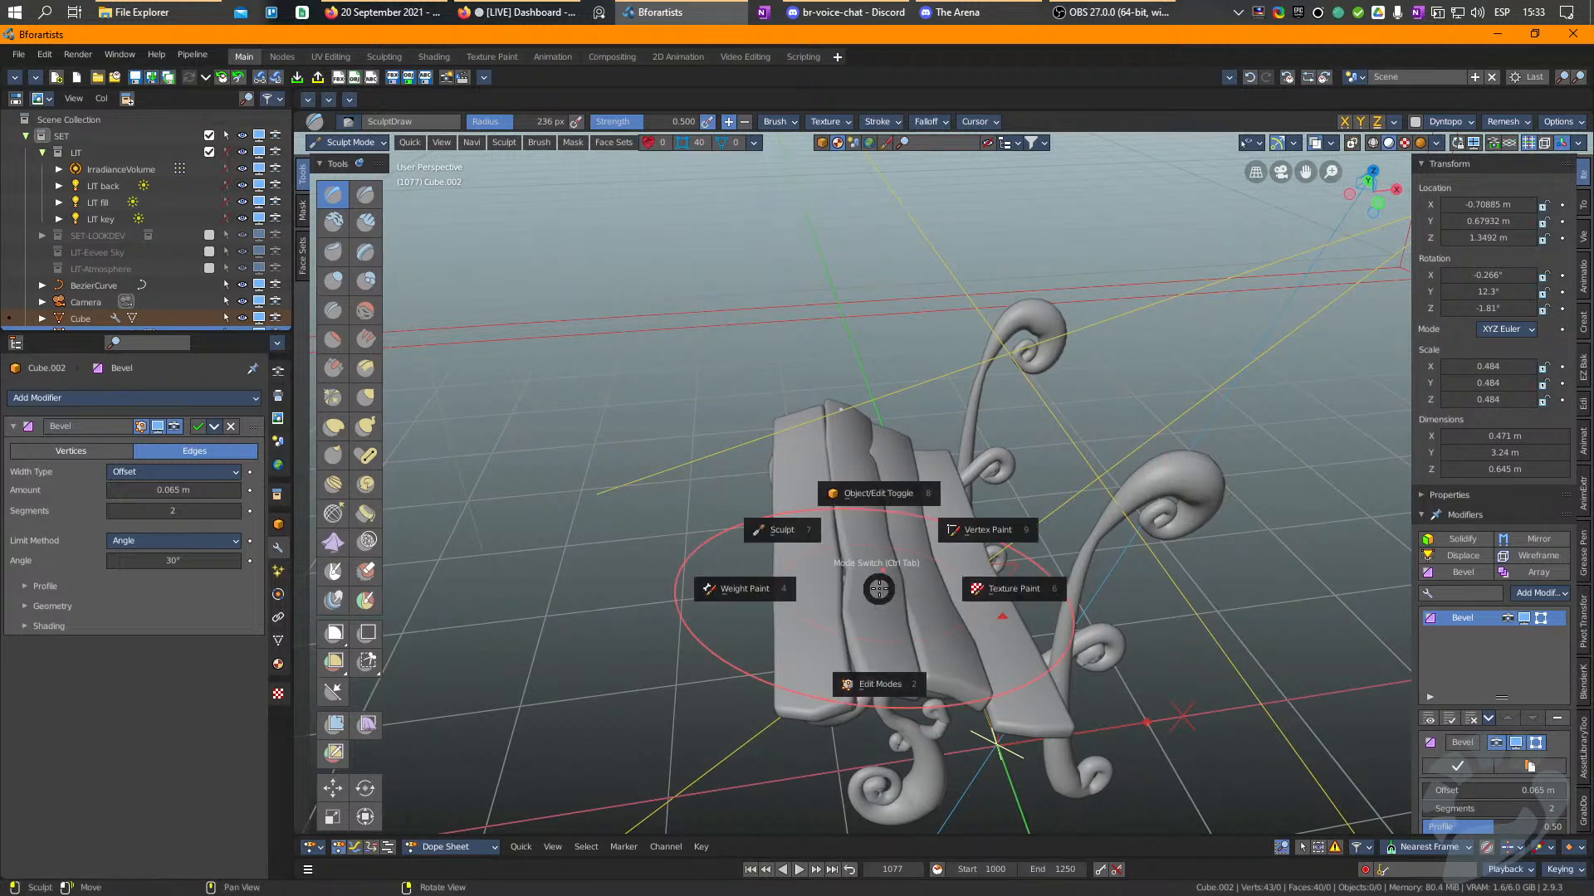
{"action": "left_click", "coordinate": [868, 493]}
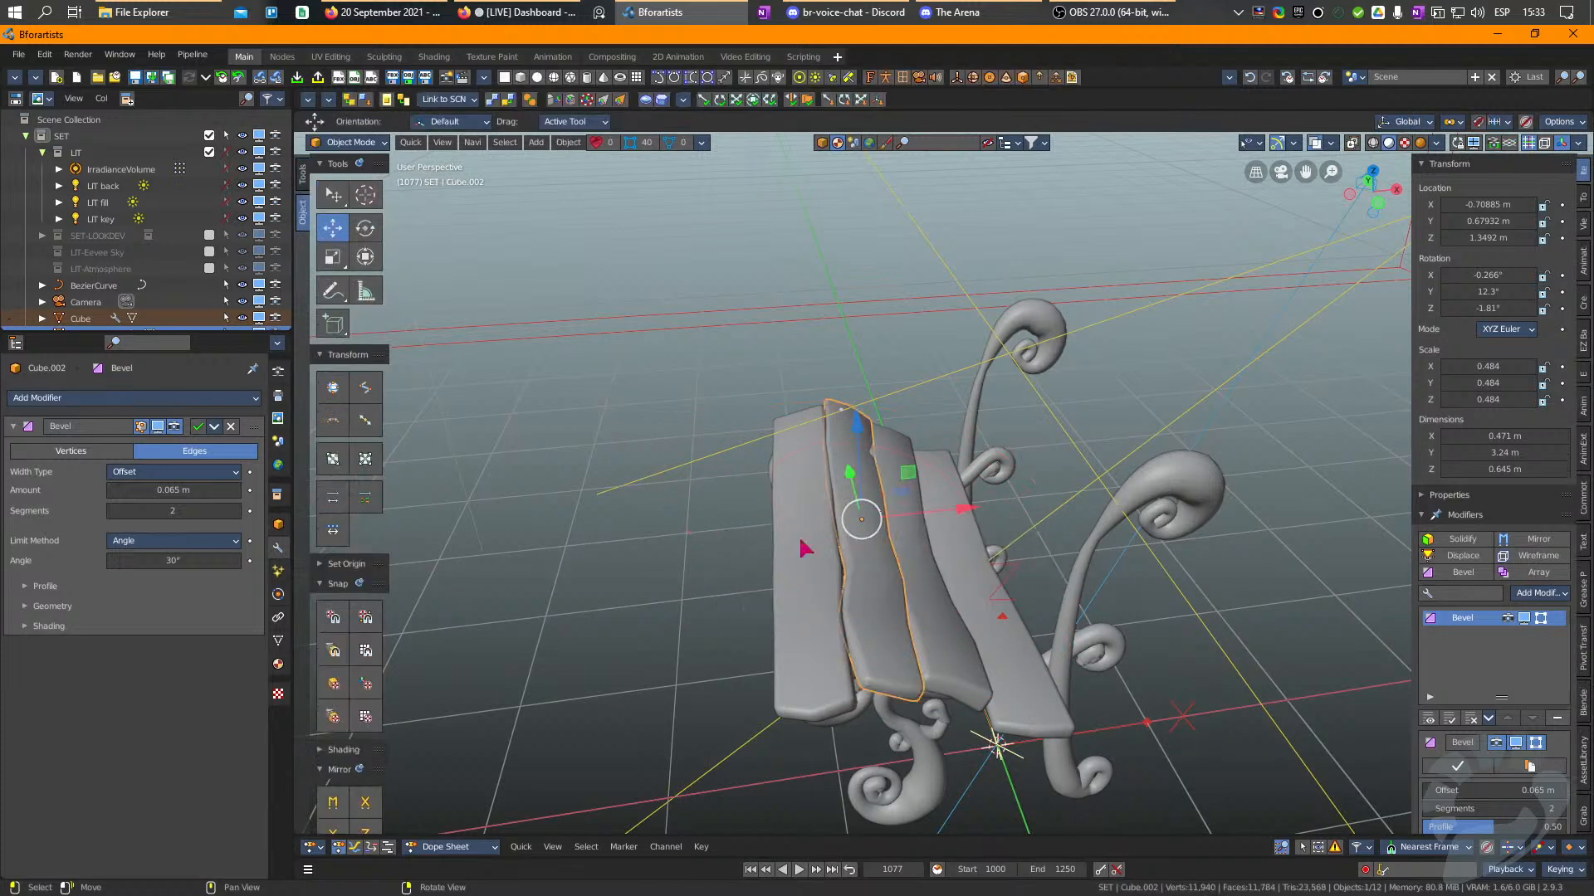
{"action": "left_click", "coordinate": [766, 534]}
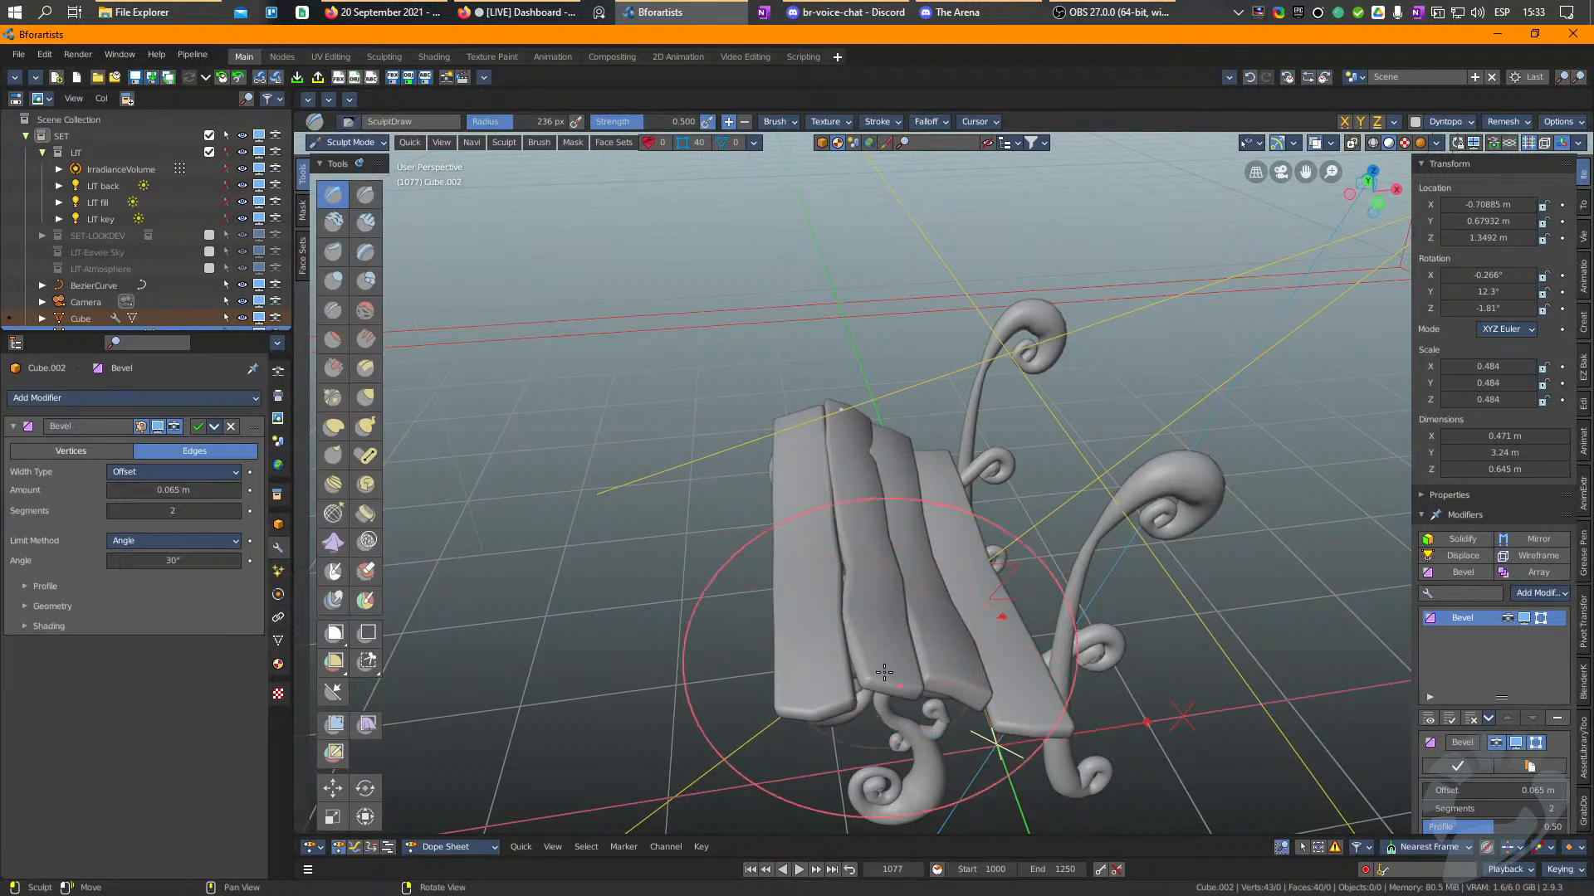
{"action": "left_click", "coordinate": [337, 290]}
{"action": "mouse_move", "coordinate": [884, 706]}
{"action": "left_mouse_down"}
{"action": "mouse_move", "coordinate": [881, 672]}
{"action": "mouse_move", "coordinate": [814, 703]}
{"action": "left_mouse_up"}
Switch between the front and rear planks in Sculpt Mode to thicken them with the Inflate/Deflate brush, ending in Object Mode.
{"action": "key", "text": "ctrl+Tab"}
{"action": "left_click", "coordinate": [818, 705]}
{"action": "key", "text": "ctrl+Tab"}
{"action": "right_click_drag", "start_coordinate": [837, 714], "coordinate": [830, 680]}
{"action": "key", "text": "ctrl+Tab"}
{"action": "left_click", "coordinate": [984, 723]}
{"action": "key", "text": "ctrl+Tab"}
{"action": "mouse_move", "coordinate": [985, 723]}
{"action": "middle_mouse_down"}
{"action": "mouse_move", "coordinate": [845, 458]}
{"action": "mouse_move", "coordinate": [833, 525]}
{"action": "mouse_move", "coordinate": [905, 578]}
{"action": "middle_mouse_up"}
{"action": "key", "text": "ctrl+Tab"}
{"action": "left_click", "coordinate": [826, 515]}
{"action": "key", "text": "ctrl+Tab"}
{"action": "key", "text": "ctrl+Tab"}
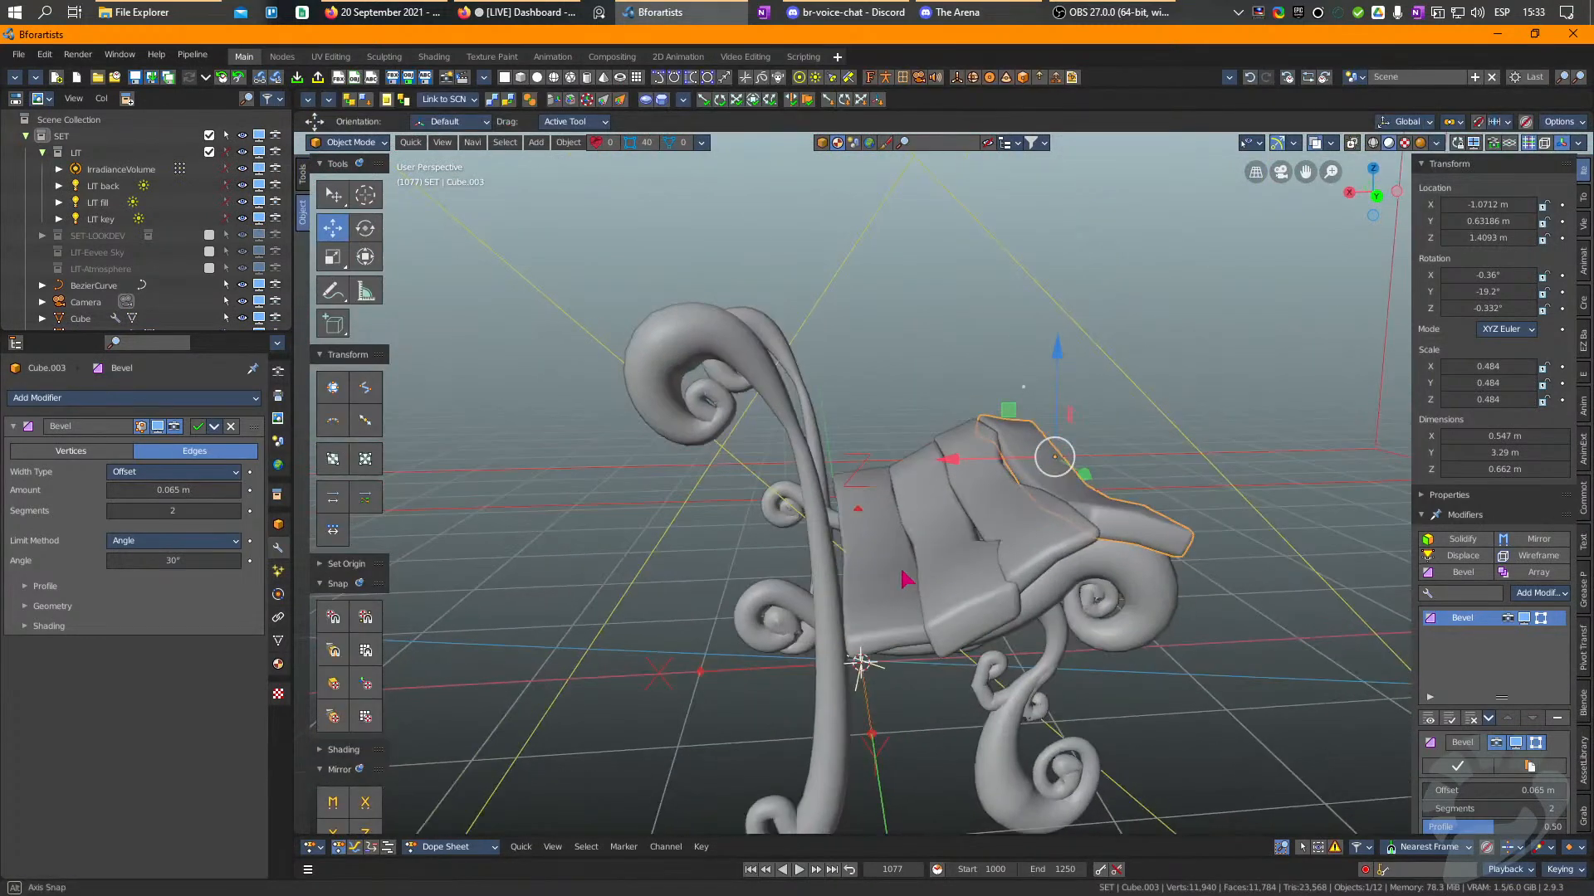
Switch to the second plank in Sculpt Mode and drag its edge downward with the Grab brush.
{"action": "left_click", "coordinate": [963, 576]}
{"action": "key", "text": "ctrl+Tab"}
{"action": "key", "text": "g"}
{"action": "mouse_move", "coordinate": [999, 543]}
{"action": "left_mouse_down"}
{"action": "mouse_move", "coordinate": [945, 583]}
{"action": "mouse_move", "coordinate": [952, 601]}
{"action": "left_mouse_up"}
{"action": "mouse_move", "coordinate": [952, 601]}
{"action": "right_mouse_down"}
{"action": "mouse_move", "coordinate": [931, 561]}
{"action": "mouse_move", "coordinate": [949, 626]}
{"action": "right_mouse_up"}
Switch to the adjoining plank's end and adjust it with the Grab brush so the seat planks sit closer together.
{"action": "key", "text": "ctrl+Tab"}
{"action": "left_click", "coordinate": [976, 602]}
{"action": "key", "text": "ctrl+Tab"}
{"action": "key", "text": "ctrl+Tab"}
{"action": "left_click", "coordinate": [976, 601]}
{"action": "key", "text": "ctrl+Tab"}
{"action": "left_click_drag", "start_coordinate": [973, 603], "coordinate": [998, 621]}
Duplicate the rear seat plank in Object Mode and place the copy above the seat near the backrest scrolls.
{"action": "mouse_move", "coordinate": [1022, 634]}
{"action": "right_mouse_down"}
{"action": "mouse_move", "coordinate": [1000, 620]}
{"action": "mouse_move", "coordinate": [1018, 627]}
{"action": "mouse_move", "coordinate": [943, 639]}
{"action": "mouse_move", "coordinate": [1004, 663]}
{"action": "mouse_move", "coordinate": [945, 631]}
{"action": "right_mouse_up"}
{"action": "key", "text": "ctrl+Tab"}
{"action": "left_click", "coordinate": [947, 634]}
{"action": "key", "text": "shift+d"}
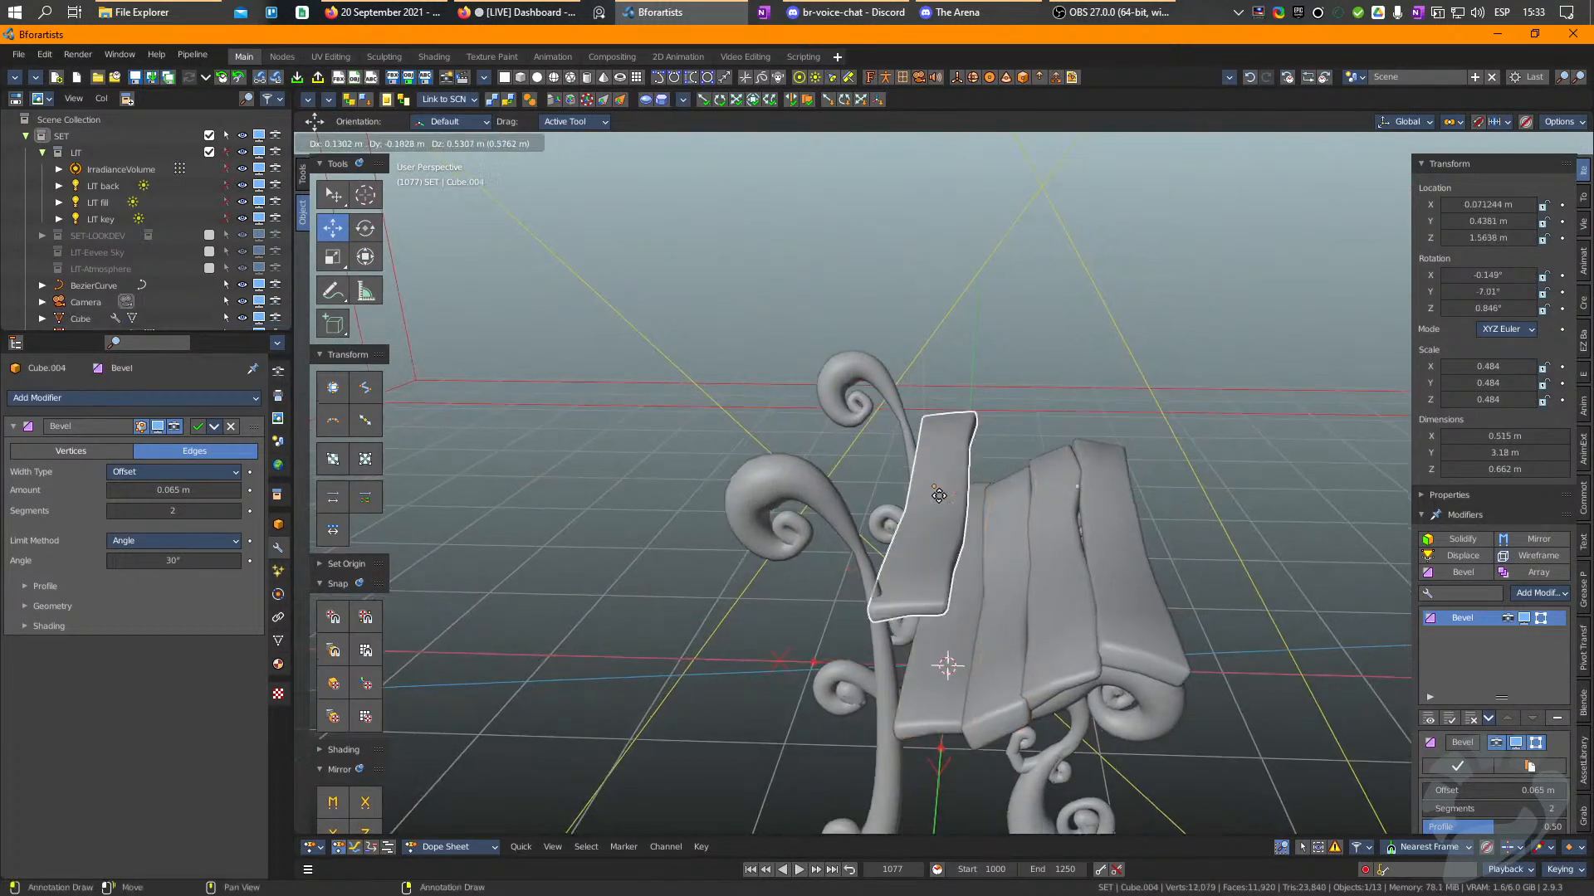
{"action": "left_click", "coordinate": [919, 466]}
Rotate the duplicated plank upright and position it against the rear frames as the lower backrest slat.
{"action": "key", "text": "e"}
{"action": "left_click_drag", "start_coordinate": [973, 370], "coordinate": [1019, 500]}
{"action": "right_click_drag", "start_coordinate": [1020, 500], "coordinate": [882, 495]}
{"action": "right_click_drag", "start_coordinate": [1143, 406], "coordinate": [1104, 424]}
{"action": "left_click_drag", "start_coordinate": [1133, 430], "coordinate": [1091, 471]}
{"action": "right_click_drag", "start_coordinate": [1089, 470], "coordinate": [965, 500]}
{"action": "key", "text": "e"}
{"action": "left_click_drag", "start_coordinate": [1109, 487], "coordinate": [1111, 447]}
Duplicate the backrest slat about 0.42 m higher, then rotate and move the copy to follow the frames' upper curve.
{"action": "key", "text": "shift+d"}
{"action": "left_click", "coordinate": [1130, 390]}
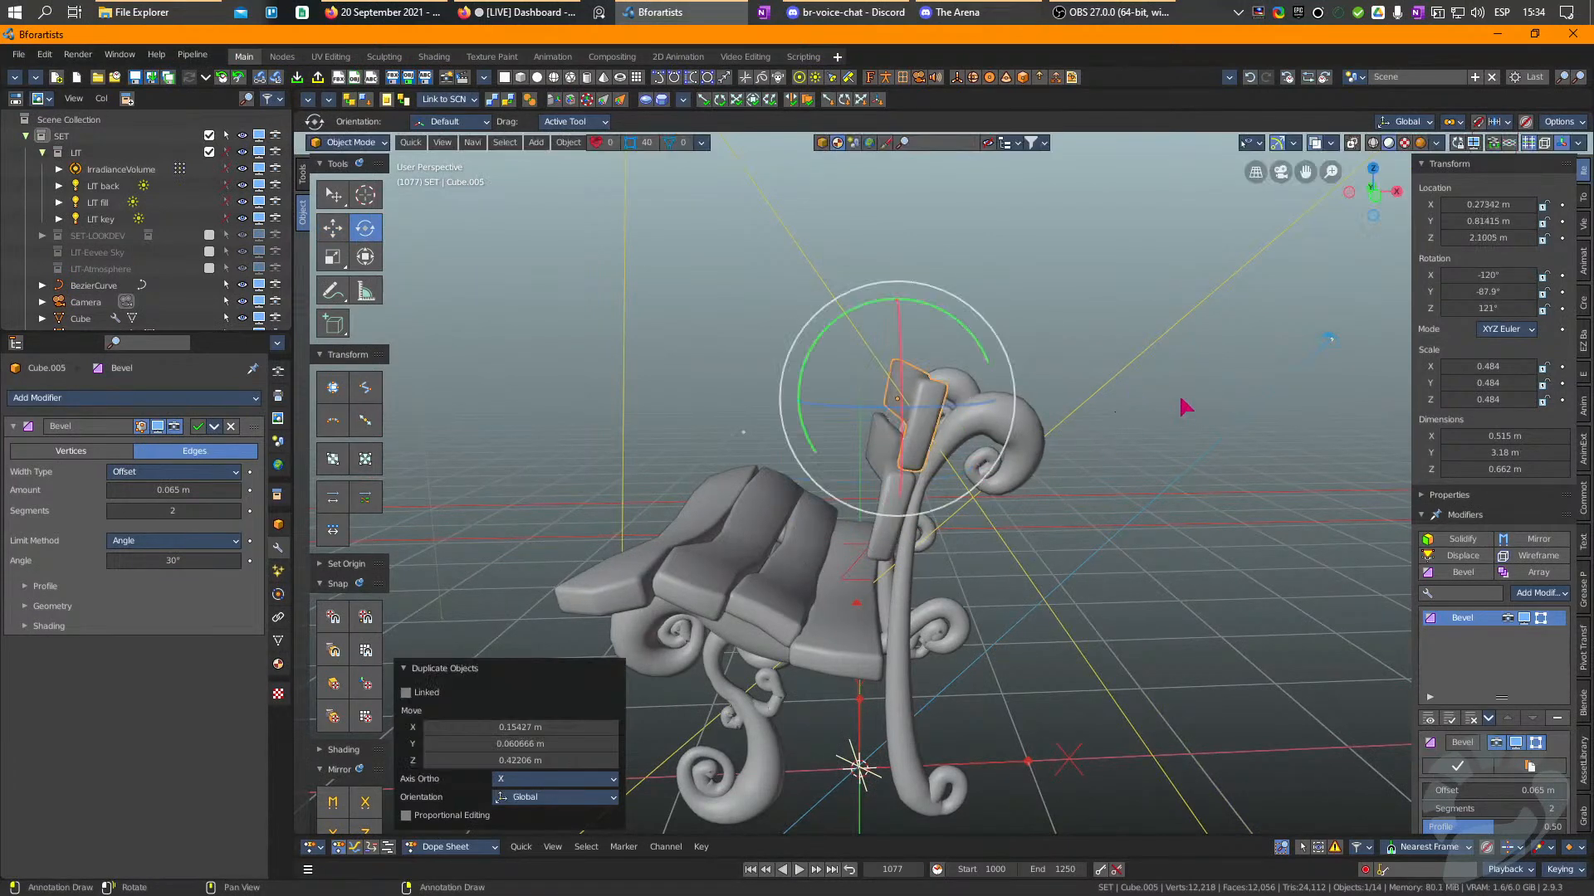
{"action": "right_click_drag", "start_coordinate": [1179, 409], "coordinate": [1171, 340]}
{"action": "left_click_drag", "start_coordinate": [1171, 340], "coordinate": [1192, 419]}
{"action": "key", "text": "w"}
{"action": "right_click_drag", "start_coordinate": [1193, 419], "coordinate": [1251, 490]}
{"action": "key", "text": "e"}
{"action": "mouse_move", "coordinate": [1246, 421]}
{"action": "left_mouse_down"}
{"action": "mouse_move", "coordinate": [1244, 408]}
{"action": "mouse_move", "coordinate": [1217, 434]}
{"action": "left_mouse_up"}
{"action": "key", "text": "w"}
Deform the upper backrest slat's middle and end with the Elastic Deform brush at 235 px radius, then return to Object Mode.
{"action": "key", "text": "ctrl+Tab"}
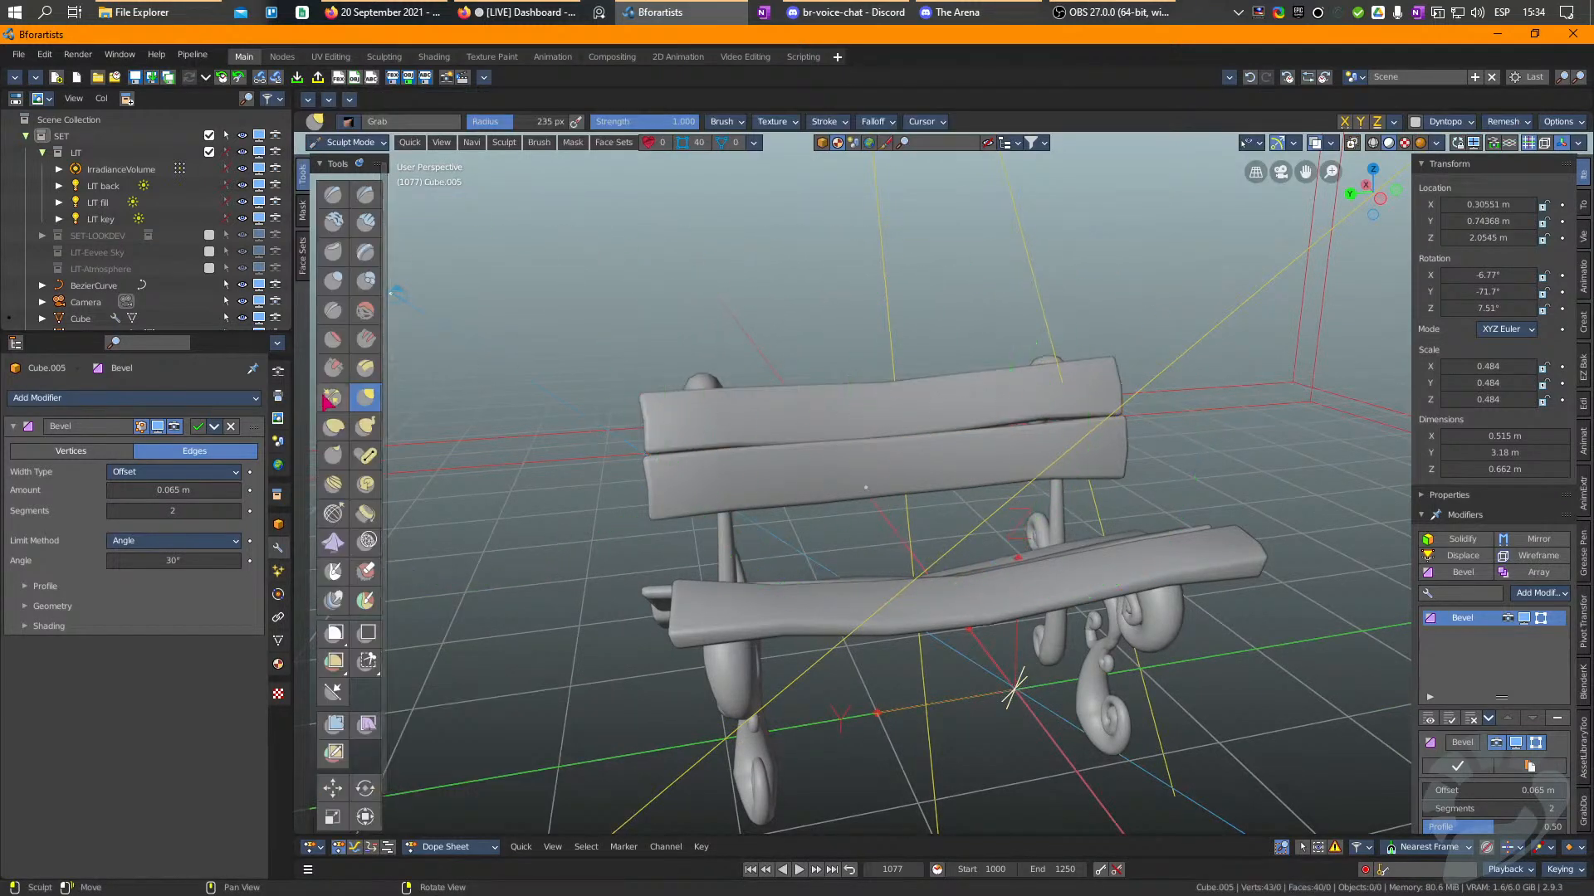
{"action": "left_click", "coordinate": [333, 427]}
{"action": "left_click_drag", "start_coordinate": [872, 422], "coordinate": [864, 402]}
{"action": "left_click_drag", "start_coordinate": [699, 396], "coordinate": [707, 409]}
{"action": "left_click_drag", "start_coordinate": [685, 493], "coordinate": [689, 490]}
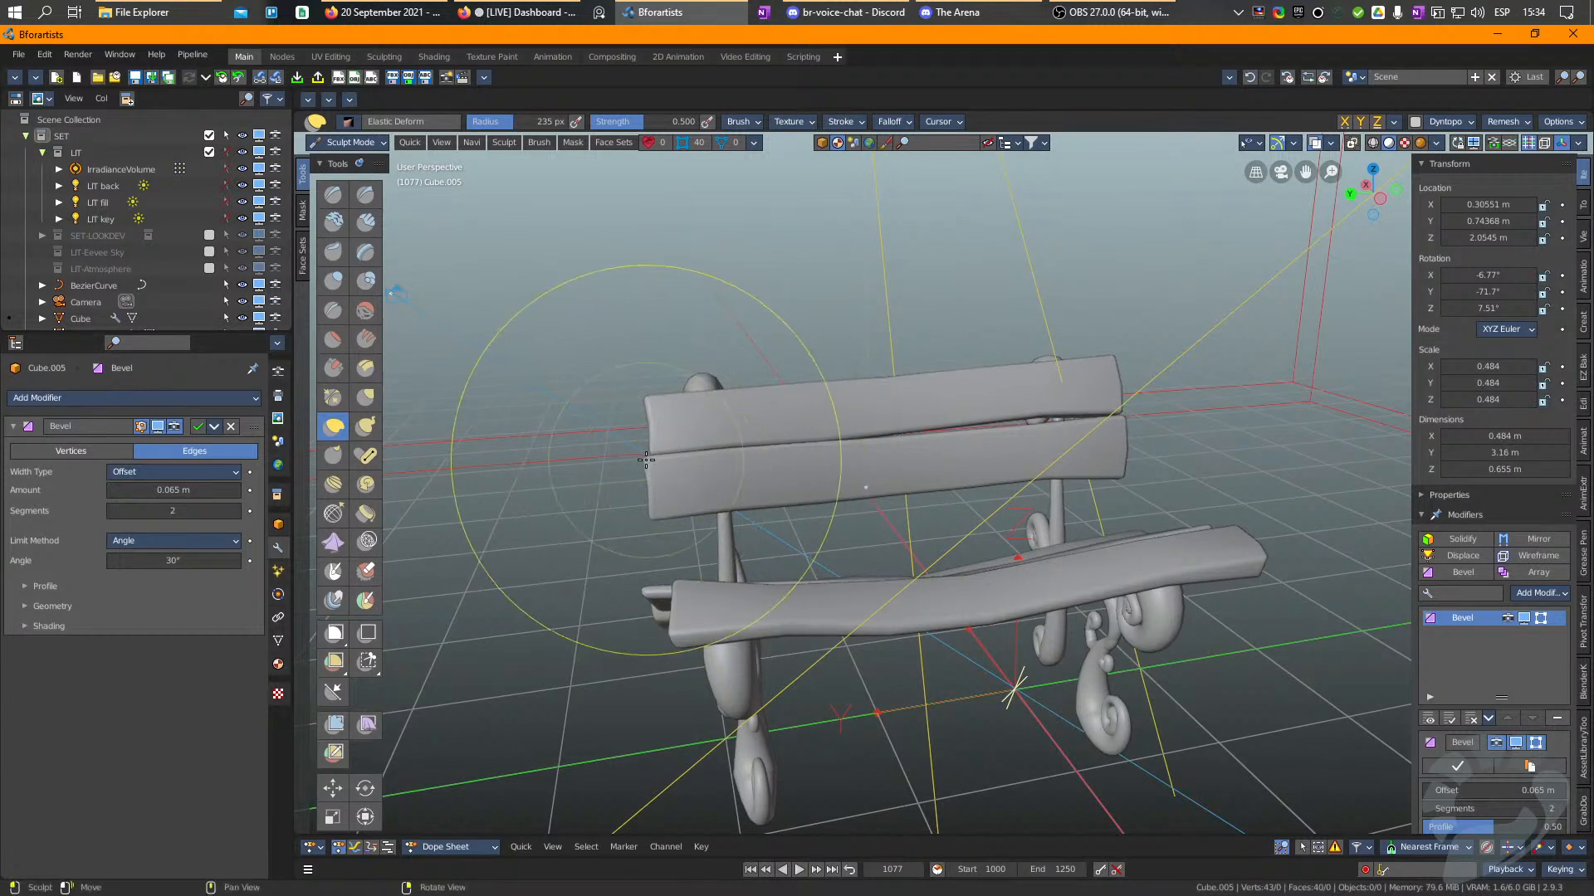
{"action": "middle_click_drag", "start_coordinate": [996, 444], "coordinate": [1069, 446]}
{"action": "right_click_drag", "start_coordinate": [1069, 446], "coordinate": [930, 415]}
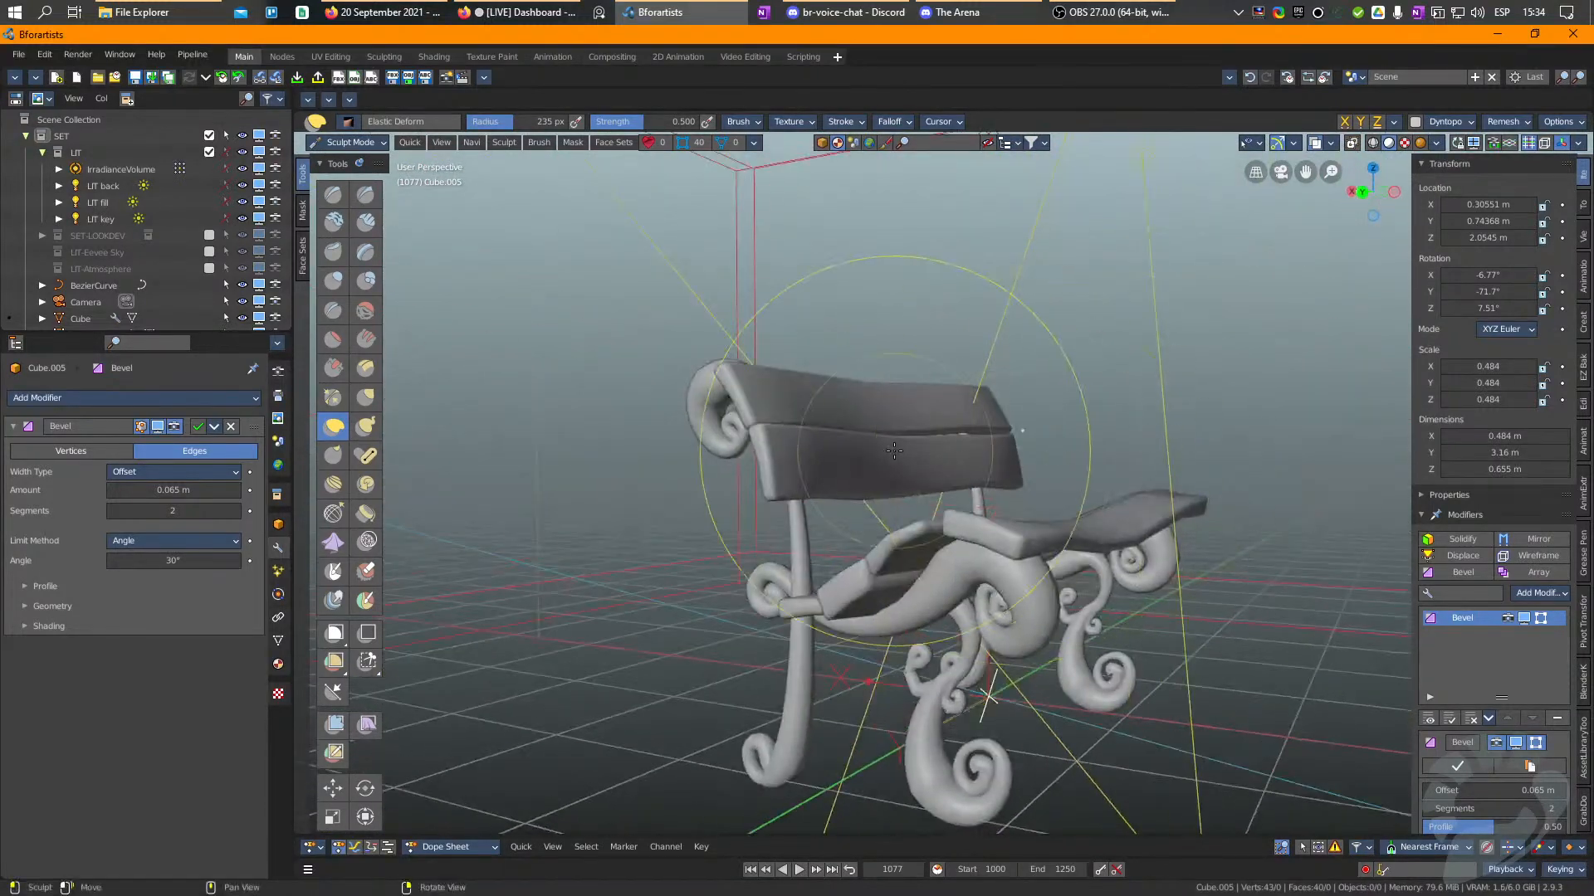
{"action": "right_click_drag", "start_coordinate": [801, 473], "coordinate": [832, 501]}
{"action": "key", "text": "Tab"}
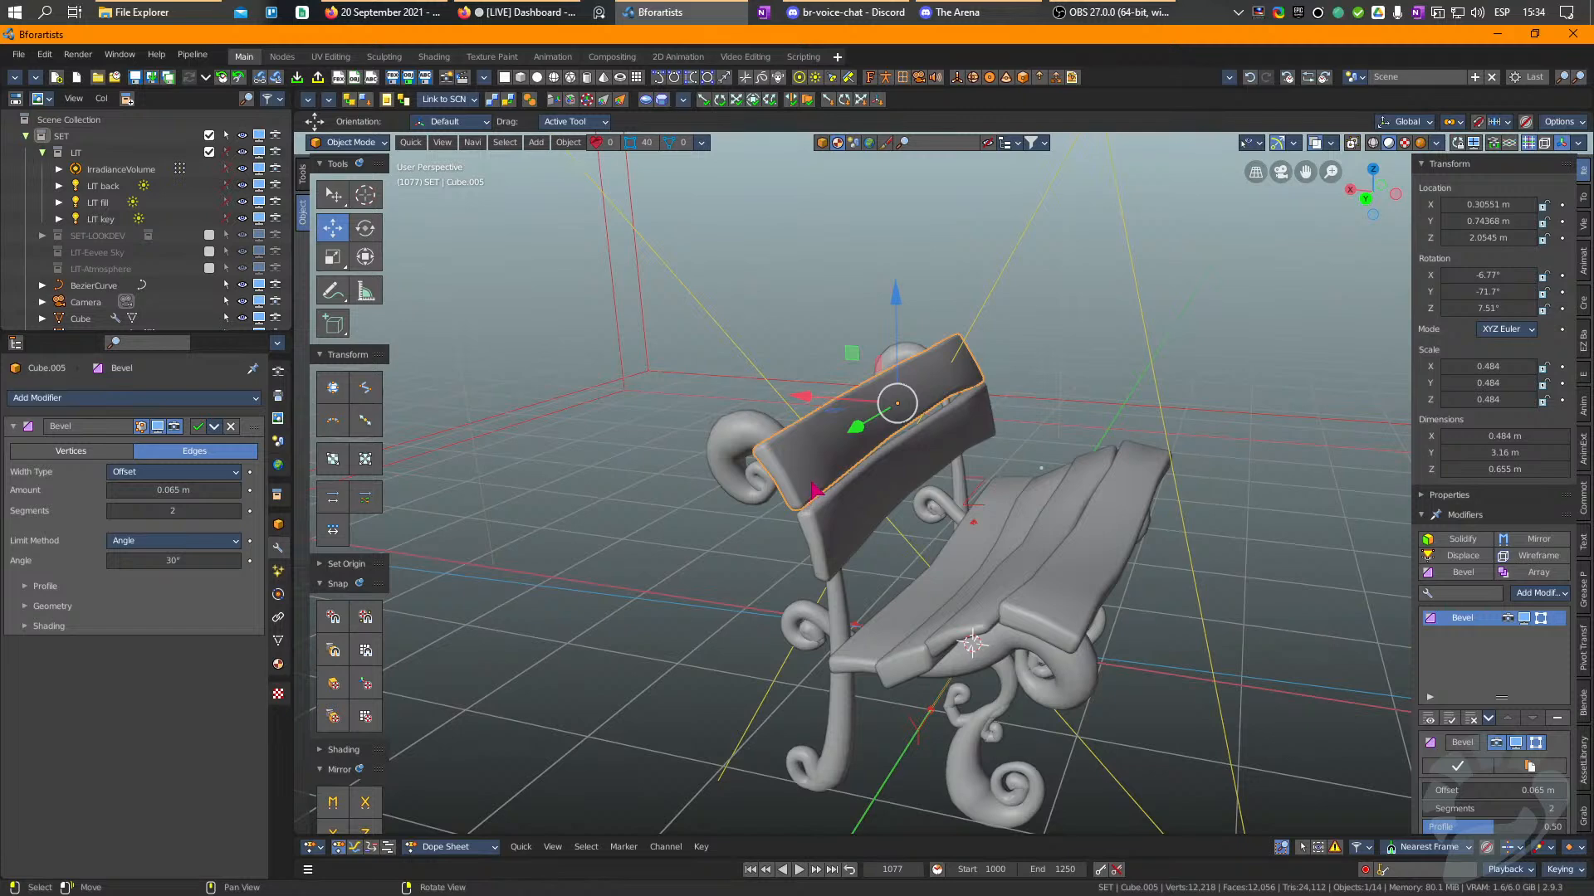
Select the second seat plank and pull its edge down onto the frame using the Grab brush at a 204 px radius.
{"action": "mouse_move", "coordinate": [966, 629]}
{"action": "right_mouse_down"}
{"action": "mouse_move", "coordinate": [1038, 621]}
{"action": "mouse_move", "coordinate": [1043, 592]}
{"action": "mouse_move", "coordinate": [1005, 577]}
{"action": "right_mouse_up"}
{"action": "left_click", "coordinate": [1043, 593]}
{"action": "key", "text": "ctrl+Tab"}
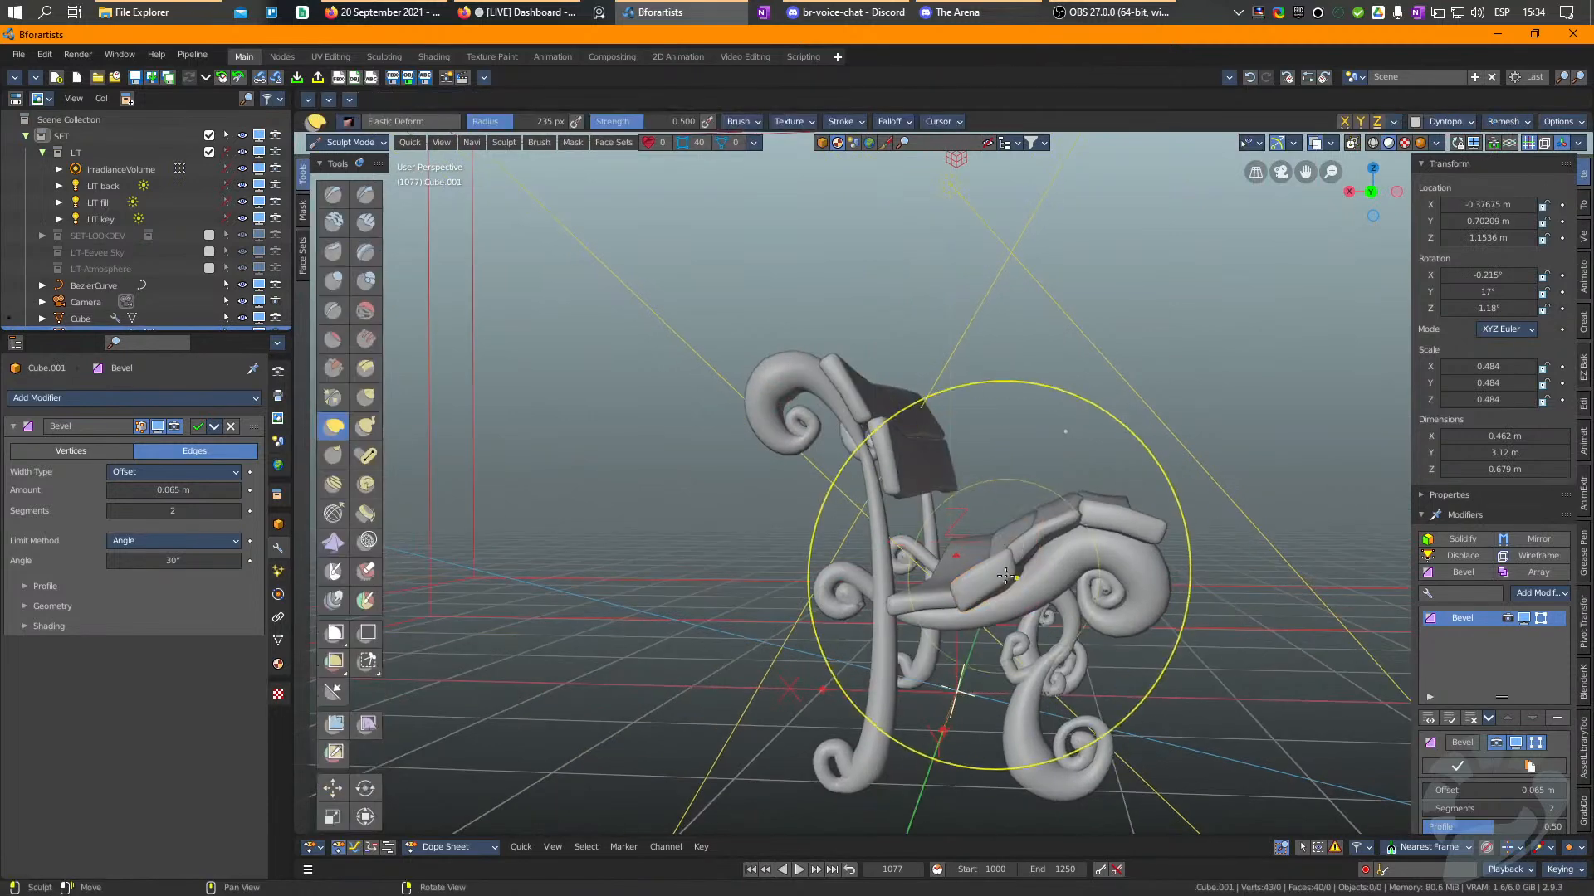
{"action": "key", "text": "f"}
{"action": "left_click", "coordinate": [994, 561]}
{"action": "key", "text": "g"}
{"action": "left_click_drag", "start_coordinate": [1004, 551], "coordinate": [997, 557]}
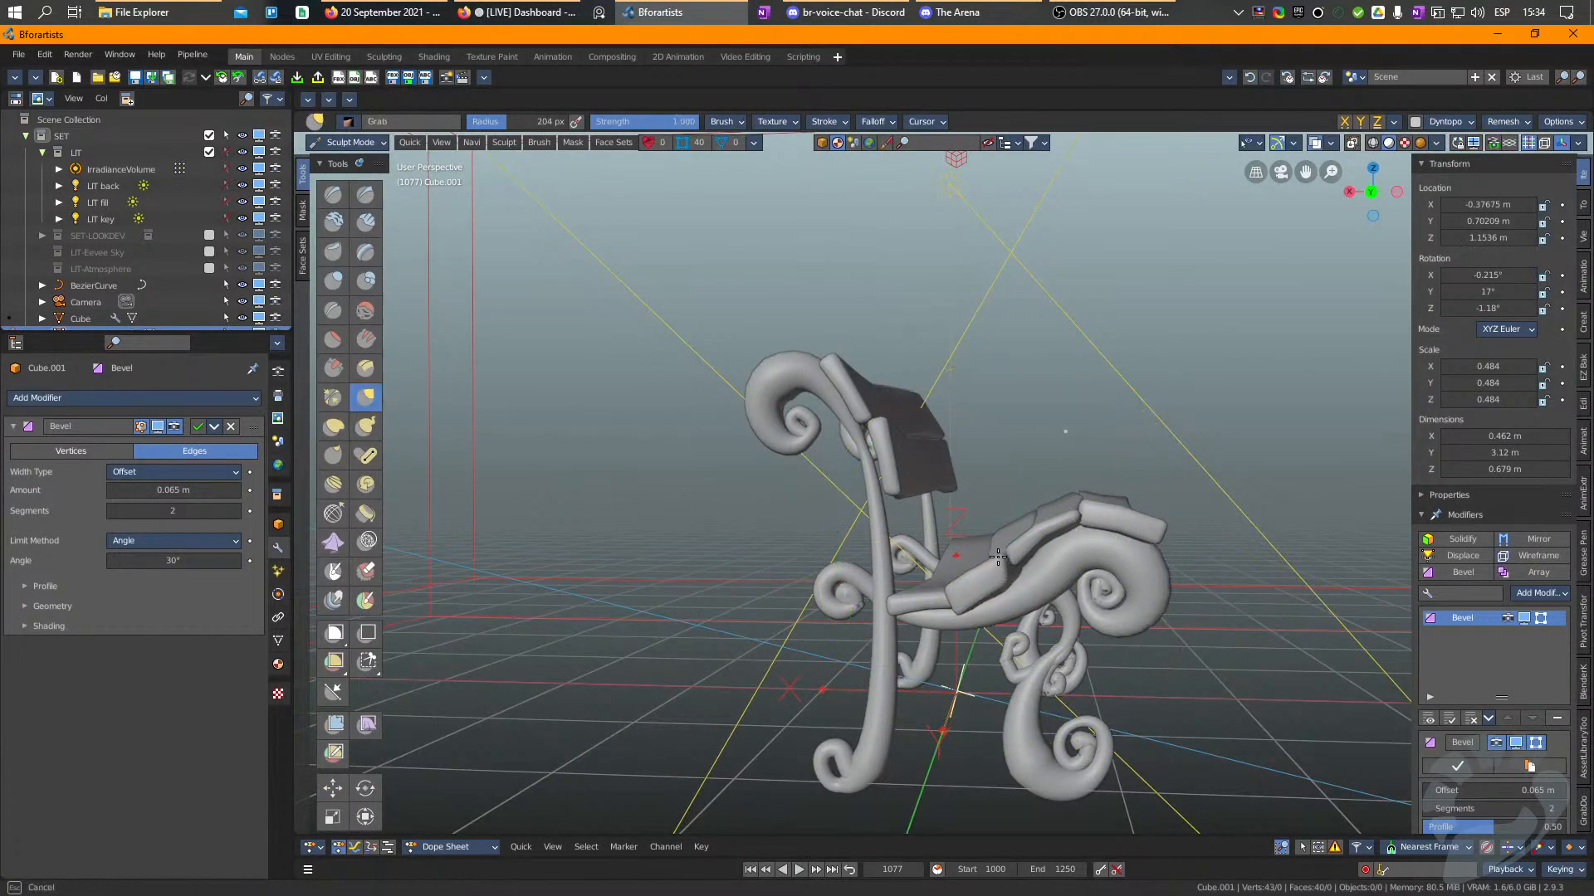
{"action": "mouse_move", "coordinate": [998, 557]}
{"action": "middle_mouse_down"}
{"action": "mouse_move", "coordinate": [1020, 605]}
{"action": "mouse_move", "coordinate": [995, 560]}
{"action": "middle_mouse_up"}
Switch to the third seat plank in Sculpt Mode and adjust its near end with the Grab brush.
{"action": "key", "text": "ctrl+Tab"}
{"action": "mouse_move", "coordinate": [977, 465]}
{"action": "middle_mouse_down"}
{"action": "mouse_move", "coordinate": [972, 689]}
{"action": "mouse_move", "coordinate": [979, 639]}
{"action": "middle_mouse_up"}
{"action": "left_click", "coordinate": [972, 690]}
{"action": "key", "text": "ctrl+Tab"}
{"action": "left_click_drag", "start_coordinate": [965, 660], "coordinate": [976, 651]}
{"action": "middle_click_drag", "start_coordinate": [1001, 613], "coordinate": [1013, 604]}
{"action": "right_click_drag", "start_coordinate": [1013, 604], "coordinate": [1002, 634]}
Reduce the Grab brush radius to 92 px and narrow the third seat plank's outline, returning to Object Mode.
{"action": "key", "text": "f"}
{"action": "left_click", "coordinate": [922, 455]}
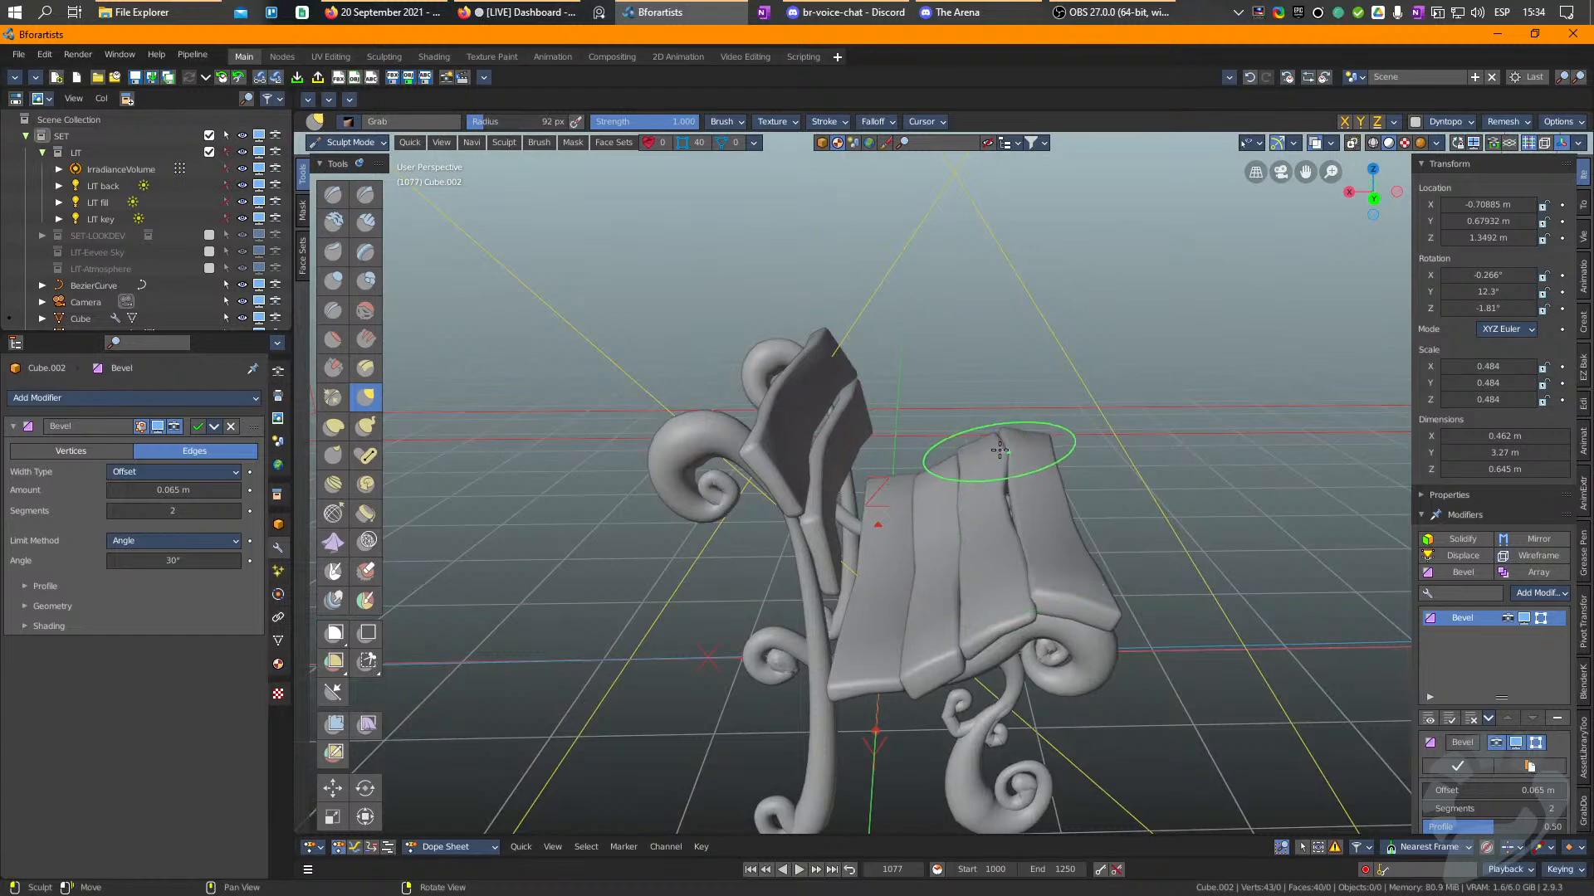
{"action": "middle_click_drag", "start_coordinate": [1075, 476], "coordinate": [899, 646]}
{"action": "scroll", "coordinate": [899, 646], "scroll_direction": "down", "scroll_amount": 1}
{"action": "middle_click_drag", "start_coordinate": [784, 647], "coordinate": [1089, 491]}
{"action": "key", "text": "ctrl+Tab"}
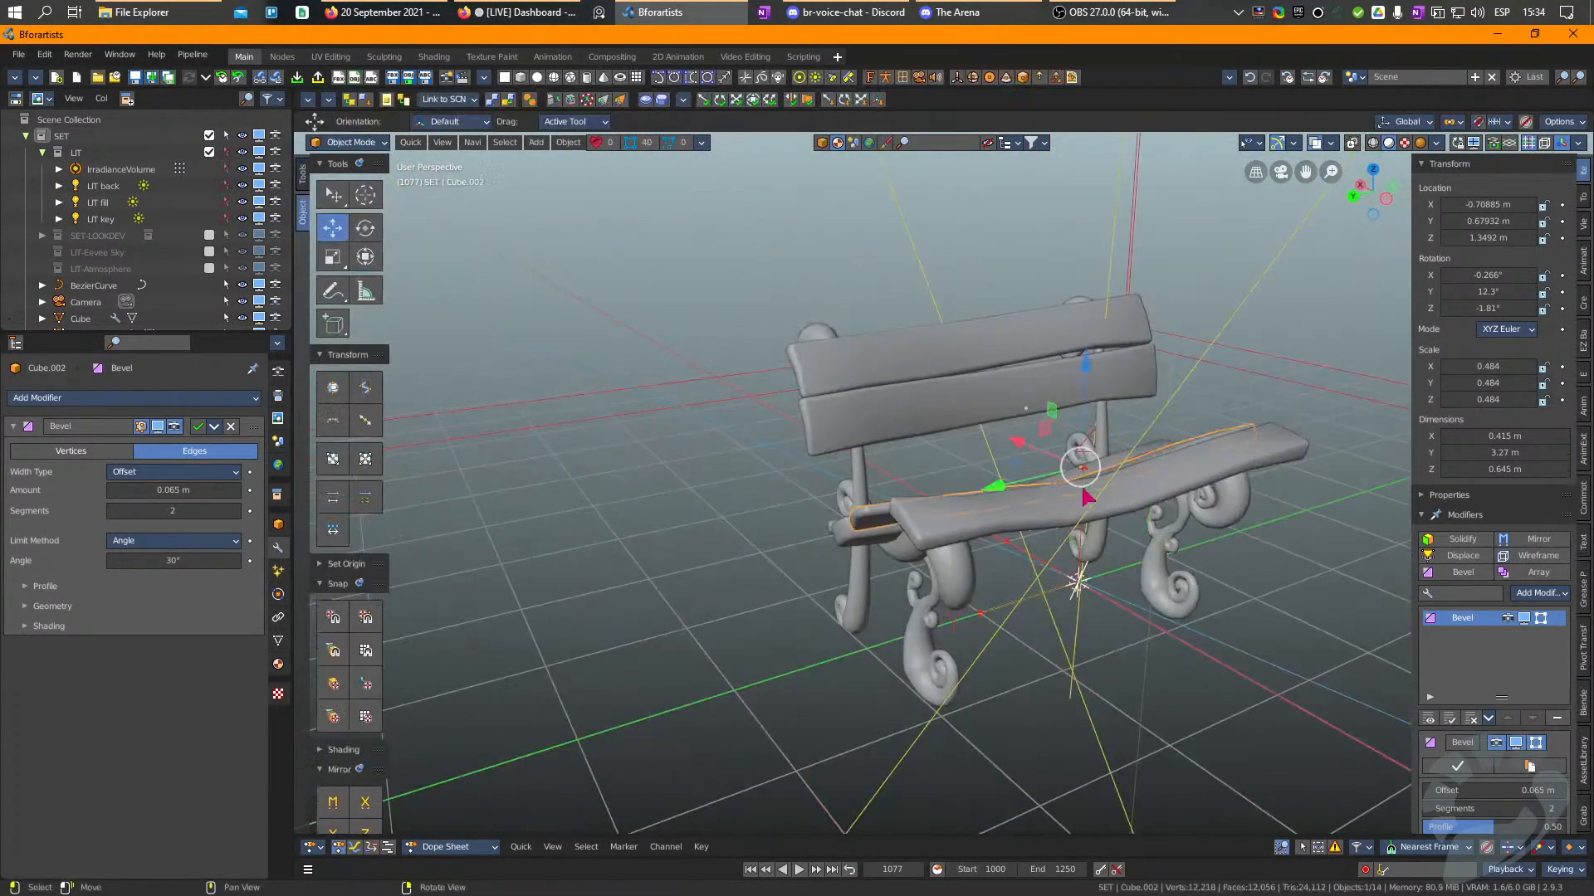
Move the third seat plank -0.073 m along Y and rotate it -3.81° about the global Y axis.
{"action": "right_click_drag", "start_coordinate": [1032, 467], "coordinate": [979, 565]}
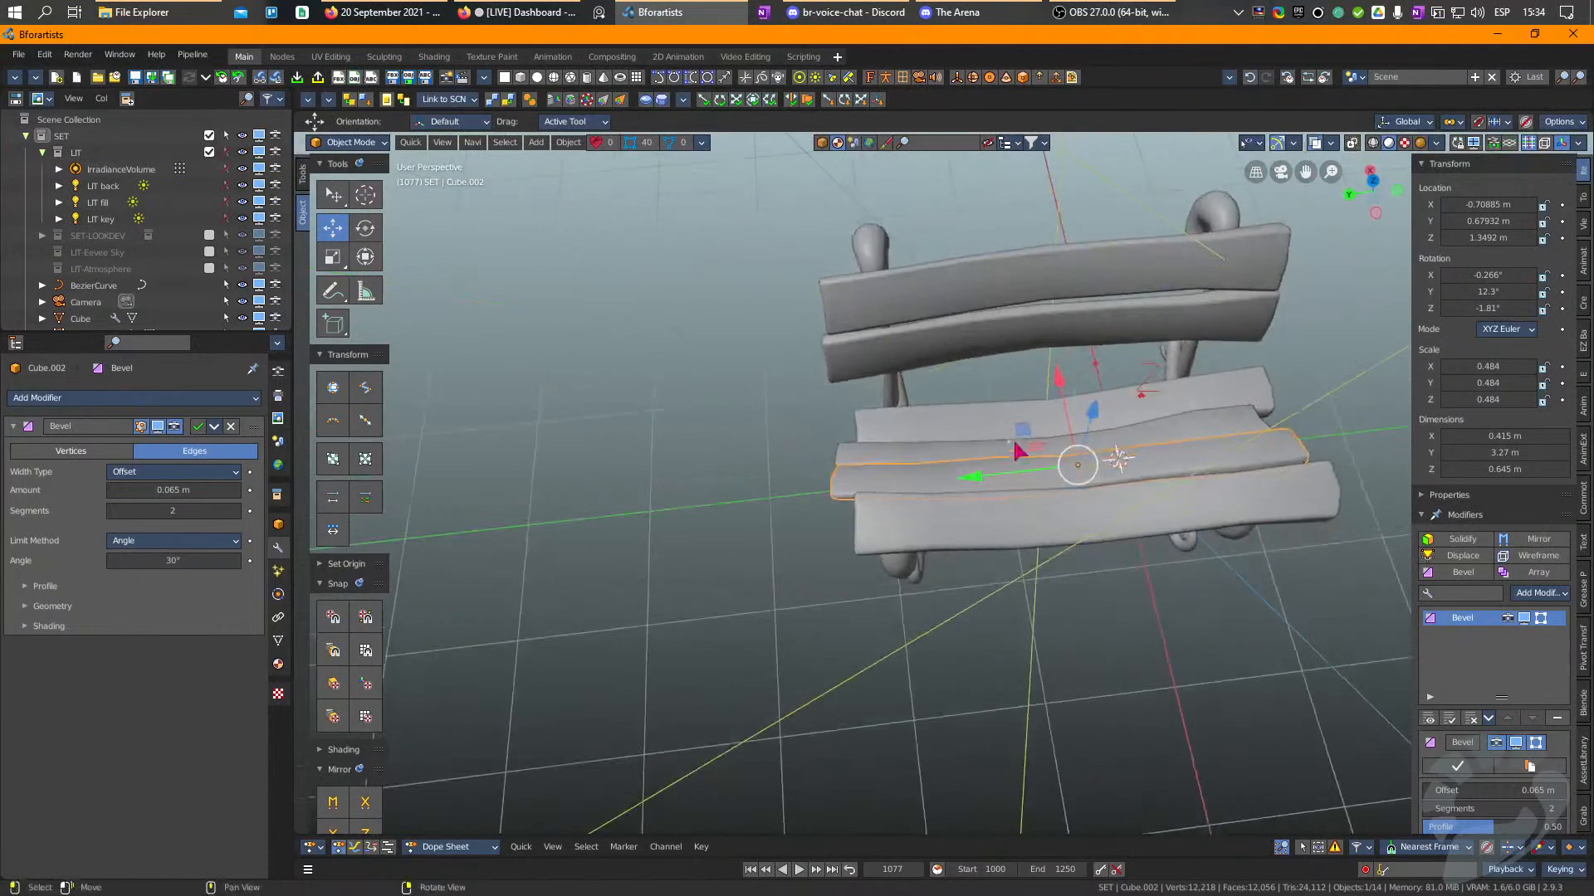
{"action": "middle_click_drag", "start_coordinate": [1009, 456], "coordinate": [922, 555]}
{"action": "left_click_drag", "start_coordinate": [896, 573], "coordinate": [913, 576]}
{"action": "middle_click_drag", "start_coordinate": [1112, 591], "coordinate": [934, 425]}
{"action": "right_click_drag", "start_coordinate": [1045, 488], "coordinate": [1065, 542]}
{"action": "key", "text": "e"}
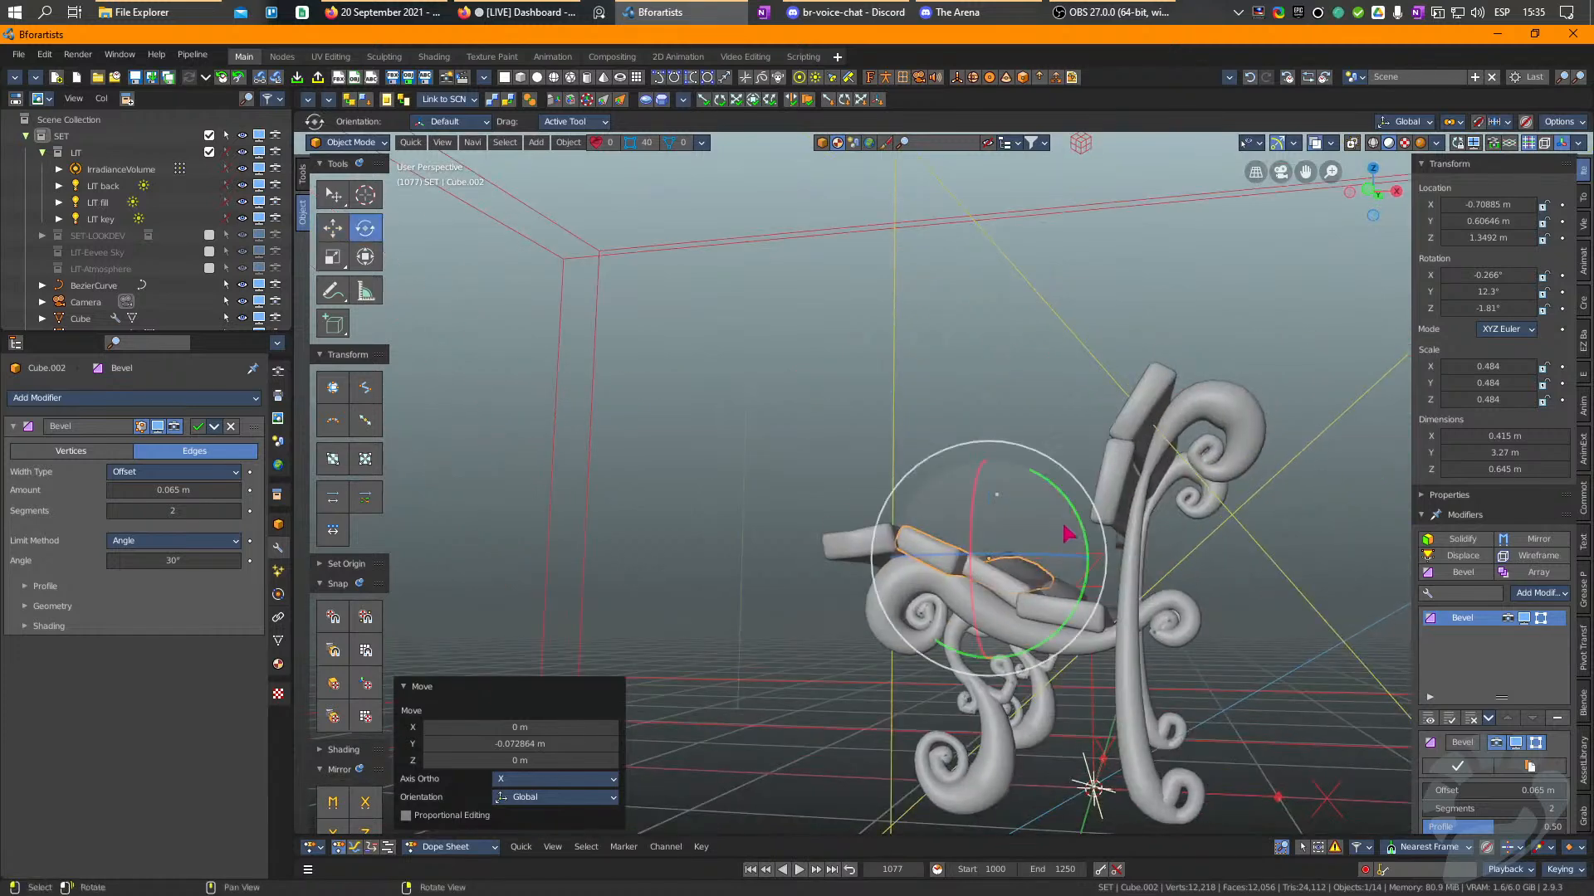
{"action": "left_click_drag", "start_coordinate": [1081, 521], "coordinate": [1078, 512]}
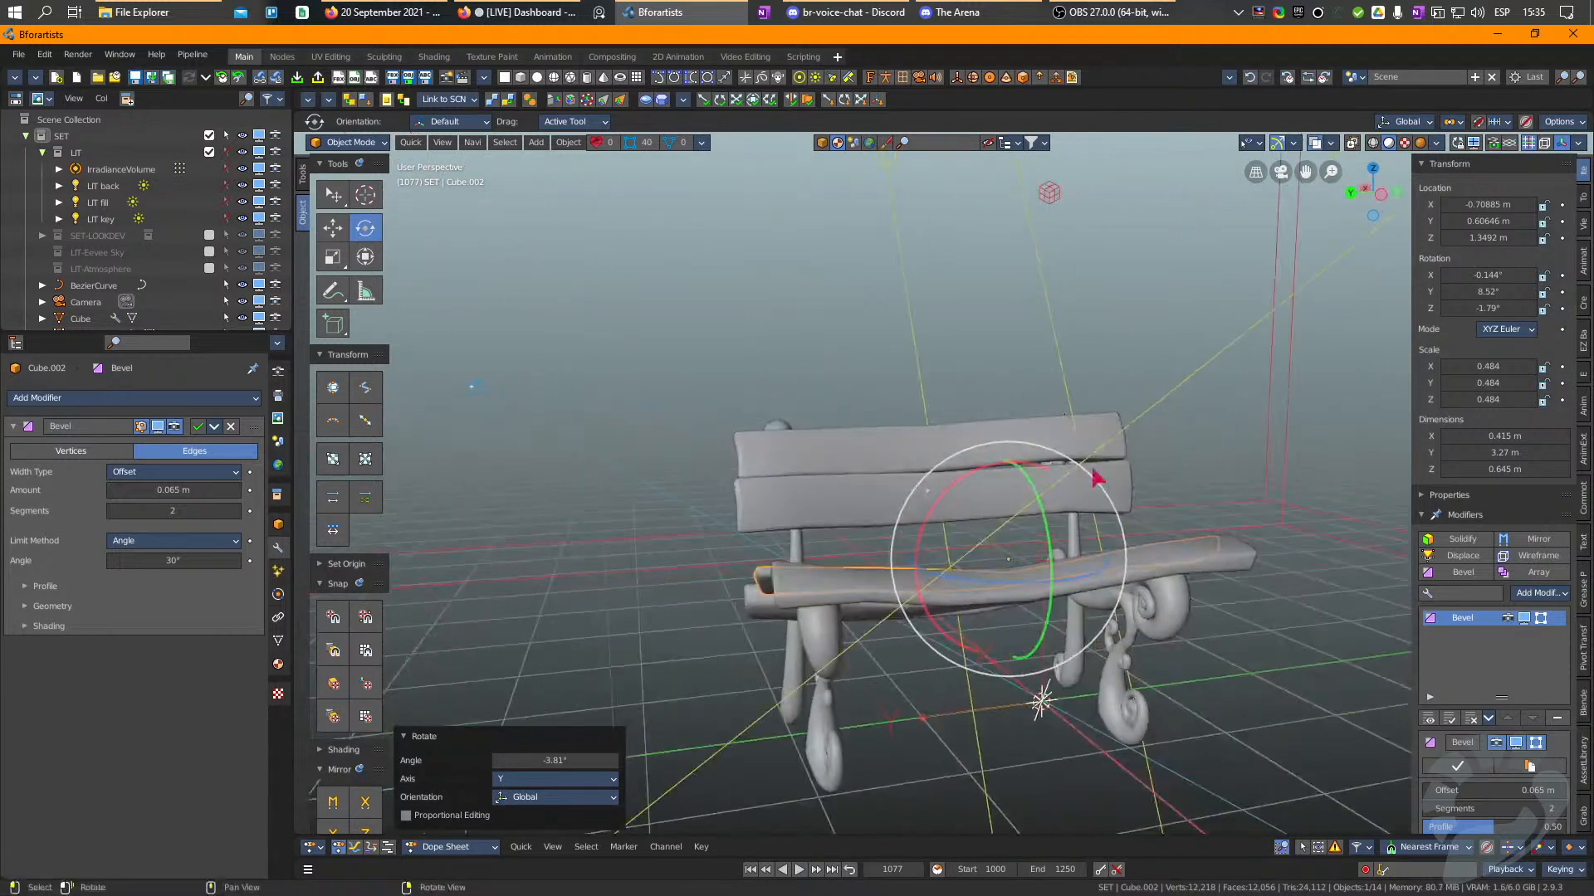
Select the upper backrest slat and refine its edges with the Grab brush at a 92 px radius in Sculpt Mode.
{"action": "left_click", "coordinate": [870, 445]}
{"action": "scroll", "coordinate": [825, 456], "scroll_direction": "up", "scroll_amount": 5}
{"action": "key", "text": "ctrl+Tab"}
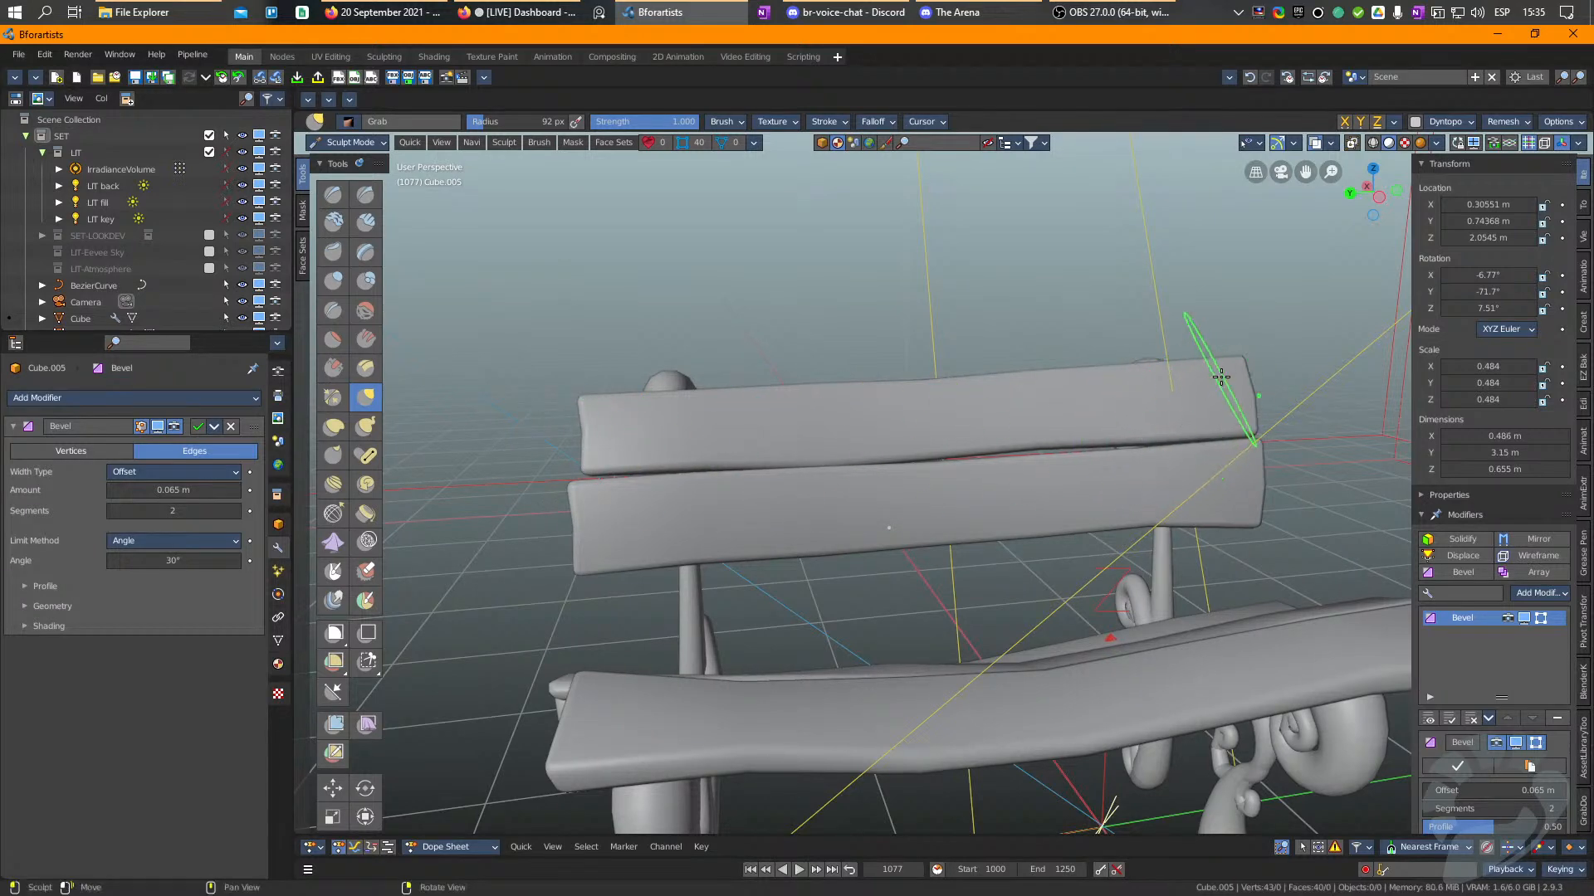
{"action": "middle_click_drag", "start_coordinate": [1222, 368], "coordinate": [1139, 518]}
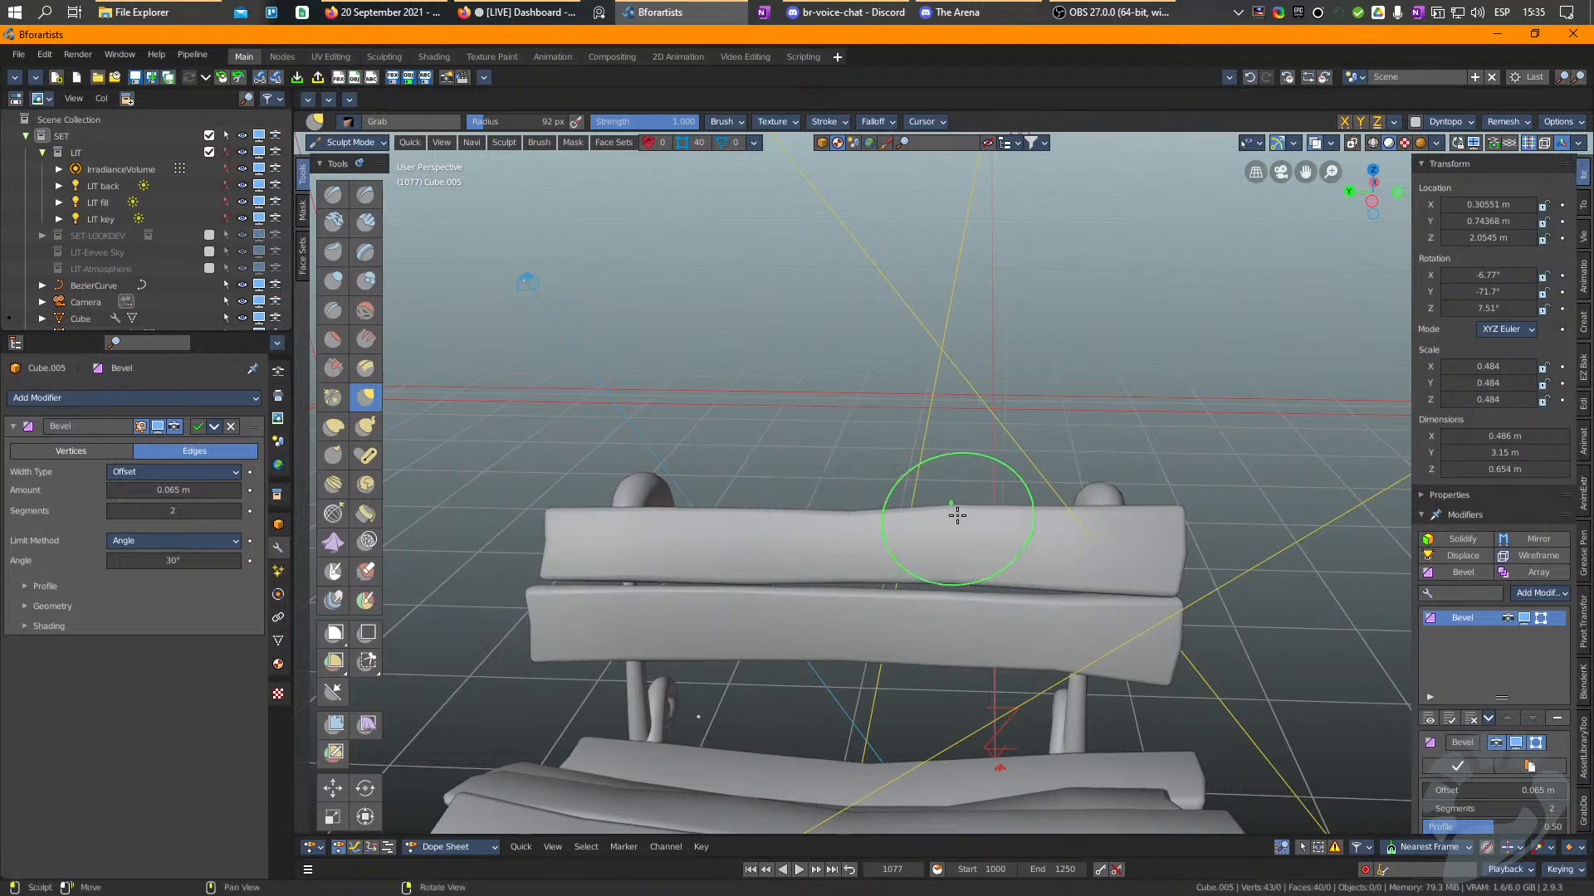
{"action": "scroll", "coordinate": [1021, 544], "scroll_direction": "down", "scroll_amount": 2}
{"action": "right_click_drag", "start_coordinate": [1029, 559], "coordinate": [1197, 551]}
{"action": "middle_click_drag", "start_coordinate": [1045, 635], "coordinate": [979, 544]}
{"action": "key", "text": "ctrl+Tab"}
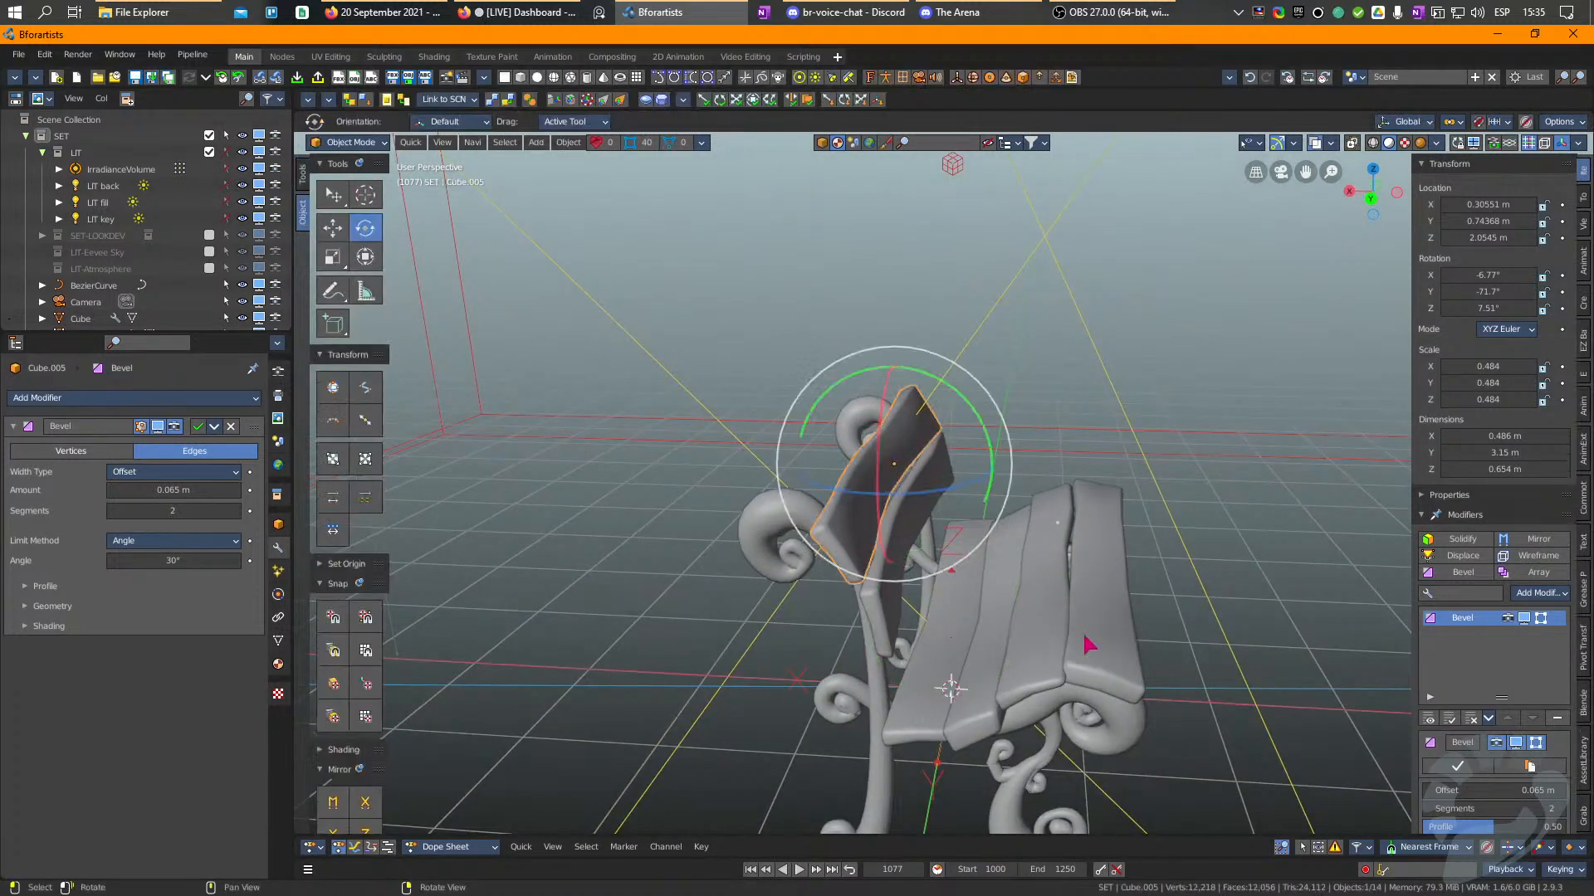
Add a new 2 m cube mesh at the 3D cursor.
{"action": "middle_click_drag", "start_coordinate": [1070, 716], "coordinate": [846, 783]}
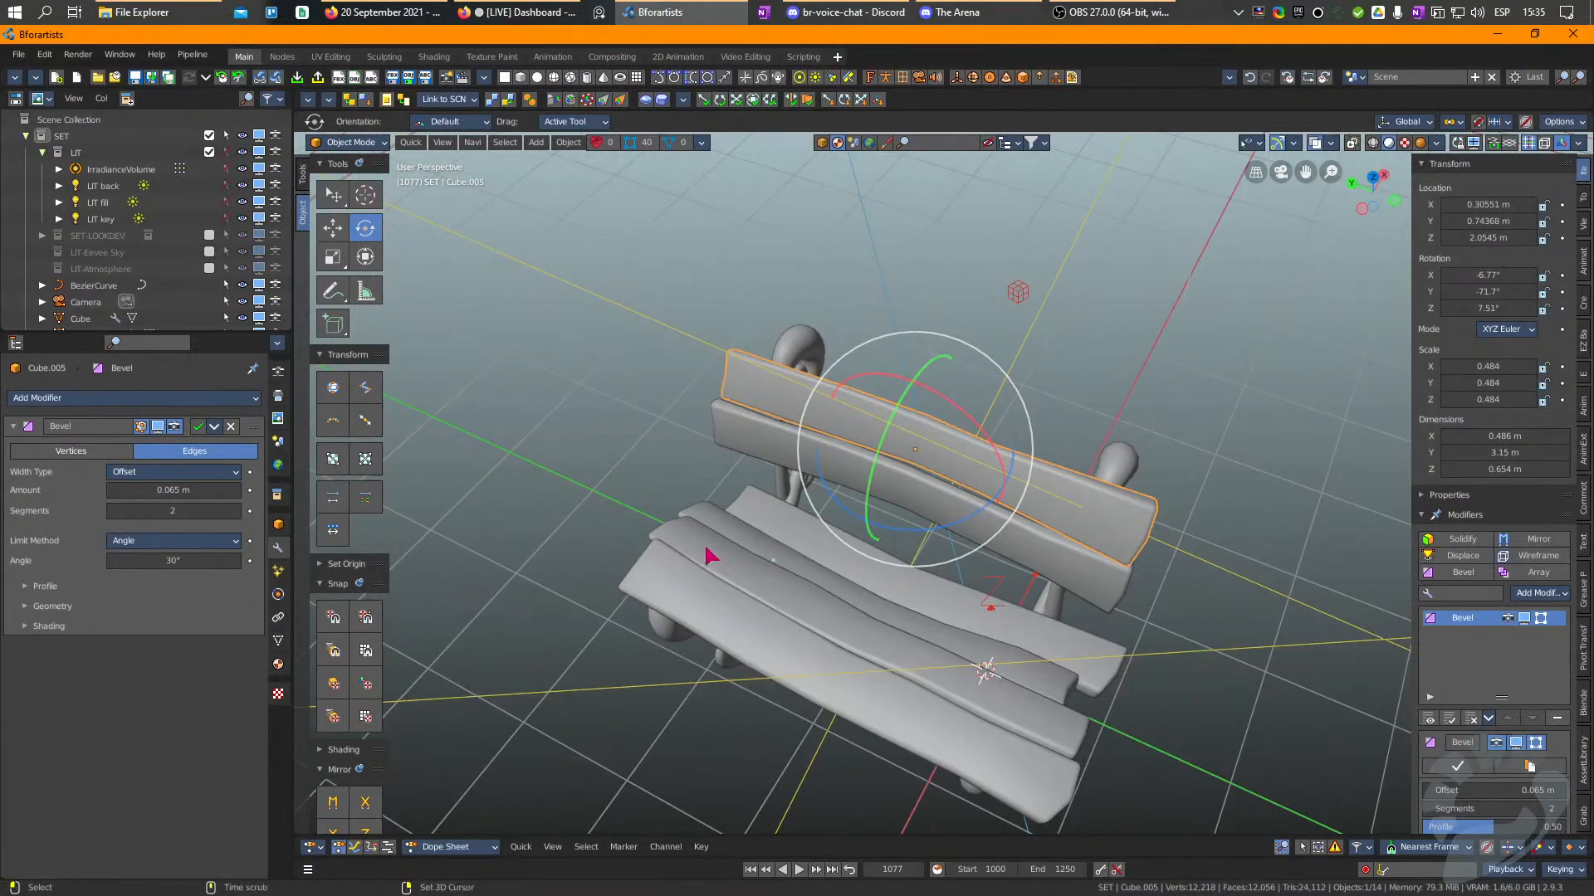
{"action": "middle_click_drag", "start_coordinate": [746, 572], "coordinate": [827, 559]}
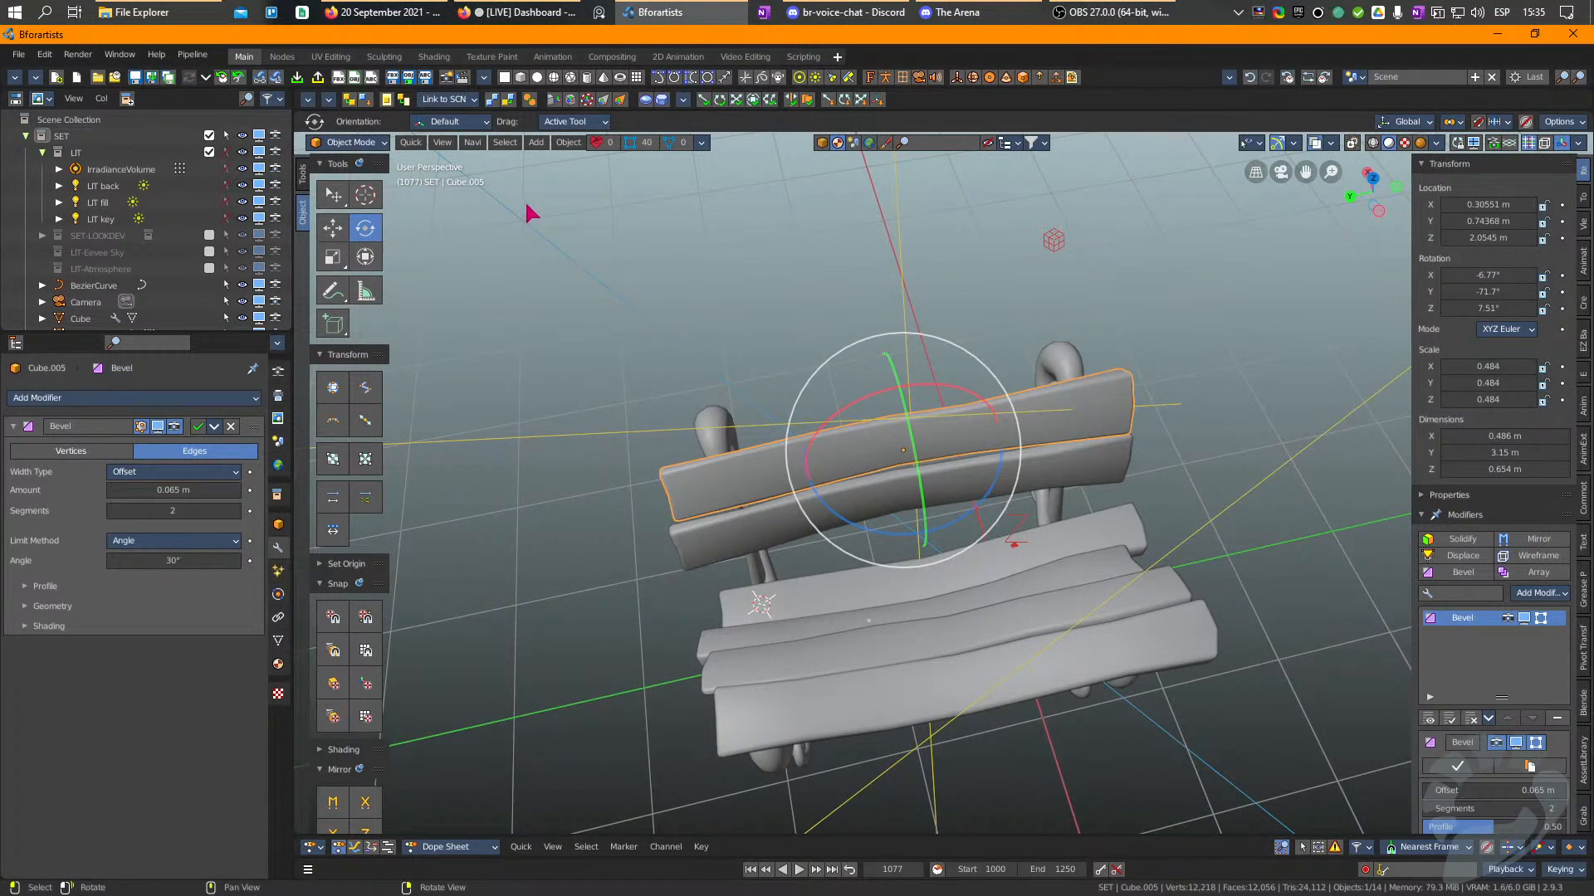
{"action": "left_click", "coordinate": [521, 77]}
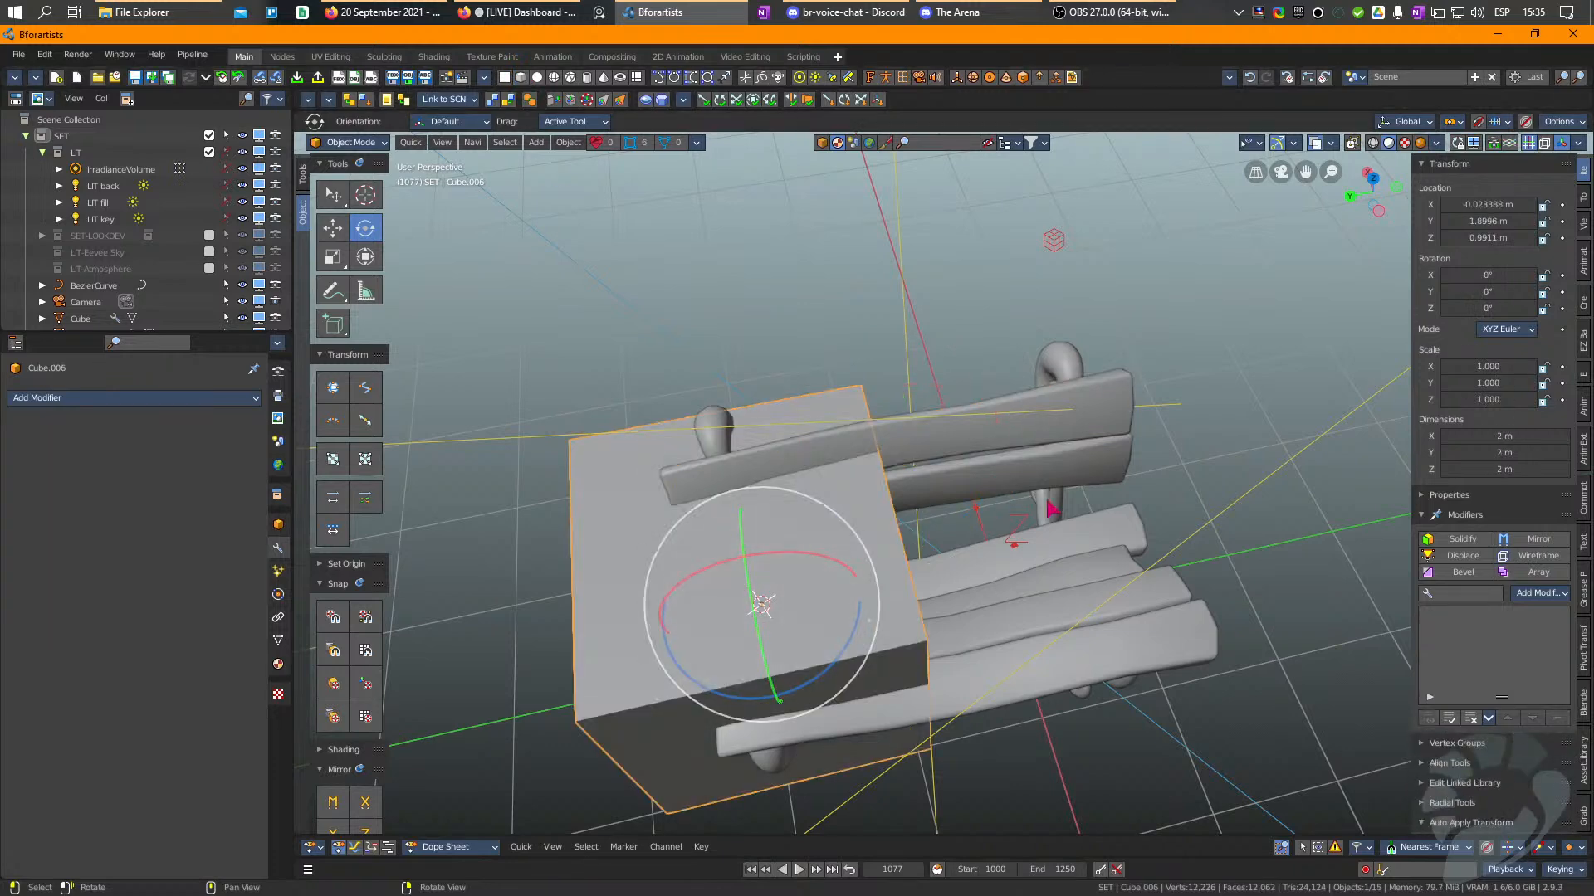
Scale the new cube down to a small block above the end of the rear seat plank.
{"action": "key", "text": "s"}
{"action": "left_click", "coordinate": [817, 548]}
{"action": "middle_click_drag", "start_coordinate": [816, 548], "coordinate": [930, 490]}
{"action": "scroll", "coordinate": [929, 490], "scroll_direction": "up", "scroll_amount": 2}
{"action": "middle_click_drag", "start_coordinate": [681, 730], "coordinate": [830, 622], "text": "shift"}
{"action": "middle_click_drag", "start_coordinate": [830, 623], "coordinate": [848, 573]}
Add one loop cut around the small cube and give it a level 1 Subdivision modifier.
{"action": "key", "text": "Tab"}
{"action": "key", "text": "ctrl+r"}
{"action": "left_click", "coordinate": [837, 588]}
{"action": "left_click", "coordinate": [836, 599]}
{"action": "key", "text": "Tab"}
{"action": "key", "text": "ctrl+1"}
Scale the cube to 0.085 and lower it onto the end of the rear seat plank.
{"action": "left_click_drag", "start_coordinate": [813, 470], "coordinate": [817, 444]}
{"action": "key", "text": "r"}
{"action": "left_click_drag", "start_coordinate": [1029, 522], "coordinate": [934, 519]}
{"action": "right_click_drag", "start_coordinate": [811, 480], "coordinate": [843, 491]}
{"action": "key", "text": "w"}
{"action": "left_click_drag", "start_coordinate": [817, 455], "coordinate": [817, 488]}
{"action": "middle_click_drag", "start_coordinate": [817, 488], "coordinate": [829, 612]}
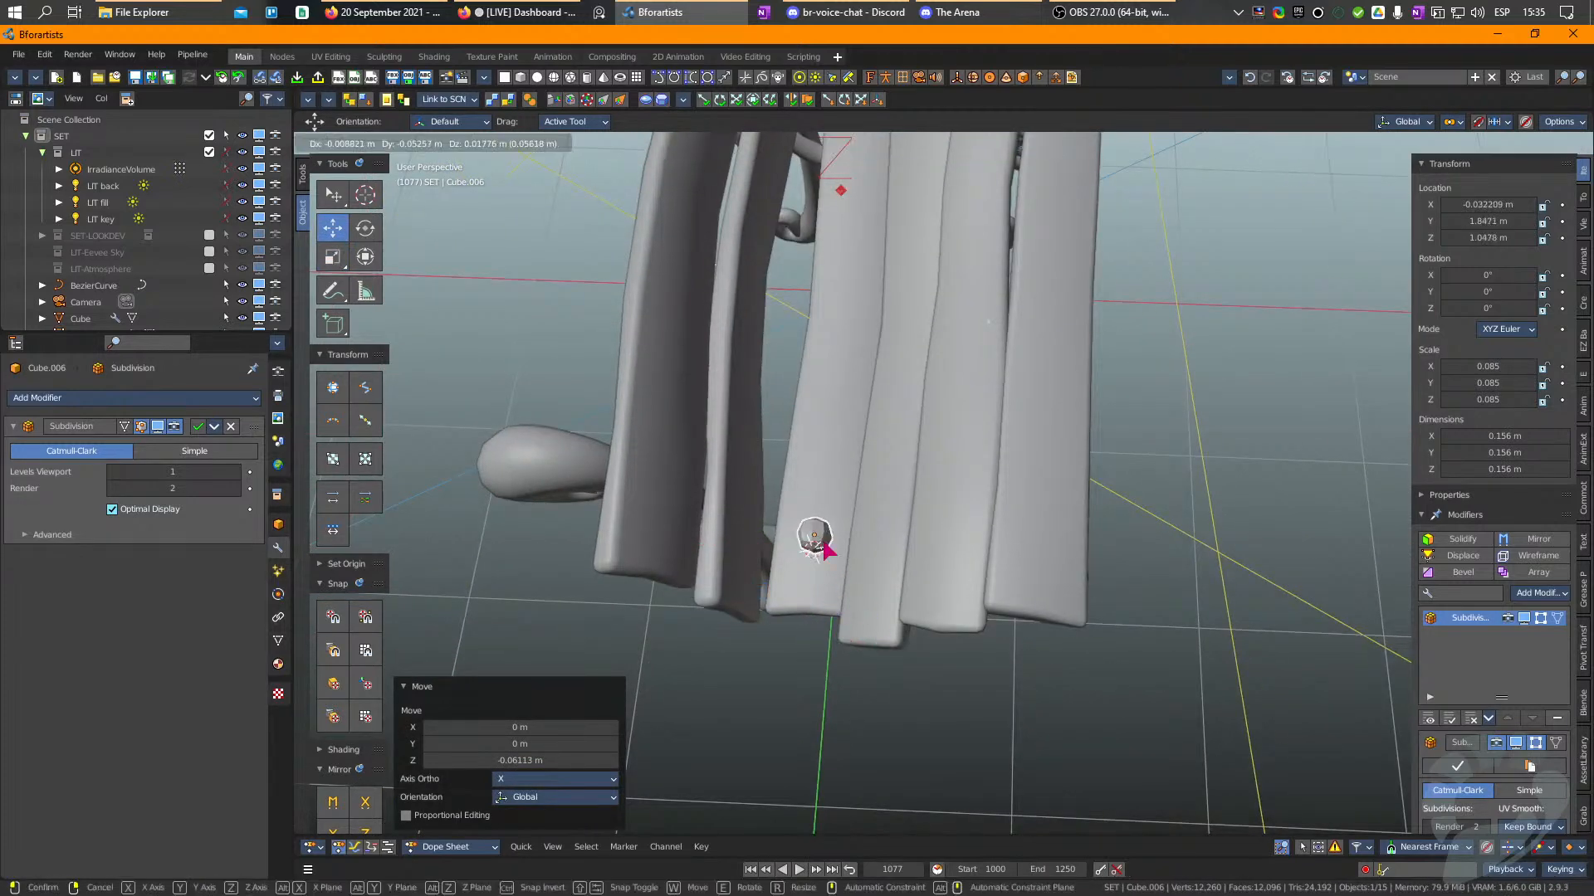
Reduce the cube's scale to 0.058, settle it on the rear seat plank and shade it smooth.
{"action": "scroll", "coordinate": [822, 544], "scroll_direction": "down", "scroll_amount": 5}
{"action": "key", "text": "r"}
{"action": "left_click_drag", "start_coordinate": [918, 566], "coordinate": [817, 542]}
{"action": "key", "text": "w"}
{"action": "scroll", "coordinate": [817, 543], "scroll_direction": "up", "scroll_amount": 6}
{"action": "right_click", "coordinate": [593, 638]}
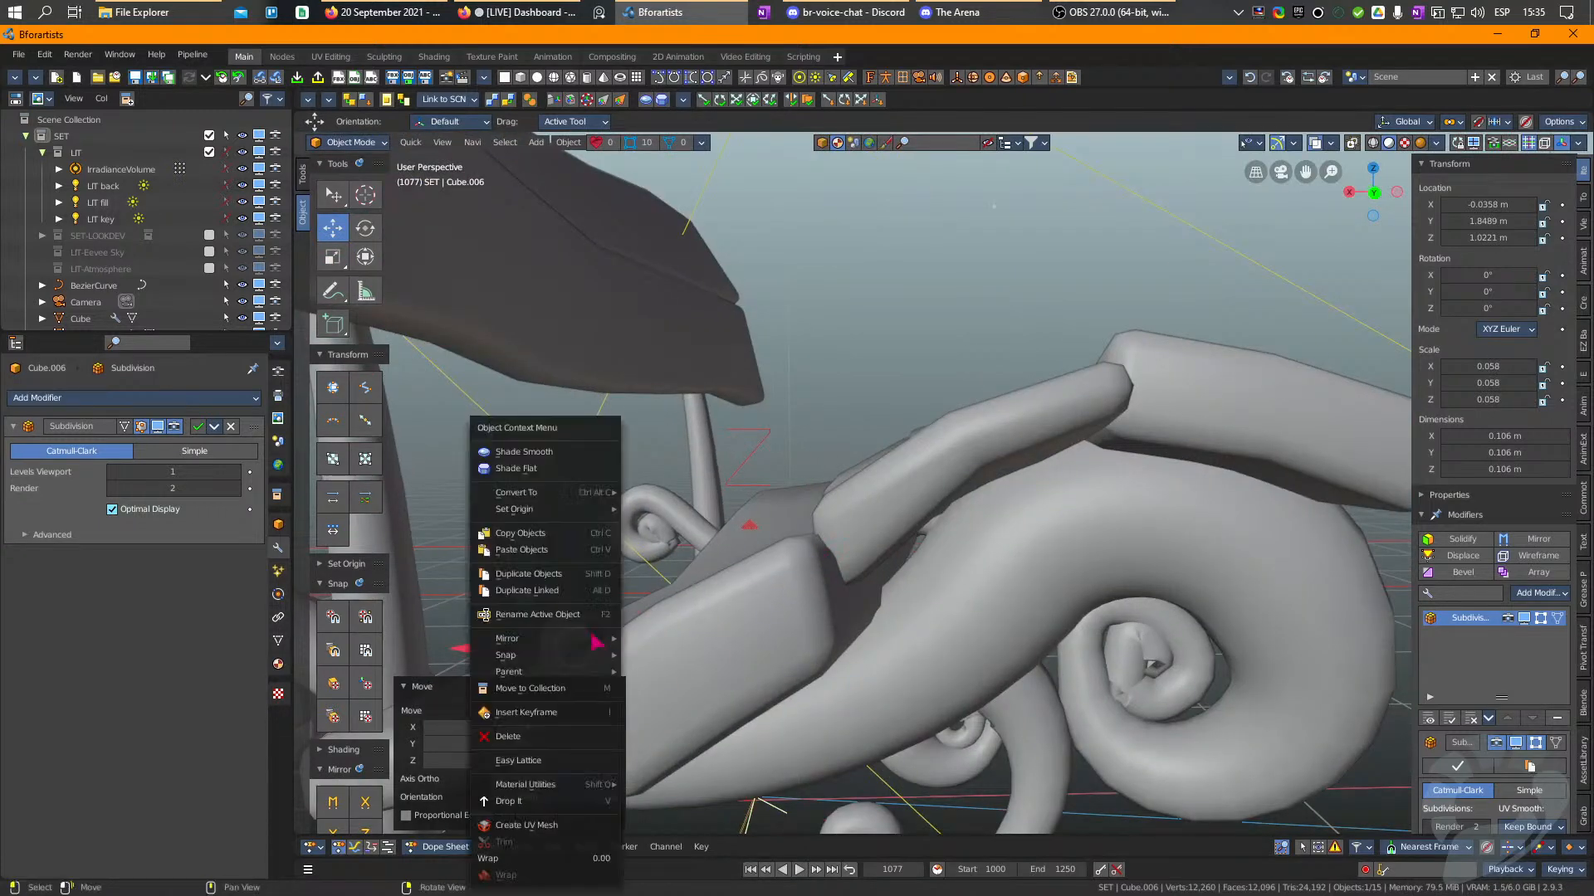
{"action": "left_click", "coordinate": [567, 453]}
{"action": "key", "text": "KP_Decimal"}
{"action": "scroll", "coordinate": [987, 513], "scroll_direction": "down", "scroll_amount": 8}
{"action": "scroll", "coordinate": [975, 498], "scroll_direction": "up", "scroll_amount": 1}
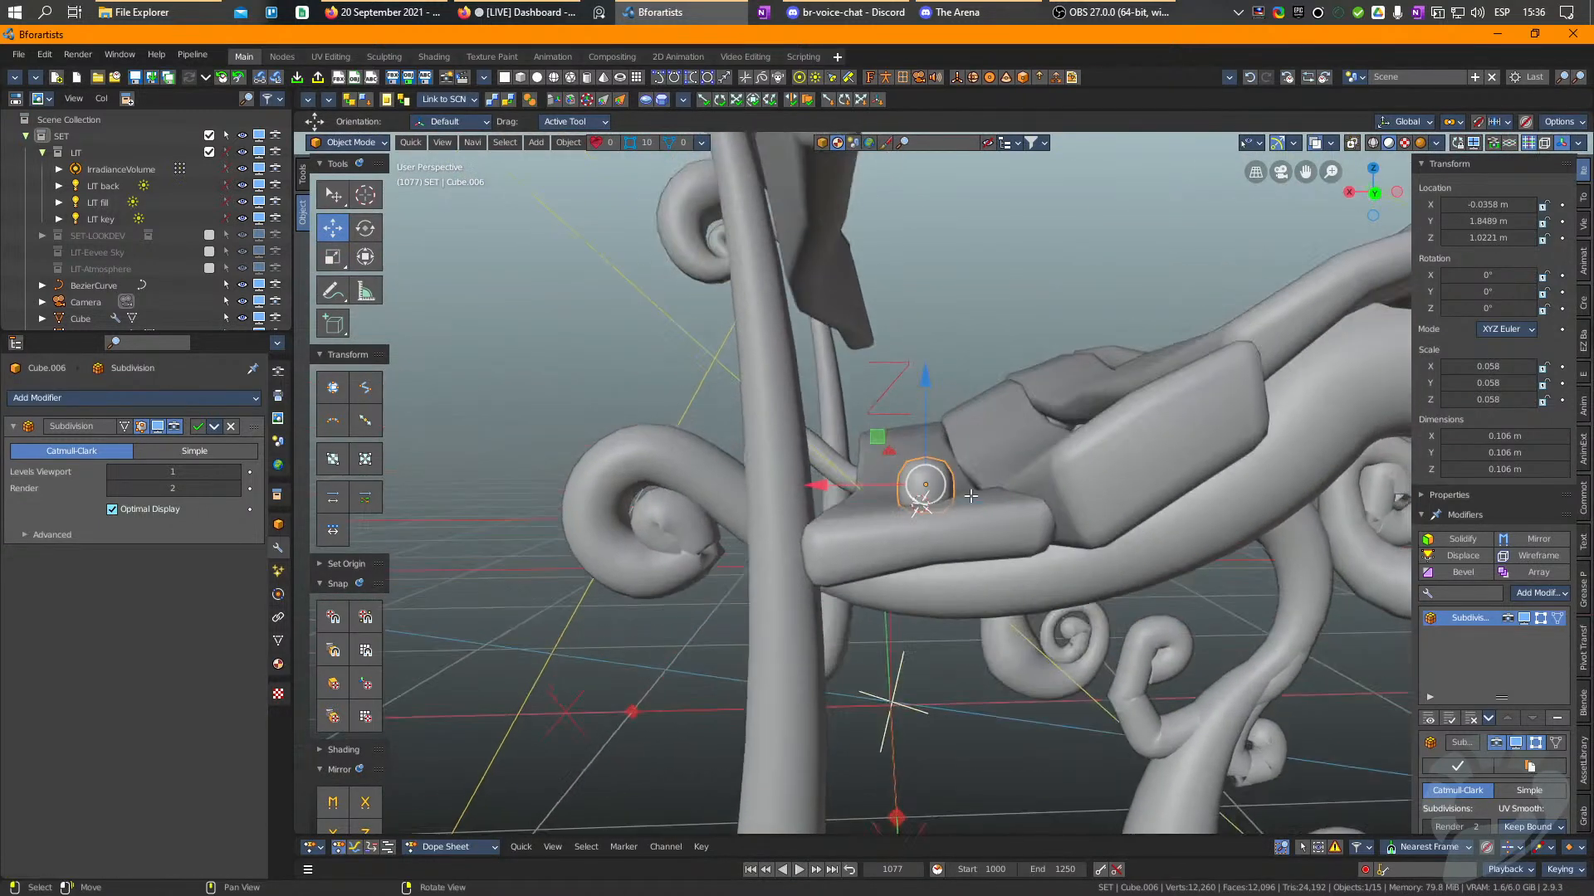
Move the cube's edge loop down towards its base in Edit Mode.
{"action": "key", "text": "Tab"}
{"action": "key", "text": "e"}
{"action": "scroll", "coordinate": [914, 446], "scroll_direction": "up", "scroll_amount": 2}
{"action": "left_click_drag", "start_coordinate": [911, 391], "coordinate": [914, 403]}
{"action": "right_click_drag", "start_coordinate": [946, 540], "coordinate": [949, 573]}
{"action": "key", "text": "Tab"}
Tilt the cube to follow the rear seat plank's surface and set its Subdivision to level 2.
{"action": "right_click_drag", "start_coordinate": [955, 459], "coordinate": [960, 478]}
{"action": "key", "text": "e"}
{"action": "left_click_drag", "start_coordinate": [1022, 436], "coordinate": [1053, 382]}
{"action": "key", "text": "ctrl+2"}
{"action": "right_click_drag", "start_coordinate": [1019, 472], "coordinate": [891, 542]}
Widen the rivet's lower vertices by a factor of 1.337 and adjust its fit on the rear seat plank.
{"action": "key", "text": "Tab"}
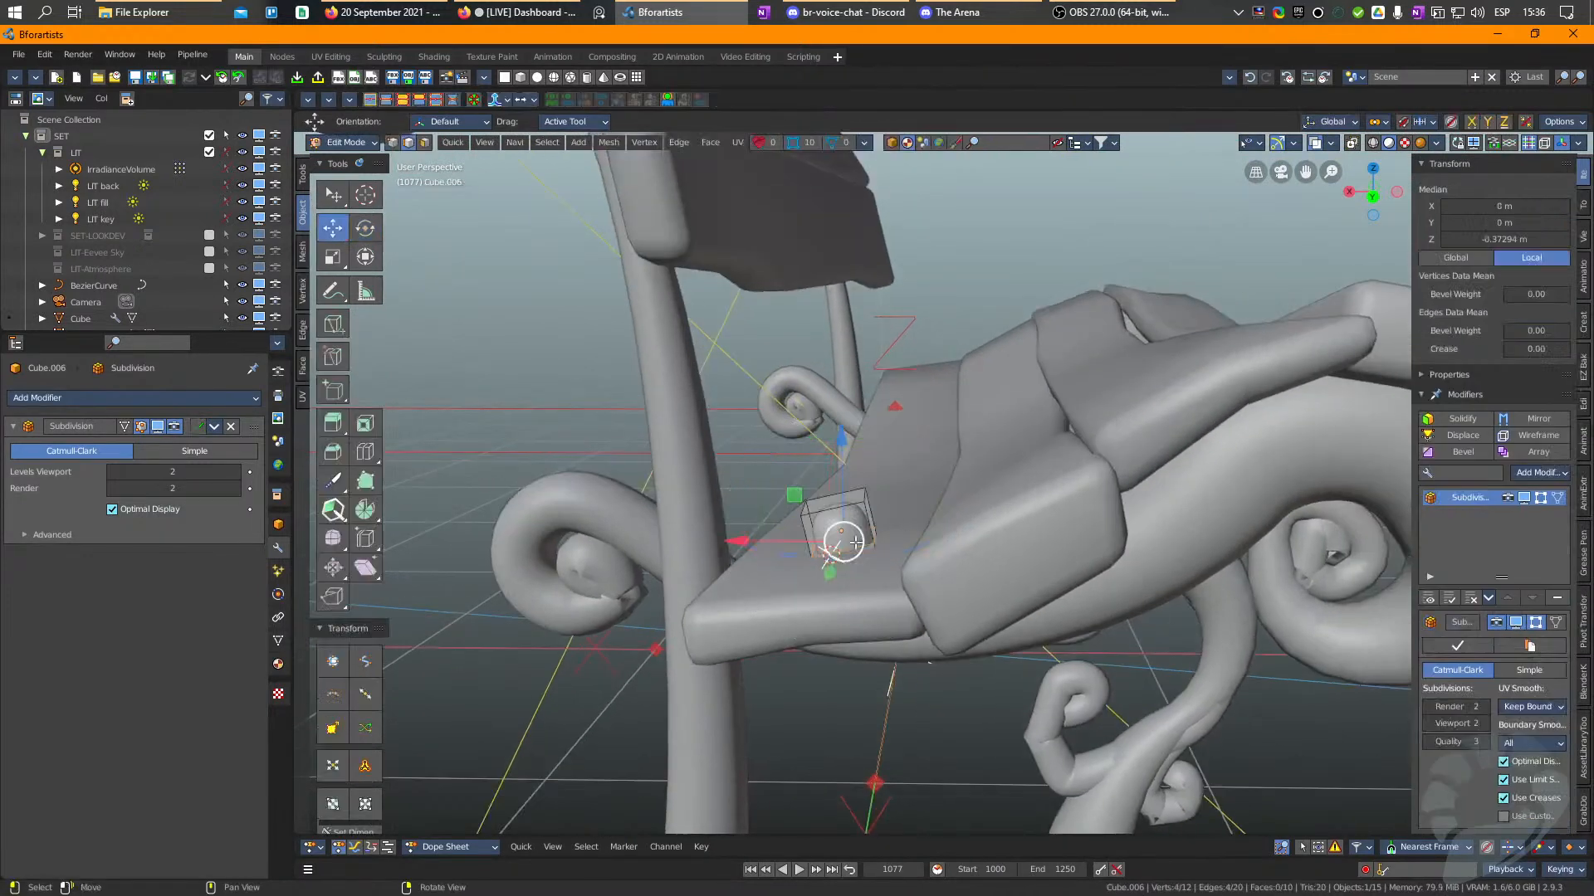
{"action": "key", "text": "a"}
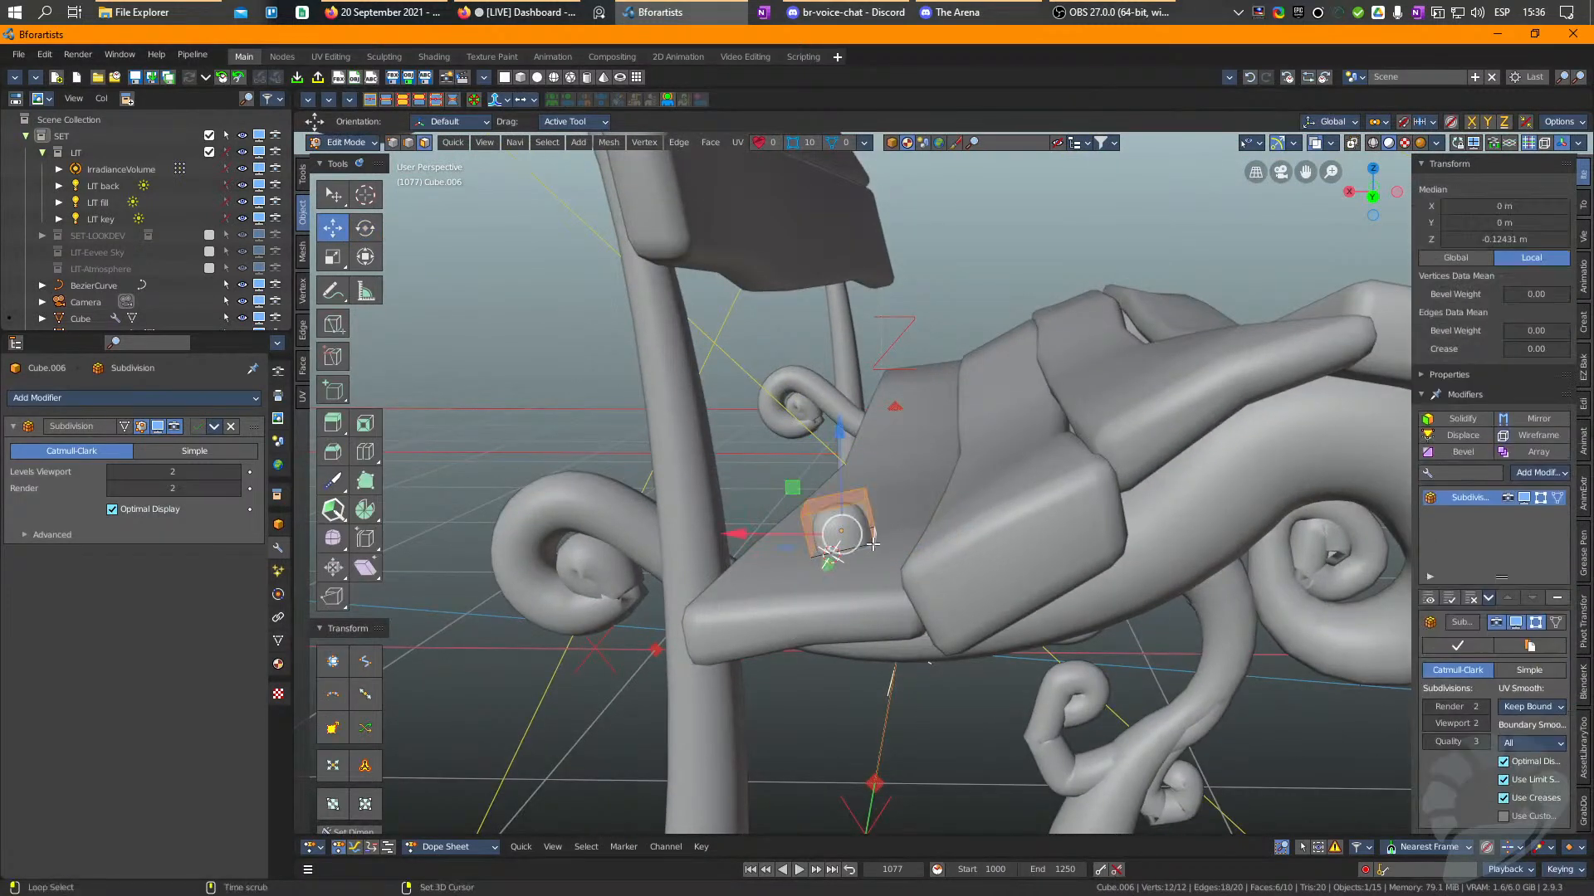
{"action": "scroll", "coordinate": [872, 549], "scroll_direction": "up", "scroll_amount": 4}
{"action": "key", "text": "s"}
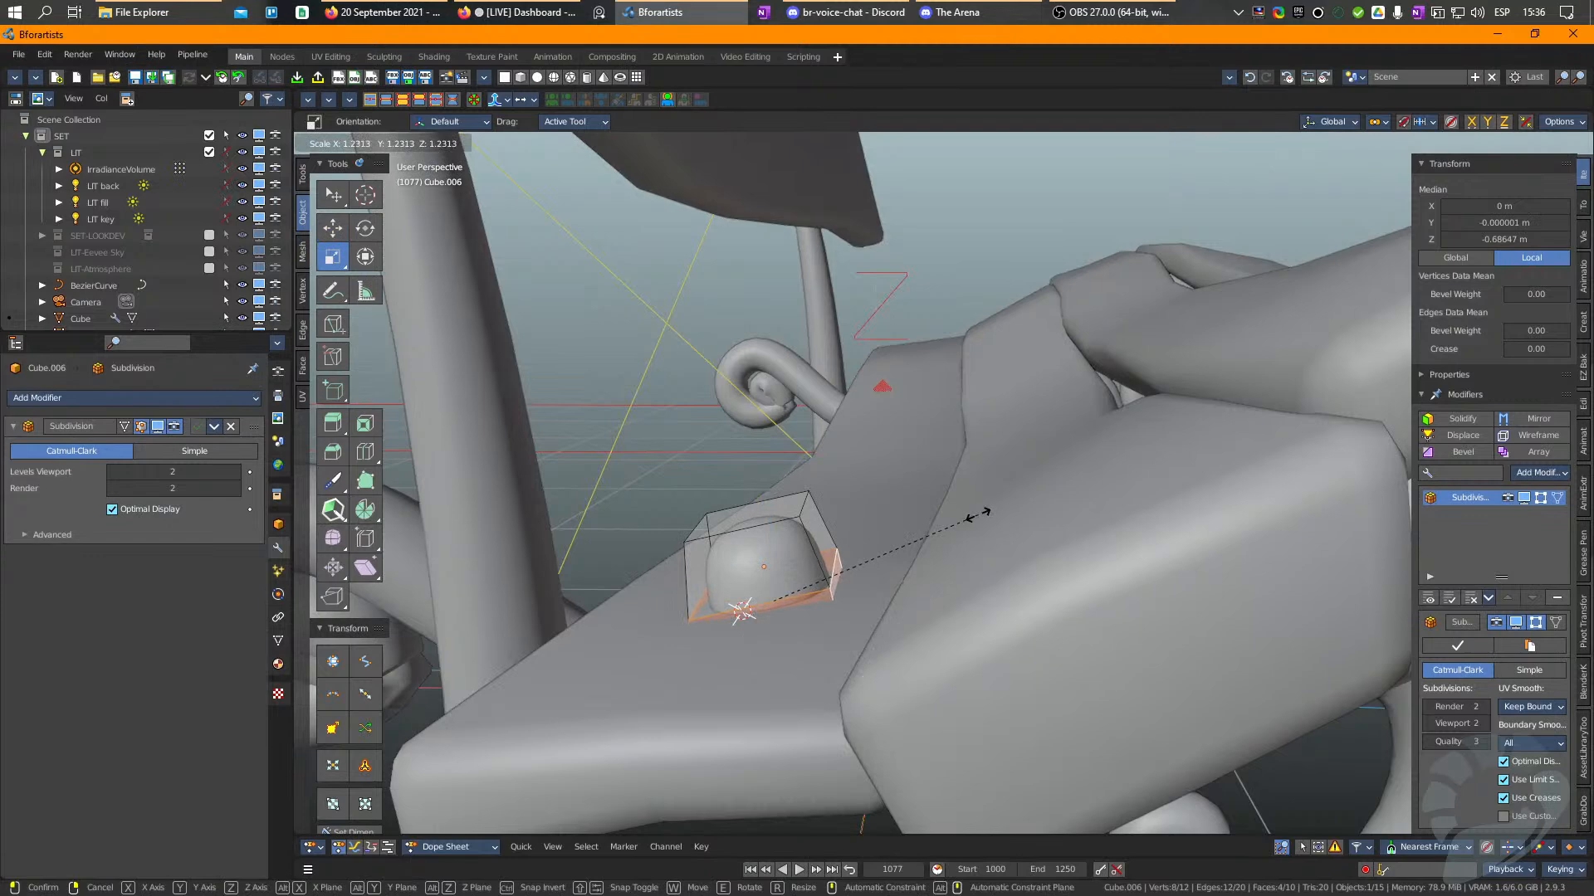
{"action": "left_click", "coordinate": [997, 514]}
{"action": "scroll", "coordinate": [998, 516], "scroll_direction": "down", "scroll_amount": 4}
{"action": "right_click_drag", "start_coordinate": [1001, 531], "coordinate": [1113, 513]}
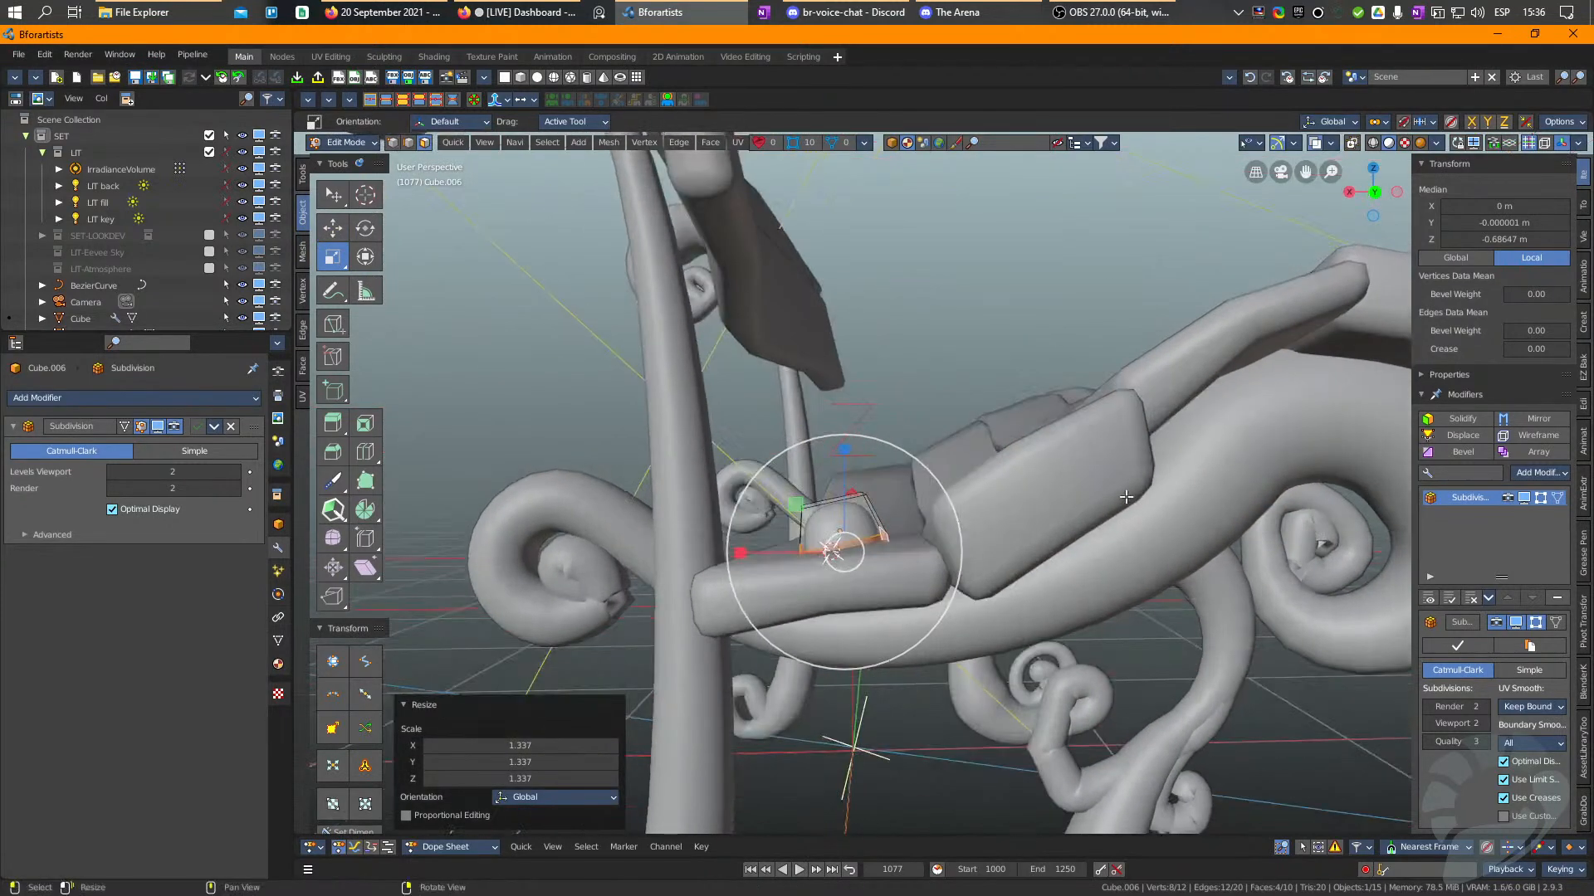
{"action": "key", "text": "Tab"}
{"action": "right_click_drag", "start_coordinate": [985, 511], "coordinate": [985, 535]}
{"action": "left_click_drag", "start_coordinate": [1118, 461], "coordinate": [1098, 474]}
{"action": "right_click_drag", "start_coordinate": [1096, 473], "coordinate": [1013, 554]}
Duplicate the rivet onto the second seat plank, rotating and nudging it to sit on the surface.
{"action": "key", "text": "shift+d"}
{"action": "left_click", "coordinate": [1064, 516]}
{"action": "key", "text": "e"}
{"action": "left_click_drag", "start_coordinate": [1066, 511], "coordinate": [1077, 399]}
{"action": "key", "text": "w"}
{"action": "left_click_drag", "start_coordinate": [1106, 455], "coordinate": [1098, 437]}
{"action": "right_click_drag", "start_coordinate": [1109, 409], "coordinate": [1108, 456]}
Duplicate the rivet onto the third seat plank and rotate it to follow the plank's slope.
{"action": "key", "text": "shift+d"}
{"action": "left_click", "coordinate": [1129, 390]}
{"action": "key", "text": "e"}
{"action": "left_click_drag", "start_coordinate": [1134, 384], "coordinate": [1242, 401]}
{"action": "key", "text": "w"}
Place a linked duplicate of the rivet on the front seat plank, rotating and shifting it onto the surface.
{"action": "key", "text": "alt+d"}
{"action": "left_click", "coordinate": [1406, 370]}
{"action": "right_click_drag", "start_coordinate": [1384, 385], "coordinate": [1261, 328]}
{"action": "key", "text": "e"}
{"action": "left_click_drag", "start_coordinate": [1262, 325], "coordinate": [1303, 404]}
{"action": "right_click_drag", "start_coordinate": [1305, 405], "coordinate": [1112, 380]}
{"action": "key", "text": "w"}
{"action": "left_click_drag", "start_coordinate": [1131, 382], "coordinate": [1081, 381]}
Nudge two of the existing seat rivets into better positions on their planks.
{"action": "right_click_drag", "start_coordinate": [1166, 373], "coordinate": [1060, 635]}
{"action": "middle_click_drag", "start_coordinate": [1060, 635], "coordinate": [1055, 321]}
{"action": "left_click", "coordinate": [964, 559]}
{"action": "right_click_drag", "start_coordinate": [964, 559], "coordinate": [992, 620]}
{"action": "left_click_drag", "start_coordinate": [974, 569], "coordinate": [927, 572]}
{"action": "left_click", "coordinate": [944, 475]}
{"action": "left_click_drag", "start_coordinate": [944, 474], "coordinate": [932, 477]}
{"action": "scroll", "coordinate": [934, 481], "scroll_direction": "down", "scroll_amount": 3}
{"action": "right_click_drag", "start_coordinate": [1000, 502], "coordinate": [954, 543]}
{"action": "middle_click_drag", "start_coordinate": [954, 544], "coordinate": [706, 489]}
Duplicate a rivet to the opposite end of the second seat plank and rotate it to match the surface.
{"action": "key", "text": "shift+d"}
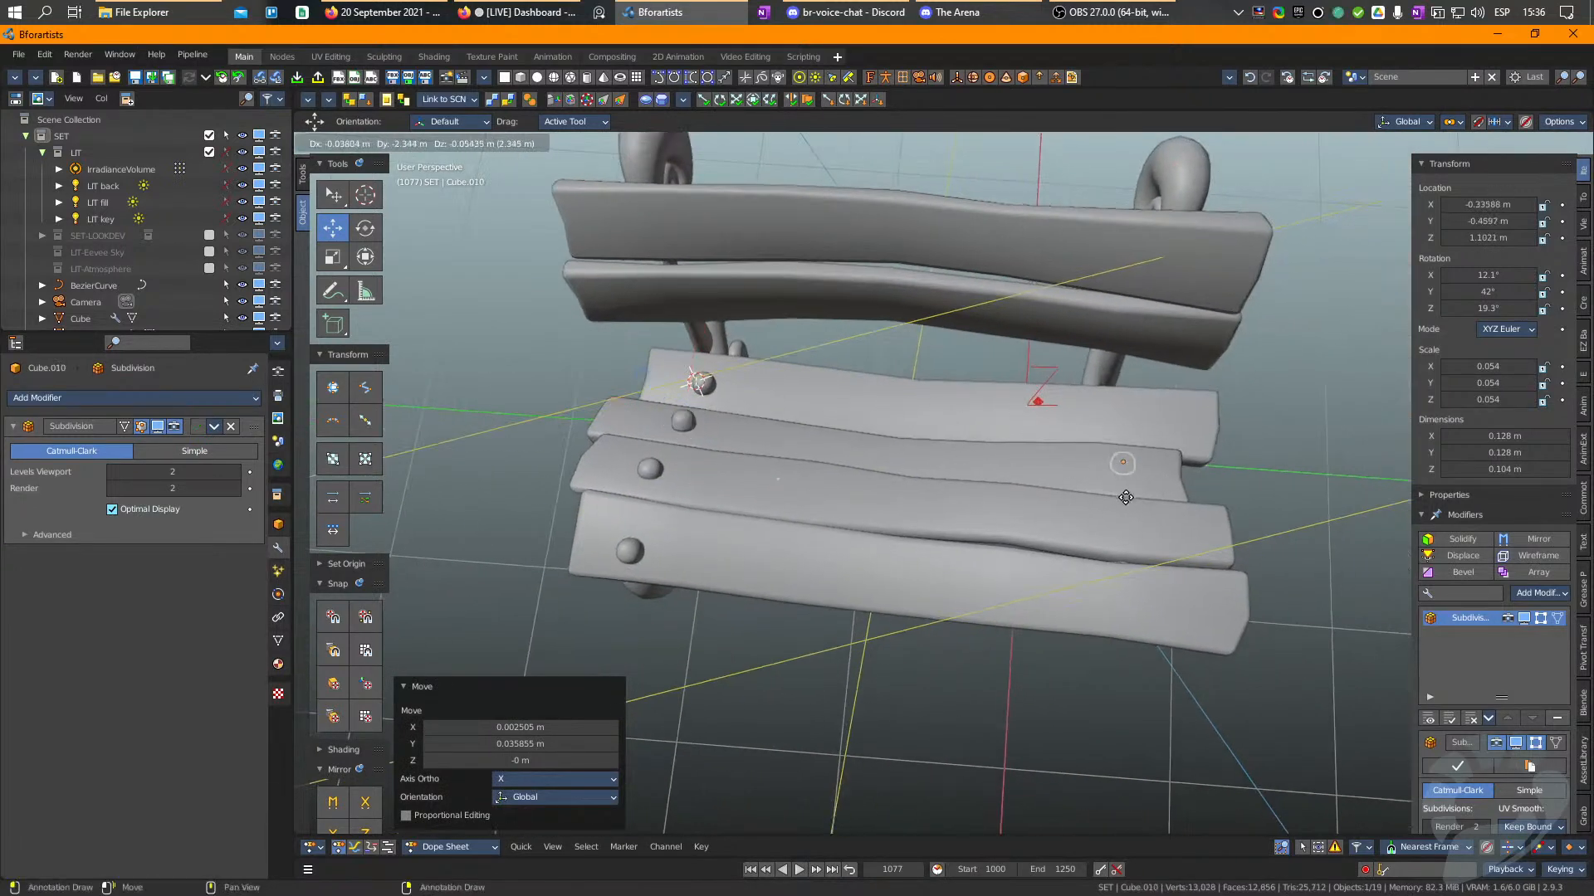
{"action": "left_click", "coordinate": [1123, 465]}
{"action": "right_click_drag", "start_coordinate": [1123, 465], "coordinate": [1120, 415]}
{"action": "key", "text": "e"}
{"action": "left_click_drag", "start_coordinate": [1225, 471], "coordinate": [1231, 442]}
{"action": "right_click_drag", "start_coordinate": [1183, 489], "coordinate": [1088, 515]}
{"action": "right_click_drag", "start_coordinate": [1212, 465], "coordinate": [1180, 454]}
{"action": "key", "text": "w"}
{"action": "left_click_drag", "start_coordinate": [1234, 454], "coordinate": [1238, 454]}
{"action": "right_click_drag", "start_coordinate": [1085, 459], "coordinate": [1260, 455]}
Duplicate that rivet onto the same end of the rear seat plank, then rotate and reposition it.
{"action": "key", "text": "shift+d"}
{"action": "left_click", "coordinate": [1293, 486]}
{"action": "key", "text": "e"}
{"action": "left_click_drag", "start_coordinate": [1302, 484], "coordinate": [1314, 425]}
{"action": "right_click_drag", "start_coordinate": [1254, 471], "coordinate": [1307, 434]}
{"action": "key", "text": "w"}
{"action": "left_click_drag", "start_coordinate": [1319, 435], "coordinate": [1307, 438]}
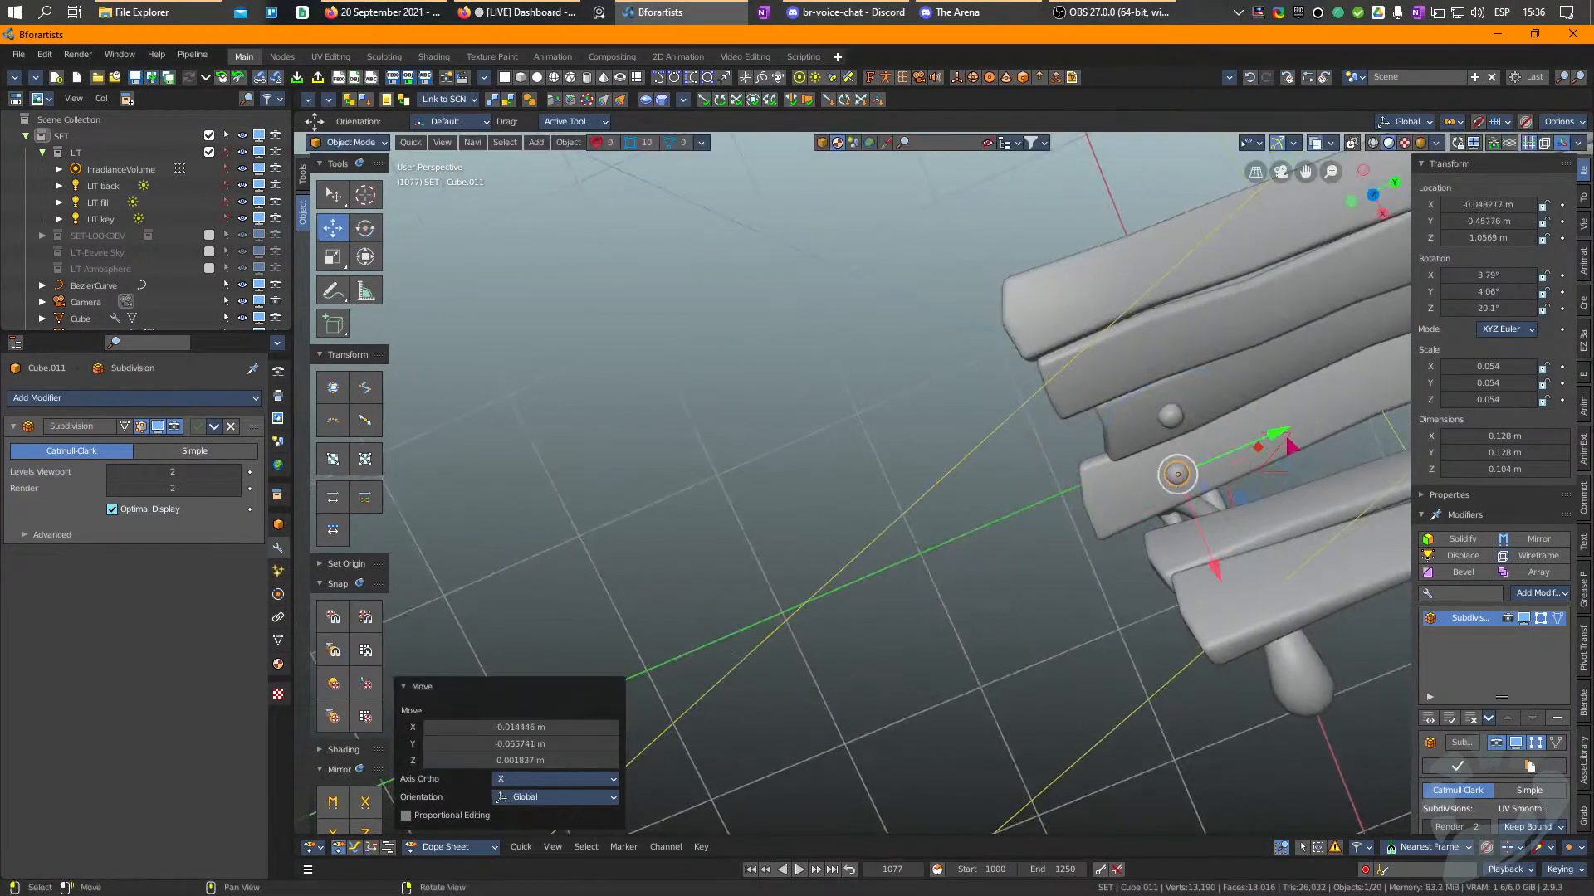
Place linked duplicates of the rivet on the same end of the third and front seat planks, rotating them to follow the surface.
{"action": "middle_click_drag", "start_coordinate": [1306, 438], "coordinate": [1120, 543]}
{"action": "right_click_drag", "start_coordinate": [1120, 542], "coordinate": [1070, 564]}
{"action": "key", "text": "alt+d"}
{"action": "left_click", "coordinate": [980, 456]}
{"action": "right_click_drag", "start_coordinate": [981, 456], "coordinate": [948, 372]}
{"action": "left_click_drag", "start_coordinate": [953, 378], "coordinate": [963, 312]}
{"action": "right_click_drag", "start_coordinate": [963, 307], "coordinate": [994, 332]}
{"action": "key", "text": "e"}
{"action": "left_click_drag", "start_coordinate": [998, 331], "coordinate": [1015, 347]}
{"action": "scroll", "coordinate": [946, 367], "scroll_direction": "up", "scroll_amount": 4}
{"action": "right_click_drag", "start_coordinate": [979, 508], "coordinate": [1165, 501]}
{"action": "key", "text": "alt+d"}
{"action": "left_click", "coordinate": [1056, 491]}
{"action": "left_click_drag", "start_coordinate": [1141, 485], "coordinate": [1056, 342]}
{"action": "right_click_drag", "start_coordinate": [1050, 349], "coordinate": [1182, 519]}
{"action": "mouse_move", "coordinate": [998, 442]}
{"action": "right_mouse_down"}
{"action": "mouse_move", "coordinate": [913, 475]}
{"action": "mouse_move", "coordinate": [988, 434]}
{"action": "right_mouse_up"}
Create a linked rivet duplicate, snap it to the 3D cursor on the lower backrest slat and align it with the surface.
{"action": "key", "text": "alt+d"}
{"action": "left_click", "coordinate": [1154, 378]}
{"action": "right_click", "coordinate": [1152, 373], "text": "shift"}
{"action": "key", "text": "shift+s"}
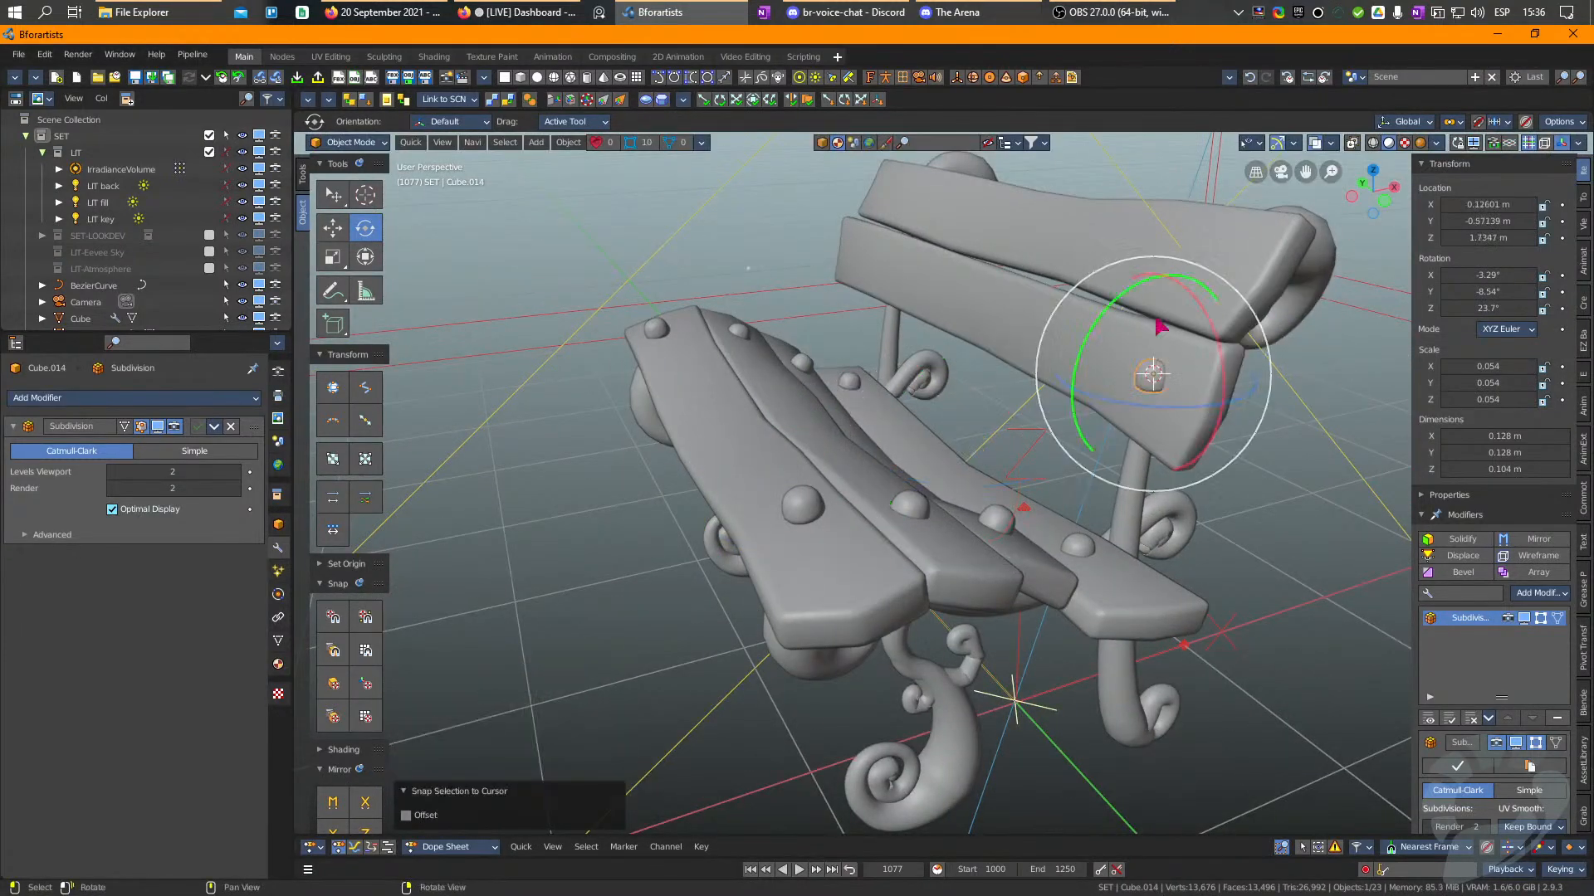
{"action": "right_click_drag", "start_coordinate": [1129, 374], "coordinate": [1210, 338]}
{"action": "left_click_drag", "start_coordinate": [1184, 359], "coordinate": [1185, 361]}
{"action": "left_click_drag", "start_coordinate": [1162, 467], "coordinate": [1162, 467]}
{"action": "right_click_drag", "start_coordinate": [1165, 465], "coordinate": [1304, 430]}
{"action": "key", "text": "w"}
{"action": "left_click_drag", "start_coordinate": [1332, 423], "coordinate": [1286, 424]}
{"action": "right_click_drag", "start_coordinate": [1286, 424], "coordinate": [1216, 448]}
Place a linked duplicate of the rivet on the same end of the upper backrest slat and rotate it to fit.
{"action": "key", "text": "alt+d"}
{"action": "left_click", "coordinate": [1225, 334]}
{"action": "right_click_drag", "start_coordinate": [1225, 334], "coordinate": [1050, 329]}
{"action": "key", "text": "e"}
{"action": "left_click_drag", "start_coordinate": [1279, 285], "coordinate": [1260, 334]}
{"action": "key", "text": "w"}
{"action": "right_click_drag", "start_coordinate": [1041, 324], "coordinate": [1152, 342]}
{"action": "middle_click_drag", "start_coordinate": [904, 321], "coordinate": [1174, 423]}
Create a linked rivet duplicate and snap it to the 3D cursor at the upper backrest slat's opposite end.
{"action": "key", "text": "alt+d"}
{"action": "right_click", "coordinate": [870, 376]}
{"action": "right_click", "coordinate": [874, 339], "text": "shift"}
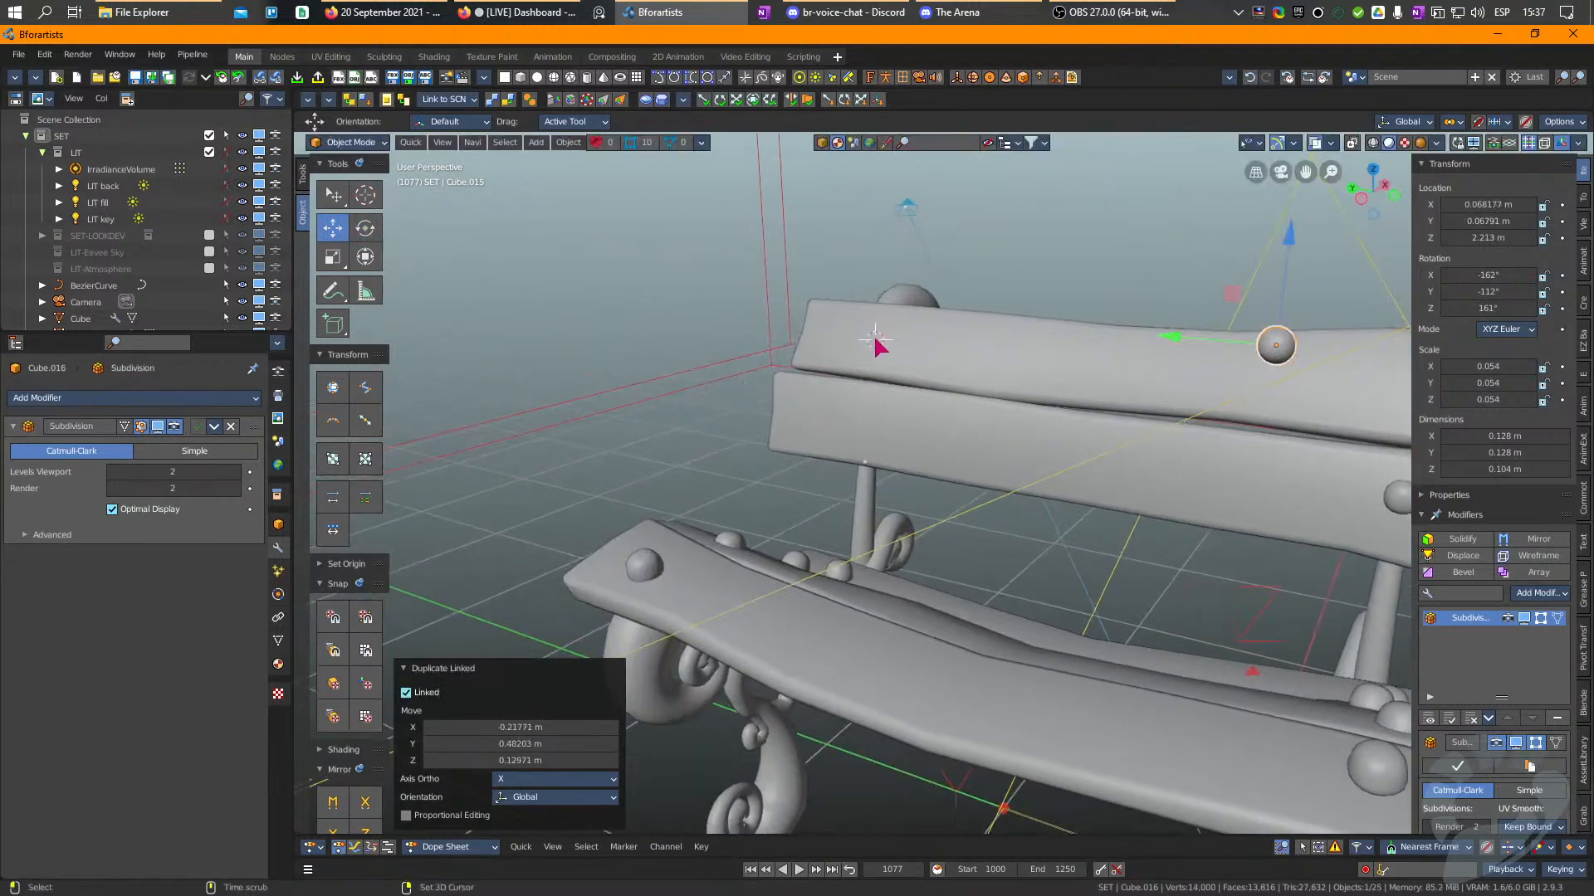
{"action": "key", "text": "shift+s"}
{"action": "right_click_drag", "start_coordinate": [871, 384], "coordinate": [966, 368]}
{"action": "left_click_drag", "start_coordinate": [1015, 340], "coordinate": [1006, 331]}
{"action": "right_click_drag", "start_coordinate": [1008, 332], "coordinate": [1117, 355]}
Rotate and nudge that rivet onto the upper slat, and duplicate it onto the lower backrest slat's matching end.
{"action": "key", "text": "e"}
{"action": "left_click_drag", "start_coordinate": [1141, 340], "coordinate": [1146, 321]}
{"action": "key", "text": "w"}
{"action": "right_click_drag", "start_coordinate": [1122, 349], "coordinate": [1157, 334]}
{"action": "left_click_drag", "start_coordinate": [1157, 333], "coordinate": [1166, 333]}
{"action": "key", "text": "shift+d"}
{"action": "left_click", "coordinate": [1207, 418]}
Select the lower backrest slat and adjust its end with the Grab brush at a 162 px radius in Sculpt Mode.
{"action": "left_click", "coordinate": [909, 447]}
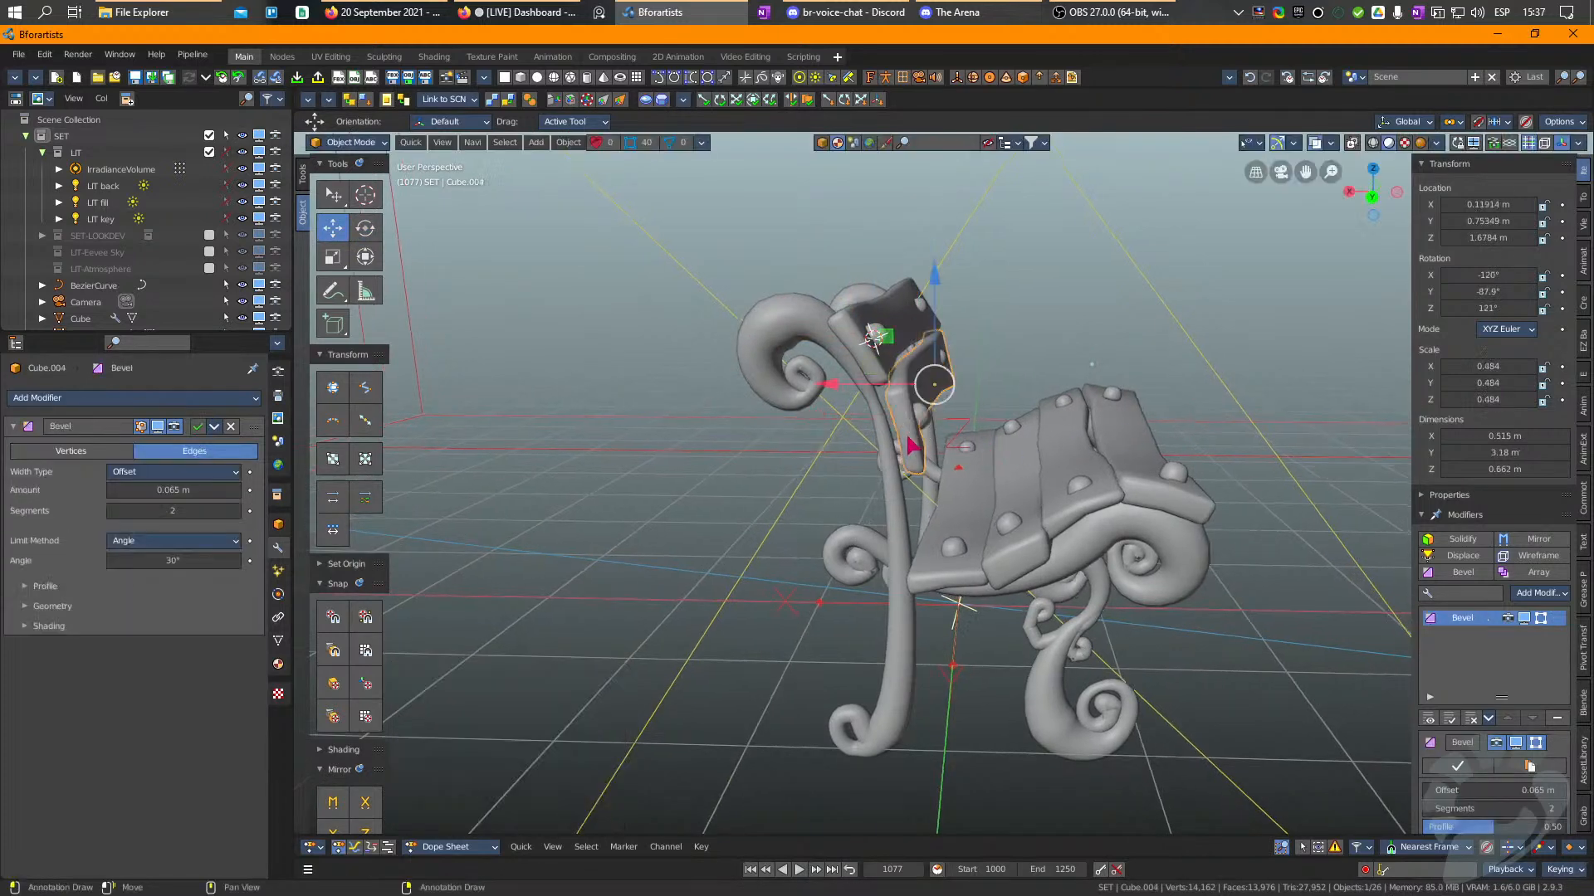
{"action": "scroll", "coordinate": [906, 440], "scroll_direction": "up", "scroll_amount": 3}
{"action": "key", "text": "ctrl+Tab"}
{"action": "middle_click_drag", "start_coordinate": [878, 362], "coordinate": [899, 427]}
{"action": "key", "text": "f"}
{"action": "left_click", "coordinate": [957, 426]}
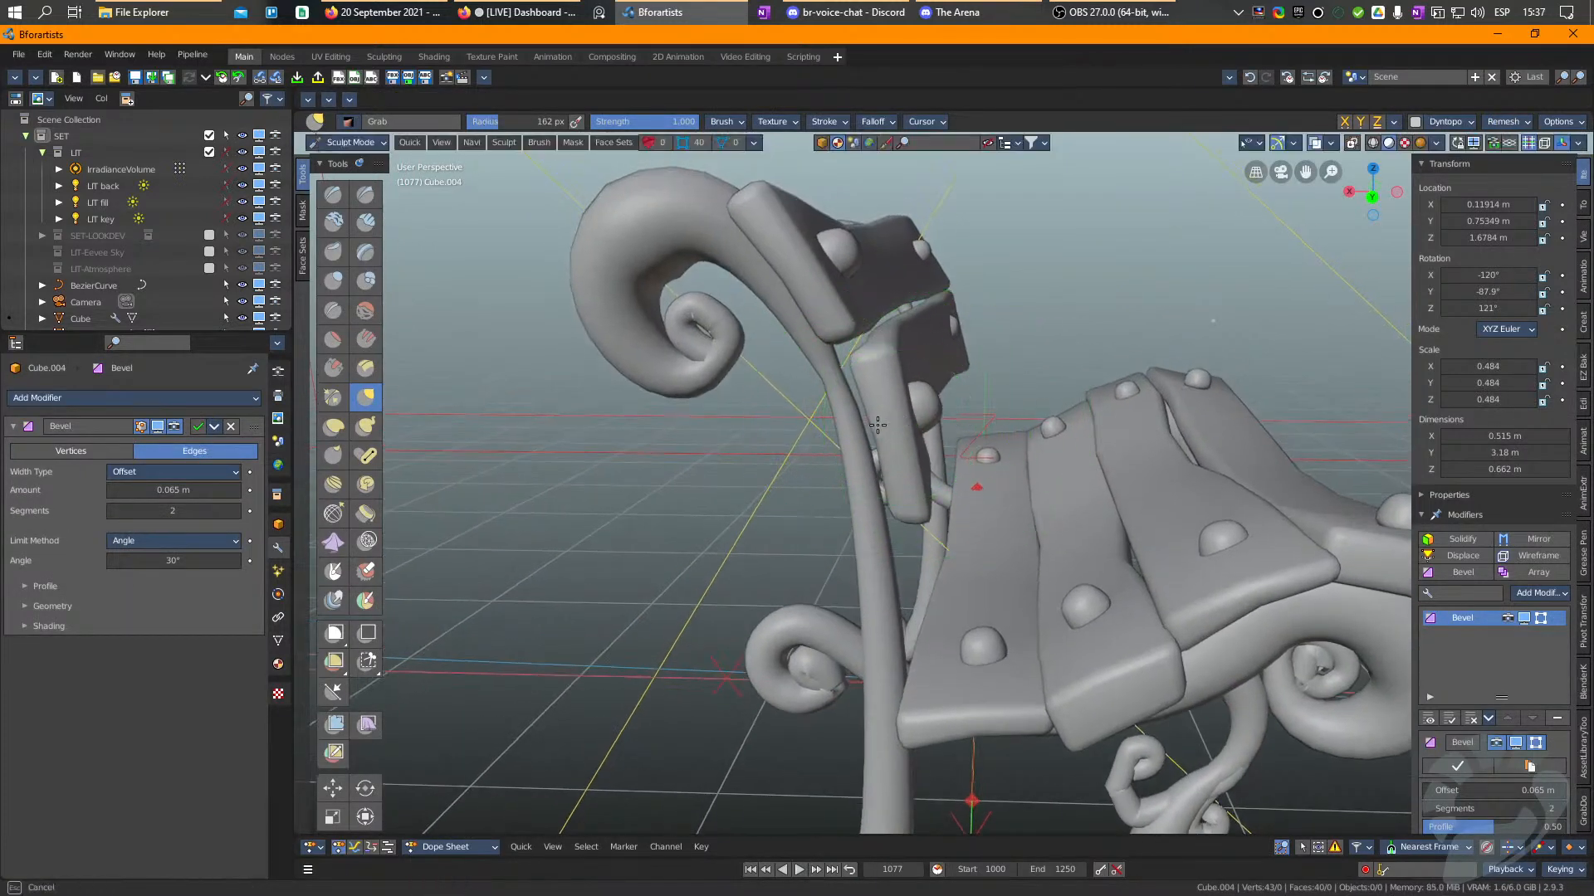
{"action": "middle_click_drag", "start_coordinate": [913, 376], "coordinate": [903, 421]}
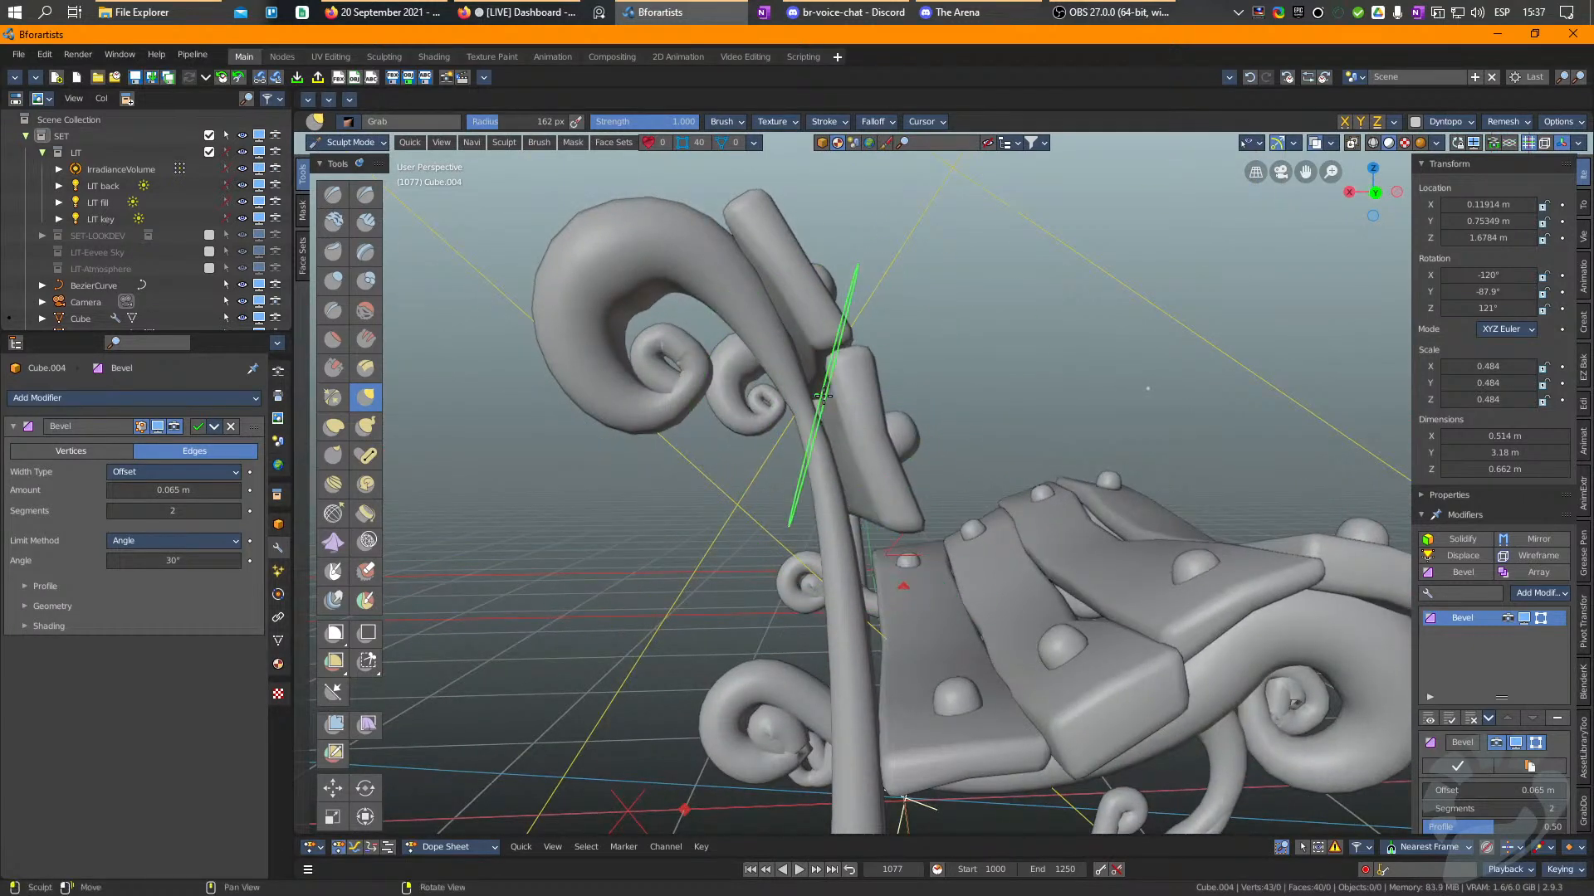
Reshape the end of the lower backrest slat with the Elastic Deform brush at a 175 px radius.
{"action": "mouse_move", "coordinate": [847, 378]}
{"action": "middle_mouse_down"}
{"action": "mouse_move", "coordinate": [847, 430]}
{"action": "mouse_move", "coordinate": [913, 465]}
{"action": "mouse_move", "coordinate": [970, 462]}
{"action": "middle_mouse_up"}
{"action": "key", "text": "f"}
{"action": "left_click", "coordinate": [981, 462]}
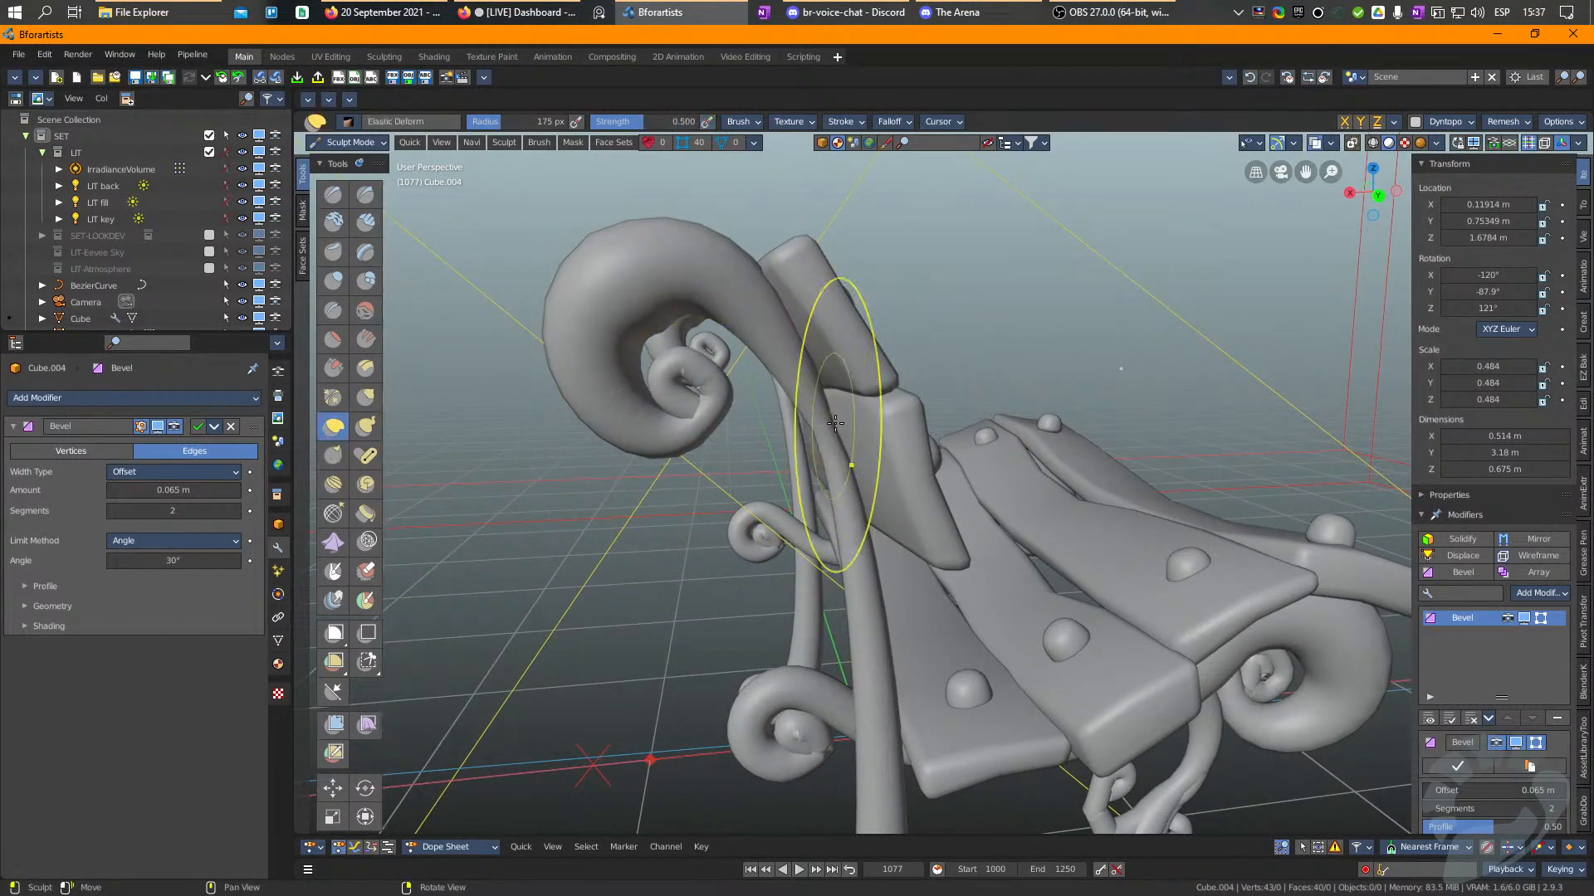
Return to Object Mode, then move and rotate the rivet on the lower backrest slat so it sits against the wood.
{"action": "mouse_move", "coordinate": [855, 445]}
{"action": "middle_mouse_down"}
{"action": "mouse_move", "coordinate": [817, 440]}
{"action": "mouse_move", "coordinate": [951, 461]}
{"action": "middle_mouse_up"}
{"action": "key", "text": "Tab"}
{"action": "left_click", "coordinate": [903, 459]}
{"action": "key", "text": "g"}
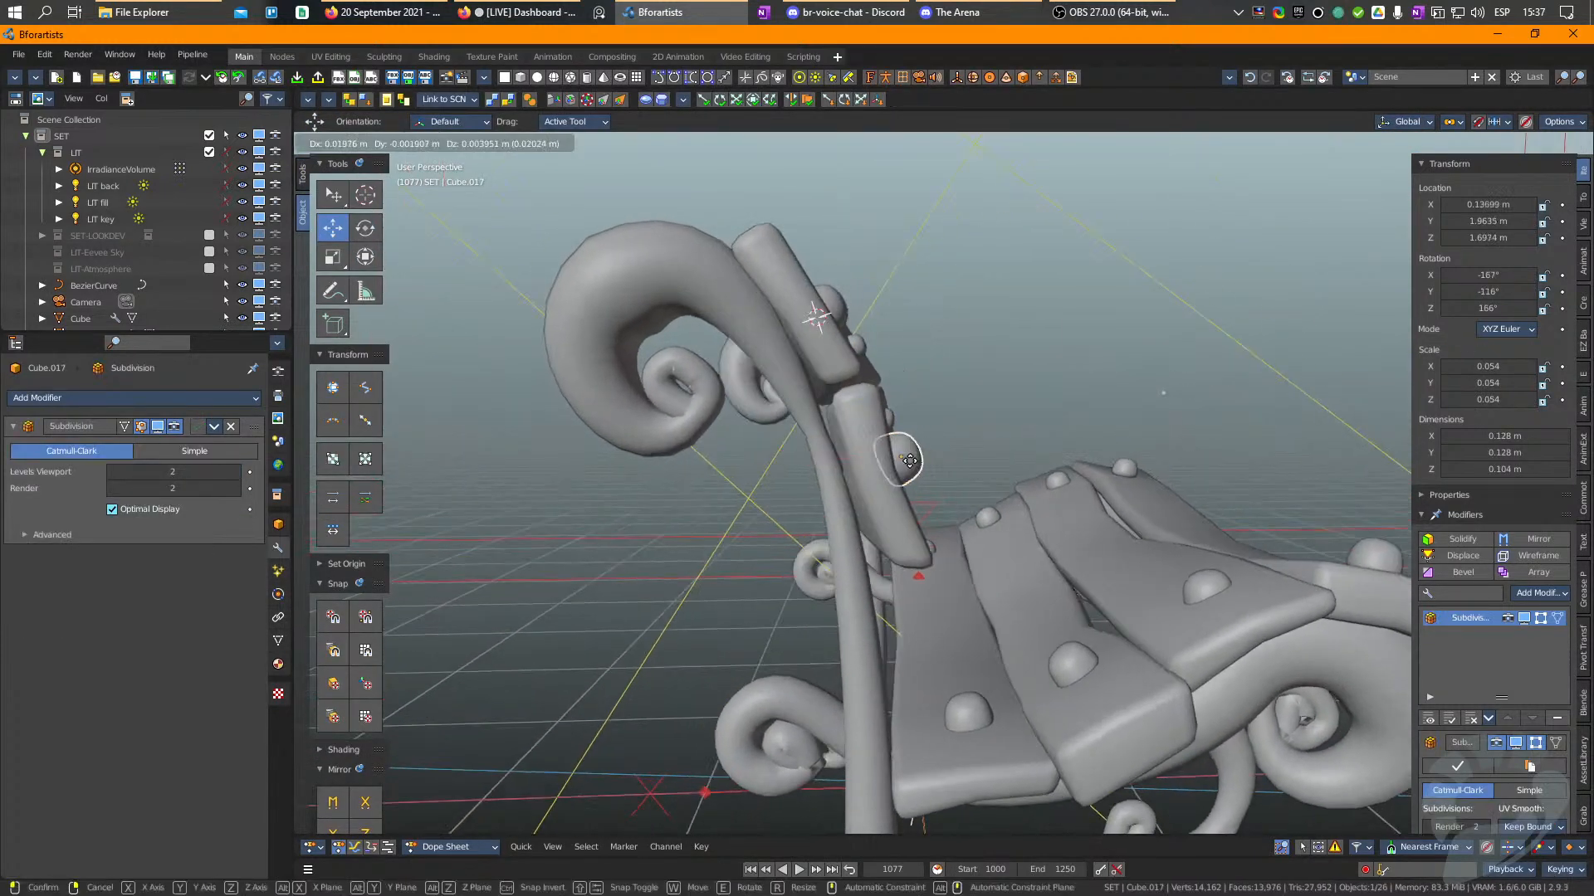
{"action": "left_click_drag", "start_coordinate": [910, 461], "coordinate": [917, 462]}
{"action": "right_click_drag", "start_coordinate": [917, 461], "coordinate": [946, 465]}
{"action": "key", "text": "e"}
{"action": "left_click_drag", "start_coordinate": [988, 376], "coordinate": [1007, 410]}
{"action": "right_click_drag", "start_coordinate": [1007, 413], "coordinate": [954, 476]}
{"action": "scroll", "coordinate": [954, 476], "scroll_direction": "down", "scroll_amount": 6}
{"action": "middle_click_drag", "start_coordinate": [959, 474], "coordinate": [885, 596]}
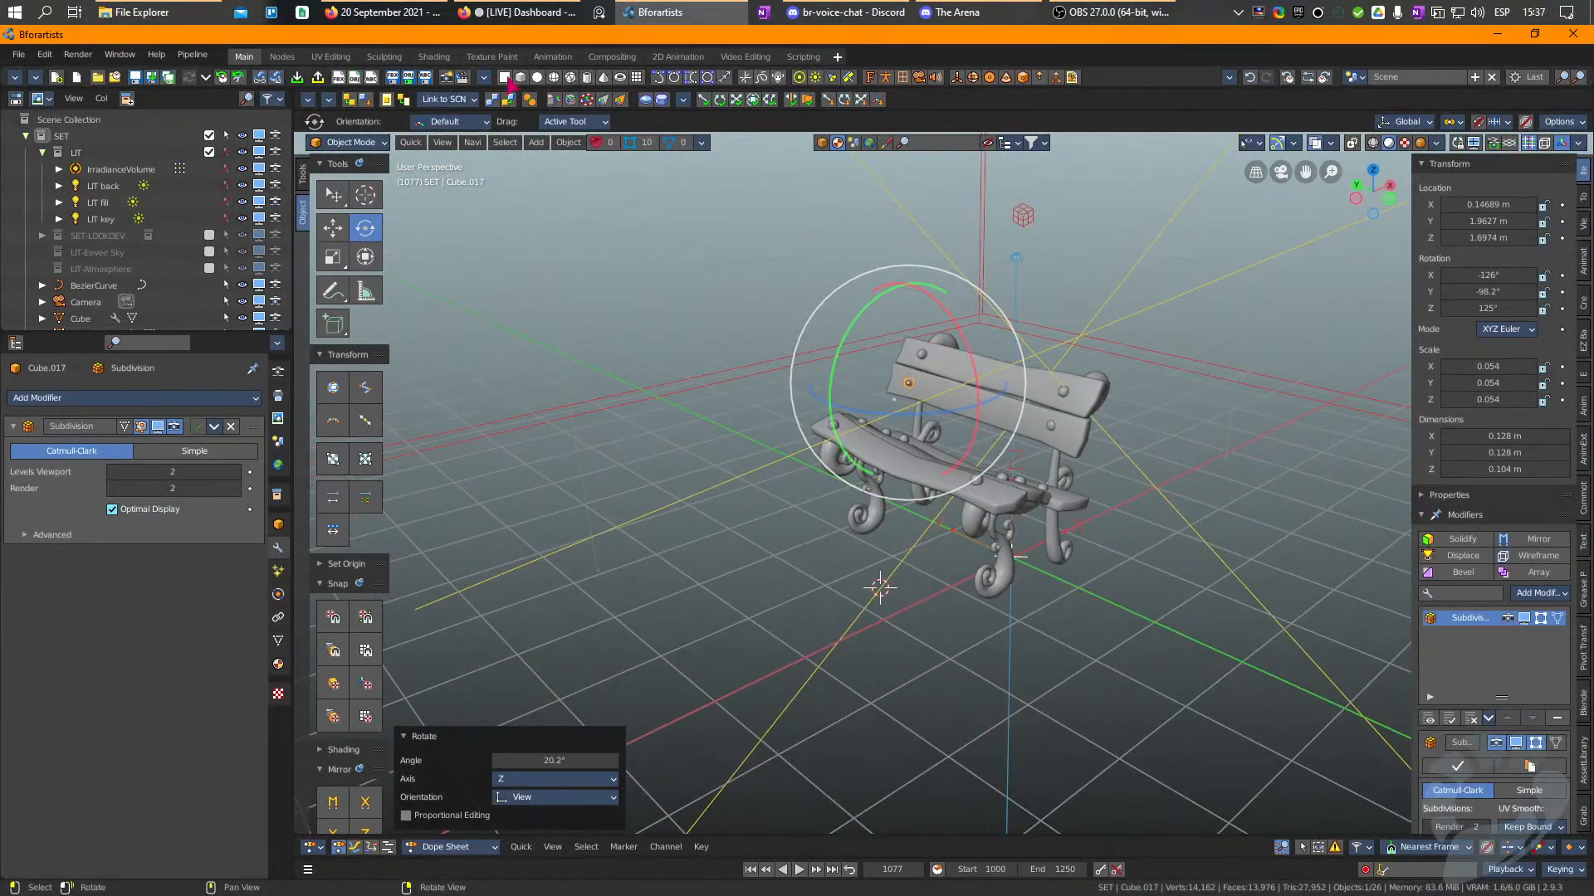
{"action": "left_click", "coordinate": [521, 77]}
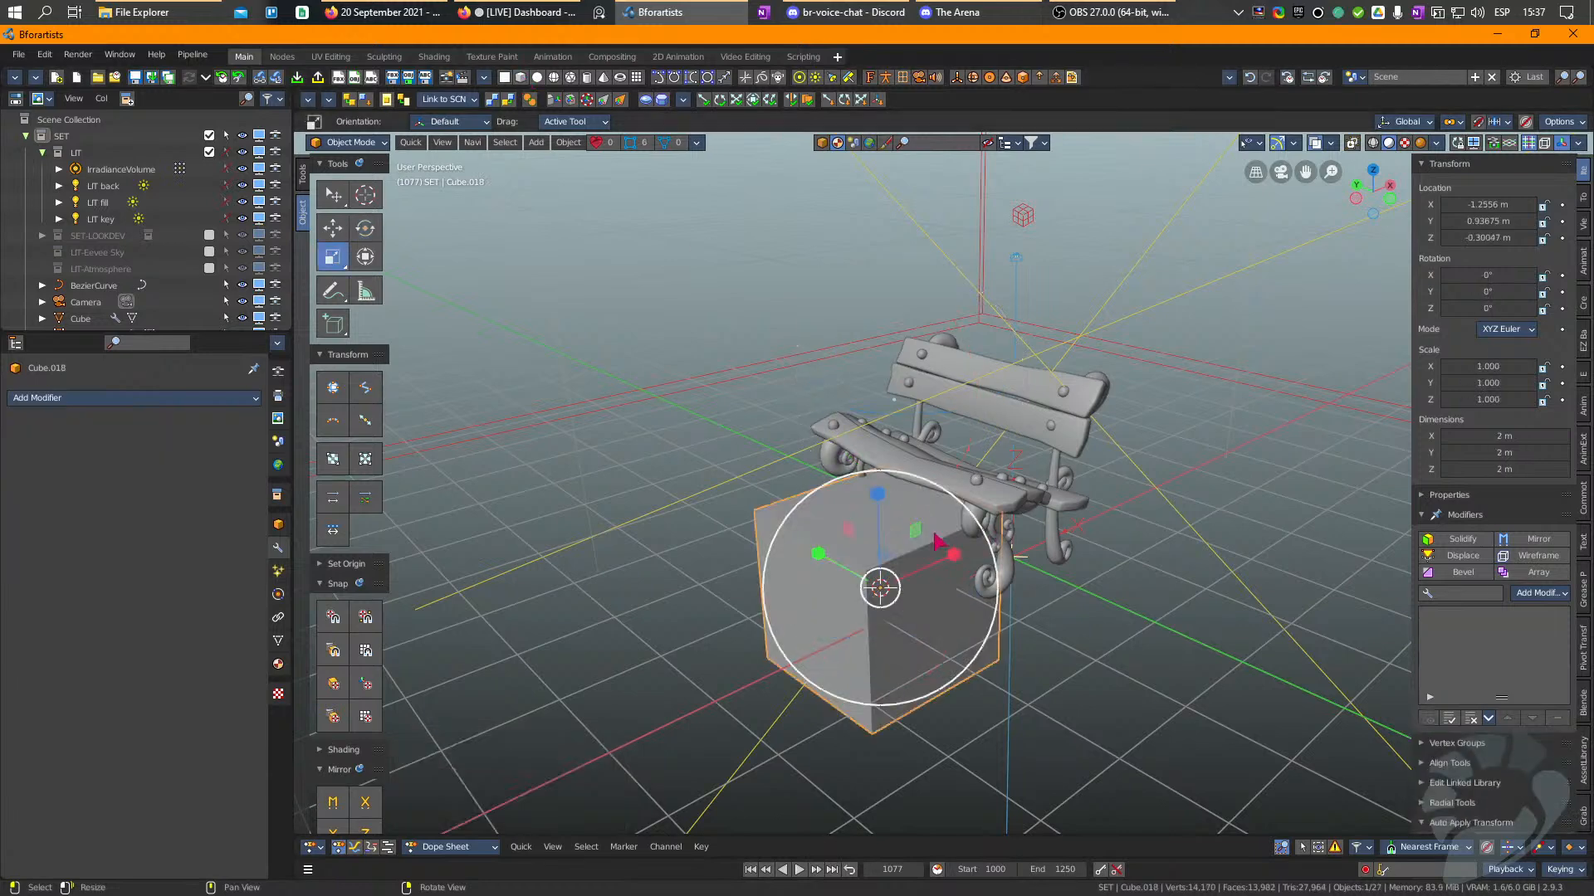
{"action": "left_click_drag", "start_coordinate": [879, 497], "coordinate": [884, 536]}
{"action": "key", "text": "Delete"}
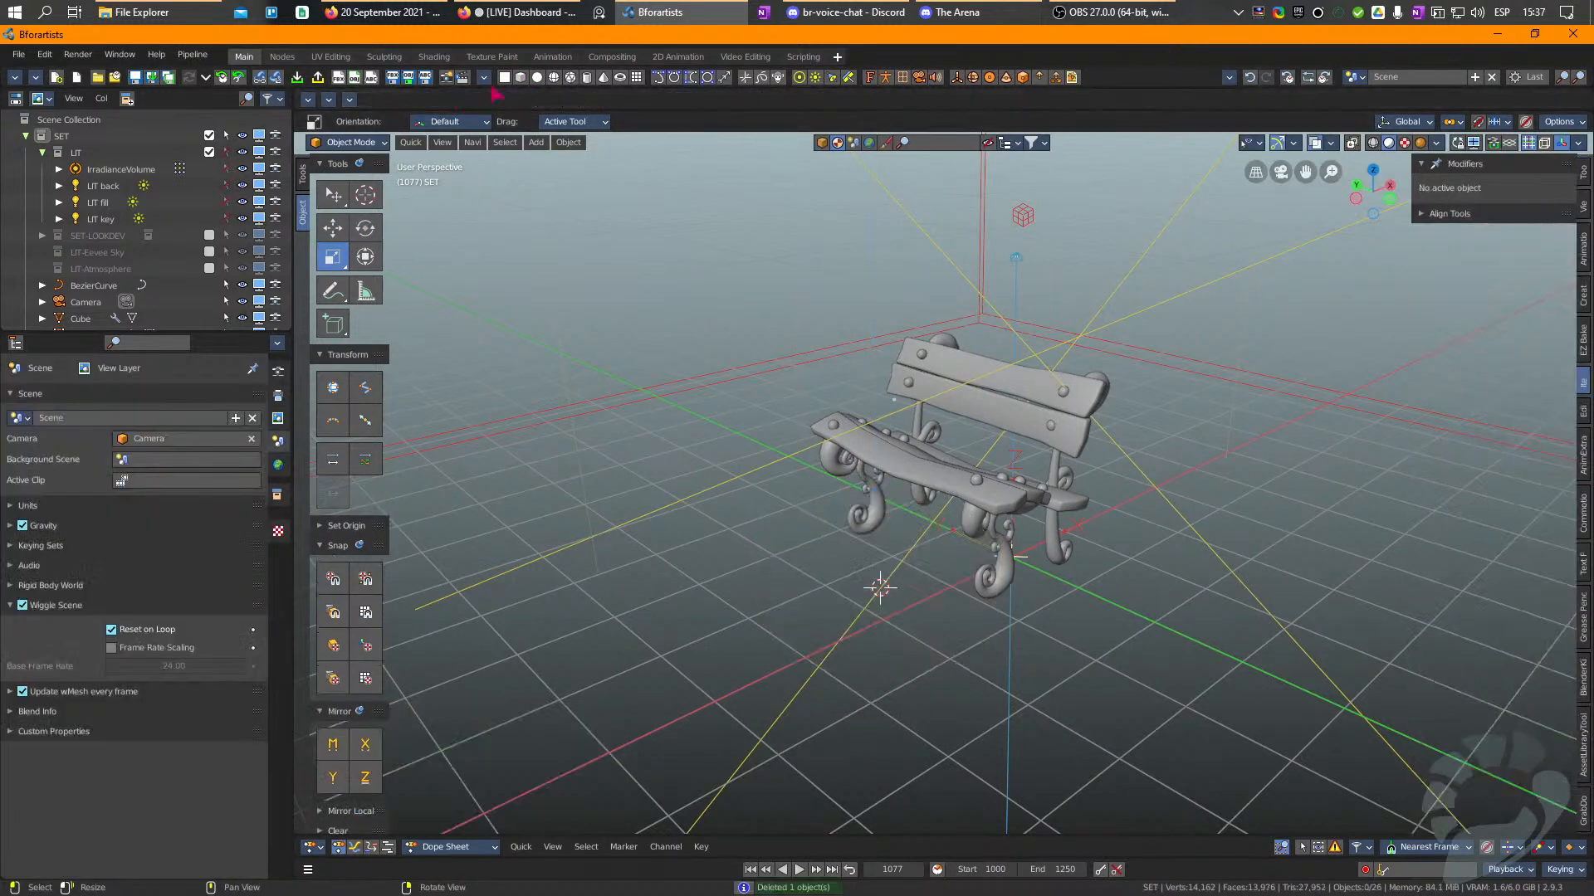
Add a ground plane, scale it to about 8.24 m square and move it about 2.51 m along X beneath the bench.
{"action": "left_click", "coordinate": [505, 78]}
{"action": "key", "text": "s"}
{"action": "left_click_drag", "start_coordinate": [1108, 652], "coordinate": [1273, 667]}
{"action": "key", "text": "w"}
{"action": "left_click_drag", "start_coordinate": [946, 559], "coordinate": [1088, 496]}
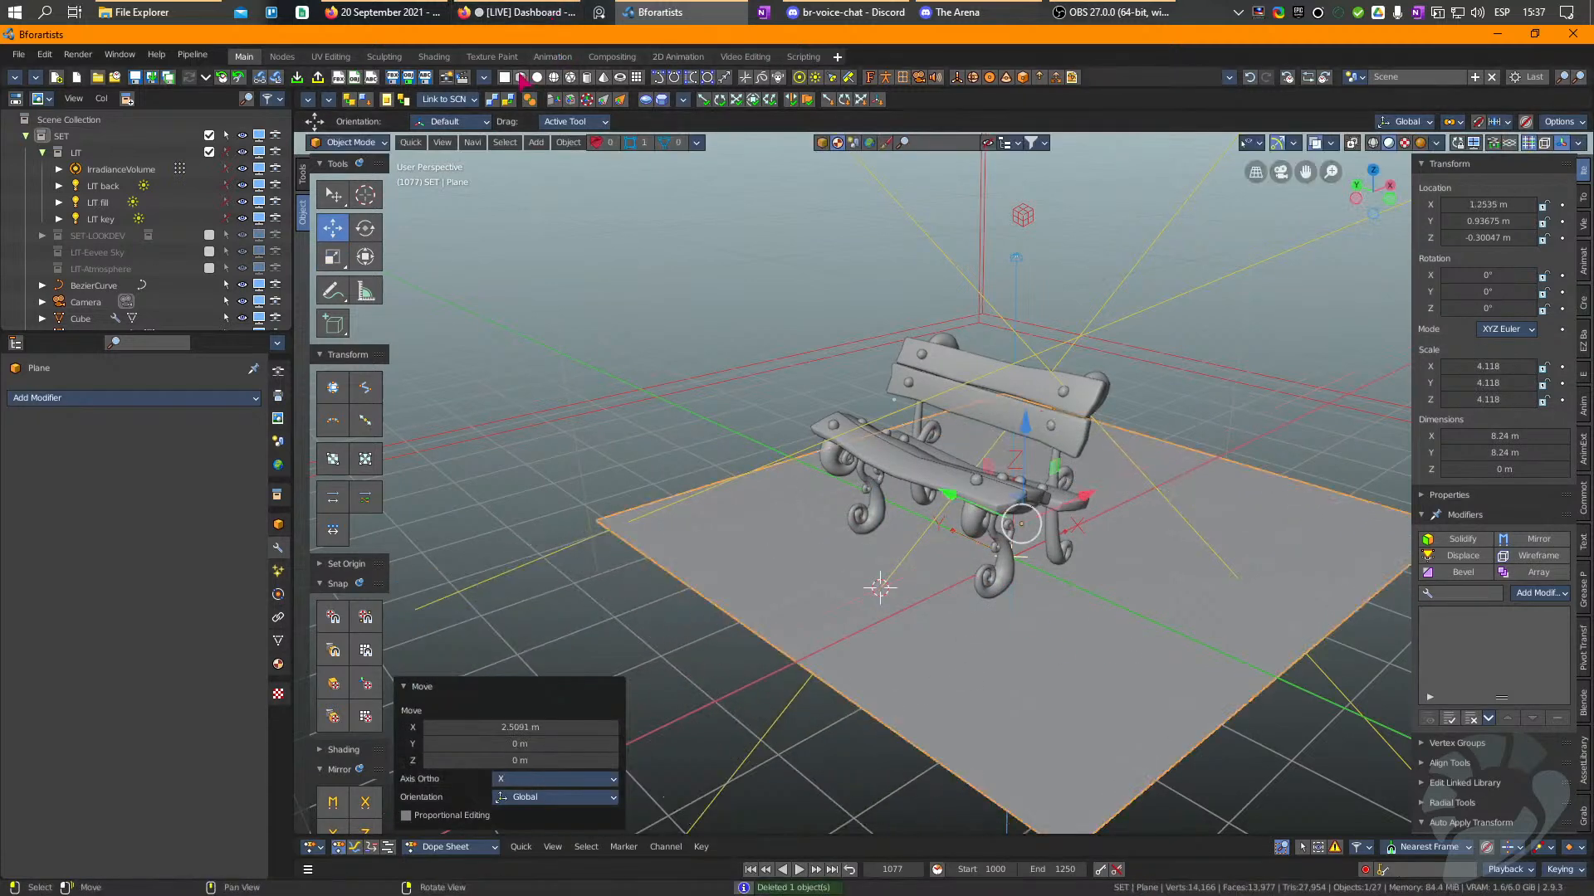
Add a cube at the 3D cursor, enable its Wireframe overlay and set it to display as Wire.
{"action": "left_click", "coordinate": [521, 77]}
{"action": "left_click", "coordinate": [278, 525]}
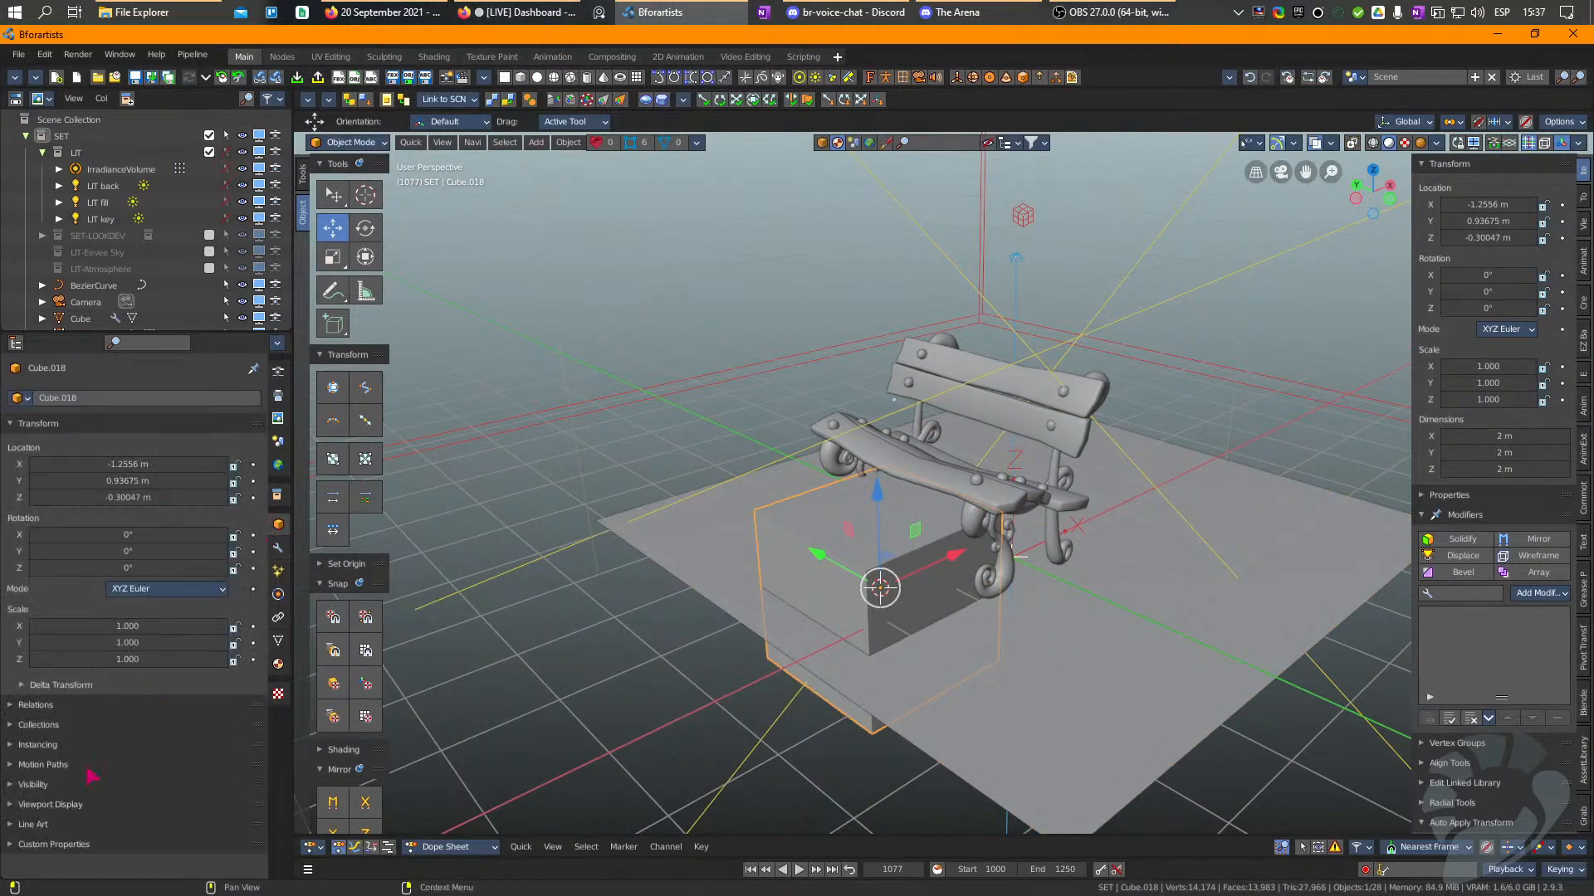
{"action": "scroll", "coordinate": [62, 809], "scroll_direction": "down", "scroll_amount": 5}
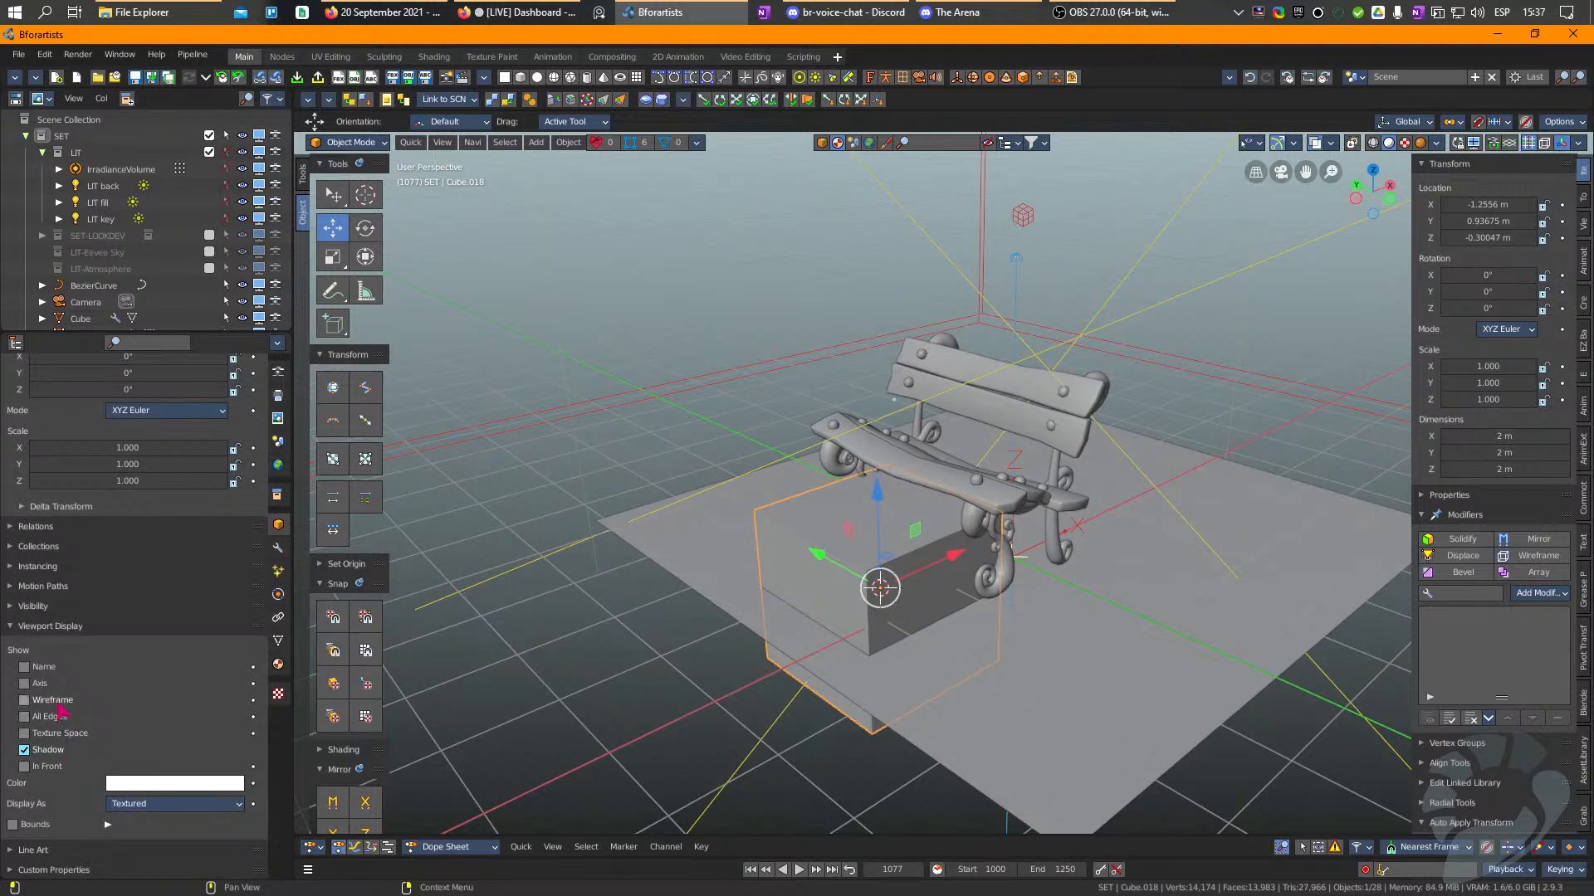
{"action": "left_click", "coordinate": [170, 804]}
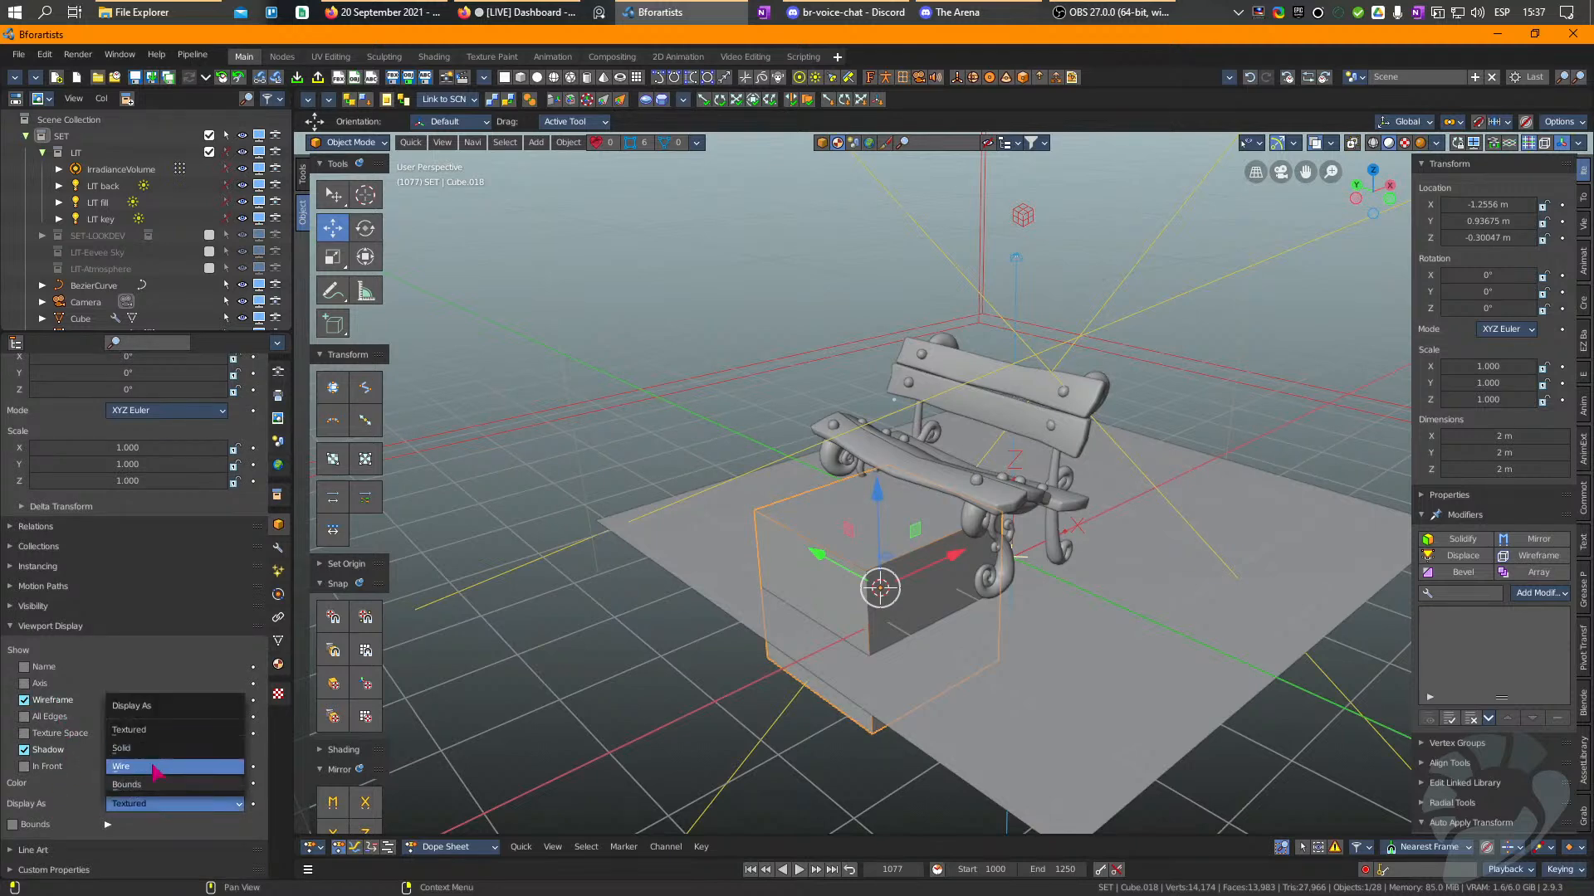
{"action": "left_click", "coordinate": [157, 770]}
Scale the wire cube to about 7.12 m per side and raise it around the bench.
{"action": "right_click_drag", "start_coordinate": [919, 609], "coordinate": [908, 552]}
{"action": "left_click_drag", "start_coordinate": [1019, 622], "coordinate": [1052, 493]}
{"action": "key", "text": "r"}
{"action": "left_click_drag", "start_coordinate": [1133, 386], "coordinate": [407, 397]}
{"action": "key", "text": "w"}
{"action": "left_click_drag", "start_coordinate": [939, 612], "coordinate": [947, 435]}
{"action": "right_click_drag", "start_coordinate": [947, 434], "coordinate": [1016, 469]}
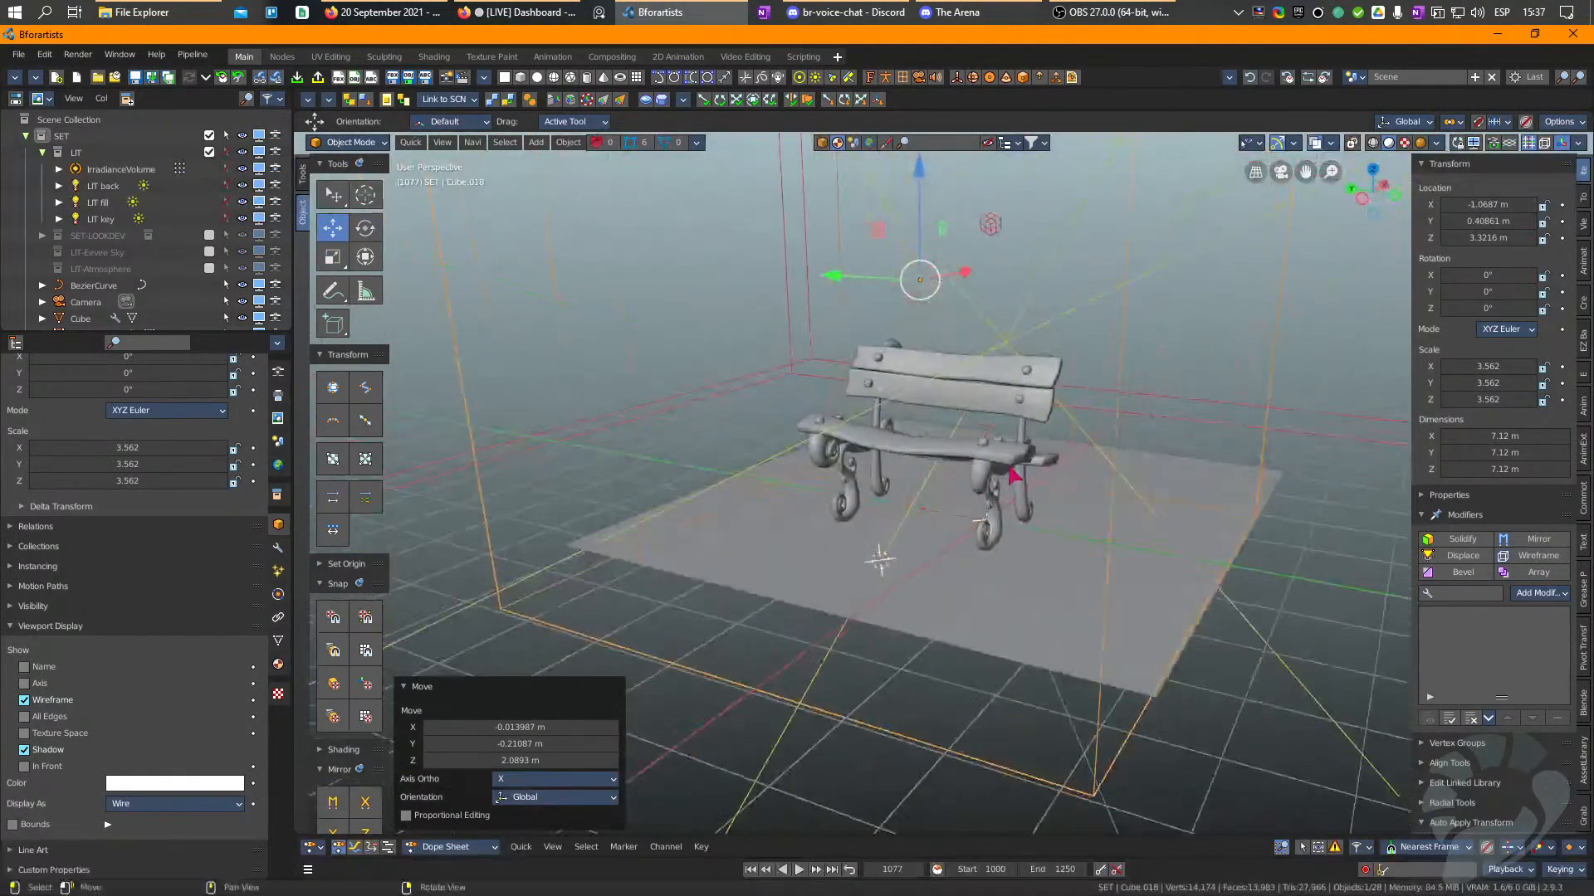
Enlarge the wire cube to about 28.2 m in X and Y and 9.31 m in Z, and reposition it around the scene.
{"action": "scroll", "coordinate": [1015, 472], "scroll_direction": "down", "scroll_amount": 2}
{"action": "middle_click_drag", "start_coordinate": [1009, 475], "coordinate": [970, 547]}
{"action": "key", "text": "r"}
{"action": "left_click_drag", "start_coordinate": [984, 516], "coordinate": [1029, 547]}
{"action": "right_click_drag", "start_coordinate": [876, 390], "coordinate": [922, 403]}
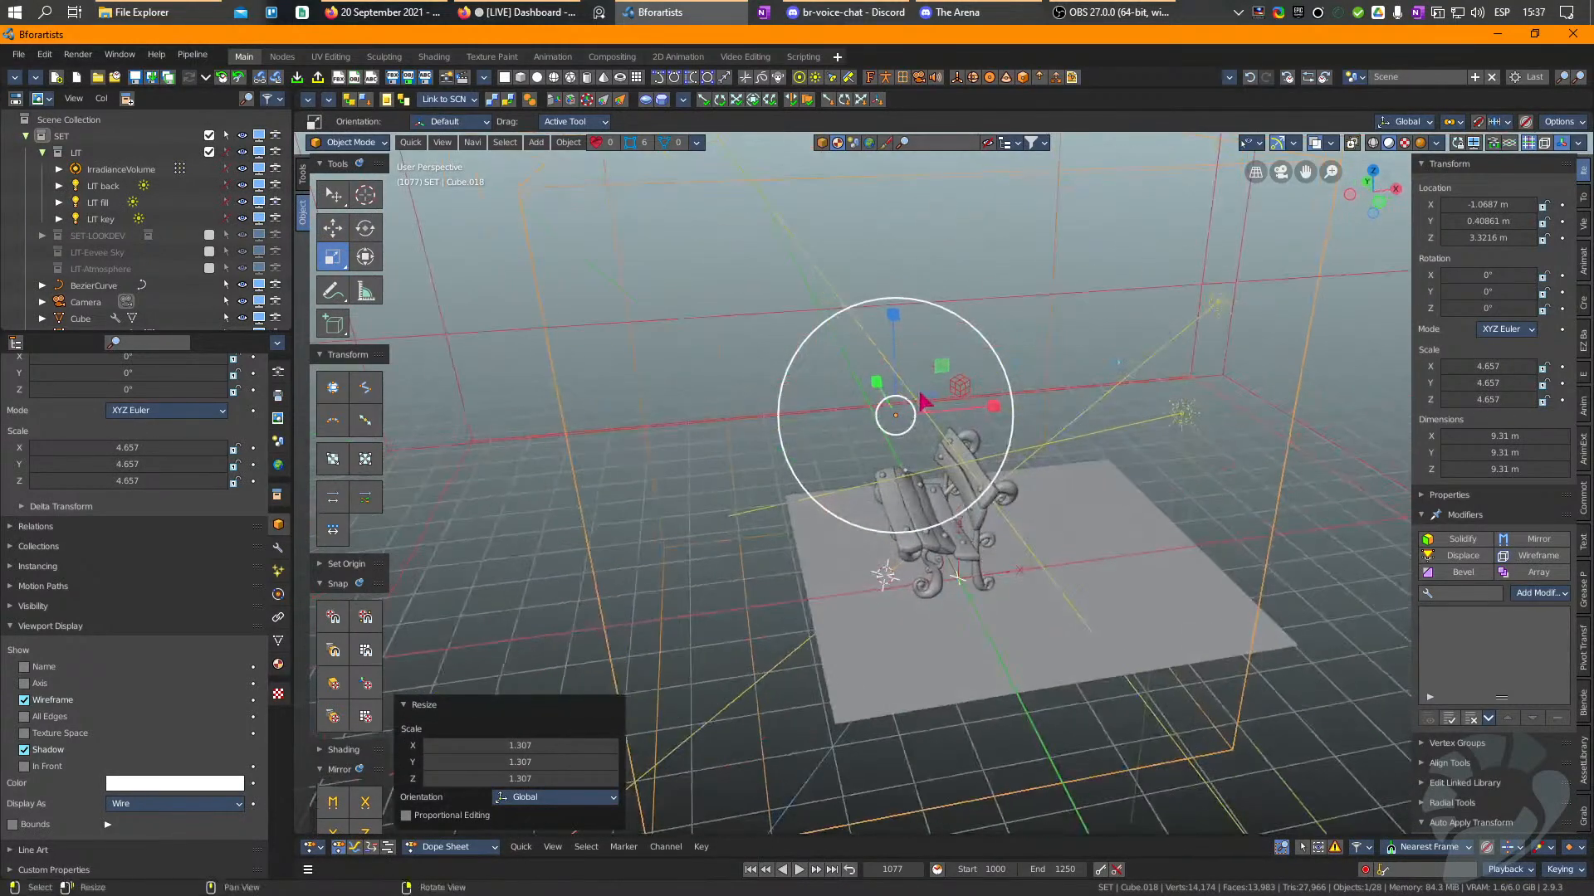
{"action": "left_click_drag", "start_coordinate": [929, 396], "coordinate": [1015, 353]}
{"action": "scroll", "coordinate": [1003, 485], "scroll_direction": "down", "scroll_amount": 3}
{"action": "right_click_drag", "start_coordinate": [1002, 485], "coordinate": [1069, 468]}
{"action": "key", "text": "w"}
{"action": "left_click_drag", "start_coordinate": [985, 503], "coordinate": [988, 467]}
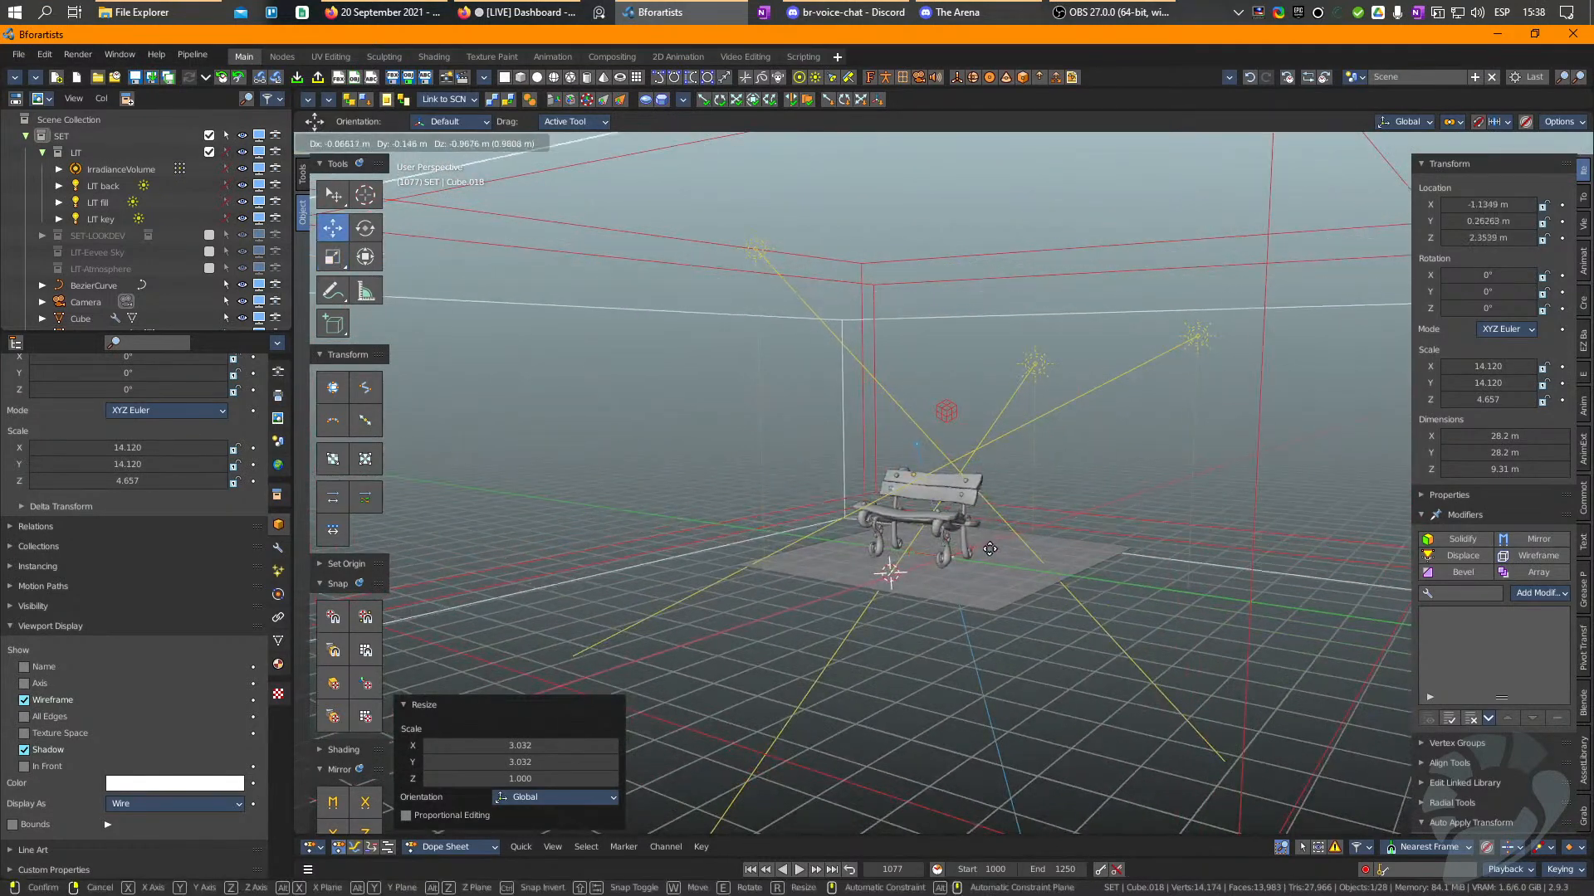
{"action": "left_click_drag", "start_coordinate": [993, 550], "coordinate": [979, 510]}
Select the seat plank and orbit the scene camera to frame the bench from its front side.
{"action": "key", "text": "KP_0"}
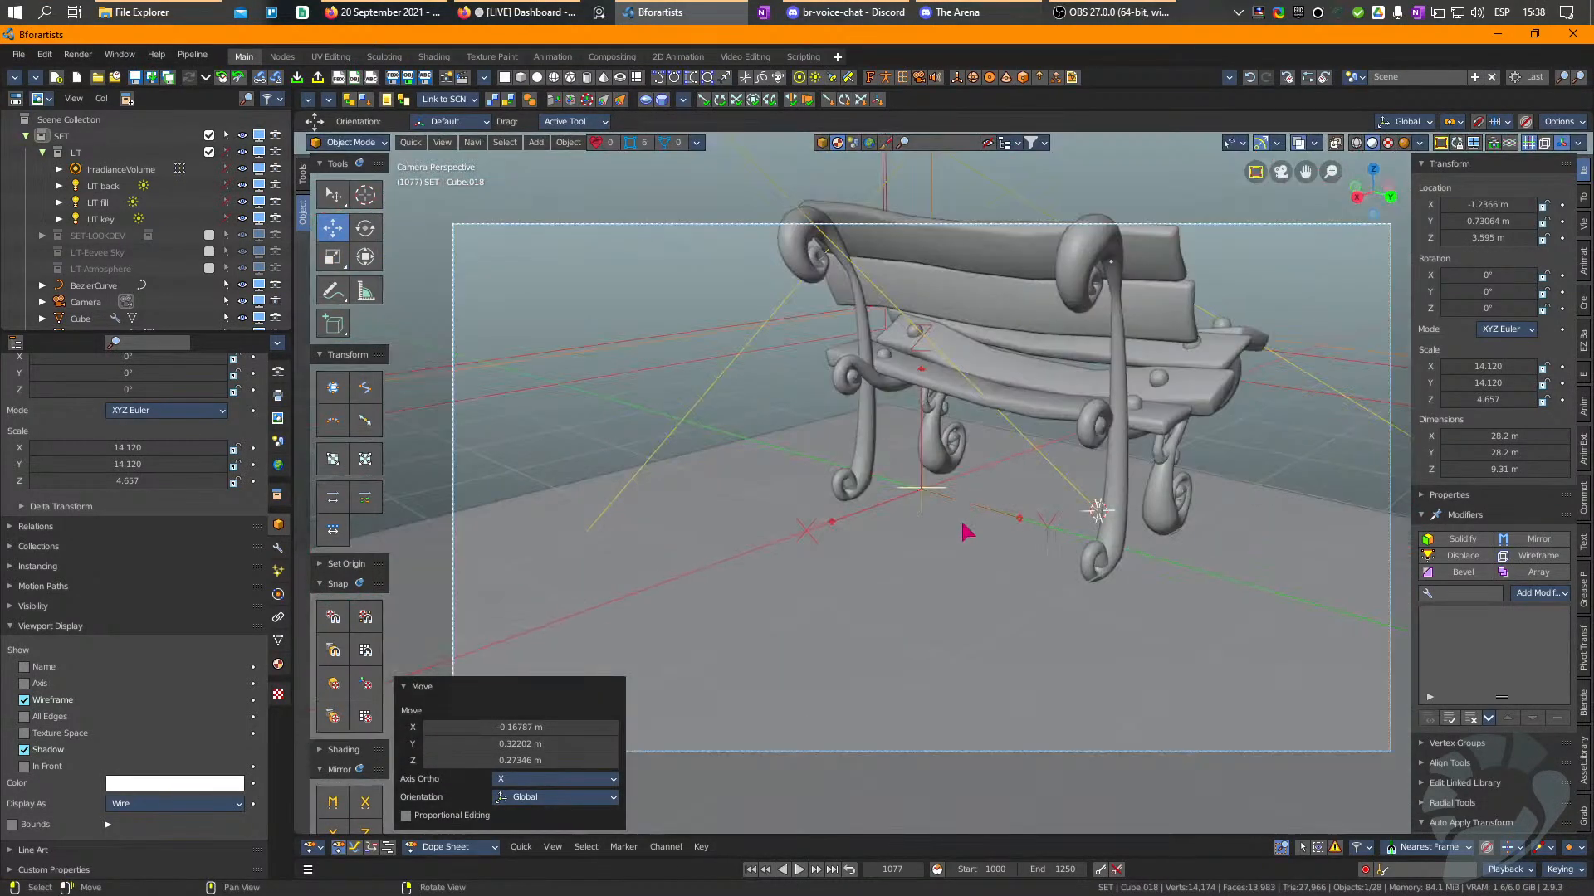
{"action": "left_click", "coordinate": [978, 377]}
{"action": "right_click_drag", "start_coordinate": [978, 377], "coordinate": [1137, 421]}
{"action": "key", "text": "KP_0"}
{"action": "right_click_drag", "start_coordinate": [915, 389], "coordinate": [1098, 456]}
{"action": "scroll", "coordinate": [1120, 521], "scroll_direction": "up", "scroll_amount": 2}
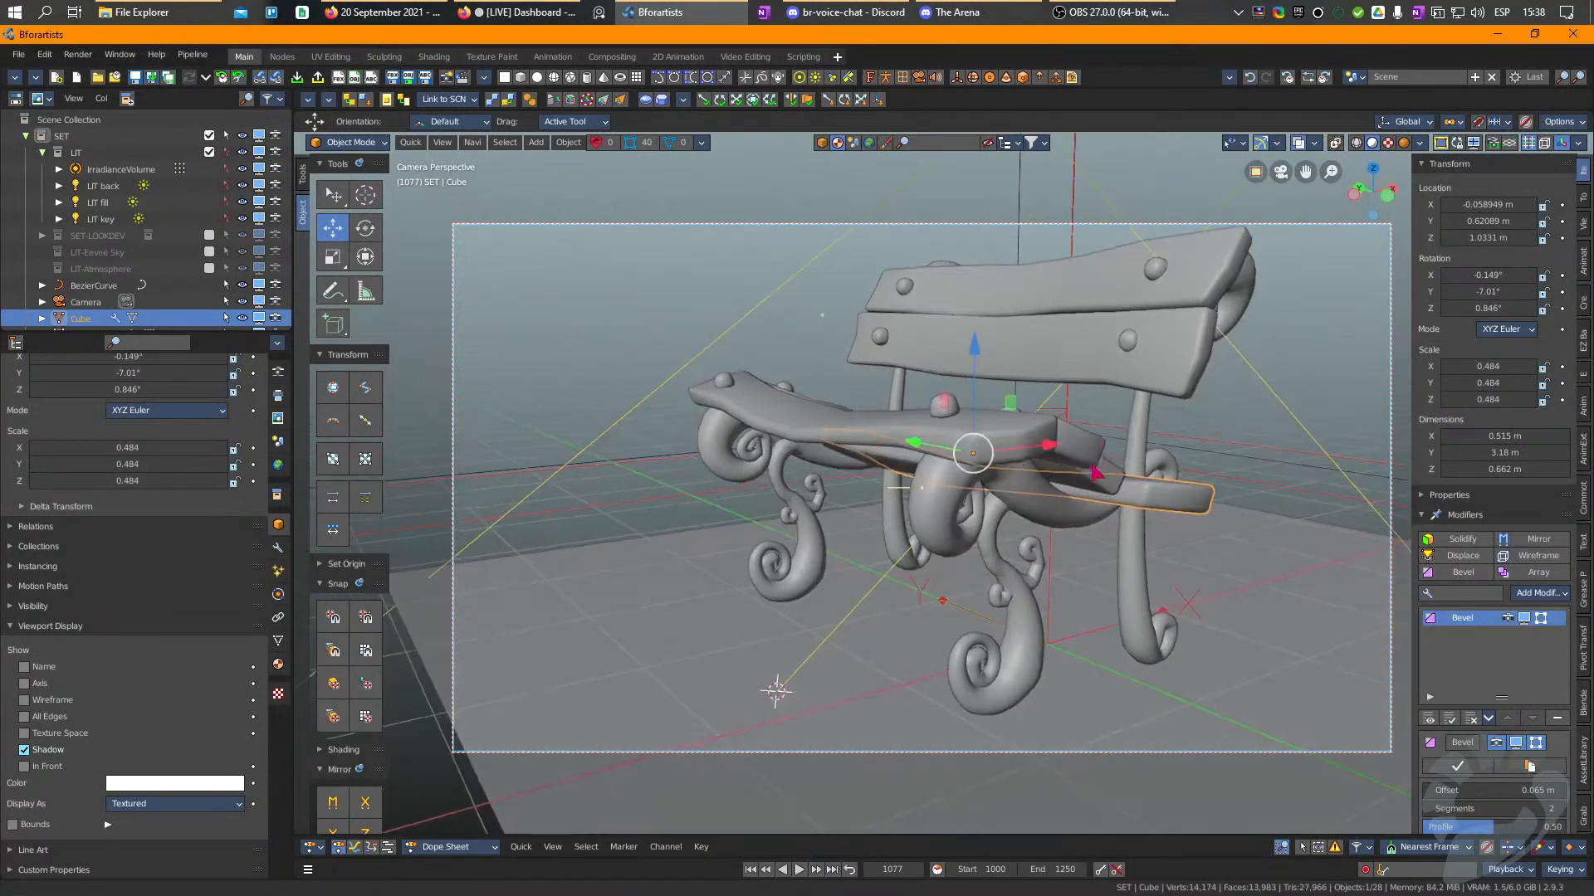
{"action": "middle_click_drag", "start_coordinate": [1093, 456], "coordinate": [1089, 480]}
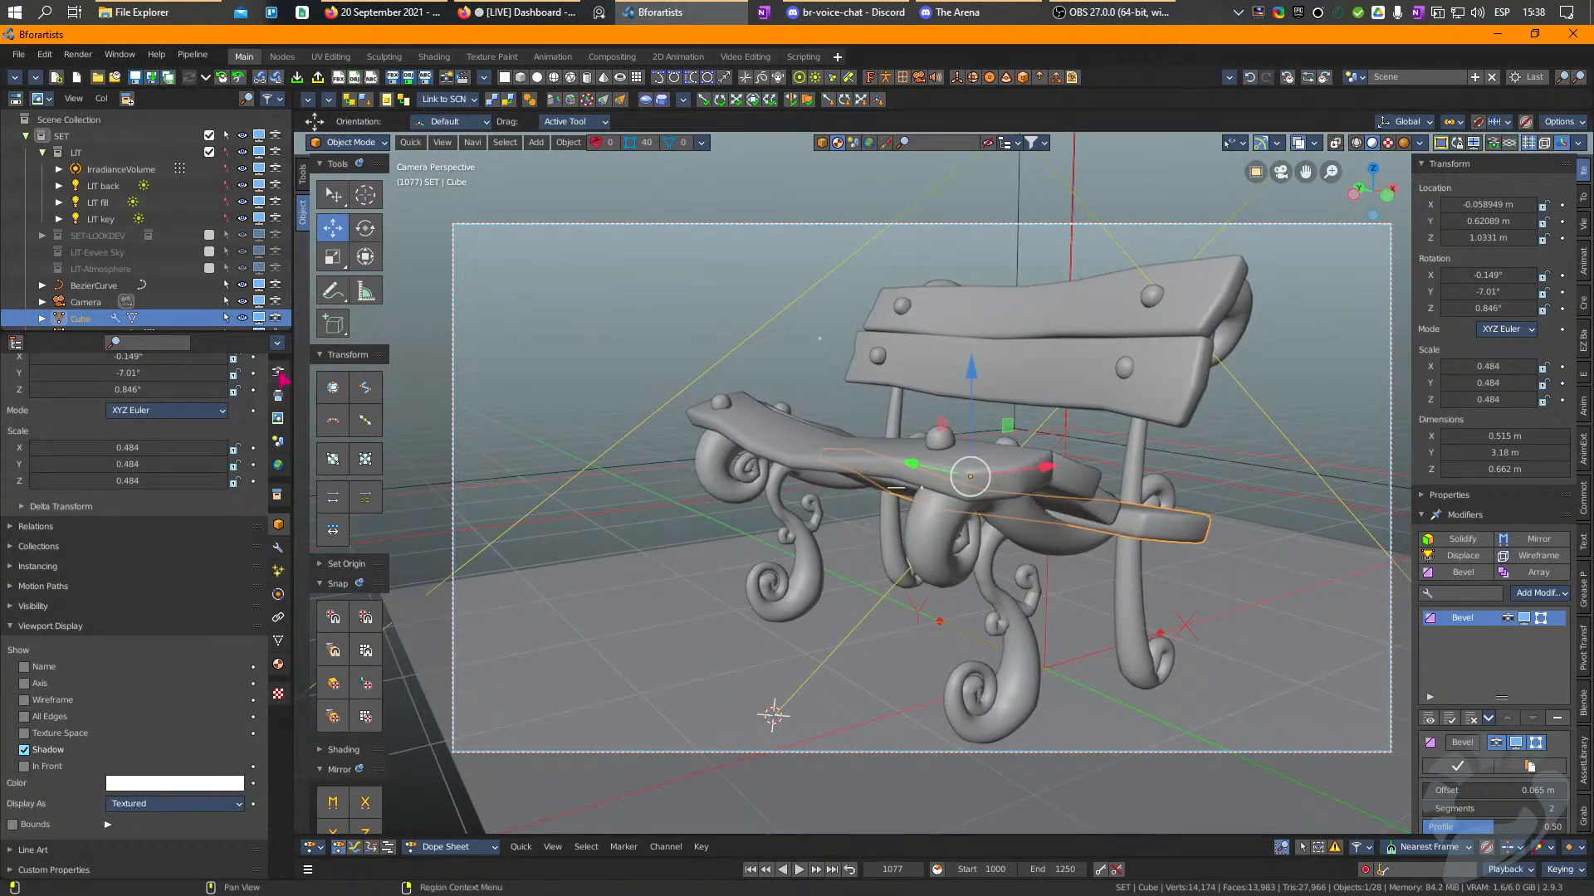
Set the camera's focal length to 65 mm and pull the camera back to a lower angle showing the whole bench.
{"action": "left_click", "coordinate": [279, 395]}
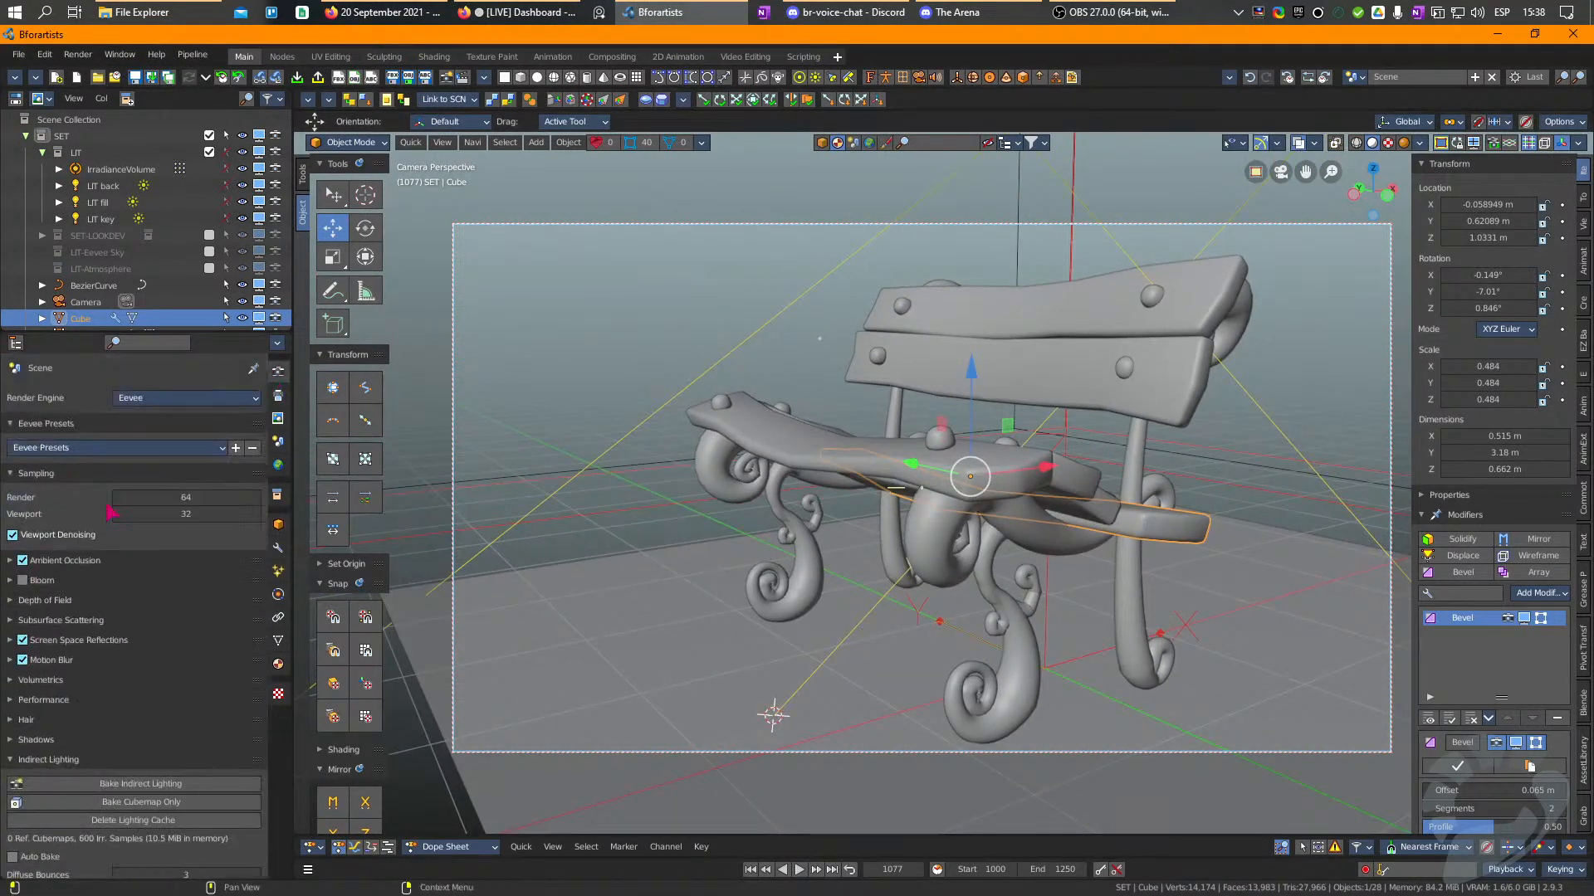
{"action": "left_click", "coordinate": [86, 302]}
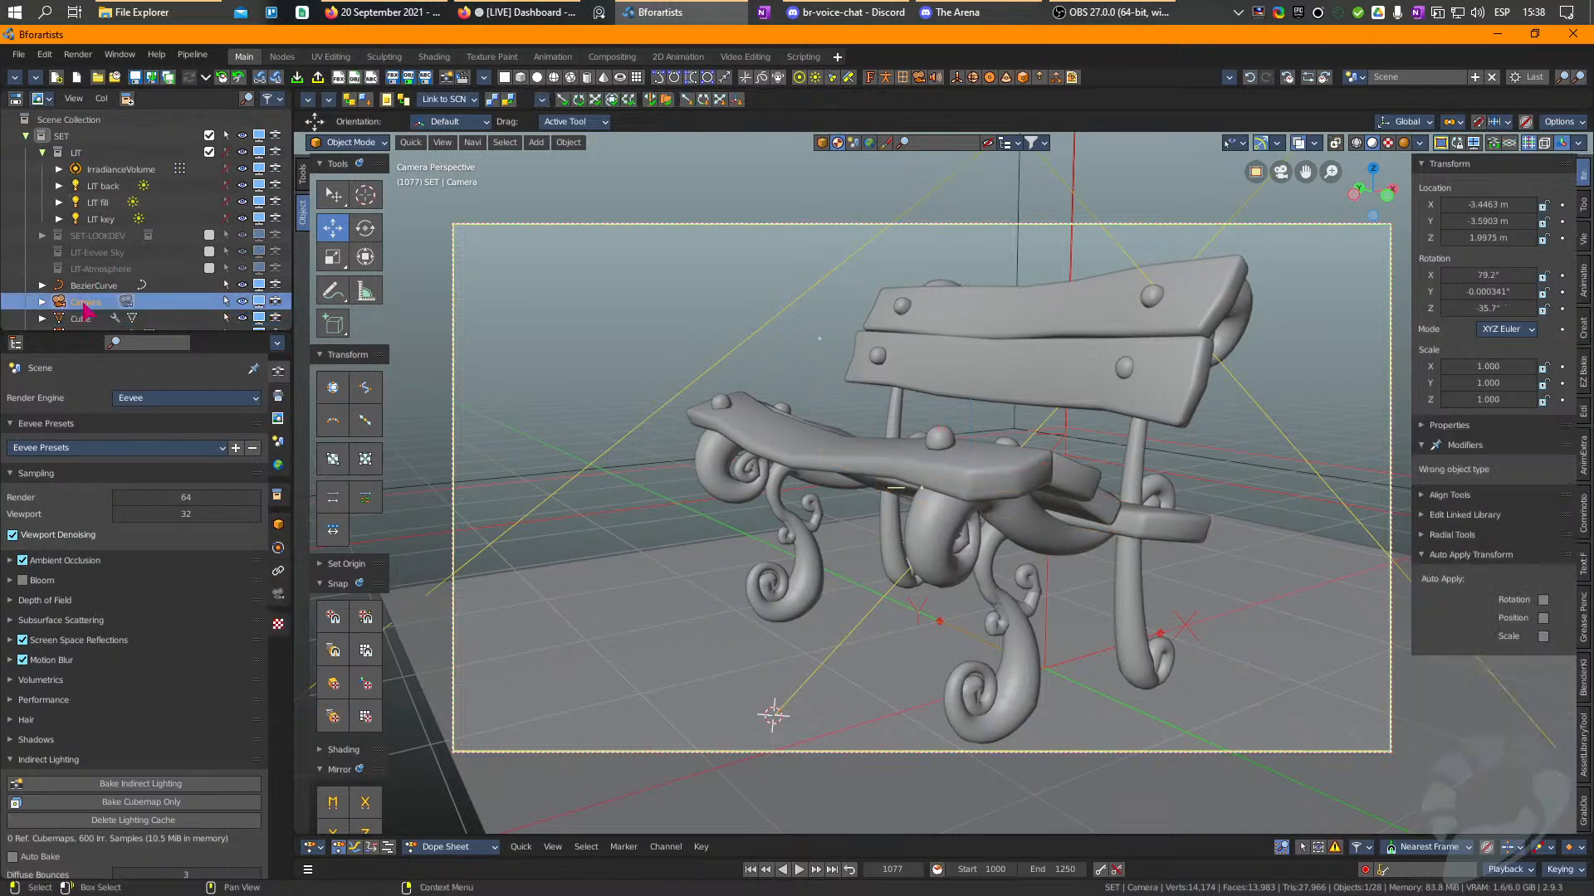
{"action": "left_click", "coordinate": [278, 595]}
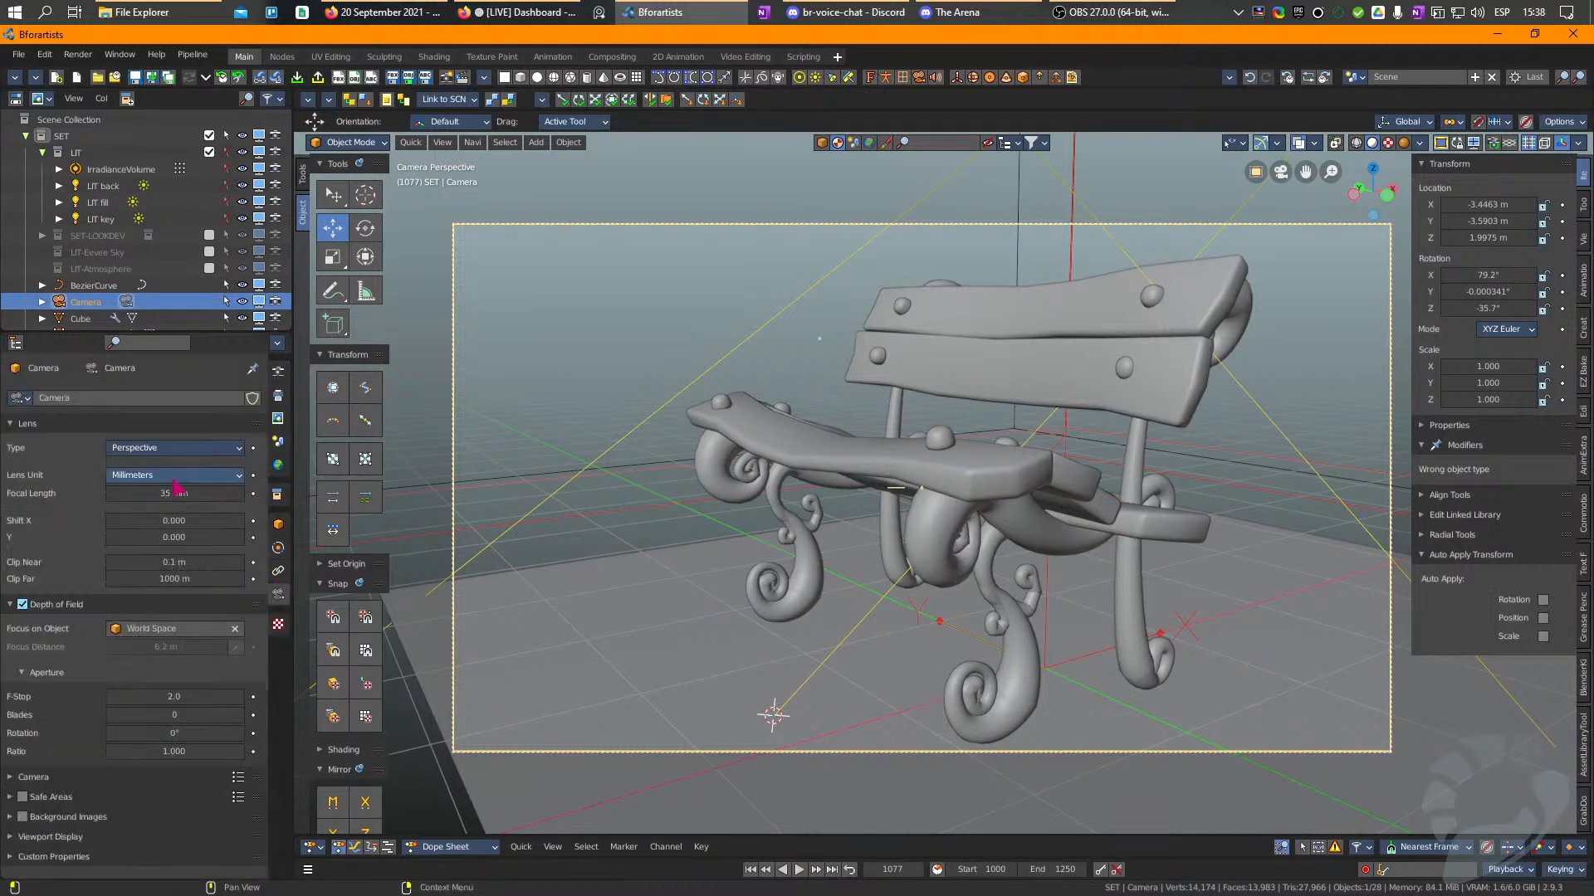
{"action": "mouse_move", "coordinate": [182, 495]}
{"action": "left_mouse_down"}
{"action": "mouse_move", "coordinate": [133, 496]}
{"action": "mouse_move", "coordinate": [216, 493]}
{"action": "mouse_move", "coordinate": [182, 495]}
{"action": "left_mouse_up"}
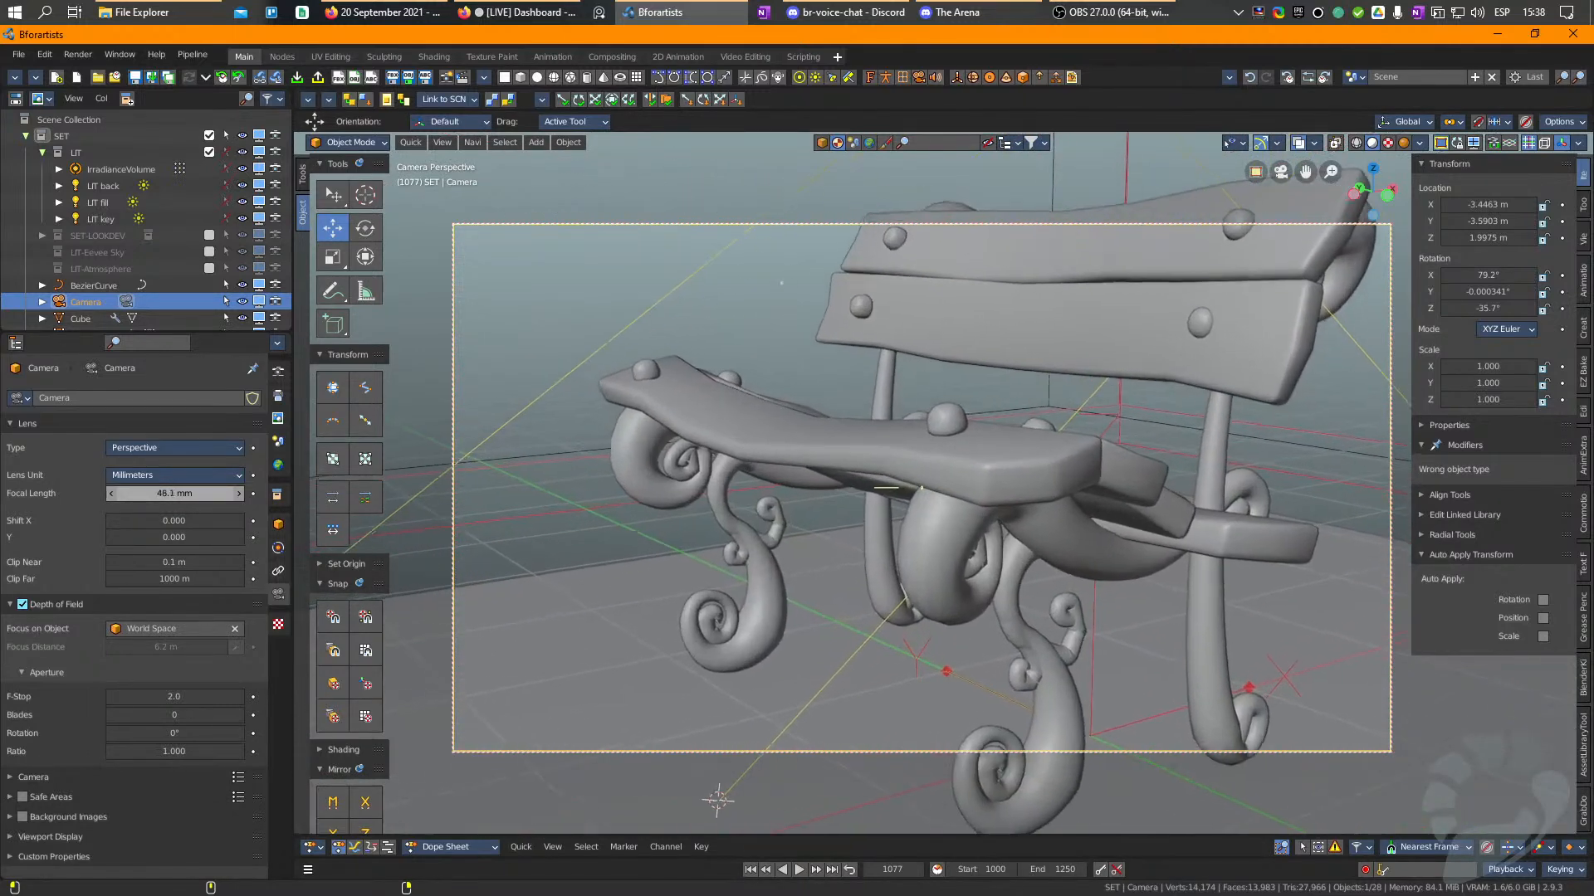
{"action": "left_click", "coordinate": [182, 496]}
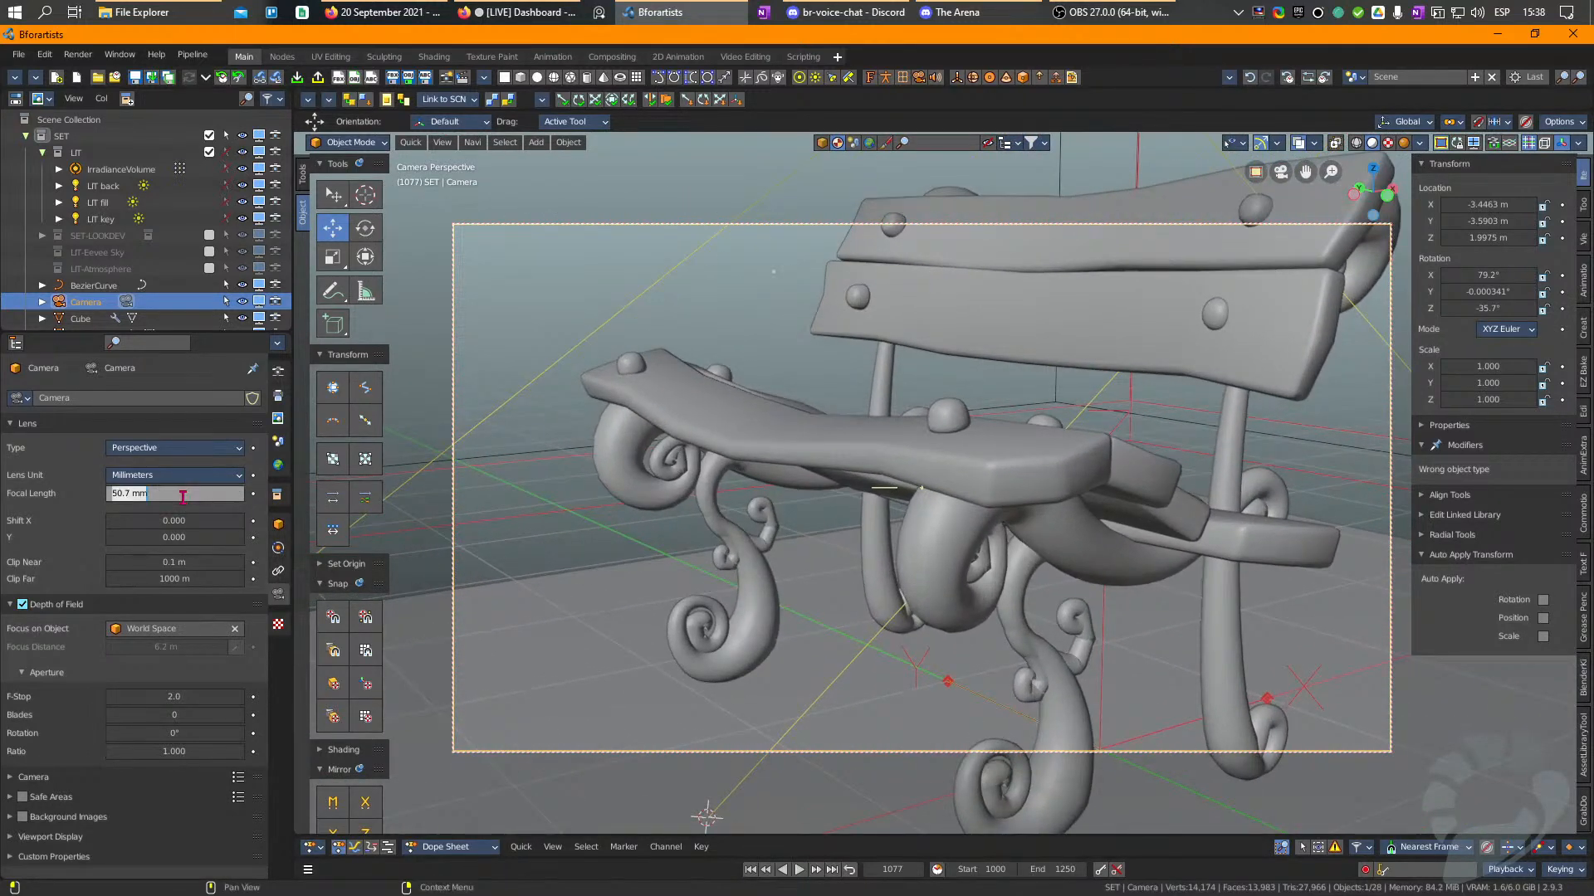
{"action": "type", "text": "65"}
{"action": "key", "text": "Return"}
{"action": "scroll", "coordinate": [764, 612], "scroll_direction": "down", "scroll_amount": 5}
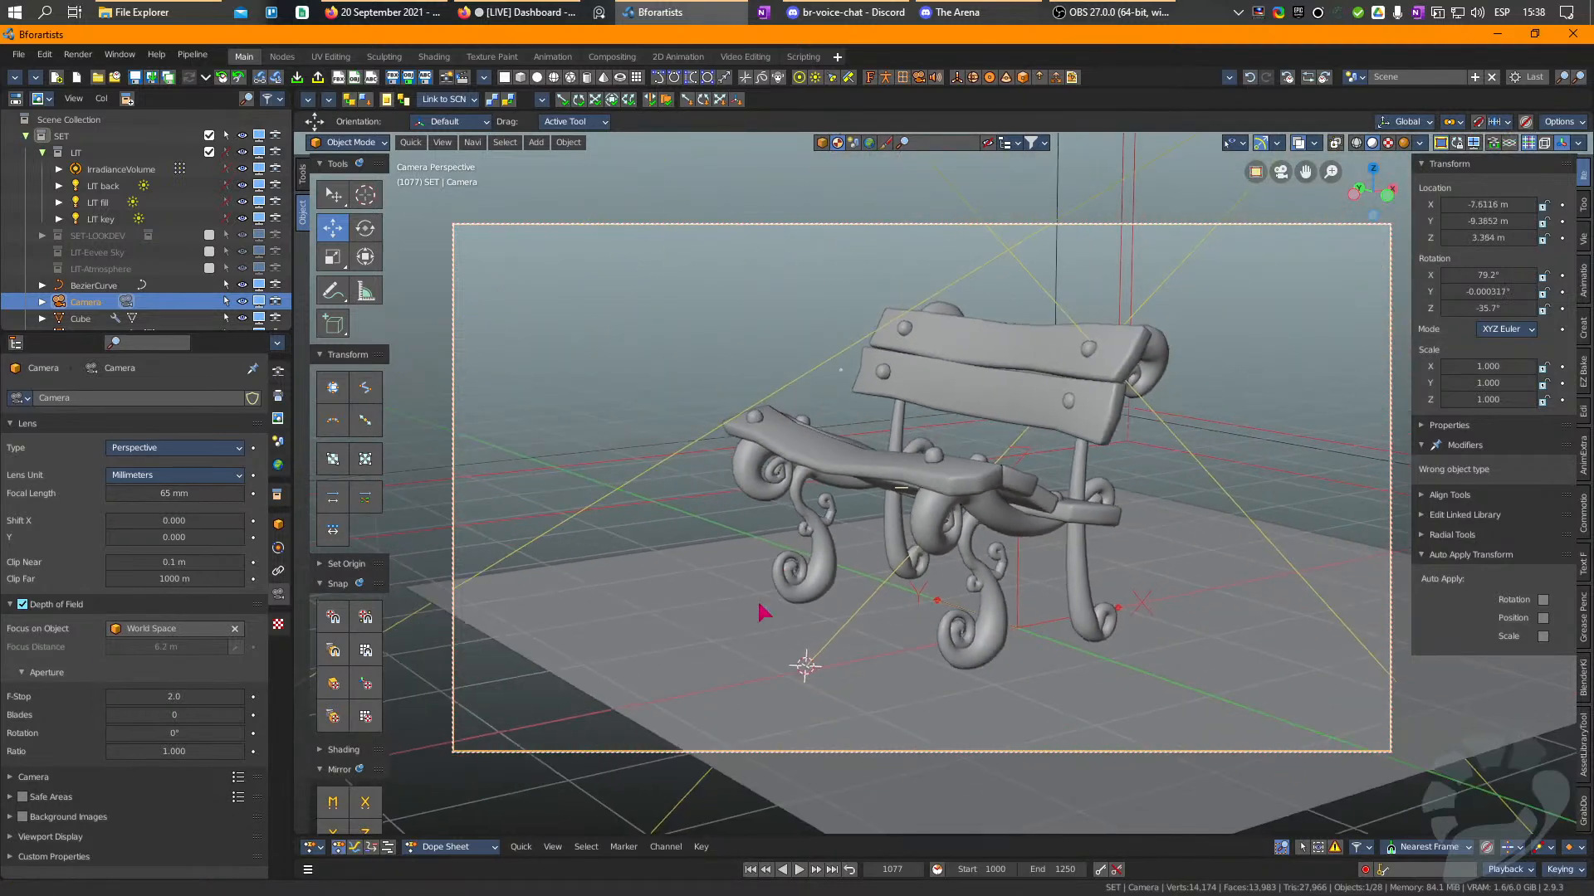
{"action": "scroll", "coordinate": [765, 613], "scroll_direction": "up", "scroll_amount": 3}
{"action": "middle_click_drag", "start_coordinate": [845, 553], "coordinate": [932, 506]}
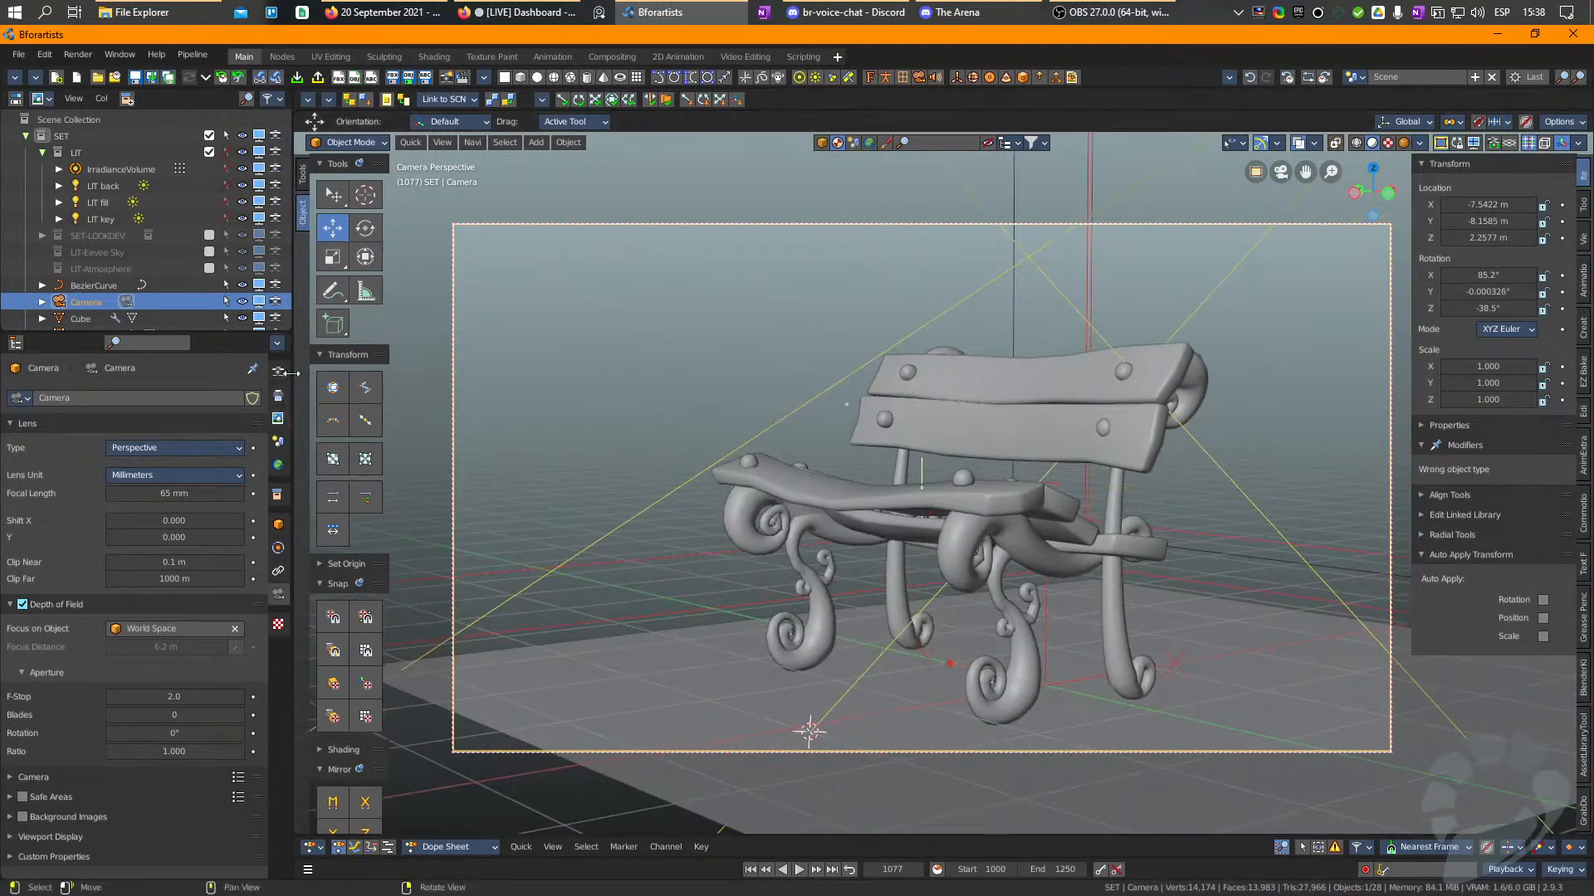
Make the render output square by setting the Y resolution to 1920 px.
{"action": "left_click", "coordinate": [278, 396]}
{"action": "left_click", "coordinate": [278, 418]}
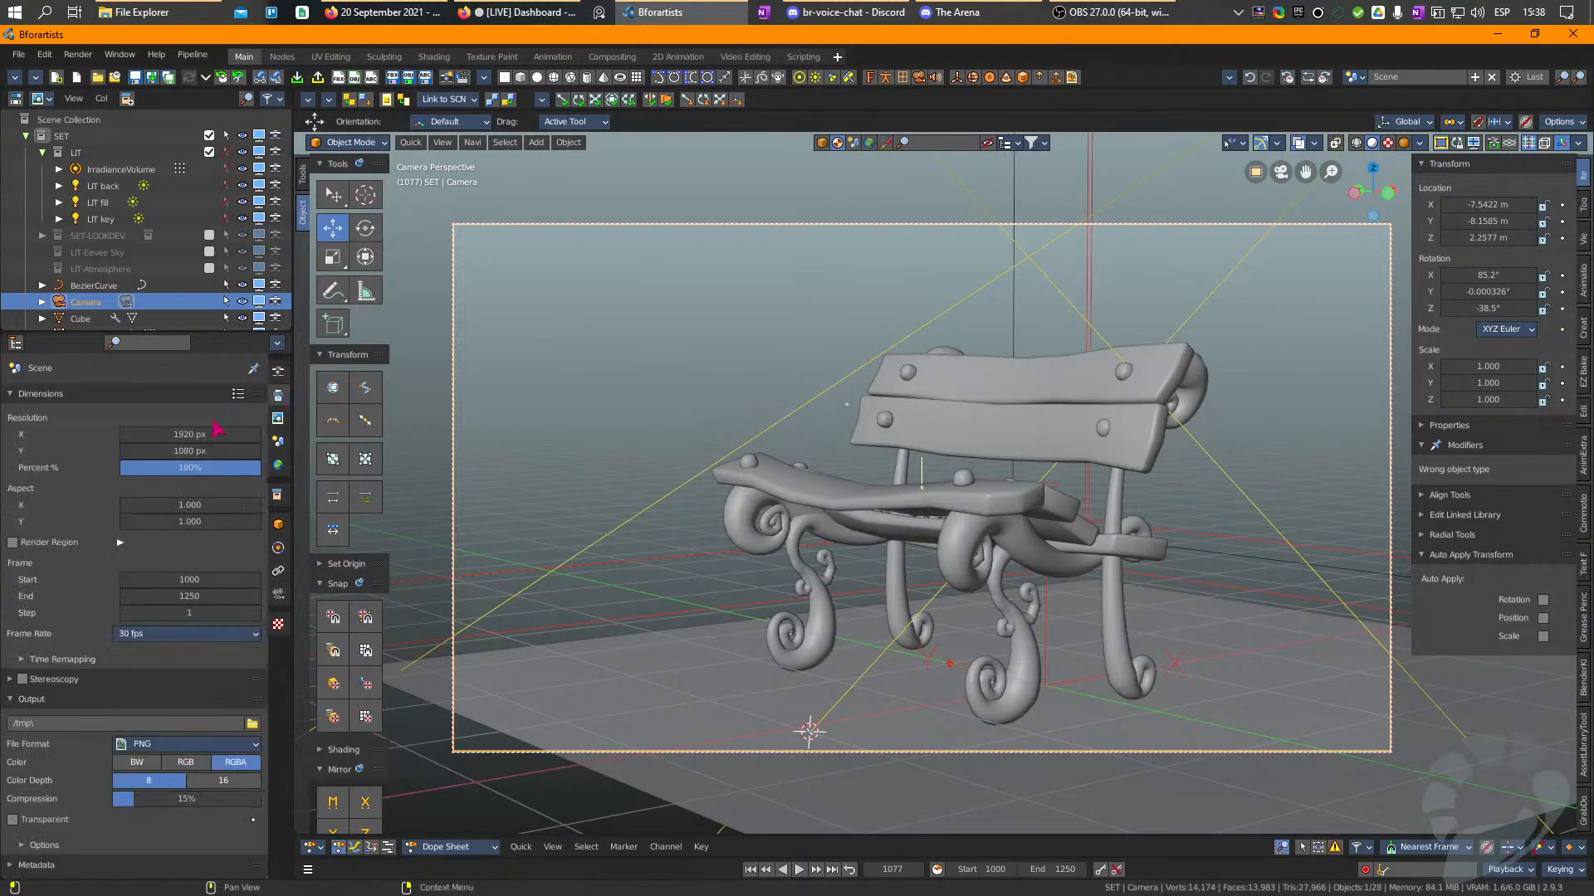
{"action": "key", "text": "ctrl+c"}
{"action": "double_click", "coordinate": [199, 452]}
{"action": "key", "text": "ctrl+v"}
{"action": "key", "text": "Return"}
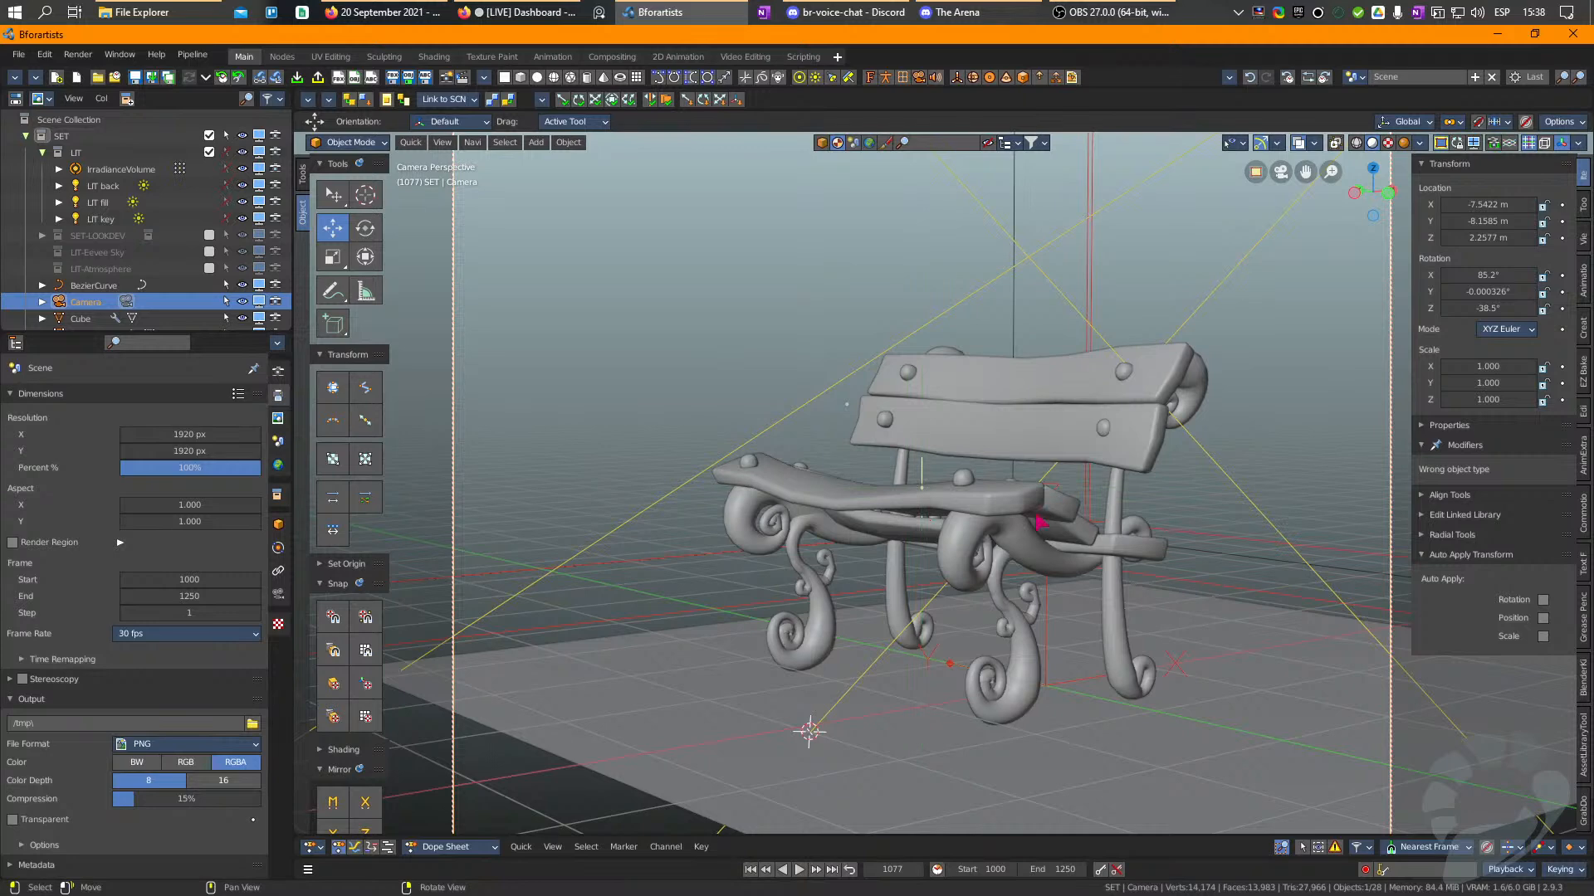
Fit the camera frame in the viewport and adjust the camera's distance to compose the bench within the square format.
{"action": "scroll", "coordinate": [1040, 521], "scroll_direction": "up", "scroll_amount": 2}
{"action": "left_click", "coordinate": [1283, 172]}
{"action": "left_click", "coordinate": [1280, 171]}
{"action": "key", "text": "Home"}
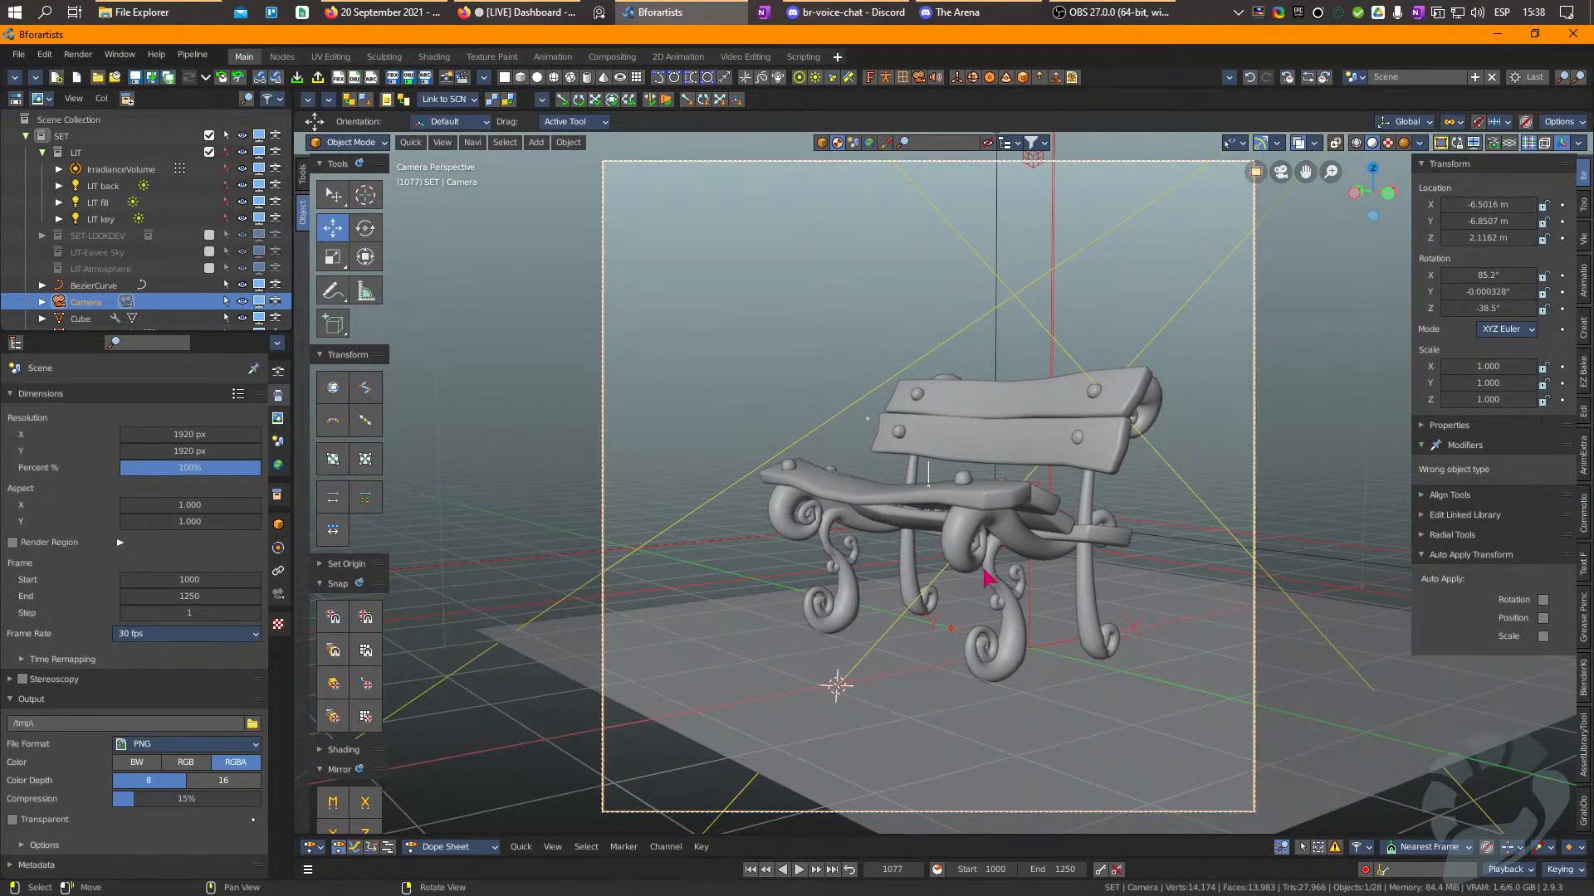
{"action": "scroll", "coordinate": [987, 579], "scroll_direction": "up", "scroll_amount": 3}
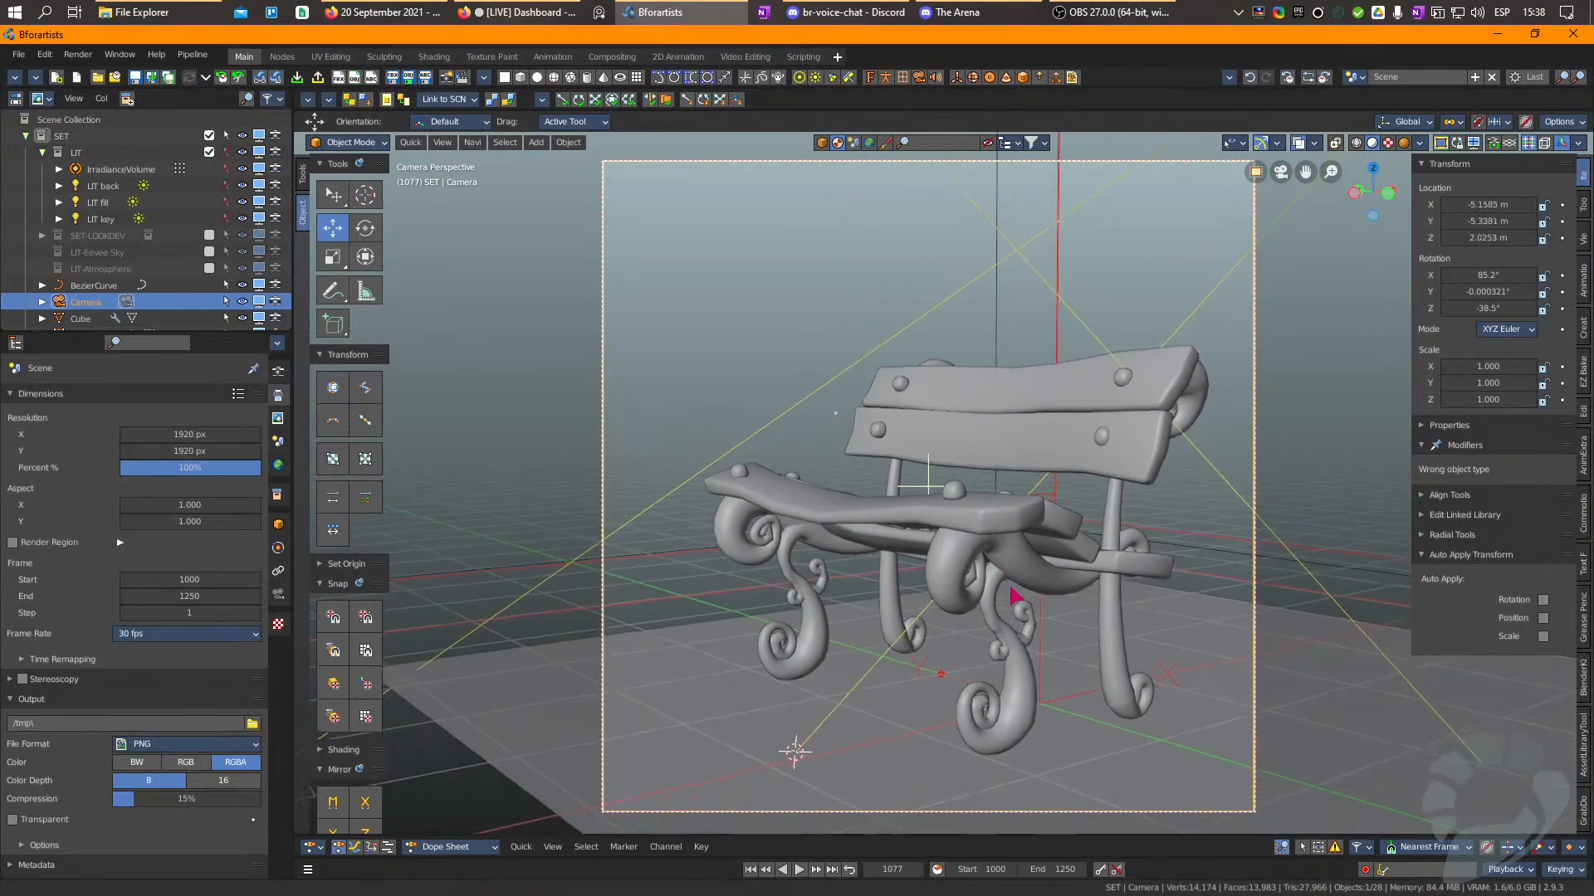
{"action": "scroll", "coordinate": [1014, 593], "scroll_direction": "down", "scroll_amount": 5}
Move the ground plane about 1.02 m along the X axis.
{"action": "left_click", "coordinate": [863, 769]}
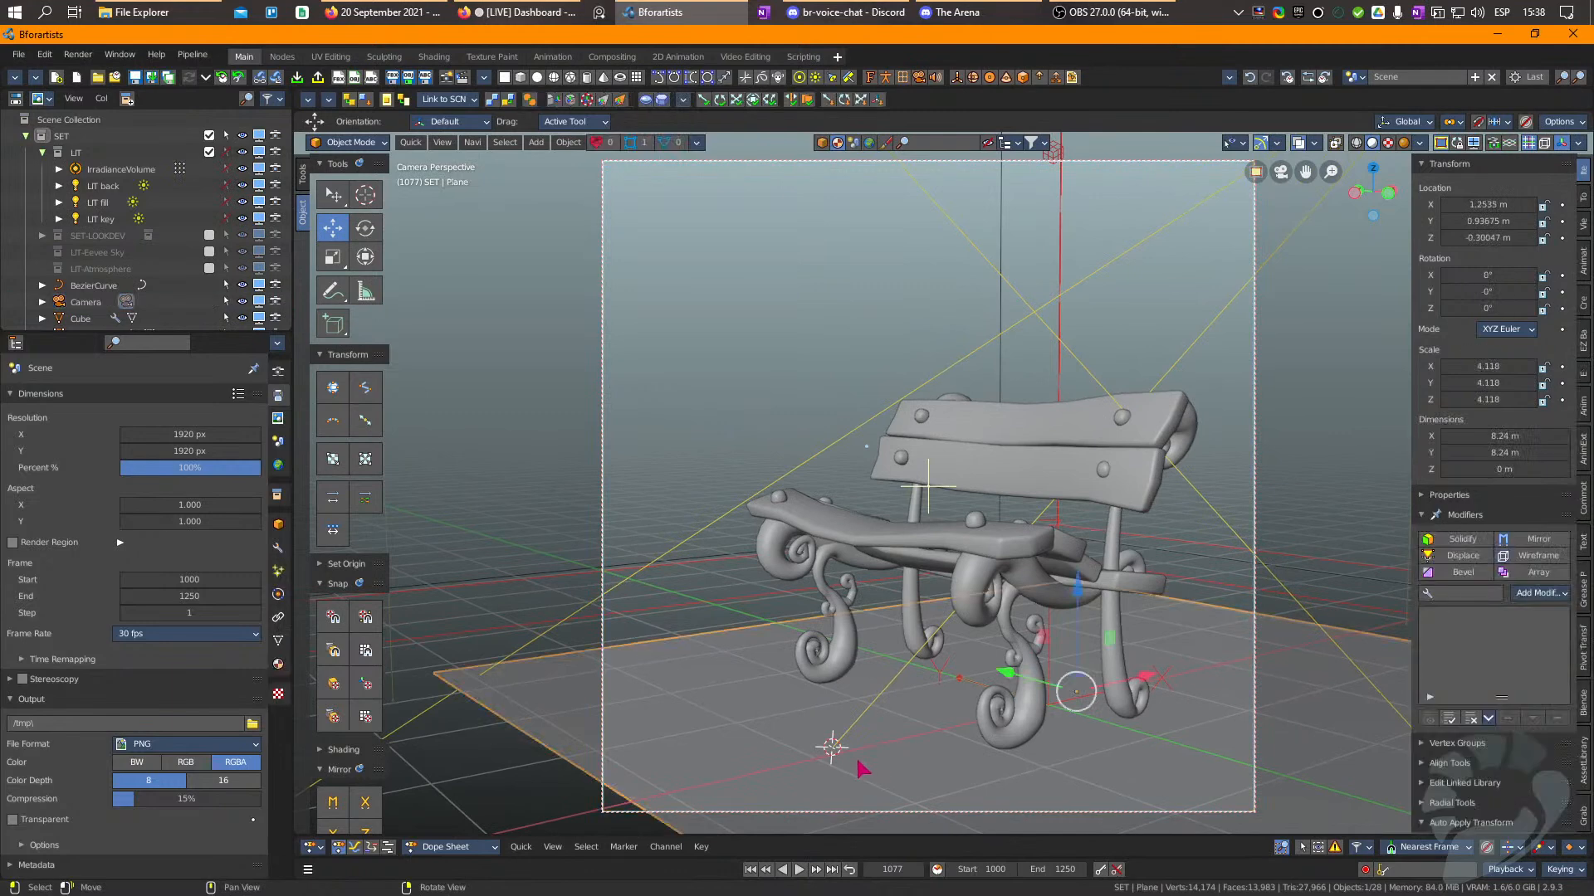
{"action": "left_click_drag", "start_coordinate": [1144, 685], "coordinate": [1287, 669]}
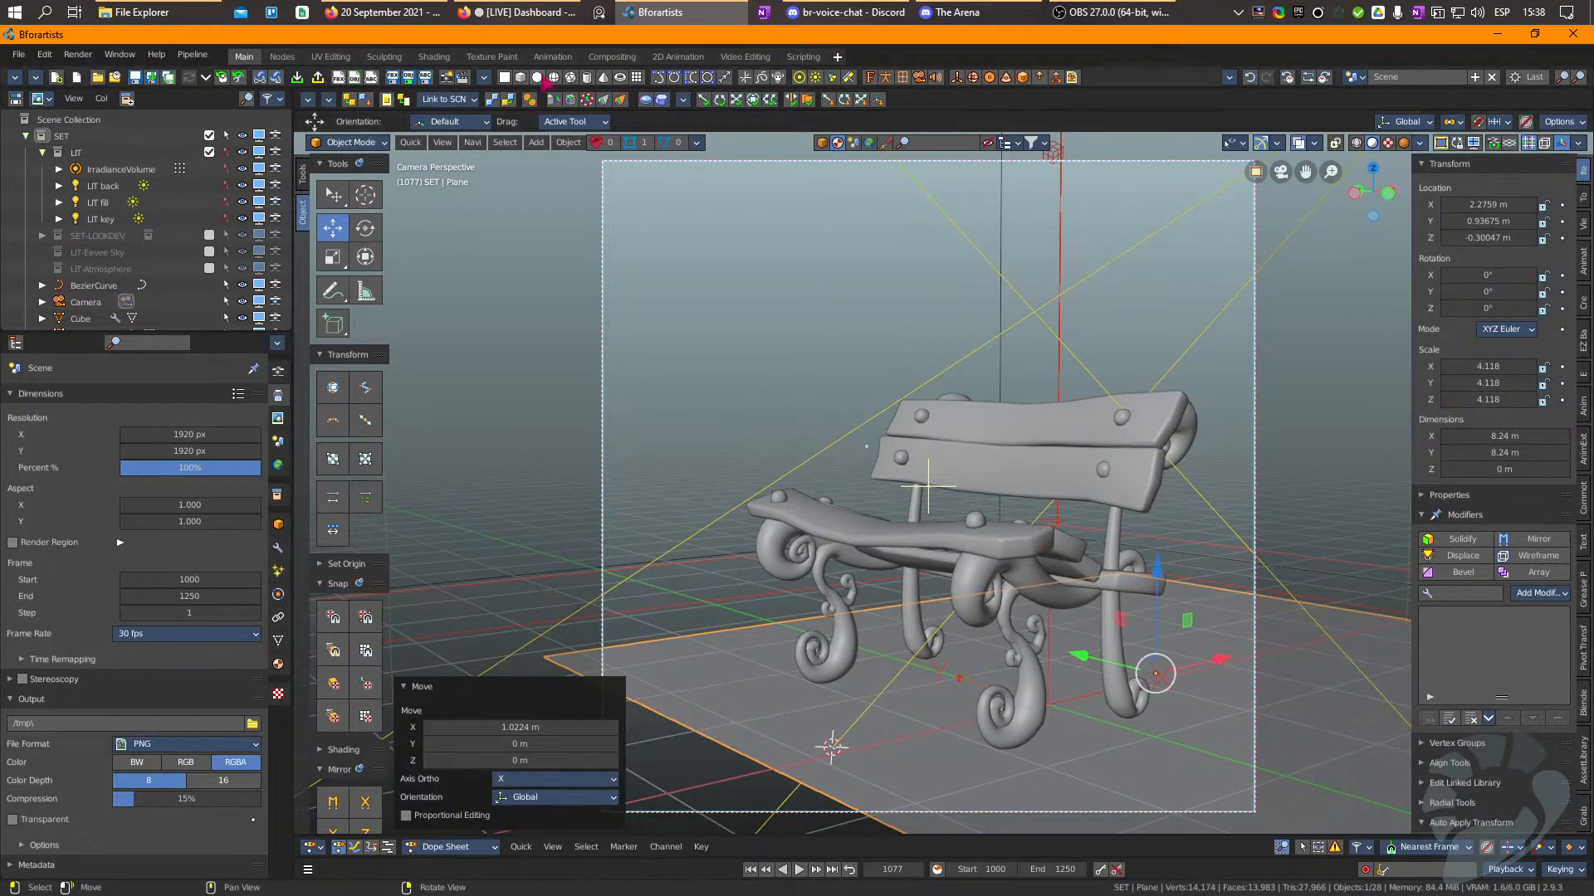
Add a cube in front of the bench, scaled down to about 0.455, and give it a Bevel modifier.
{"action": "left_click", "coordinate": [522, 79]}
{"action": "key", "text": "r"}
{"action": "left_click_drag", "start_coordinate": [1003, 676], "coordinate": [911, 717]}
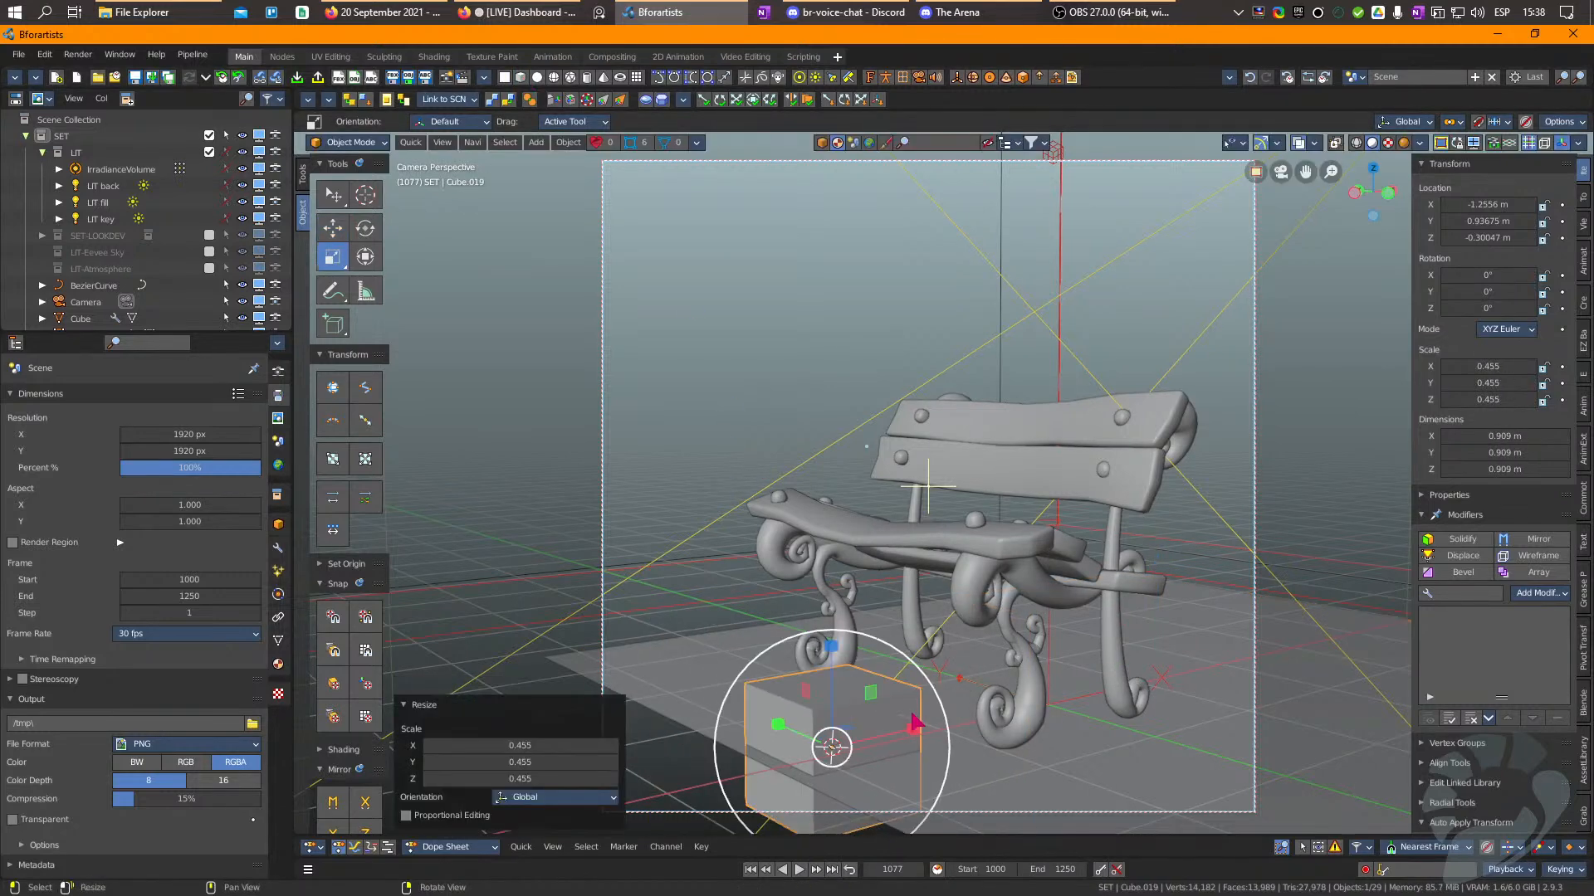
{"action": "left_click", "coordinate": [1463, 573]}
Extend the cube by moving its near side face about 0.57 m in the negative Y direction.
{"action": "key", "text": "Tab"}
{"action": "left_click", "coordinate": [897, 761]}
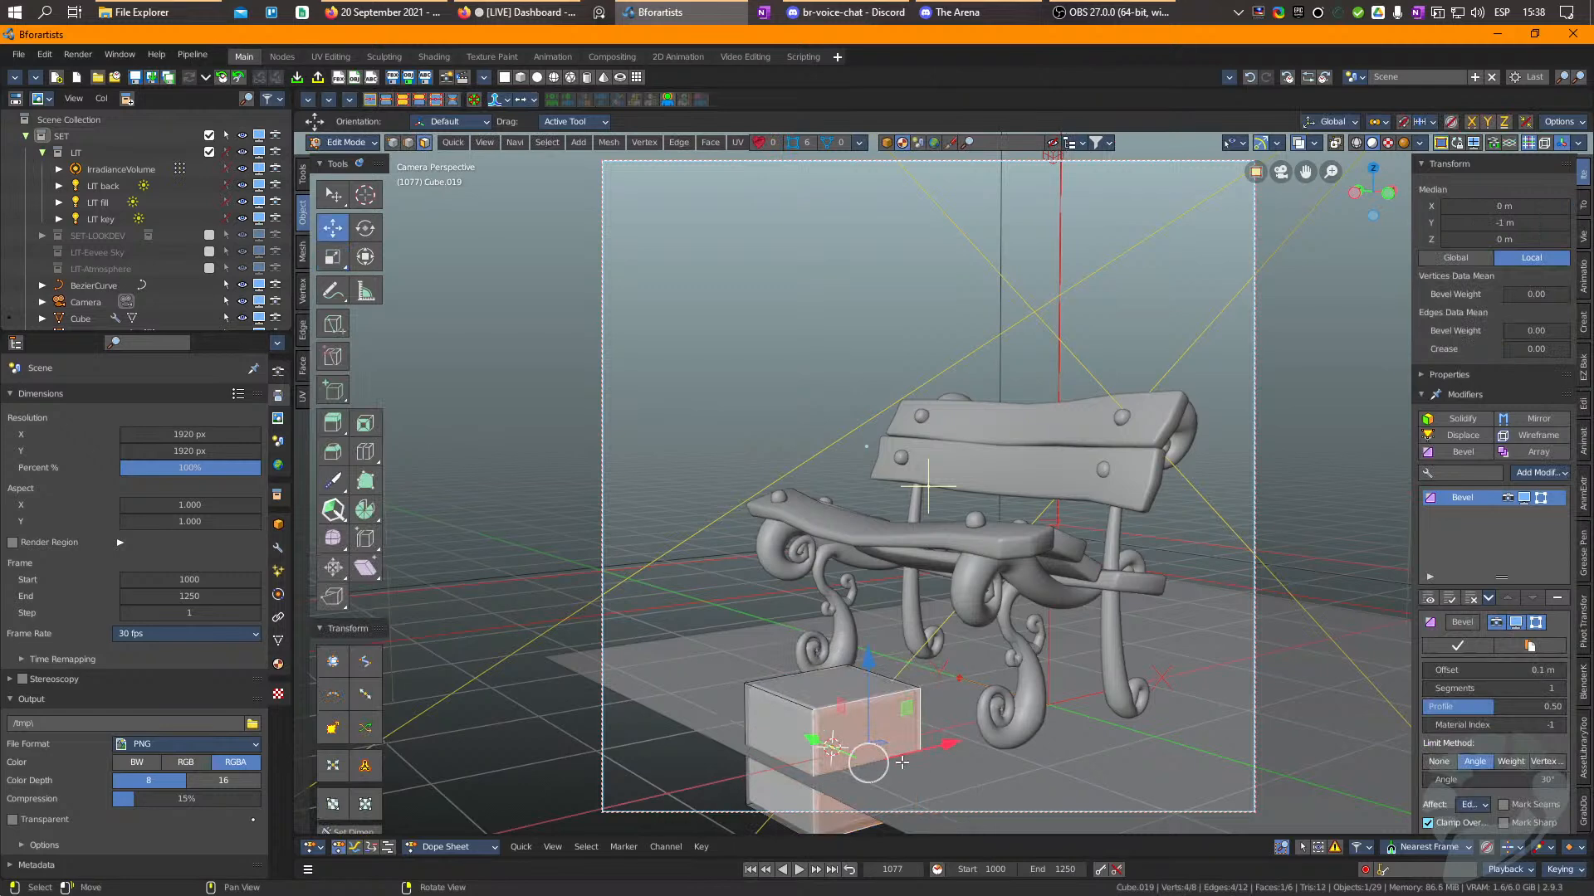
{"action": "left_click_drag", "start_coordinate": [822, 738], "coordinate": [871, 760]}
Cut edge loops into the block, two across its length and one through each of the other directions.
{"action": "key", "text": "ctrl+r"}
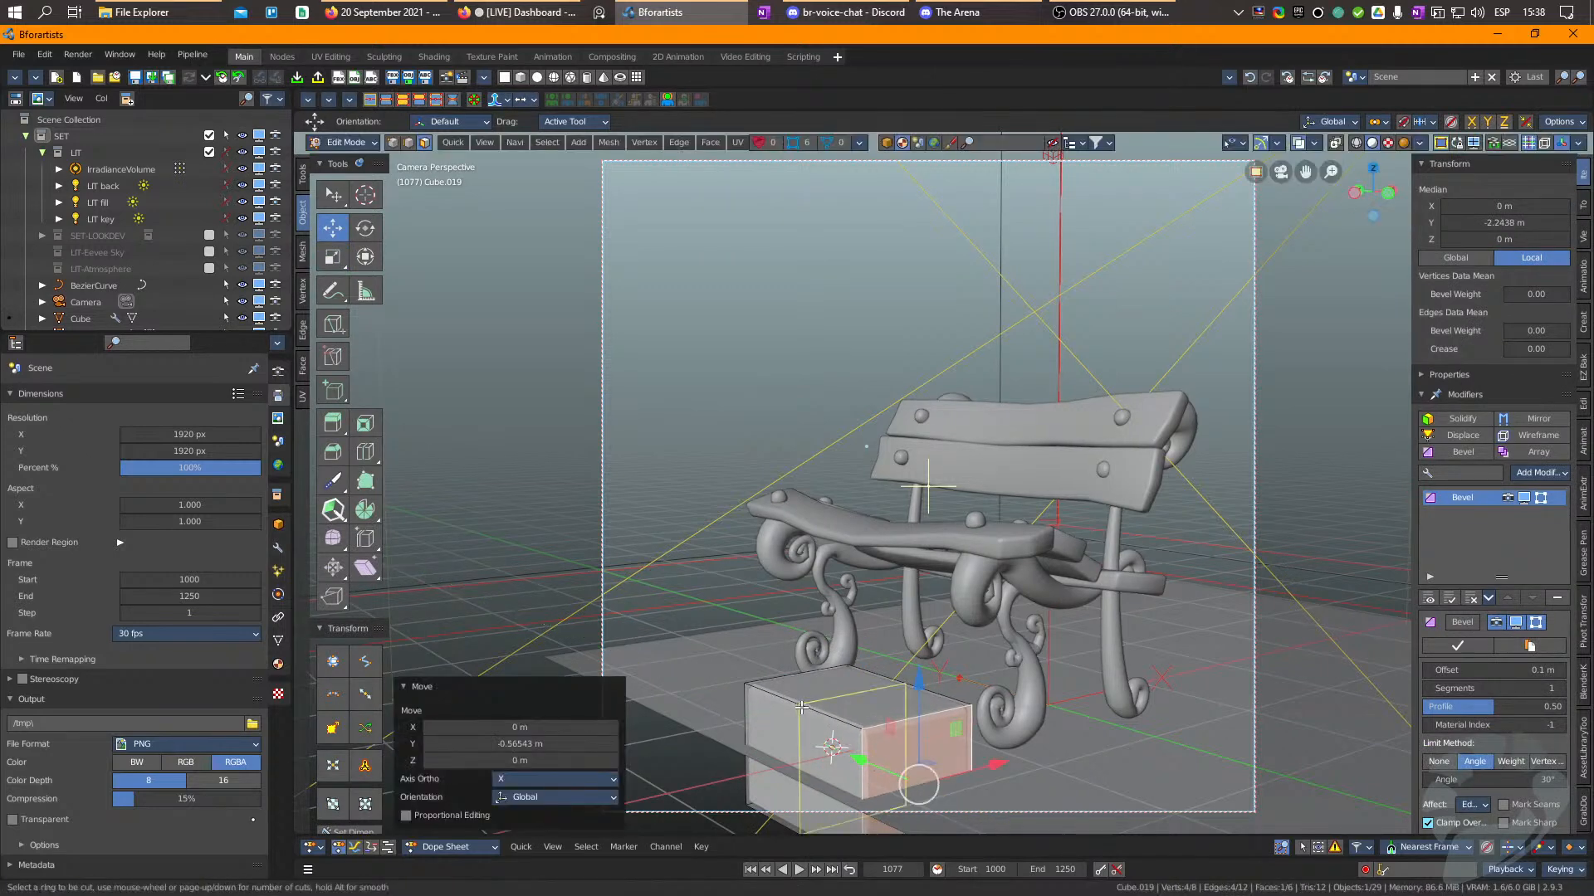
{"action": "scroll", "coordinate": [802, 707], "scroll_direction": "up", "scroll_amount": 1}
{"action": "left_click", "coordinate": [802, 707]}
{"action": "right_click", "coordinate": [800, 708]}
{"action": "key", "text": "ctrl+r"}
{"action": "key", "text": "Tab"}
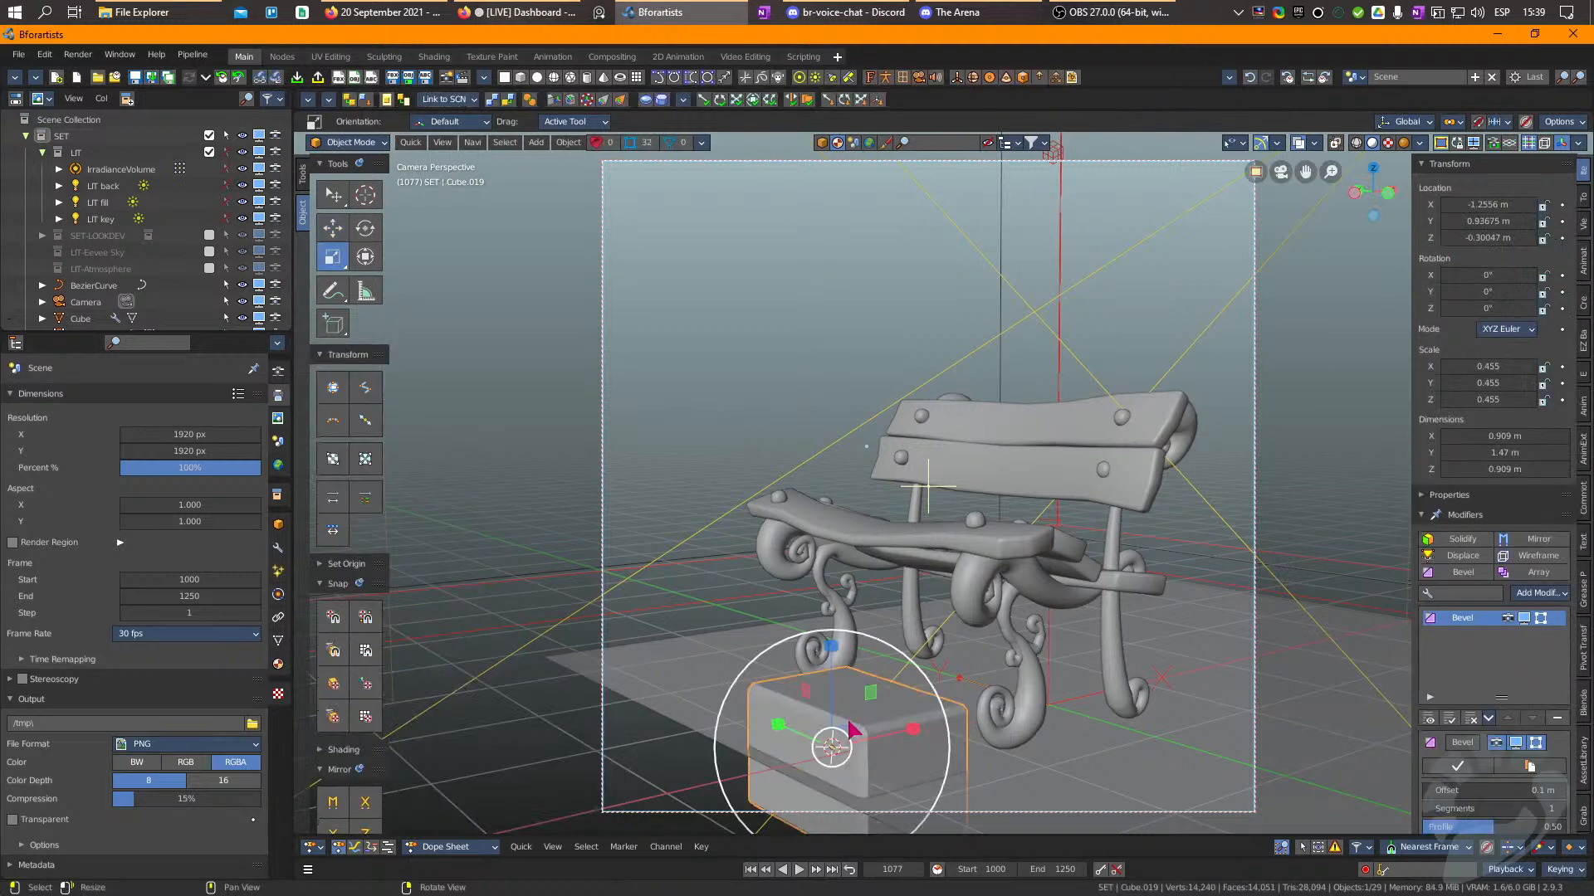
Scale down the block's middle band of faces slightly to pinch it.
{"action": "key", "text": "Tab"}
{"action": "key", "text": "s"}
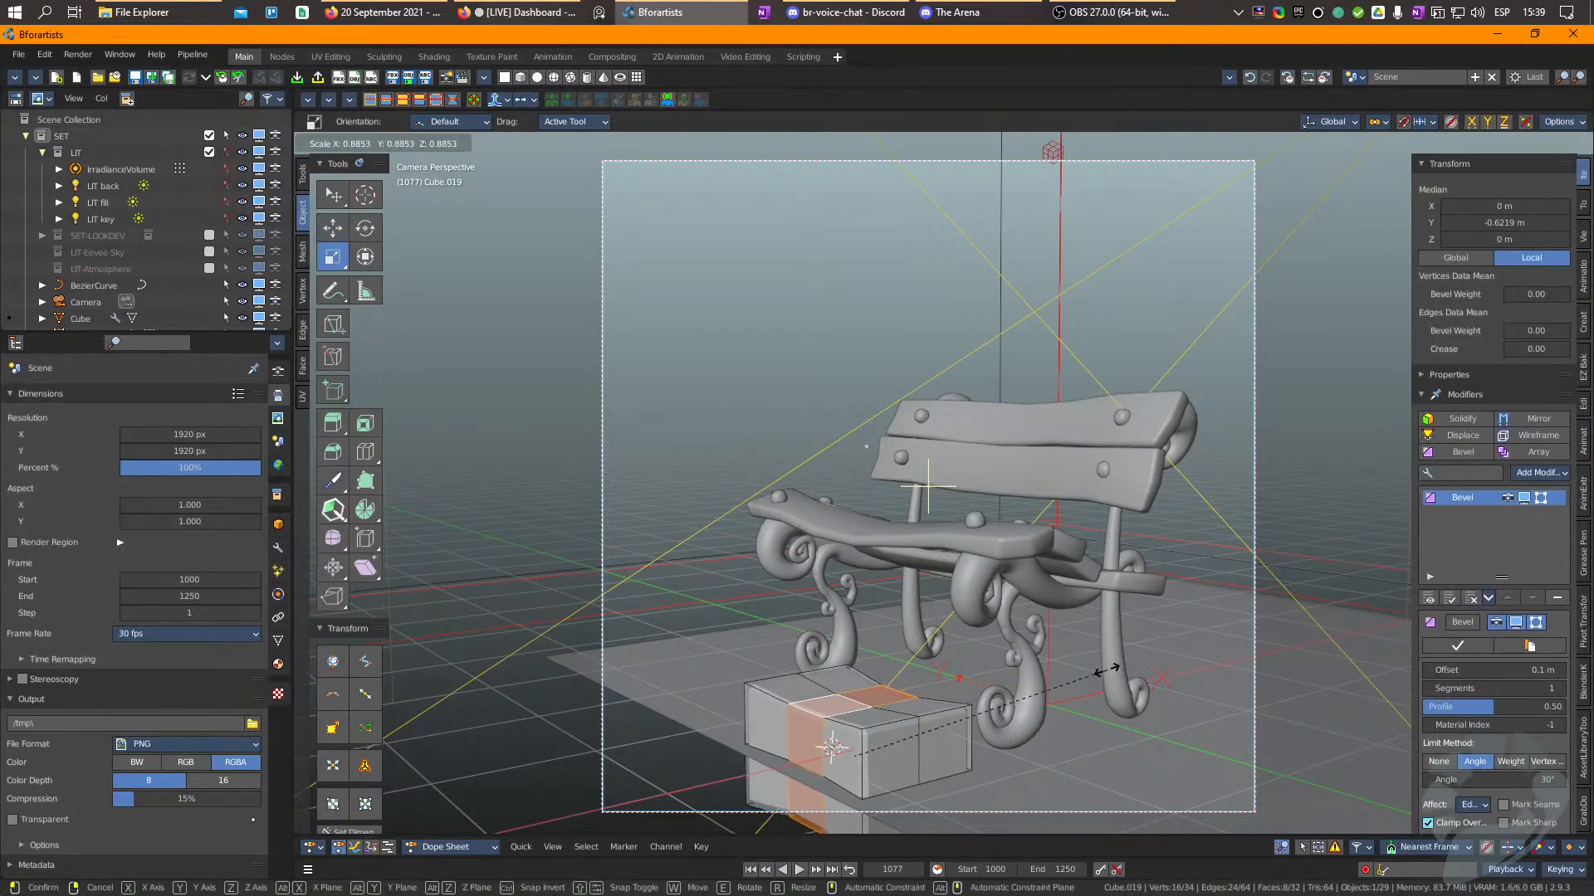
{"action": "left_click", "coordinate": [1080, 688]}
{"action": "key", "text": "Tab"}
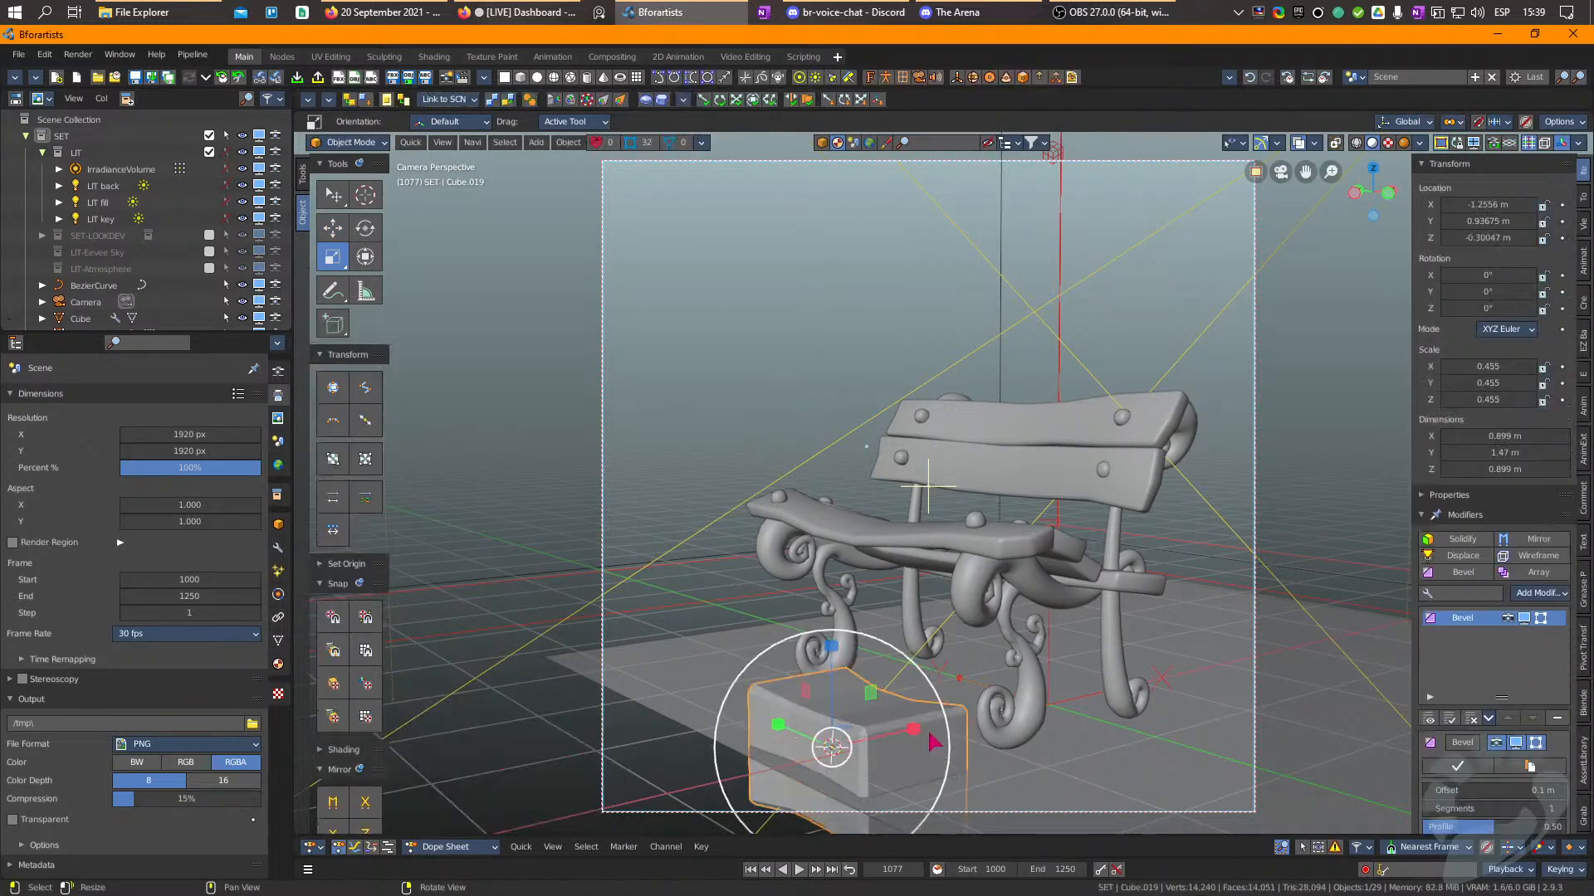
Randomize all of the block's vertices by about 0.237 m for an irregular stone shape.
{"action": "key", "text": "Tab"}
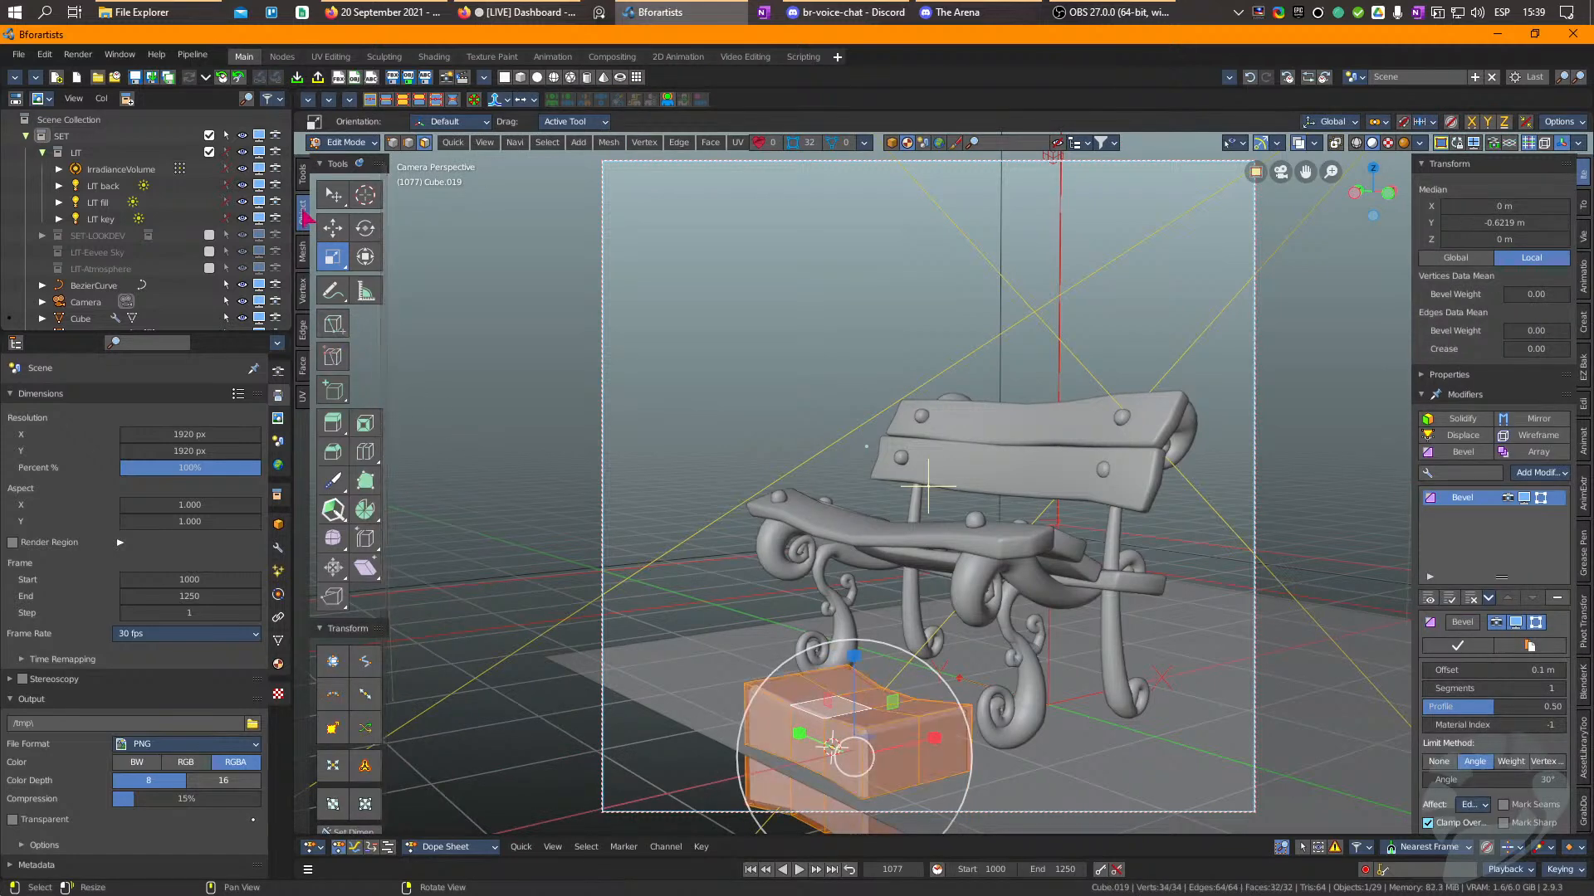
{"action": "scroll", "coordinate": [371, 708], "scroll_direction": "down", "scroll_amount": 1}
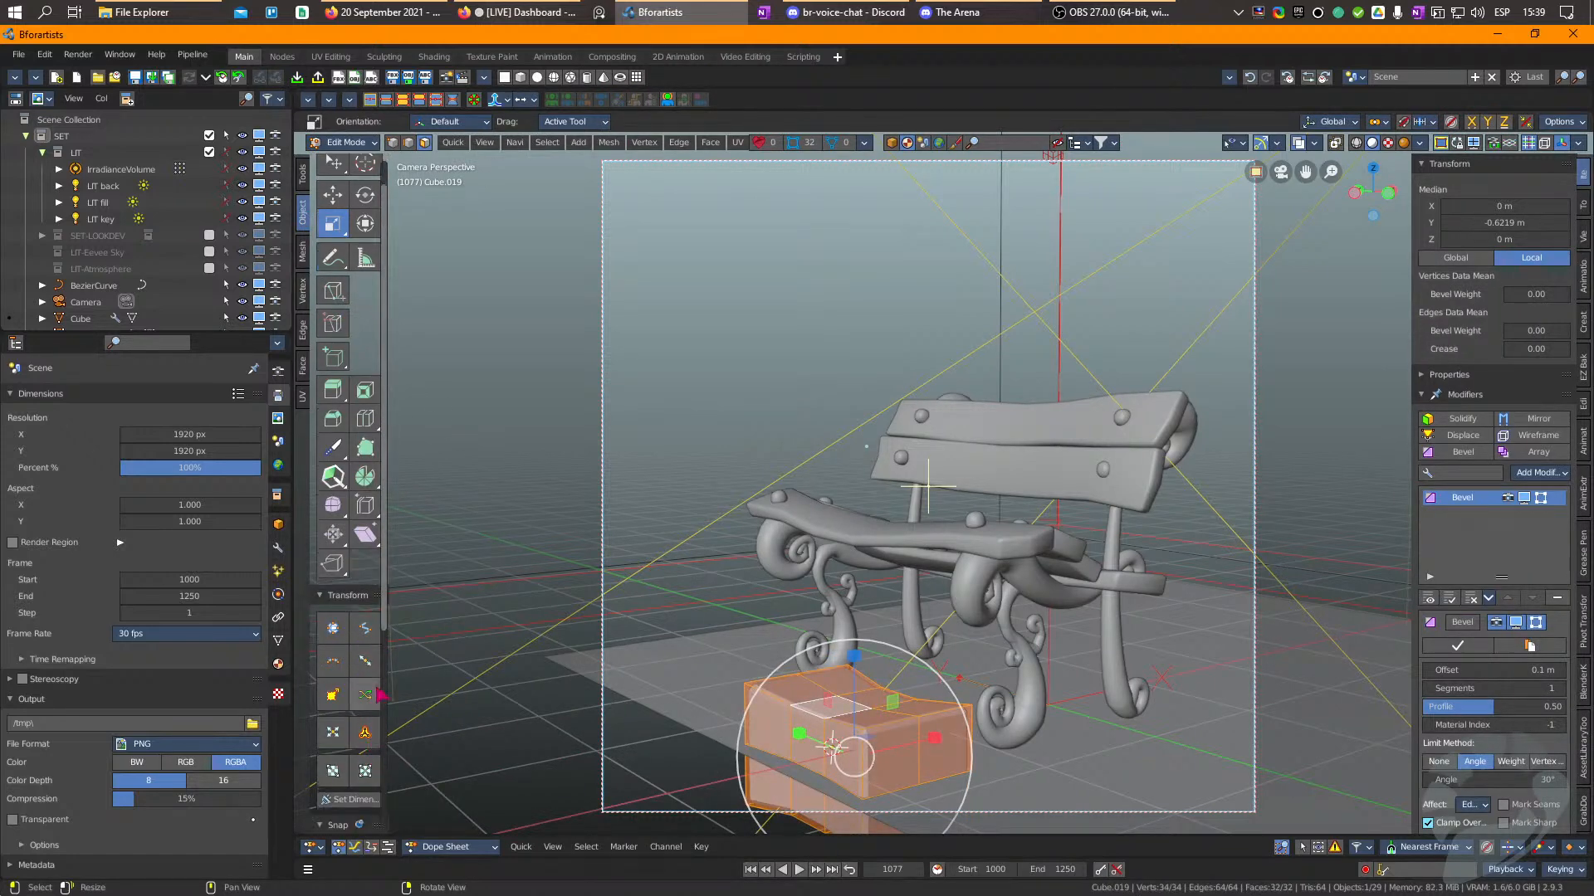
{"action": "left_click", "coordinate": [377, 694]}
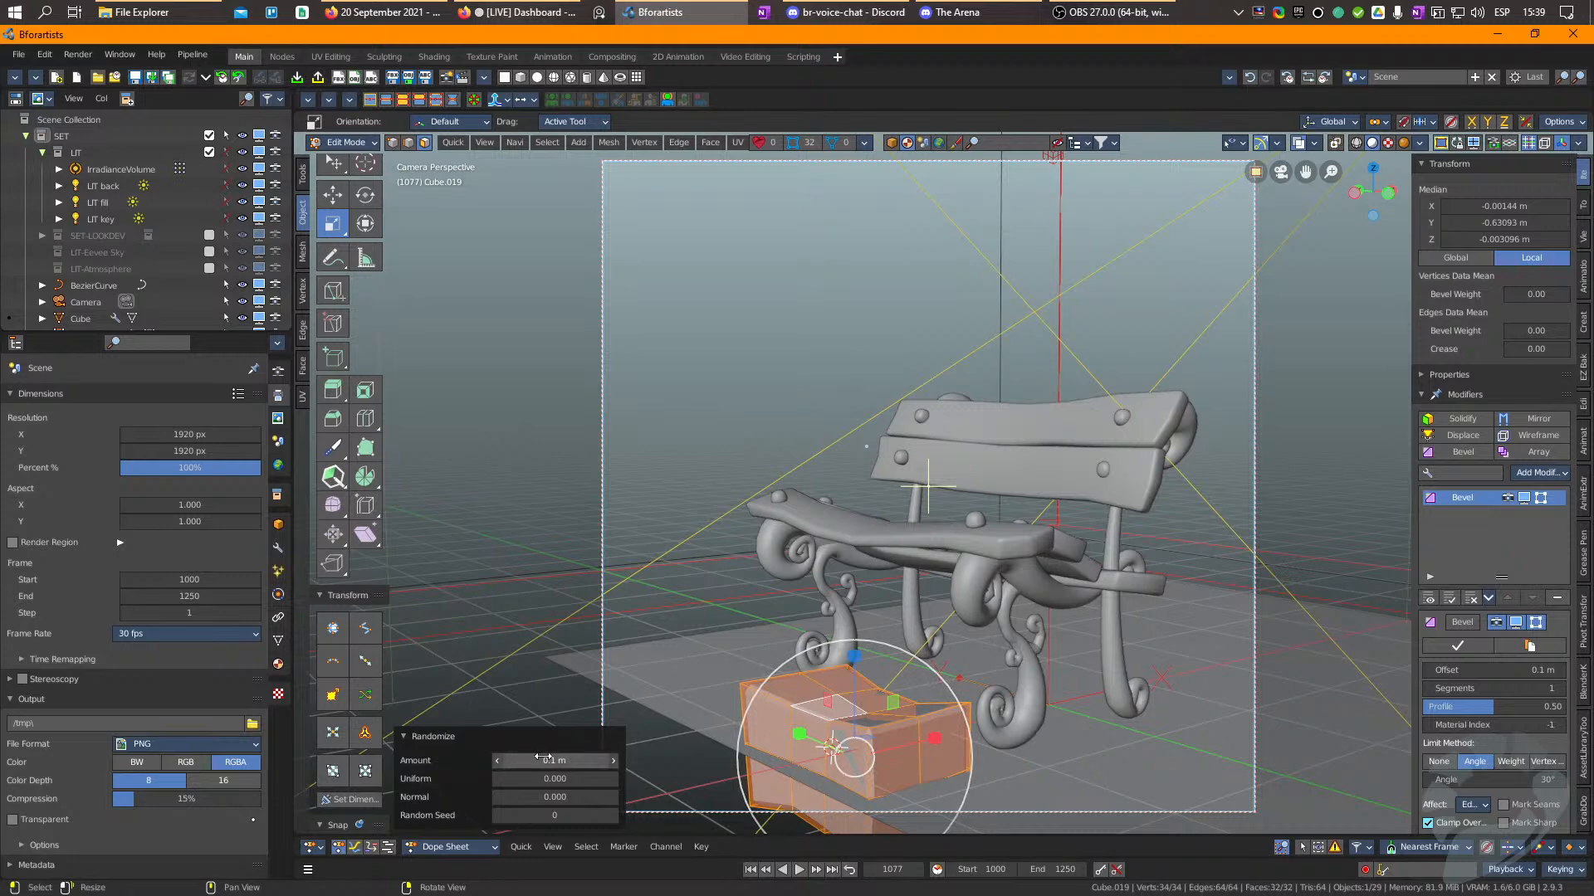
{"action": "left_click_drag", "start_coordinate": [556, 760], "coordinate": [587, 760]}
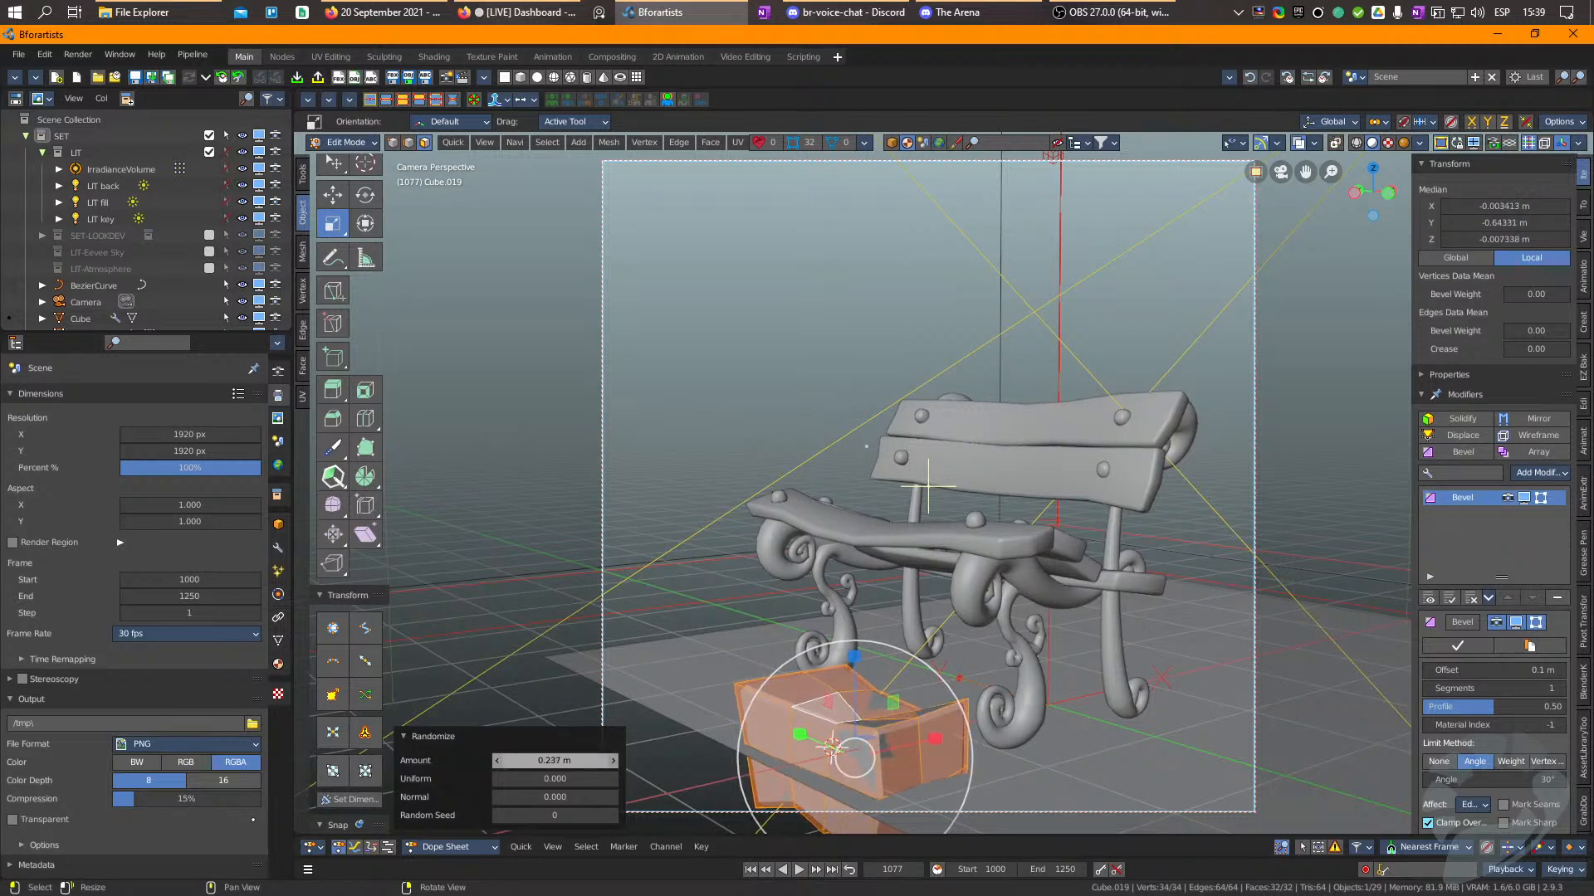
{"action": "key", "text": "Tab"}
Set the stone's Bevel to an offset of about 0.239 m with 2 segments and shade it smooth.
{"action": "mouse_move", "coordinate": [1519, 795]}
{"action": "left_mouse_down"}
{"action": "mouse_move", "coordinate": [1550, 795]}
{"action": "mouse_move", "coordinate": [1546, 811]}
{"action": "left_mouse_up"}
{"action": "right_click", "coordinate": [830, 730]}
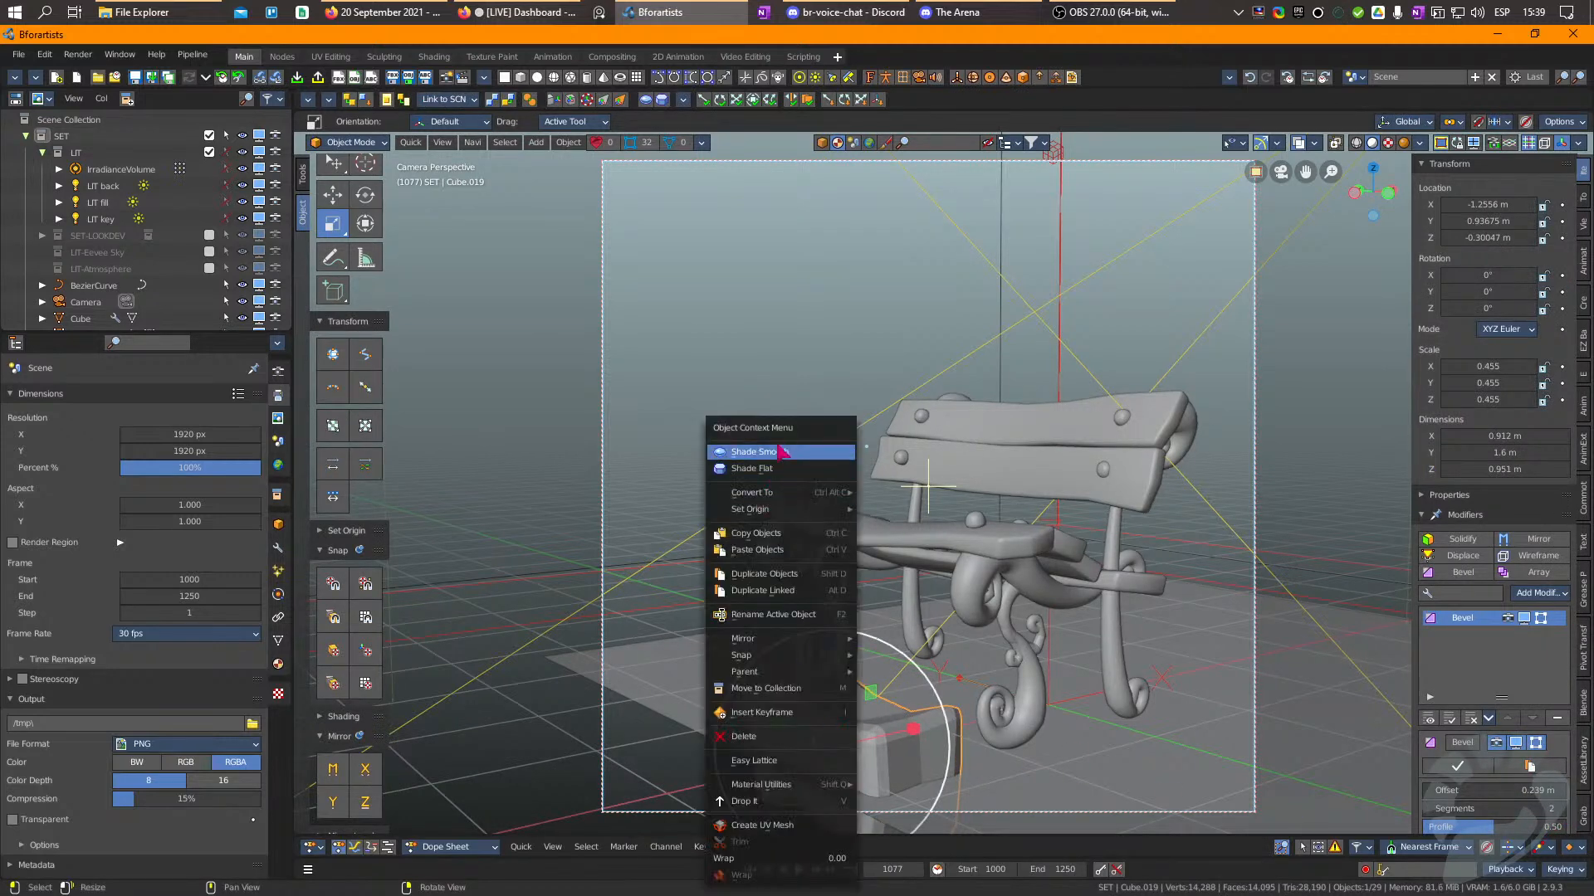
{"action": "left_click", "coordinate": [777, 455]}
Move the stone about 0.36 m in the negative X direction and add a Displace modifier.
{"action": "left_click", "coordinate": [863, 743]}
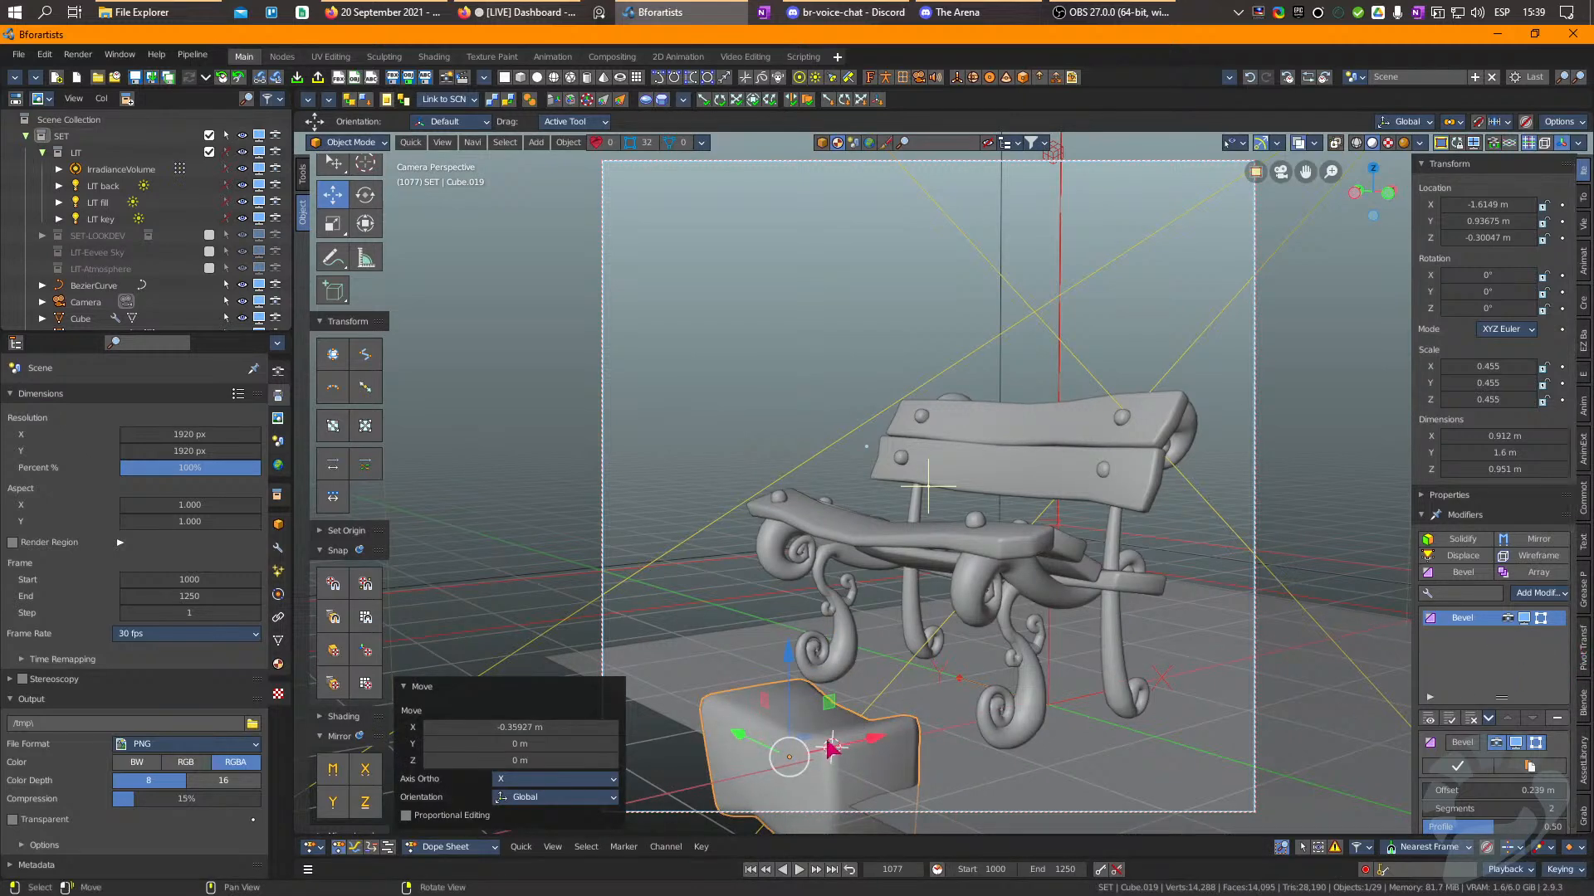
{"action": "left_click", "coordinate": [1459, 595]}
{"action": "type", "text": "disp"}
{"action": "key", "text": "Down"}
{"action": "key", "text": "Return"}
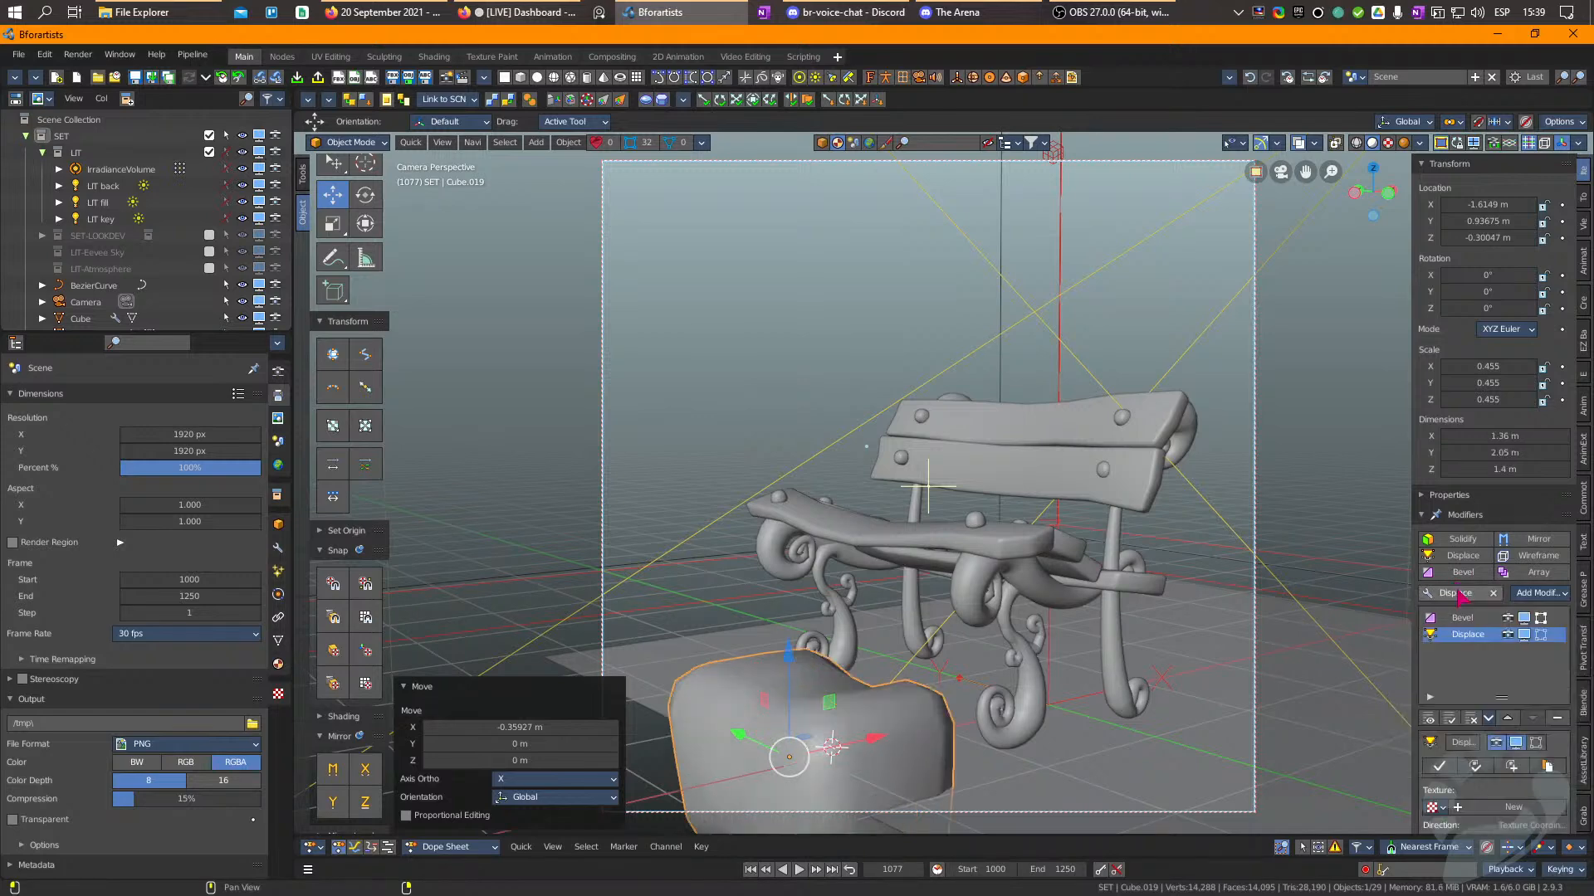
Create a new texture for the Displace modifier and set its type to Clouds.
{"action": "scroll", "coordinate": [1482, 687], "scroll_direction": "down", "scroll_amount": 4}
{"action": "left_click", "coordinate": [1490, 675]}
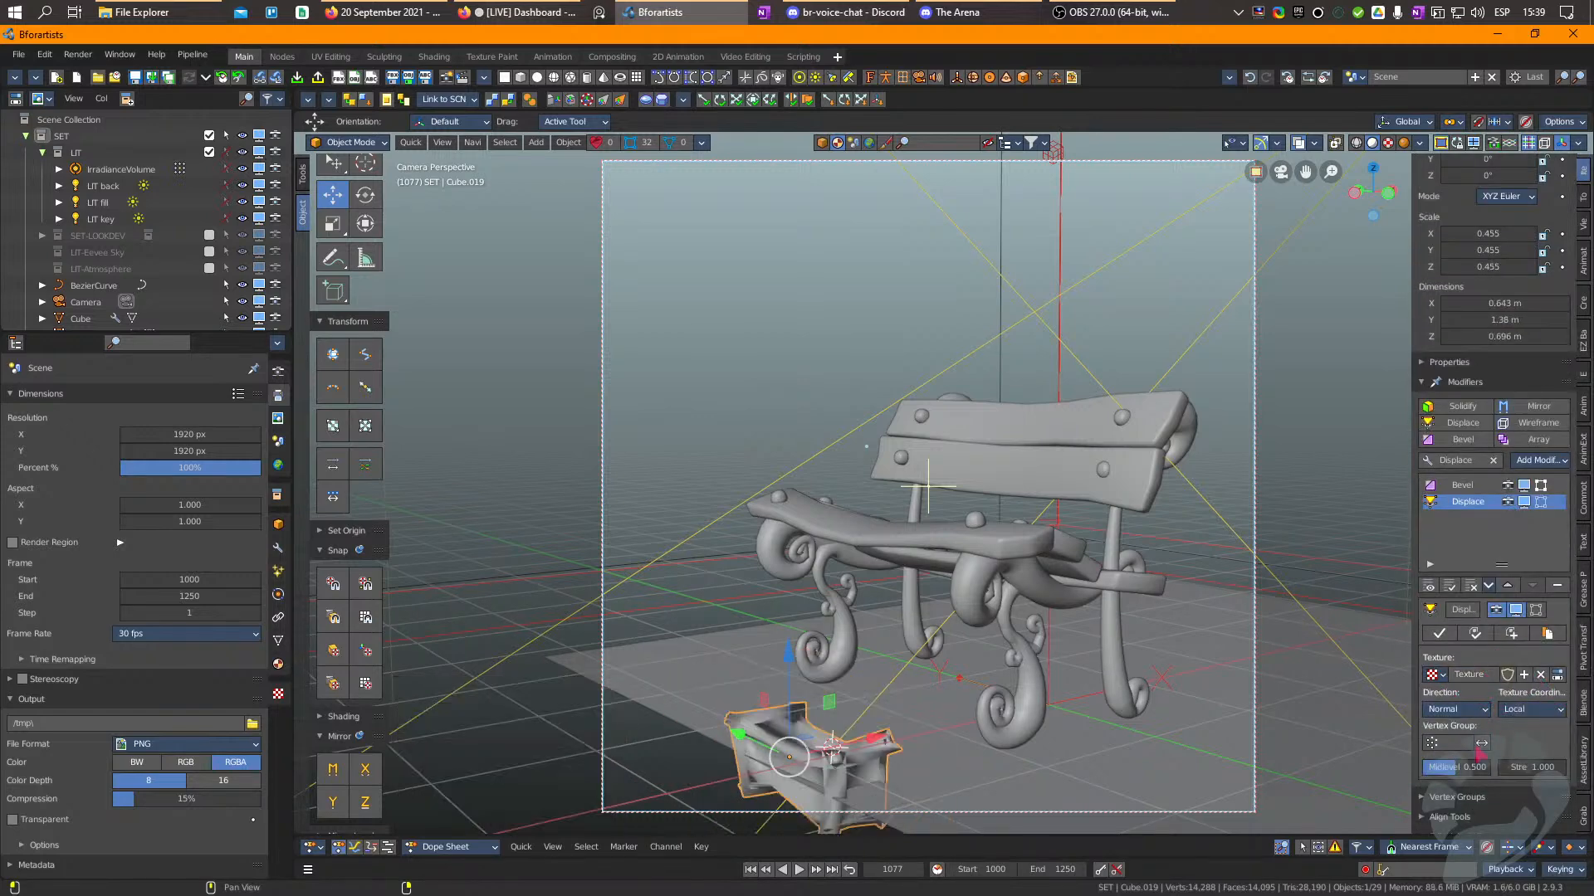
{"action": "left_click", "coordinate": [278, 694]}
{"action": "left_click", "coordinate": [120, 448]}
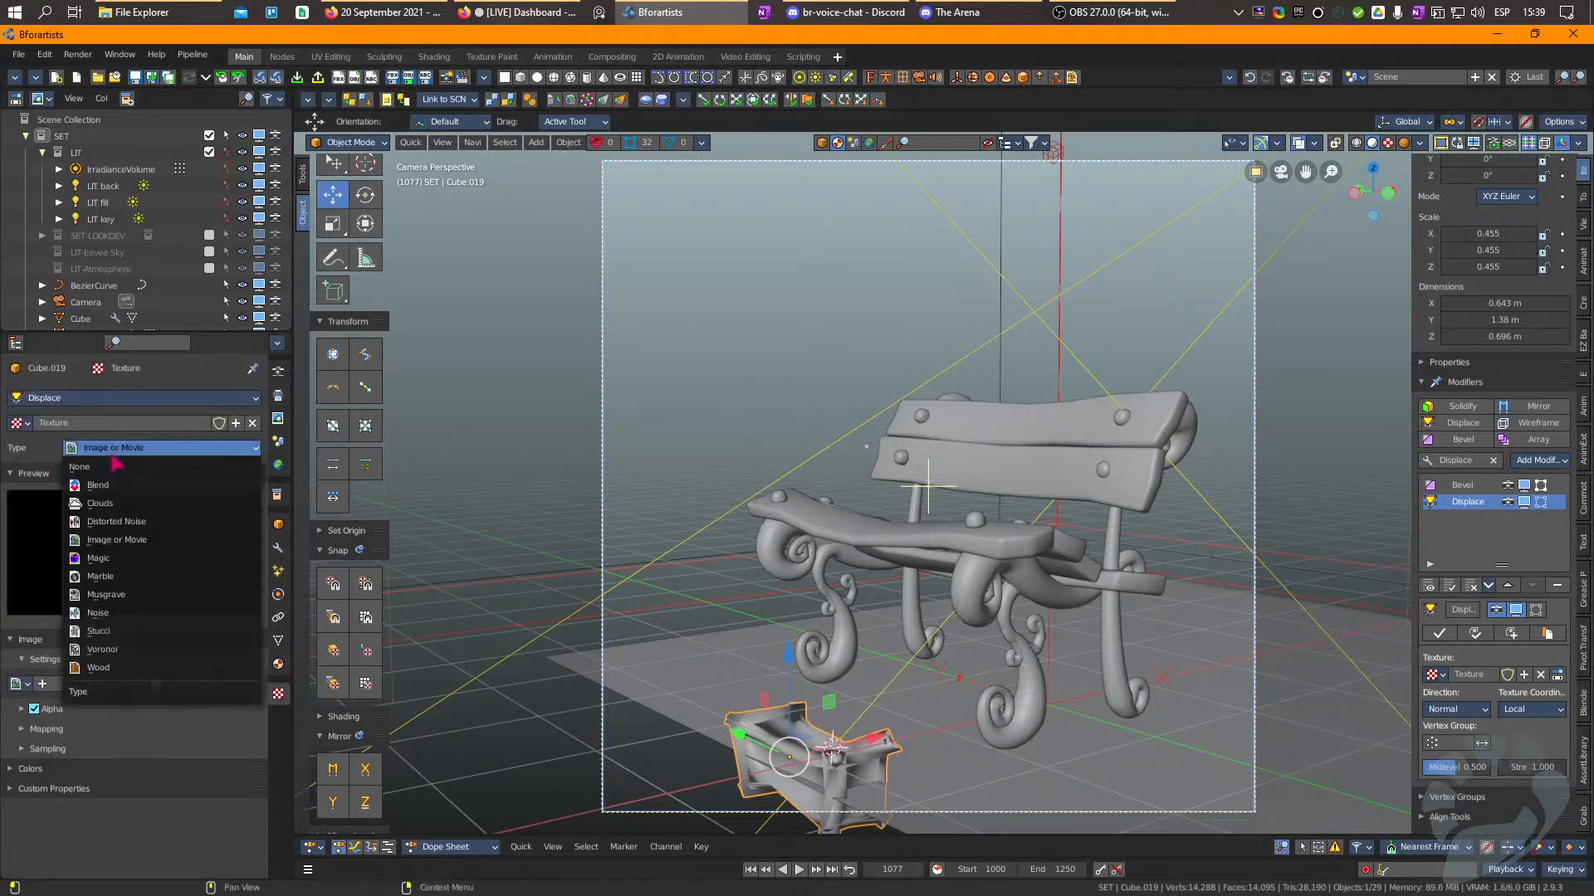
{"action": "left_click", "coordinate": [133, 517]}
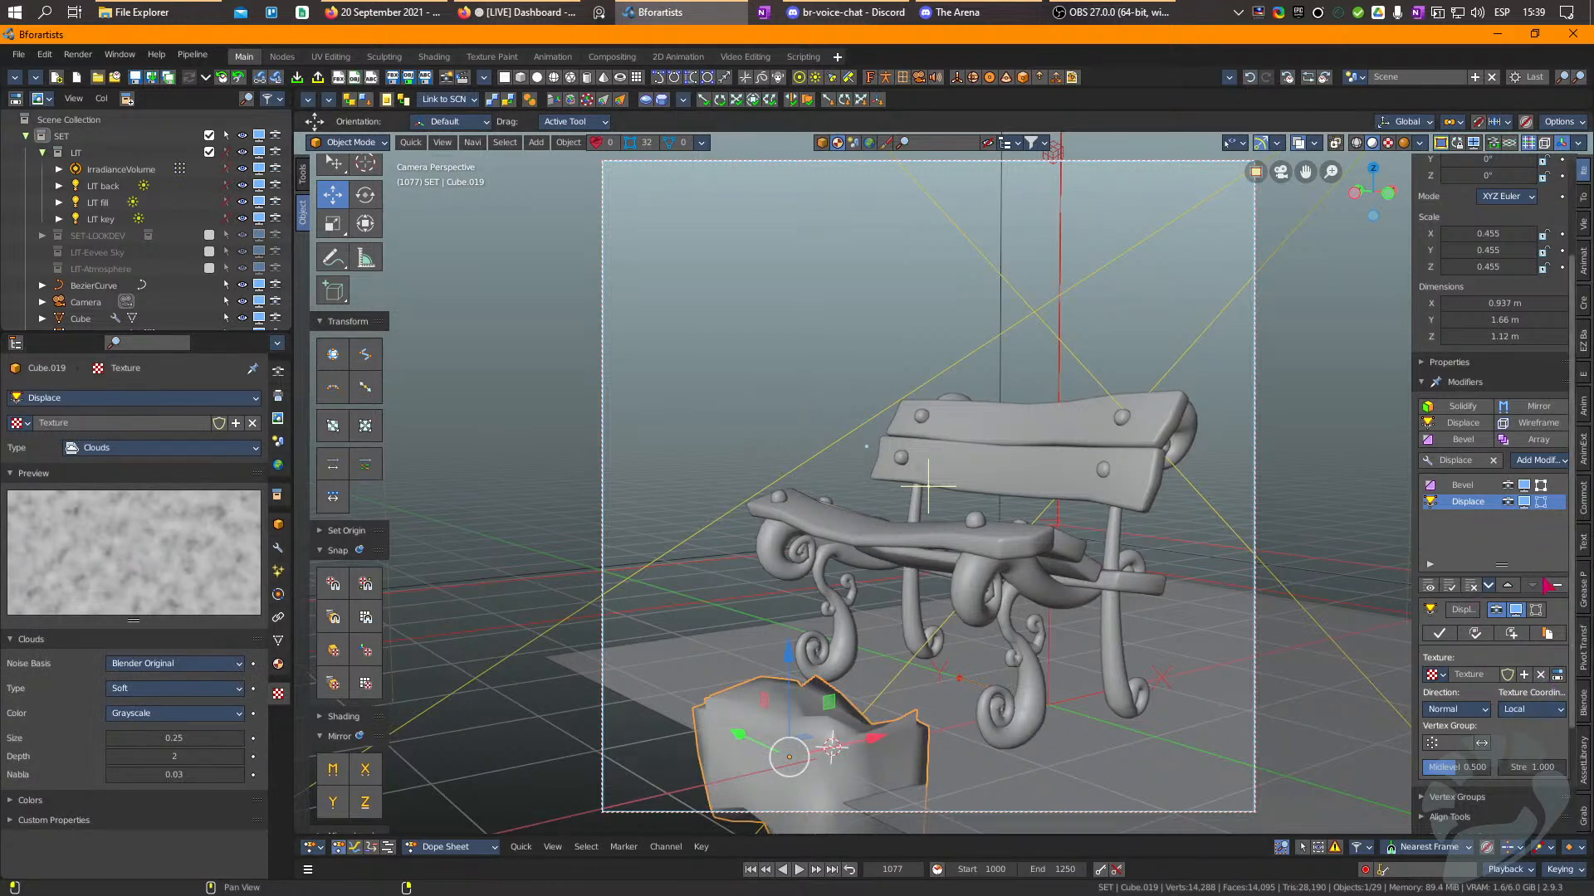
Place Displace above Bevel and set its texture coordinates to Object, using the World Space object.
{"action": "left_click", "coordinate": [1508, 586]}
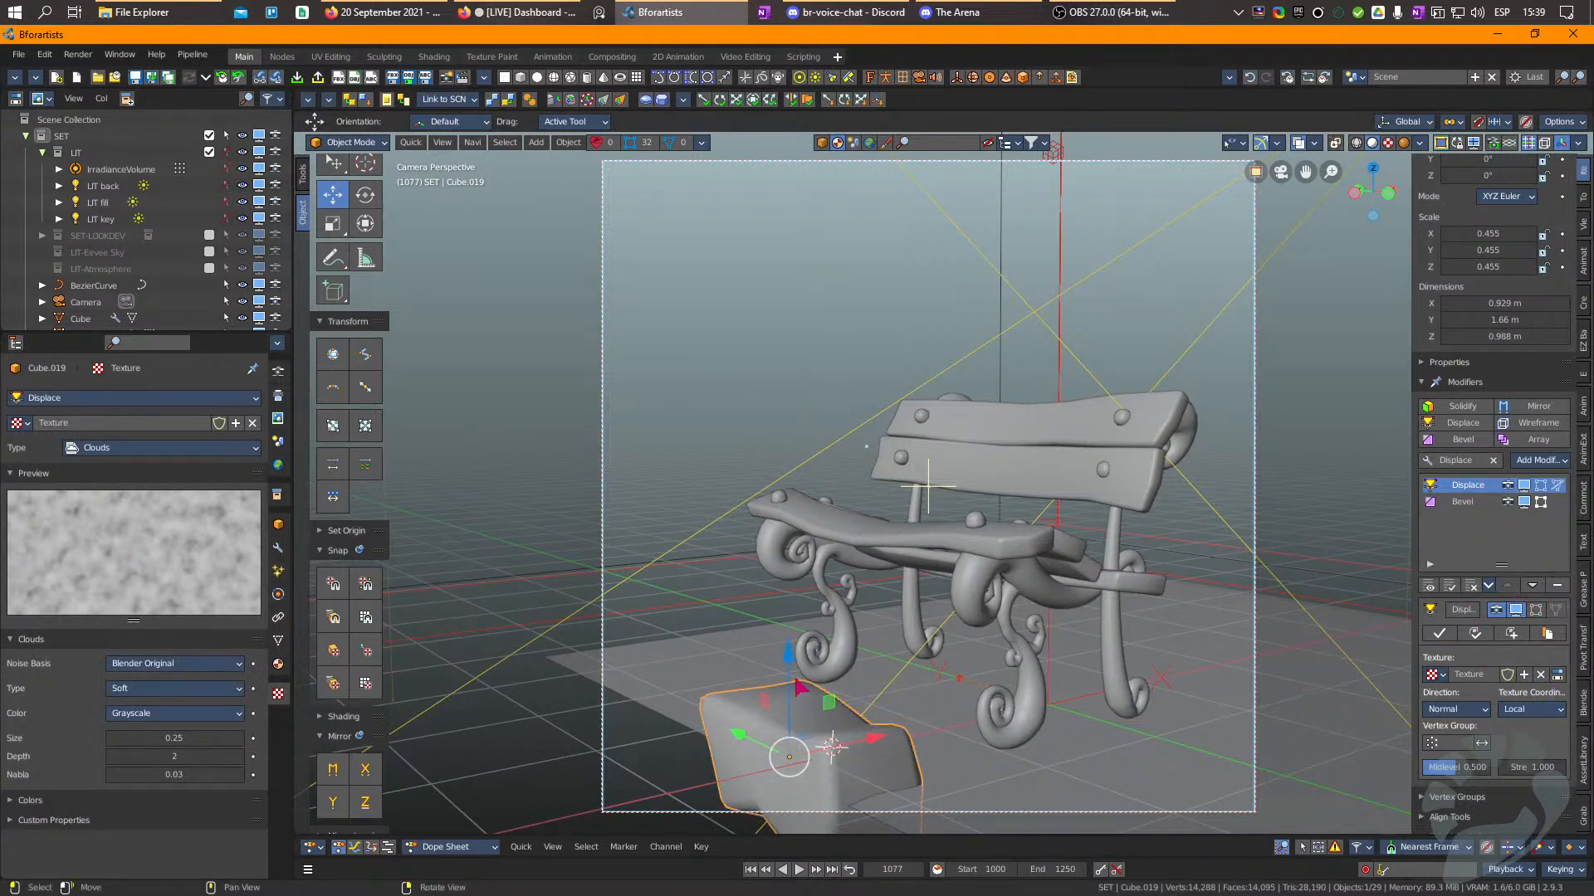
{"action": "left_click", "coordinate": [1529, 713]}
{"action": "left_click", "coordinate": [1496, 762]}
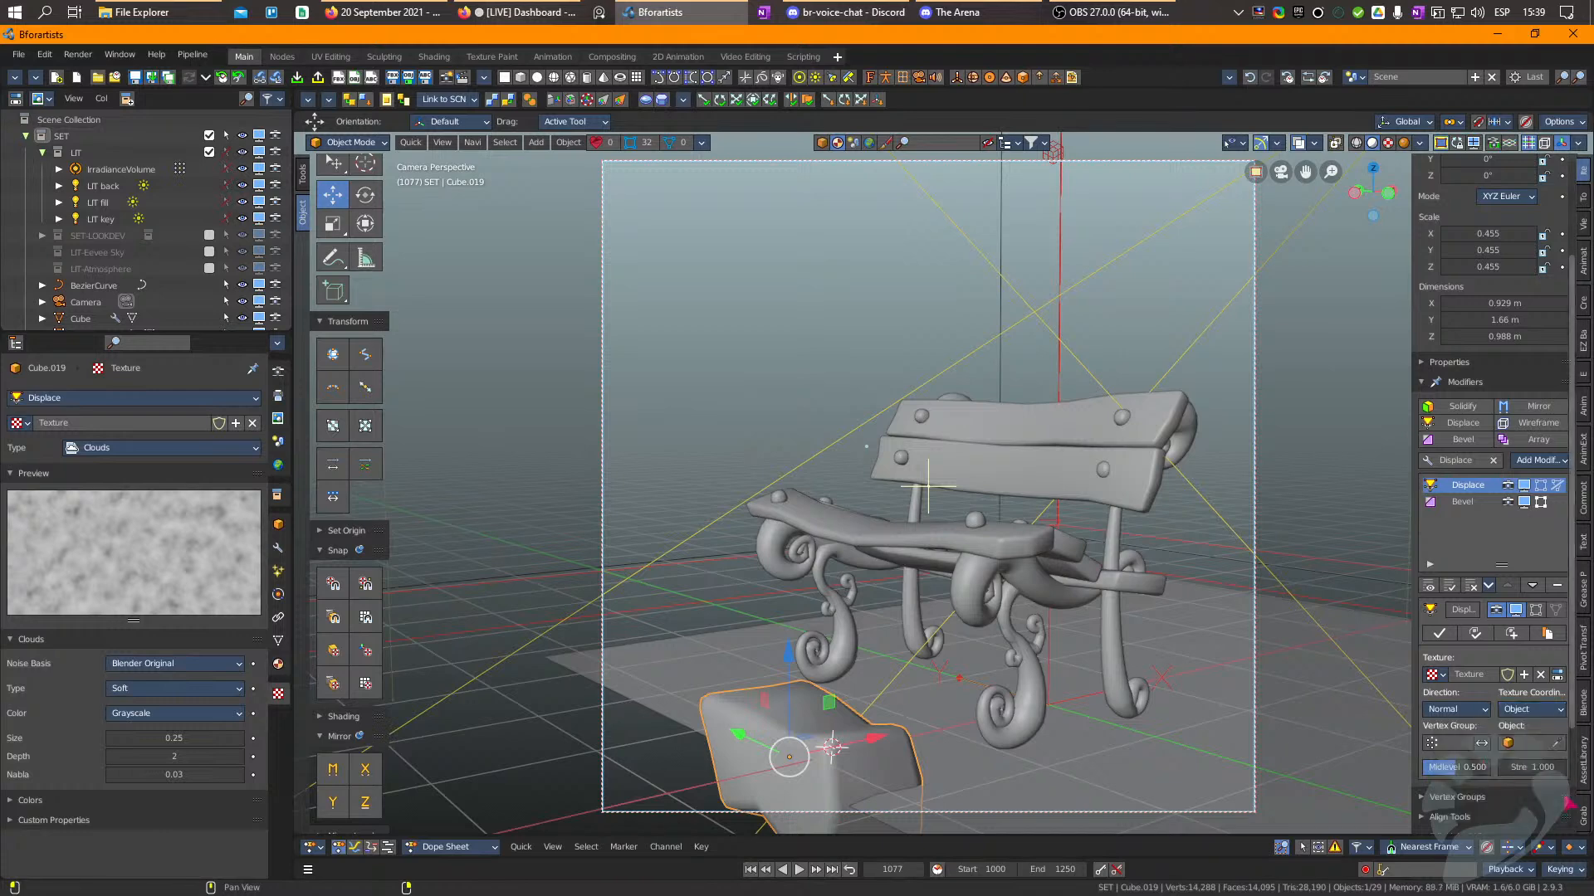
{"action": "left_click", "coordinate": [1488, 726]}
{"action": "type", "text": "world"}
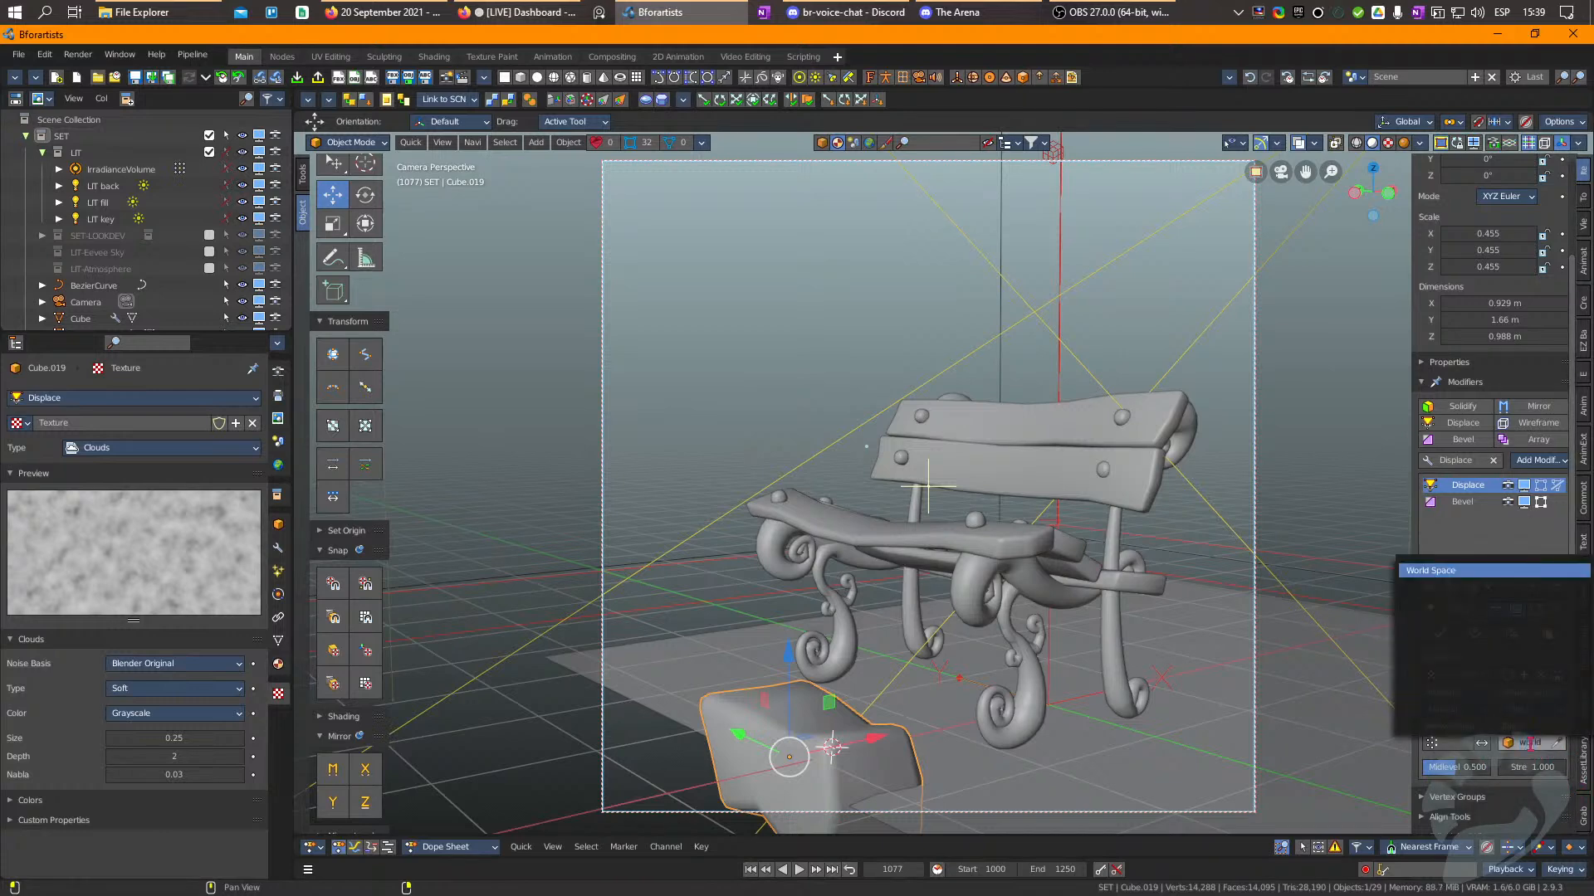
{"action": "key", "text": "Return"}
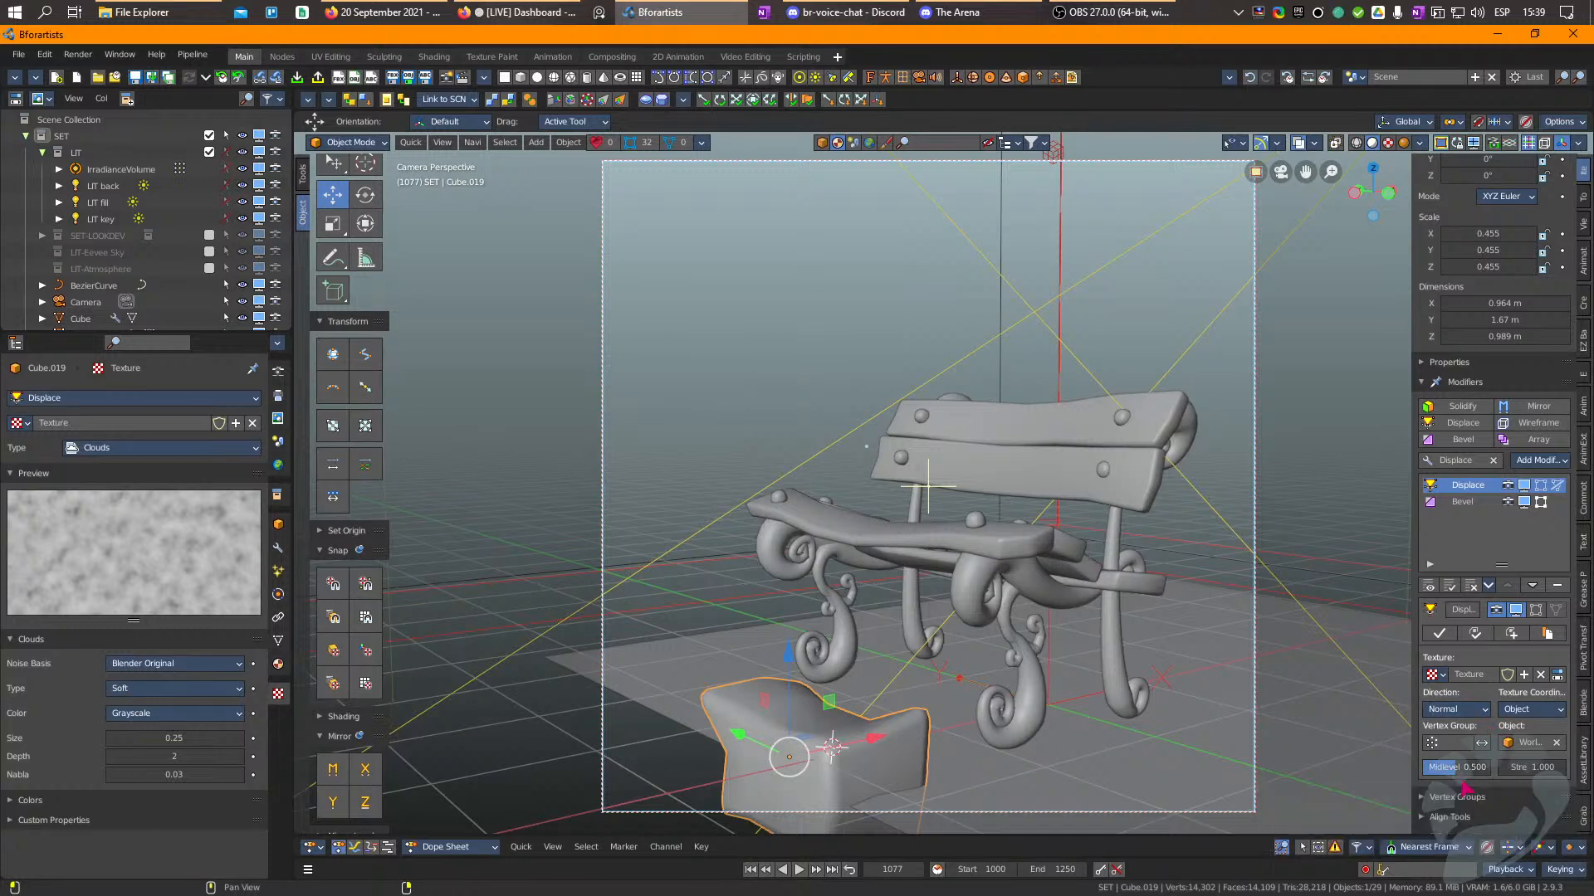
Try a higher Displace midlevel and reset it to 0.5.
{"action": "left_click_drag", "start_coordinate": [1451, 776], "coordinate": [1469, 776]}
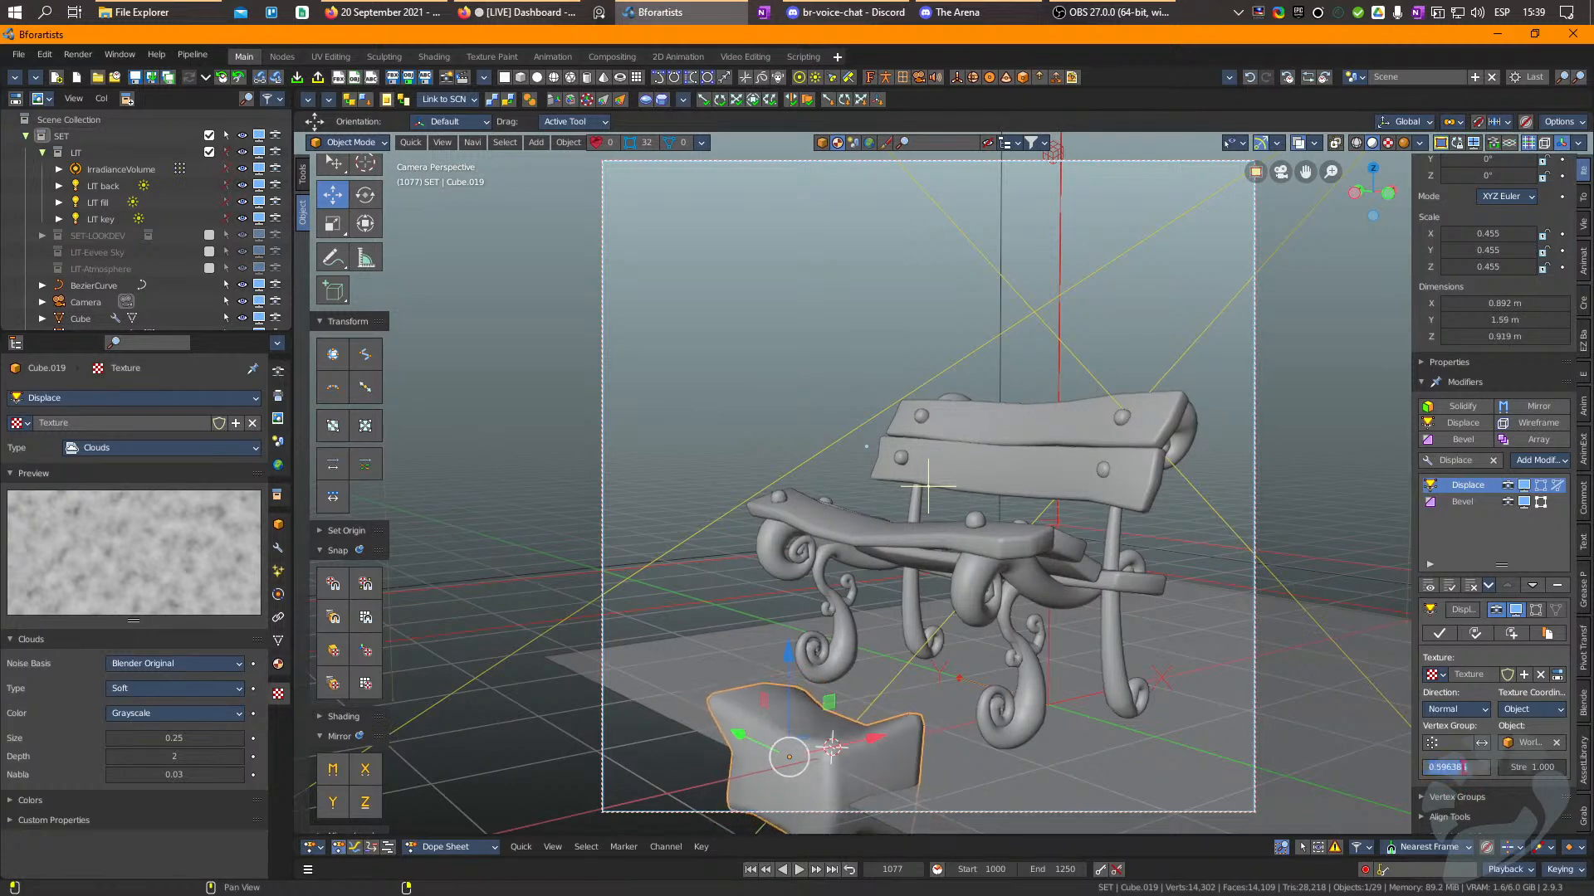
{"action": "type", "text": ".5"}
{"action": "key", "text": "Return"}
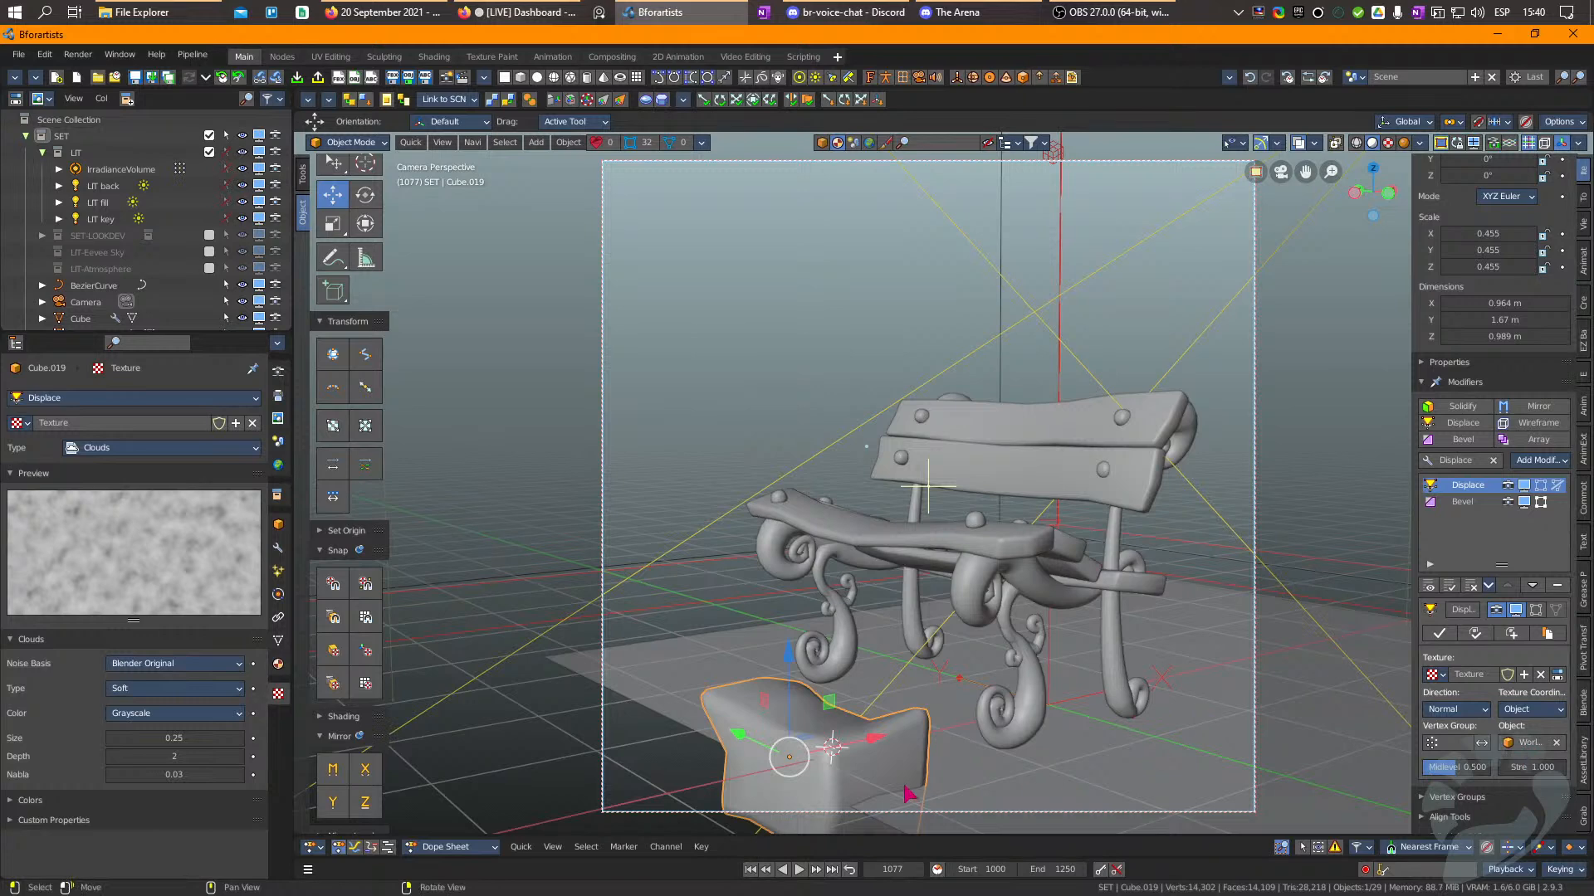
Move the stone about 3.95 m along Y and line up three linked duplicates in a row toward the camera.
{"action": "left_click", "coordinate": [1462, 711]}
{"action": "left_click_drag", "start_coordinate": [788, 757], "coordinate": [508, 661]}
{"action": "key", "text": "alt+d"}
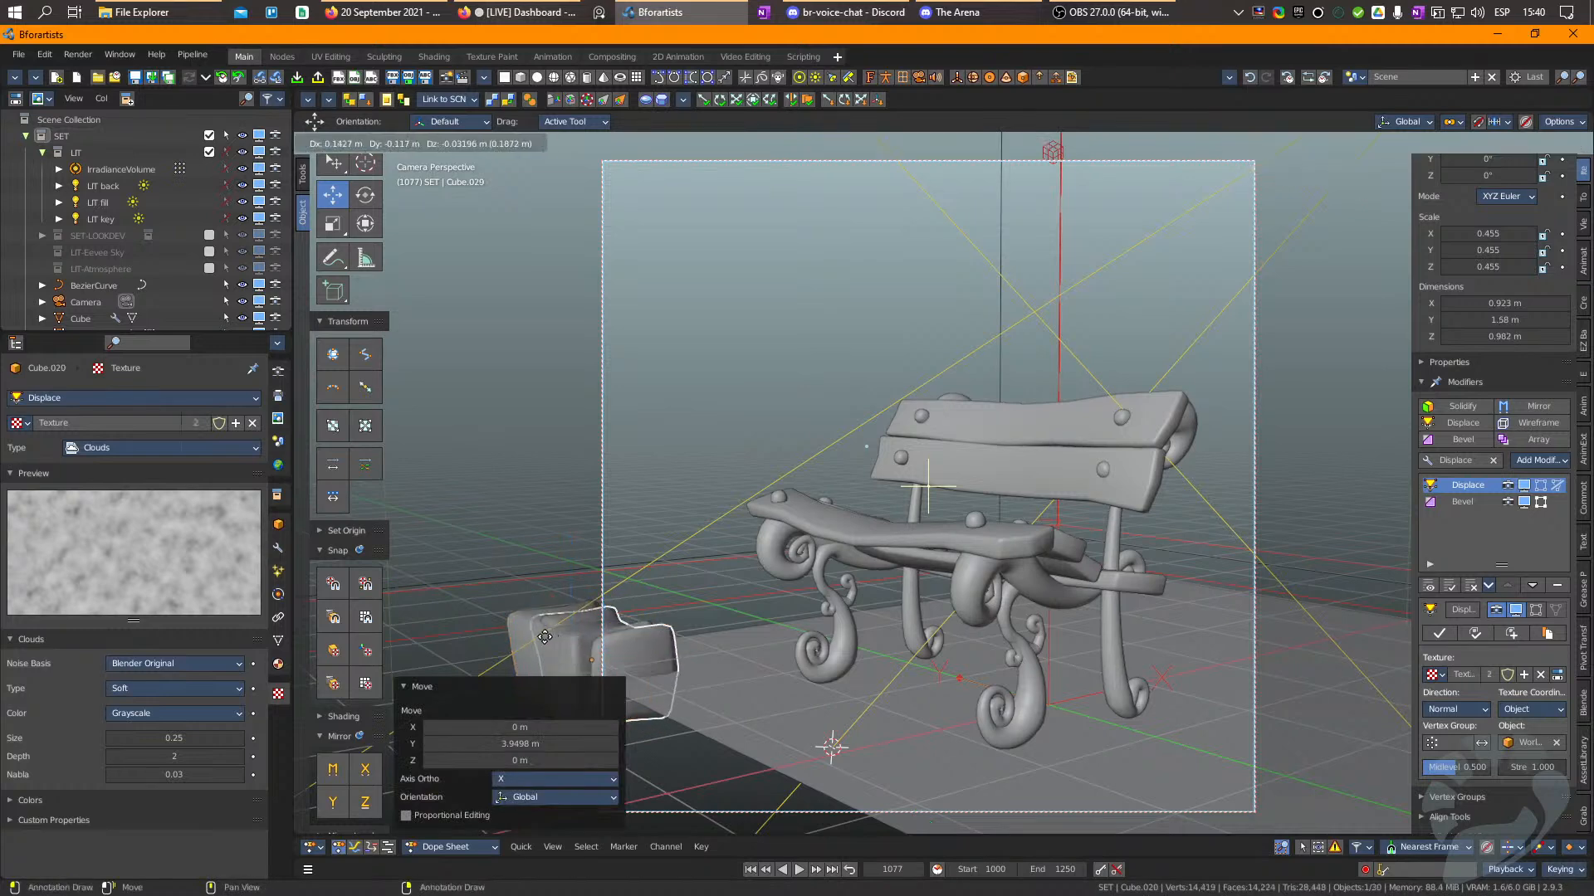
{"action": "left_click_drag", "start_coordinate": [613, 678], "coordinate": [605, 673]}
{"action": "key", "text": "alt+d"}
{"action": "right_click", "coordinate": [603, 669]}
{"action": "left_click_drag", "start_coordinate": [670, 715], "coordinate": [873, 734]}
{"action": "key", "text": "alt+d"}
{"action": "right_click", "coordinate": [762, 737]}
Select all four stones and lower them about 0.26 m.
{"action": "left_click", "coordinate": [764, 692], "text": "shift"}
{"action": "left_click", "coordinate": [654, 655], "text": "shift"}
{"action": "left_click", "coordinate": [560, 632], "text": "shift"}
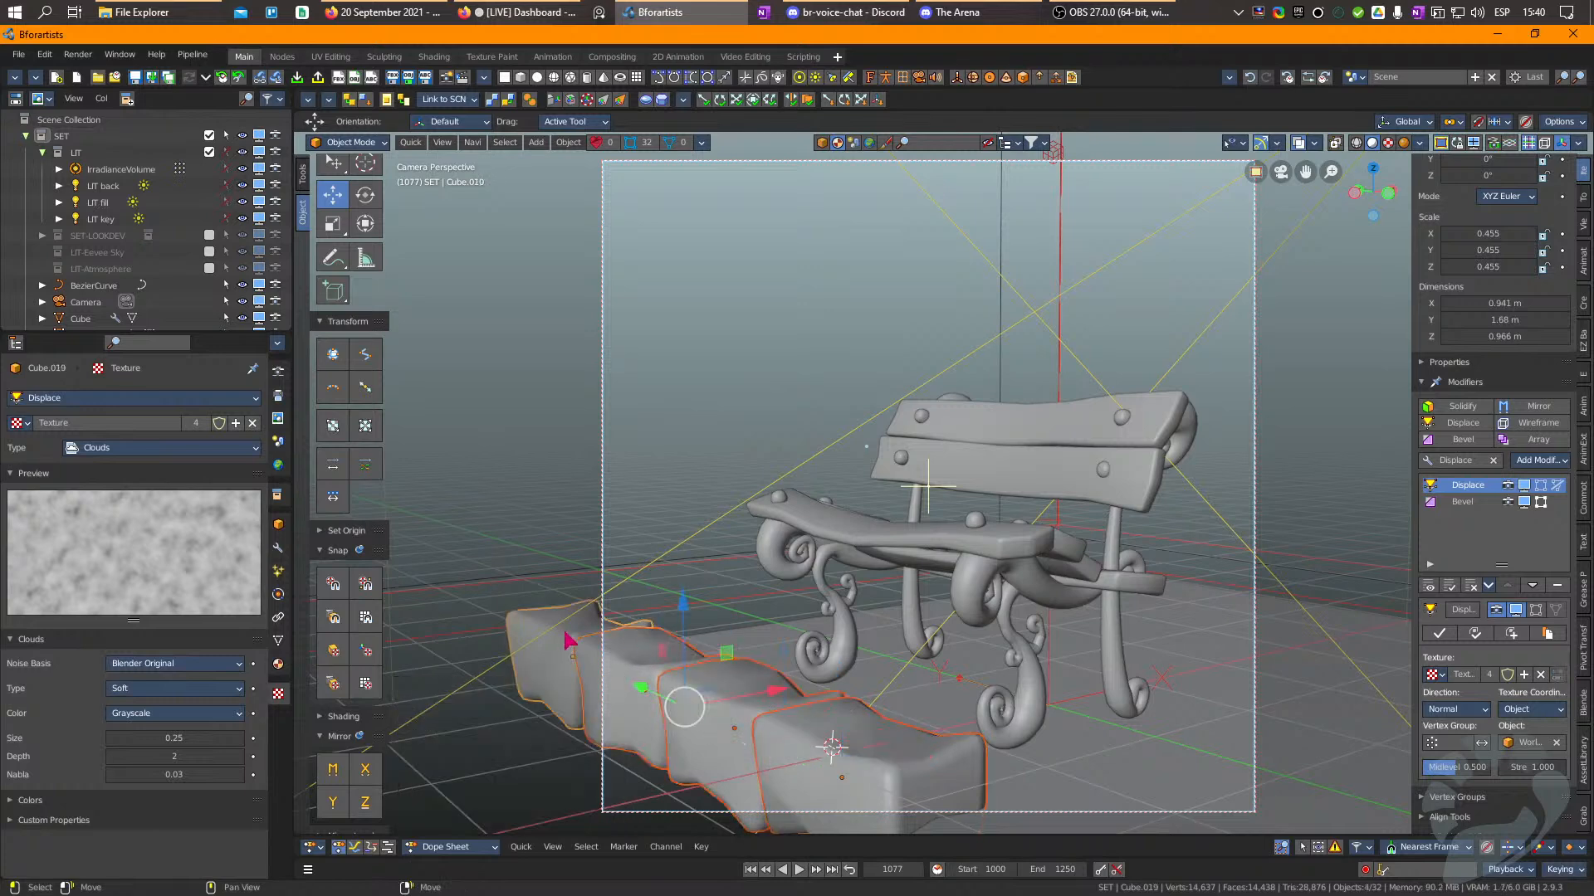
{"action": "left_click_drag", "start_coordinate": [685, 605], "coordinate": [863, 687]}
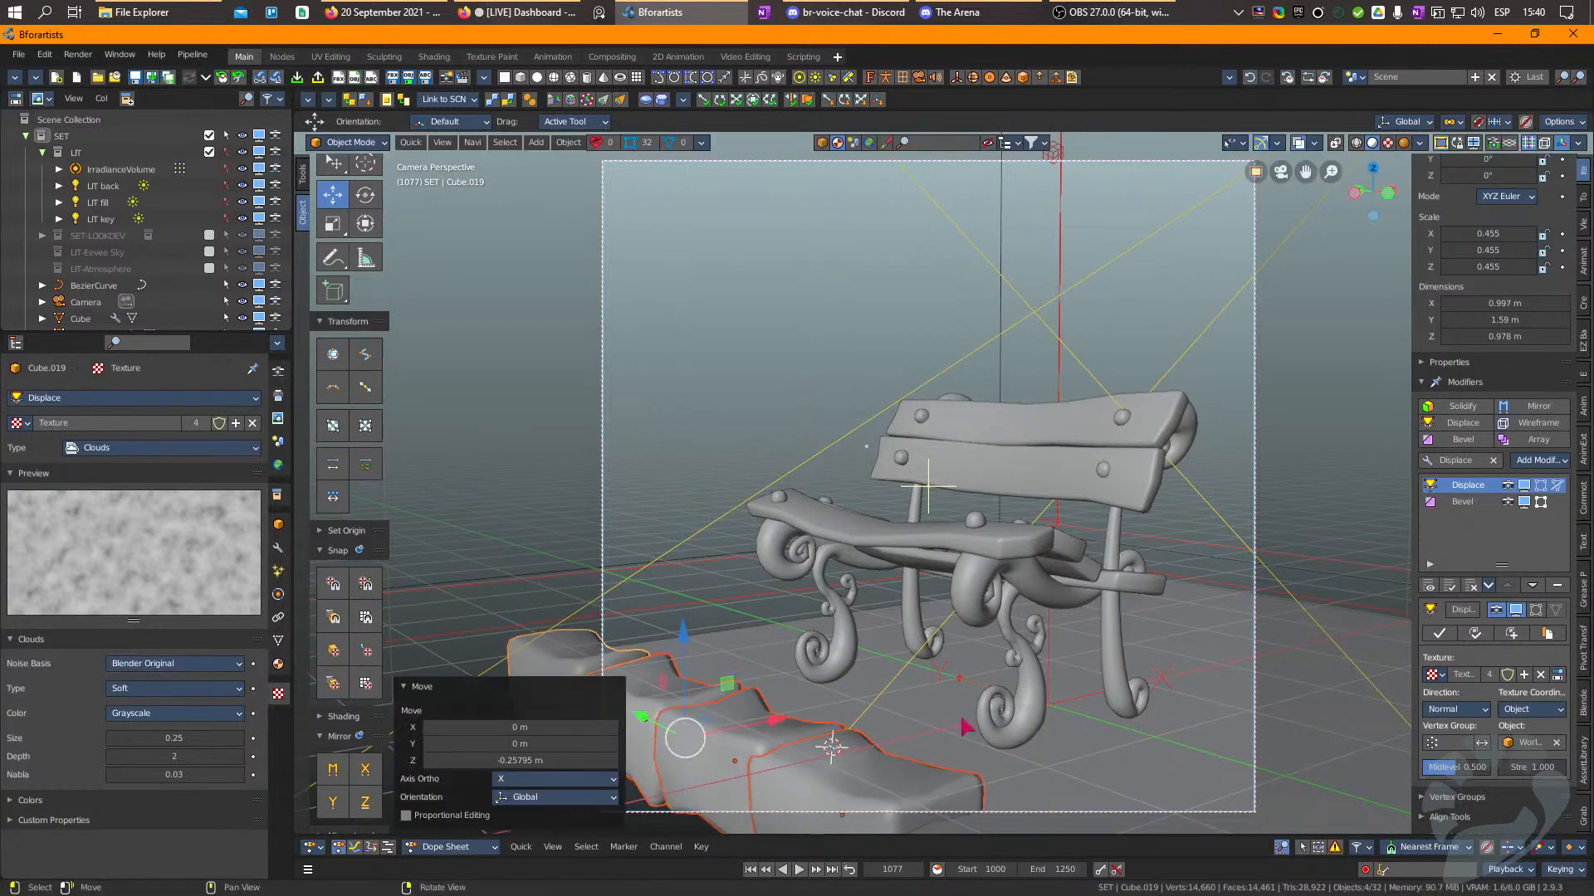
Cut parallel edge loops into the ground plane.
{"action": "left_click", "coordinate": [930, 714]}
{"action": "key", "text": "Tab"}
{"action": "key", "text": "ctrl+r"}
{"action": "scroll", "coordinate": [1028, 615], "scroll_direction": "up", "scroll_amount": 4}
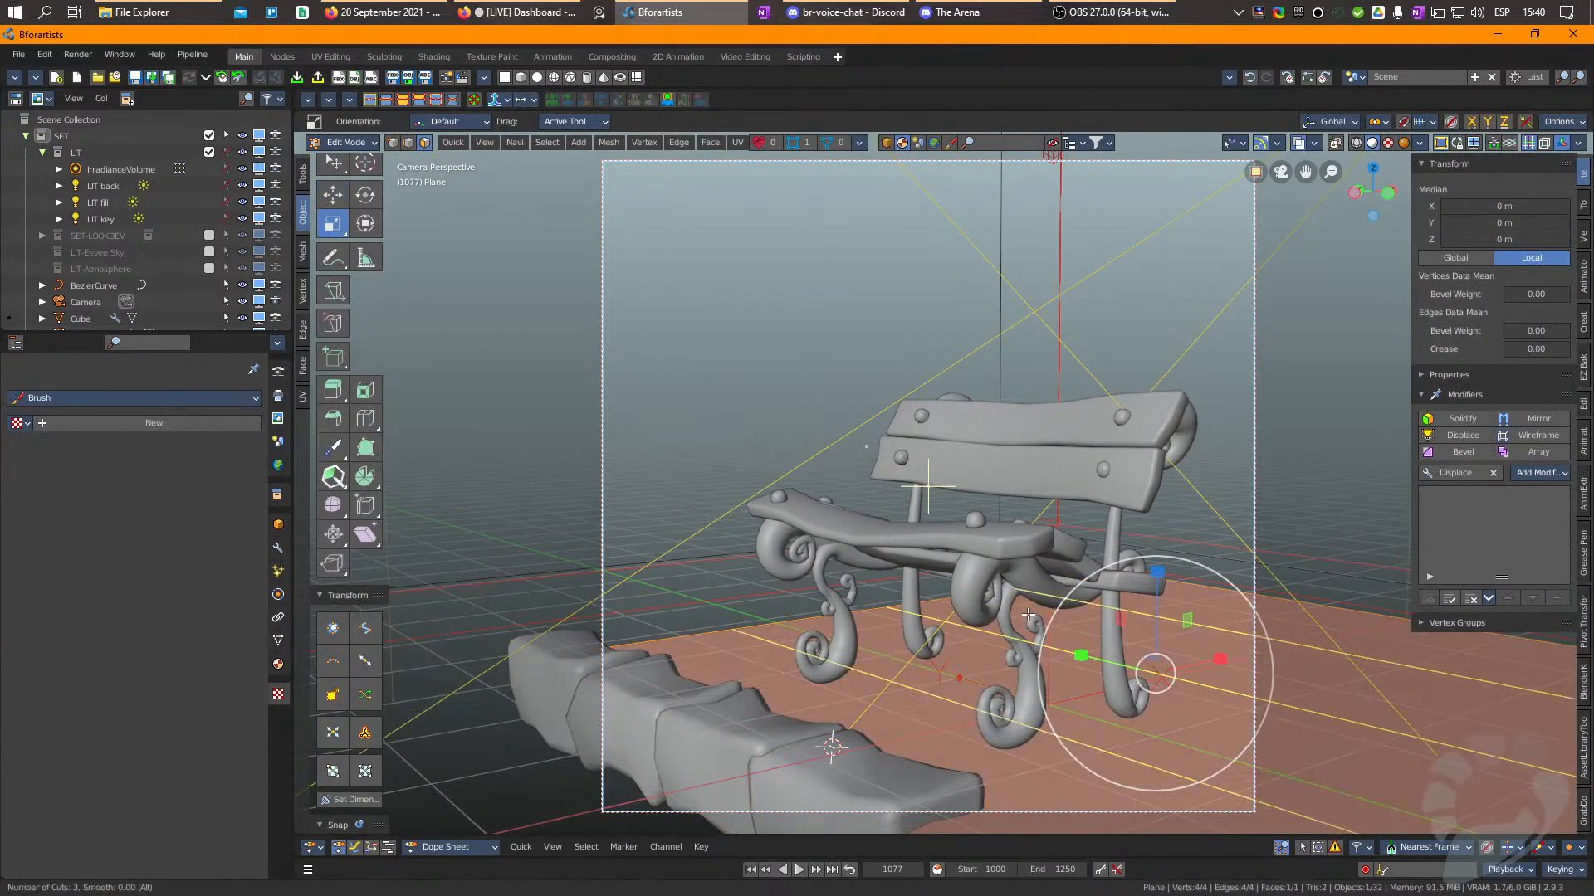
{"action": "left_click", "coordinate": [1028, 615]}
{"action": "right_click", "coordinate": [1027, 615]}
{"action": "key", "text": "Tab"}
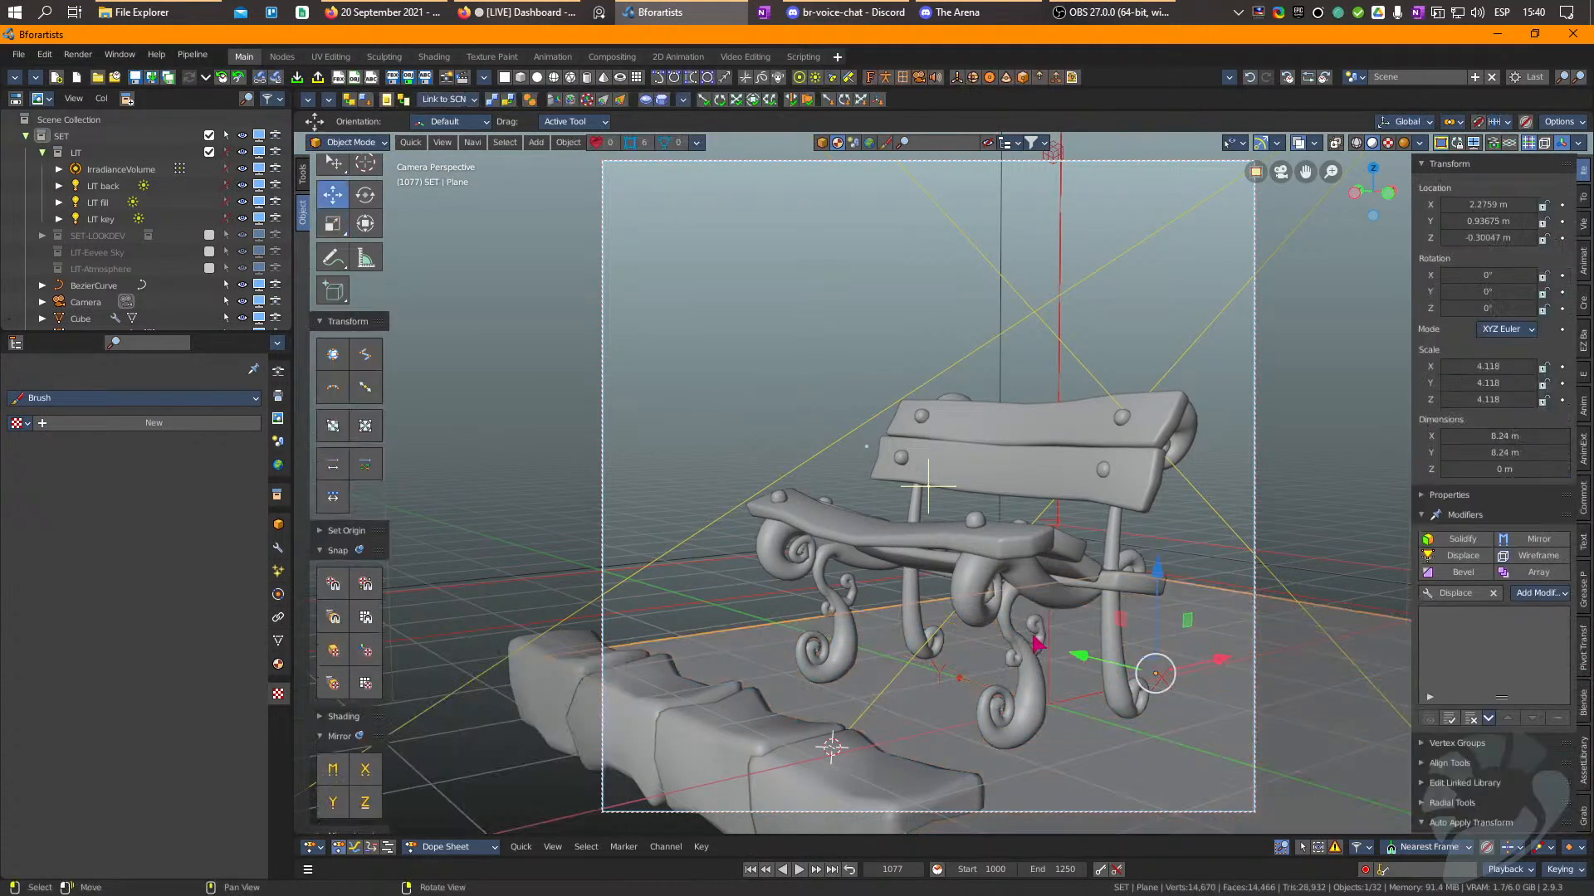
Replace the ground plane with an icosphere flattened to about 0.407 on Z.
{"action": "key", "text": "Delete"}
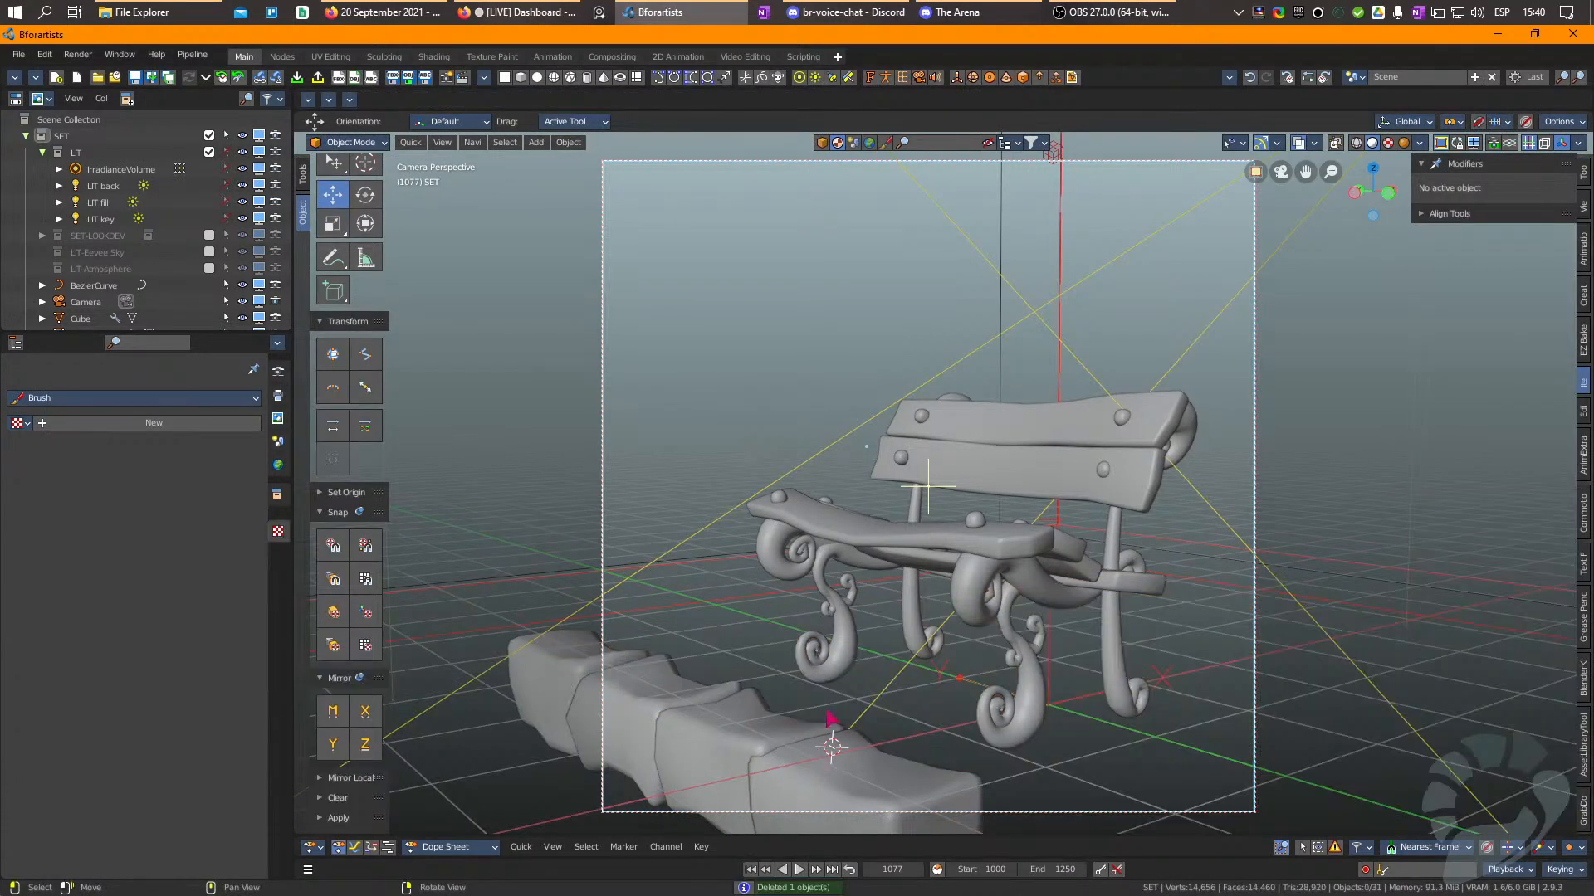
{"action": "left_click", "coordinate": [570, 78]}
{"action": "key", "text": "shift+space"}
{"action": "key", "text": "s"}
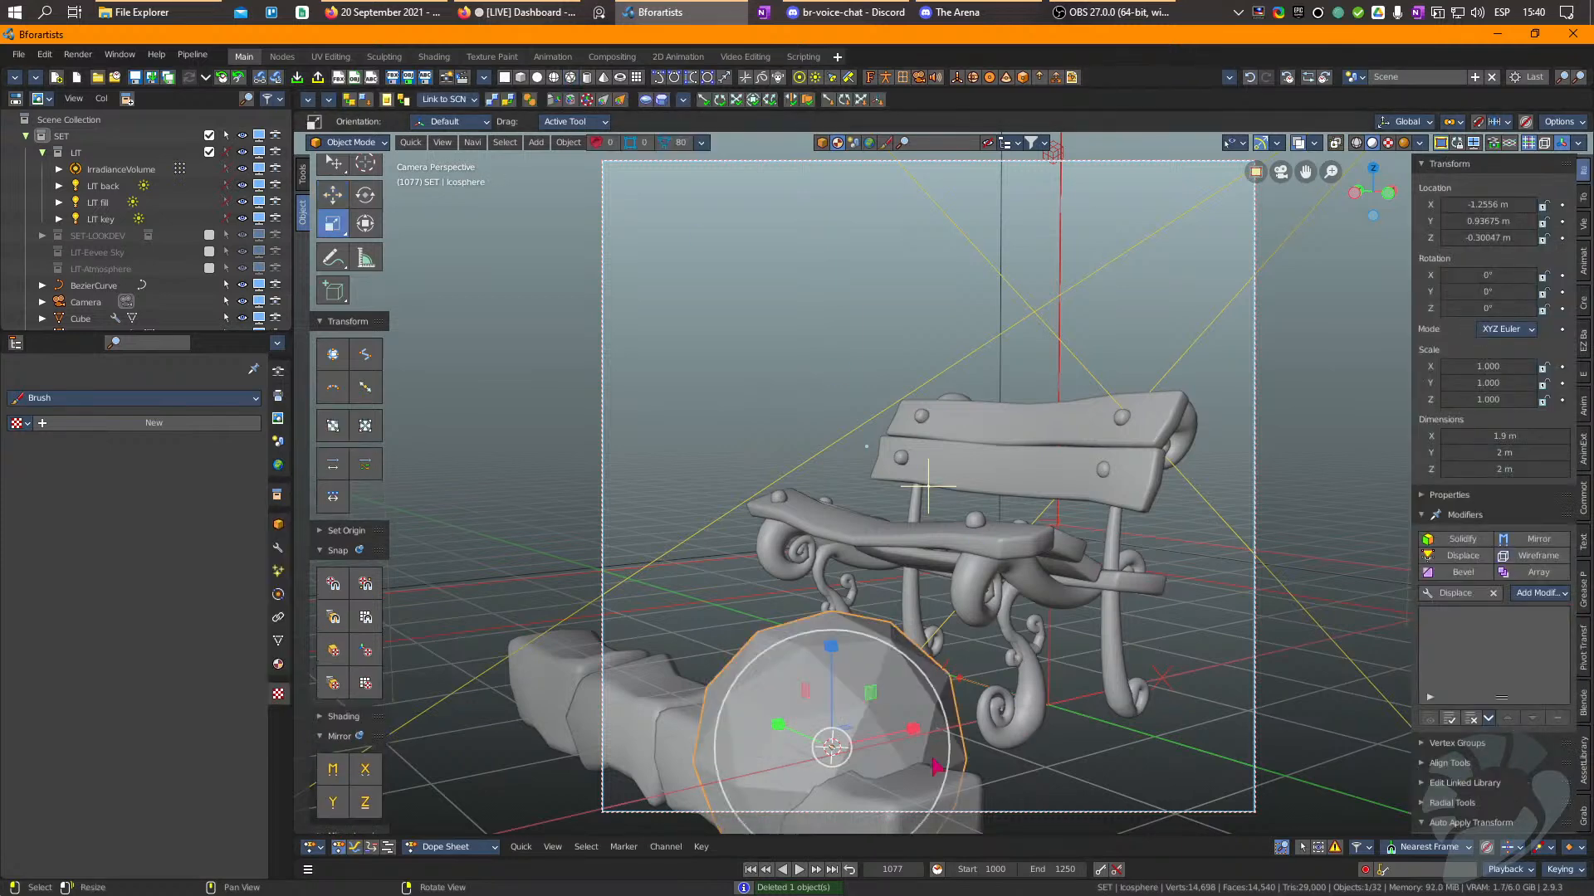
{"action": "left_click_drag", "start_coordinate": [830, 655], "coordinate": [832, 705]}
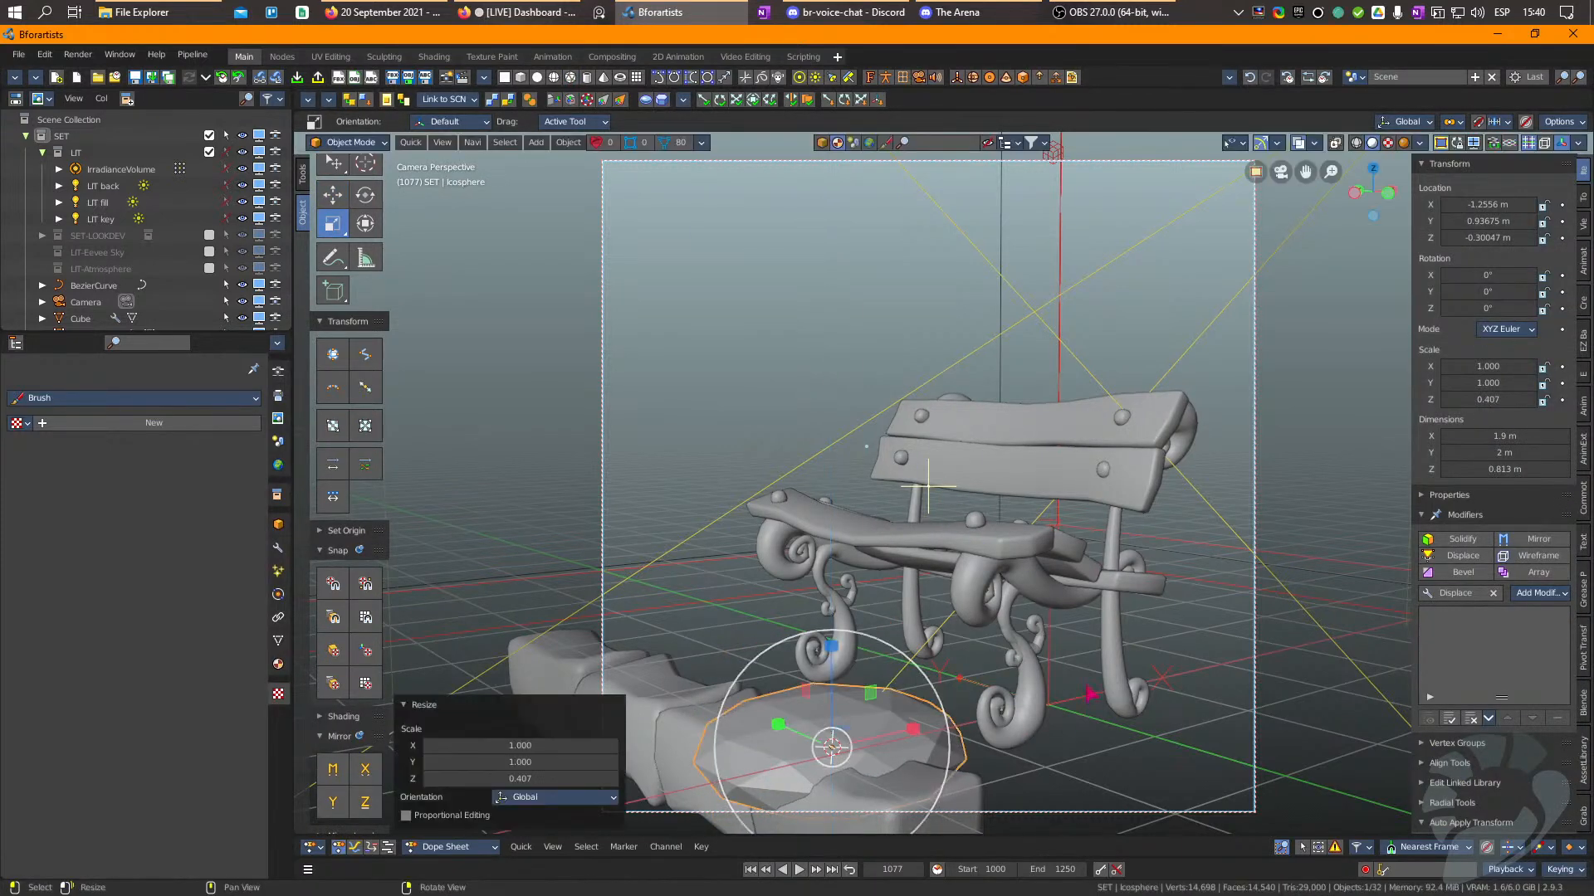
Enlarge the flattened icosphere to a horizontal scale of about 3.84 and move it under the bench as ground.
{"action": "key", "text": "s"}
{"action": "left_click_drag", "start_coordinate": [1320, 655], "coordinate": [548, 592]}
{"action": "key", "text": "w"}
{"action": "left_click_drag", "start_coordinate": [780, 727], "coordinate": [929, 643]}
Add a level 1 subdivision to the ground and flatten it to a Z scale of about 0.784.
{"action": "key", "text": "ctrl+1"}
{"action": "mouse_move", "coordinate": [1013, 611]}
{"action": "left_mouse_down"}
{"action": "mouse_move", "coordinate": [1026, 741]}
{"action": "mouse_move", "coordinate": [1011, 639]}
{"action": "left_mouse_up"}
{"action": "key", "text": "r"}
{"action": "key", "text": "w"}
Raise the nearest stone about 0.15 m and tilt it slightly with a free rotation.
{"action": "left_click", "coordinate": [913, 801]}
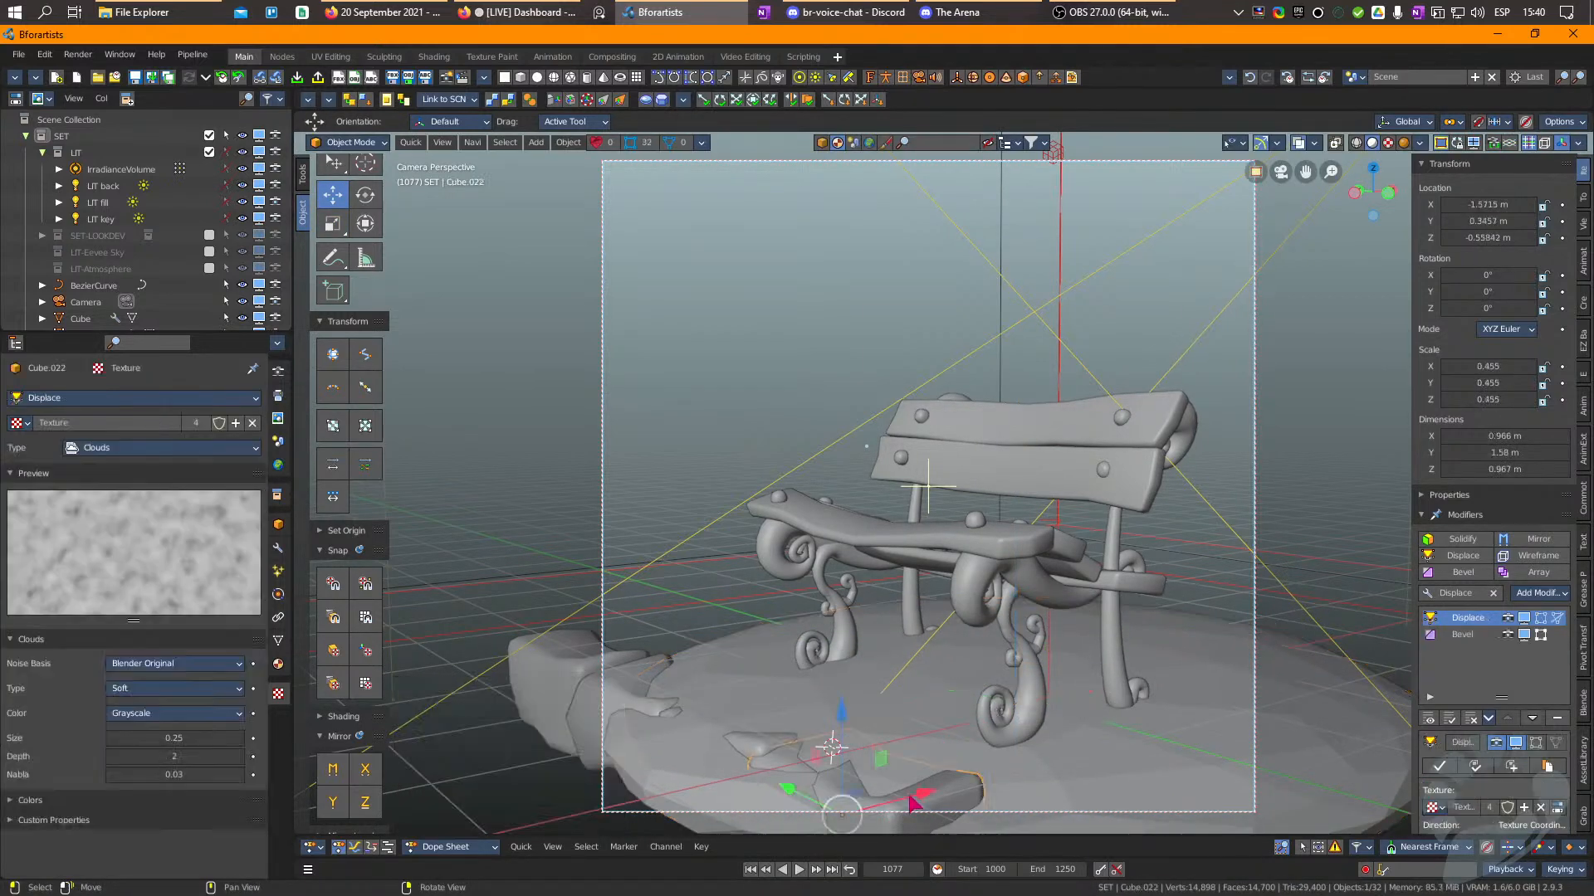
{"action": "left_click_drag", "start_coordinate": [840, 725], "coordinate": [840, 703]}
{"action": "key", "text": "e"}
{"action": "left_click_drag", "start_coordinate": [852, 780], "coordinate": [858, 789]}
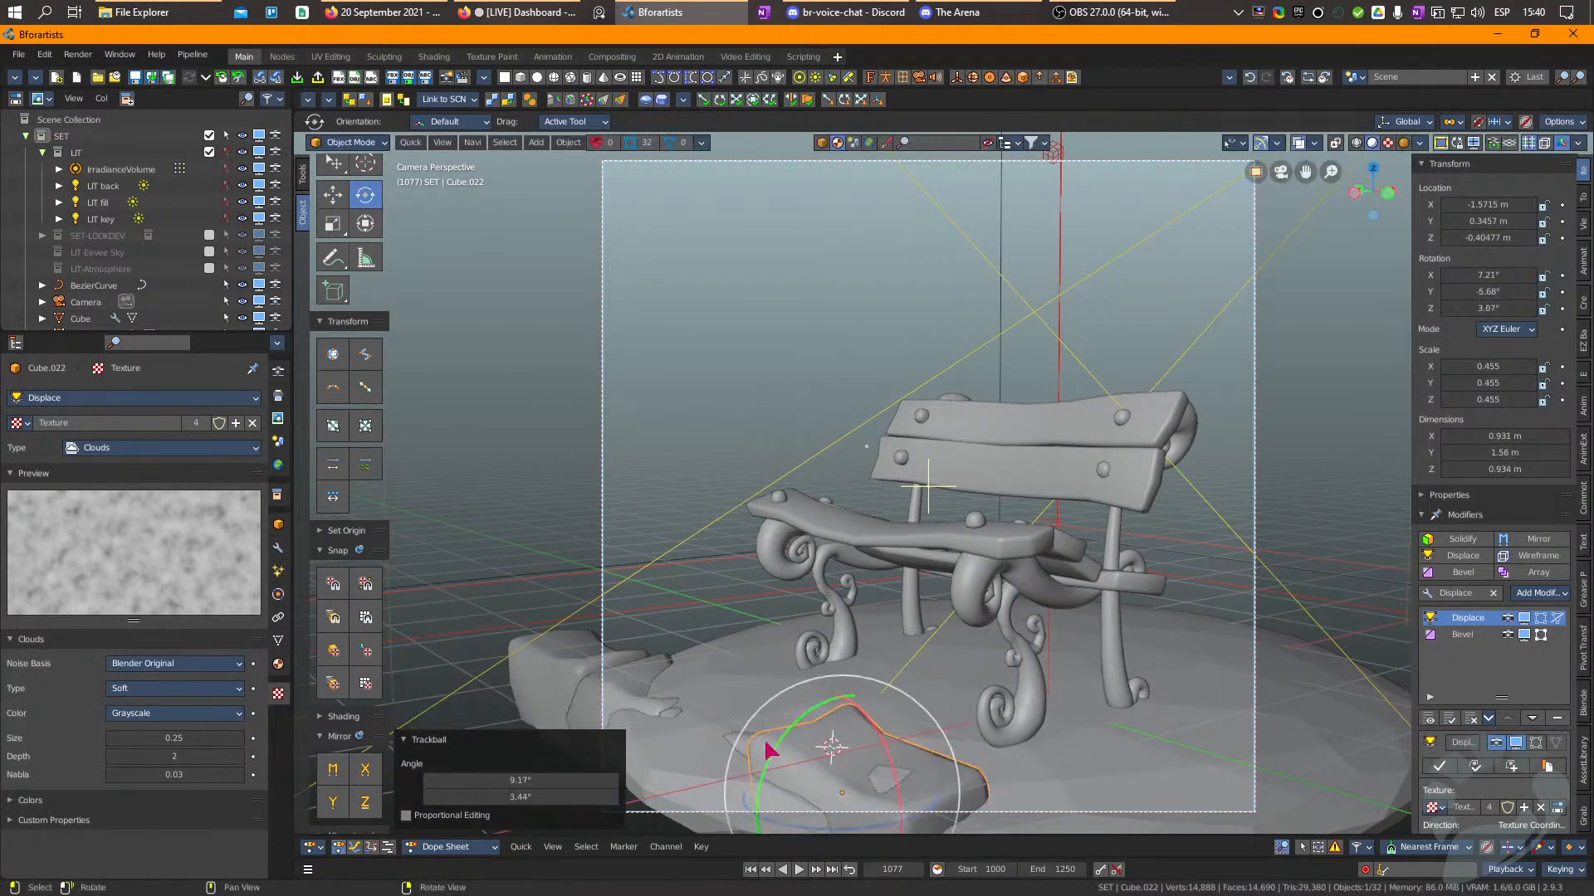
Sculpt the ground's outline with the Grab brush at a 346 px radius, pulling its edge back from the stones and reshaping around the bench.
{"action": "left_click", "coordinate": [666, 786]}
{"action": "key", "text": "ctrl+Tab"}
{"action": "key", "text": "f"}
{"action": "left_click", "coordinate": [800, 774]}
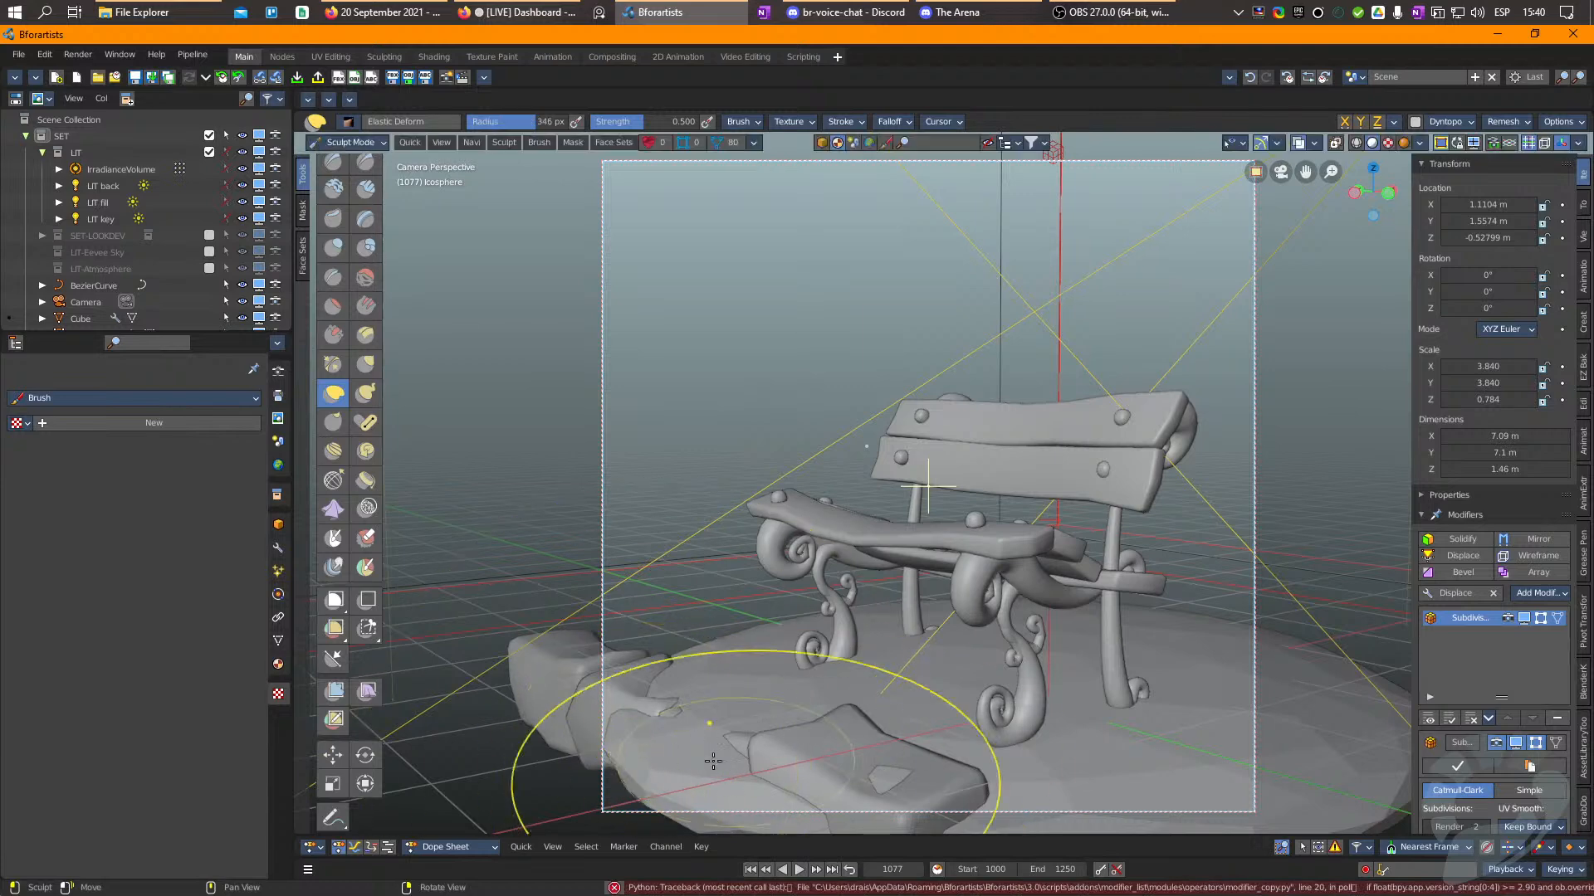
{"action": "key", "text": "g"}
{"action": "mouse_move", "coordinate": [651, 766]}
{"action": "left_mouse_down"}
{"action": "mouse_move", "coordinate": [745, 752]}
{"action": "mouse_move", "coordinate": [831, 783]}
{"action": "left_mouse_up"}
{"action": "left_click_drag", "start_coordinate": [817, 705], "coordinate": [836, 734]}
{"action": "left_click_drag", "start_coordinate": [1038, 661], "coordinate": [1087, 687]}
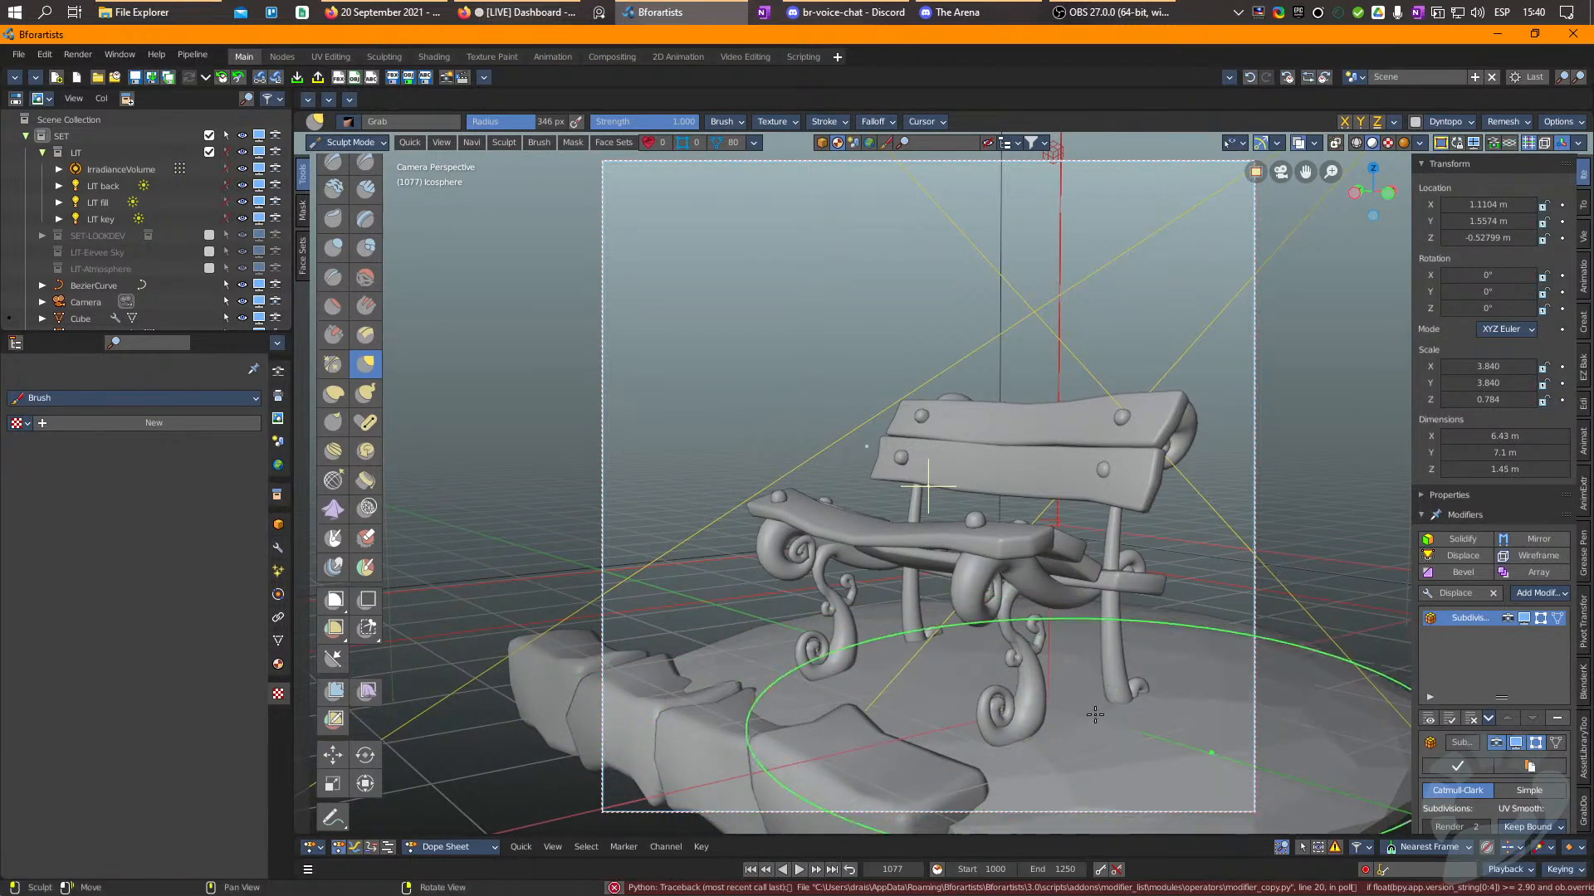
{"action": "left_click_drag", "start_coordinate": [978, 652], "coordinate": [909, 667]}
{"action": "left_click_drag", "start_coordinate": [1096, 668], "coordinate": [1116, 687]}
{"action": "left_click_drag", "start_coordinate": [1054, 647], "coordinate": [1025, 668]}
{"action": "key", "text": "ctrl+Tab"}
Adjust the placement of the middle stones in the row to vary their alignment.
{"action": "left_click", "coordinate": [653, 712]}
{"action": "left_click_drag", "start_coordinate": [717, 669], "coordinate": [715, 671]}
{"action": "left_click_drag", "start_coordinate": [712, 673], "coordinate": [798, 650]}
{"action": "left_click", "coordinate": [767, 711]}
{"action": "key", "text": "w"}
Rotate and reposition the farthest stone to follow the edge of the ground.
{"action": "left_click", "coordinate": [551, 679]}
{"action": "key", "text": "e"}
{"action": "key", "text": "w"}
{"action": "key", "text": "e"}
{"action": "left_click_drag", "start_coordinate": [760, 702], "coordinate": [615, 710]}
{"action": "key", "text": "w"}
{"action": "left_click_drag", "start_coordinate": [719, 724], "coordinate": [927, 712]}
Duplicate the far stone three times and place the copies along the ground's back edge behind the bench.
{"action": "key", "text": "shift+d"}
{"action": "right_click", "coordinate": [744, 698]}
{"action": "key", "text": "e"}
{"action": "key", "text": "w"}
{"action": "key", "text": "shift+d"}
{"action": "right_click", "coordinate": [739, 751]}
{"action": "key", "text": "shift+d"}
{"action": "right_click", "coordinate": [828, 734]}
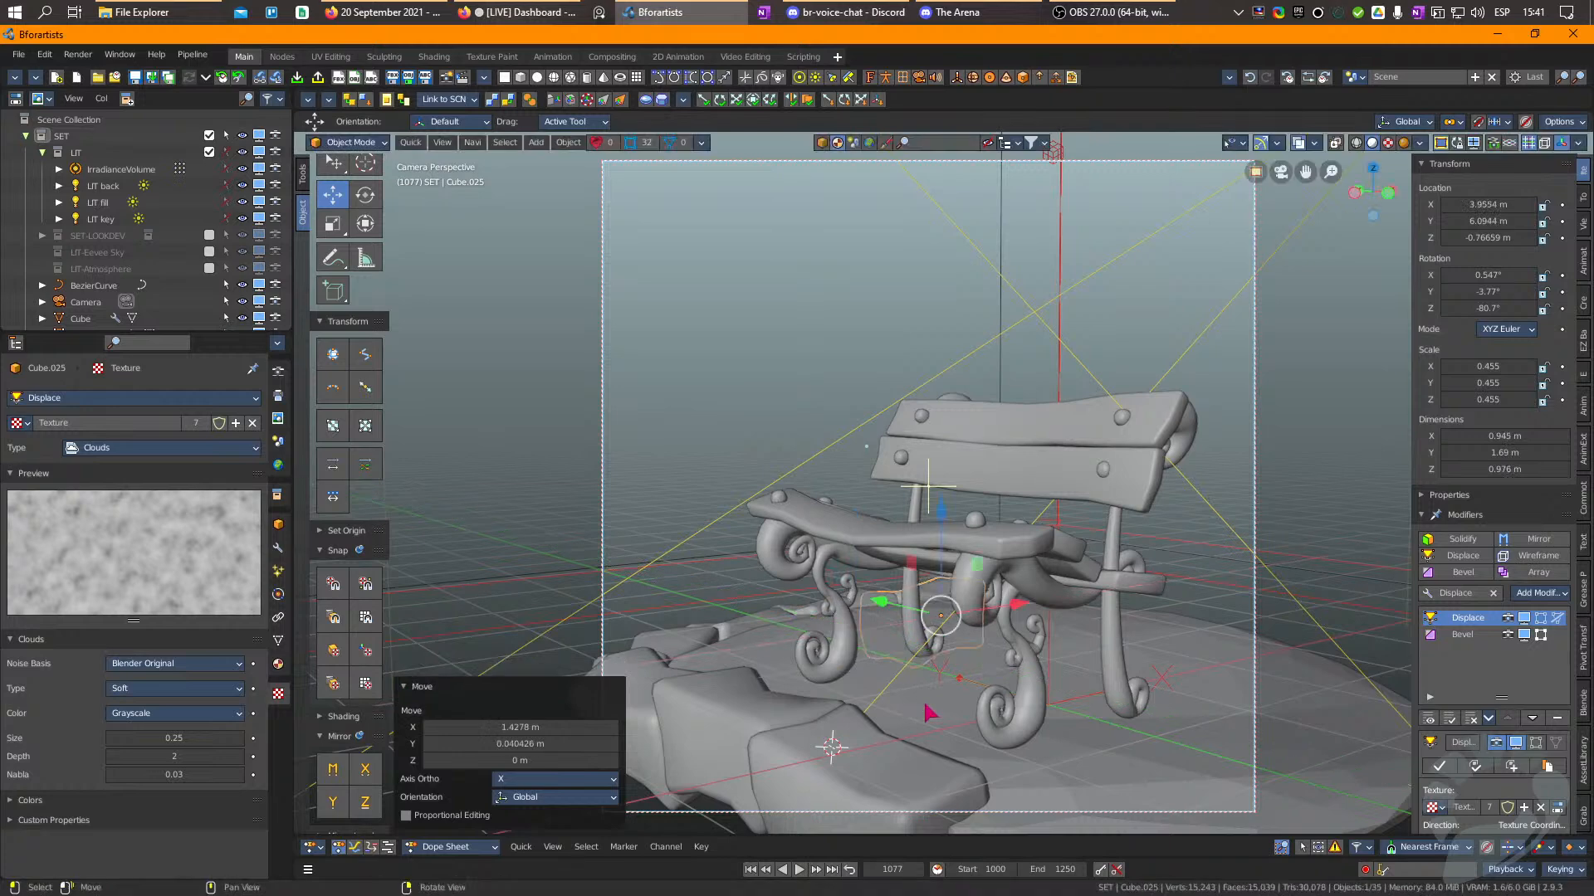
Select the scene camera and switch the viewport to rendered shading.
{"action": "scroll", "coordinate": [125, 215], "scroll_direction": "down", "scroll_amount": 4}
{"action": "left_click", "coordinate": [86, 169]}
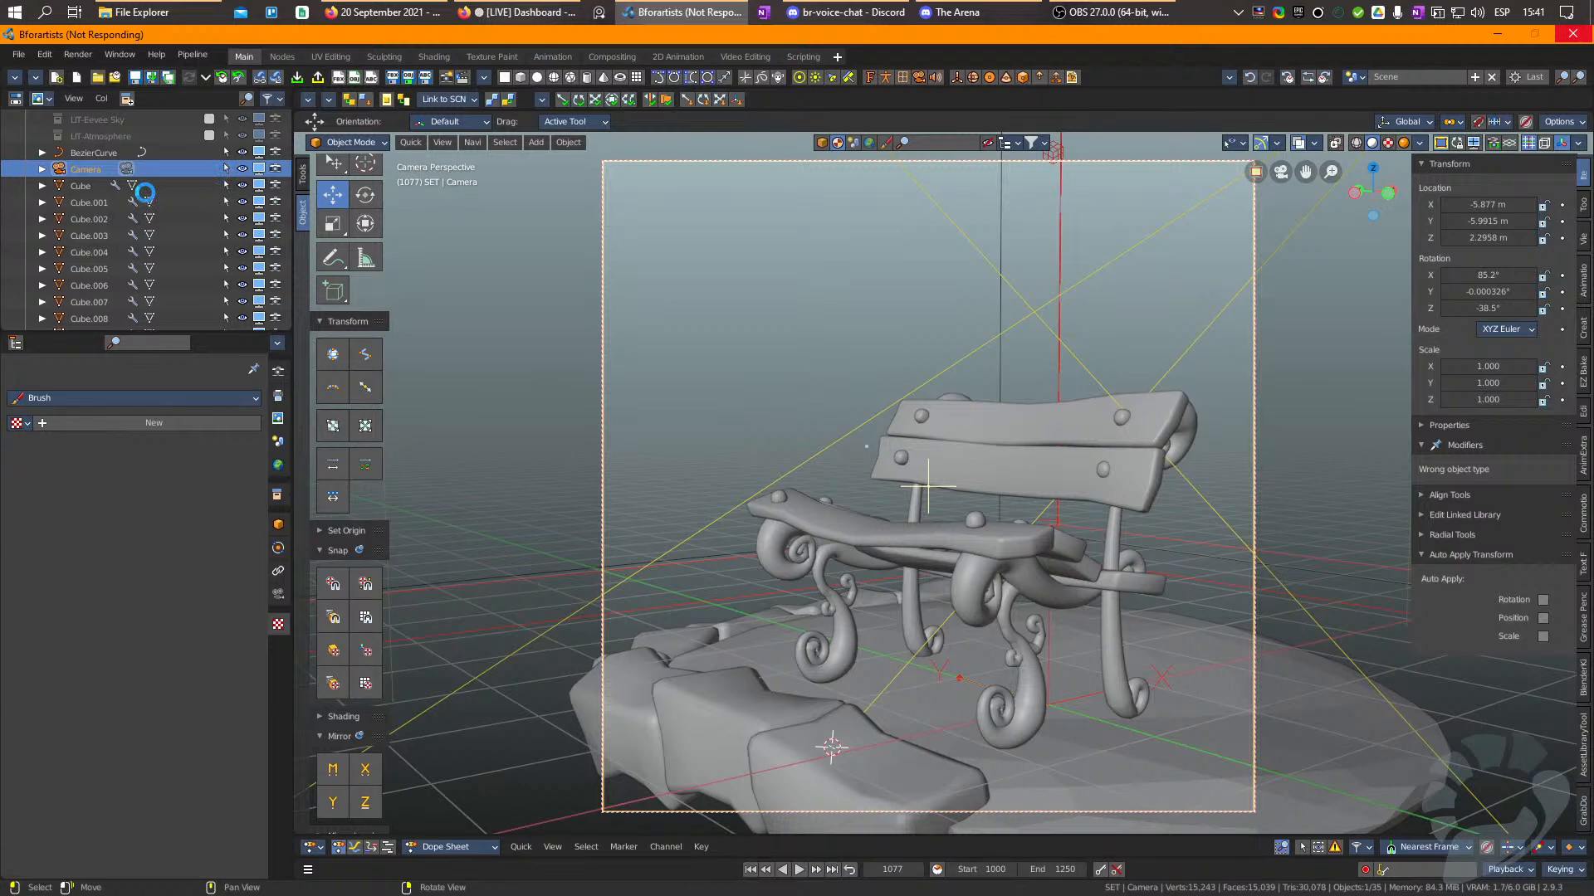
Switch to OBS to check the live stream's status and return to Bforartists.
{"action": "left_click", "coordinate": [1112, 12]}
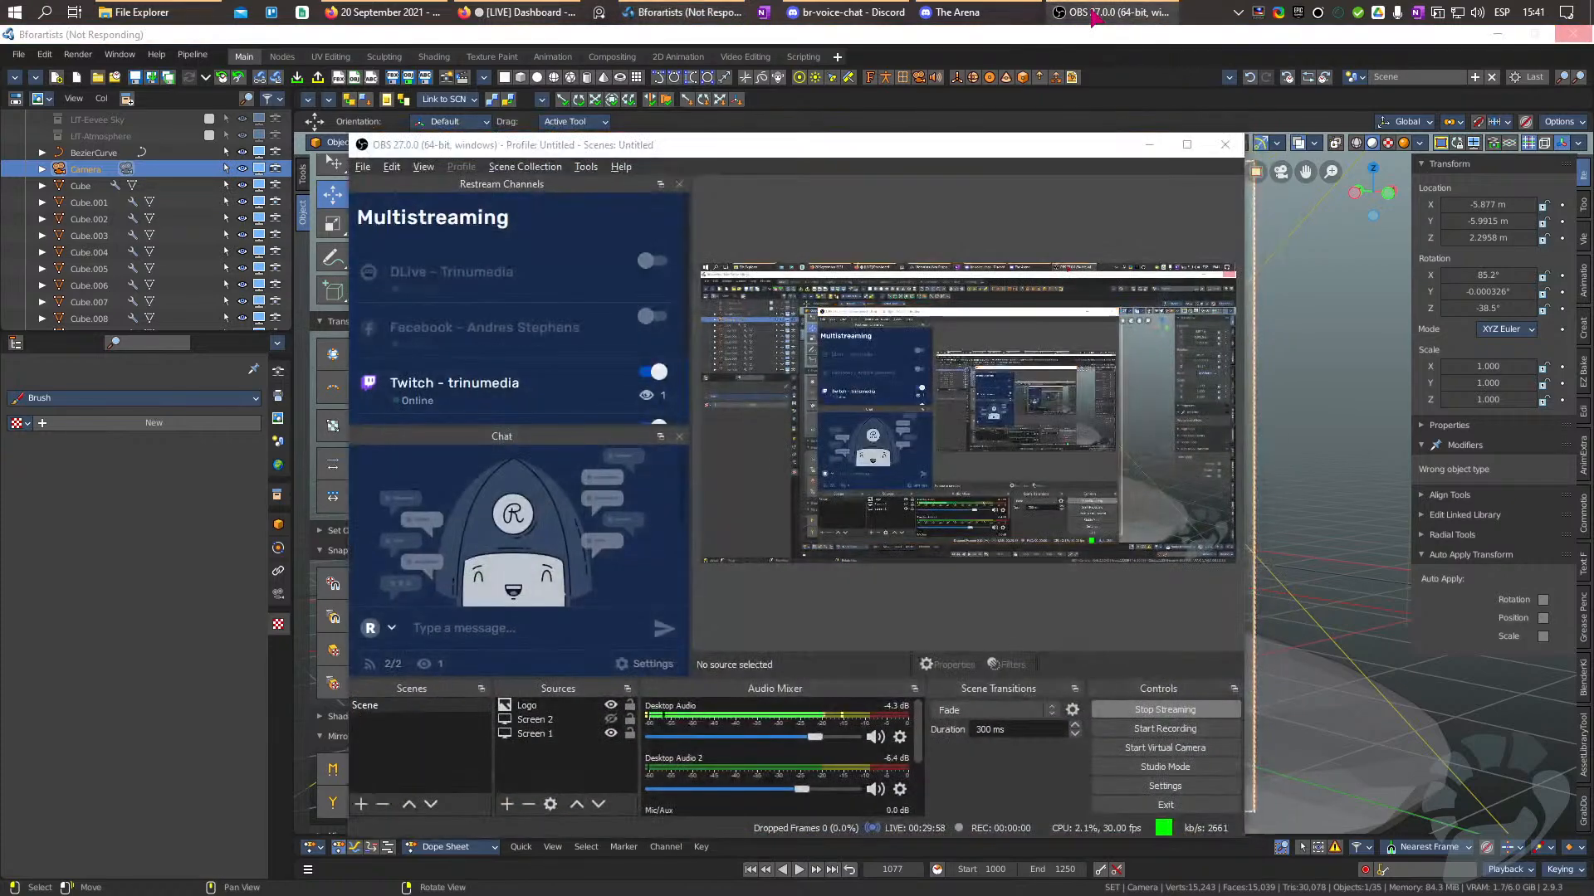
{"action": "left_click", "coordinate": [1086, 15]}
{"action": "left_click", "coordinate": [1079, 19]}
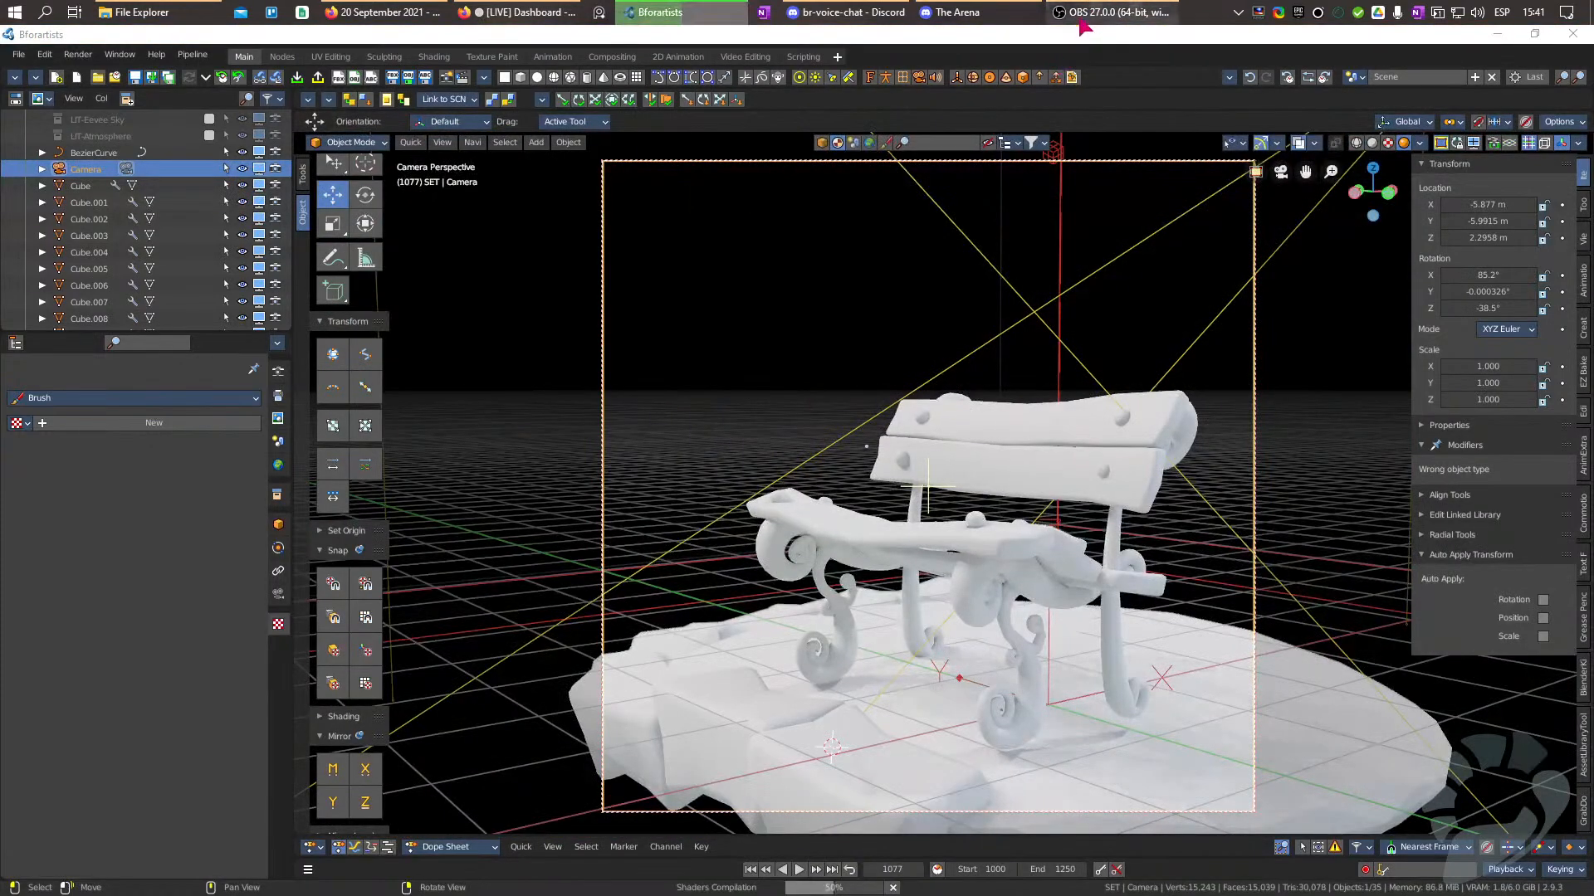
{"action": "left_click", "coordinate": [1079, 19]}
{"action": "left_click", "coordinate": [1079, 18]}
{"action": "left_click", "coordinate": [1079, 18]}
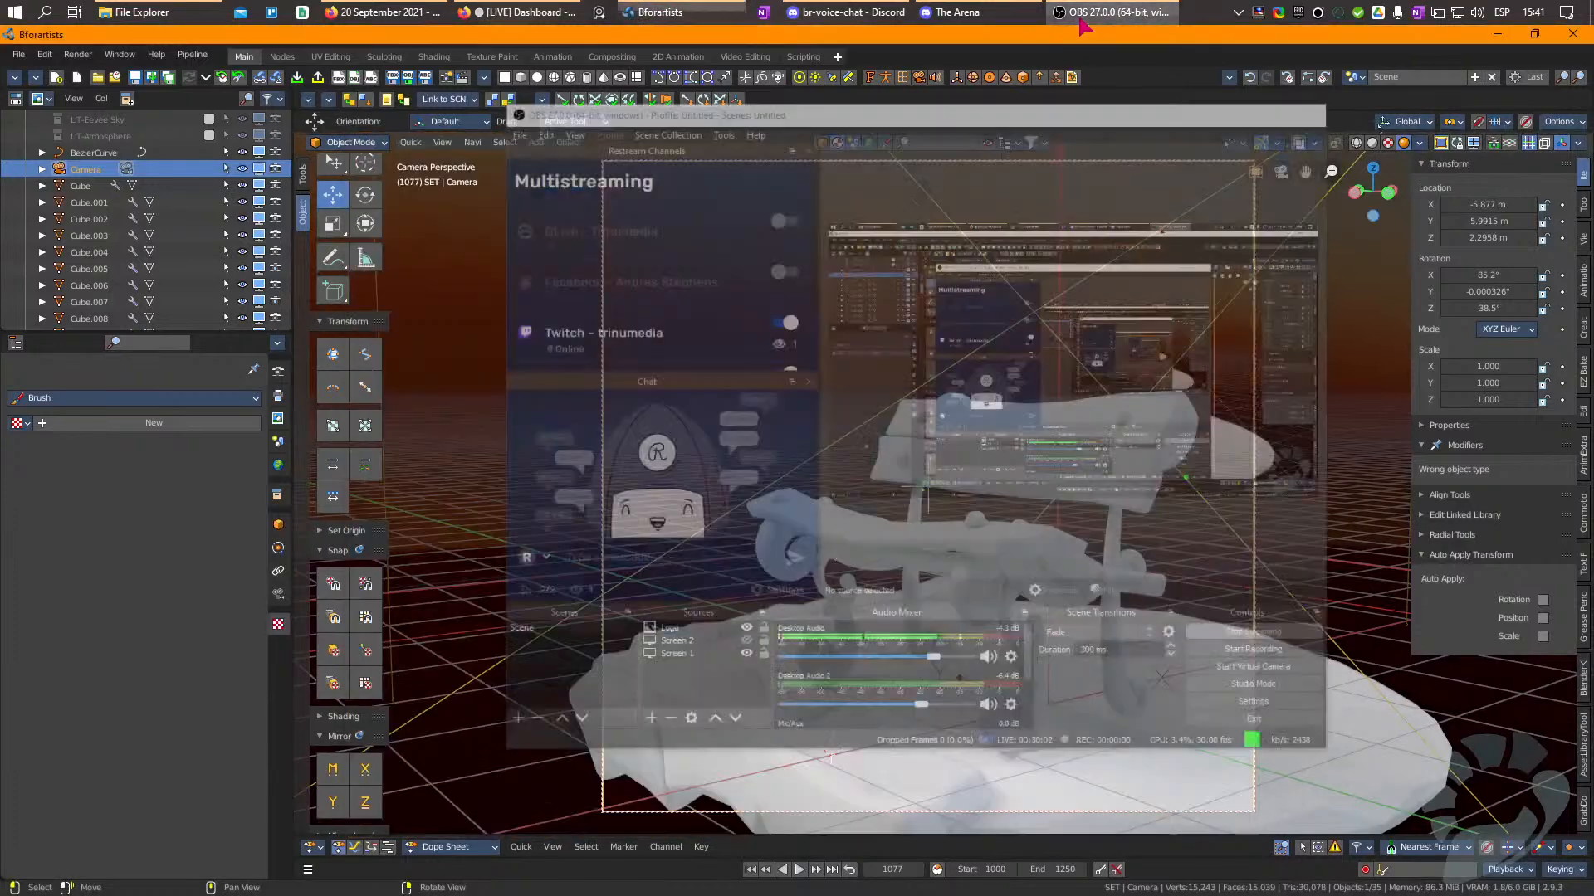
Open the Atmosphere world settings, enable the LIT-Atmosphere collection and disable the LIT collection.
{"action": "scroll", "coordinate": [124, 282], "scroll_direction": "up", "scroll_amount": 5}
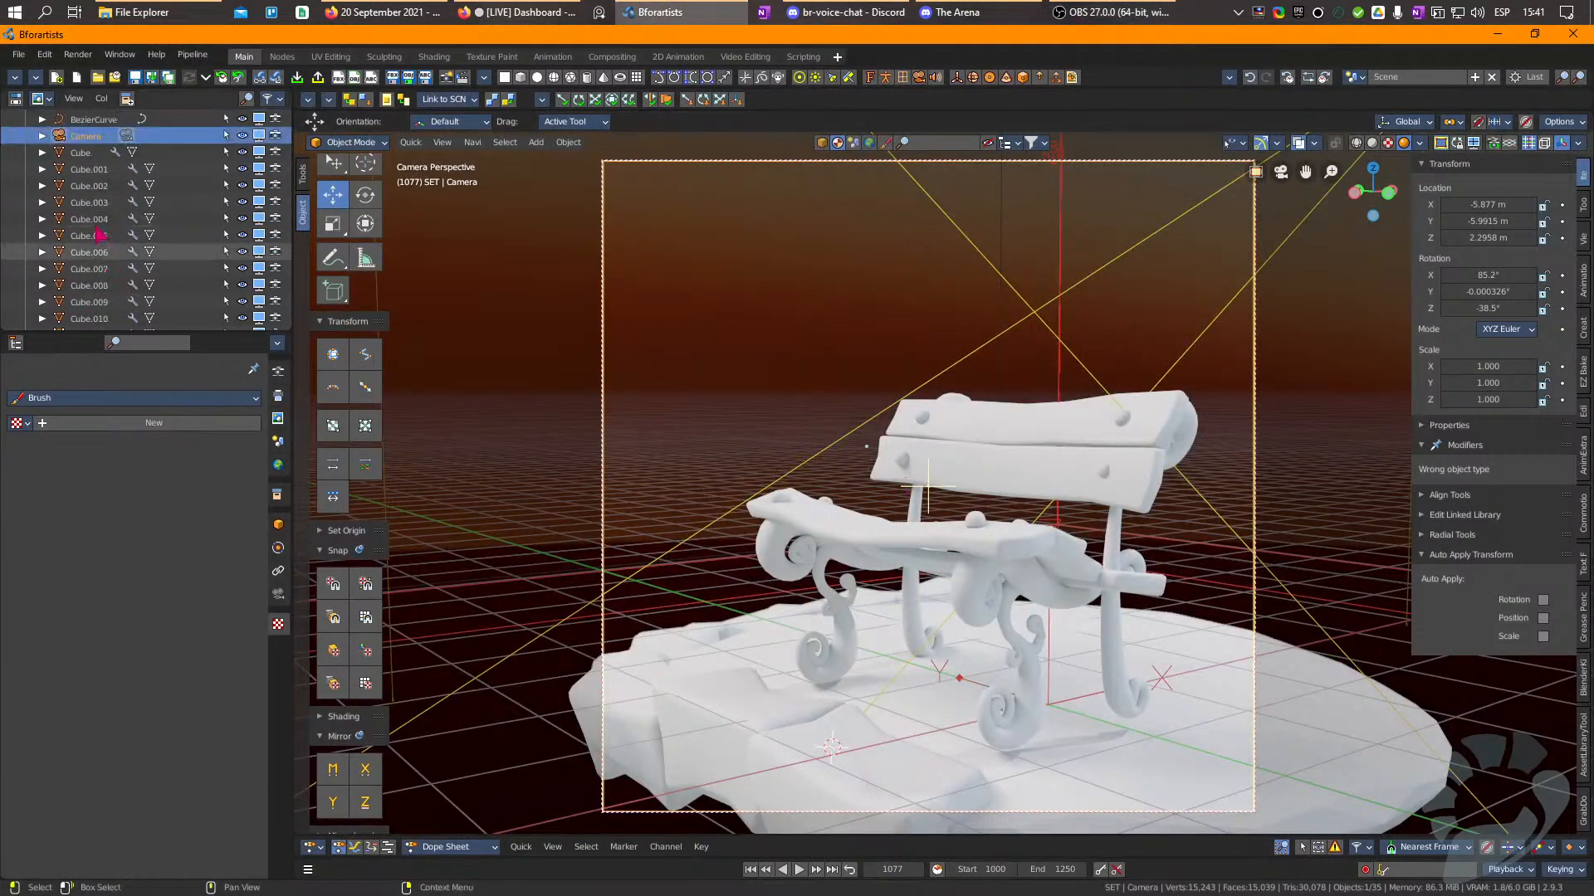
{"action": "left_click", "coordinate": [278, 464]}
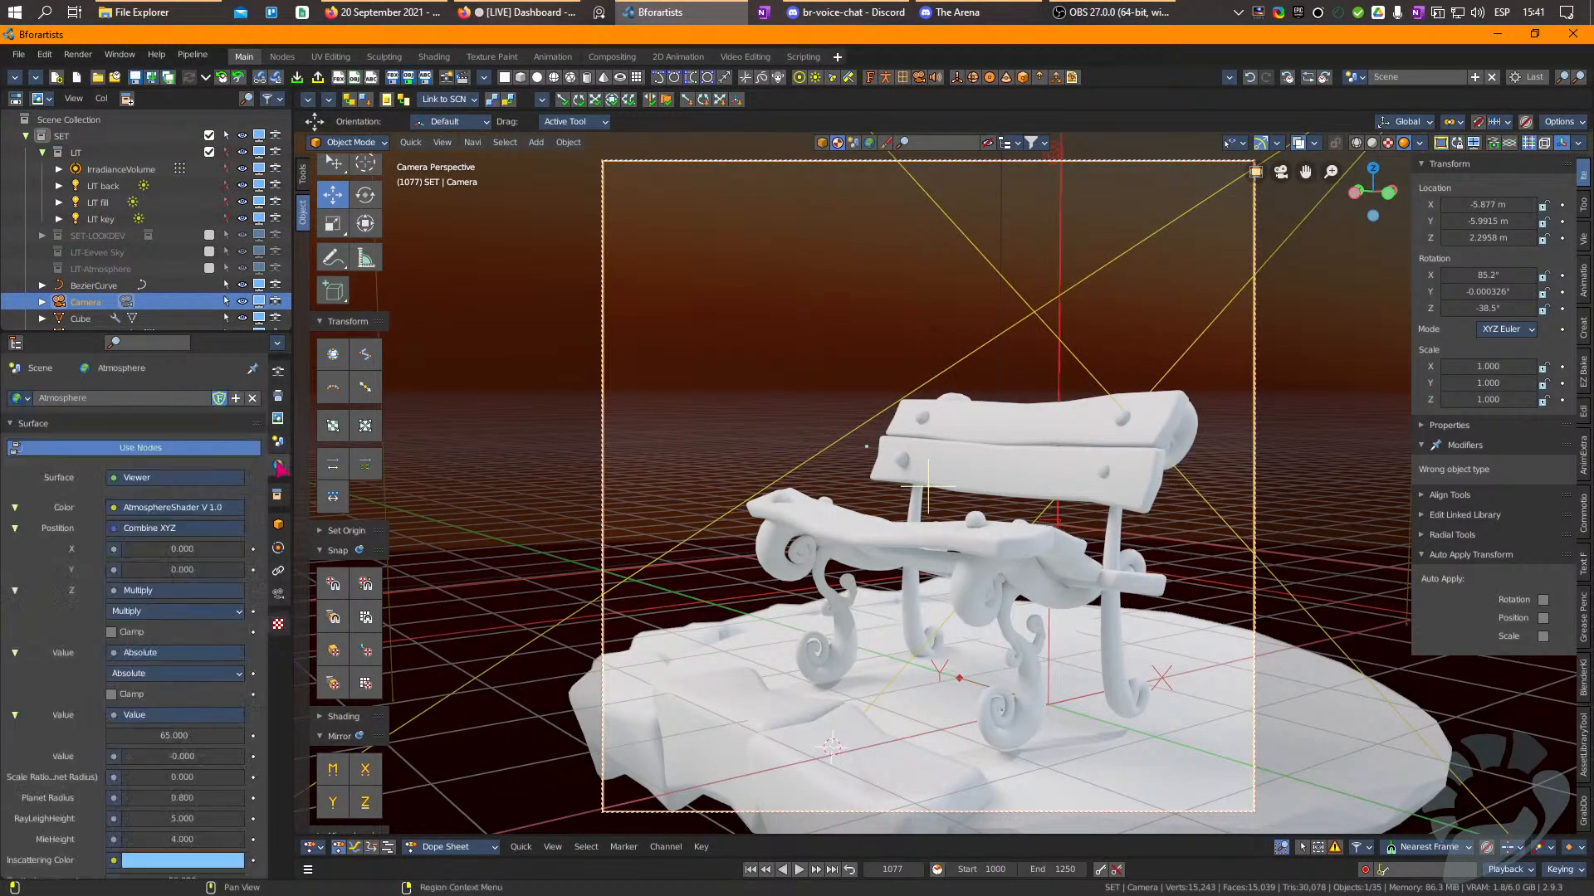
{"action": "left_click", "coordinate": [19, 398]}
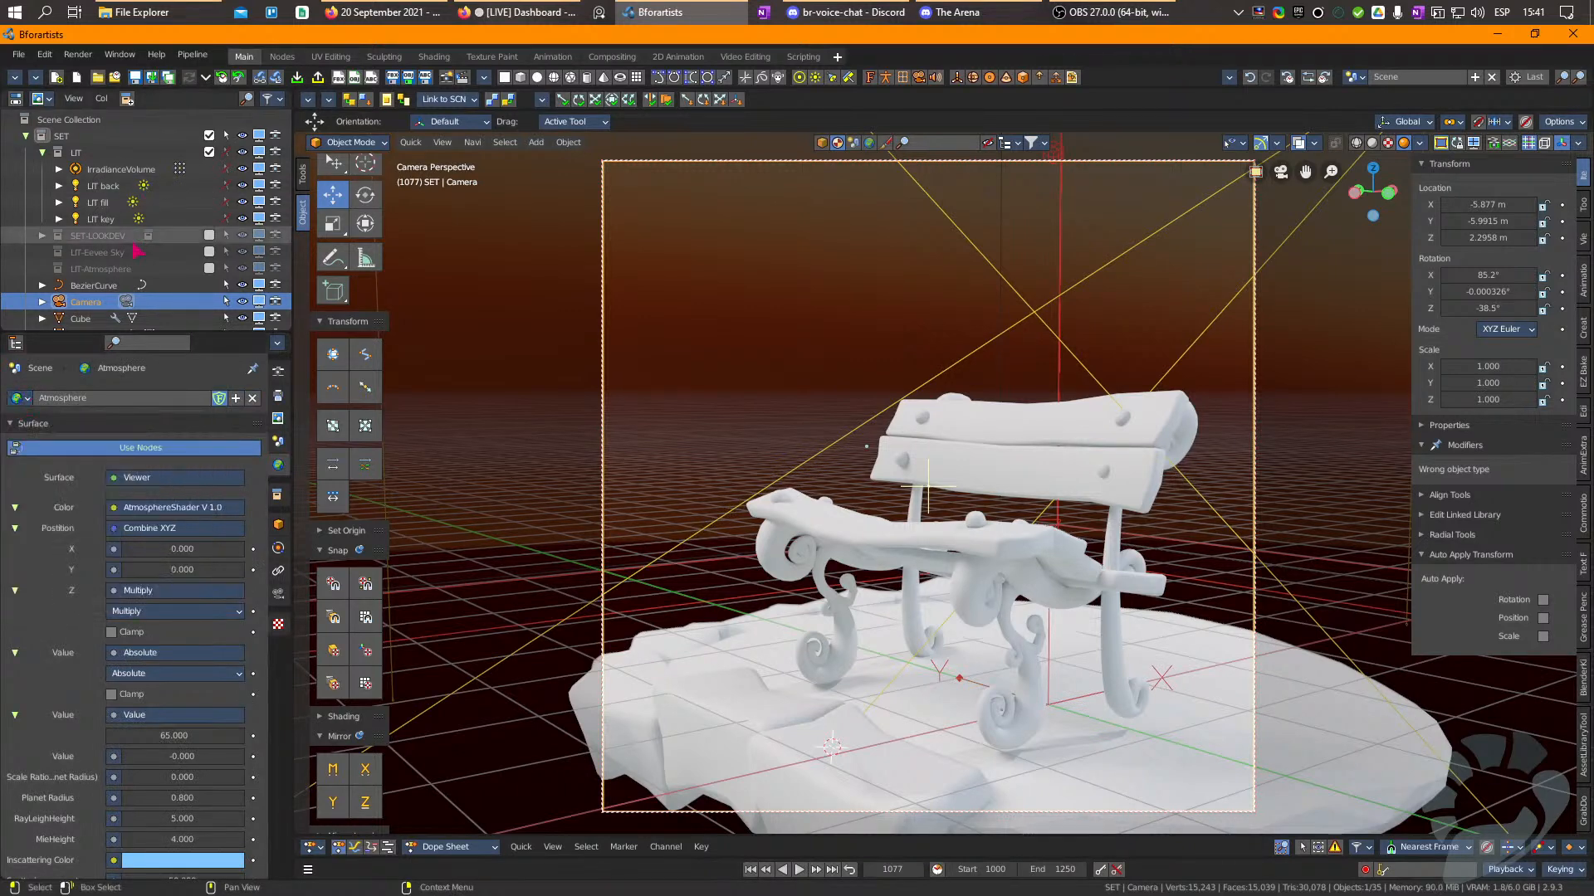
{"action": "left_click", "coordinate": [209, 268]}
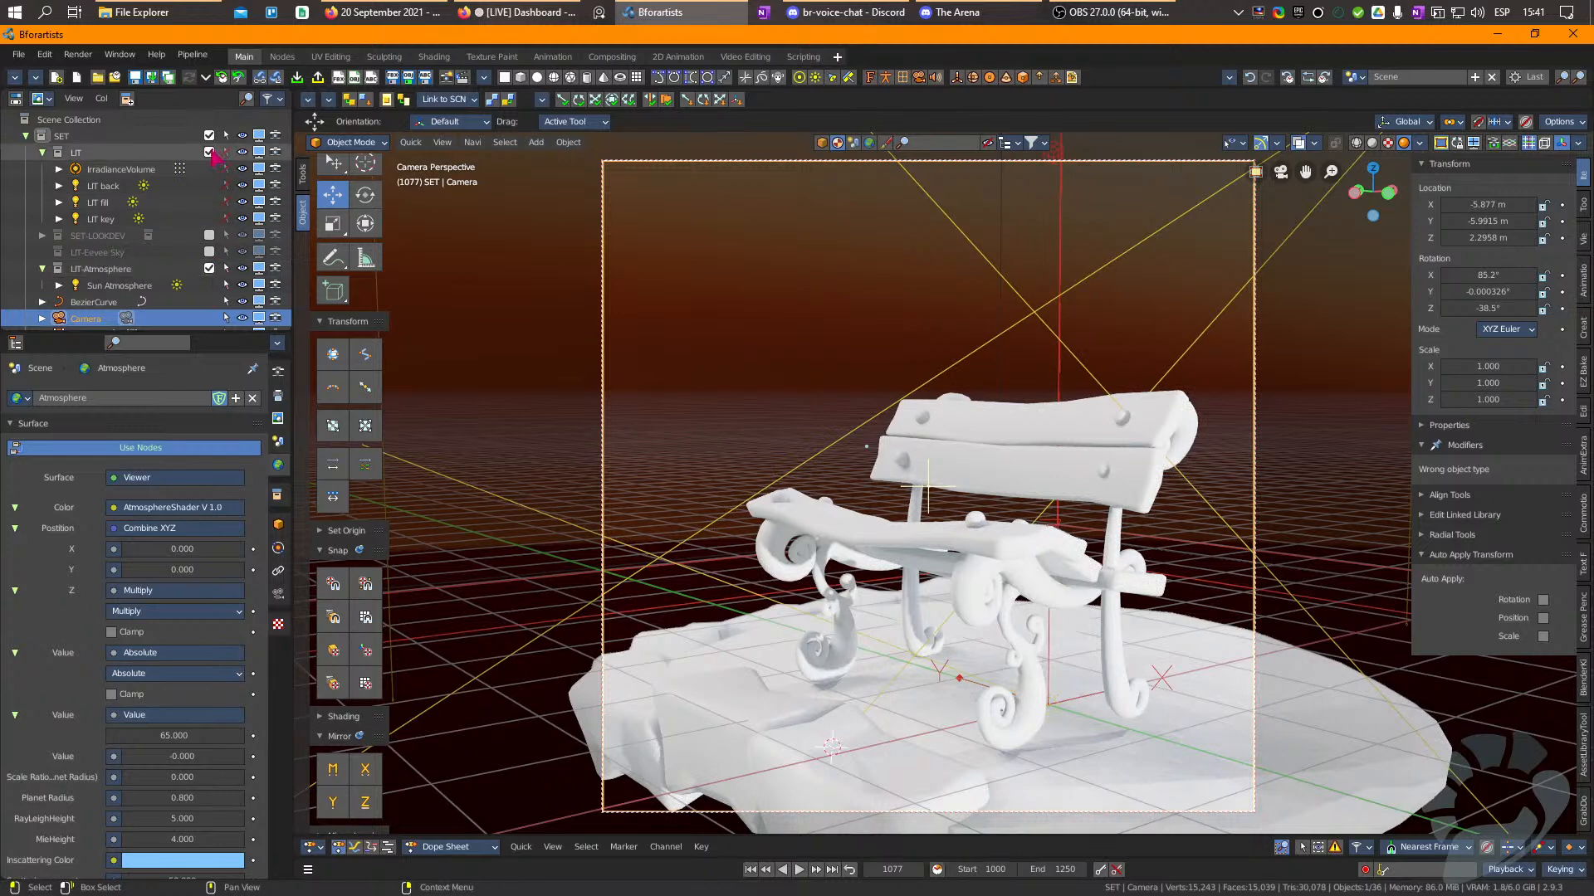
{"action": "left_click", "coordinate": [209, 152]}
Rotate the Sun Atmosphere light to X 67.2° and Z -148° so the bench casts long shadows across the ground.
{"action": "left_click", "coordinate": [118, 218]}
{"action": "left_click", "coordinate": [365, 195]}
{"action": "left_click_drag", "start_coordinate": [1067, 707], "coordinate": [1009, 673]}
{"action": "left_click_drag", "start_coordinate": [972, 645], "coordinate": [848, 534]}
{"action": "left_click_drag", "start_coordinate": [1111, 672], "coordinate": [1059, 674]}
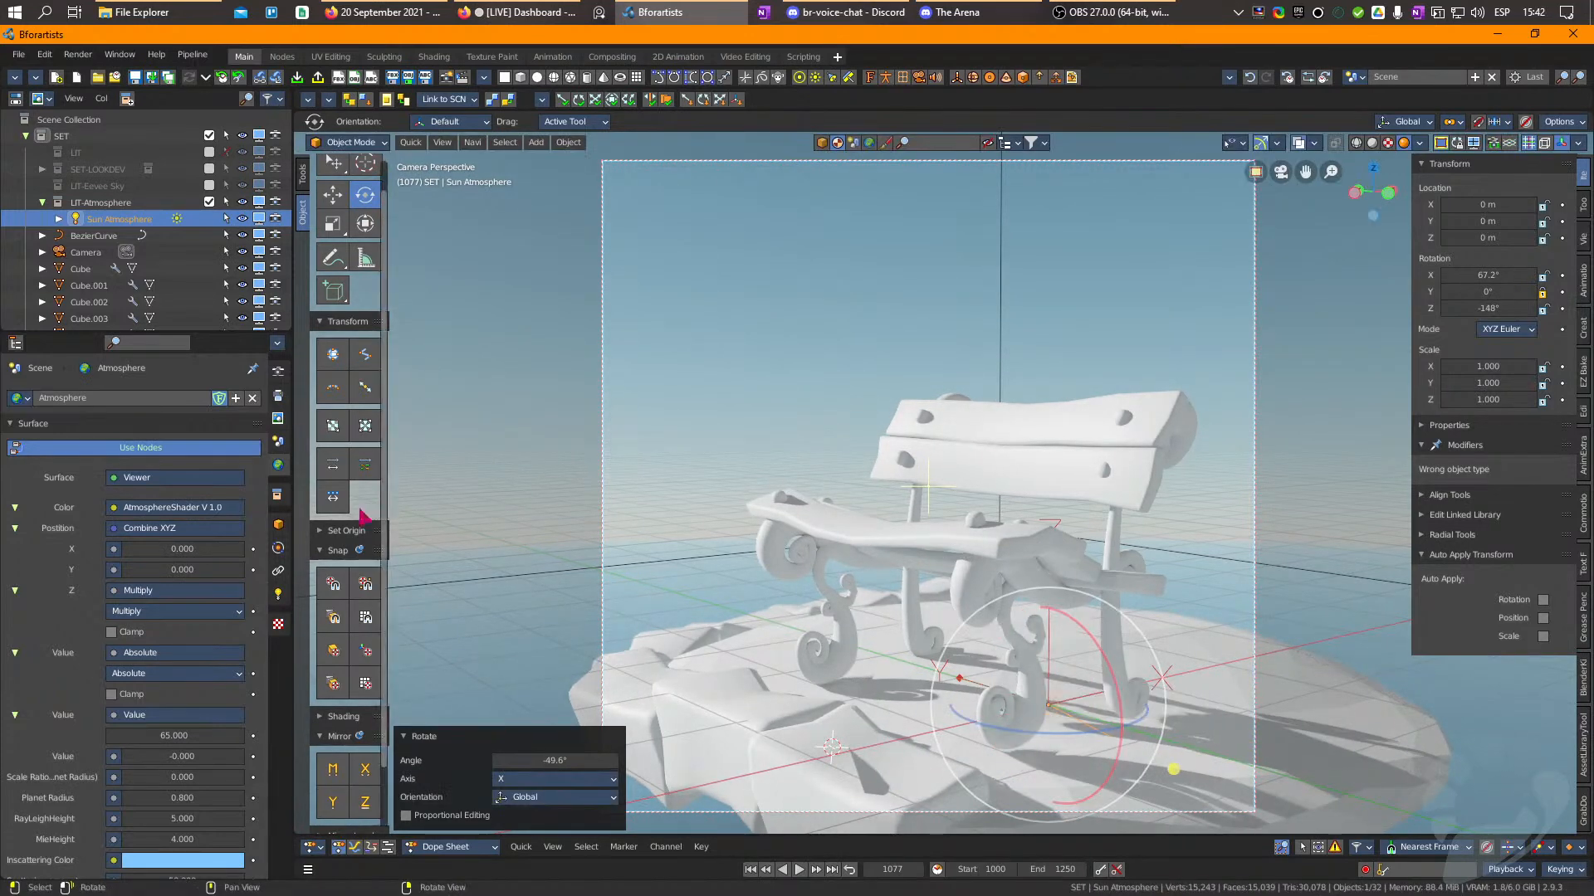
Try a scattering amount of 167 and a planet radius of 2.7 in the Atmosphere world, undoing the RayLeighHeight change.
{"action": "left_click", "coordinate": [278, 593]}
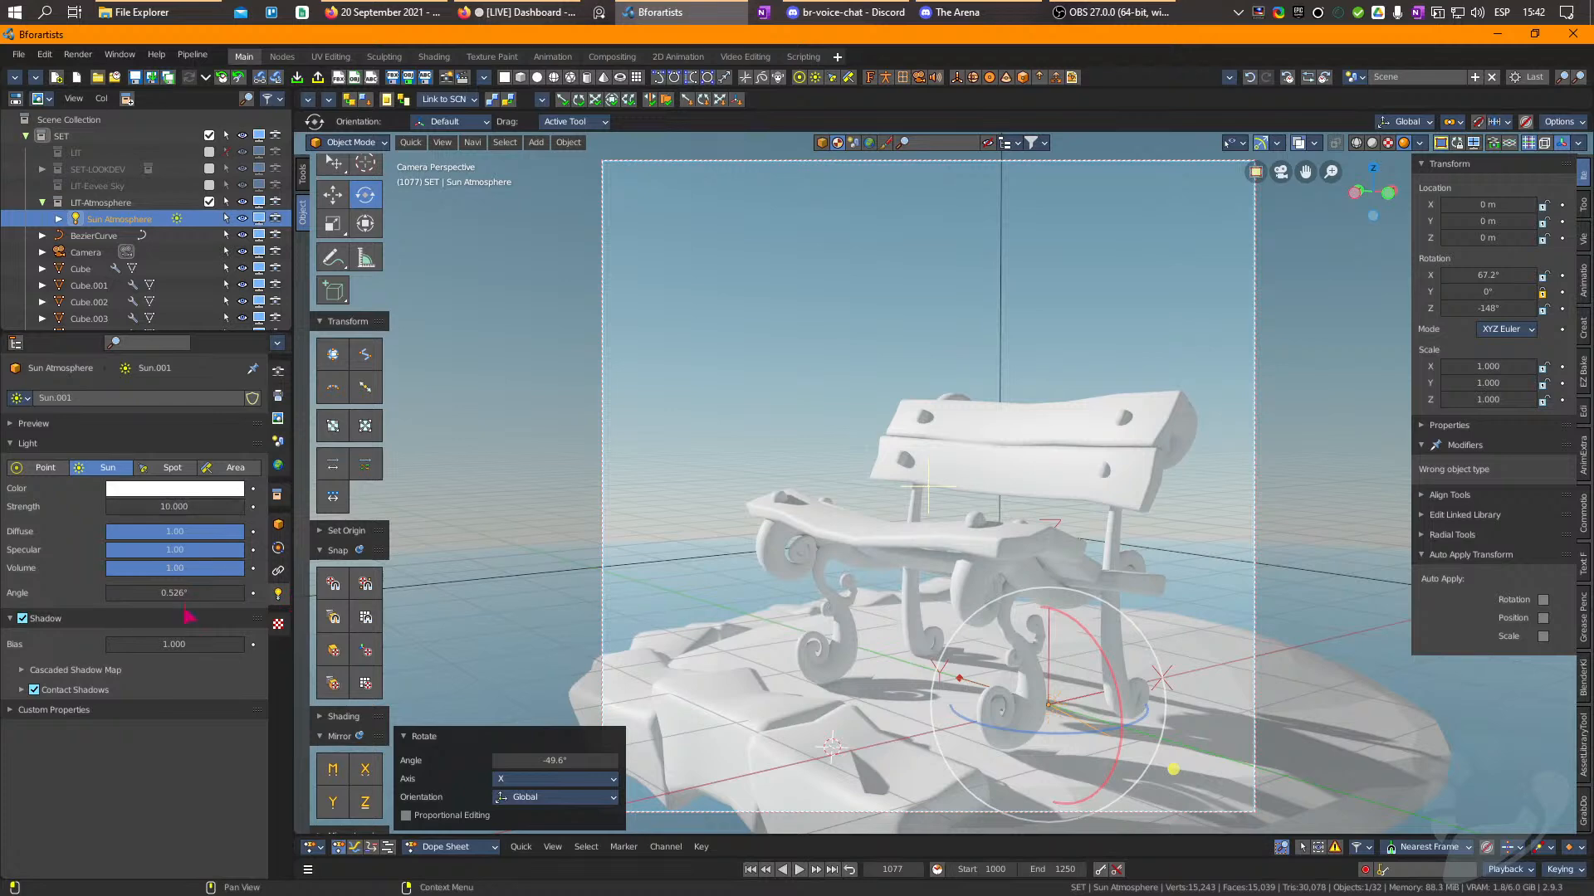
{"action": "left_click", "coordinate": [278, 464]}
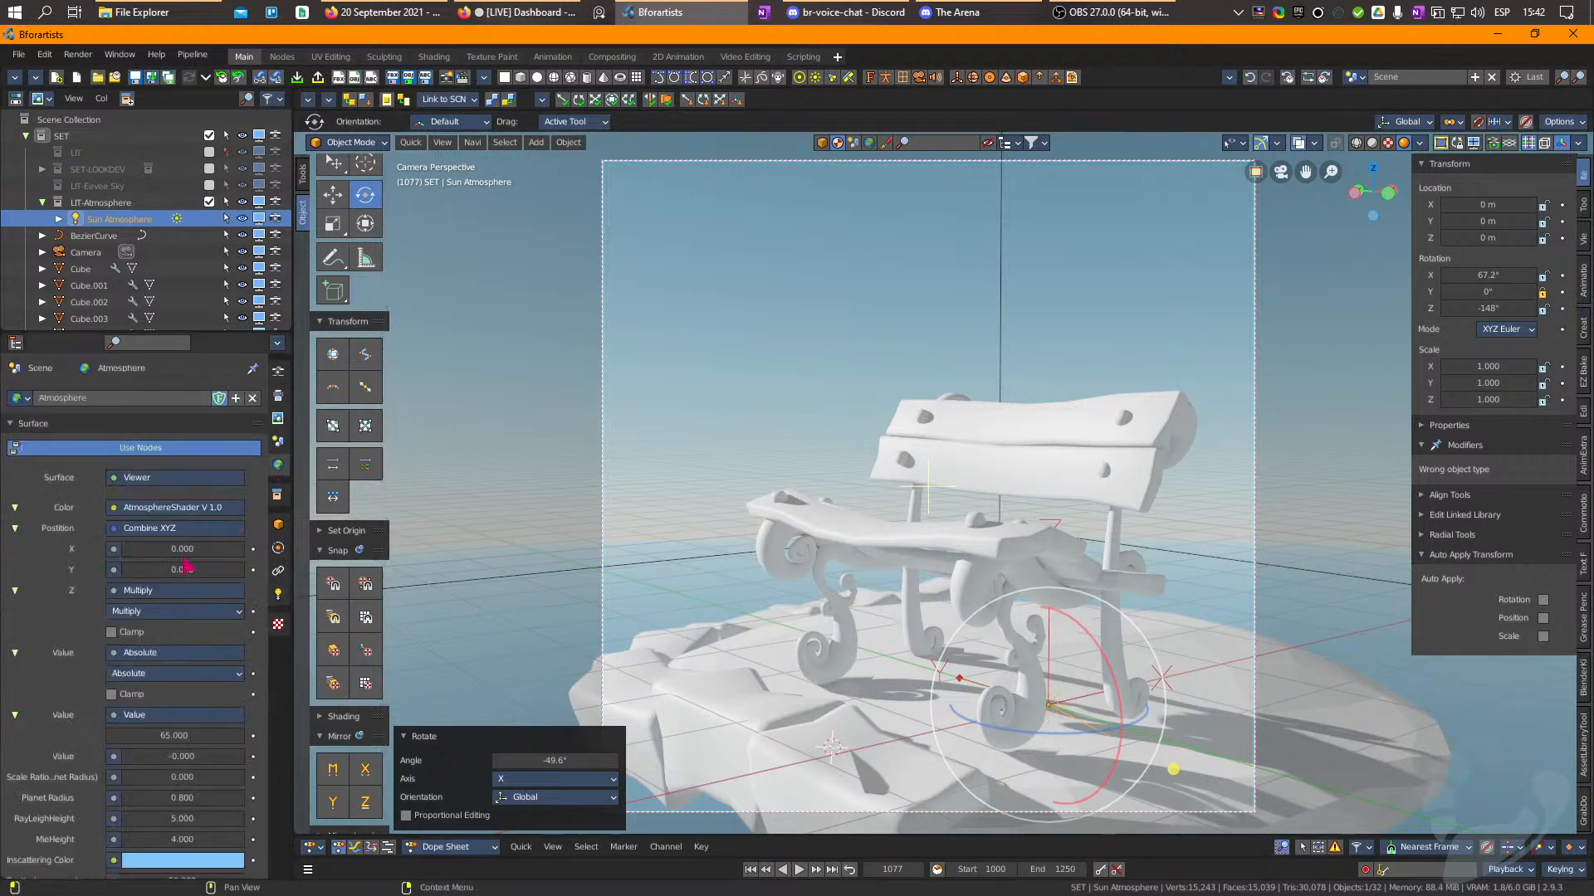
{"action": "scroll", "coordinate": [170, 581], "scroll_direction": "down", "scroll_amount": 6}
{"action": "scroll", "coordinate": [160, 597], "scroll_direction": "down", "scroll_amount": 2}
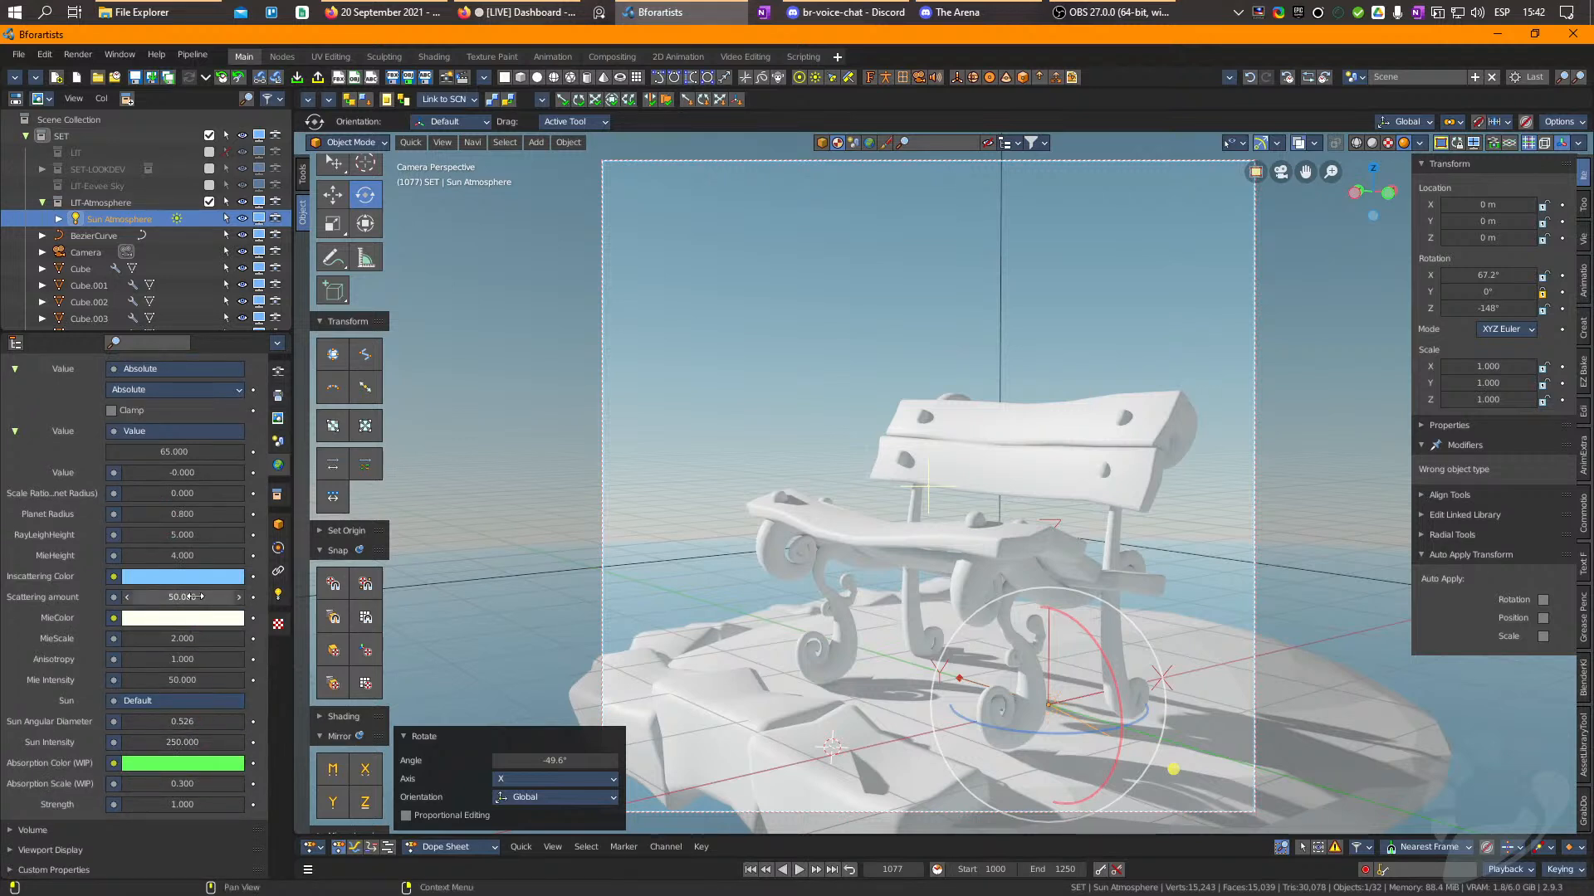
{"action": "left_click_drag", "start_coordinate": [196, 597], "coordinate": [236, 596]}
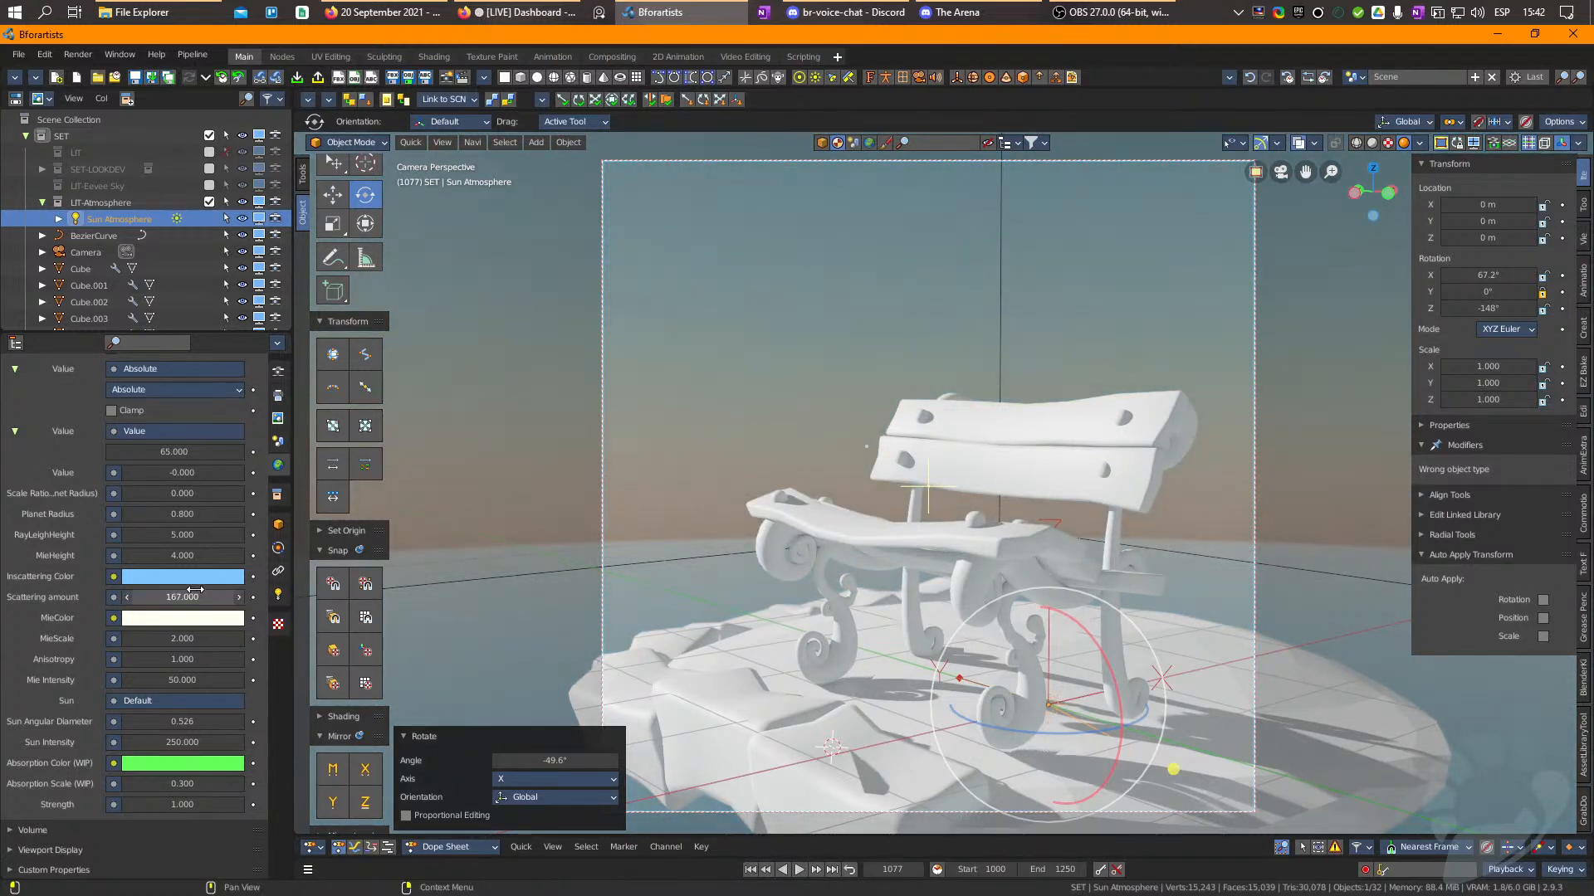
{"action": "left_click_drag", "start_coordinate": [191, 514], "coordinate": [237, 513]}
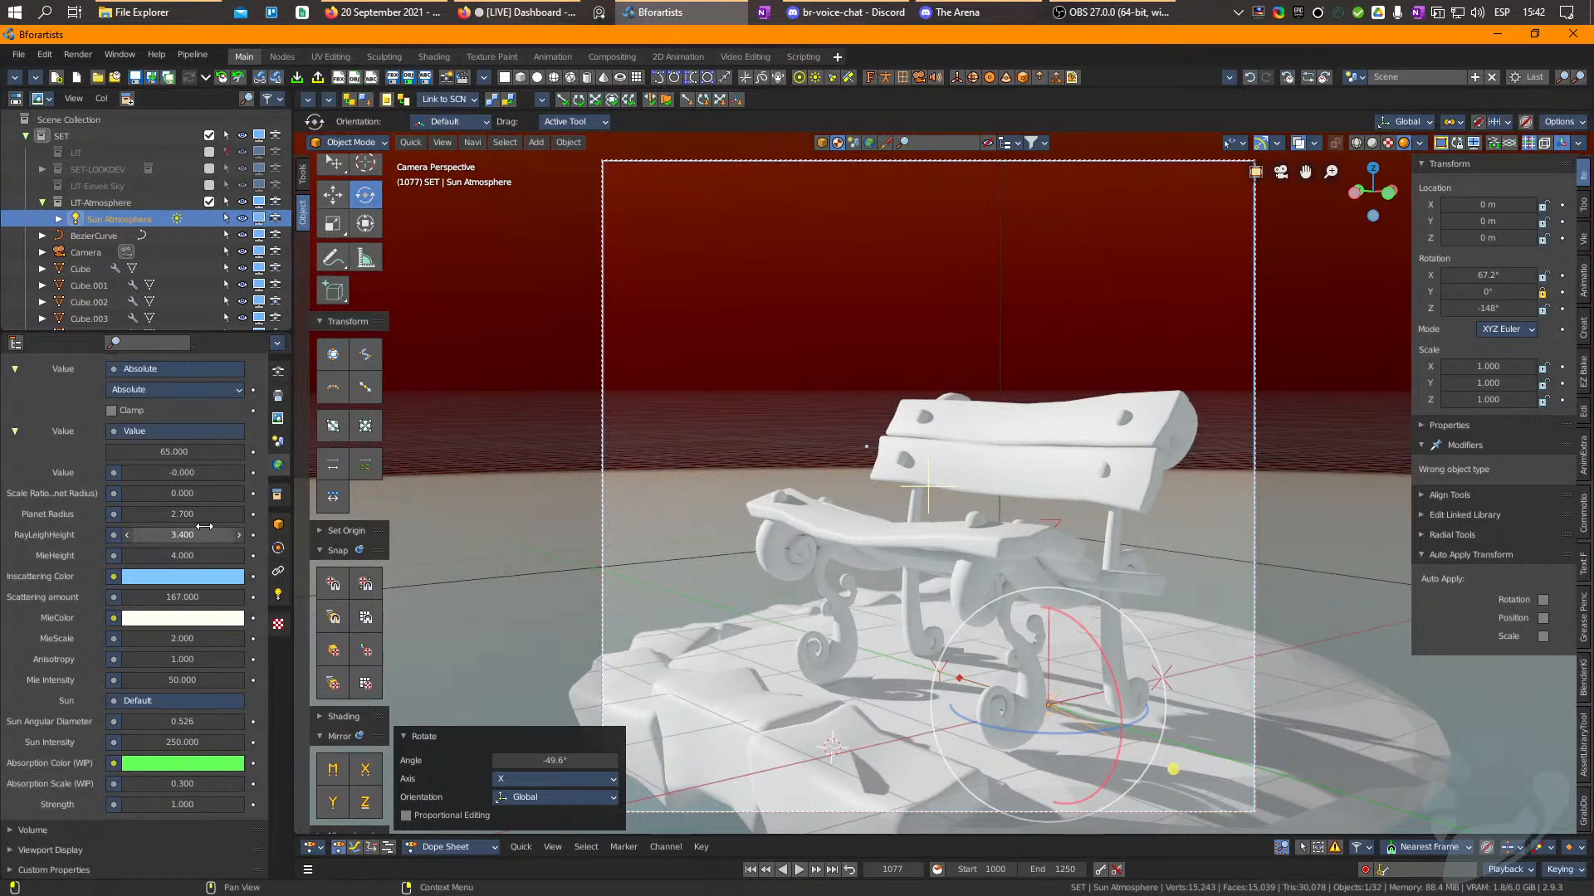
{"action": "key", "text": "ctrl+z"}
Set the atmosphere's Value to 0, scattering amount to 168.7 and sun angular diameter to 2.226, and rotate the sun to X 37.6°, Z -152°.
{"action": "mouse_move", "coordinate": [142, 494]}
{"action": "left_mouse_down"}
{"action": "mouse_move", "coordinate": [175, 496]}
{"action": "mouse_move", "coordinate": [122, 495]}
{"action": "left_mouse_up"}
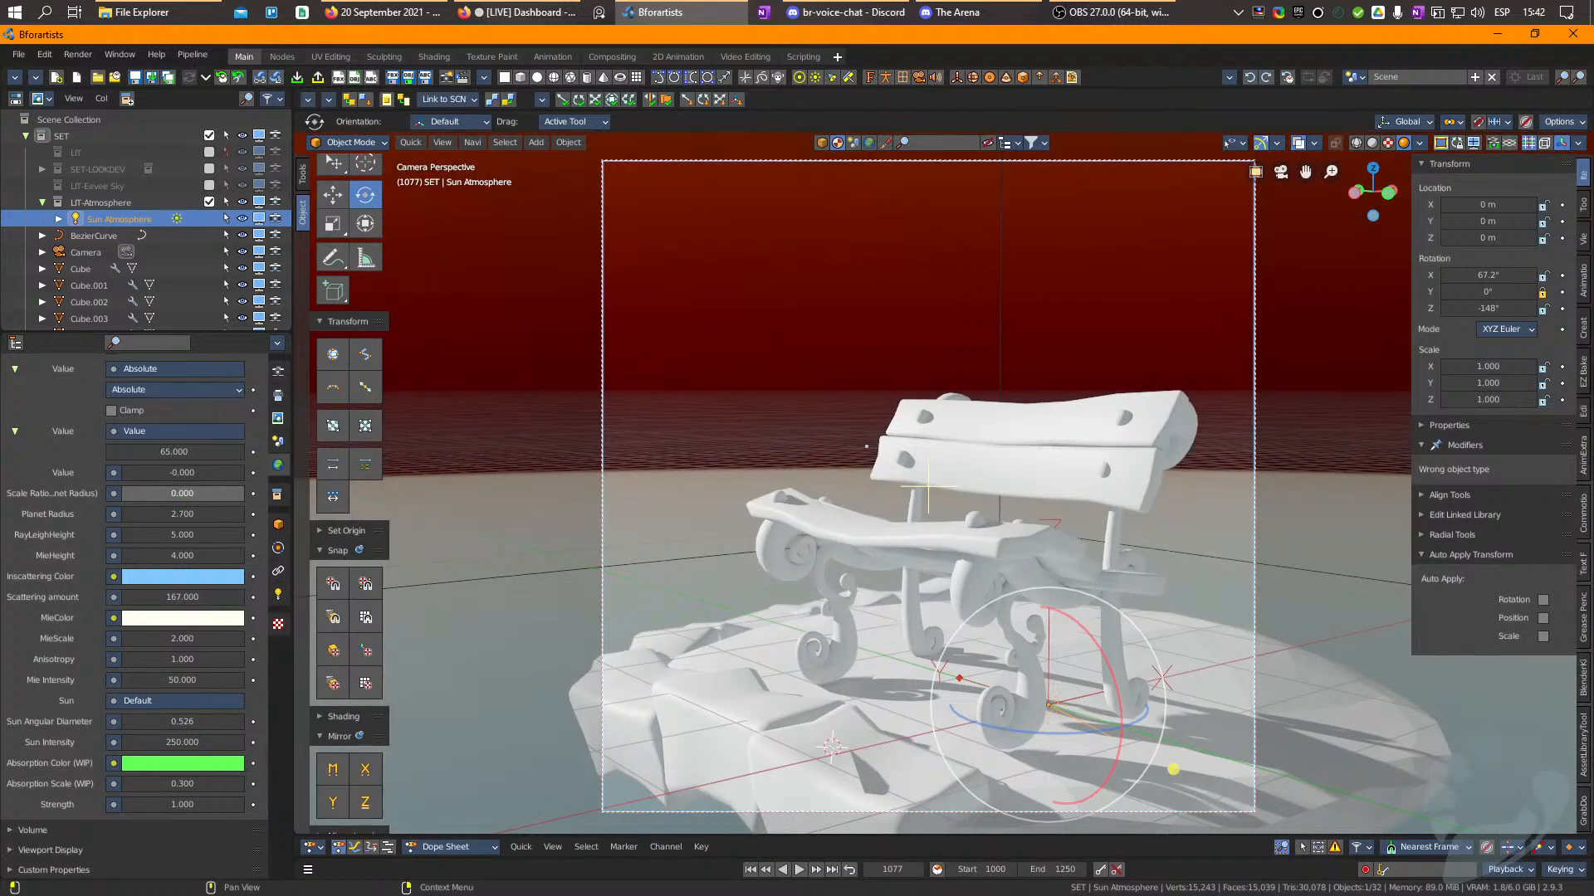
{"action": "left_click_drag", "start_coordinate": [204, 473], "coordinate": [179, 472]}
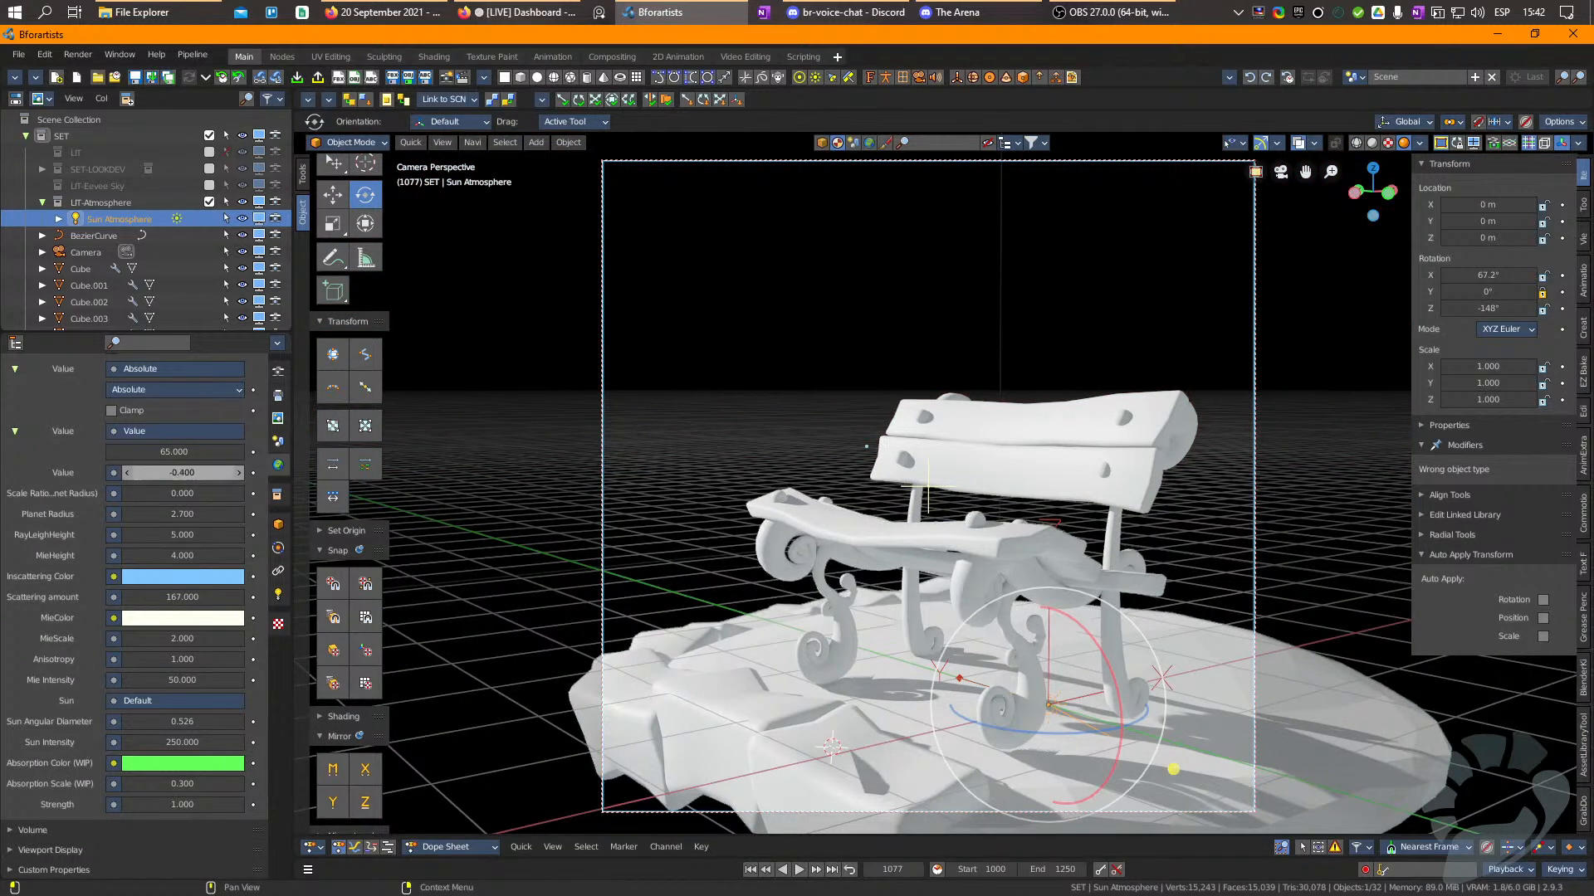
{"action": "key", "text": "Return"}
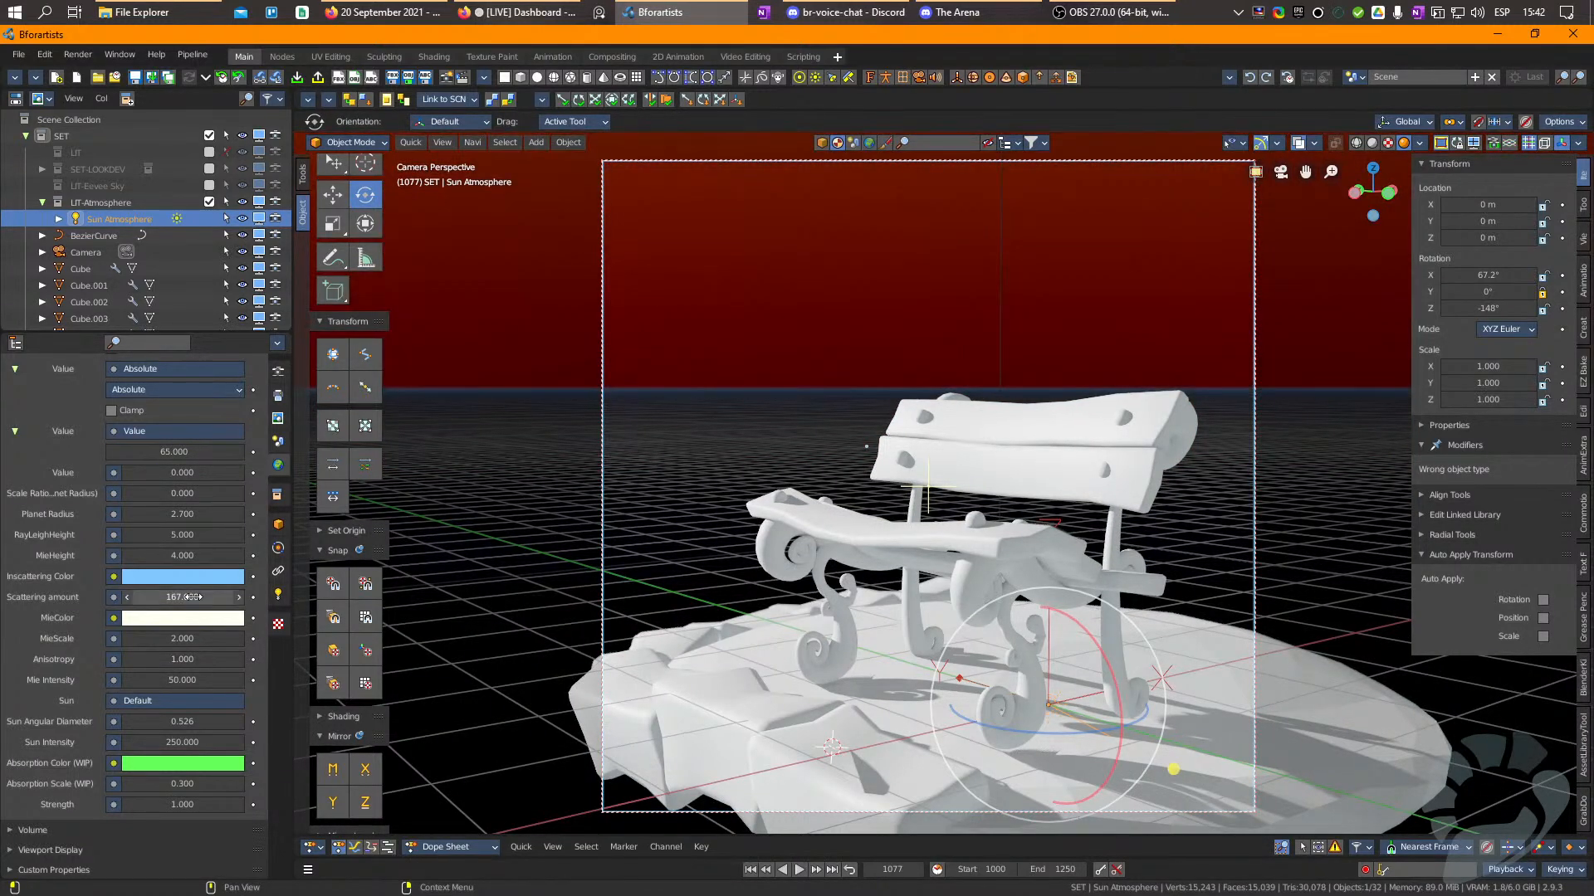
{"action": "left_click_drag", "start_coordinate": [182, 596], "coordinate": [183, 597]}
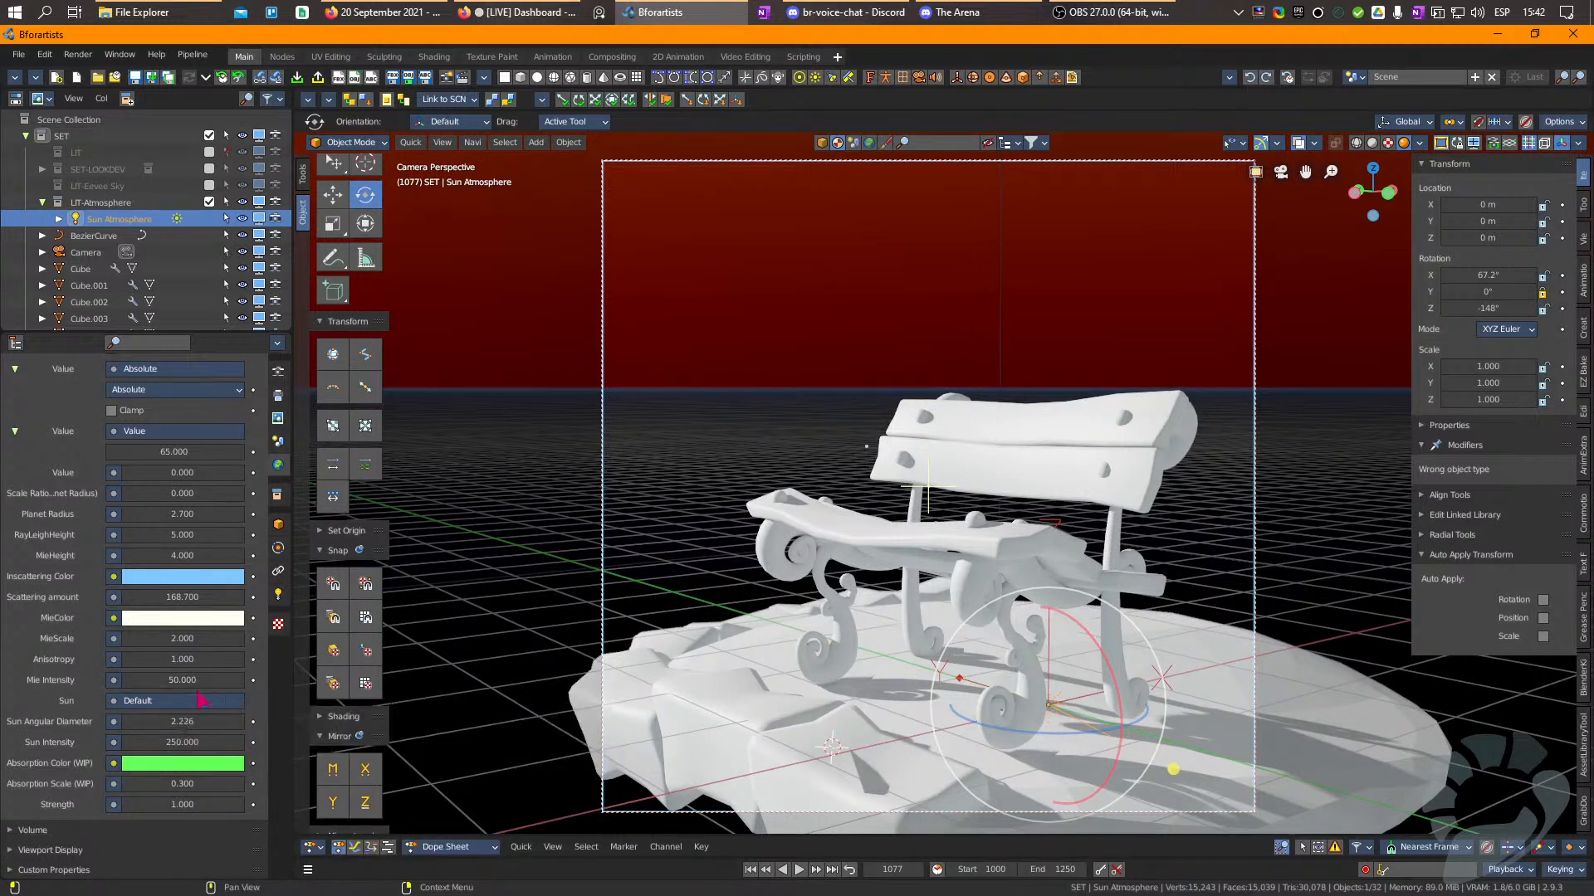
{"action": "left_click_drag", "start_coordinate": [1110, 662], "coordinate": [1116, 706]}
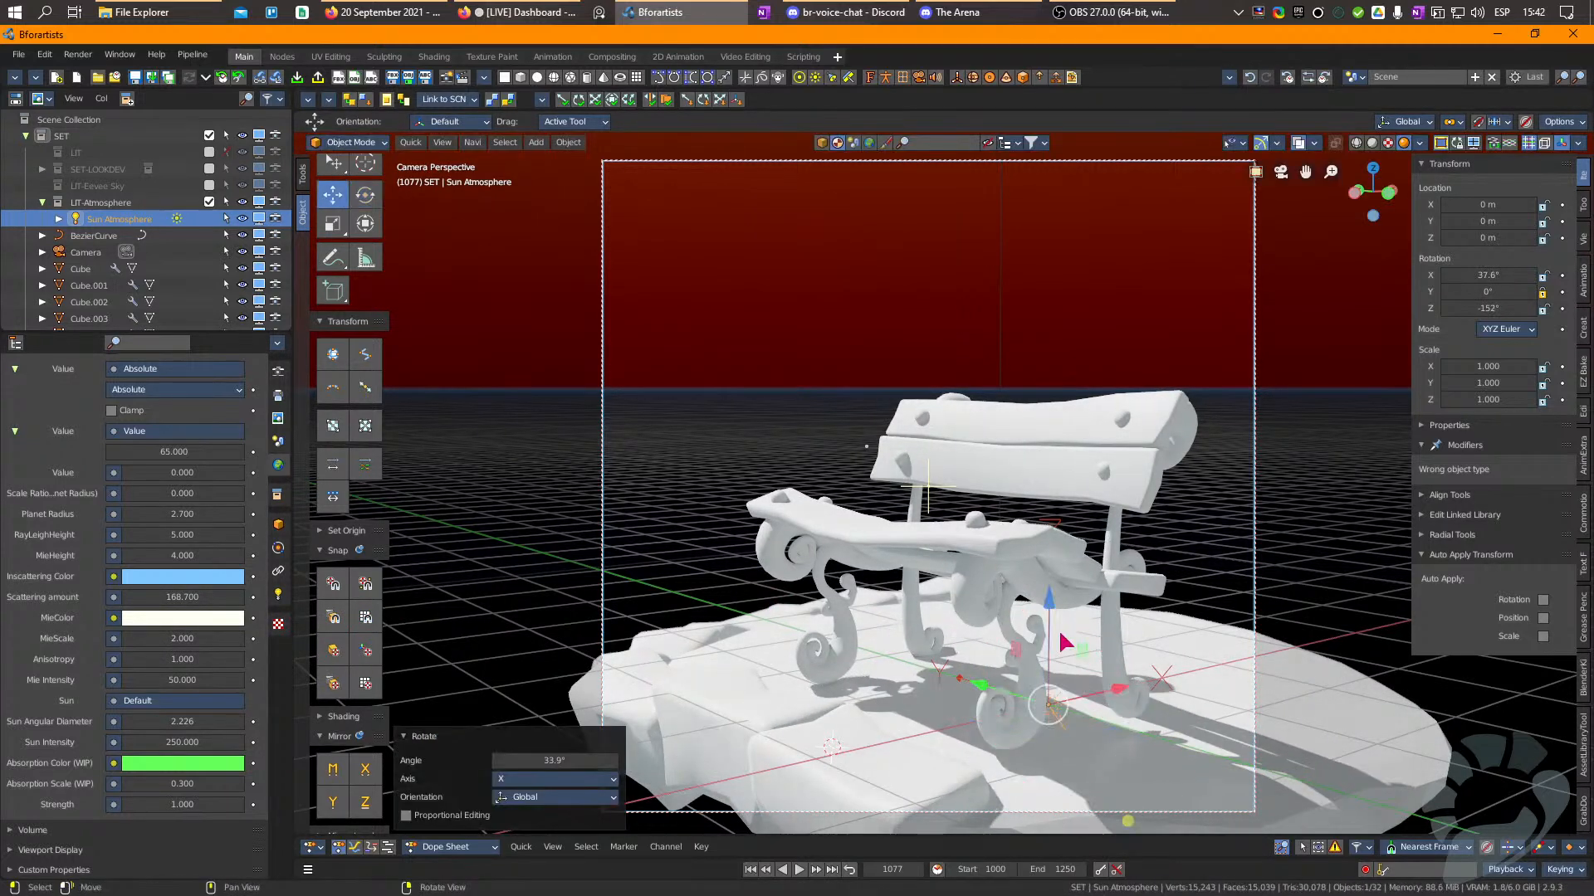
Set the atmosphere's planet radius to 1.09, RayLeighHeight to 4.2 and scattering amount to 119.4, and return to the camera view.
{"action": "right_click_drag", "start_coordinate": [1045, 503], "coordinate": [1178, 465]}
{"action": "scroll", "coordinate": [1048, 504], "scroll_direction": "down", "scroll_amount": 5}
{"action": "left_click_drag", "start_coordinate": [183, 514], "coordinate": [118, 514]}
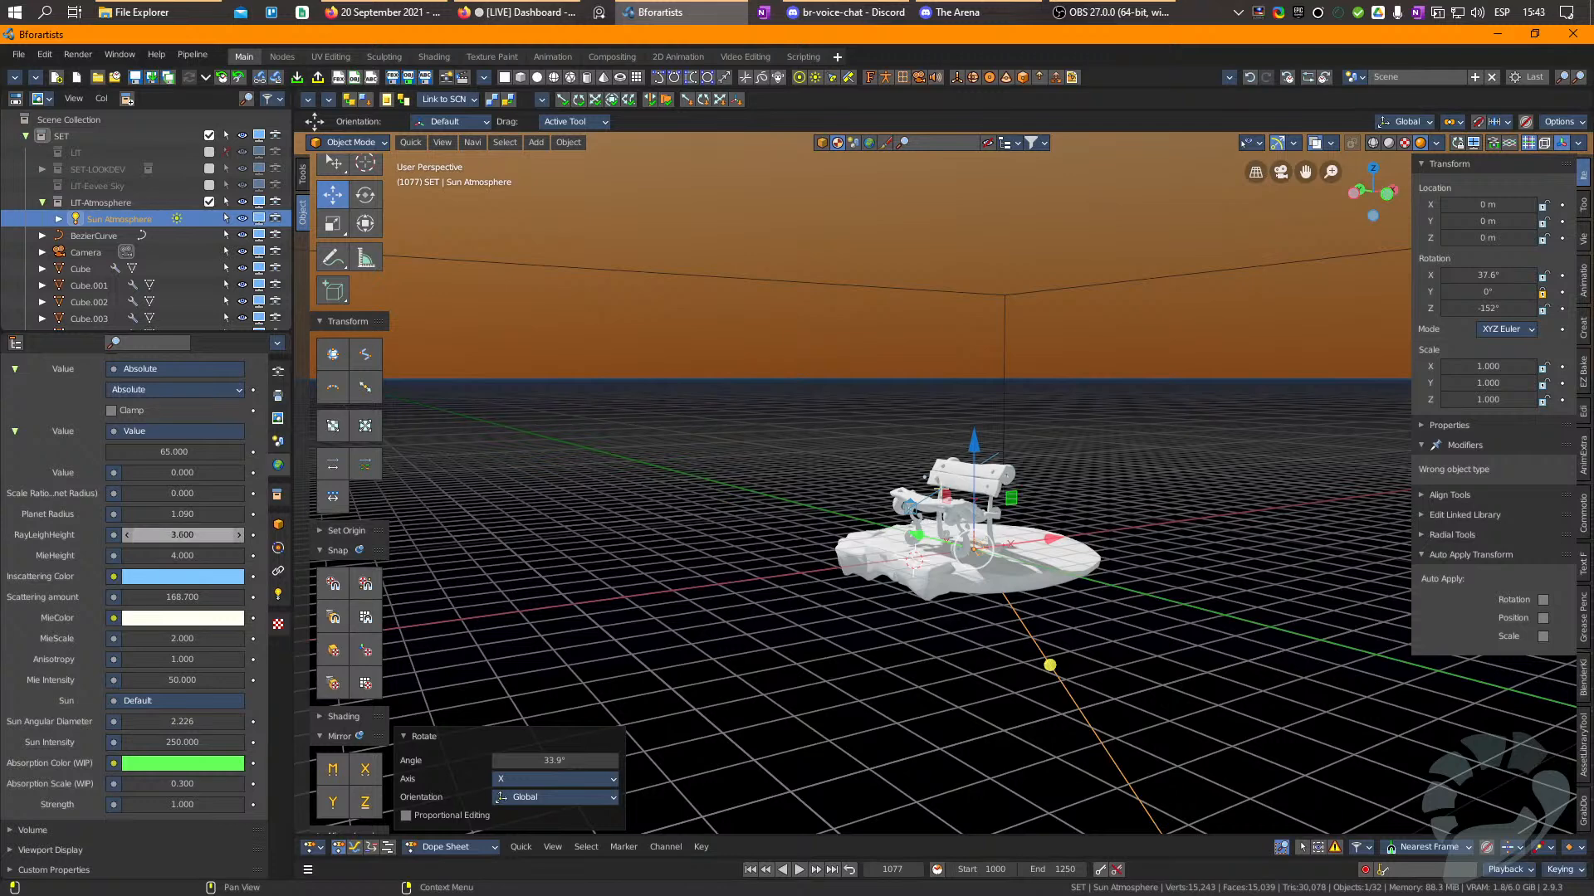
{"action": "left_click_drag", "start_coordinate": [196, 639], "coordinate": [205, 598]}
{"action": "right_click", "coordinate": [196, 638]}
{"action": "key", "text": "alt+a"}
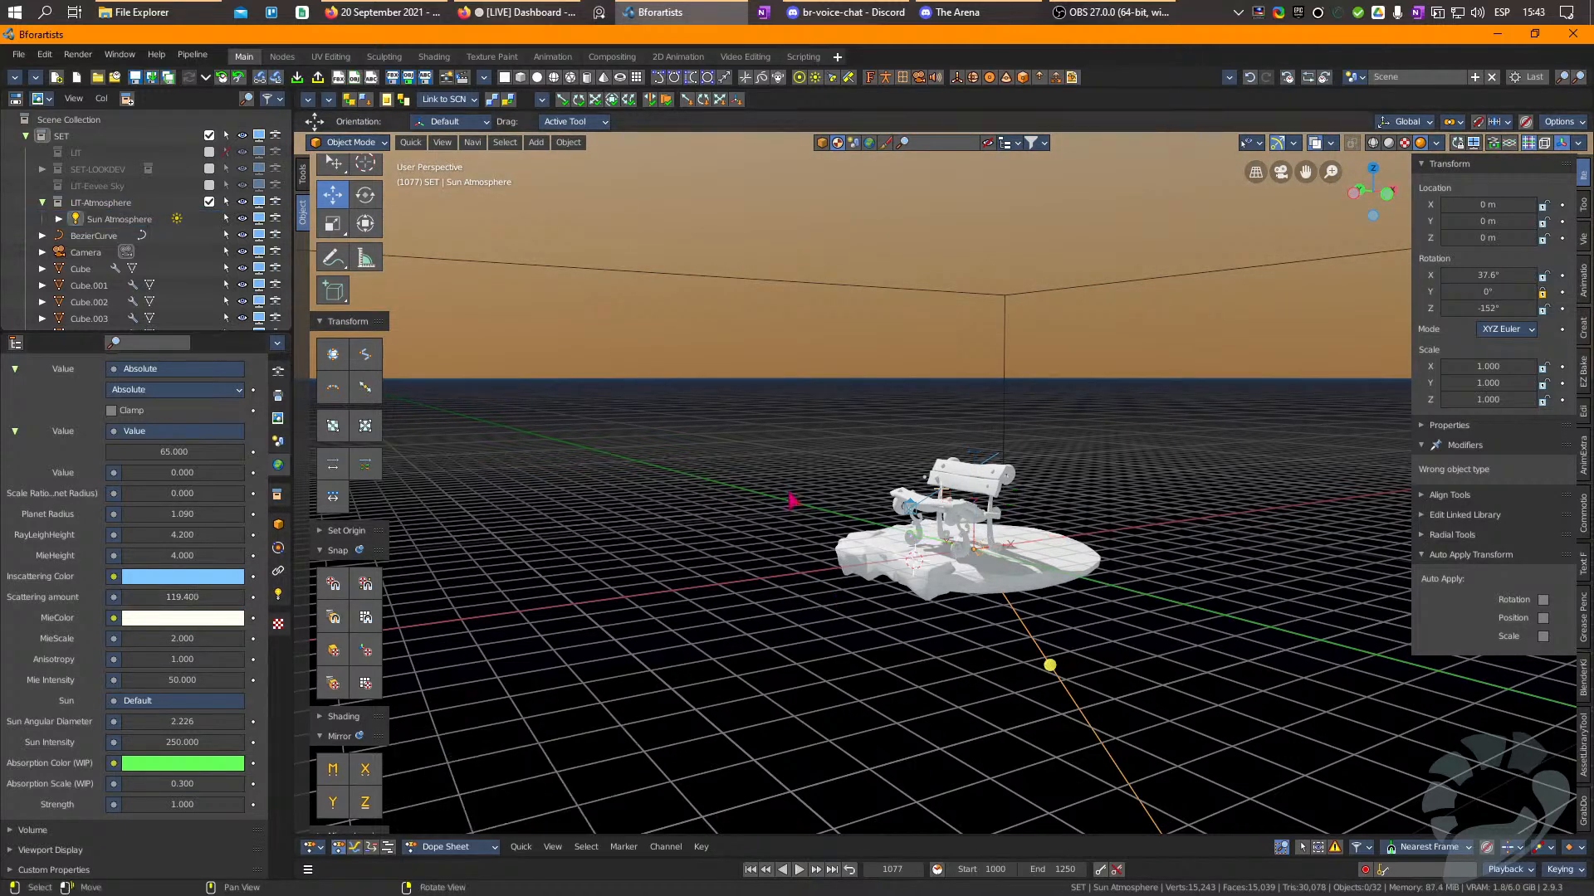
{"action": "key", "text": "KP_0"}
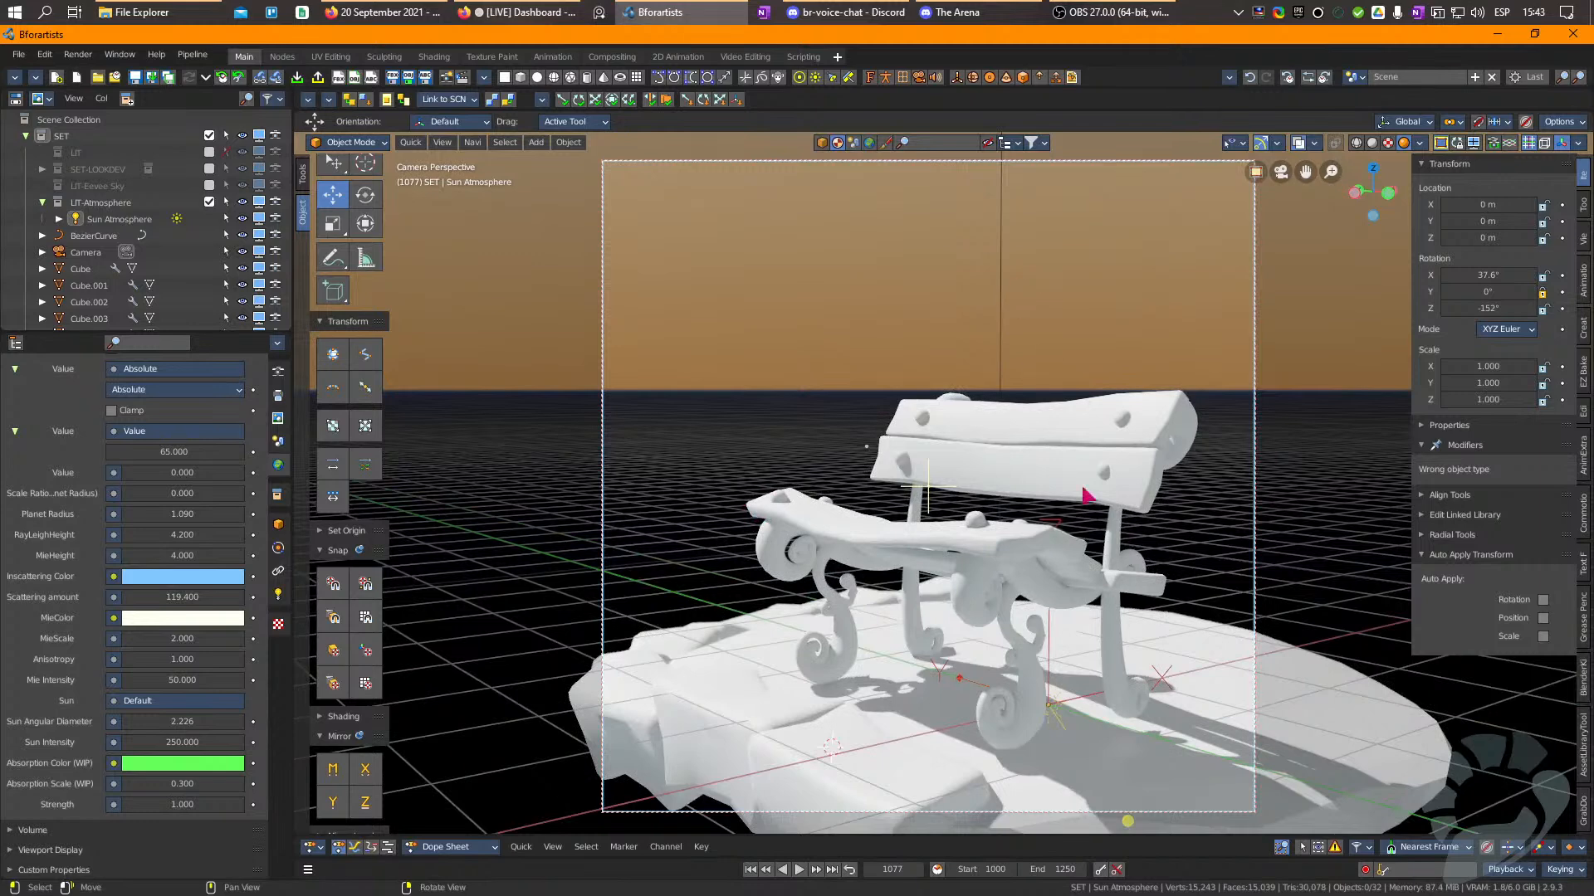
Sculpt the ground mound near the bench's rear leg with a resized brush and return to Object Mode.
{"action": "left_click", "coordinate": [1167, 635]}
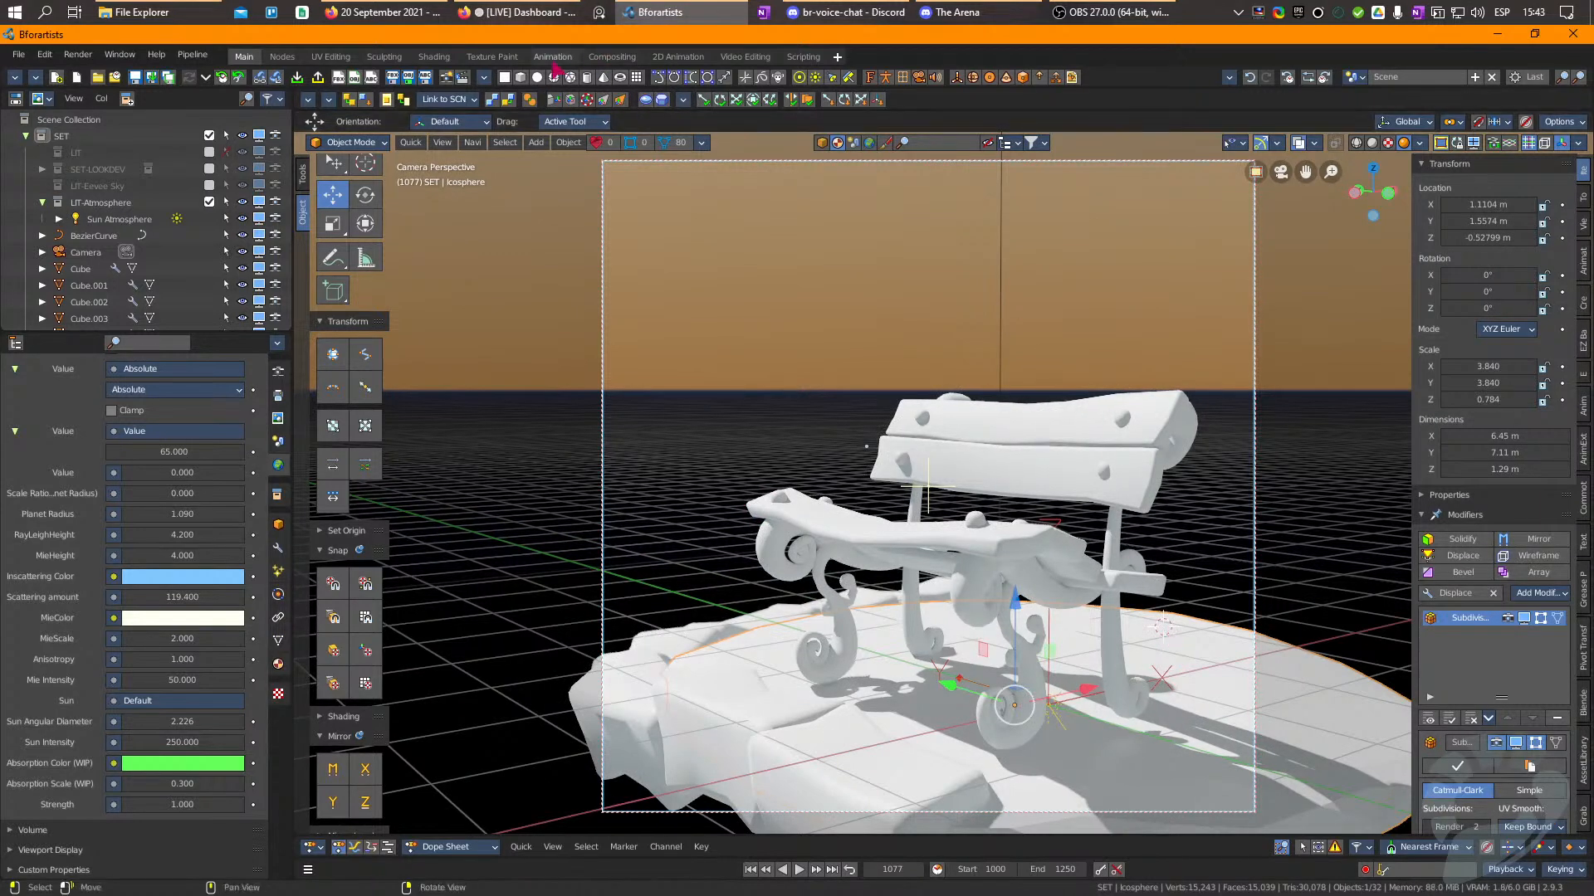
{"action": "left_click", "coordinate": [955, 541]}
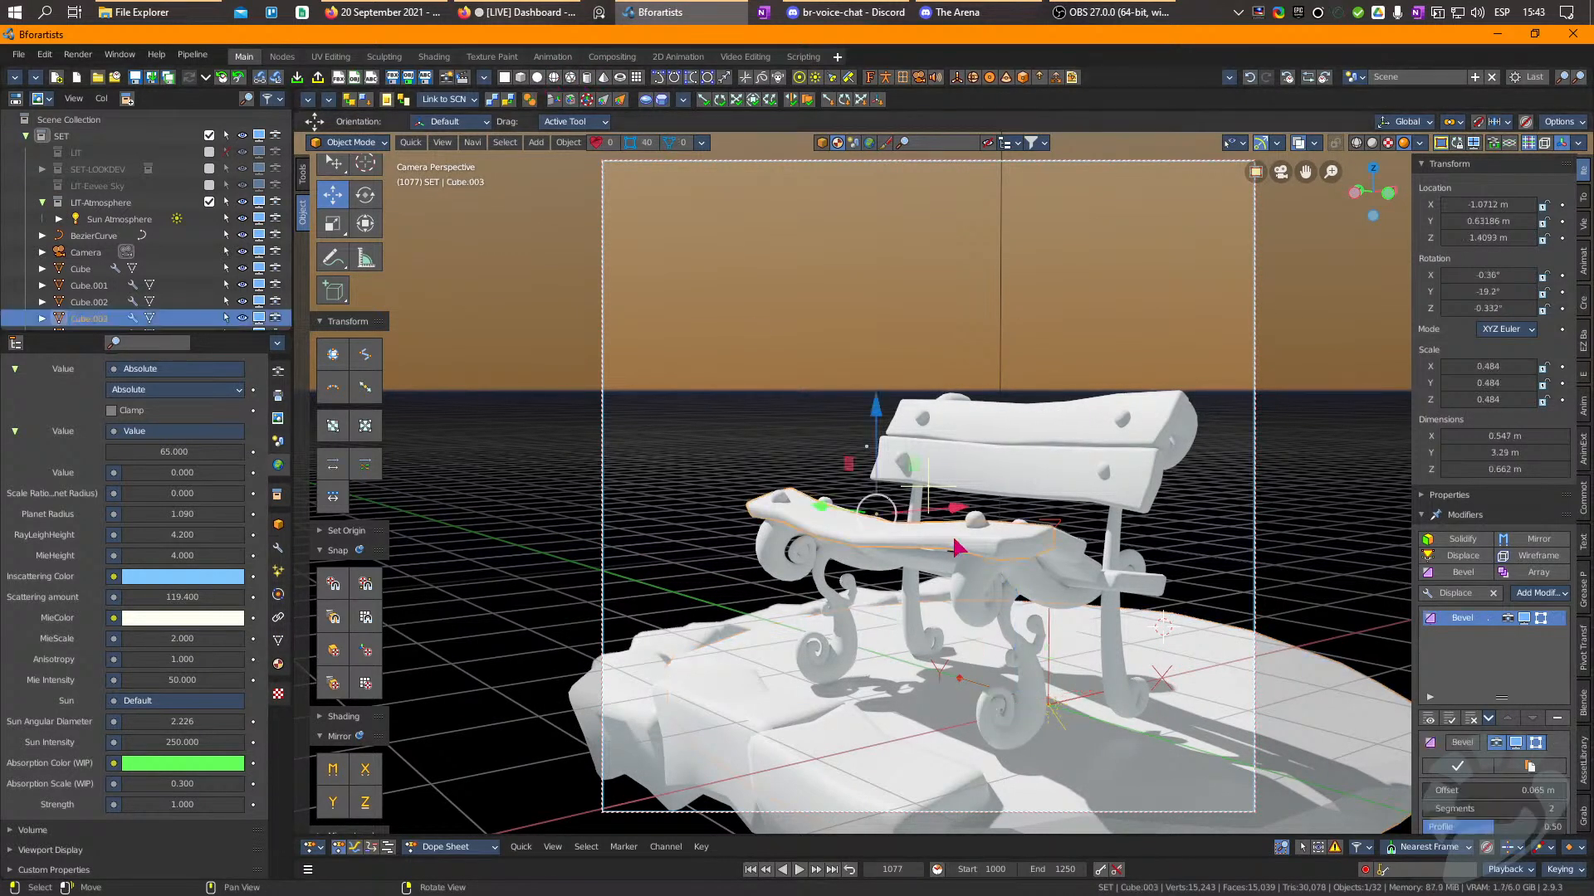
{"action": "left_click", "coordinate": [1064, 764]}
{"action": "key", "text": "ctrl+Tab"}
{"action": "key", "text": "f"}
{"action": "left_click", "coordinate": [1146, 721]}
{"action": "mouse_move", "coordinate": [1144, 720]}
{"action": "left_mouse_down"}
{"action": "mouse_move", "coordinate": [1136, 737]}
{"action": "mouse_move", "coordinate": [1142, 716]}
{"action": "left_mouse_up"}
{"action": "key", "text": "f"}
{"action": "left_click", "coordinate": [1134, 737]}
{"action": "key", "text": "ctrl+Tab"}
{"action": "key", "text": "ctrl+Tab"}
{"action": "key", "text": "ctrl+Tab"}
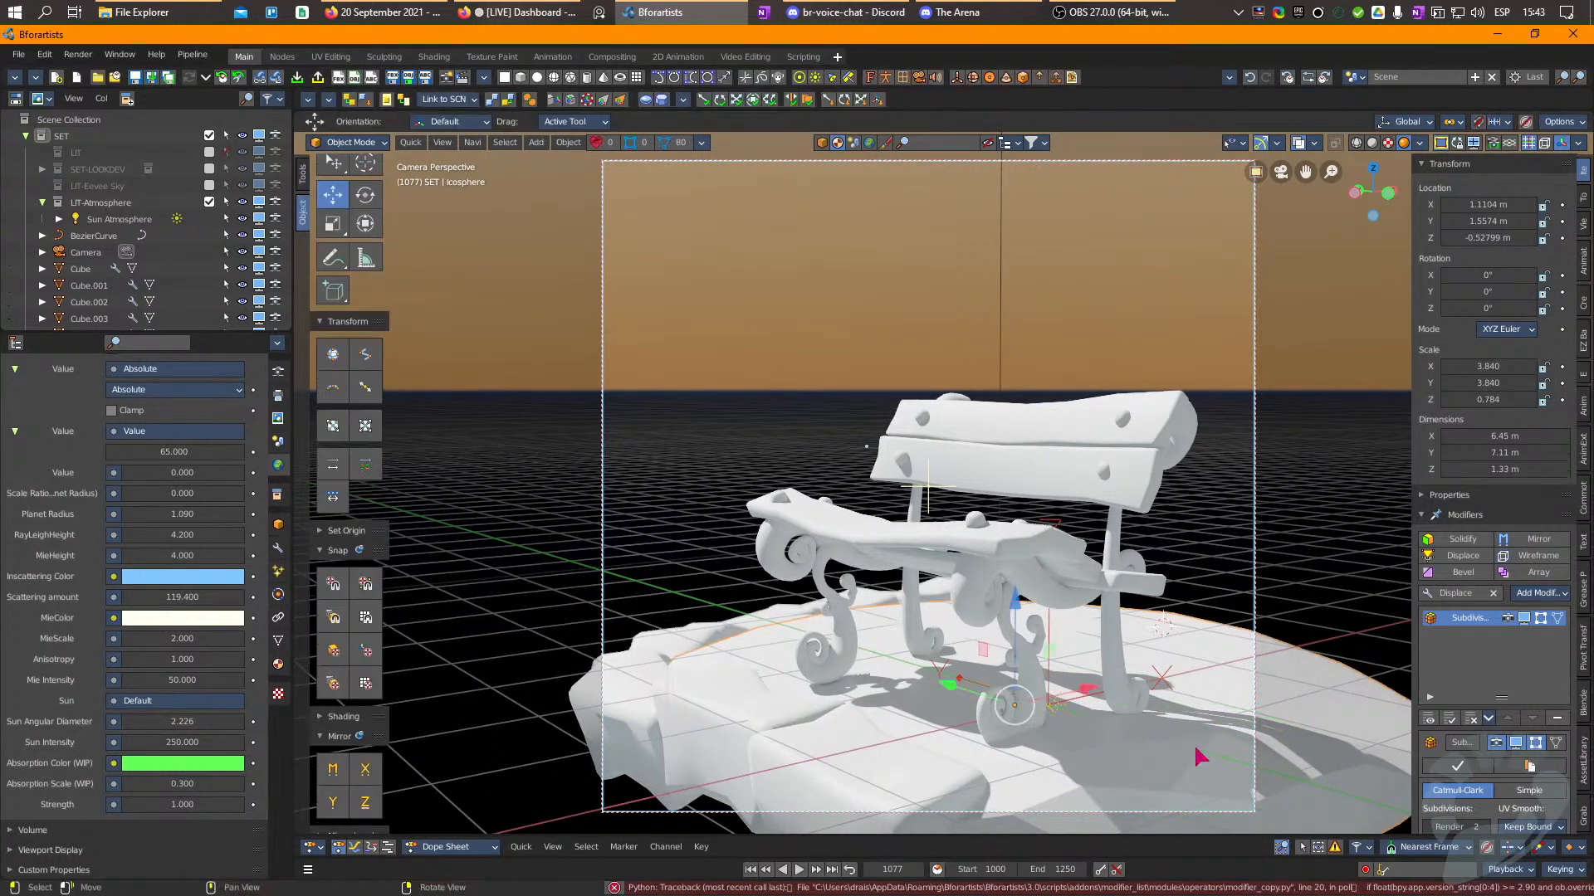
{"action": "right_click", "coordinate": [1198, 757]}
{"action": "left_click", "coordinate": [1113, 452]}
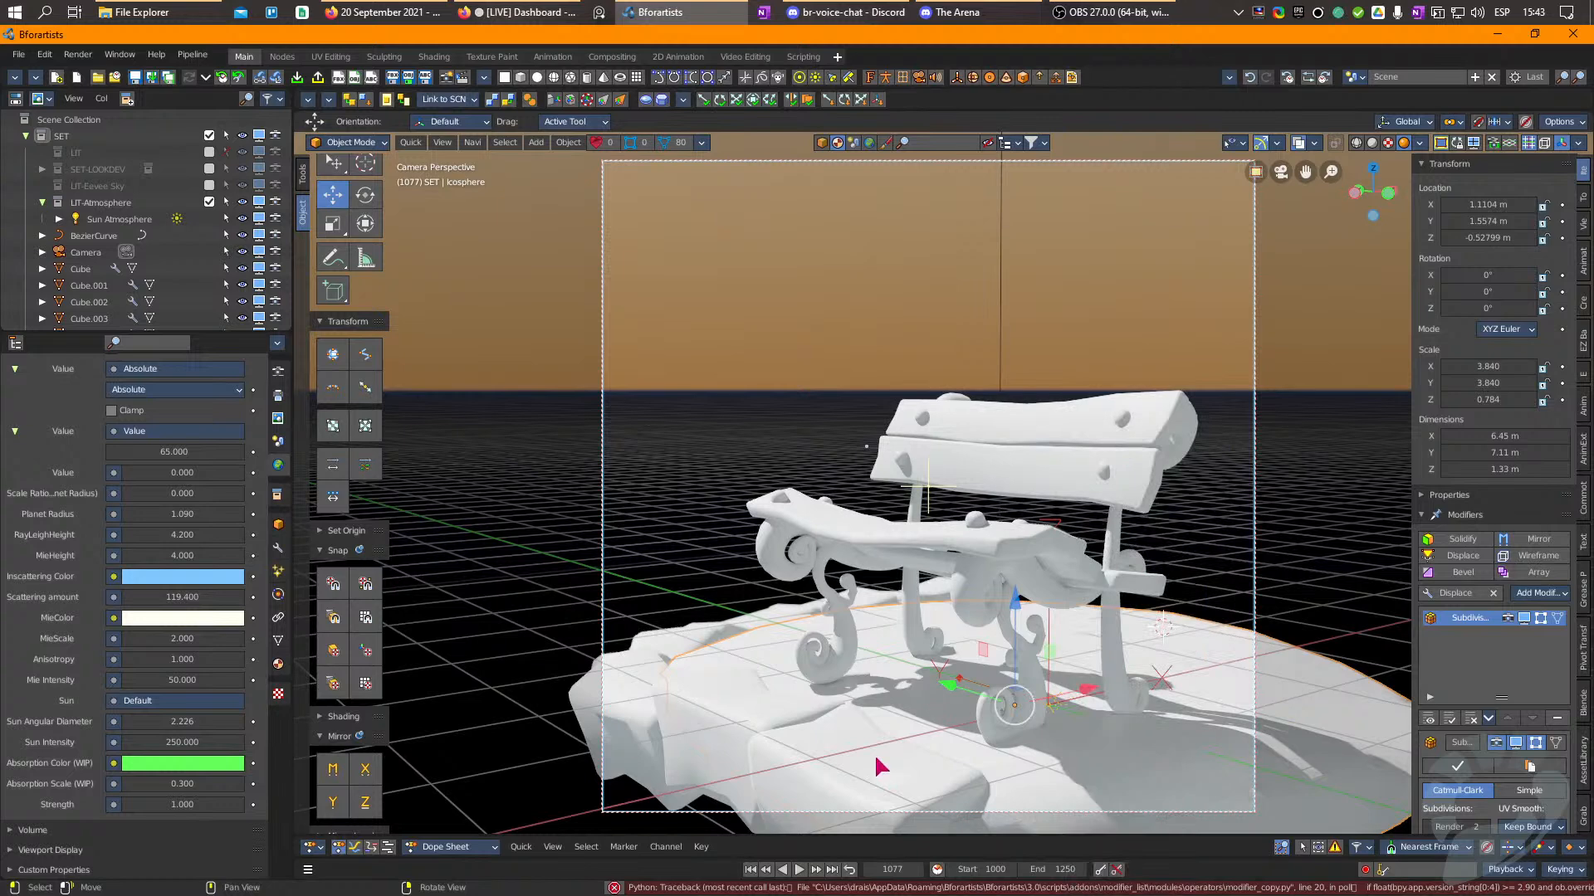
Add a plane scaled to about 5.38 m square and place it, slightly tilted, beneath the stones as the surrounding ground.
{"action": "left_click", "coordinate": [878, 762]}
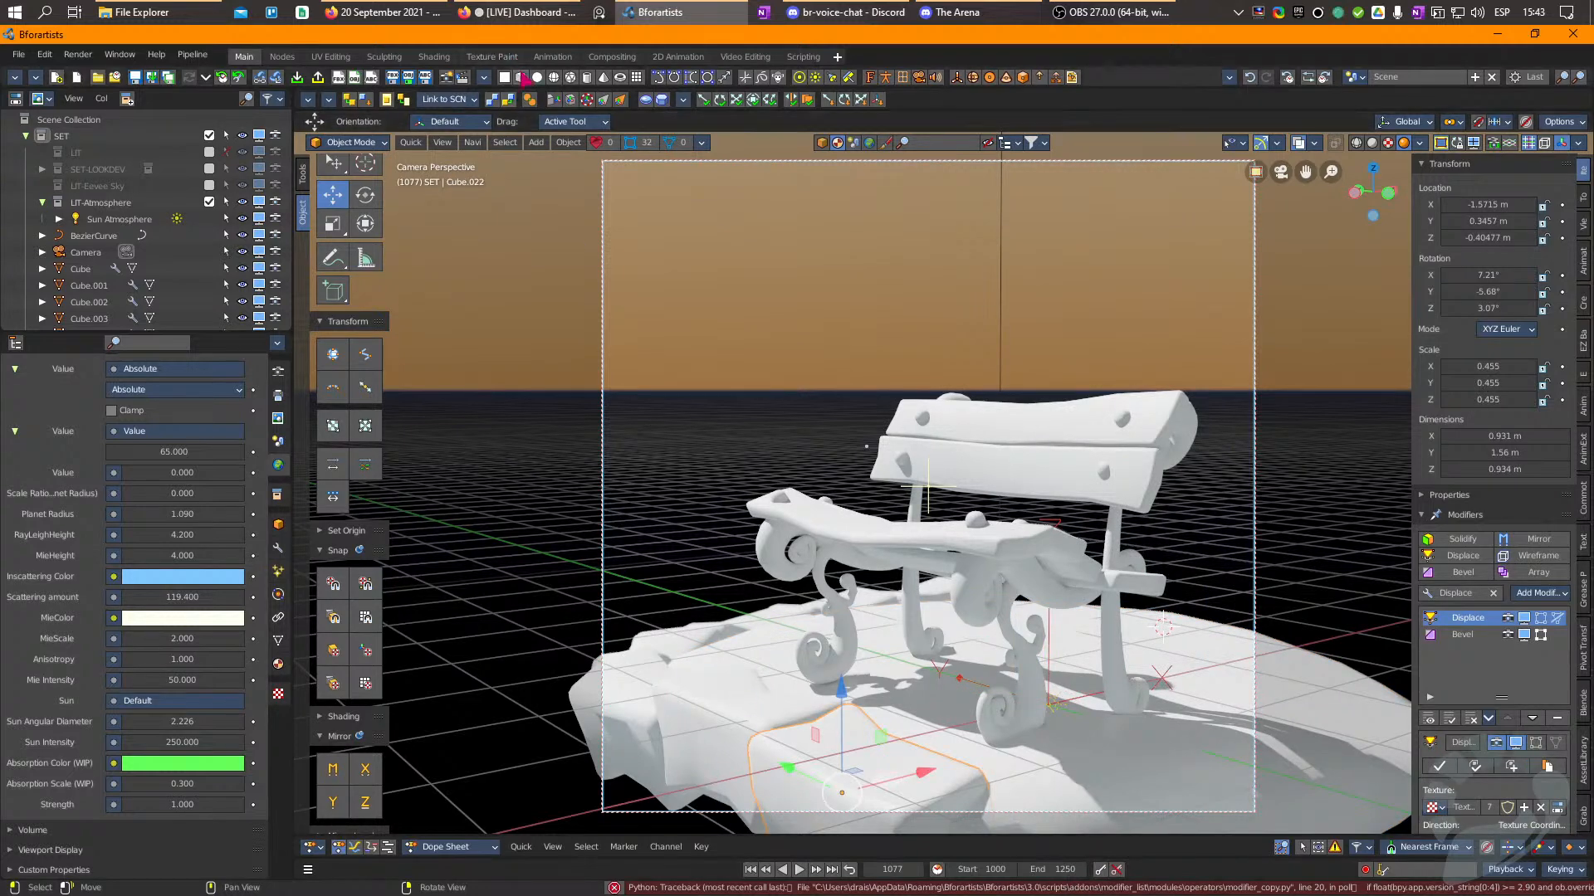
{"action": "left_click", "coordinate": [848, 627]}
{"action": "key", "text": "g"}
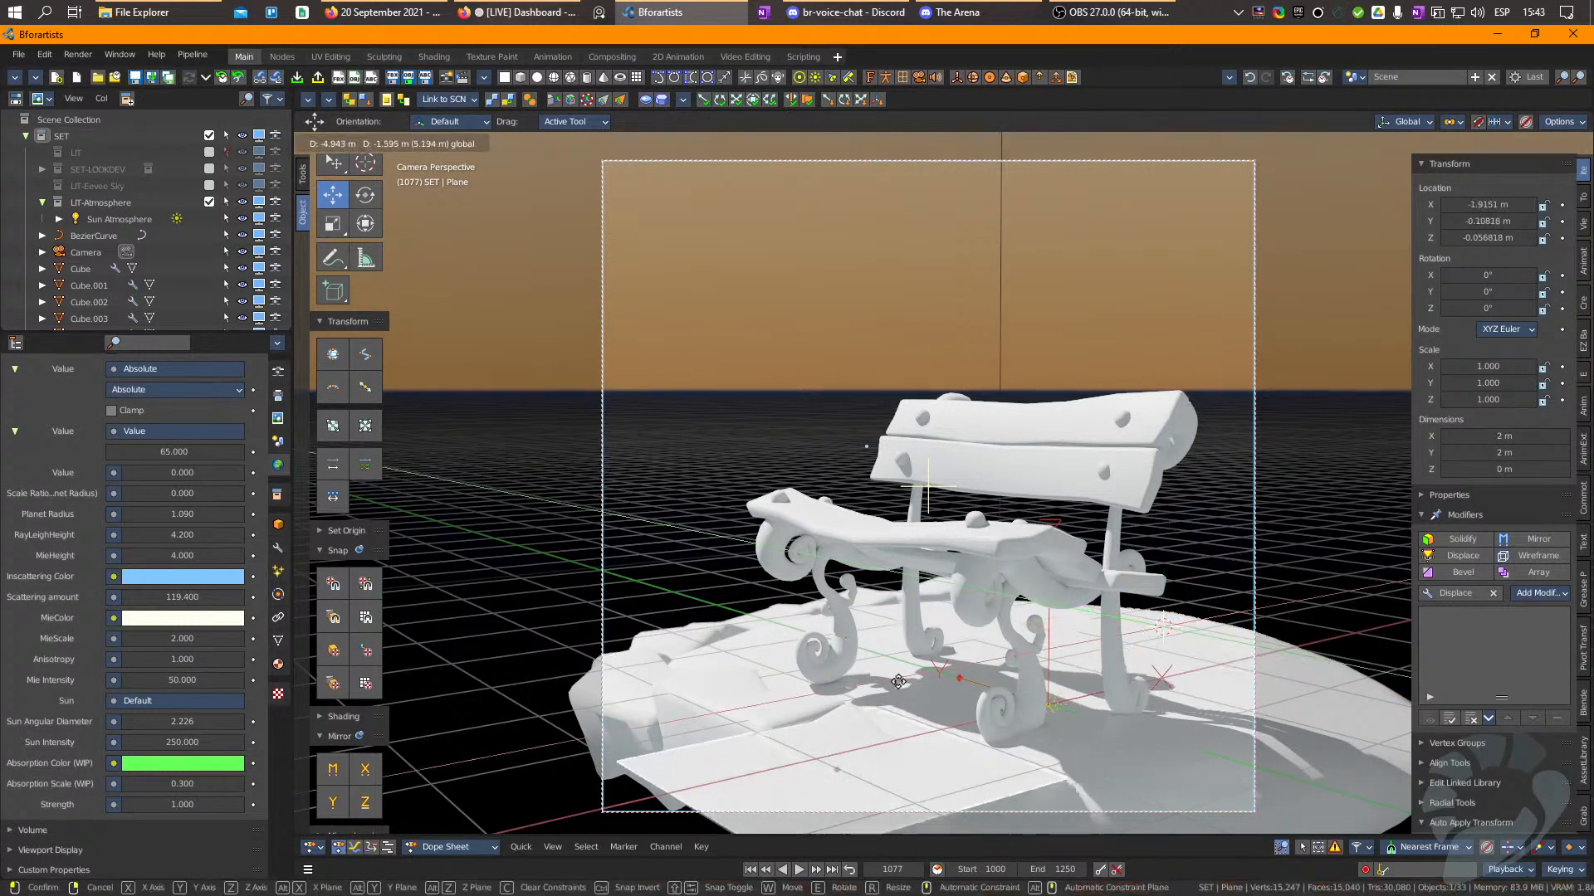
{"action": "left_click", "coordinate": [844, 515]}
{"action": "key", "text": "g"}
{"action": "key", "text": "z"}
{"action": "left_click_drag", "start_coordinate": [819, 551], "coordinate": [818, 578]}
{"action": "key", "text": "r"}
{"action": "left_click_drag", "start_coordinate": [818, 713], "coordinate": [1046, 687]}
{"action": "key", "text": "e"}
{"action": "left_click_drag", "start_coordinate": [1001, 535], "coordinate": [990, 521]}
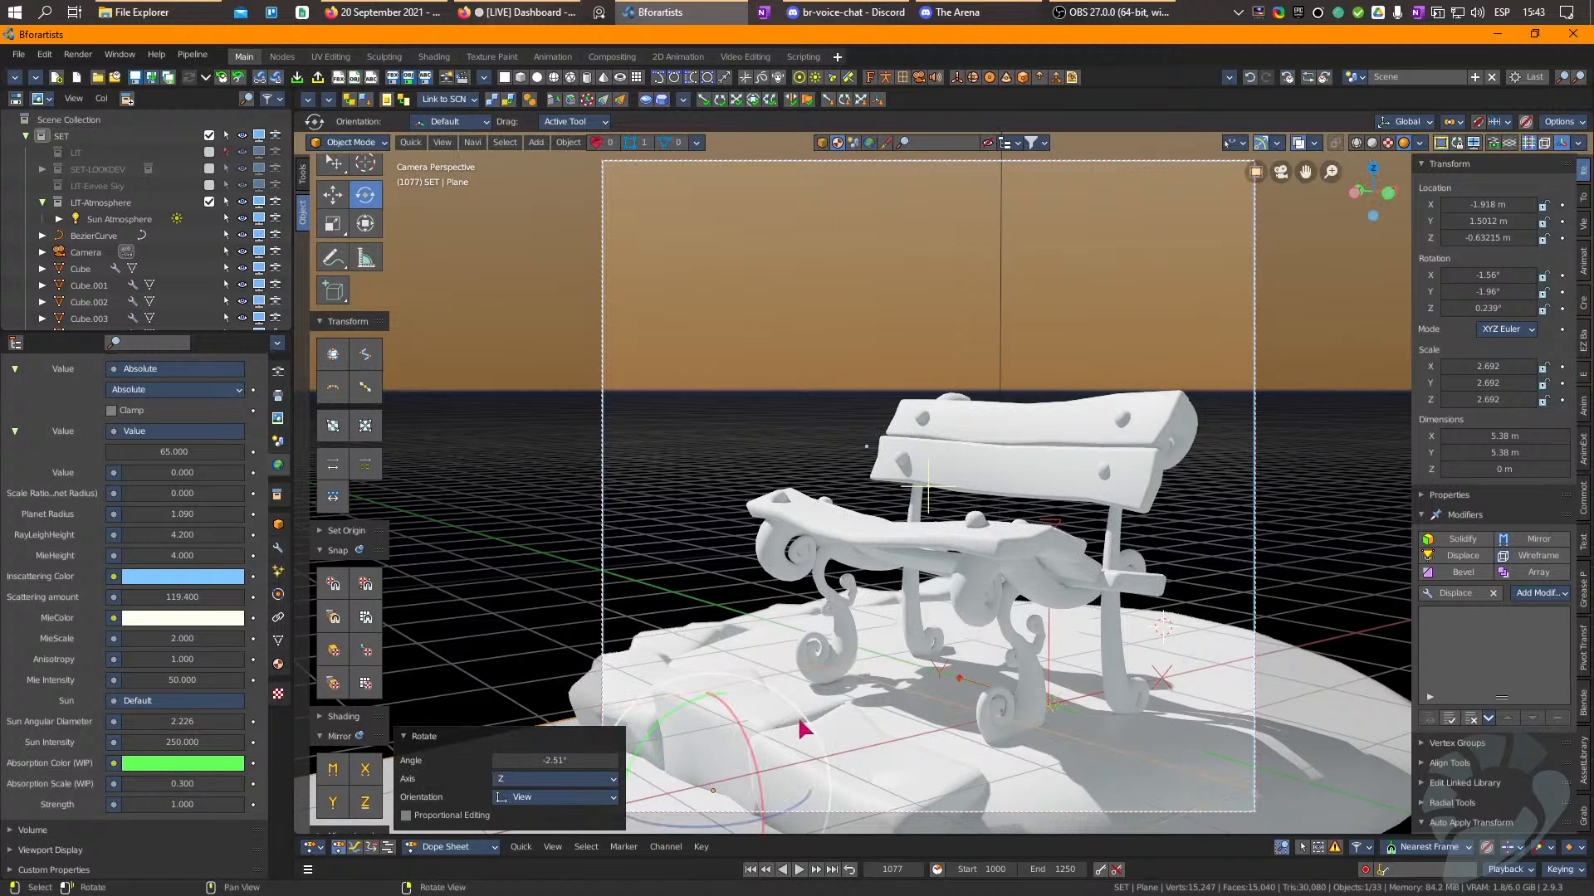
Select the scene camera and open its lens and depth of field settings.
{"action": "left_click", "coordinate": [86, 251]}
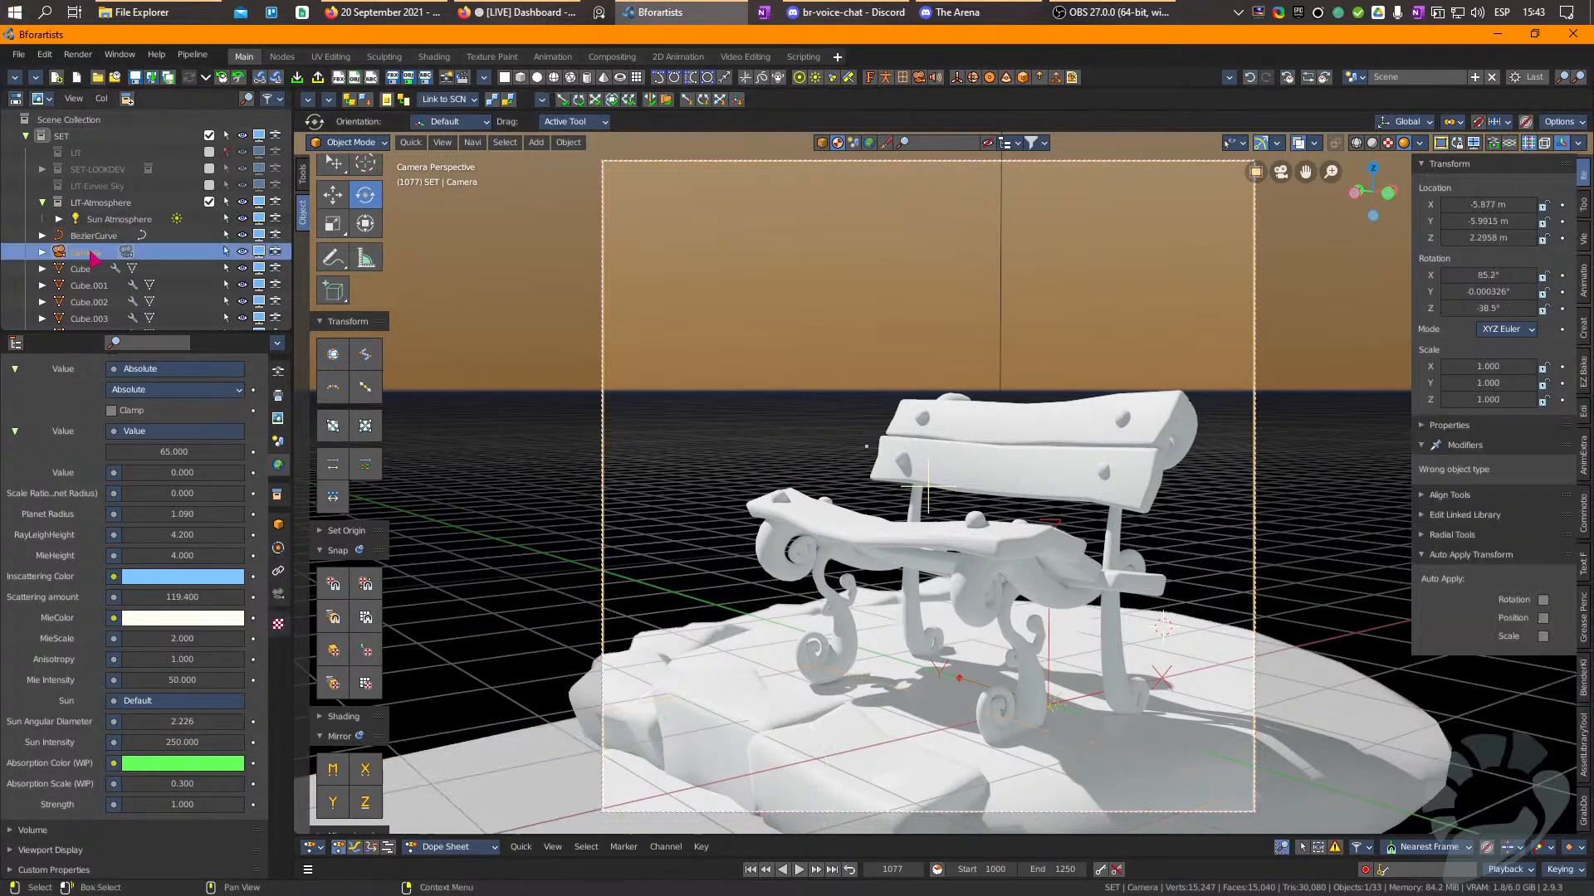
{"action": "left_click", "coordinate": [289, 597]}
{"action": "left_click", "coordinate": [235, 629]}
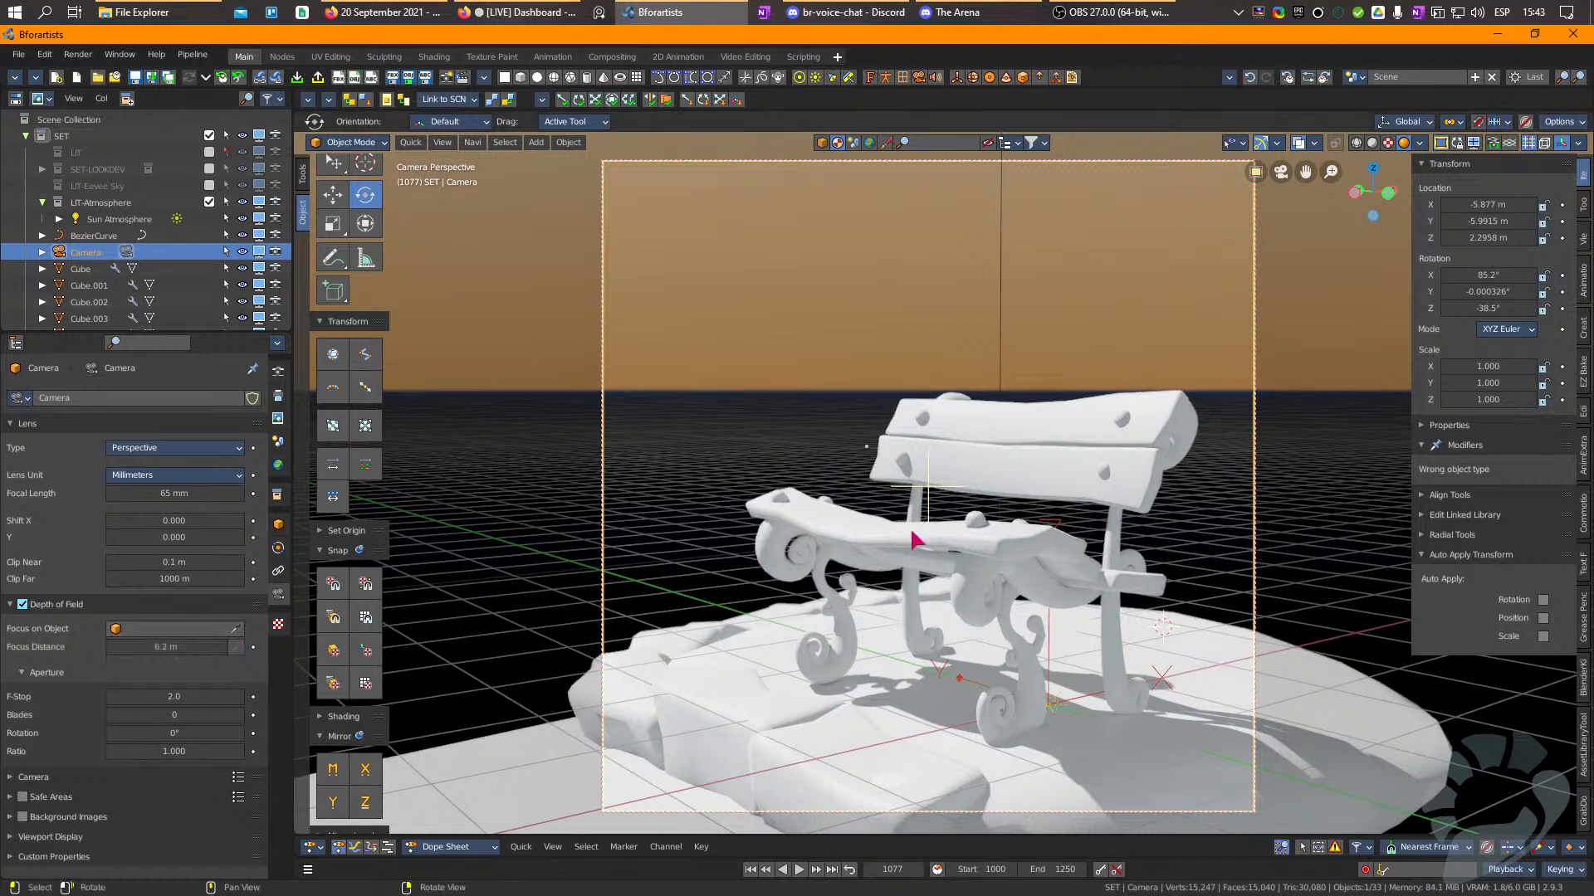
{"action": "left_click", "coordinate": [235, 628]}
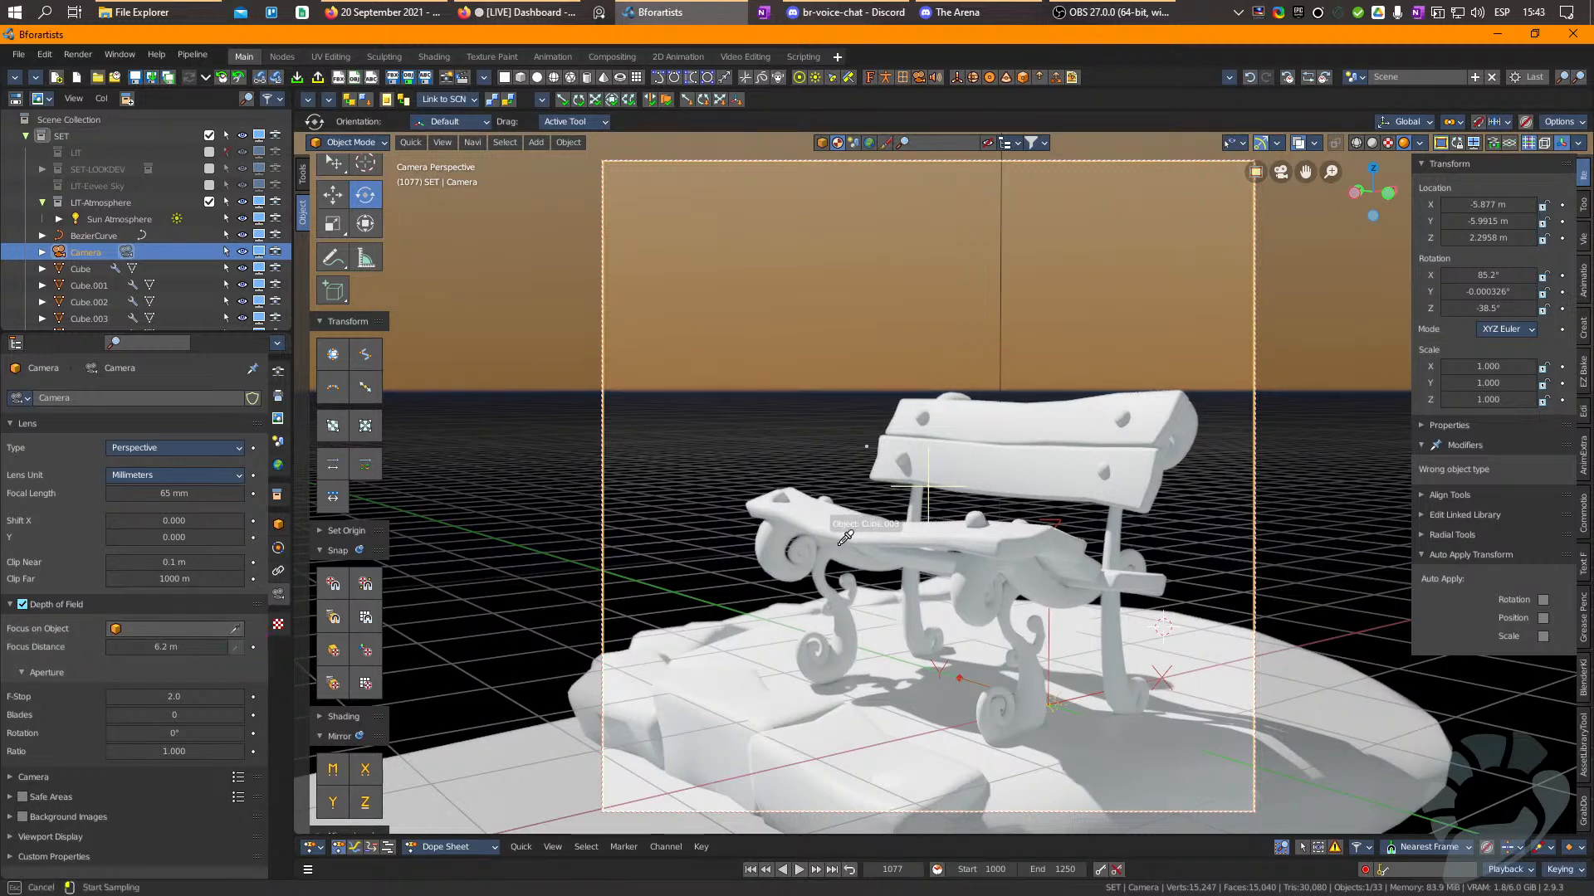
{"action": "key", "text": "Escape"}
Set the camera's focus distance to 8.2 m and its F-Stop to 0.4.
{"action": "mouse_move", "coordinate": [196, 648]}
{"action": "left_mouse_down"}
{"action": "mouse_move", "coordinate": [166, 647]}
{"action": "mouse_move", "coordinate": [196, 647]}
{"action": "left_mouse_up"}
{"action": "left_click_drag", "start_coordinate": [194, 702], "coordinate": [191, 648]}
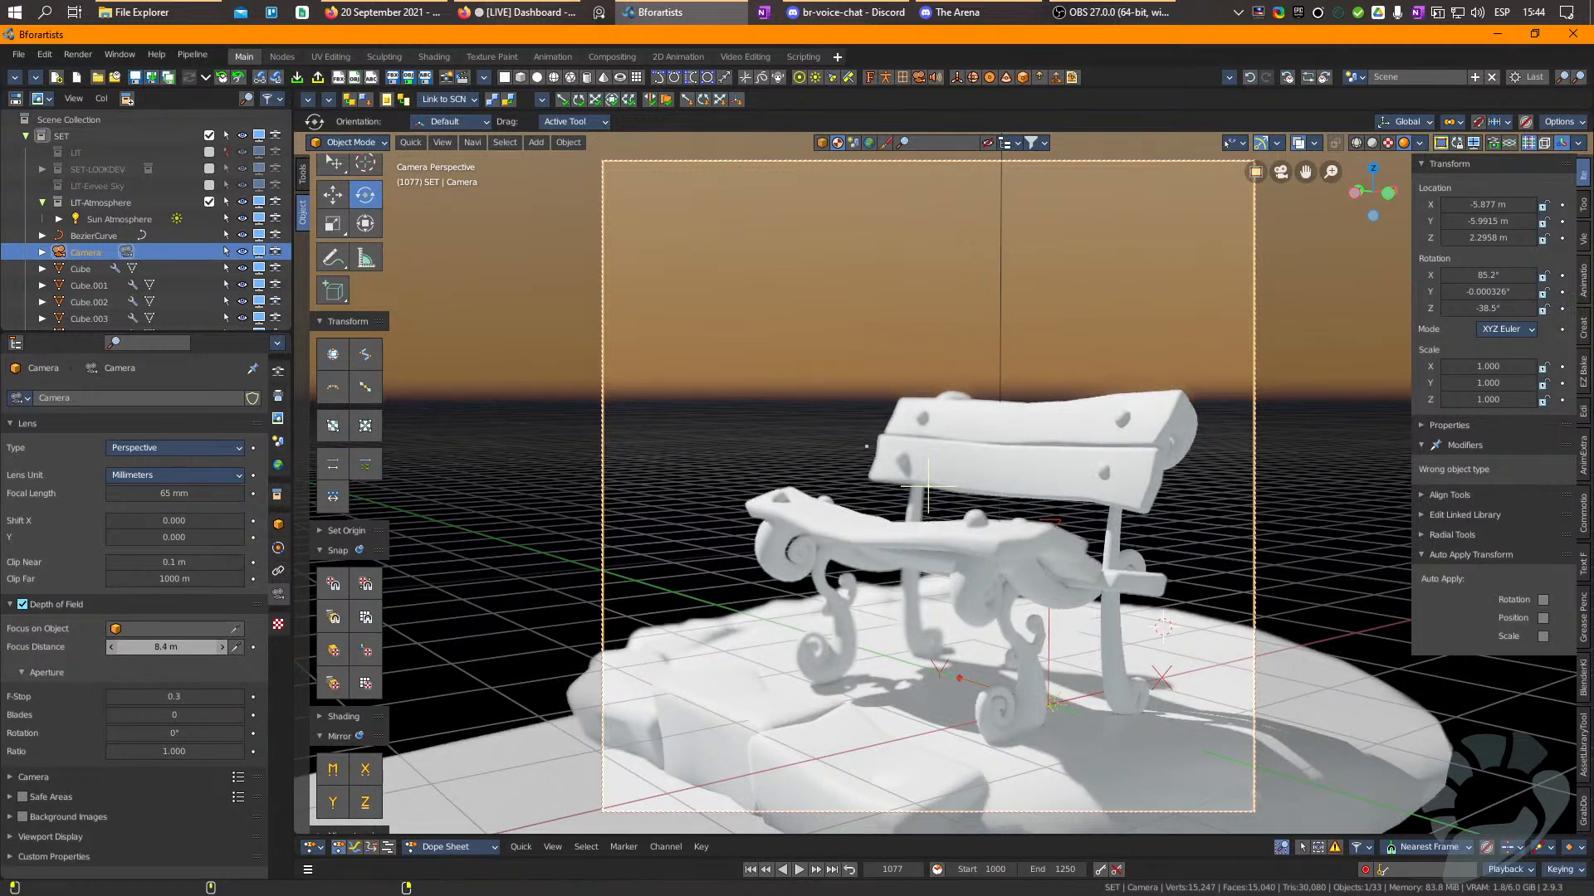
{"action": "left_click_drag", "start_coordinate": [191, 647], "coordinate": [196, 648]}
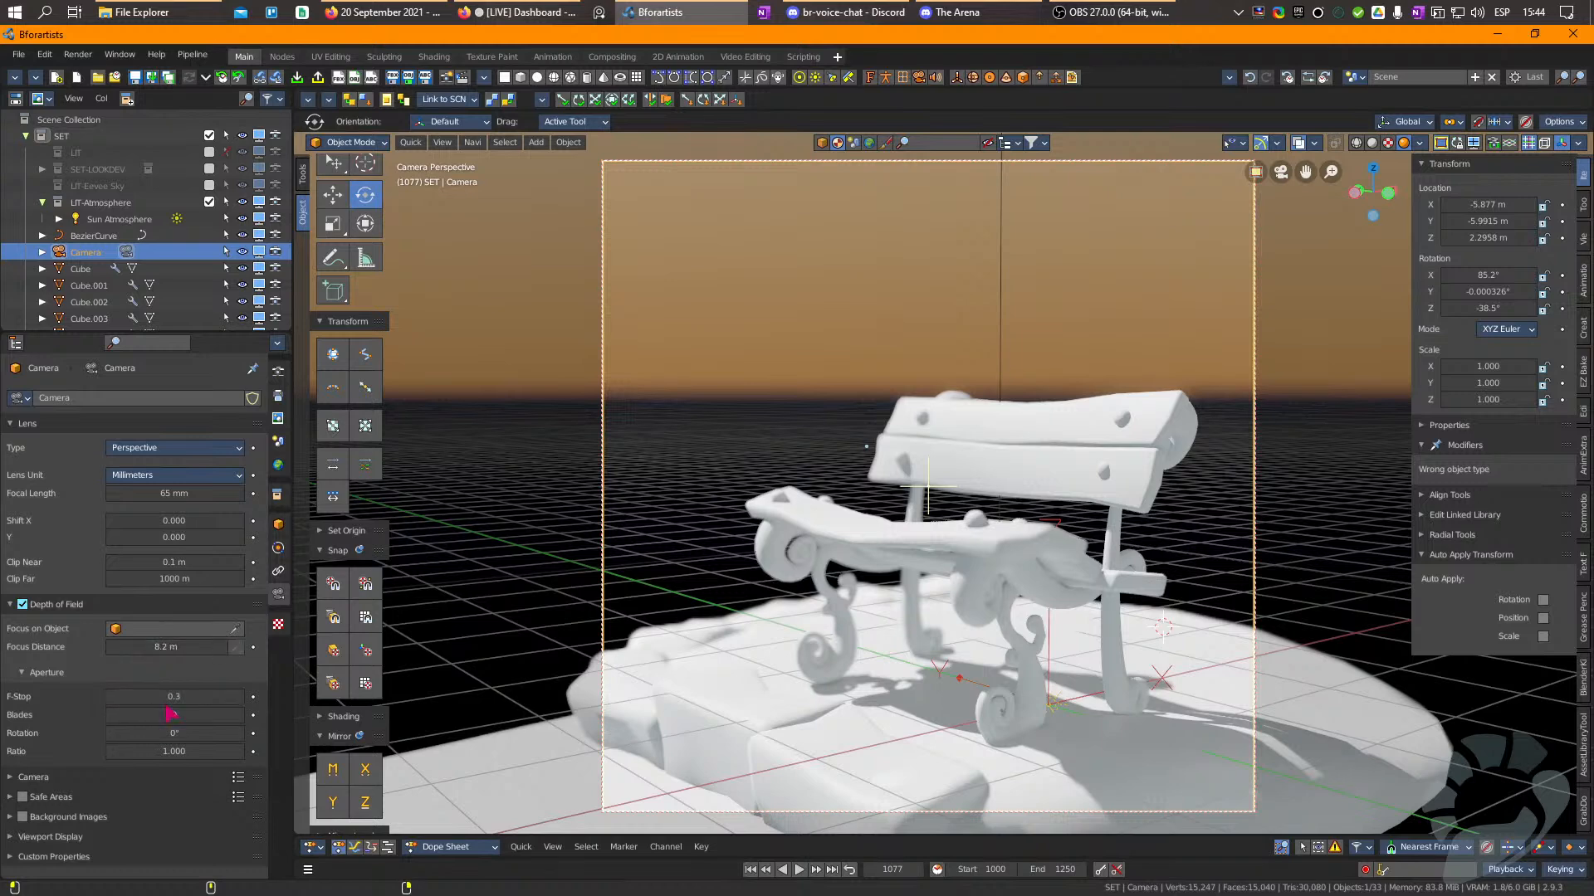
{"action": "left_click_drag", "start_coordinate": [175, 696], "coordinate": [179, 697]}
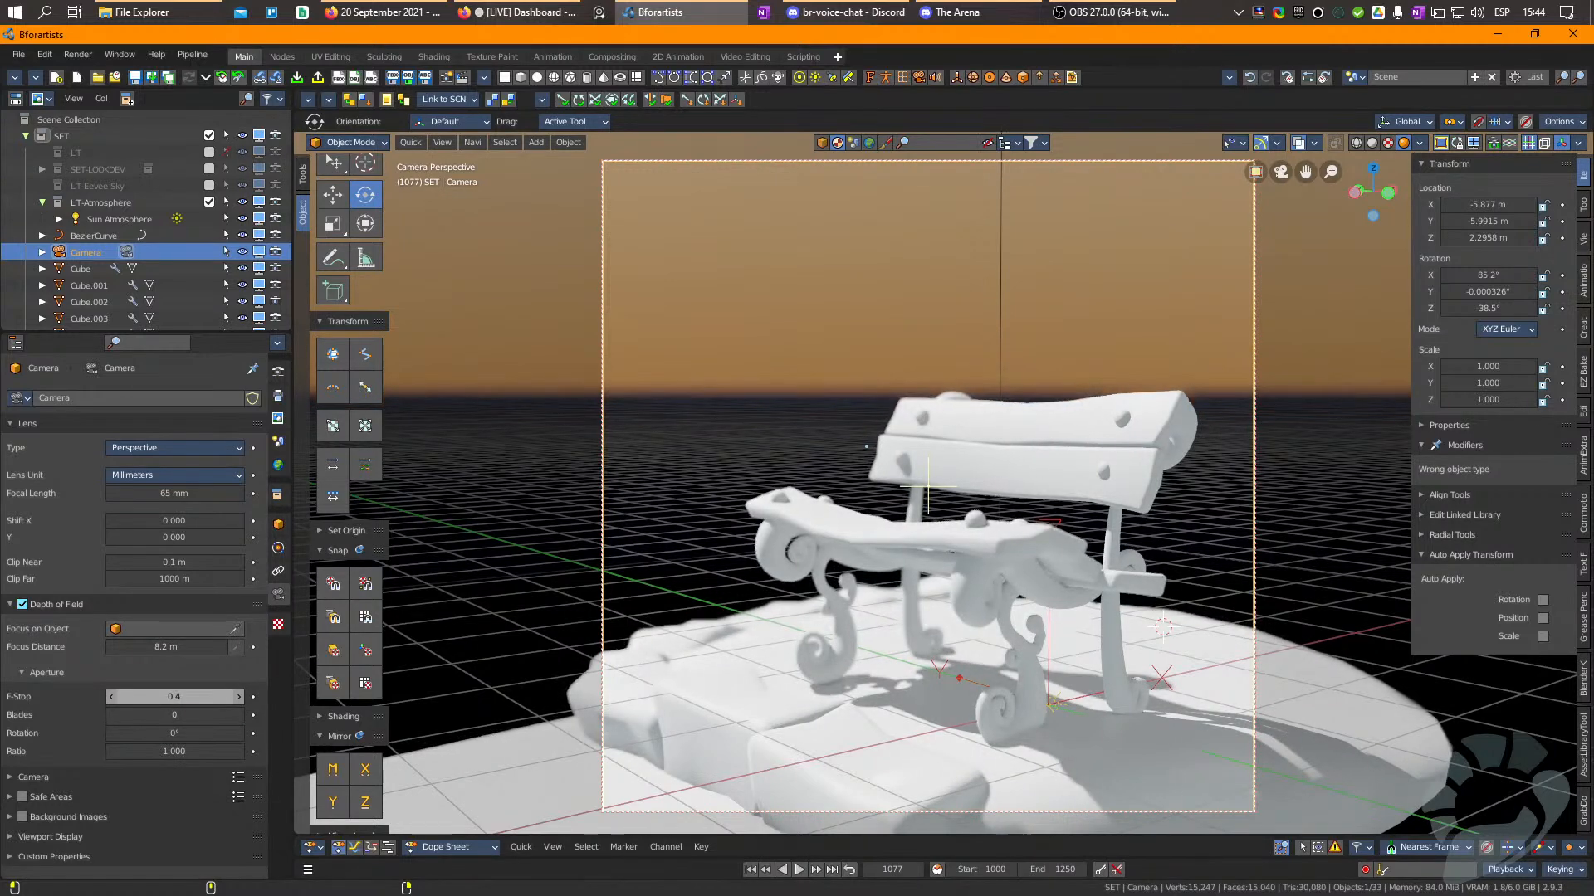
Add a default 2 m cube and place it on the ground behind the bench's near end, raised about 0.83 m along Z.
{"action": "right_click", "coordinate": [691, 559], "text": "shift"}
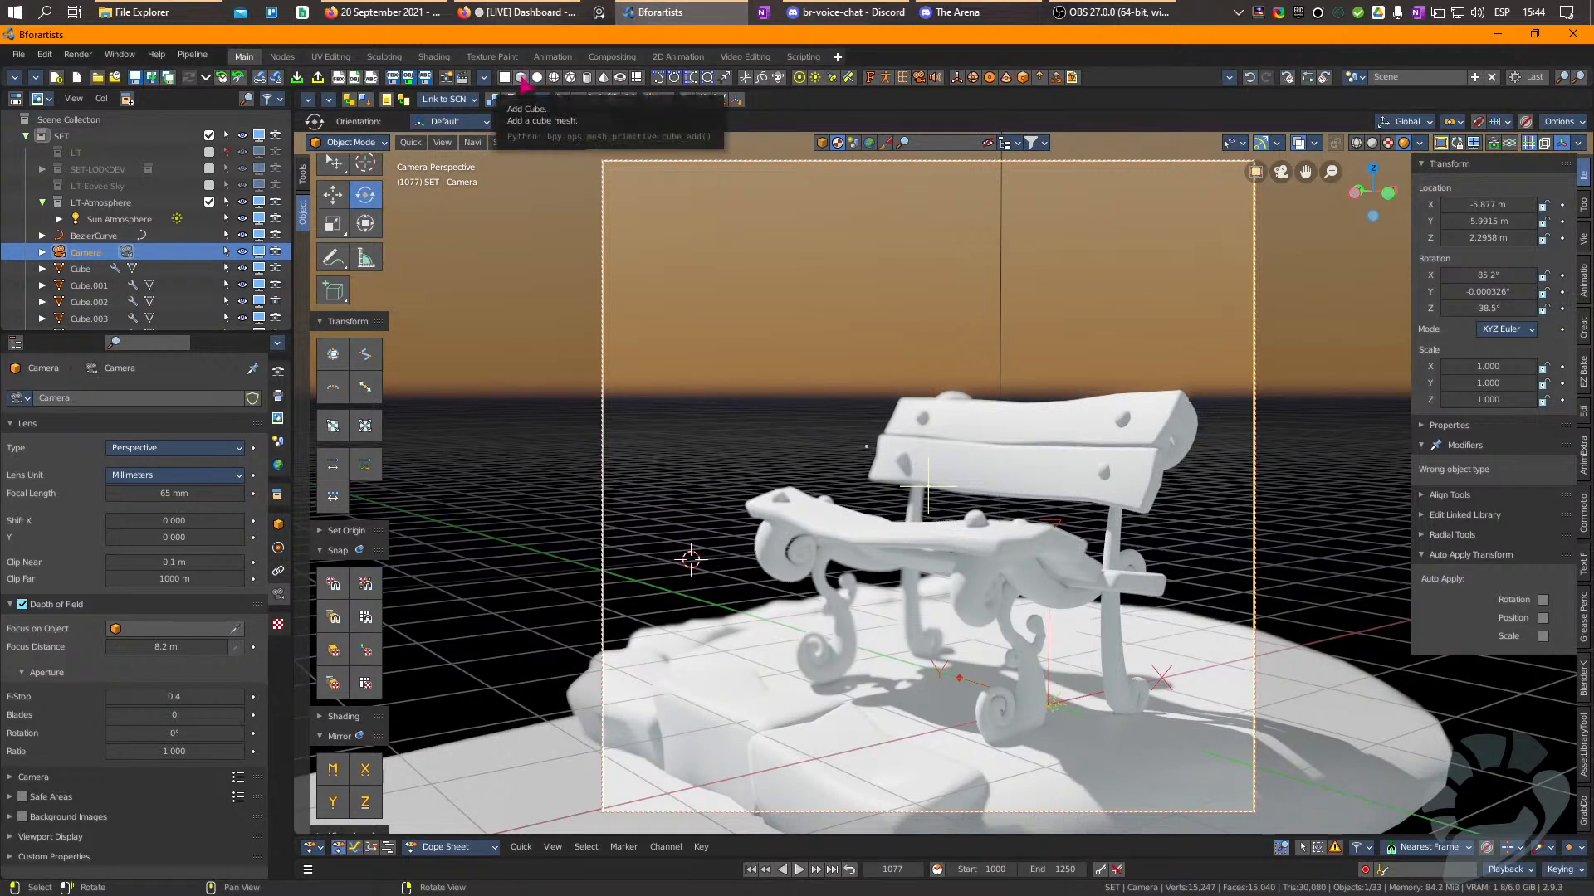
{"action": "left_click", "coordinate": [521, 77]}
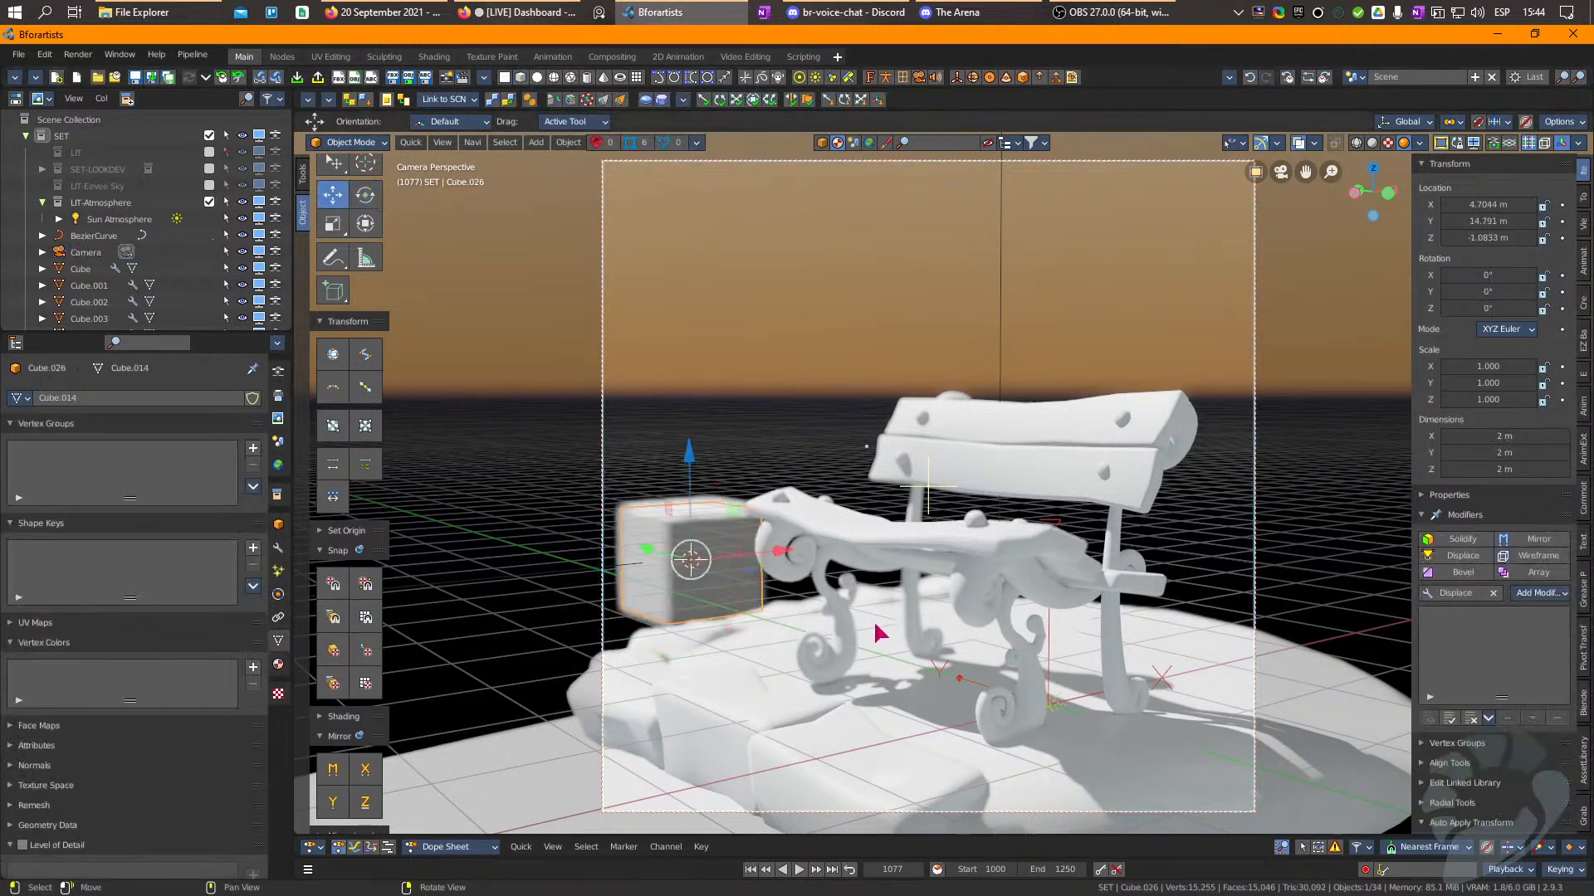
{"action": "key", "text": "g"}
{"action": "key", "text": "z"}
{"action": "left_click", "coordinate": [1340, 518]}
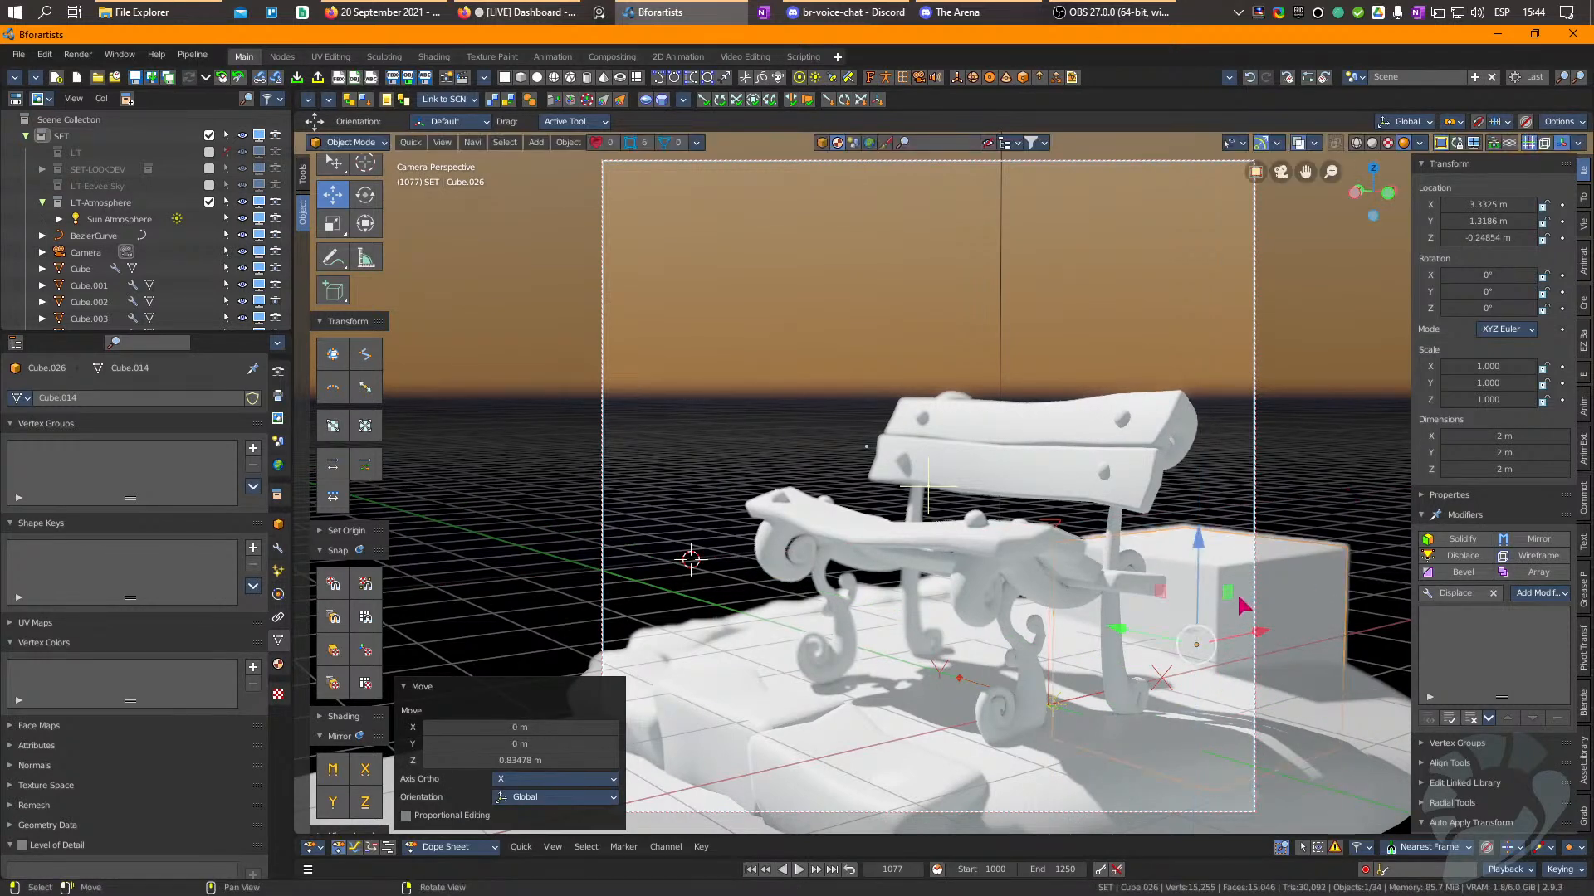
Inset the cube's top face by about 0.3 m and sink it about 0.31 m to form a hollow planter box.
{"action": "key", "text": "Tab"}
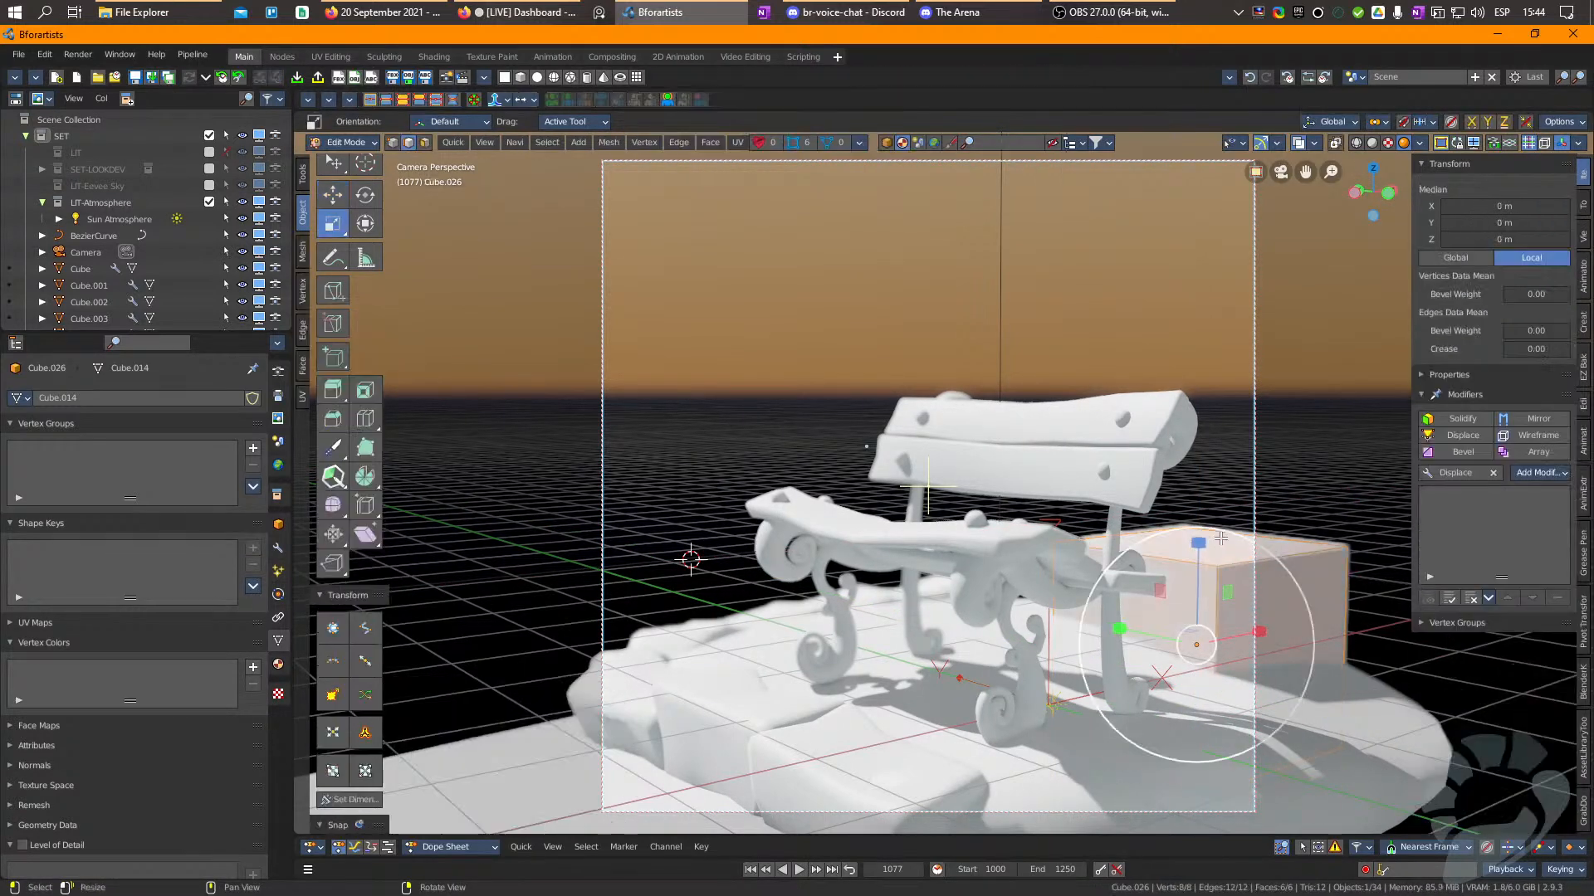
{"action": "left_click", "coordinate": [1257, 548]}
{"action": "key", "text": "i"}
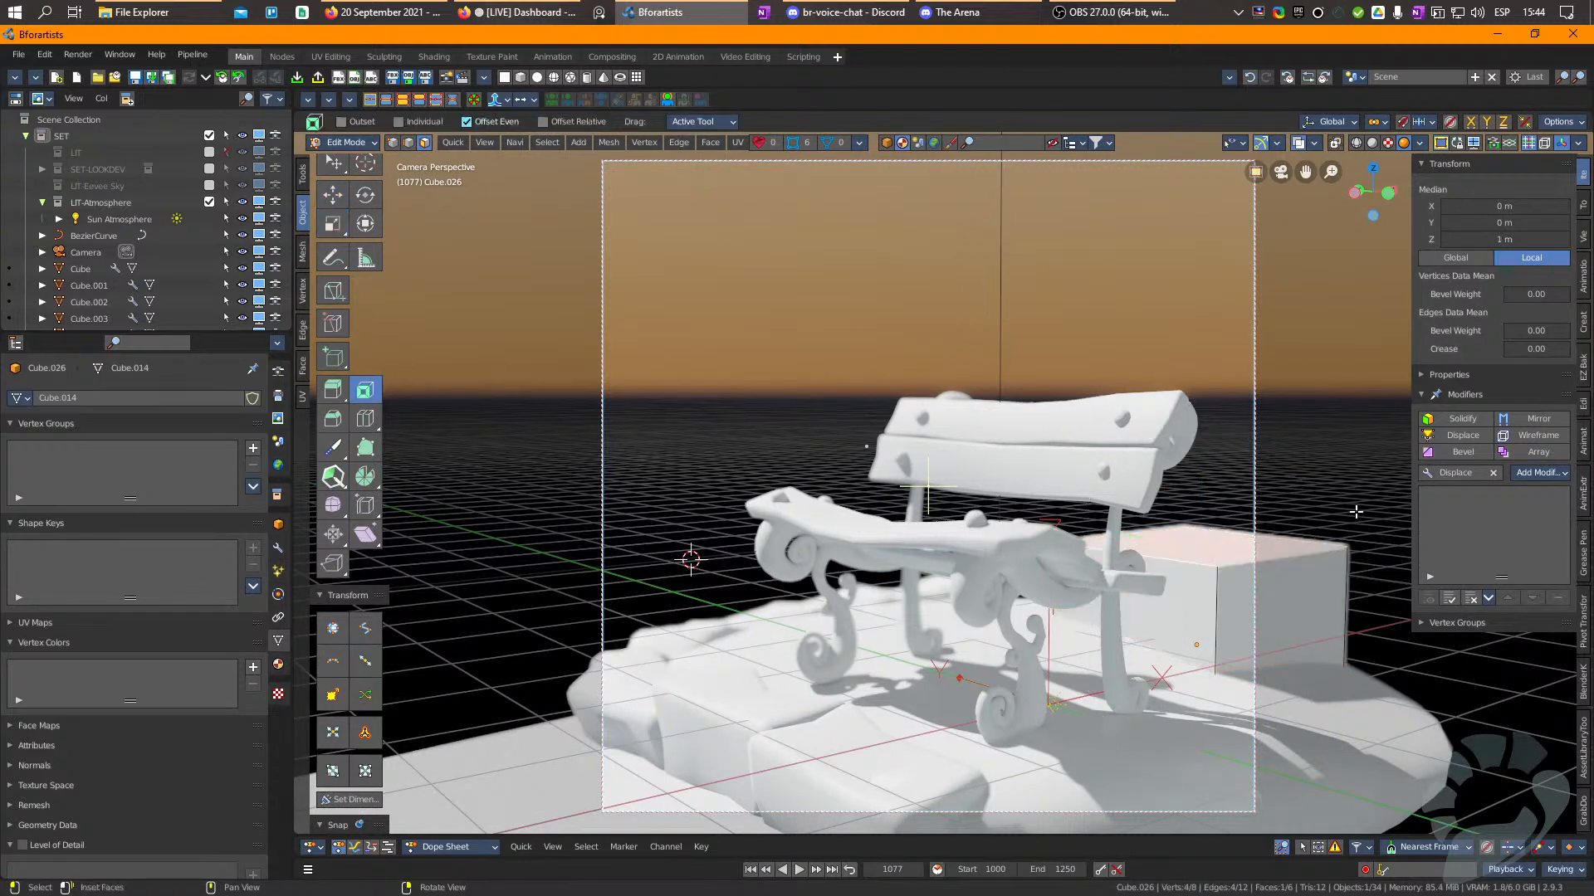
{"action": "left_click_drag", "start_coordinate": [1350, 513], "coordinate": [1326, 518]}
{"action": "left_click", "coordinate": [1324, 518]}
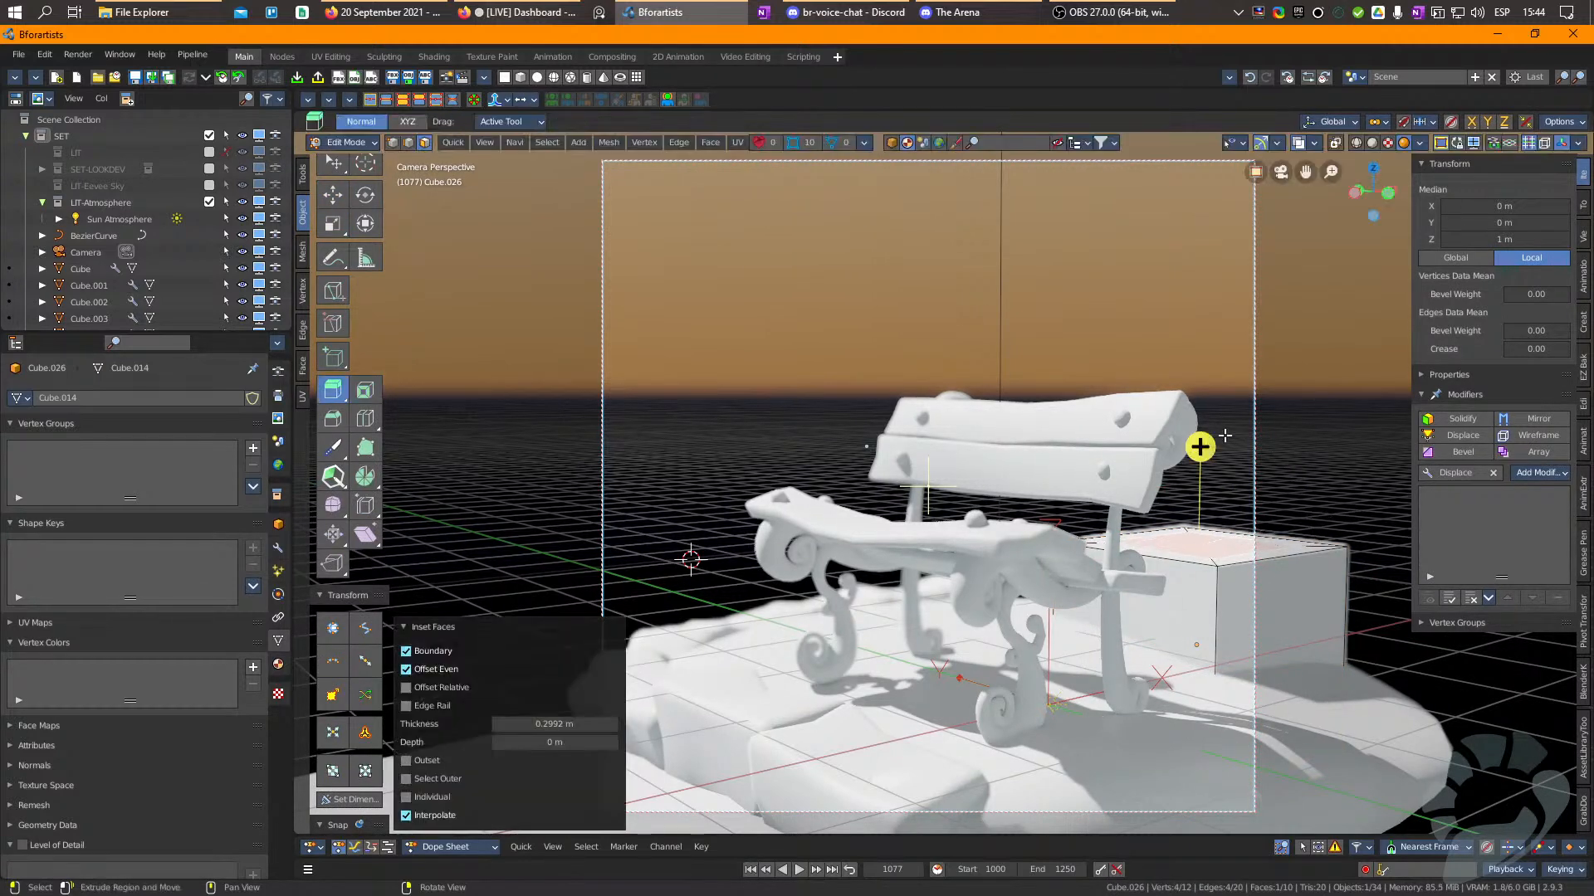
{"action": "key", "text": "Tab"}
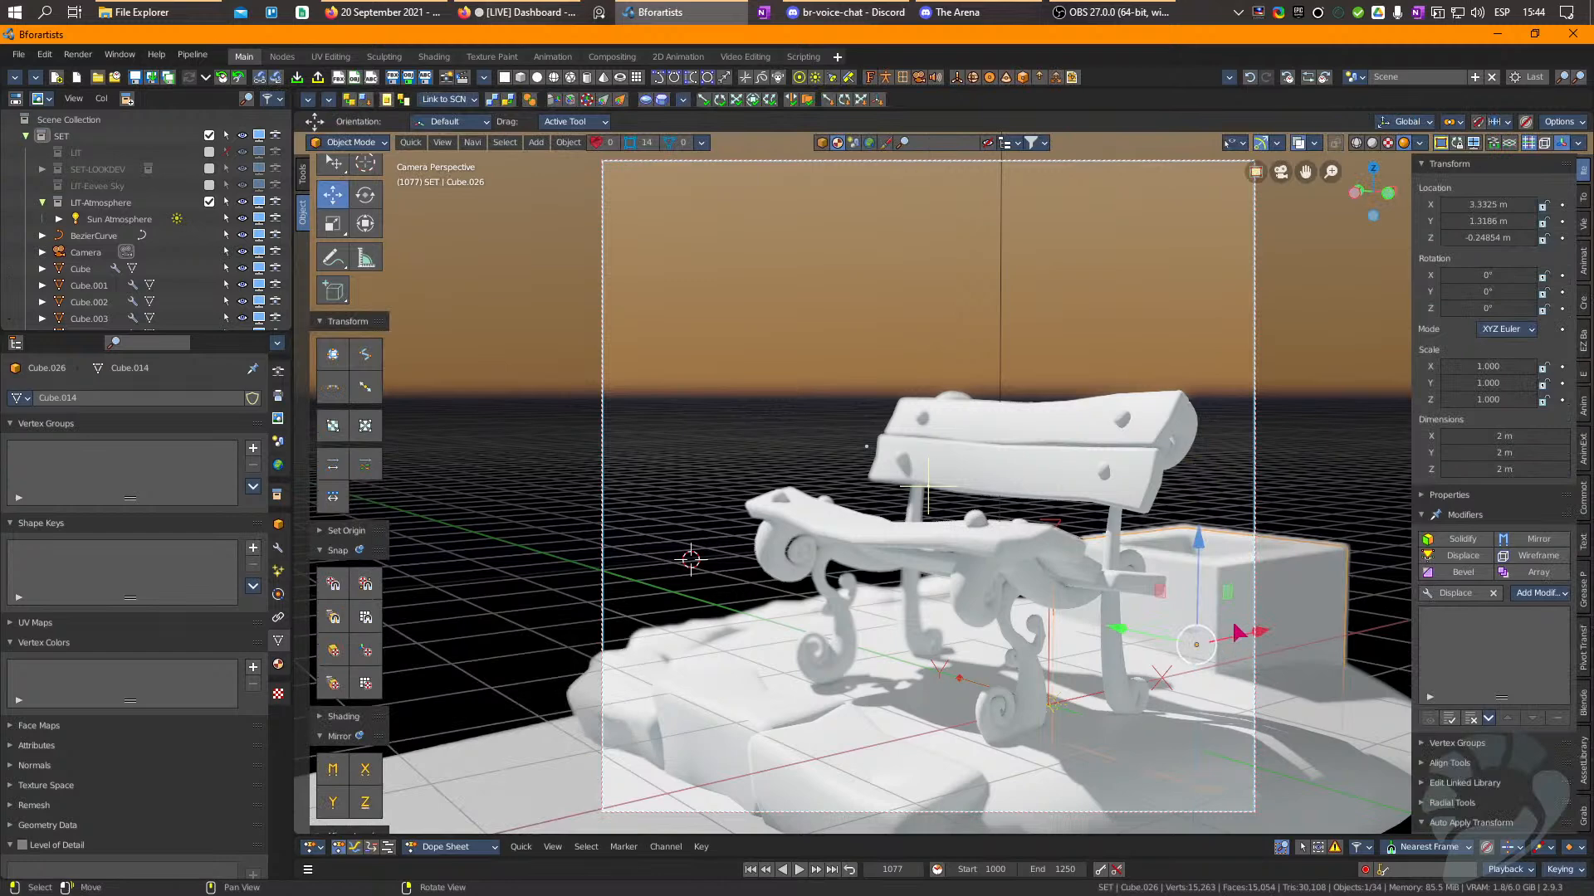
Add a Bevel modifier to the planter box and cut an edge loop through its mesh.
{"action": "left_click", "coordinate": [1463, 572]}
{"action": "left_click", "coordinate": [1561, 810]}
{"action": "key", "text": "Tab"}
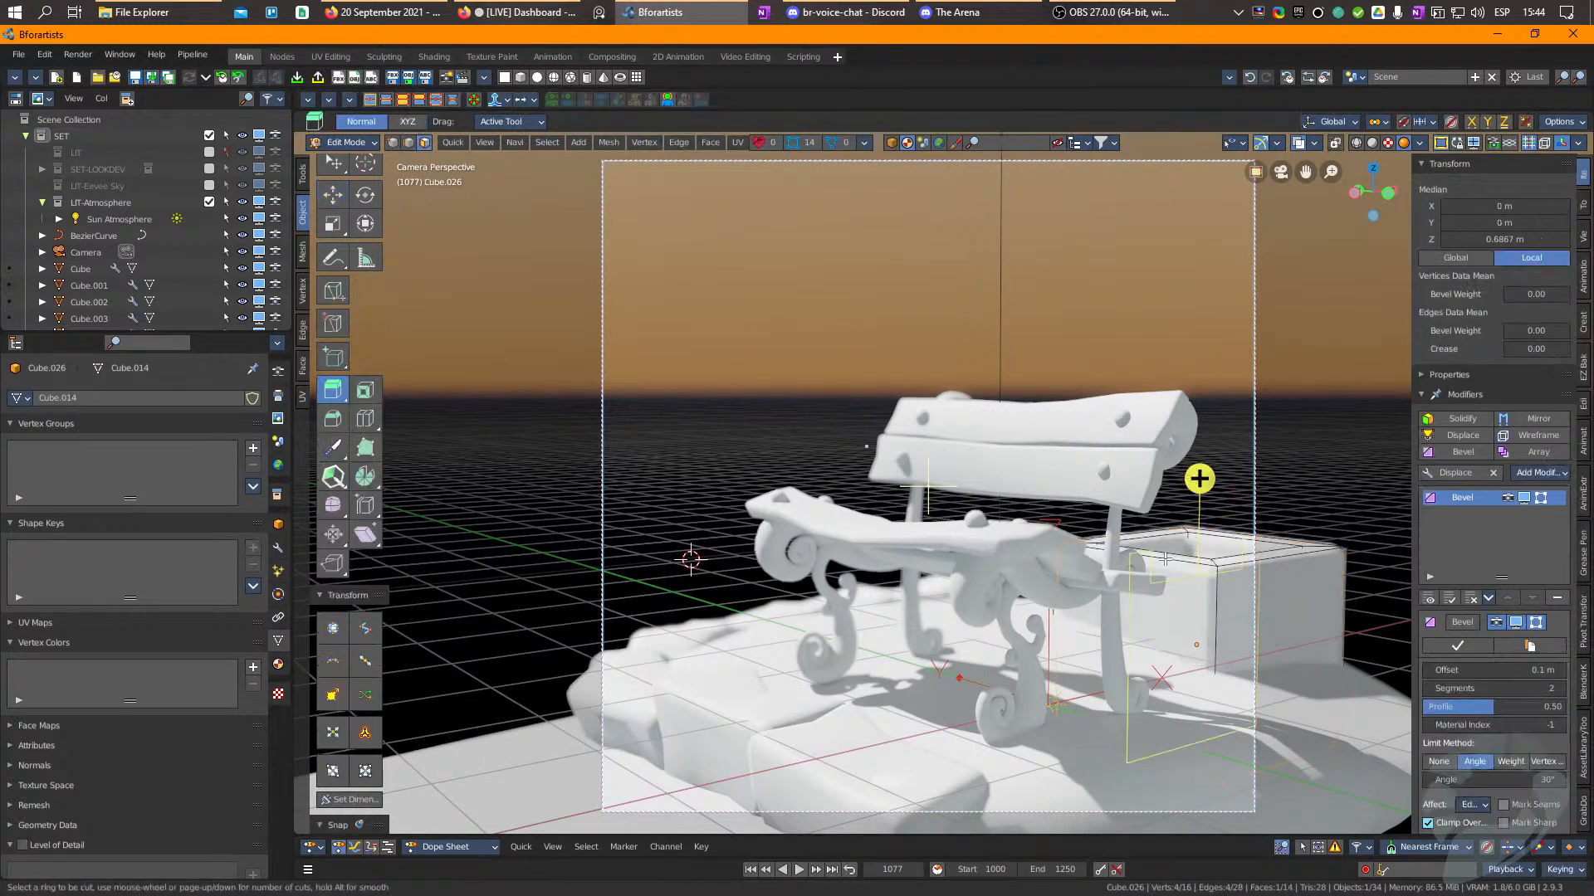
{"action": "key", "text": "ctrl+r"}
{"action": "left_click", "coordinate": [1198, 504]}
{"action": "key", "text": "3"}
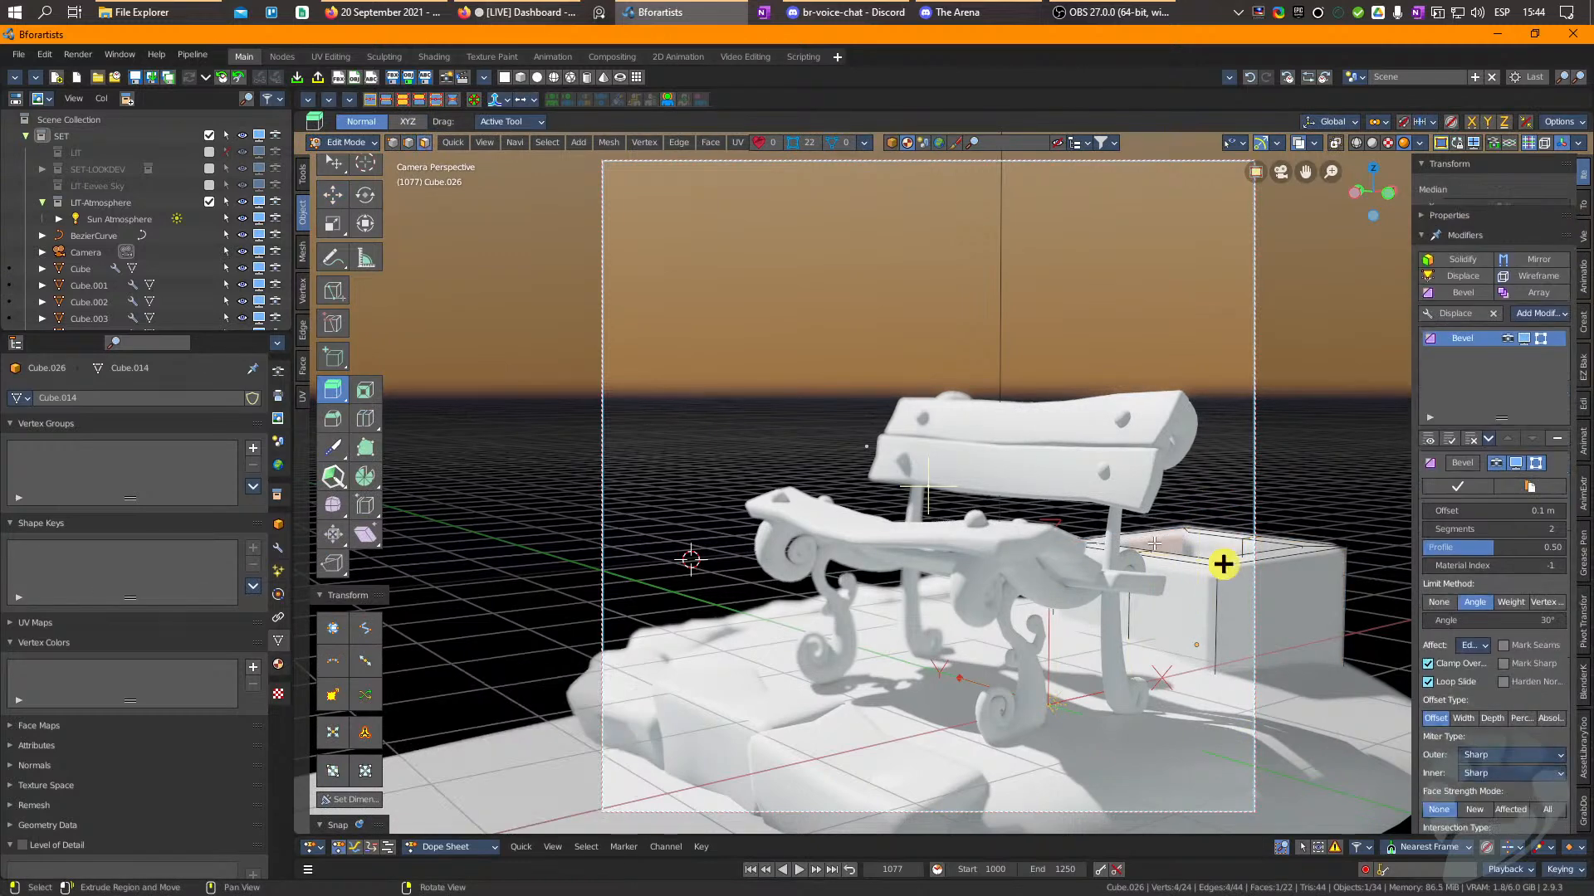
Pull the planter's rim near the bench outward in Sculpt Mode with the Grab brush.
{"action": "left_click", "coordinate": [1151, 548]}
{"action": "key", "text": "w"}
{"action": "key", "text": "Tab"}
{"action": "key", "text": "ctrl+Tab"}
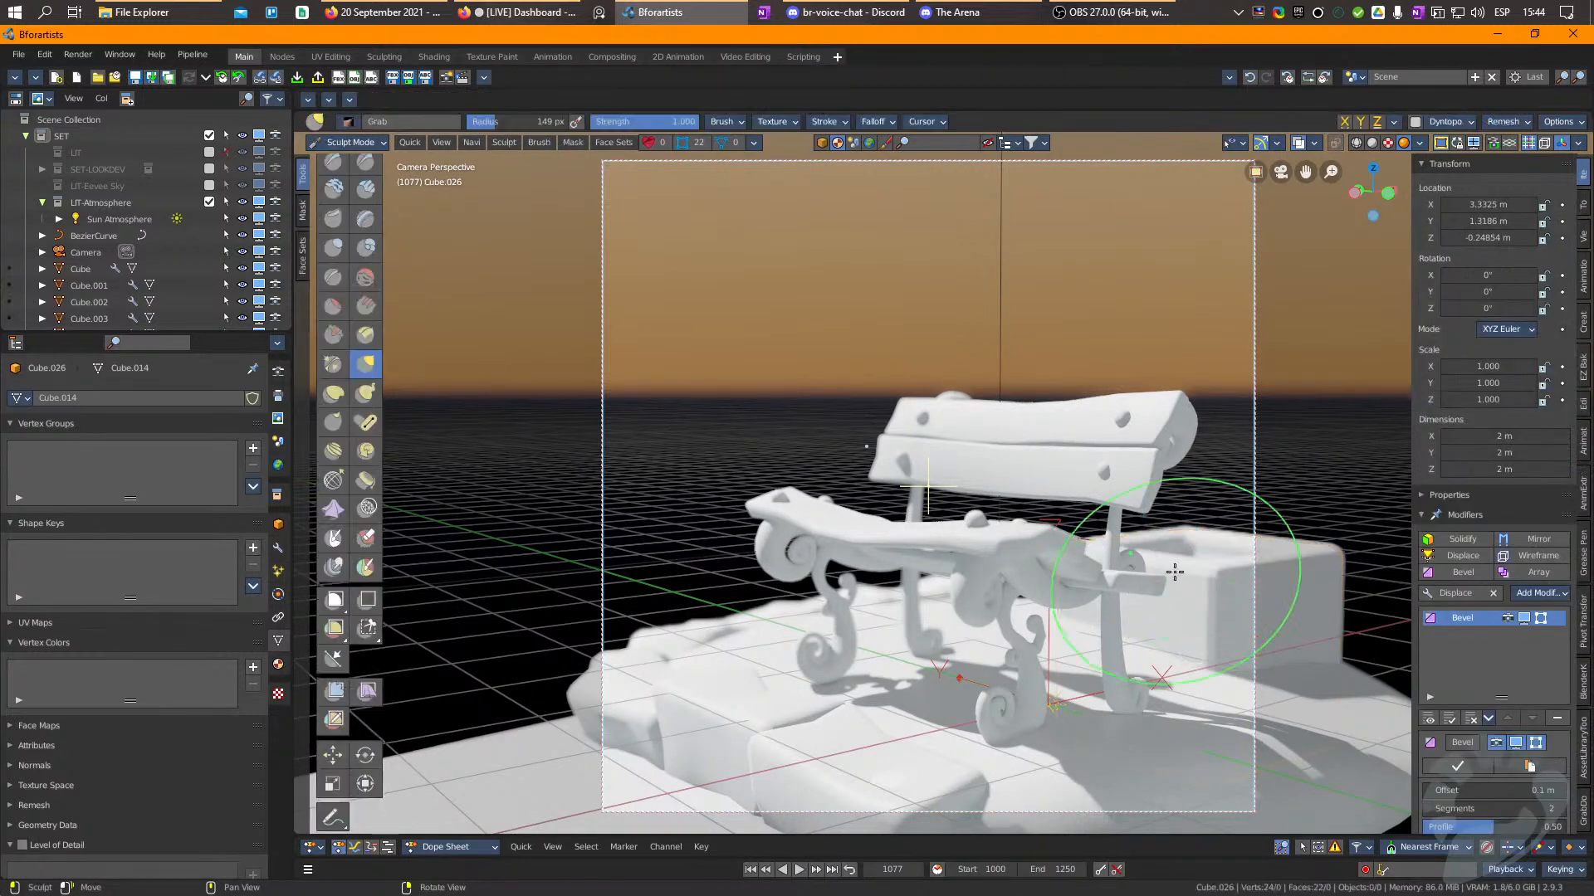
{"action": "left_click_drag", "start_coordinate": [1106, 555], "coordinate": [1071, 564]}
{"action": "mouse_move", "coordinate": [1201, 539]}
{"action": "left_mouse_down"}
{"action": "mouse_move", "coordinate": [1187, 577]}
{"action": "mouse_move", "coordinate": [1186, 534]}
{"action": "left_mouse_up"}
Cut another edge loop through the planter and grab its walls and rim corners into an irregular, wider shape.
{"action": "key", "text": "Tab"}
{"action": "key", "text": "ctrl+r"}
{"action": "left_click", "coordinate": [1218, 616]}
{"action": "right_click", "coordinate": [1218, 619]}
{"action": "key", "text": "Tab"}
{"action": "key", "text": "ctrl+Tab"}
{"action": "left_click_drag", "start_coordinate": [1252, 591], "coordinate": [1259, 593]}
{"action": "left_click_drag", "start_coordinate": [1335, 558], "coordinate": [1343, 588]}
{"action": "mouse_move", "coordinate": [1245, 552]}
{"action": "left_mouse_down"}
{"action": "mouse_move", "coordinate": [1145, 528]}
{"action": "mouse_move", "coordinate": [1164, 571]}
{"action": "mouse_move", "coordinate": [1218, 559]}
{"action": "mouse_move", "coordinate": [1171, 563]}
{"action": "left_mouse_up"}
Give the planter a level 1 subdivision and raise its recessed floor face about 0.09 m along Z.
{"action": "key", "text": "ctrl+Tab"}
{"action": "key", "text": "ctrl+1"}
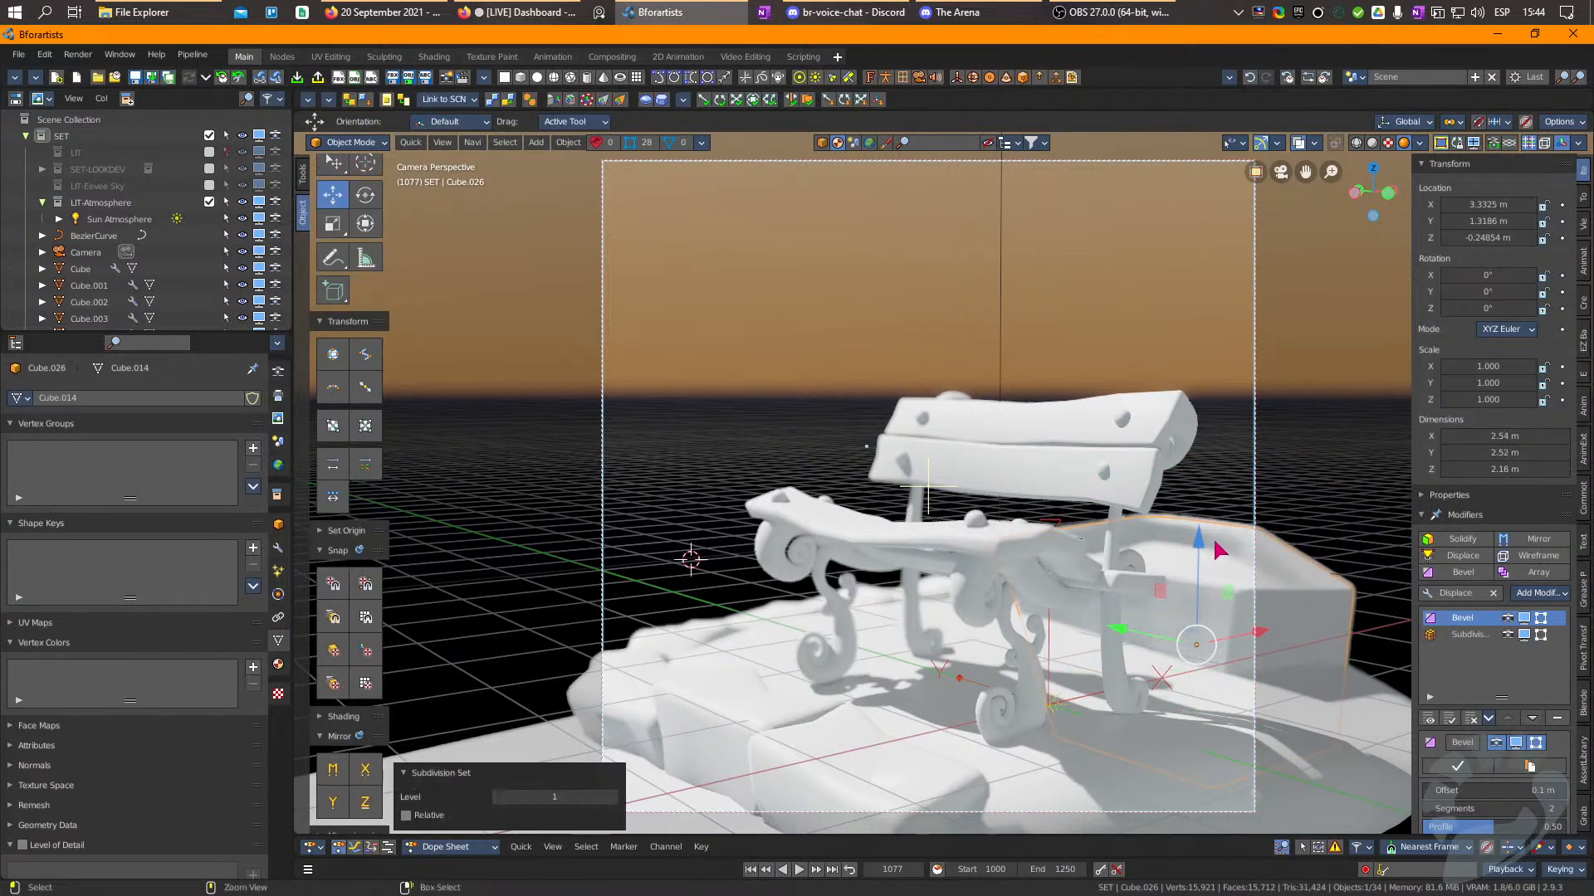
{"action": "key", "text": "Tab"}
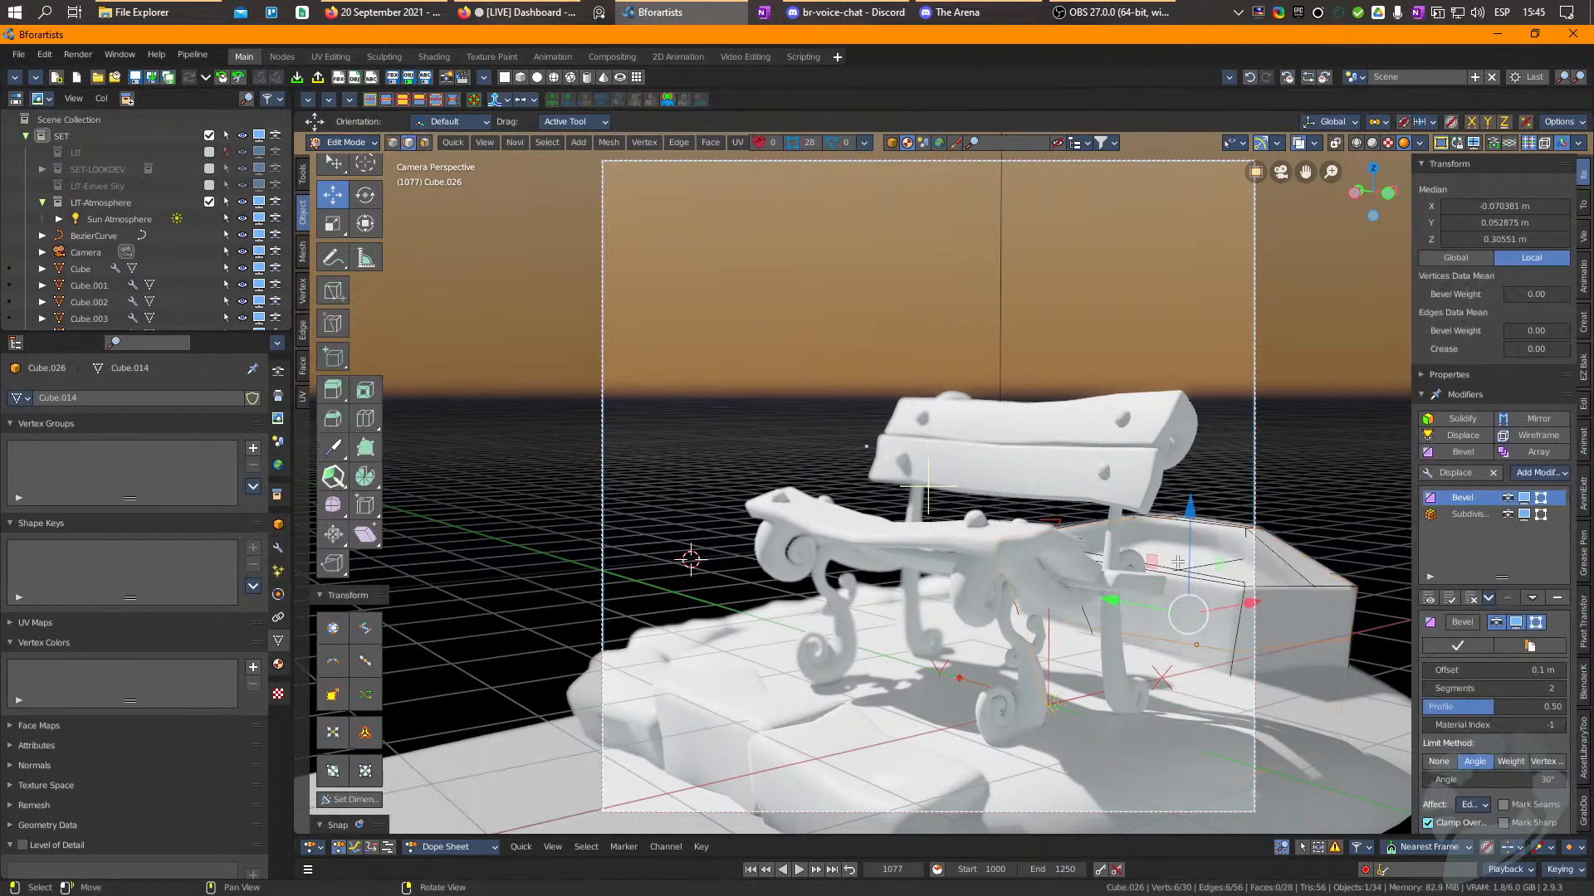
{"action": "left_click", "coordinate": [1204, 563]}
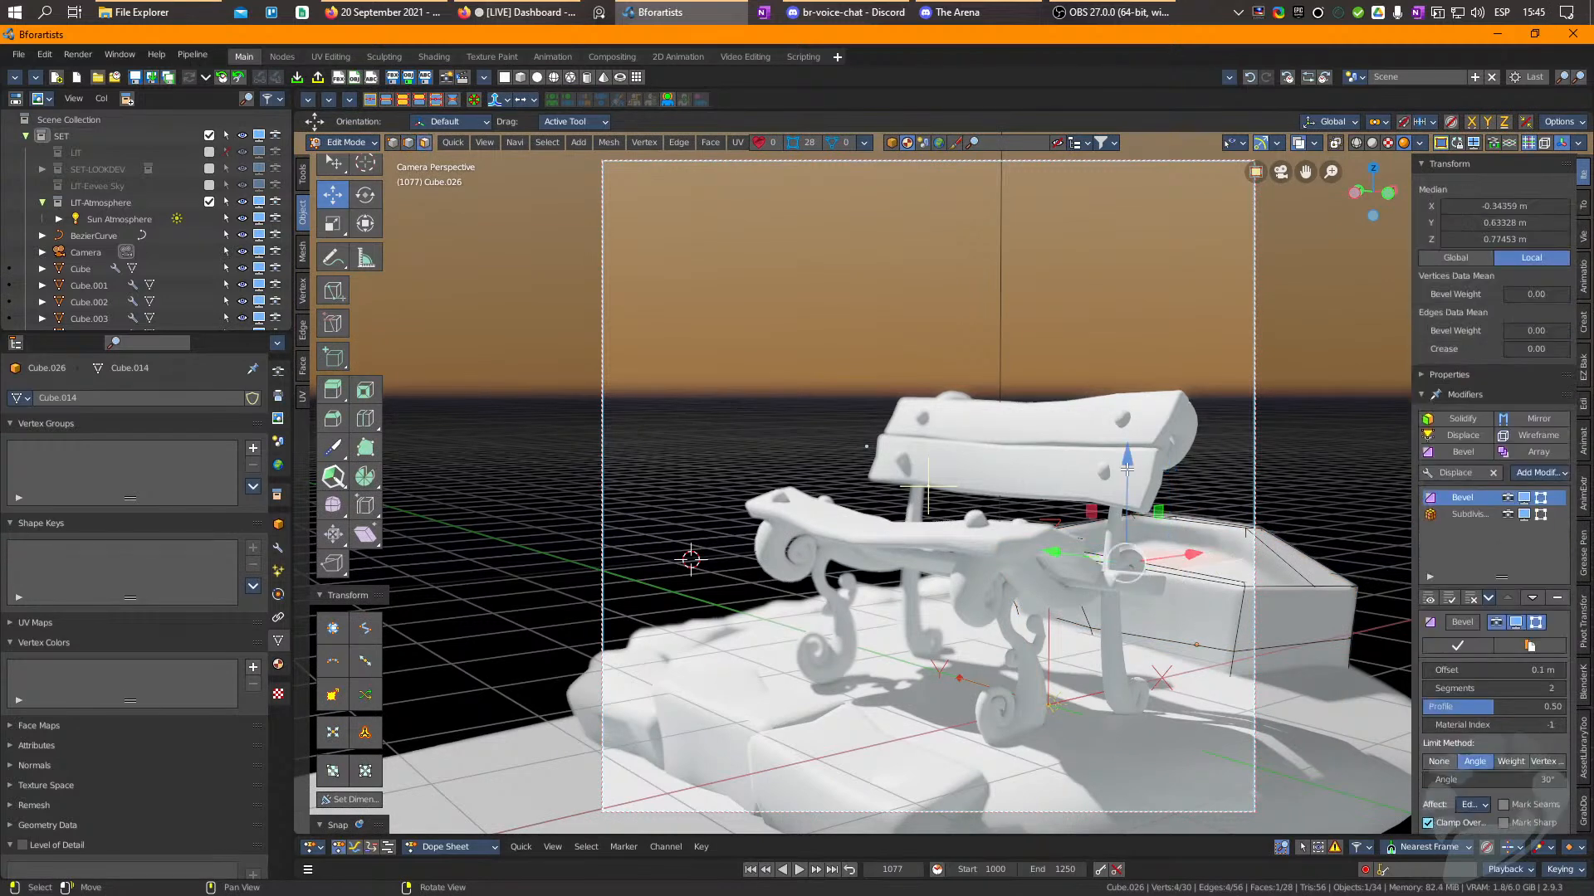
{"action": "key", "text": "g"}
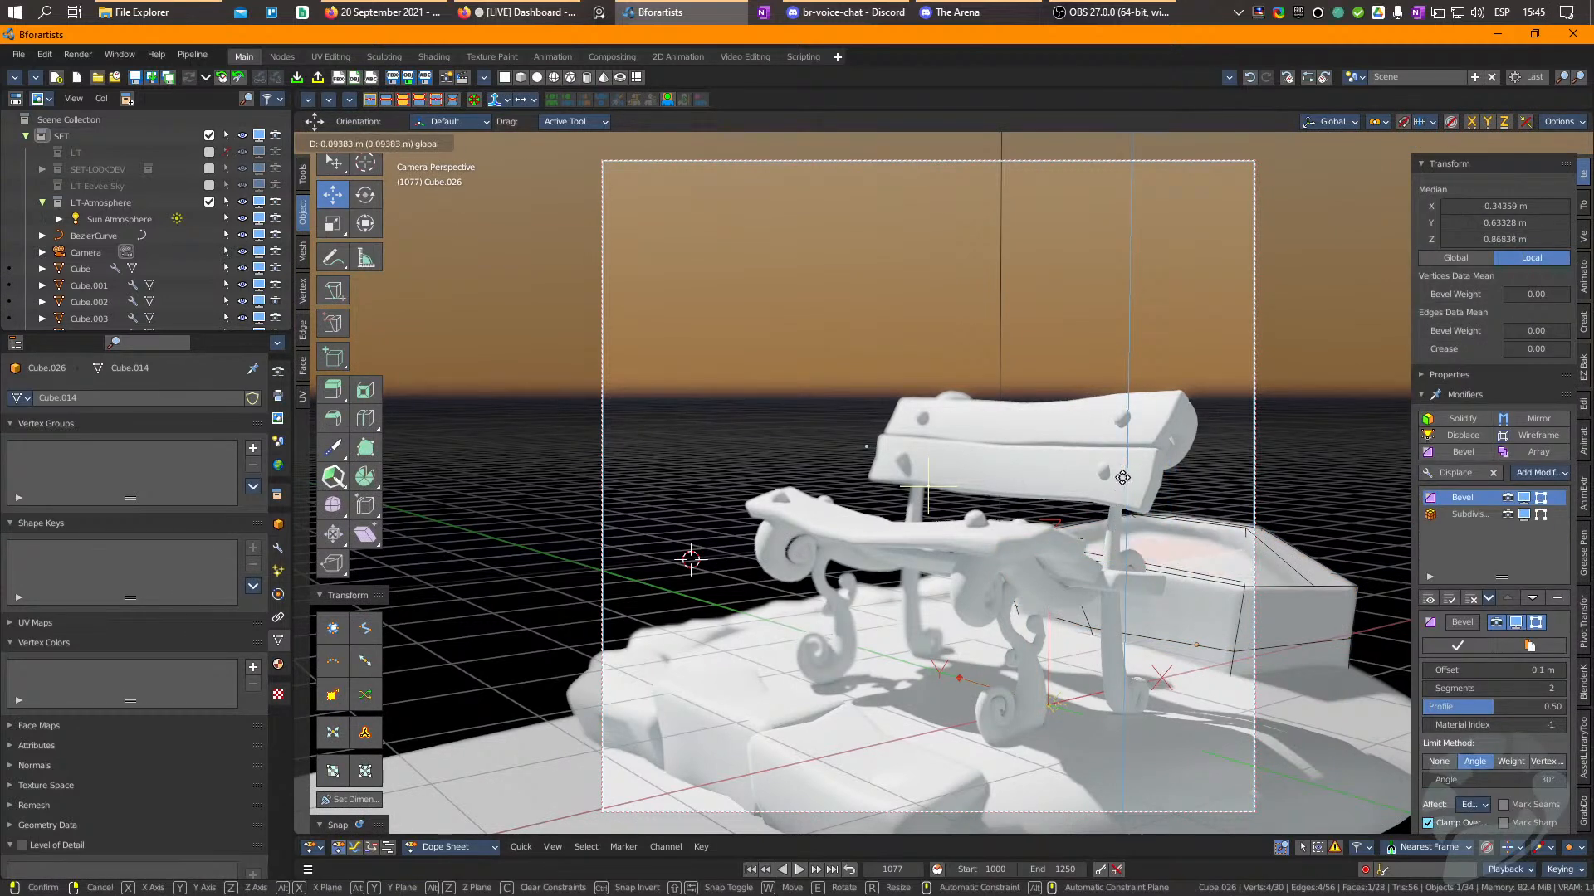
{"action": "left_click", "coordinate": [1121, 479]}
{"action": "key", "text": "Tab"}
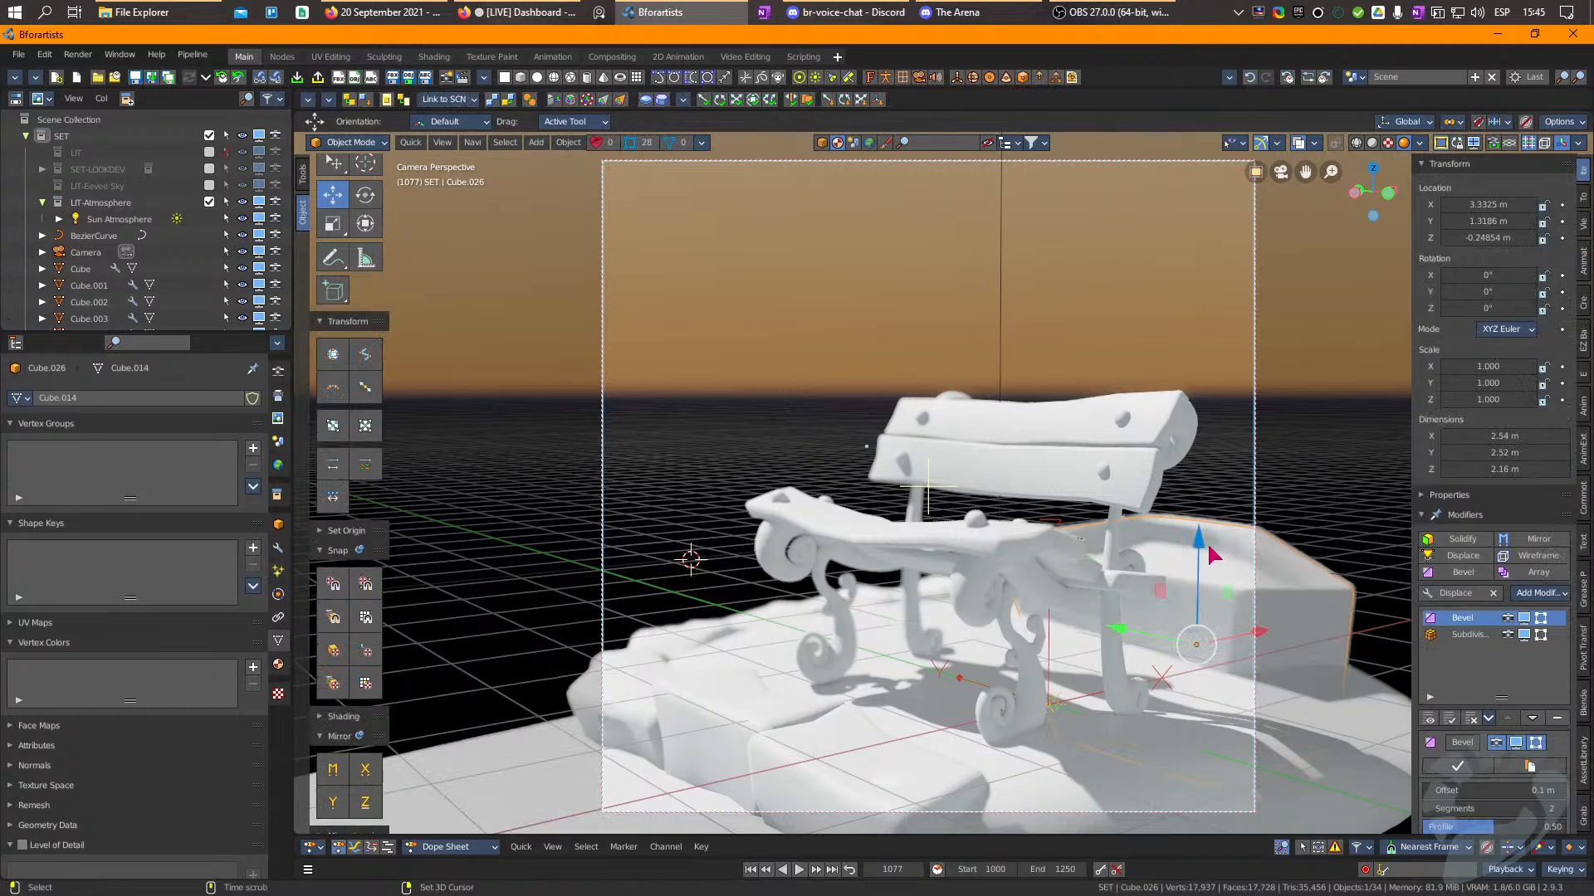
{"action": "left_click", "coordinate": [569, 142]}
{"action": "mouse_move", "coordinate": [536, 142]}
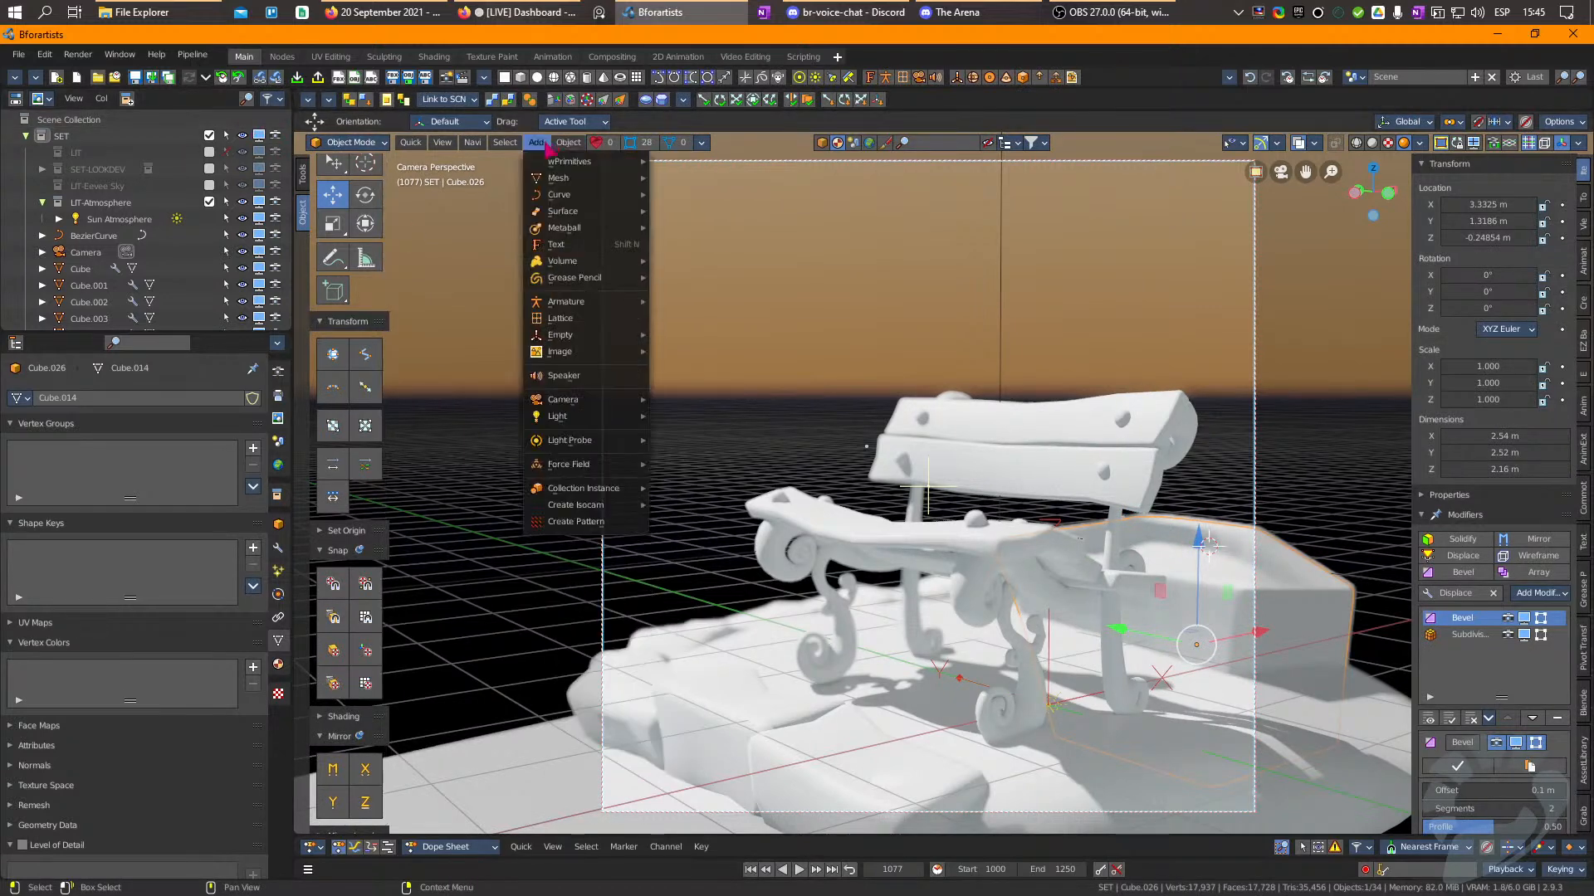
{"action": "mouse_move", "coordinate": [554, 177]}
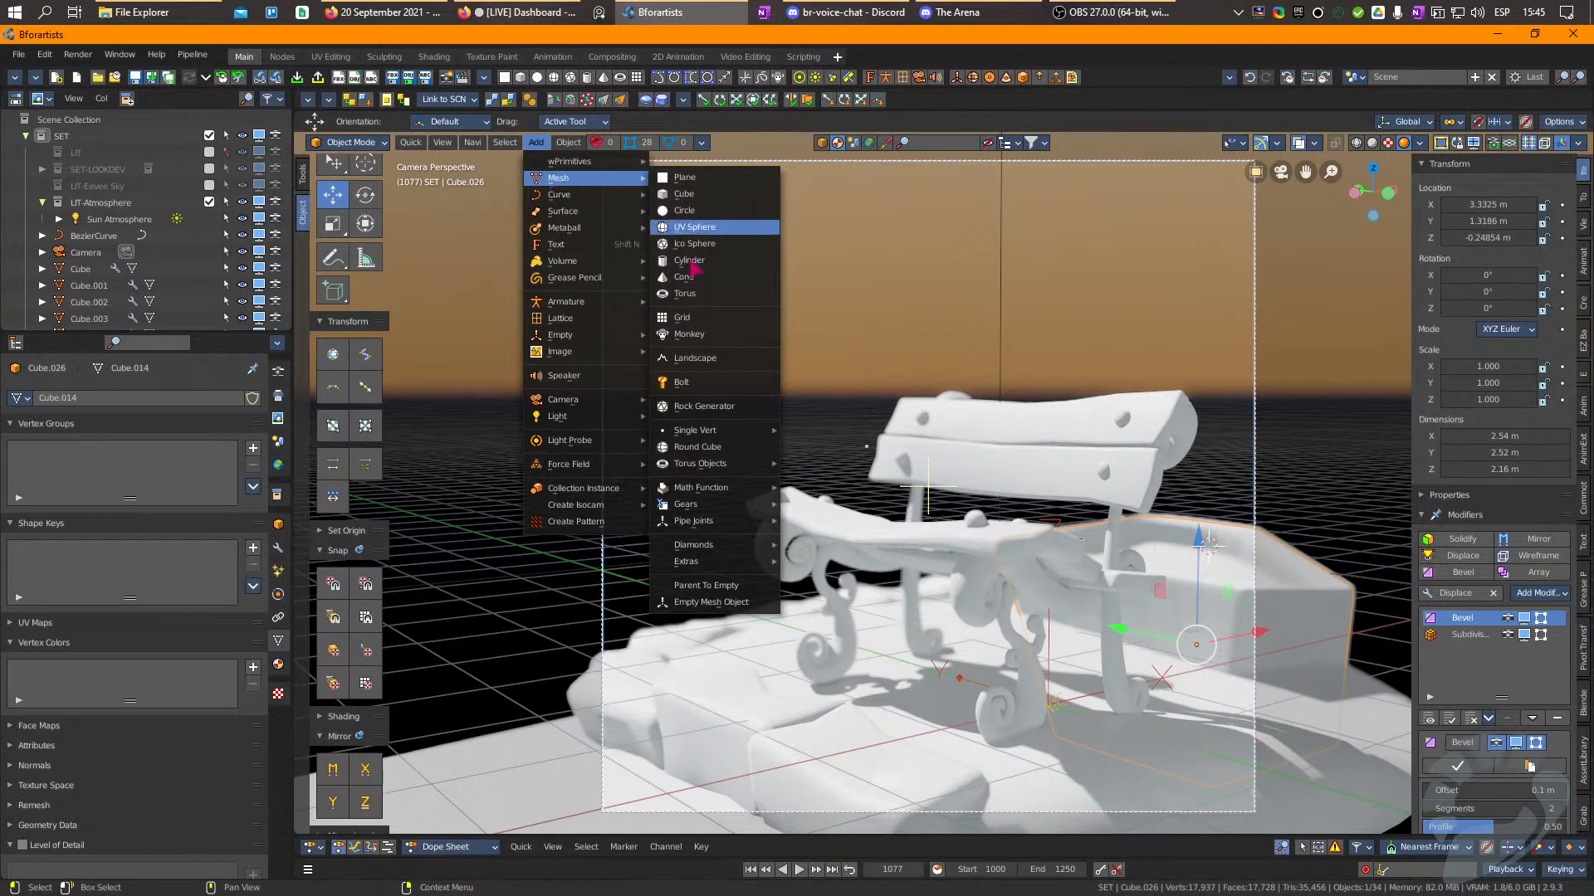
{"action": "mouse_move", "coordinate": [719, 551]}
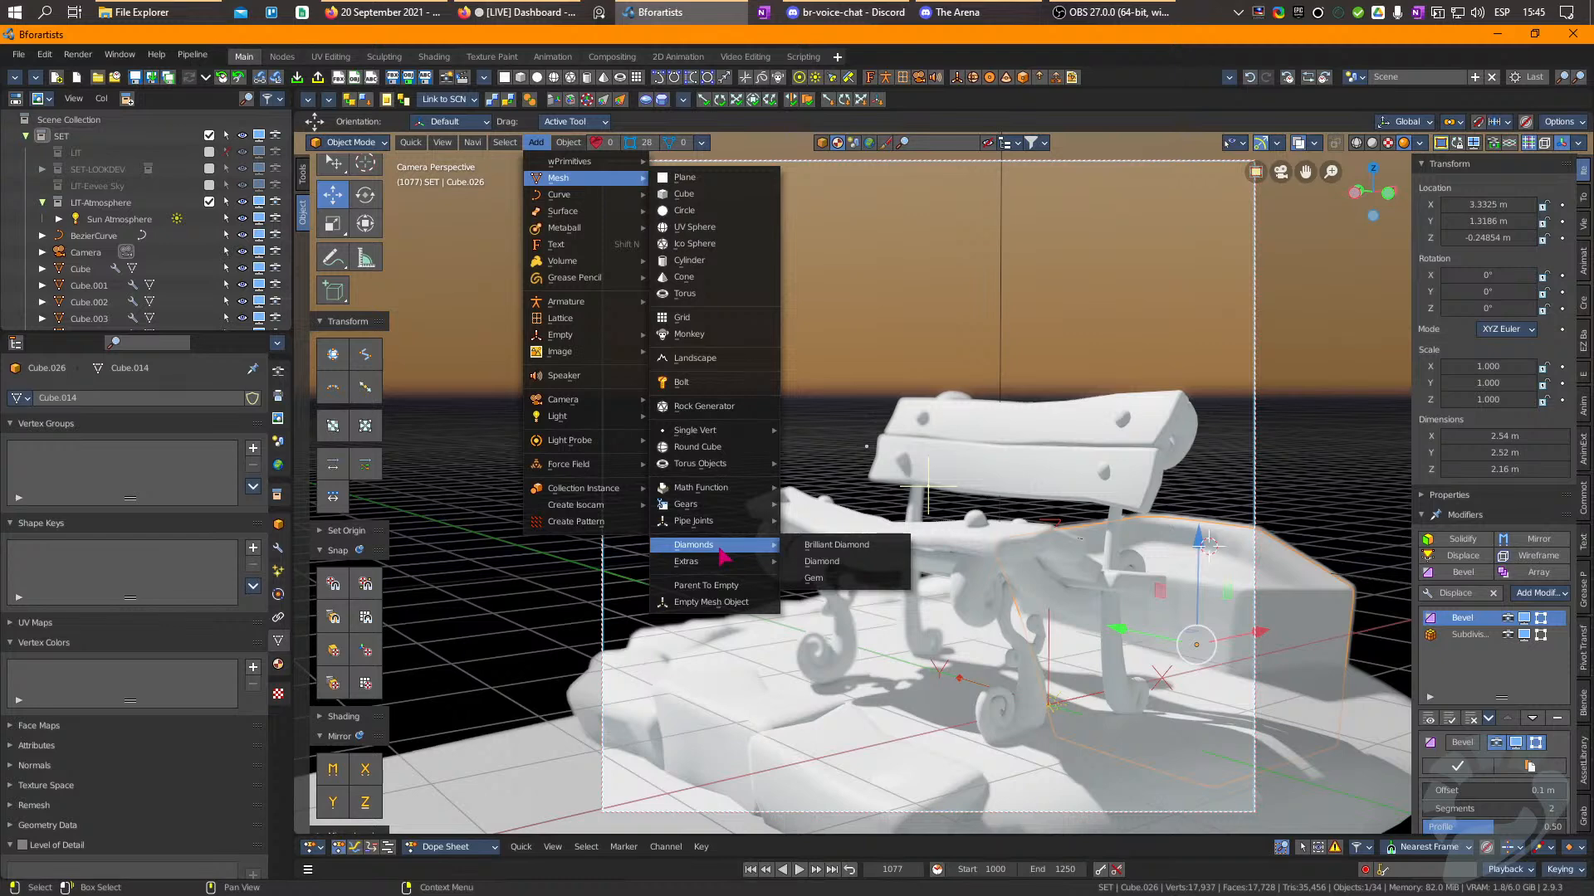
{"action": "mouse_move", "coordinate": [720, 520]}
{"action": "mouse_move", "coordinate": [720, 438]}
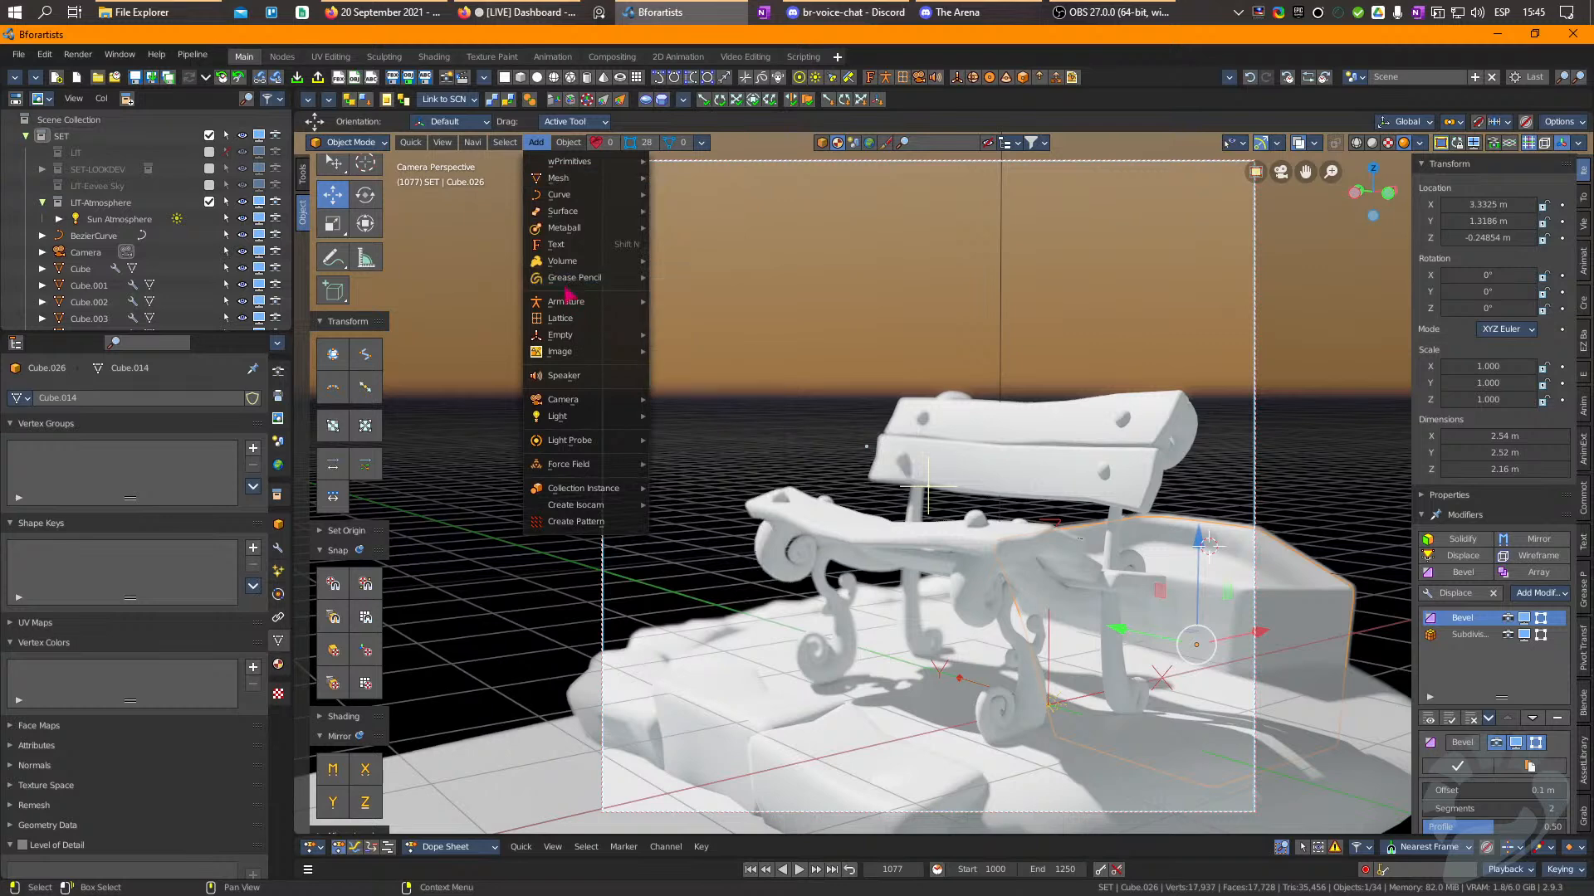
{"action": "mouse_move", "coordinate": [584, 199]}
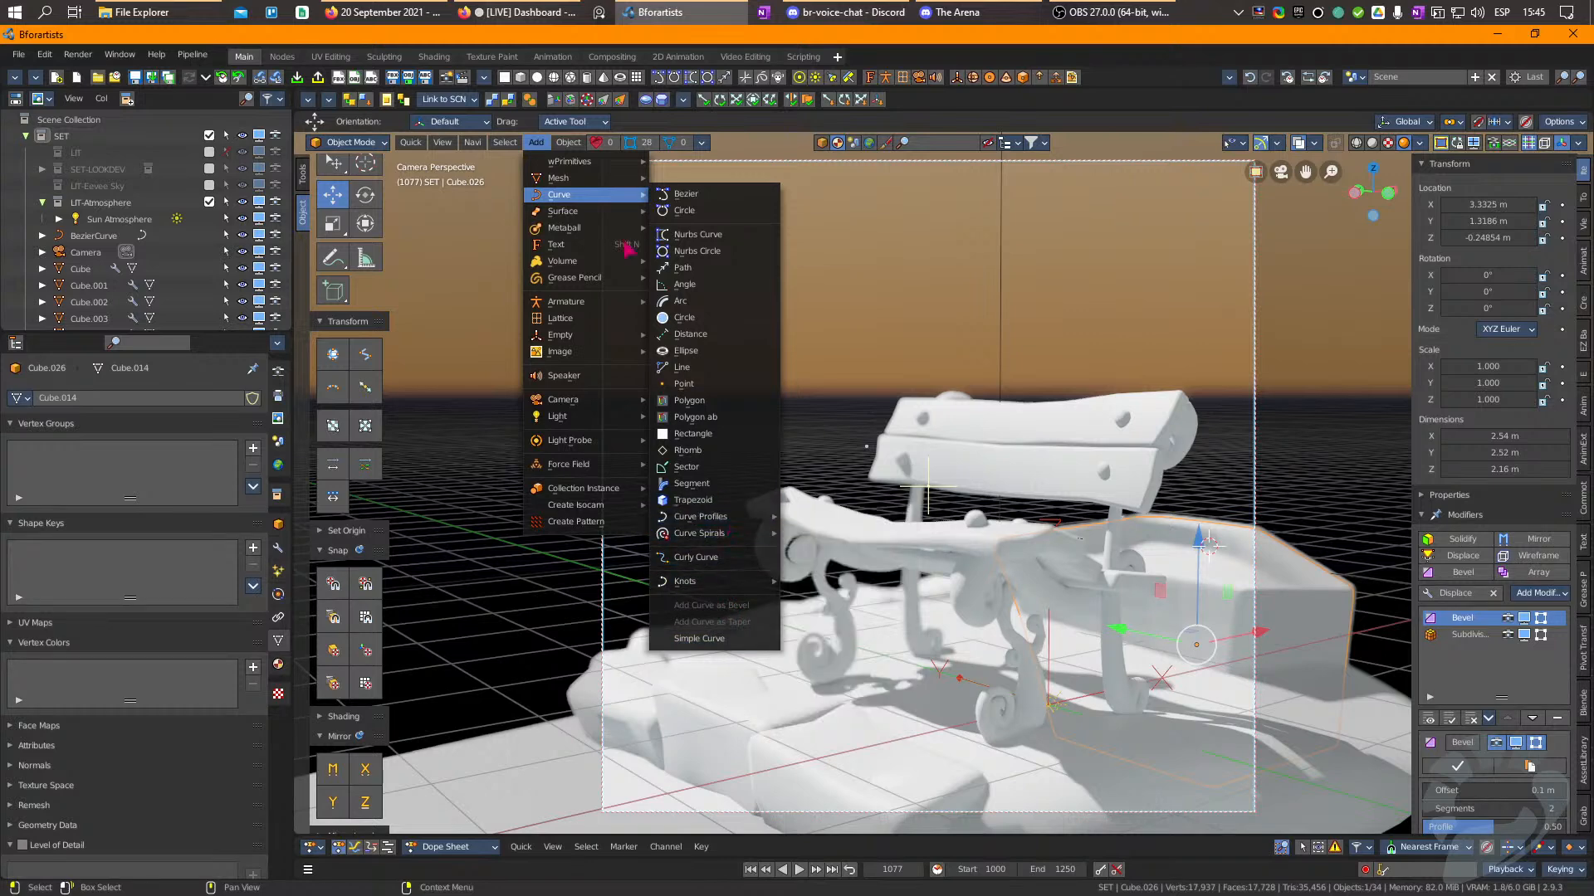
{"action": "mouse_move", "coordinate": [586, 312]}
{"action": "mouse_move", "coordinate": [600, 278]}
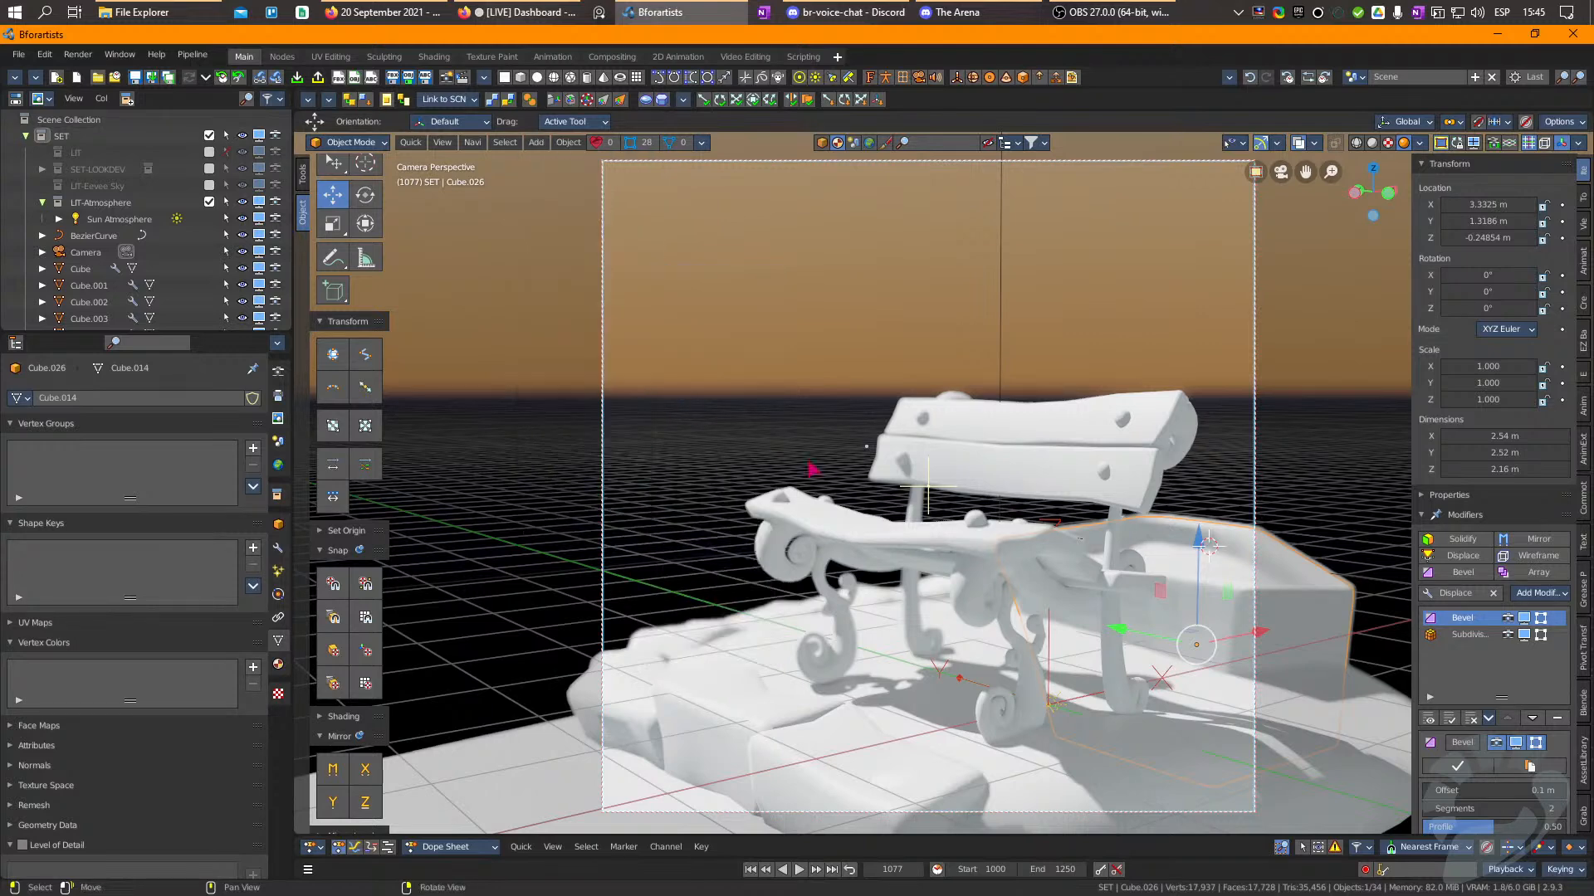
Select the lower backrest plank, switch to the Shading workspace and split the node editor into two stacked areas.
{"action": "left_click", "coordinate": [885, 536]}
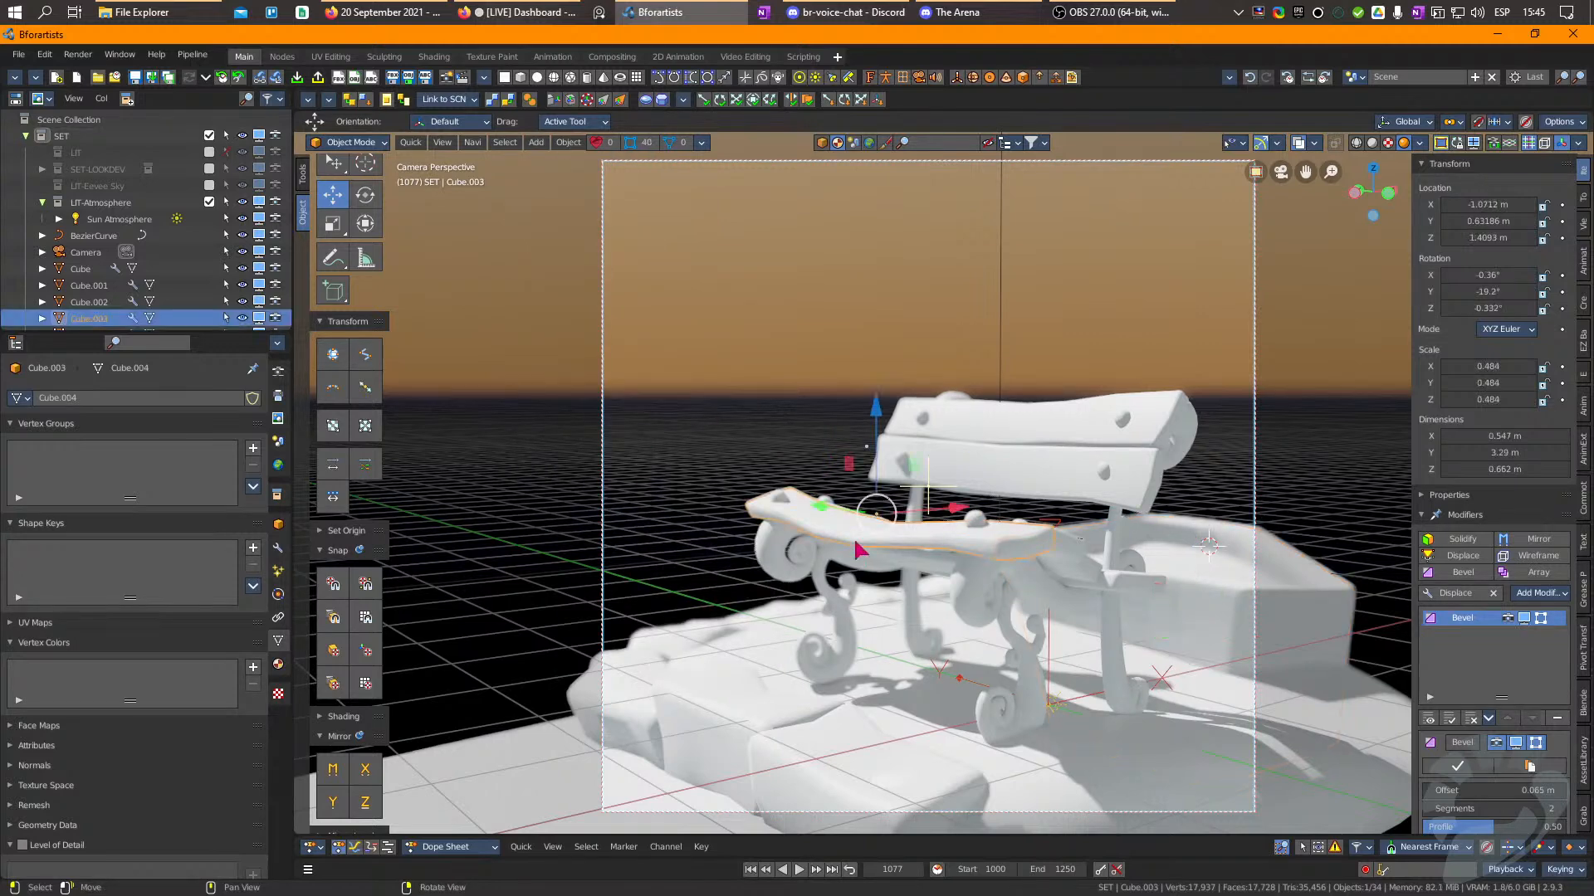
{"action": "left_click", "coordinate": [996, 472]}
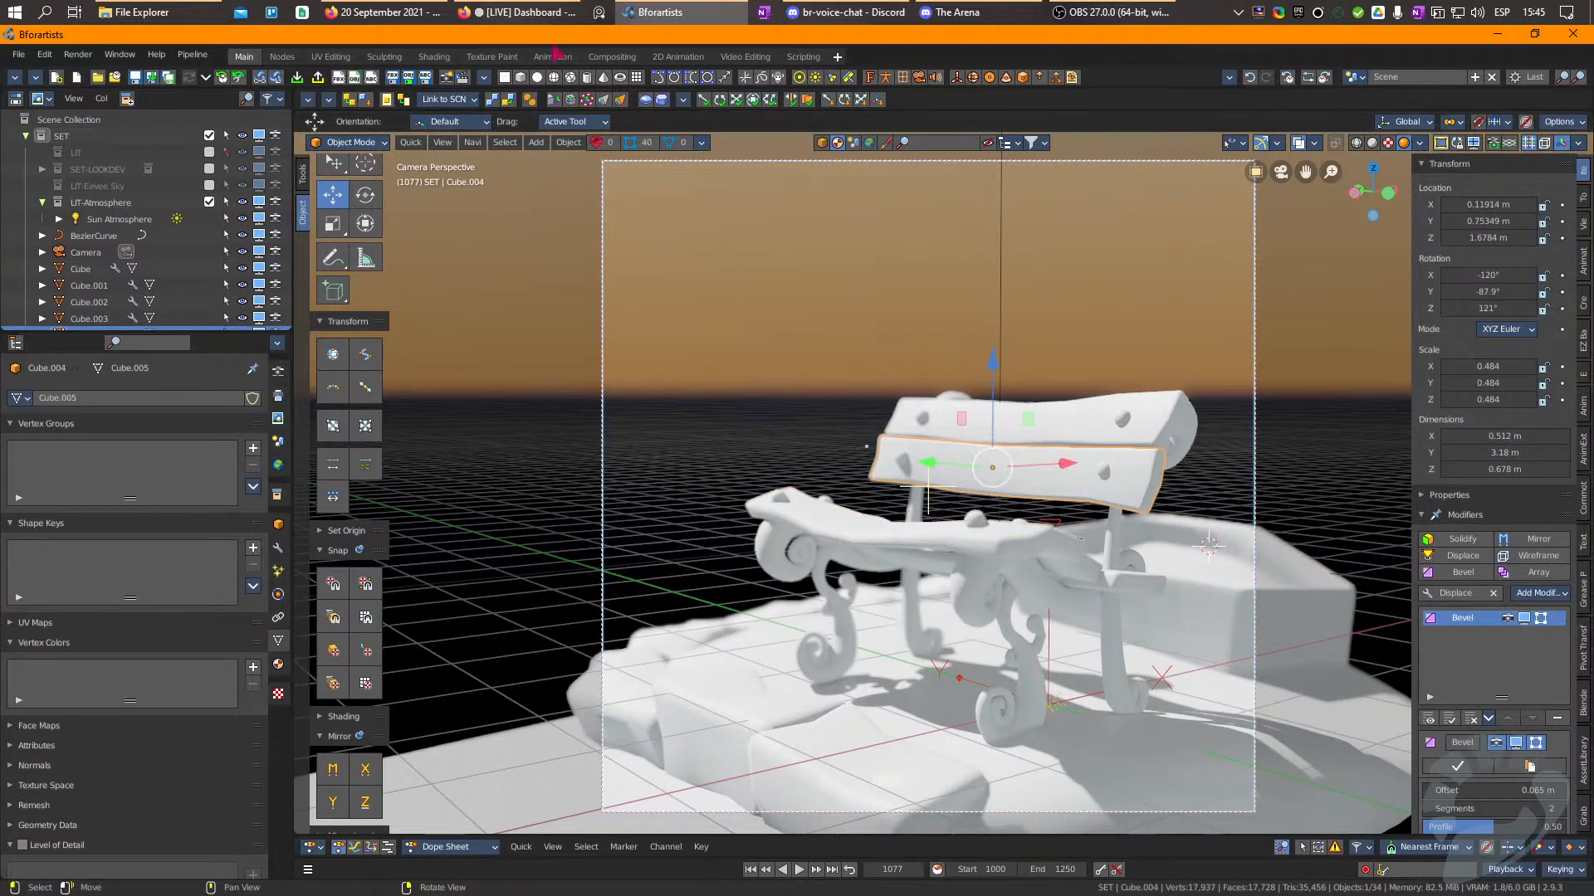
{"action": "left_click", "coordinate": [430, 57]}
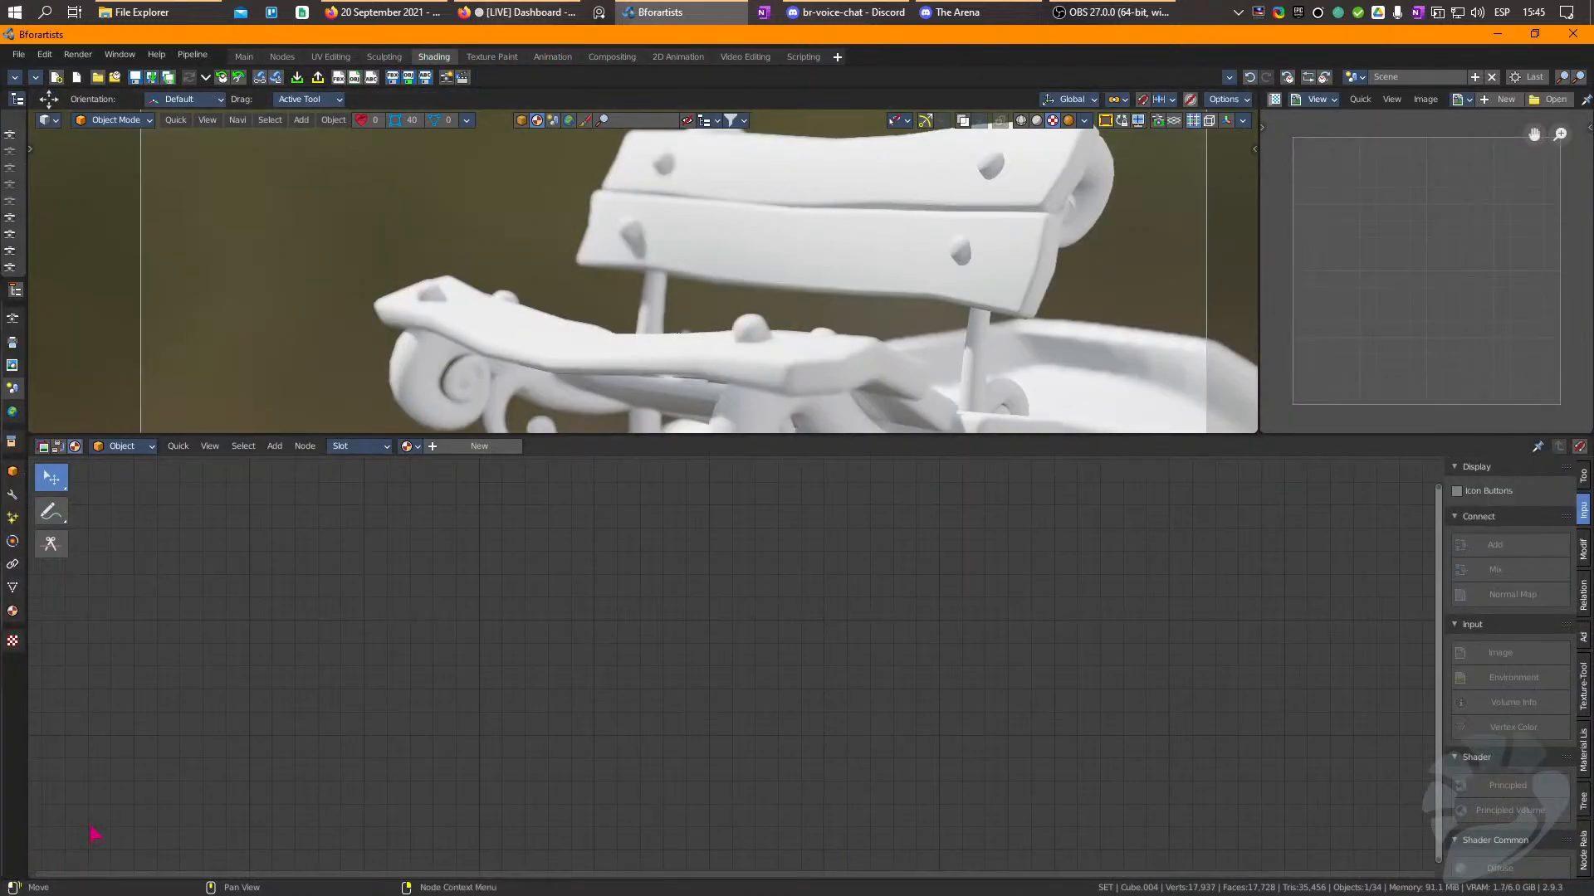
{"action": "left_click_drag", "start_coordinate": [31, 873], "coordinate": [50, 605]}
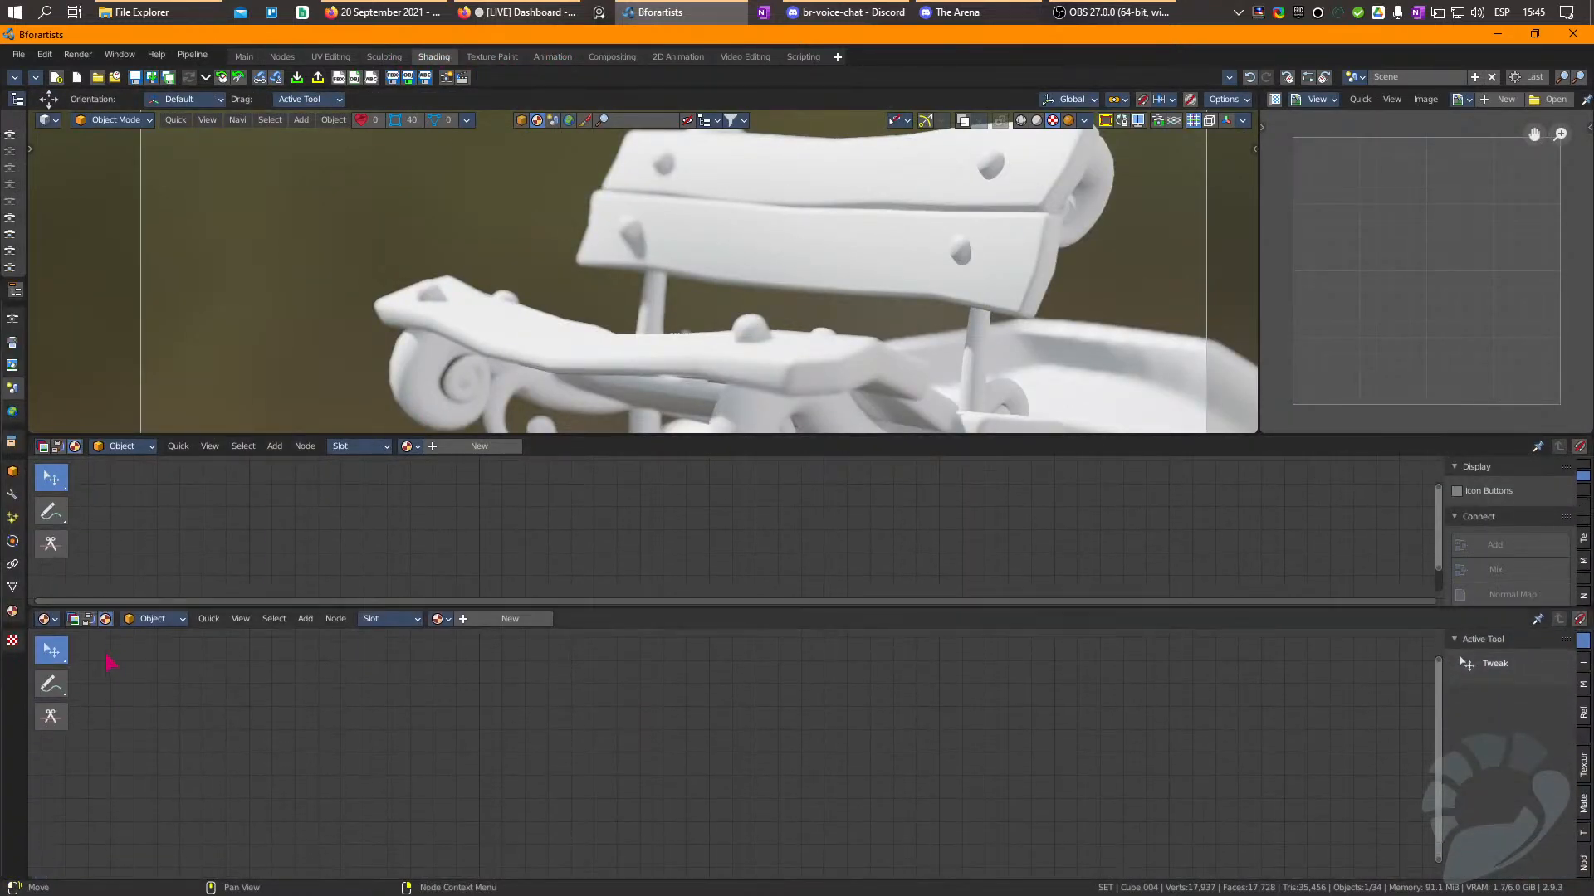
Turn the new lower area into an Asset Browser showing the Shading category of the Blendkit library.
{"action": "left_click", "coordinate": [47, 620]}
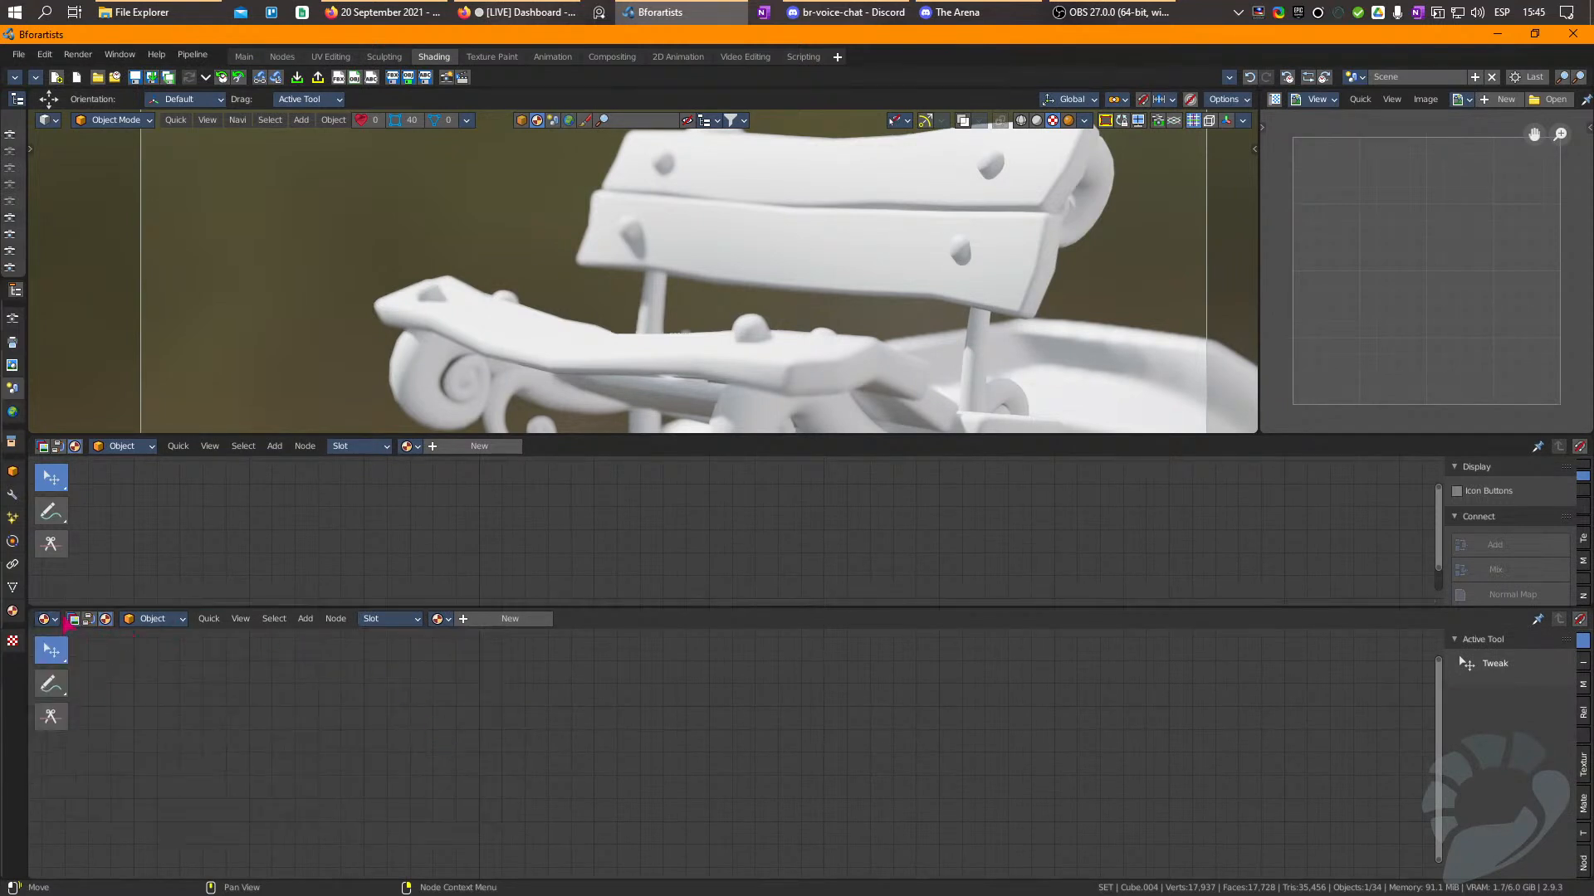
{"action": "left_click", "coordinate": [48, 619]}
{"action": "left_click", "coordinate": [457, 734]}
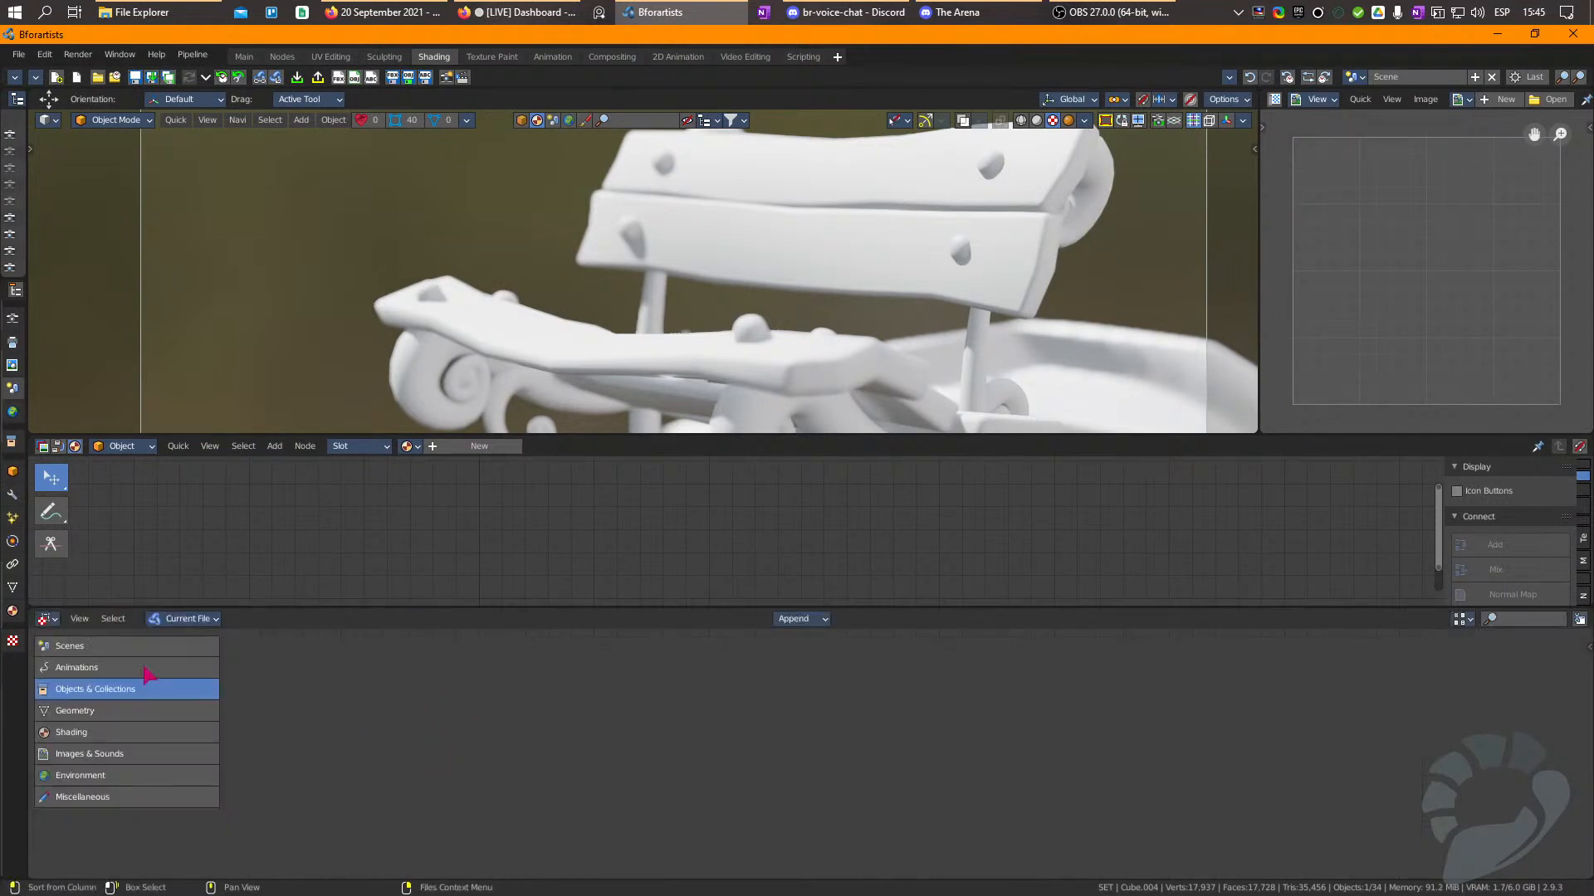
{"action": "left_click", "coordinate": [91, 732]}
{"action": "left_click", "coordinate": [161, 622]}
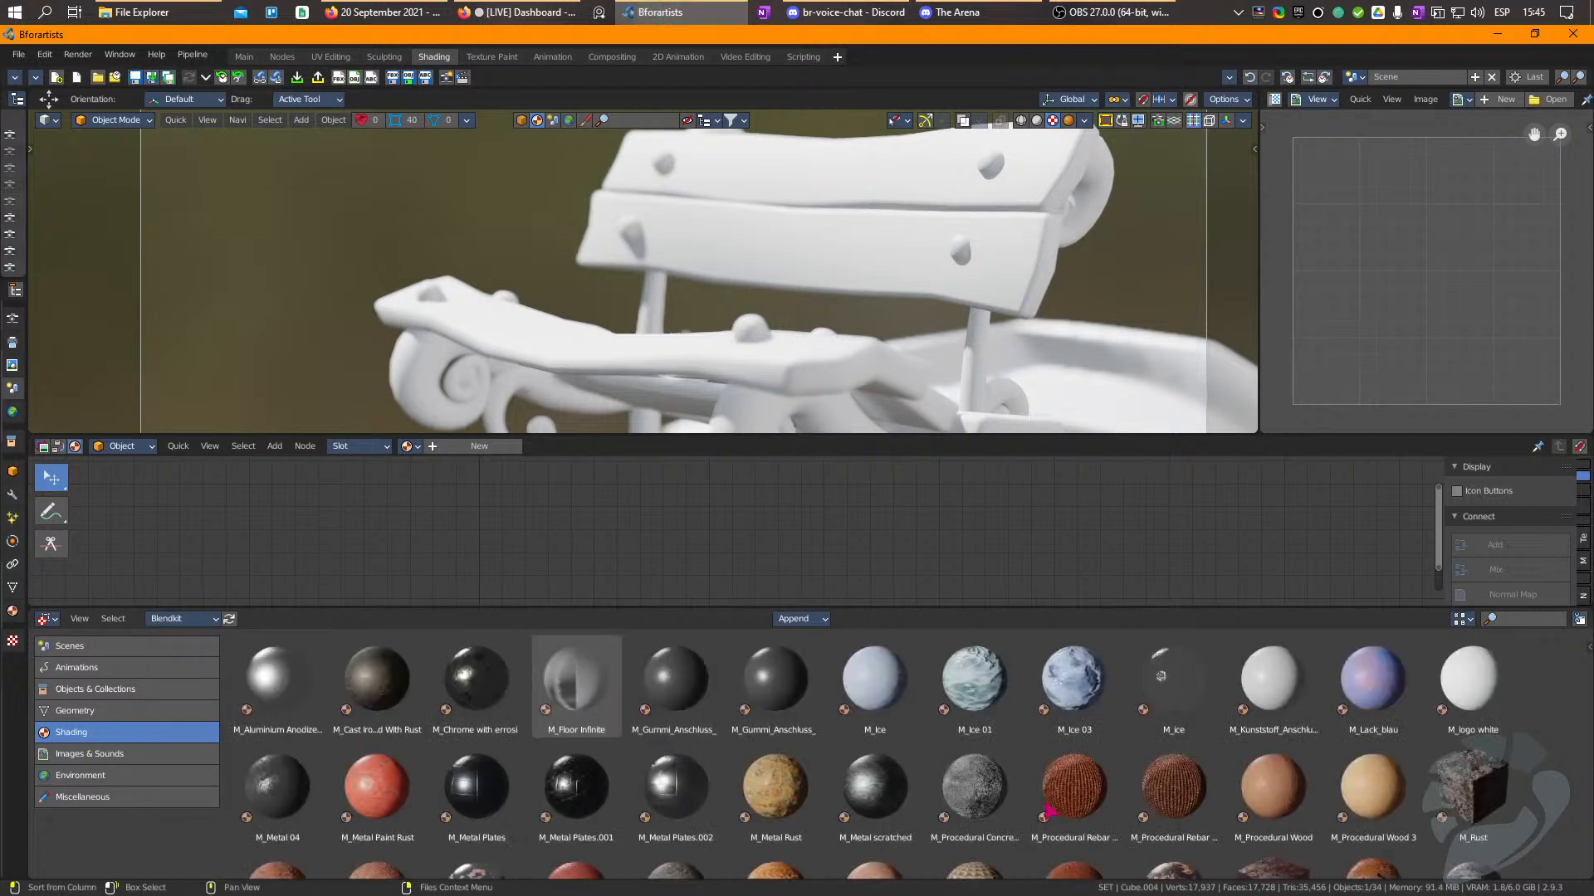
Apply the M_Wood_Old material from the asset library to the bench's front seat plank.
{"action": "scroll", "coordinate": [966, 764], "scroll_direction": "down", "scroll_amount": 5}
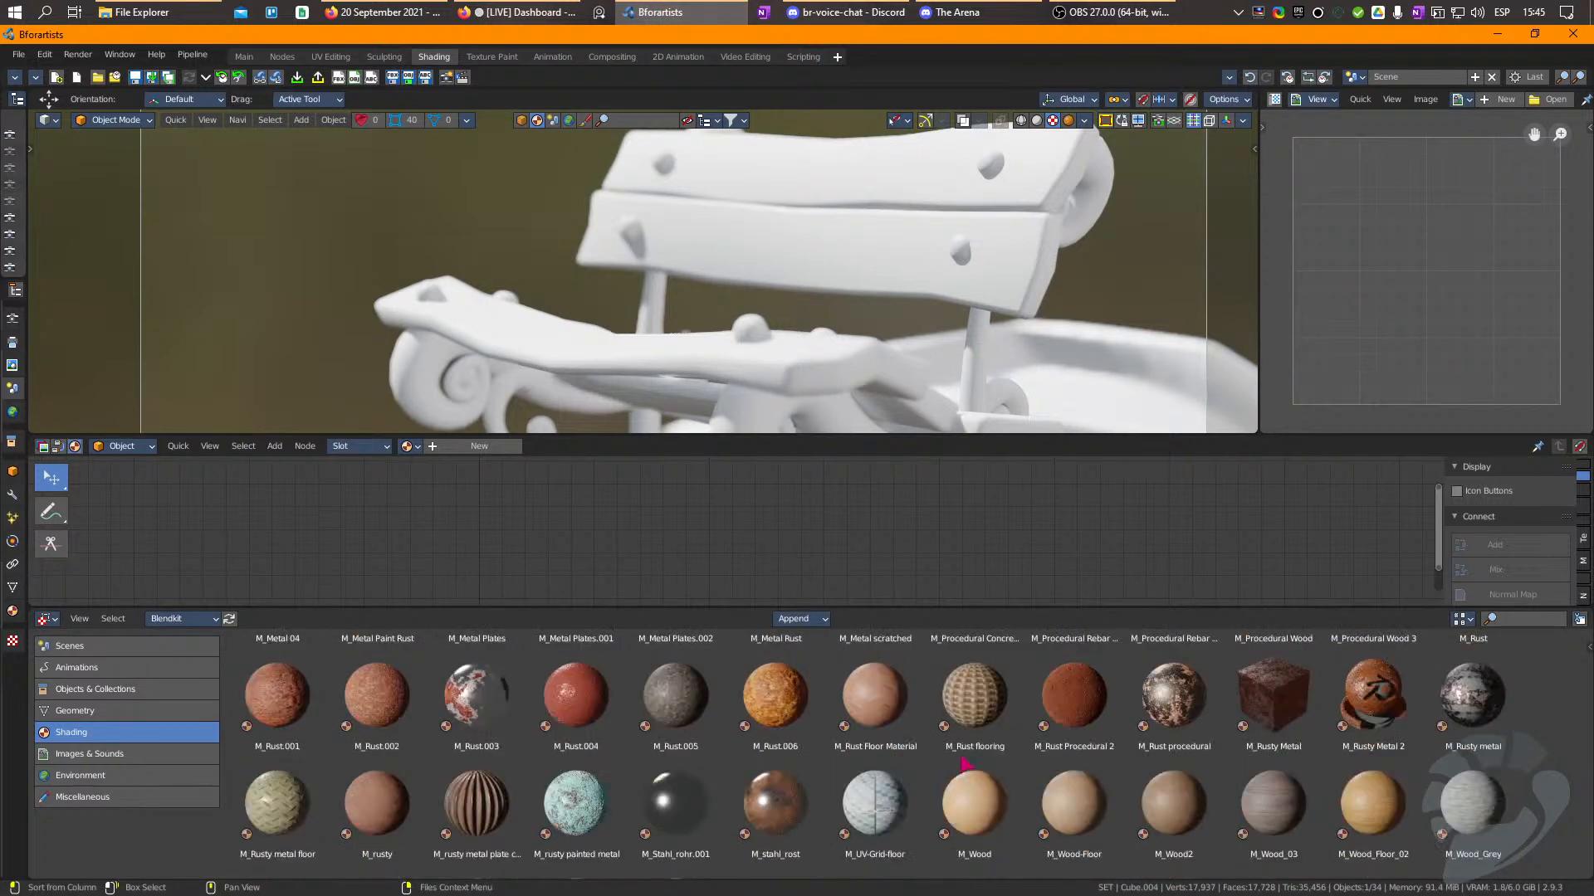
{"action": "scroll", "coordinate": [965, 764], "scroll_direction": "down", "scroll_amount": 2}
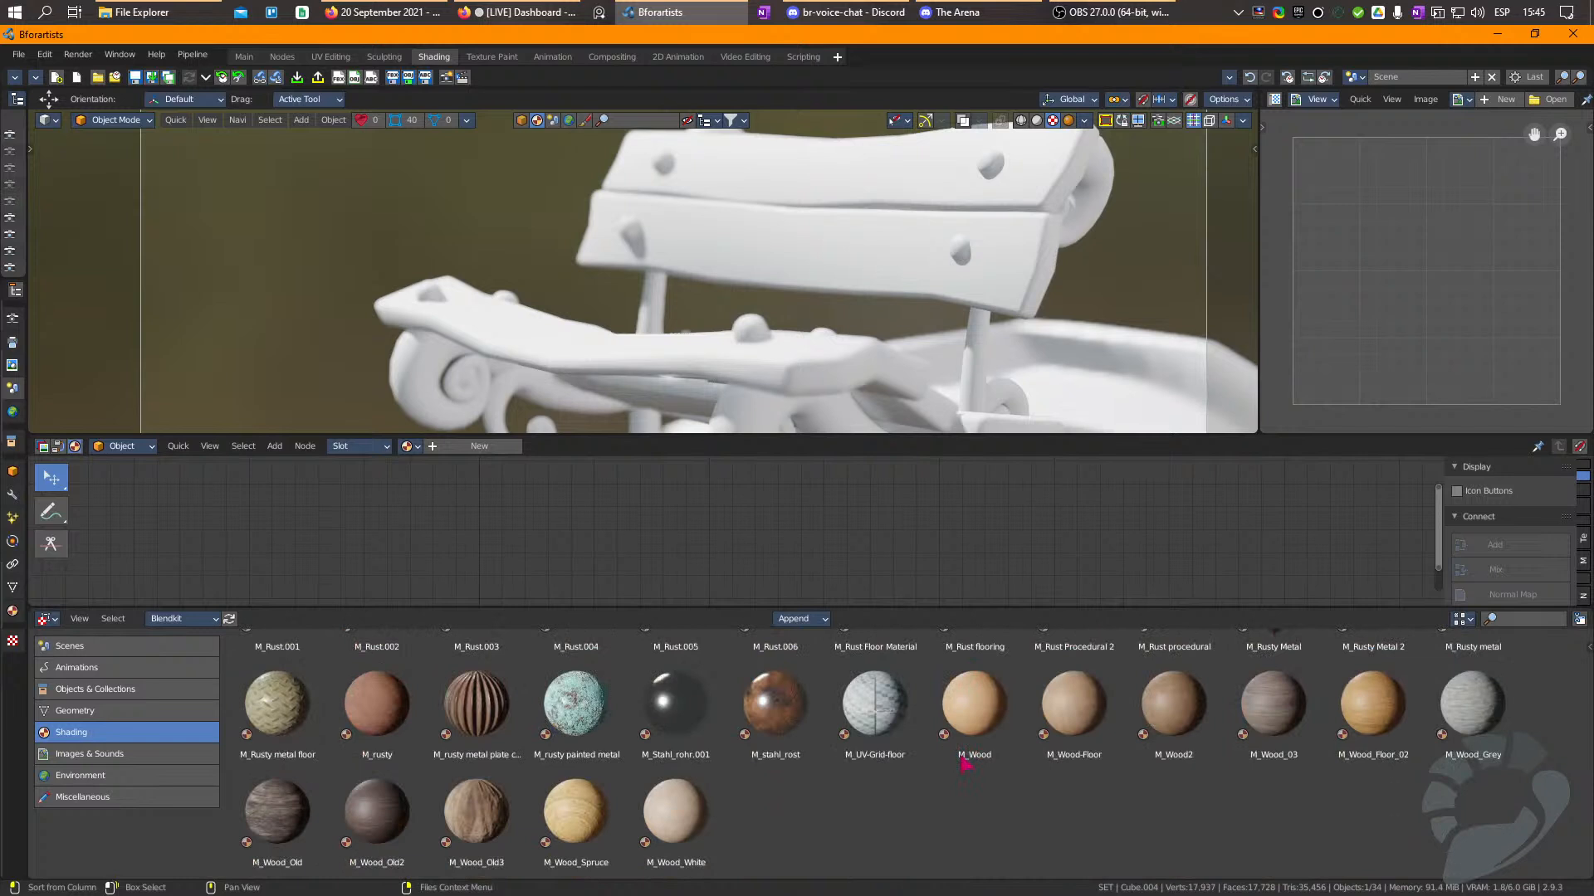
{"action": "left_click", "coordinate": [297, 822]}
{"action": "left_click_drag", "start_coordinate": [268, 822], "coordinate": [596, 357]}
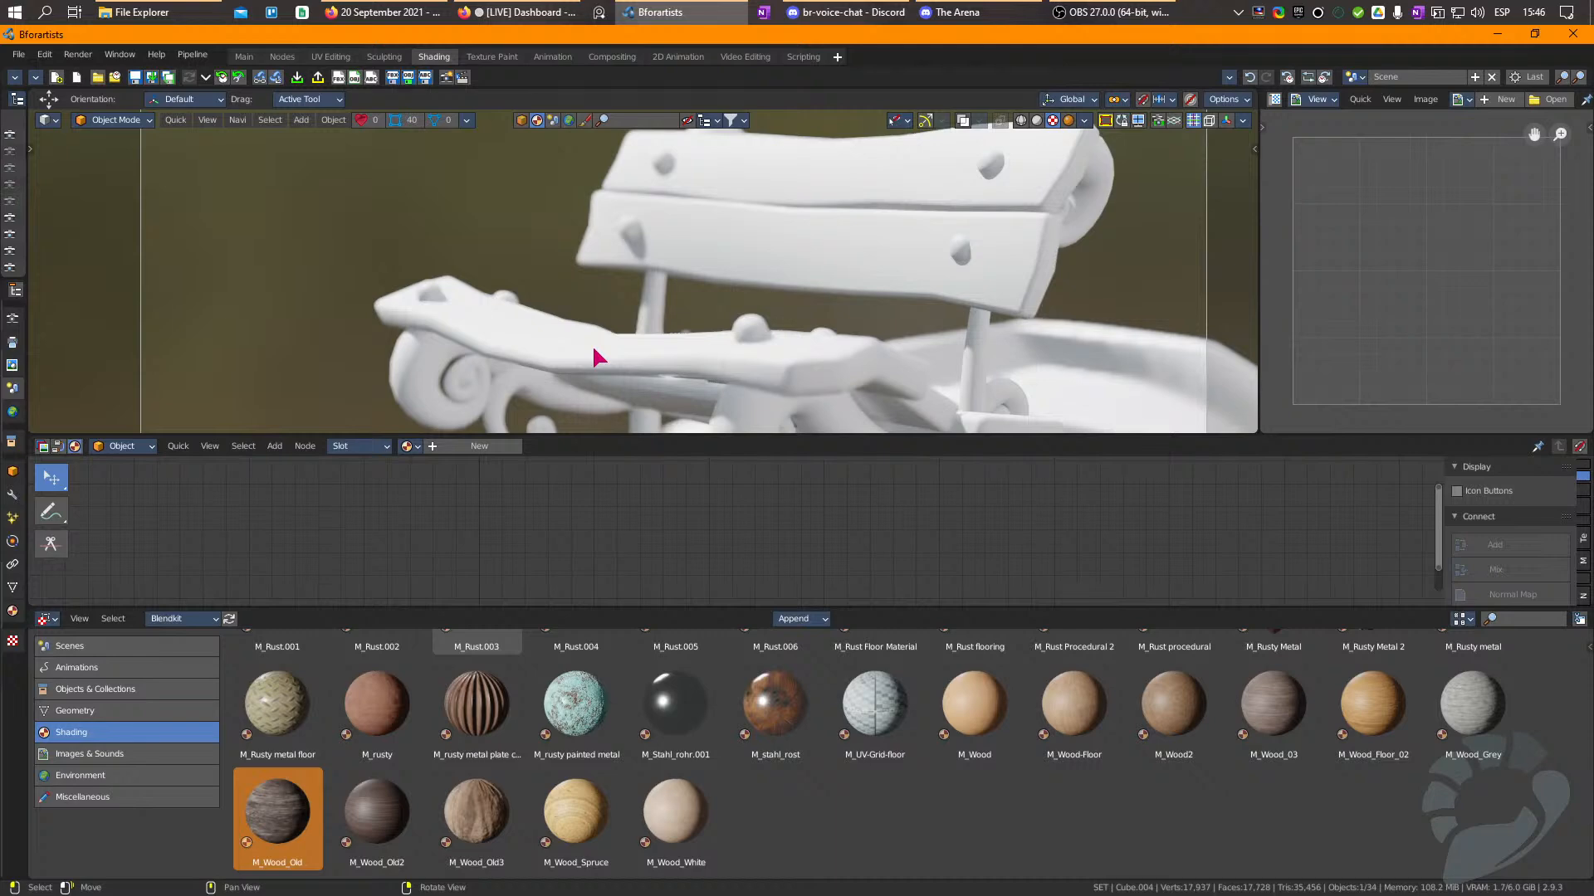
{"action": "left_click_drag", "start_coordinate": [595, 349], "coordinate": [585, 370]}
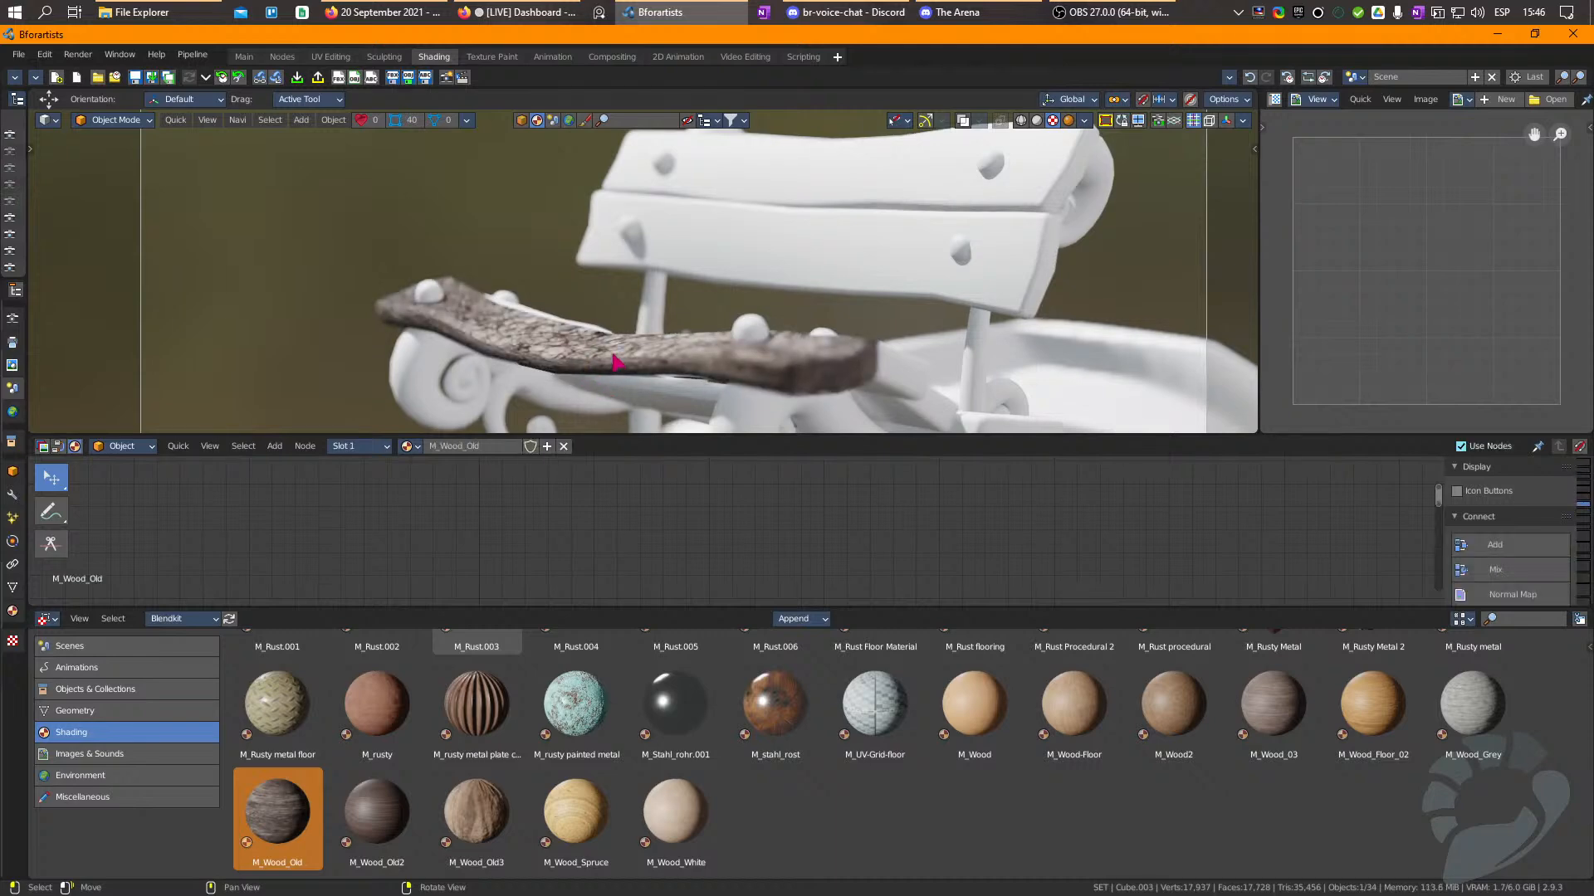
Link the front seat plank's M_Wood_Old material to the other three seat planks and both backrest planks.
{"action": "key", "text": "KP_0"}
{"action": "right_click_drag", "start_coordinate": [644, 302], "coordinate": [689, 347]}
{"action": "scroll", "coordinate": [689, 340], "scroll_direction": "up", "scroll_amount": 3}
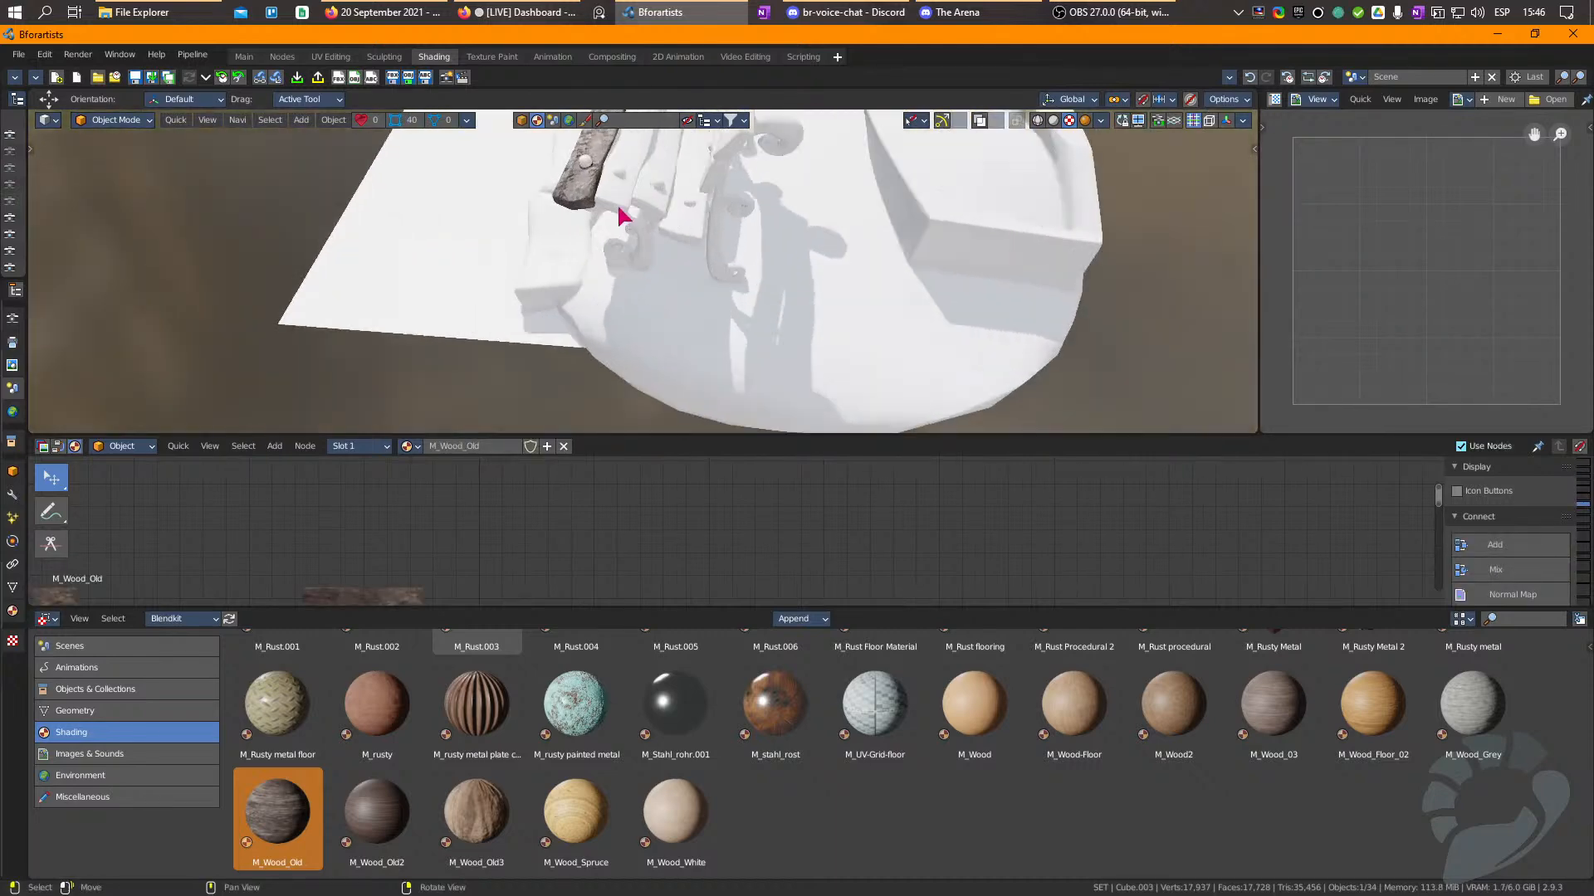
{"action": "middle_click_drag", "start_coordinate": [639, 216], "coordinate": [668, 85]}
{"action": "scroll", "coordinate": [658, 302], "scroll_direction": "up", "scroll_amount": 3}
{"action": "left_click", "coordinate": [664, 316]}
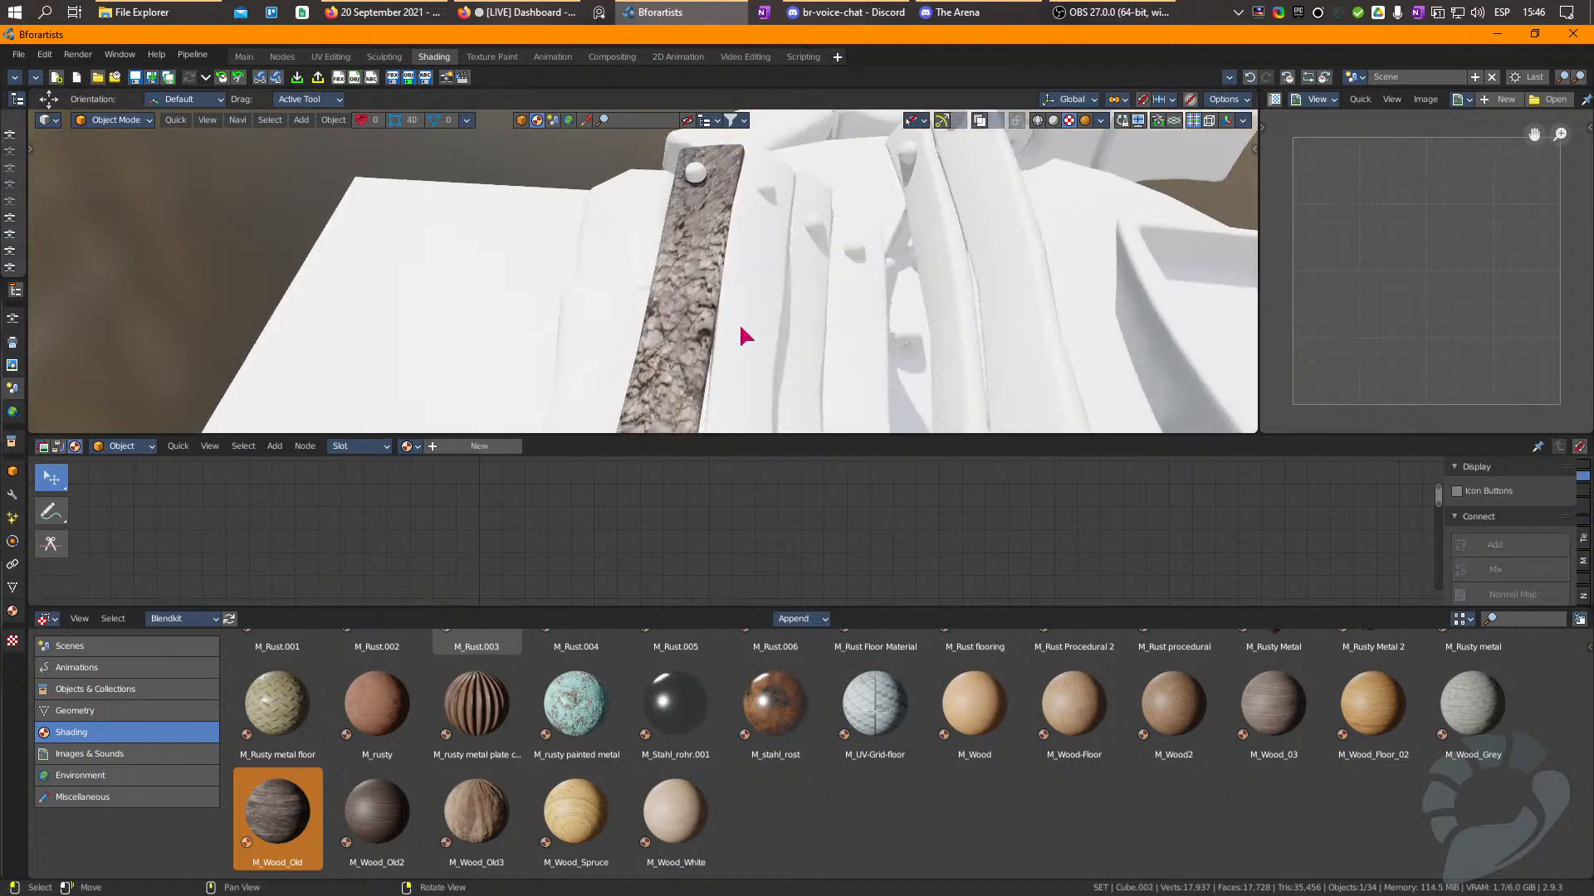
{"action": "left_click", "coordinate": [805, 349], "text": "shift"}
{"action": "left_click", "coordinate": [845, 353], "text": "shift"}
{"action": "key", "text": "alt+shift+z"}
{"action": "middle_click_drag", "start_coordinate": [806, 342], "coordinate": [768, 323]}
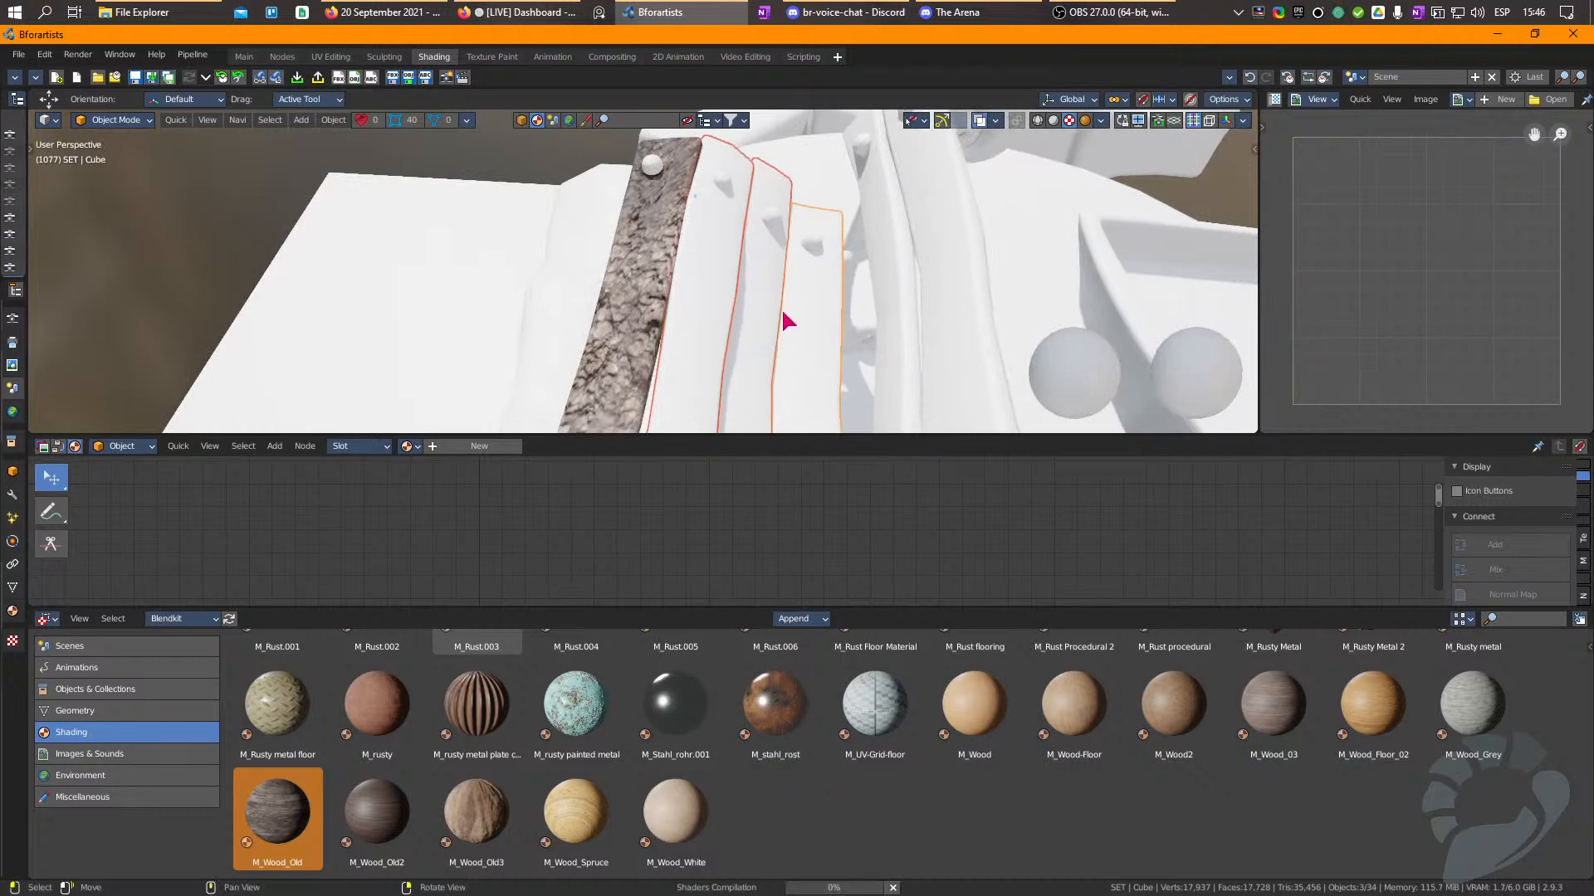
{"action": "left_click", "coordinate": [891, 317], "text": "shift"}
{"action": "left_click", "coordinate": [950, 313], "text": "shift"}
{"action": "left_click", "coordinate": [638, 337], "text": "shift"}
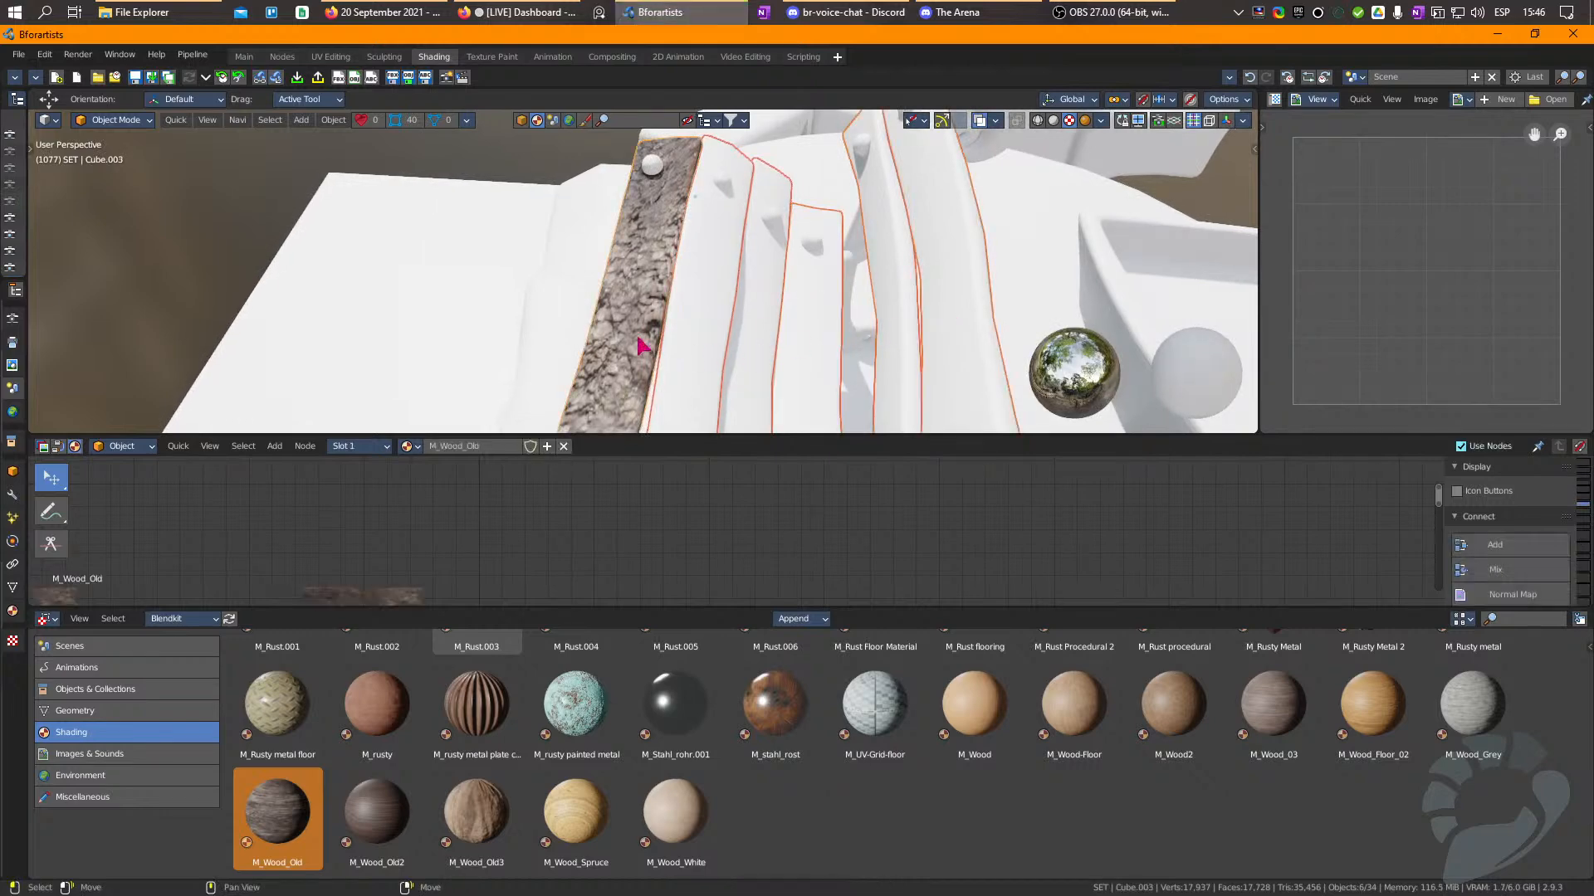
{"action": "key", "text": "shift+q"}
{"action": "mouse_move", "coordinate": [637, 337]}
{"action": "left_click", "coordinate": [593, 379]}
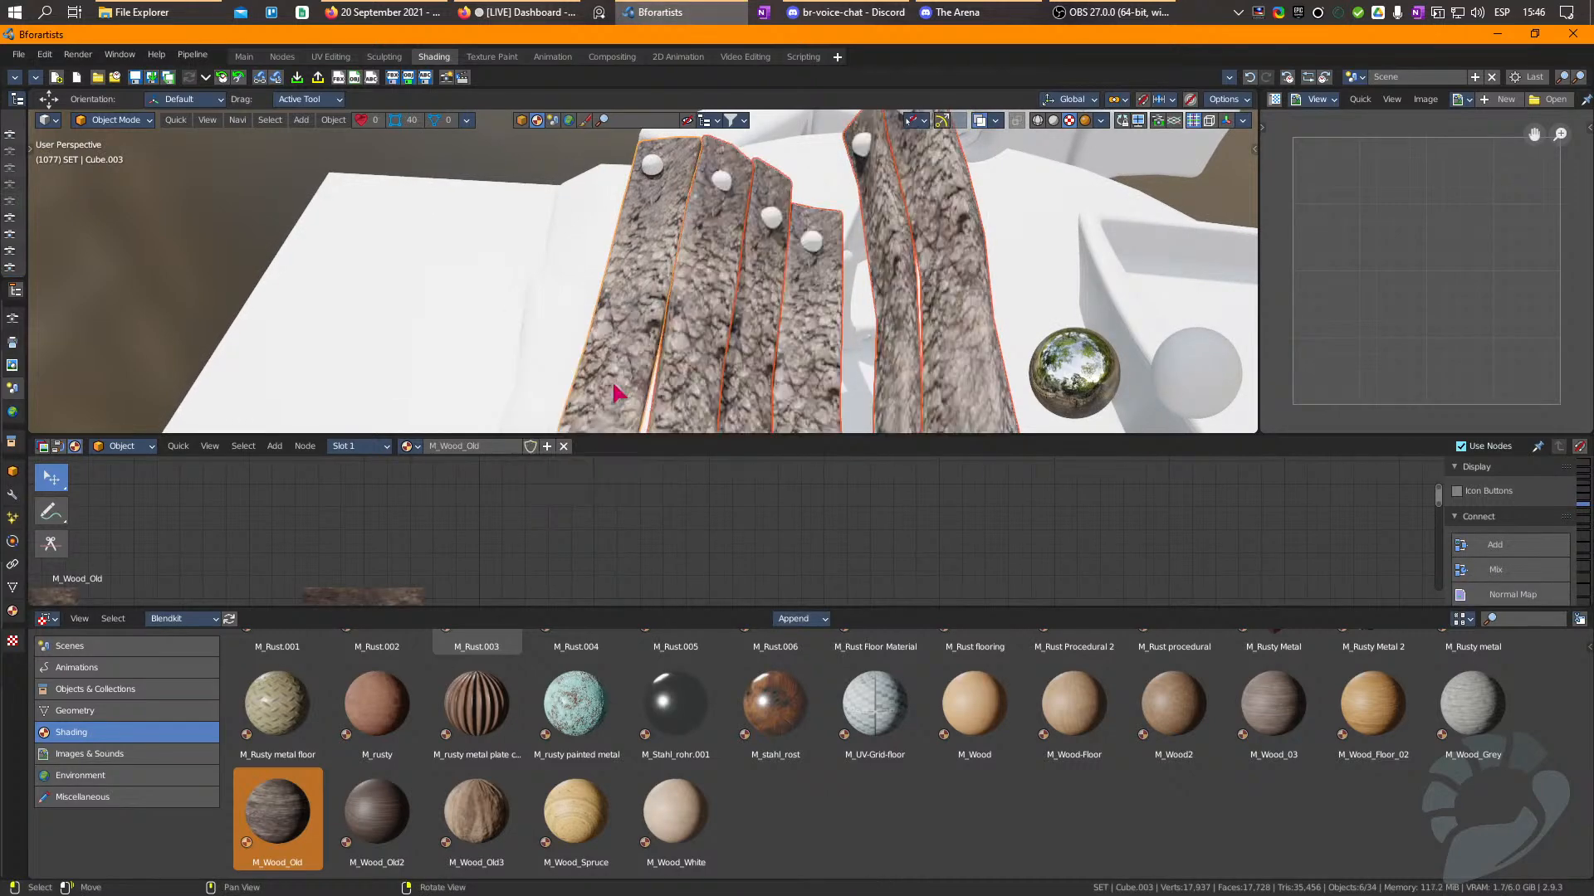
Select the near-end bolt on the second seat plank and switch the asset browser to the Metal library.
{"action": "left_click", "coordinate": [721, 183]}
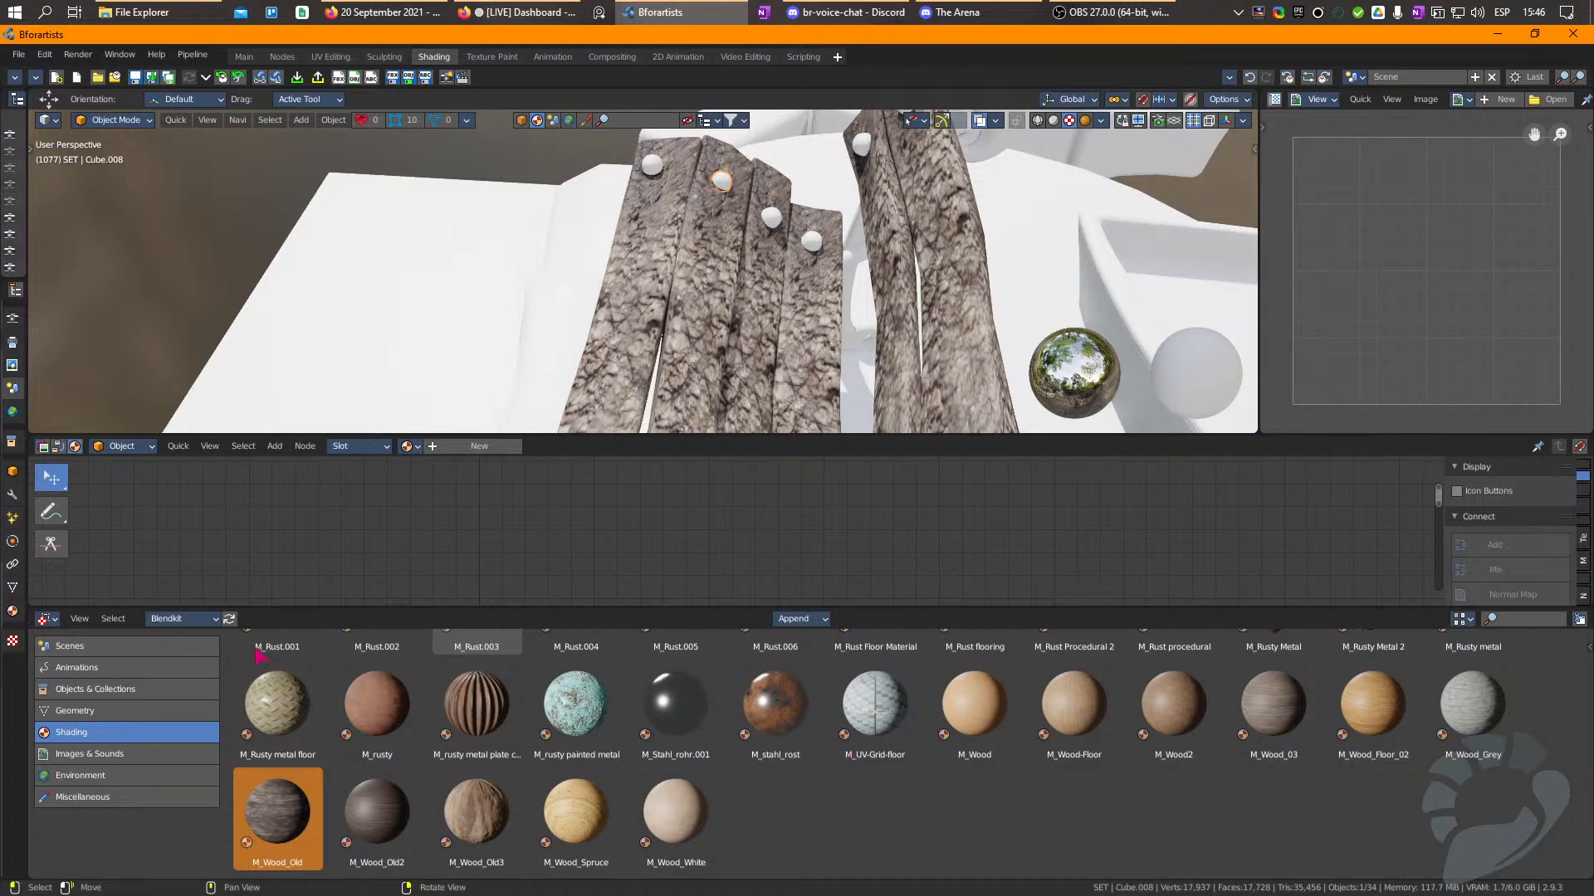
{"action": "left_click", "coordinate": [186, 622]}
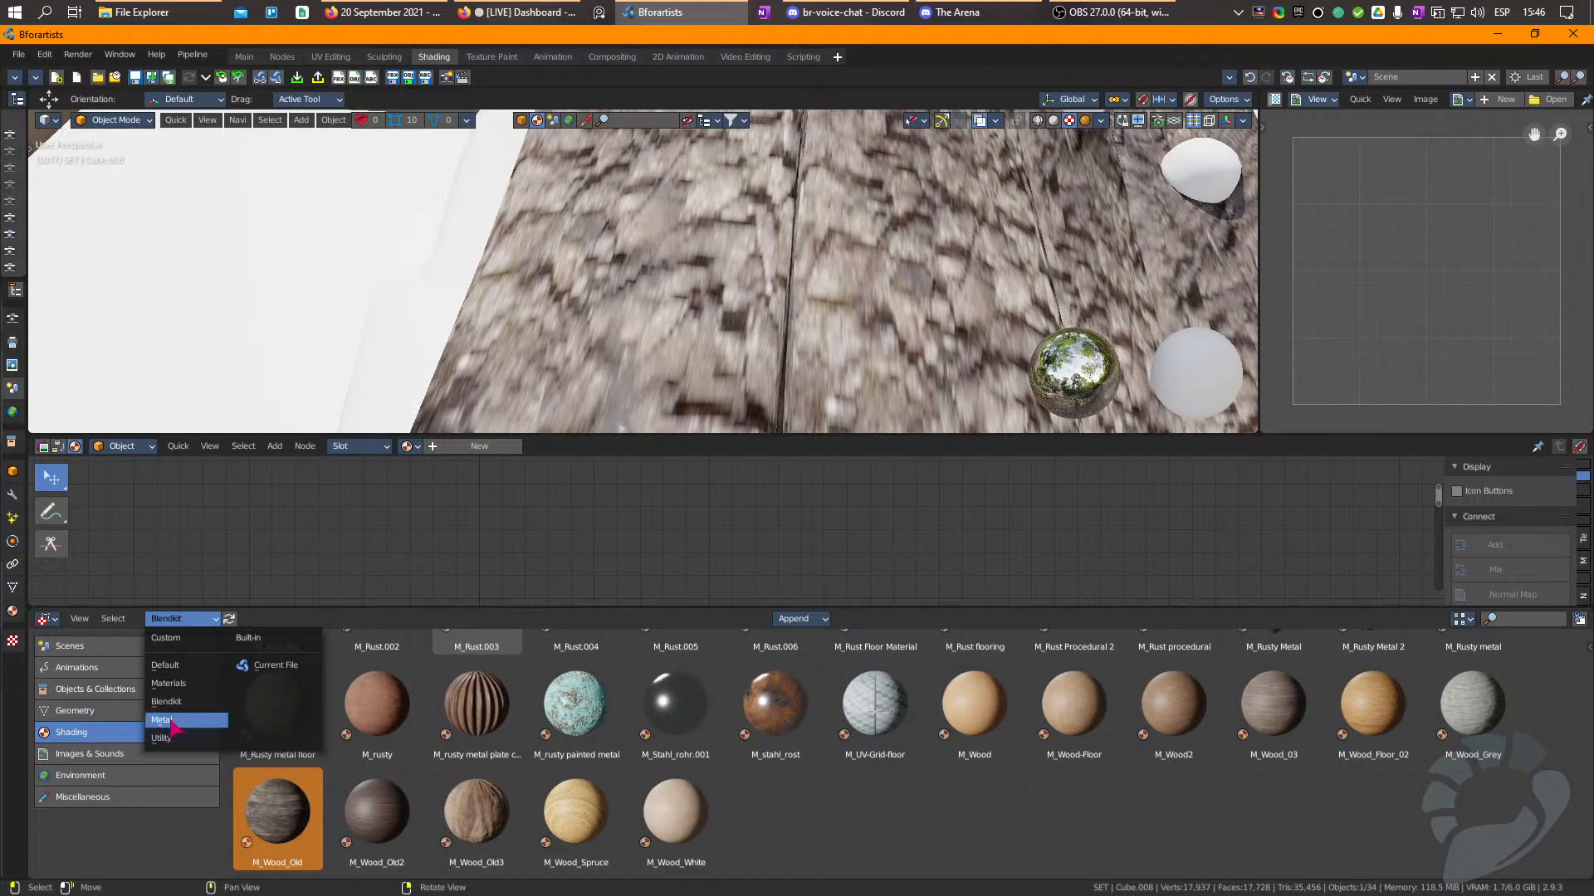
{"action": "left_click", "coordinate": [764, 736]}
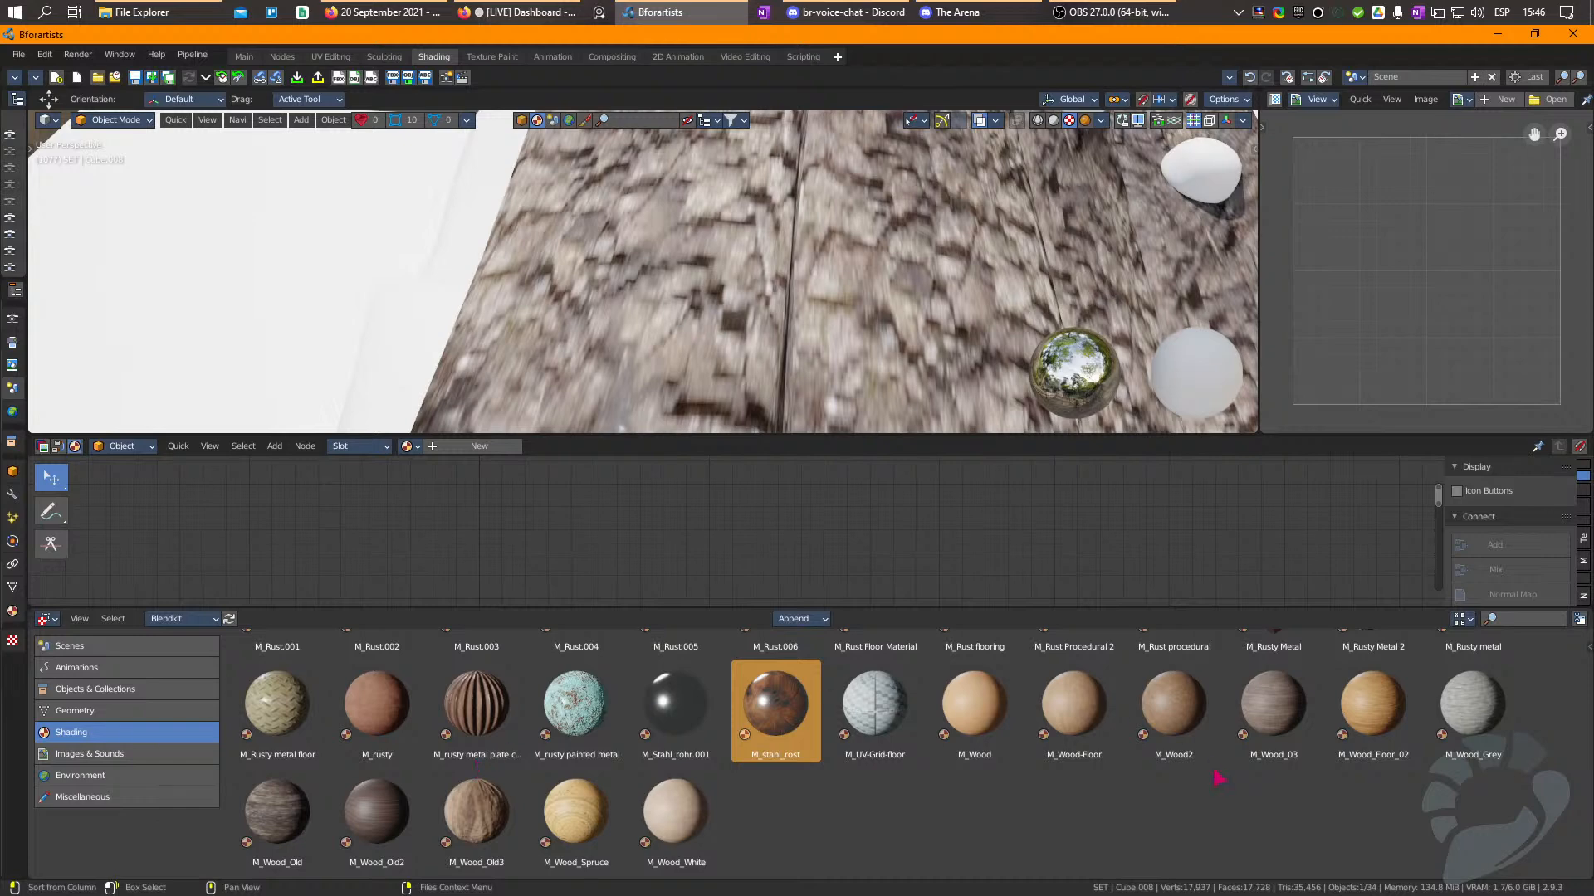
{"action": "scroll", "coordinate": [781, 725], "scroll_direction": "up", "scroll_amount": 5}
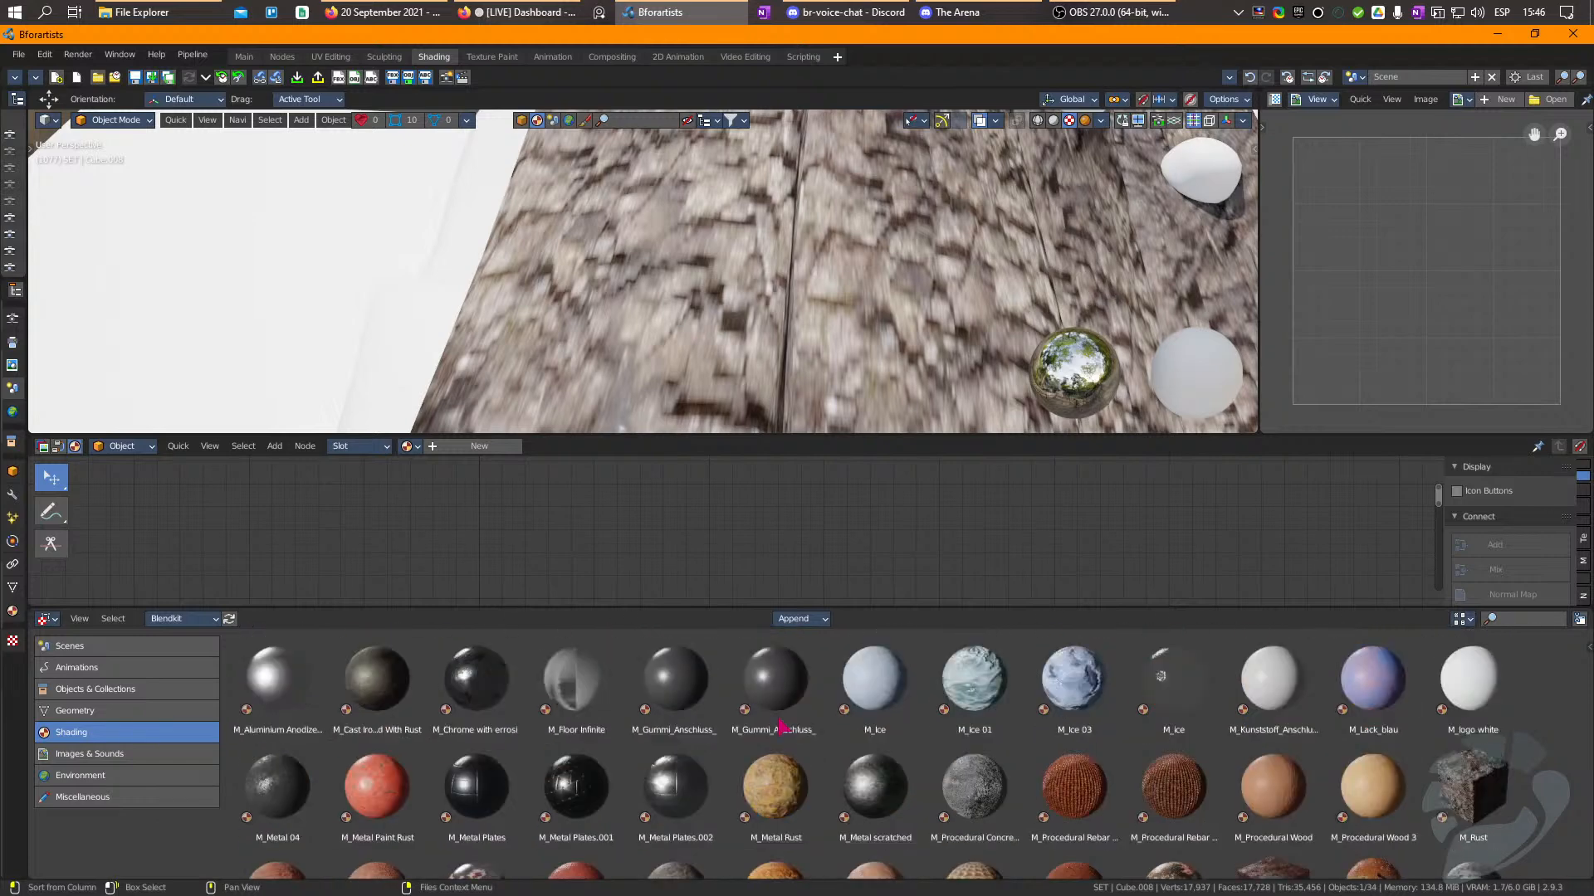
{"action": "left_click", "coordinate": [180, 618]}
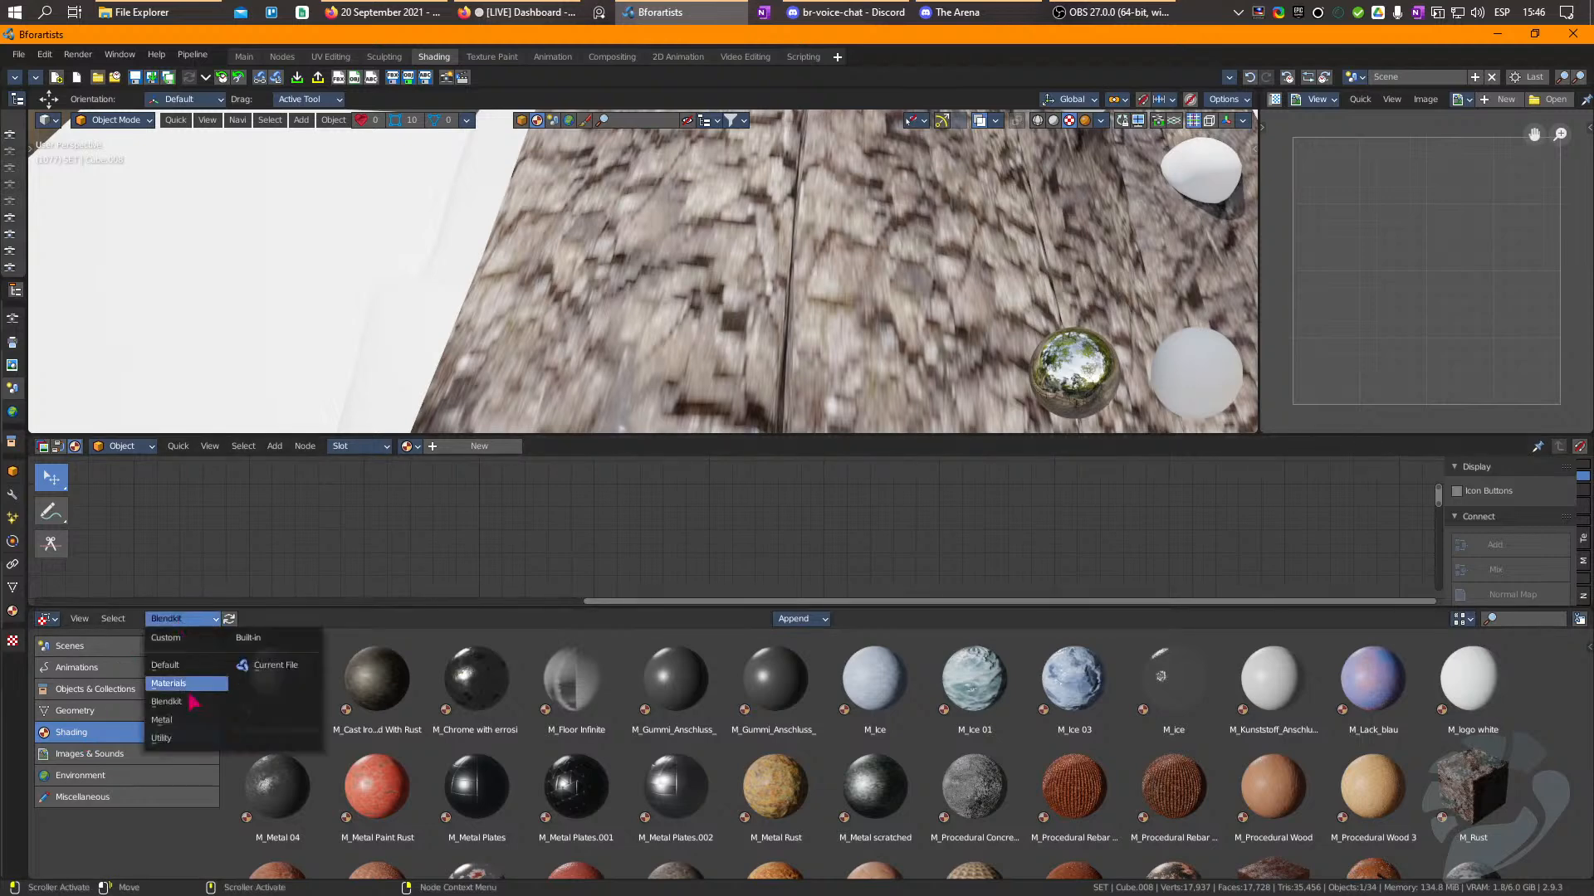
{"action": "left_click", "coordinate": [166, 720]}
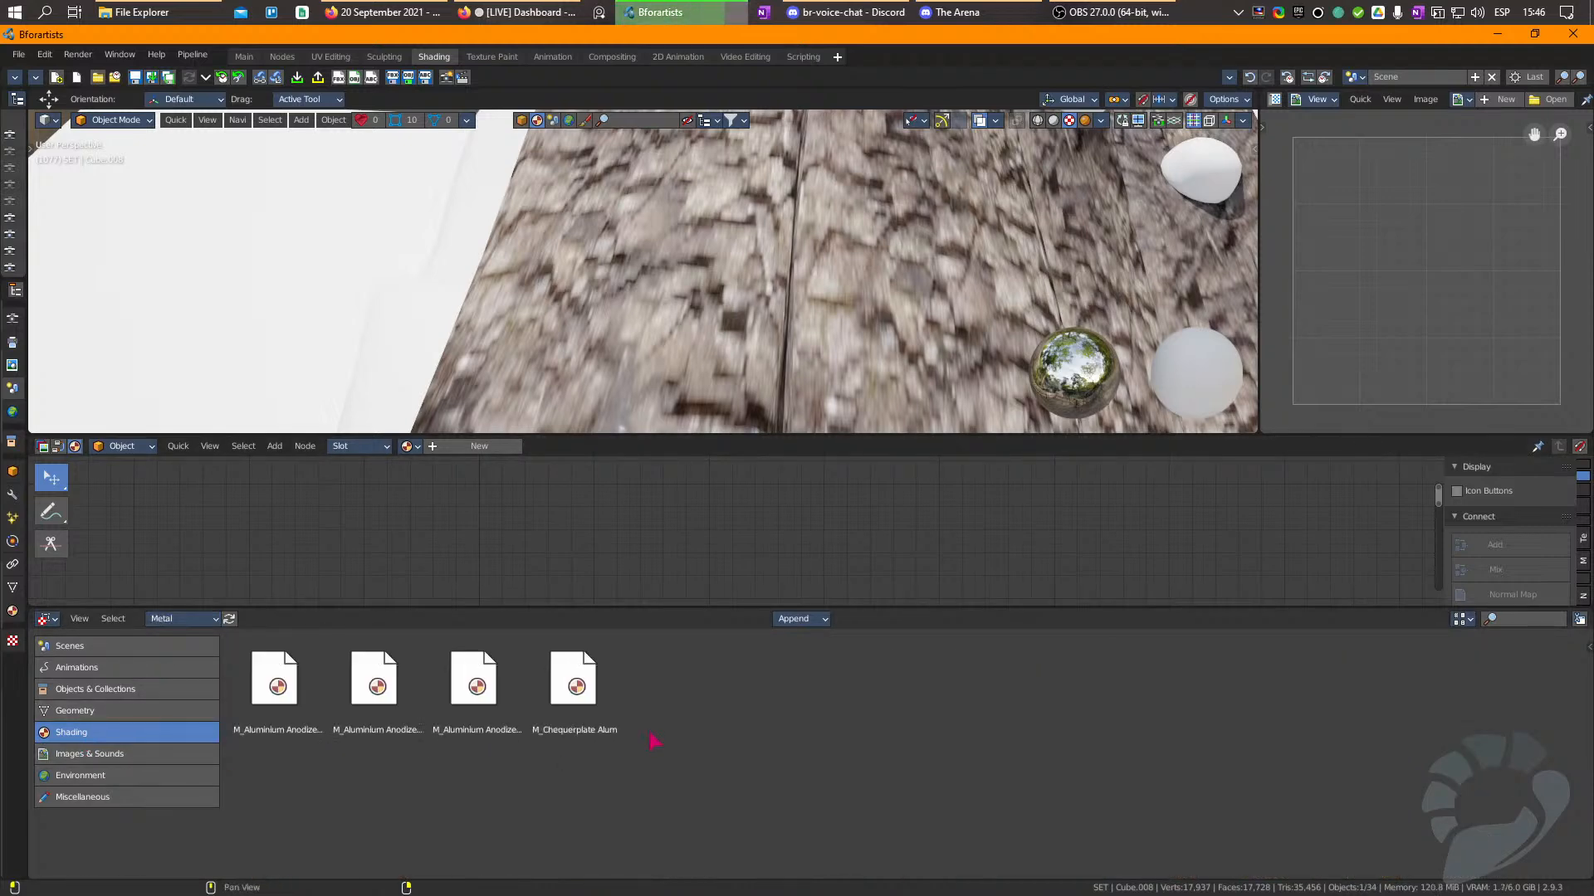
Look through the Metal library's materials for ones suited to the bench's bolts and scroll legs.
{"action": "scroll", "coordinate": [754, 331], "scroll_direction": "down", "scroll_amount": 5}
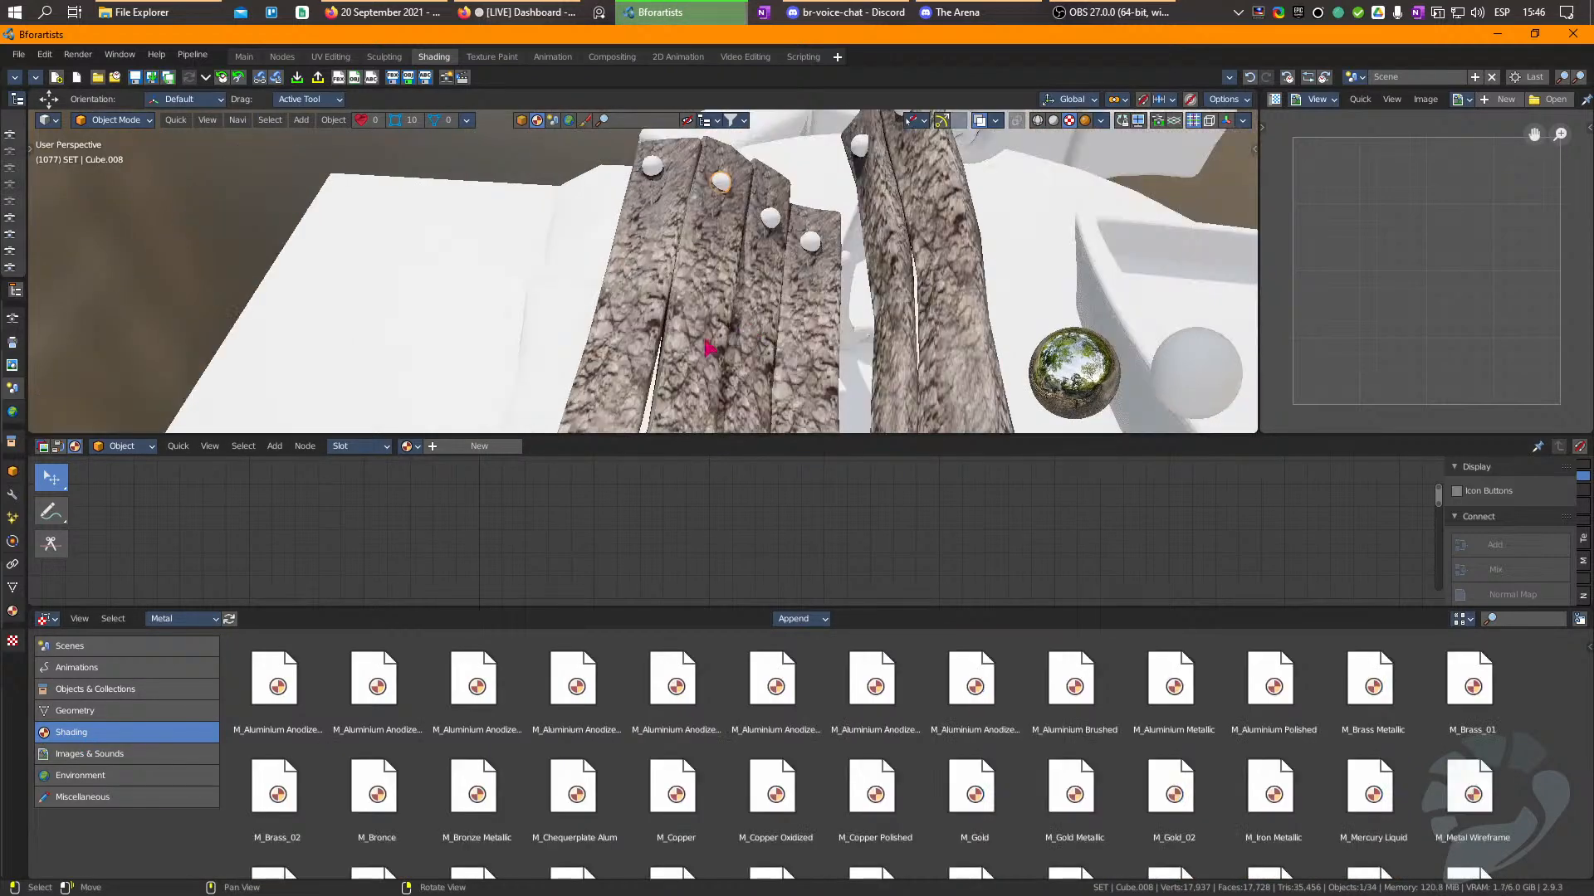
{"action": "scroll", "coordinate": [737, 332], "scroll_direction": "down", "scroll_amount": 4}
{"action": "right_click_drag", "start_coordinate": [720, 374], "coordinate": [864, 318]}
{"action": "scroll", "coordinate": [880, 312], "scroll_direction": "up", "scroll_amount": 4}
{"action": "scroll", "coordinate": [789, 366], "scroll_direction": "up", "scroll_amount": 3}
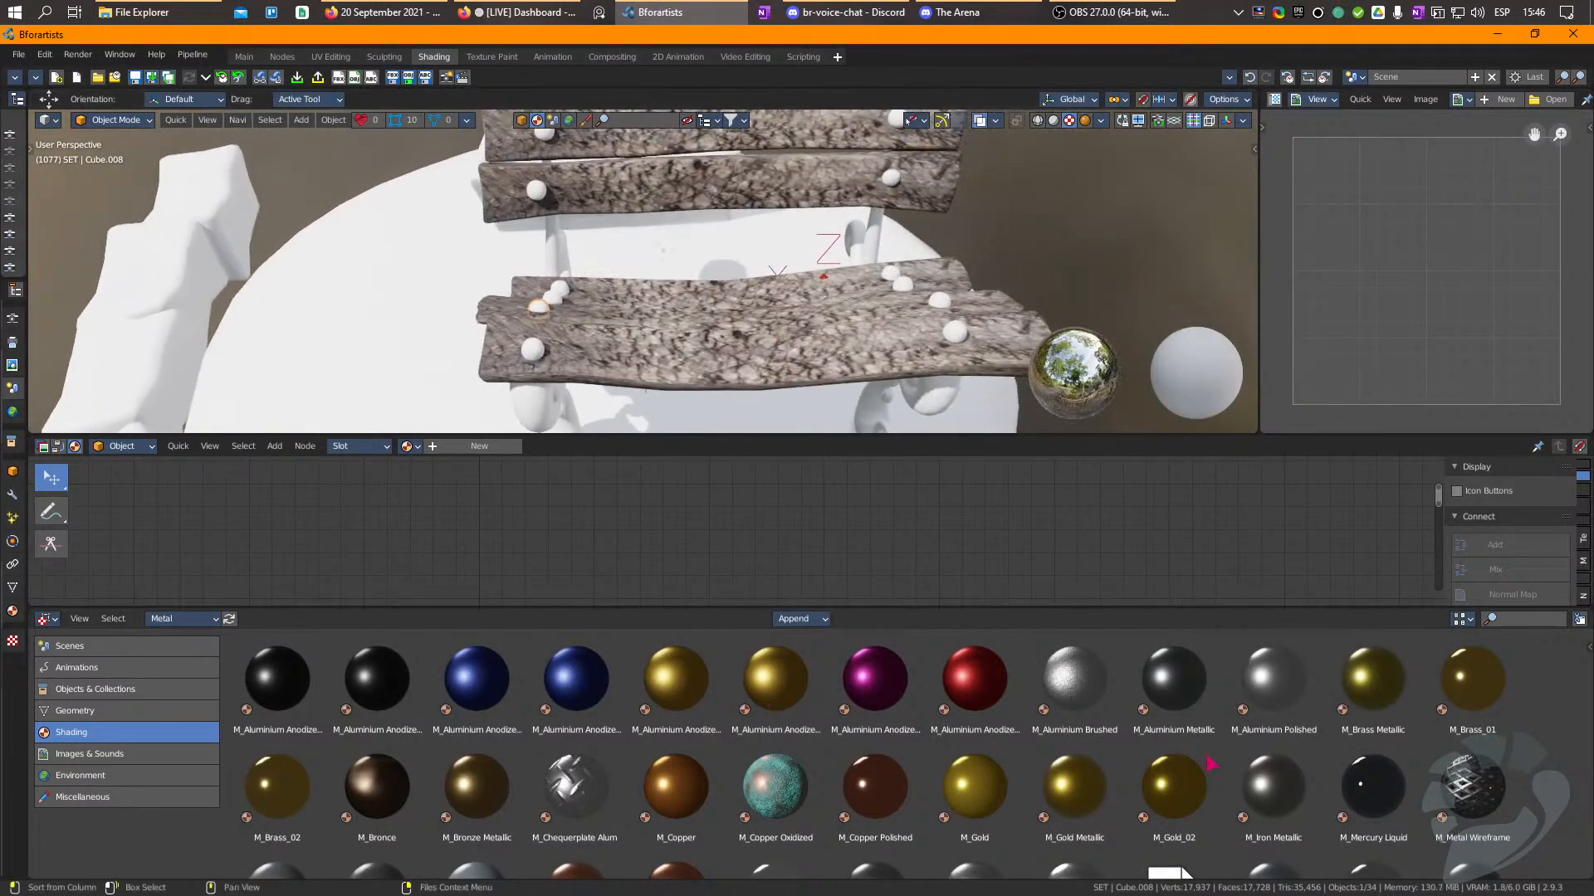
{"action": "scroll", "coordinate": [1179, 757], "scroll_direction": "down", "scroll_amount": 2}
{"action": "scroll", "coordinate": [1112, 739], "scroll_direction": "up", "scroll_amount": 2}
{"action": "scroll", "coordinate": [1080, 754], "scroll_direction": "down", "scroll_amount": 2}
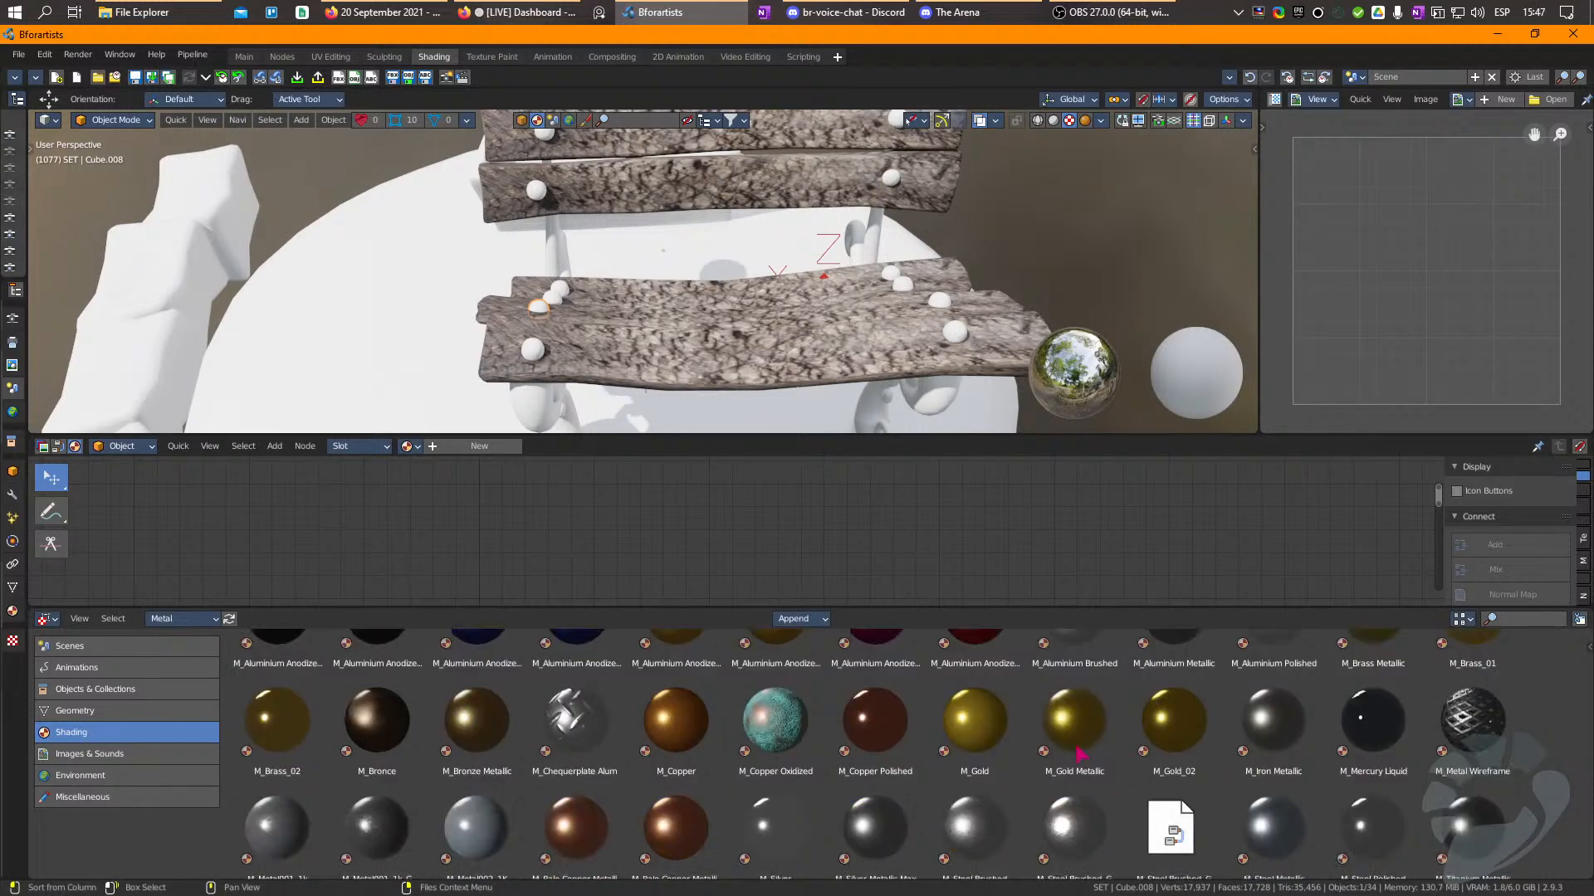
{"action": "scroll", "coordinate": [1081, 755], "scroll_direction": "down", "scroll_amount": 1}
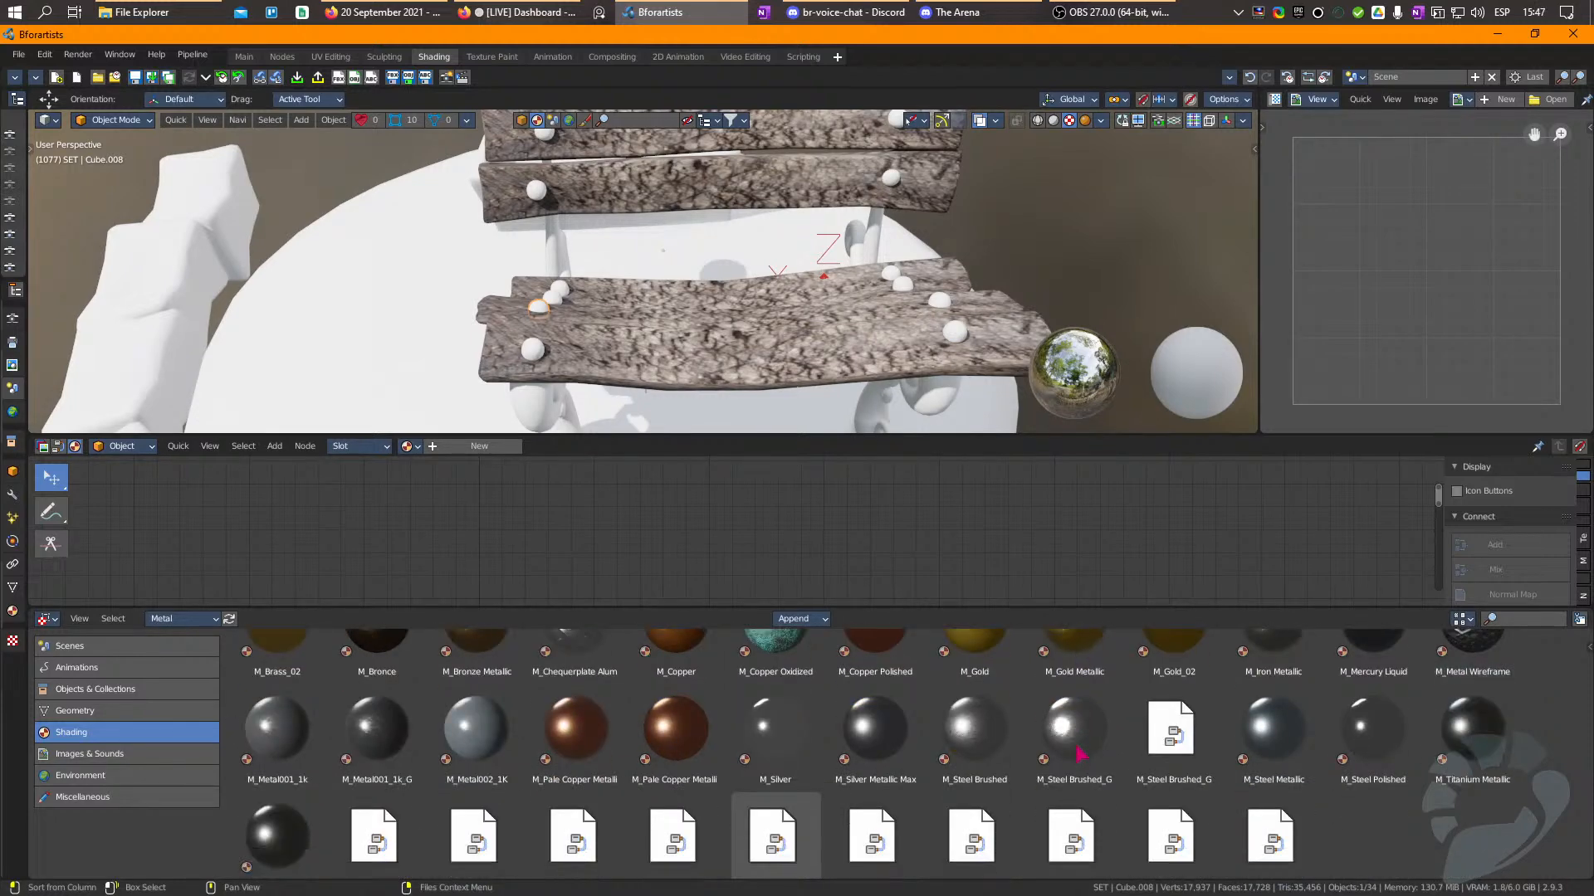
{"action": "scroll", "coordinate": [1081, 754], "scroll_direction": "down", "scroll_amount": 1}
{"action": "scroll", "coordinate": [1081, 754], "scroll_direction": "up", "scroll_amount": 3}
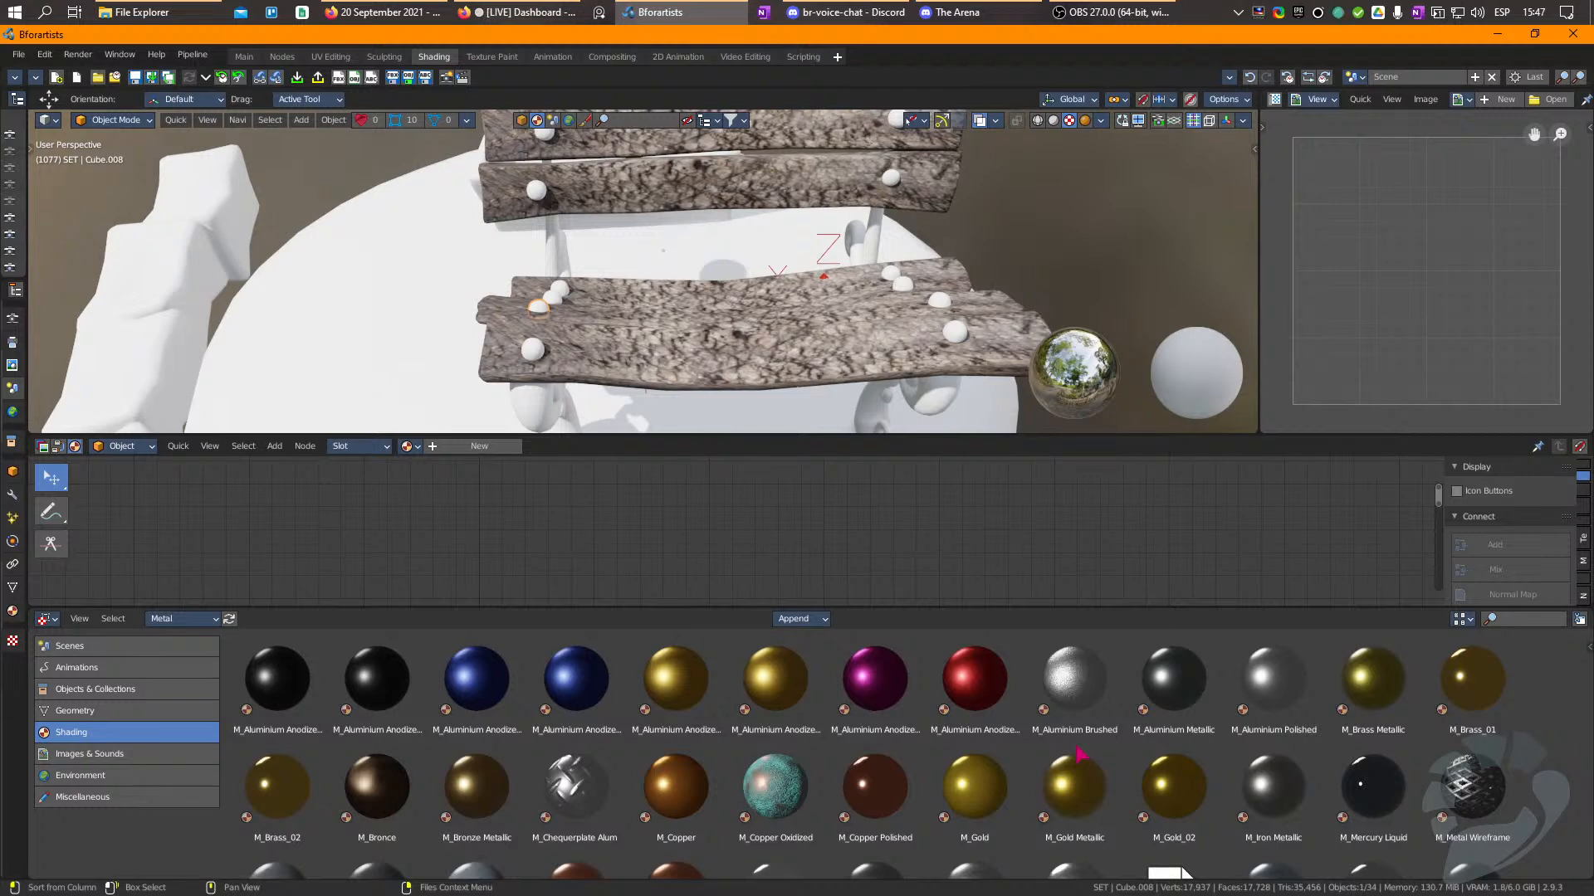
{"action": "scroll", "coordinate": [1081, 753], "scroll_direction": "down", "scroll_amount": 1}
{"action": "scroll", "coordinate": [1081, 754], "scroll_direction": "down", "scroll_amount": 2}
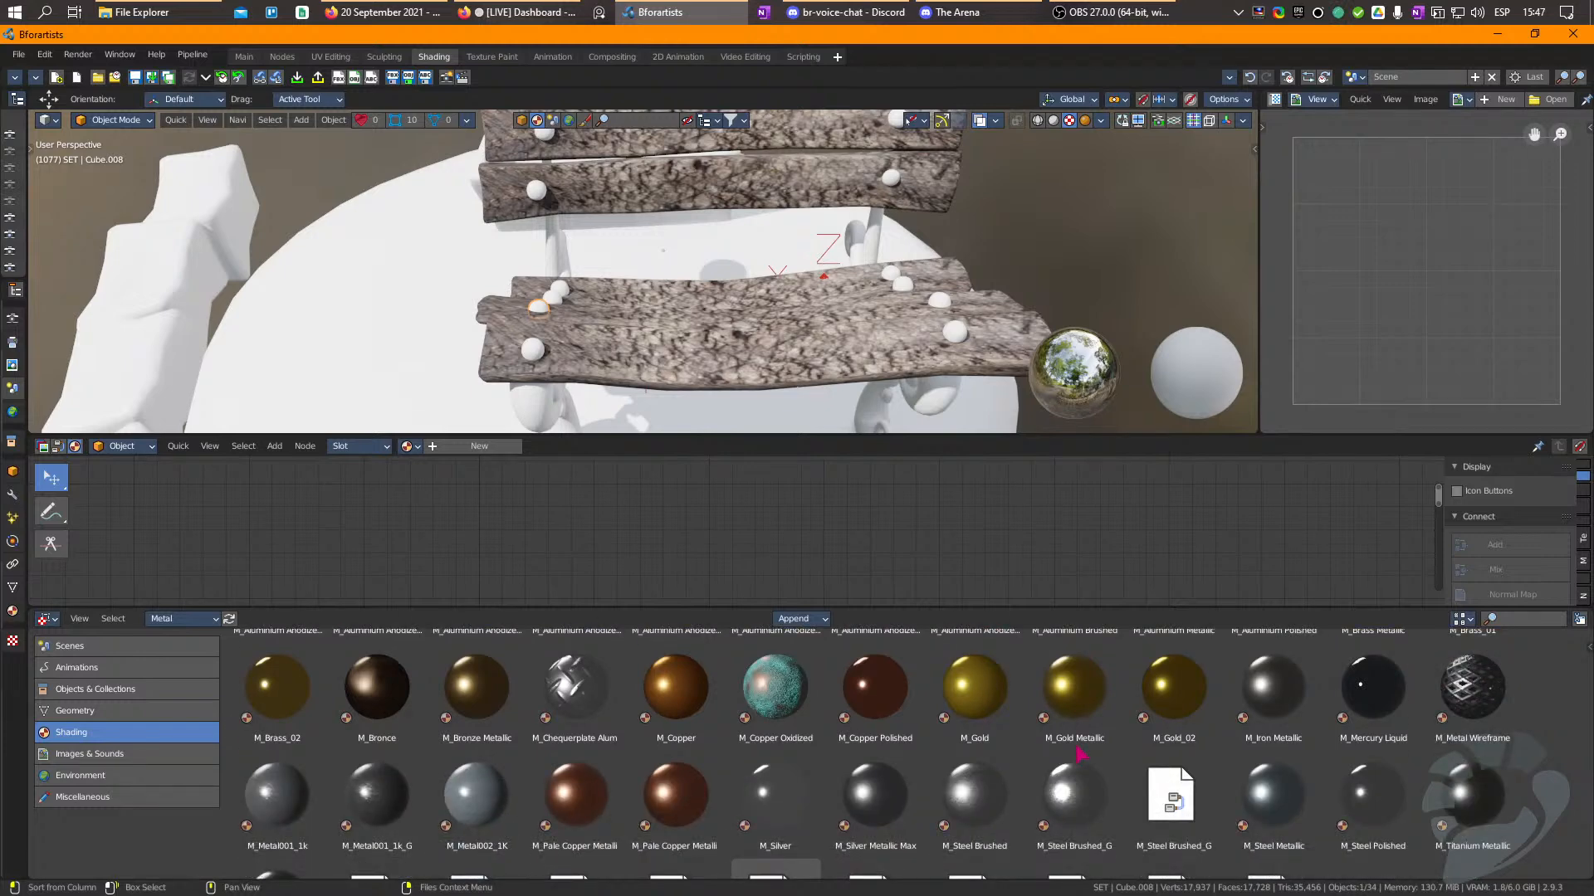
{"action": "scroll", "coordinate": [1080, 754], "scroll_direction": "up", "scroll_amount": 3}
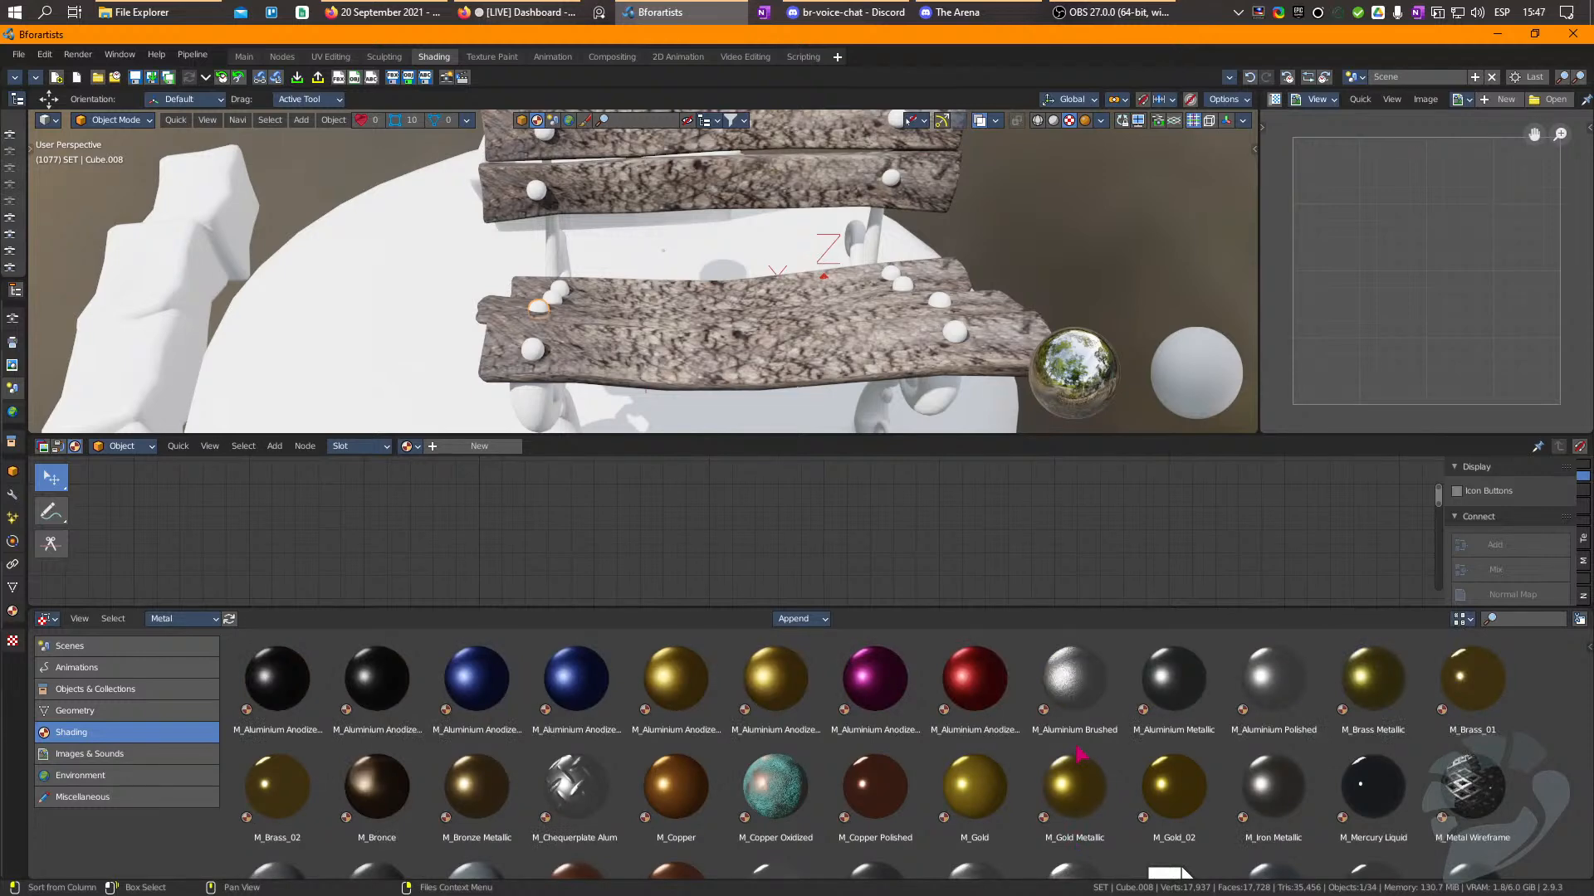
{"action": "scroll", "coordinate": [1081, 754], "scroll_direction": "down", "scroll_amount": 6}
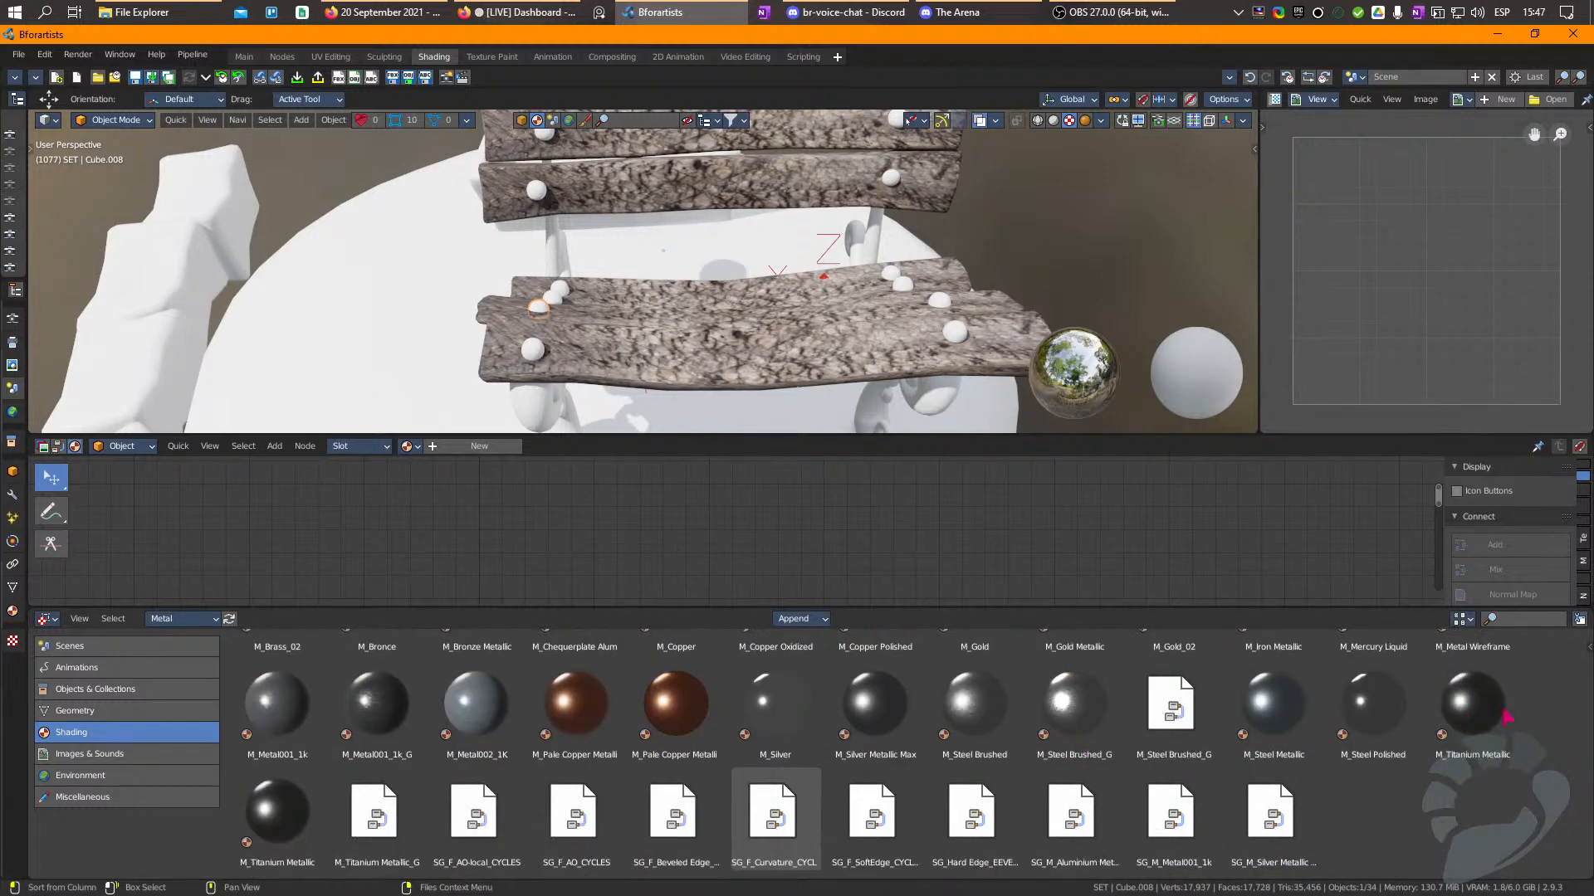
Apply M_Steel Brushed to the front seat plank's right-end bolt and M_Metal001_1k_G to the bench's scroll legs.
{"action": "left_click", "coordinate": [970, 712]}
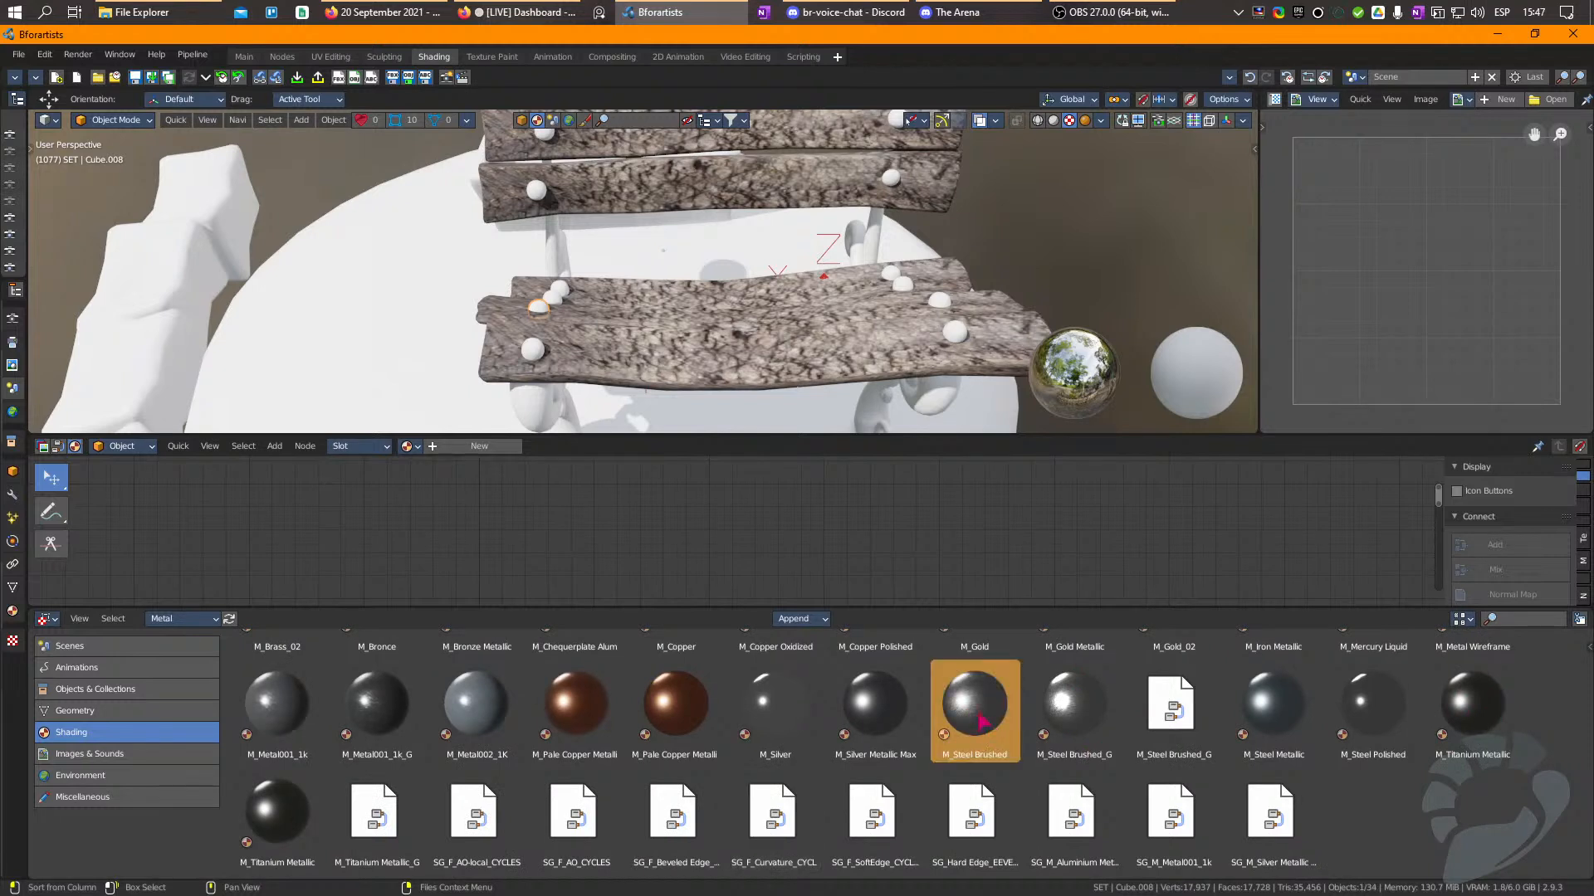
{"action": "mouse_move", "coordinate": [979, 722]}
{"action": "left_mouse_down"}
{"action": "mouse_move", "coordinate": [963, 334]}
{"action": "mouse_move", "coordinate": [955, 353]}
{"action": "left_mouse_up"}
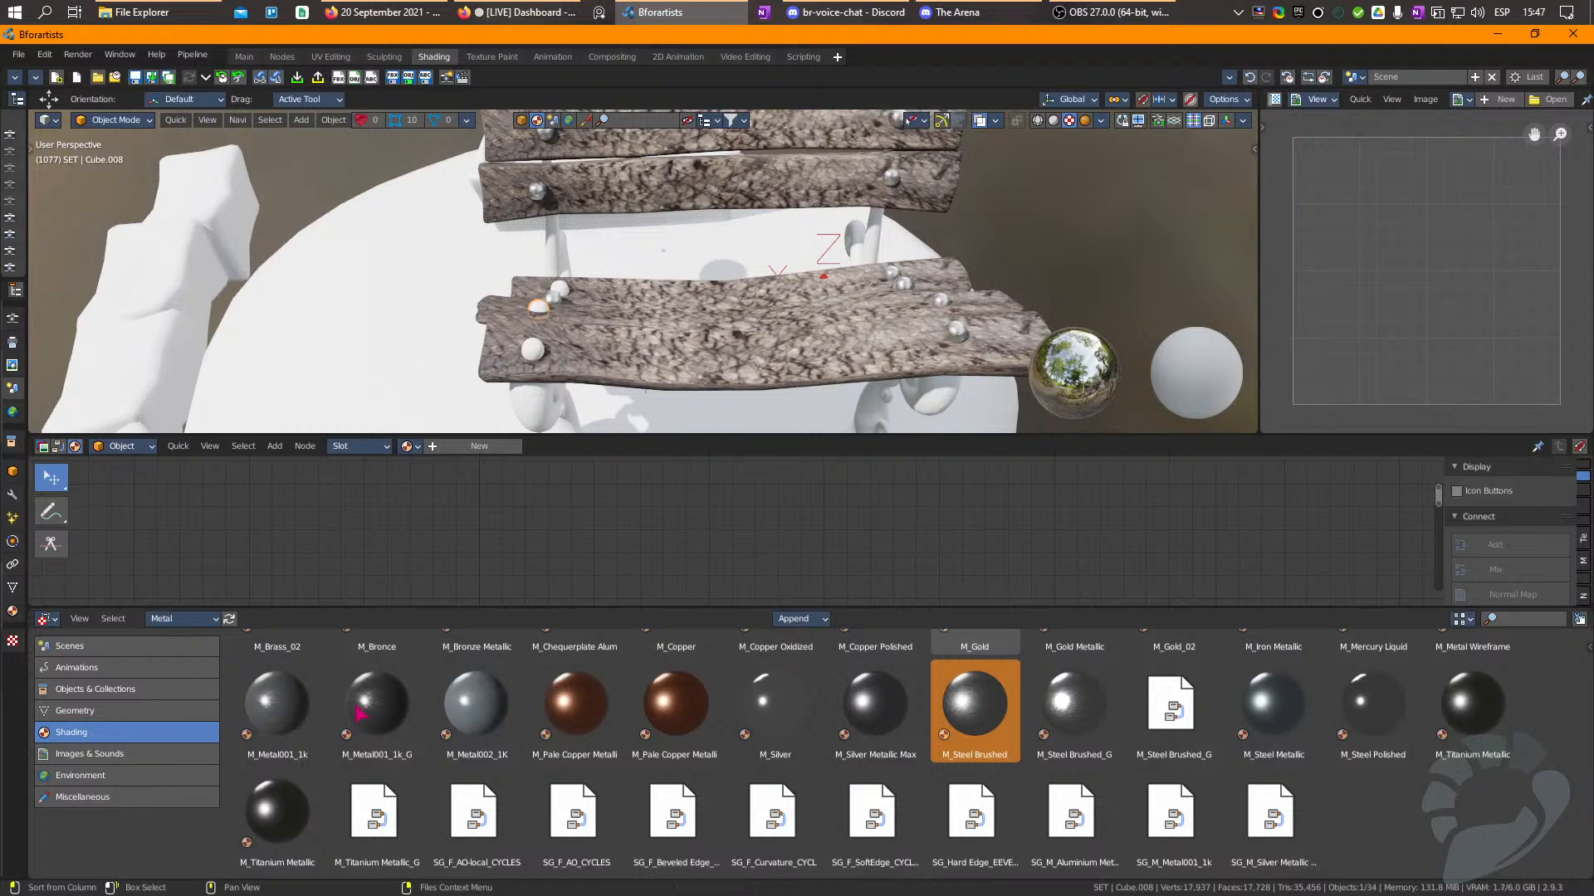
{"action": "left_click", "coordinate": [371, 720]}
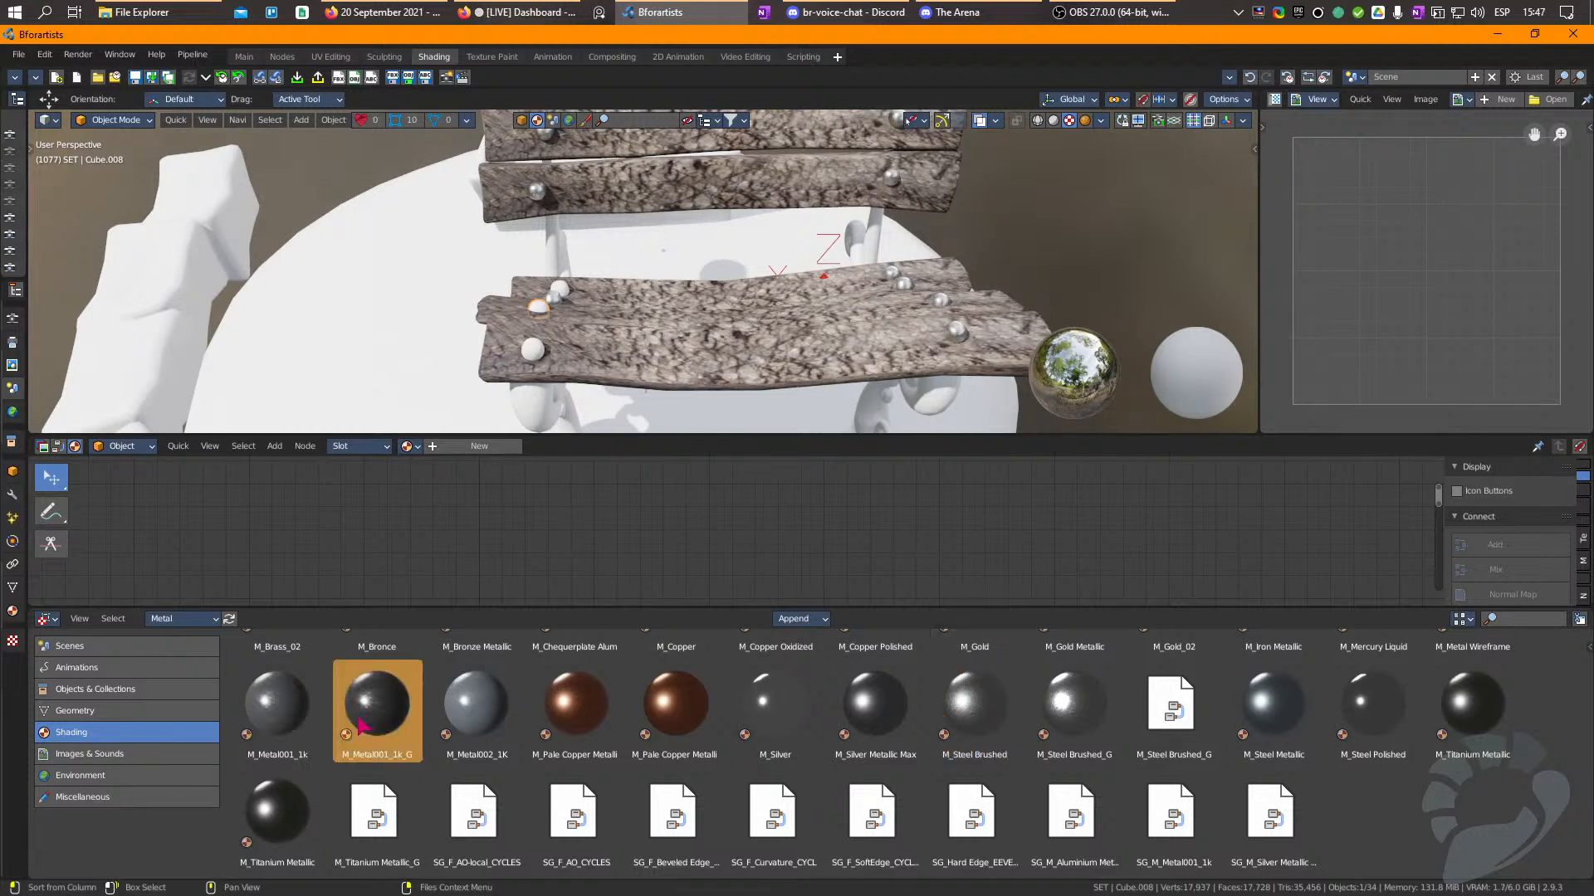
{"action": "left_click_drag", "start_coordinate": [380, 713], "coordinate": [526, 412]}
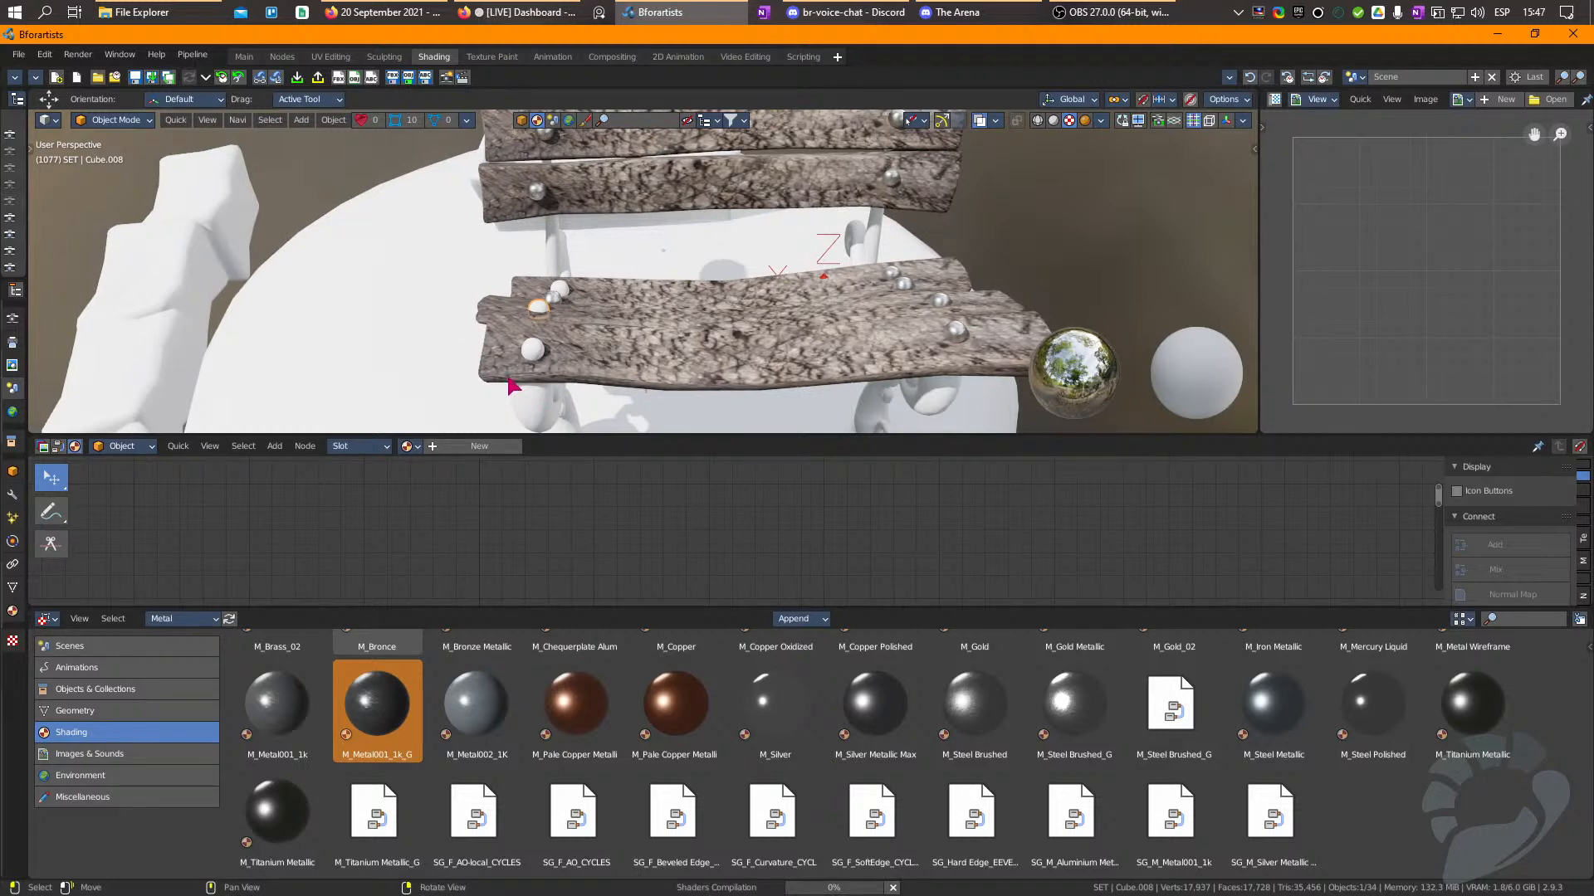
{"action": "right_click_drag", "start_coordinate": [510, 386], "coordinate": [615, 348]}
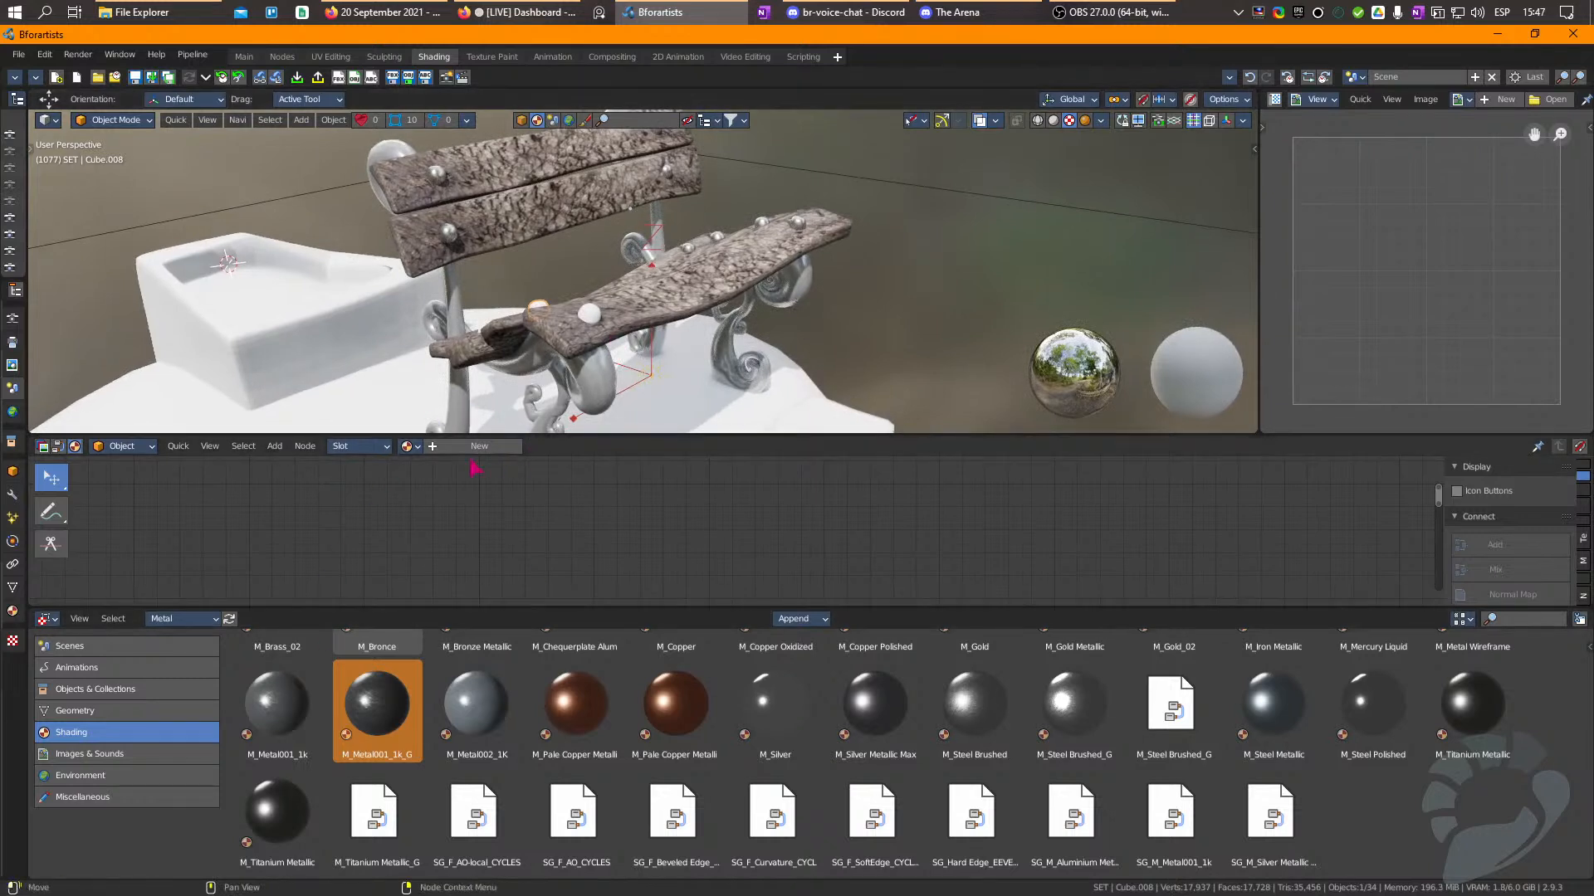
Assign the existing M_Metal001_1k_G material to the selected bolt and bring its node group's settings into view.
{"action": "left_click", "coordinate": [407, 446]}
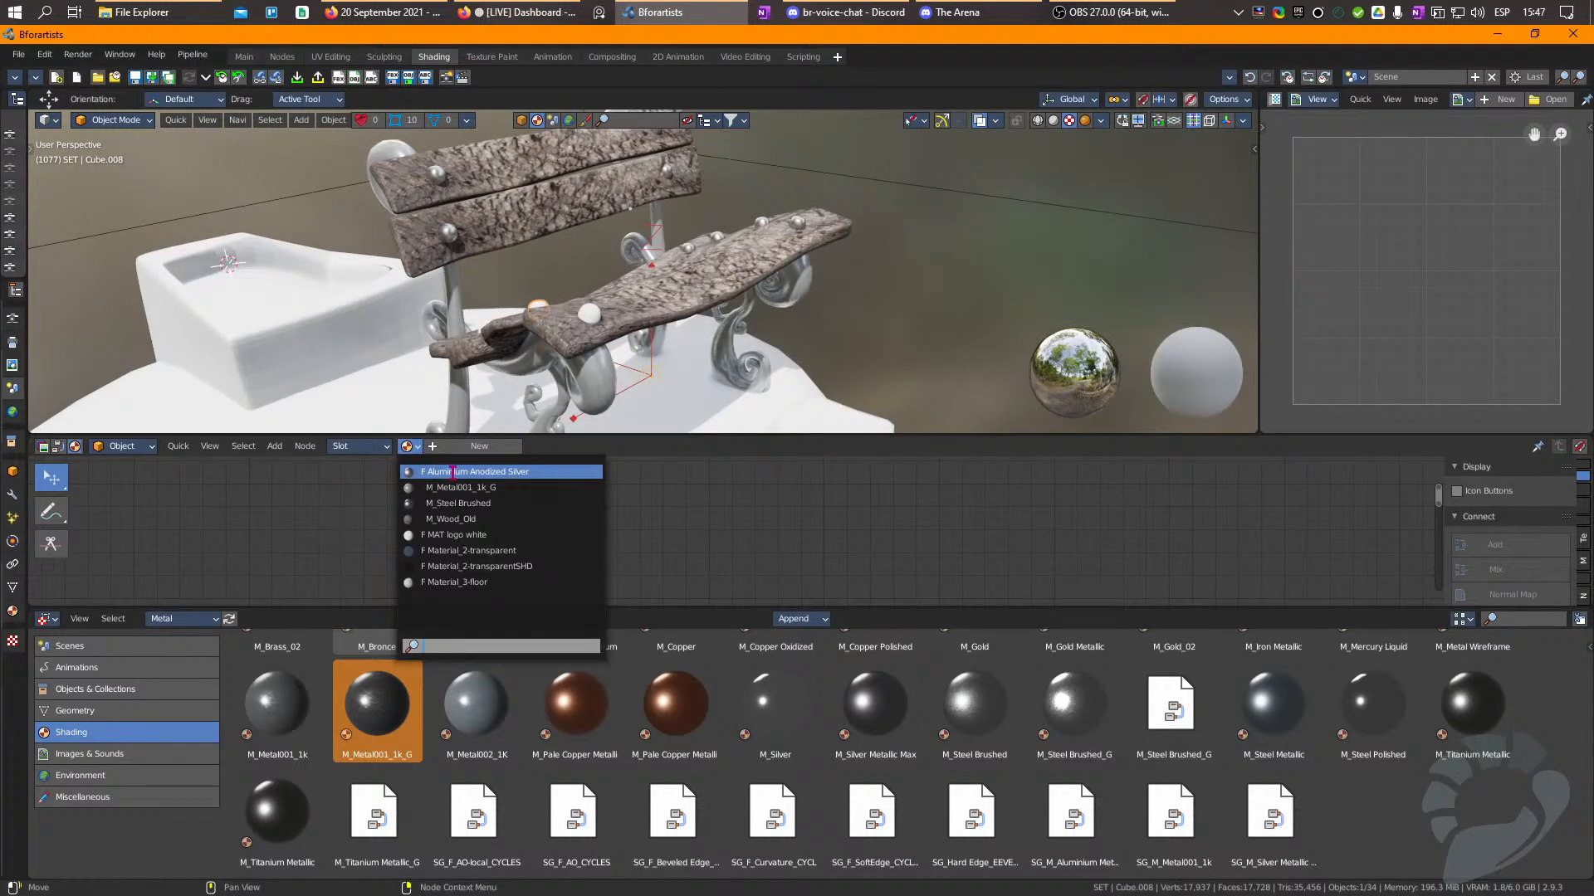
{"action": "left_click", "coordinate": [515, 487]}
{"action": "middle_click_drag", "start_coordinate": [624, 555], "coordinate": [759, 447]}
{"action": "scroll", "coordinate": [747, 504], "scroll_direction": "up", "scroll_amount": 4}
{"action": "left_click", "coordinate": [766, 473]}
{"action": "mouse_move", "coordinate": [821, 425]}
{"action": "left_mouse_down"}
{"action": "mouse_move", "coordinate": [784, 426]}
{"action": "mouse_move", "coordinate": [830, 426]}
{"action": "mouse_move", "coordinate": [814, 426]}
{"action": "left_mouse_up"}
{"action": "middle_click_drag", "start_coordinate": [896, 519], "coordinate": [876, 543]}
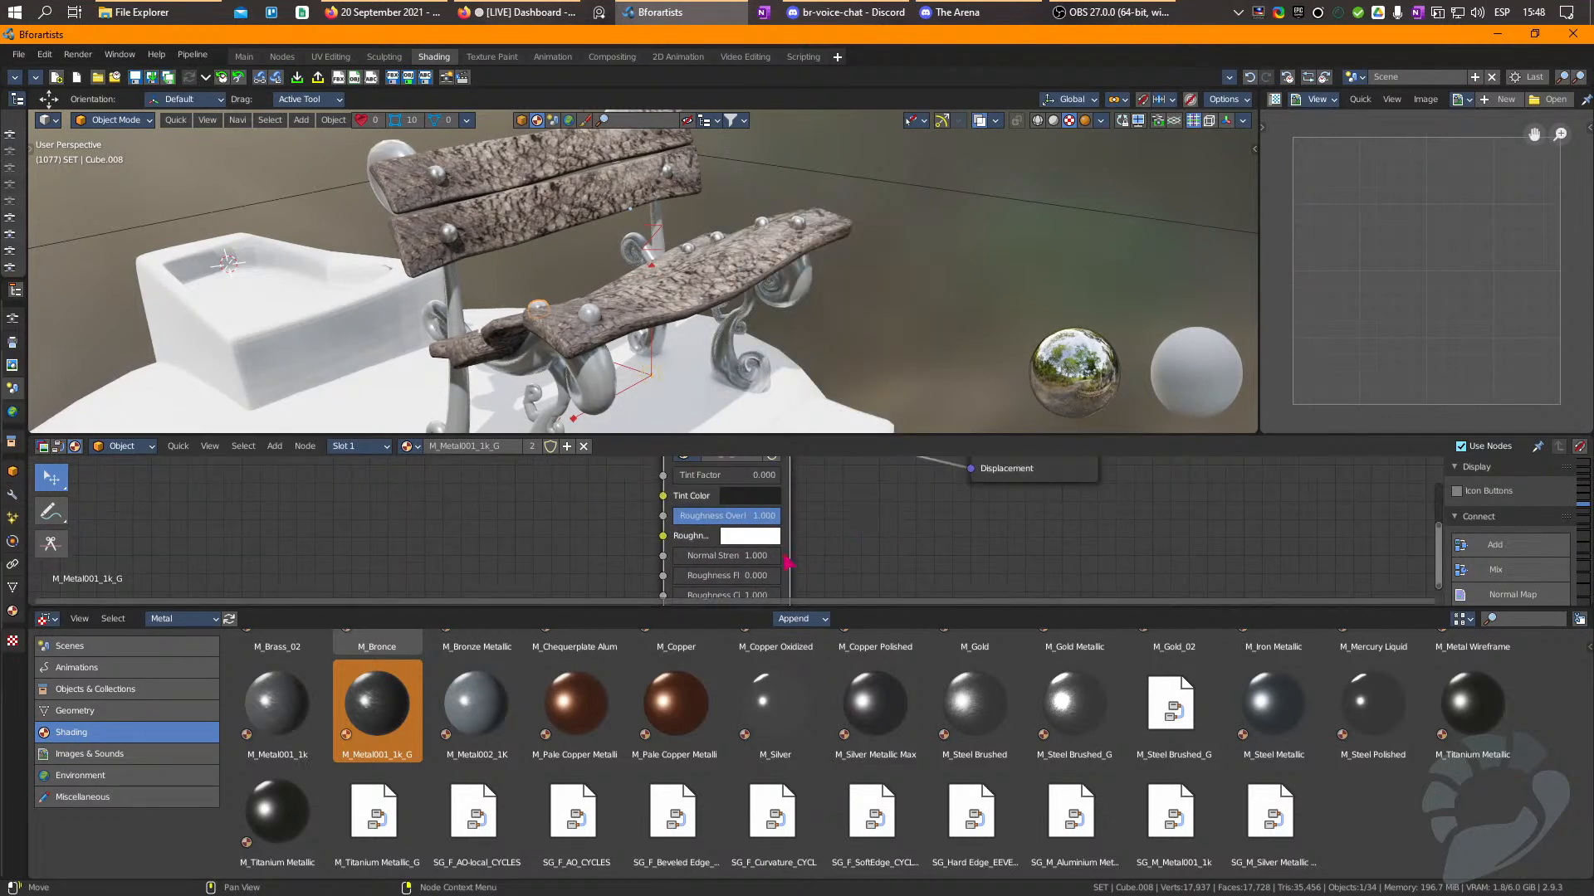
In the M_Metal001_1k_G node group, set the roughness colour to mid grey, Normal Strength to 1.1 and Roughness Fl to 0.3.
{"action": "middle_click_drag", "start_coordinate": [744, 571], "coordinate": [743, 549]}
{"action": "left_click_drag", "start_coordinate": [743, 553], "coordinate": [743, 553]}
{"action": "middle_click_drag", "start_coordinate": [742, 543], "coordinate": [733, 575]}
{"action": "left_click", "coordinate": [743, 548]}
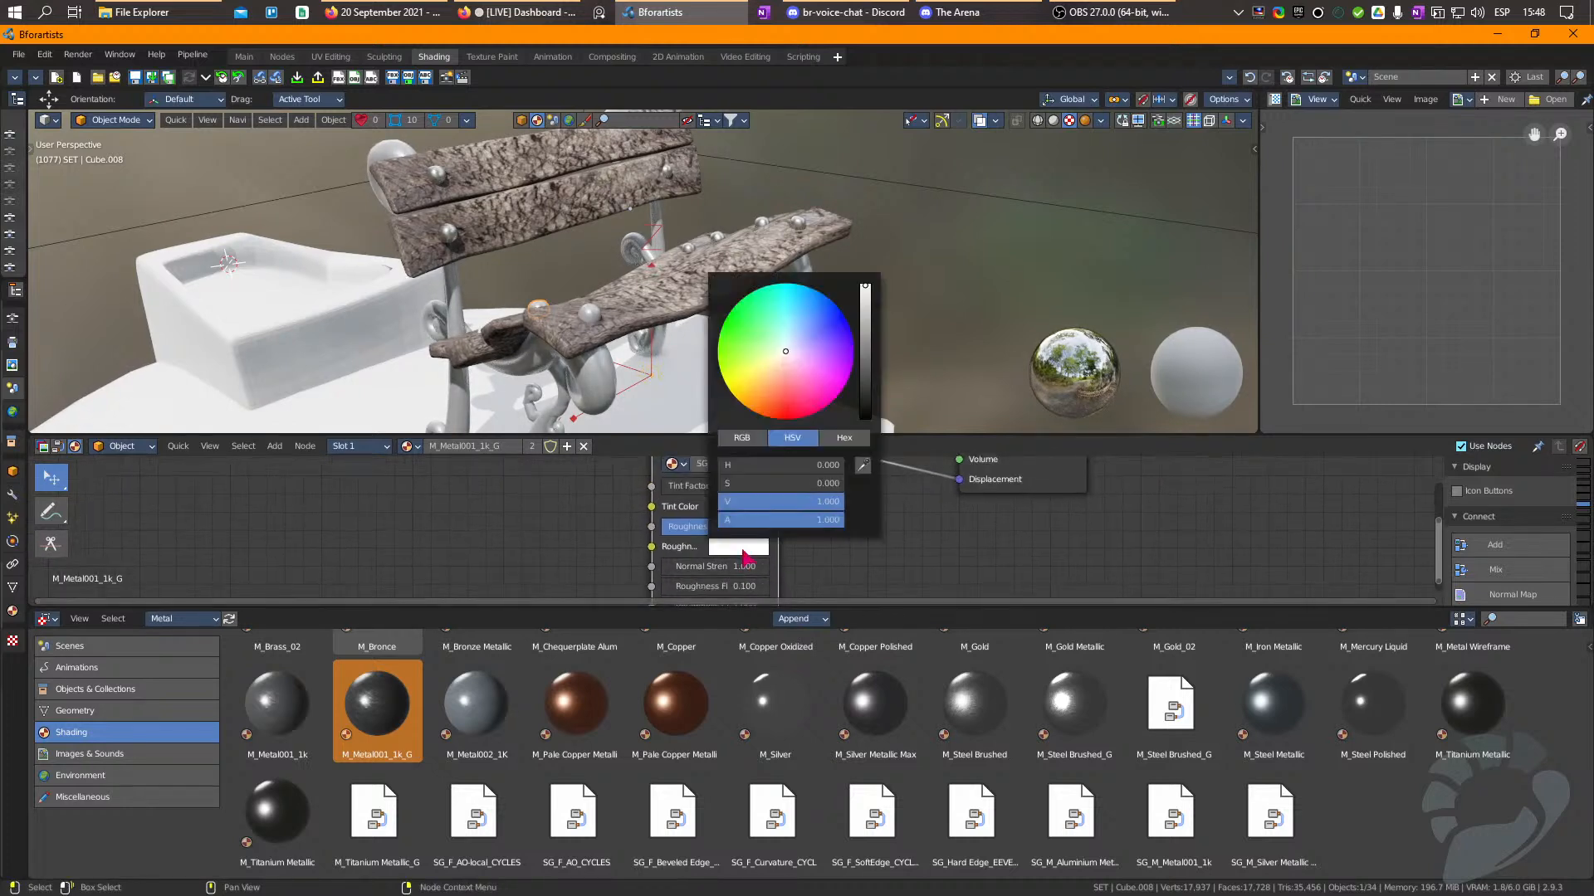
{"action": "left_click_drag", "start_coordinate": [865, 390], "coordinate": [865, 355]}
{"action": "left_click_drag", "start_coordinate": [721, 487], "coordinate": [822, 487]}
{"action": "middle_click_drag", "start_coordinate": [740, 369], "coordinate": [727, 328]}
{"action": "mouse_move", "coordinate": [745, 568]}
{"action": "left_mouse_down"}
{"action": "mouse_move", "coordinate": [799, 568]}
{"action": "mouse_move", "coordinate": [752, 568]}
{"action": "left_mouse_up"}
{"action": "middle_click_drag", "start_coordinate": [775, 548], "coordinate": [793, 499]}
{"action": "mouse_move", "coordinate": [734, 537]}
{"action": "left_mouse_down"}
{"action": "mouse_move", "coordinate": [765, 537]}
{"action": "mouse_move", "coordinate": [750, 537]}
{"action": "left_mouse_up"}
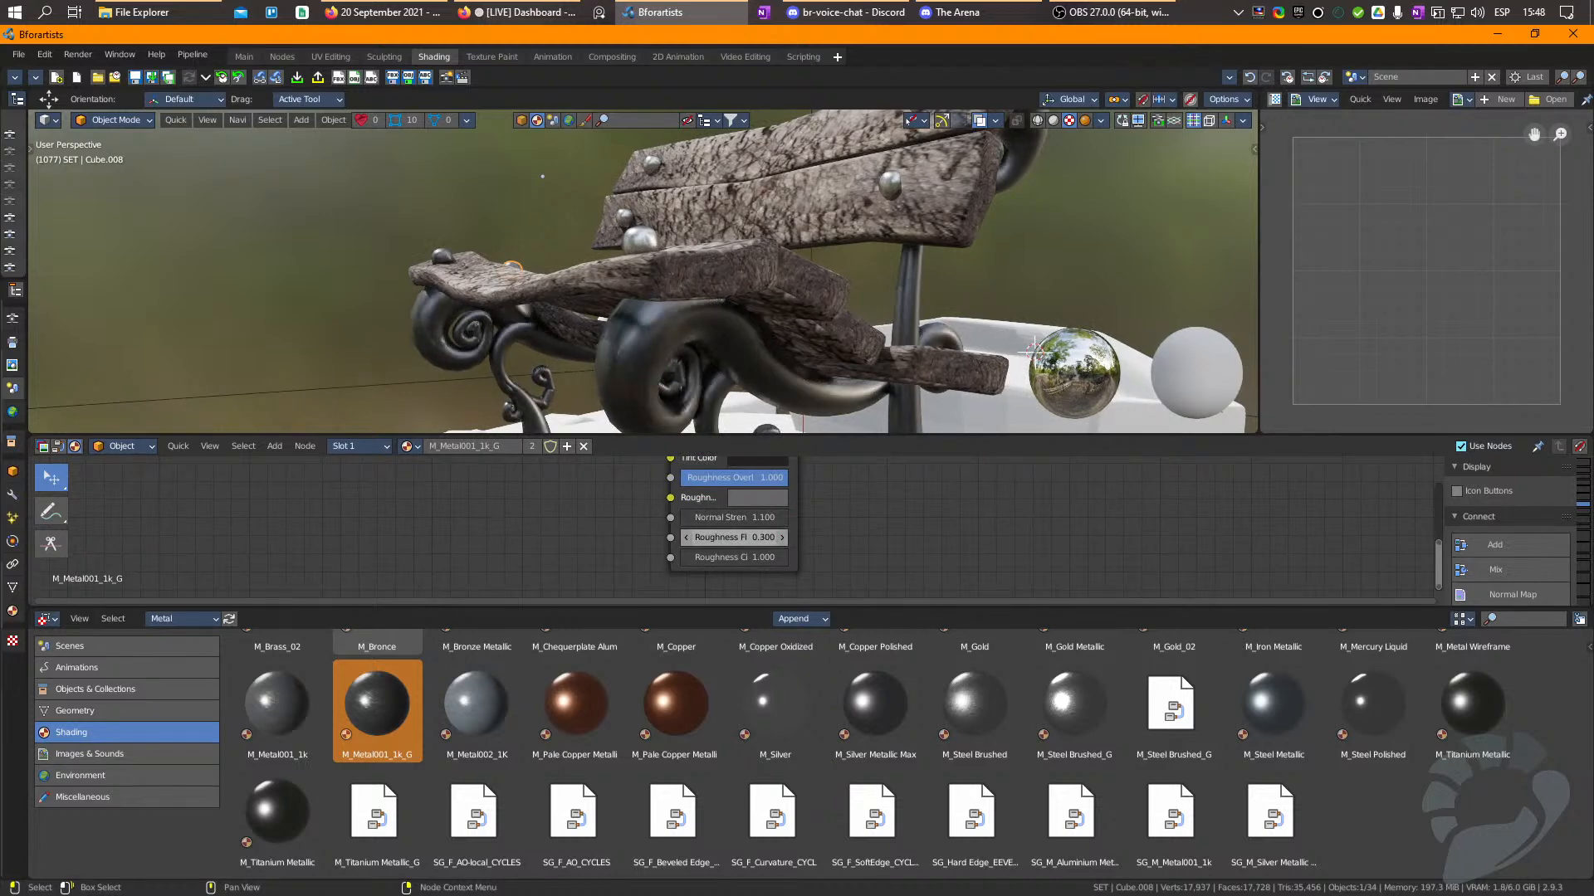
Link the M_Steel Brushed material from a seat plank bolt to the bench's scroll legs.
{"action": "right_click_drag", "start_coordinate": [715, 259], "coordinate": [743, 290]}
{"action": "scroll", "coordinate": [727, 297], "scroll_direction": "down", "scroll_amount": 3}
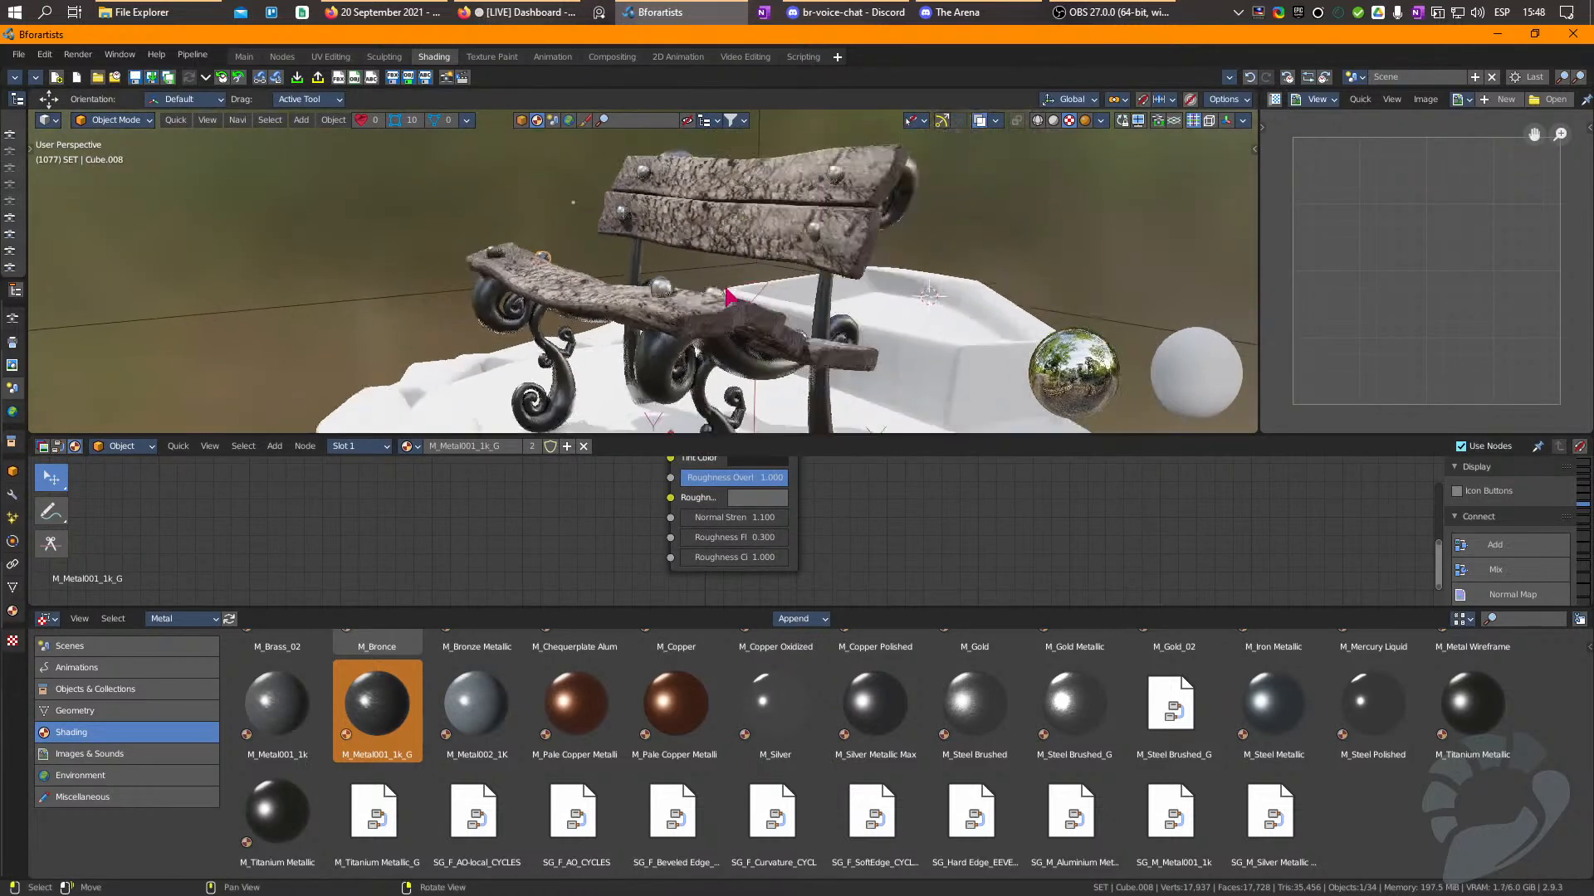
{"action": "left_click", "coordinate": [671, 290]}
{"action": "left_click", "coordinate": [670, 290]}
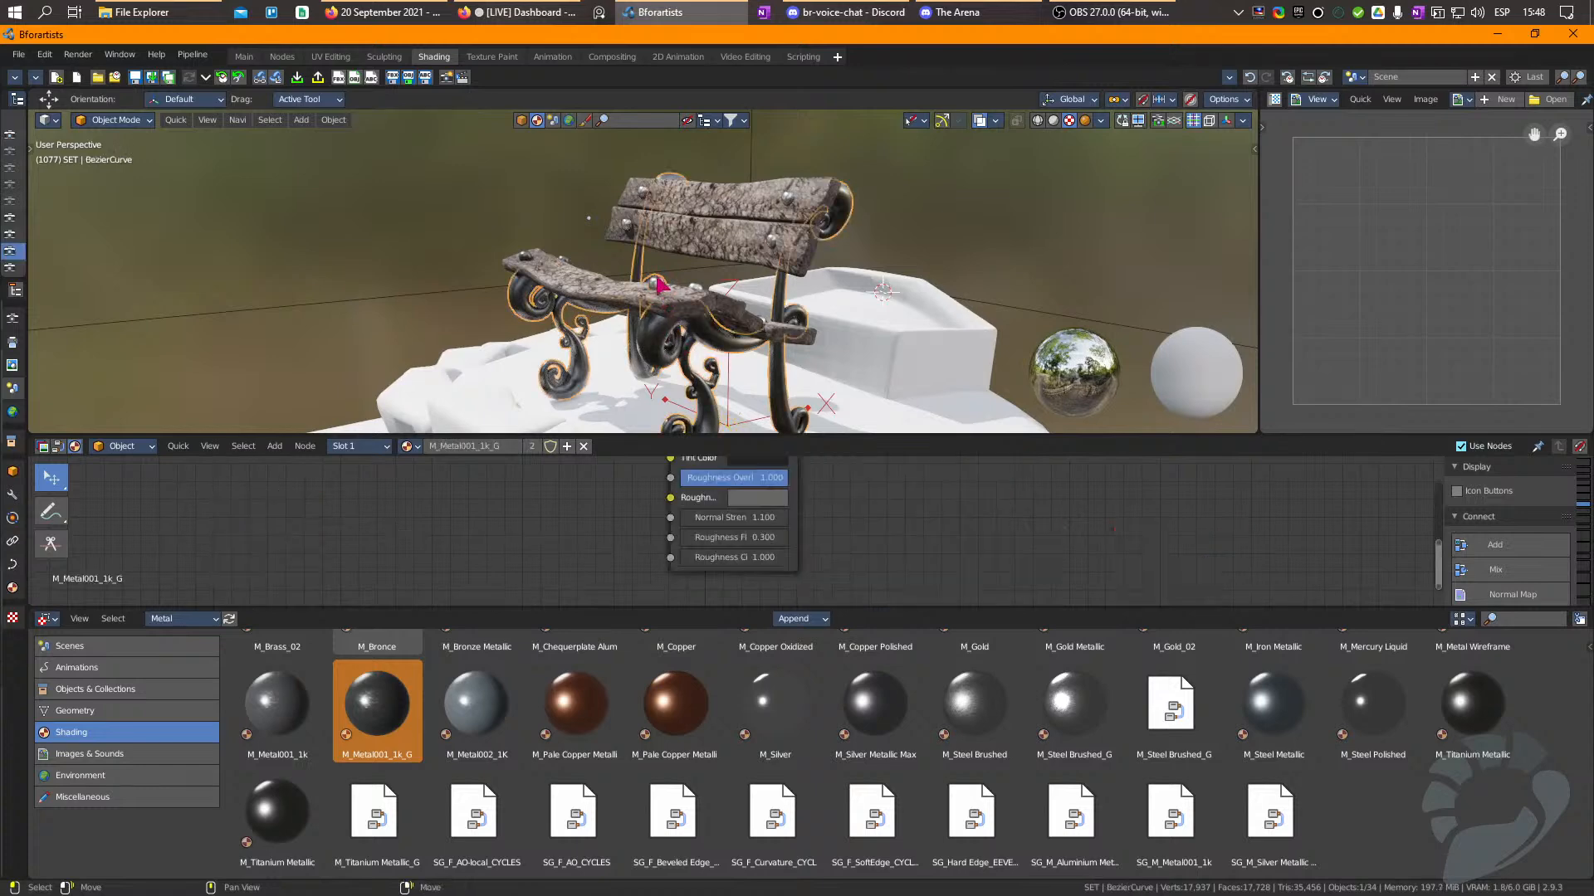
{"action": "left_click", "coordinate": [664, 283], "text": "shift"}
{"action": "key", "text": "shift+q"}
{"action": "left_click", "coordinate": [665, 283]}
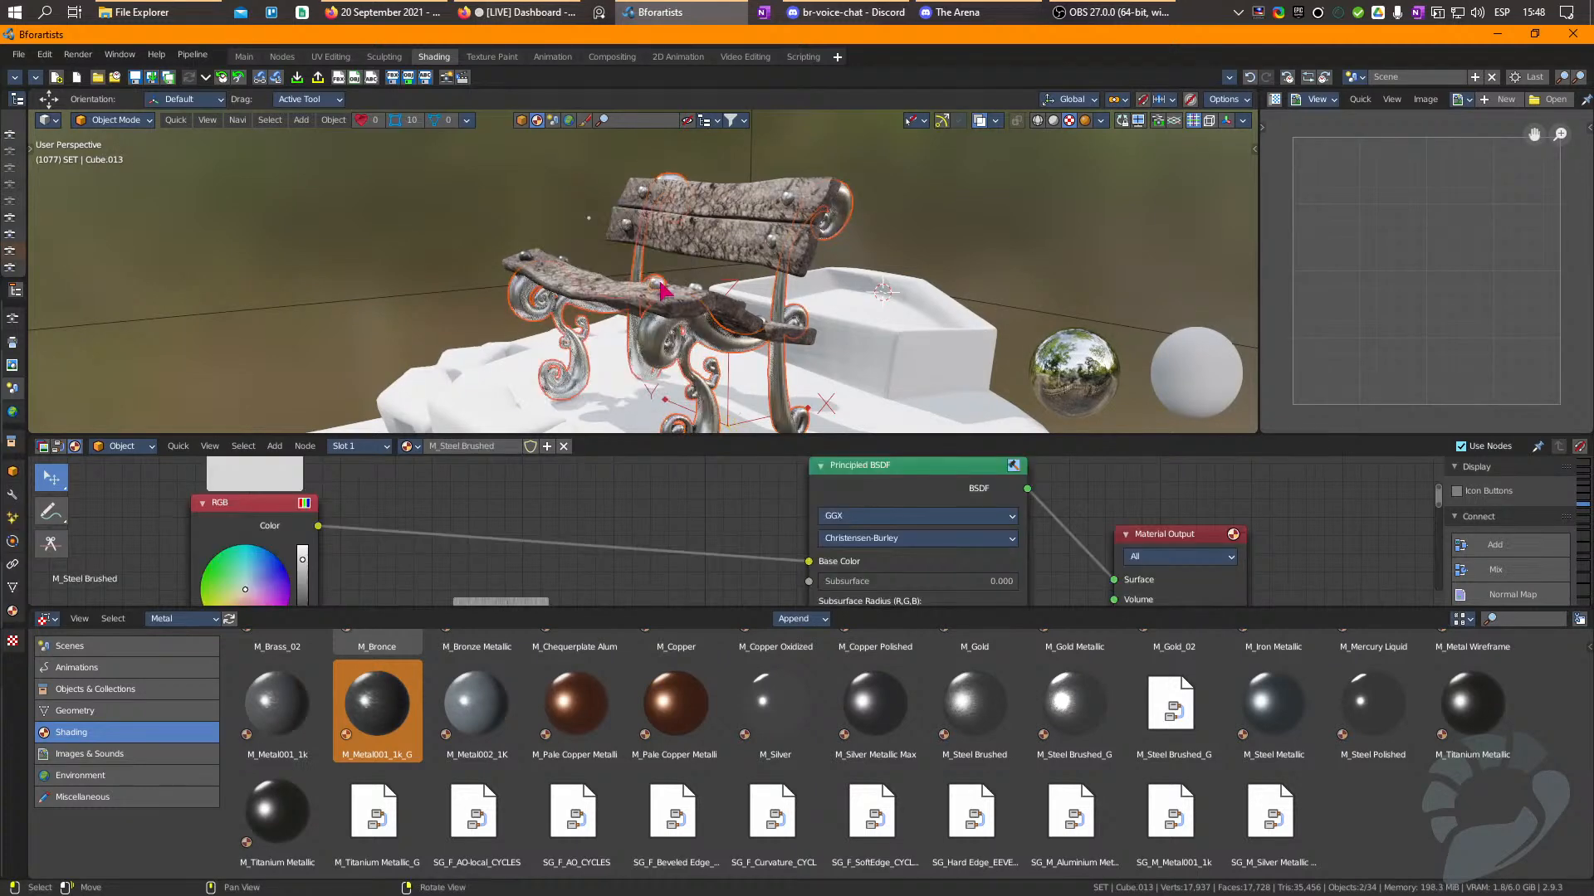
{"action": "right_click_drag", "start_coordinate": [665, 283], "coordinate": [678, 297]}
{"action": "middle_click_drag", "start_coordinate": [678, 307], "coordinate": [509, 242]}
{"action": "left_click", "coordinate": [500, 234]}
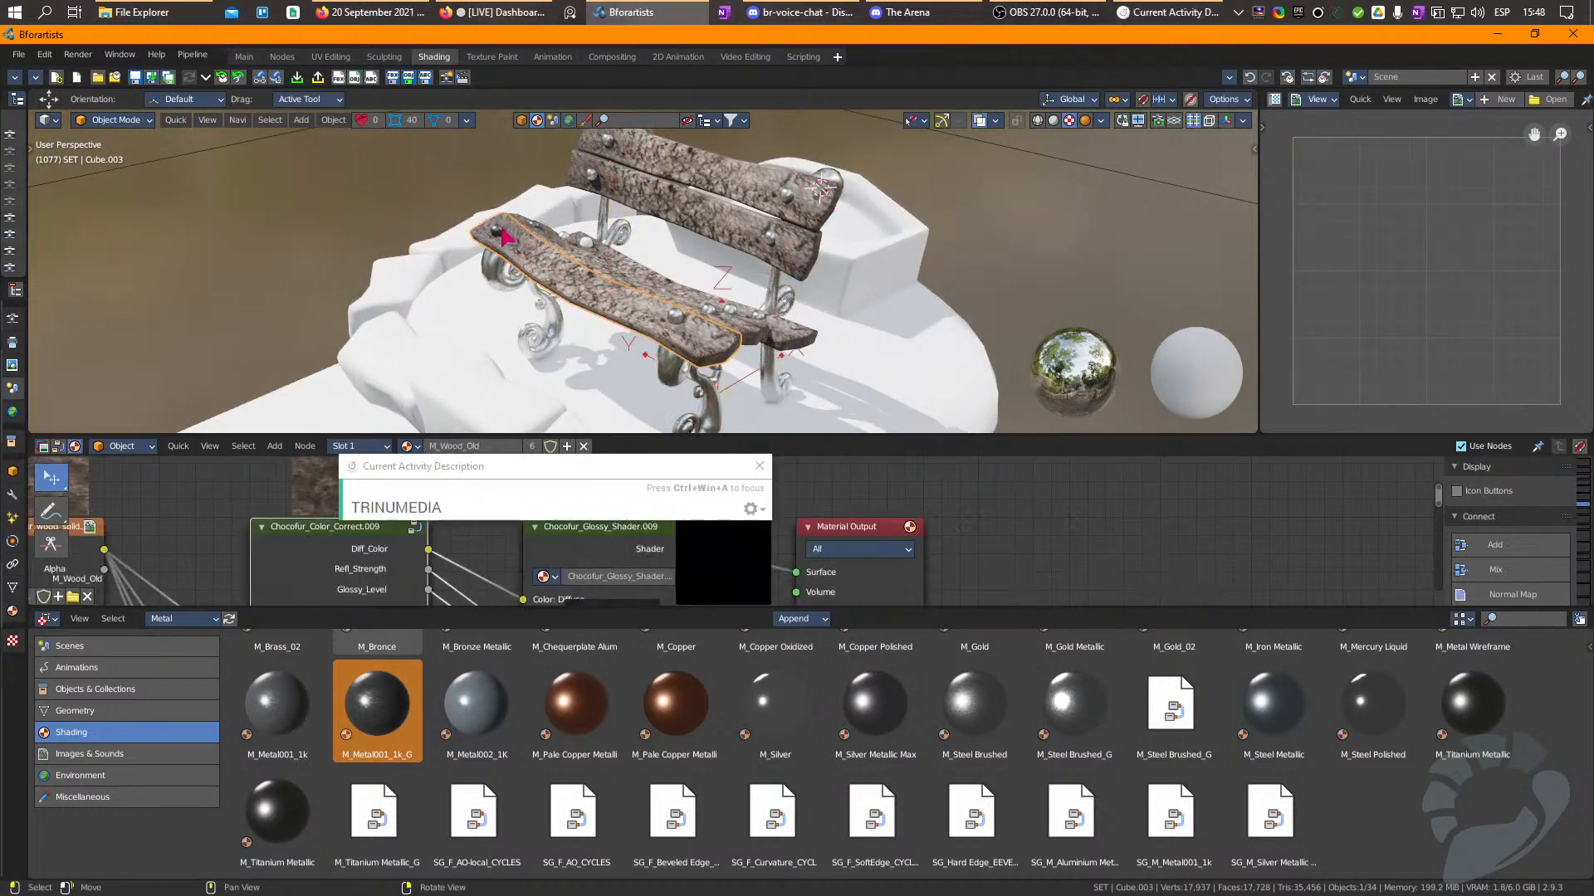
{"action": "left_click", "coordinate": [591, 180], "text": "shift"}
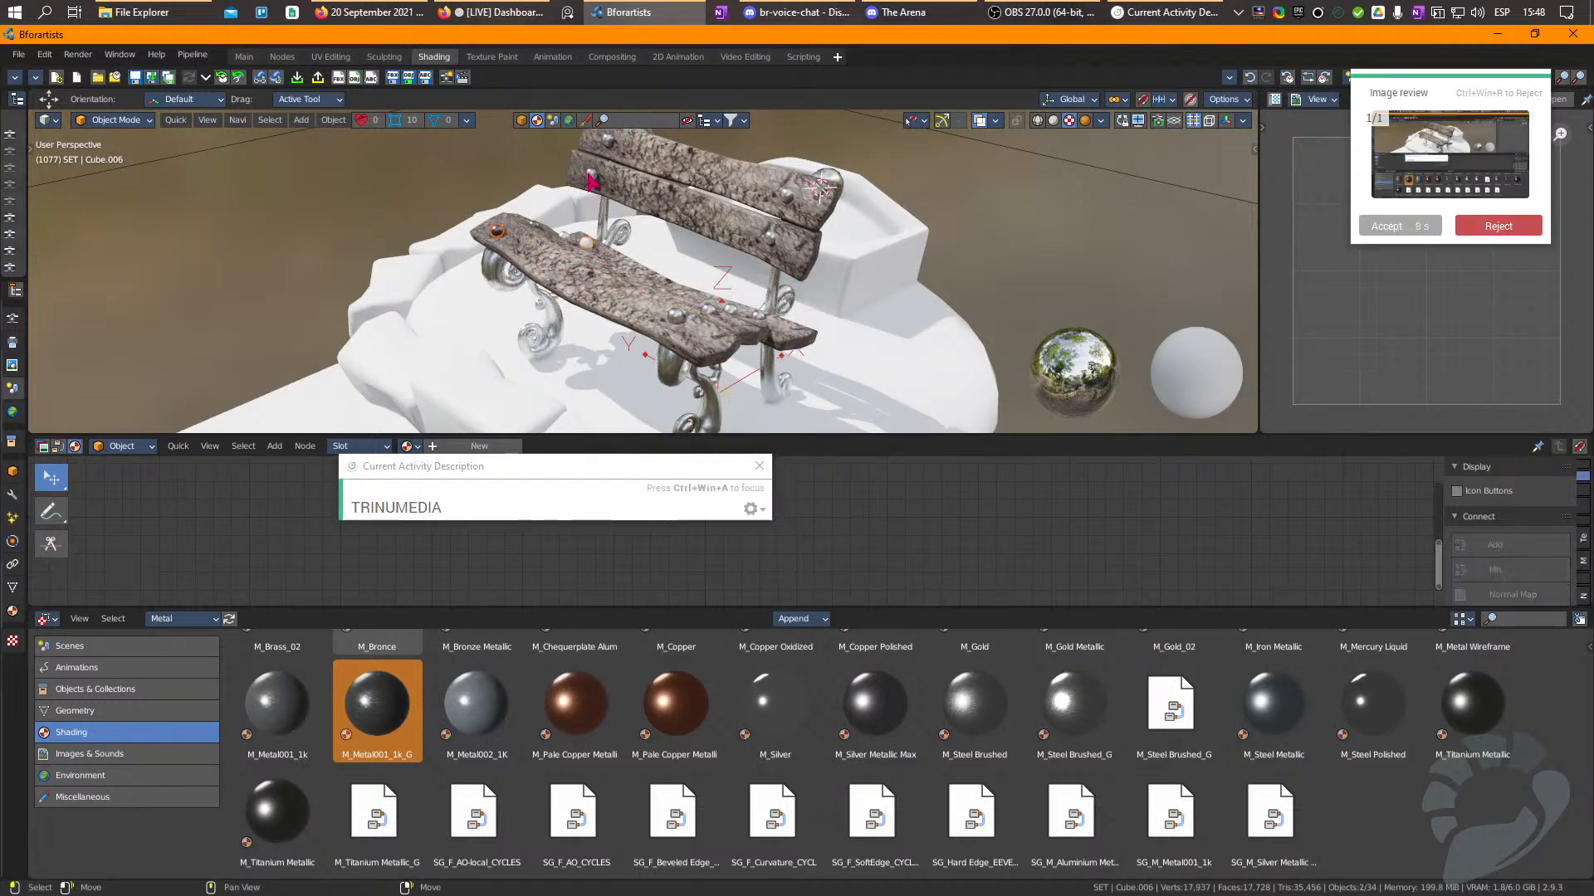
{"action": "left_click", "coordinate": [543, 233], "text": "shift"}
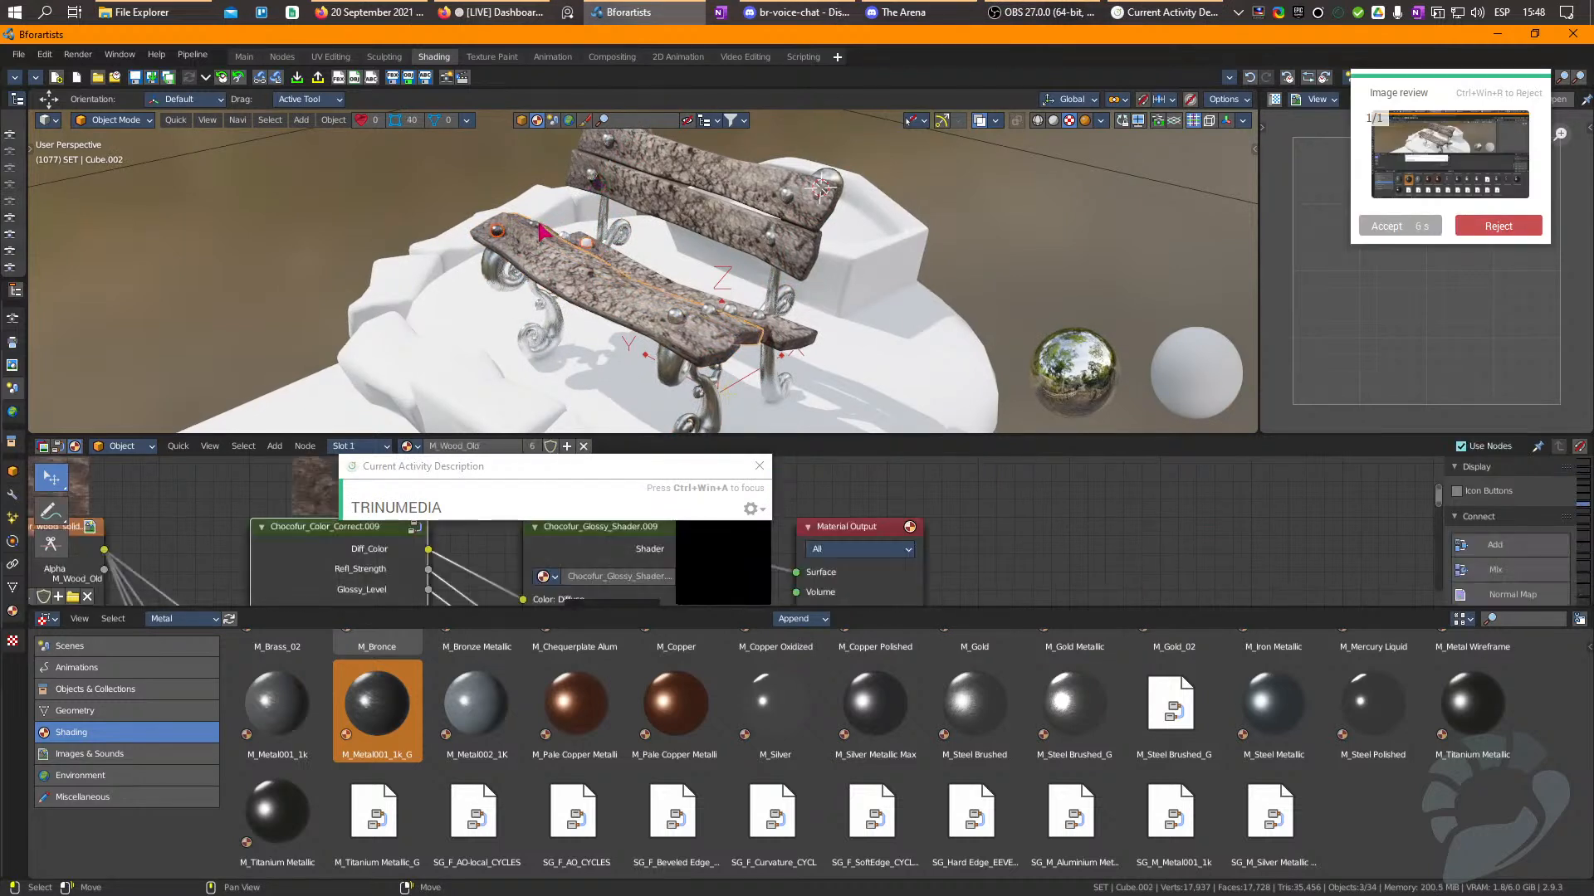
{"action": "left_click", "coordinate": [536, 232]}
{"action": "left_click", "coordinate": [539, 233]}
{"action": "left_click", "coordinate": [540, 229]}
{"action": "left_click", "coordinate": [541, 229], "text": "shift"}
{"action": "scroll", "coordinate": [535, 241], "scroll_direction": "up", "scroll_amount": 5}
{"action": "left_click", "coordinate": [213, 249]}
{"action": "left_click", "coordinate": [370, 225], "text": "shift"}
{"action": "left_click", "coordinate": [483, 255], "text": "shift"}
{"action": "left_click", "coordinate": [574, 272], "text": "shift"}
{"action": "scroll", "coordinate": [568, 266], "scroll_direction": "down", "scroll_amount": 5}
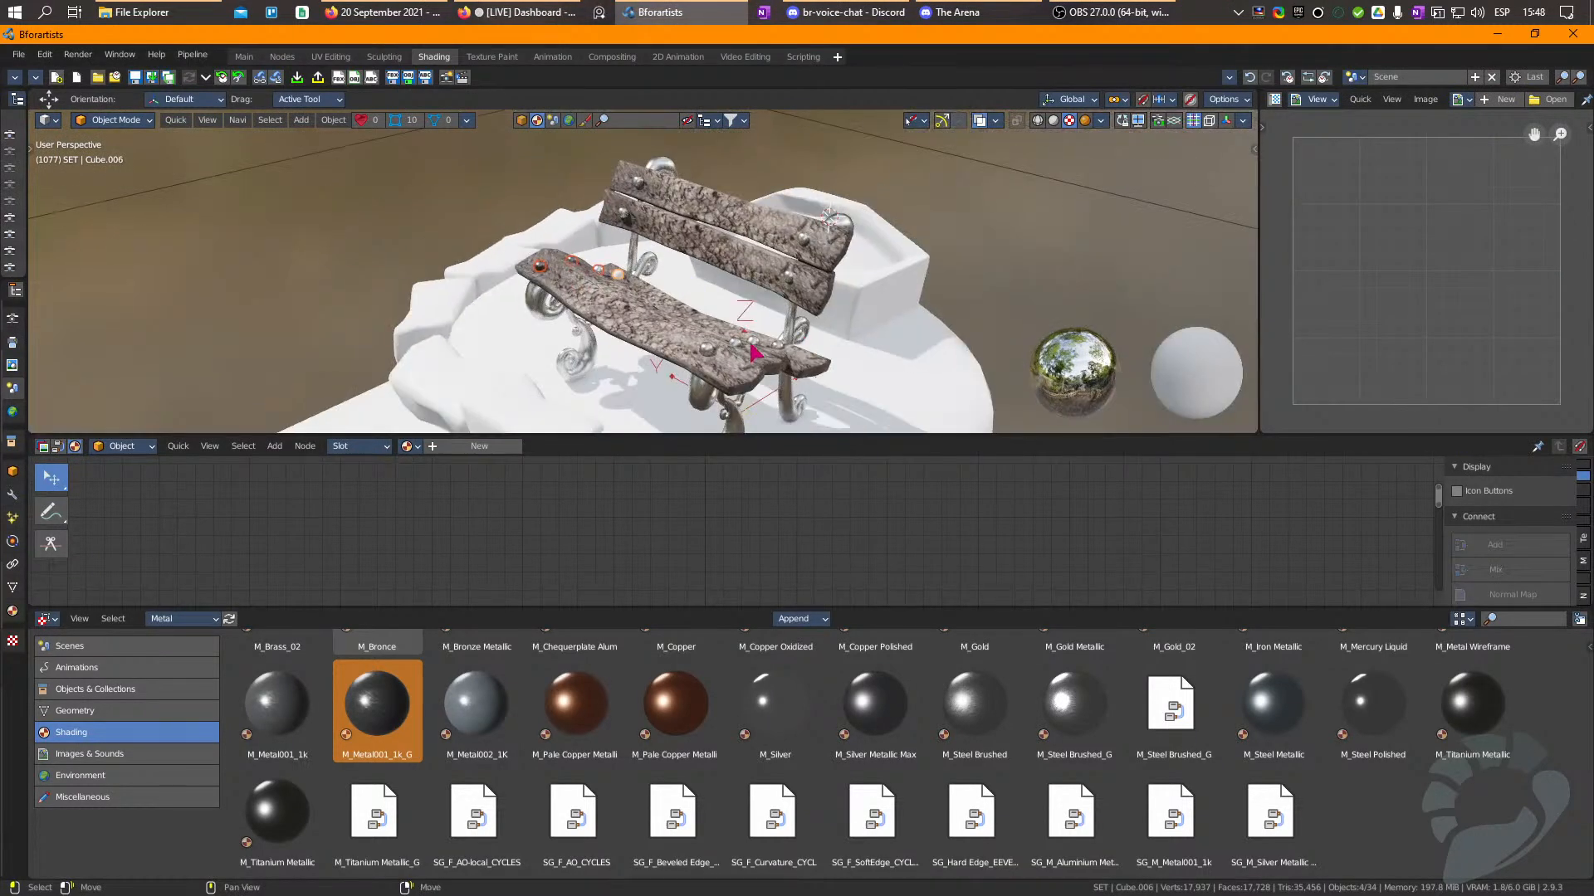
{"action": "left_click", "coordinate": [742, 352], "text": "shift"}
{"action": "left_click", "coordinate": [761, 362], "text": "shift"}
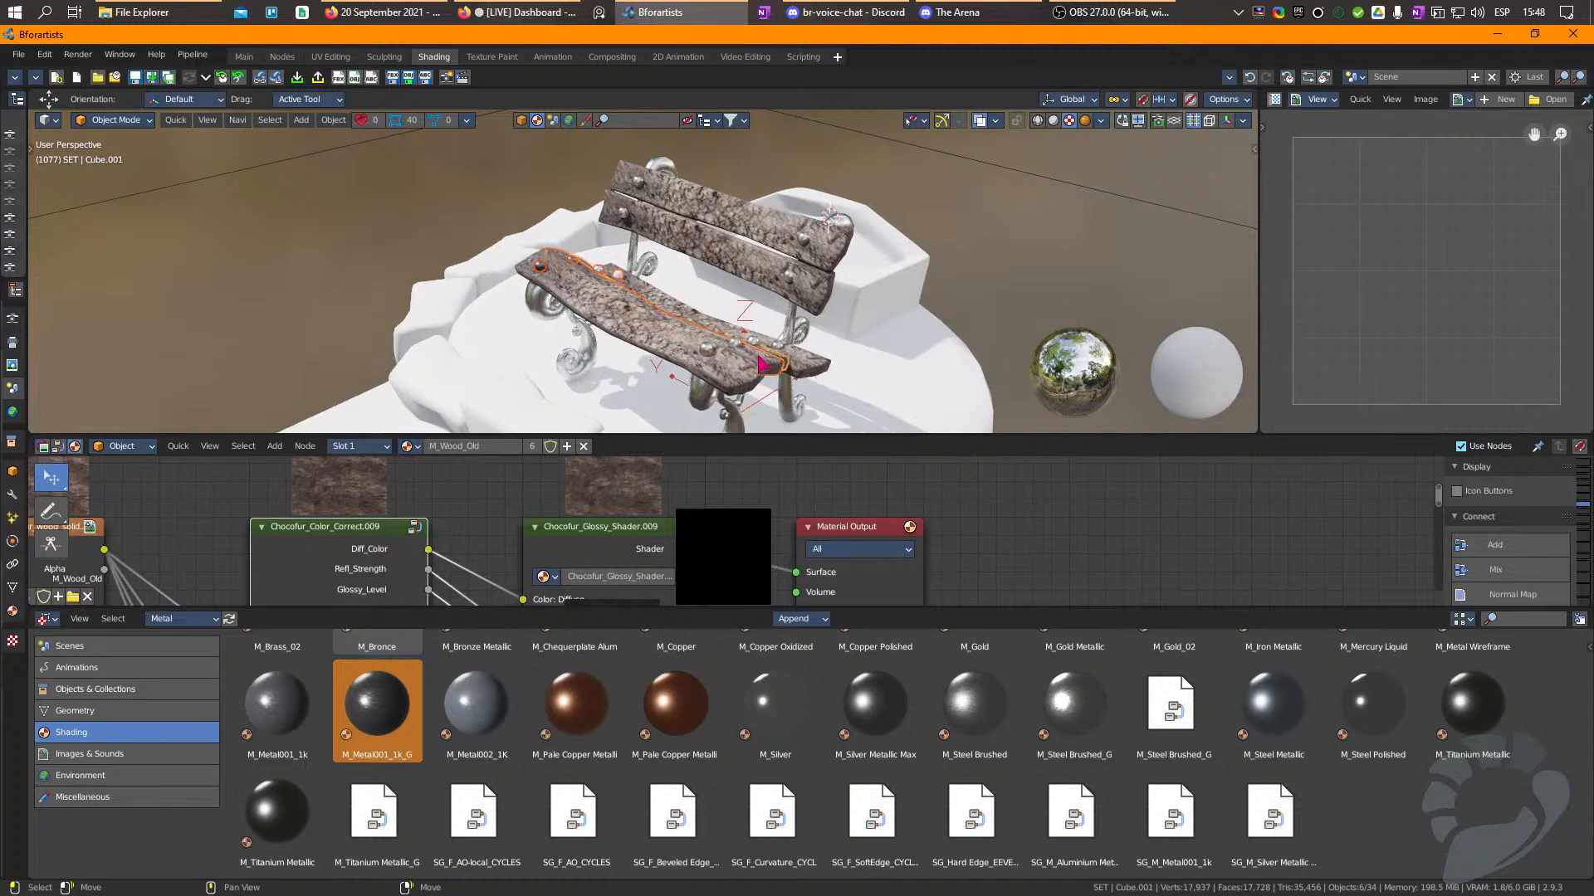
{"action": "scroll", "coordinate": [791, 372], "scroll_direction": "up", "scroll_amount": 5}
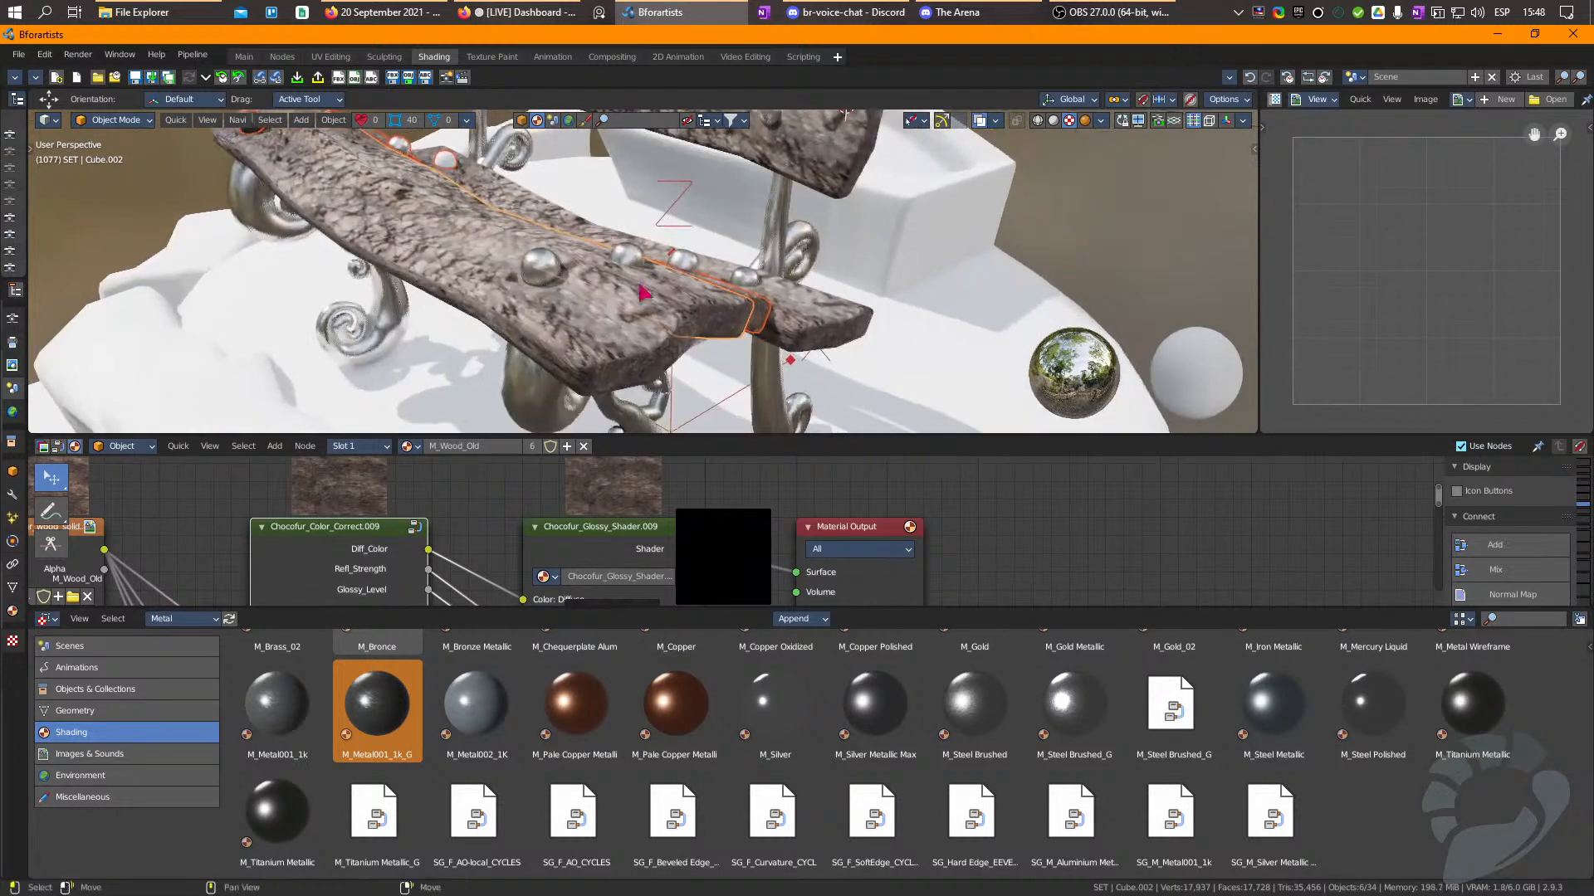
{"action": "left_click", "coordinate": [757, 332], "text": "shift"}
{"action": "left_click", "coordinate": [805, 333]}
{"action": "left_click", "coordinate": [749, 282]}
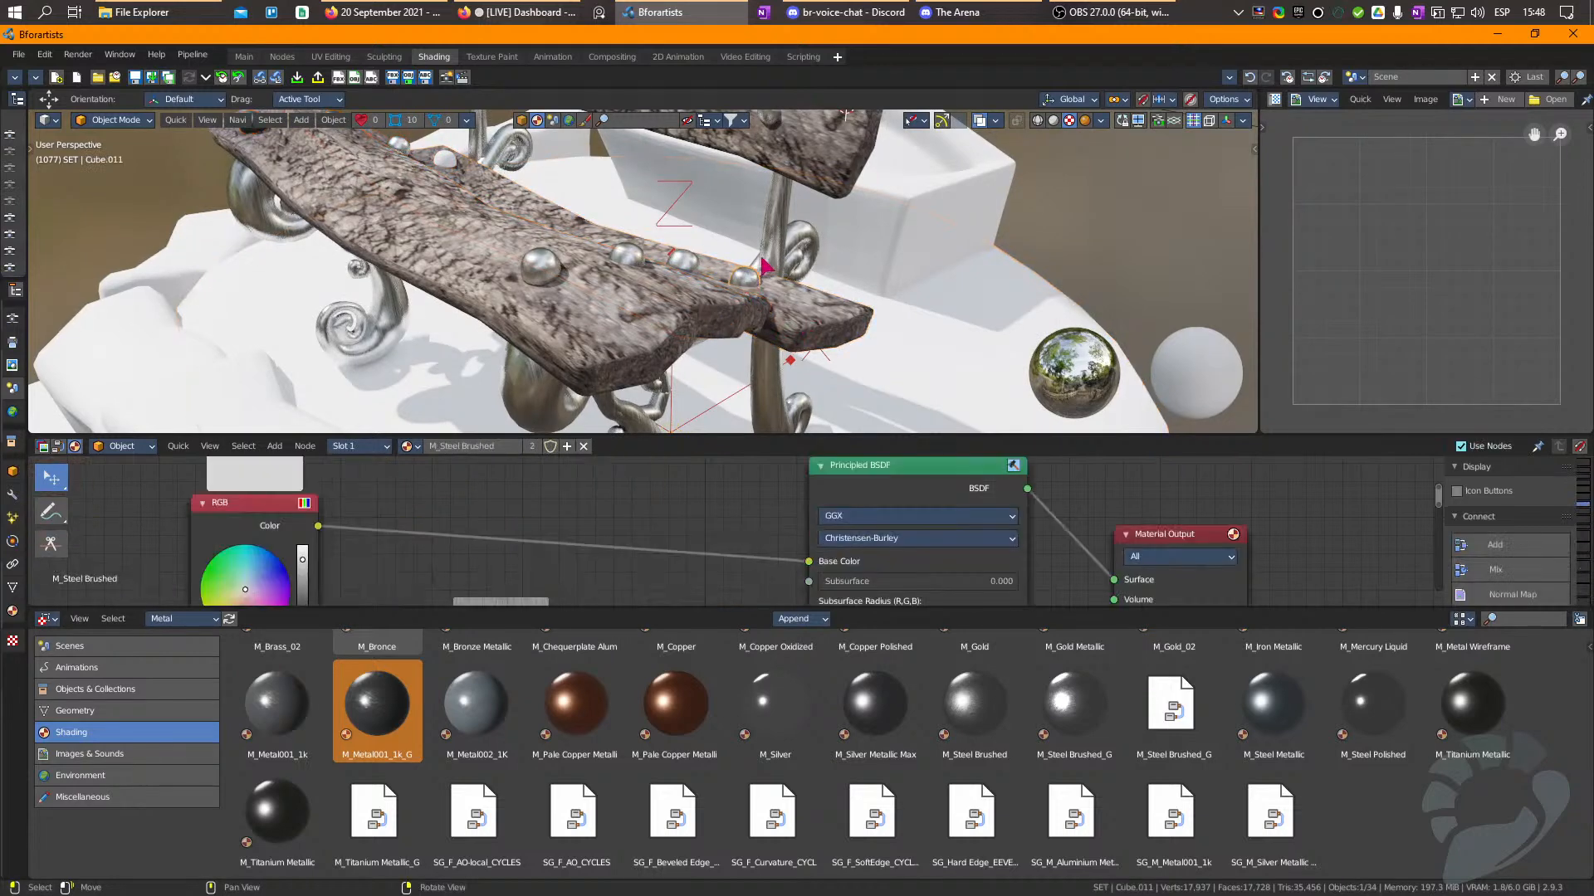
Copy the M_Steel Brushed material from the bench's scroll legs to the two selected bolts at the seat's left end.
{"action": "left_click", "coordinate": [445, 159]}
{"action": "middle_click_drag", "start_coordinate": [444, 159], "coordinate": [429, 295]}
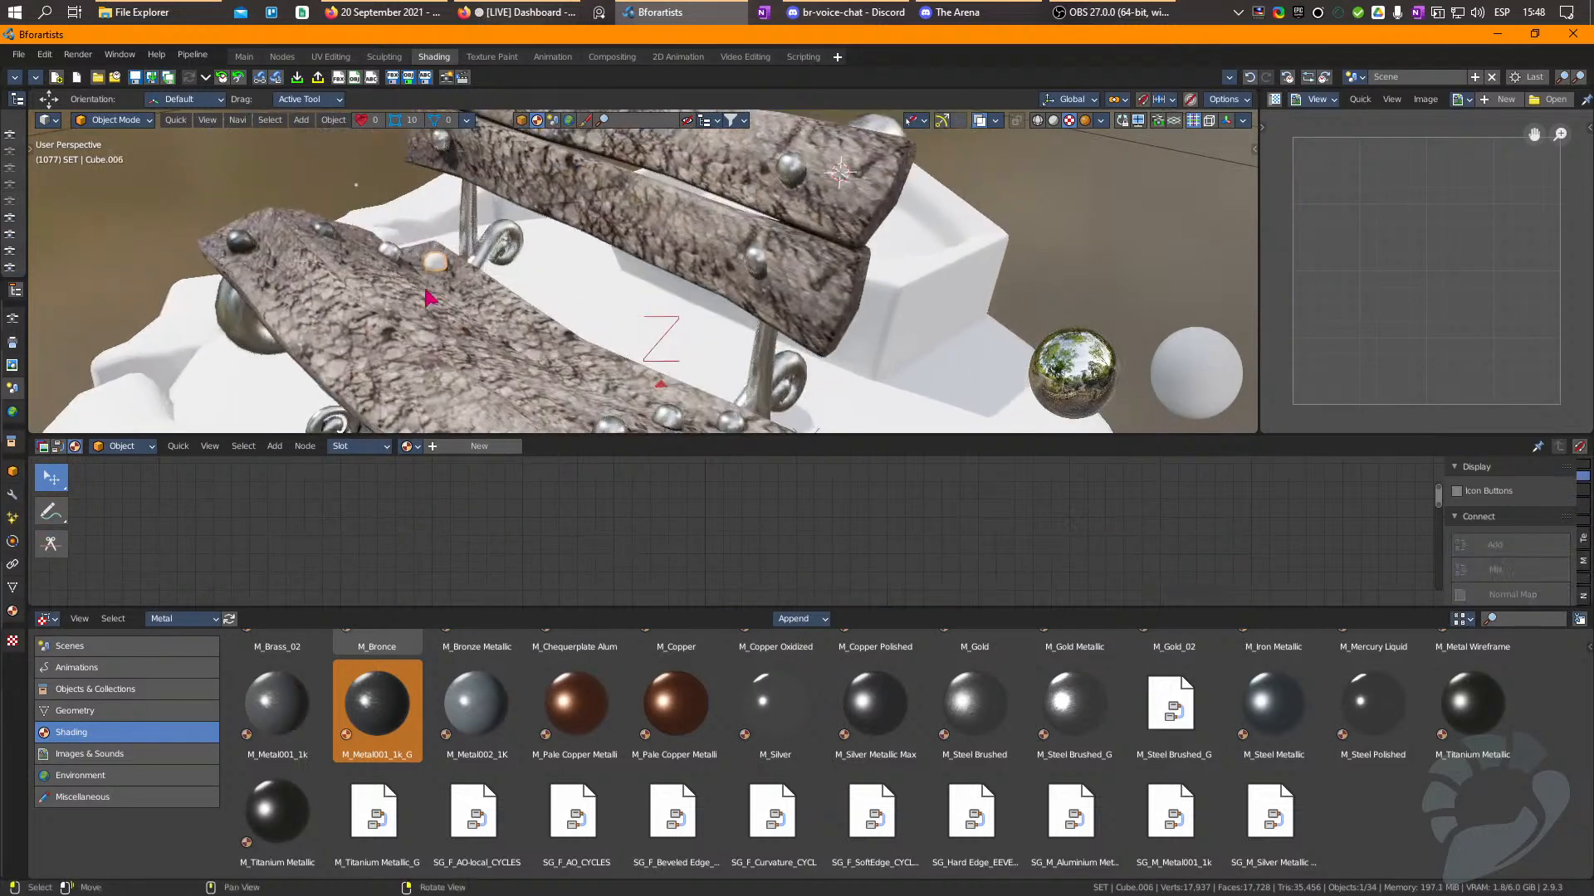
{"action": "left_click", "coordinate": [232, 236], "text": "shift"}
{"action": "left_click", "coordinate": [467, 246], "text": "shift"}
{"action": "key", "text": "shift+q"}
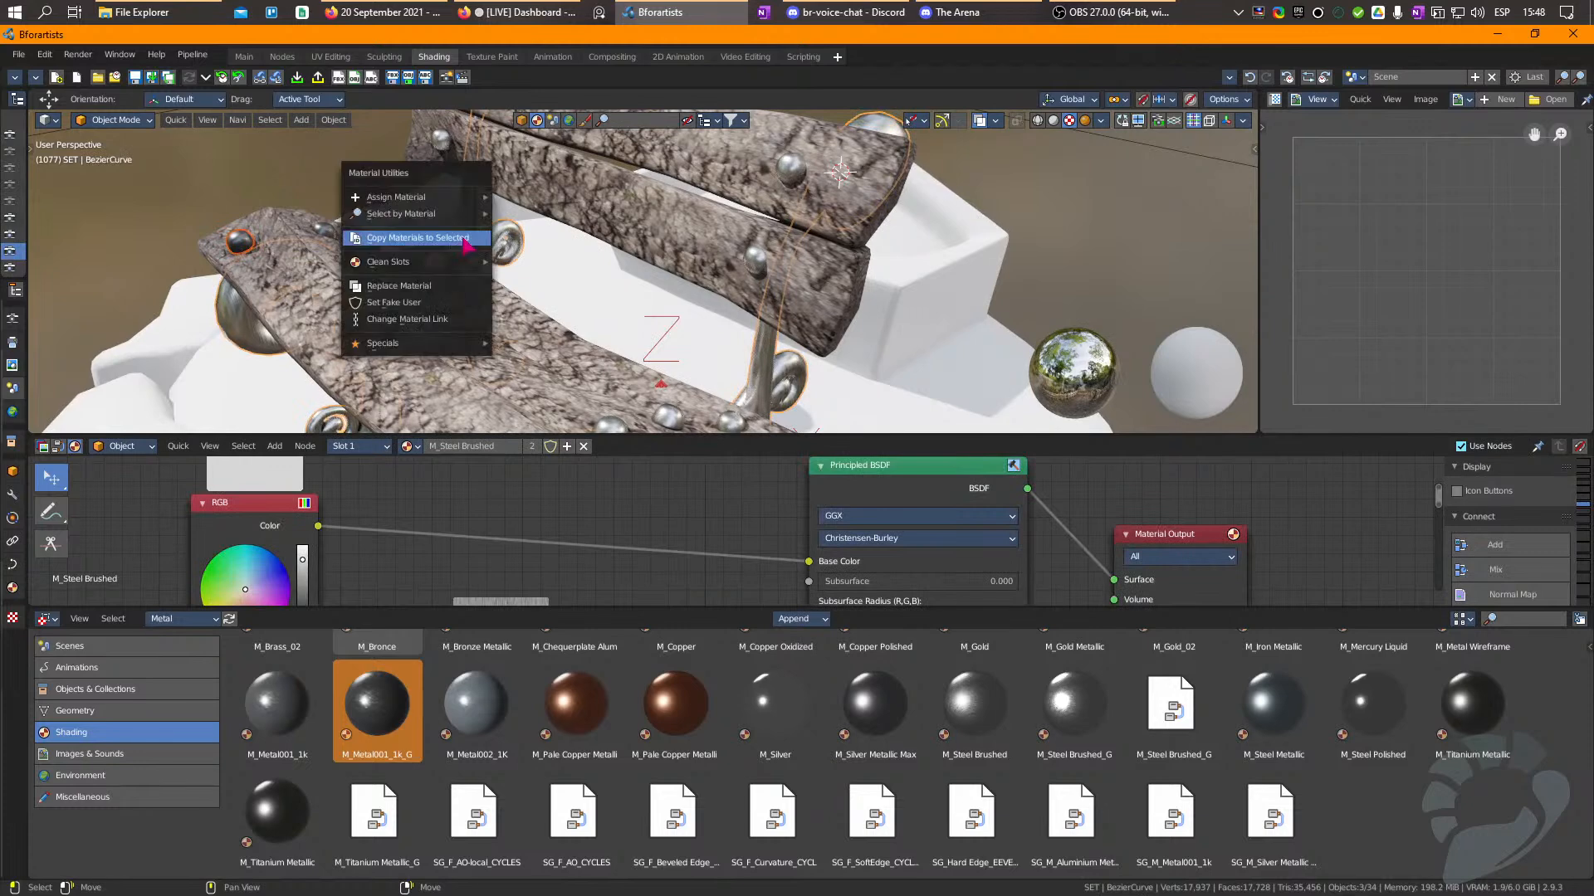
{"action": "left_click", "coordinate": [467, 240]}
Select the nearest front border stone and look through the Materials asset library for a suitable stone material.
{"action": "scroll", "coordinate": [467, 249], "scroll_direction": "down", "scroll_amount": 8}
{"action": "left_click", "coordinate": [593, 358]}
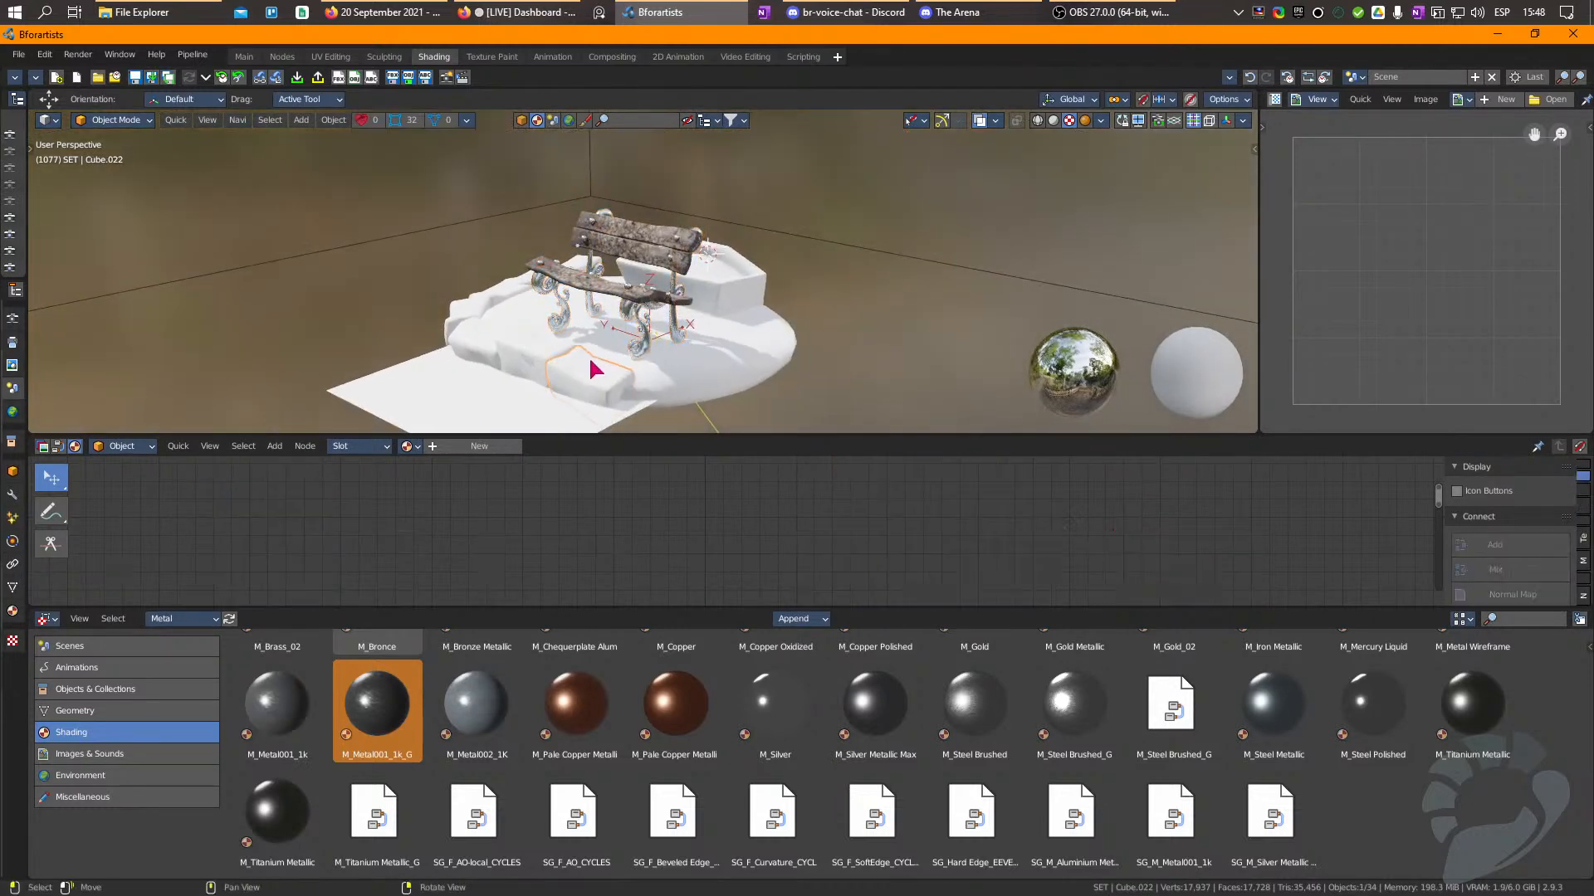
{"action": "scroll", "coordinate": [729, 673], "scroll_direction": "up", "scroll_amount": 3}
{"action": "left_click", "coordinate": [176, 618]}
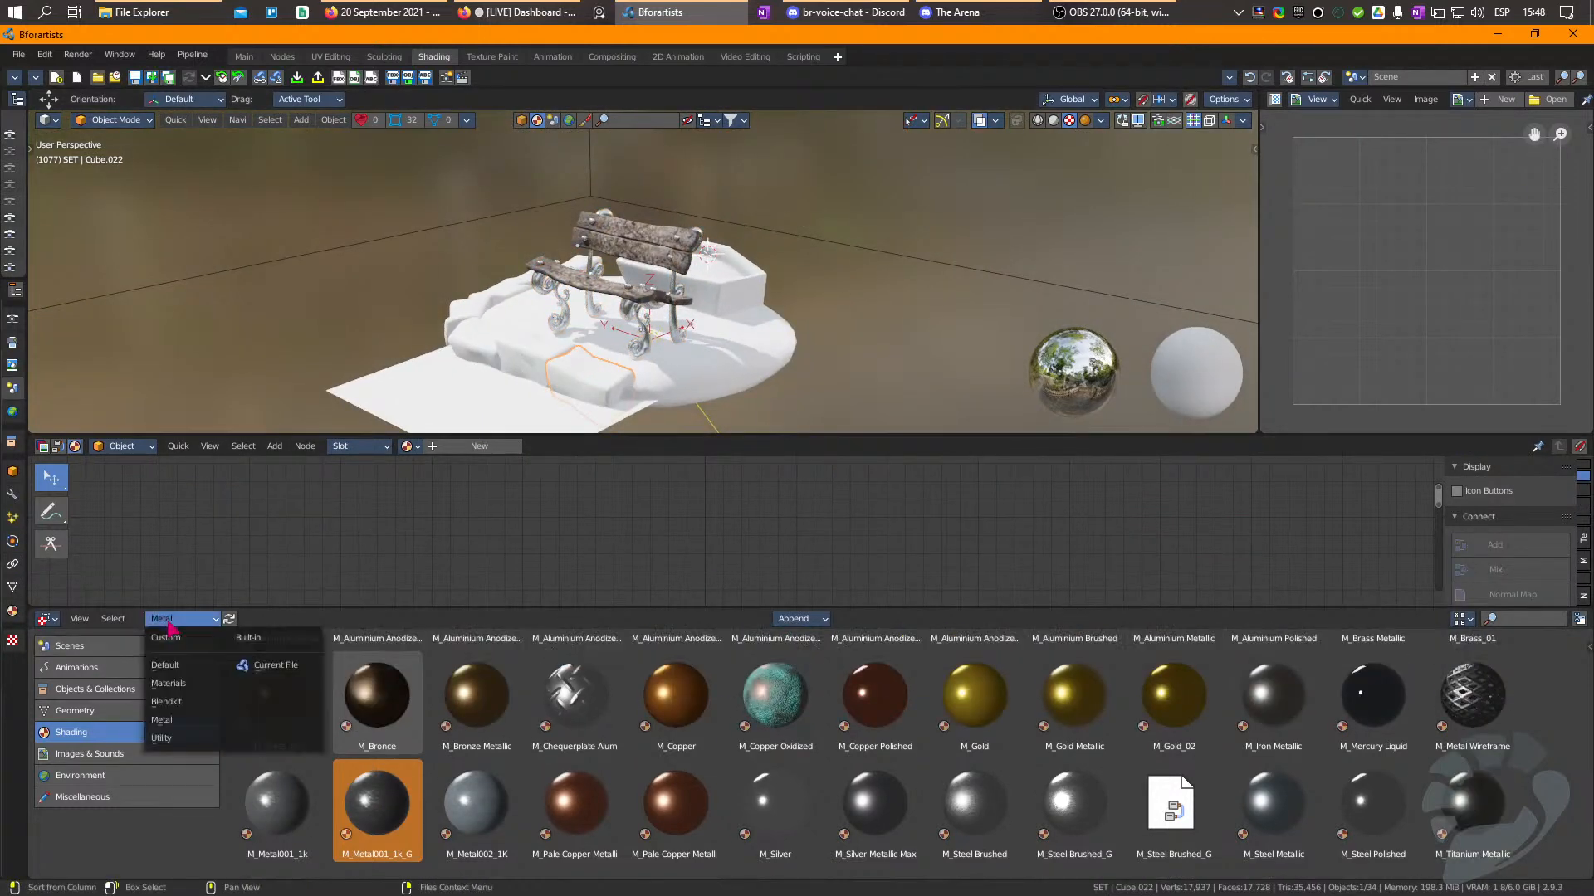
{"action": "left_click", "coordinate": [171, 683]}
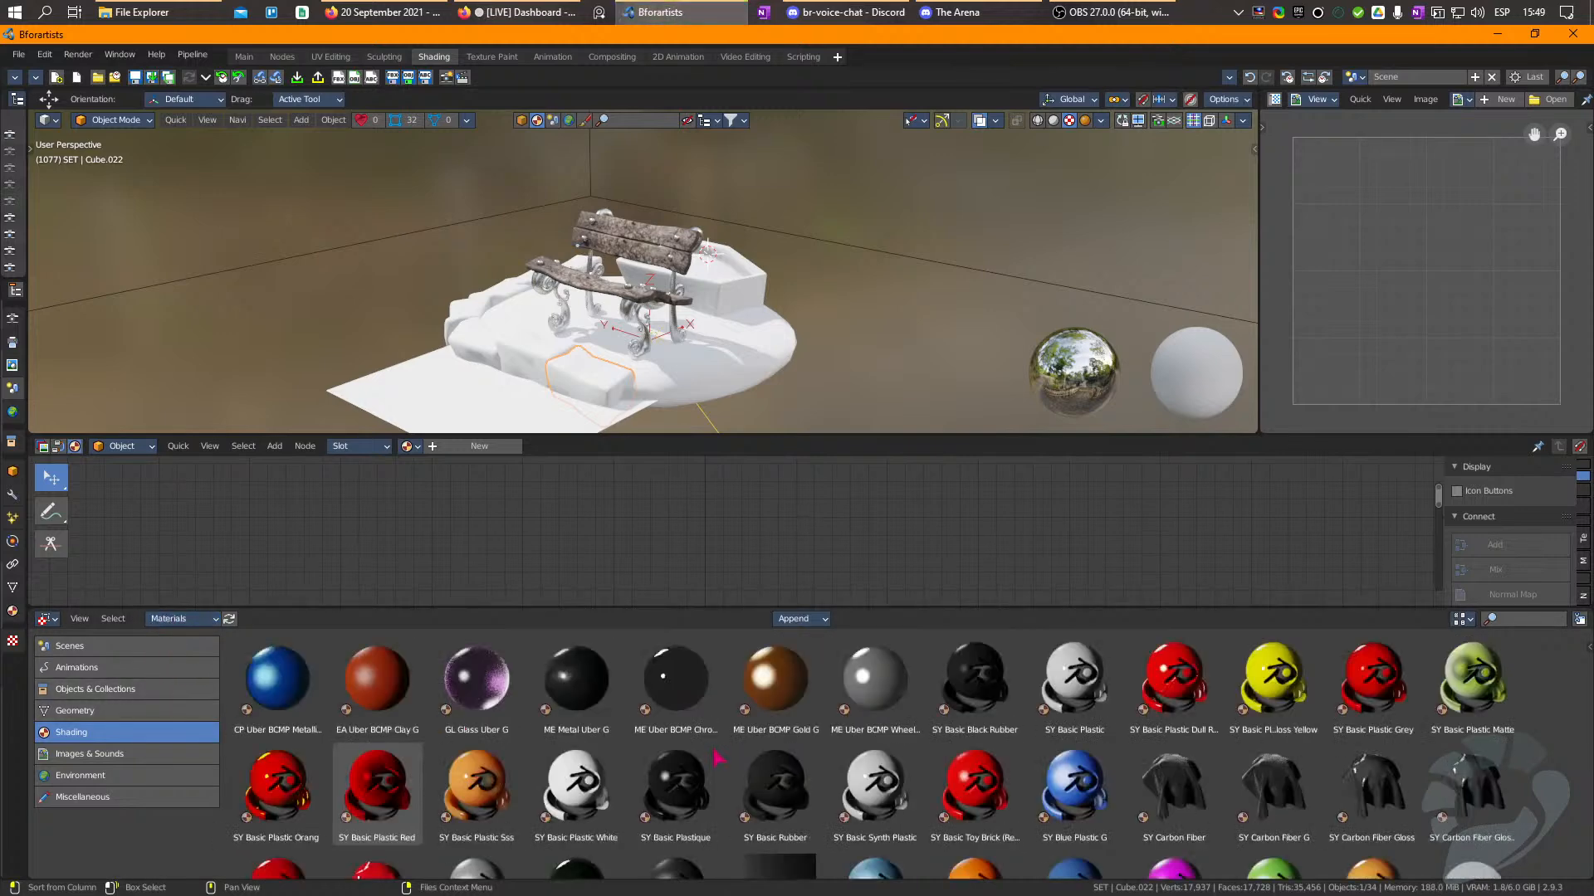
{"action": "scroll", "coordinate": [718, 741], "scroll_direction": "down", "scroll_amount": 7}
{"action": "scroll", "coordinate": [717, 741], "scroll_direction": "up", "scroll_amount": 6}
{"action": "scroll", "coordinate": [717, 740], "scroll_direction": "down", "scroll_amount": 1}
{"action": "scroll", "coordinate": [718, 740], "scroll_direction": "down", "scroll_amount": 10}
{"action": "scroll", "coordinate": [717, 739], "scroll_direction": "up", "scroll_amount": 10}
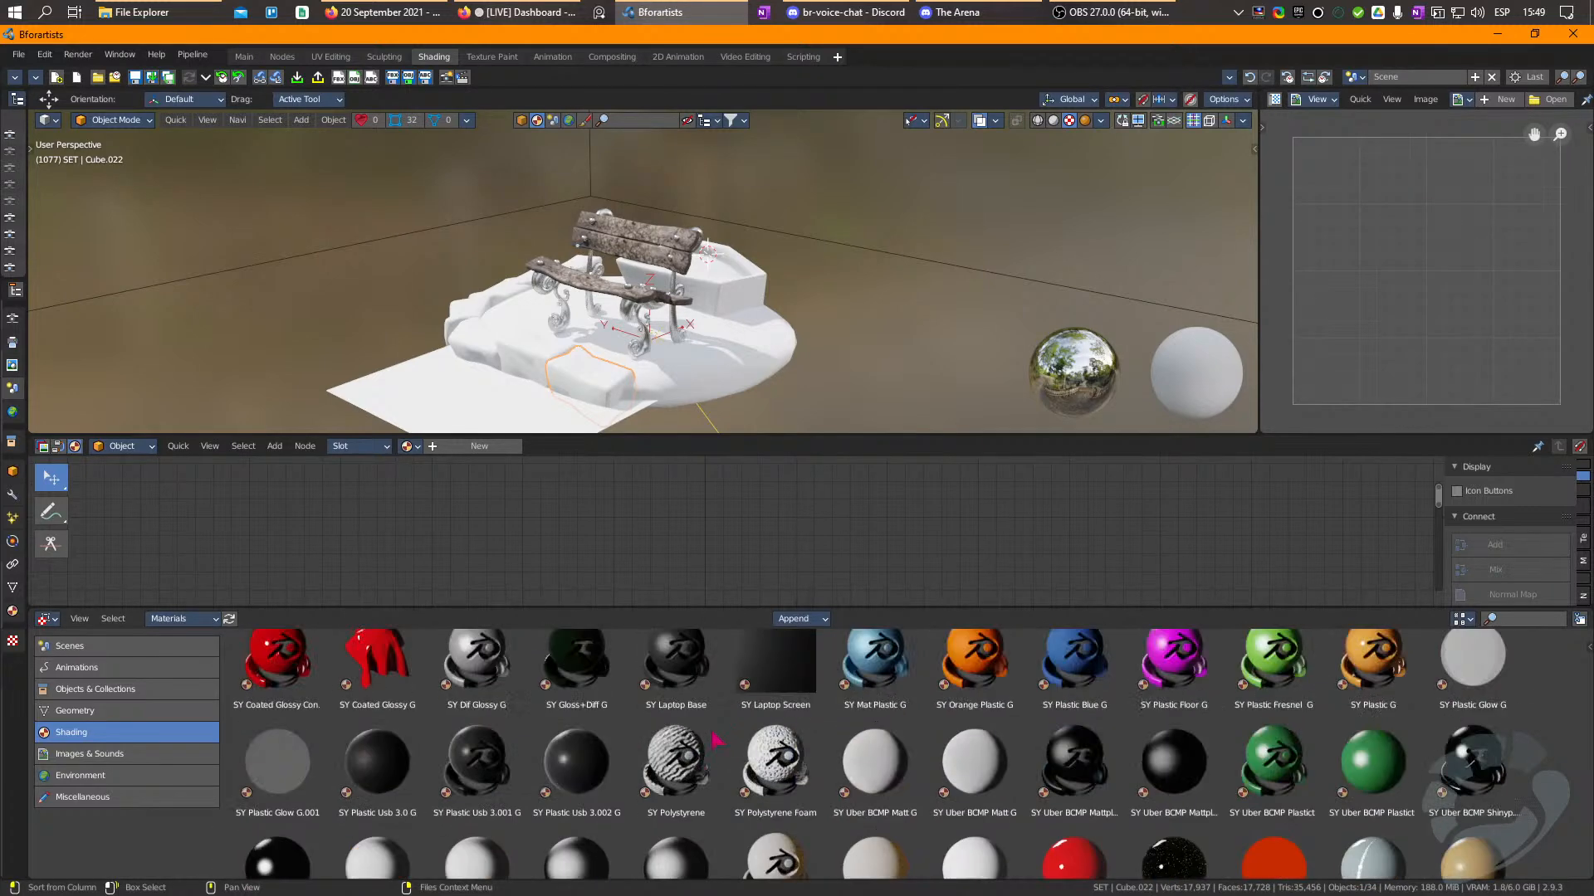
{"action": "scroll", "coordinate": [717, 740], "scroll_direction": "down", "scroll_amount": 9}
{"action": "scroll", "coordinate": [717, 741], "scroll_direction": "up", "scroll_amount": 3}
{"action": "scroll", "coordinate": [717, 741], "scroll_direction": "up", "scroll_amount": 5}
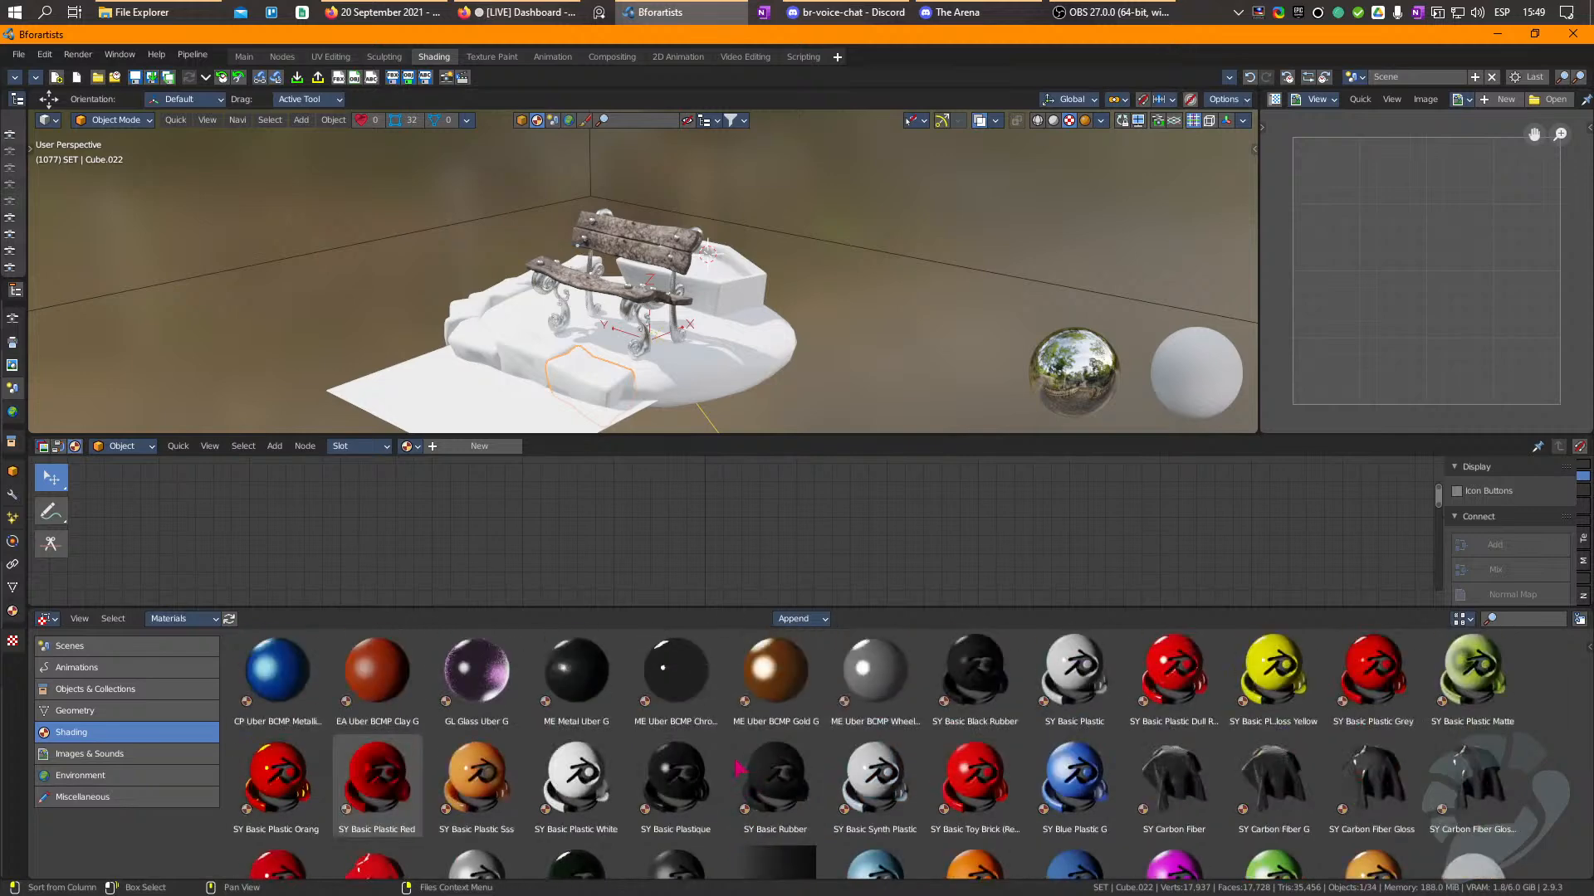
Find M_Rust.005 in the Blendkit asset library and apply it to the selected front border stone.
{"action": "left_click", "coordinate": [181, 618]}
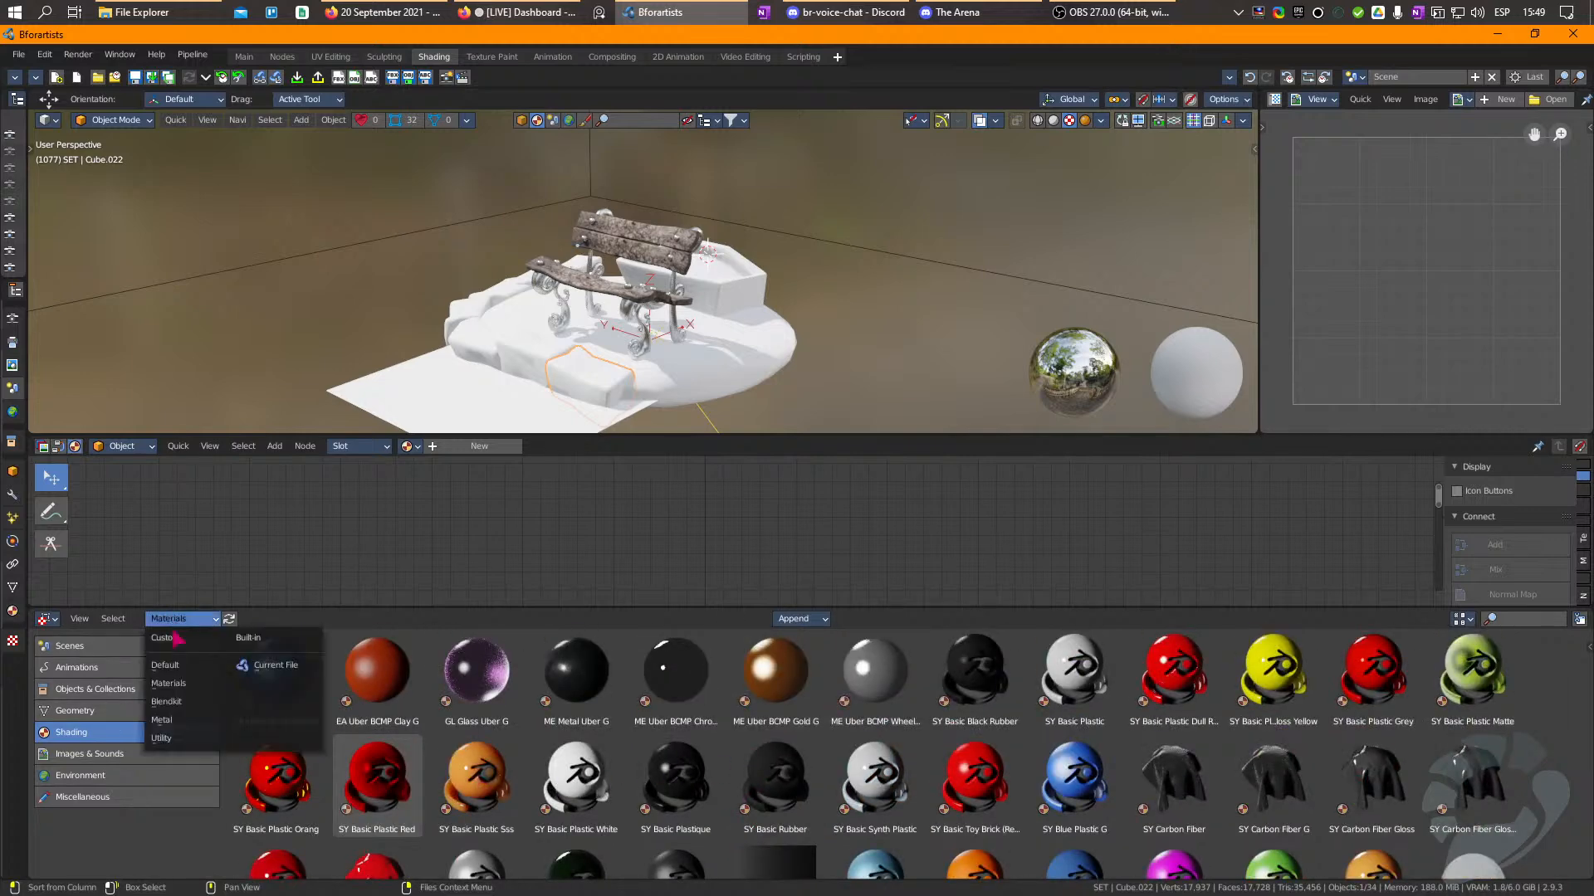
{"action": "left_click", "coordinate": [187, 701]}
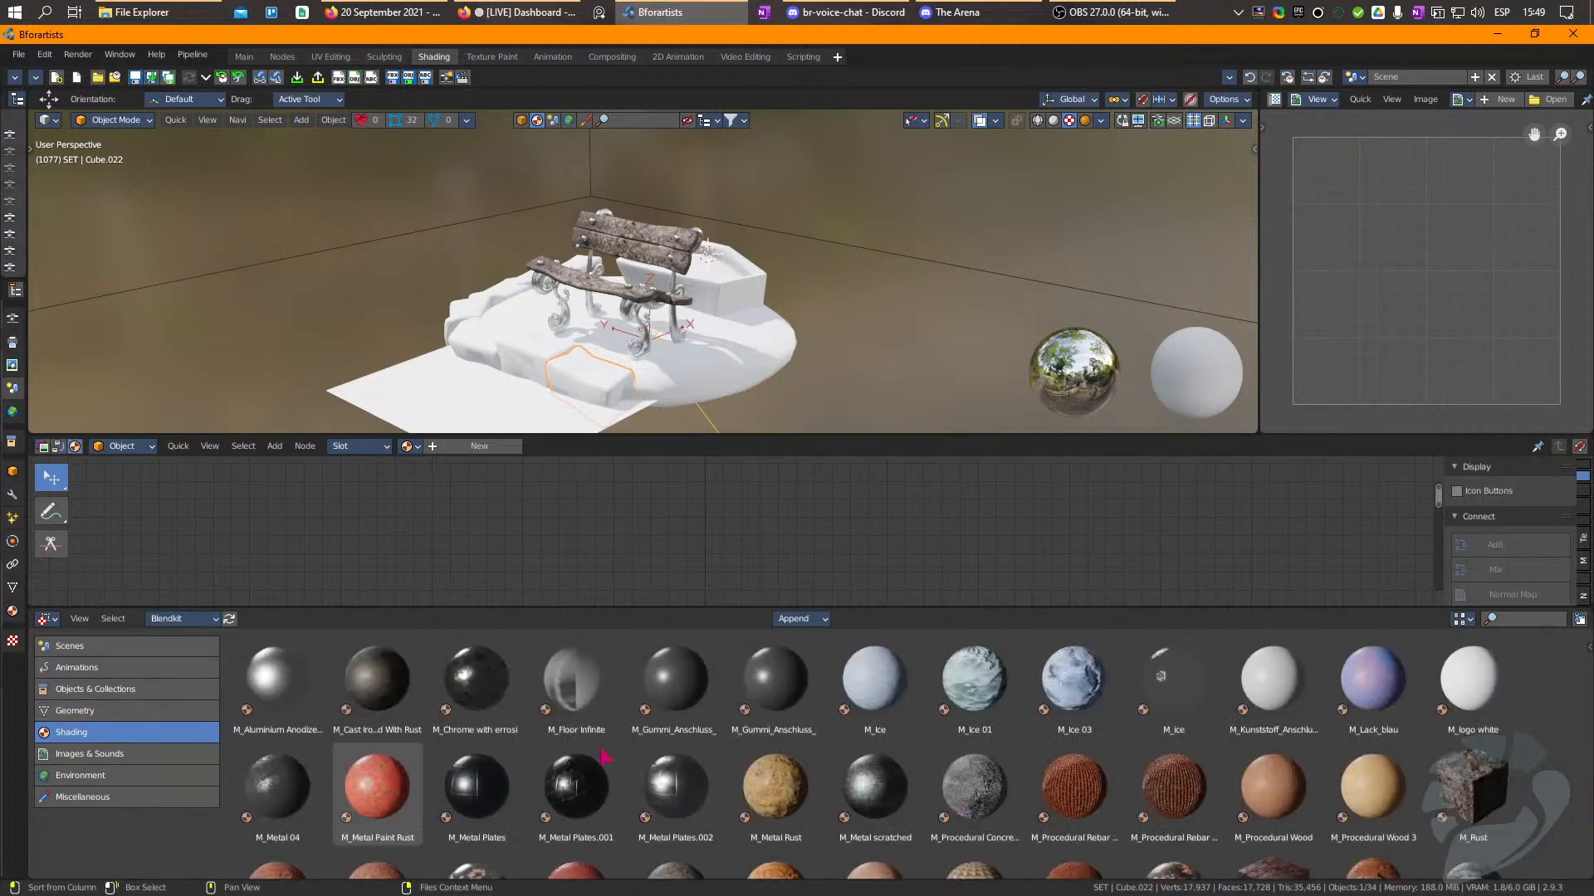
{"action": "scroll", "coordinate": [600, 744], "scroll_direction": "down", "scroll_amount": 1}
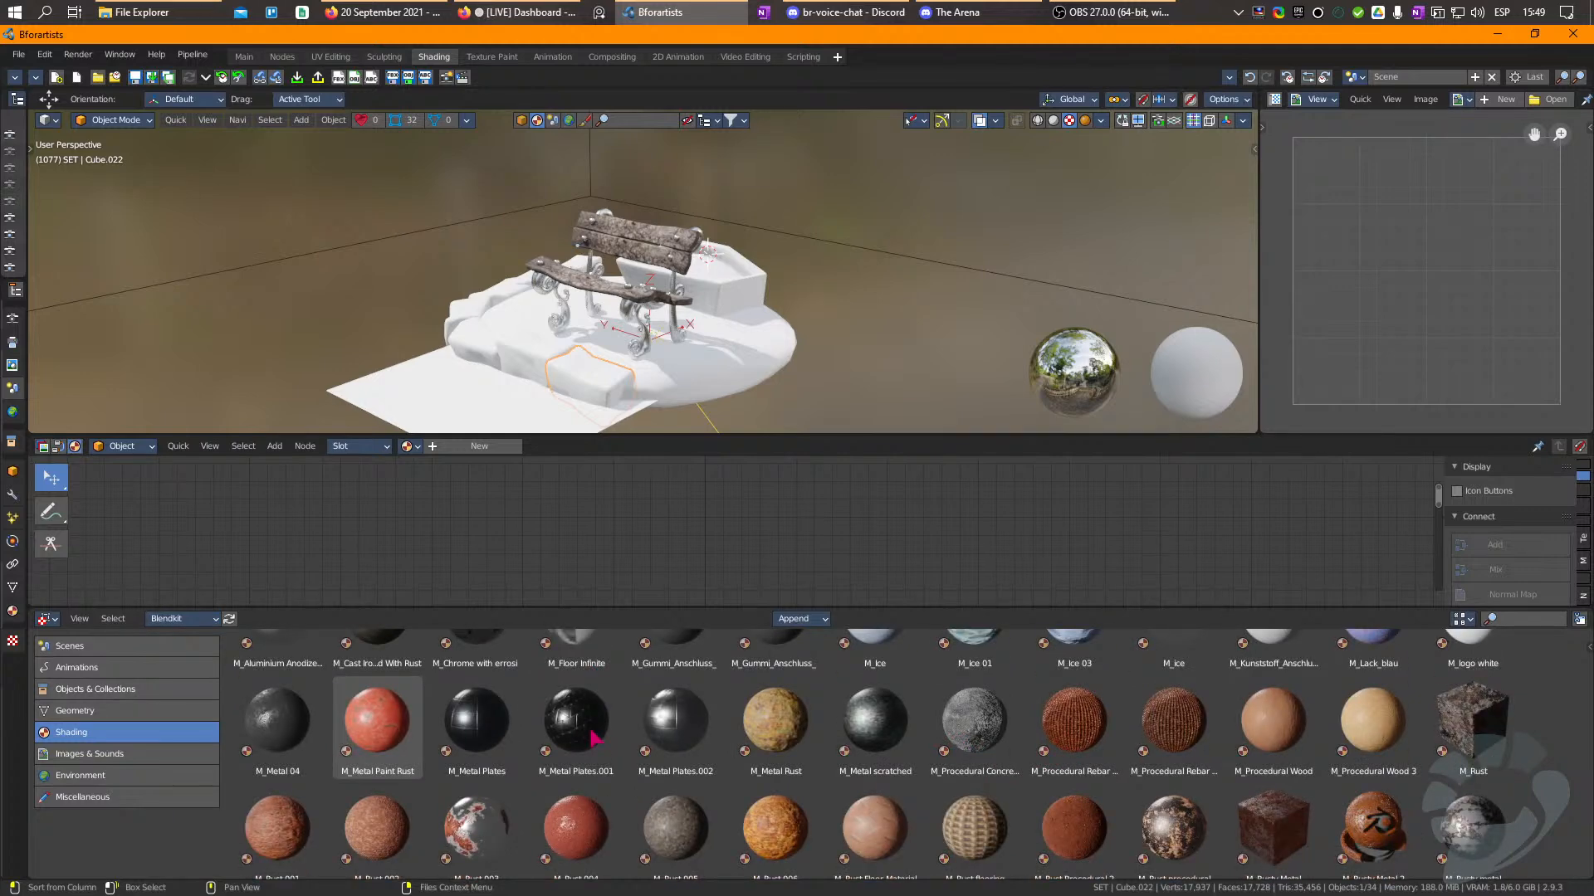
{"action": "scroll", "coordinate": [595, 738], "scroll_direction": "down", "scroll_amount": 1}
{"action": "scroll", "coordinate": [595, 738], "scroll_direction": "down", "scroll_amount": 1}
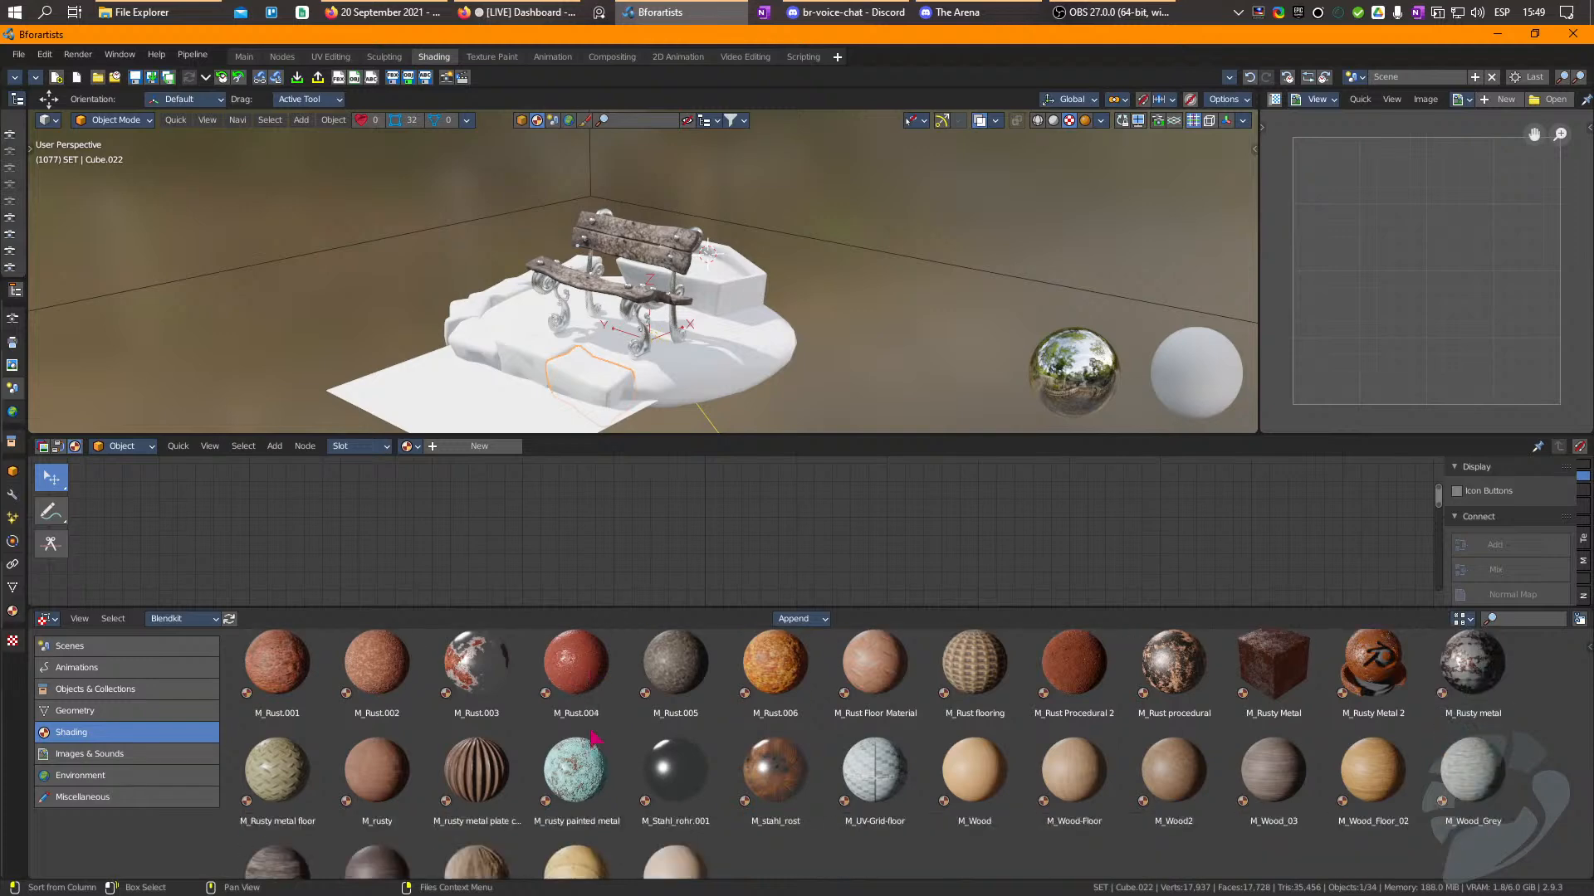
{"action": "scroll", "coordinate": [595, 737], "scroll_direction": "down", "scroll_amount": 1}
{"action": "scroll", "coordinate": [595, 738], "scroll_direction": "up", "scroll_amount": 3}
{"action": "scroll", "coordinate": [596, 737], "scroll_direction": "up", "scroll_amount": 1}
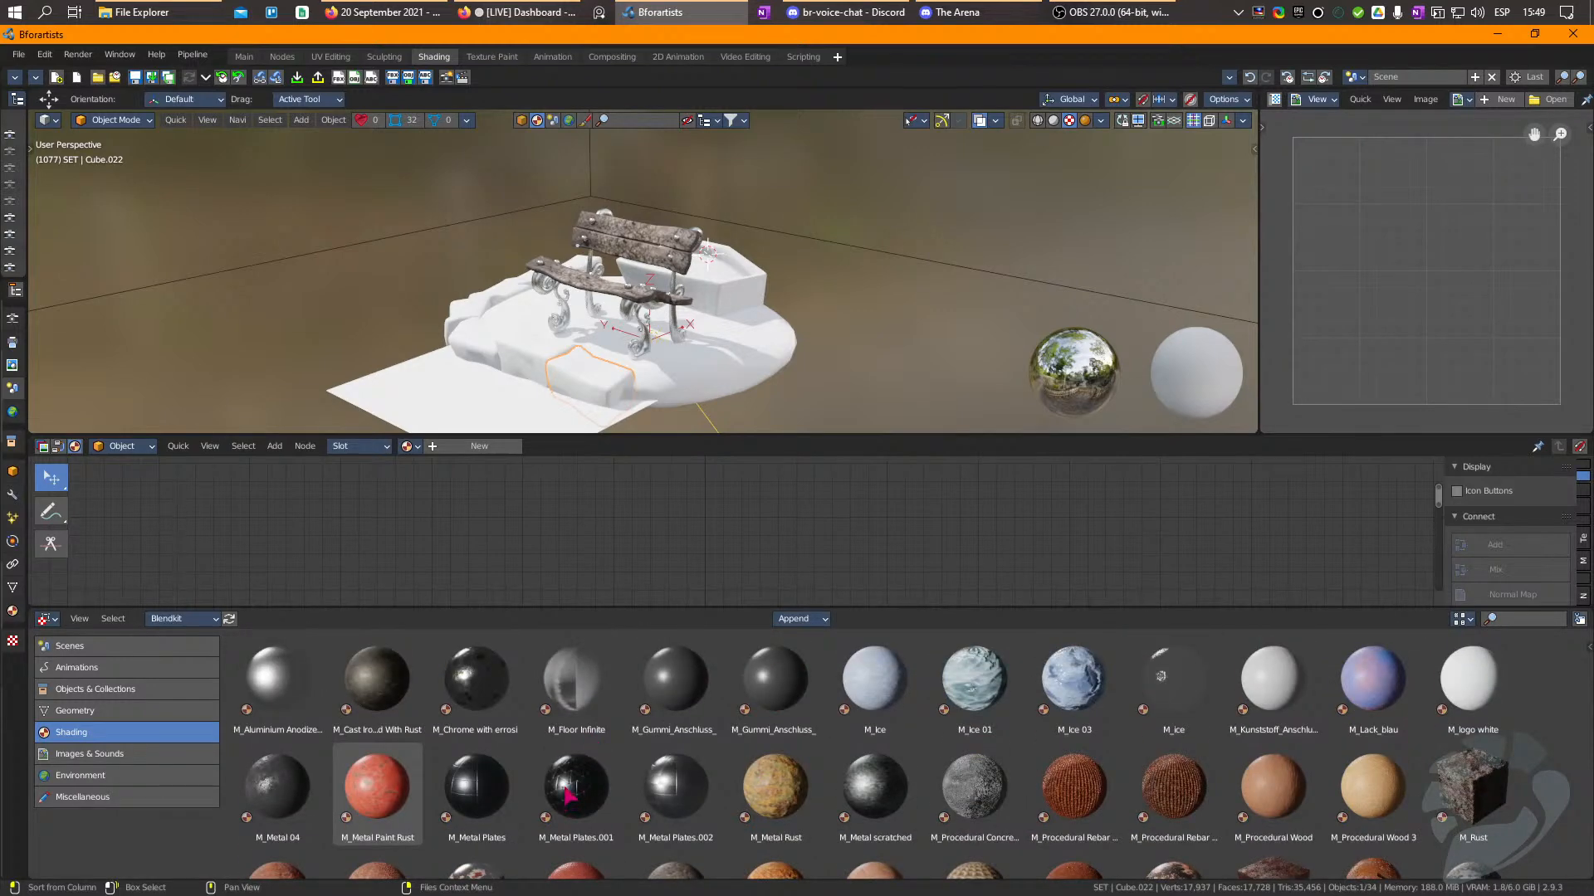
{"action": "scroll", "coordinate": [567, 795], "scroll_direction": "down", "scroll_amount": 1}
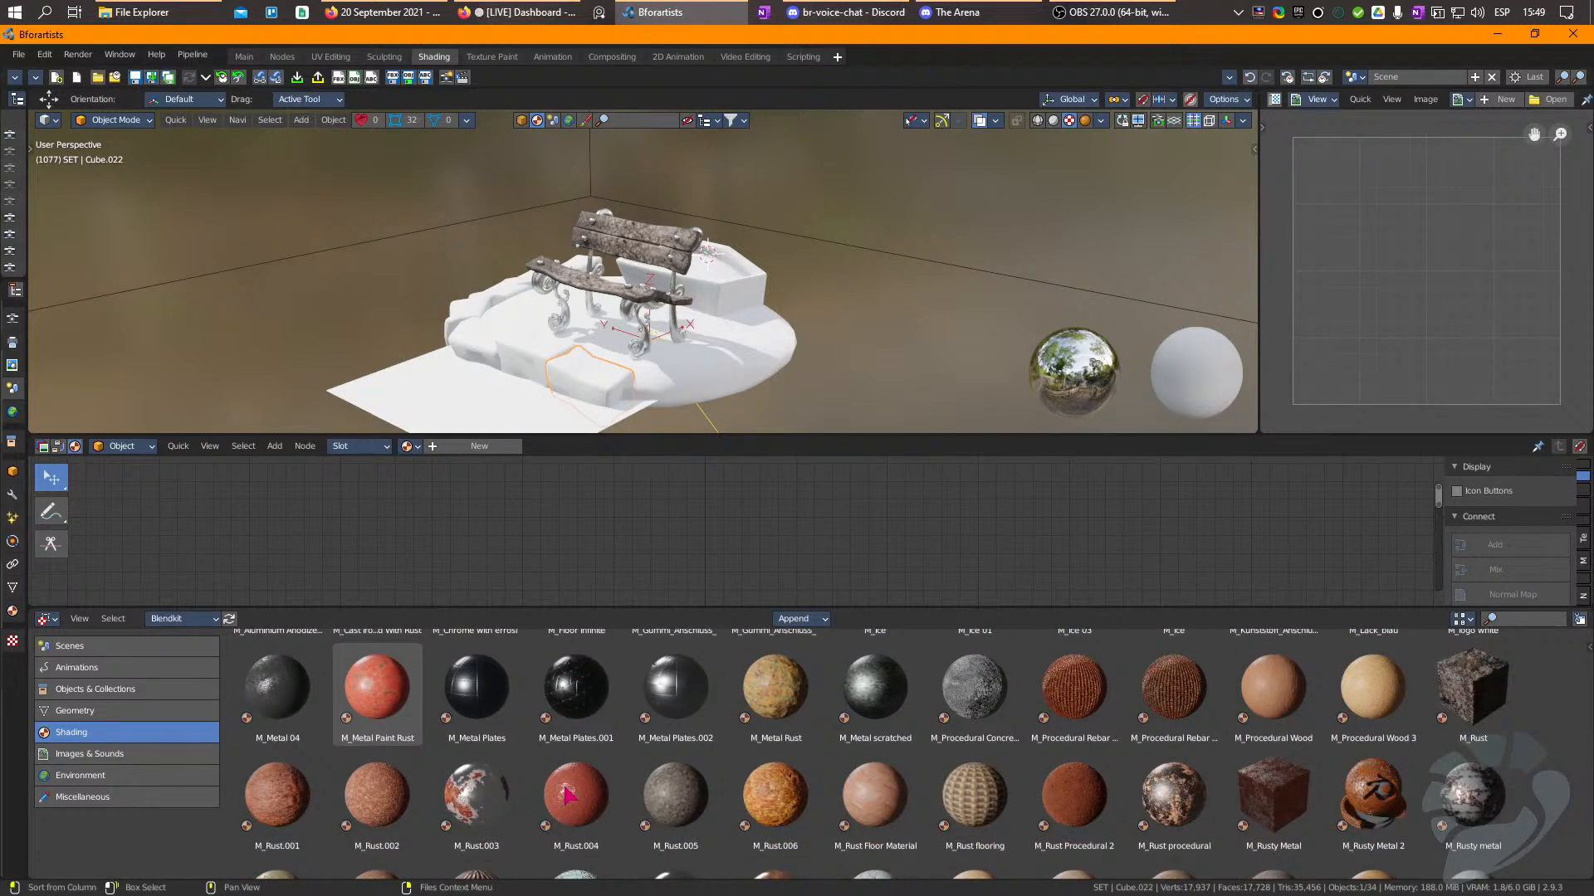
{"action": "left_click", "coordinate": [660, 804]}
{"action": "left_click_drag", "start_coordinate": [678, 811], "coordinate": [594, 395]}
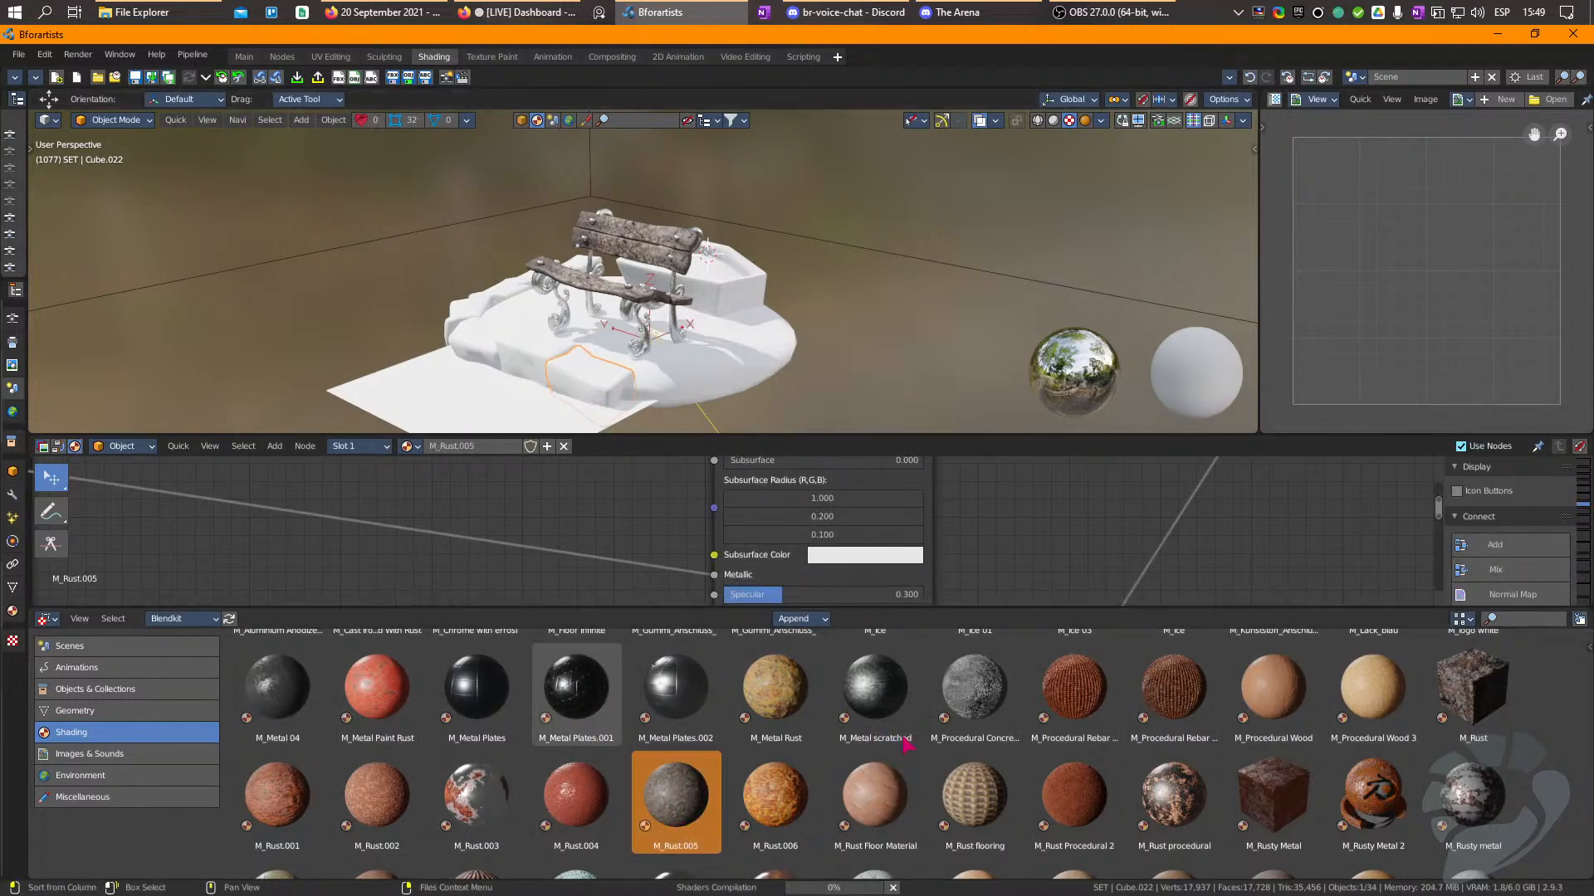
{"action": "scroll", "coordinate": [902, 738], "scroll_direction": "down", "scroll_amount": 3}
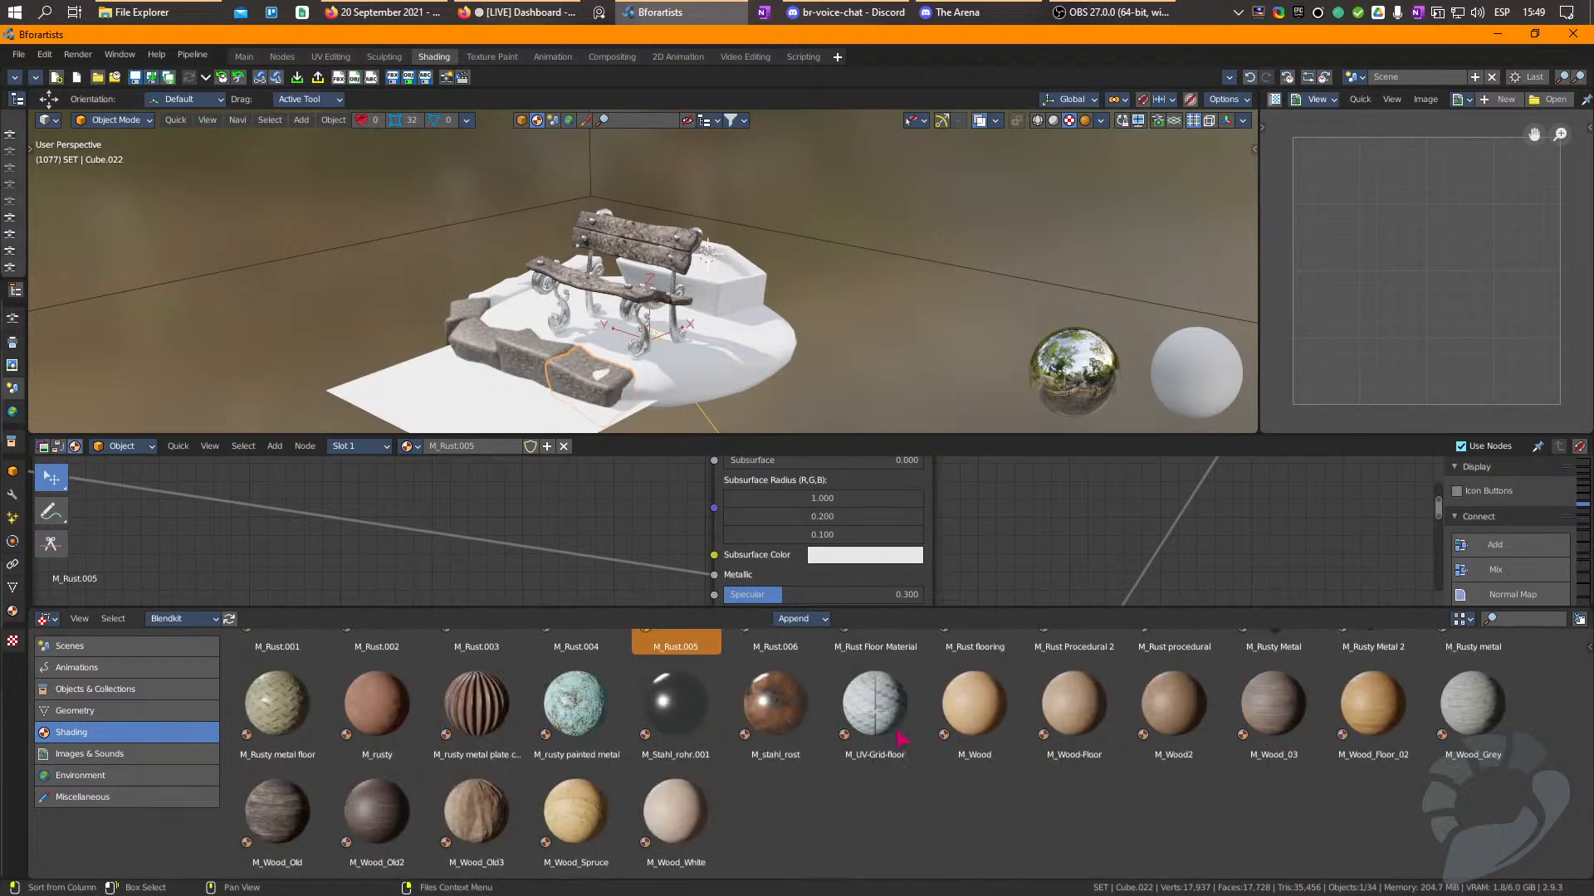
{"action": "scroll", "coordinate": [716, 803], "scroll_direction": "up", "scroll_amount": 5}
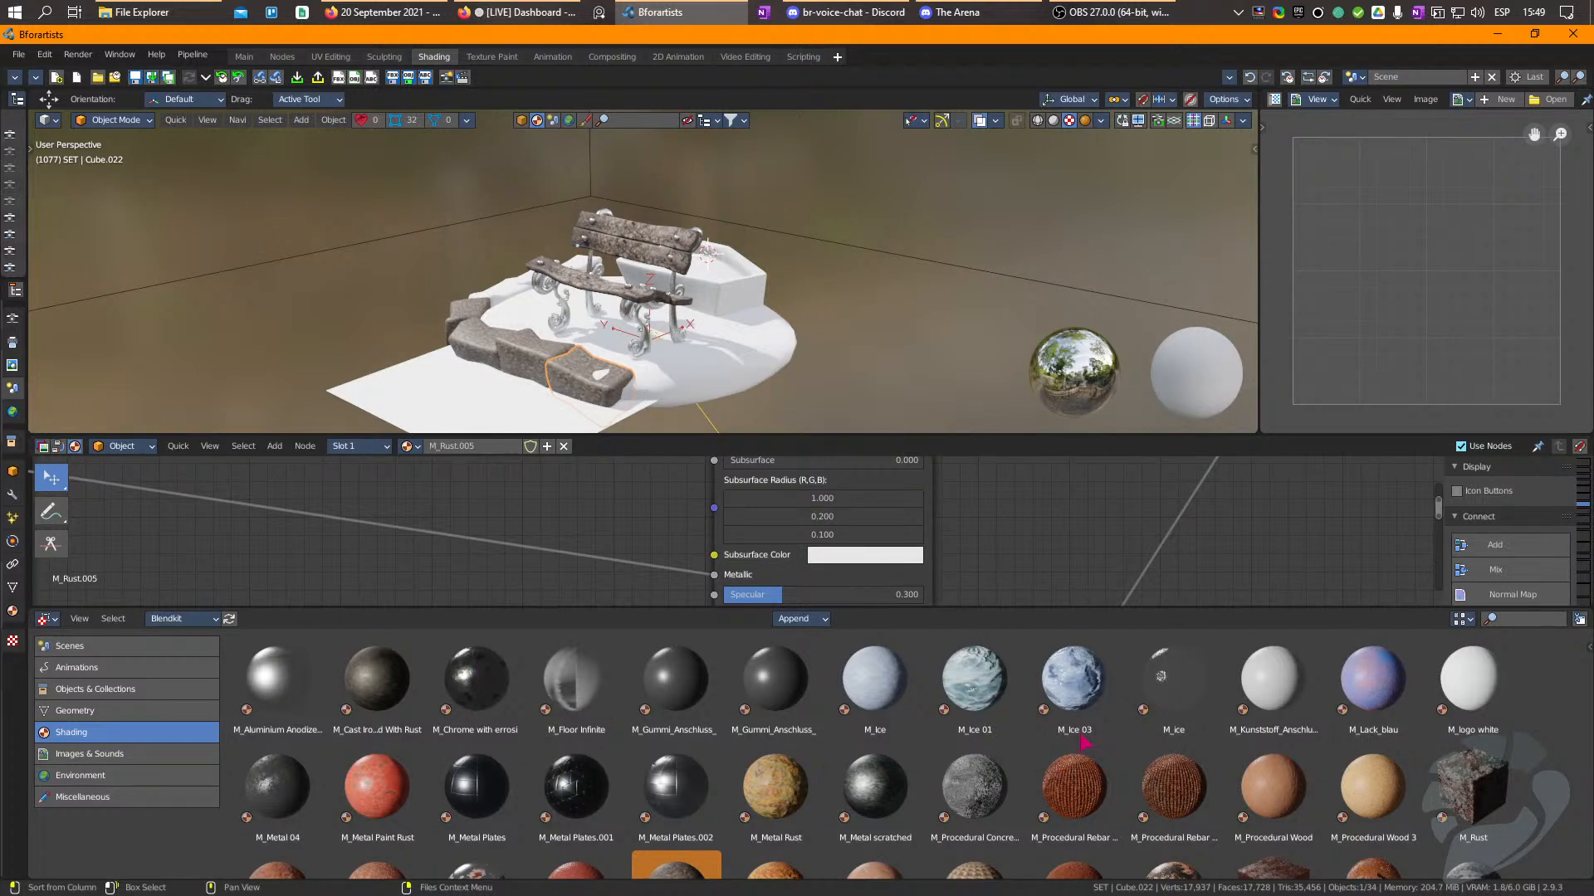
Copy the M_Rust.005 material from a textured front stone to the three white stones along the base's left edge.
{"action": "middle_click_drag", "start_coordinate": [585, 377], "coordinate": [674, 362], "text": "shift"}
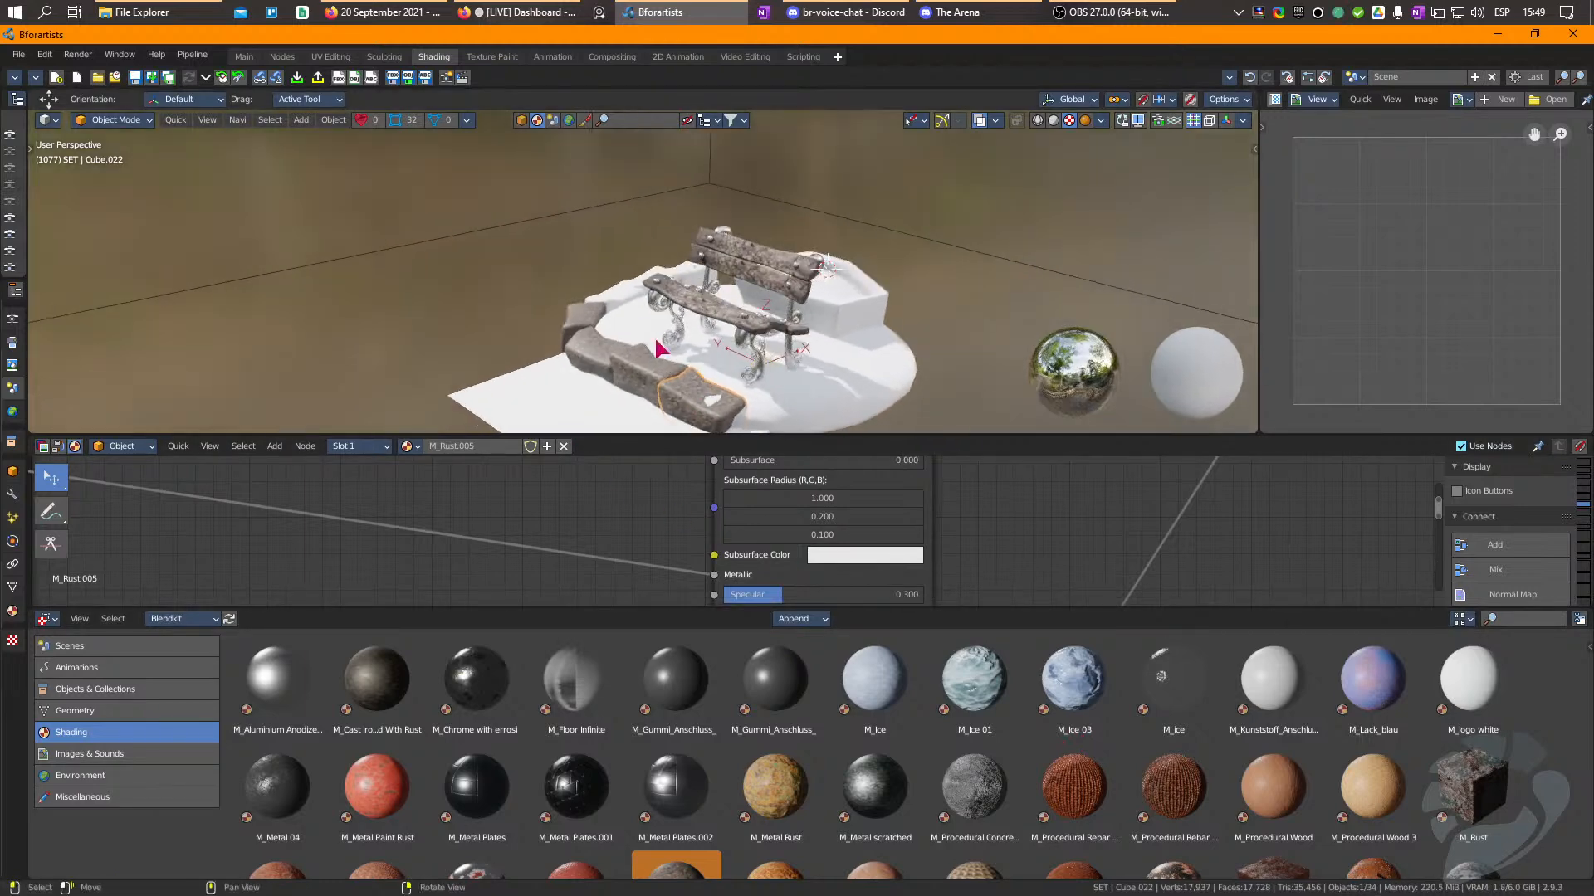
{"action": "left_click", "coordinate": [610, 300]}
{"action": "right_click_drag", "start_coordinate": [611, 302], "coordinate": [636, 287]}
{"action": "left_click", "coordinate": [629, 261], "text": "shift"}
{"action": "left_click", "coordinate": [642, 233], "text": "shift"}
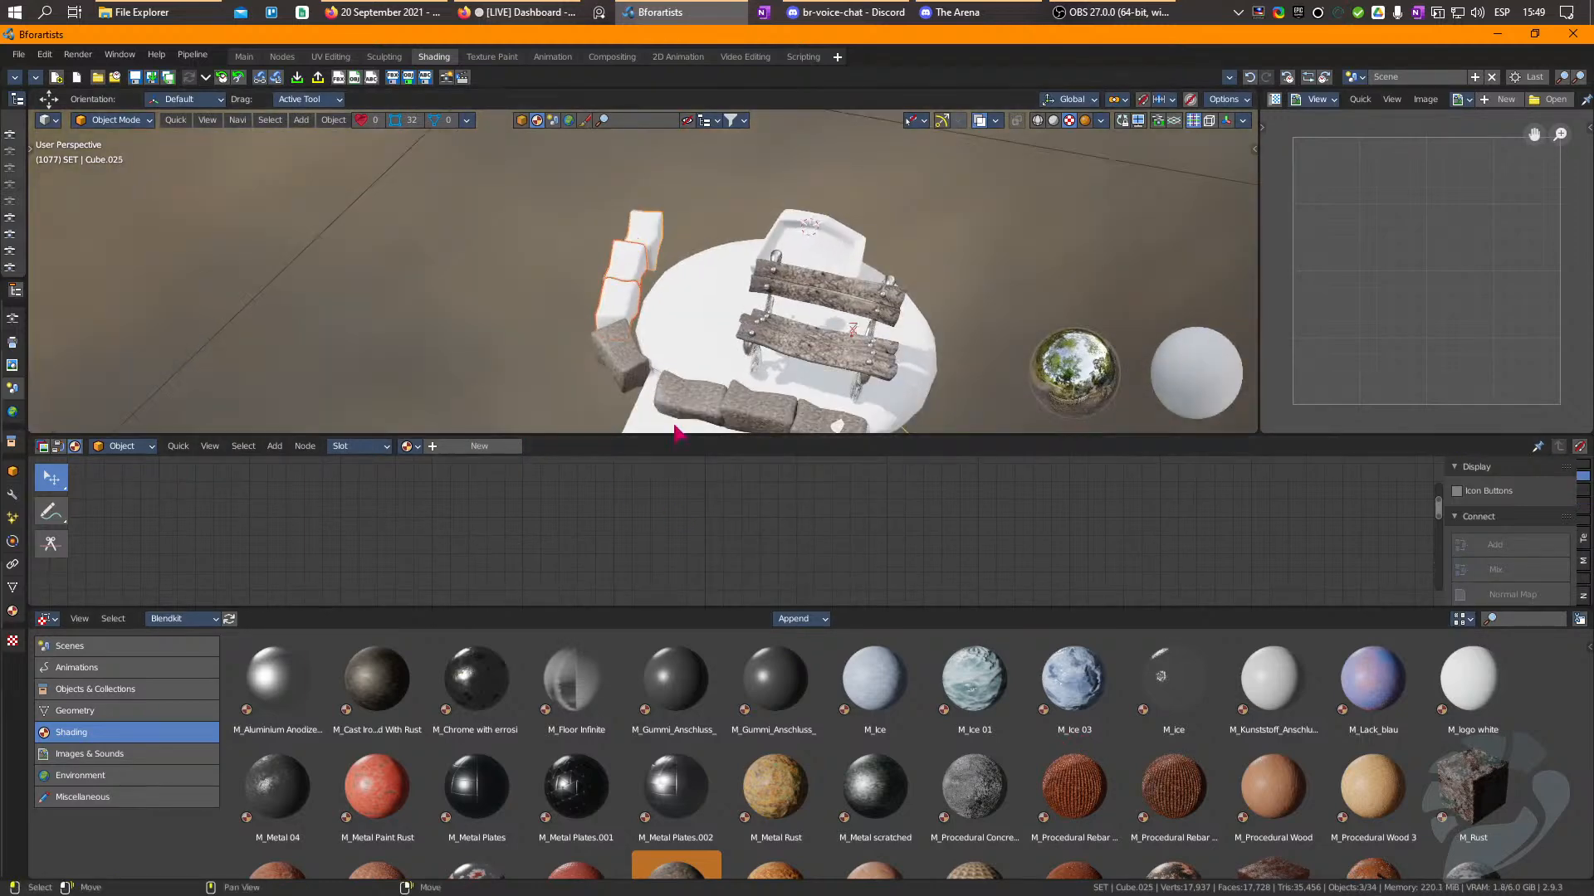
{"action": "left_click", "coordinate": [675, 401], "text": "shift"}
{"action": "key", "text": "shift+q"}
{"action": "left_click", "coordinate": [675, 398]}
Pull the round base's edge toward the left border stones with the Grab brush in Sculpt Mode, returning to Object Mode.
{"action": "left_click", "coordinate": [686, 332]}
{"action": "key", "text": "ctrl+Tab"}
{"action": "left_click_drag", "start_coordinate": [683, 295], "coordinate": [670, 270]}
{"action": "left_click_drag", "start_coordinate": [681, 290], "coordinate": [650, 250]}
{"action": "key", "text": "g"}
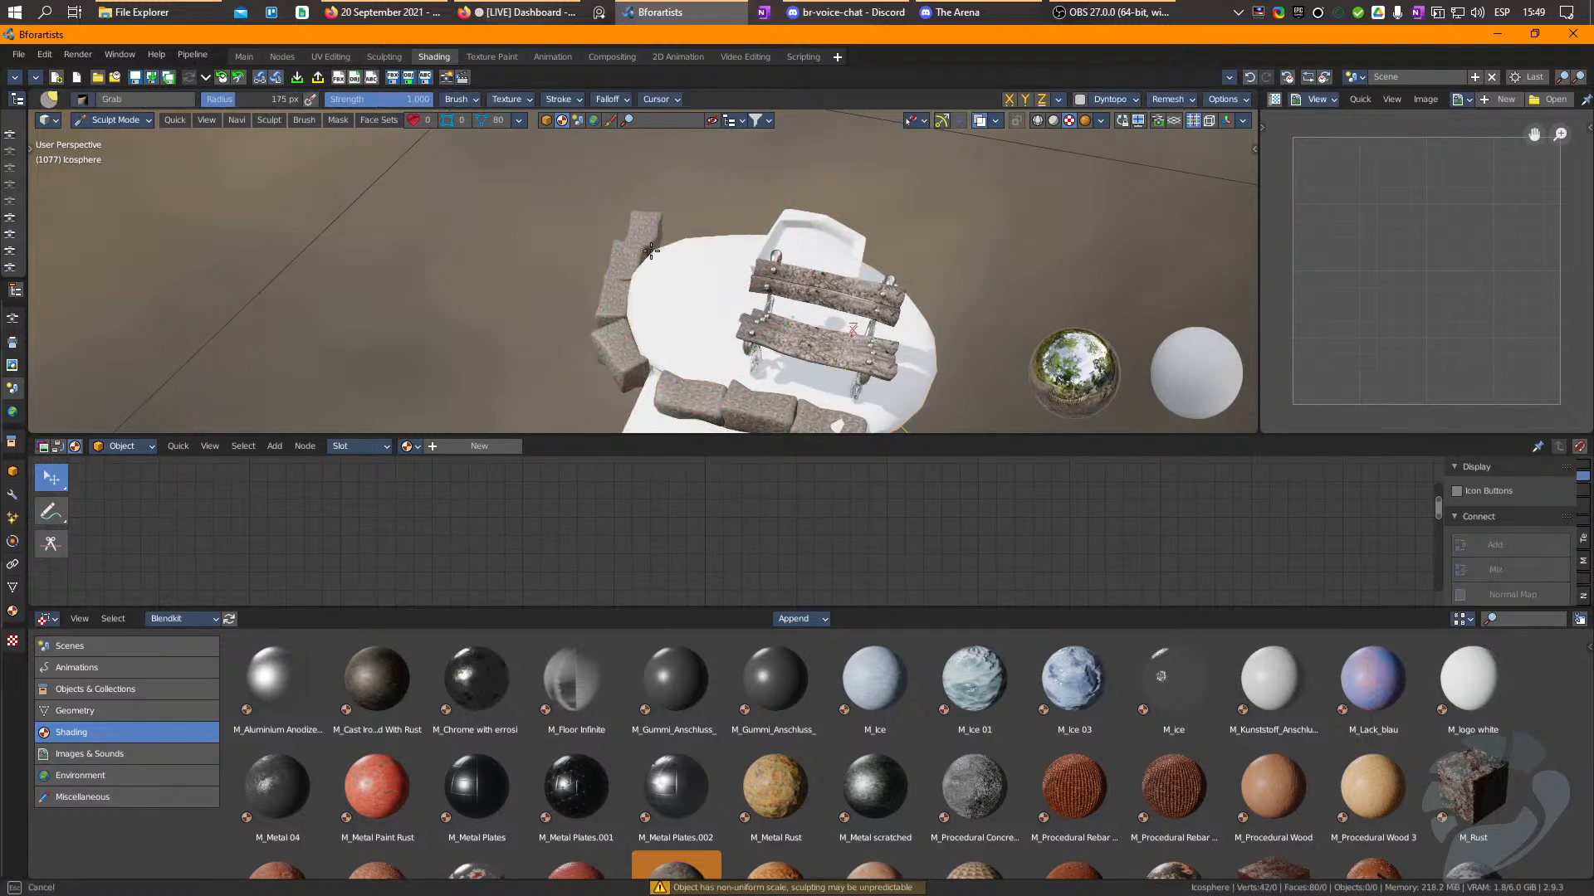
{"action": "key", "text": "ctrl+Tab"}
Apply the M_rusty material from the Blendkit library to the round base under the bench.
{"action": "scroll", "coordinate": [857, 795], "scroll_direction": "down", "scroll_amount": 5}
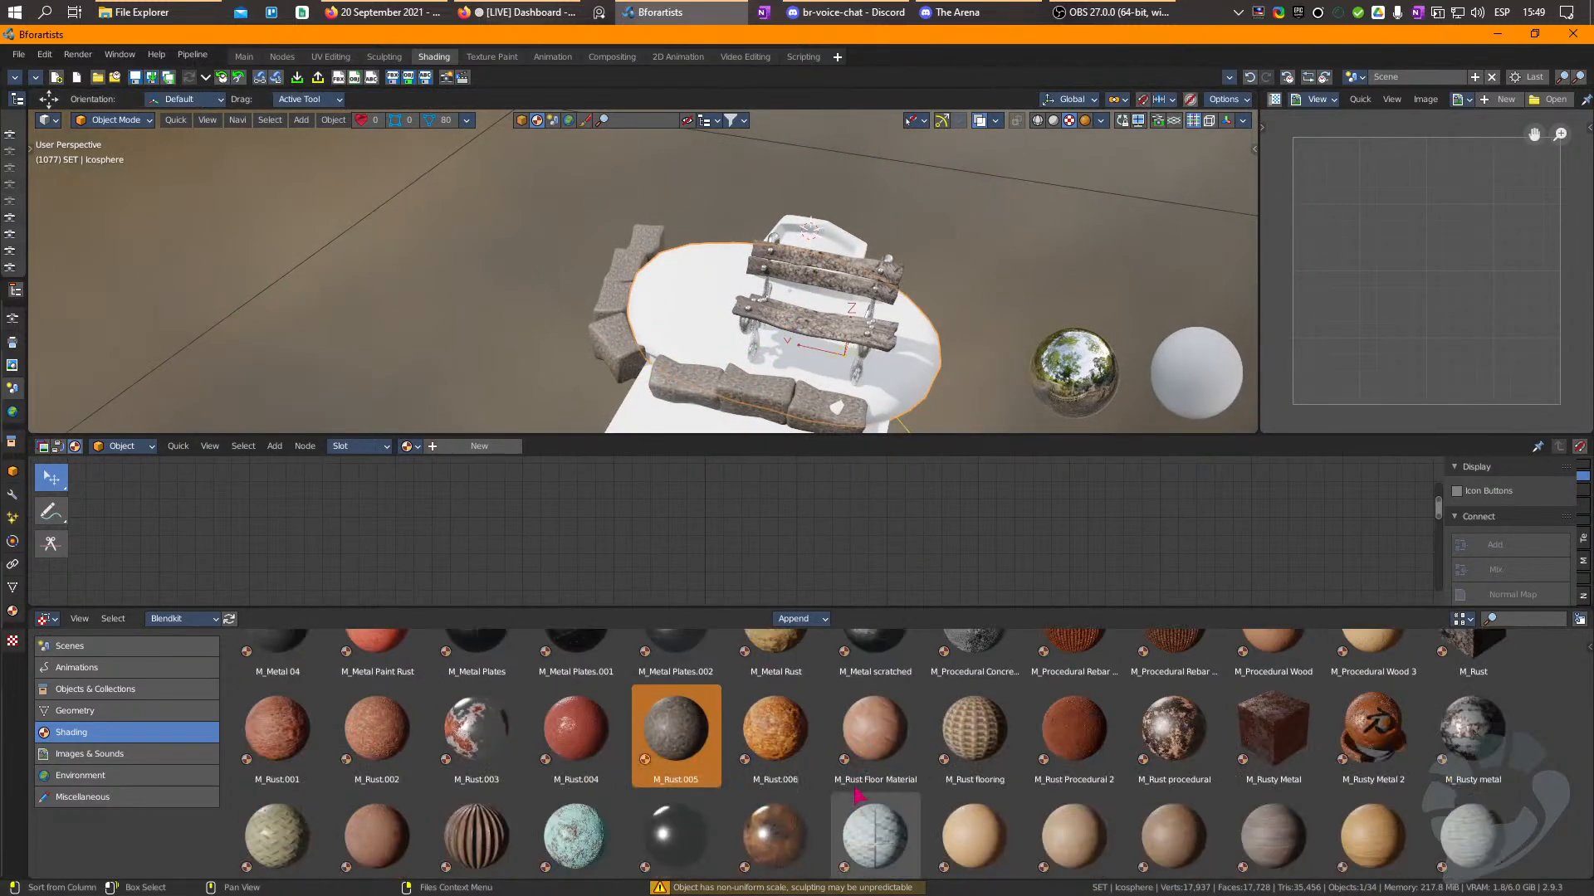
{"action": "left_click", "coordinate": [1086, 739]}
{"action": "scroll", "coordinate": [1106, 777], "scroll_direction": "down", "scroll_amount": 2}
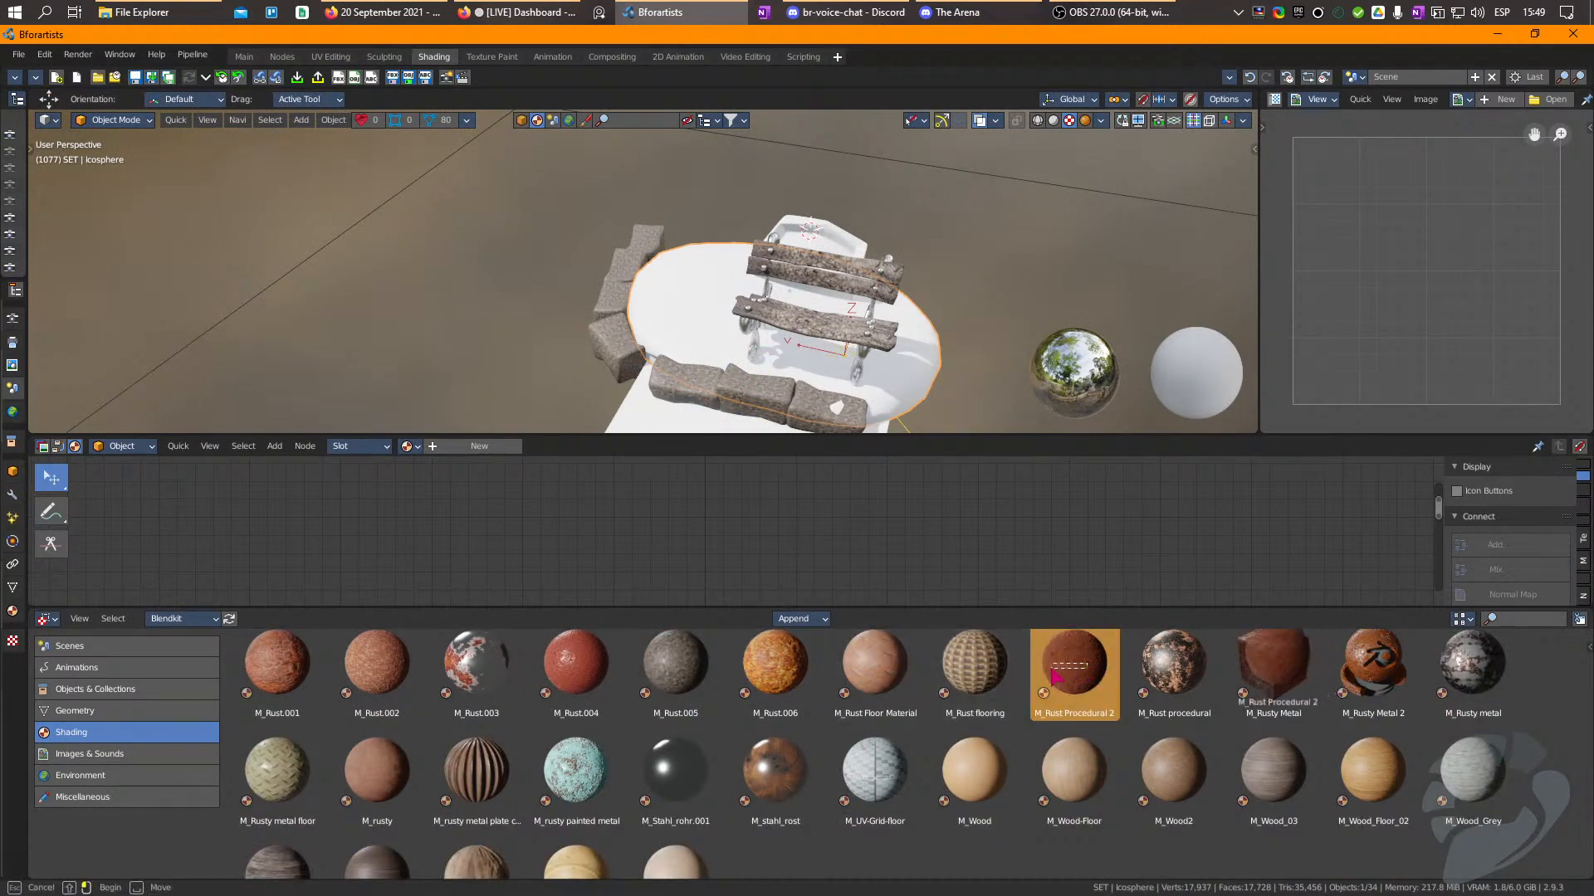
{"action": "scroll", "coordinate": [1083, 653], "scroll_direction": "up", "scroll_amount": 1}
{"action": "left_click", "coordinate": [1190, 799]}
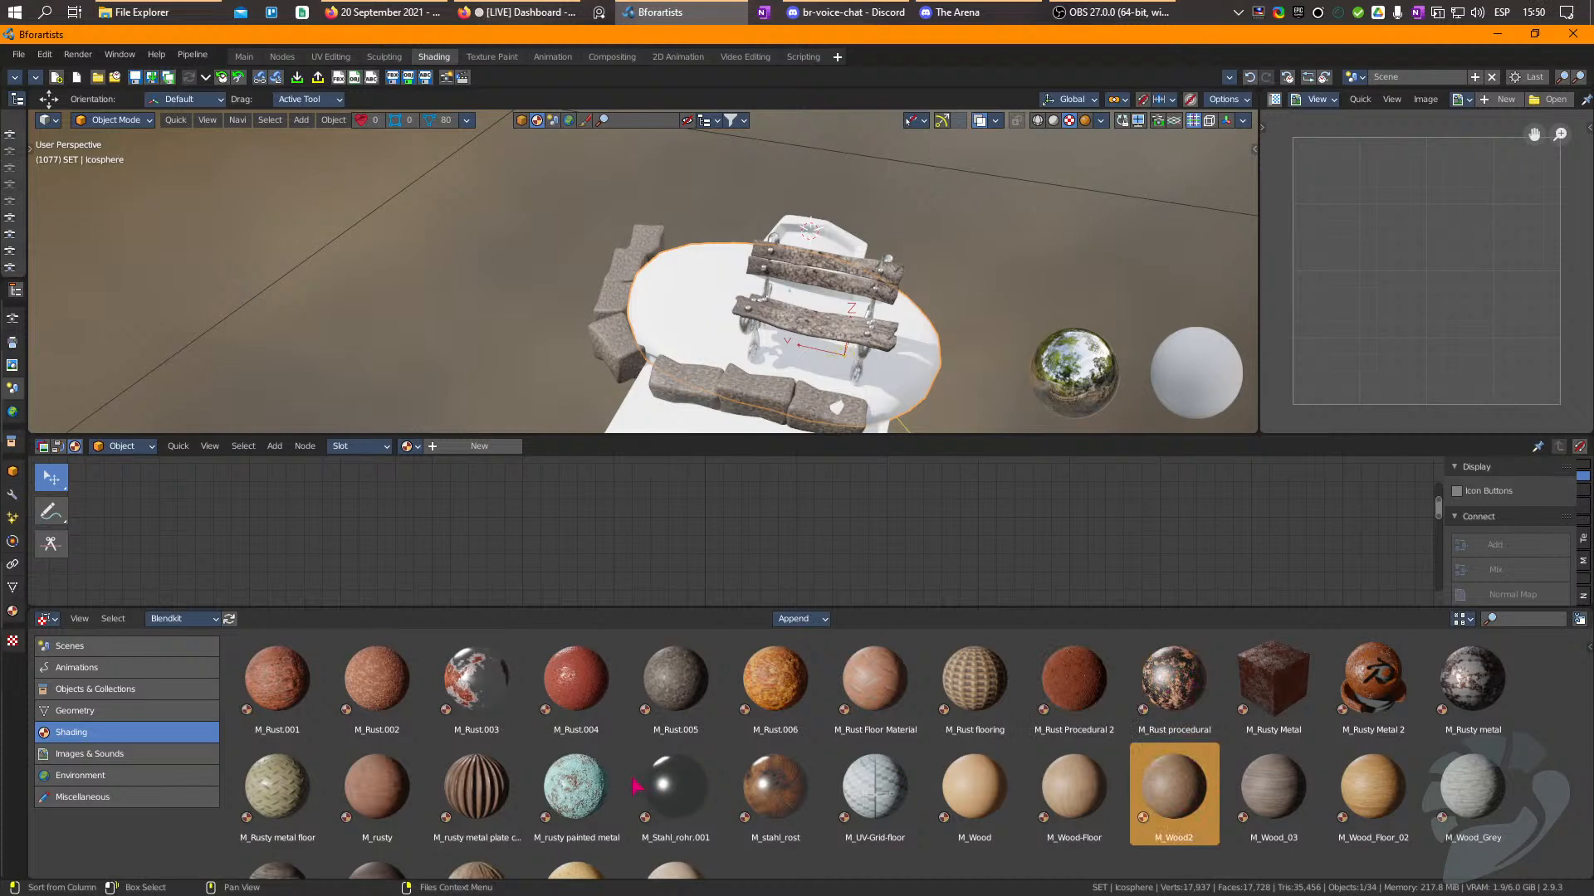
{"action": "left_click_drag", "start_coordinate": [400, 790], "coordinate": [934, 369]}
Apply M_Steel Brushed from the Metal asset library to the flat plane in front of the stones.
{"action": "middle_click_drag", "start_coordinate": [931, 389], "coordinate": [719, 390]}
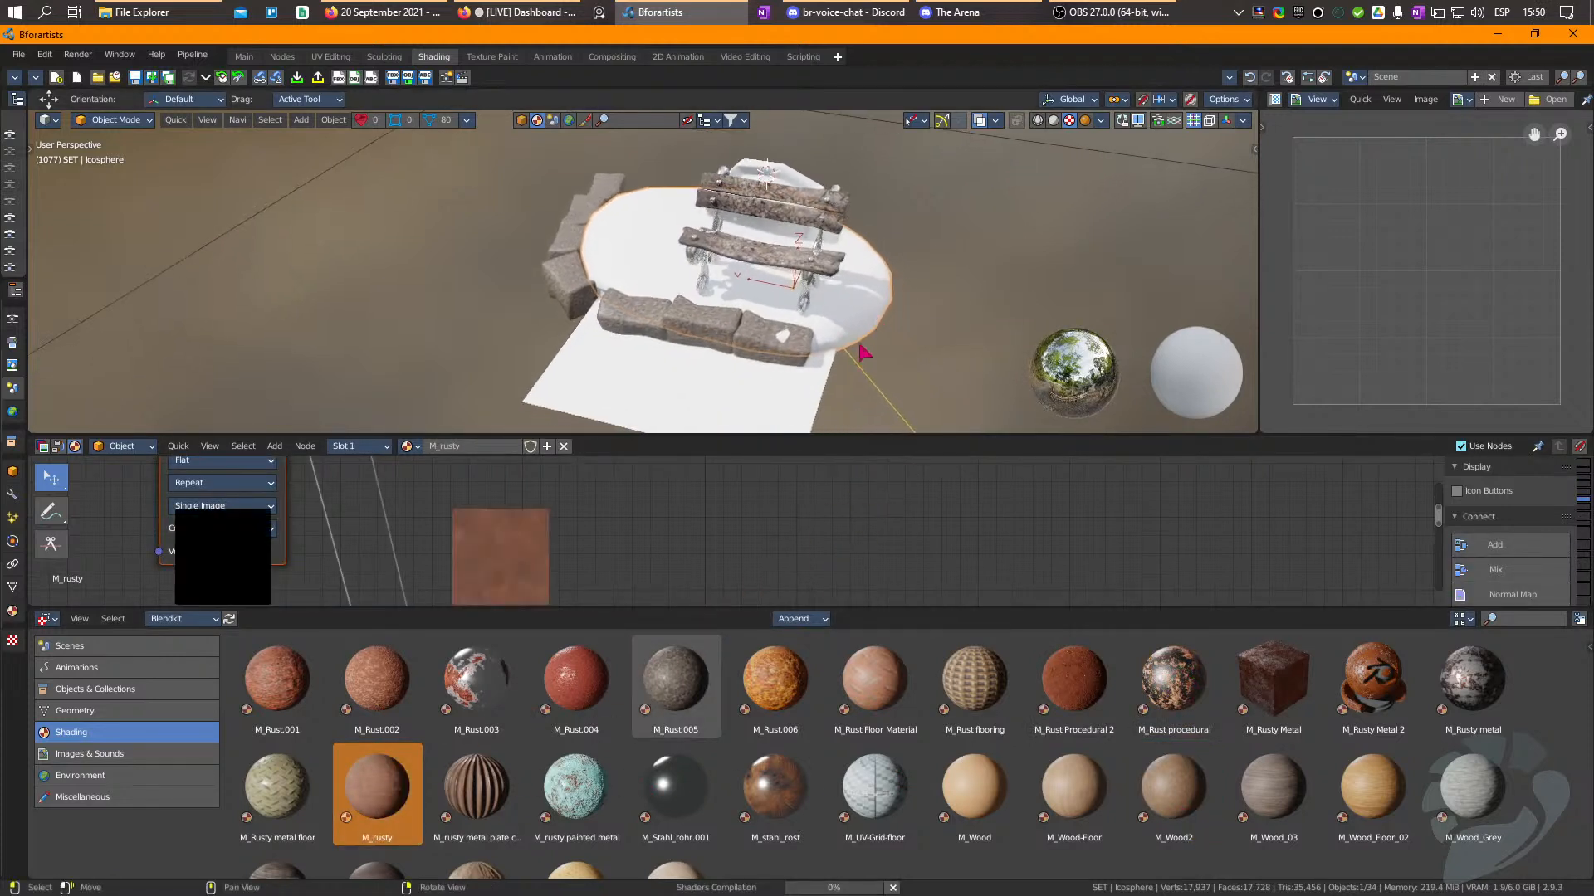
{"action": "left_click", "coordinate": [660, 401]}
{"action": "scroll", "coordinate": [610, 798], "scroll_direction": "down", "scroll_amount": 2}
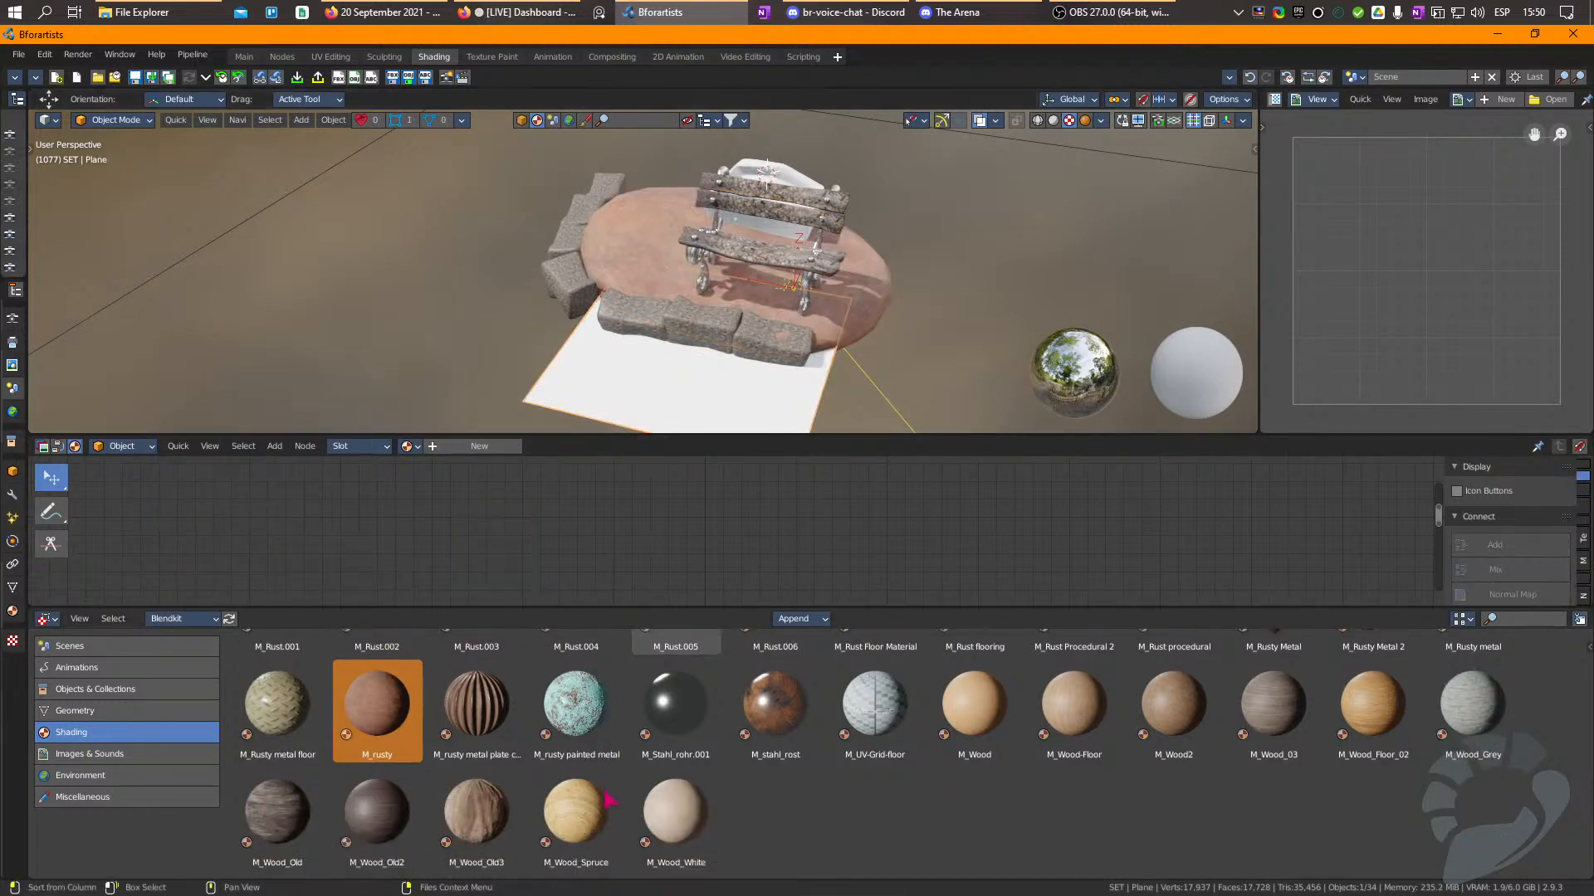
{"action": "left_click", "coordinate": [183, 618]}
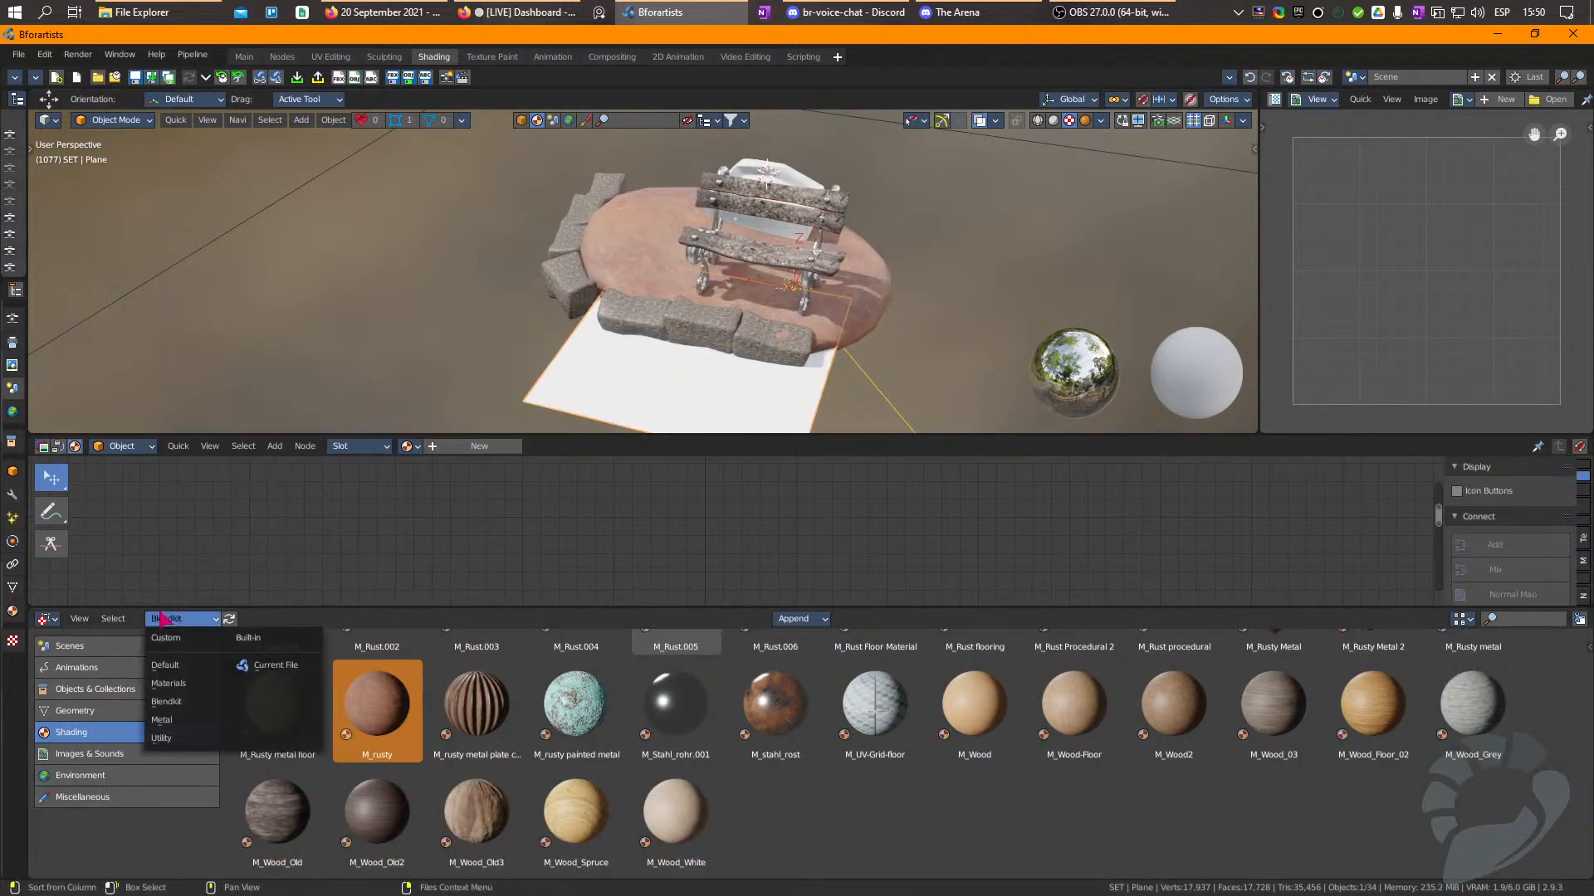
{"action": "left_click", "coordinate": [113, 618]}
{"action": "left_click", "coordinate": [182, 618]}
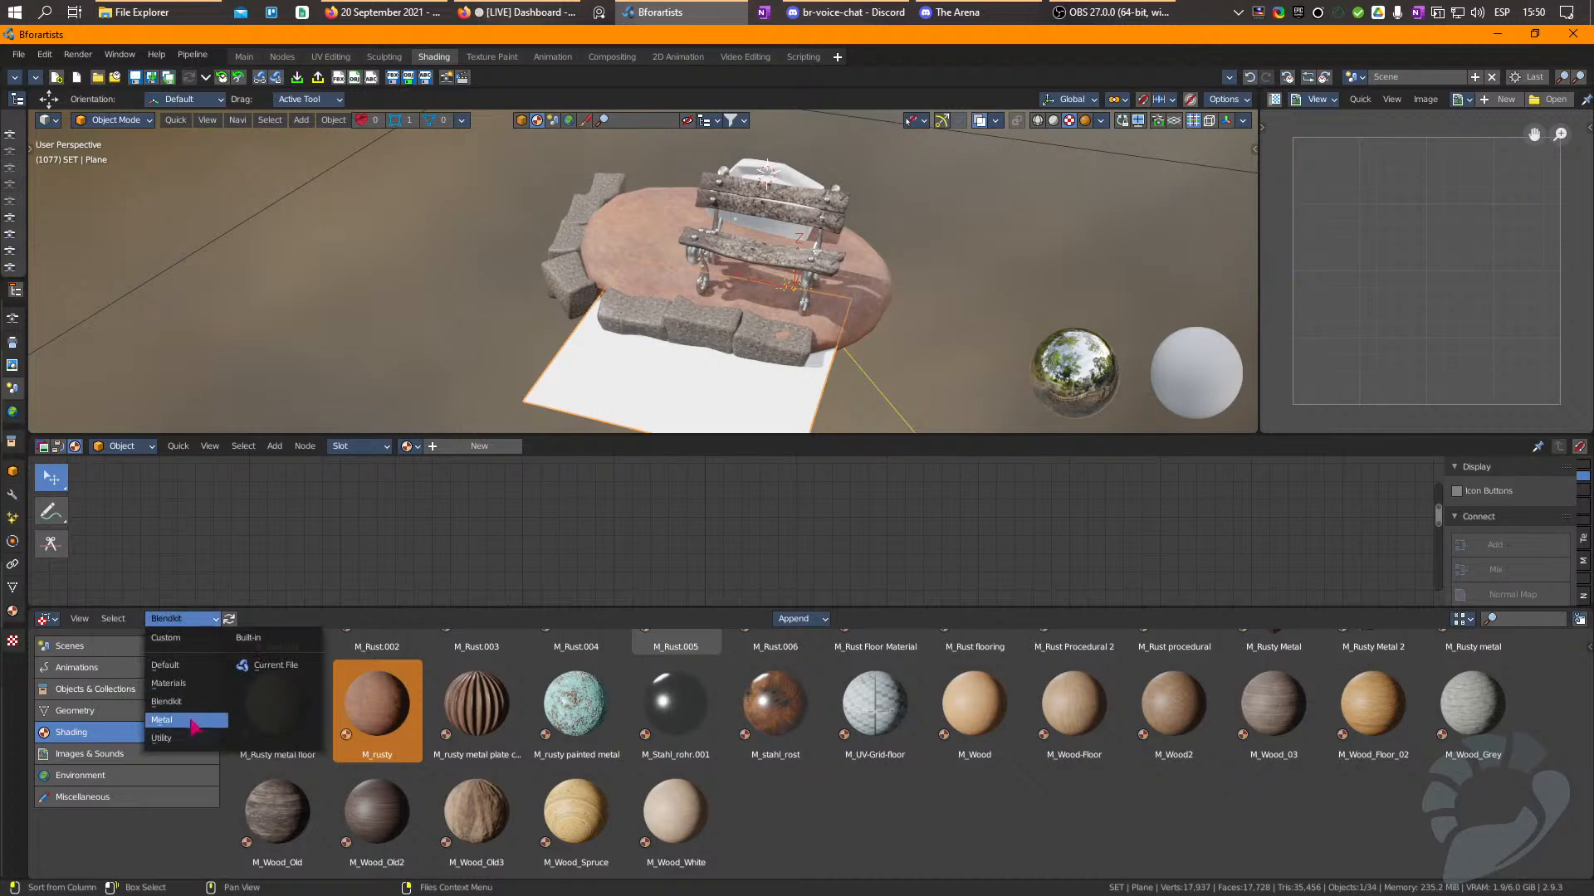
{"action": "left_click", "coordinate": [183, 719]}
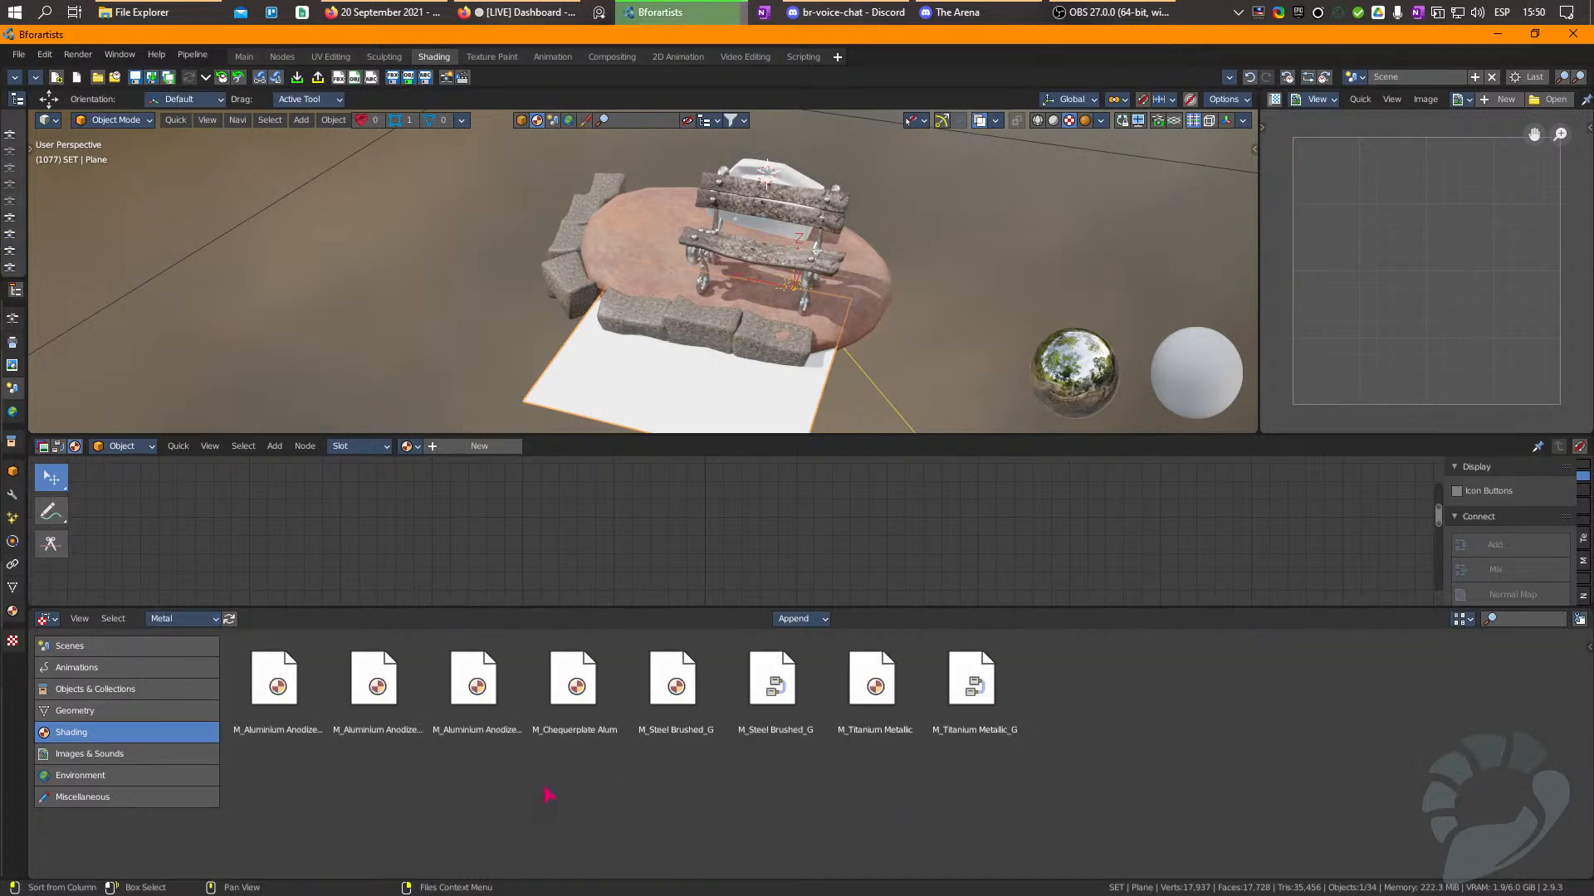
{"action": "scroll", "coordinate": [508, 680], "scroll_direction": "down", "scroll_amount": 3}
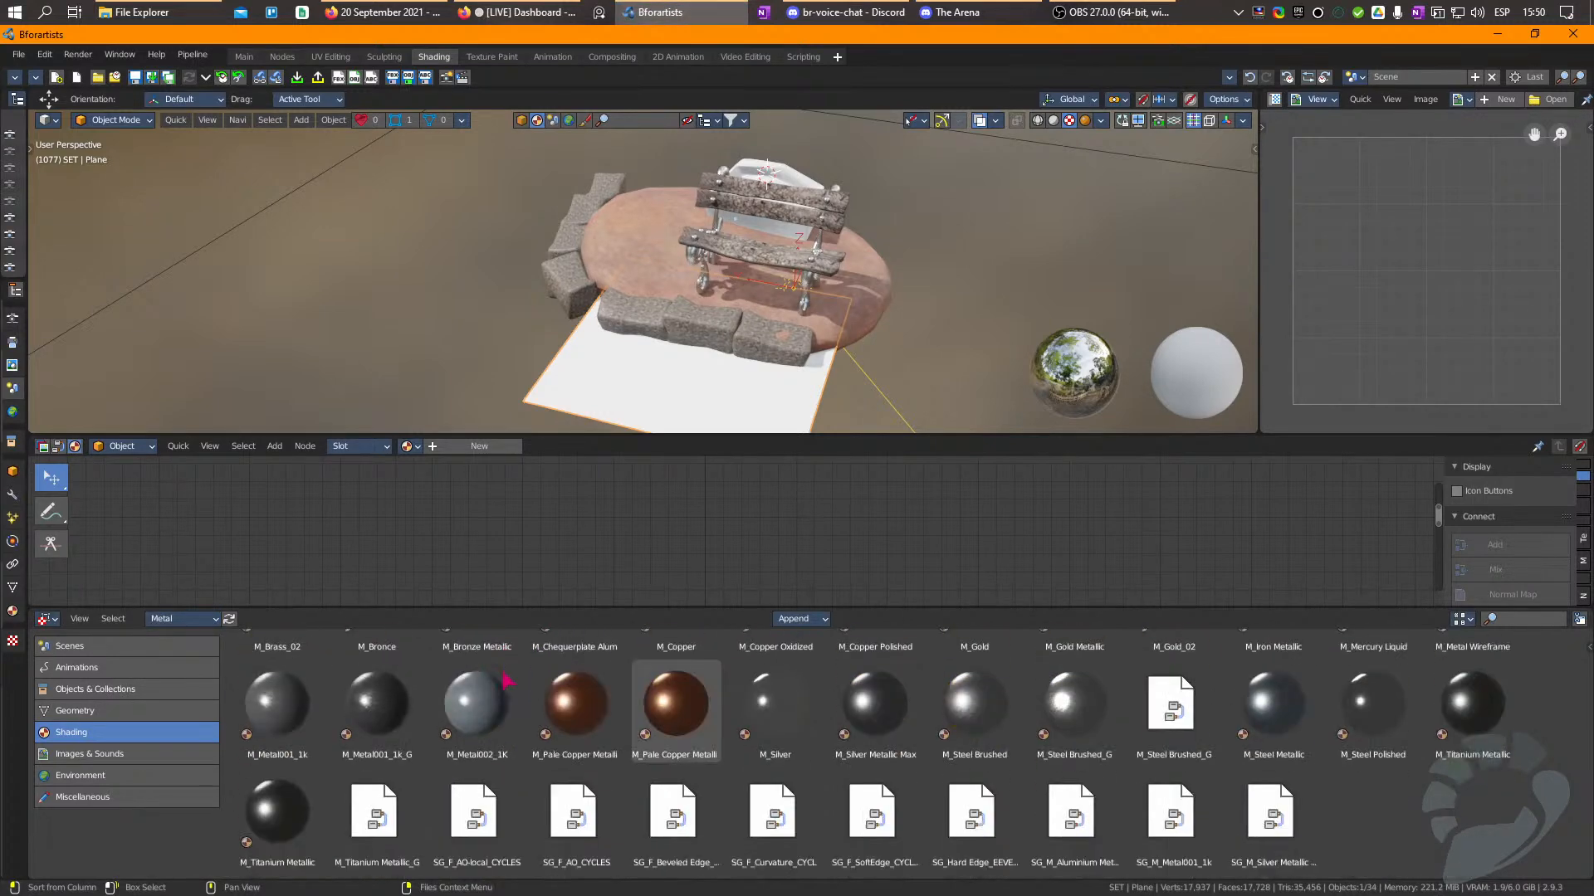
{"action": "left_click", "coordinate": [982, 830]}
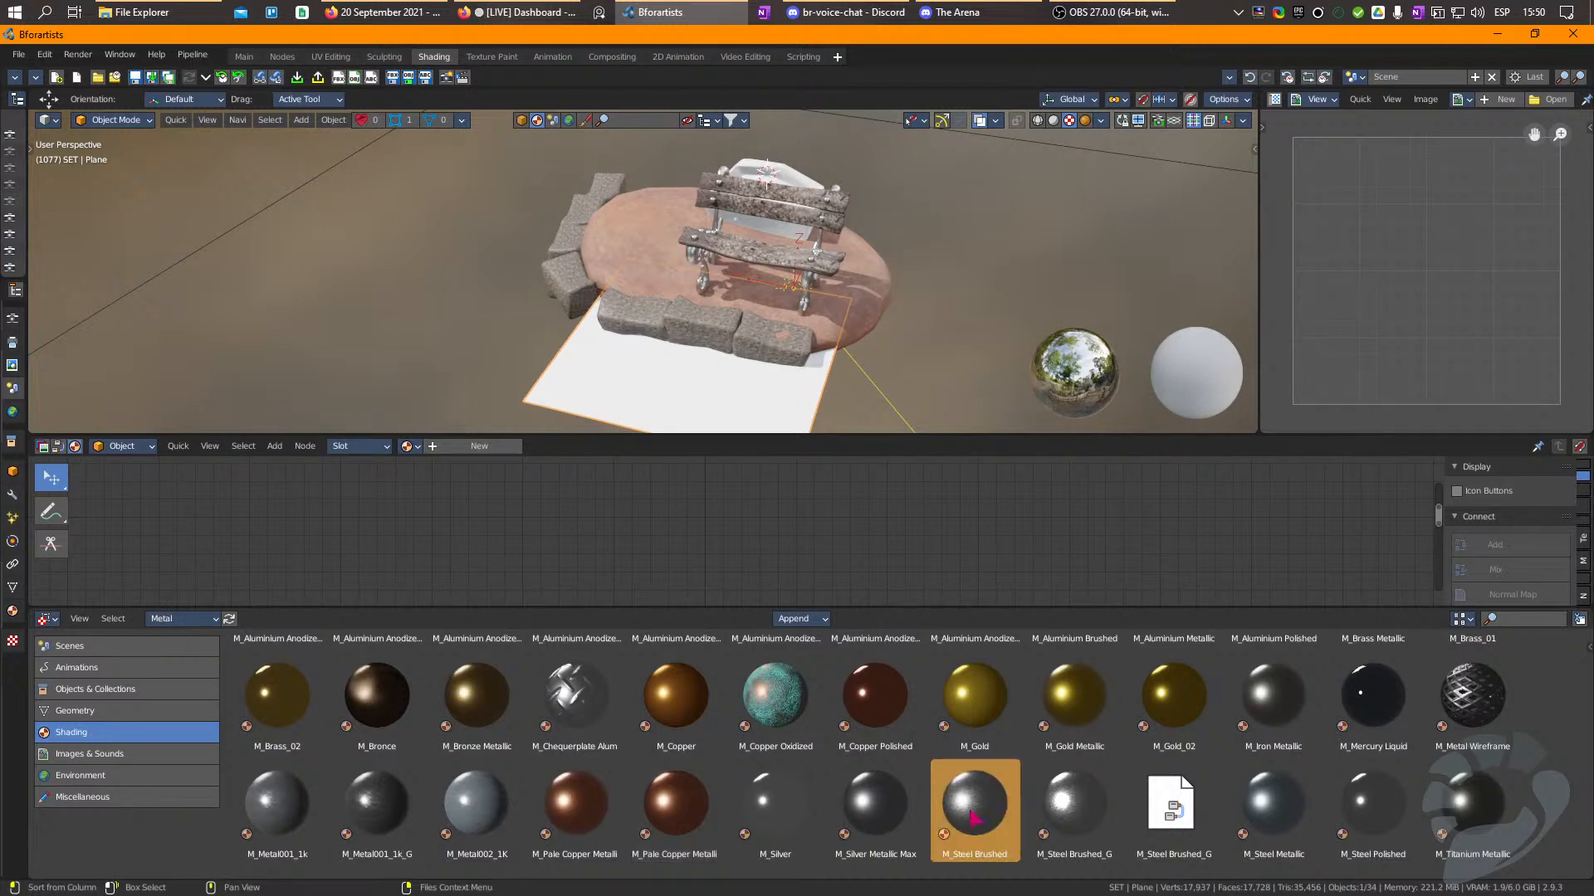
{"action": "mouse_move", "coordinate": [973, 818]}
{"action": "left_mouse_down"}
{"action": "mouse_move", "coordinate": [839, 758]}
{"action": "mouse_move", "coordinate": [587, 385]}
{"action": "mouse_move", "coordinate": [629, 402]}
{"action": "left_mouse_up"}
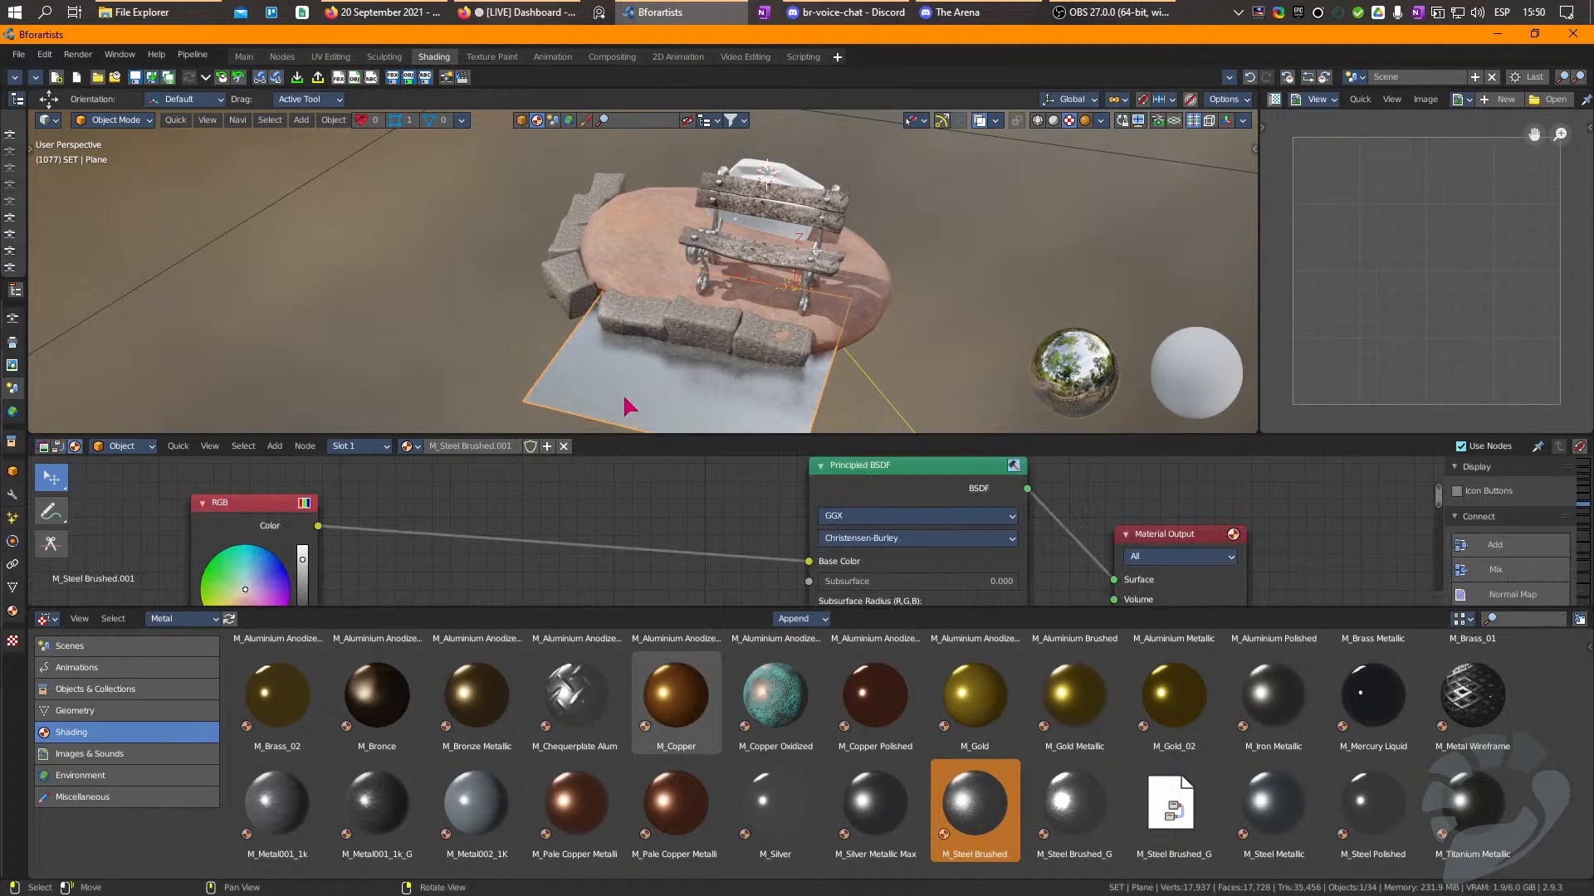
Resize the flat front plane and switch to the camera's view of the scene.
{"action": "key", "text": "r"}
{"action": "left_click_drag", "start_coordinate": [951, 348], "coordinate": [978, 348]}
{"action": "key", "text": "KP_0"}
{"action": "scroll", "coordinate": [676, 326], "scroll_direction": "down", "scroll_amount": 6}
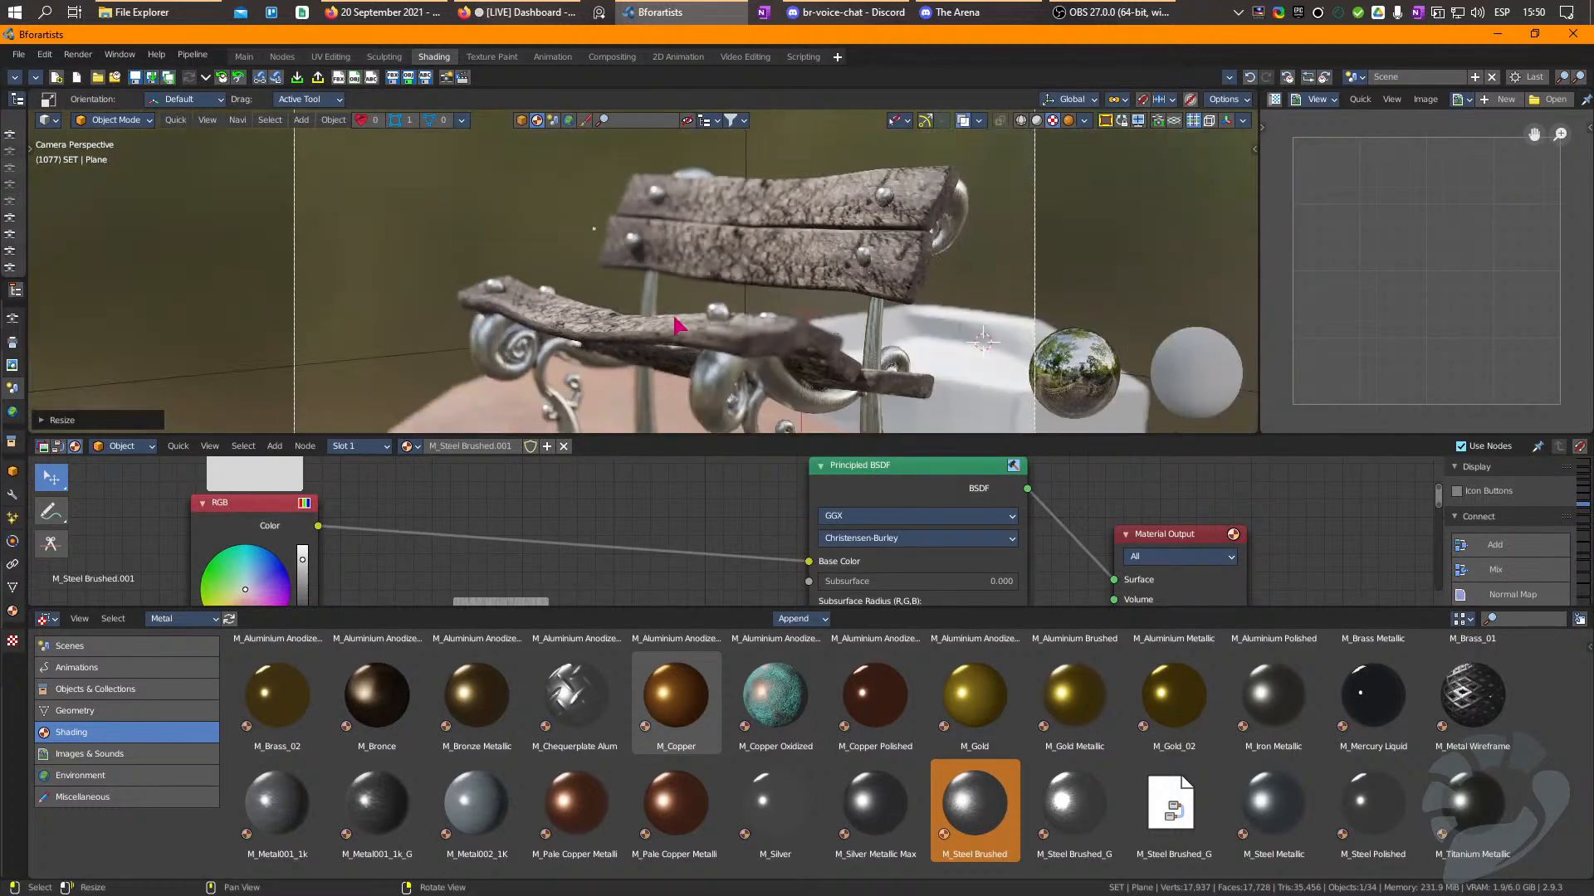
Apply the M_Metal001_1k_G material from the Metal library to the hexagonal planter behind the bench.
{"action": "left_click", "coordinate": [808, 287]}
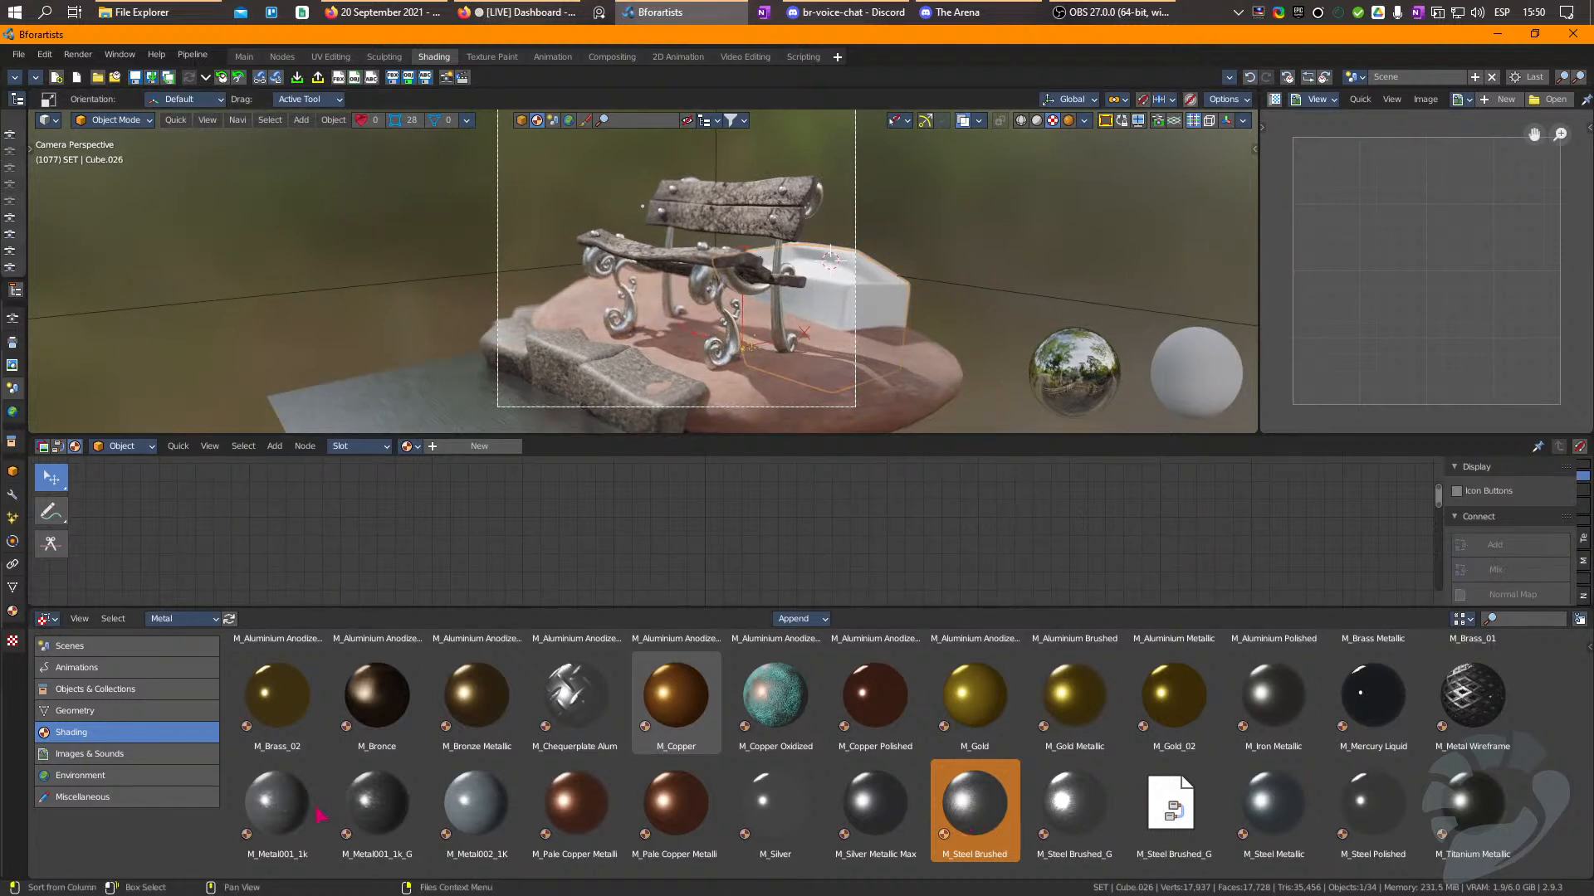
{"action": "left_click_drag", "start_coordinate": [415, 822], "coordinate": [840, 311]}
{"action": "left_click", "coordinate": [618, 381]}
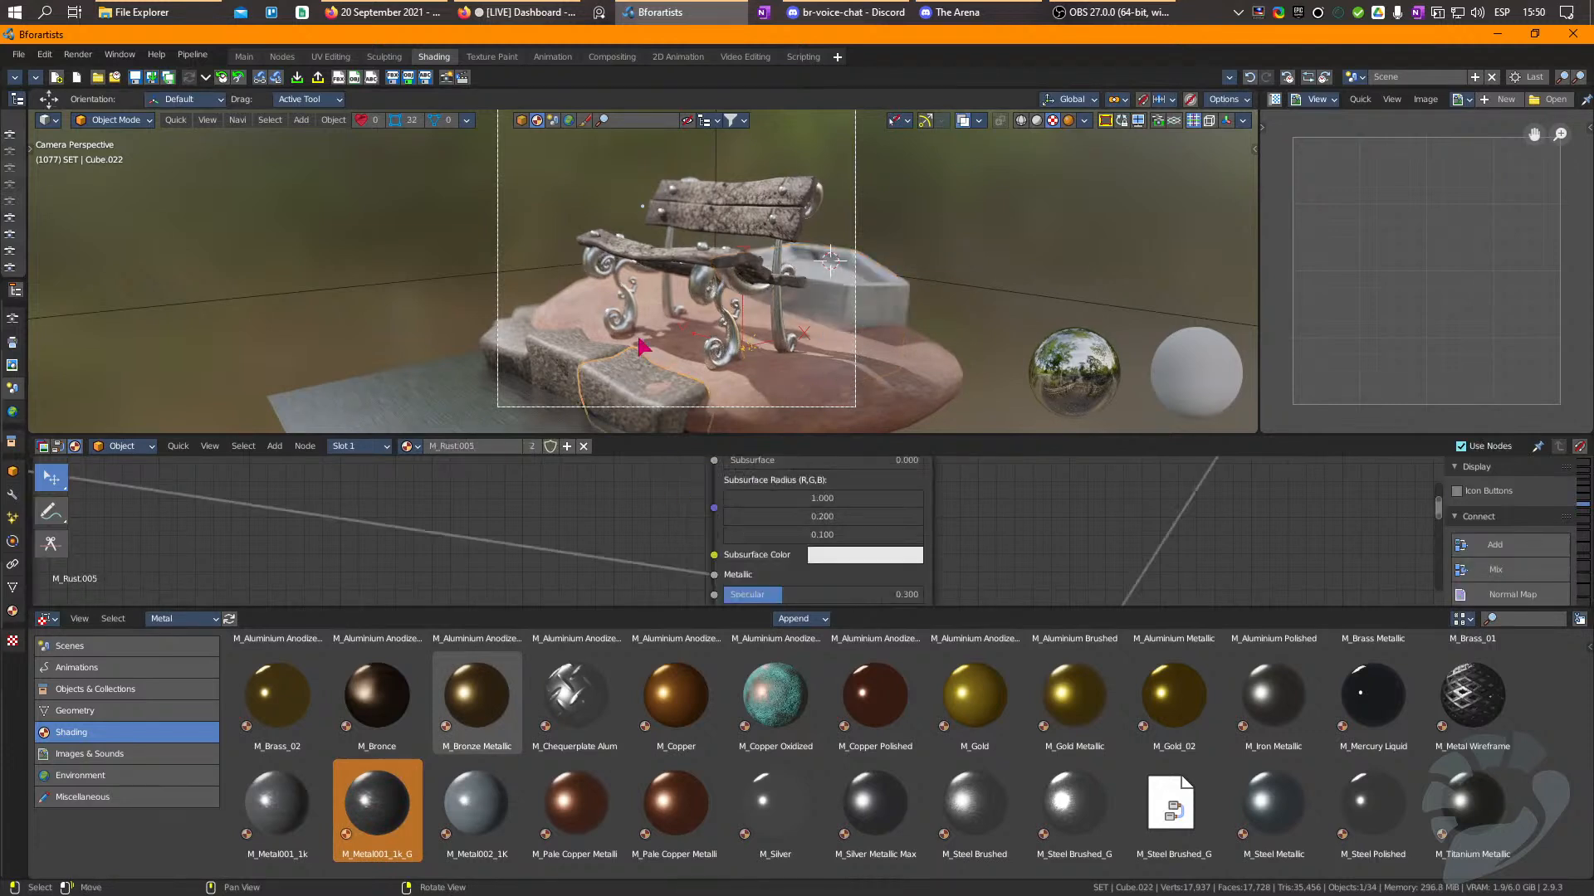
Reduce the Grab brush radius to 118 px and push down the round base's edge behind the border stones in Sculpt Mode, returning to Object Mode.
{"action": "left_click", "coordinate": [666, 341]}
{"action": "key", "text": "ctrl+Tab"}
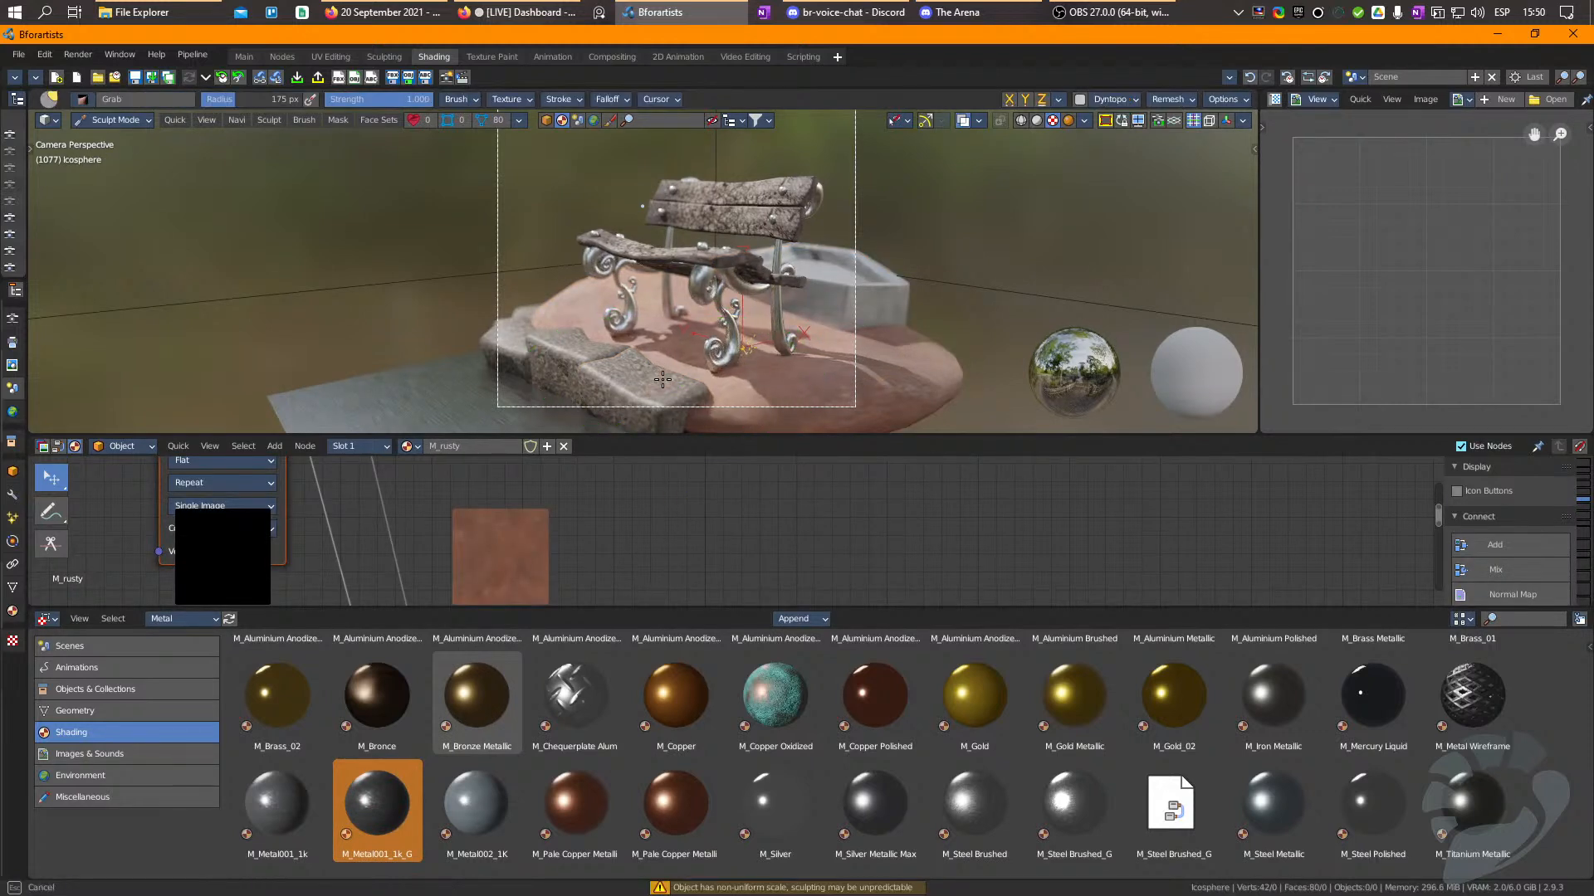
{"action": "key", "text": "ctrl+Tab"}
{"action": "key", "text": "ctrl+Tab"}
{"action": "key", "text": "f"}
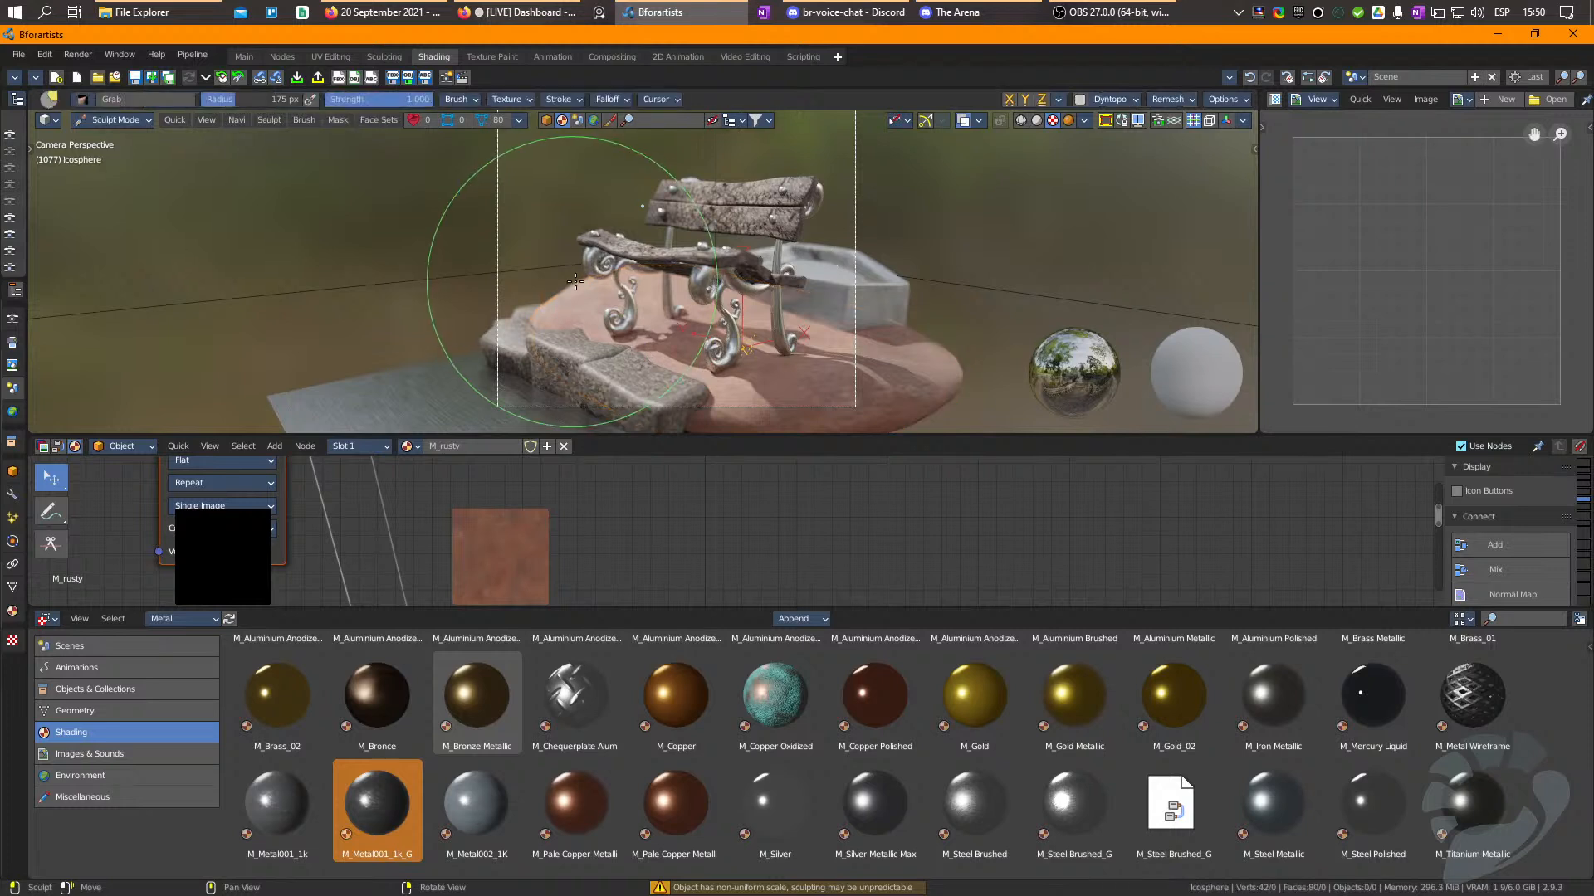
{"action": "left_click", "coordinate": [563, 293]}
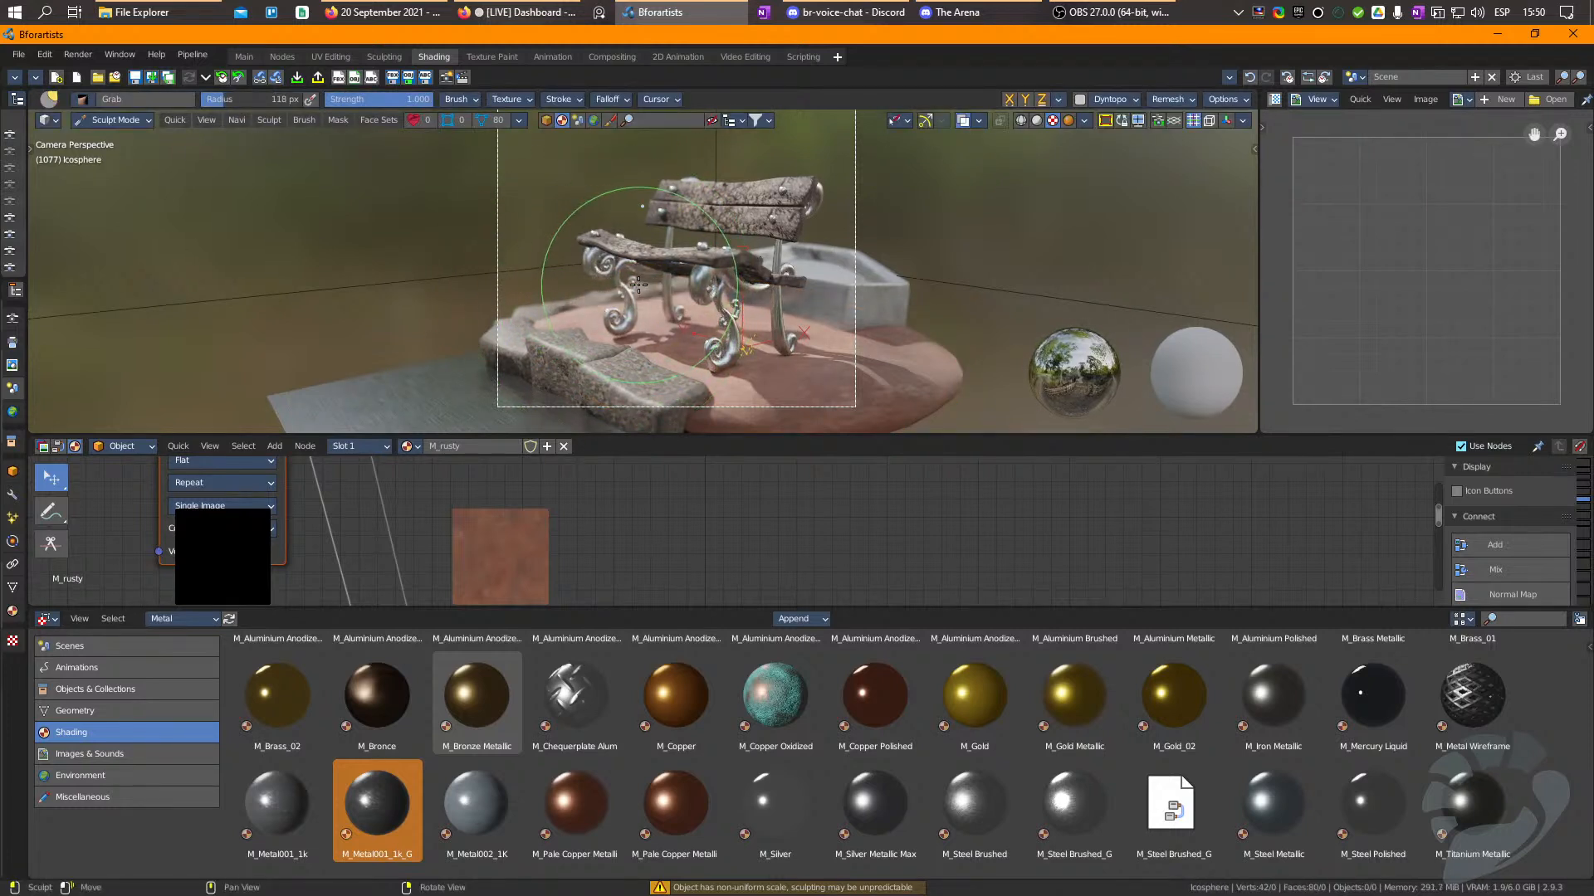
{"action": "key", "text": "ctrl+Tab"}
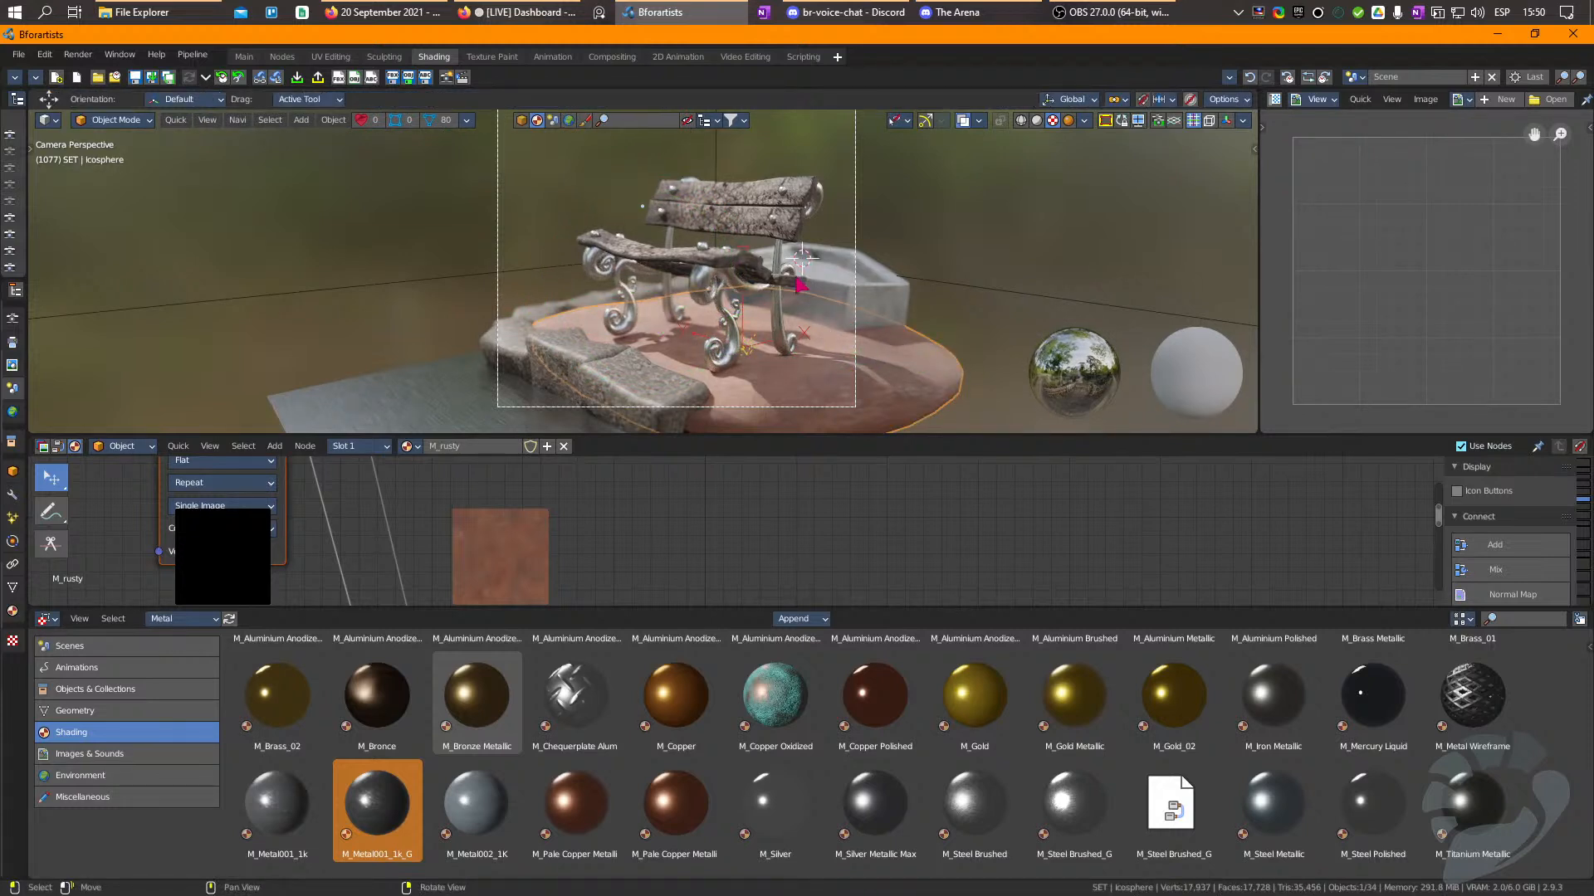
In the Main workspace, rotate the border stone nearest the camera about 4.5° in the view plane and nudge it slightly.
{"action": "left_click", "coordinate": [244, 56]}
{"action": "left_click", "coordinate": [667, 483]}
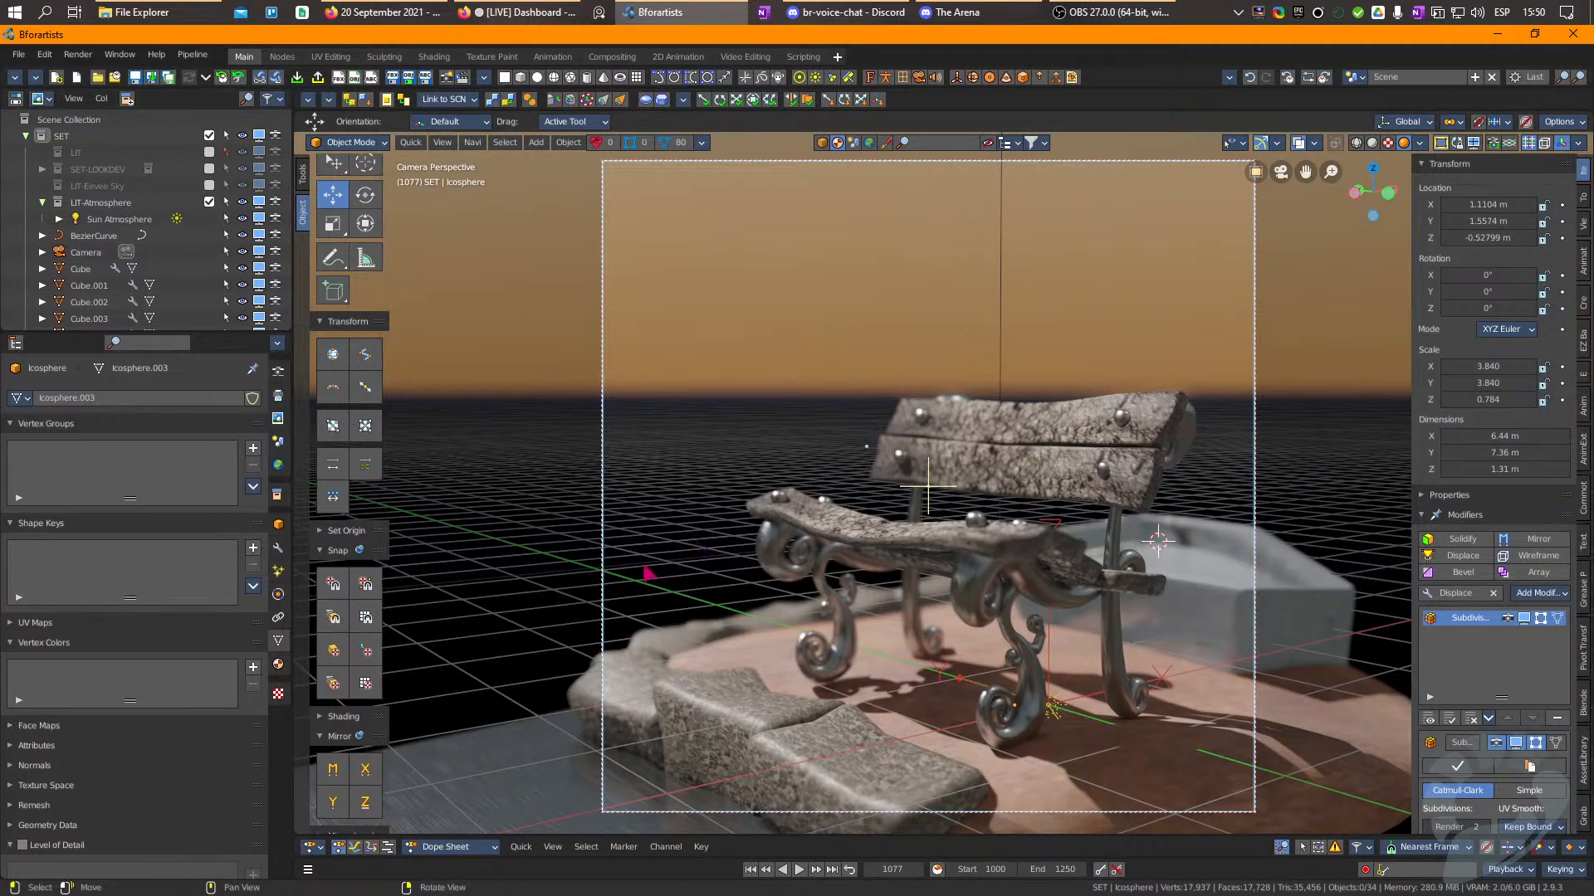
{"action": "left_click", "coordinate": [1202, 567]}
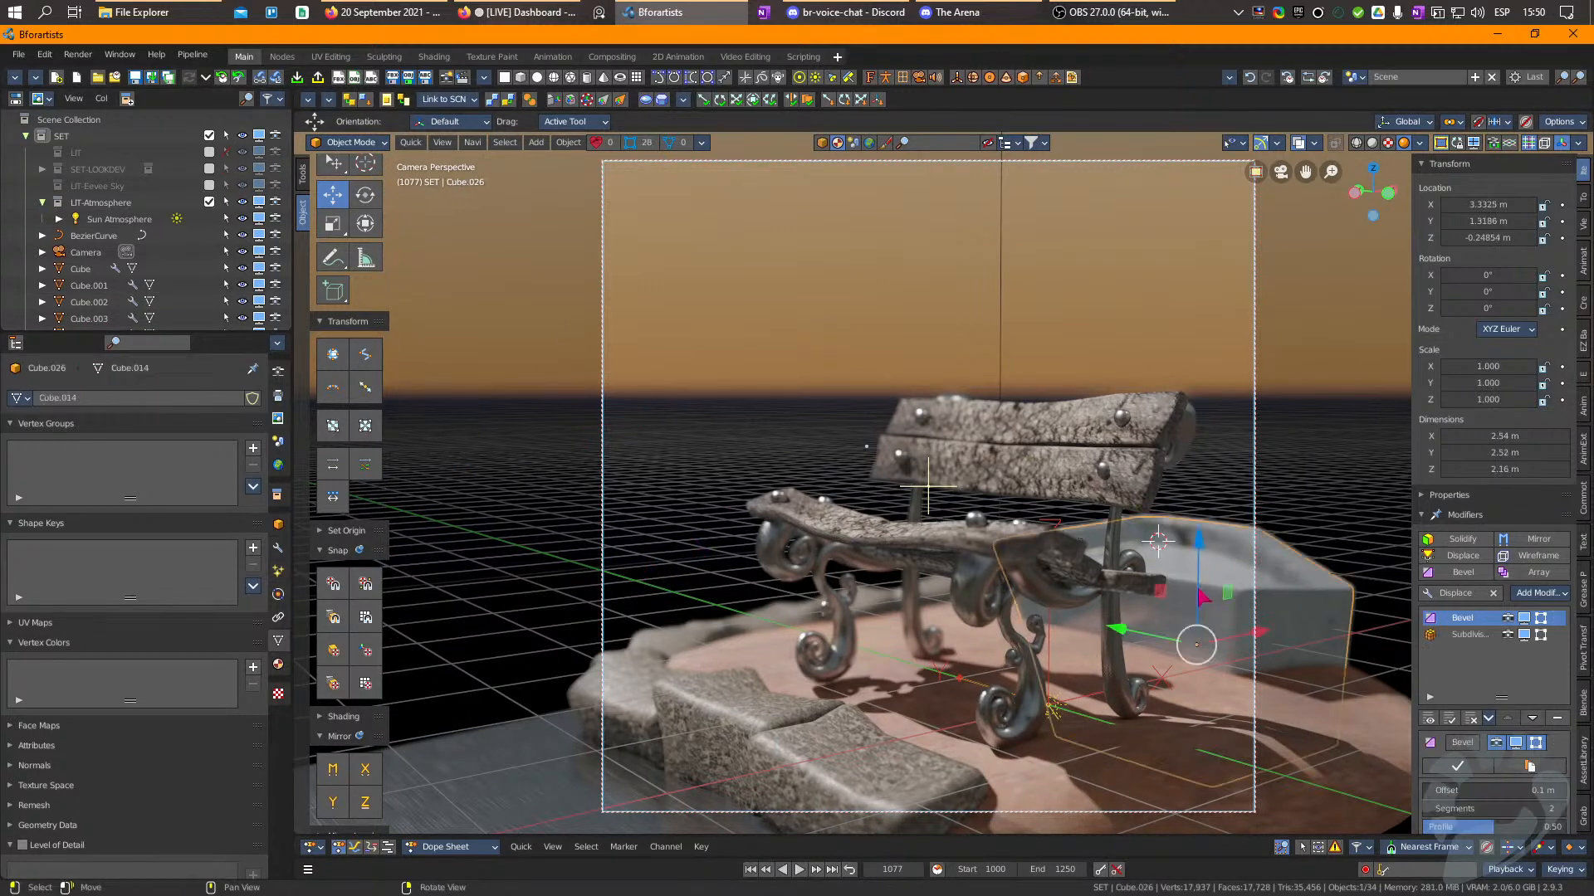
{"action": "left_click", "coordinate": [901, 542]}
{"action": "left_click", "coordinate": [942, 757]}
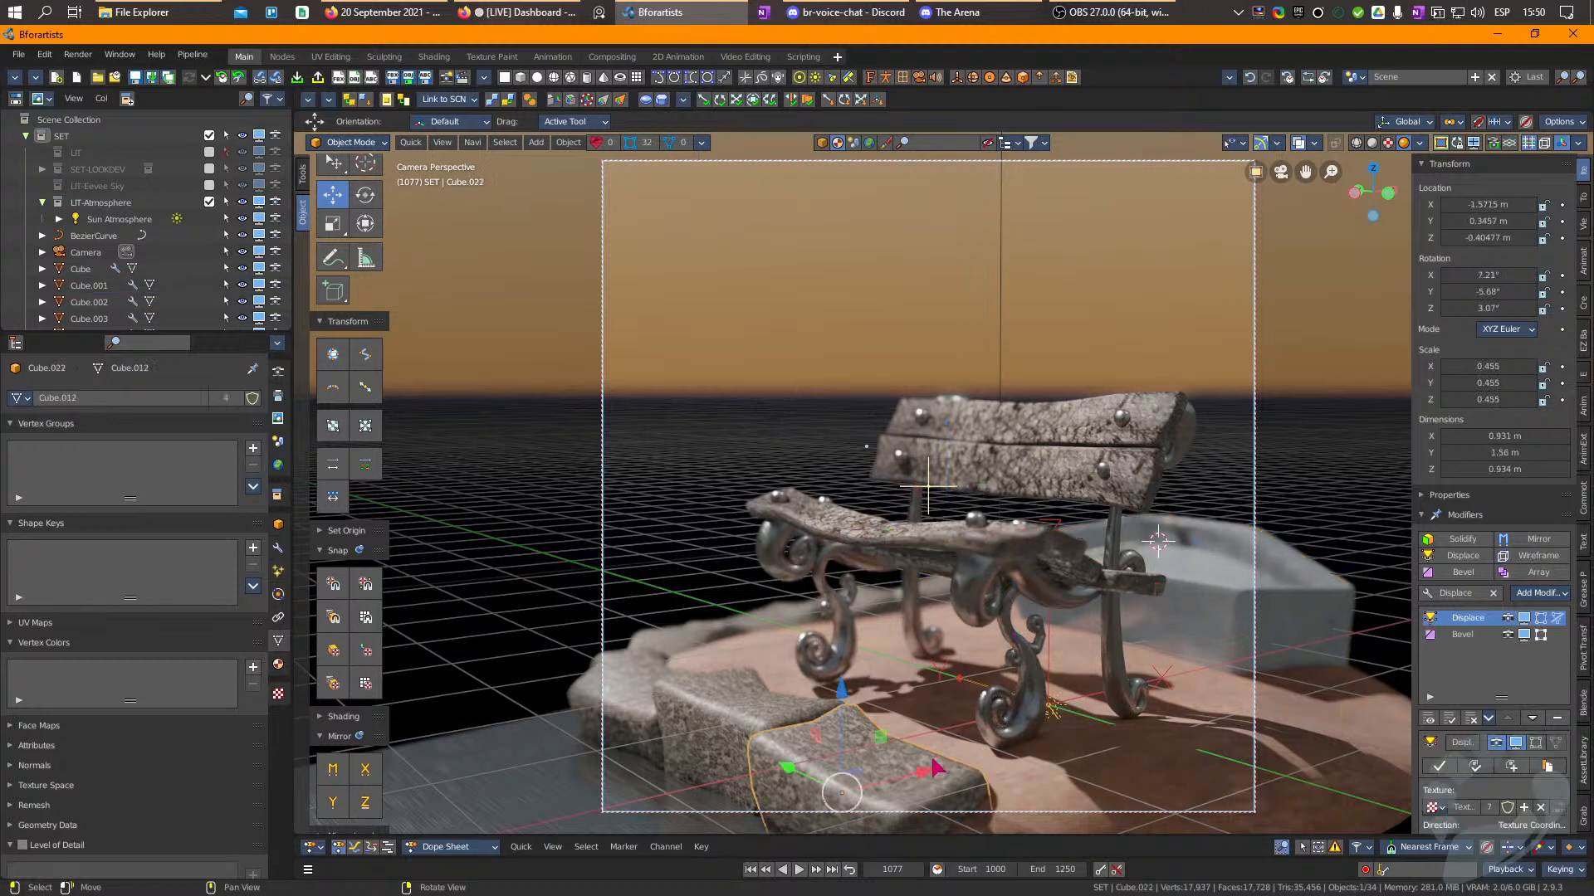
{"action": "key", "text": "r"}
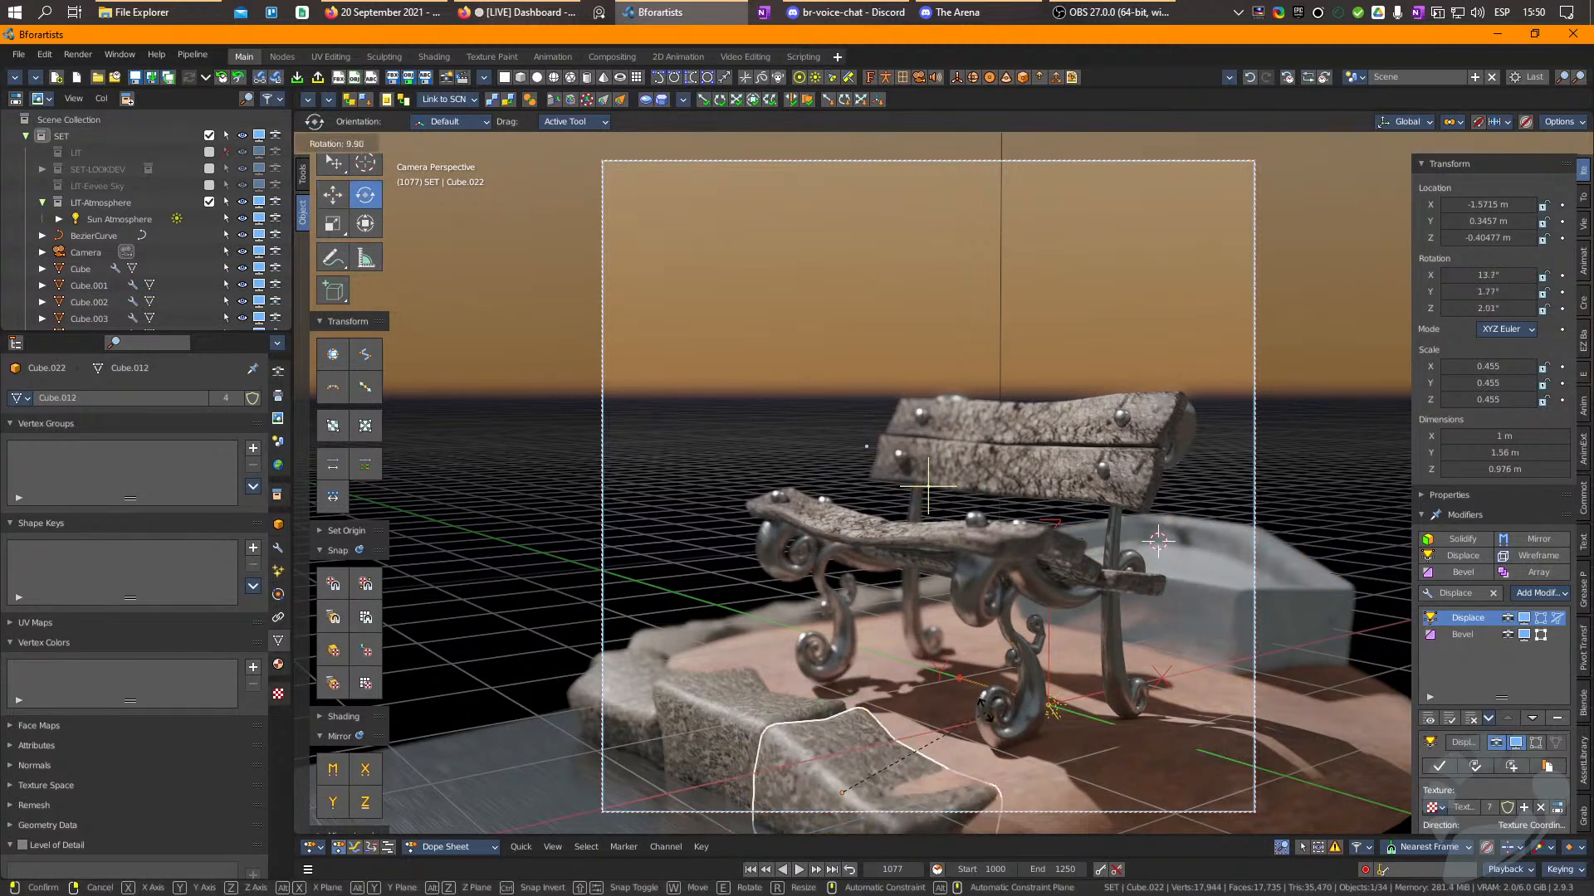
{"action": "left_click", "coordinate": [872, 776]}
{"action": "key", "text": "g"}
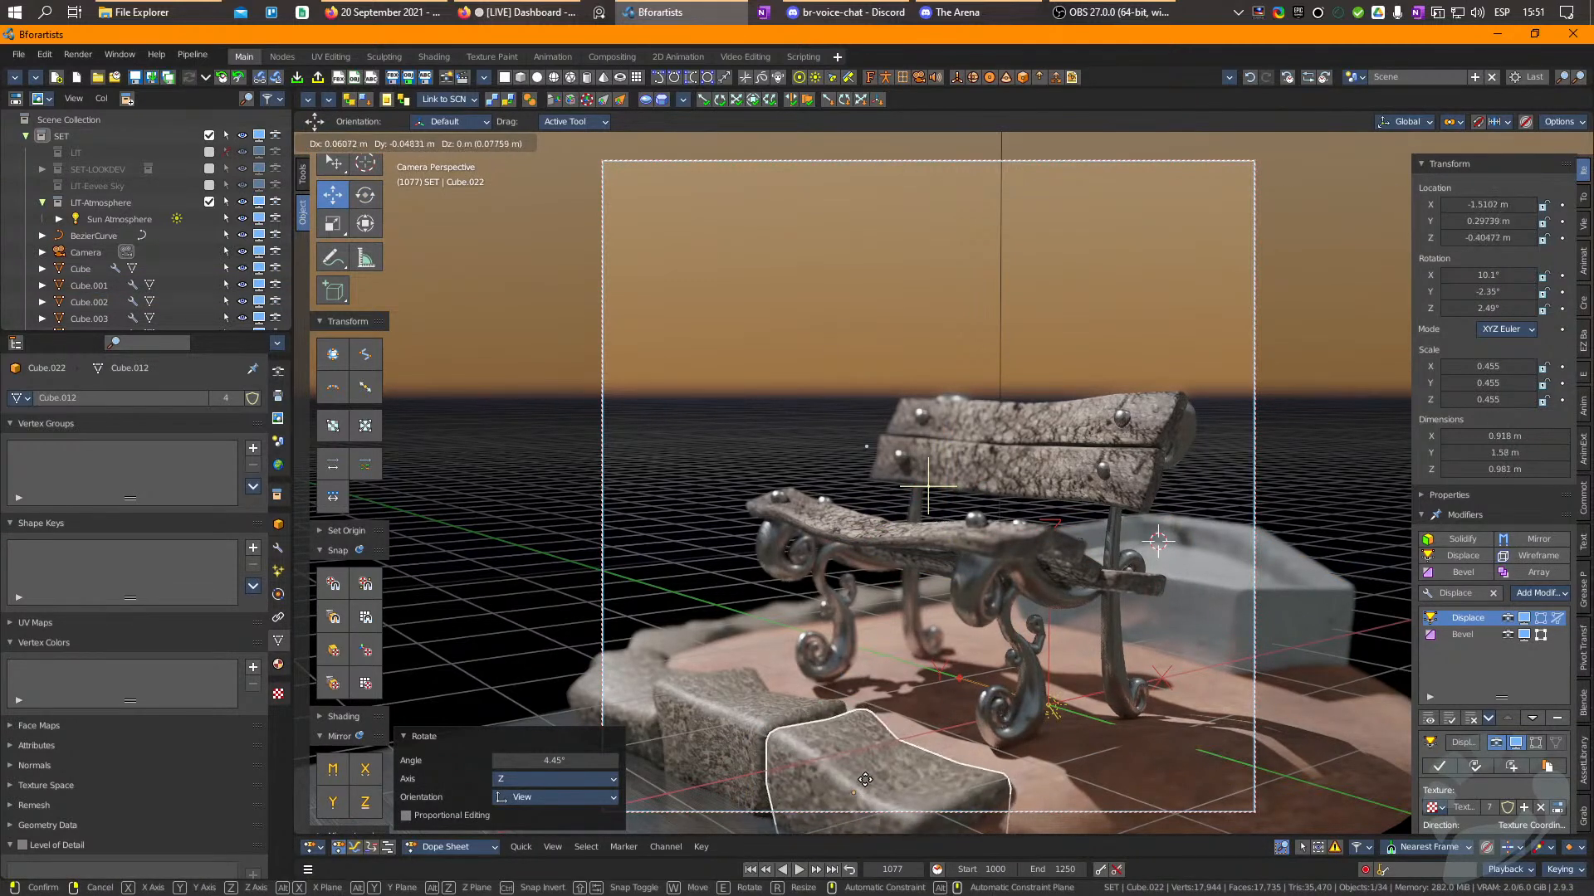
{"action": "left_click", "coordinate": [873, 780]}
Rotate the adjacent border stone about -4.6° in the view plane.
{"action": "left_click", "coordinate": [763, 753]}
{"action": "left_click", "coordinate": [628, 691]}
{"action": "key", "text": "e"}
{"action": "left_click", "coordinate": [751, 715]}
{"action": "left_click_drag", "start_coordinate": [851, 735], "coordinate": [860, 722]}
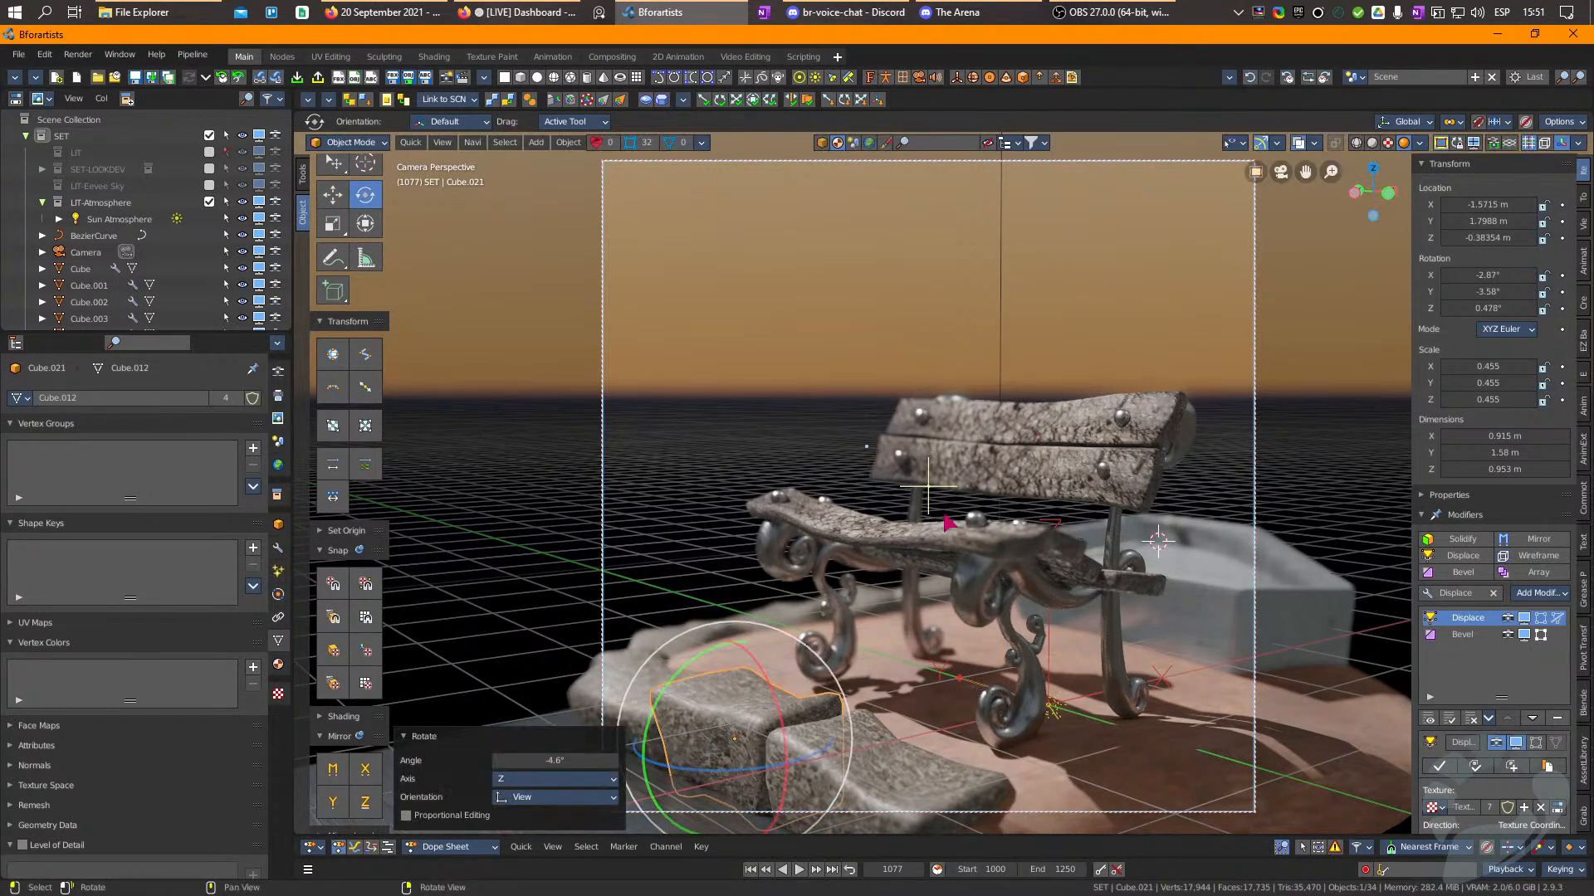
Change the Sun Atmosphere light's color to a more saturated warm orange.
{"action": "left_click", "coordinate": [119, 218]}
{"action": "left_click", "coordinate": [199, 492]}
{"action": "left_click_drag", "start_coordinate": [160, 353], "coordinate": [155, 356]}
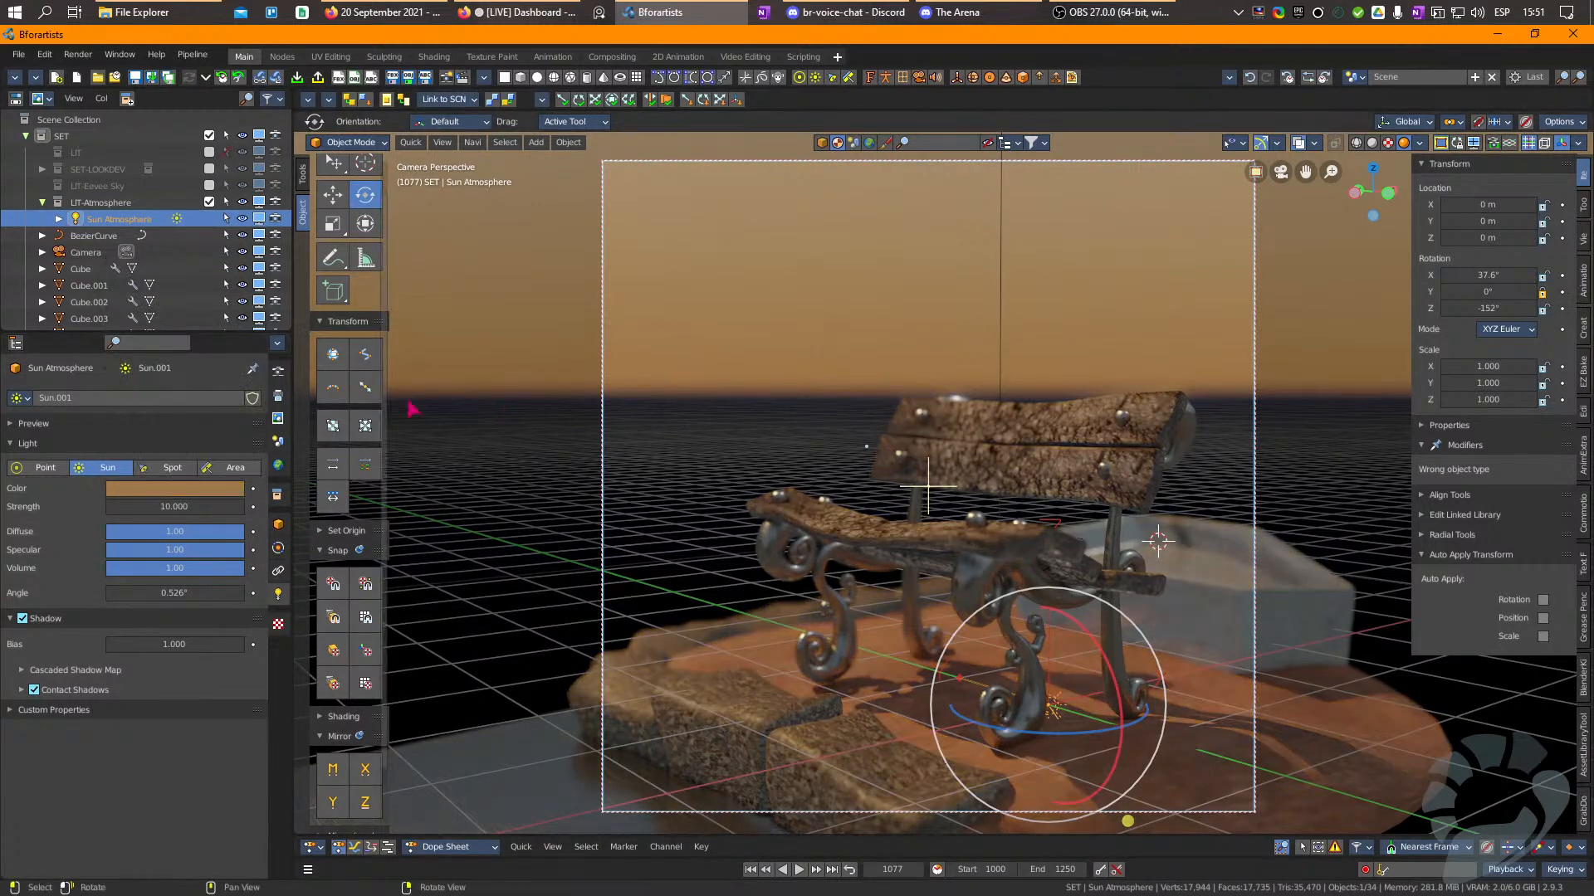
{"action": "left_click_drag", "start_coordinate": [178, 507], "coordinate": [175, 508]}
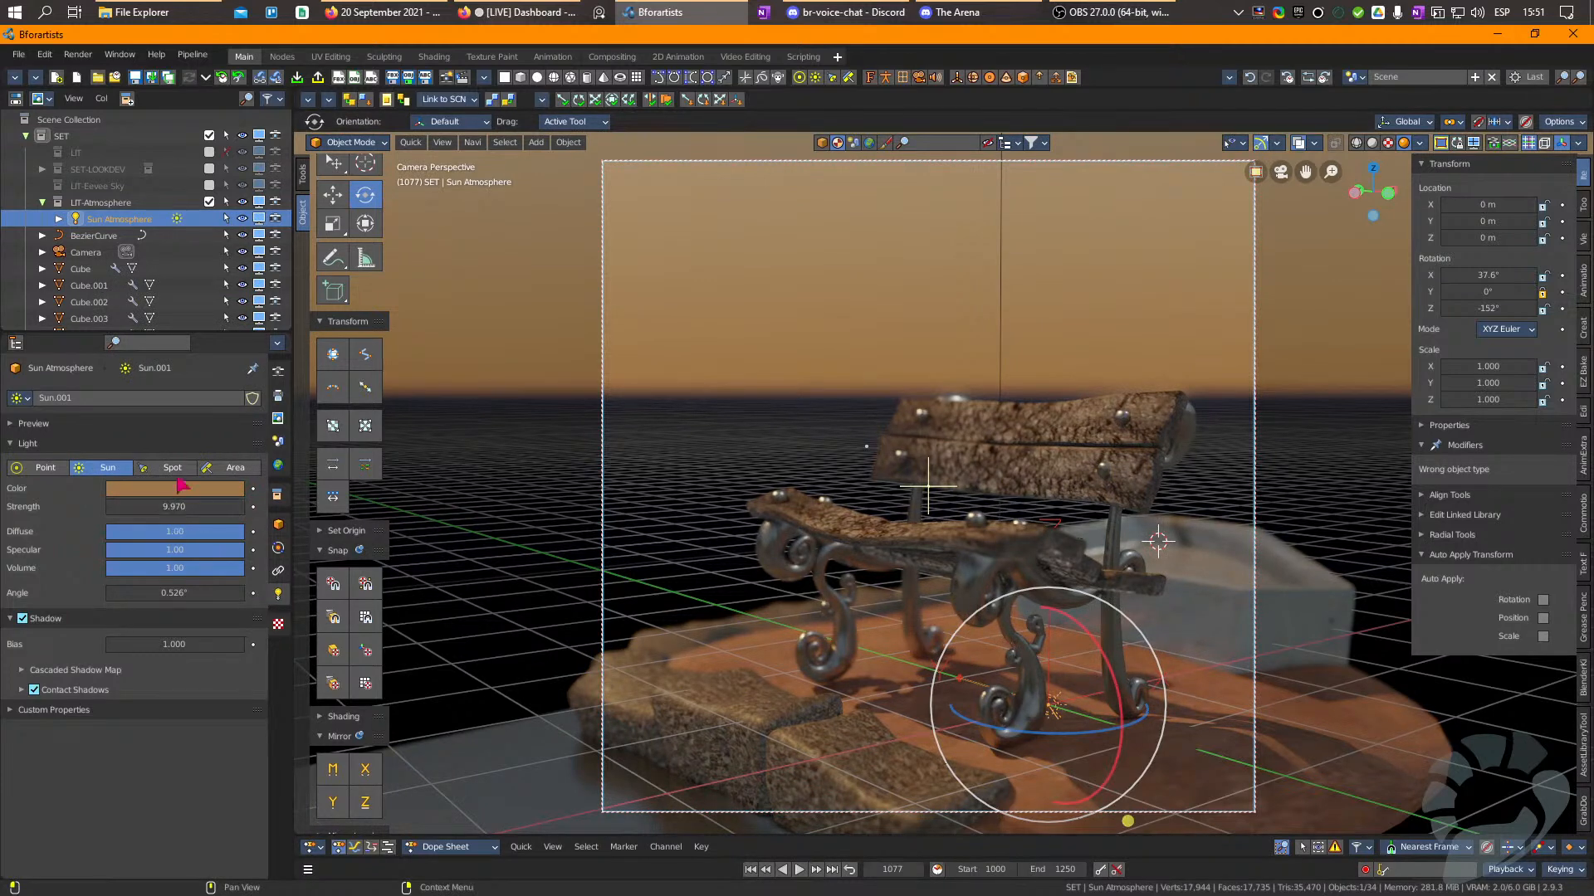
{"action": "left_click", "coordinate": [169, 489]}
{"action": "left_click_drag", "start_coordinate": [158, 356], "coordinate": [158, 368]}
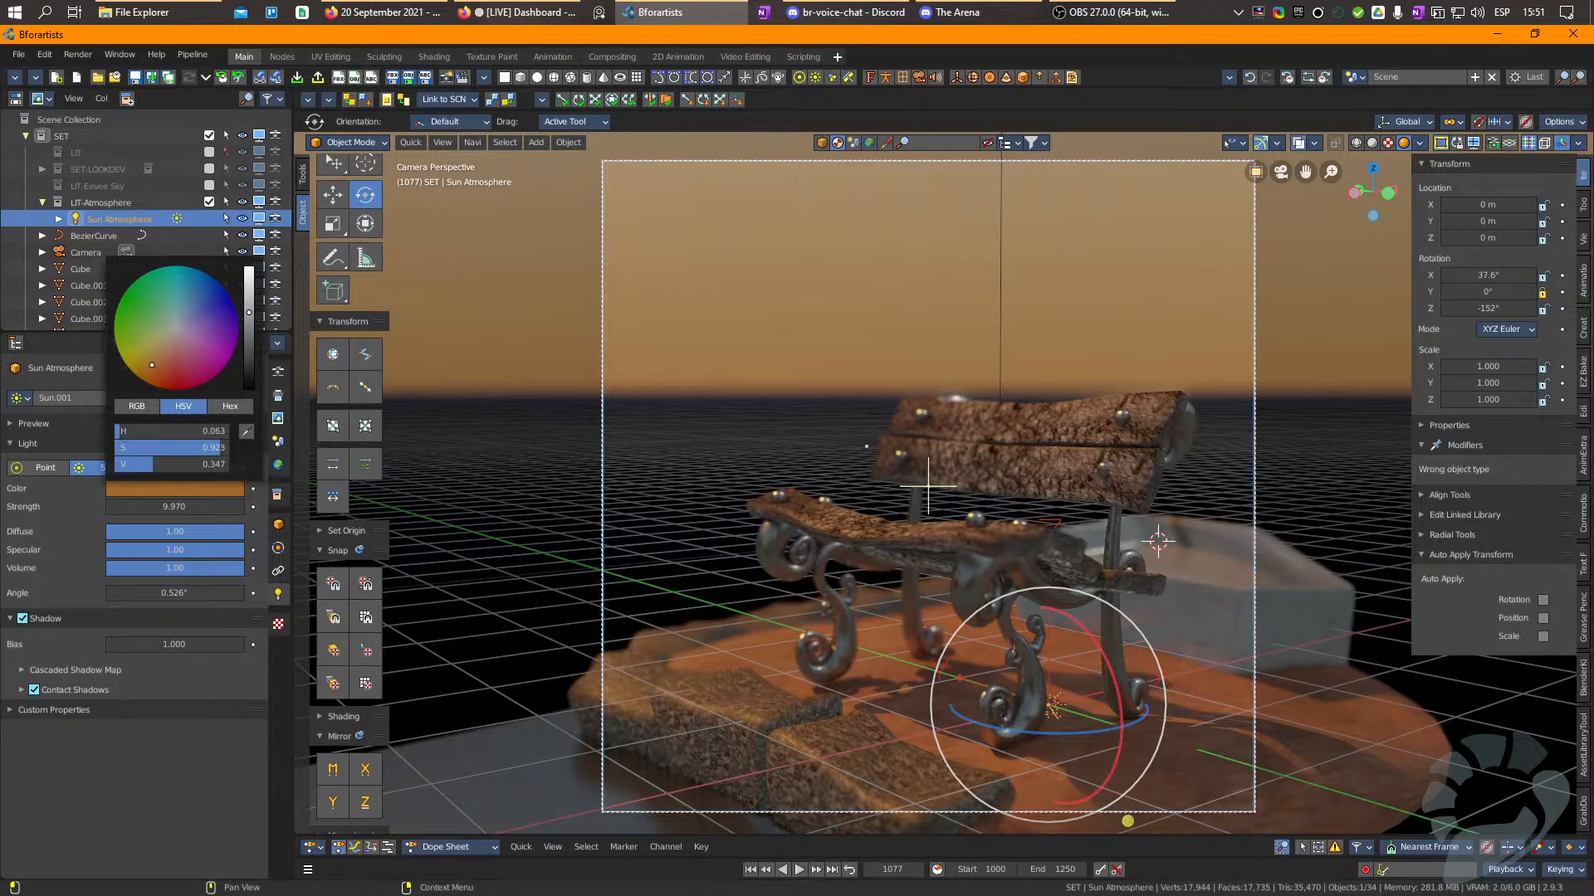
Set the Sun Atmosphere light's strength to 20 and widen its angle to 20.6°.
{"action": "left_click_drag", "start_coordinate": [143, 507], "coordinate": [145, 507]}
{"action": "left_click", "coordinate": [166, 507]}
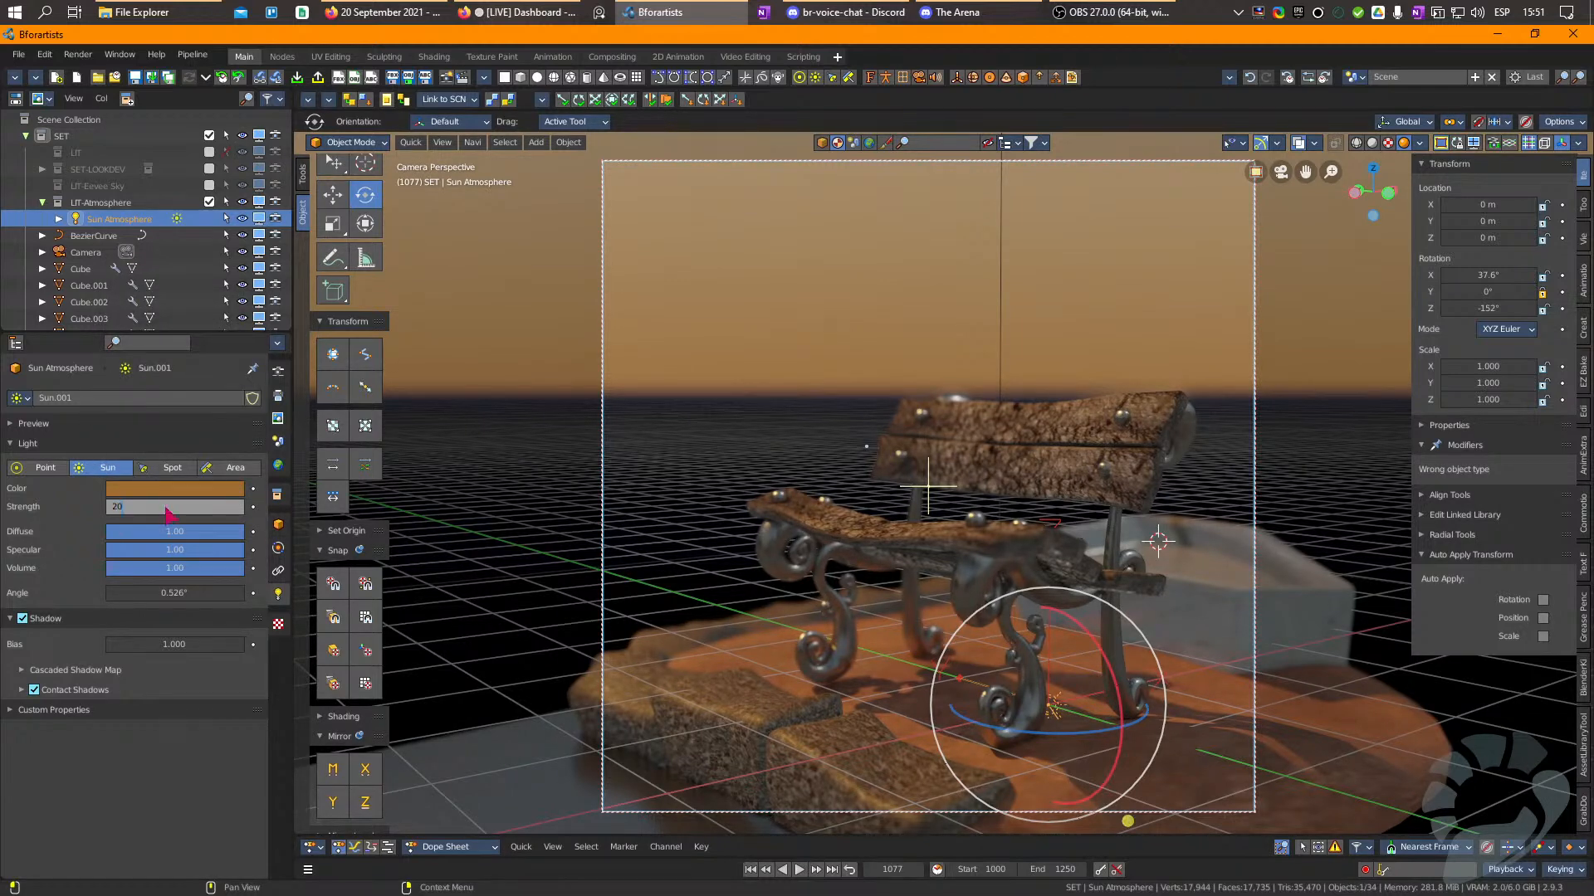
{"action": "type", "text": "20"}
{"action": "key", "text": "Return"}
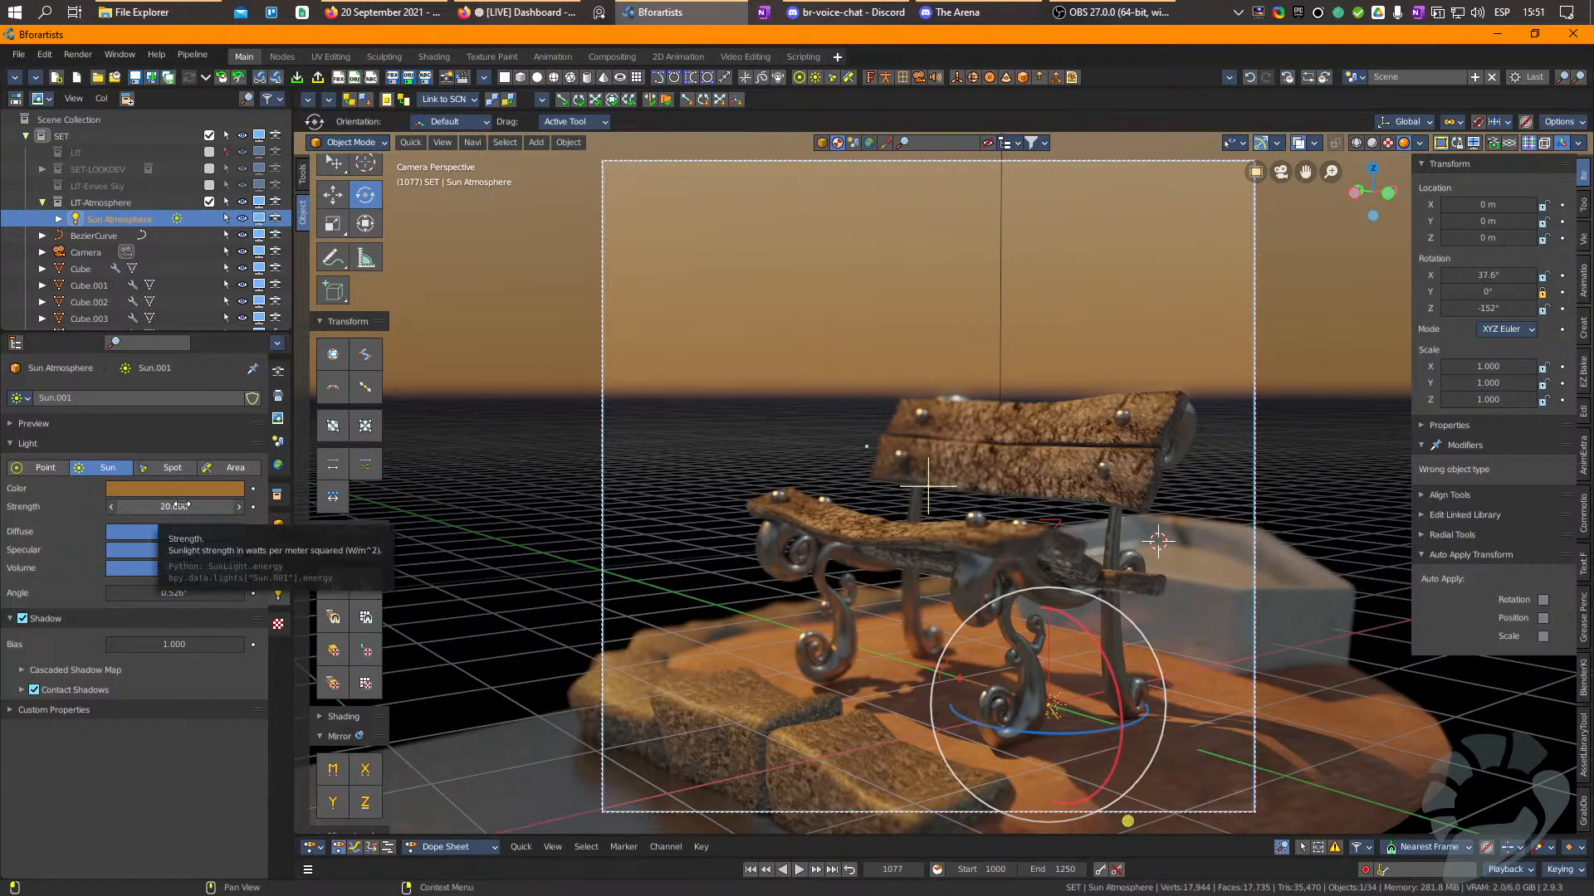
{"action": "left_click_drag", "start_coordinate": [173, 593], "coordinate": [137, 593]}
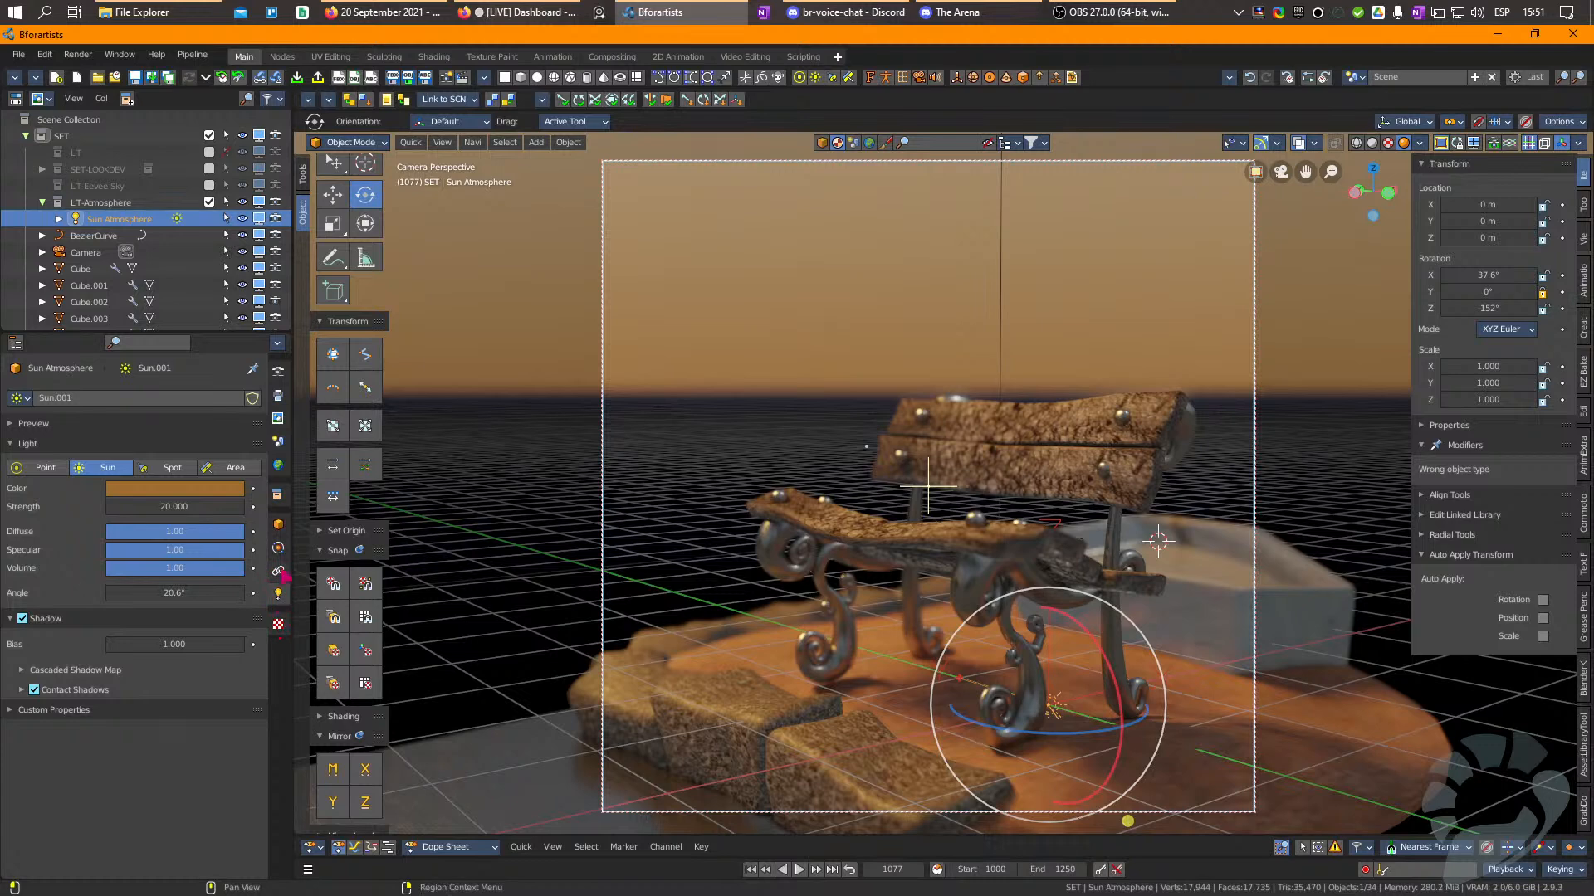
In the Eevee render settings, enable Bloom and turn on High Quality Slight Defocus and Jitter Camera for depth of field.
{"action": "left_click", "coordinate": [278, 395]}
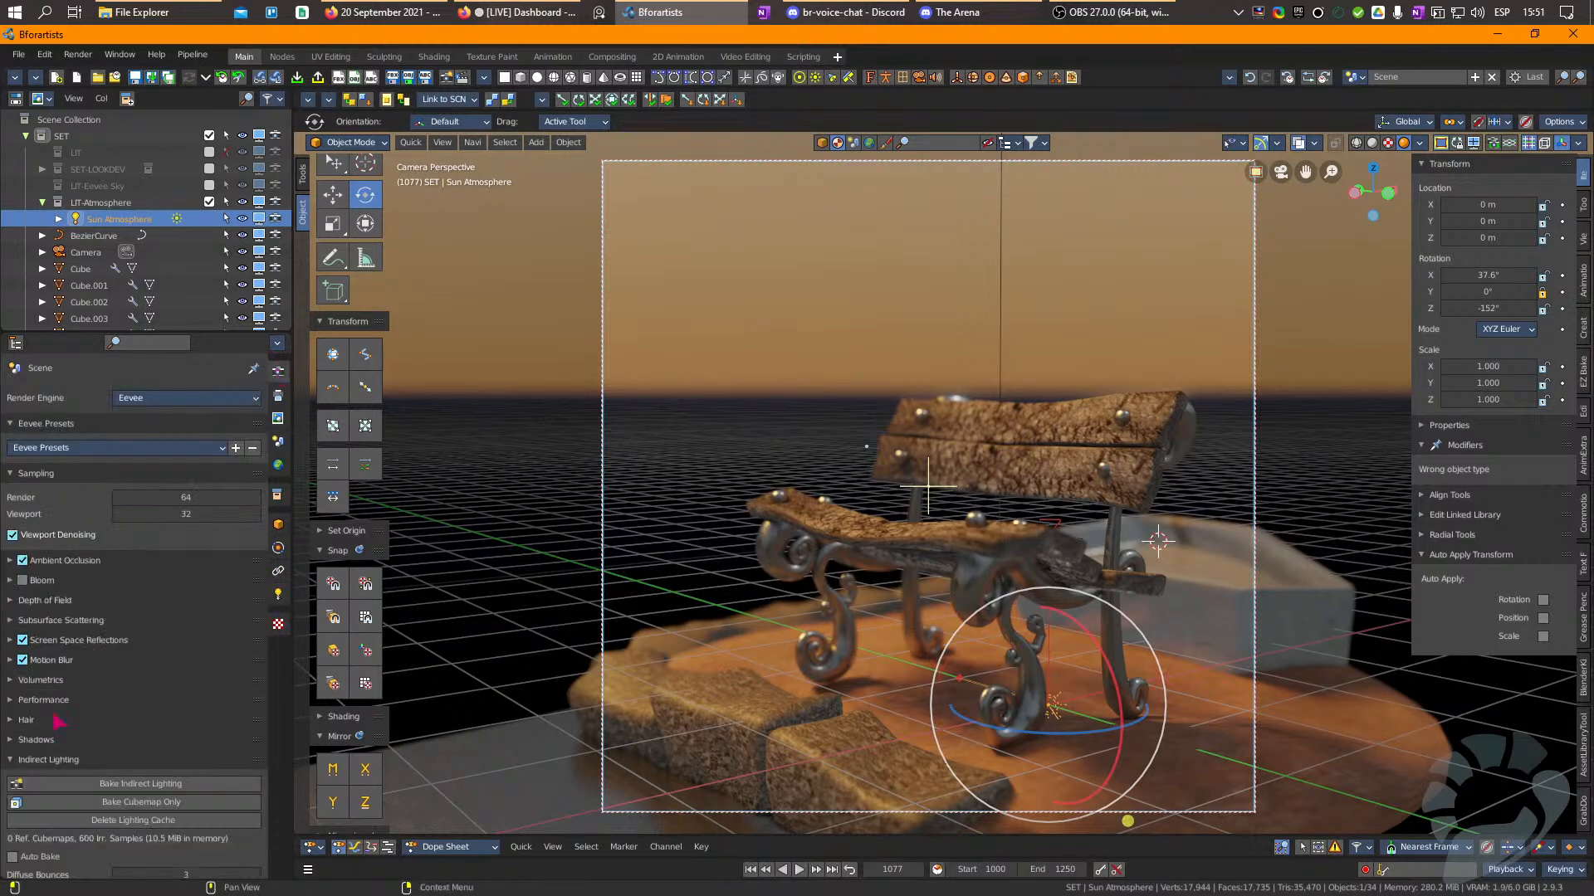
{"action": "left_click", "coordinate": [47, 566]}
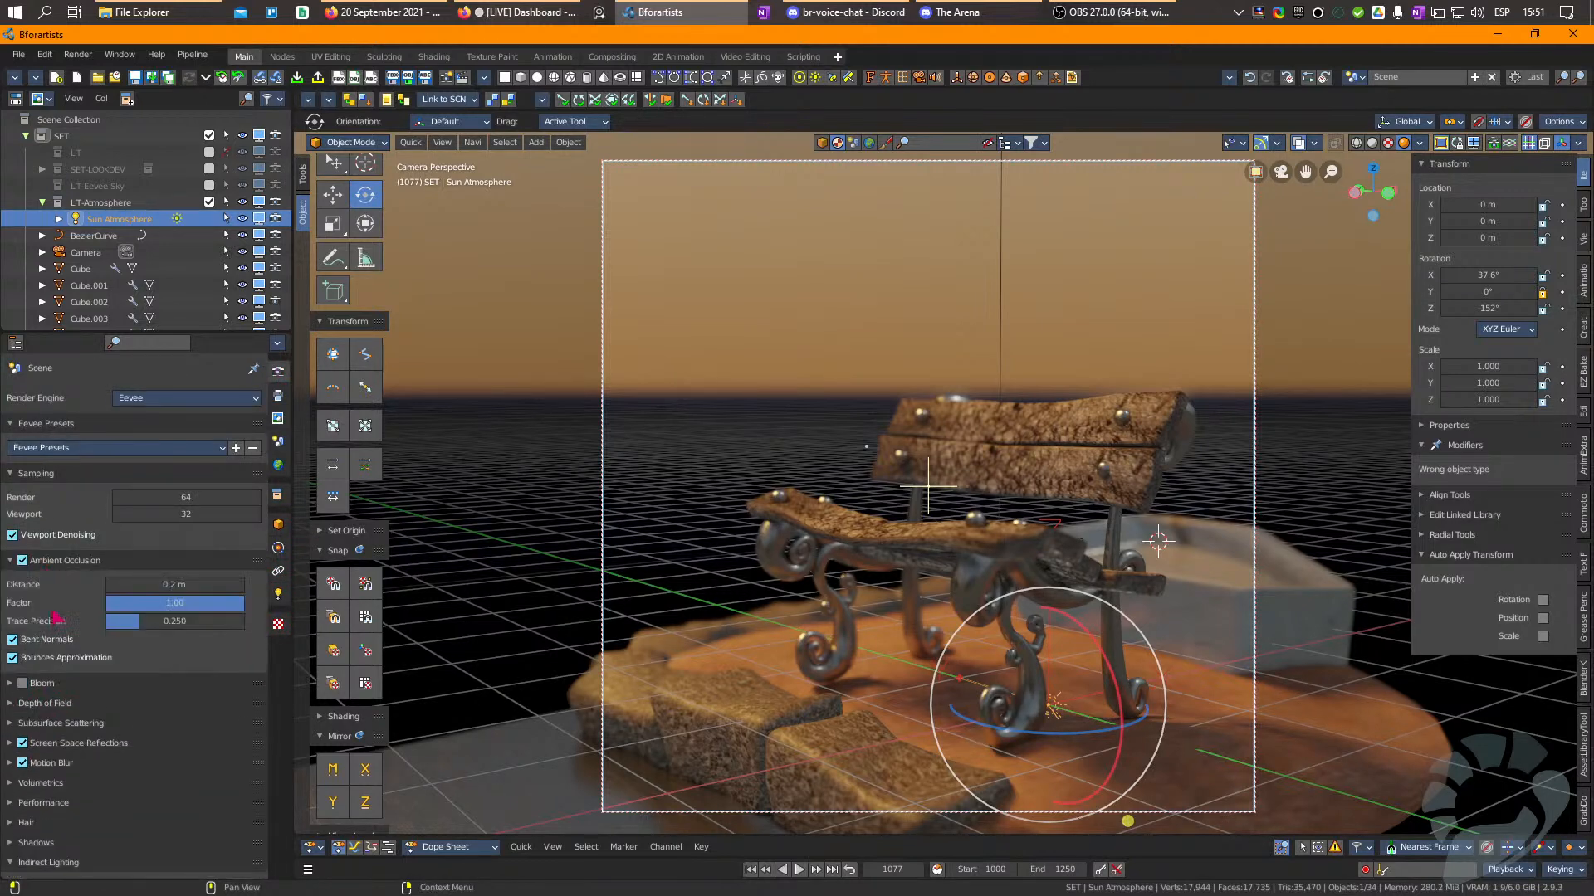
{"action": "left_click", "coordinate": [21, 684]}
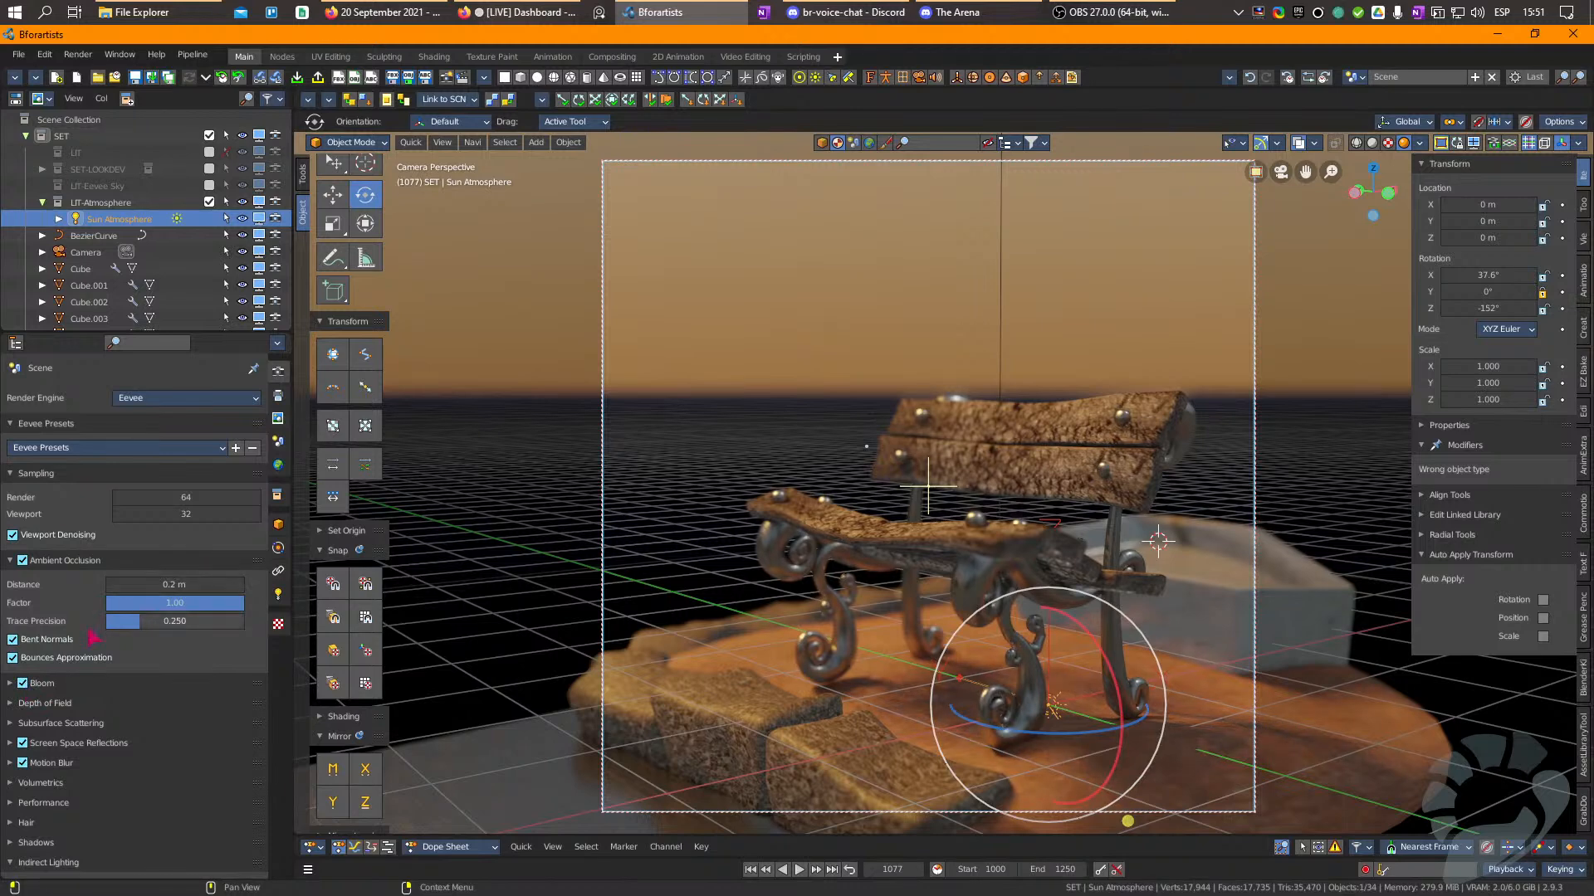
{"action": "left_click", "coordinate": [43, 704]}
{"action": "left_click", "coordinate": [12, 800]}
{"action": "left_click", "coordinate": [13, 819]}
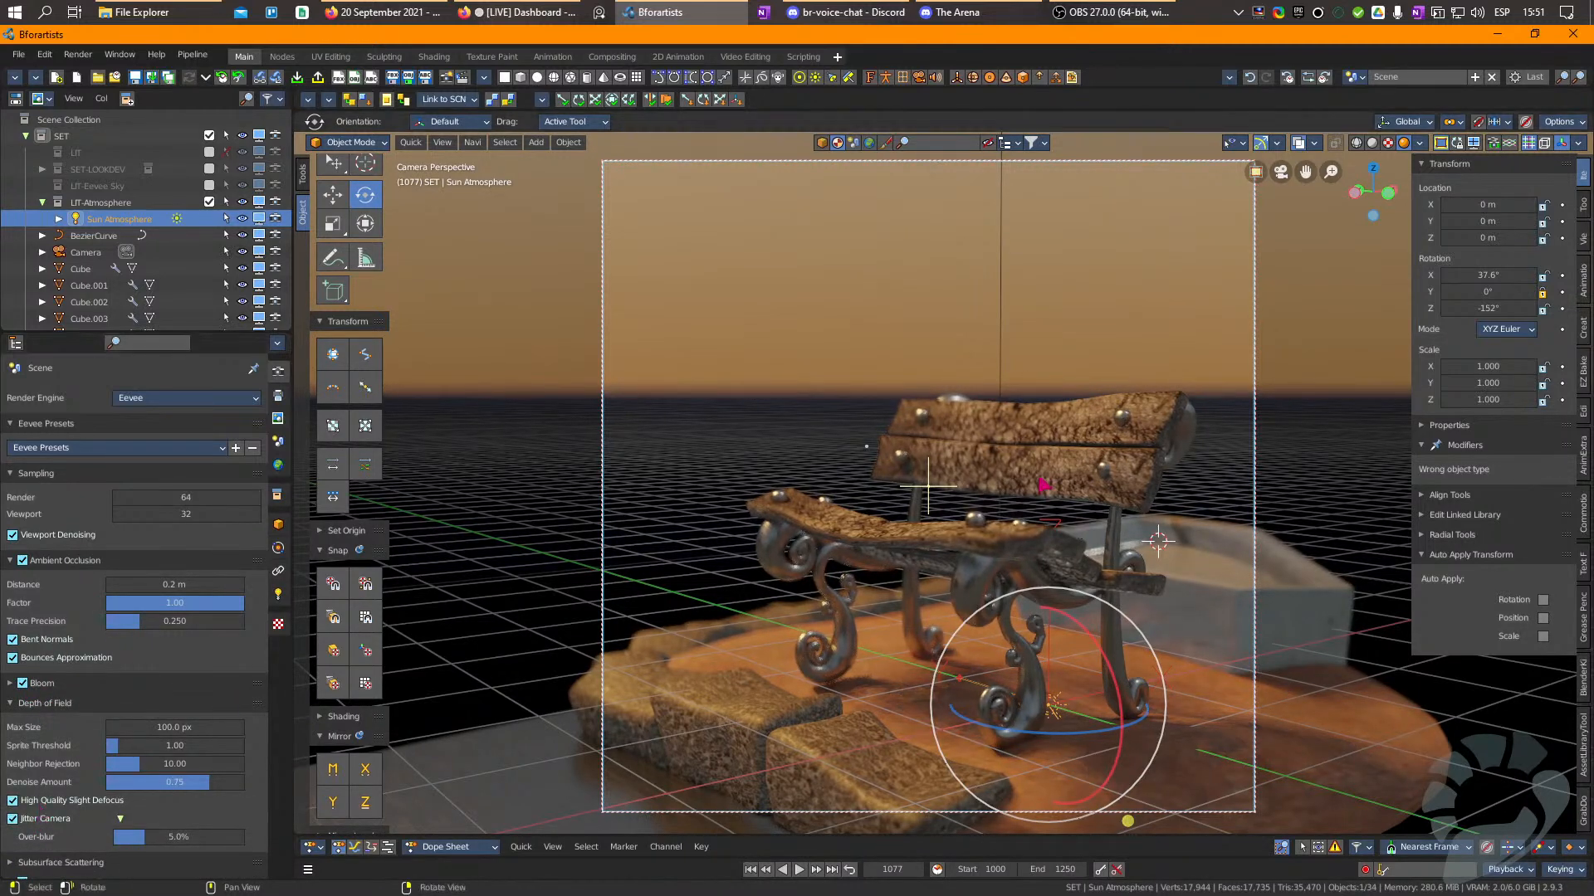
Add a Bezier curve at the planter and move it about 1.95 m down, below the base.
{"action": "left_click", "coordinate": [737, 479]}
{"action": "left_click", "coordinate": [1177, 554]}
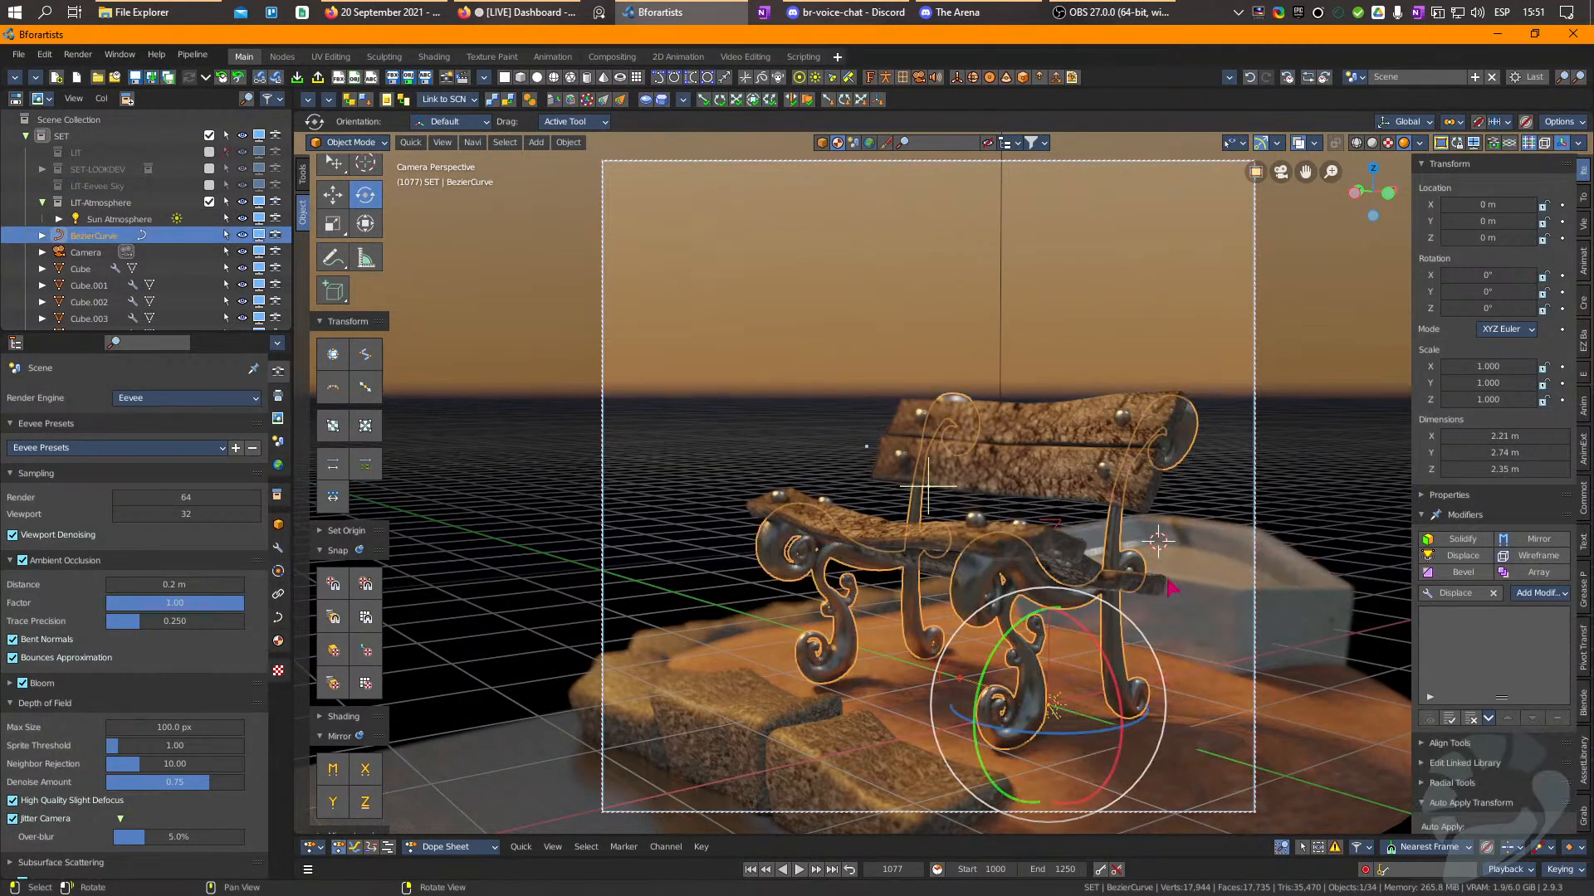
{"action": "left_click", "coordinate": [1191, 606]}
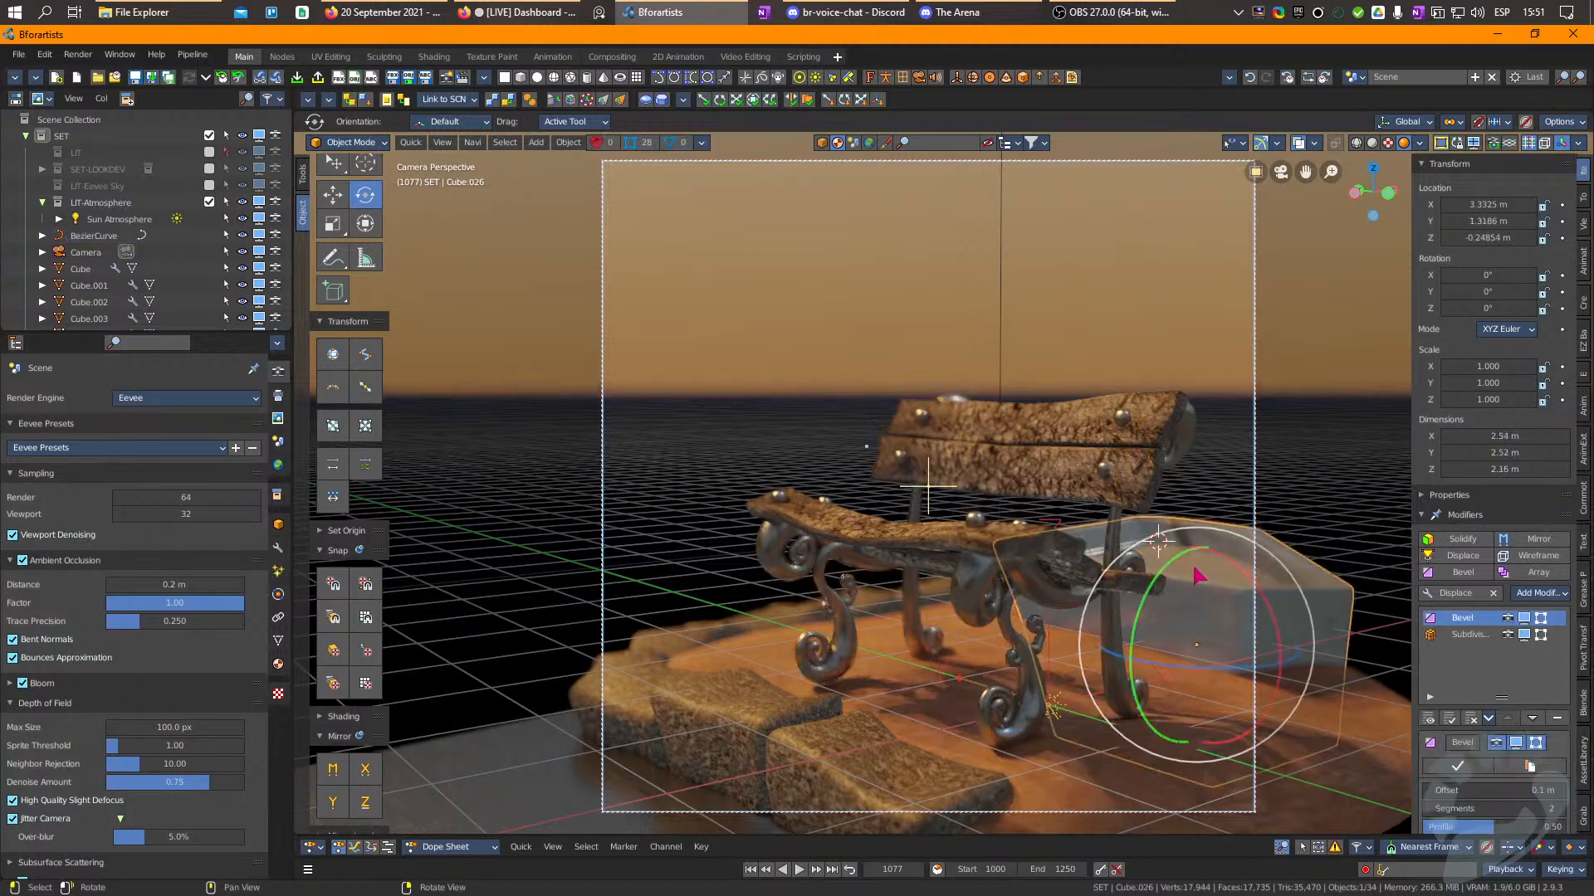
{"action": "left_click", "coordinate": [656, 78]}
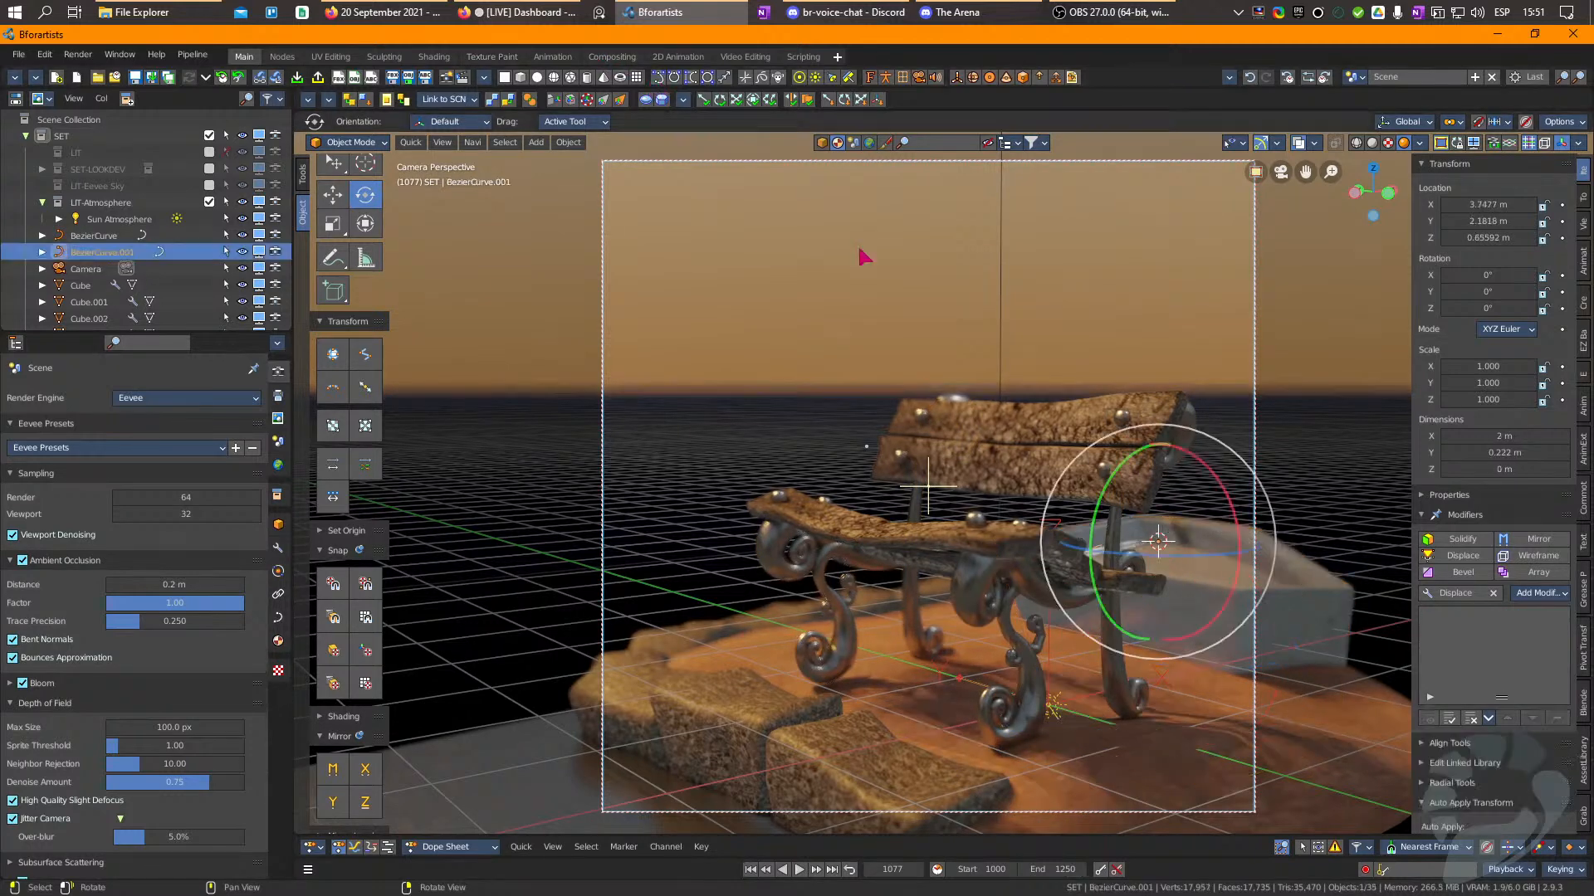
{"action": "key", "text": "w"}
{"action": "left_click_drag", "start_coordinate": [1170, 538], "coordinate": [1137, 724]}
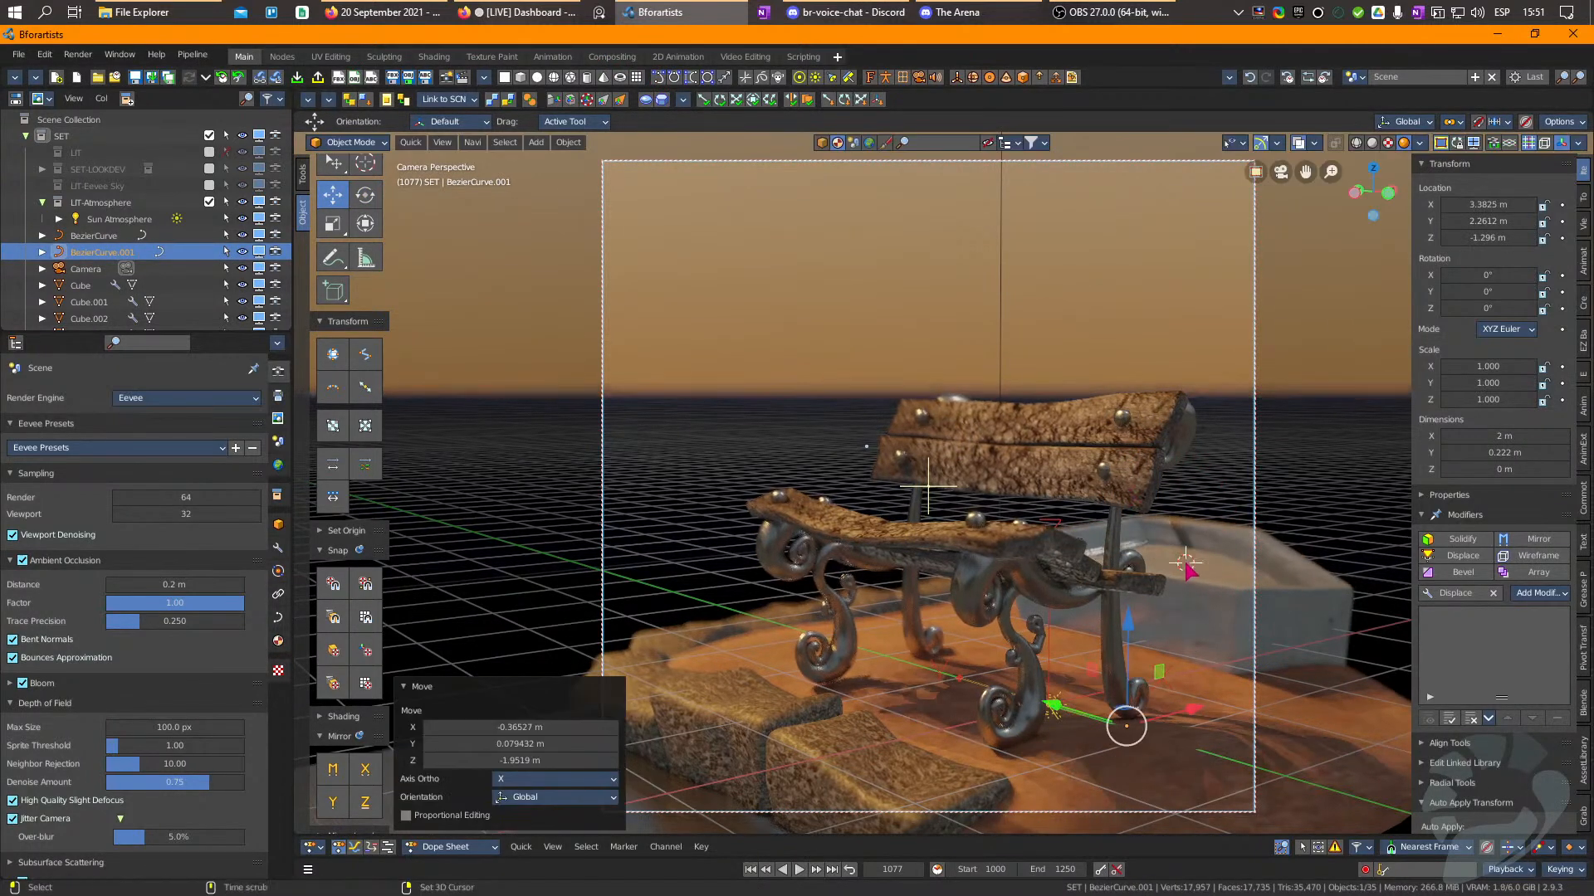
Enter Edit Mode on the new curve and draw a tall tree trunk rising from the planter with the Draw tool.
{"action": "key", "text": "KP_Decimal"}
{"action": "scroll", "coordinate": [1187, 571], "scroll_direction": "down", "scroll_amount": 6}
{"action": "right_click_drag", "start_coordinate": [1185, 508], "coordinate": [1129, 547]}
{"action": "scroll", "coordinate": [1104, 532], "scroll_direction": "down", "scroll_amount": 8}
{"action": "right_click_drag", "start_coordinate": [1052, 498], "coordinate": [962, 473]}
{"action": "middle_click_drag", "start_coordinate": [946, 468], "coordinate": [944, 573]}
{"action": "right_click_drag", "start_coordinate": [945, 573], "coordinate": [942, 549]}
{"action": "middle_click_drag", "start_coordinate": [943, 548], "coordinate": [776, 377]}
{"action": "key", "text": "Tab"}
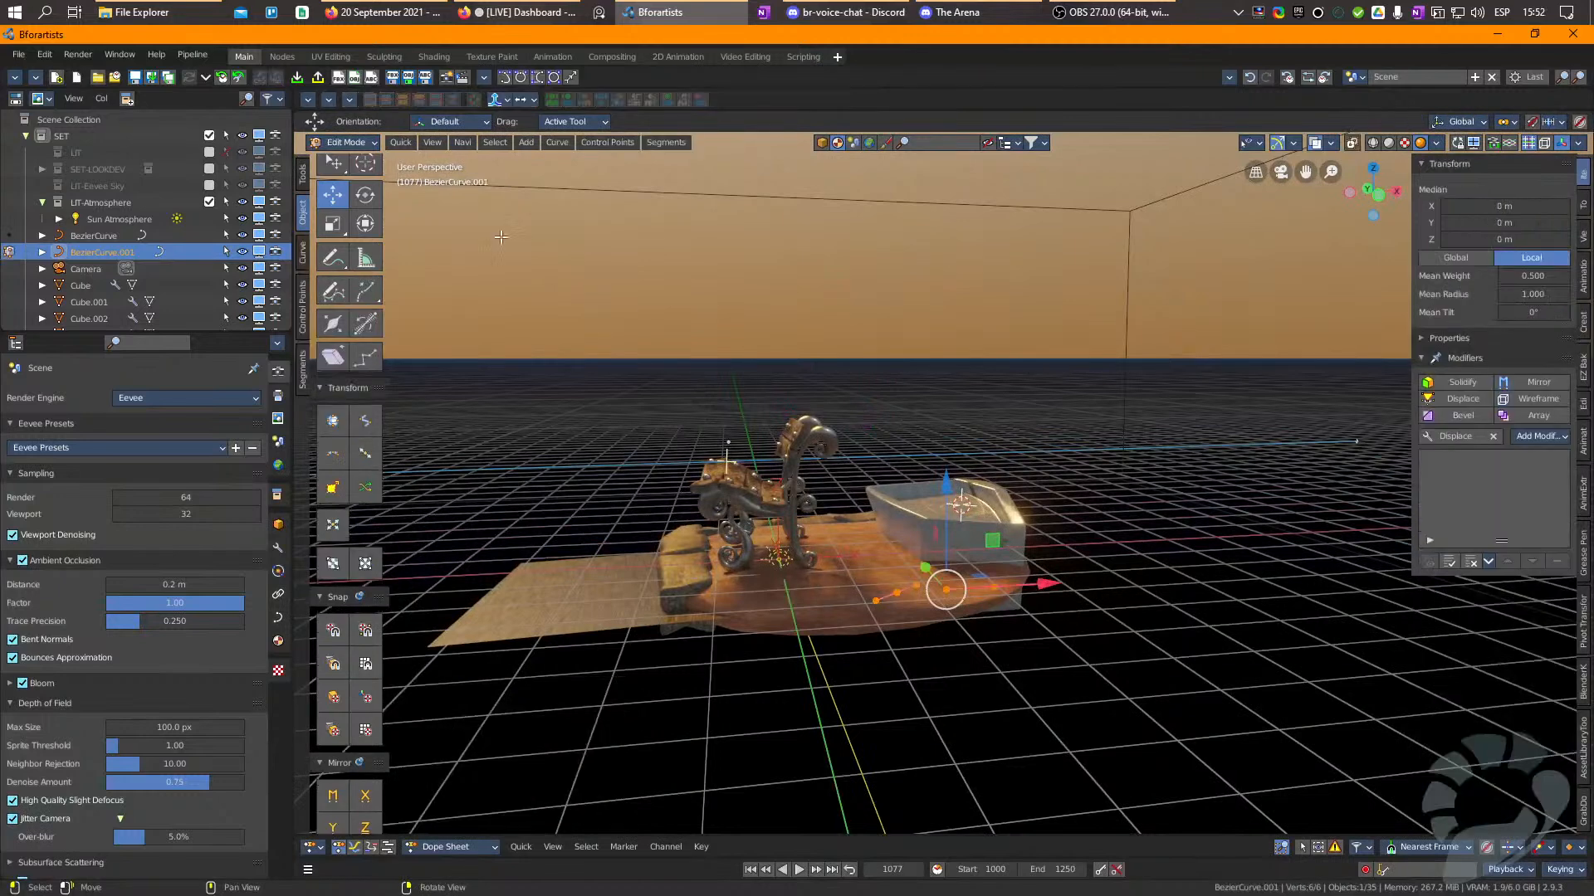
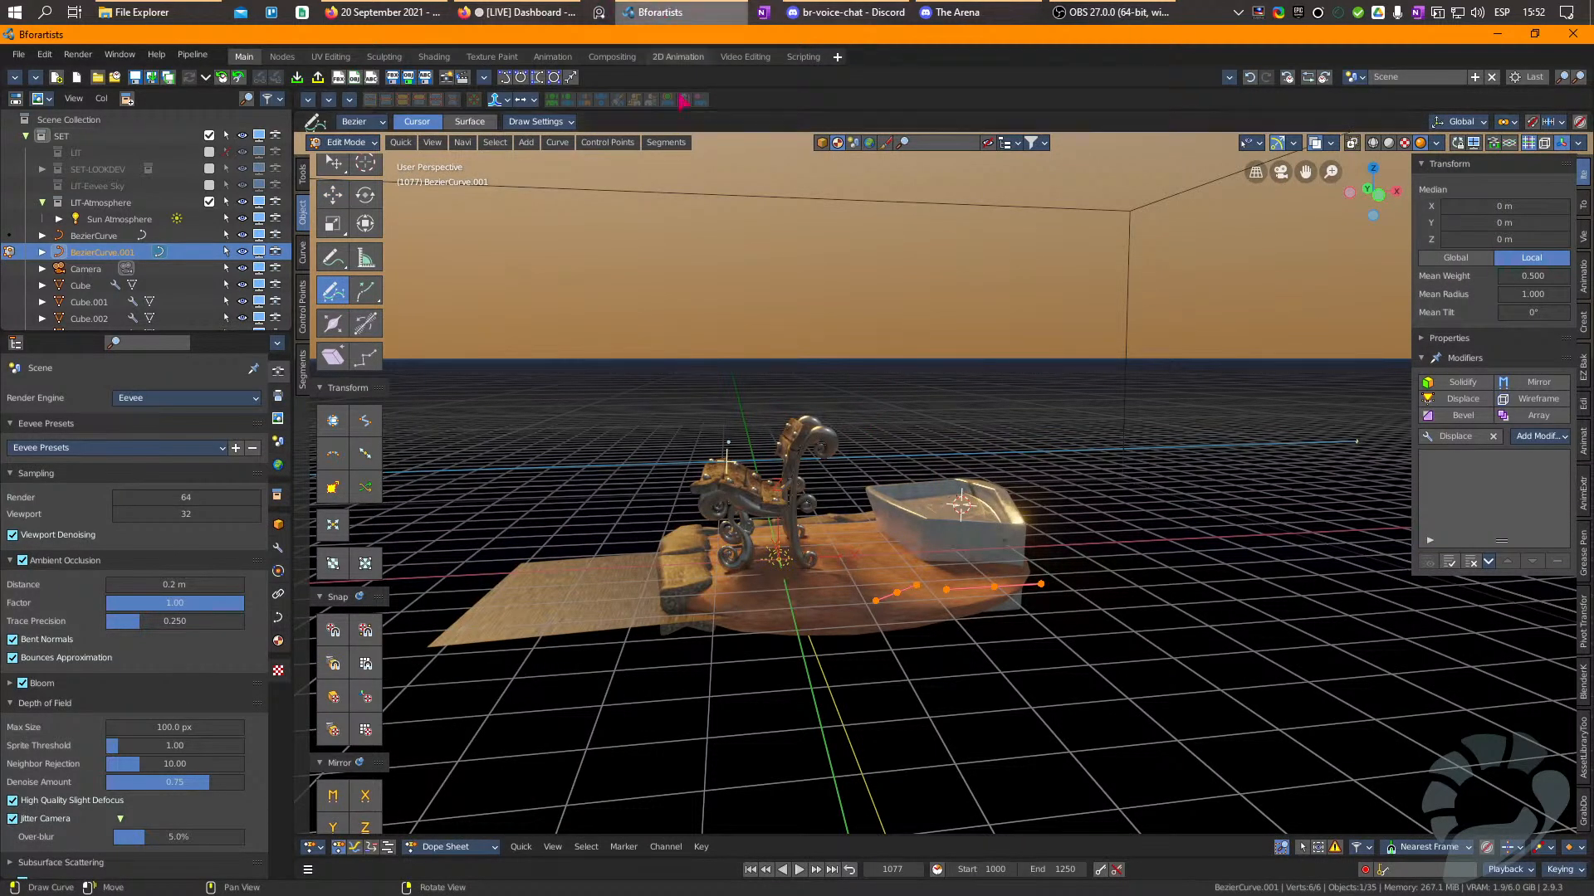
{"action": "left_click_drag", "start_coordinate": [976, 151], "coordinate": [973, 152]}
Draw two side branches growing out of the upper part of the trunk, viewed from different angles.
{"action": "mouse_move", "coordinate": [963, 294]}
{"action": "right_mouse_down"}
{"action": "mouse_move", "coordinate": [1058, 299]}
{"action": "mouse_move", "coordinate": [949, 334]}
{"action": "right_mouse_up"}
{"action": "left_click_drag", "start_coordinate": [1162, 195], "coordinate": [1164, 192]}
{"action": "right_click_drag", "start_coordinate": [1008, 297], "coordinate": [1043, 284]}
{"action": "left_click_drag", "start_coordinate": [859, 278], "coordinate": [736, 240]}
{"action": "mouse_move", "coordinate": [913, 355]}
{"action": "right_mouse_down"}
{"action": "mouse_move", "coordinate": [988, 370]}
{"action": "mouse_move", "coordinate": [1087, 352]}
{"action": "right_mouse_up"}
Draw a long lower branch from the trunk over the bench, two offshoots rising from it, and another twig on the tree.
{"action": "right_click", "coordinate": [924, 339], "text": "shift"}
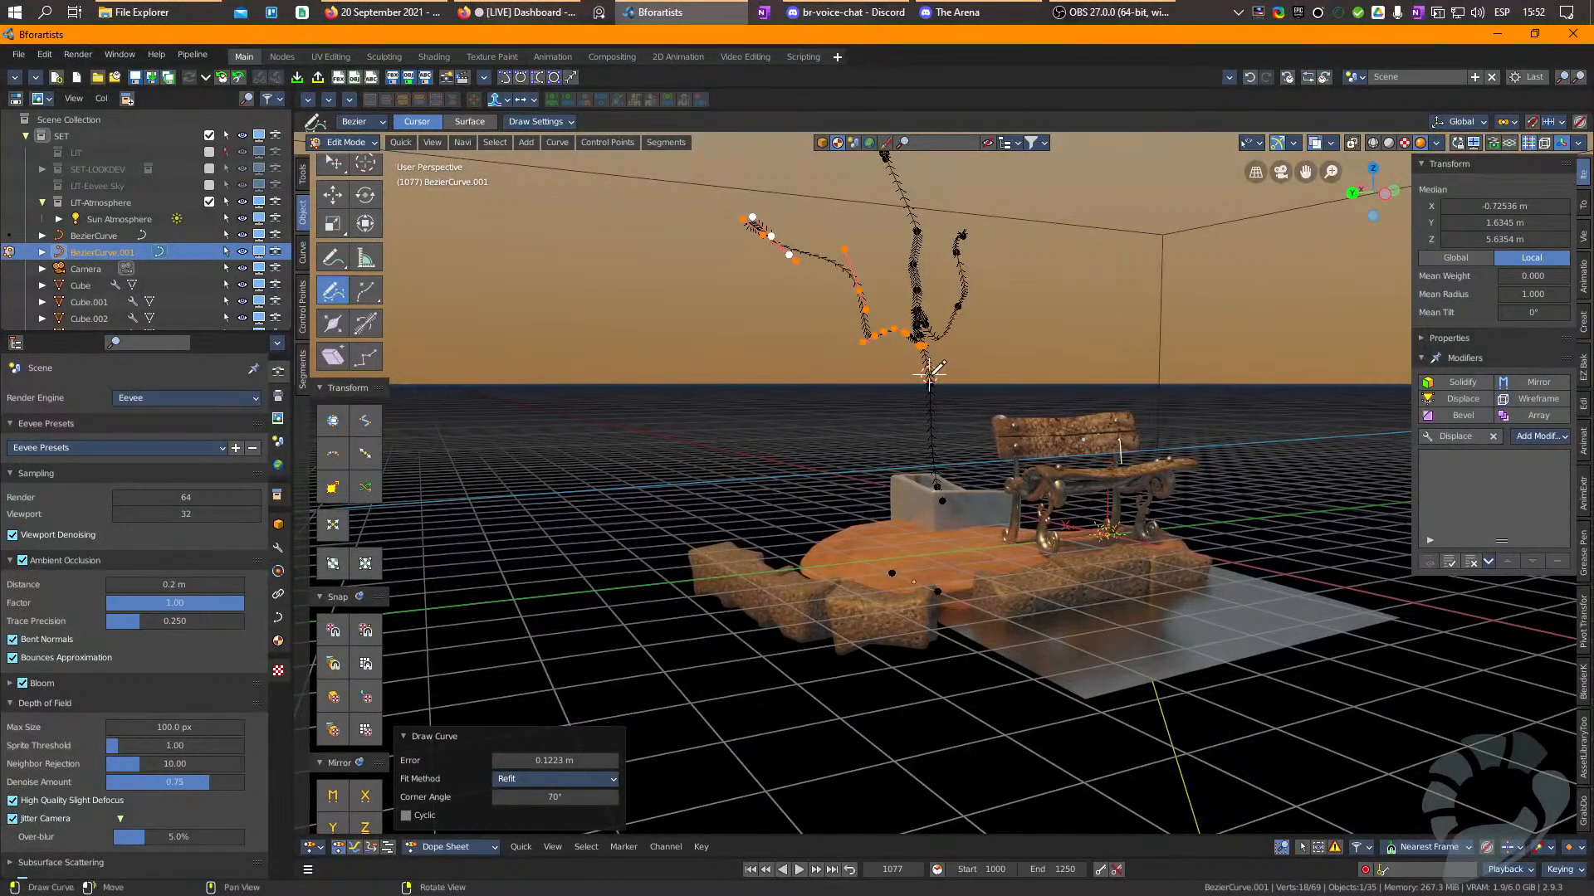
{"action": "left_click_drag", "start_coordinate": [1142, 275], "coordinate": [1143, 275]}
{"action": "mouse_move", "coordinate": [1049, 284]}
{"action": "right_mouse_down"}
{"action": "mouse_move", "coordinate": [1040, 310]}
{"action": "mouse_move", "coordinate": [1049, 291]}
{"action": "right_mouse_up"}
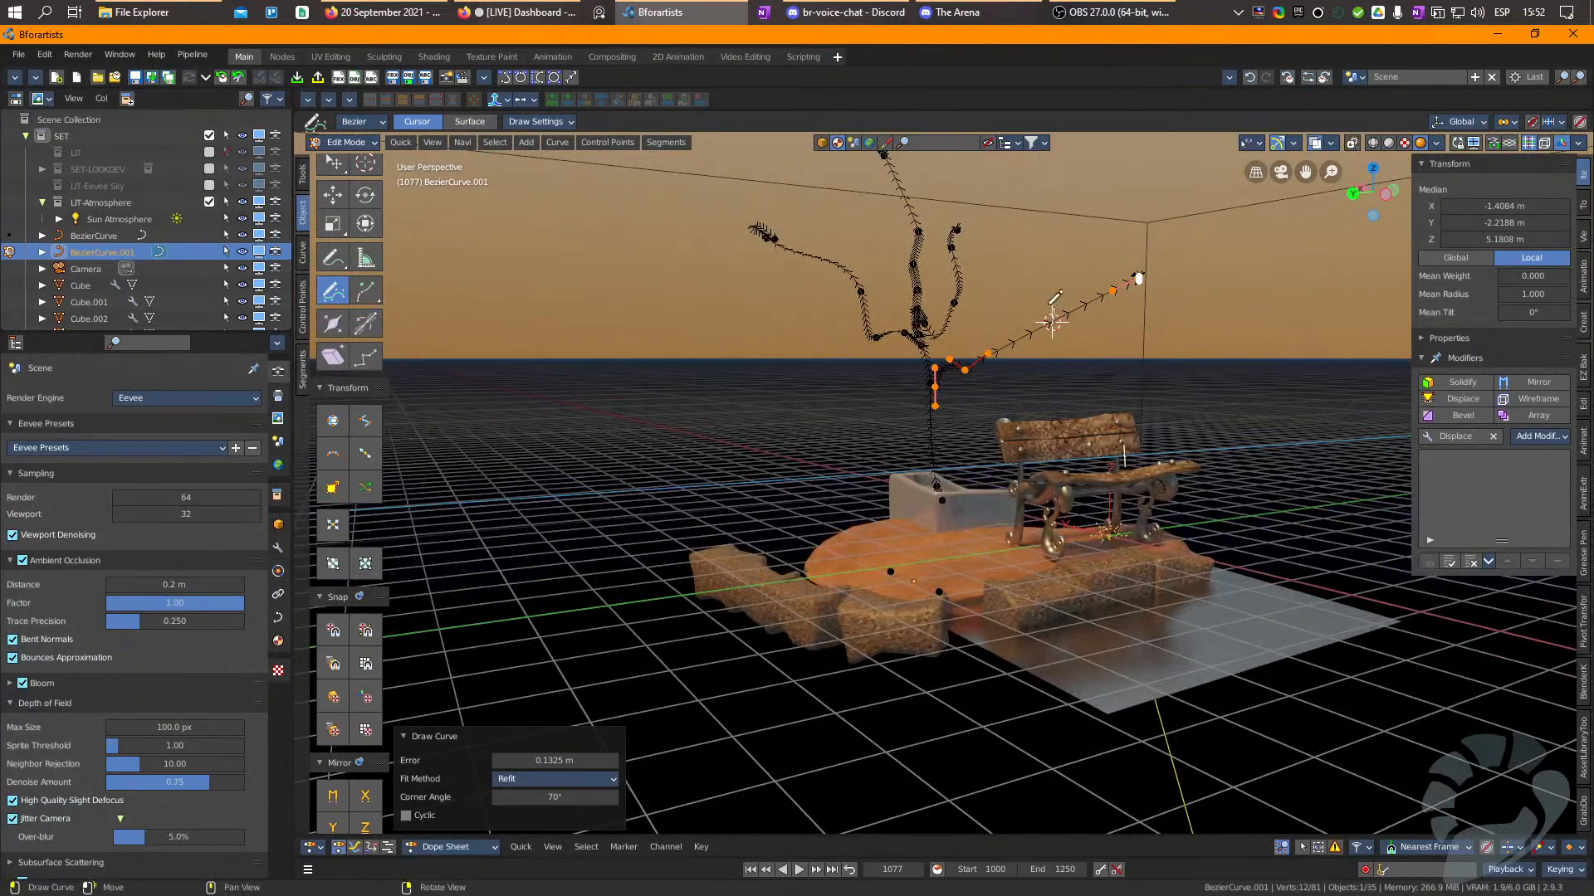
{"action": "left_click_drag", "start_coordinate": [1113, 154], "coordinate": [1109, 151]}
{"action": "left_click_drag", "start_coordinate": [1044, 204], "coordinate": [1045, 159]}
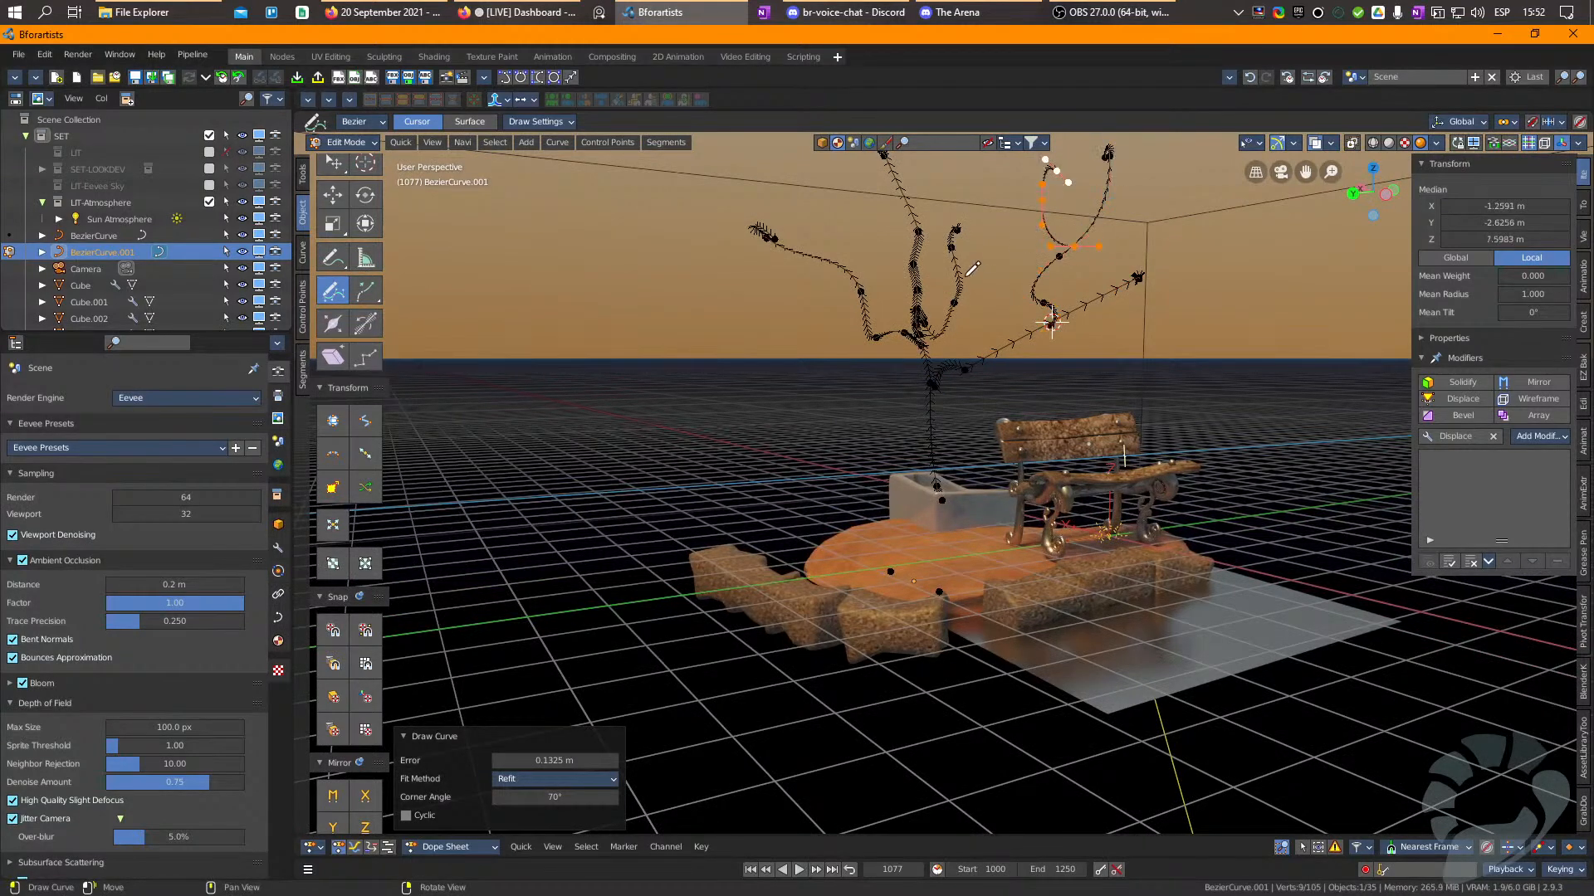
{"action": "middle_click_drag", "start_coordinate": [960, 280], "coordinate": [962, 277]}
{"action": "left_click_drag", "start_coordinate": [961, 275], "coordinate": [996, 186]}
Try to draw one more branch from a new 3D cursor position among the upper branches.
{"action": "right_click_drag", "start_coordinate": [996, 184], "coordinate": [863, 176]}
{"action": "middle_click_drag", "start_coordinate": [863, 176], "coordinate": [903, 325]}
{"action": "right_click", "coordinate": [904, 324], "text": "shift"}
{"action": "left_click_drag", "start_coordinate": [974, 225], "coordinate": [975, 223]}
{"action": "right_click_drag", "start_coordinate": [974, 223], "coordinate": [931, 208]}
{"action": "key", "text": "ctrl+z"}
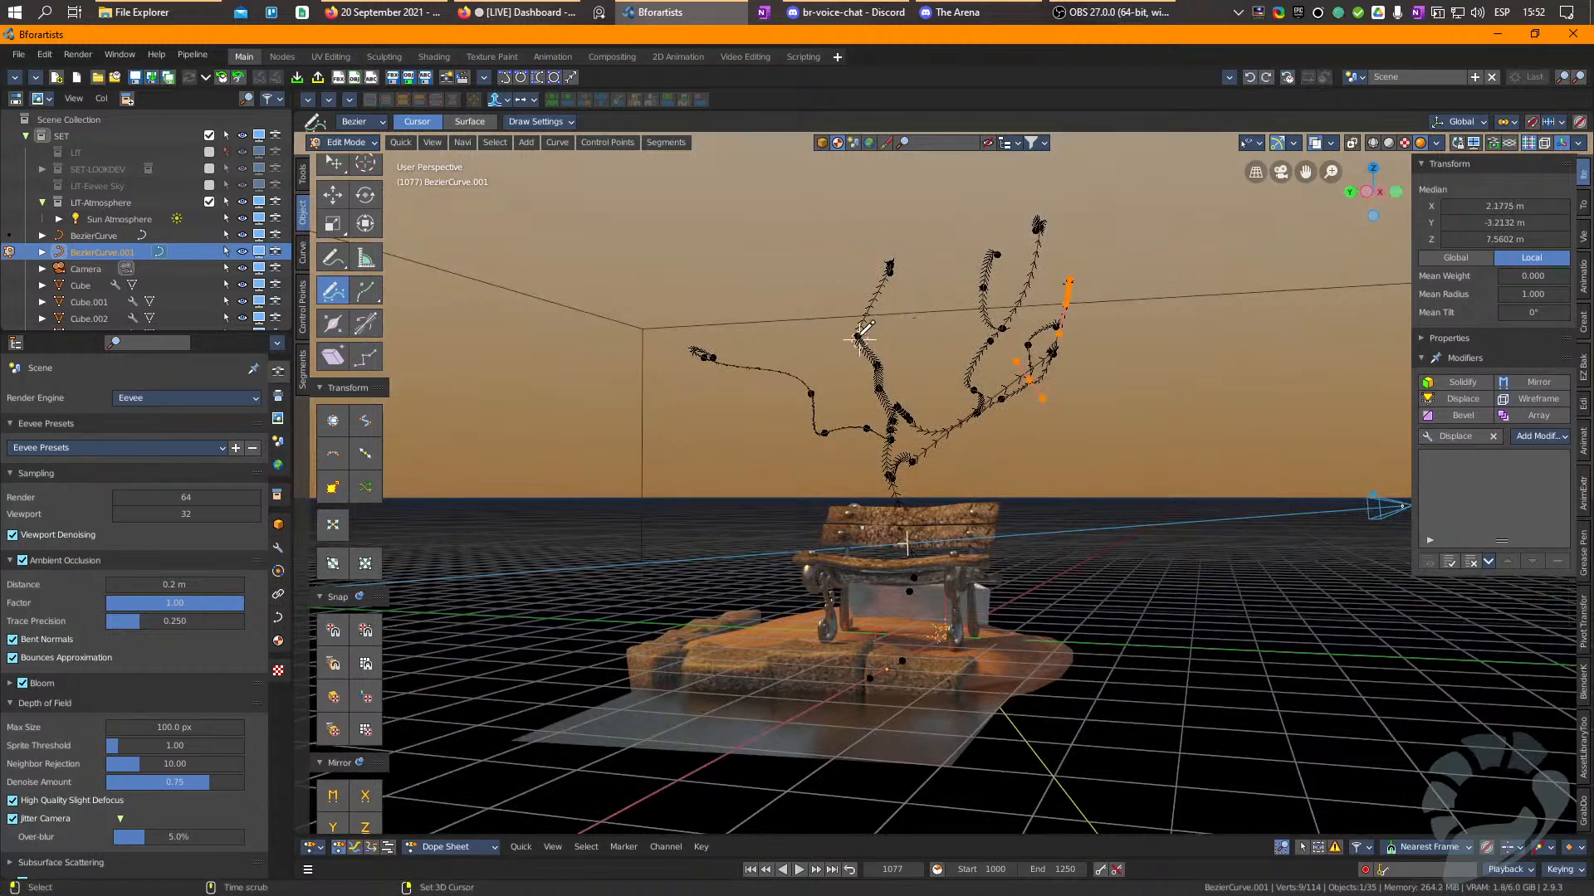
Draw two upright twigs, one forking from the upper branch and one from the long side branch.
{"action": "middle_click_drag", "start_coordinate": [861, 339], "coordinate": [851, 349]}
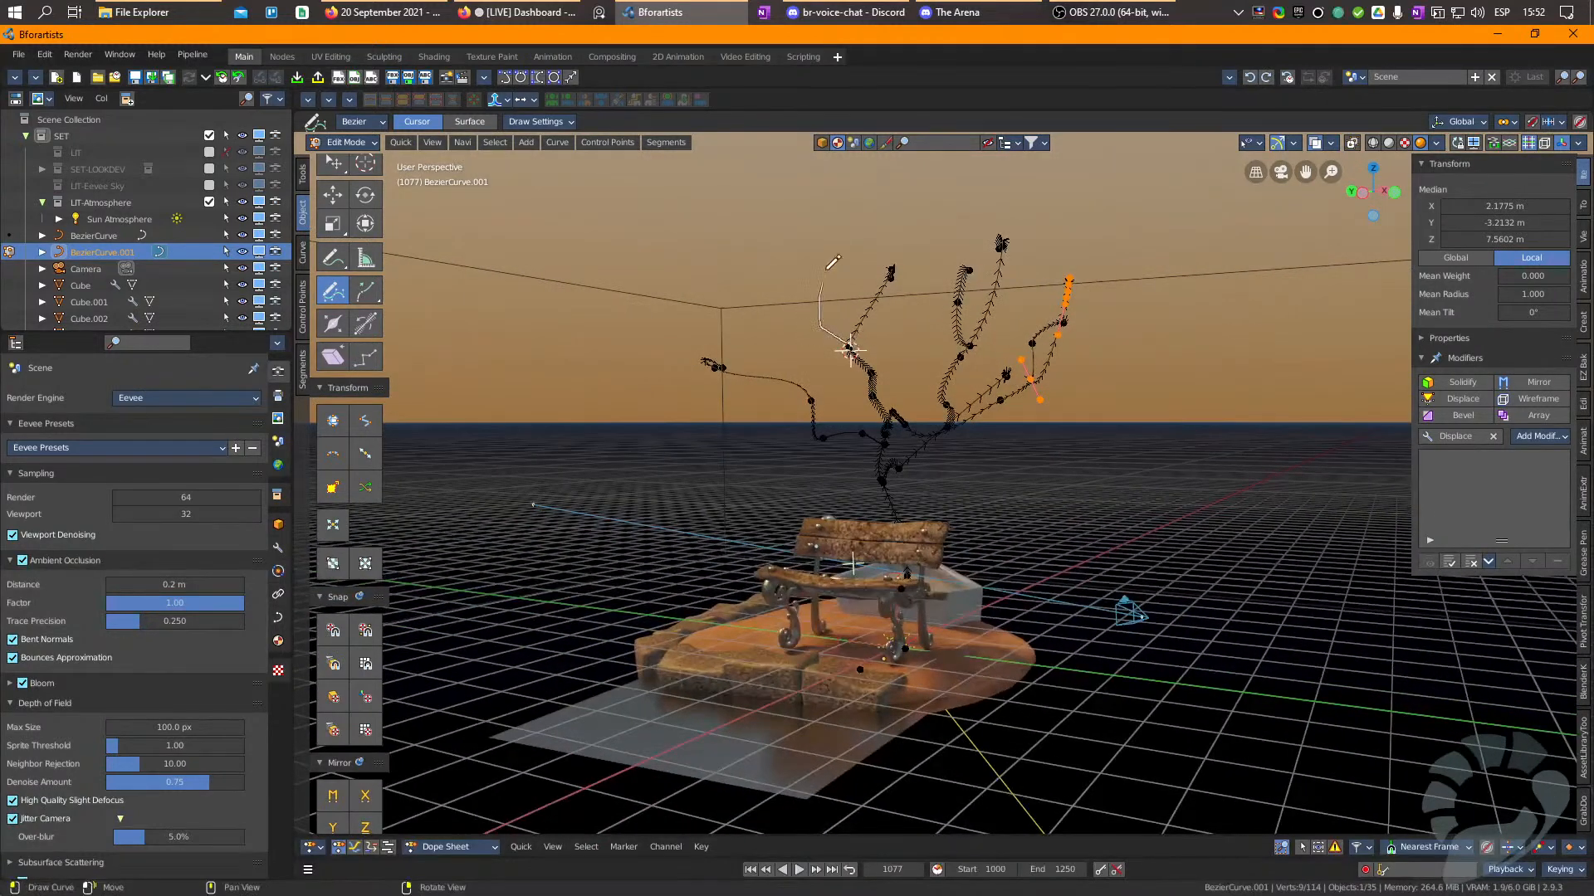
{"action": "left_click_drag", "start_coordinate": [826, 280], "coordinate": [827, 279]}
{"action": "middle_click_drag", "start_coordinate": [783, 275], "coordinate": [793, 375]}
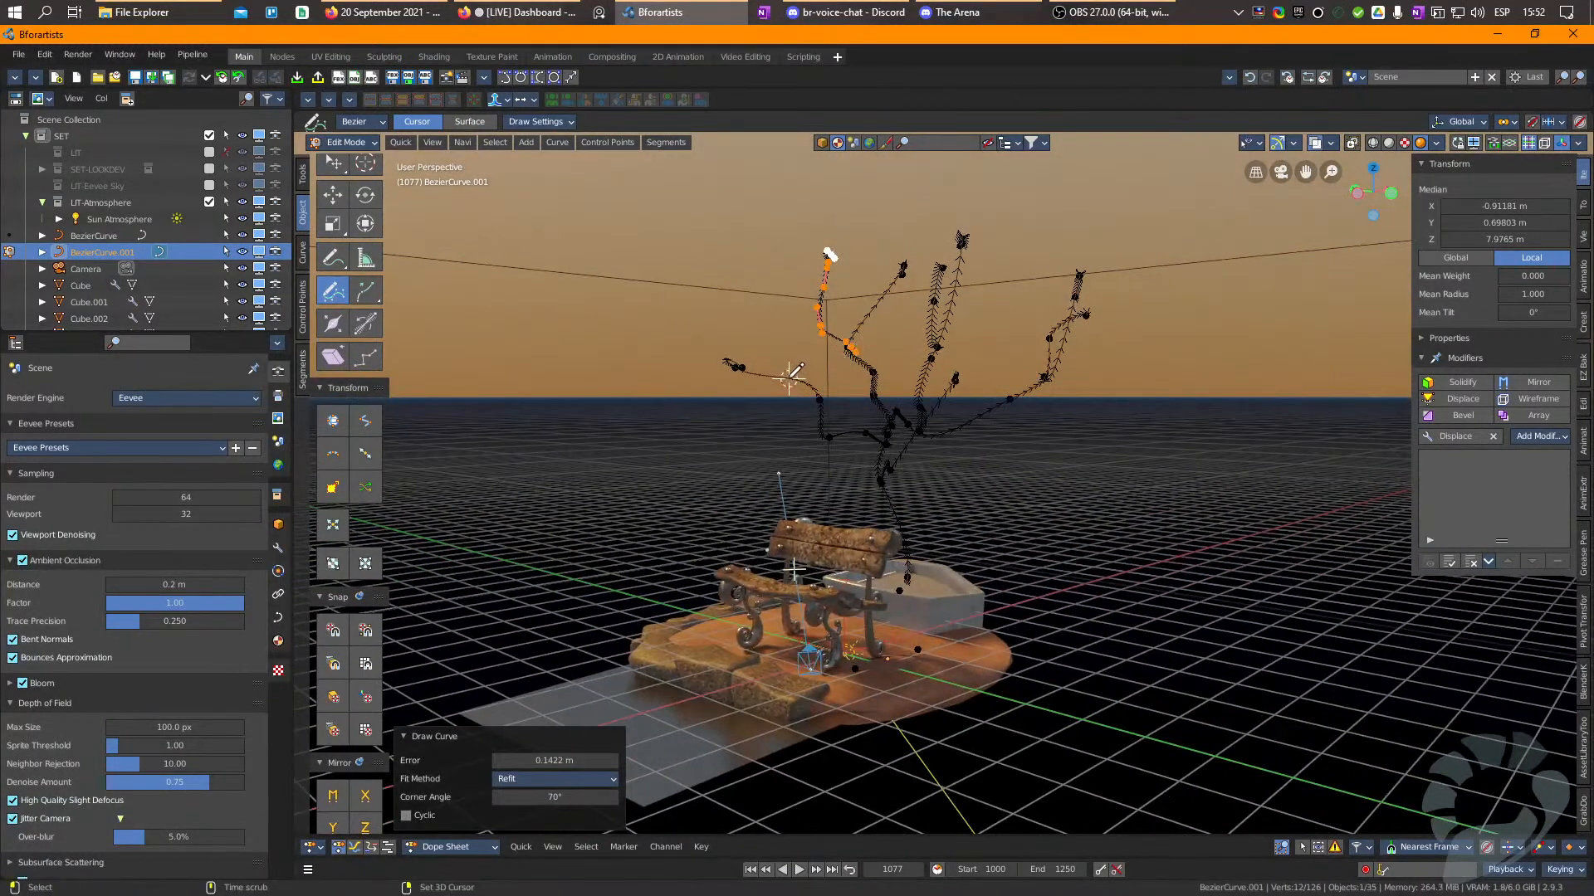
{"action": "left_click_drag", "start_coordinate": [774, 375], "coordinate": [779, 292]}
{"action": "right_click_drag", "start_coordinate": [810, 353], "coordinate": [1016, 360]}
{"action": "middle_click_drag", "start_coordinate": [1016, 360], "coordinate": [880, 401]}
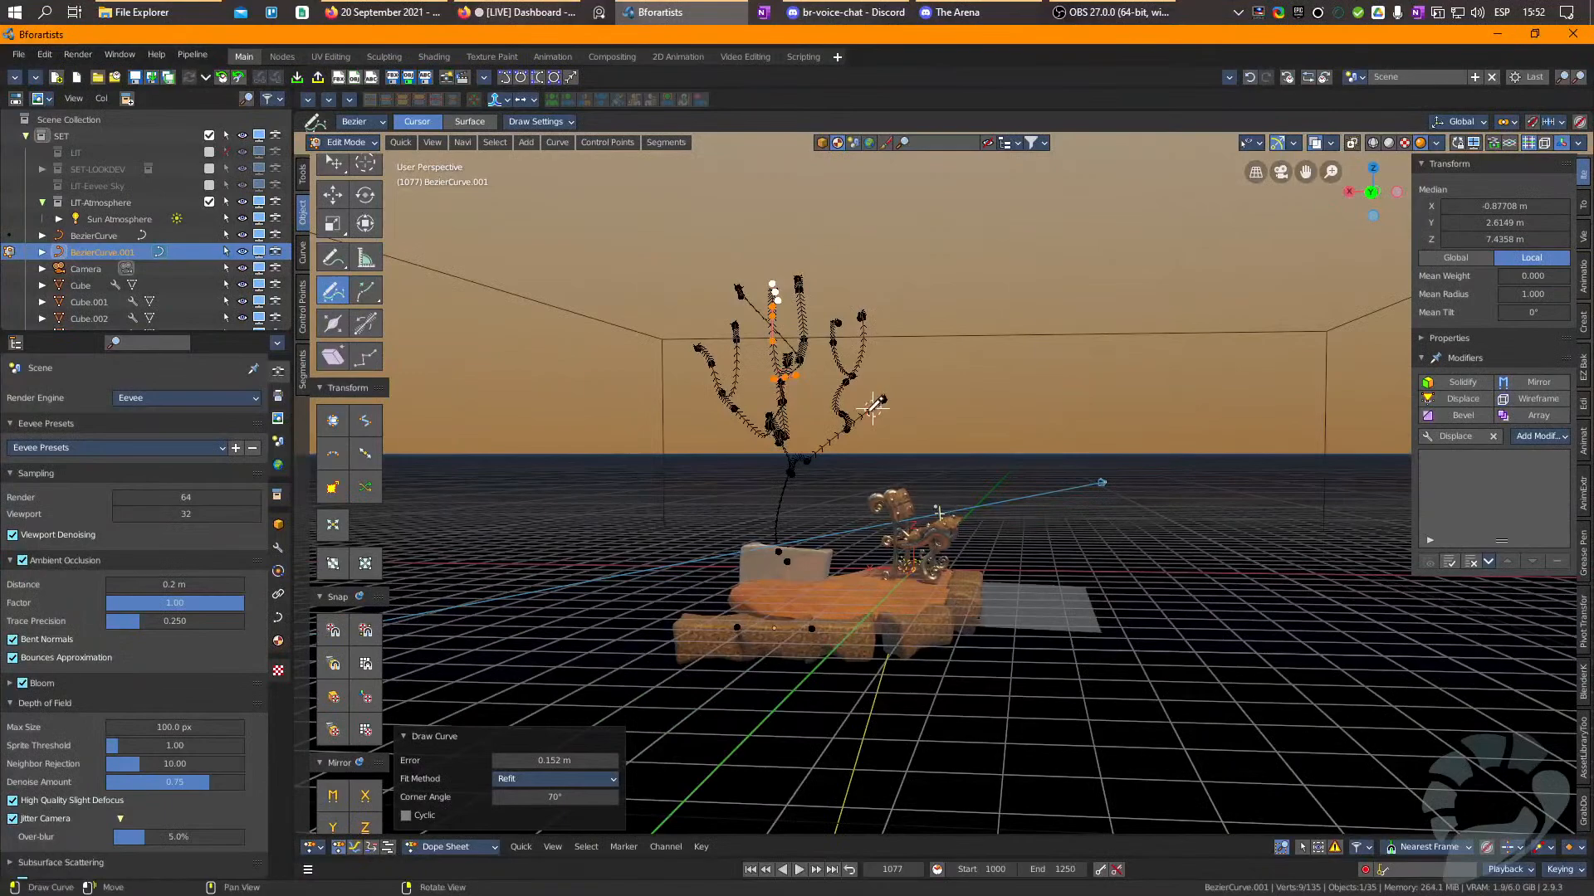
Draw four upturned twigs on the tree's side and upper branches, working from different viewing angles.
{"action": "left_click_drag", "start_coordinate": [869, 409], "coordinate": [920, 385]}
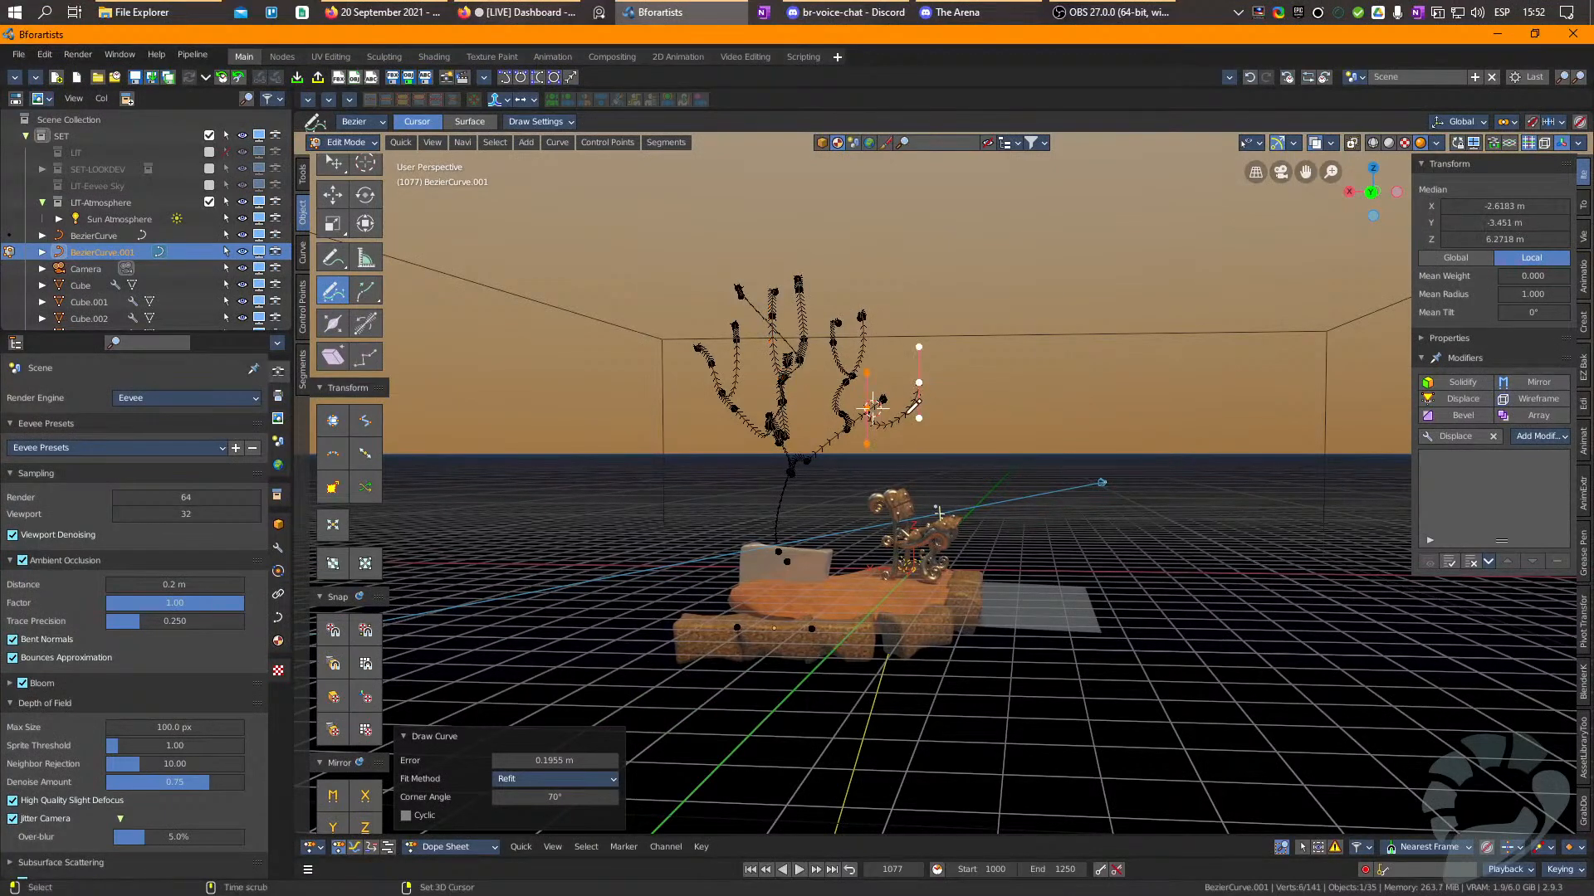
{"action": "mouse_move", "coordinate": [902, 386]}
{"action": "middle_mouse_down"}
{"action": "mouse_move", "coordinate": [737, 380]}
{"action": "mouse_move", "coordinate": [776, 398]}
{"action": "mouse_move", "coordinate": [769, 417]}
{"action": "mouse_move", "coordinate": [836, 417]}
{"action": "mouse_move", "coordinate": [921, 378]}
{"action": "middle_mouse_up"}
{"action": "scroll", "coordinate": [769, 417], "scroll_direction": "up", "scroll_amount": 3}
{"action": "mouse_move", "coordinate": [1044, 376]}
{"action": "right_mouse_down"}
{"action": "mouse_move", "coordinate": [1069, 378]}
{"action": "mouse_move", "coordinate": [1047, 384]}
{"action": "right_mouse_up"}
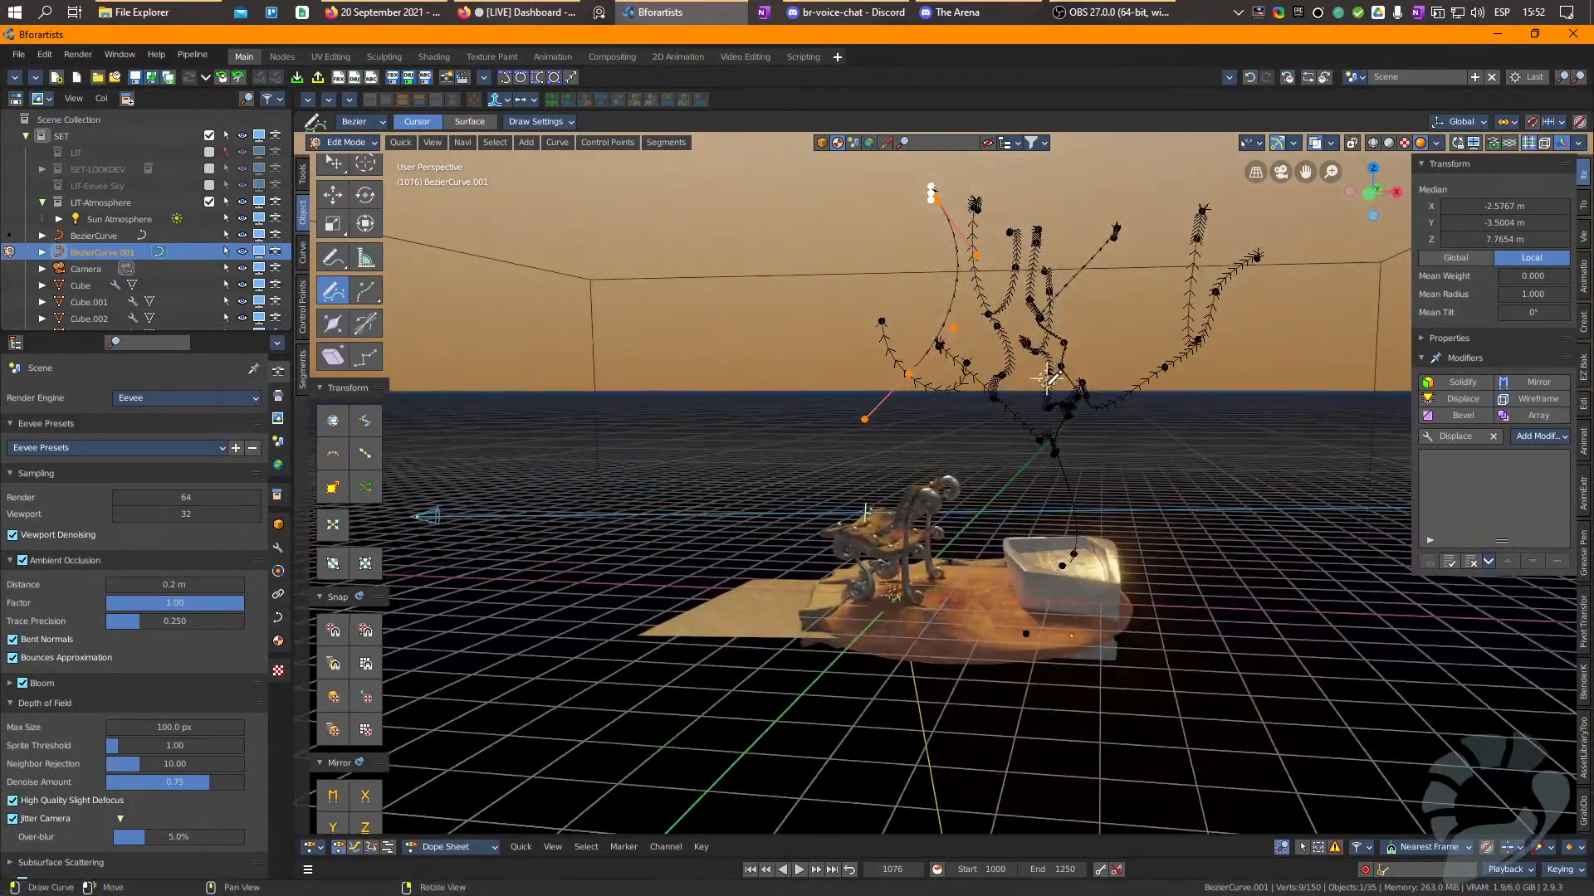
{"action": "left_click_drag", "start_coordinate": [990, 289], "coordinate": [992, 291]}
{"action": "middle_click_drag", "start_coordinate": [992, 290], "coordinate": [1028, 320]}
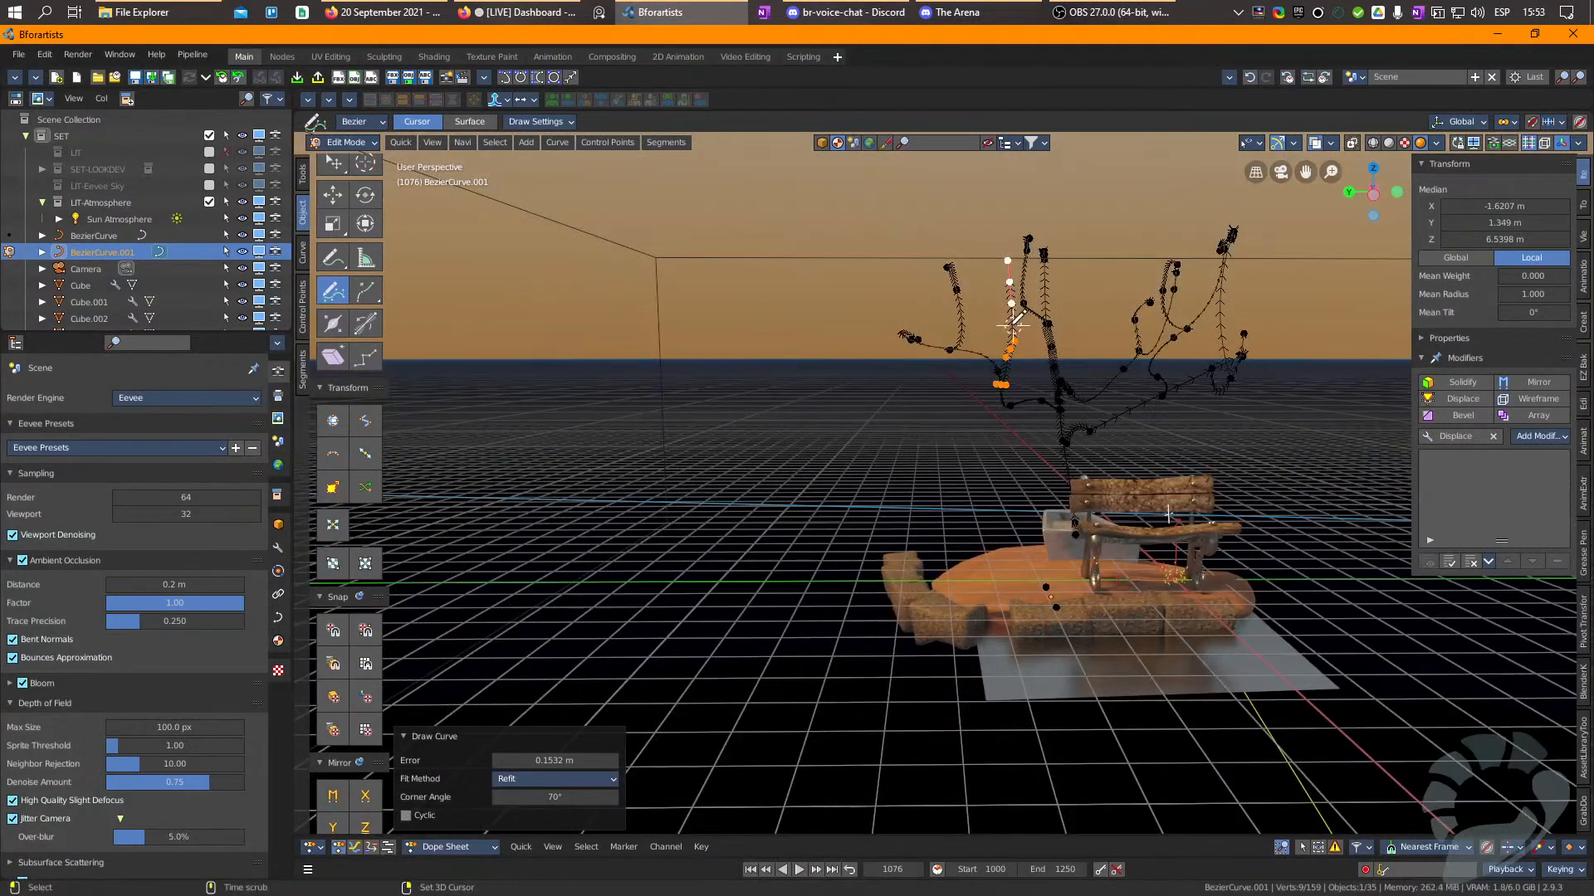
{"action": "middle_click_drag", "start_coordinate": [1008, 299], "coordinate": [1021, 395]}
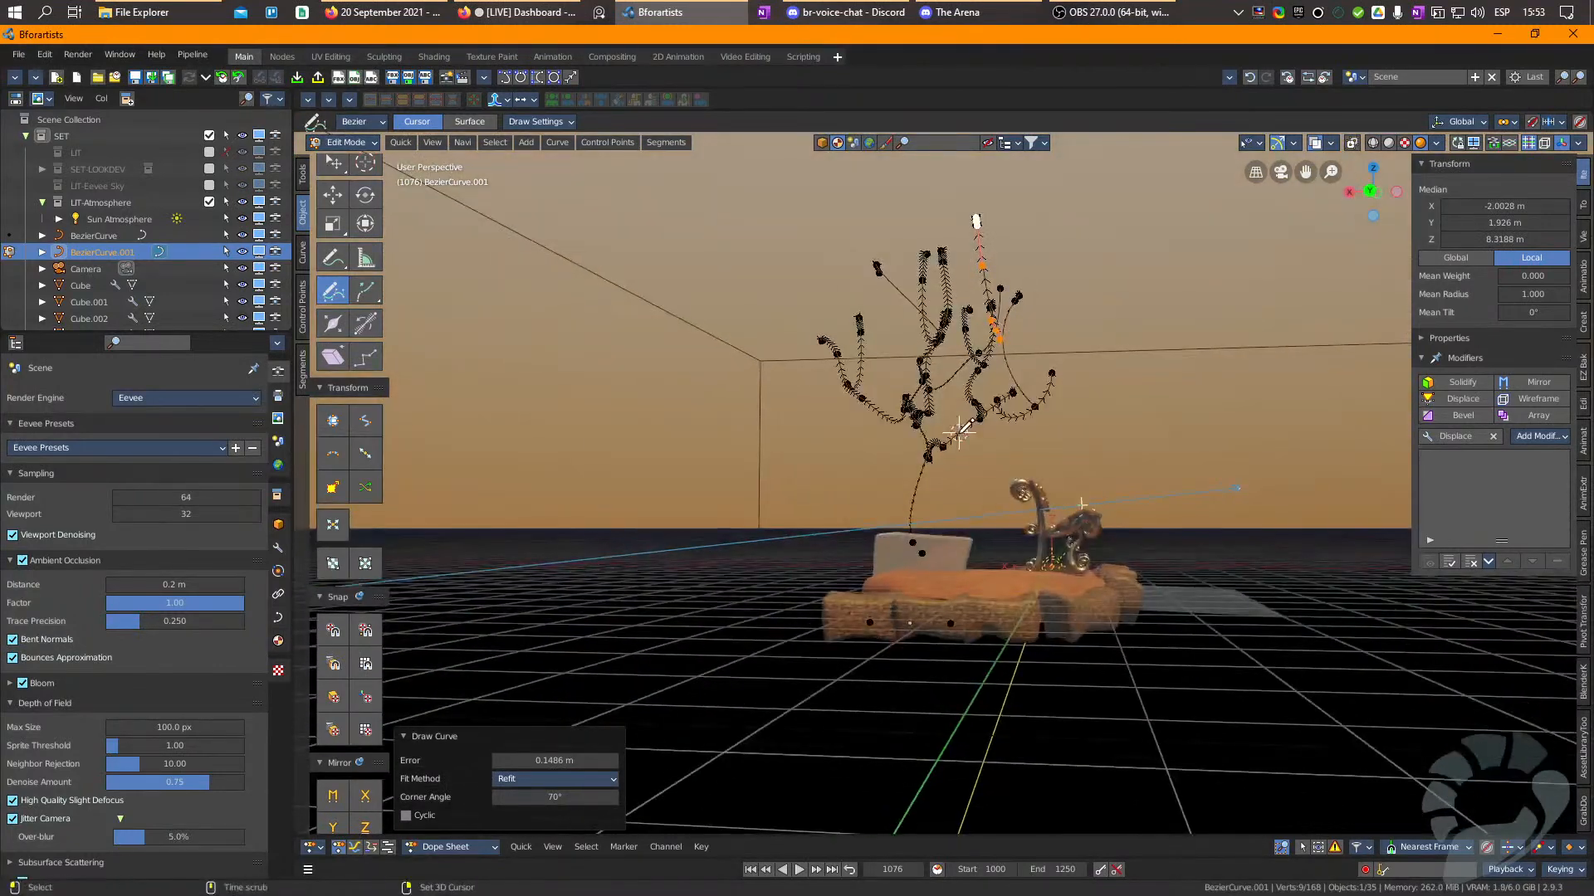
Draw a long low branch curving out and up from the trunk's fork, with upright offshoots and a short twig near the trunk.
{"action": "left_click_drag", "start_coordinate": [1129, 379], "coordinate": [1135, 330]}
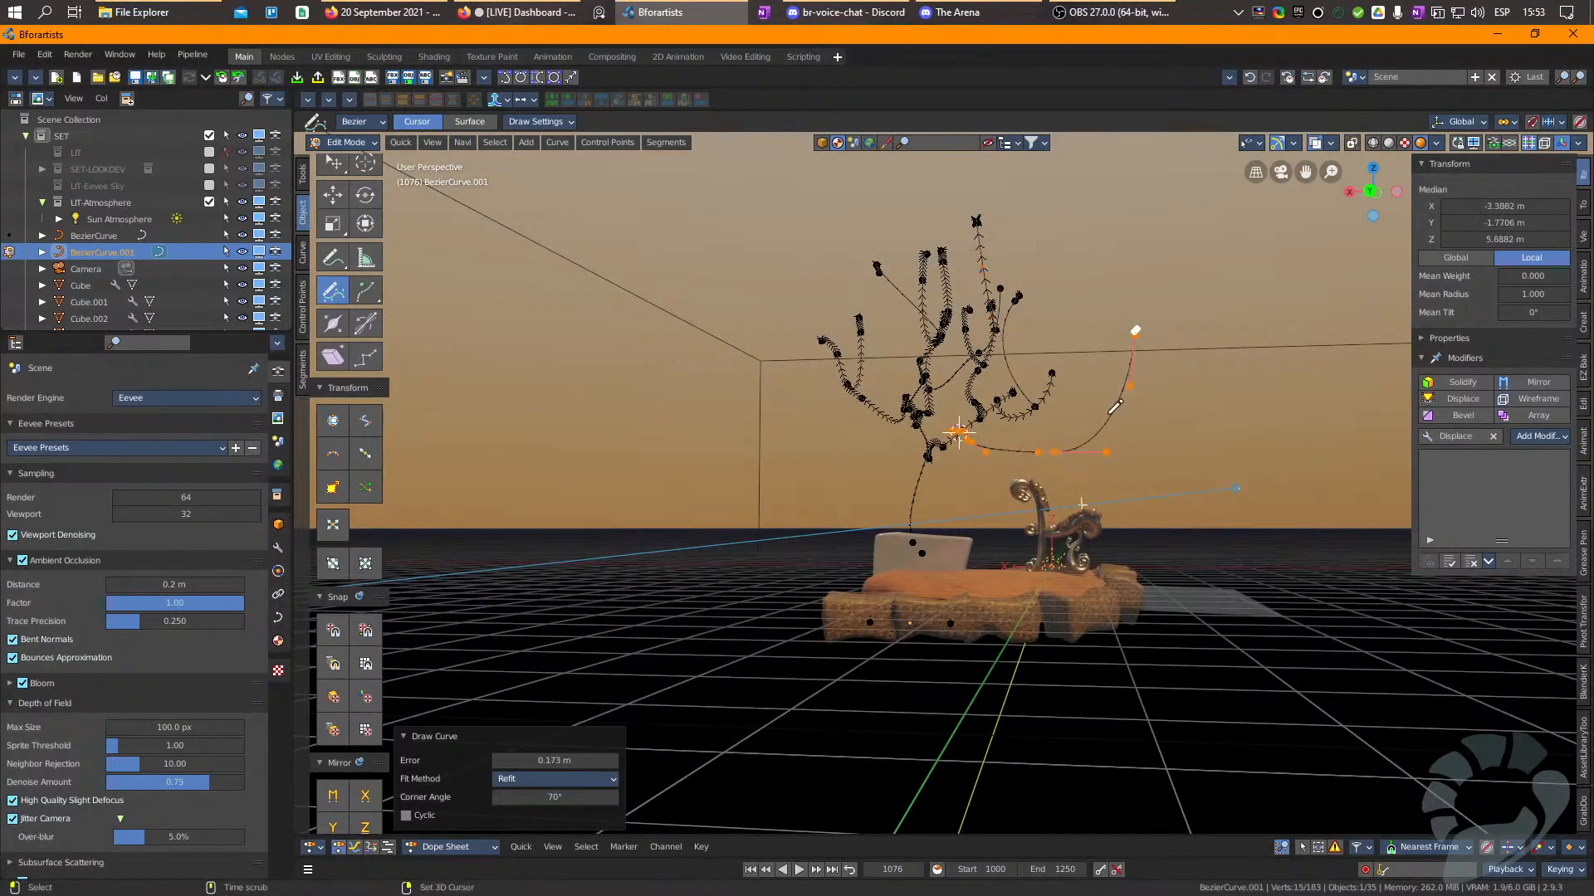
{"action": "left_click_drag", "start_coordinate": [1099, 420], "coordinate": [1069, 314]}
{"action": "right_click_drag", "start_coordinate": [1069, 316], "coordinate": [1079, 379]}
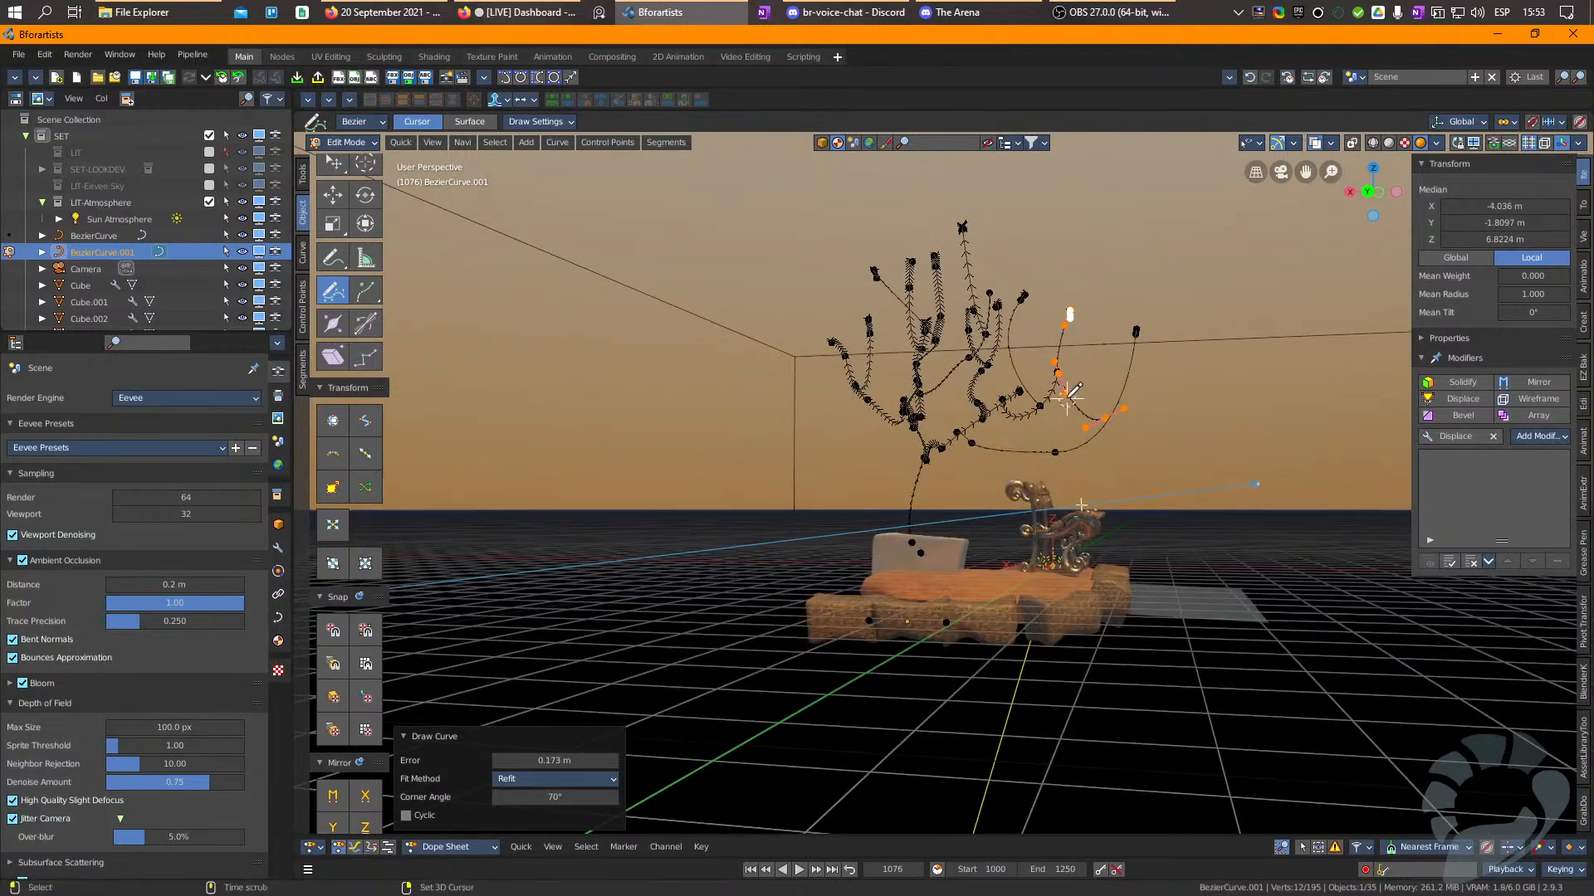
{"action": "left_click_drag", "start_coordinate": [1068, 393], "coordinate": [1113, 337]}
{"action": "middle_click_drag", "start_coordinate": [1043, 421], "coordinate": [838, 423]}
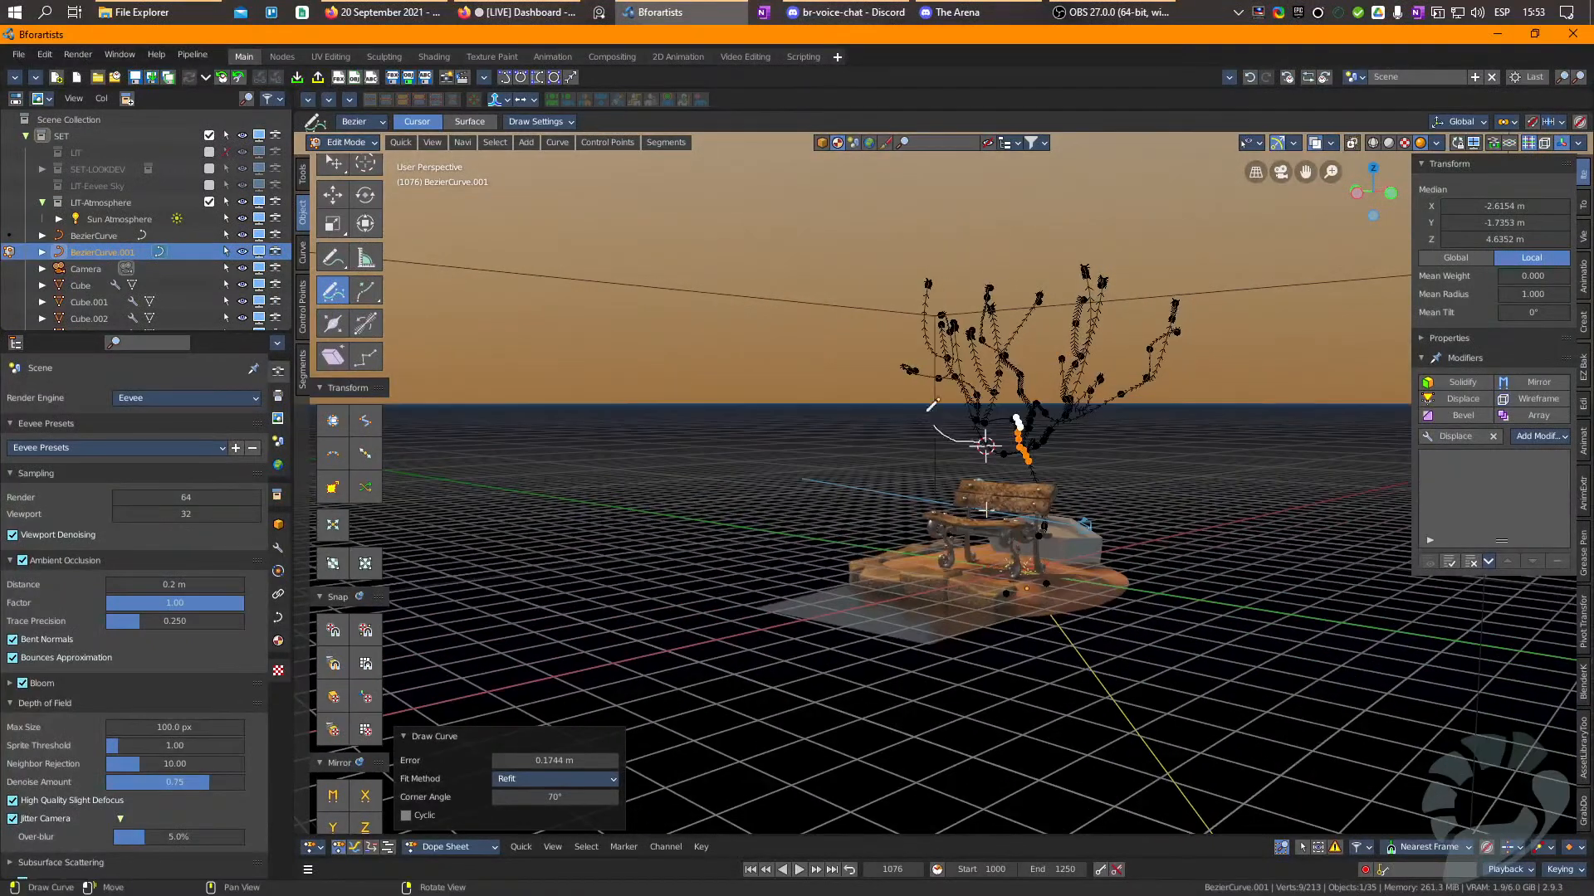
Randomize the position of all the tree curve's control points by 0.2 m.
{"action": "key", "text": "a"}
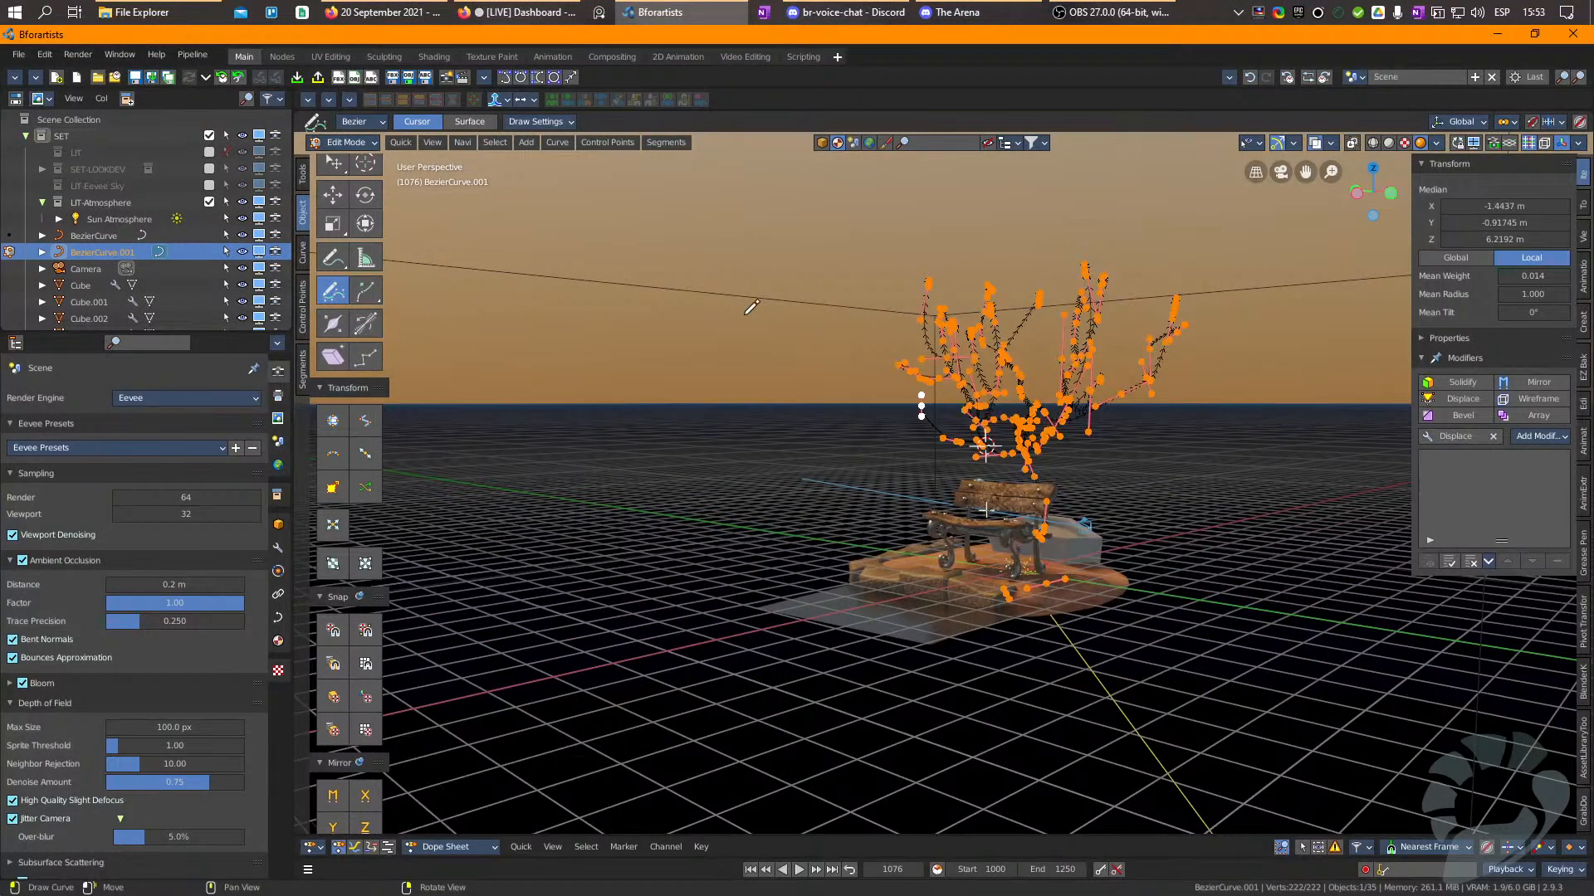
{"action": "left_click", "coordinate": [365, 488]}
{"action": "left_click", "coordinate": [614, 761]}
{"action": "right_click_drag", "start_coordinate": [1036, 429], "coordinate": [1020, 418]}
{"action": "scroll", "coordinate": [1027, 410], "scroll_direction": "up", "scroll_amount": 2}
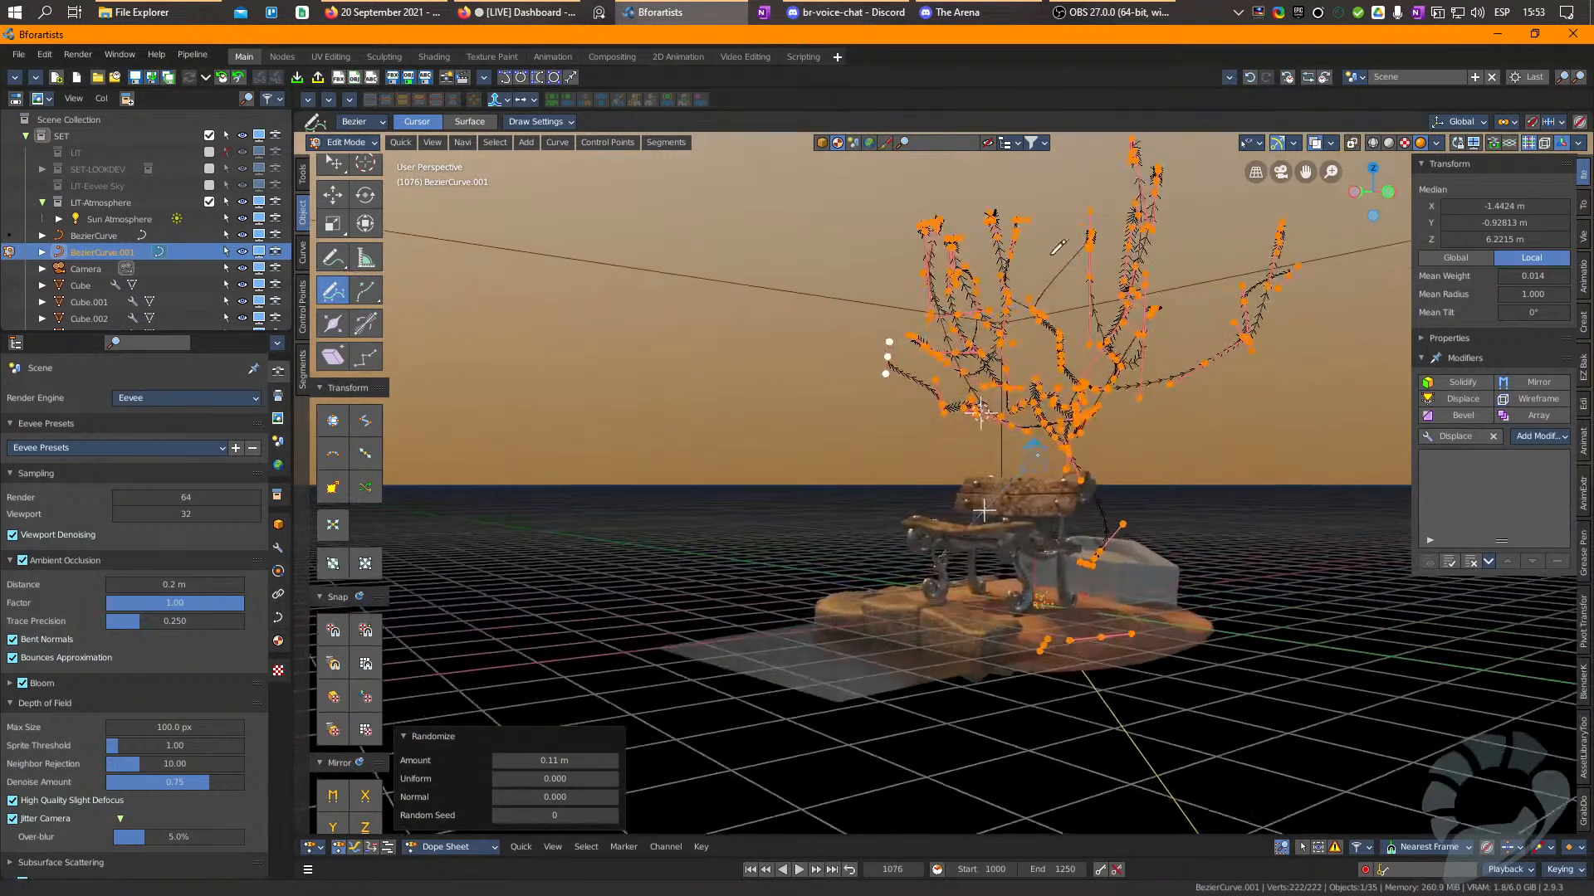
{"action": "left_click_drag", "start_coordinate": [612, 760], "coordinate": [591, 752]}
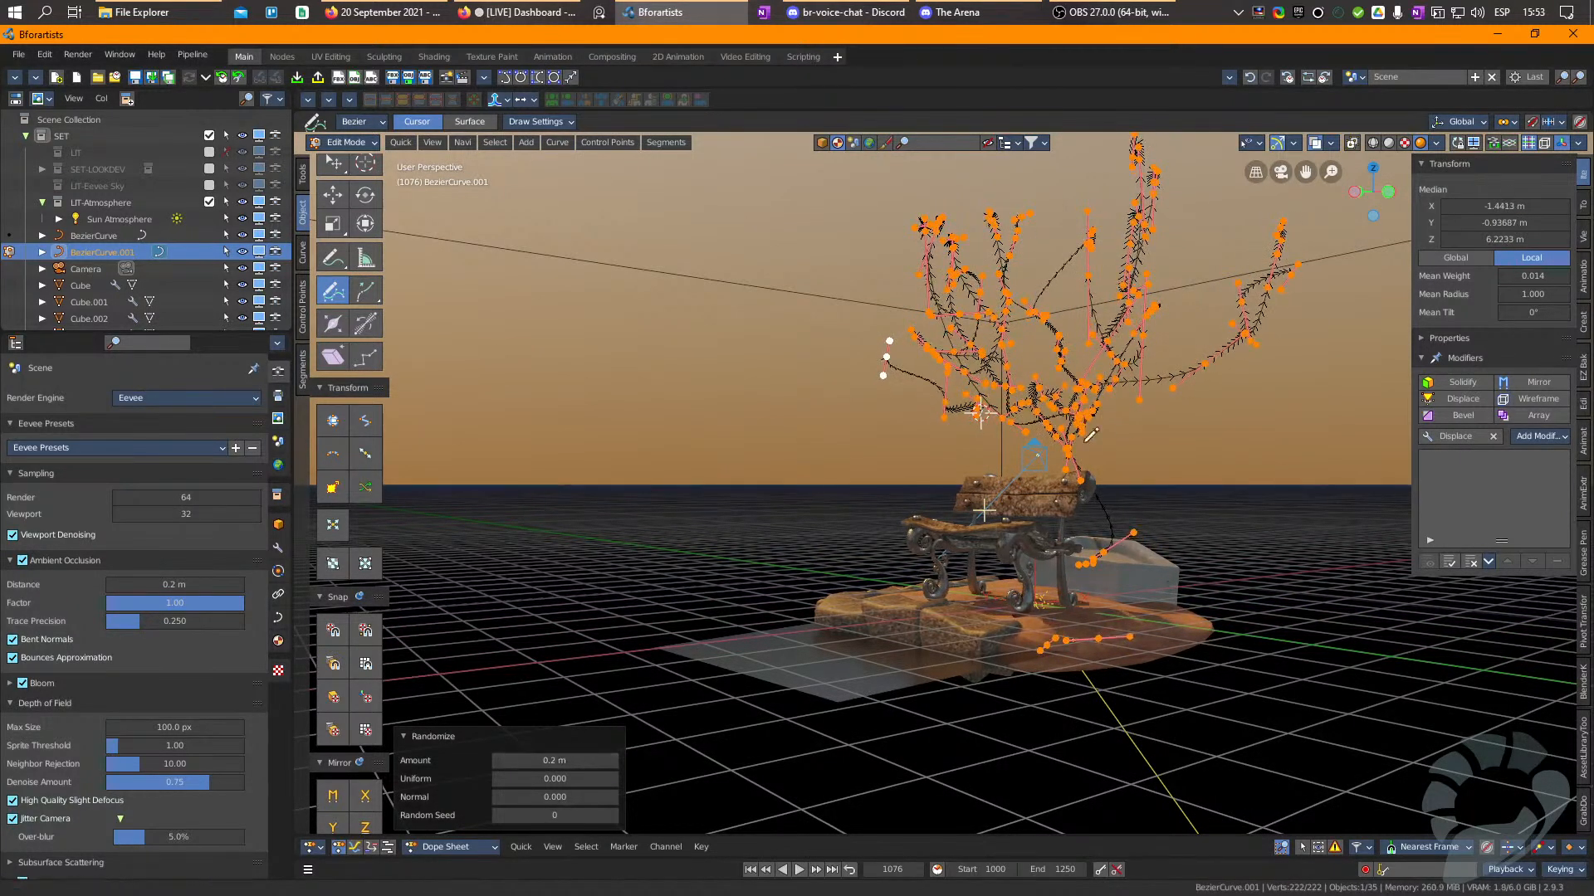
Move the loose lower control point of the short twig above the bench up onto the low branch.
{"action": "key", "text": "Tab"}
{"action": "mouse_move", "coordinate": [1070, 428]}
{"action": "right_mouse_down"}
{"action": "mouse_move", "coordinate": [905, 450]}
{"action": "mouse_move", "coordinate": [892, 436]}
{"action": "mouse_move", "coordinate": [905, 451]}
{"action": "right_mouse_up"}
{"action": "key", "text": "Tab"}
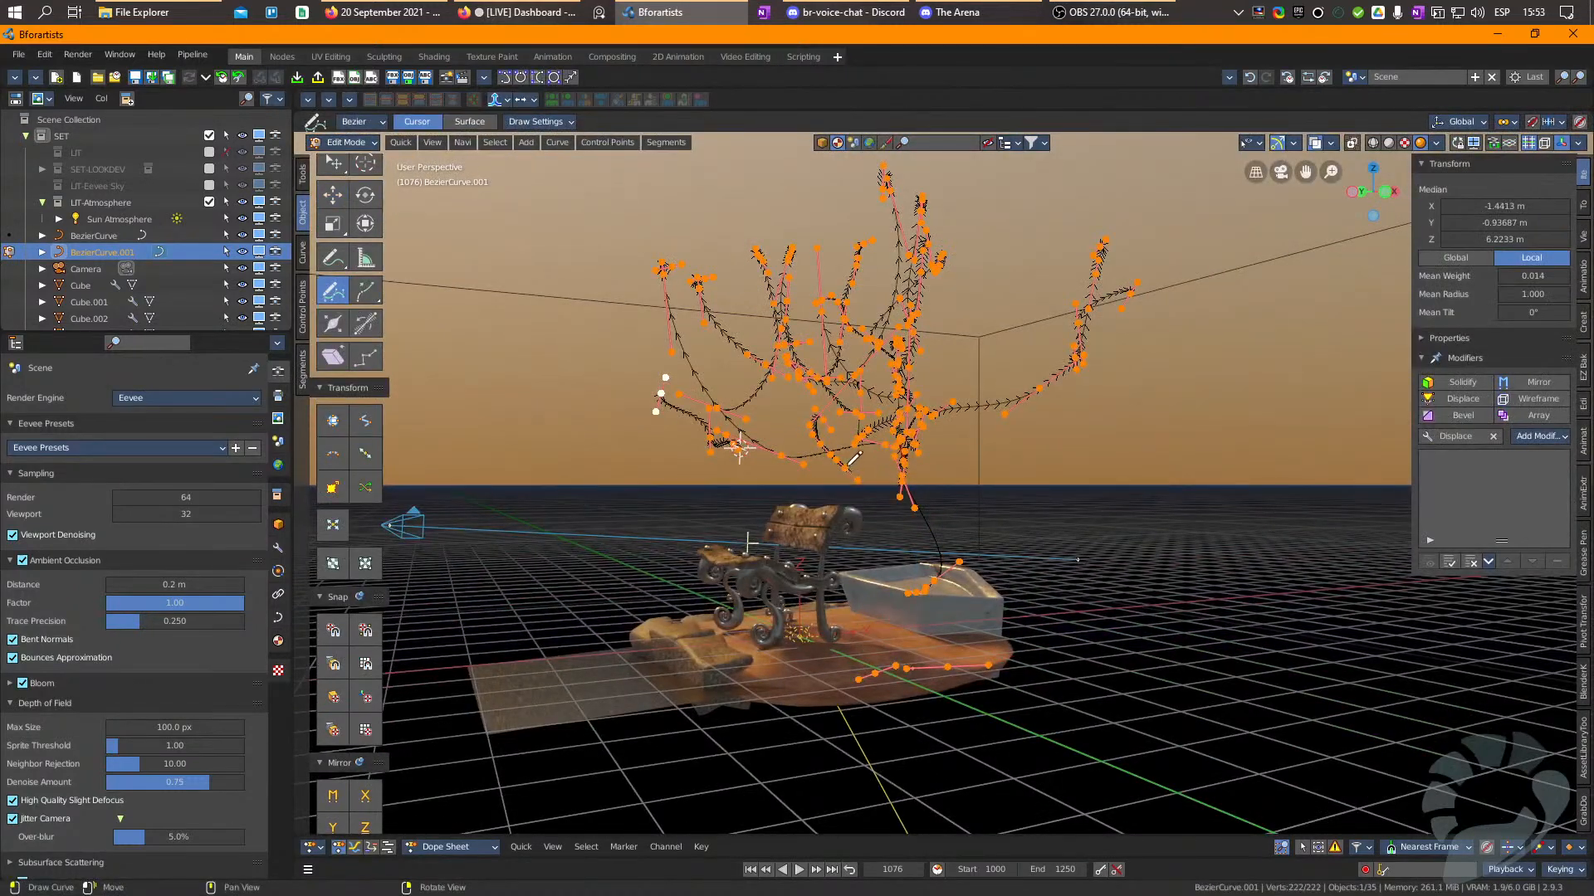
{"action": "key", "text": "w"}
{"action": "left_click", "coordinate": [855, 484]}
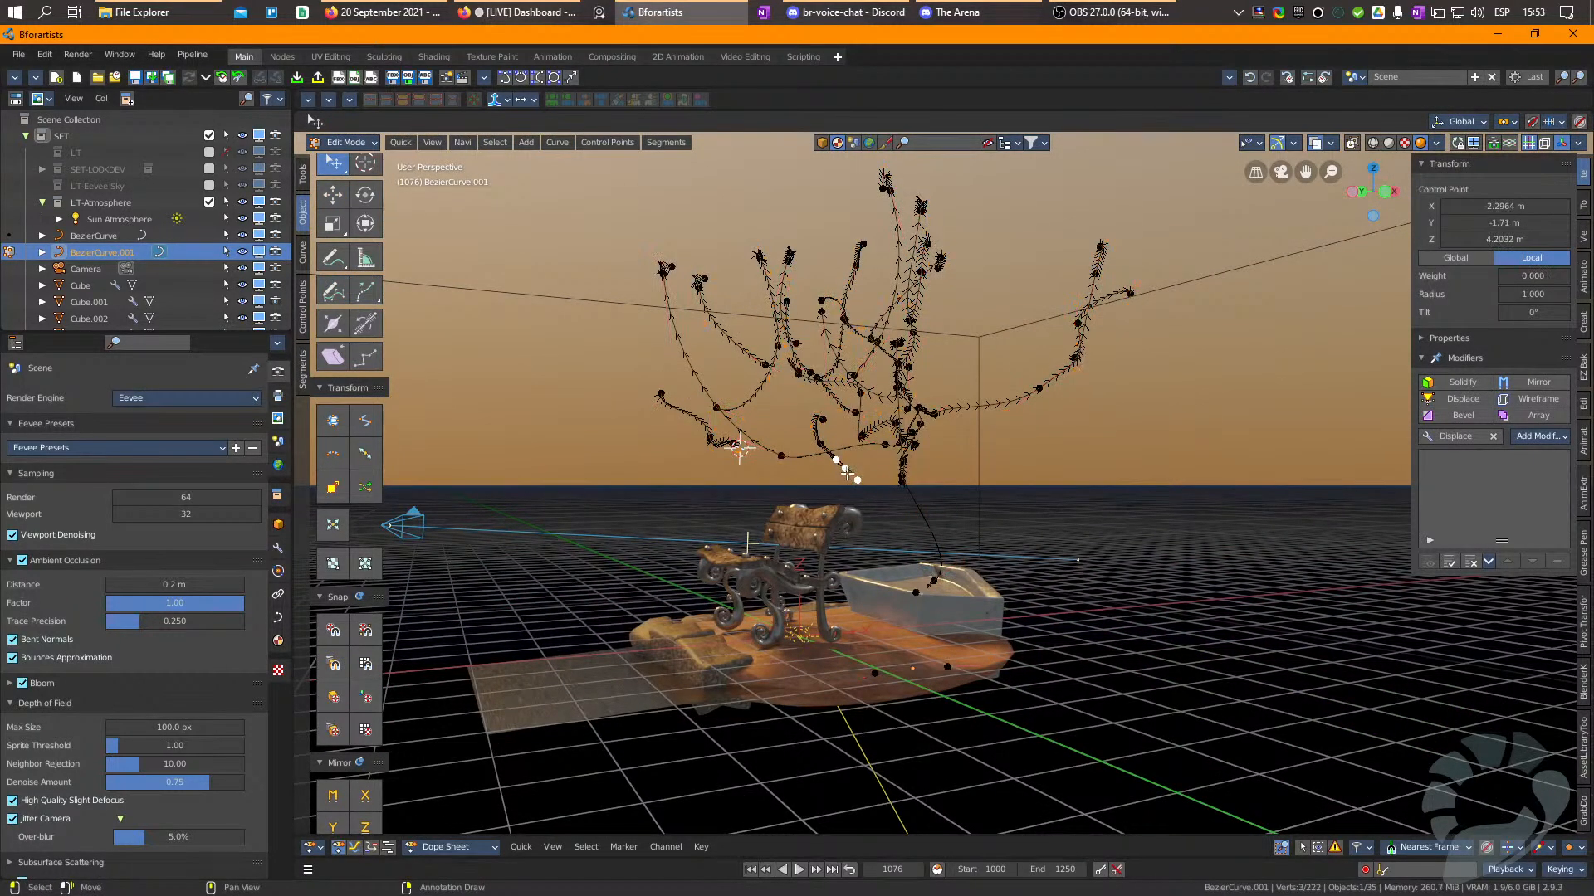
{"action": "middle_click_drag", "start_coordinate": [830, 462], "coordinate": [880, 498]}
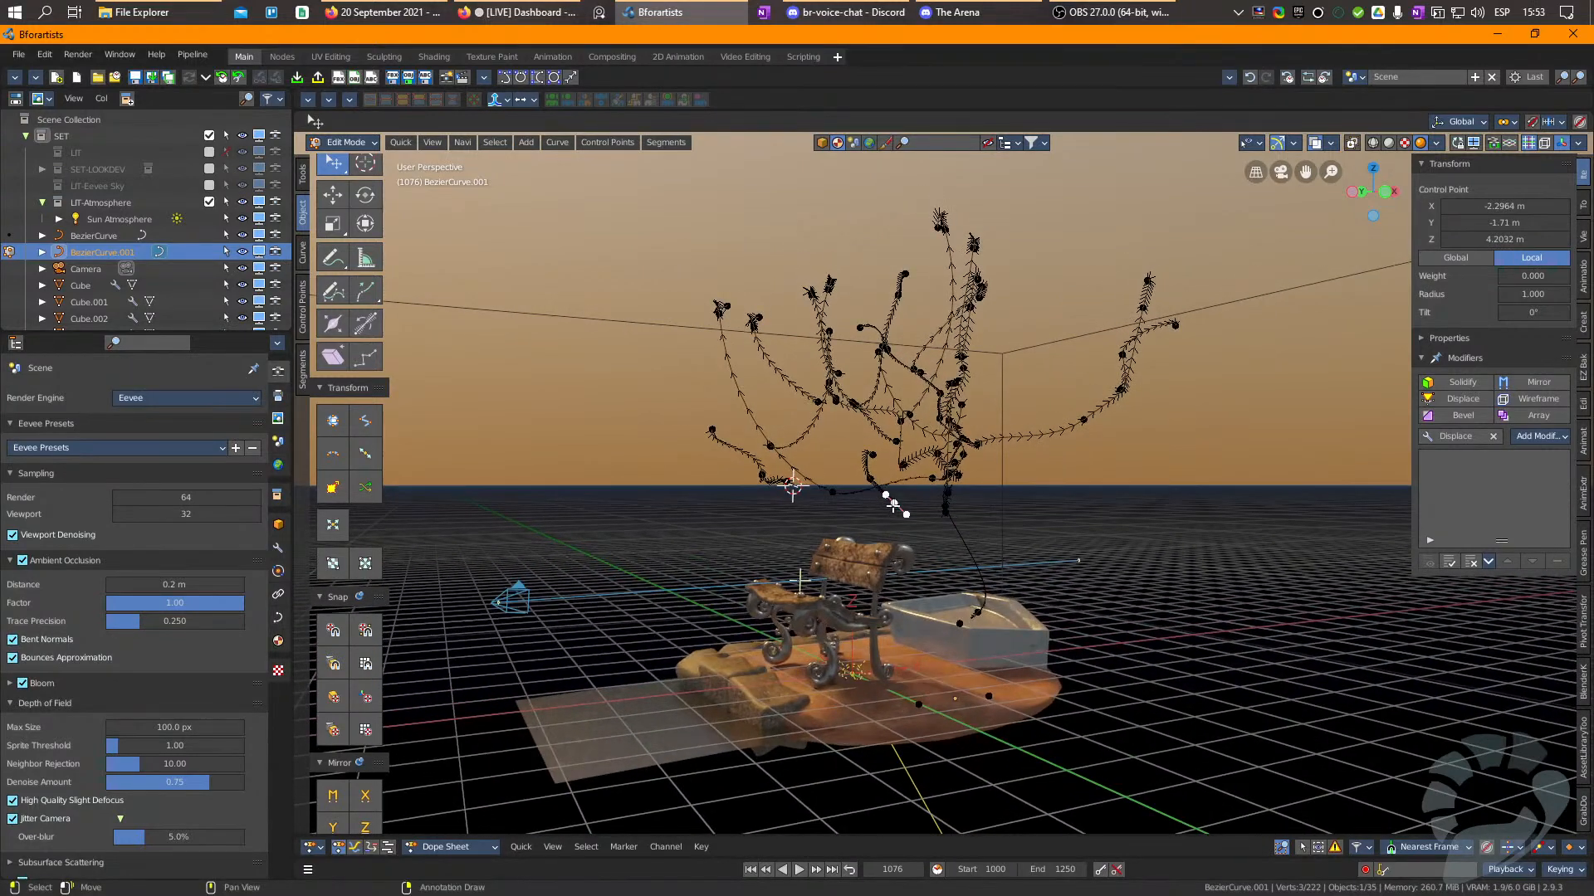
{"action": "key", "text": "w"}
{"action": "key", "text": "g"}
{"action": "left_click_drag", "start_coordinate": [897, 506], "coordinate": [894, 484]}
{"action": "key", "text": "Tab"}
Give the tree curve a round bevel with a depth of 0.09 m.
{"action": "right_click_drag", "start_coordinate": [985, 405], "coordinate": [1015, 403]}
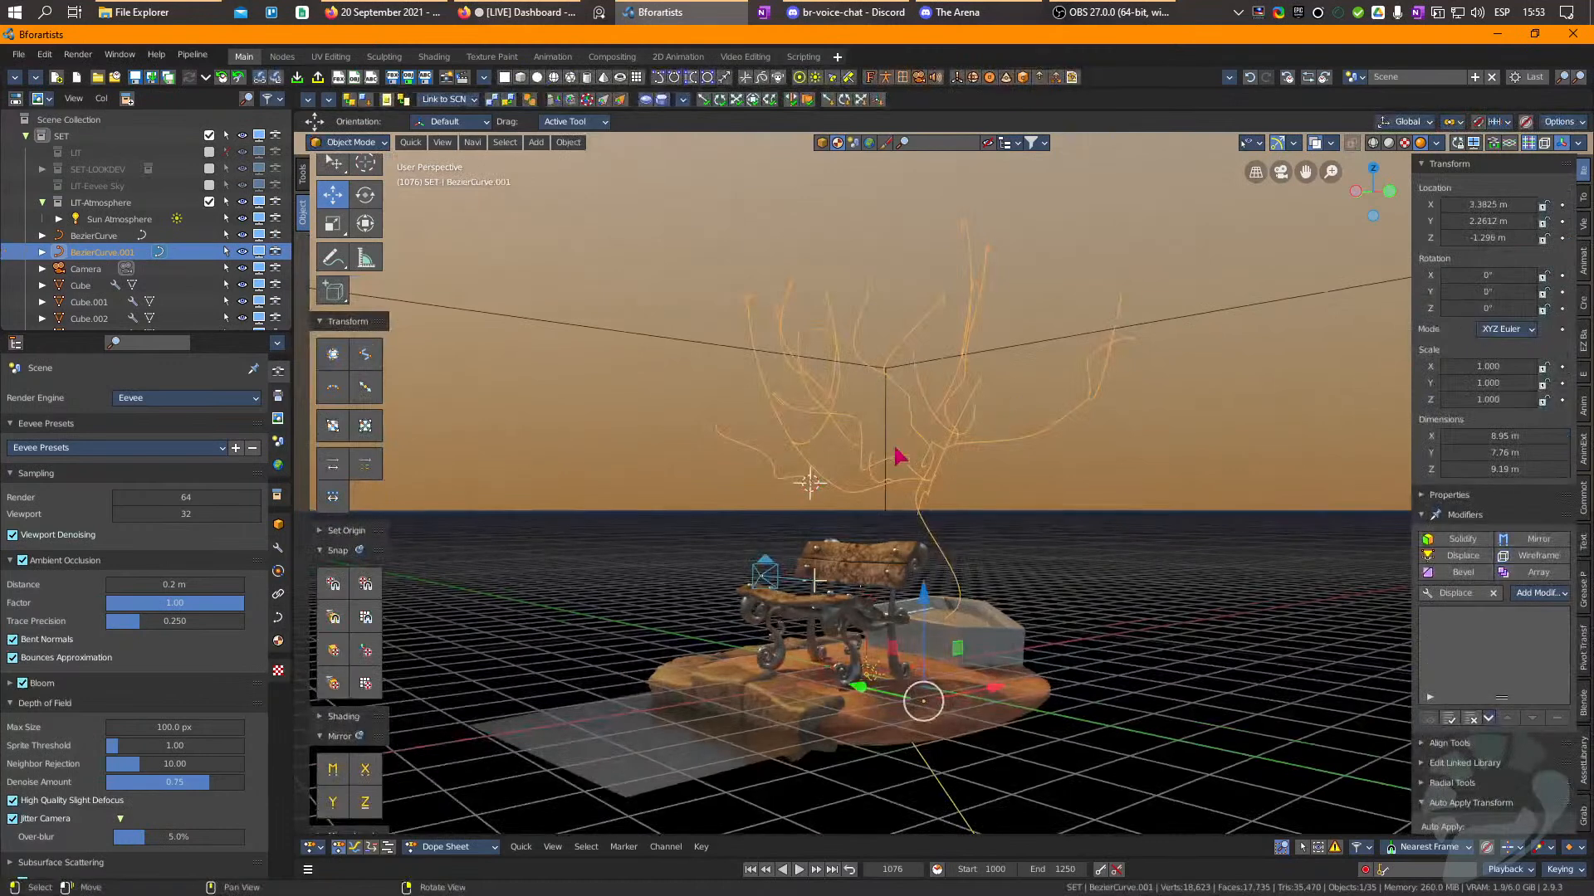
{"action": "left_click", "coordinate": [278, 617]}
{"action": "scroll", "coordinate": [166, 664], "scroll_direction": "down", "scroll_amount": 2}
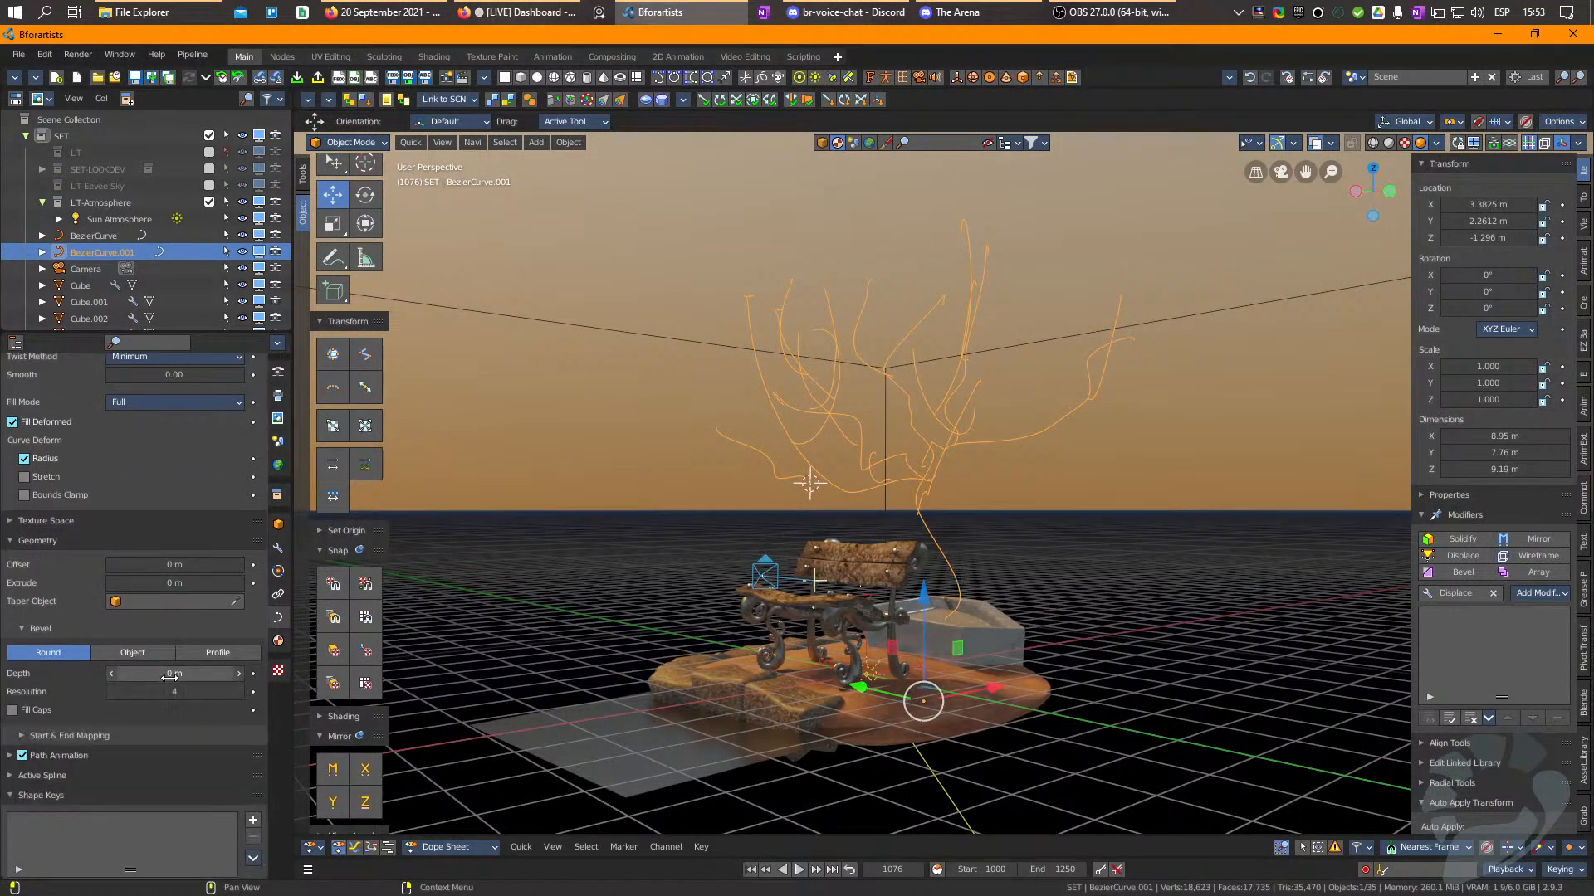
{"action": "left_click_drag", "start_coordinate": [183, 673], "coordinate": [190, 672]}
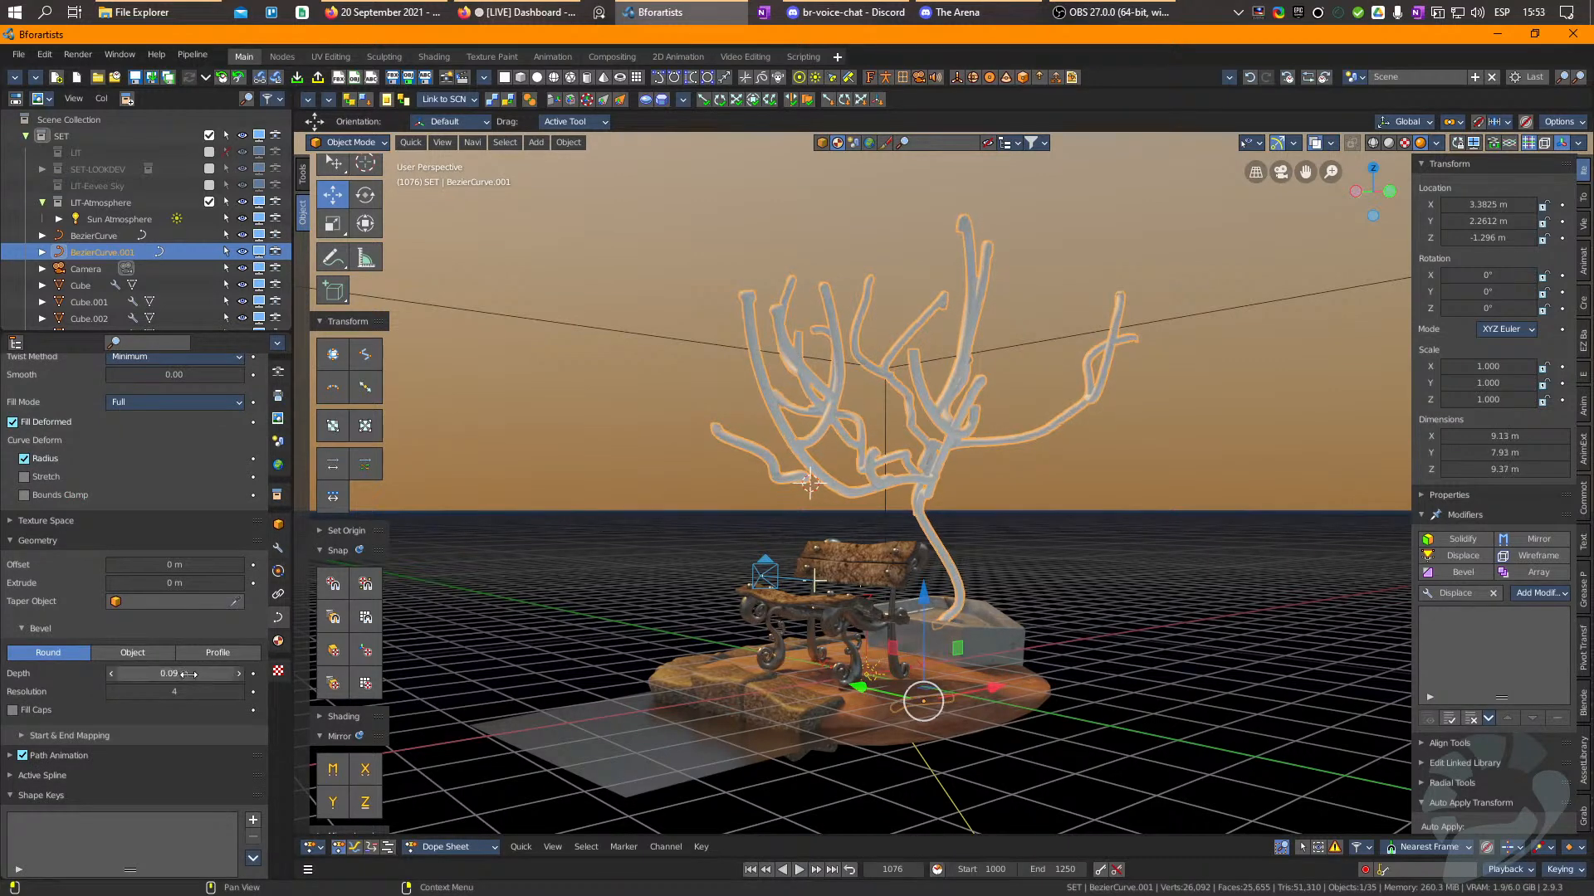
Thicken the trunk by scaling the radius of its control points, from the fork down to the planter, by 5.014.
{"action": "key", "text": "Tab"}
{"action": "left_click", "coordinate": [919, 487]}
{"action": "right_click_drag", "start_coordinate": [918, 488], "coordinate": [888, 481]}
{"action": "key", "text": "c"}
{"action": "left_click_drag", "start_coordinate": [945, 490], "coordinate": [946, 643]}
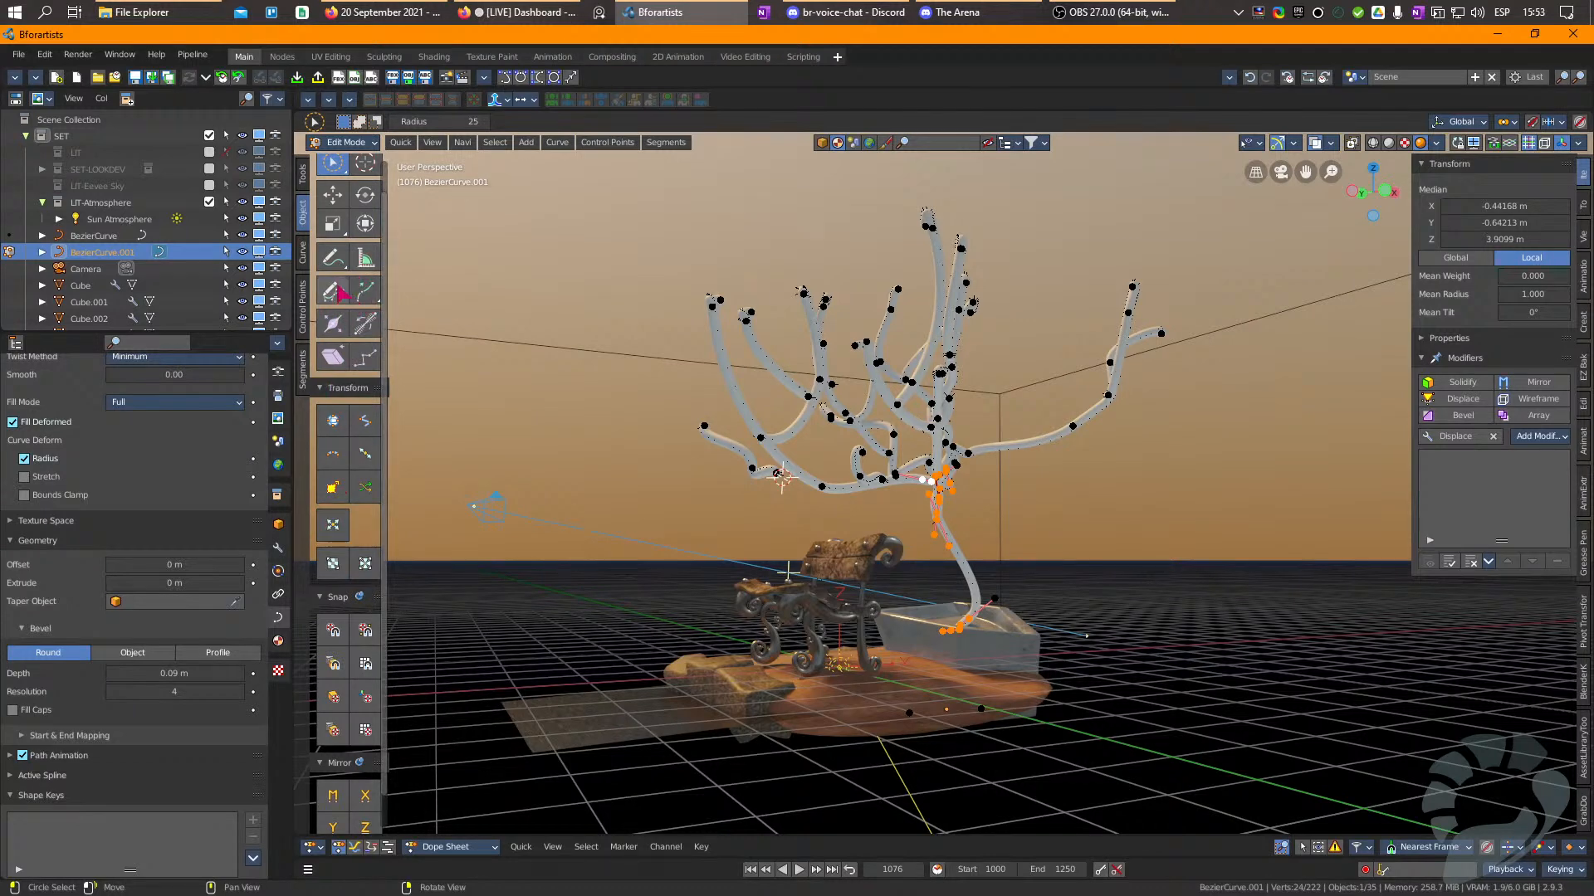
{"action": "left_click", "coordinate": [331, 332]}
{"action": "left_click_drag", "start_coordinate": [993, 587], "coordinate": [1083, 466]}
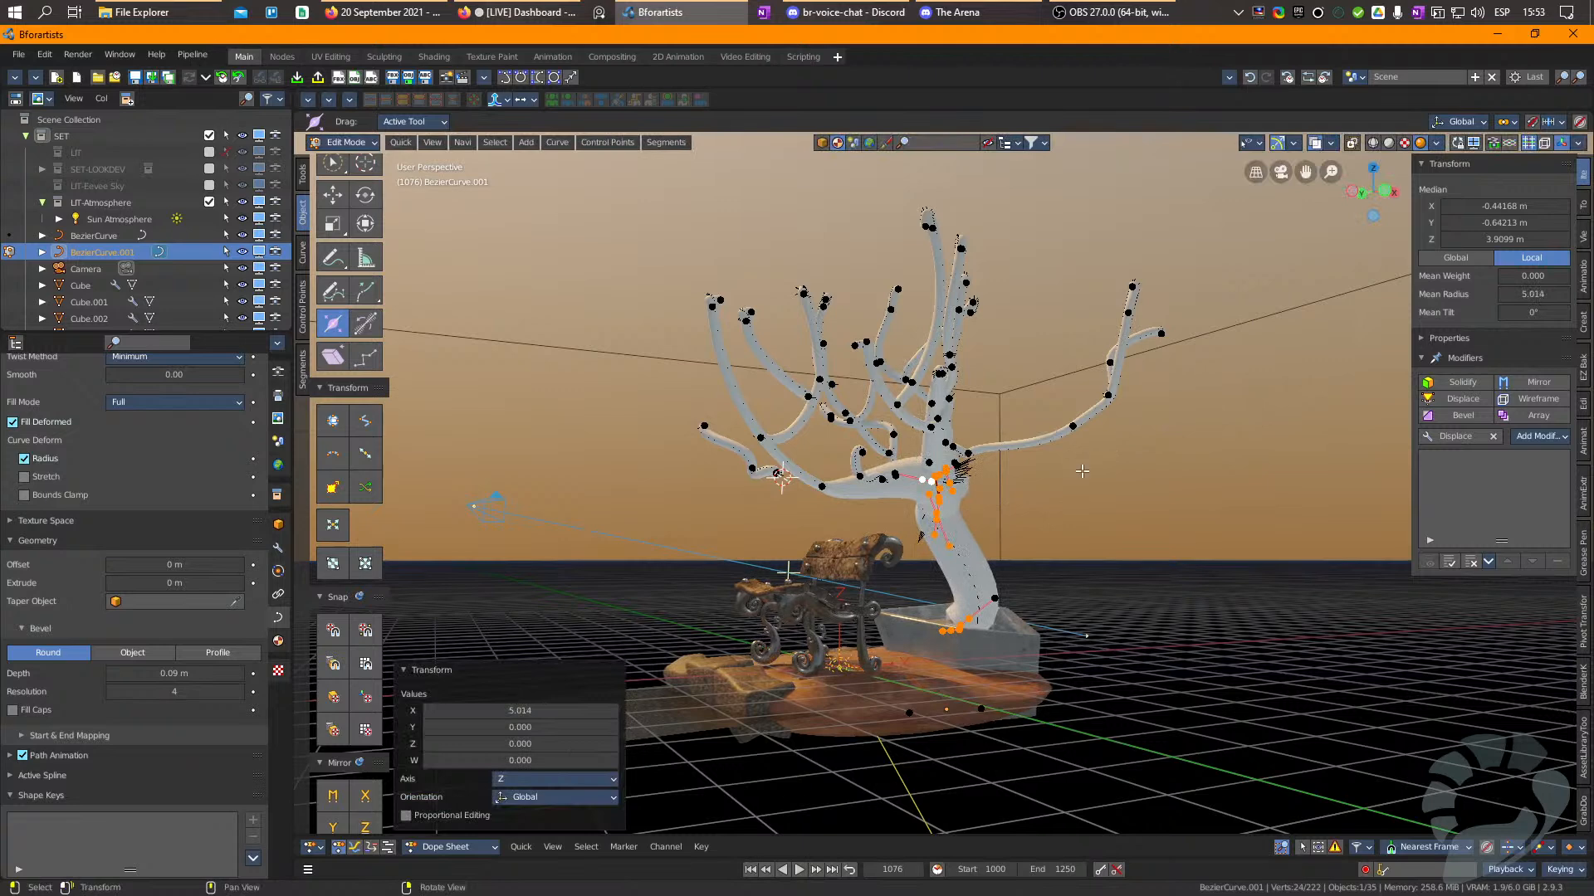
Select the control points at all the branch tips and taper them to a mean radius of 0.197.
{"action": "key", "text": "Tab"}
{"action": "key", "text": "Tab"}
{"action": "key", "text": "w"}
{"action": "left_click_drag", "start_coordinate": [1148, 314], "coordinate": [1153, 283]}
{"action": "mouse_move", "coordinate": [979, 295]}
{"action": "left_mouse_down"}
{"action": "mouse_move", "coordinate": [1013, 332]}
{"action": "mouse_move", "coordinate": [928, 222]}
{"action": "mouse_move", "coordinate": [954, 274]}
{"action": "mouse_move", "coordinate": [817, 315]}
{"action": "mouse_move", "coordinate": [718, 390]}
{"action": "mouse_move", "coordinate": [708, 436]}
{"action": "left_mouse_up"}
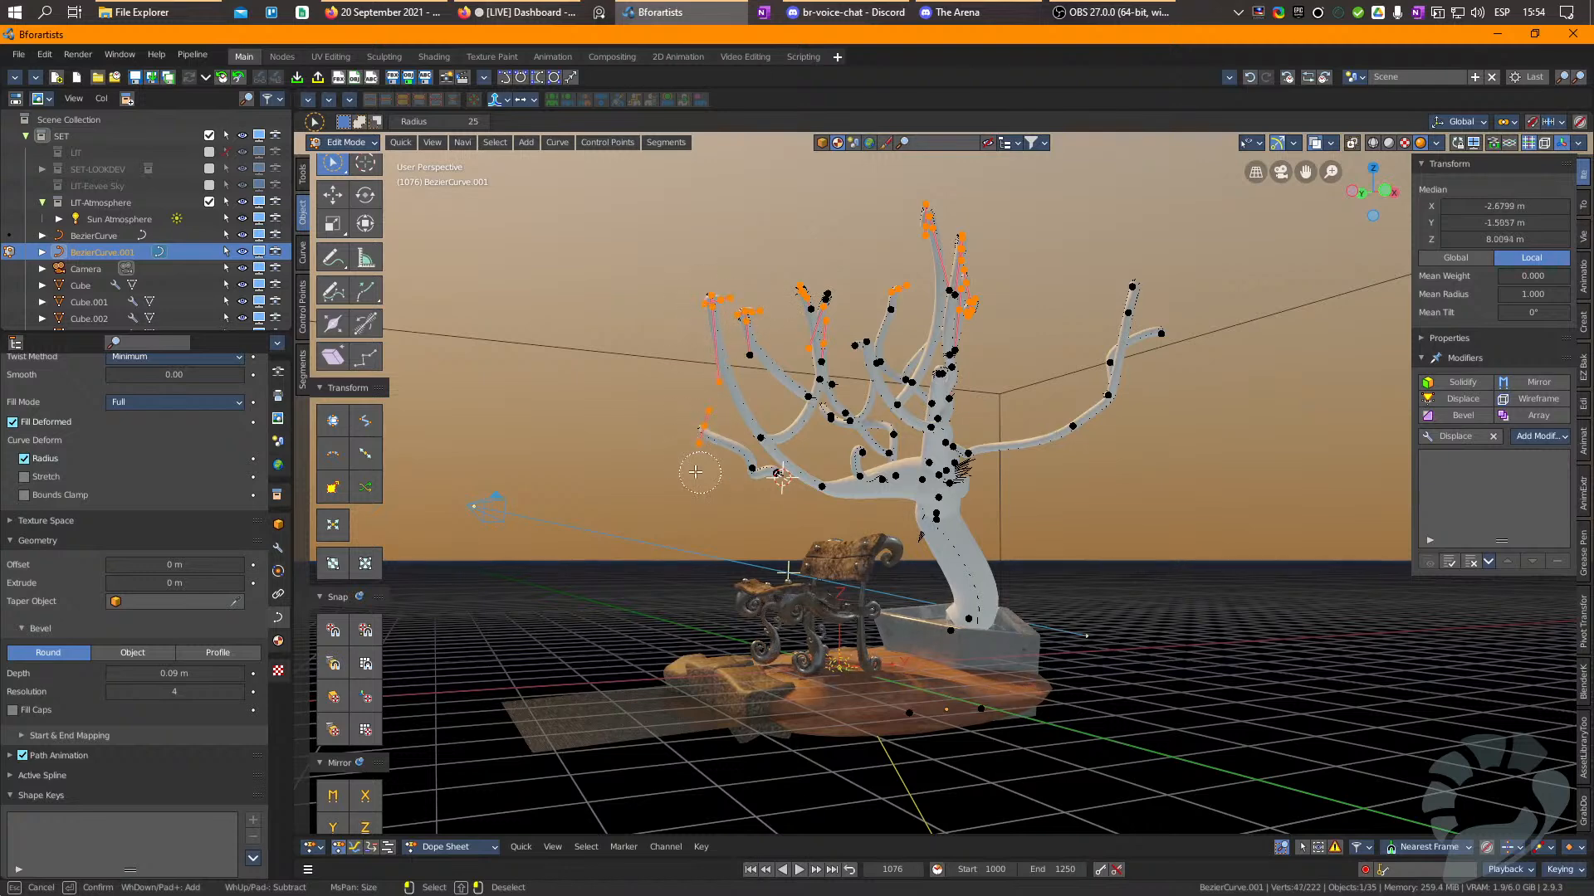
{"action": "left_click_drag", "start_coordinate": [1139, 291], "coordinate": [1168, 342]}
{"action": "left_click_drag", "start_coordinate": [909, 374], "coordinate": [936, 373]}
{"action": "left_click", "coordinate": [859, 345]}
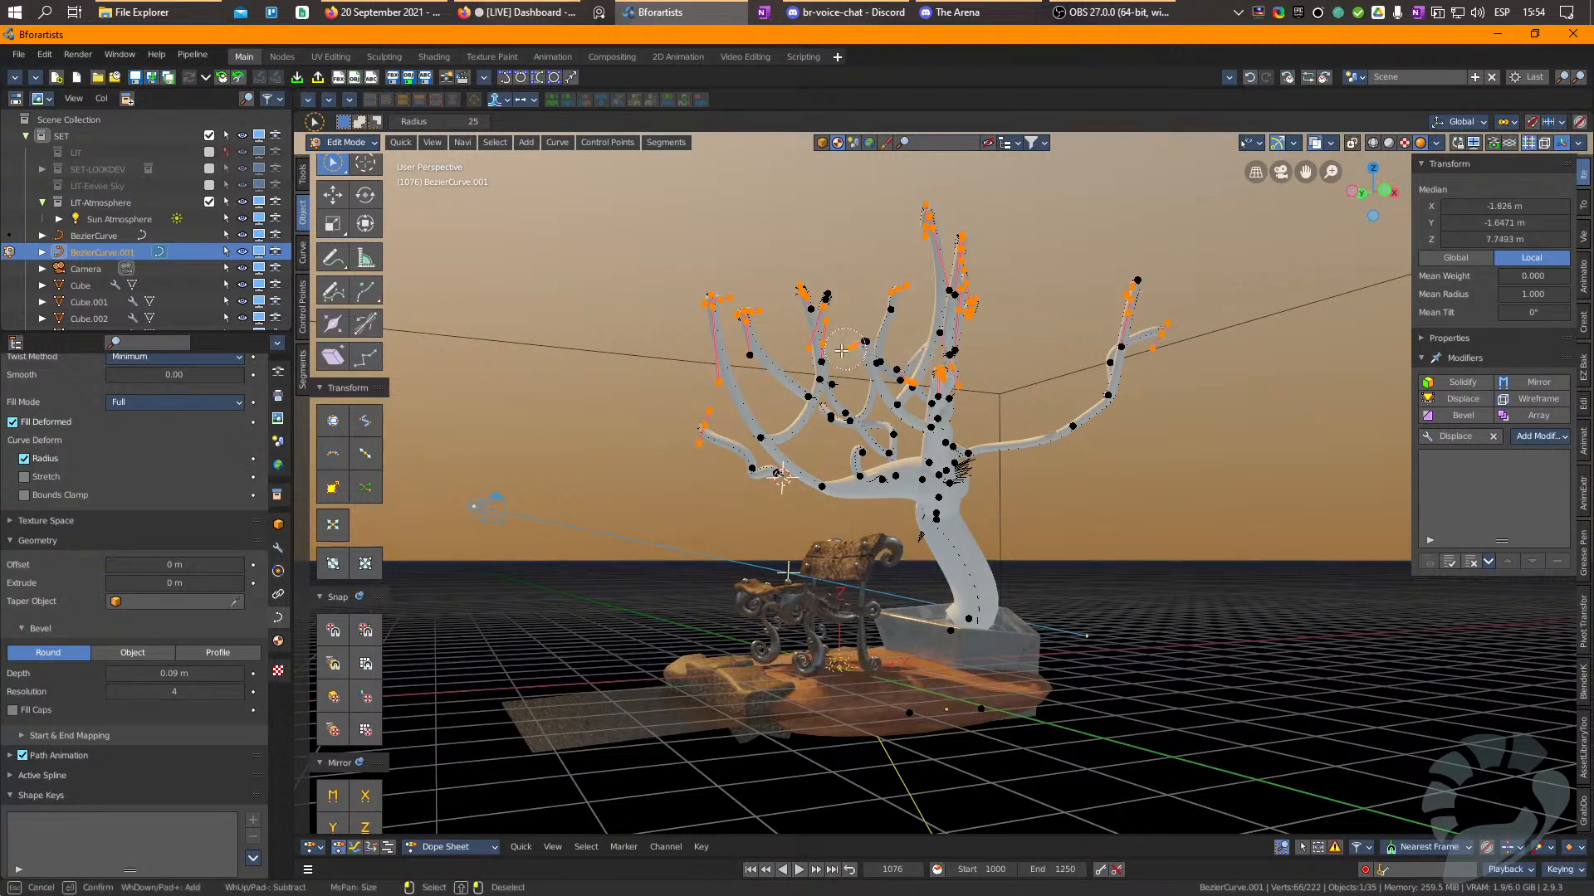
{"action": "middle_click_drag", "start_coordinate": [858, 399], "coordinate": [977, 409]}
{"action": "left_click_drag", "start_coordinate": [677, 393], "coordinate": [664, 391]}
{"action": "middle_click_drag", "start_coordinate": [914, 441], "coordinate": [1020, 325]}
{"action": "left_click_drag", "start_coordinate": [759, 245], "coordinate": [758, 270]}
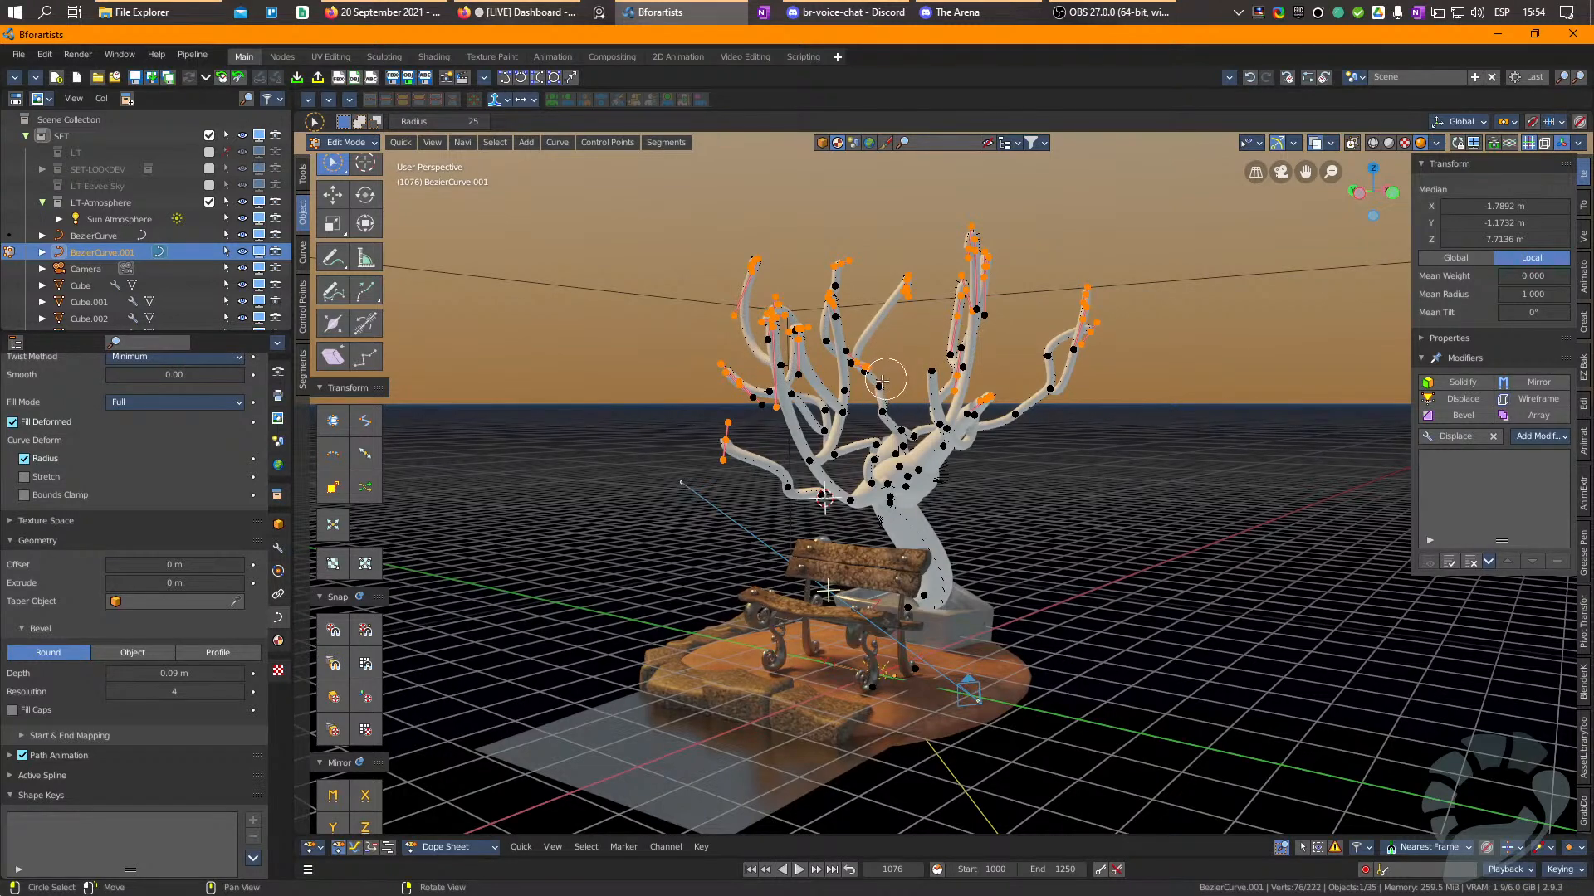
{"action": "middle_click_drag", "start_coordinate": [1042, 305], "coordinate": [878, 362]}
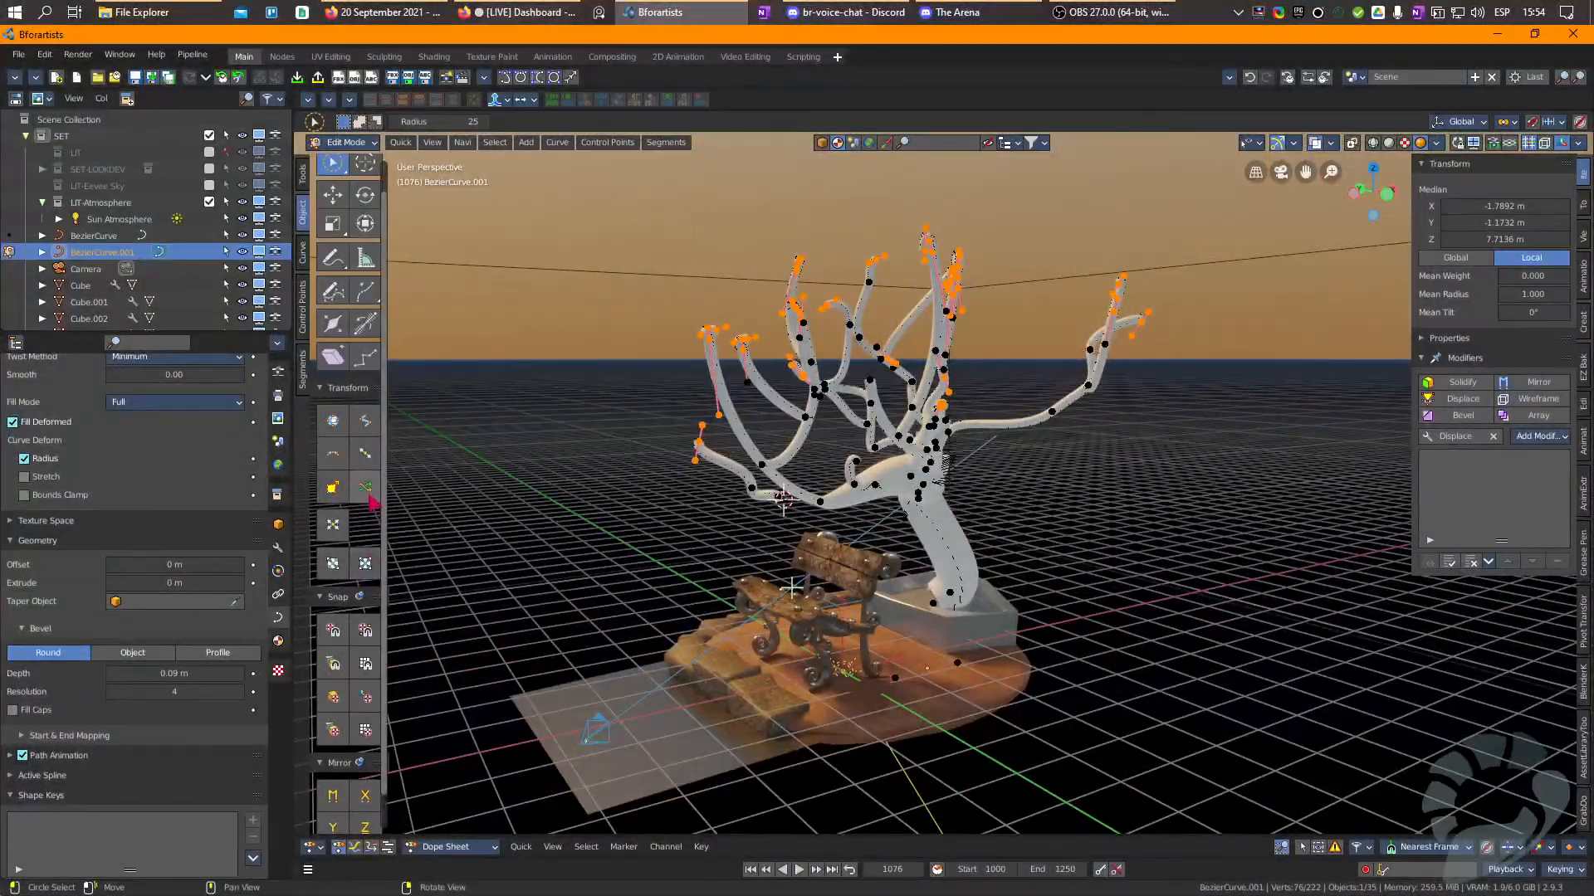
{"action": "middle_click_drag", "start_coordinate": [780, 404], "coordinate": [855, 399]}
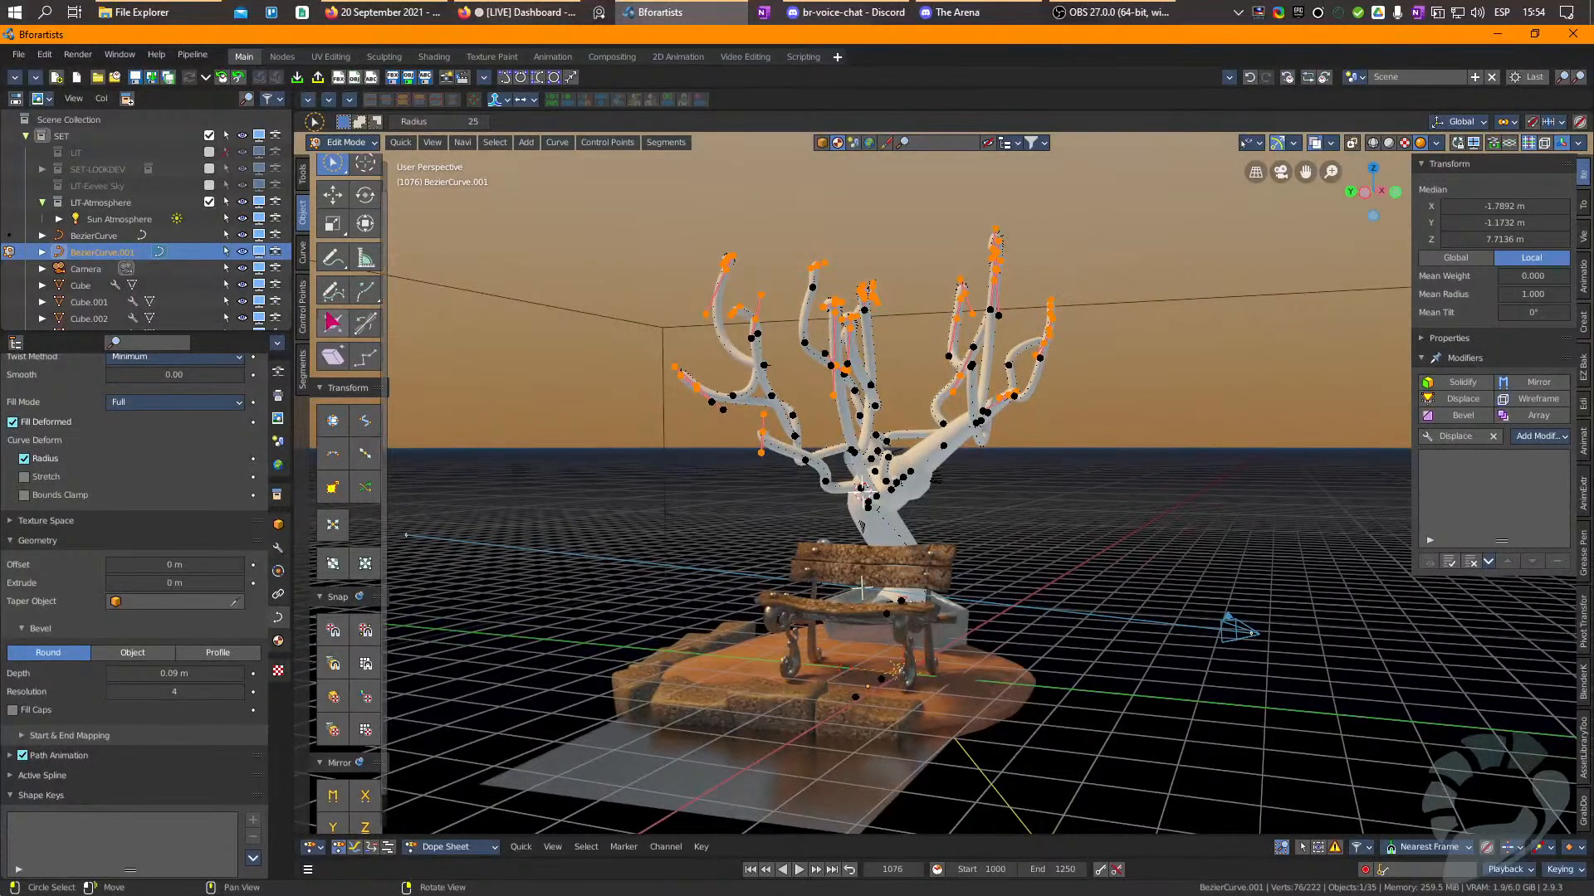
{"action": "left_click", "coordinate": [332, 324]}
{"action": "left_click_drag", "start_coordinate": [1149, 274], "coordinate": [880, 274]}
Copy the metal material from the bench's curved legs to the tree.
{"action": "right_click_drag", "start_coordinate": [880, 274], "coordinate": [1037, 348]}
{"action": "key", "text": "Tab"}
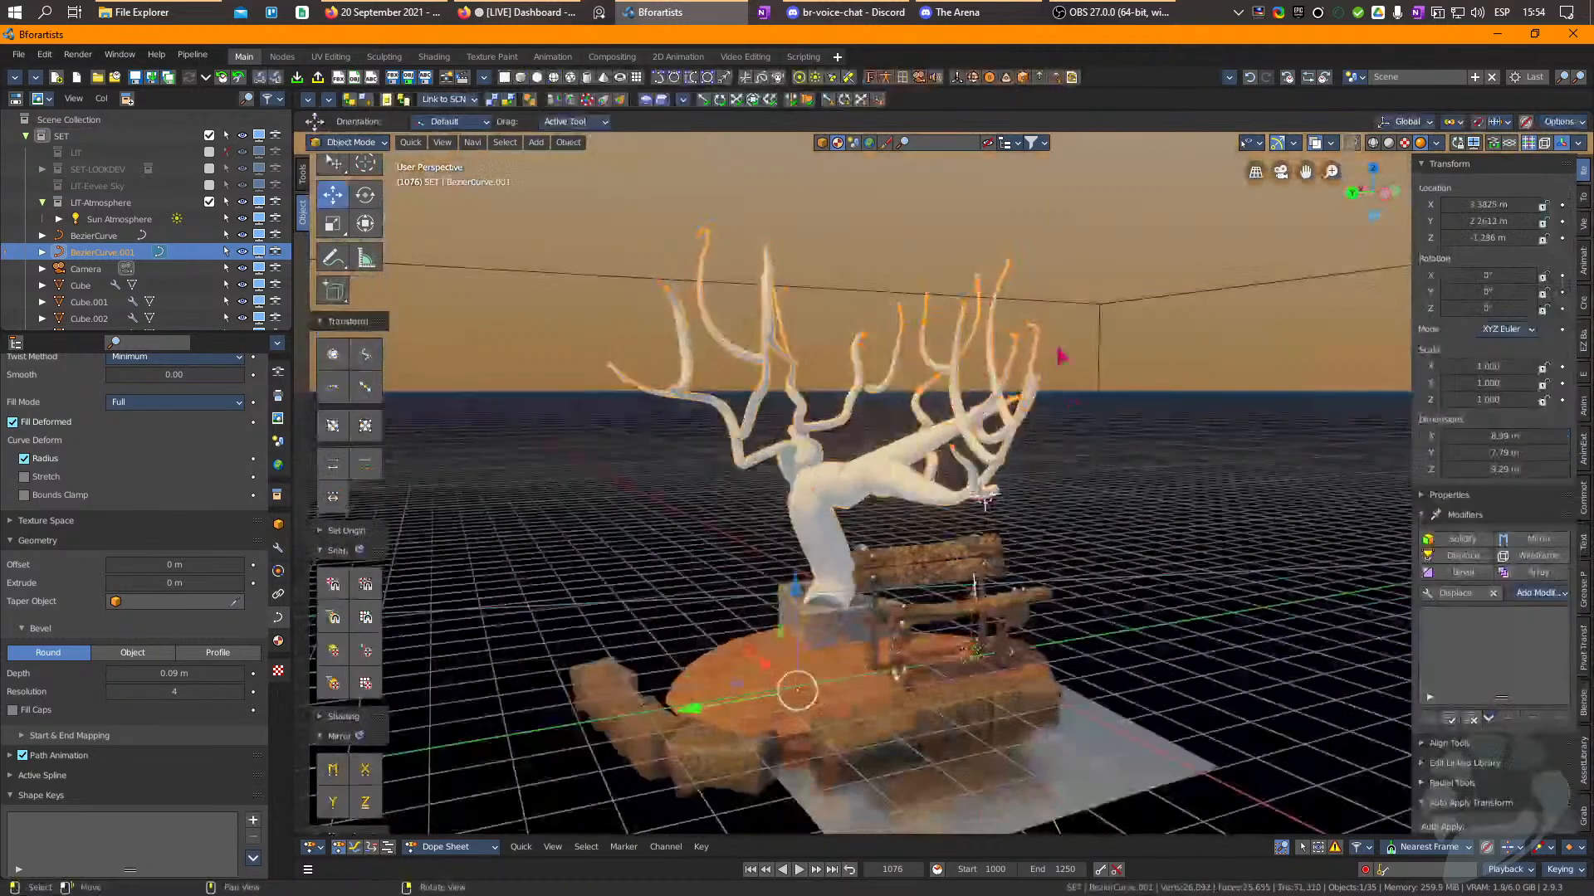
{"action": "left_click", "coordinate": [911, 652], "text": "shift"}
{"action": "key", "text": "shift+q"}
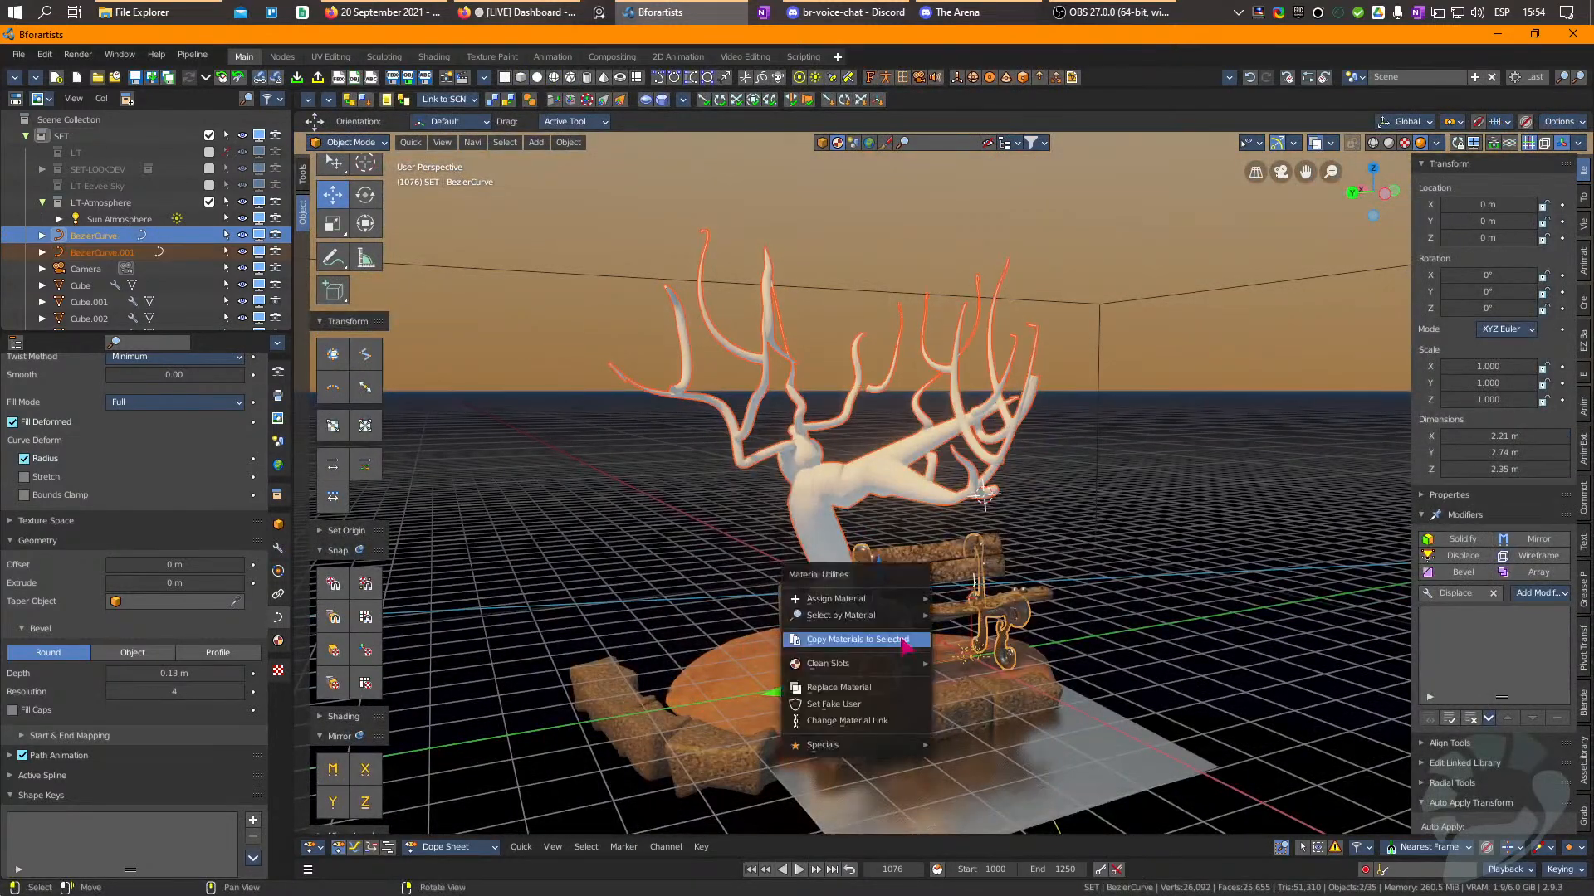
{"action": "left_click", "coordinate": [901, 644]}
{"action": "left_click", "coordinate": [918, 473]}
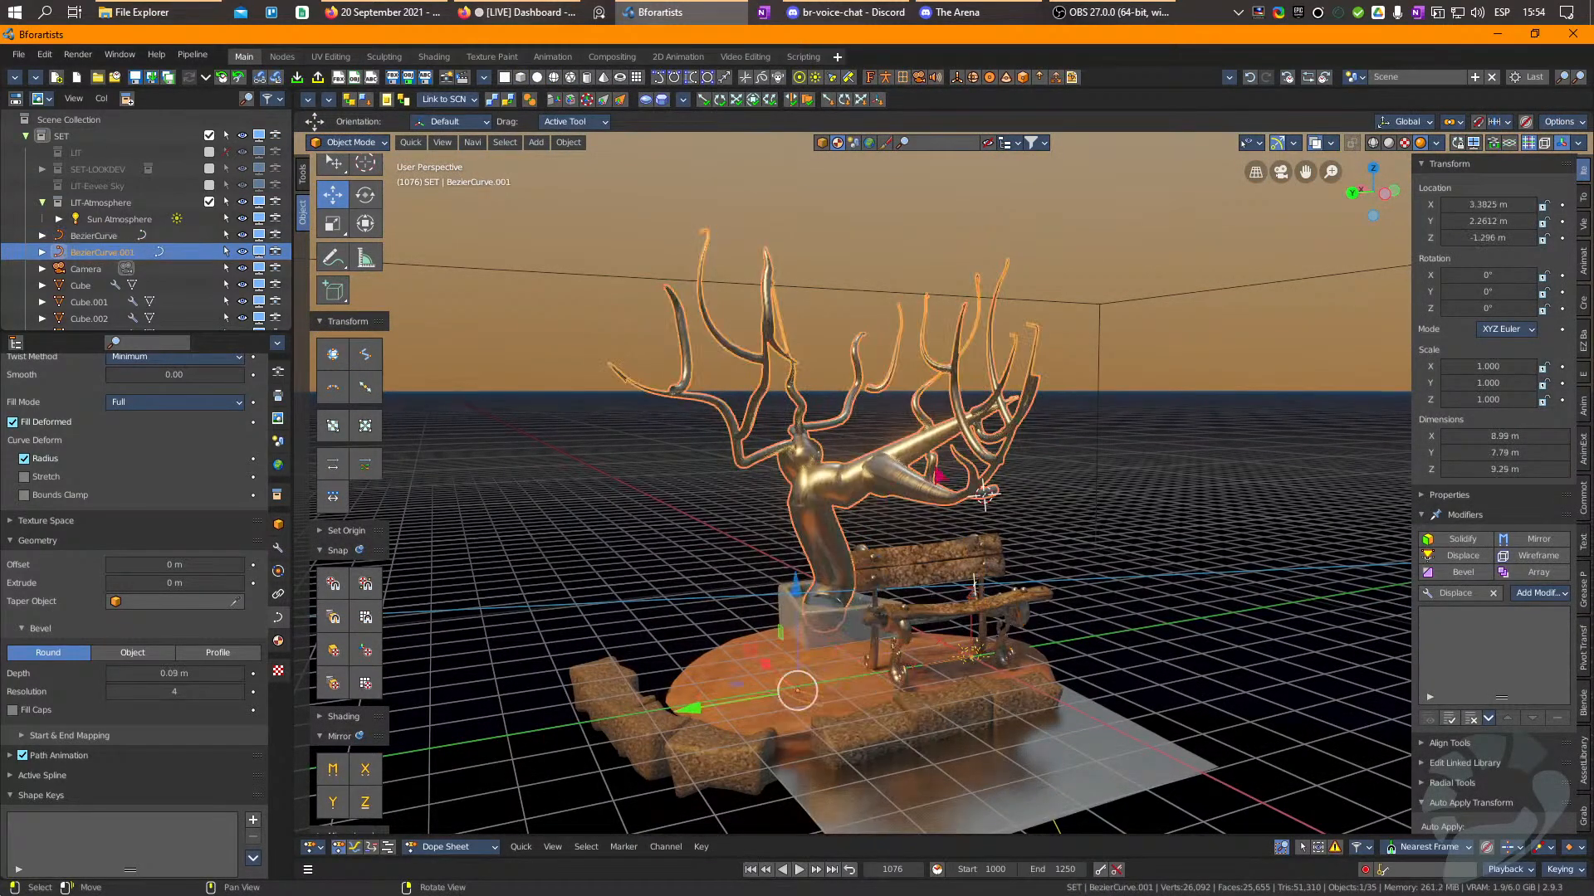
Move the two neighbouring control points in the trunk, just below the fork, slightly downward.
{"action": "middle_click_drag", "start_coordinate": [918, 473], "coordinate": [797, 459]}
{"action": "middle_click_drag", "start_coordinate": [735, 501], "coordinate": [776, 514]}
{"action": "key", "text": "Tab"}
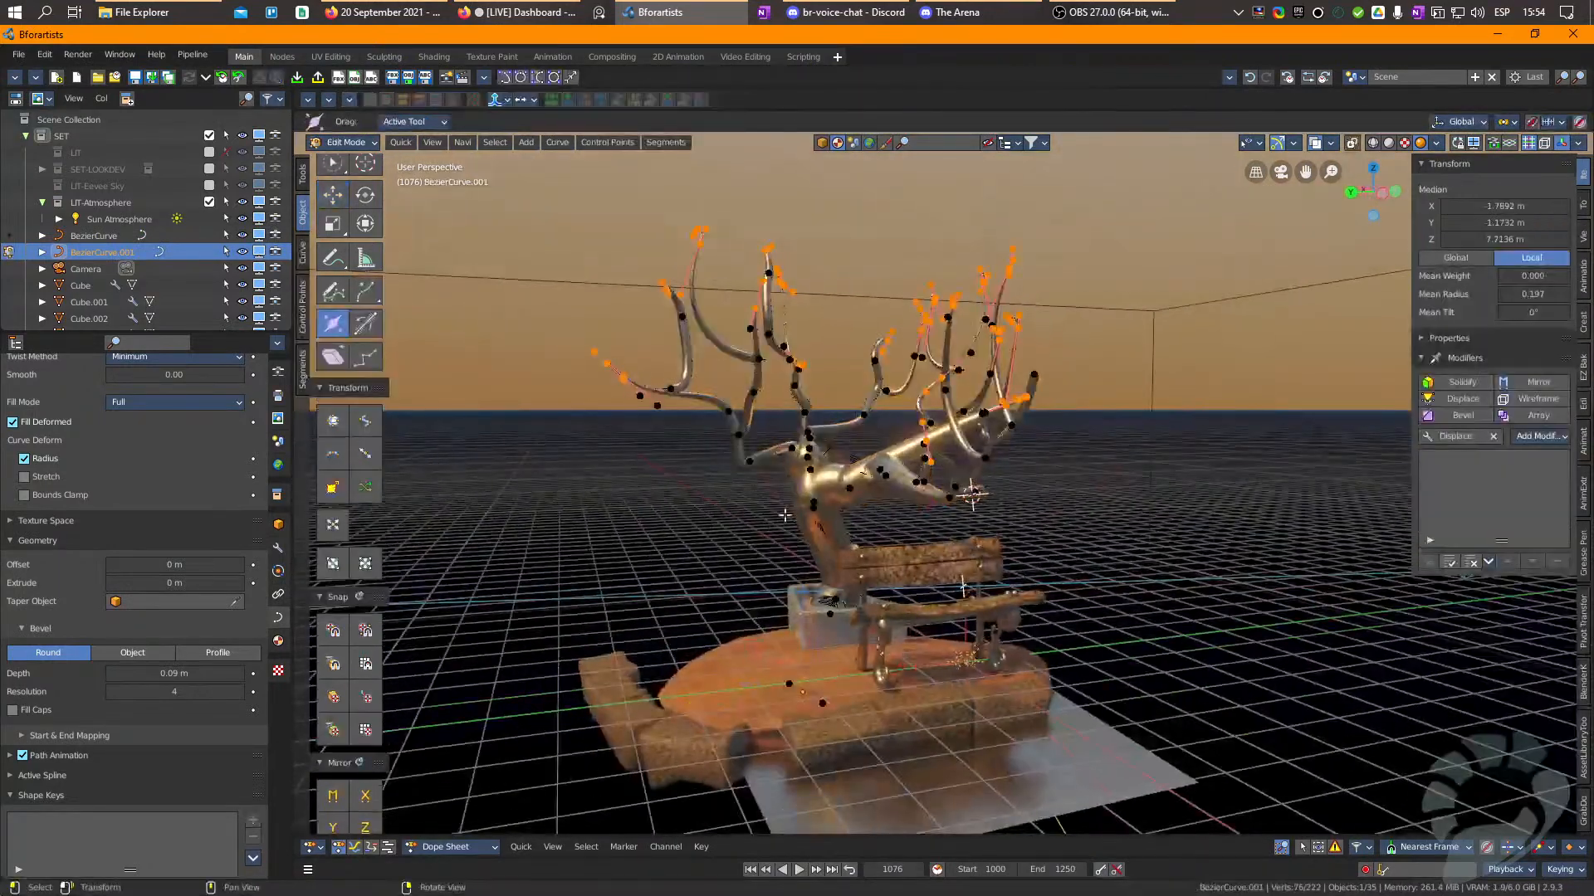
{"action": "left_click", "coordinate": [813, 503]}
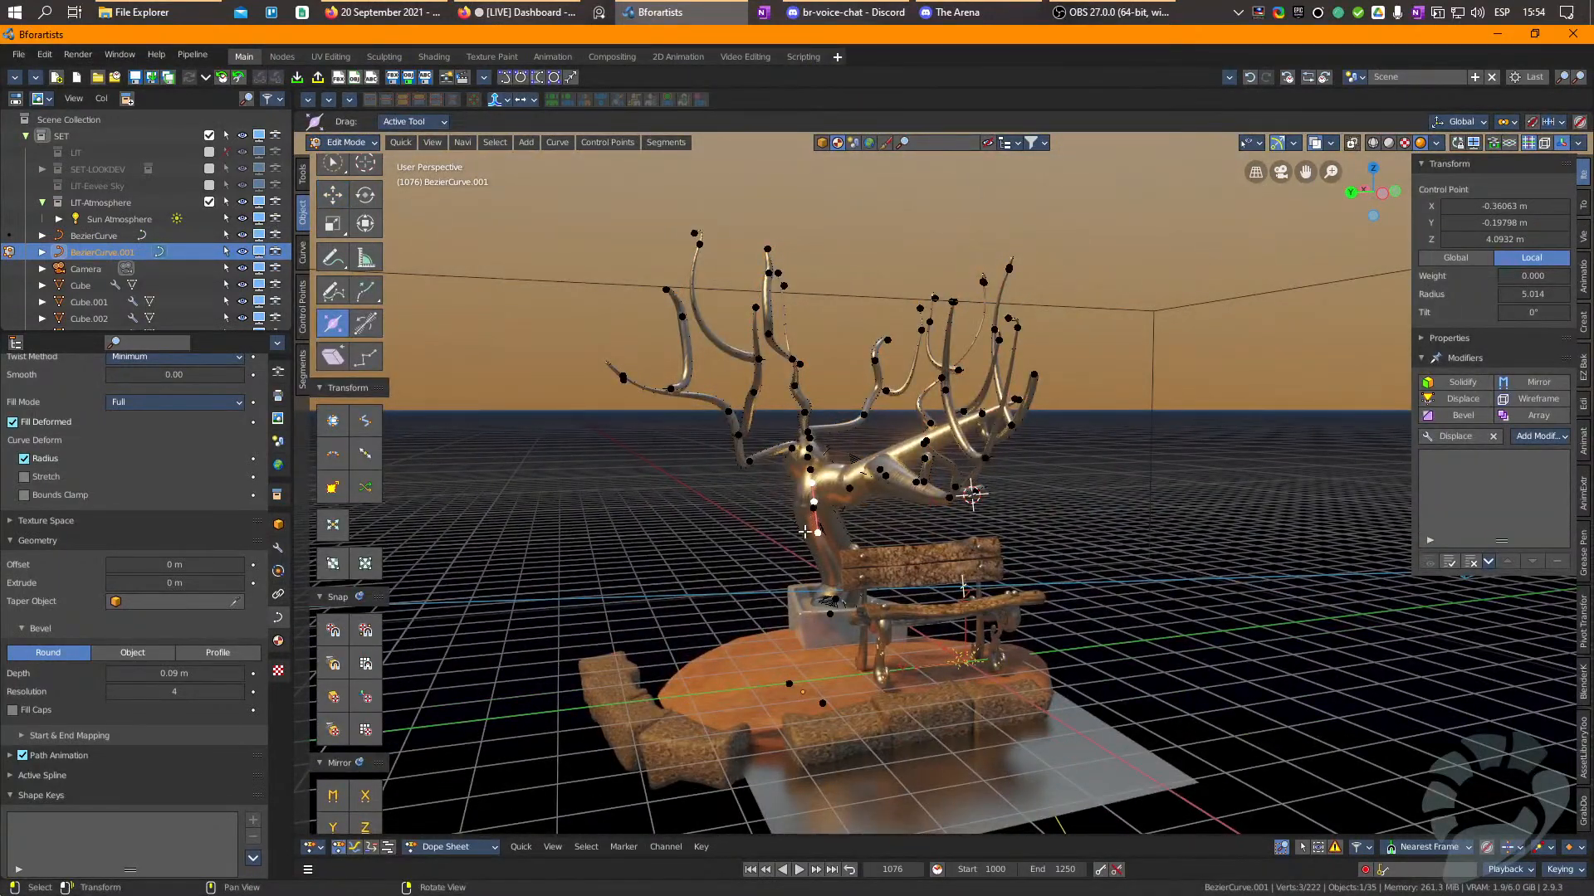
{"action": "left_click", "coordinate": [815, 523], "text": "shift"}
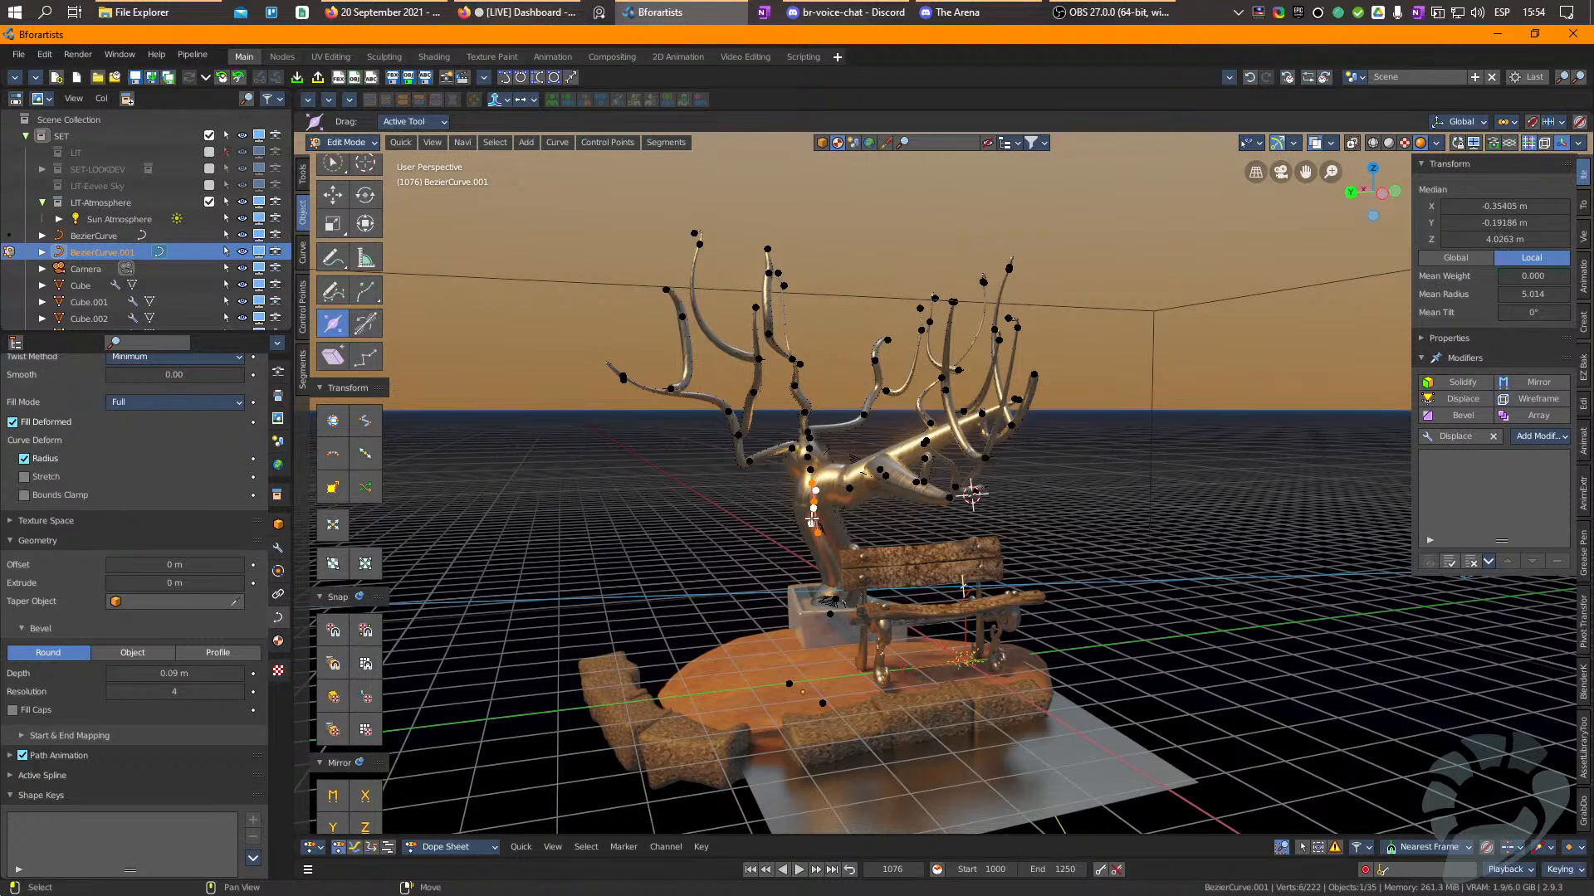
{"action": "key", "text": "w"}
{"action": "left_click_drag", "start_coordinate": [816, 508], "coordinate": [813, 533]}
Slim the thick limb over the bench by reducing its control points' radius, to 3.277 nearest the trunk and 2.334 farther along.
{"action": "left_click", "coordinate": [849, 493]}
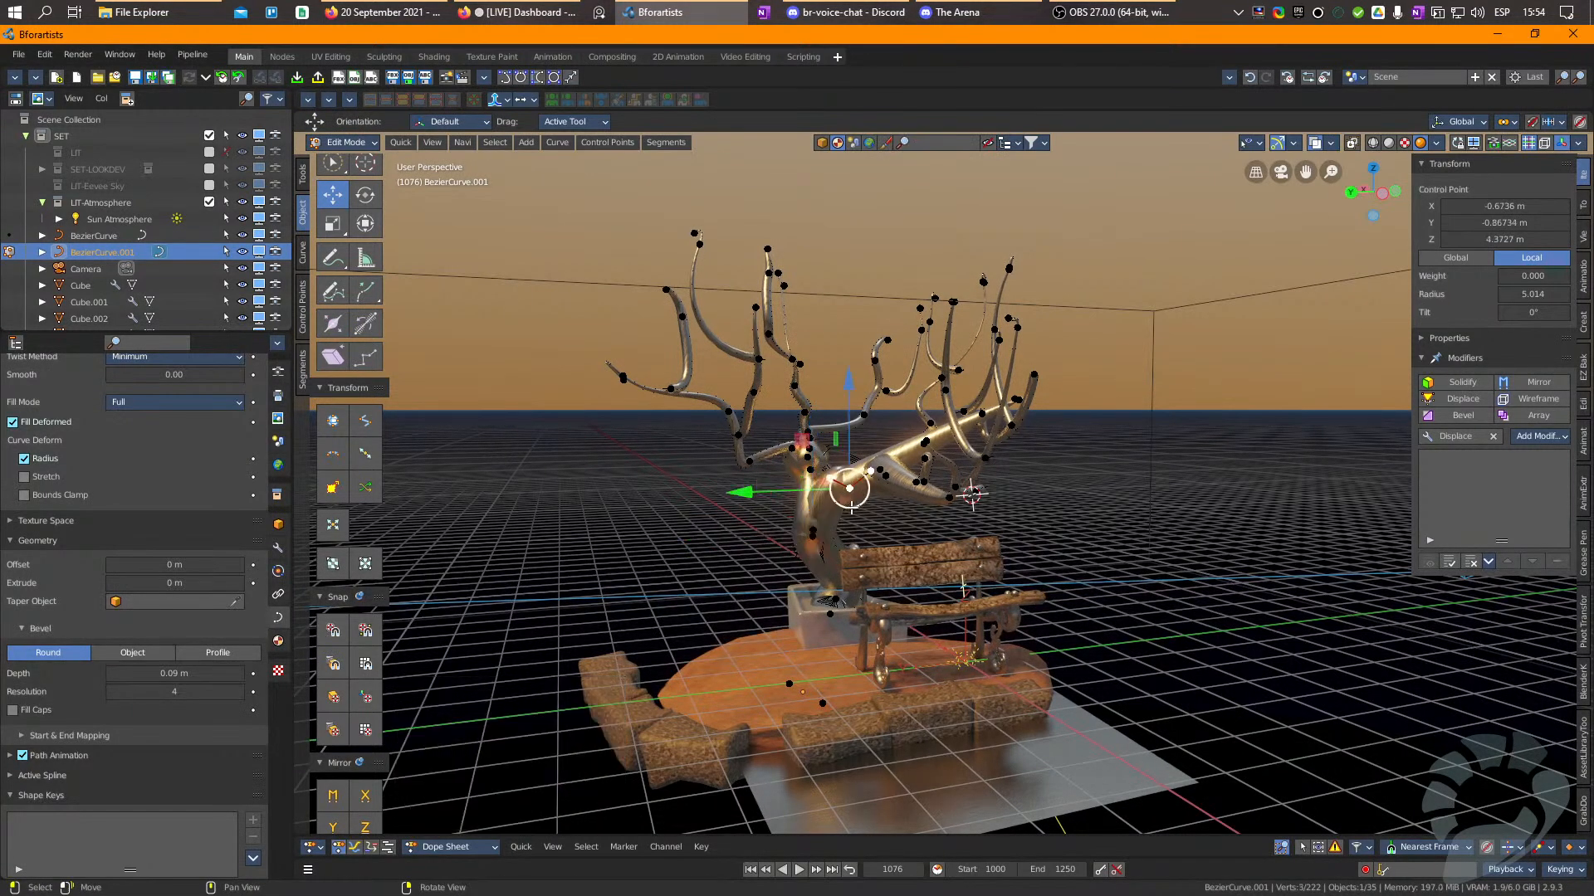
{"action": "key", "text": "alt+s"}
{"action": "left_click", "coordinate": [958, 471]}
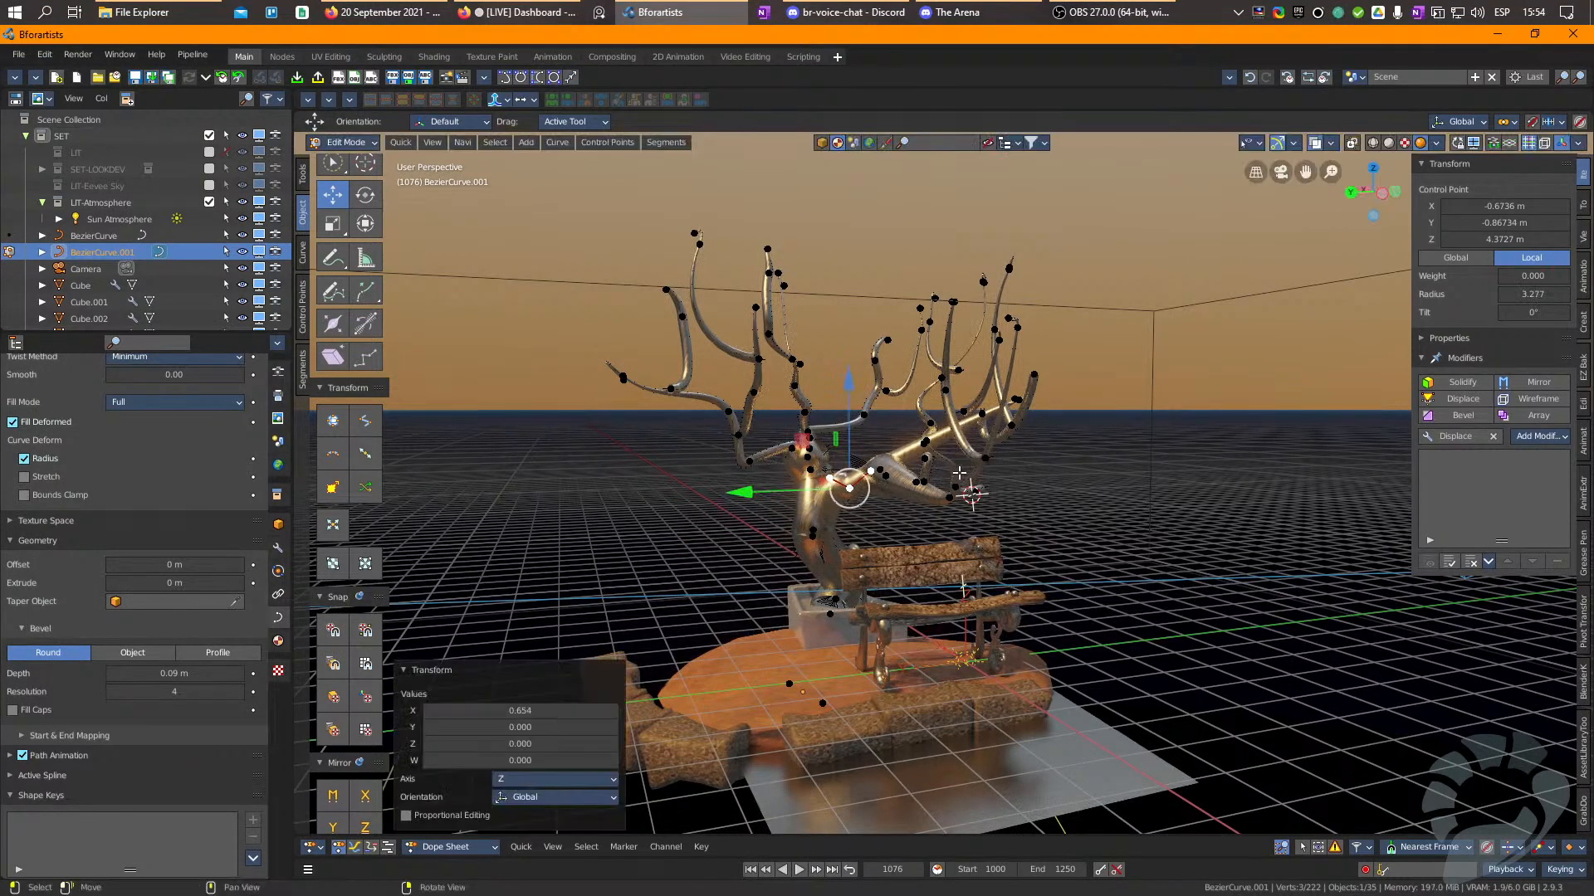
{"action": "middle_click_drag", "start_coordinate": [852, 480], "coordinate": [898, 462]}
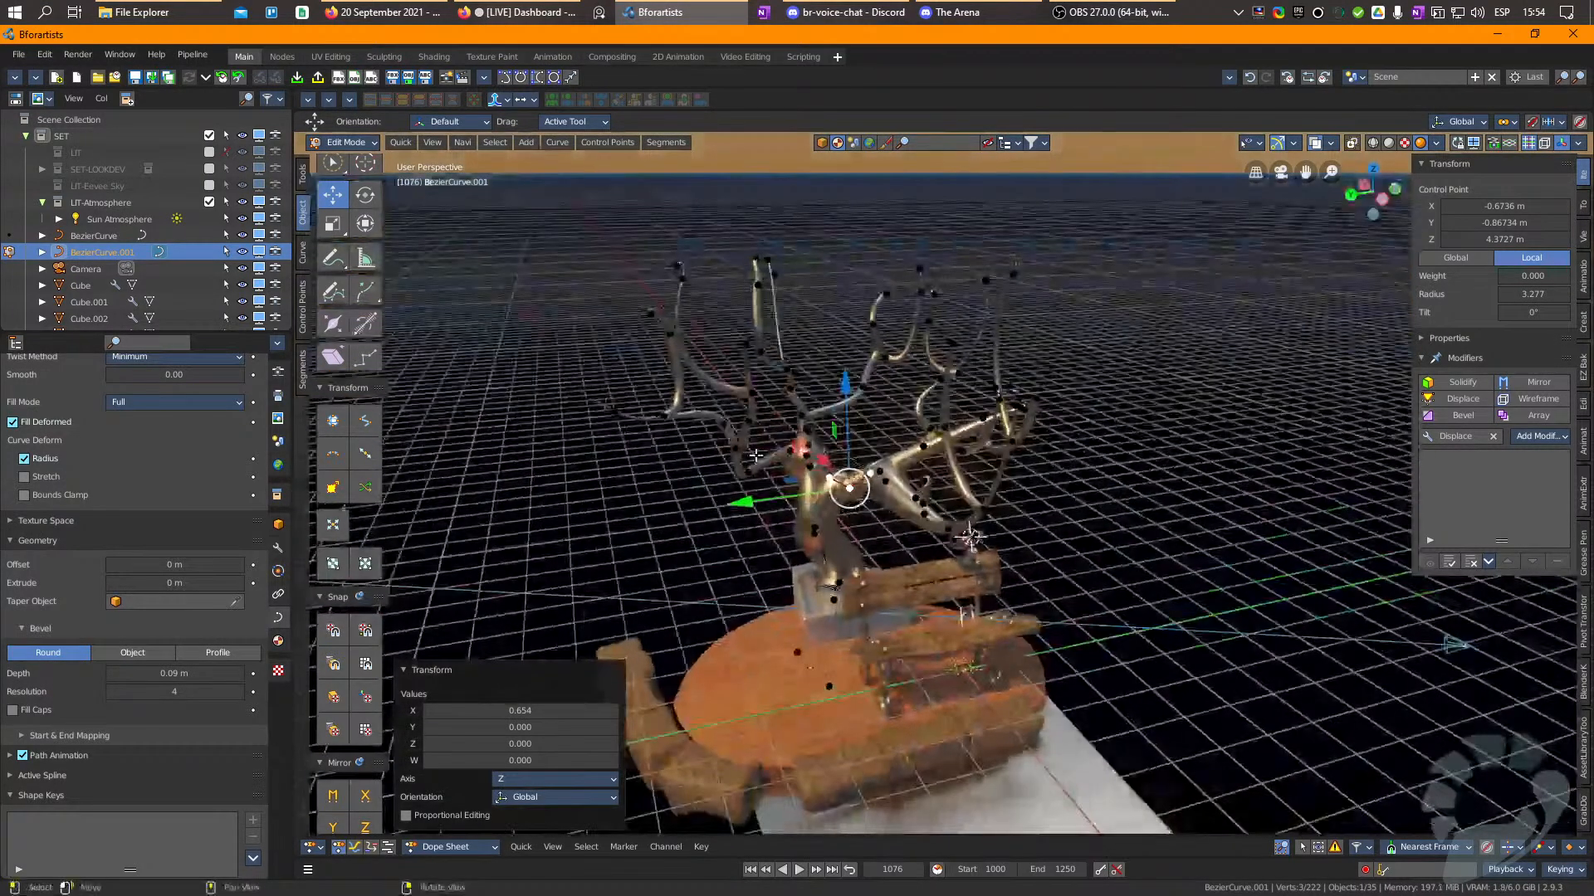
{"action": "left_click", "coordinate": [885, 476]}
{"action": "right_click_drag", "start_coordinate": [1050, 449], "coordinate": [1107, 415]}
{"action": "key", "text": "alt+s"}
{"action": "left_click", "coordinate": [1066, 406]}
{"action": "mouse_move", "coordinate": [880, 465]}
{"action": "middle_mouse_down"}
{"action": "mouse_move", "coordinate": [828, 487]}
{"action": "mouse_move", "coordinate": [884, 476]}
{"action": "middle_mouse_up"}
{"action": "left_click", "coordinate": [829, 487]}
{"action": "key", "text": "alt+s"}
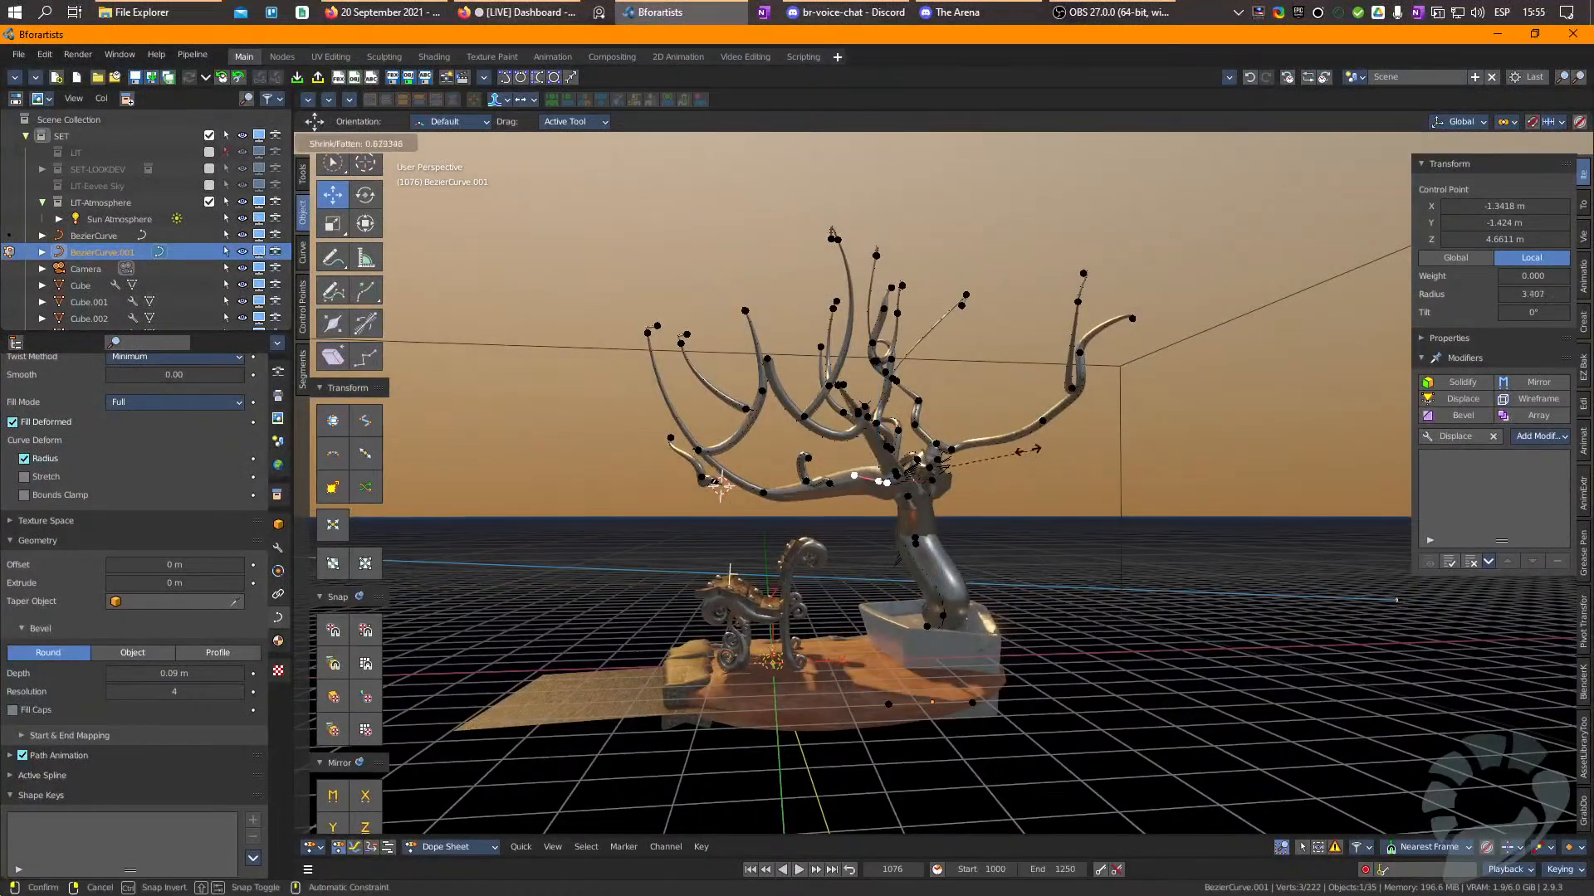
{"action": "left_click", "coordinate": [983, 452]}
Shrink the short offshoot's control points above the trunk fork to radius 0.547 and move them 0.14313 m in X, 0.27565 m in Y, -0.064174 m in Z.
{"action": "middle_click_drag", "start_coordinate": [983, 453], "coordinate": [830, 448]}
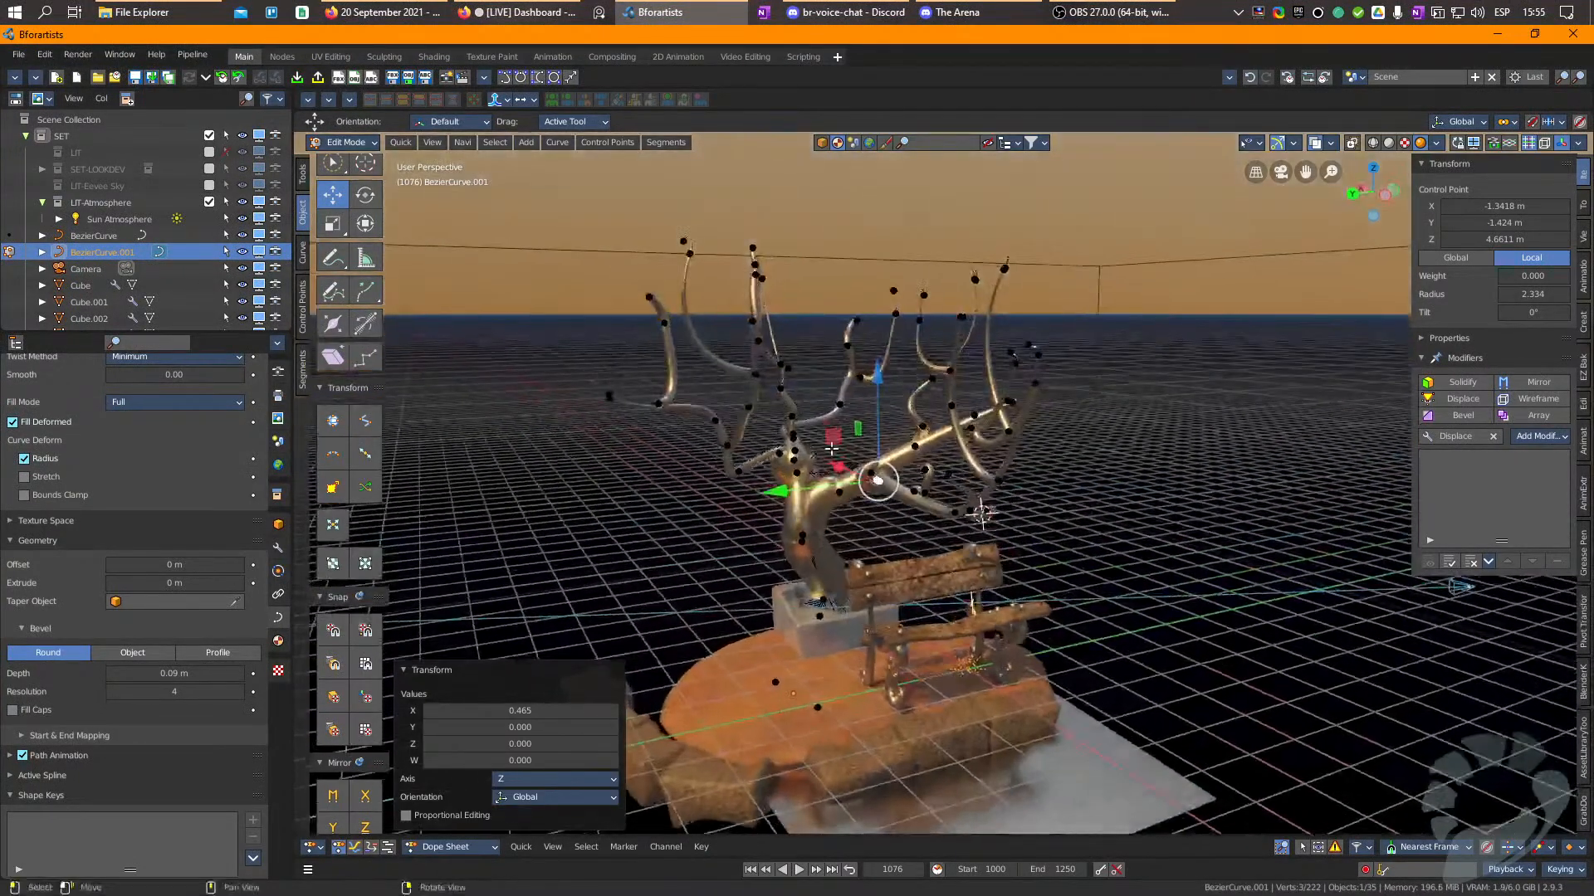
{"action": "left_click", "coordinate": [778, 452]}
{"action": "key", "text": "alt+s"}
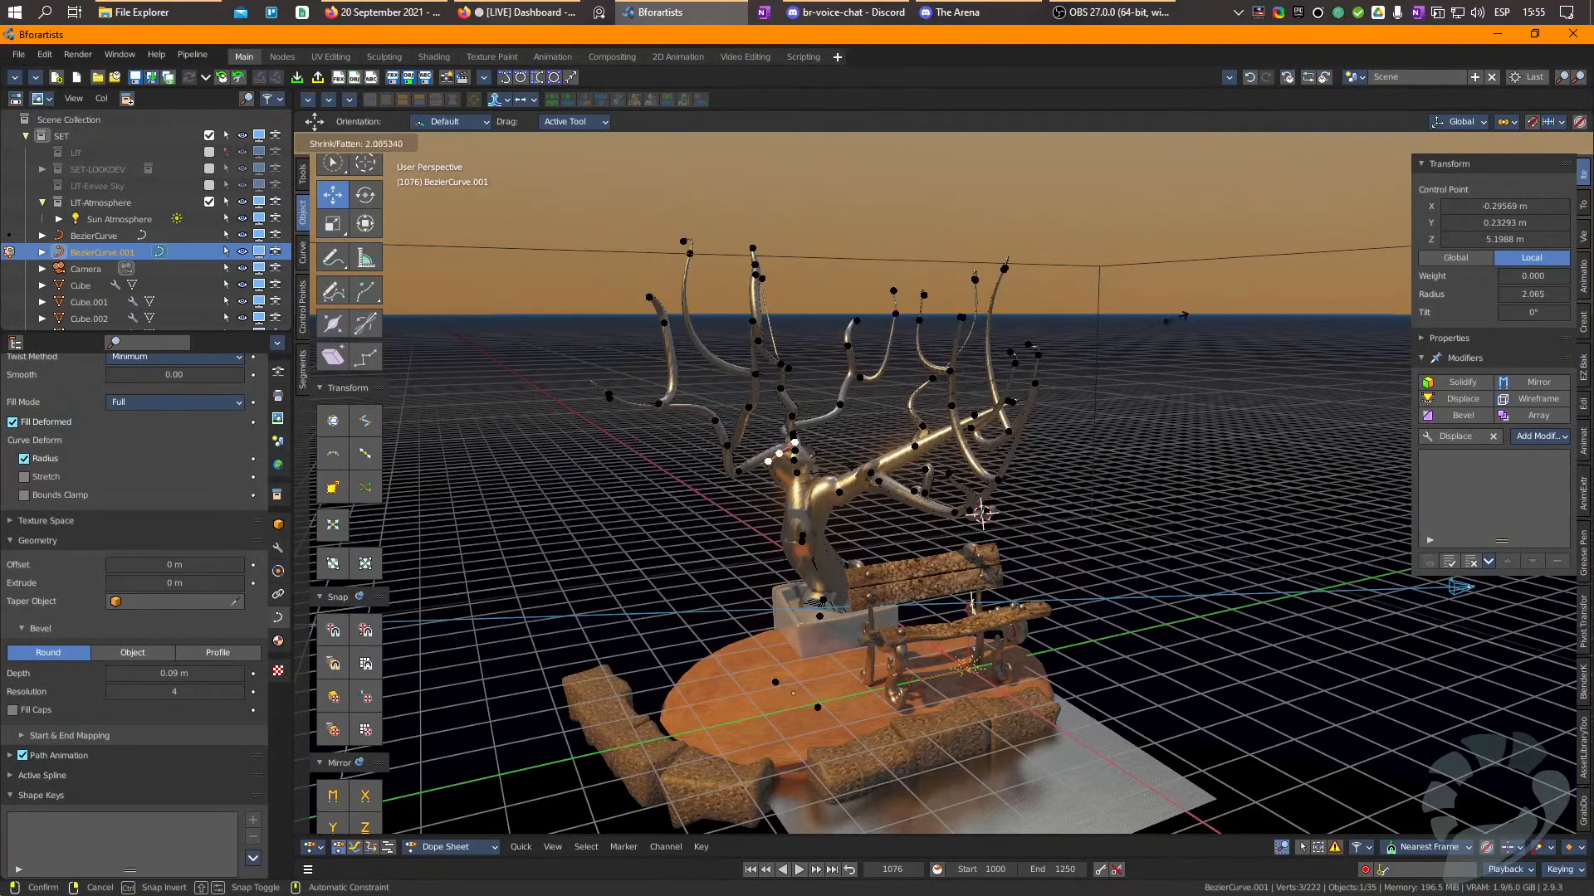
{"action": "left_click", "coordinate": [857, 462]}
{"action": "left_click_drag", "start_coordinate": [776, 462], "coordinate": [759, 461]}
{"action": "right_click_drag", "start_coordinate": [925, 505], "coordinate": [794, 493]}
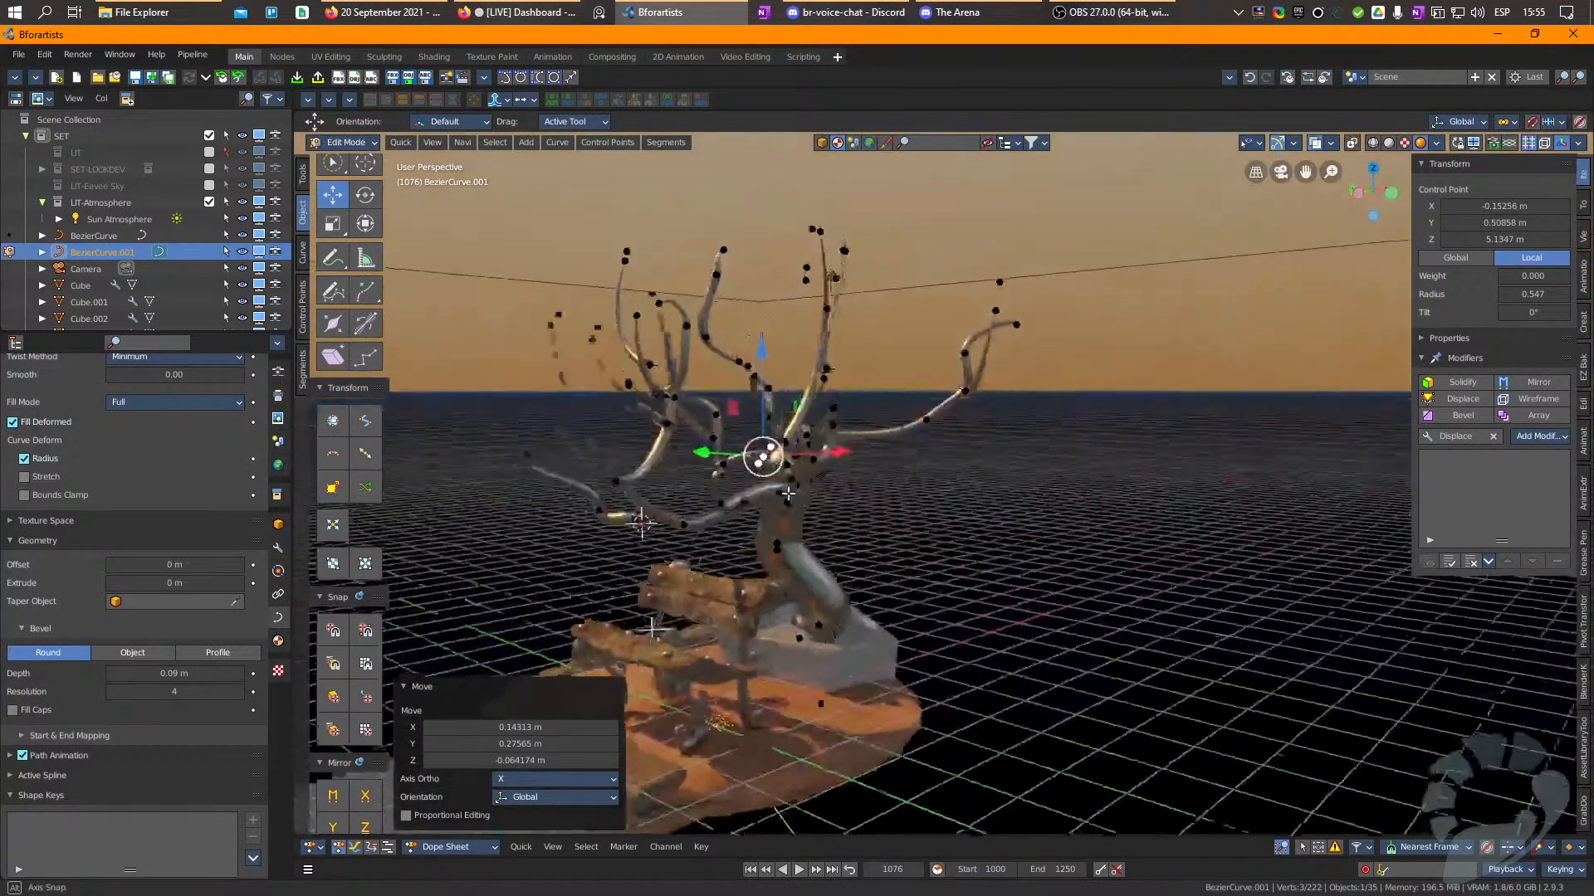
Adjust the curve radius at the control point where the short offshoot leaves the trunk fork.
{"action": "middle_click_drag", "start_coordinate": [793, 493], "coordinate": [812, 472]}
{"action": "left_click", "coordinate": [813, 473]}
{"action": "left_click", "coordinate": [787, 469]}
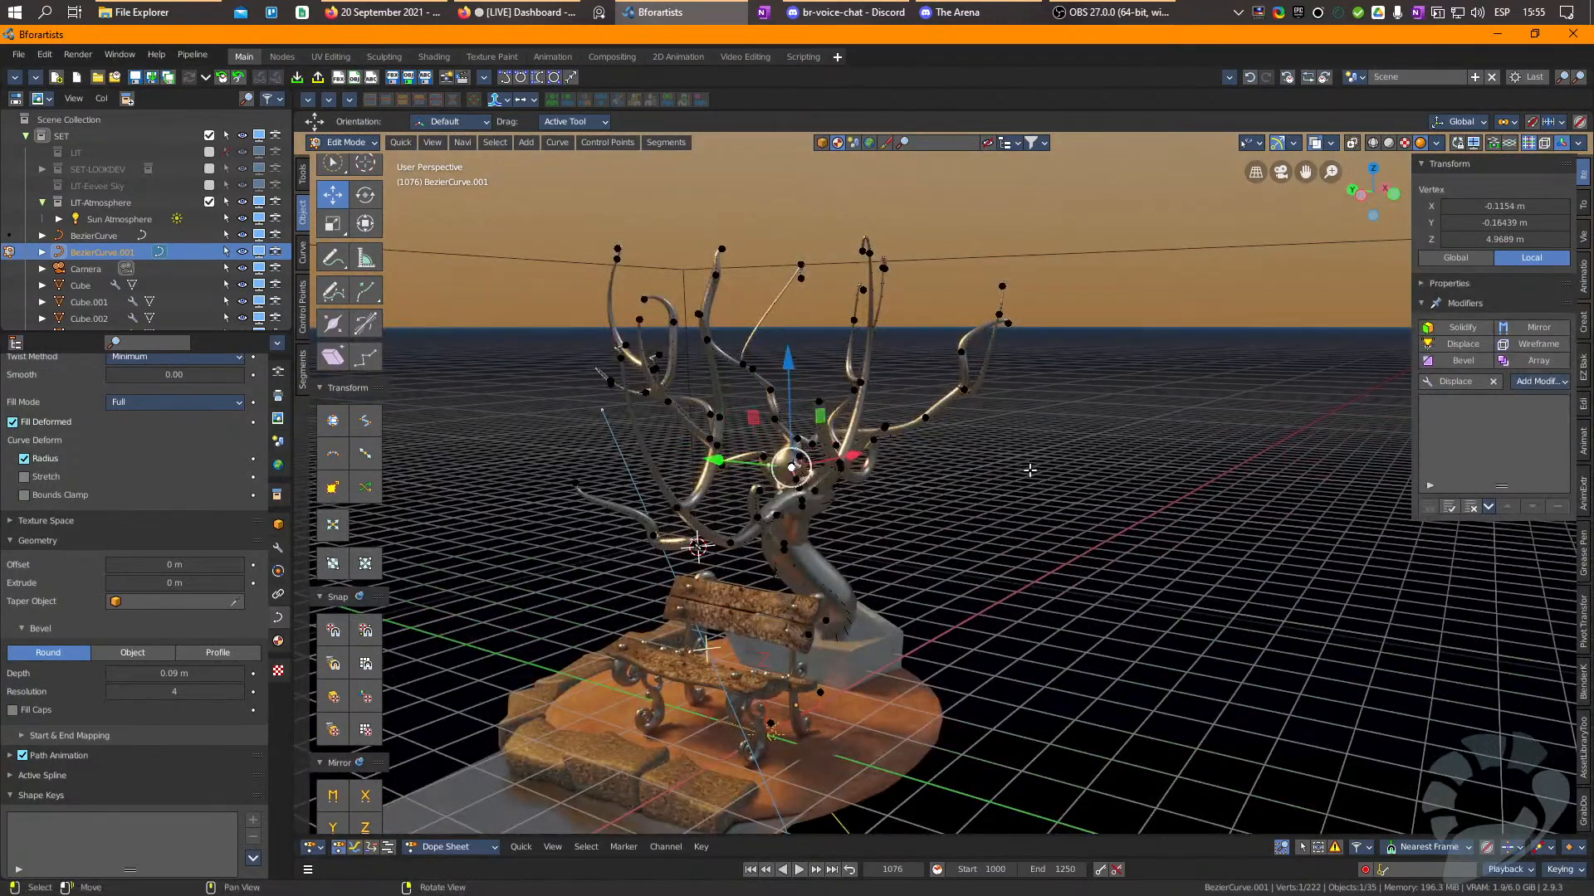
{"action": "key", "text": "alt+s"}
{"action": "left_click", "coordinate": [869, 455]}
{"action": "middle_click_drag", "start_coordinate": [869, 455], "coordinate": [769, 515]}
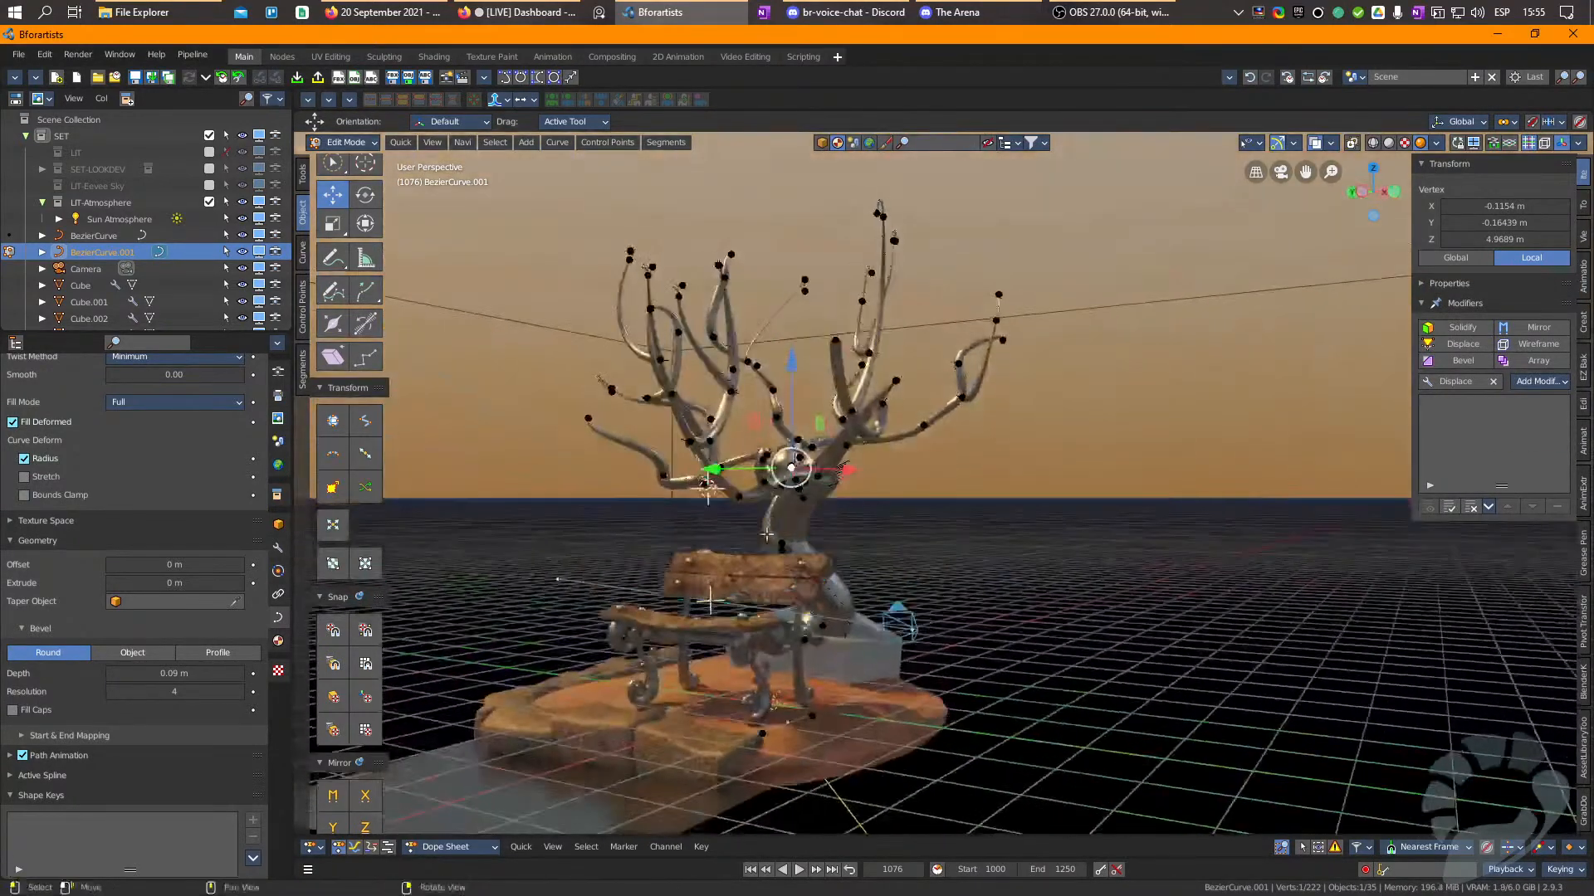
Finish editing the tree, place the 3D cursor on the terrace beside the bench's front leg and add a plane there.
{"action": "key", "text": "Tab"}
{"action": "key", "text": "KP_0"}
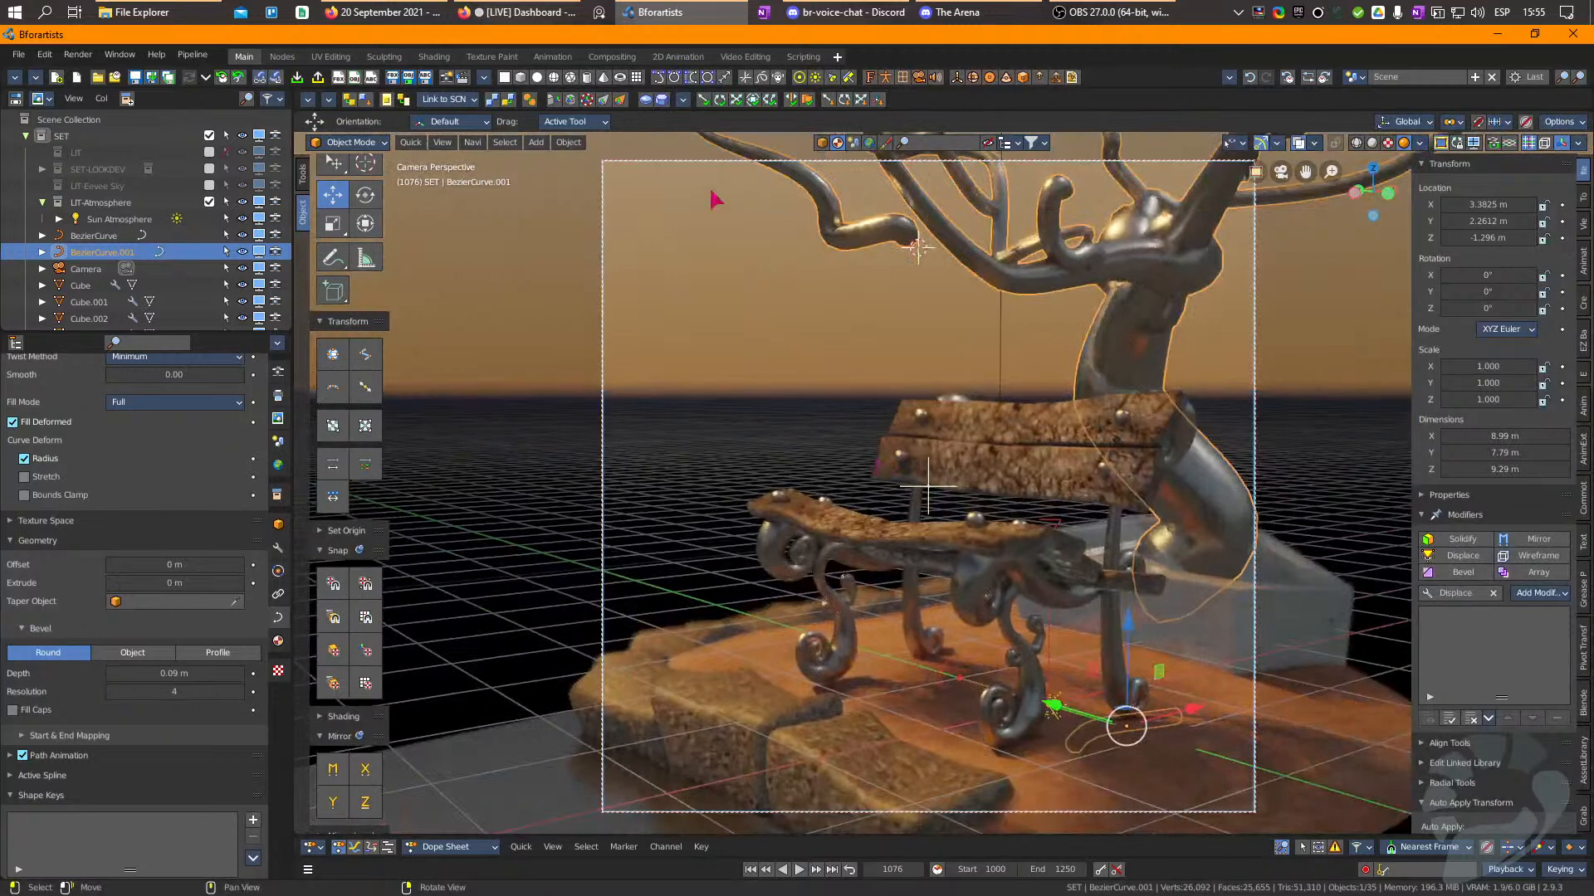
{"action": "right_click", "coordinate": [747, 648], "text": "shift"}
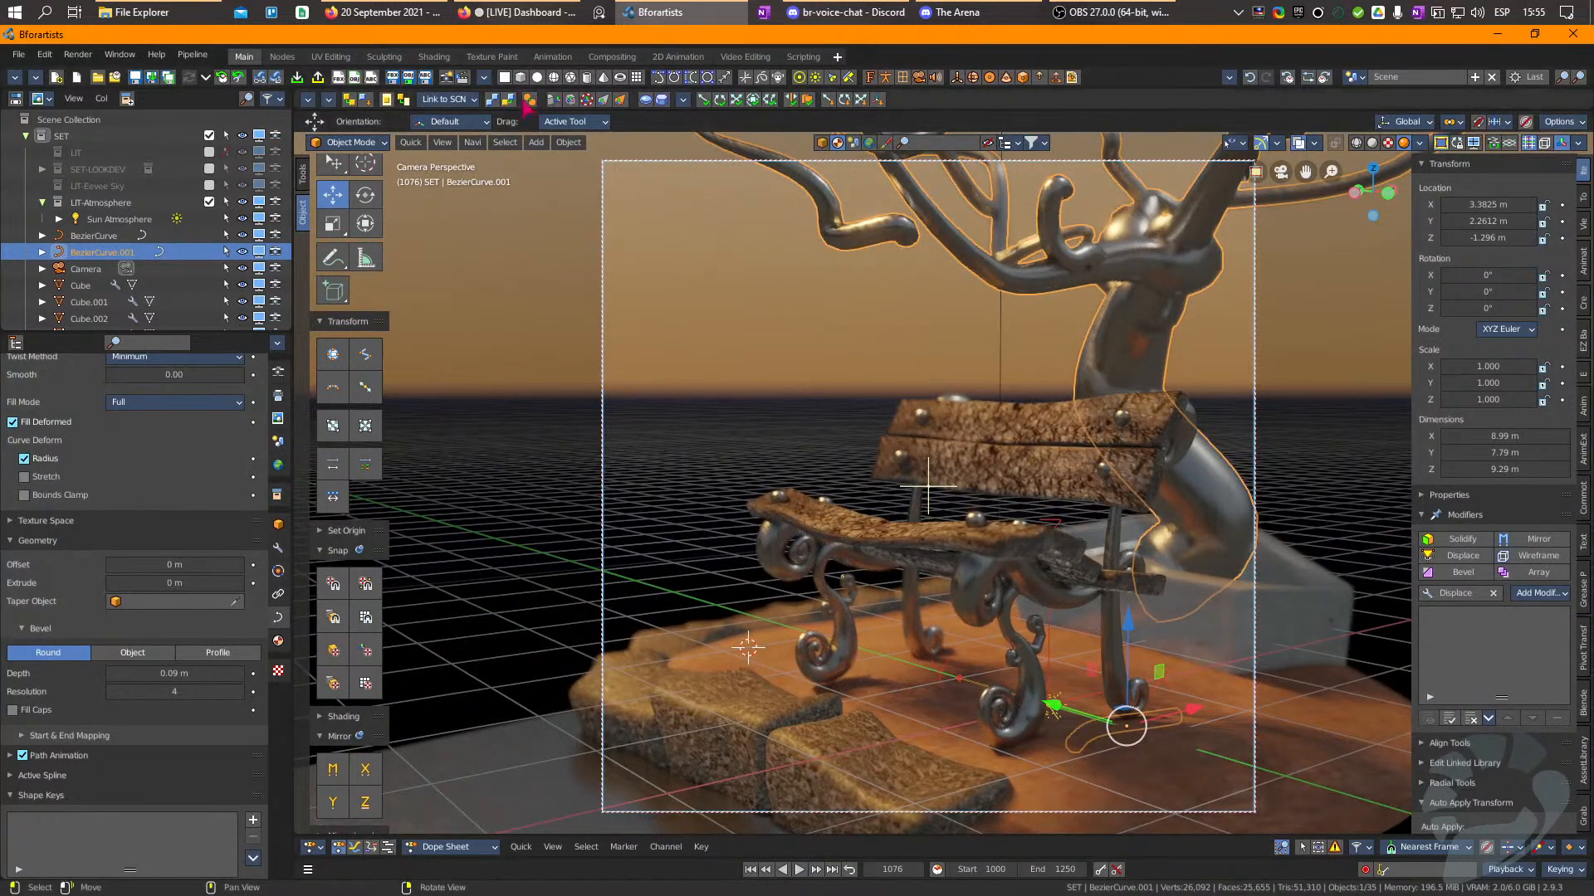
{"action": "left_click", "coordinate": [504, 77]}
{"action": "key", "text": "KP_0"}
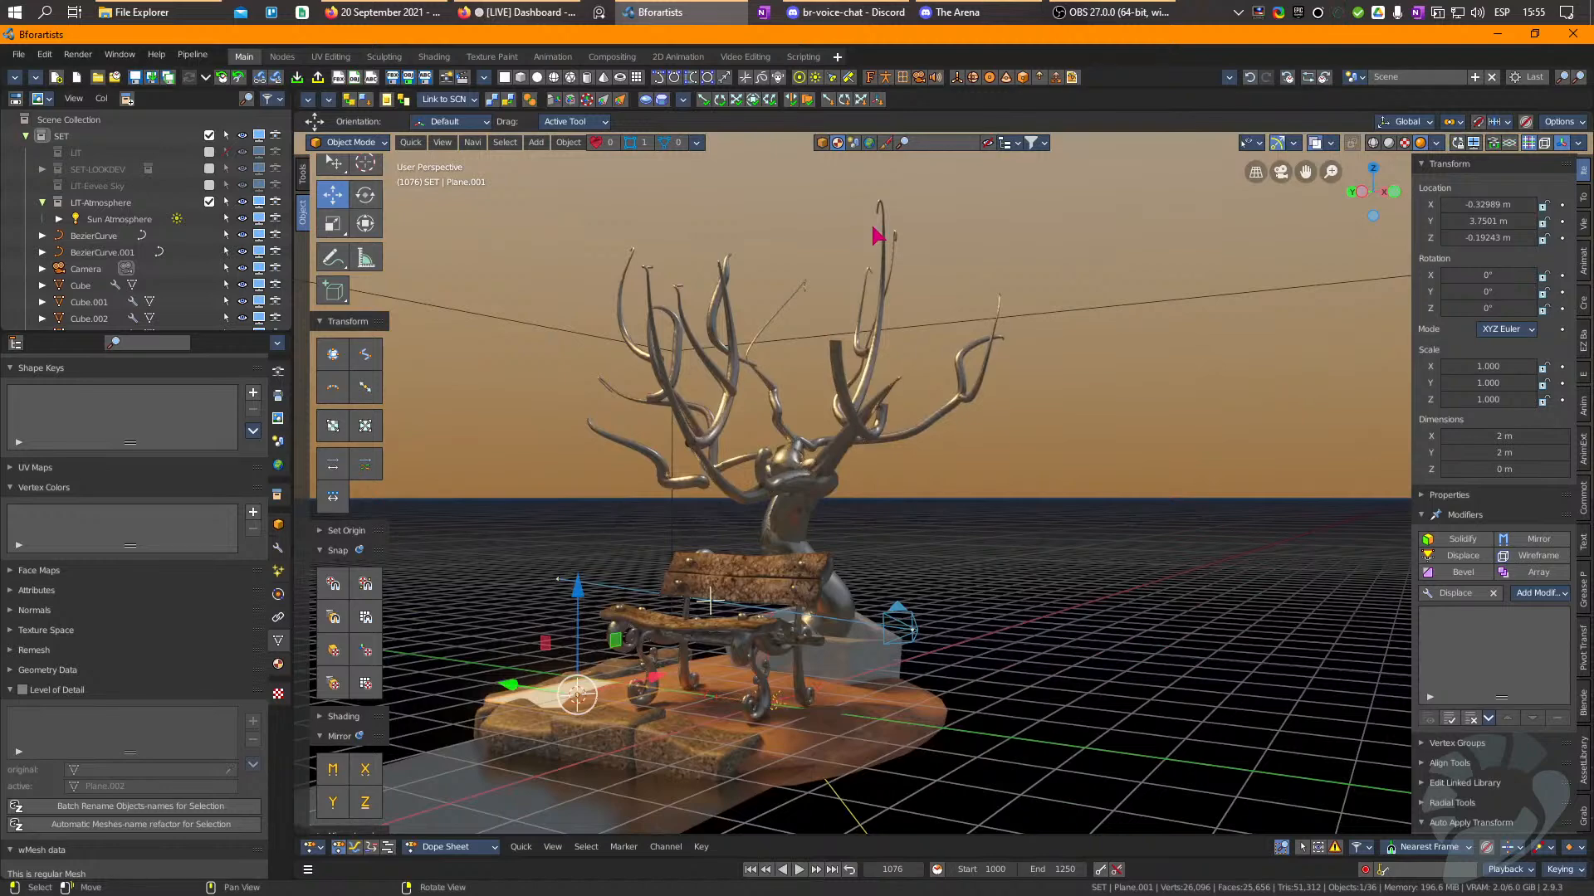
Move the new plane up and clear of the stone border, to about X -0.862, Y 4.674, Z 2.119 m.
{"action": "left_click_drag", "start_coordinate": [565, 702], "coordinate": [531, 552]}
{"action": "right_click_drag", "start_coordinate": [531, 551], "coordinate": [569, 651]}
{"action": "middle_click_drag", "start_coordinate": [569, 651], "coordinate": [804, 516]}
{"action": "scroll", "coordinate": [804, 516], "scroll_direction": "up", "scroll_amount": 4}
{"action": "right_click_drag", "start_coordinate": [818, 392], "coordinate": [829, 445]}
{"action": "middle_click_drag", "start_coordinate": [829, 445], "coordinate": [909, 481]}
Divide the plane into a two-by-two grid with two crossing loop cuts.
{"action": "key", "text": "Tab"}
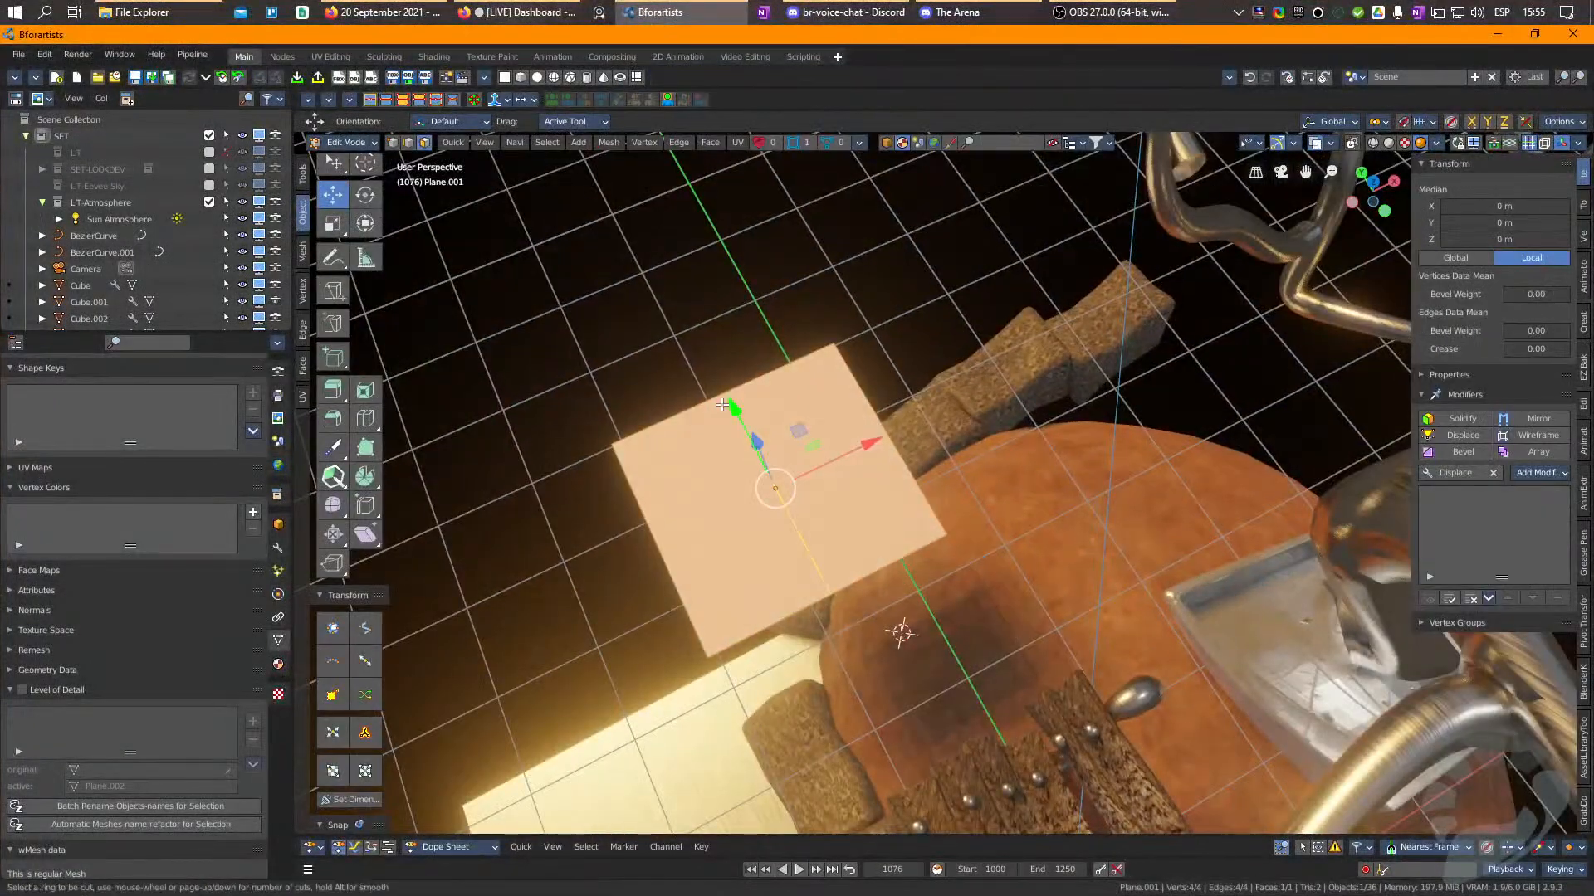
{"action": "double_click", "coordinate": [723, 405]}
{"action": "key", "text": "ctrl+r"}
{"action": "double_click", "coordinate": [651, 515]}
Try to pull three of the grid's corner vertices inward to form a pointed star shape.
{"action": "key", "text": "1"}
{"action": "left_click", "coordinate": [606, 446]}
{"action": "left_click_drag", "start_coordinate": [606, 446], "coordinate": [729, 476]}
{"action": "left_click", "coordinate": [834, 342]}
{"action": "left_click_drag", "start_coordinate": [833, 343], "coordinate": [782, 445]}
{"action": "left_click", "coordinate": [947, 535]}
{"action": "left_click_drag", "start_coordinate": [947, 535], "coordinate": [821, 498]}
{"action": "left_click", "coordinate": [817, 500]}
{"action": "left_click", "coordinate": [708, 656]}
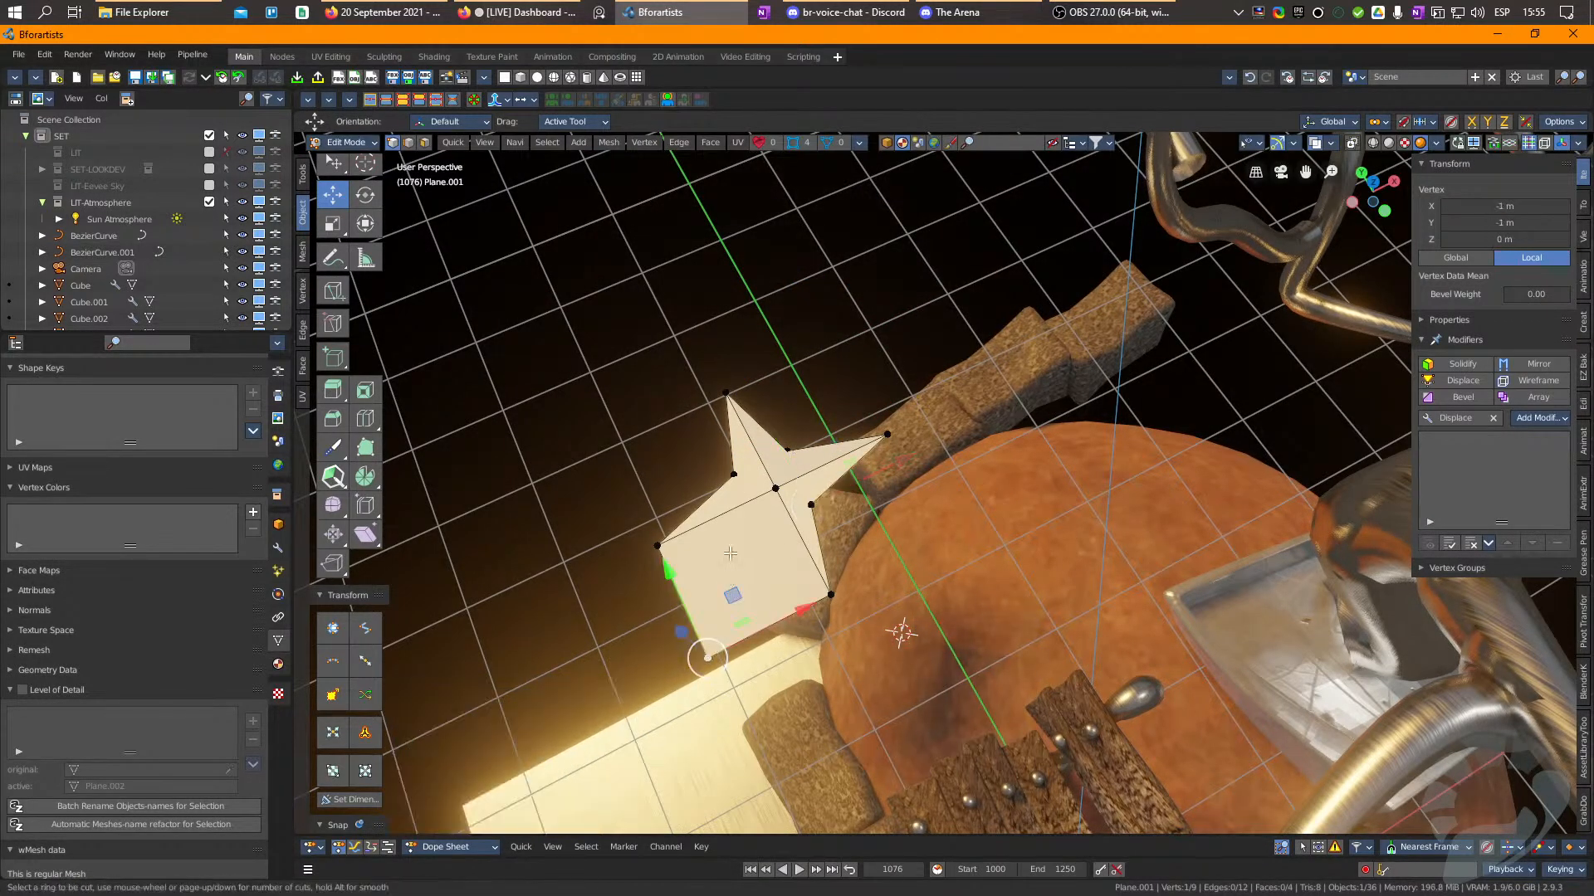
Try another lengthwise loop cut through the star shape and pull its new vertex toward the centre.
{"action": "left_click", "coordinate": [738, 502]}
{"action": "right_click", "coordinate": [738, 502]}
{"action": "left_click", "coordinate": [729, 433]}
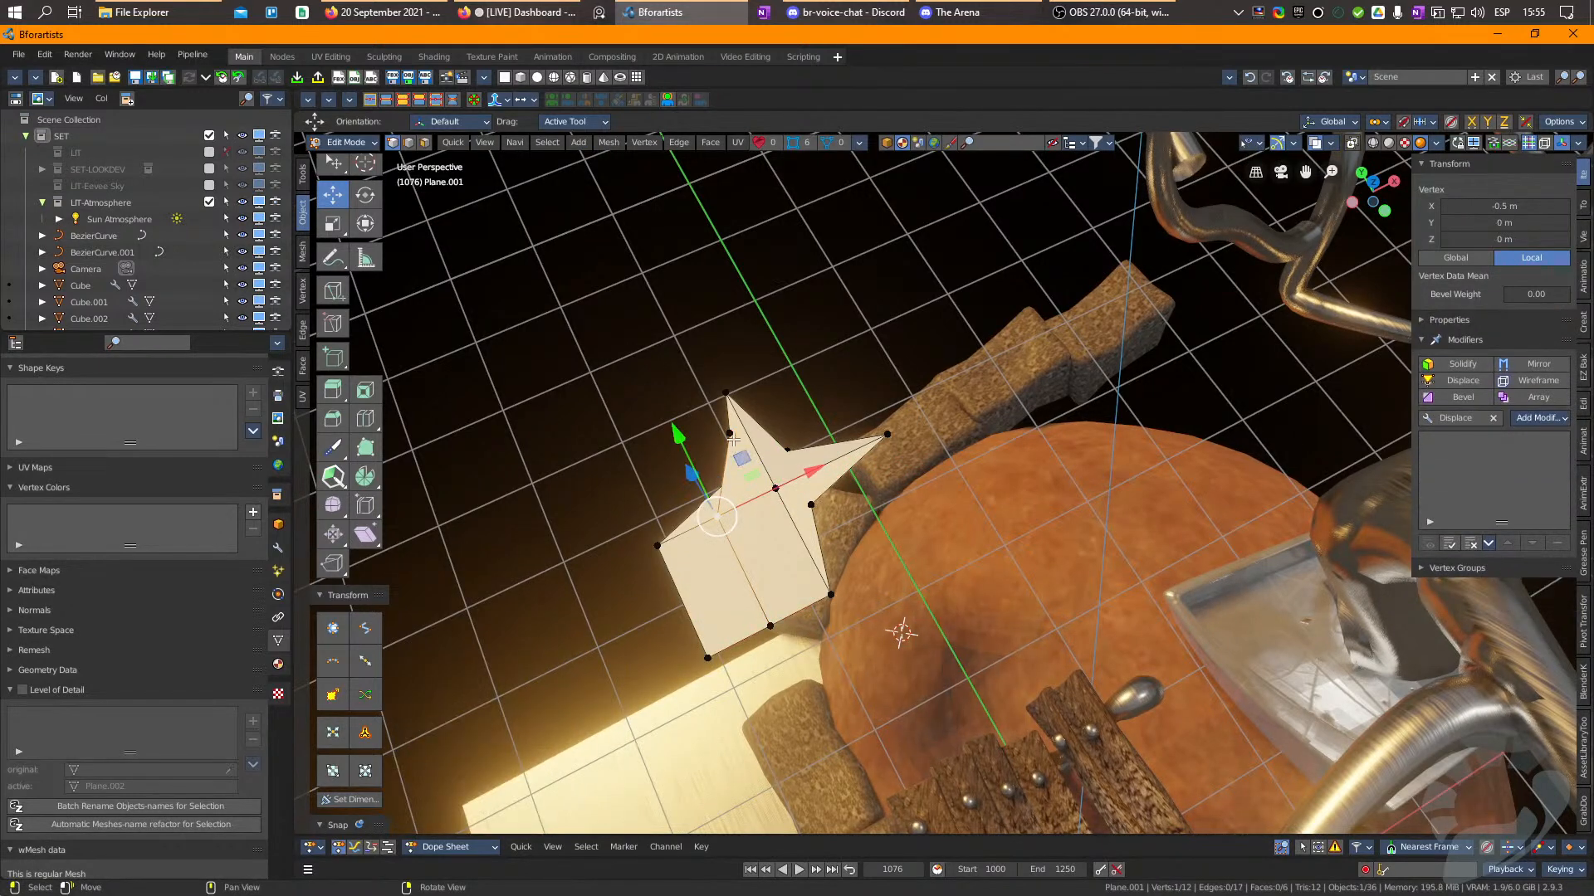
{"action": "left_click_drag", "start_coordinate": [730, 433], "coordinate": [755, 477]}
Undo the star-shape edits back to the plain two-by-two grid.
{"action": "key", "text": "ctrl+z"}
{"action": "key", "text": "ctrl+z"}
{"action": "key", "text": "ctrl+z"}
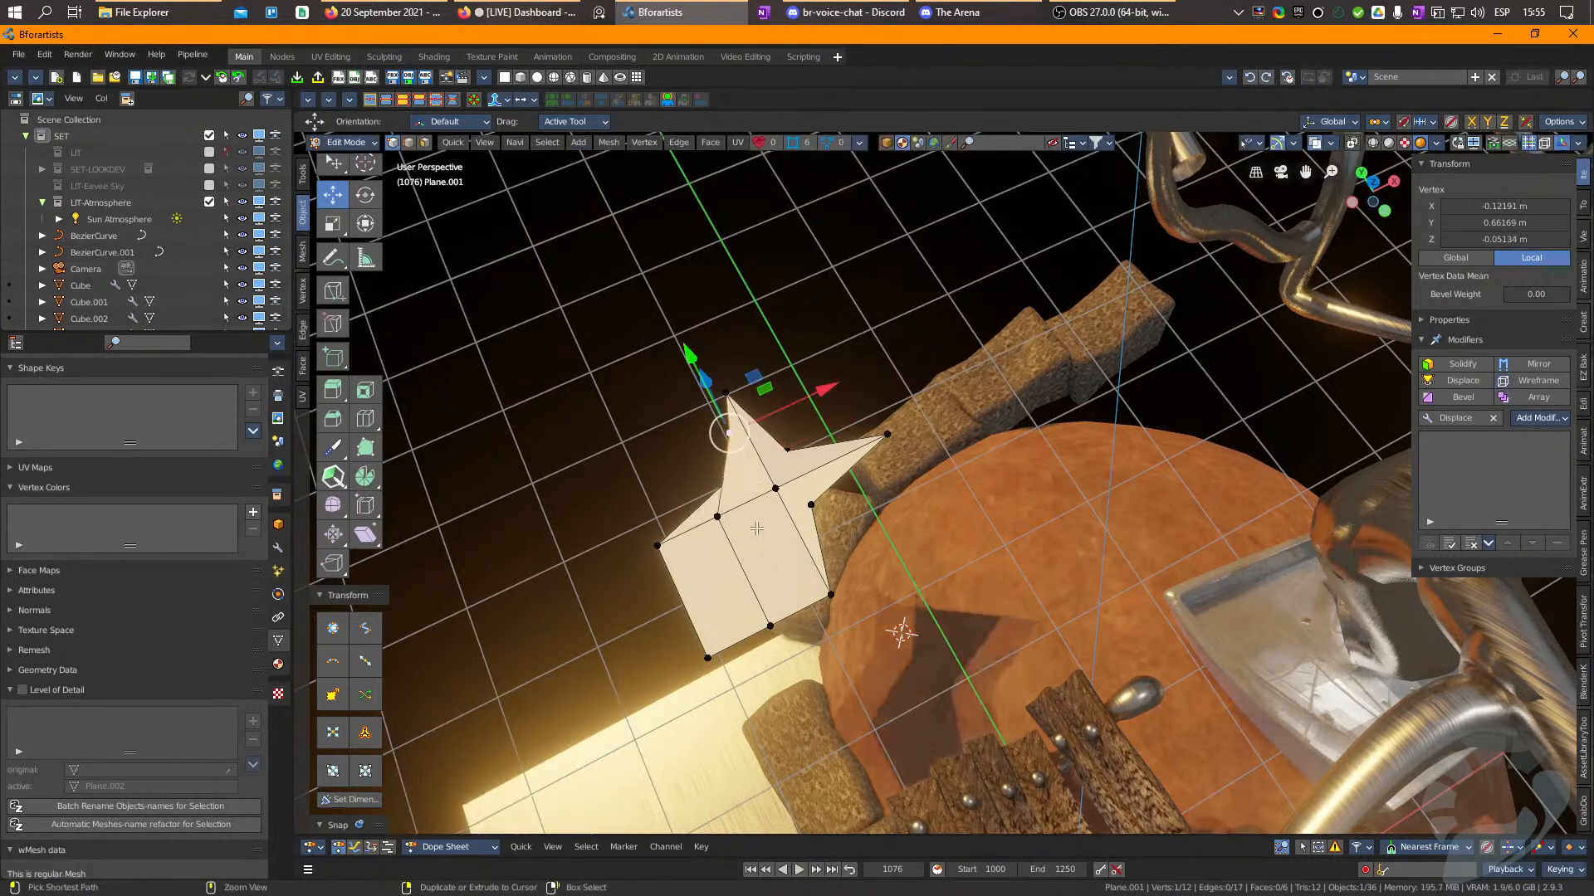
{"action": "key", "text": "ctrl+z"}
{"action": "key", "text": "ctrl+z"}
{"action": "key", "text": "ctrl+z"}
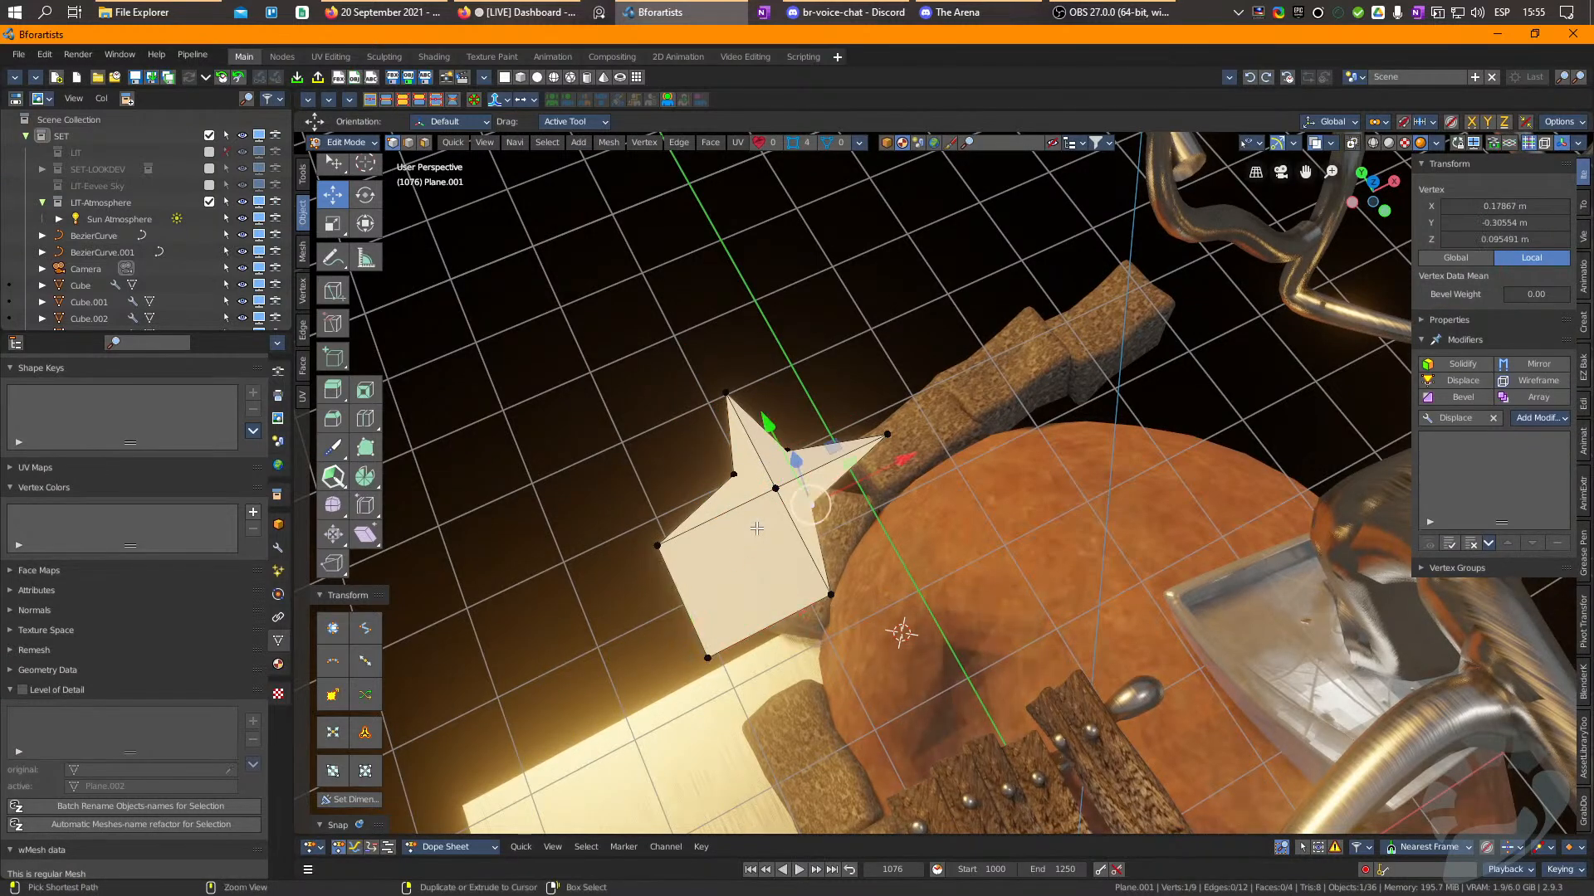
{"action": "key", "text": "ctrl+z"}
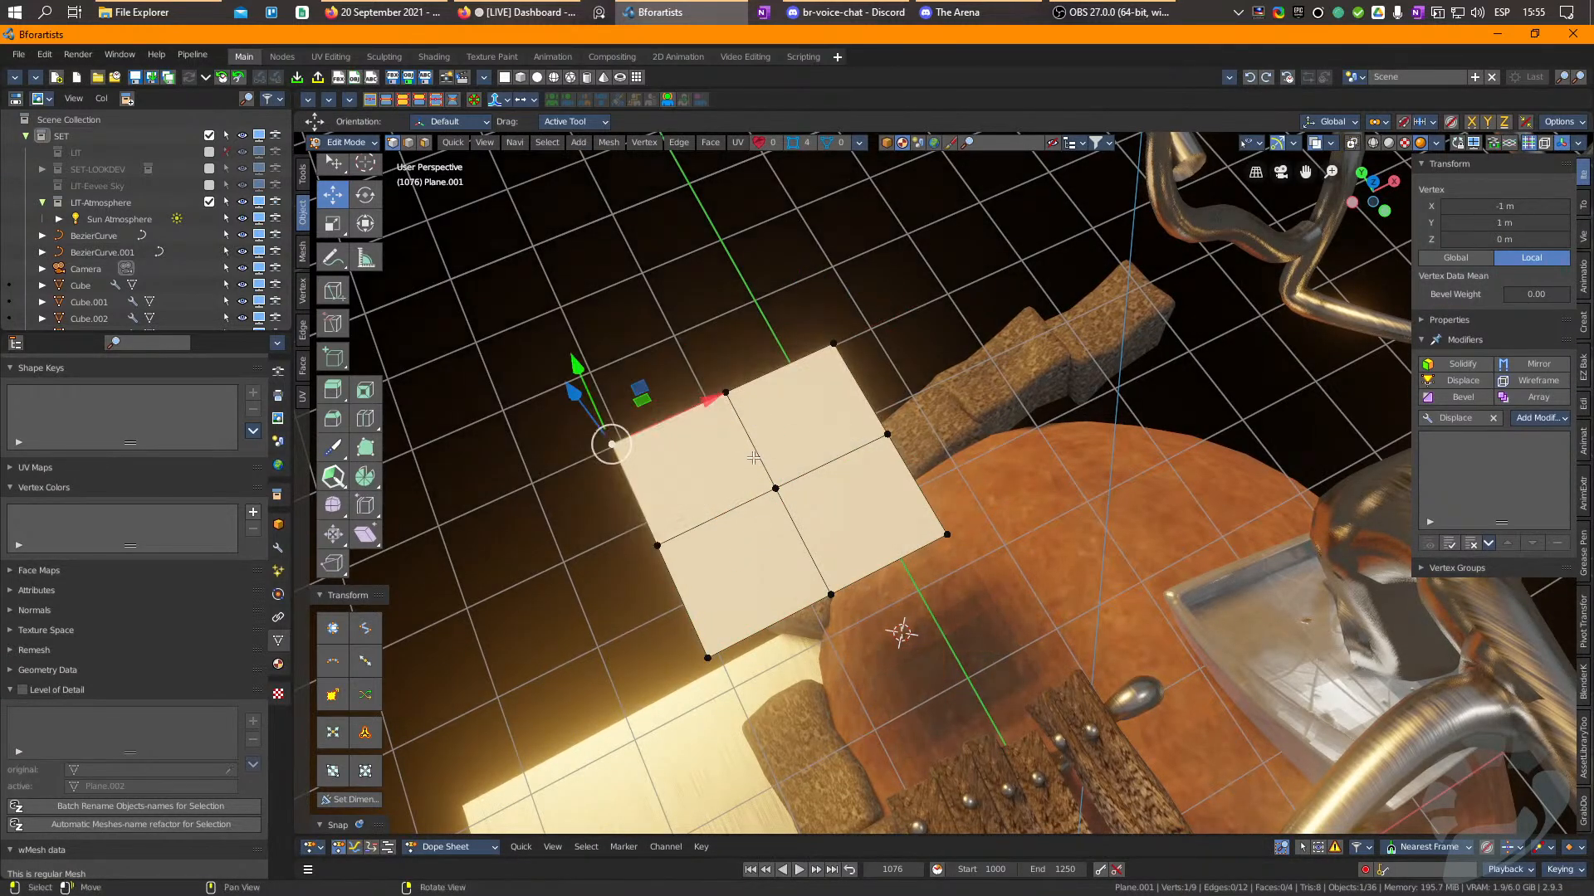
Scale the plane's central lengthwise edge loop by 2.193 to turn the outline into an elongated hexagon.
{"action": "key", "text": "2"}
{"action": "double_click", "coordinate": [755, 454]}
{"action": "key", "text": "r"}
{"action": "left_click_drag", "start_coordinate": [944, 457], "coordinate": [1145, 420]}
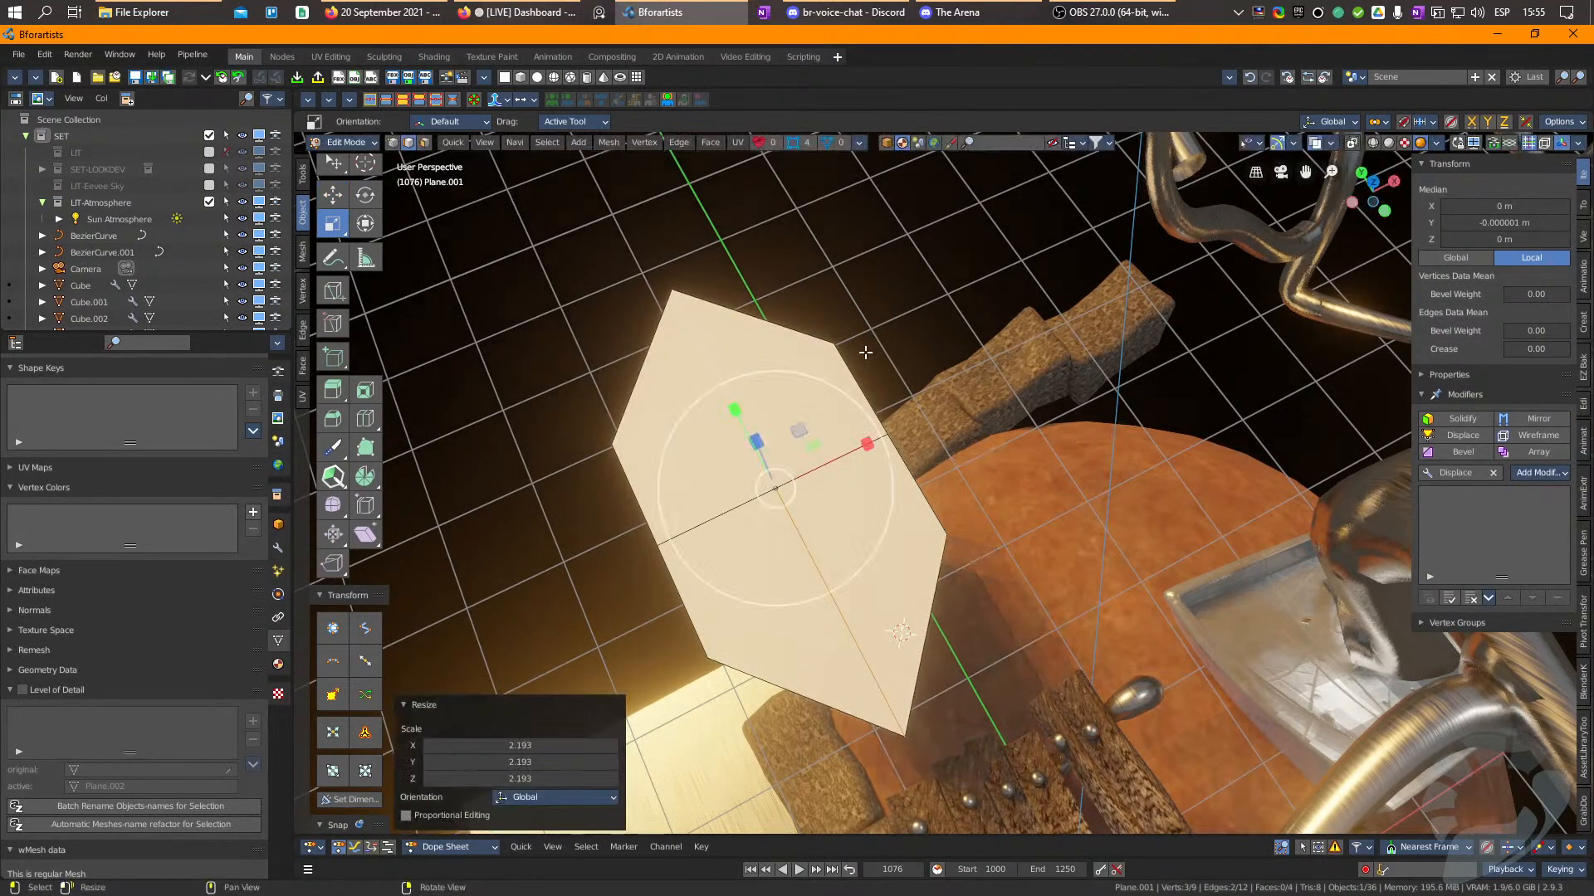
Extrude four lobes outward from the leaf's edges, one on each side and two at the upper end.
{"action": "left_click", "coordinate": [859, 392]}
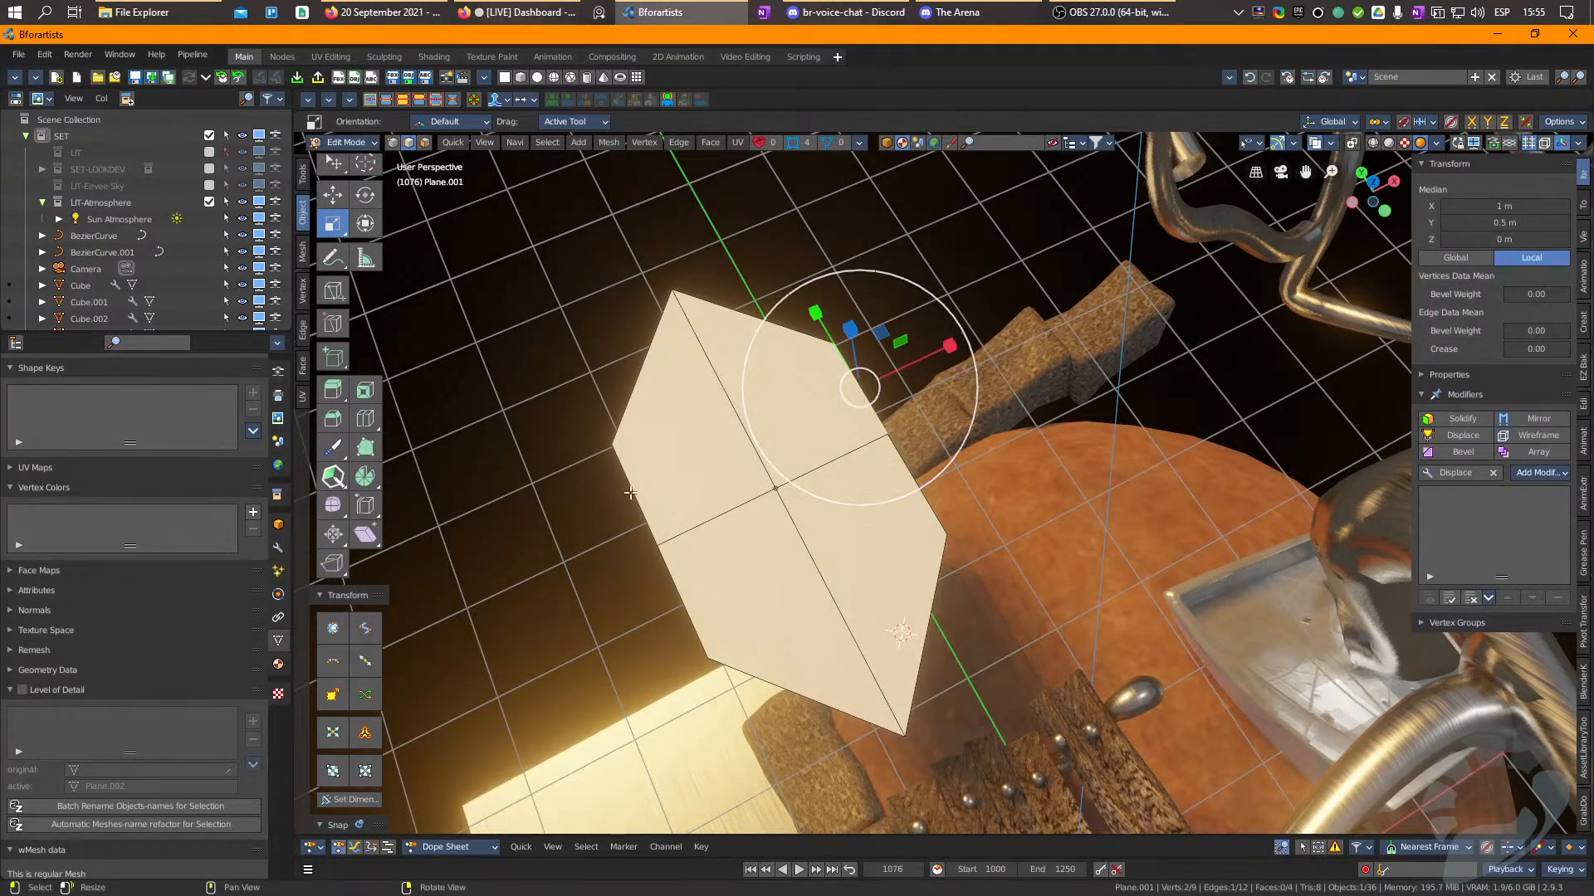
{"action": "key", "text": "ctrl+e"}
{"action": "left_click_drag", "start_coordinate": [849, 332], "coordinate": [489, 499]}
{"action": "left_click", "coordinate": [641, 368]}
{"action": "left_click_drag", "start_coordinate": [608, 307], "coordinate": [531, 271]}
{"action": "left_click", "coordinate": [786, 331]}
{"action": "left_click_drag", "start_coordinate": [729, 253], "coordinate": [742, 215]}
{"action": "left_click", "coordinate": [562, 340]}
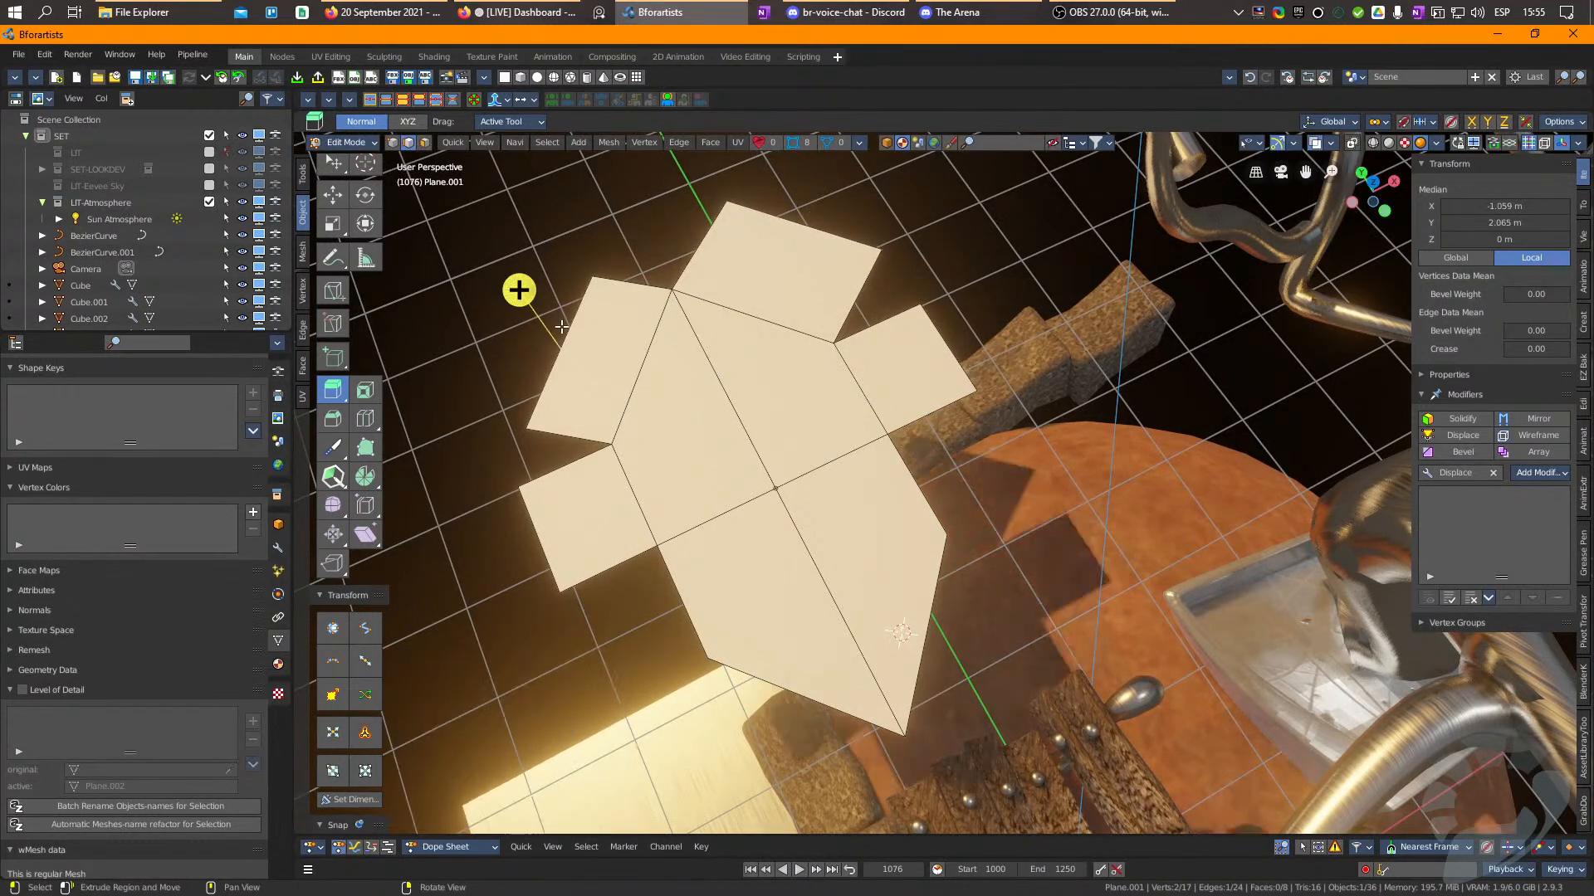
Add loop cuts running through the middle of the leaf's side and upper lobes.
{"action": "left_click", "coordinate": [646, 426]}
{"action": "left_click", "coordinate": [839, 455]}
{"action": "key", "text": "ctrl+r"}
{"action": "left_click", "coordinate": [897, 363]}
Scale the middle end vertices of the two side lobes outward into blunt points.
{"action": "key", "text": "1"}
{"action": "left_click", "coordinate": [948, 346]}
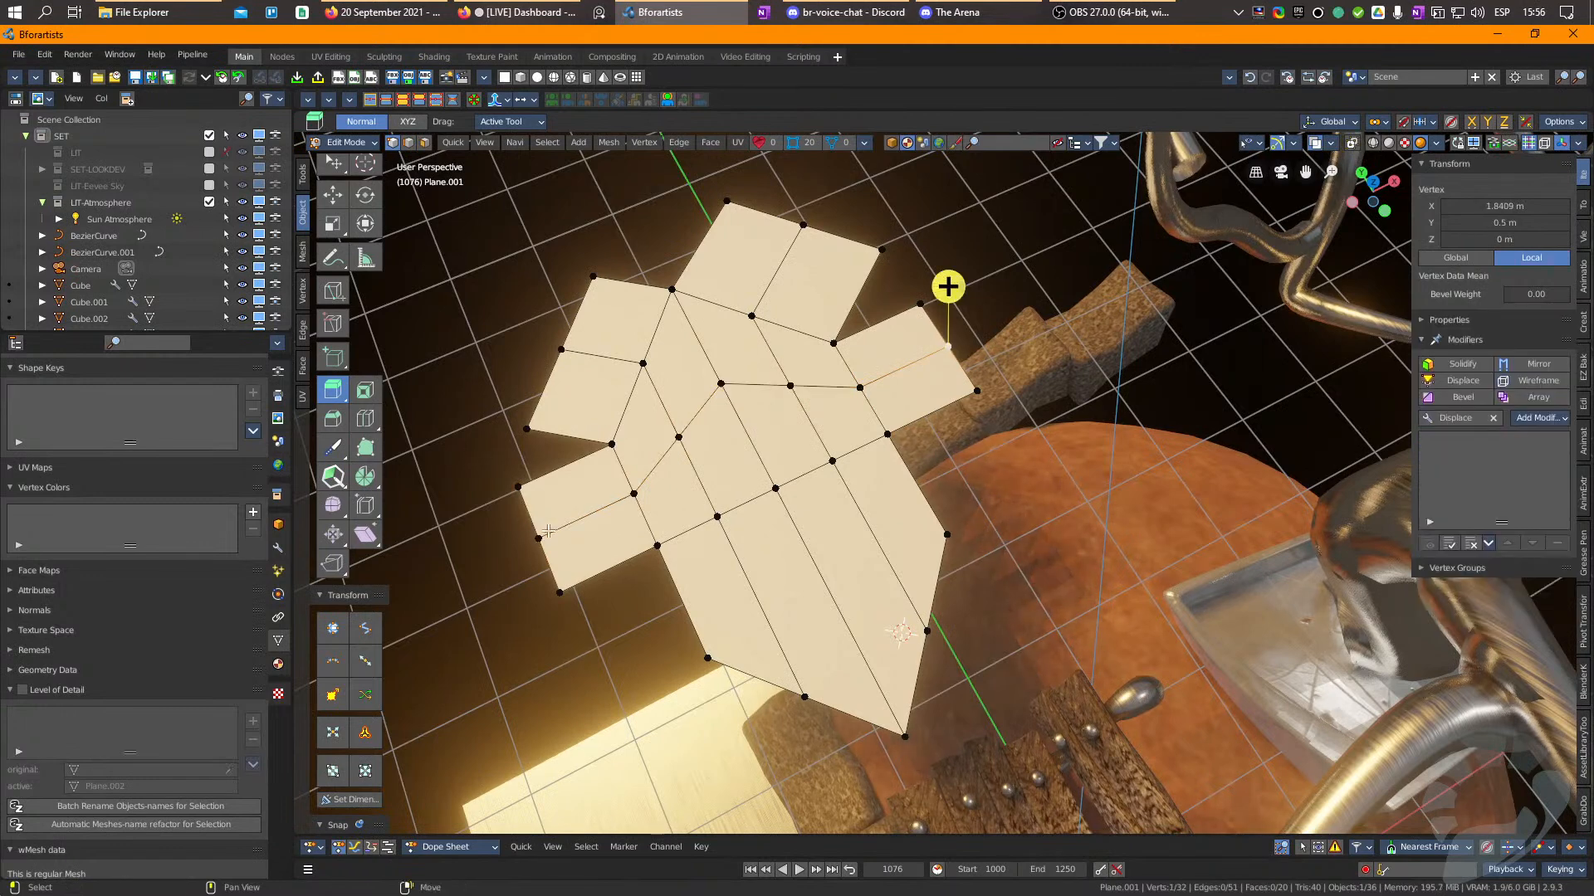
{"action": "key", "text": "r"}
{"action": "mouse_move", "coordinate": [839, 404]}
{"action": "left_mouse_down"}
{"action": "mouse_move", "coordinate": [895, 387]}
{"action": "mouse_move", "coordinate": [857, 401]}
{"action": "left_mouse_up"}
Spread the two upper lobes' middle end vertices by 1.306 along X and move them 0.37605 m along Y.
{"action": "left_click", "coordinate": [800, 222]}
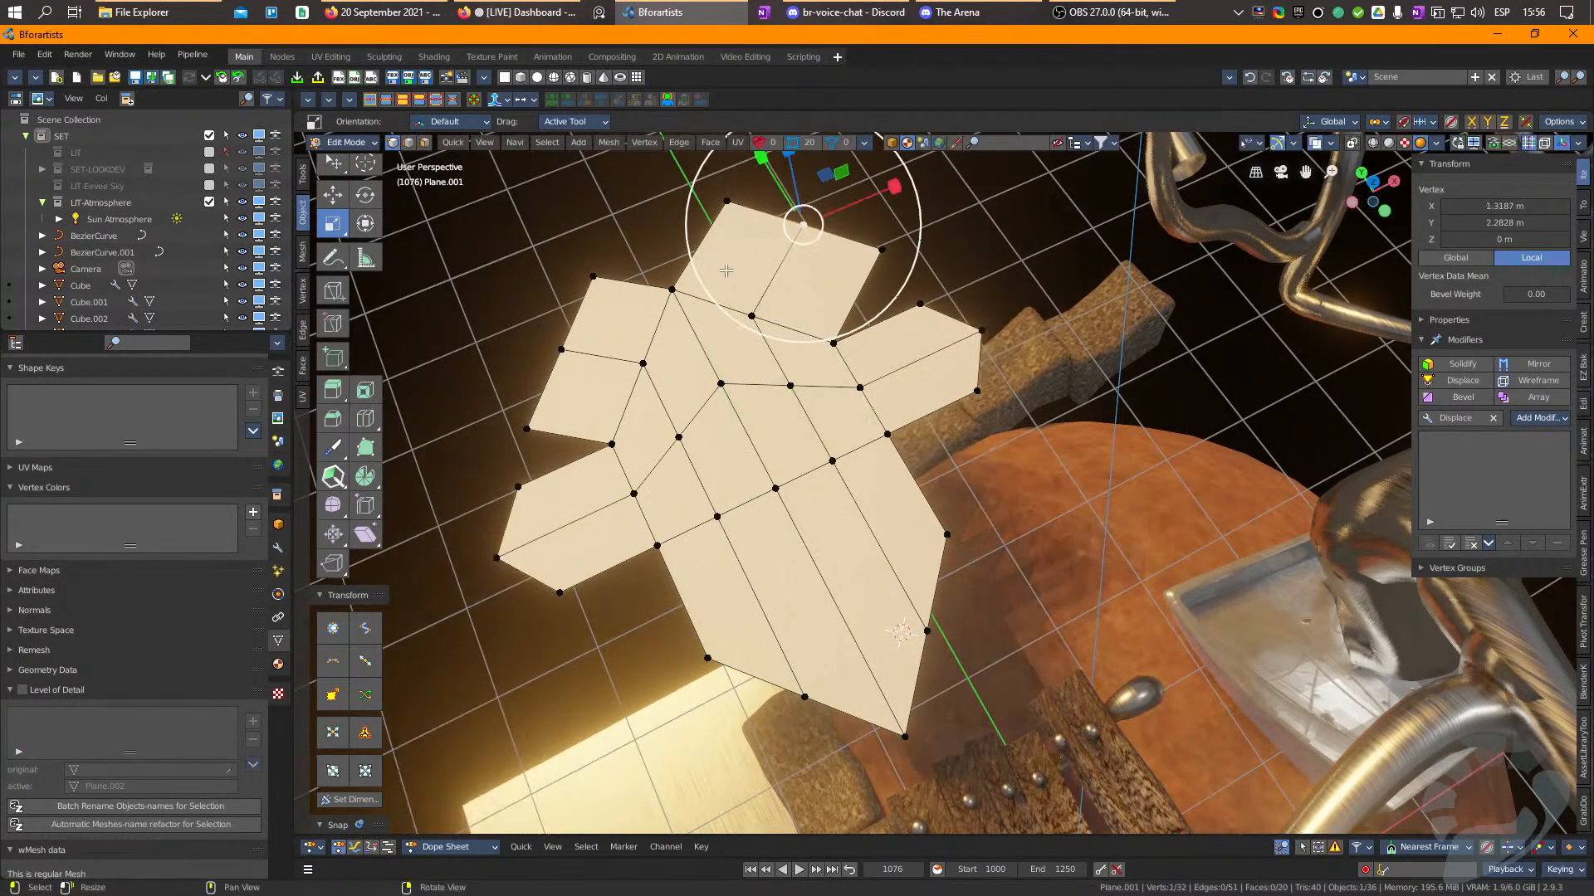
{"action": "left_click", "coordinate": [561, 350], "text": "shift"}
{"action": "key", "text": "s"}
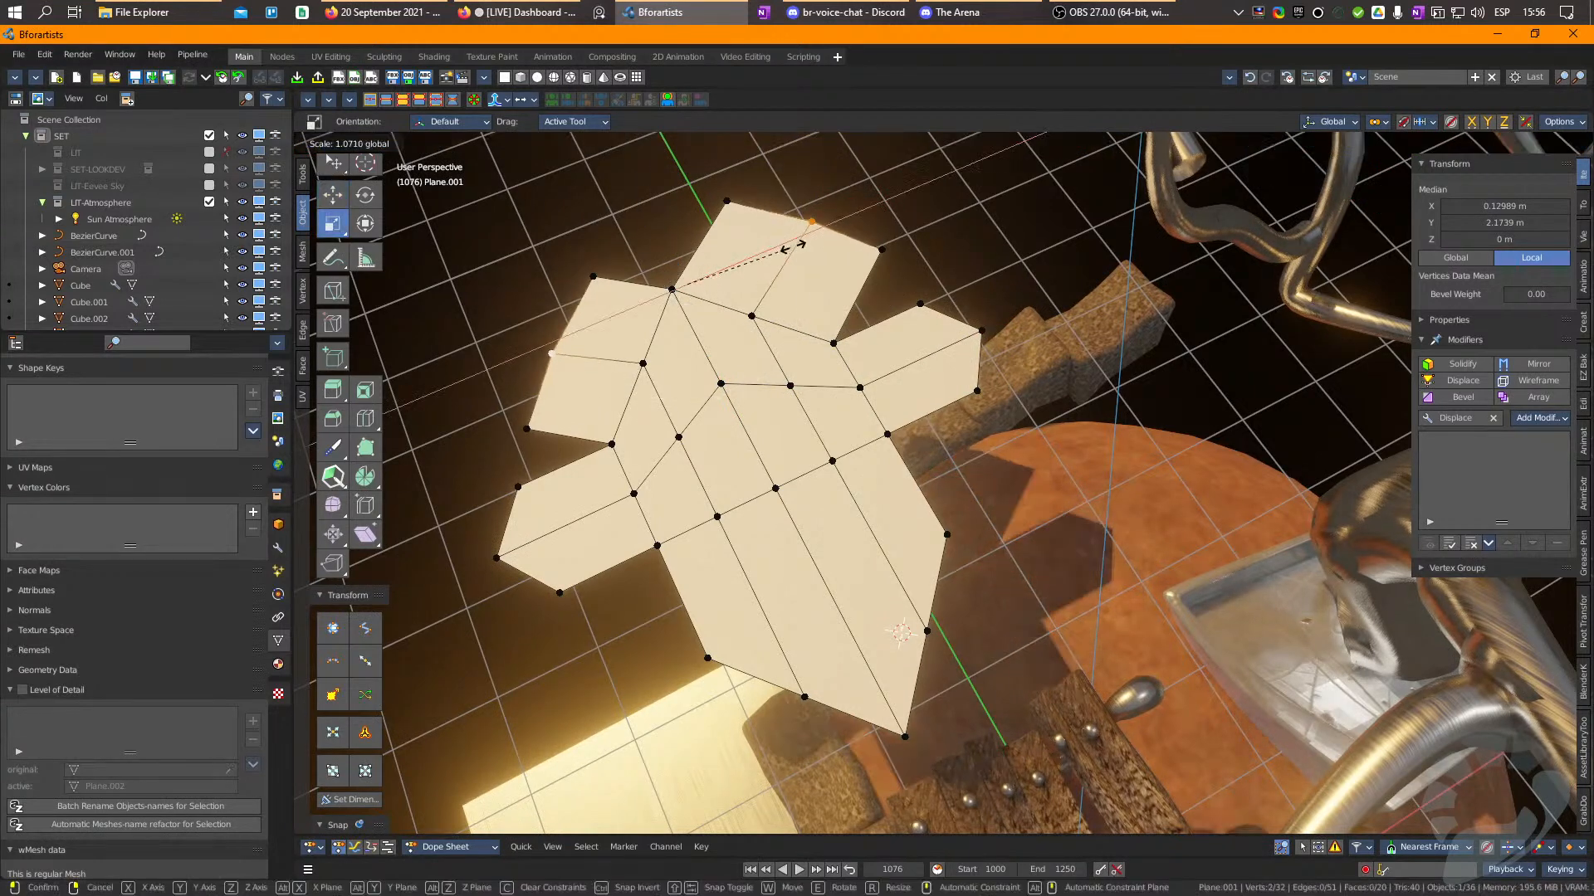
{"action": "left_click_drag", "start_coordinate": [813, 247], "coordinate": [816, 247]}
{"action": "key", "text": "w"}
{"action": "right_click_drag", "start_coordinate": [672, 246], "coordinate": [689, 251]}
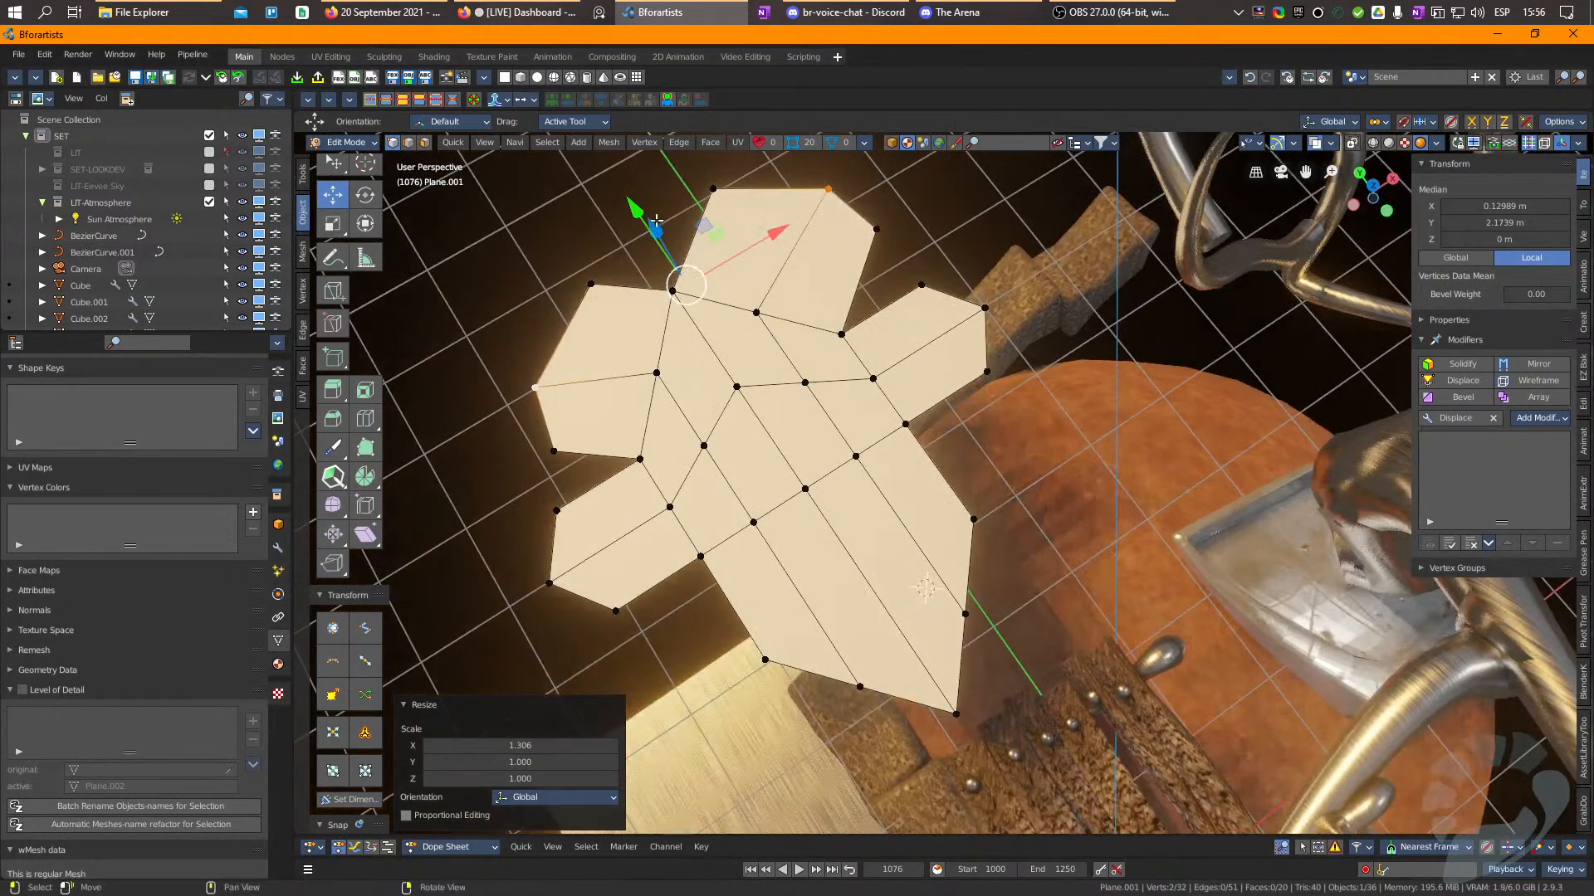
{"action": "left_click_drag", "start_coordinate": [643, 223], "coordinate": [611, 175]}
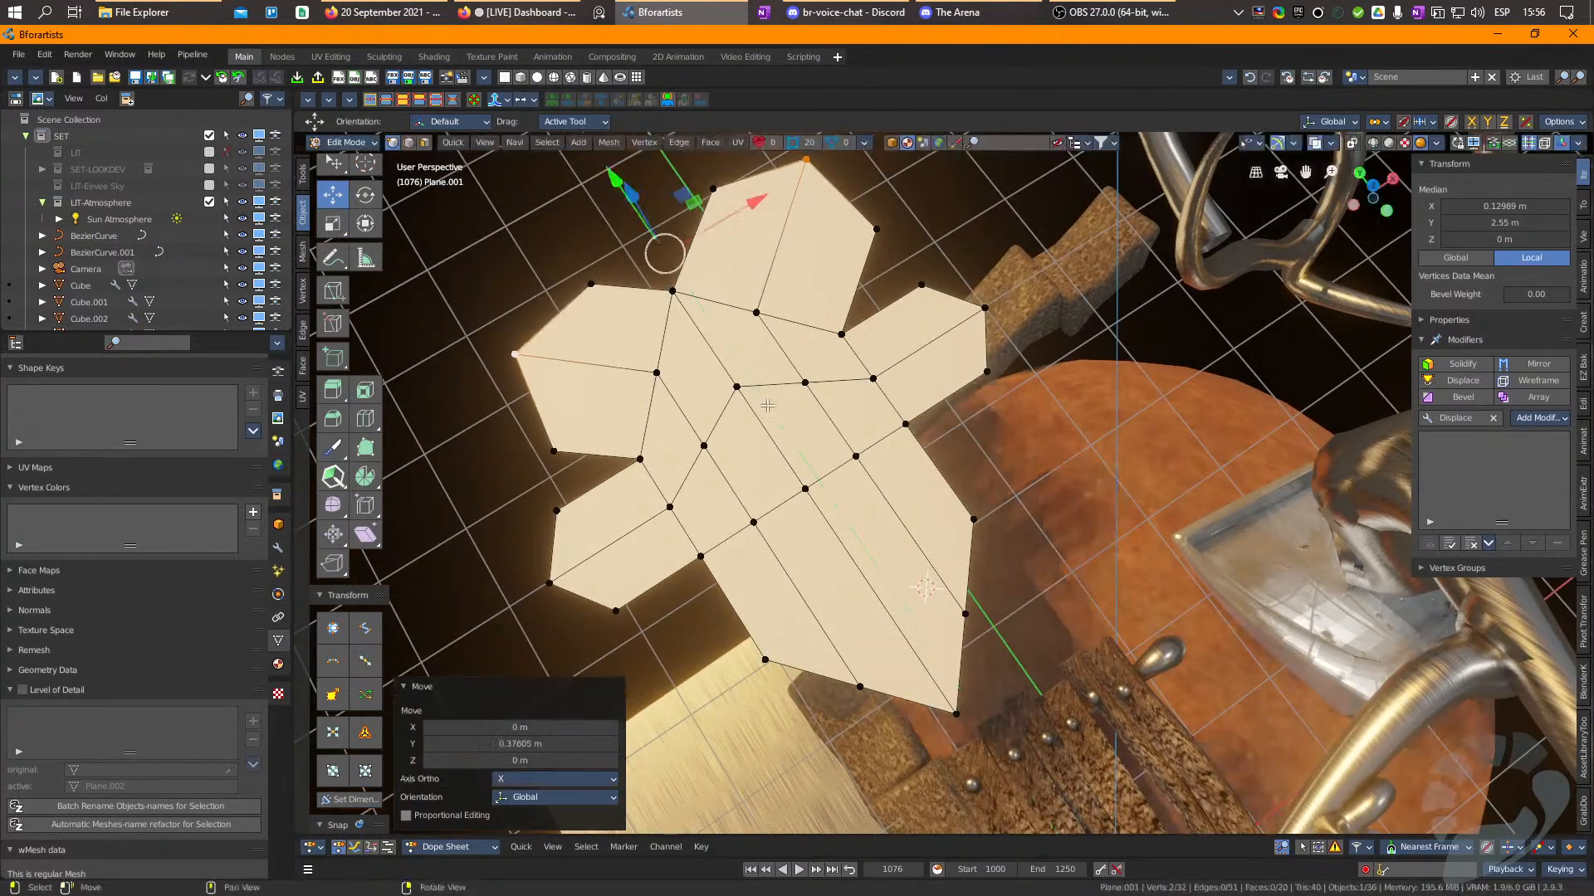
Select the faces at the leaf's lower end and scale them inward into a narrow stem.
{"action": "left_click", "coordinate": [766, 656]}
{"action": "key", "text": "3"}
{"action": "left_click", "coordinate": [780, 657]}
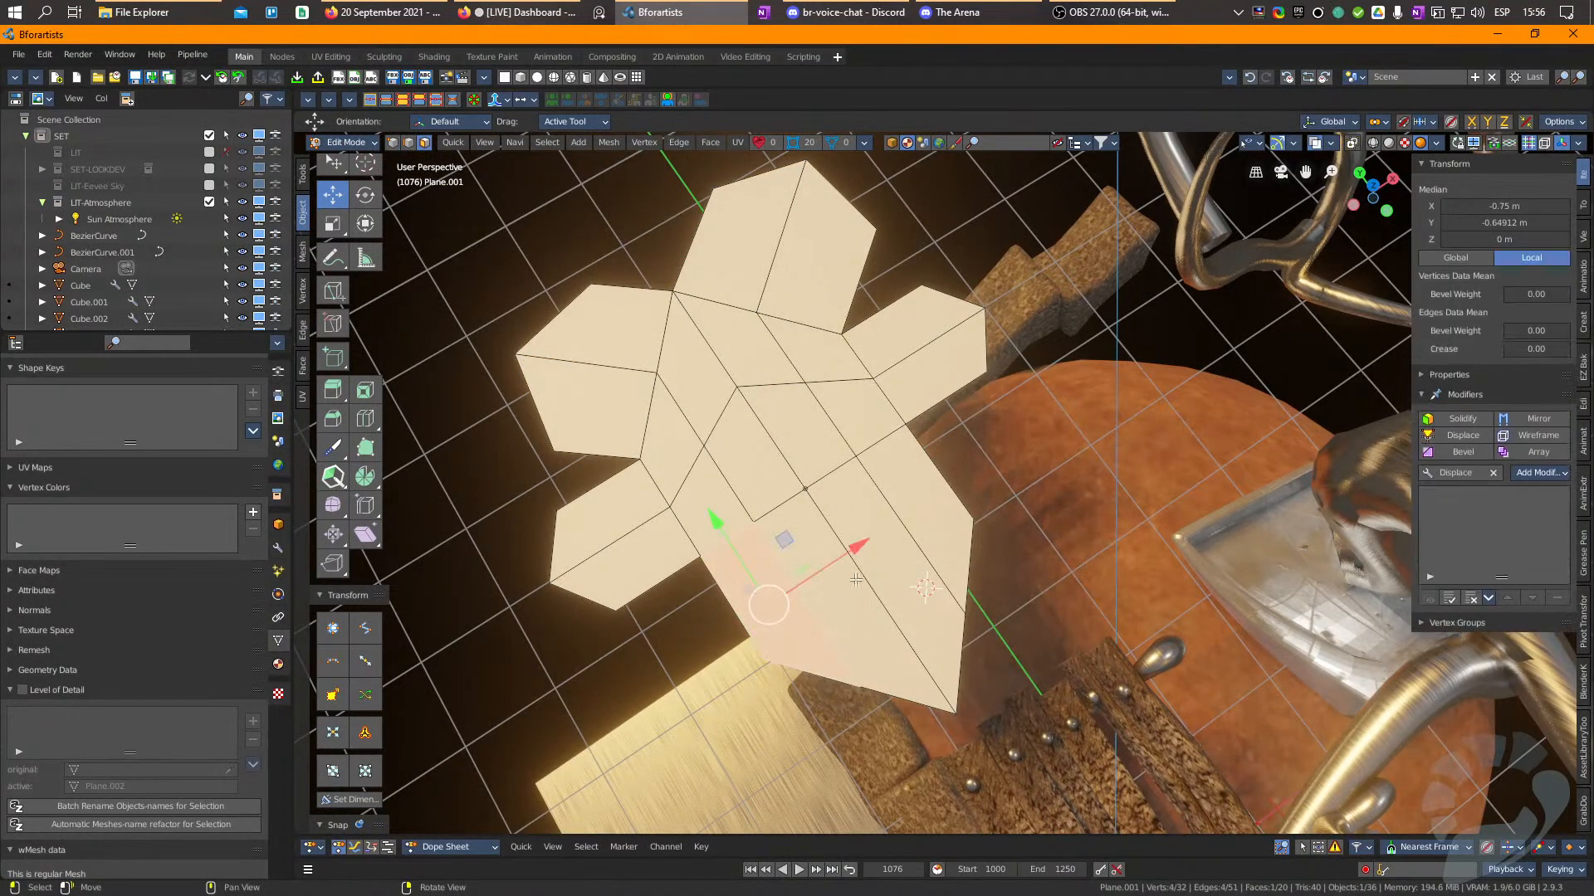
{"action": "left_click", "coordinate": [923, 534], "text": "shift"}
{"action": "key", "text": "r"}
{"action": "left_click_drag", "start_coordinate": [932, 498], "coordinate": [866, 529]}
Move the stem's tip vertex 0.45716 m along Y toward the leaf to shorten the point.
{"action": "key", "text": "1"}
{"action": "left_click", "coordinate": [954, 710]}
{"action": "key", "text": "w"}
{"action": "left_click_drag", "start_coordinate": [894, 624], "coordinate": [846, 568]}
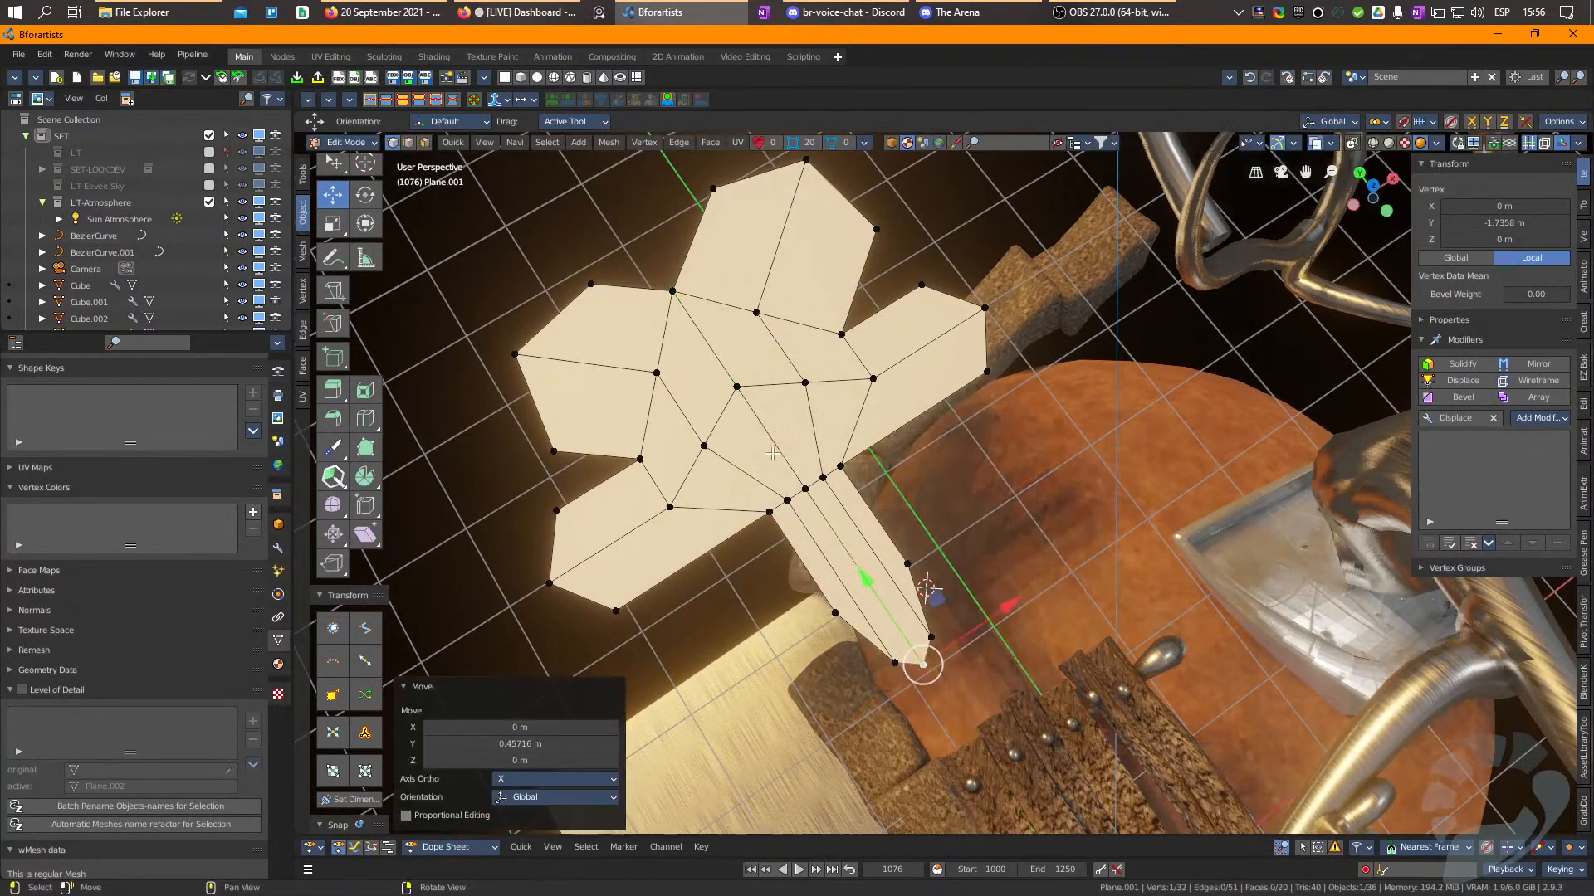
Sculpt the leaf with the Grab brush, pulling its lobes and bending it to a height of about 0.46 m.
{"action": "key", "text": "alt+a"}
{"action": "mouse_move", "coordinate": [751, 352]}
{"action": "right_mouse_down"}
{"action": "mouse_move", "coordinate": [747, 398]}
{"action": "mouse_move", "coordinate": [766, 360]}
{"action": "right_mouse_up"}
{"action": "key", "text": "ctrl+Tab"}
{"action": "key", "text": "f"}
{"action": "left_click", "coordinate": [771, 419]}
{"action": "left_click_drag", "start_coordinate": [718, 395], "coordinate": [586, 398]}
{"action": "left_click_drag", "start_coordinate": [642, 365], "coordinate": [704, 310]}
{"action": "left_click_drag", "start_coordinate": [816, 375], "coordinate": [855, 352]}
{"action": "left_click_drag", "start_coordinate": [852, 431], "coordinate": [897, 456]}
{"action": "left_click_drag", "start_coordinate": [783, 495], "coordinate": [792, 553]}
{"action": "mouse_move", "coordinate": [796, 533]}
{"action": "right_mouse_down"}
{"action": "mouse_move", "coordinate": [803, 571]}
{"action": "mouse_move", "coordinate": [800, 492]}
{"action": "right_mouse_up"}
{"action": "left_click_drag", "start_coordinate": [789, 512], "coordinate": [836, 428]}
{"action": "mouse_move", "coordinate": [827, 453]}
{"action": "right_mouse_down"}
{"action": "mouse_move", "coordinate": [869, 512]}
{"action": "mouse_move", "coordinate": [924, 544]}
{"action": "right_mouse_up"}
{"action": "key", "text": "Tab"}
{"action": "key", "text": "Tab"}
{"action": "right_click_drag", "start_coordinate": [840, 434], "coordinate": [827, 384]}
{"action": "key", "text": "Tab"}
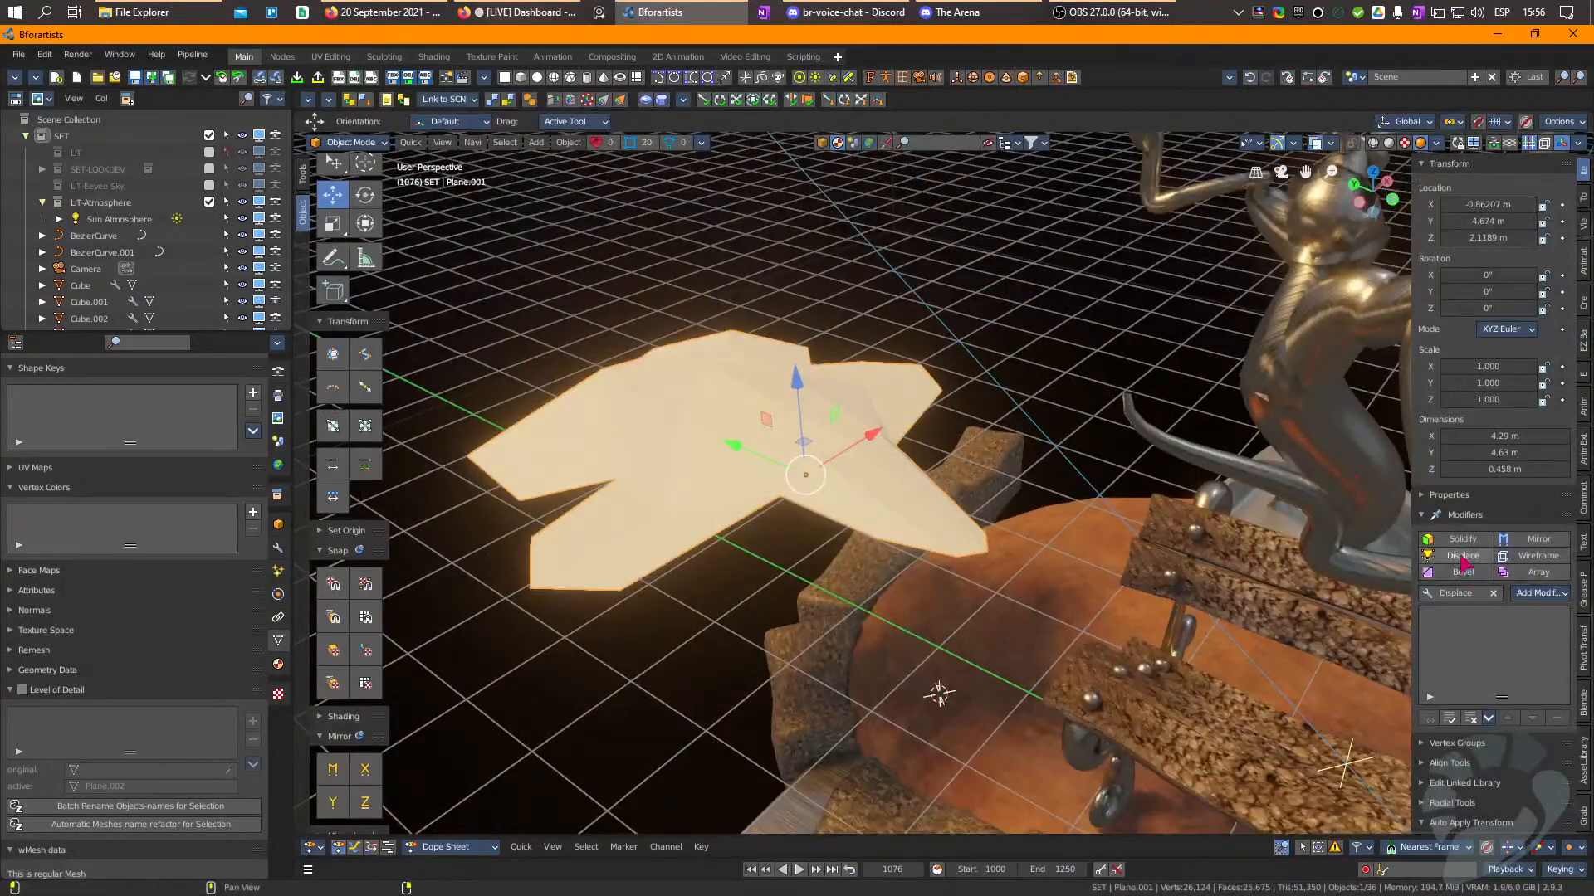
Add a Solidify modifier with a 0.241 m thickness to the leaf and scale the leaf to 0.335.
{"action": "left_click", "coordinate": [1464, 542]}
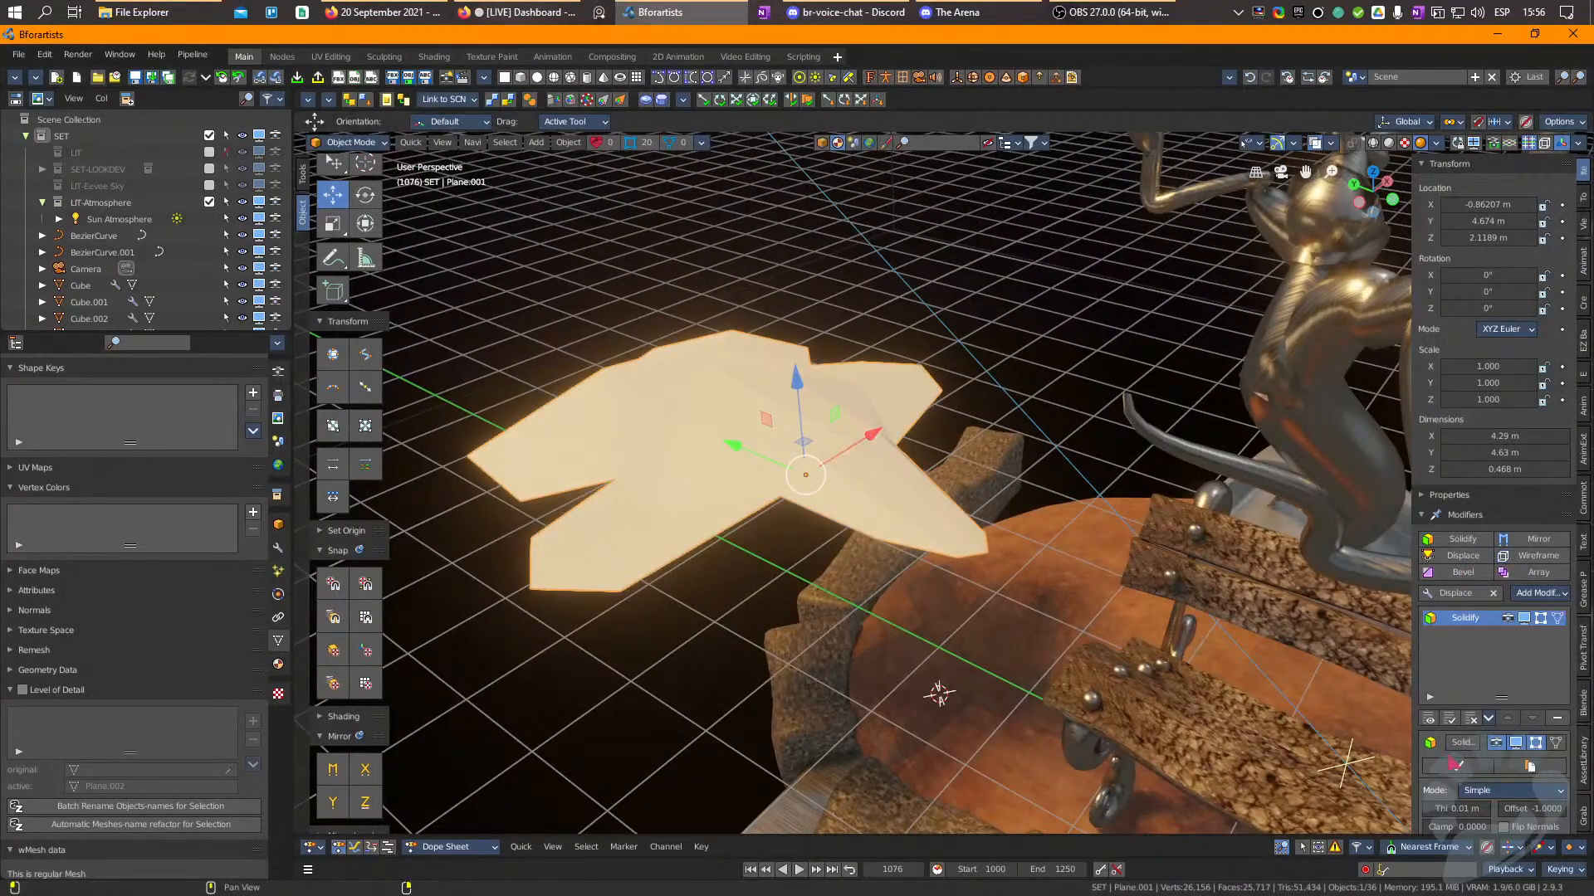
{"action": "left_click_drag", "start_coordinate": [1449, 812], "coordinate": [1500, 810]}
{"action": "right_click_drag", "start_coordinate": [1000, 267], "coordinate": [1021, 298]}
{"action": "key", "text": "r"}
{"action": "left_click_drag", "start_coordinate": [1021, 299], "coordinate": [858, 384]}
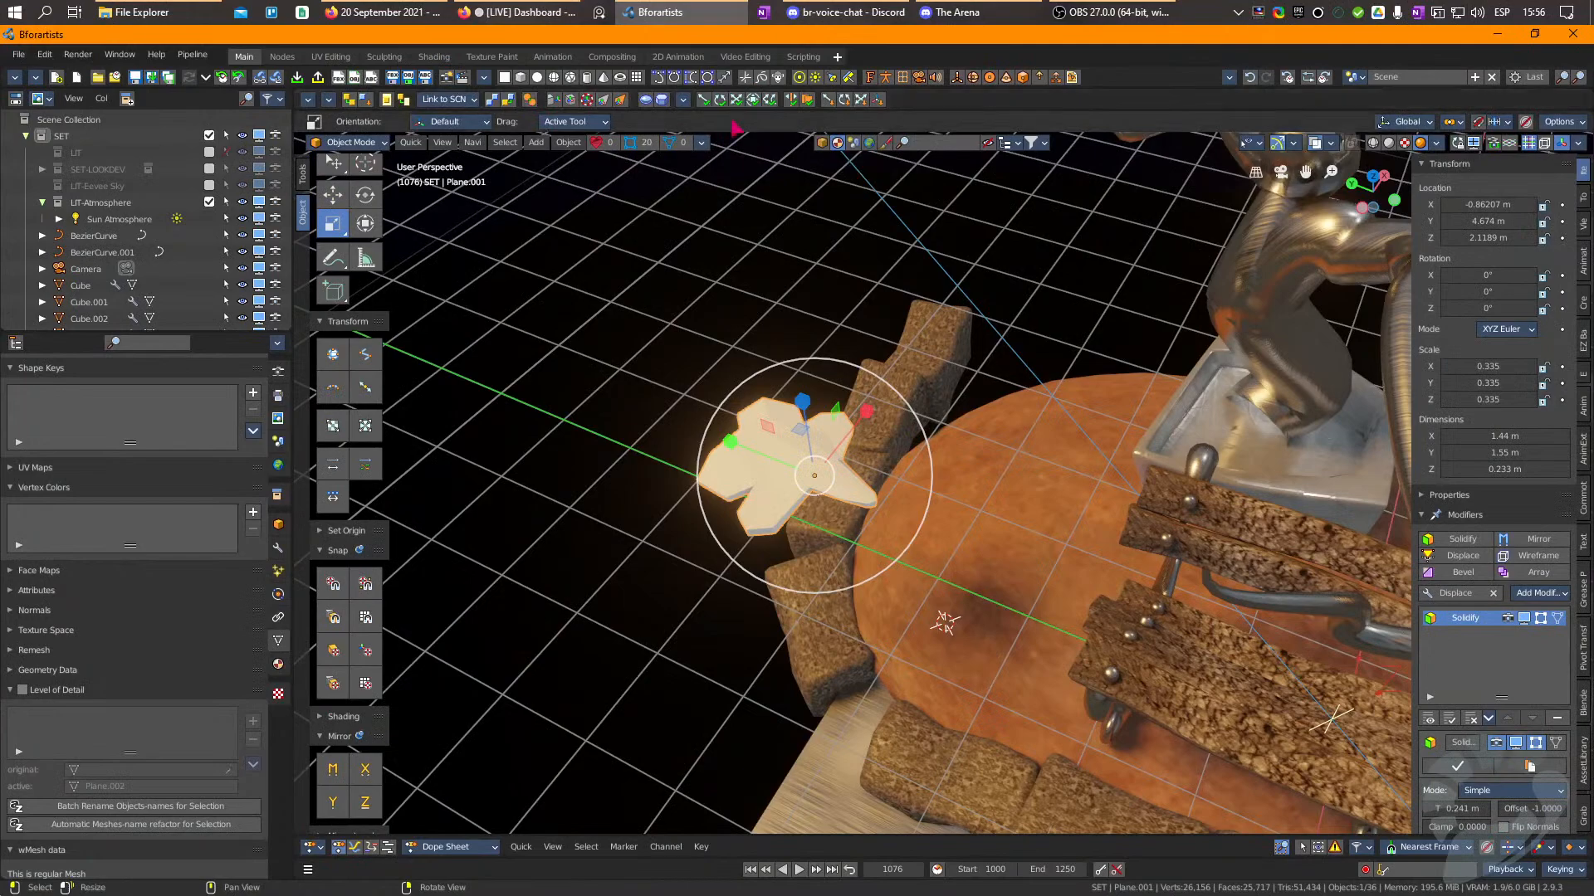
Apply the leaf's scale and set its Solidify thickness to 0.076 m.
{"action": "left_click", "coordinate": [737, 101]}
{"action": "right_click_drag", "start_coordinate": [896, 505], "coordinate": [1001, 449]}
{"action": "left_click_drag", "start_coordinate": [1472, 805], "coordinate": [1447, 808]}
Refine the leaf's lobes with the Grab brush from above and return to Object Mode.
{"action": "right_click_drag", "start_coordinate": [880, 427], "coordinate": [858, 555]}
{"action": "key", "text": "ctrl+Tab"}
{"action": "key", "text": "f"}
{"action": "left_click", "coordinate": [636, 521]}
{"action": "left_click_drag", "start_coordinate": [730, 500], "coordinate": [714, 520]}
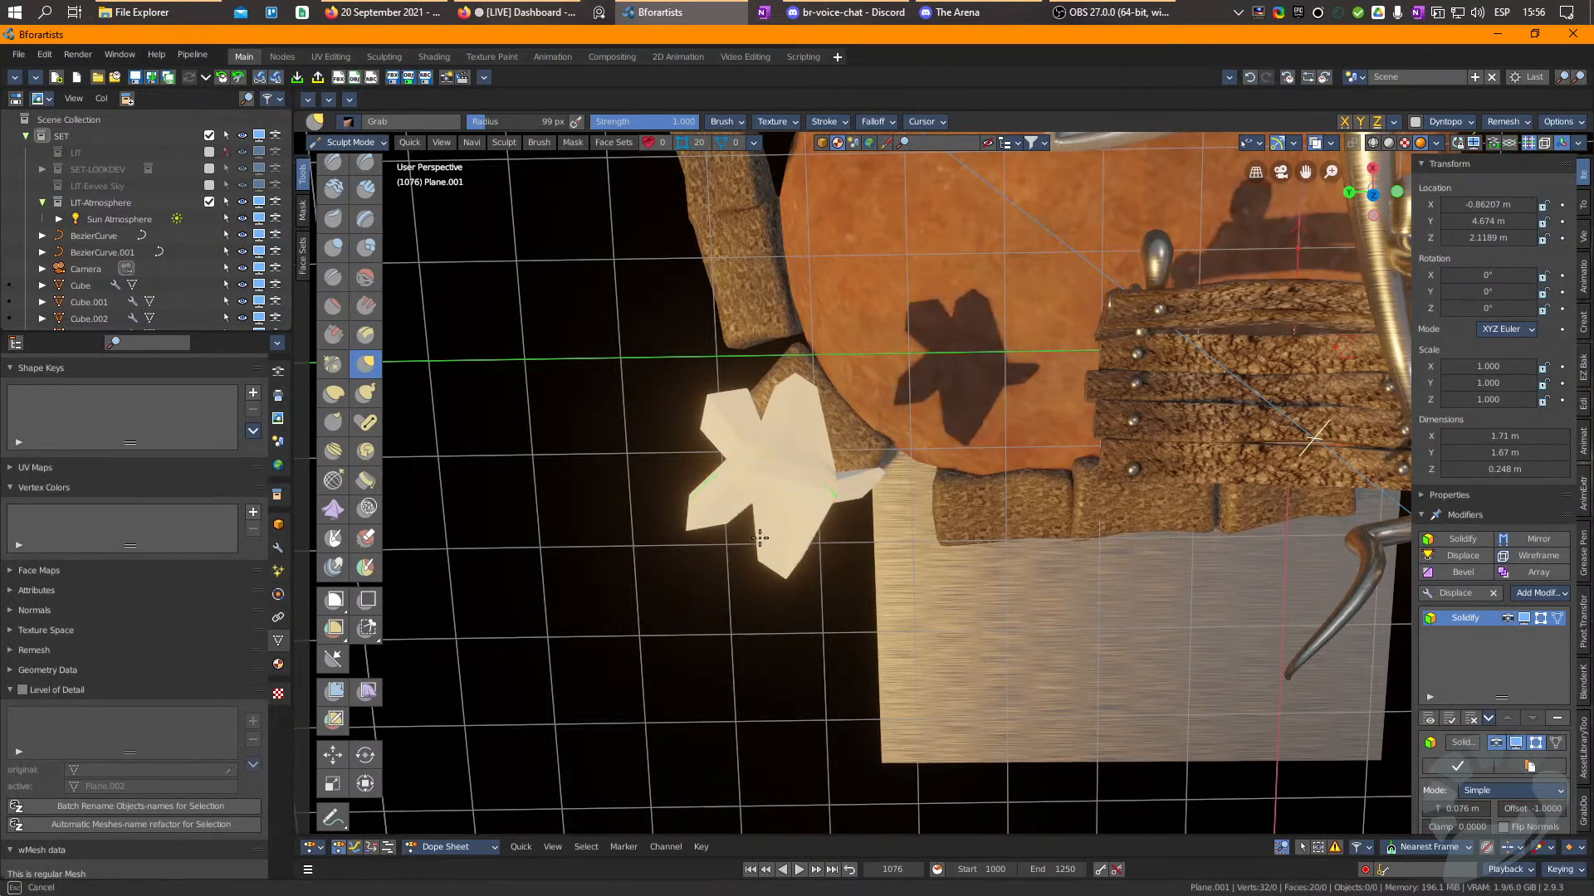
{"action": "right_click_drag", "start_coordinate": [815, 442], "coordinate": [838, 282]}
{"action": "key", "text": "Tab"}
{"action": "right_click_drag", "start_coordinate": [967, 428], "coordinate": [935, 496]}
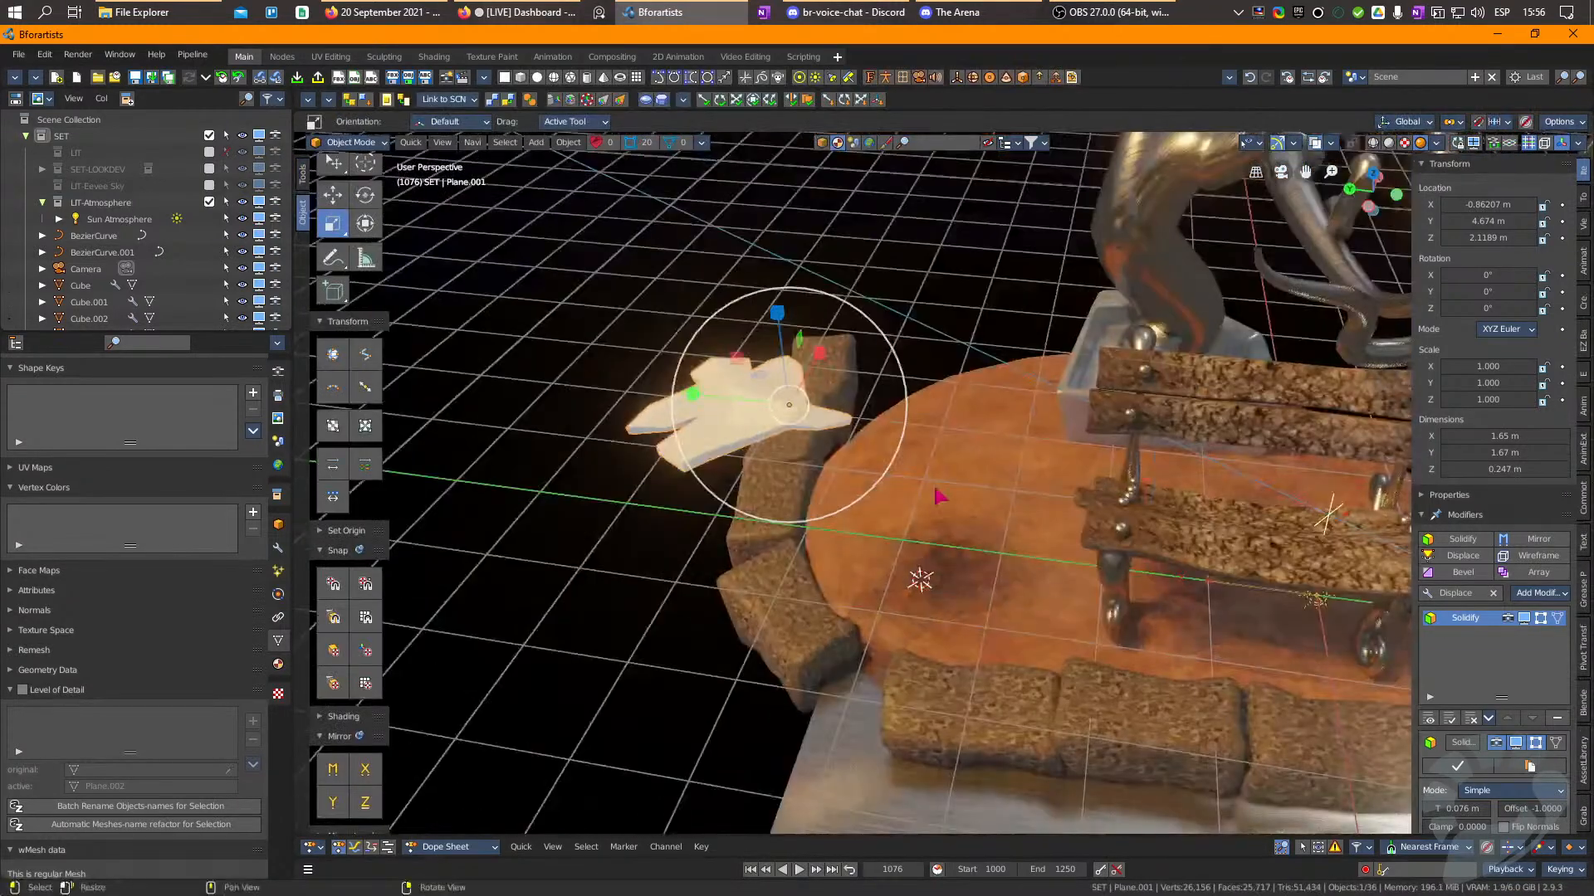
Move the leaf 1.1724 m along Y, farther away from the stone border.
{"action": "left_click", "coordinate": [936, 495]}
{"action": "middle_click_drag", "start_coordinate": [935, 496], "coordinate": [756, 413]}
{"action": "right_click_drag", "start_coordinate": [757, 413], "coordinate": [788, 421]}
{"action": "middle_click_drag", "start_coordinate": [531, 374], "coordinate": [654, 420]}
{"action": "scroll", "coordinate": [654, 420], "scroll_direction": "down", "scroll_amount": 1}
{"action": "left_click", "coordinate": [674, 425]}
{"action": "key", "text": "w"}
{"action": "left_click_drag", "start_coordinate": [623, 413], "coordinate": [491, 414]}
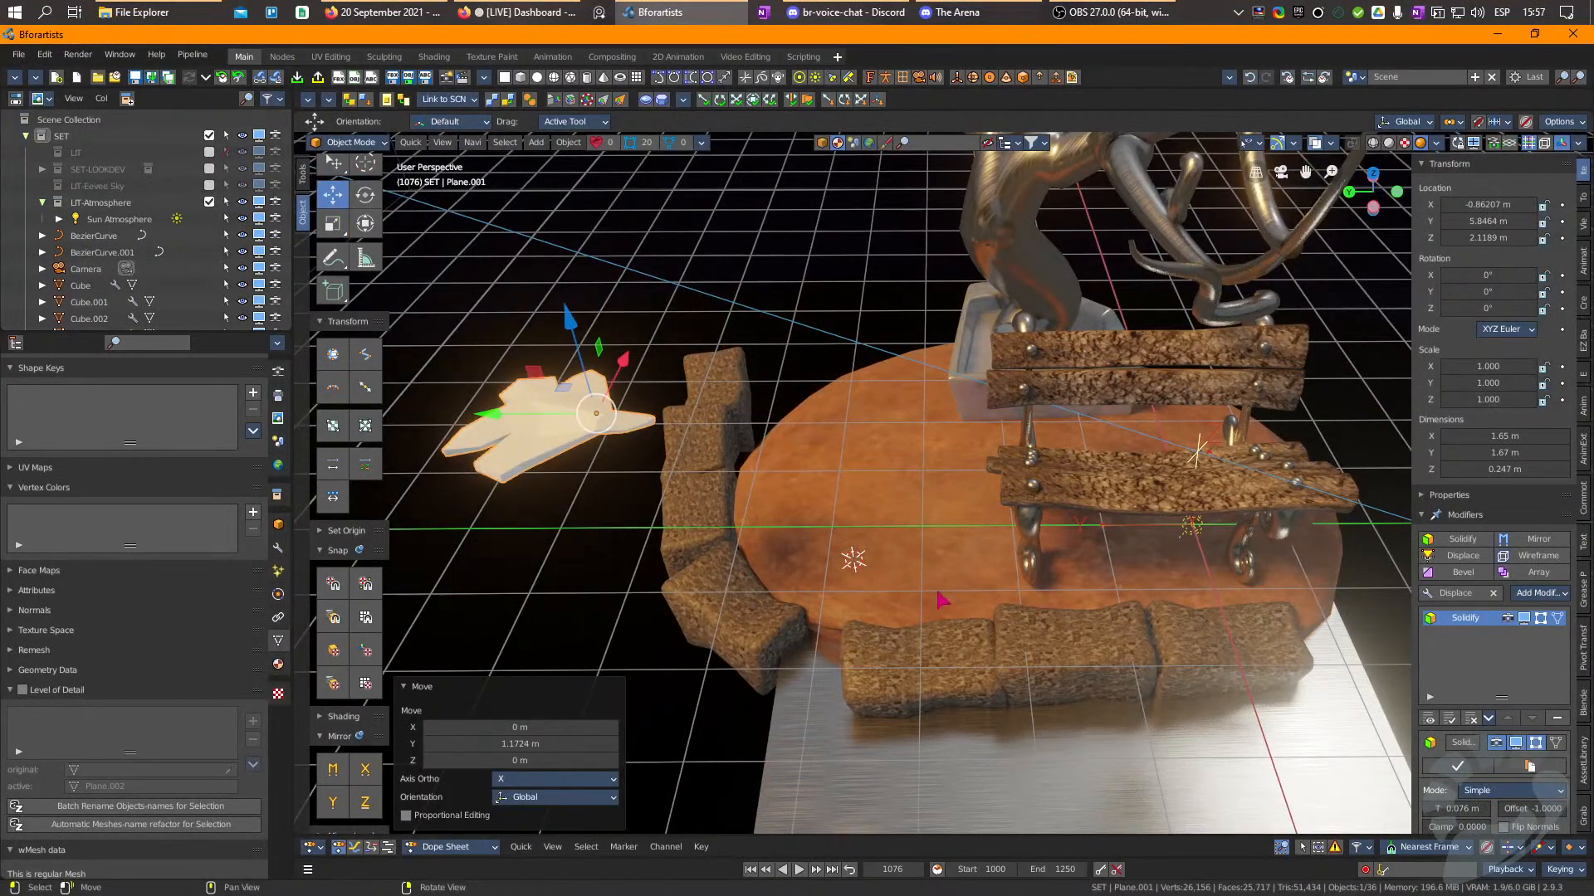
Duplicate the border stone at the terrace corner and place the copy in the gap beside it.
{"action": "left_click", "coordinate": [782, 640]}
{"action": "right_click_drag", "start_coordinate": [783, 640], "coordinate": [830, 591]}
{"action": "key", "text": "shift+d"}
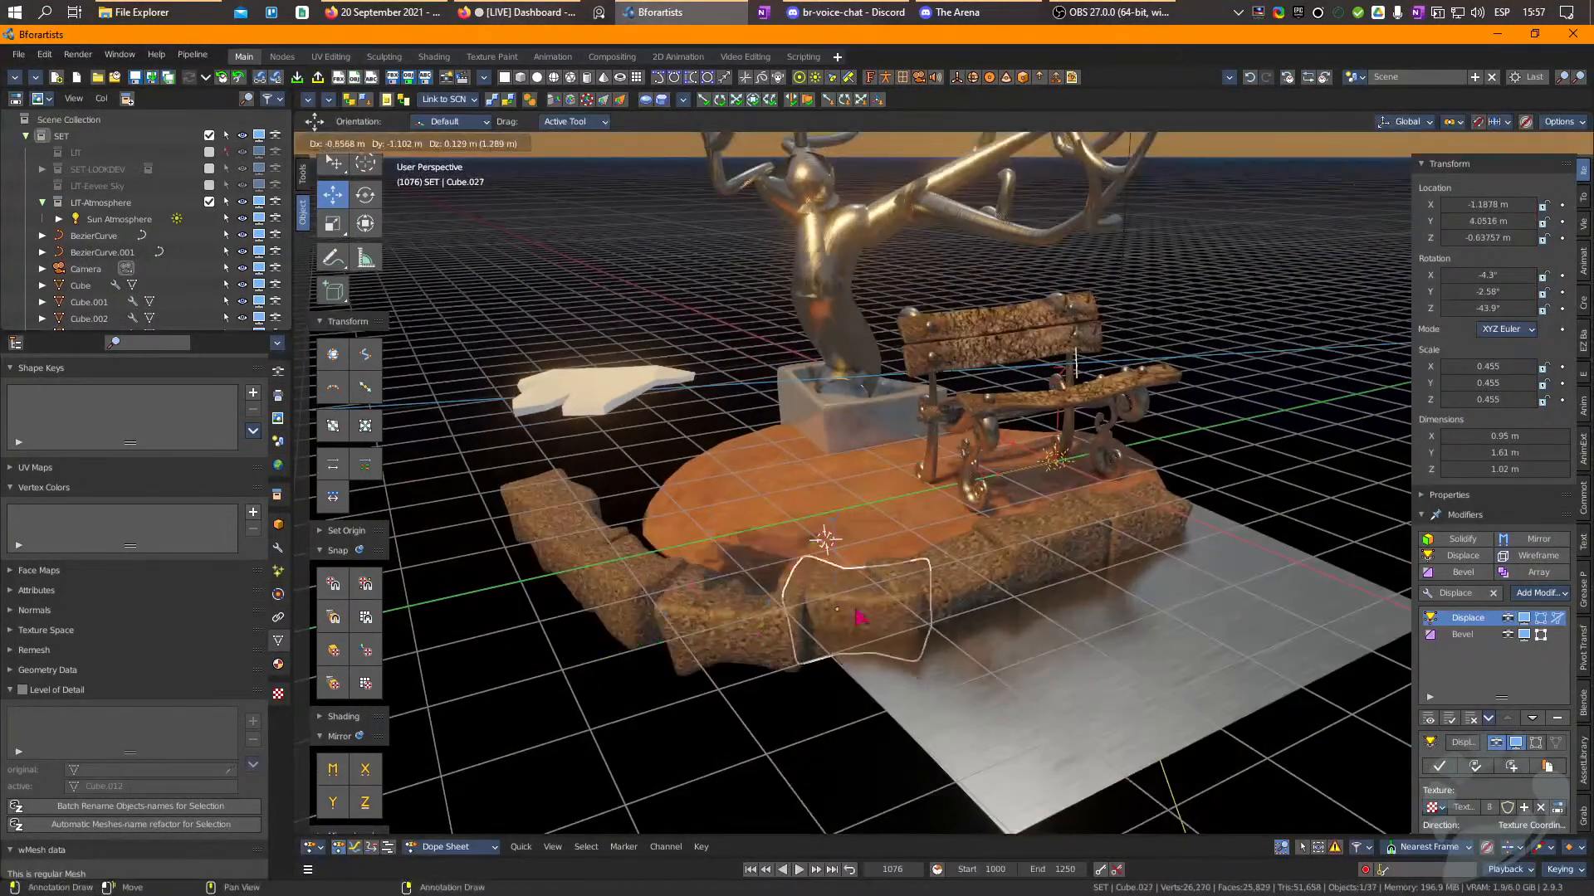
{"action": "left_click", "coordinate": [902, 609]}
{"action": "key", "text": "r"}
{"action": "key", "text": "ctrl+z"}
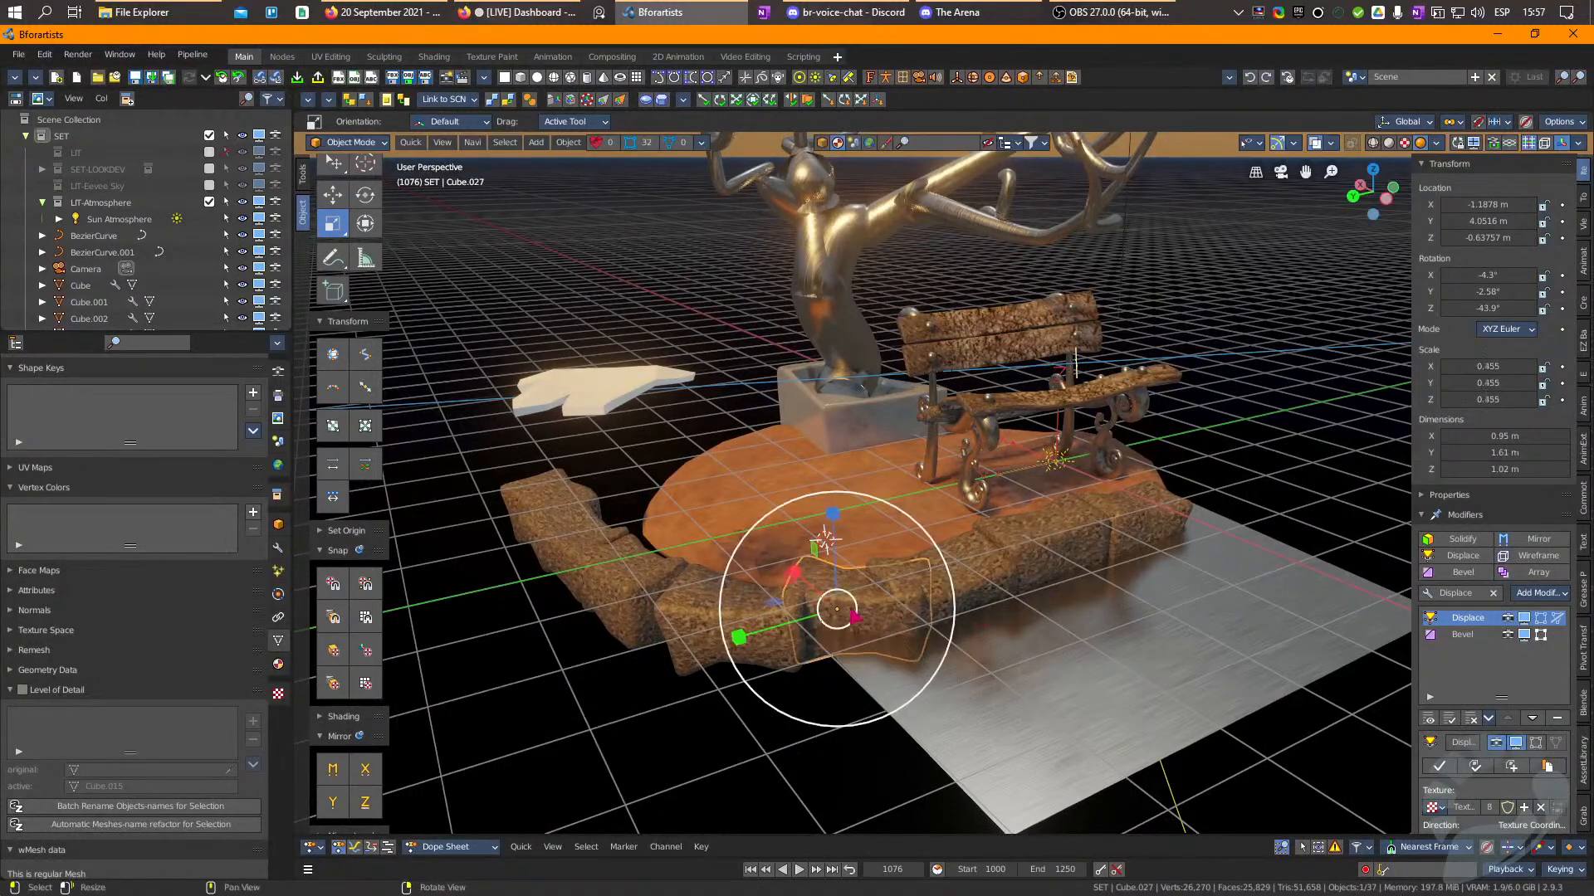
{"action": "left_click_drag", "start_coordinate": [1009, 539], "coordinate": [1029, 494]}
{"action": "key", "text": "ctrl+z"}
Rotate the duplicated stone to about X -15.1°, Y -2.54°, Z 0.106° to line it up with the border.
{"action": "right_click_drag", "start_coordinate": [1030, 494], "coordinate": [1038, 595]}
{"action": "key", "text": "e"}
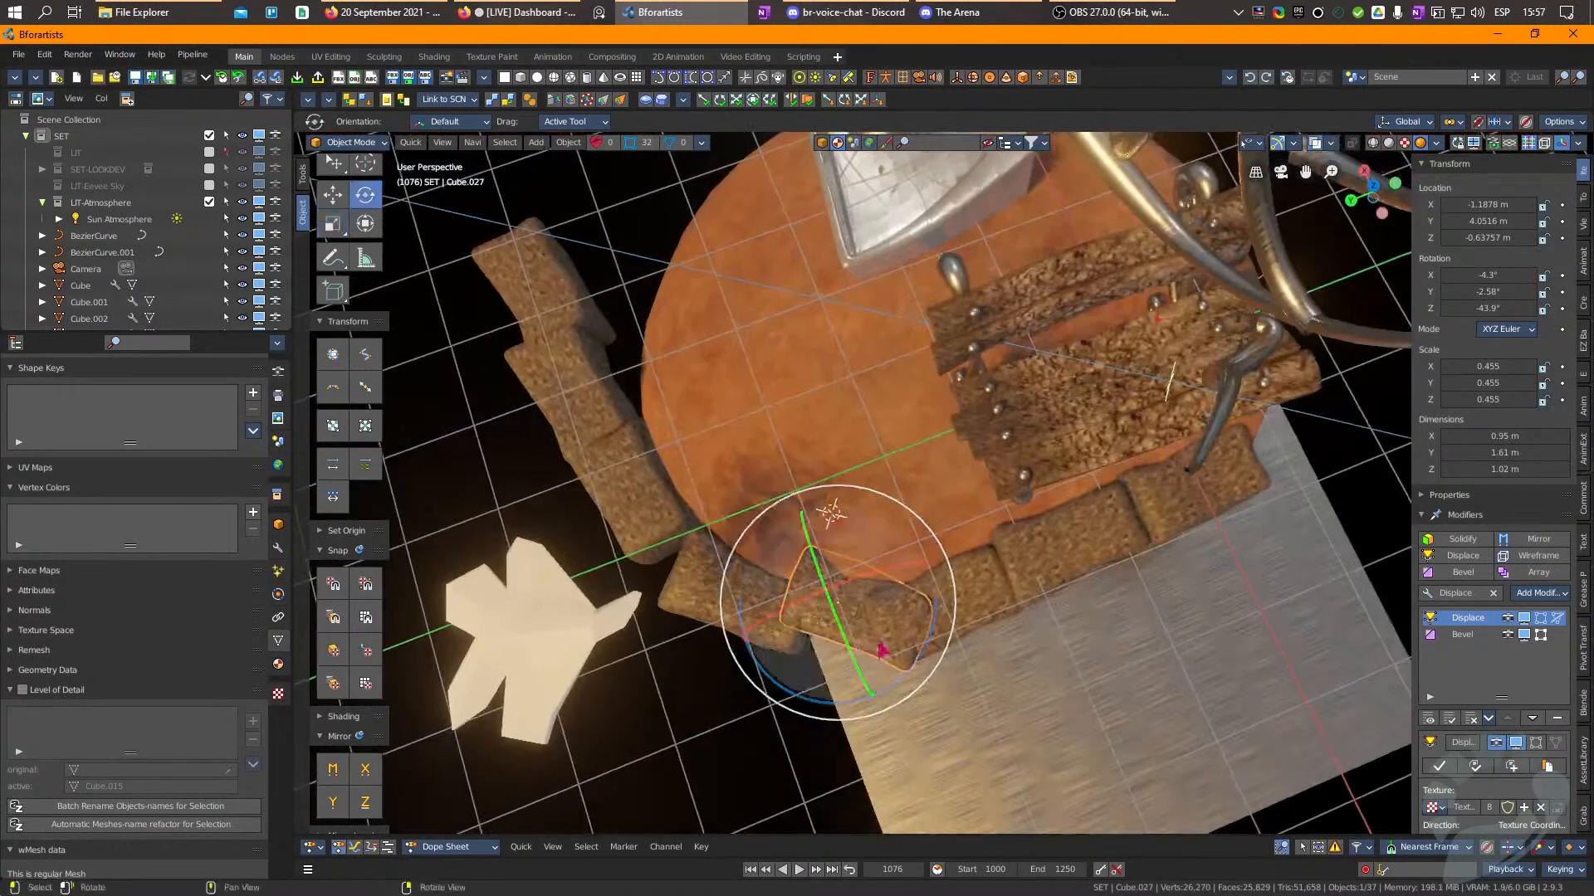
{"action": "left_click_drag", "start_coordinate": [1037, 595], "coordinate": [1043, 515]}
{"action": "left_click_drag", "start_coordinate": [1017, 439], "coordinate": [1011, 433]}
Narrow the duplicated stone to 0.366 of its length along Y so it fits the gap.
{"action": "key", "text": "r"}
{"action": "left_click_drag", "start_coordinate": [740, 642], "coordinate": [804, 616]}
{"action": "middle_click_drag", "start_coordinate": [831, 596], "coordinate": [1009, 501]}
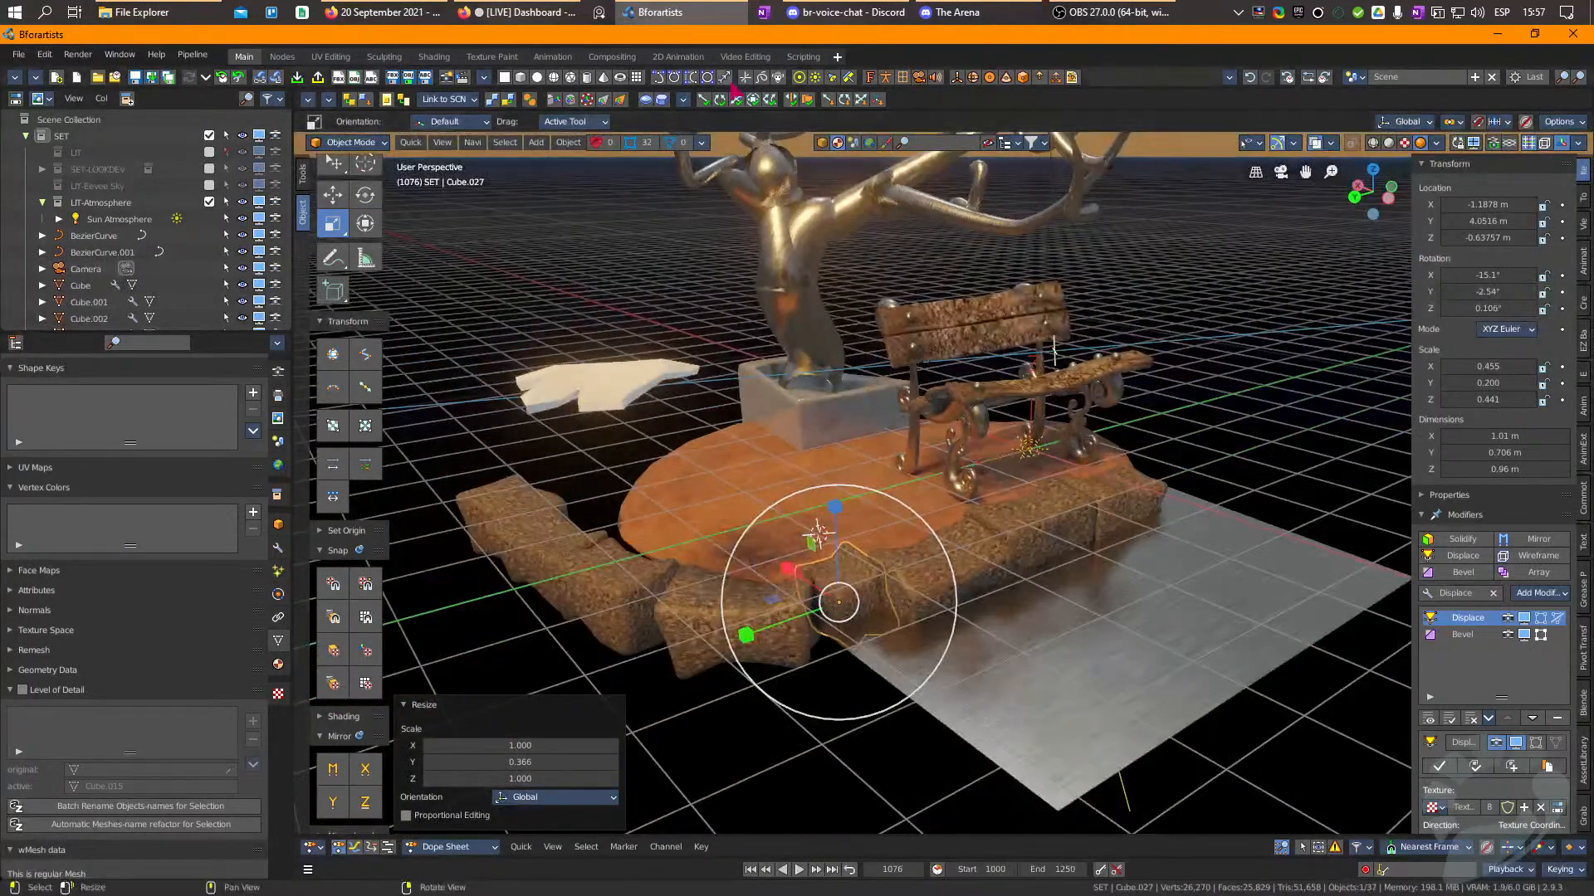
{"action": "key", "text": "alt+s"}
Shift the narrowed stone to seat it between its neighbours in the terrace border.
{"action": "right_click_drag", "start_coordinate": [1008, 500], "coordinate": [992, 705]}
{"action": "key", "text": "w"}
{"action": "left_click_drag", "start_coordinate": [992, 706], "coordinate": [990, 747]}
{"action": "key", "text": "e"}
{"action": "key", "text": "r"}
Narrow the middle stone of the front border to a Y scale of 0.273.
{"action": "left_click", "coordinate": [1154, 604]}
{"action": "middle_click_drag", "start_coordinate": [1154, 604], "coordinate": [1258, 666]}
{"action": "left_click", "coordinate": [1065, 614]}
{"action": "key", "text": "r"}
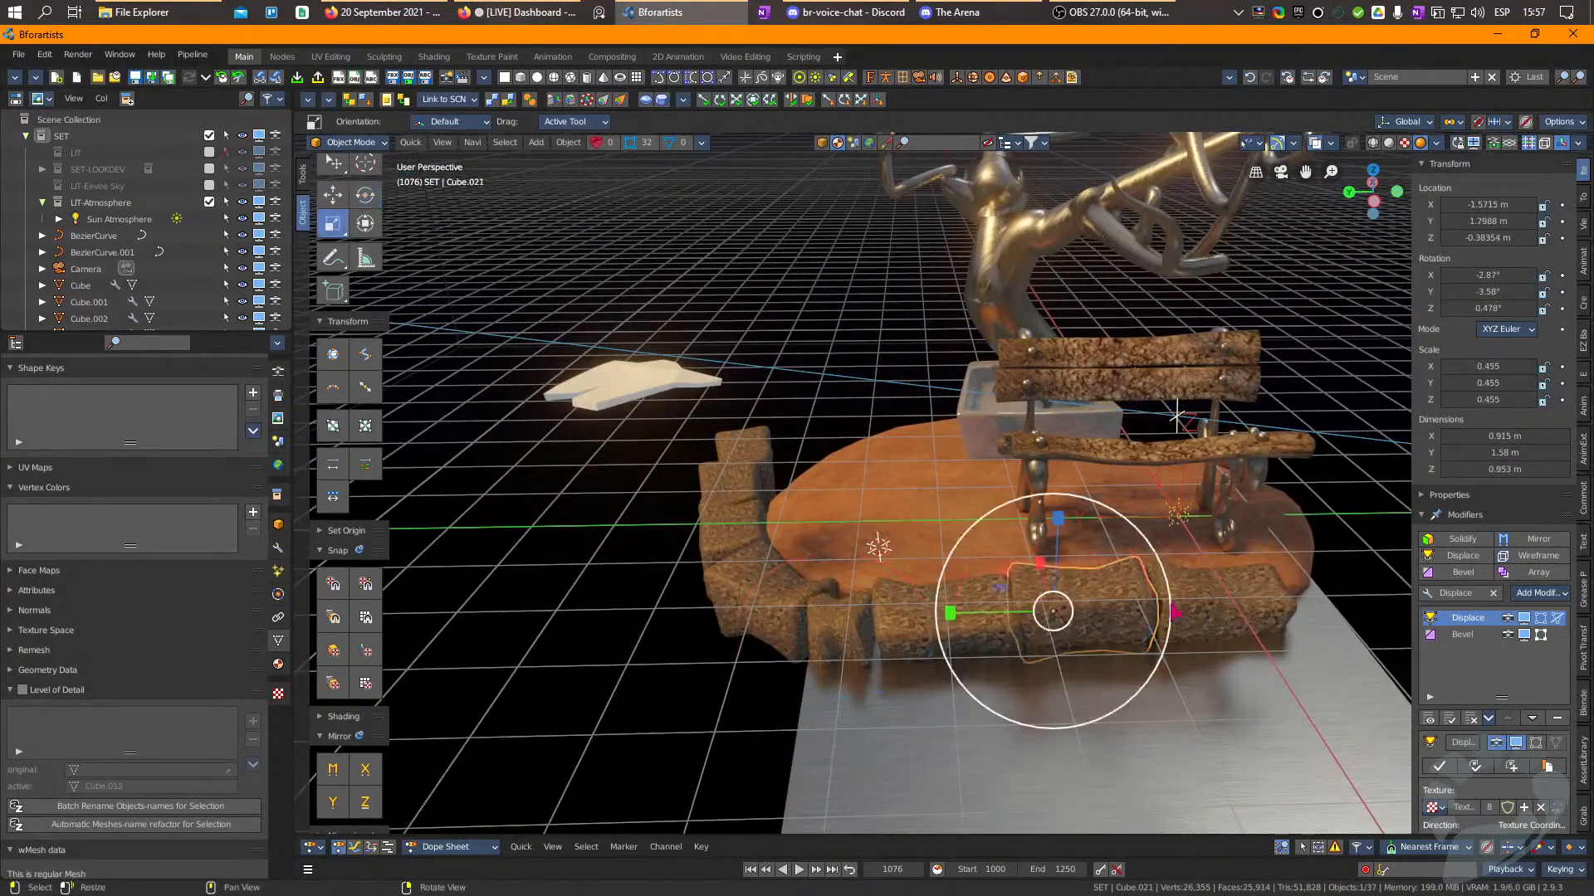
{"action": "mouse_move", "coordinate": [949, 615]}
{"action": "left_mouse_down"}
{"action": "mouse_move", "coordinate": [996, 613]}
{"action": "mouse_move", "coordinate": [932, 614]}
{"action": "left_mouse_up"}
{"action": "key", "text": "ctrl+z"}
Shift the narrowed border stone about 0.212 m along Y and slide the neighbouring end stone against it.
{"action": "key", "text": "w"}
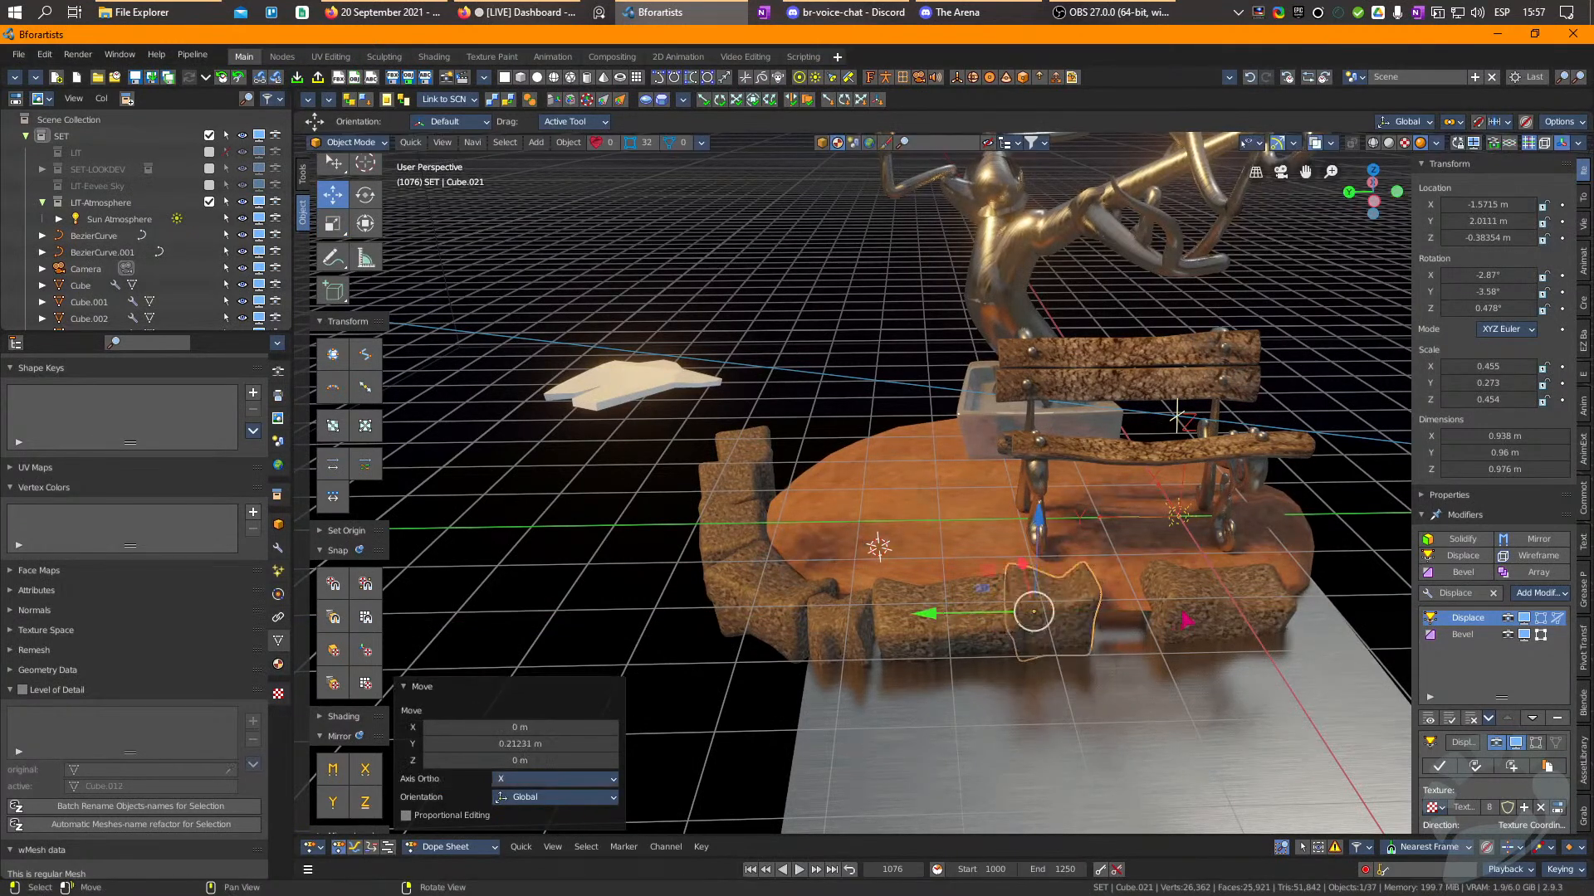
{"action": "left_click", "coordinate": [1183, 611]}
{"action": "left_click_drag", "start_coordinate": [1079, 609], "coordinate": [1017, 612]}
Make the narrowed stone's mesh single-user and apply its scale.
{"action": "left_click", "coordinate": [1046, 621]}
{"action": "left_click", "coordinate": [738, 99]}
{"action": "right_click_drag", "start_coordinate": [813, 205], "coordinate": [744, 263]}
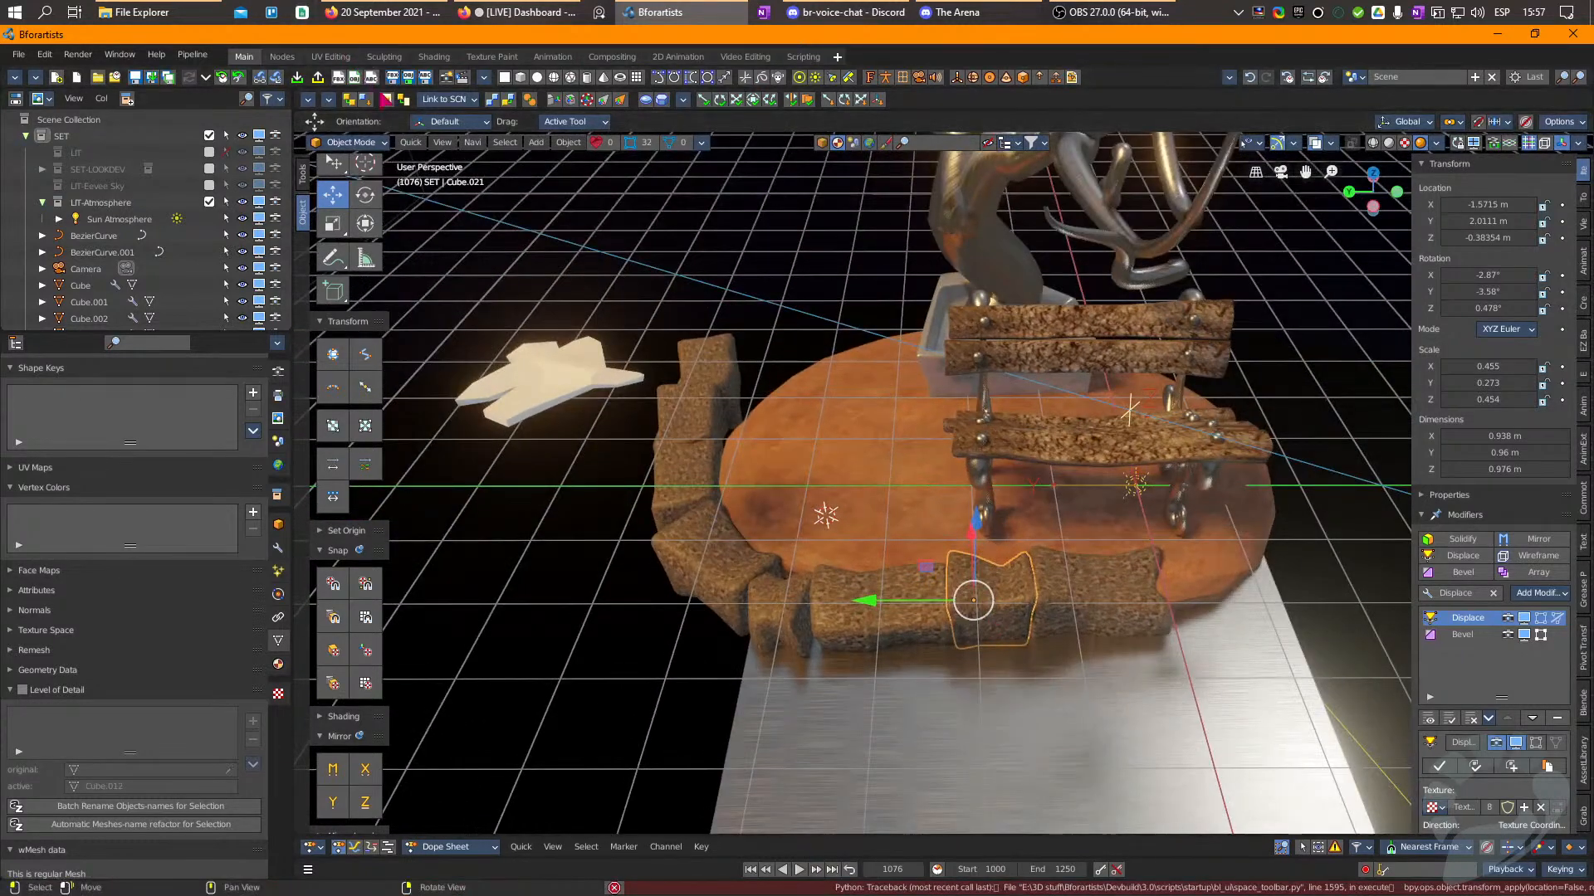
{"action": "left_click", "coordinate": [386, 99]}
{"action": "left_click", "coordinate": [386, 256]}
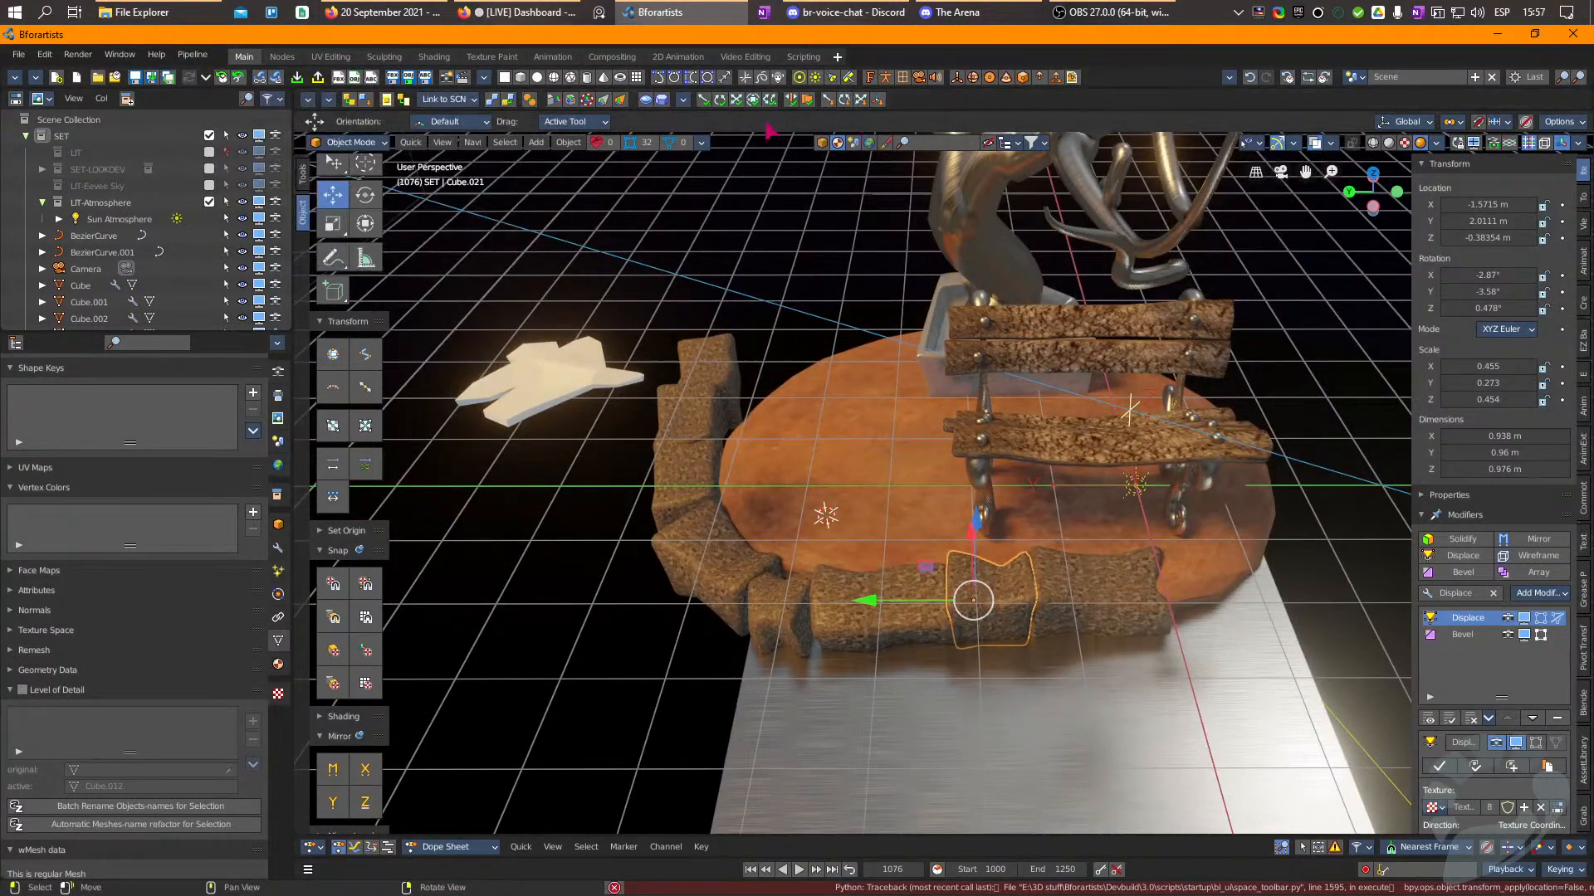
{"action": "left_click", "coordinate": [736, 101]}
{"action": "right_click_drag", "start_coordinate": [1134, 566], "coordinate": [1095, 625]}
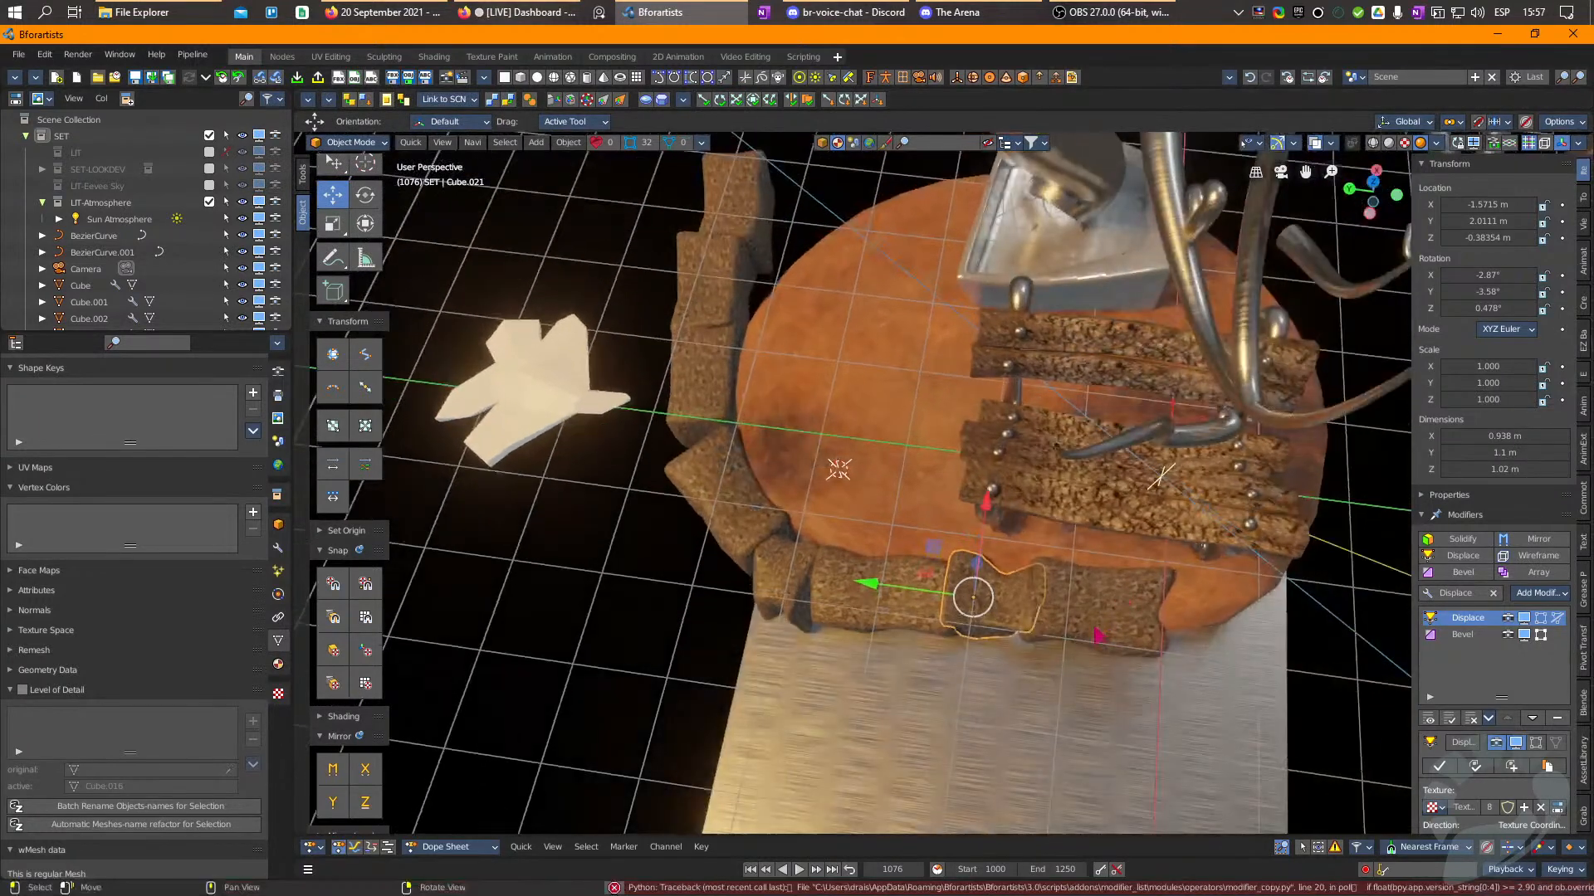
Nudge the narrowed stone outward and place a linked duplicate of it at the far end of the front border.
{"action": "key", "text": "g"}
{"action": "left_click", "coordinate": [1090, 637]}
{"action": "left_click", "coordinate": [1010, 644]}
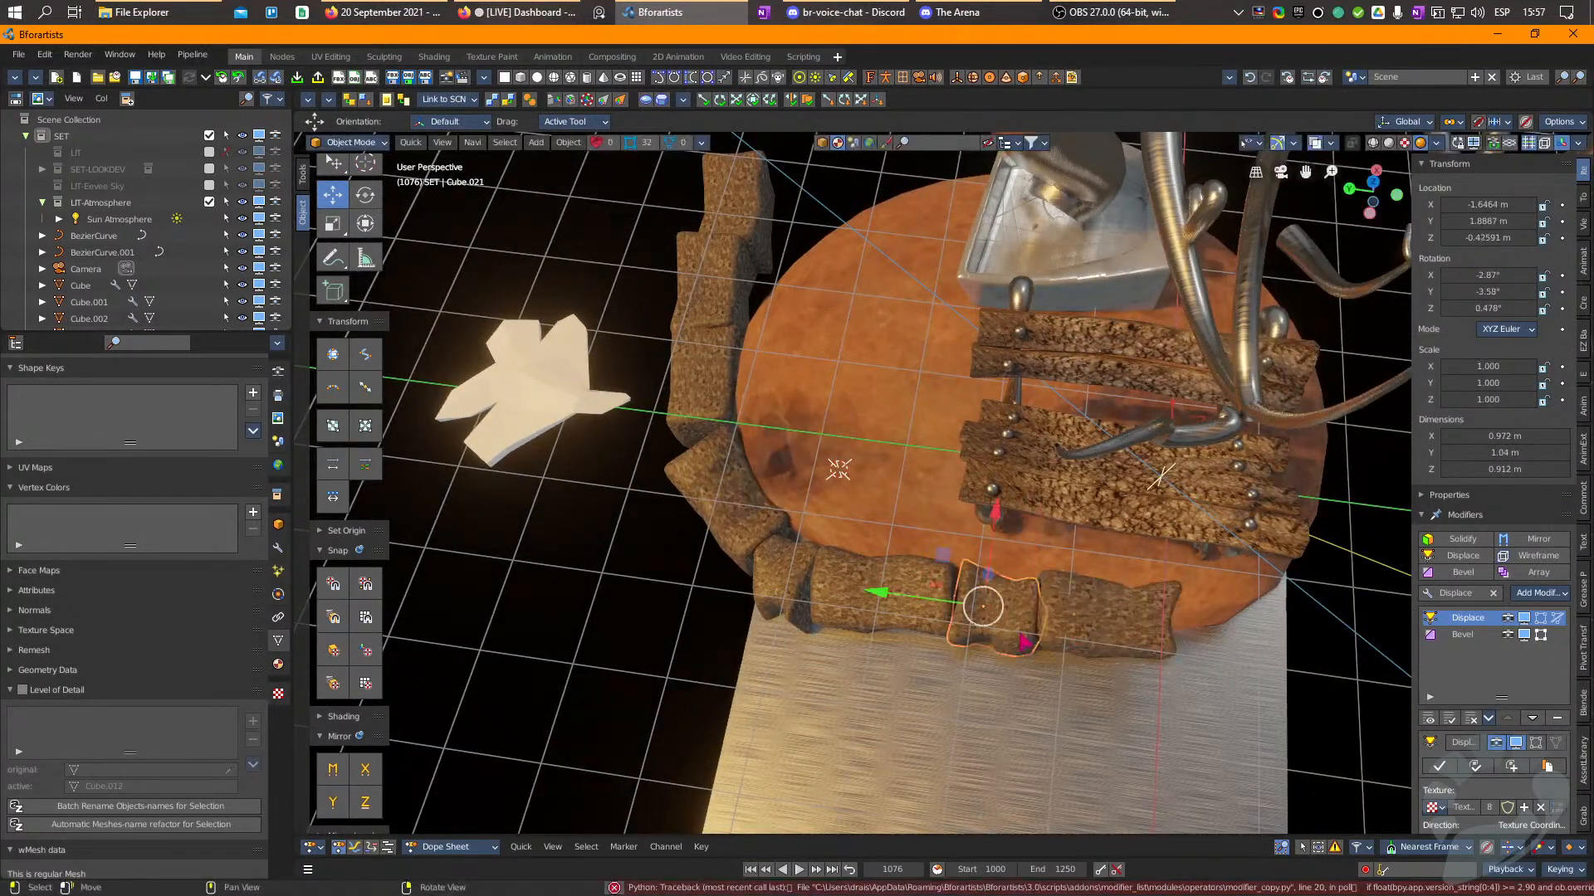
{"action": "key", "text": "shift+d"}
{"action": "left_click", "coordinate": [1263, 674]}
{"action": "right_click_drag", "start_coordinate": [1232, 689], "coordinate": [1236, 640]}
Rotate the end stone to about 18.6° on Z and fit it against the terrace curve, raising it about 0.1 m.
{"action": "key", "text": "e"}
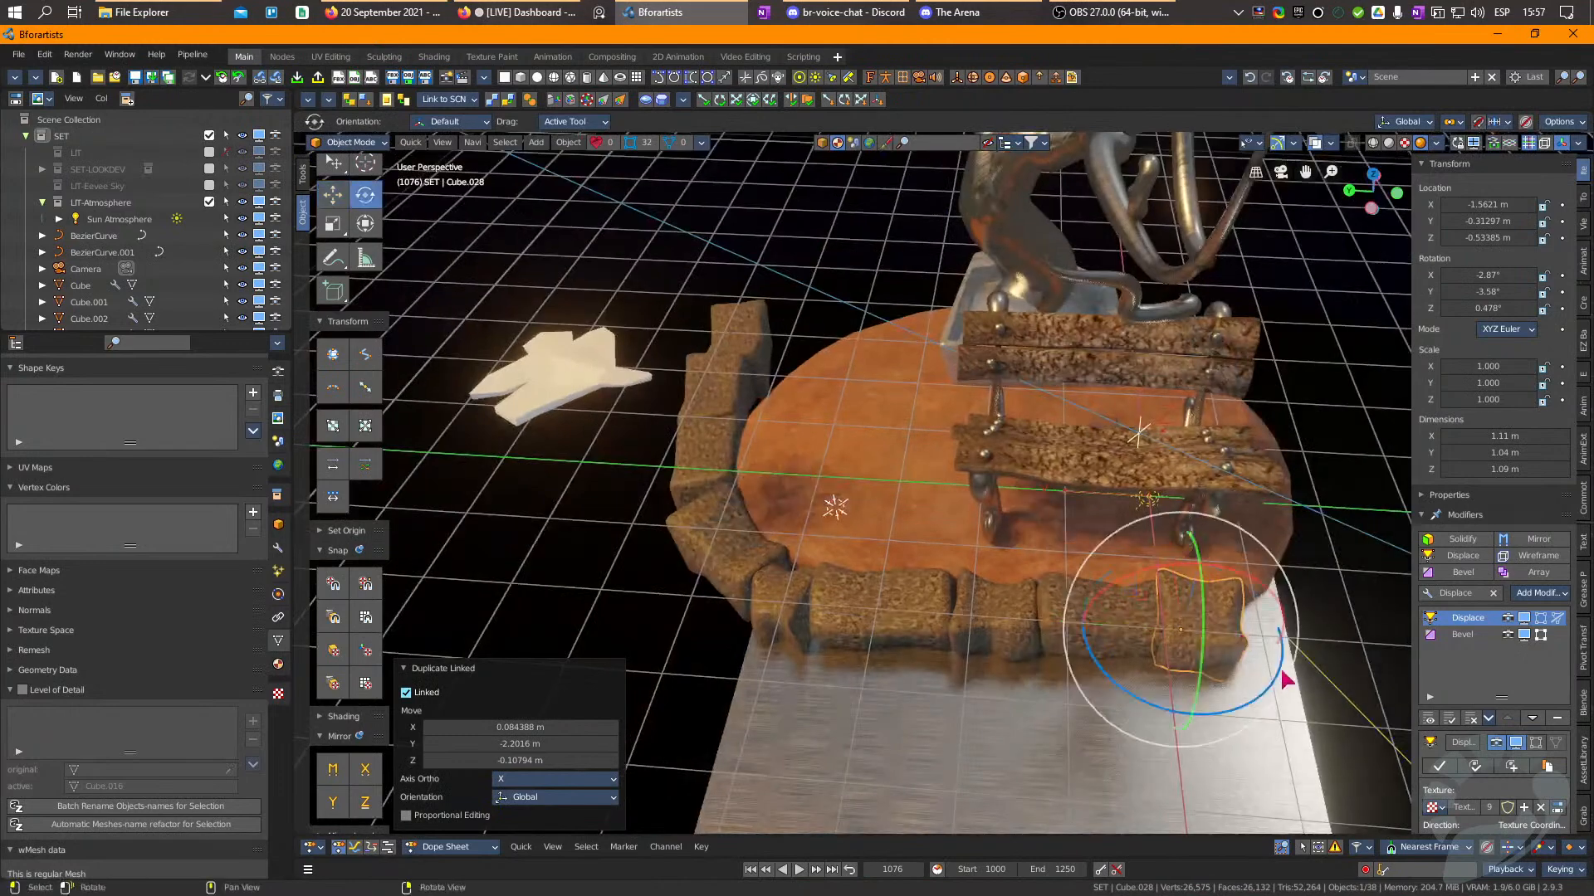
{"action": "left_click_drag", "start_coordinate": [1260, 697], "coordinate": [1283, 674]}
{"action": "key", "text": "w"}
{"action": "left_click_drag", "start_coordinate": [1202, 643], "coordinate": [1208, 659]}
{"action": "key", "text": "e"}
{"action": "right_click_drag", "start_coordinate": [1211, 655], "coordinate": [1206, 581]}
{"action": "key", "text": "w"}
{"action": "mouse_move", "coordinate": [1197, 560]}
{"action": "left_mouse_down"}
{"action": "mouse_move", "coordinate": [1198, 533]}
{"action": "mouse_move", "coordinate": [1201, 550]}
{"action": "left_mouse_up"}
{"action": "right_click_drag", "start_coordinate": [1230, 599], "coordinate": [1206, 694]}
{"action": "key", "text": "e"}
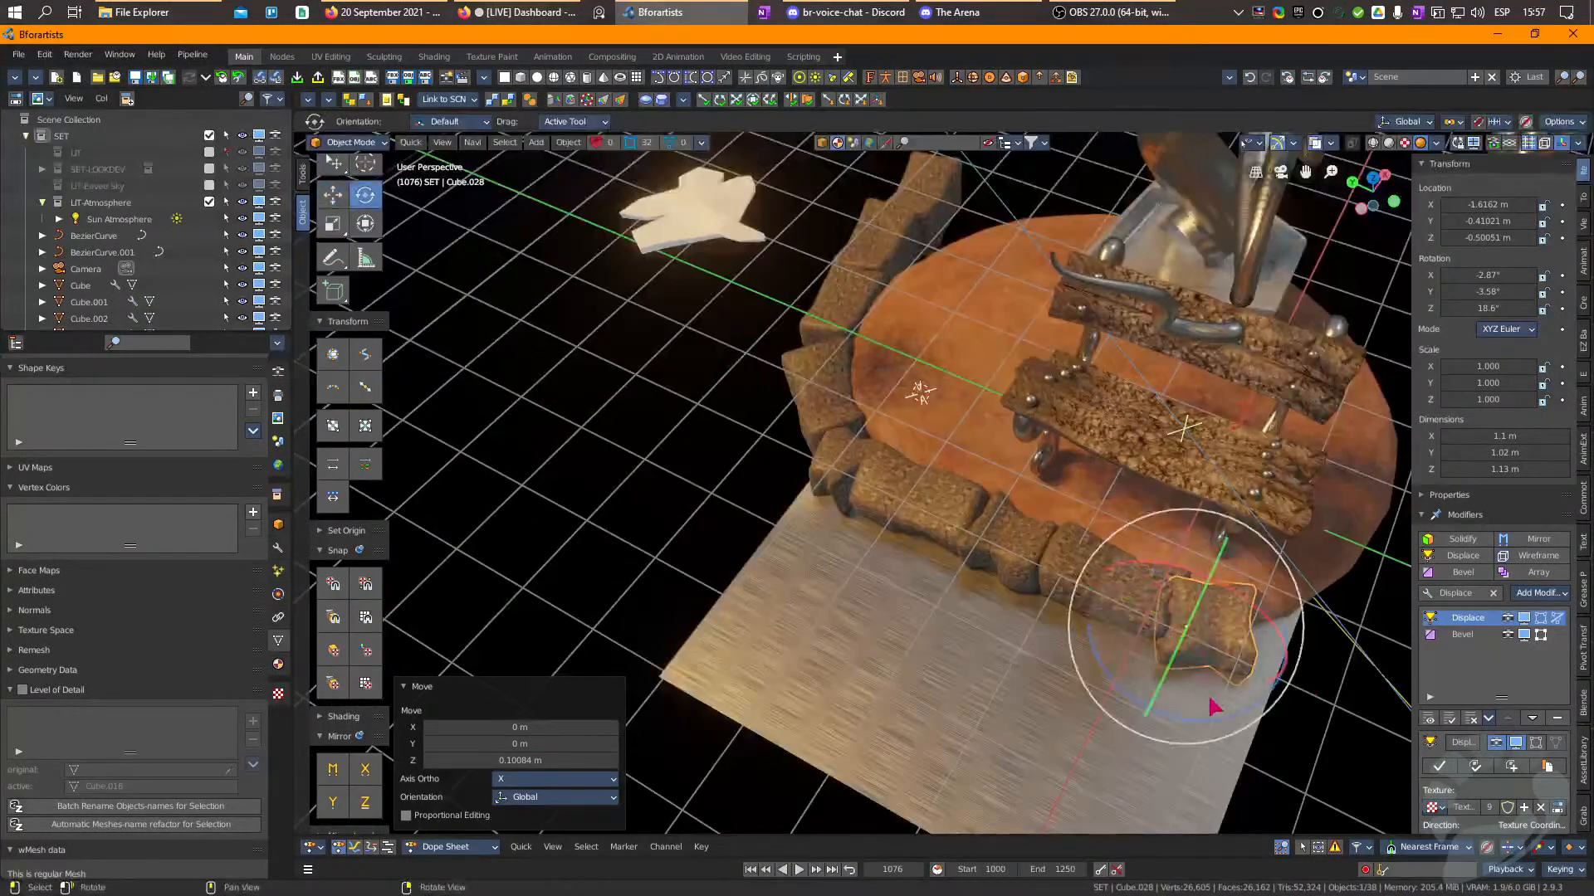
Apply the ground plane's scale and enlarge the plane to about 15.3 m square.
{"action": "left_click", "coordinate": [986, 739]}
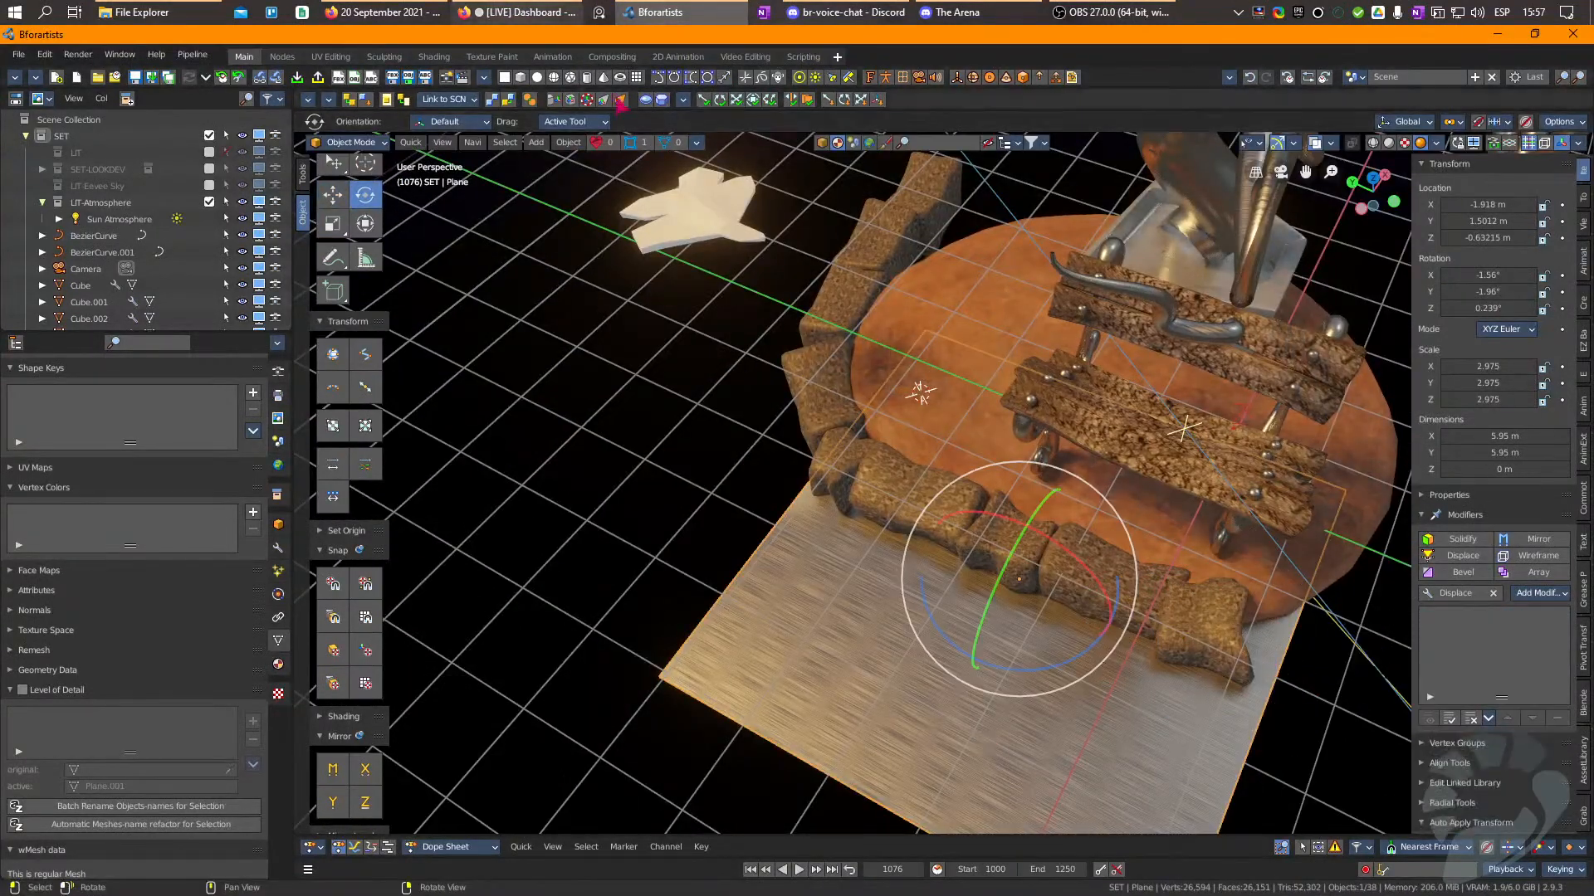
{"action": "left_click", "coordinate": [738, 101]}
{"action": "scroll", "coordinate": [1021, 573], "scroll_direction": "down", "scroll_amount": 2}
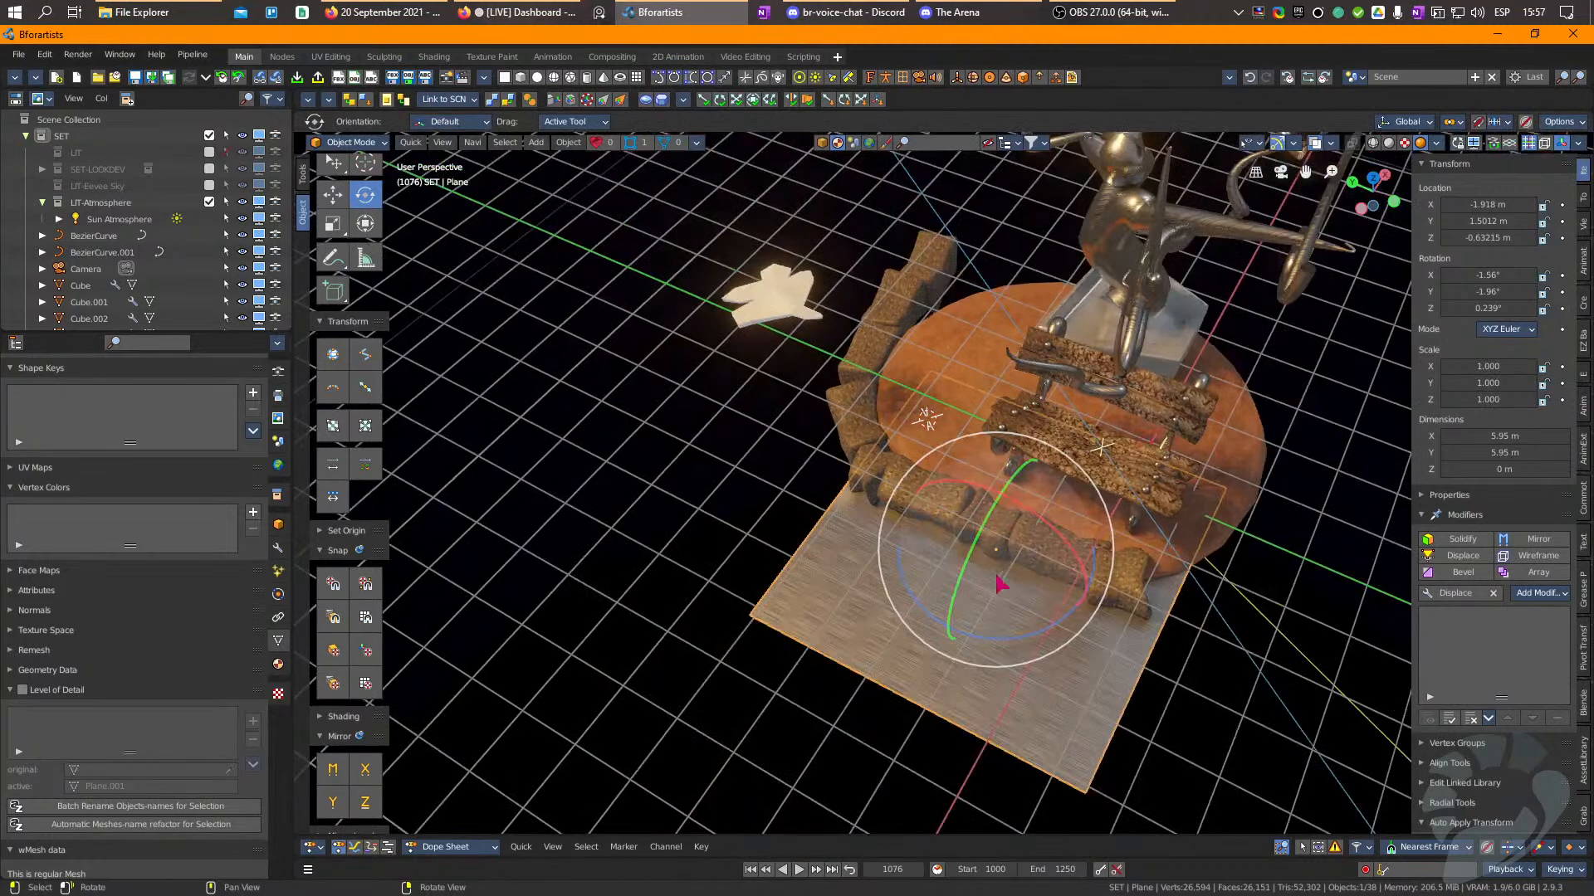
{"action": "key", "text": "r"}
{"action": "left_click_drag", "start_coordinate": [1173, 556], "coordinate": [1345, 562]}
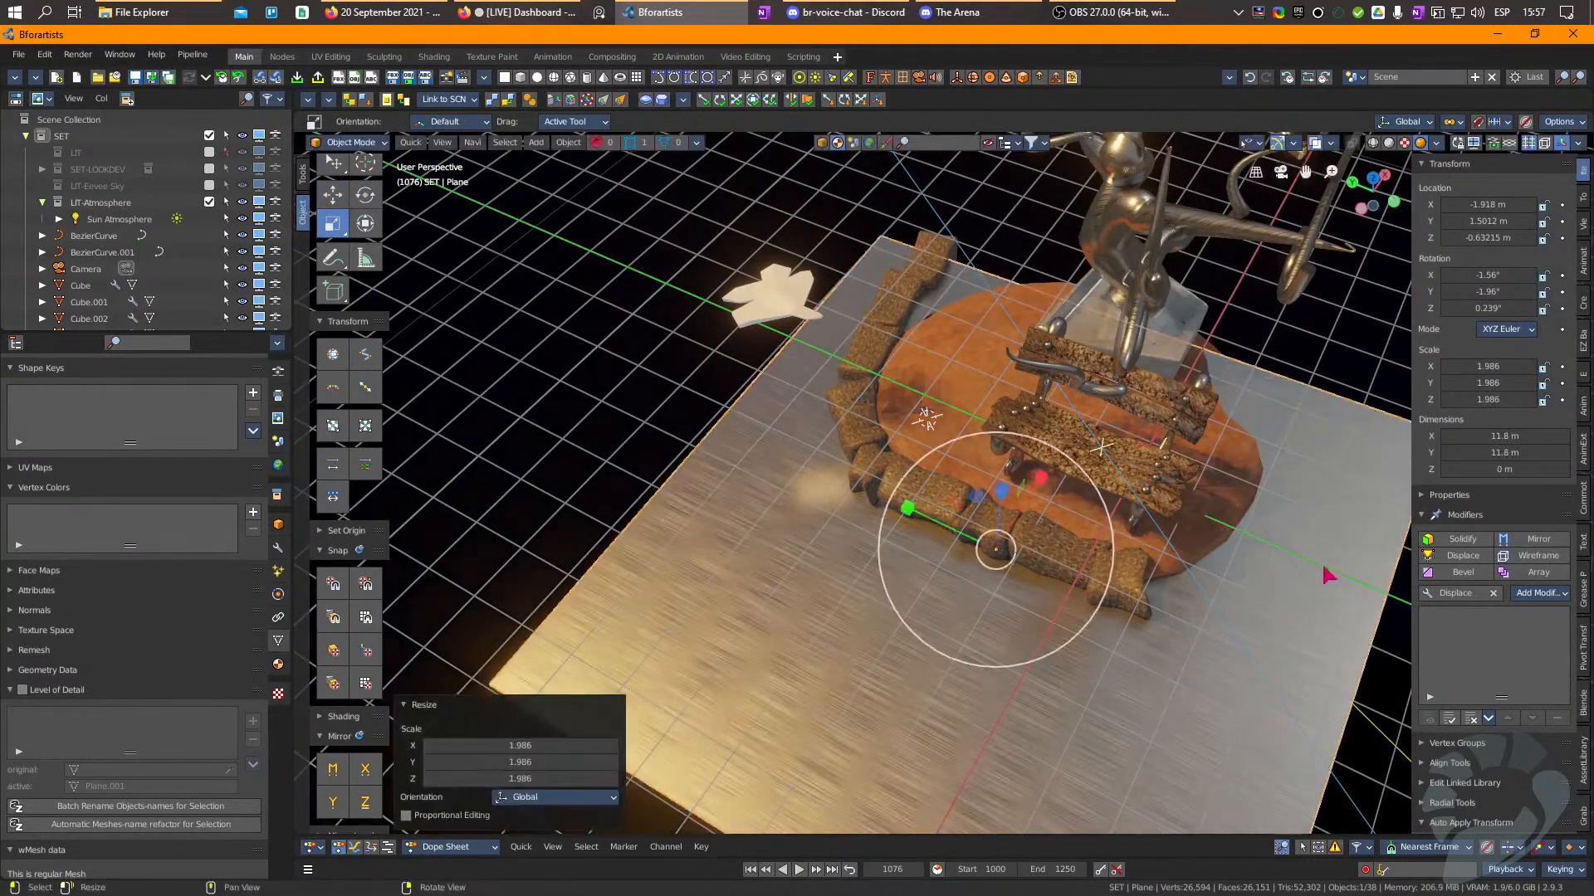
{"action": "right_click_drag", "start_coordinate": [1240, 631], "coordinate": [1236, 586]}
{"action": "key", "text": "KP_0"}
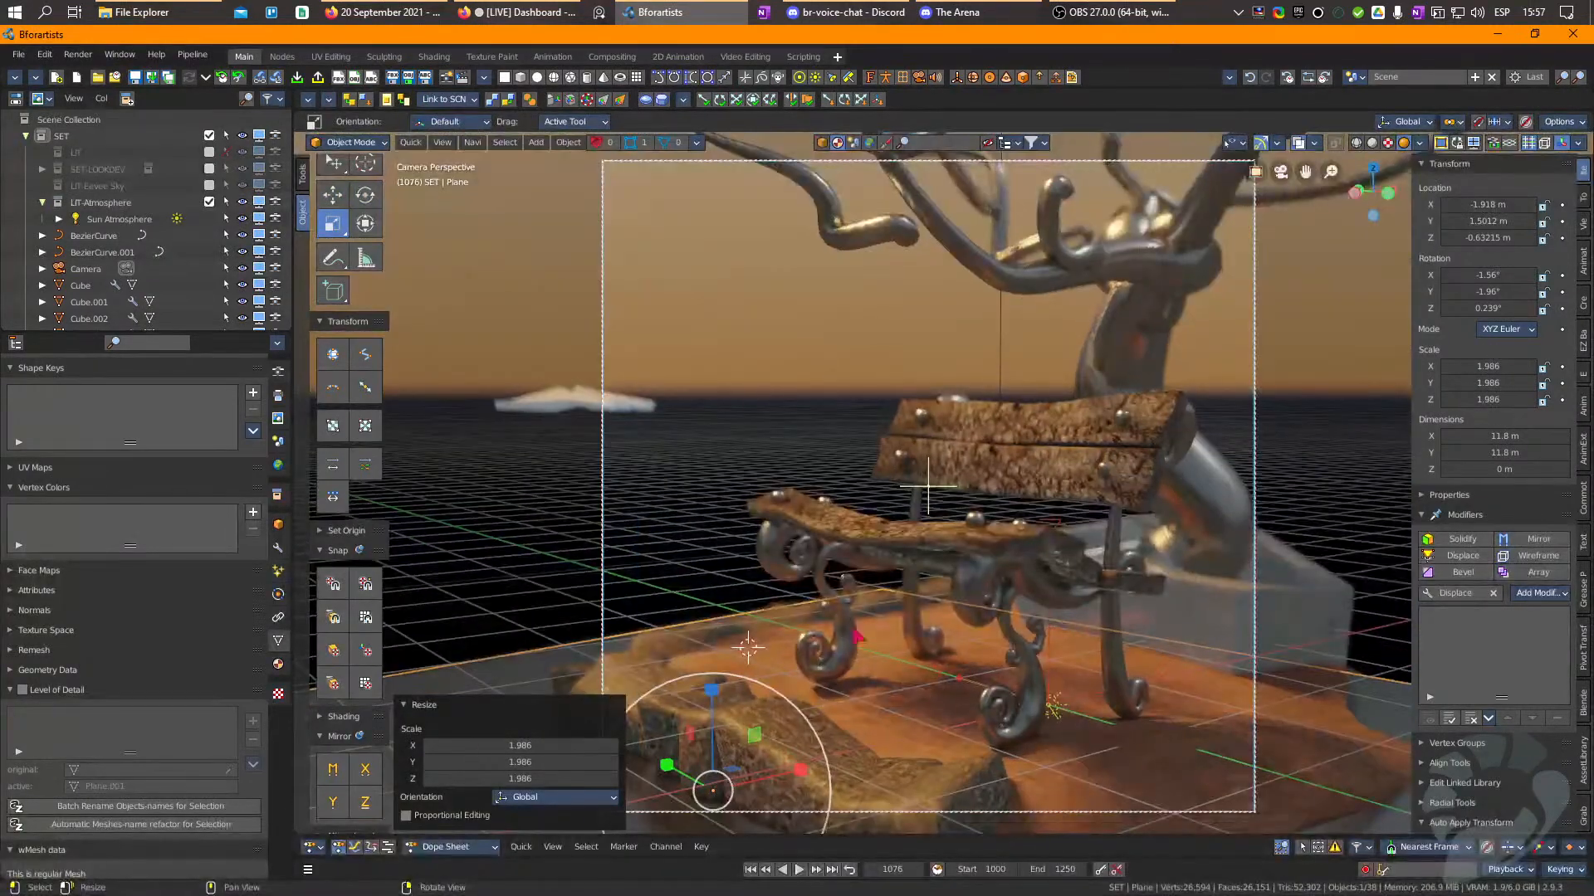
{"action": "key", "text": "s"}
{"action": "left_click_drag", "start_coordinate": [1144, 482], "coordinate": [1017, 608]}
Duplicate the tree, place the copy behind the bench and rotate it about 29.6° around the view axis.
{"action": "left_click", "coordinate": [1201, 589]}
{"action": "left_click", "coordinate": [1249, 590]}
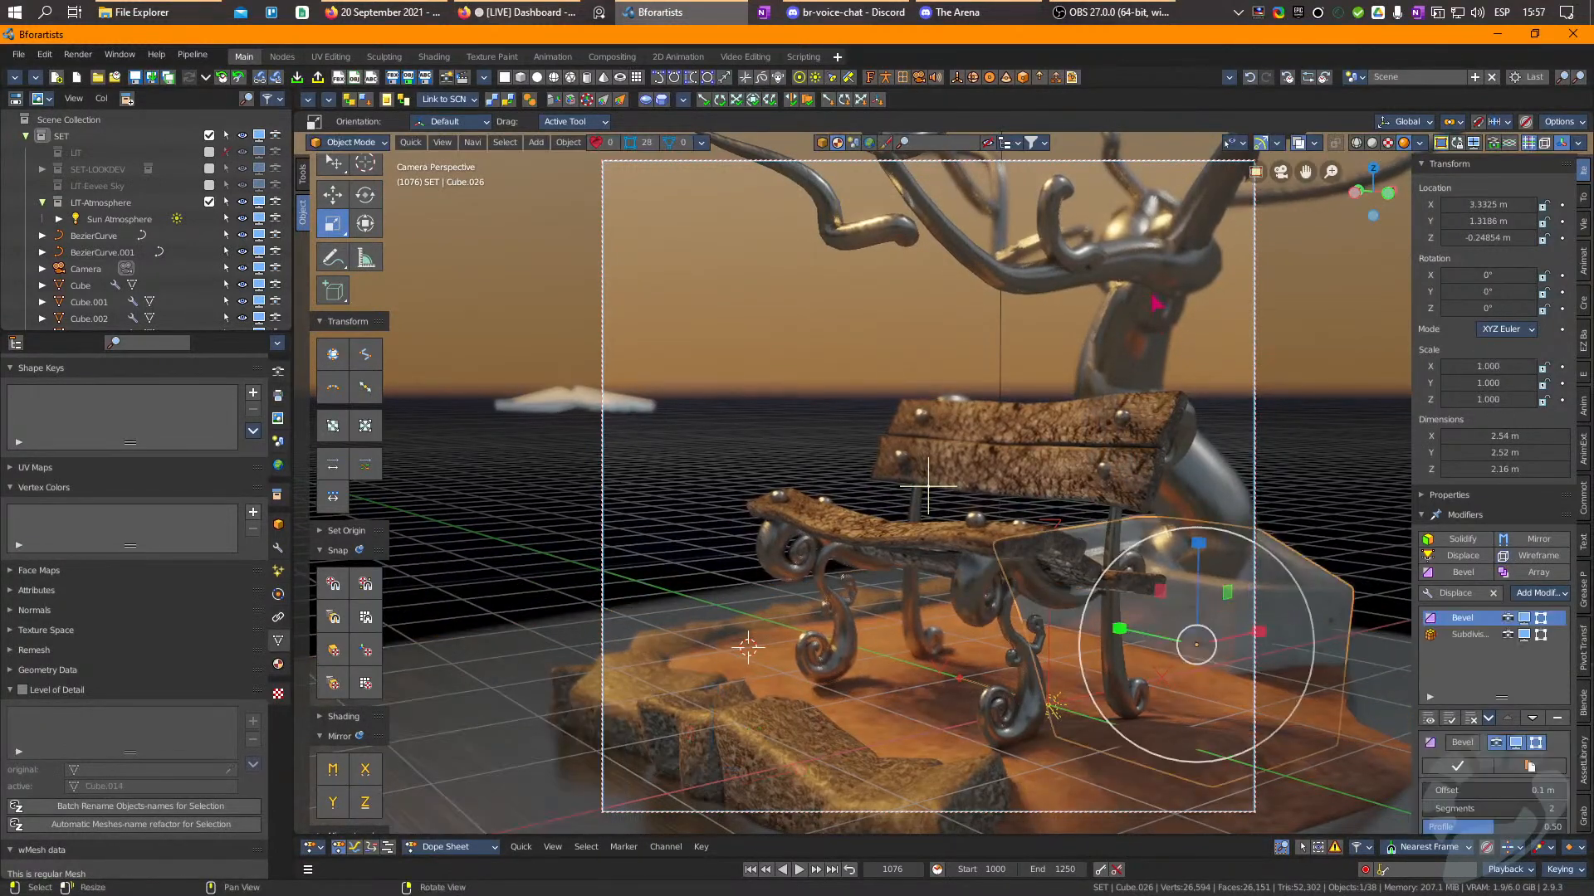
{"action": "key", "text": "shift+d"}
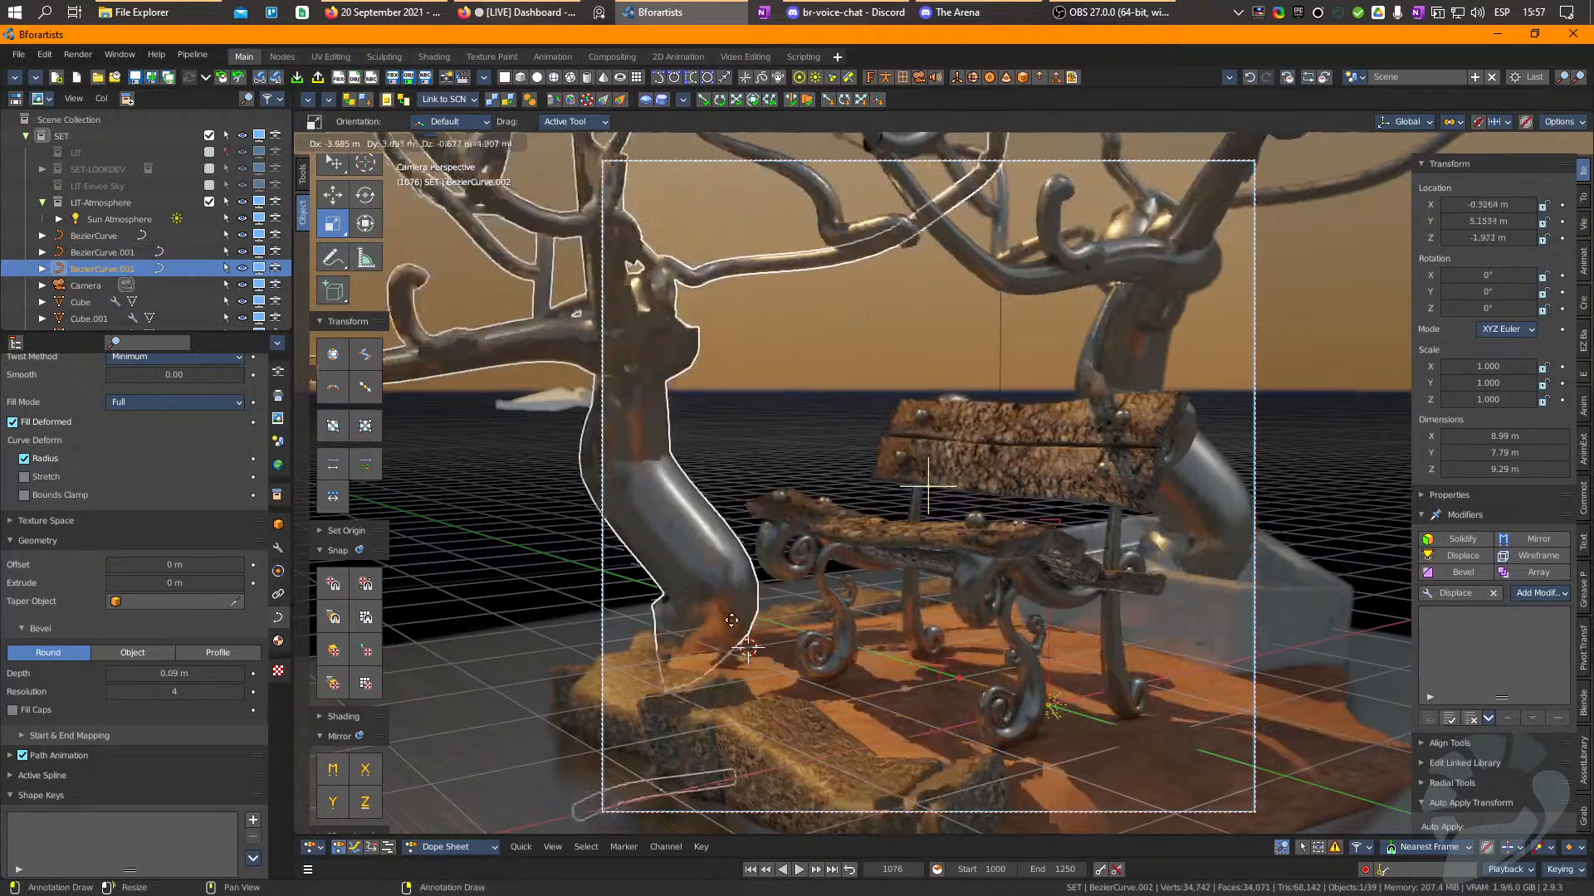
{"action": "left_click", "coordinate": [615, 615]}
{"action": "key", "text": "r"}
{"action": "left_click_drag", "start_coordinate": [639, 610], "coordinate": [830, 618]}
Move the tree copy horizontally into the distance beside the bench and adjust its placement.
{"action": "key", "text": "g"}
{"action": "key", "text": "g"}
{"action": "key", "text": "shift+z"}
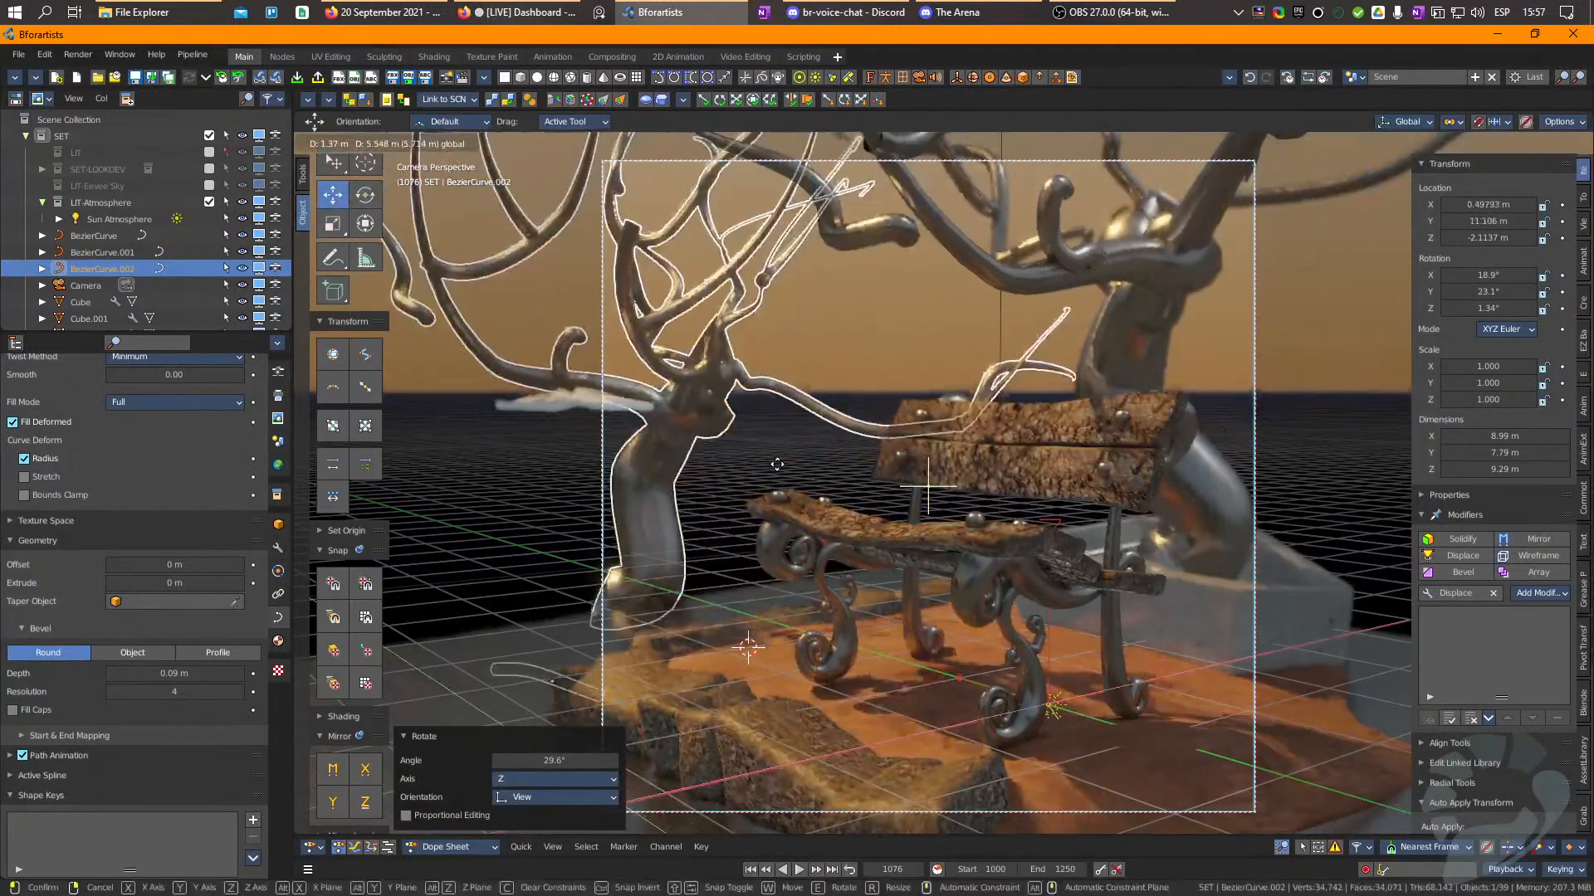
{"action": "left_click", "coordinate": [729, 428]}
{"action": "key", "text": "g"}
{"action": "left_click", "coordinate": [730, 442]}
Make a linked duplicate of the planter and move it beneath the background tree, to about X 3.49, Y 15.41, Z -1.11 m.
{"action": "left_click", "coordinate": [1252, 631]}
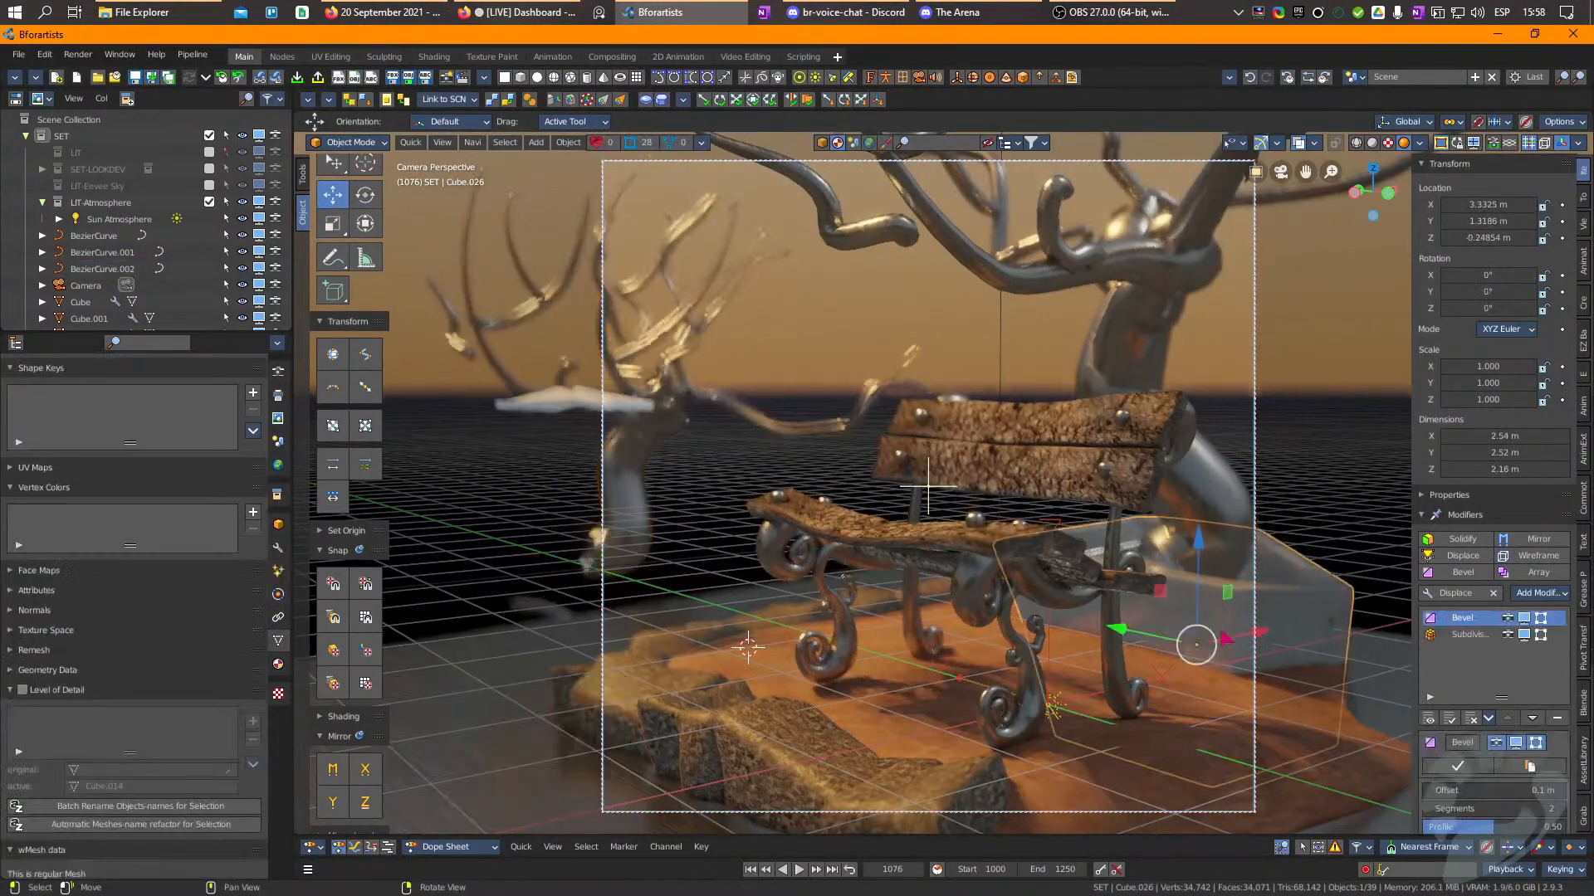
{"action": "key", "text": "alt+d"}
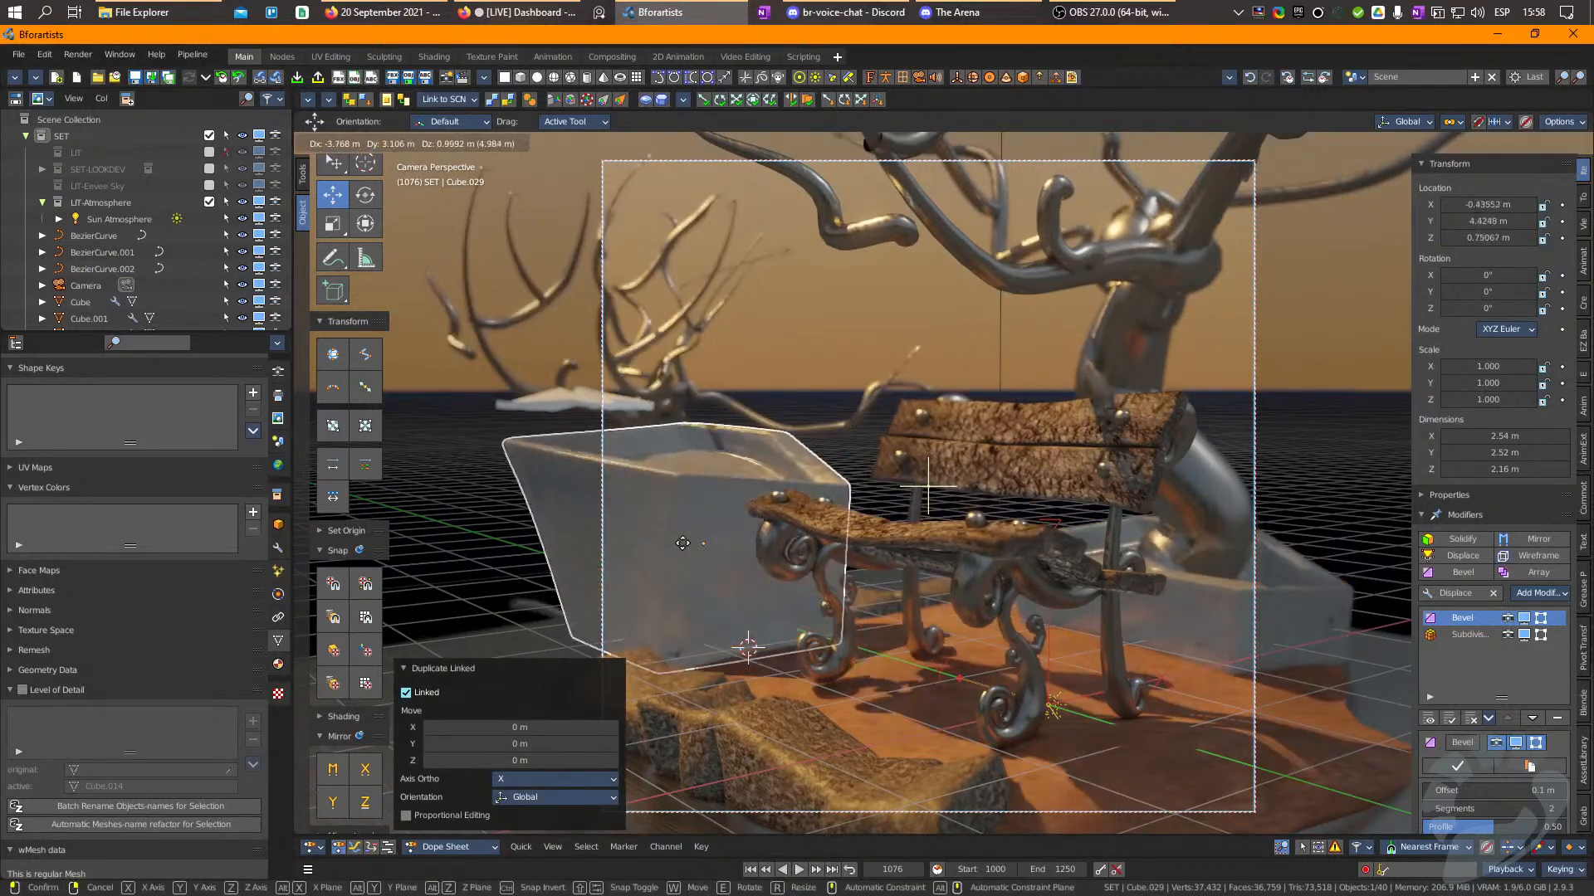
{"action": "left_click", "coordinate": [751, 666]}
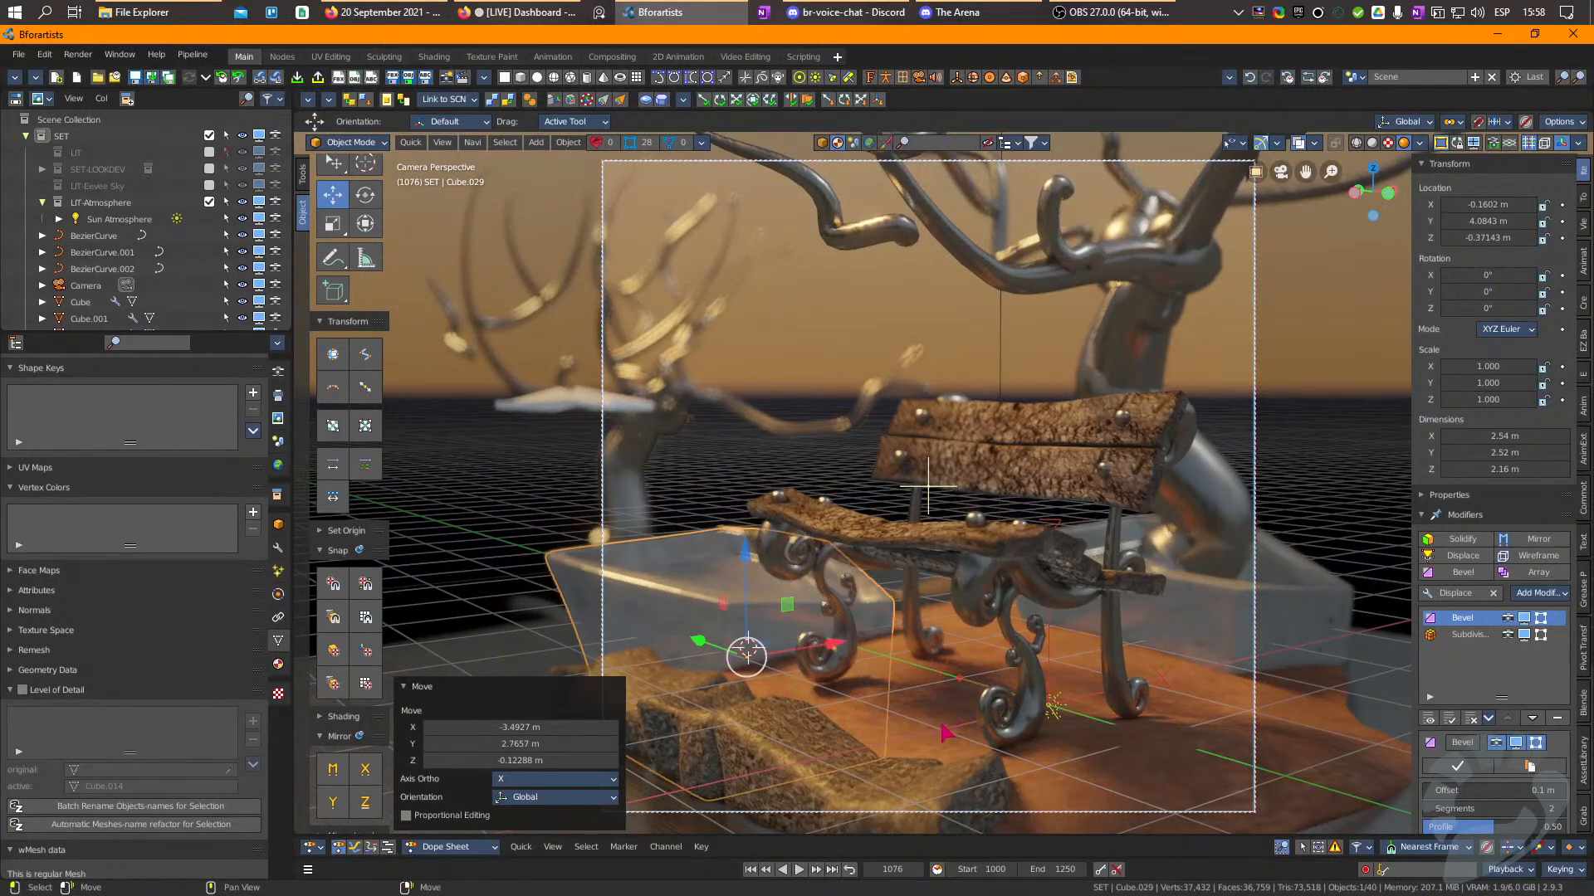
{"action": "key", "text": "g"}
{"action": "key", "text": "shift+z"}
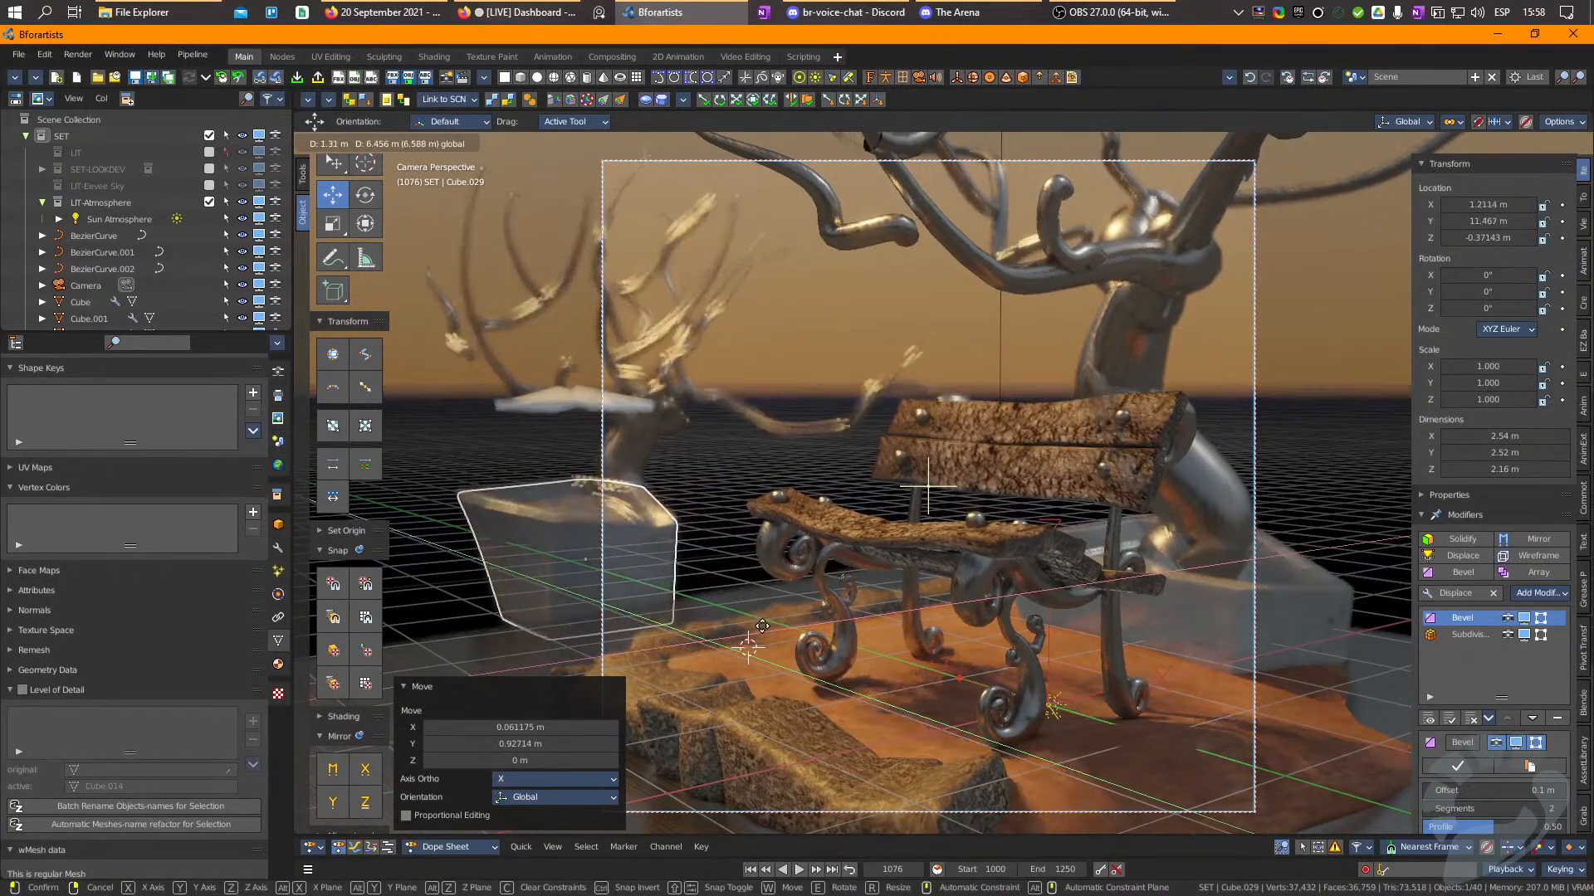
{"action": "left_click", "coordinate": [762, 626]}
{"action": "left_click_drag", "start_coordinate": [585, 466], "coordinate": [587, 512]}
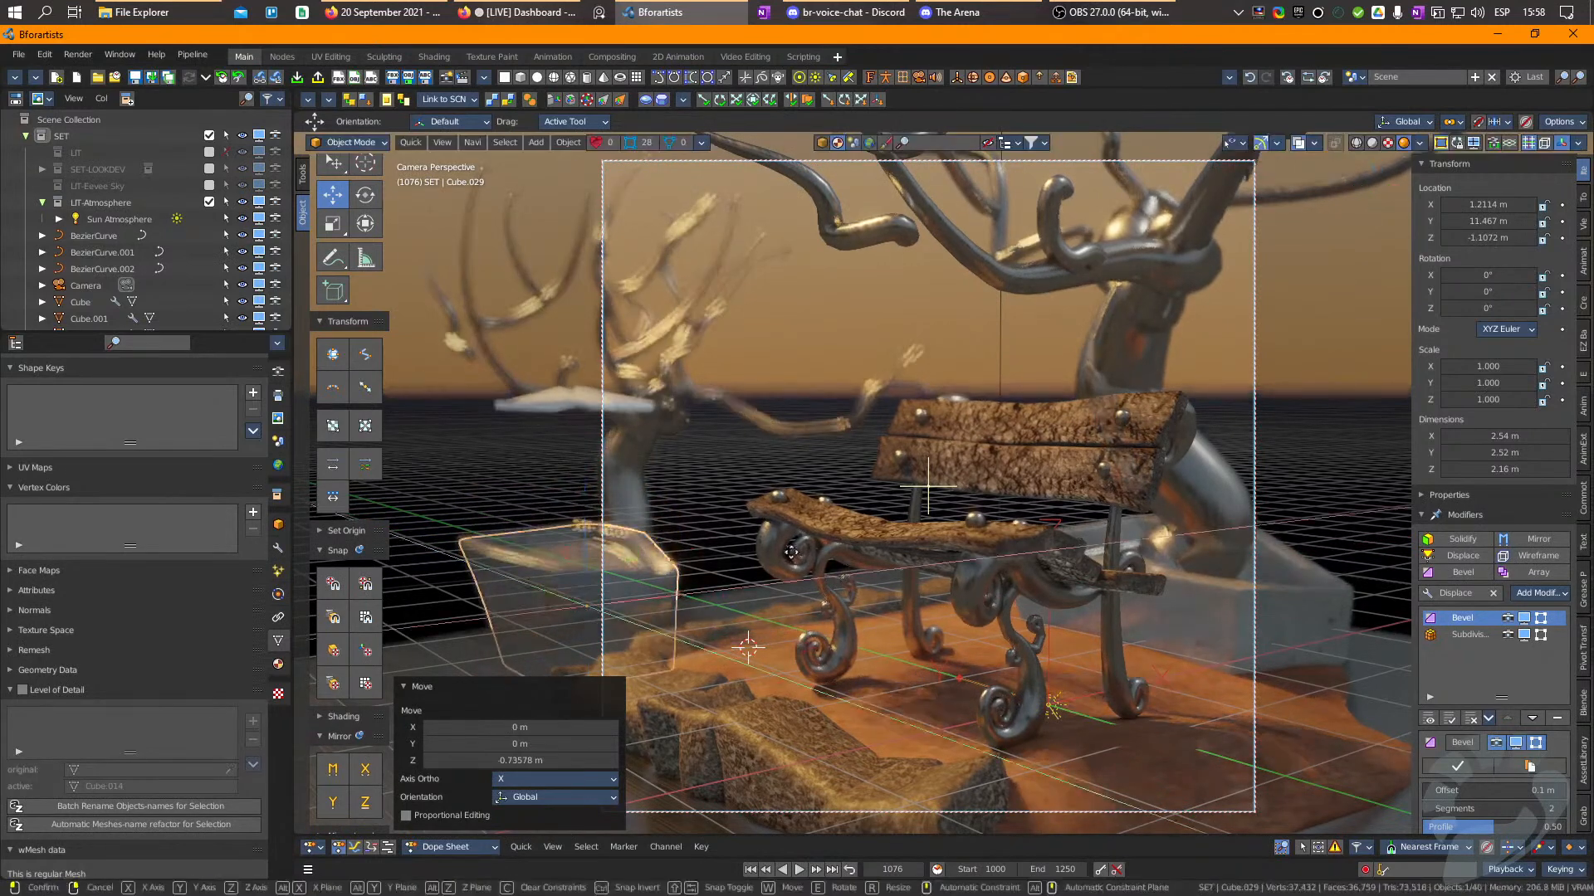
{"action": "key", "text": "g"}
{"action": "key", "text": "shift+z"}
{"action": "left_click", "coordinate": [804, 547]}
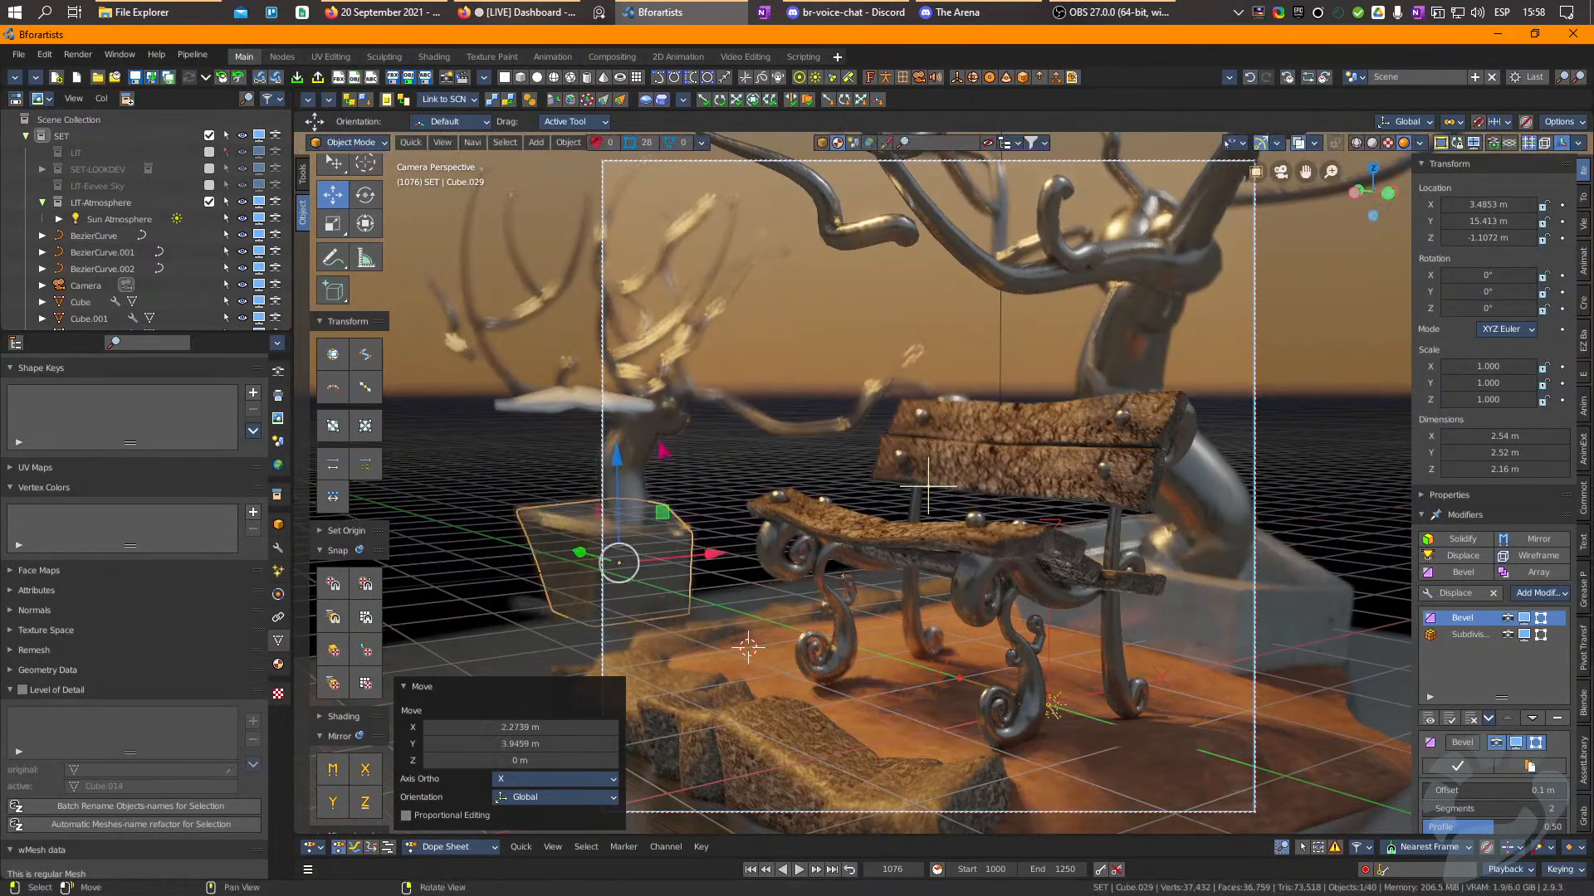
Rotate the background tree about 107° around Z and move it horizontally into the copied planter.
{"action": "left_click", "coordinate": [644, 417]}
{"action": "left_click_drag", "start_coordinate": [554, 646], "coordinate": [707, 573]}
{"action": "key", "text": "g"}
{"action": "key", "text": "shift+z"}
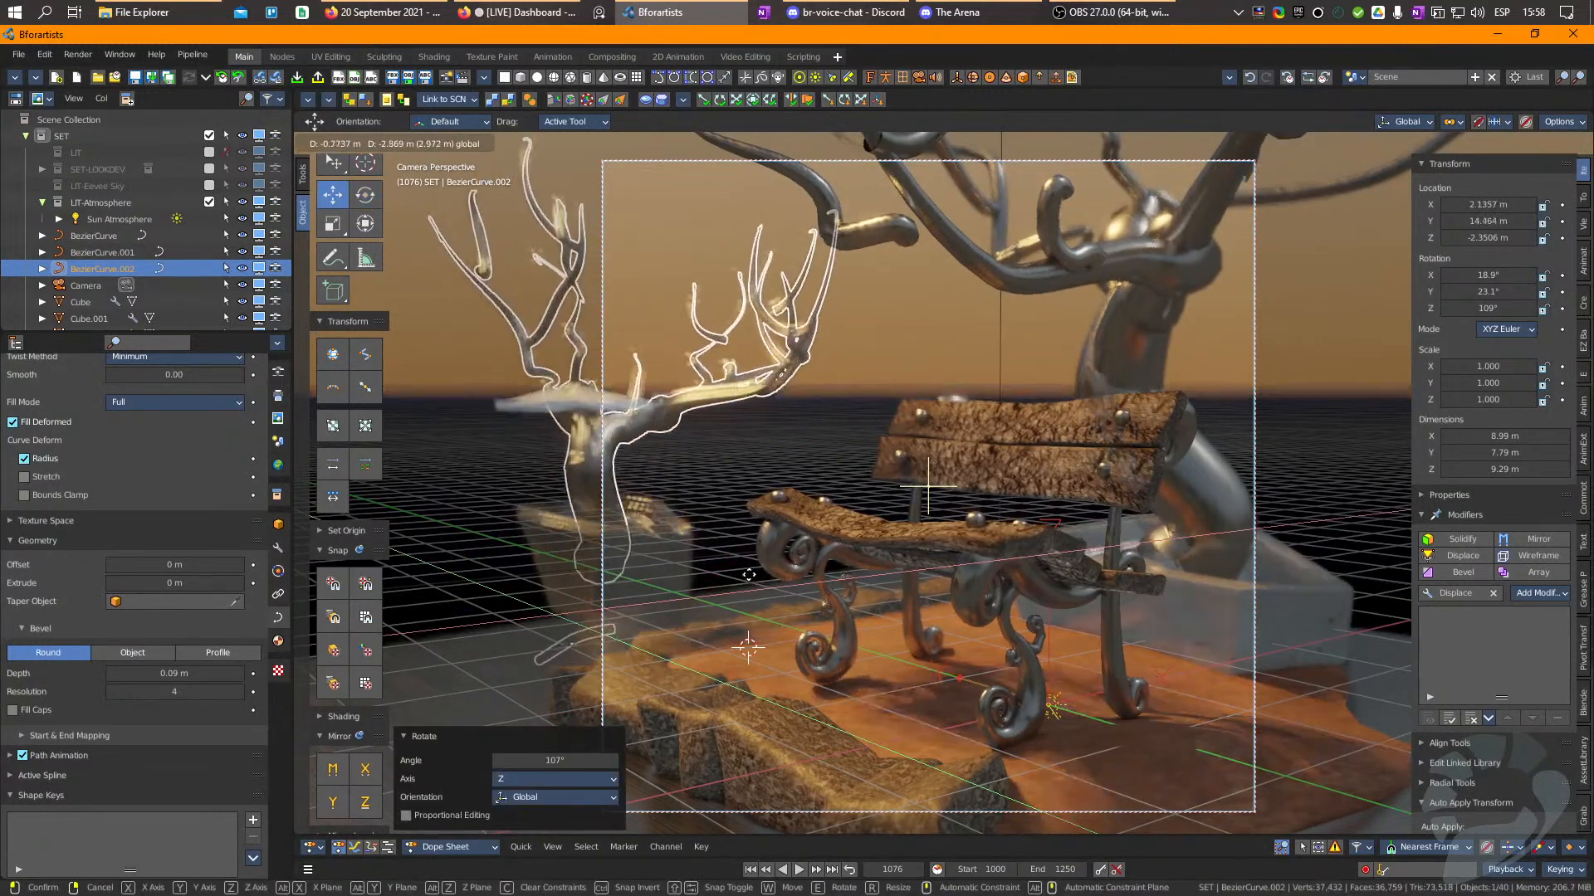
{"action": "left_click", "coordinate": [748, 575]}
Make a linked duplicate of the background tree and planter, move it along X and rotate it about 81.1° around Z.
{"action": "left_click", "coordinate": [643, 539], "text": "shift"}
{"action": "key", "text": "alt+d"}
{"action": "right_click", "coordinate": [660, 589]}
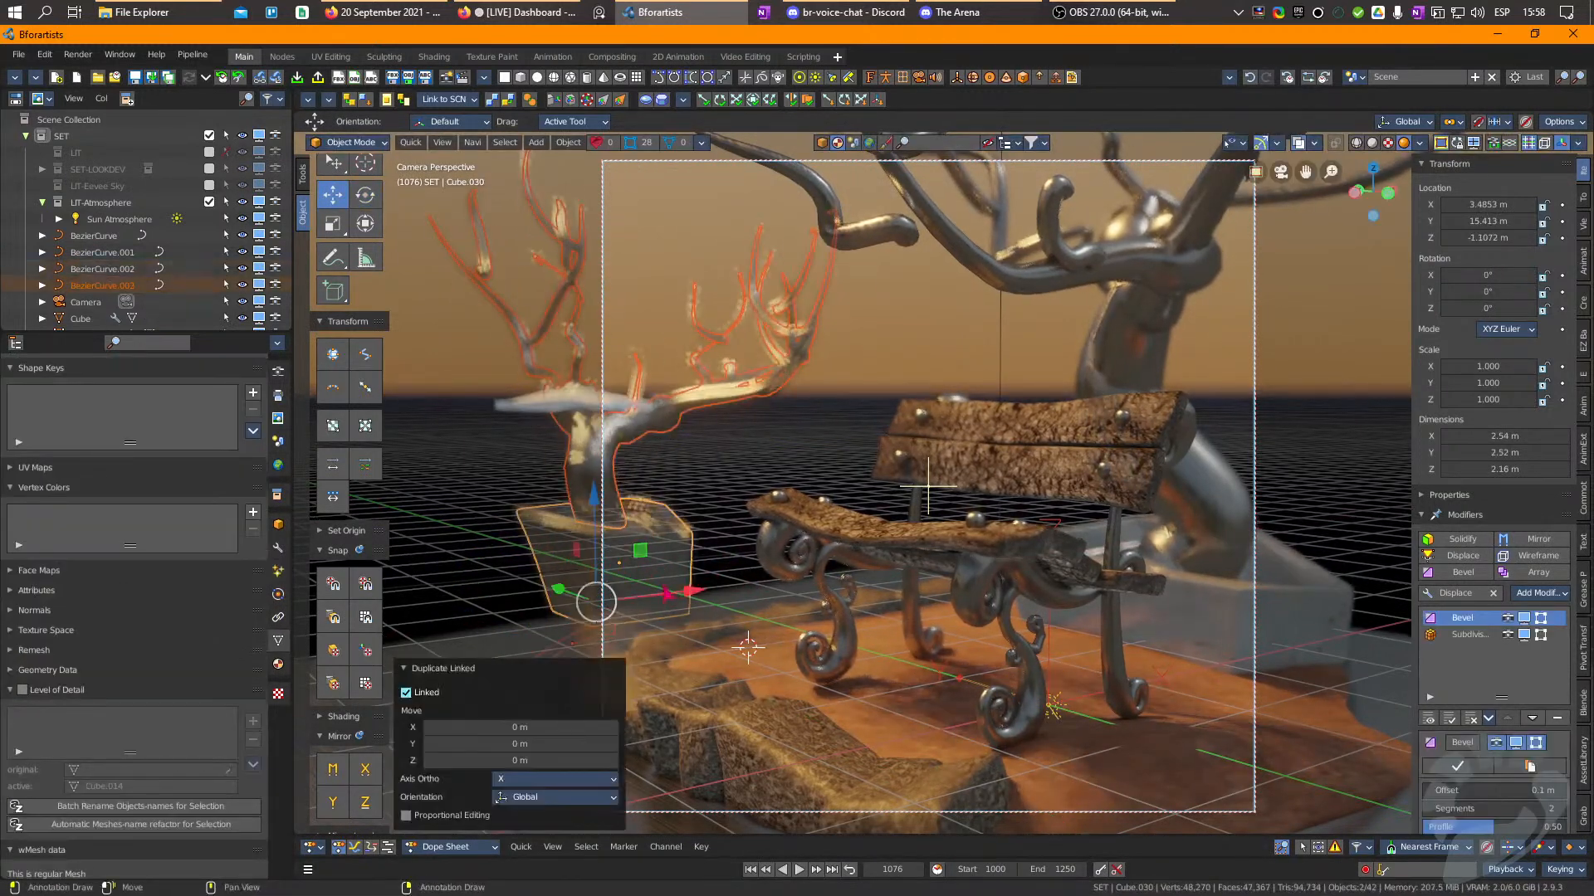
{"action": "left_click_drag", "start_coordinate": [686, 594], "coordinate": [877, 475]}
{"action": "key", "text": "e"}
Make another linked duplicate of the tree and planter, move it about 4.86 m along X and rotate it.
{"action": "key", "text": "alt+d"}
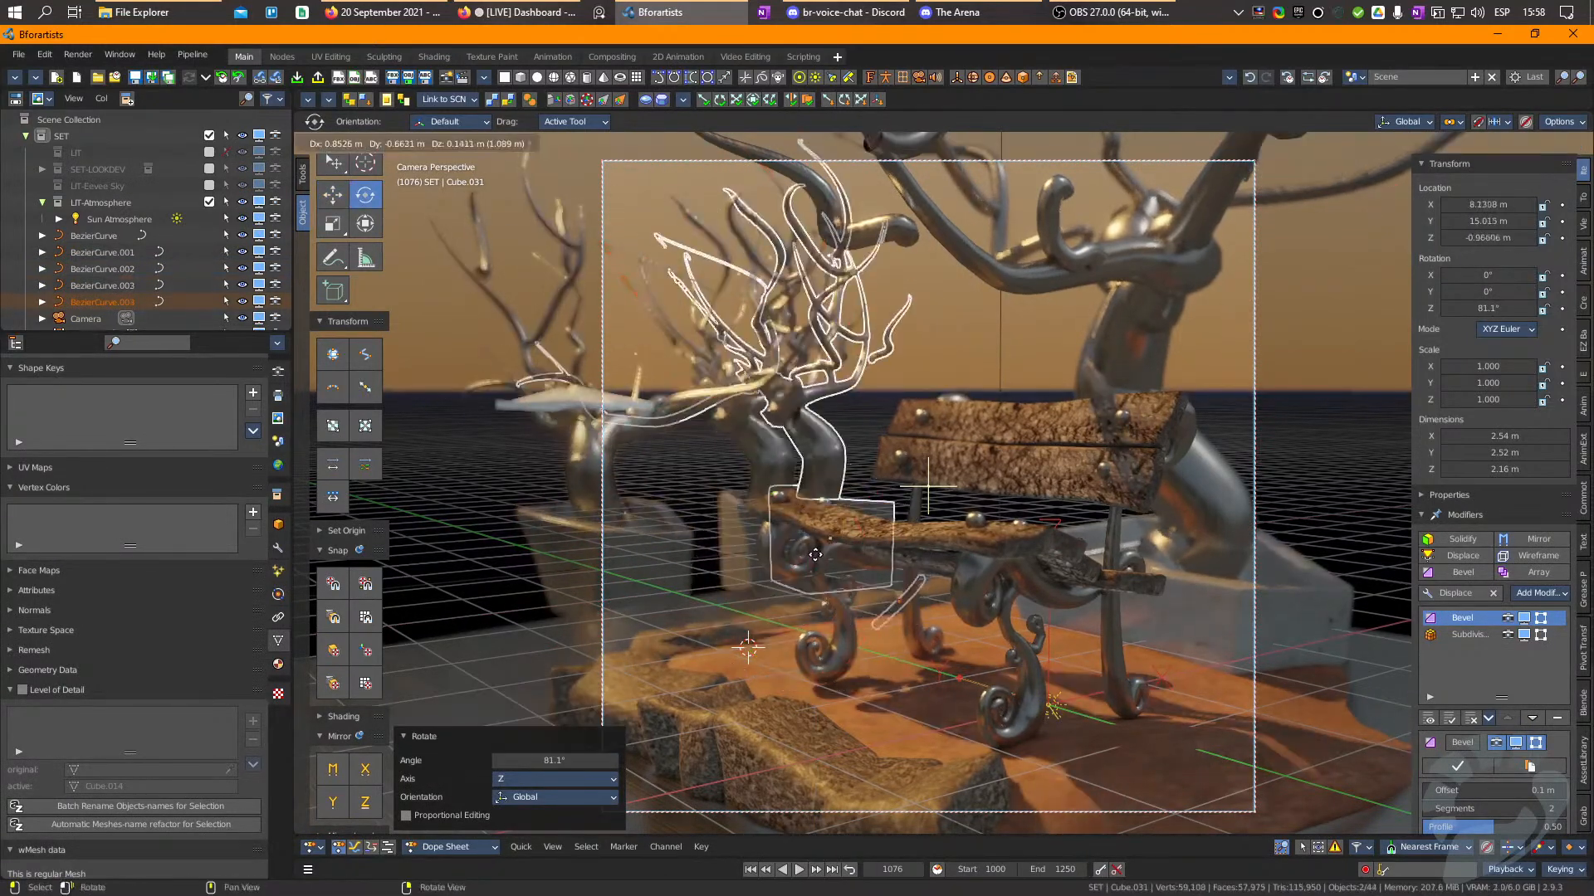
{"action": "right_click", "coordinate": [877, 475]}
{"action": "key", "text": "w"}
{"action": "left_click_drag", "start_coordinate": [874, 572], "coordinate": [1061, 558]}
{"action": "key", "text": "e"}
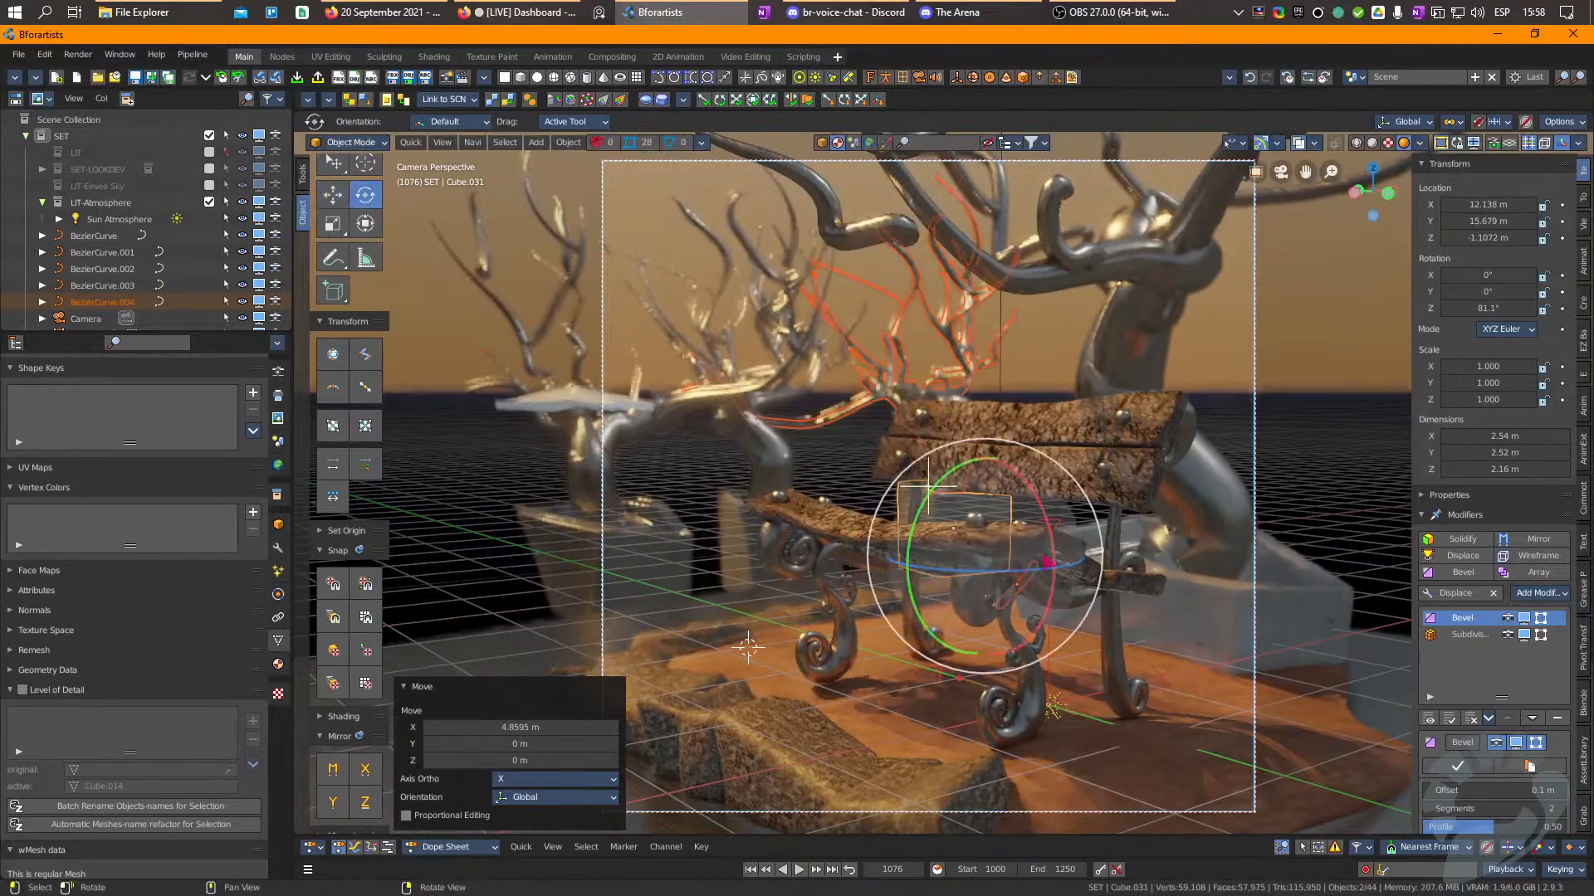
{"action": "left_click_drag", "start_coordinate": [981, 587], "coordinate": [971, 513]}
Turn the third background tree to about 211° on Z, reposition it and make a linked duplicate of it.
{"action": "left_click", "coordinate": [931, 357]}
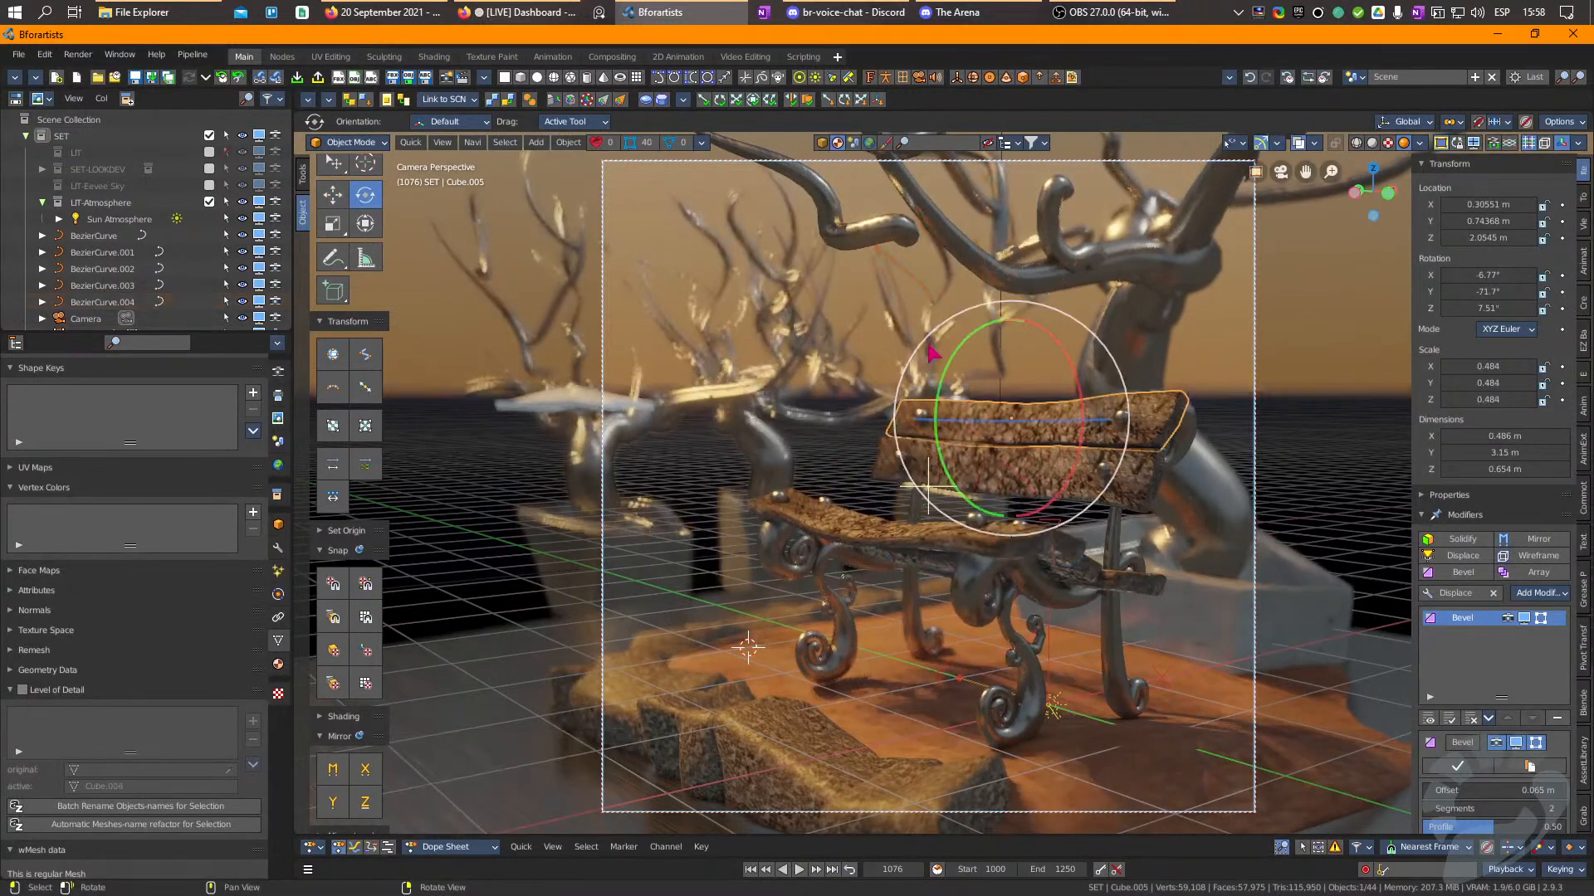
{"action": "left_click", "coordinate": [931, 355]}
{"action": "left_click_drag", "start_coordinate": [1220, 329], "coordinate": [1277, 412]}
{"action": "key", "text": "w"}
{"action": "left_click_drag", "start_coordinate": [1081, 483], "coordinate": [1065, 494]}
{"action": "key", "text": "alt+d"}
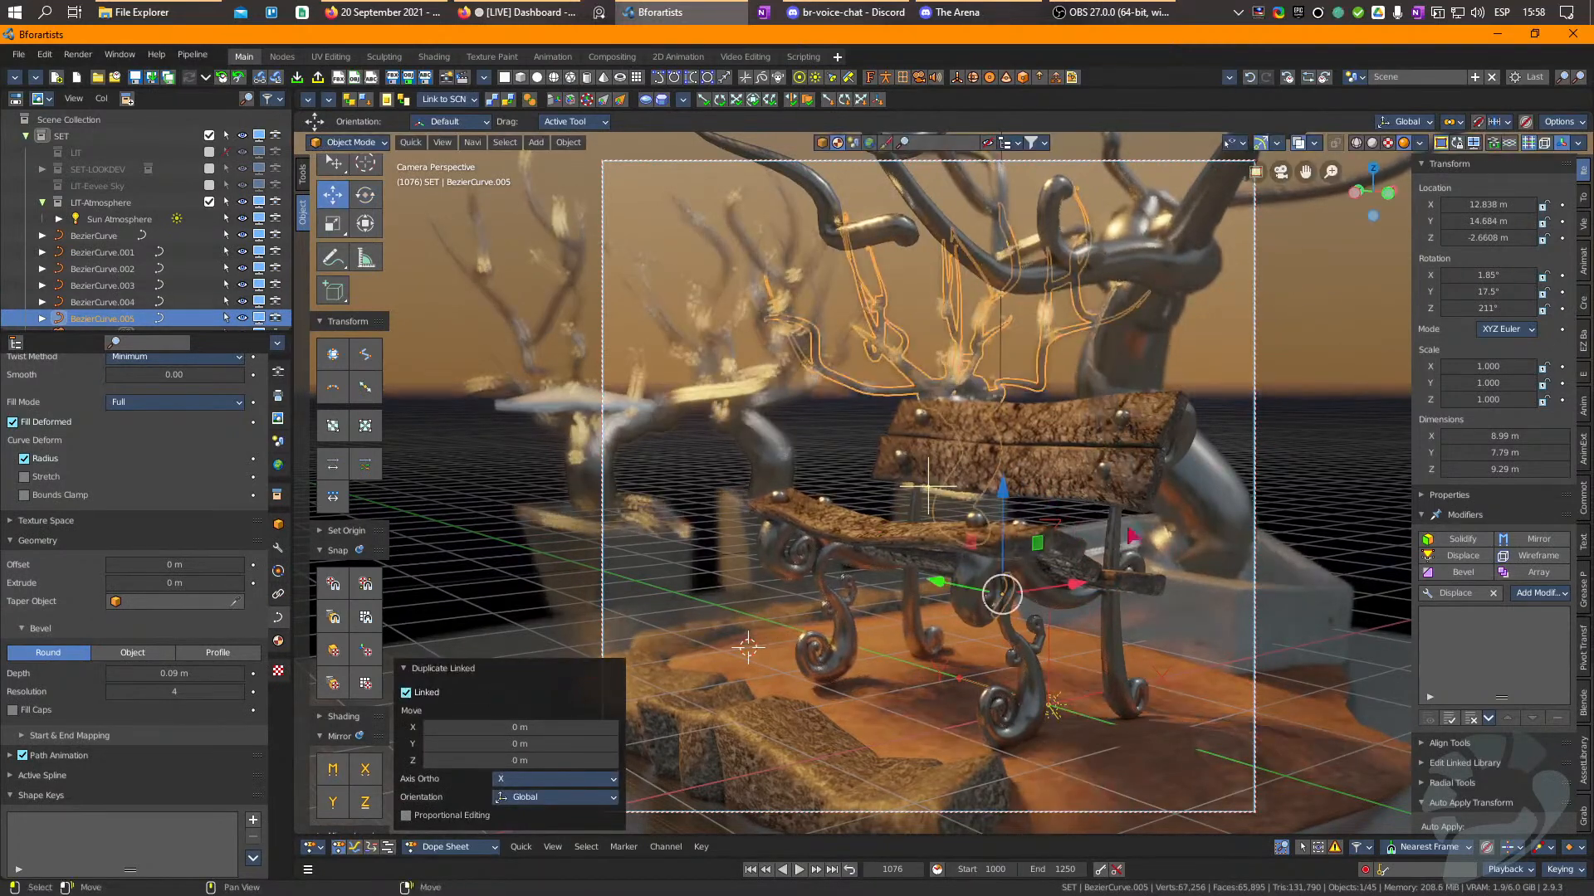
Scale the ground plane up by 4.865, apply its scale and enlarge it again to about 524 m square.
{"action": "left_click", "coordinate": [502, 649]}
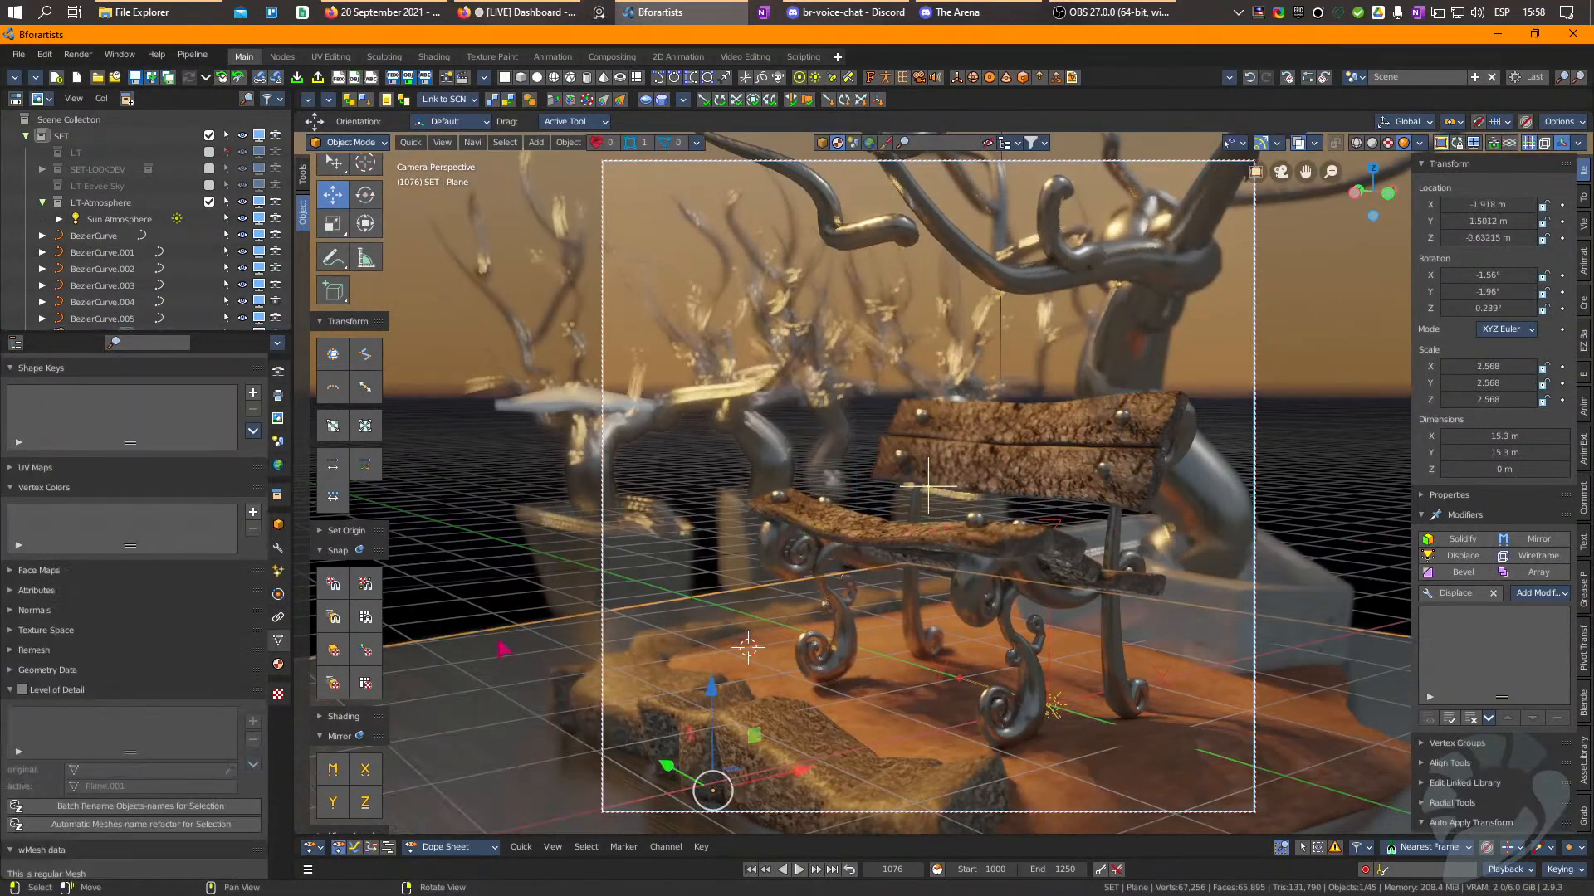
{"action": "key", "text": "r"}
{"action": "left_click_drag", "start_coordinate": [864, 664], "coordinate": [347, 43]}
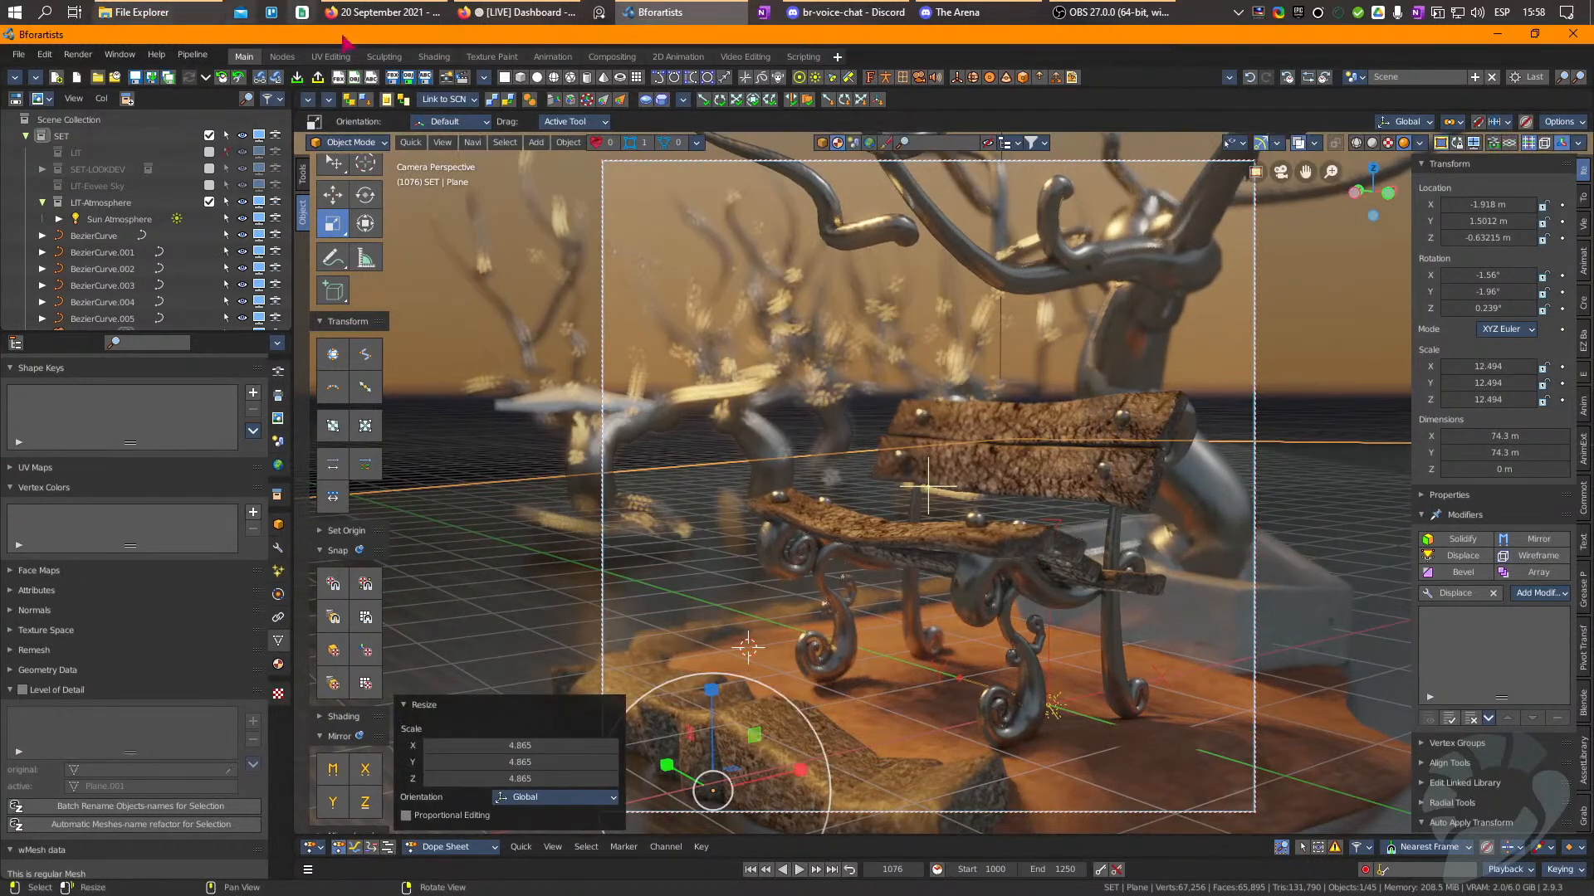
{"action": "left_click", "coordinate": [736, 103]}
{"action": "key", "text": "s"}
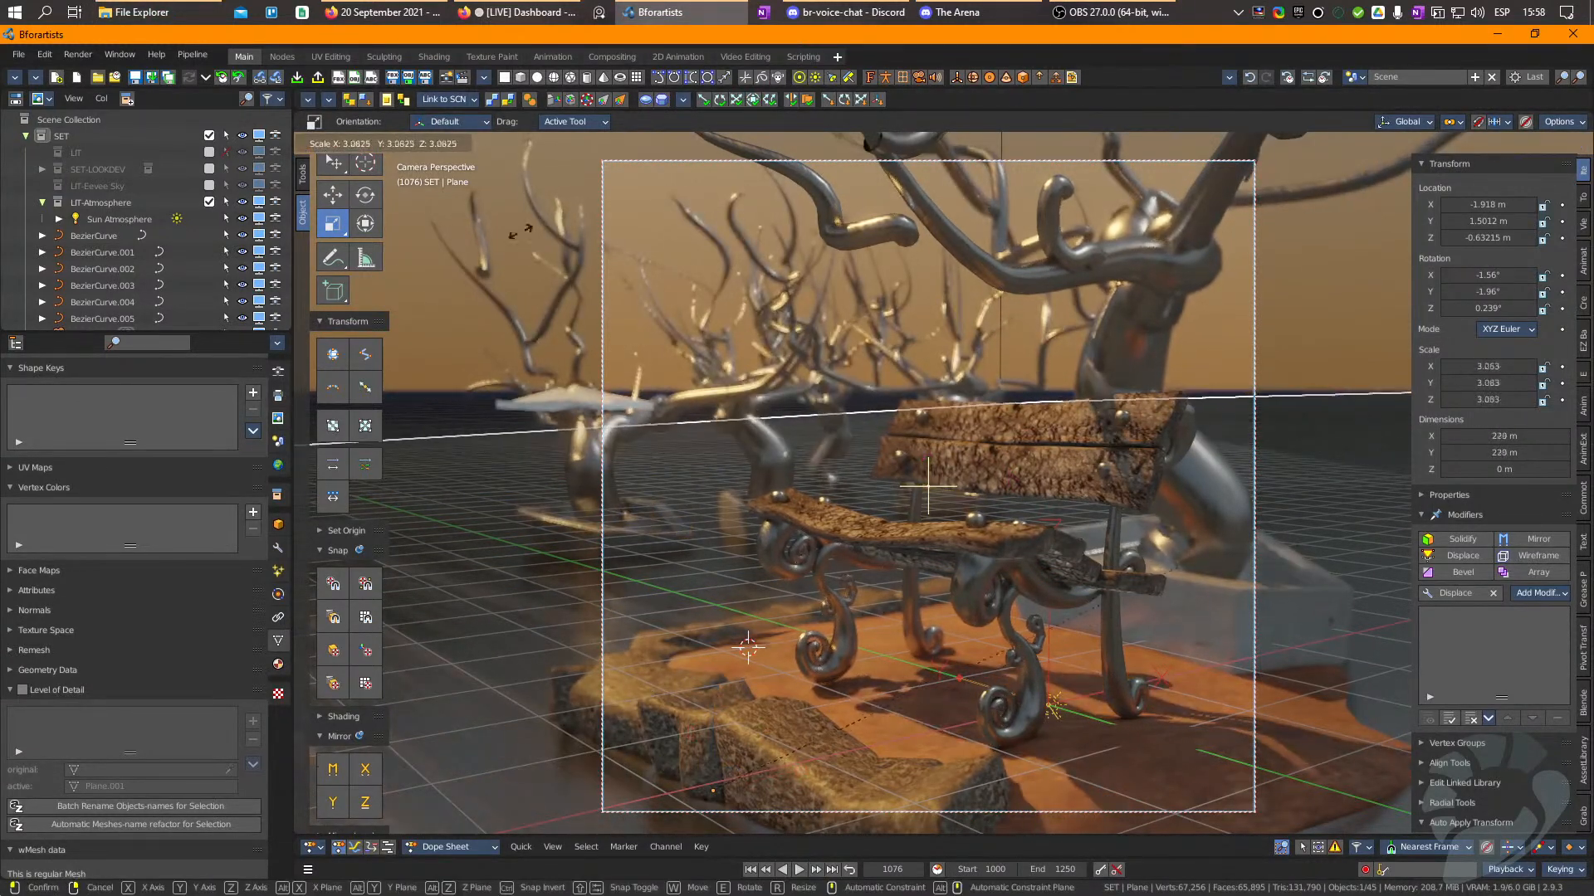
{"action": "left_click", "coordinate": [954, 462]}
Clear the ground plane's rotation and scale it up further toward the horizon.
{"action": "key", "text": "alt+r"}
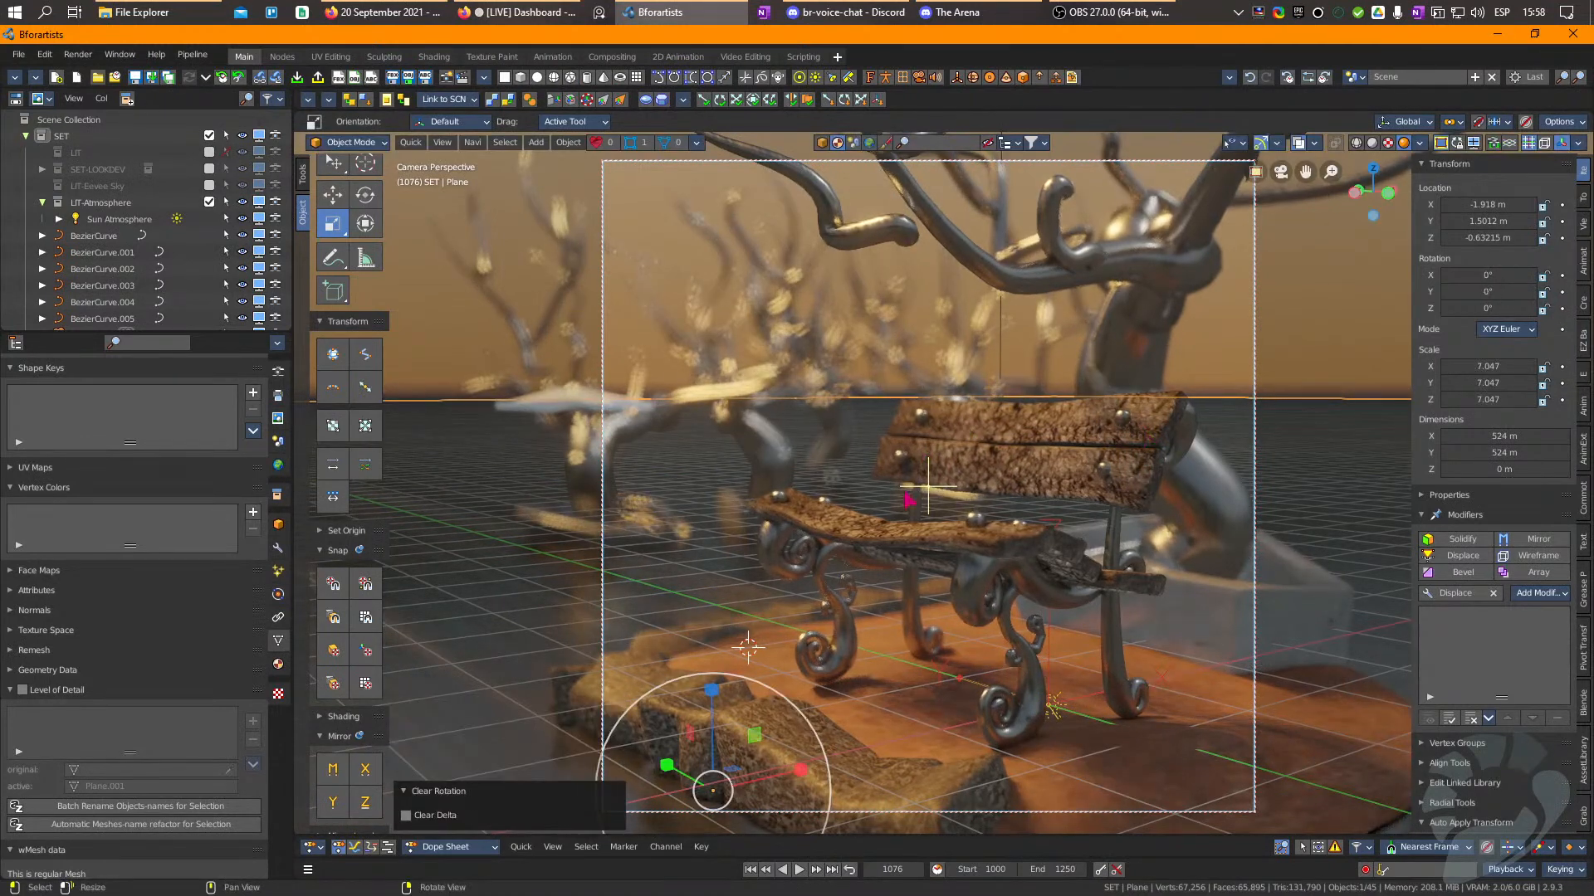
{"action": "key", "text": "s"}
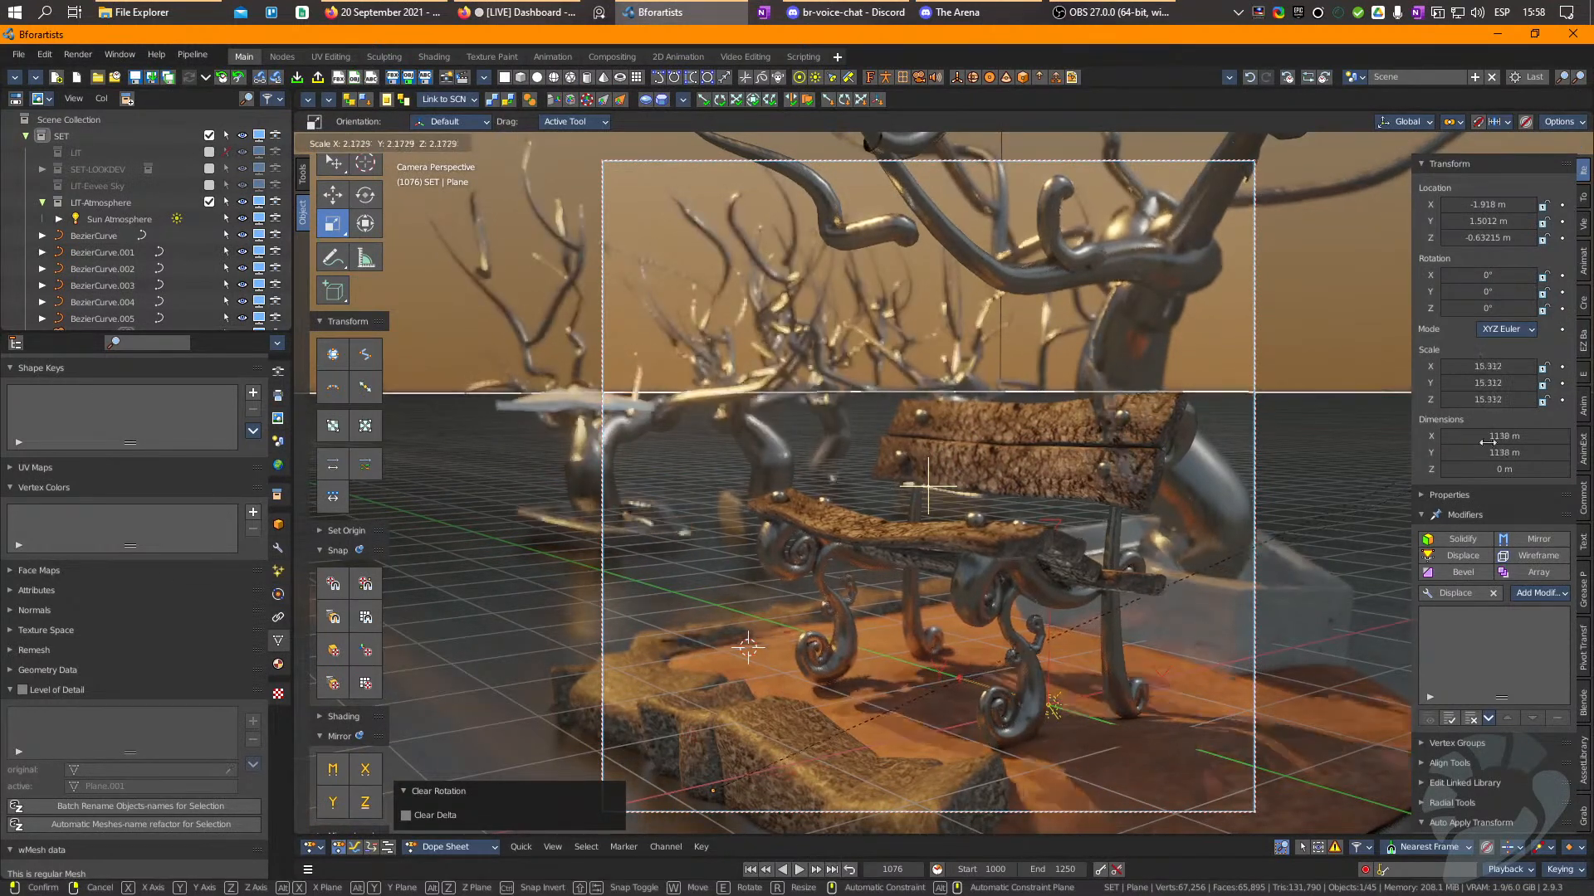
{"action": "left_click", "coordinate": [882, 422]}
Move the first background tree together with its planter farther back in the scene.
{"action": "left_click", "coordinate": [624, 512]}
{"action": "left_click", "coordinate": [664, 523]}
{"action": "key", "text": "g"}
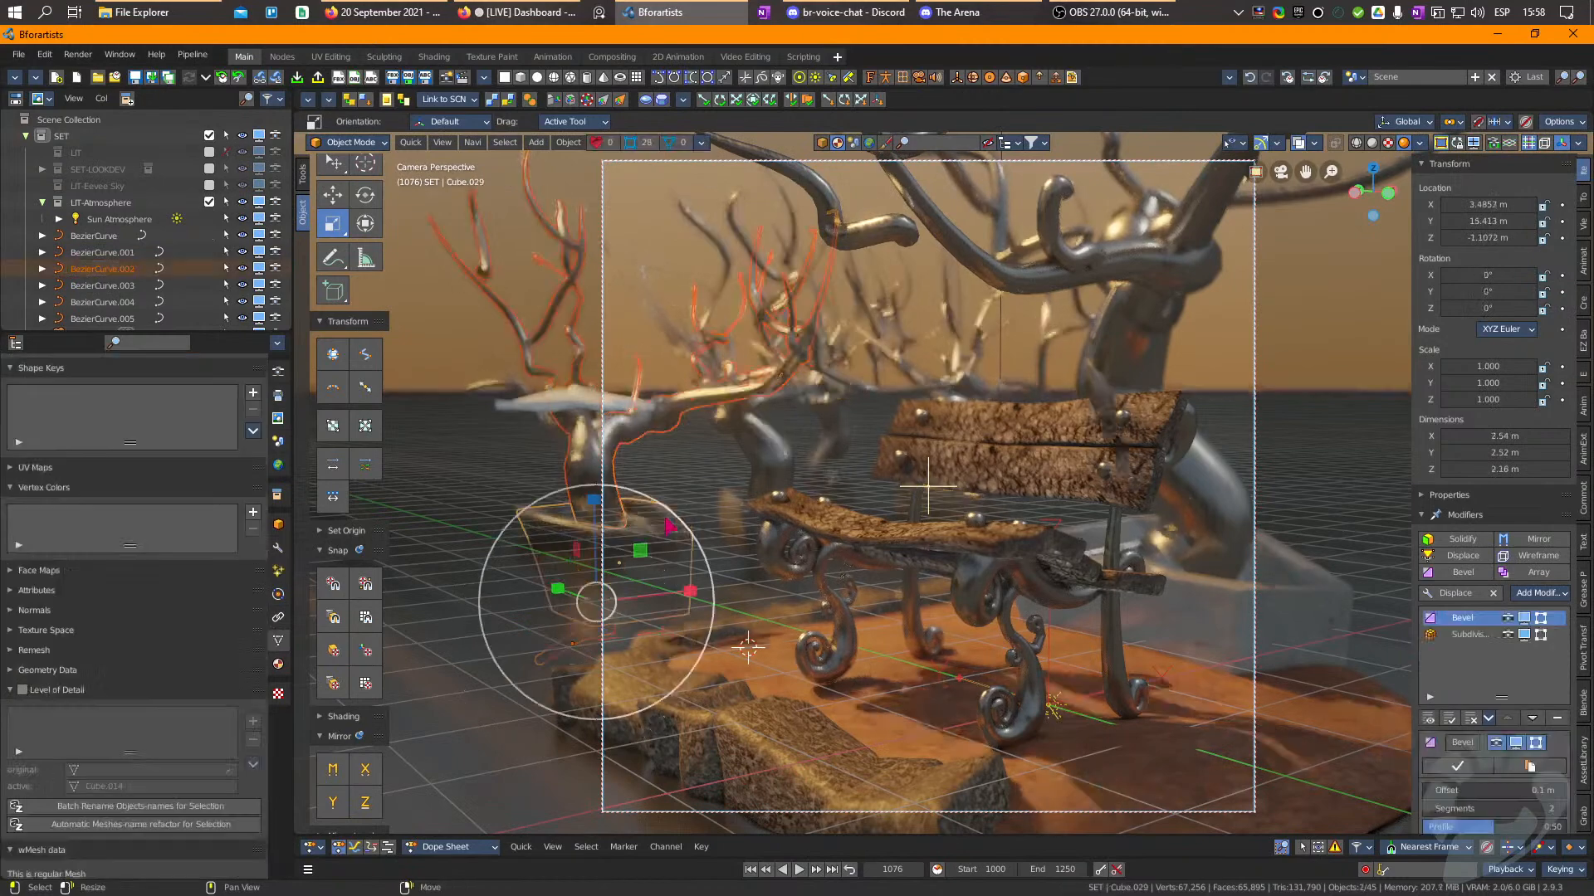
{"action": "left_click_drag", "start_coordinate": [649, 525], "coordinate": [642, 485]}
Reposition the second background tree and planter, and move the last tree copy to about X 16.41, Y 25.88 m.
{"action": "left_click", "coordinate": [744, 505]}
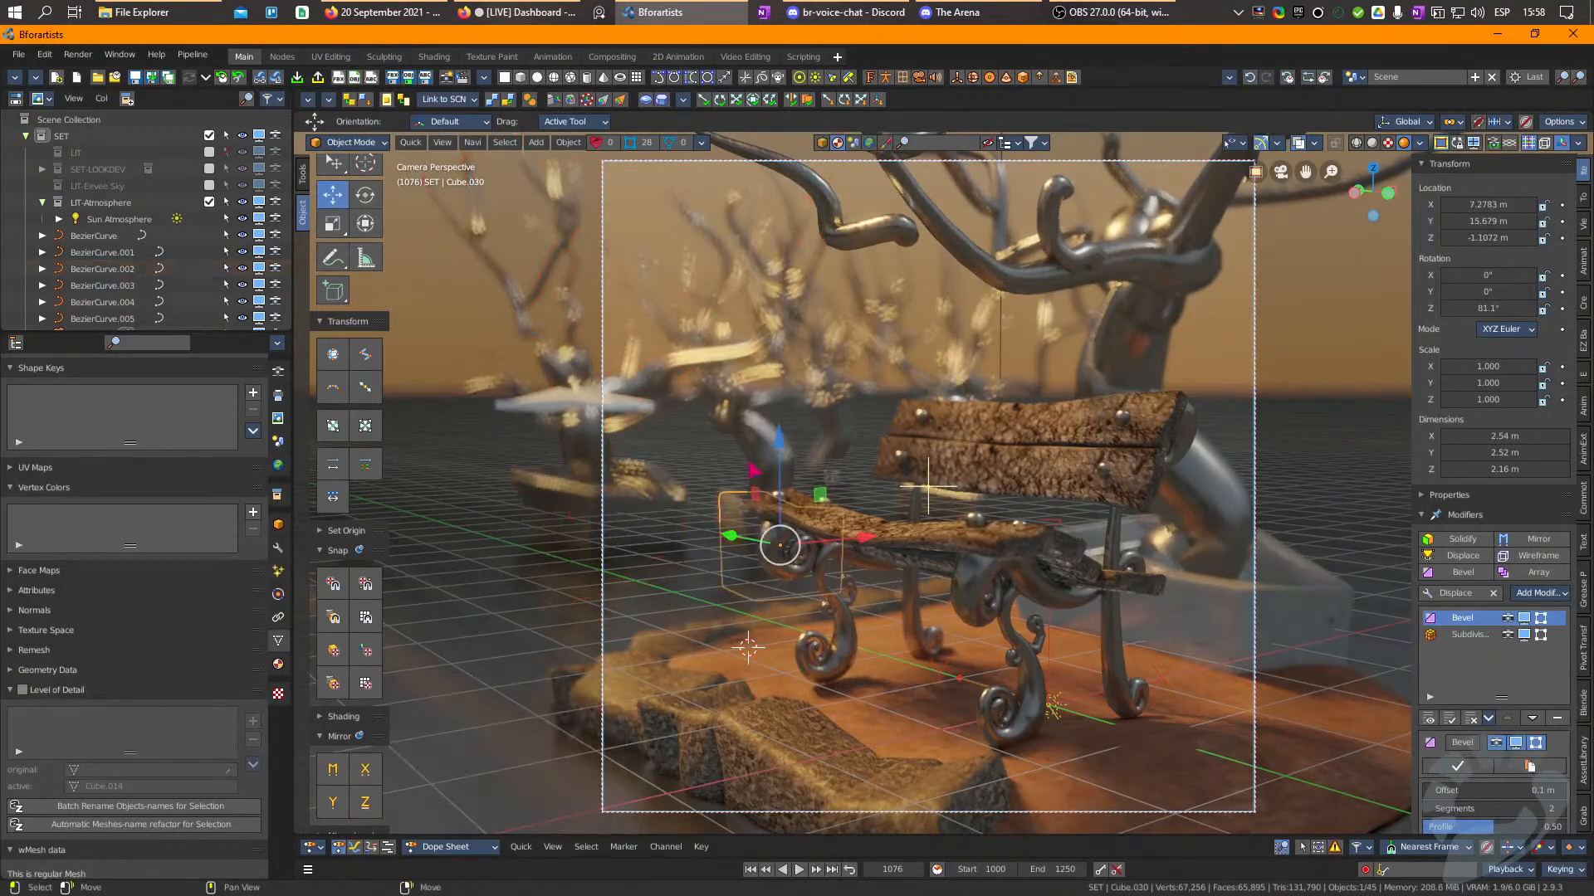
{"action": "left_click", "coordinate": [755, 459], "text": "shift"}
{"action": "left_click_drag", "start_coordinate": [755, 462], "coordinate": [738, 430]}
{"action": "left_click", "coordinate": [838, 497]}
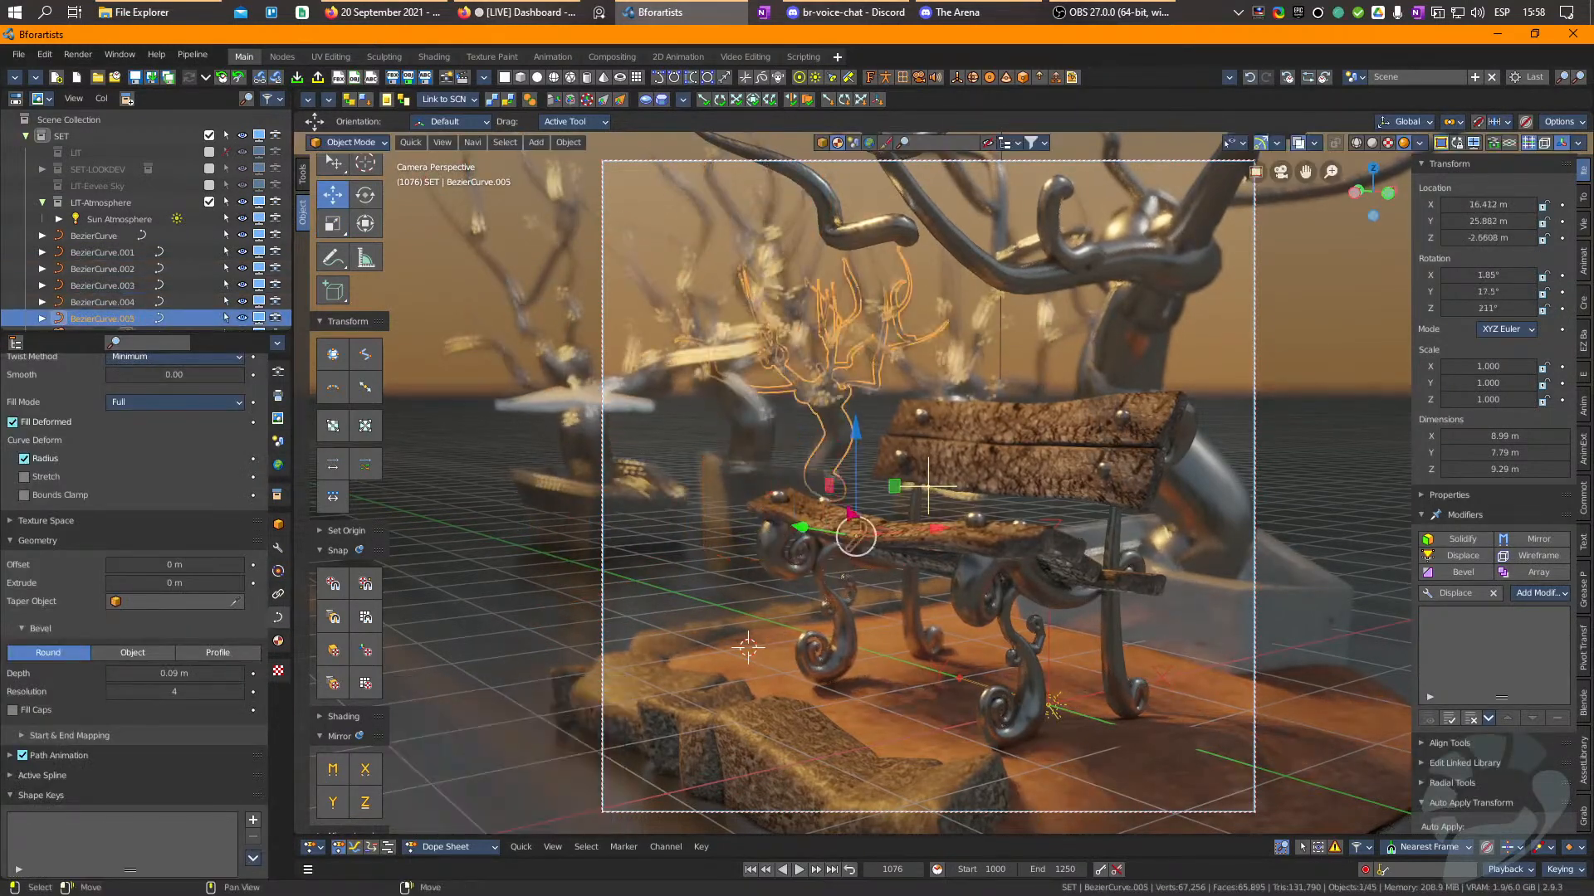
Reselect the last background tree copy and nudge it to about X 16.16, Y 26.09 m.
{"action": "left_click", "coordinate": [856, 507], "text": "shift"}
{"action": "left_click", "coordinate": [899, 479]}
{"action": "left_click", "coordinate": [860, 445]}
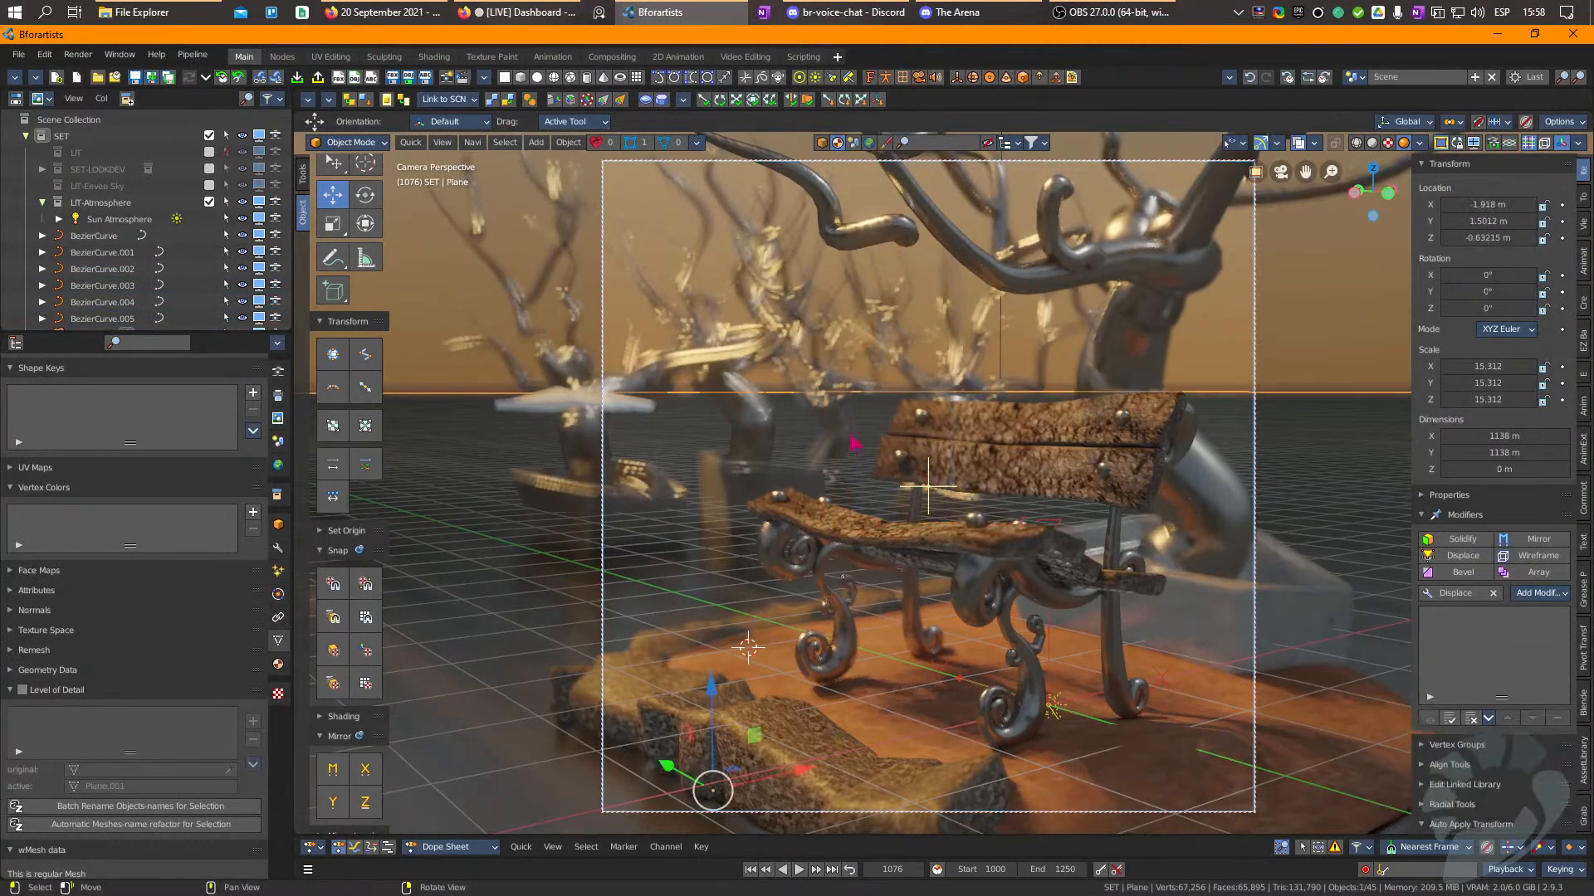
{"action": "left_click", "coordinate": [840, 431]}
{"action": "left_click_drag", "start_coordinate": [906, 468], "coordinate": [896, 469]}
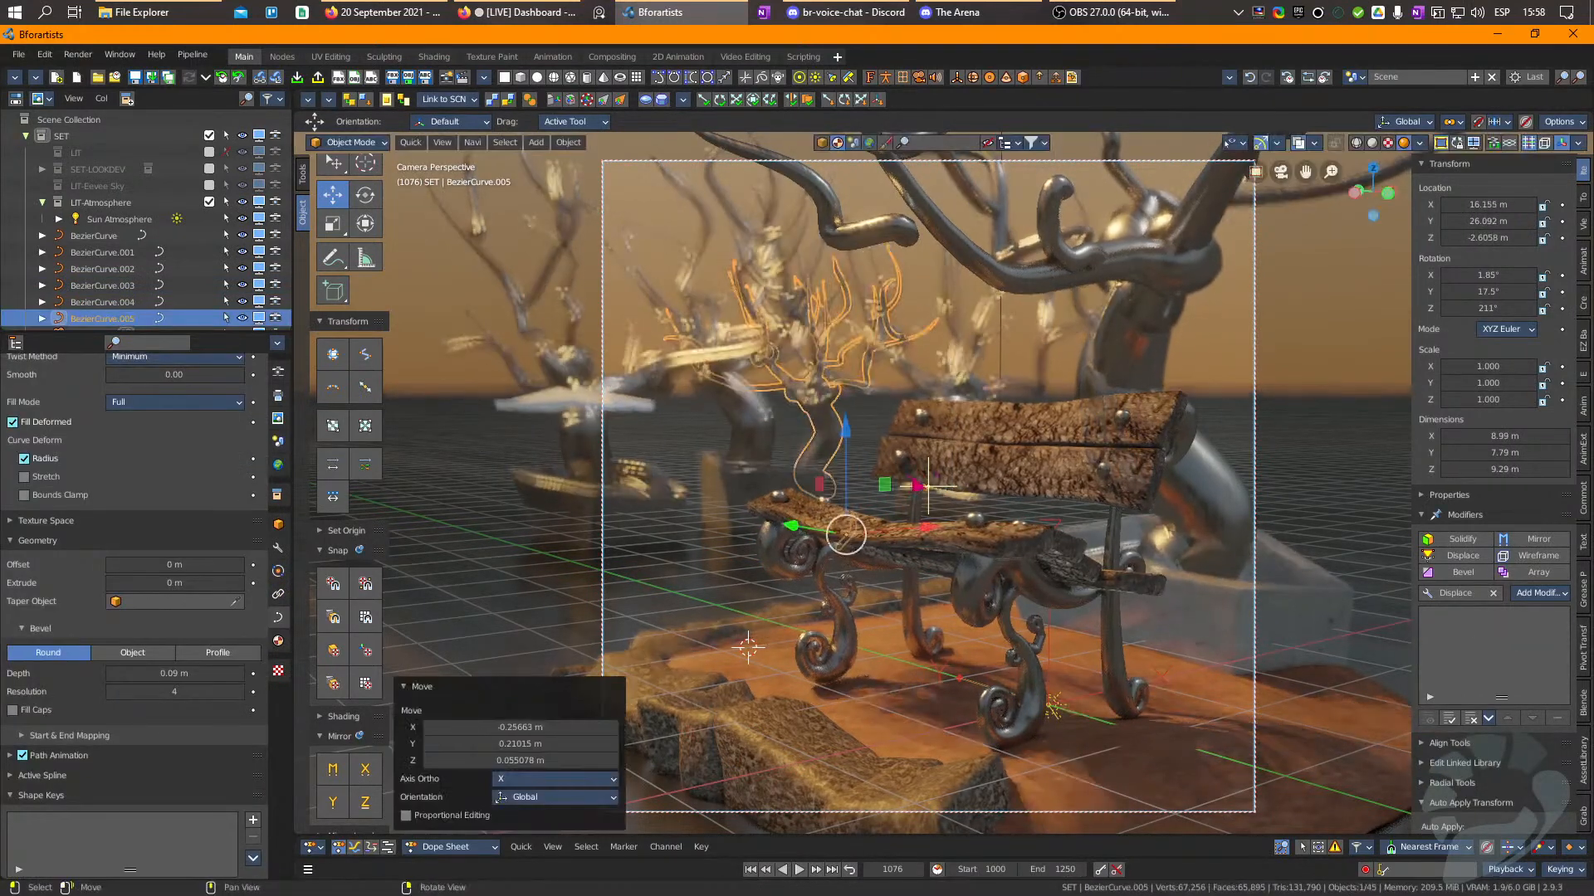
Make two linked duplicates of the background tree, placing the last one behind the bench at about X 59.21, Y 42.21, Z -3.89 m.
{"action": "key", "text": "alt+d"}
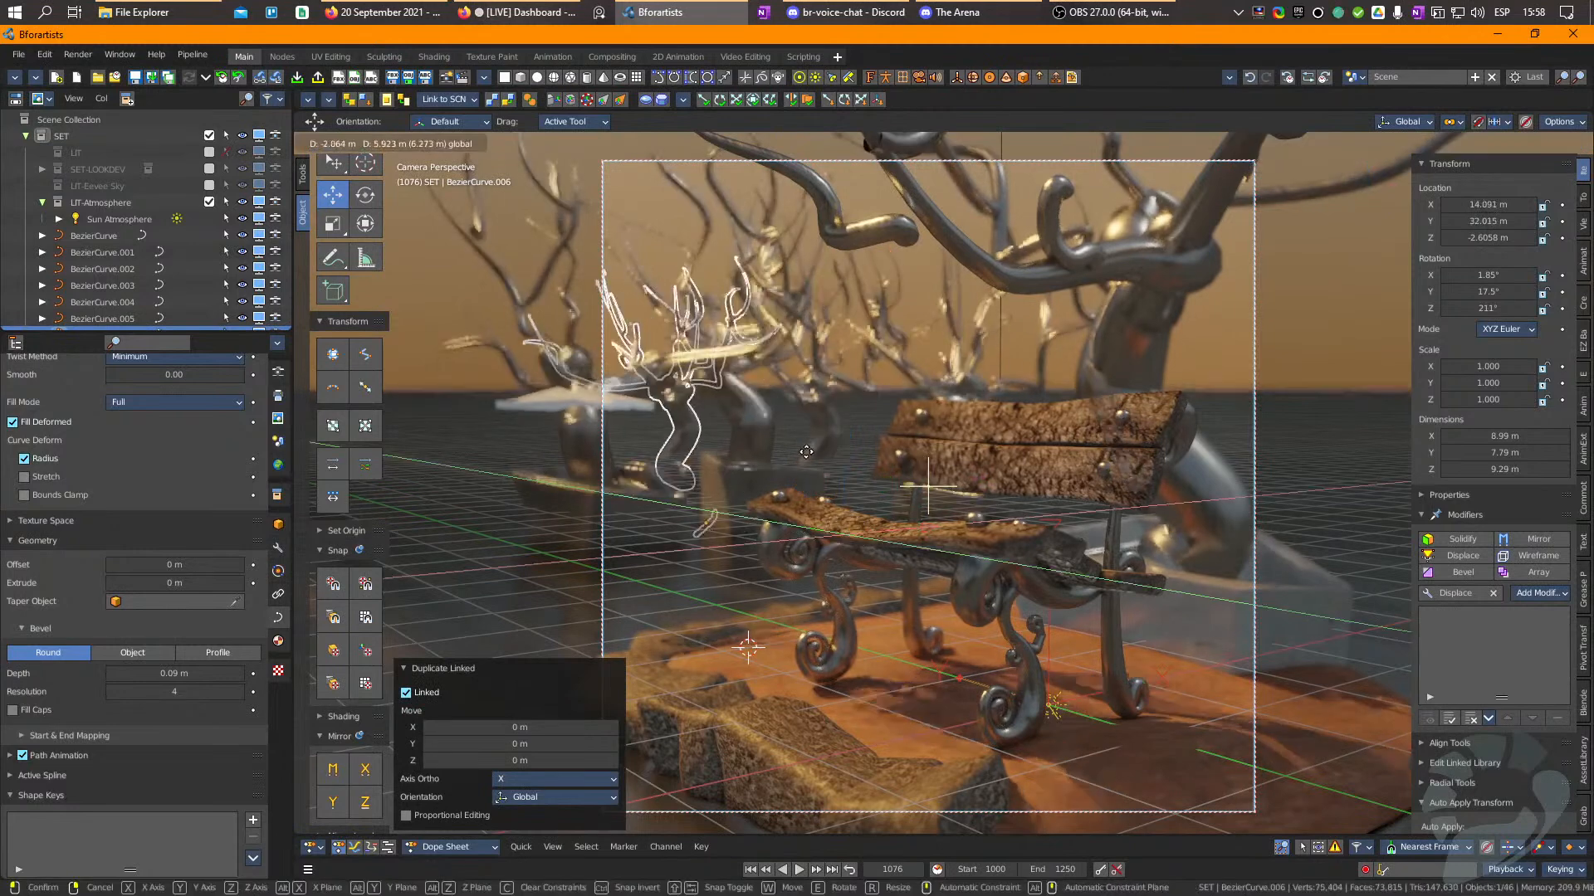
{"action": "left_click", "coordinate": [786, 424]}
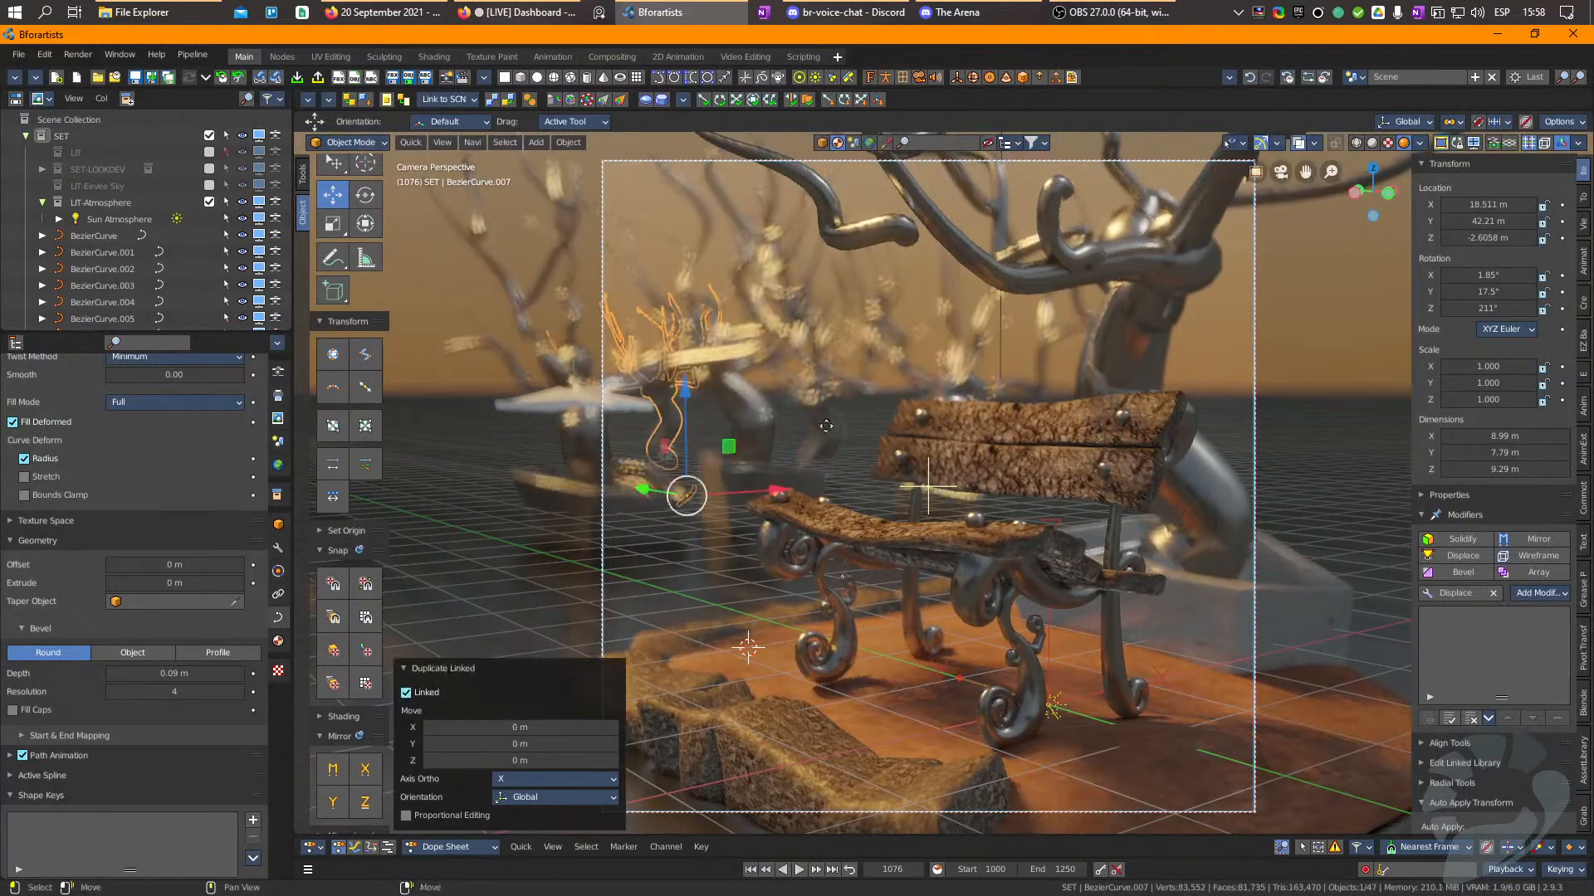
{"action": "key", "text": "alt+d"}
{"action": "left_click", "coordinate": [1241, 480]}
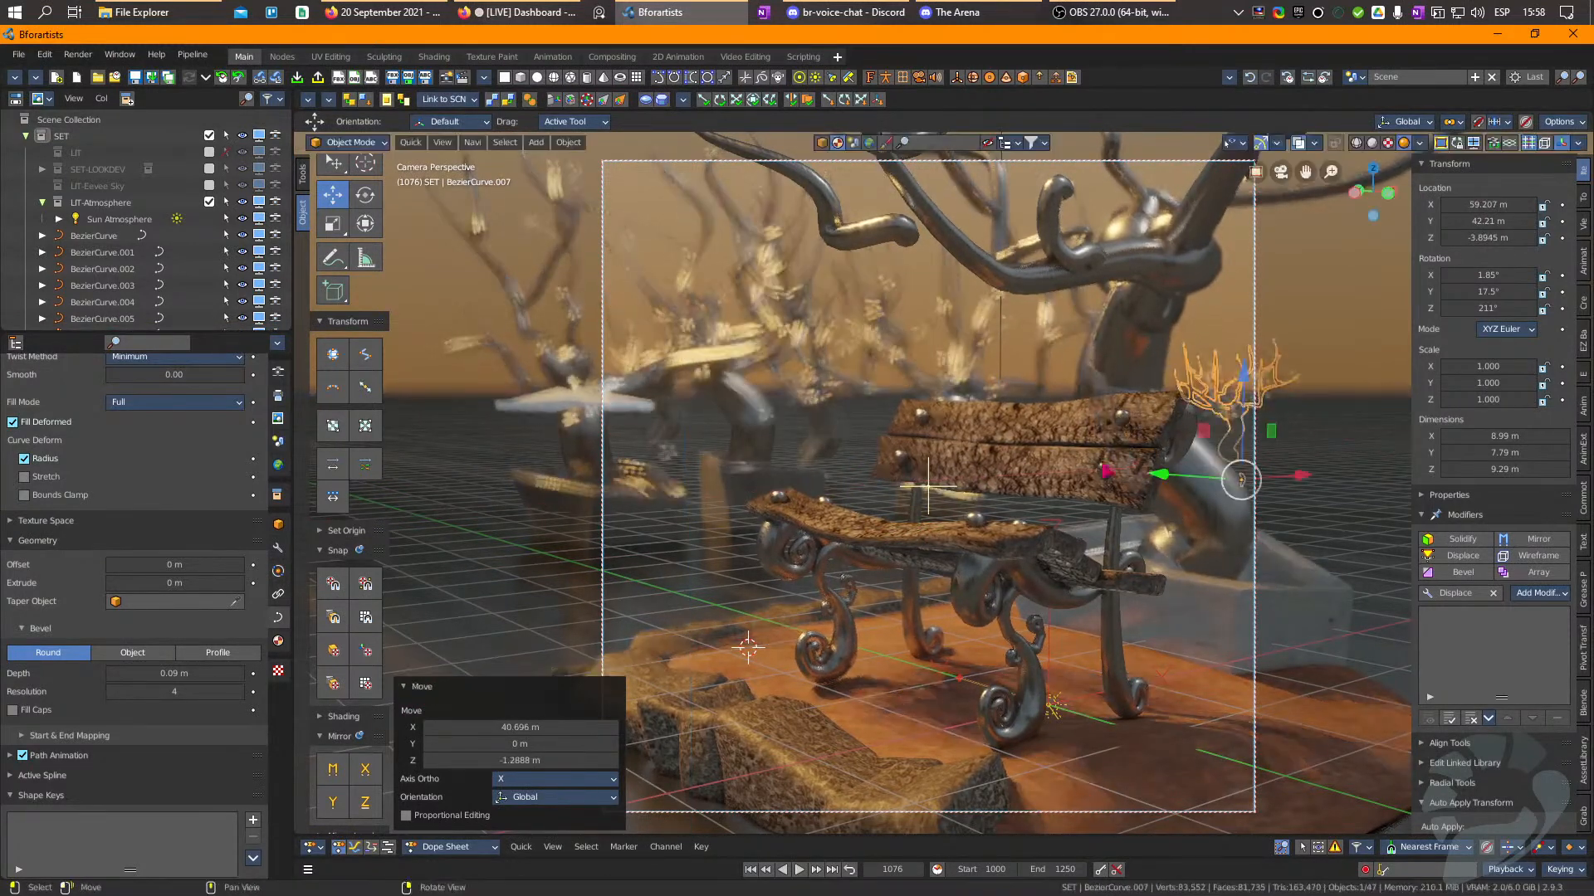
Select the nearest background tree's planter beyond the stone edging.
{"action": "left_click", "coordinate": [1000, 546]}
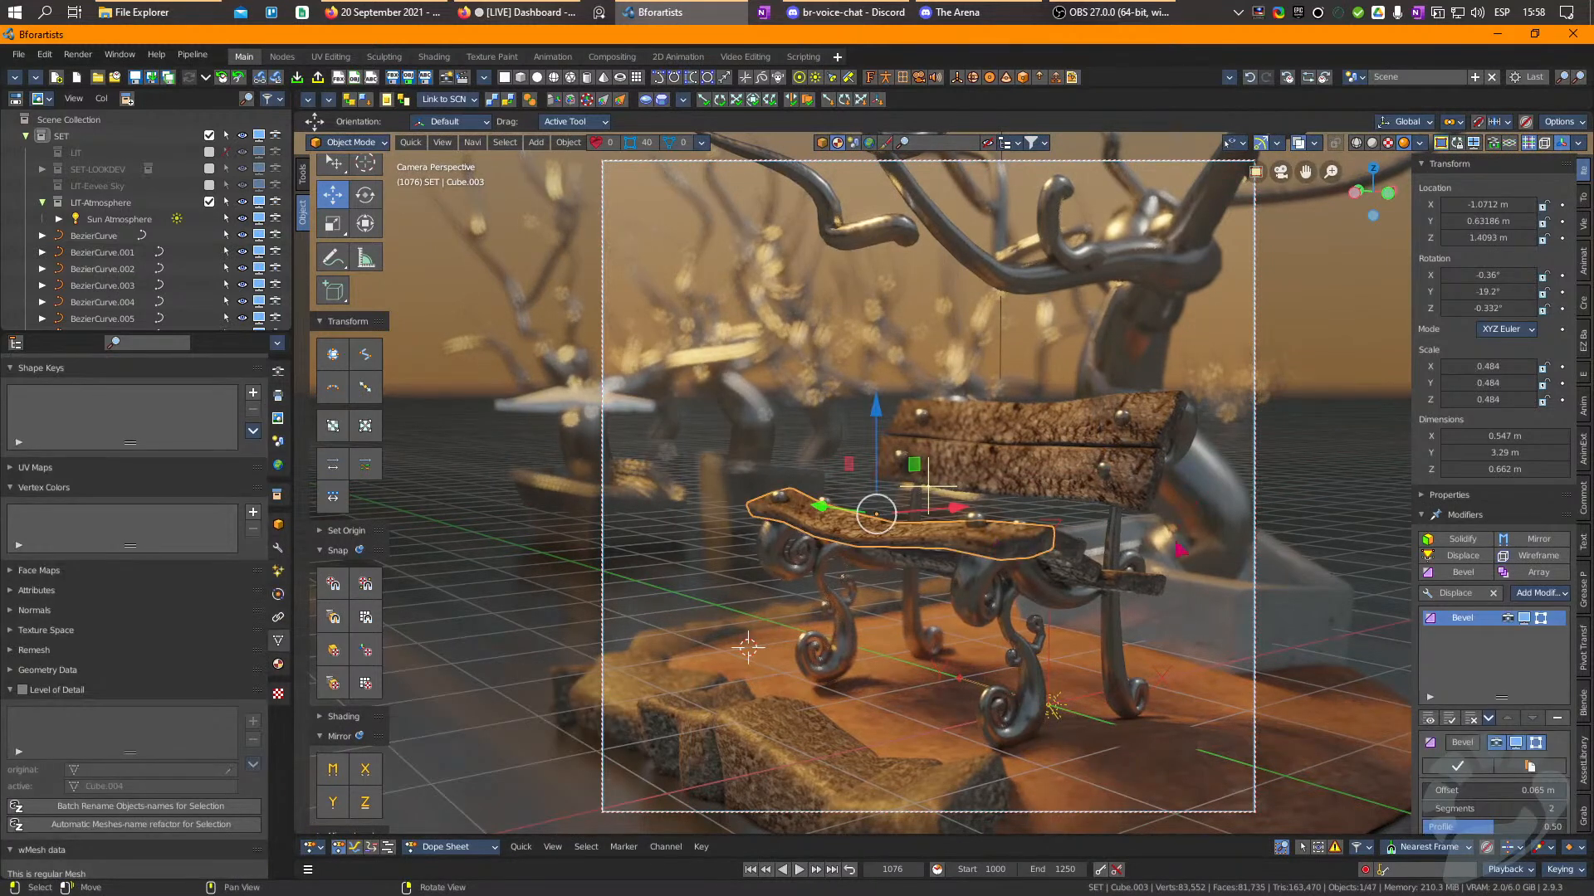
{"action": "left_click", "coordinate": [617, 519]}
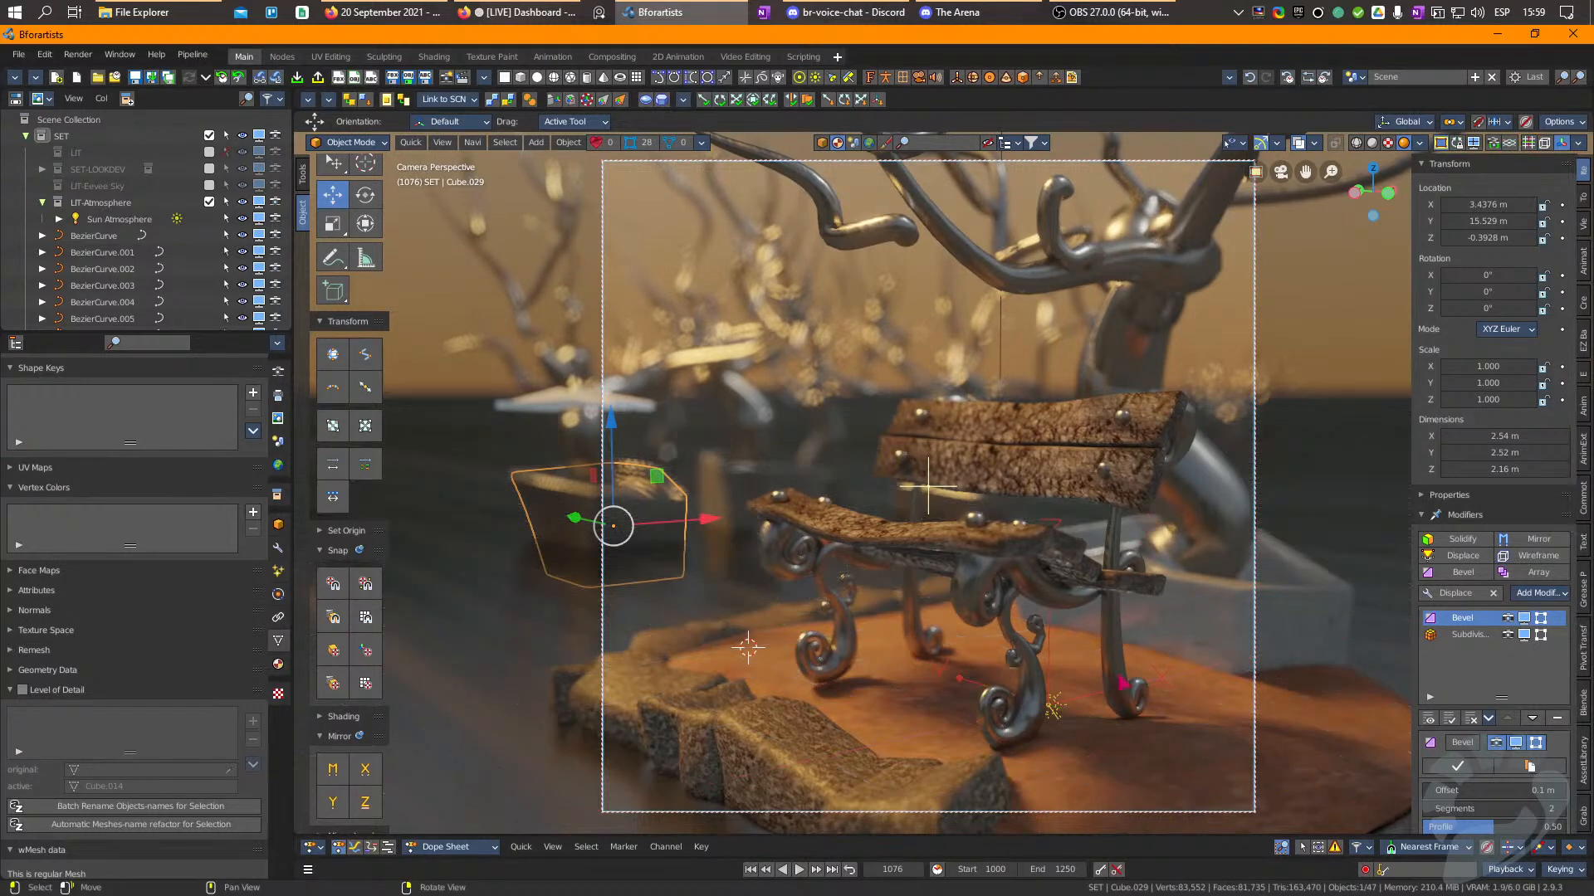
{"action": "left_click", "coordinate": [859, 698]}
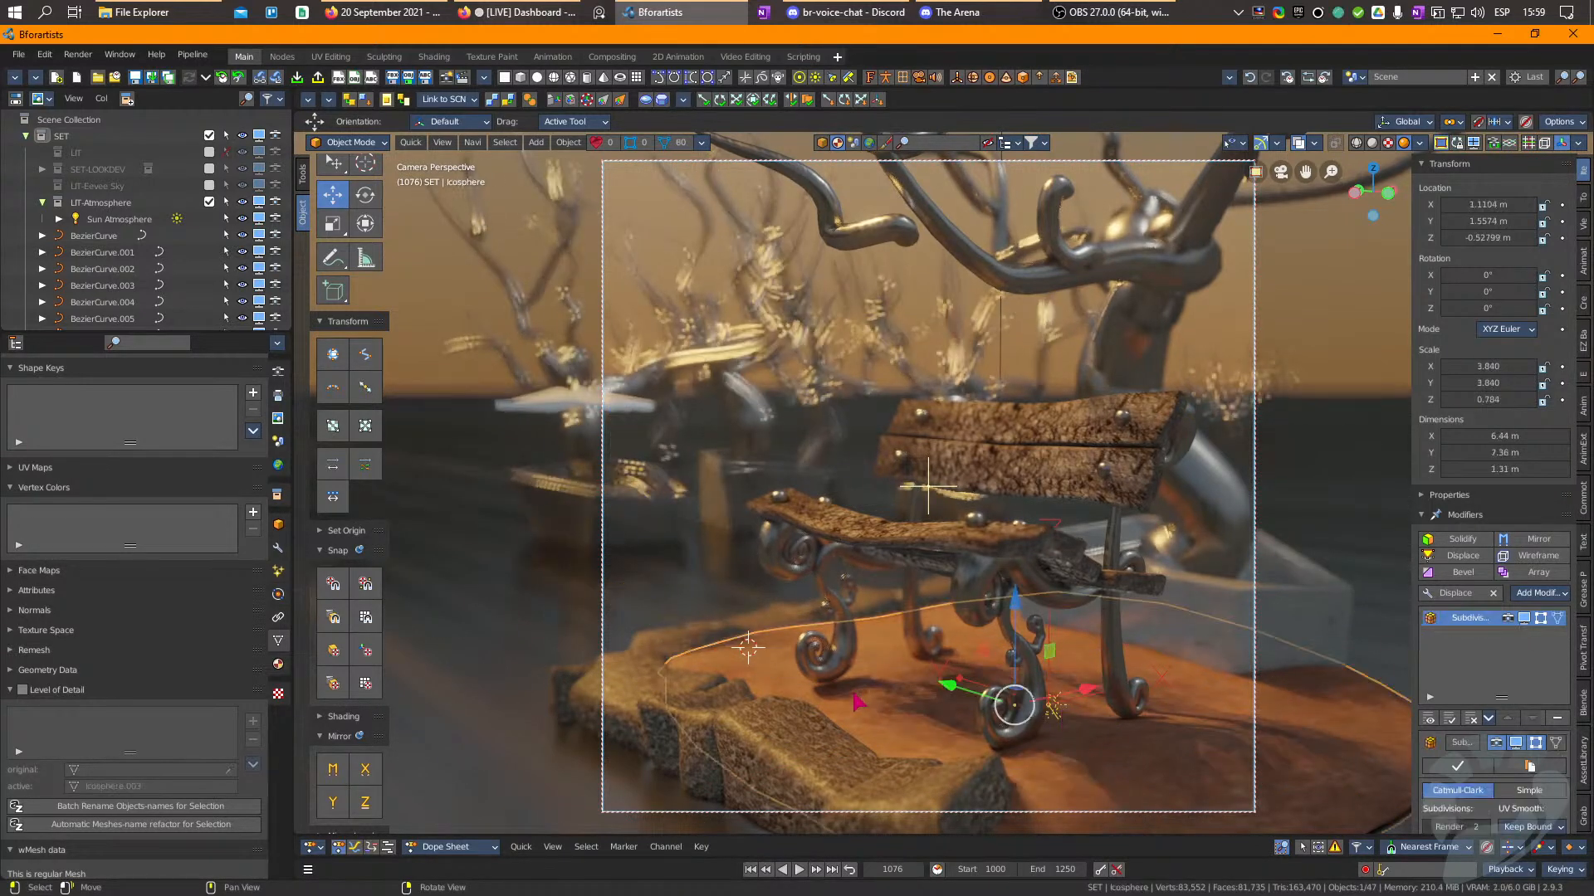
{"action": "key", "text": "ctrl+Tab"}
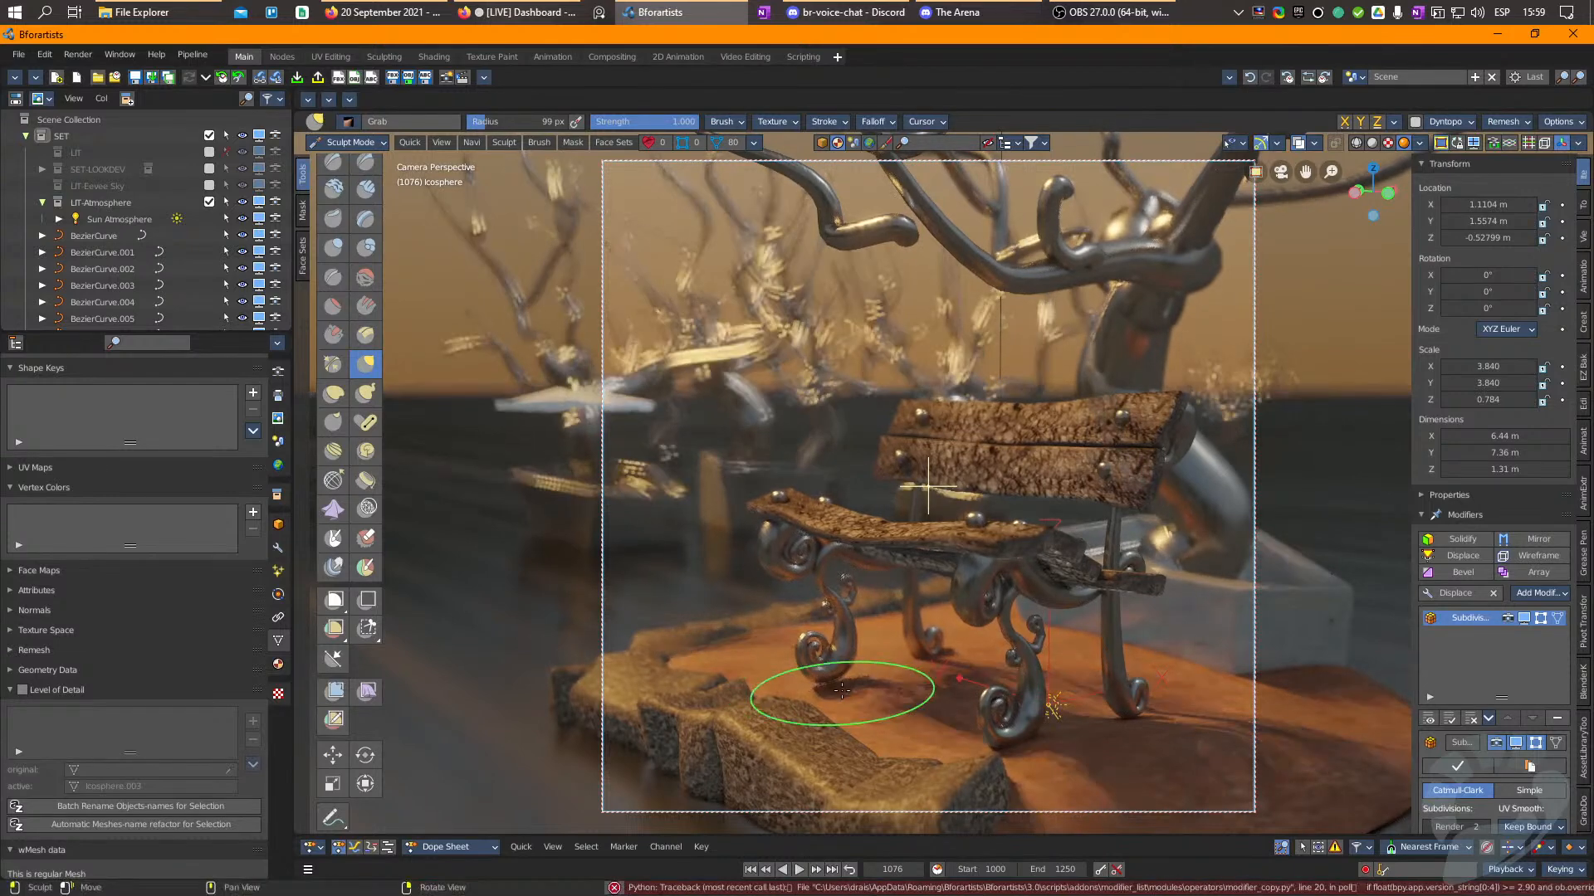
{"action": "key", "text": "ctrl+Tab"}
{"action": "left_click", "coordinate": [872, 712]}
{"action": "left_click", "coordinate": [870, 708]}
{"action": "left_click", "coordinate": [751, 731]}
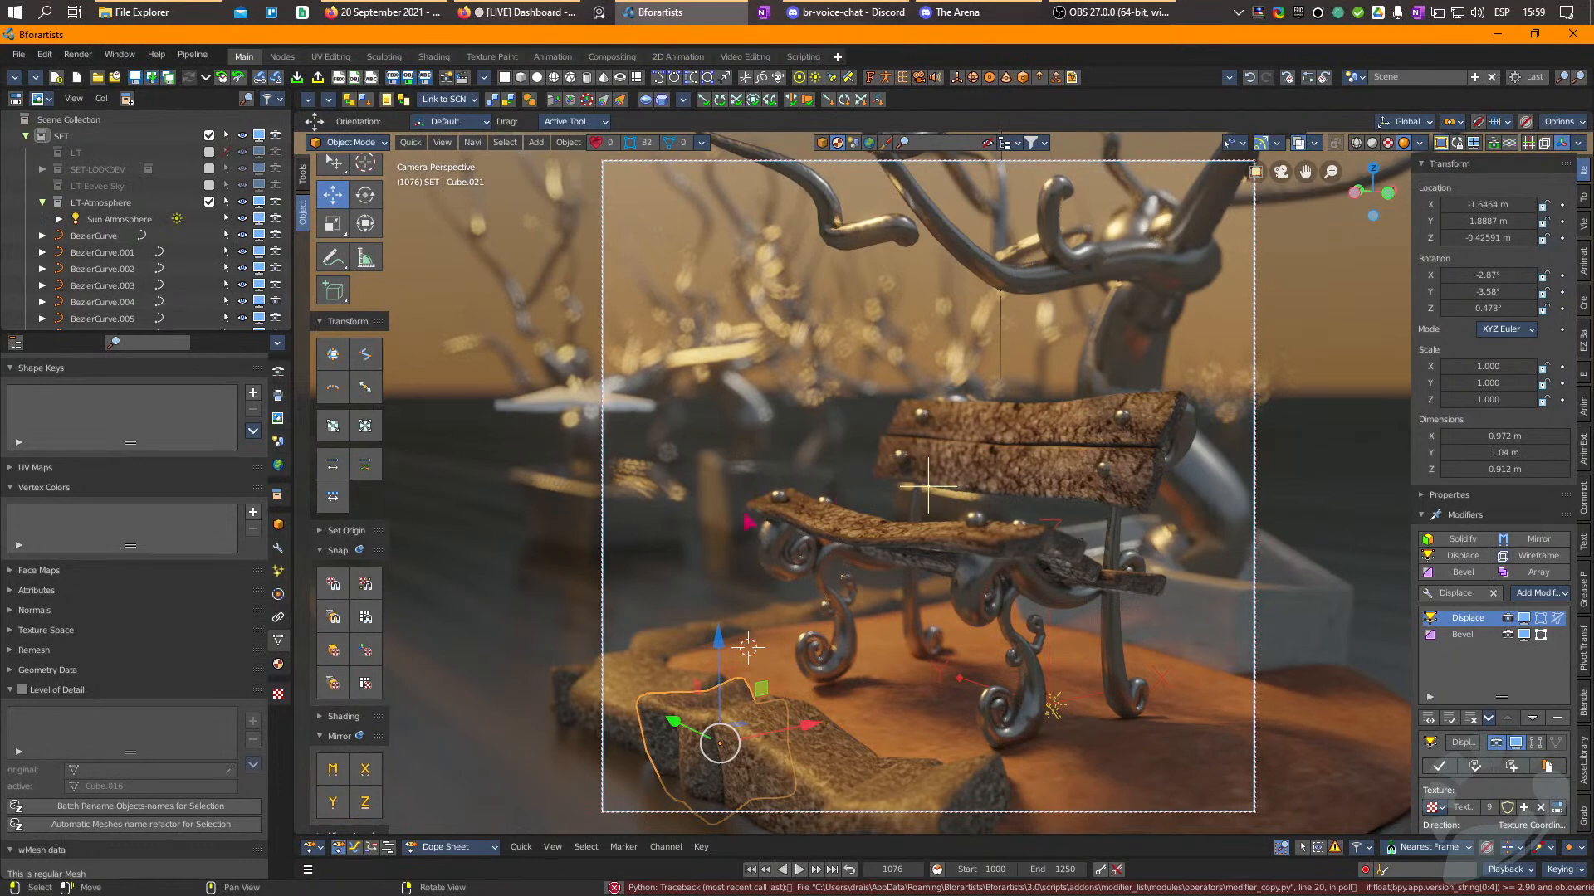
Select the floating leaf-shaped object beside the bench island and browse the Metal materials of the asset library in the Shading workspace.
{"action": "middle_click_drag", "start_coordinate": [742, 501], "coordinate": [744, 501]}
{"action": "left_click", "coordinate": [763, 331]}
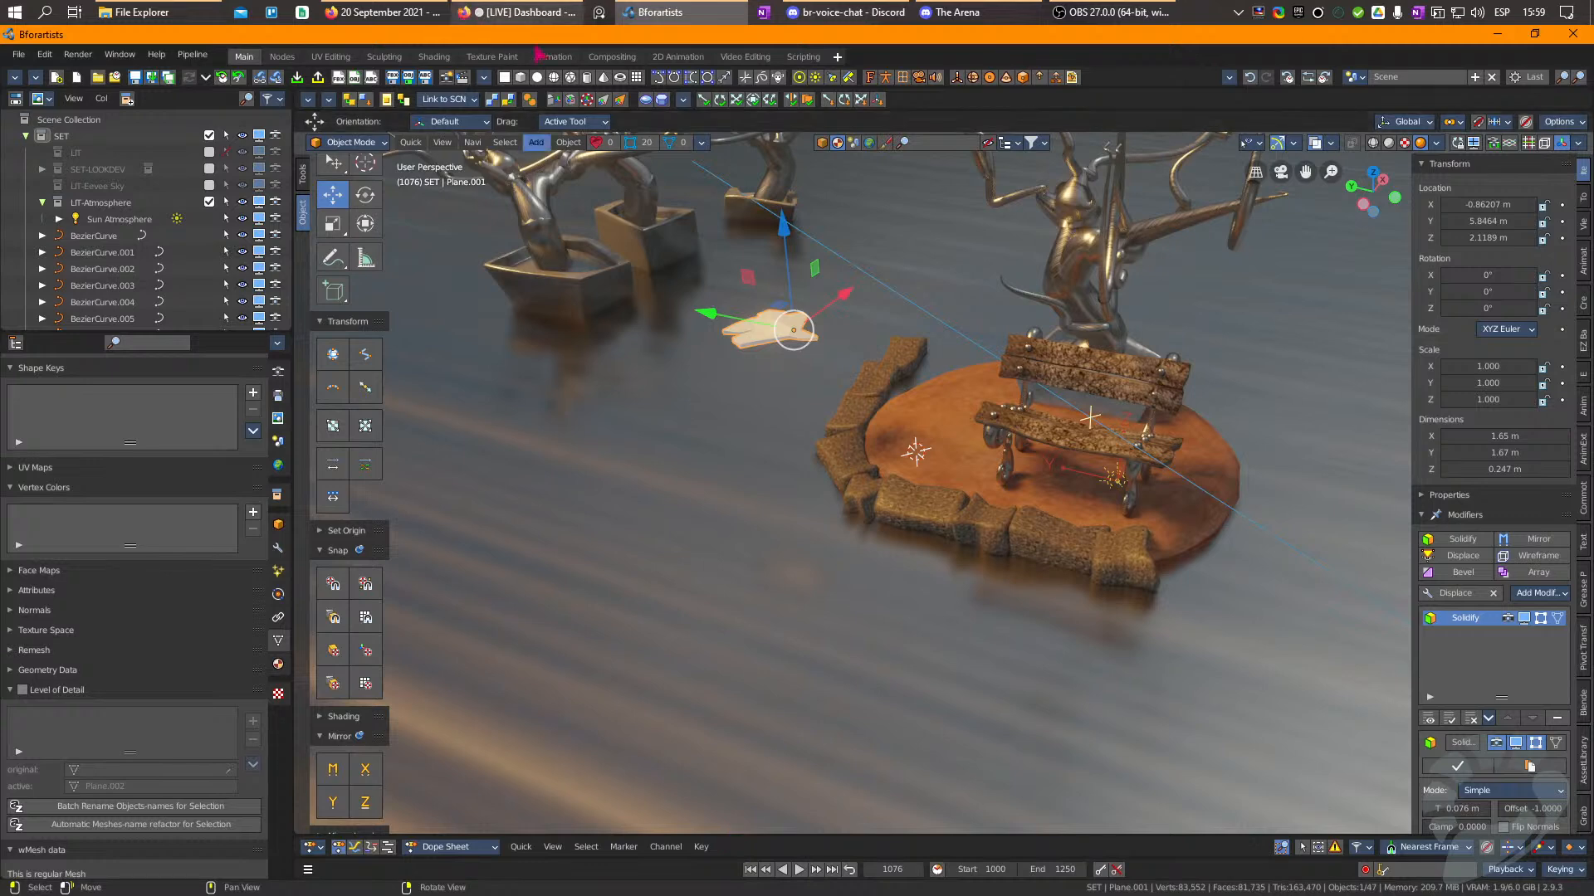
{"action": "left_click", "coordinate": [437, 58]}
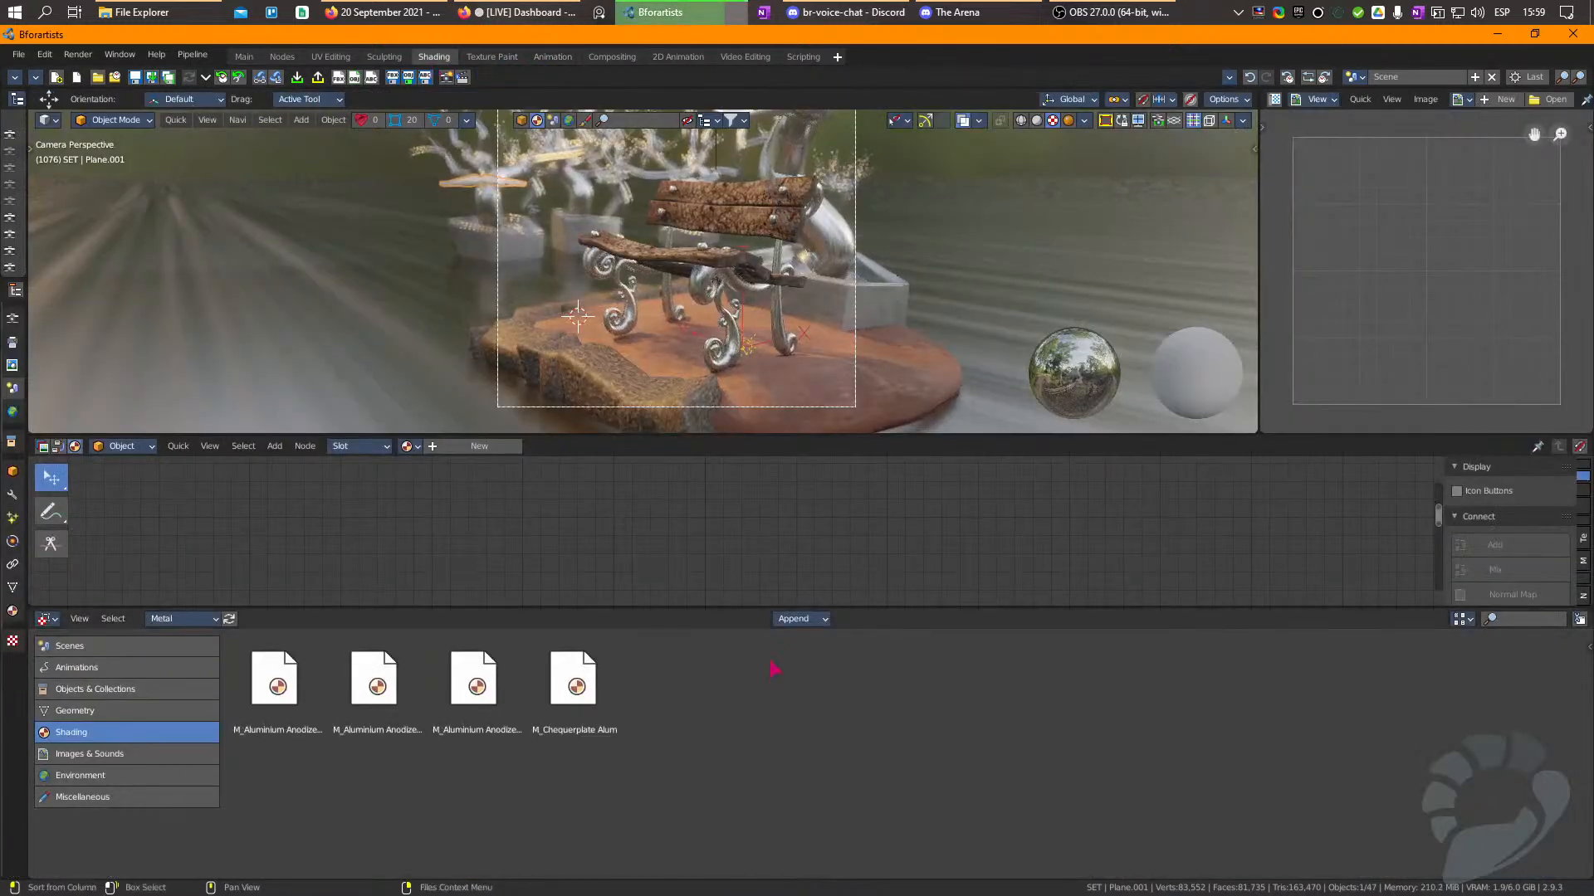
{"action": "left_click", "coordinate": [183, 621]}
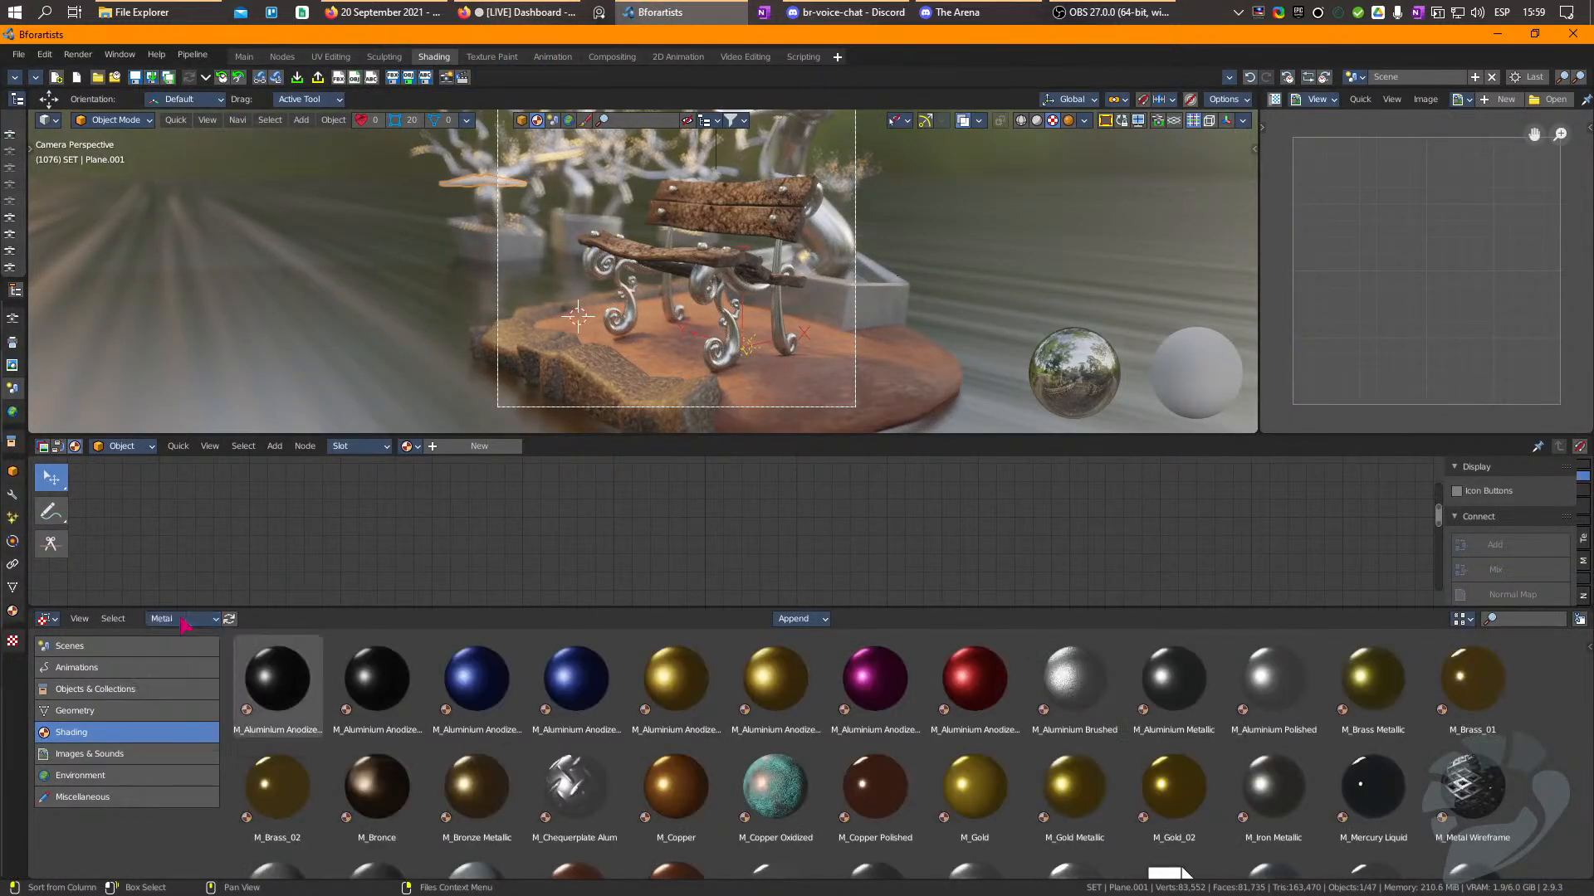
{"action": "scroll", "coordinate": [836, 731], "scroll_direction": "down", "scroll_amount": 5}
{"action": "scroll", "coordinate": [607, 790], "scroll_direction": "up", "scroll_amount": 5}
{"action": "scroll", "coordinate": [598, 798], "scroll_direction": "down", "scroll_amount": 3}
Try to apply the Pale Copper Metallic material from the library to the floating leaf.
{"action": "left_click", "coordinate": [561, 807]}
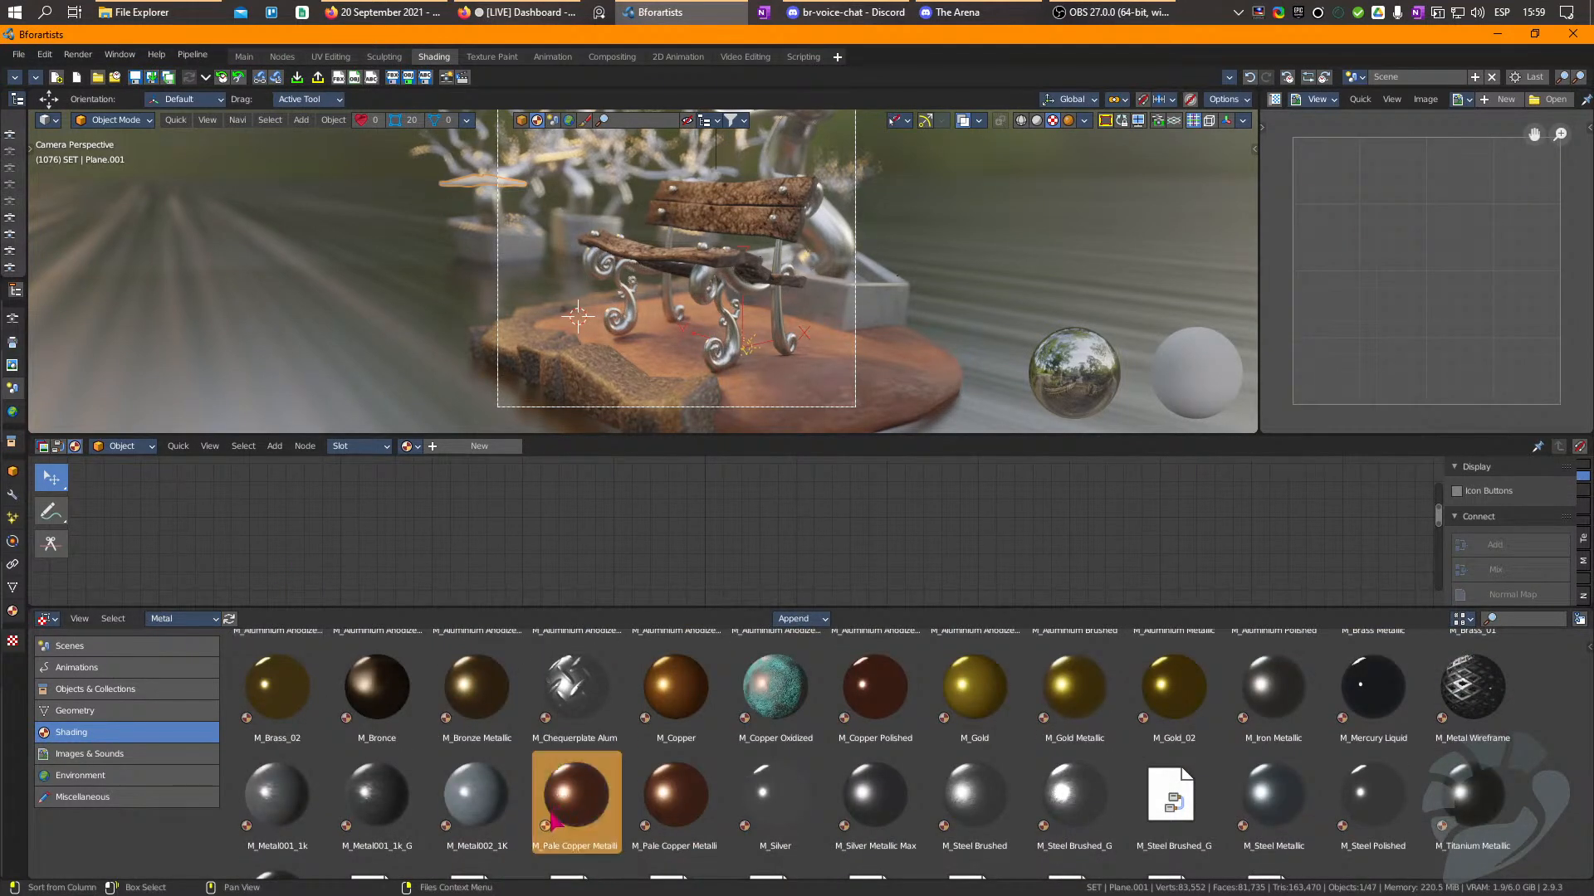
{"action": "middle_click_drag", "start_coordinate": [722, 342], "coordinate": [731, 352]}
{"action": "scroll", "coordinate": [731, 352], "scroll_direction": "down", "scroll_amount": 4}
{"action": "left_click_drag", "start_coordinate": [586, 780], "coordinate": [520, 170]}
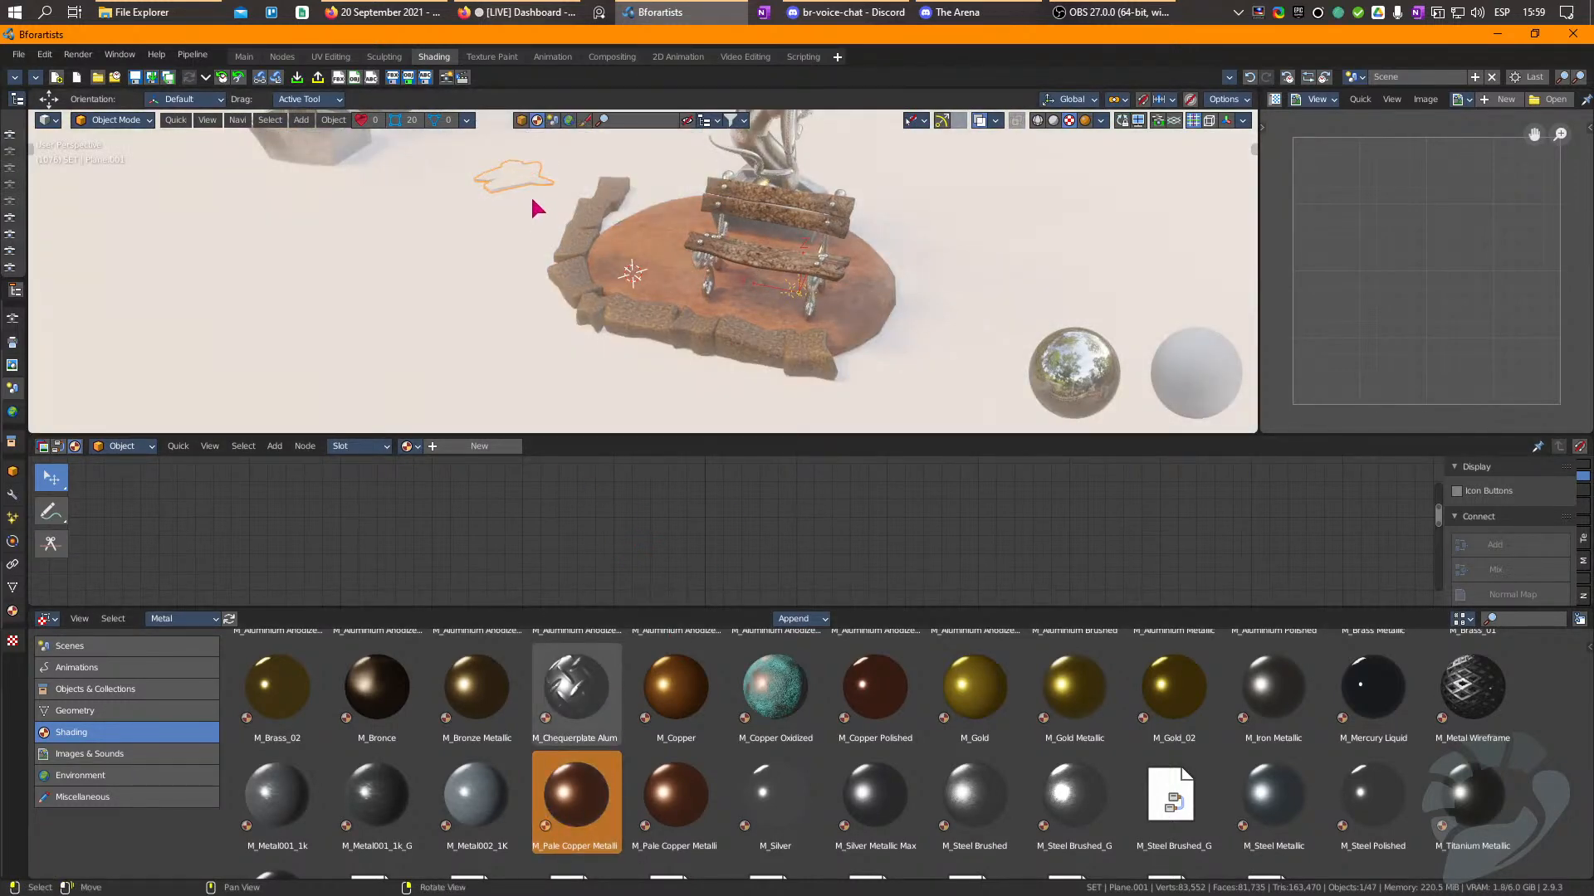
Apply the M_Copper material from the library to the floating leaf.
{"action": "left_click", "coordinate": [686, 696]}
{"action": "left_click_drag", "start_coordinate": [687, 697], "coordinate": [515, 173]}
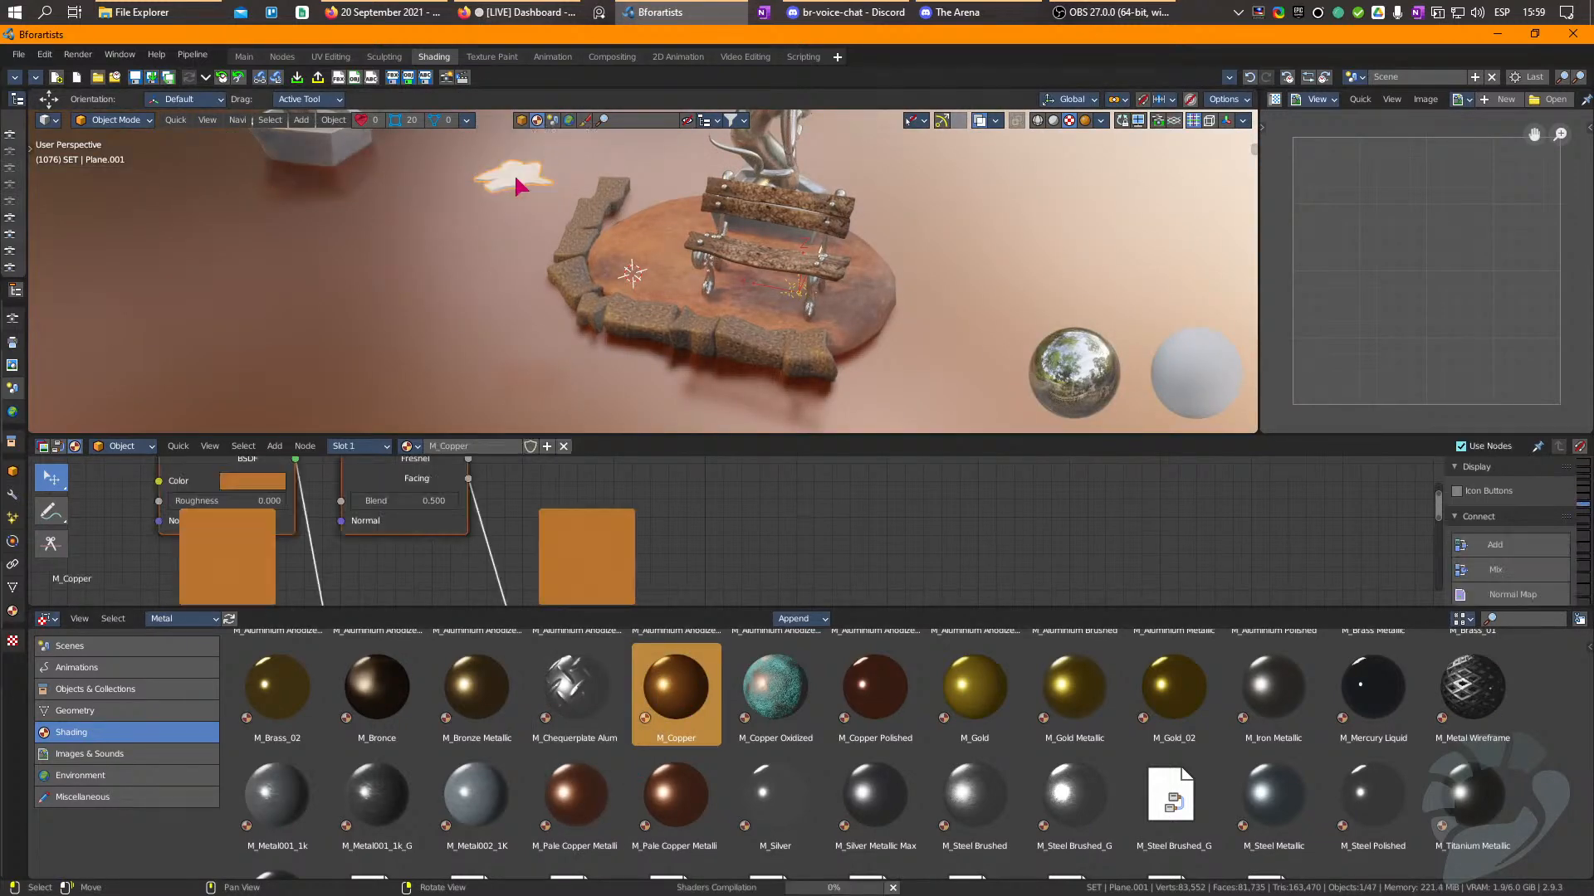
Apply the M_Chequerplate Aluminium material from the Metal library to the large ground plane.
{"action": "scroll", "coordinate": [674, 799], "scroll_direction": "up", "scroll_amount": 3}
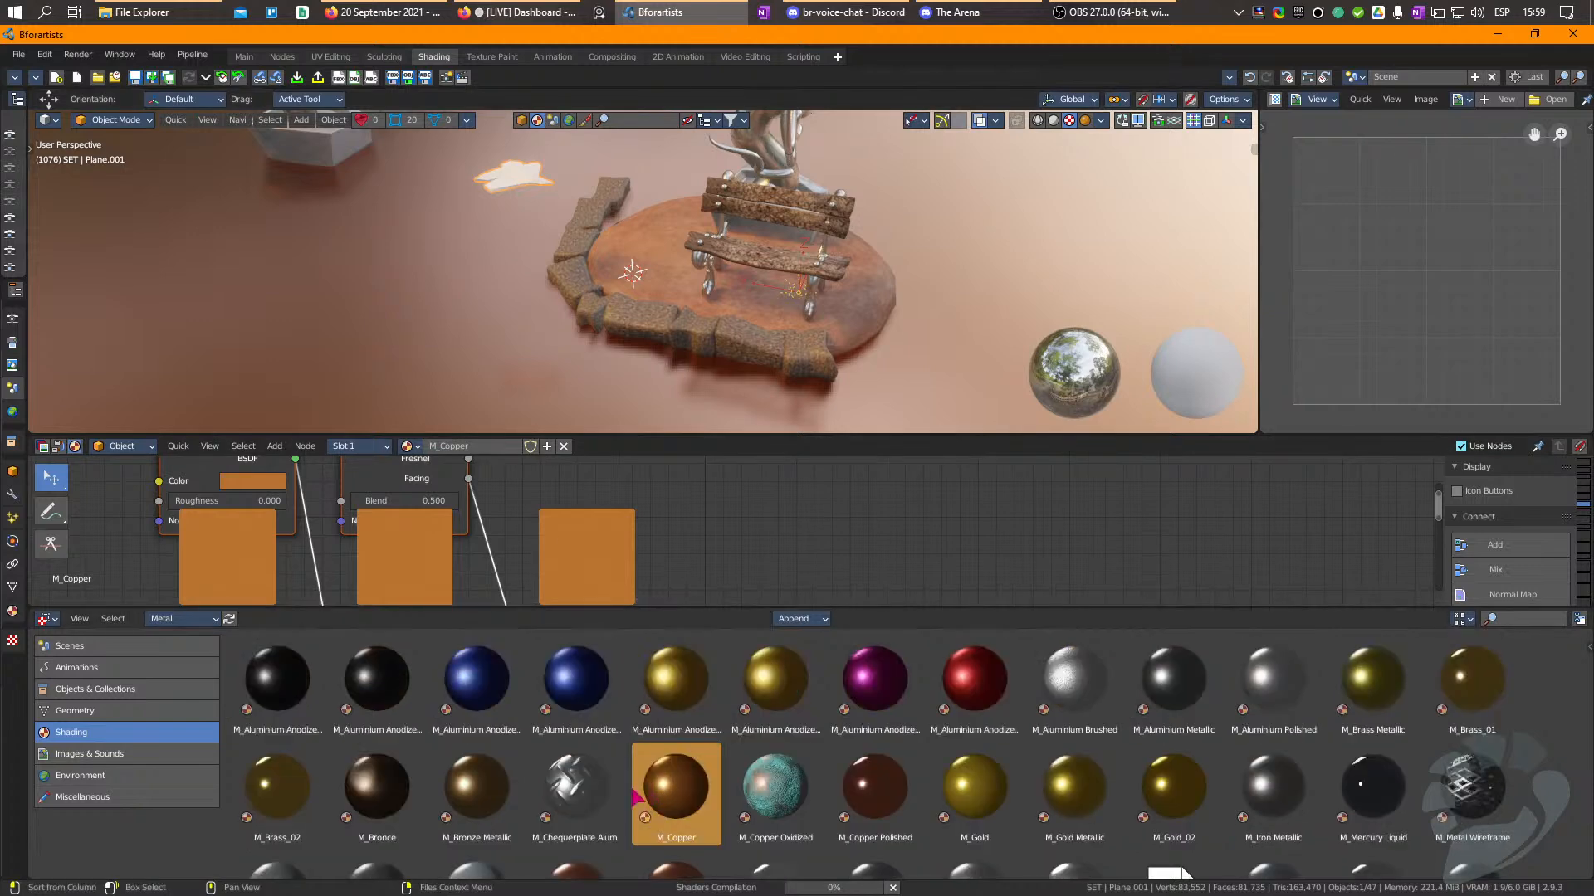
{"action": "left_click", "coordinate": [581, 818]}
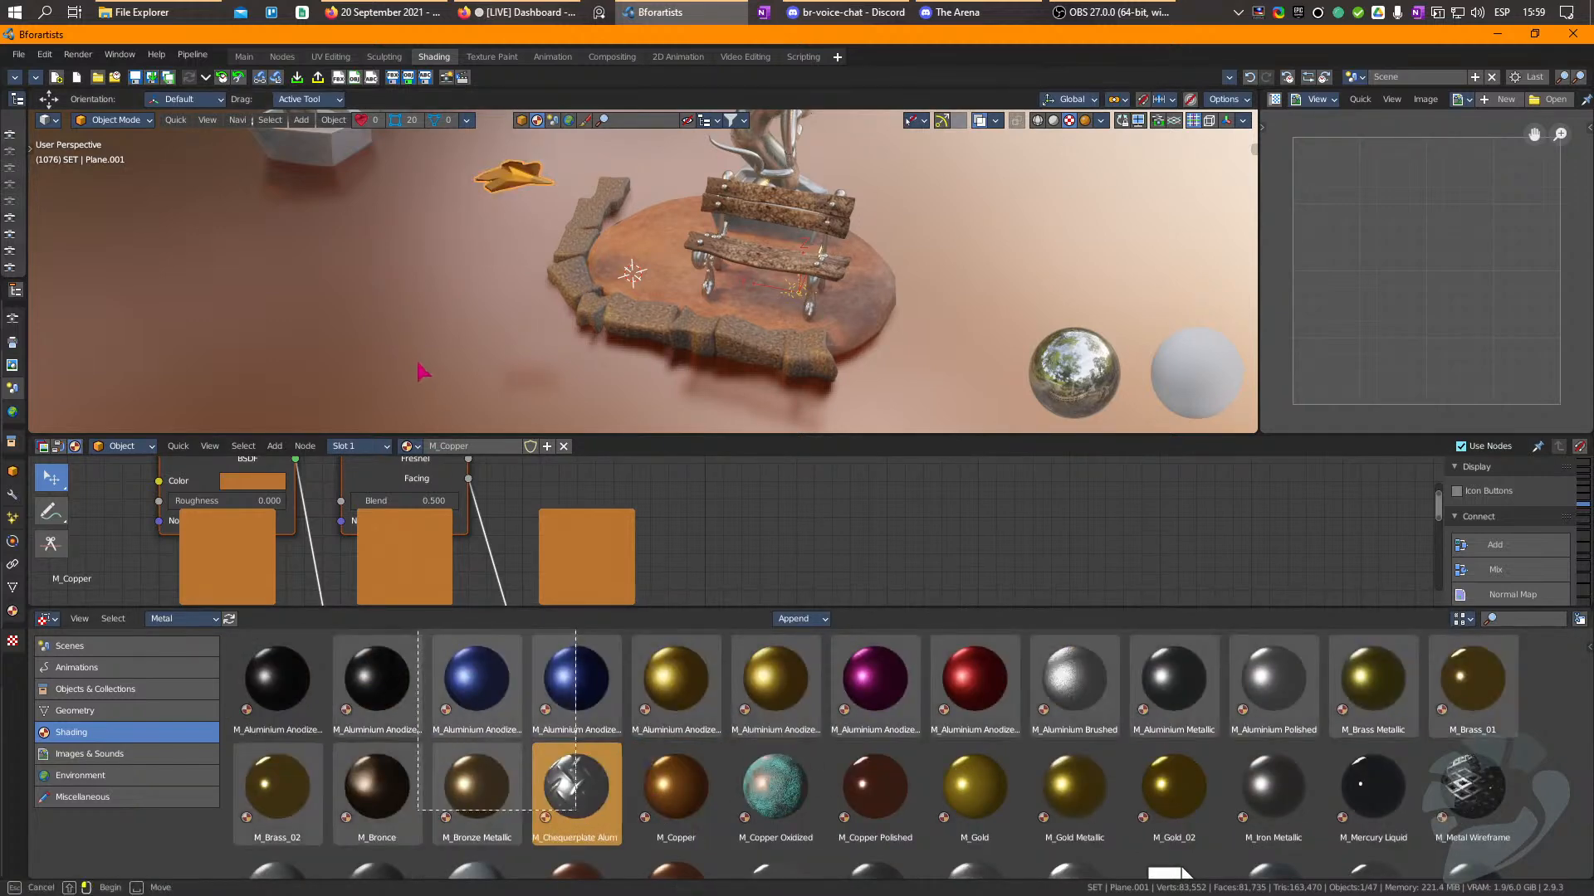
{"action": "left_click_drag", "start_coordinate": [577, 811], "coordinate": [419, 372]}
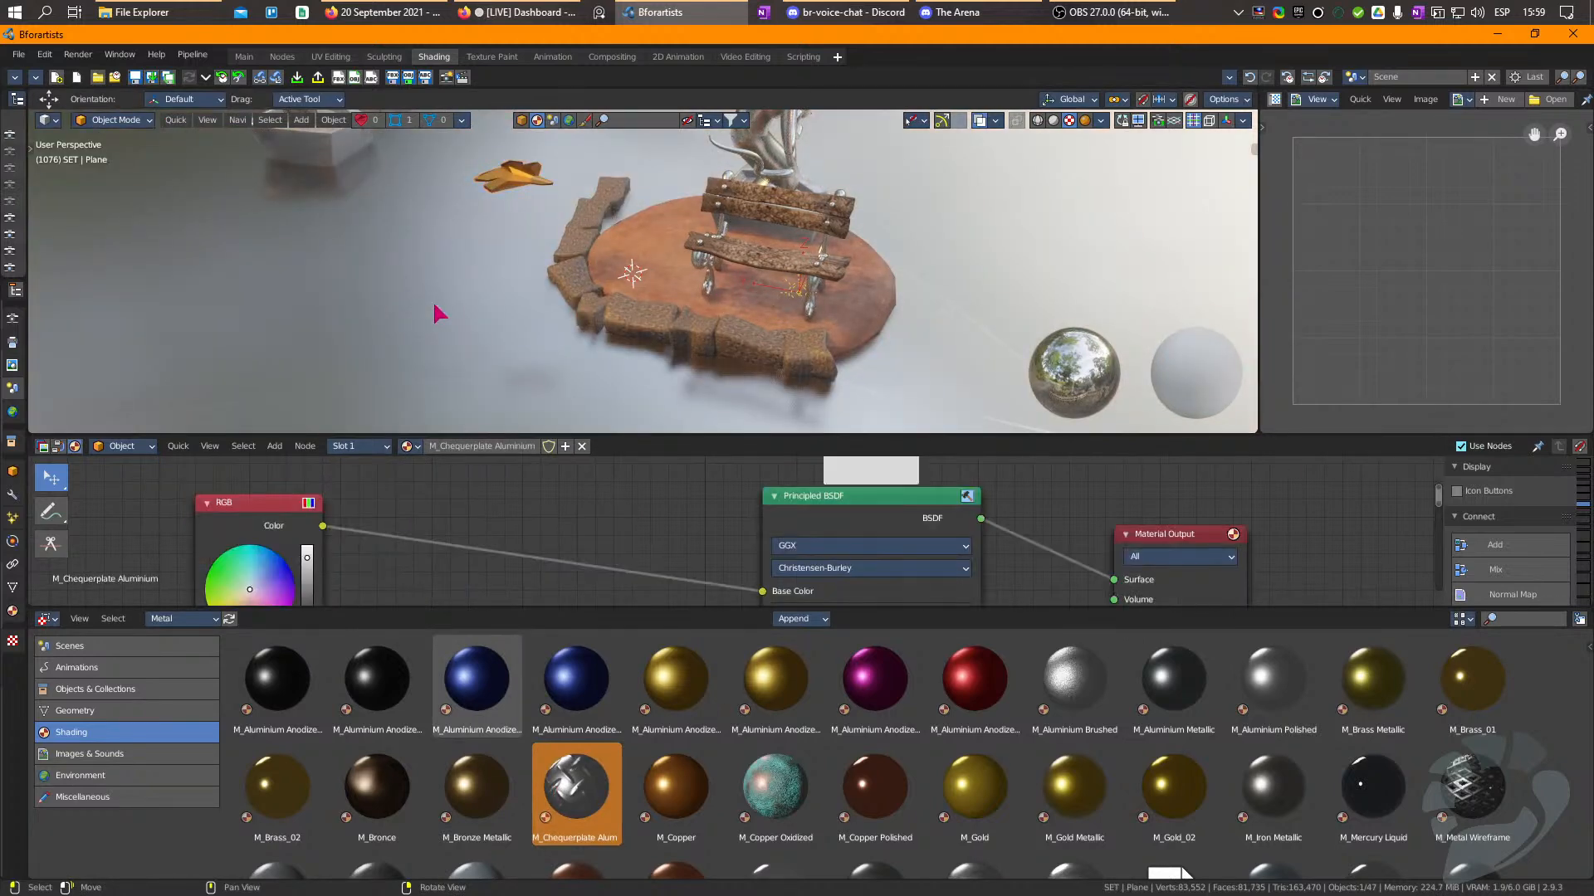
{"action": "scroll", "coordinate": [433, 303], "scroll_direction": "down", "scroll_amount": 4}
{"action": "right_click_drag", "start_coordinate": [652, 319], "coordinate": [628, 276]}
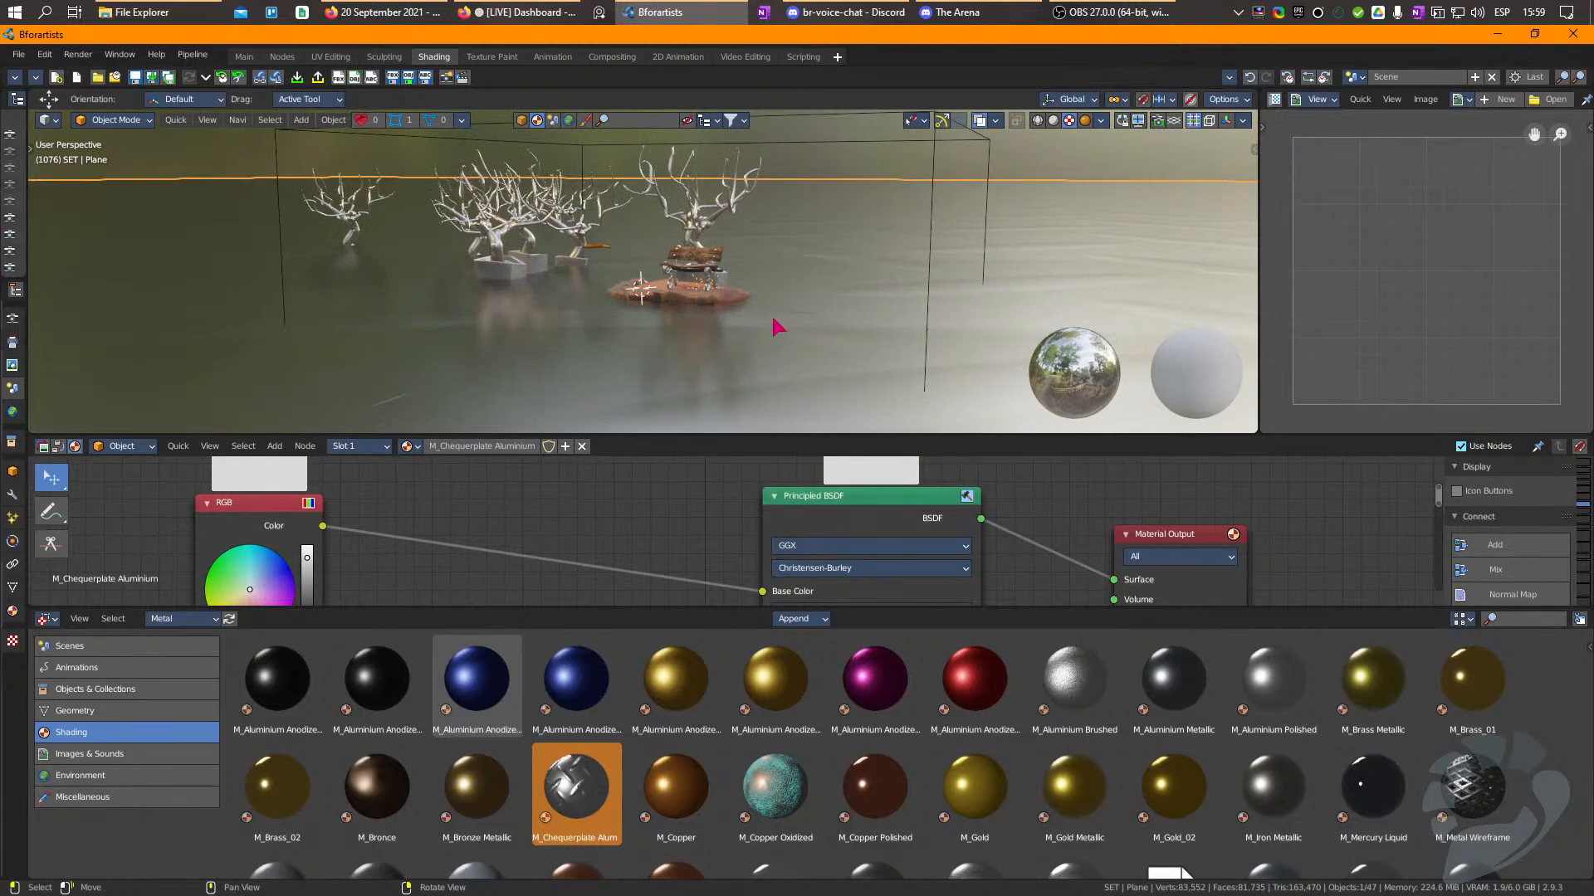
{"action": "right_click_drag", "start_coordinate": [777, 327], "coordinate": [808, 366]}
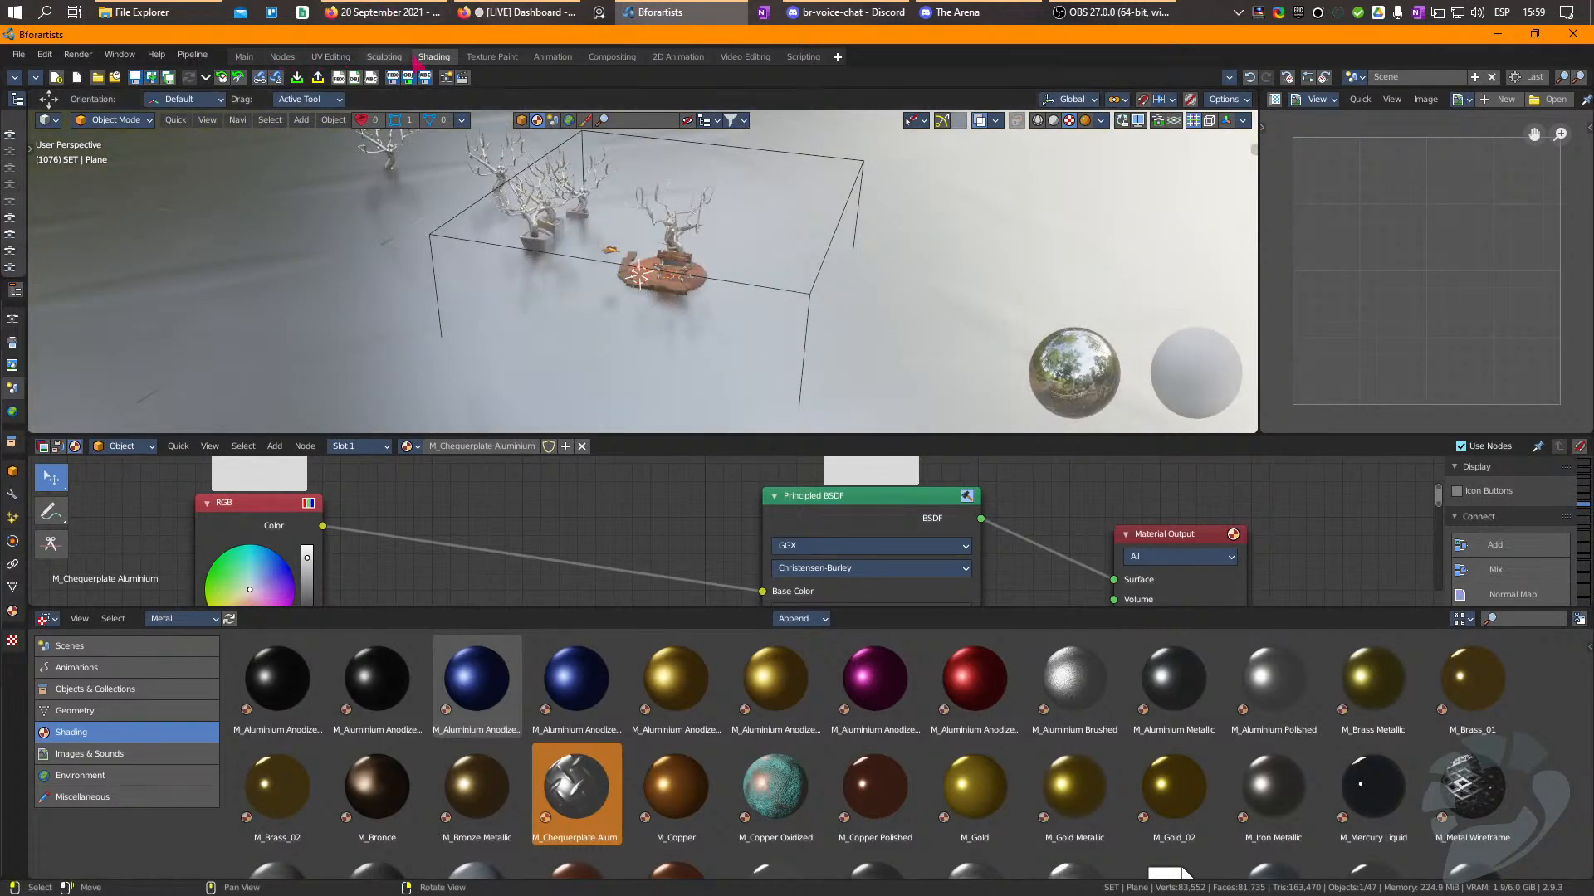
Scale up the ground plane's UVs in the UV Editing workspace so the chequerplate pattern tiles much smaller.
{"action": "left_click", "coordinate": [331, 57]}
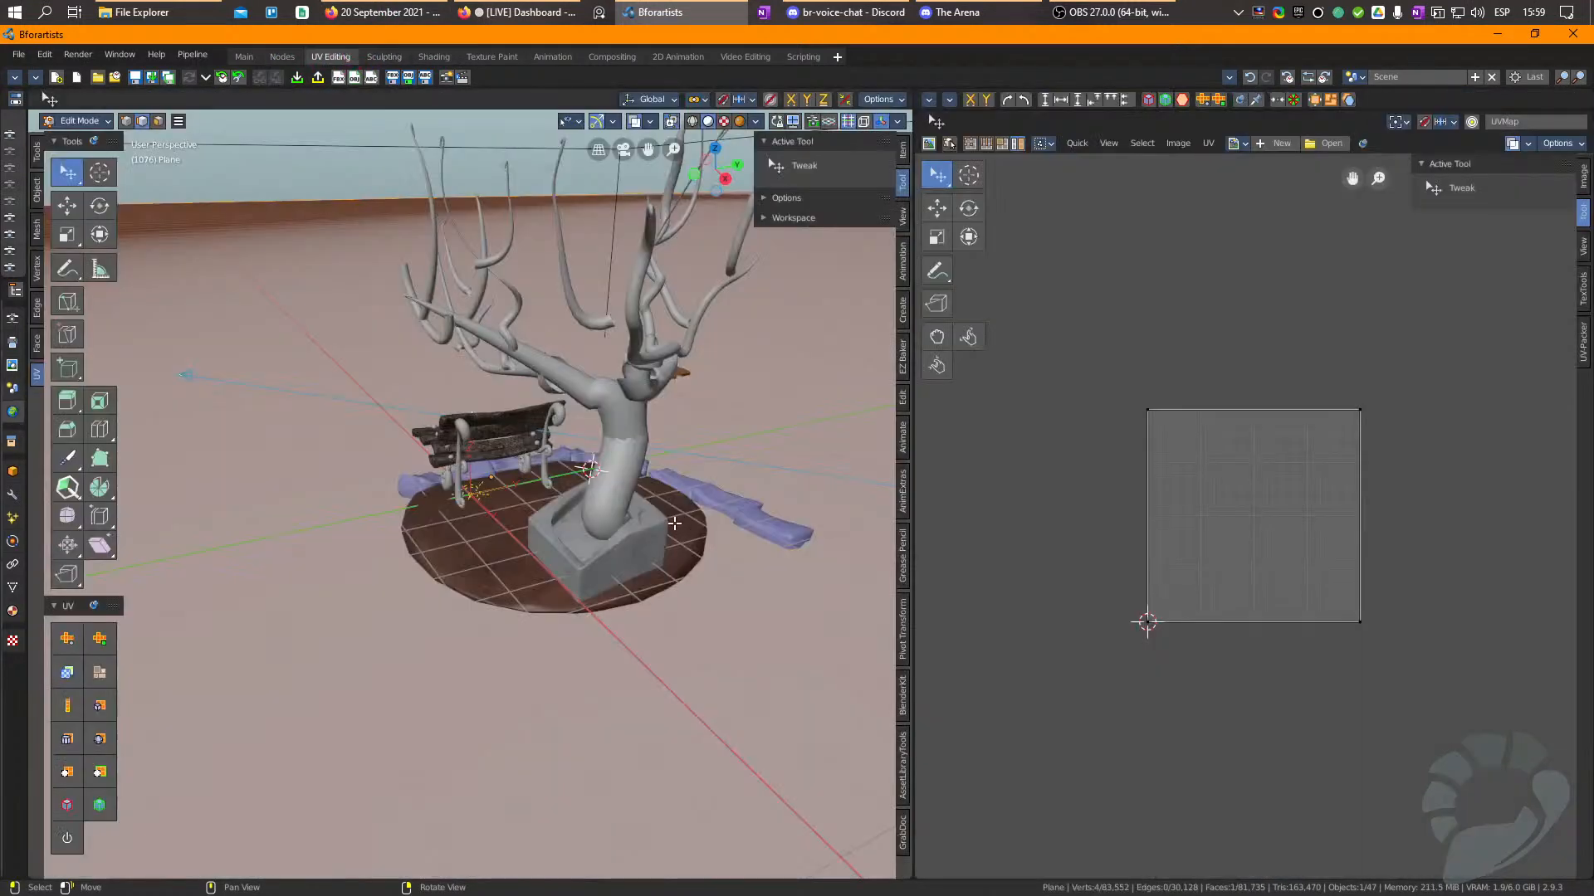
{"action": "scroll", "coordinate": [589, 573], "scroll_direction": "down", "scroll_amount": 7}
{"action": "right_click_drag", "start_coordinate": [542, 538], "coordinate": [704, 506]}
{"action": "scroll", "coordinate": [650, 539], "scroll_direction": "down", "scroll_amount": 2}
{"action": "scroll", "coordinate": [650, 539], "scroll_direction": "down", "scroll_amount": 5}
{"action": "left_click", "coordinate": [1217, 540]}
{"action": "key", "text": "r"}
{"action": "left_click_drag", "start_coordinate": [1394, 381], "coordinate": [1054, 577]}
{"action": "left_click_drag", "start_coordinate": [996, 626], "coordinate": [1502, 213]}
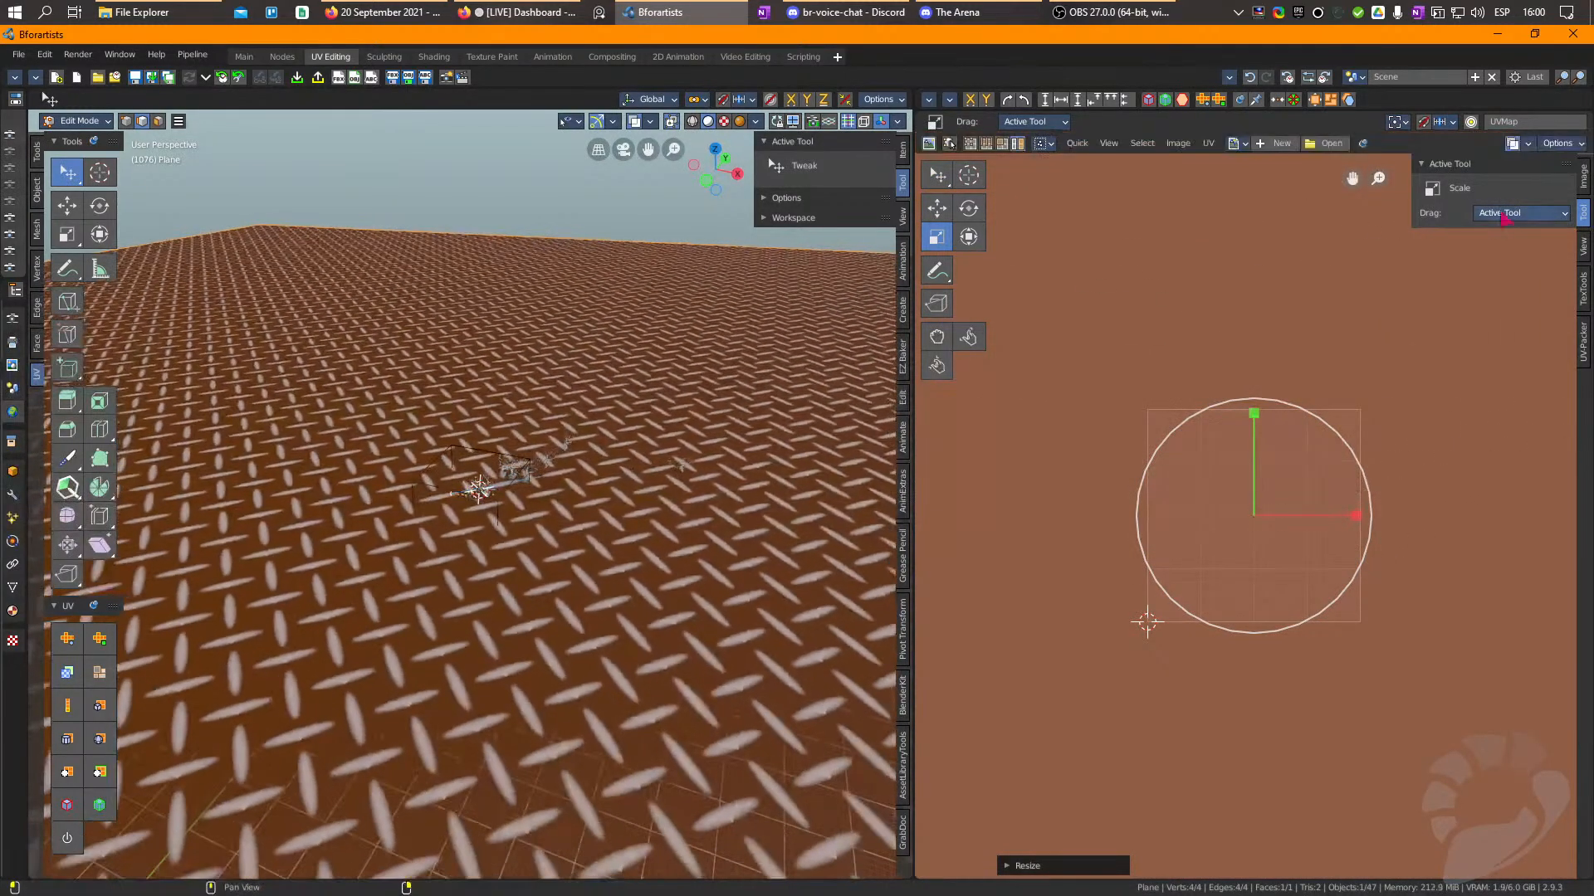
{"action": "left_click_drag", "start_coordinate": [1227, 403], "coordinate": [1531, 477]}
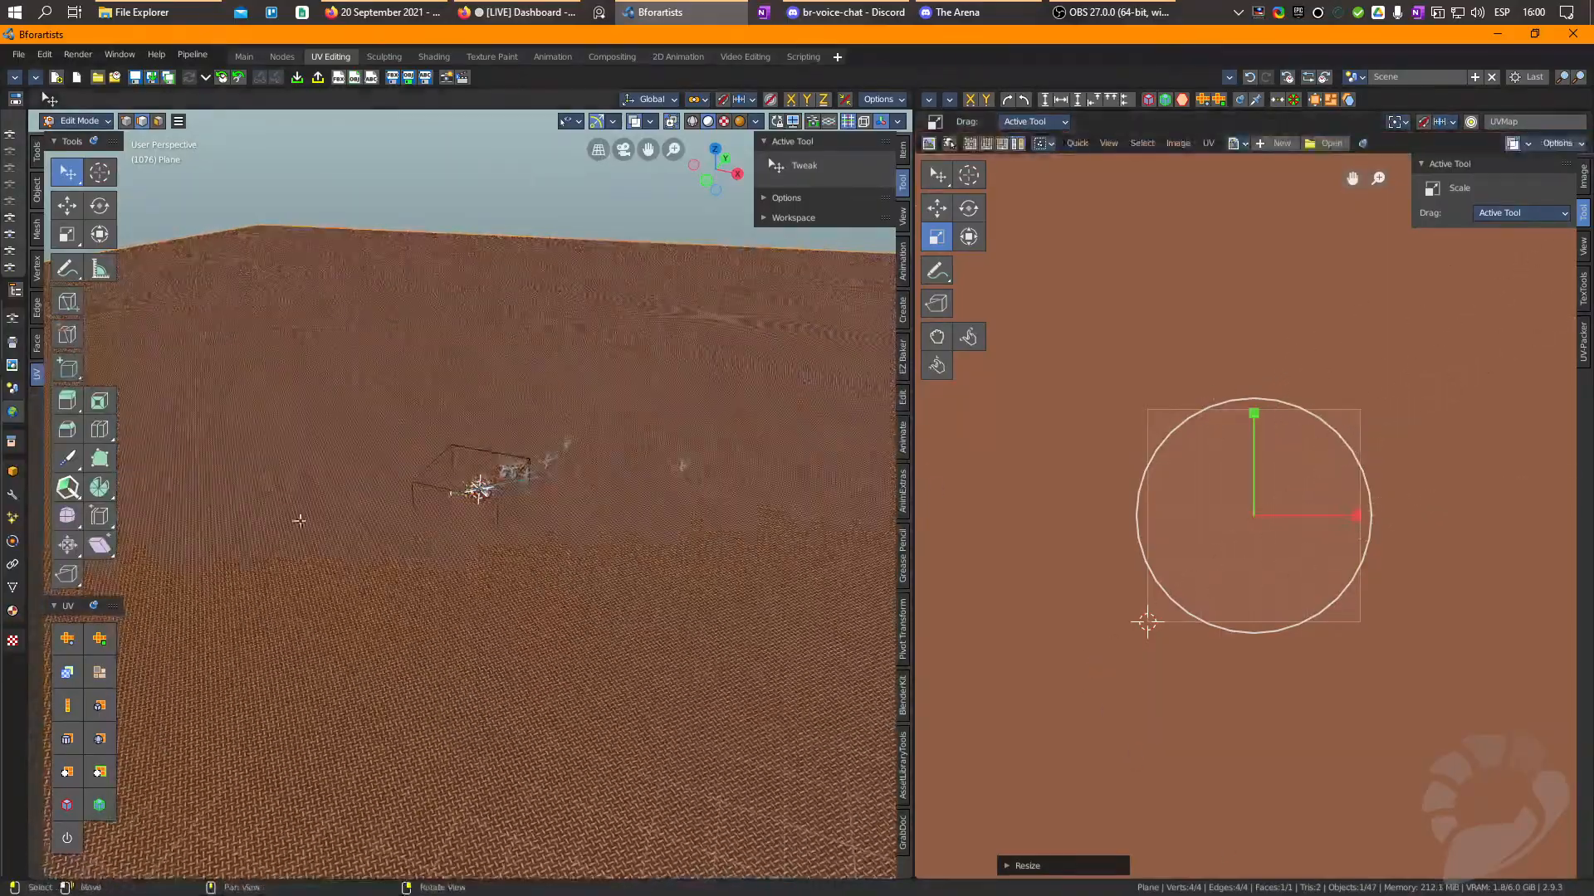
Rescale the ground plane's UVs once more against the size of the bench, and return to Object Mode.
{"action": "scroll", "coordinate": [350, 479], "scroll_direction": "up", "scroll_amount": 2}
{"action": "scroll", "coordinate": [349, 479], "scroll_direction": "up", "scroll_amount": 6}
{"action": "scroll", "coordinate": [1224, 618], "scroll_direction": "up", "scroll_amount": 1}
{"action": "scroll", "coordinate": [1225, 618], "scroll_direction": "down", "scroll_amount": 15}
{"action": "left_click_drag", "start_coordinate": [1309, 473], "coordinate": [1008, 380]}
{"action": "right_click_drag", "start_coordinate": [515, 552], "coordinate": [648, 532]}
{"action": "key", "text": "Tab"}
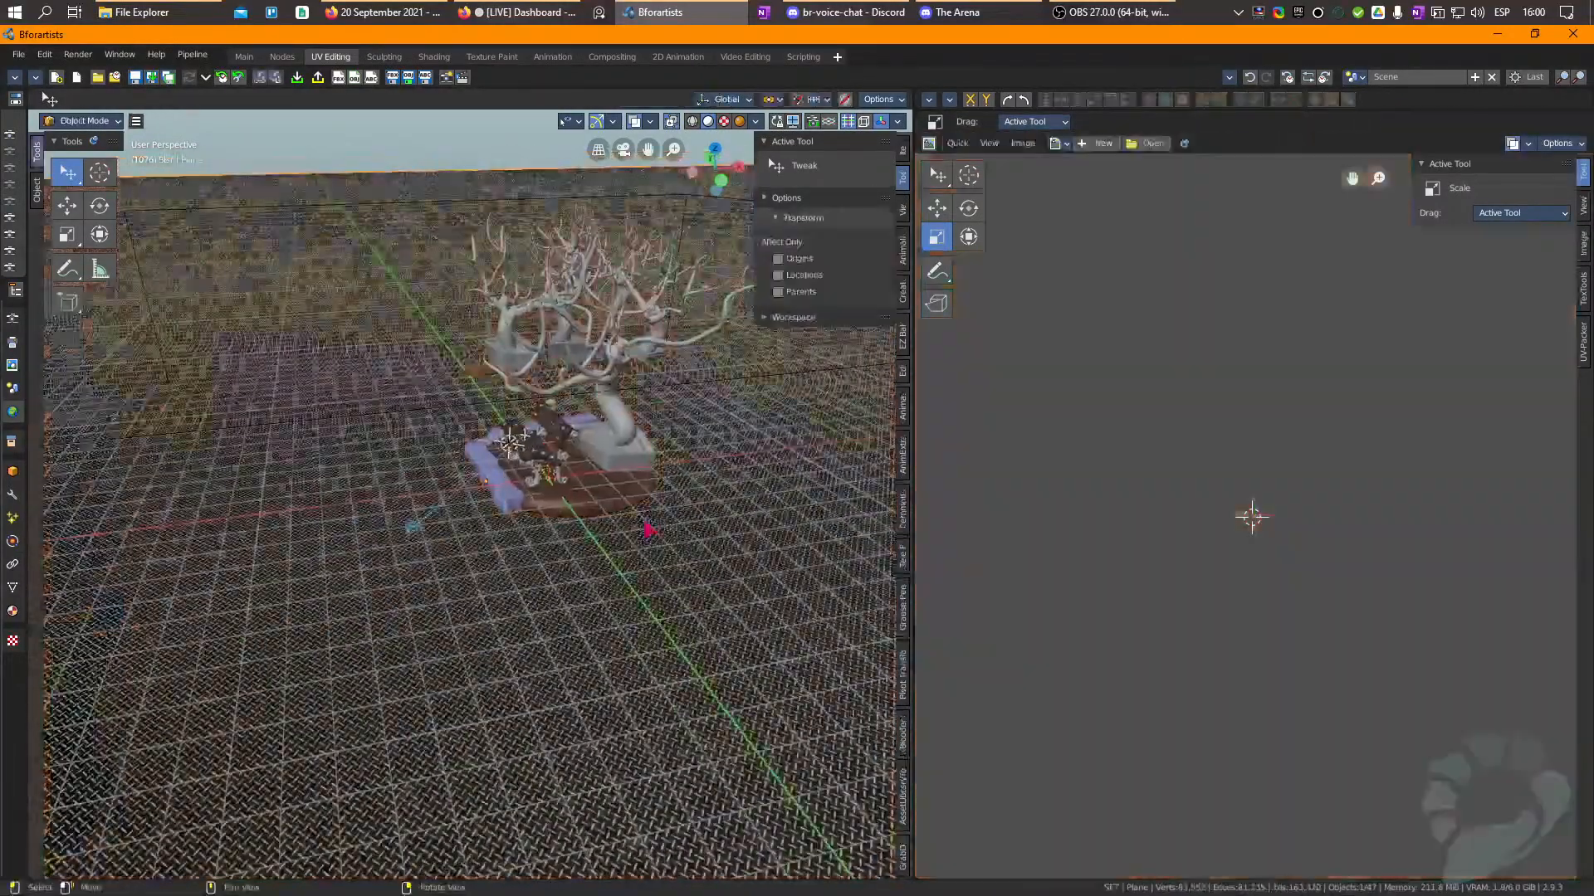
Move the copper leaf down toward the ground near the bench, working in the Main workspace's camera view.
{"action": "key", "text": "KP_0"}
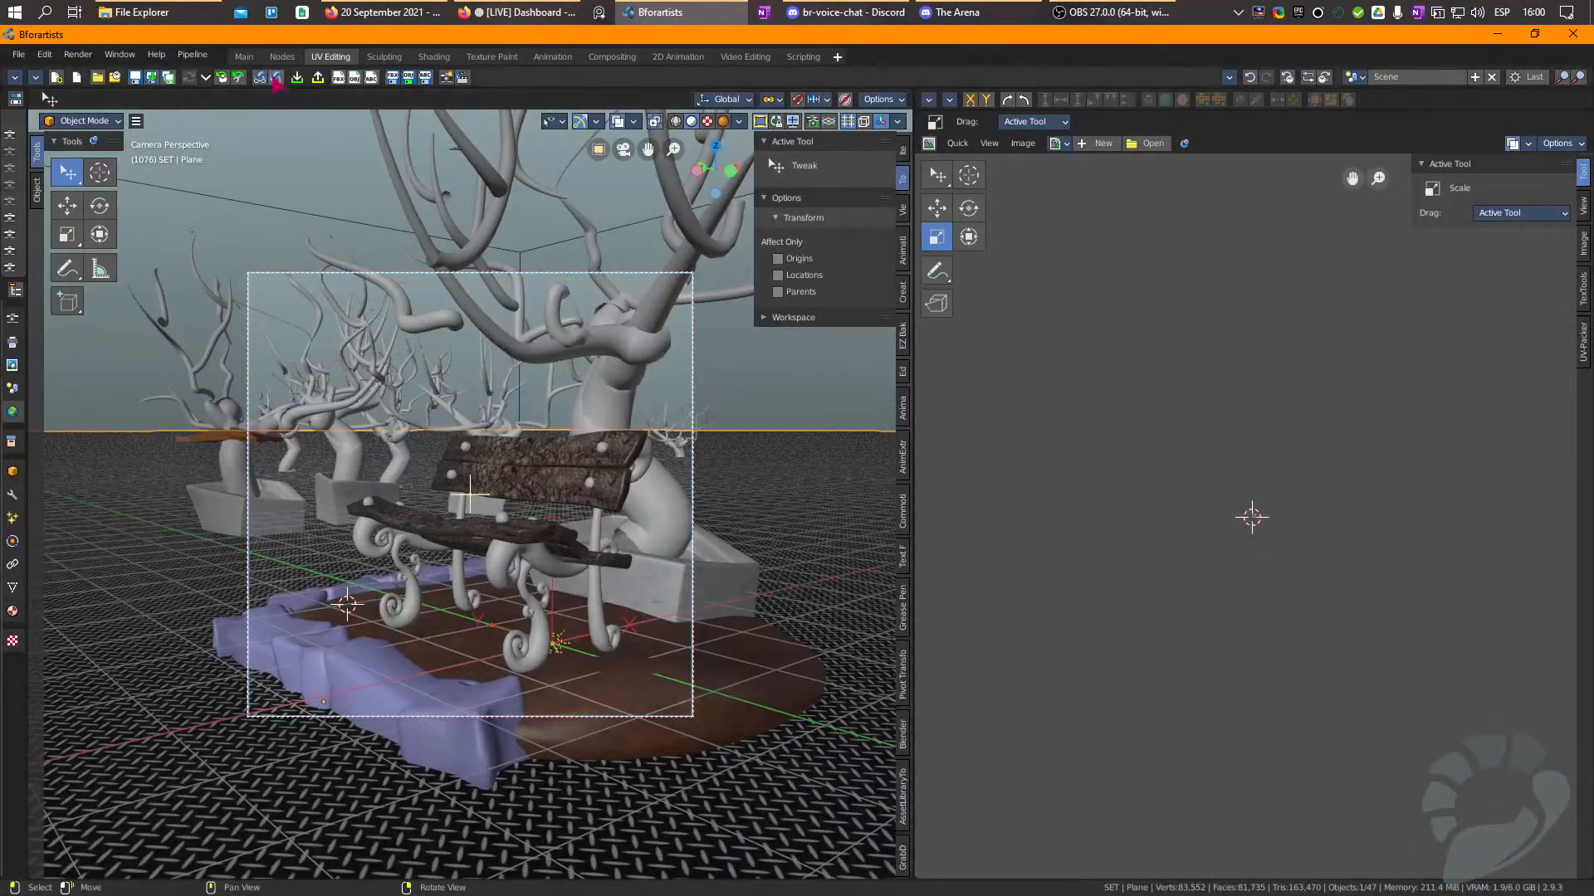
{"action": "left_click", "coordinate": [244, 56]}
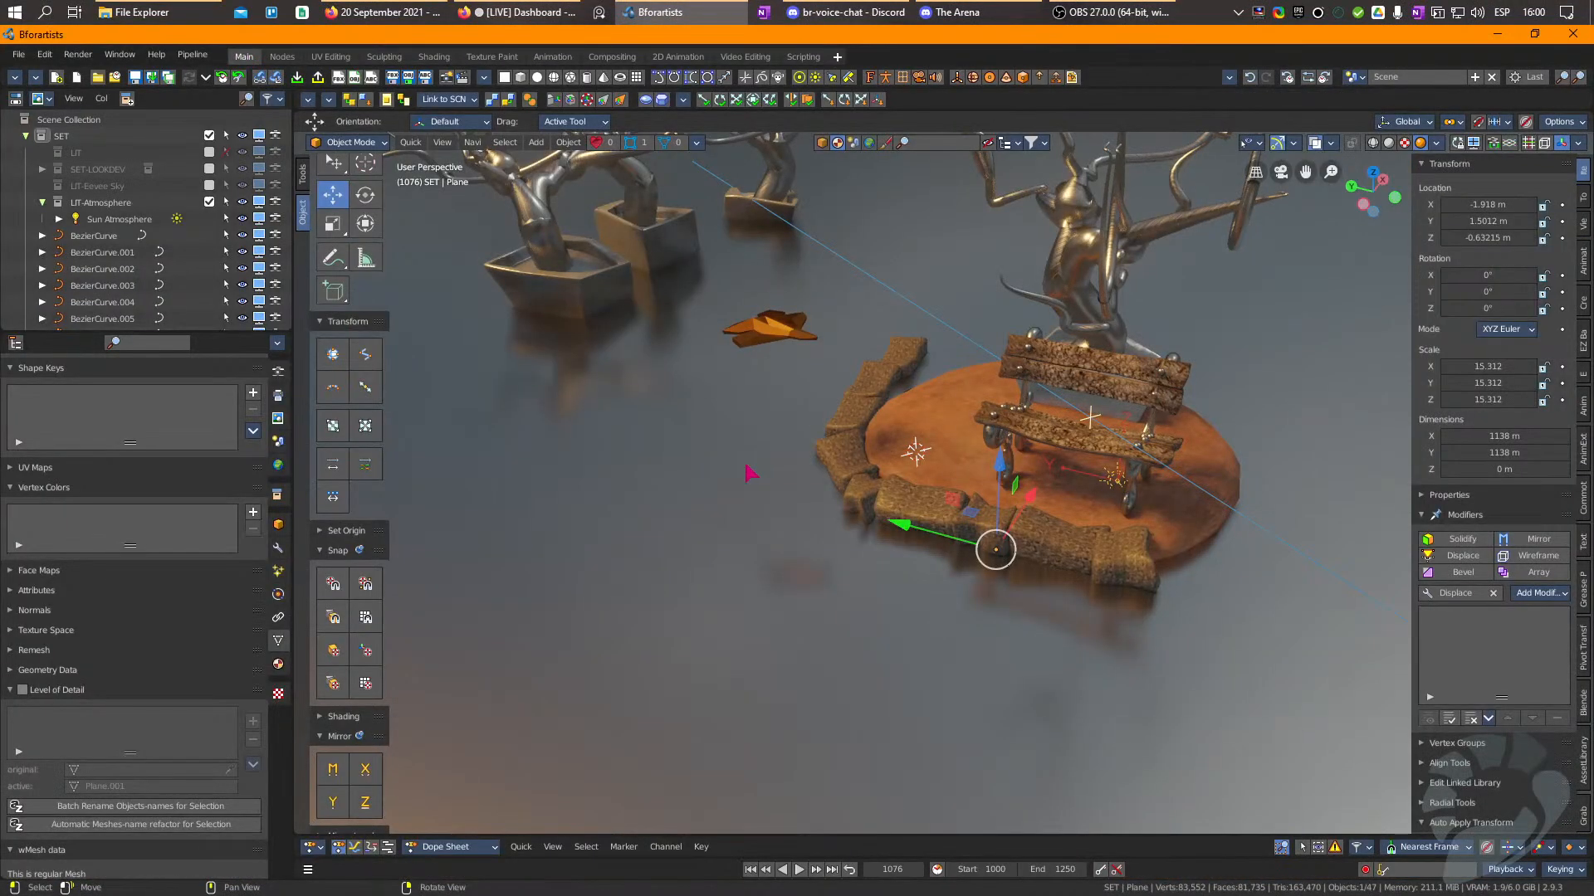
{"action": "key", "text": "KP_0"}
{"action": "left_click", "coordinate": [578, 412]}
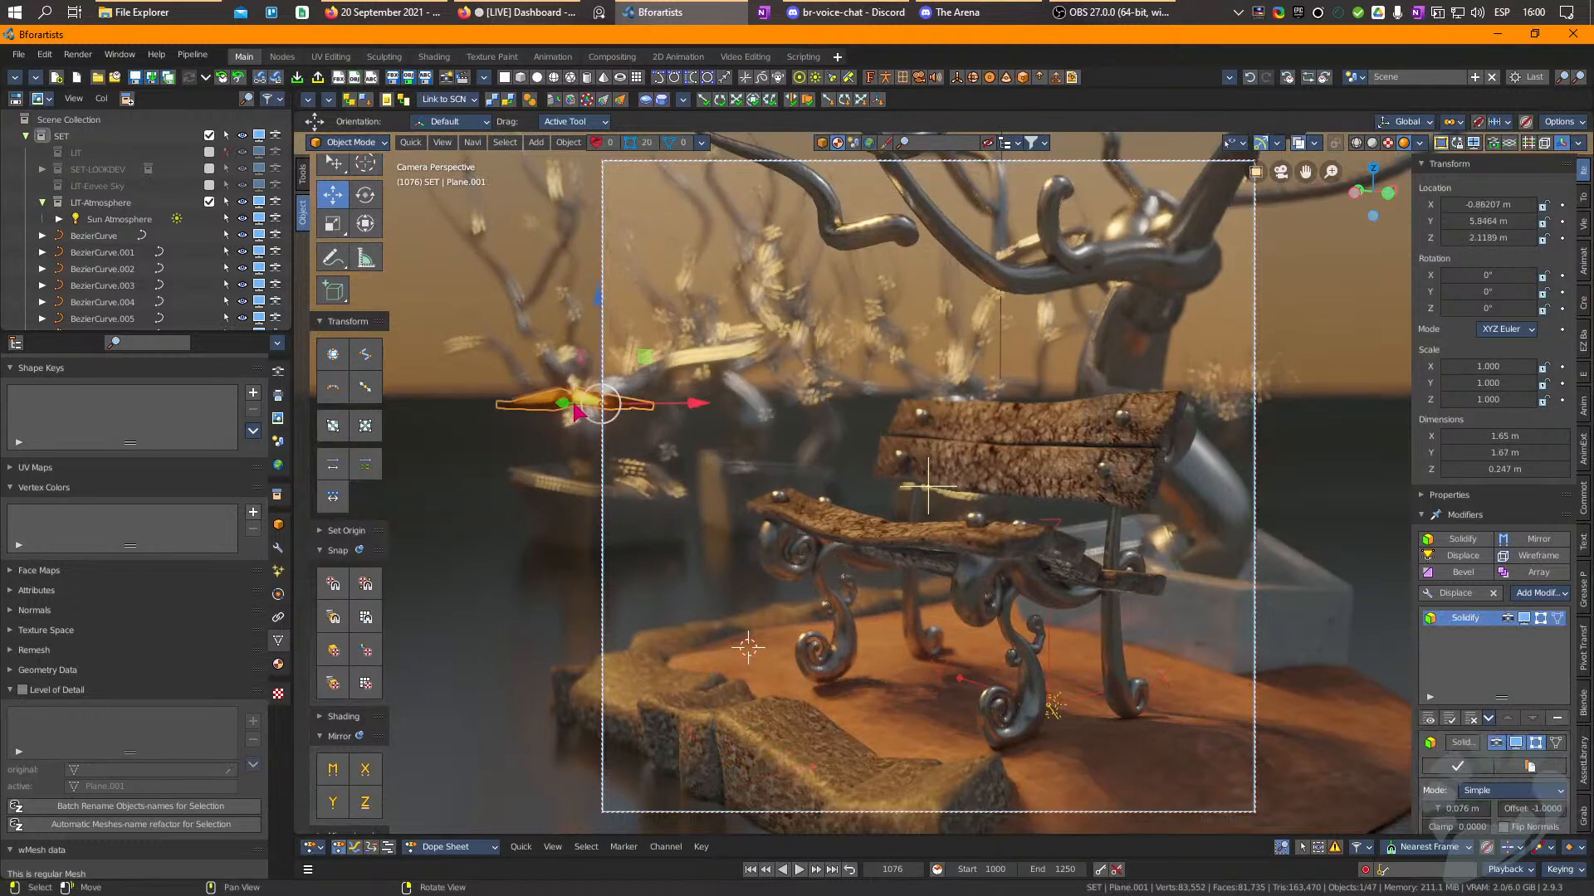
{"action": "left_click_drag", "start_coordinate": [600, 404], "coordinate": [793, 614]}
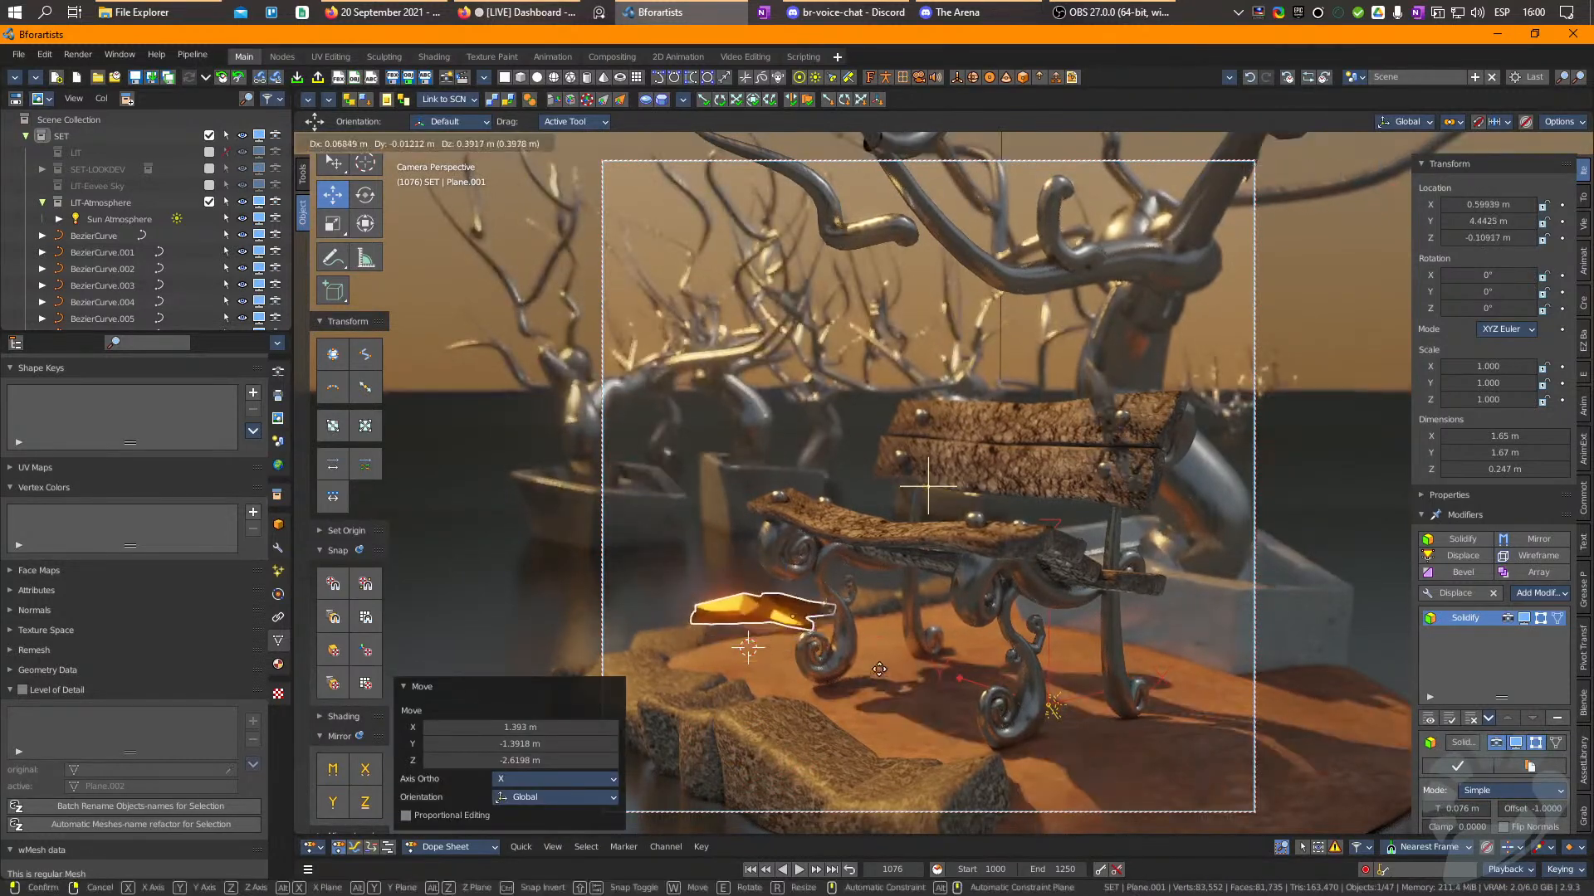
{"action": "right_click", "coordinate": [773, 611]}
{"action": "left_click", "coordinate": [711, 452]}
Tilt the copper leaf, scale it to about 0.81 and place it just beyond the stone border, outside the camera frame.
{"action": "key", "text": "e"}
{"action": "left_click_drag", "start_coordinate": [897, 647], "coordinate": [1020, 691]}
{"action": "key", "text": "w"}
{"action": "key", "text": "r"}
{"action": "left_click_drag", "start_coordinate": [1050, 693], "coordinate": [750, 672]}
{"action": "key", "text": "w"}
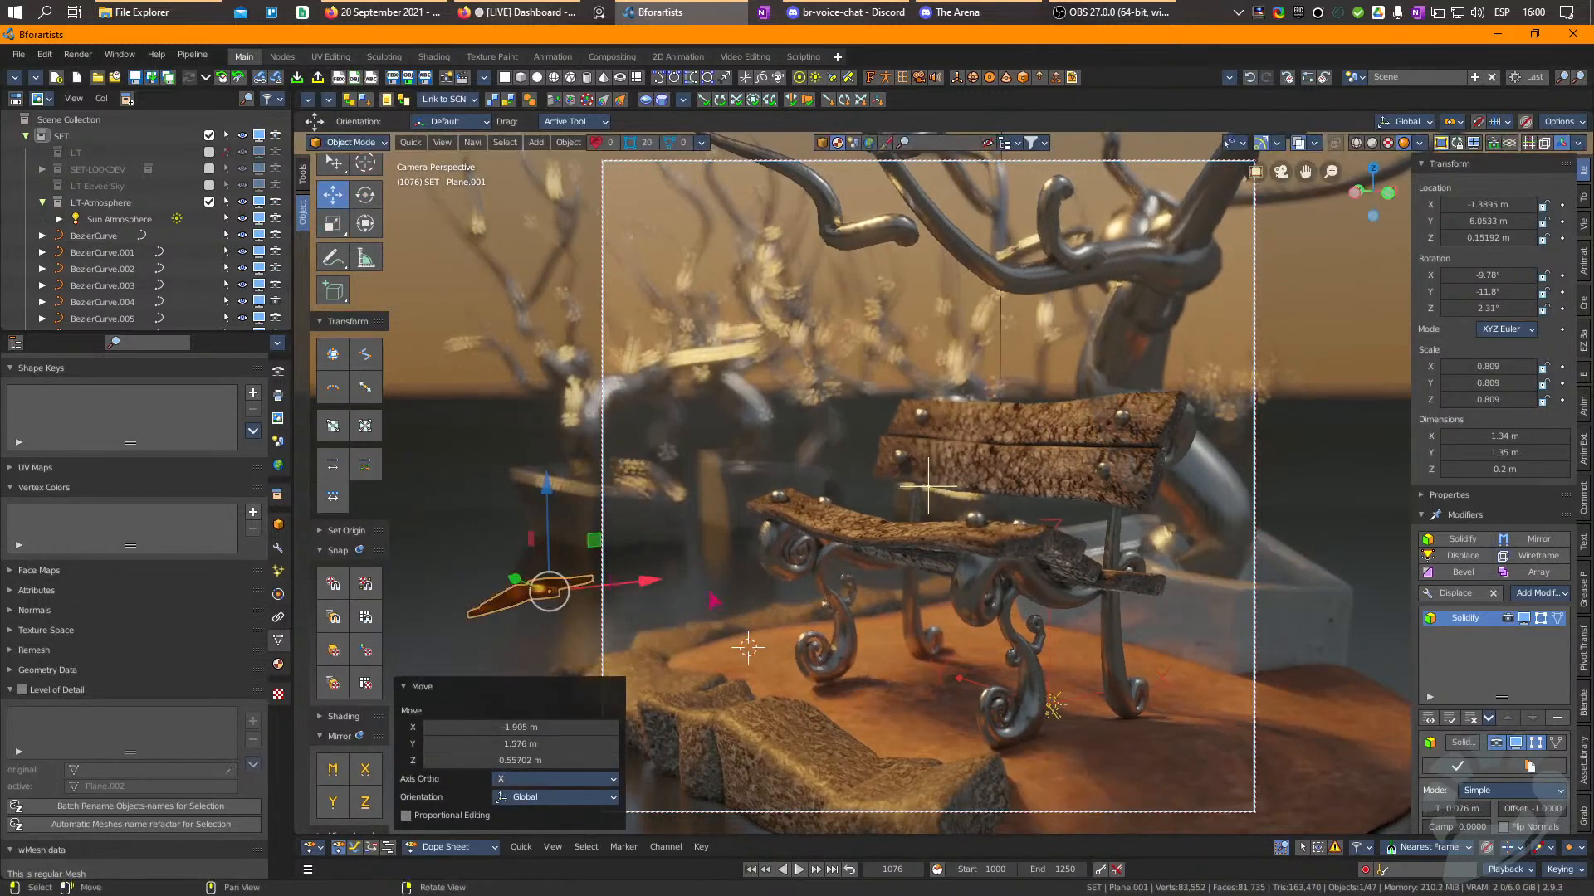
Select the ground plane and examine its surface from a wide view around the whole set.
{"action": "left_click", "coordinate": [675, 606]}
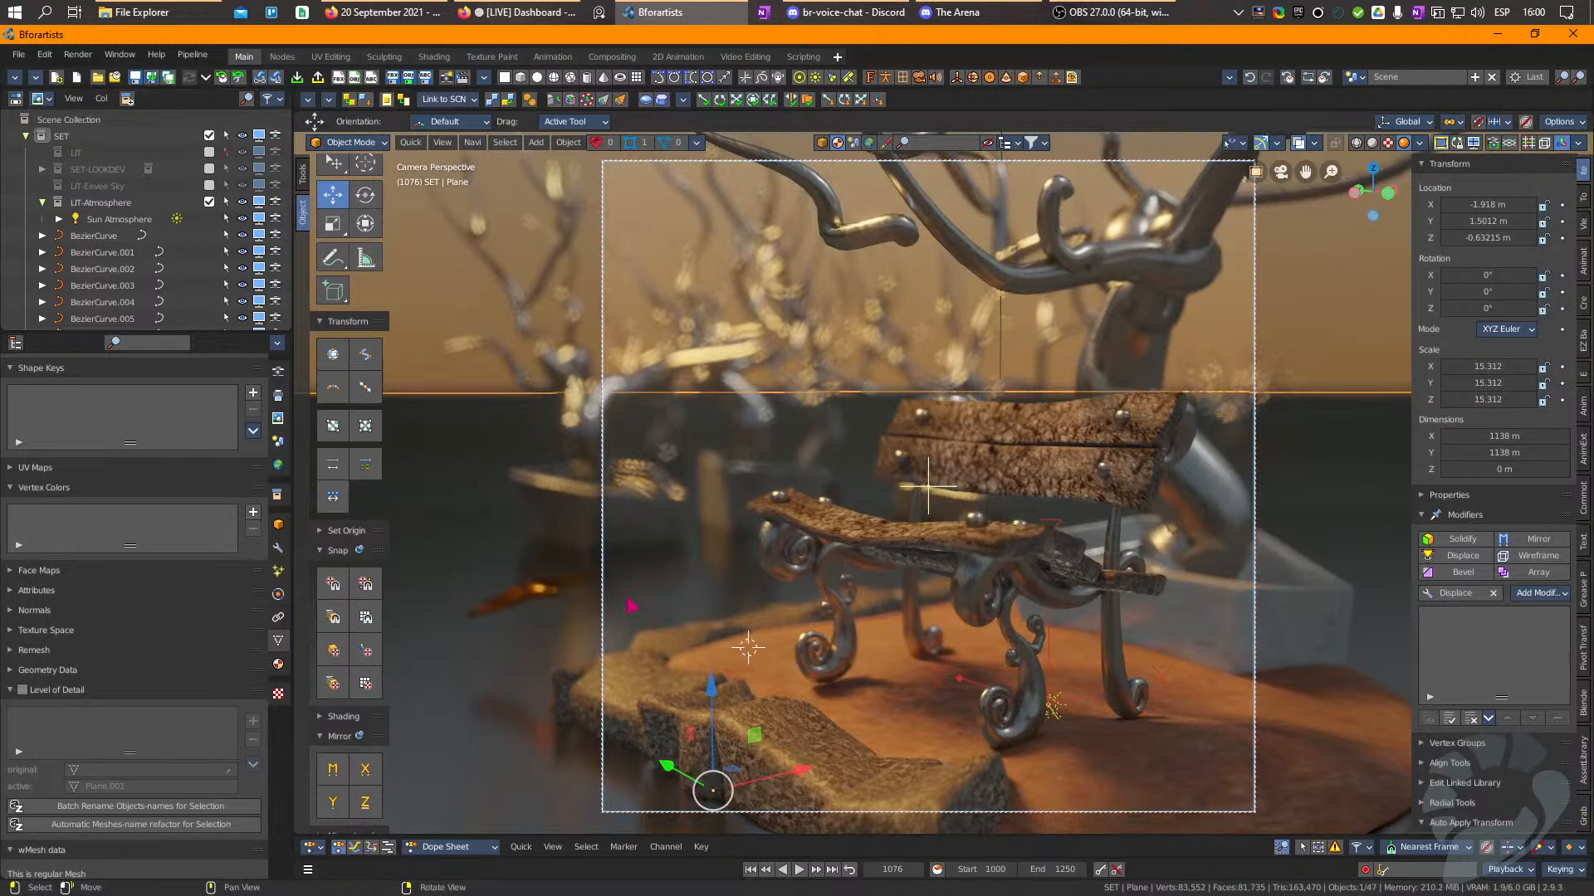
{"action": "right_click_drag", "start_coordinate": [694, 626], "coordinate": [756, 701]}
{"action": "scroll", "coordinate": [696, 626], "scroll_direction": "down", "scroll_amount": 10}
{"action": "scroll", "coordinate": [768, 583], "scroll_direction": "up", "scroll_amount": 3}
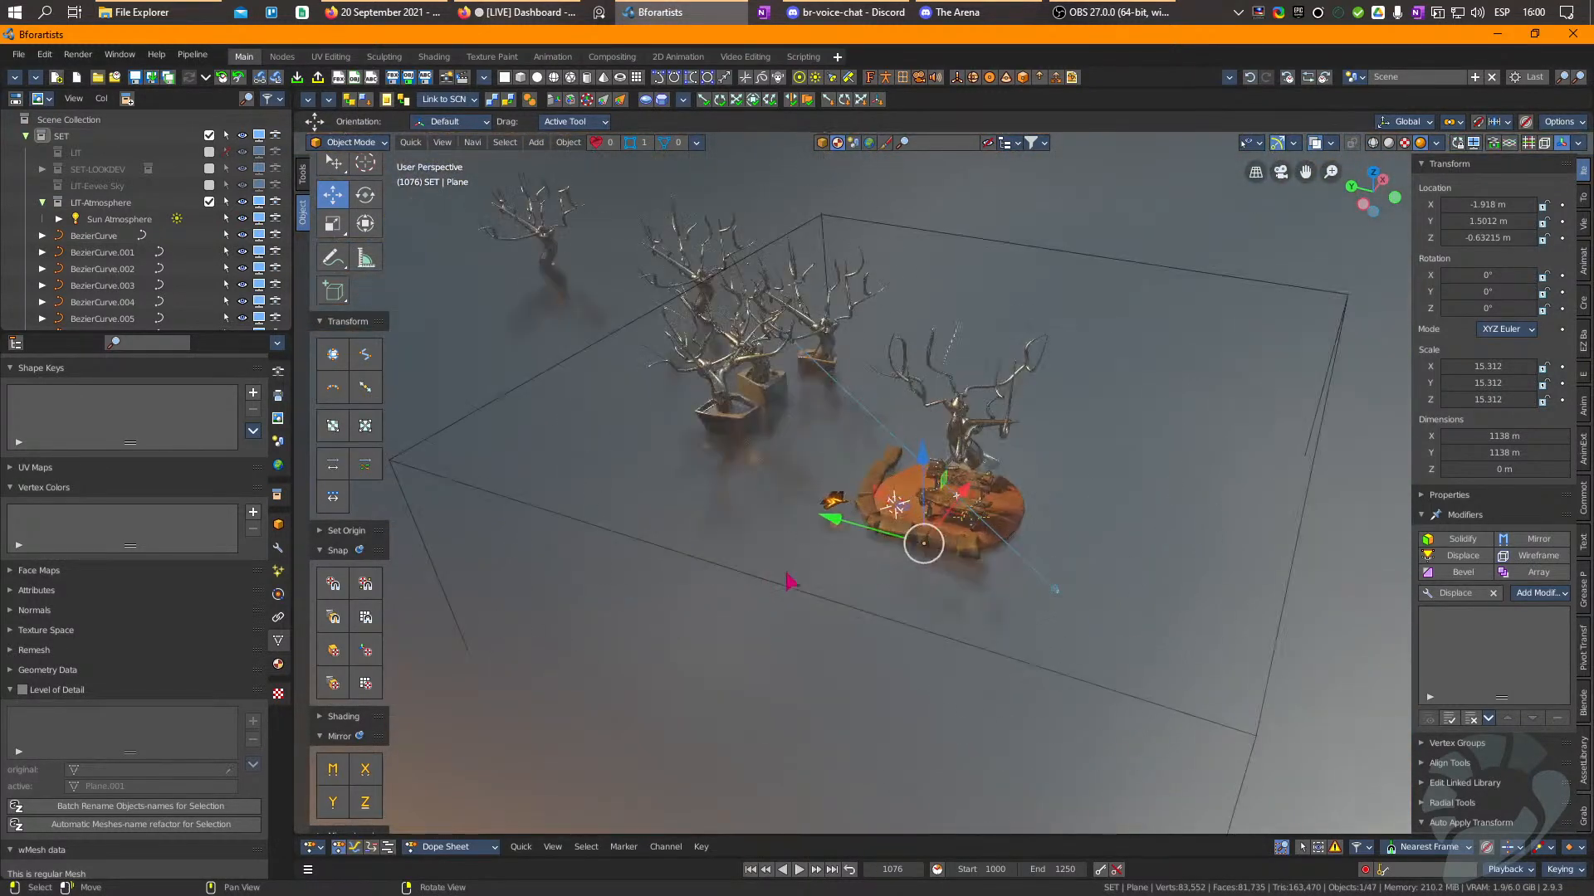
{"action": "scroll", "coordinate": [1144, 521], "scroll_direction": "up", "scroll_amount": 3}
{"action": "scroll", "coordinate": [1169, 555], "scroll_direction": "down", "scroll_amount": 4}
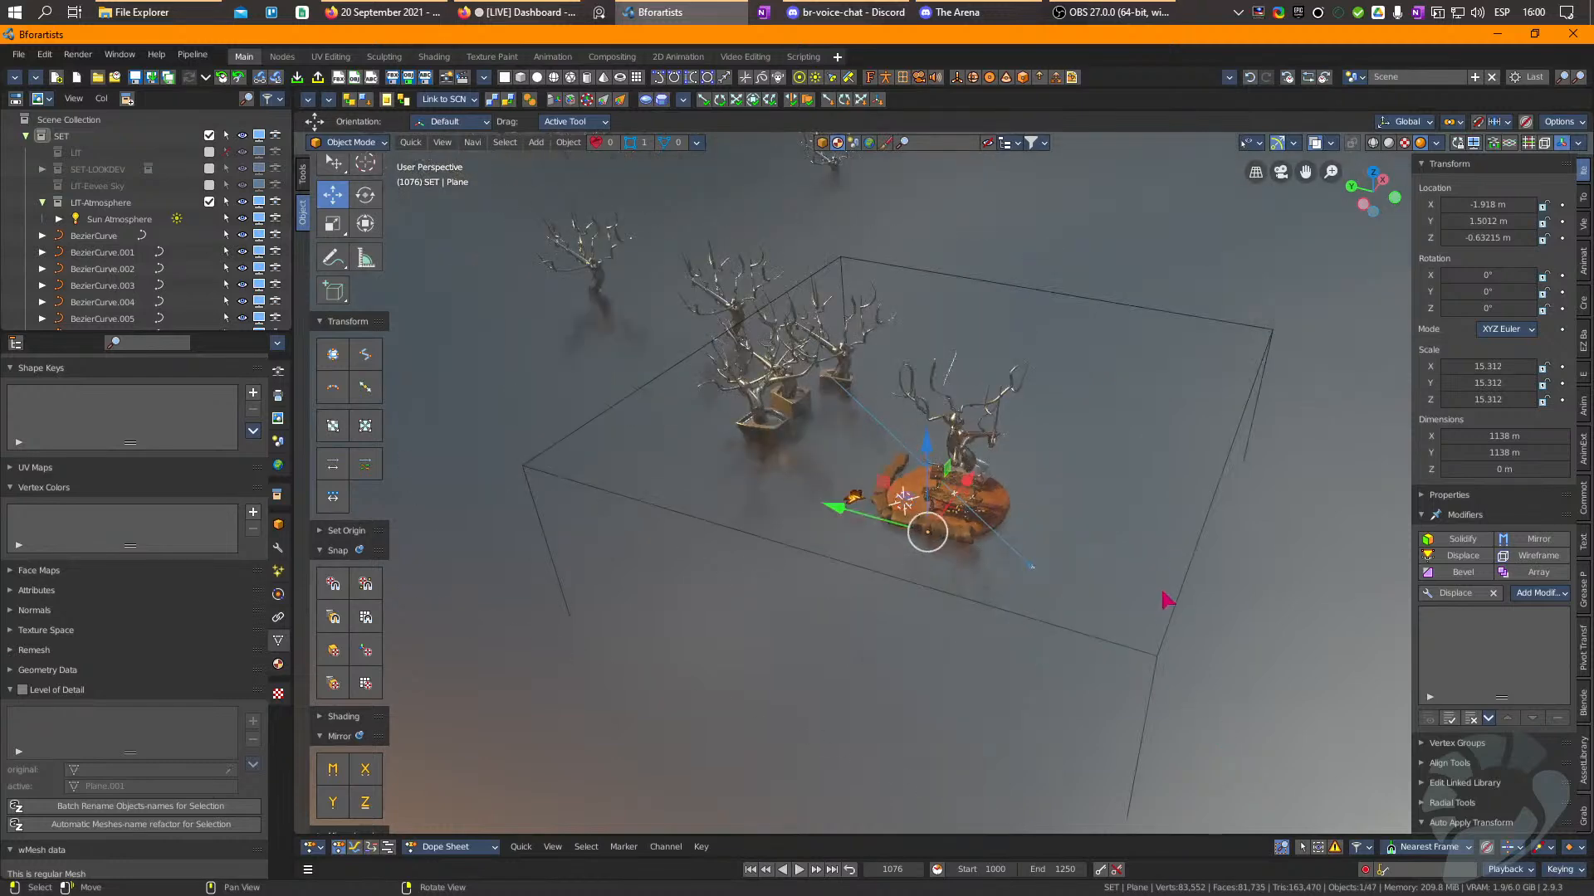
{"action": "right_click_drag", "start_coordinate": [1157, 596], "coordinate": [1162, 569]}
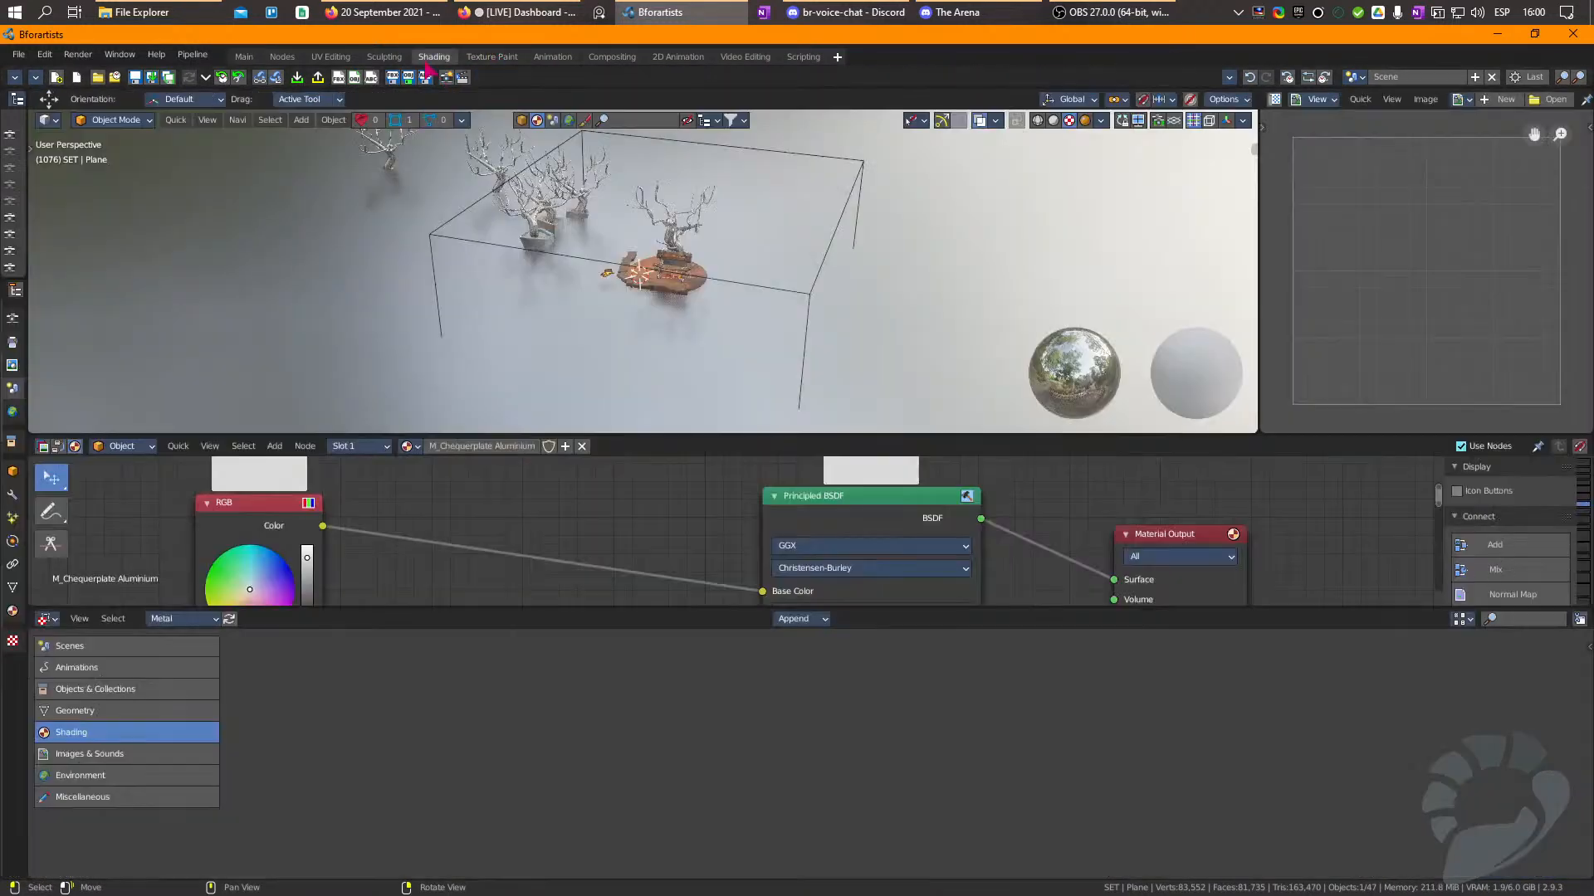
Display the ground plane's material properties in the Main workspace.
{"action": "left_click", "coordinate": [433, 56]}
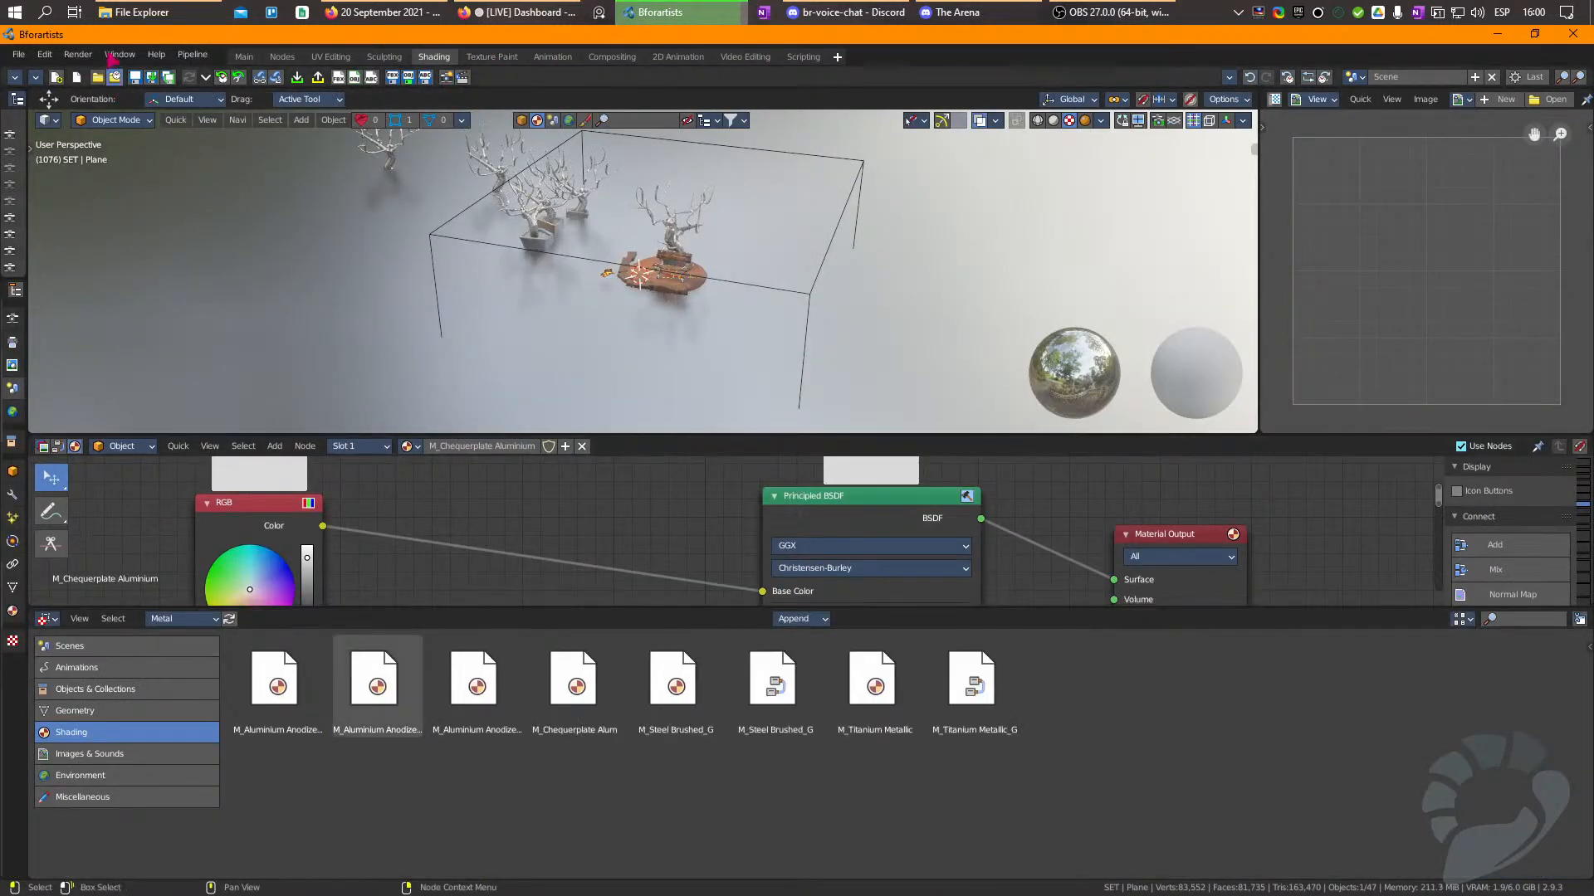
{"action": "left_click", "coordinate": [244, 56]}
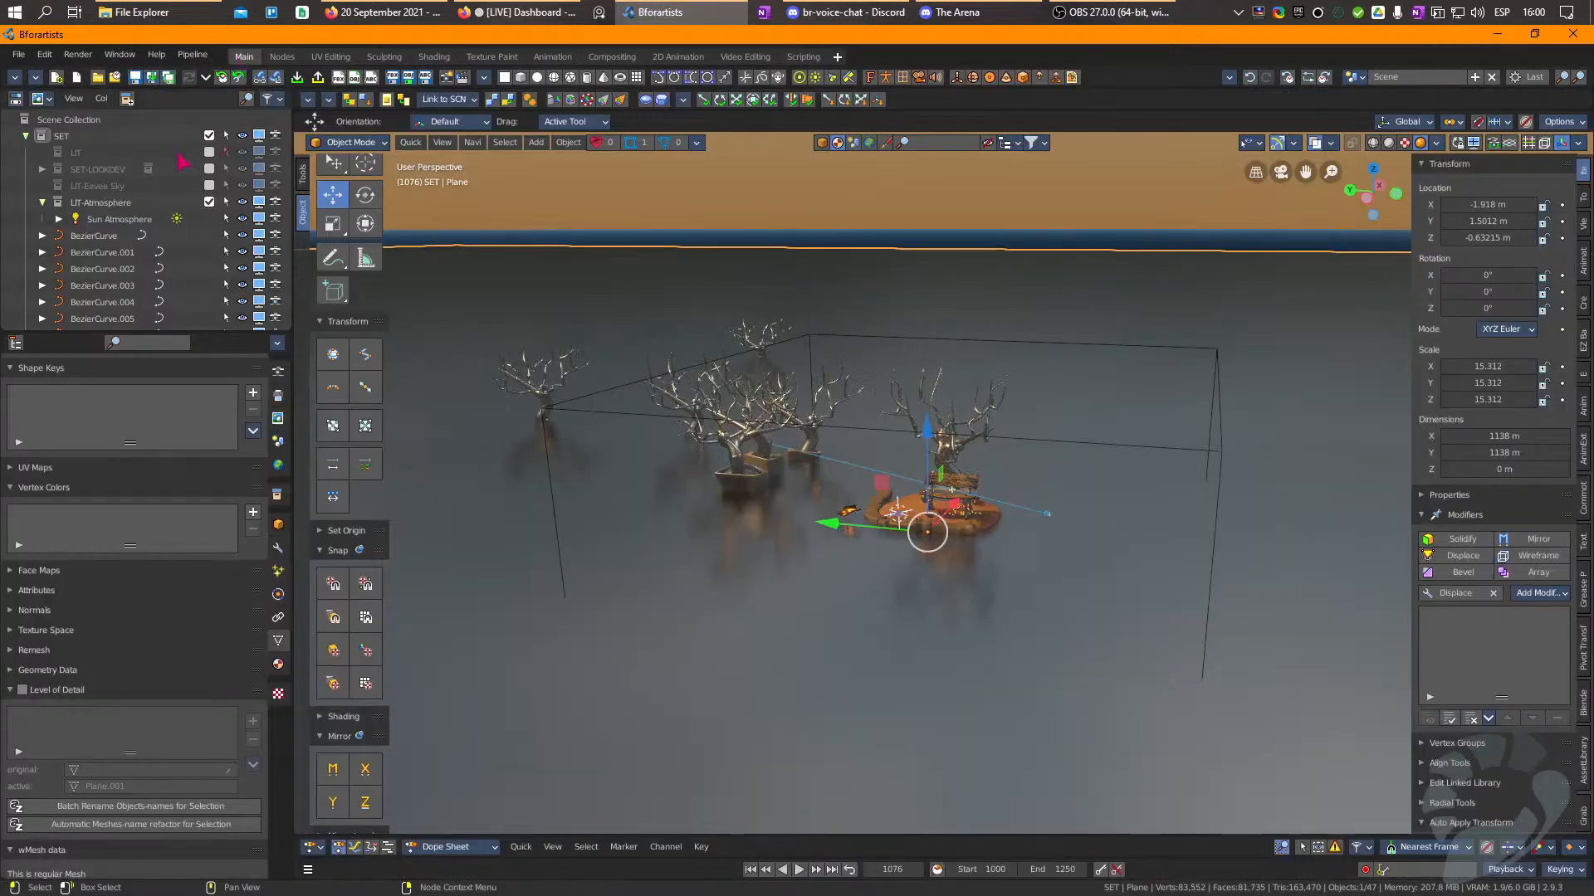
{"action": "left_click", "coordinate": [278, 664]}
{"action": "scroll", "coordinate": [41, 399], "scroll_direction": "up", "scroll_amount": 5}
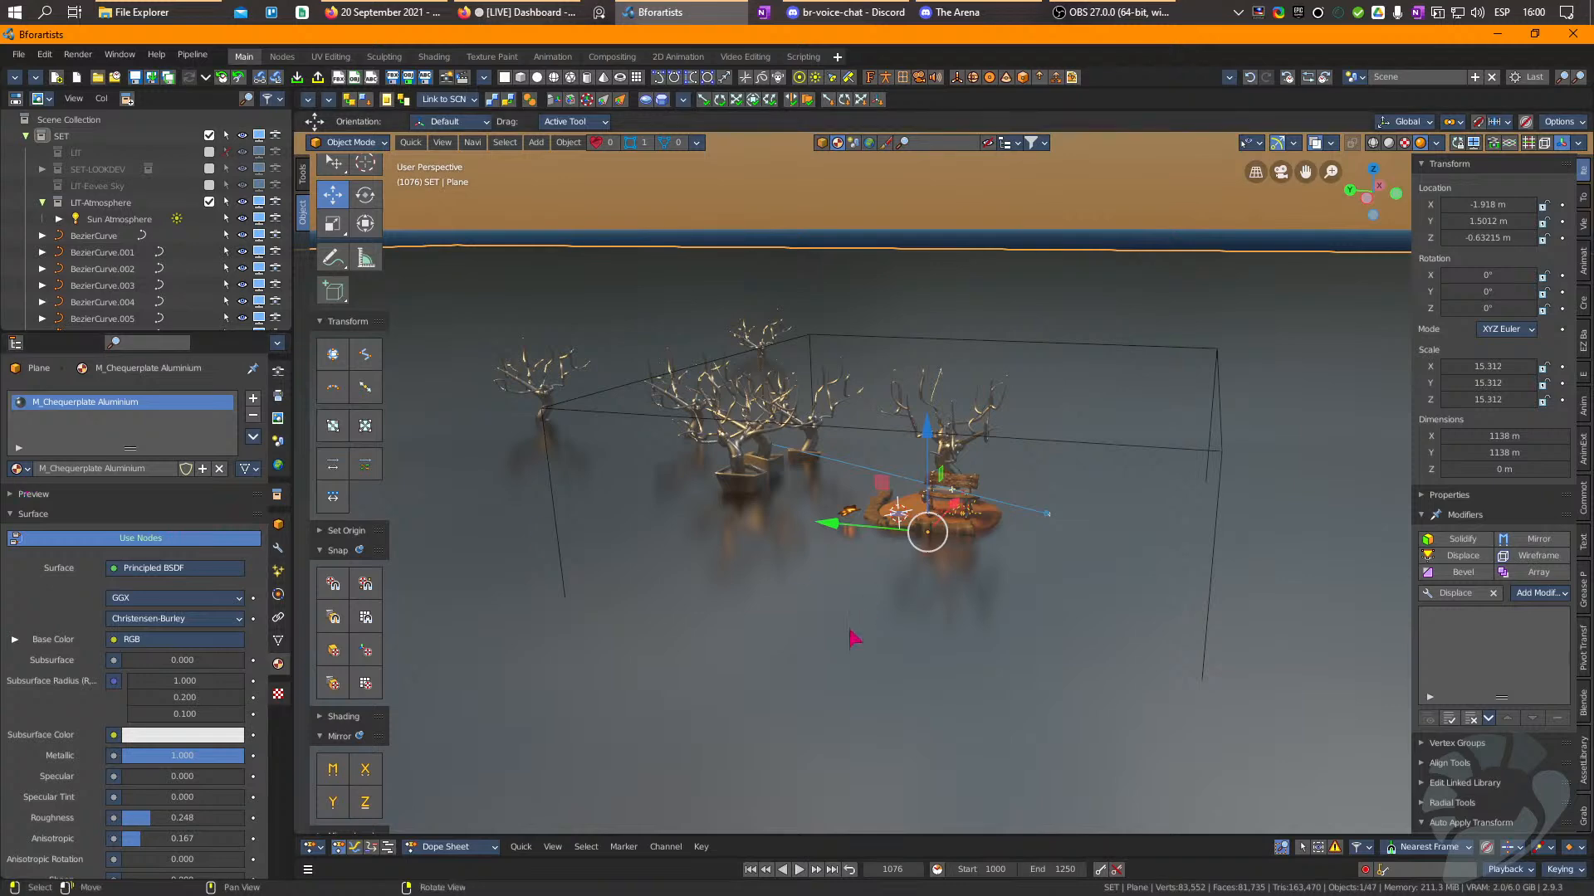
Check the ground plane's UVs with rendered viewport shading in the UV Editing workspace, and open the Shading workspace in Object Mode.
{"action": "key", "text": "Tab"}
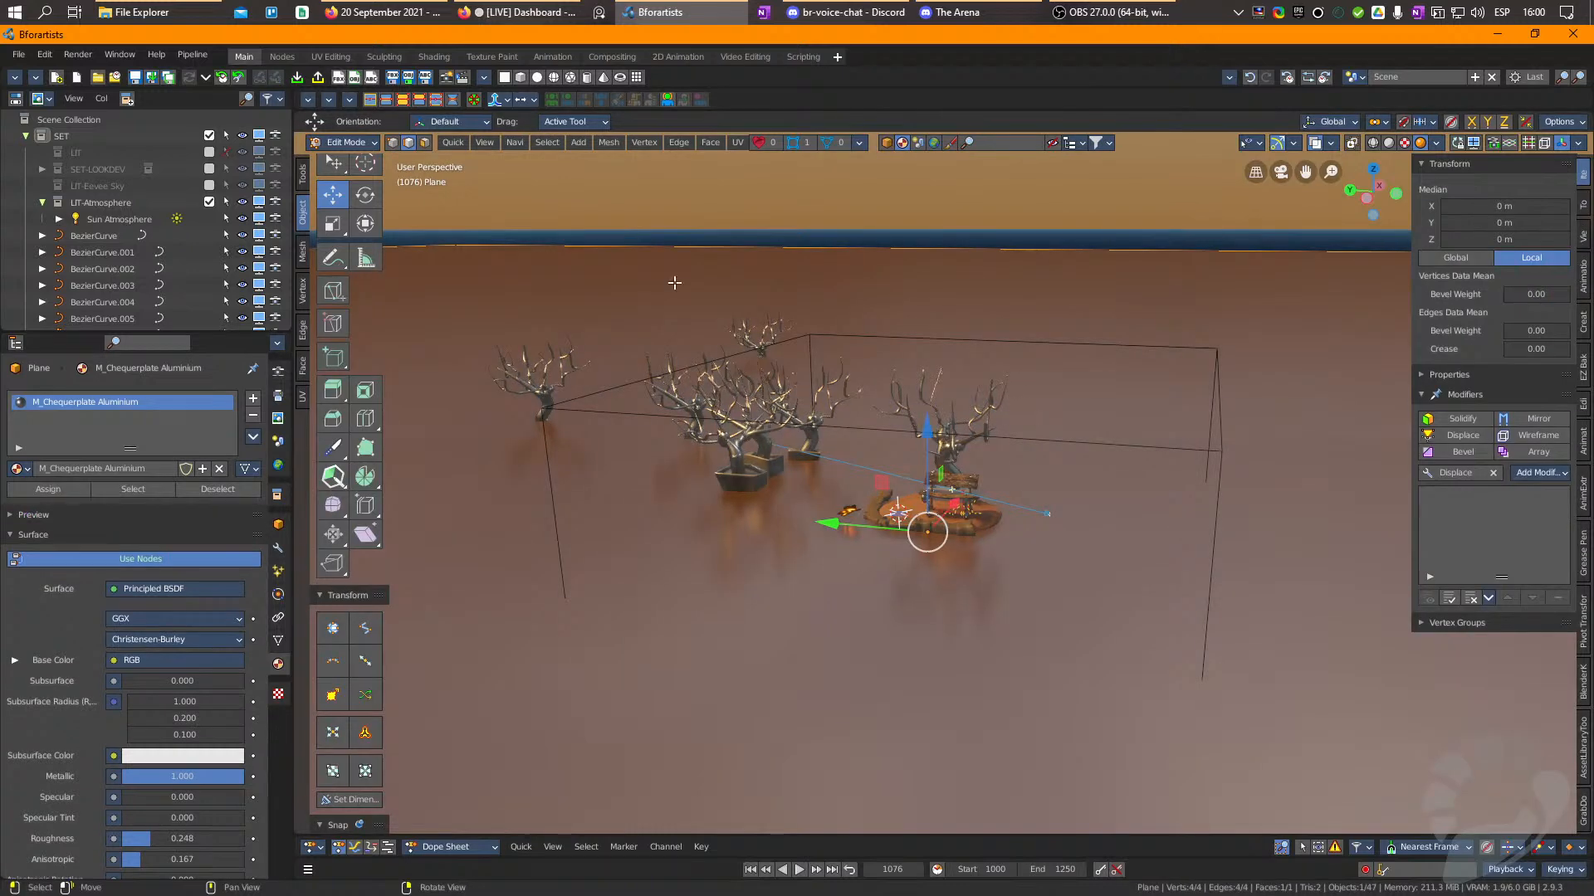
{"action": "left_click", "coordinate": [452, 60]}
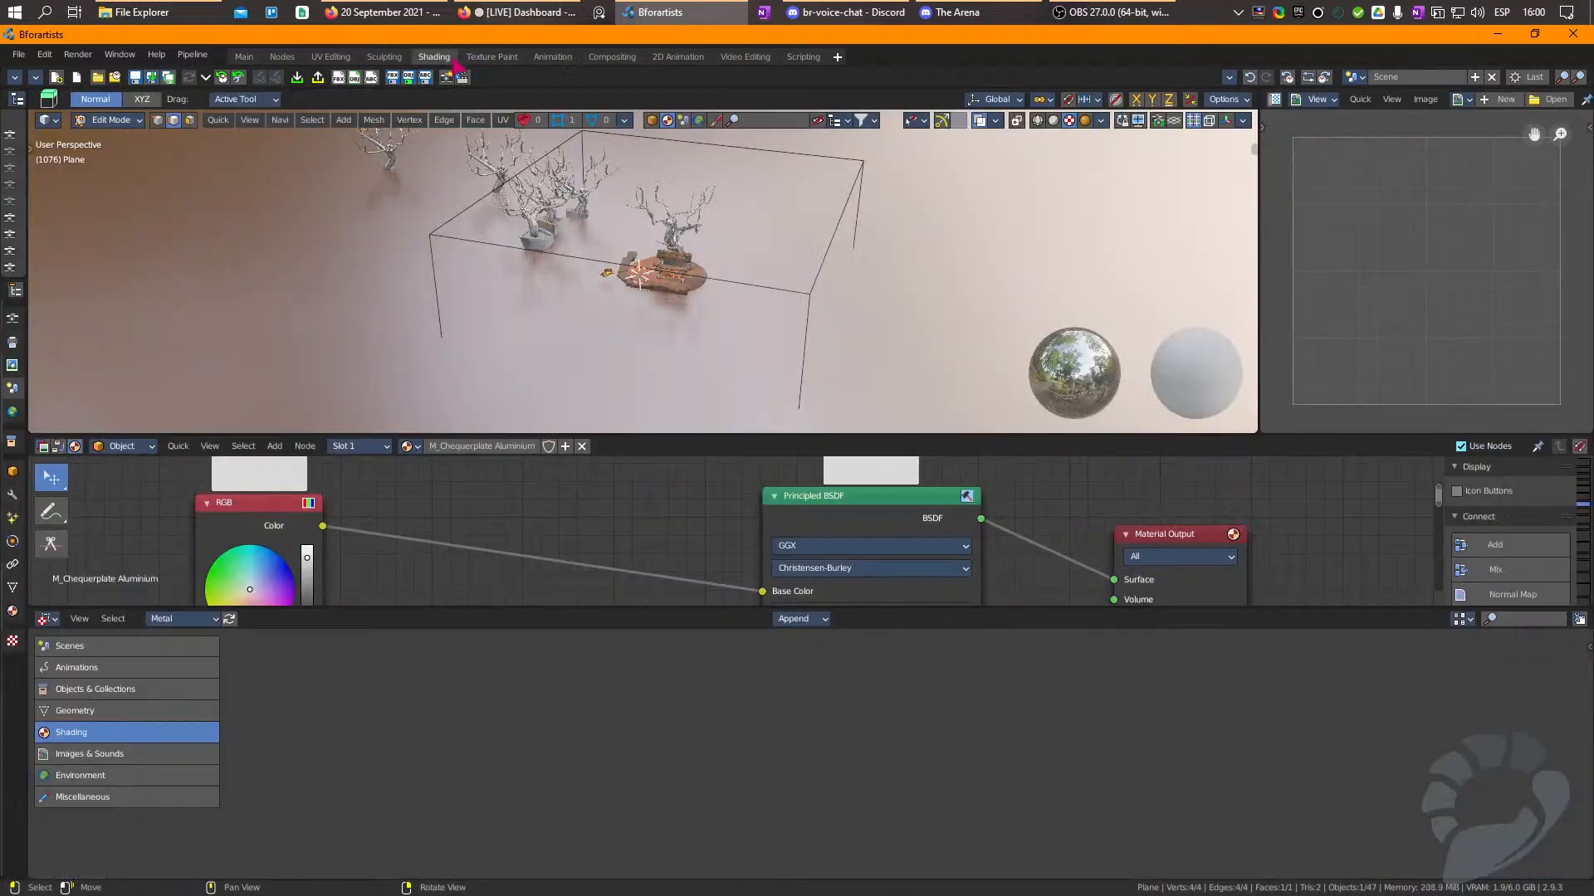
{"action": "left_click", "coordinate": [342, 60]}
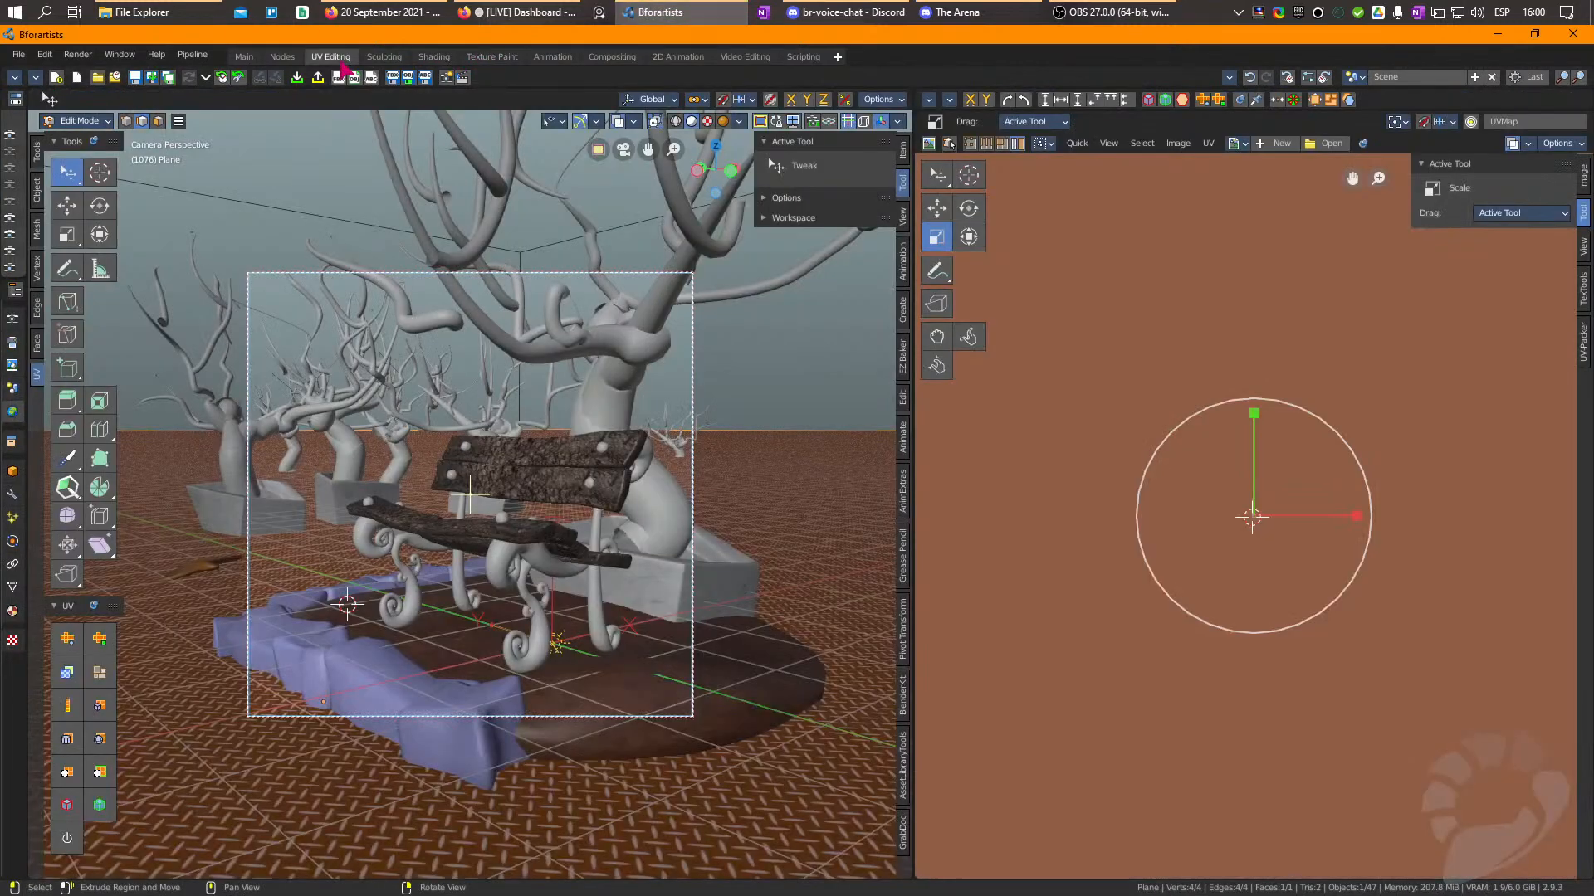
{"action": "left_click", "coordinate": [723, 121]}
{"action": "key", "text": "Tab"}
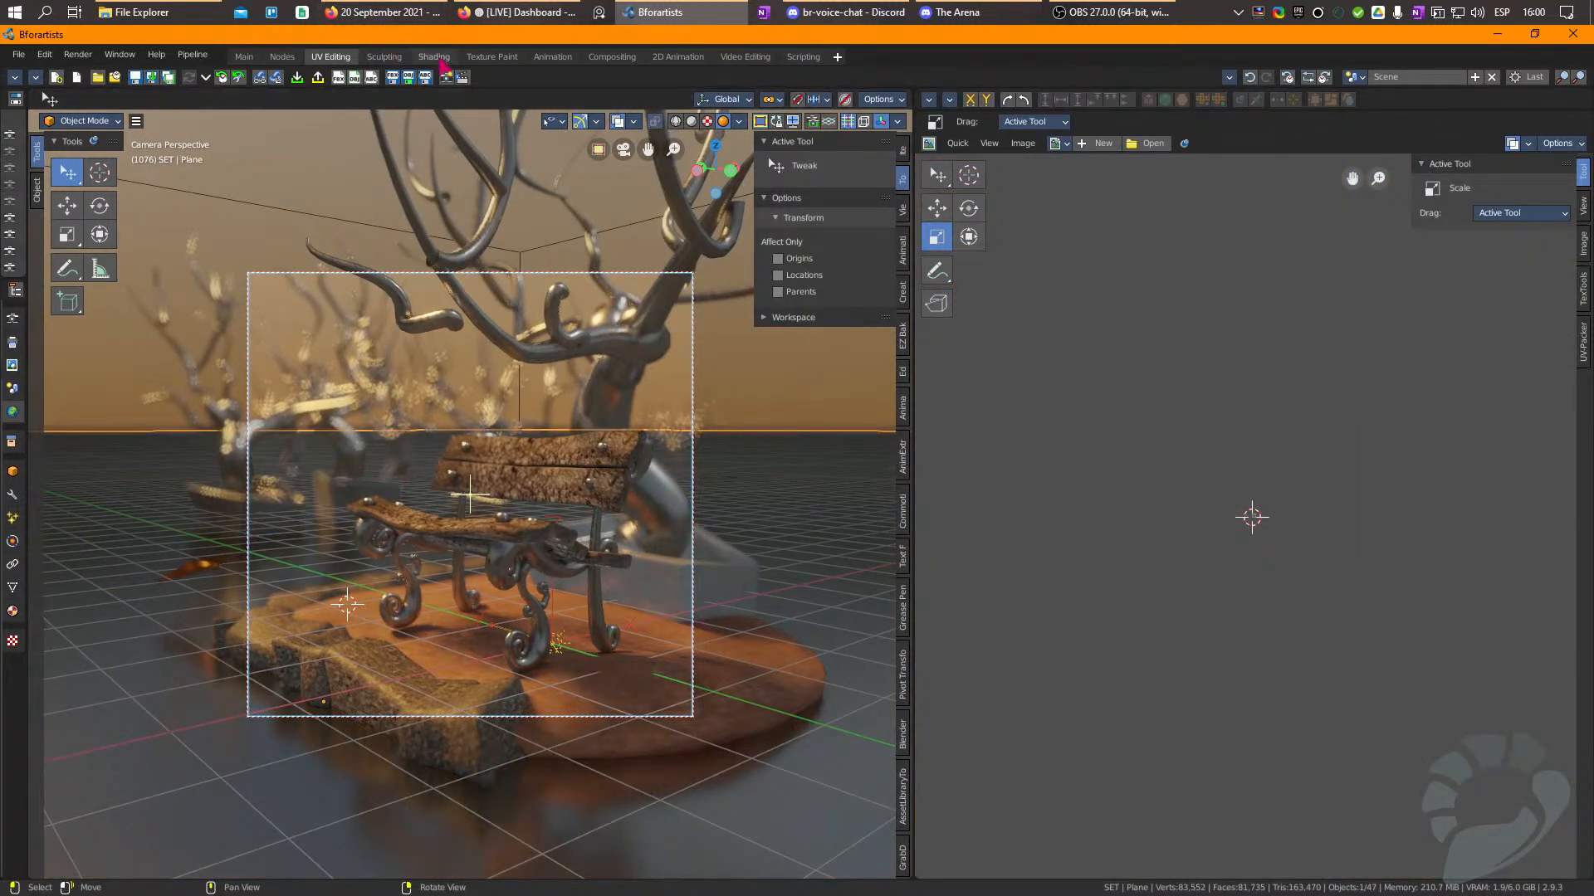
{"action": "left_click", "coordinate": [432, 56]}
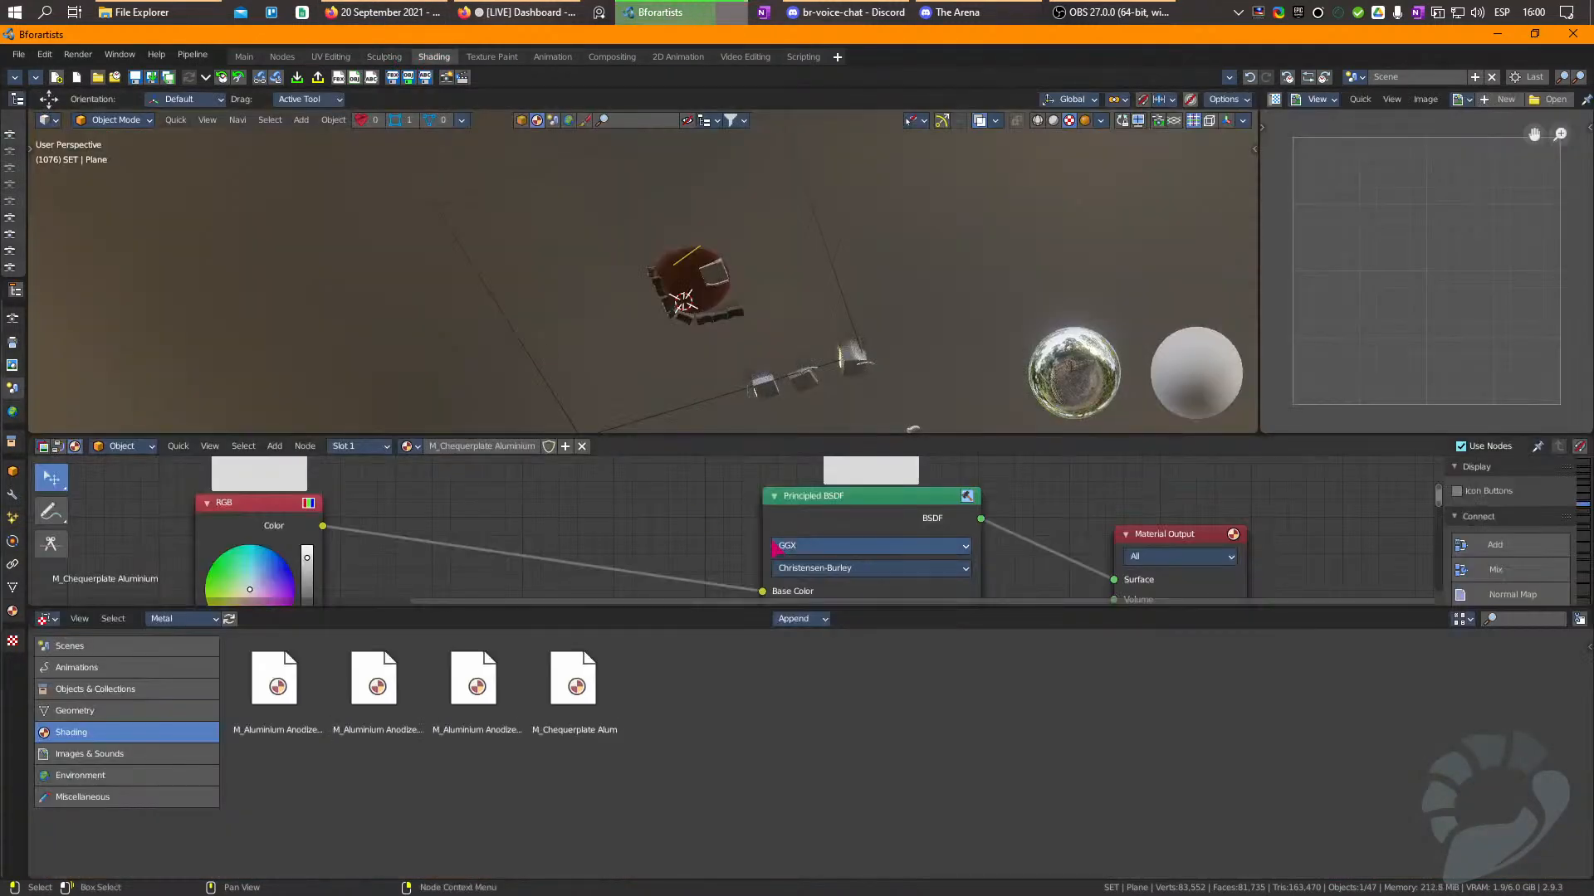
Set the chequerplate texture's mapping scale value to about -0.66 in the ground material's nodes, judging the pattern through the camera.
{"action": "left_click_drag", "start_coordinate": [708, 608], "coordinate": [708, 837]}
{"action": "scroll", "coordinate": [374, 781], "scroll_direction": "up", "scroll_amount": 5}
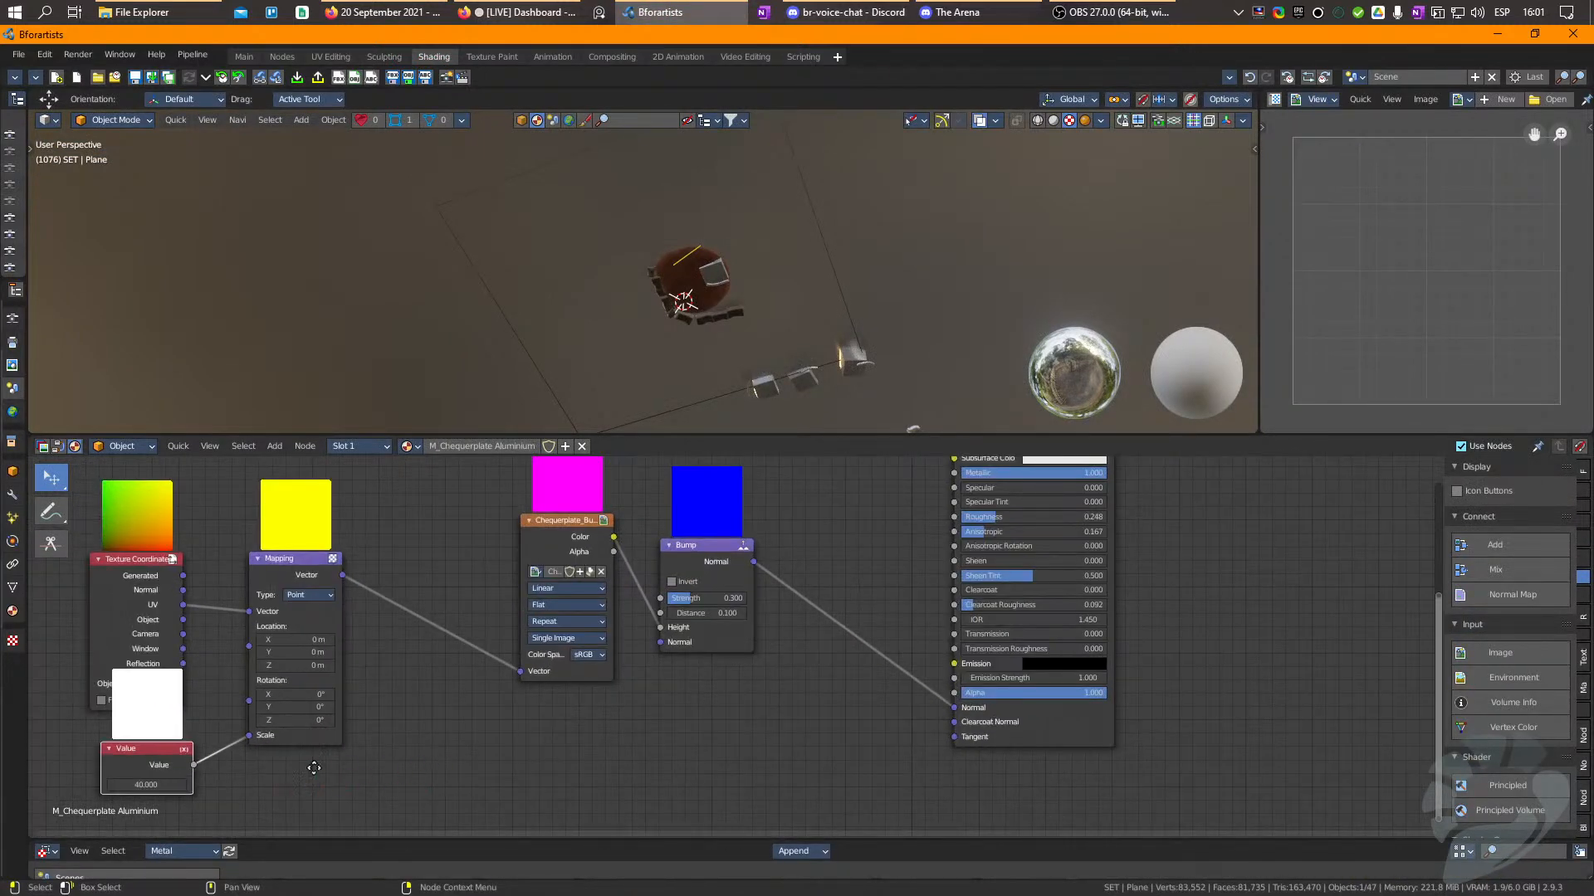
{"action": "middle_click_drag", "start_coordinate": [316, 776], "coordinate": [752, 755]}
{"action": "left_click_drag", "start_coordinate": [595, 765], "coordinate": [588, 764]}
{"action": "middle_click_drag", "start_coordinate": [752, 384], "coordinate": [836, 196]}
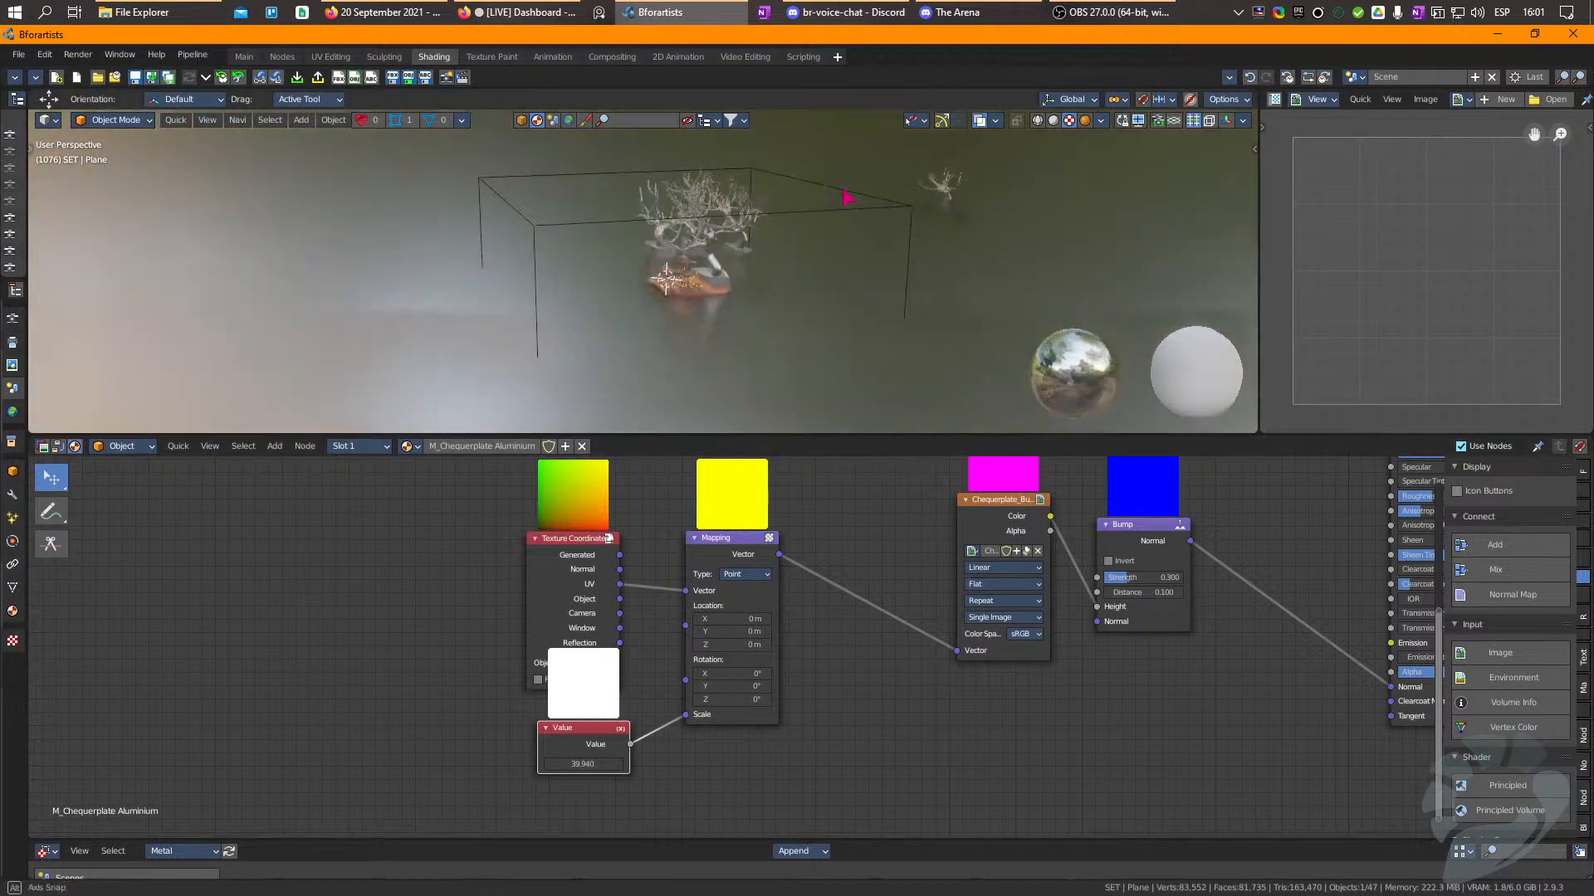
{"action": "key", "text": "KP_0"}
{"action": "left_click_drag", "start_coordinate": [585, 763], "coordinate": [575, 764]}
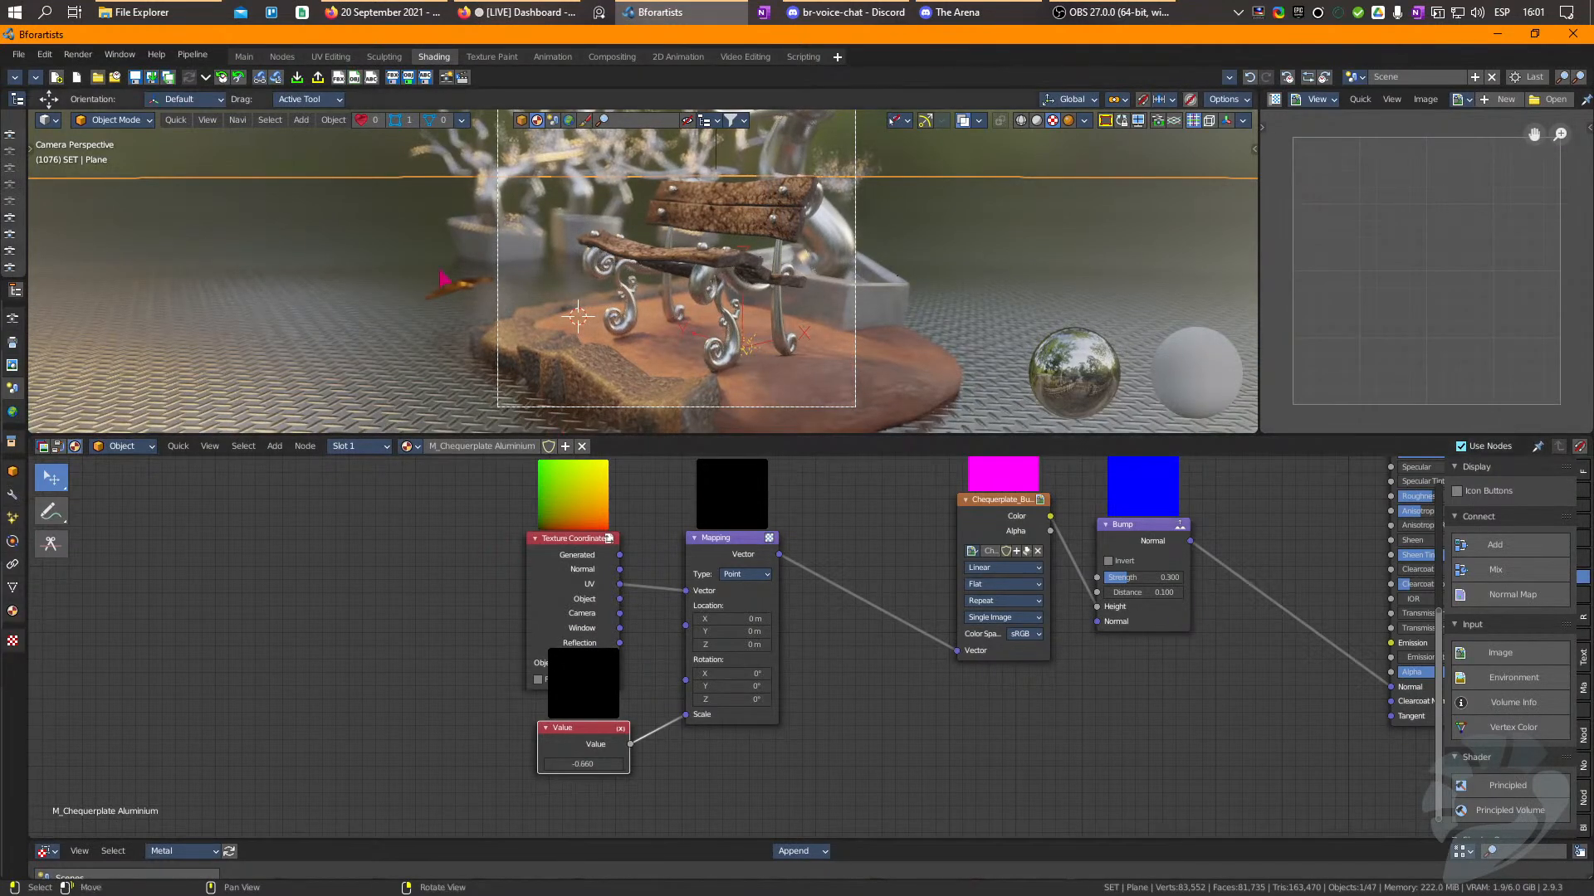
In the Main workspace, move the copper leaf into the camera frame beside the bench's front leg and rotate it about 9° in view.
{"action": "left_click", "coordinate": [464, 285]}
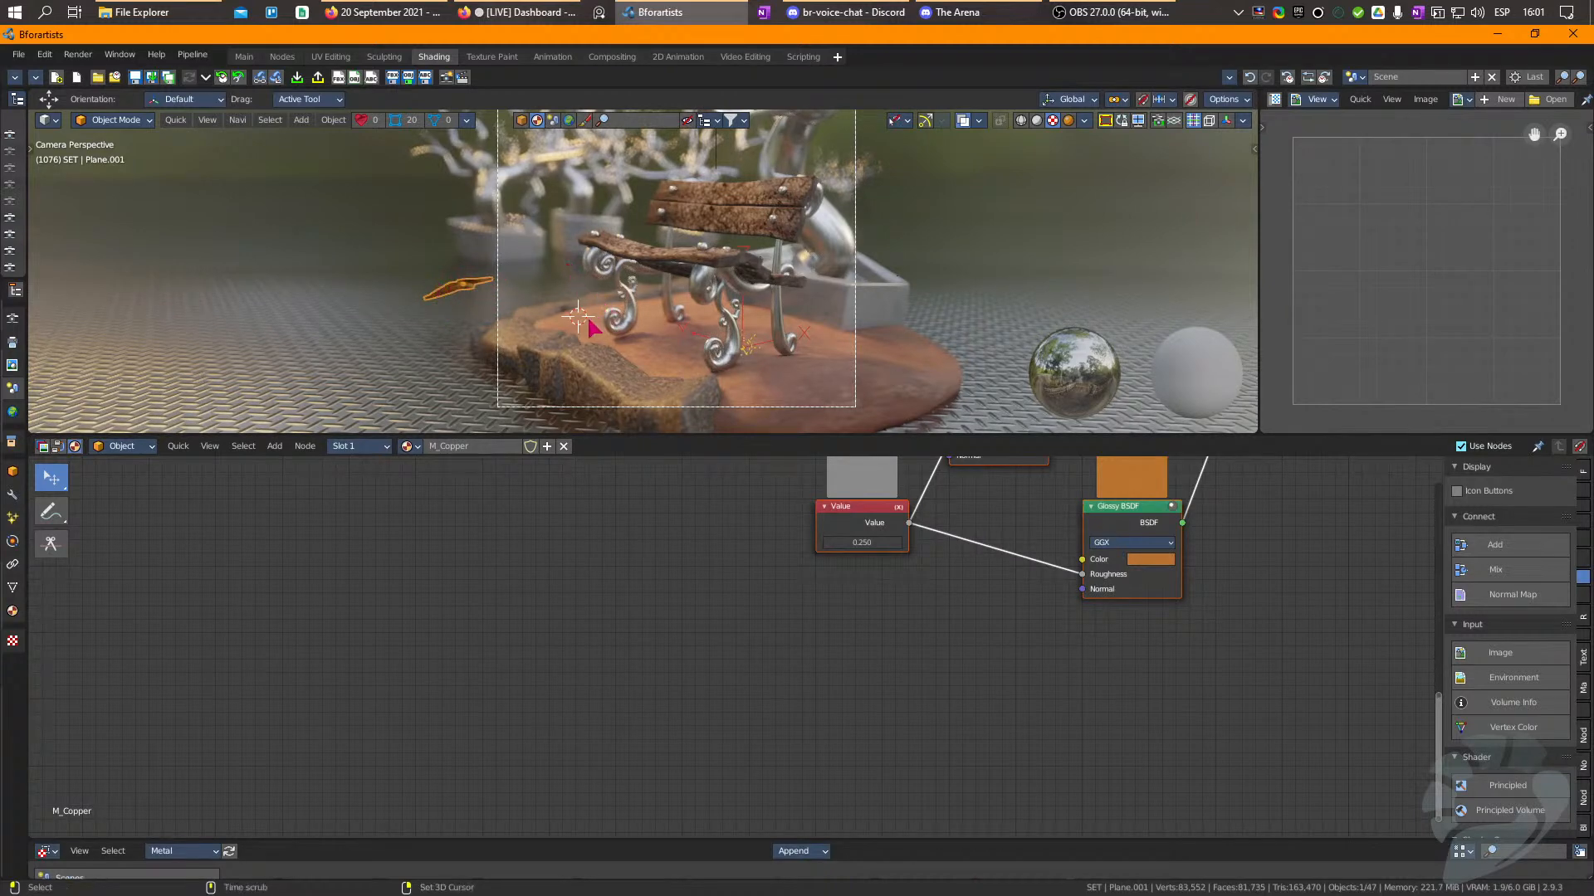
{"action": "key", "text": "KP_0"}
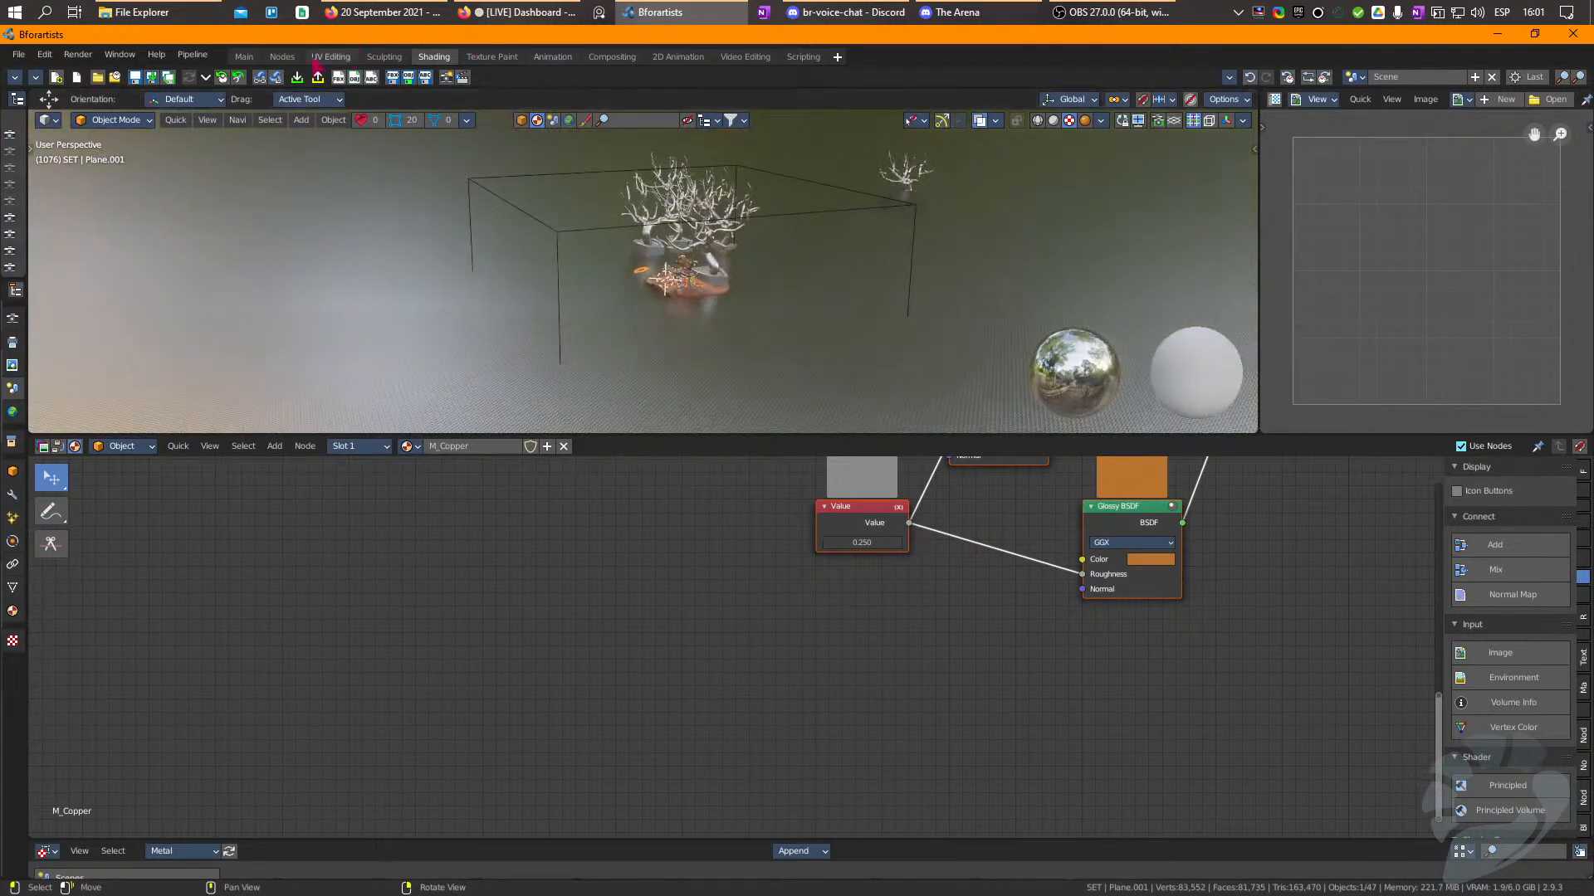
{"action": "left_click", "coordinate": [244, 56]}
{"action": "key", "text": "KP_0"}
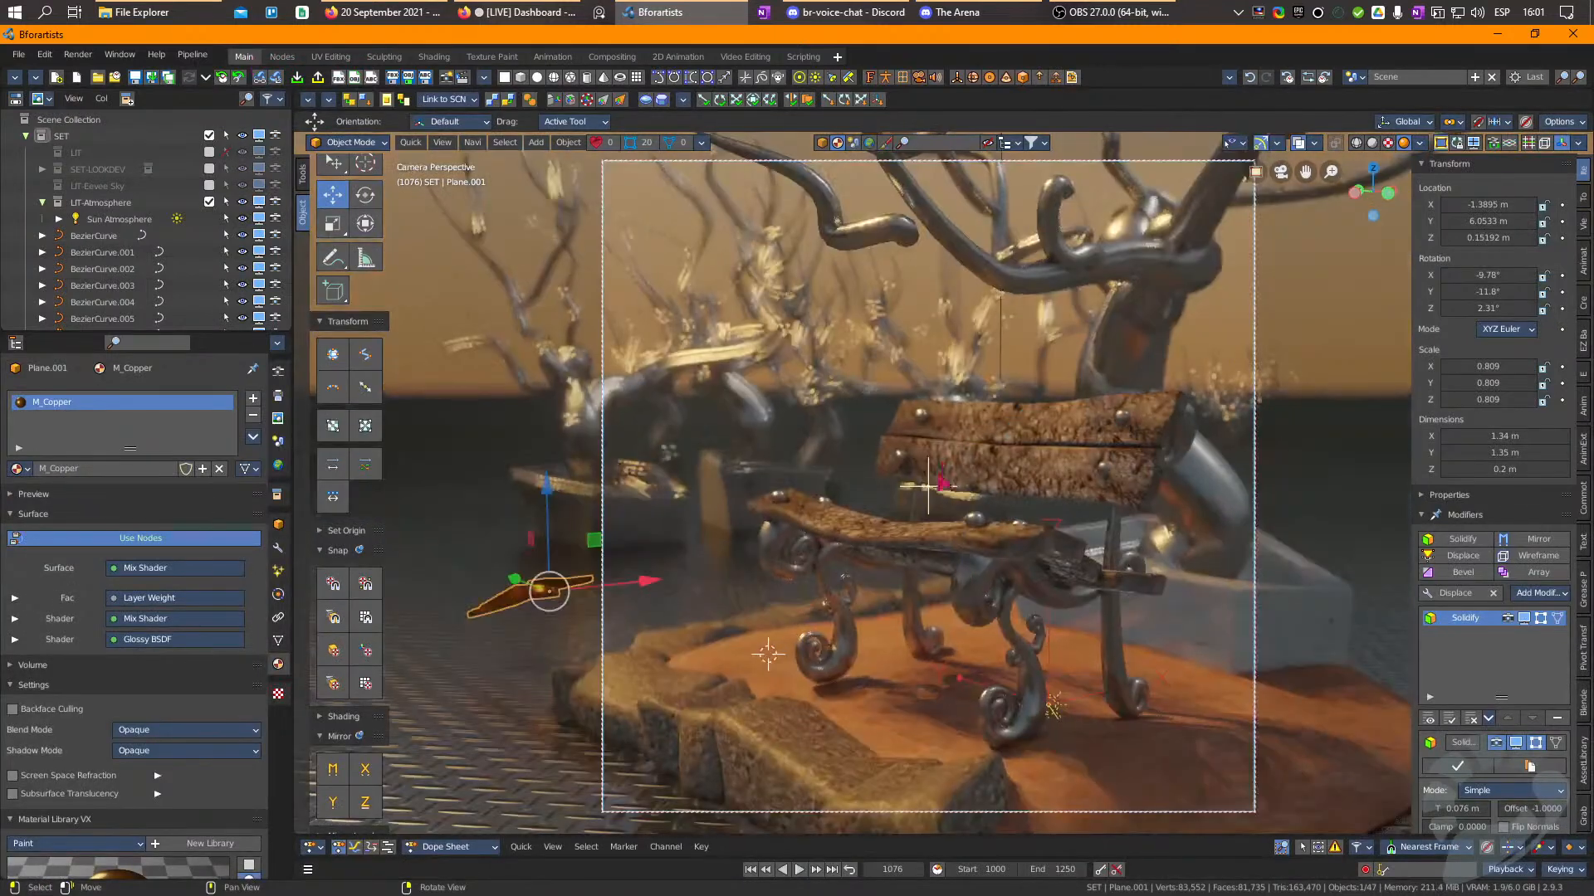
{"action": "key", "text": "g"}
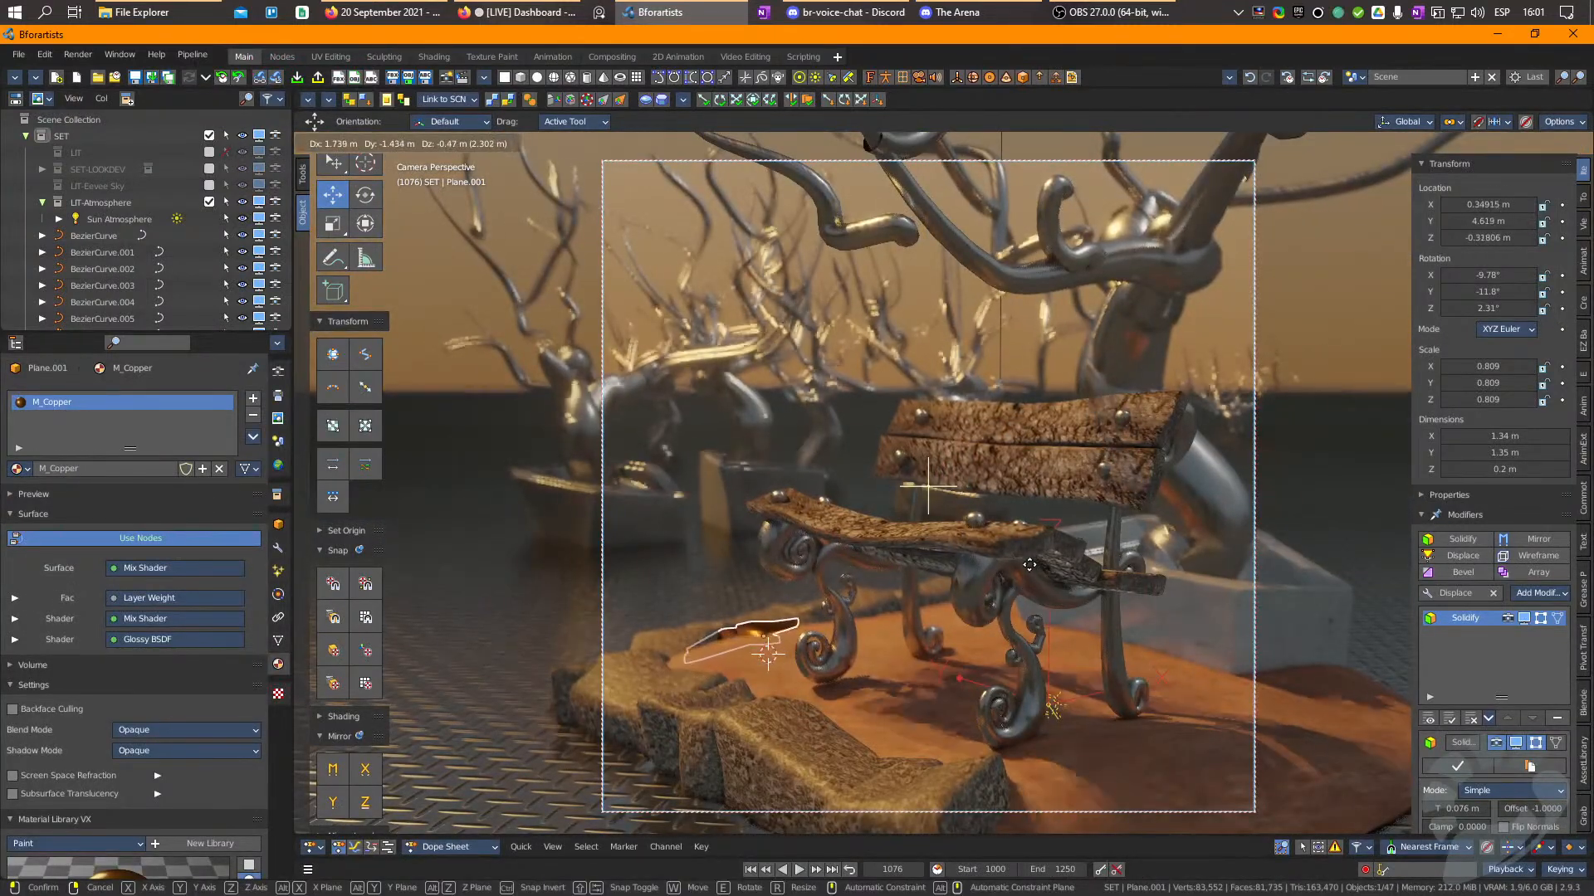
{"action": "left_click", "coordinate": [1032, 585]}
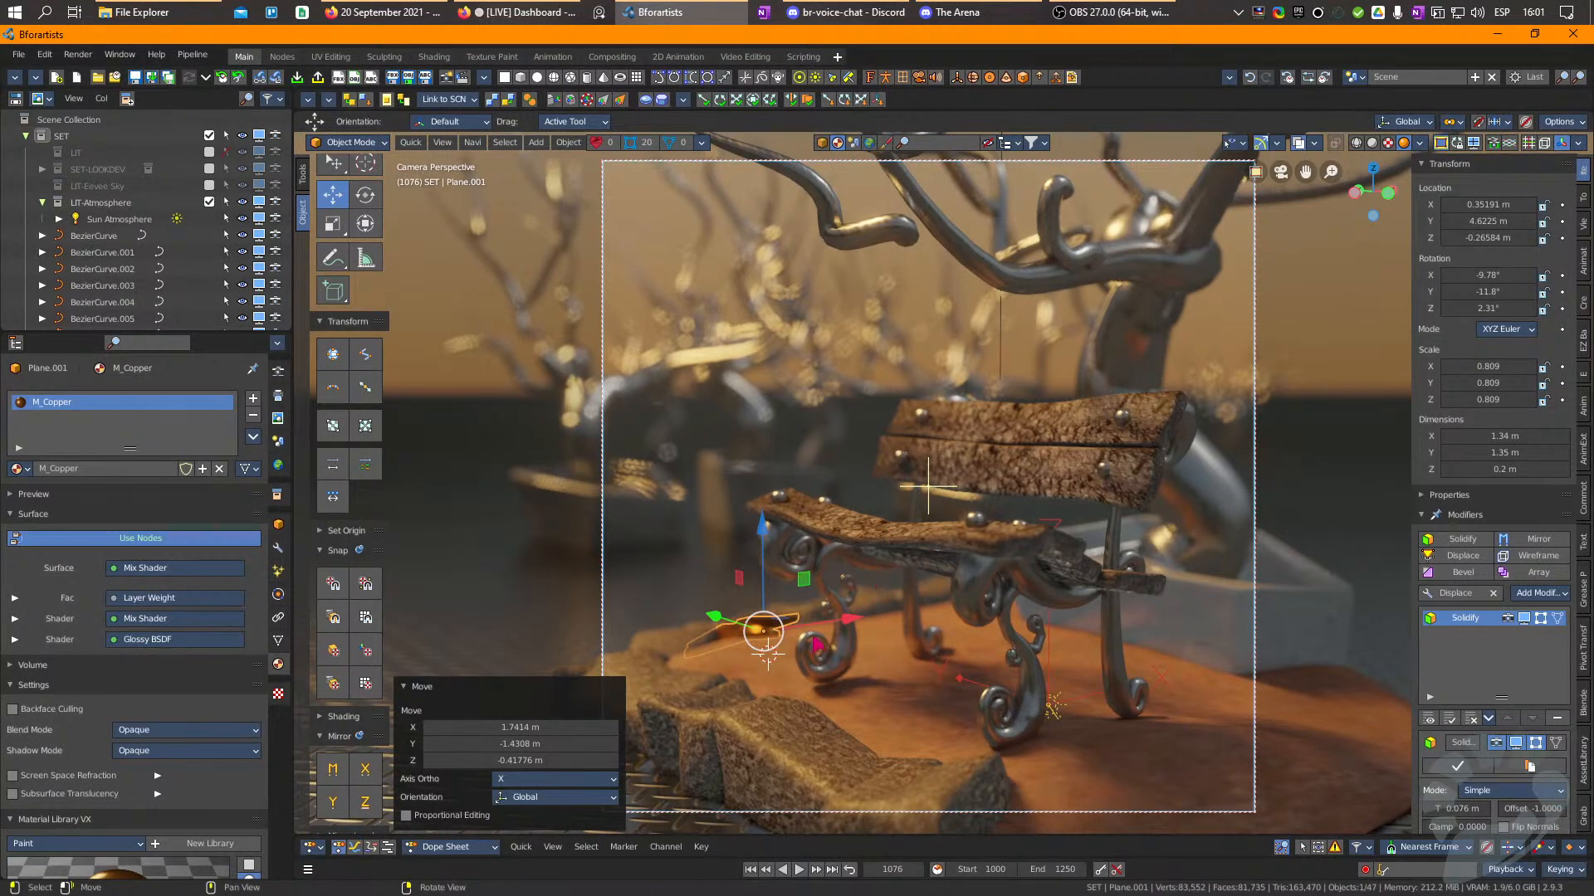
{"action": "key", "text": "e"}
{"action": "left_click_drag", "start_coordinate": [877, 608], "coordinate": [881, 628]}
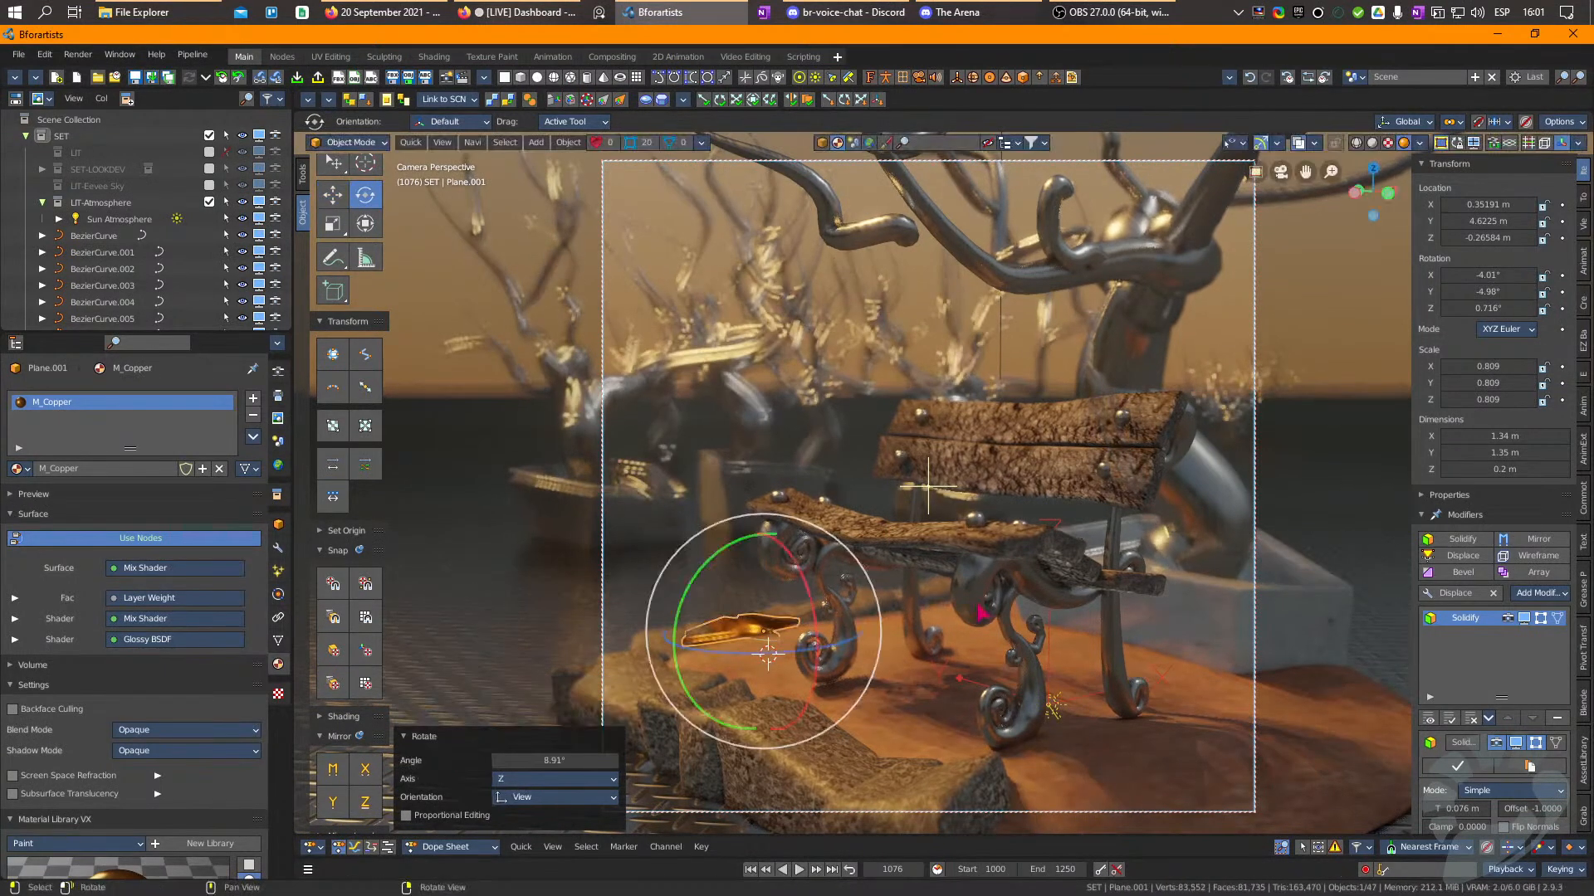
Add a plane at the 3D cursor with a particle system that starts and ends at frame 1000, and go to the first frame.
{"action": "left_click", "coordinate": [503, 77]}
{"action": "key", "text": "w"}
{"action": "left_click", "coordinate": [279, 572]}
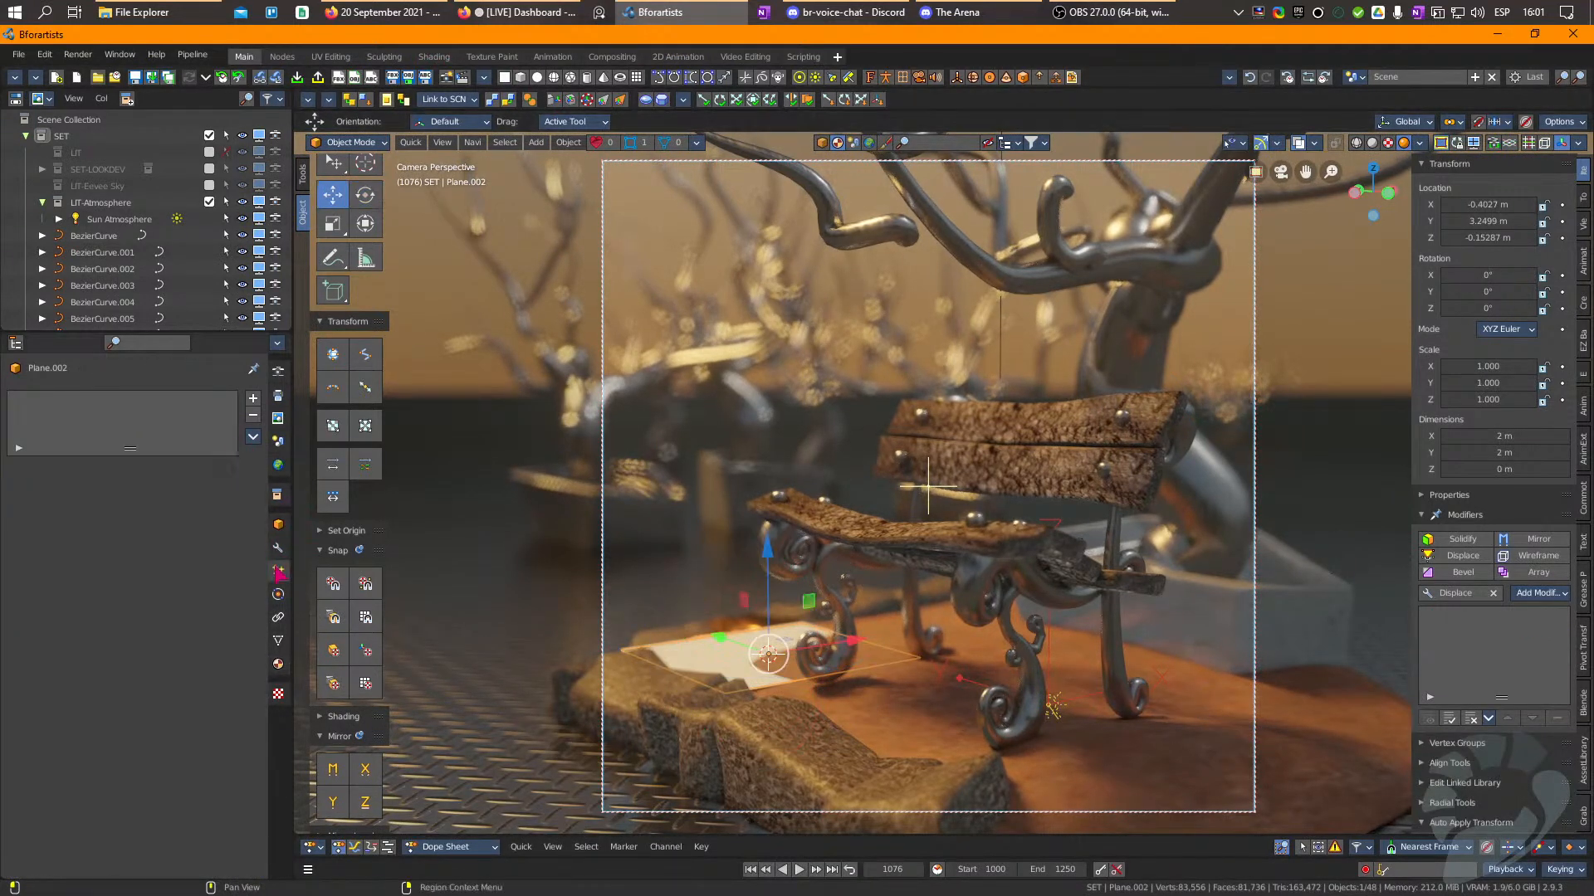
{"action": "left_click", "coordinate": [252, 400]}
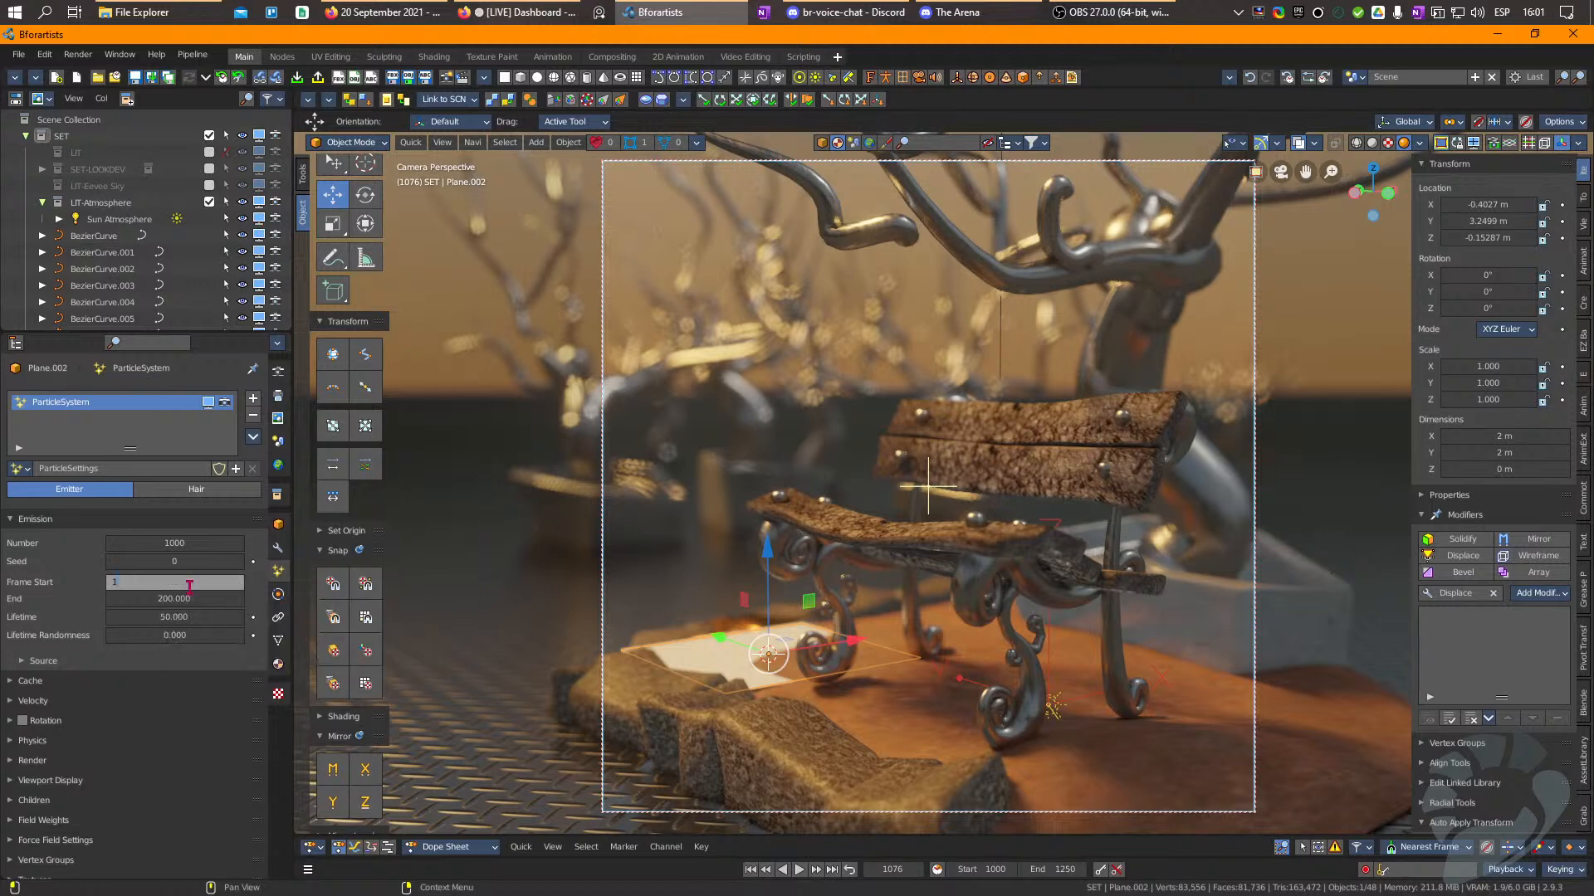
{"action": "key", "text": "Return"}
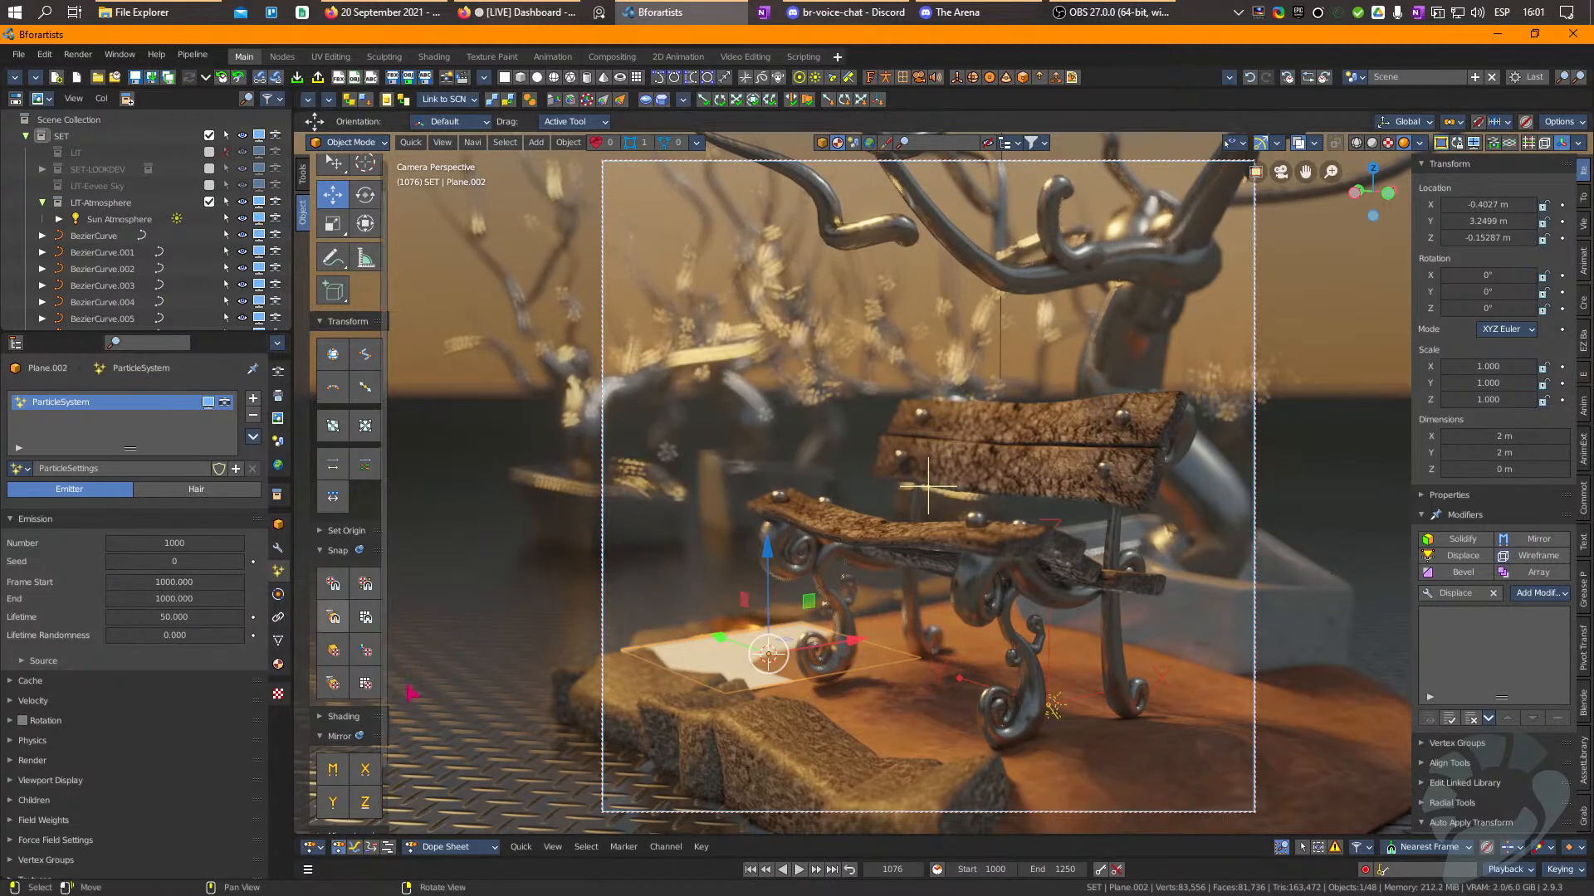
{"action": "left_click", "coordinate": [751, 871]}
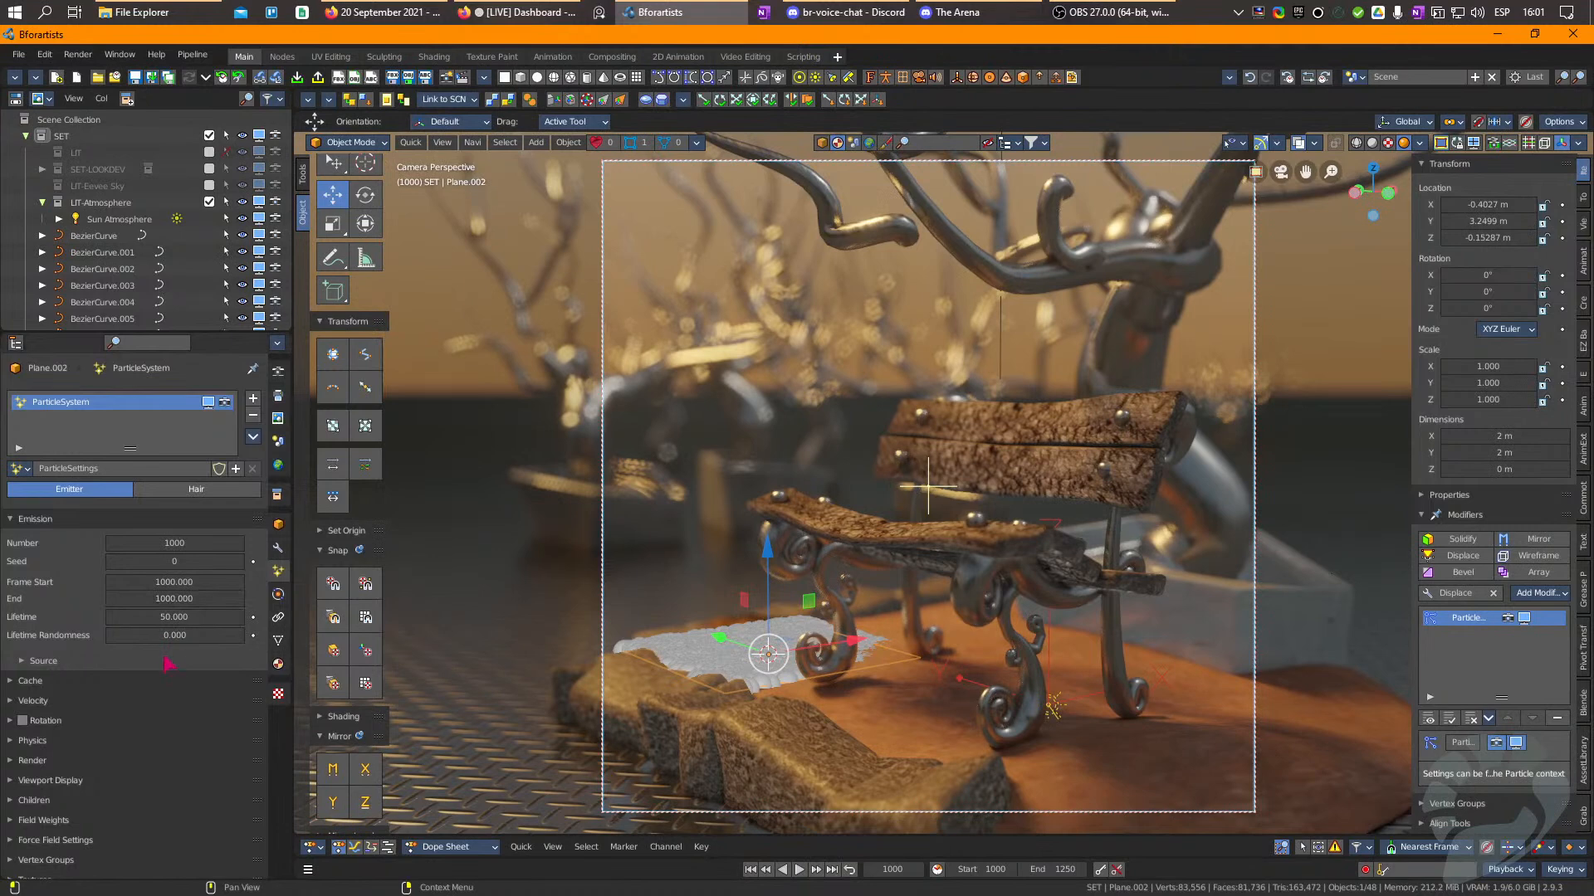
Set the new plane's particle physics to None and render its particles as Object.
{"action": "left_click", "coordinate": [25, 701]}
{"action": "left_click", "coordinate": [62, 743]}
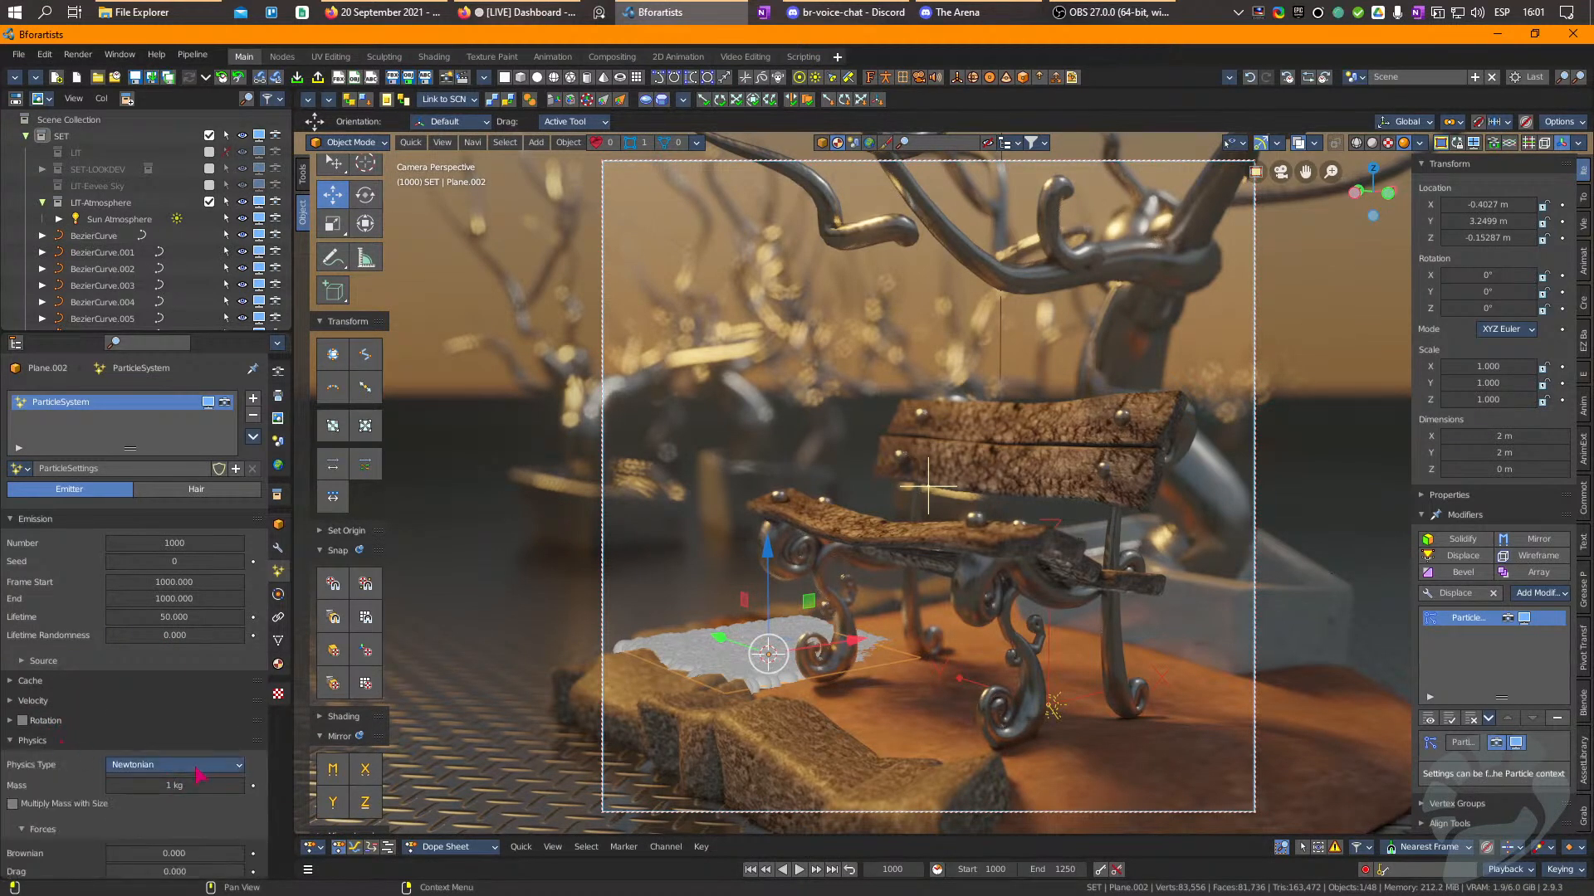
{"action": "left_click", "coordinate": [169, 782]}
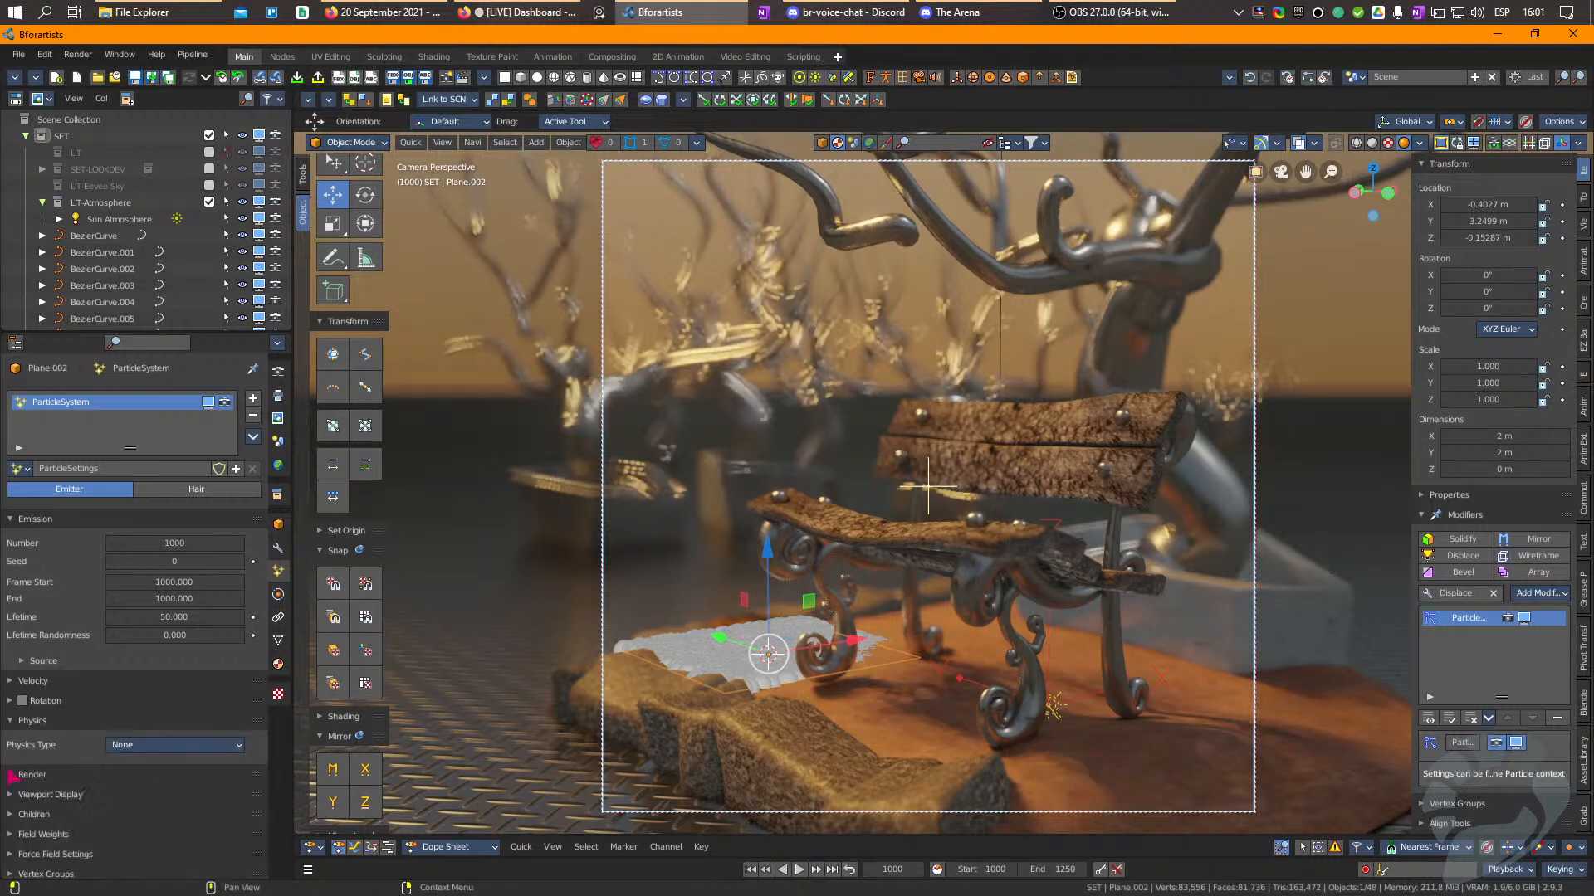
{"action": "scroll", "coordinate": [74, 784], "scroll_direction": "down", "scroll_amount": 2}
{"action": "left_click", "coordinate": [67, 734]}
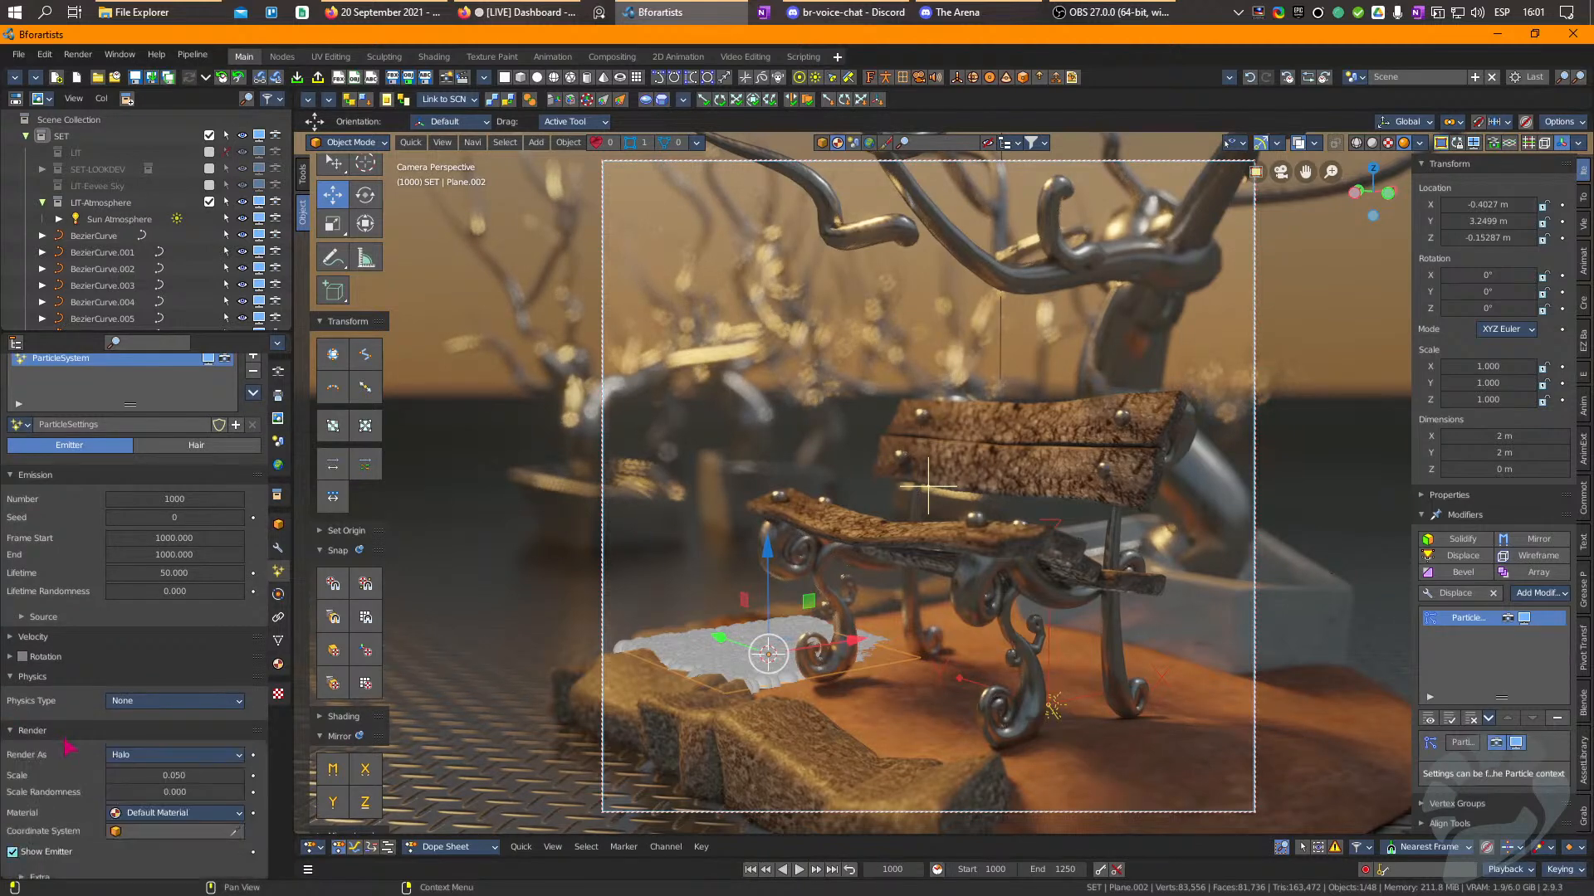
{"action": "left_click", "coordinate": [170, 756]}
{"action": "left_click", "coordinate": [179, 673]}
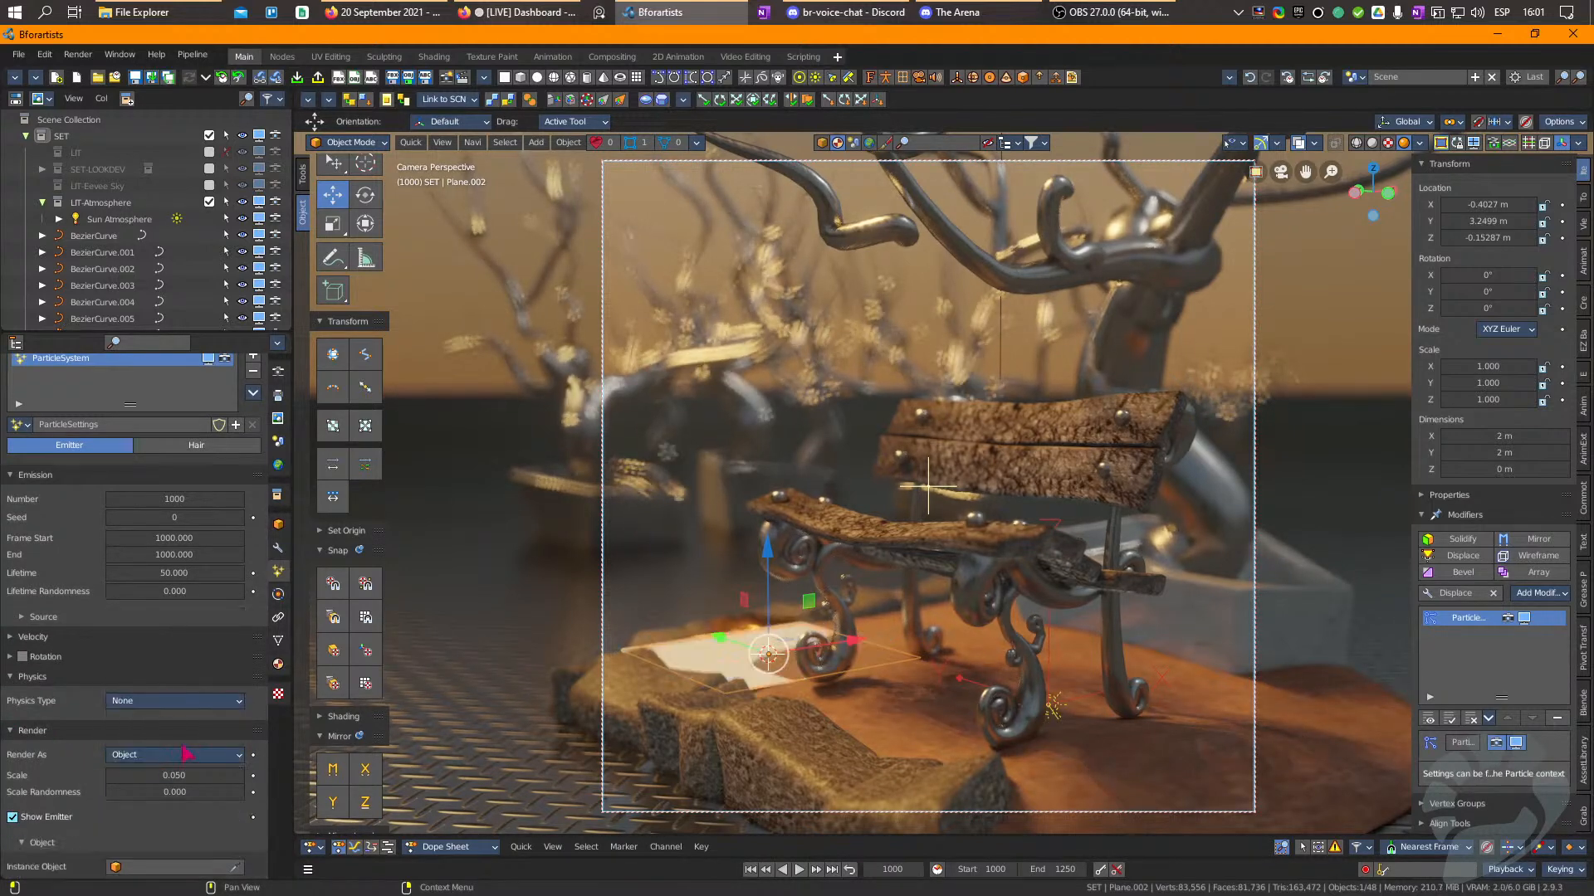
{"action": "left_click", "coordinate": [235, 867]}
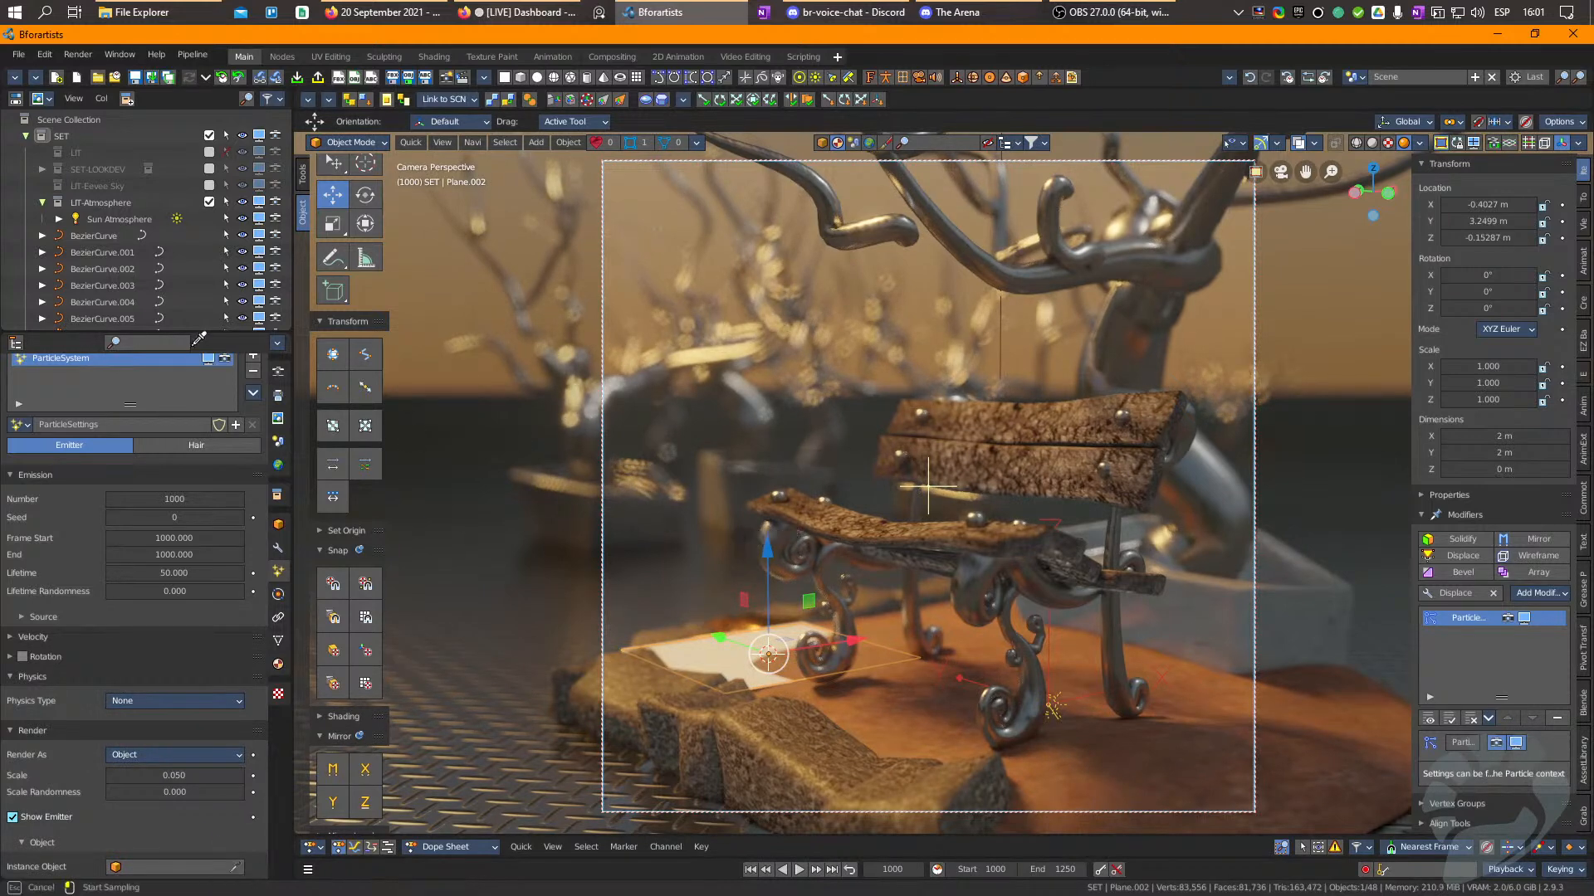
{"action": "key", "text": "Escape"}
Rename the copper leaf object as Leaf.
{"action": "scroll", "coordinate": [124, 258], "scroll_direction": "down", "scroll_amount": 20}
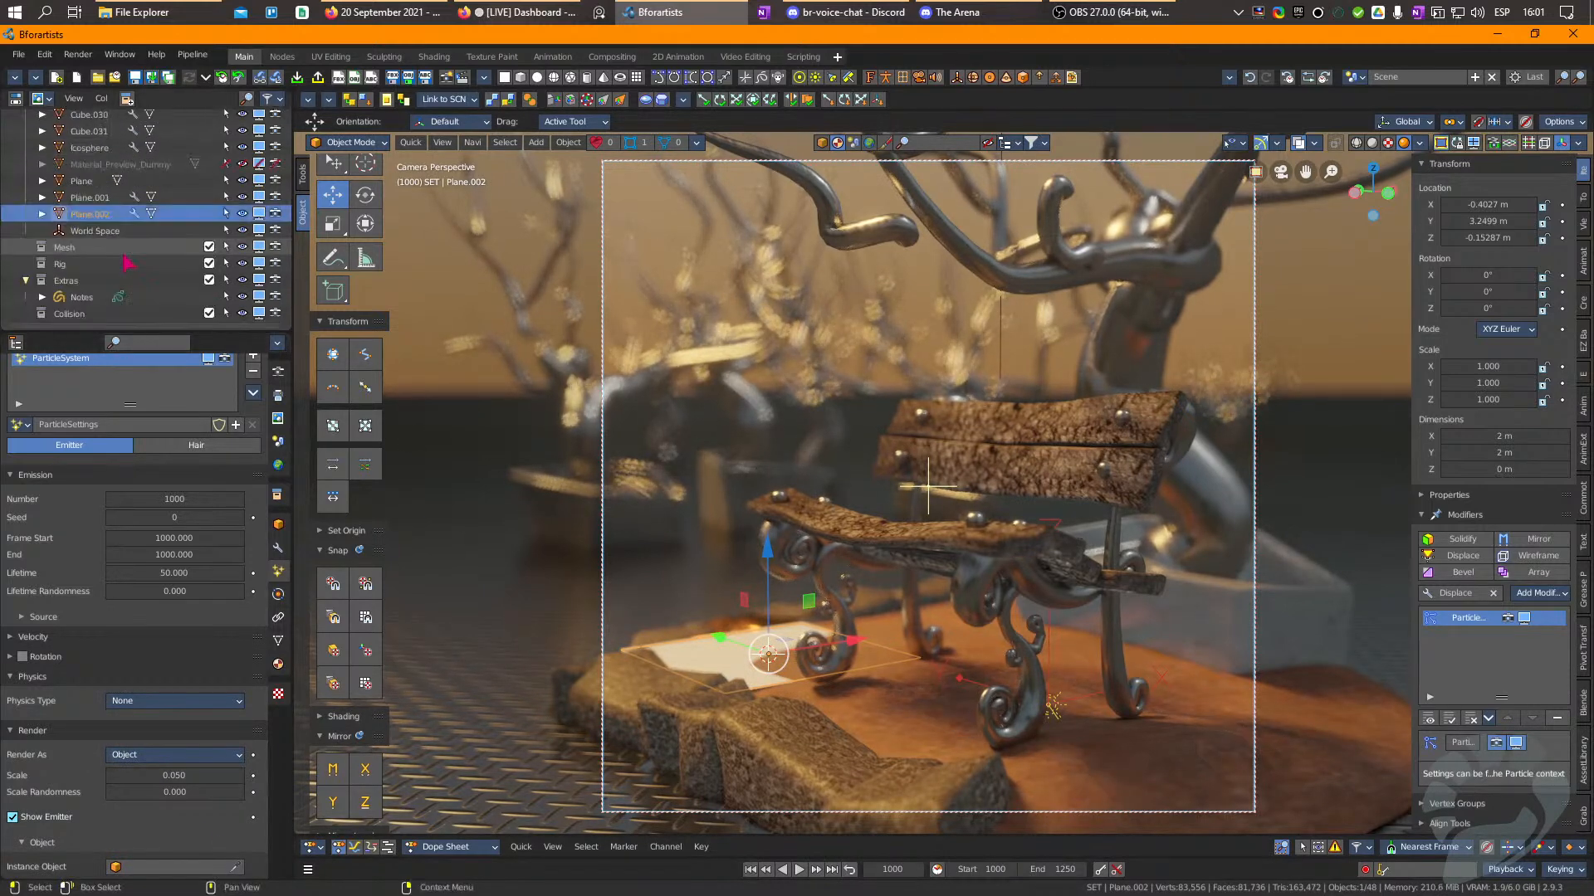
{"action": "left_click", "coordinate": [88, 181]}
{"action": "double_click", "coordinate": [90, 197]}
{"action": "scroll", "coordinate": [94, 199], "scroll_direction": "up", "scroll_amount": 1}
{"action": "type", "text": "Le"}
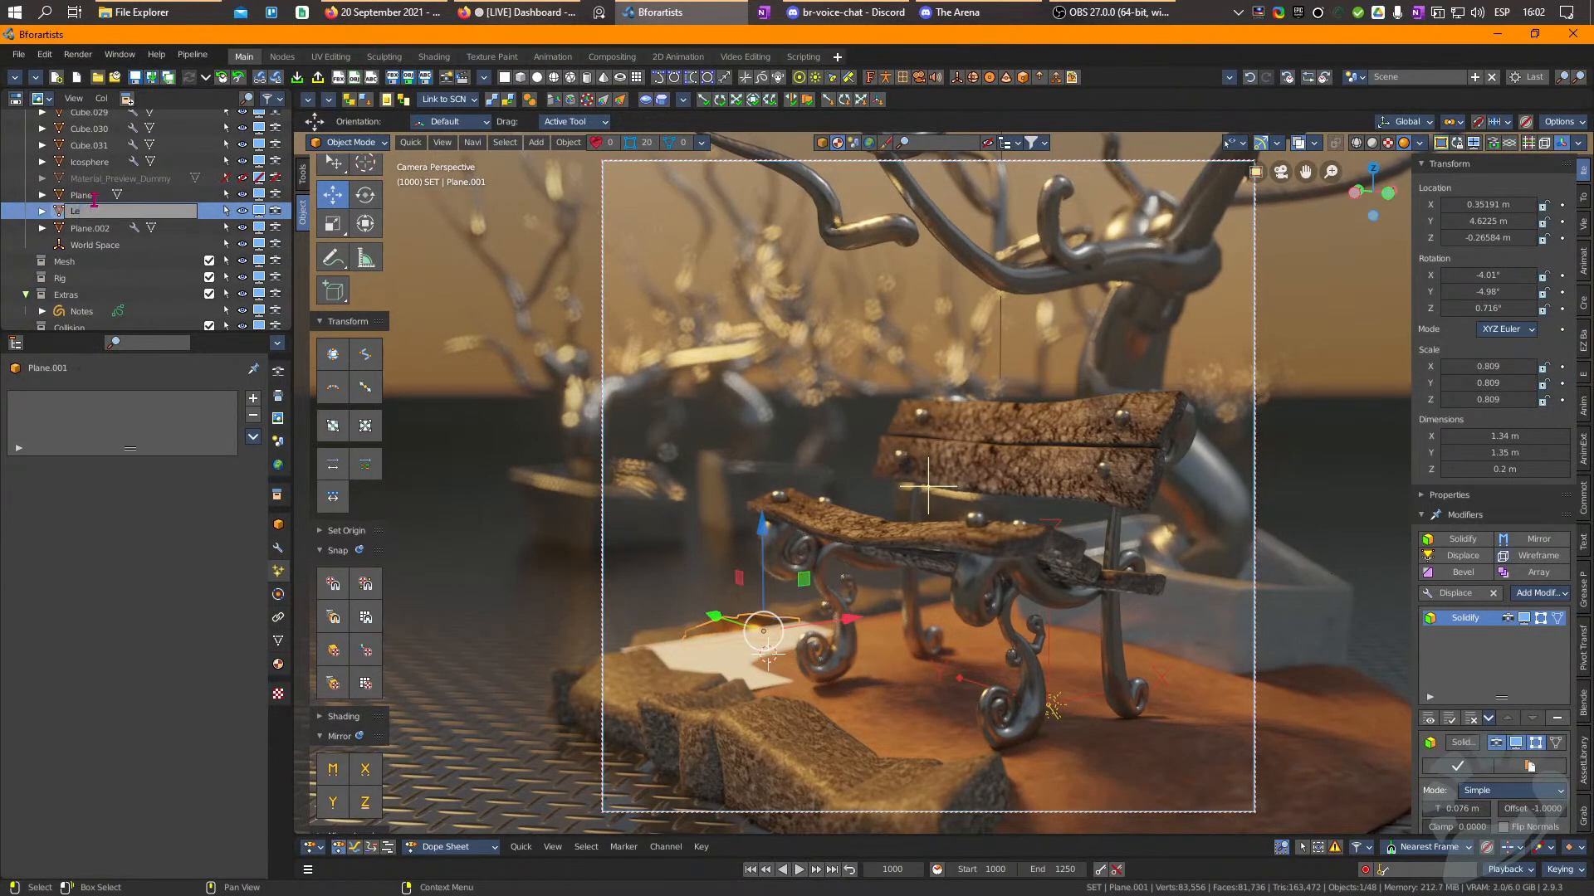
{"action": "type", "text": "af"}
{"action": "key", "text": "Return"}
Assign Leaf as the instance object of the new plane's particle system.
{"action": "left_click", "coordinate": [89, 227]}
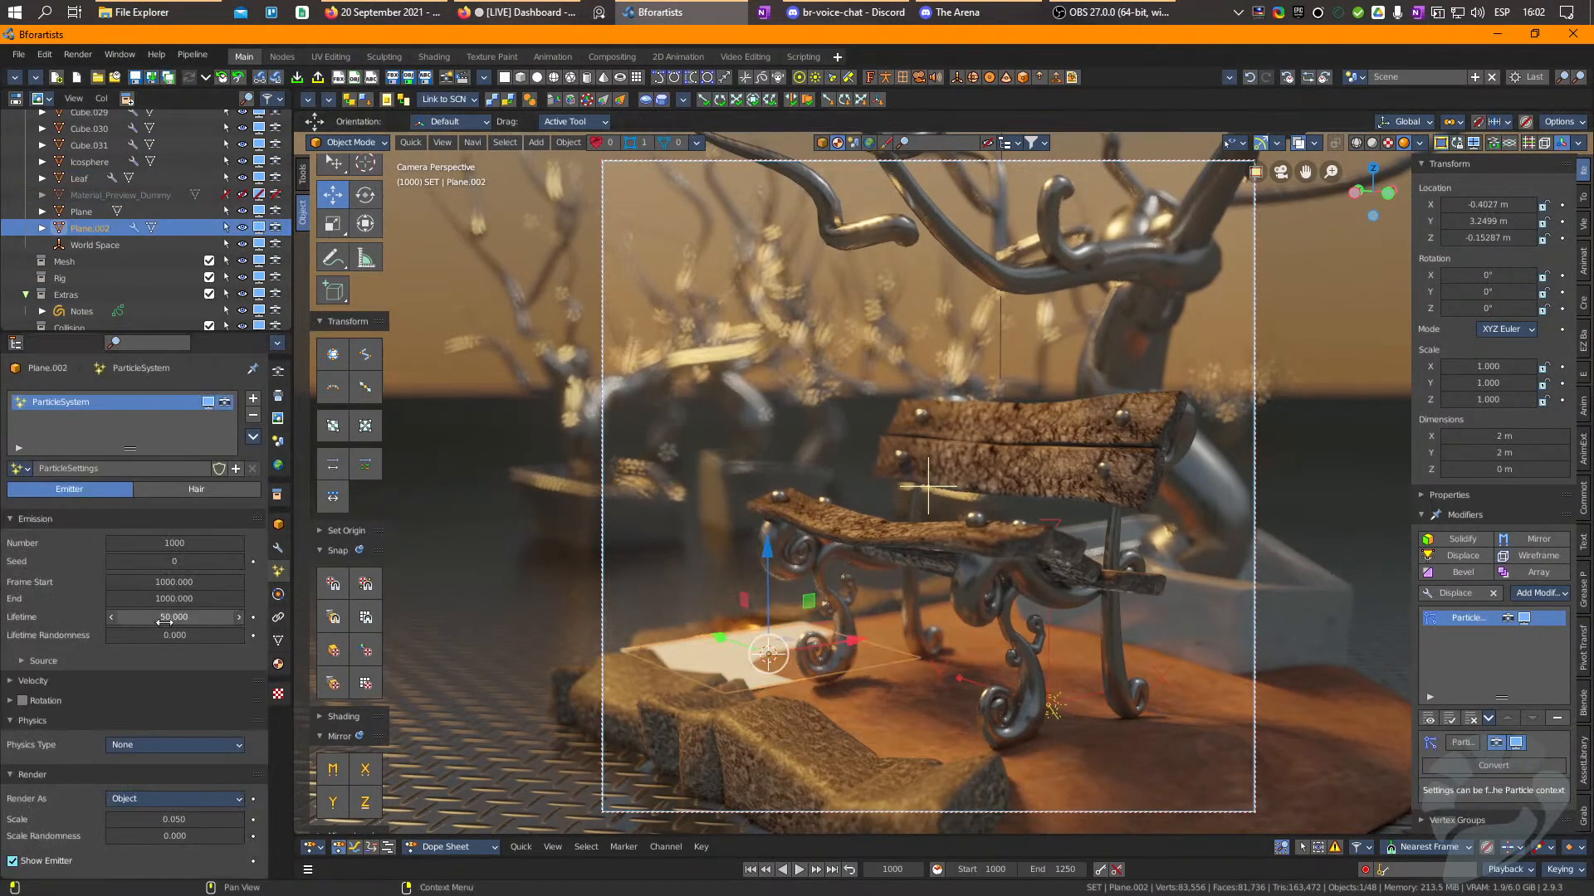
{"action": "scroll", "coordinate": [148, 772], "scroll_direction": "down", "scroll_amount": 7}
{"action": "left_click", "coordinate": [155, 679]}
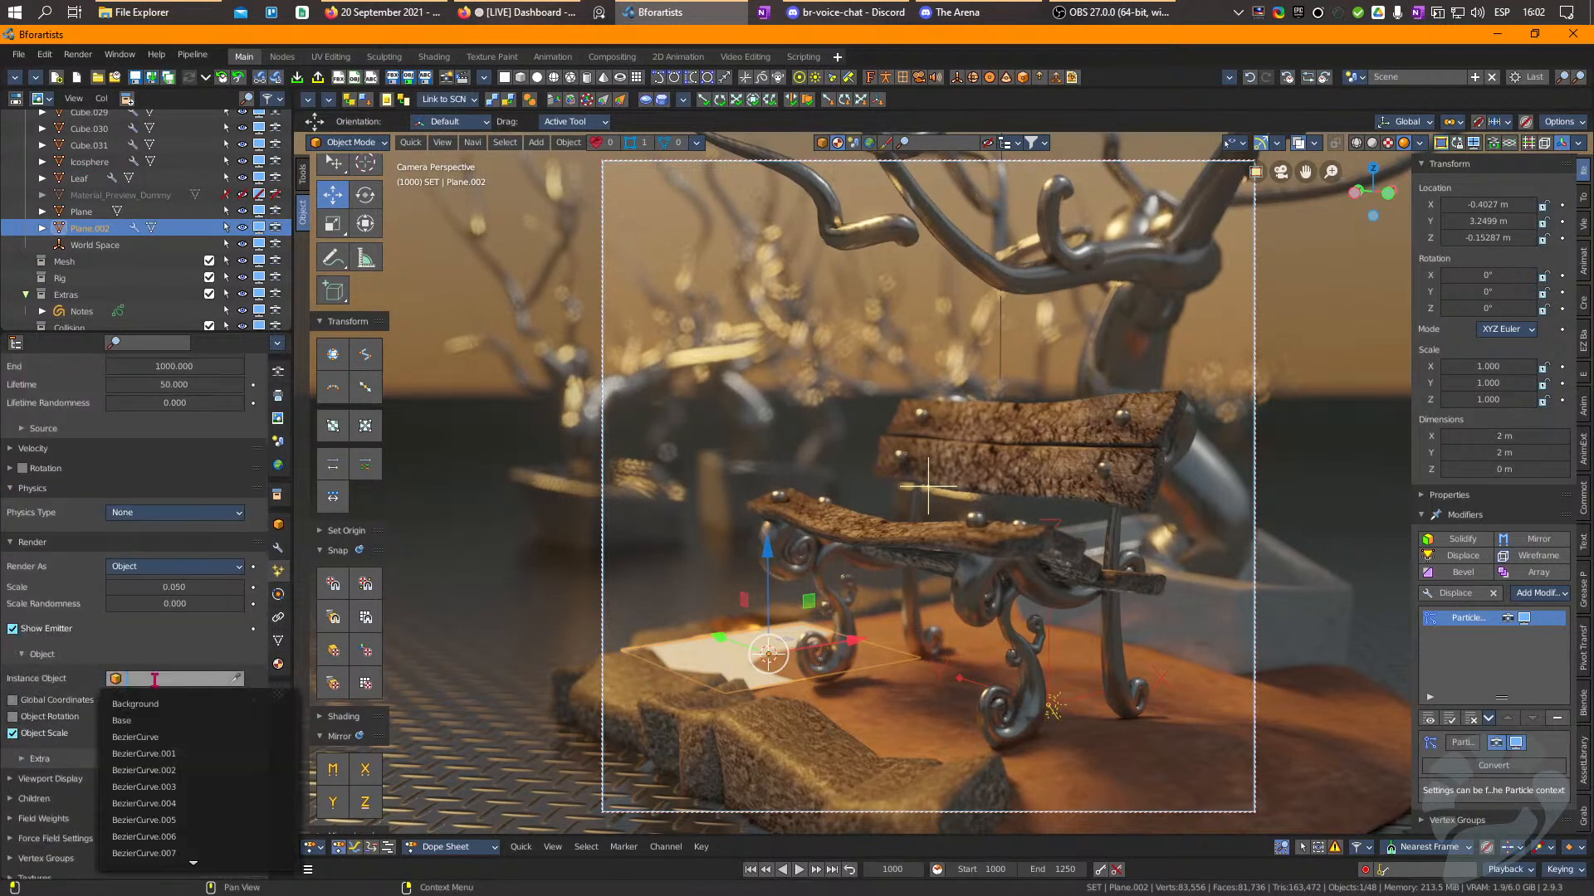
{"action": "type", "text": "leaf"}
{"action": "key", "text": "Return"}
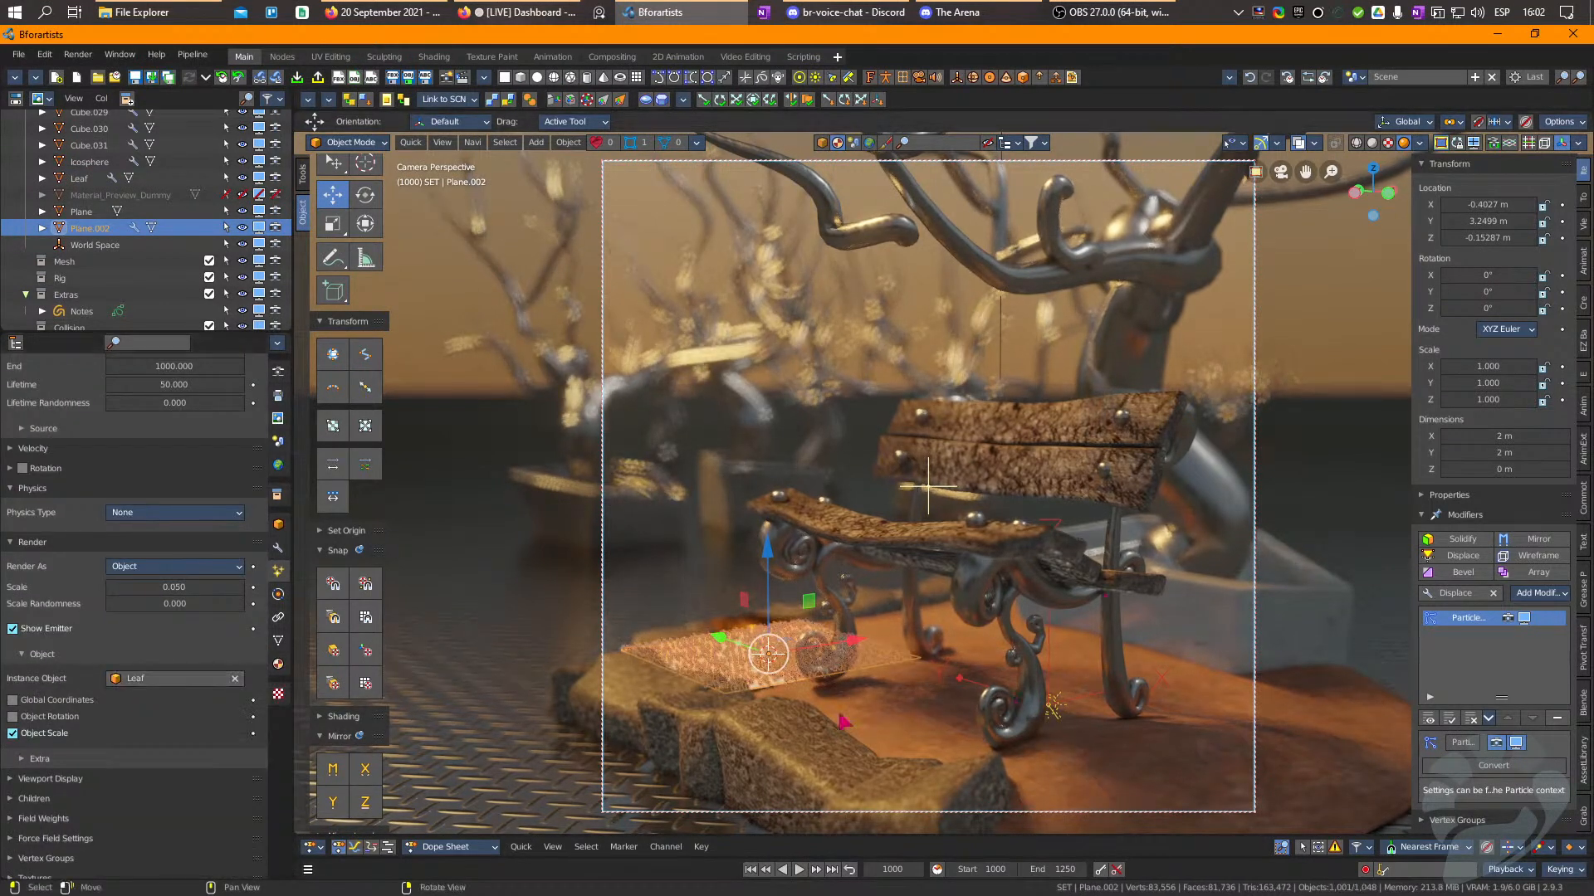
Scale the emitter plane uniformly by about 7.16 so the leaves spread under the whole bench.
{"action": "key", "text": "shift+space"}
{"action": "key", "text": "s"}
{"action": "left_click_drag", "start_coordinate": [843, 577], "coordinate": [1033, 599]}
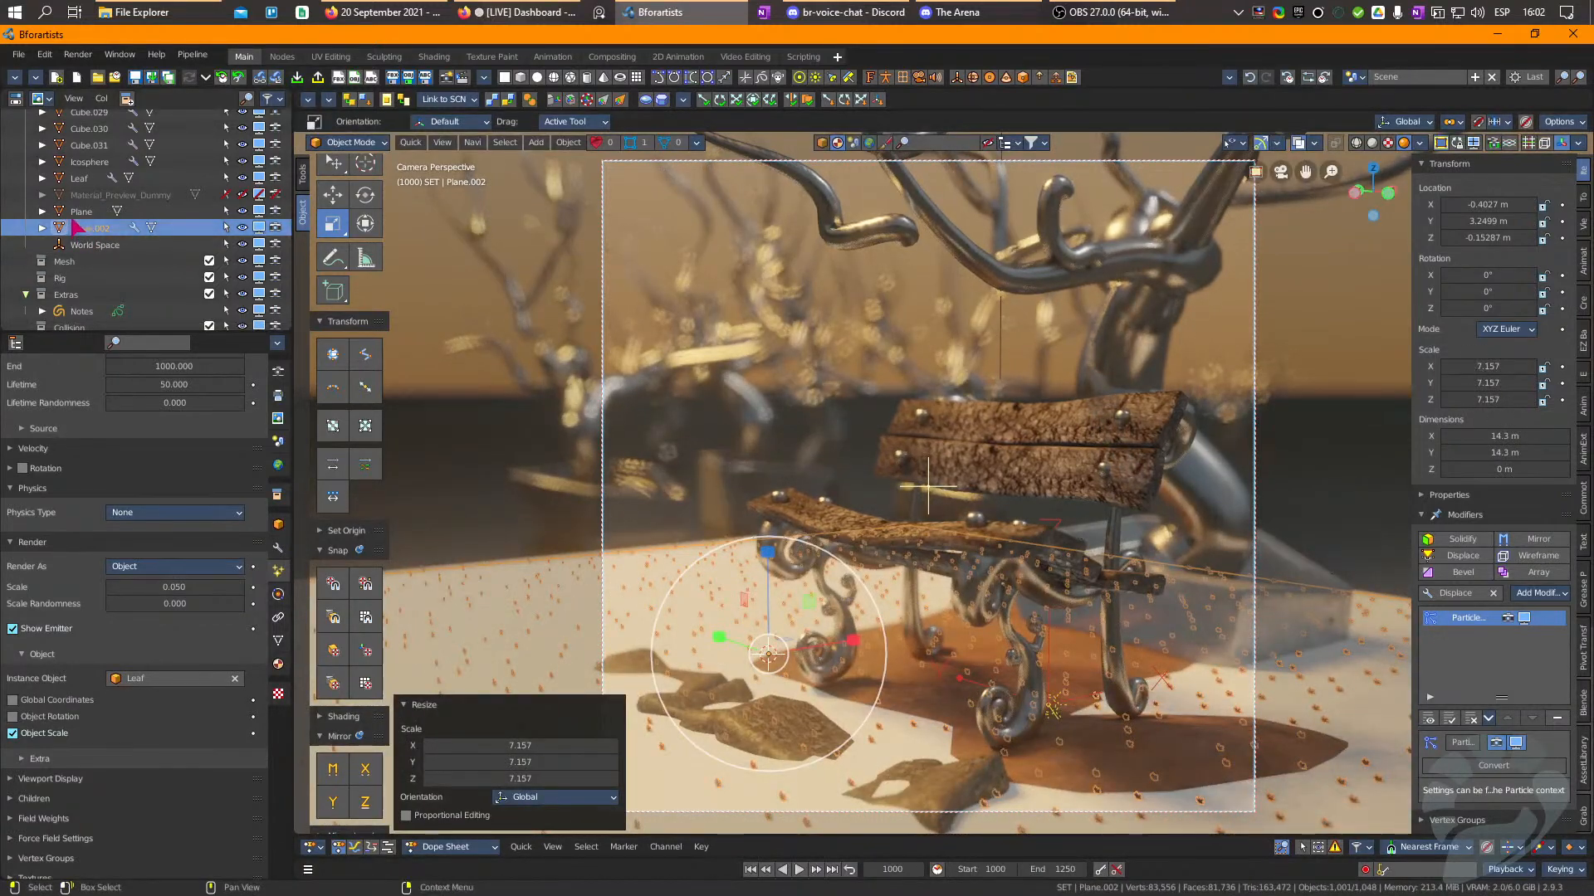
Rotate the Leaf's mesh in Edit Mode so that it stands upright, and return to Object Mode.
{"action": "left_click", "coordinate": [79, 178]}
{"action": "key", "text": "Tab"}
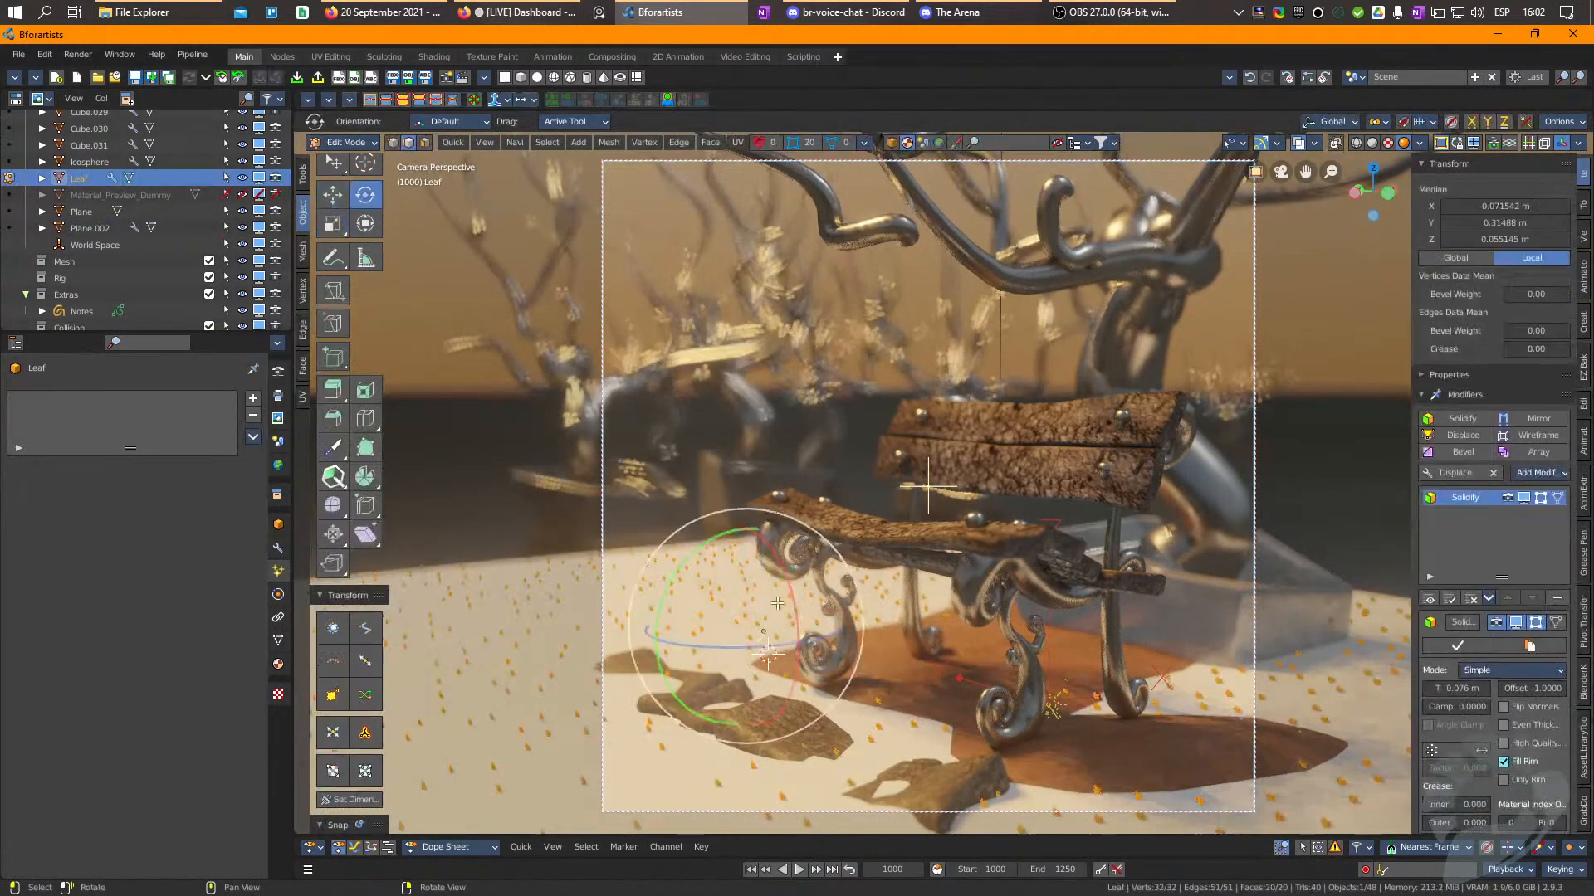
{"action": "left_click_drag", "start_coordinate": [693, 551], "coordinate": [778, 535]}
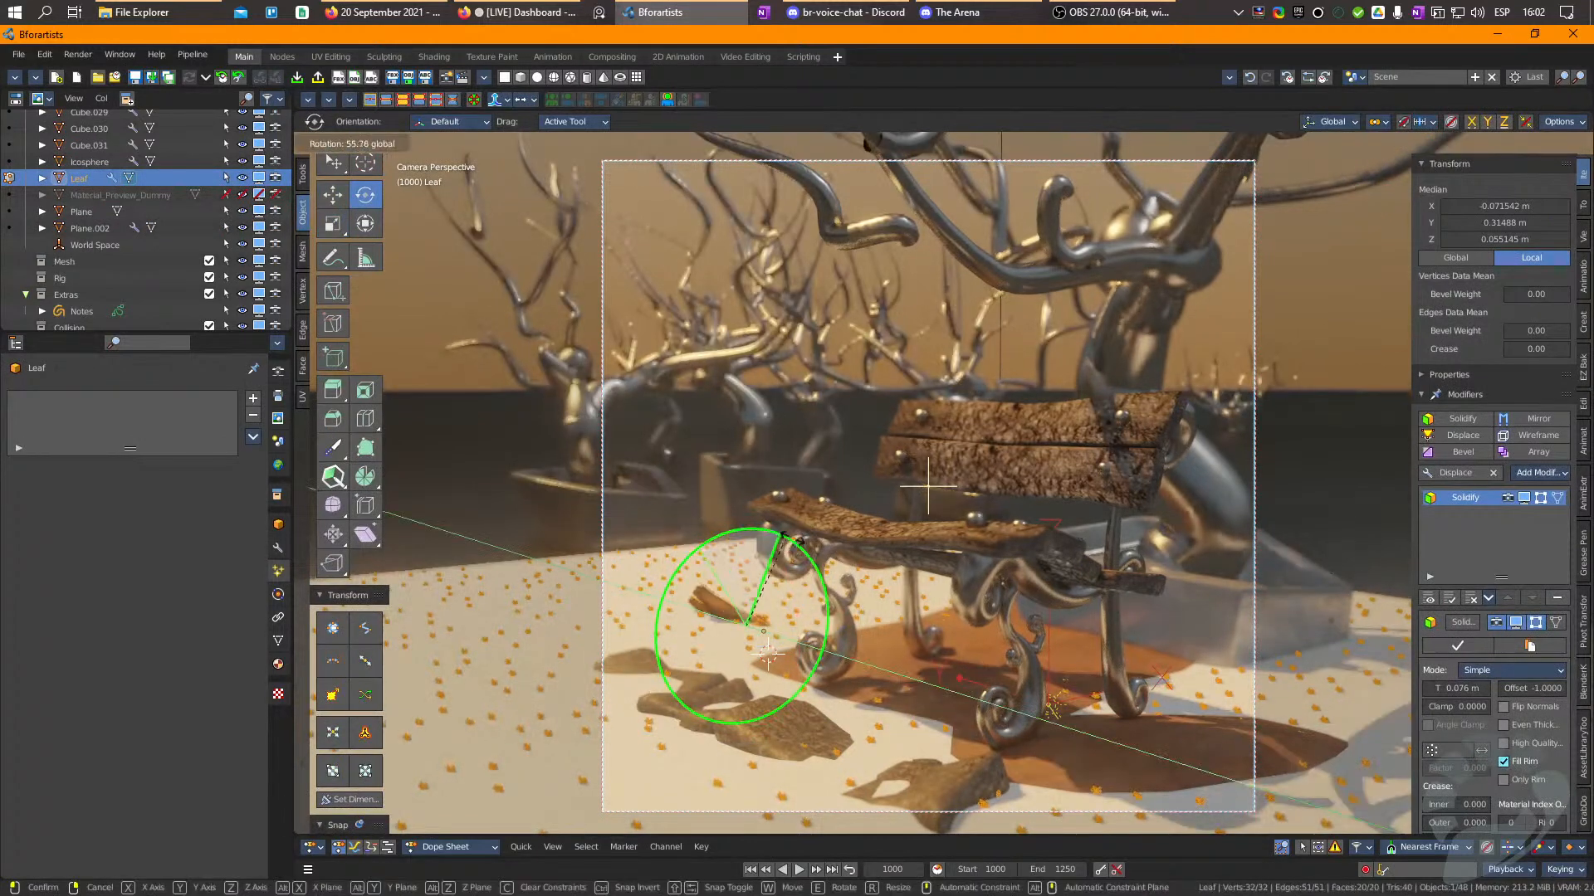
{"action": "left_click_drag", "start_coordinate": [915, 603], "coordinate": [795, 539]}
{"action": "key", "text": "w"}
{"action": "key", "text": "e"}
{"action": "key", "text": "Tab"}
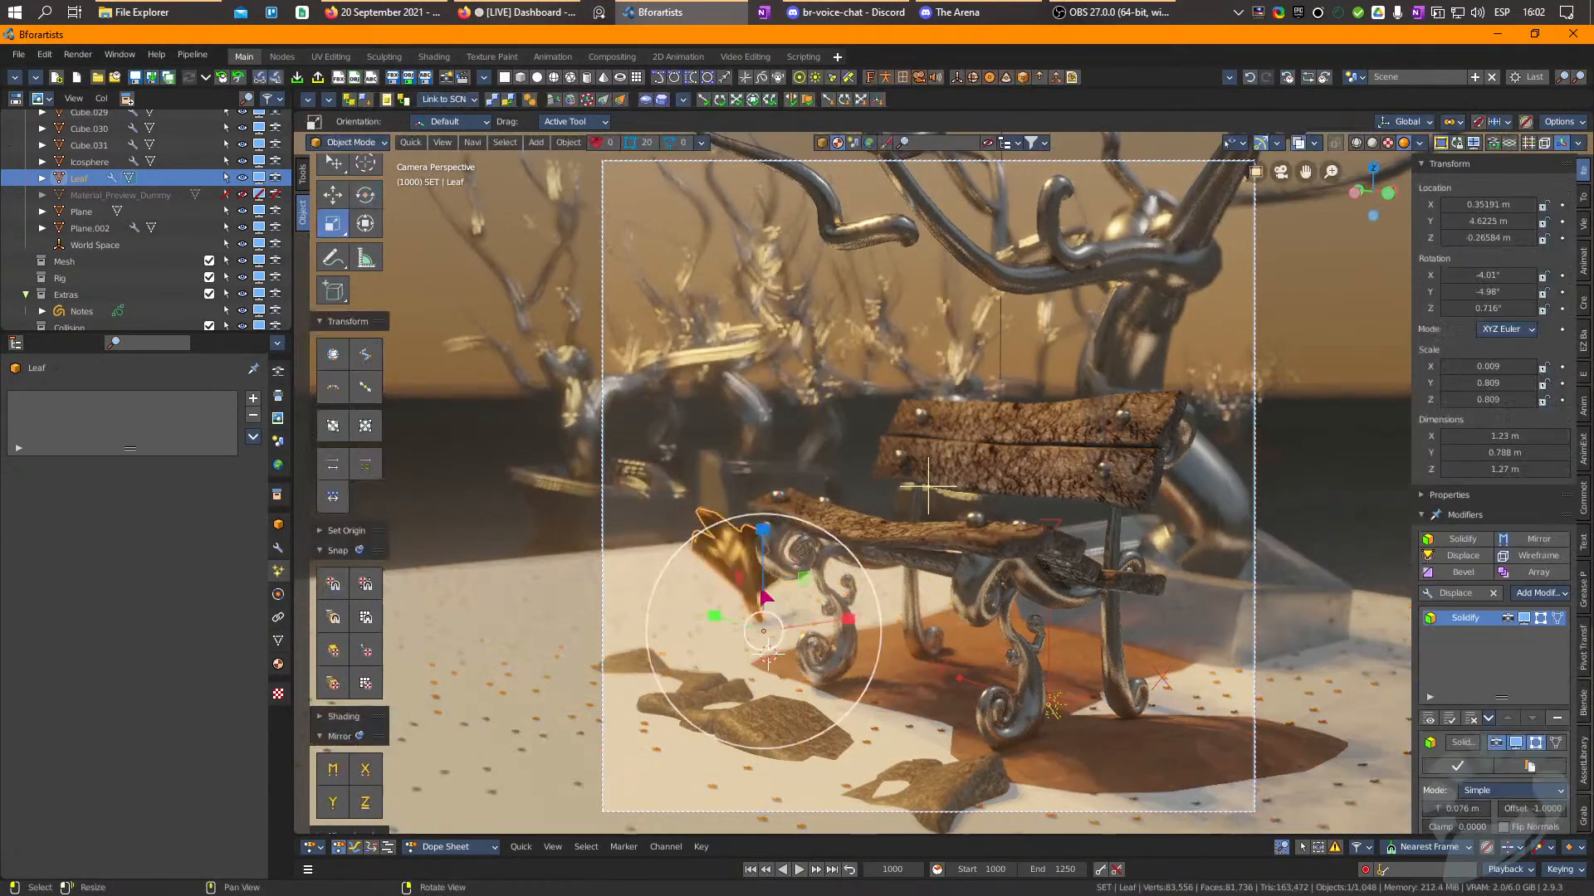
Set the emitter plane's particle scale to about 0.241 and its scale randomness to about 0.304.
{"action": "left_click", "coordinate": [547, 621]}
{"action": "scroll", "coordinate": [169, 764], "scroll_direction": "down", "scroll_amount": 8}
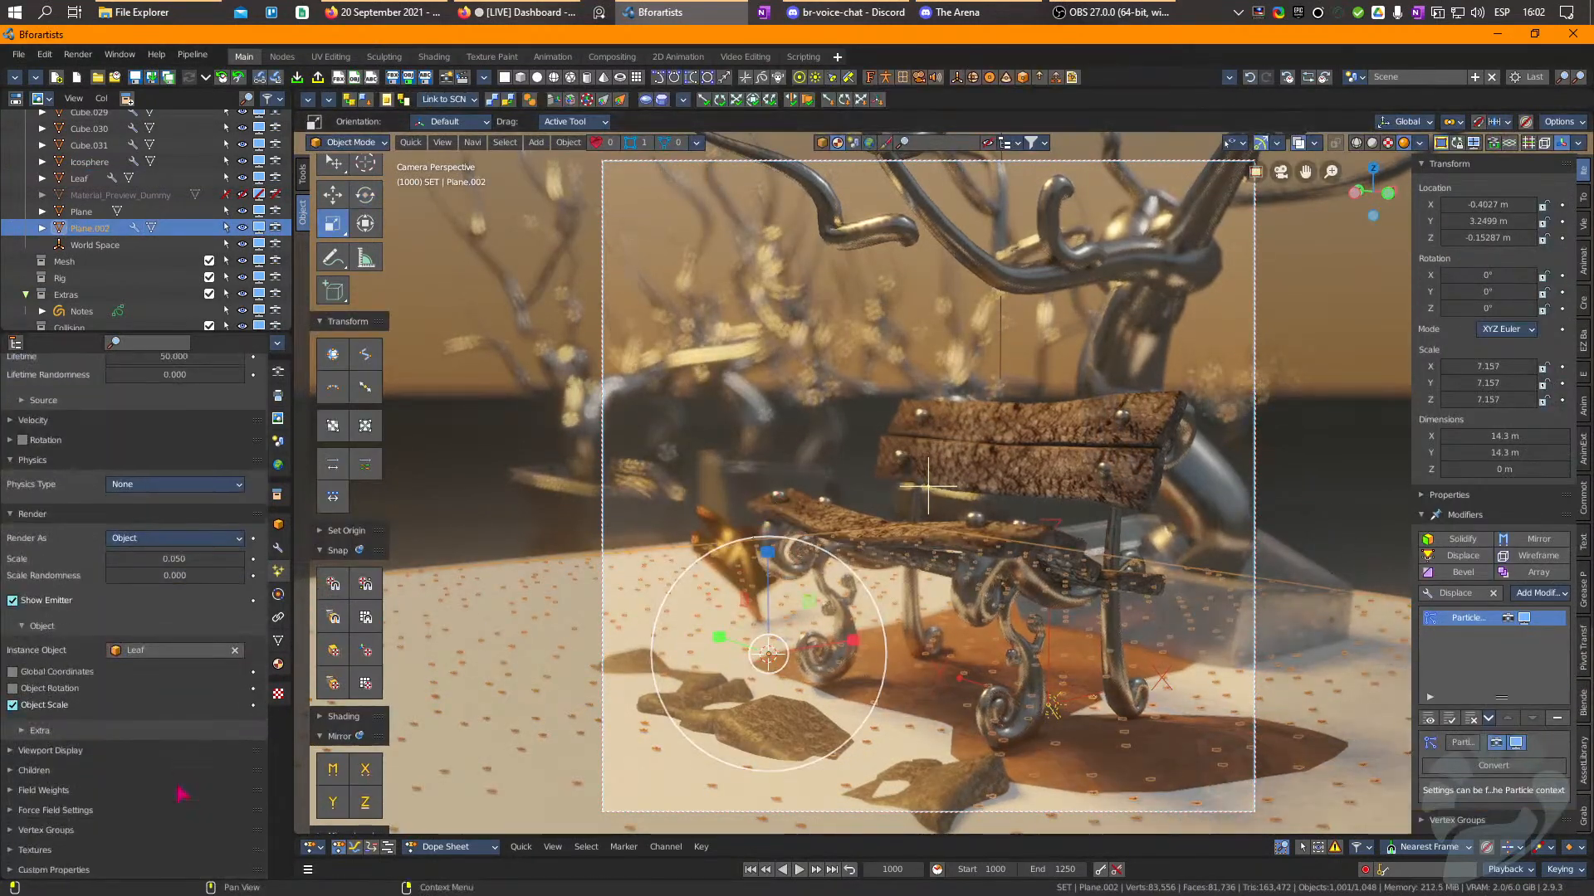
{"action": "mouse_move", "coordinate": [162, 561]}
{"action": "left_mouse_down"}
{"action": "mouse_move", "coordinate": [188, 560]}
{"action": "mouse_move", "coordinate": [179, 575]}
{"action": "left_mouse_up"}
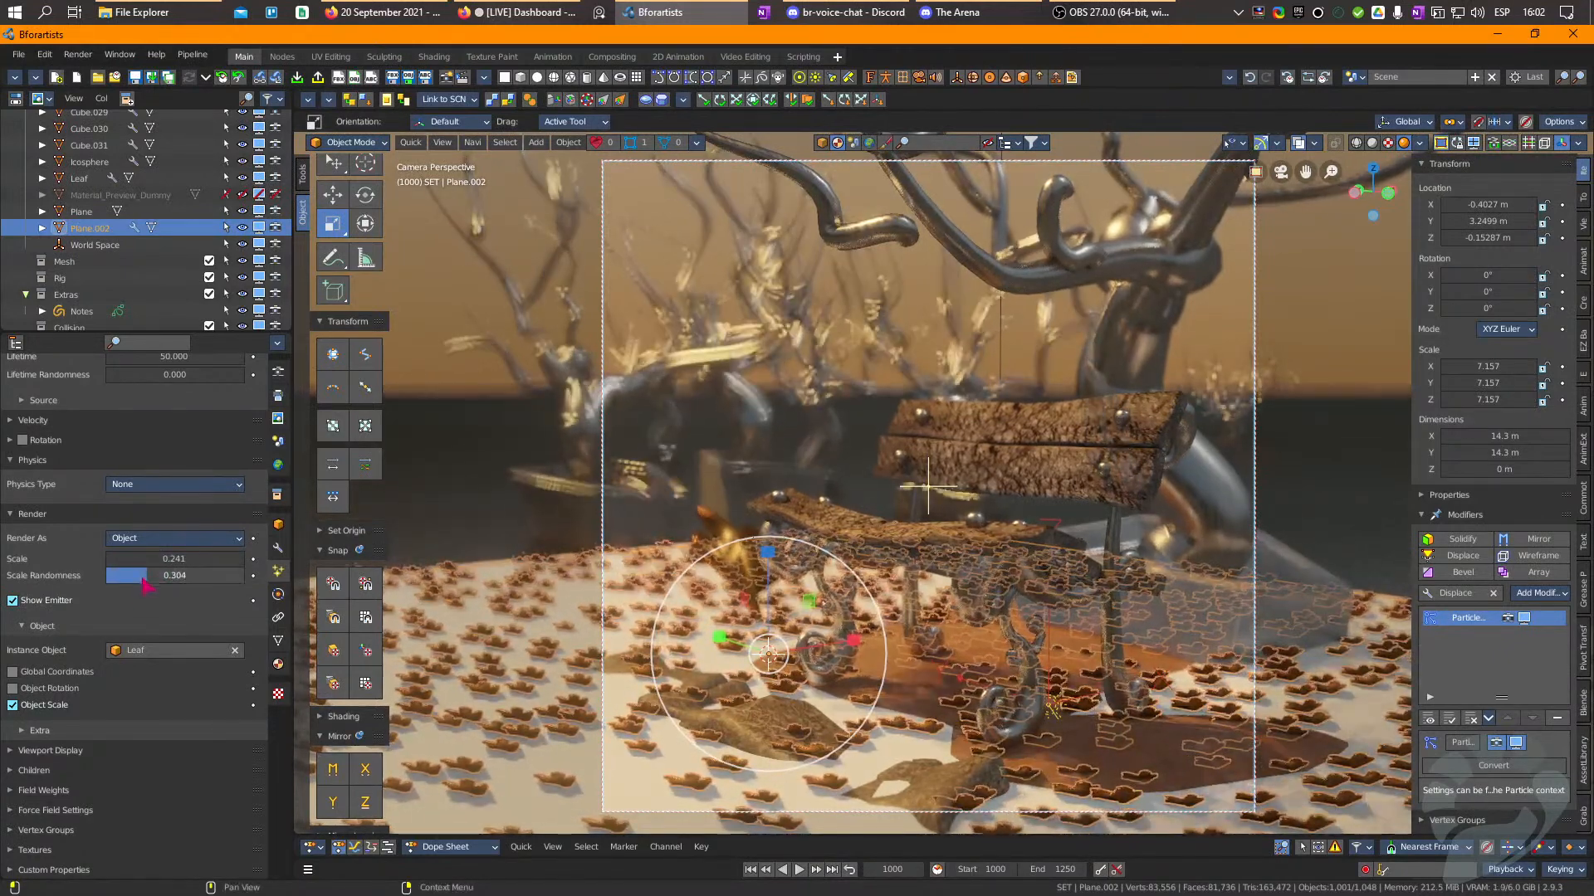
Enable particle rotation on the emitter plane and set its orientation randomization to about 0.935.
{"action": "scroll", "coordinate": [79, 589], "scroll_direction": "up", "scroll_amount": 4}
{"action": "left_click", "coordinate": [11, 573]}
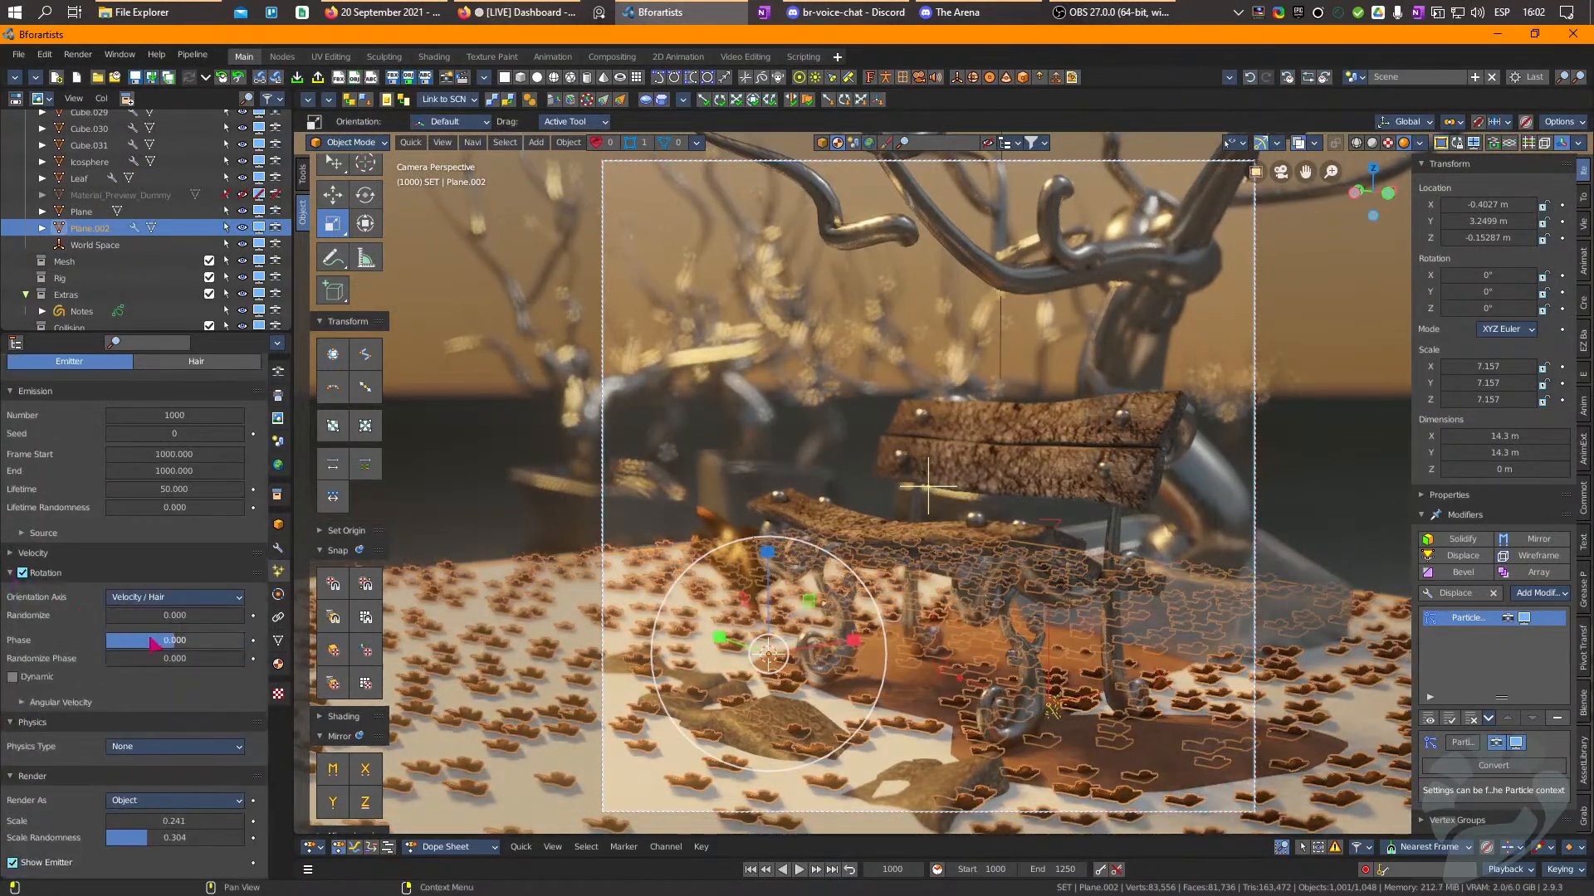
{"action": "left_click_drag", "start_coordinate": [145, 658], "coordinate": [234, 616]}
Shift the emitter plane beneath the bench, enlarged to a scale of about 9.44, and raise its particle number to about 10,355.
{"action": "key", "text": "w"}
{"action": "left_click_drag", "start_coordinate": [786, 639], "coordinate": [1130, 612]}
{"action": "key", "text": "r"}
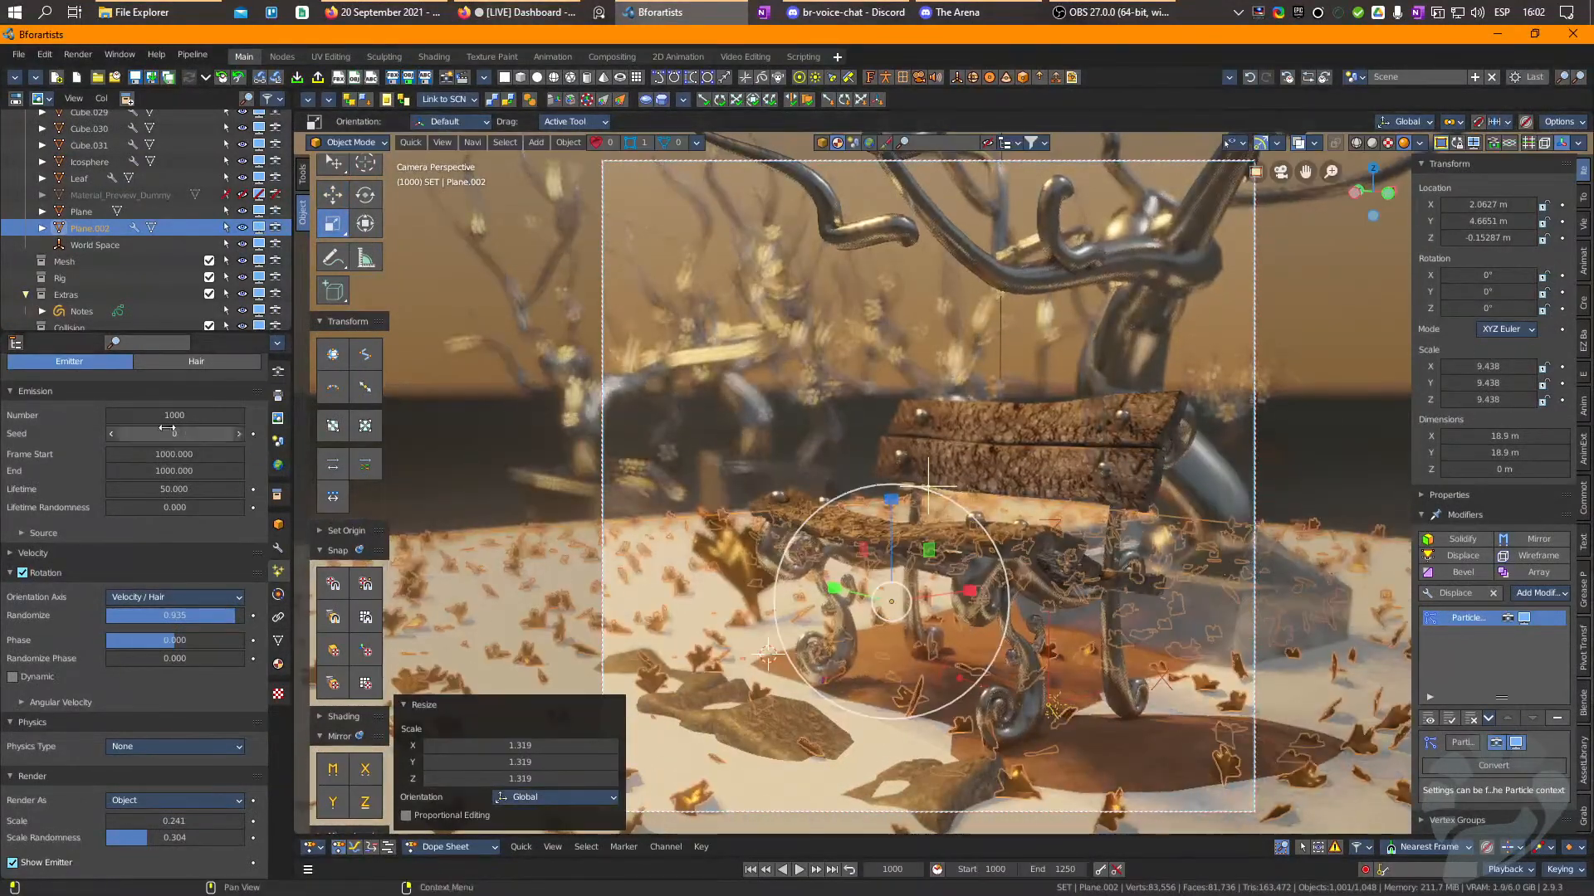
{"action": "left_click_drag", "start_coordinate": [151, 415], "coordinate": [452, 416]}
Give the emitter plane a new material with a Transparent BSDF surface.
{"action": "left_click", "coordinate": [278, 664]}
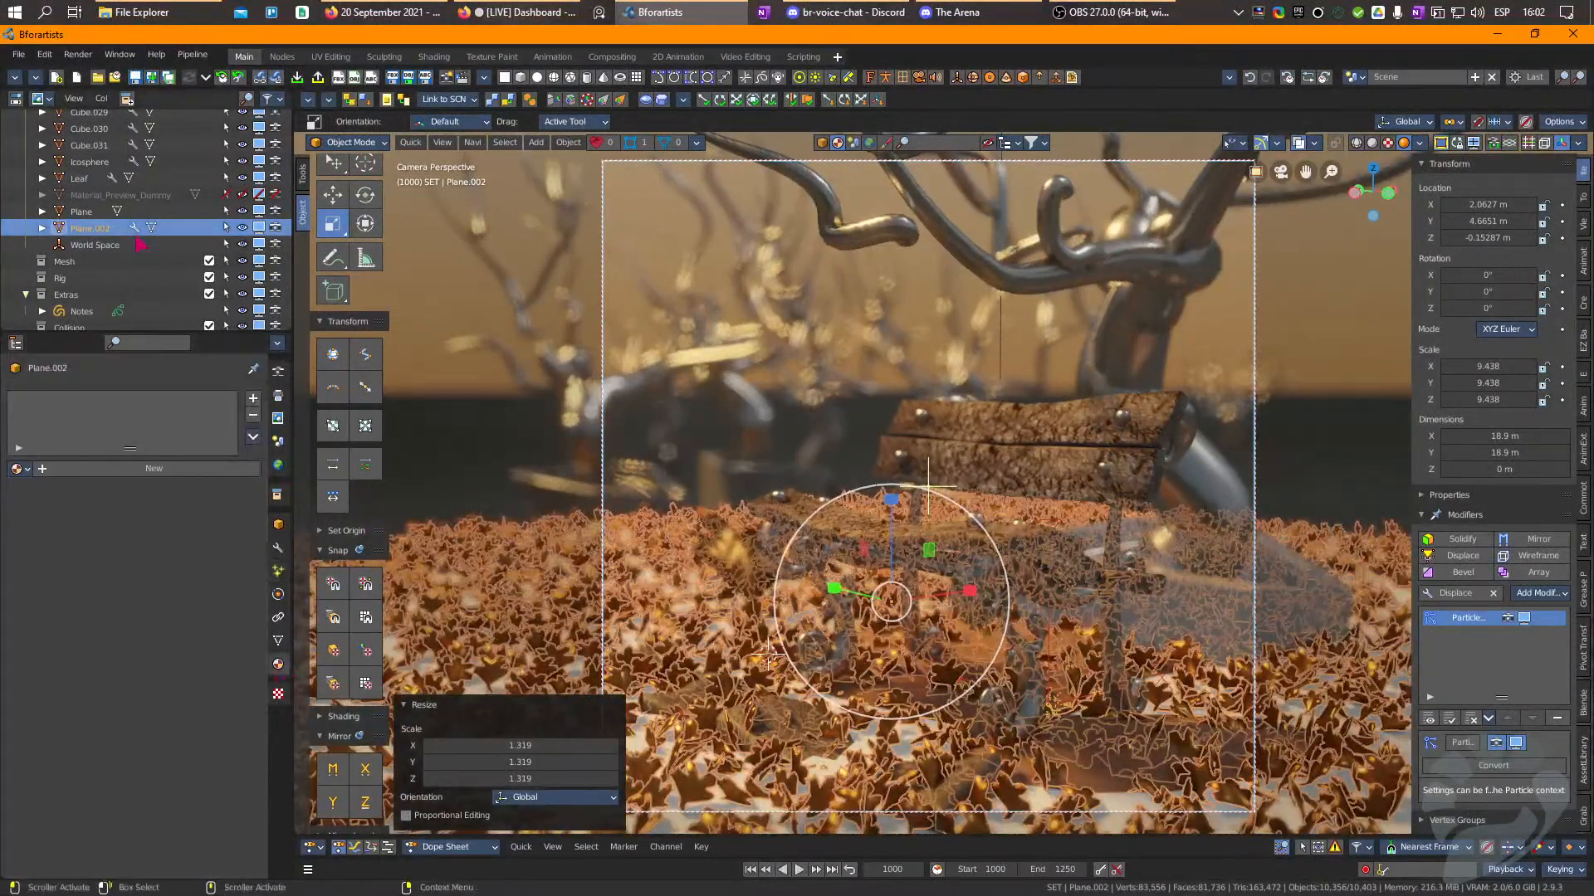
{"action": "left_click", "coordinate": [96, 470]}
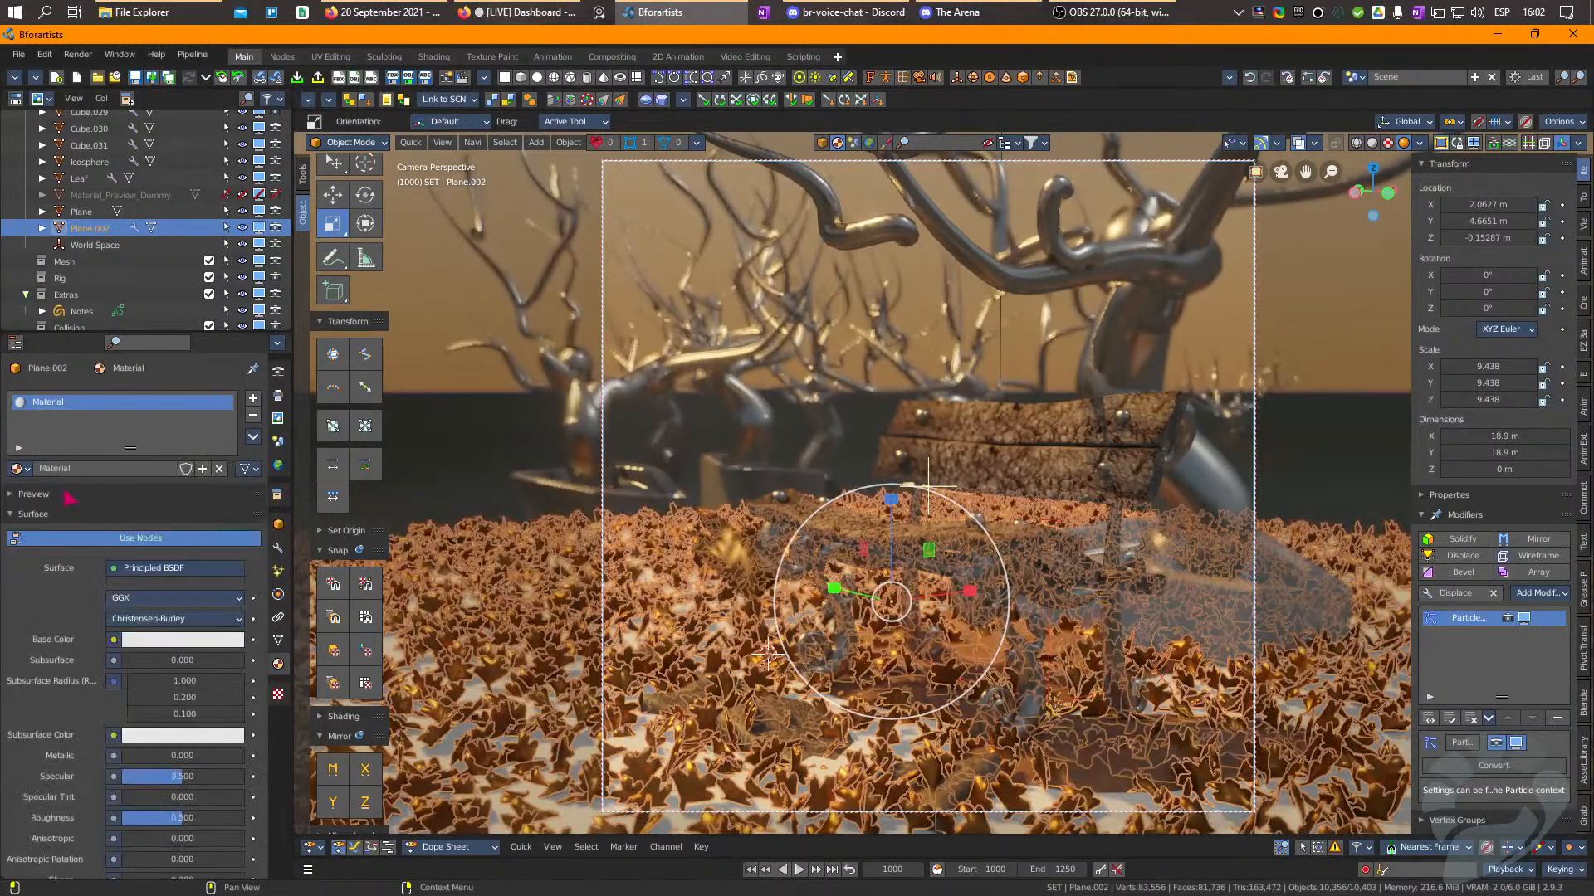
{"action": "left_click", "coordinate": [174, 568]}
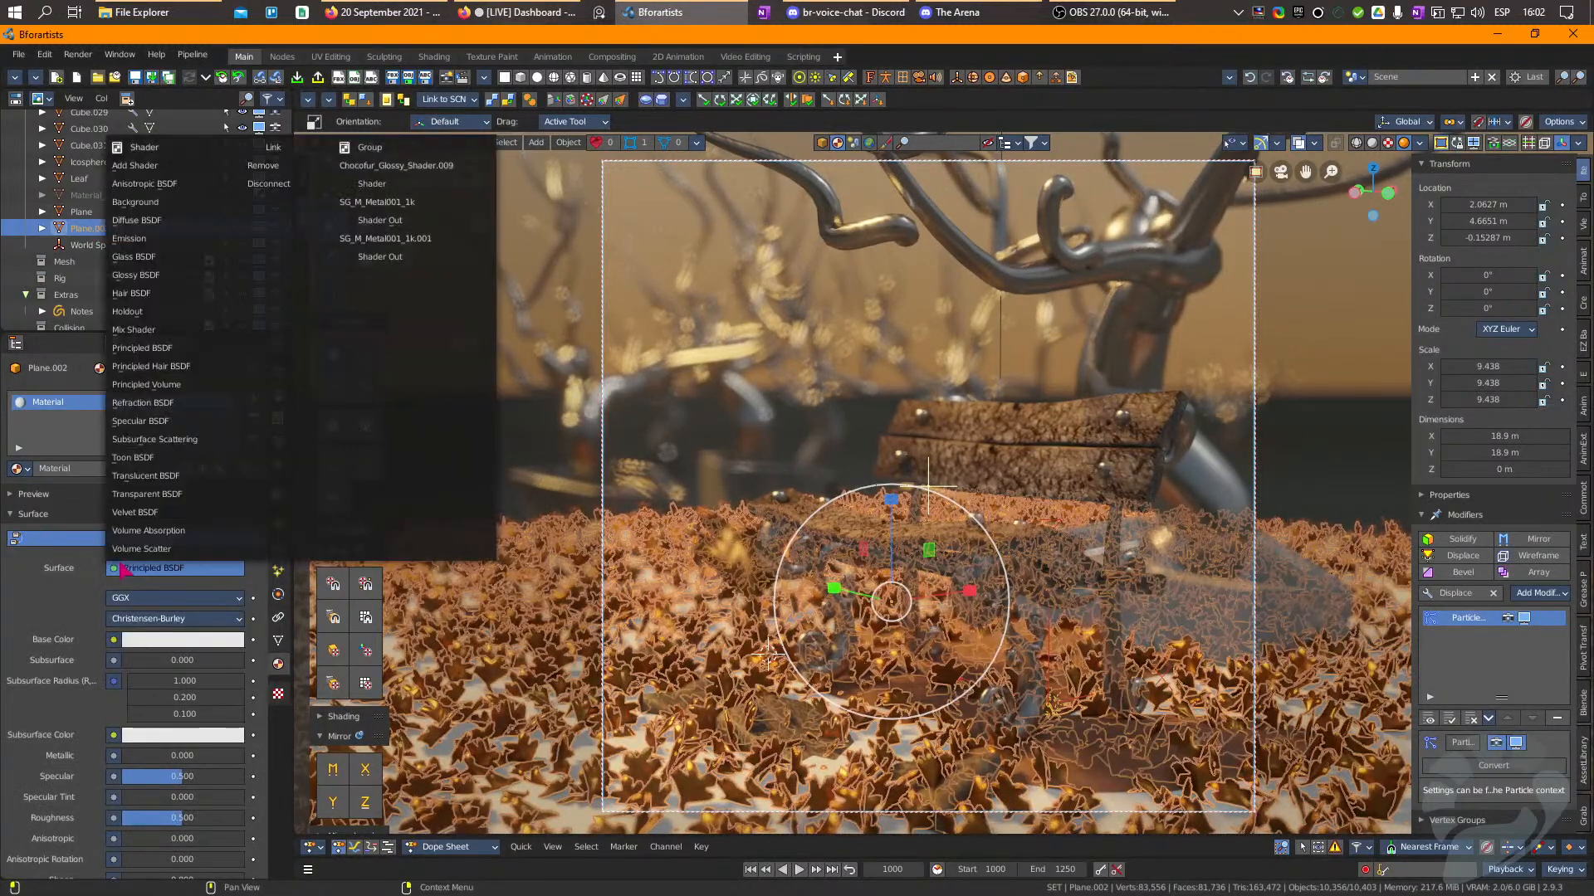
{"action": "left_click", "coordinate": [166, 495]}
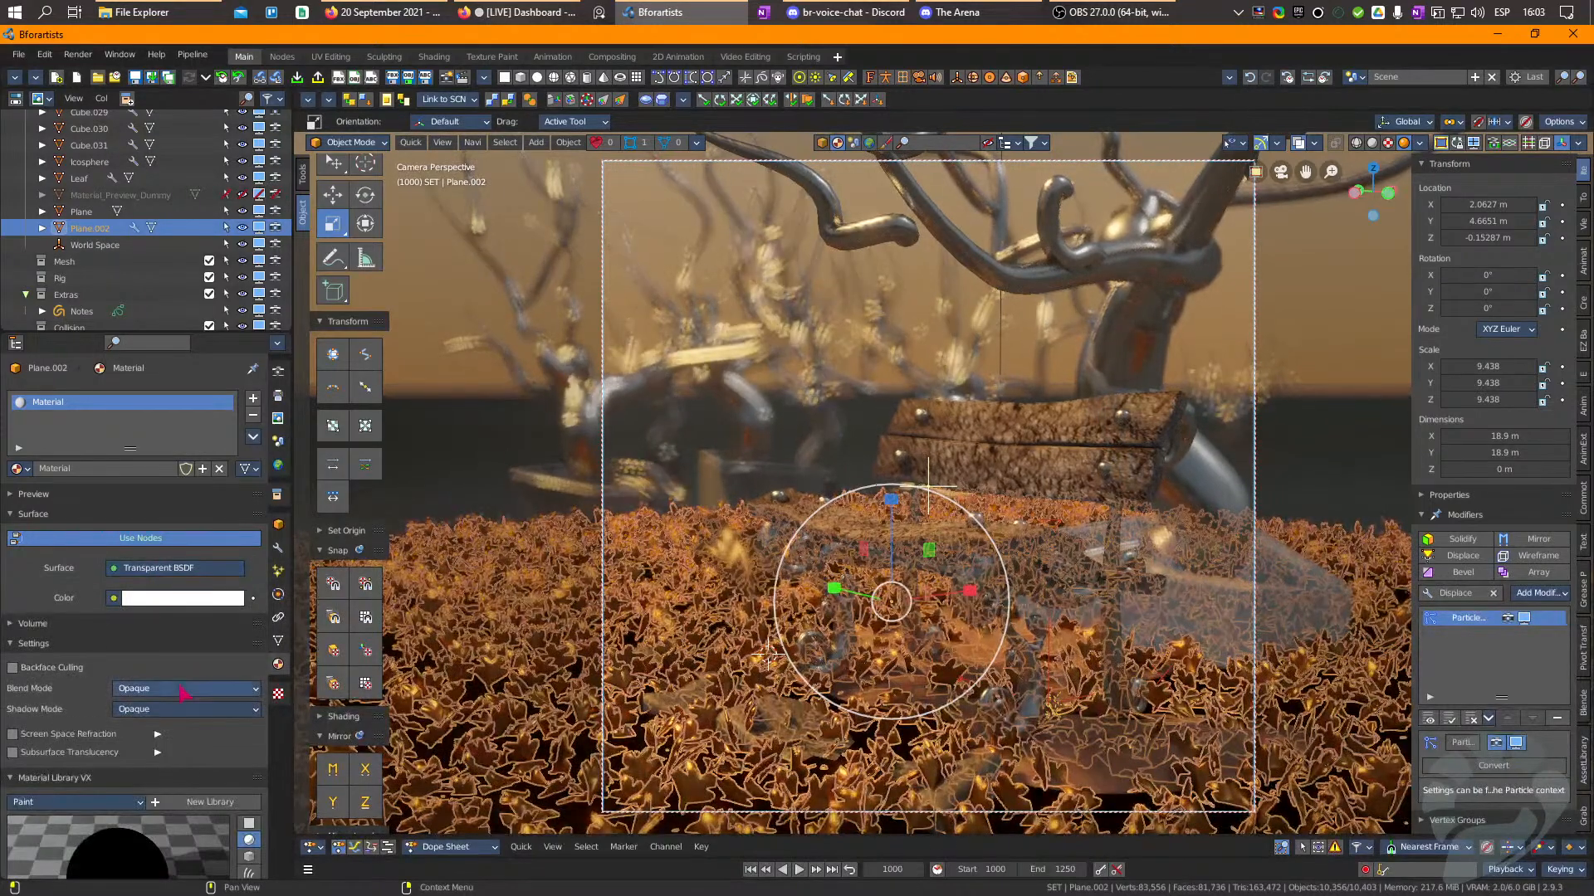
Set the emitter material's blend mode to Alpha Clip and move the plane to about X 4.91 m, Y 7.2 m, Z -0.54 m.
{"action": "left_click", "coordinate": [184, 689]}
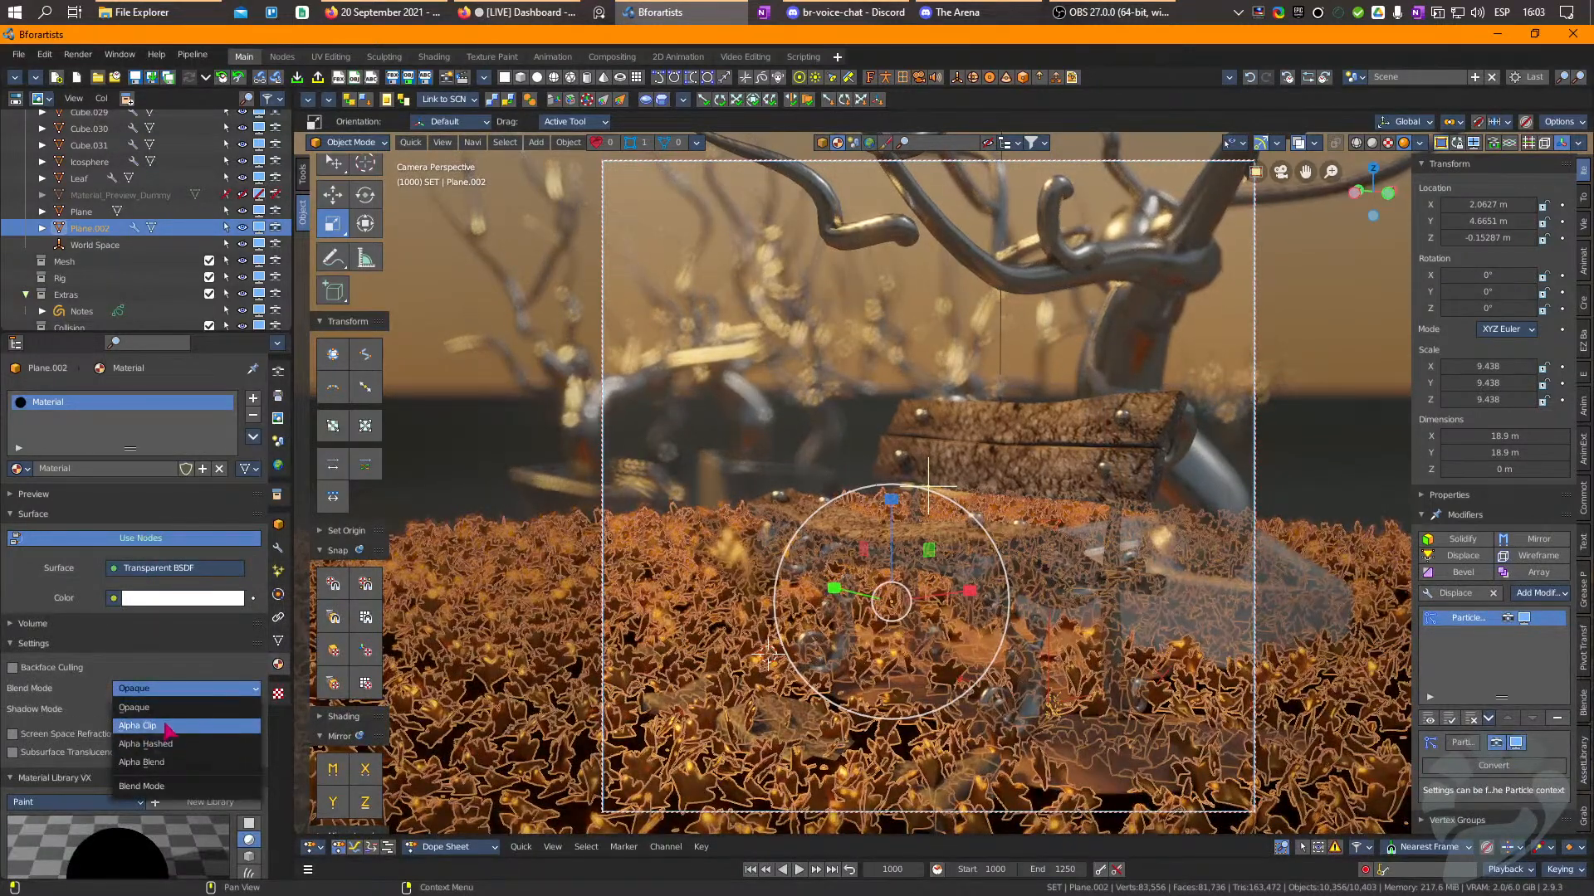
{"action": "left_click", "coordinate": [170, 727]}
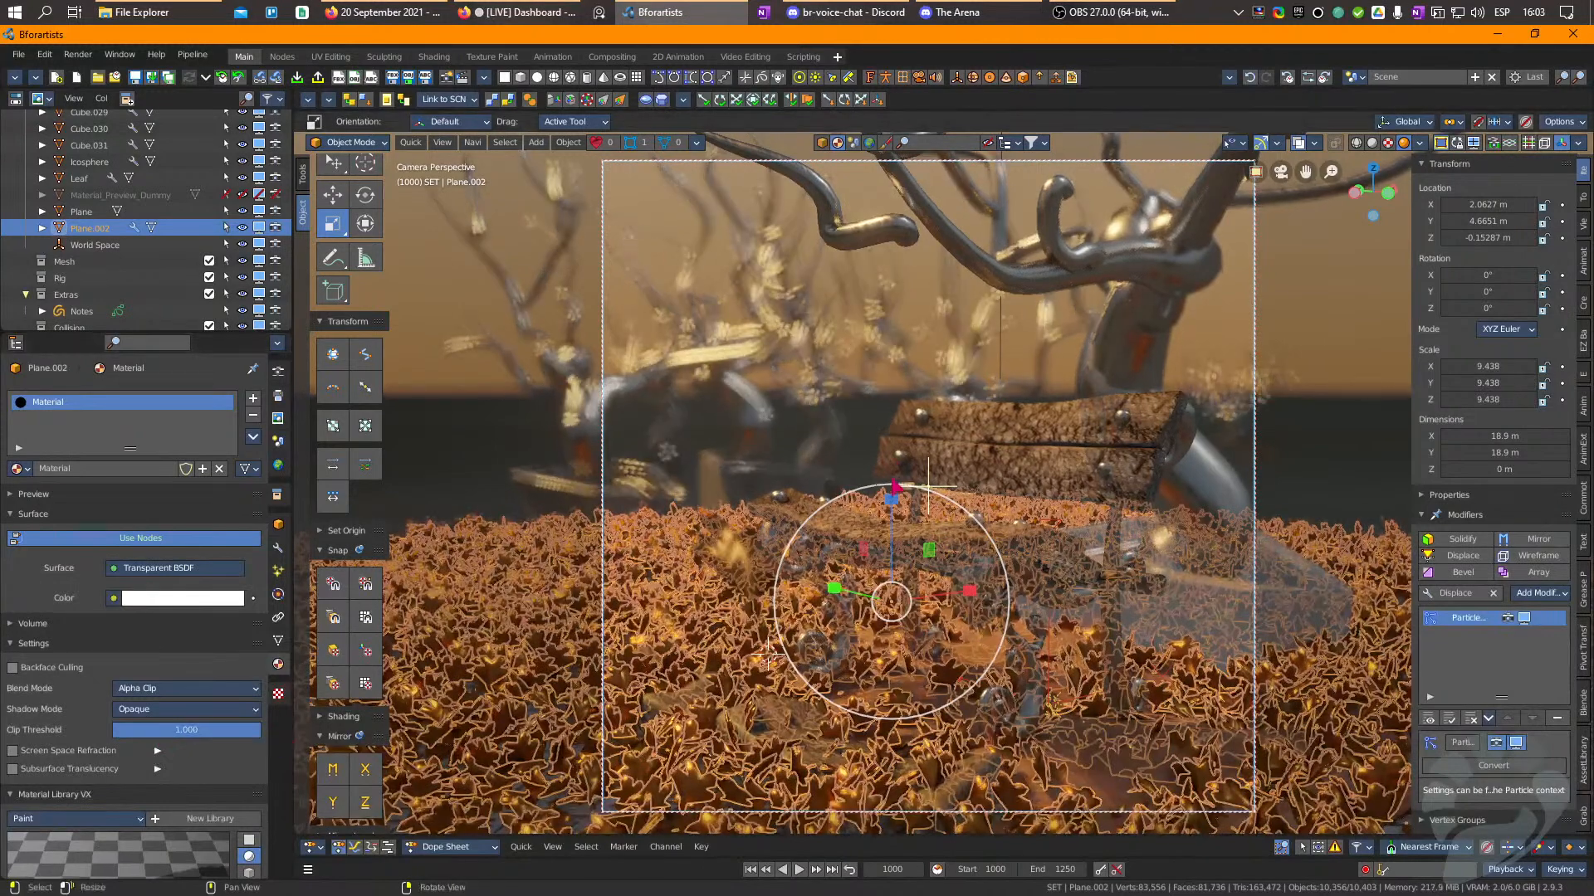
{"action": "key", "text": "w"}
{"action": "left_click_drag", "start_coordinate": [892, 501], "coordinate": [902, 530]}
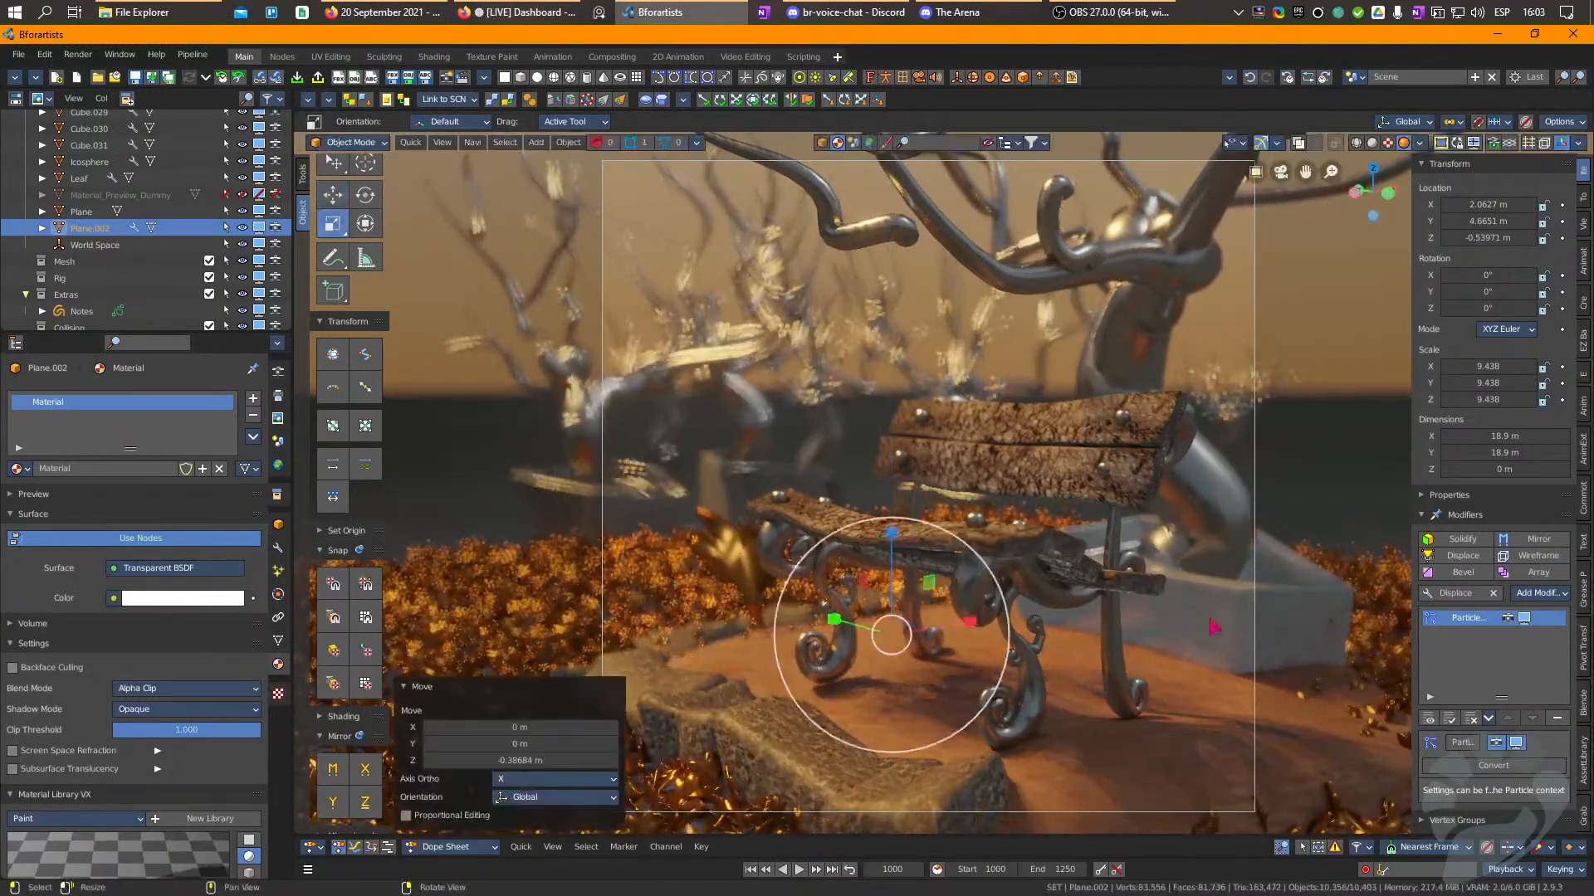
{"action": "key", "text": "w"}
{"action": "left_click_drag", "start_coordinate": [903, 621], "coordinate": [1108, 647]}
Rotate the emitter plane about 51.9° around Z and enlarge it to a scale of about 21.3.
{"action": "key", "text": "e"}
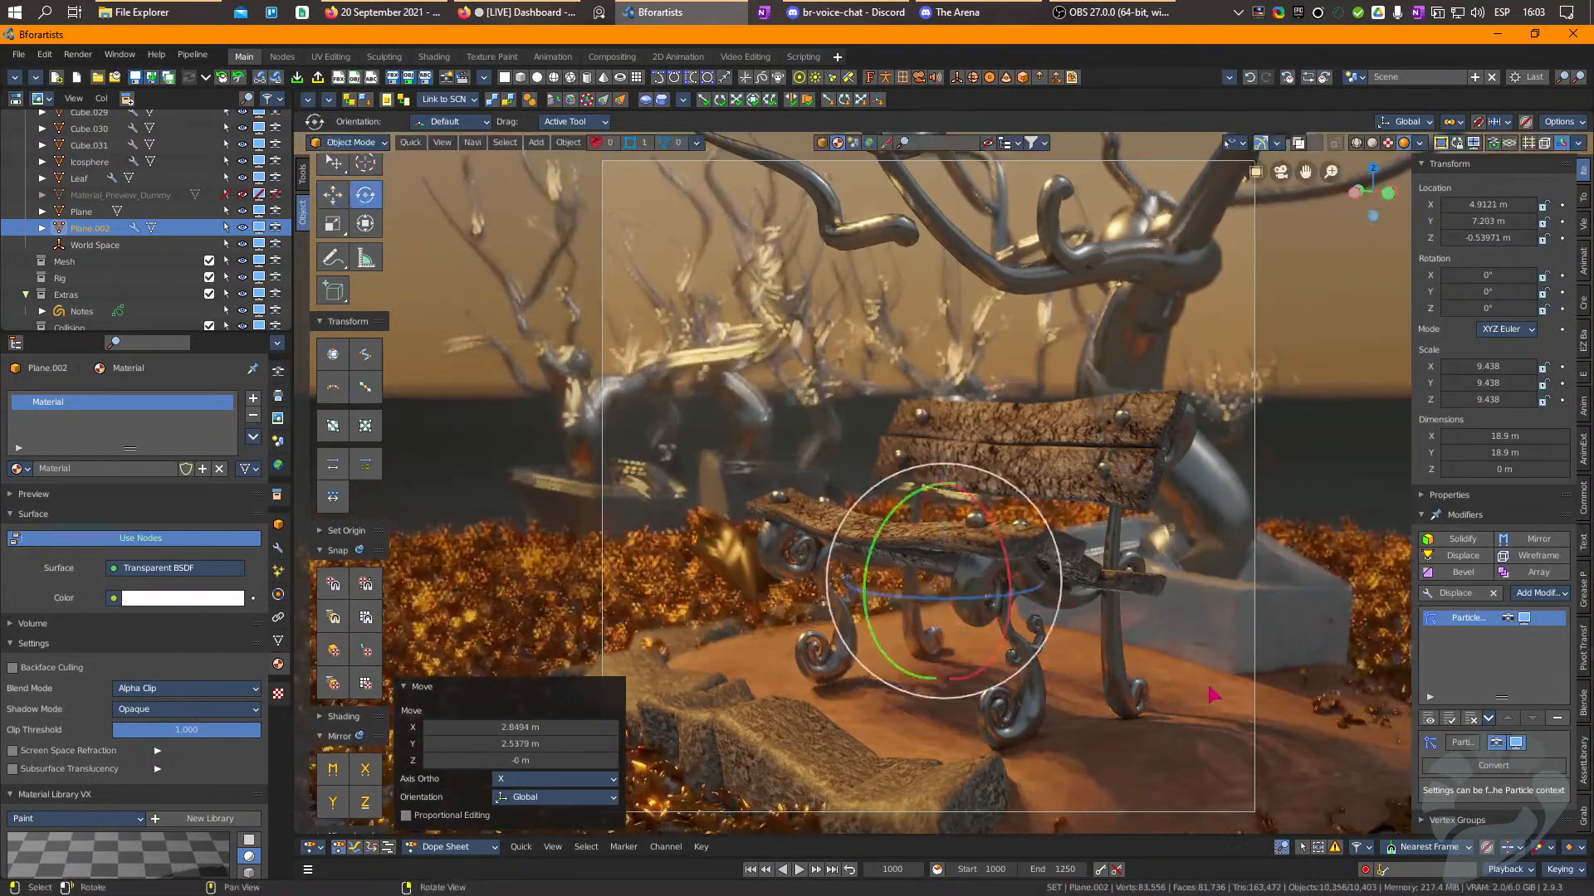
{"action": "left_click_drag", "start_coordinate": [969, 597], "coordinate": [1113, 531]}
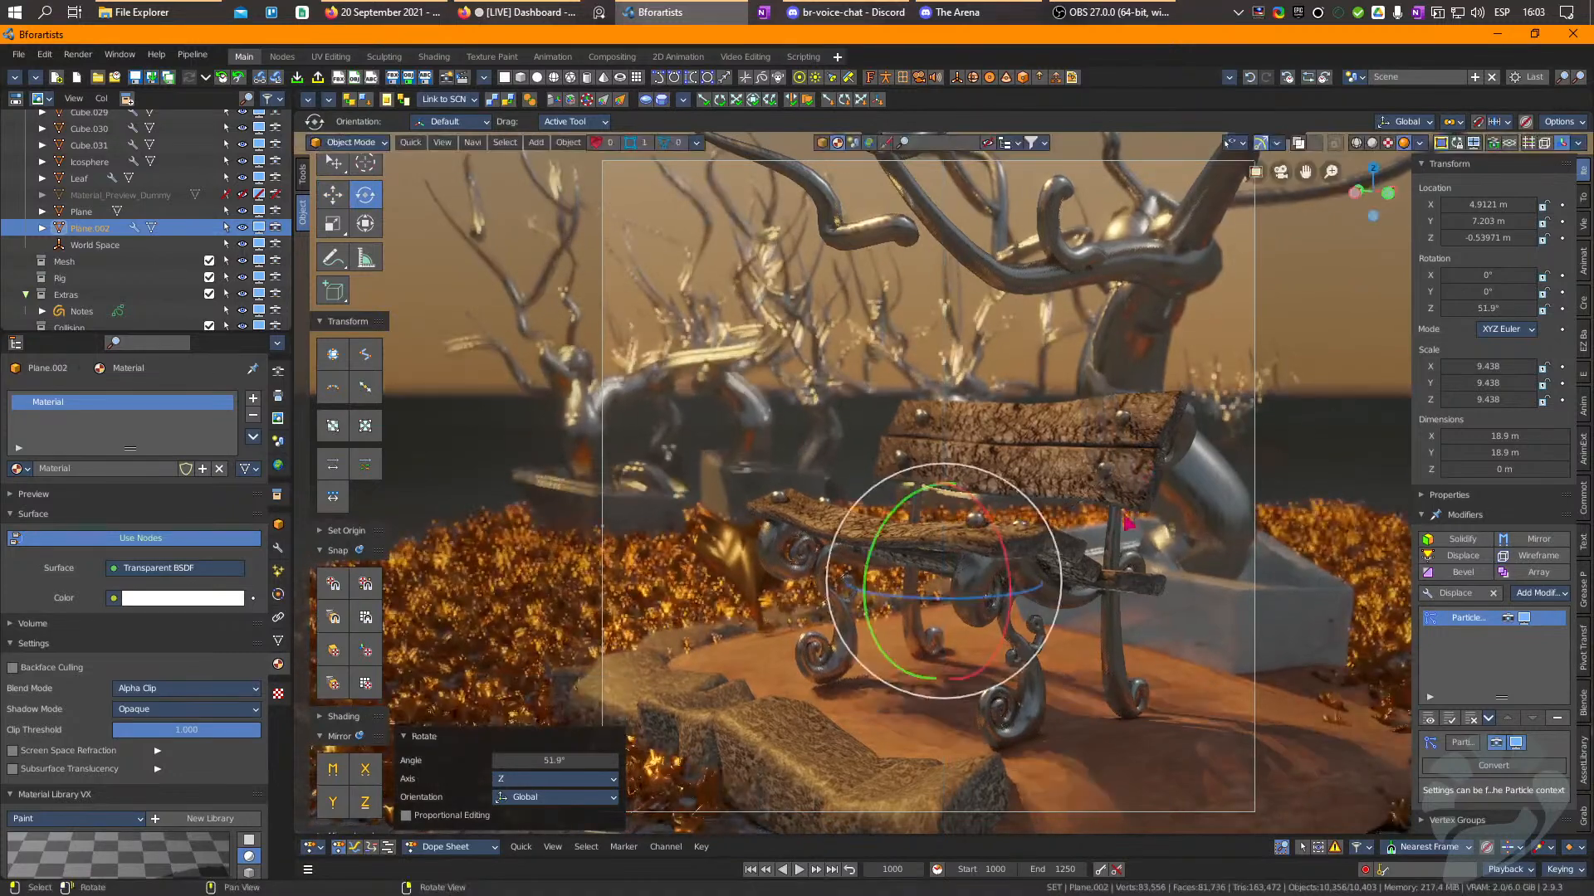
{"action": "key", "text": "r"}
{"action": "left_click_drag", "start_coordinate": [1183, 478], "coordinate": [1189, 473]}
{"action": "key", "text": "s"}
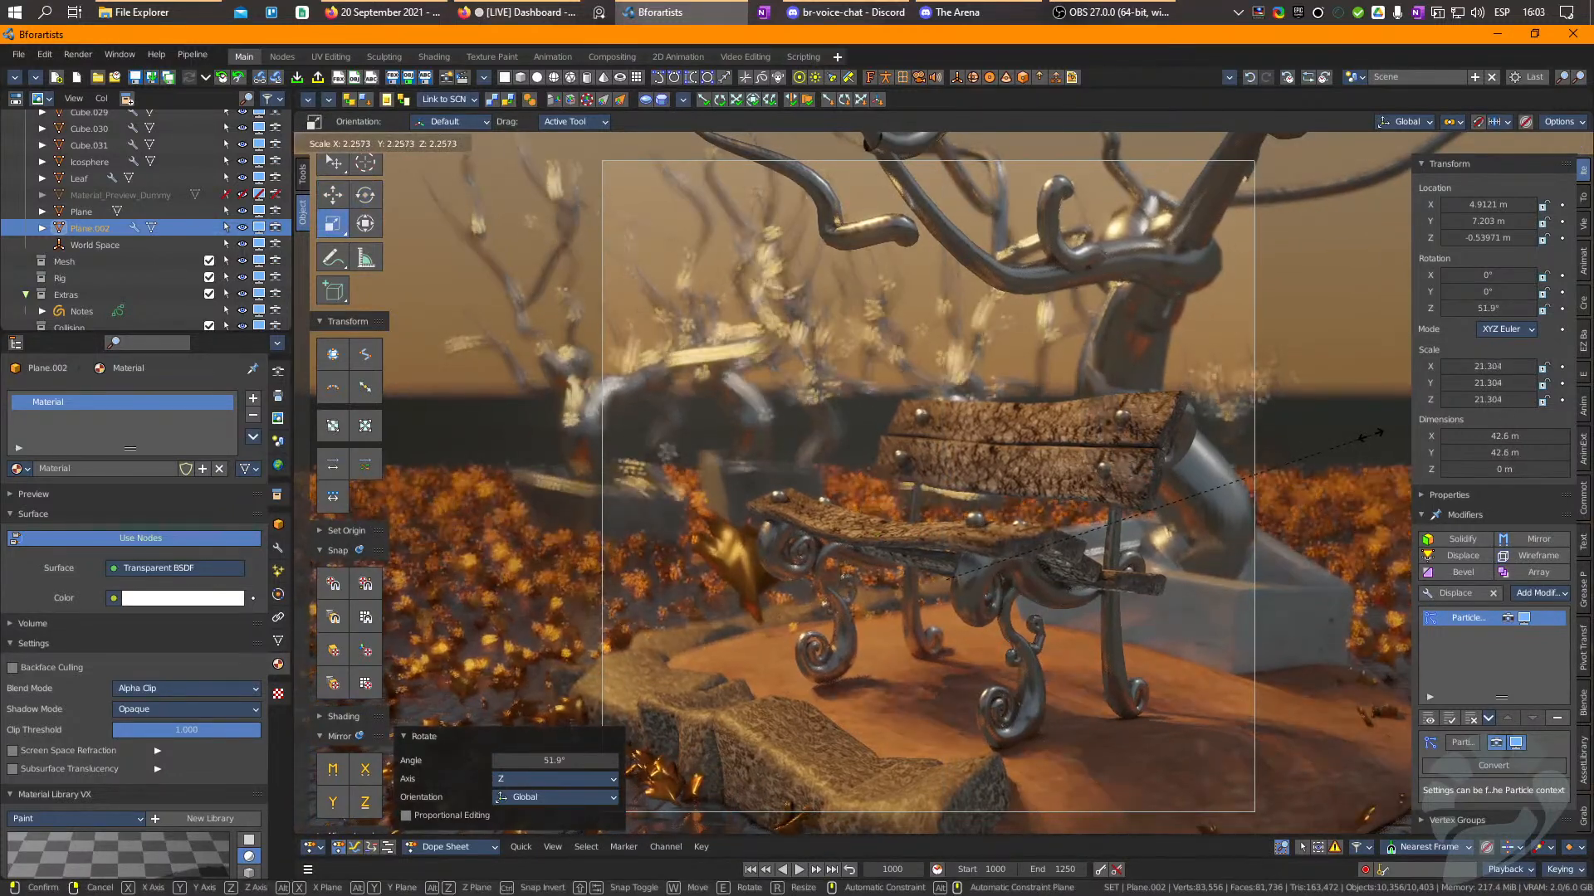
{"action": "left_click", "coordinate": [1374, 442]}
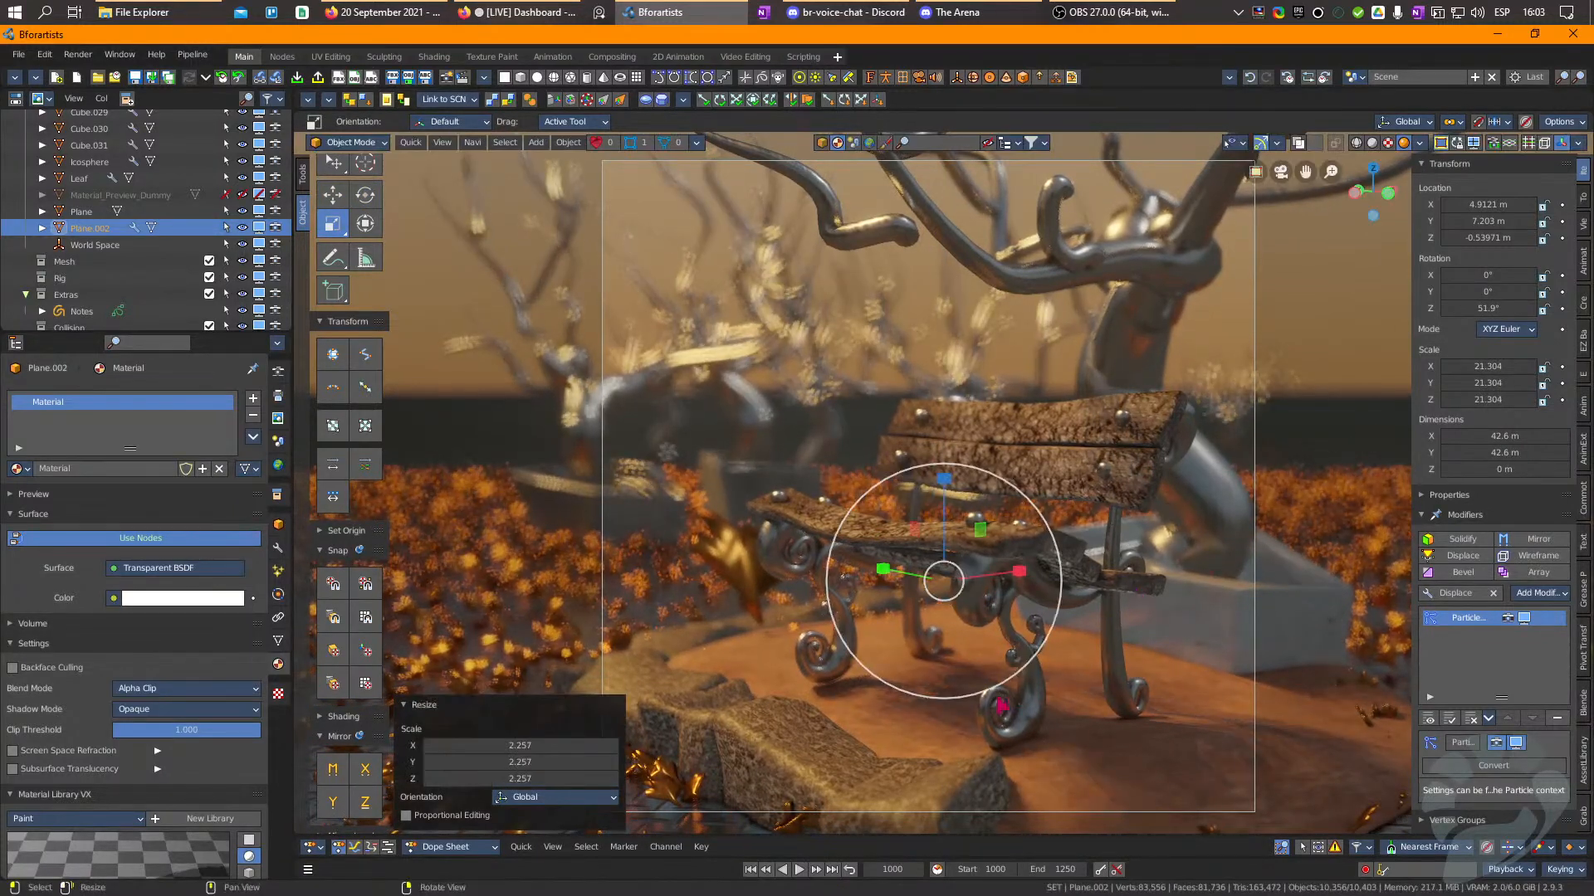
Try to reposition the original copper leaf and shrink it to a scale of about 0.361.
{"action": "left_click", "coordinate": [741, 581]}
{"action": "key", "text": "w"}
{"action": "left_click_drag", "start_coordinate": [743, 582], "coordinate": [768, 624]}
{"action": "left_click_drag", "start_coordinate": [1011, 620], "coordinate": [1103, 622]}
{"action": "key", "text": "r"}
{"action": "key", "text": "w"}
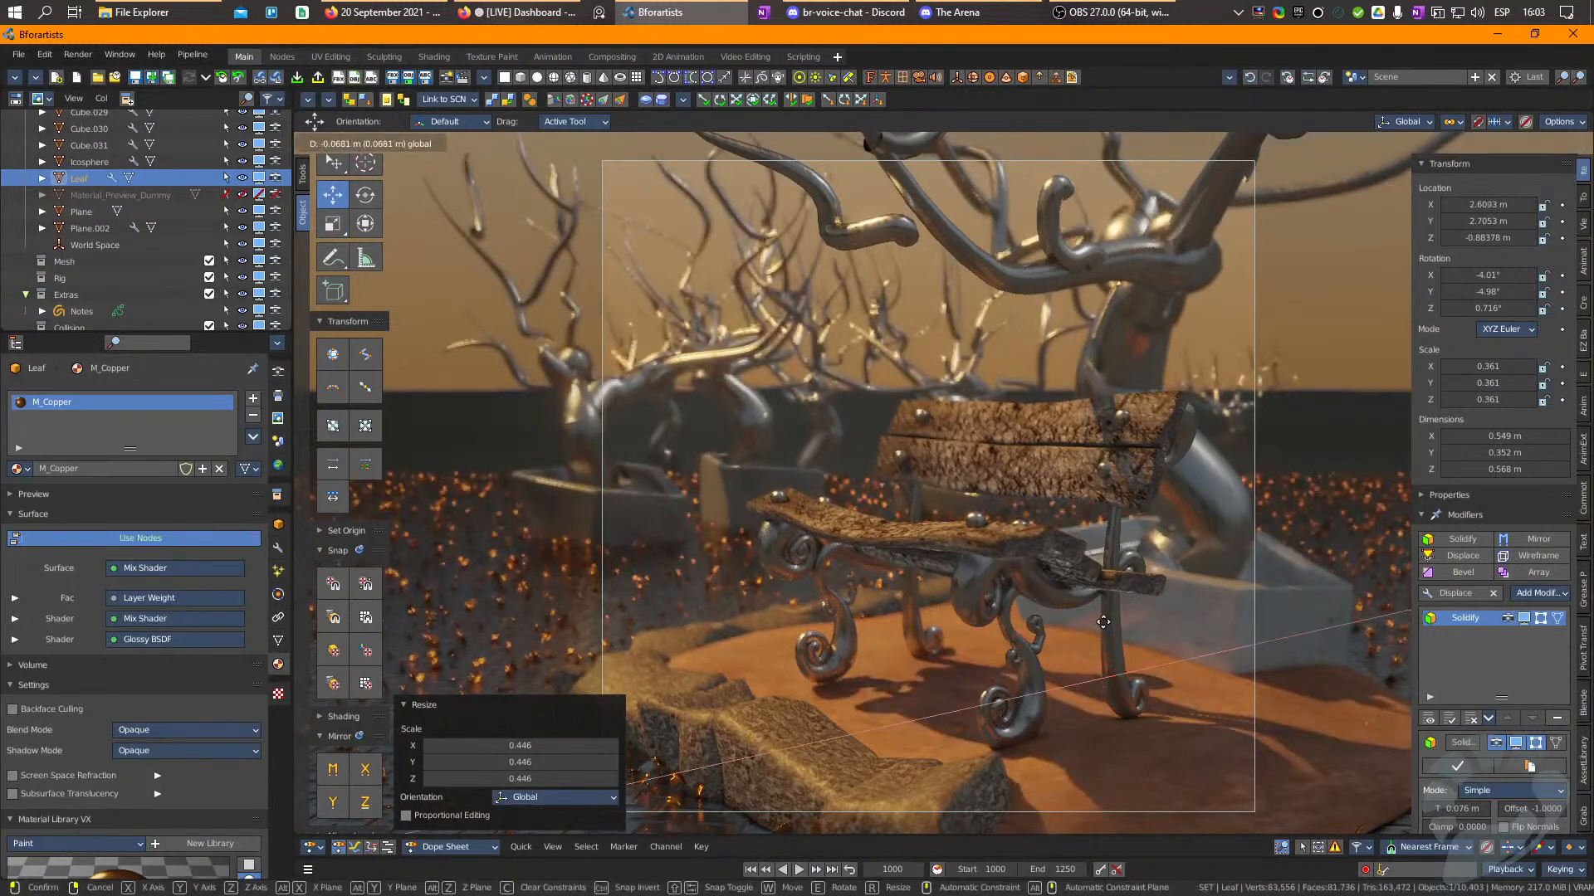
{"action": "key", "text": "Escape"}
{"action": "key", "text": "ctrl+z"}
Place a linked, rescaled copy of the copper leaf behind the bench's leftmost leg.
{"action": "left_click_drag", "start_coordinate": [1050, 690], "coordinate": [878, 661]}
{"action": "key", "text": "e"}
{"action": "key", "text": "shift+d"}
{"action": "left_click", "coordinate": [825, 615]}
{"action": "key", "text": "r"}
{"action": "key", "text": "w"}
Add two more linked leaf copies at the rusty mound's far edge, turning them to vary their orientation.
{"action": "key", "text": "shift+d"}
{"action": "left_click", "coordinate": [954, 636]}
{"action": "key", "text": "e"}
{"action": "left_click_drag", "start_coordinate": [979, 627], "coordinate": [996, 652]}
{"action": "key", "text": "shift+d"}
{"action": "left_click", "coordinate": [995, 664]}
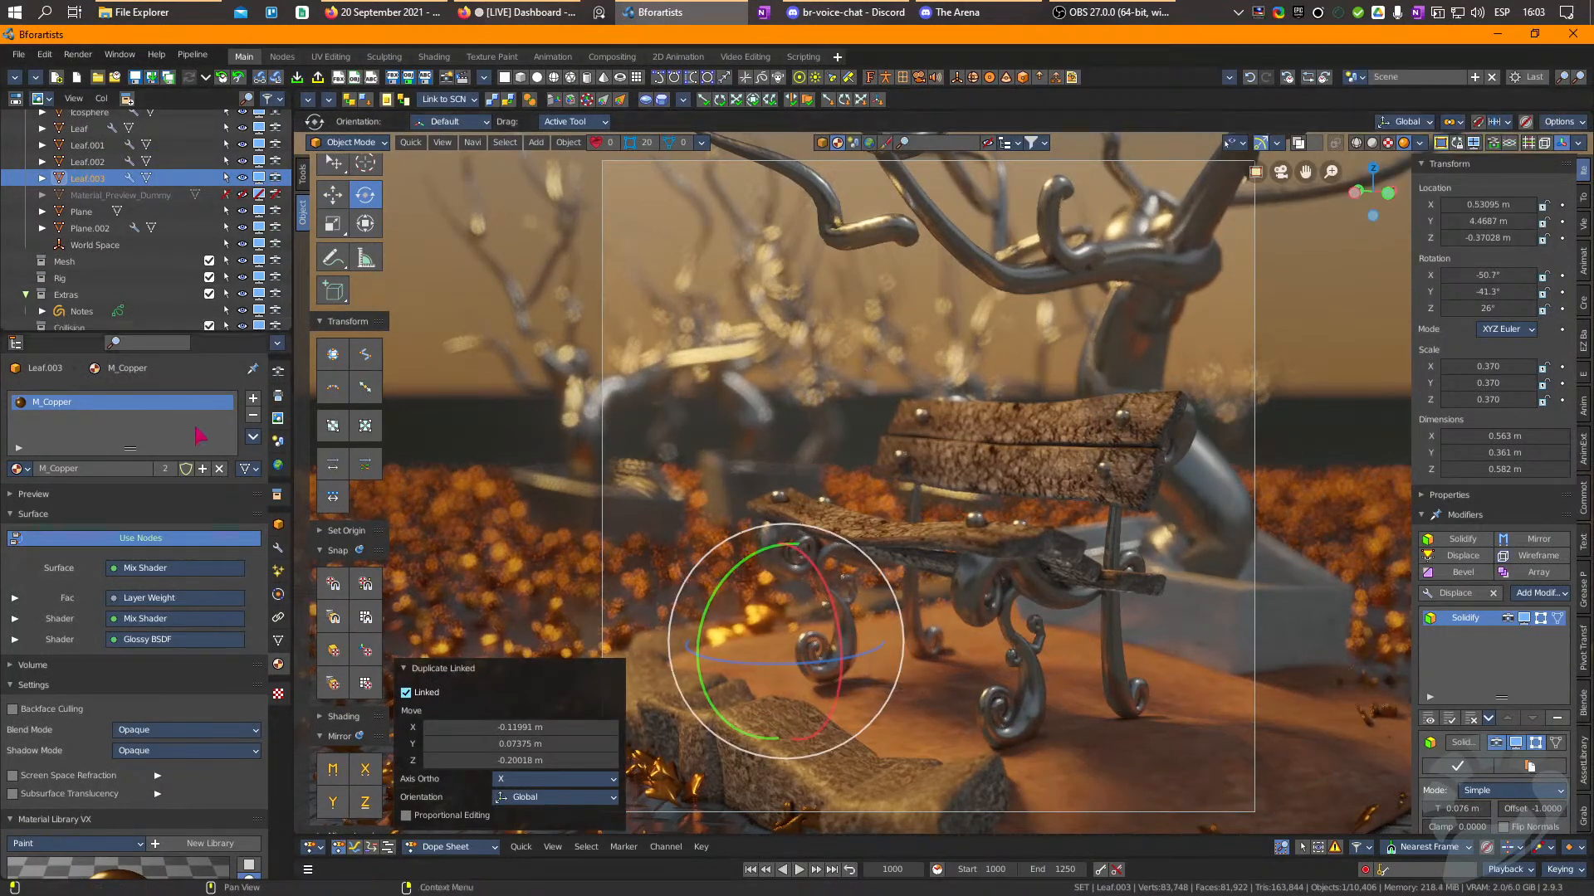
Set the camera's depth-of-field aperture blades to 6.
{"action": "scroll", "coordinate": [117, 174], "scroll_direction": "up", "scroll_amount": 8}
{"action": "scroll", "coordinate": [117, 181], "scroll_direction": "up", "scroll_amount": 6}
{"action": "left_click", "coordinate": [91, 203]}
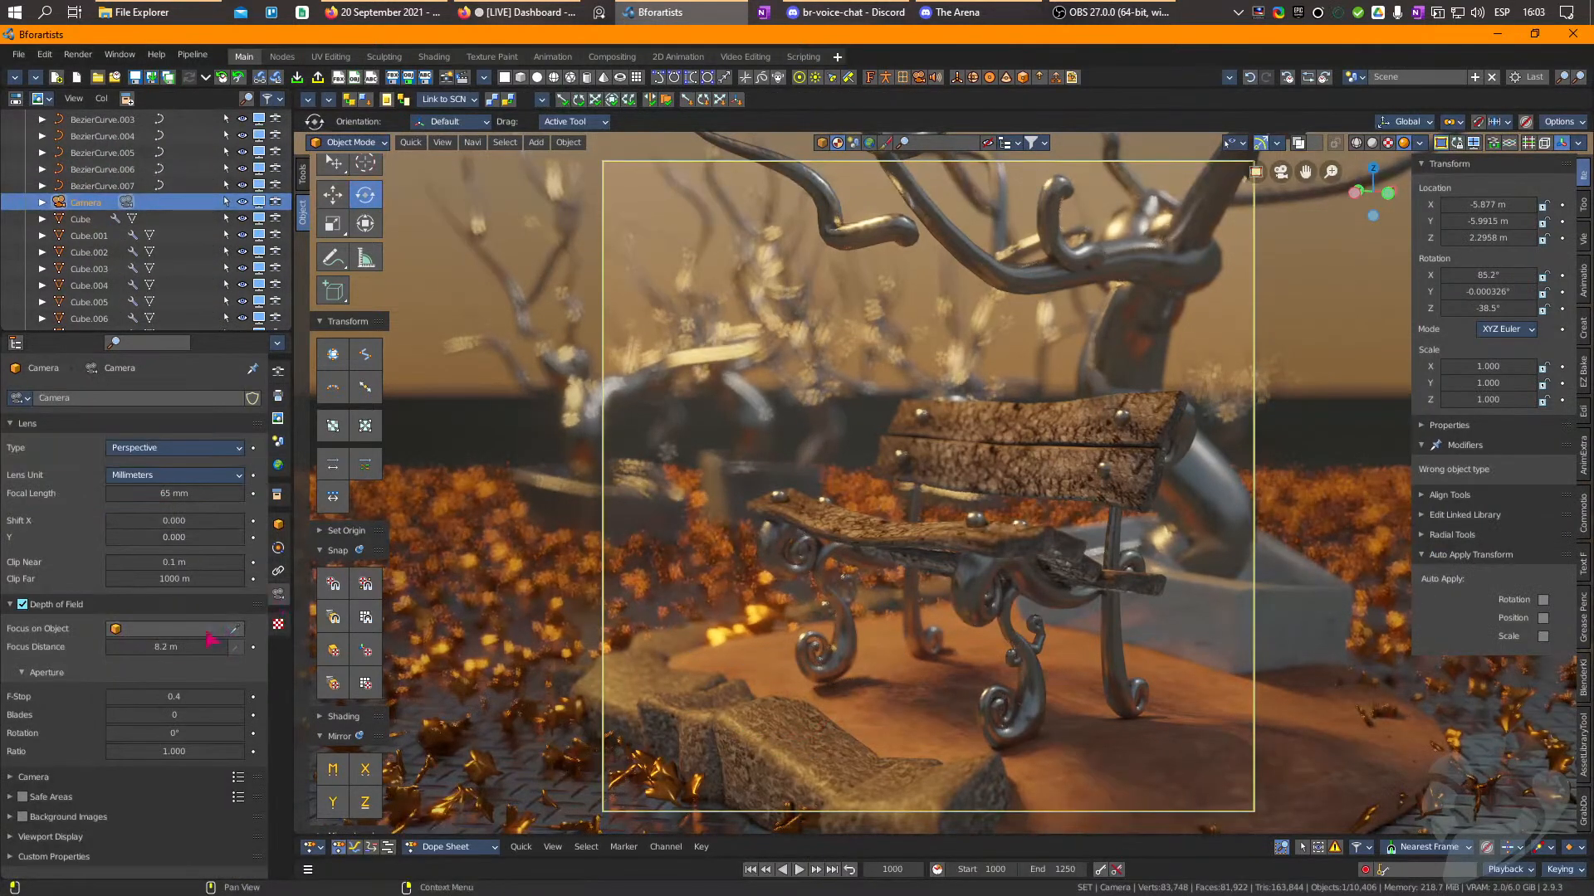
{"action": "left_click", "coordinate": [192, 718]}
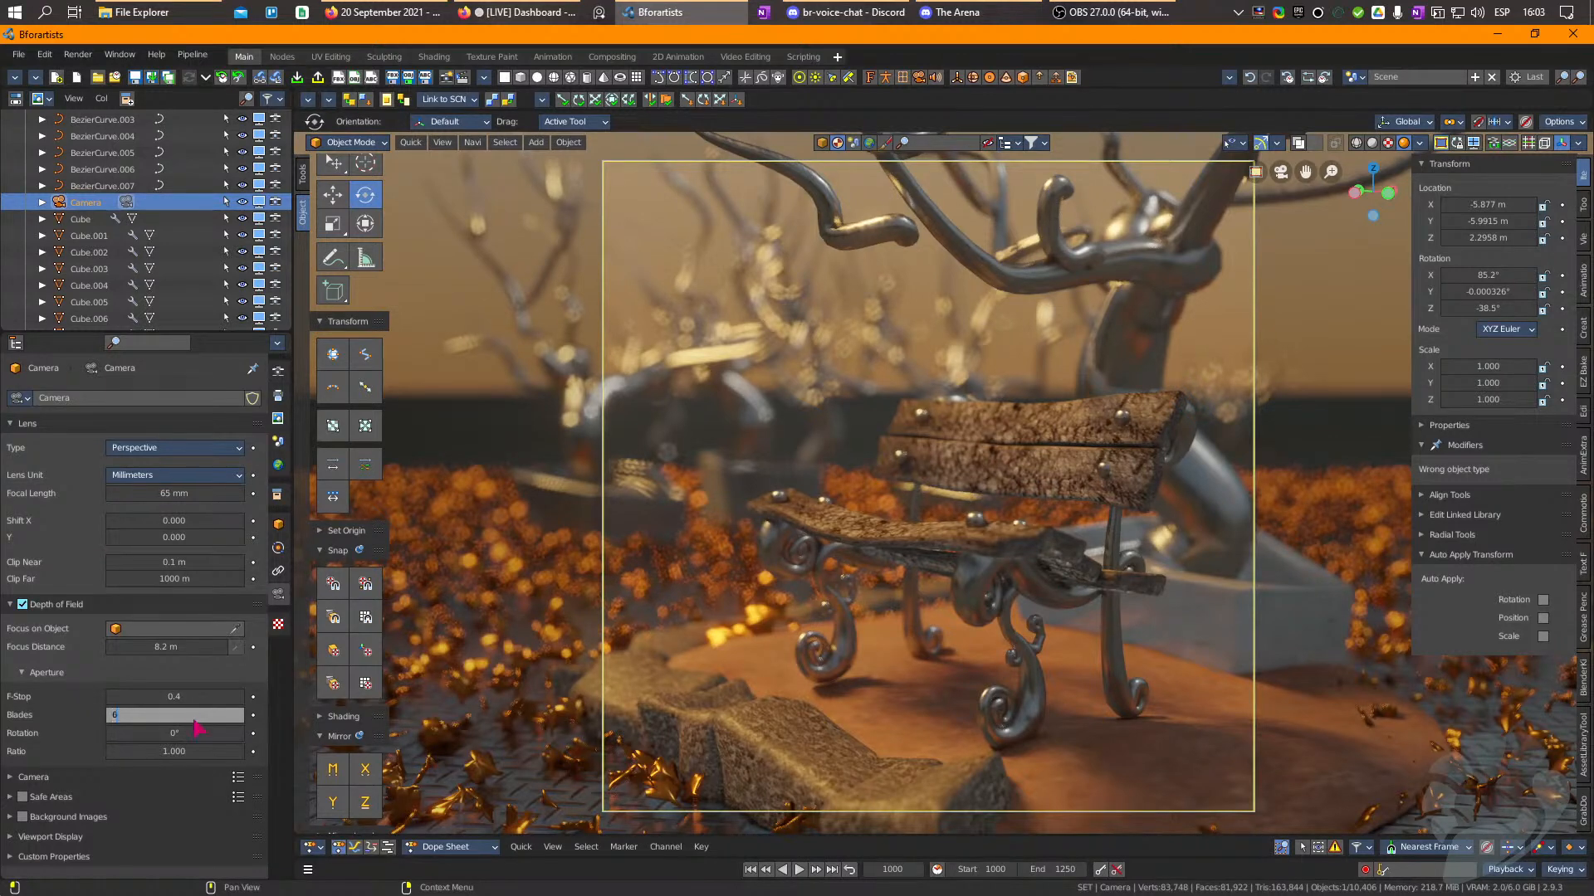
{"action": "key", "text": "Return"}
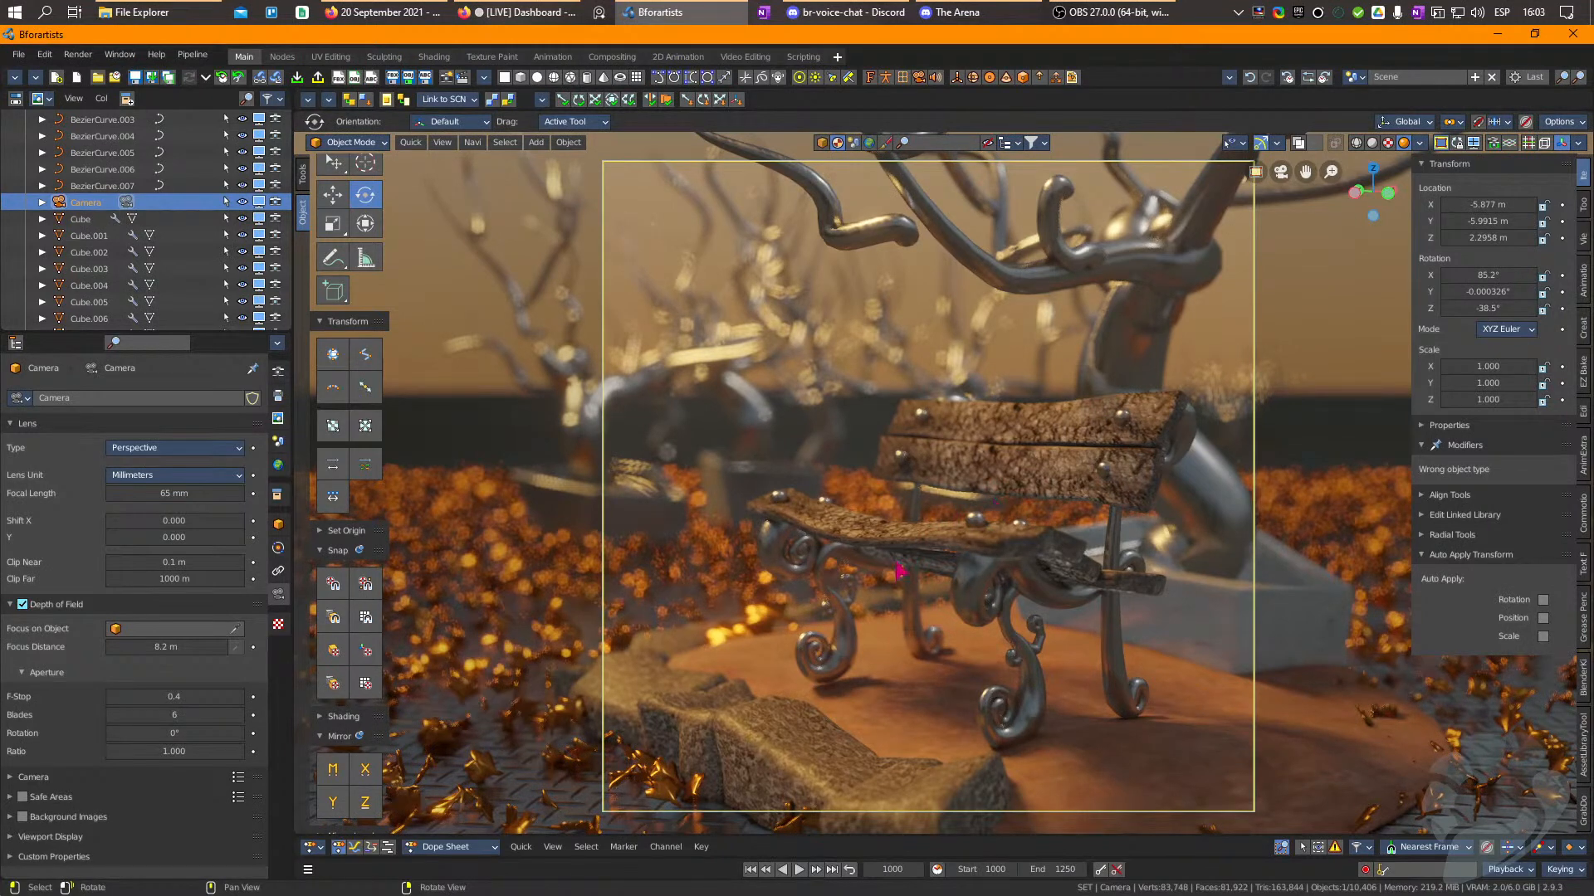
Sculpt the rusty ground mound beside the bench's leftmost leg using the SculptDraw brush with a 131 px radius.
{"action": "left_click", "coordinate": [860, 691]}
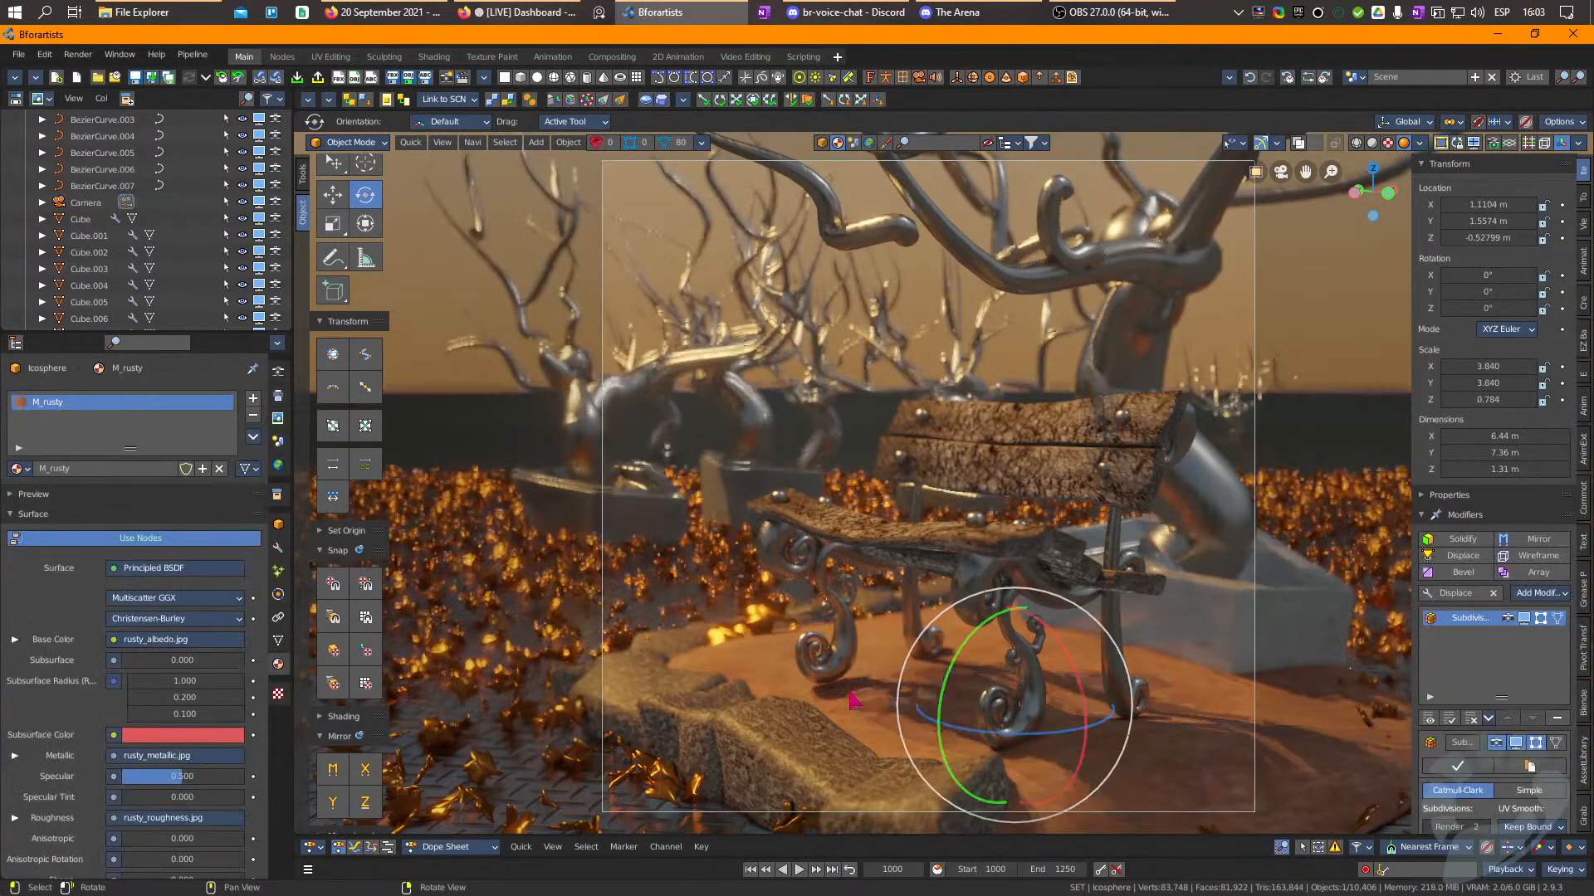
{"action": "key", "text": "ctrl+Tab"}
{"action": "key", "text": "ctrl+Tab"}
{"action": "left_click", "coordinate": [870, 702]}
{"action": "left_click", "coordinate": [869, 702]}
{"action": "left_click", "coordinate": [870, 703]}
{"action": "key", "text": "ctrl+Tab"}
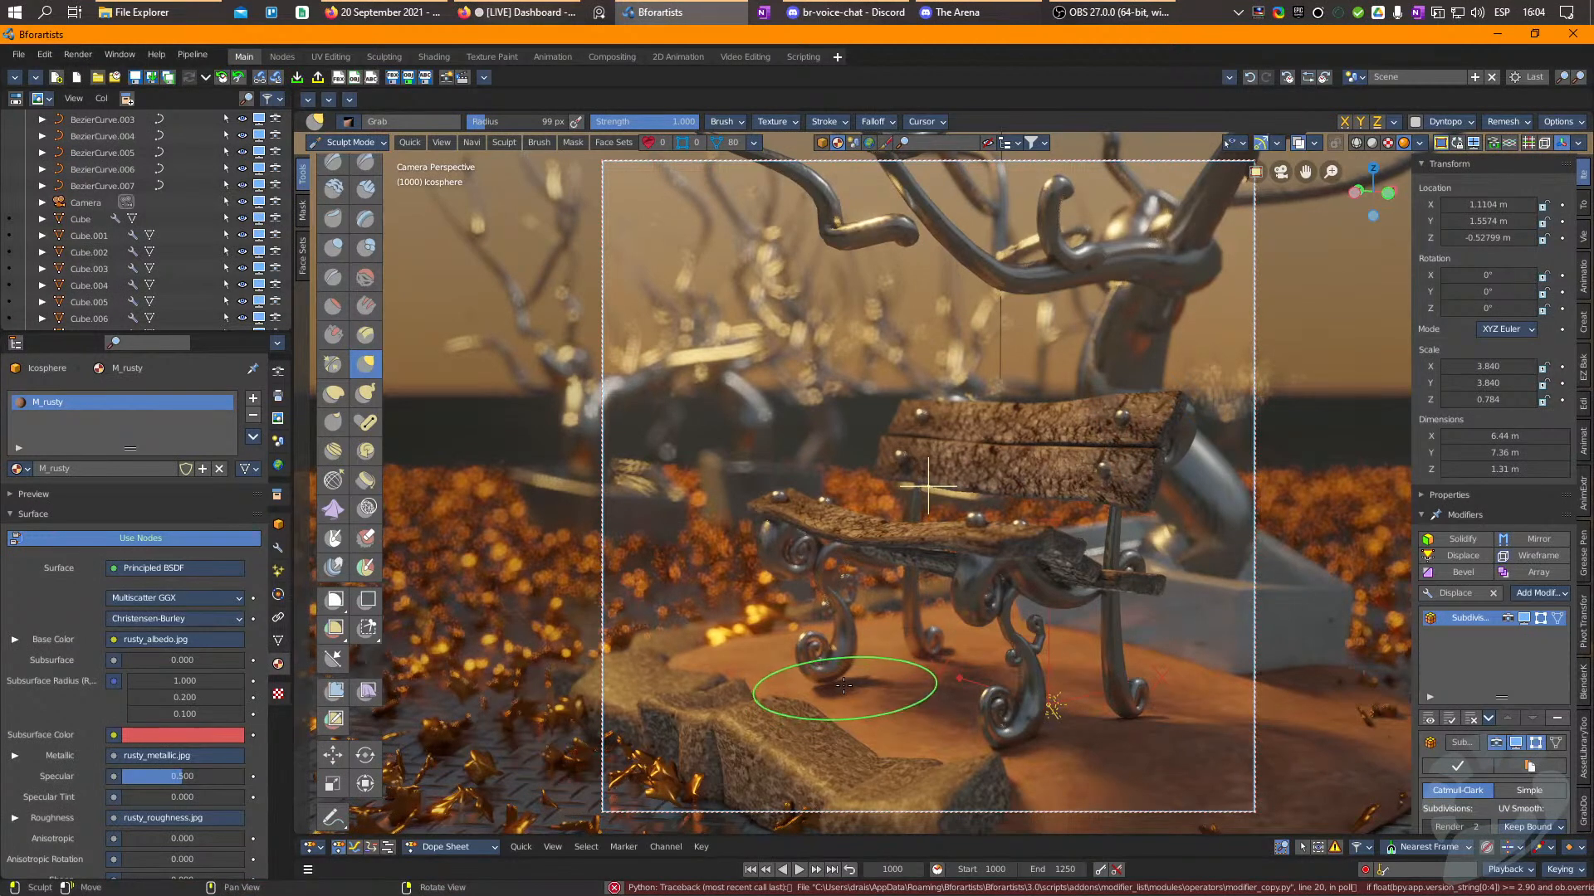
{"action": "key", "text": "f"}
{"action": "left_click", "coordinate": [875, 684]}
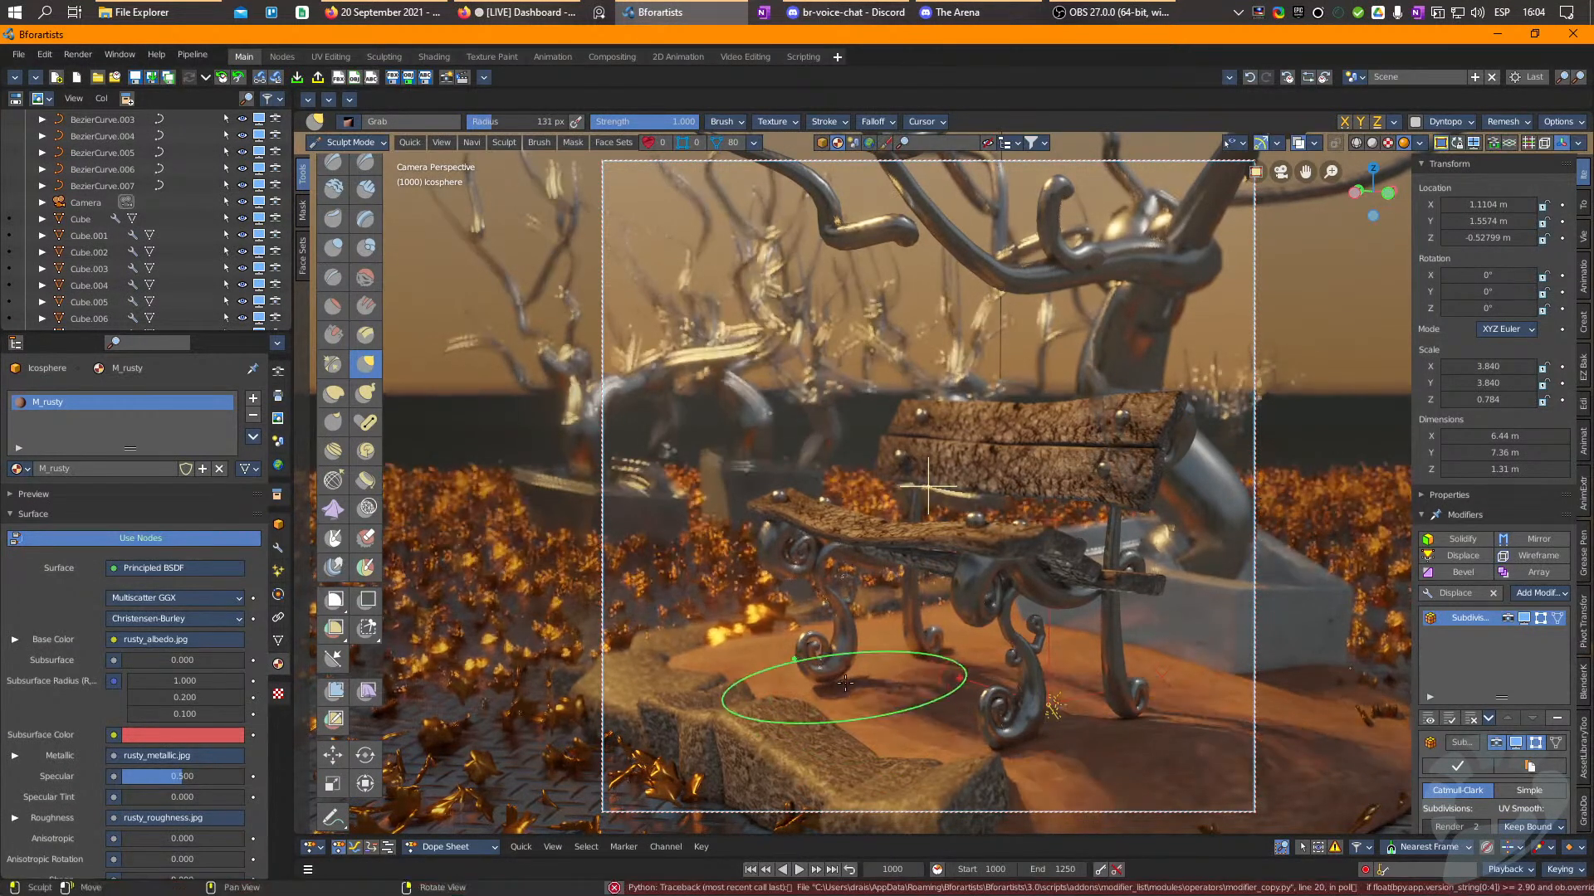
{"action": "left_click", "coordinate": [332, 162]}
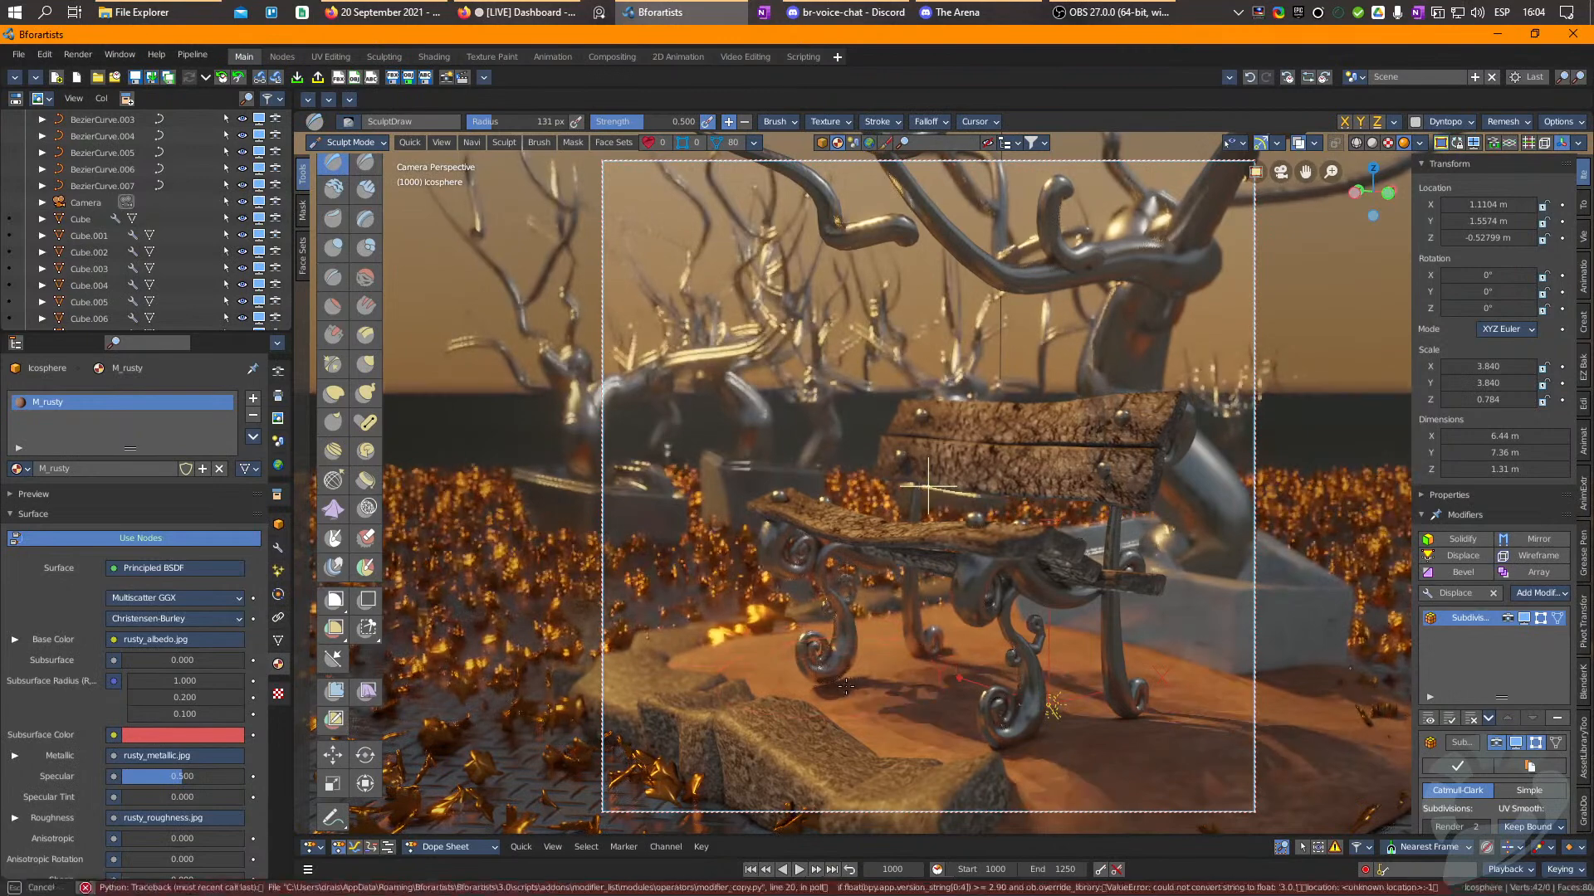
{"action": "mouse_move", "coordinate": [846, 696]}
{"action": "left_mouse_down"}
{"action": "mouse_move", "coordinate": [817, 692]}
{"action": "mouse_move", "coordinate": [831, 687]}
{"action": "left_mouse_up"}
Raise the mound's mesh vertex beside the bench's leftmost leg in Edit Mode and return to Object Mode.
{"action": "key", "text": "Tab"}
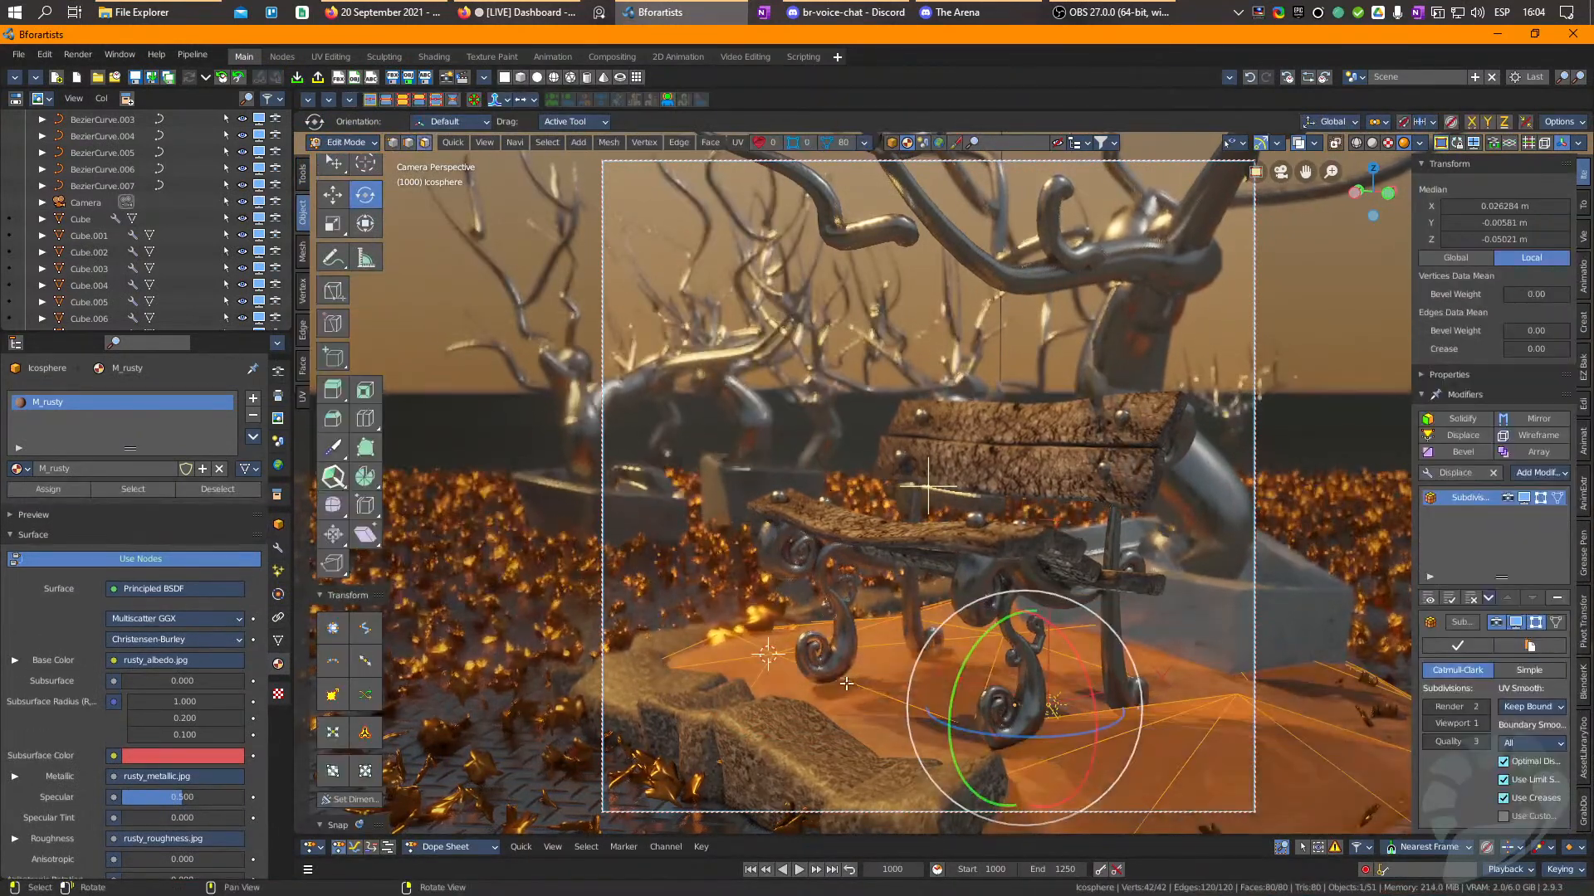
{"action": "key", "text": "alt+a"}
{"action": "key", "text": "w"}
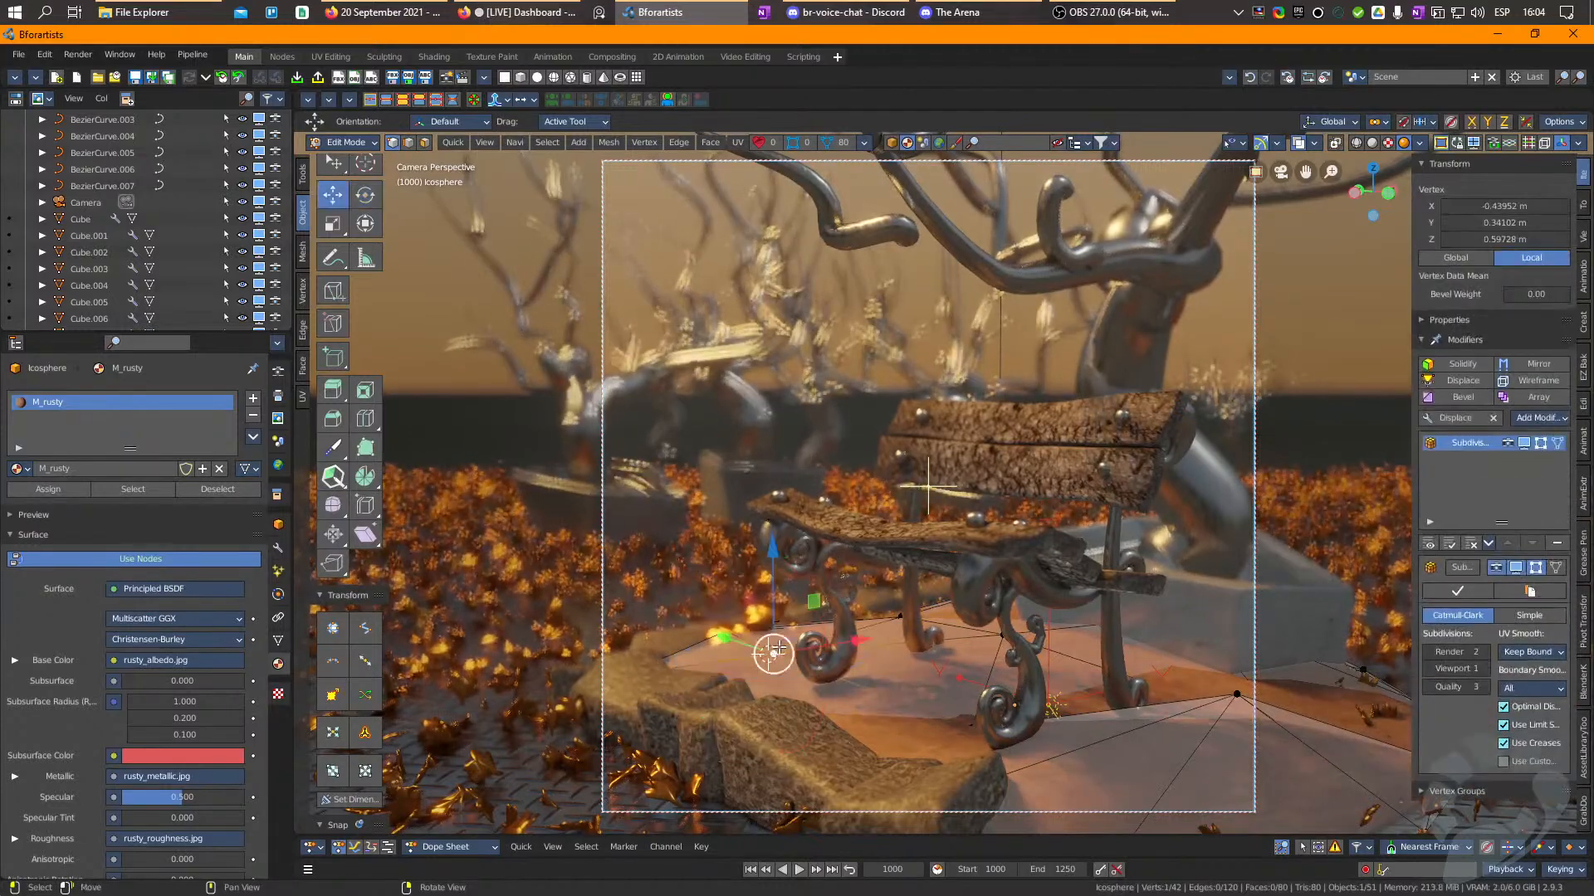
{"action": "key", "text": "g"}
{"action": "left_click", "coordinate": [778, 624]}
{"action": "key", "text": "Tab"}
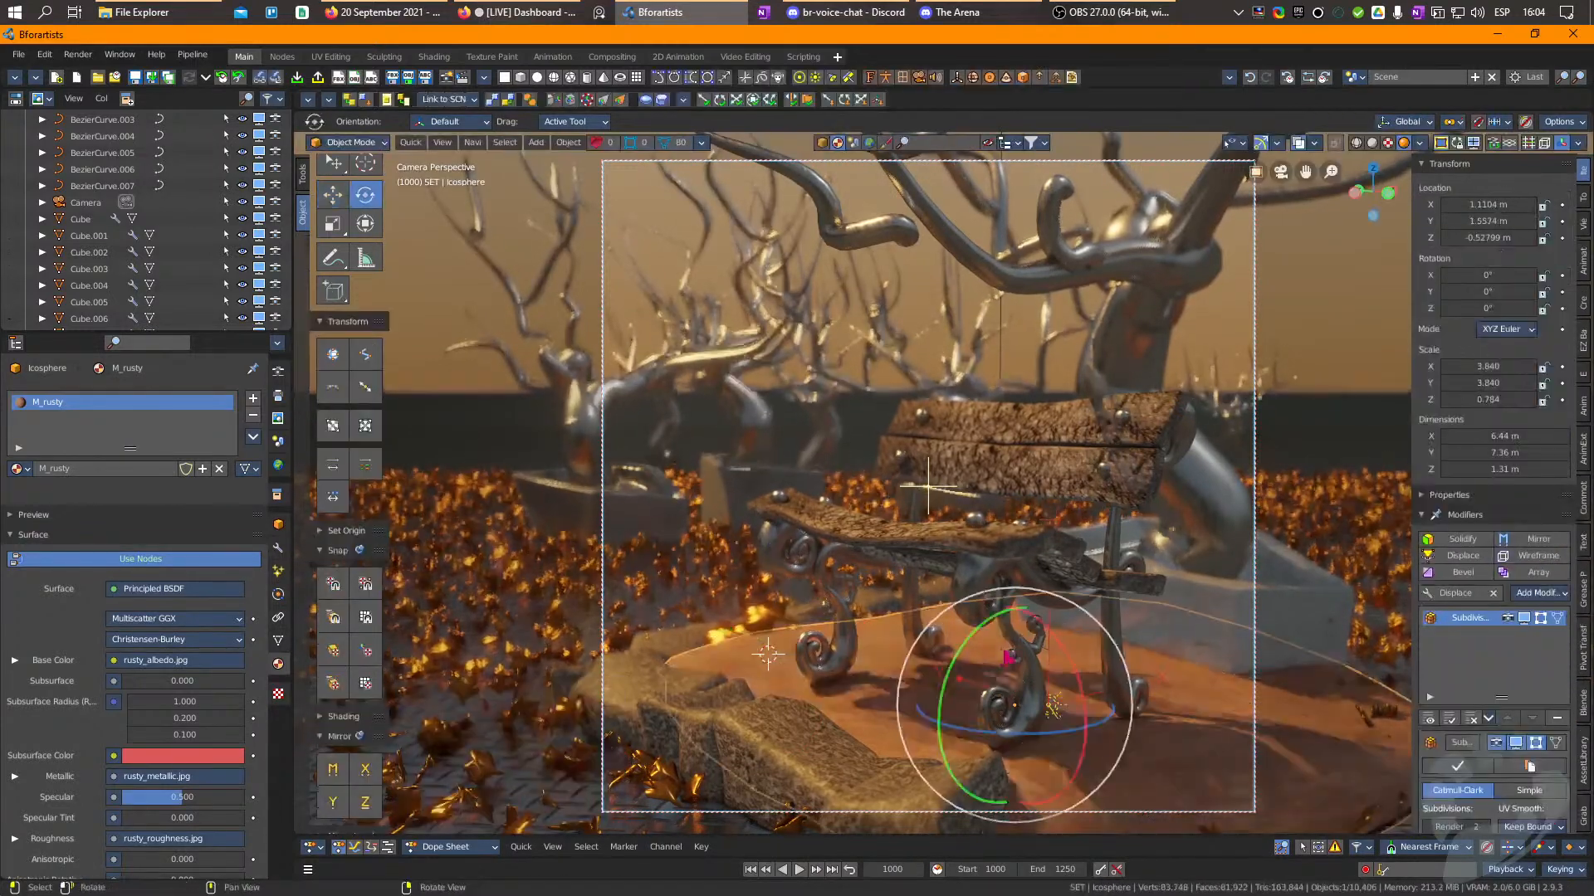
Shrink the leaf at the mound's far edge to a scale of about 0.302 and place a rotated copy beside it.
{"action": "left_click", "coordinate": [1172, 594]}
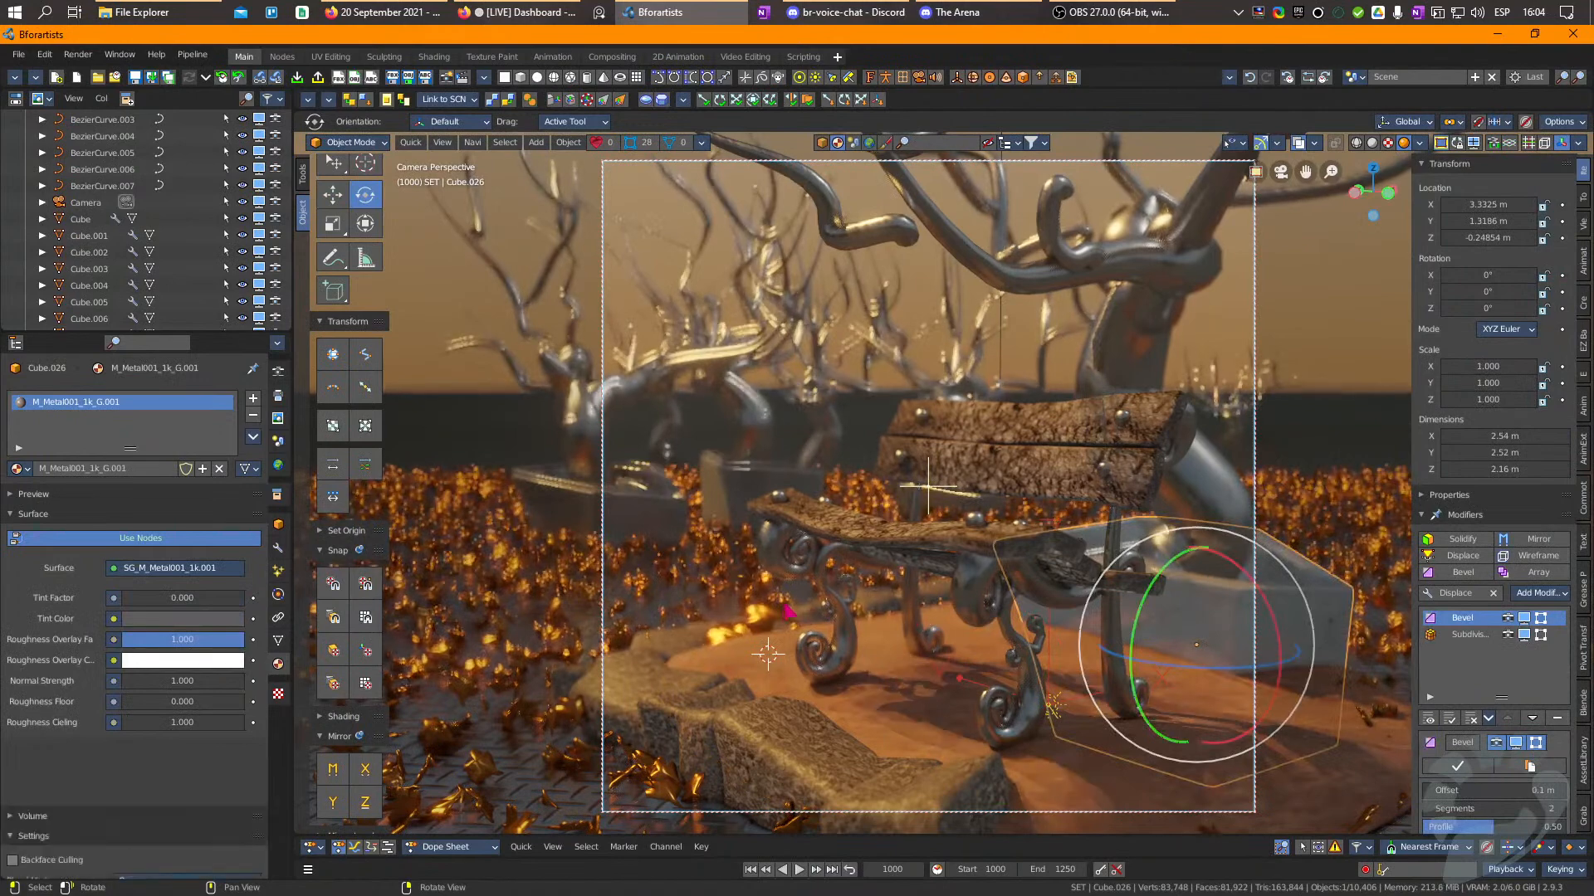
{"action": "left_click", "coordinate": [768, 618]}
{"action": "key", "text": "r"}
{"action": "left_click_drag", "start_coordinate": [1067, 624], "coordinate": [1025, 642]}
{"action": "key", "text": "w"}
{"action": "key", "text": "shift+d"}
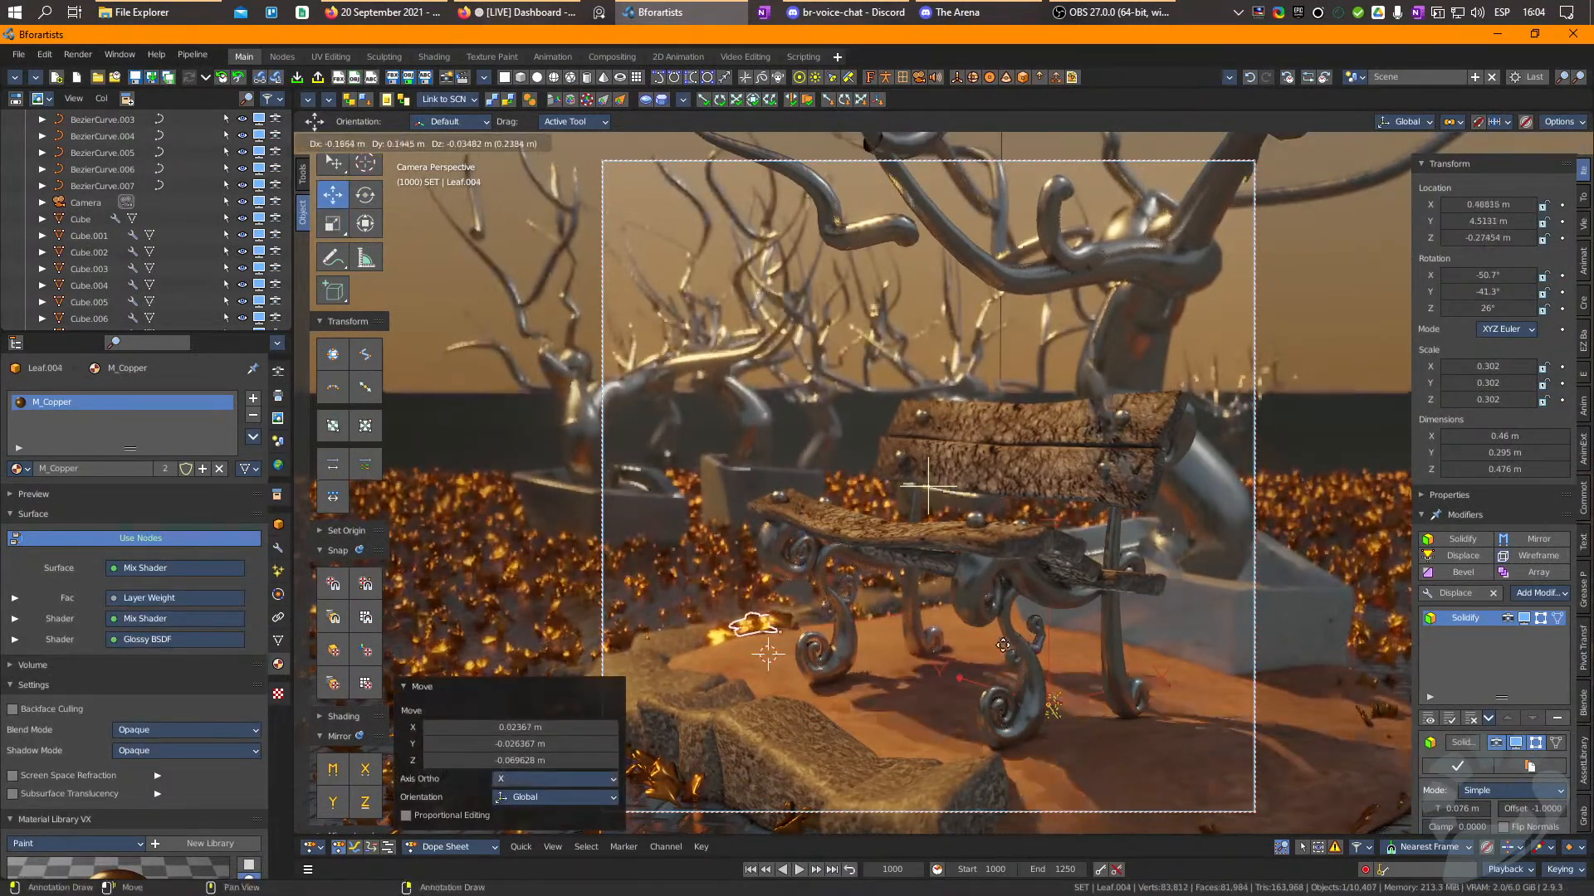
{"action": "left_click", "coordinate": [990, 642]}
{"action": "key", "text": "e"}
{"action": "left_click_drag", "start_coordinate": [761, 609], "coordinate": [758, 614]}
Place a tilted leaf copy between the bench's legs at about X 1.99 m, Y 1.23 m, raising it about 0.233 m.
{"action": "key", "text": "shift+d"}
{"action": "left_click", "coordinate": [1090, 630]}
{"action": "left_click_drag", "start_coordinate": [1093, 631], "coordinate": [1137, 643]}
{"action": "key", "text": "w"}
{"action": "key", "text": "g"}
{"action": "key", "text": "shift+z"}
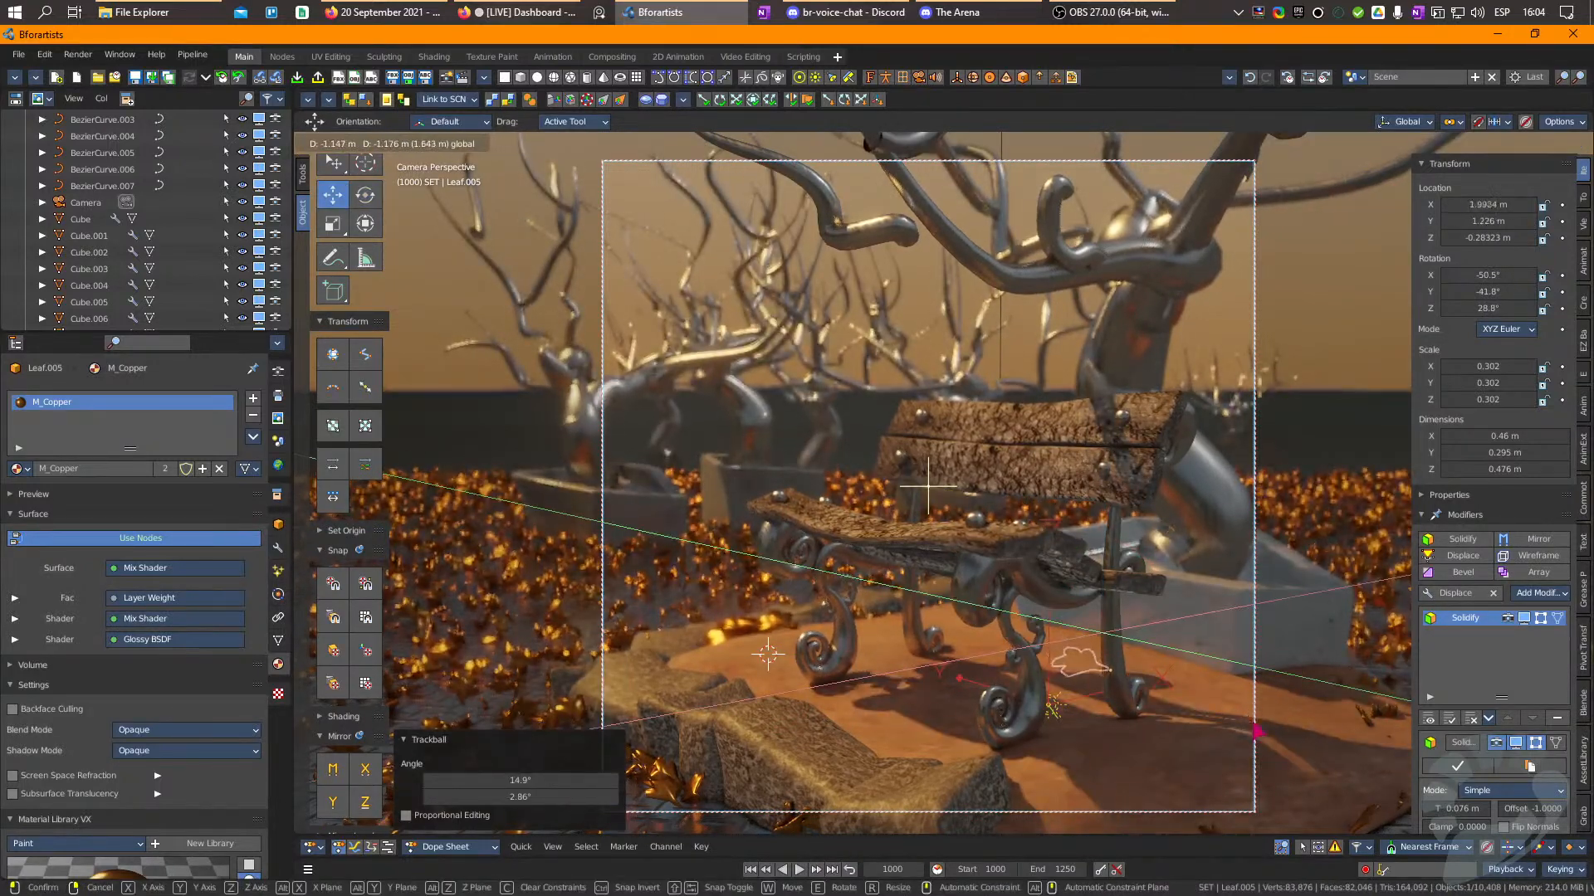
{"action": "left_click", "coordinate": [1253, 721]}
{"action": "key", "text": "g"}
{"action": "key", "text": "z"}
{"action": "left_click", "coordinate": [1262, 687]}
Add a linked leaf copy at about X 2.25 m, Y 1.02 m, rotated about 28.6° in the view.
{"action": "key", "text": "alt+d"}
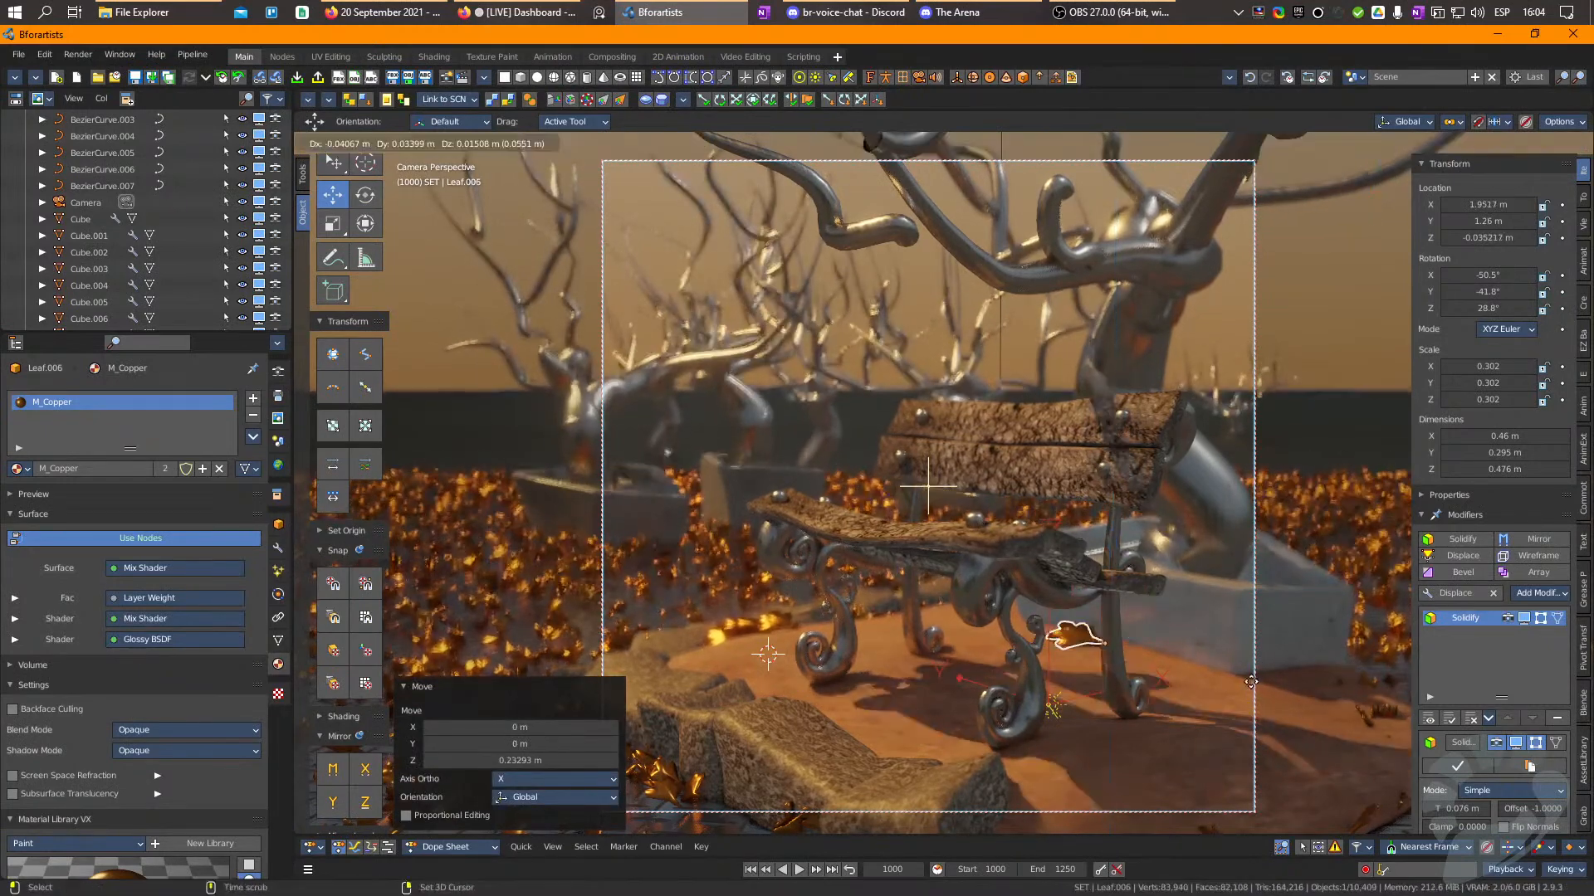
{"action": "left_click", "coordinate": [1310, 682]}
{"action": "key", "text": "e"}
{"action": "left_click_drag", "start_coordinate": [1220, 644], "coordinate": [1194, 662]}
{"action": "key", "text": "w"}
{"action": "key", "text": "g"}
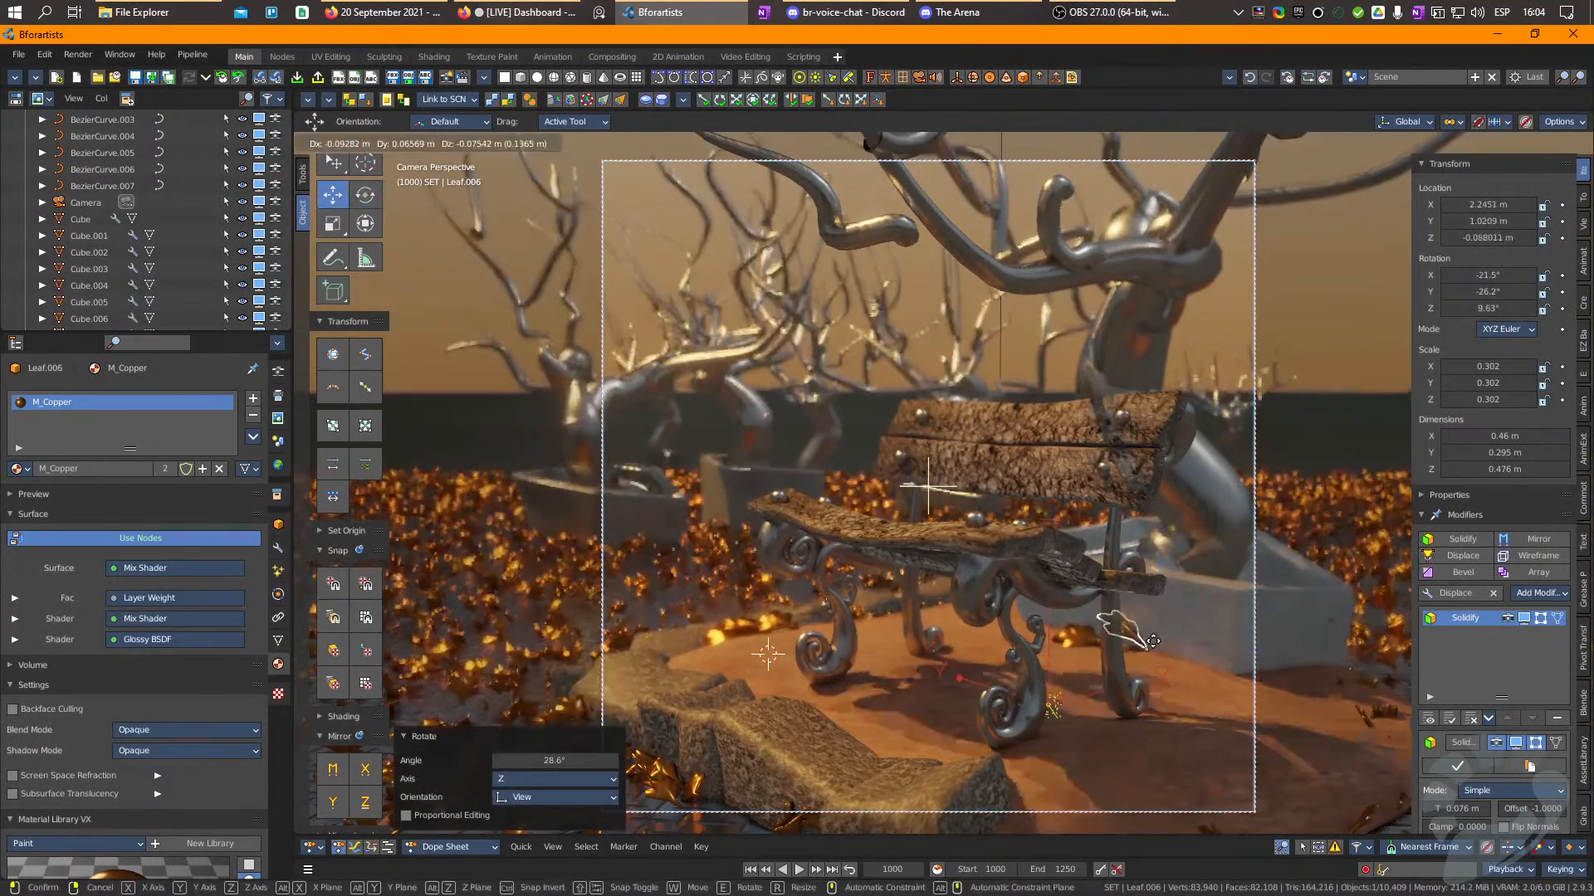
{"action": "left_click", "coordinate": [1149, 645]}
Add another linked leaf copy beside the bench's rightmost leg at about X 2.02 m, Y 0.57 m, tilted with trackball rotation.
{"action": "key", "text": "alt+d"}
{"action": "key", "text": "shift+z"}
{"action": "left_click", "coordinate": [1234, 719]}
{"action": "key", "text": "e"}
{"action": "left_click_drag", "start_coordinate": [1231, 645], "coordinate": [1174, 649]}
{"action": "key", "text": "g"}
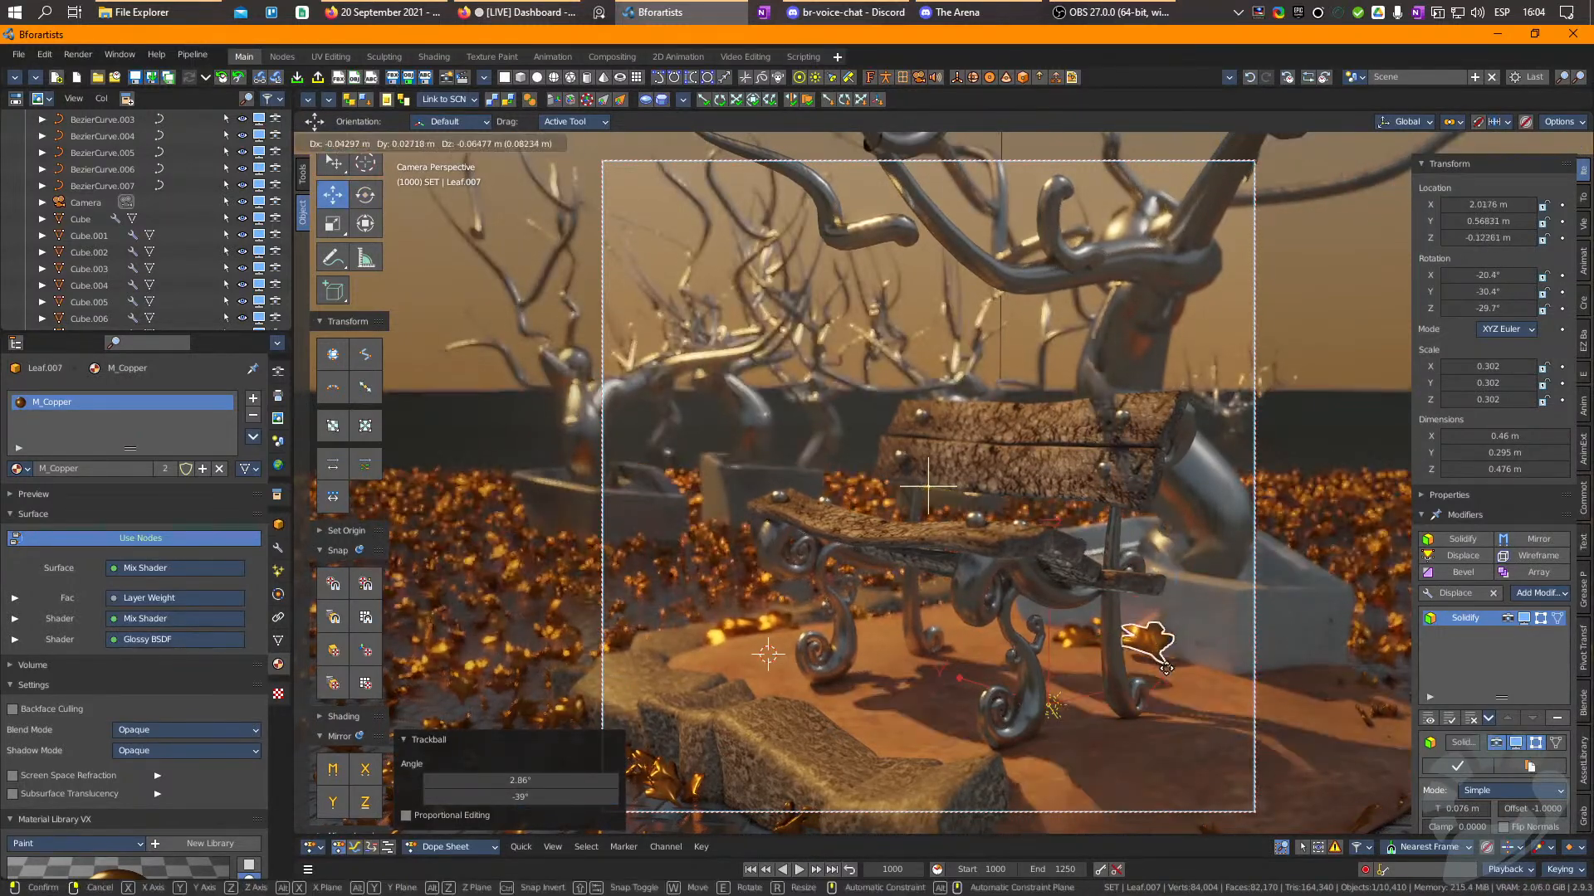
{"action": "left_click", "coordinate": [1166, 660]}
Duplicate the leaf as a linked copy in front of the concrete planter and slide it horizontally over the mound.
{"action": "key", "text": "alt+d"}
{"action": "left_click", "coordinate": [1274, 695]}
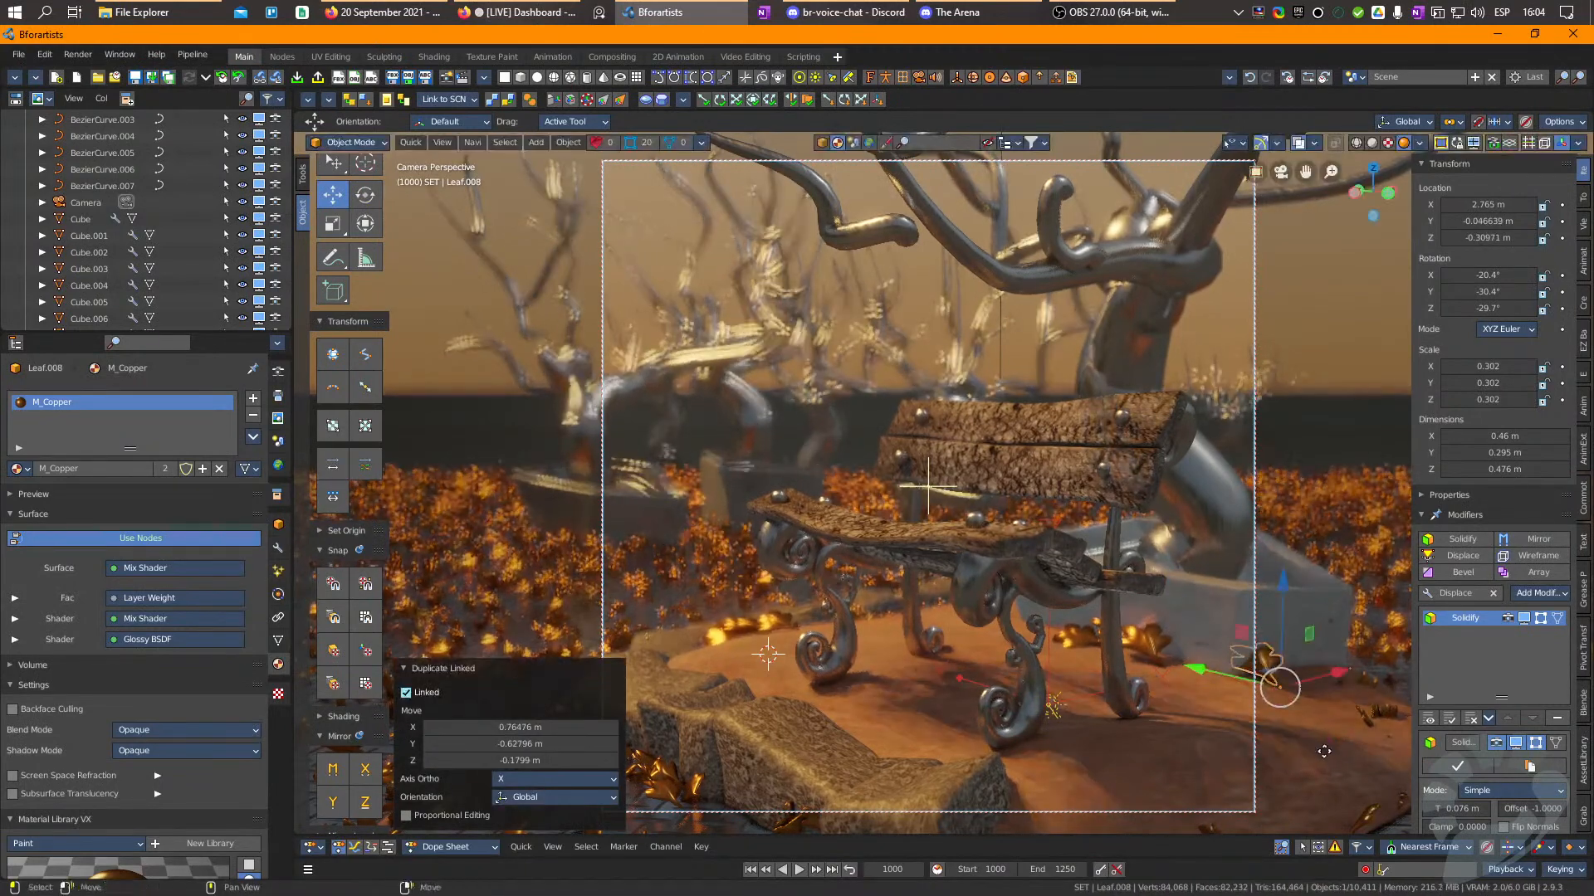
{"action": "key", "text": "g"}
{"action": "key", "text": "shift+z"}
{"action": "left_click", "coordinate": [1326, 746]}
Add two linked leaf copies, one tilted near the planter and one at about X 1.95 m, Y 0.76 m.
{"action": "key", "text": "alt+d"}
{"action": "left_click", "coordinate": [1289, 748]}
{"action": "key", "text": "e"}
{"action": "left_click_drag", "start_coordinate": [1239, 694], "coordinate": [1235, 702]}
{"action": "key", "text": "w"}
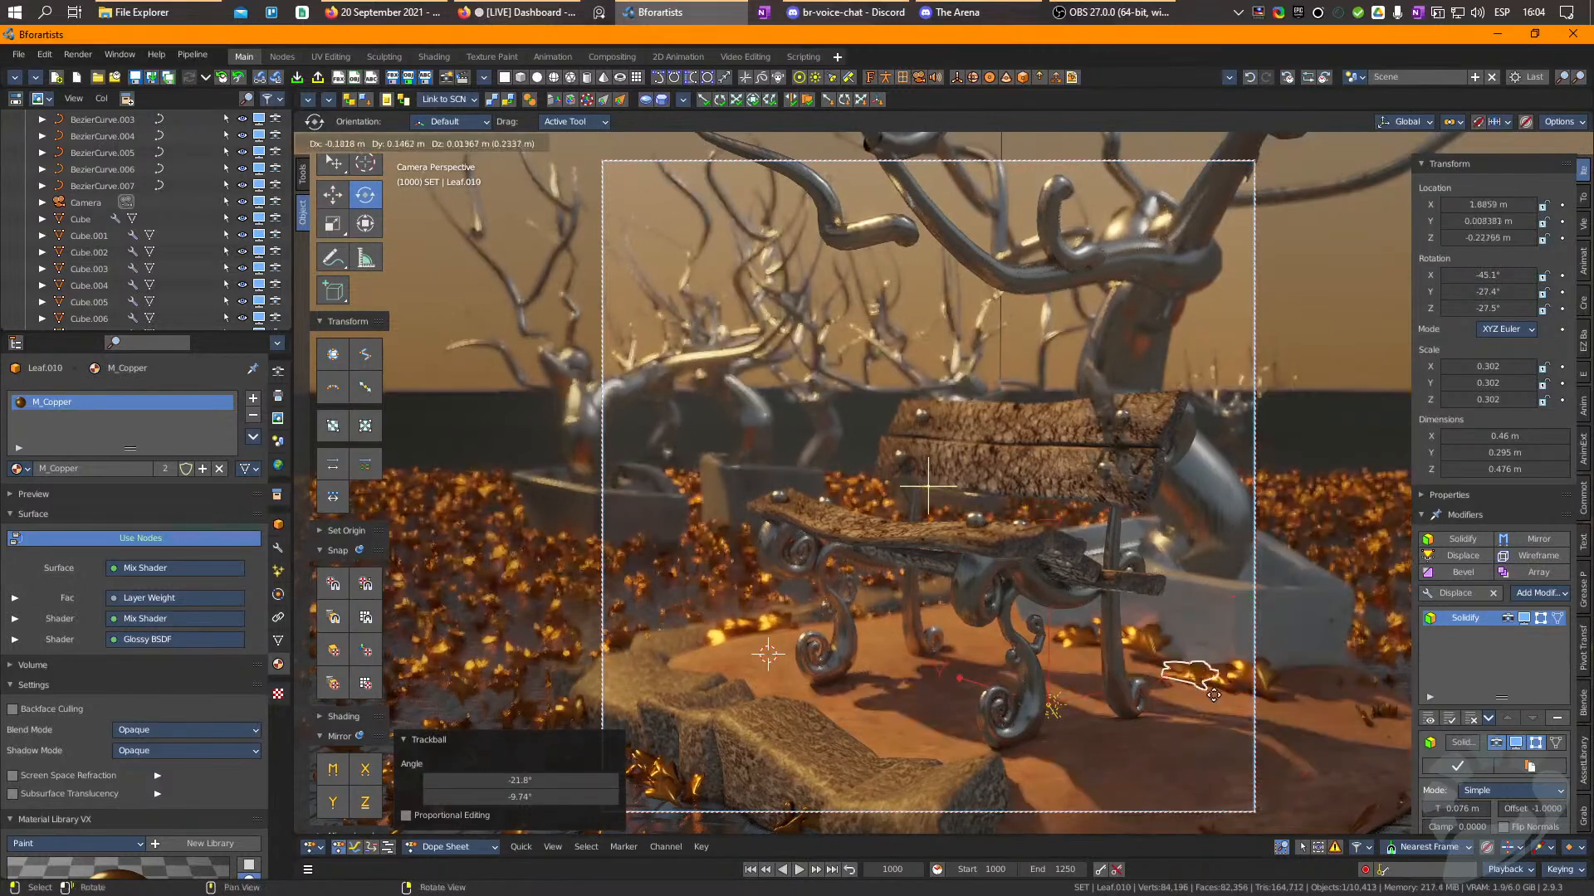
{"action": "key", "text": "alt+d"}
{"action": "left_click", "coordinate": [1232, 703]}
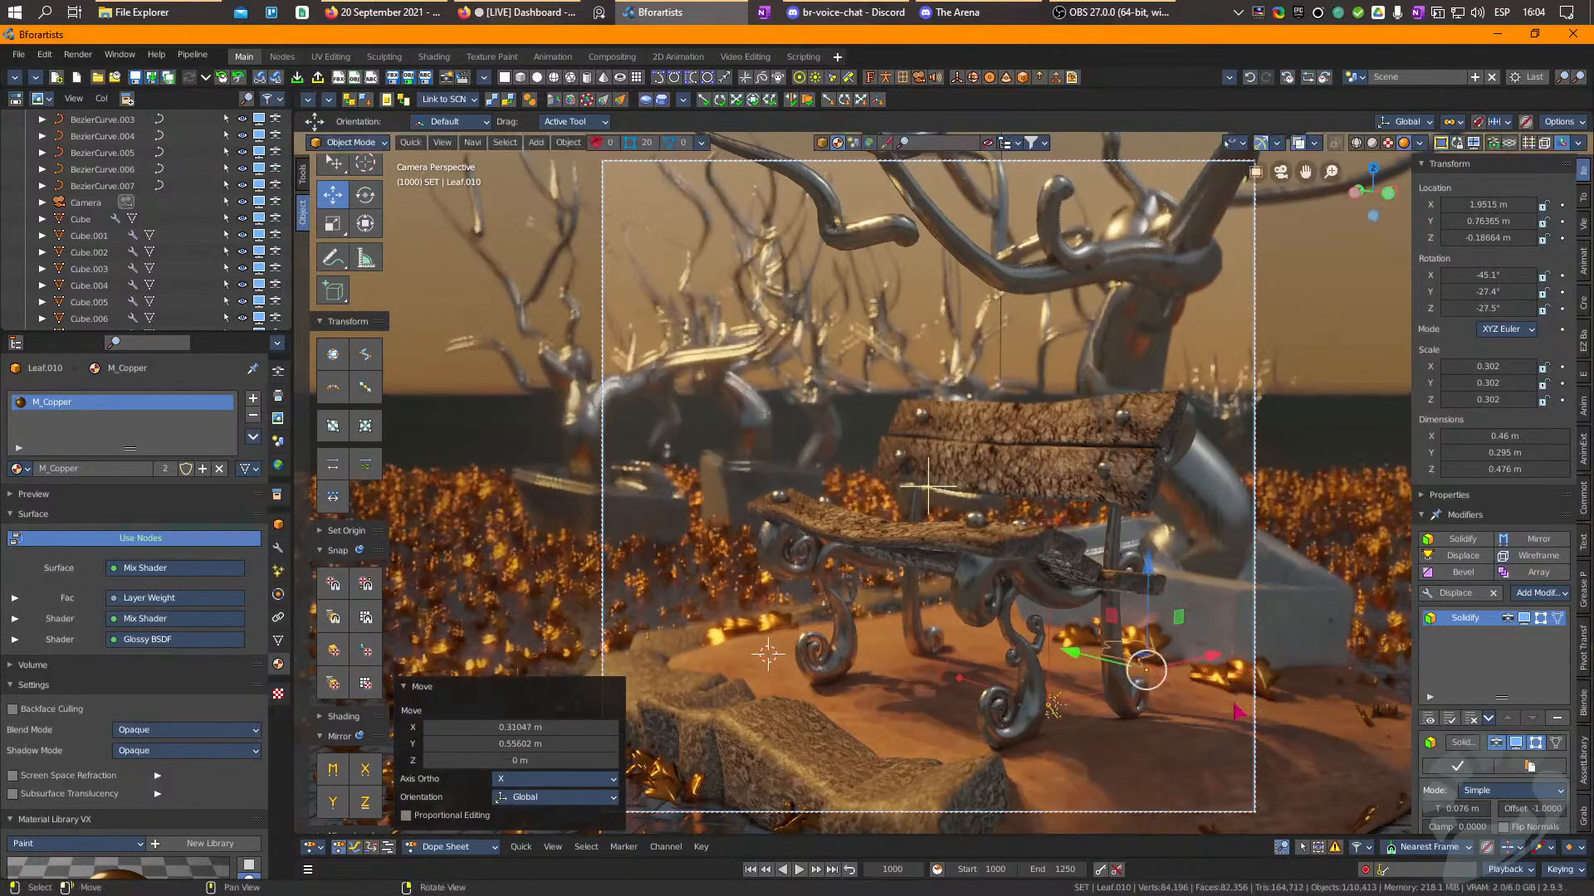
Place a linked leaf copy on the mound beneath the bench seat and tilt it about -5.73°.
{"action": "key", "text": "alt+d"}
{"action": "left_click", "coordinate": [1066, 692]}
{"action": "key", "text": "e"}
{"action": "left_click_drag", "start_coordinate": [1067, 692], "coordinate": [1067, 684]}
Place a linked leaf copy at about X -0.76 m, Y 2.94 m, left of the bench's leftmost leg, and rotate it about -6.56°.
{"action": "key", "text": "alt+d"}
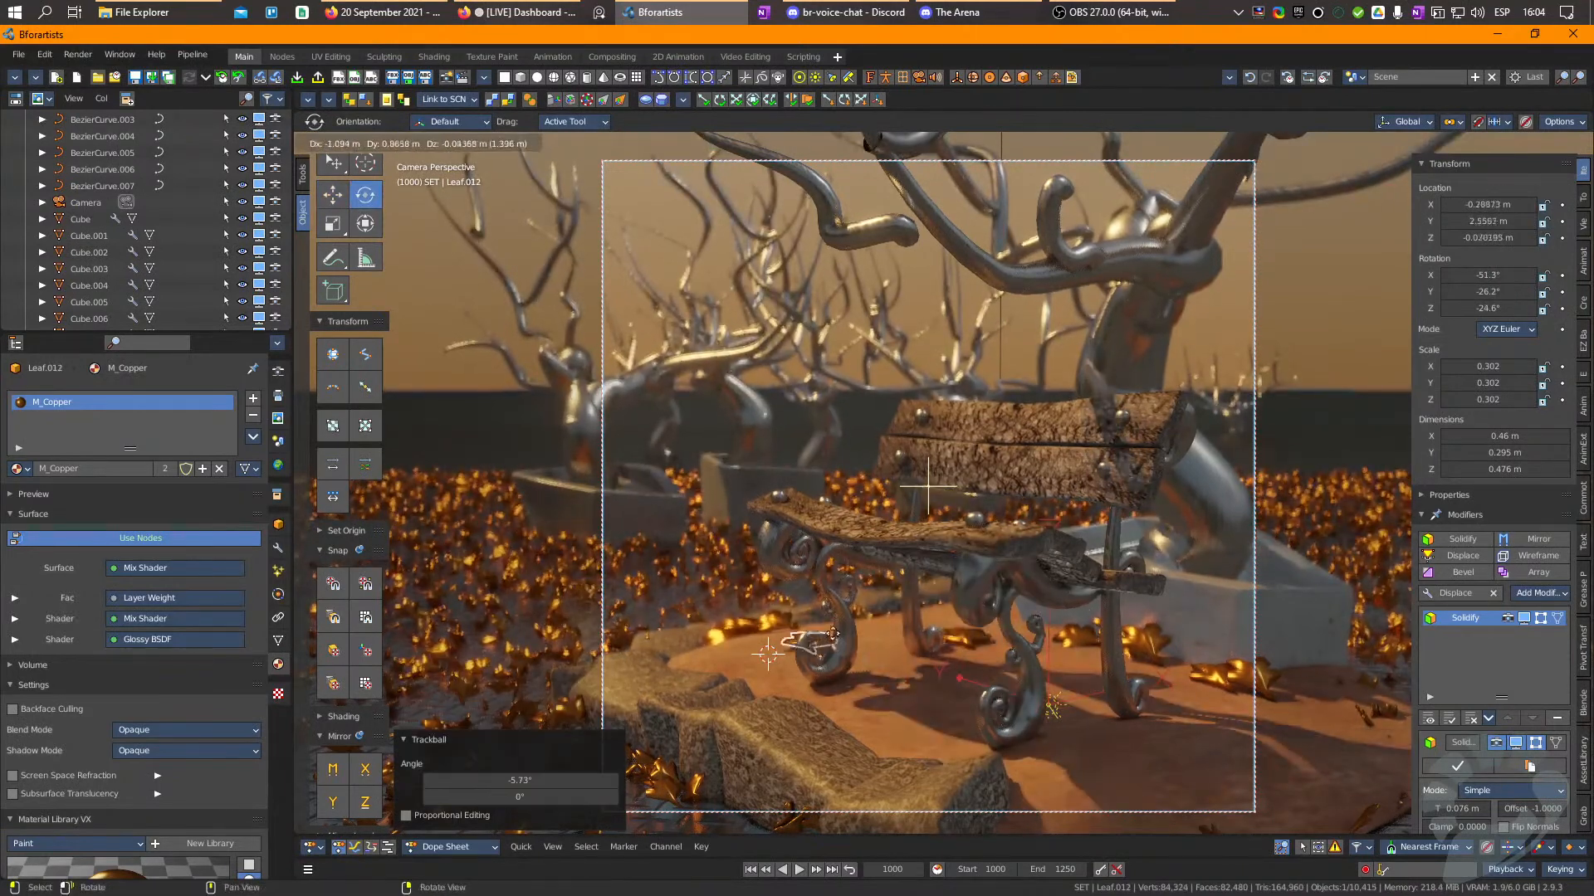
{"action": "left_click", "coordinate": [781, 656]}
{"action": "left_click_drag", "start_coordinate": [781, 656], "coordinate": [777, 650]}
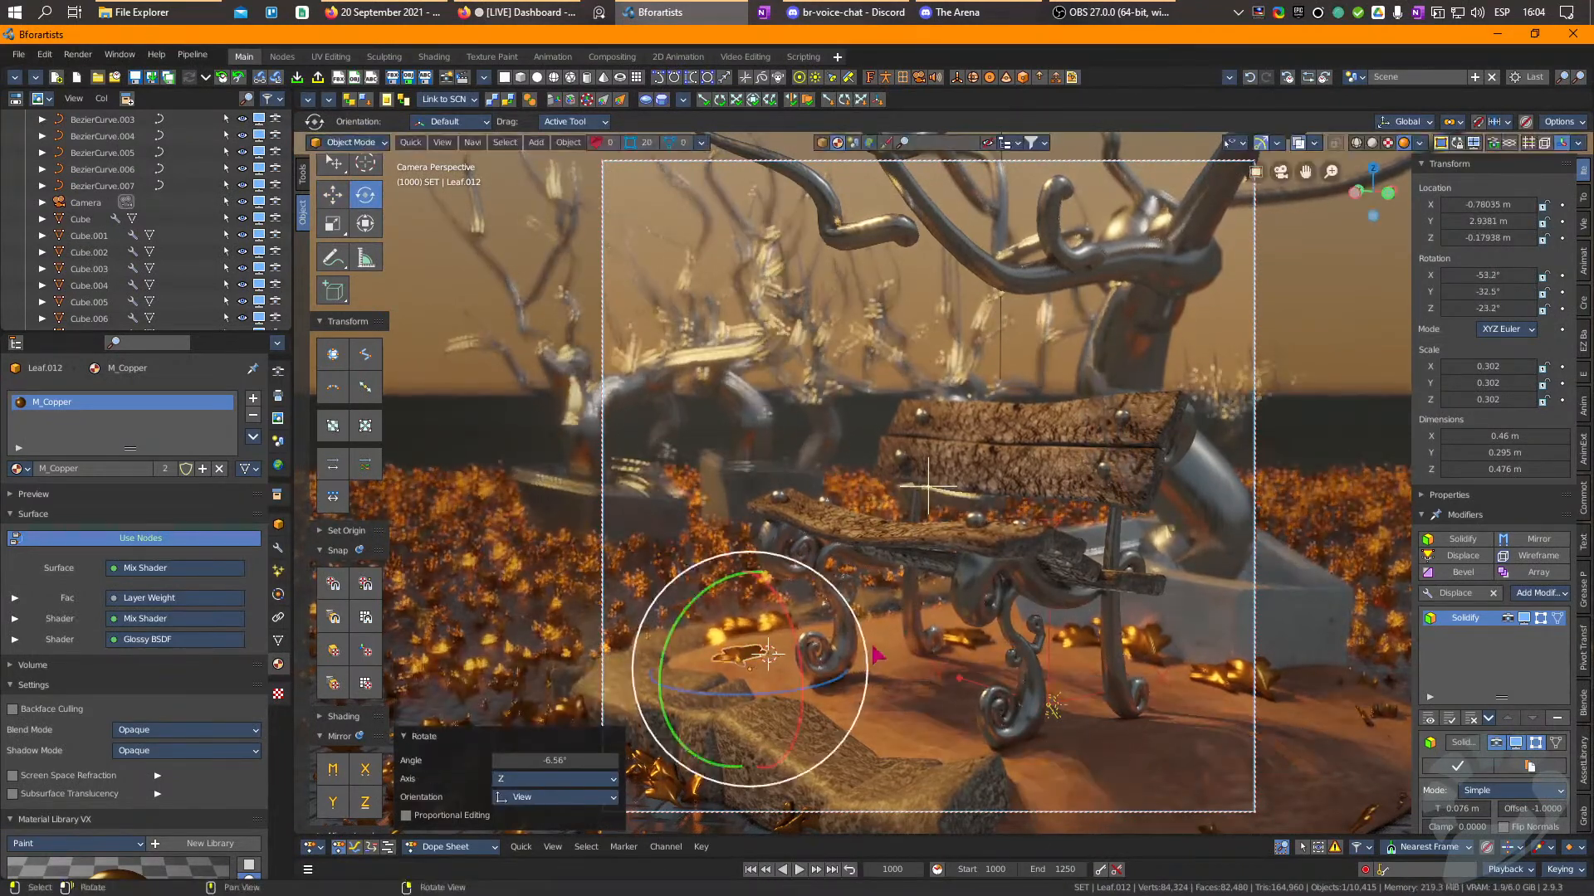
Duplicate that leaf as a linked copy and slide it horizontally in front of the bench to about X -0.76 m, Y 0.55 m.
{"action": "key", "text": "w"}
{"action": "key", "text": "alt+d"}
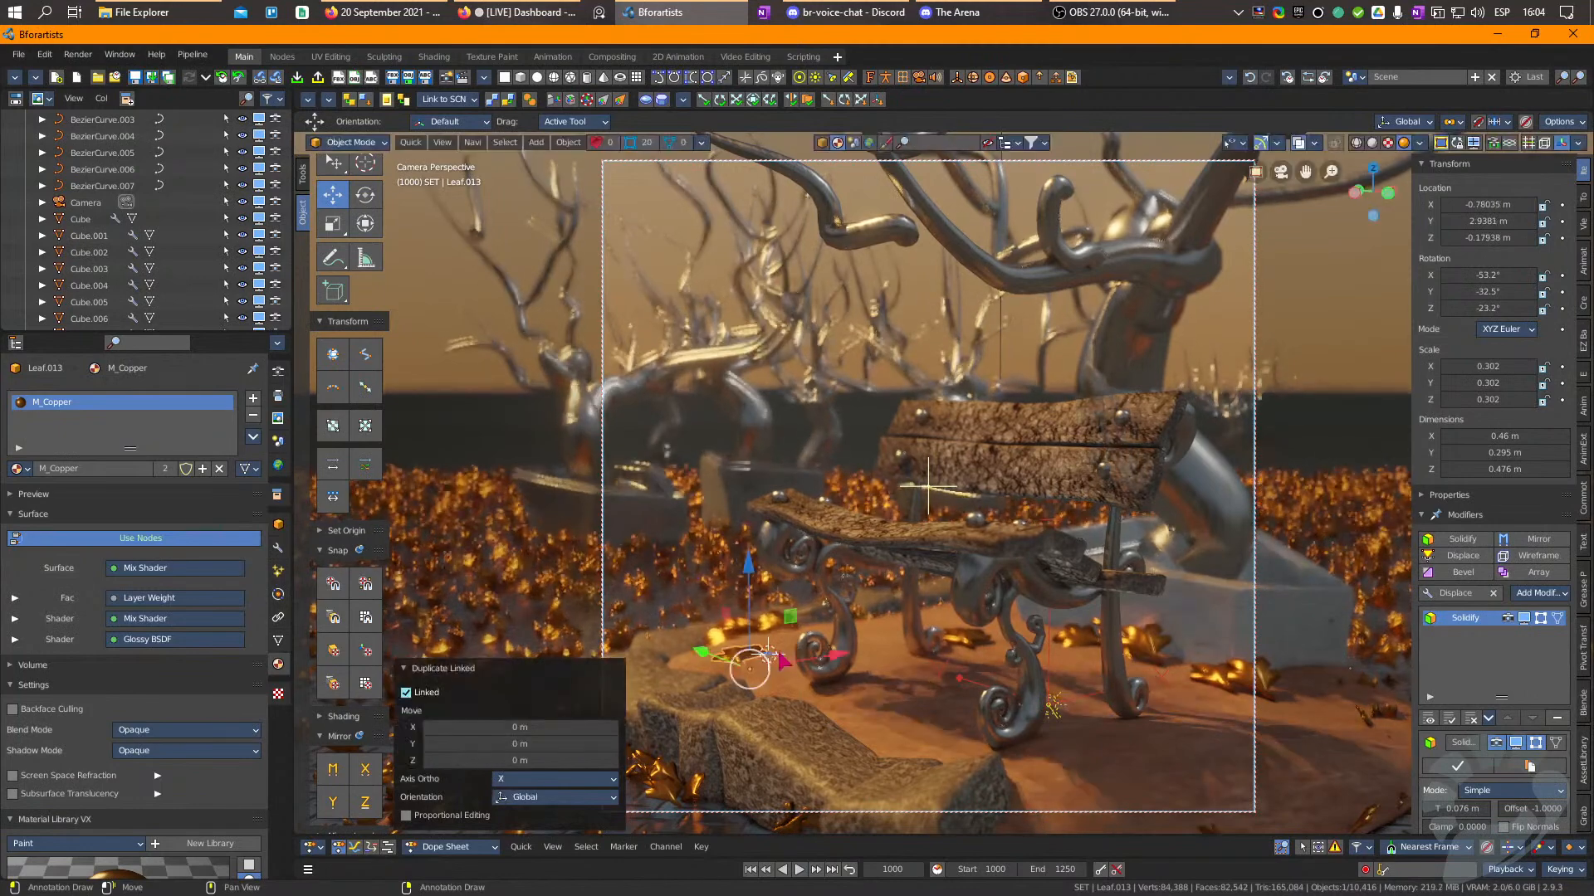
{"action": "key", "text": "g"}
{"action": "key", "text": "shift+z"}
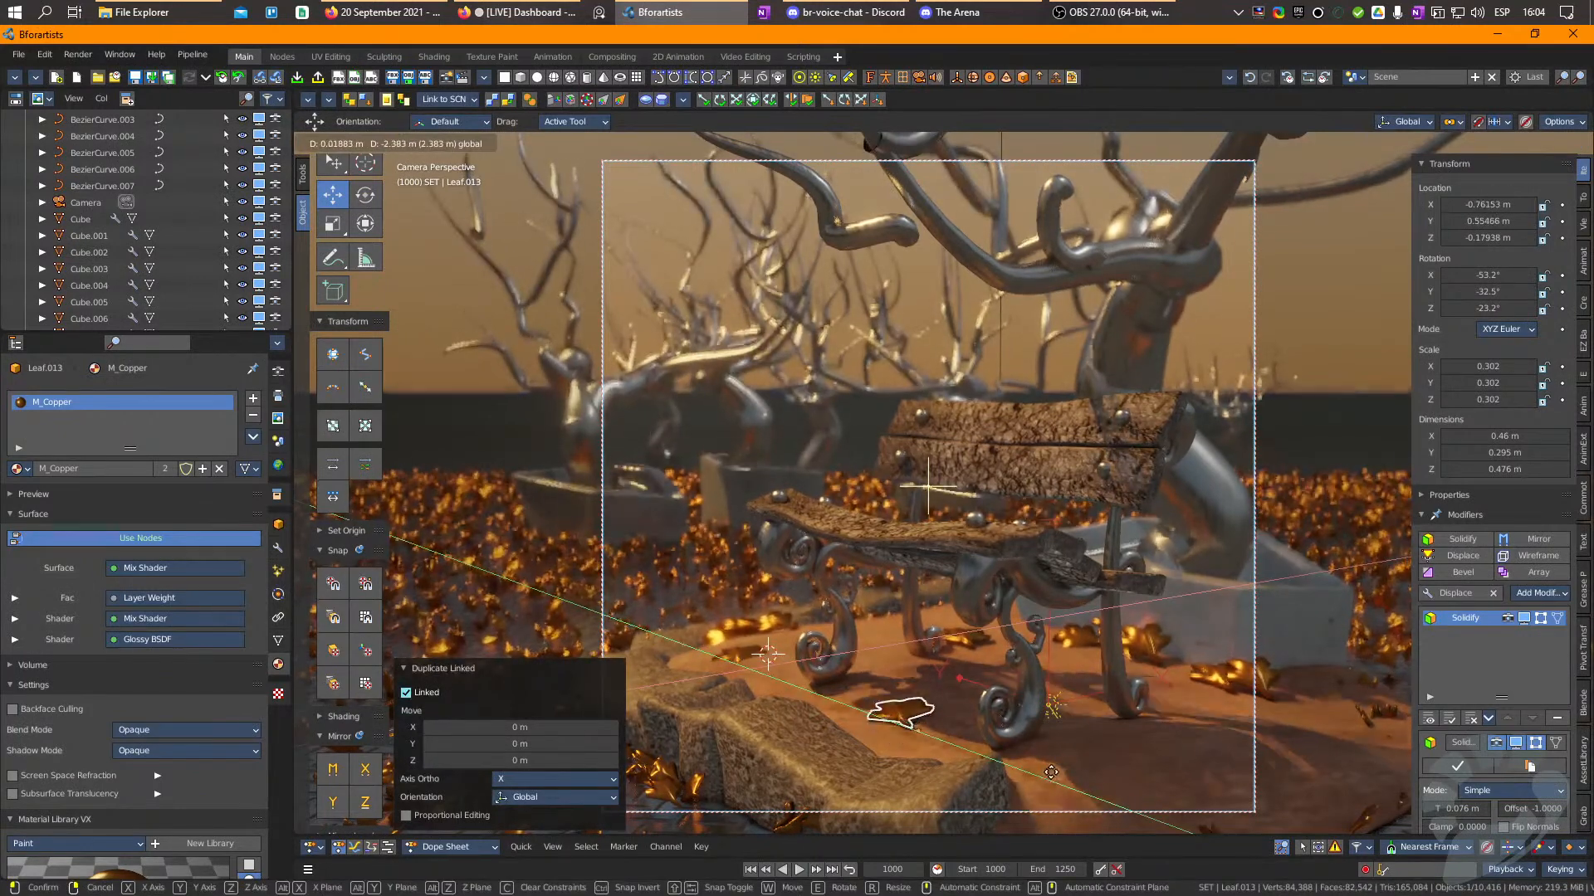
{"action": "left_click", "coordinate": [1051, 772]}
Rotate the front leaf to about -46.8°, -30.6°, -47.7° and lower it to a Z location of about -0.216 m.
{"action": "key", "text": "r"}
{"action": "left_click", "coordinate": [1061, 778]}
{"action": "key", "text": "r"}
{"action": "key", "text": "r"}
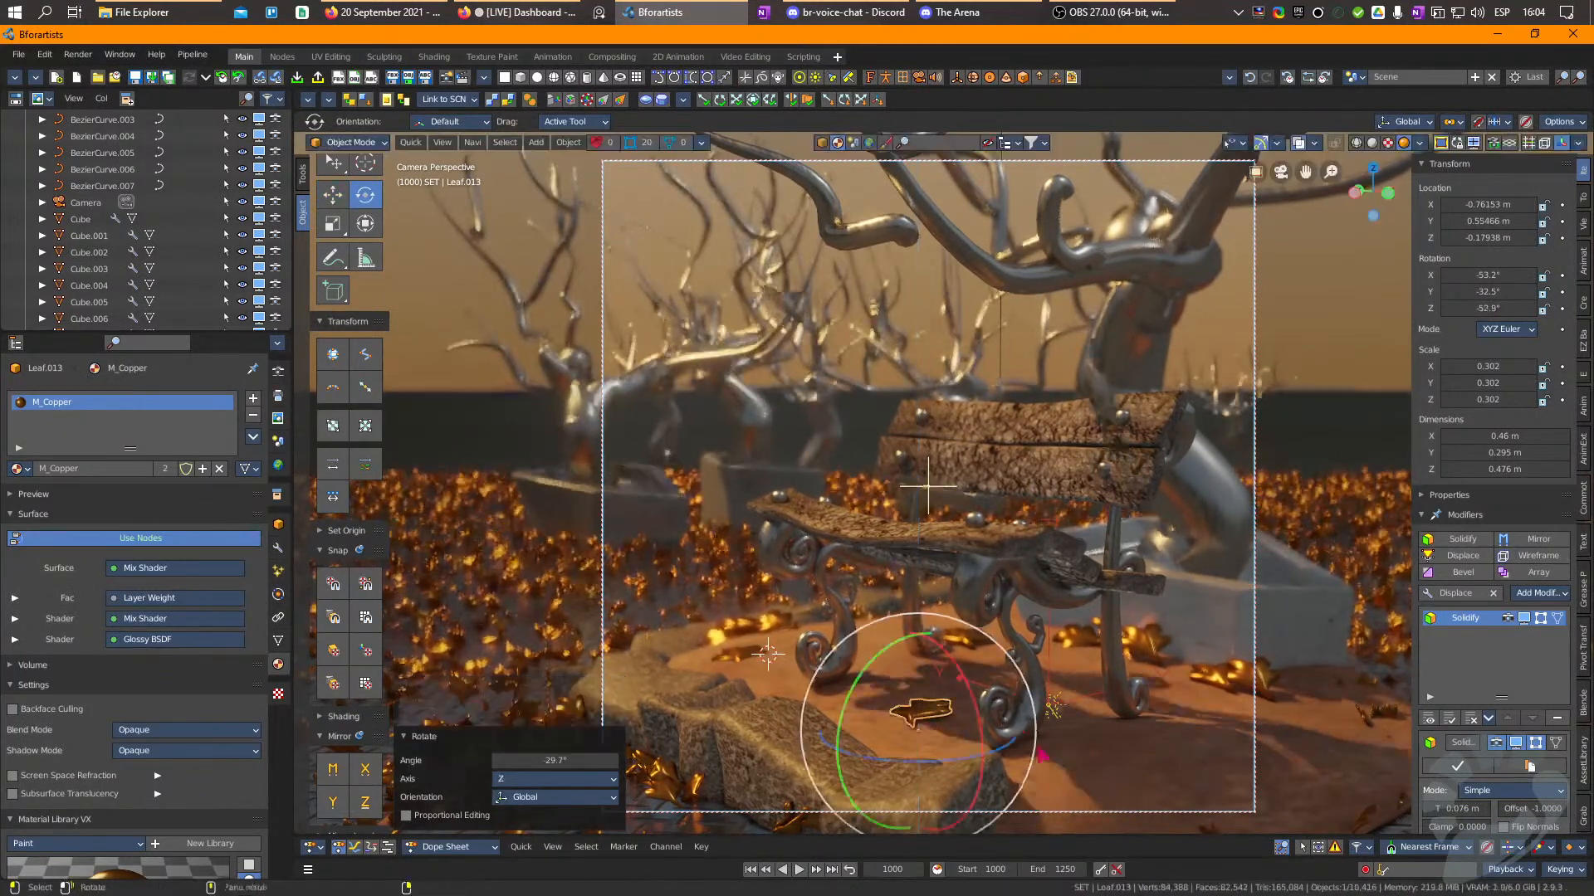
{"action": "left_click", "coordinate": [1054, 707]}
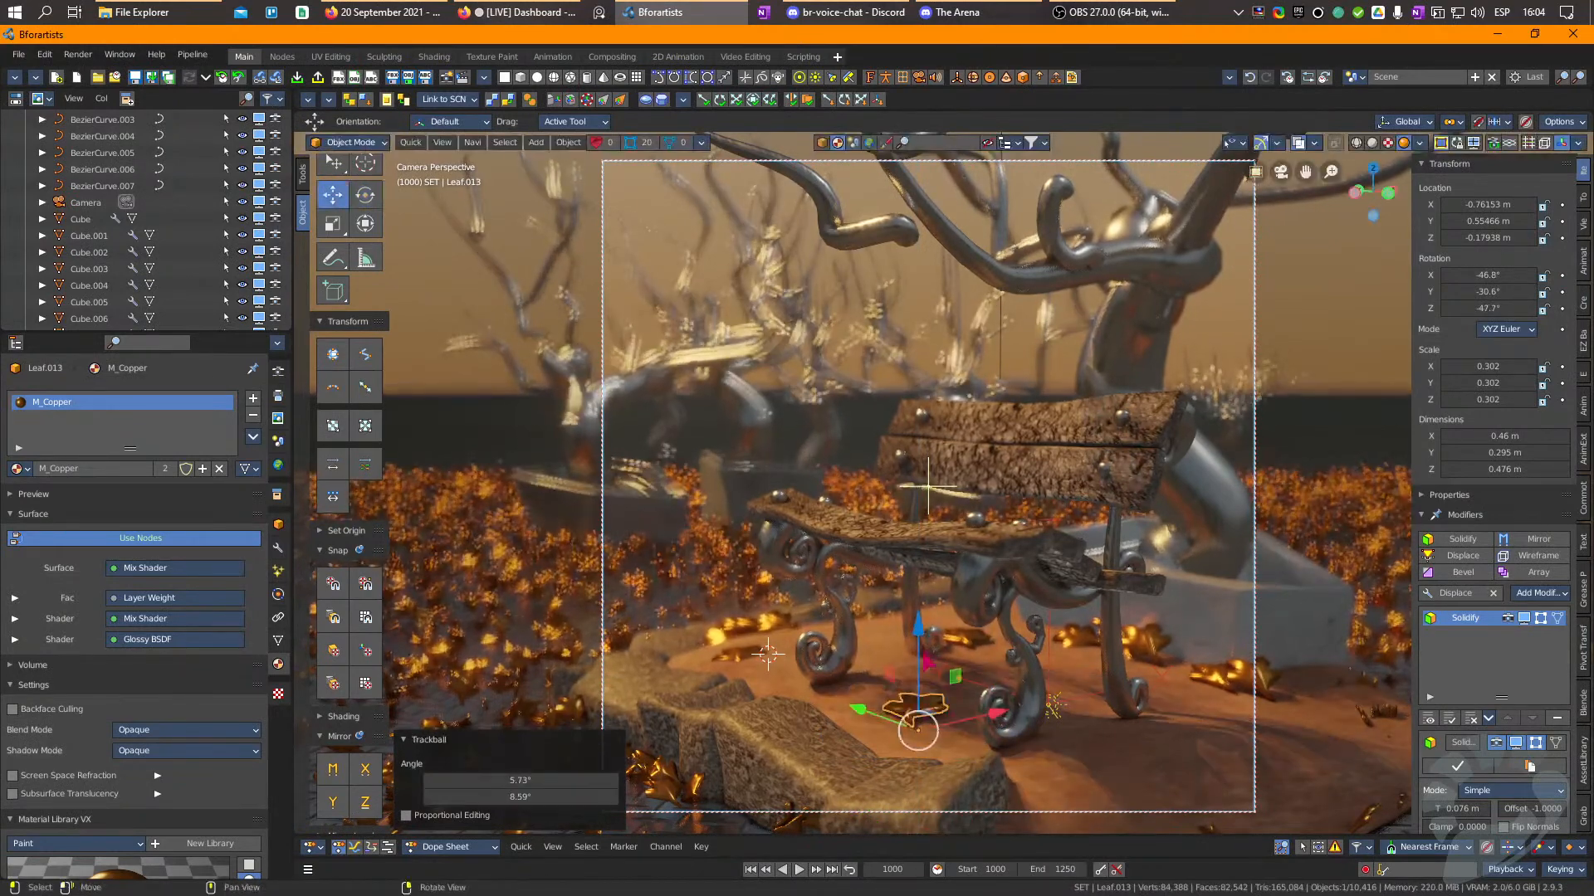
{"action": "key", "text": "g"}
{"action": "key", "text": "z"}
{"action": "left_click", "coordinate": [924, 651]}
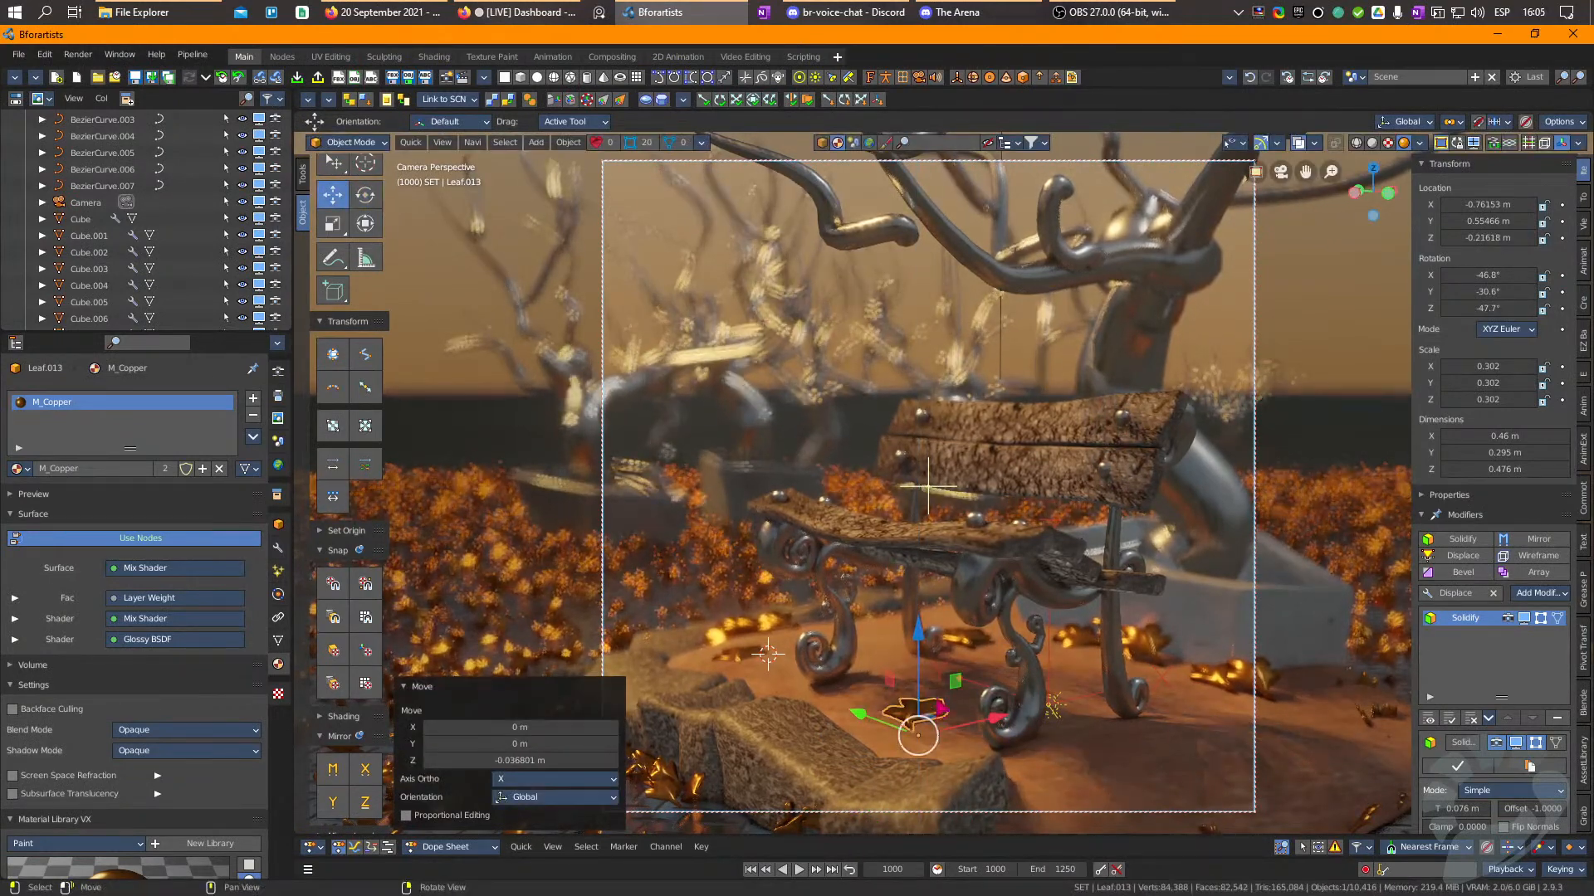
Duplicate the front leaf as a linked copy, slide it horizontally past the bench's front leg, and raise it about 0.047 m.
{"action": "key", "text": "alt+d"}
{"action": "key", "text": "g"}
{"action": "key", "text": "shift+z"}
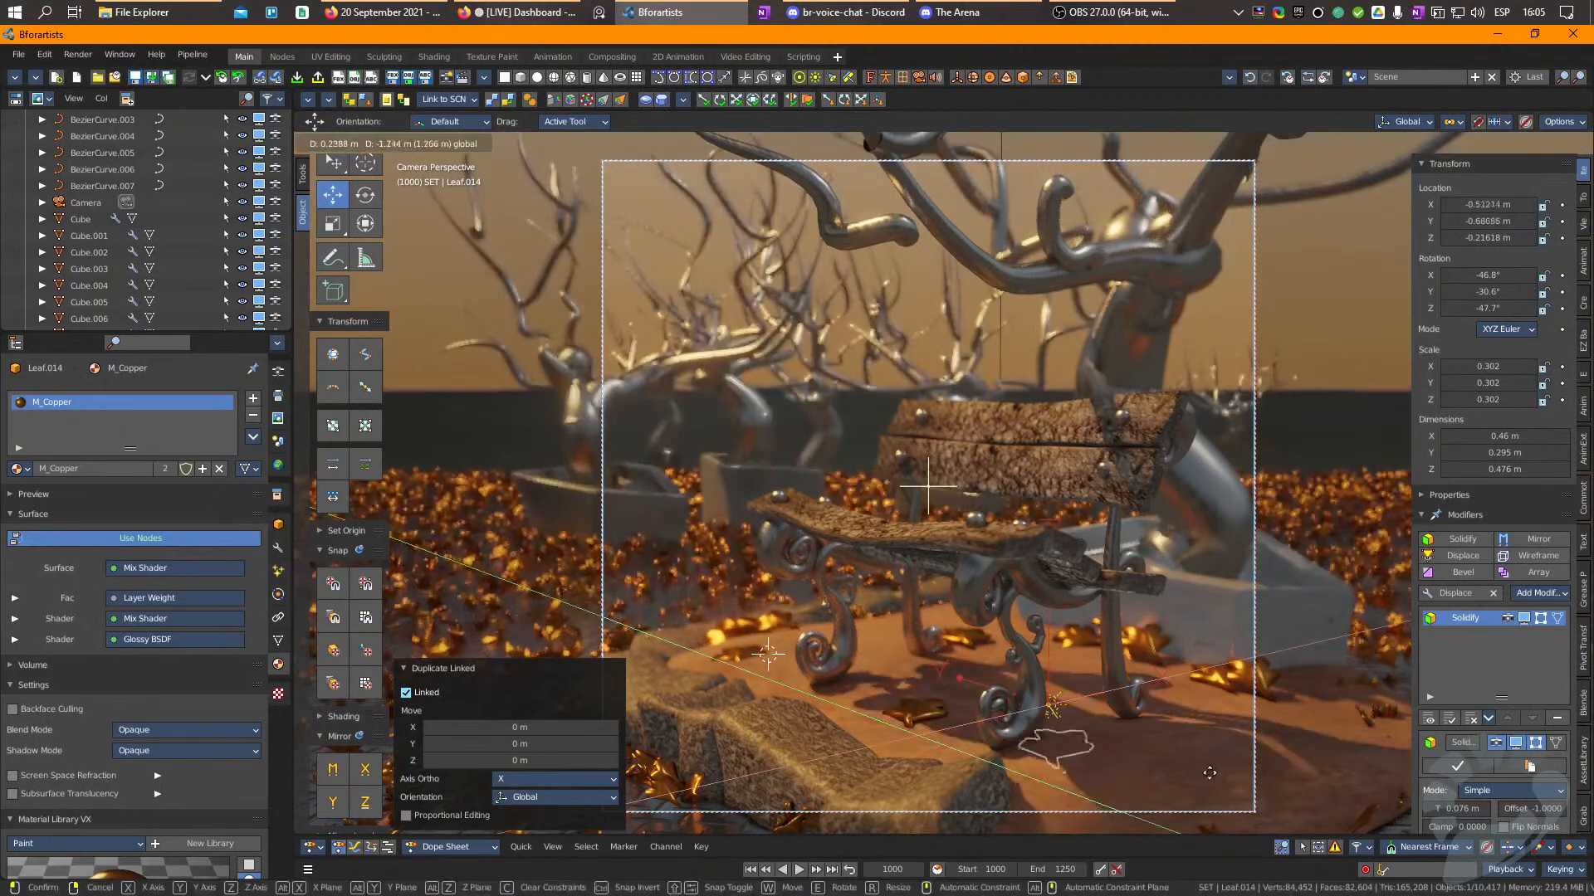
{"action": "left_click", "coordinate": [1248, 755]}
{"action": "key", "text": "g"}
{"action": "key", "text": "z"}
{"action": "left_click", "coordinate": [1158, 732]}
Trackball-rotate the new leaf about -13.8° and 4.01° and move it onto the mound just right of the bench's rightmost leg.
{"action": "key", "text": "r"}
{"action": "key", "text": "r"}
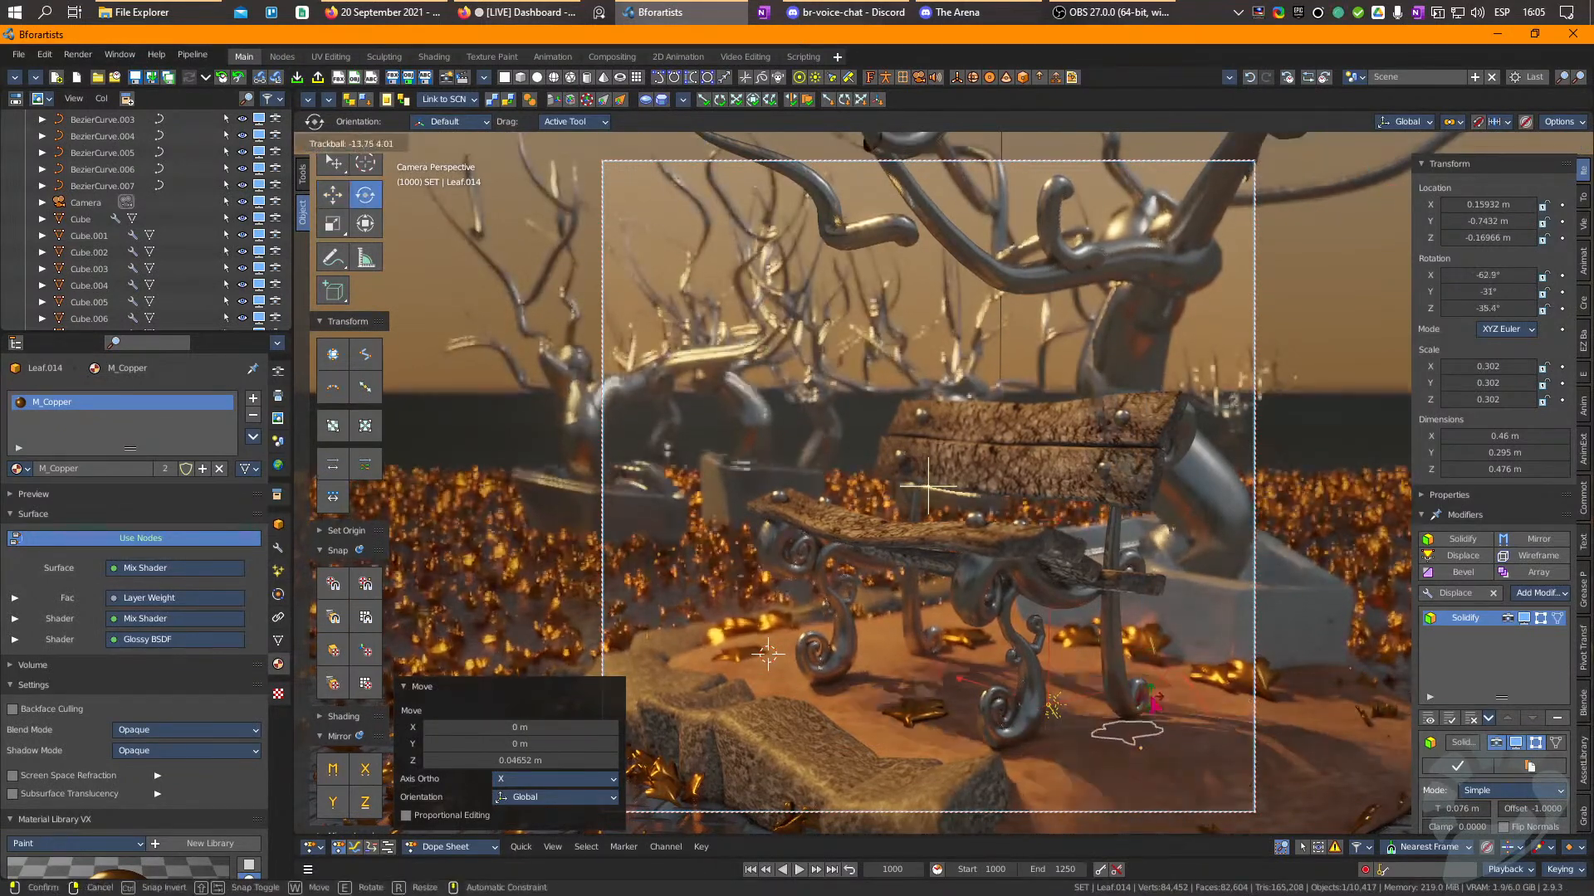
{"action": "left_click", "coordinate": [1174, 726]}
{"action": "key", "text": "g"}
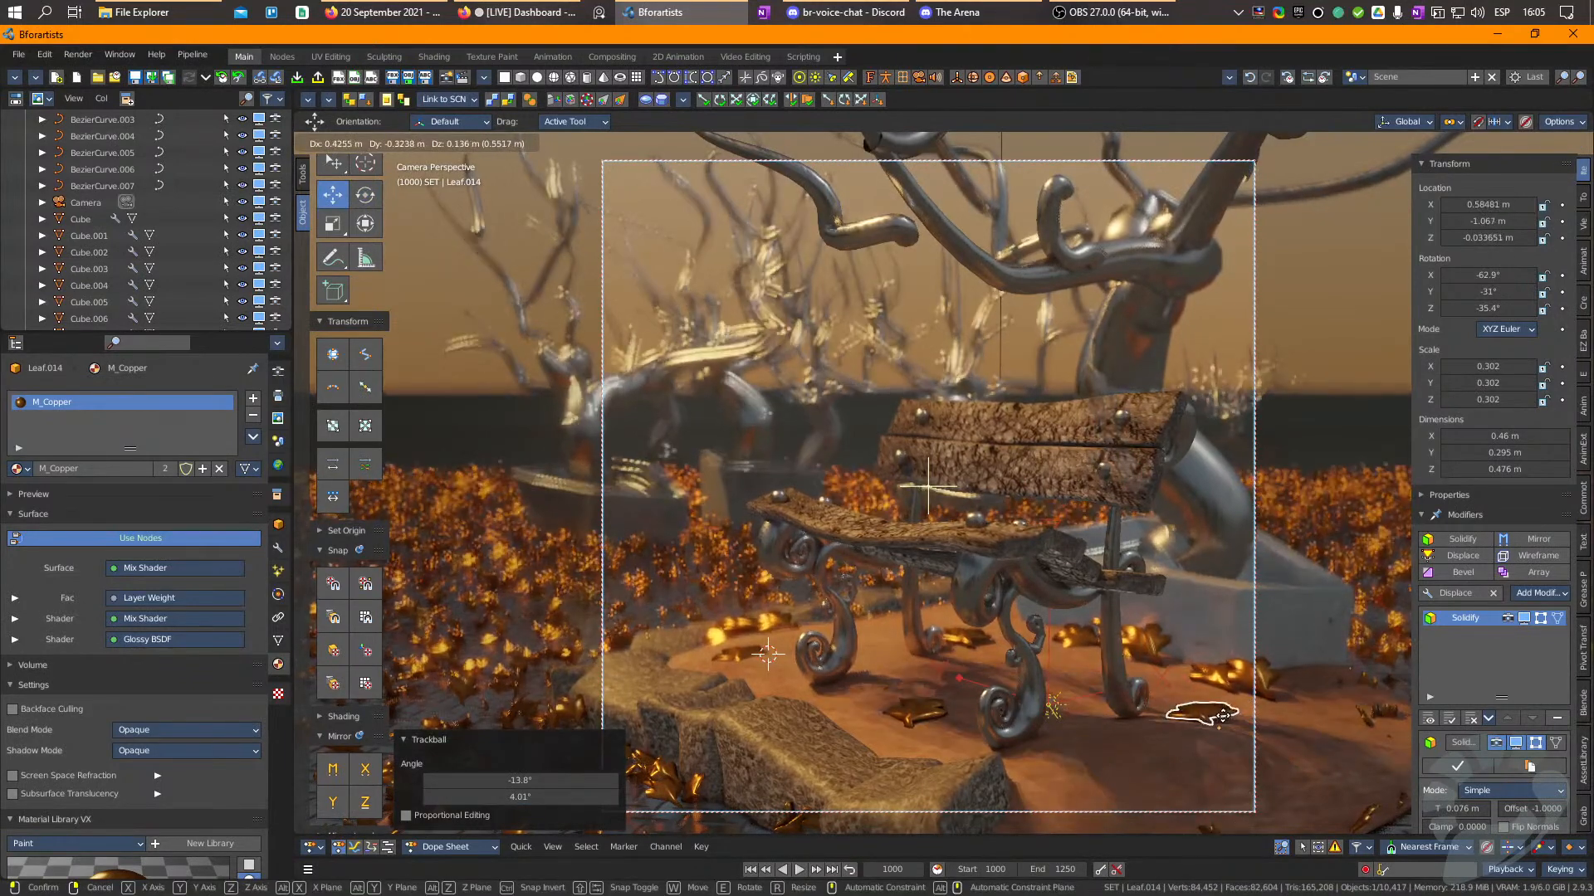
{"action": "left_click_drag", "start_coordinate": [1305, 655], "coordinate": [1314, 666]}
Place a linked leaf copy about -1.56 m in X and -0.6 m in Y from that leaf, and trackball-rotate it about 12° and 2.29°.
{"action": "key", "text": "w"}
{"action": "left_click_drag", "start_coordinate": [1218, 716], "coordinate": [1134, 813]}
{"action": "key", "text": "alt+d"}
{"action": "right_click", "coordinate": [1221, 721]}
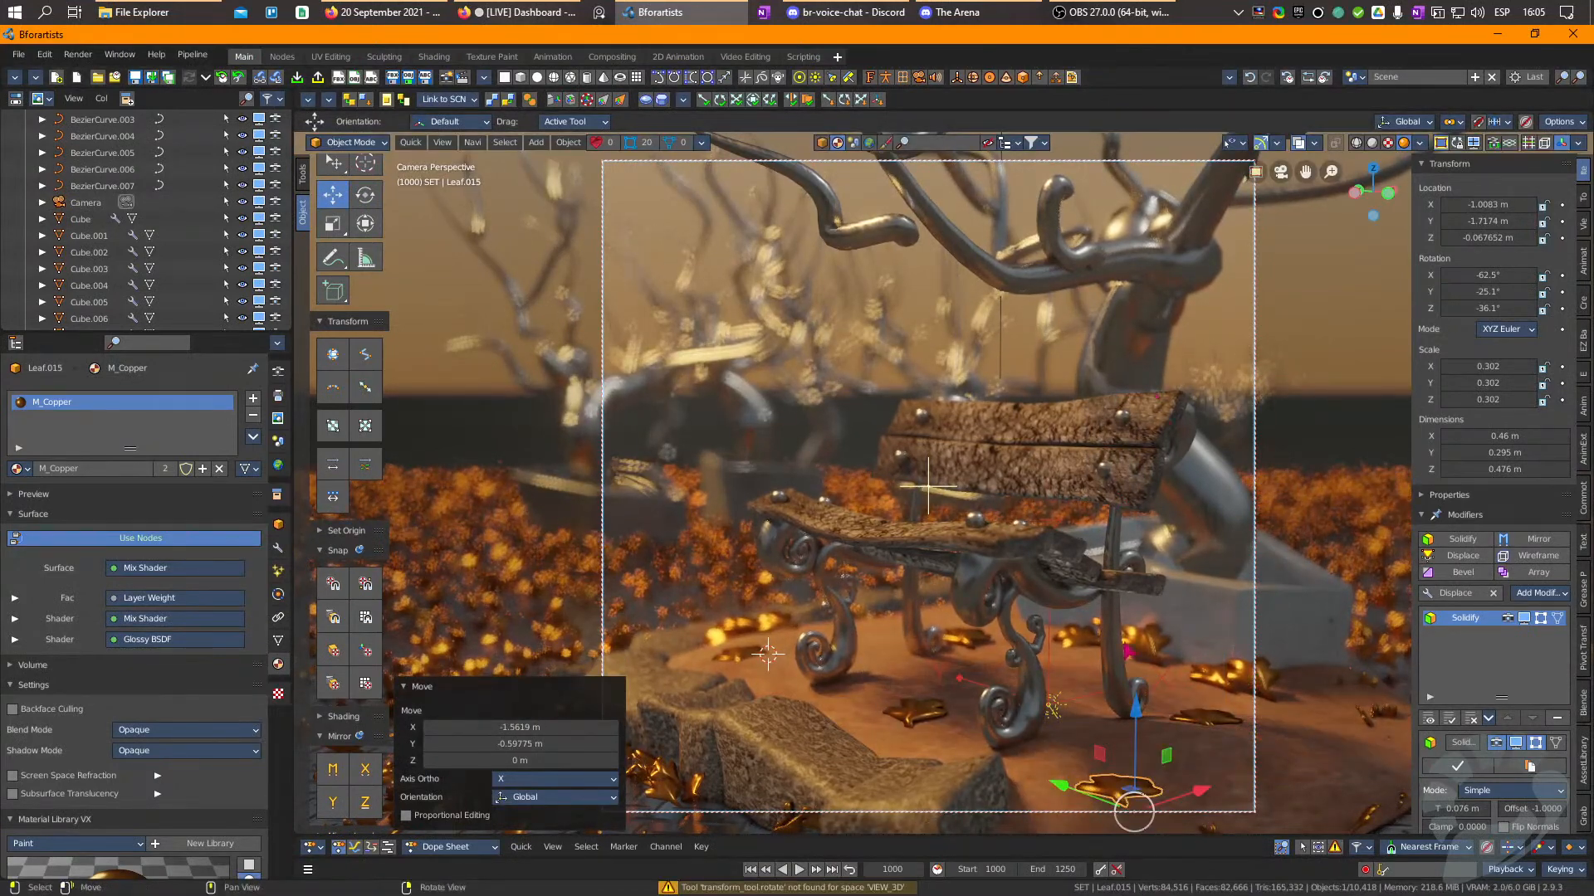
{"action": "key", "text": "r"}
{"action": "key", "text": "r"}
{"action": "left_click", "coordinate": [1133, 814]}
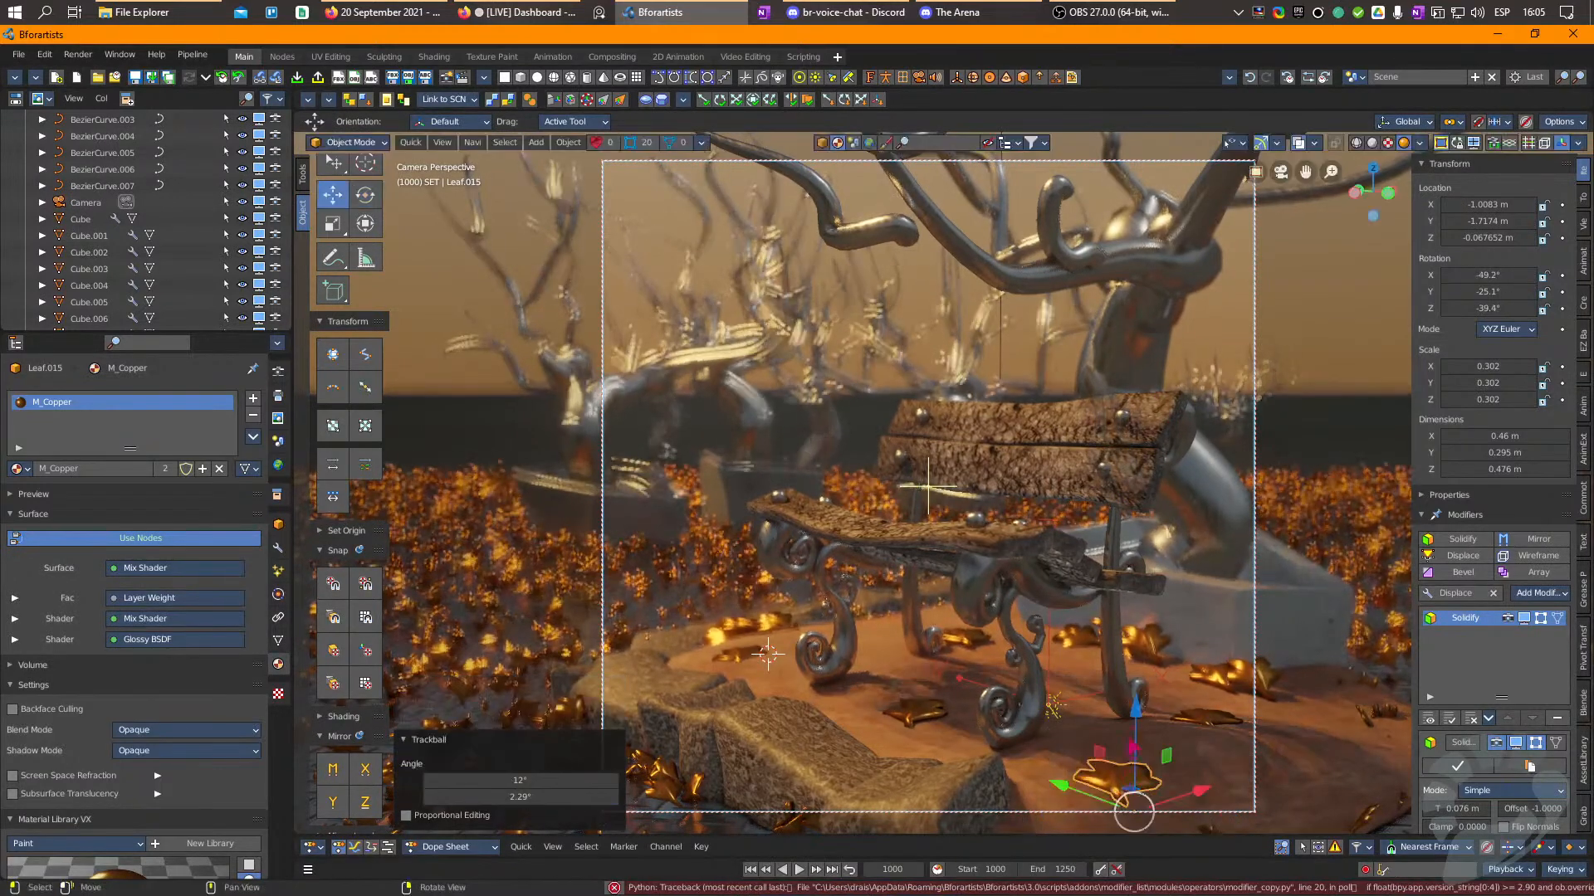
Settle the foreground leaf onto the mound at about X -1.01 m, Y -1.60 m, Z -0.345 m.
{"action": "left_click_drag", "start_coordinate": [1136, 711], "coordinate": [1138, 783]}
{"action": "key", "text": "g"}
{"action": "key", "text": "shift+z"}
{"action": "key", "text": "e"}
{"action": "key", "text": "w"}
{"action": "left_click_drag", "start_coordinate": [1119, 730], "coordinate": [1117, 758]}
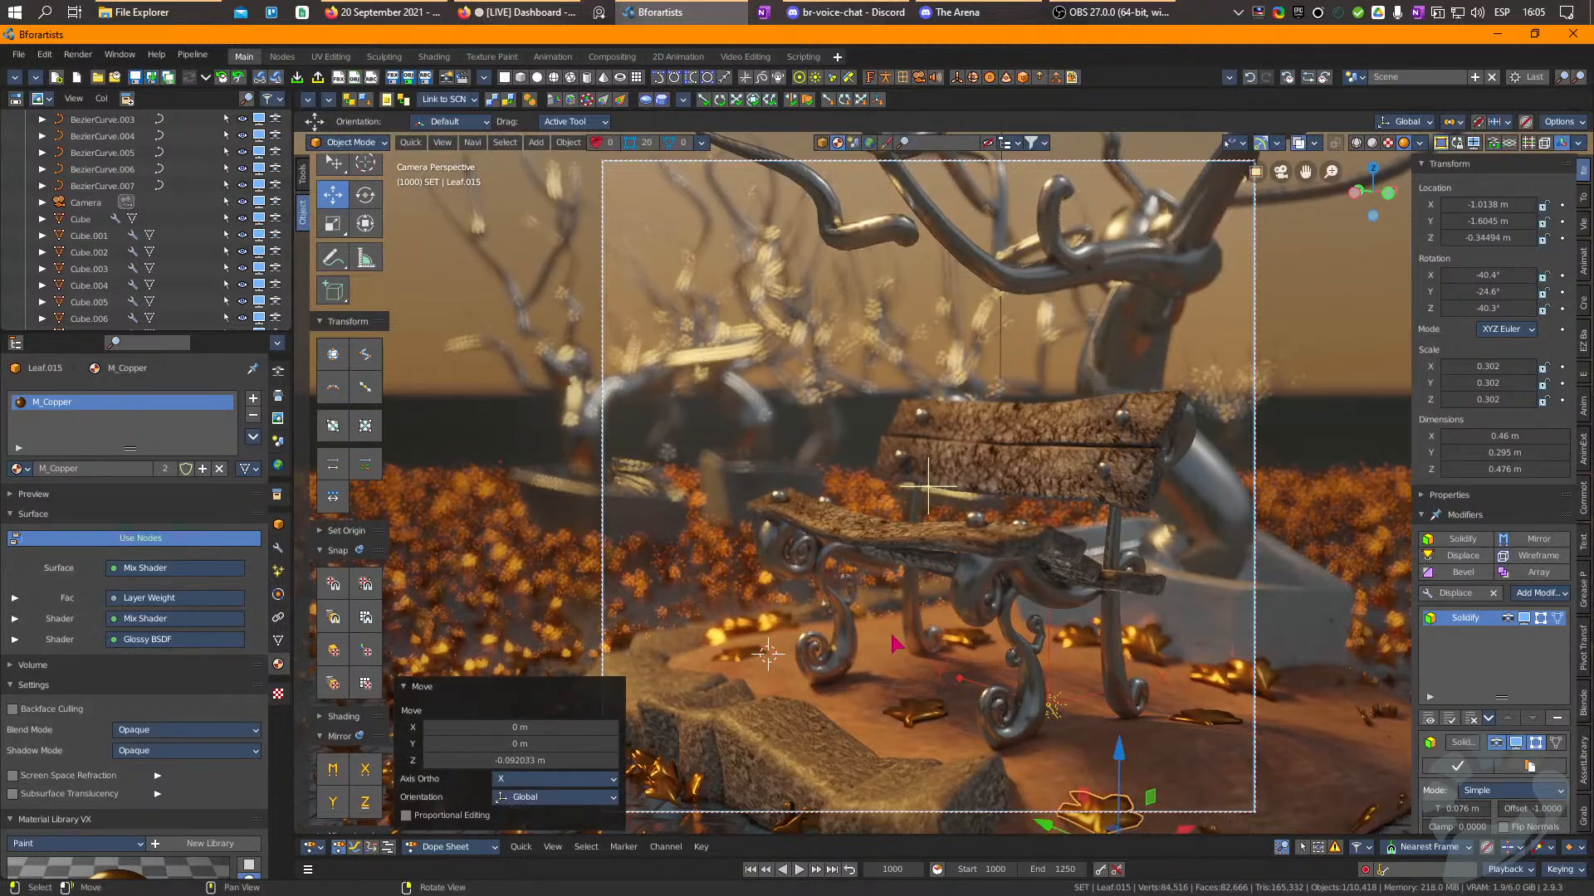
Render the View Layer from the compositor's Render Layers node, check the result, and return to the Compositing workspace.
{"action": "left_click", "coordinate": [612, 57]}
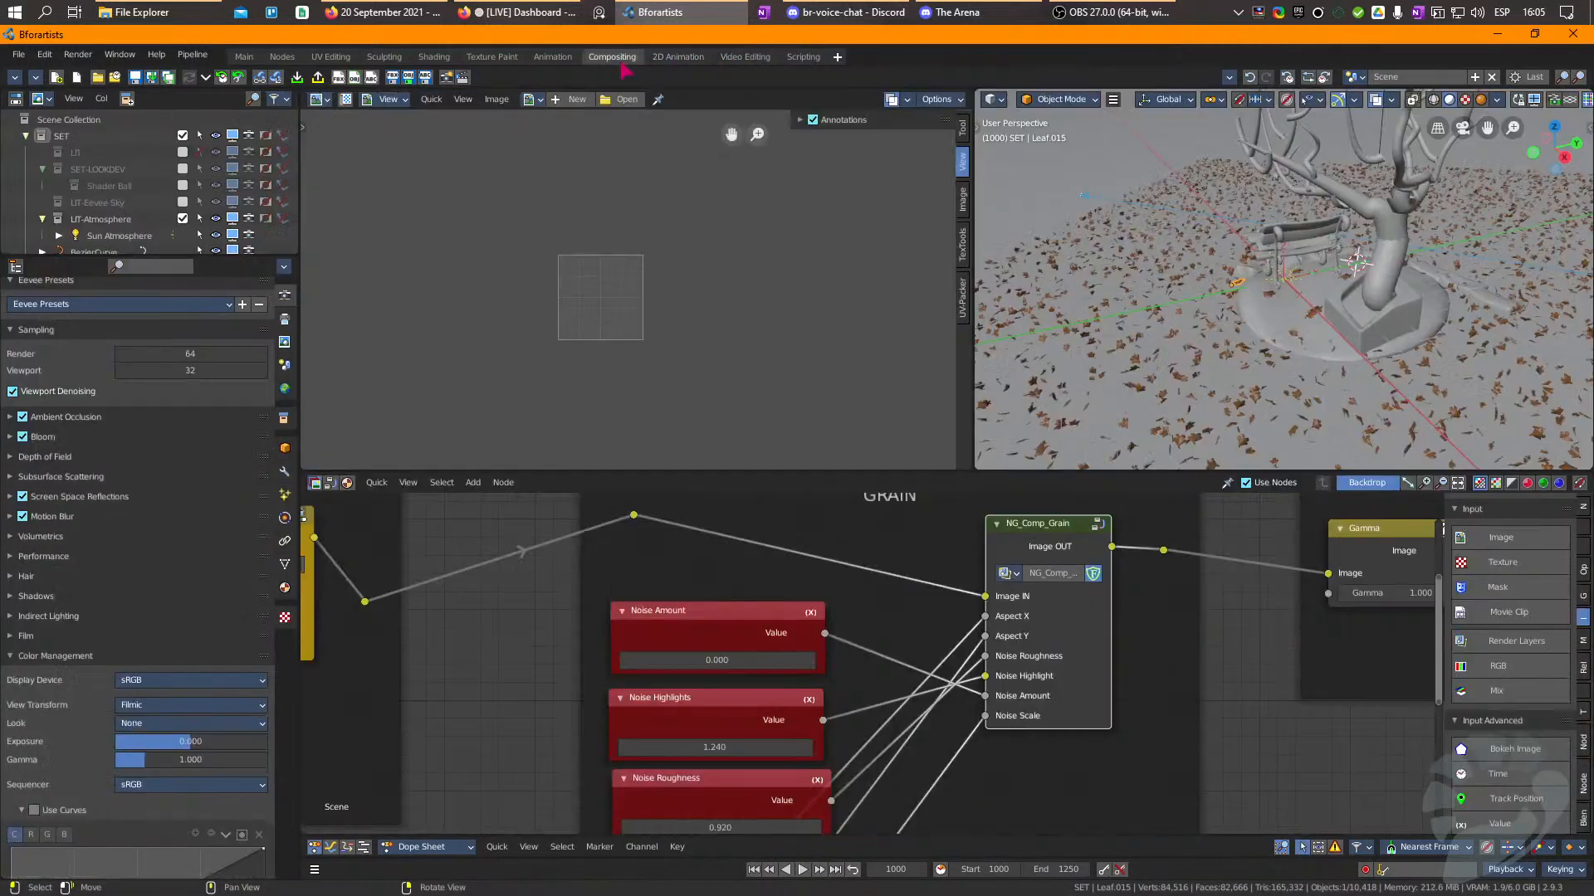
{"action": "scroll", "coordinate": [605, 634], "scroll_direction": "down", "scroll_amount": 5}
{"action": "middle_click_drag", "start_coordinate": [569, 637], "coordinate": [1050, 650]}
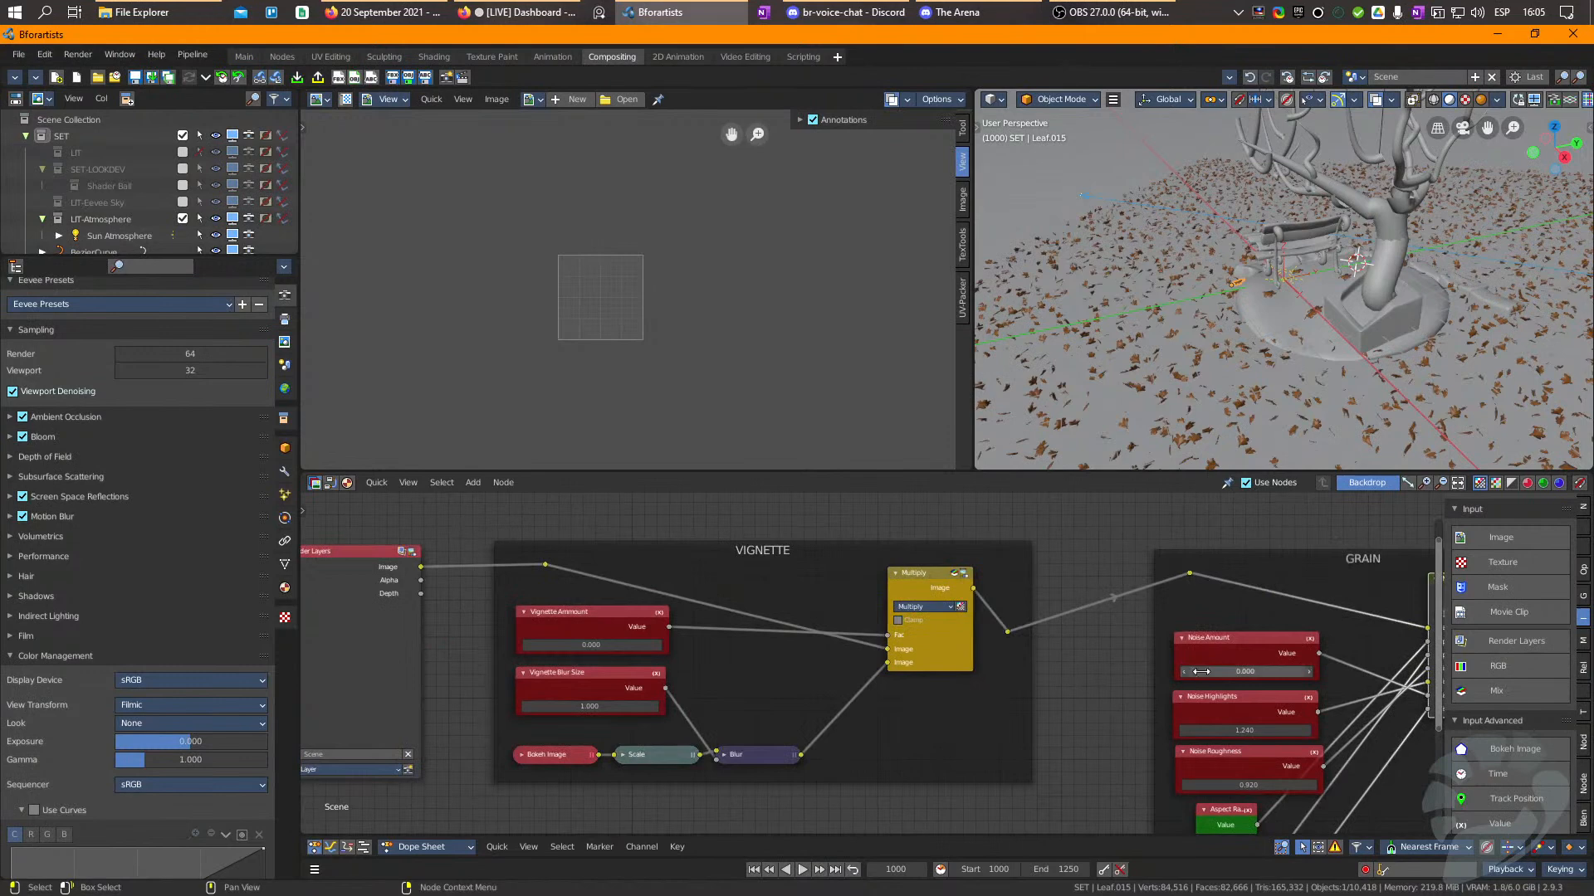
{"action": "scroll", "coordinate": [1229, 682], "scroll_direction": "up", "scroll_amount": 4}
{"action": "middle_click_drag", "start_coordinate": [725, 624], "coordinate": [1209, 512]}
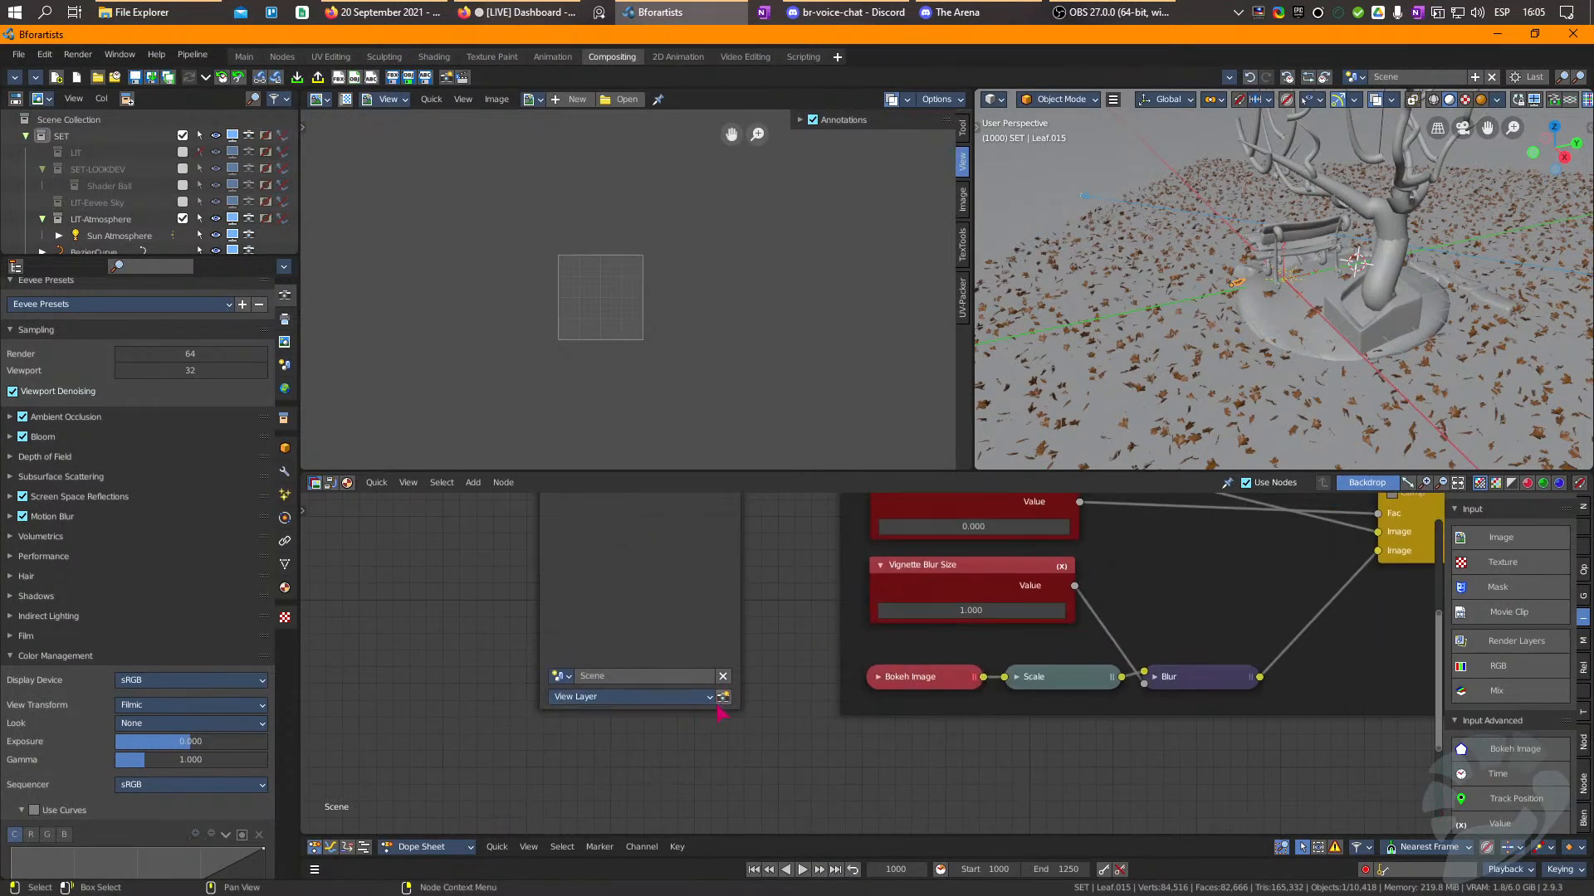
{"action": "left_click", "coordinate": [721, 703]}
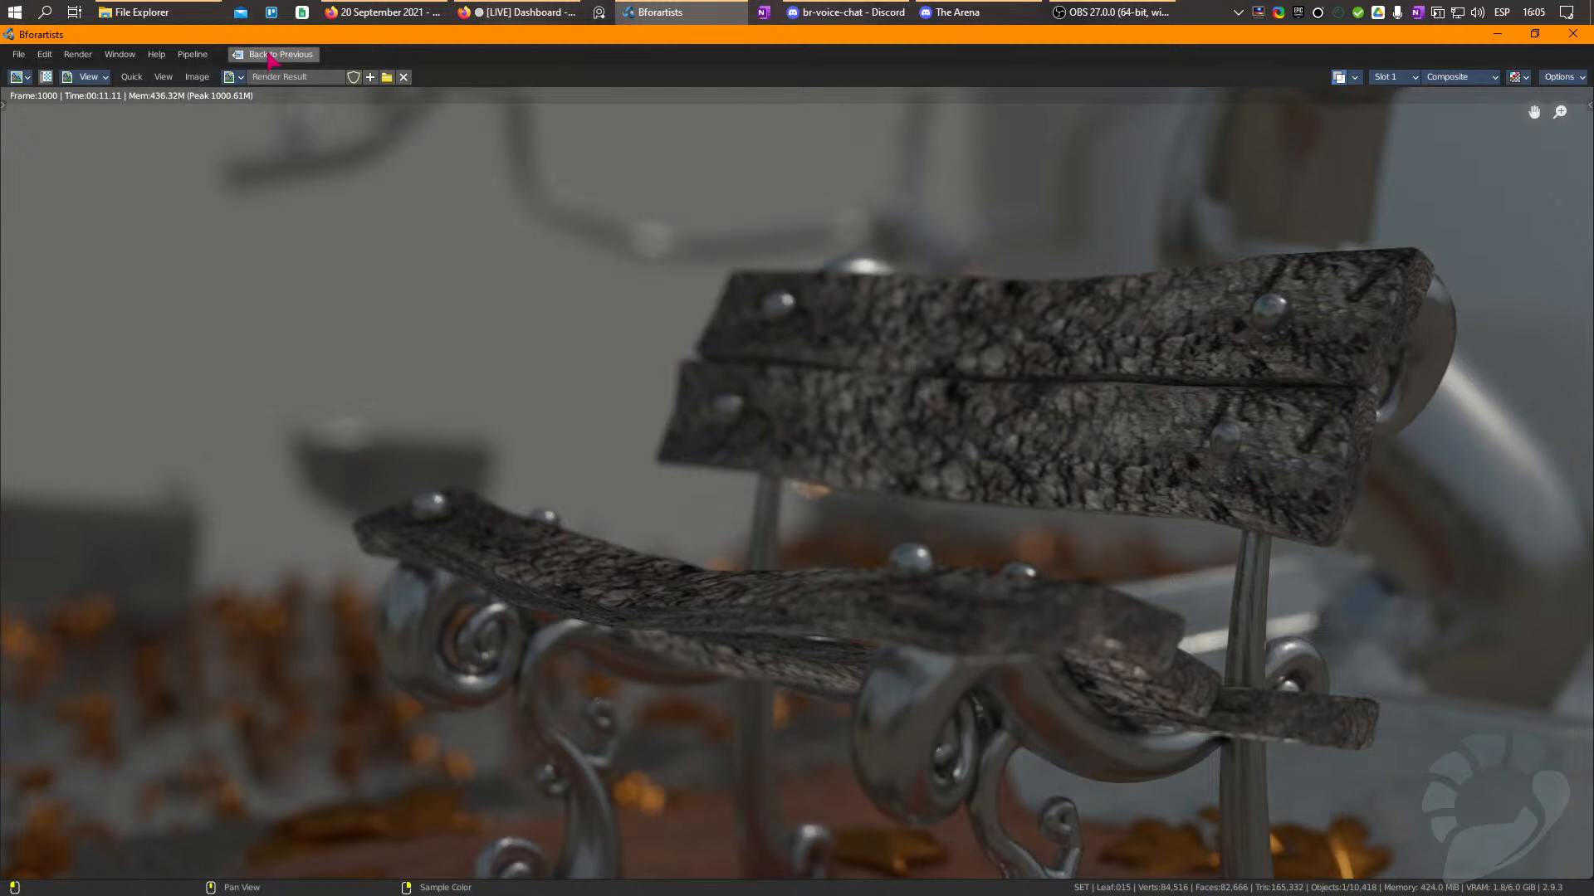
{"action": "left_click", "coordinate": [271, 55]}
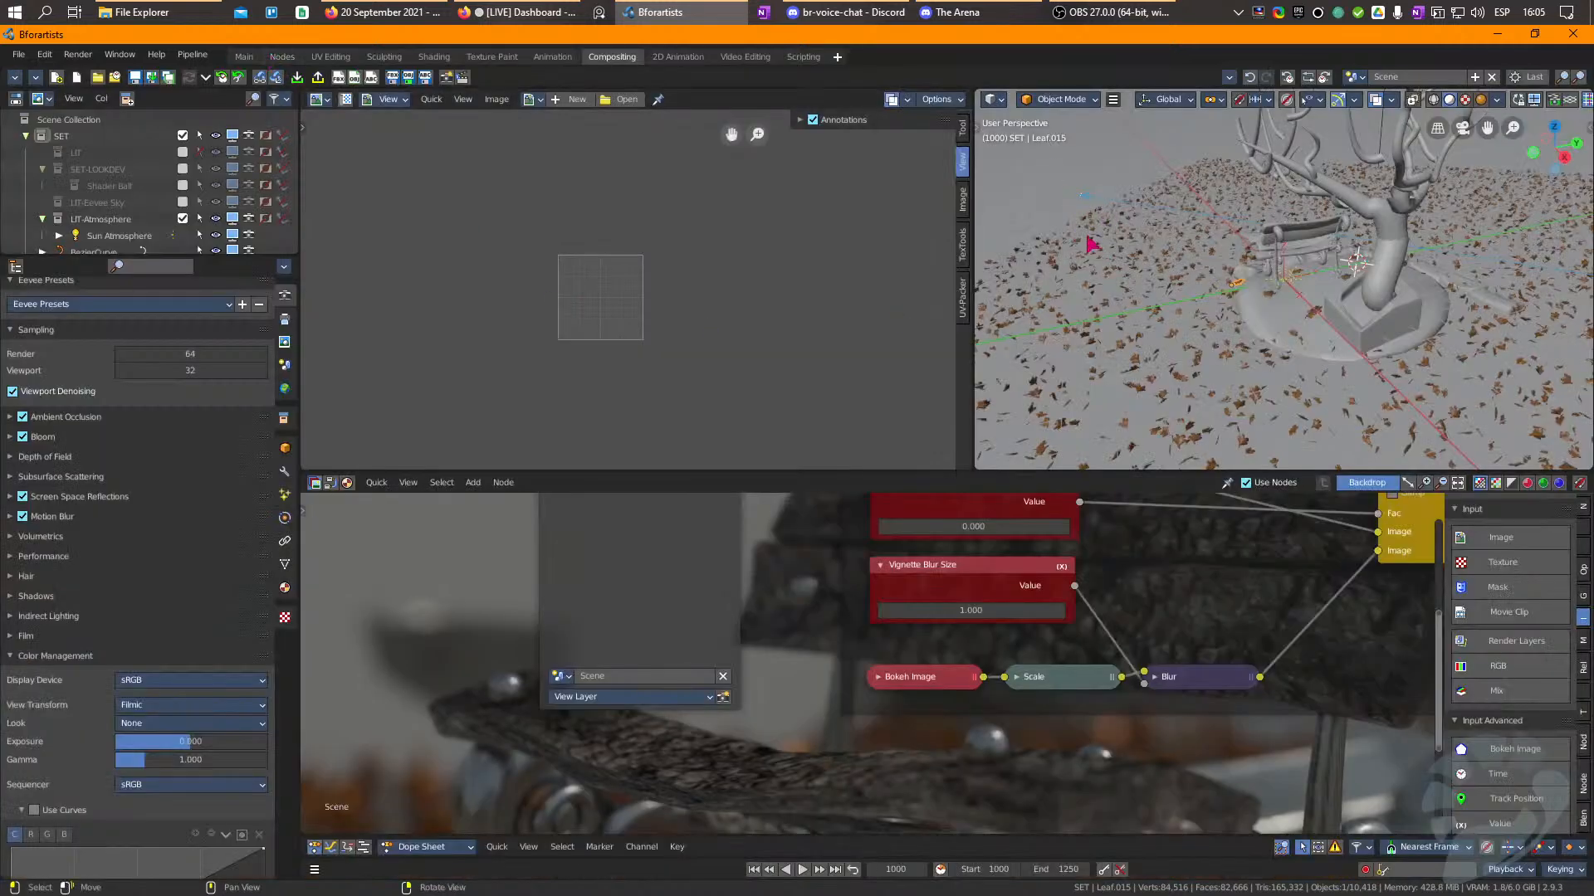
Give the large box Cube.018 enclosing the scene a new material and delete the material's default shader node.
{"action": "scroll", "coordinate": [1094, 197], "scroll_direction": "down", "scroll_amount": 10}
{"action": "left_click", "coordinate": [1201, 259]}
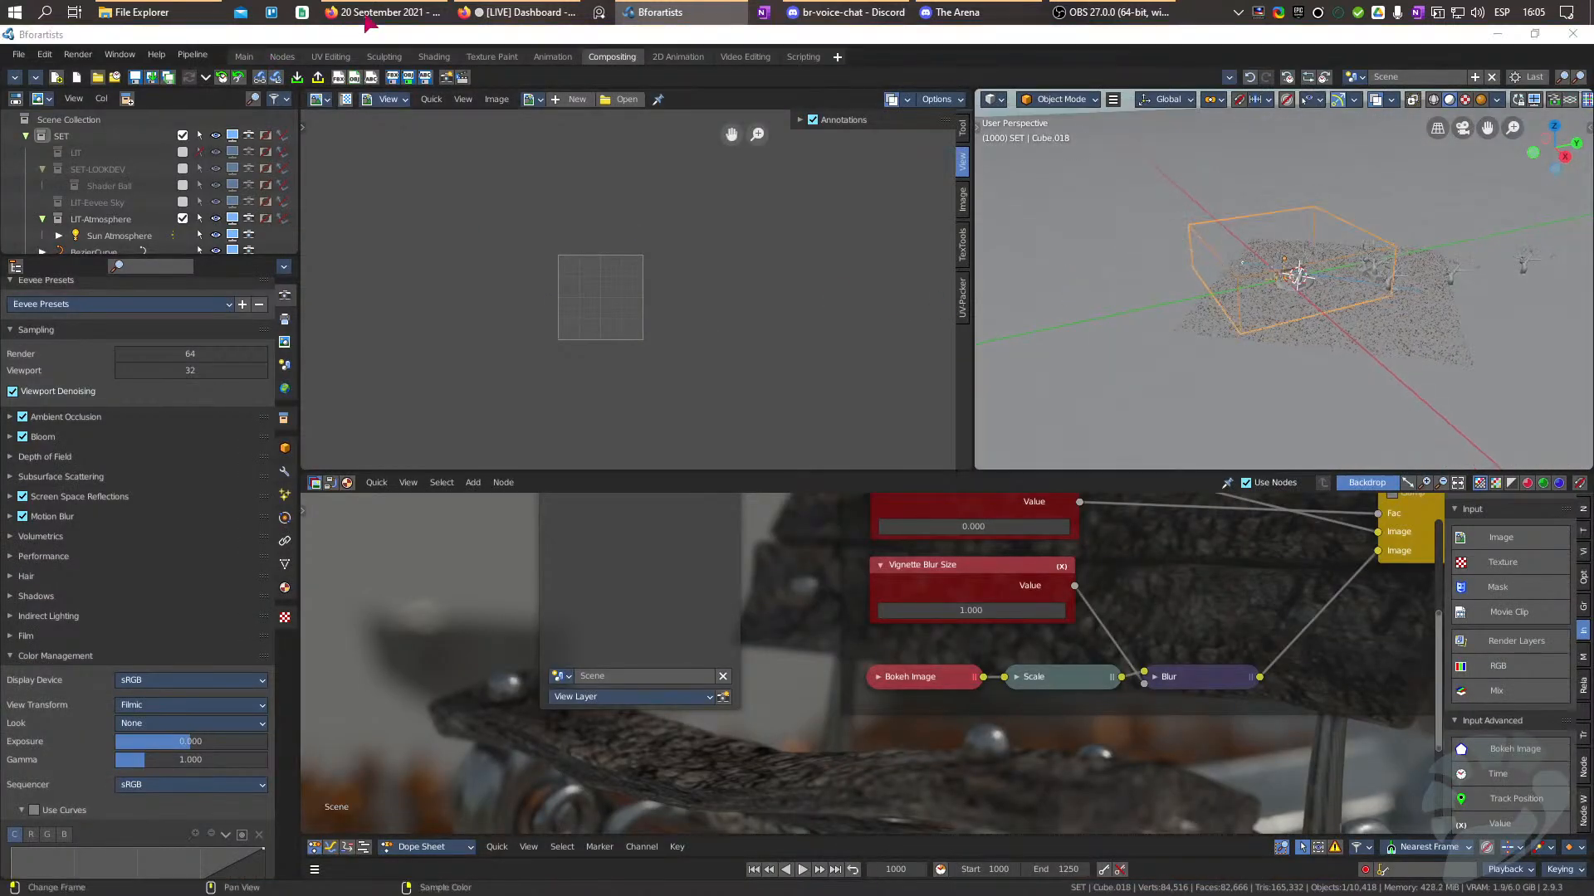
{"action": "left_click", "coordinate": [433, 57]}
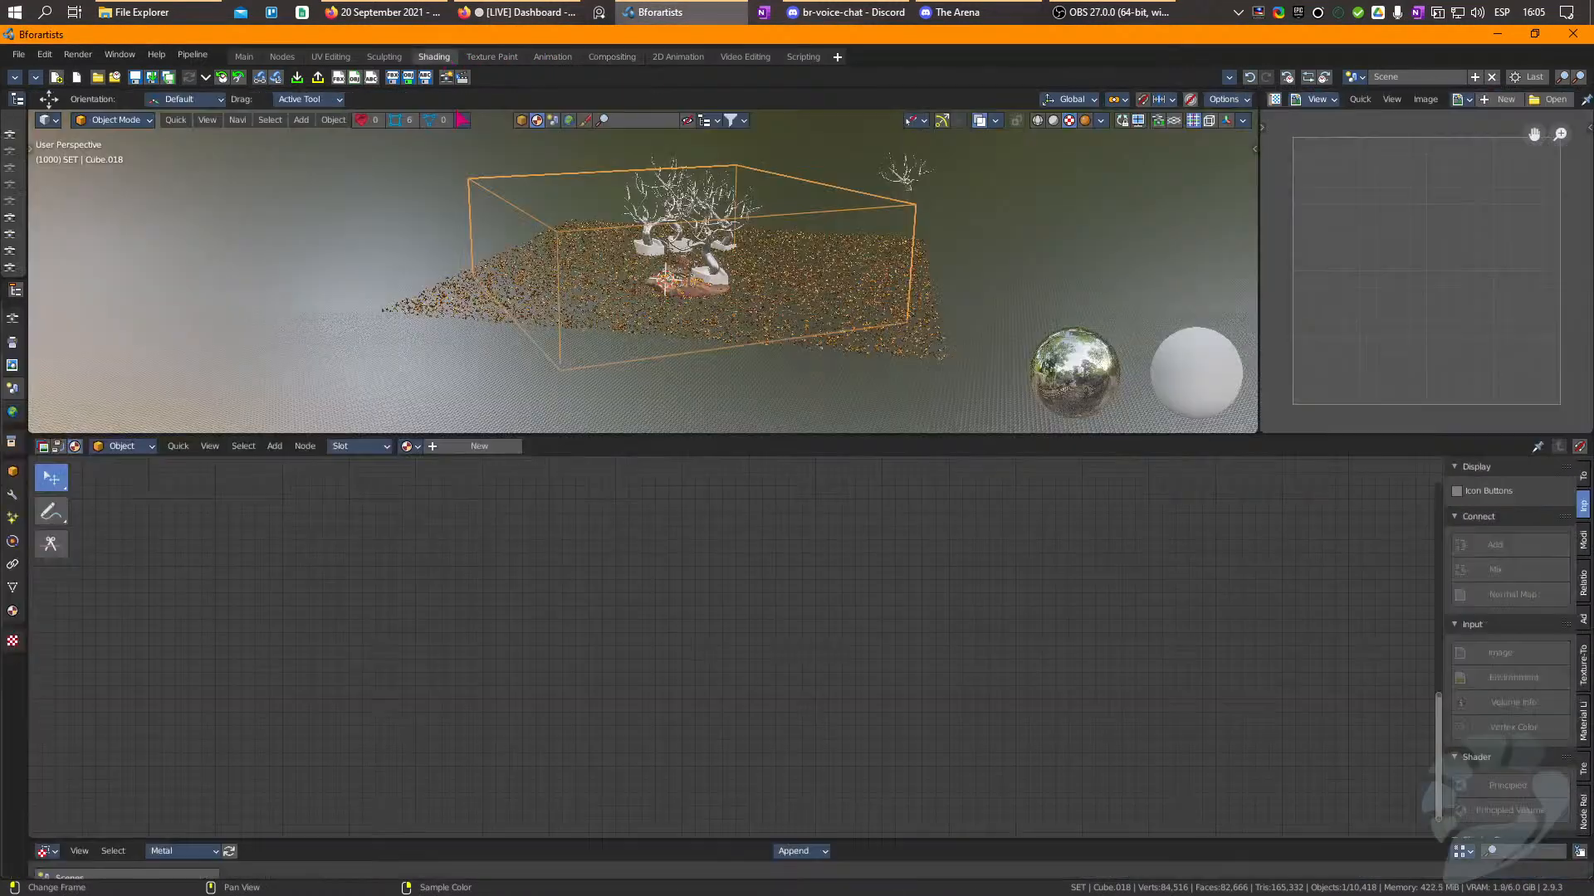
{"action": "left_click", "coordinate": [449, 447]}
{"action": "middle_click_drag", "start_coordinate": [920, 624], "coordinate": [430, 869]}
{"action": "key", "text": "x"}
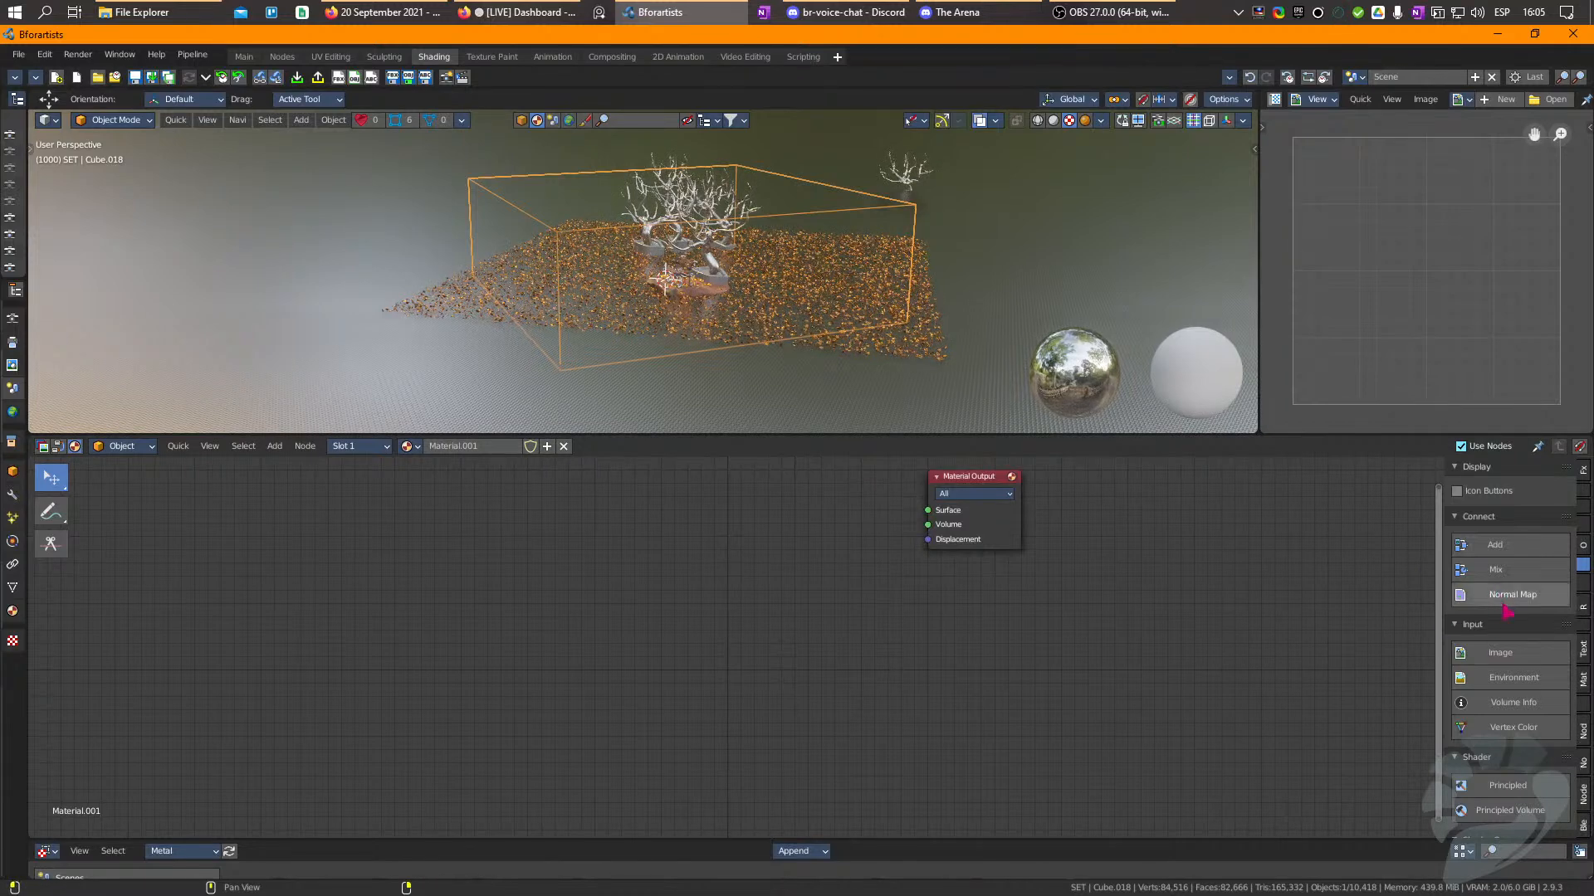
Add a Principled Volume node and connect its Volume output to the Material Output's Surface input.
{"action": "scroll", "coordinate": [1519, 631], "scroll_direction": "down", "scroll_amount": 6}
{"action": "left_click_drag", "start_coordinate": [1509, 610], "coordinate": [739, 564]}
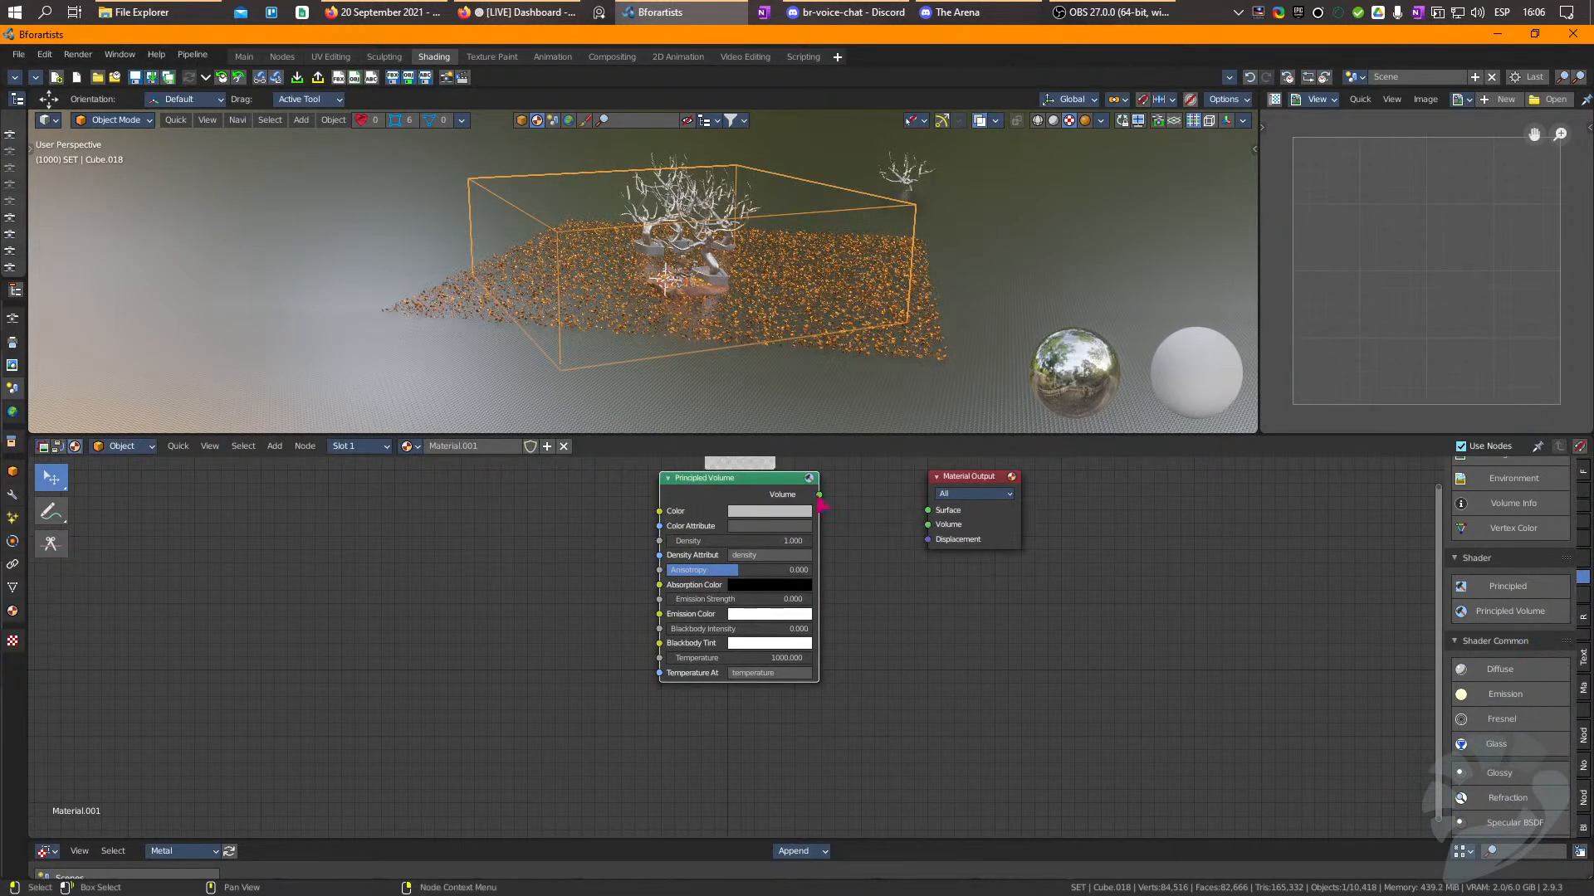
{"action": "left_click_drag", "start_coordinate": [819, 495], "coordinate": [928, 510]}
Set the Principled Volume color to a golden orange and its density to 0.1, and check it through the camera.
{"action": "left_click", "coordinate": [769, 512]}
{"action": "left_click", "coordinate": [769, 384]}
{"action": "left_click_drag", "start_coordinate": [770, 385], "coordinate": [765, 393]}
{"action": "left_click_drag", "start_coordinate": [773, 541], "coordinate": [757, 541]}
{"action": "key", "text": "KP_0"}
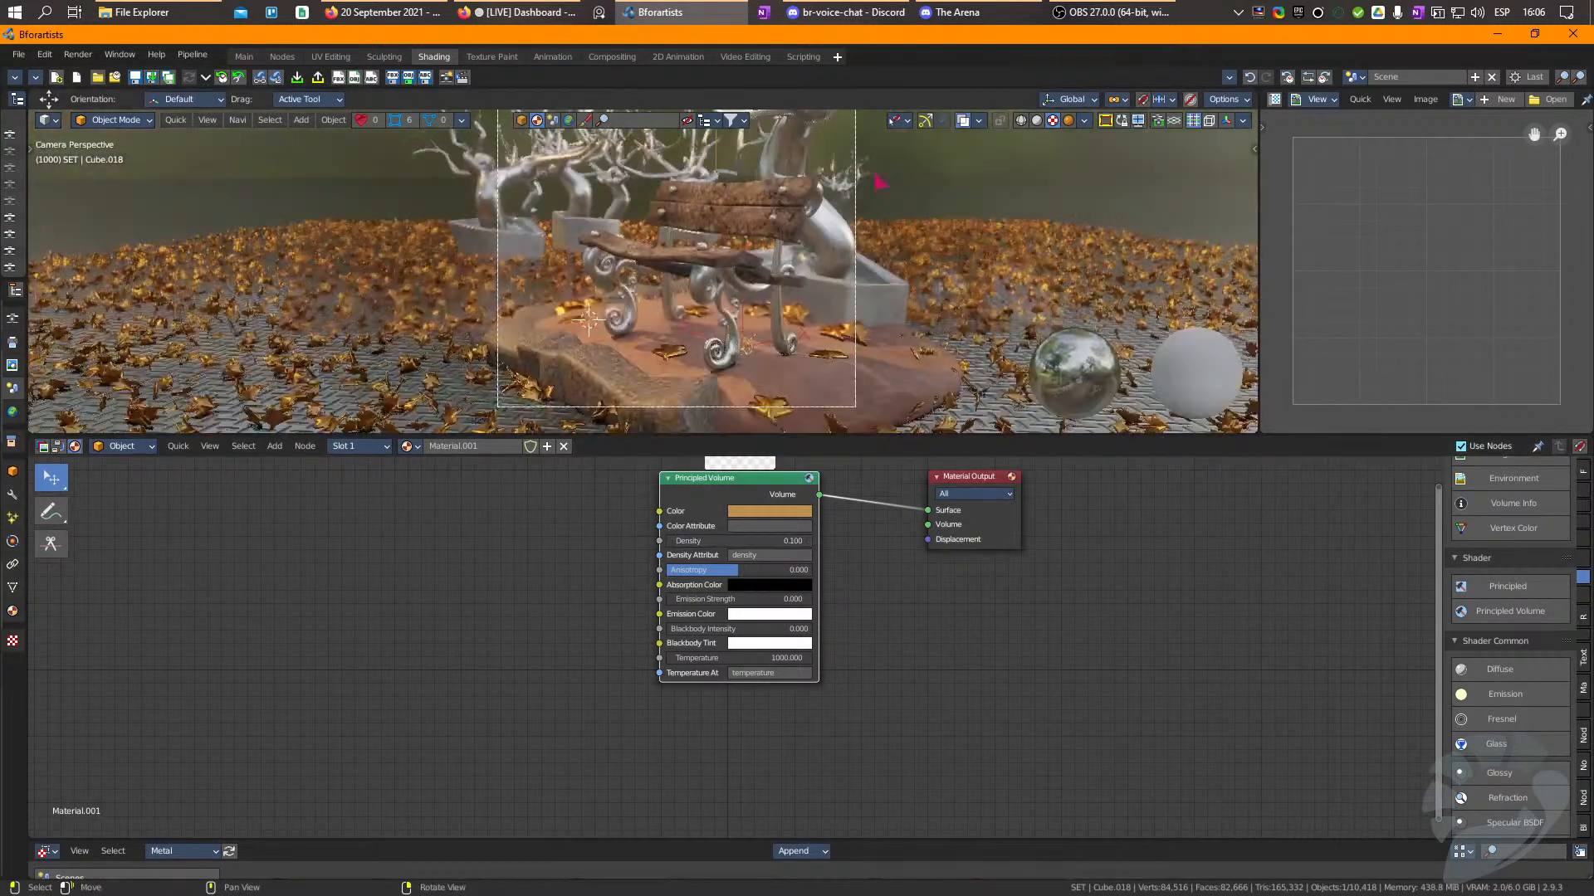
Display the camera view with rendered shading in the Compositing workspace and frame the vignette nodes.
{"action": "left_click", "coordinate": [611, 57]}
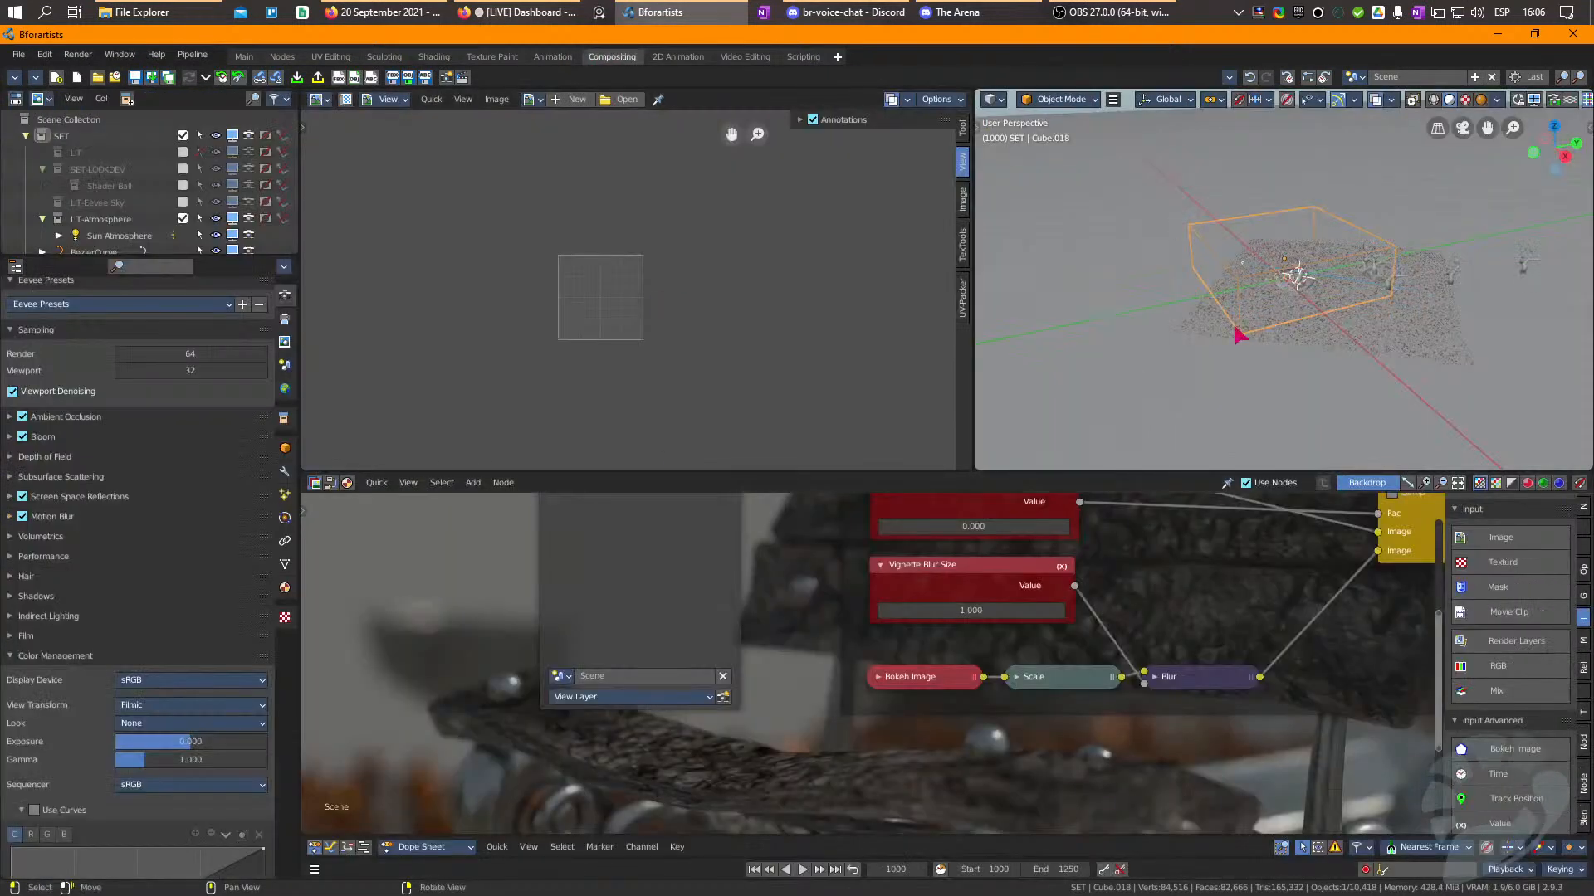
{"action": "key", "text": "KP_0"}
{"action": "left_click", "coordinate": [1481, 99]}
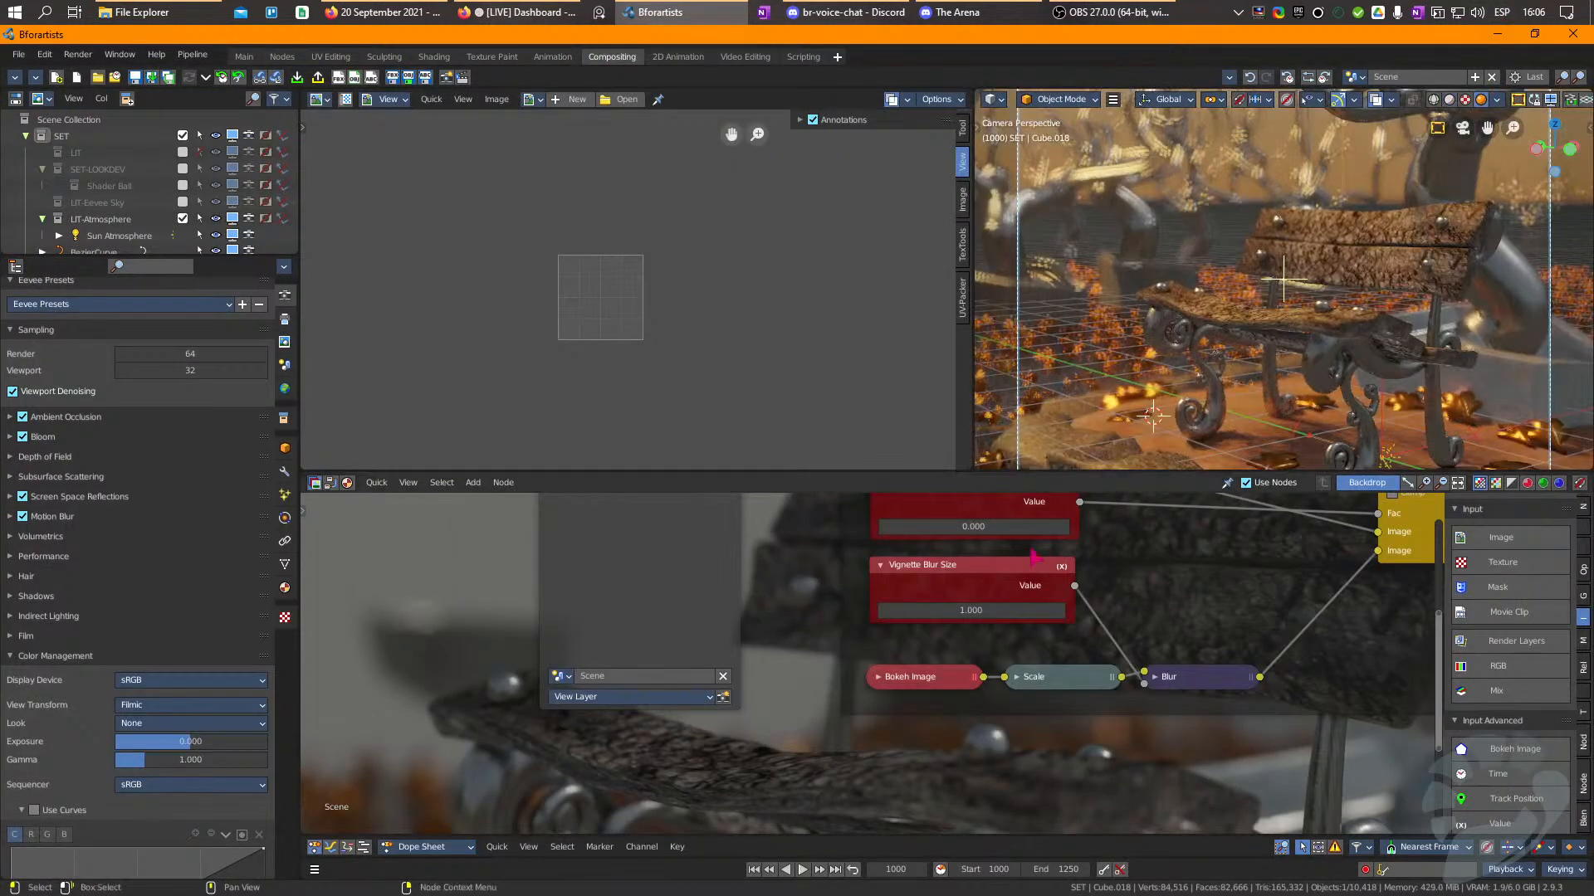
{"action": "scroll", "coordinate": [978, 644], "scroll_direction": "up", "scroll_amount": 1}
{"action": "middle_click_drag", "start_coordinate": [977, 644], "coordinate": [931, 810]}
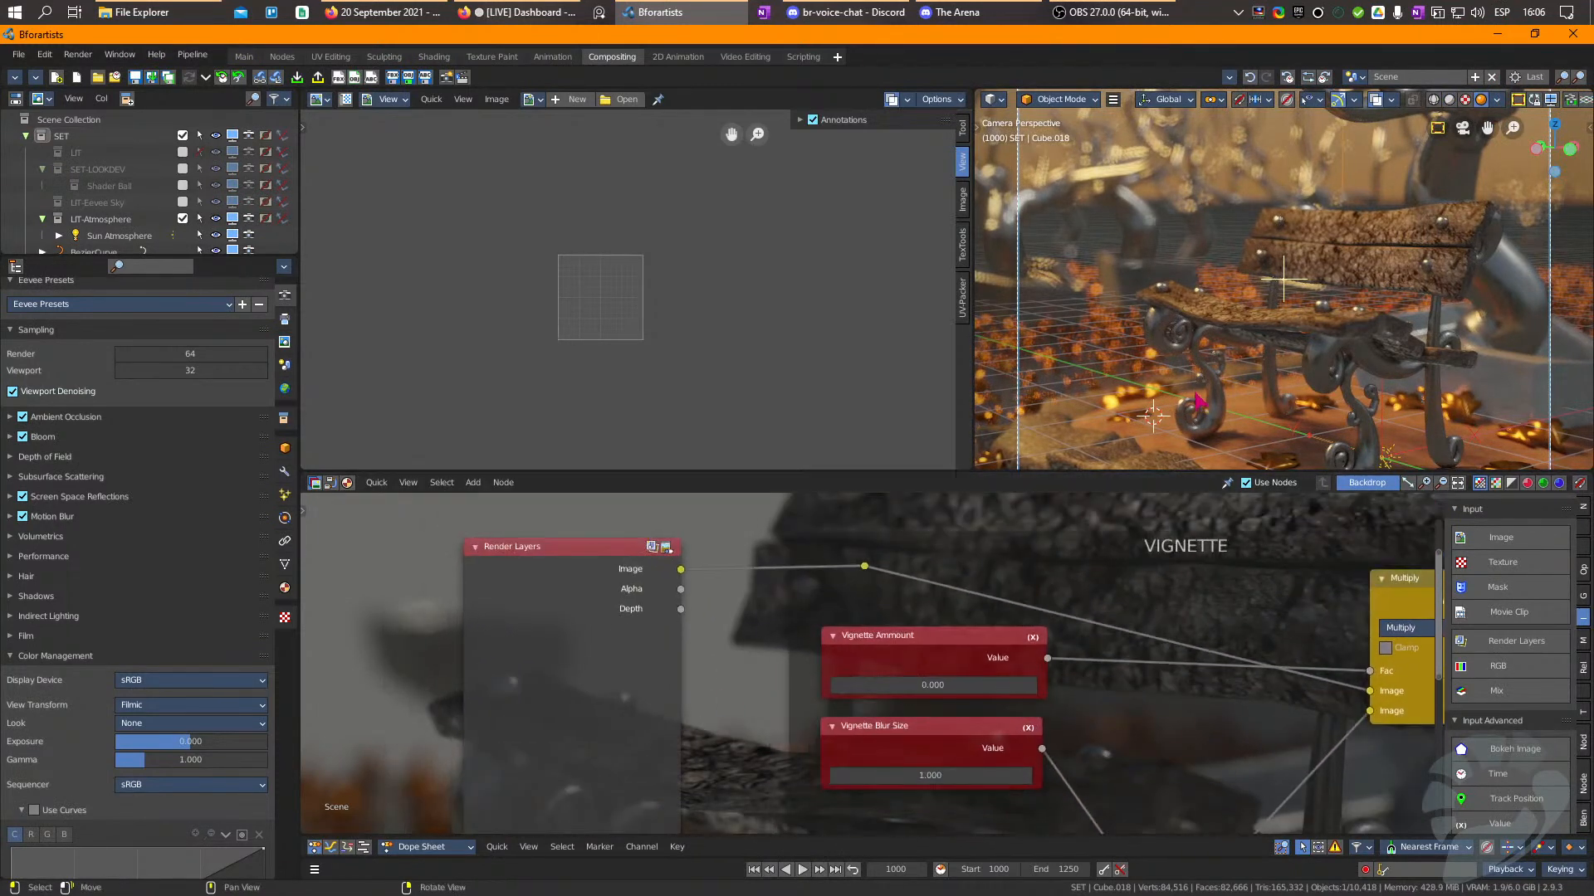
{"action": "scroll", "coordinate": [1162, 349], "scroll_direction": "down", "scroll_amount": 1}
{"action": "scroll", "coordinate": [780, 666], "scroll_direction": "down", "scroll_amount": 1}
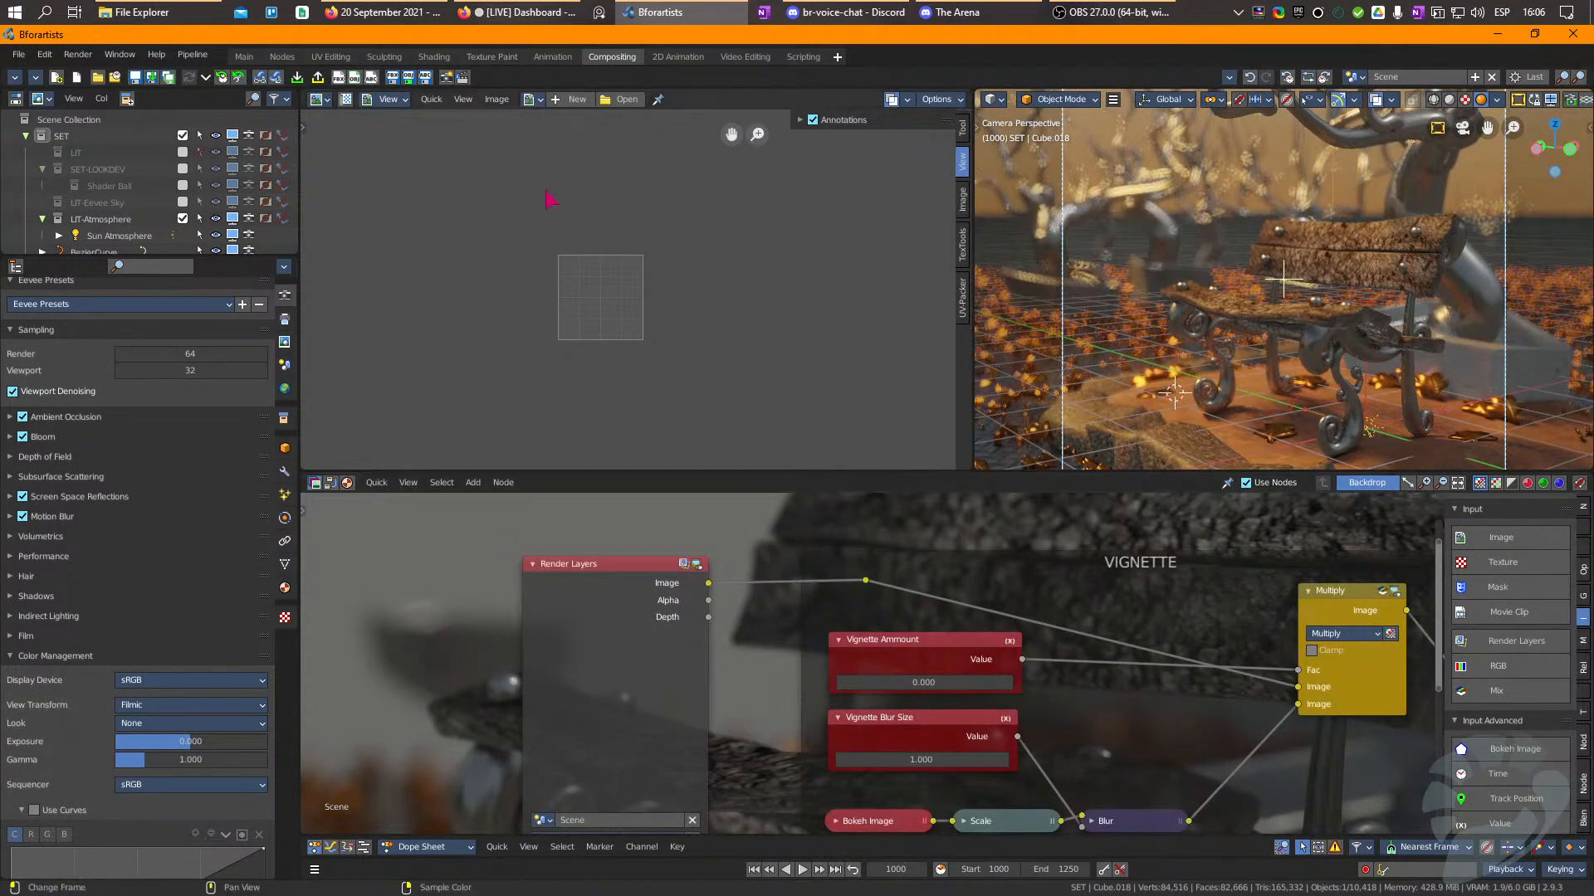
Render the current frame, inspect the whole image, and return to the Compositing workspace.
{"action": "key", "text": "F12"}
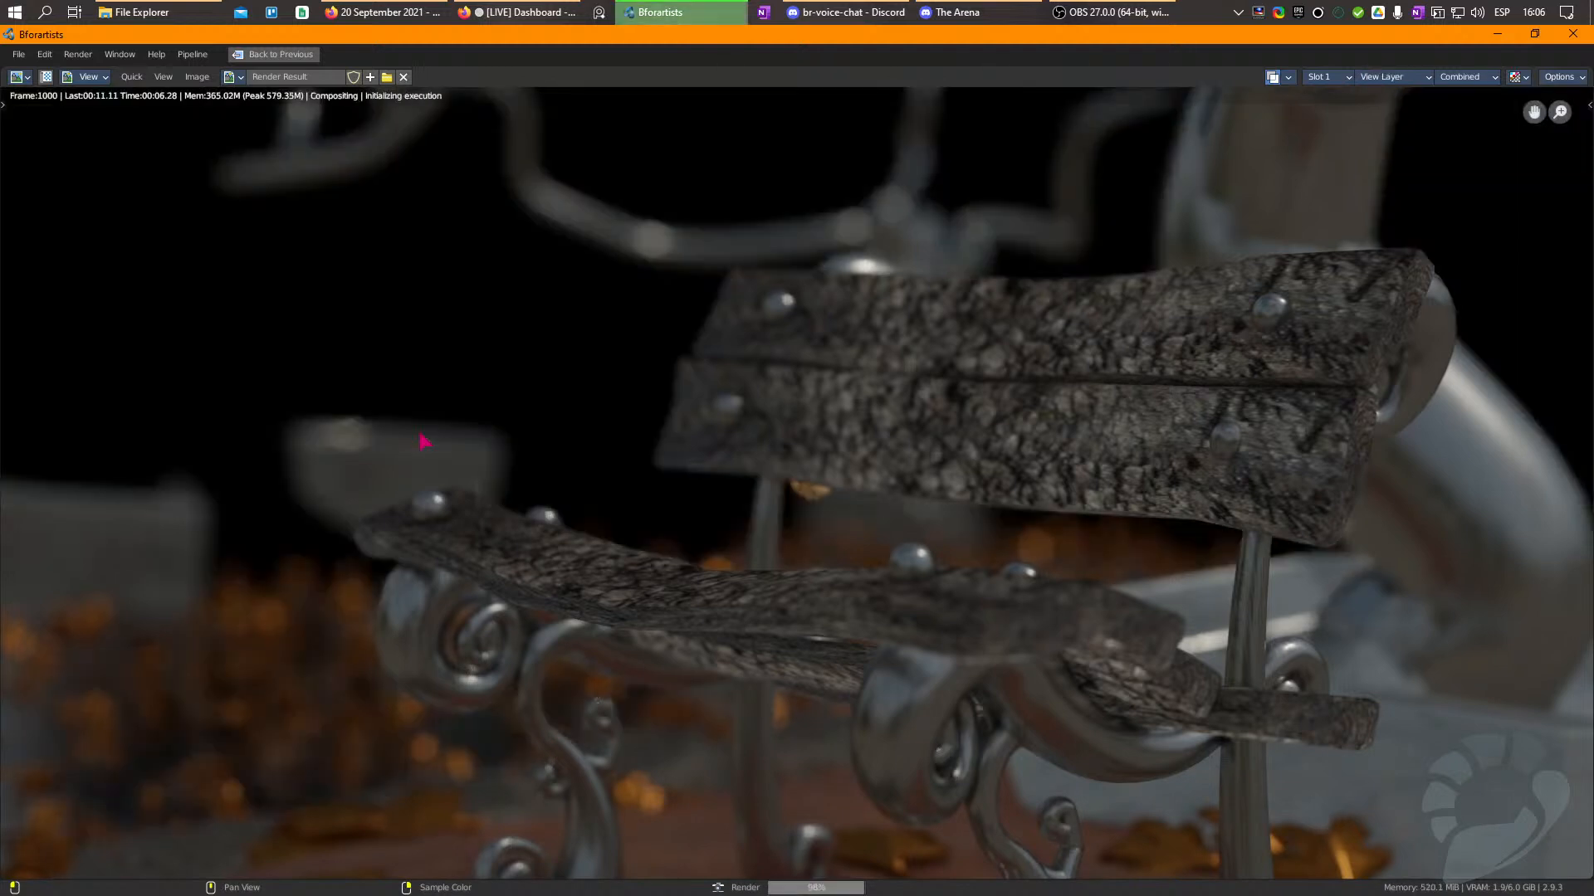
{"action": "scroll", "coordinate": [418, 459], "scroll_direction": "down", "scroll_amount": 3}
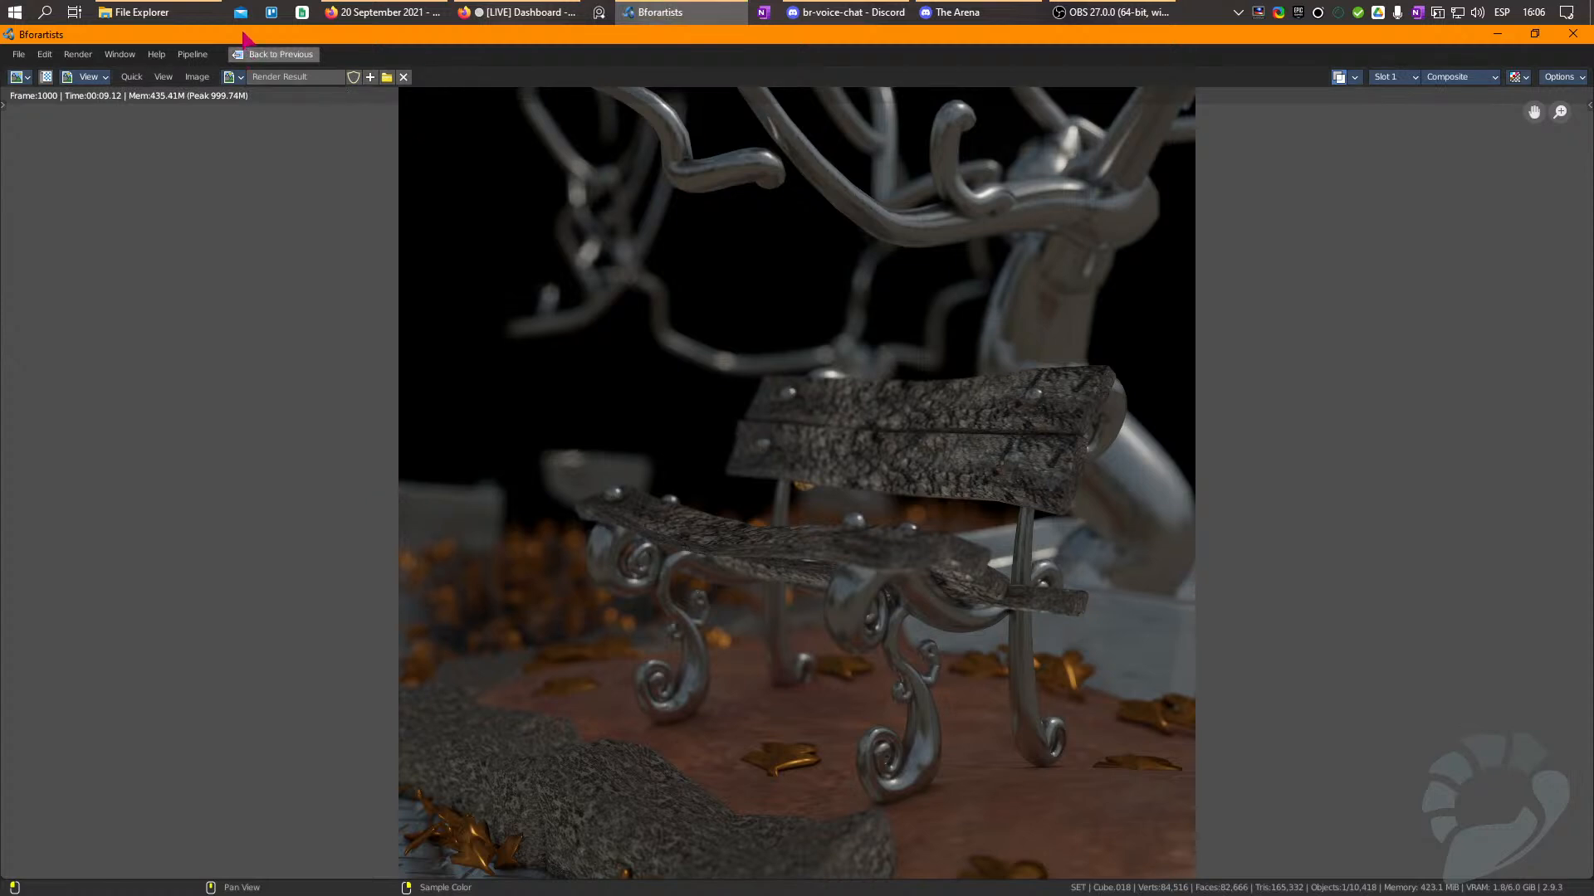
{"action": "left_click", "coordinate": [274, 54]}
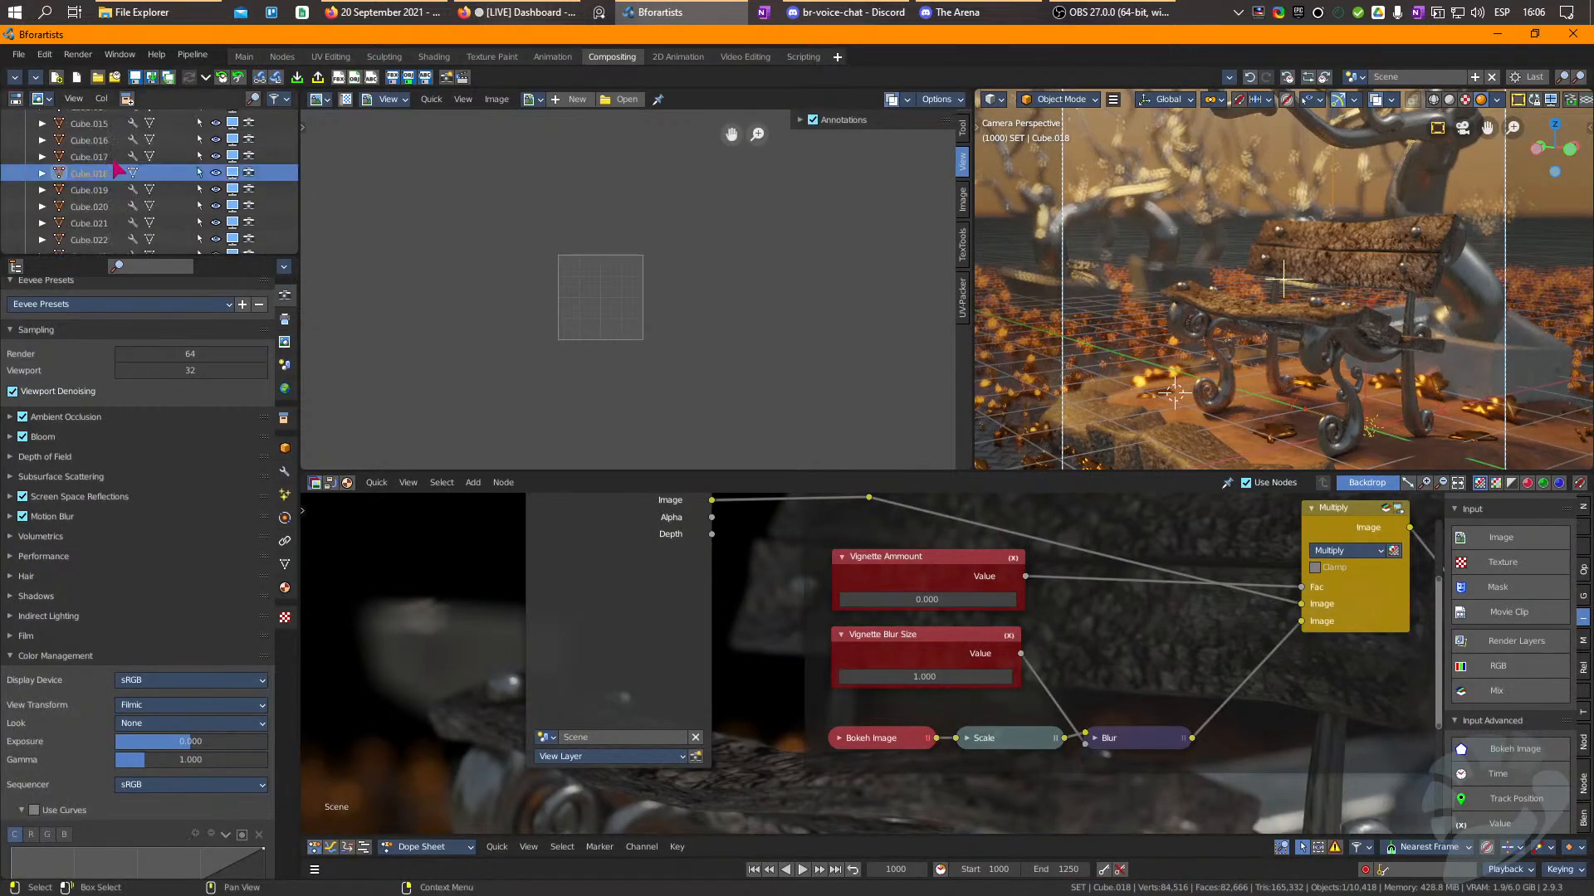
Exclude the volume box Cube.018 from renders, hide the viewport overlays, and show the box's material properties.
{"action": "left_click", "coordinate": [249, 172]}
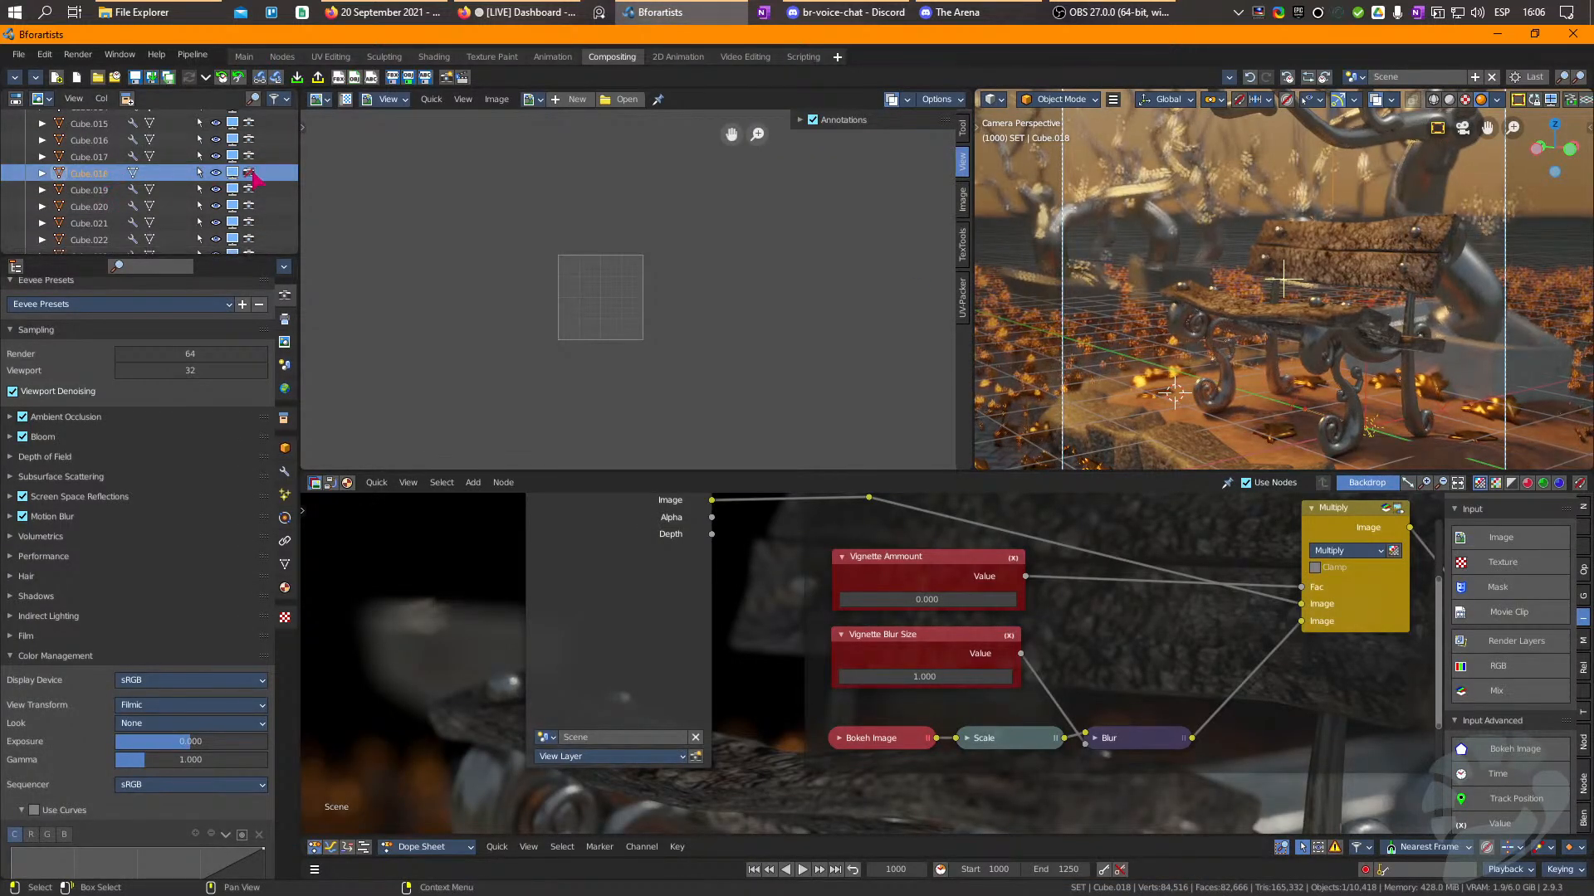
{"action": "key", "text": "shift+alt+z"}
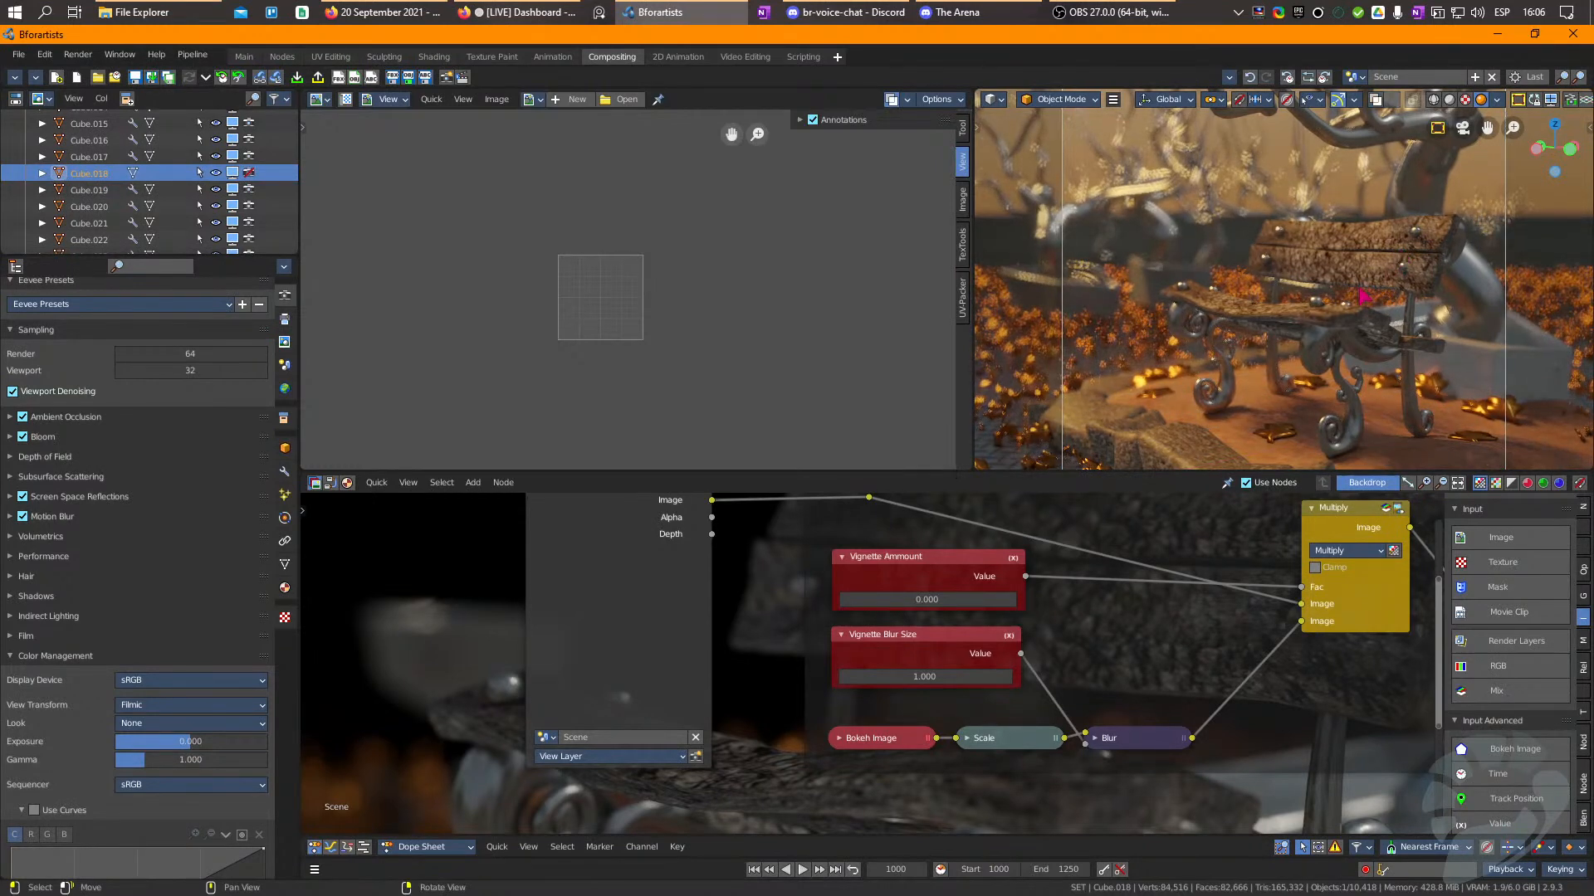
{"action": "left_click", "coordinate": [285, 587]}
Render the frame again without the volume box and examine the full image.
{"action": "scroll", "coordinate": [639, 673], "scroll_direction": "up", "scroll_amount": 2}
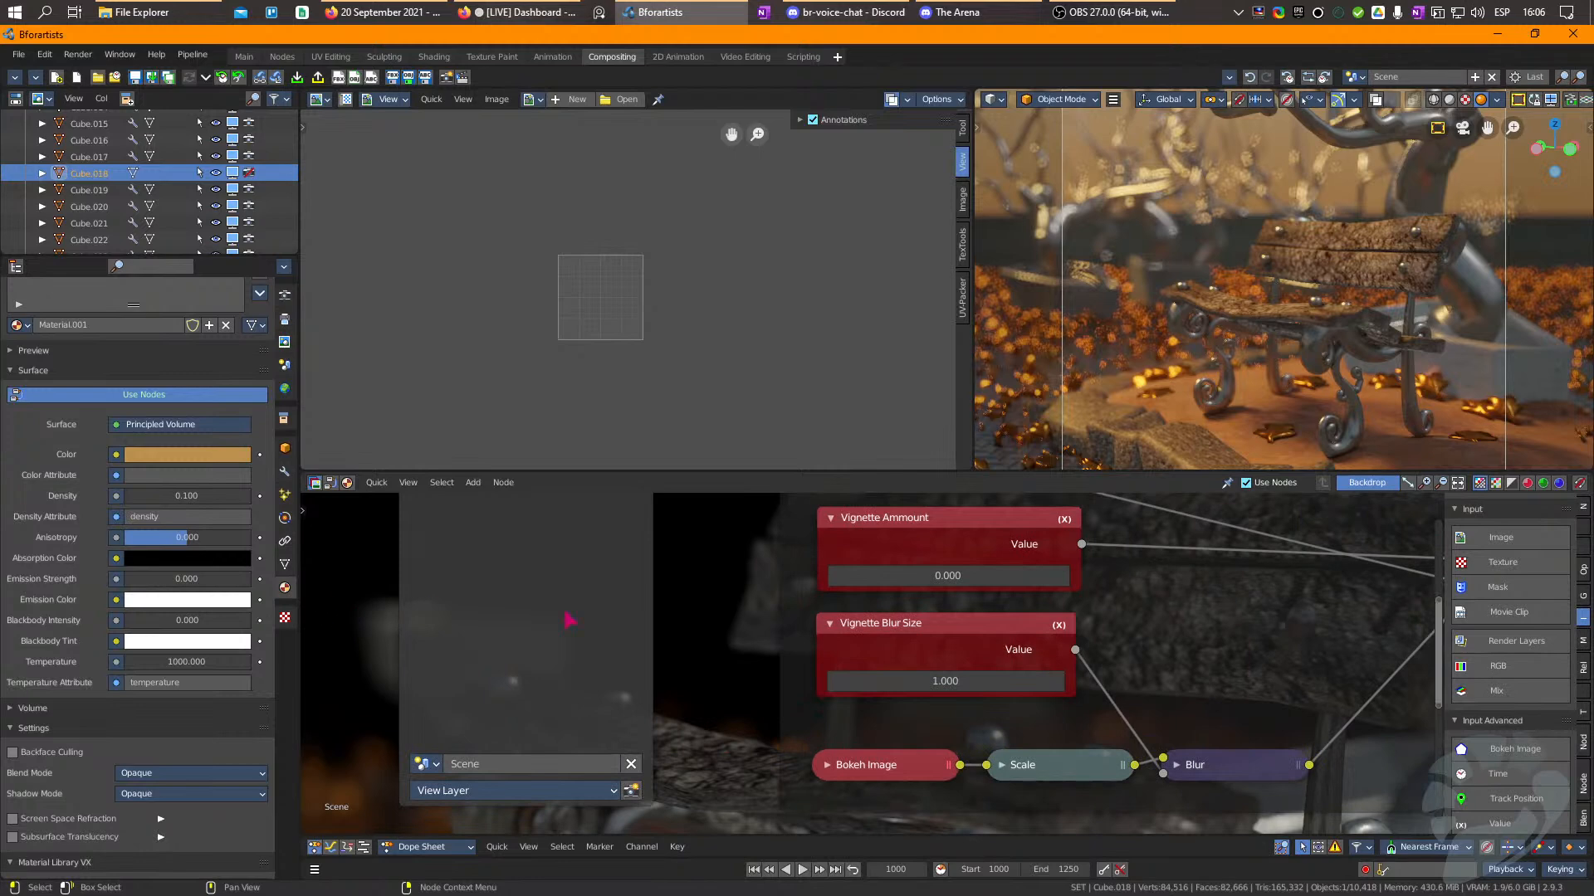
{"action": "key", "text": "F12"}
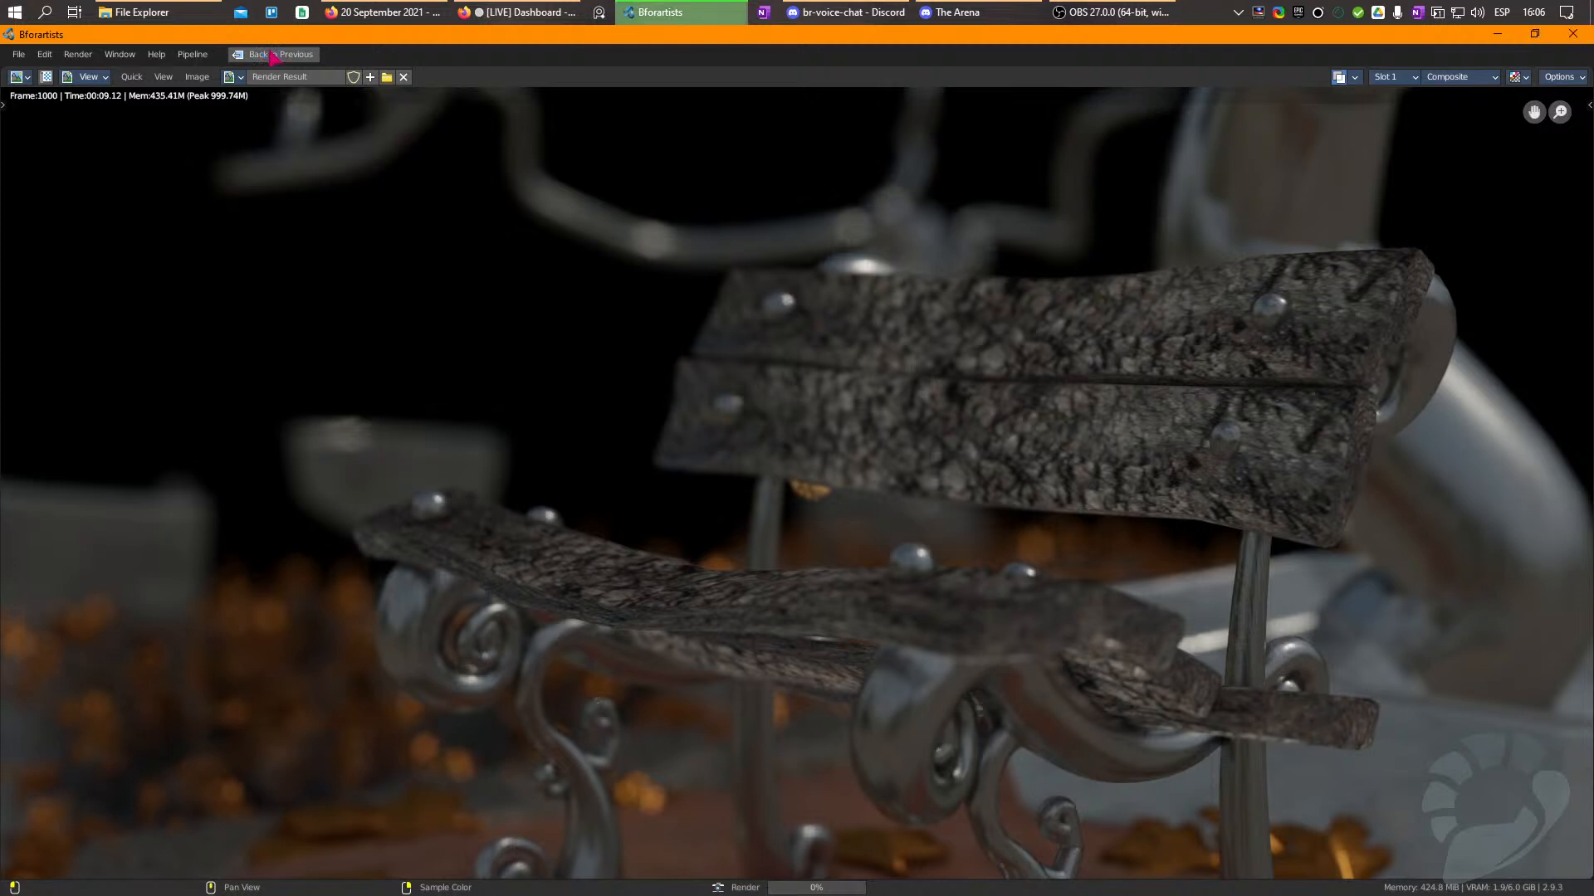
{"action": "scroll", "coordinate": [763, 454], "scroll_direction": "down", "scroll_amount": 5}
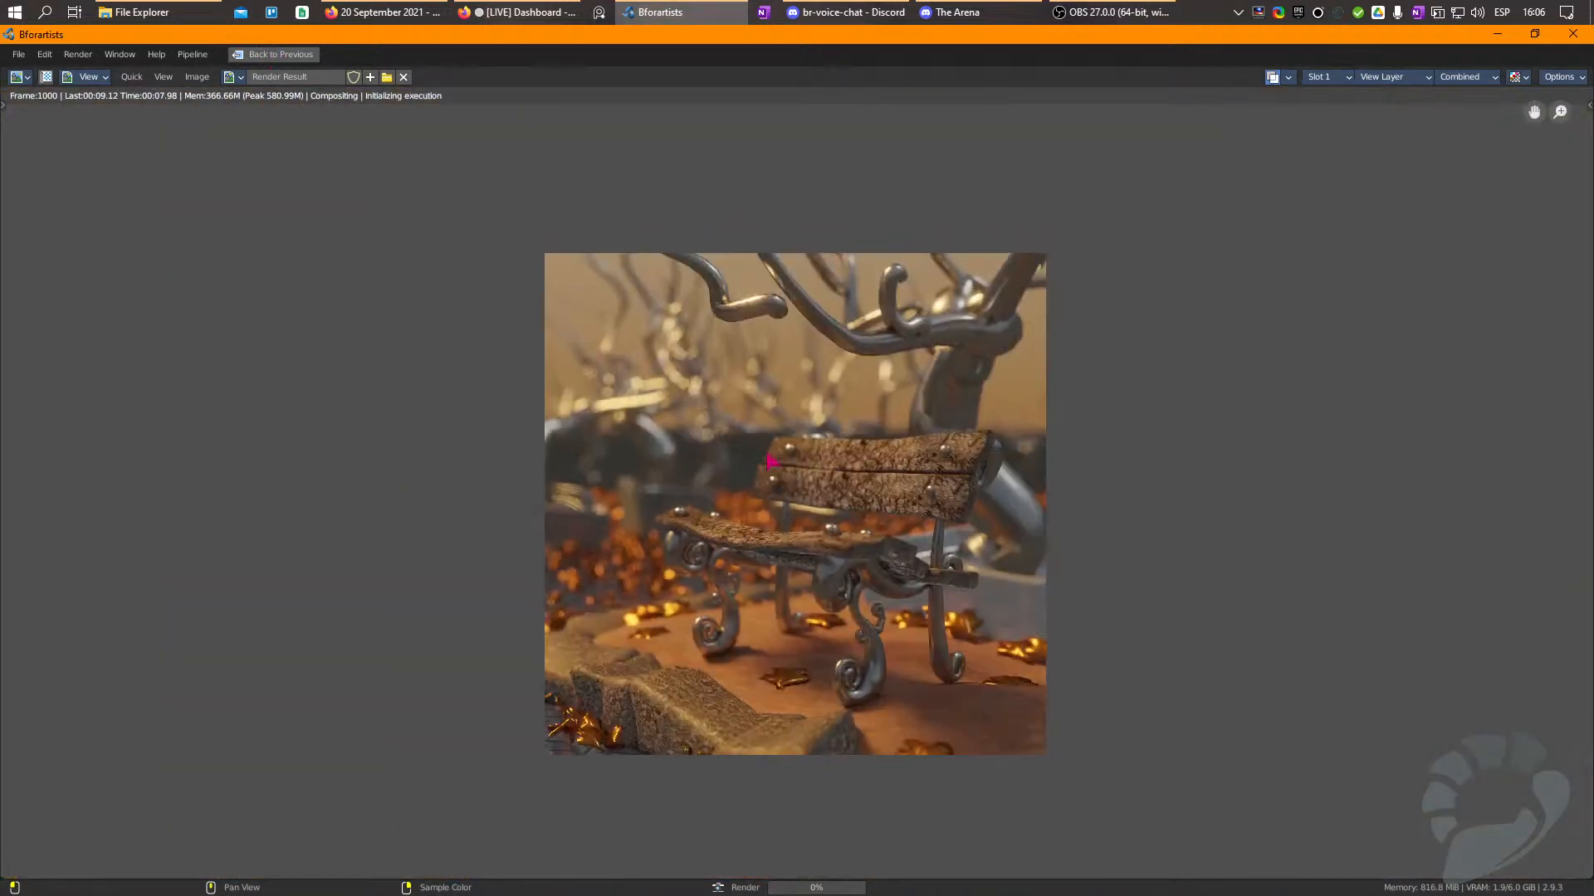
{"action": "scroll", "coordinate": [757, 455], "scroll_direction": "up", "scroll_amount": 2}
Start saving the rendered image to a file and go to the Downloads folder.
{"action": "key", "text": "shift+alt+s"}
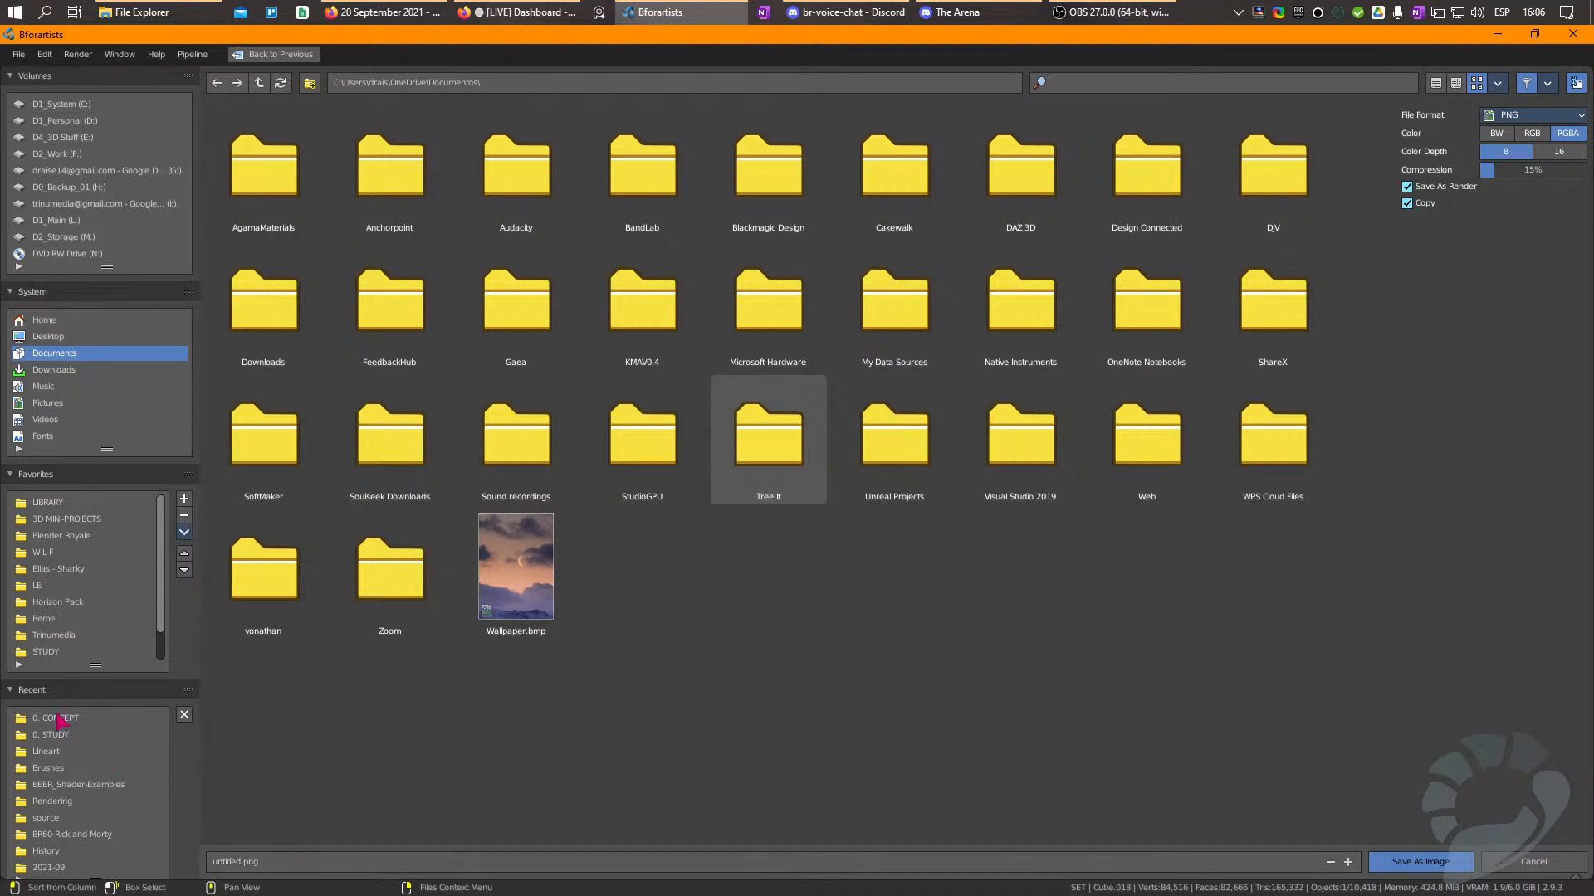
{"action": "left_click", "coordinate": [58, 501]}
{"action": "left_click", "coordinate": [62, 370]}
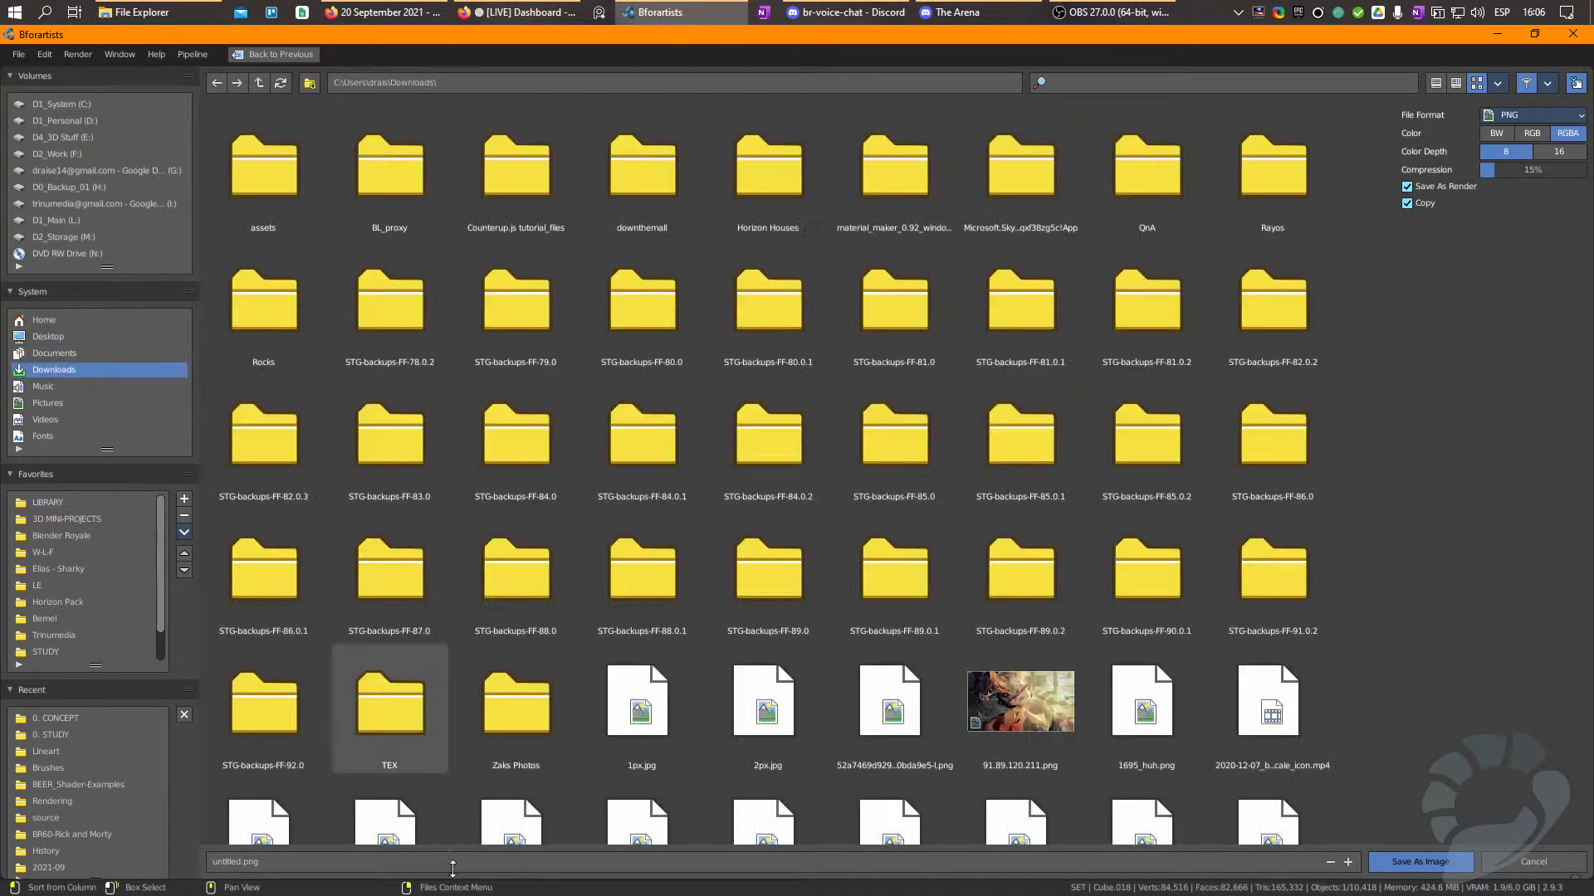
Browse the Downloads, source and LIBRARY folders for a place to save the image.
{"action": "scroll", "coordinate": [422, 624], "scroll_direction": "down", "scroll_amount": 5}
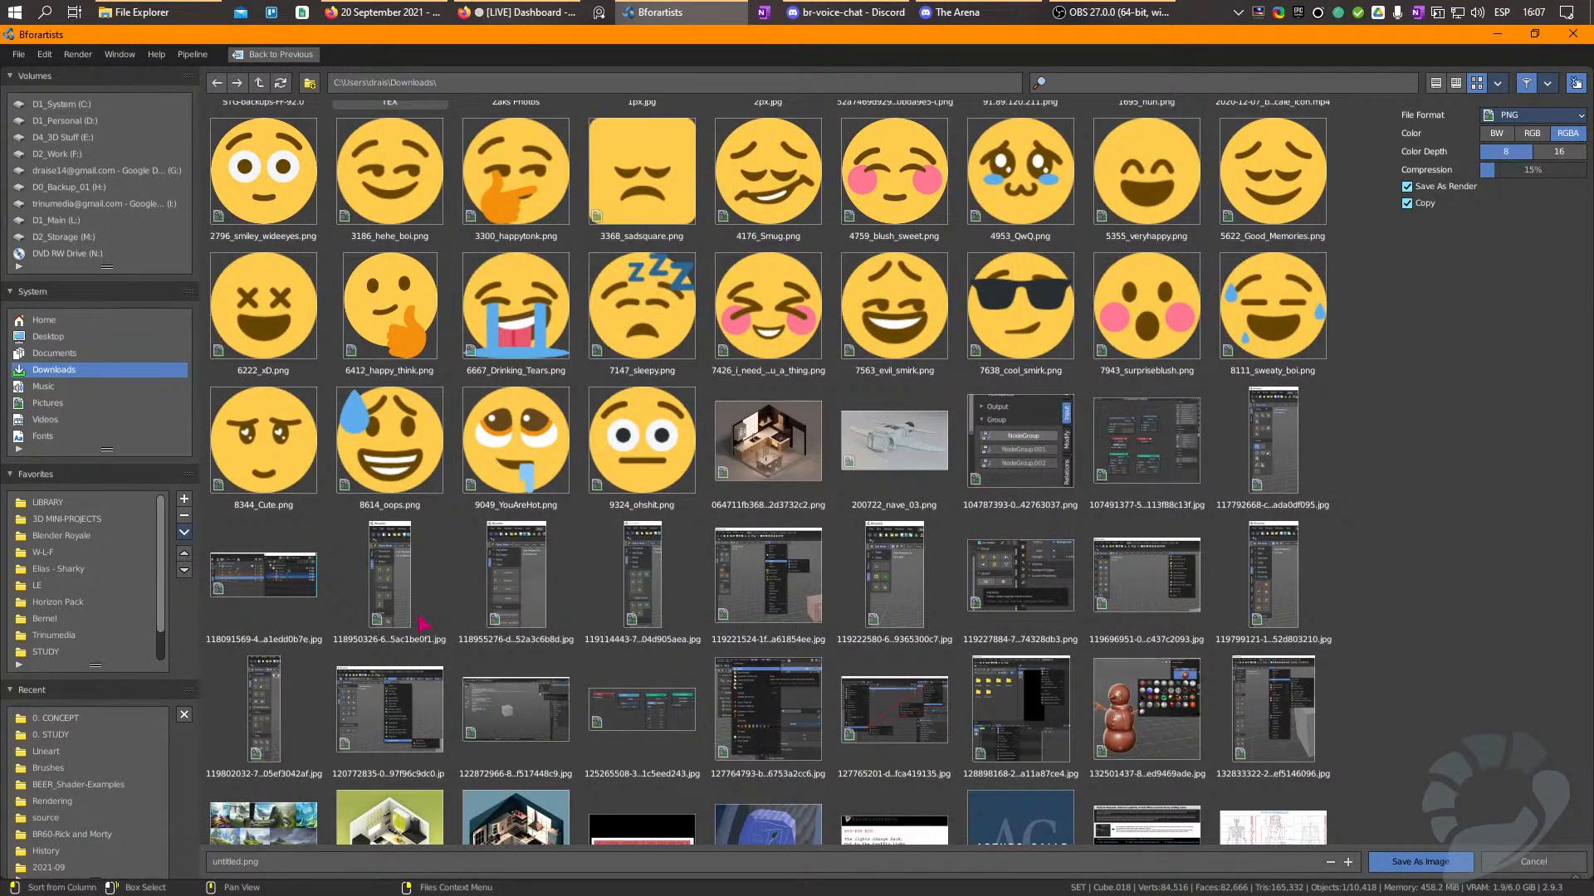
{"action": "scroll", "coordinate": [422, 624], "scroll_direction": "down", "scroll_amount": 7}
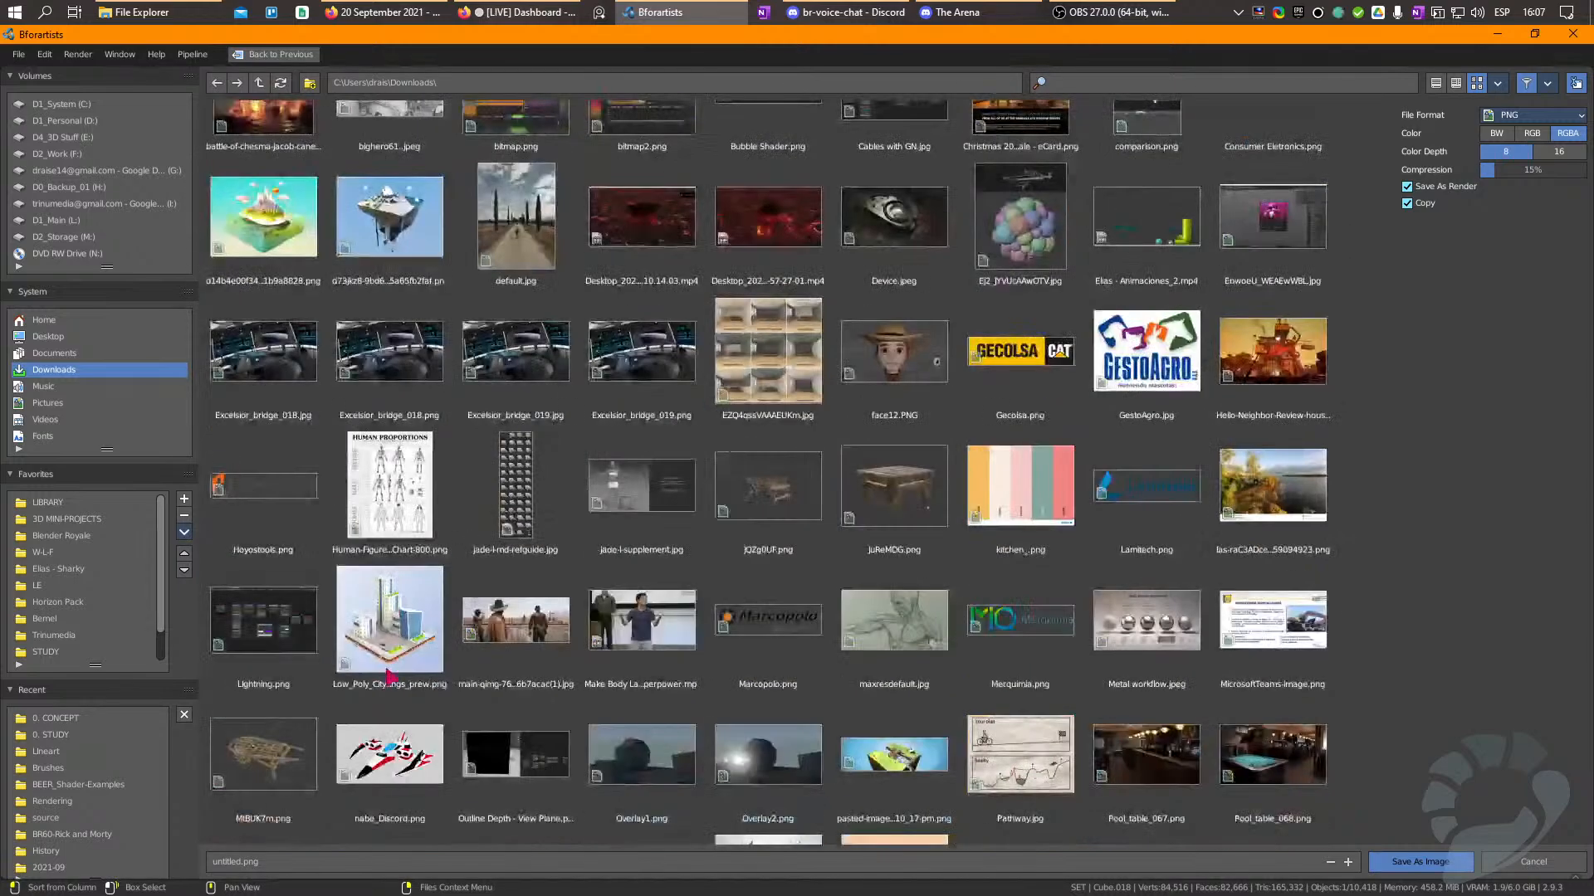
{"action": "scroll", "coordinate": [388, 387], "scroll_direction": "up", "scroll_amount": 12}
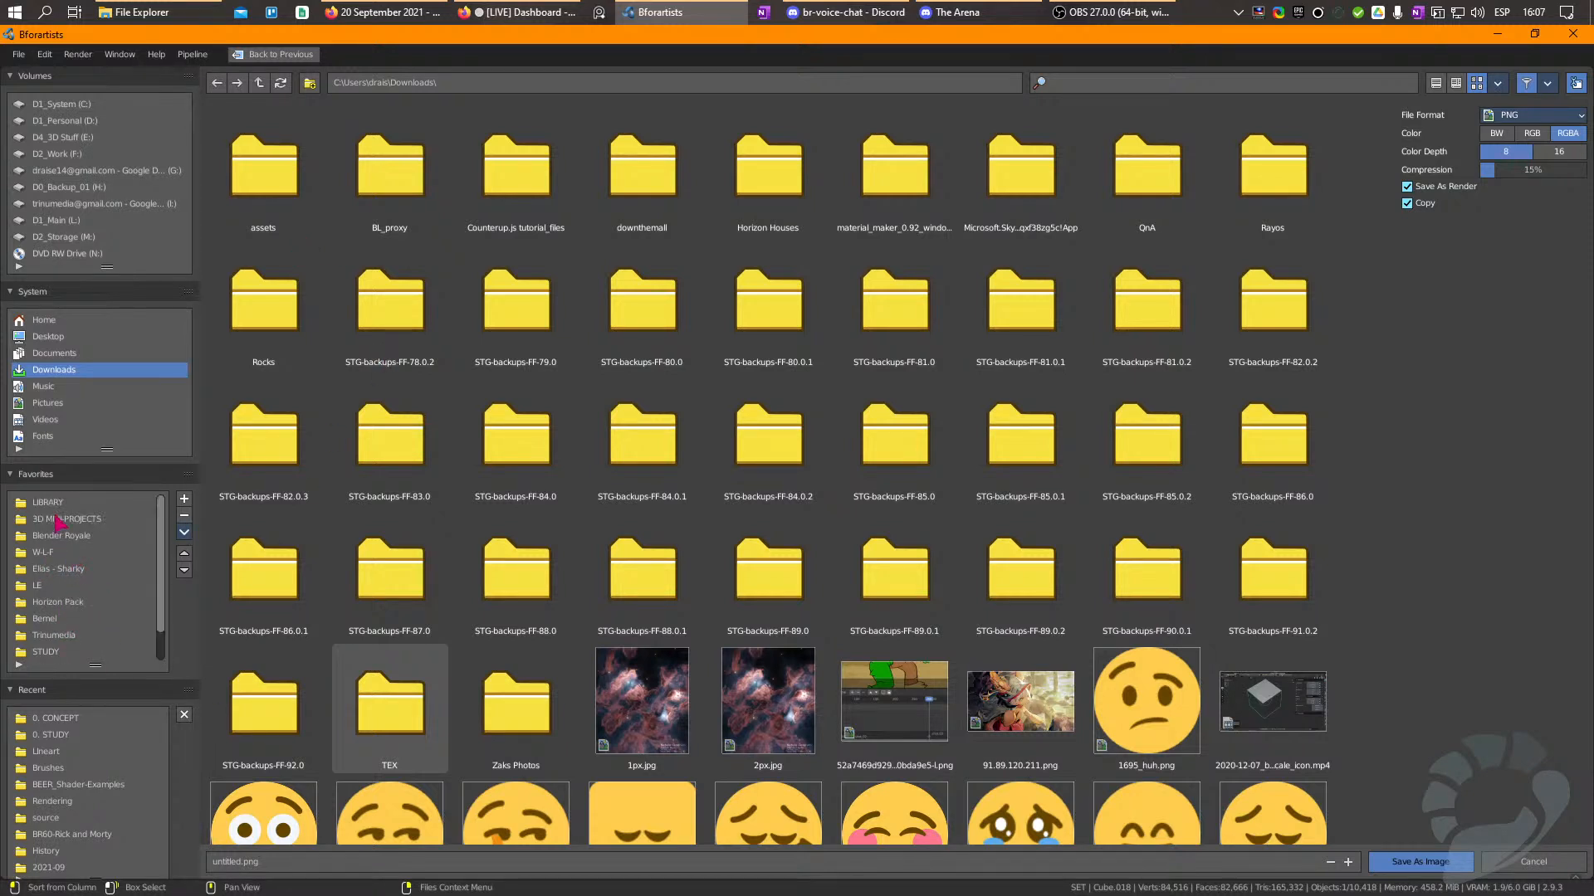
{"action": "left_click", "coordinate": [58, 751]}
{"action": "left_click", "coordinate": [58, 802]}
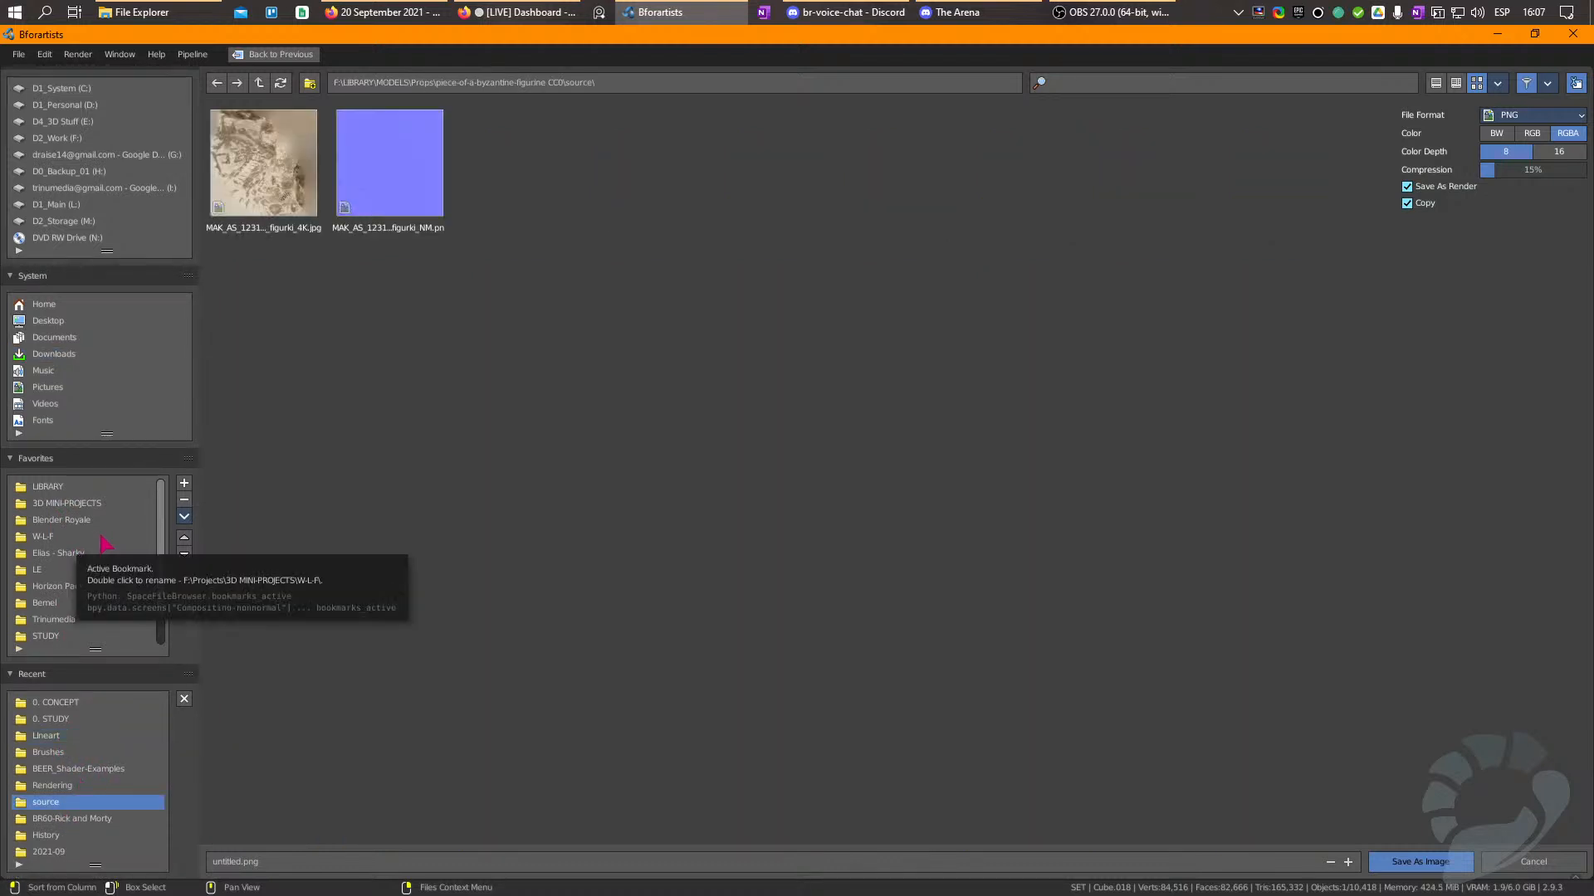
{"action": "left_click", "coordinate": [62, 488]}
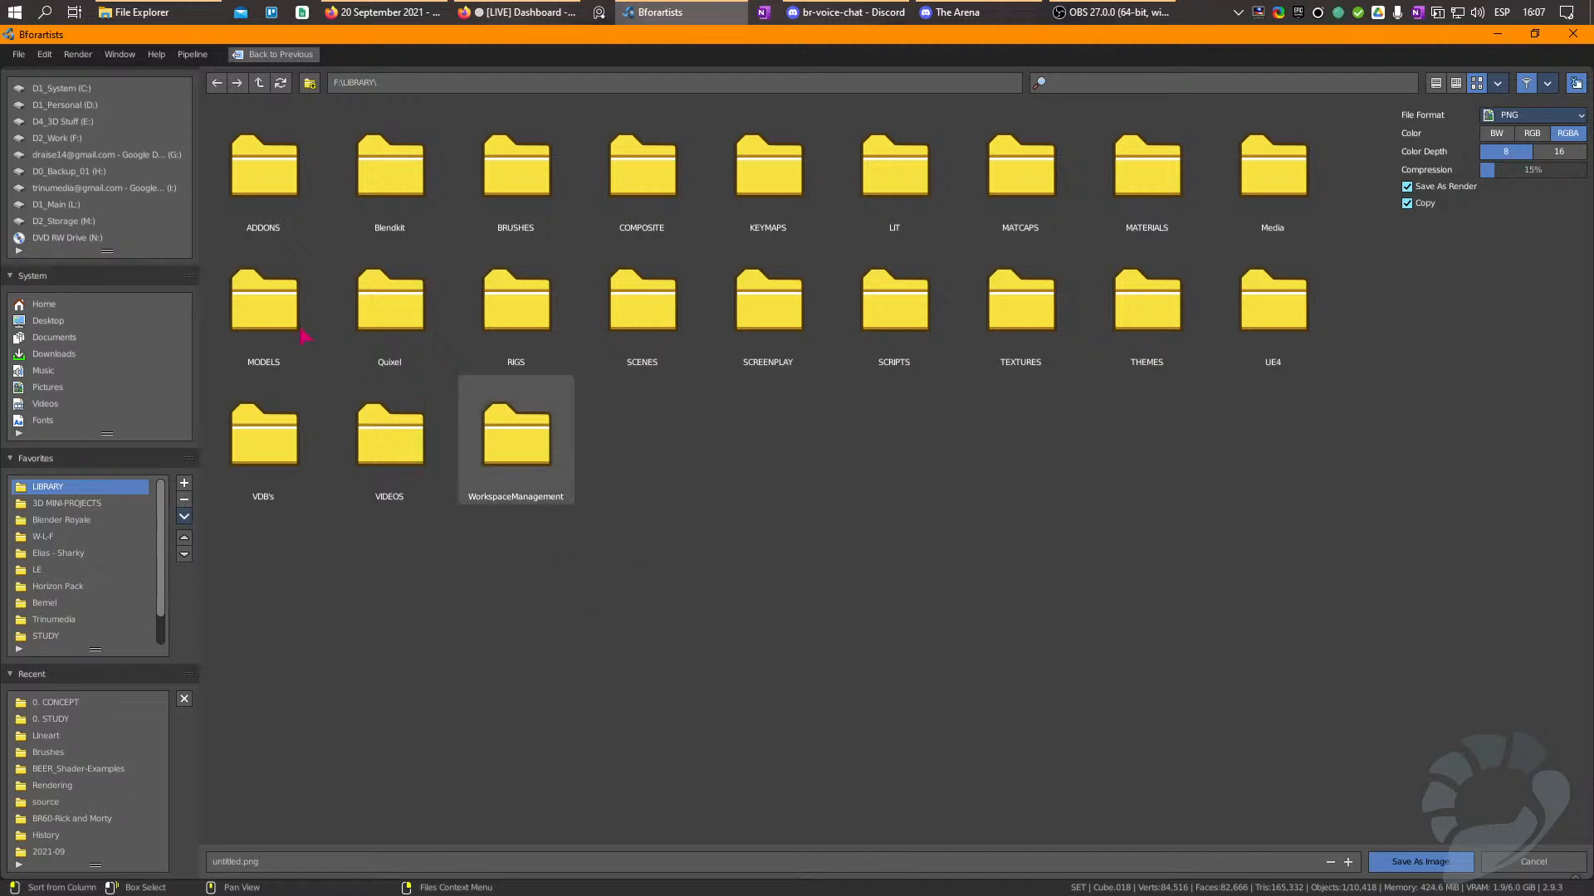
{"action": "left_click", "coordinate": [278, 340]}
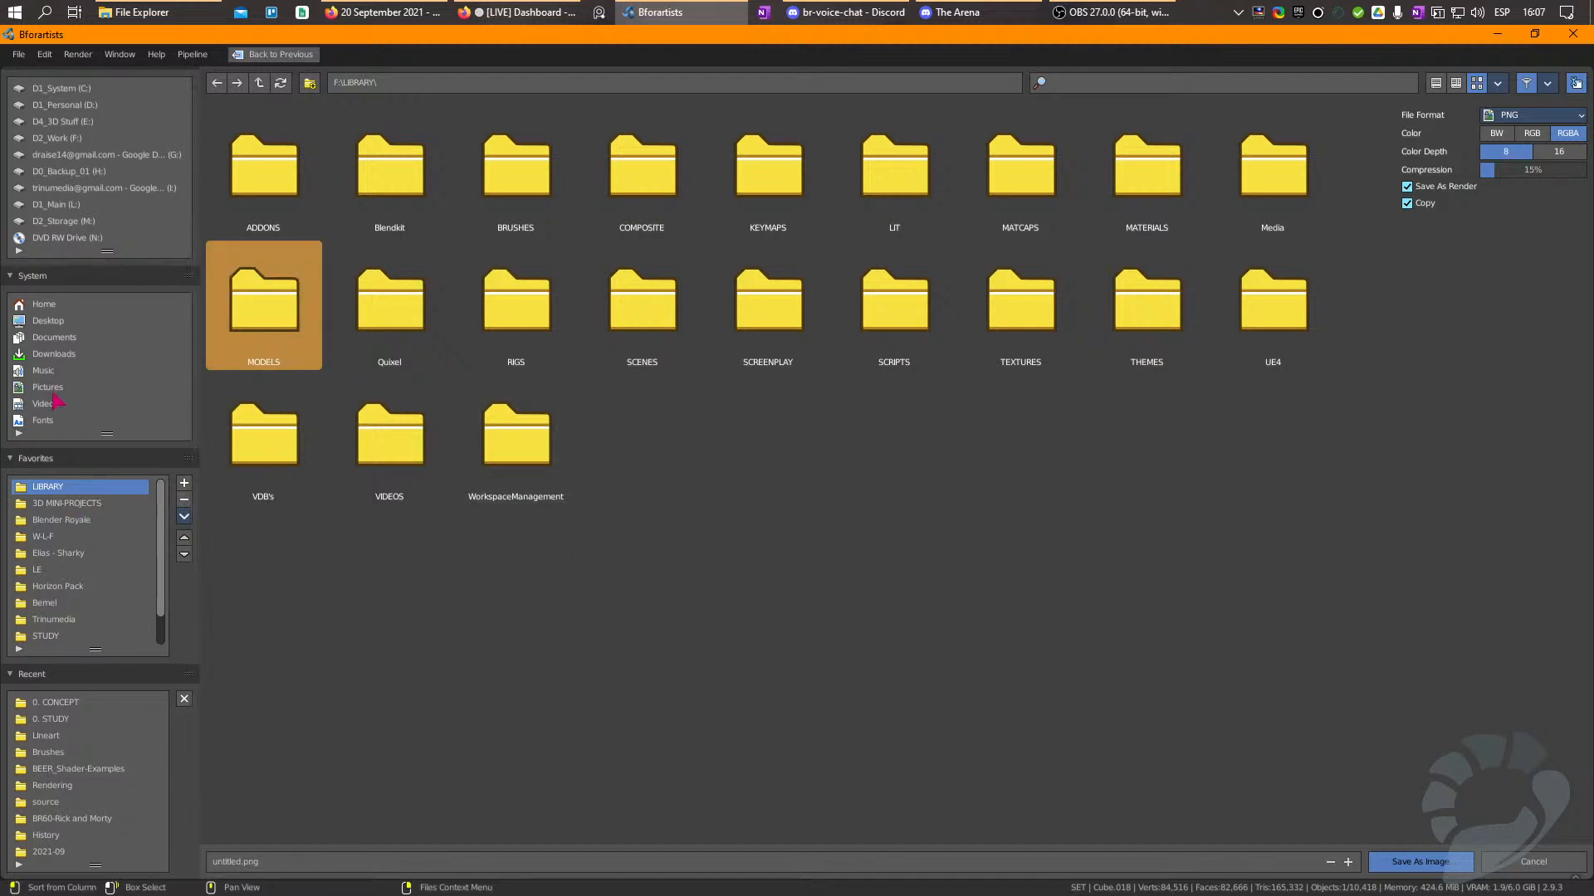
Create a new folder named BR inside the Downloads folder and open it.
{"action": "left_click", "coordinate": [53, 353]}
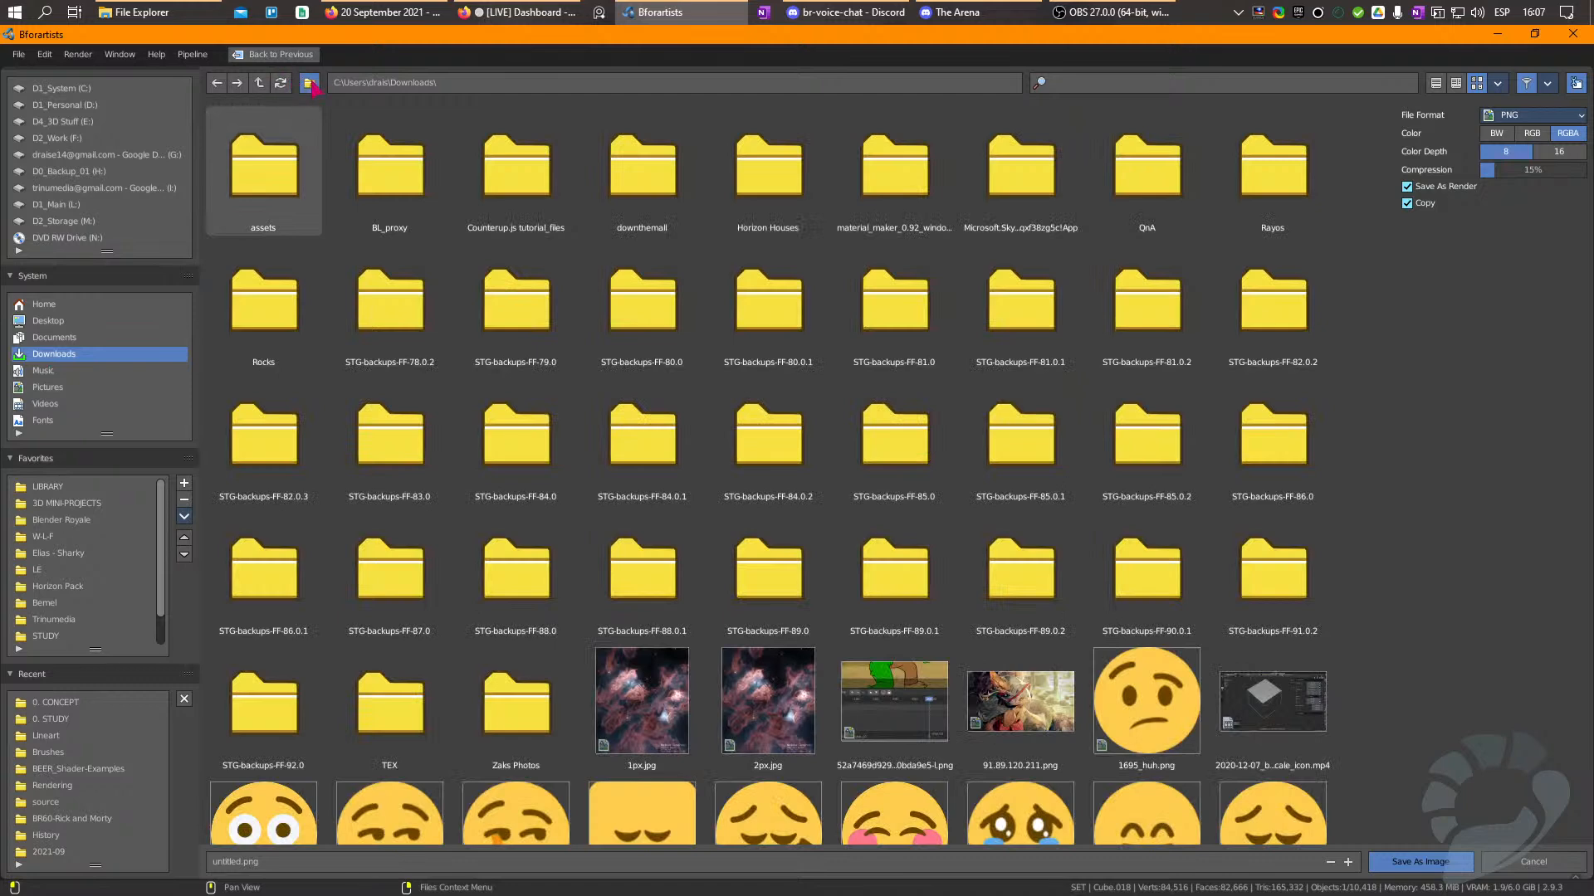
{"action": "left_click", "coordinate": [310, 82]}
{"action": "type", "text": "BR"}
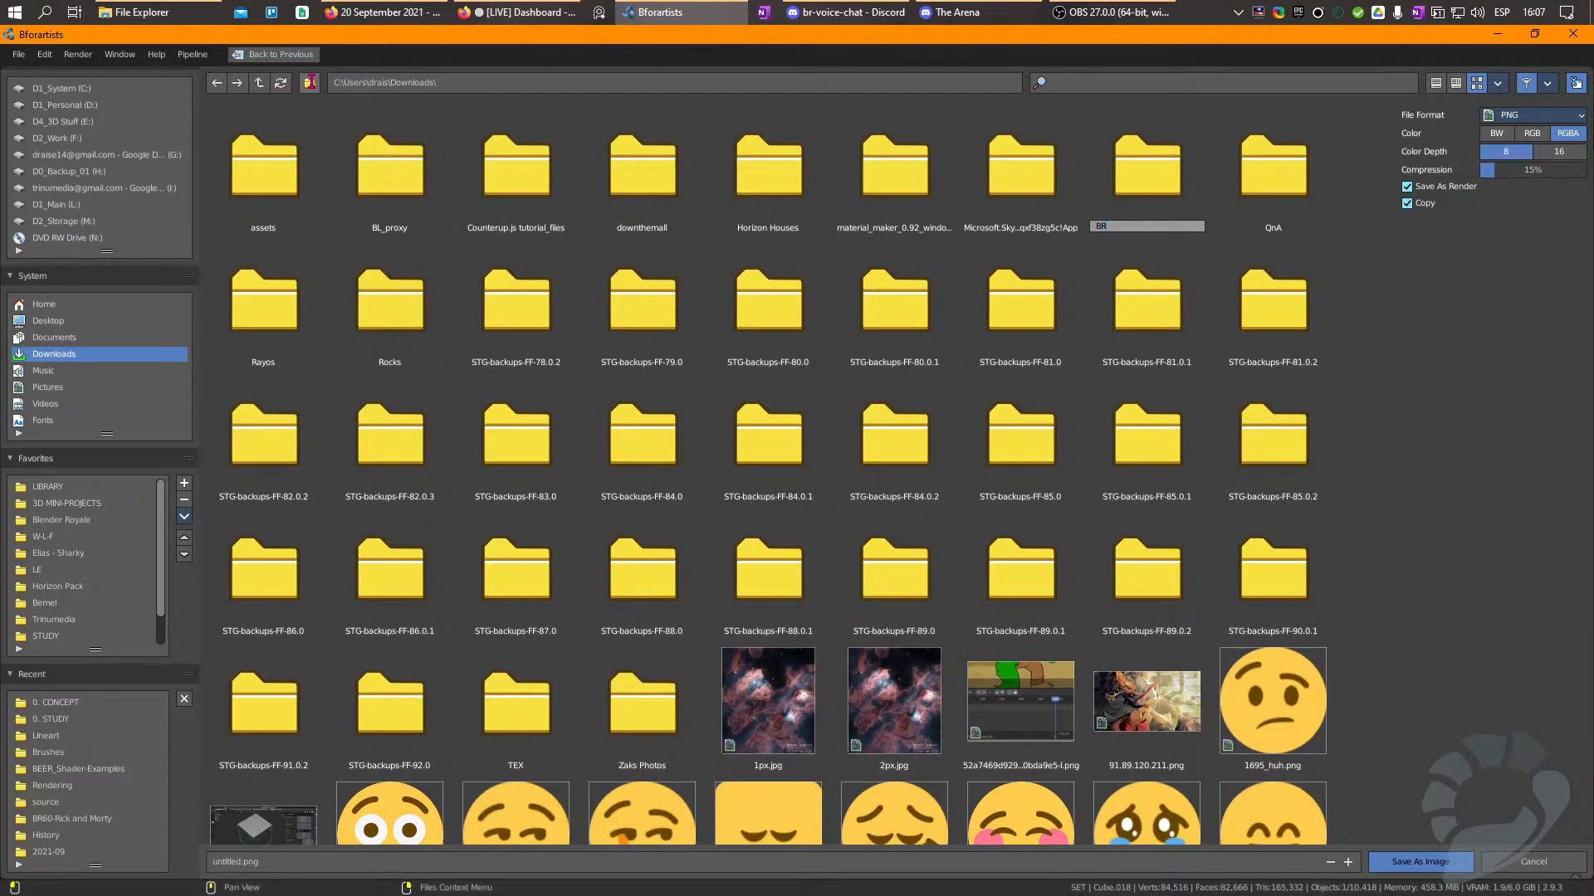
{"action": "key", "text": "Return"}
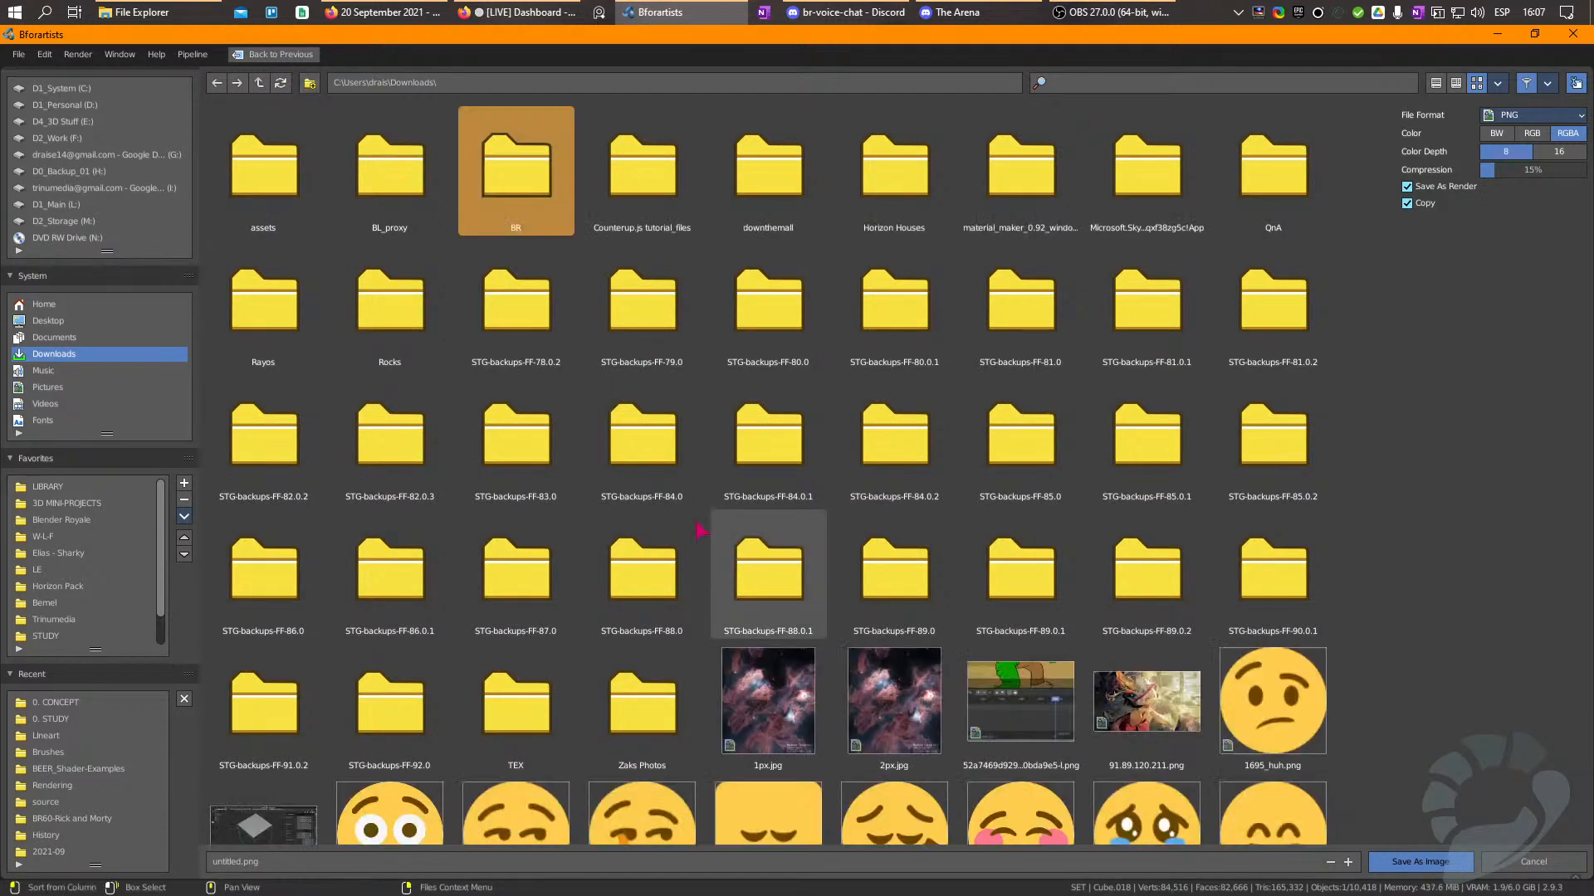
{"action": "double_click", "coordinate": [525, 183]}
Save the render as BR61-Autumn.png with 16-bit color depth and leave the full-screen render view.
{"action": "left_click", "coordinate": [340, 860]}
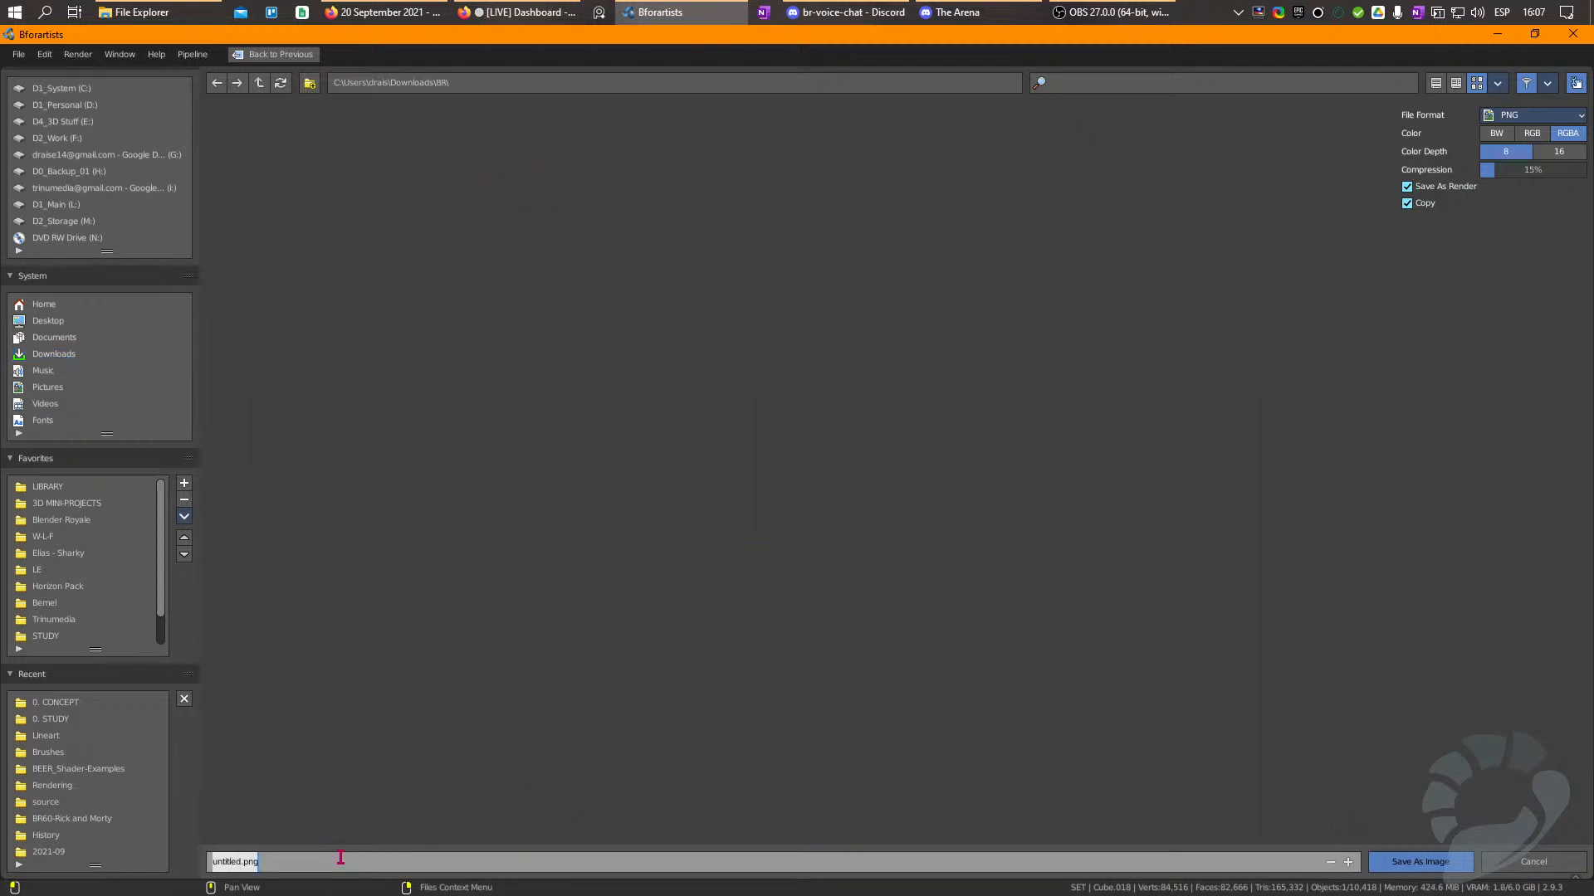
{"action": "type", "text": "BR61-"}
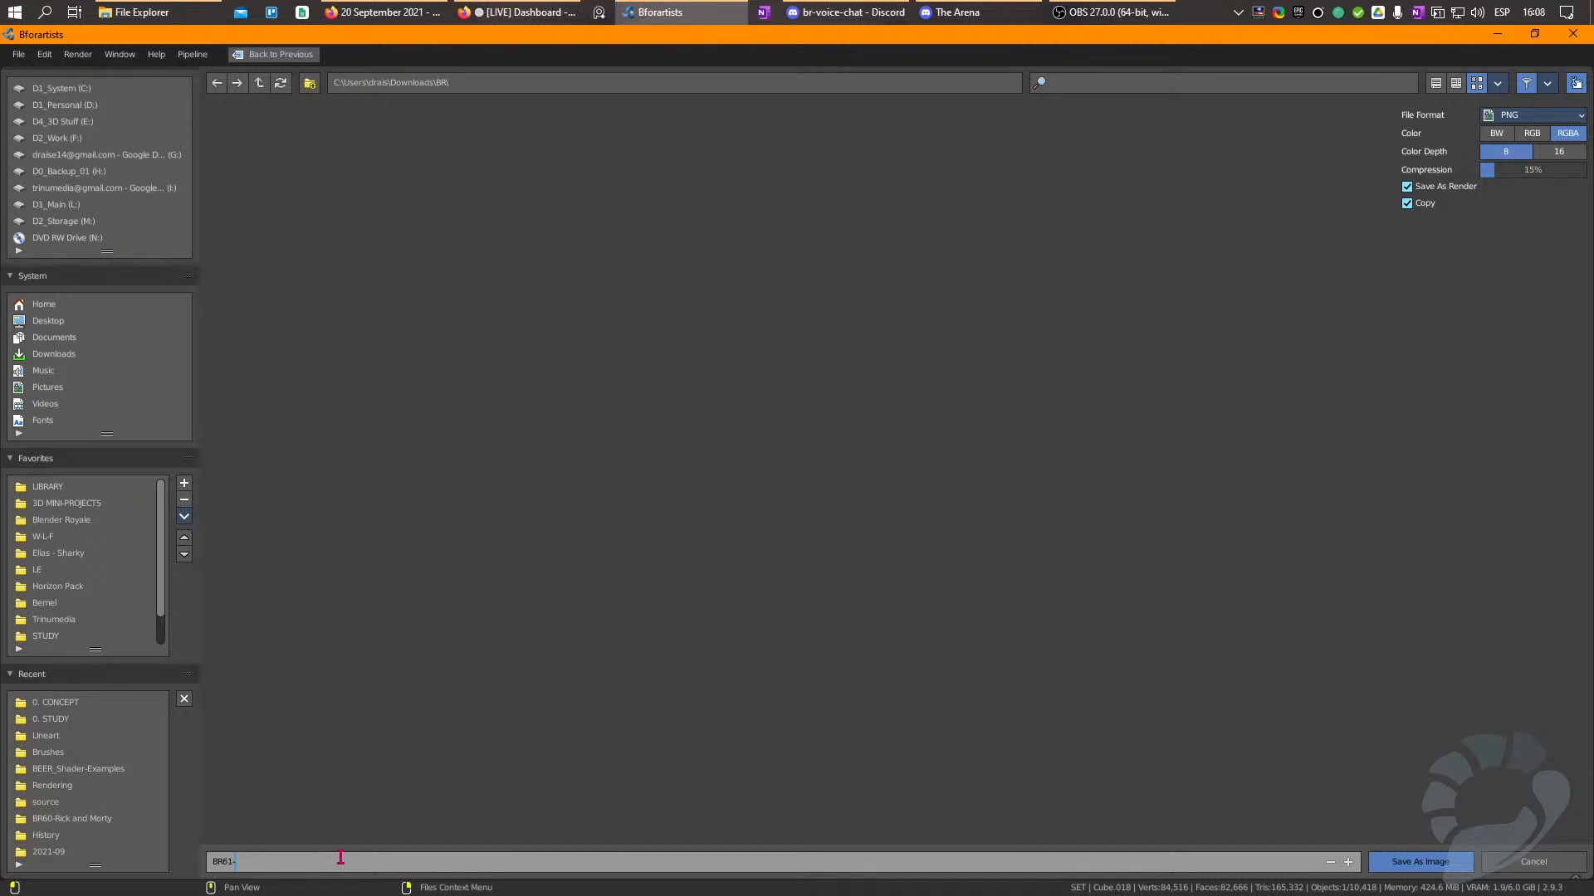
{"action": "type", "text": "Autumn.png"}
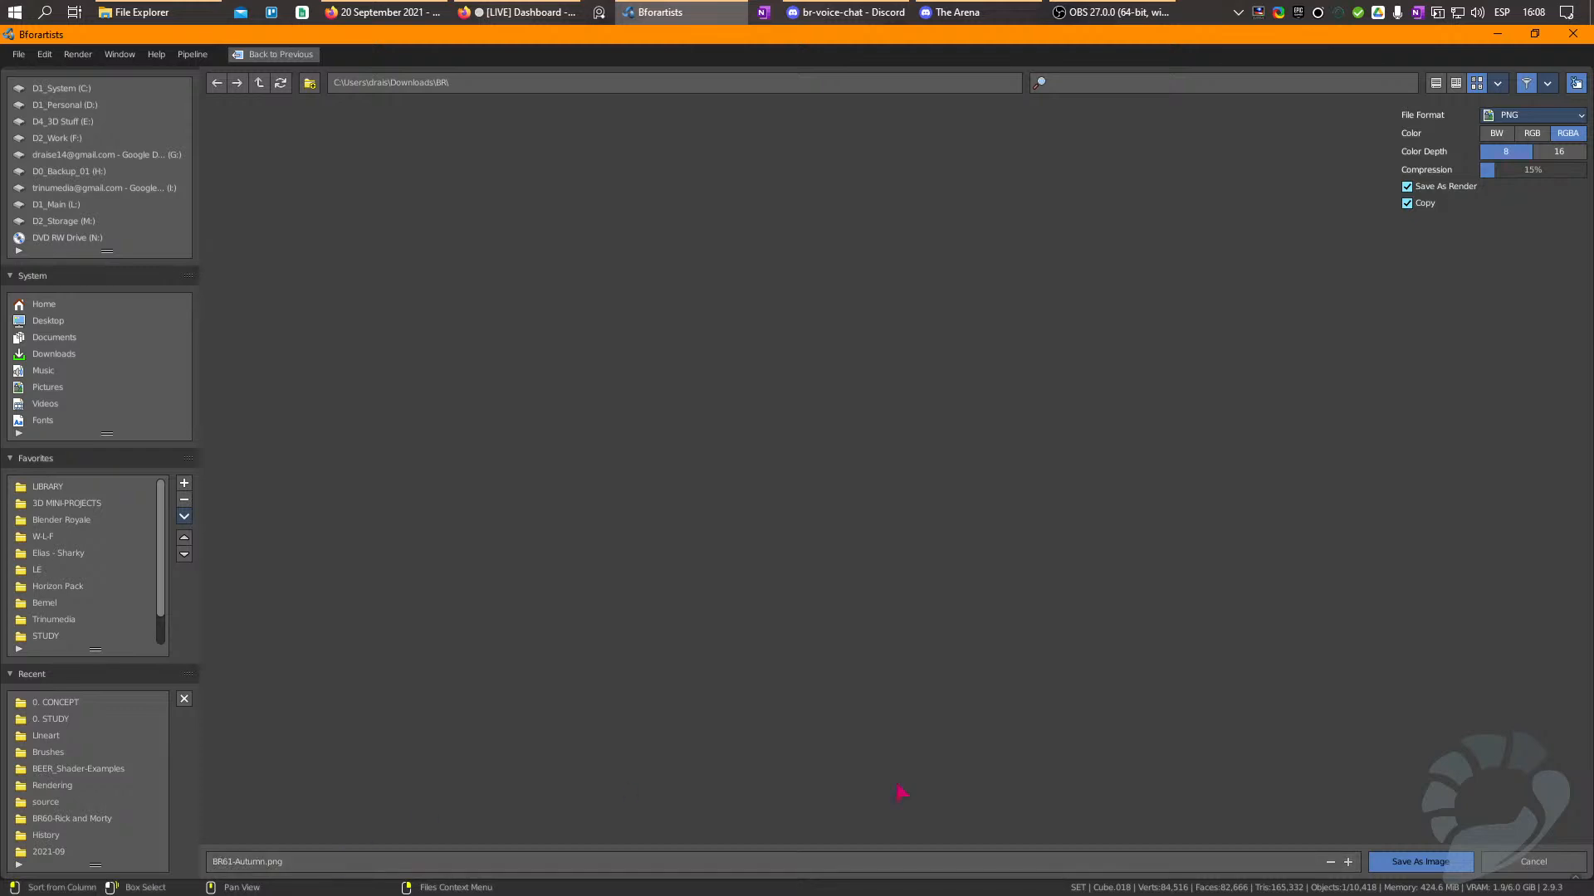
{"action": "left_click", "coordinate": [1559, 151]}
{"action": "left_click", "coordinate": [1420, 863]}
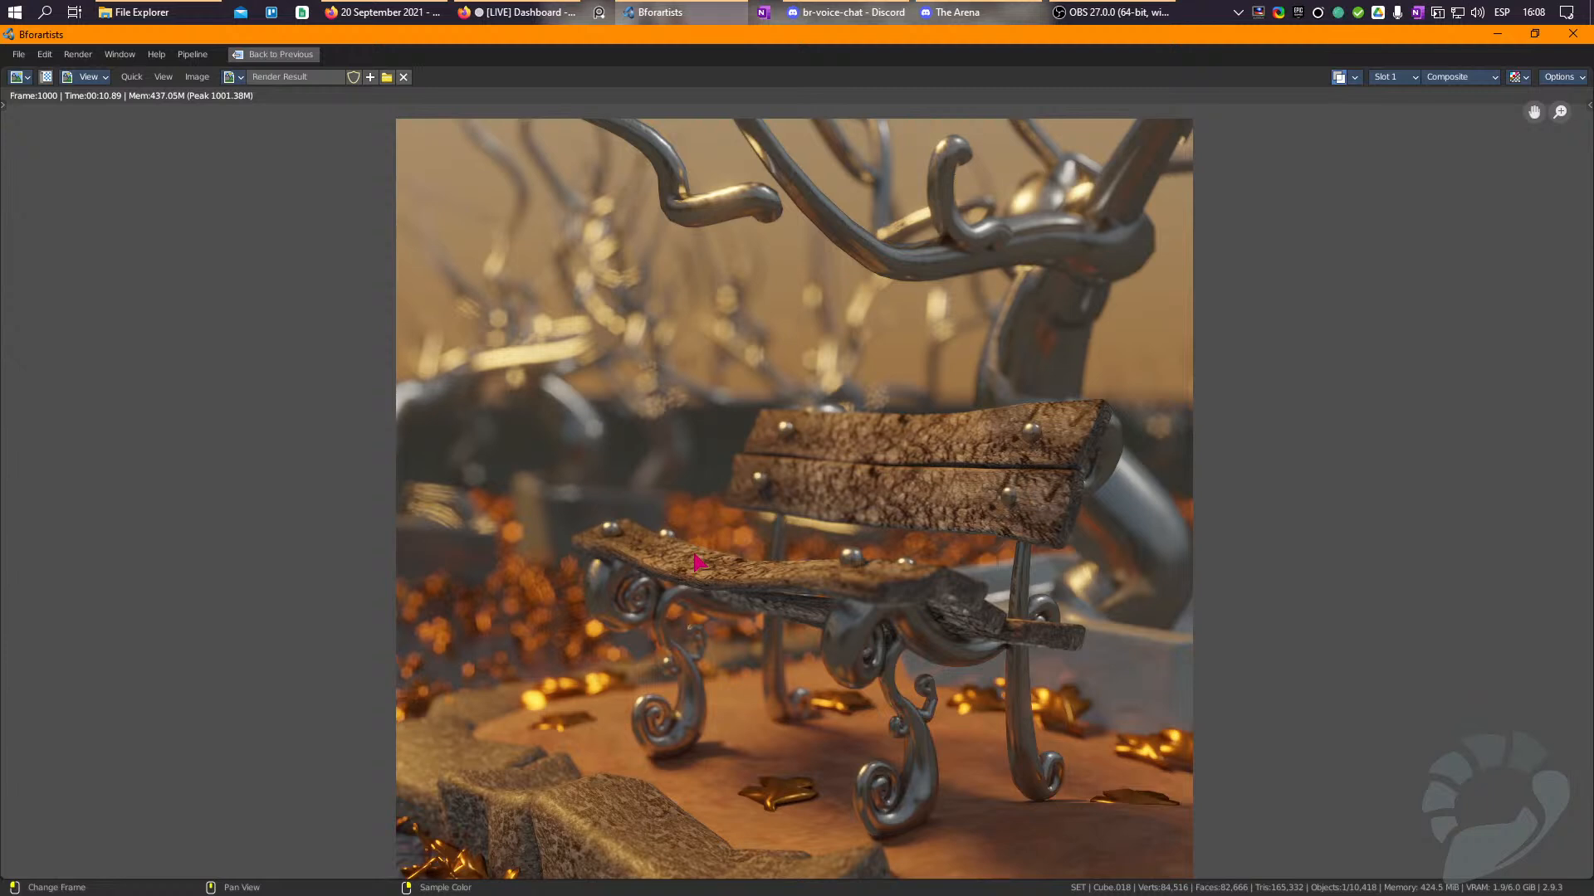
{"action": "key", "text": "Escape"}
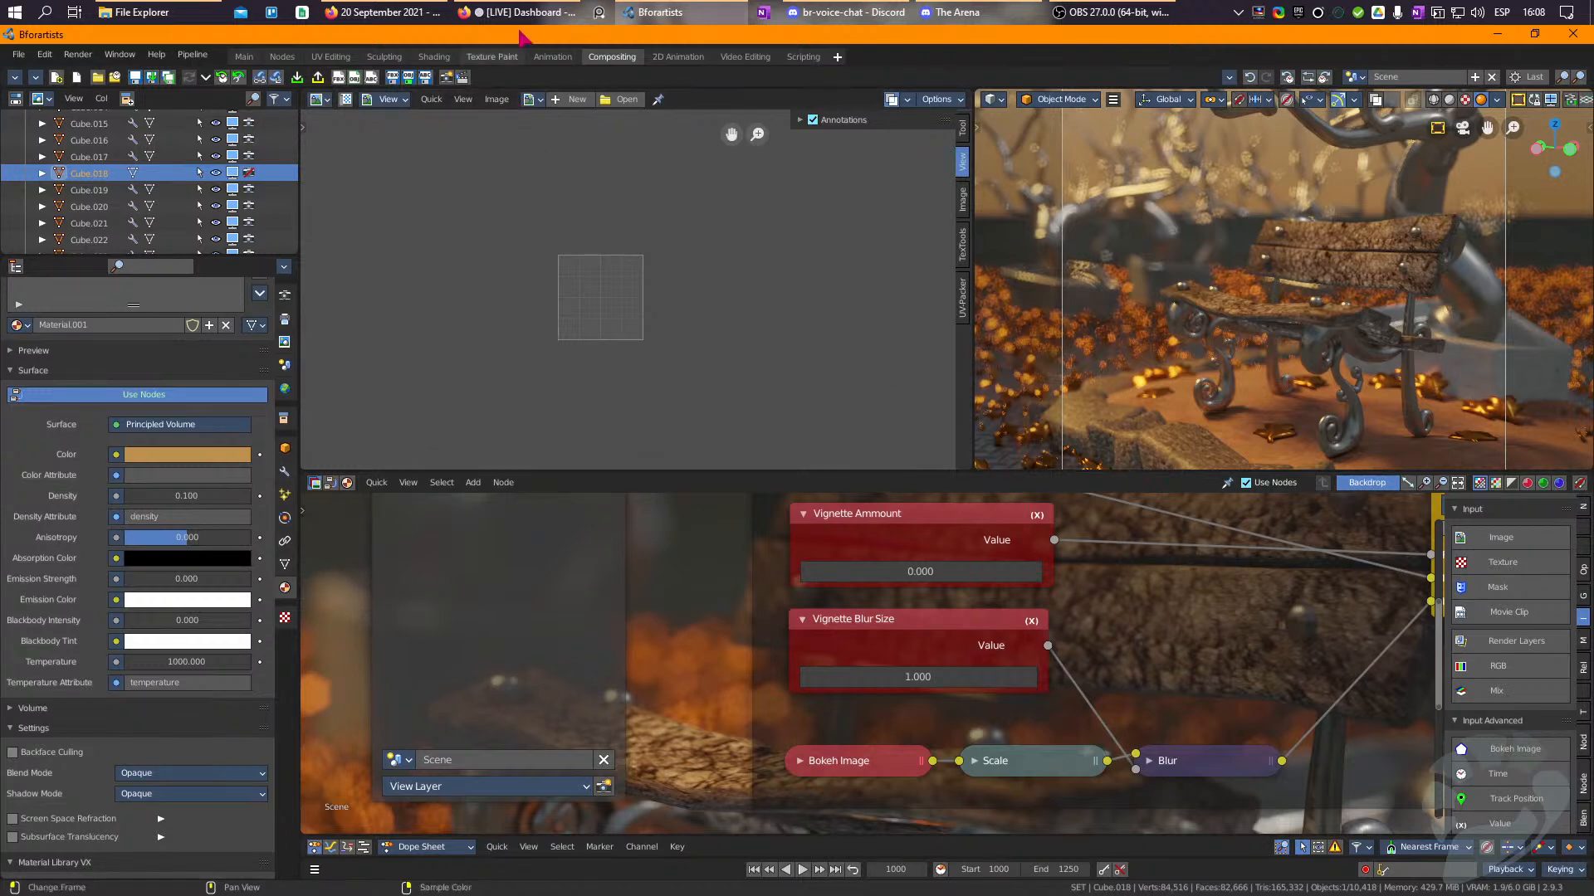
Switch to Discord and post BR61-Autumn.png from the Downloads BR folder in the br-voice-chat channel.
{"action": "left_click", "coordinate": [959, 13]}
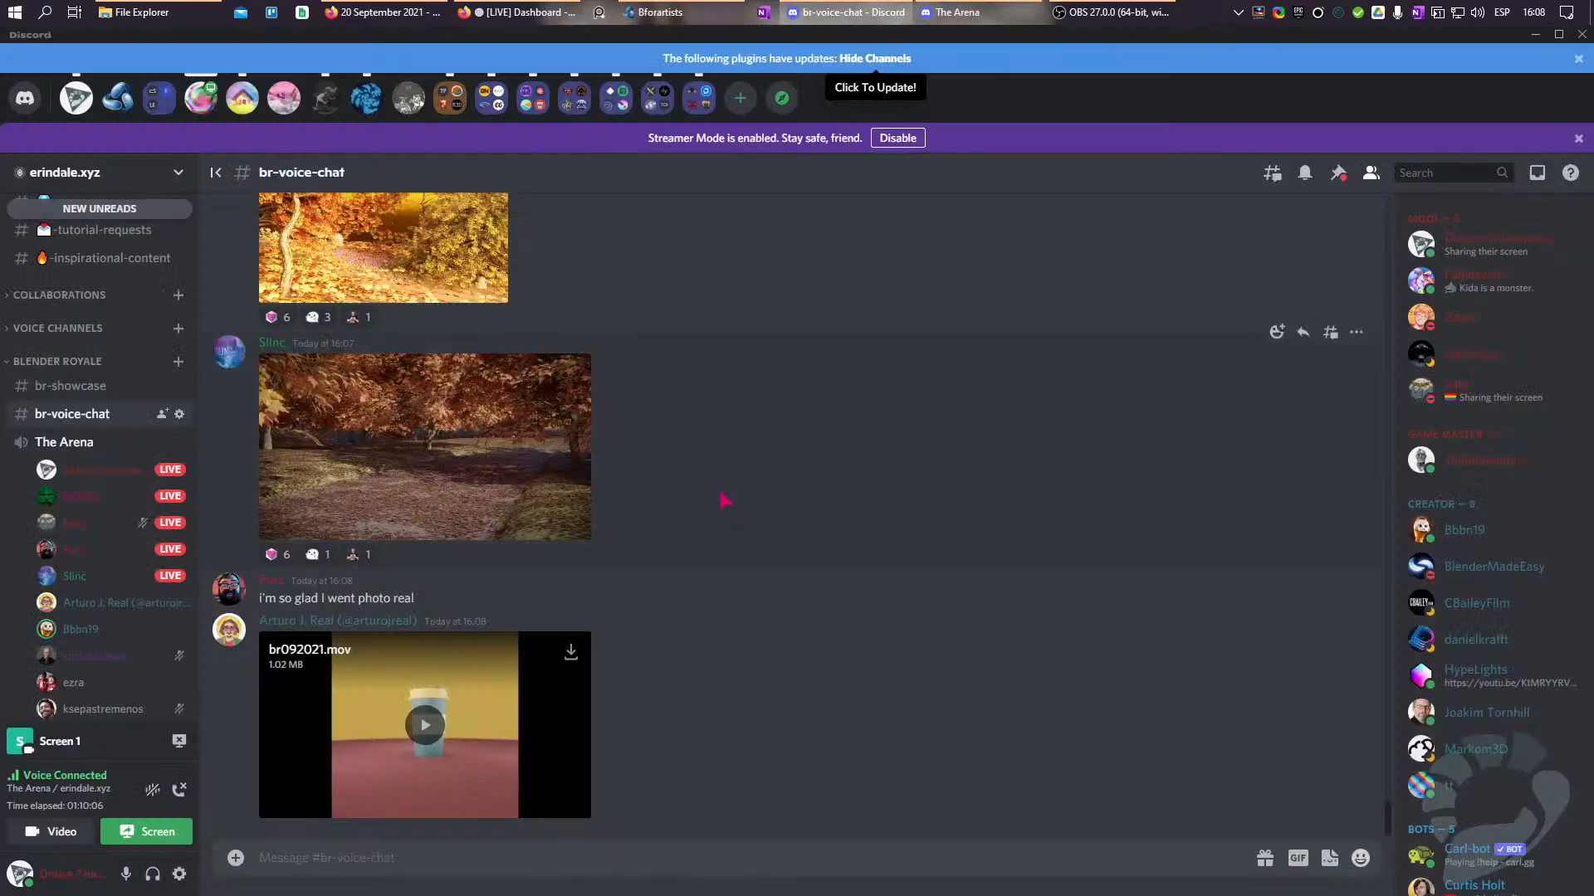
{"action": "key", "text": "super+e"}
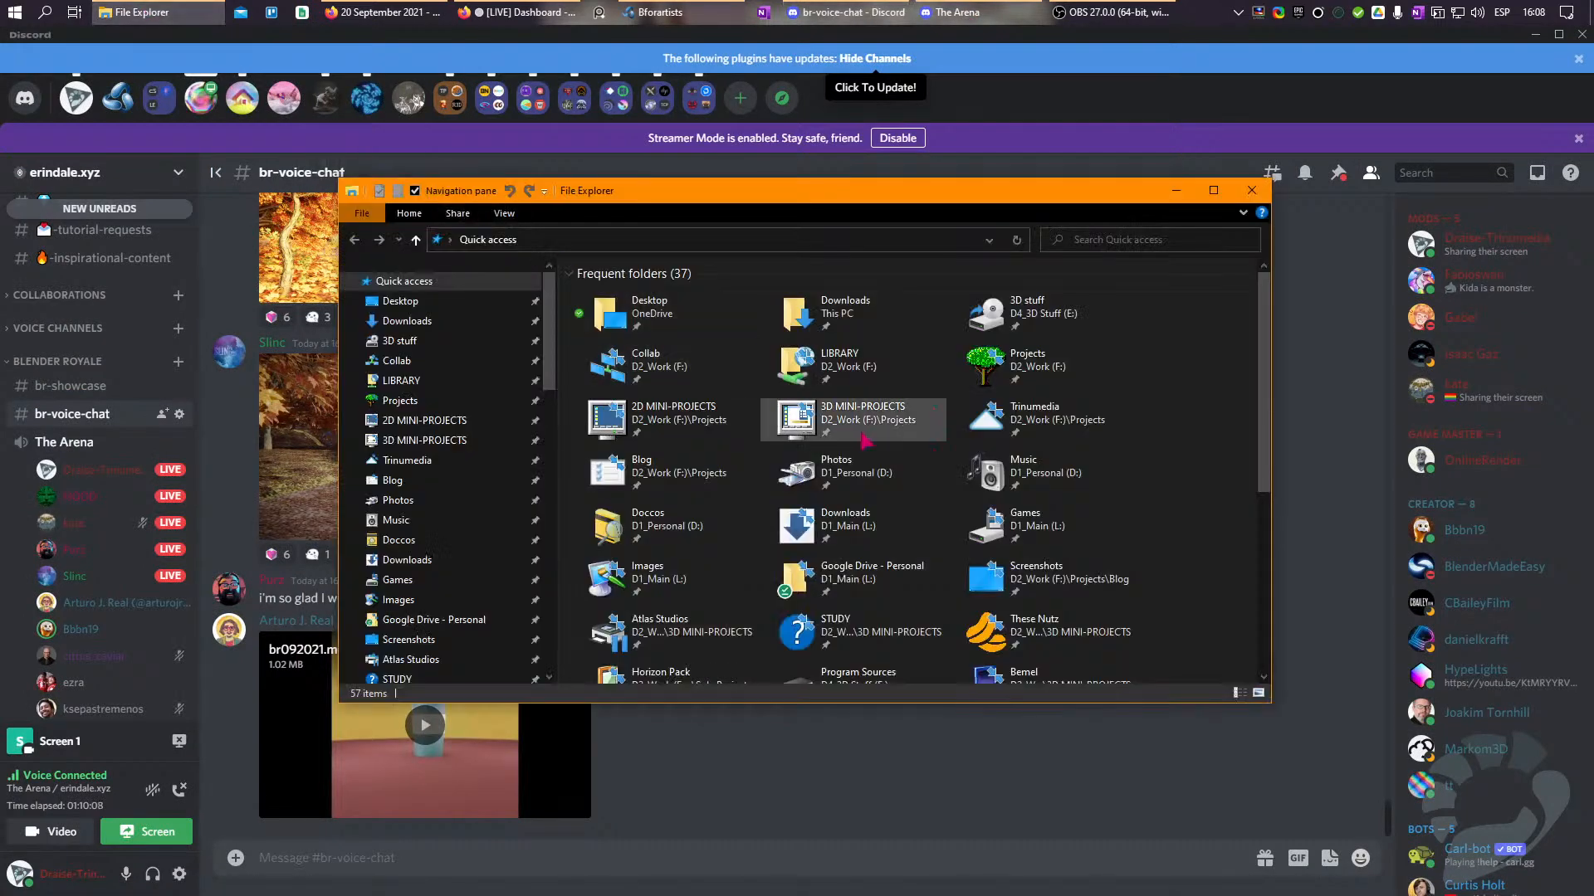
{"action": "left_click", "coordinate": [1006, 575]}
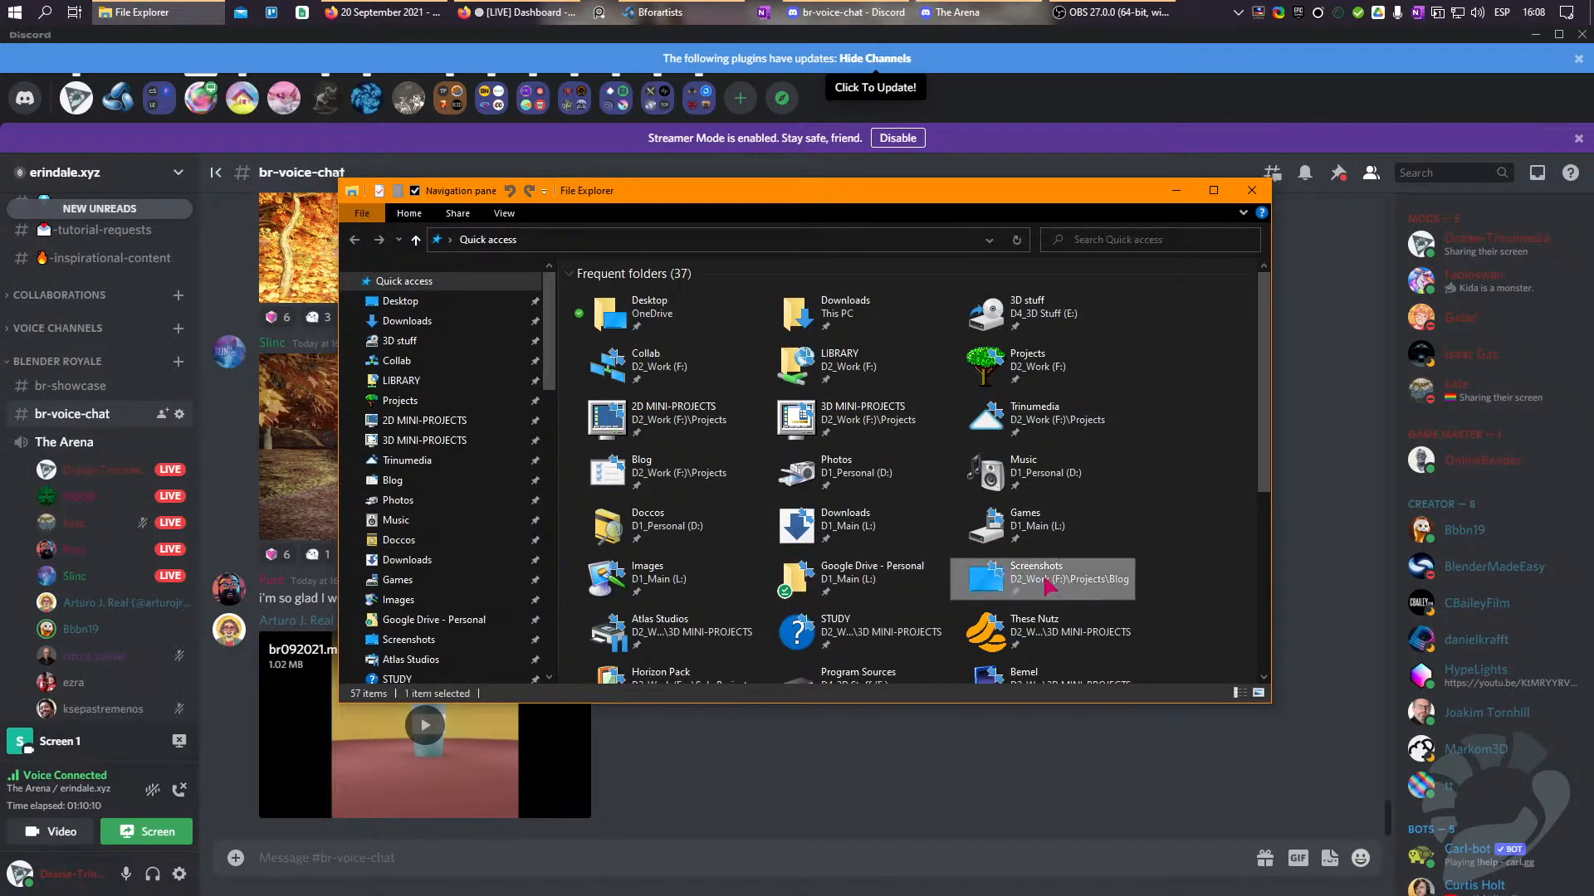
{"action": "double_click", "coordinate": [799, 314]}
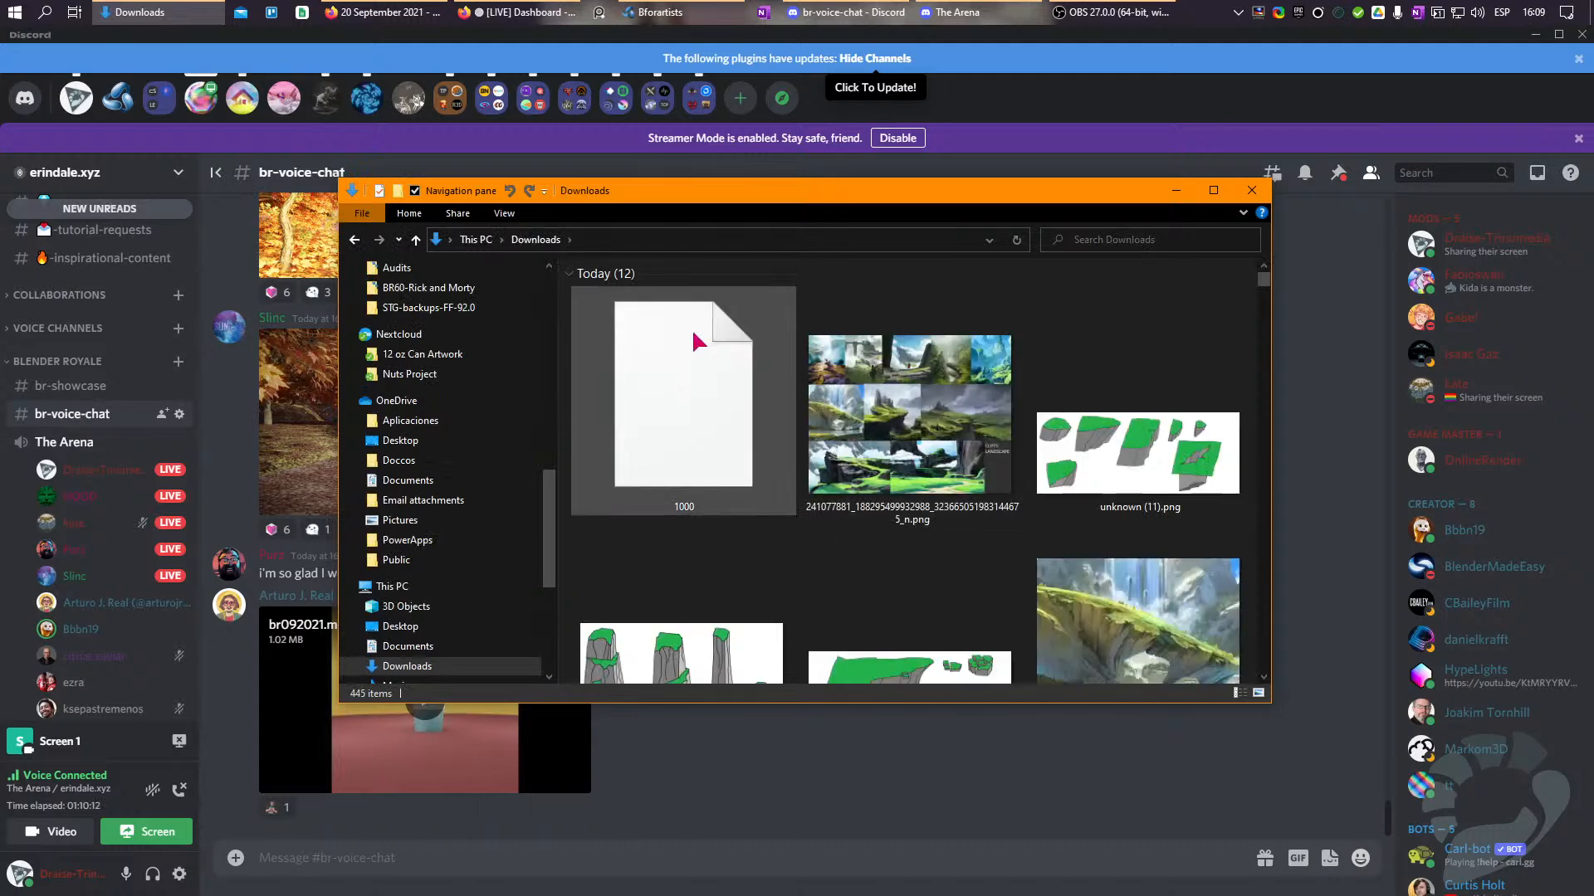
{"action": "left_click", "coordinate": [671, 347]}
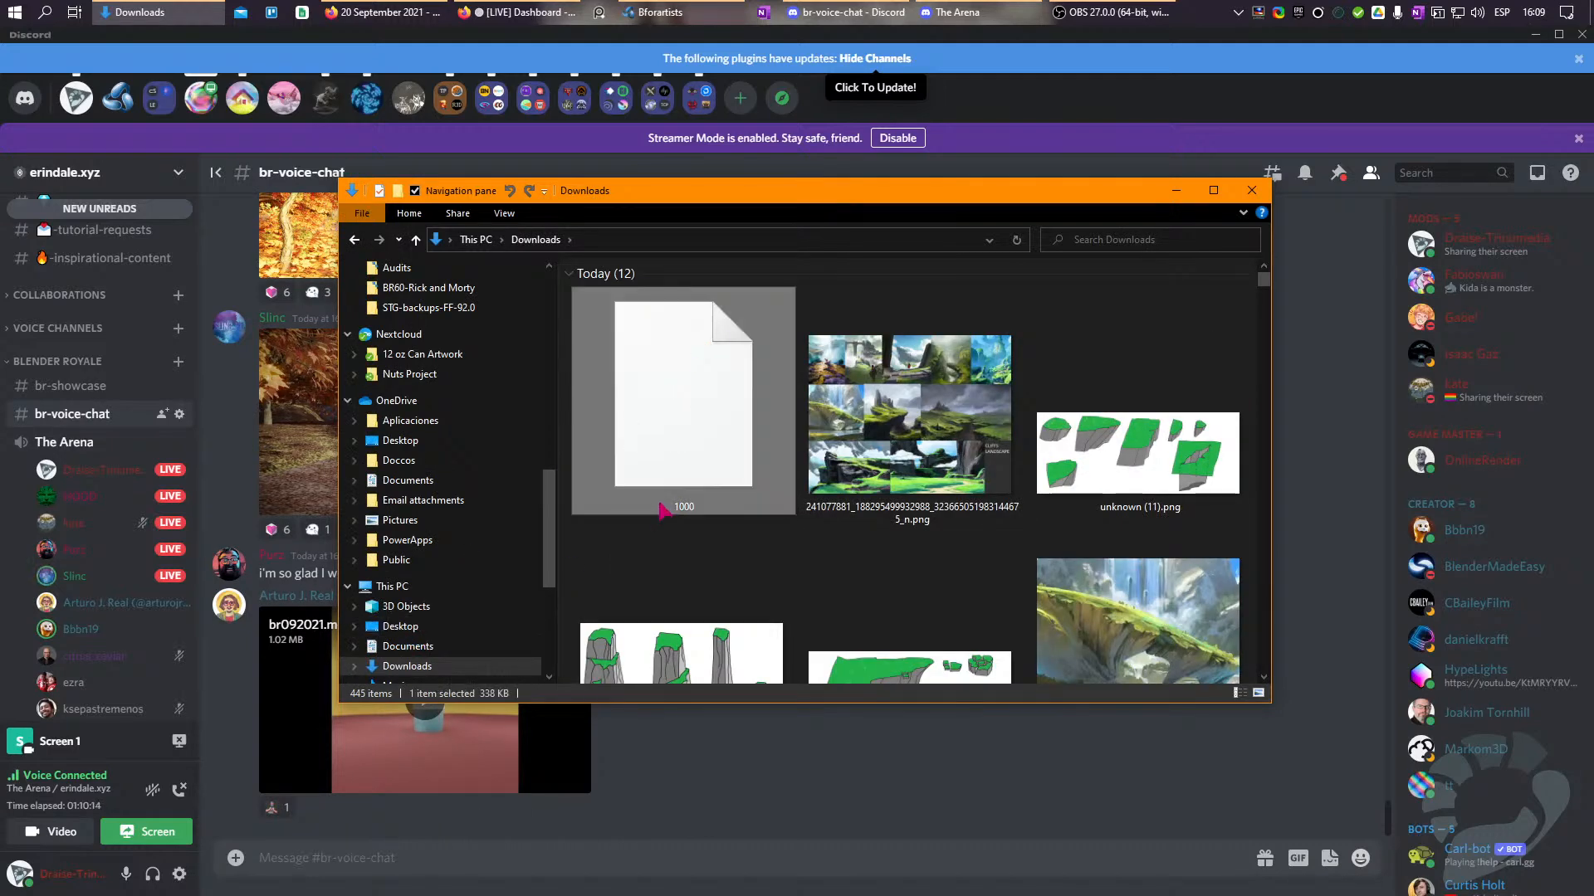
{"action": "scroll", "coordinate": [660, 510], "scroll_direction": "down", "scroll_amount": 5}
{"action": "double_click", "coordinate": [852, 525]}
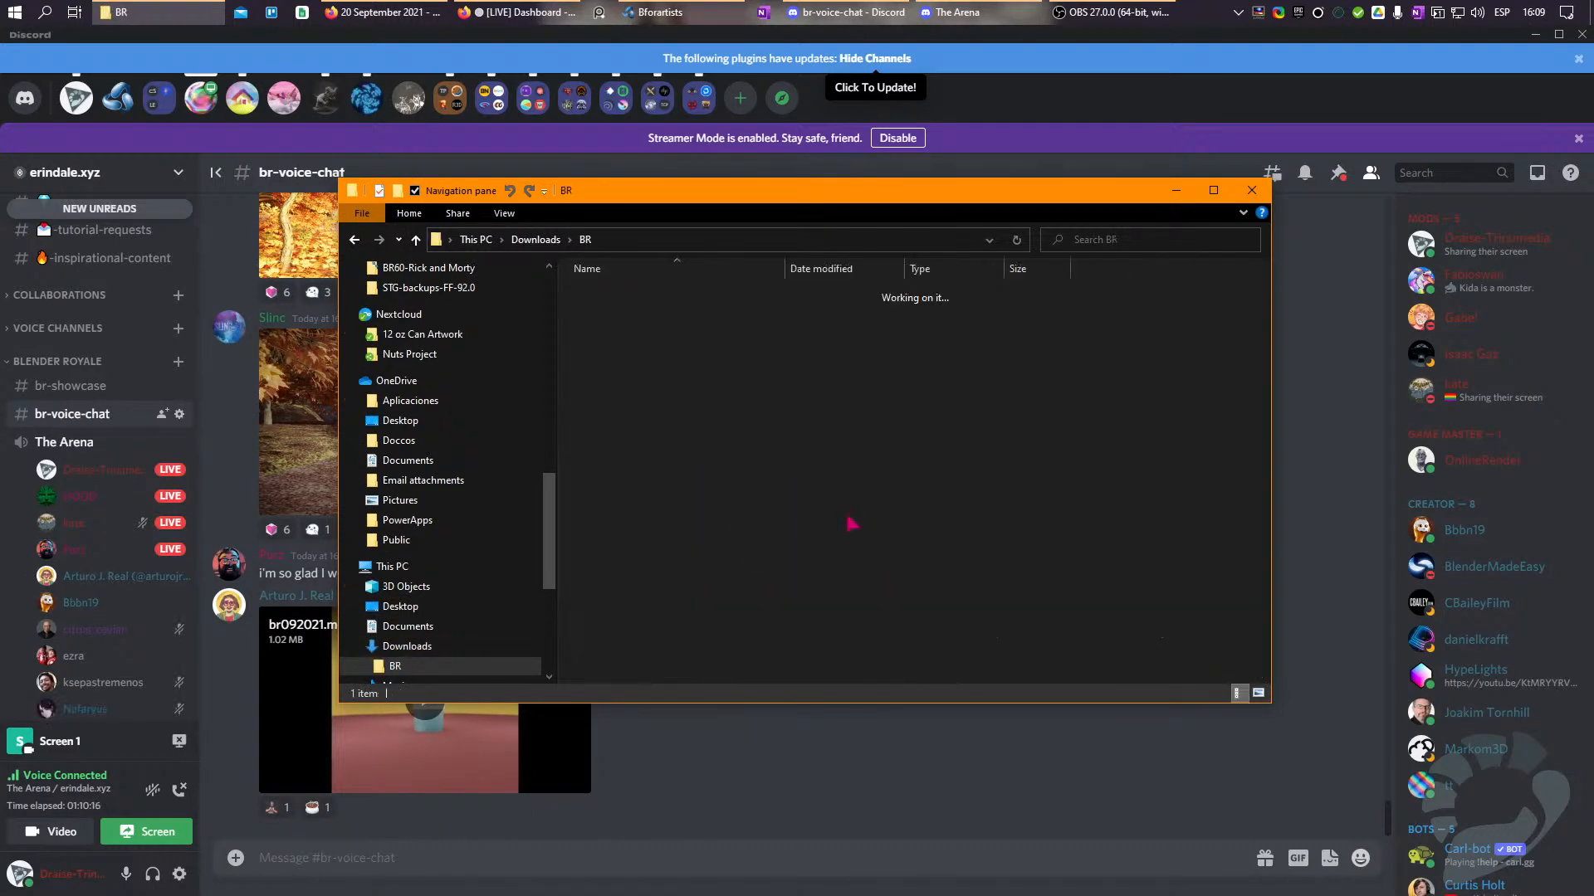
{"action": "left_click_drag", "start_coordinate": [614, 303], "coordinate": [833, 534]}
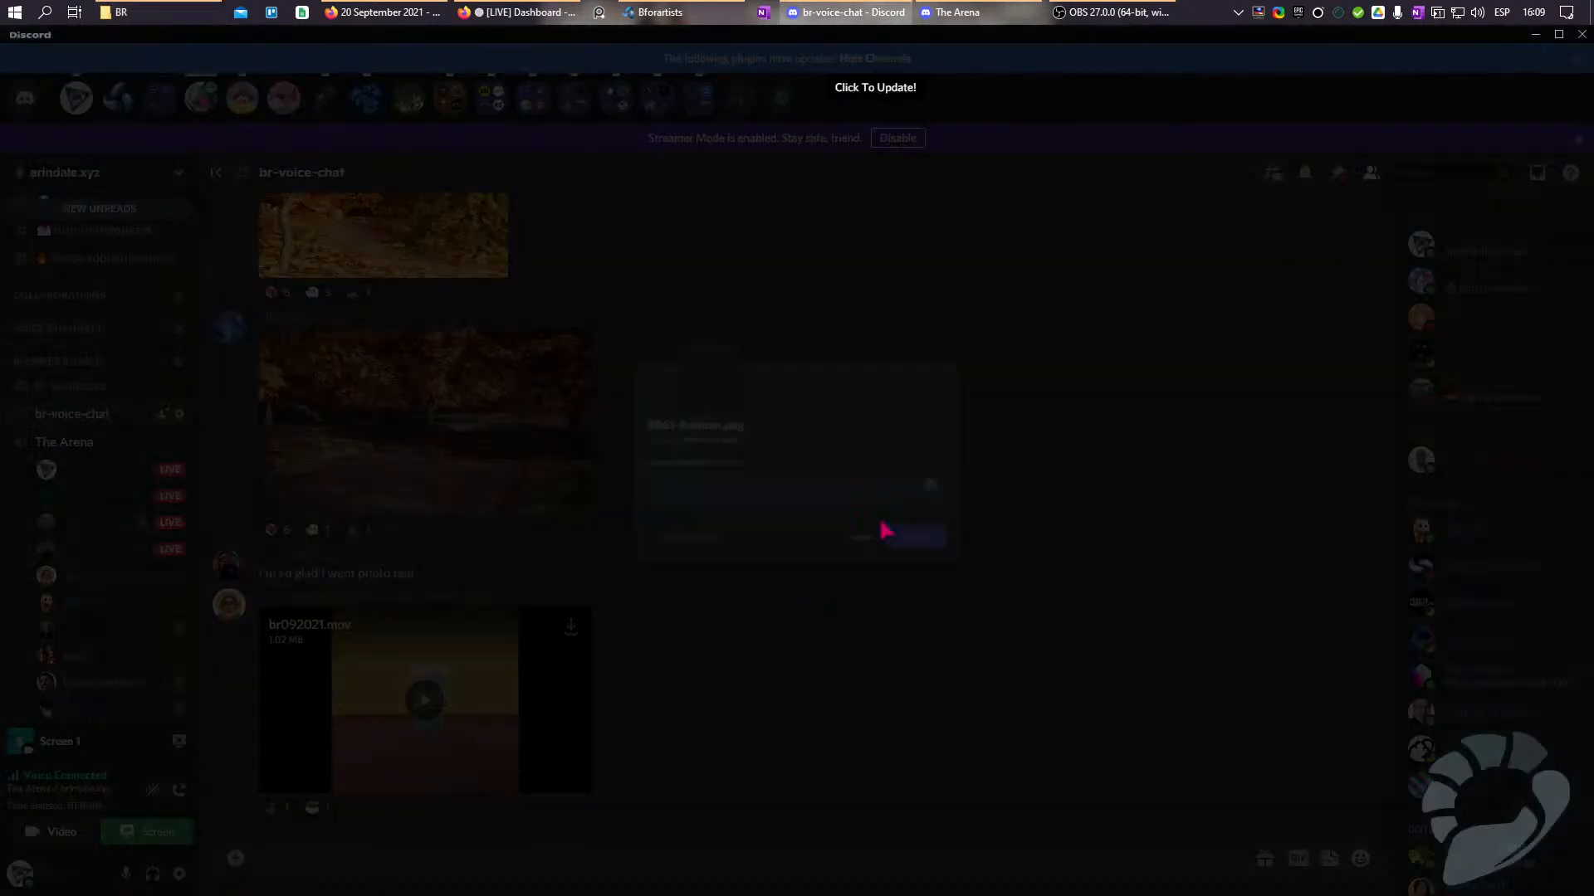
{"action": "left_click", "coordinate": [951, 558]}
Look back through the renders posted in br-voice-chat and return to the newest post.
{"action": "scroll", "coordinate": [428, 426], "scroll_direction": "up", "scroll_amount": 10}
{"action": "scroll", "coordinate": [427, 426], "scroll_direction": "up", "scroll_amount": 5}
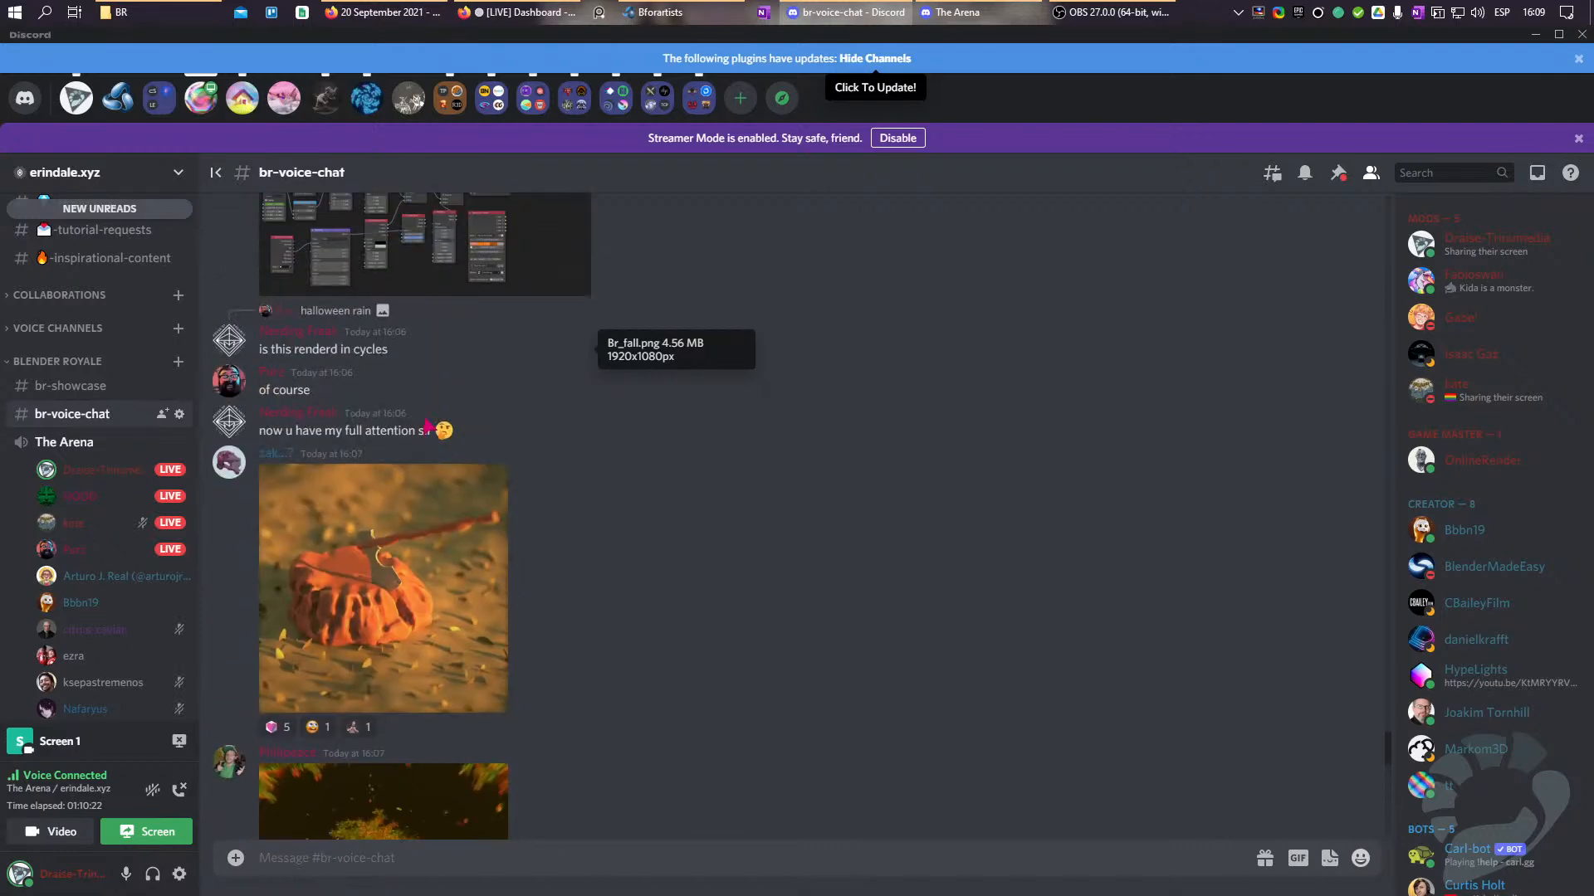
{"action": "scroll", "coordinate": [428, 426], "scroll_direction": "up", "scroll_amount": 15}
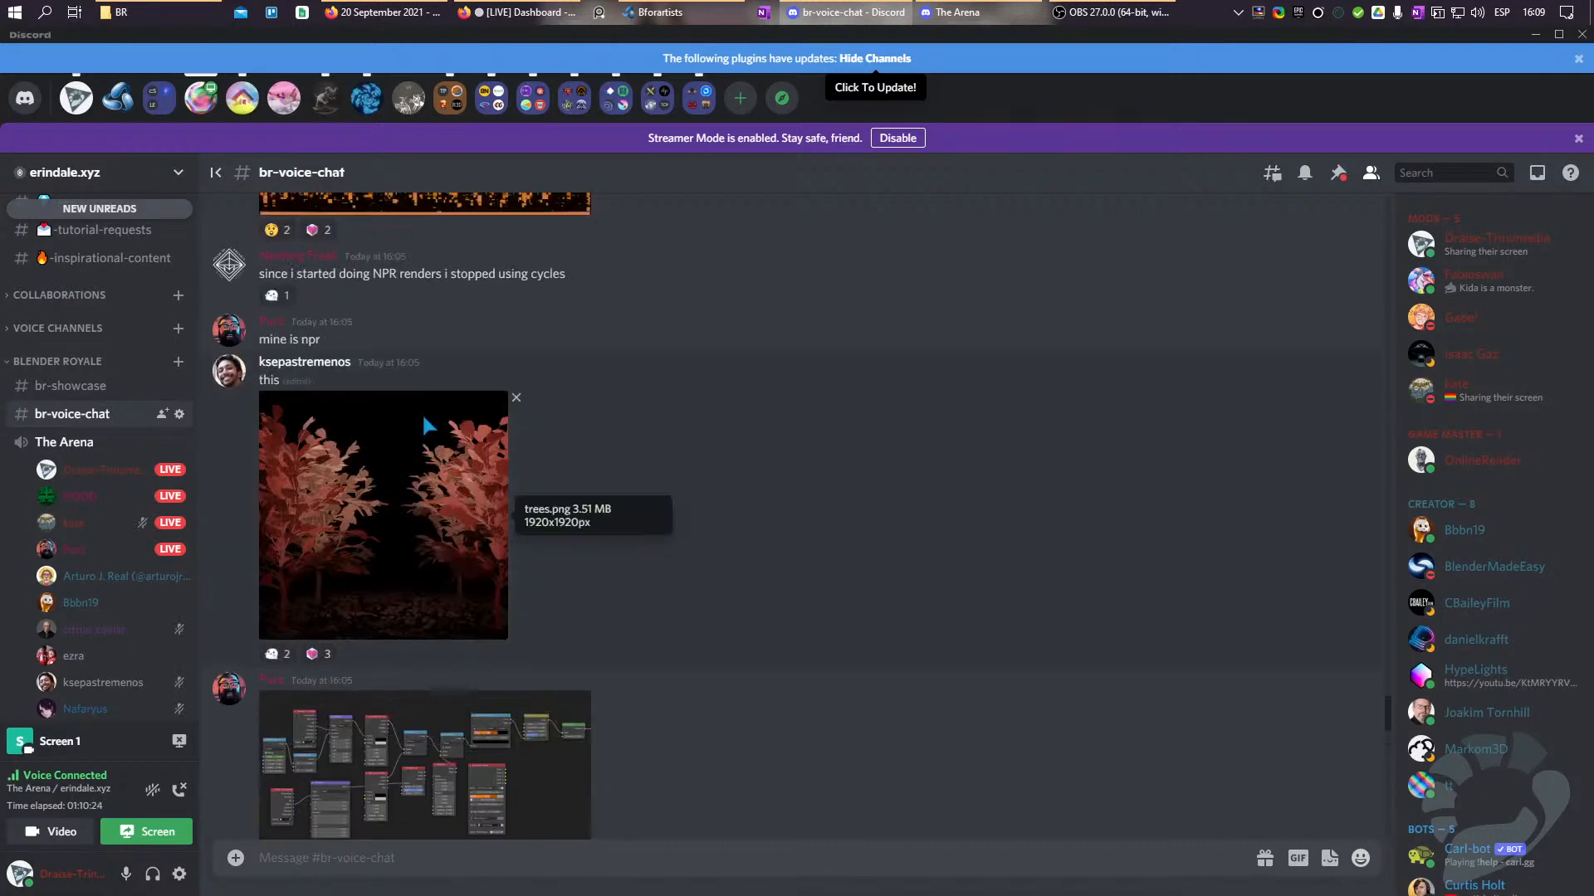
{"action": "scroll", "coordinate": [427, 426], "scroll_direction": "down", "scroll_amount": 20}
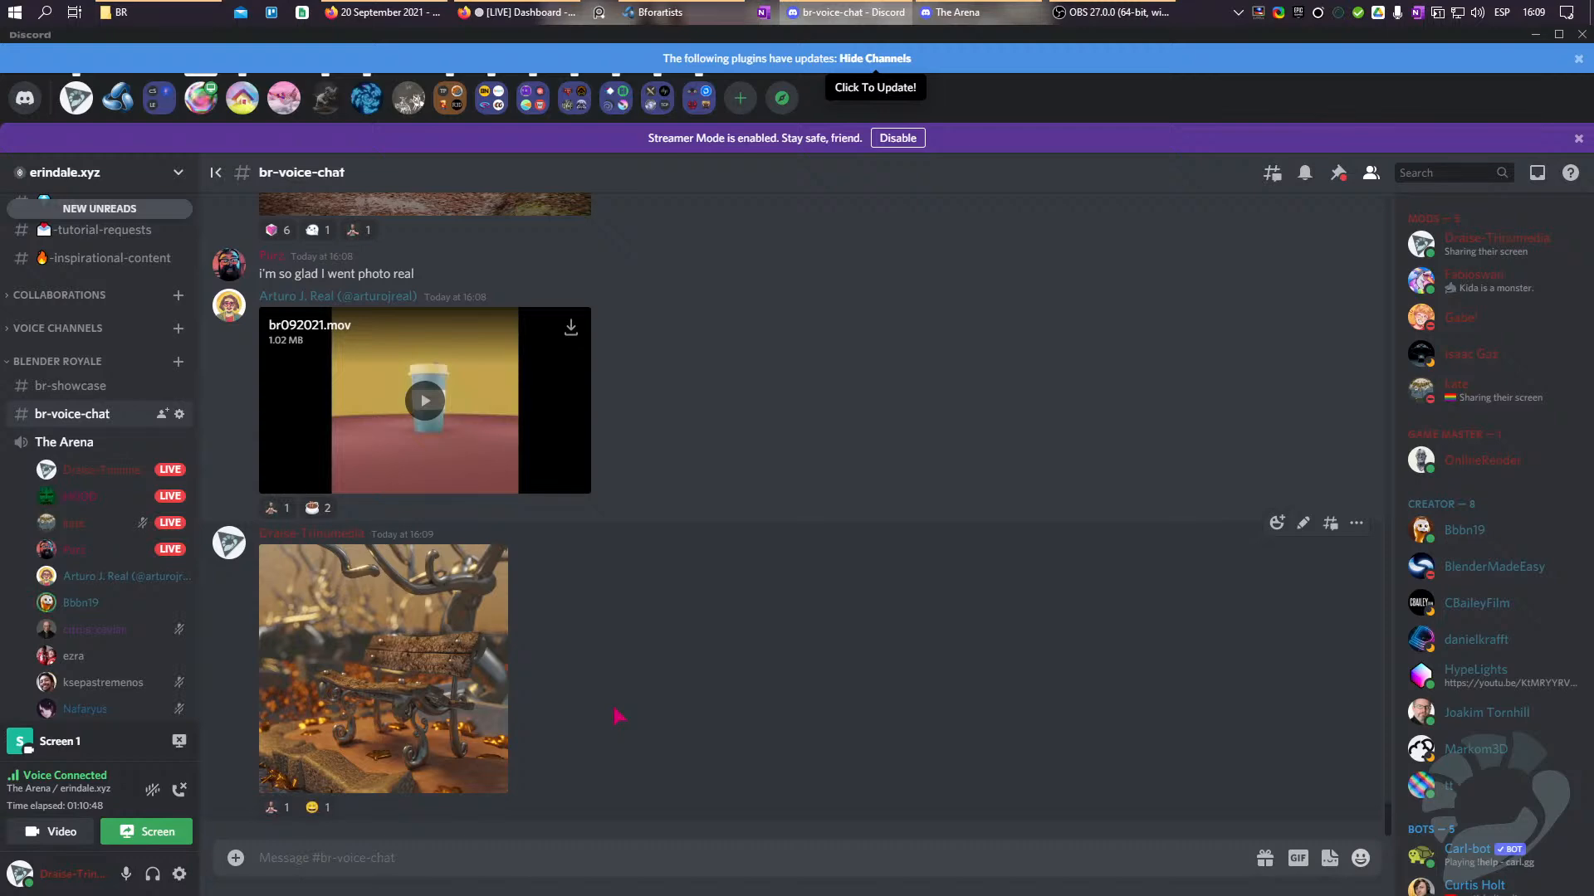
Examine the other participants' autumn renders in the channel, enlarging beautiful_k38.jpg and BR2_autumn.png.
{"action": "scroll", "coordinate": [616, 716], "scroll_direction": "up", "scroll_amount": 15}
{"action": "scroll", "coordinate": [616, 715], "scroll_direction": "up", "scroll_amount": 15}
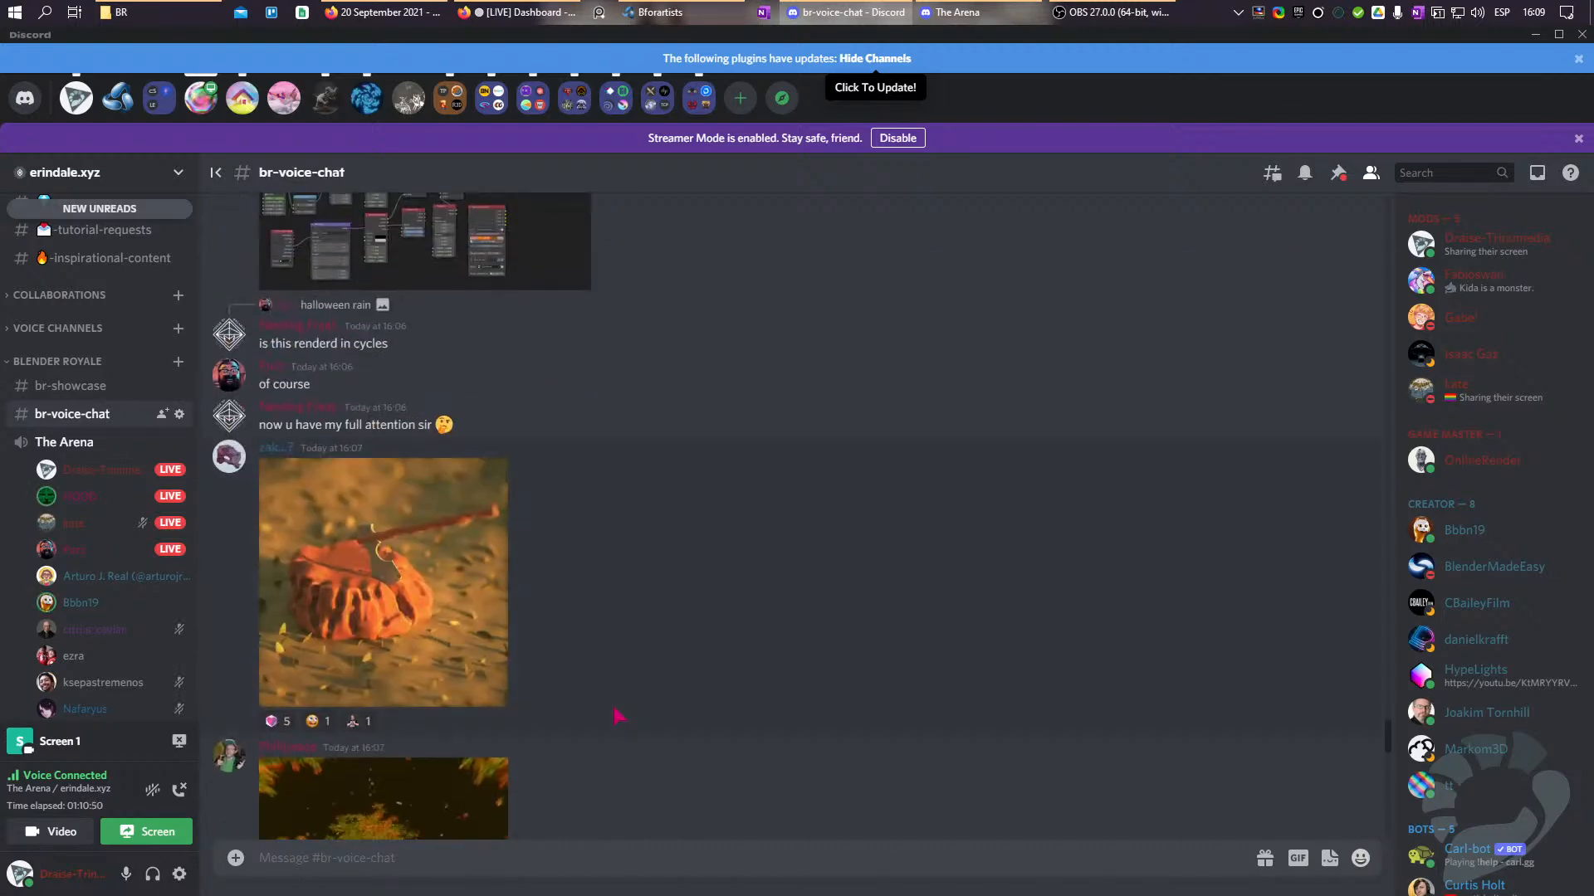
{"action": "scroll", "coordinate": [616, 716], "scroll_direction": "up", "scroll_amount": 5}
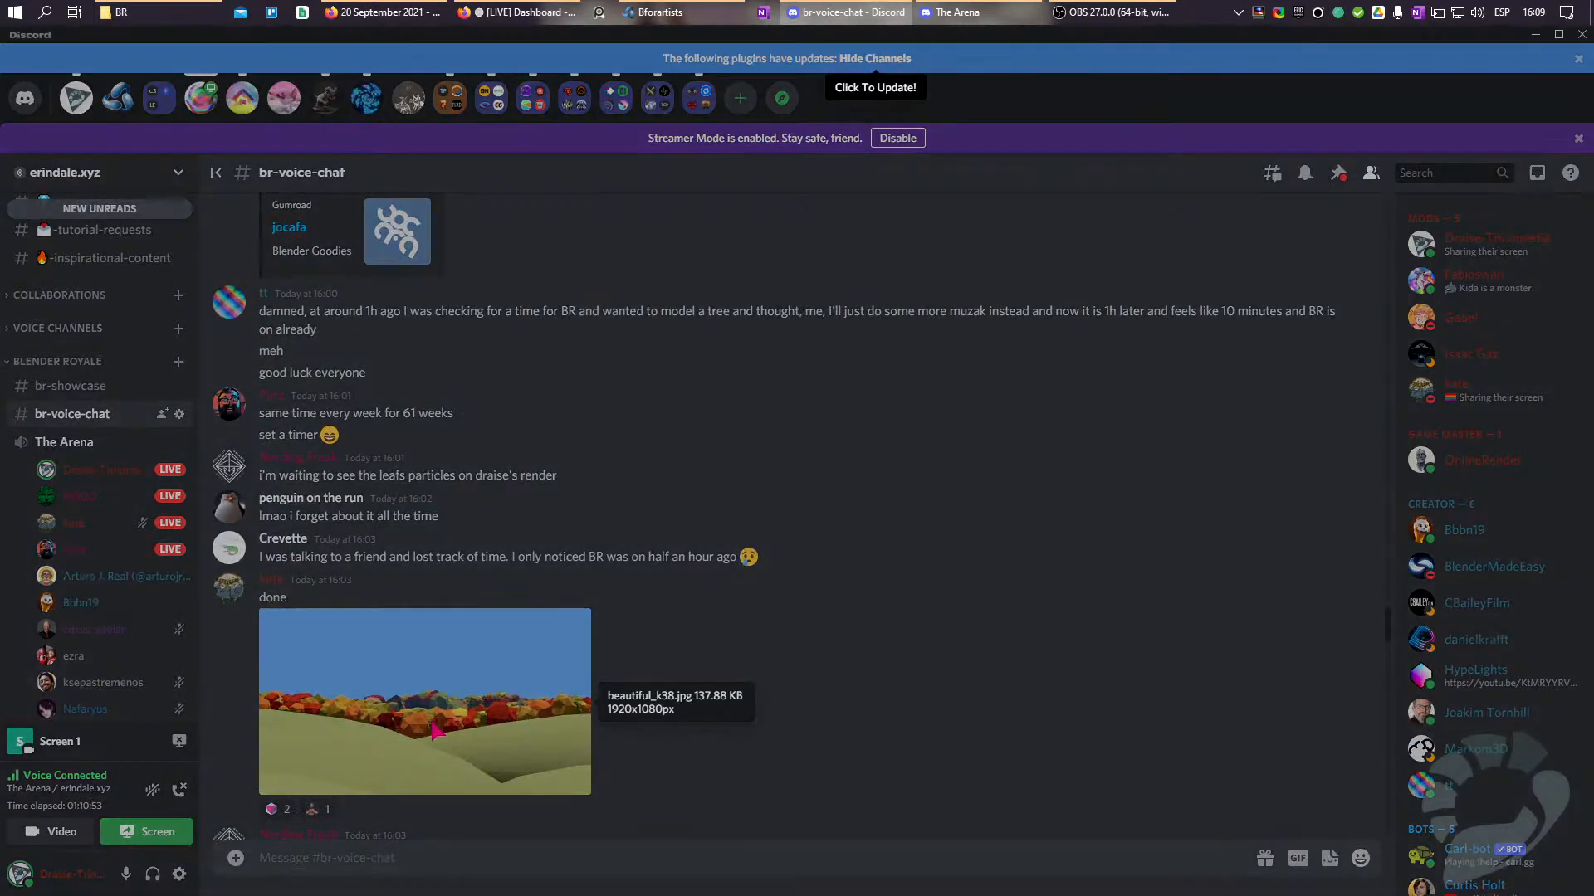
{"action": "left_click", "coordinate": [581, 685]}
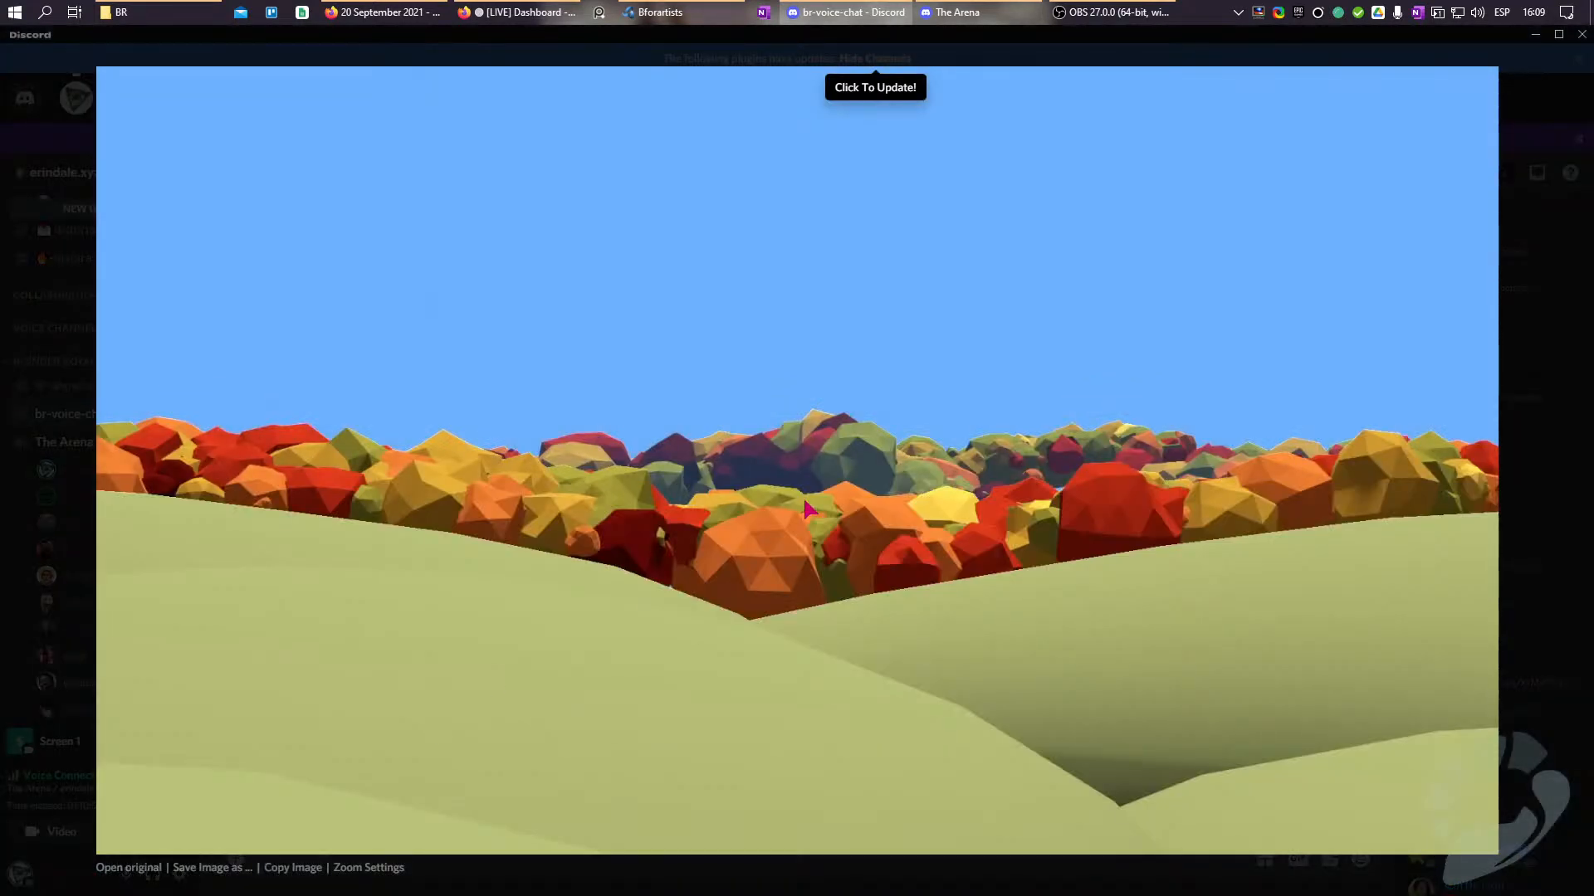
{"action": "left_click", "coordinate": [1545, 499]}
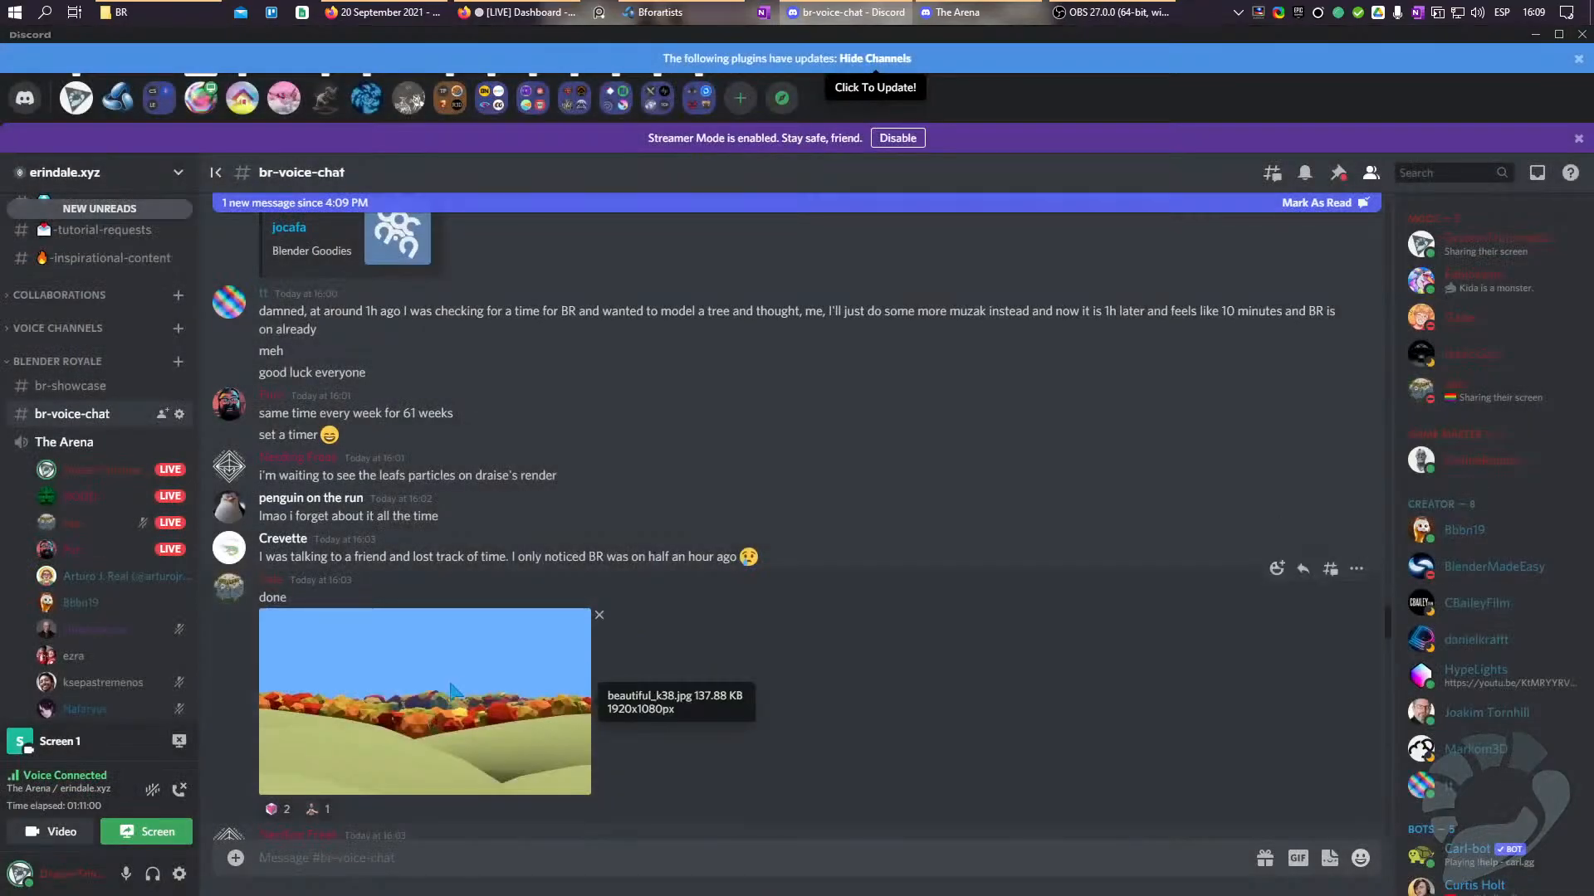
{"action": "left_click", "coordinate": [396, 619]}
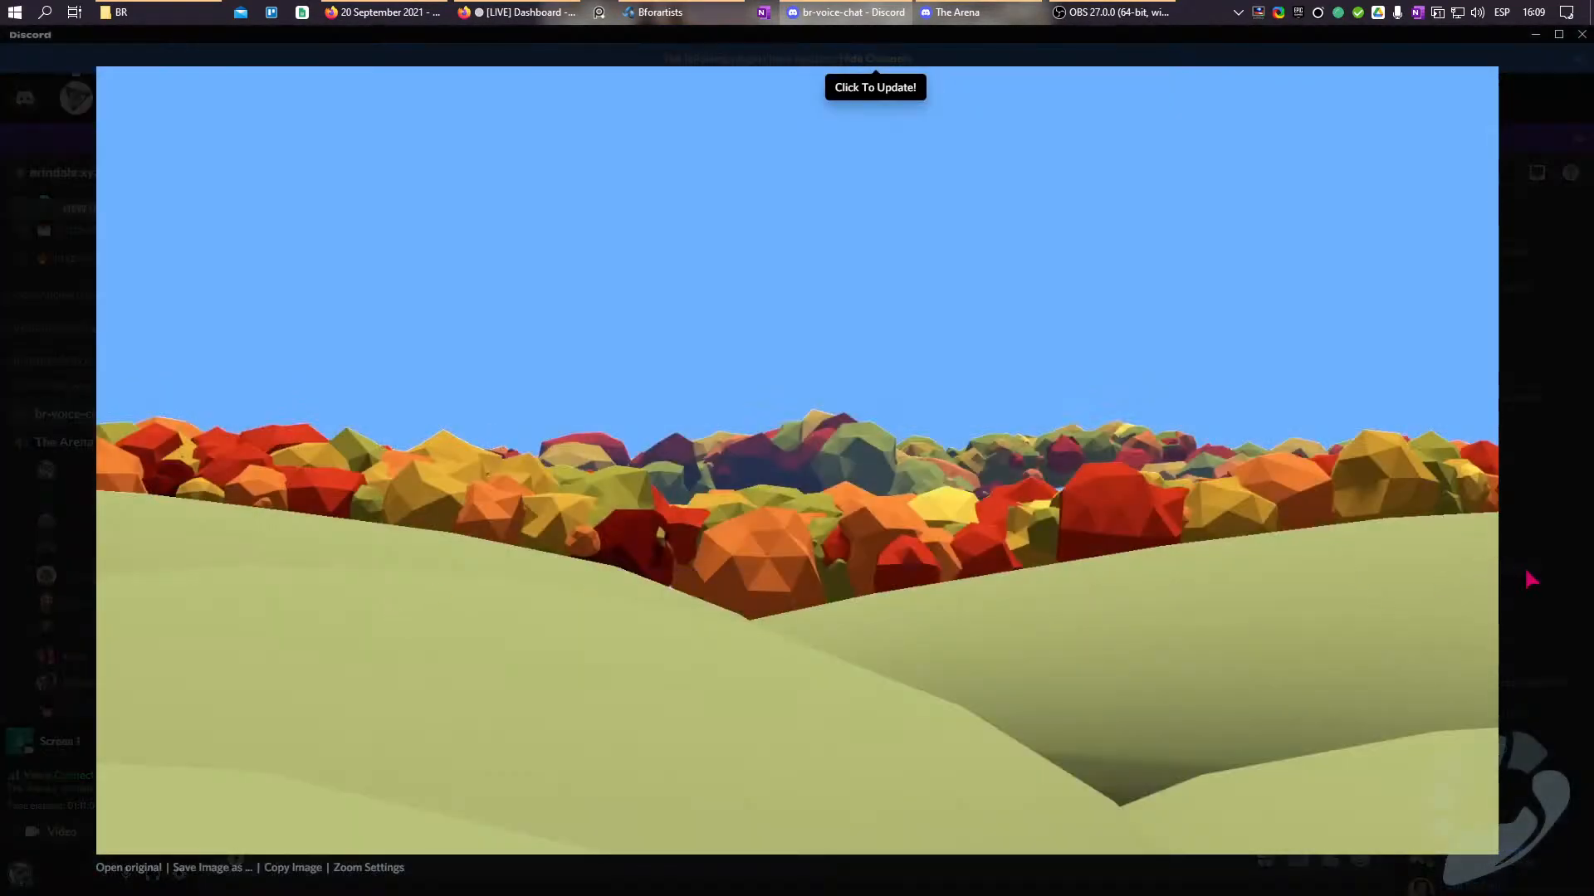
{"action": "left_click", "coordinate": [1530, 580]}
{"action": "scroll", "coordinate": [624, 555], "scroll_direction": "down", "scroll_amount": 4}
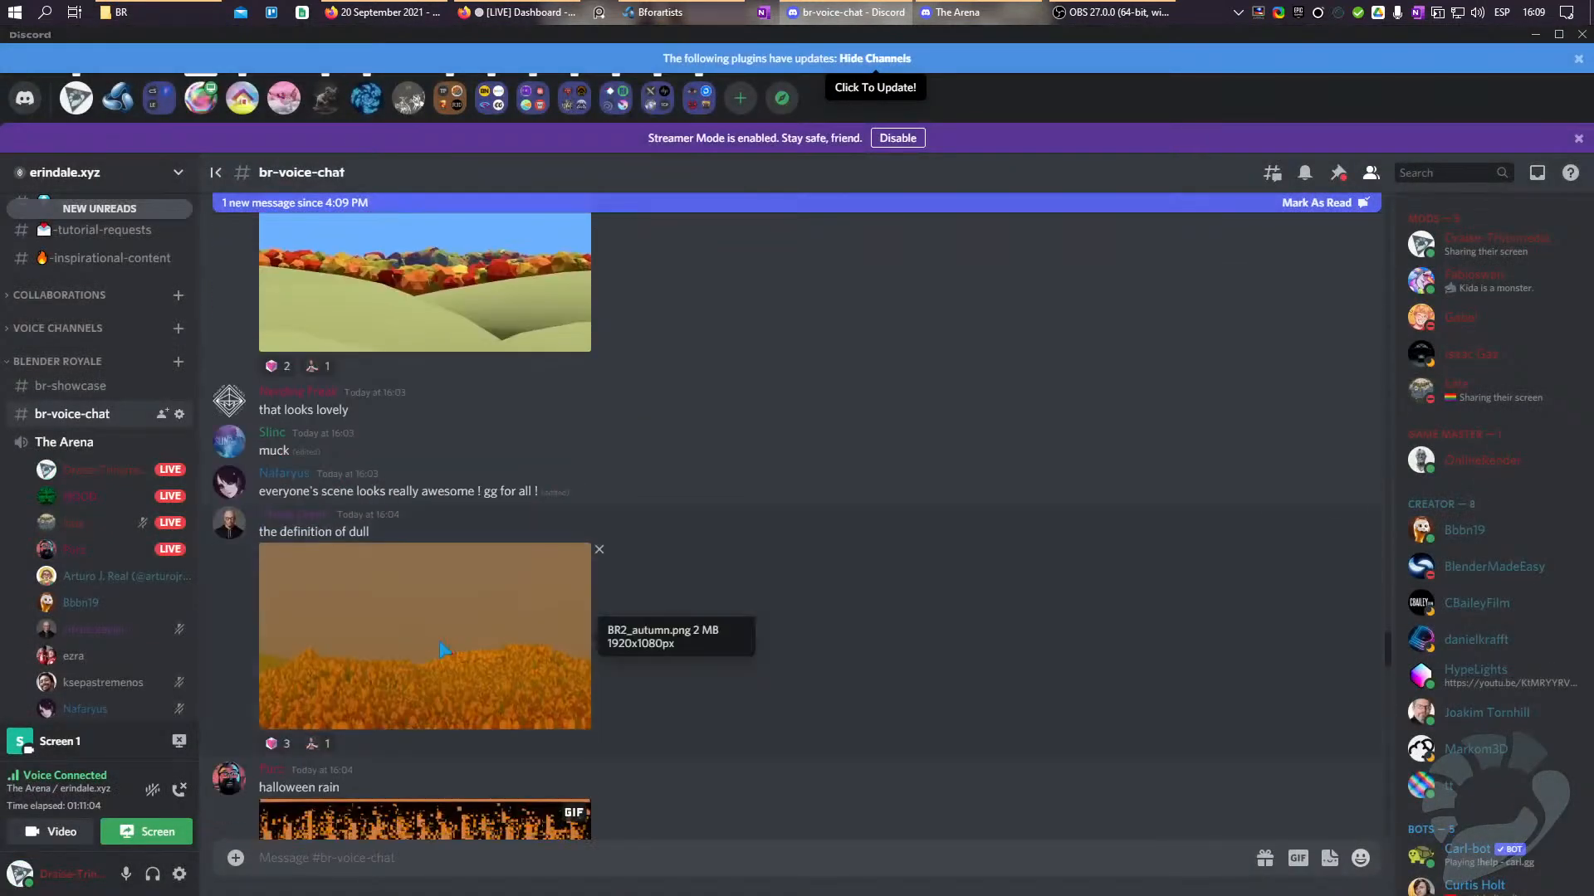
{"action": "left_click", "coordinate": [462, 636]}
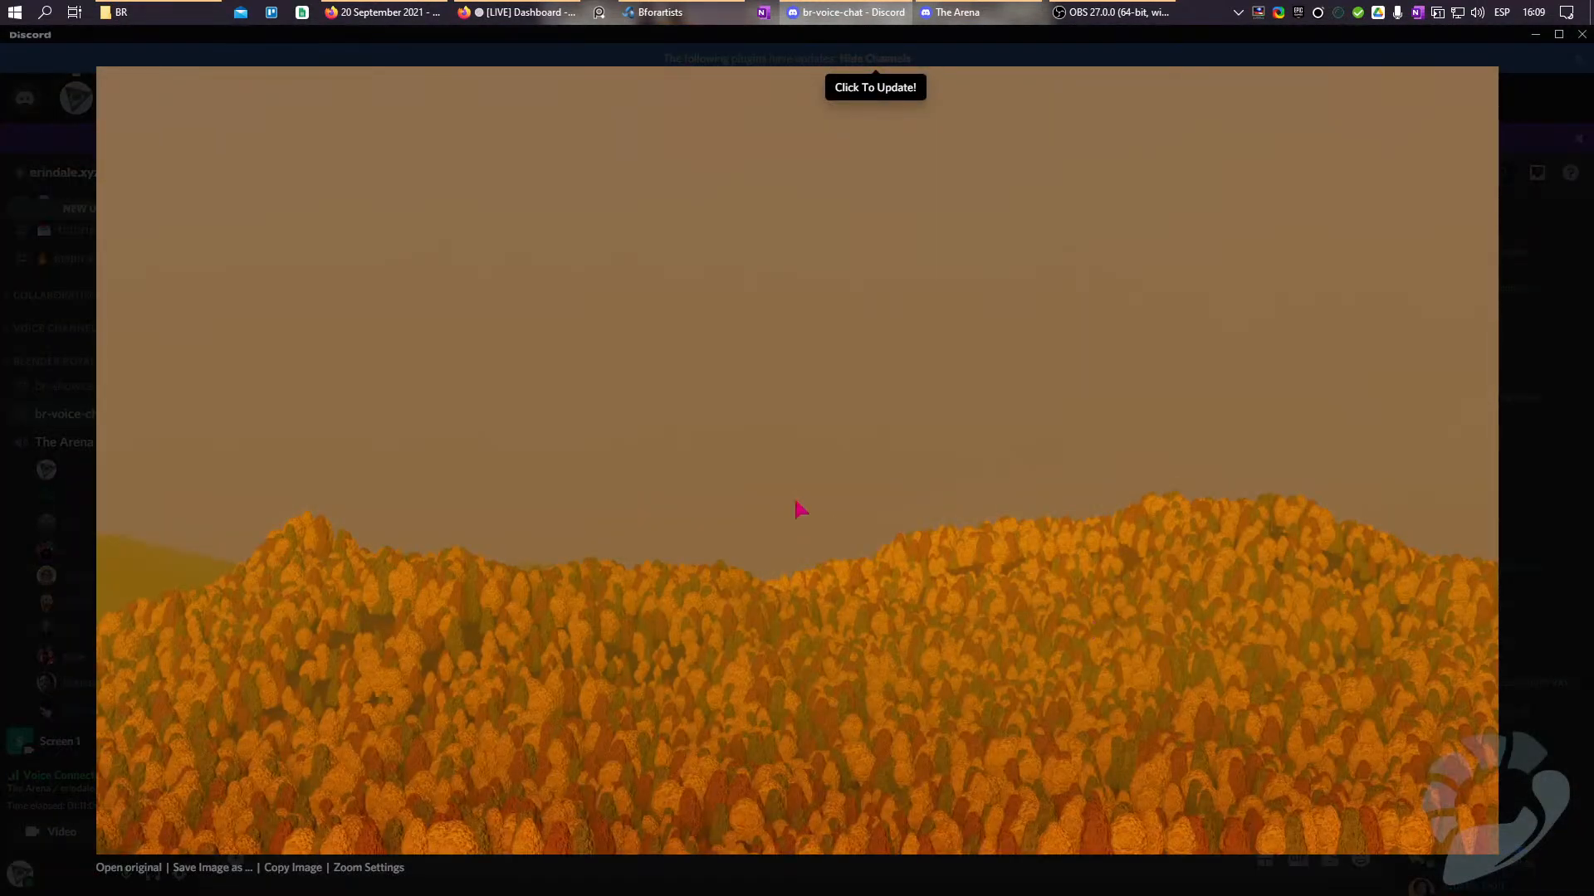
{"action": "left_click", "coordinate": [1554, 550]}
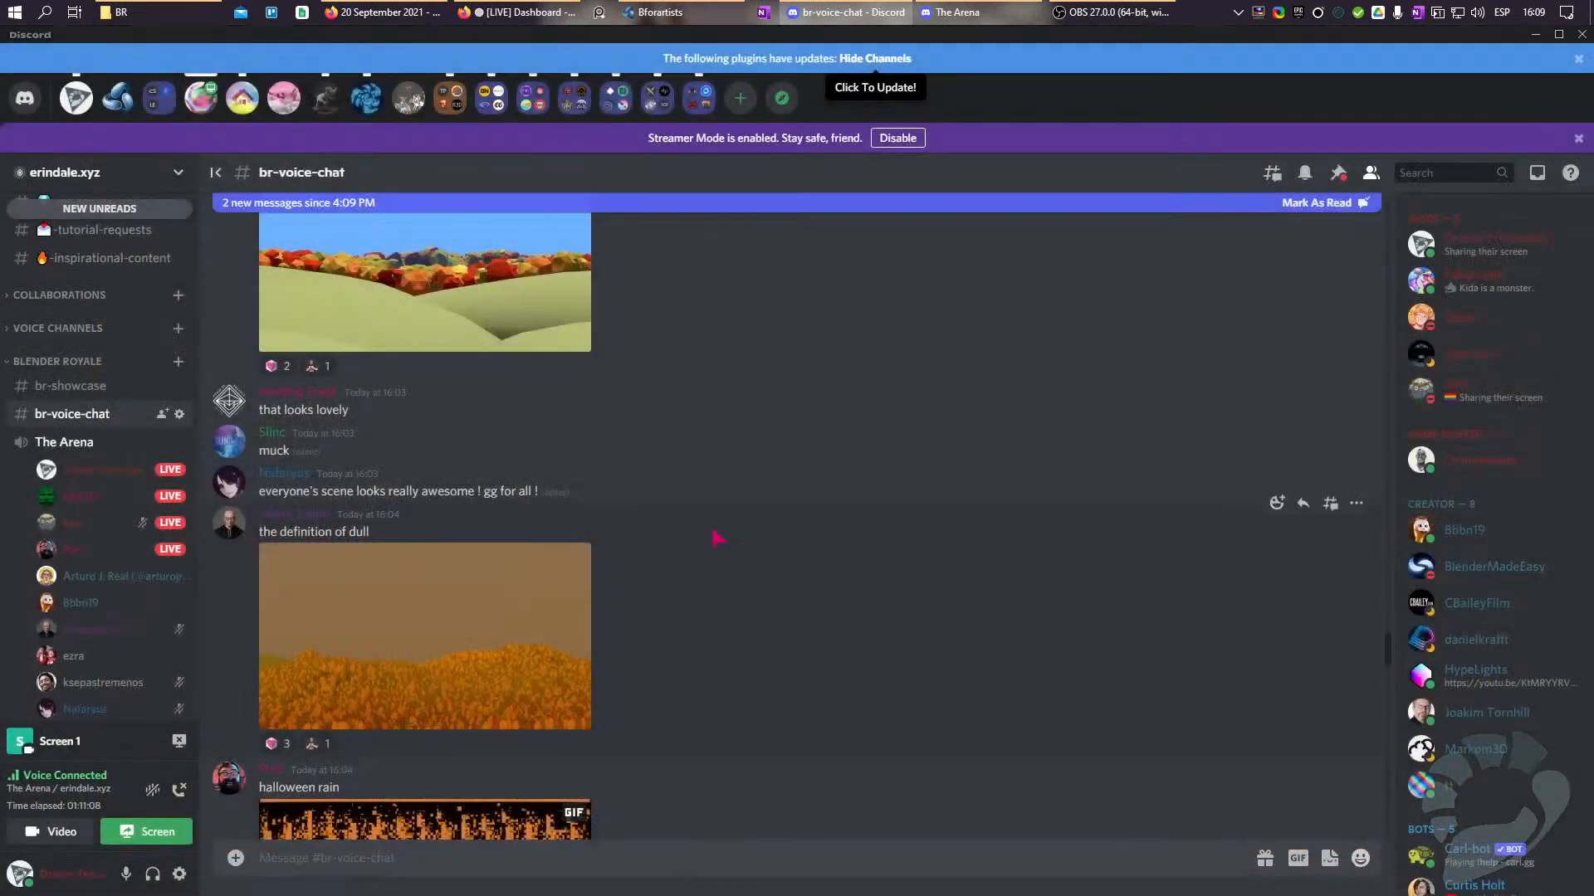
{"action": "scroll", "coordinate": [718, 539], "scroll_direction": "down", "scroll_amount": 3}
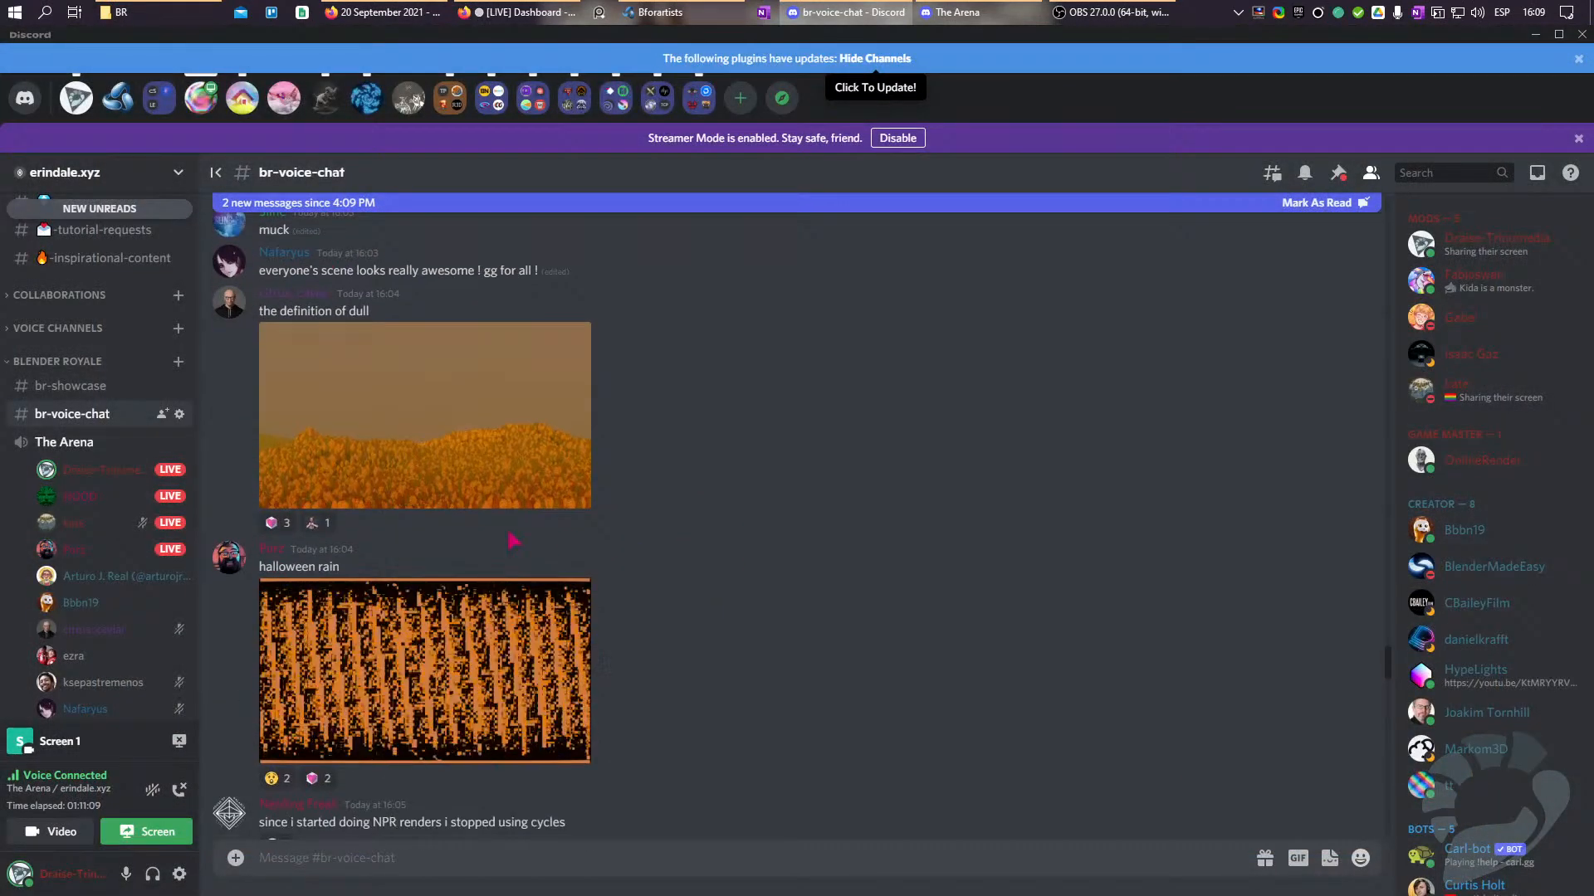
Add the cube reaction to the render captioned "the definition of dull" and view halloween_rain.gif enlarged.
{"action": "left_click", "coordinate": [277, 523]}
{"action": "left_click", "coordinate": [363, 669]}
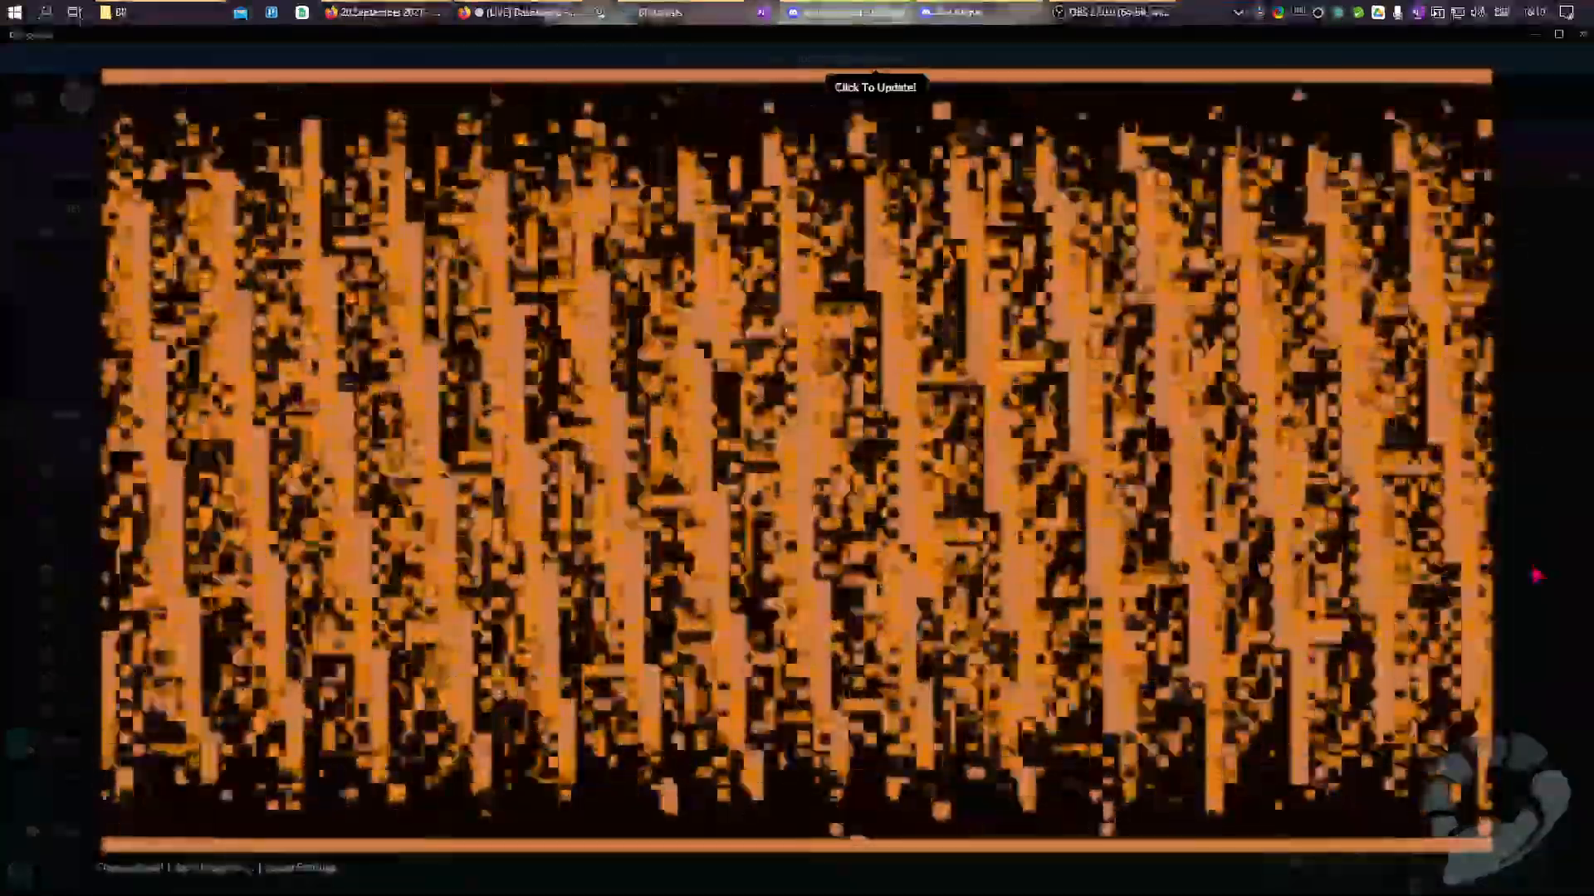
{"action": "left_click", "coordinate": [1537, 575]}
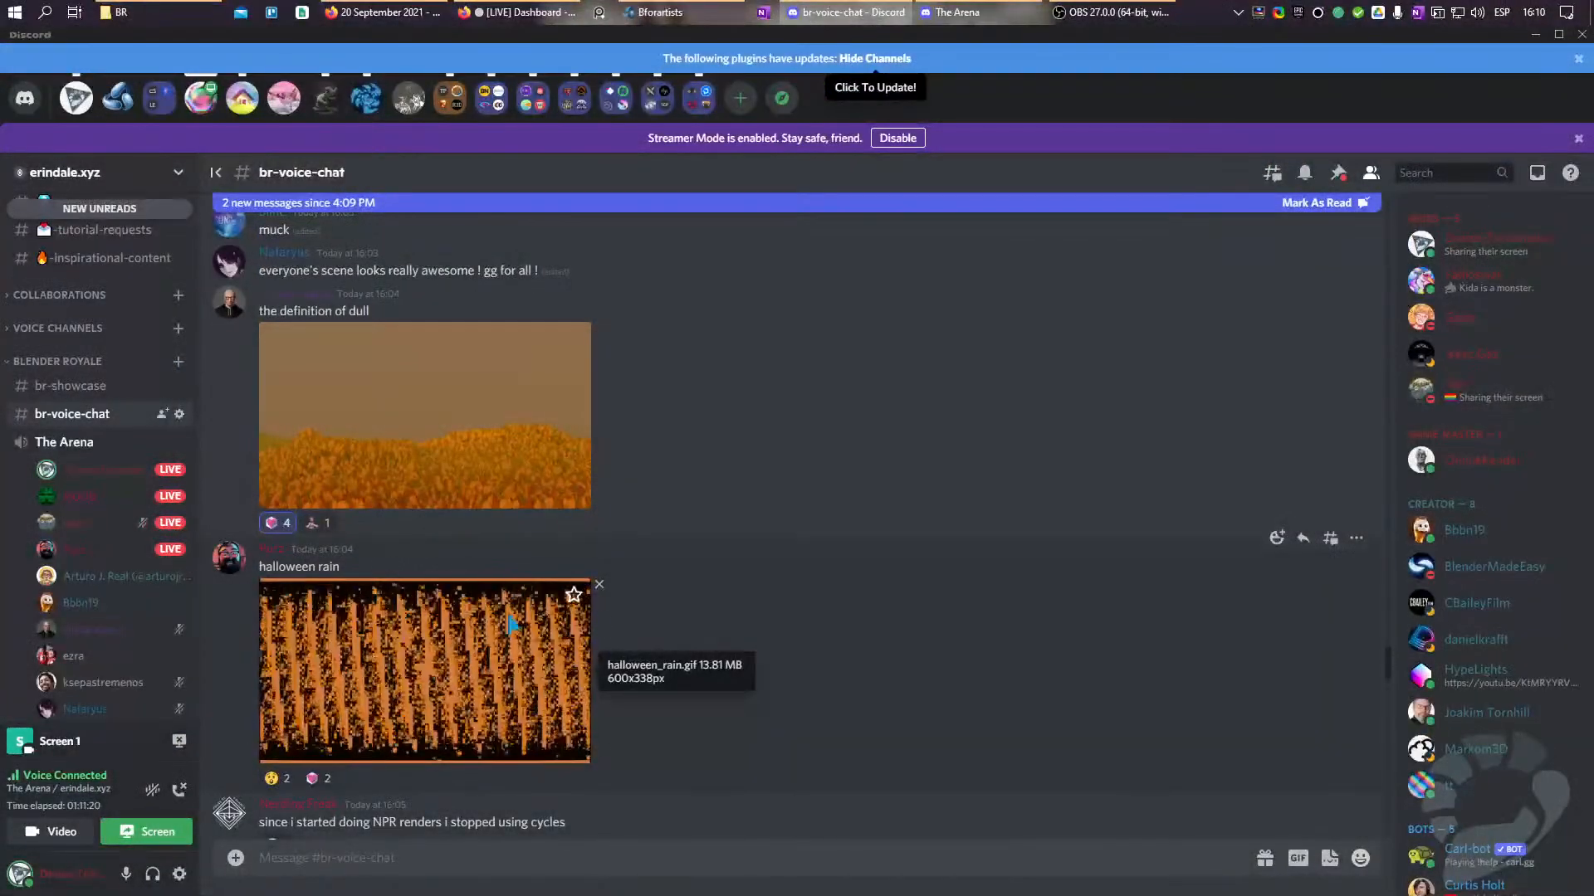
Examine the next posted renders enlarged: trees.png, the tree stump and the three orange-green trees on a dark background.
{"action": "scroll", "coordinate": [512, 624], "scroll_direction": "down", "scroll_amount": 5}
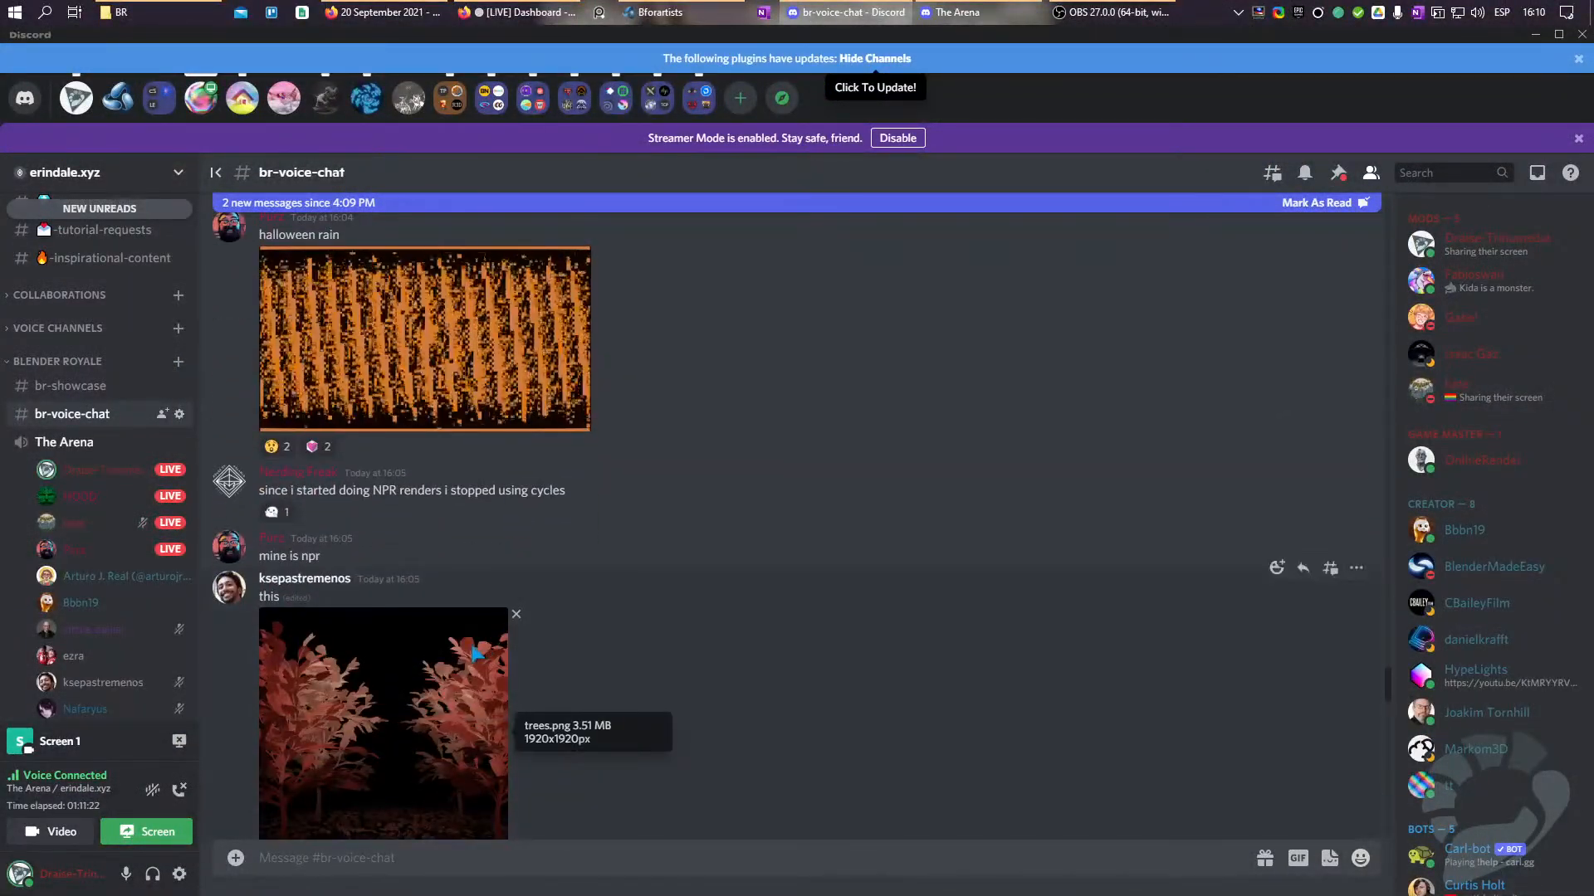
{"action": "left_click", "coordinate": [390, 701]}
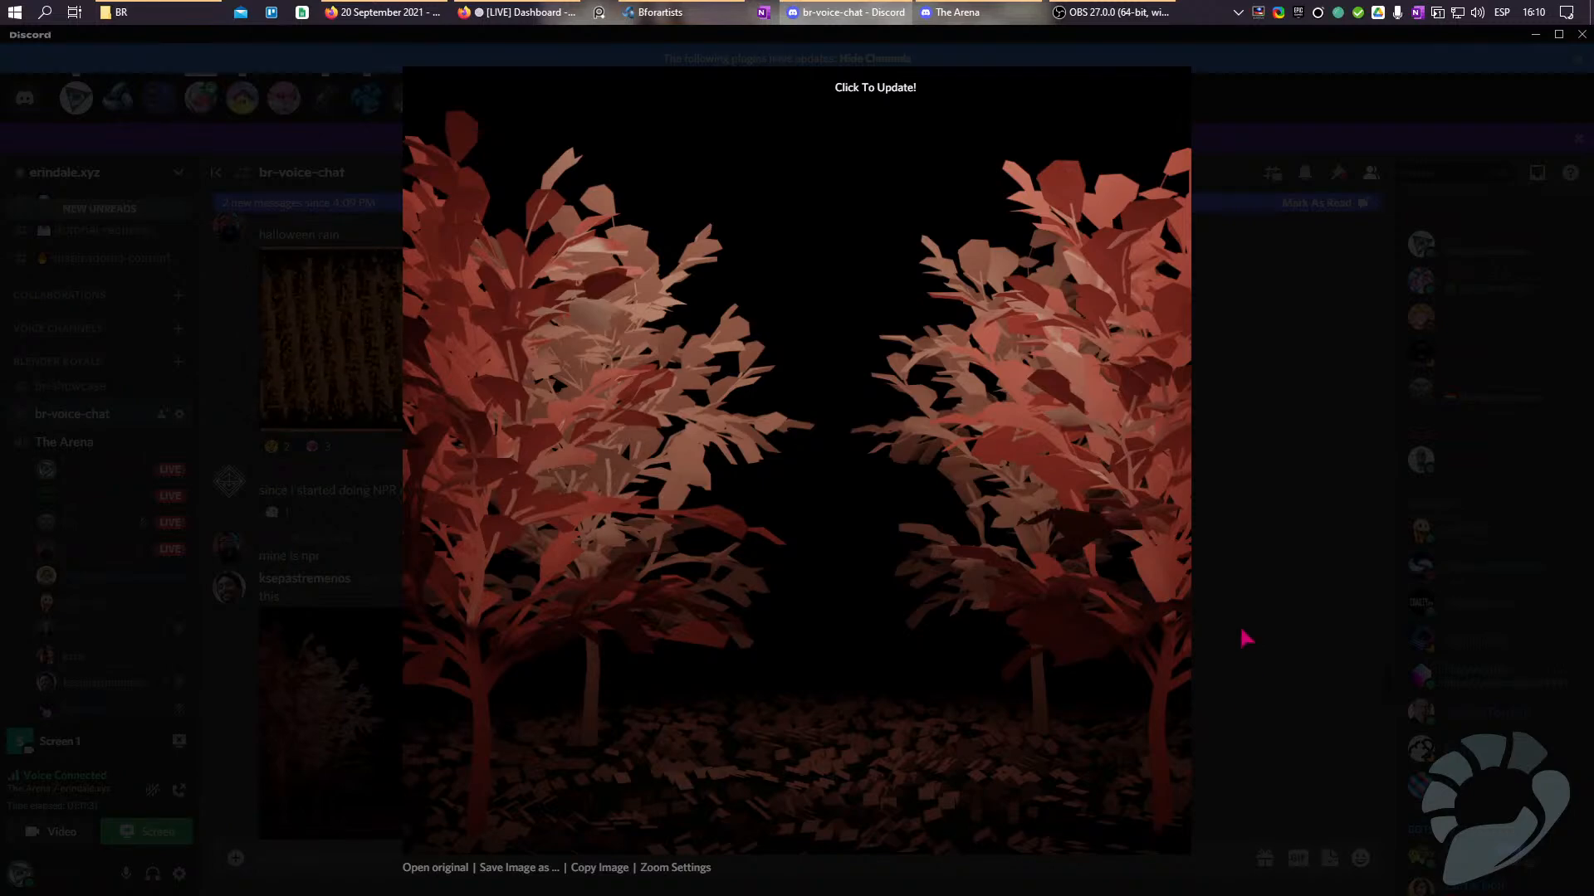
{"action": "left_click", "coordinate": [1244, 639]}
{"action": "scroll", "coordinate": [1244, 638], "scroll_direction": "down", "scroll_amount": 4}
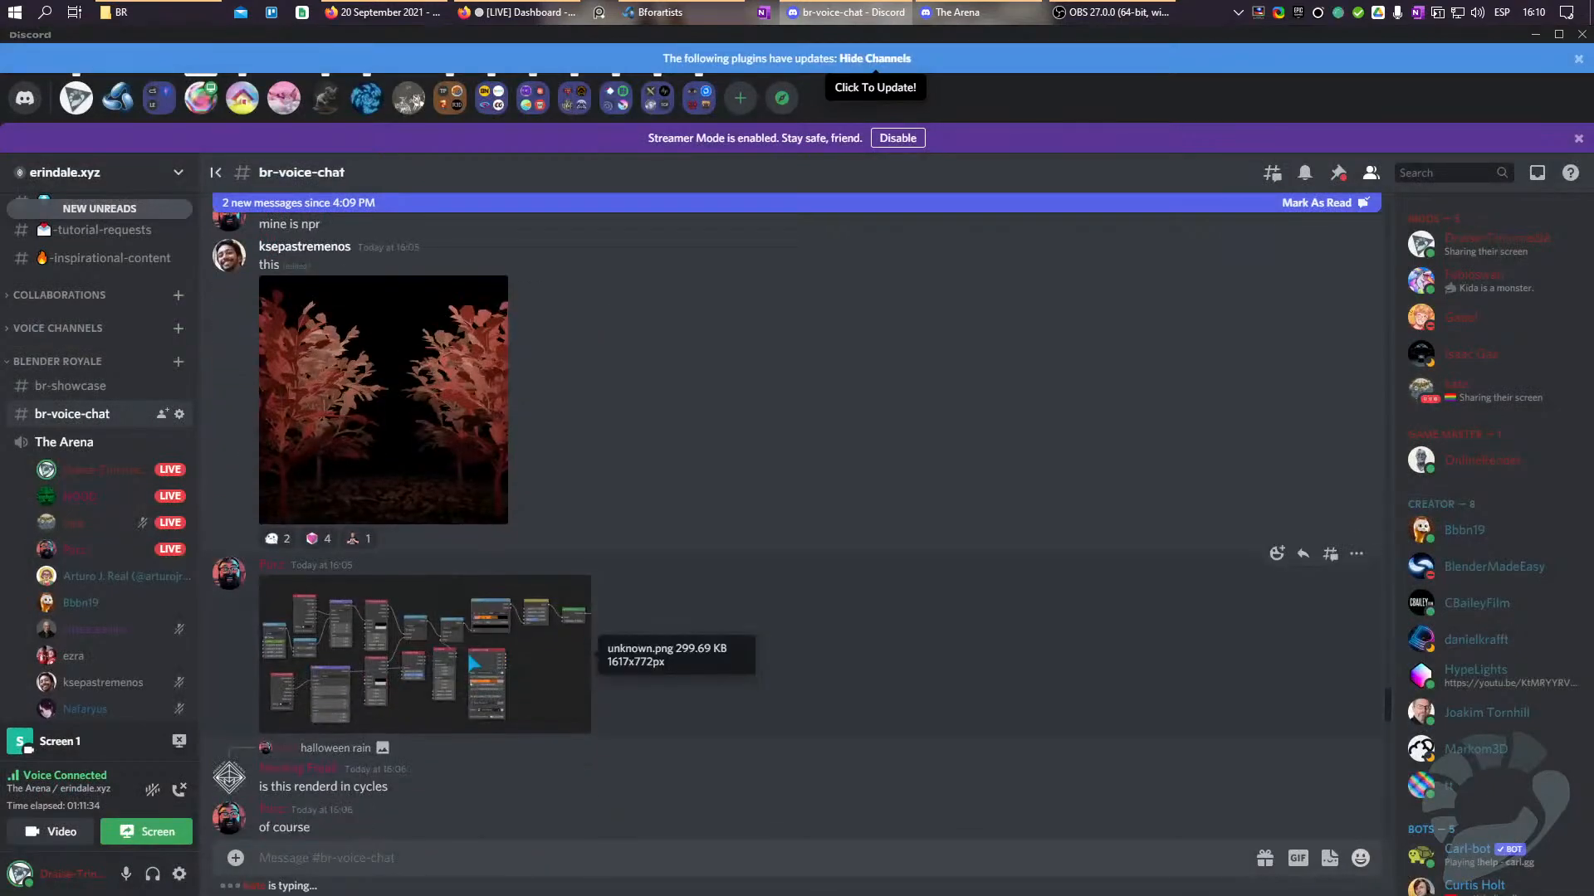
{"action": "scroll", "coordinate": [440, 581], "scroll_direction": "down", "scroll_amount": 7}
{"action": "left_click", "coordinate": [419, 508]}
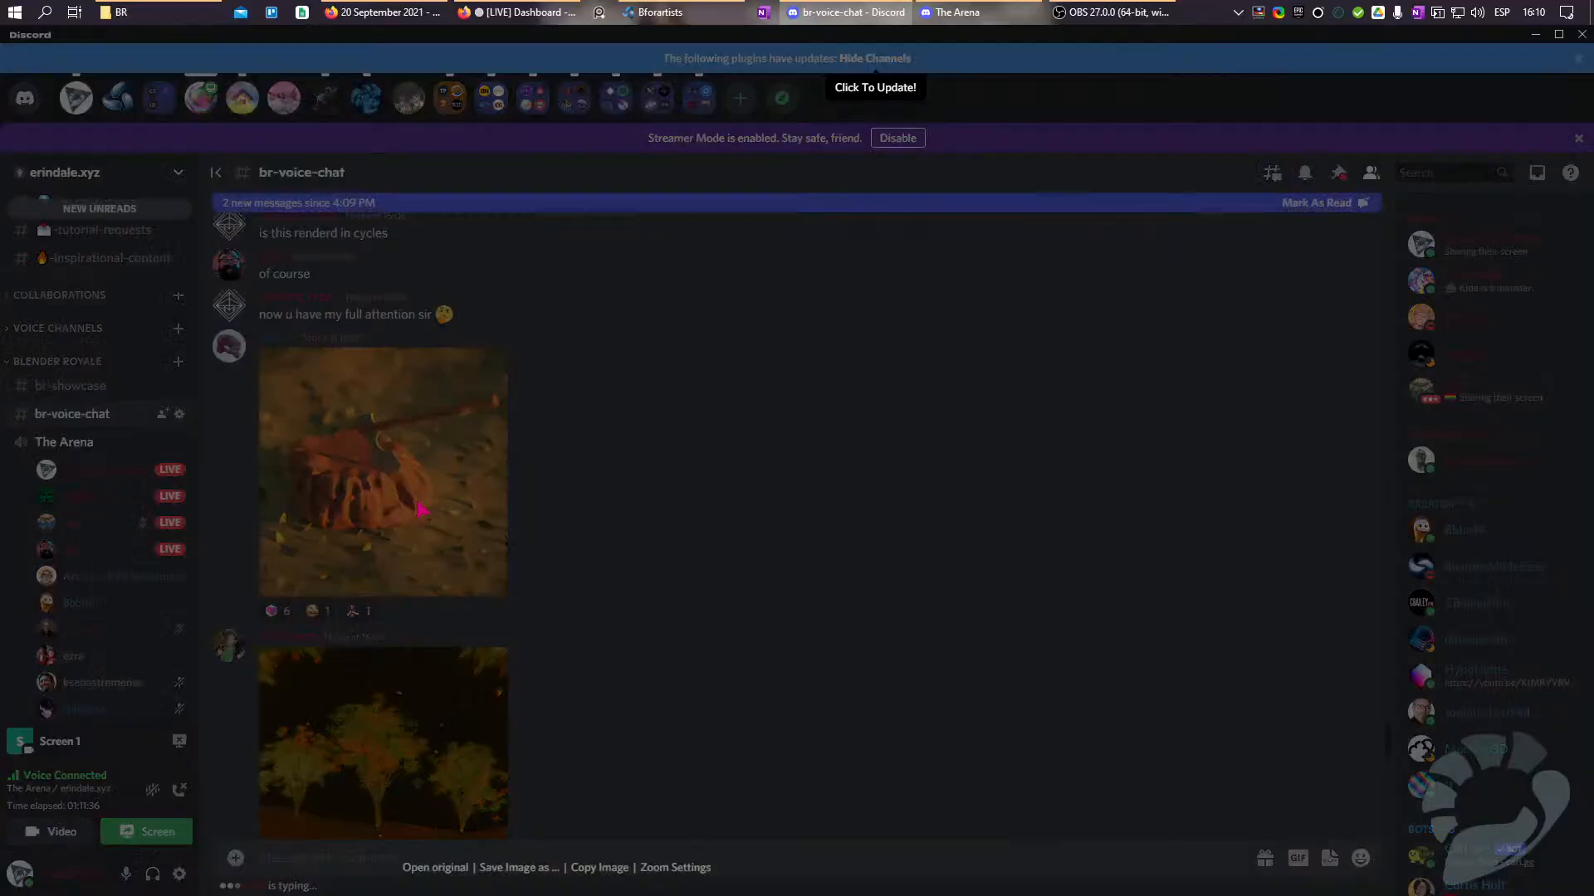
{"action": "left_click", "coordinate": [1240, 665]}
{"action": "left_click", "coordinate": [462, 735]}
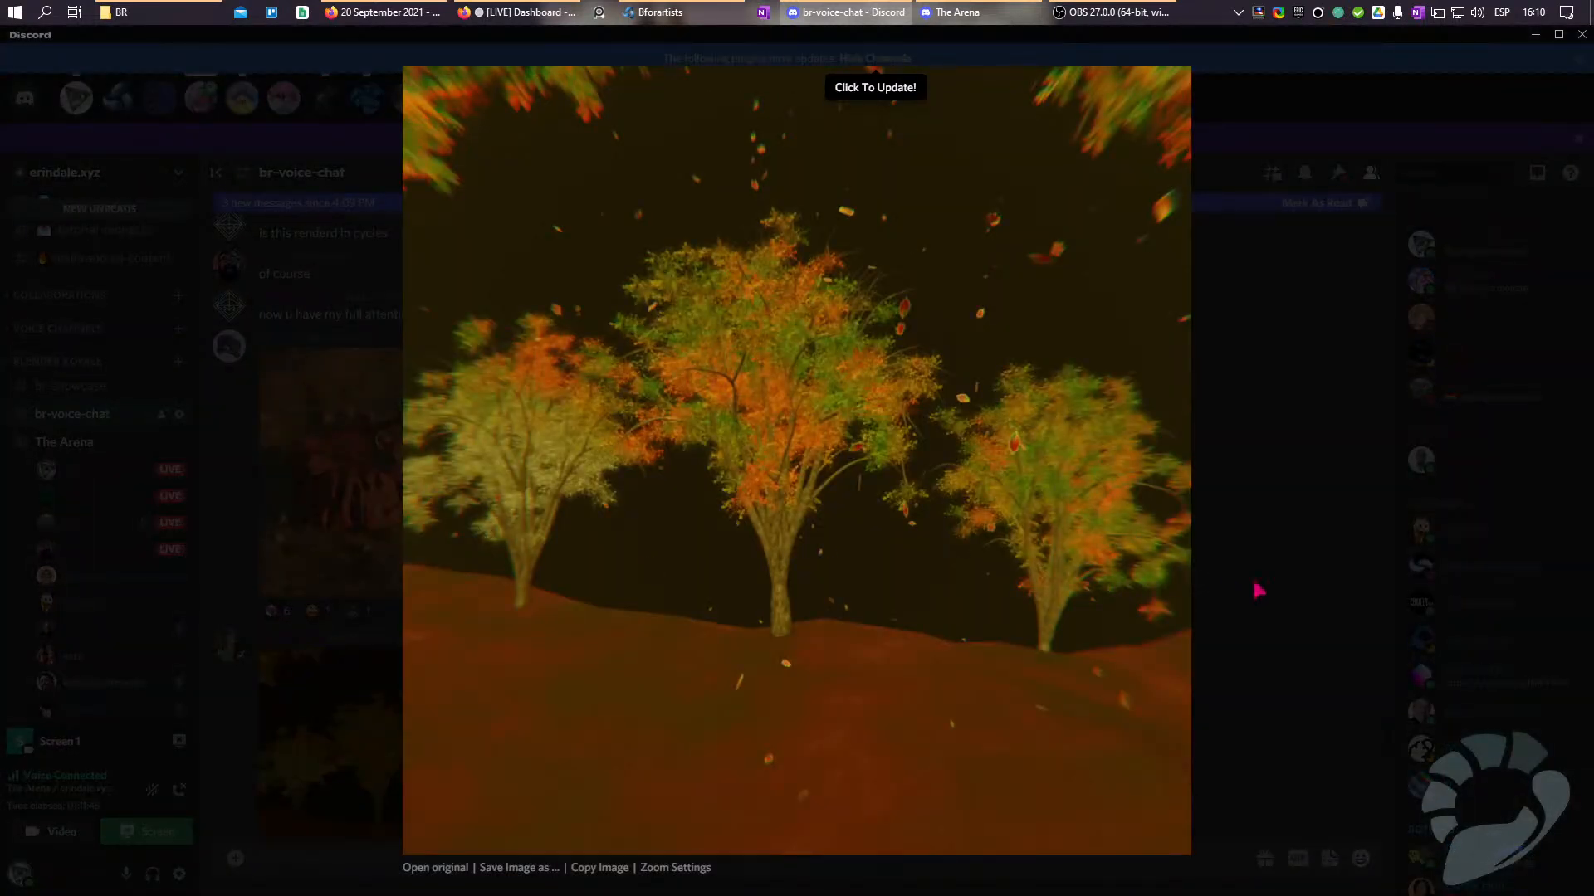
{"action": "left_click", "coordinate": [1231, 611]}
Examine the yellow autumn forest render and Br_fall.png enlarged, looking at Br_fall.png a second time.
{"action": "scroll", "coordinate": [461, 595], "scroll_direction": "down", "scroll_amount": 5}
{"action": "left_click", "coordinate": [416, 639]}
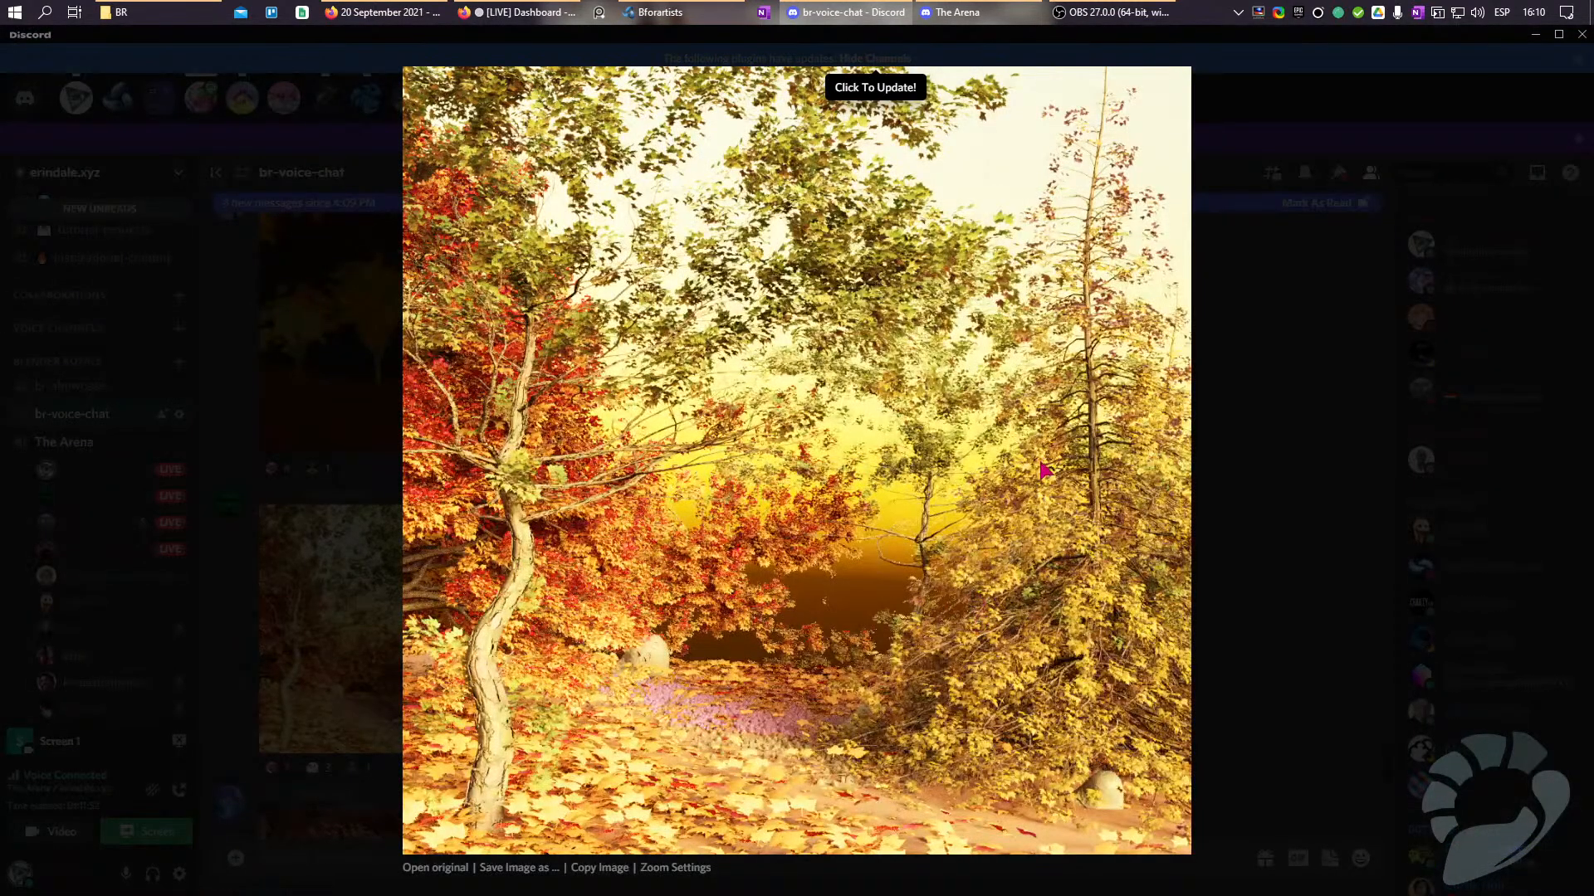
{"action": "left_click", "coordinate": [1258, 542]}
{"action": "left_click", "coordinate": [544, 820]}
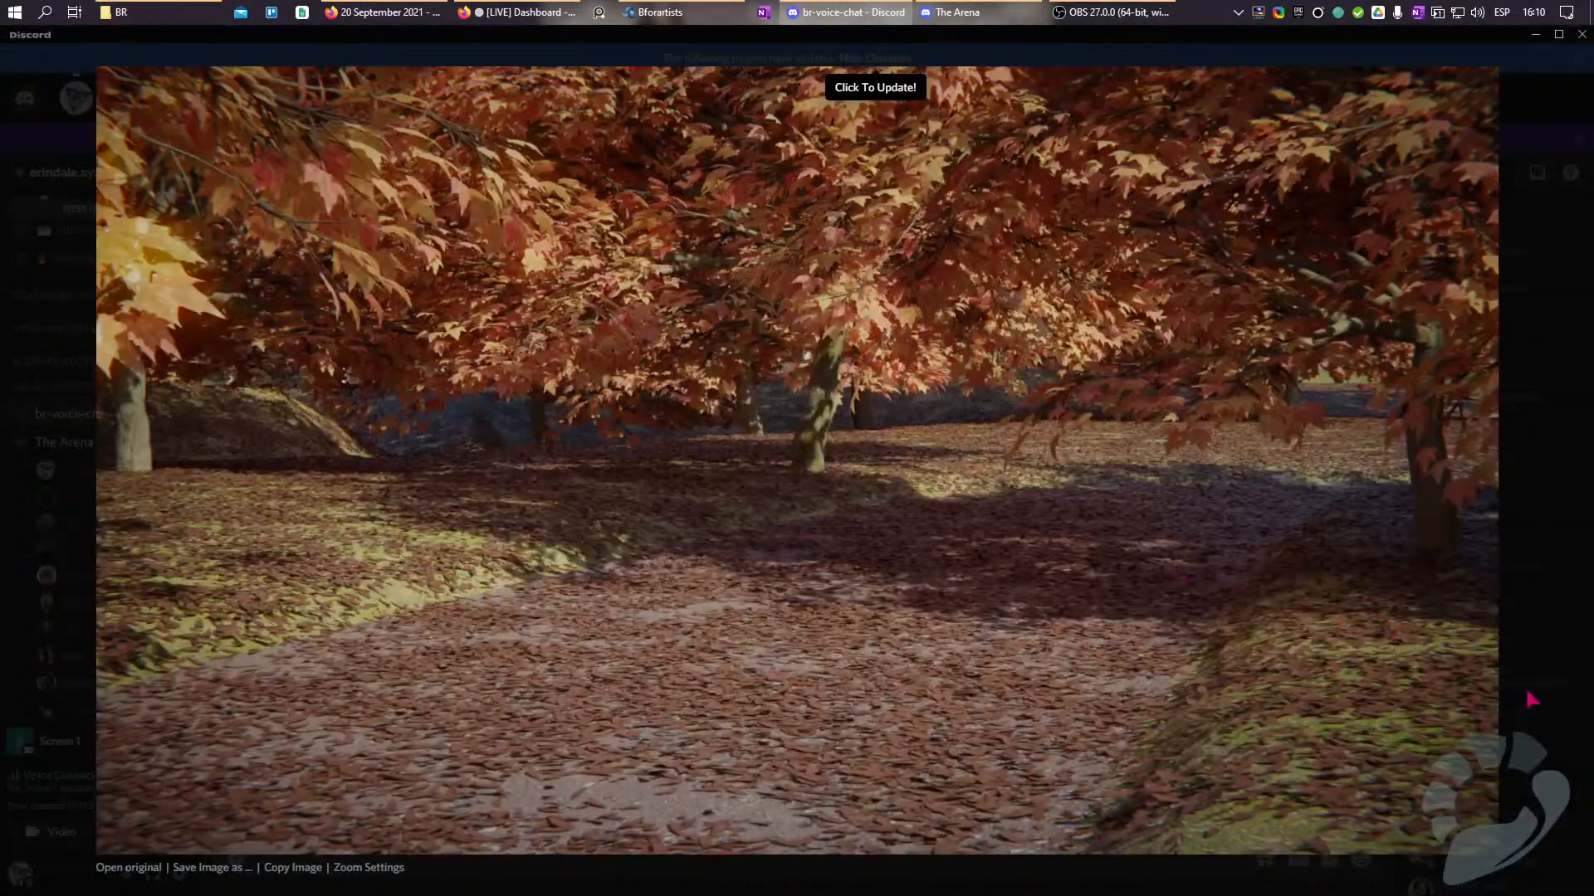
{"action": "left_click", "coordinate": [1540, 741]}
{"action": "scroll", "coordinate": [652, 569], "scroll_direction": "down", "scroll_amount": 3}
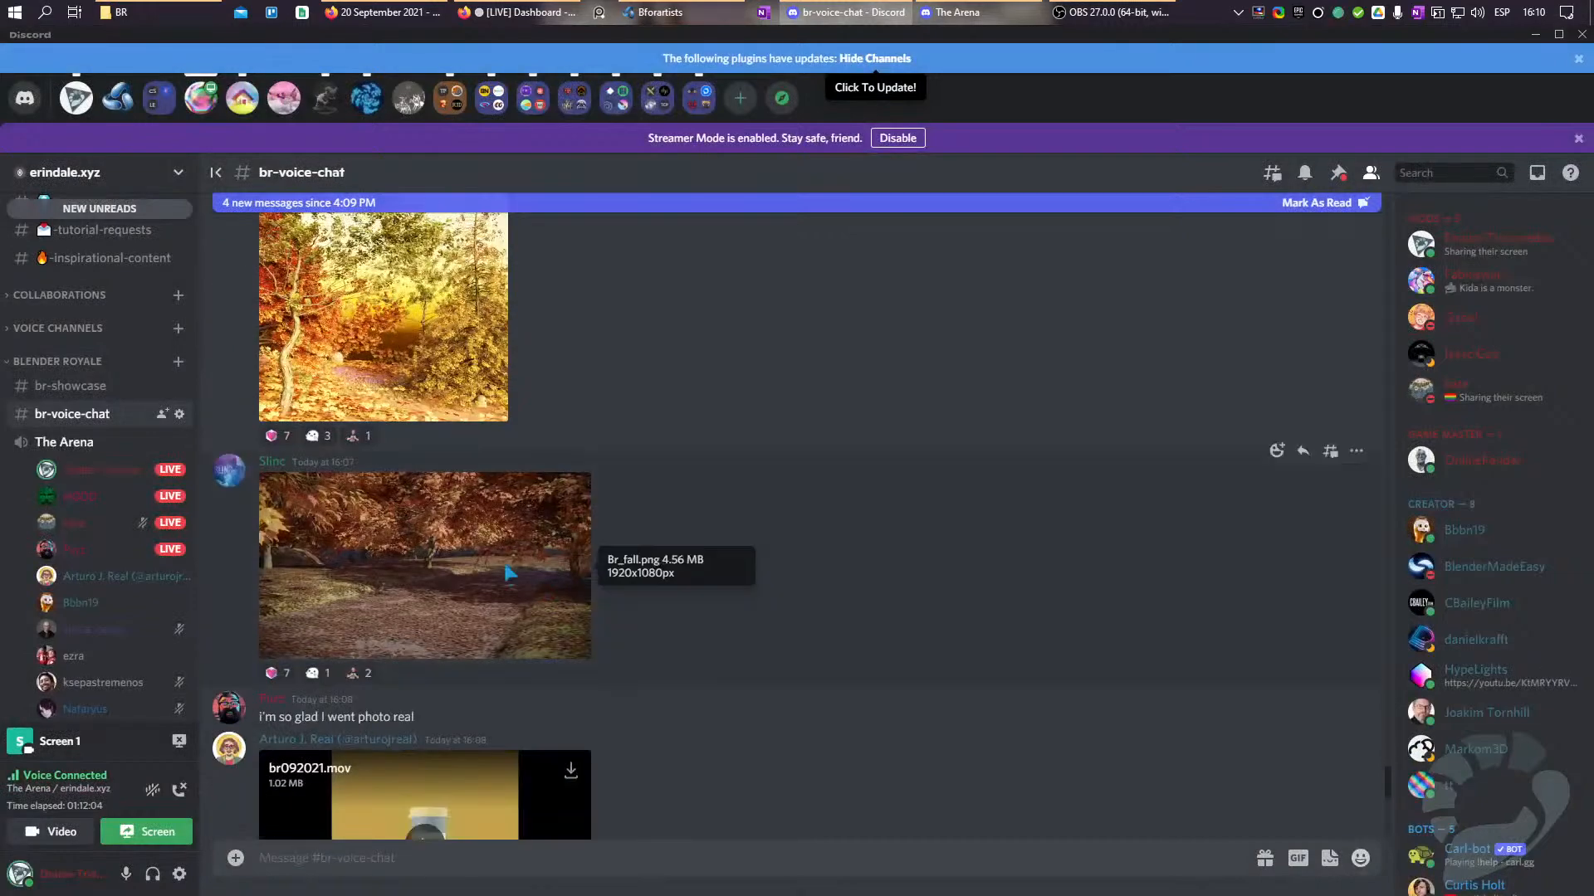
{"action": "left_click", "coordinate": [512, 577]}
{"action": "left_click", "coordinate": [1529, 671]}
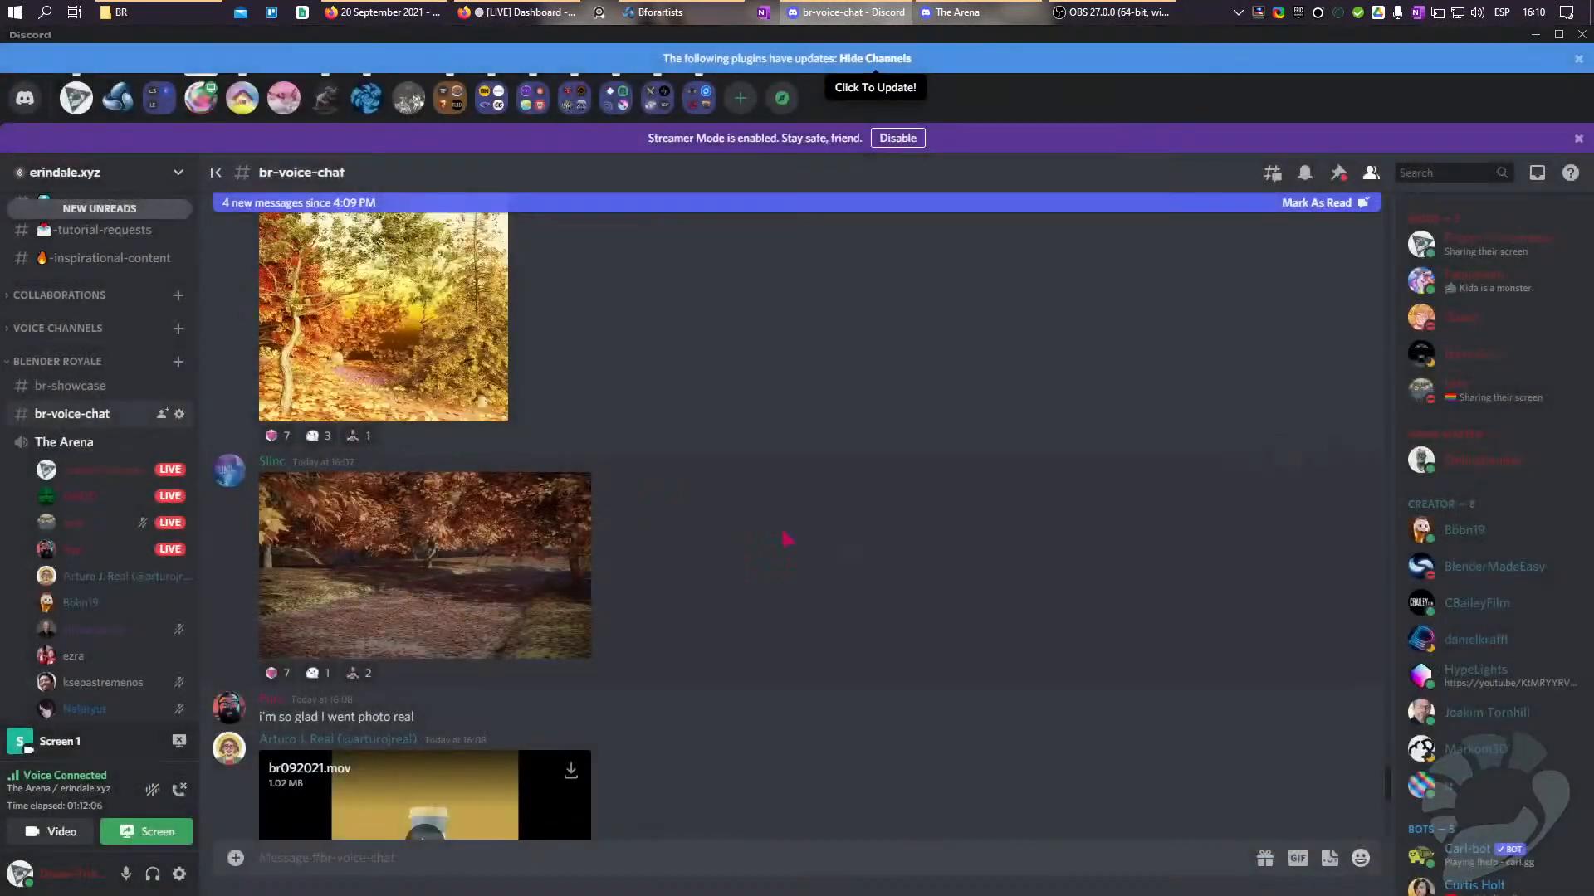
Watch the coffee cup animation br092021.mov in full screen, replaying it from near the beginning, and return to the channel.
{"action": "scroll", "coordinate": [850, 544], "scroll_direction": "down", "scroll_amount": 5}
{"action": "left_click", "coordinate": [512, 426]}
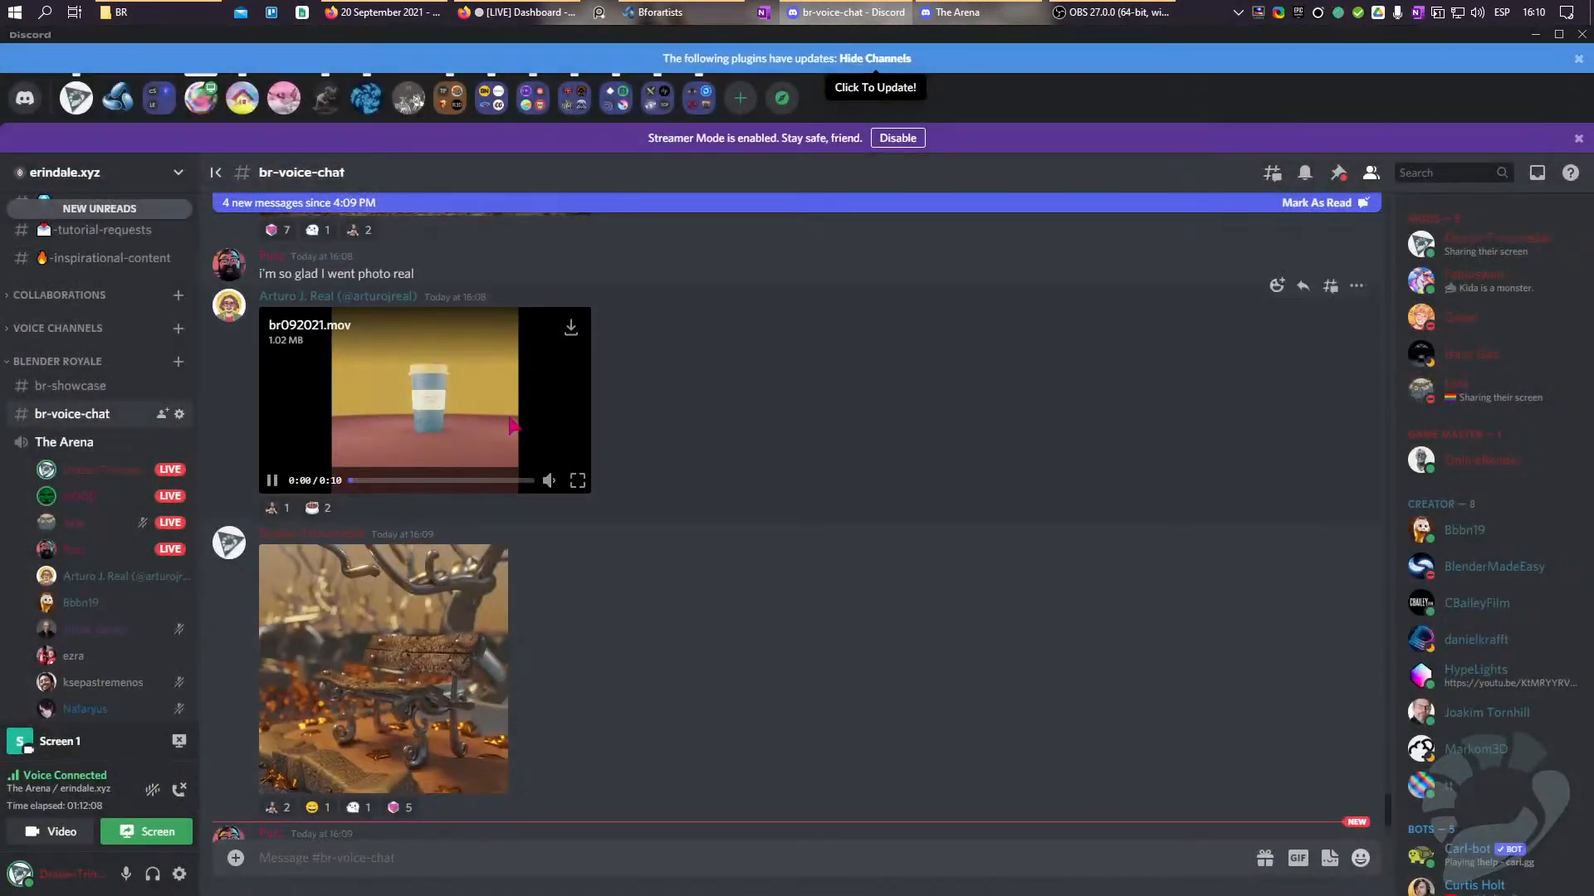
{"action": "left_click", "coordinate": [578, 481]}
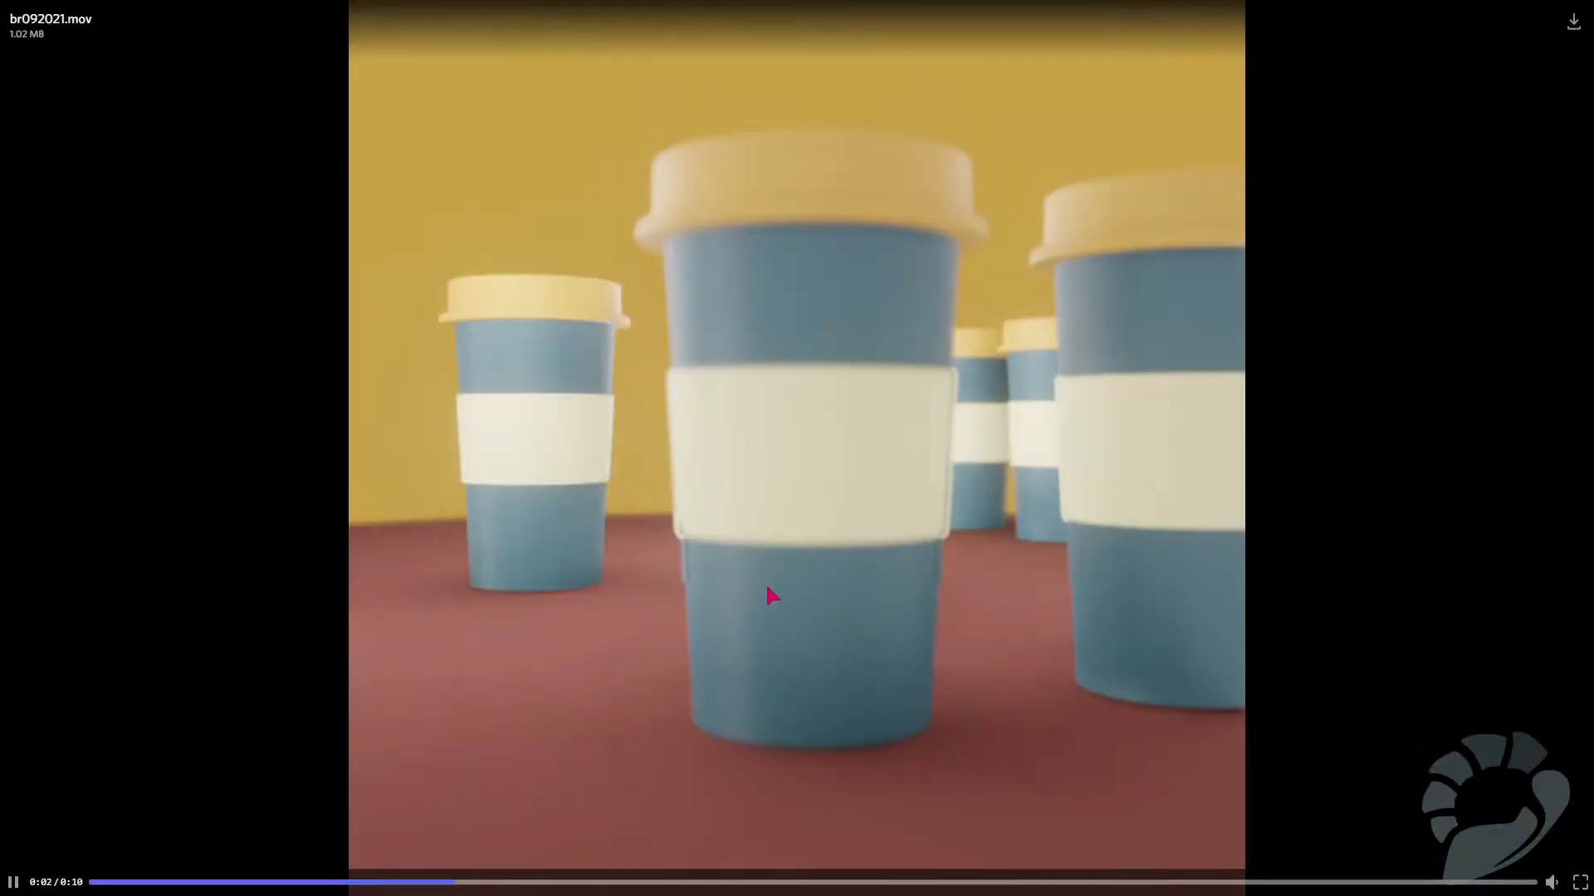
{"action": "left_click", "coordinate": [286, 885]}
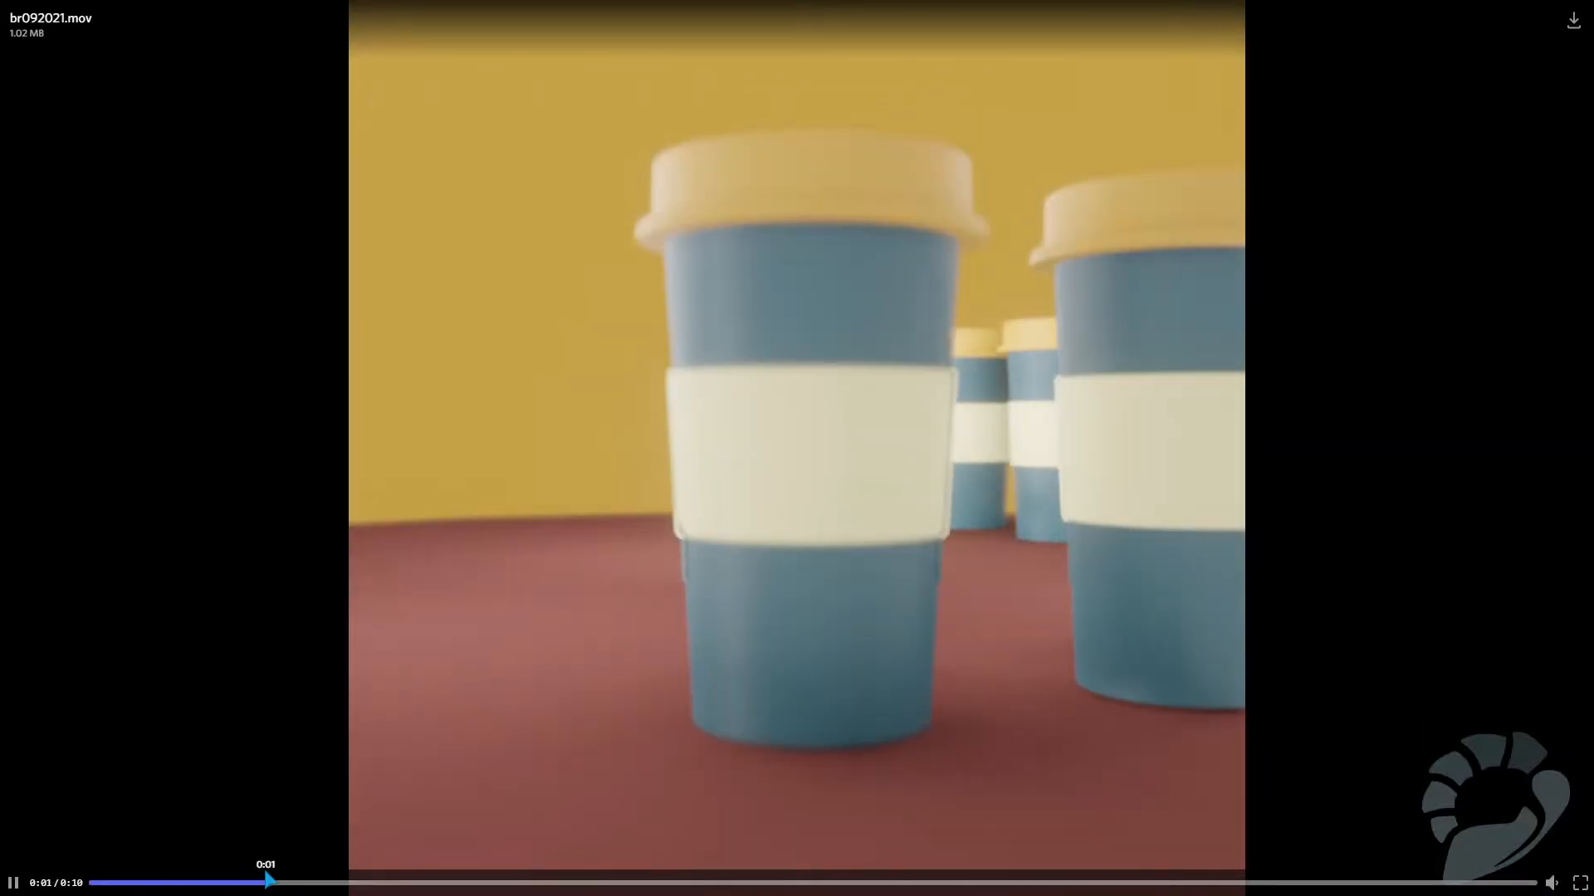
{"action": "left_click", "coordinate": [214, 884]}
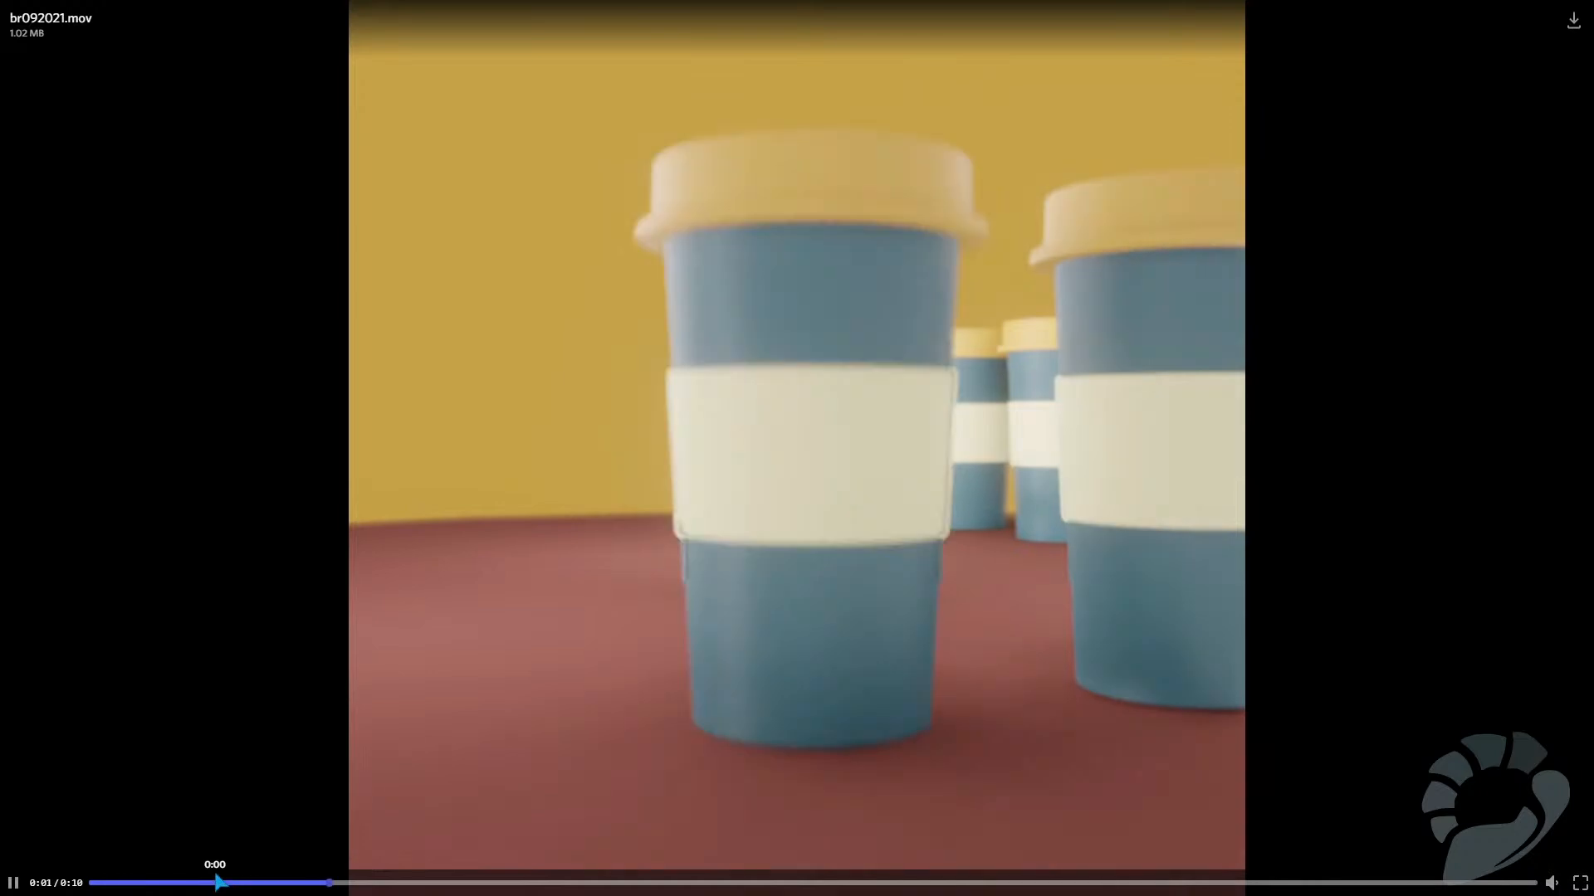
{"action": "left_click", "coordinate": [133, 885]}
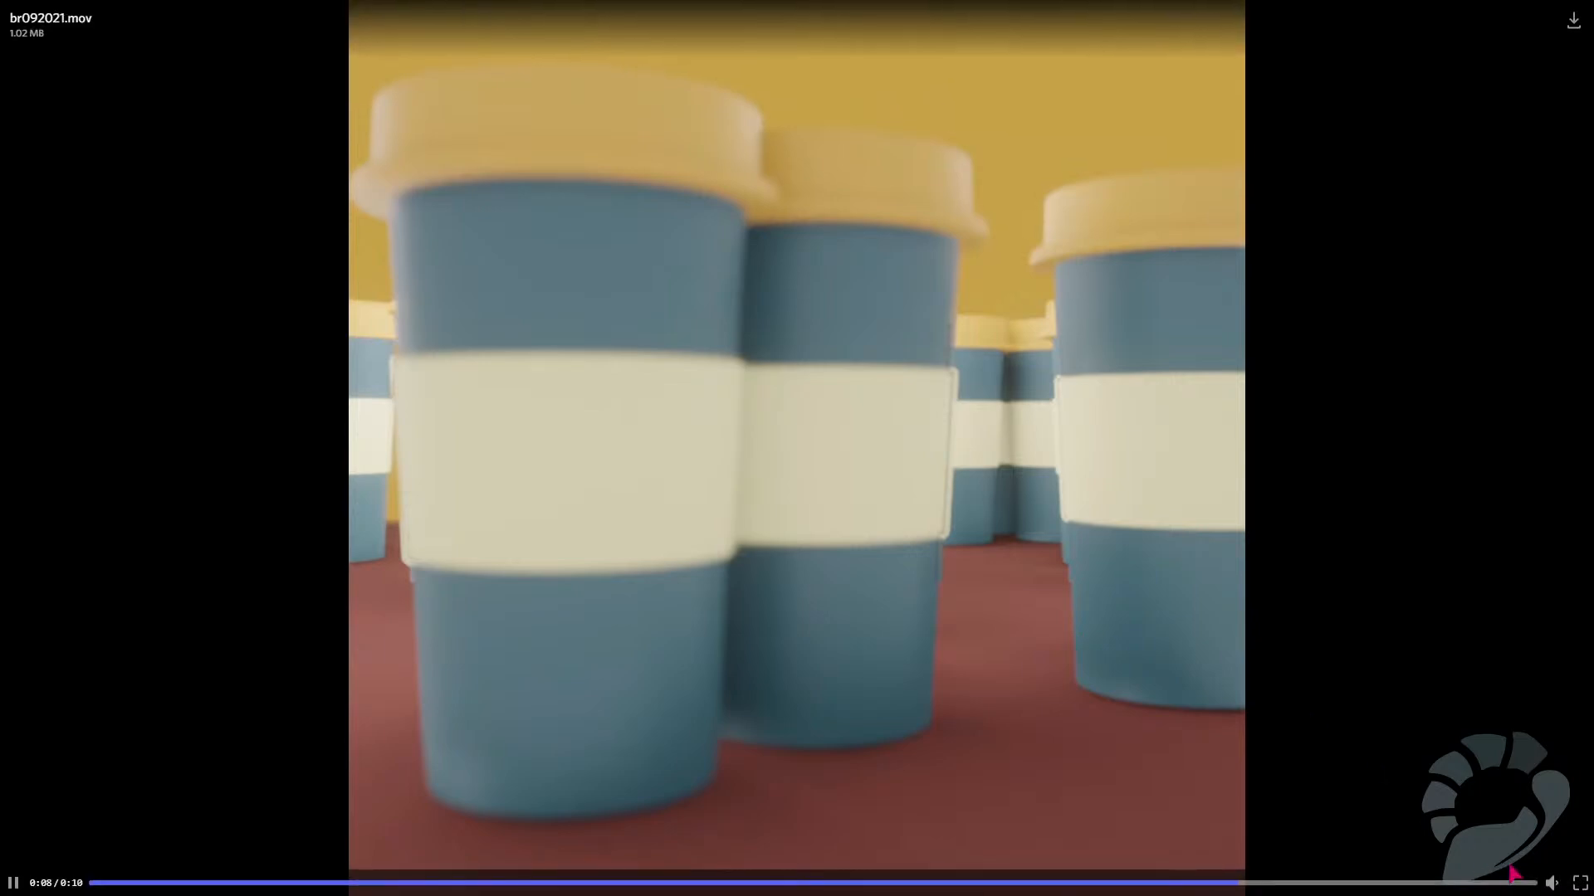
{"action": "key", "text": "Escape"}
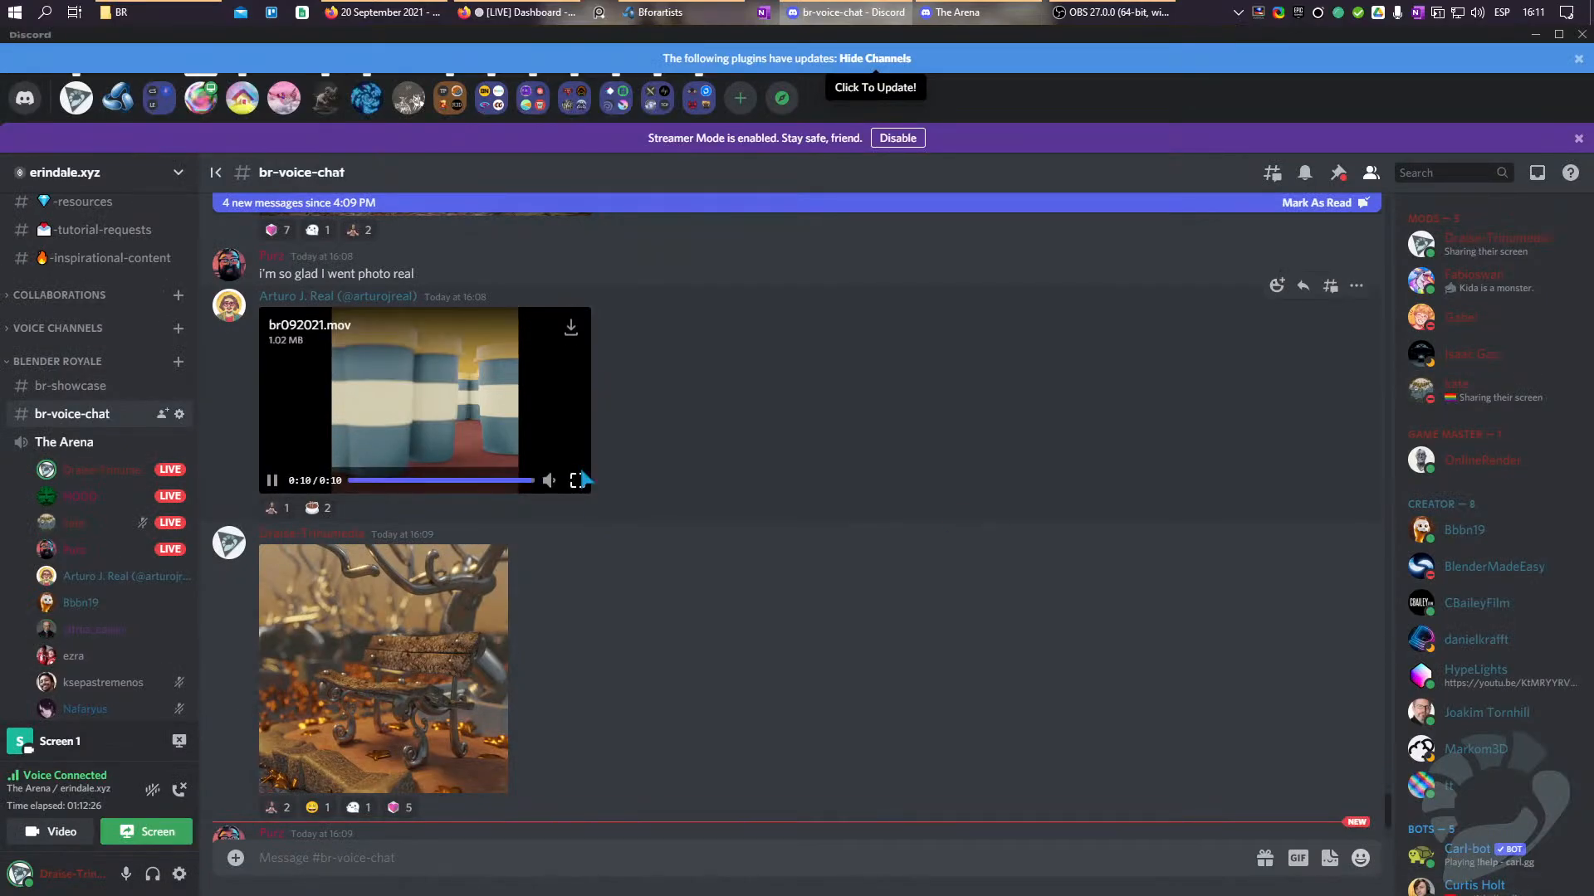
Look over the newest posts in br-voice-chat and view the puzzle-piece tree render enlarged.
{"action": "scroll", "coordinate": [658, 513], "scroll_direction": "down", "scroll_amount": 2}
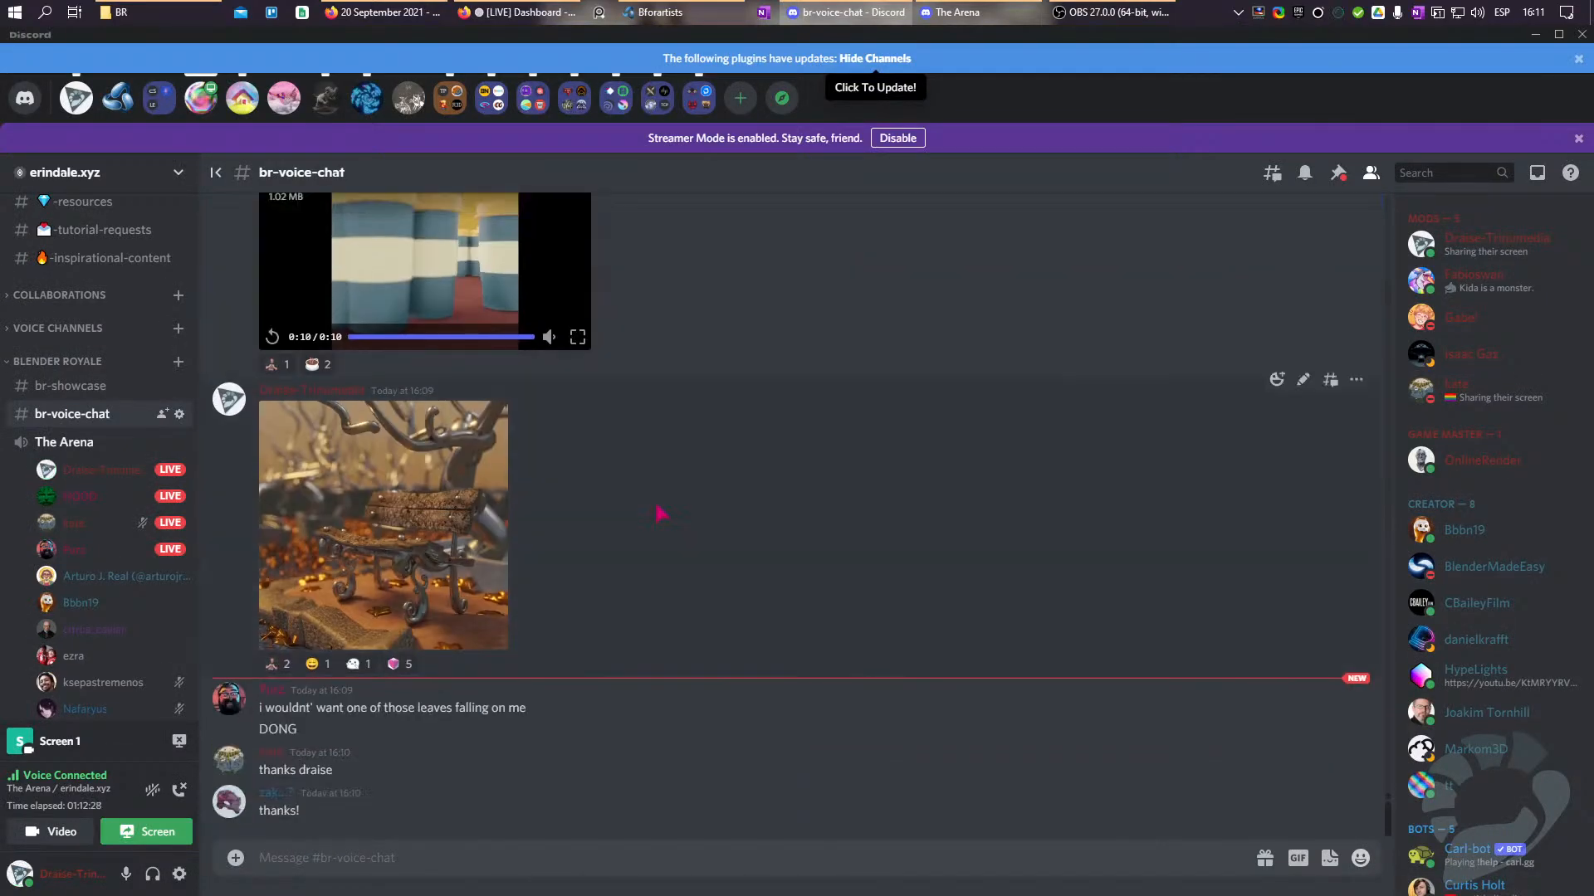
{"action": "scroll", "coordinate": [612, 540], "scroll_direction": "up", "scroll_amount": 3}
{"action": "scroll", "coordinate": [611, 540], "scroll_direction": "down", "scroll_amount": 2}
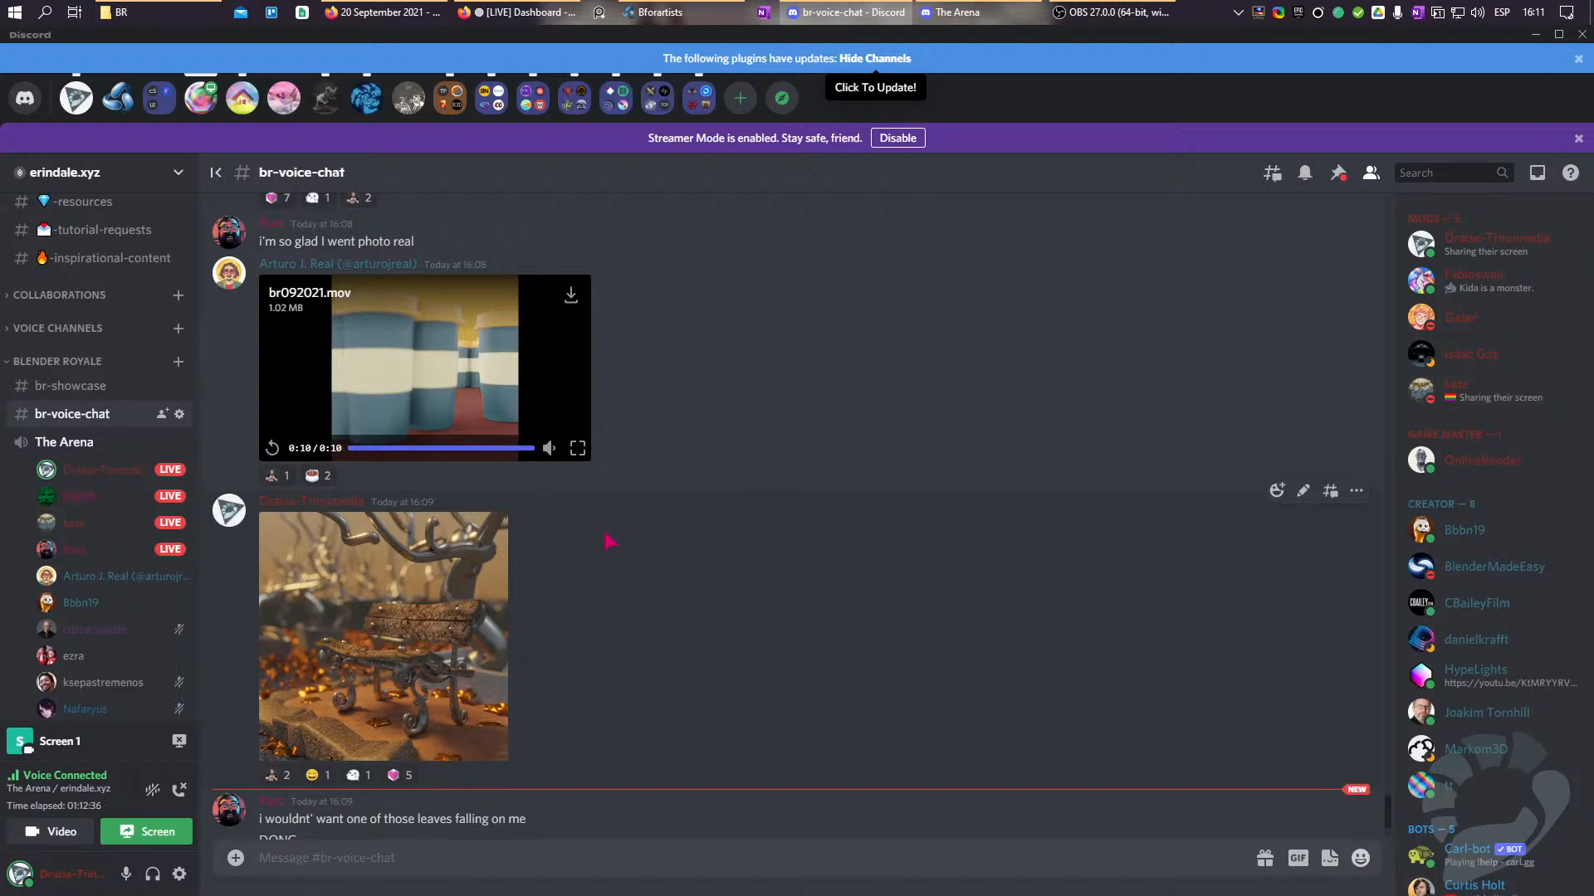
{"action": "scroll", "coordinate": [612, 540], "scroll_direction": "down", "scroll_amount": 2}
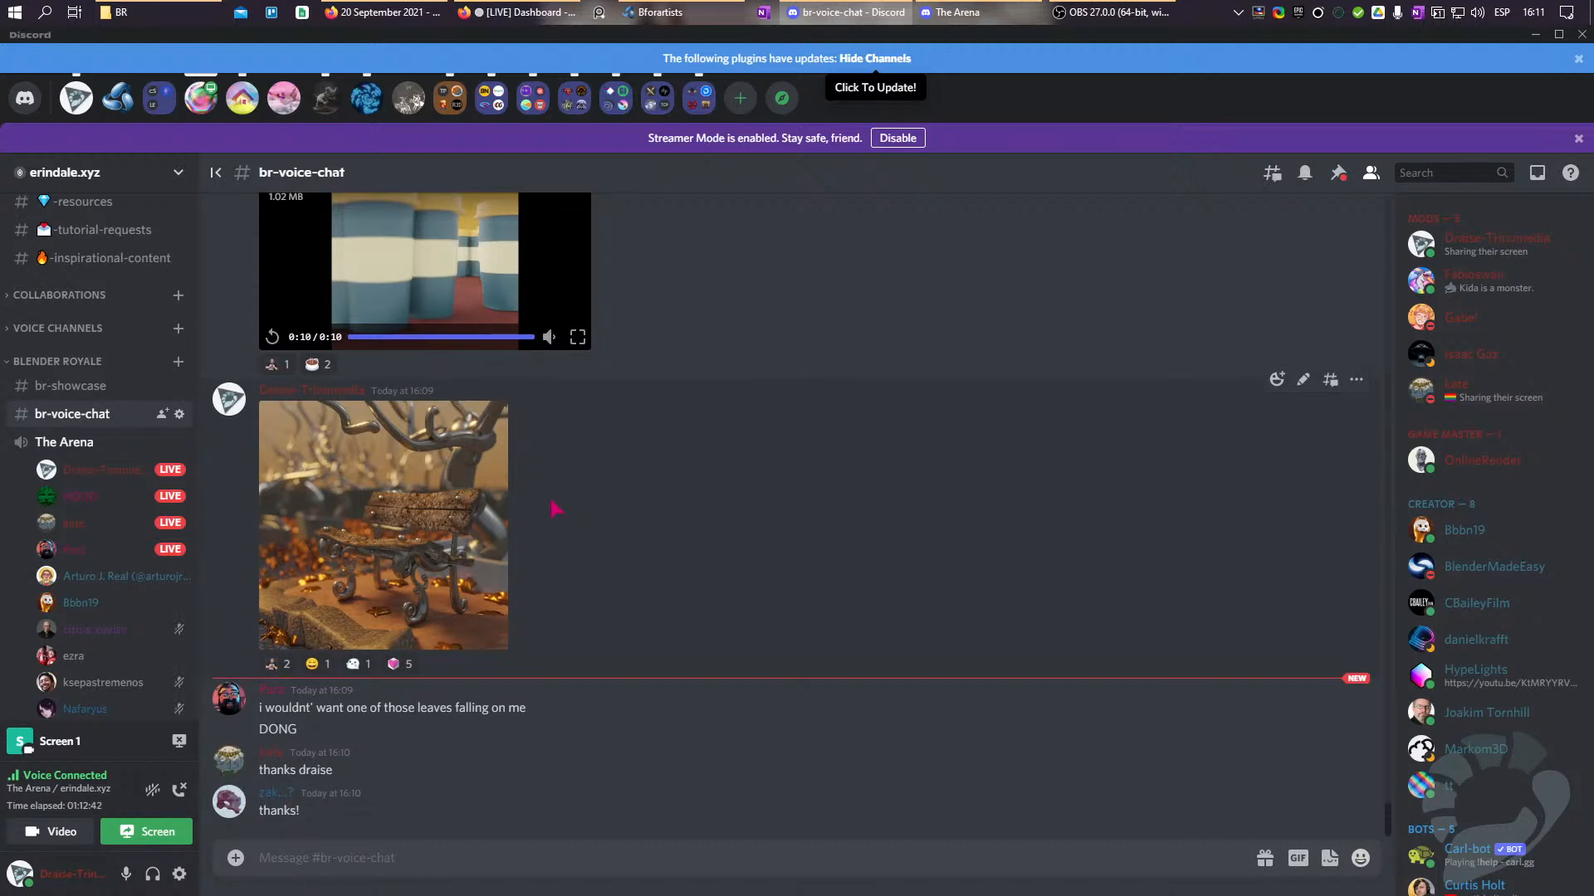
{"action": "scroll", "coordinate": [555, 508], "scroll_direction": "up", "scroll_amount": 2}
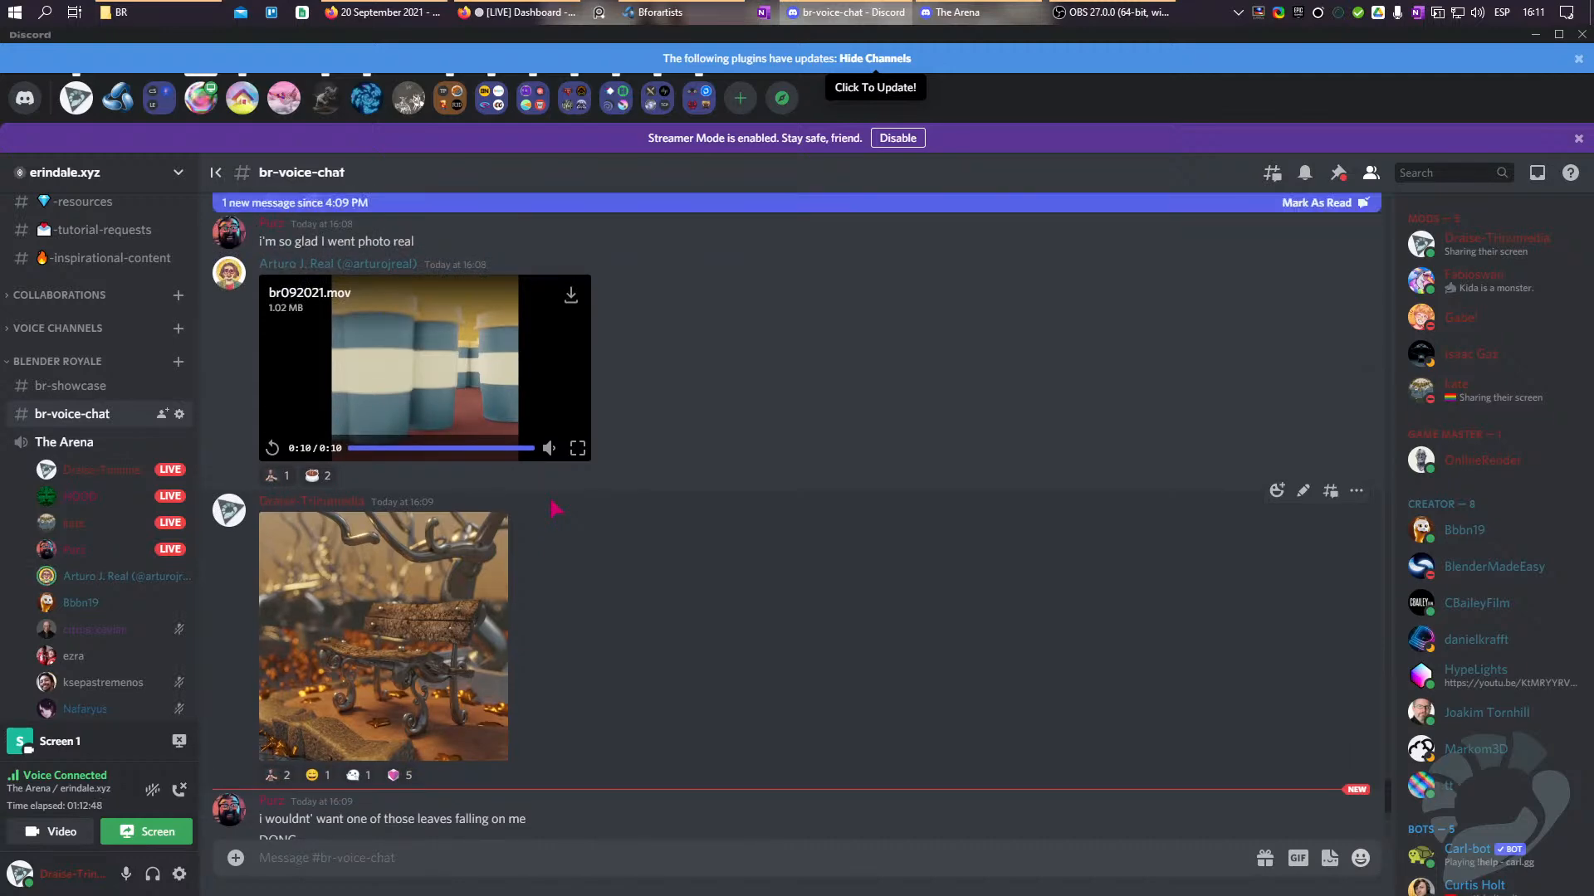
{"action": "scroll", "coordinate": [554, 508], "scroll_direction": "down", "scroll_amount": 5}
{"action": "scroll", "coordinate": [555, 508], "scroll_direction": "down", "scroll_amount": 1}
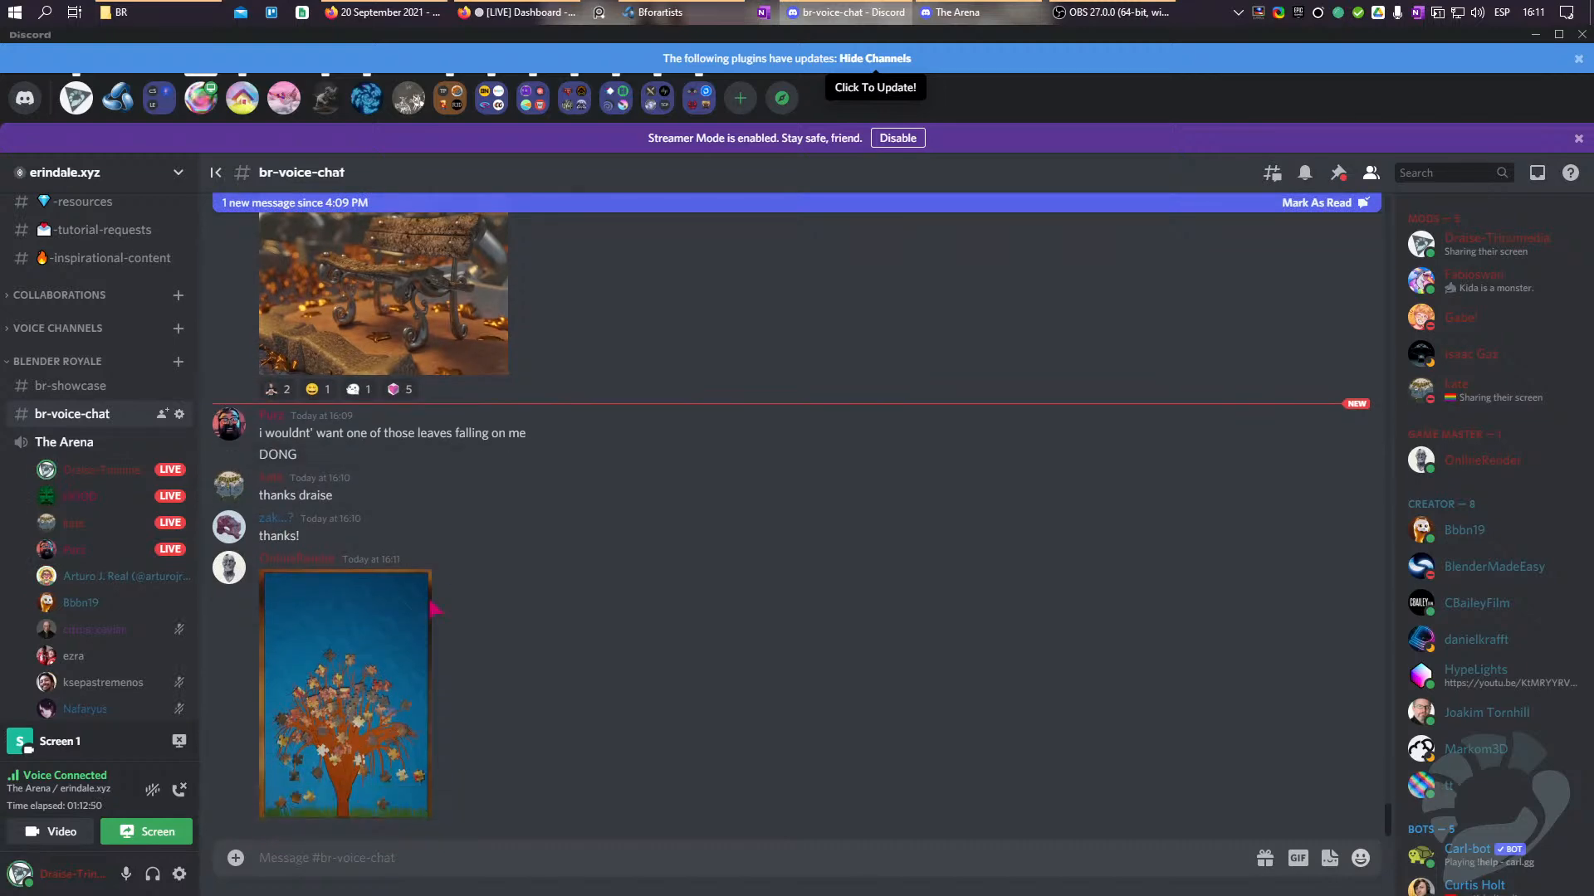
{"action": "left_click", "coordinate": [373, 714]}
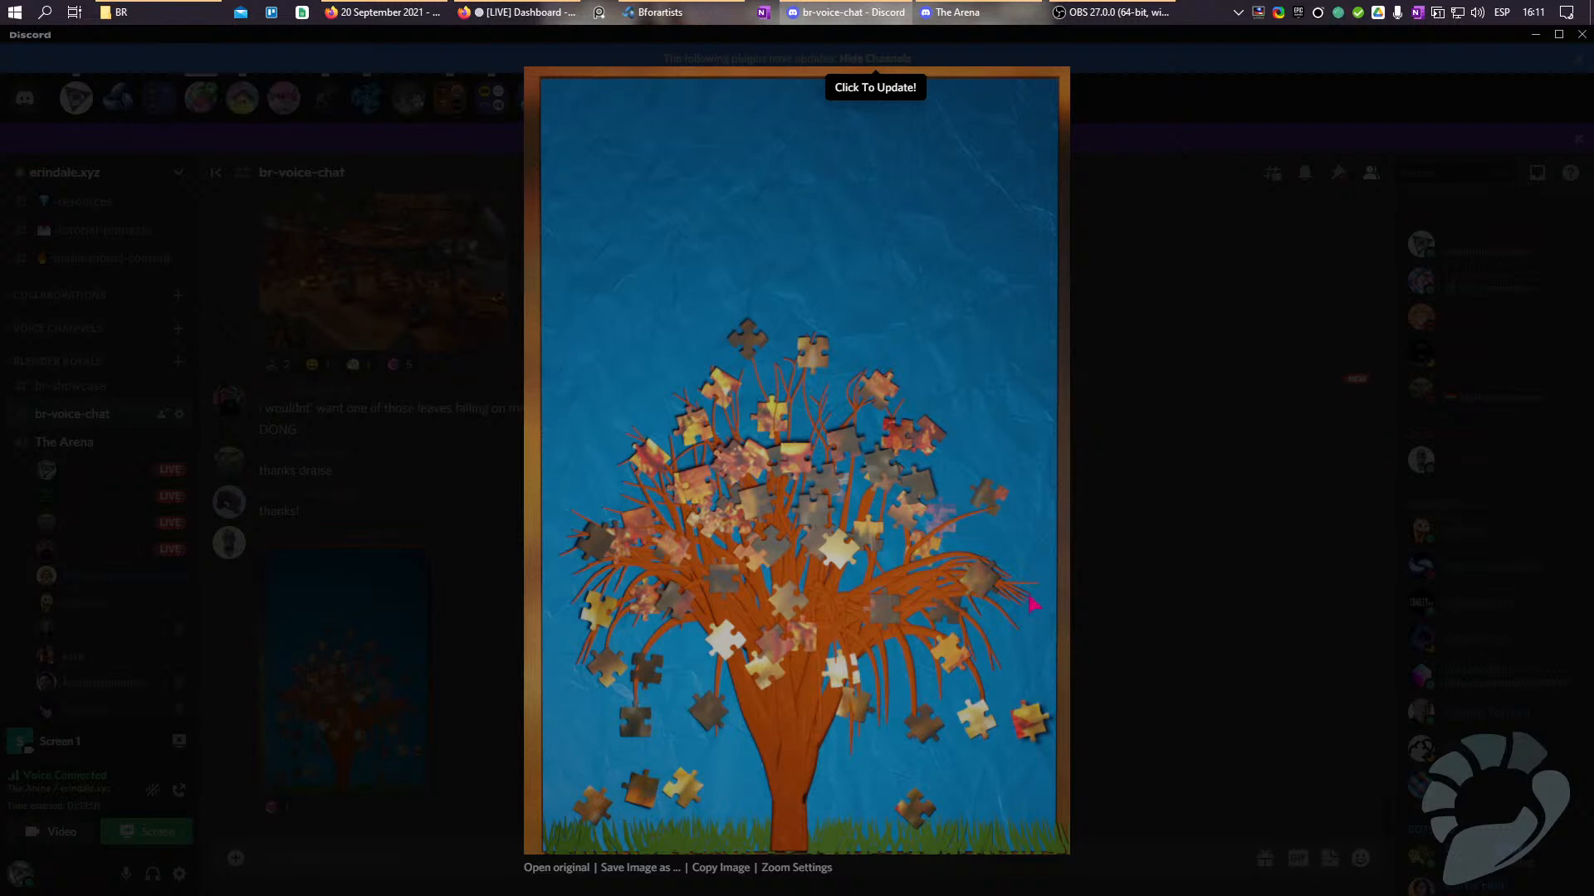
{"action": "left_click", "coordinate": [1085, 545]}
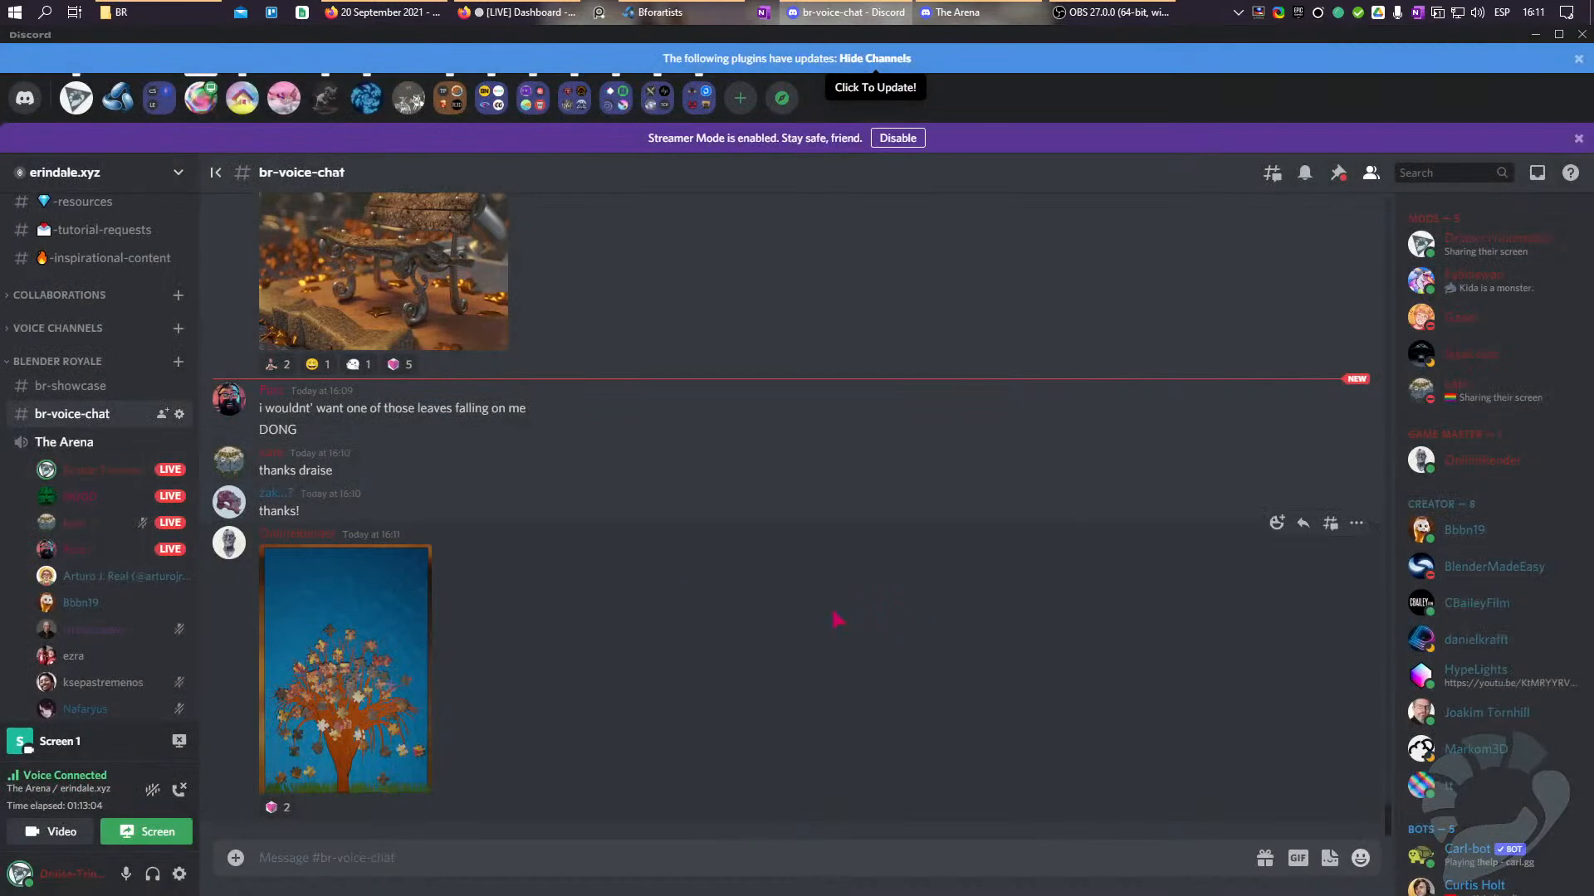
Add the cube reaction to the puzzle-piece tree render and view the image enlarged once more.
{"action": "left_click", "coordinate": [274, 807]}
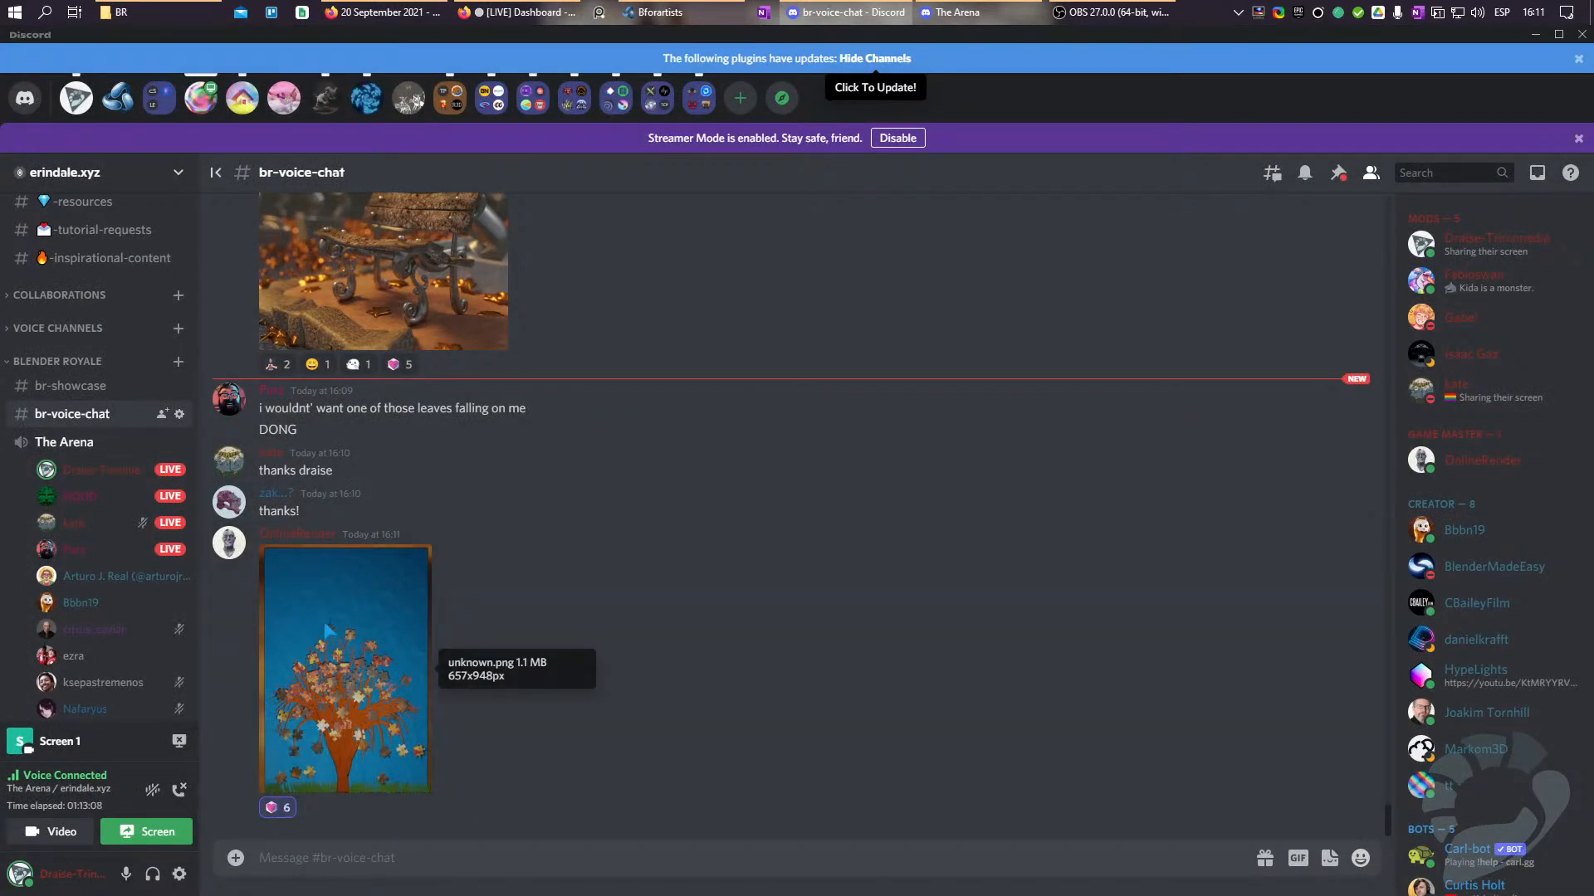
{"action": "left_click", "coordinate": [335, 642]}
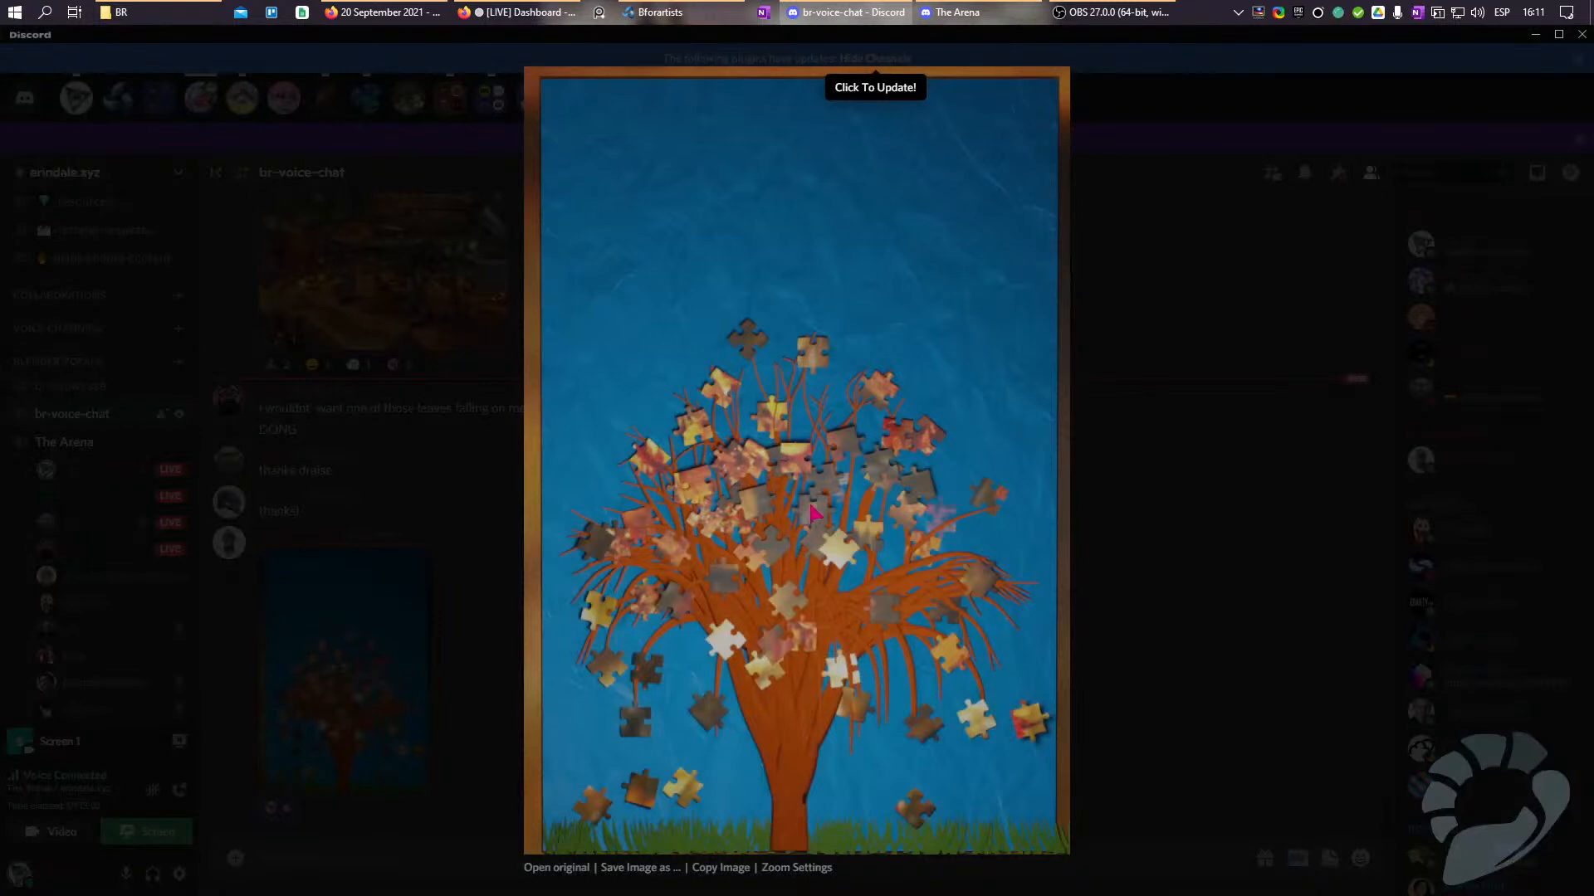
{"action": "left_click", "coordinate": [1198, 473]}
Review the posted BR61-Autumn.png bench render at enlarged size and the messages around it.
{"action": "scroll", "coordinate": [539, 572], "scroll_direction": "up", "scroll_amount": 3}
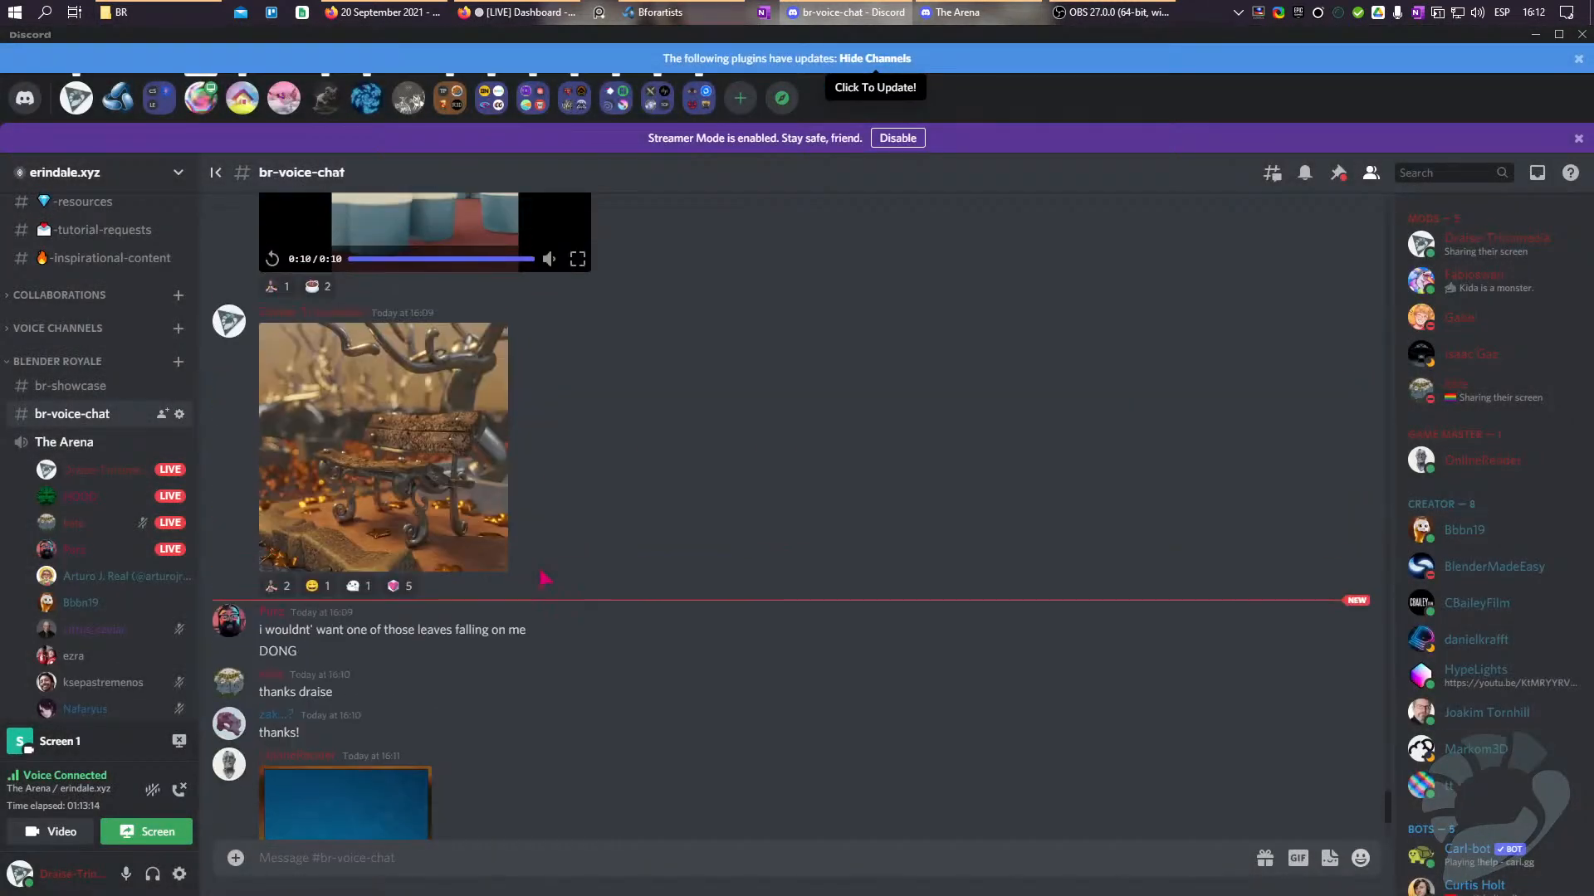
{"action": "left_click", "coordinate": [463, 521]}
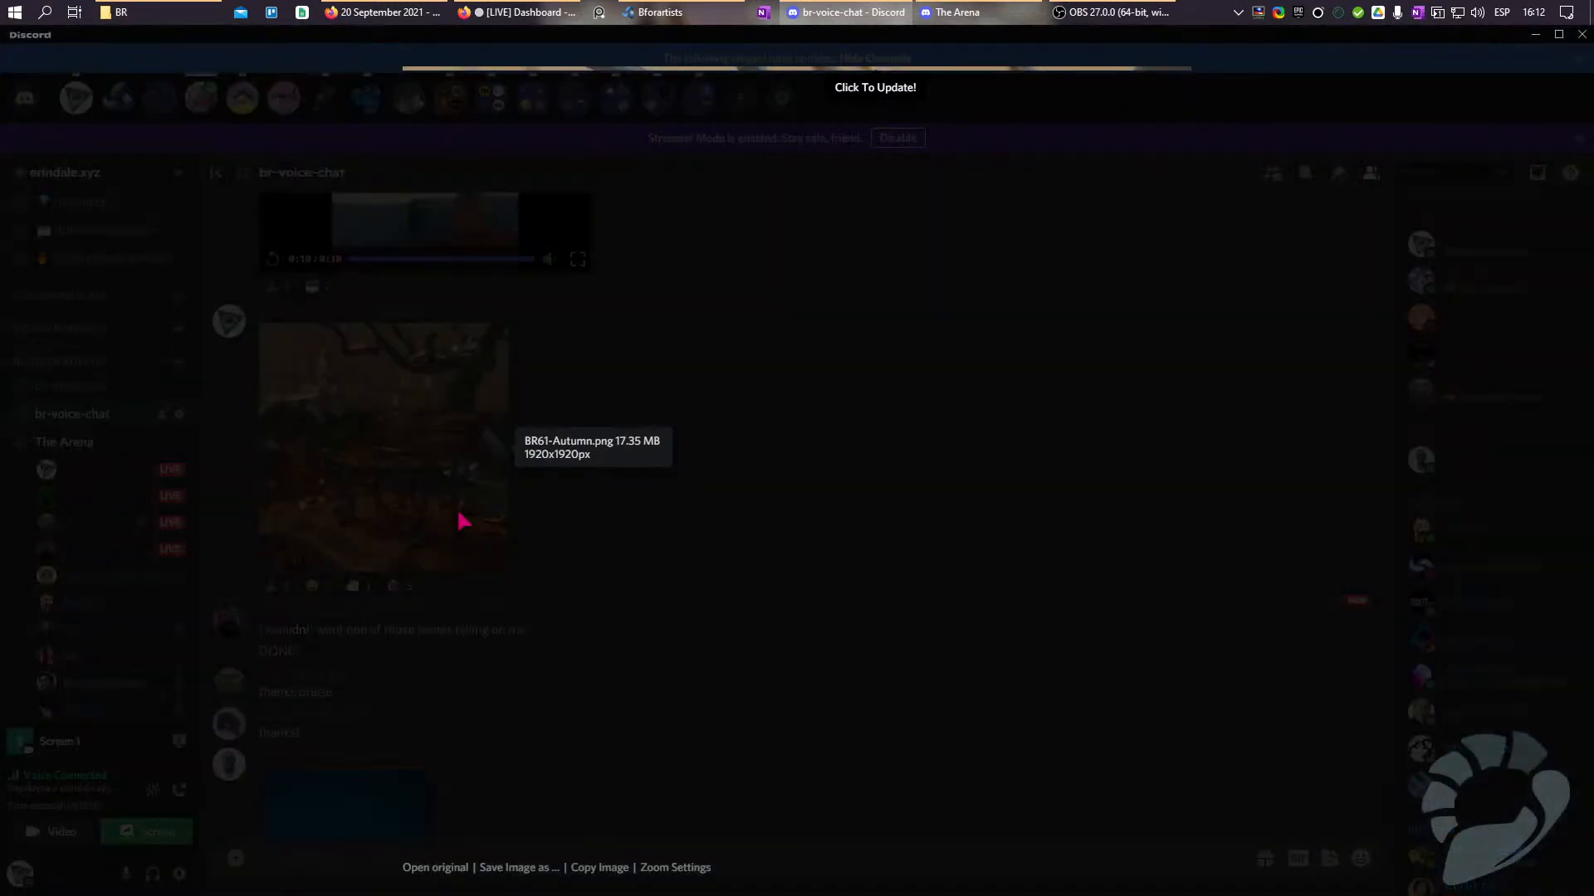
{"action": "left_click", "coordinate": [305, 458]}
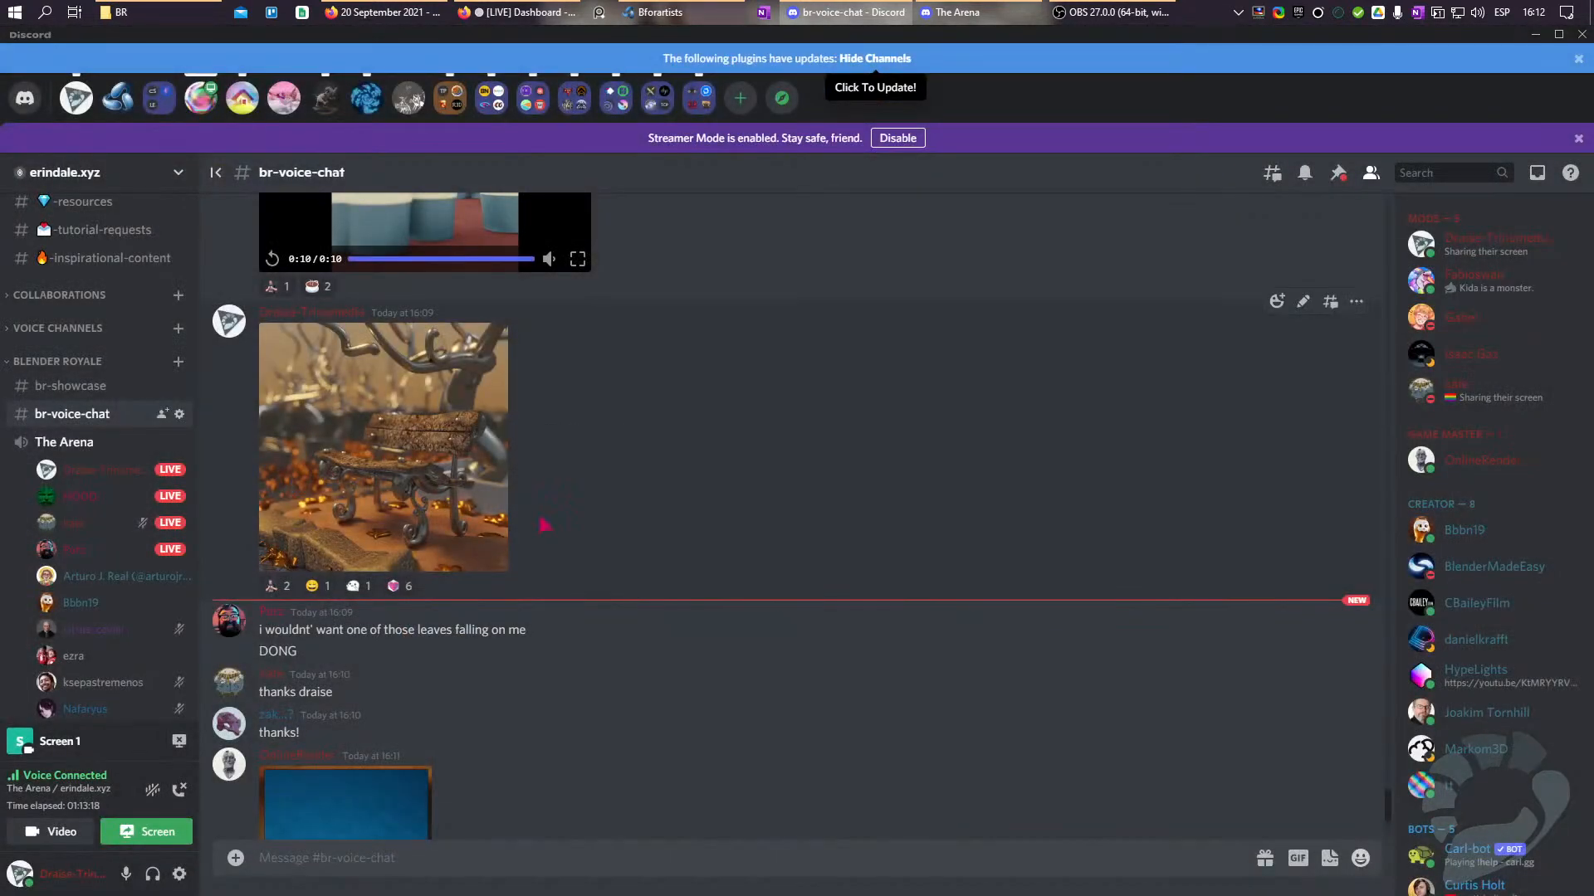
{"action": "scroll", "coordinate": [541, 524], "scroll_direction": "up", "scroll_amount": 3}
{"action": "scroll", "coordinate": [544, 525], "scroll_direction": "down", "scroll_amount": 6}
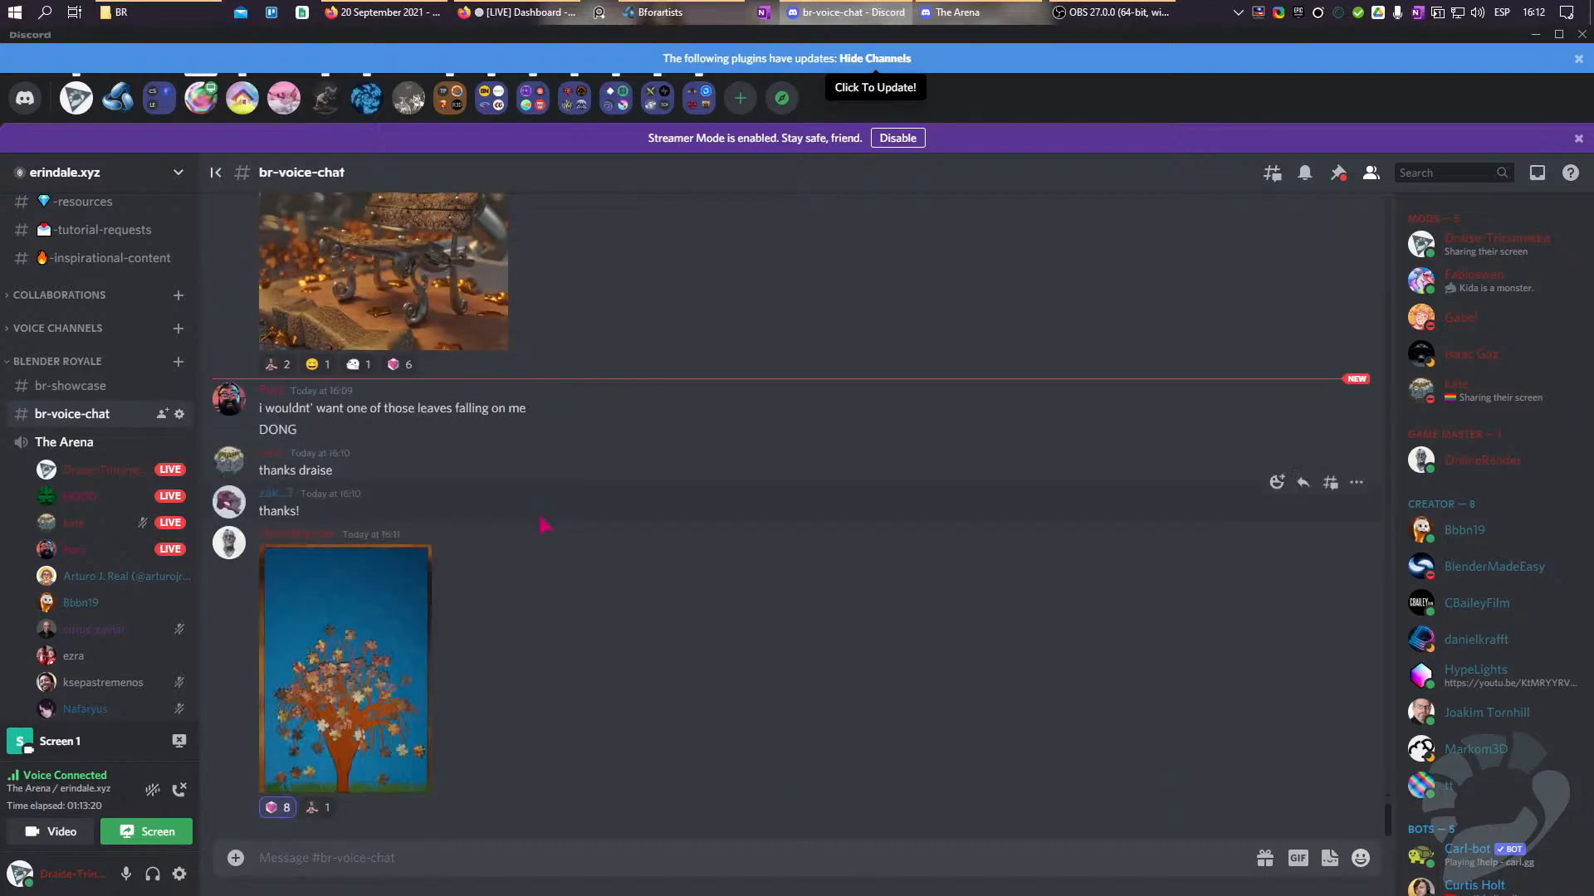
{"action": "left_click", "coordinate": [498, 208]}
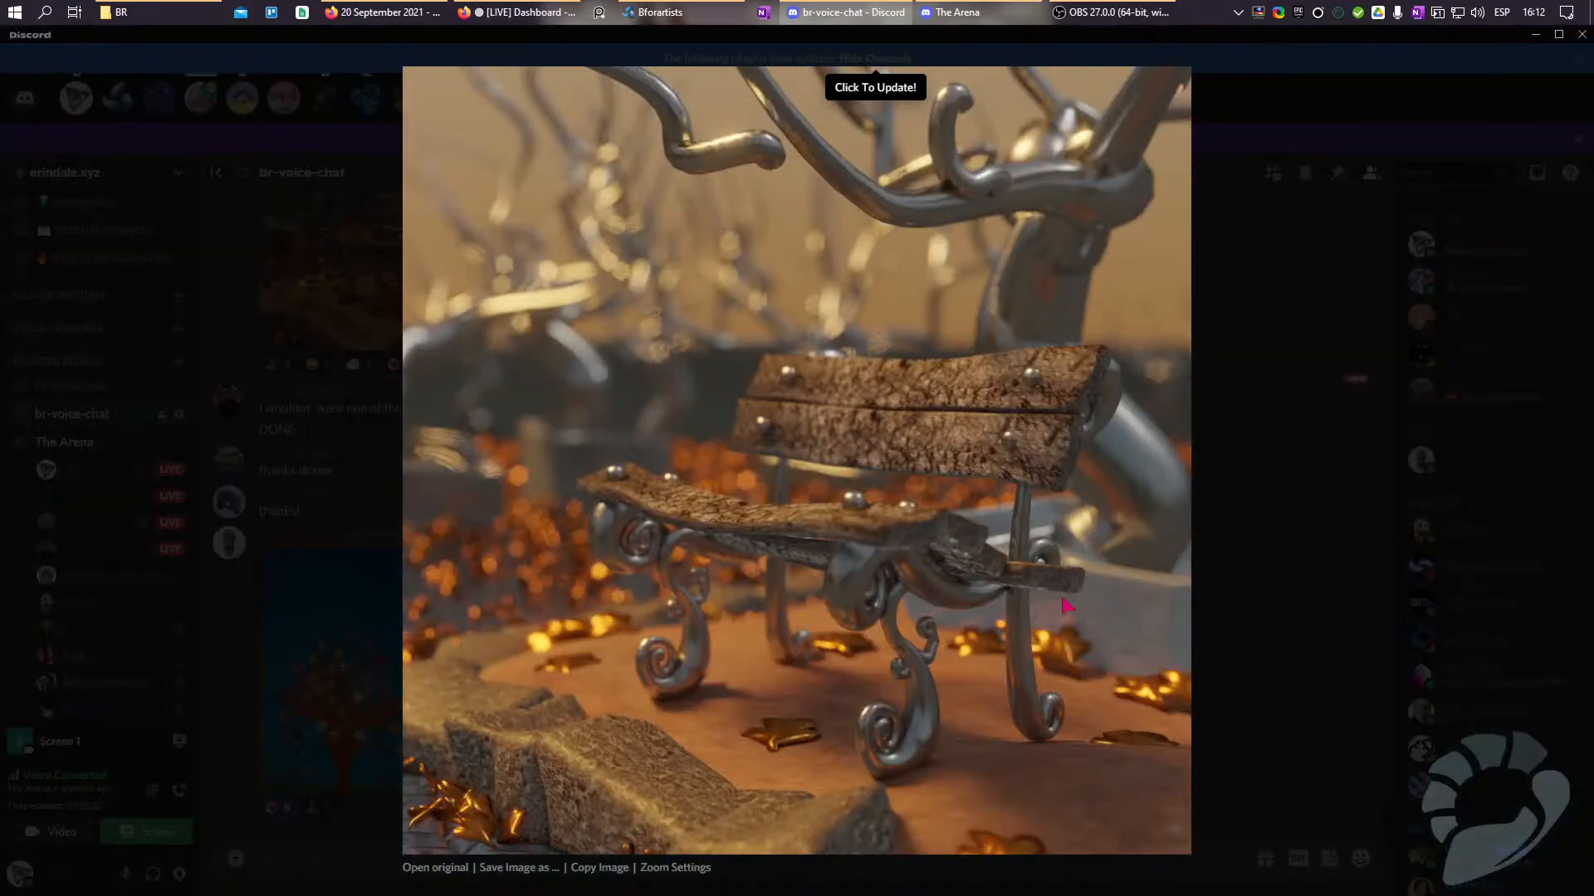
{"action": "left_click", "coordinate": [1228, 592]}
Open the Blender Royale StrawPoll link from the channel in the browser and look through the list of entrants.
{"action": "scroll", "coordinate": [626, 597], "scroll_direction": "down", "scroll_amount": 2}
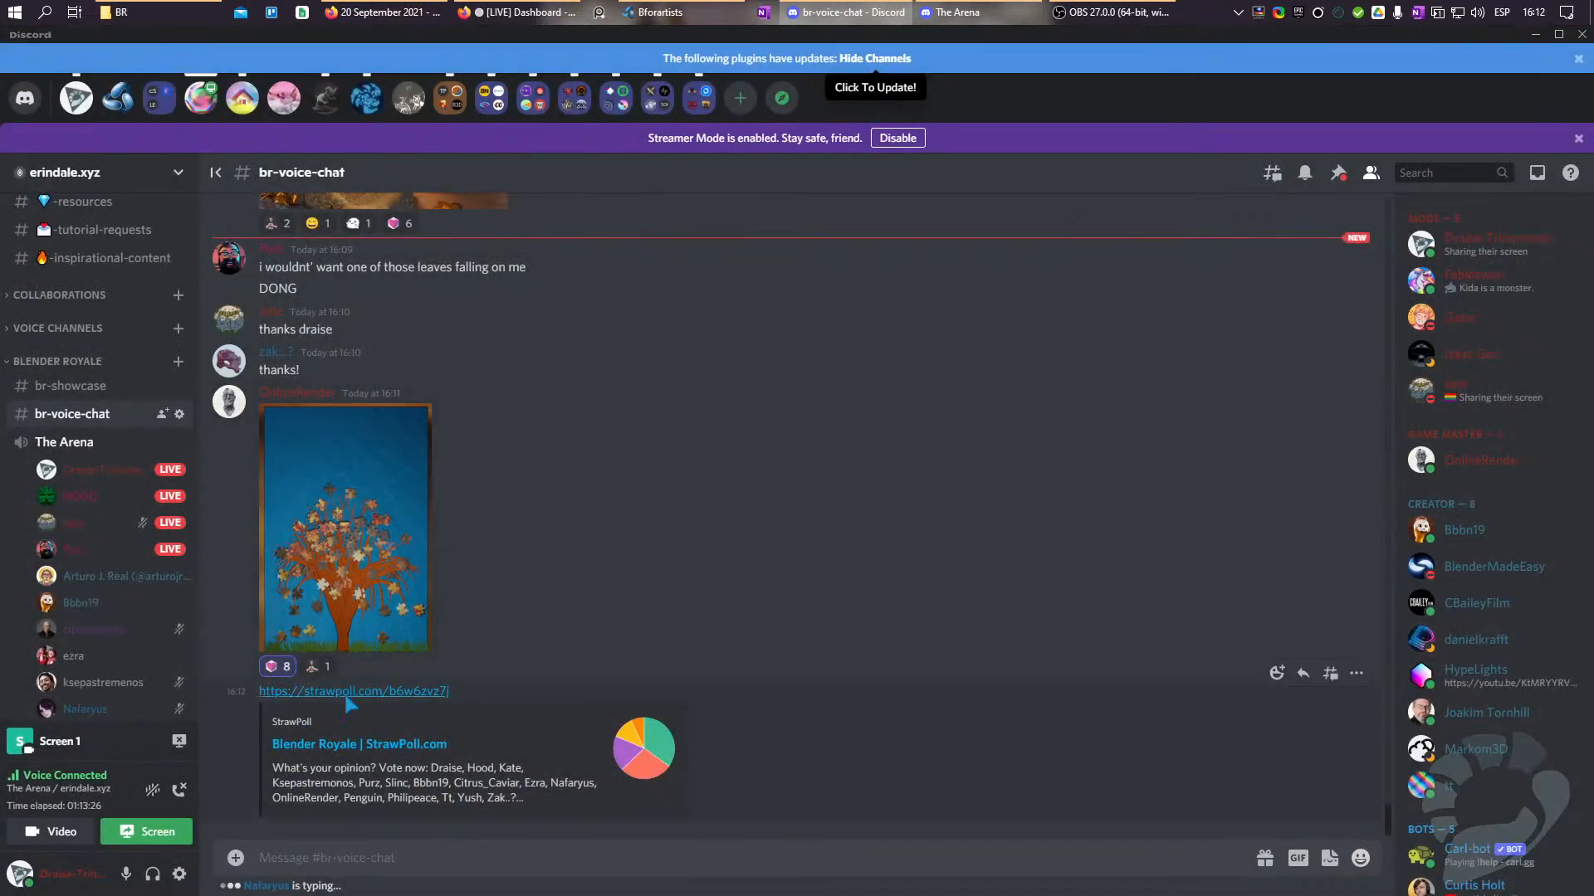
{"action": "left_click", "coordinate": [347, 694]}
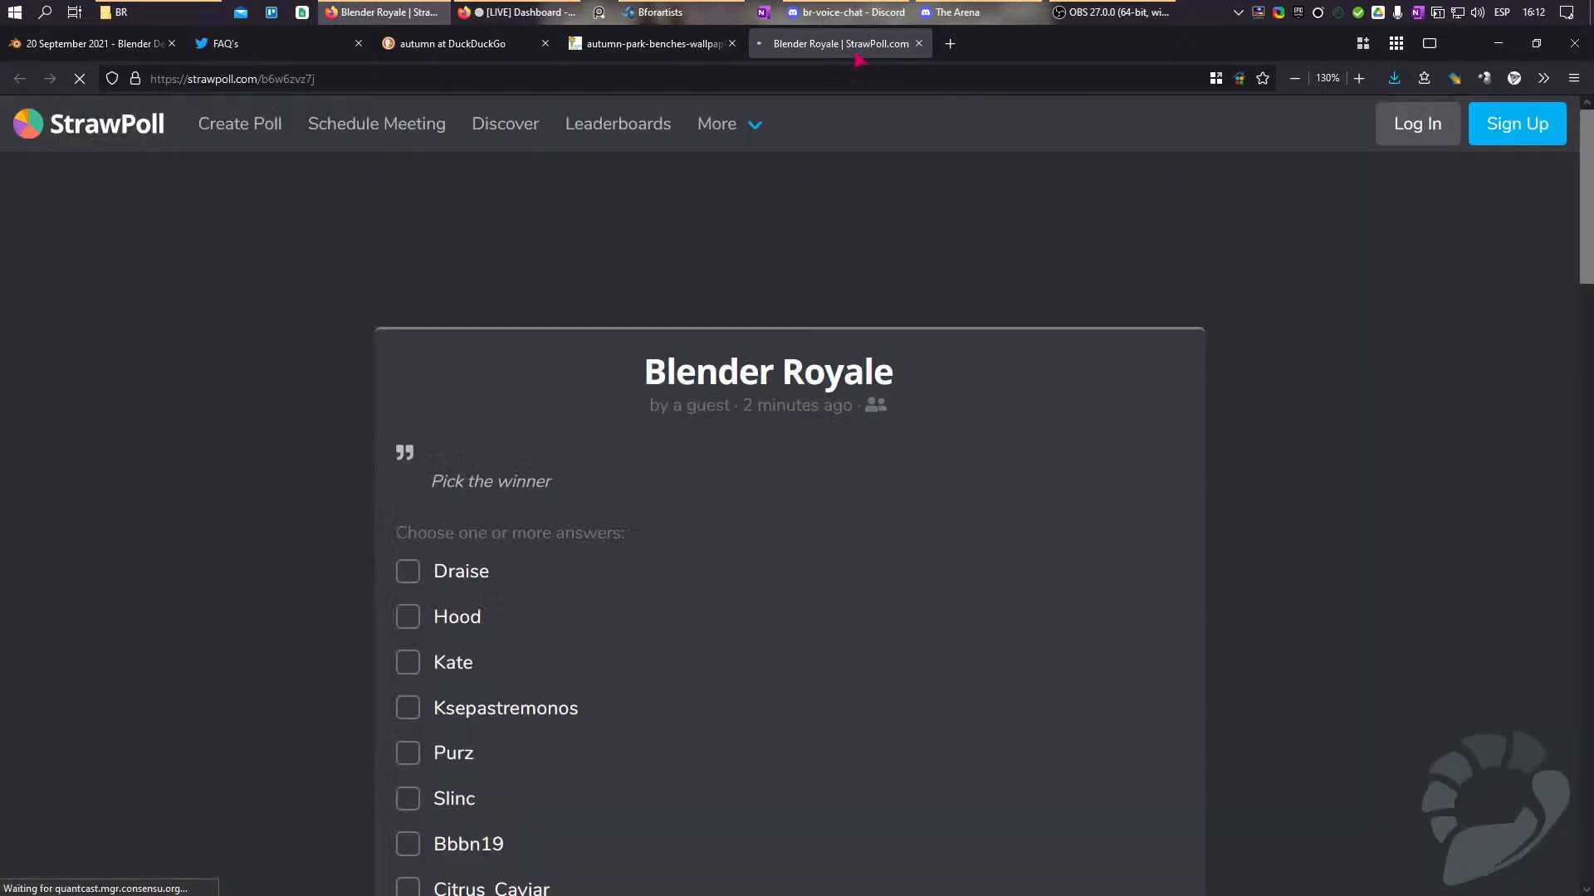
{"action": "scroll", "coordinate": [559, 326], "scroll_direction": "down", "scroll_amount": 4}
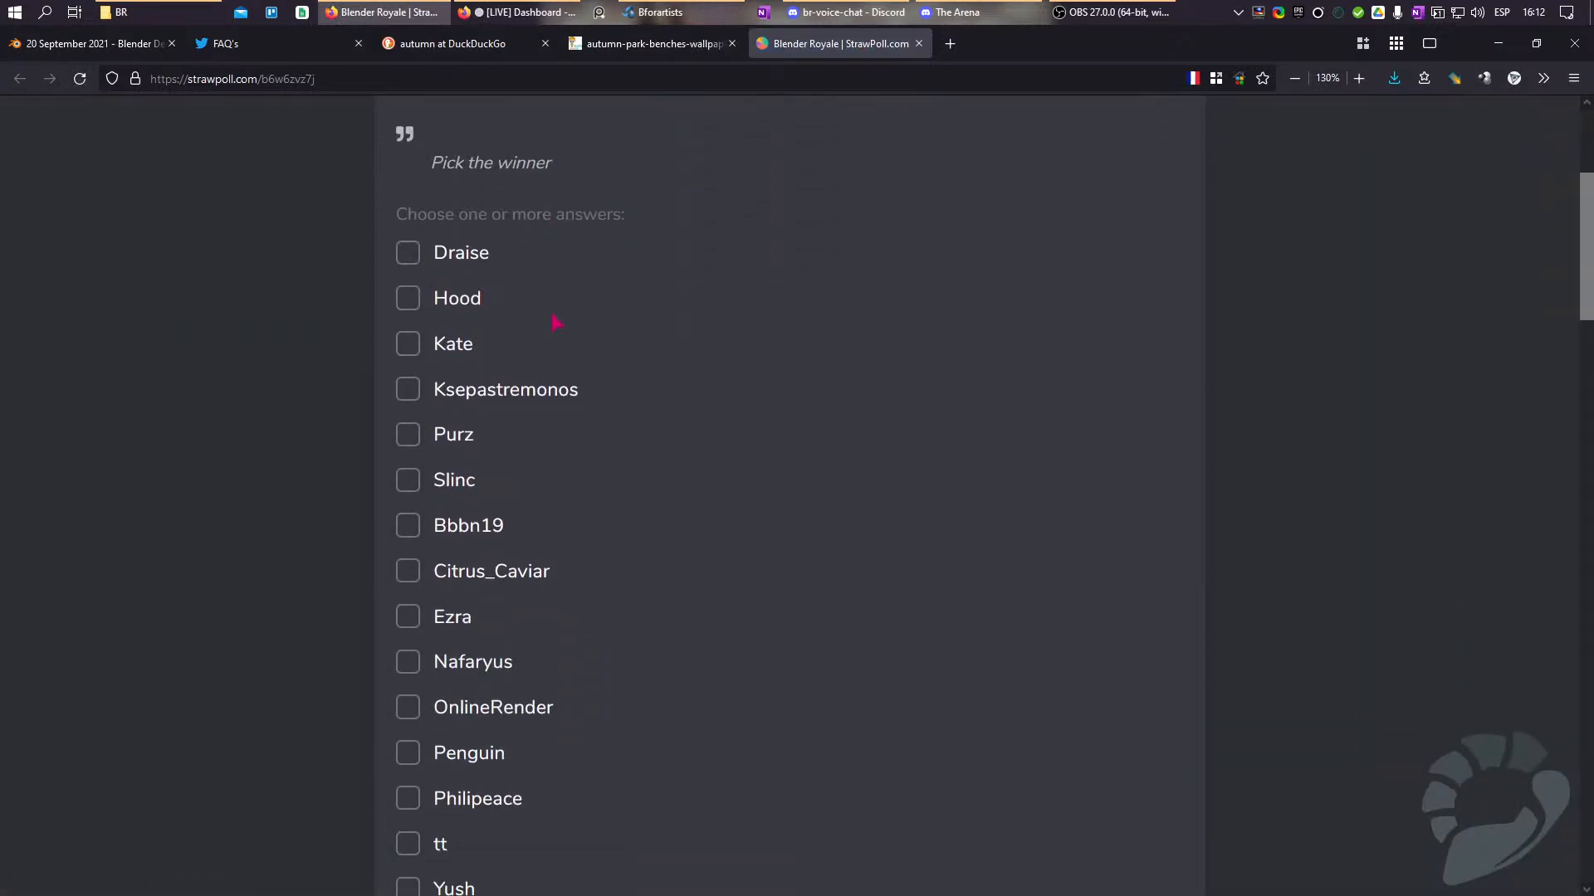
{"action": "scroll", "coordinate": [555, 323], "scroll_direction": "down", "scroll_amount": 2}
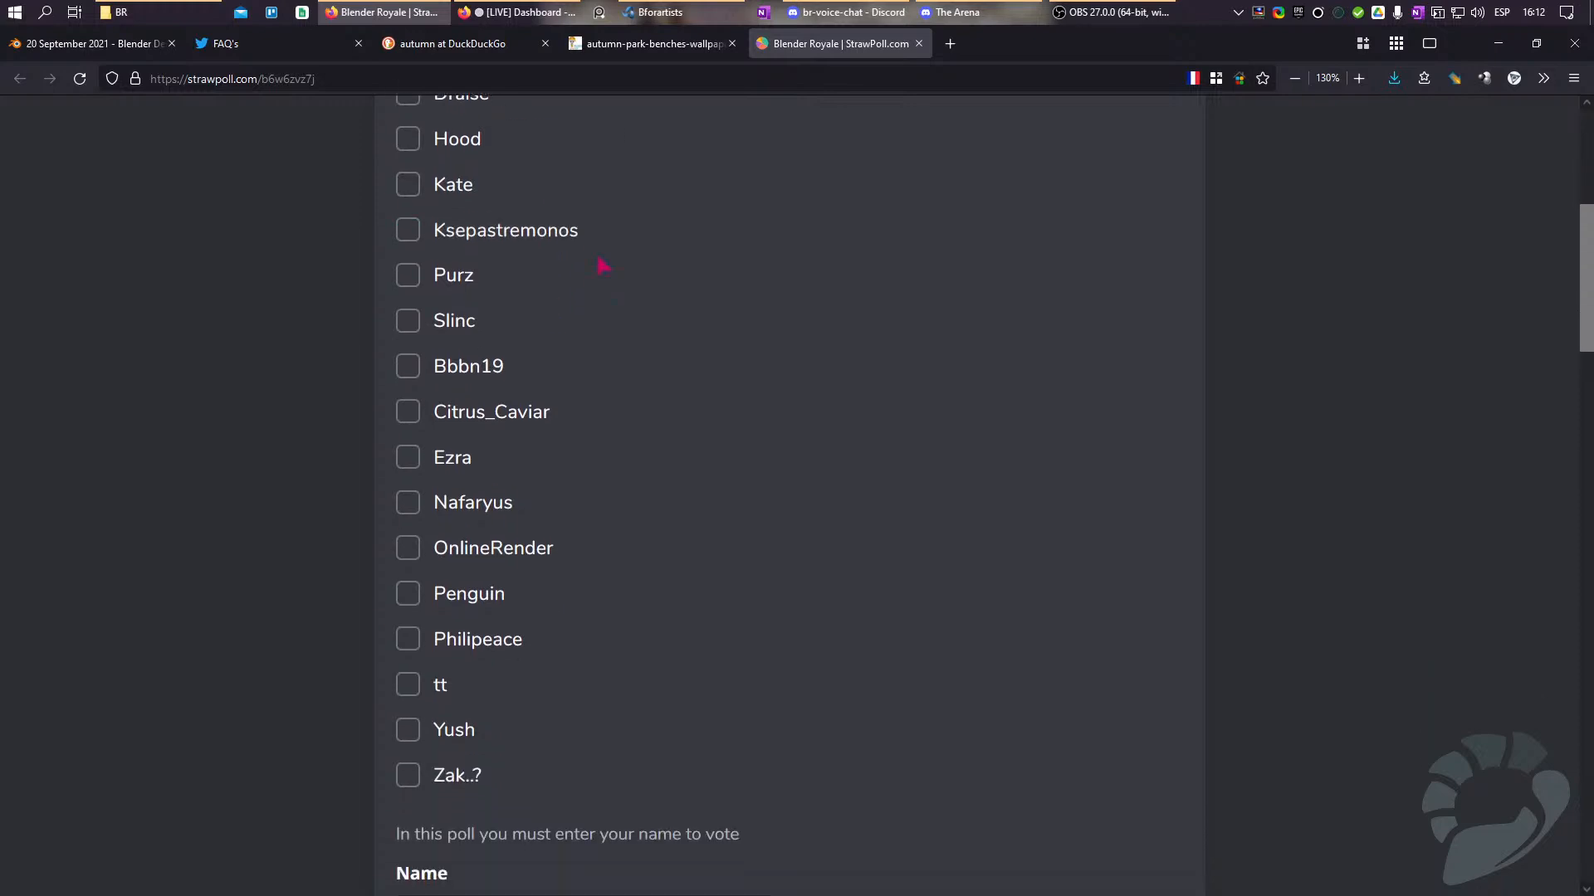
Place the browser window with the poll beside the Discord channel and look back over the posted autumn entries.
{"action": "left_click_drag", "start_coordinate": [1115, 54], "coordinate": [1159, 111]}
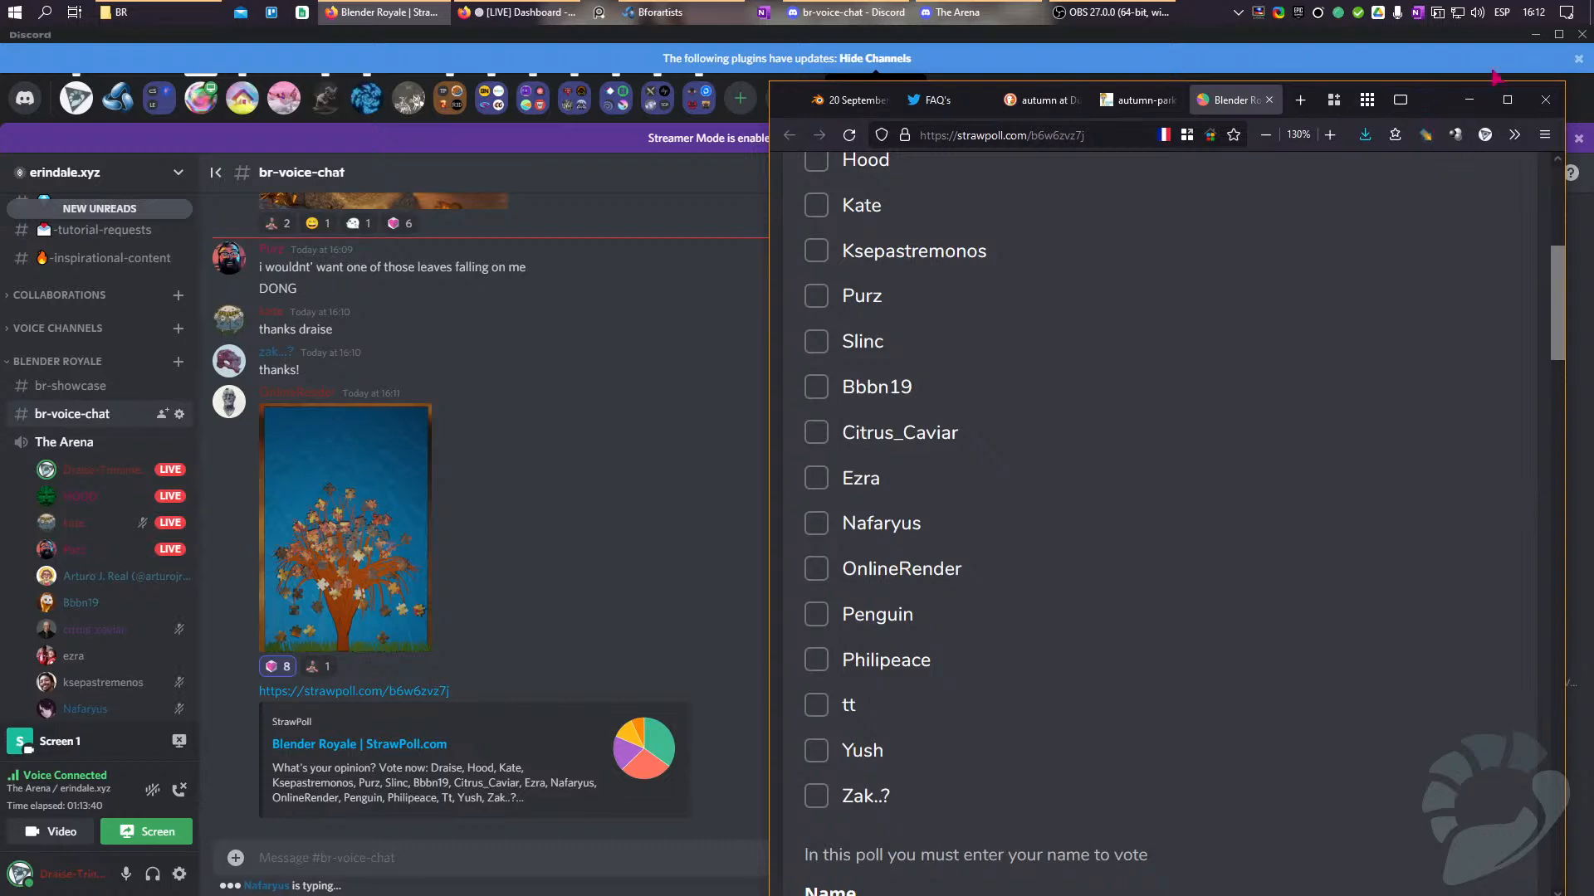
{"action": "scroll", "coordinate": [535, 523], "scroll_direction": "up", "scroll_amount": 1}
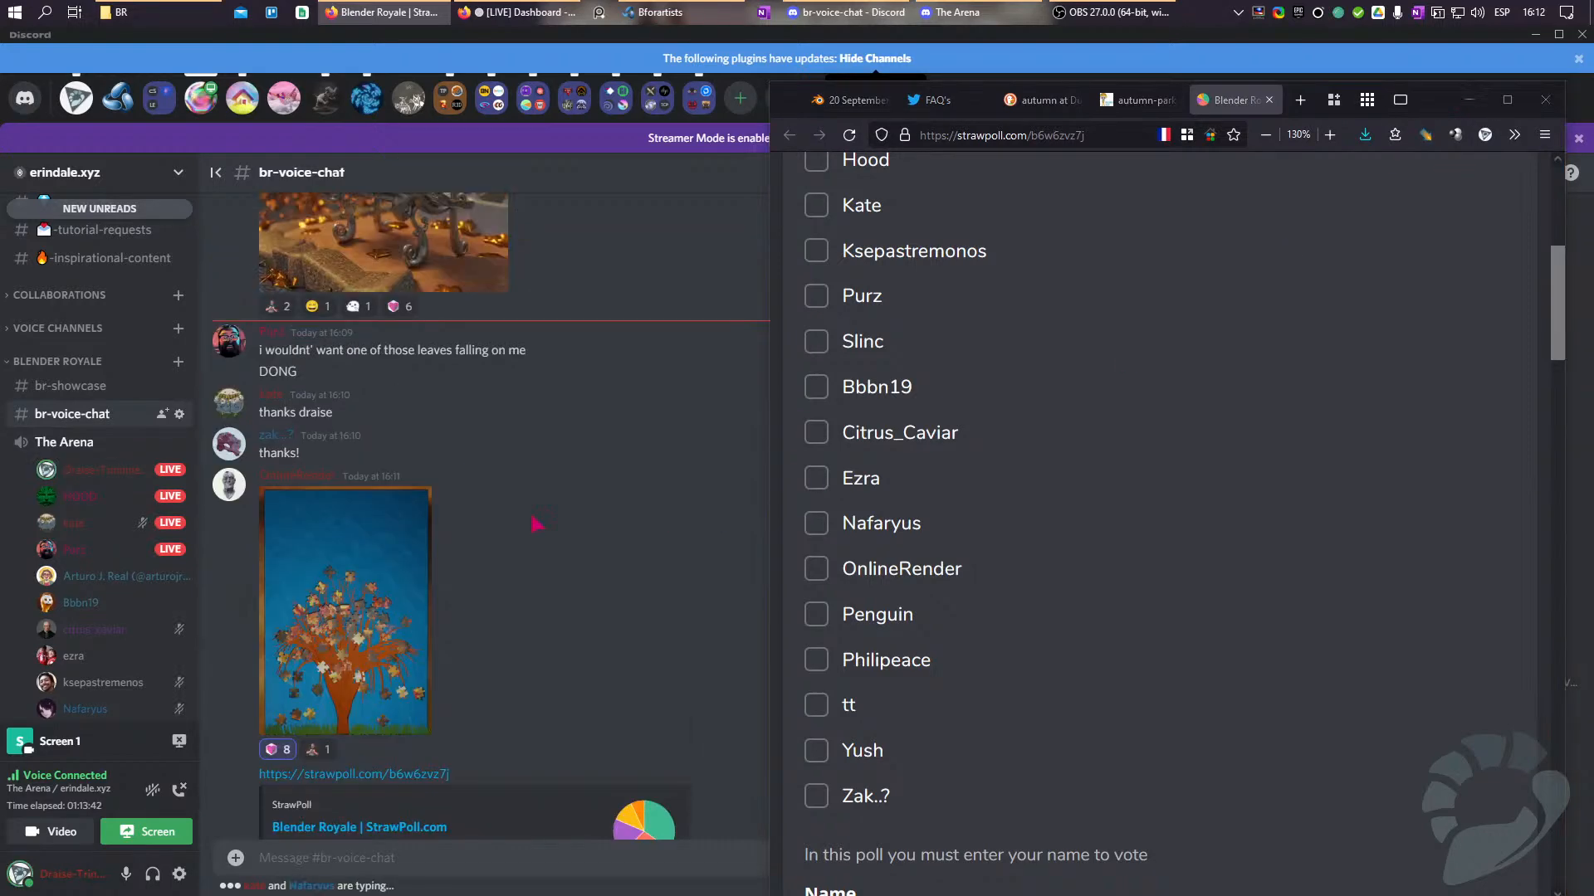
{"action": "scroll", "coordinate": [536, 523], "scroll_direction": "up", "scroll_amount": 5}
{"action": "scroll", "coordinate": [550, 510], "scroll_direction": "up", "scroll_amount": 3}
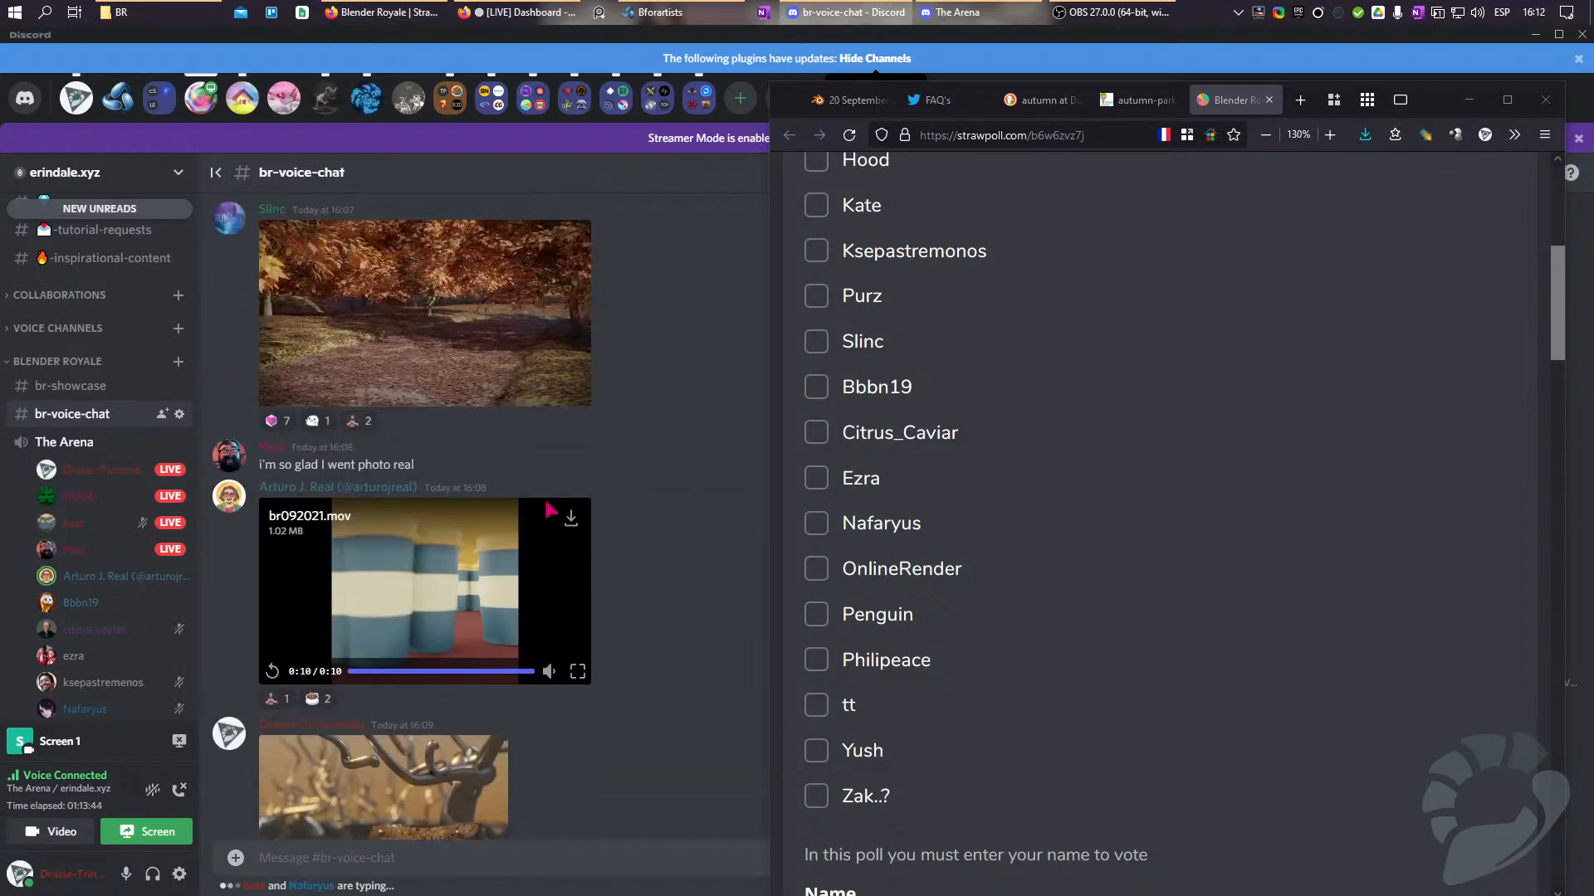
{"action": "scroll", "coordinate": [1043, 419], "scroll_direction": "up", "scroll_amount": 2}
Look through the StrawPoll's full list of entrants and the name field below it while considering the vote.
{"action": "left_click", "coordinate": [1043, 419]}
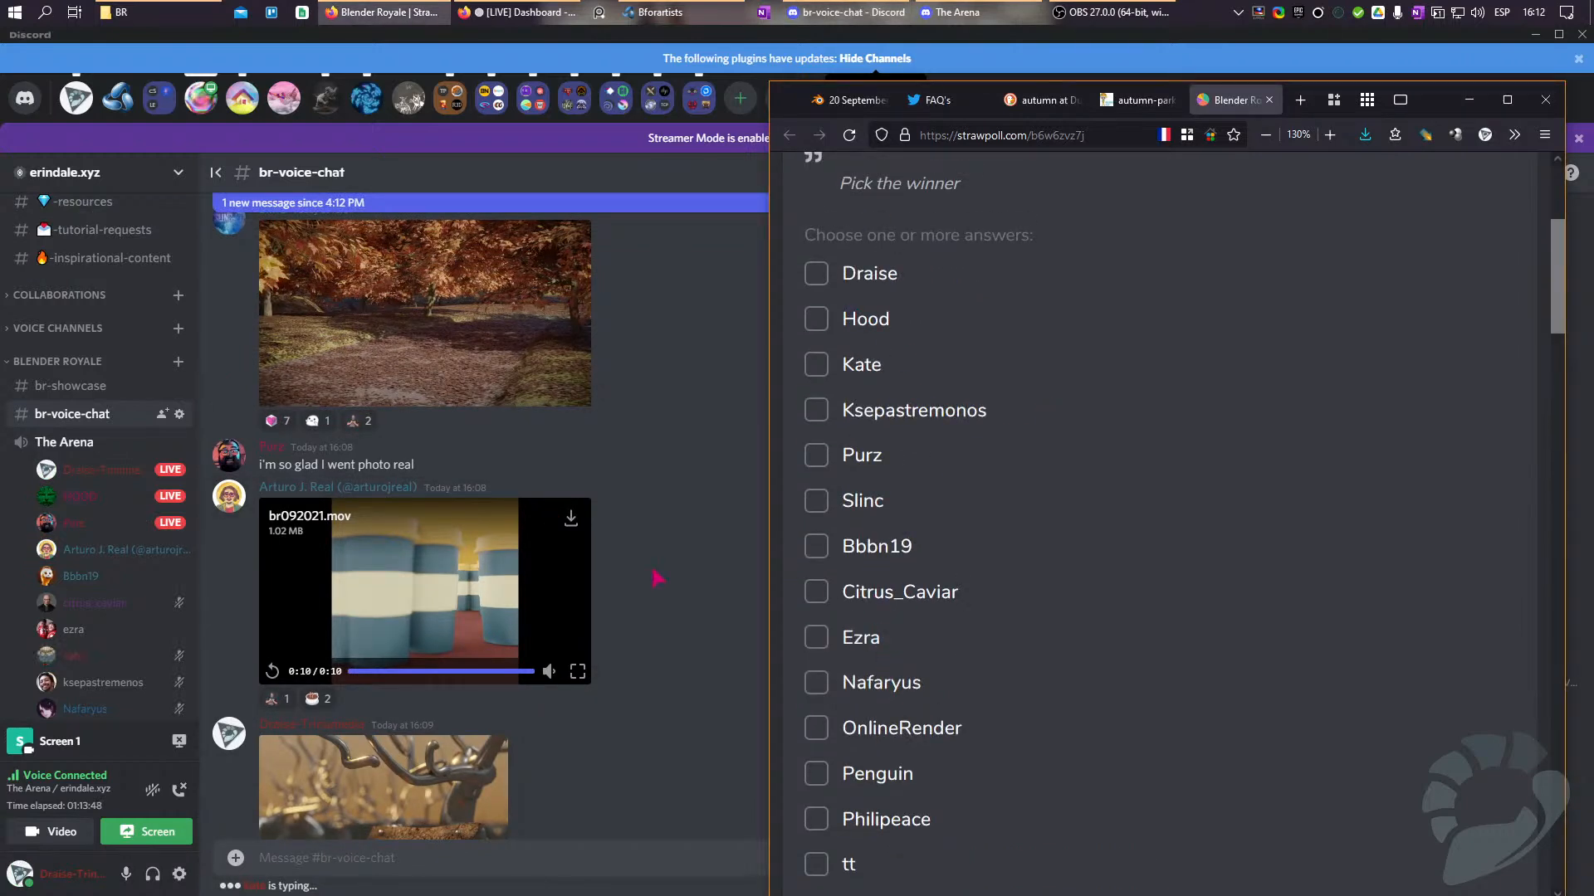
{"action": "scroll", "coordinate": [1060, 616], "scroll_direction": "up", "scroll_amount": 2}
{"action": "scroll", "coordinate": [1060, 616], "scroll_direction": "down", "scroll_amount": 3}
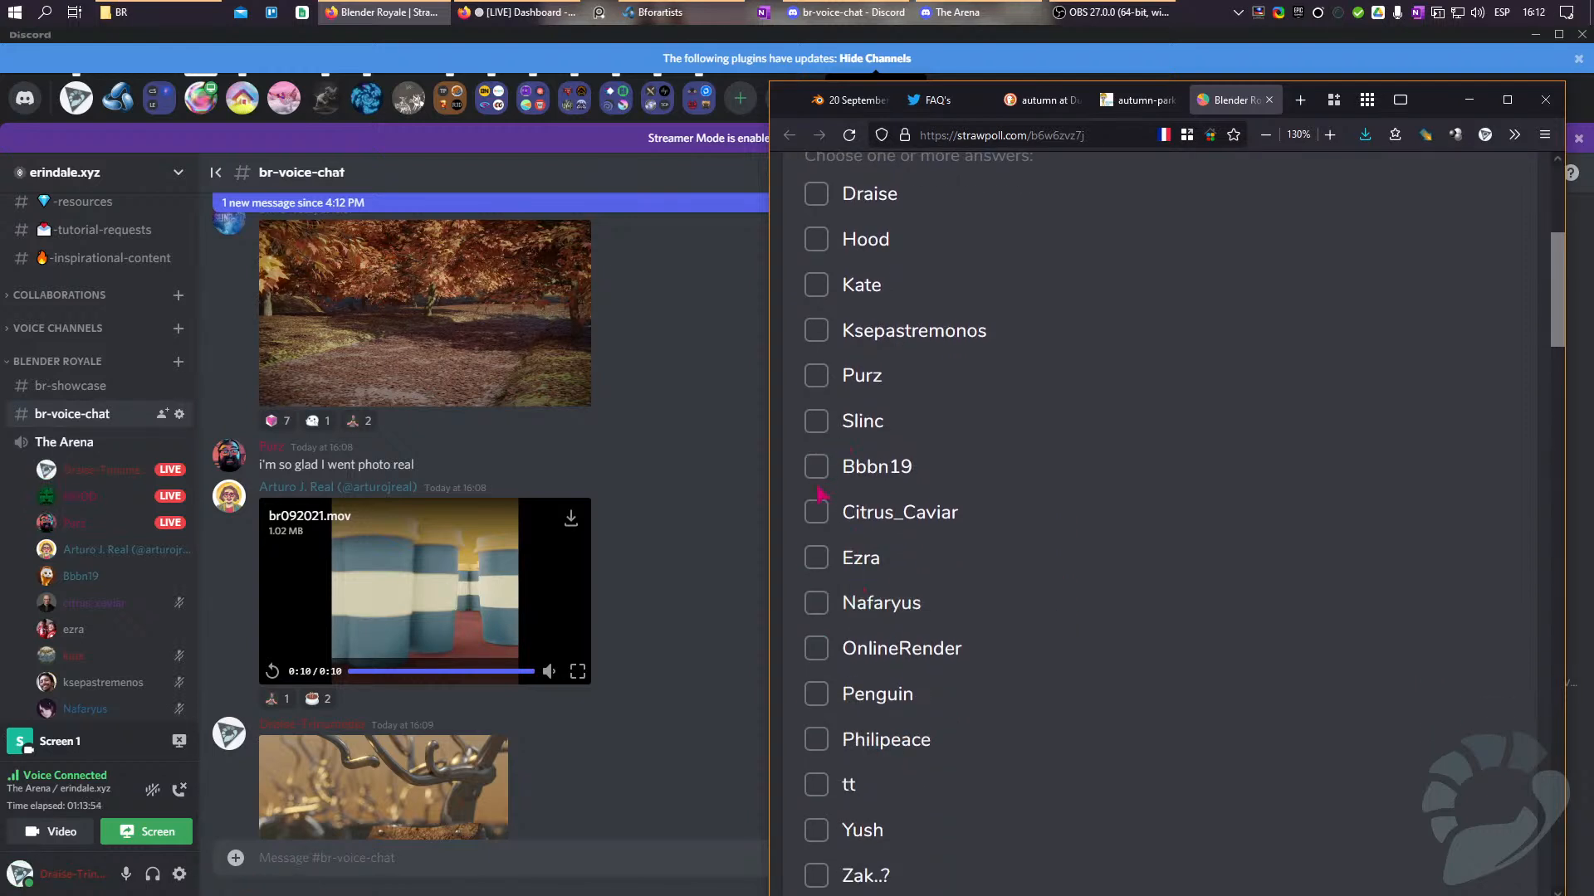
{"action": "scroll", "coordinate": [860, 571], "scroll_direction": "down", "scroll_amount": 2}
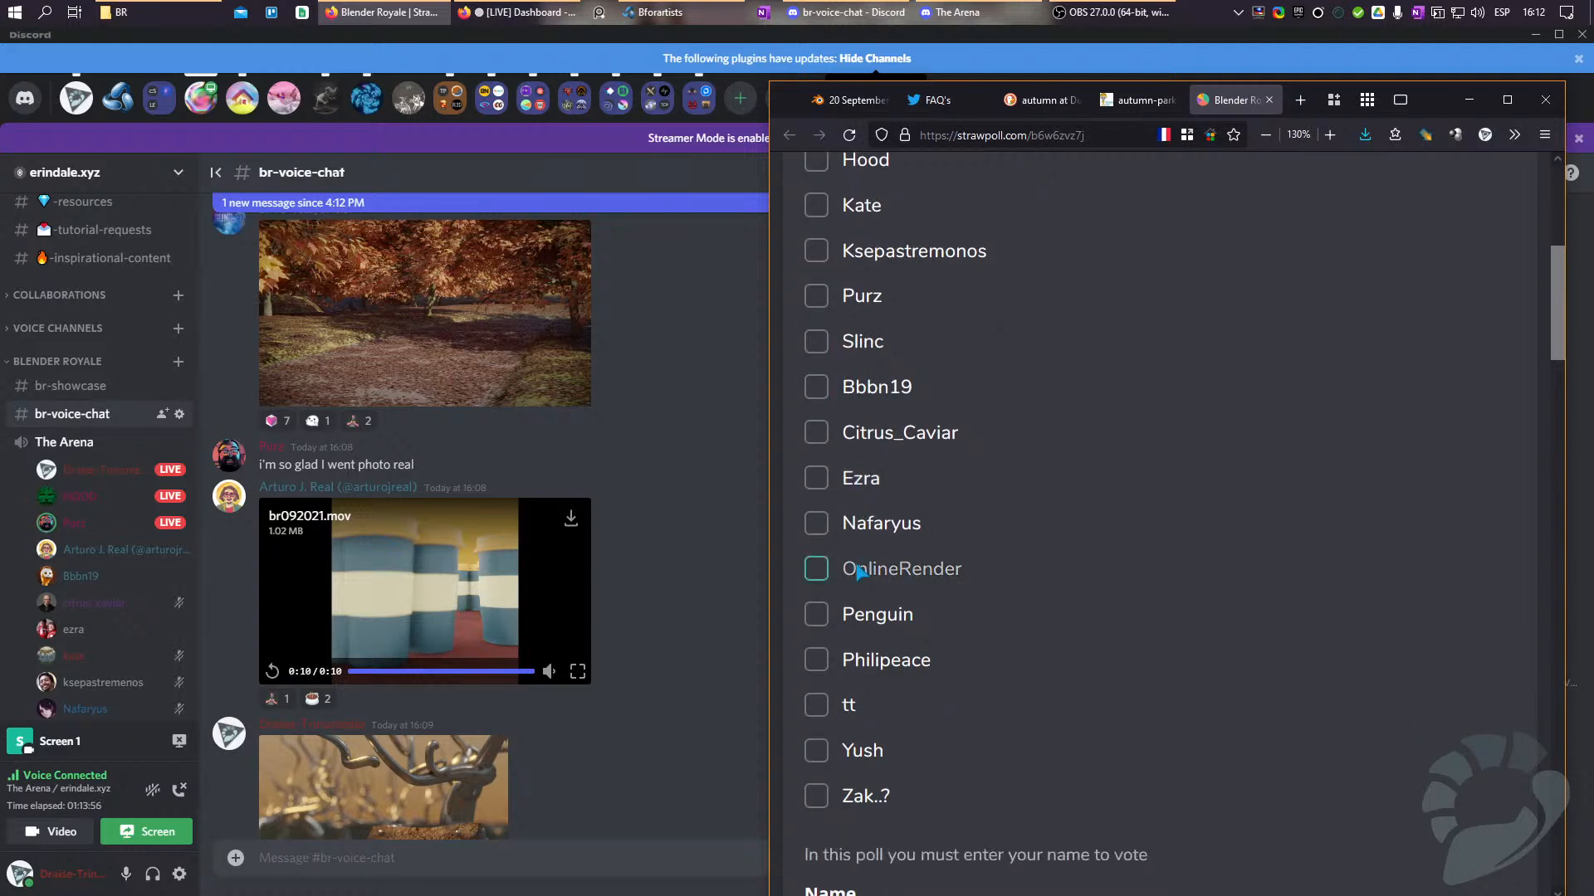
{"action": "scroll", "coordinate": [1118, 620], "scroll_direction": "up", "scroll_amount": 2}
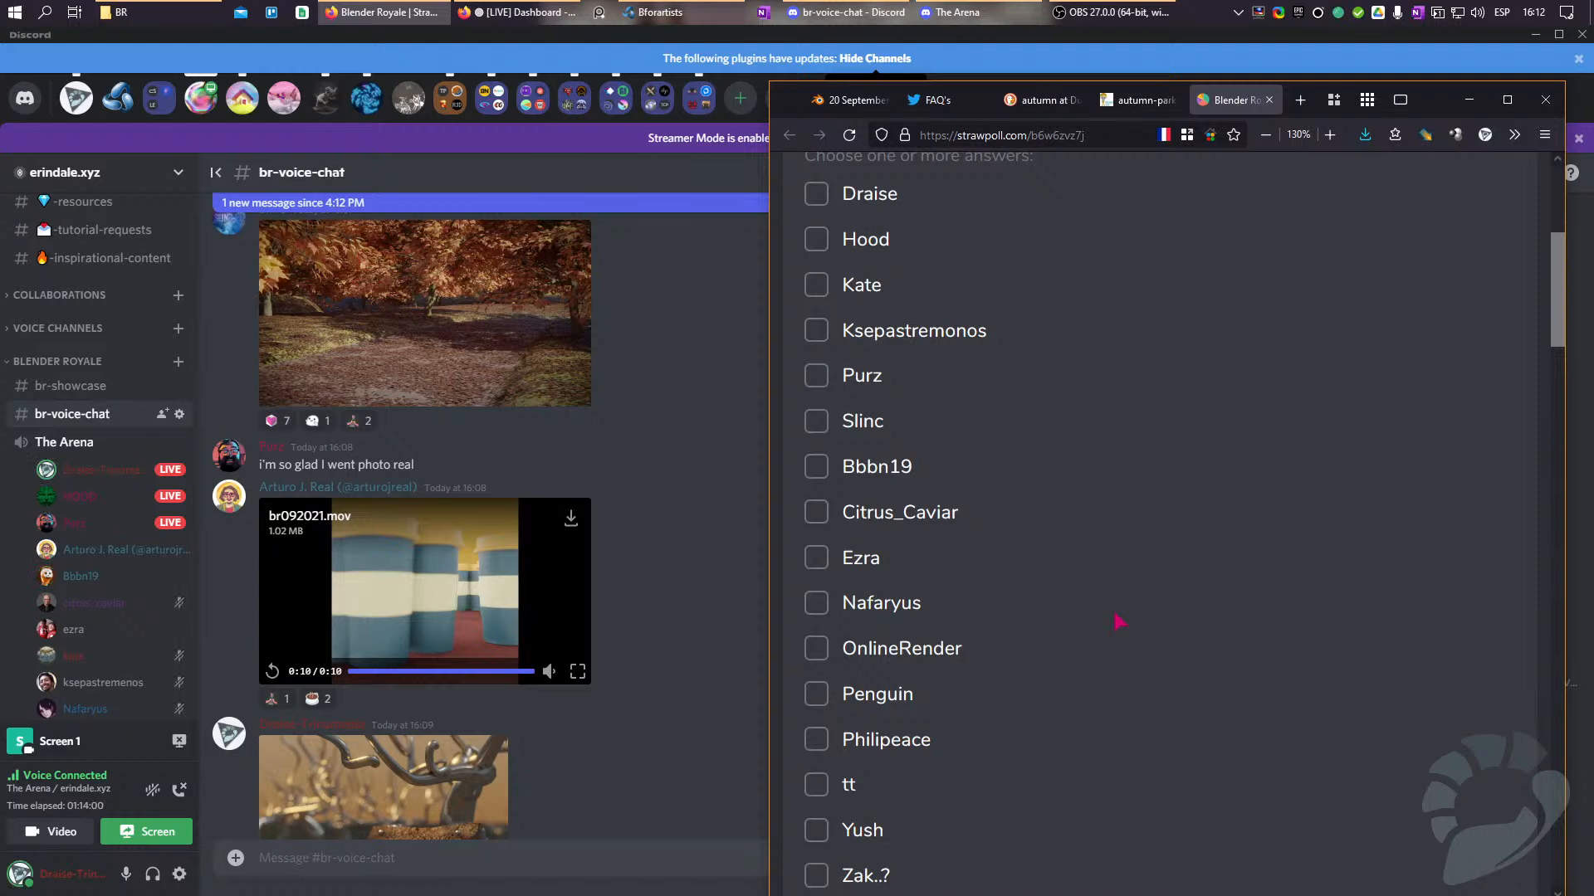
{"action": "scroll", "coordinate": [1118, 620], "scroll_direction": "up", "scroll_amount": 2}
{"action": "scroll", "coordinate": [1118, 620], "scroll_direction": "down", "scroll_amount": 2}
{"action": "scroll", "coordinate": [1118, 620], "scroll_direction": "down", "scroll_amount": 2}
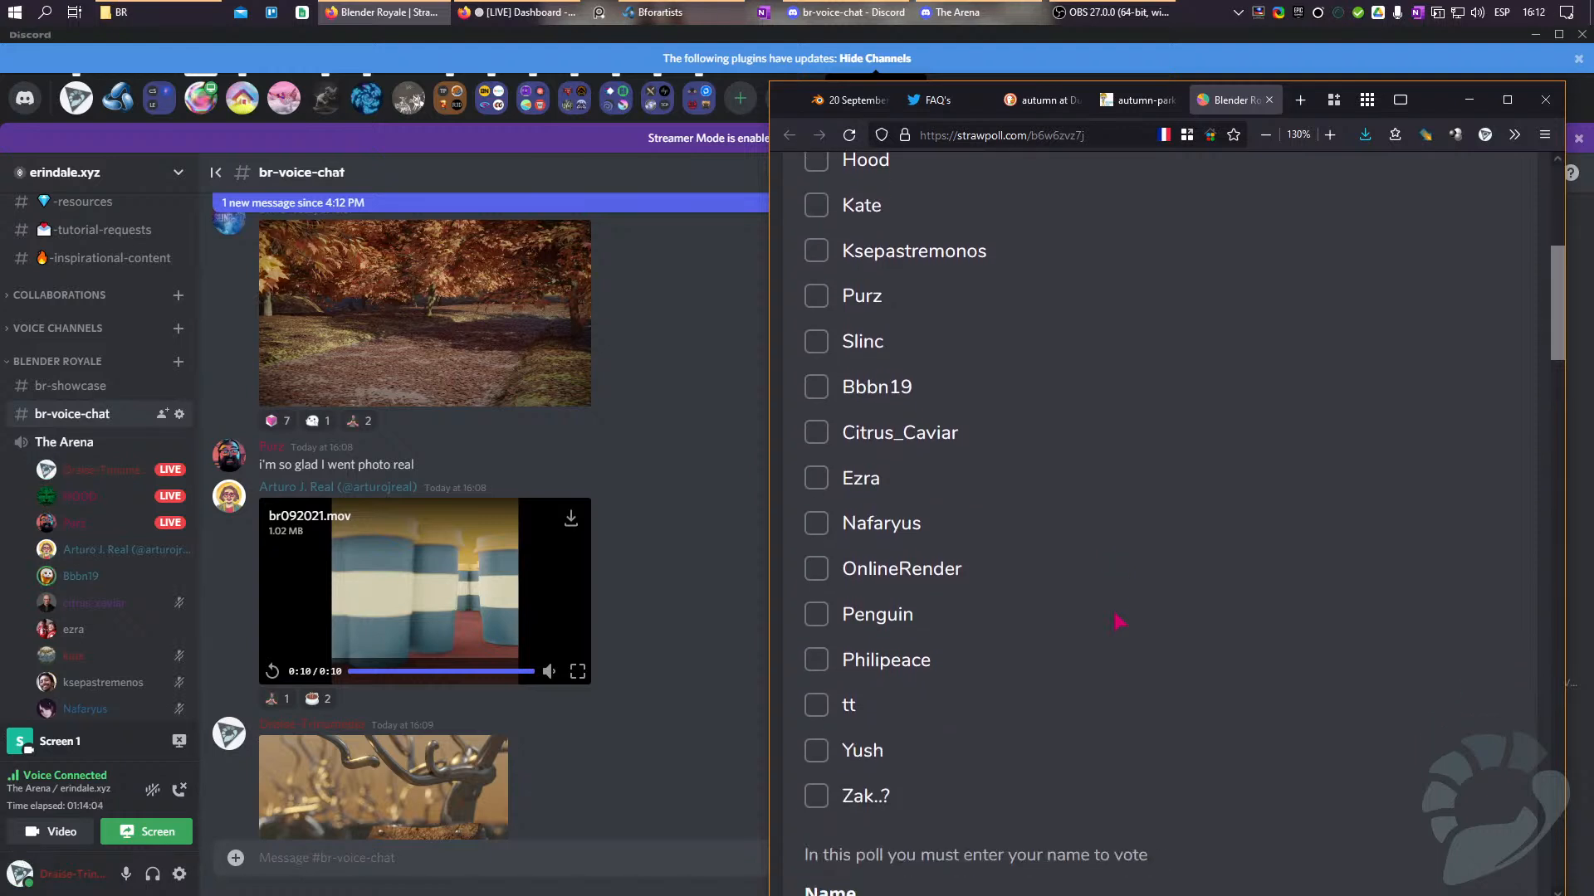
{"action": "scroll", "coordinate": [1118, 620], "scroll_direction": "up", "scroll_amount": 2}
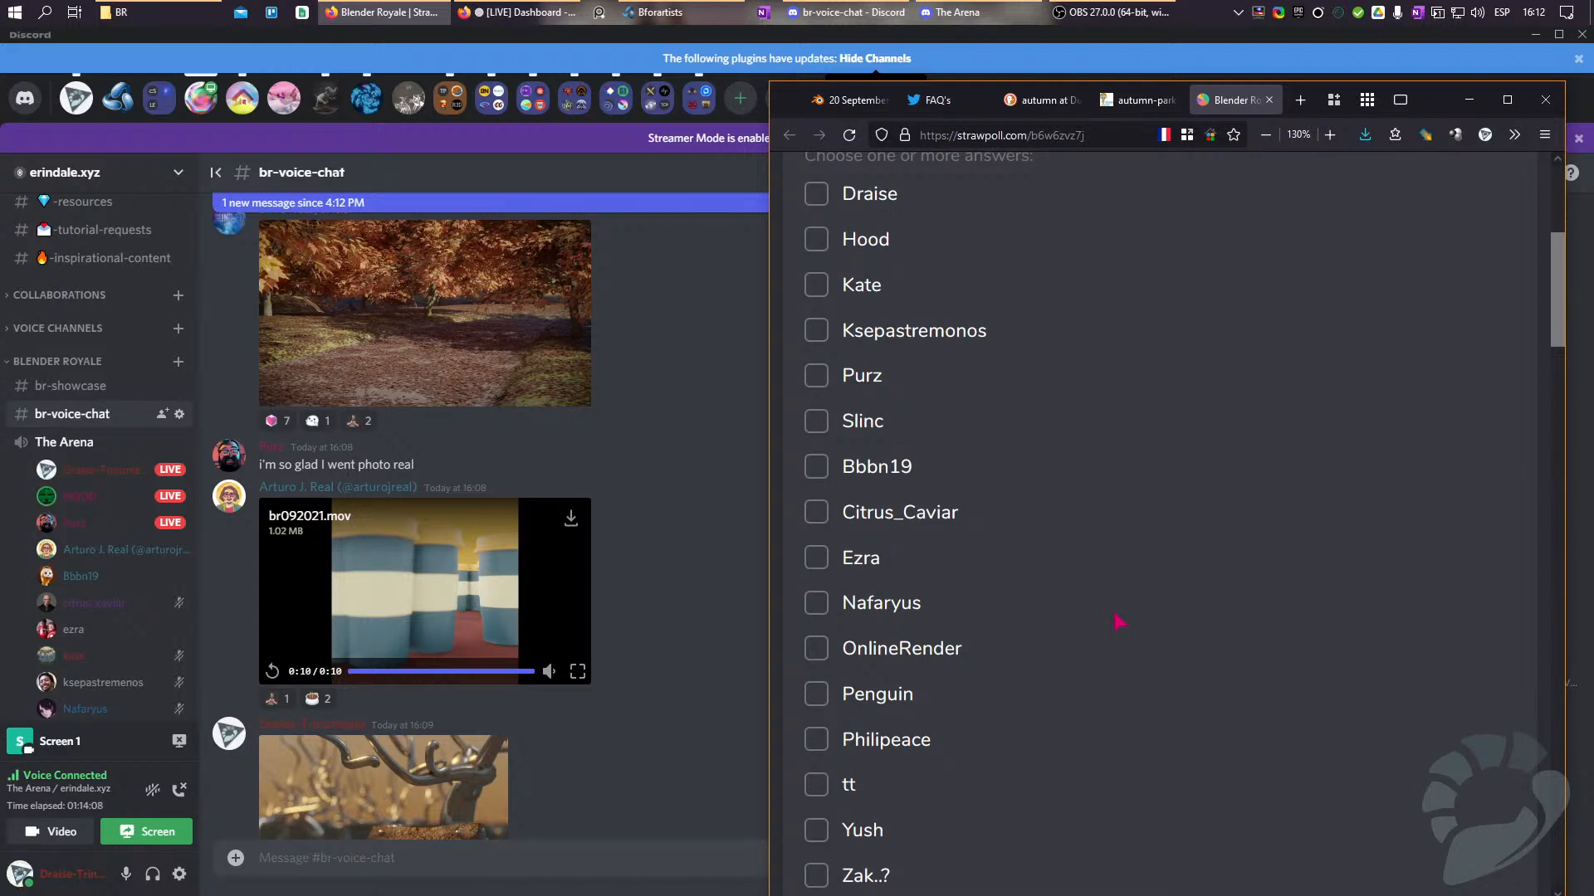
{"action": "scroll", "coordinate": [1118, 620], "scroll_direction": "up", "scroll_amount": 2}
{"action": "scroll", "coordinate": [1118, 620], "scroll_direction": "up", "scroll_amount": 2}
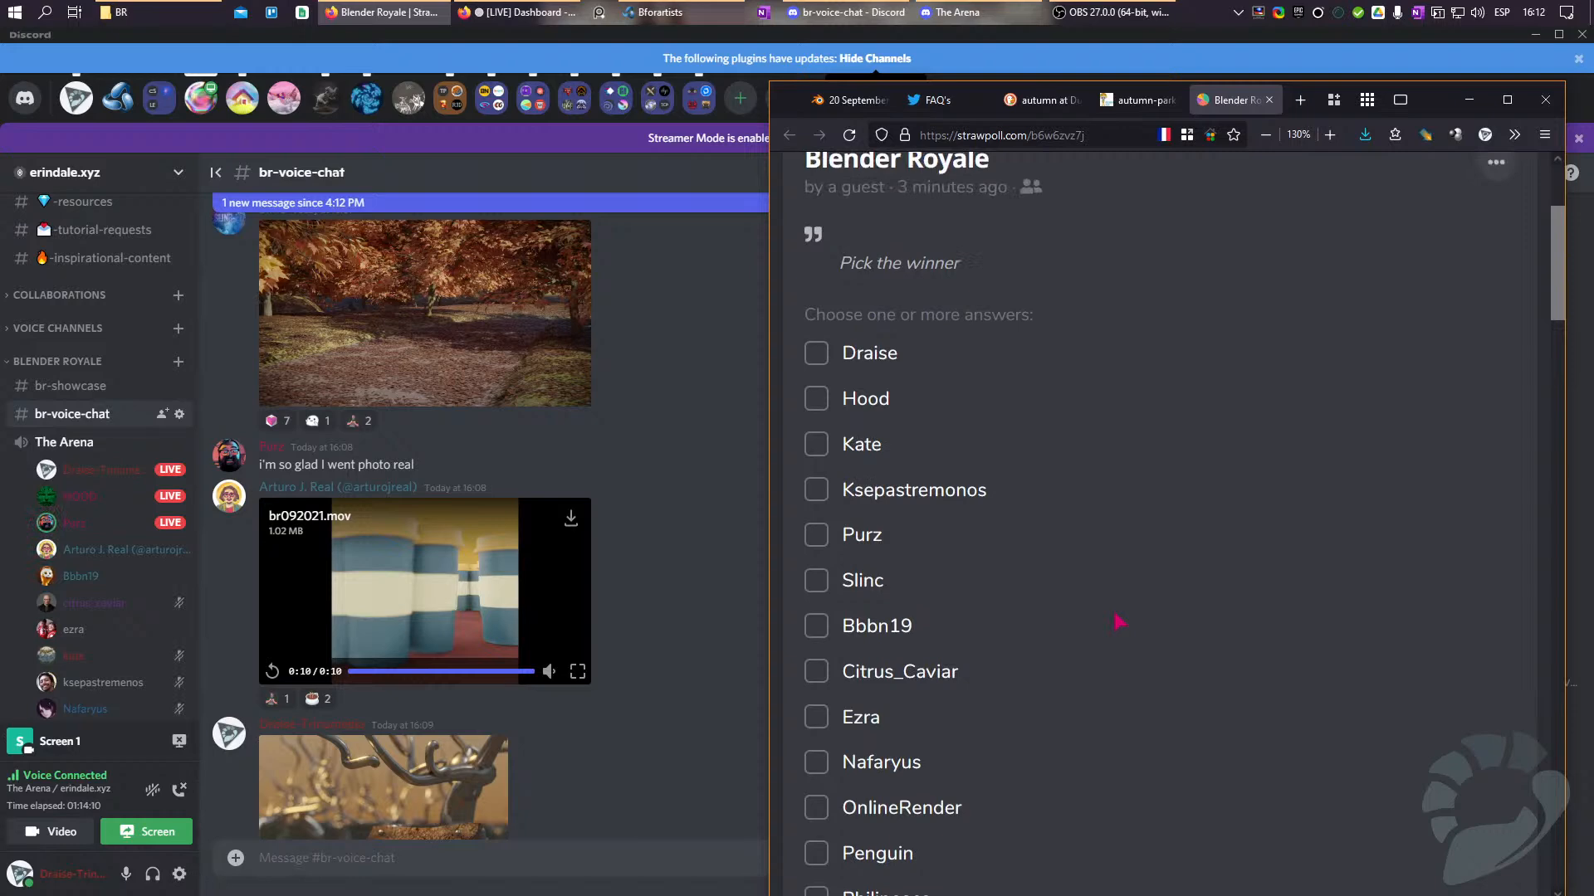
{"action": "scroll", "coordinate": [1118, 620], "scroll_direction": "down", "scroll_amount": 13}
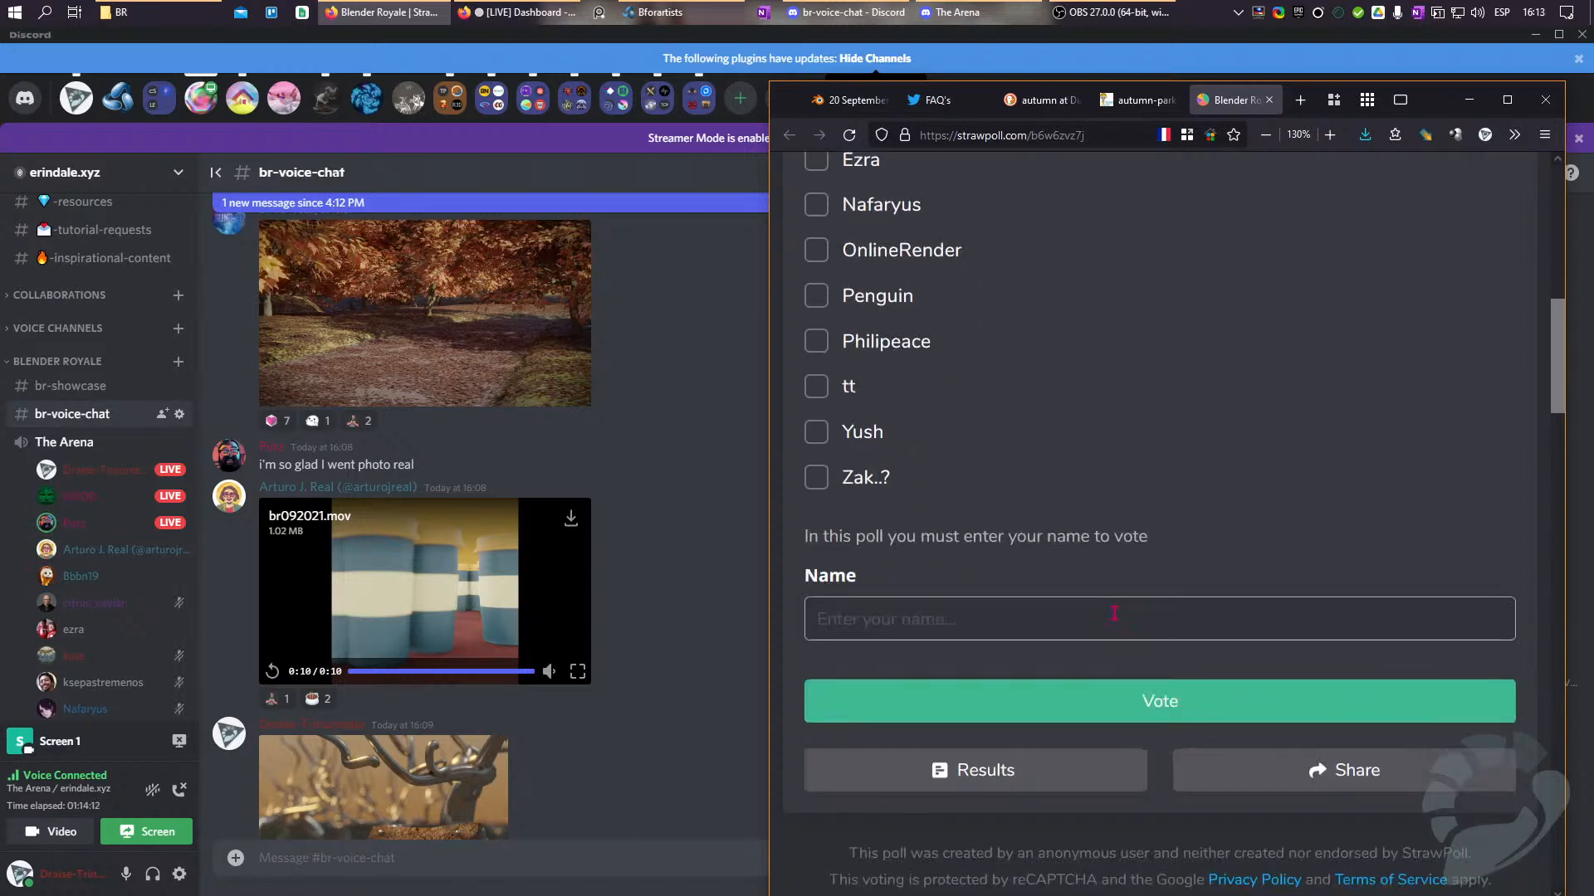
{"action": "scroll", "coordinate": [1115, 614], "scroll_direction": "up", "scroll_amount": 11}
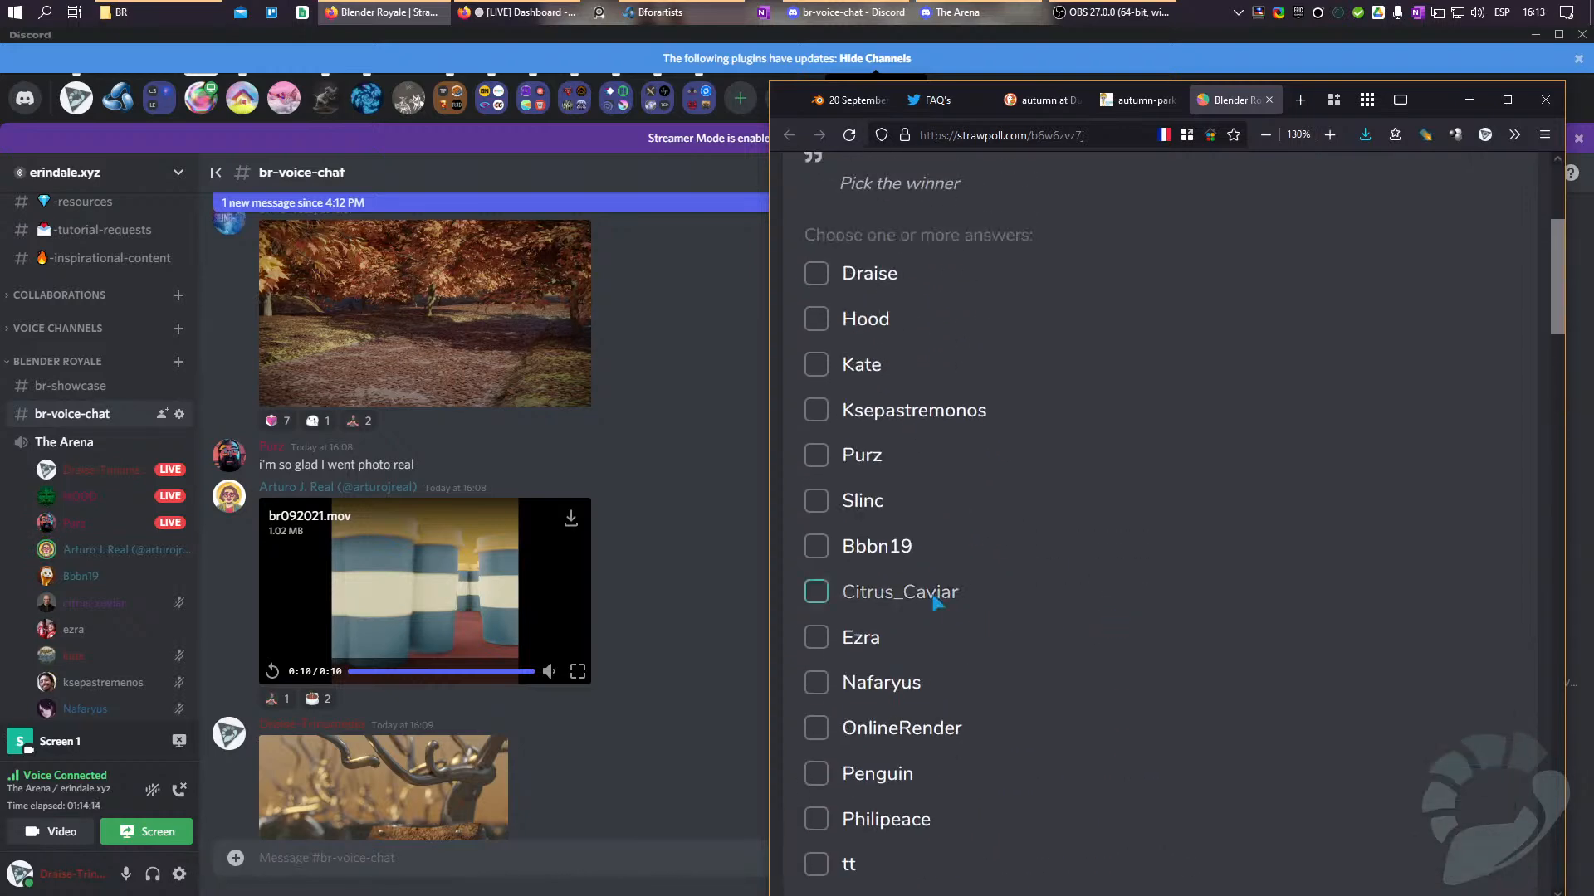
Select the seventh, sixth, second and last entrants in the poll, checking each against the renders posted in br-voice-chat.
{"action": "left_click", "coordinate": [815, 546]}
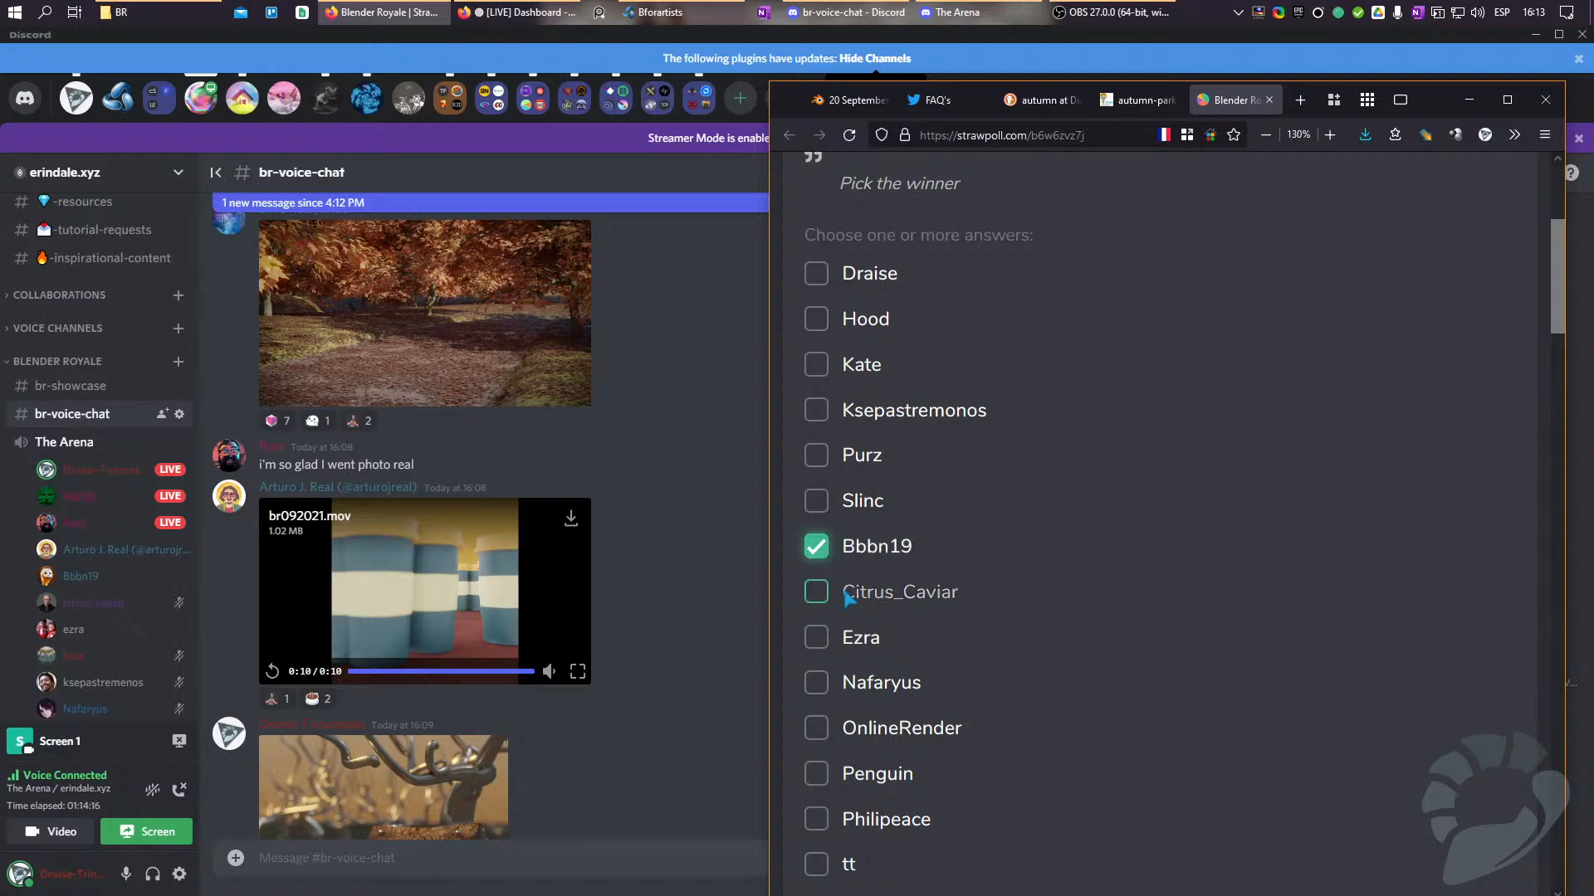
{"action": "left_click", "coordinate": [401, 584]}
{"action": "scroll", "coordinate": [402, 584], "scroll_direction": "up", "scroll_amount": 4}
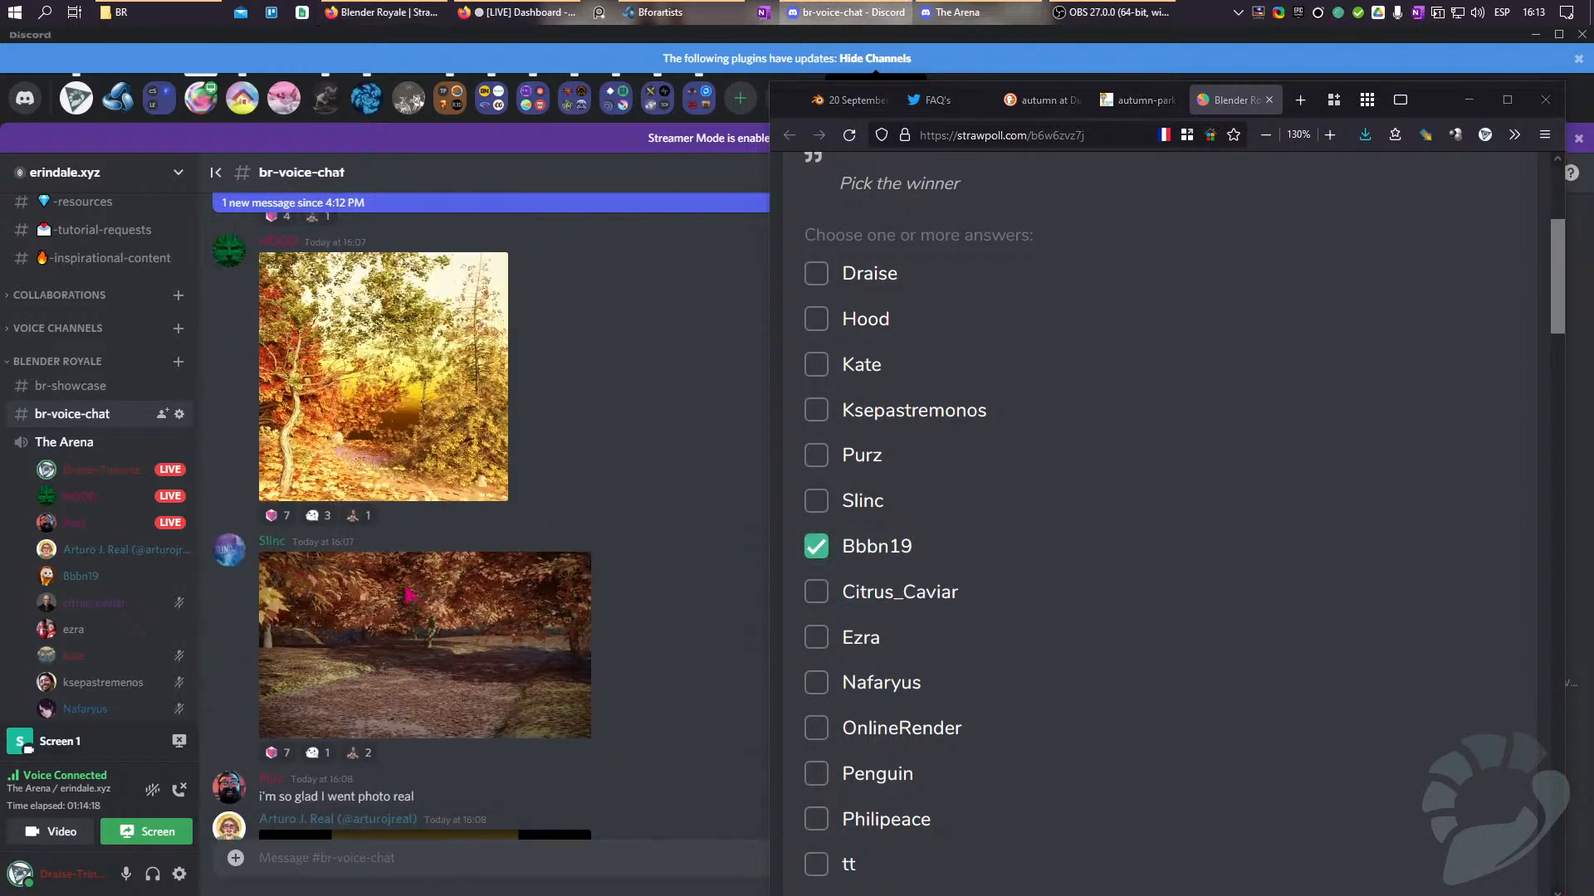
{"action": "left_click", "coordinate": [816, 500]}
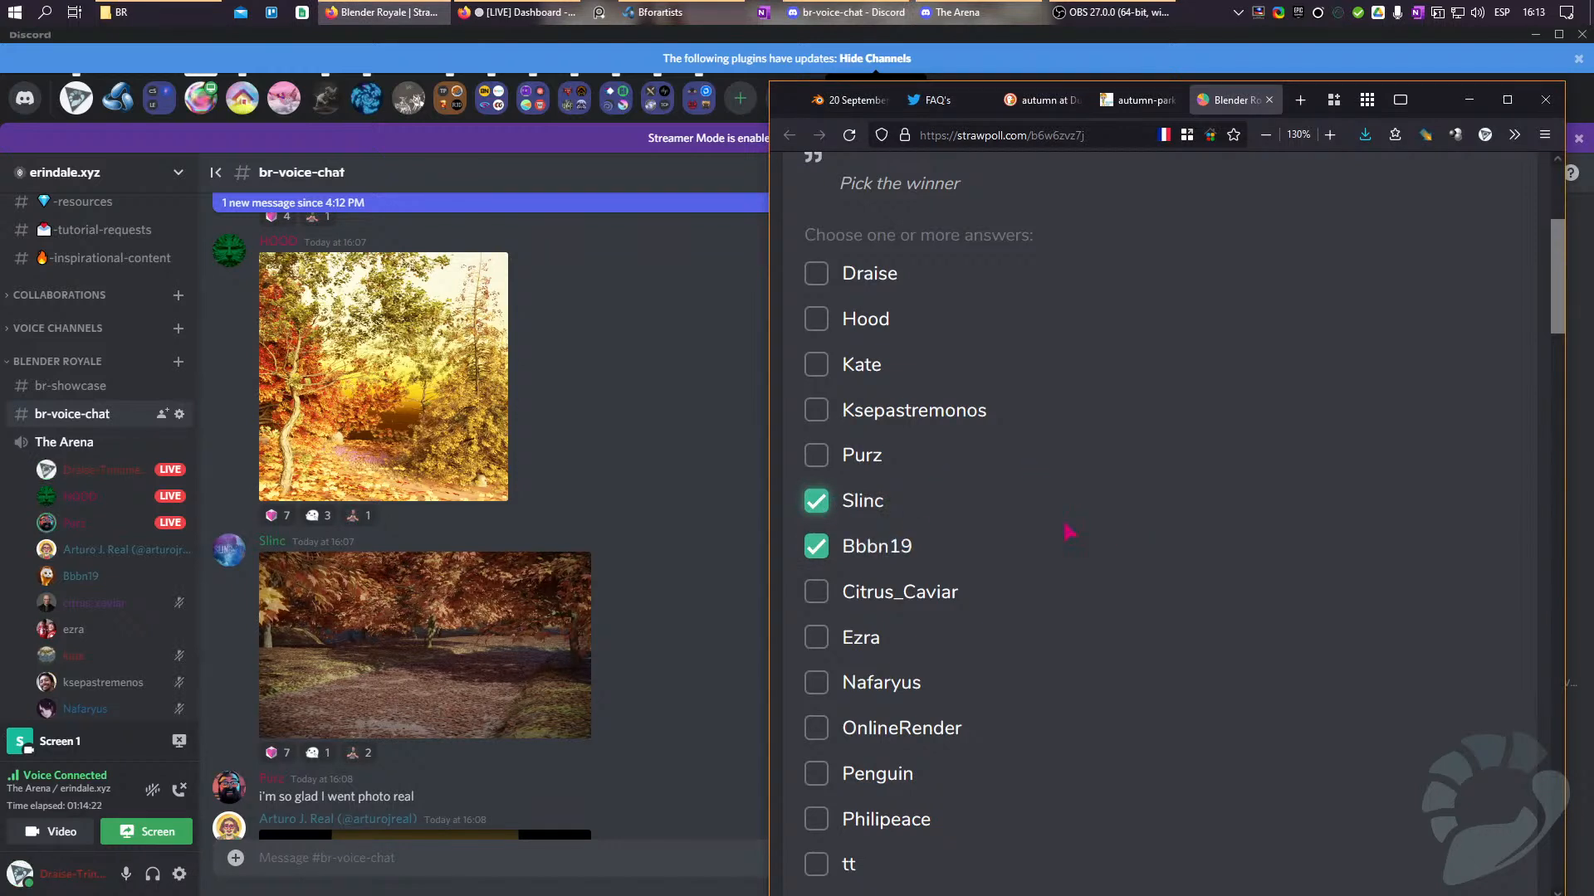
{"action": "scroll", "coordinate": [471, 539], "scroll_direction": "up", "scroll_amount": 1}
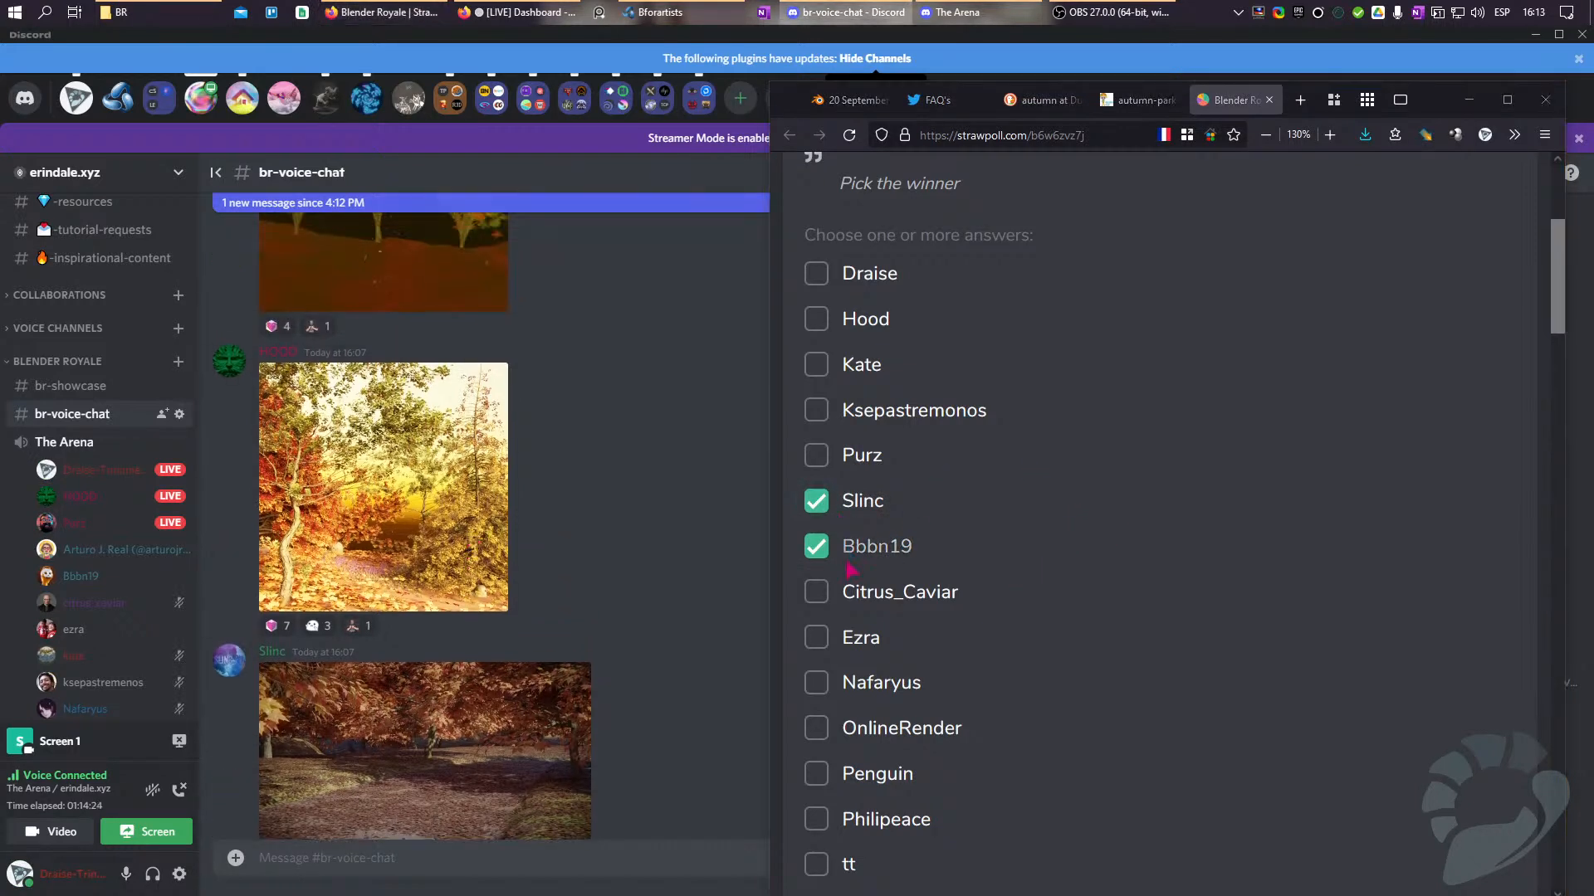
{"action": "left_click", "coordinate": [818, 325]}
{"action": "scroll", "coordinate": [409, 534], "scroll_direction": "up", "scroll_amount": 5}
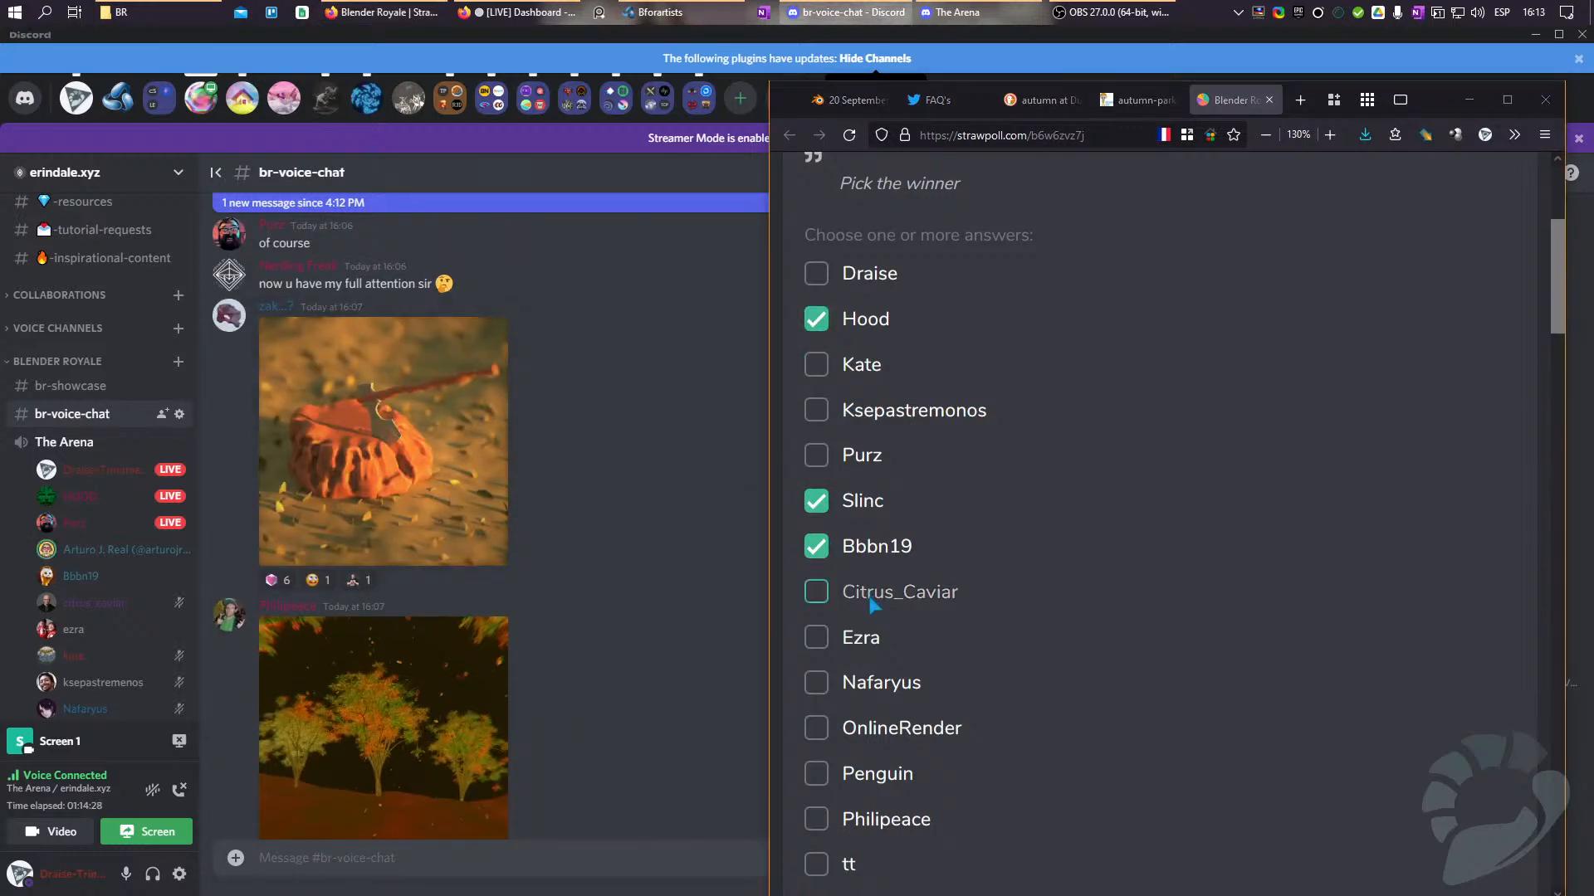
{"action": "scroll", "coordinate": [851, 473], "scroll_direction": "down", "scroll_amount": 3}
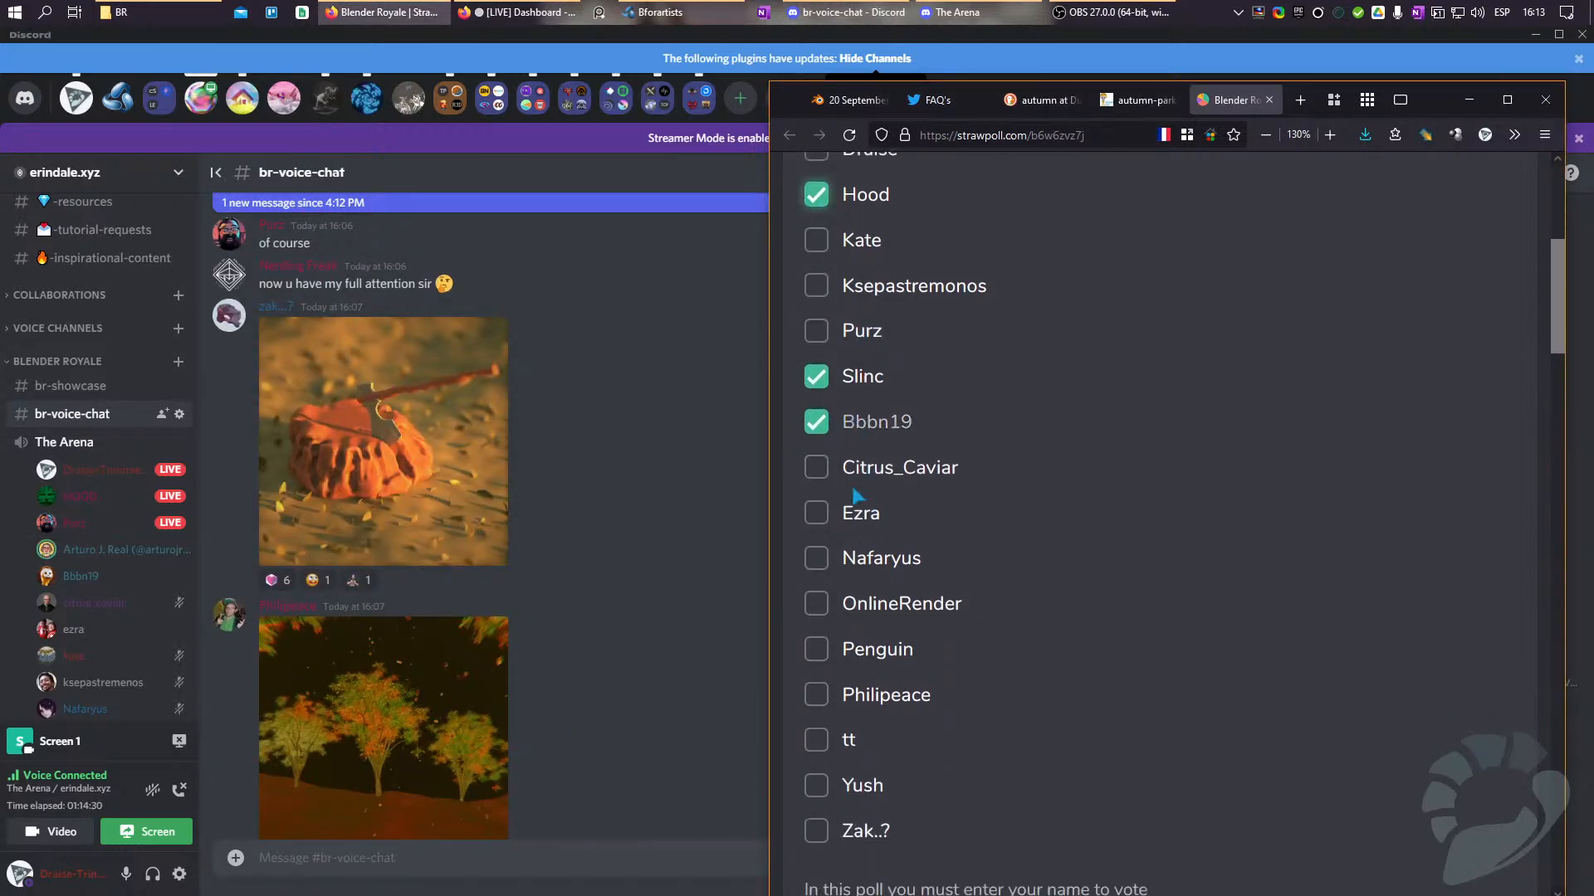
{"action": "left_click", "coordinate": [816, 717]}
Review the entries and earlier messages in br-voice-chat, from the early afternoon posts to the newest one.
{"action": "scroll", "coordinate": [535, 630], "scroll_direction": "down", "scroll_amount": 8}
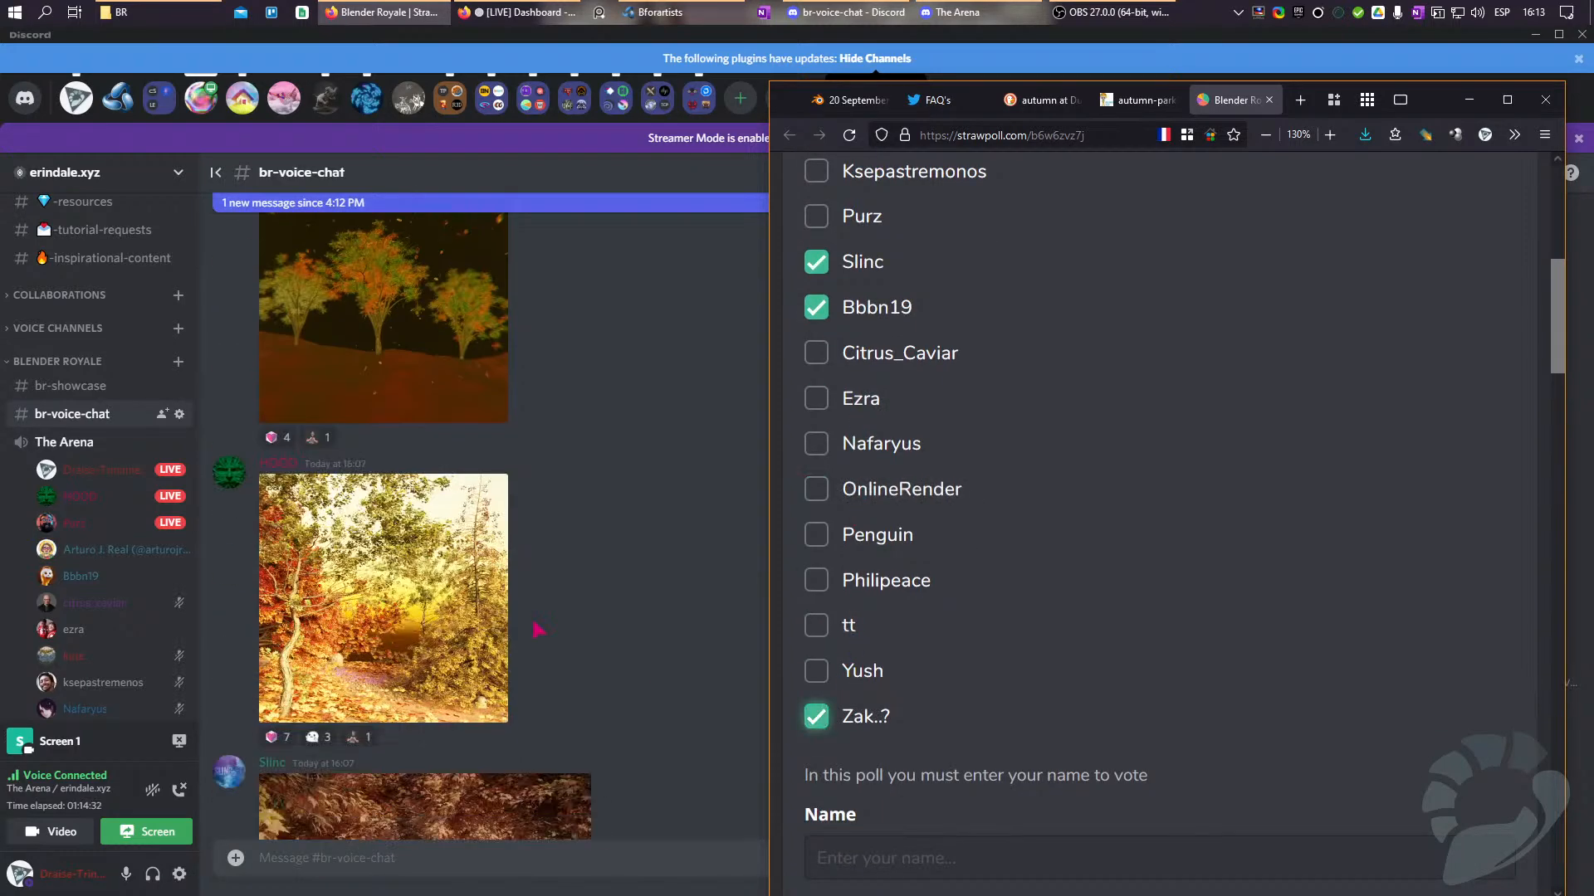
{"action": "scroll", "coordinate": [538, 630], "scroll_direction": "down", "scroll_amount": 10}
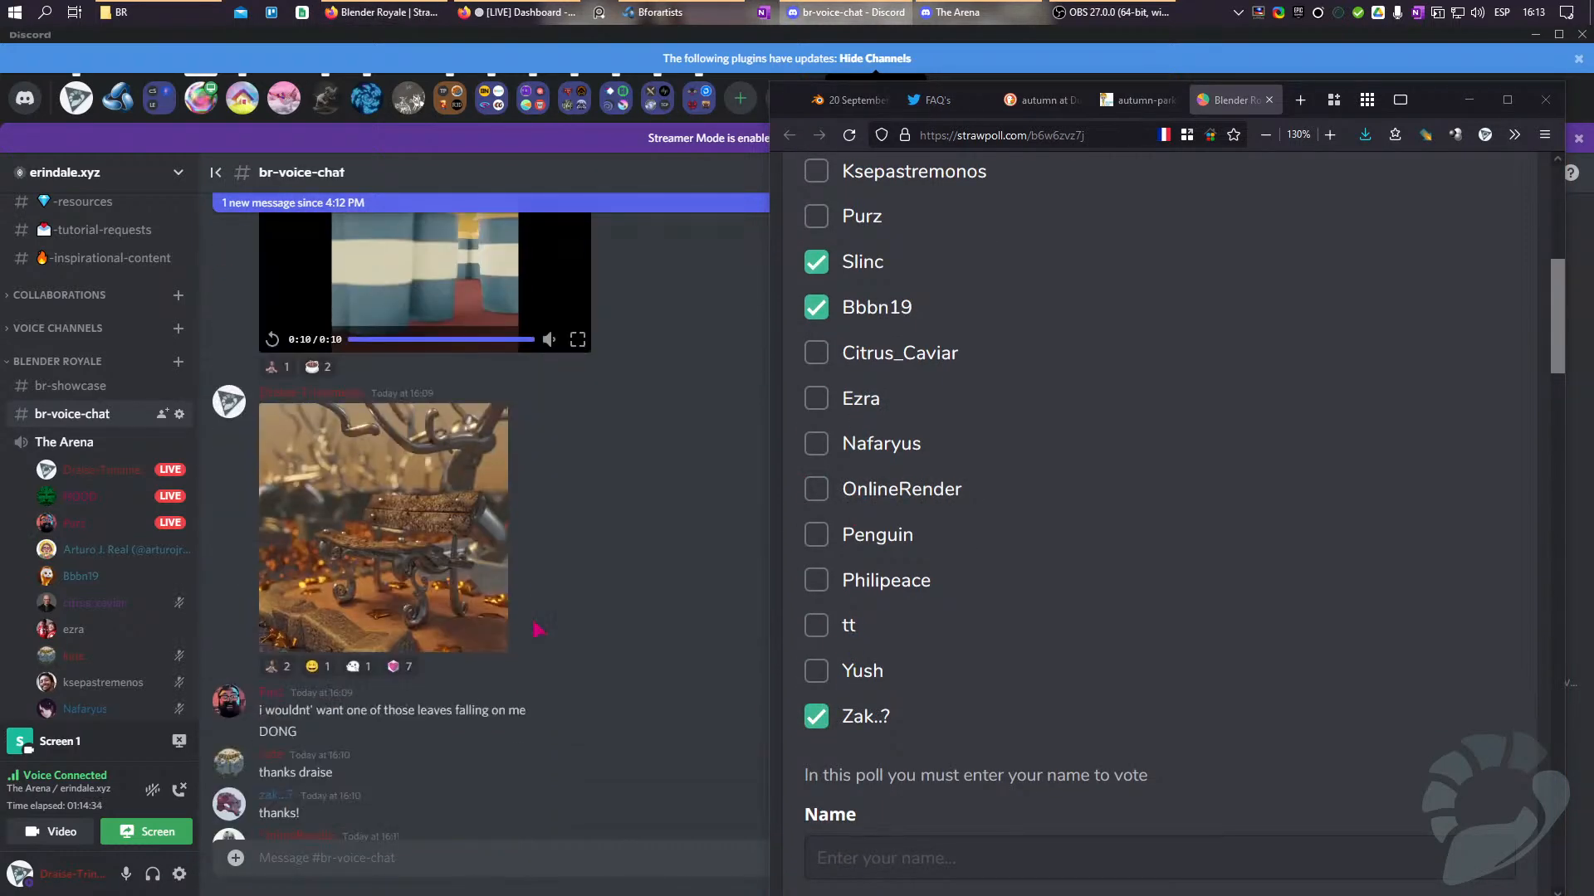
{"action": "scroll", "coordinate": [538, 630], "scroll_direction": "down", "scroll_amount": 2}
{"action": "scroll", "coordinate": [538, 630], "scroll_direction": "up", "scroll_amount": 12}
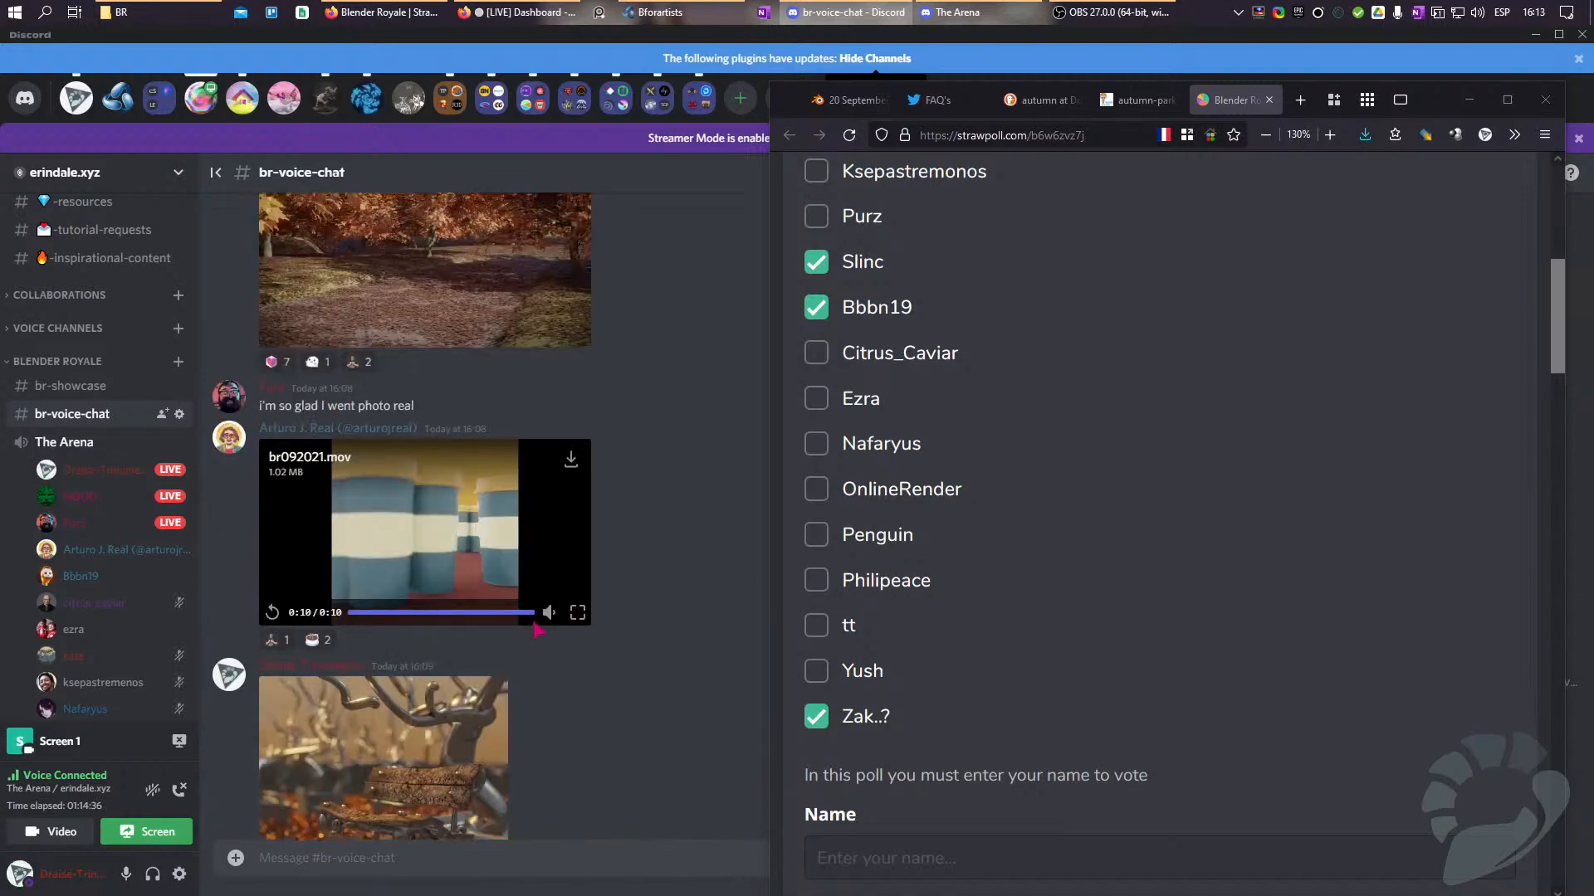
{"action": "scroll", "coordinate": [538, 630], "scroll_direction": "up", "scroll_amount": 10}
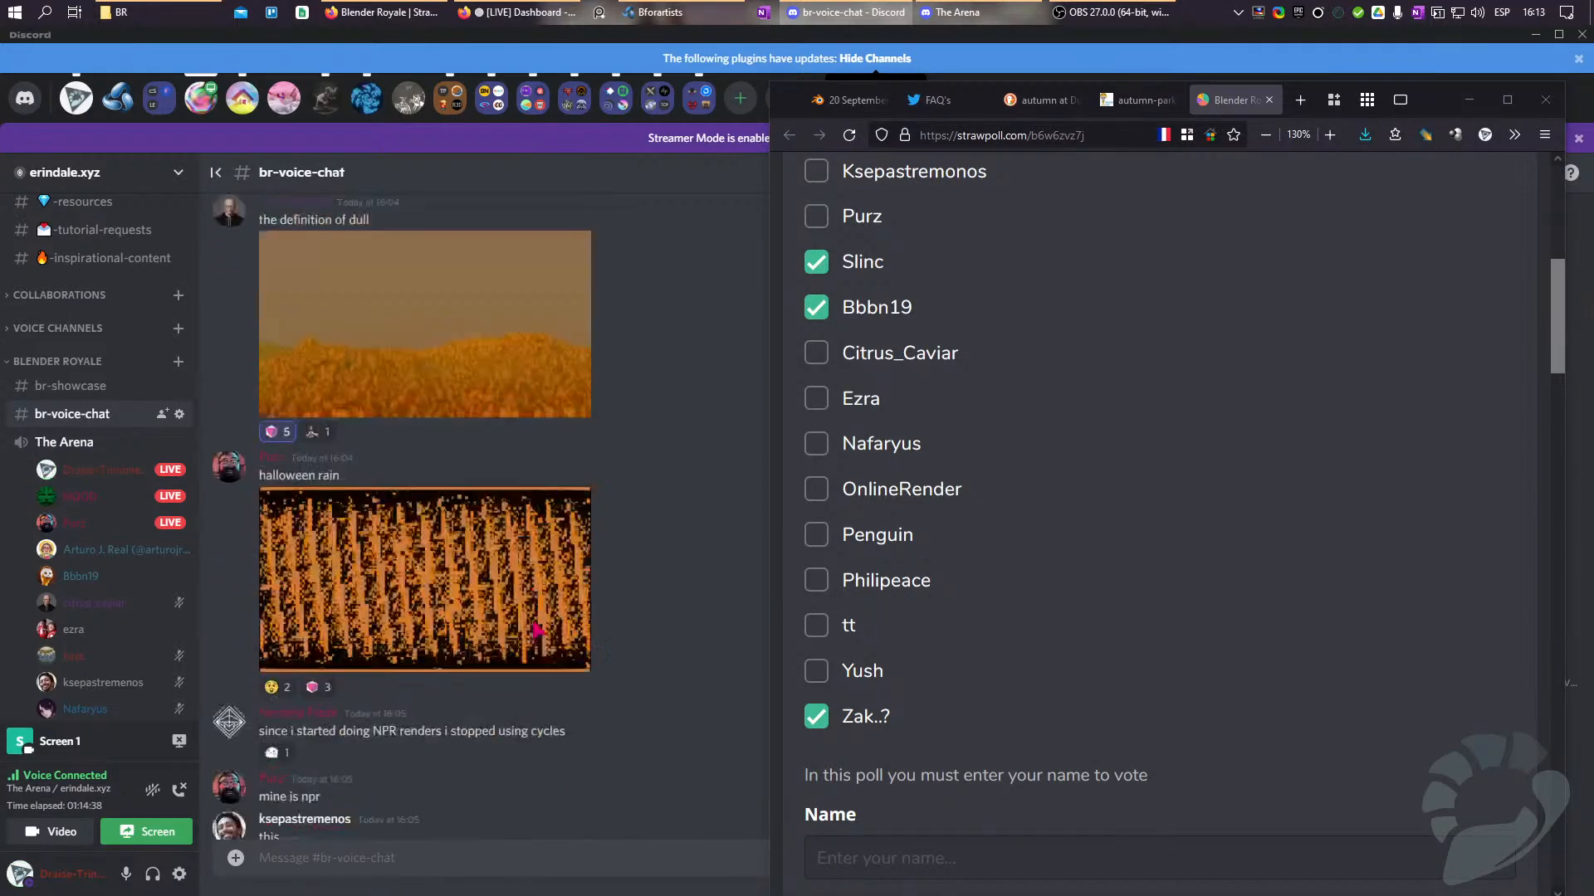
{"action": "scroll", "coordinate": [538, 630], "scroll_direction": "up", "scroll_amount": 15}
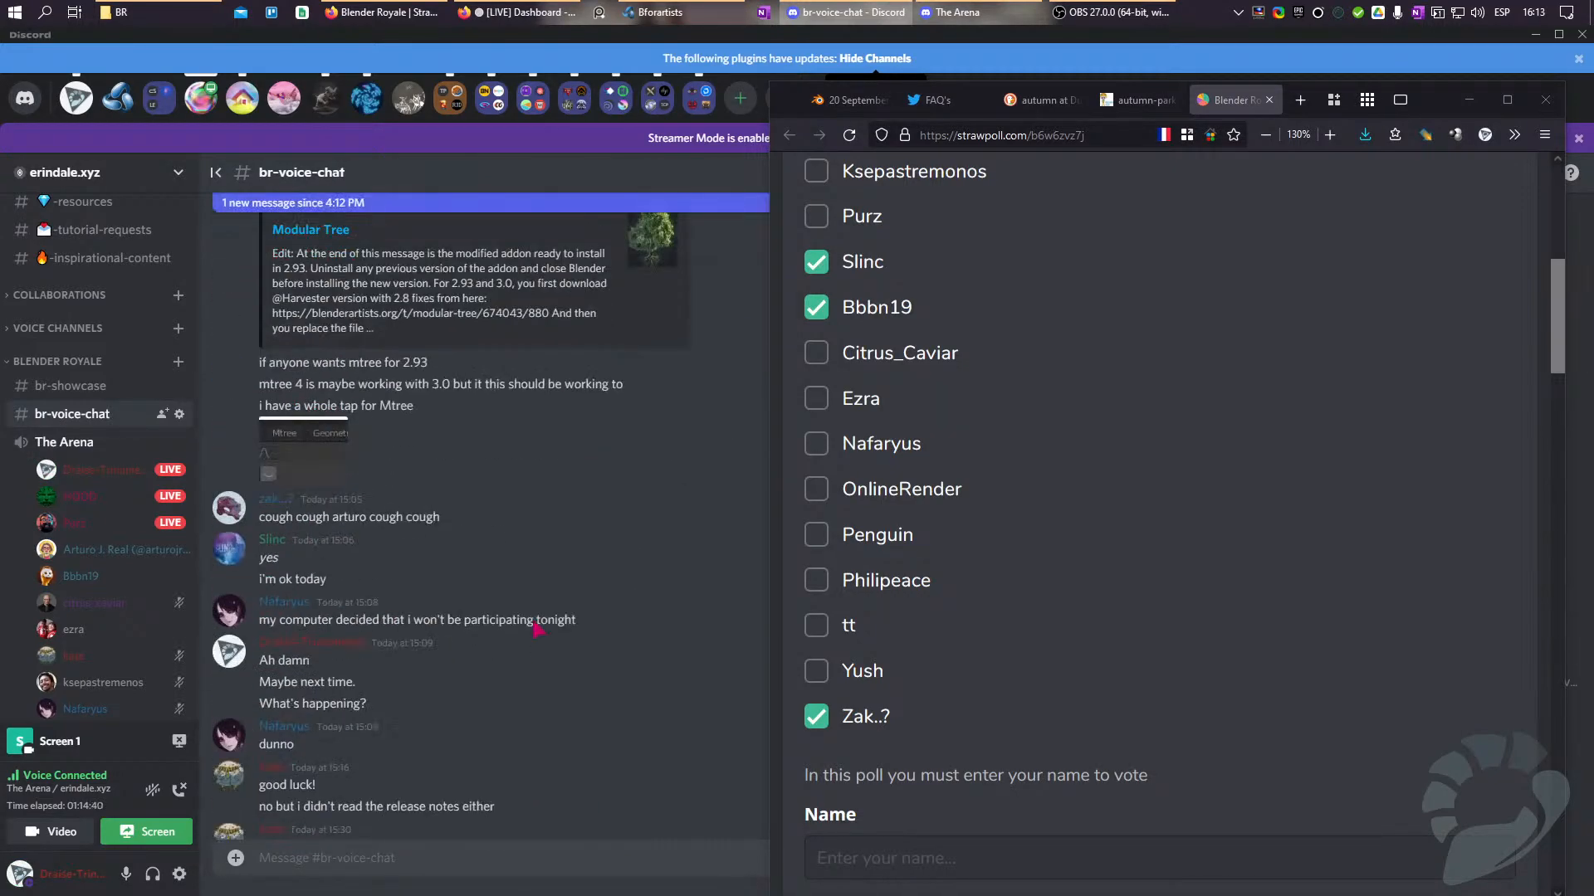
{"action": "scroll", "coordinate": [534, 621], "scroll_direction": "down", "scroll_amount": 3}
{"action": "scroll", "coordinate": [537, 630], "scroll_direction": "up", "scroll_amount": 8}
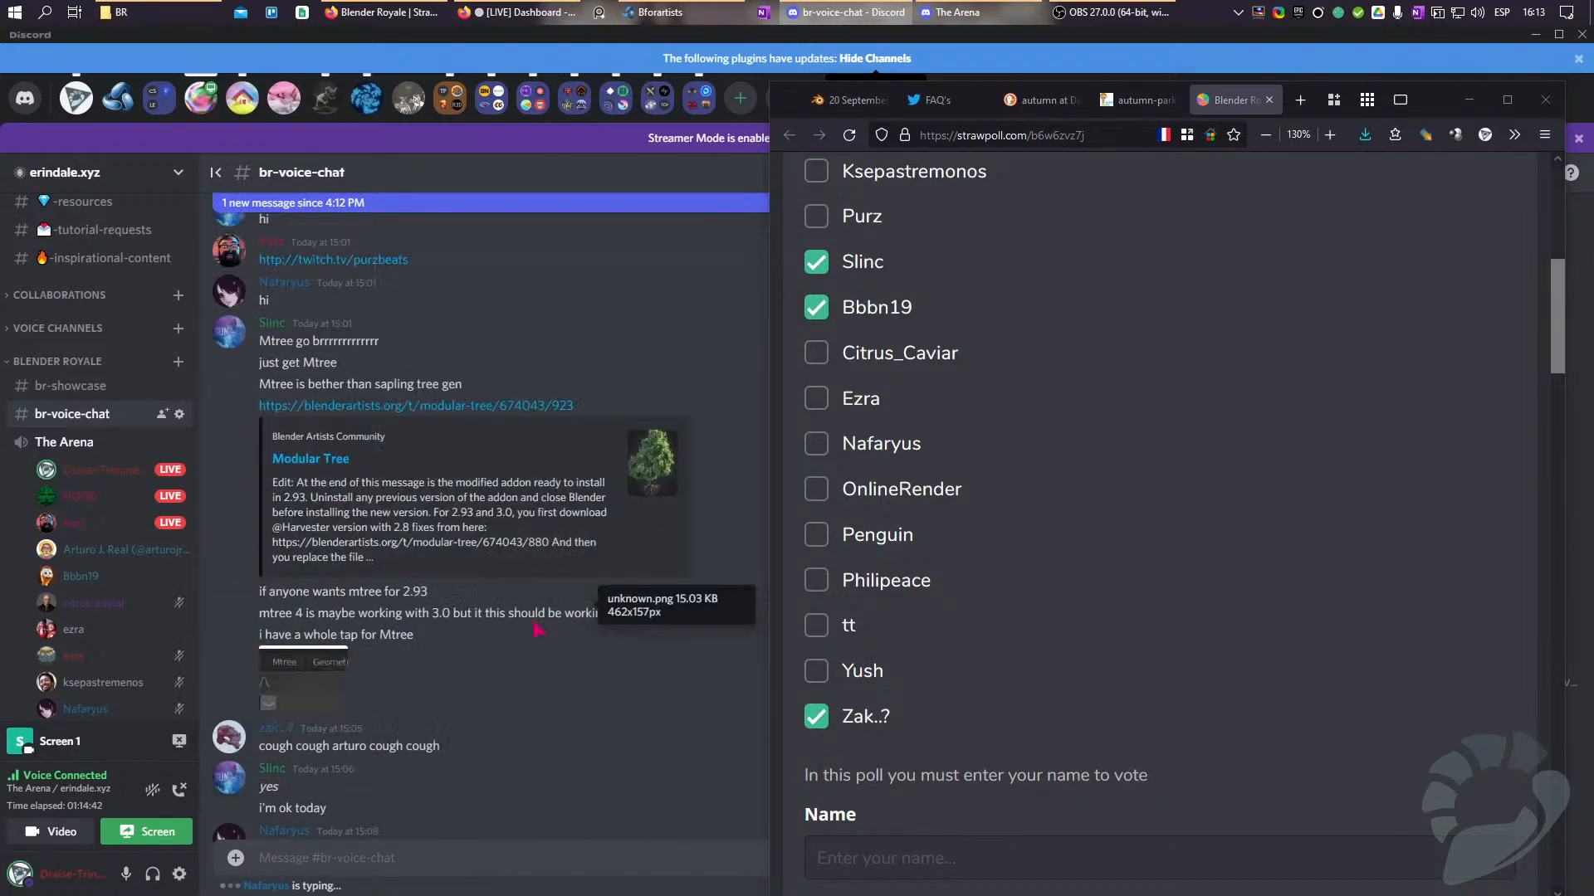
{"action": "scroll", "coordinate": [538, 630], "scroll_direction": "up", "scroll_amount": 8}
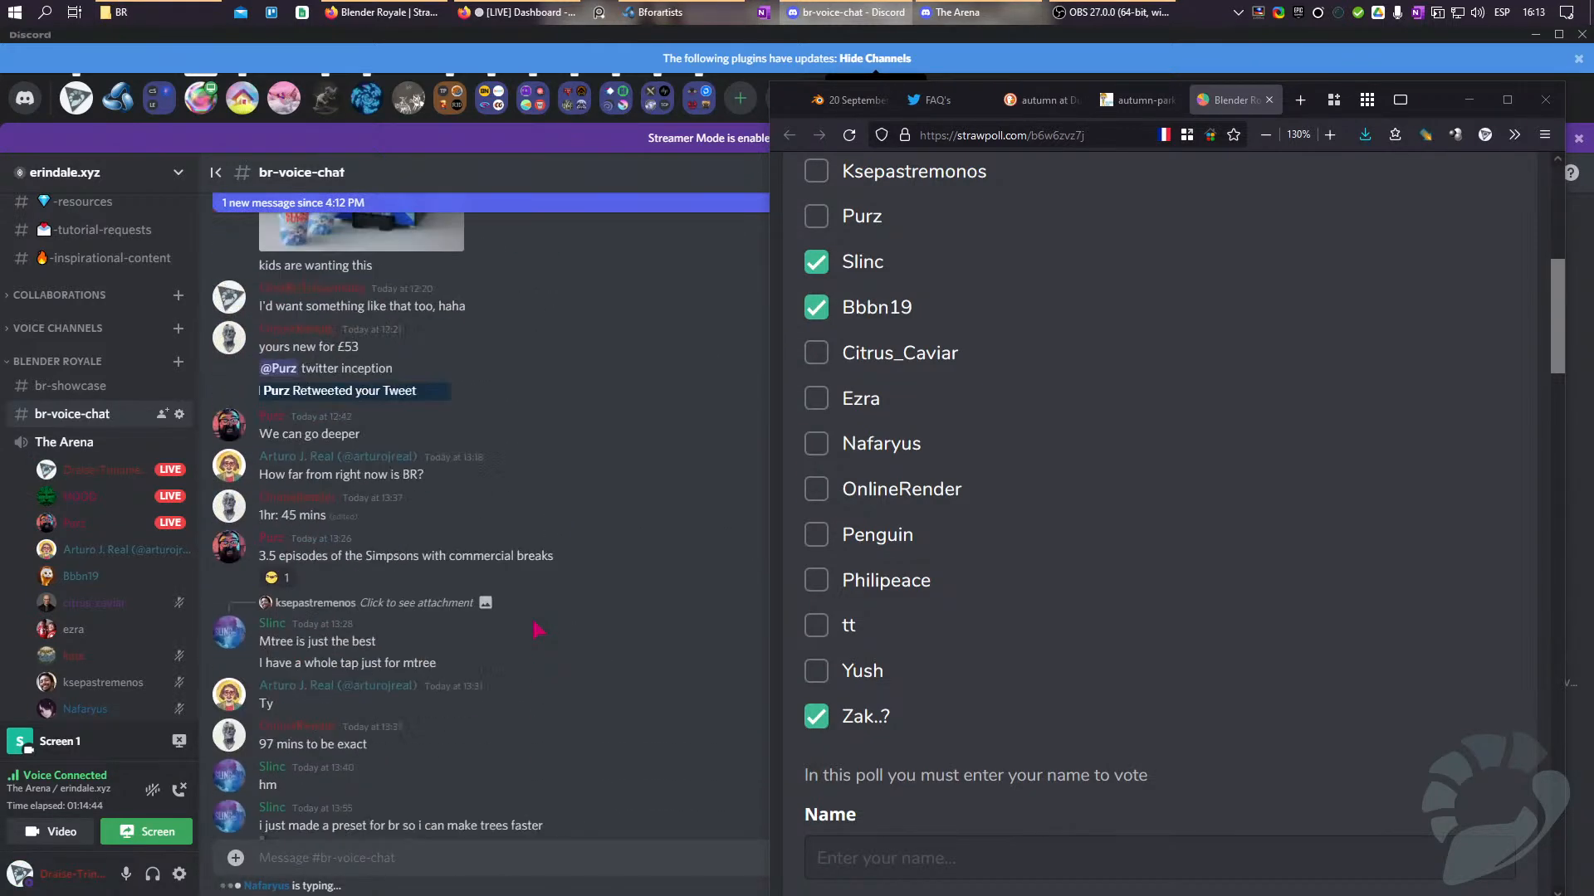
{"action": "scroll", "coordinate": [538, 630], "scroll_direction": "up", "scroll_amount": 4}
{"action": "scroll", "coordinate": [538, 630], "scroll_direction": "down", "scroll_amount": 15}
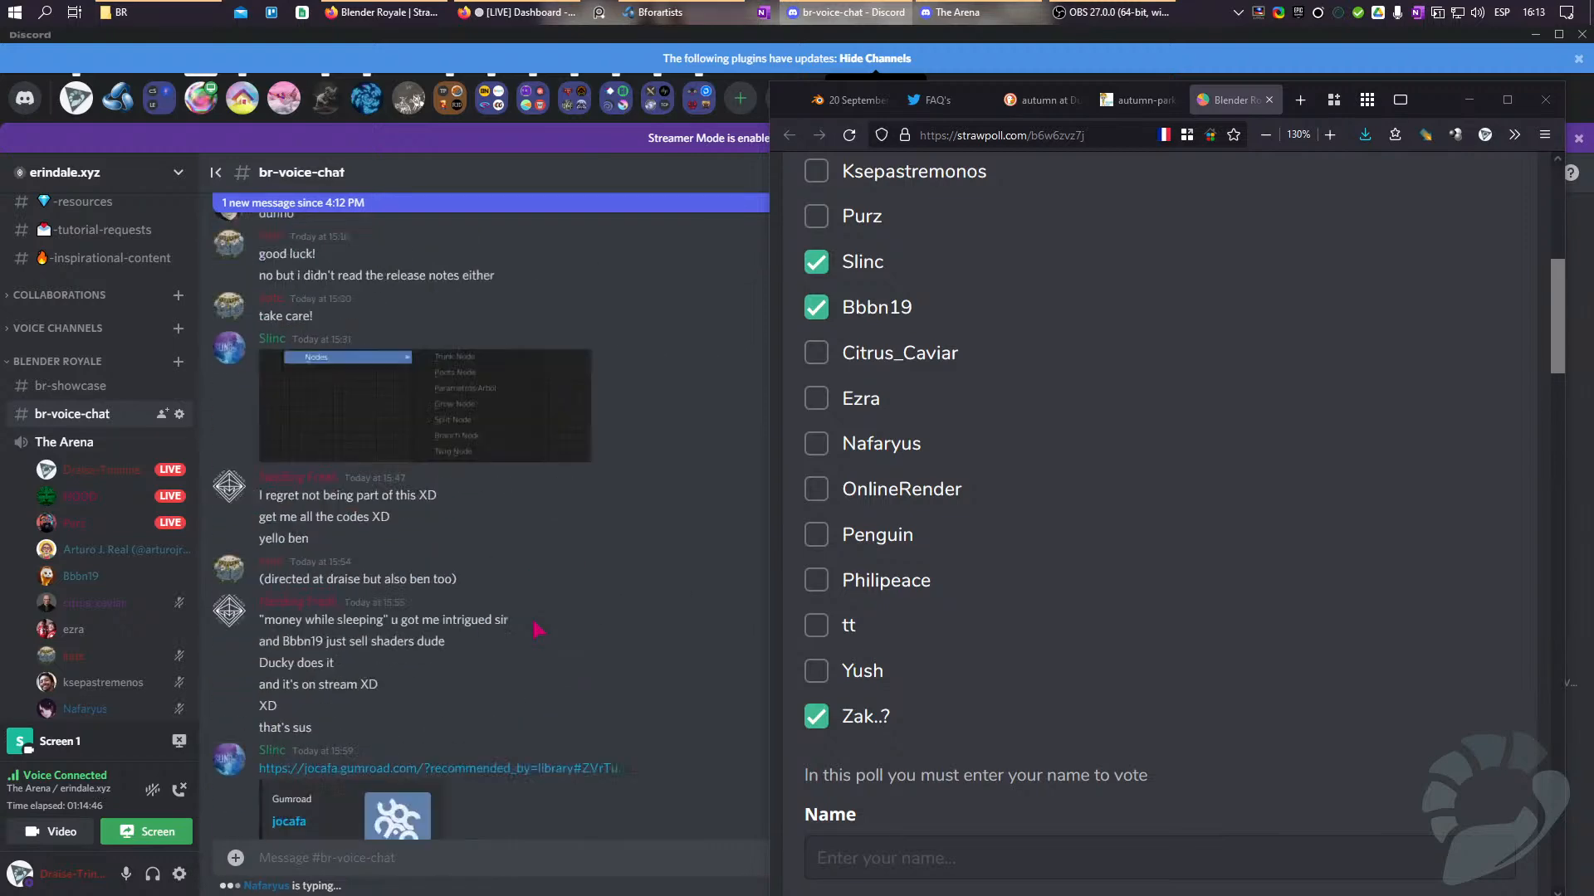
{"action": "scroll", "coordinate": [535, 627], "scroll_direction": "down", "scroll_amount": 10}
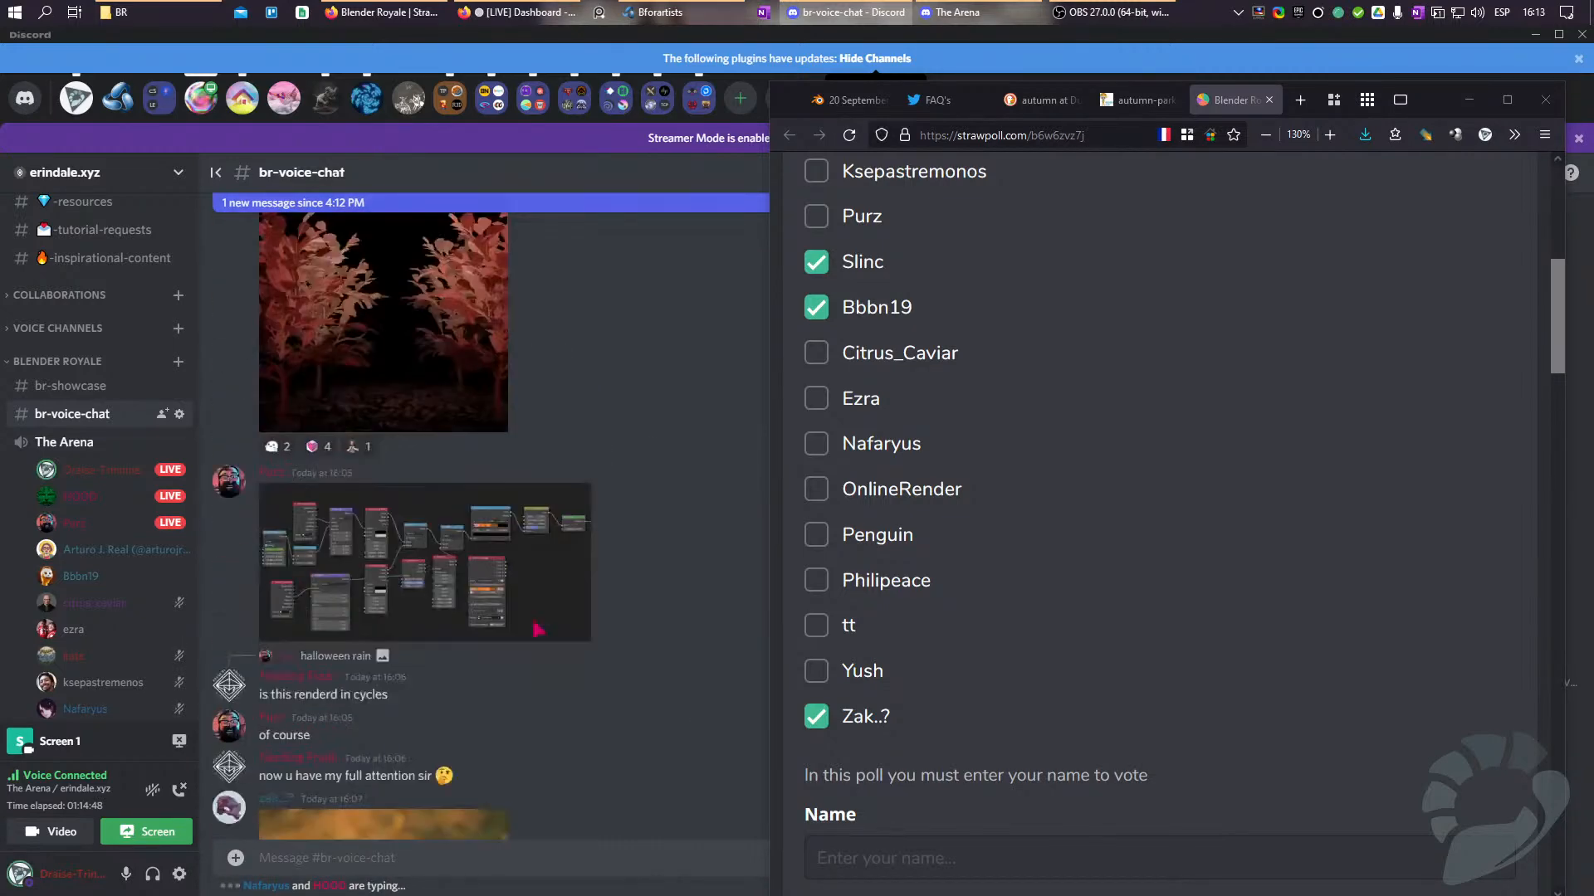
{"action": "scroll", "coordinate": [538, 630], "scroll_direction": "down", "scroll_amount": 10}
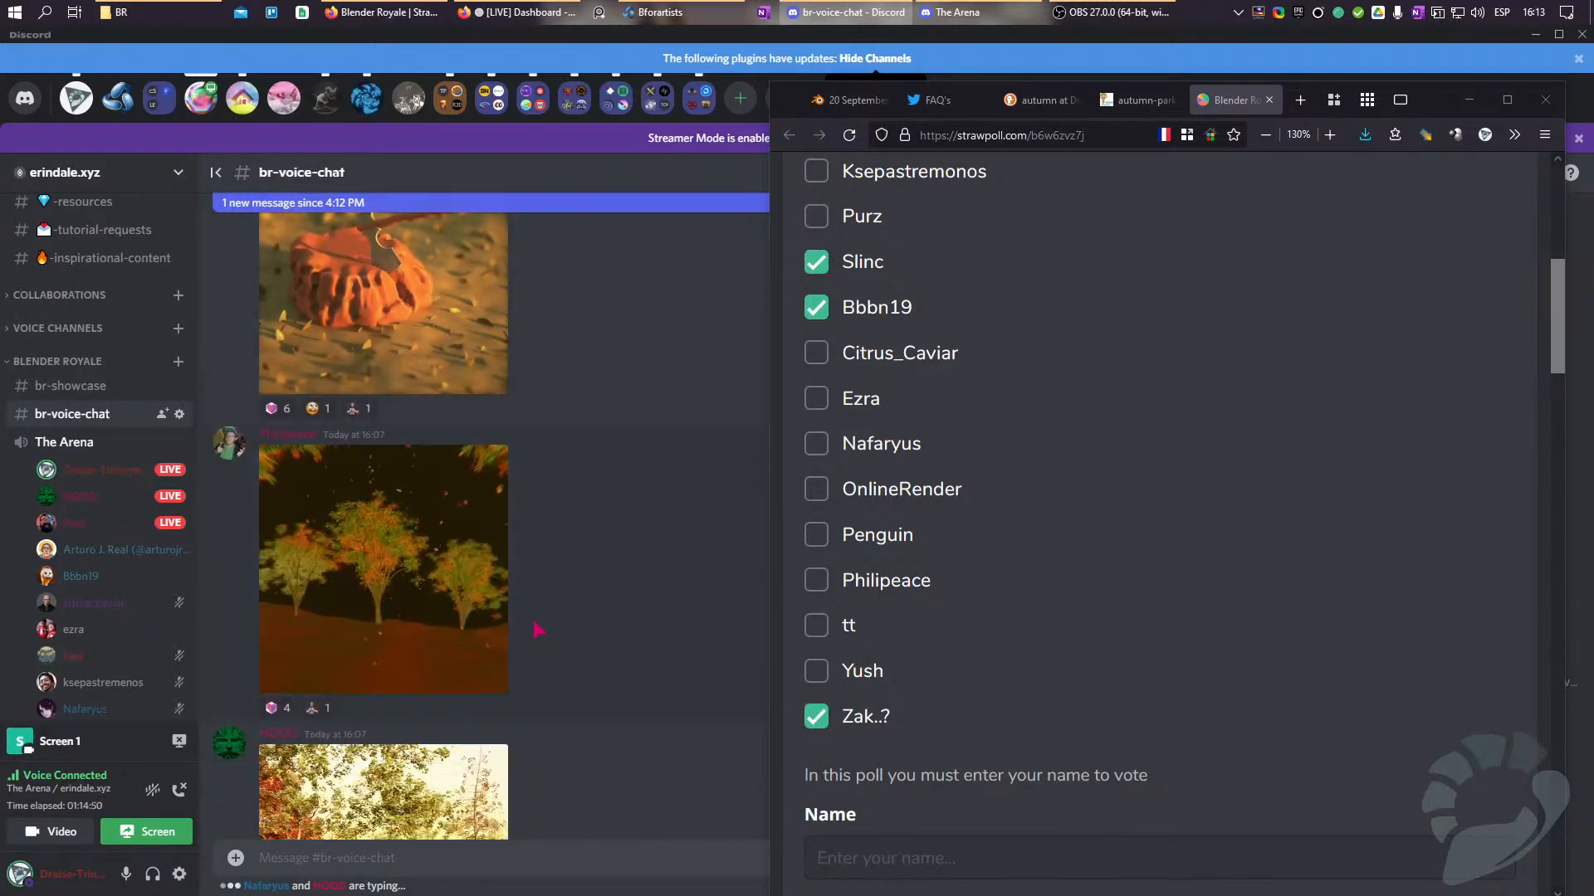
{"action": "scroll", "coordinate": [538, 630], "scroll_direction": "down", "scroll_amount": 10}
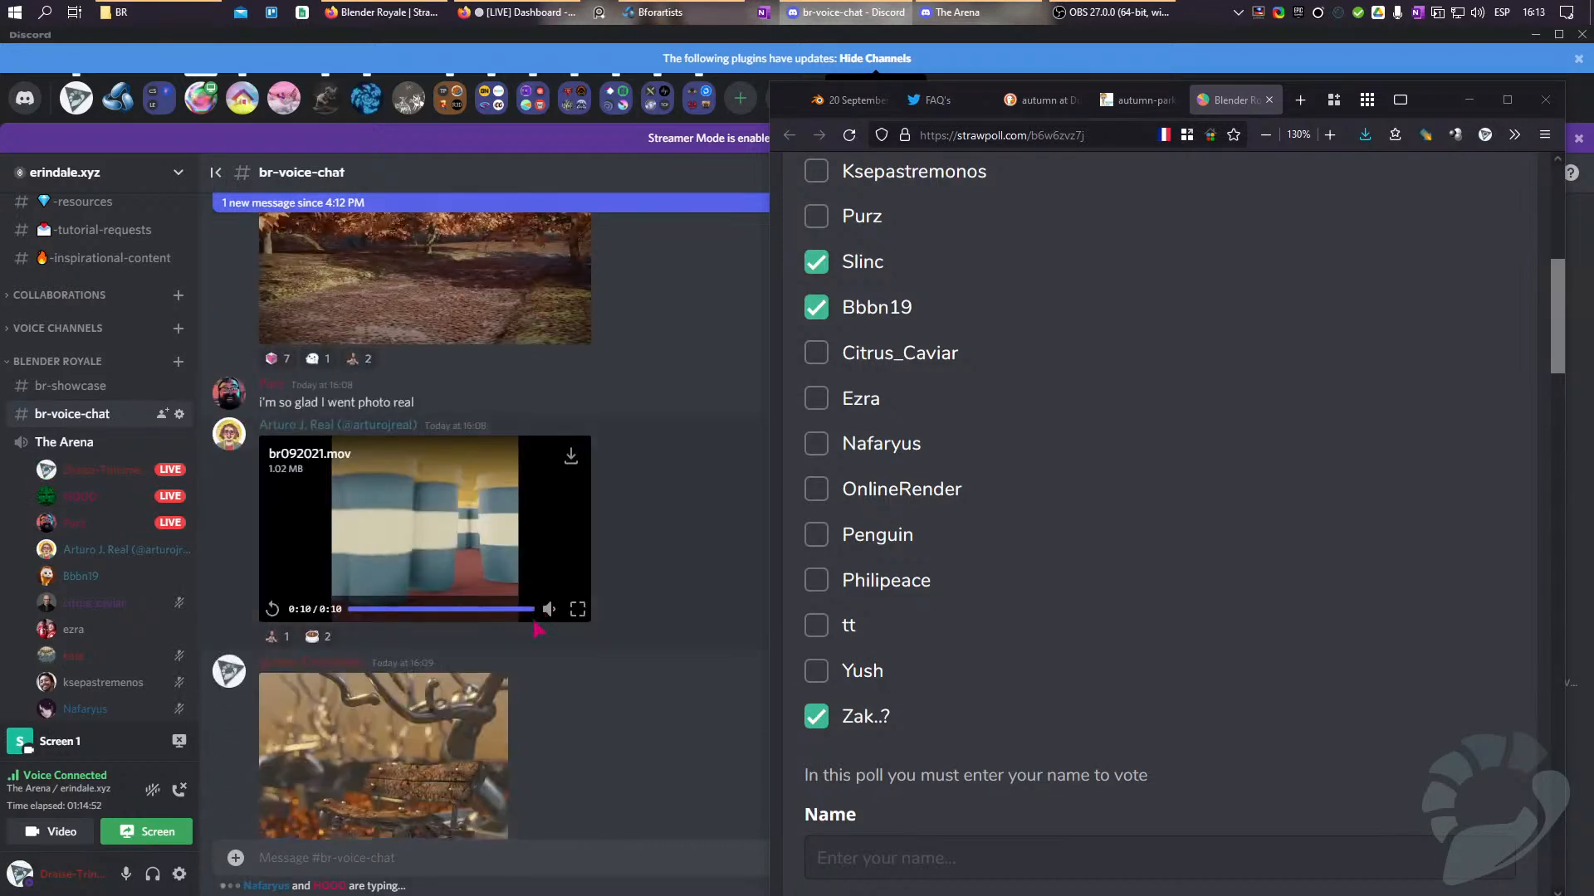
{"action": "scroll", "coordinate": [538, 630], "scroll_direction": "down", "scroll_amount": 5}
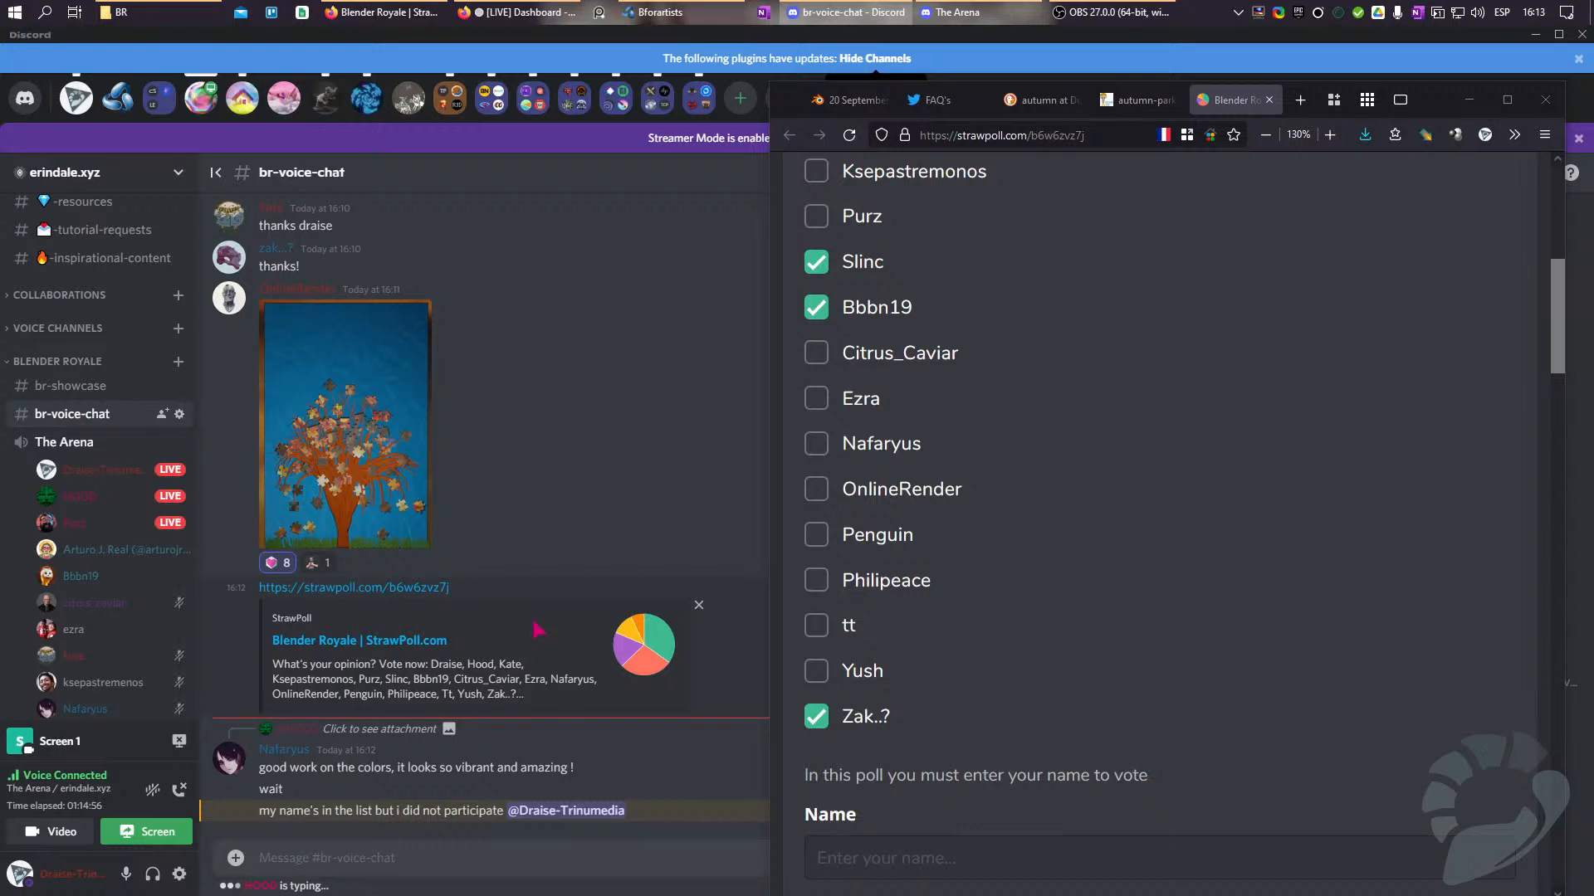
Enter the voter's name in the poll form and submit the vote for the selected entrants.
{"action": "left_click", "coordinate": [1021, 515]}
{"action": "scroll", "coordinate": [1021, 515], "scroll_direction": "up", "scroll_amount": 1}
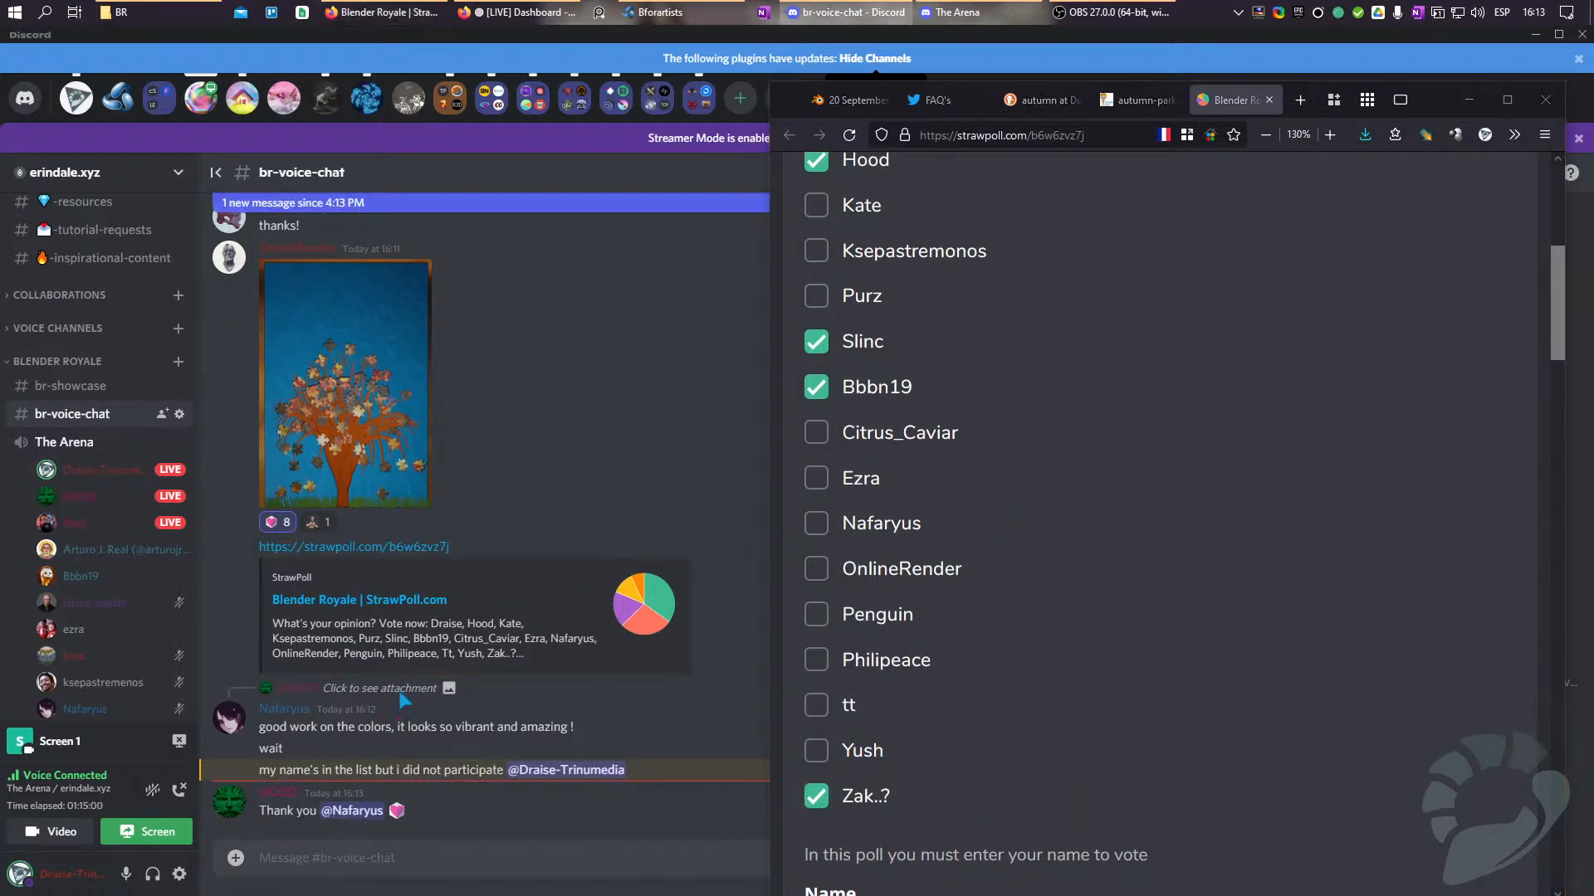
{"action": "scroll", "coordinate": [1009, 689], "scroll_direction": "down", "scroll_amount": 3}
{"action": "scroll", "coordinate": [996, 697], "scroll_direction": "down", "scroll_amount": 1}
{"action": "left_click", "coordinate": [980, 621]}
{"action": "type", "text": "Draise"}
{"action": "left_click", "coordinate": [965, 702]}
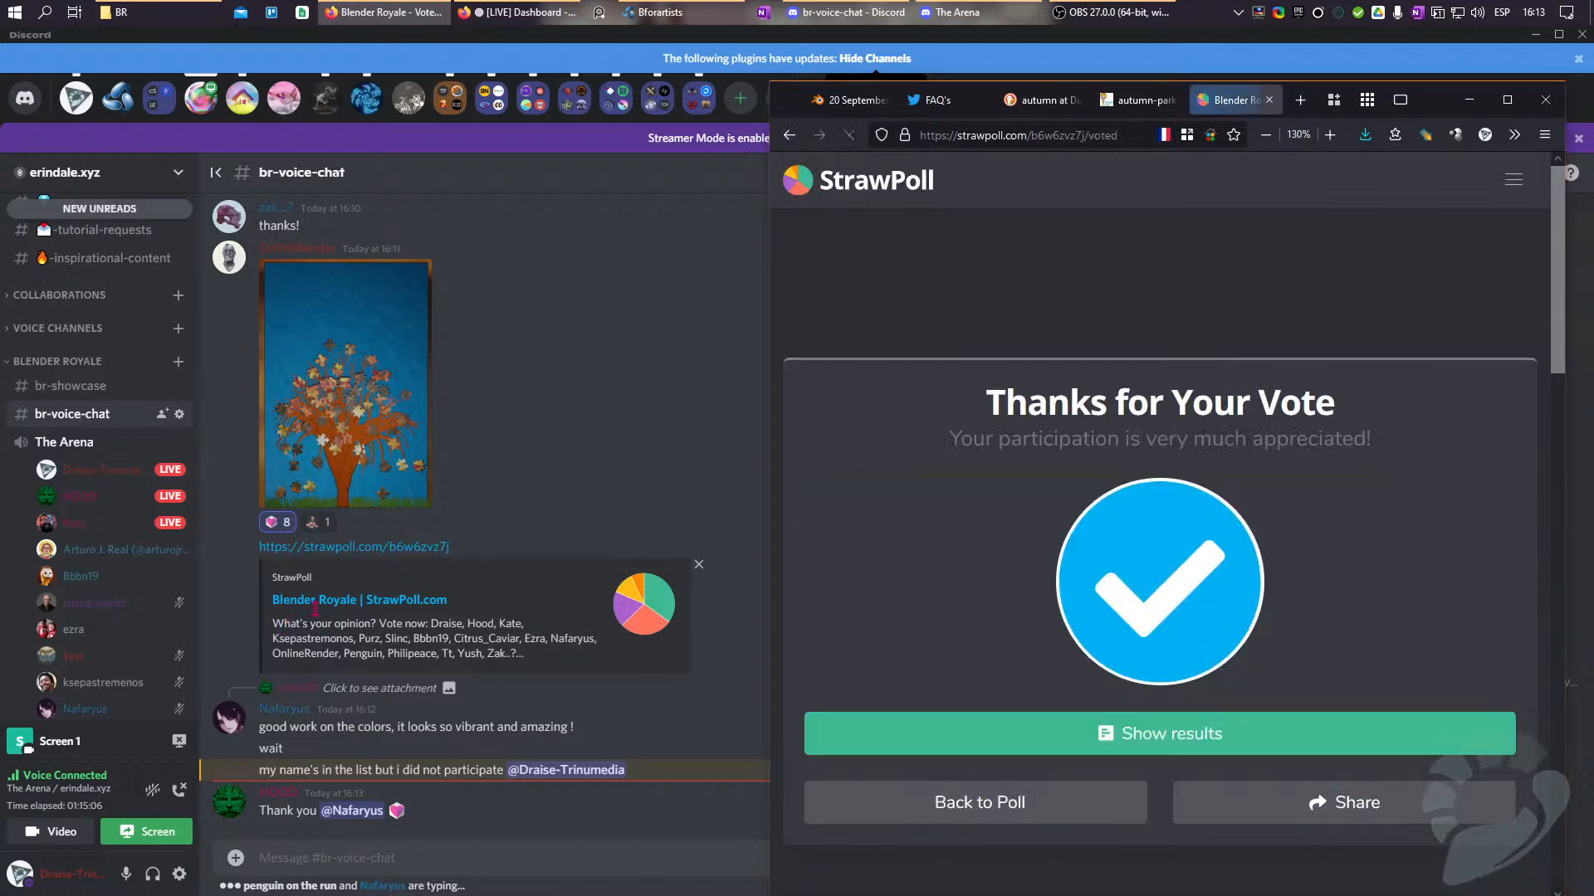
Show the Blender Royale poll results and examine the vote breakdown and pie chart.
{"action": "left_click", "coordinate": [1047, 731]}
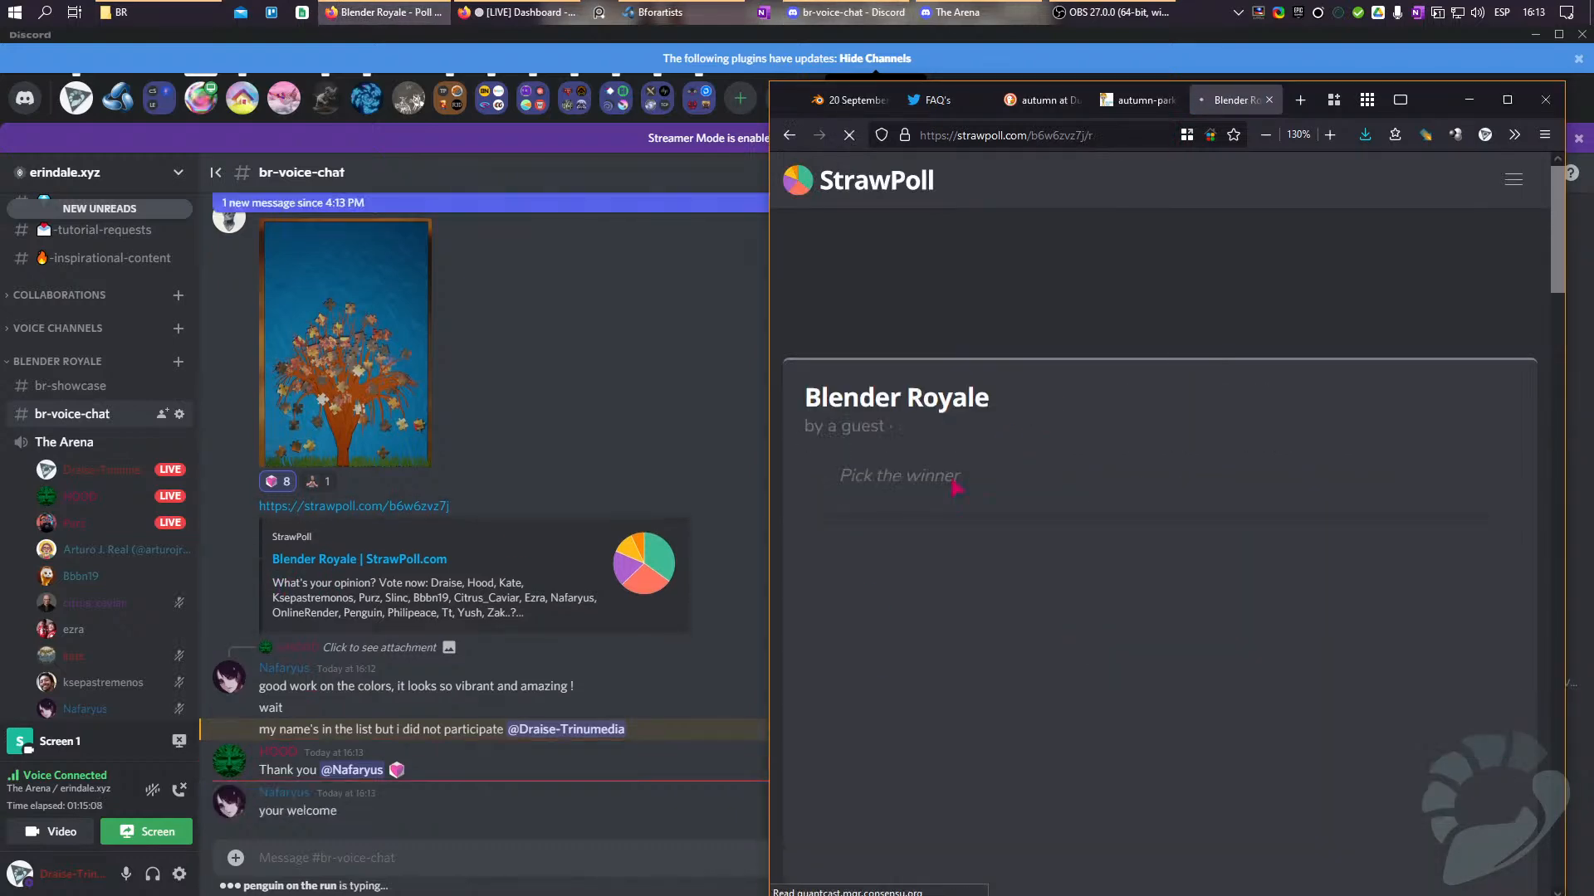
{"action": "scroll", "coordinate": [946, 498], "scroll_direction": "down", "scroll_amount": 10}
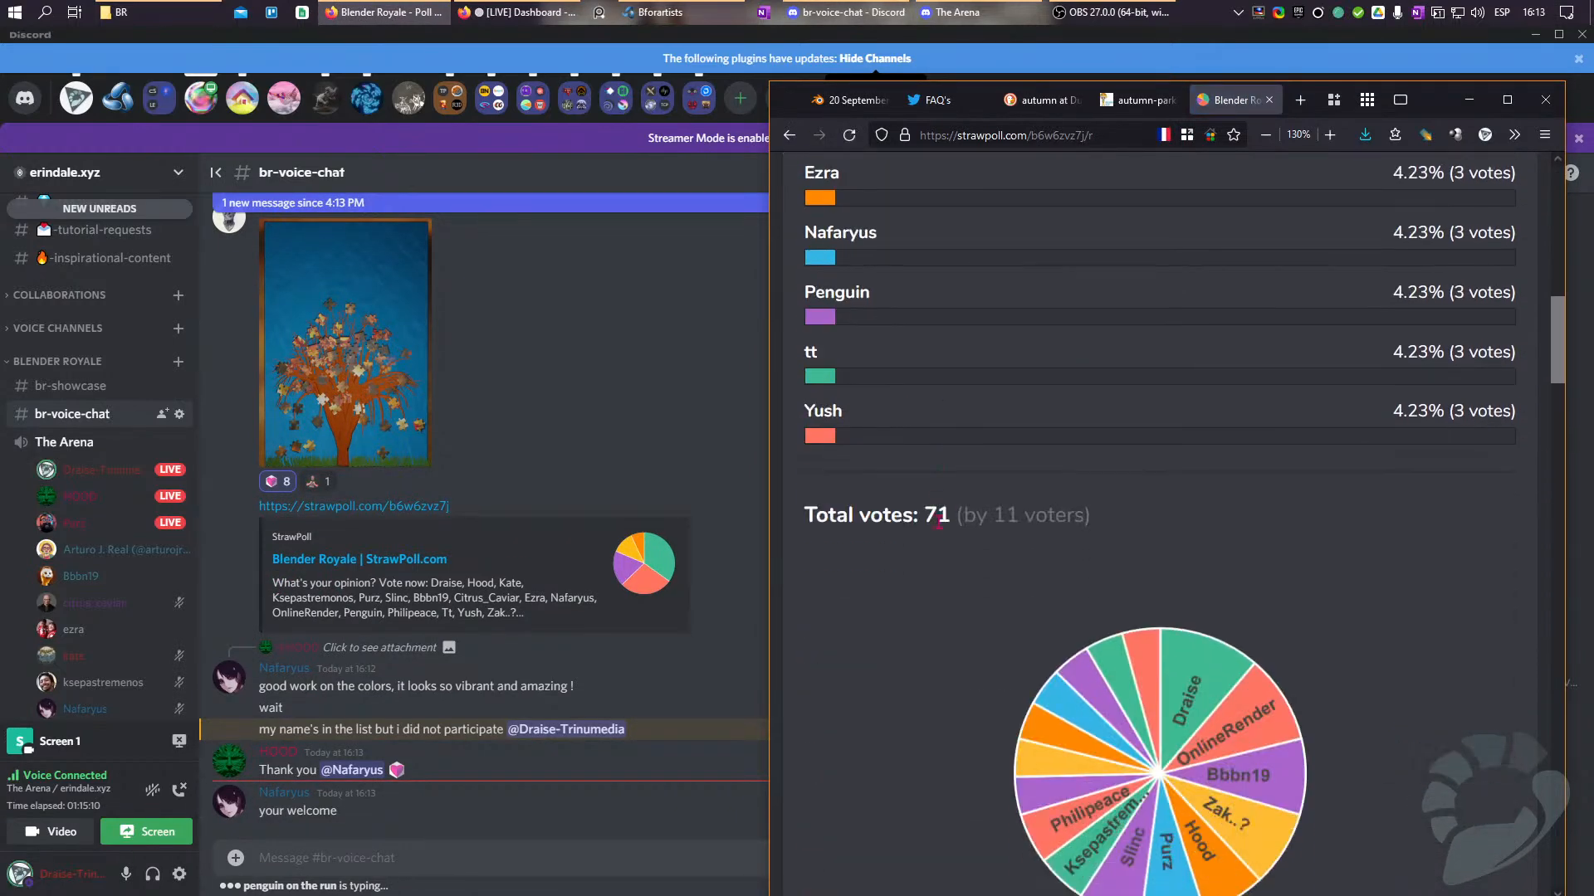
{"action": "scroll", "coordinate": [864, 514], "scroll_direction": "down", "scroll_amount": 5}
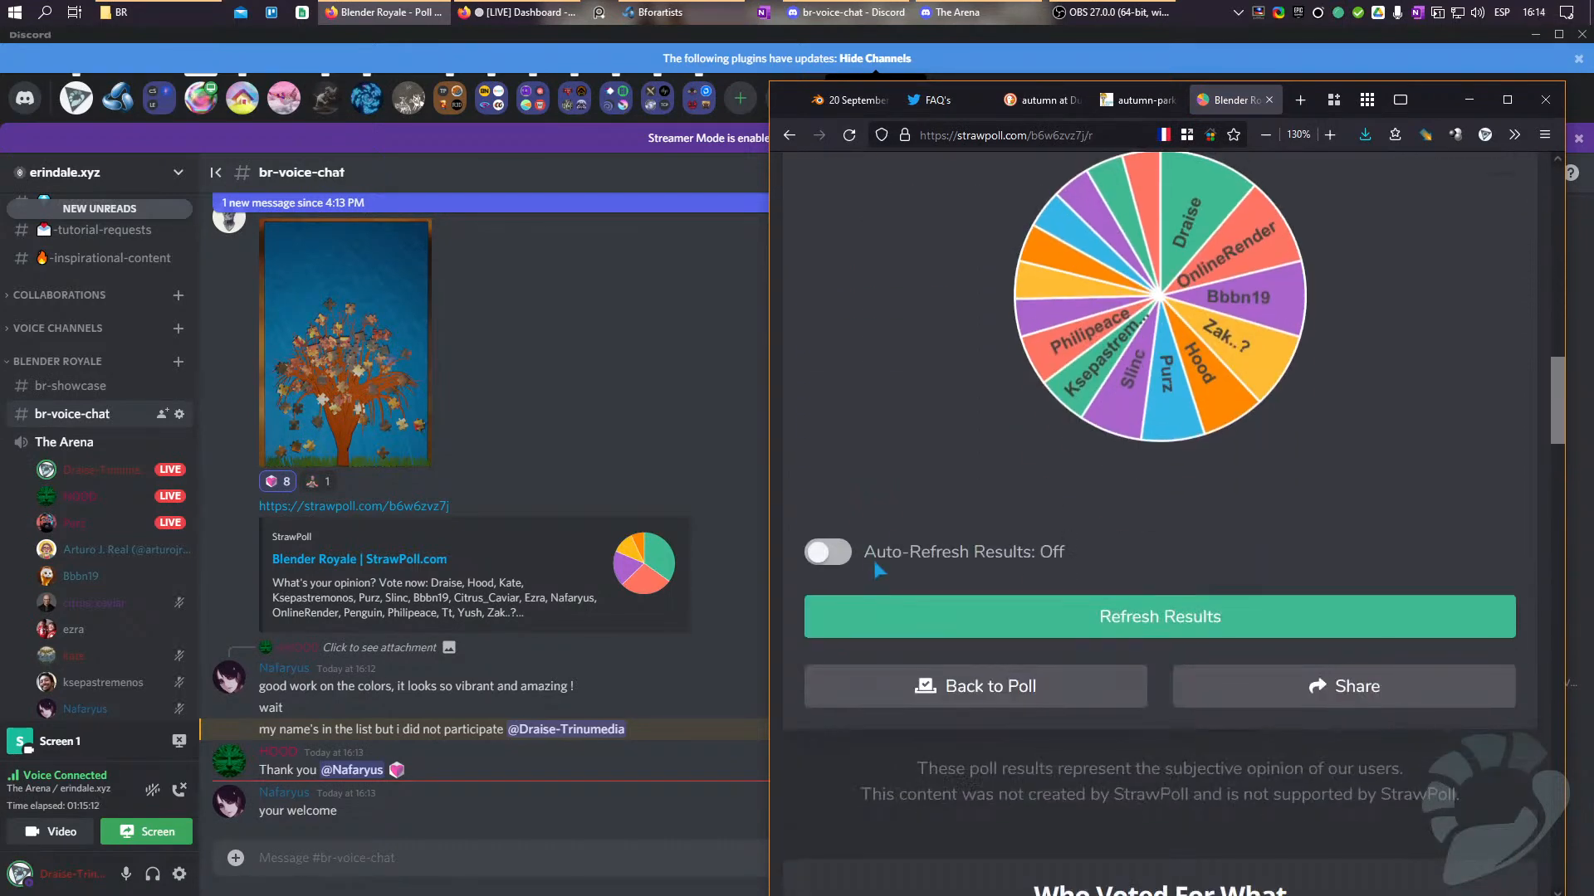
Turn on automatic refreshing of the Blender Royale poll results.
{"action": "left_click", "coordinate": [827, 554]}
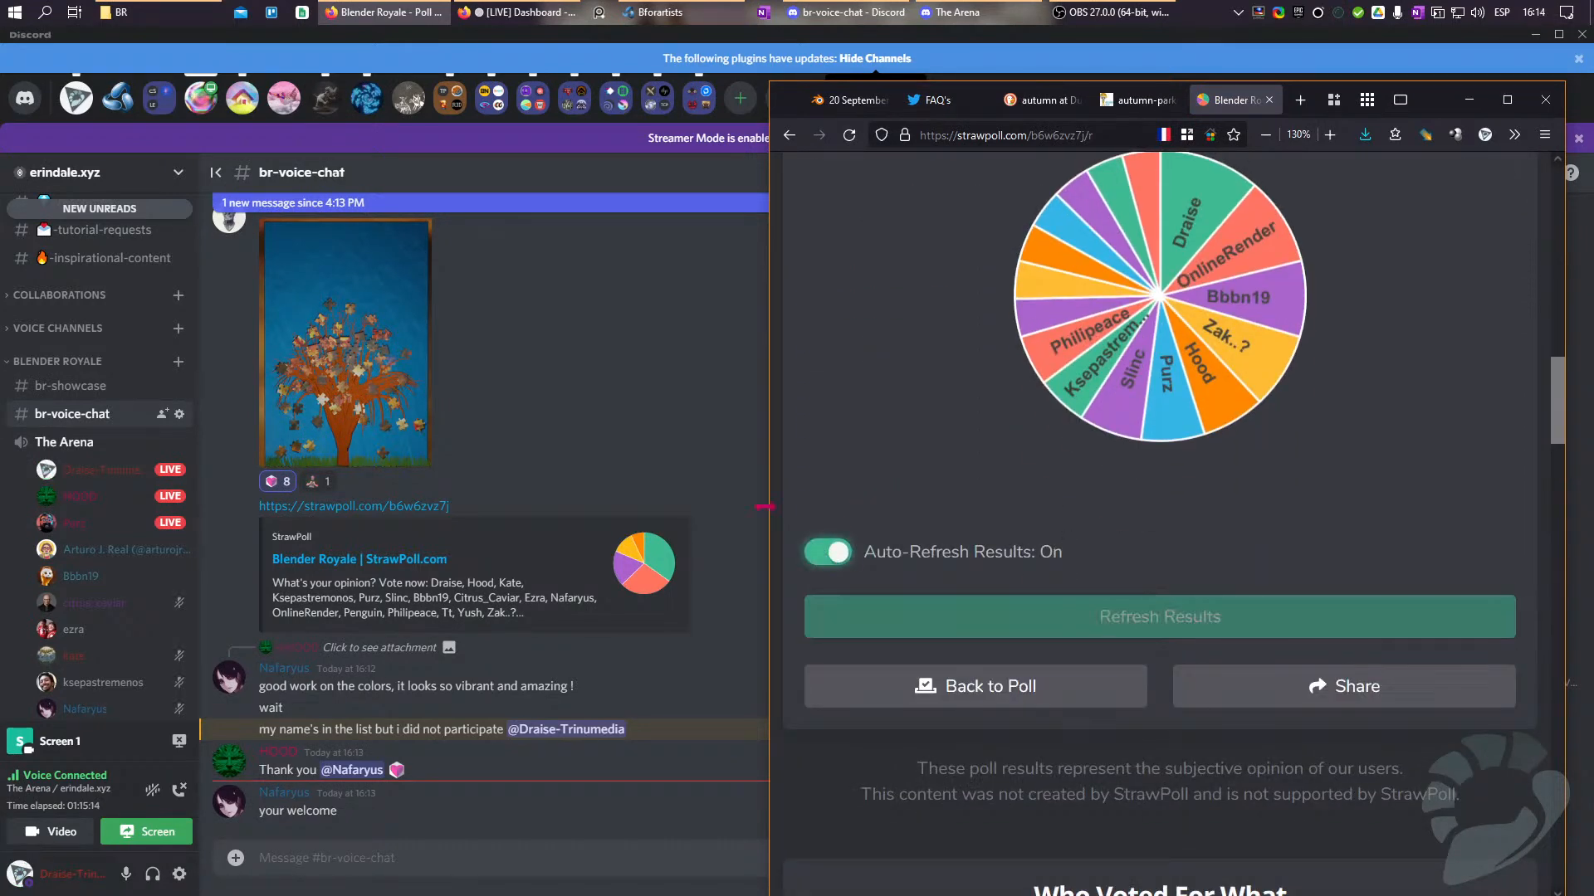
{"action": "left_click", "coordinate": [764, 518]}
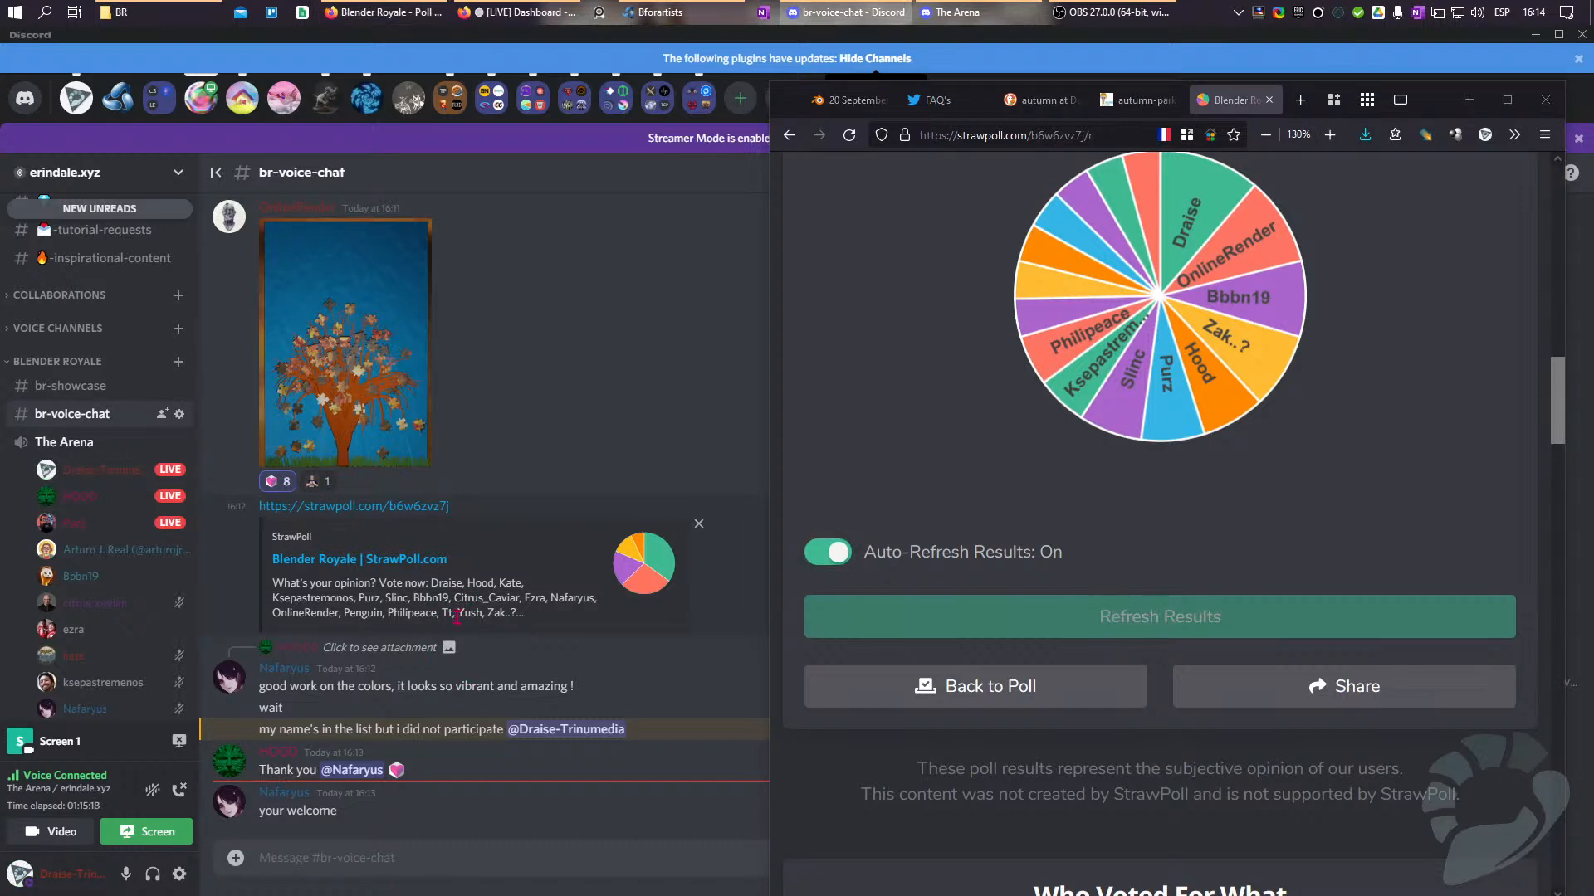
Review the renders posted before the StrawPoll link in br-voice-chat.
{"action": "scroll", "coordinate": [458, 617], "scroll_direction": "up", "scroll_amount": 5}
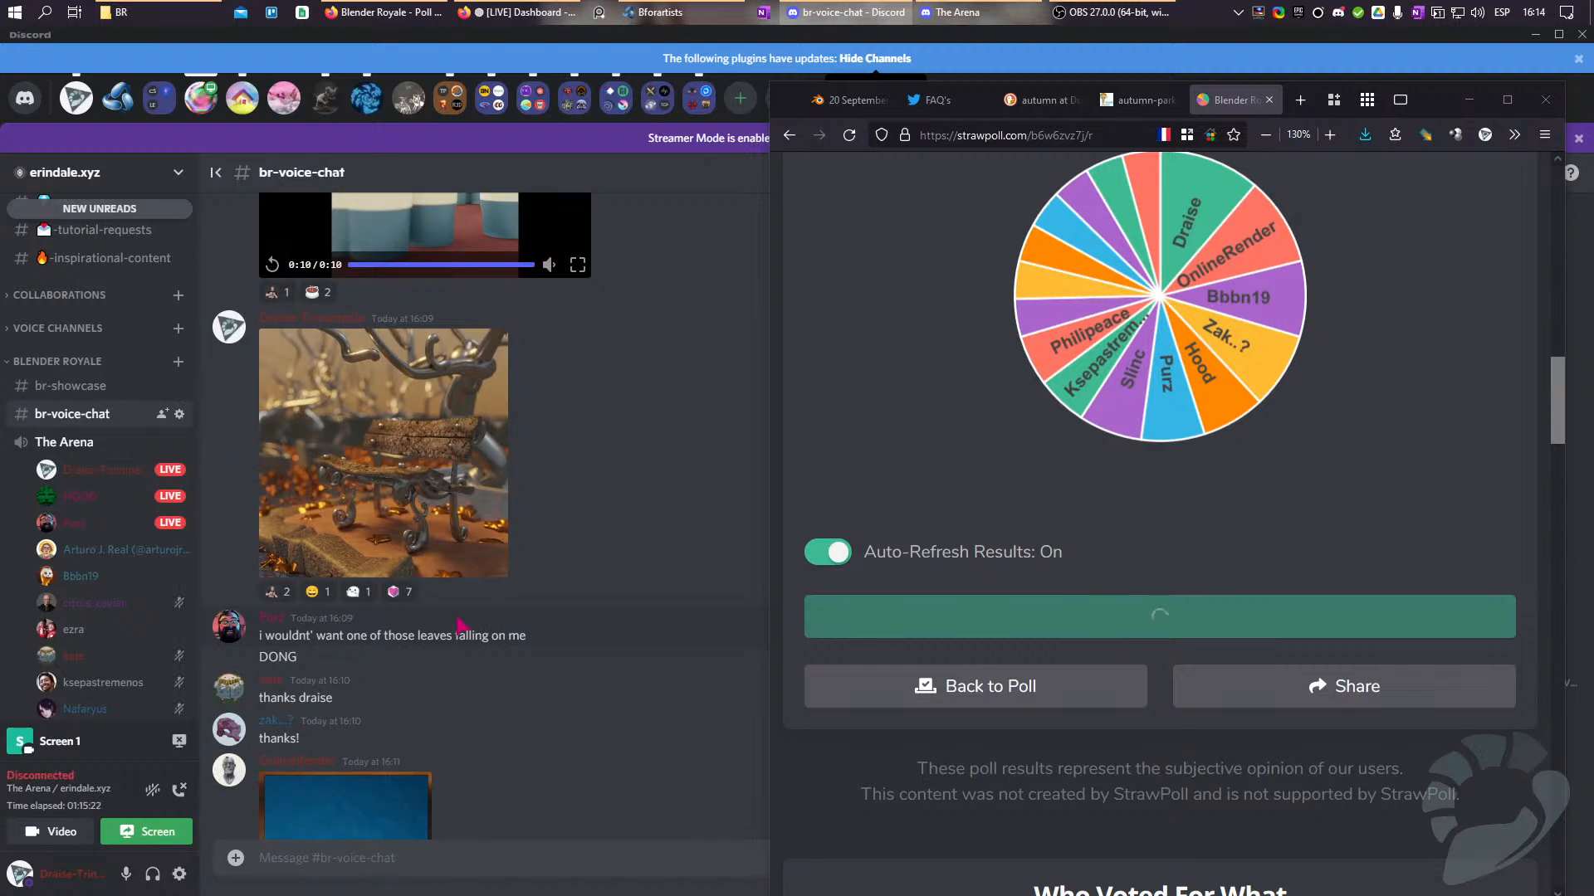
{"action": "scroll", "coordinate": [459, 623], "scroll_direction": "down", "scroll_amount": 3}
{"action": "scroll", "coordinate": [462, 626], "scroll_direction": "down", "scroll_amount": 5}
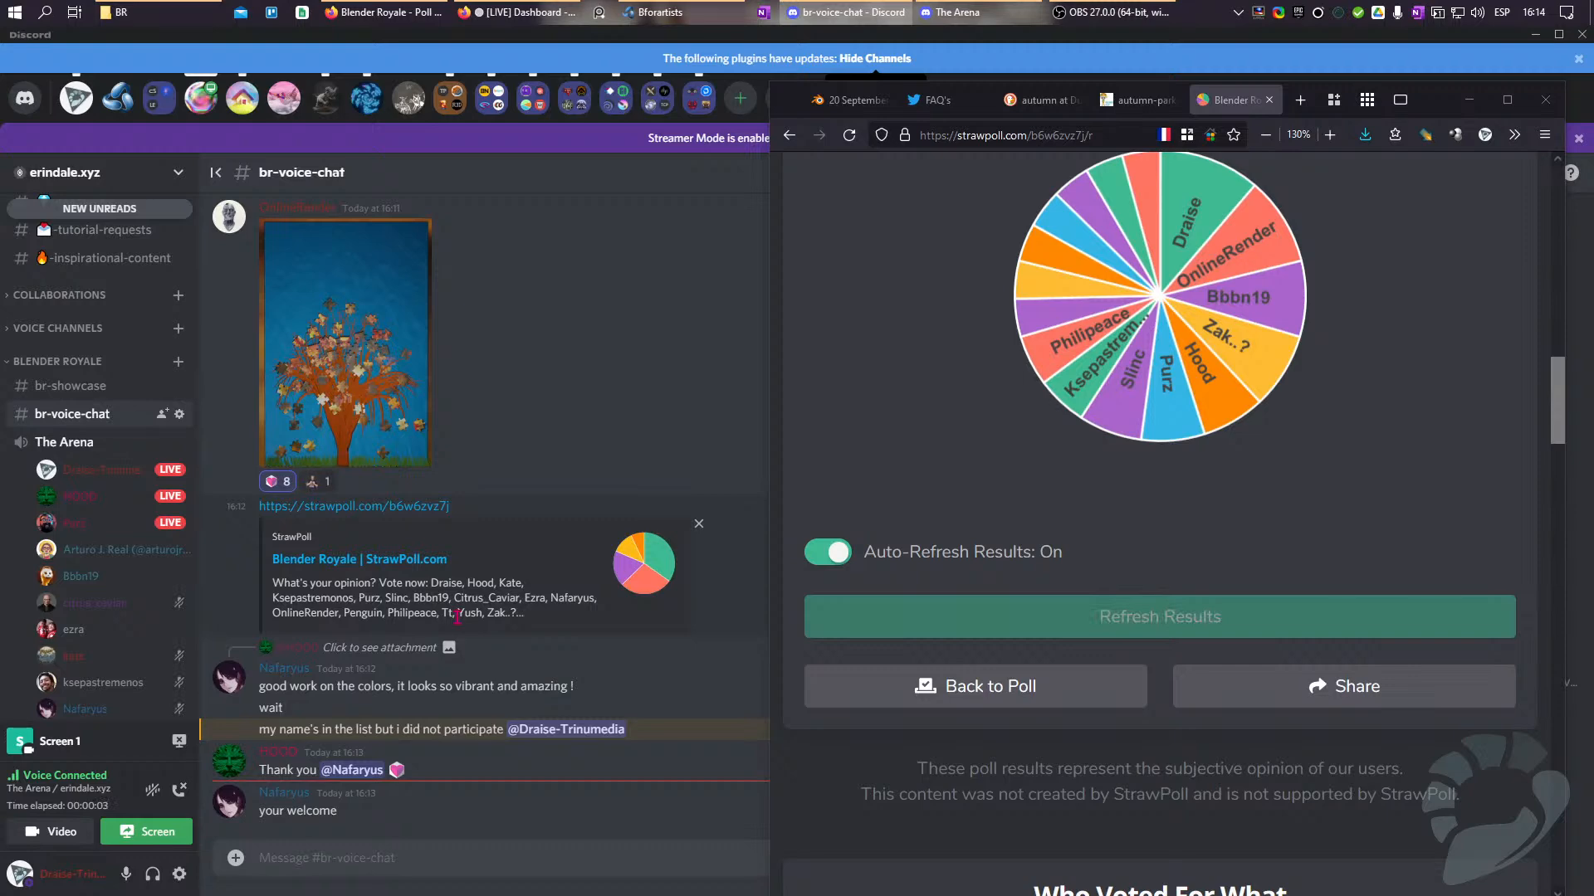
{"action": "scroll", "coordinate": [457, 617], "scroll_direction": "up", "scroll_amount": 10}
{"action": "scroll", "coordinate": [459, 623], "scroll_direction": "up", "scroll_amount": 10}
Examine the poll's total votes, the entrants' ranking and the pie chart.
{"action": "scroll", "coordinate": [1049, 498], "scroll_direction": "up", "scroll_amount": 2}
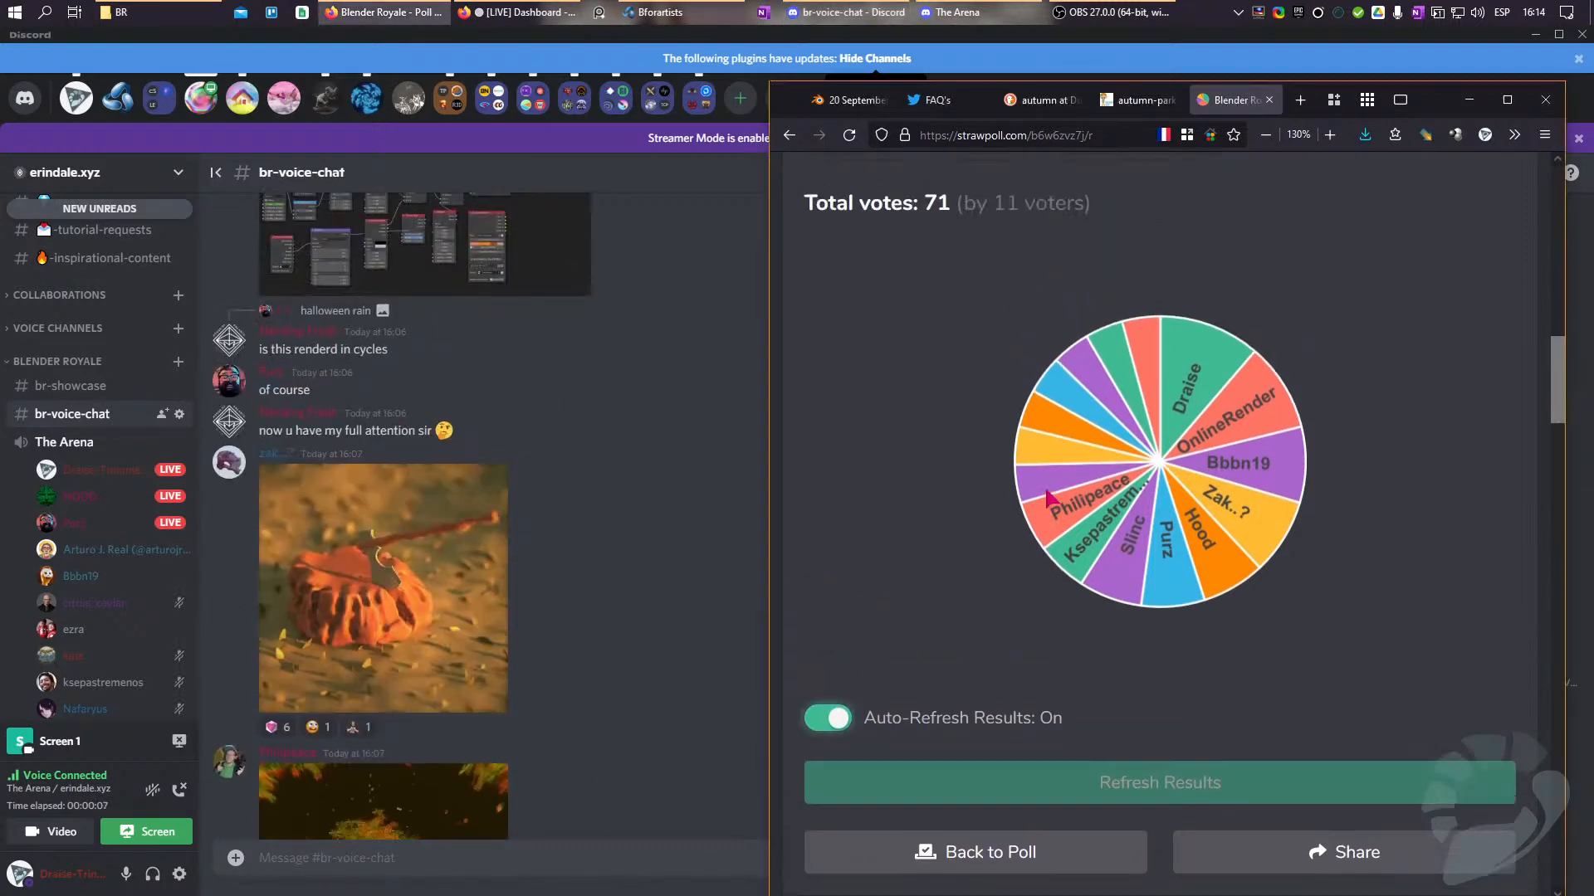
{"action": "scroll", "coordinate": [1050, 498], "scroll_direction": "up", "scroll_amount": 10}
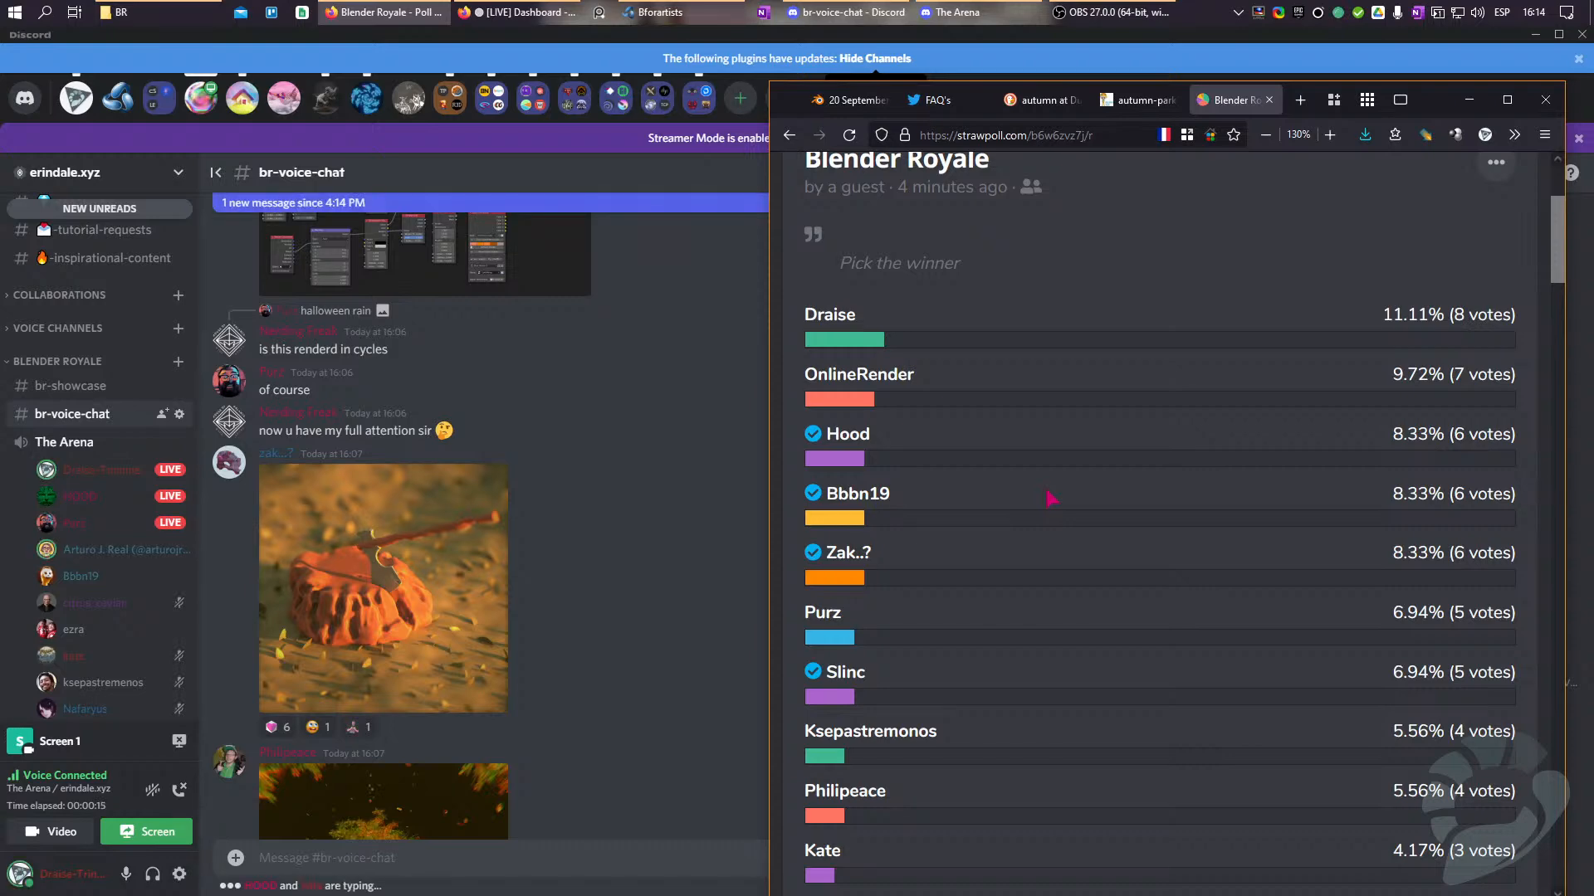
{"action": "scroll", "coordinate": [1042, 386], "scroll_direction": "down", "scroll_amount": 10}
{"action": "scroll", "coordinate": [539, 477], "scroll_direction": "down", "scroll_amount": 17}
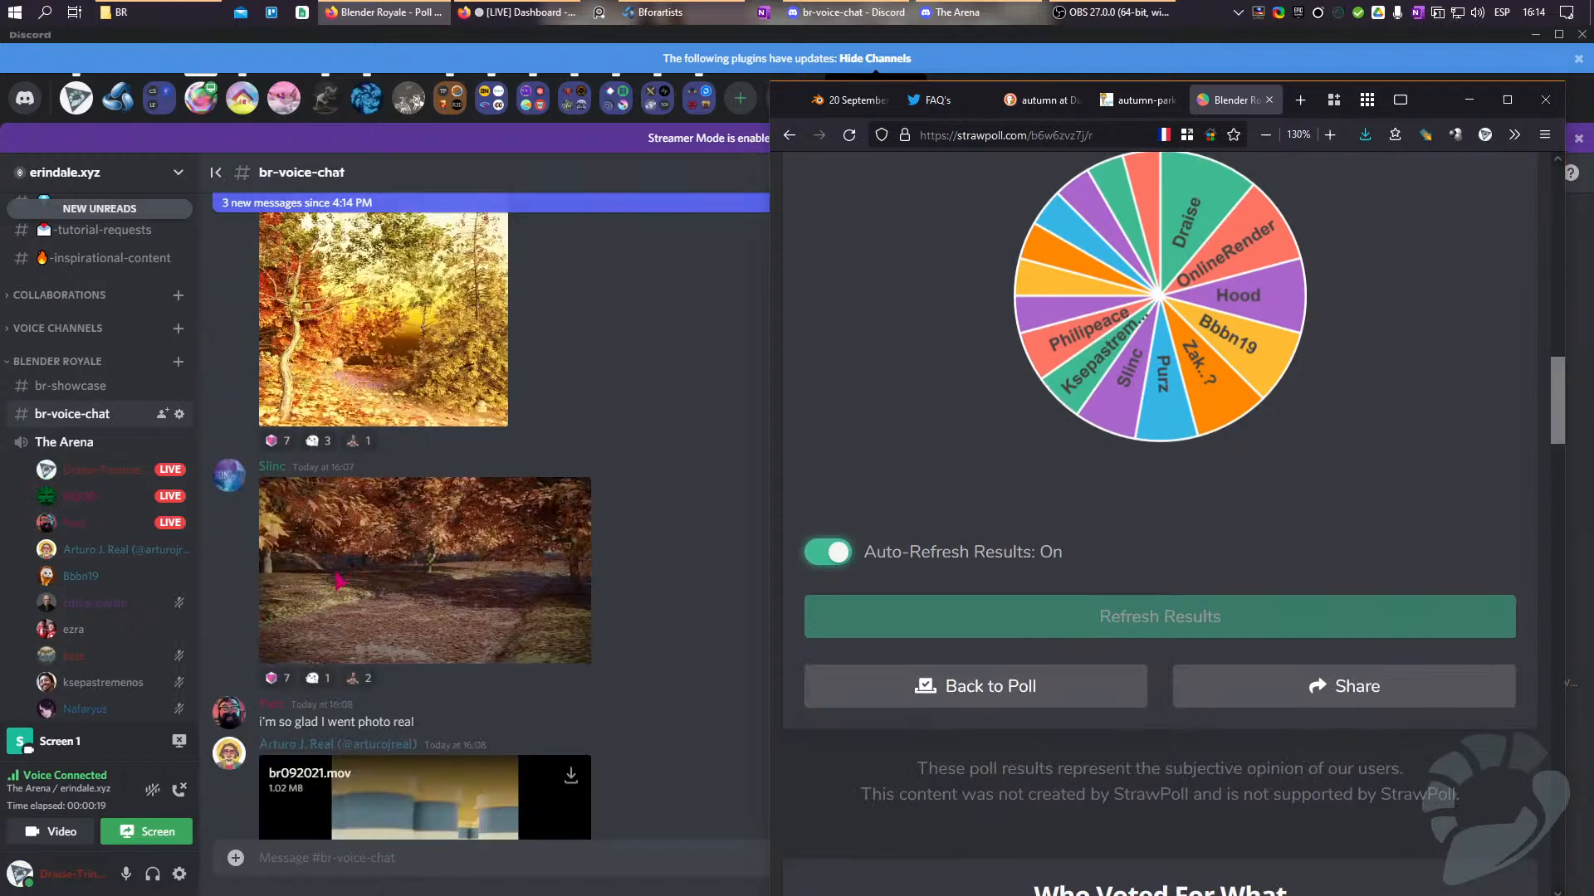
Read the newest messages in br-voice-chat and compare the posted results screenshot with the live poll standings.
{"action": "scroll", "coordinate": [538, 473], "scroll_direction": "down", "scroll_amount": 8}
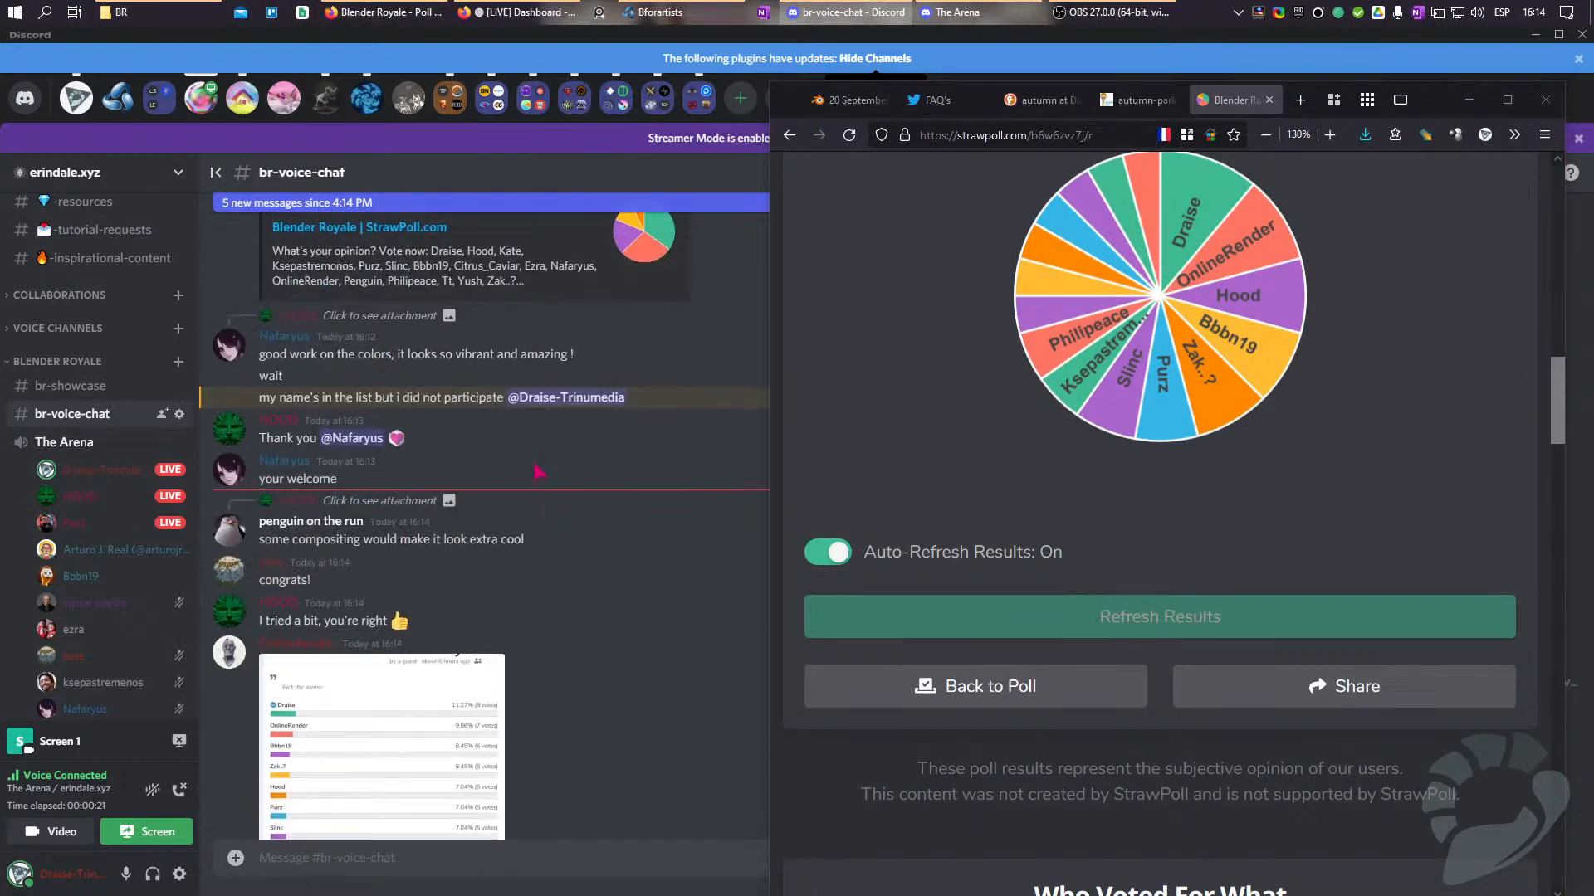
{"action": "scroll", "coordinate": [1210, 514], "scroll_direction": "up", "scroll_amount": 5}
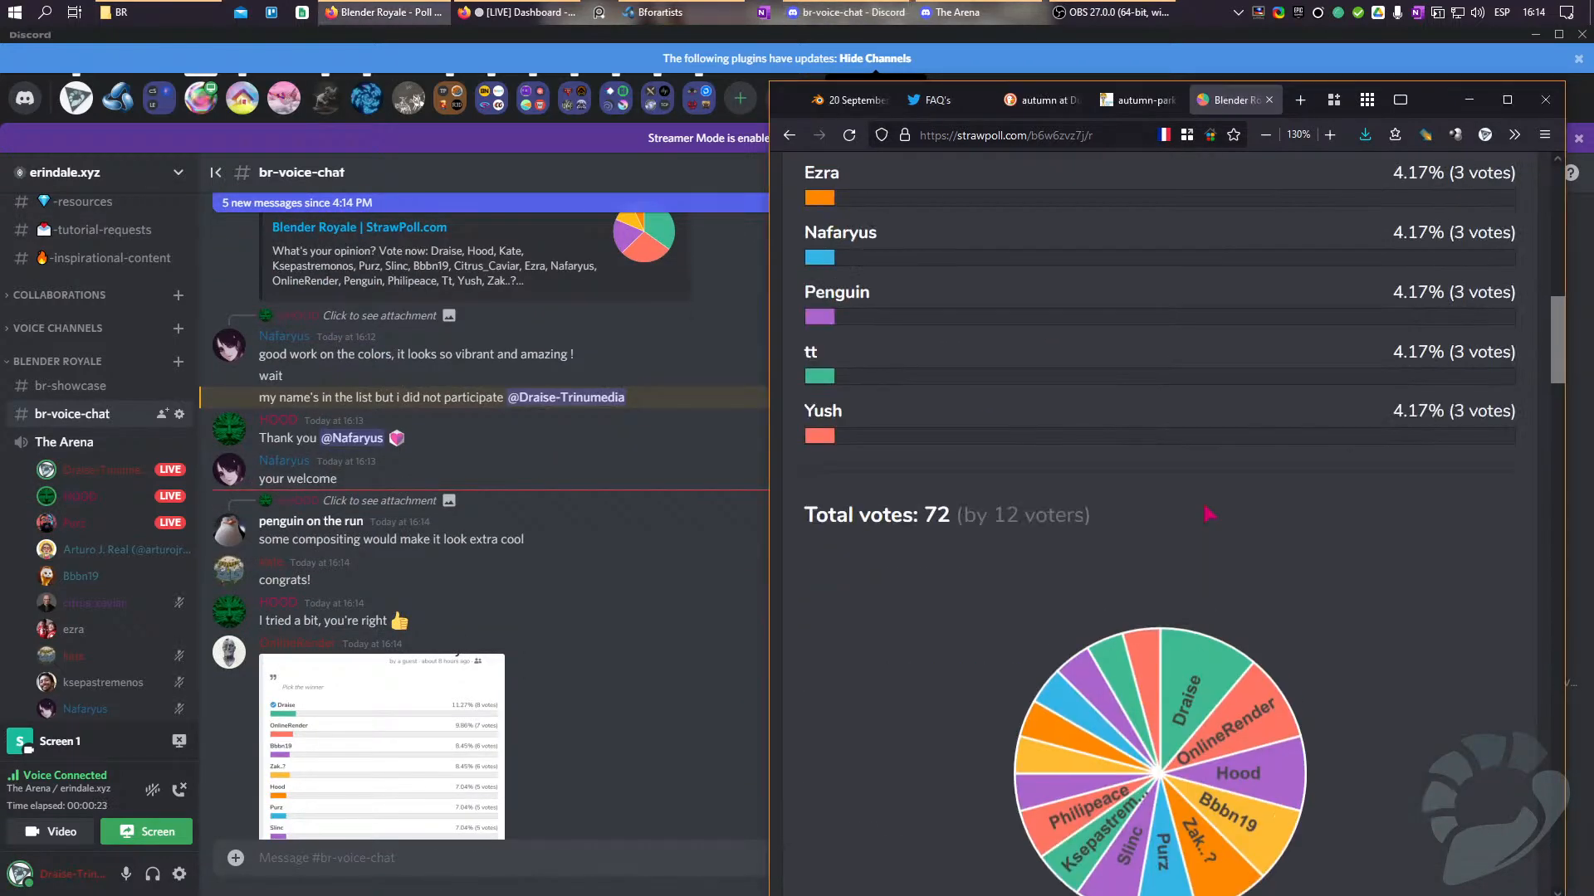
{"action": "left_click", "coordinate": [534, 541]}
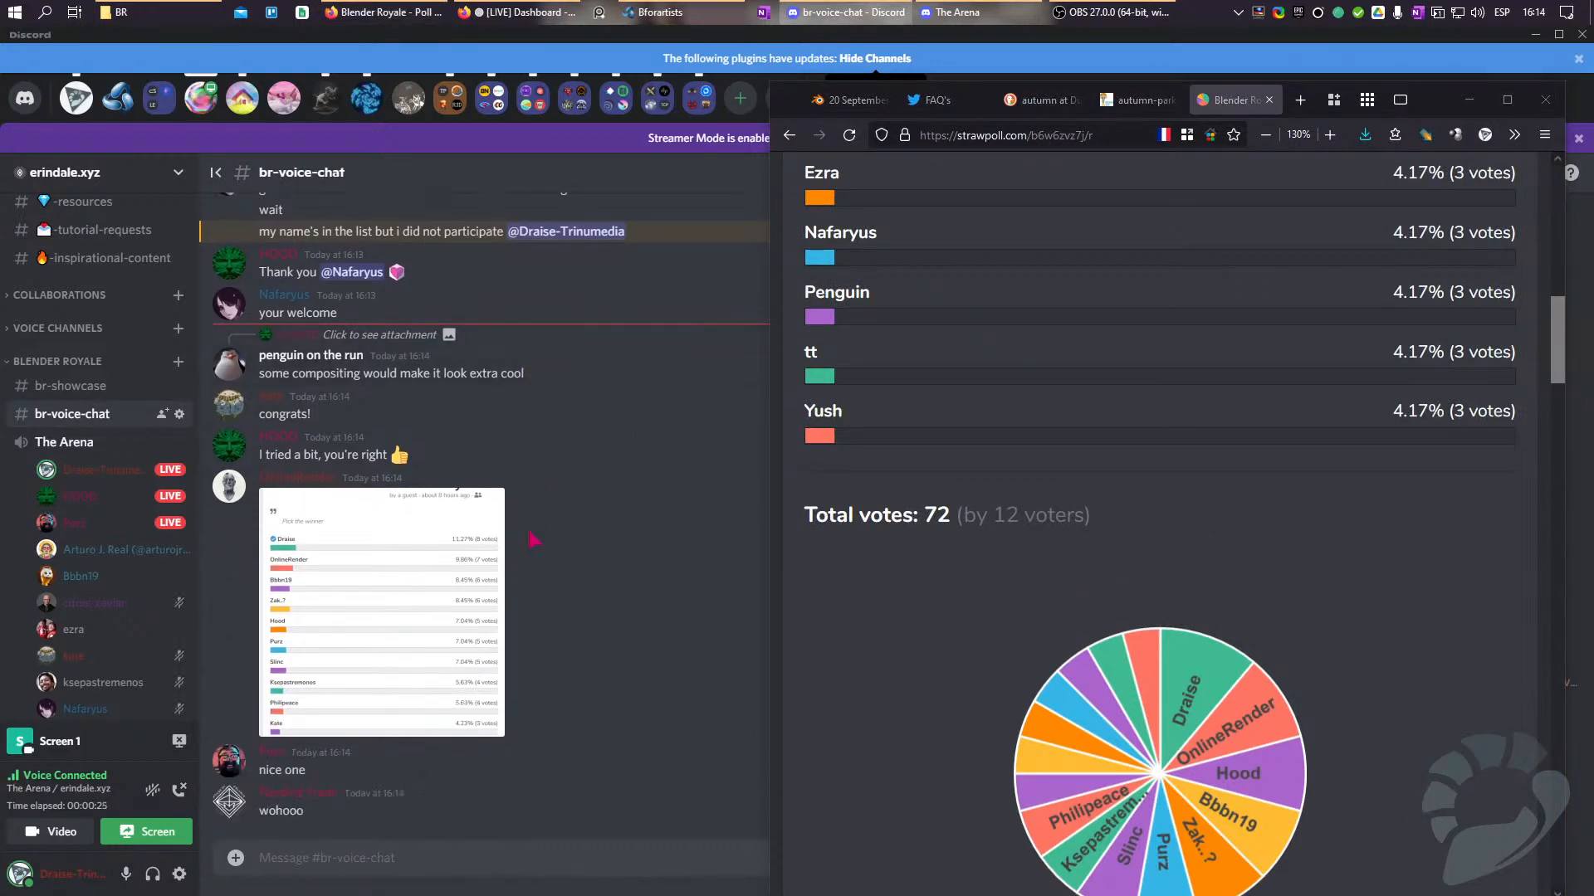
{"action": "scroll", "coordinate": [531, 540], "scroll_direction": "up", "scroll_amount": 5}
{"action": "scroll", "coordinate": [1153, 498], "scroll_direction": "up", "scroll_amount": 10}
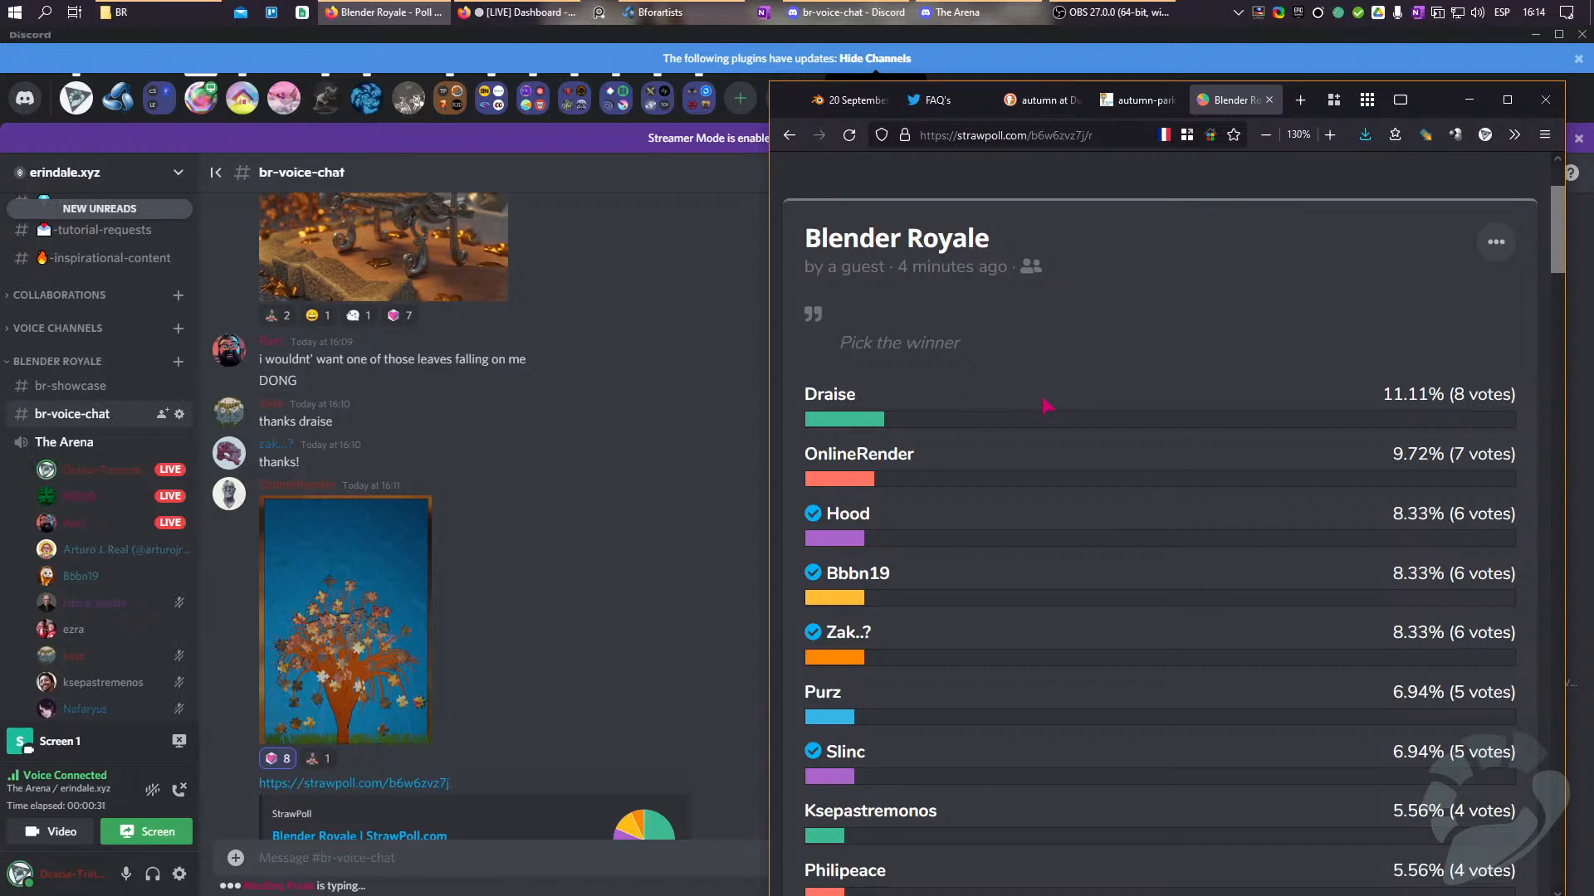
Check the earlier autumn renders in br-voice-chat against the poll's list of entrants and their votes.
{"action": "left_click", "coordinate": [362, 447]}
{"action": "scroll", "coordinate": [361, 447], "scroll_direction": "up", "scroll_amount": 5}
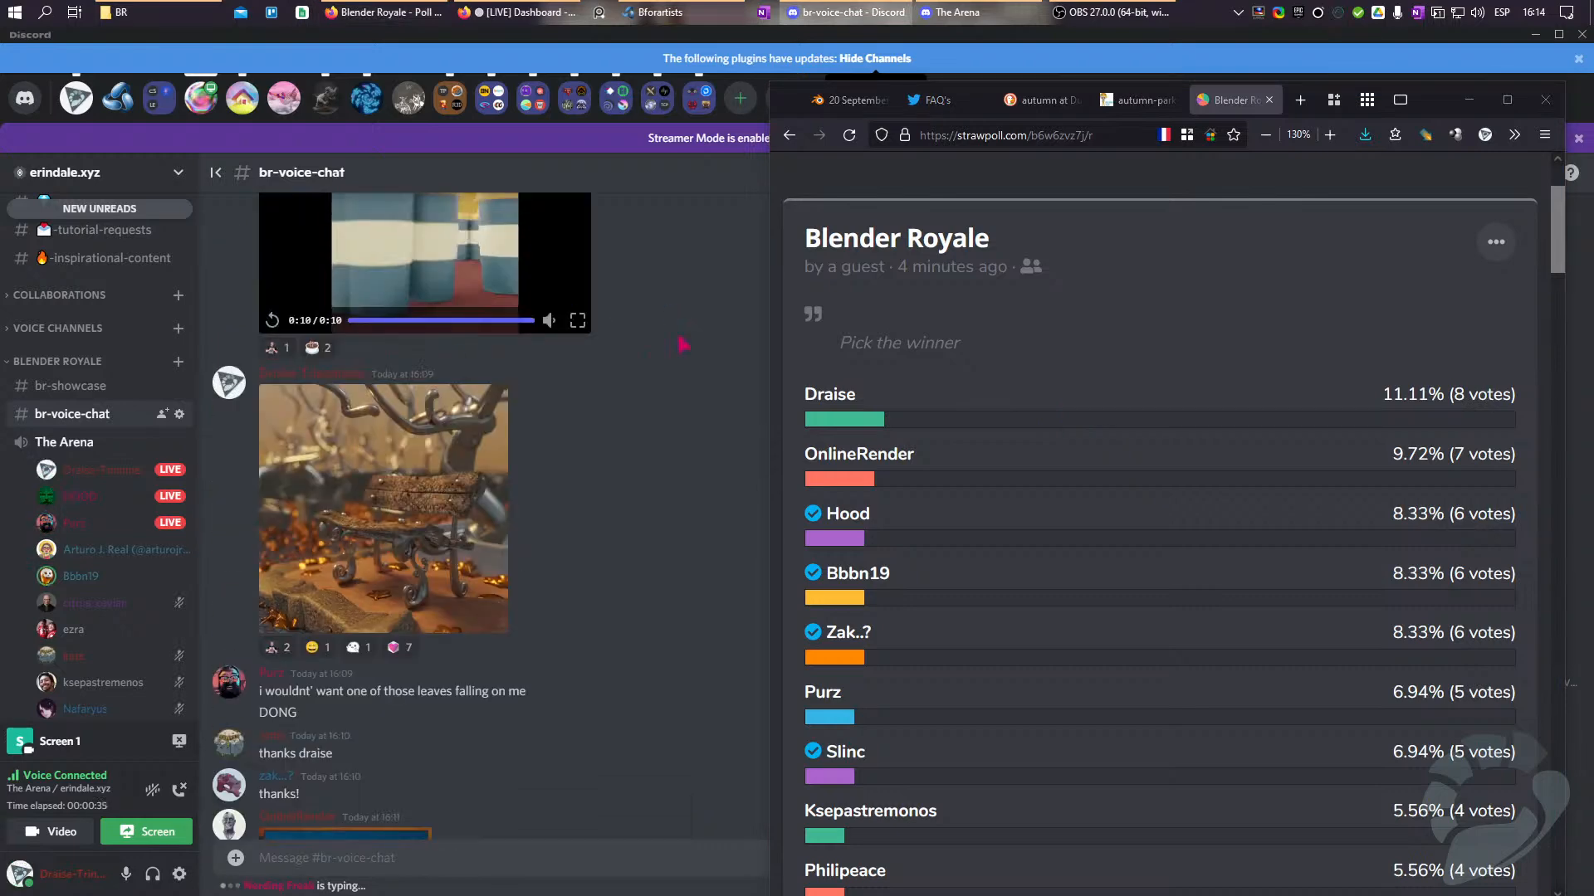
{"action": "mouse_move", "coordinate": [572, 470]}
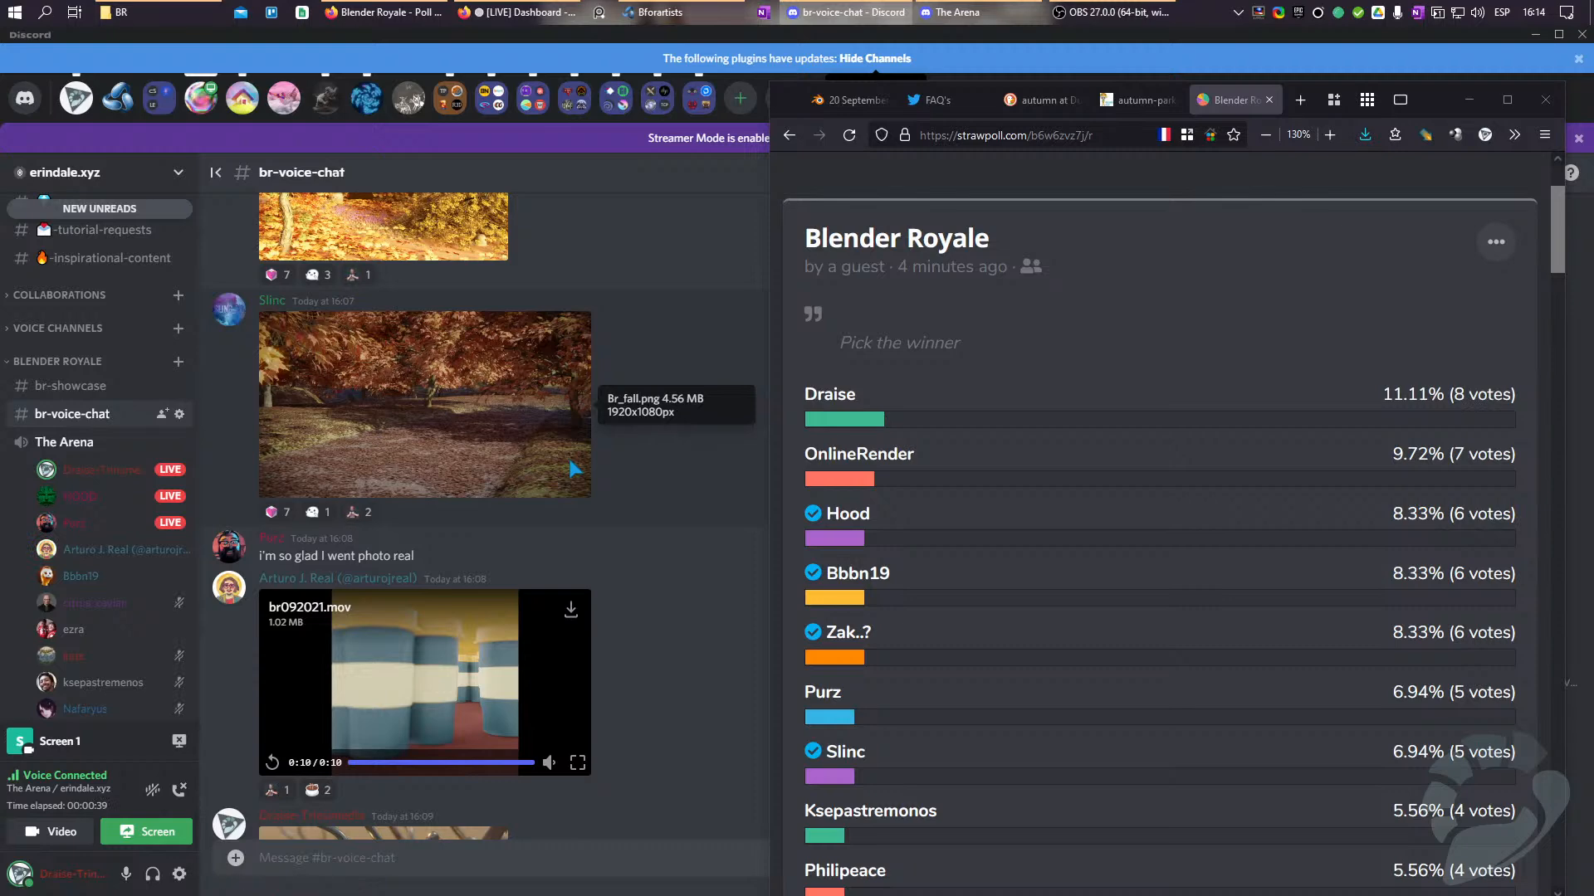
{"action": "scroll", "coordinate": [572, 470], "scroll_direction": "down", "scroll_amount": 15}
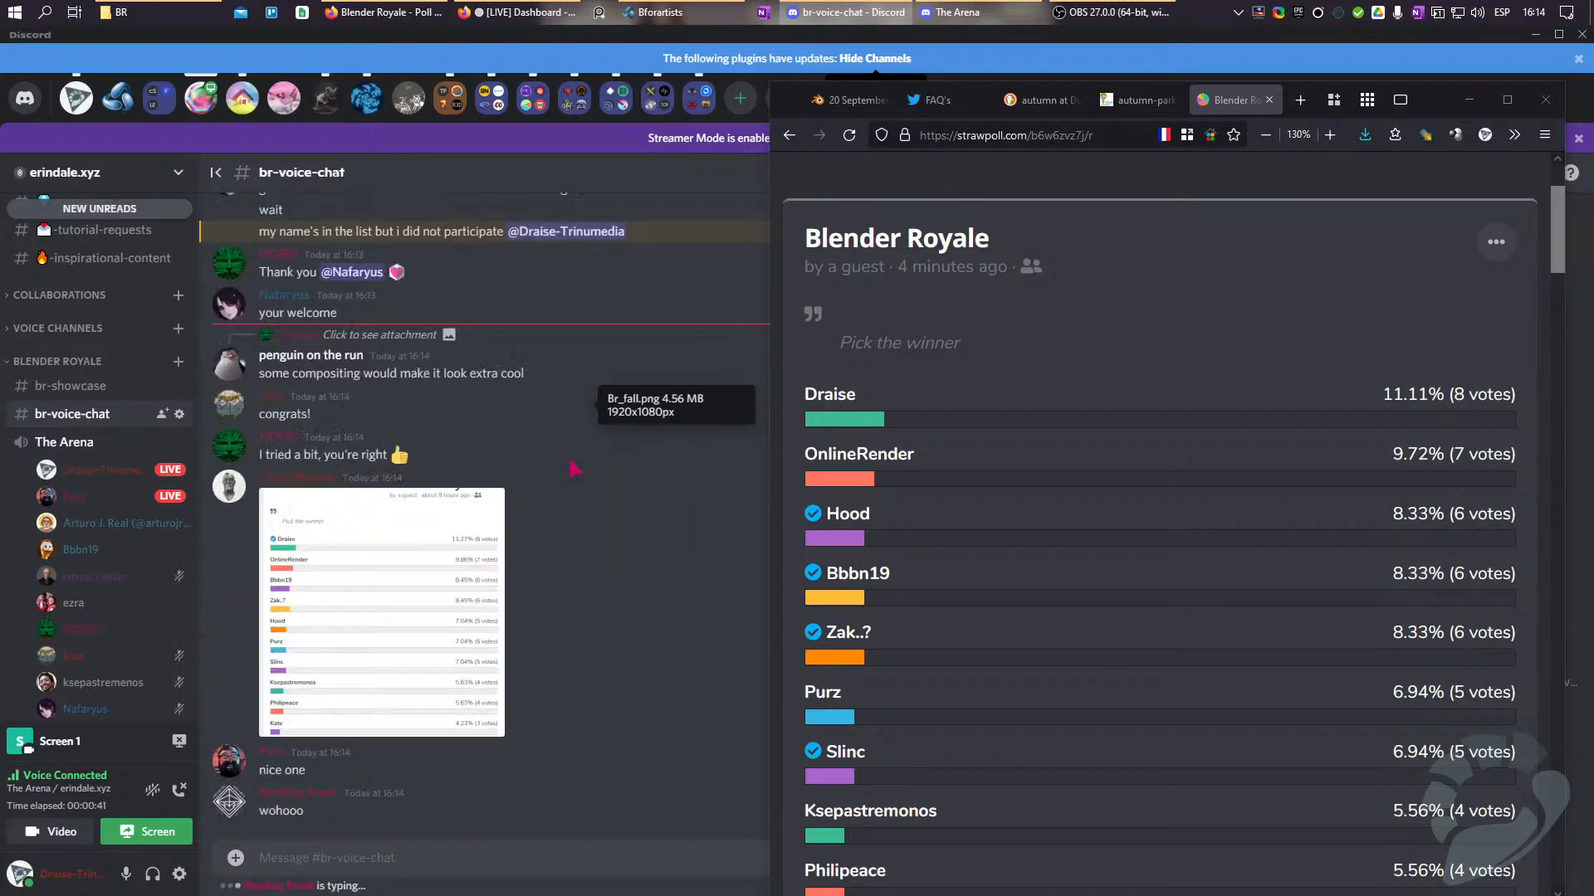
{"action": "left_click", "coordinate": [1000, 602]}
{"action": "scroll", "coordinate": [1001, 602], "scroll_direction": "down", "scroll_amount": 5}
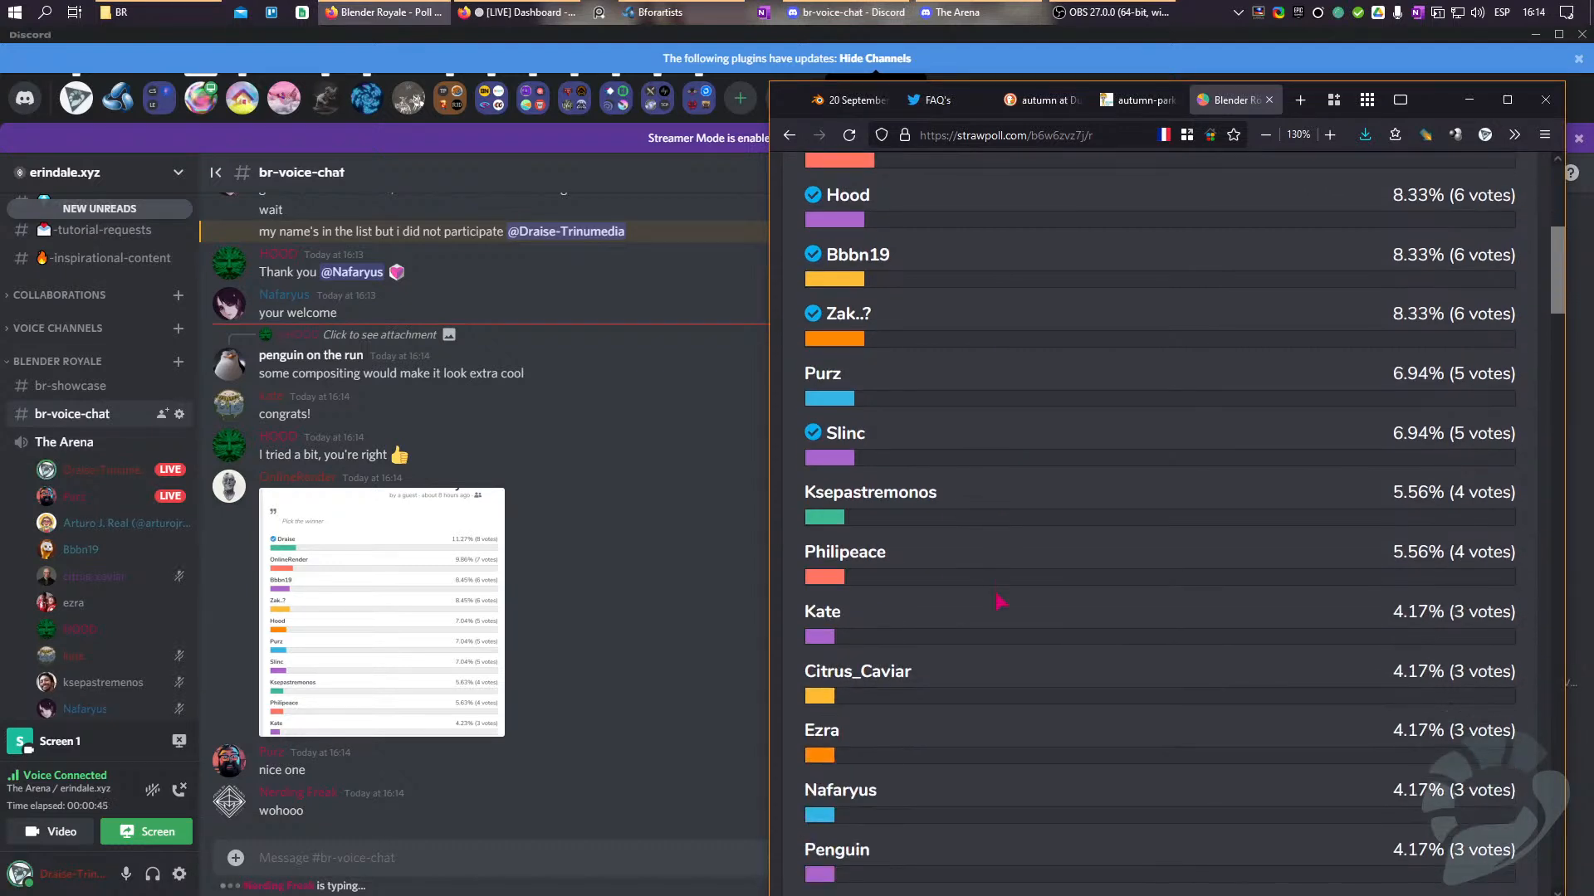
{"action": "left_click", "coordinate": [492, 363]}
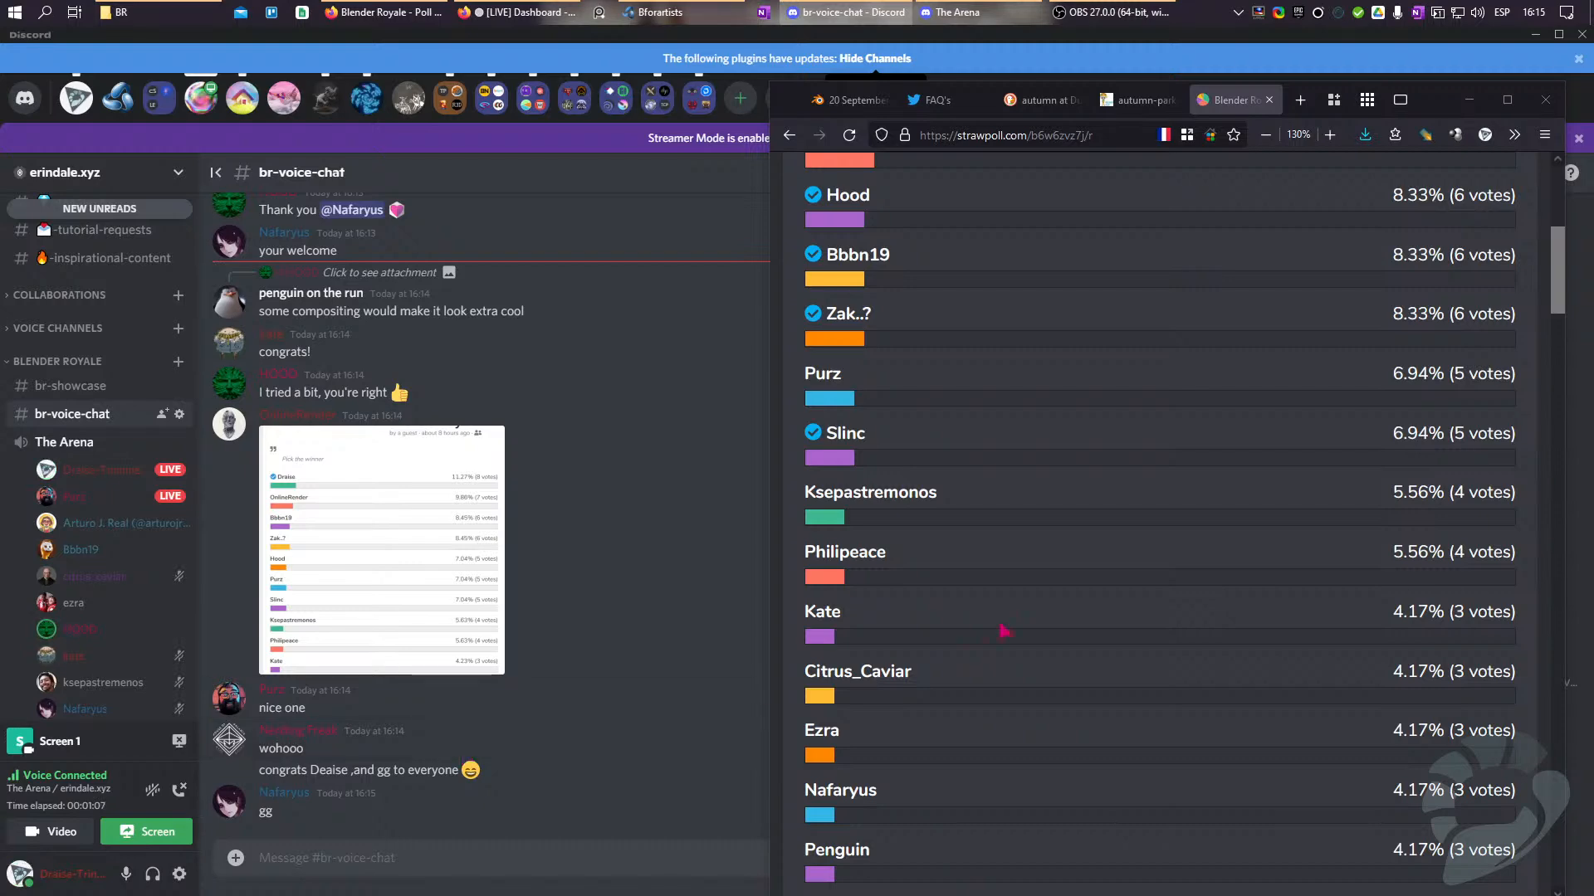
Examine each voter's choices in the Who Voted For What table below the poll results.
{"action": "scroll", "coordinate": [1004, 631], "scroll_direction": "down", "scroll_amount": 15}
{"action": "scroll", "coordinate": [1000, 656], "scroll_direction": "down", "scroll_amount": 5}
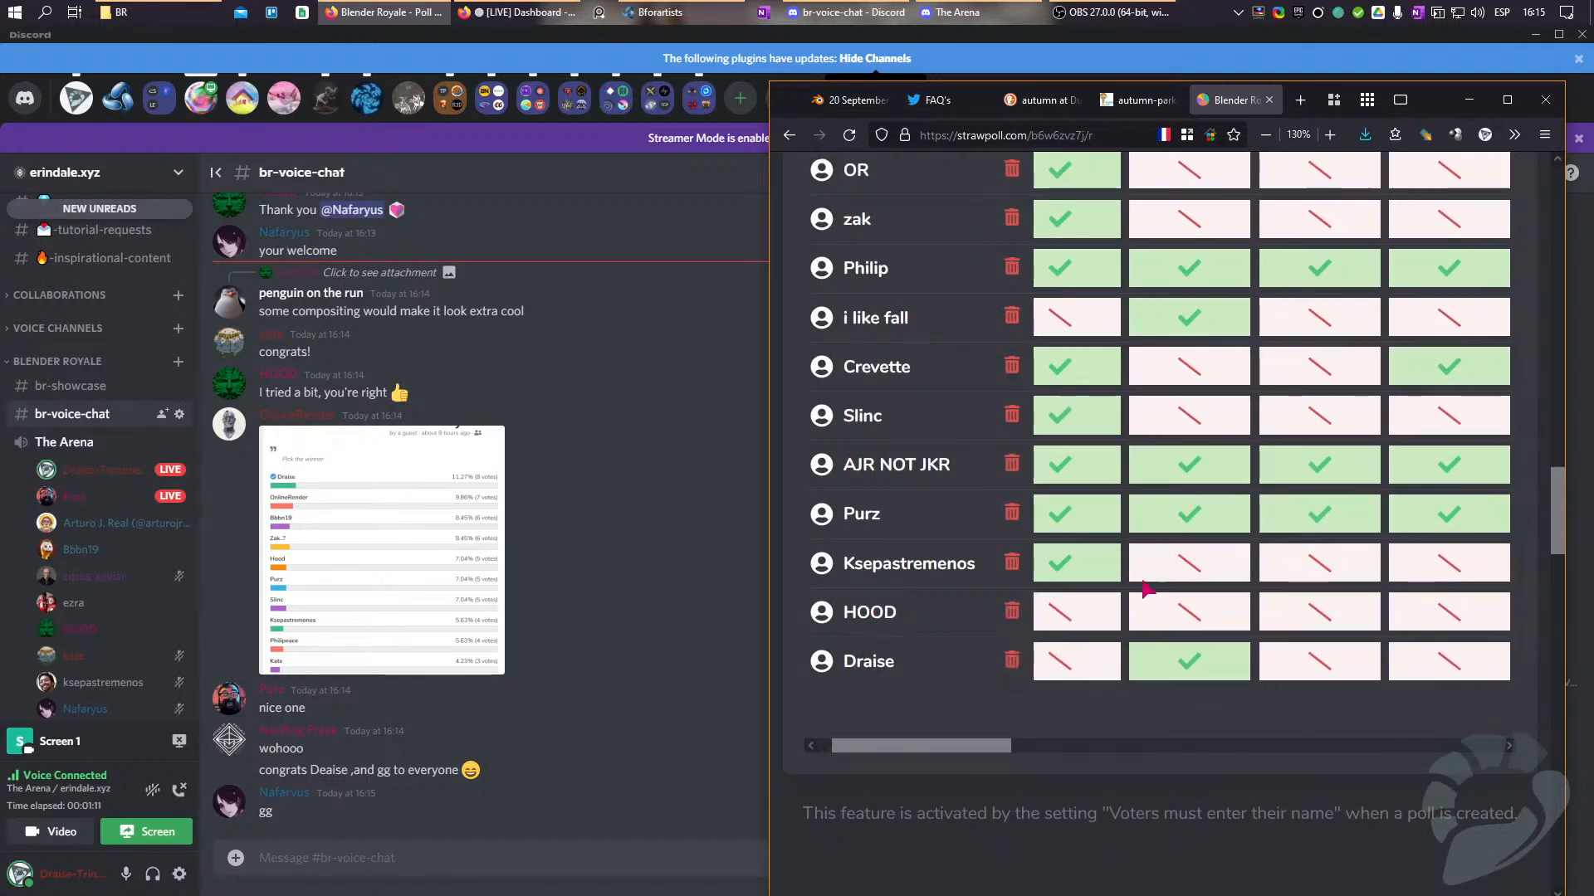
{"action": "scroll", "coordinate": [1046, 581], "scroll_direction": "up", "scroll_amount": 4}
{"action": "scroll", "coordinate": [954, 565], "scroll_direction": "down", "scroll_amount": 3}
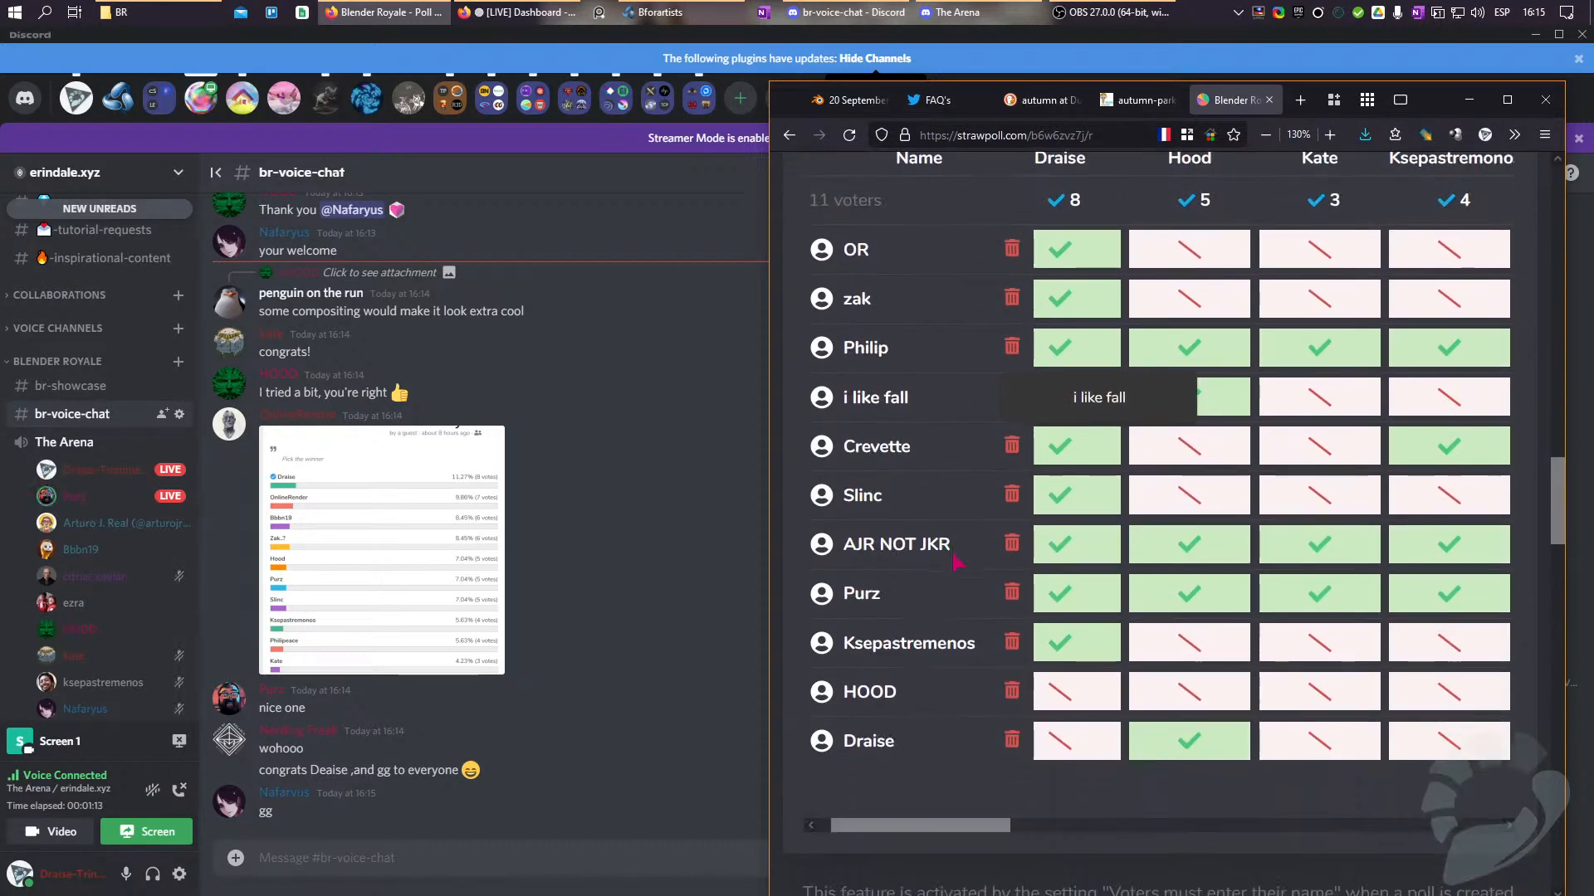
Look back through the chat entries and show the first entrants' columns of the voter table.
{"action": "left_click", "coordinate": [491, 628]}
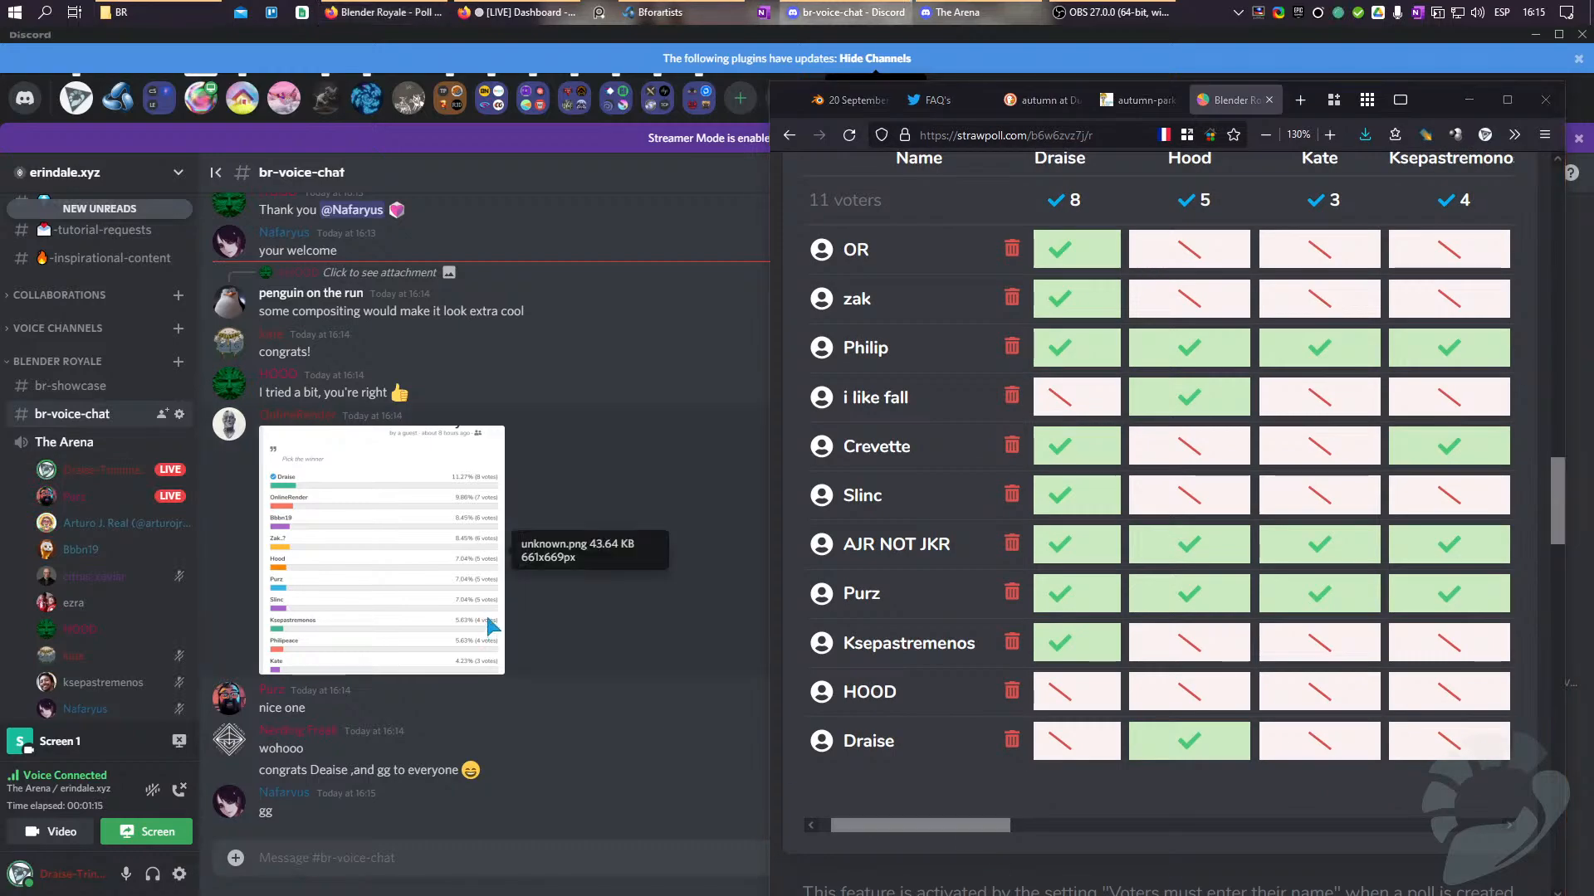
{"action": "scroll", "coordinate": [491, 629], "scroll_direction": "up", "scroll_amount": 15}
{"action": "scroll", "coordinate": [532, 530], "scroll_direction": "down", "scroll_amount": 10}
{"action": "scroll", "coordinate": [533, 529], "scroll_direction": "down", "scroll_amount": 4}
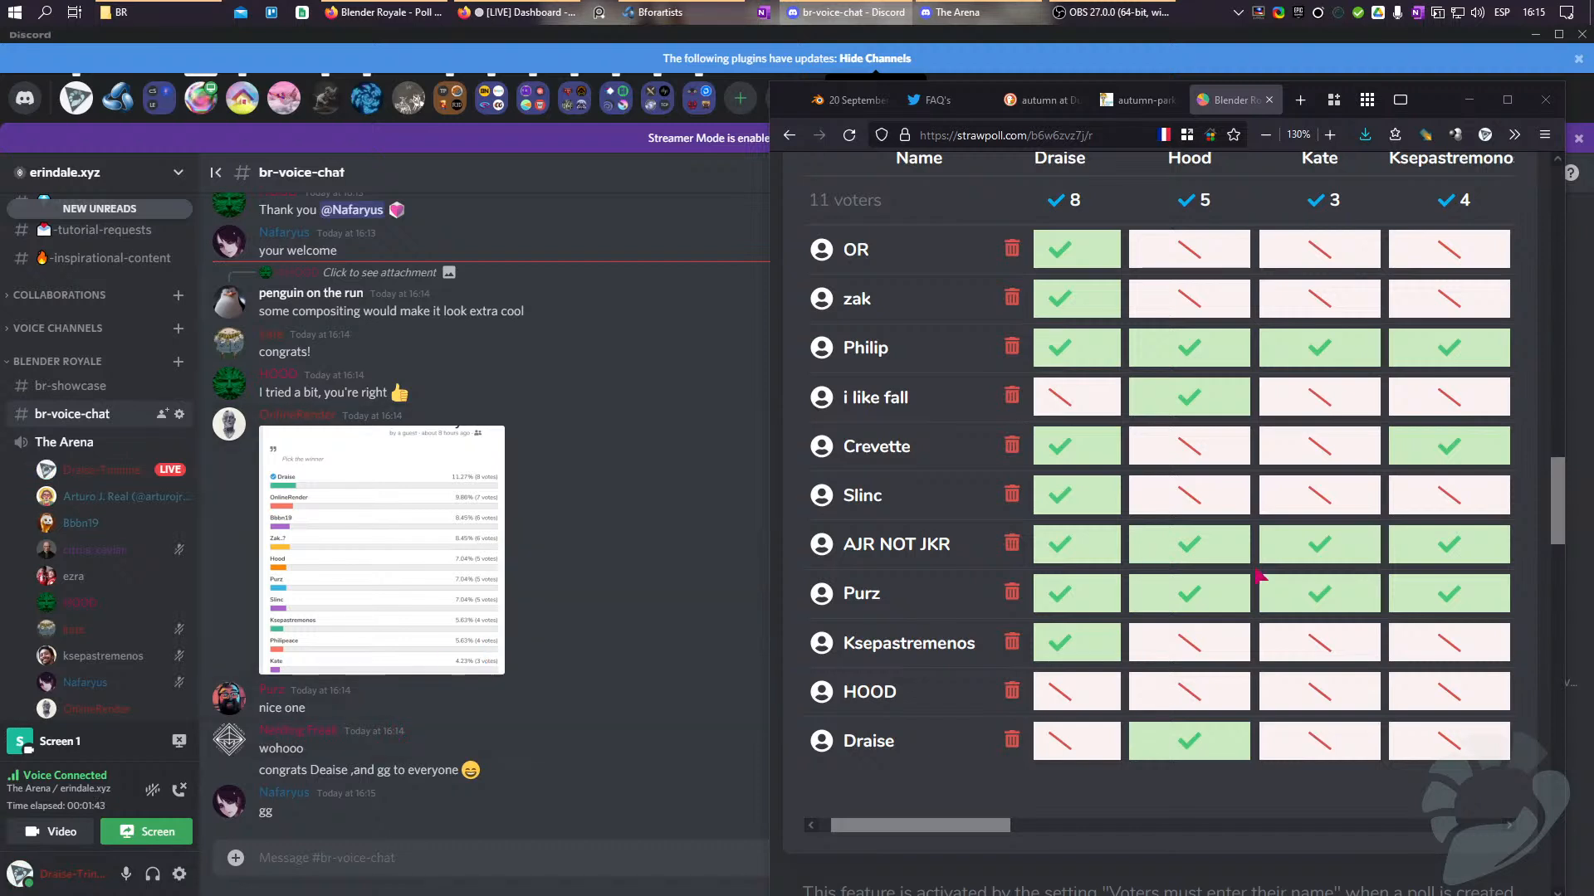
{"action": "left_click", "coordinate": [1014, 866]}
{"action": "left_click_drag", "start_coordinate": [1004, 825], "coordinate": [962, 818]}
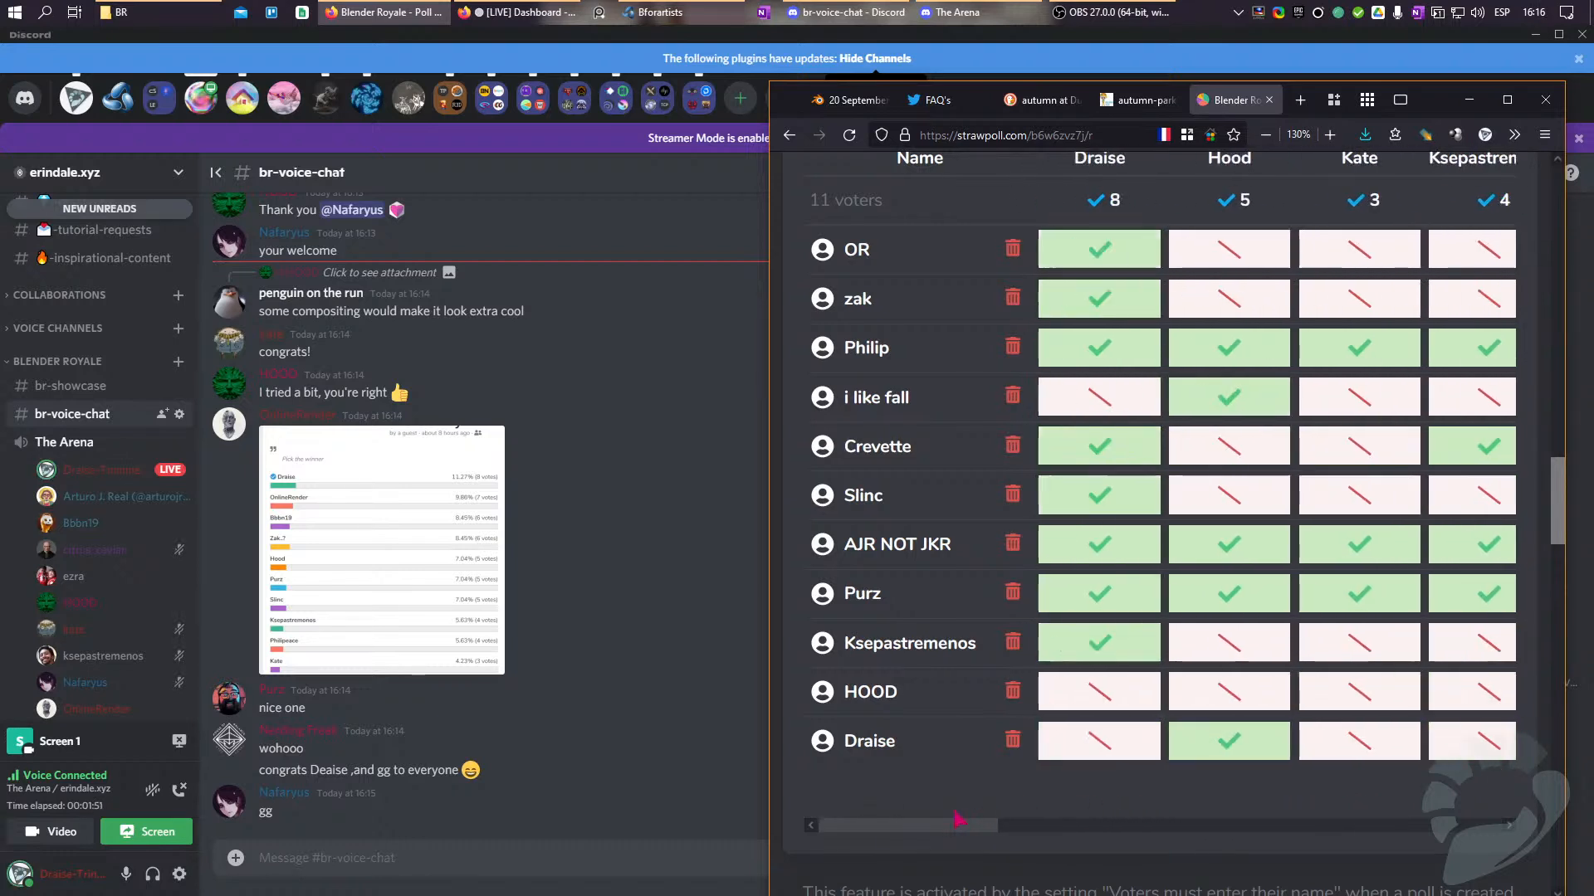
Find the Br_fall.png autumn park render in br-voice-chat, view it enlarged and close it.
{"action": "left_click", "coordinate": [547, 491]}
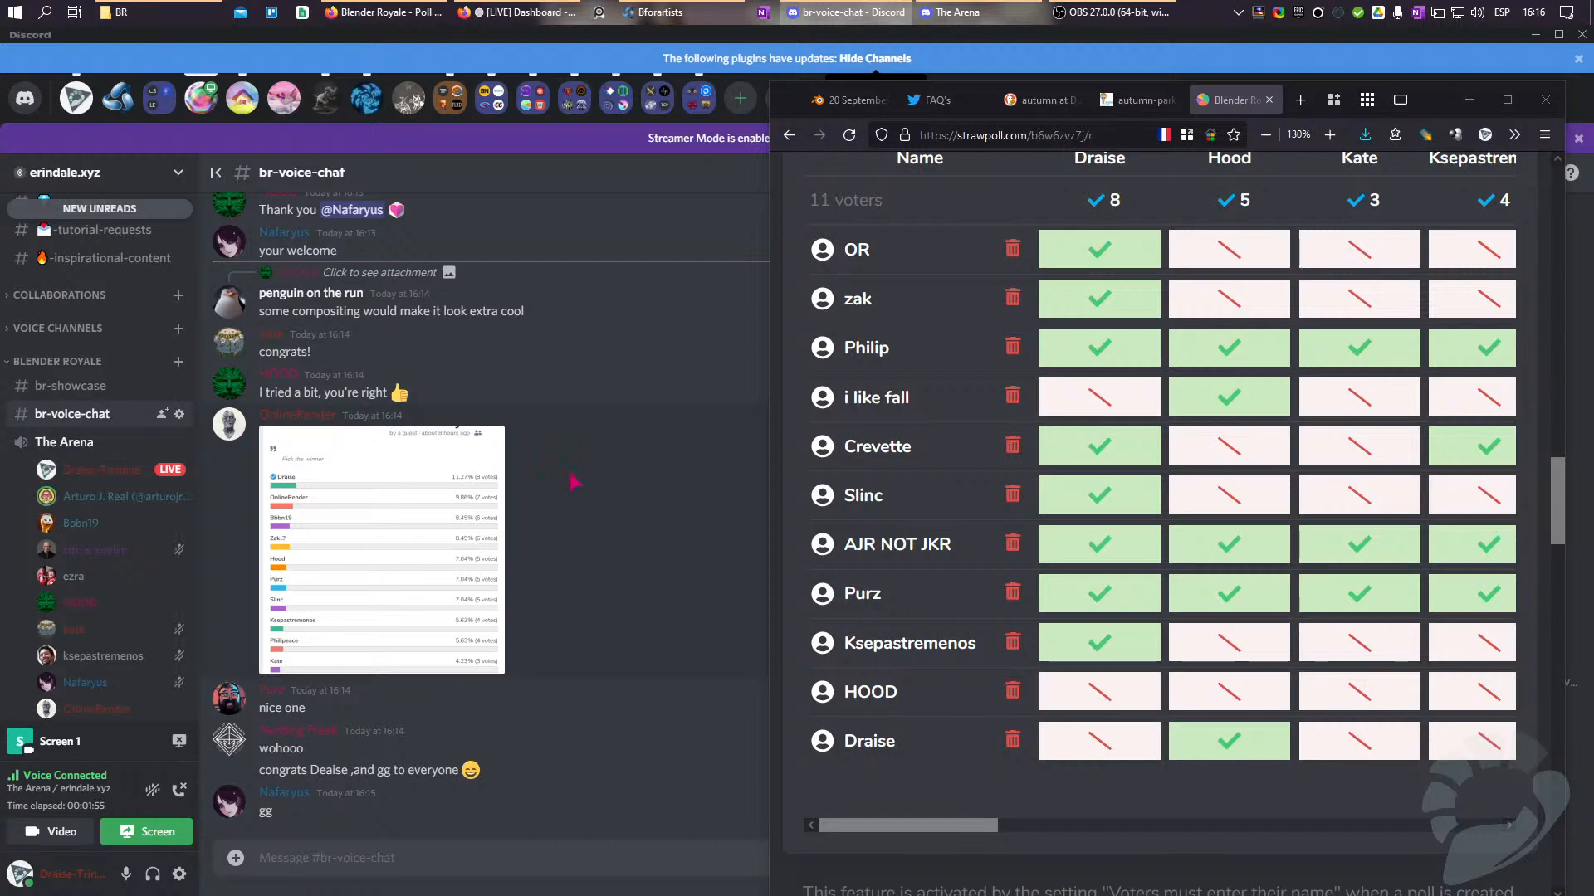
{"action": "scroll", "coordinate": [572, 482], "scroll_direction": "up", "scroll_amount": 15}
{"action": "scroll", "coordinate": [573, 481], "scroll_direction": "up", "scroll_amount": 4}
{"action": "scroll", "coordinate": [573, 481], "scroll_direction": "up", "scroll_amount": 2}
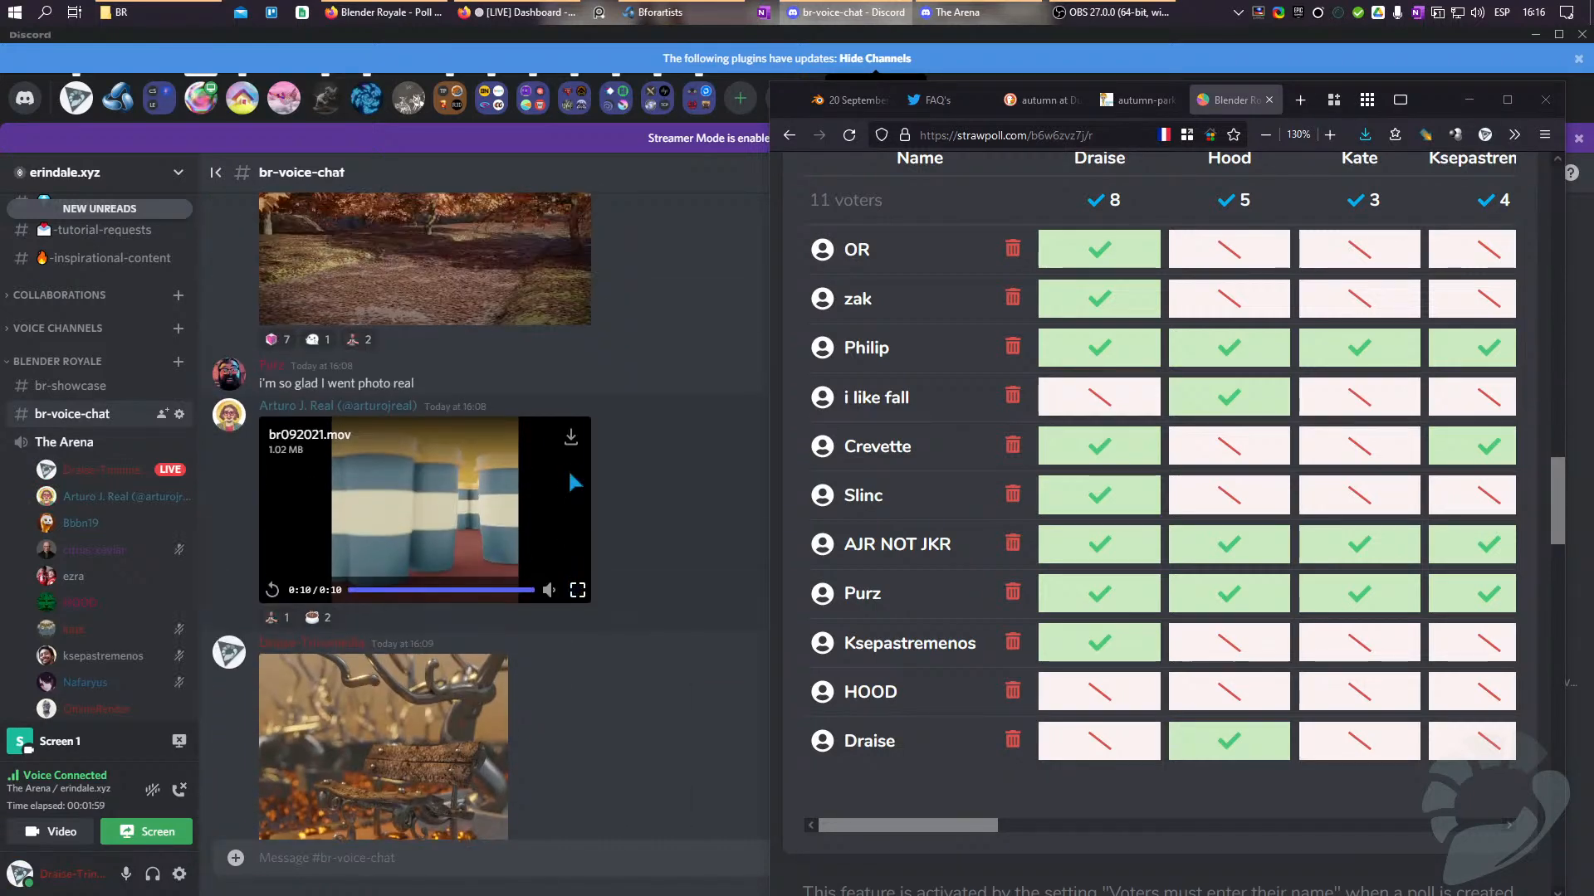
{"action": "scroll", "coordinate": [573, 482], "scroll_direction": "up", "scroll_amount": 5}
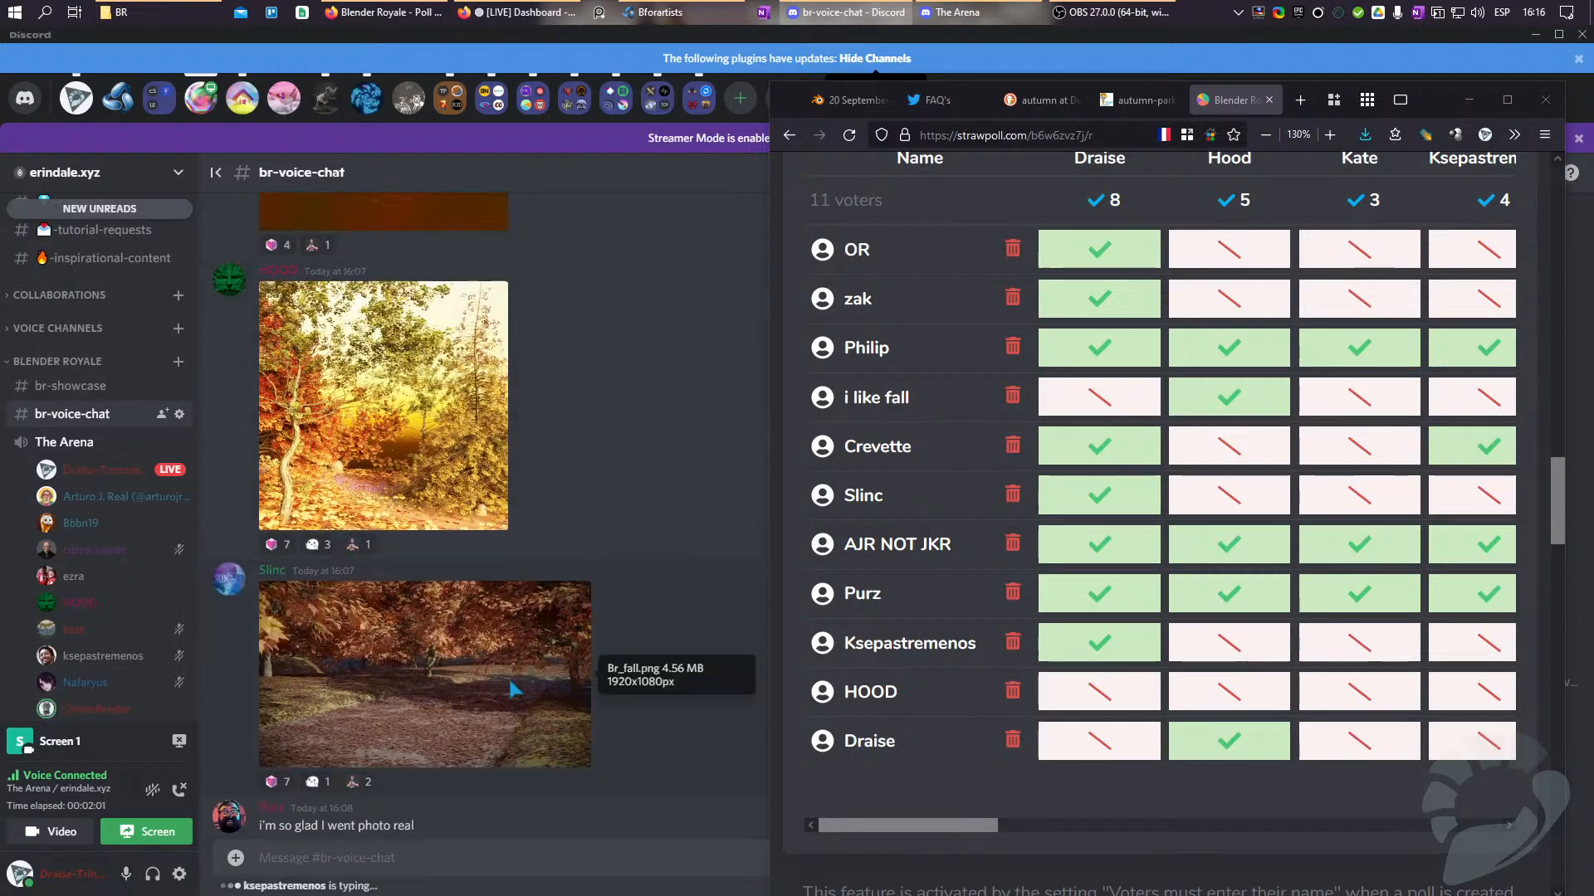
{"action": "left_click", "coordinate": [515, 687]}
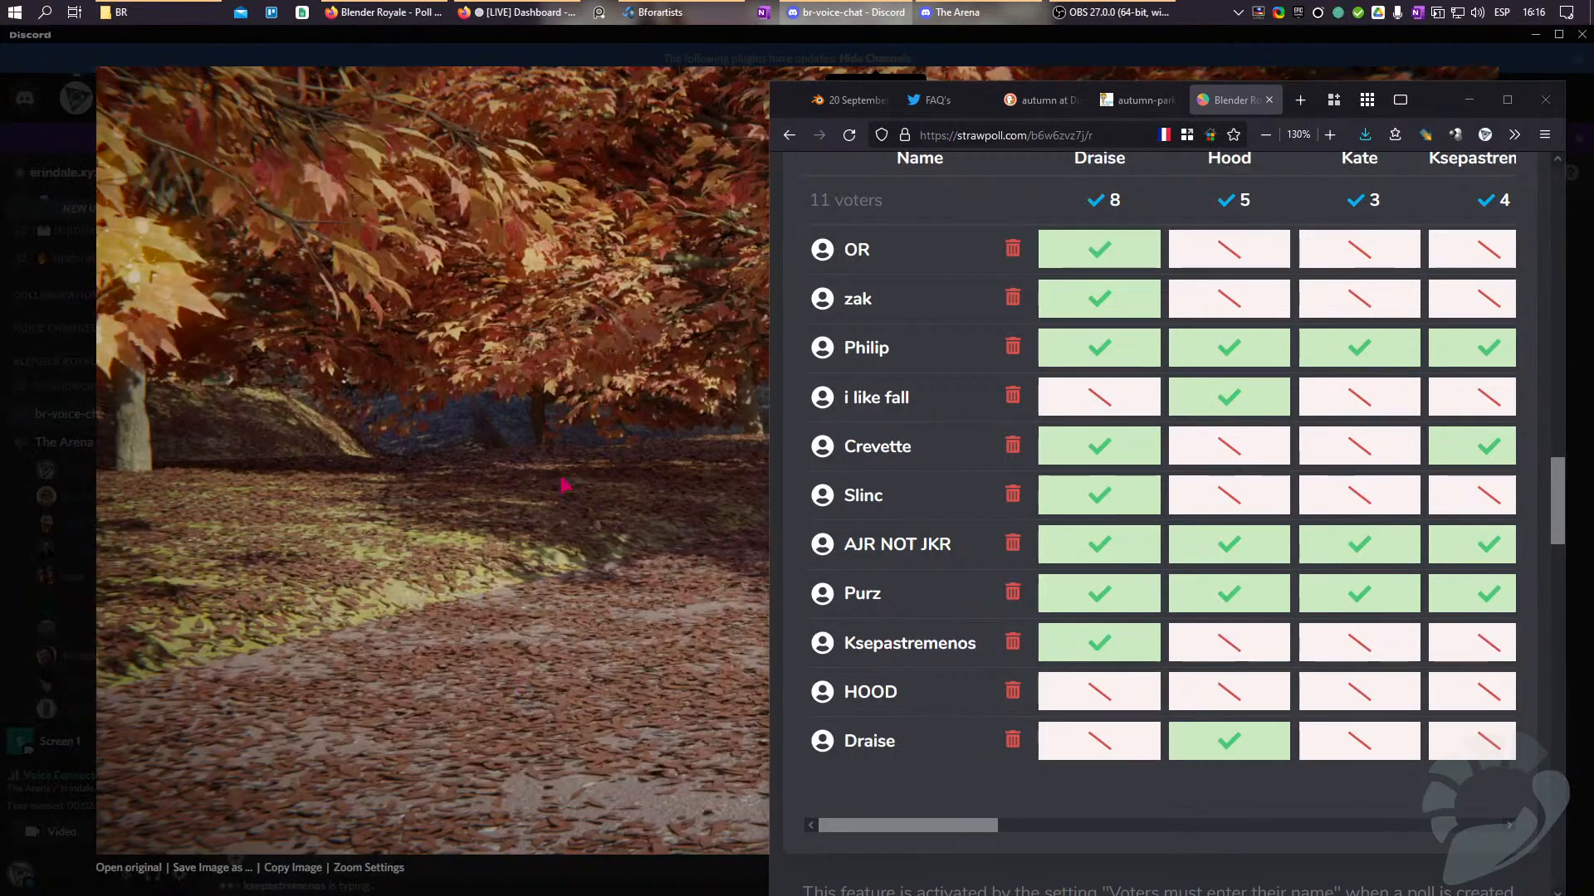
{"action": "key", "text": "Escape"}
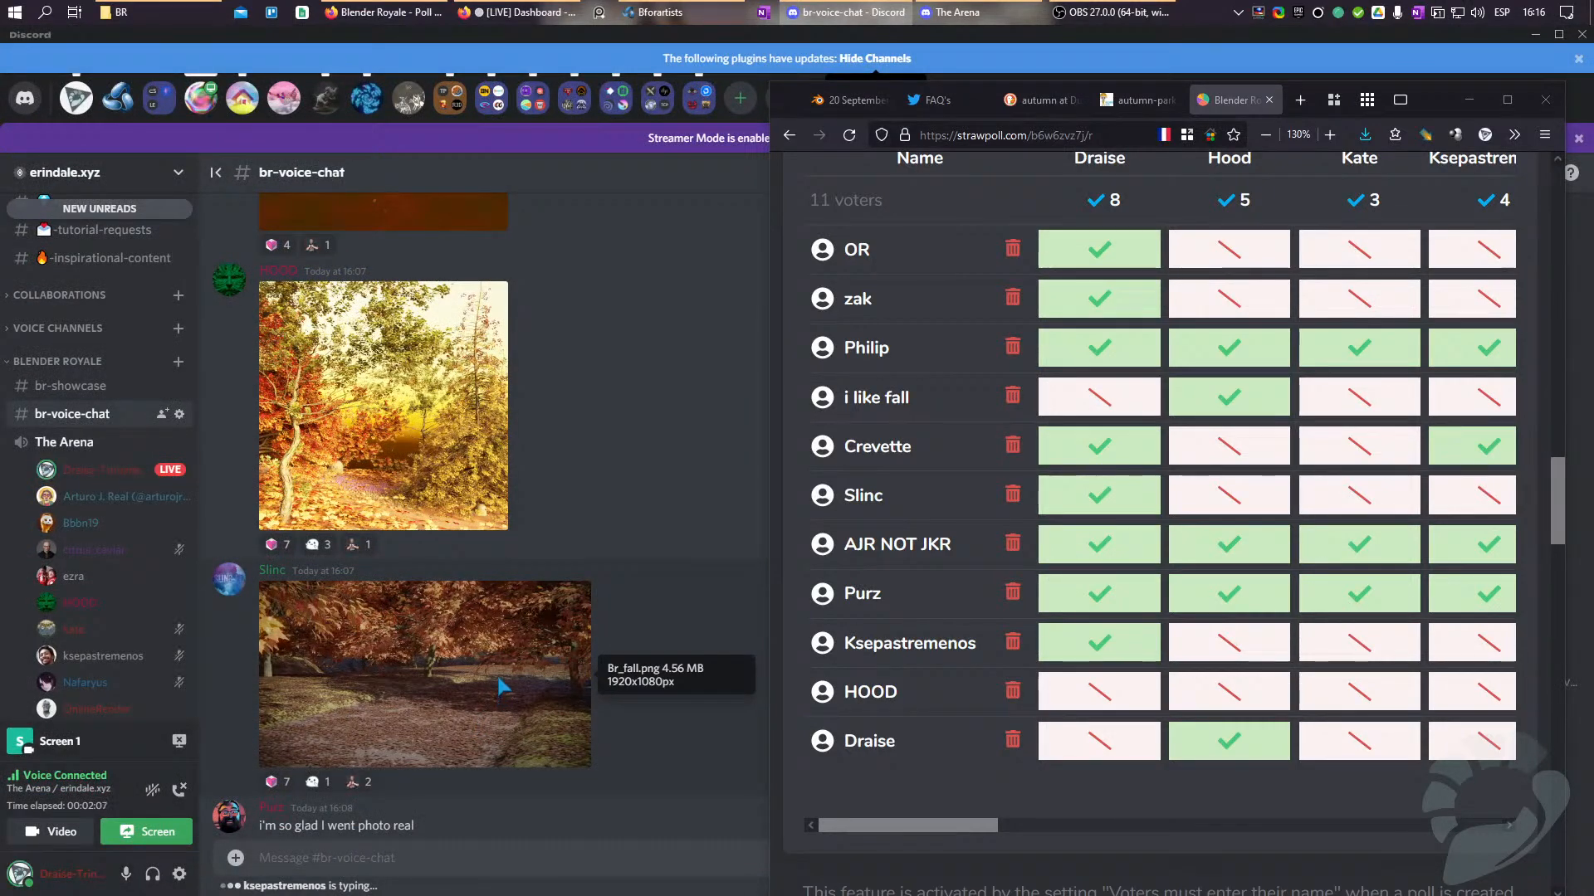
Review the remaining entries in br-voice-chat from the autumn park renders down to the newest message.
{"action": "scroll", "coordinate": [496, 693], "scroll_direction": "up", "scroll_amount": 4}
{"action": "scroll", "coordinate": [500, 686], "scroll_direction": "down", "scroll_amount": 10}
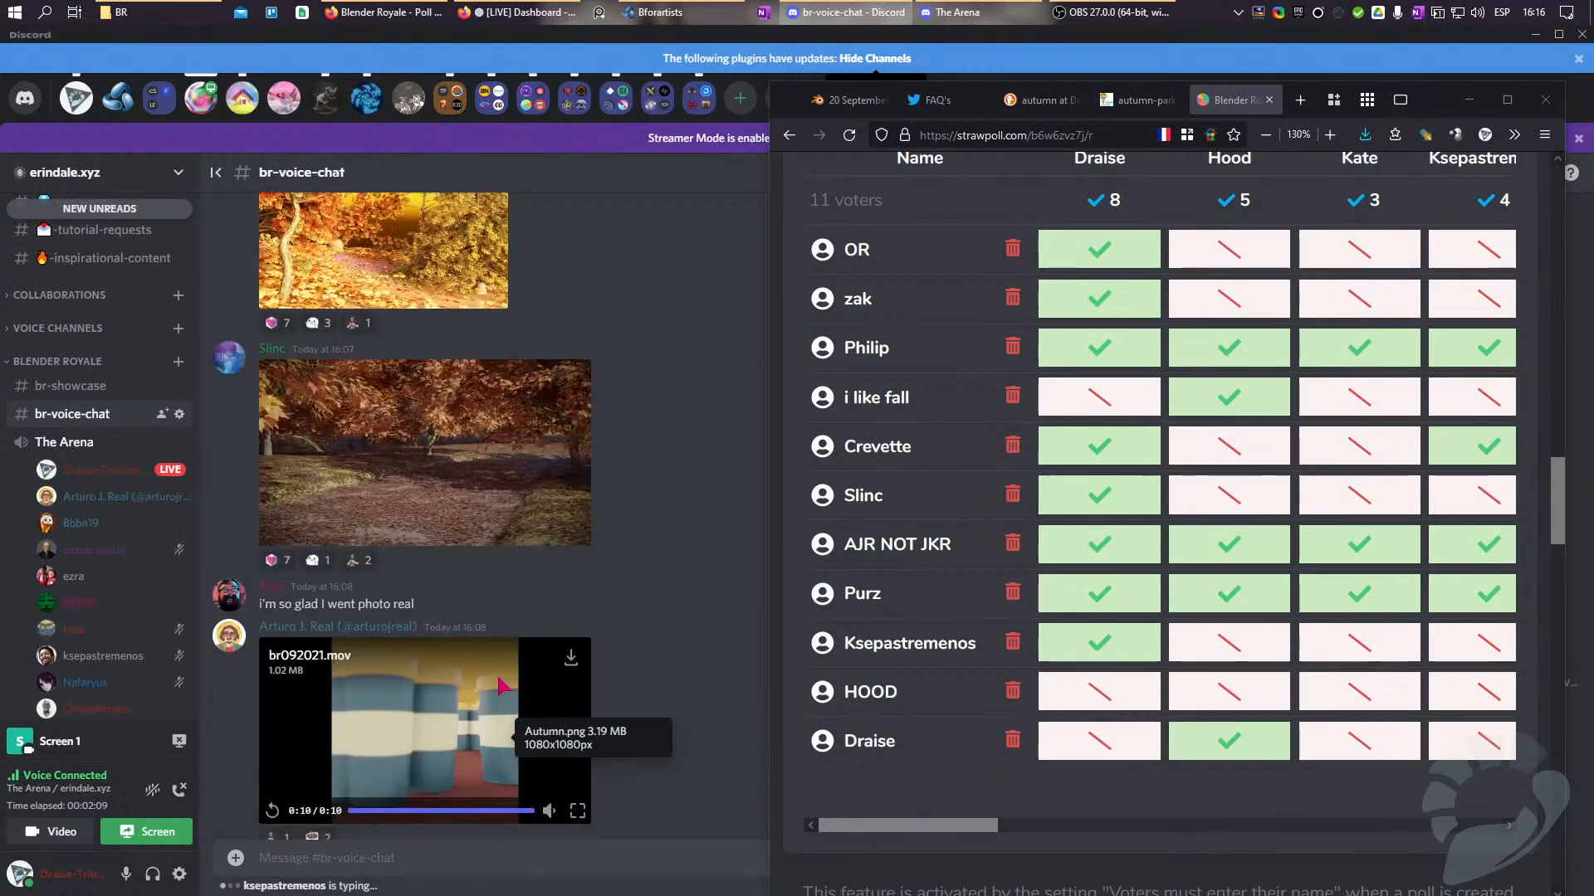
{"action": "scroll", "coordinate": [502, 685], "scroll_direction": "down", "scroll_amount": 15}
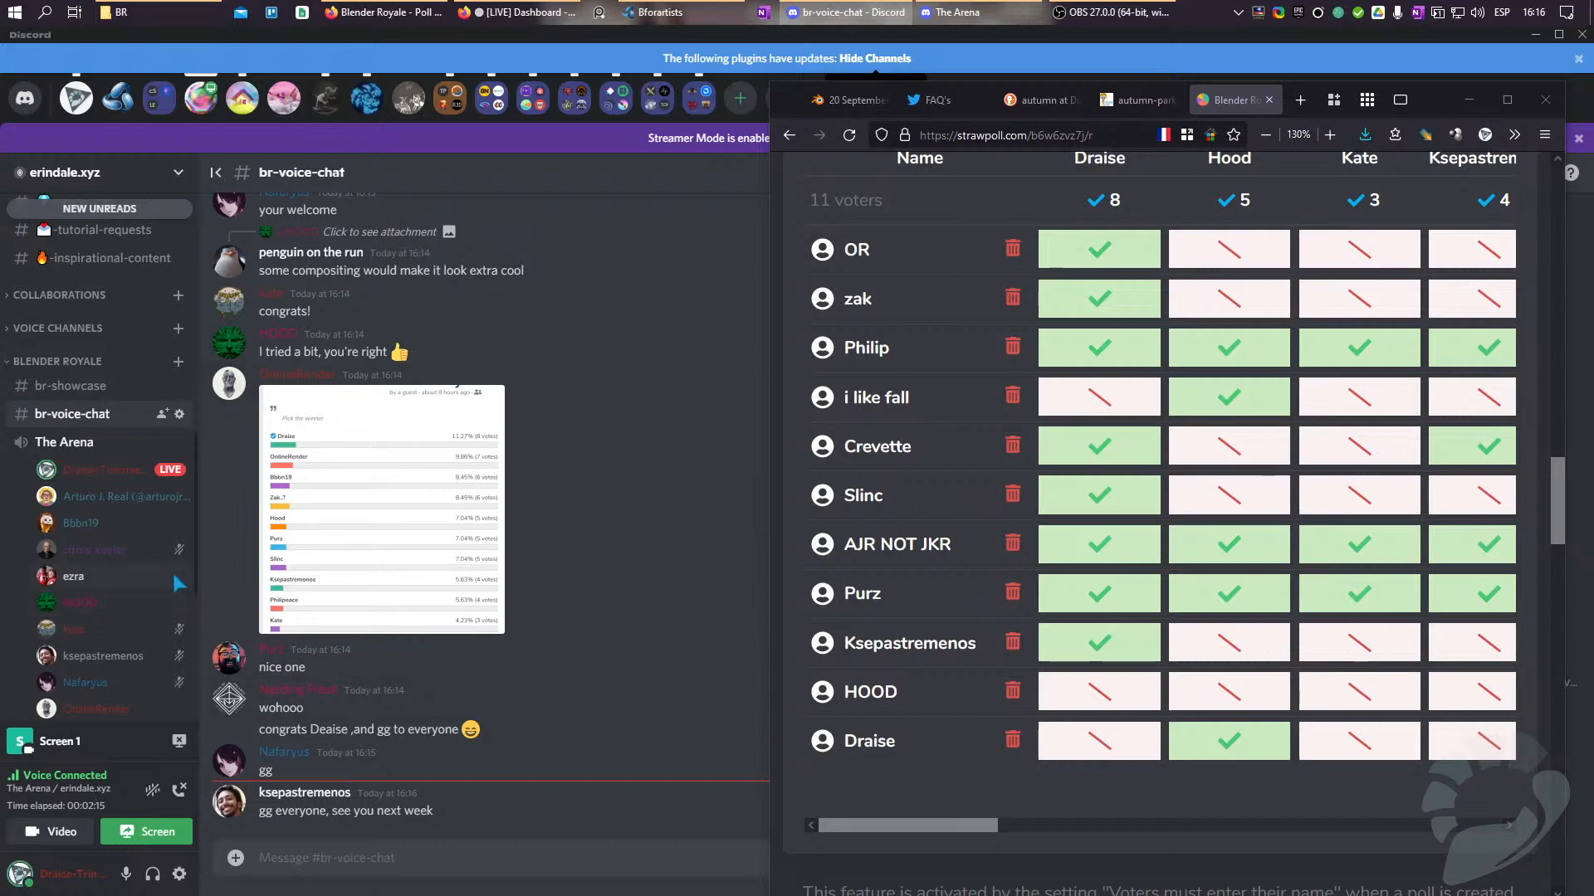
{"action": "left_click", "coordinate": [1066, 826]}
{"action": "left_click_drag", "start_coordinate": [1064, 825], "coordinate": [1411, 822]}
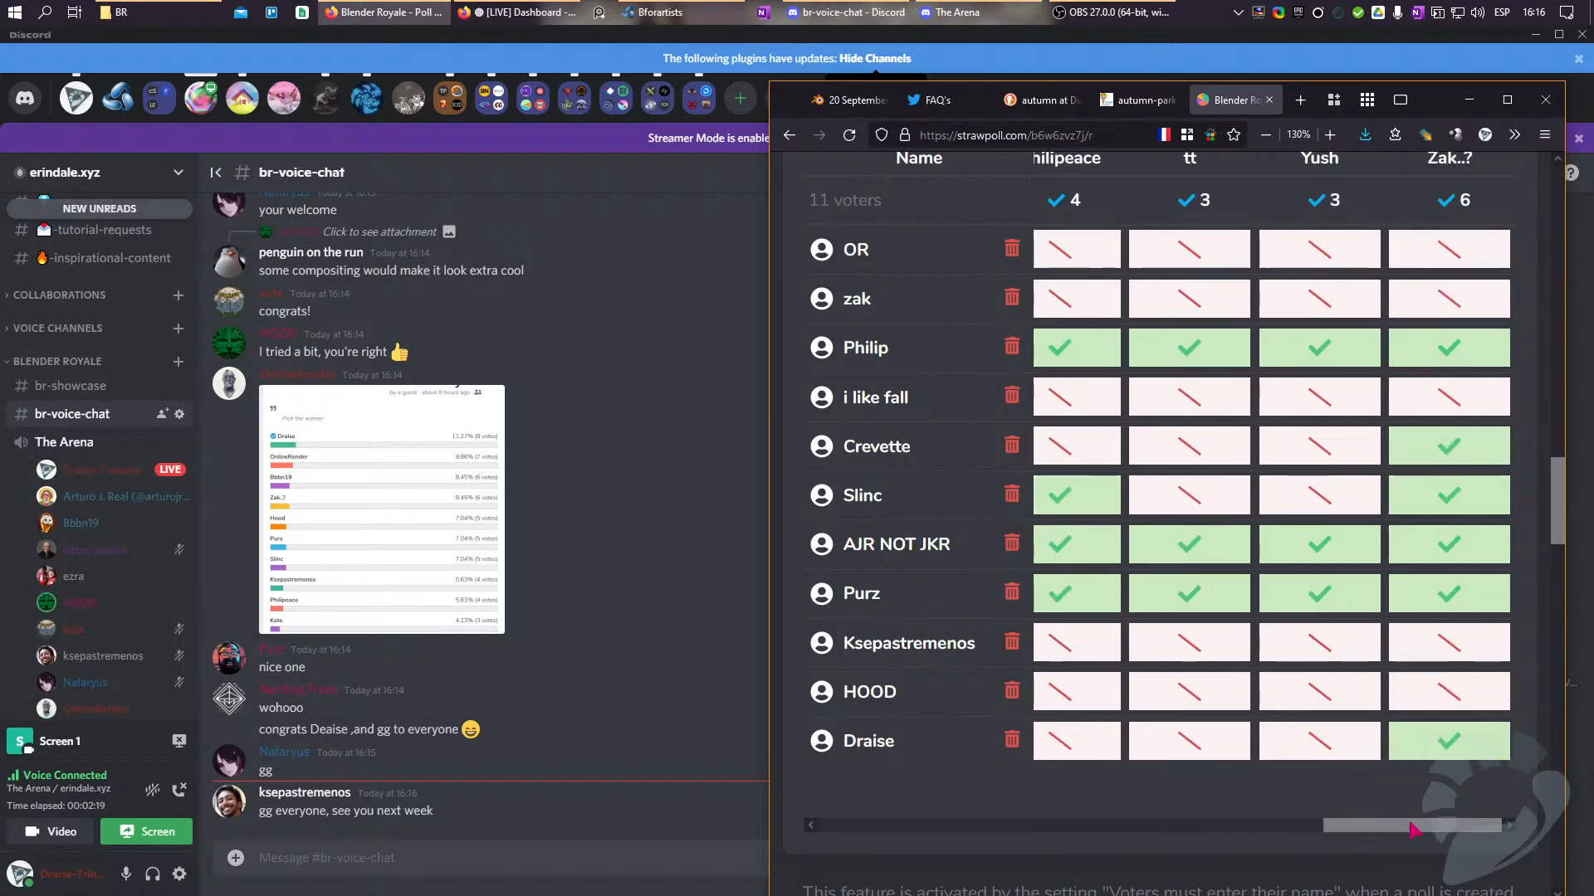
{"action": "scroll", "coordinate": [1199, 704], "scroll_direction": "up", "scroll_amount": 3}
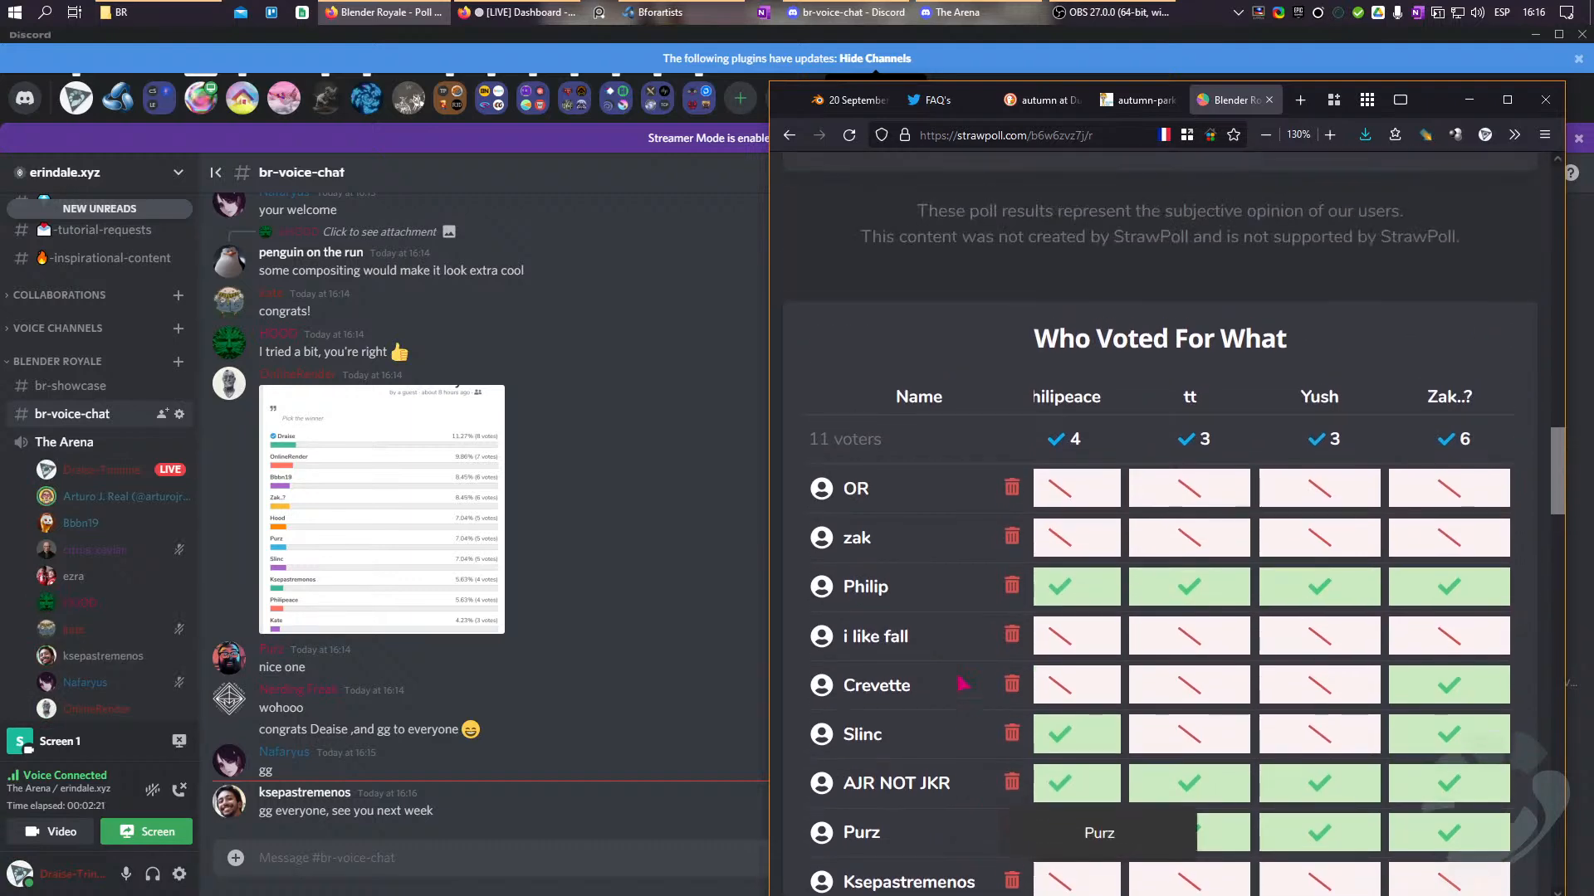
{"action": "scroll", "coordinate": [963, 683], "scroll_direction": "up", "scroll_amount": 3}
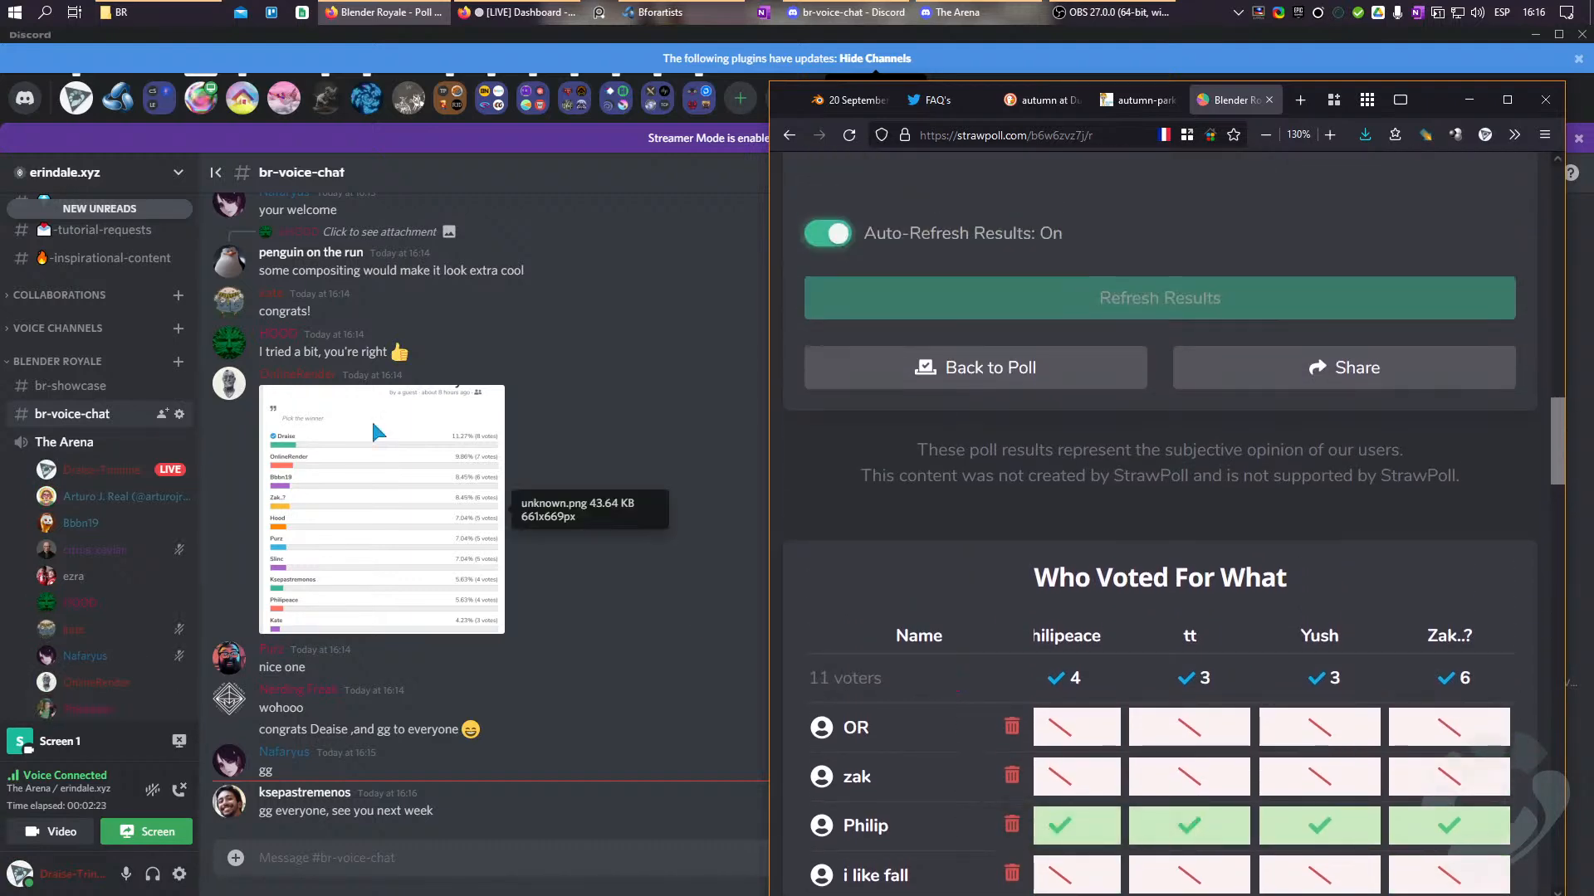
View the newly posted autumn forest photo from br-voice-chat enlarged, in front of the poll window.
{"action": "left_click", "coordinate": [372, 423]}
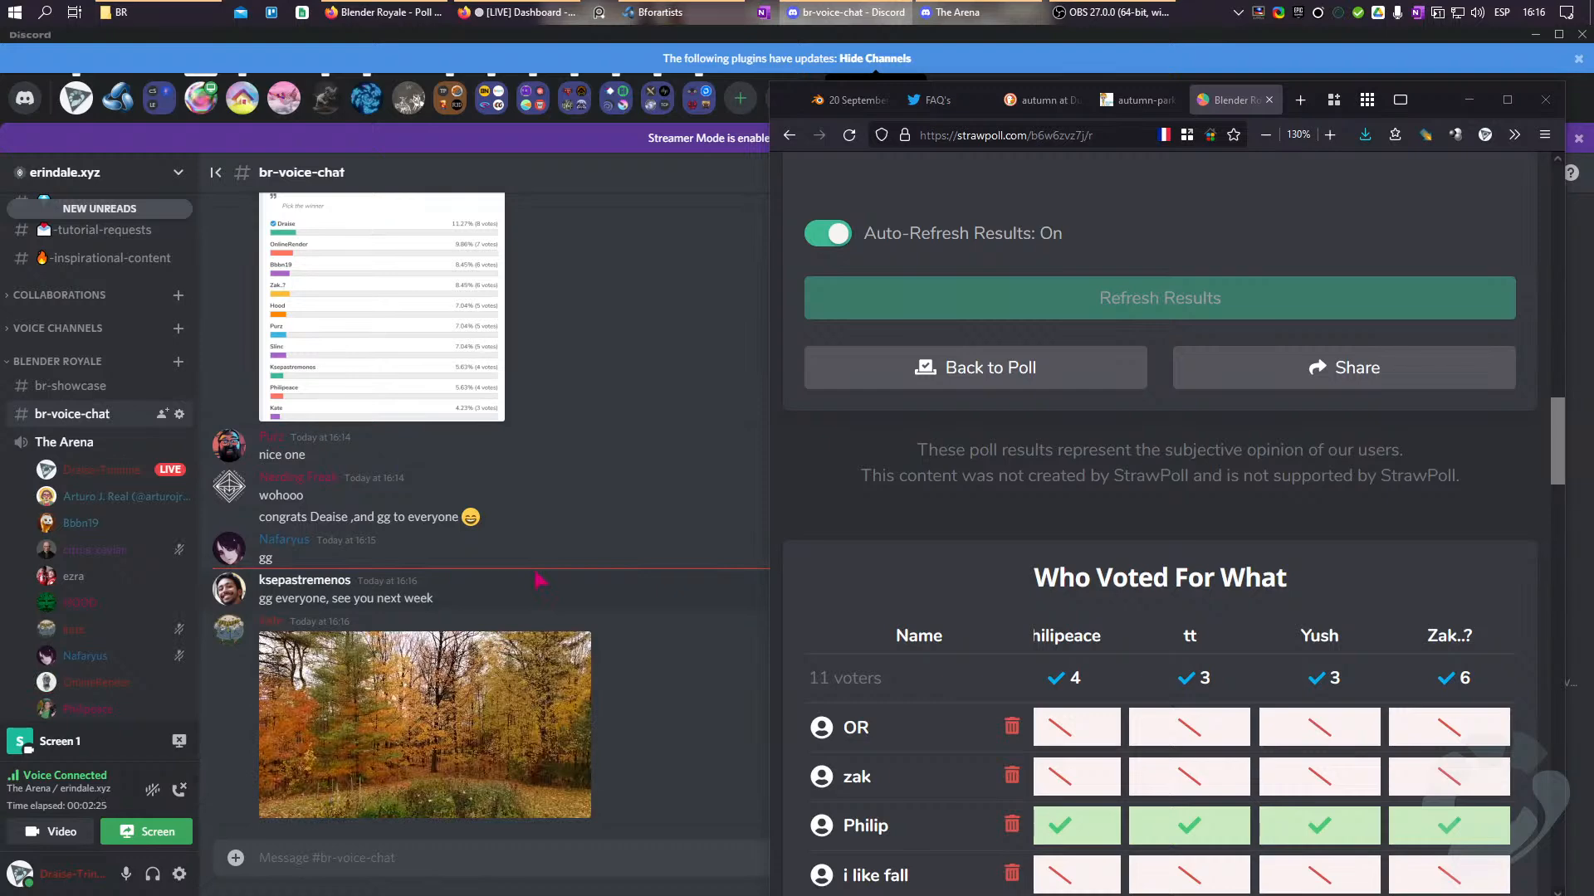
{"action": "left_click", "coordinate": [500, 779]}
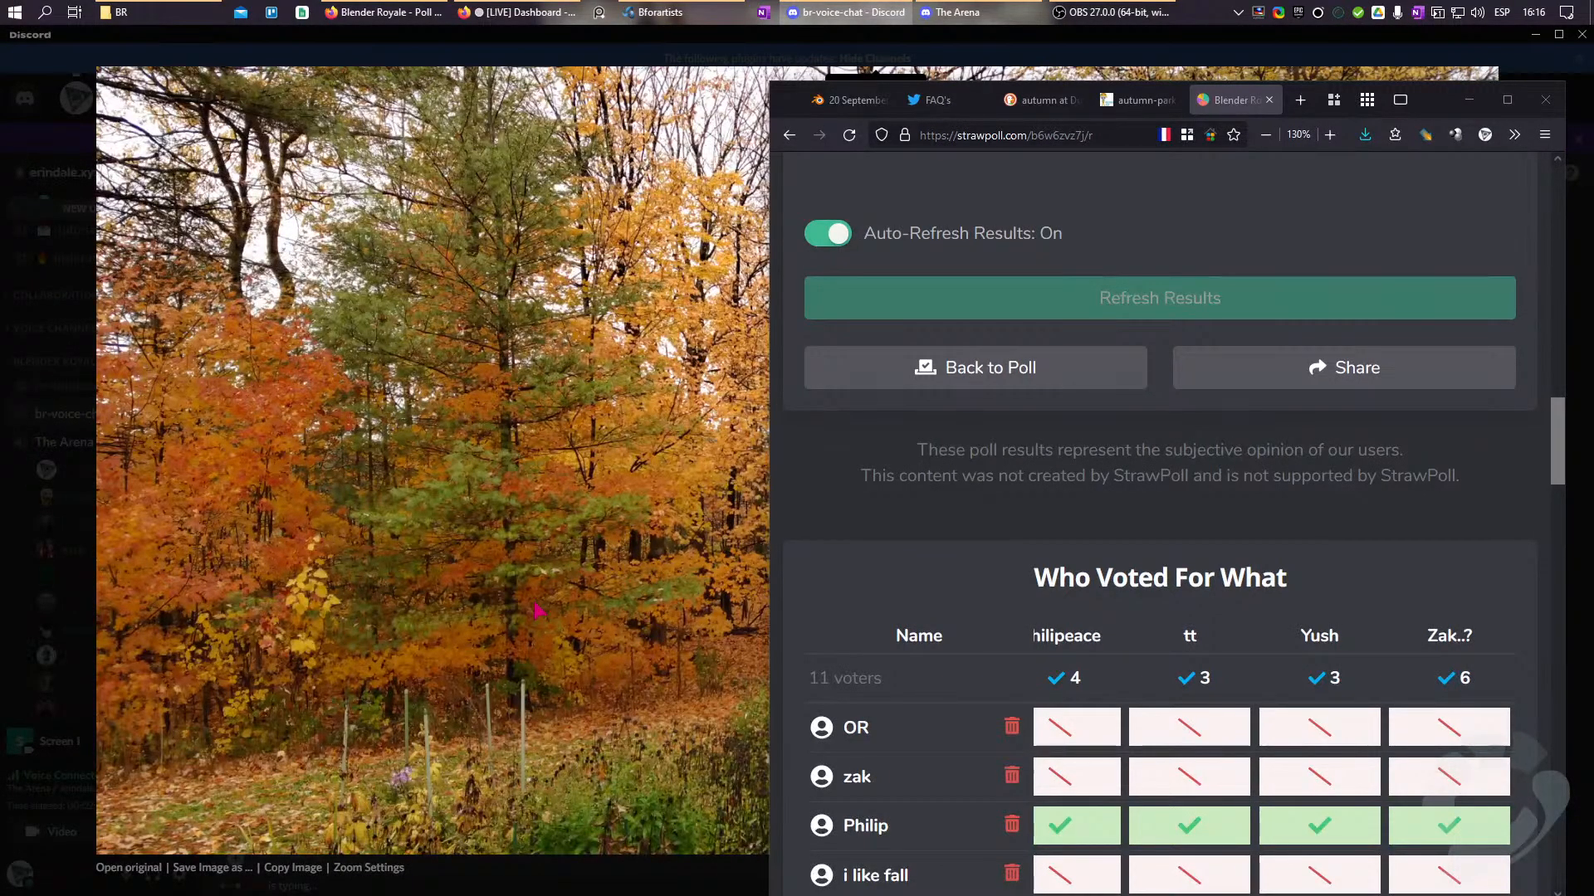
{"action": "key", "text": "Escape"}
{"action": "scroll", "coordinate": [504, 620], "scroll_direction": "up", "scroll_amount": 4}
{"action": "scroll", "coordinate": [498, 614], "scroll_direction": "down", "scroll_amount": 4}
{"action": "left_click", "coordinate": [397, 729]}
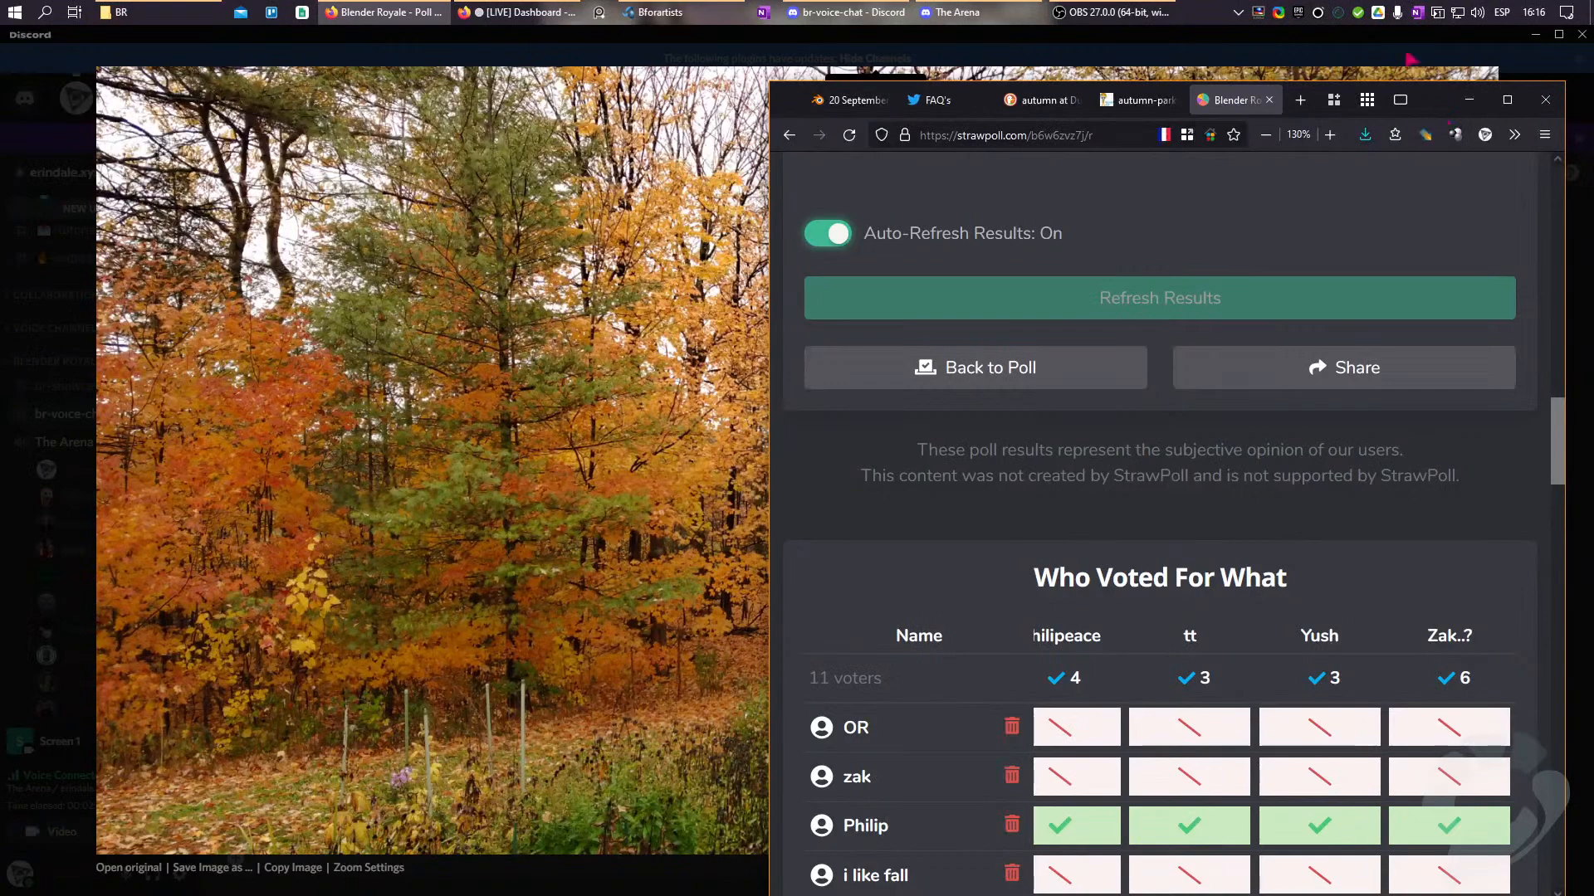
{"action": "left_click", "coordinate": [584, 327]}
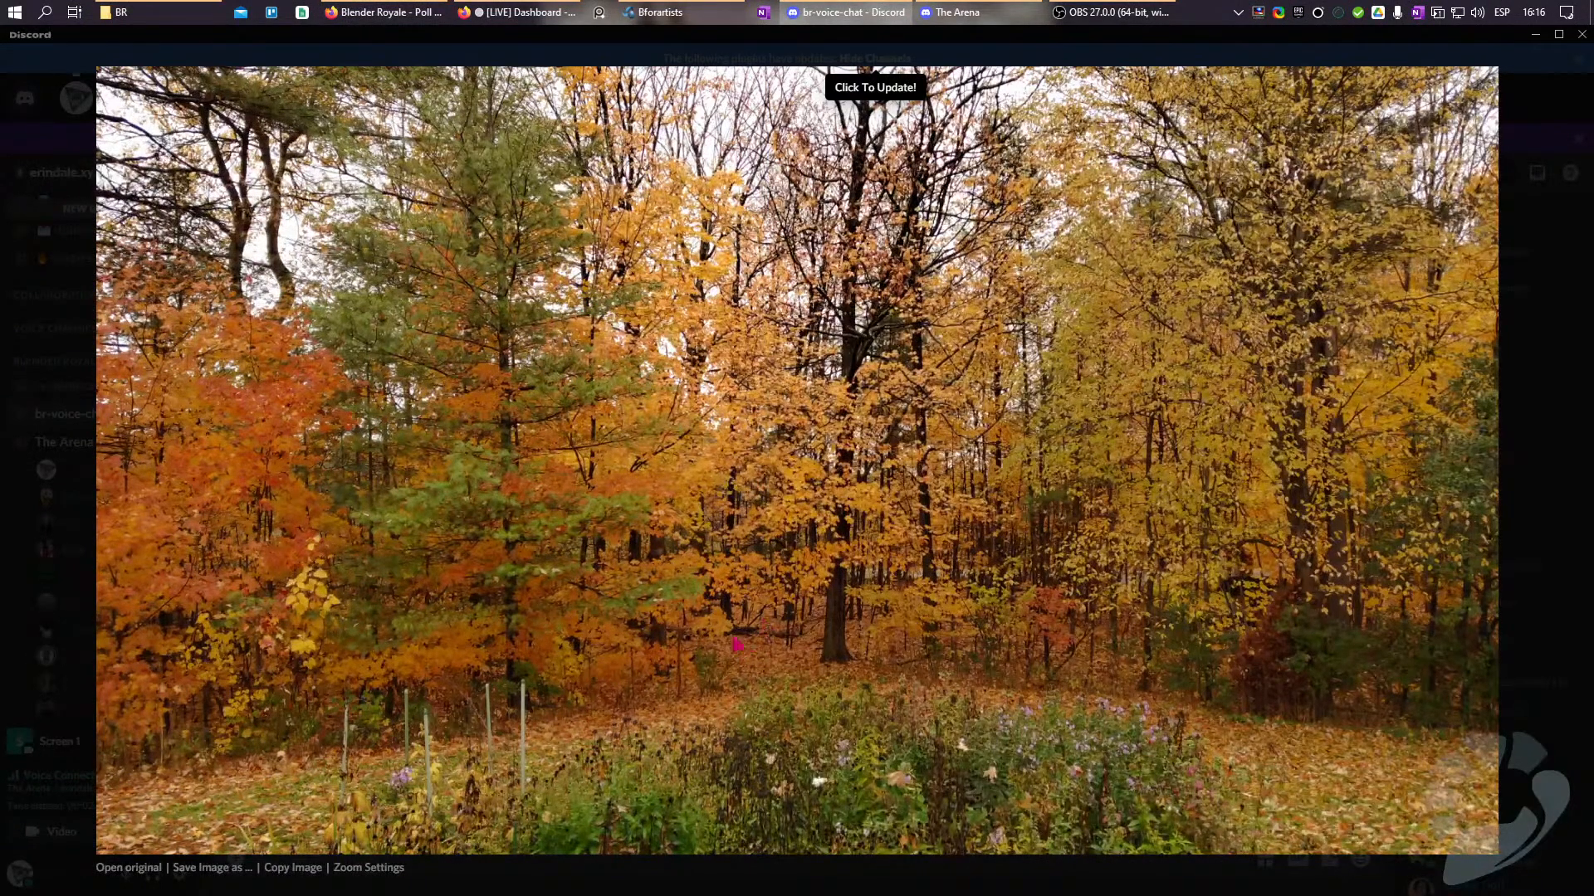
Check the Restream live dashboard, switch back to Discord and close the enlarged autumn forest photo.
{"action": "left_click", "coordinate": [494, 13]}
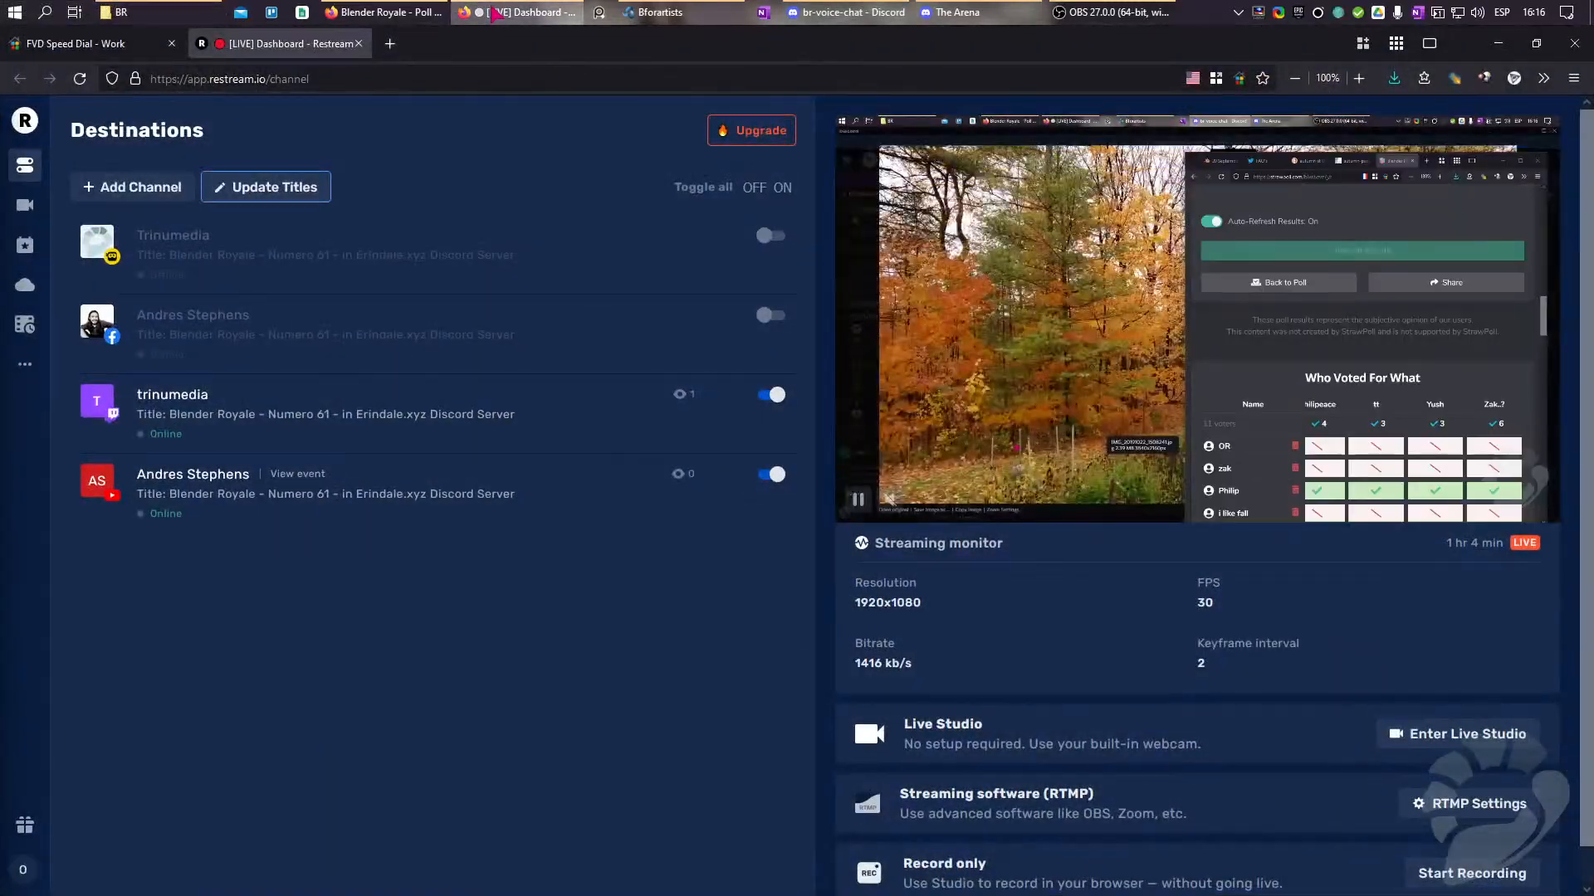
{"action": "left_click", "coordinate": [494, 14]}
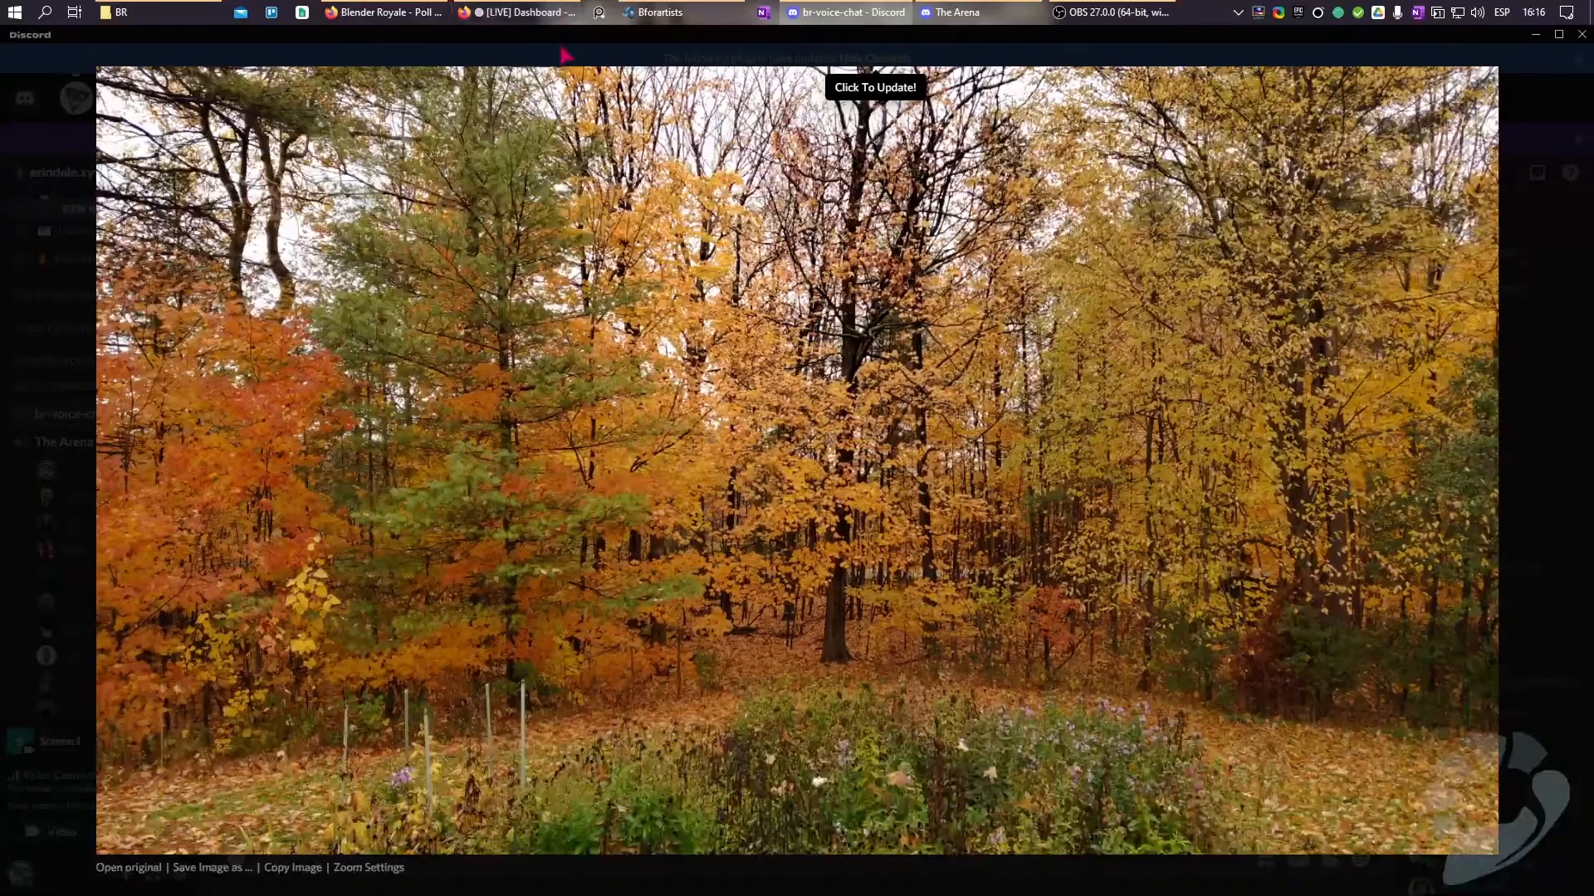
{"action": "left_click", "coordinate": [73, 440]}
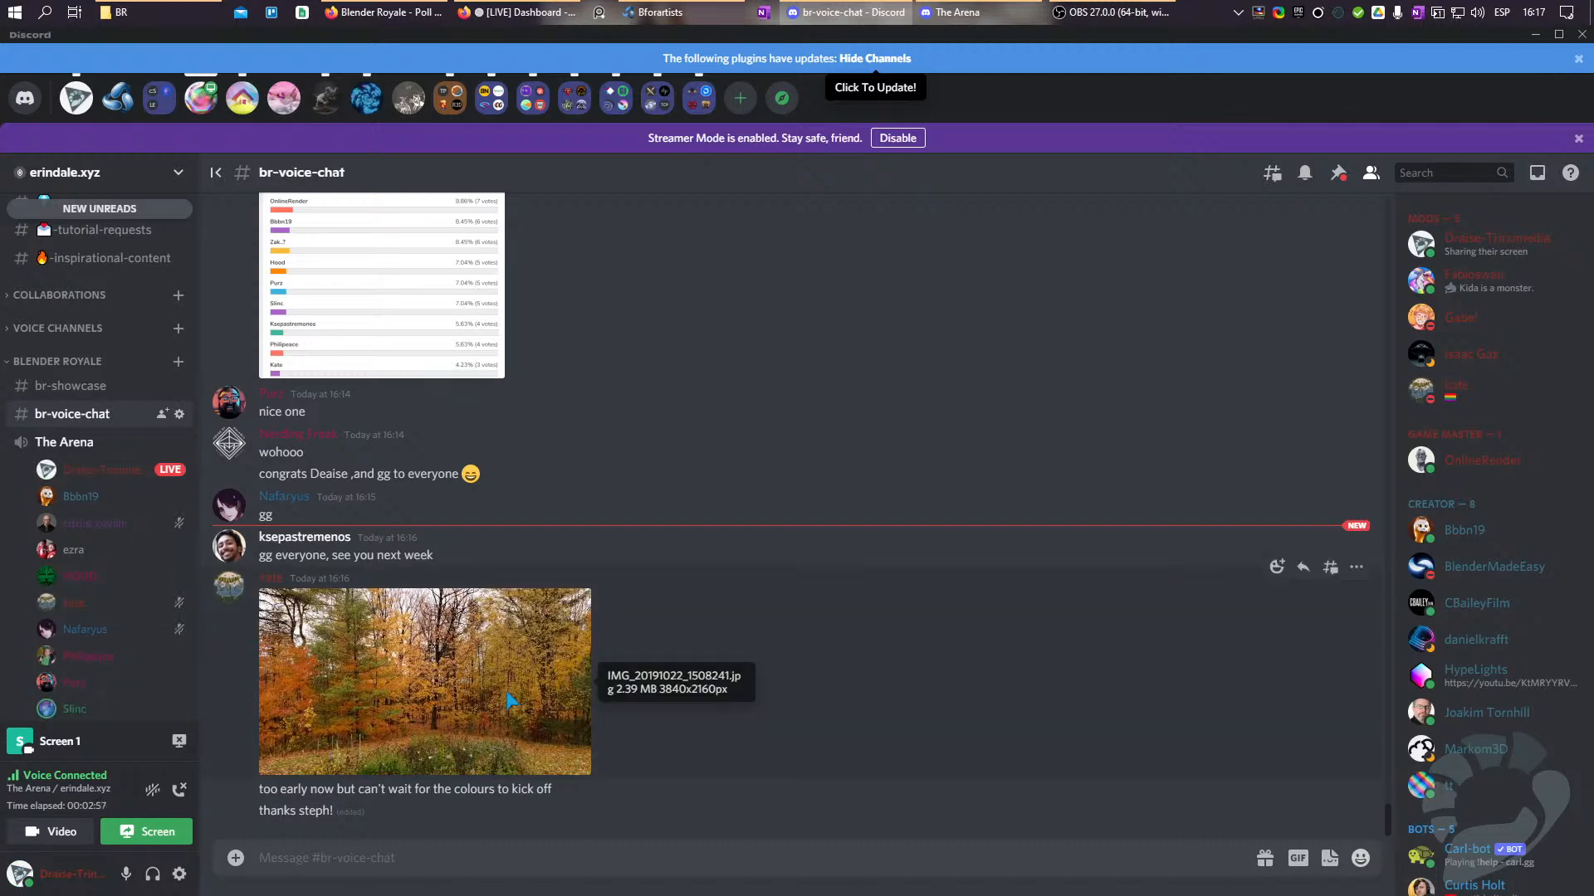
Go back up to the Autumn.png and Br_fall.png renders in br-voice-chat, viewing each enlarged and closing it.
{"action": "scroll", "coordinate": [510, 701], "scroll_direction": "up", "scroll_amount": 15}
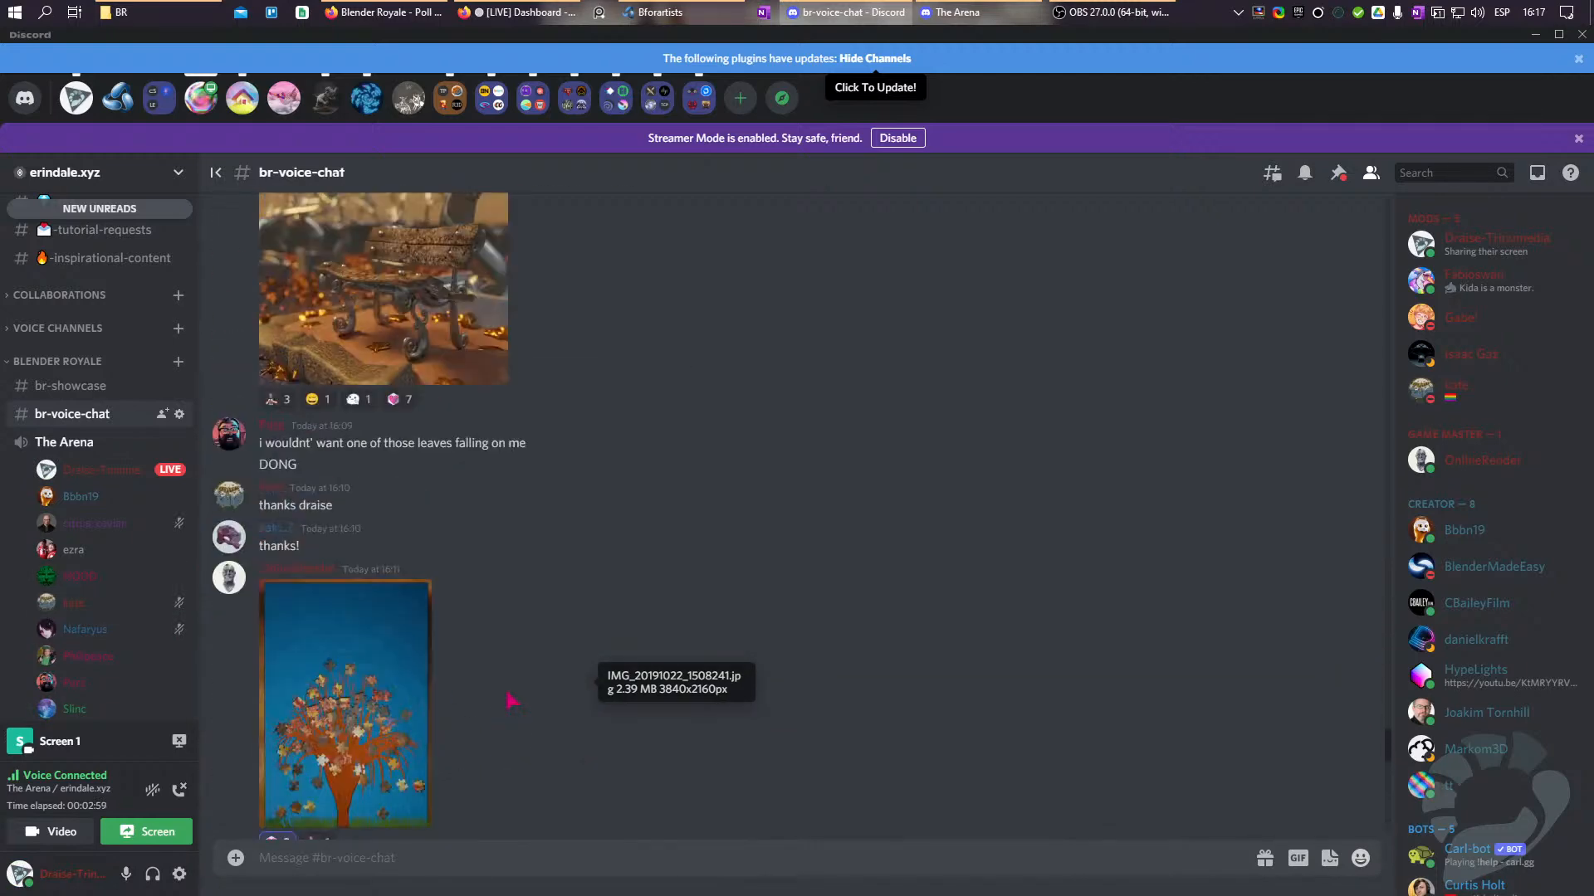
{"action": "scroll", "coordinate": [510, 701], "scroll_direction": "up", "scroll_amount": 5}
{"action": "scroll", "coordinate": [504, 688], "scroll_direction": "up", "scroll_amount": 2}
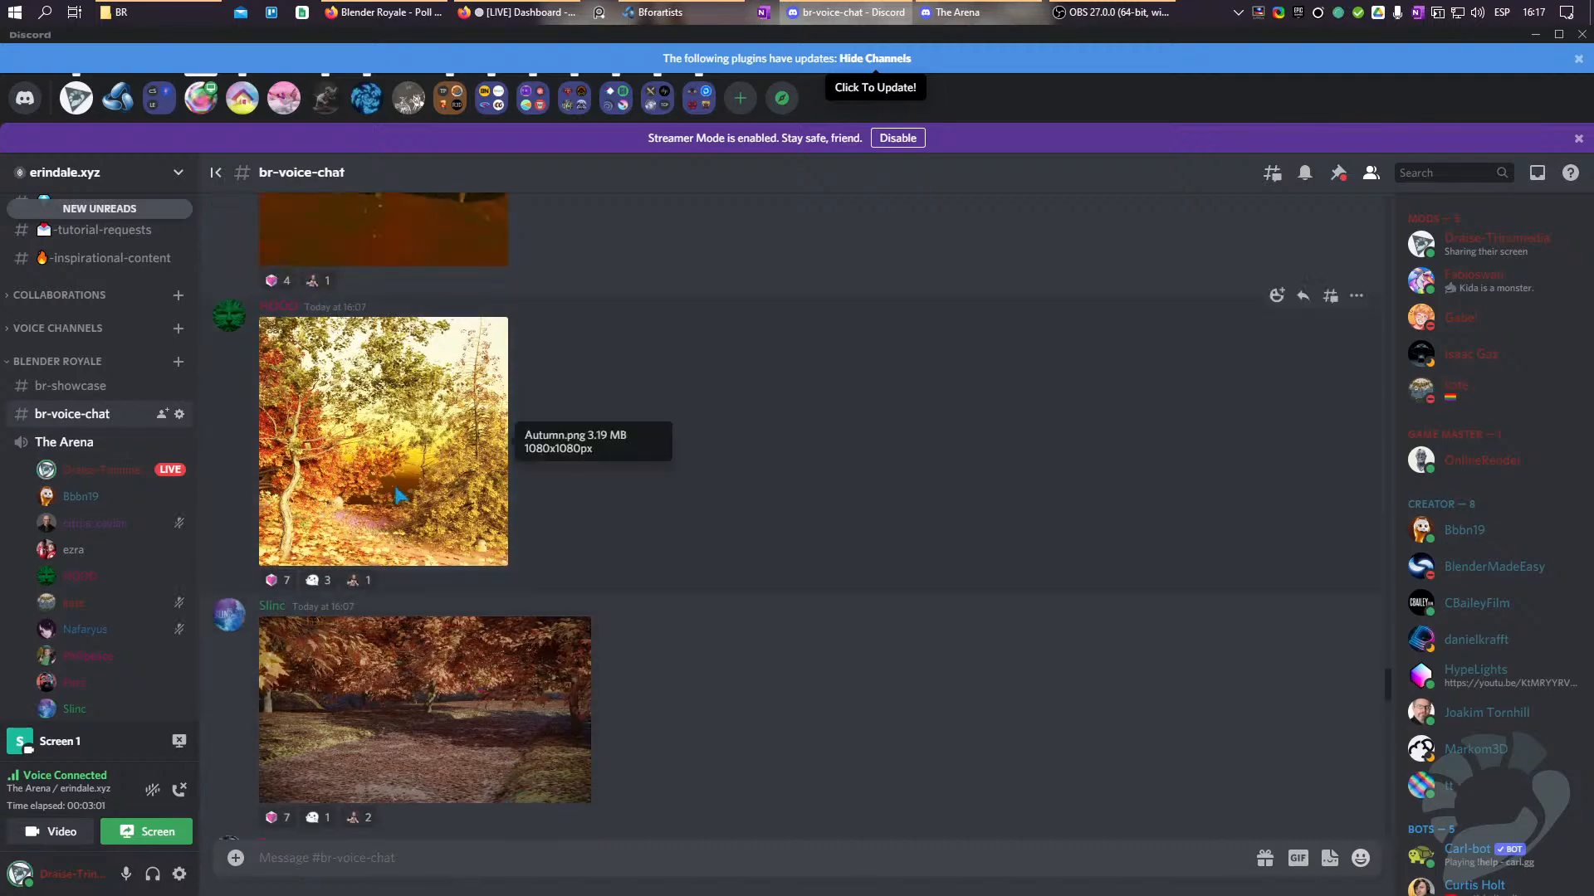
{"action": "left_click", "coordinate": [397, 495]}
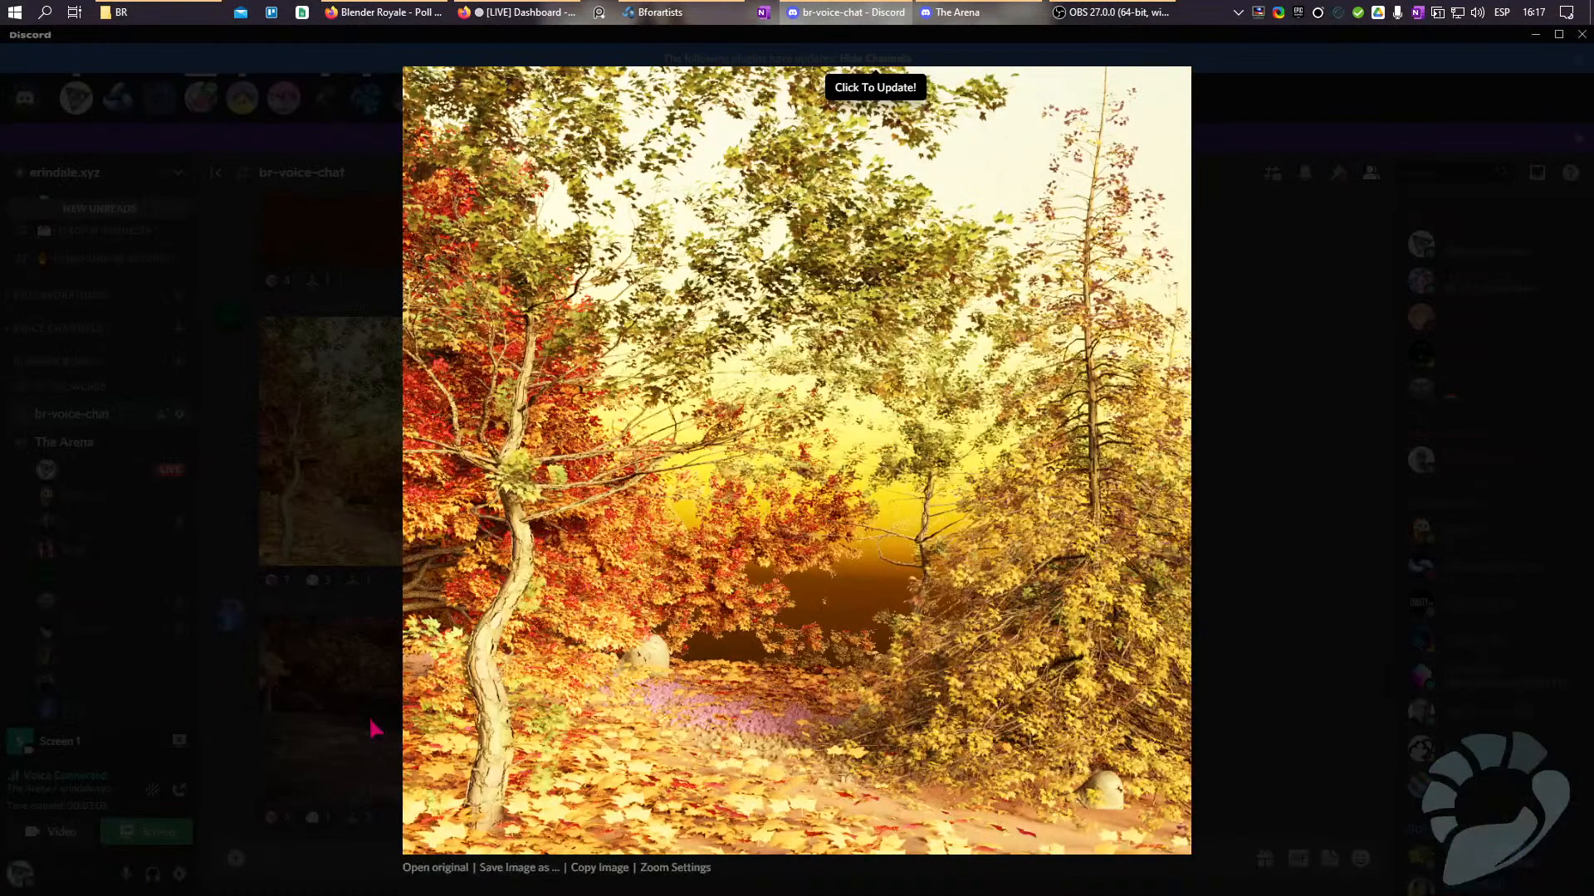
{"action": "left_click", "coordinate": [375, 729]}
{"action": "left_click", "coordinate": [413, 725]}
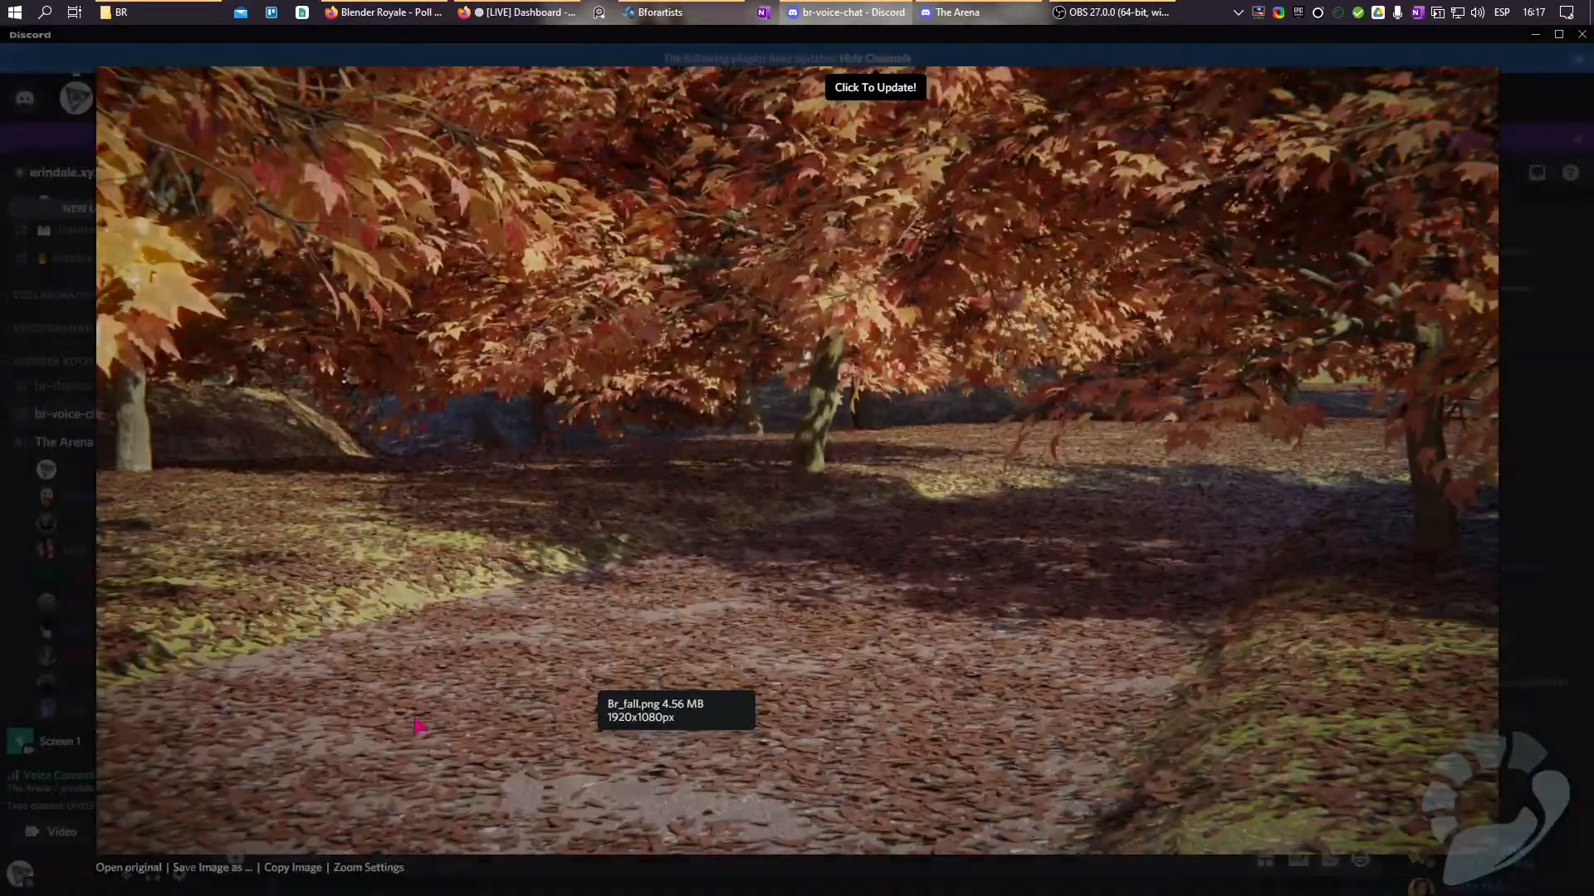
{"action": "left_click", "coordinate": [420, 728]}
View the autumn2.png pumpkin render and the trees.png render enlarged, closing each one.
{"action": "scroll", "coordinate": [390, 581], "scroll_direction": "up", "scroll_amount": 8}
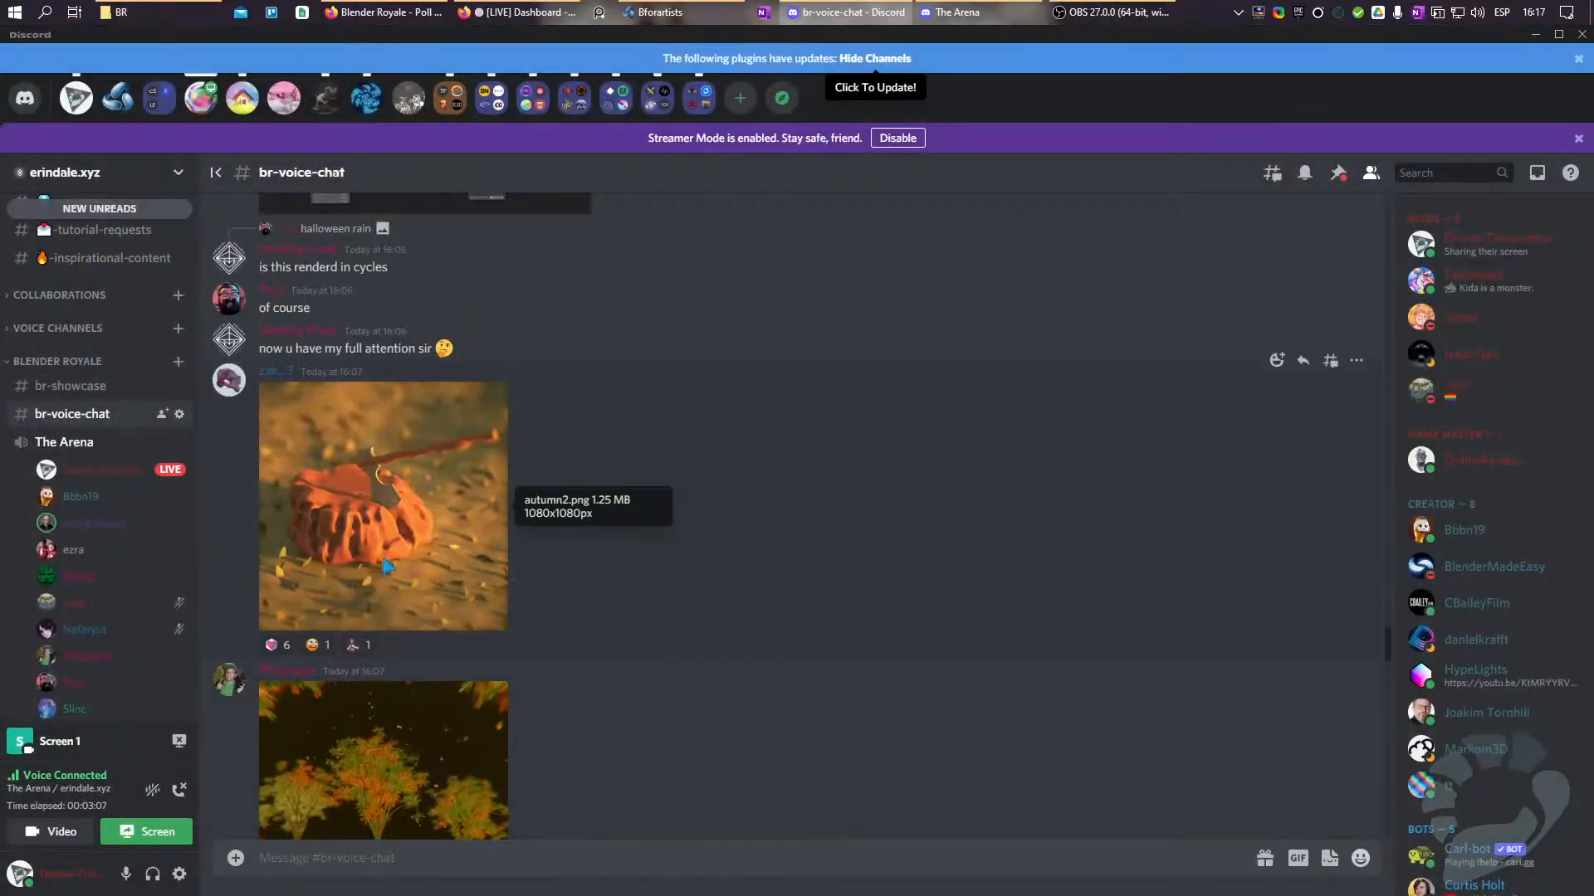
{"action": "left_click", "coordinate": [386, 567]}
{"action": "left_click", "coordinate": [386, 567]}
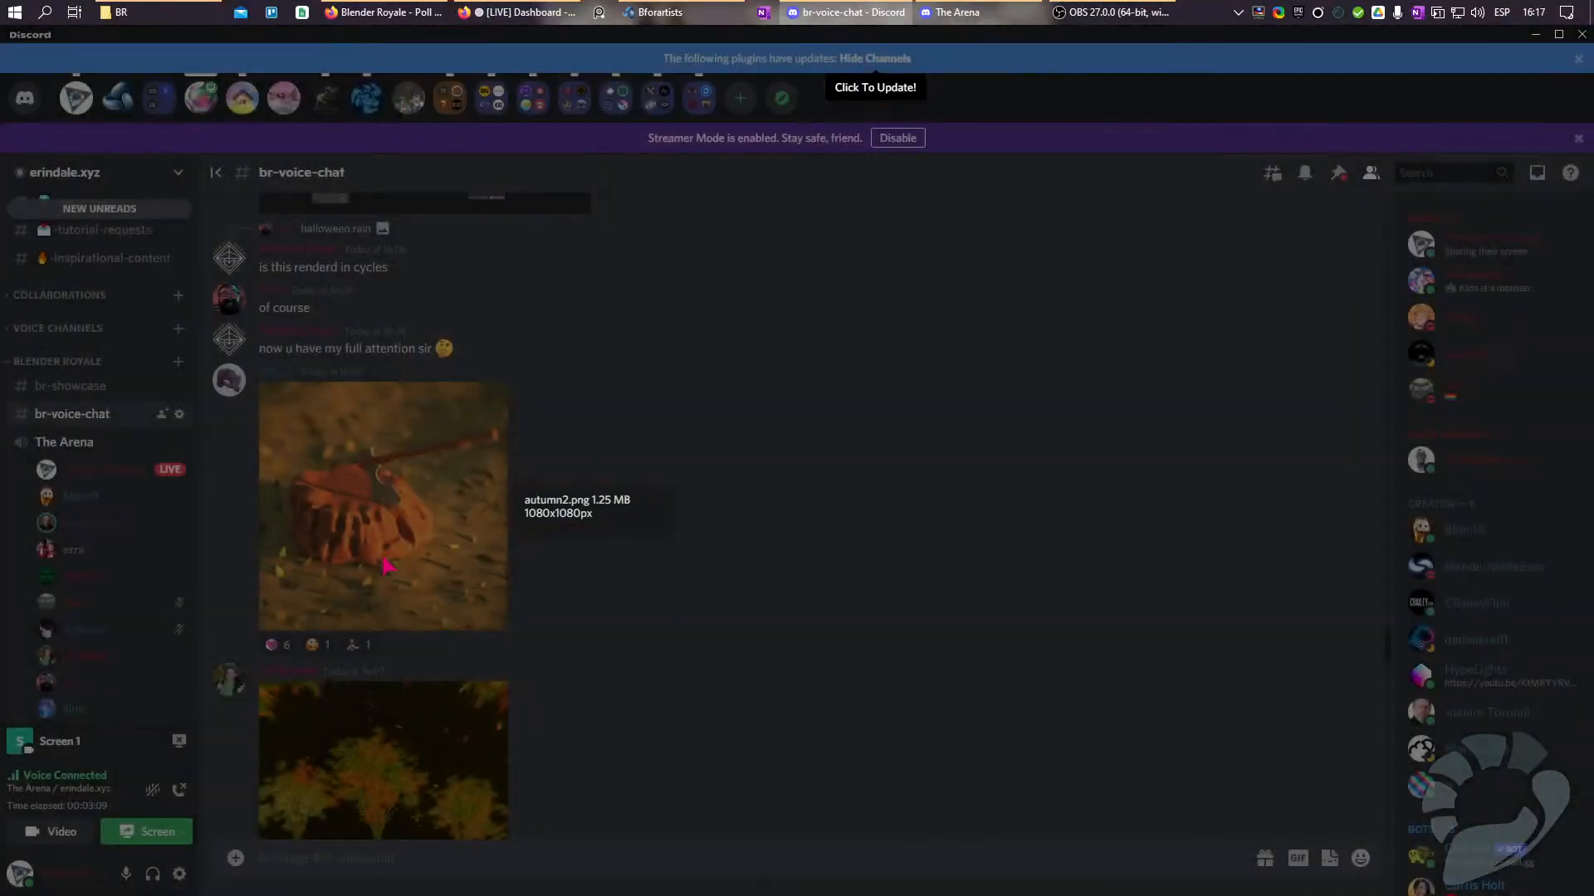
{"action": "scroll", "coordinate": [386, 567], "scroll_direction": "up", "scroll_amount": 5}
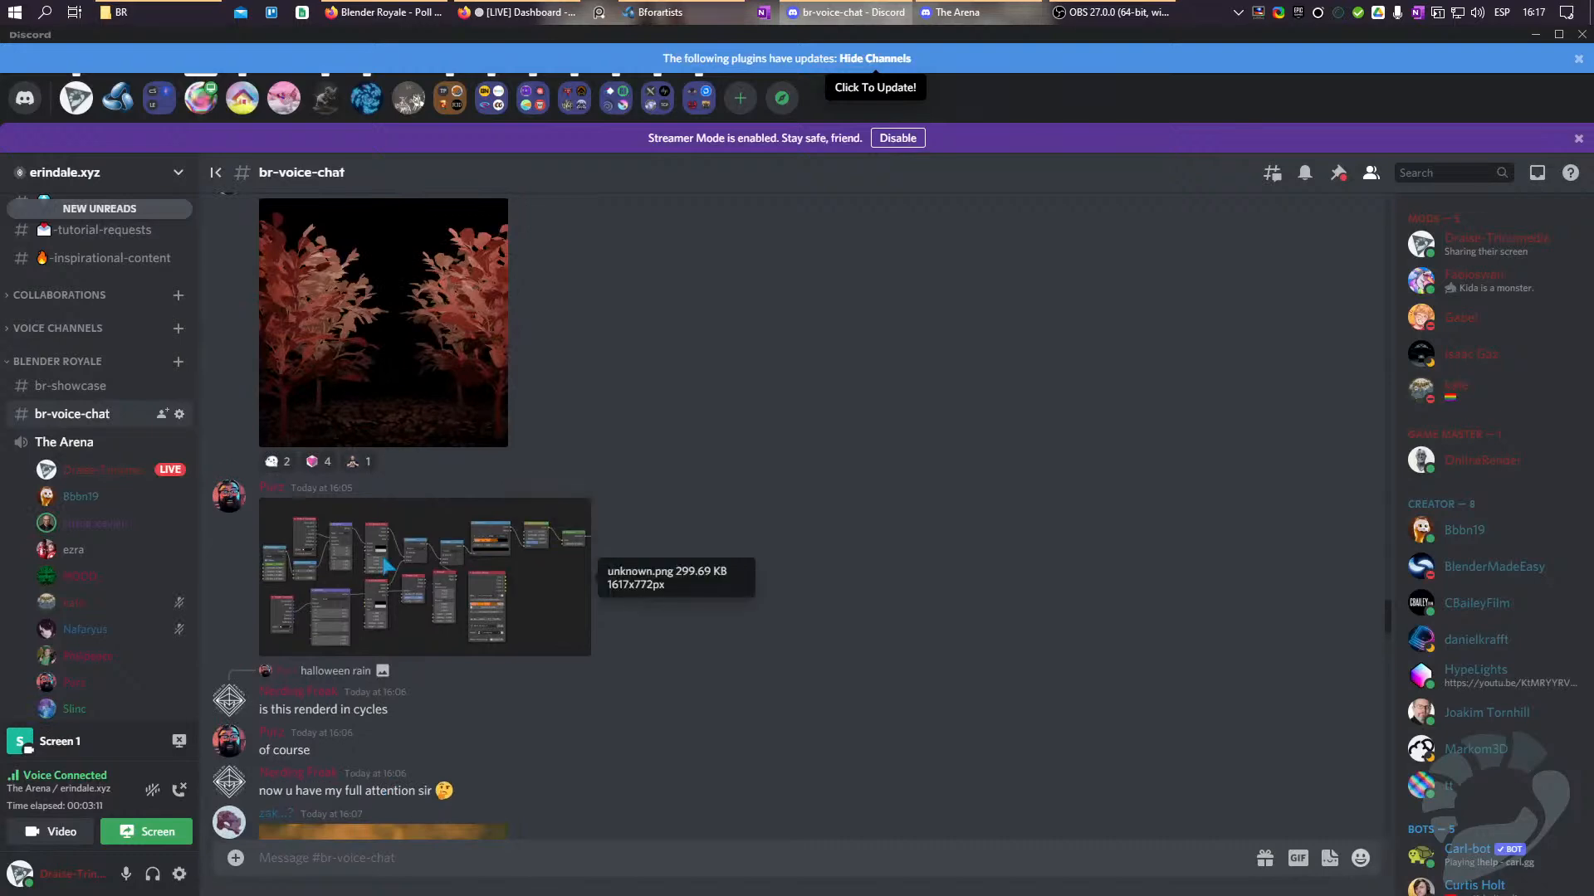
{"action": "scroll", "coordinate": [386, 567], "scroll_direction": "up", "scroll_amount": 3}
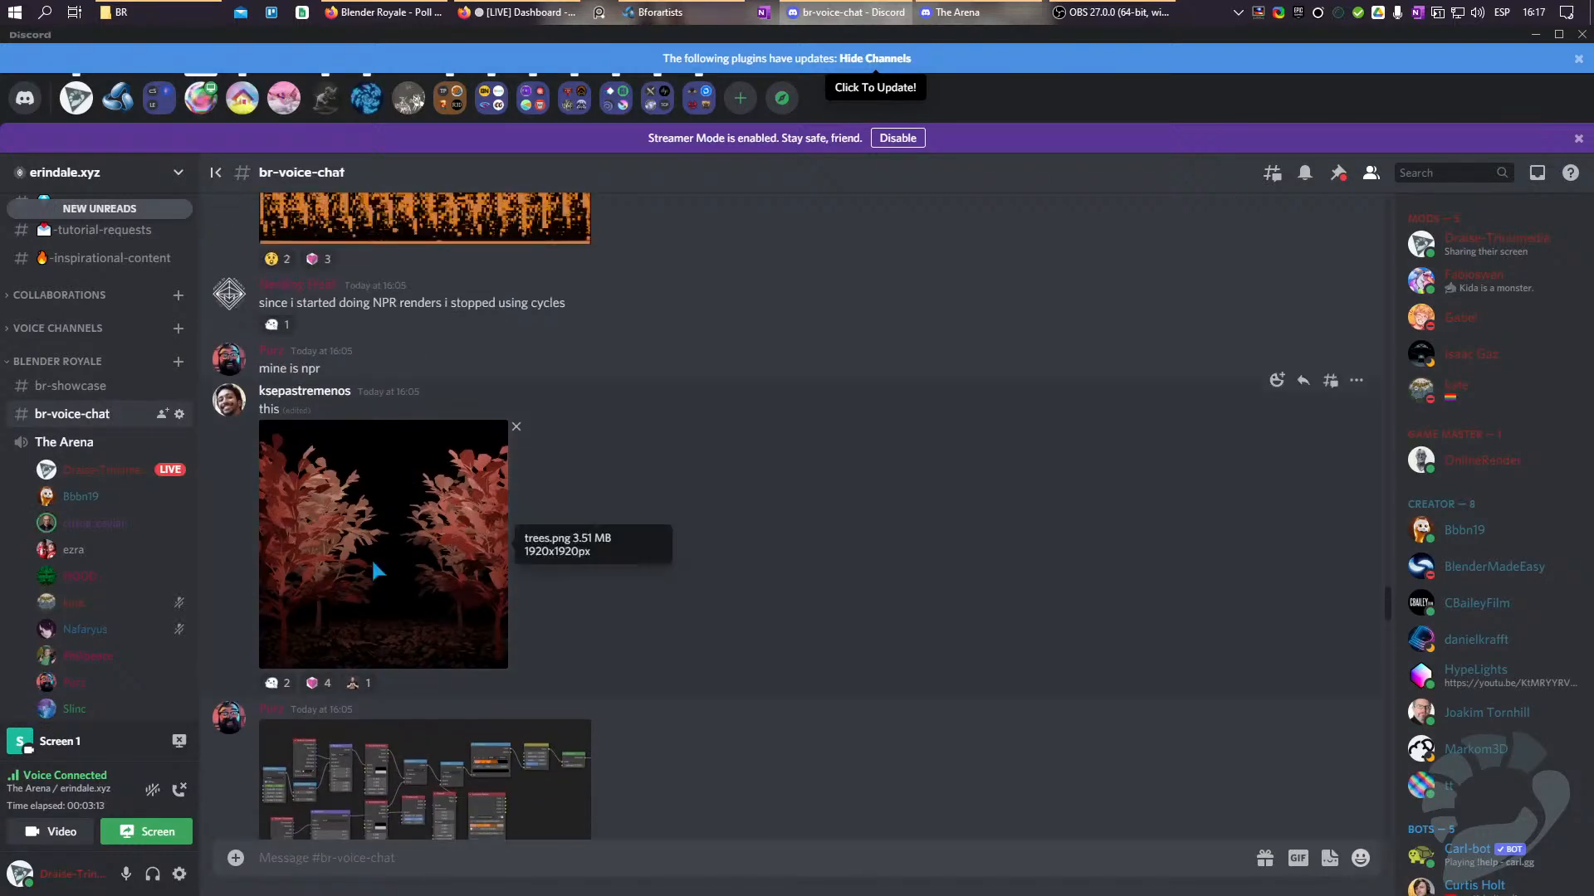
{"action": "left_click", "coordinate": [377, 572]}
{"action": "left_click", "coordinate": [378, 571]}
Look past the halloween rain entry and view the beautiful_k38.jpg hills render enlarged, closing it again.
{"action": "scroll", "coordinate": [392, 603], "scroll_direction": "up", "scroll_amount": 5}
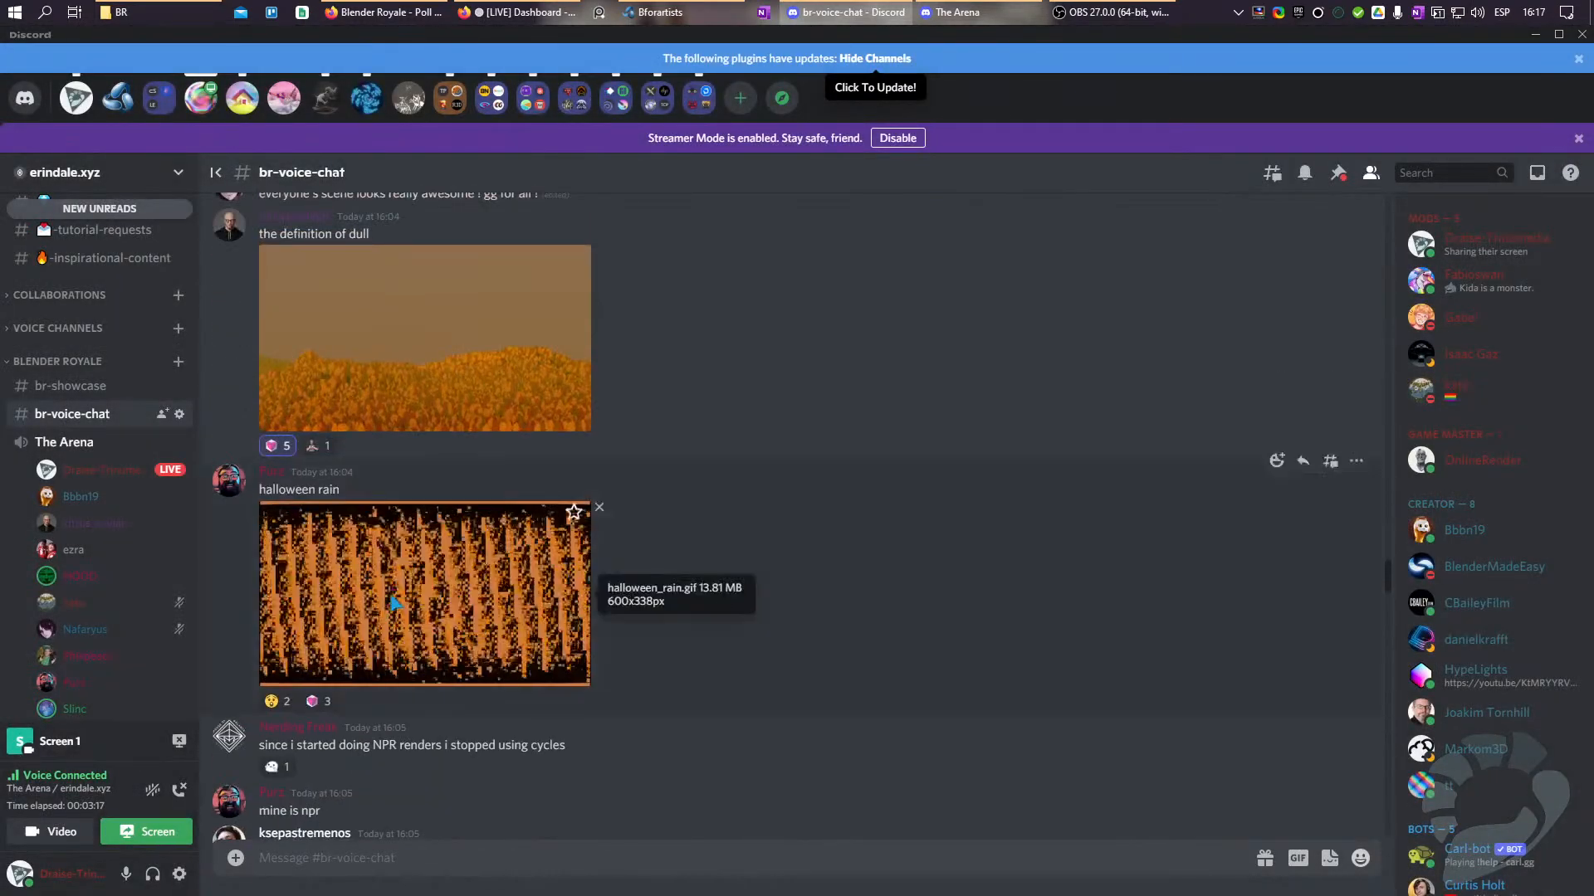
{"action": "scroll", "coordinate": [394, 603], "scroll_direction": "up", "scroll_amount": 5}
{"action": "left_click", "coordinate": [392, 466]}
{"action": "left_click", "coordinate": [394, 471]}
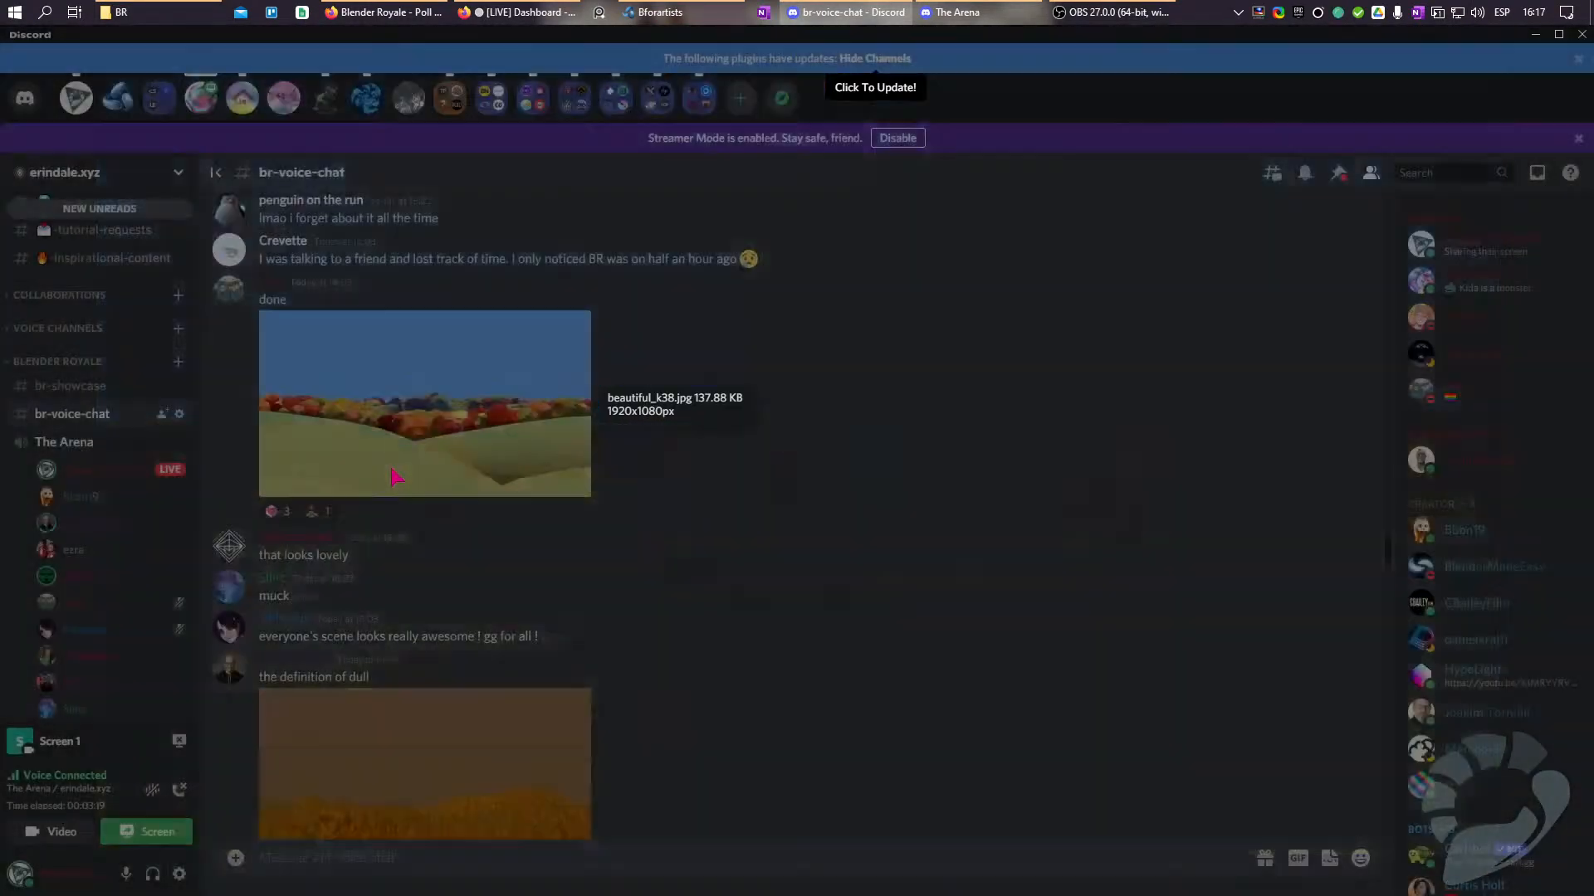
{"action": "scroll", "coordinate": [392, 469], "scroll_direction": "up", "scroll_amount": 3}
Go down through the entries to the BR61-Autumn.png bench render, view it enlarged and close it.
{"action": "scroll", "coordinate": [395, 475], "scroll_direction": "down", "scroll_amount": 10}
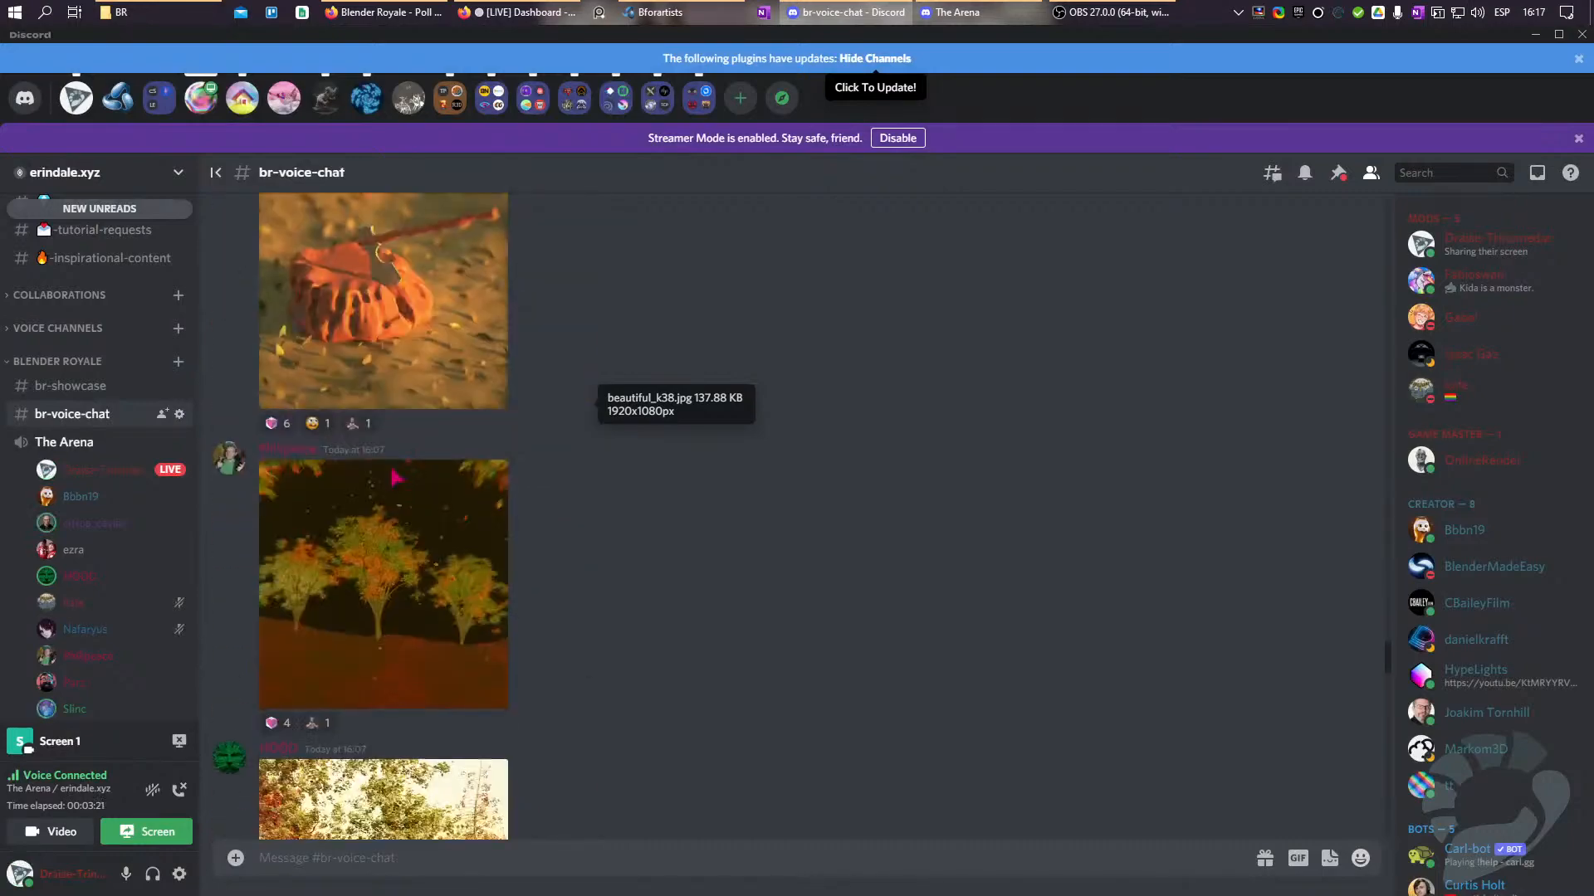
{"action": "scroll", "coordinate": [396, 477], "scroll_direction": "down", "scroll_amount": 10}
{"action": "scroll", "coordinate": [396, 477], "scroll_direction": "up", "scroll_amount": 7}
{"action": "scroll", "coordinate": [397, 476], "scroll_direction": "down", "scroll_amount": 5}
{"action": "scroll", "coordinate": [397, 476], "scroll_direction": "down", "scroll_amount": 5}
{"action": "left_click", "coordinate": [411, 558]}
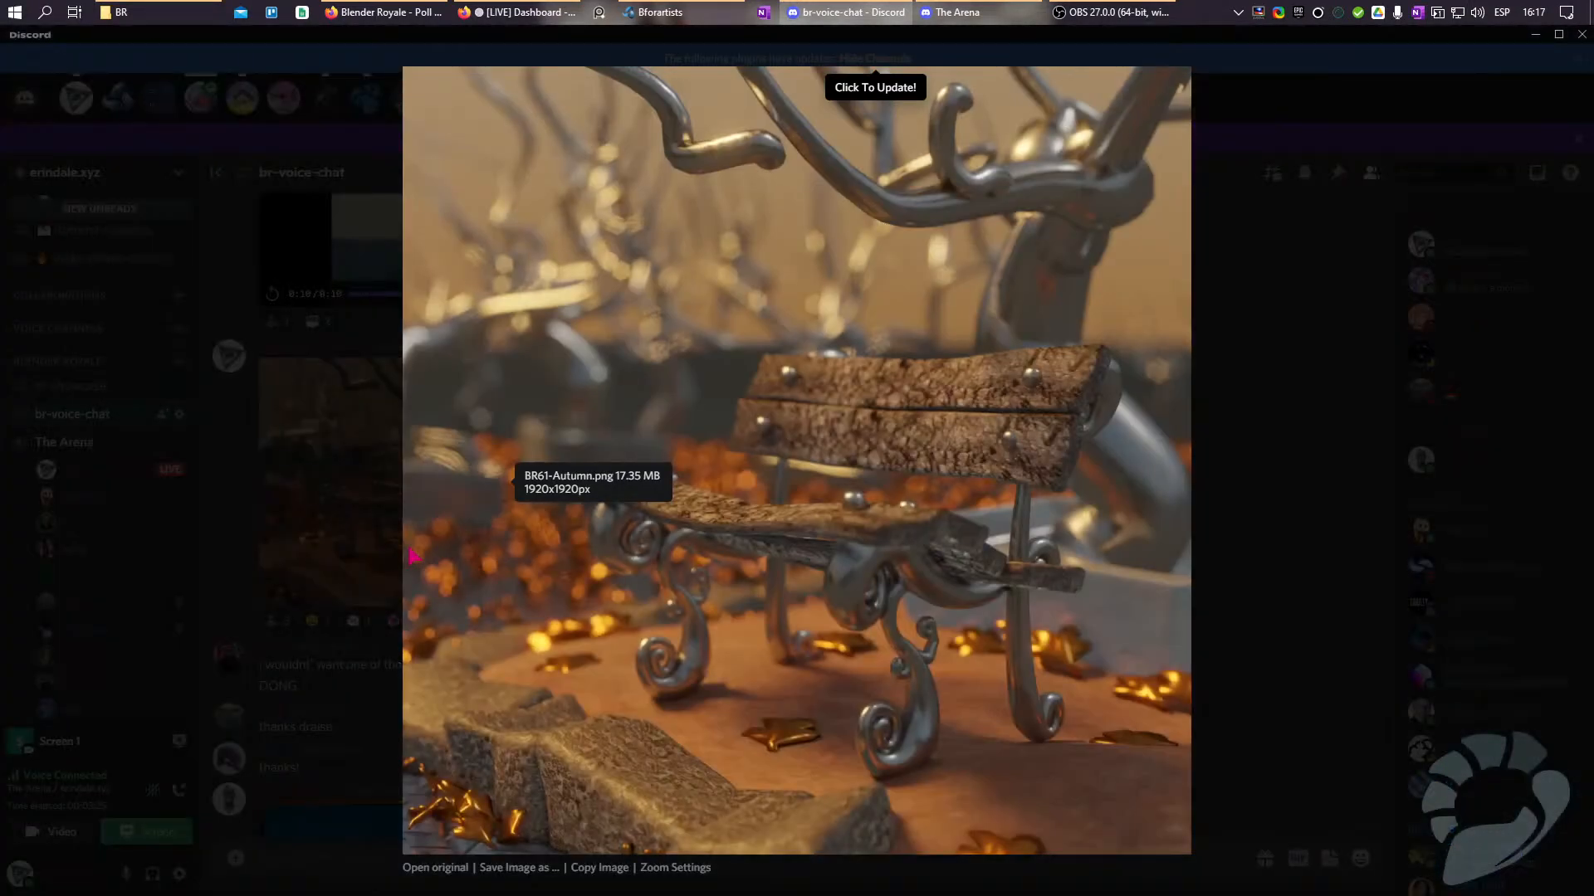
{"action": "key", "text": "Escape"}
Go back up to the Br_fall.png park render, view it enlarged and close it.
{"action": "scroll", "coordinate": [413, 556], "scroll_direction": "up", "scroll_amount": 10}
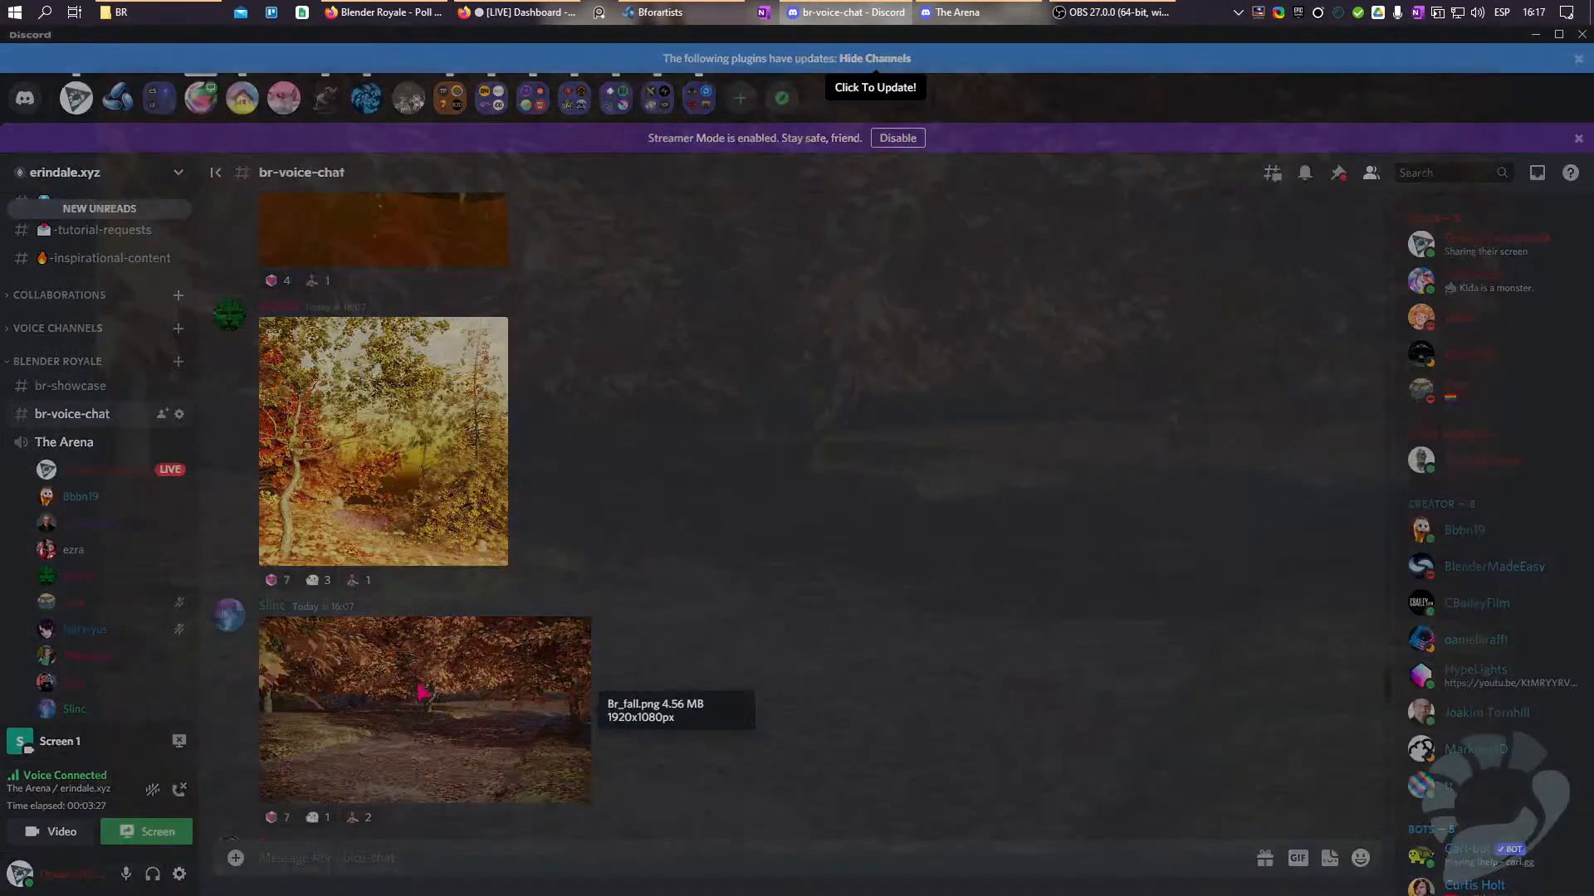
{"action": "left_click", "coordinate": [422, 691]}
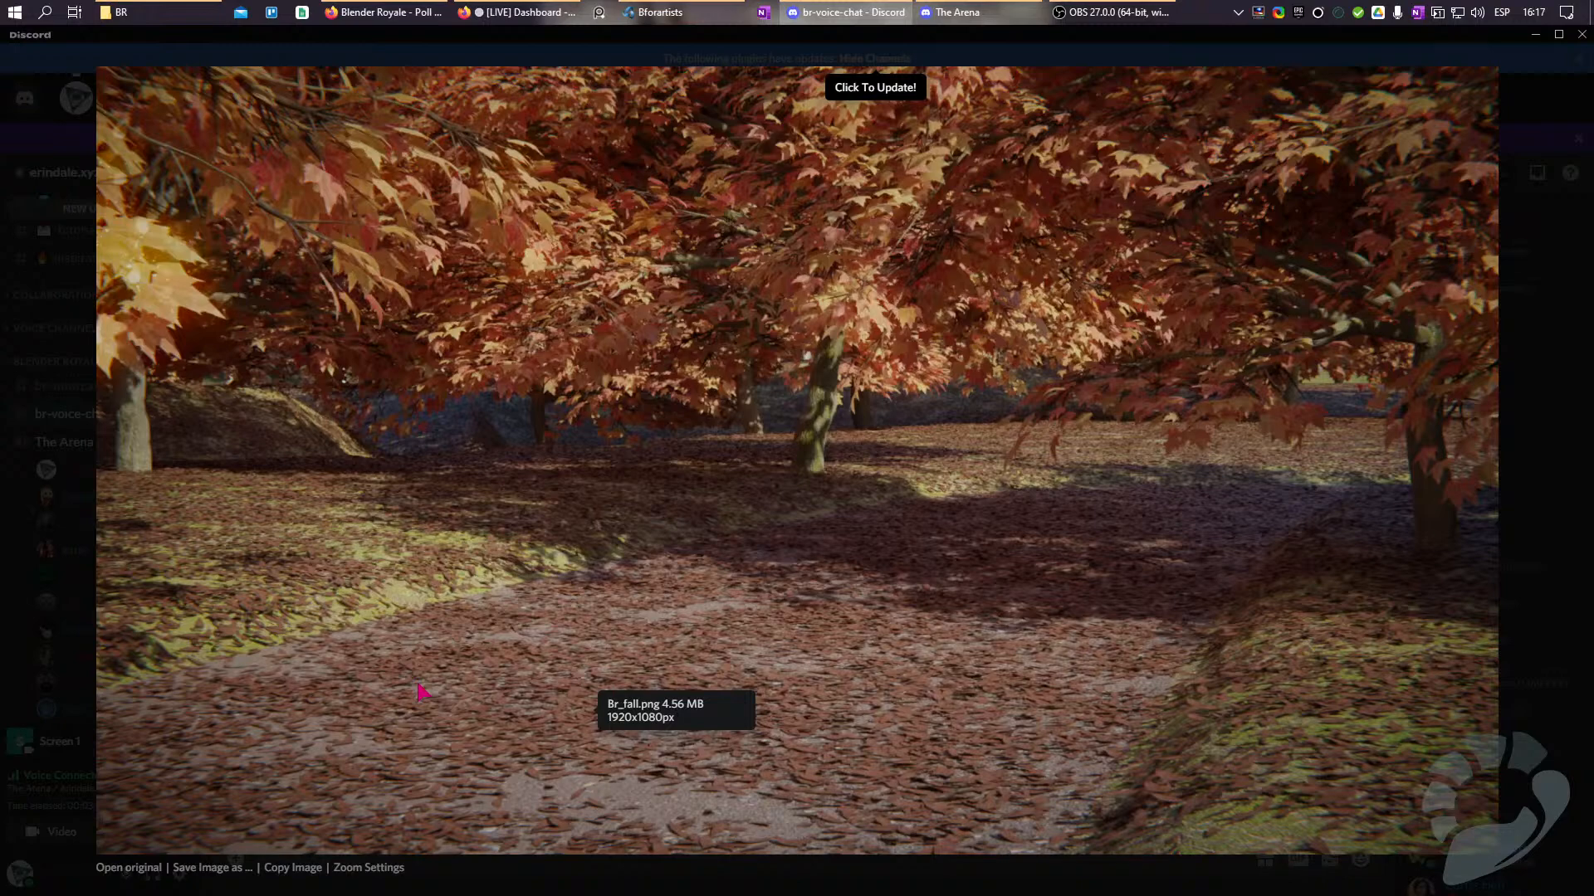
{"action": "key", "text": "Escape"}
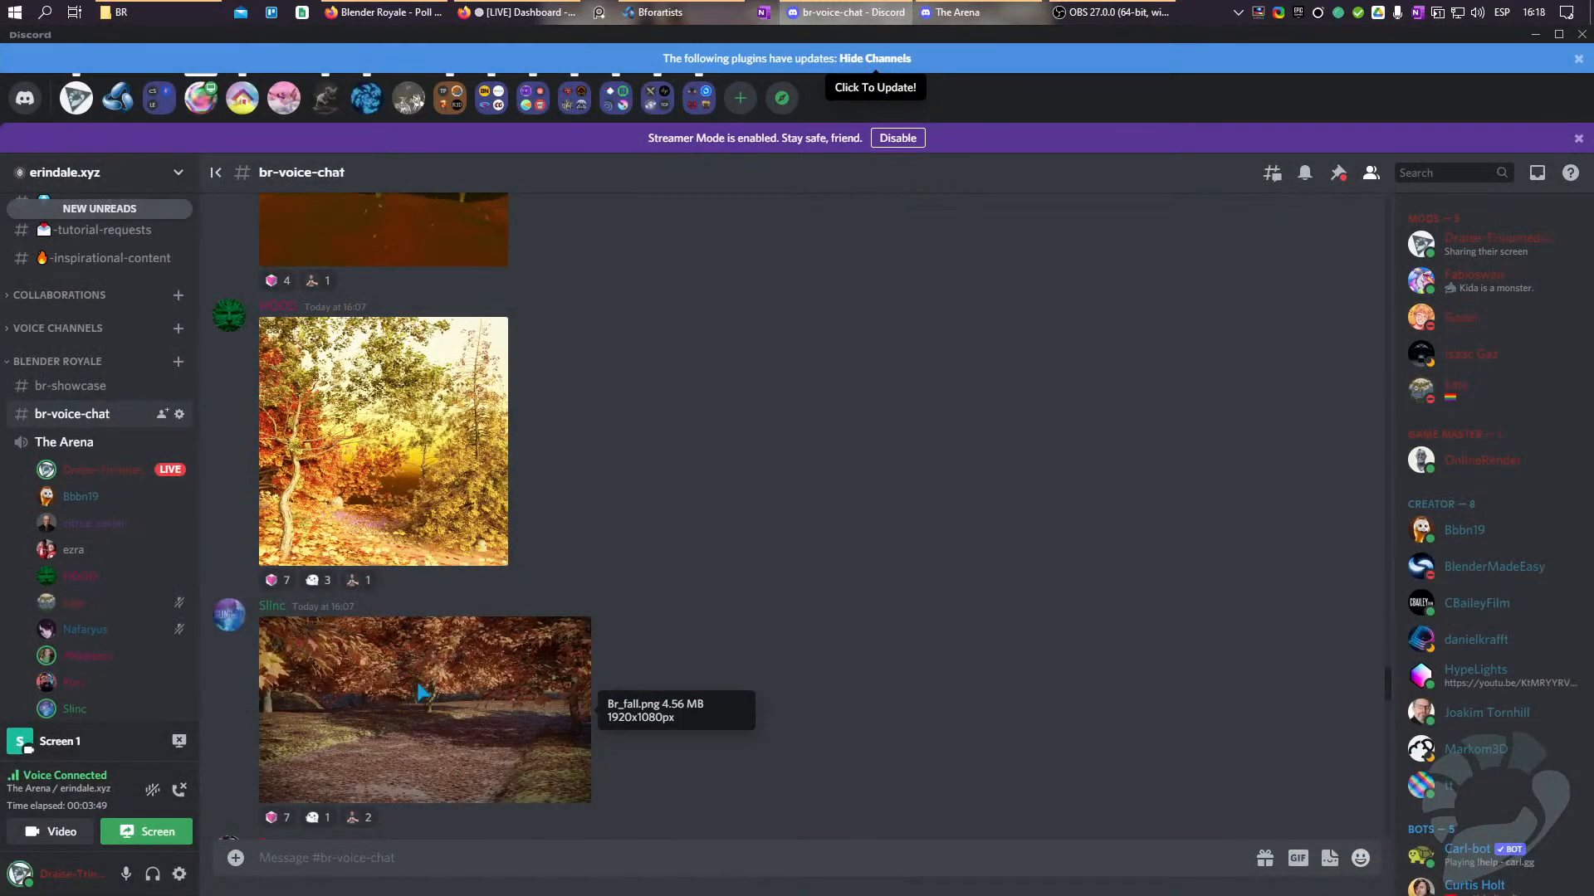
View the yellow-lit Autumn.png forest render enlarged twice, closing it each time.
{"action": "left_click", "coordinate": [498, 431]}
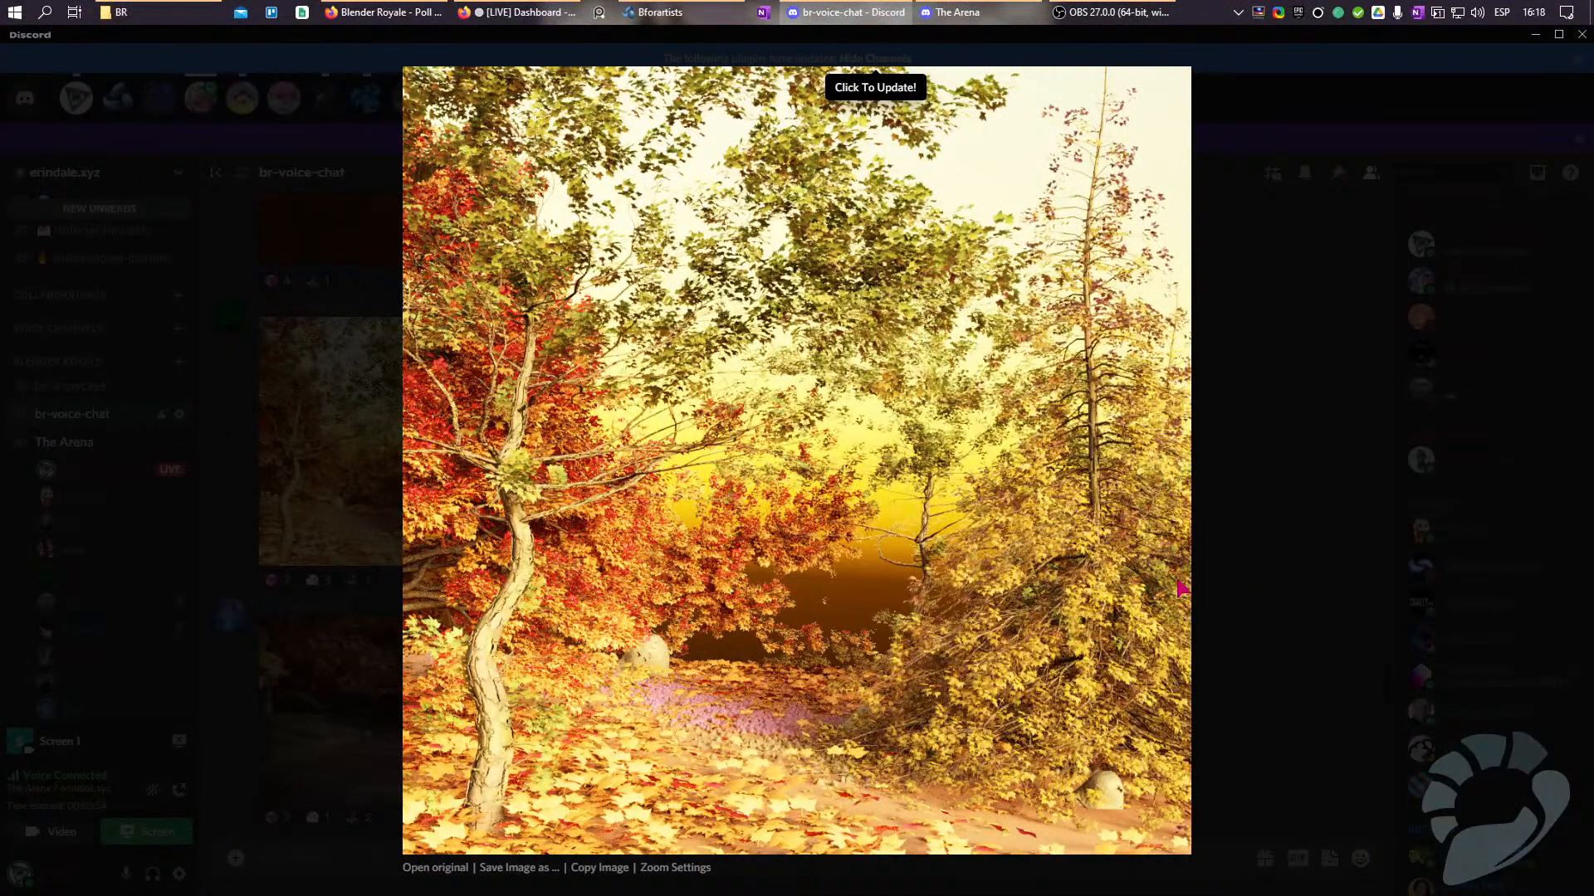
{"action": "left_click", "coordinate": [1202, 646]}
{"action": "left_click", "coordinate": [449, 433]}
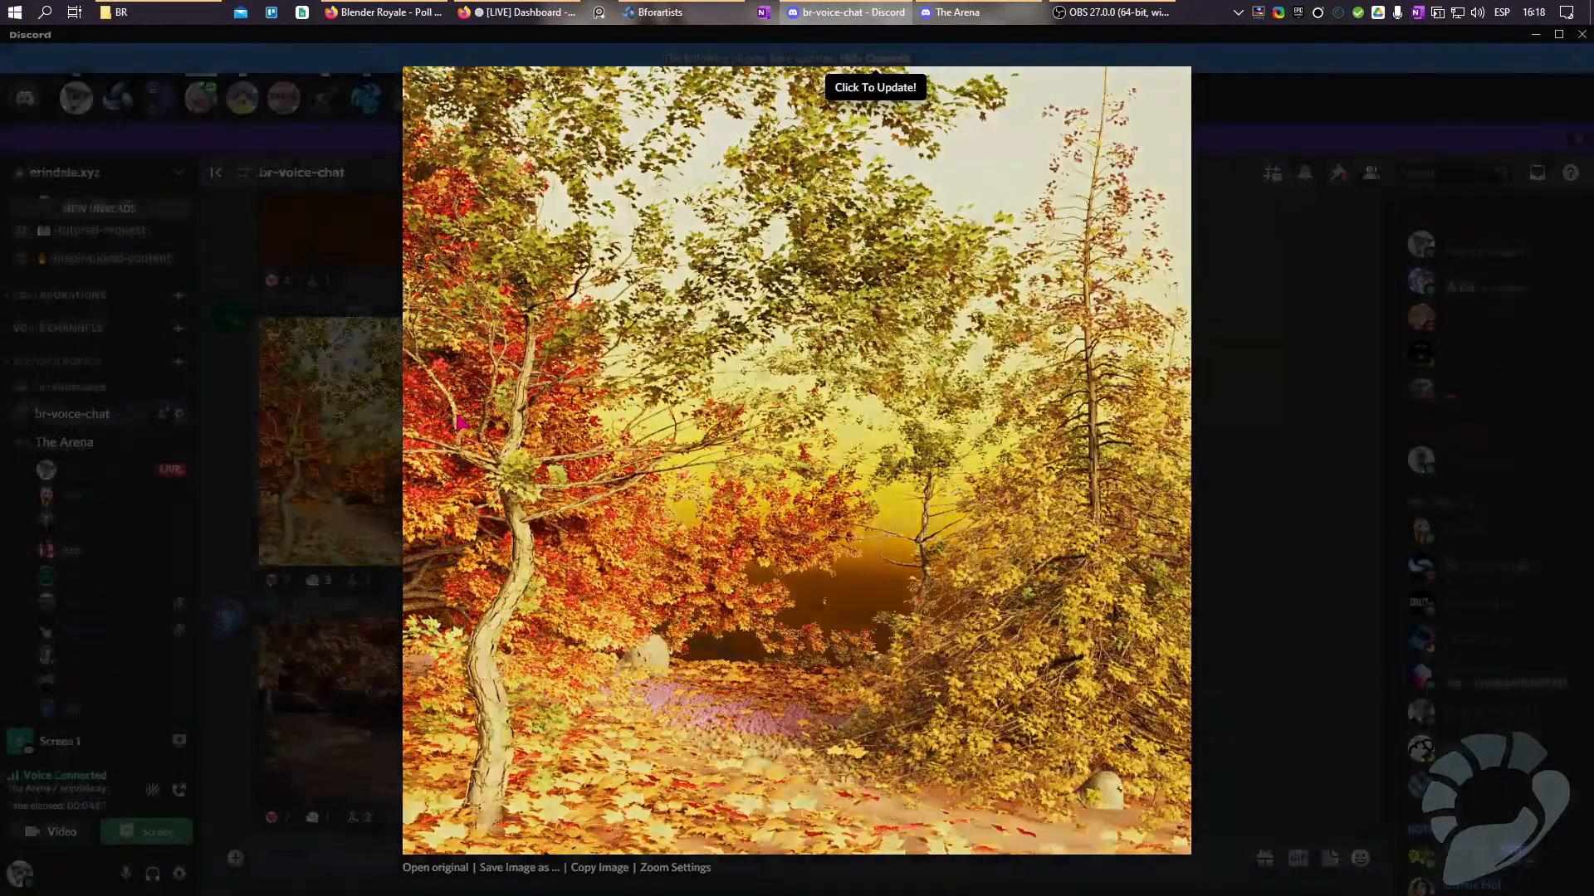
{"action": "key", "text": "Escape"}
View the BR61-Autumn.png bench render enlarged again, then dismiss the Current Activity Description prompt and close the image.
{"action": "scroll", "coordinate": [459, 424], "scroll_direction": "up", "scroll_amount": 3}
{"action": "scroll", "coordinate": [459, 423], "scroll_direction": "up", "scroll_amount": 4}
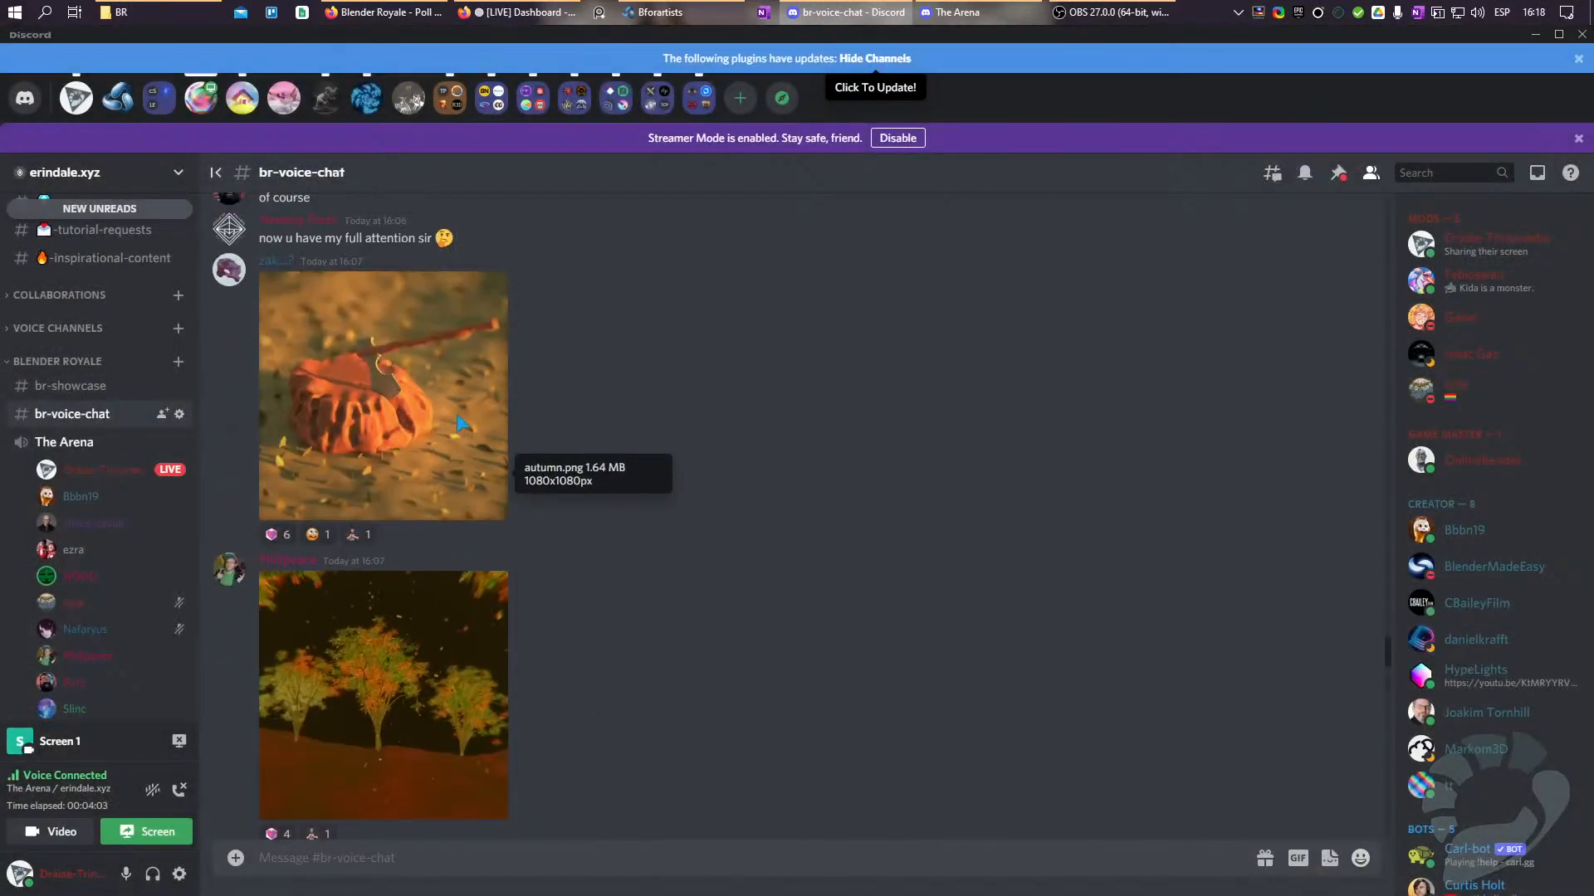
{"action": "scroll", "coordinate": [459, 423], "scroll_direction": "down", "scroll_amount": 5}
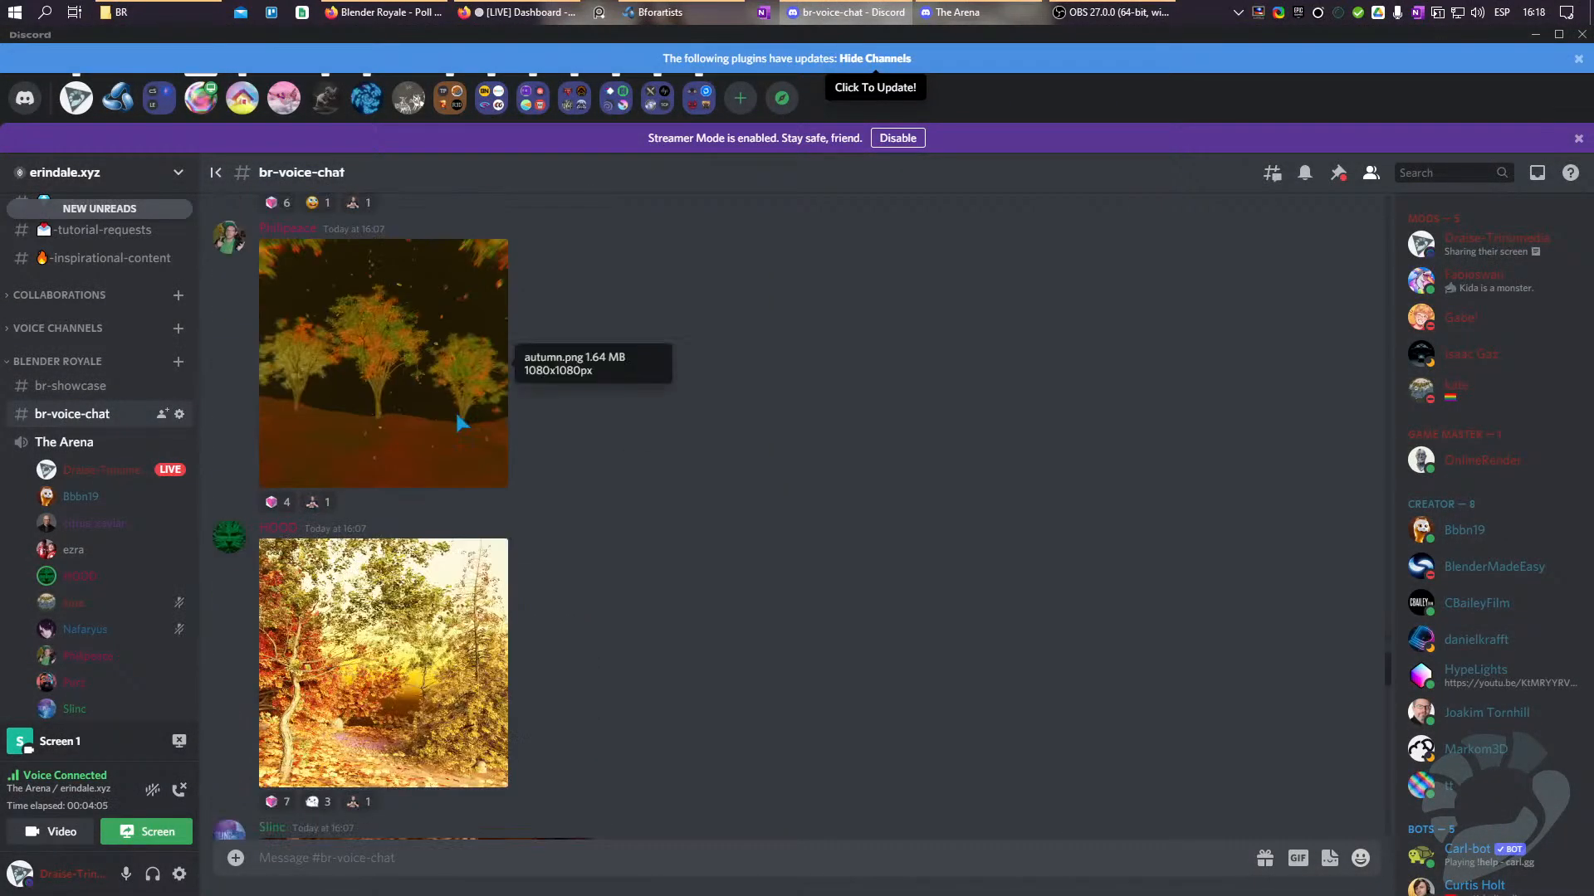
{"action": "scroll", "coordinate": [460, 424], "scroll_direction": "down", "scroll_amount": 9}
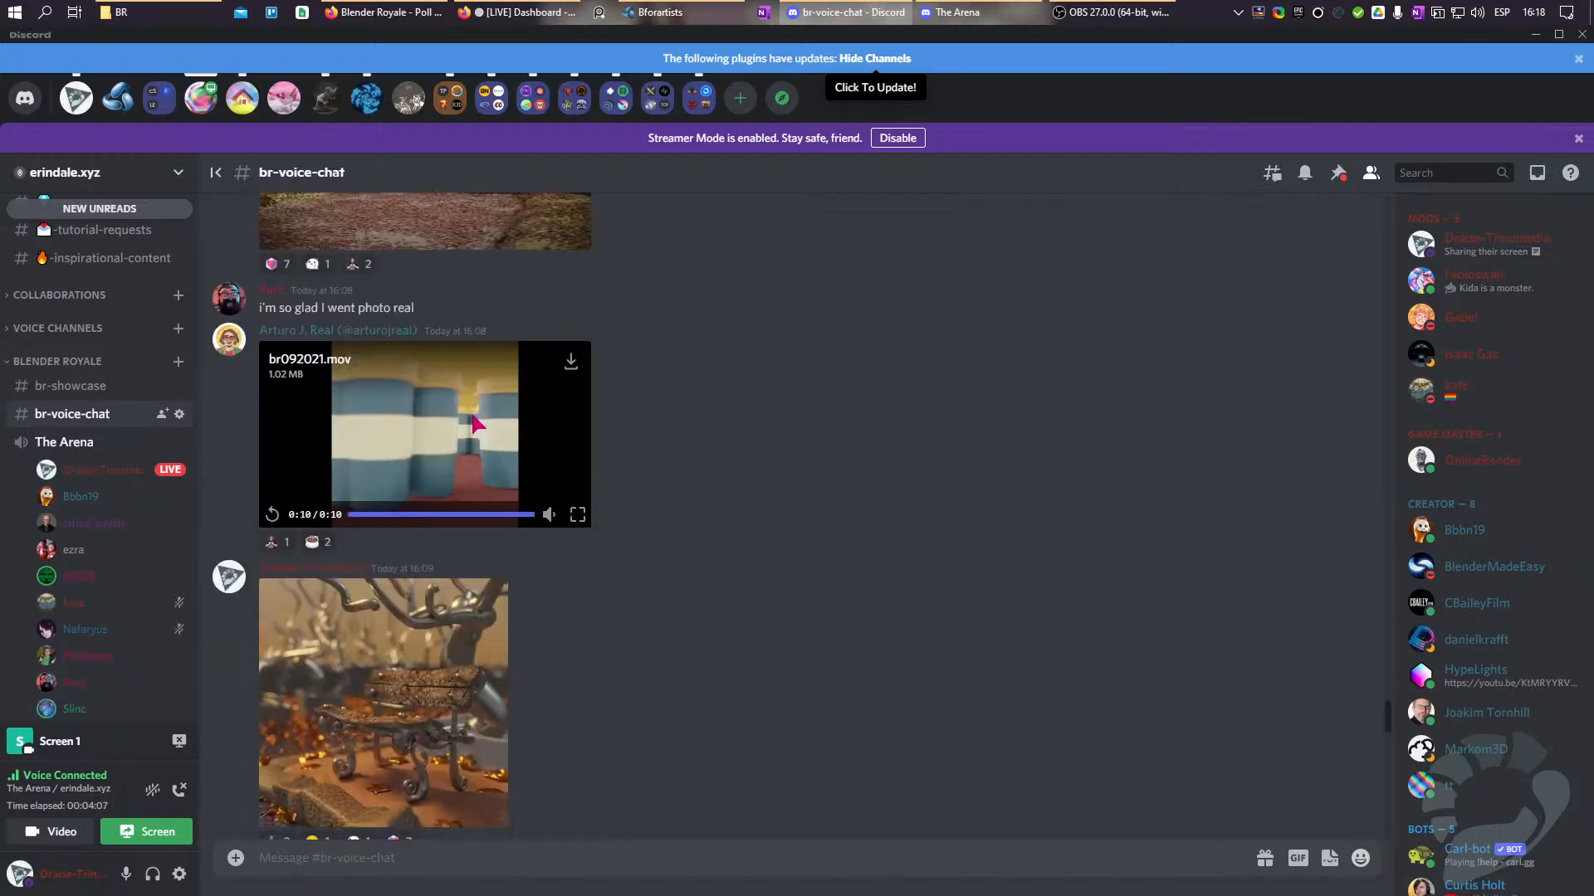
{"action": "scroll", "coordinate": [474, 417], "scroll_direction": "down", "scroll_amount": 2}
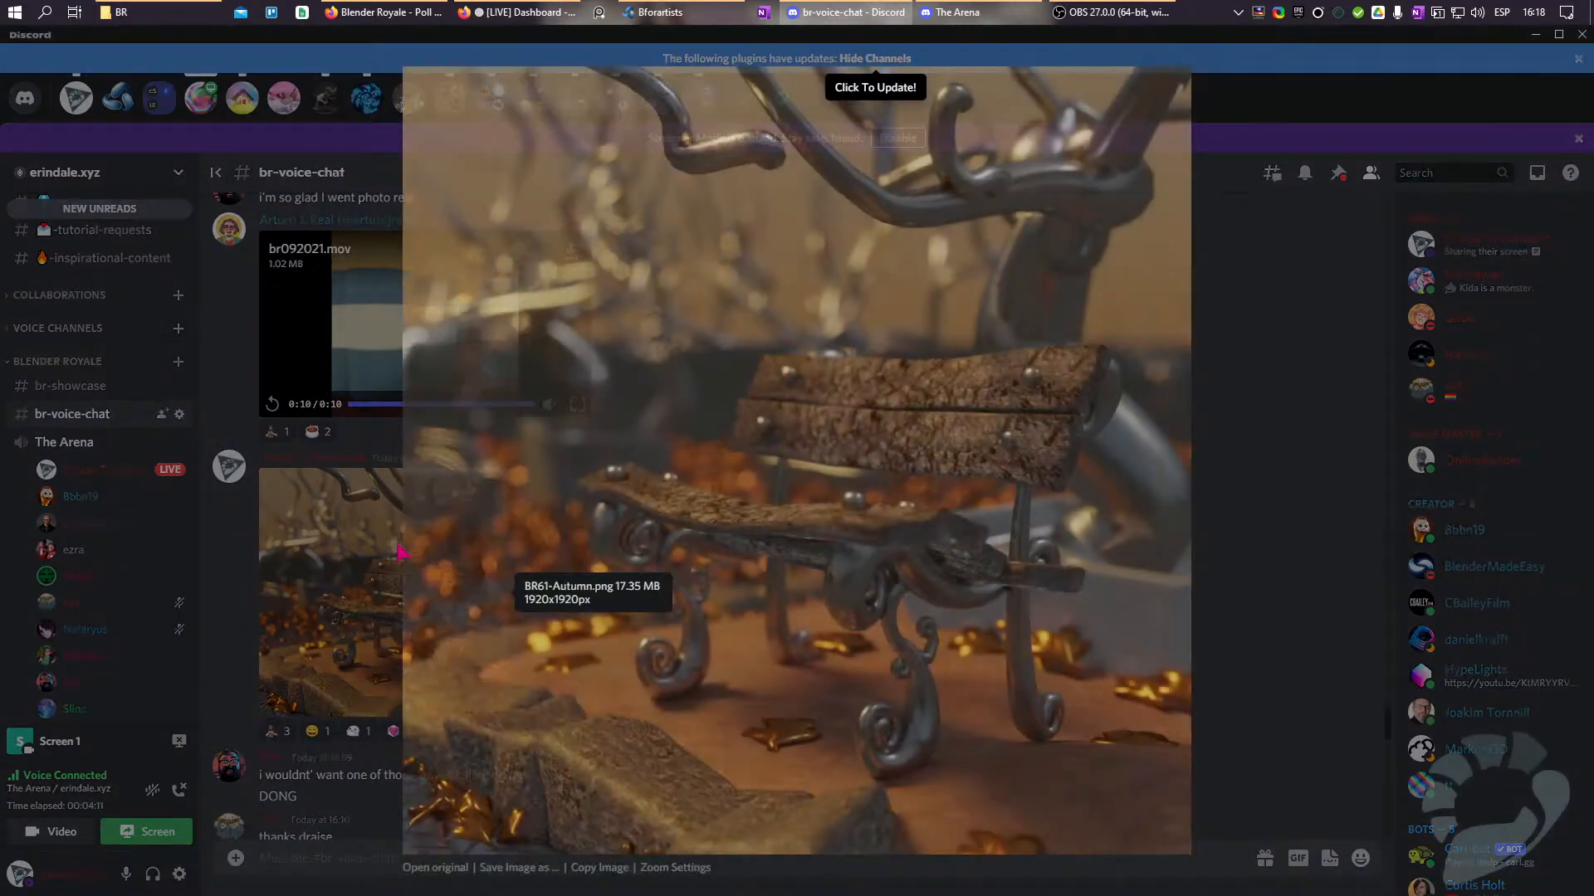
{"action": "left_click", "coordinate": [400, 552]}
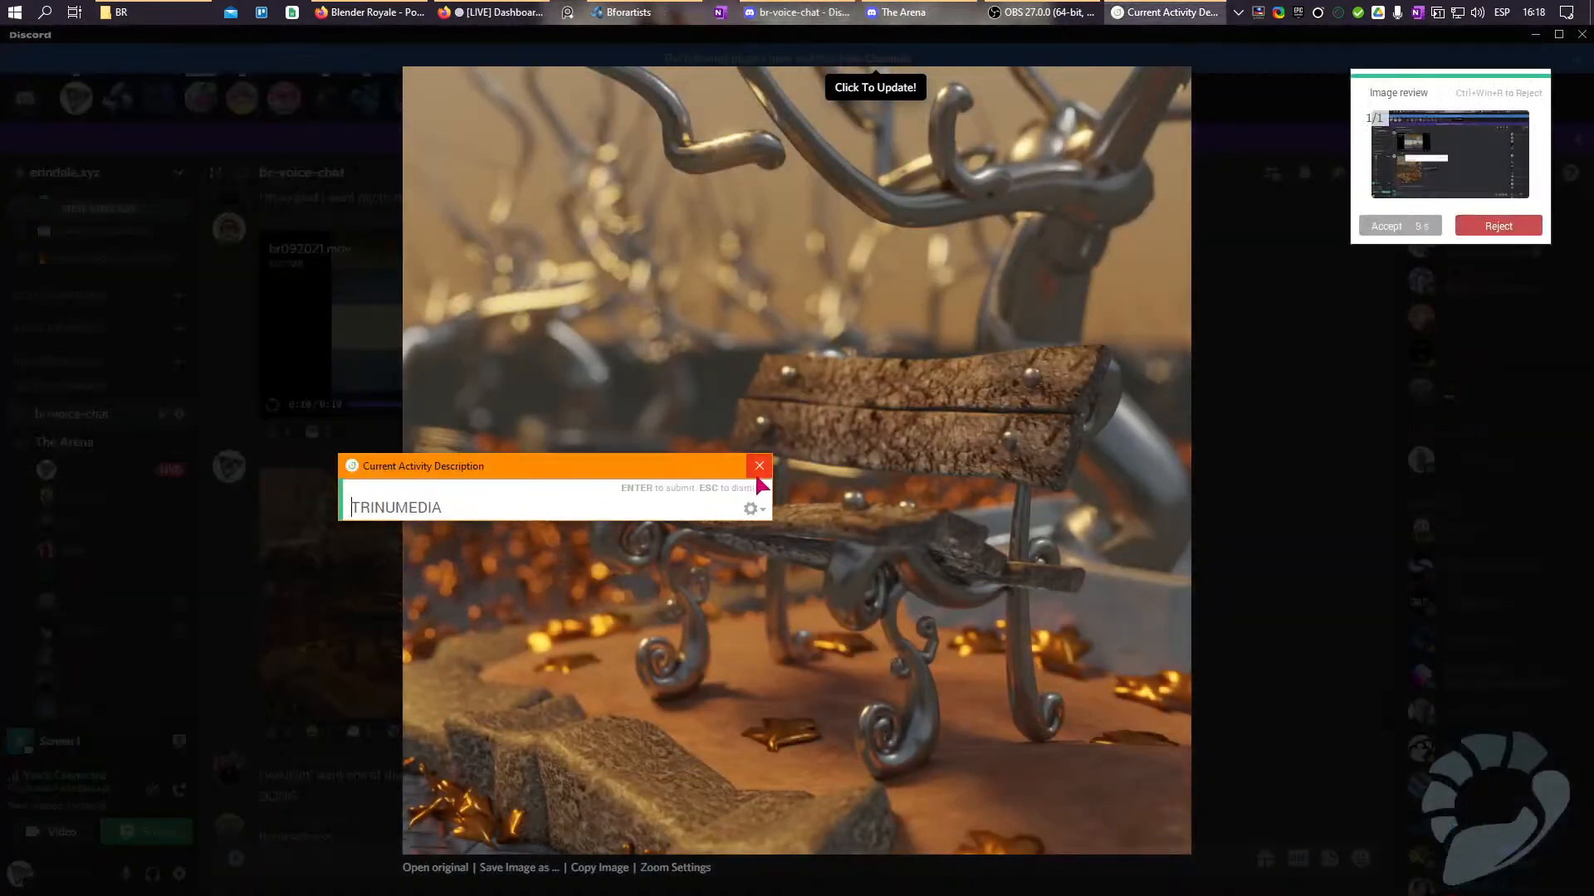
{"action": "left_click", "coordinate": [759, 468]}
{"action": "key", "text": "Escape"}
Return to the autumn2.png render of the axe in the pumpkin, view it enlarged and close it.
{"action": "scroll", "coordinate": [621, 535], "scroll_direction": "up", "scroll_amount": 15}
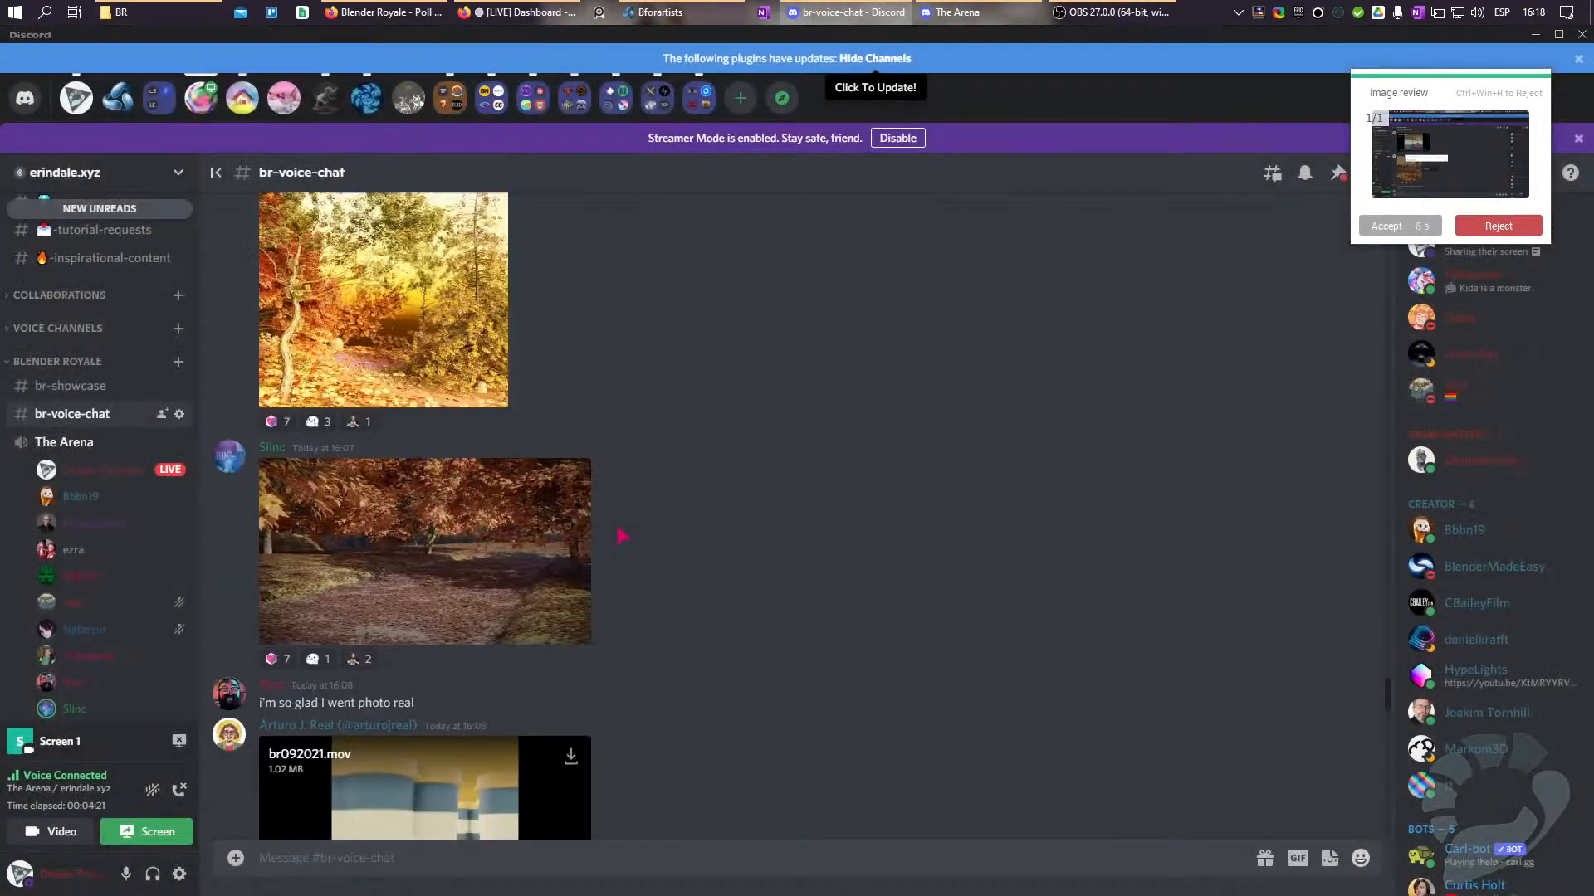
{"action": "scroll", "coordinate": [621, 536], "scroll_direction": "up", "scroll_amount": 3}
{"action": "scroll", "coordinate": [621, 535], "scroll_direction": "down", "scroll_amount": 4}
{"action": "left_click", "coordinate": [384, 567]}
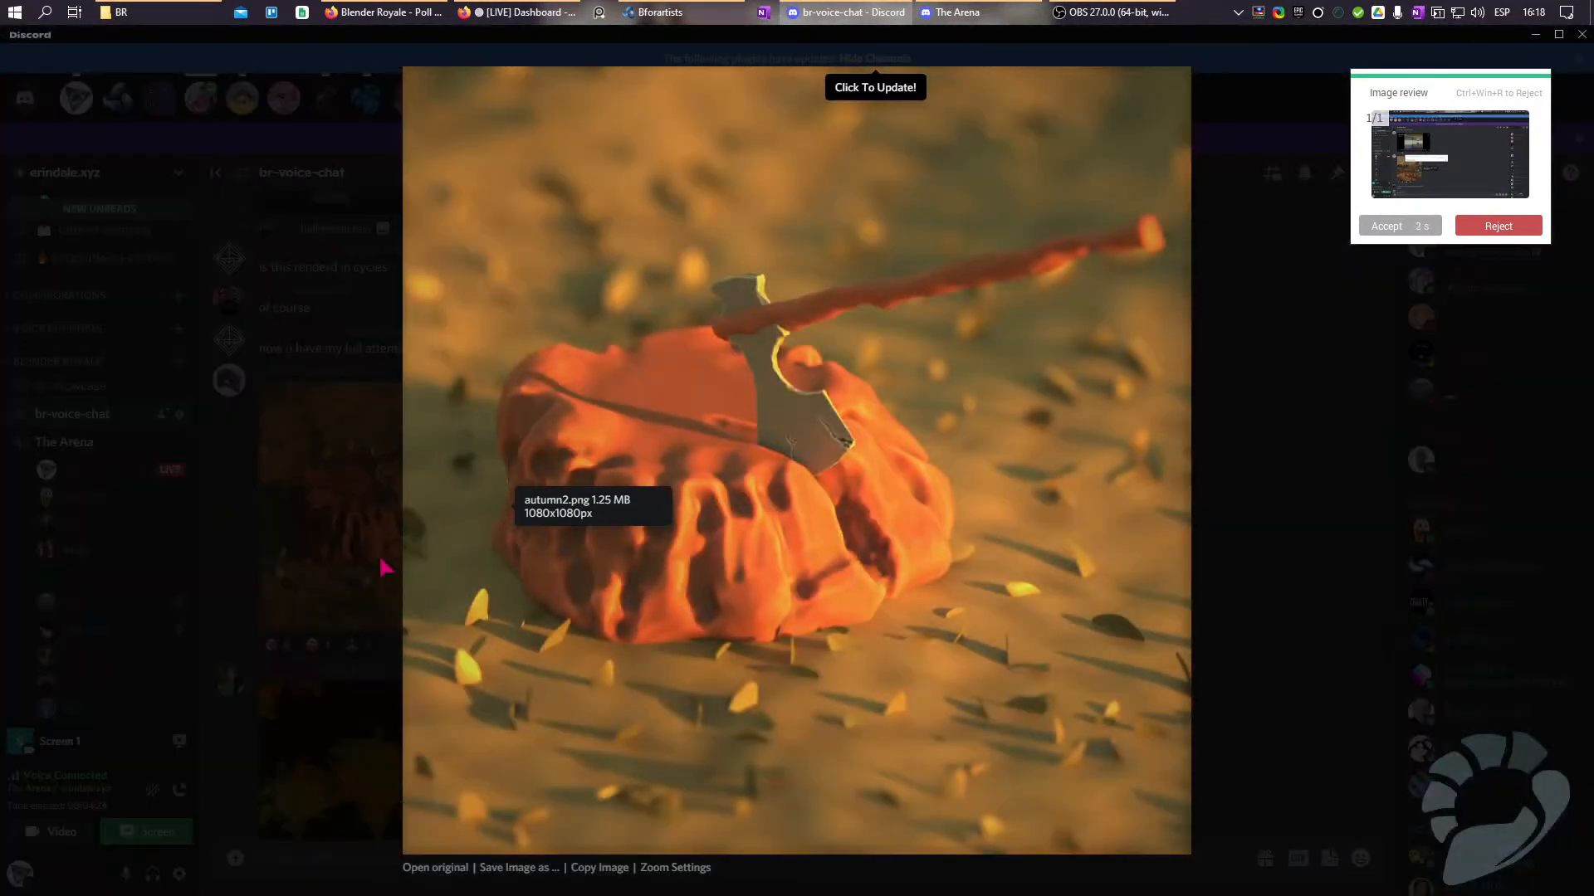
{"action": "left_click", "coordinate": [383, 567]}
{"action": "left_click", "coordinate": [372, 523]}
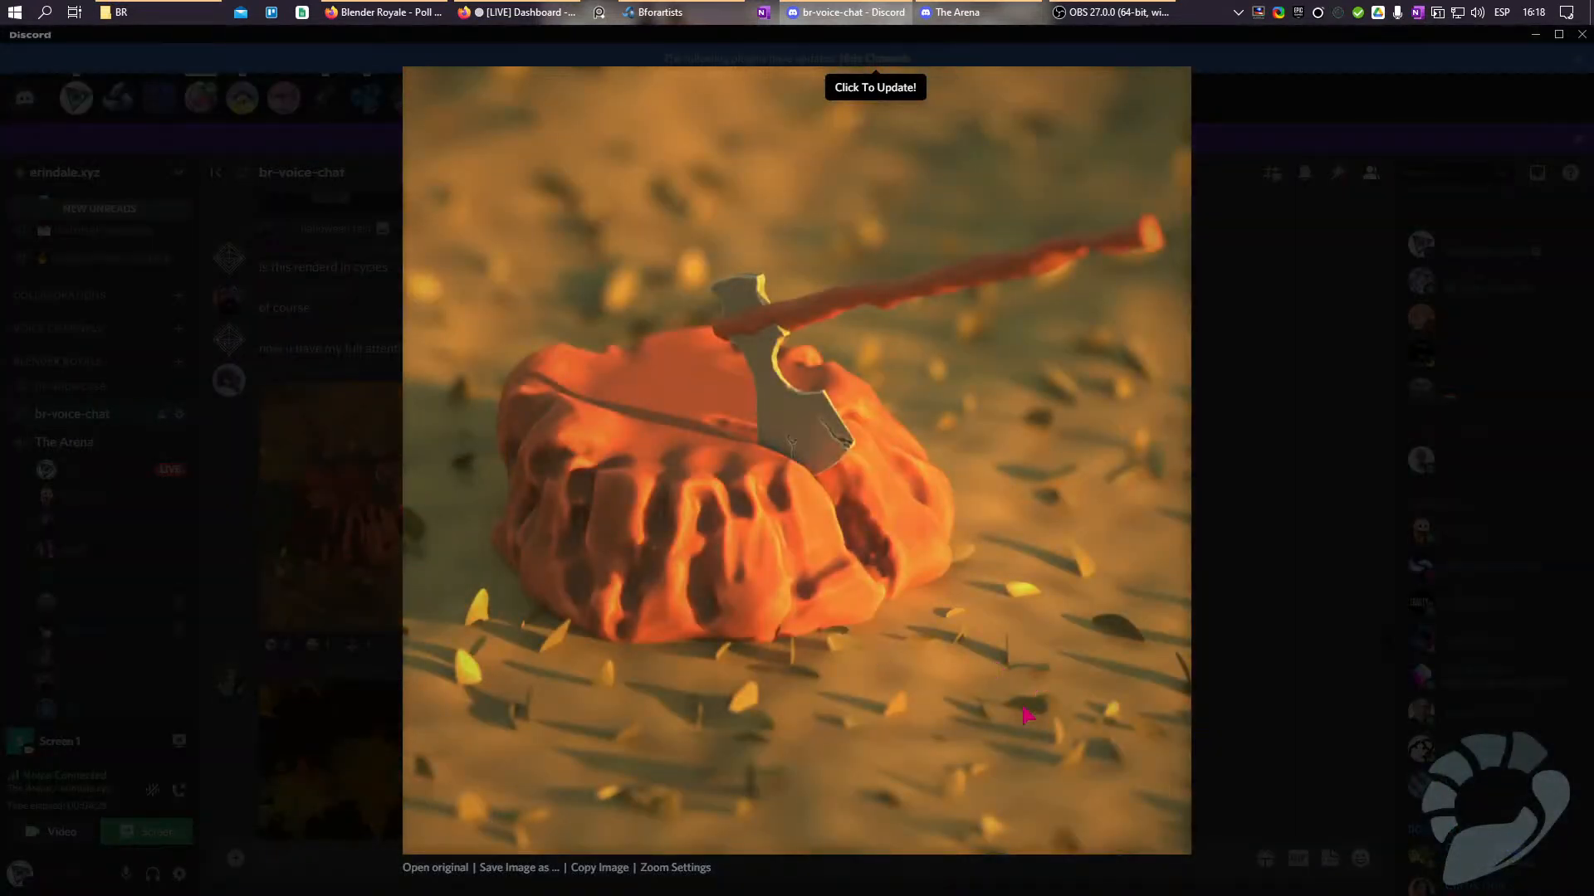
{"action": "left_click", "coordinate": [1336, 588]}
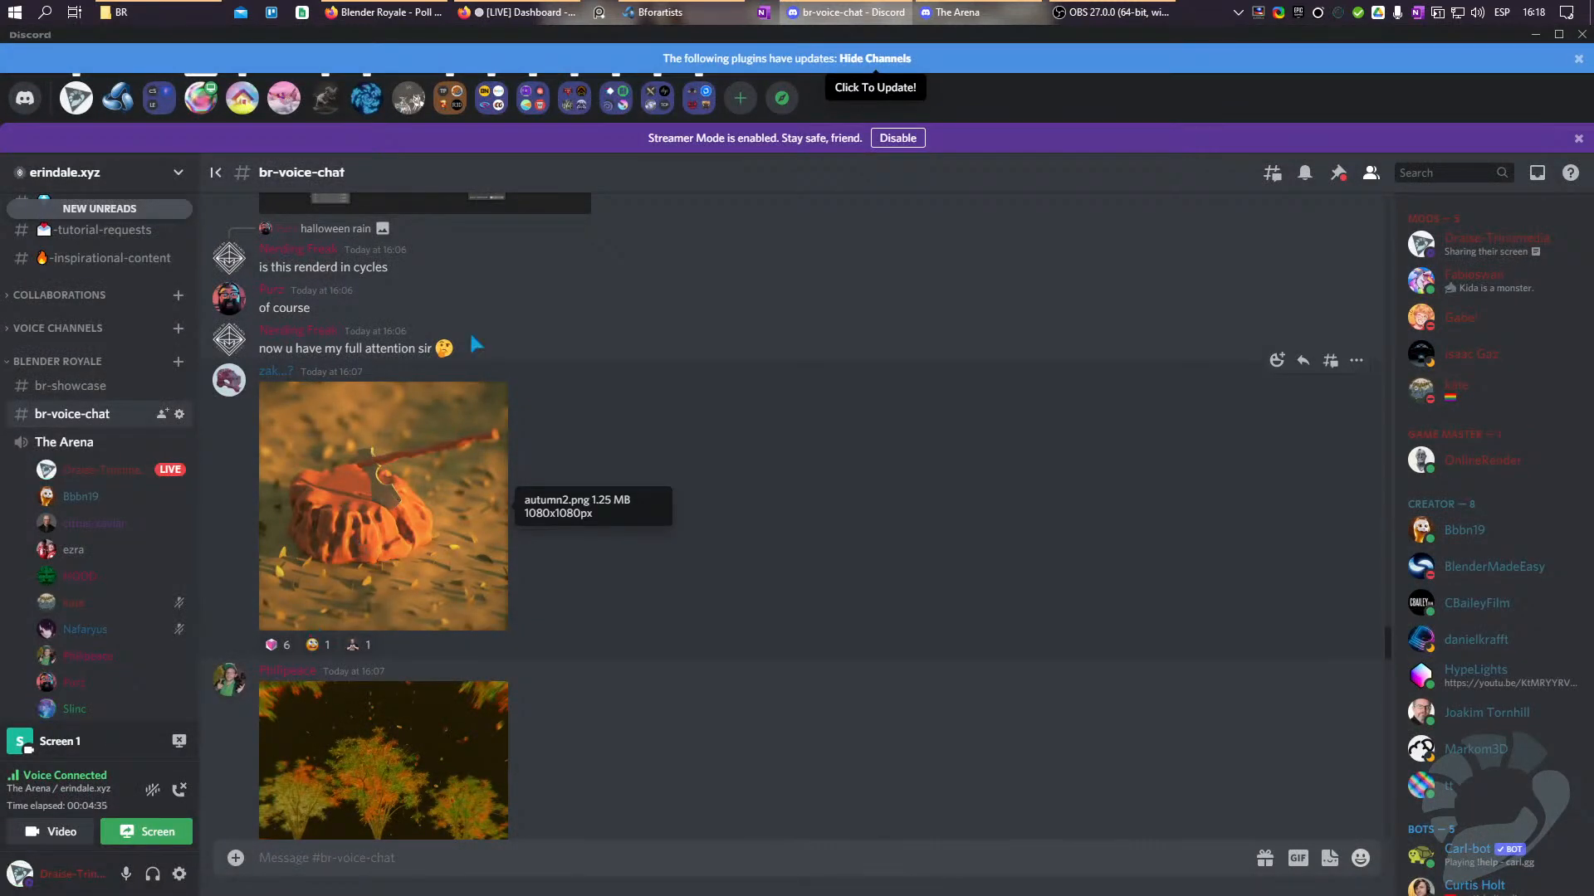
Dismiss the plugin update notice and review the entries between the autumn2.png pumpkin and the trees.png render.
{"action": "left_click", "coordinate": [1577, 59]}
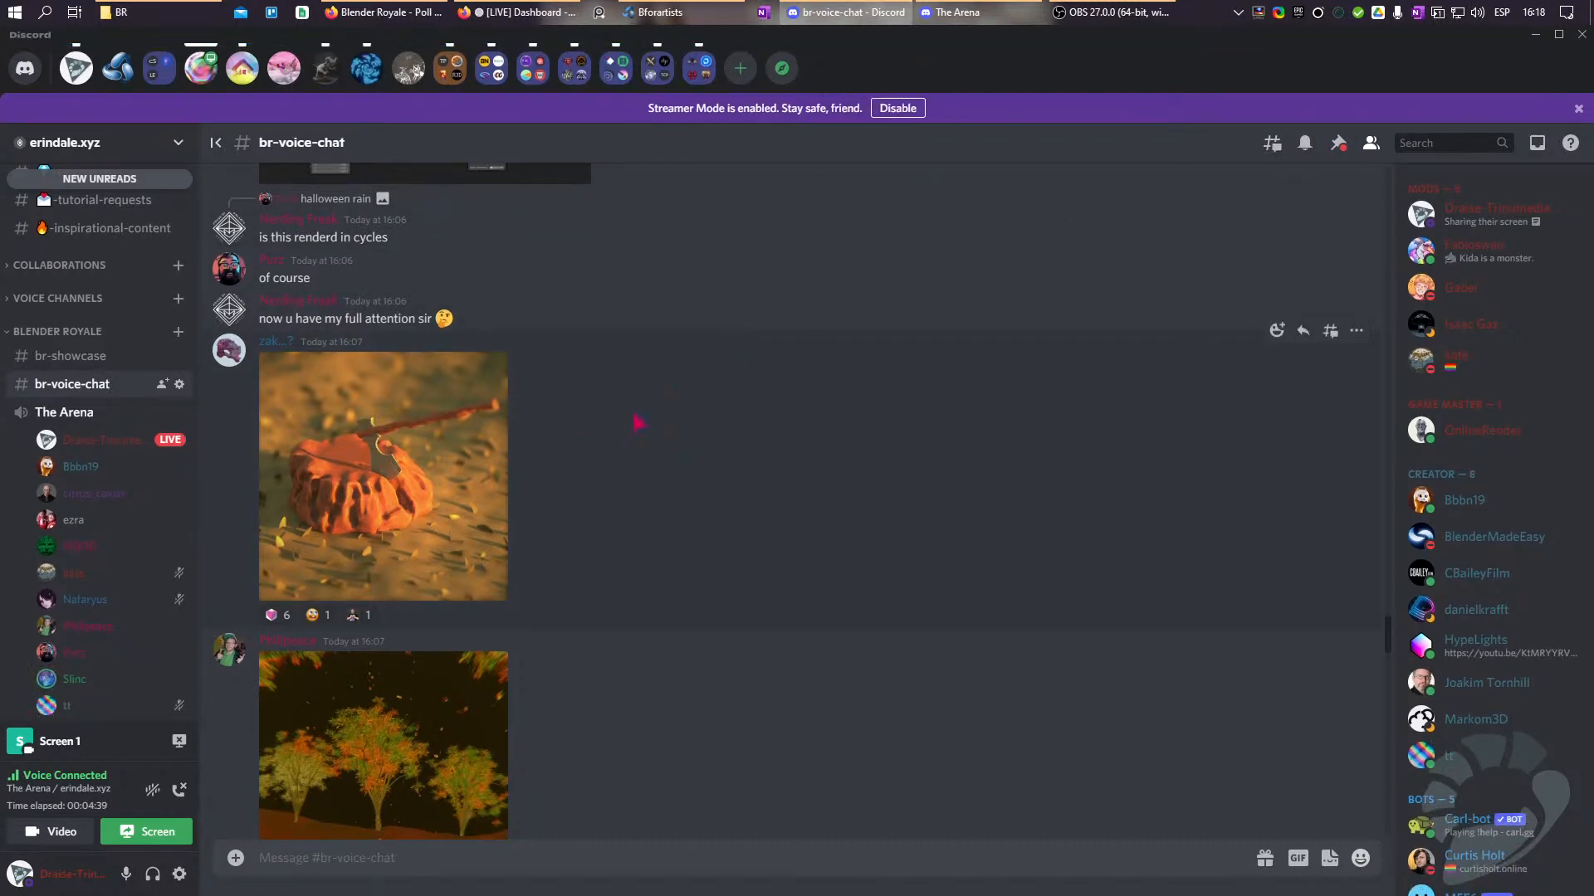
{"action": "scroll", "coordinate": [631, 415], "scroll_direction": "up", "scroll_amount": 4}
{"action": "scroll", "coordinate": [575, 440], "scroll_direction": "up", "scroll_amount": 5}
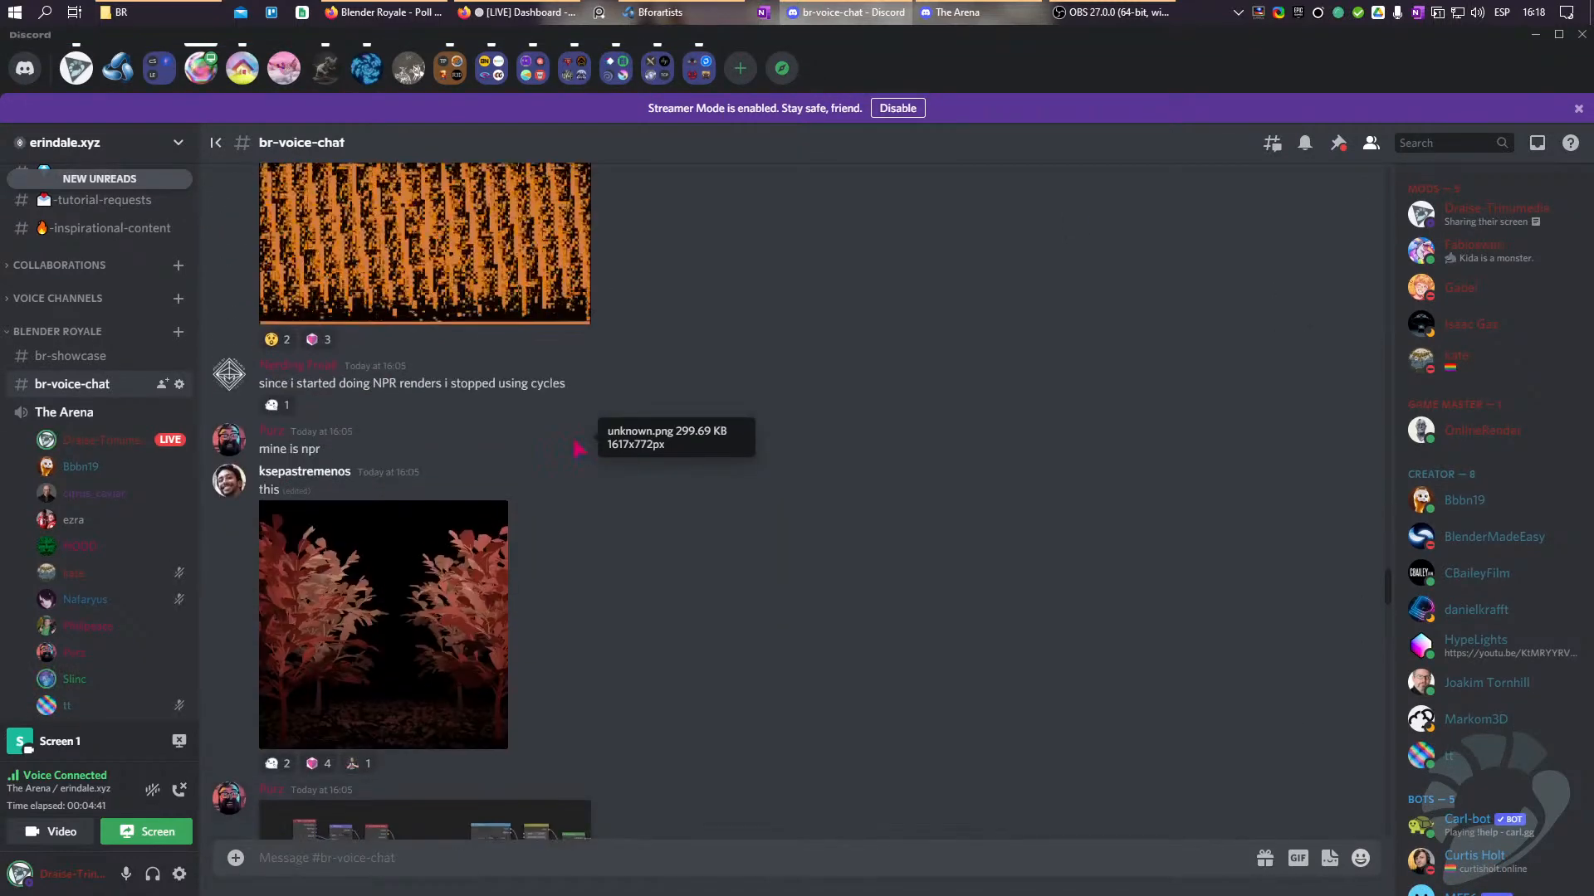
{"action": "scroll", "coordinate": [578, 448], "scroll_direction": "down", "scroll_amount": 5}
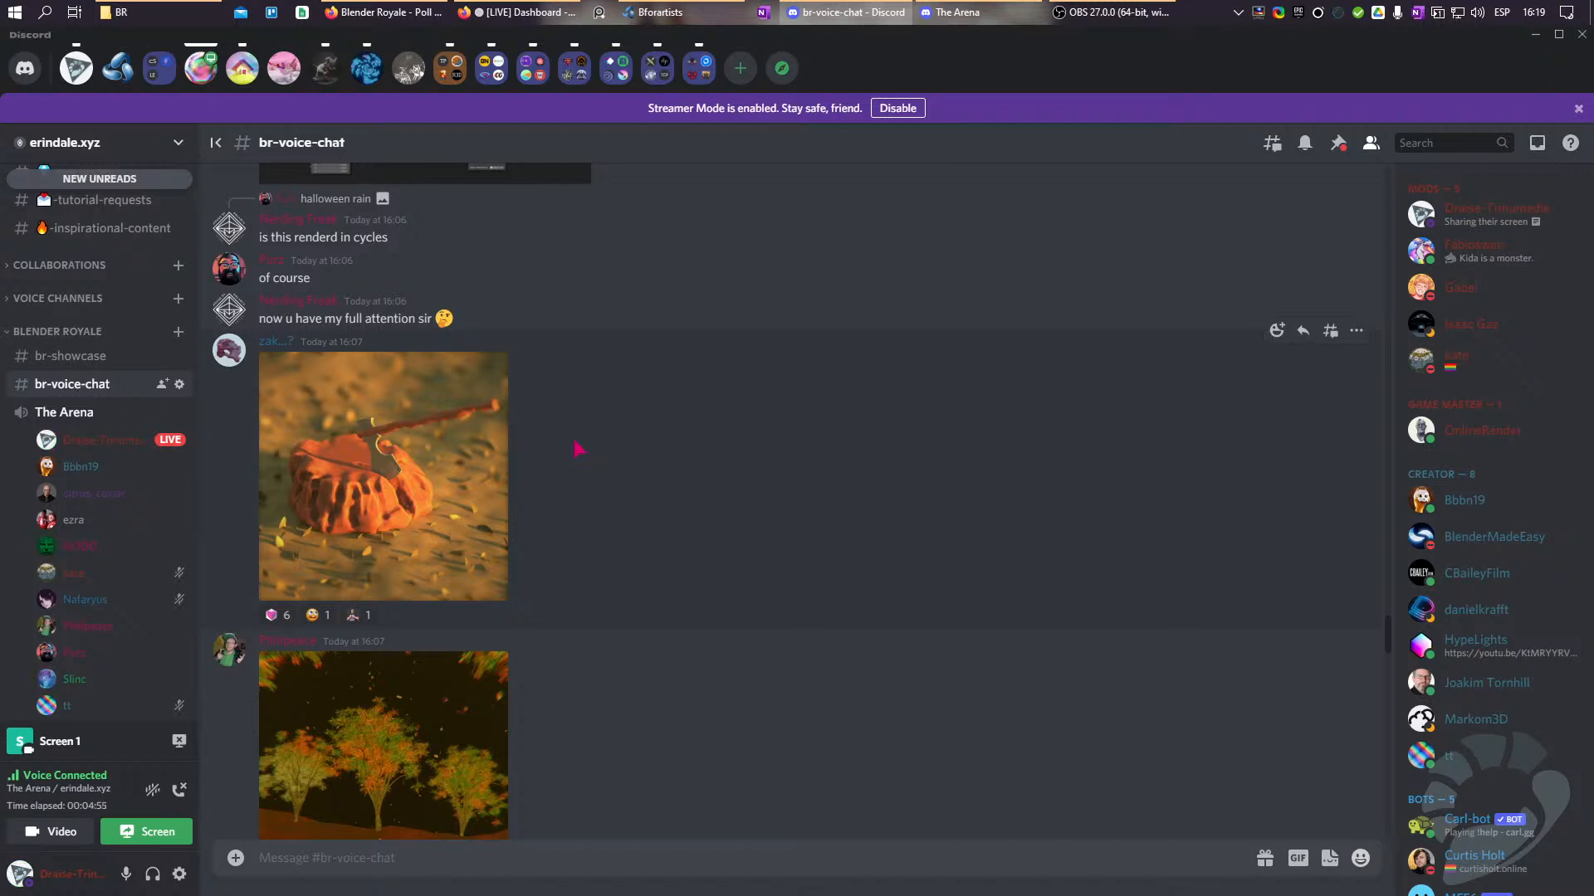
{"action": "scroll", "coordinate": [73, 542], "scroll_direction": "down", "scroll_amount": 3}
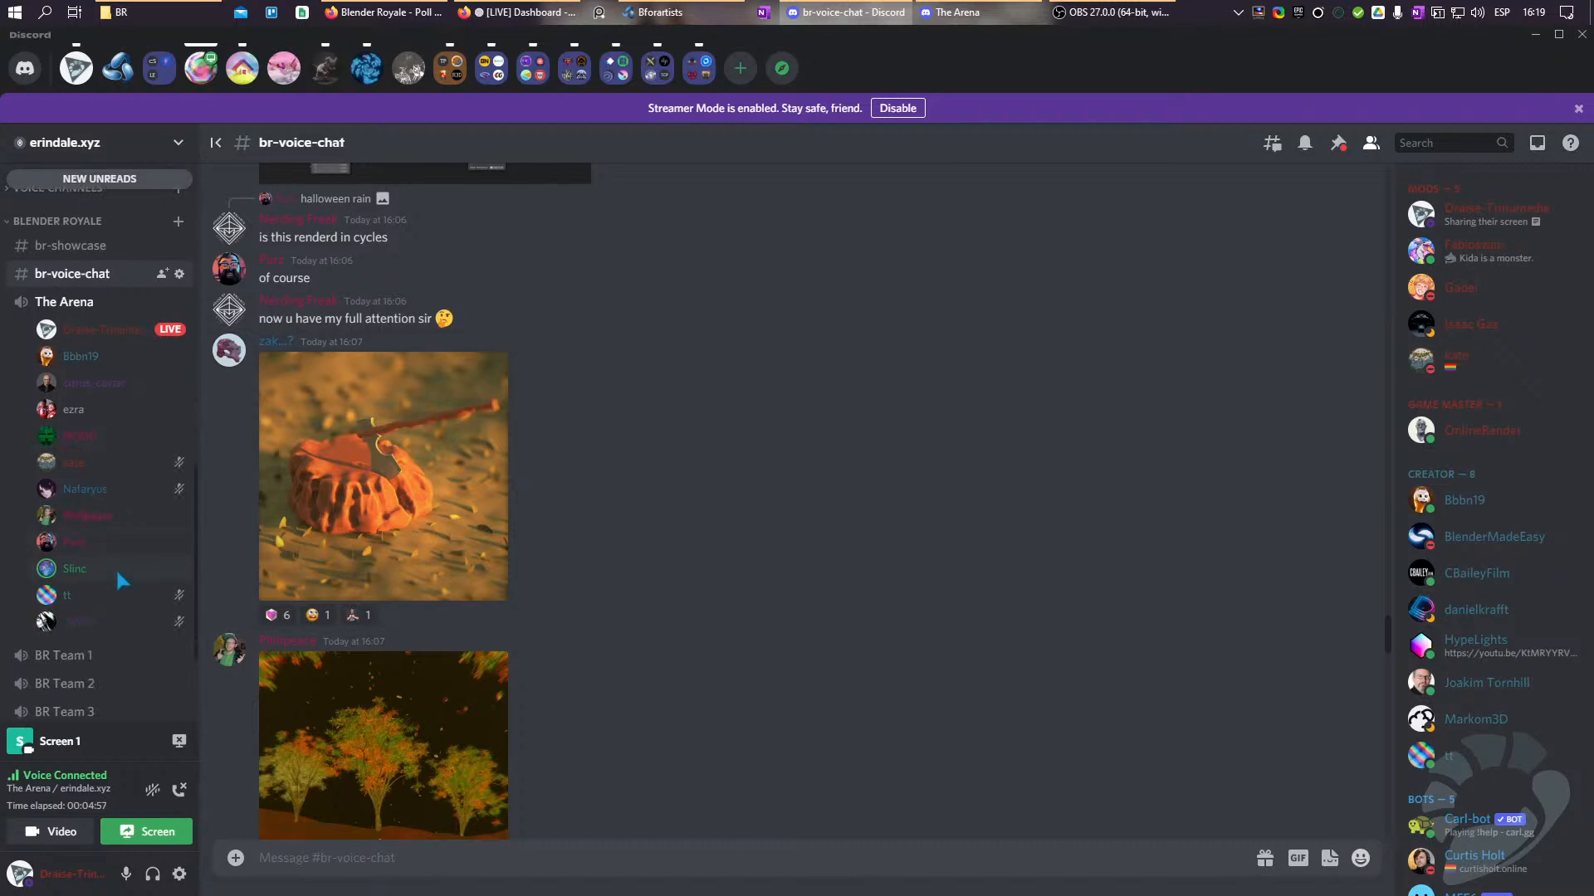
{"action": "scroll", "coordinate": [577, 446], "scroll_direction": "up", "scroll_amount": 3}
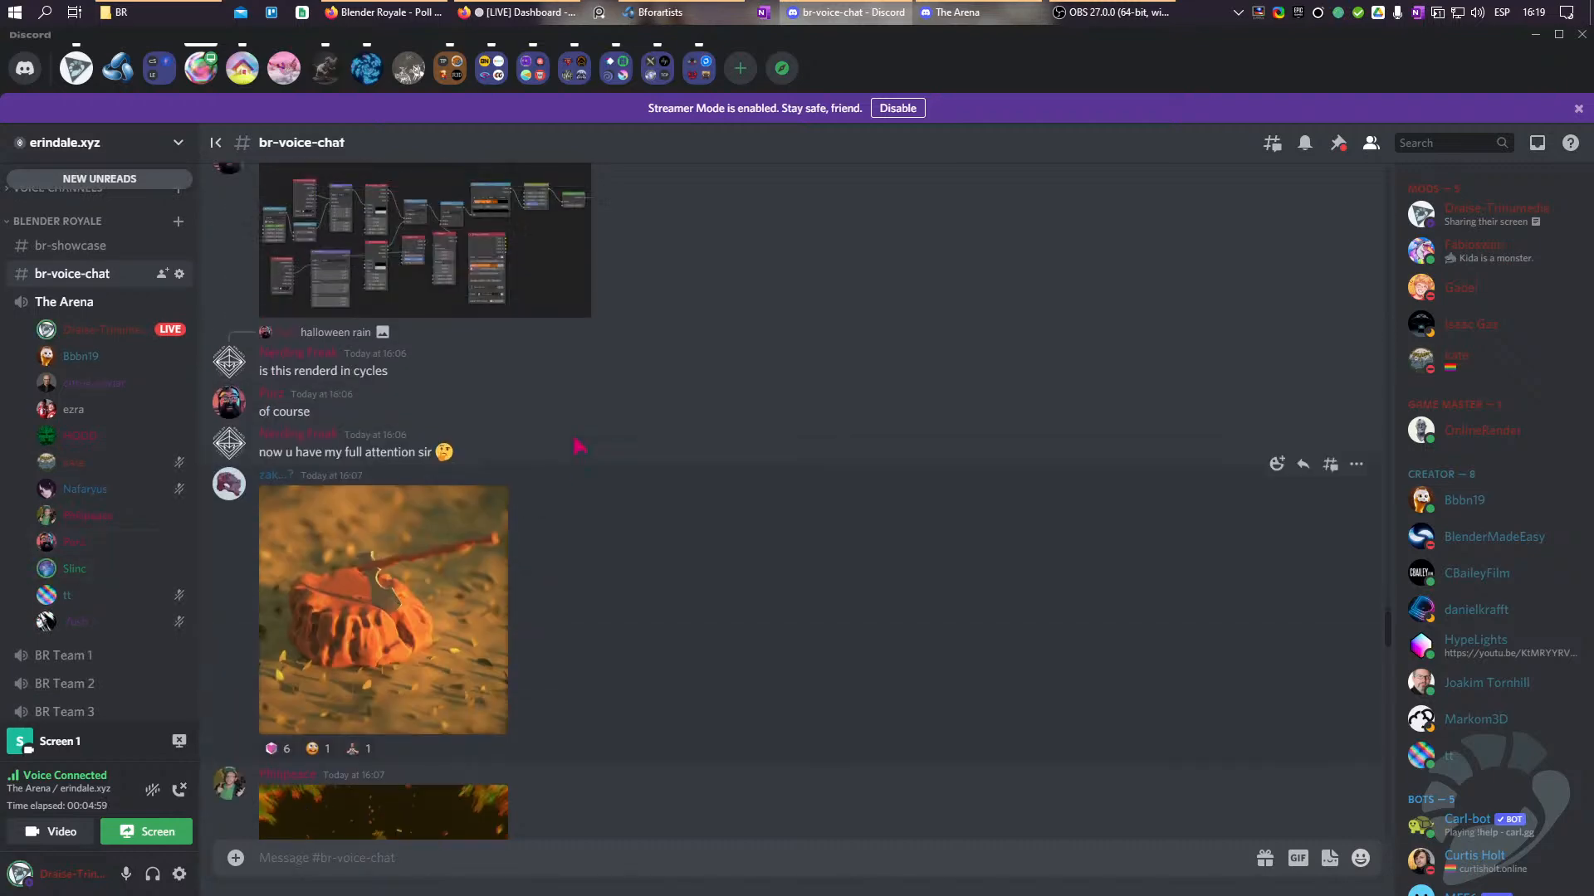
{"action": "scroll", "coordinate": [577, 446], "scroll_direction": "up", "scroll_amount": 6}
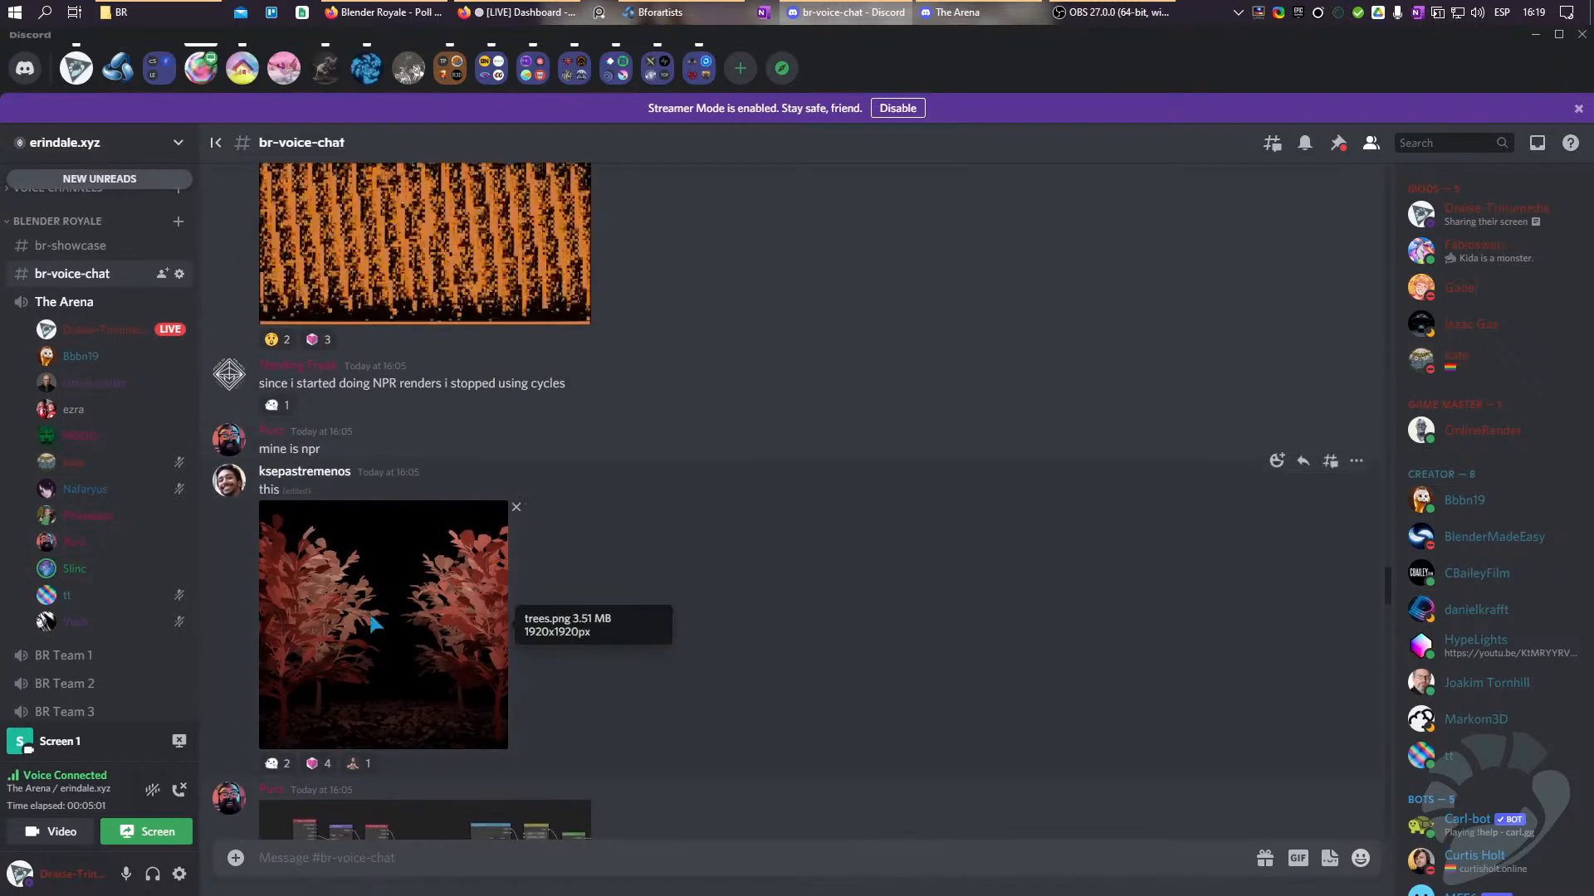
View the trees.png render of the red trees enlarged and close it, and do the same with the beautiful_k38.jpg hills render.
{"action": "left_click", "coordinate": [403, 610]}
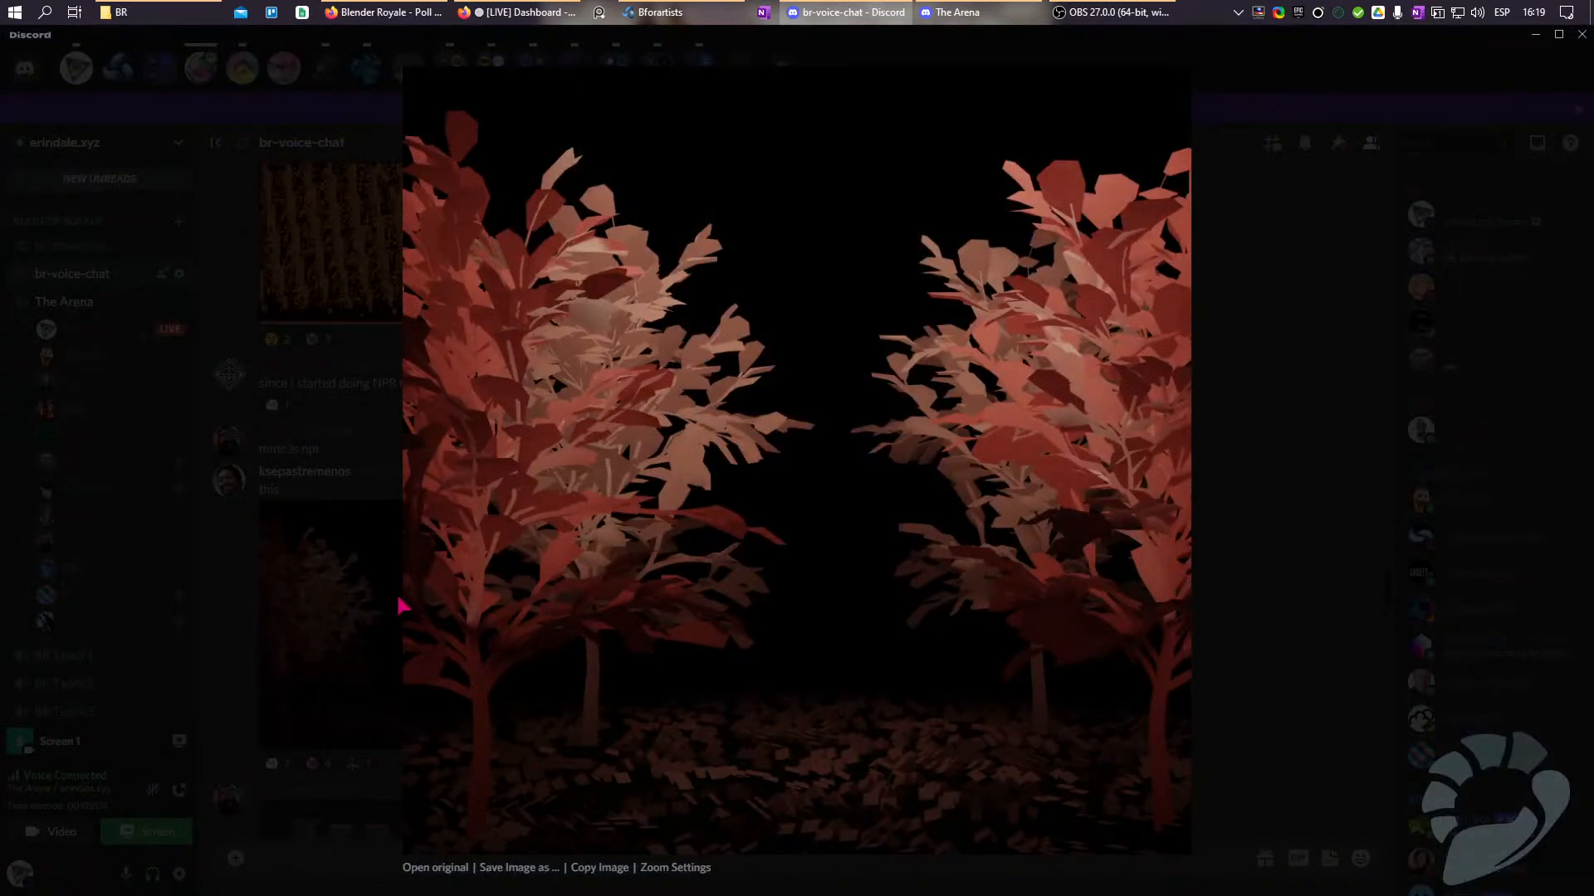
{"action": "left_click", "coordinate": [399, 599]}
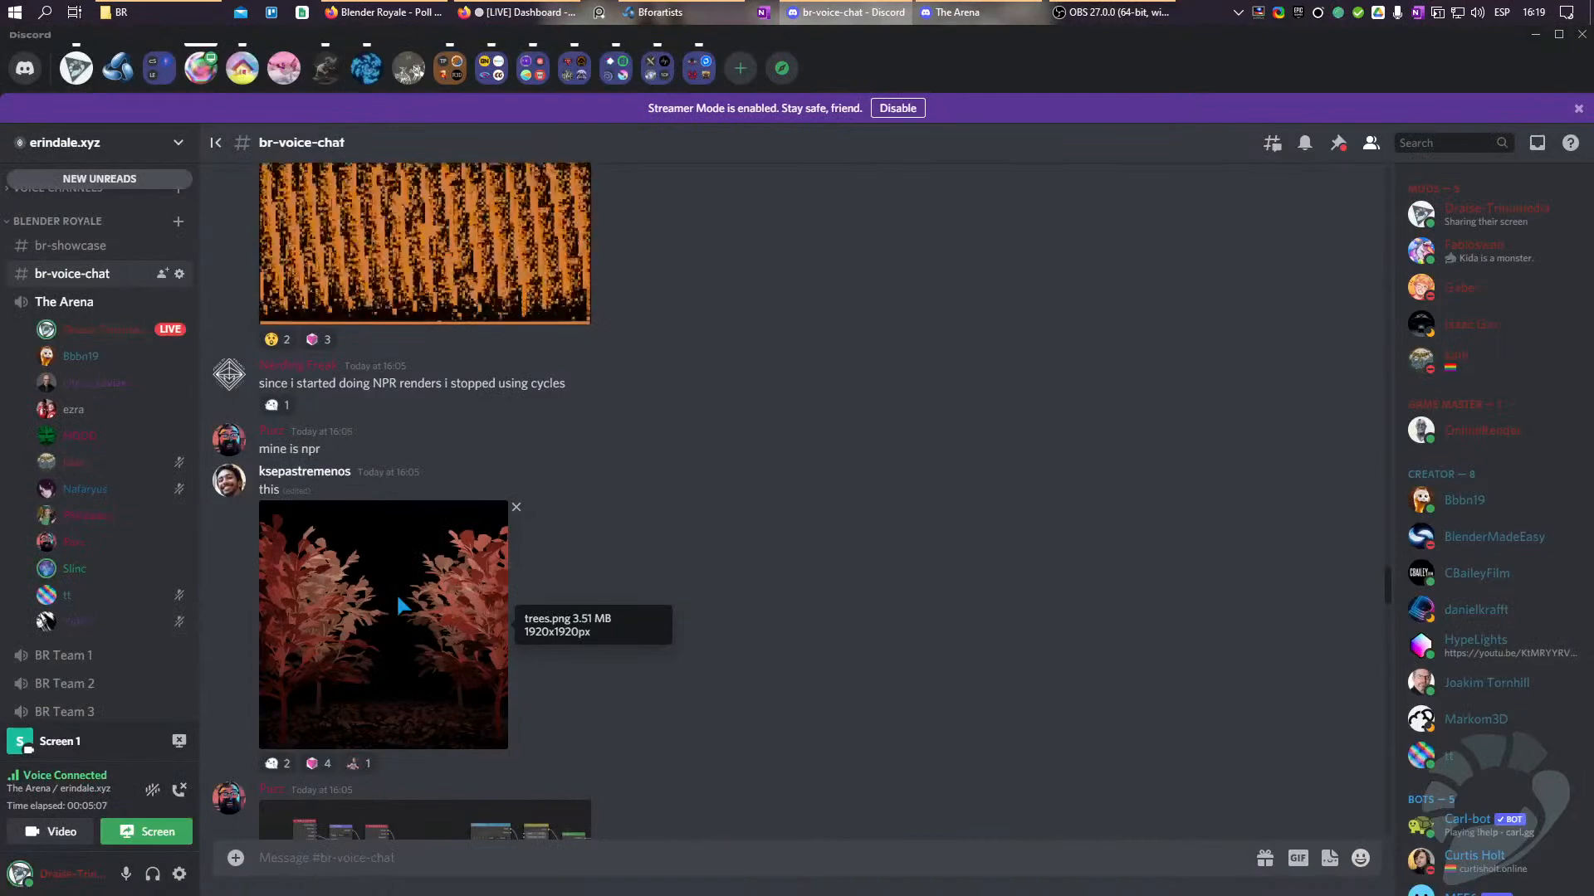
{"action": "scroll", "coordinate": [396, 592], "scroll_direction": "up", "scroll_amount": 12}
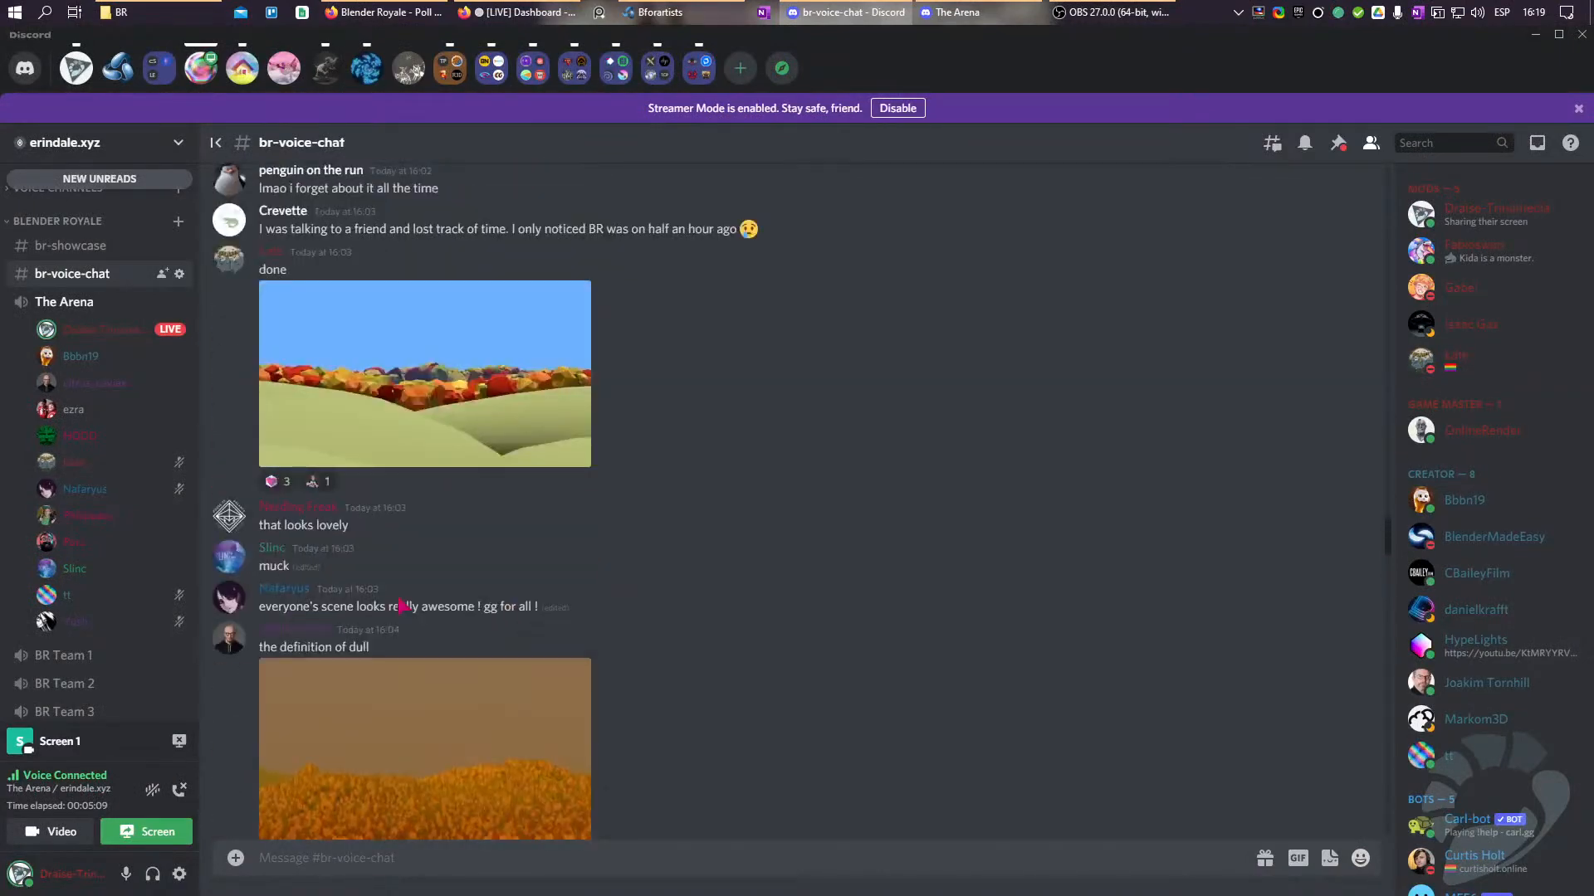
{"action": "left_click", "coordinate": [371, 641]}
{"action": "left_click", "coordinate": [371, 641]}
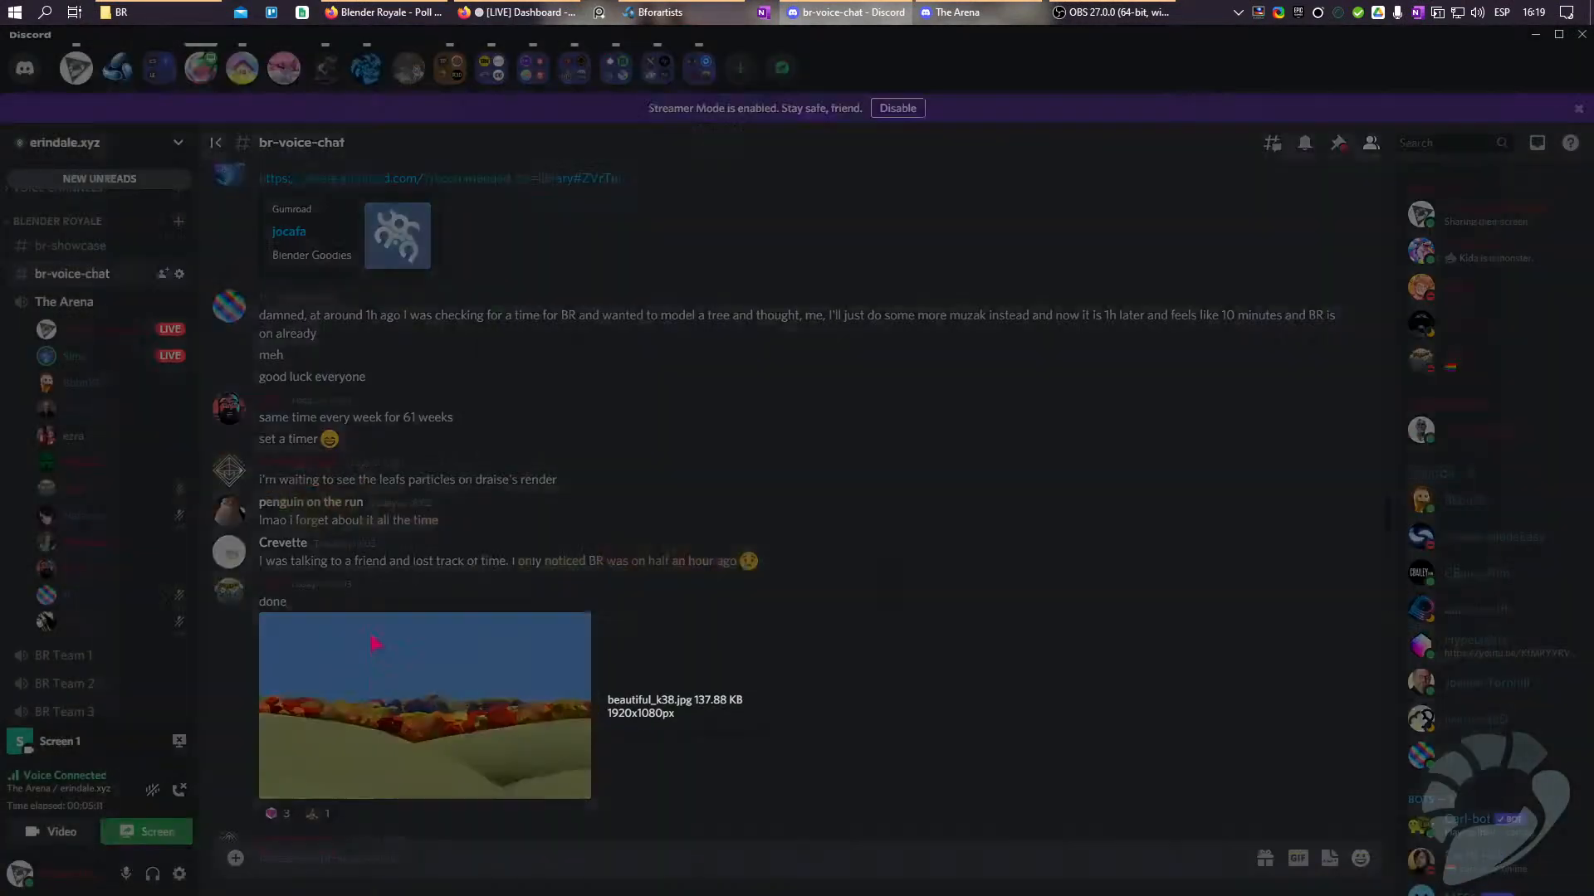
Go back through the entries to the StrawPoll link beneath the blue autumn tree picture and switch to OBS.
{"action": "scroll", "coordinate": [368, 630], "scroll_direction": "down", "scroll_amount": 15}
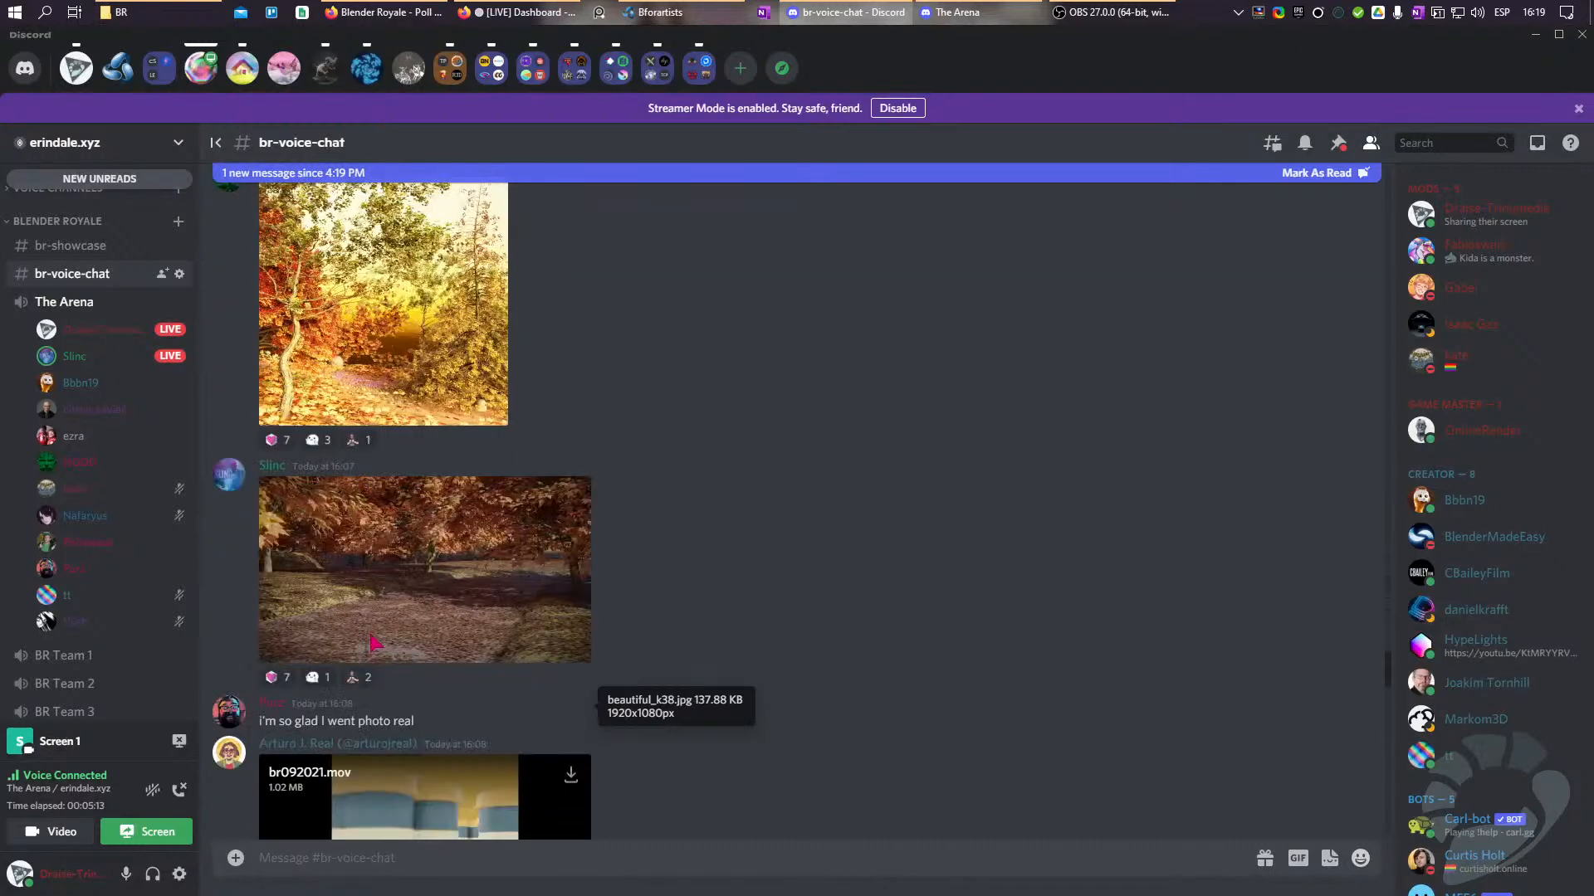
{"action": "scroll", "coordinate": [371, 641], "scroll_direction": "down", "scroll_amount": 10}
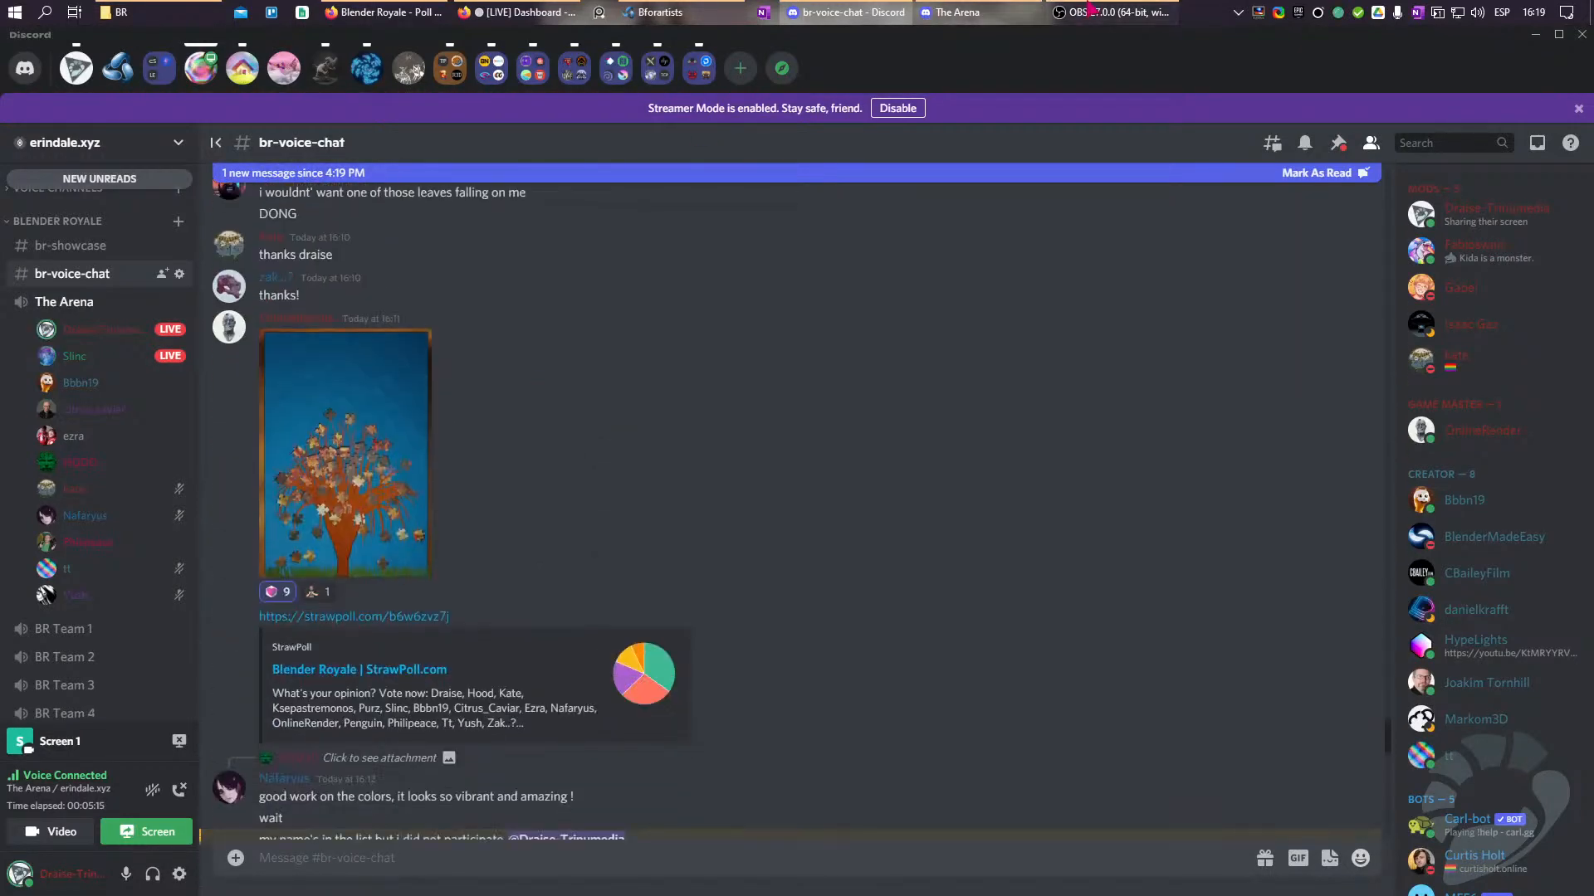
{"action": "left_click", "coordinate": [1092, 12]}
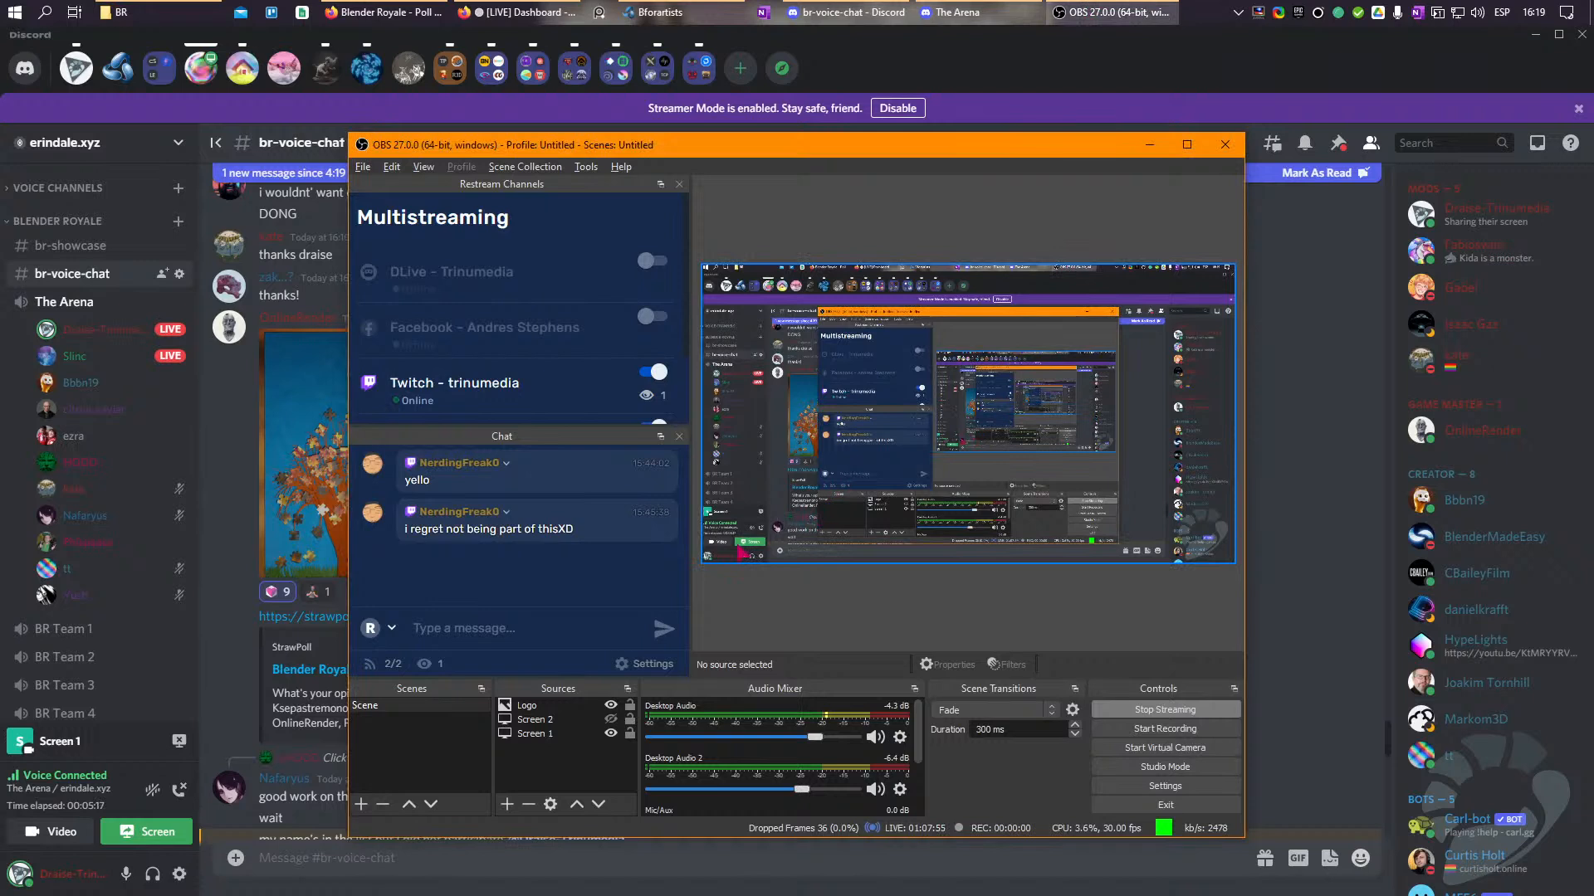